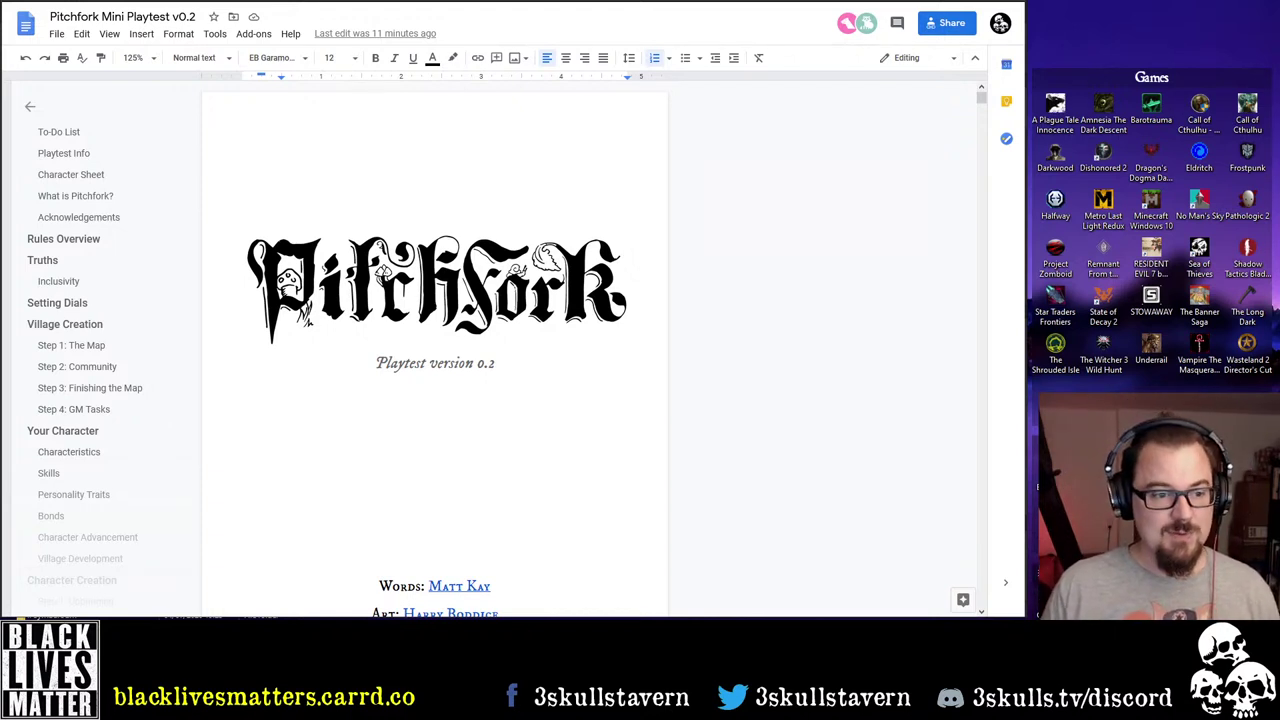
# Jump from the title page to the Characteristics section using the document outline
pyautogui.click(72, 452)
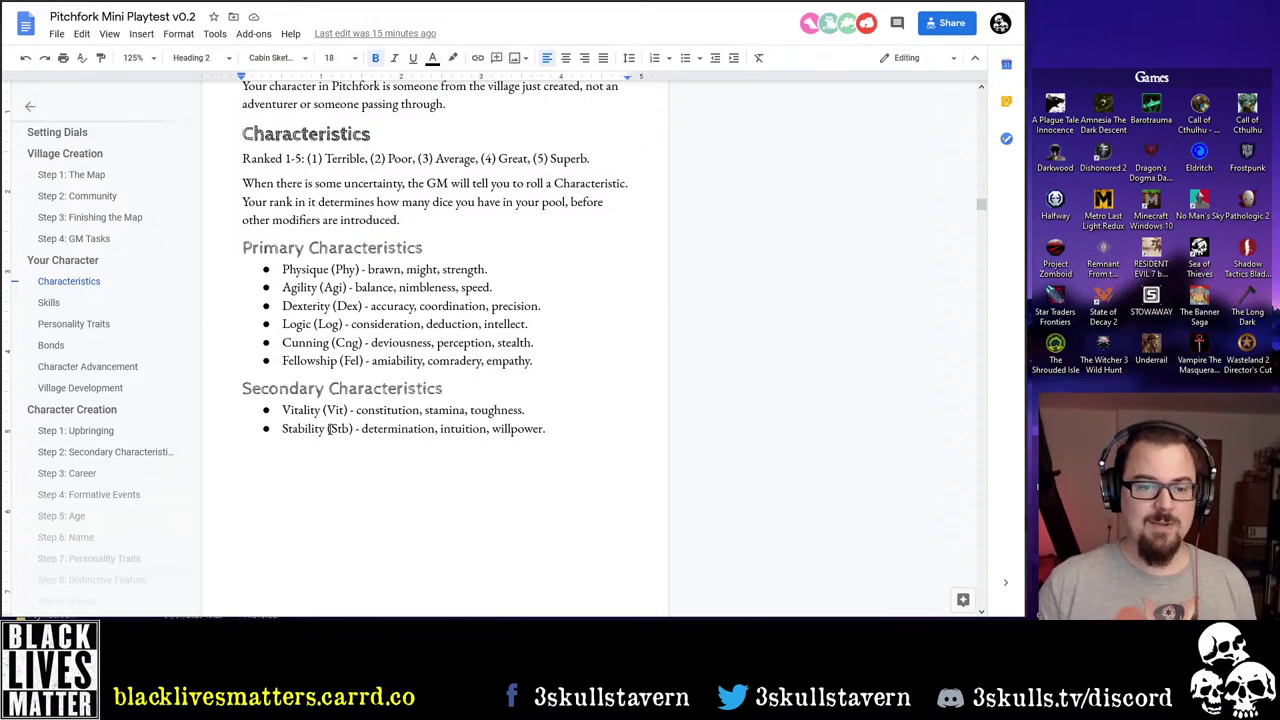
# Scroll down to the Skills section showing ranks 1-3 and the main skills table
pyautogui.scroll(-1, 326, 430)
pyautogui.scroll(-9, 330, 432)
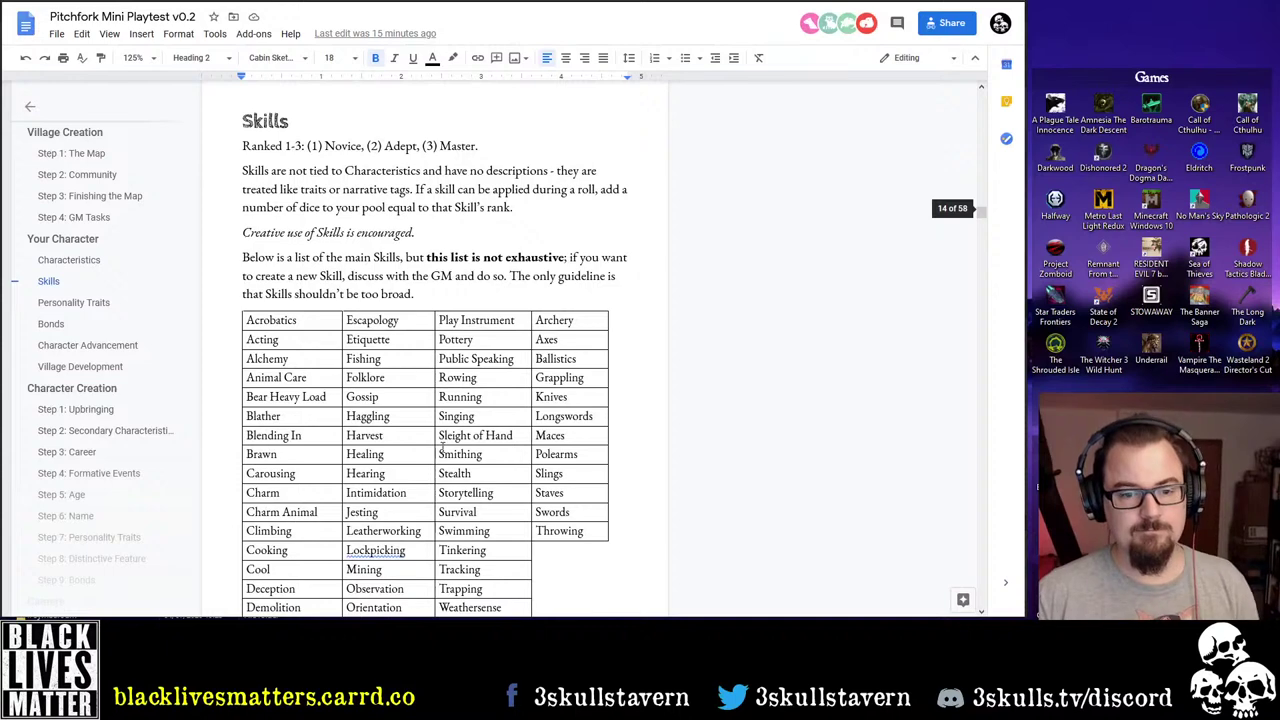
pyautogui.scroll(-4, 430, 440)
pyautogui.scroll(6, 434, 441)
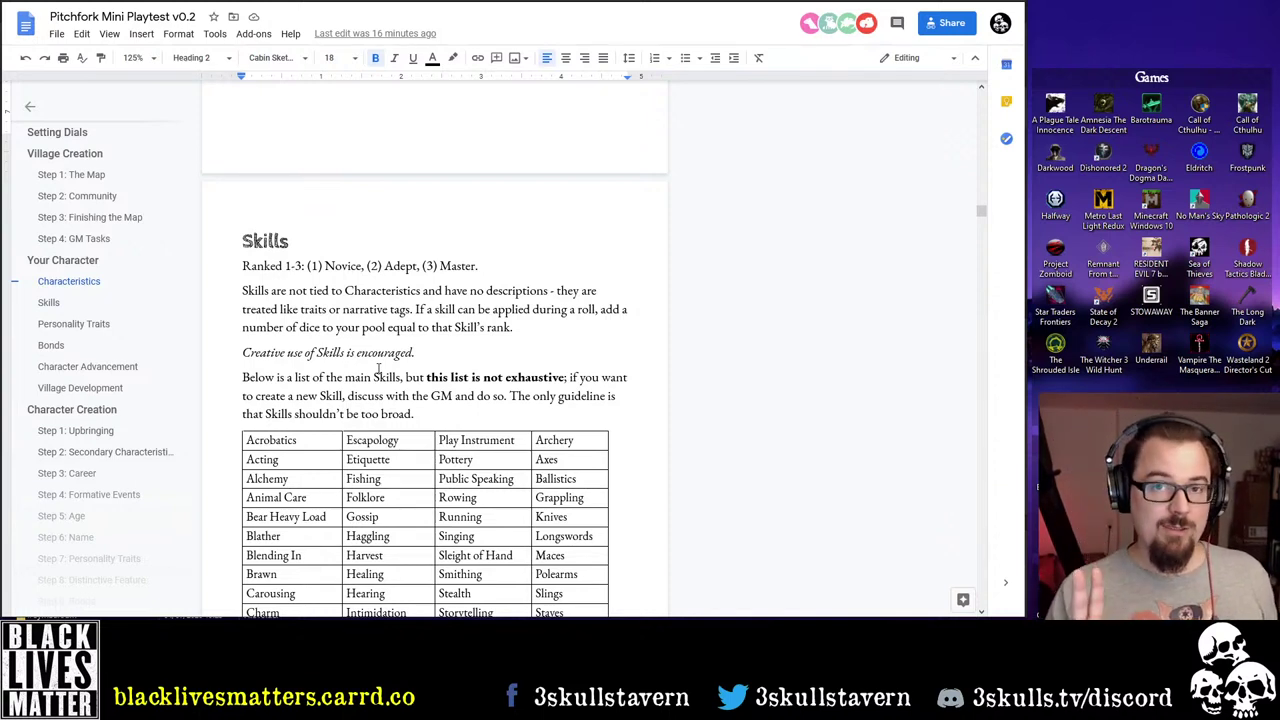
# Scroll back to the Your Character heading, then switch to the Pitchfork Tables spreadsheet tab
pyautogui.scroll(10, 378, 368)
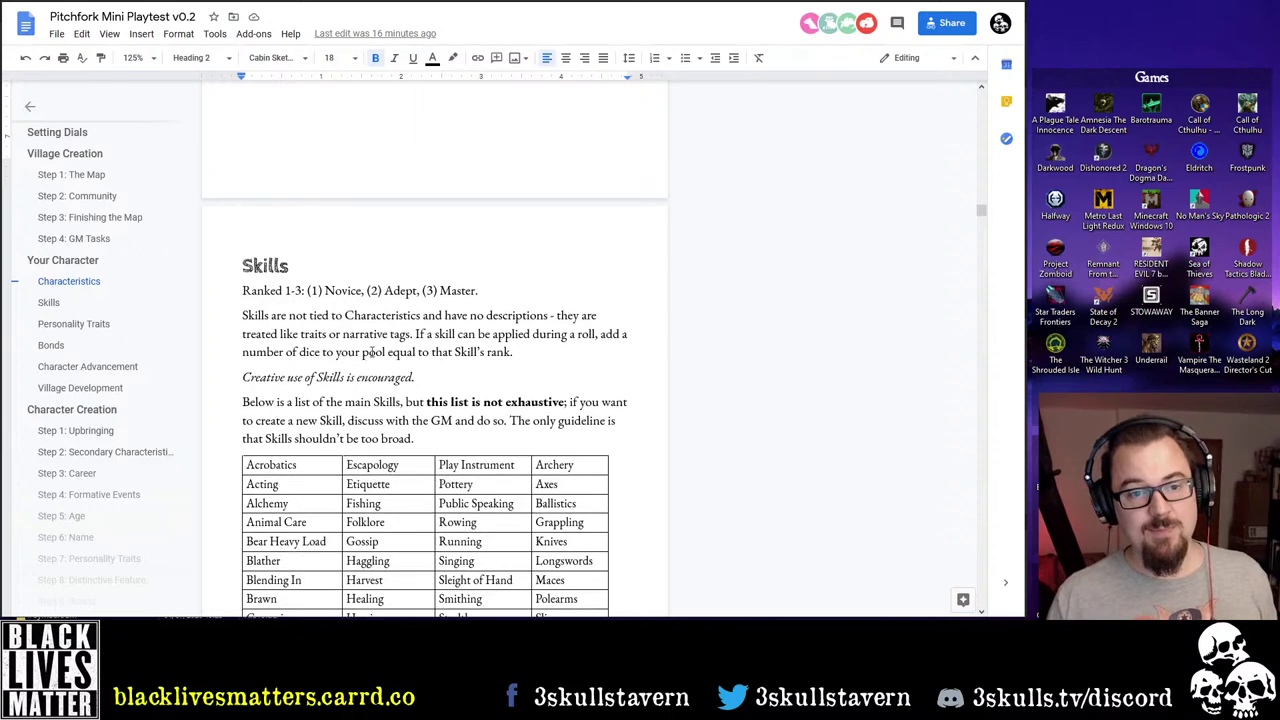
pyautogui.scroll(-2, 446, 393)
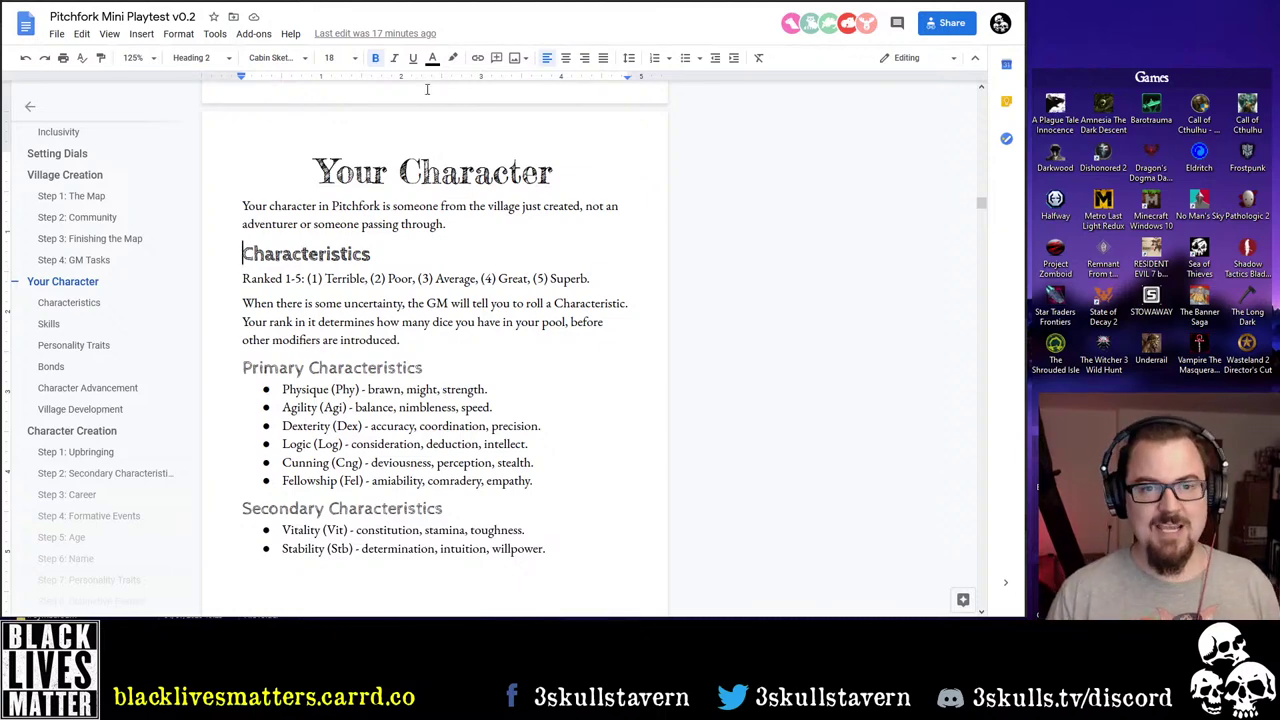
pyautogui.hotkey('ctrl', 'Tab')
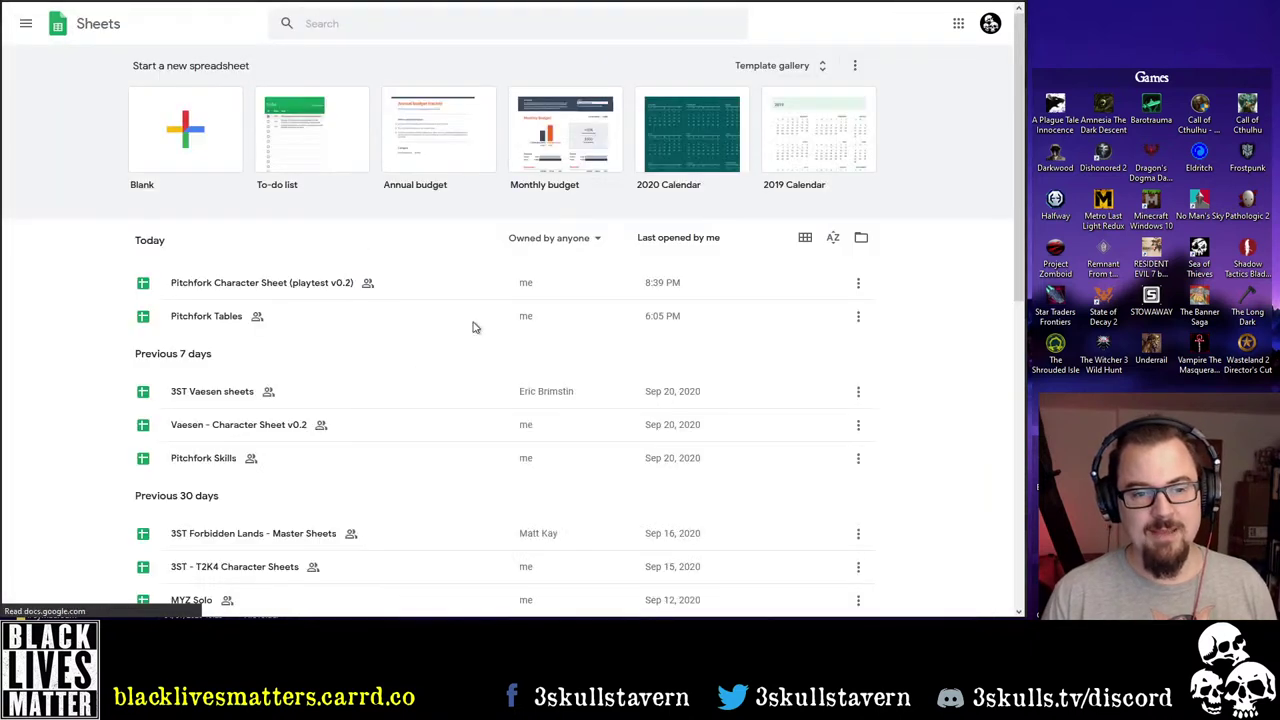
# Open 'Pitchfork Character Sheet (playtest v0.2)' from the Today list of recent spreadsheets
pyautogui.click(303, 288)
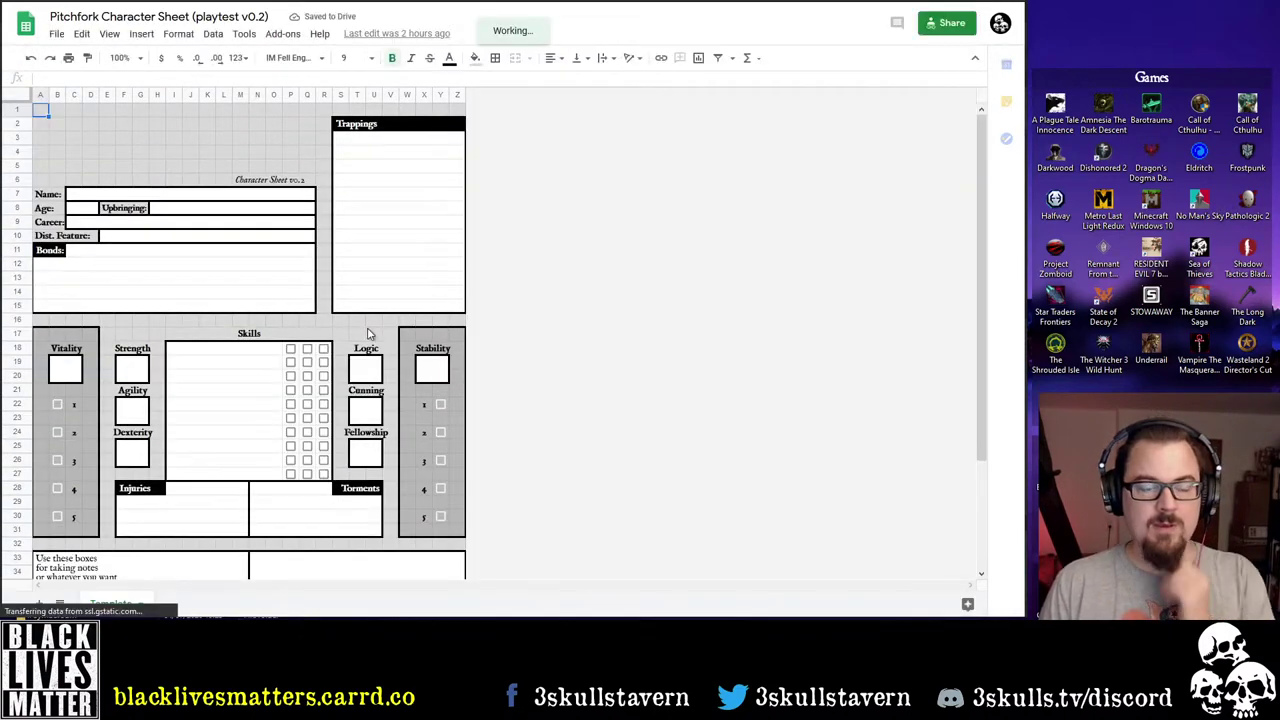
# Select the Vitality-to-Dexterity attribute block and try moving it up one row
pyautogui.click(62, 352)
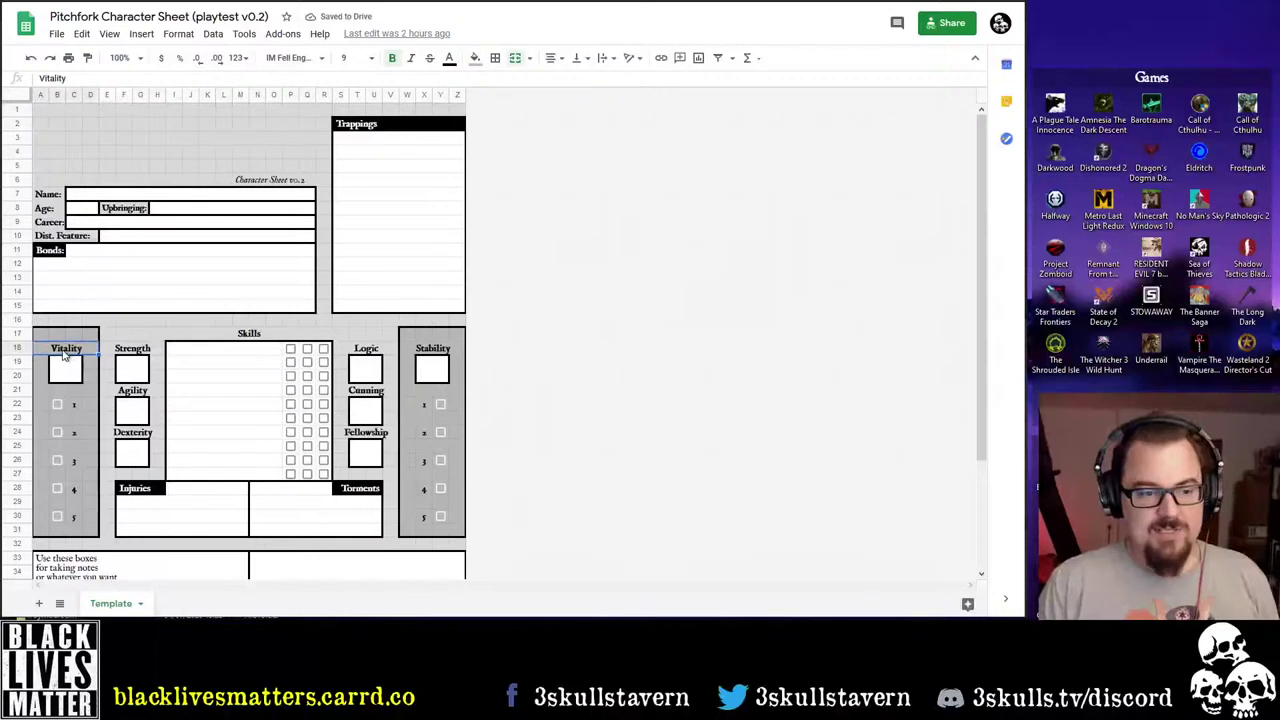
pyautogui.moveTo(63, 355); pyautogui.dragTo(146, 435)
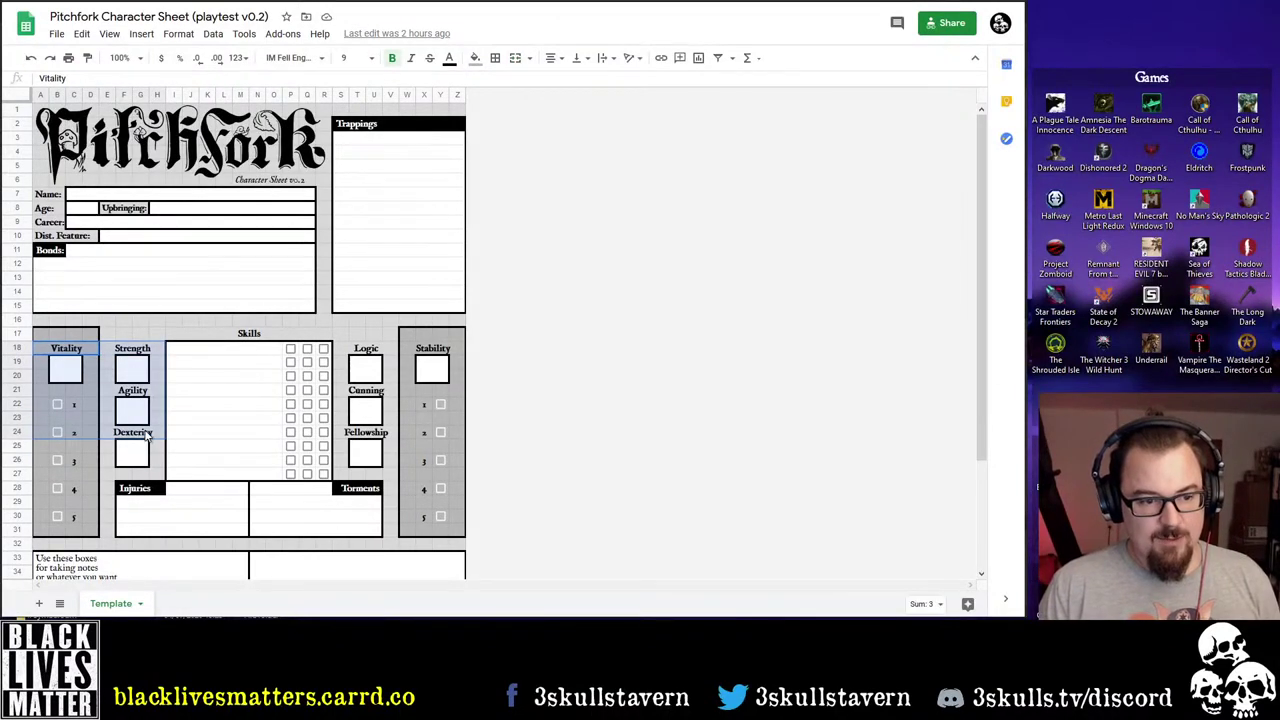
pyautogui.moveTo(72, 343); pyautogui.dragTo(72, 329)
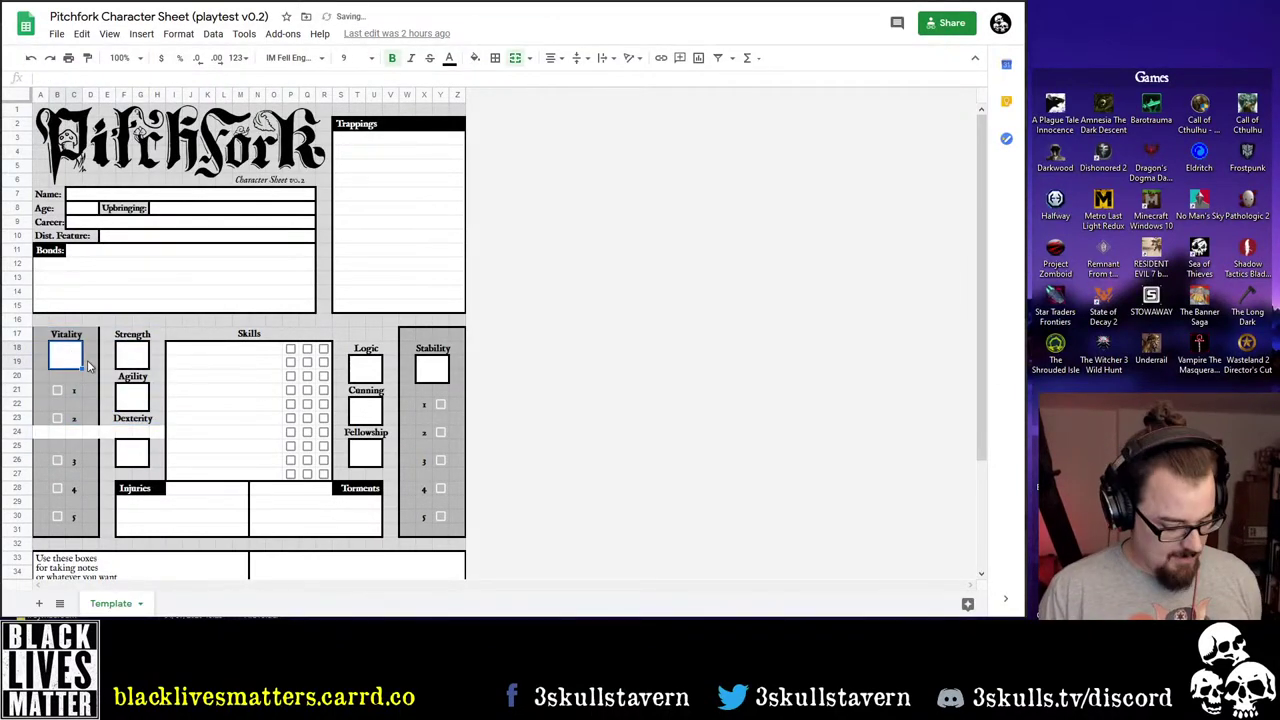
pyautogui.hotkey('ctrl', 't')
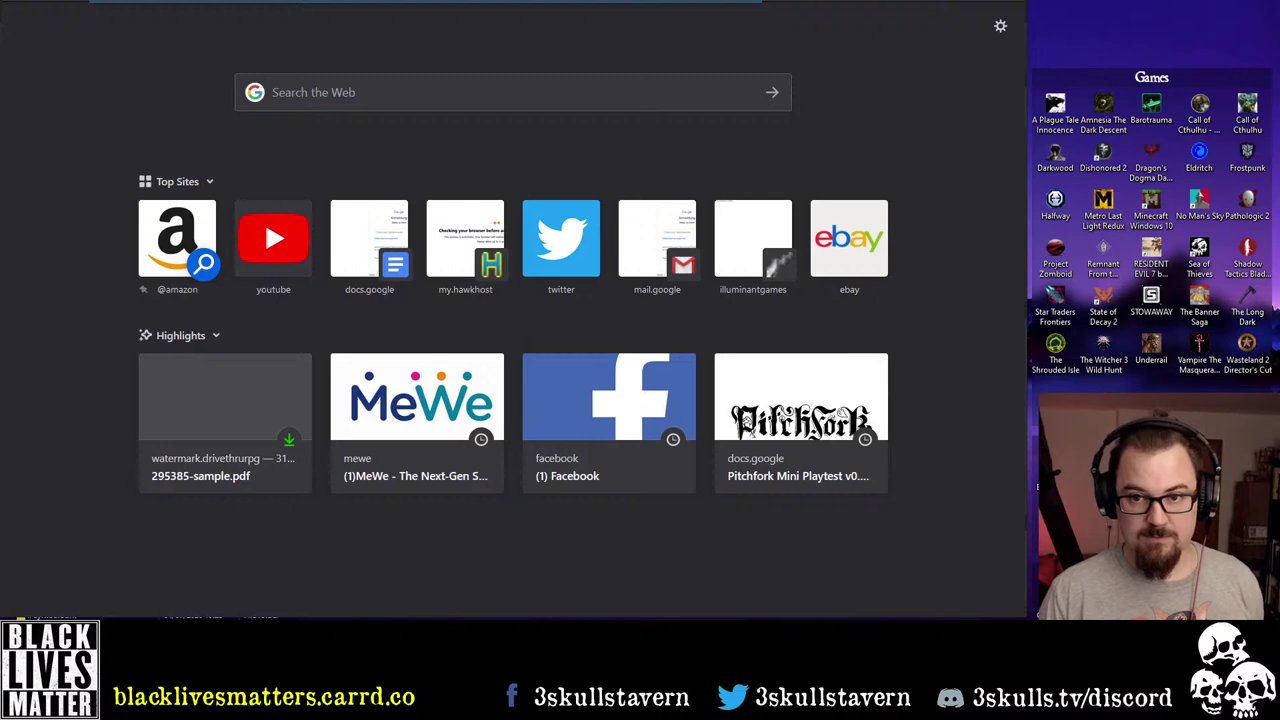
pyautogui.hotkey('ctrl', 'w')
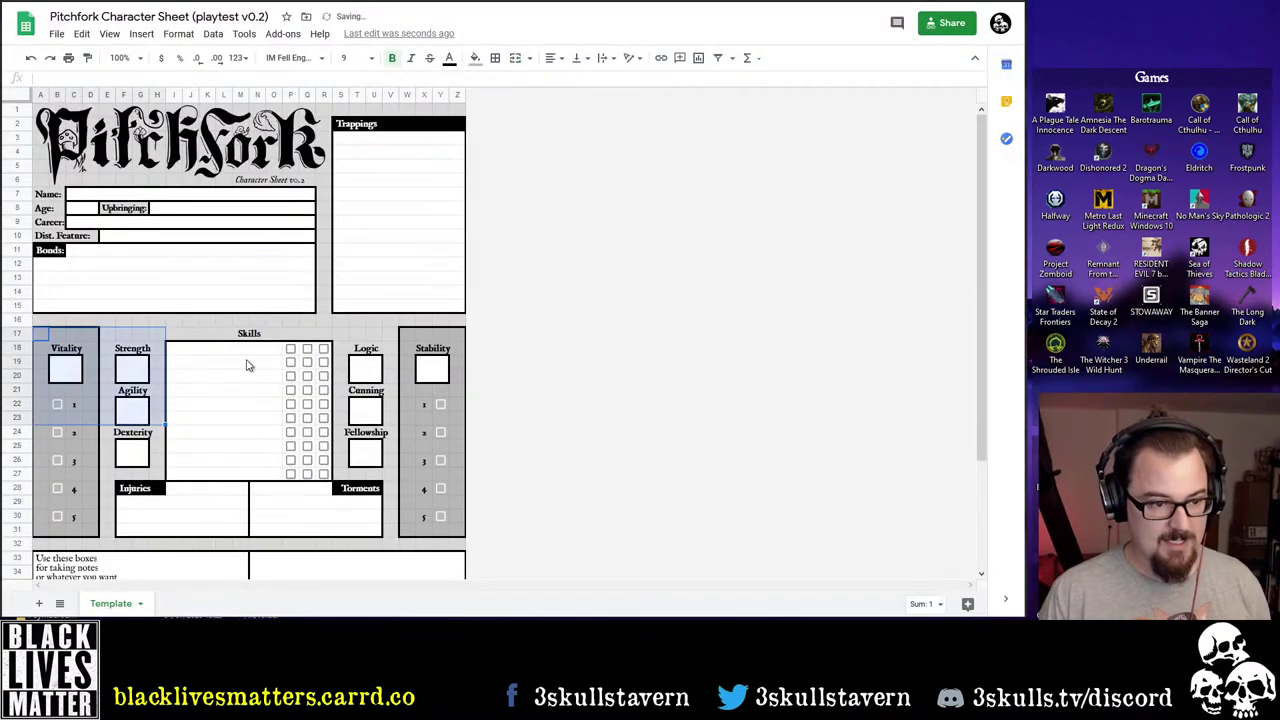
pyautogui.click(63, 347)
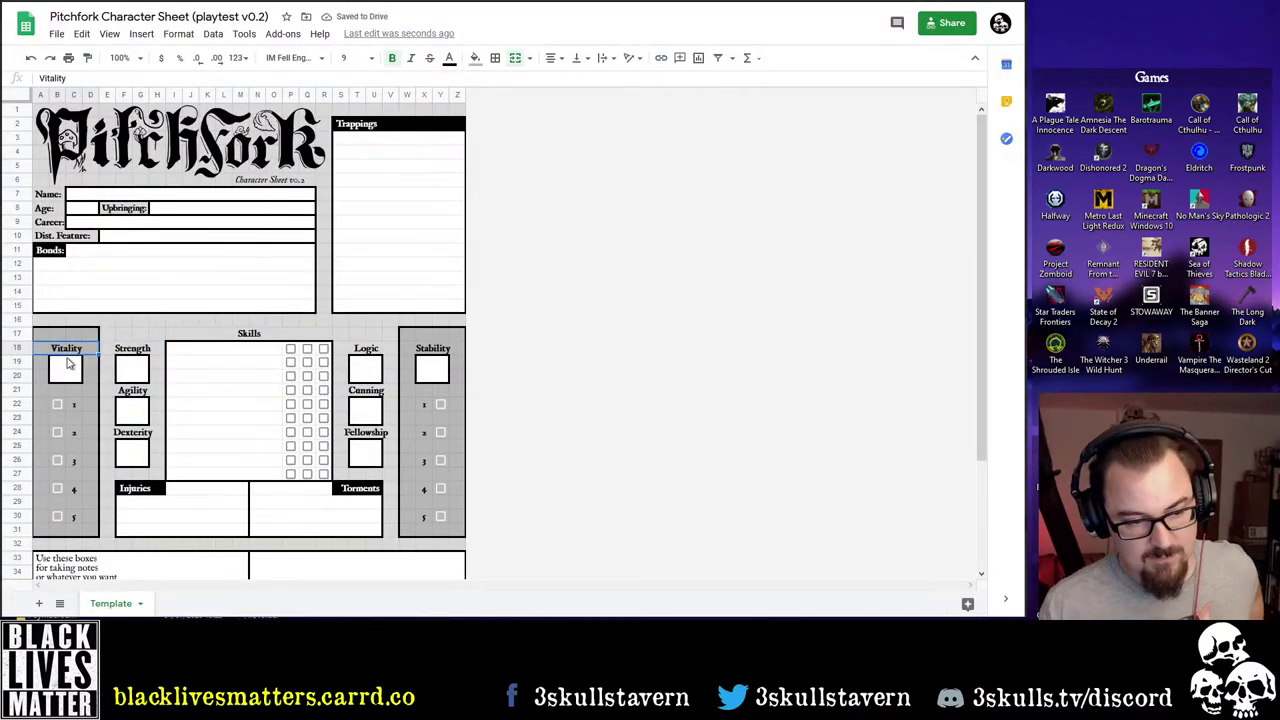
pyautogui.click(430, 346)
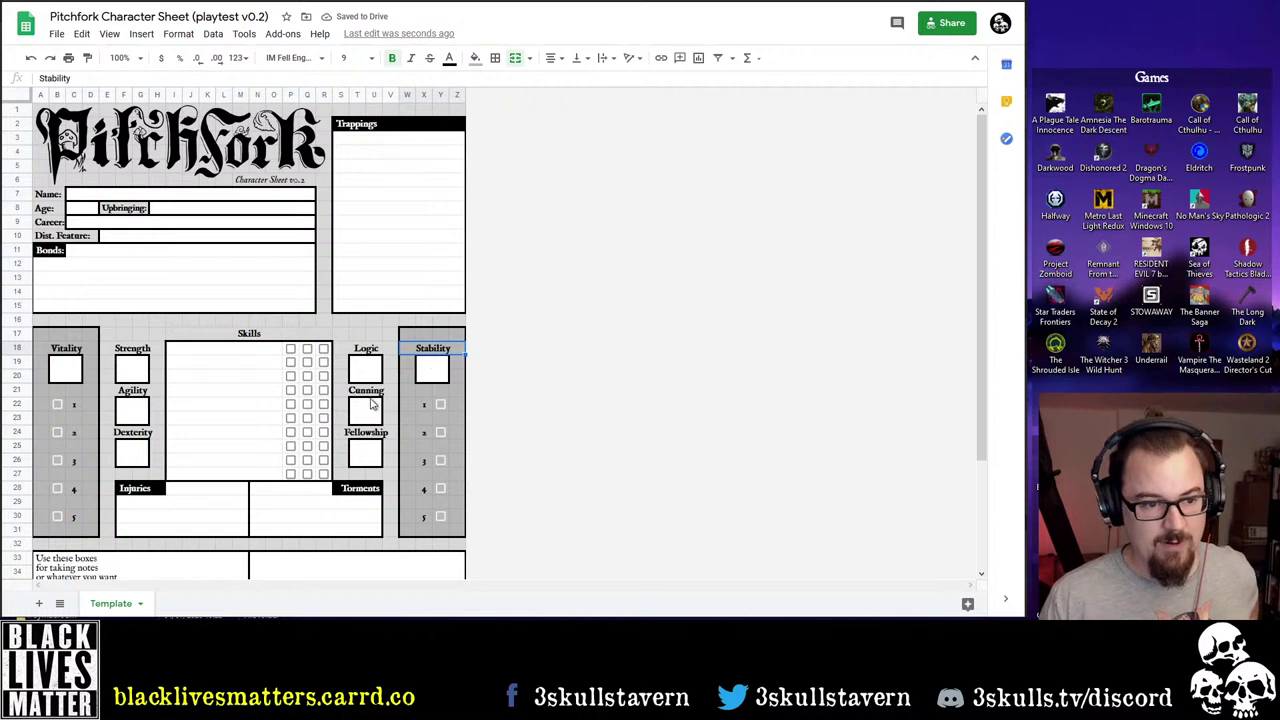
# Relabel the Strength cell as 'Physique', then check the Agility and Dexterity labels
pyautogui.click(145, 360)
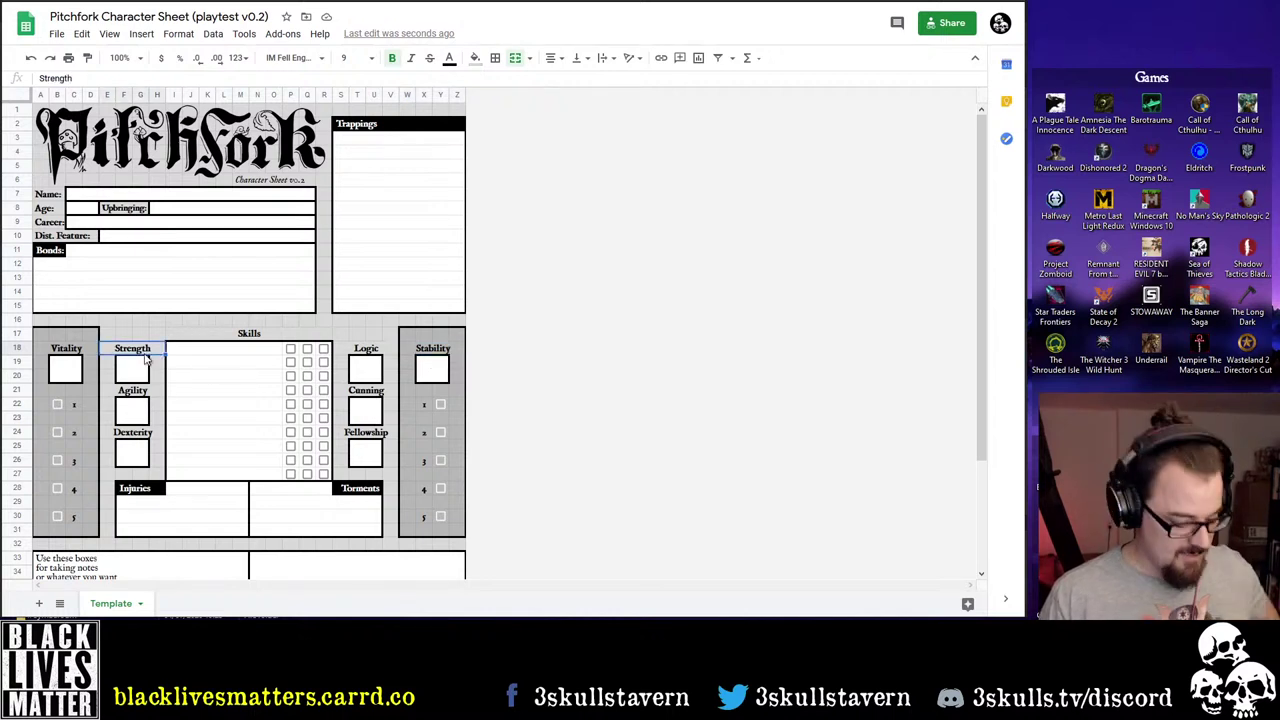
pyautogui.write('Physique')
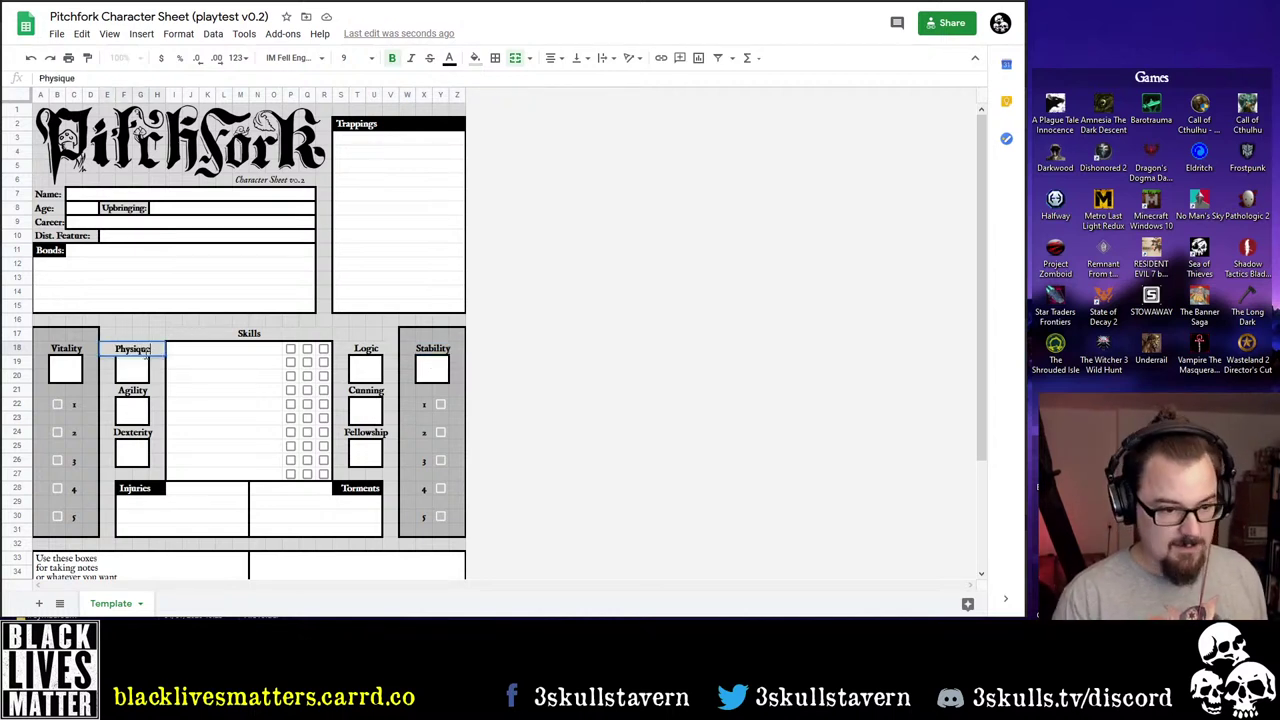
pyautogui.press('Return')
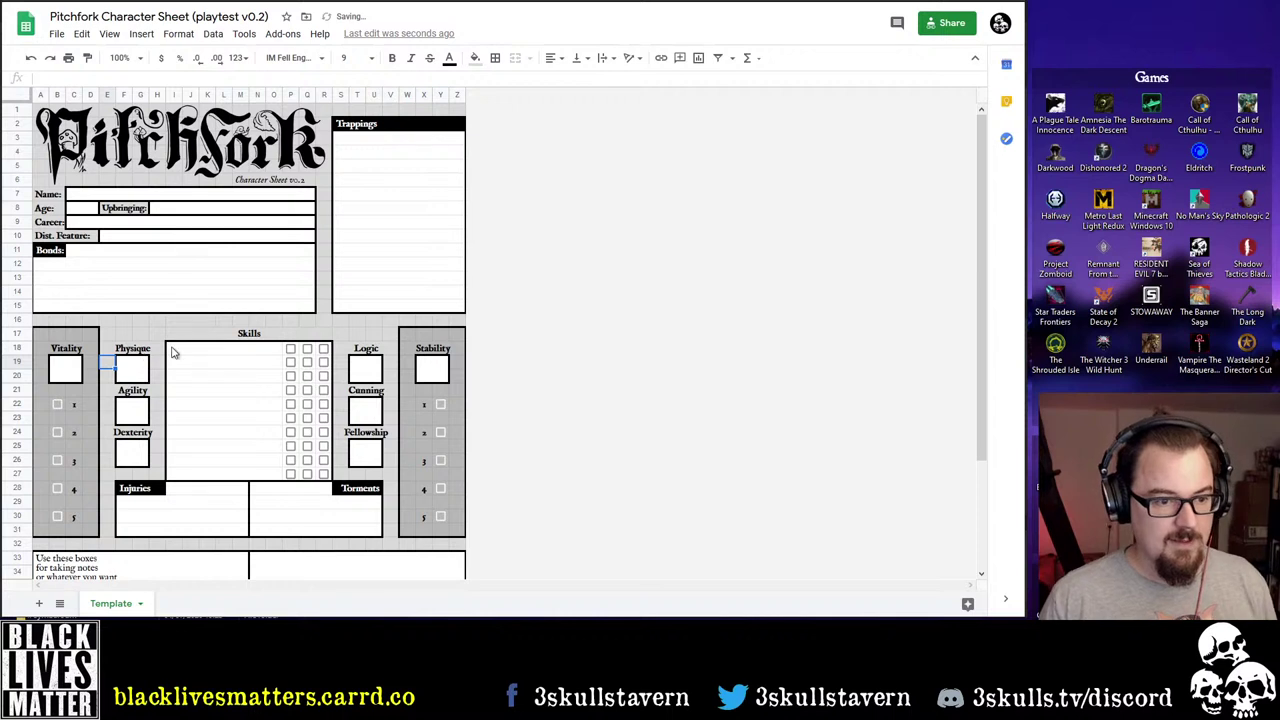
pyautogui.click(142, 352)
pyautogui.click(137, 392)
pyautogui.click(140, 433)
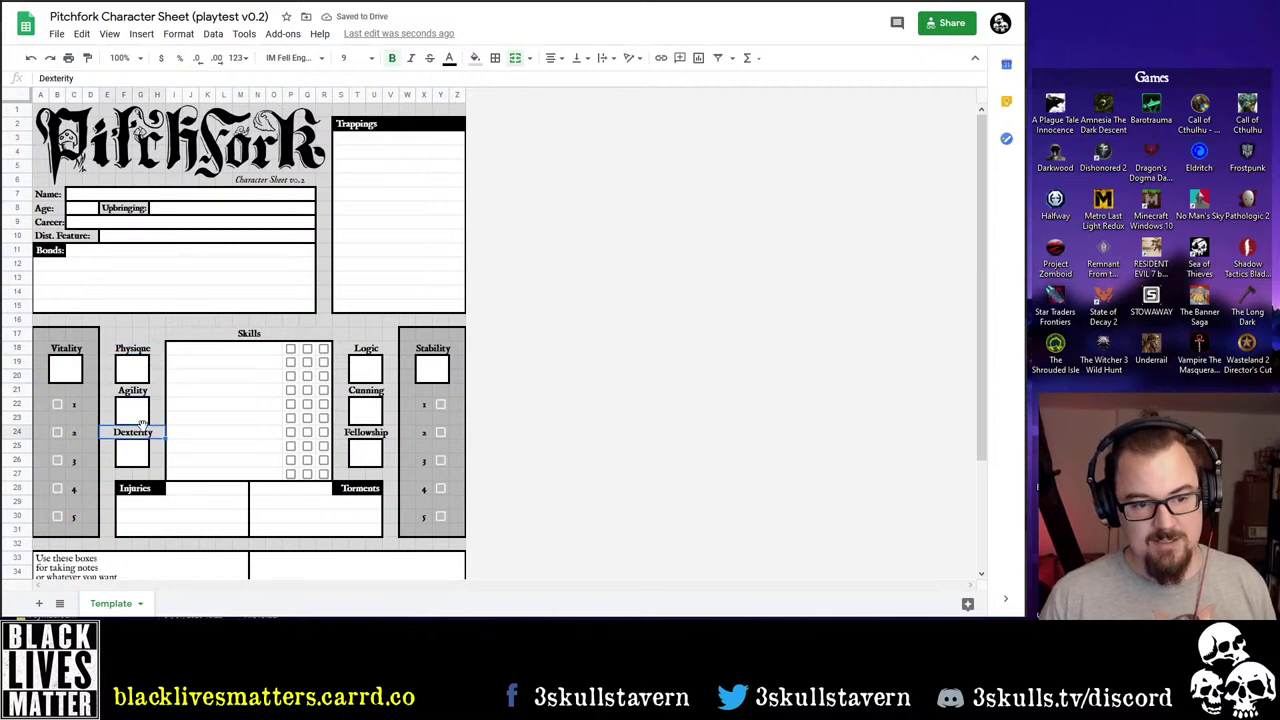
pyautogui.scroll(-2, 200, 420)
pyautogui.scroll(2, 212, 313)
pyautogui.click(226, 357)
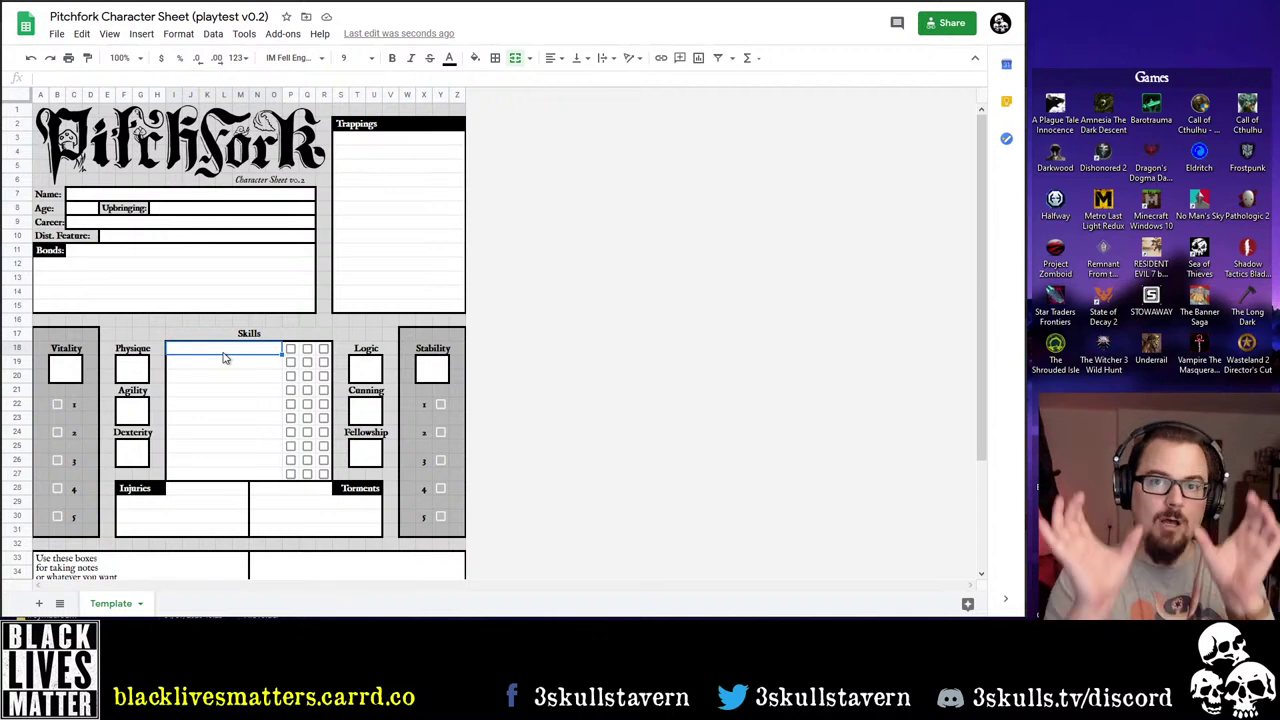
pyautogui.scroll(-3, 248, 500)
pyautogui.moveTo(253, 355); pyautogui.dragTo(251, 443)
pyautogui.click(251, 500)
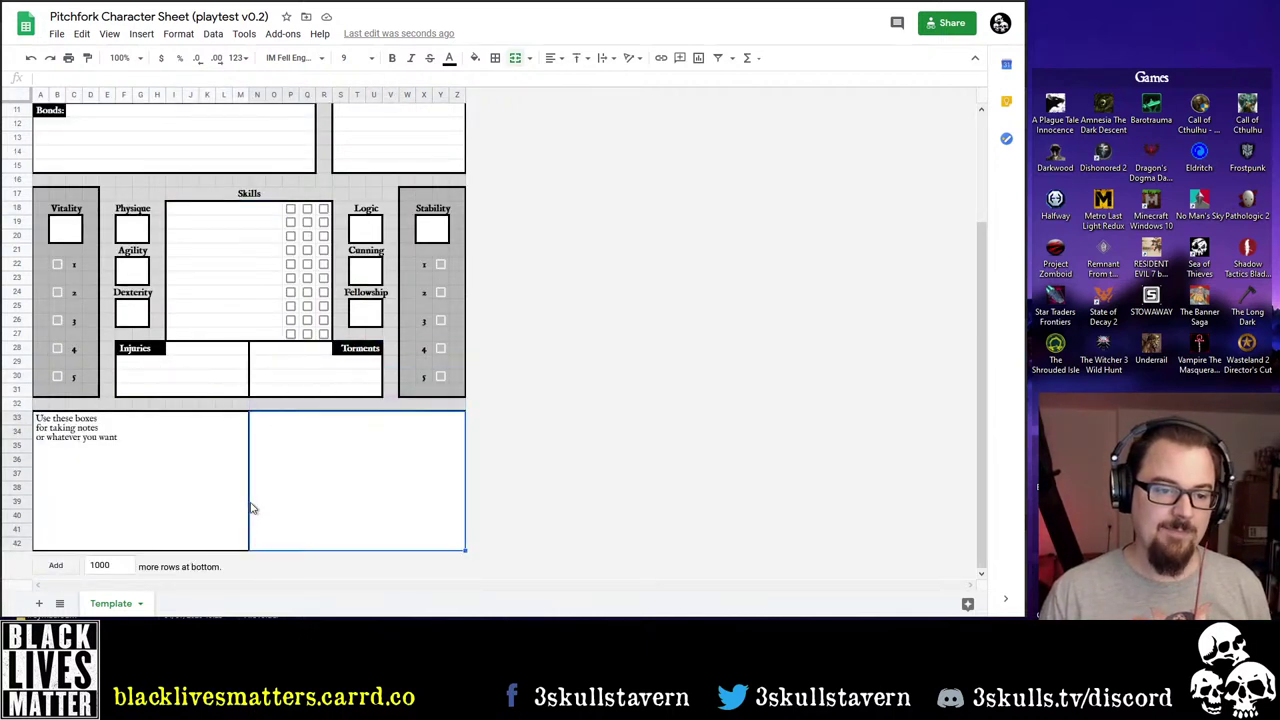
pyautogui.scroll(3, 240, 486)
pyautogui.moveTo(222, 351); pyautogui.dragTo(260, 420)
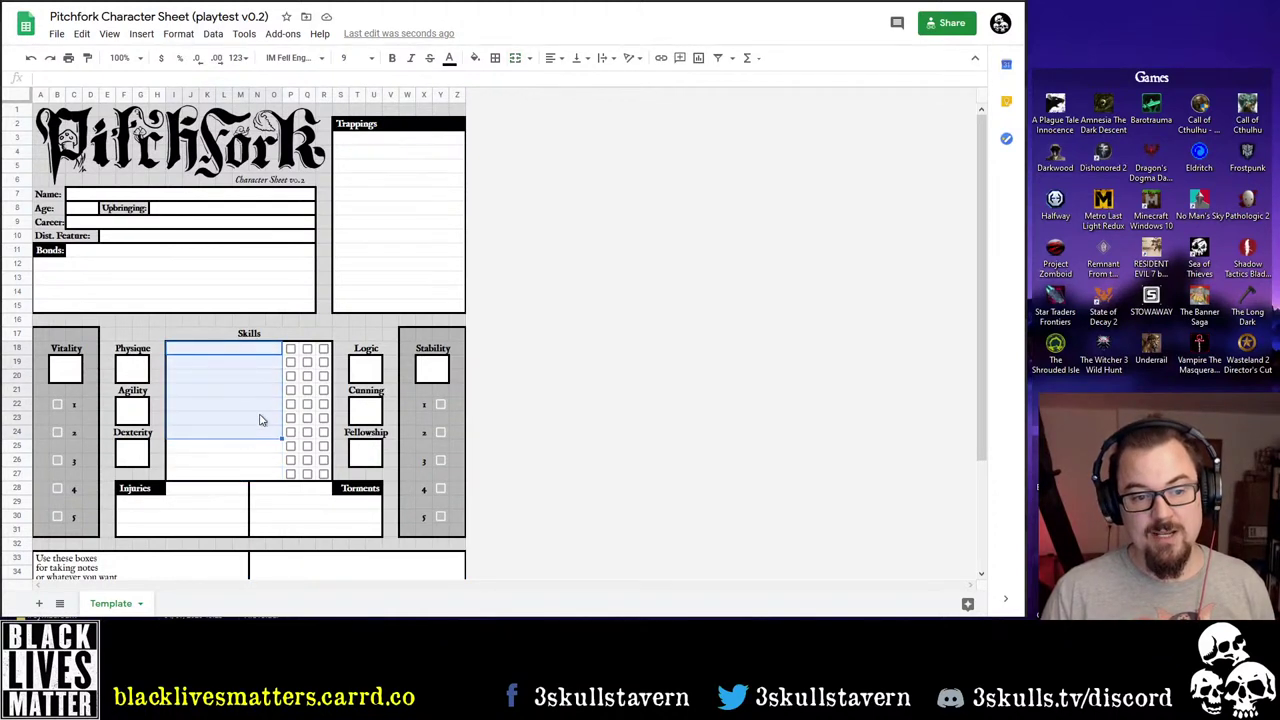
pyautogui.click(290, 349)
pyautogui.click(307, 349)
pyautogui.click(290, 362)
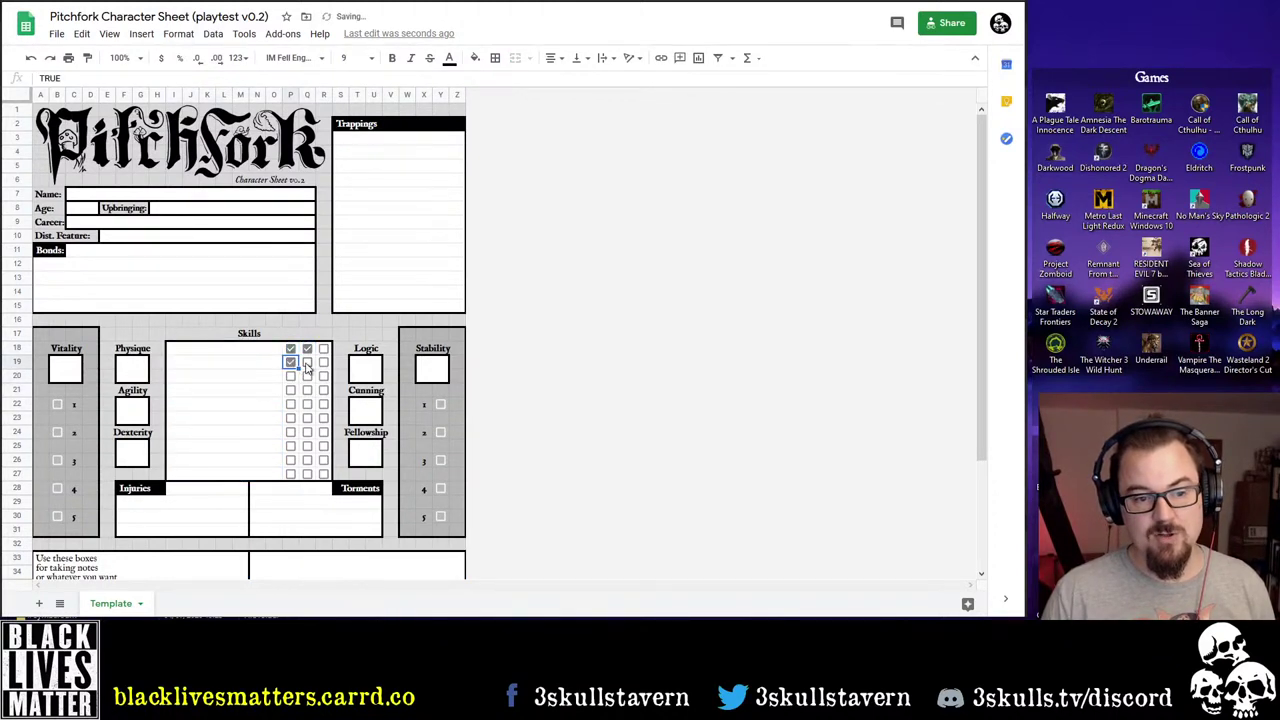
pyautogui.click(307, 362)
pyautogui.click(290, 376)
pyautogui.click(307, 376)
pyautogui.click(290, 376)
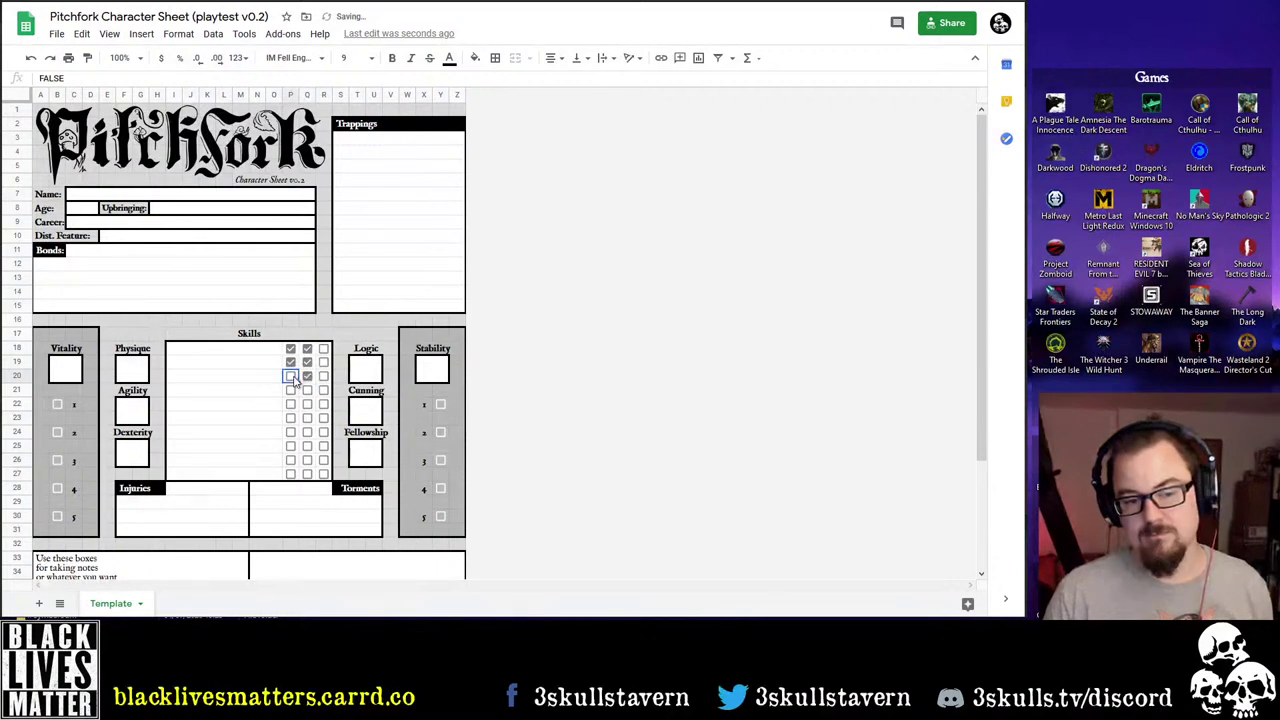
pyautogui.click(307, 376)
pyautogui.click(307, 362)
pyautogui.click(290, 362)
pyautogui.click(290, 349)
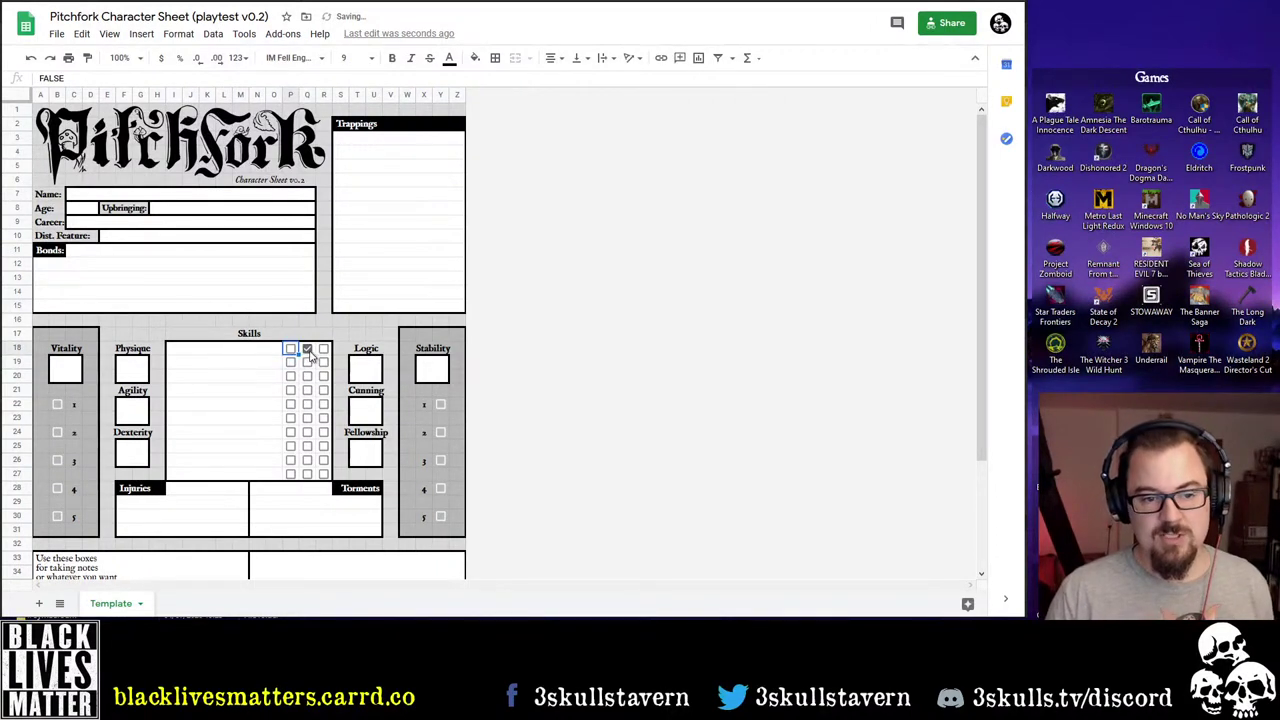
pyautogui.click(307, 349)
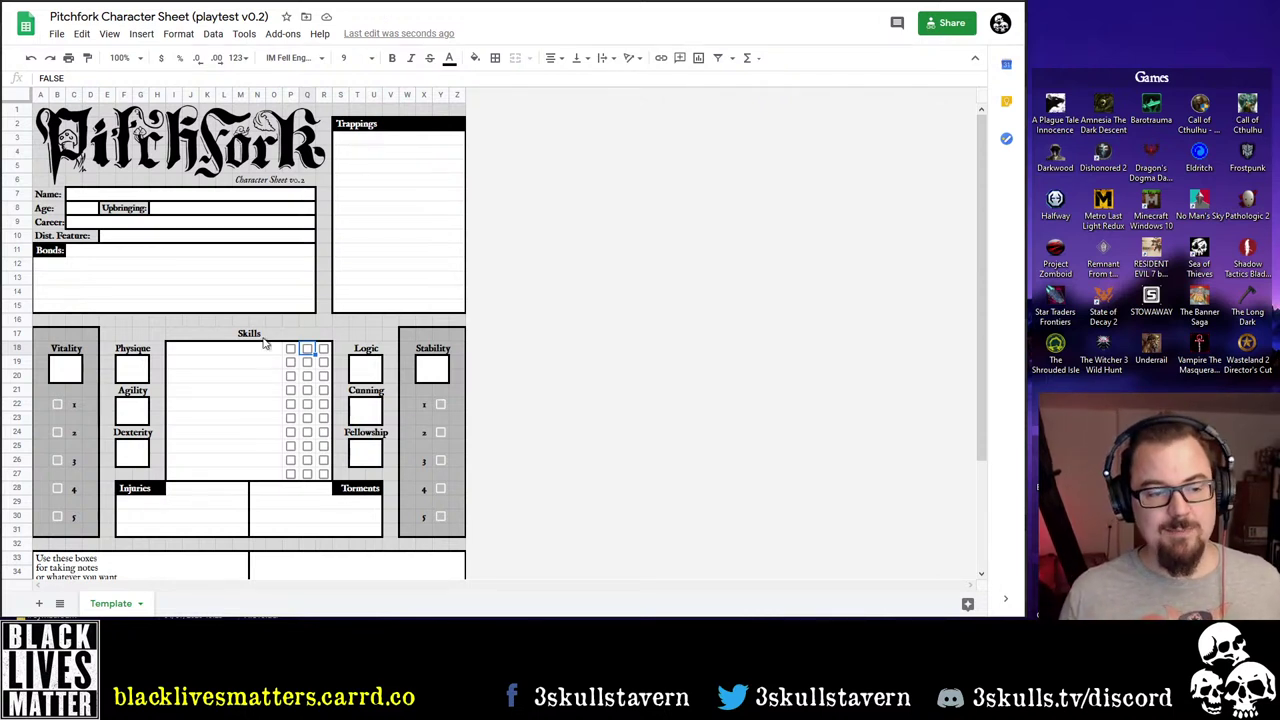
pyautogui.click(207, 356)
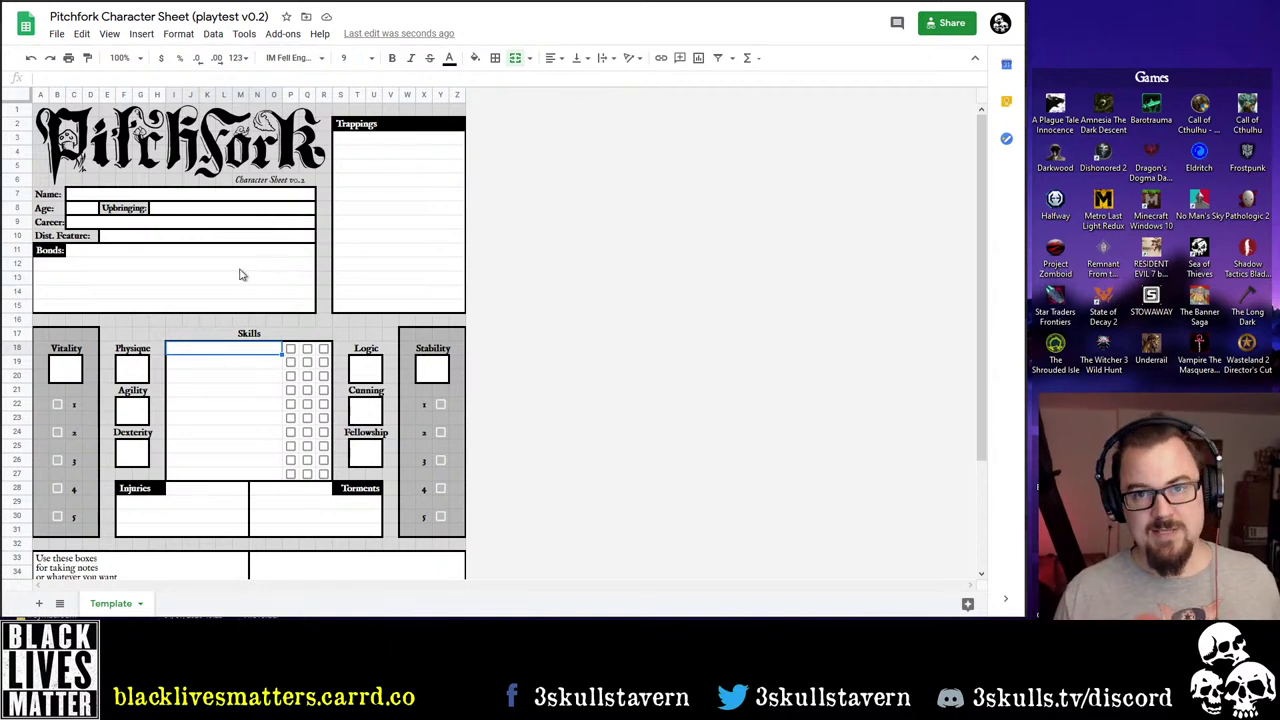
pyautogui.scroll(-3, 274, 262)
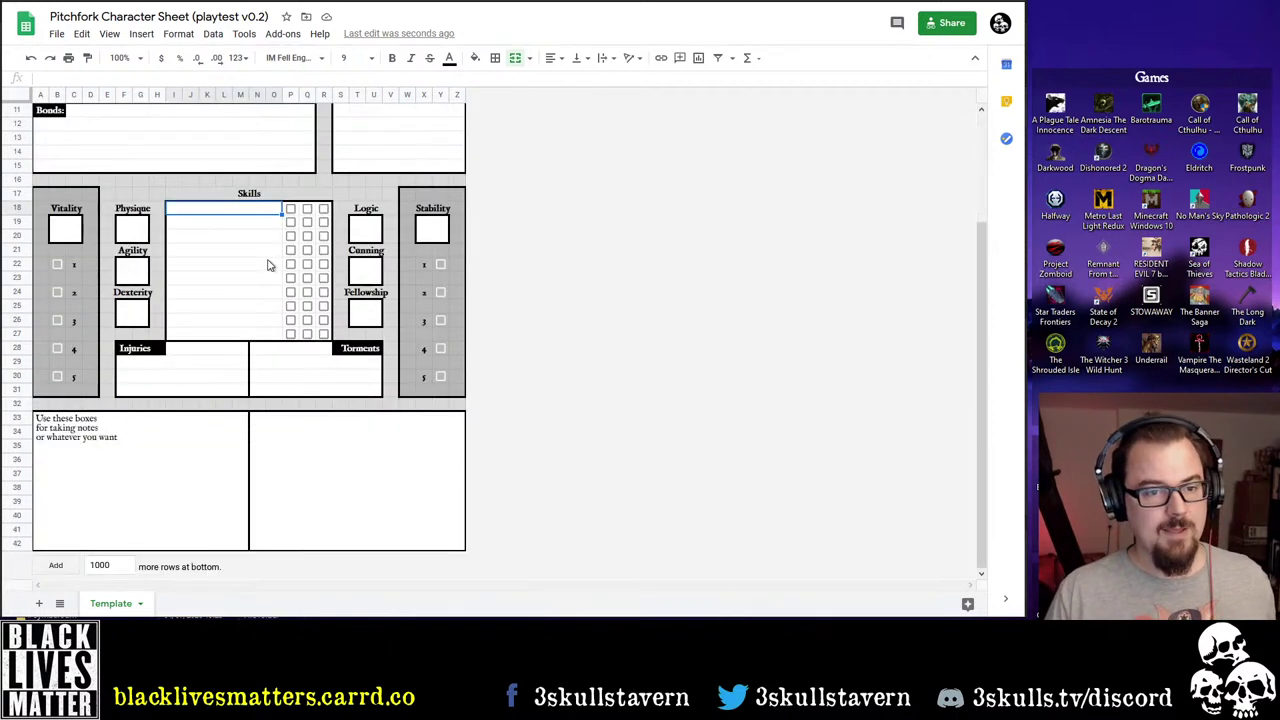
pyautogui.scroll(3, 267, 271)
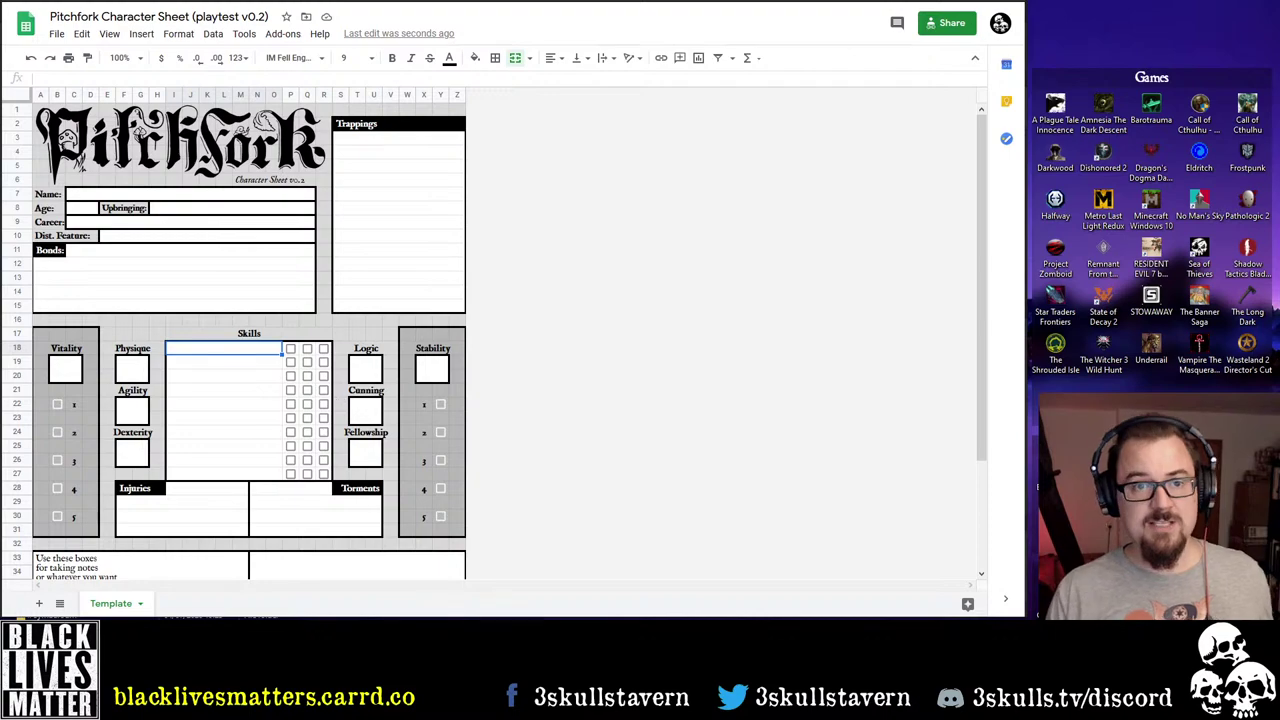
# Return to the rulebook and scroll to Character Advancement, where Increasing Skills caps rank at 3
pyautogui.hotkey('alt', 'Tab')
pyautogui.scroll(-4, 431, 346)
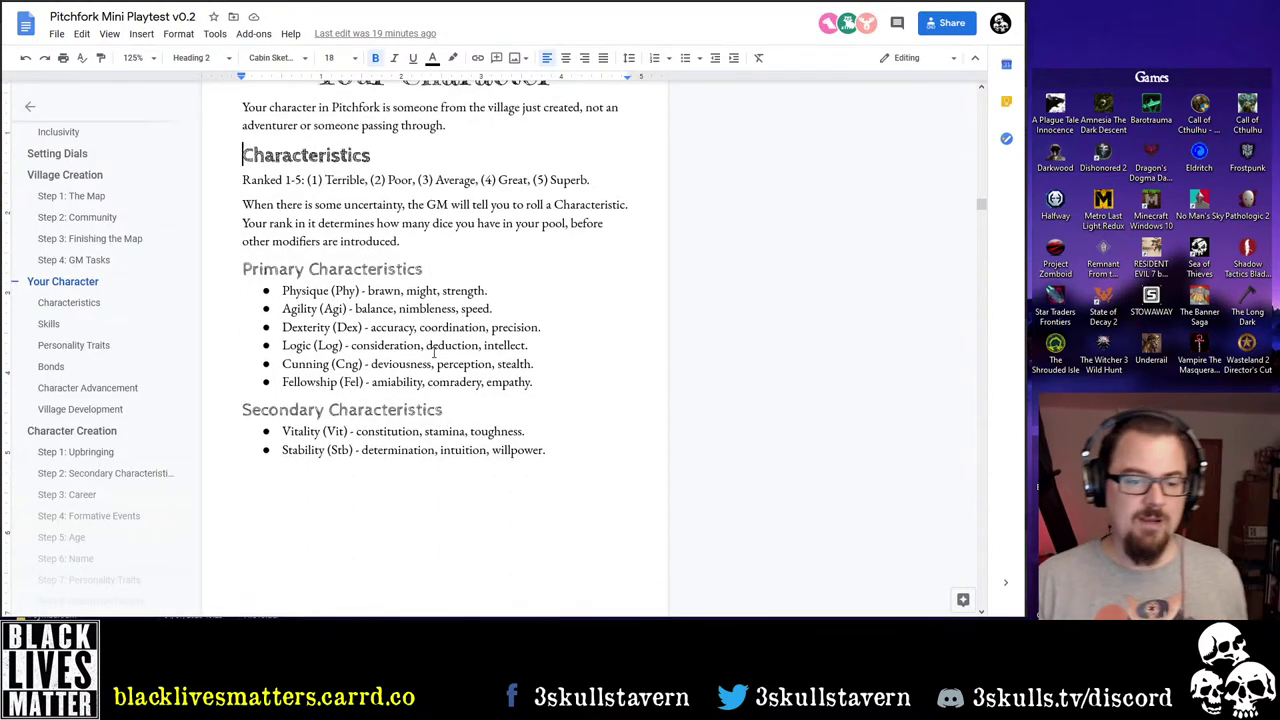
pyautogui.scroll(-10, 431, 346)
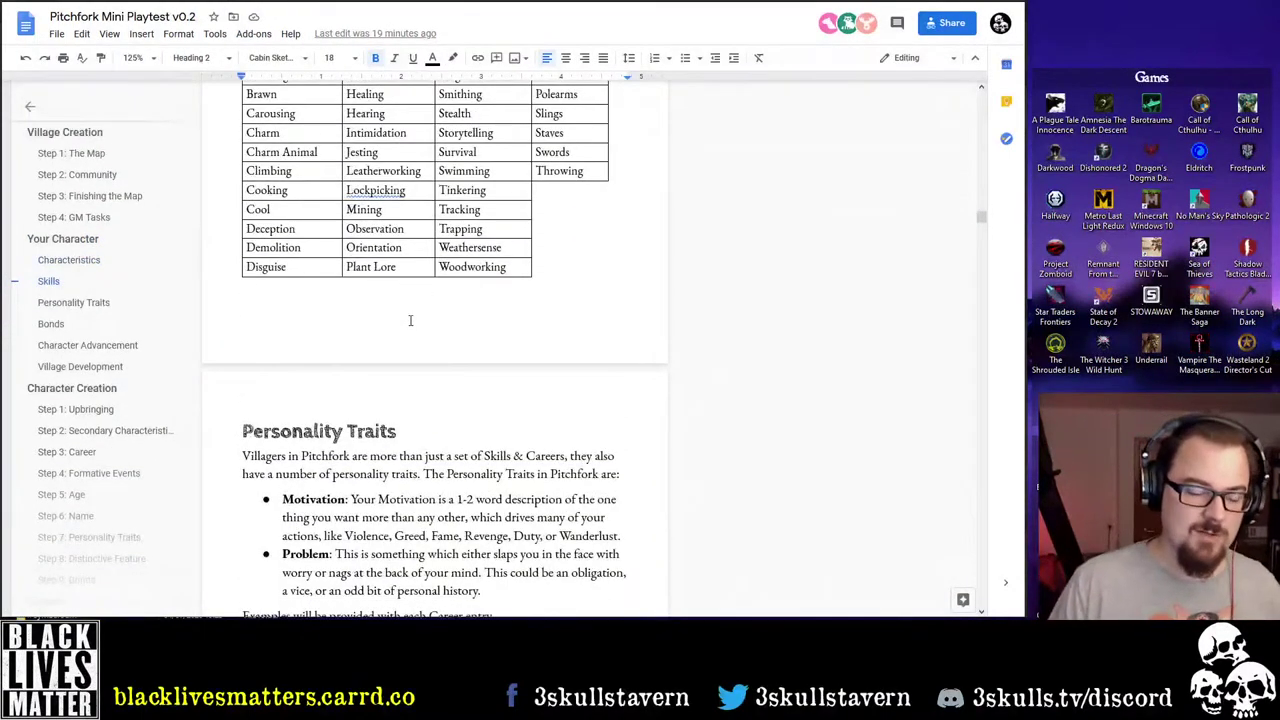
pyautogui.scroll(-1, 451, 389)
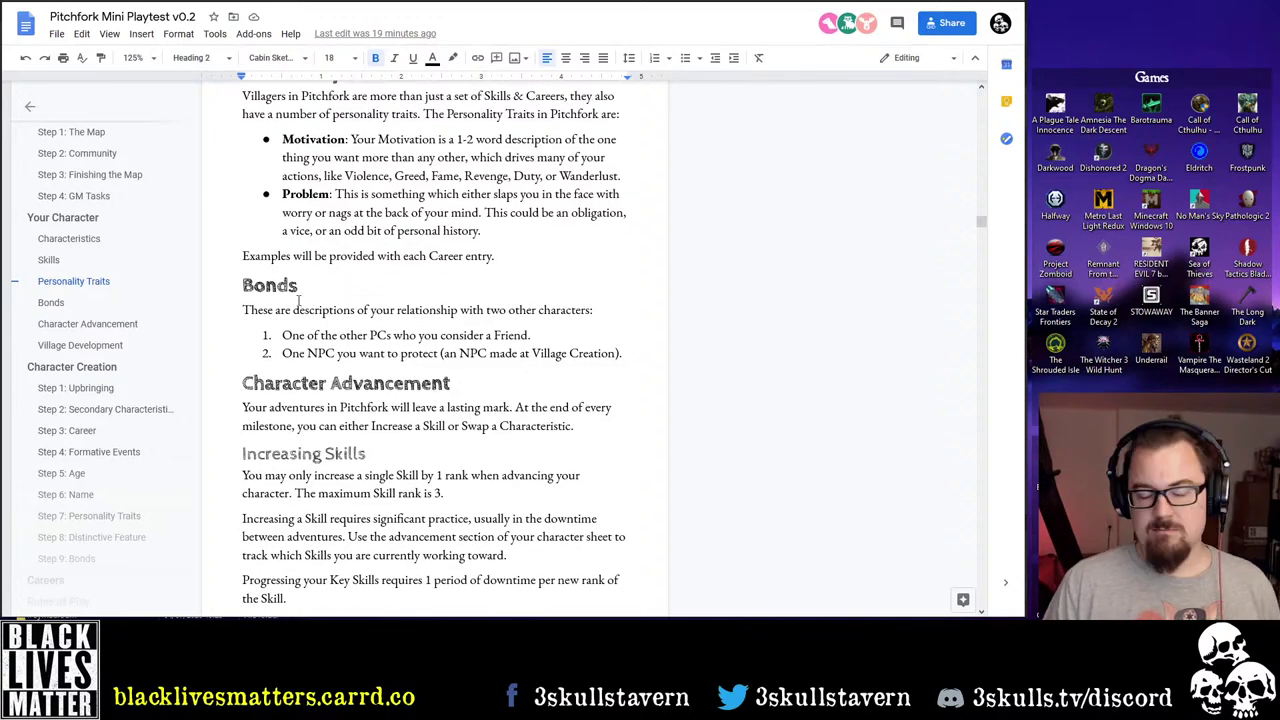
pyautogui.scroll(-5, 285, 304)
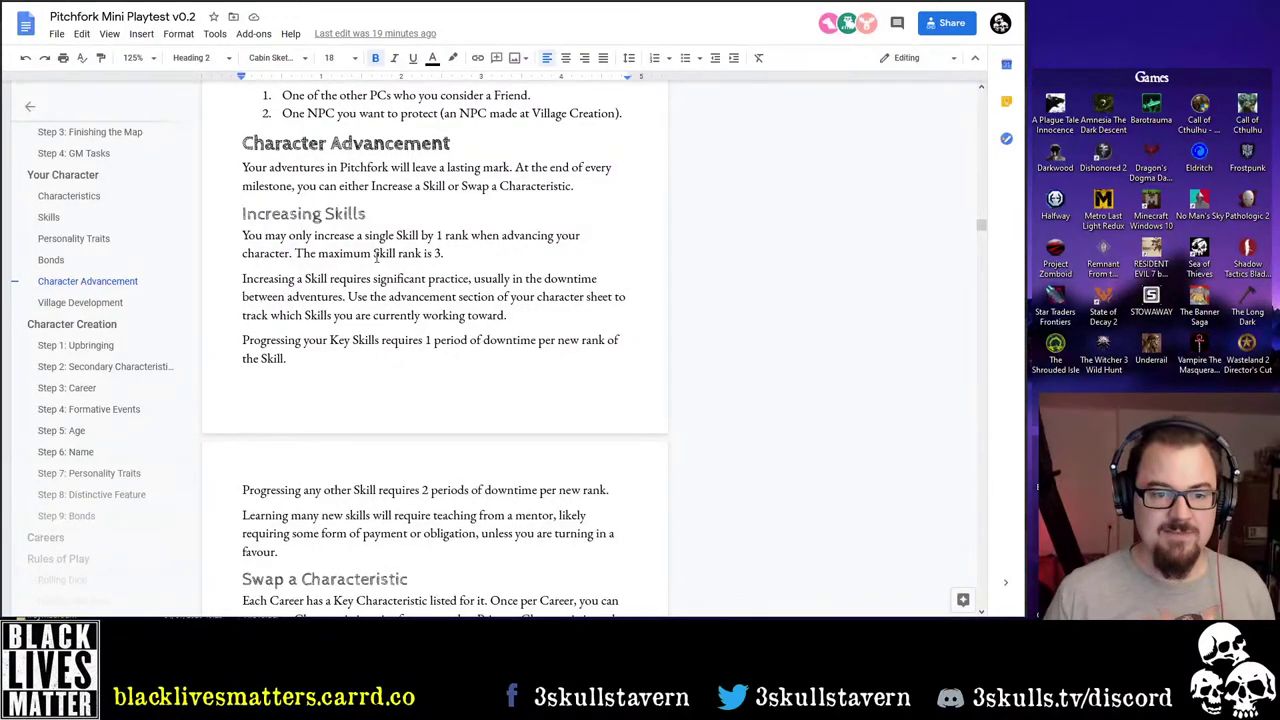
# Change the intro to read 'Increase a Skill, Swap a Characteristic, or Change your Career.'
pyautogui.scroll(-4, 377, 257)
pyautogui.scroll(3, 436, 175)
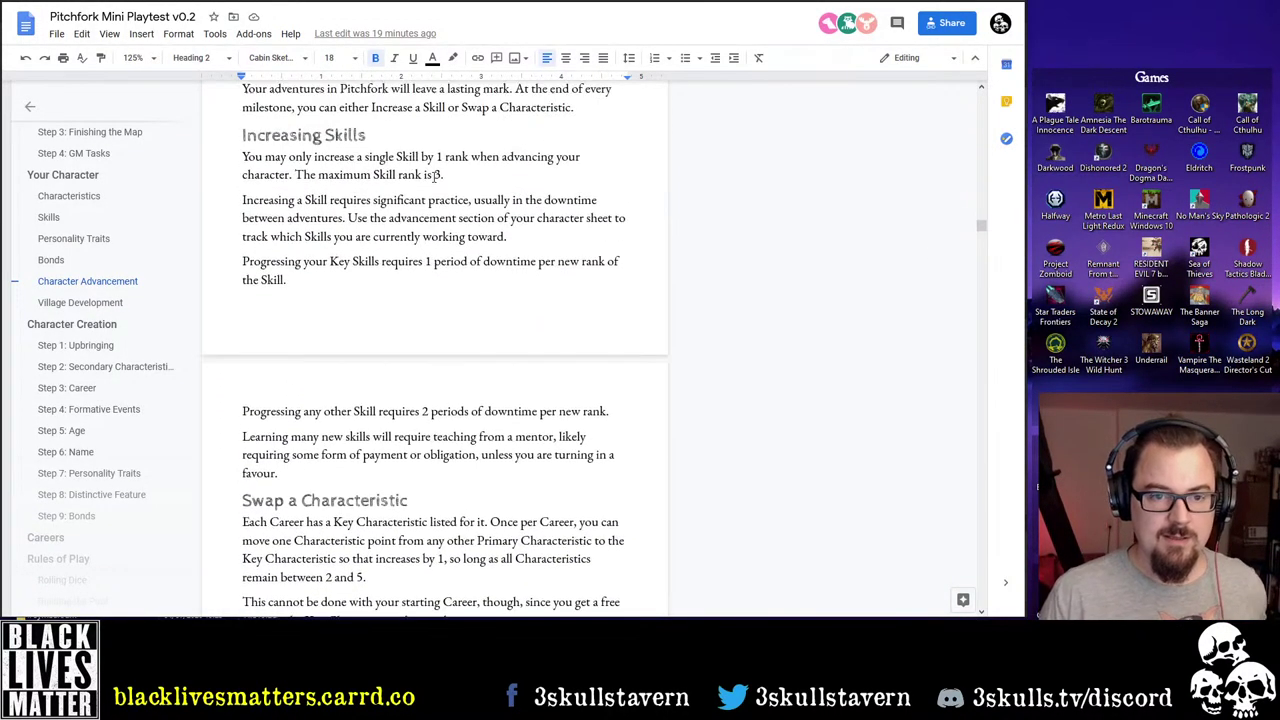
pyautogui.scroll(2, 436, 175)
pyautogui.doubleClick(454, 187)
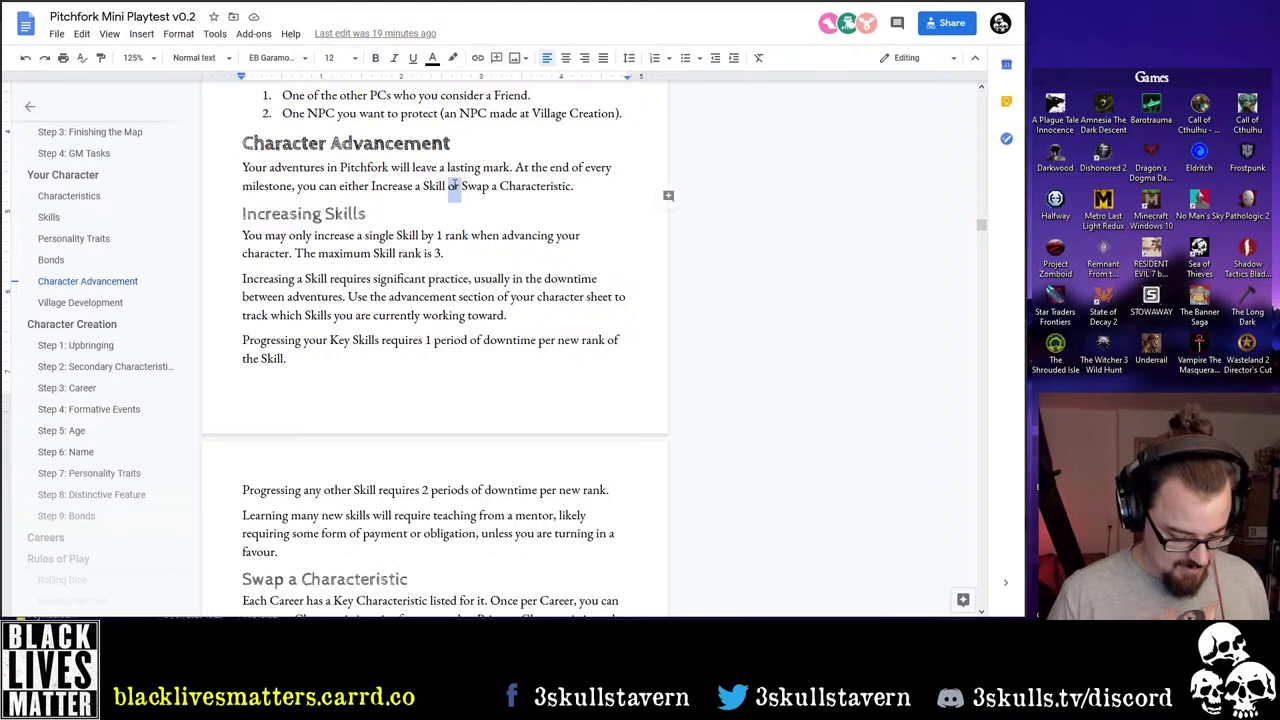
pyautogui.write(',')
pyautogui.press('End')
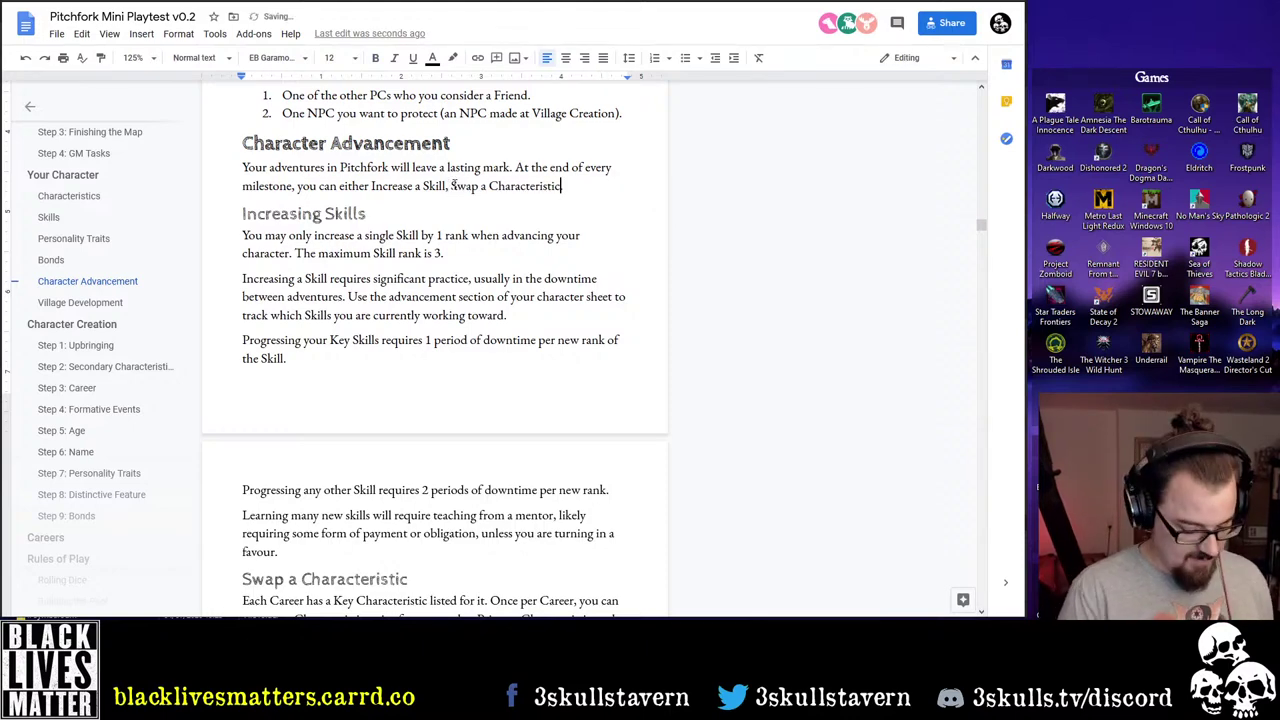
pyautogui.write(', C')
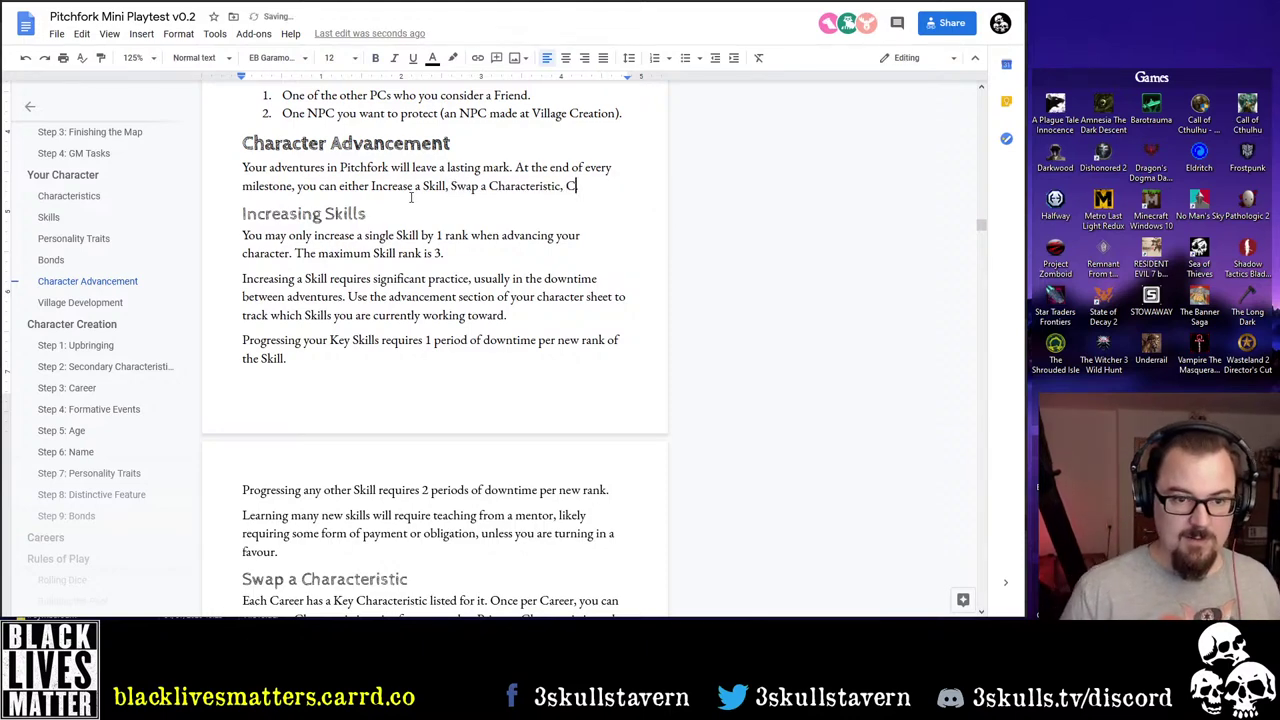
pyautogui.scroll(-3, 408, 220)
pyautogui.scroll(3, 405, 240)
pyautogui.press('BackSpace')
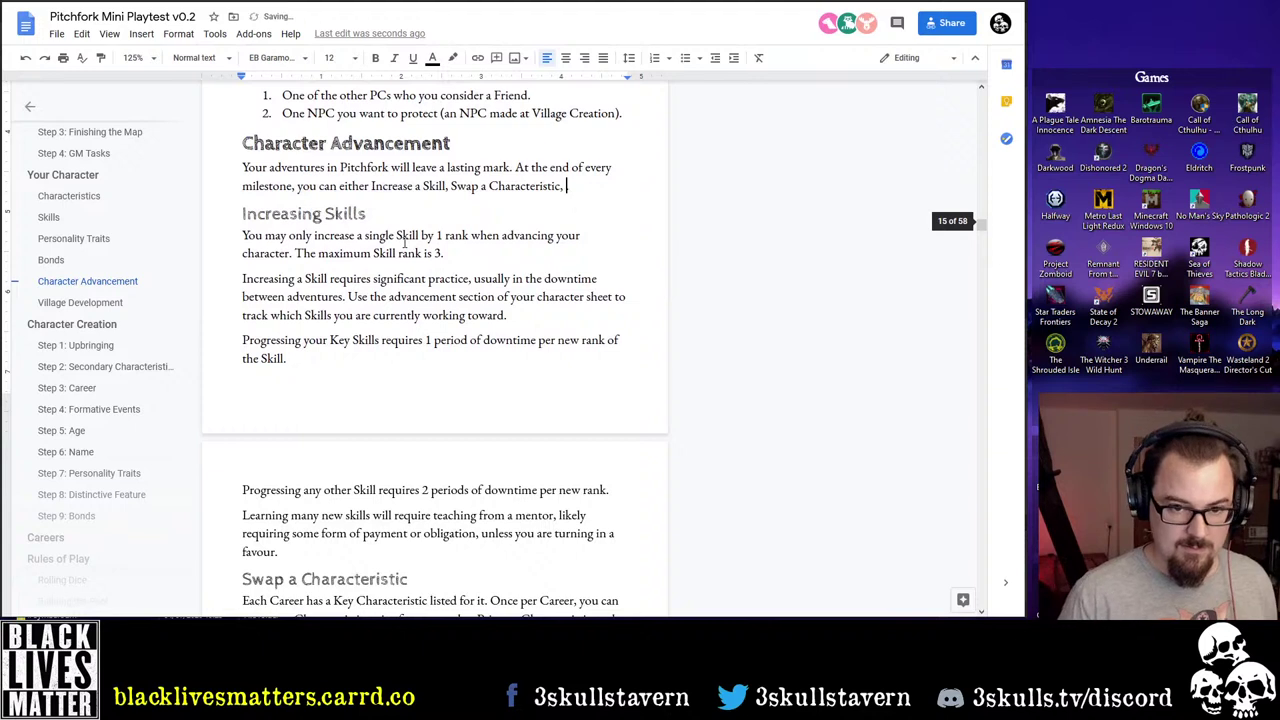
pyautogui.write('or Change ')
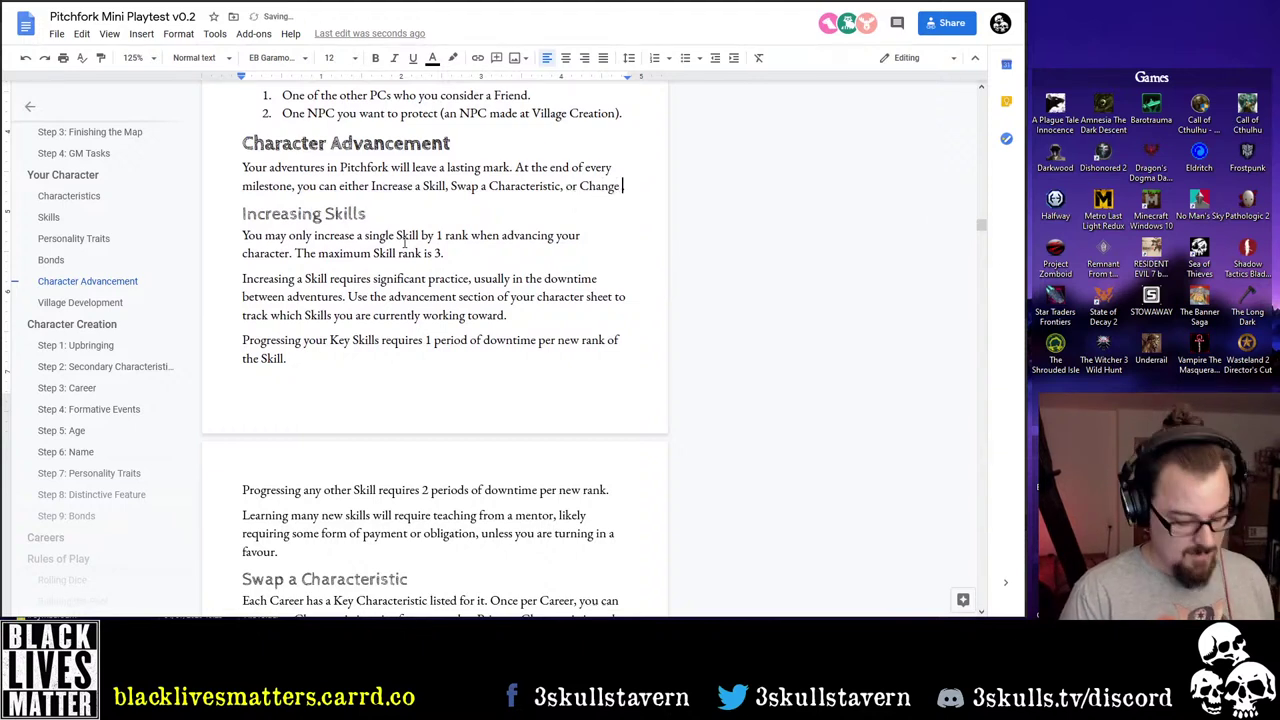
pyautogui.write('your Car')
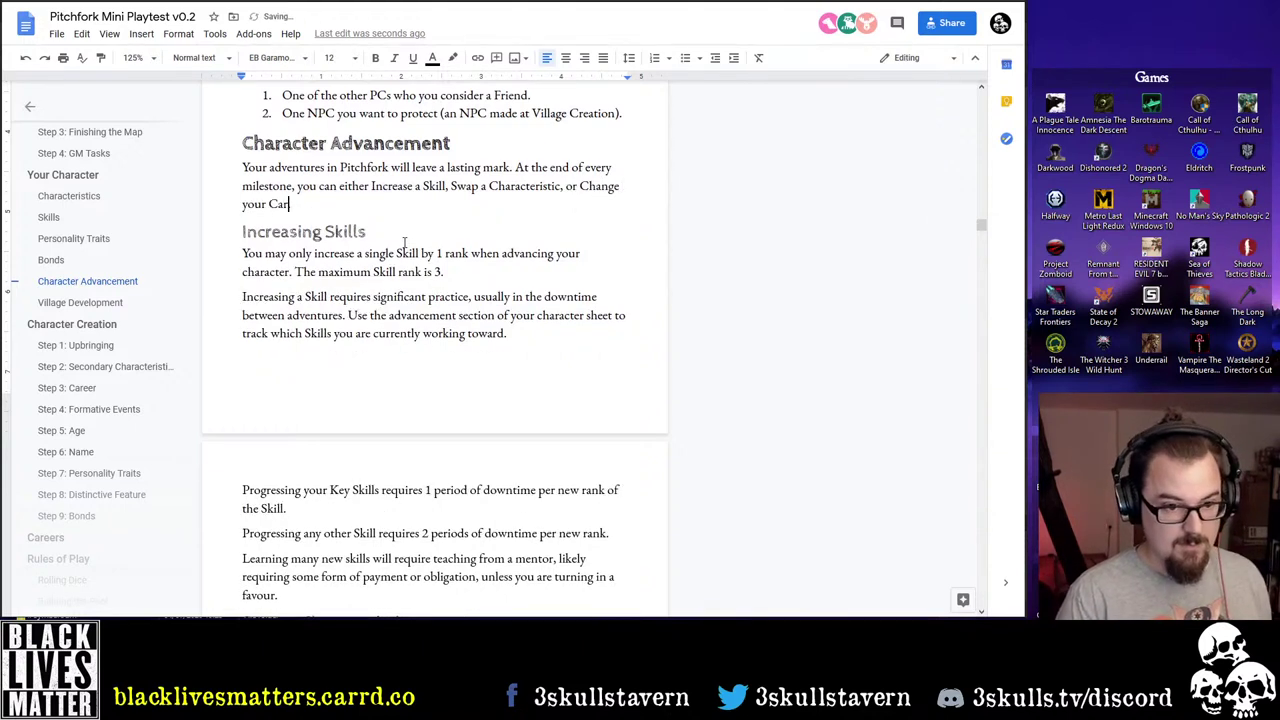
pyautogui.write('eer.')
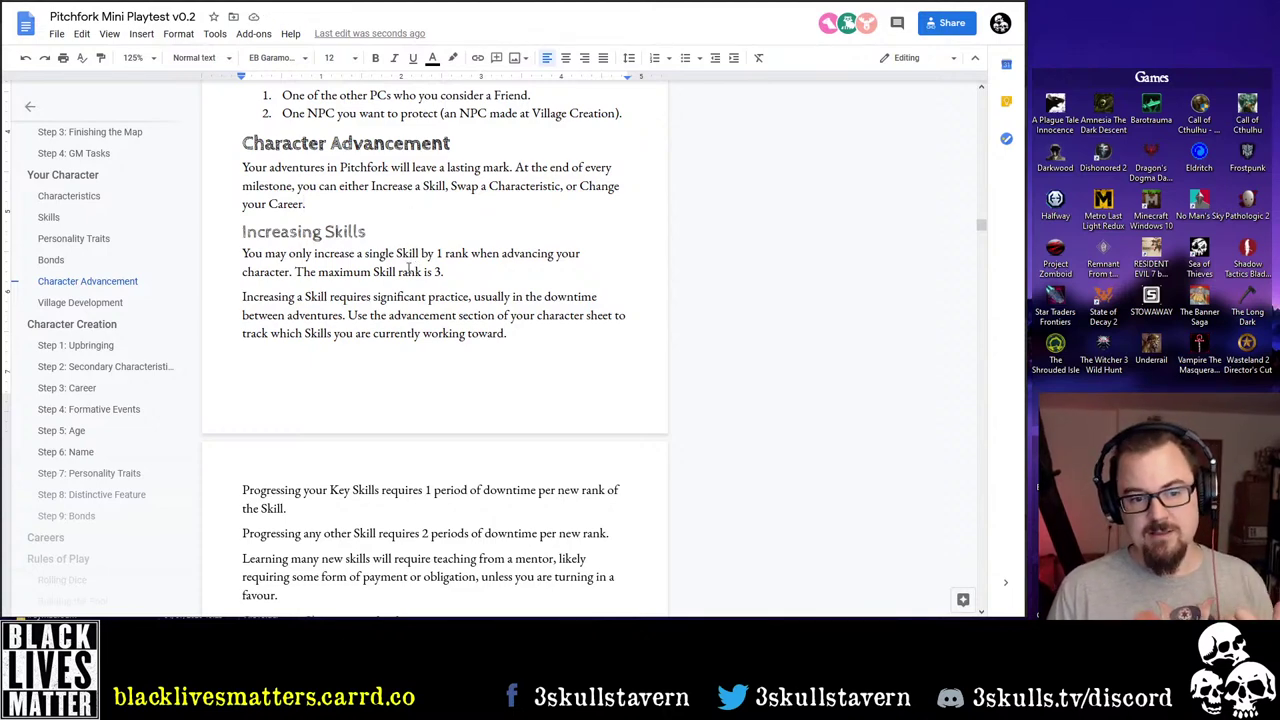
pyautogui.scroll(-5, 413, 267)
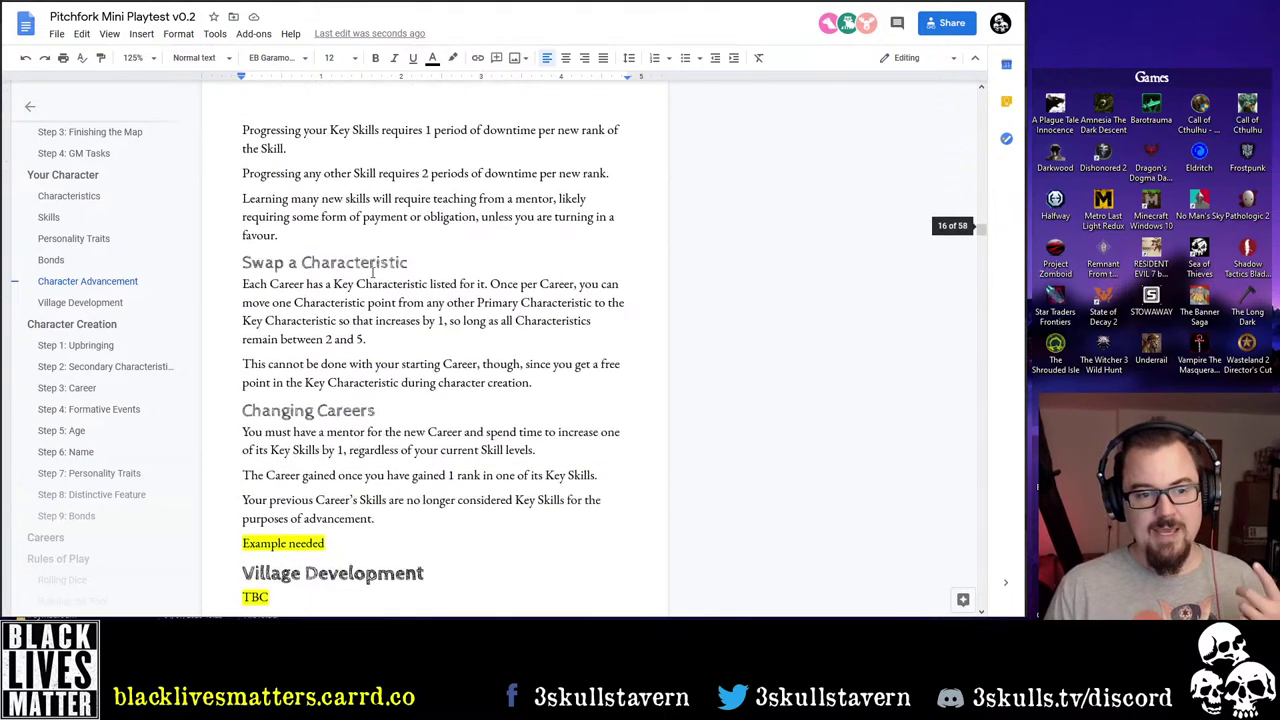
pyautogui.scroll(-2, 366, 272)
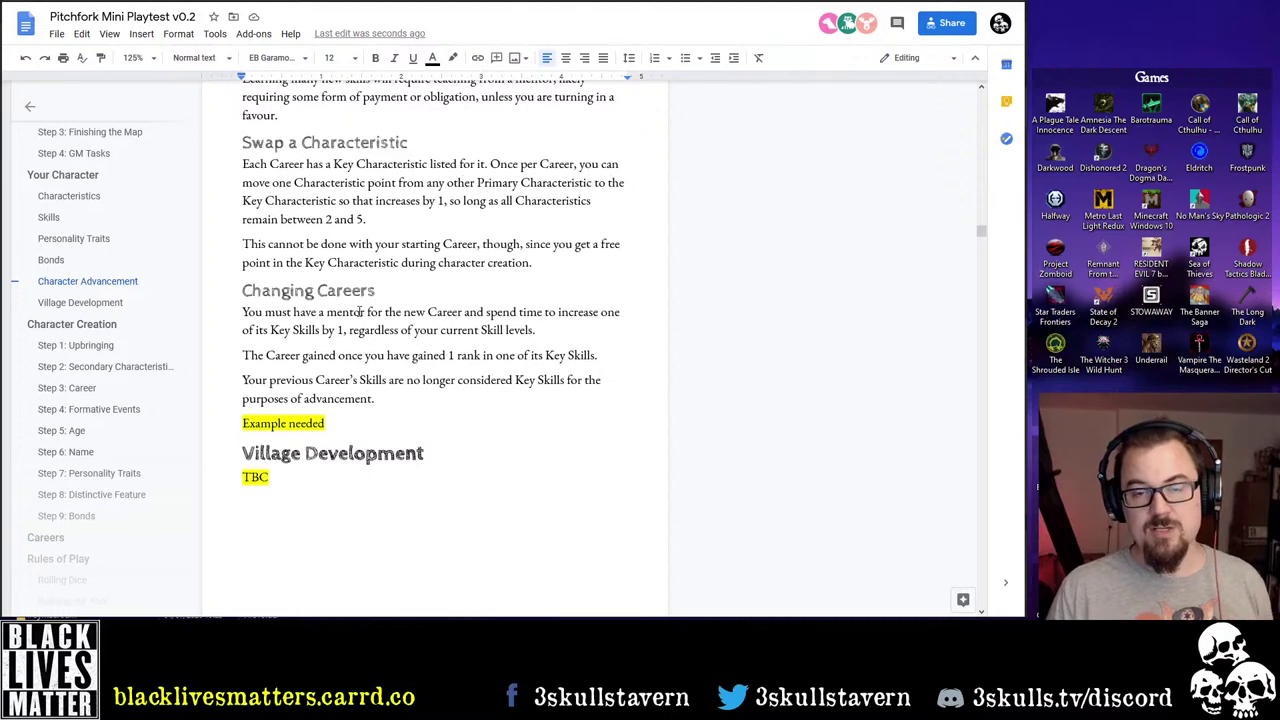
pyautogui.scroll(1, 390, 418)
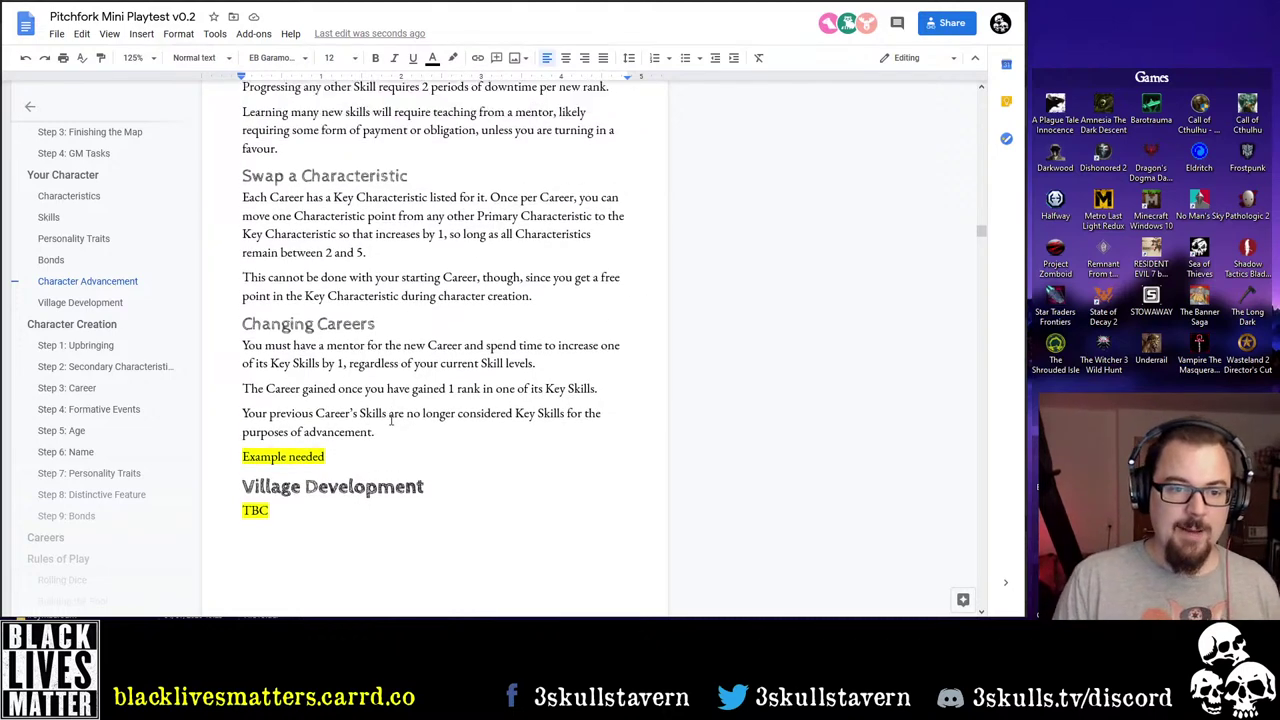
pyautogui.scroll(6, 390, 418)
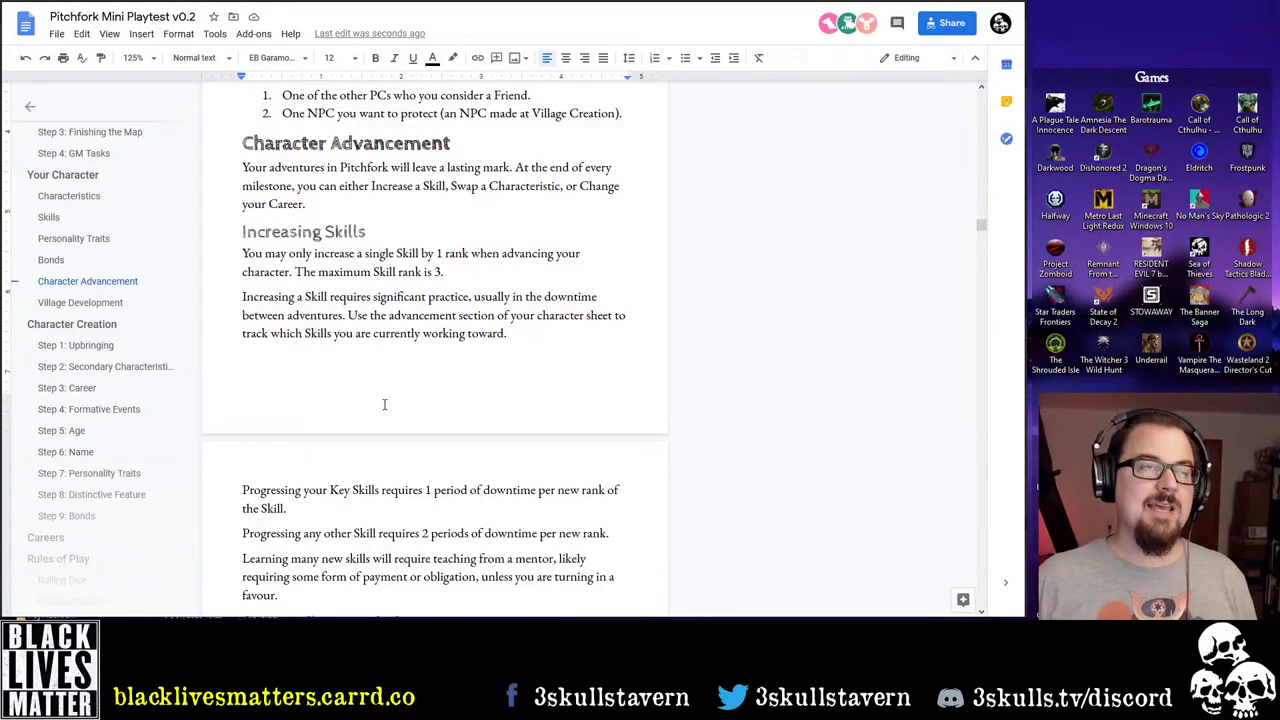
pyautogui.scroll(20, 384, 404)
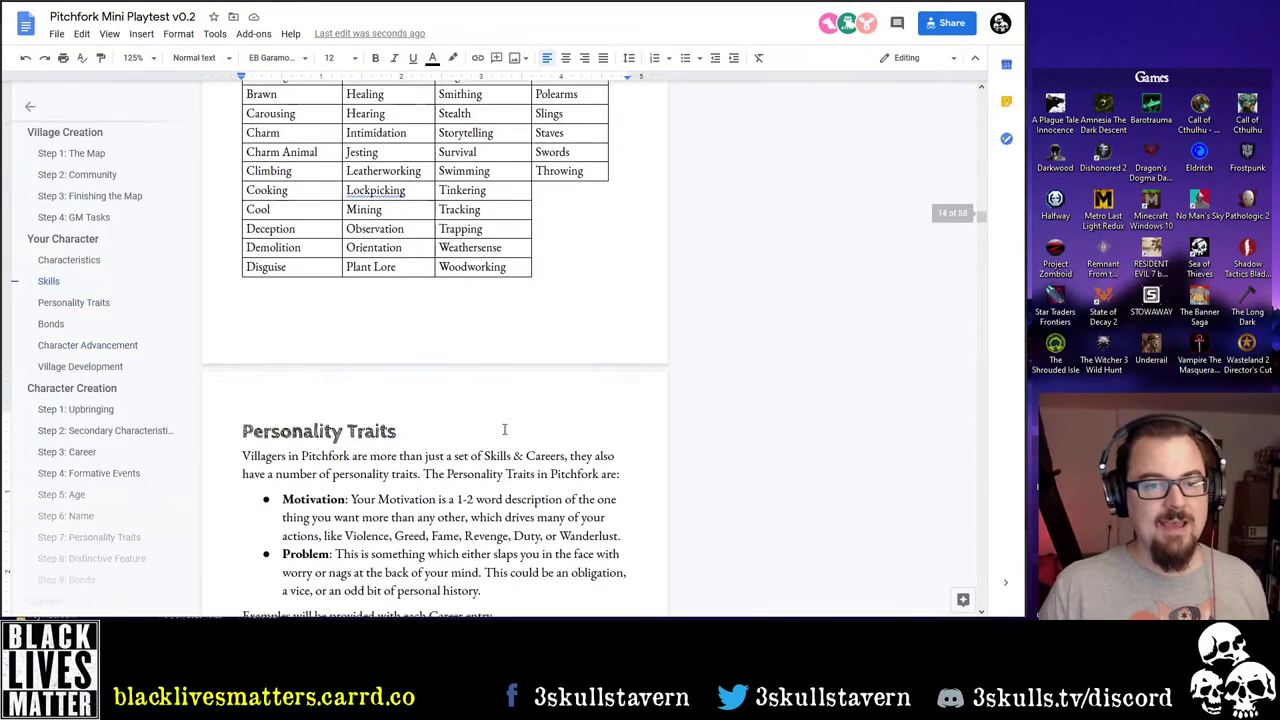
pyautogui.scroll(3, 488, 433)
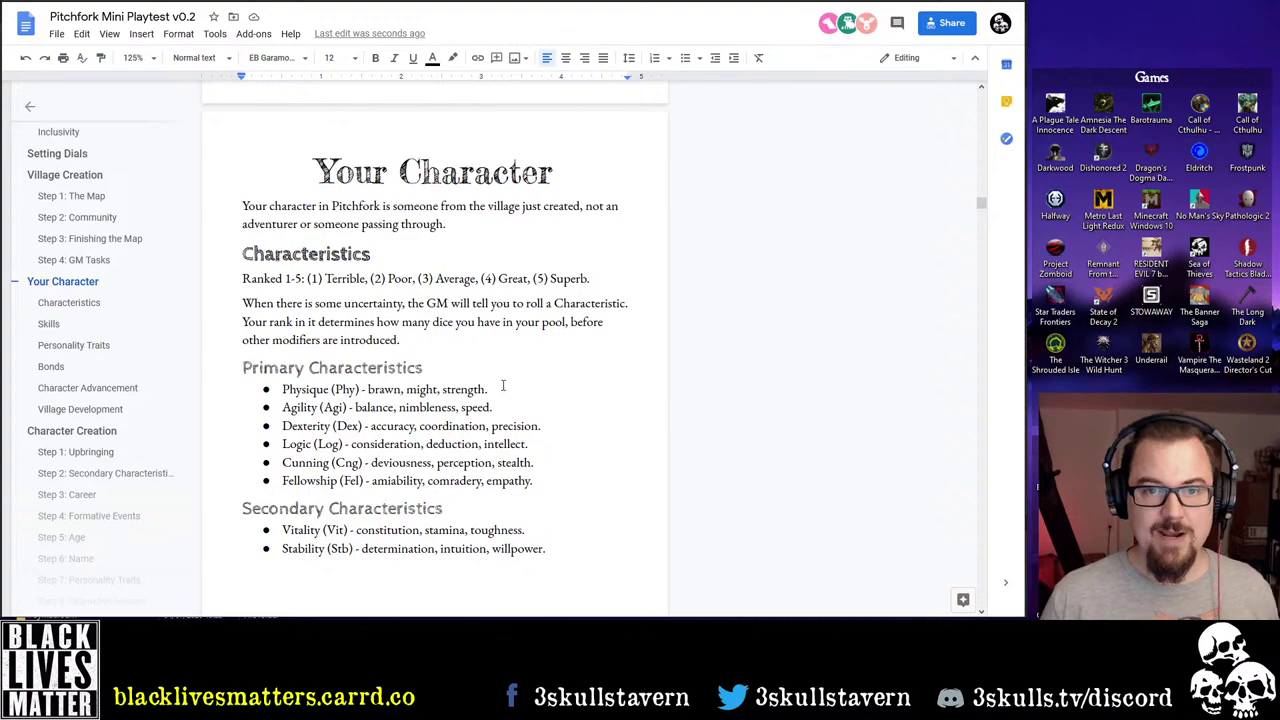
pyautogui.scroll(-20, 503, 388)
pyautogui.scroll(-5, 508, 421)
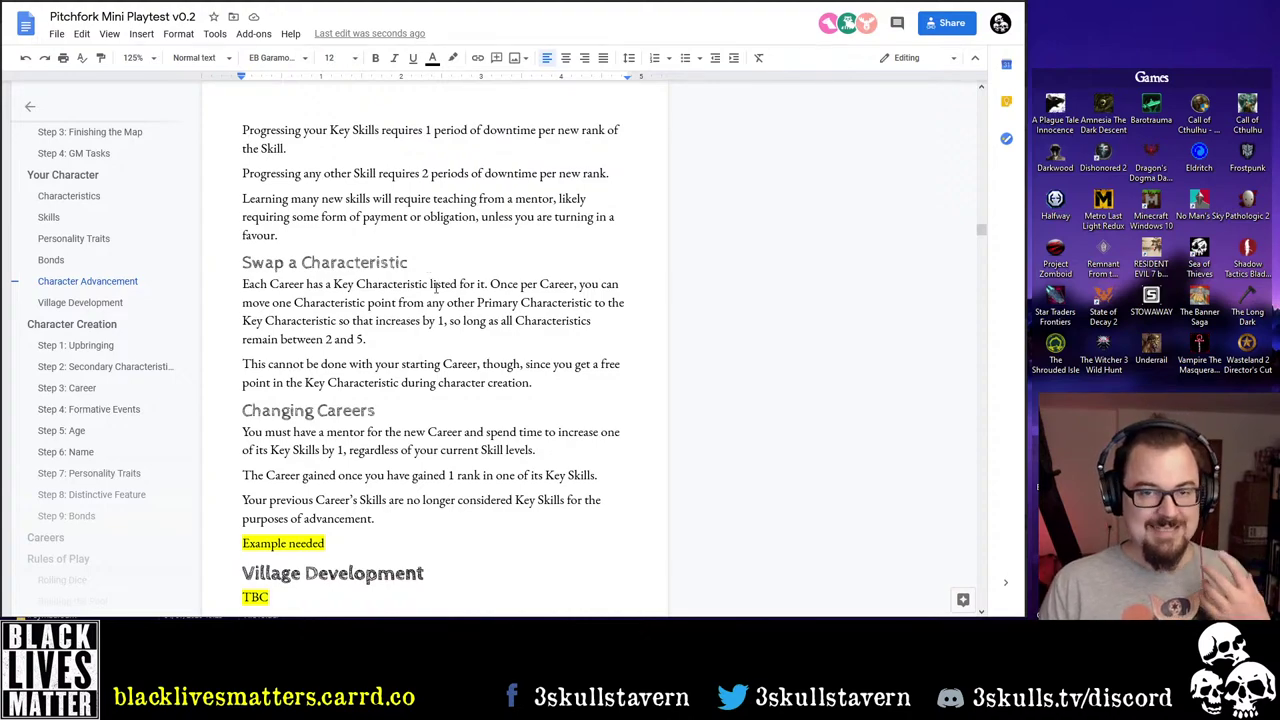
pyautogui.scroll(-15, 475, 380)
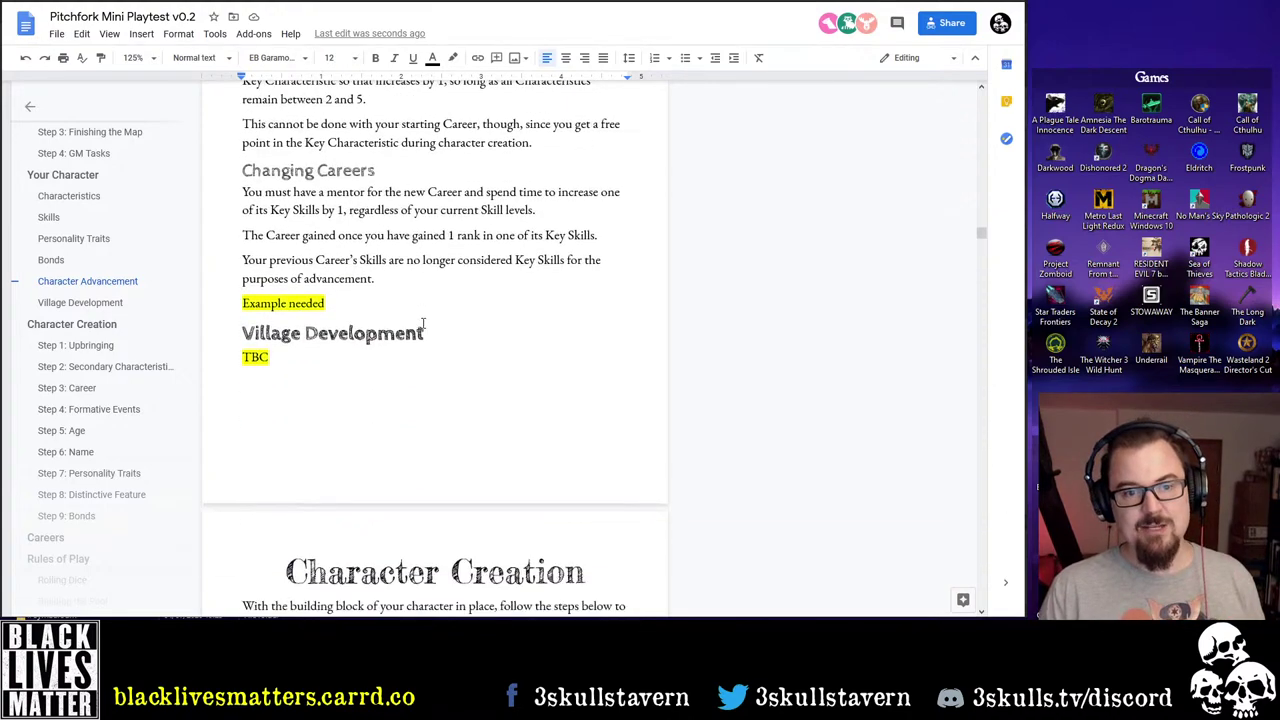
pyautogui.scroll(-5, 420, 360)
pyautogui.scroll(-8, 160, 340)
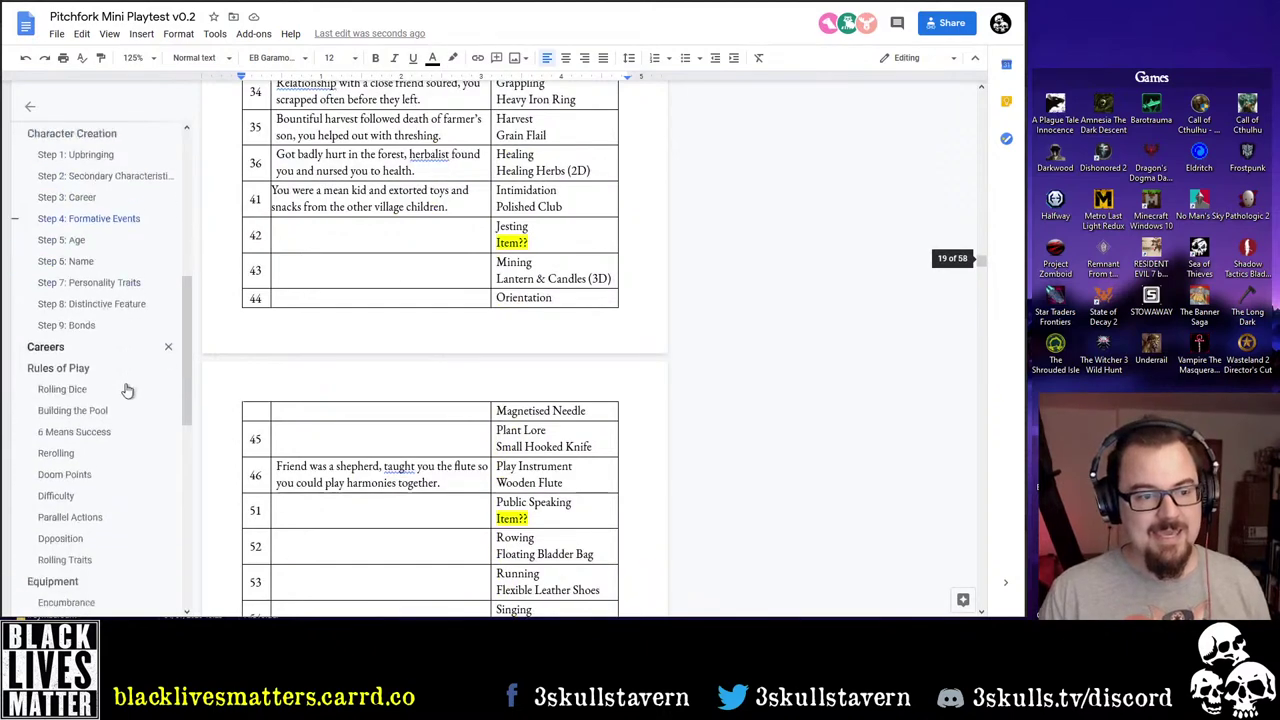
pyautogui.scroll(-5, 110, 410)
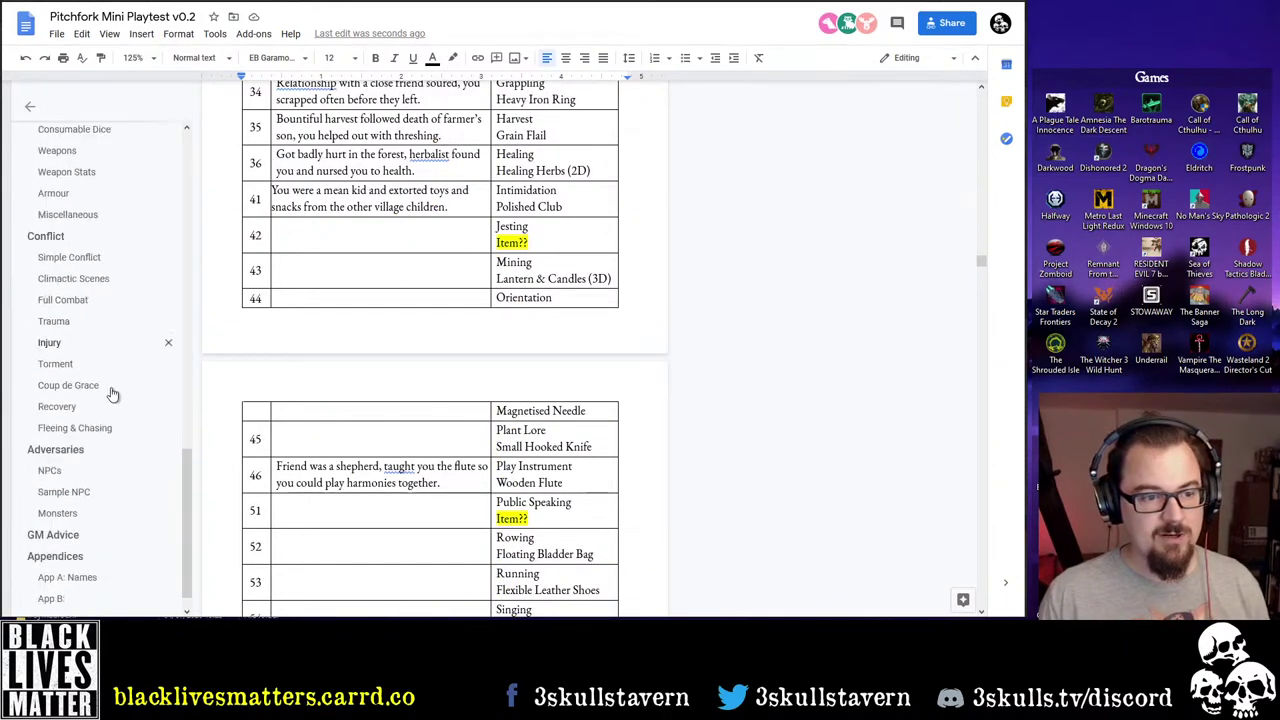
pyautogui.scroll(10, 70, 440)
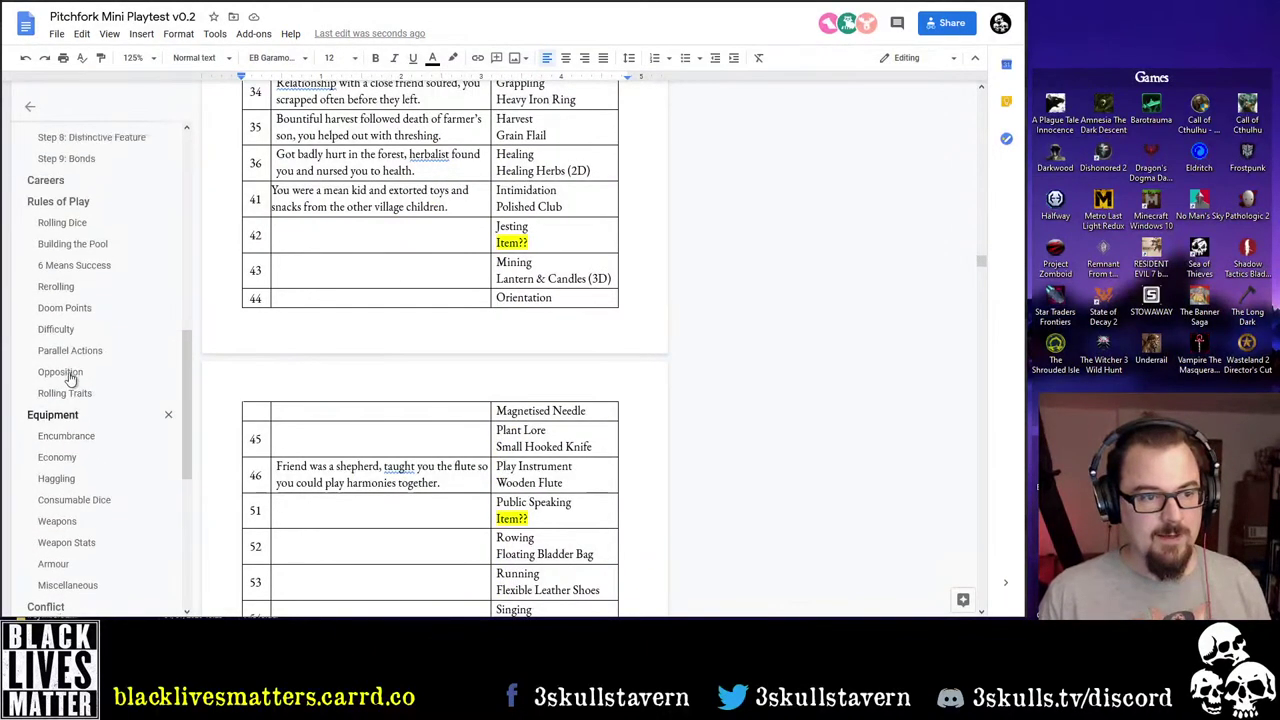
# Check the Careers section, noting the Artisan's Dexterity and the Boater's Physique characteristics
pyautogui.click(90, 281)
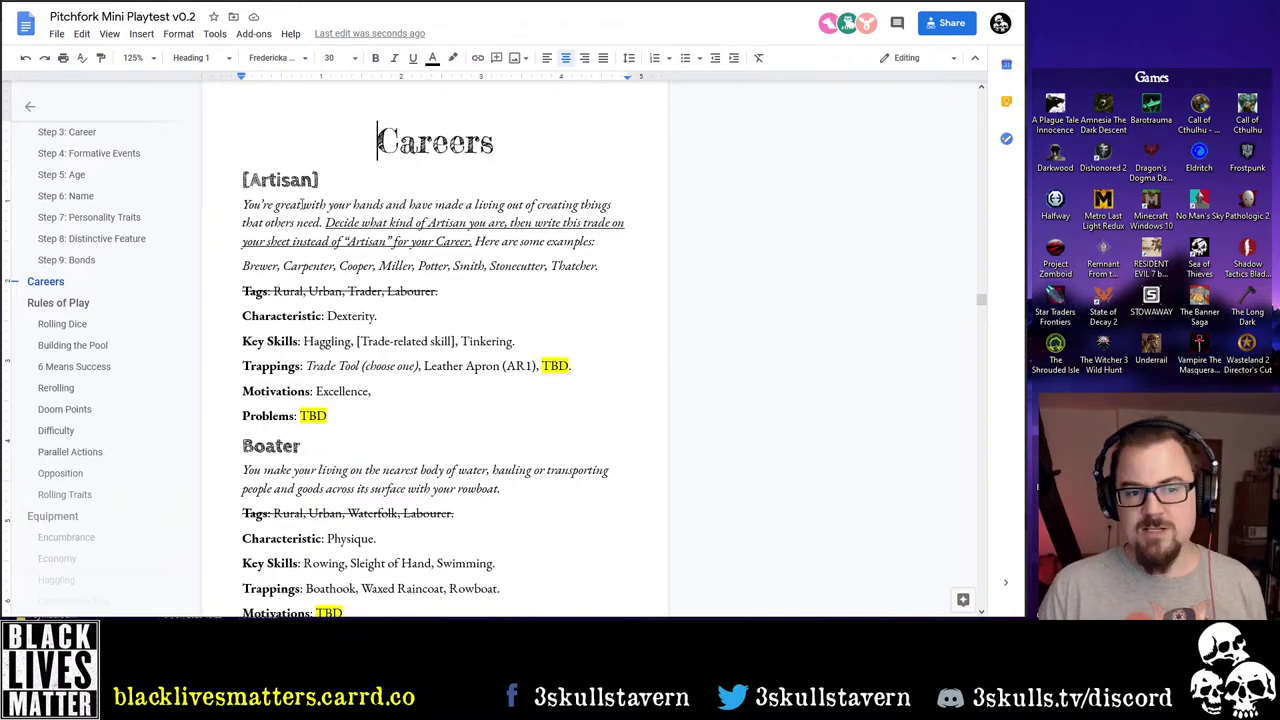
pyautogui.doubleClick(352, 317)
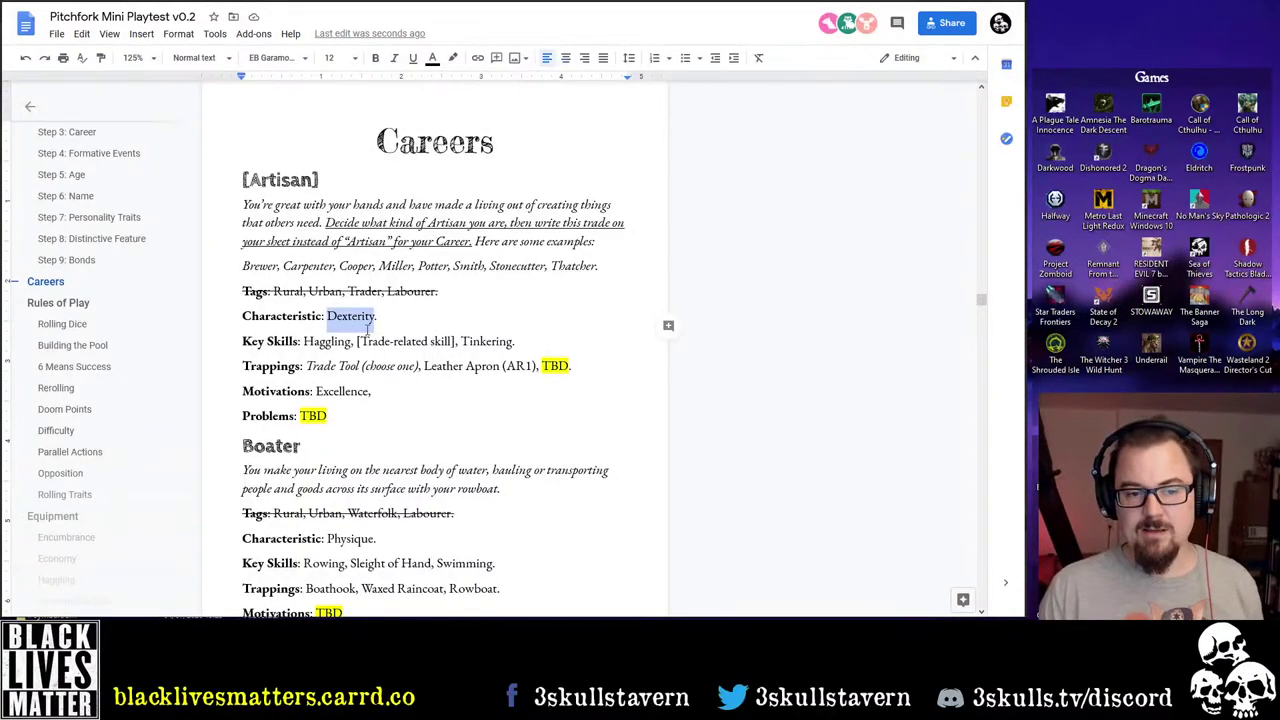
pyautogui.scroll(-3, 368, 330)
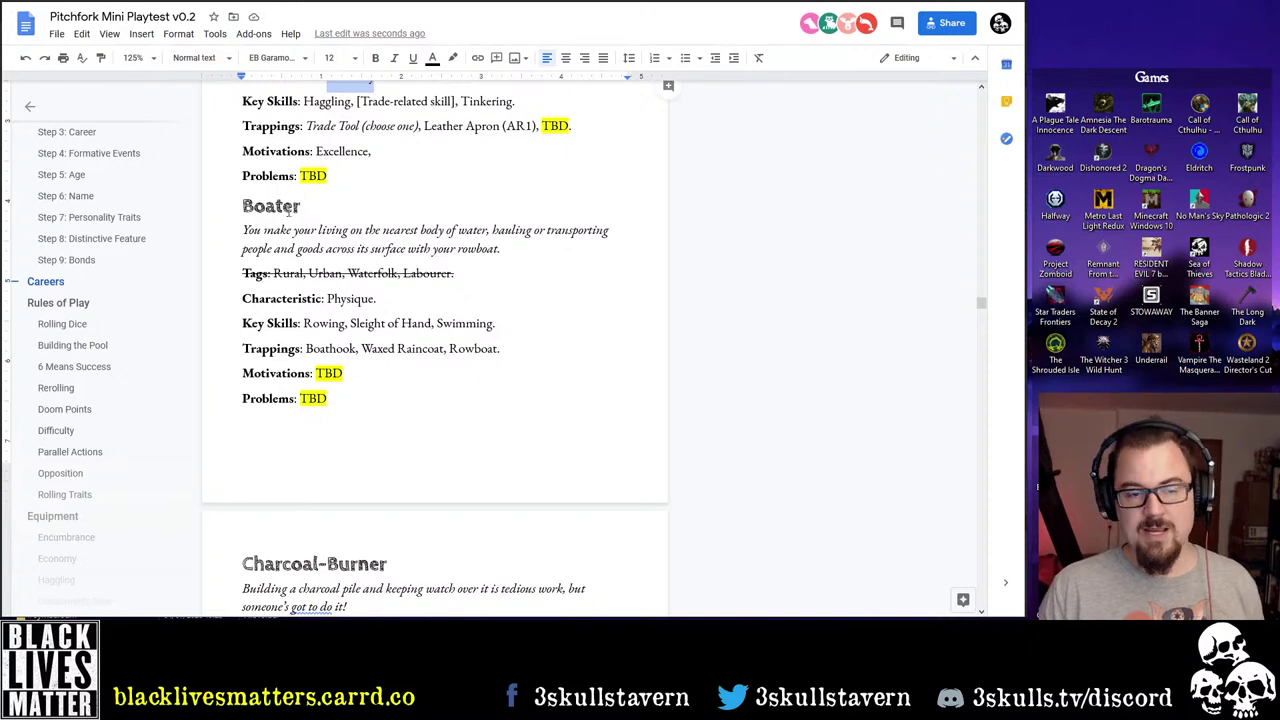
pyautogui.doubleClick(364, 302)
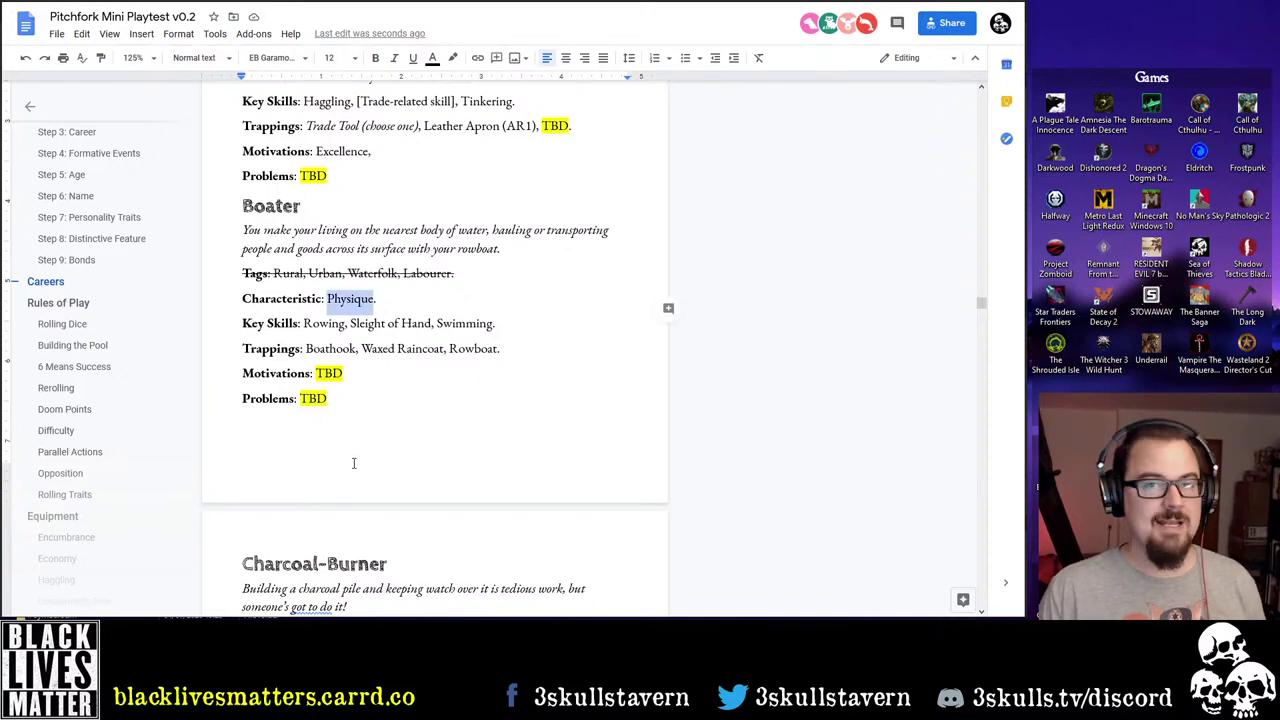
pyautogui.scroll(3, 368, 451)
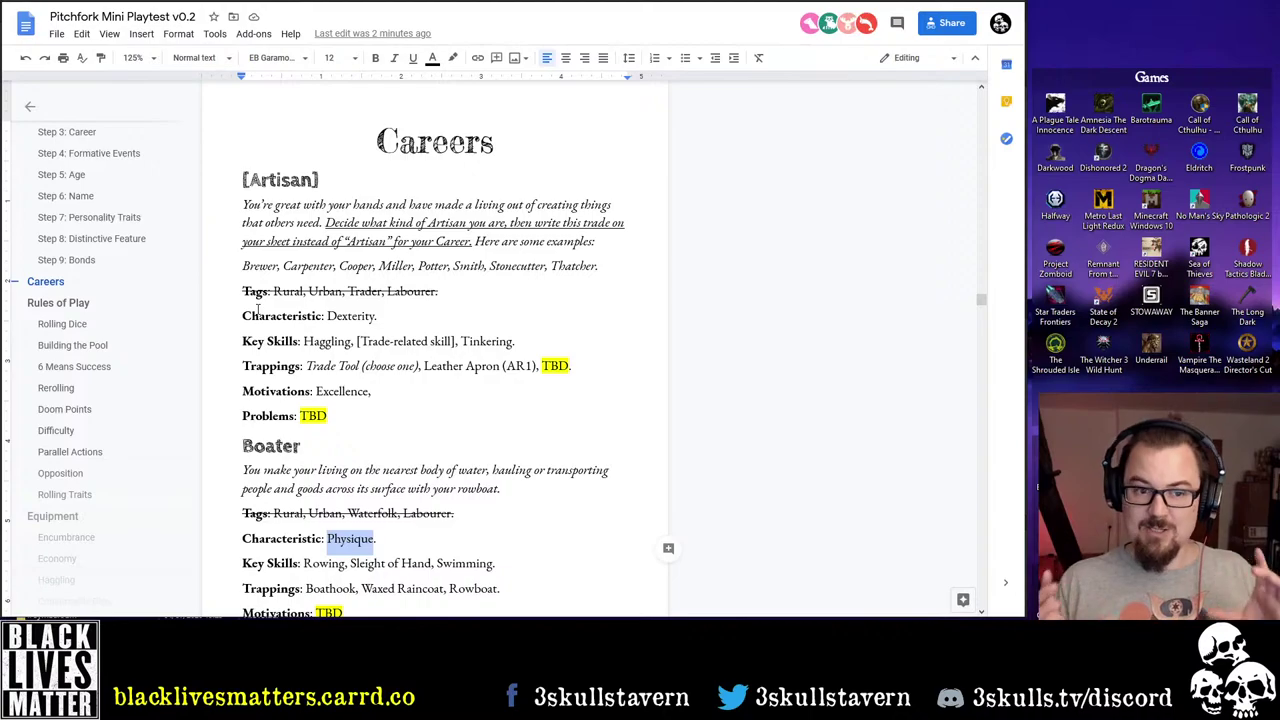
# Go back through the outline to Character Advancement and its Changing Careers heading
pyautogui.scroll(20, 400, 393)
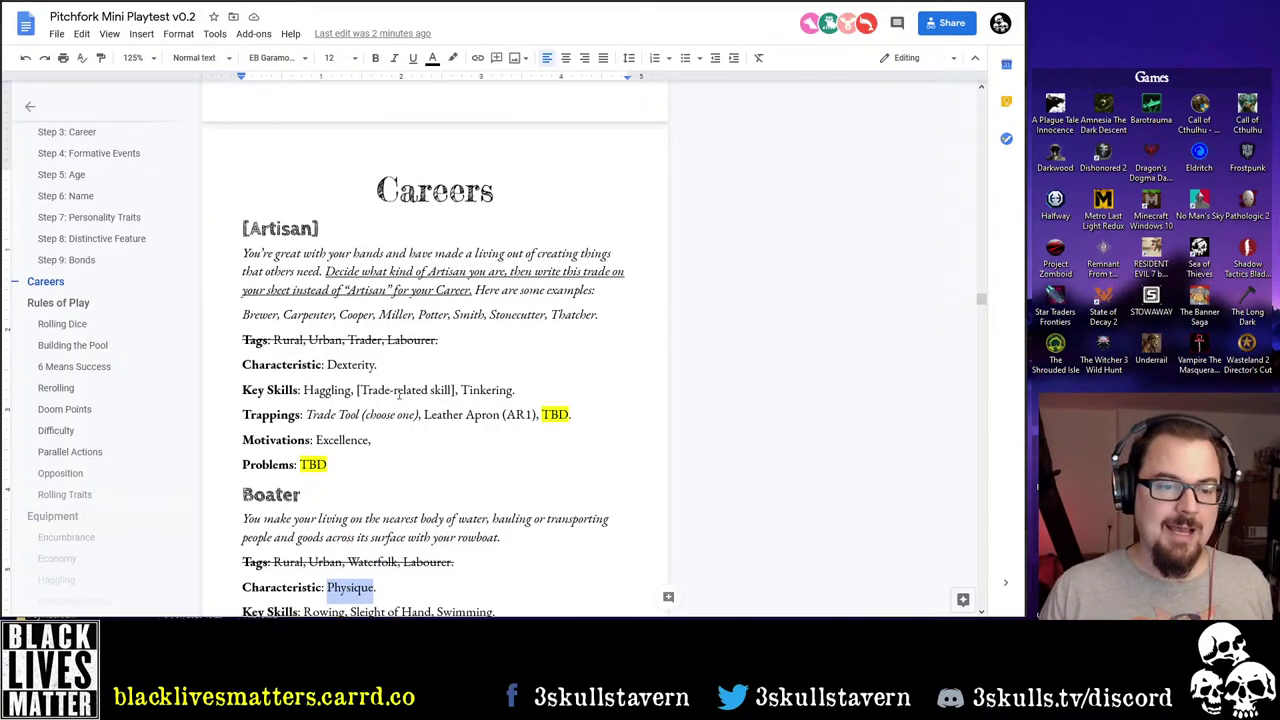
pyautogui.scroll(20, 443, 410)
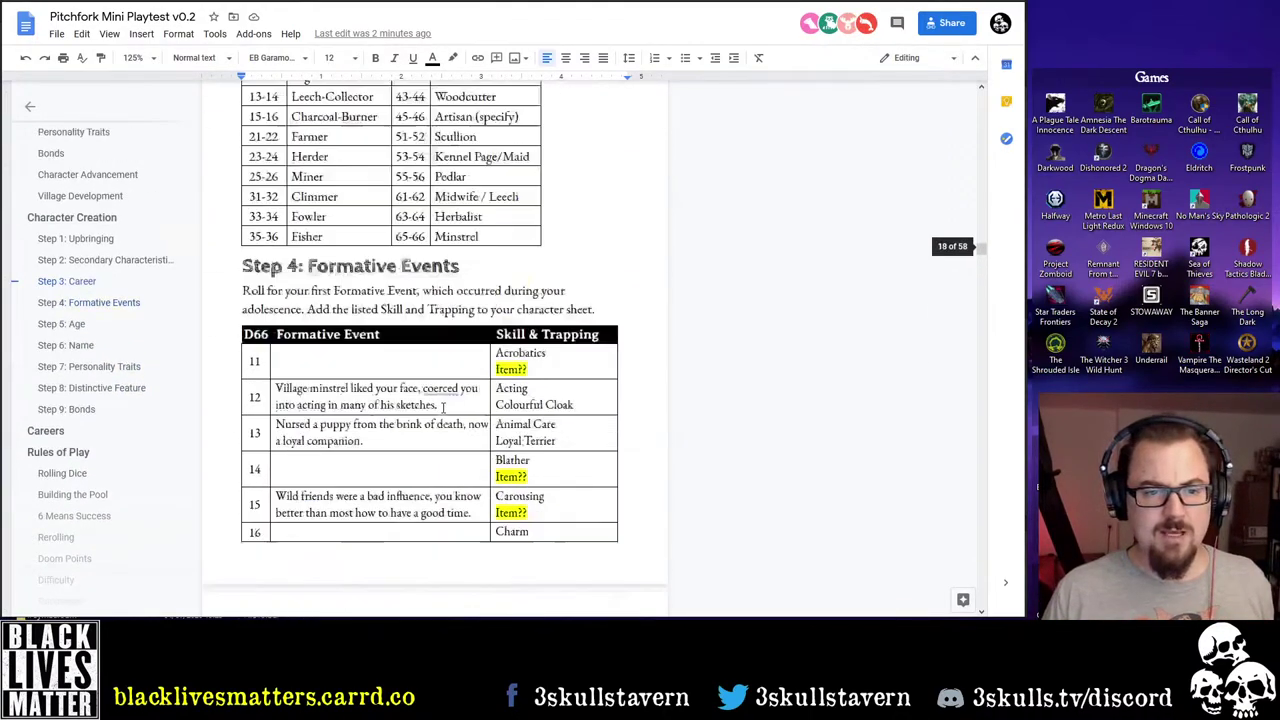
pyautogui.scroll(5, 75, 285)
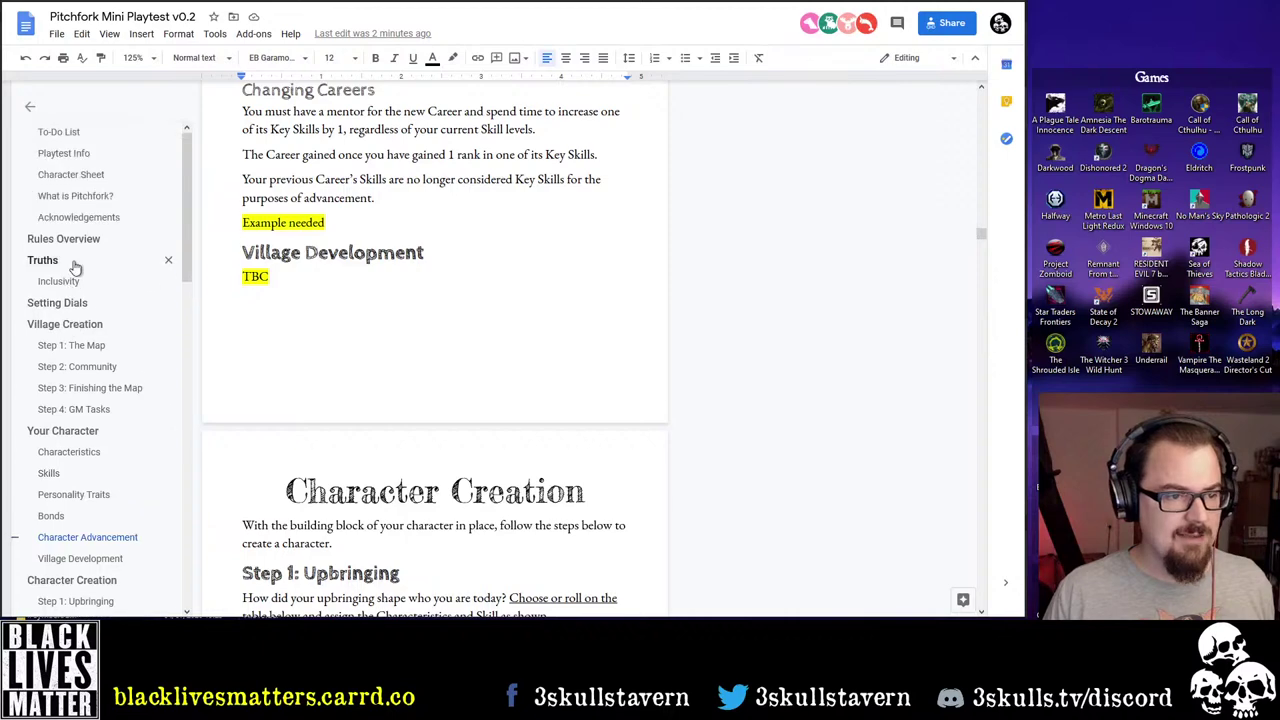
pyautogui.scroll(-3, 100, 345)
pyautogui.scroll(-2, 101, 351)
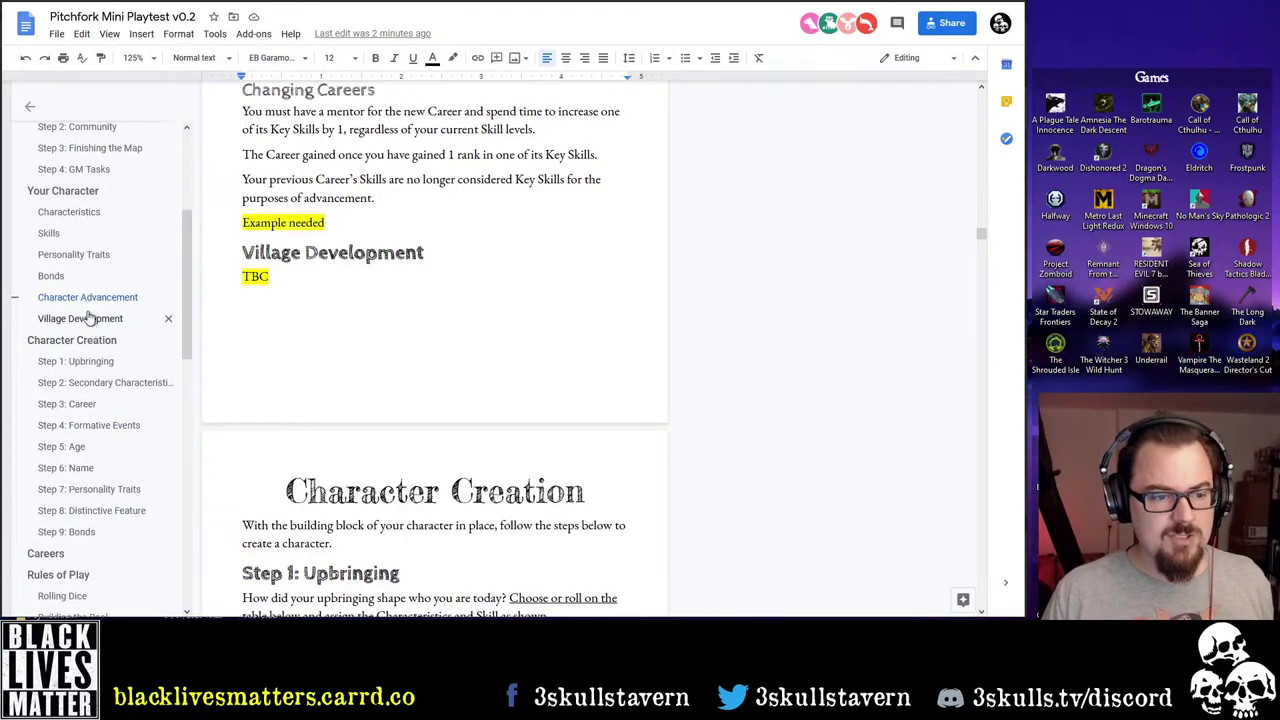
pyautogui.click(90, 293)
pyautogui.scroll(-5, 396, 364)
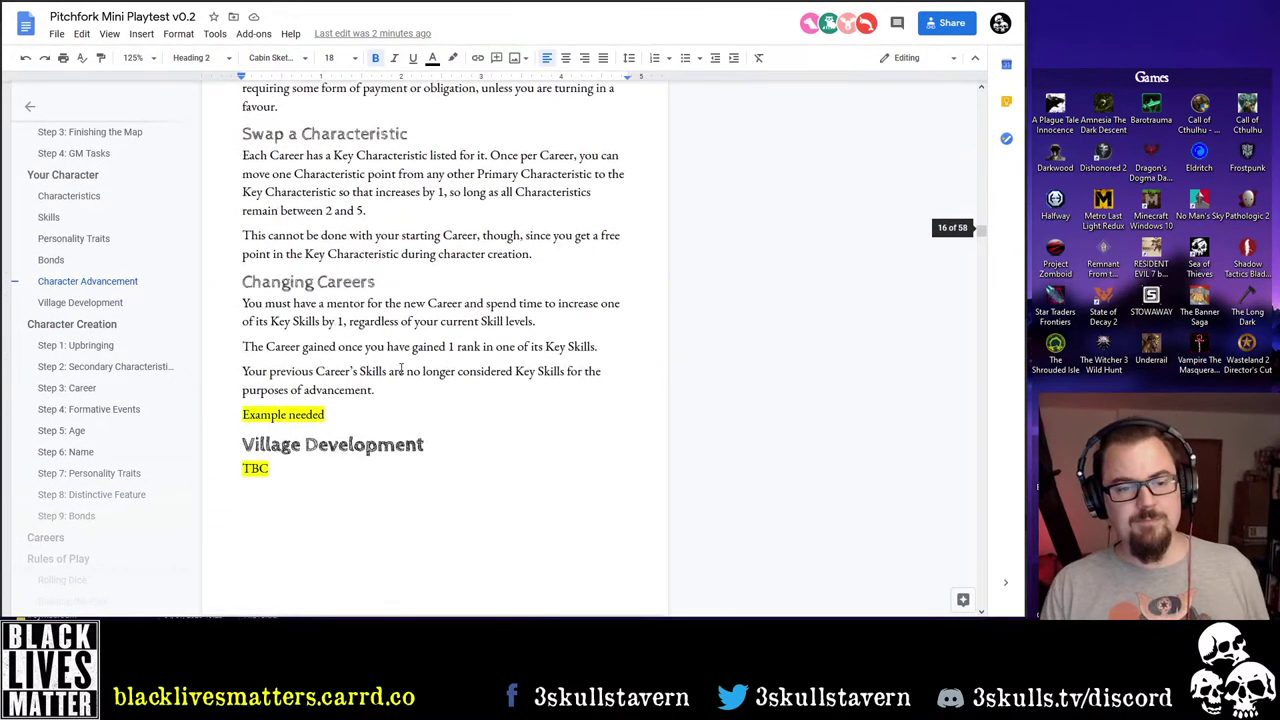
# Start a new paragraph after 'remain between 2 and 5.' in Swap a Characteristic
pyautogui.click(551, 257)
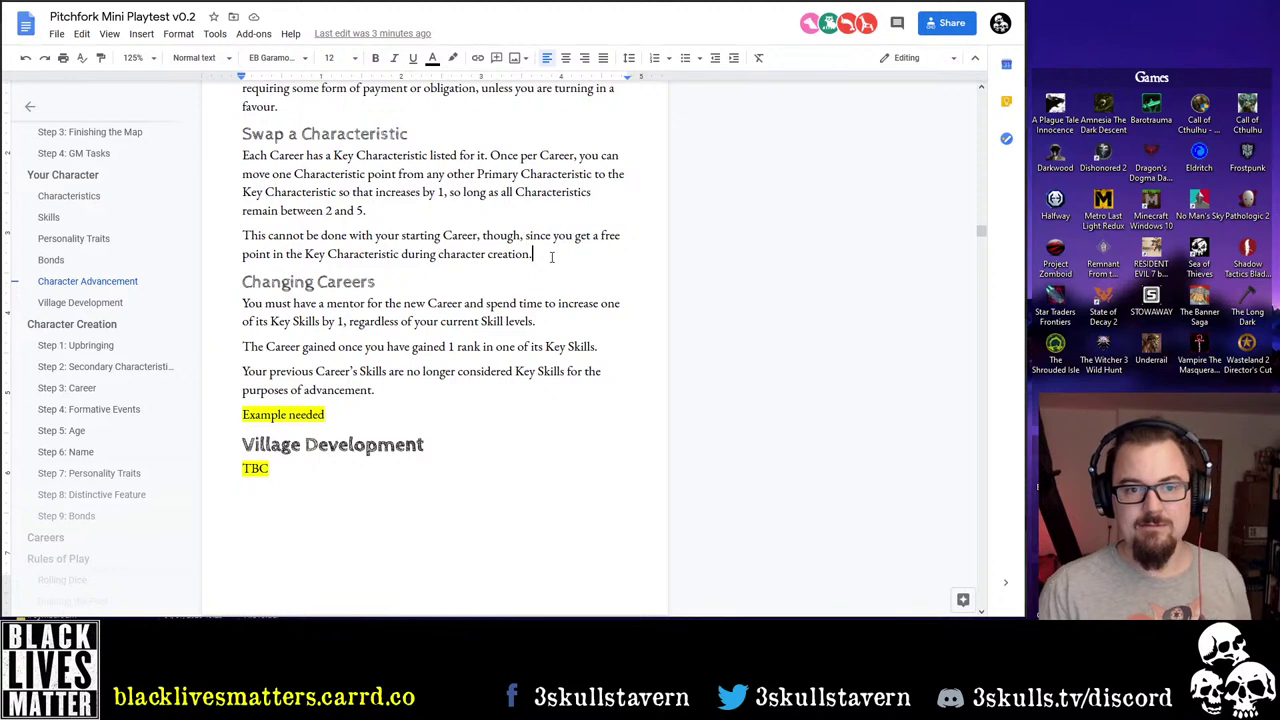
pyautogui.click(551, 257)
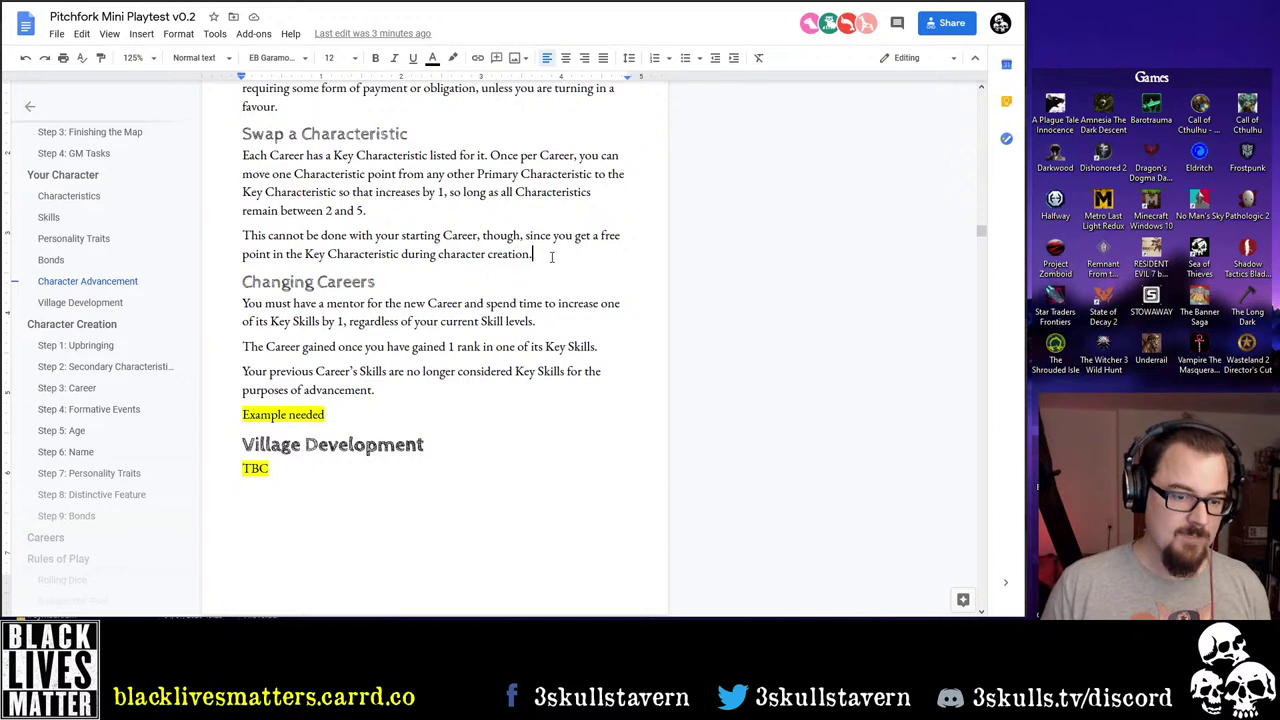
pyautogui.press('Return')
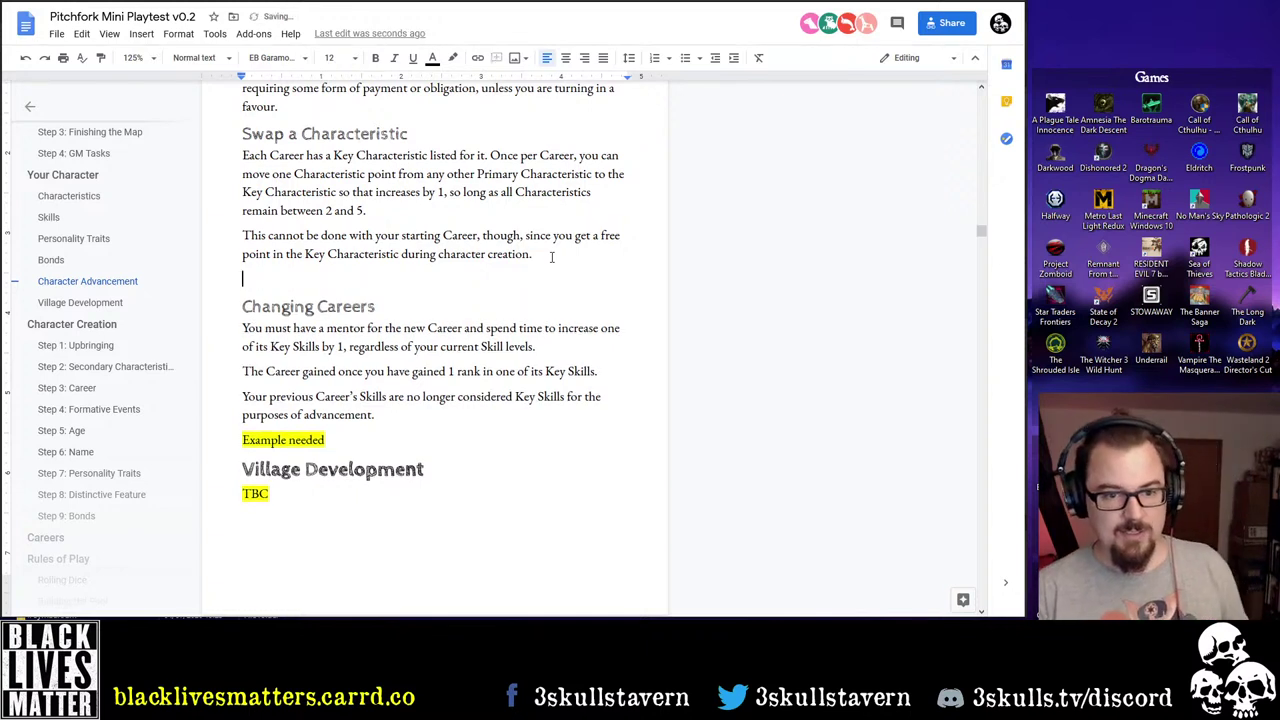
pyautogui.press('BackSpace')
pyautogui.press('Up')
pyautogui.press('Up')
pyautogui.press('Return')
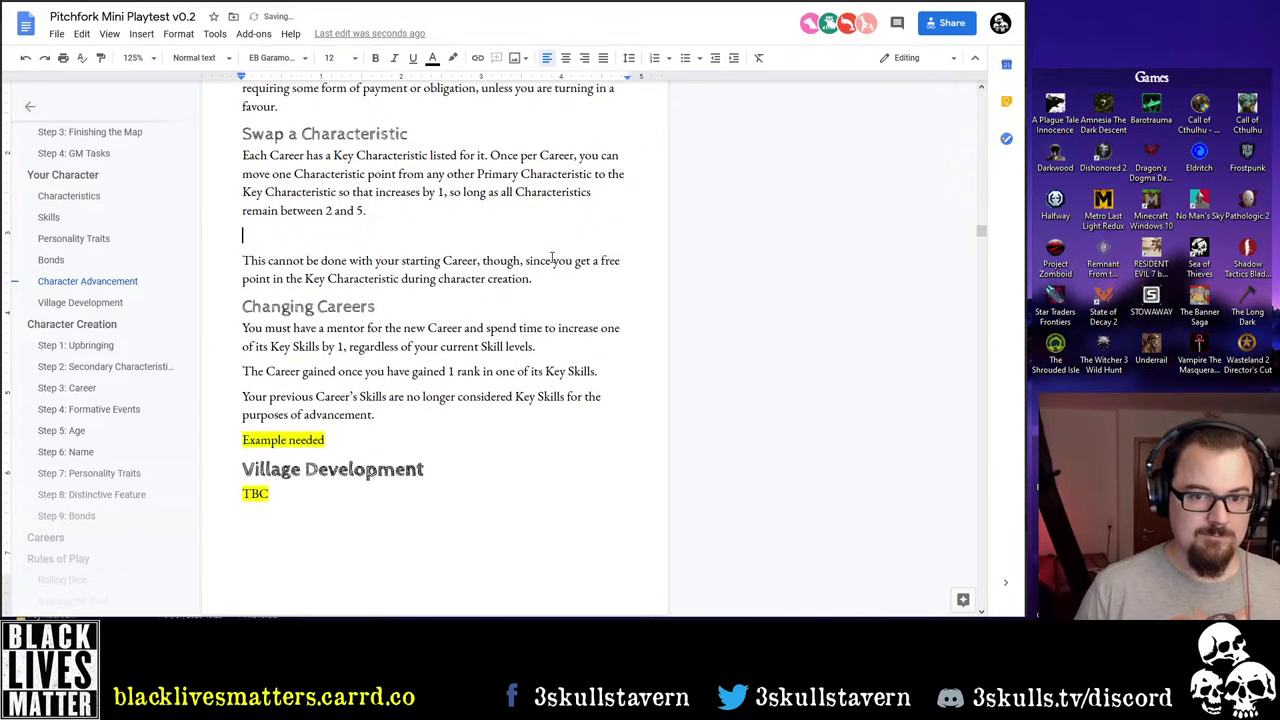
# Write 'Swapping Characteristics can only happen once all Key Skills relating to the Career add up to at least 5 ranks'
pyautogui.write('Swa')
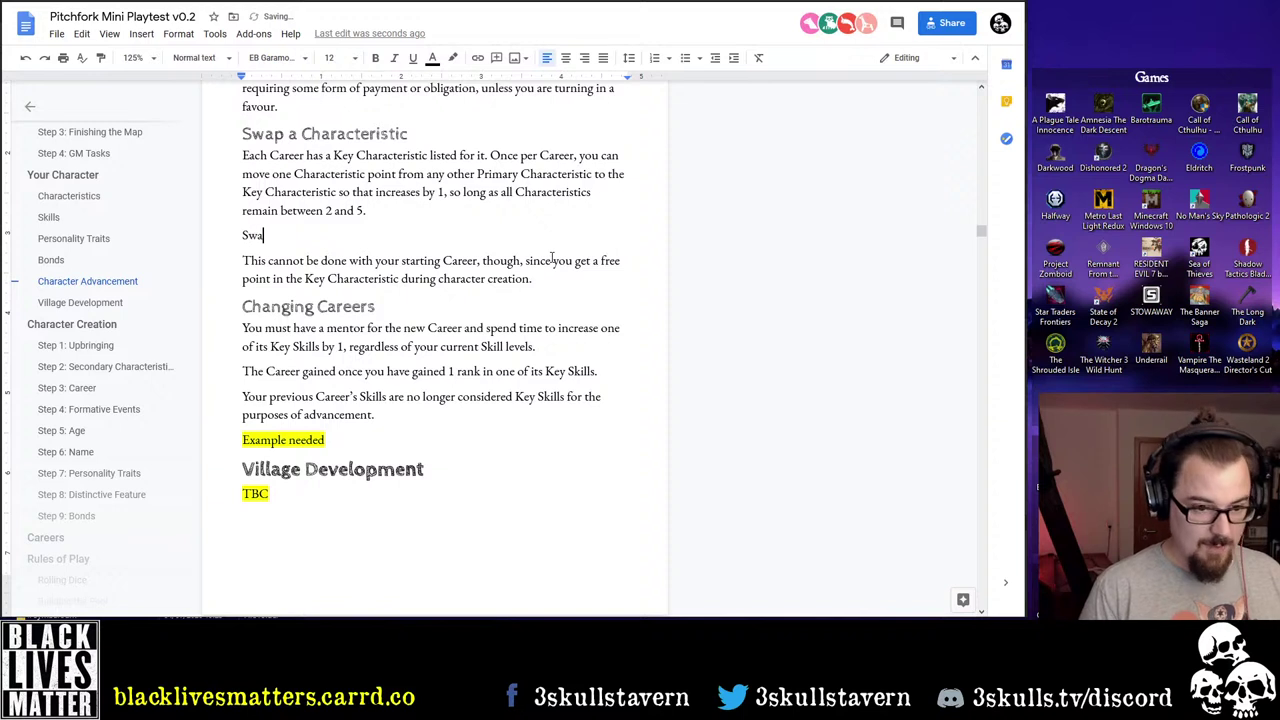
pyautogui.write('pping Chara')
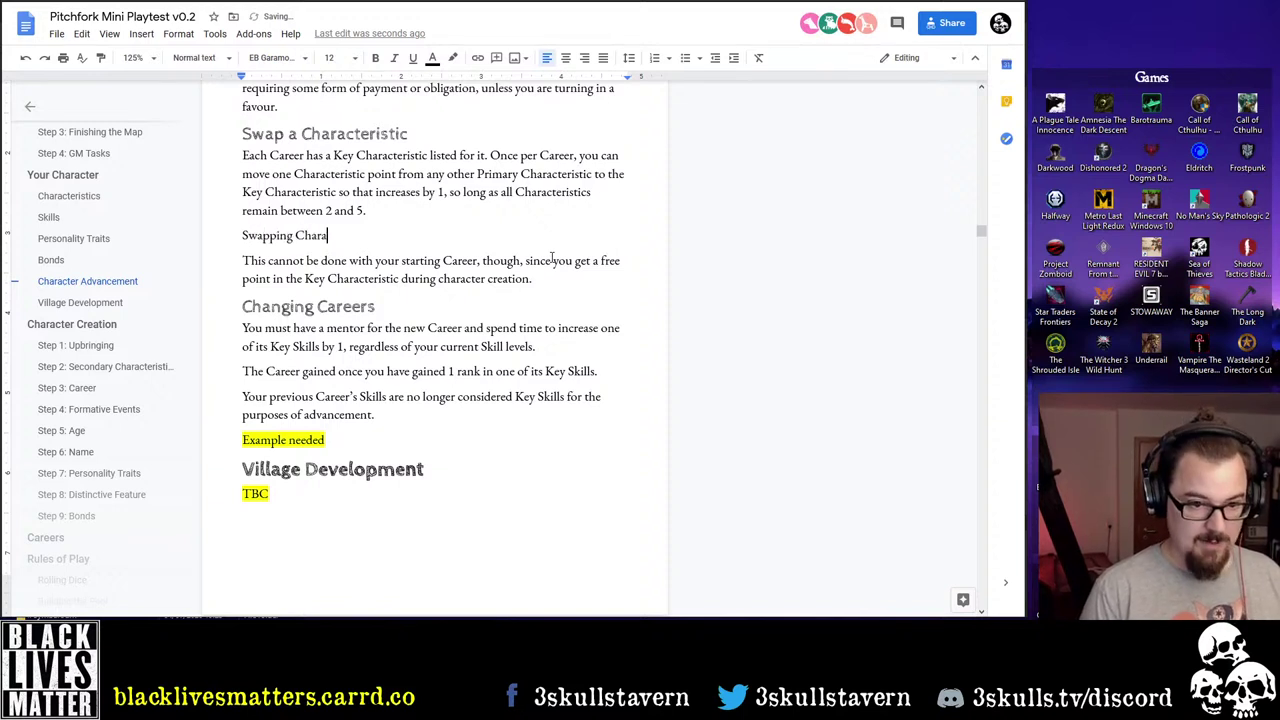
pyautogui.write('cteristics')
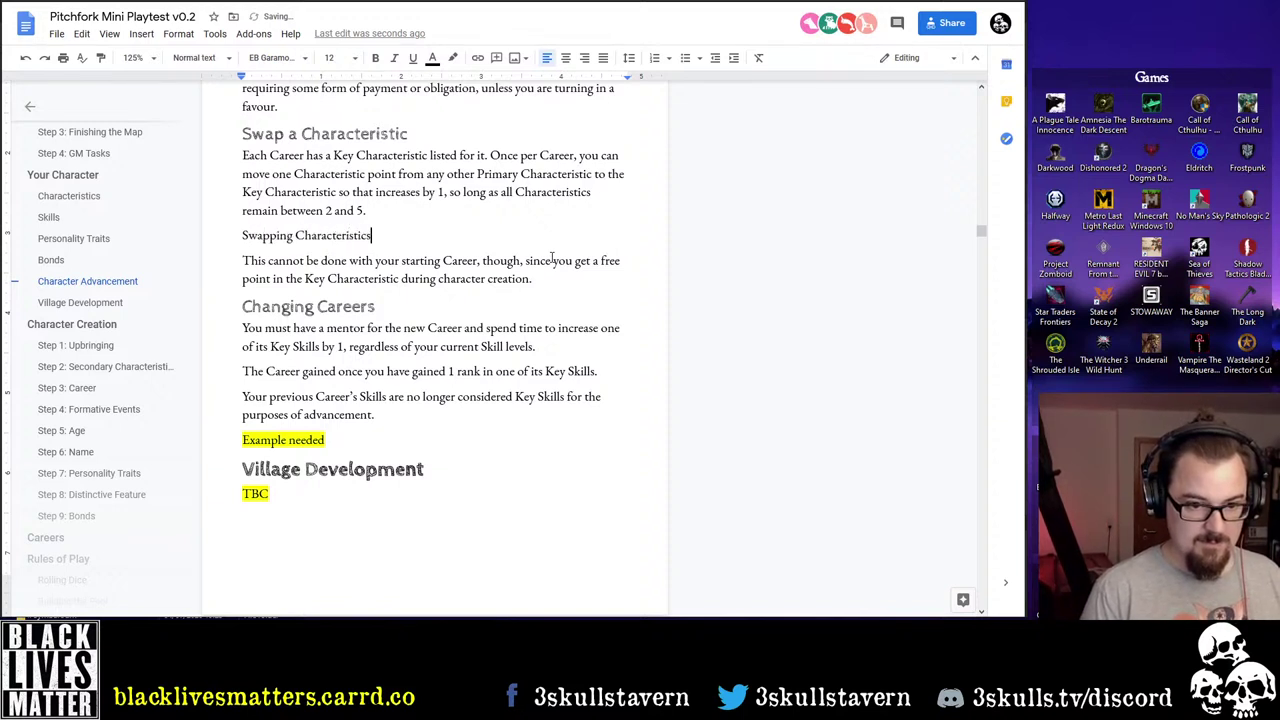
pyautogui.write(' can only happ')
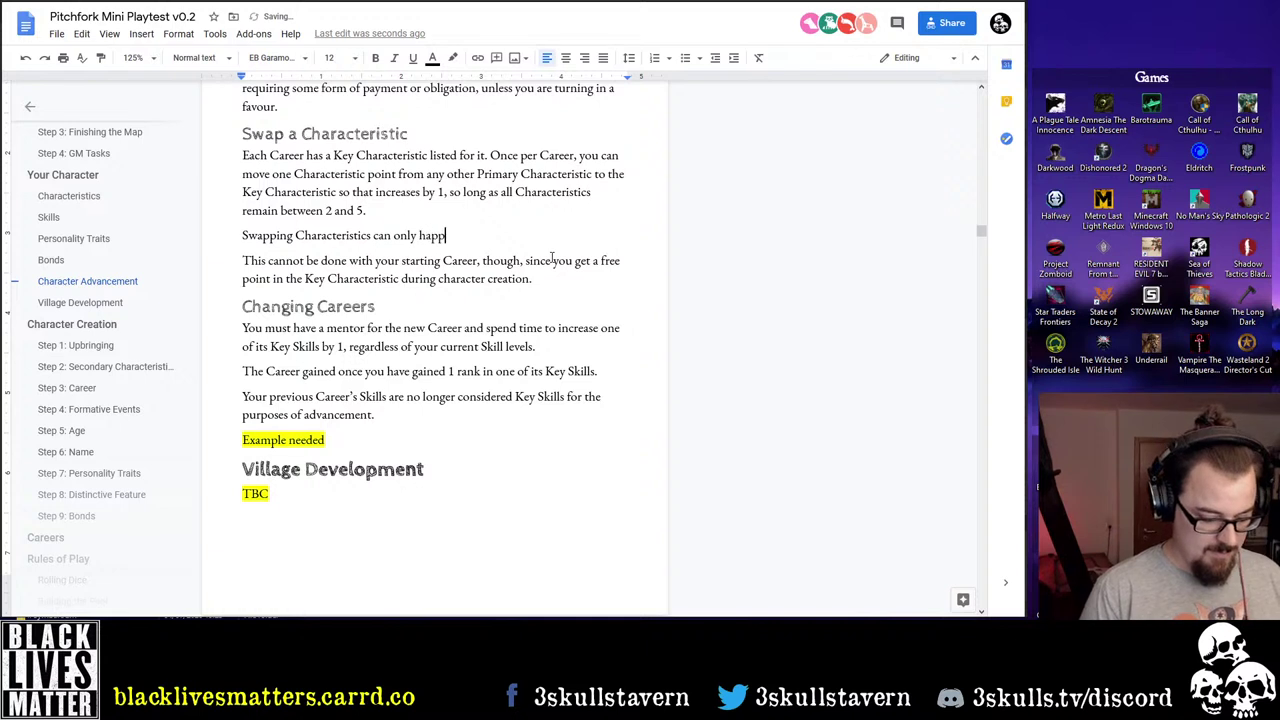
pyautogui.write('en once ')
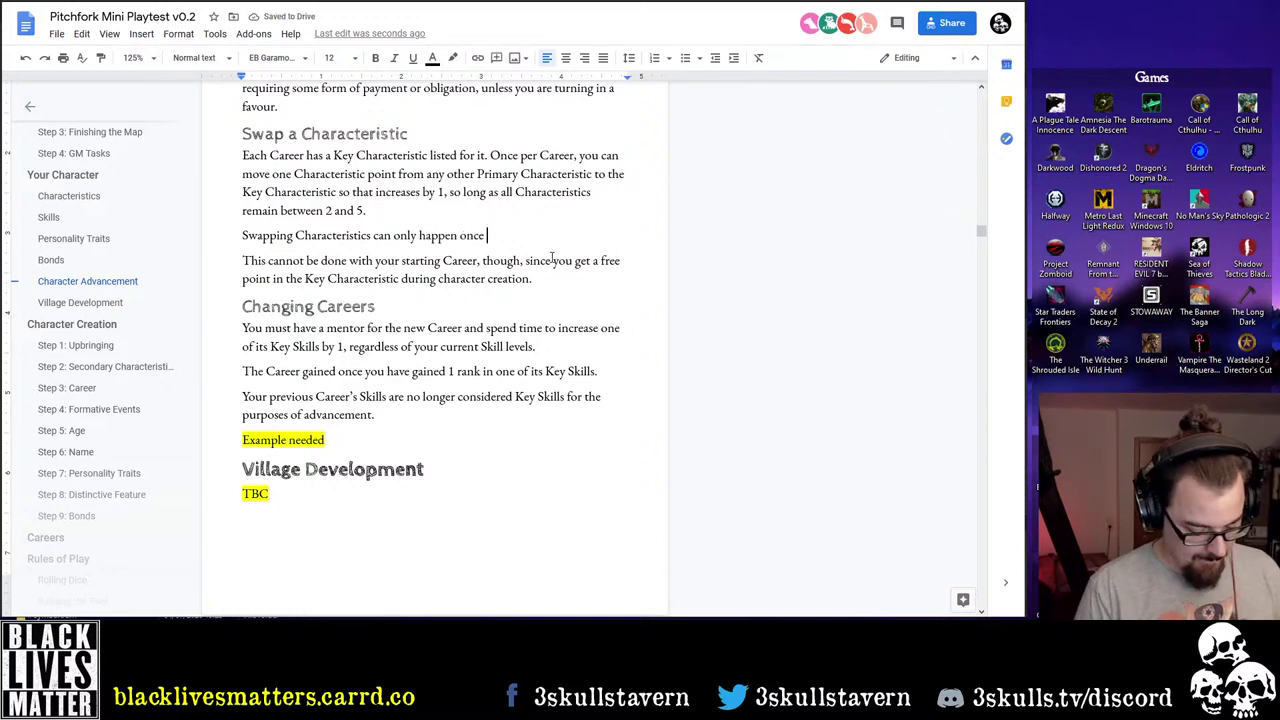
pyautogui.write('a tot')
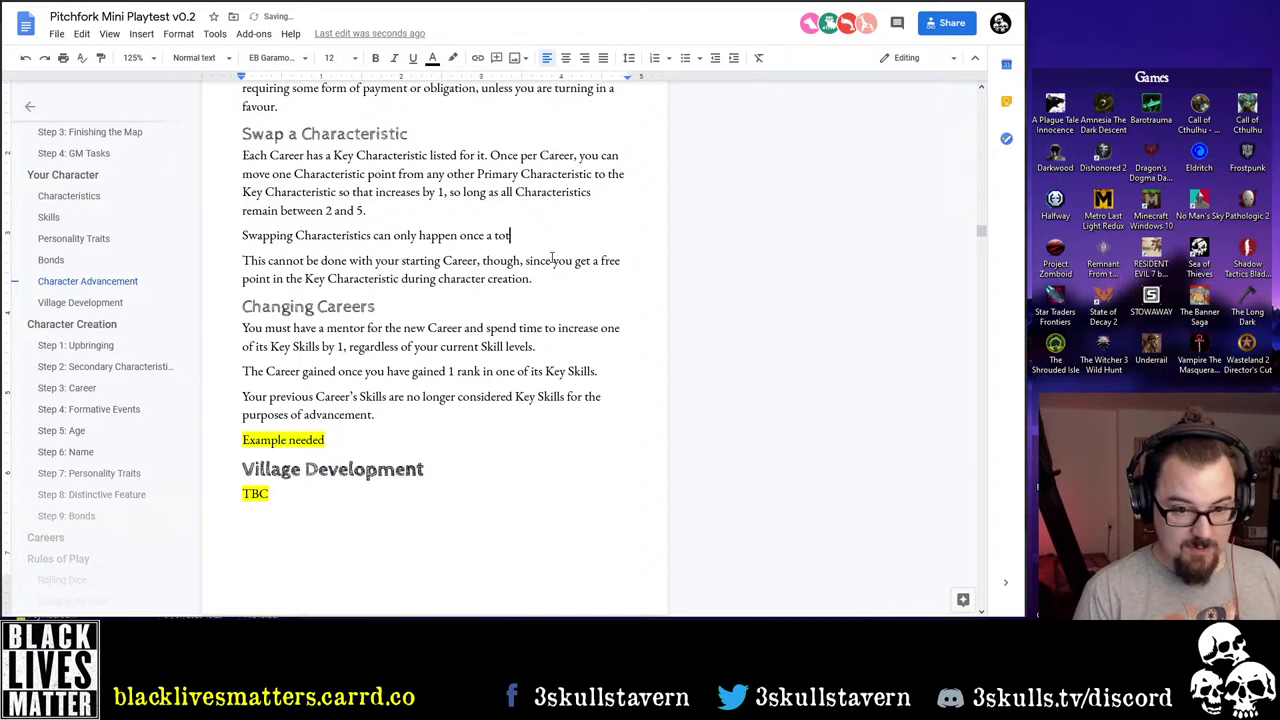
pyautogui.write('al of')
pyautogui.press('BackSpace')
pyautogui.press('BackSpace')
pyautogui.press('BackSpace')
pyautogui.press('BackSpace')
pyautogui.press('BackSpace')
pyautogui.press('BackSpace')
pyautogui.press('BackSpace')
pyautogui.press('BackSpace')
pyautogui.press('BackSpace')
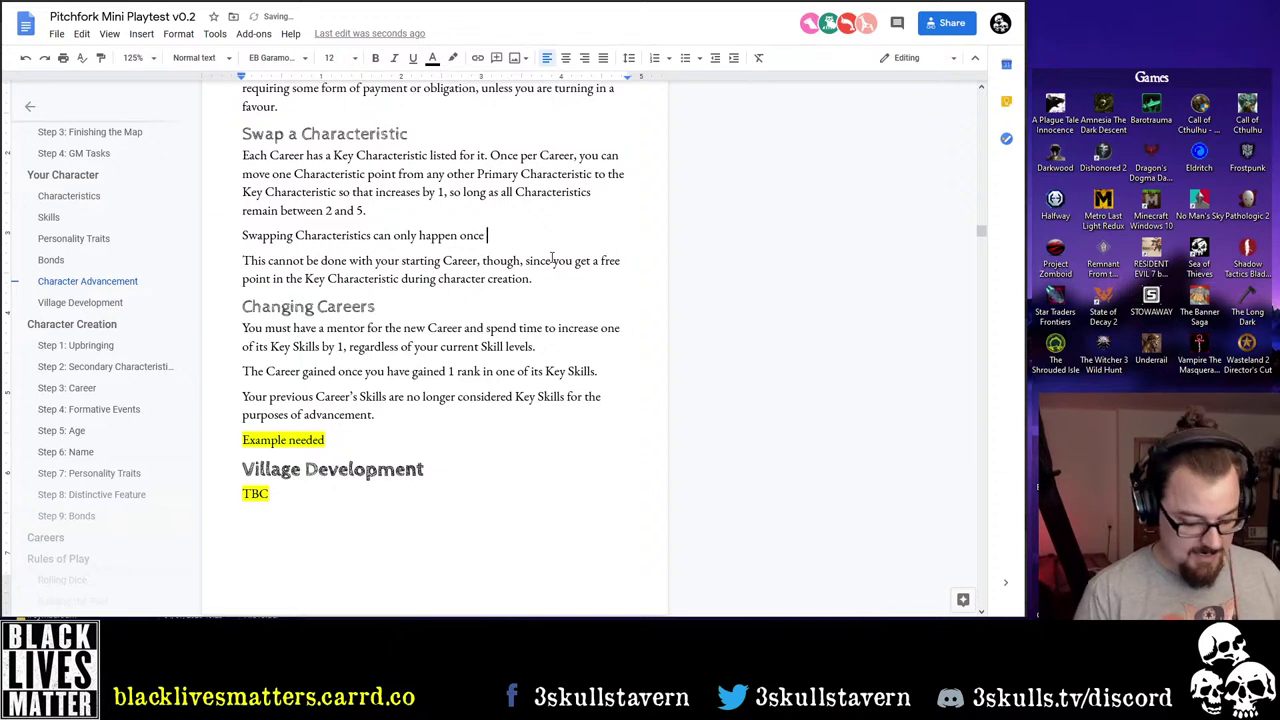
pyautogui.write('t least 5 ')
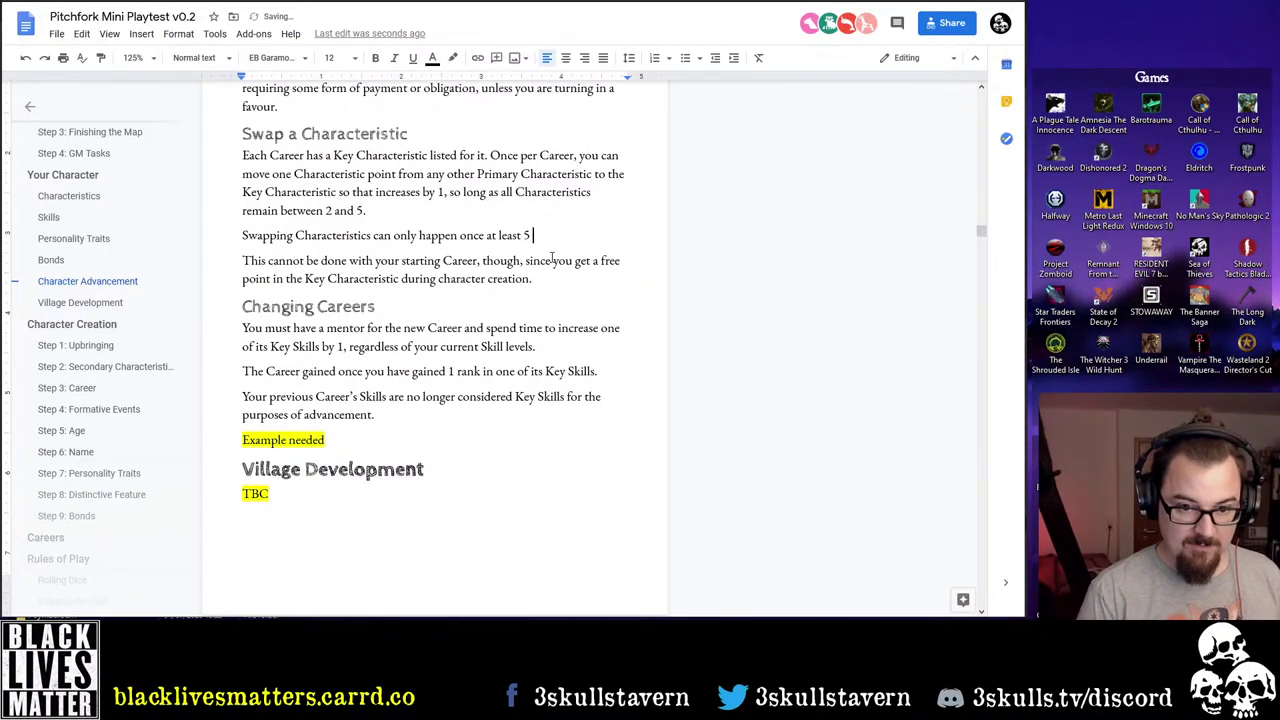
pyautogui.write('ranks ')
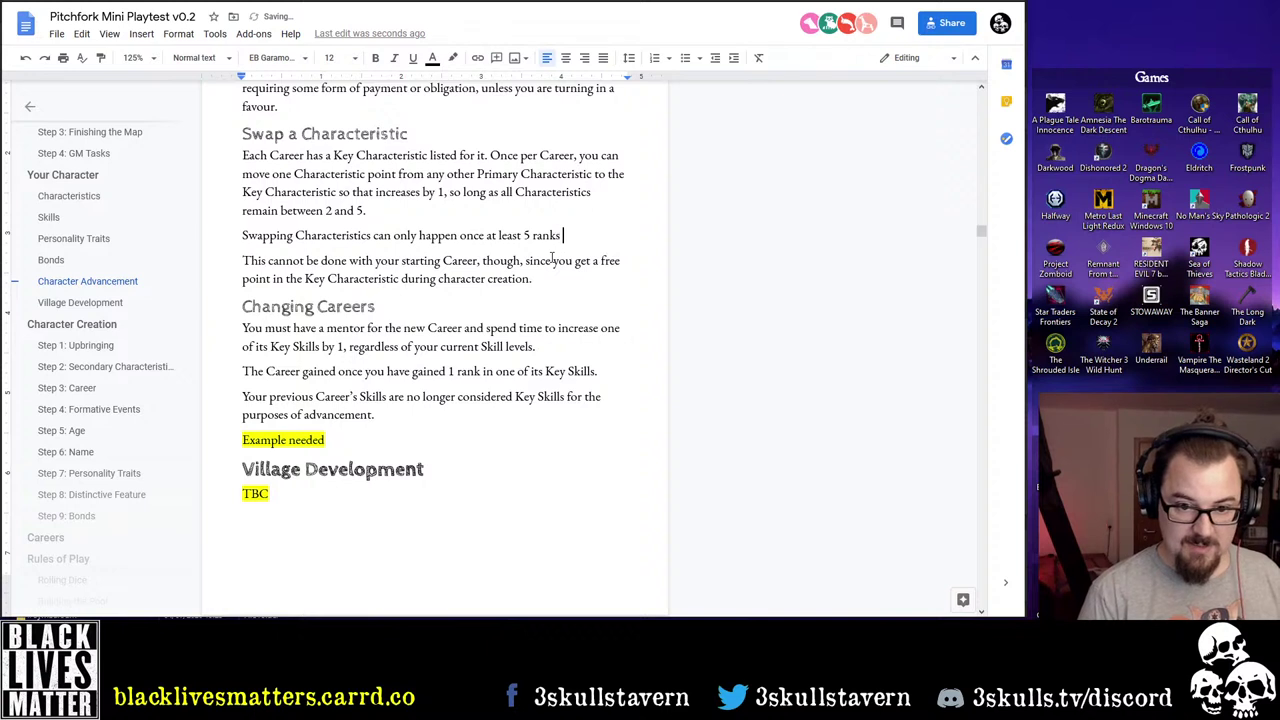
pyautogui.write('have been')
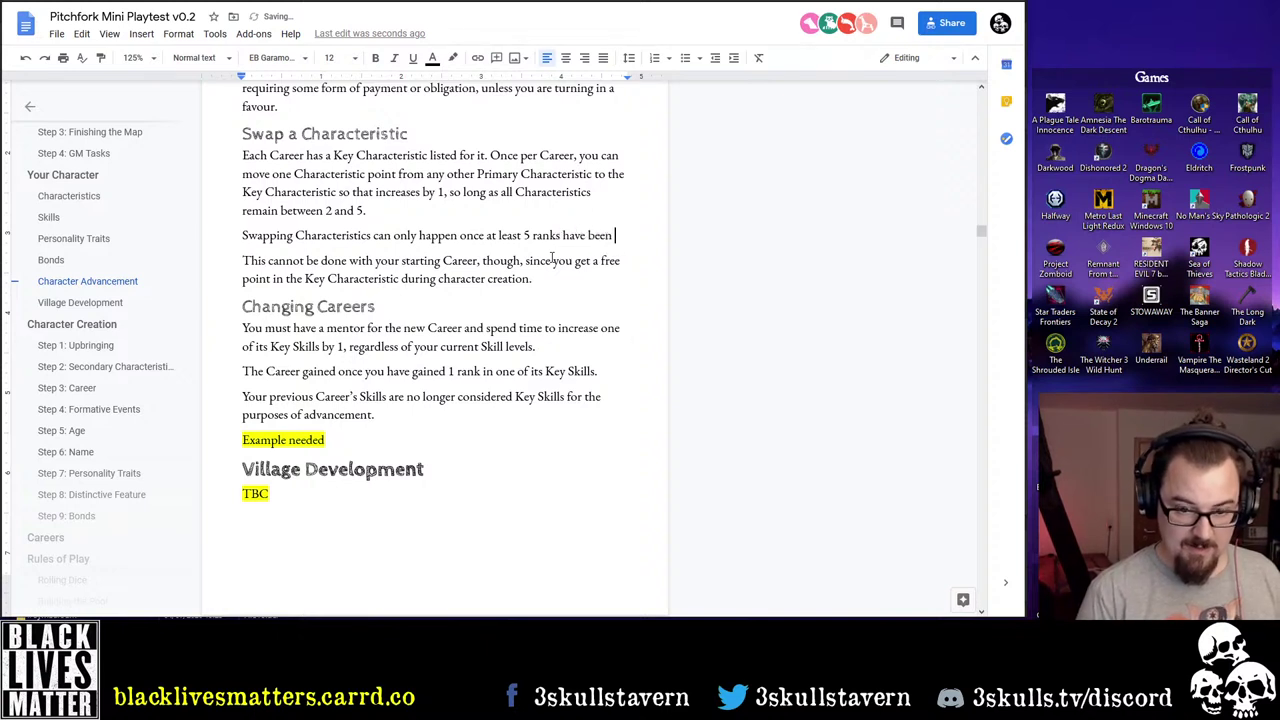
pyautogui.hotkey('ctrl', 'BackSpace')
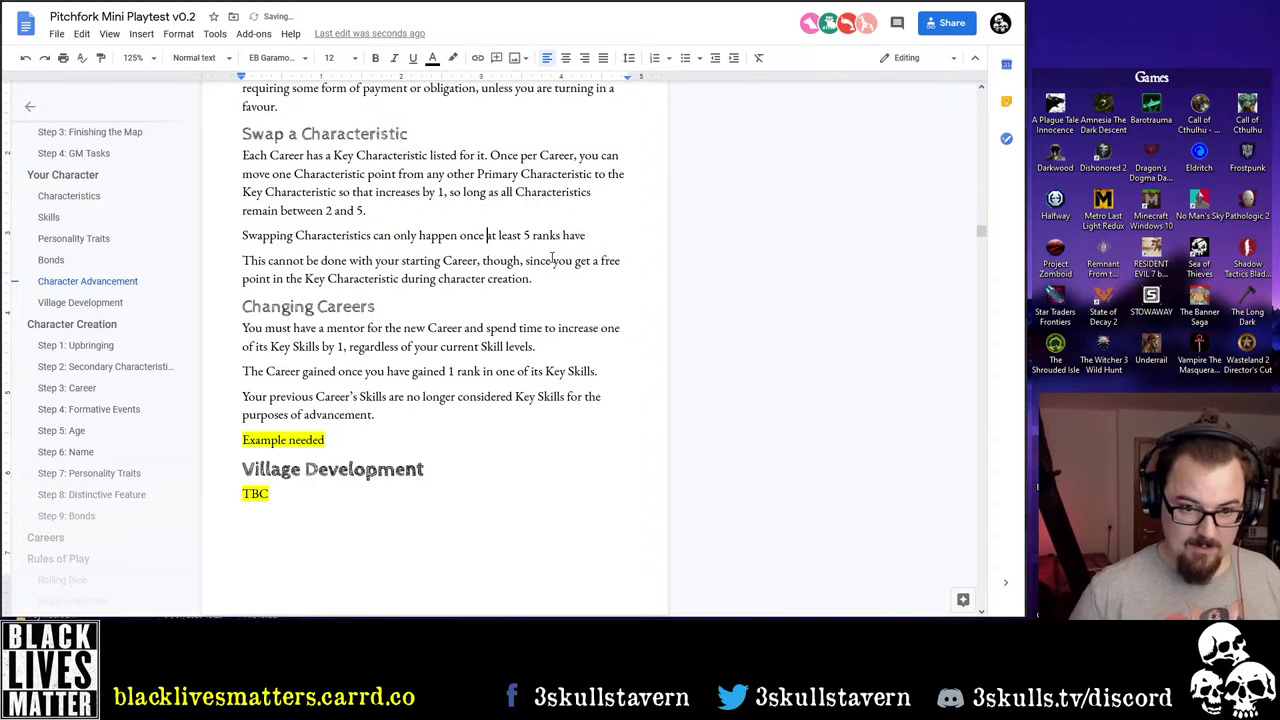
pyautogui.hotkey('ctrl', 'Left')
pyautogui.hotkey('ctrl', 'Left')
pyautogui.hotkey('ctrl', 'Left')
pyautogui.hotkey('ctrl', 'Left')
pyautogui.hotkey('ctrl', 'Left')
pyautogui.write('all Key S')
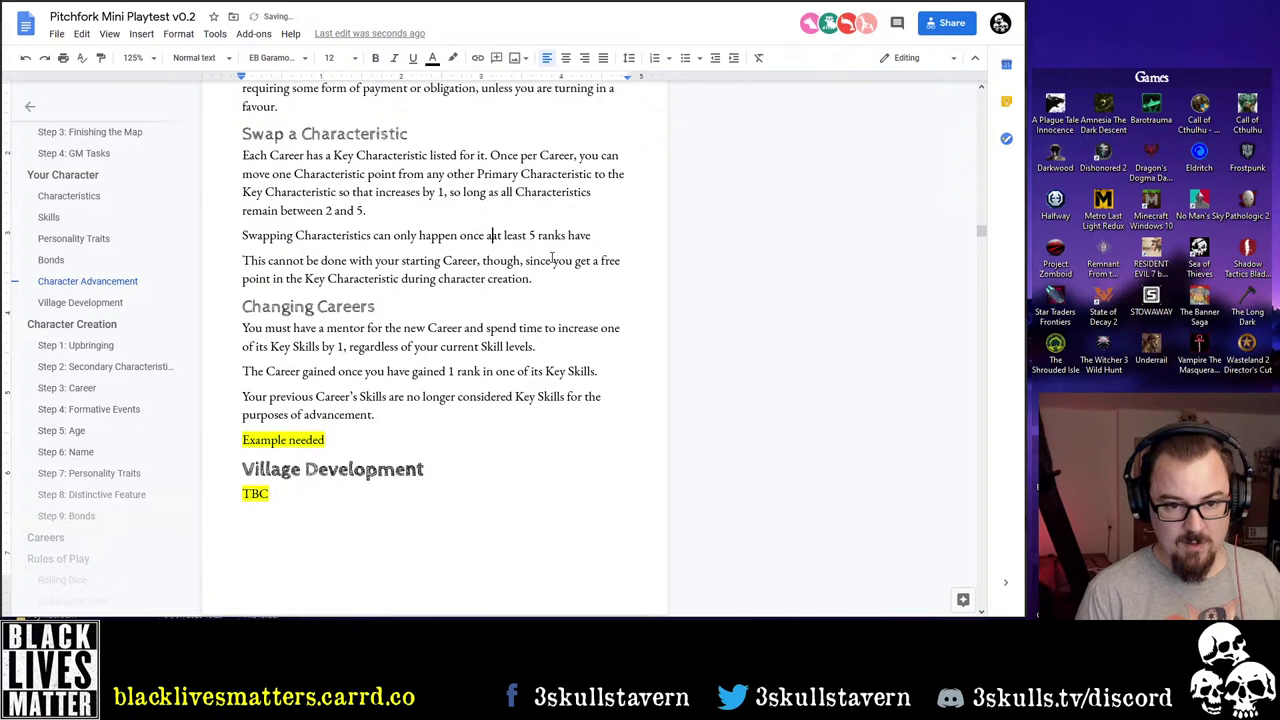
pyautogui.write('kills rela')
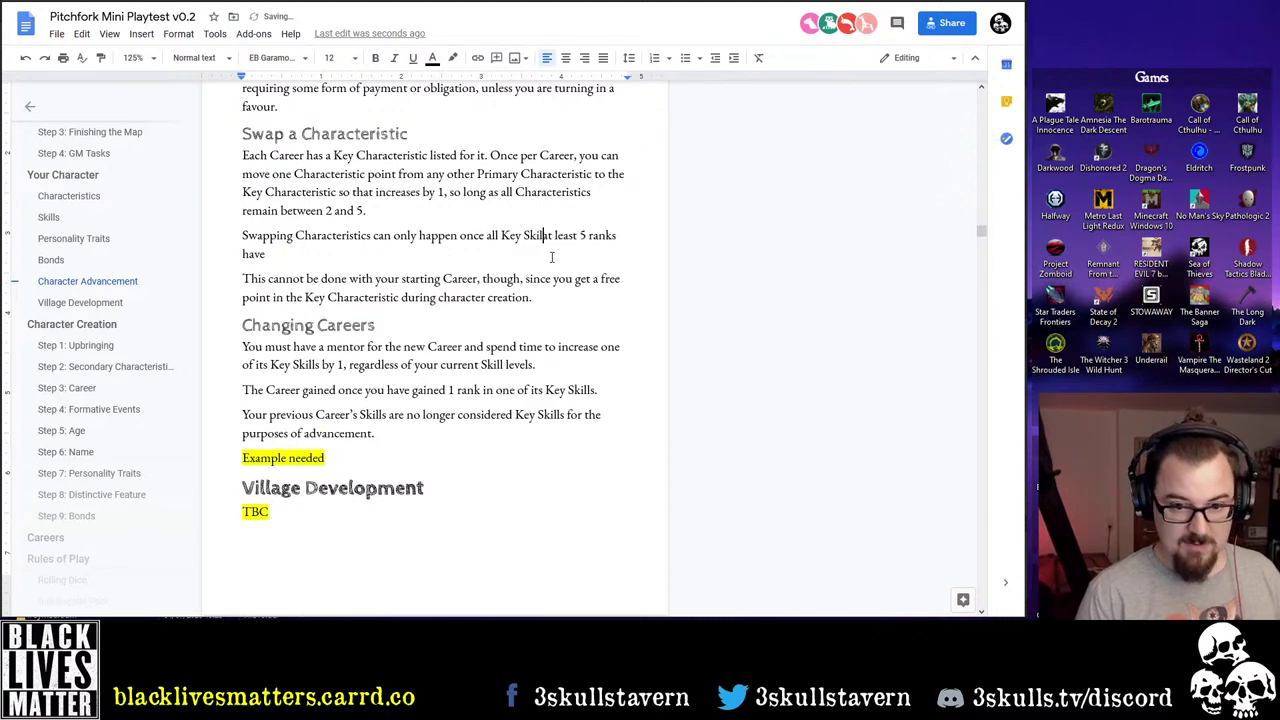
pyautogui.write('ting to that')
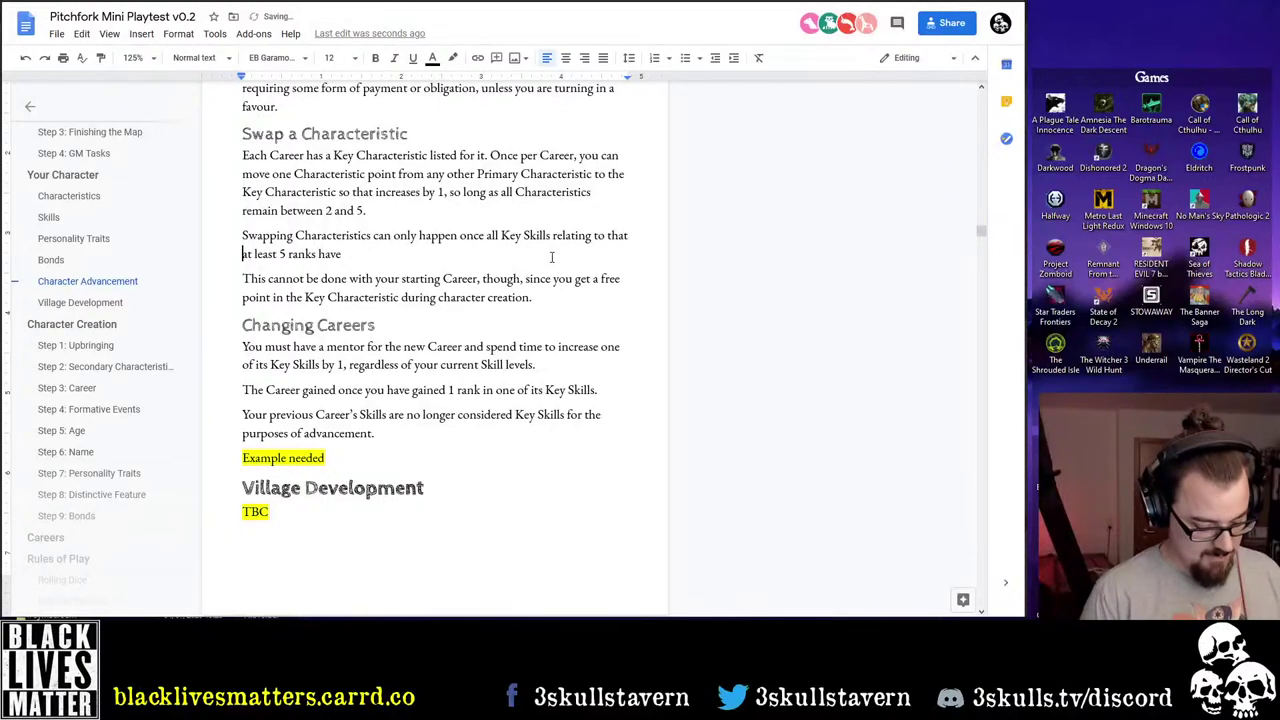
pyautogui.press('BackSpace')
pyautogui.press('BackSpace')
pyautogui.press('BackSpace')
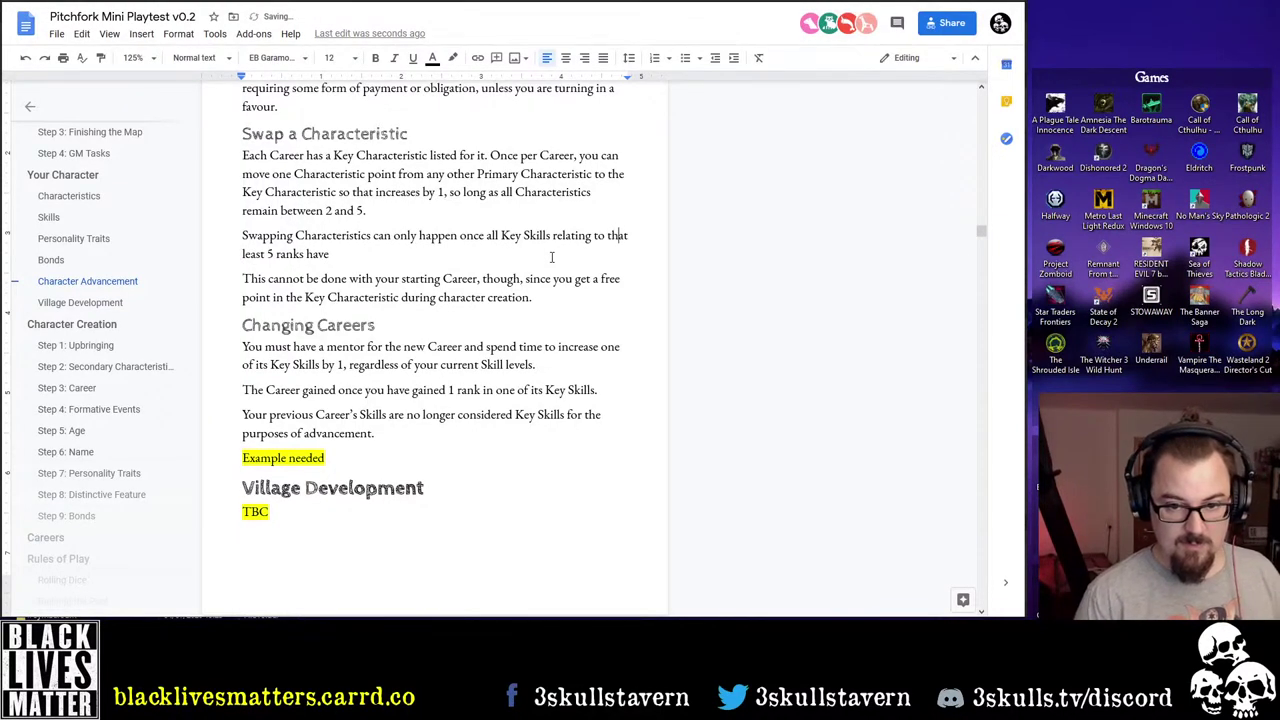
pyautogui.write('e Career')
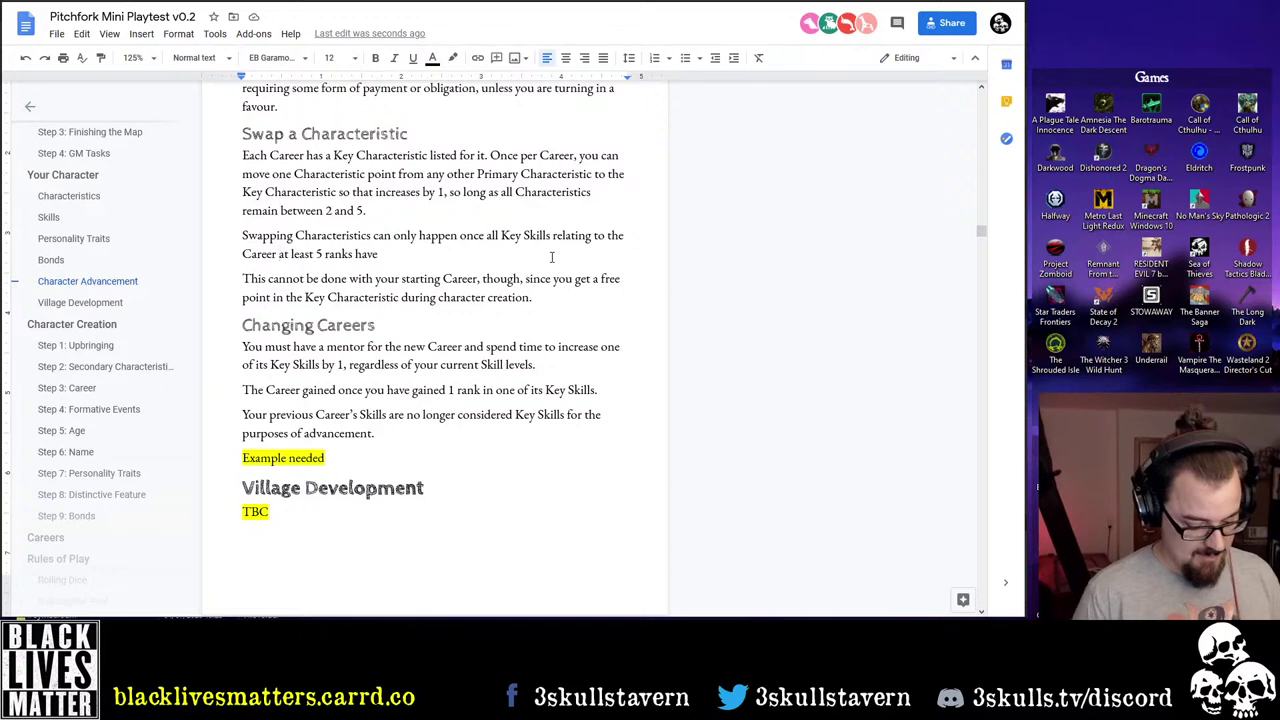
pyautogui.write('add up to')
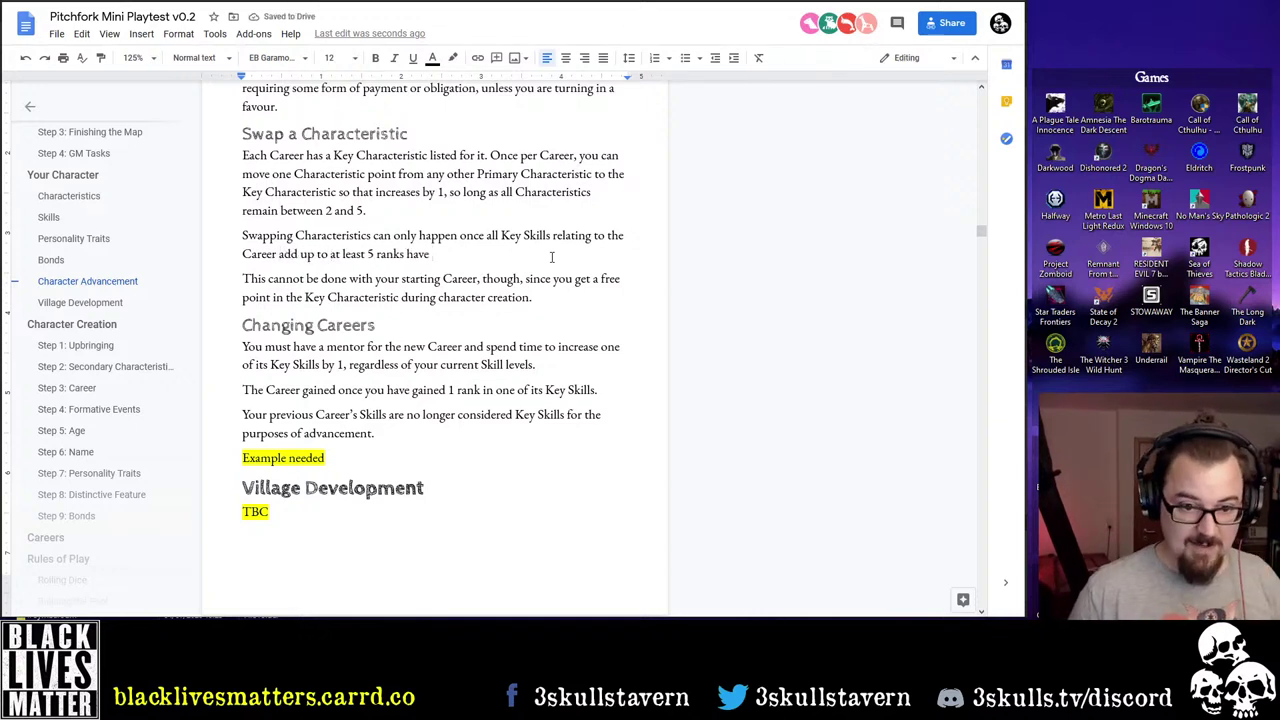
pyautogui.hotkey('ctrl', 'shift', 'Left')
pyautogui.press('BackSpace')
pyautogui.press('BackSpace')
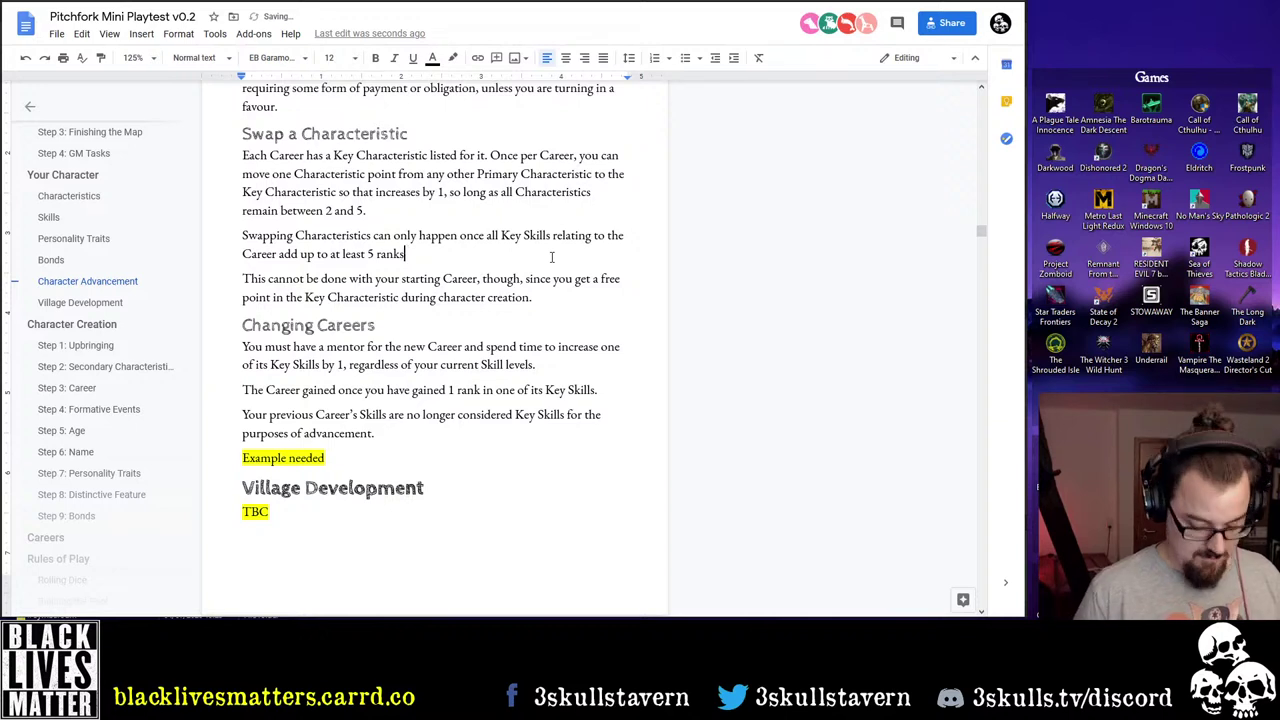
# Place the Swapping Characteristics sentence under the 'This cannot be done' paragraph, adding 'like this' before 'can'
pyautogui.tripleClick(551, 257)
pyautogui.press('Delete')
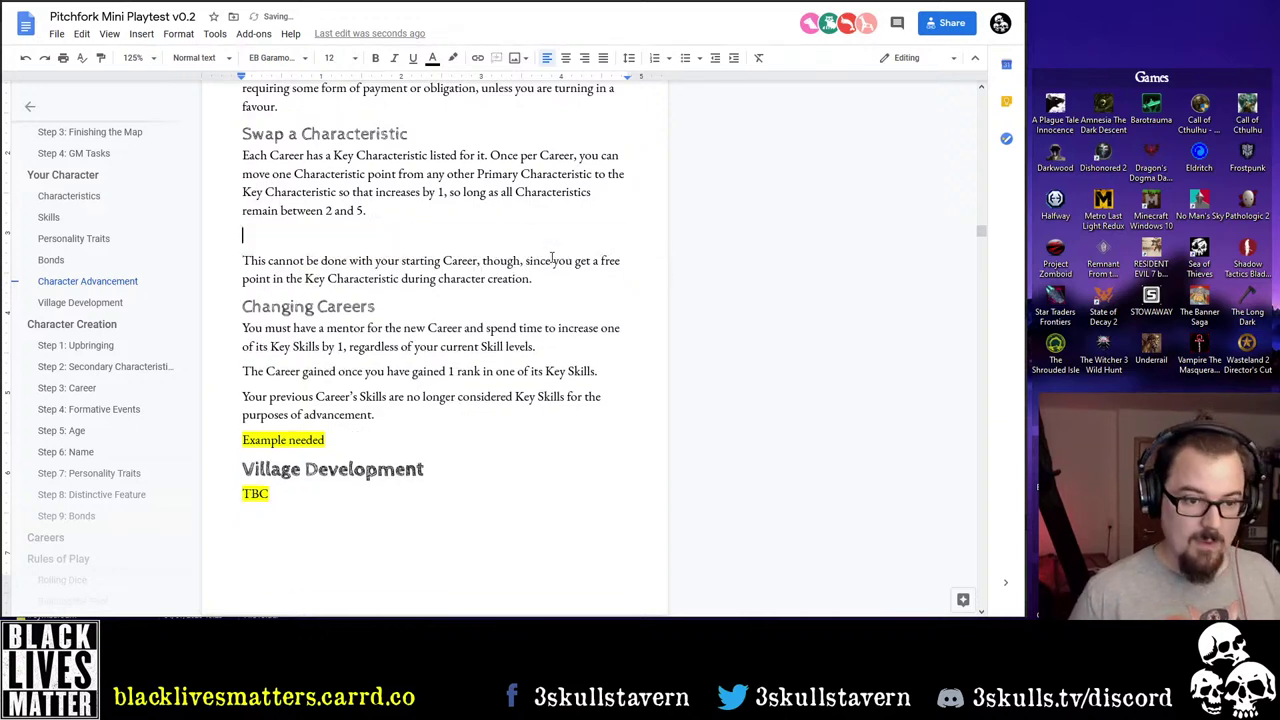
pyautogui.press('Delete')
pyautogui.hotkey('ctrl', 'z')
pyautogui.hotkey('ctrl', 'z')
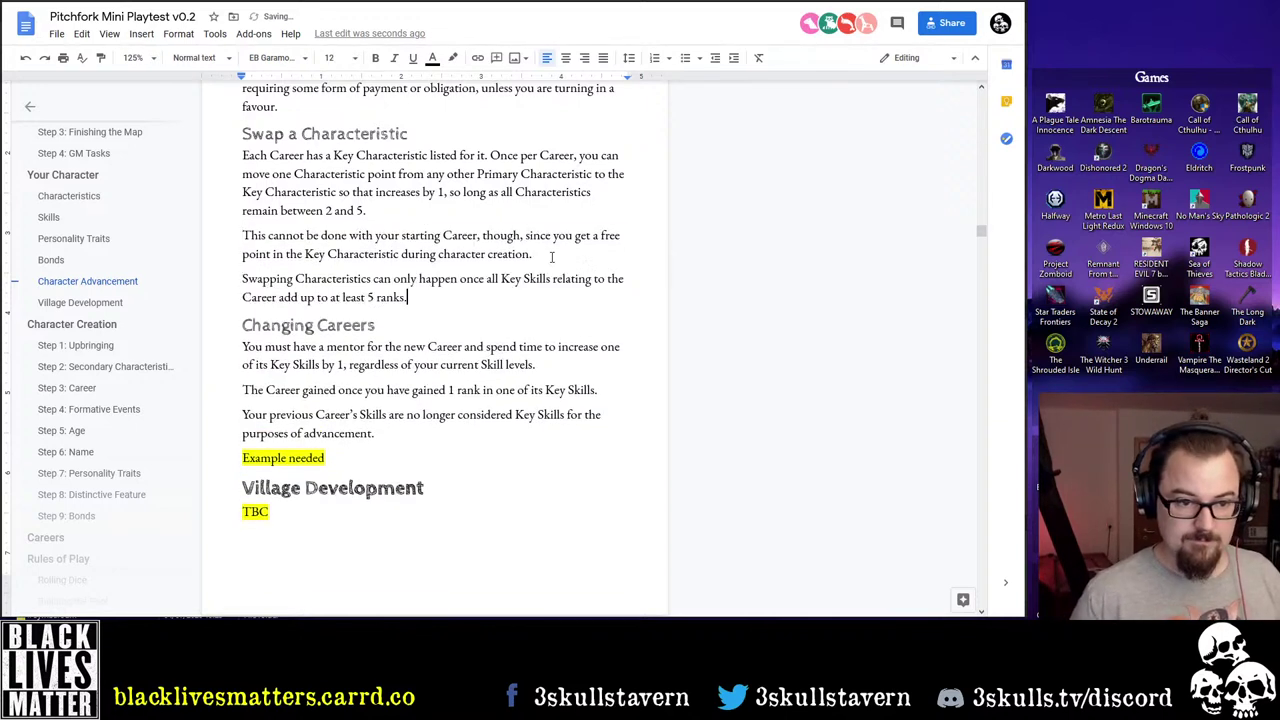
pyautogui.press('Up')
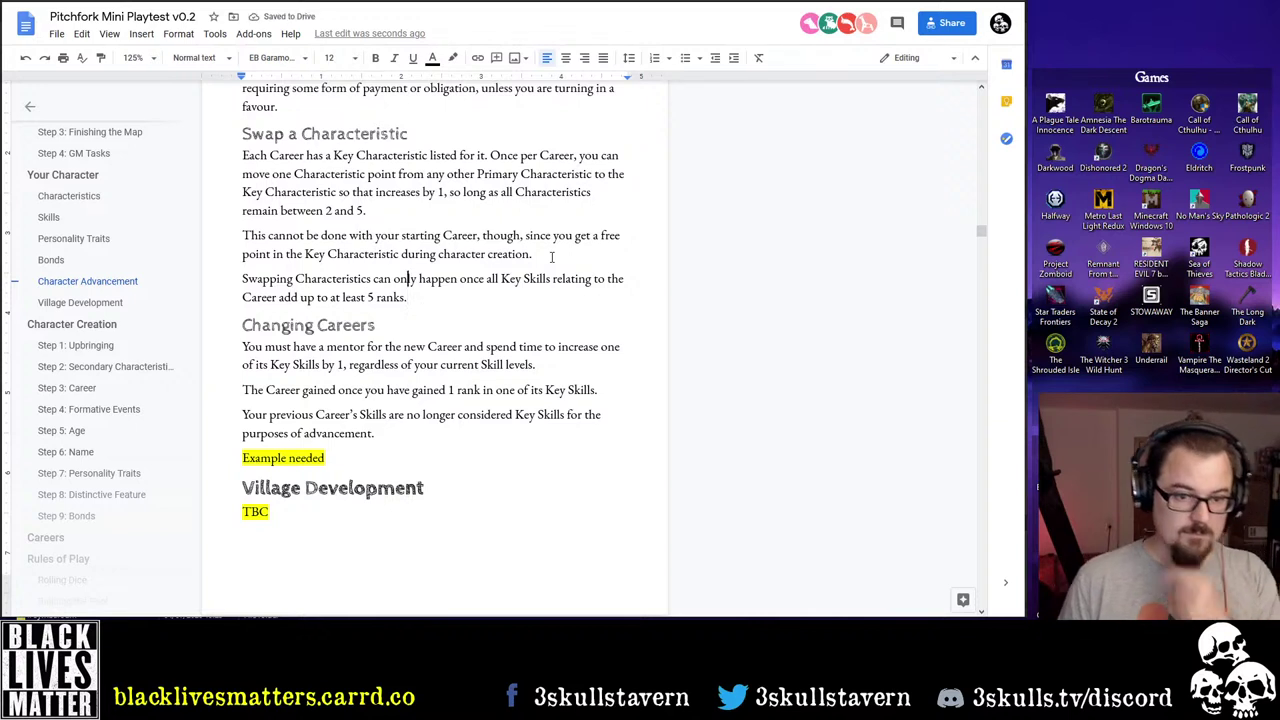
pyautogui.hotkey('ctrl', 'Left')
pyautogui.write('like this')
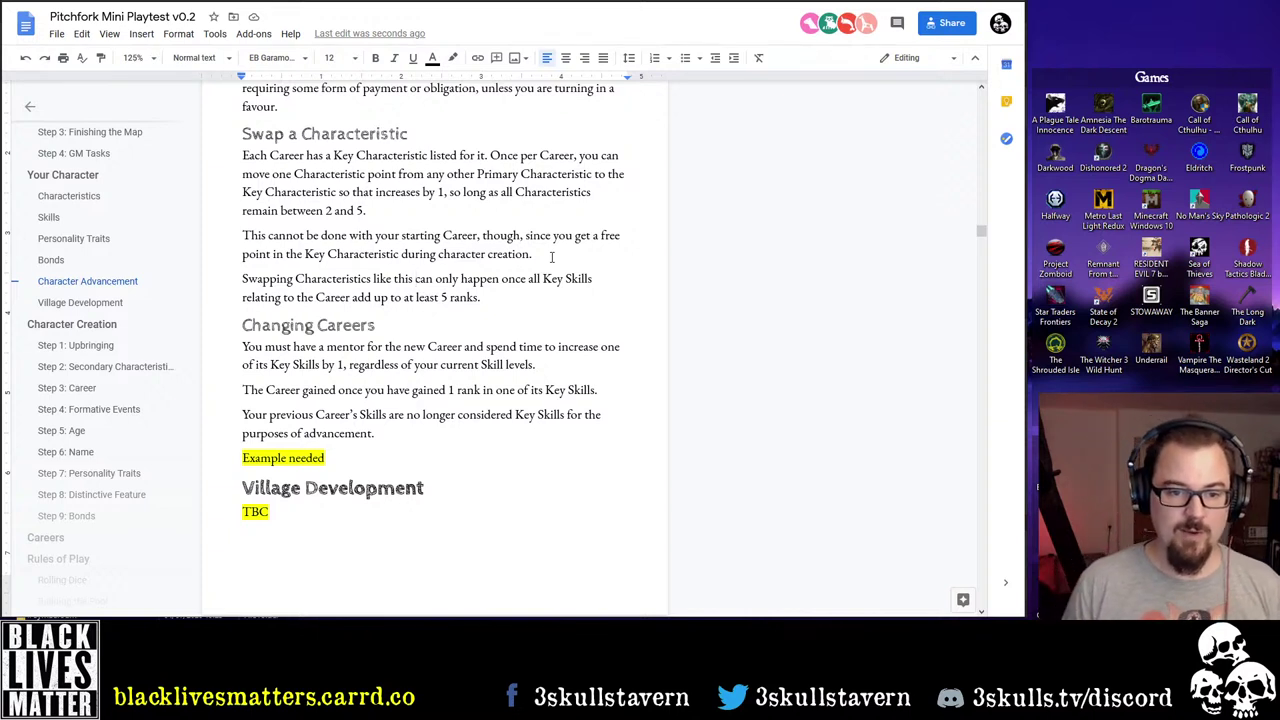
# Change the Swap a Characteristic Key Skills requirement from 5 ranks to 6 ranks
pyautogui.press('Down')
pyautogui.press('Right')
pyautogui.press('Right')
pyautogui.press('Right')
pyautogui.press('Right')
pyautogui.press('Right')
pyautogui.press('Right')
pyautogui.press('Right')
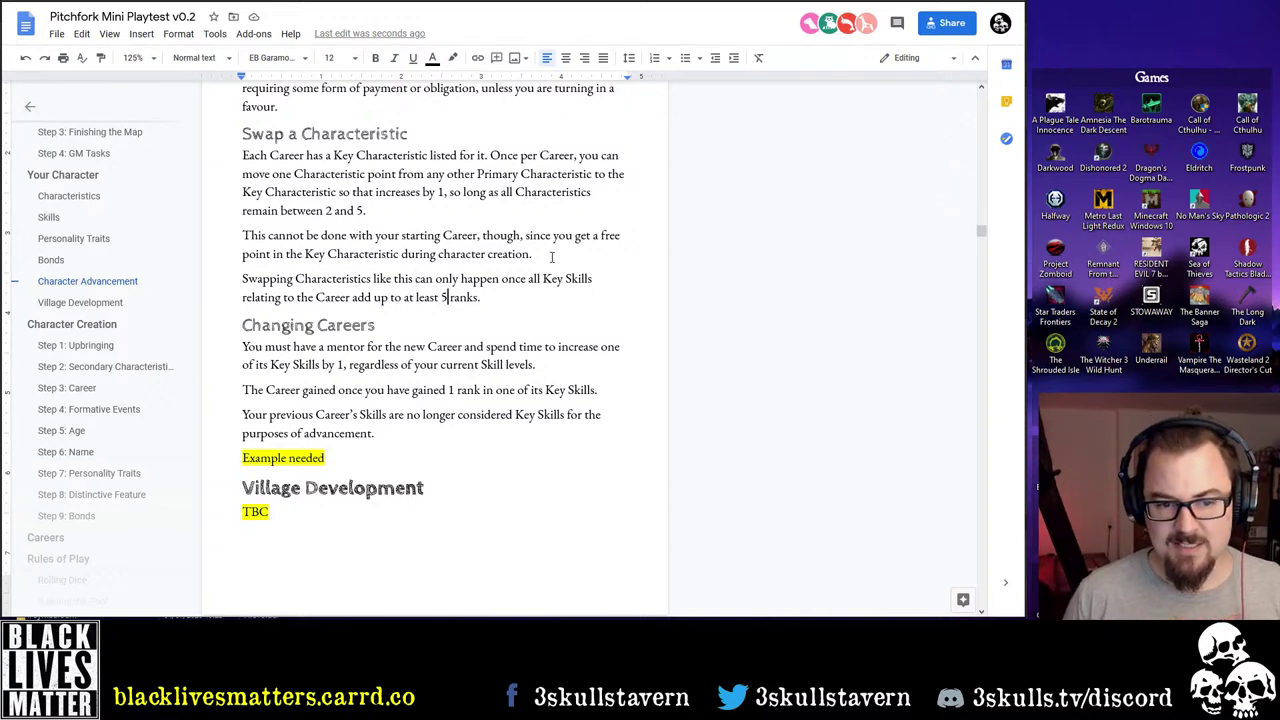
pyautogui.hotkey('shift', 'Right')
pyautogui.hotkey('shift', 'Right')
pyautogui.hotkey('shift', 'Right')
pyautogui.hotkey('shift', 'Right')
pyautogui.hotkey('shift', 'Right')
pyautogui.hotkey('shift', 'Right')
pyautogui.hotkey('shift', 'Right')
pyautogui.press('Left')
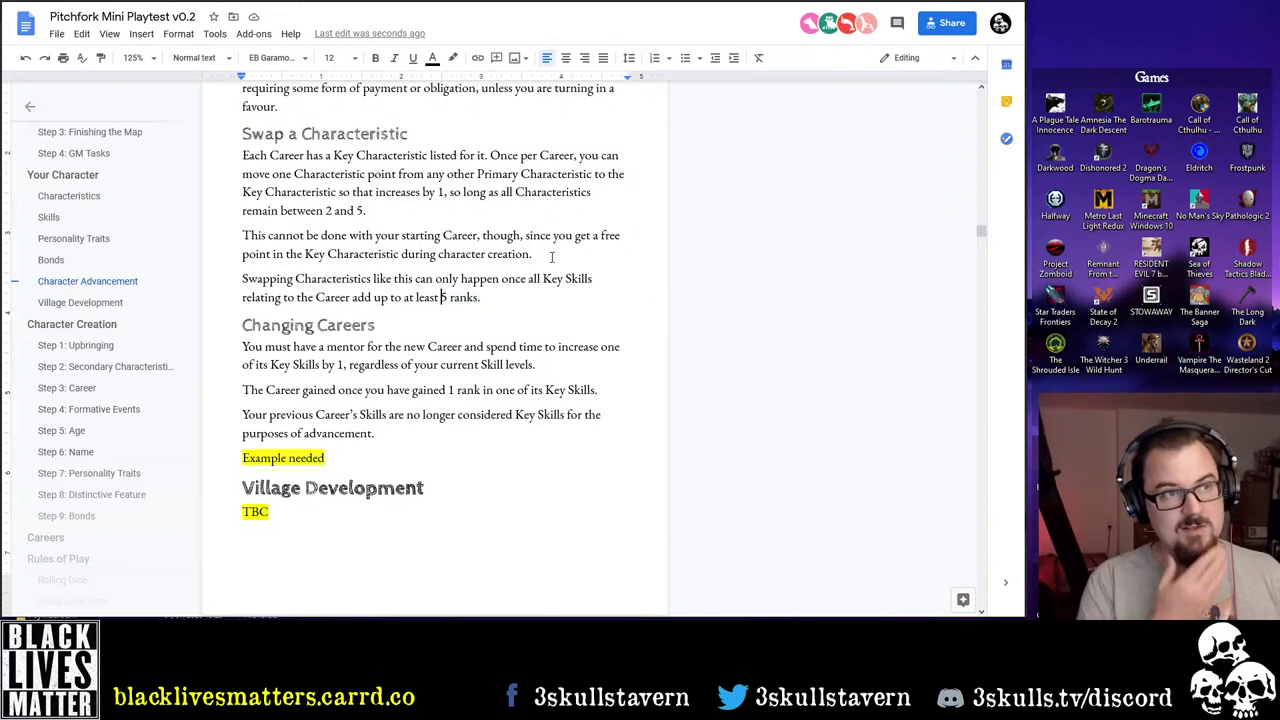
pyautogui.press('Delete')
pyautogui.write('6')
pyautogui.press('End')
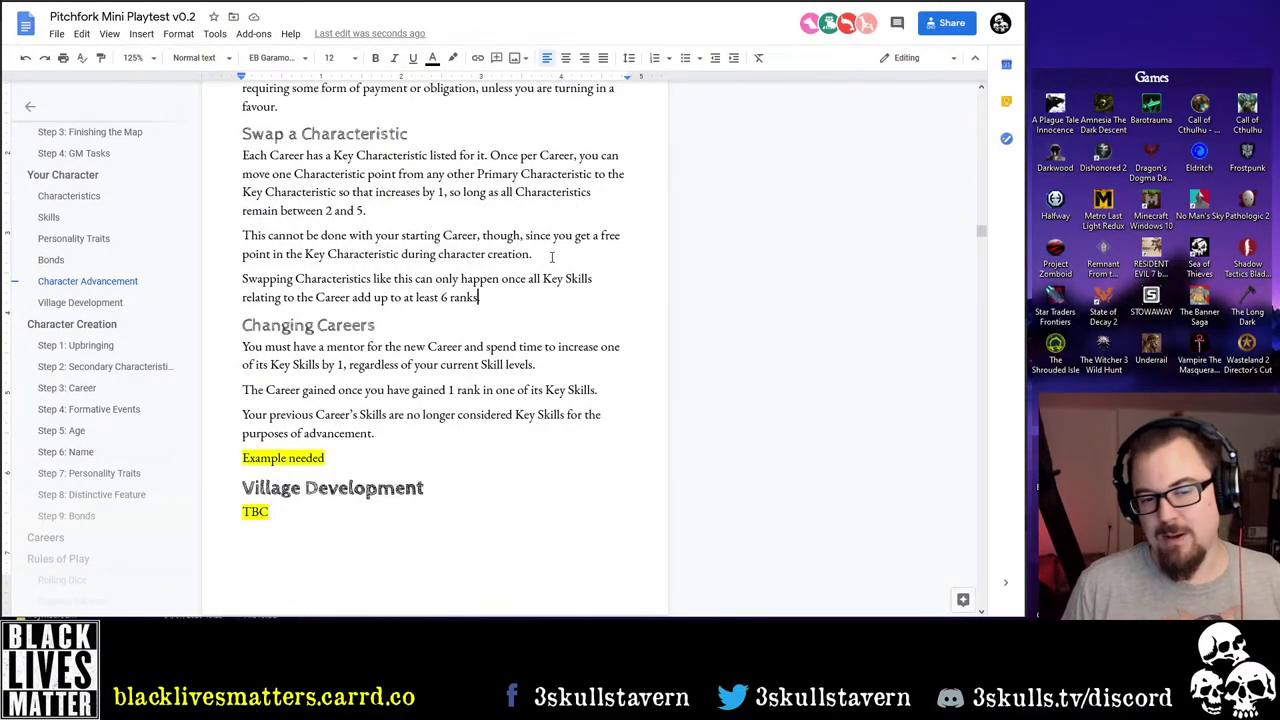
pyautogui.hotkey('ctrl', 'Left')
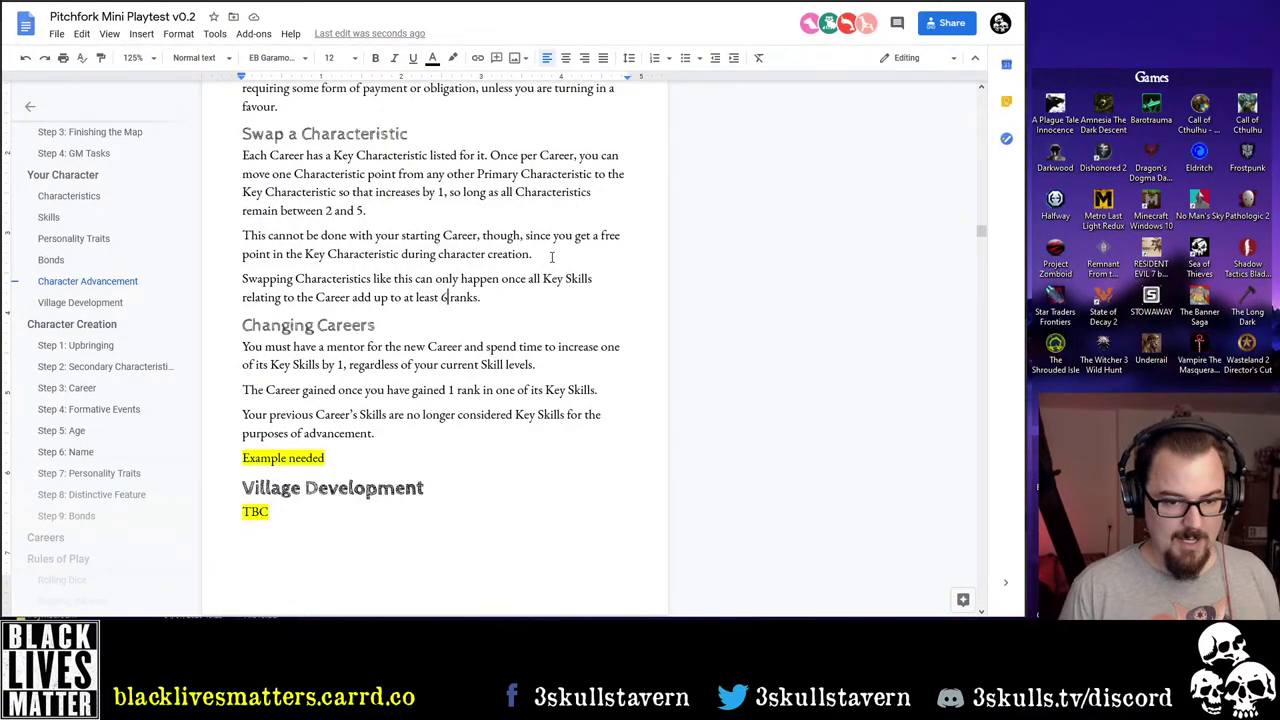
pyautogui.press('End')
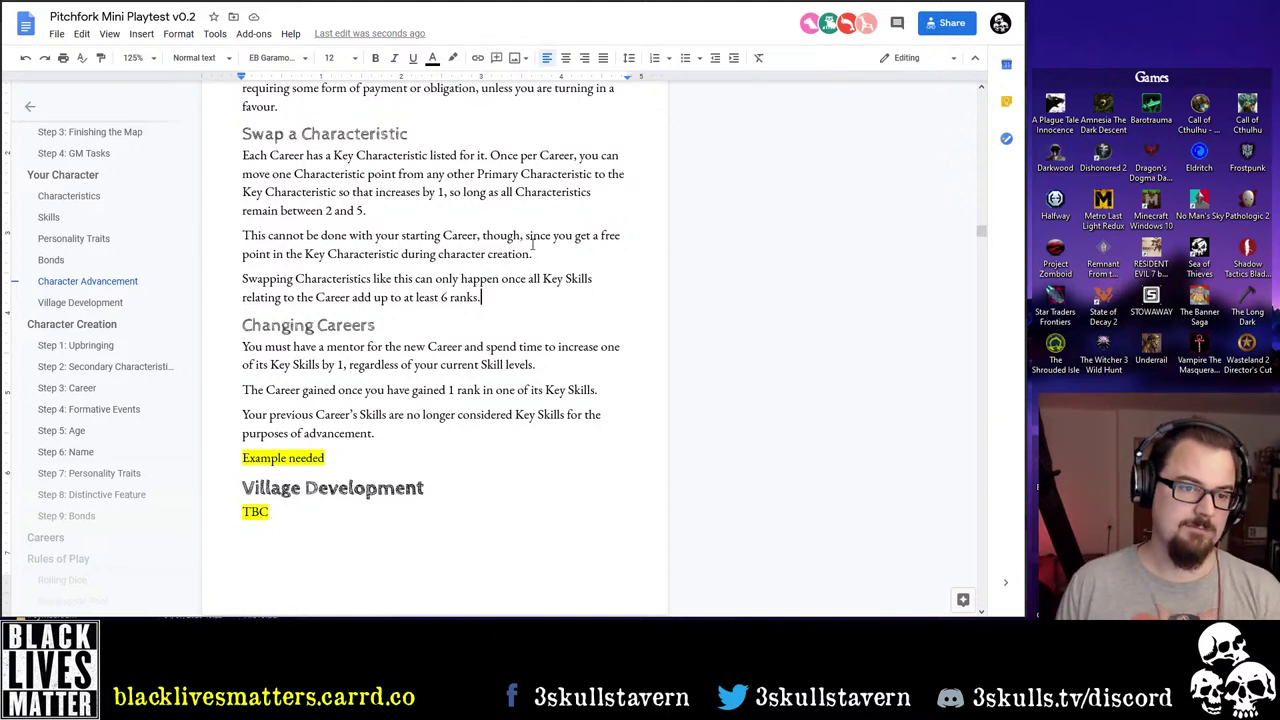
# Start a comment on 'Use the advancement section of your character sheet' under Increasing Skills
pyautogui.scroll(1, 404, 272)
pyautogui.scroll(5, 398, 285)
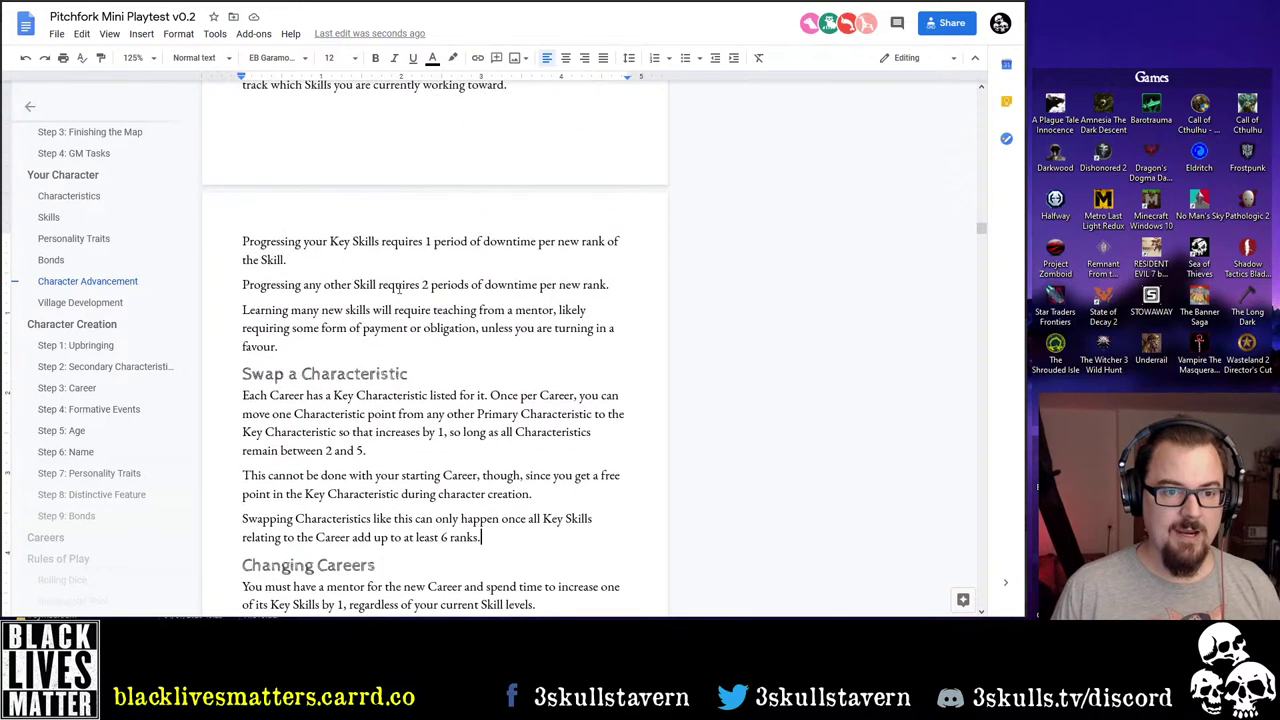
pyautogui.scroll(-2, 385, 265)
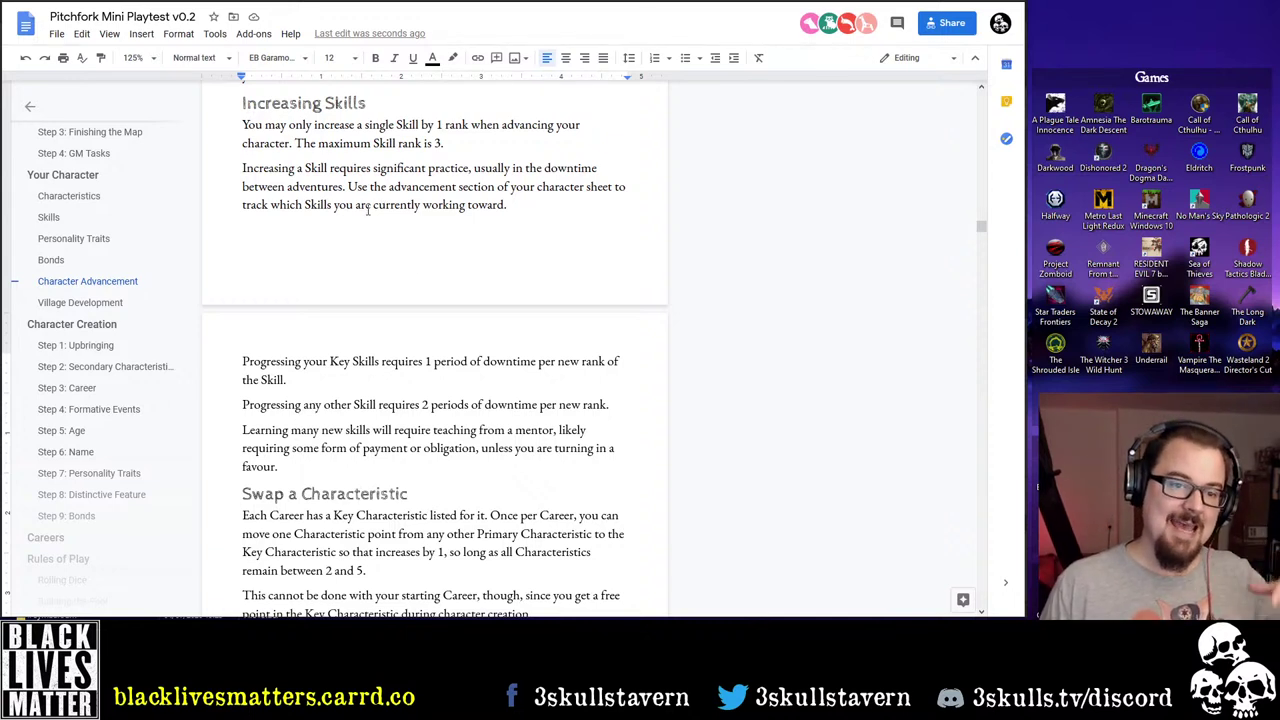
pyautogui.moveTo(348, 188); pyautogui.dragTo(615, 187)
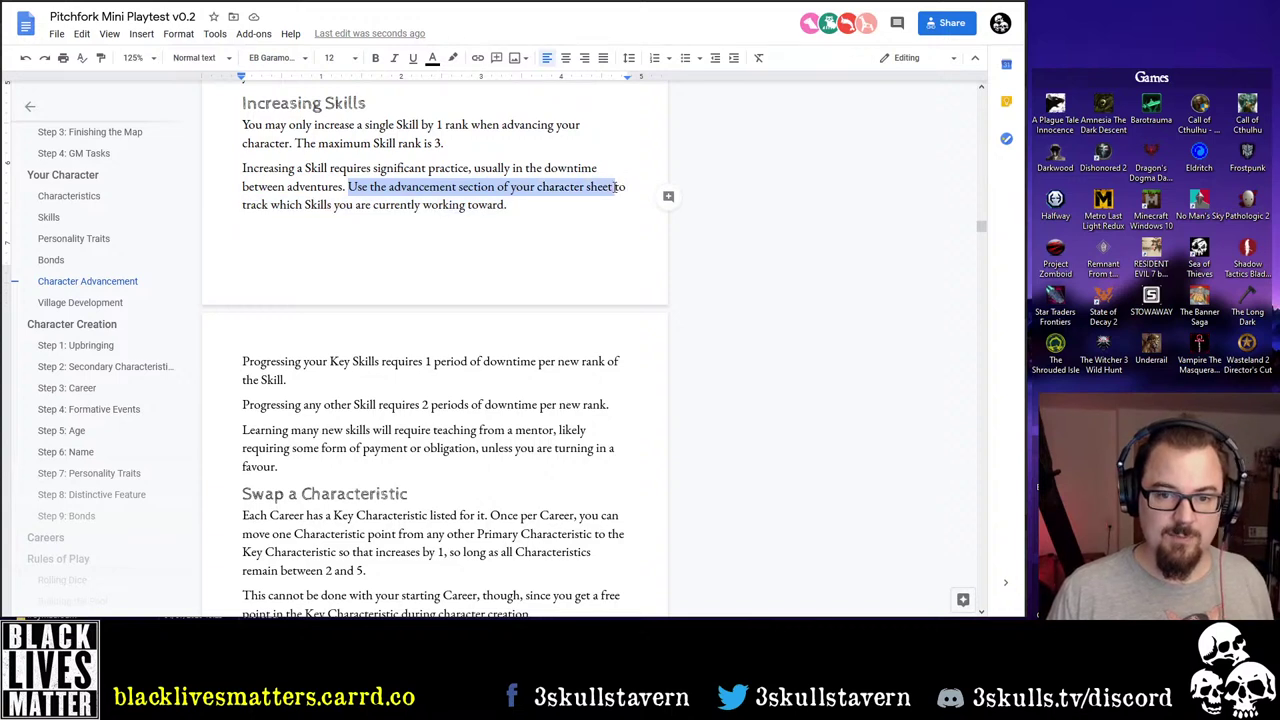
pyautogui.click(668, 196)
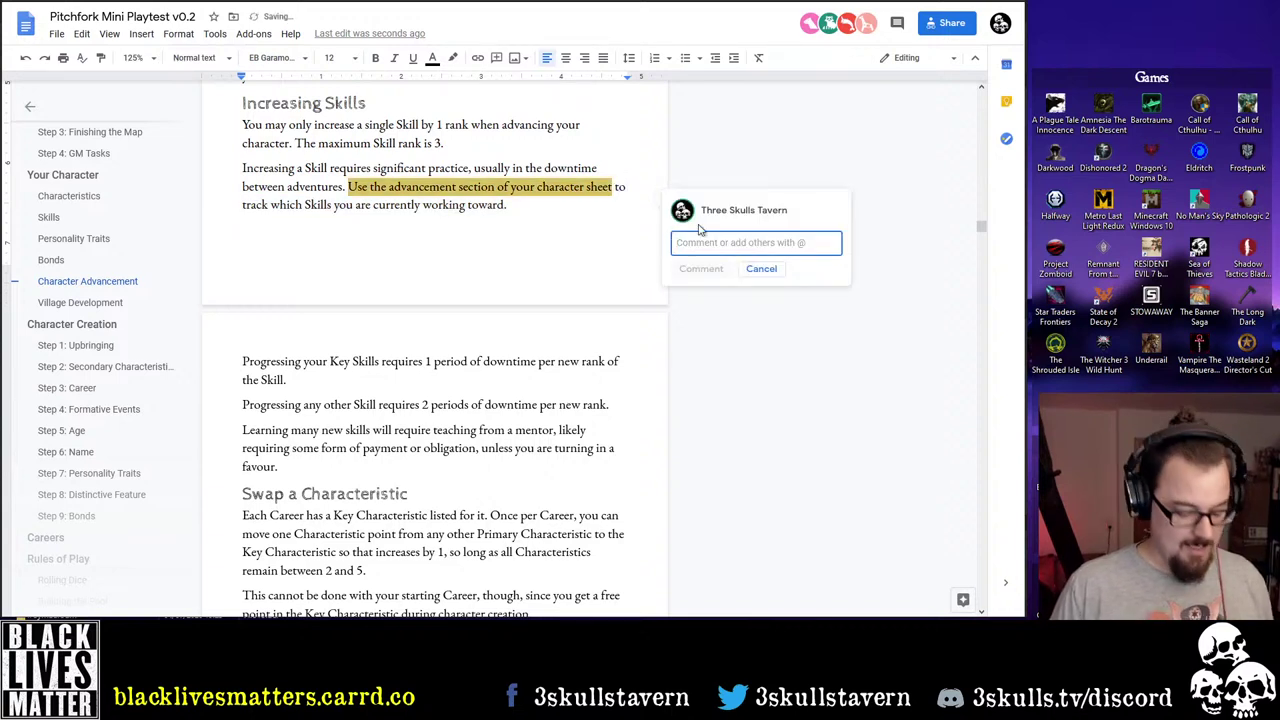
# Post the comment 'Need to add advancement tracking to character sheets' on the selected phrase
pyautogui.write('Need to ad')
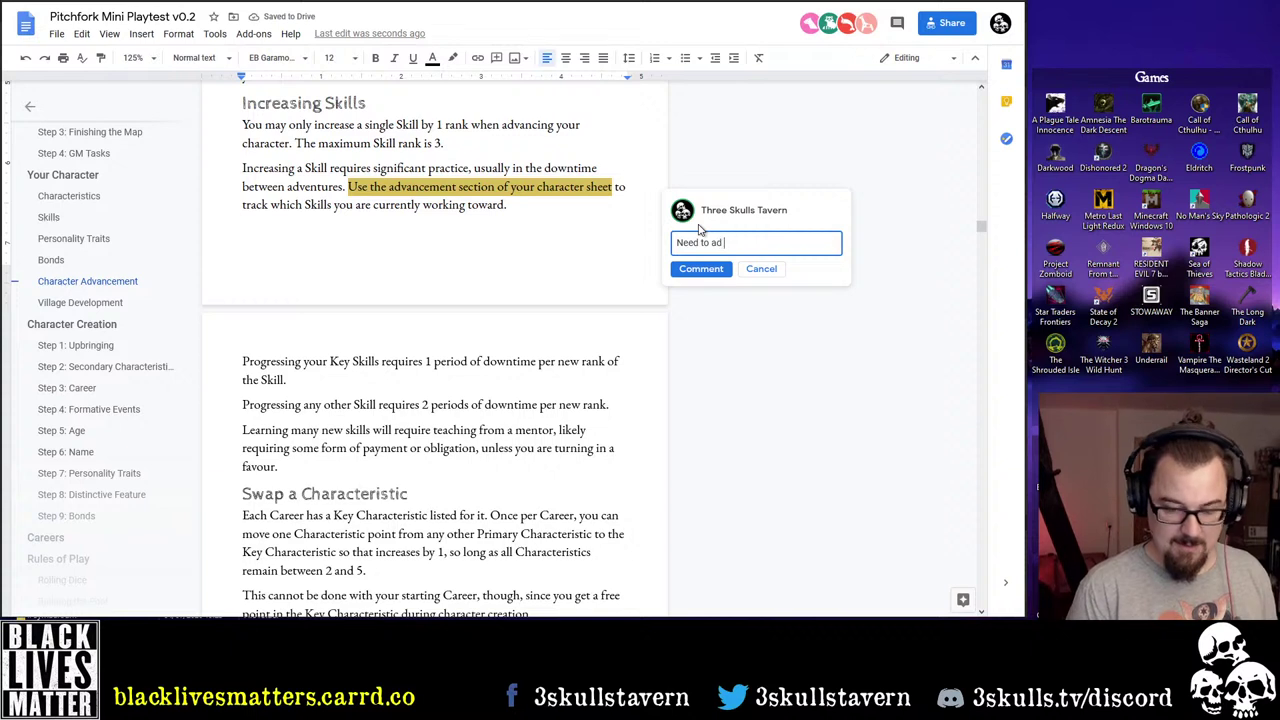
pyautogui.write('d advance')
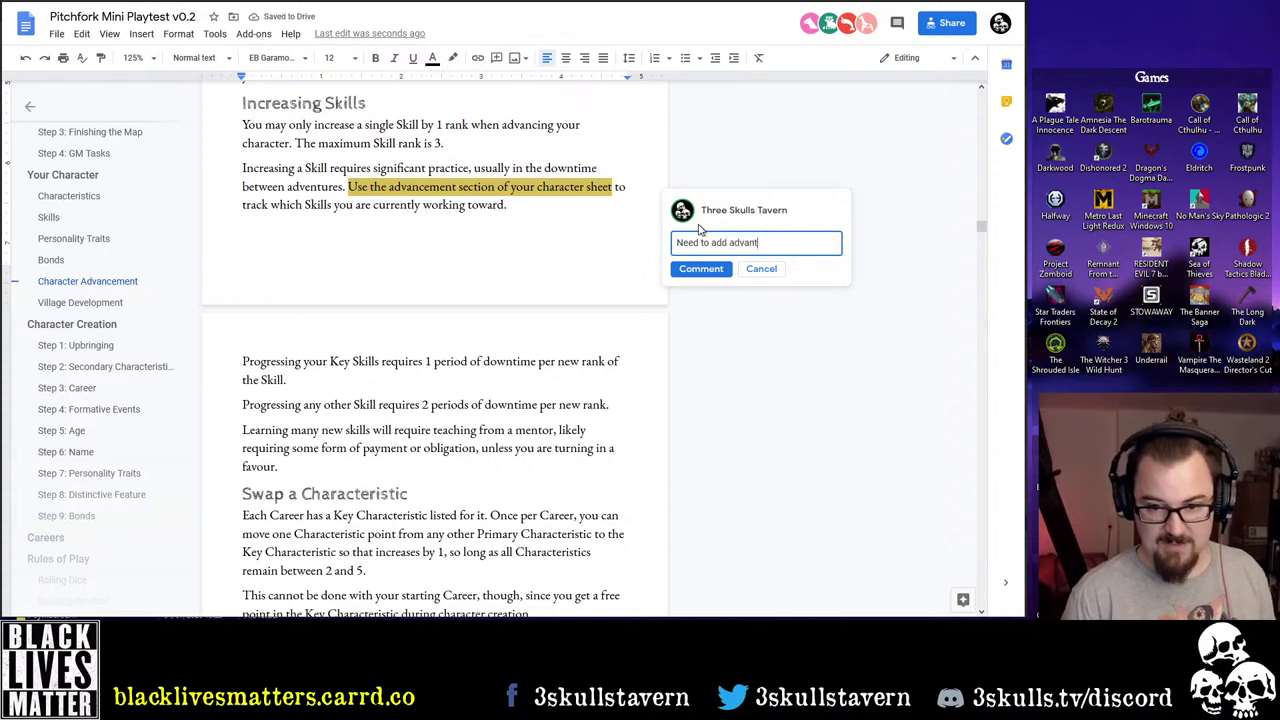
pyautogui.write('ment track')
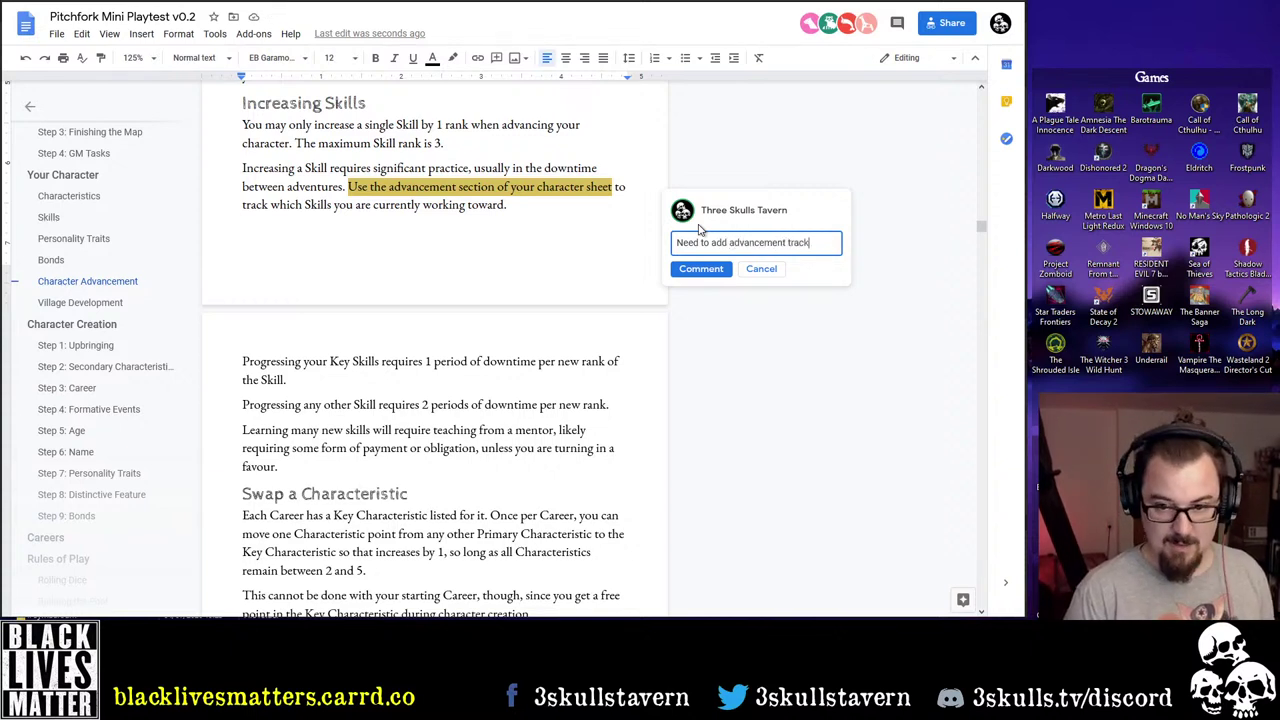
pyautogui.write('ing to characte')
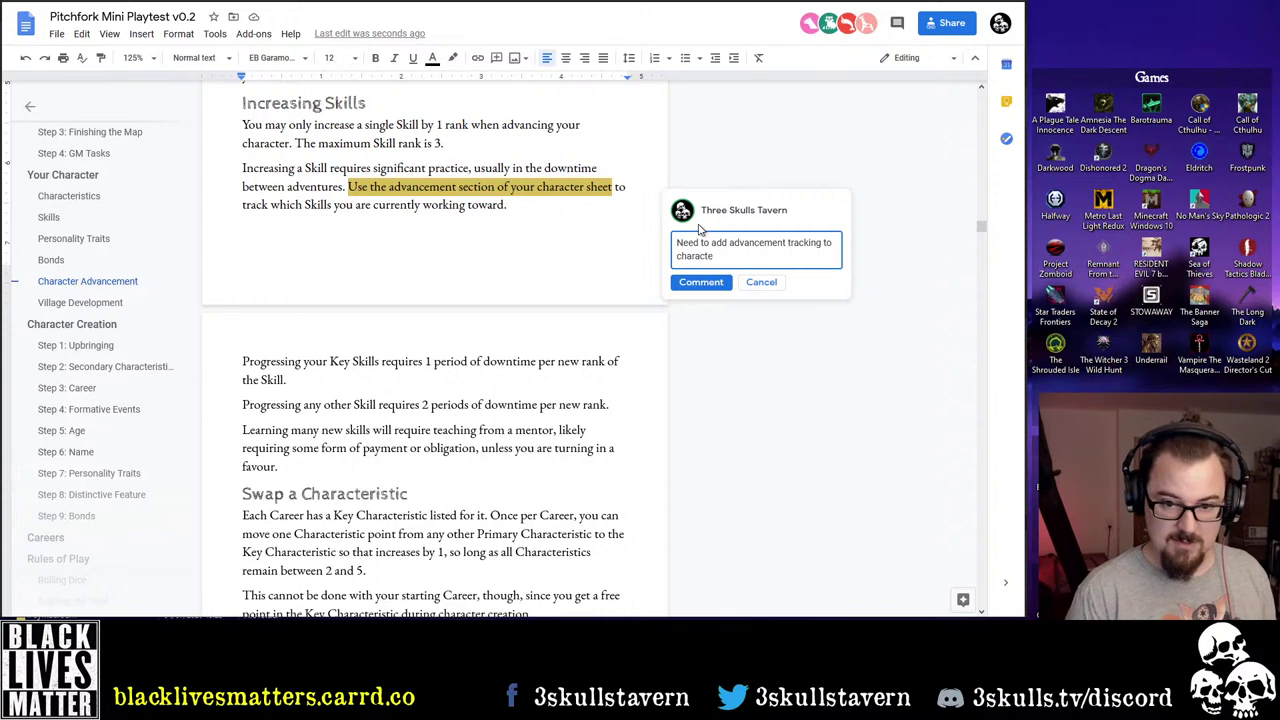
pyautogui.write('r sheets')
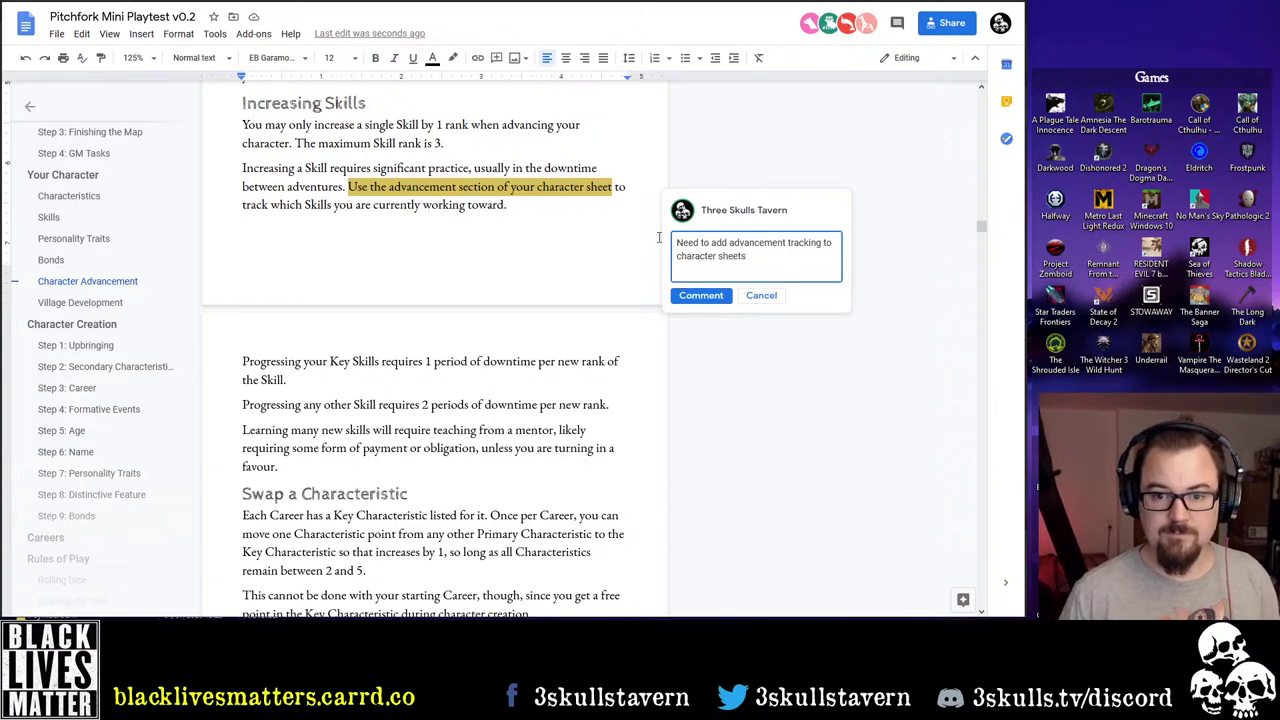
pyautogui.click(698, 297)
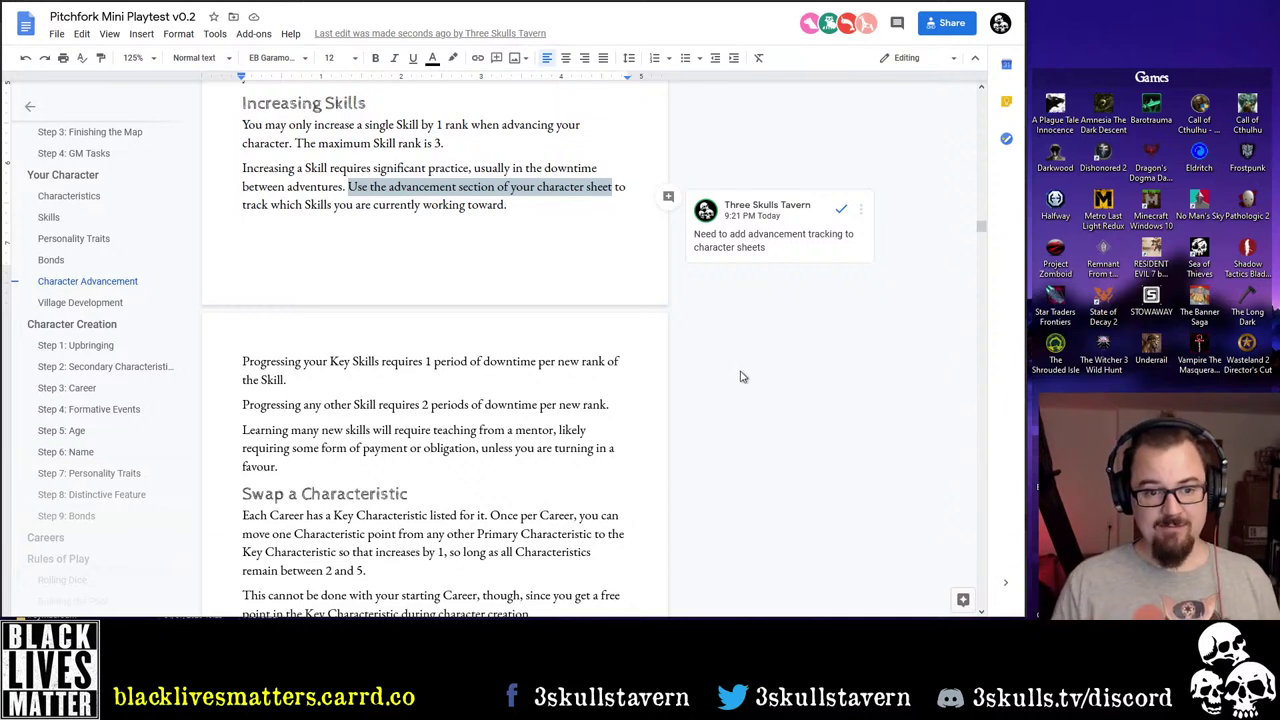
pyautogui.click(239, 359)
pyautogui.moveTo(239, 359); pyautogui.dragTo(311, 376)
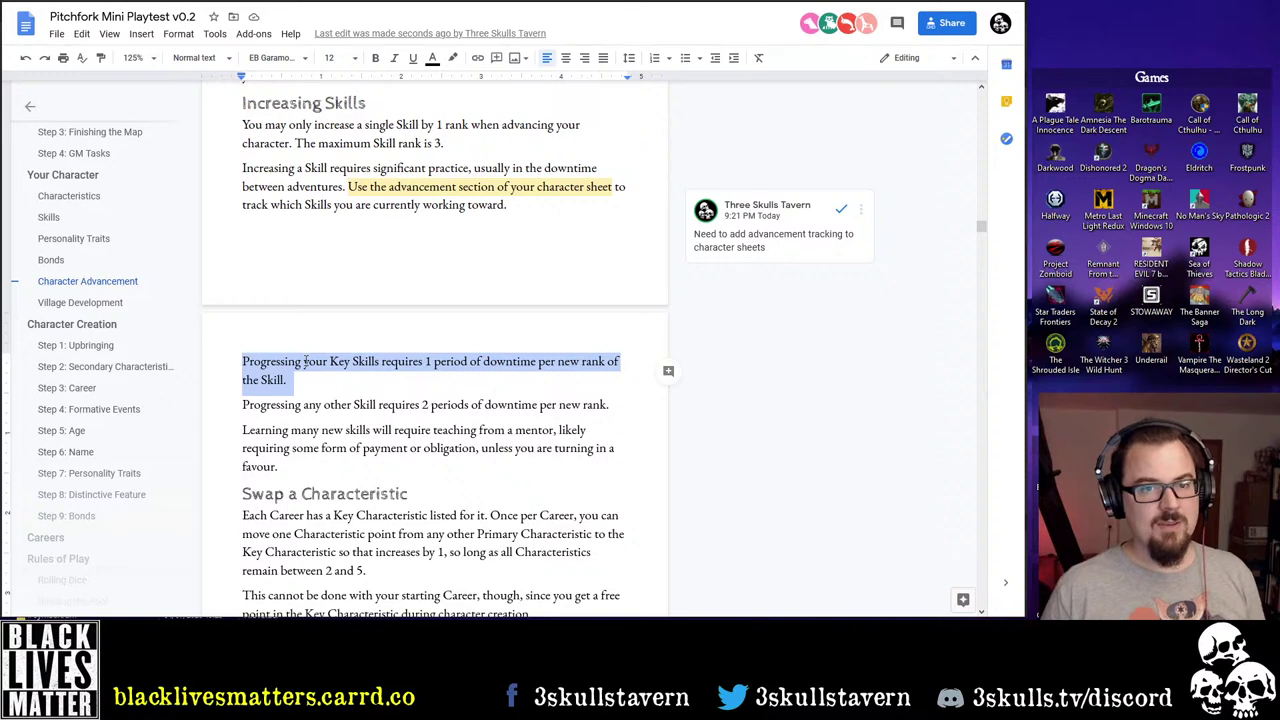
pyautogui.scroll(2, 177, 297)
pyautogui.scroll(1, 607, 285)
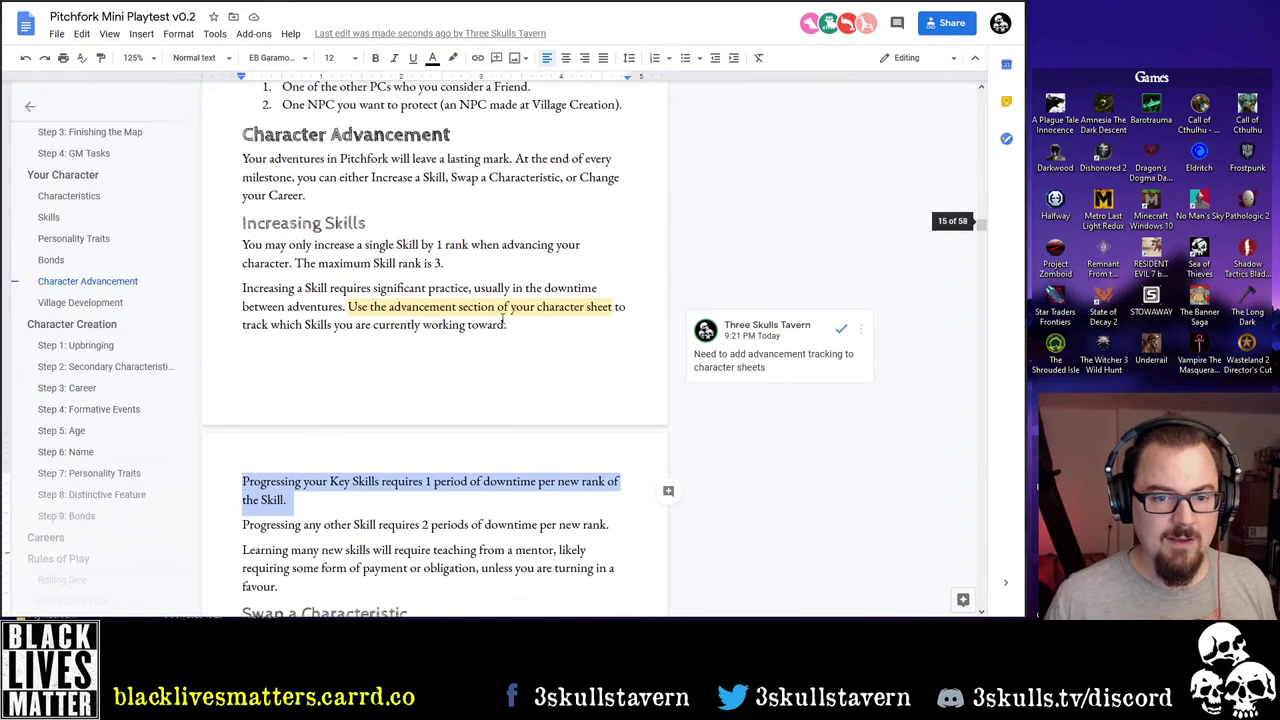
# Add '(this must be at least a week long)' after 'adventures.' in the Increasing a Skill paragraph
pyautogui.click(606, 285)
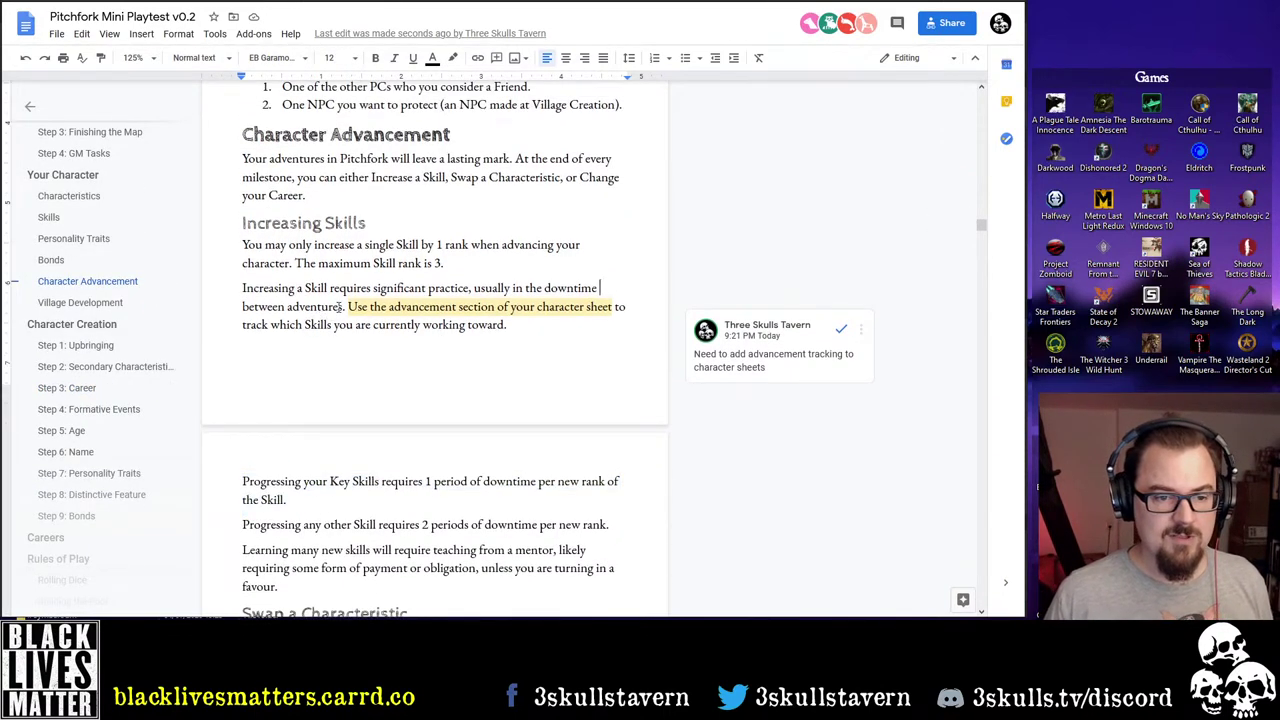
pyautogui.click(344, 306)
pyautogui.write('(at least')
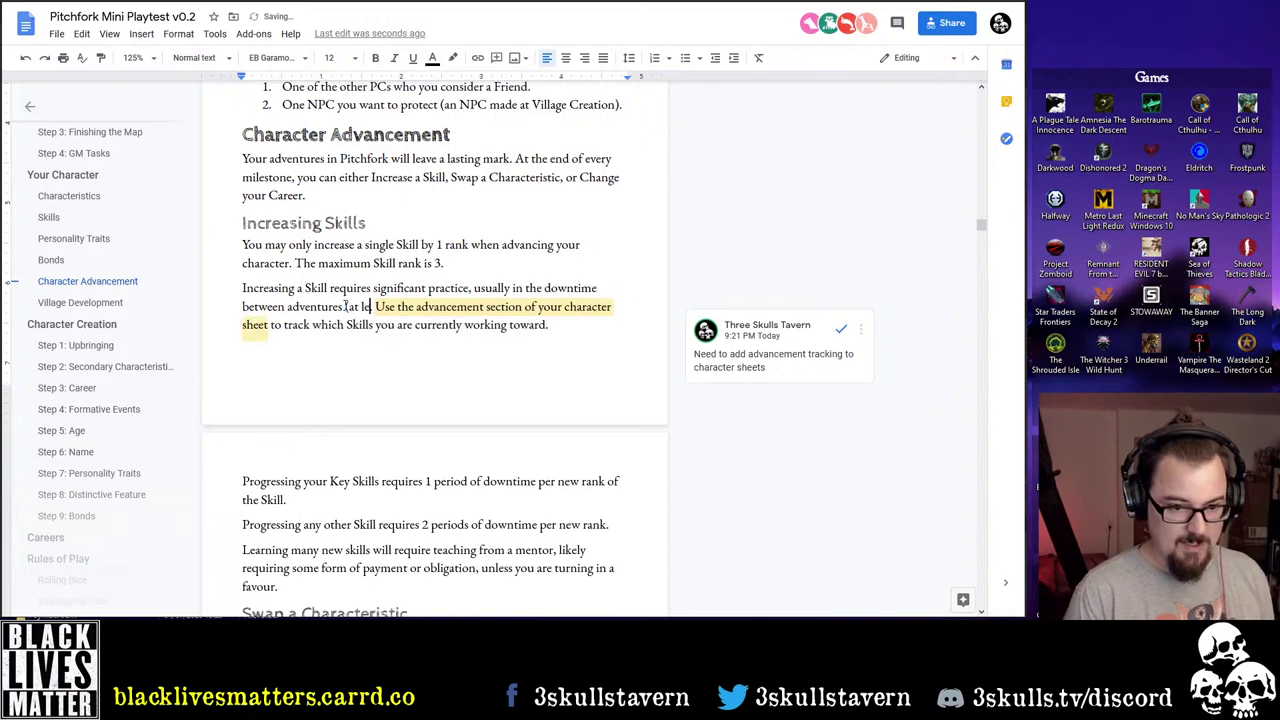
pyautogui.write(' a week)')
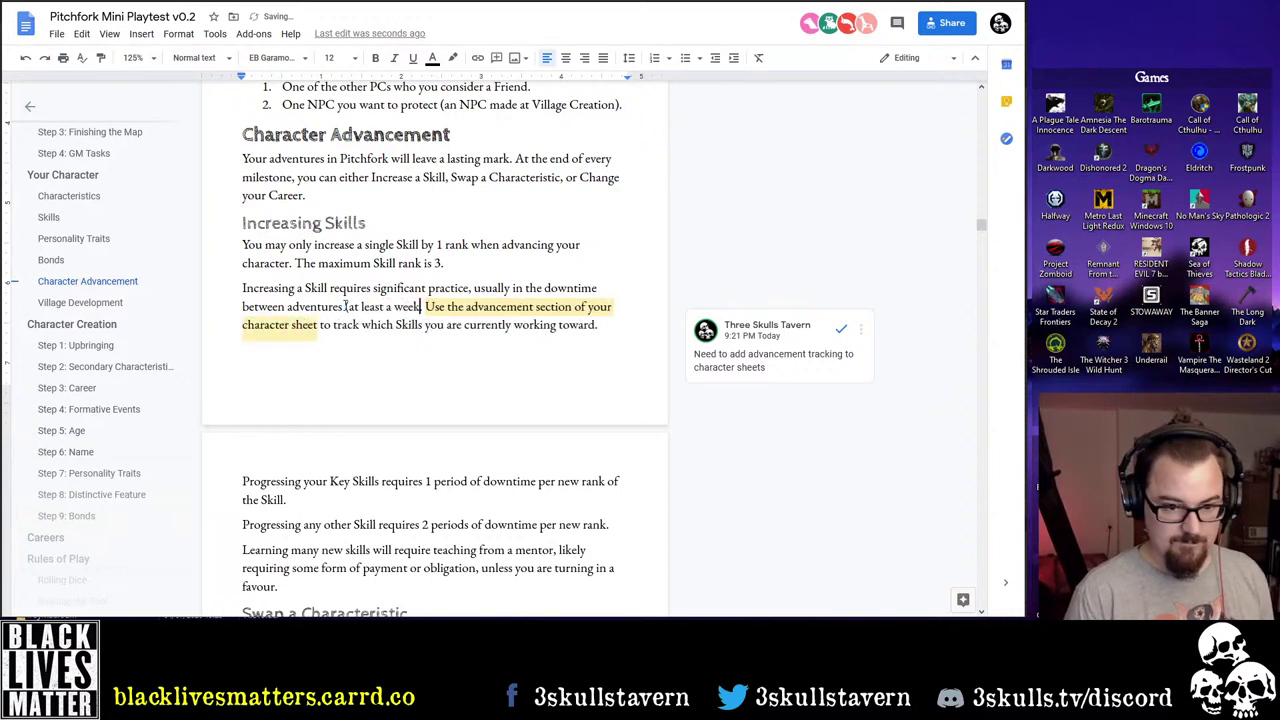
pyautogui.hotkey('ctrl', 'Left')
pyautogui.hotkey('ctrl', 'Left')
pyautogui.hotkey('ctrl', 'Left')
pyautogui.hotkey('ctrl', 'Left')
pyautogui.write('this mu')
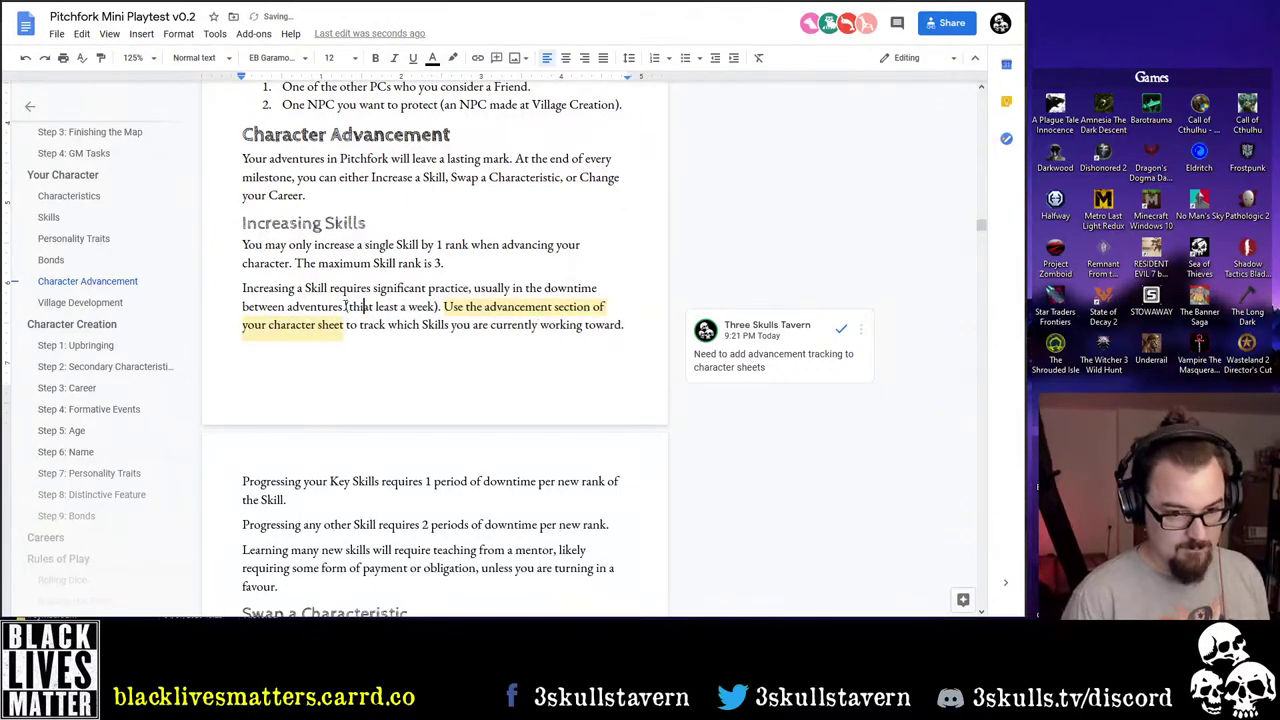
pyautogui.write('st be')
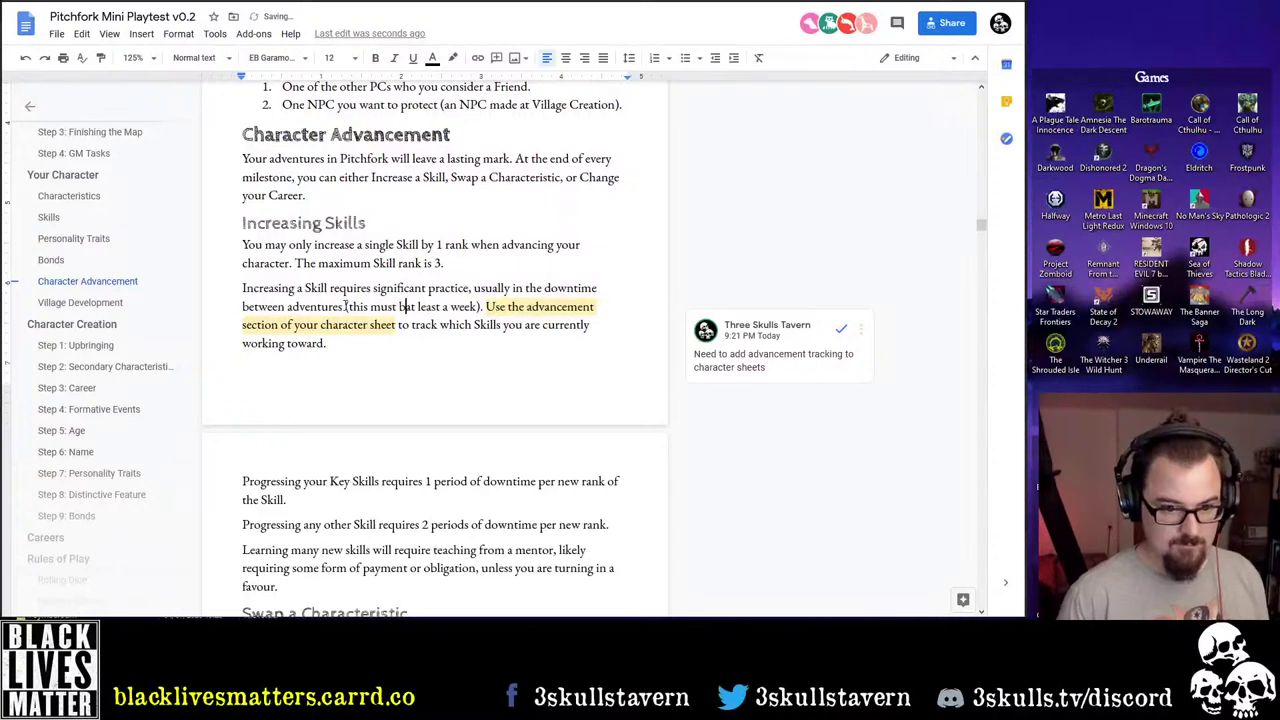
pyautogui.hotkey('ctrl', 'Right')
pyautogui.hotkey('ctrl', 'Right')
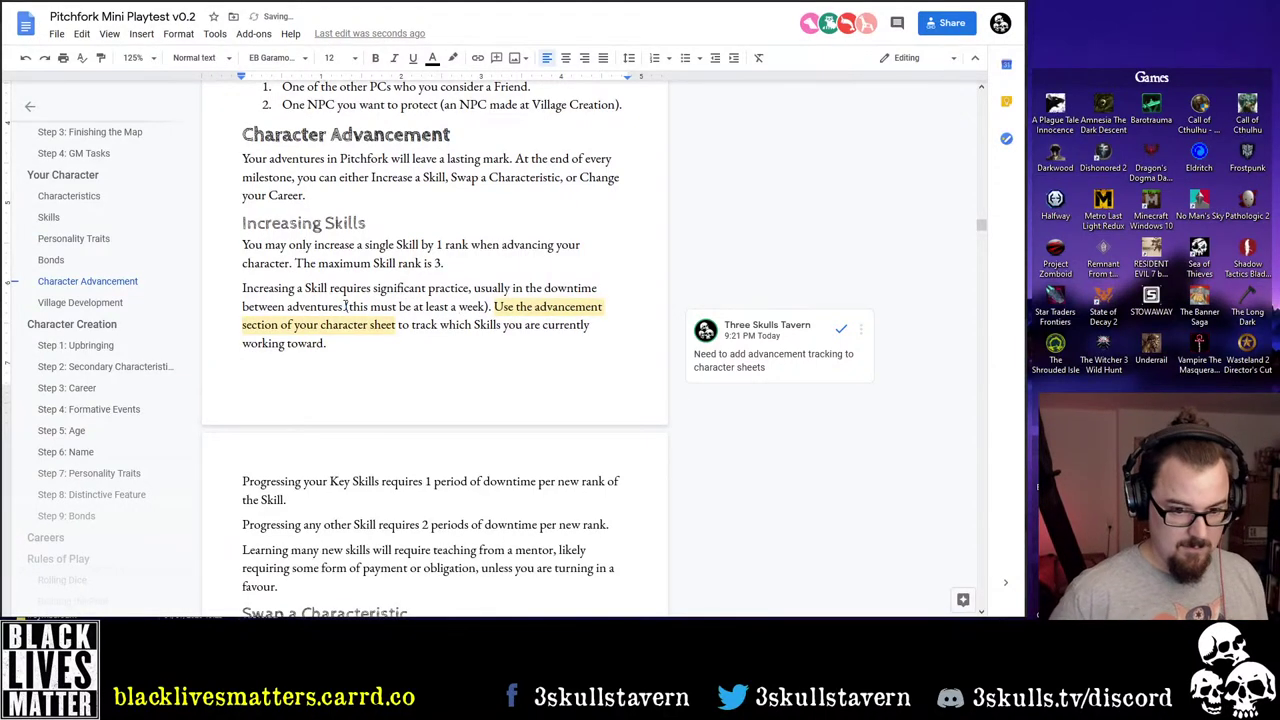
pyautogui.write('long')
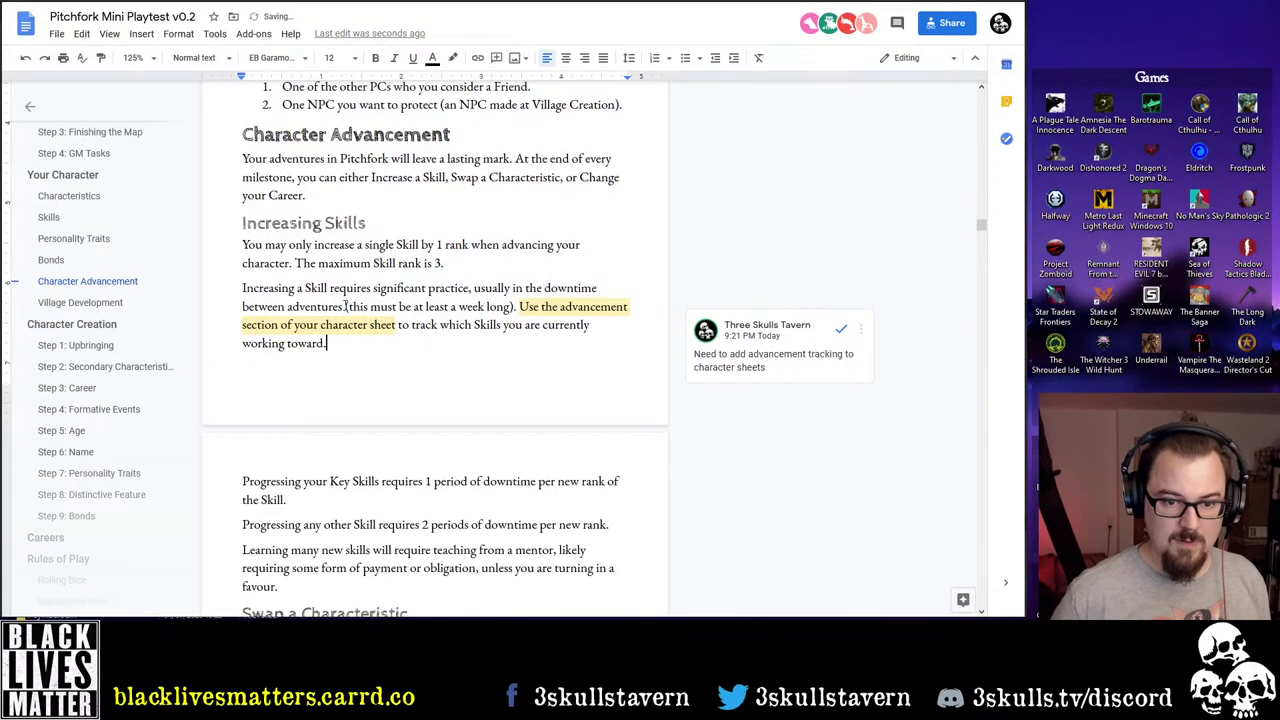
pyautogui.press('Down')
pyautogui.press('Down')
pyautogui.press('Down')
pyautogui.press('Down')
pyautogui.press('Down')
pyautogui.press('Up')
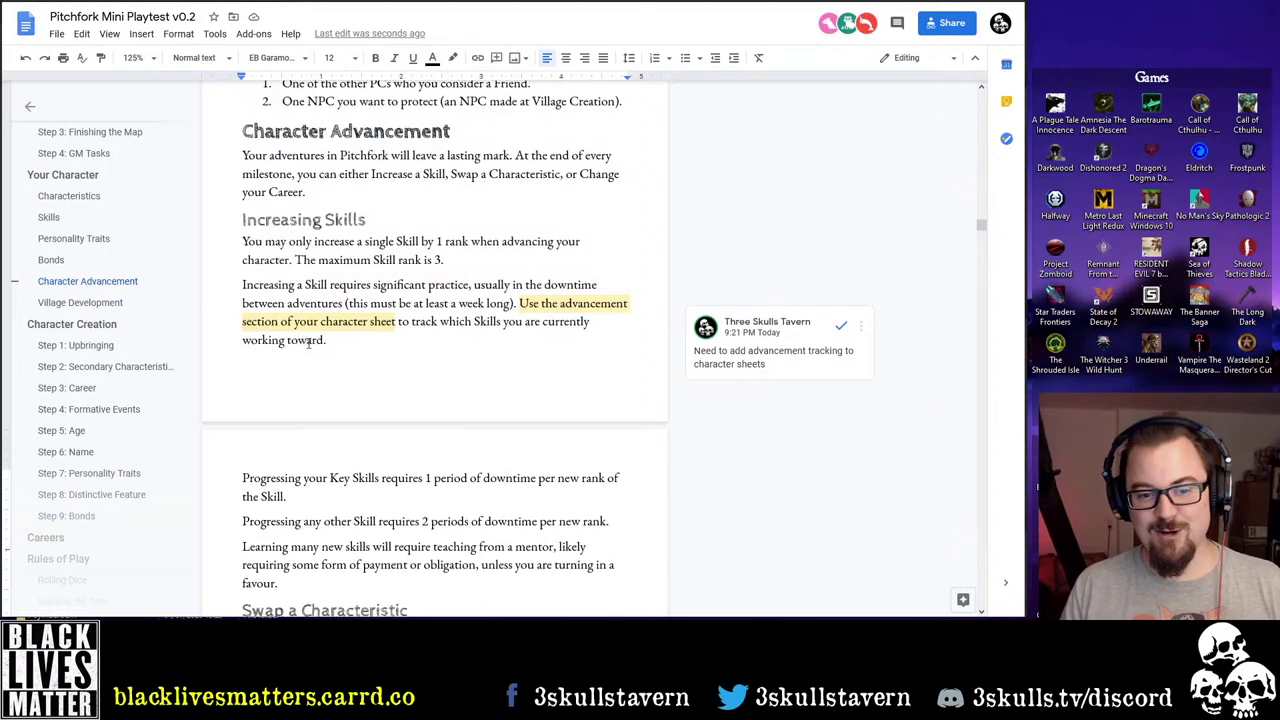
pyautogui.scroll(-5, 346, 306)
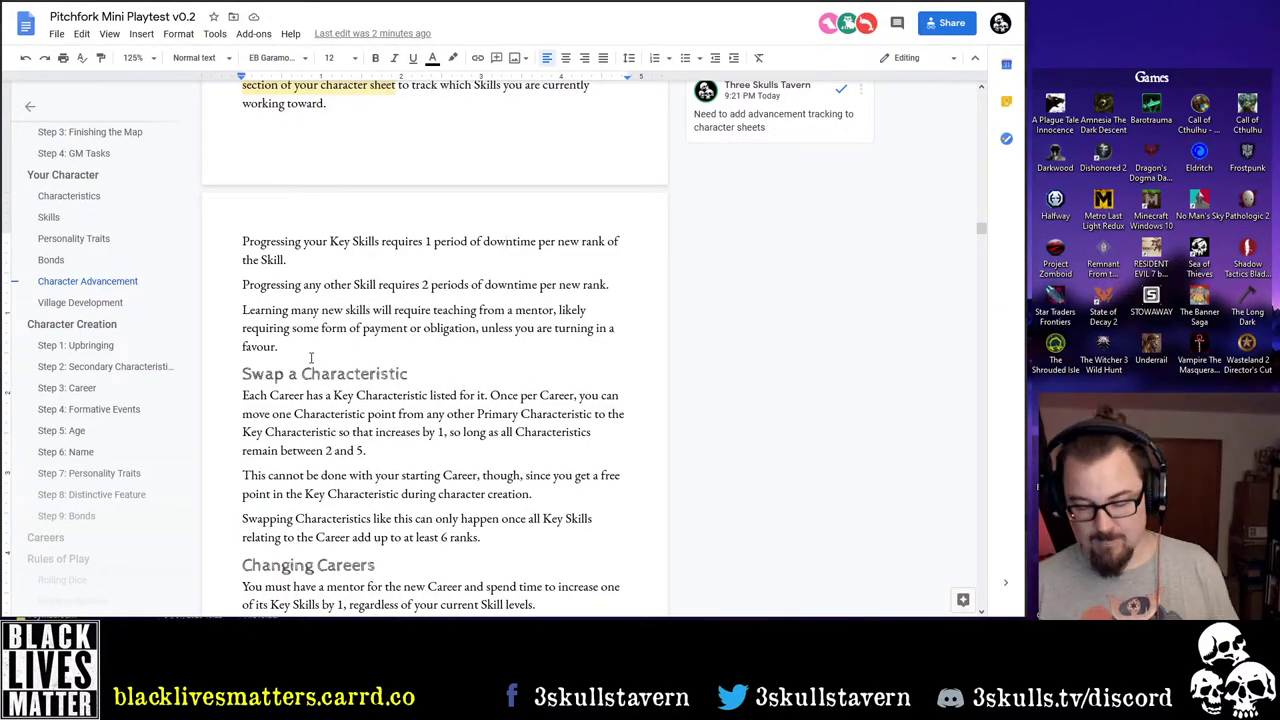
pyautogui.scroll(-3, 347, 336)
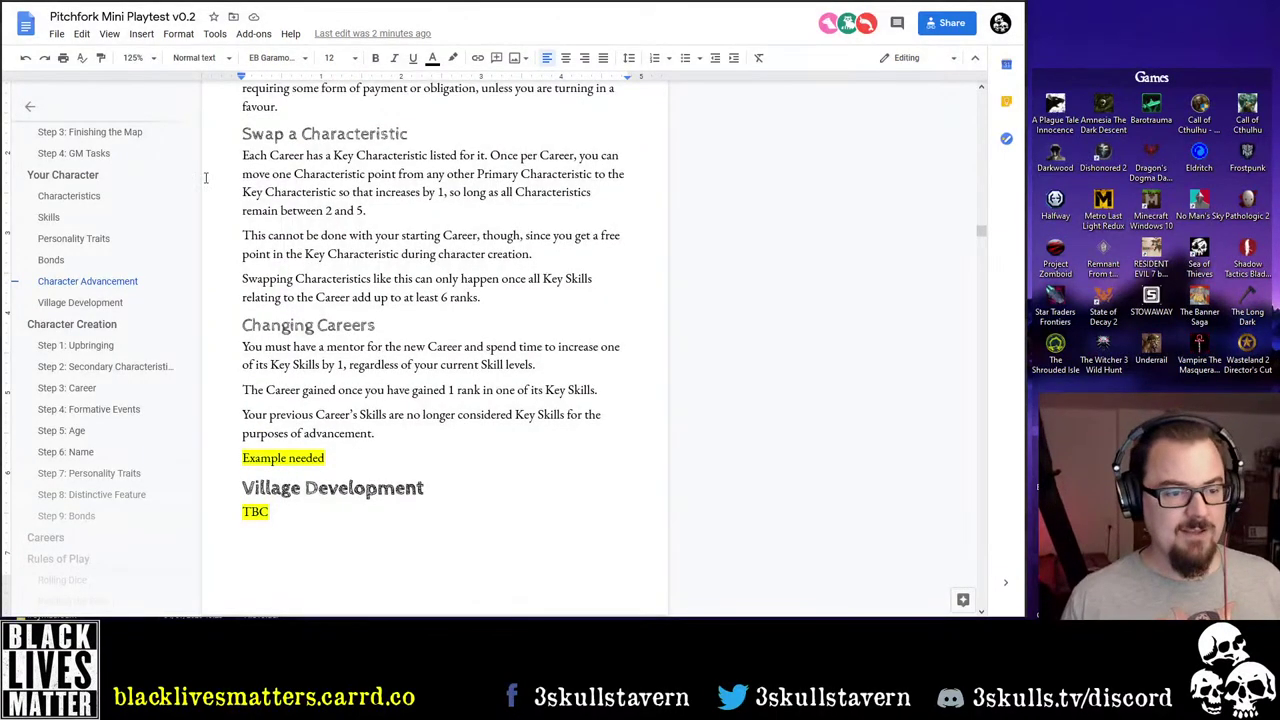
# Jump to the Careers chapter via the outline and select the struck-through Artisan Tags line
pyautogui.click(60, 556)
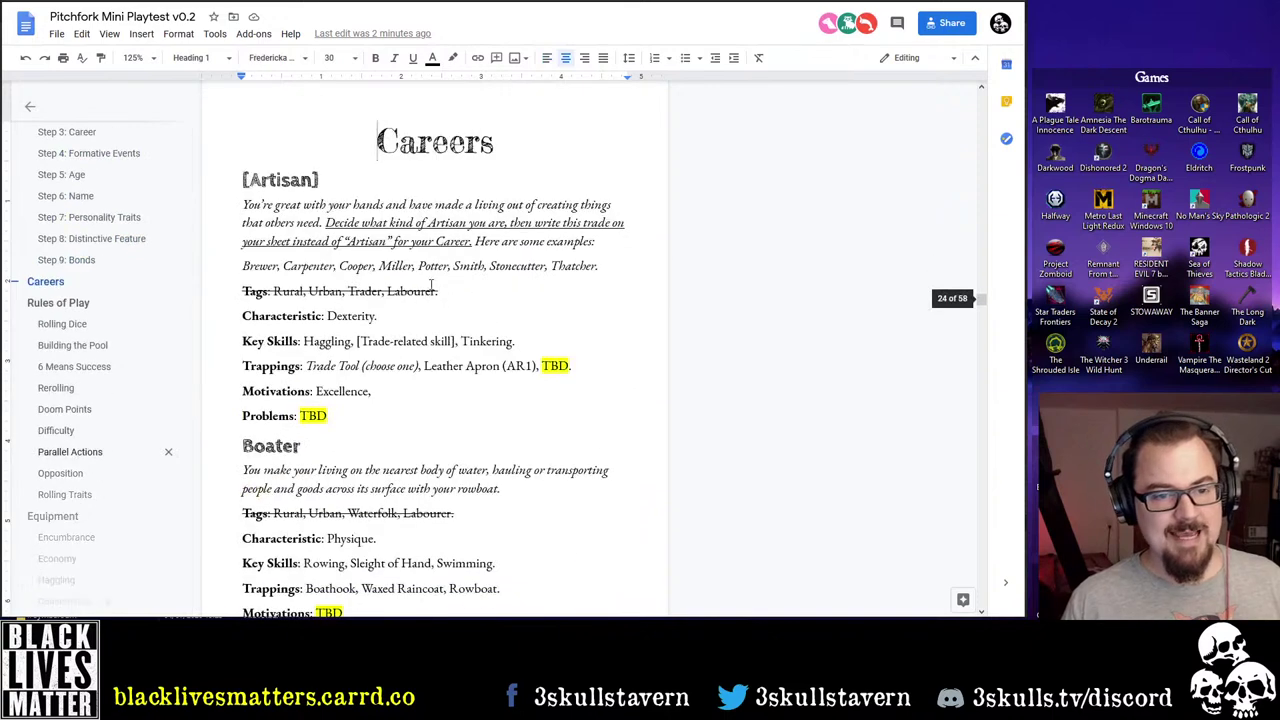
pyautogui.moveTo(243, 291); pyautogui.dragTo(446, 288)
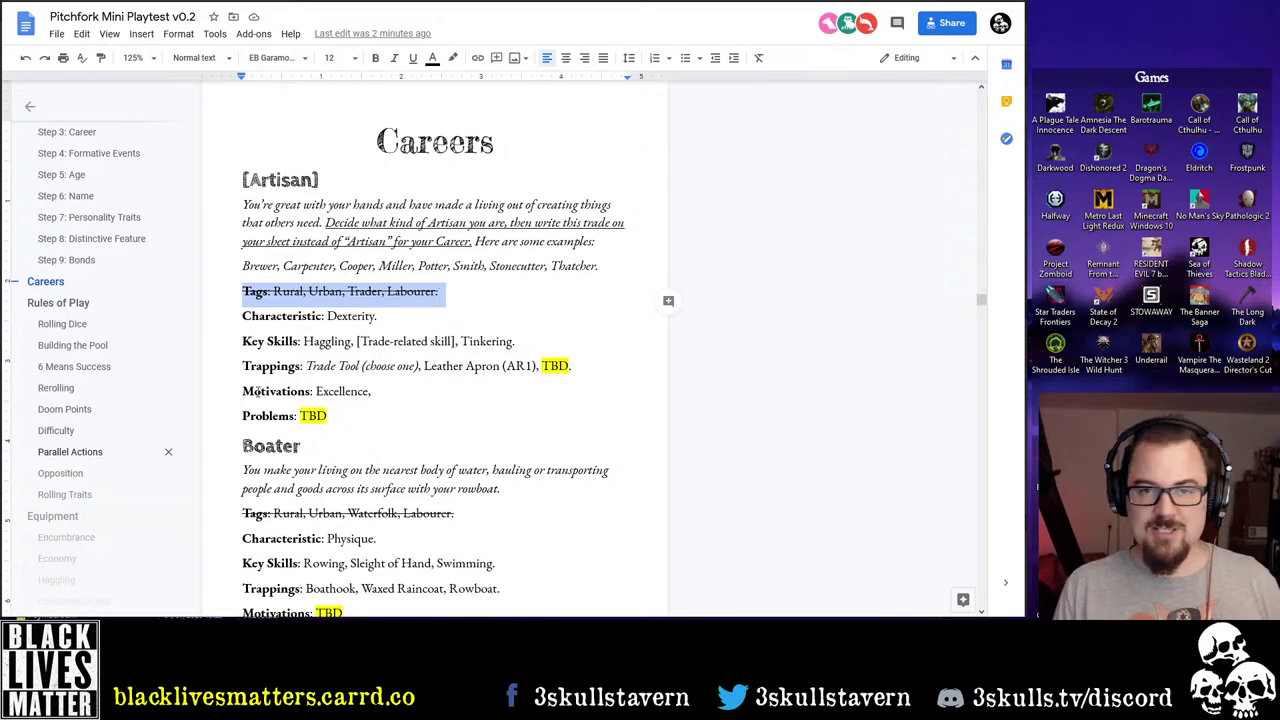
pyautogui.scroll(6, 82, 366)
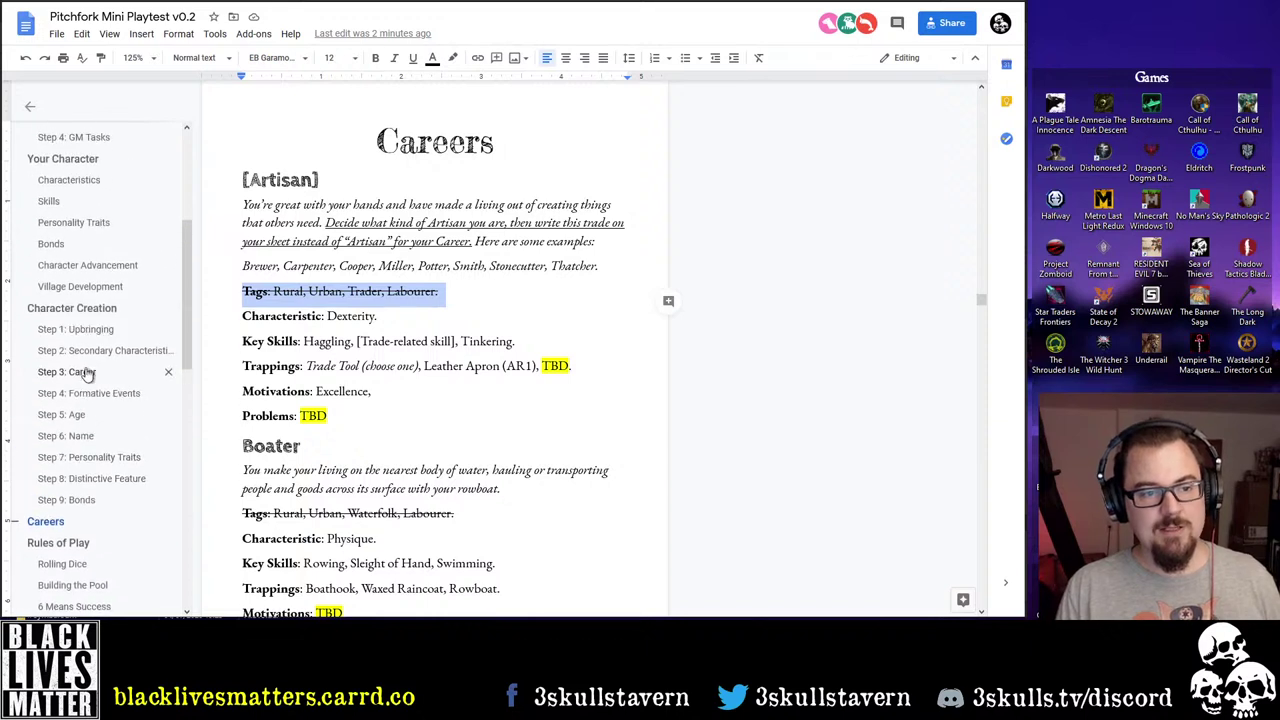
pyautogui.scroll(1, 105, 313)
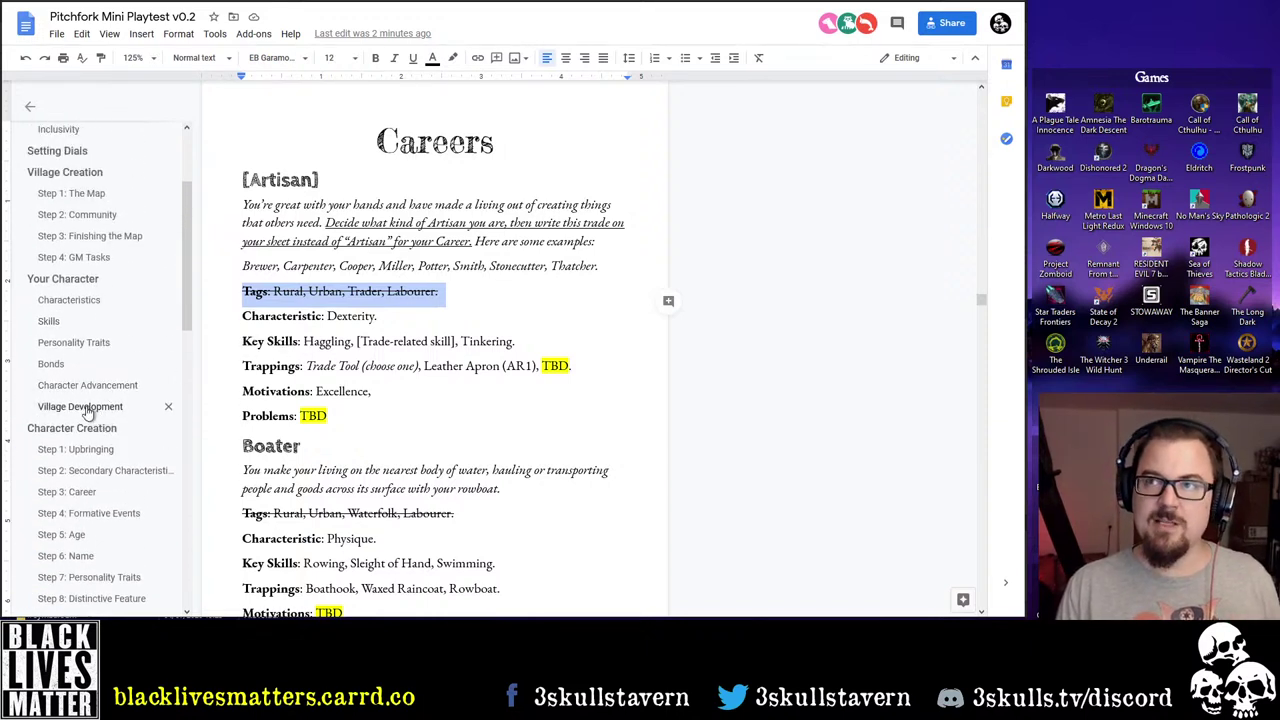
pyautogui.scroll(-1, 88, 430)
pyautogui.scroll(-2, 90, 437)
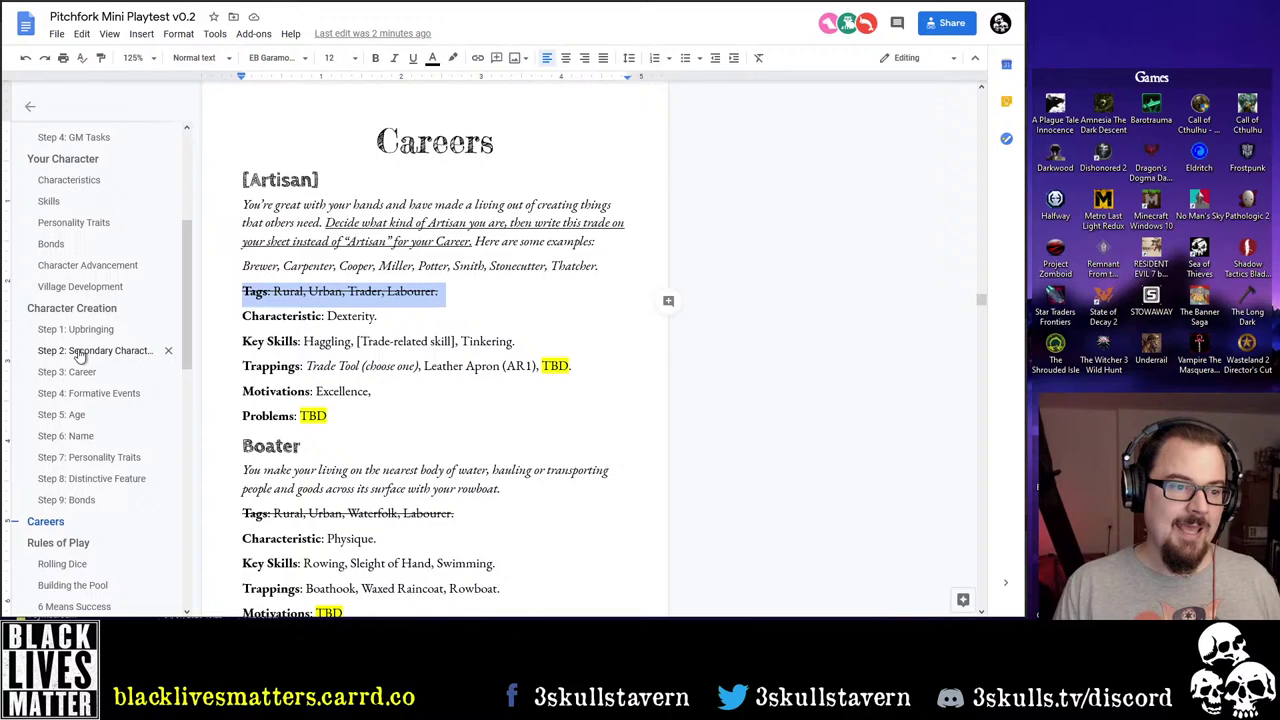
# Jump to Character Advancement in the outline and scroll down to the Changing Careers rules
pyautogui.click(101, 280)
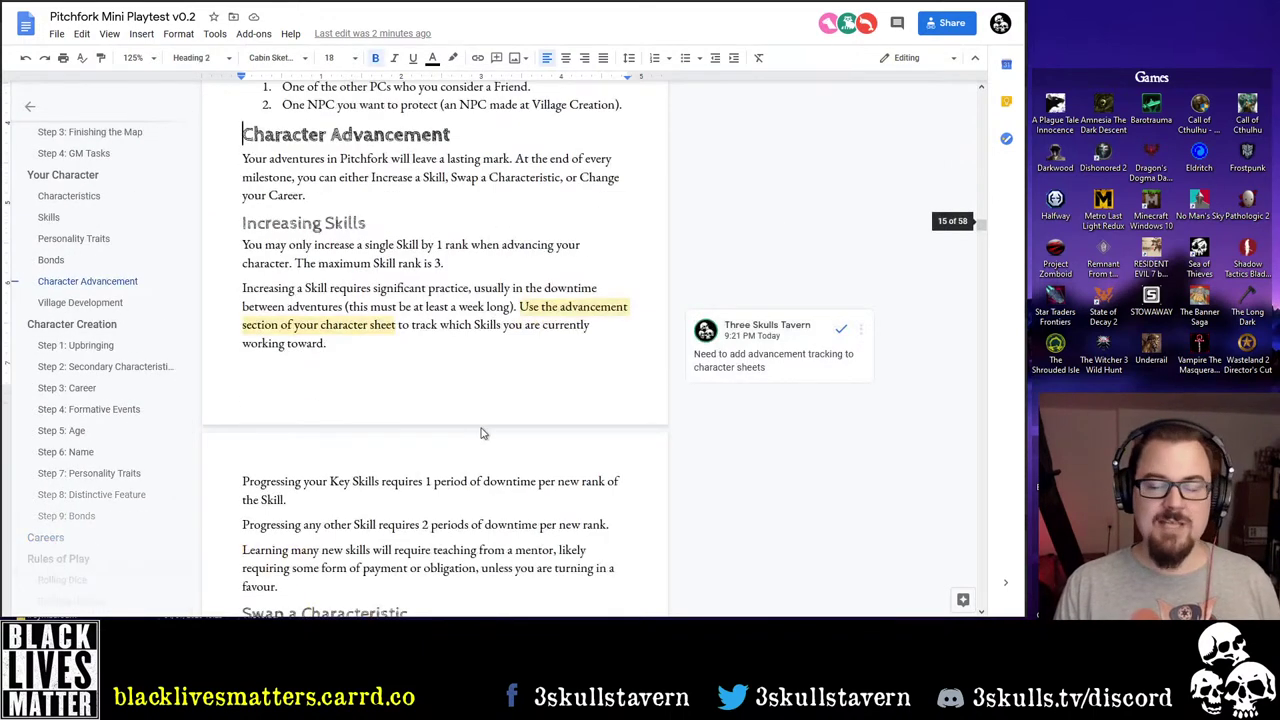
pyautogui.scroll(-4, 481, 428)
pyautogui.scroll(-2, 481, 428)
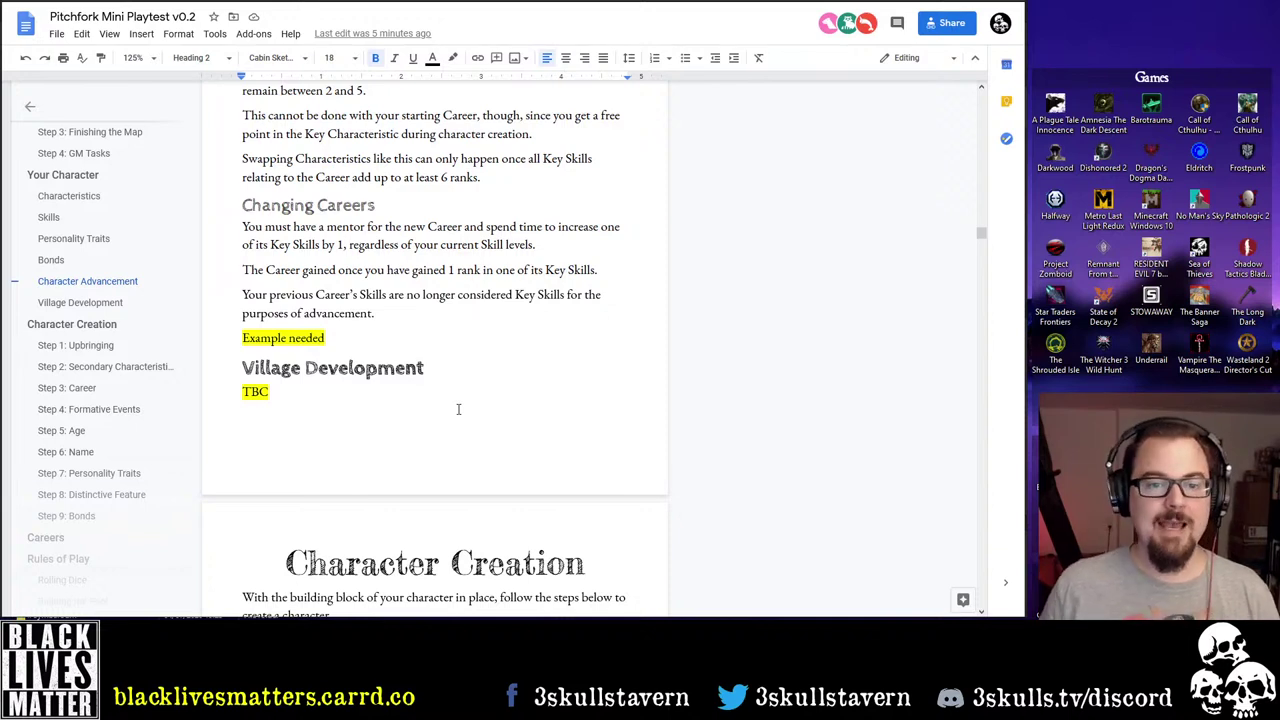
# Select the first Changing Careers rule's ending from 'to increase one' to the sentence end
pyautogui.click(467, 242)
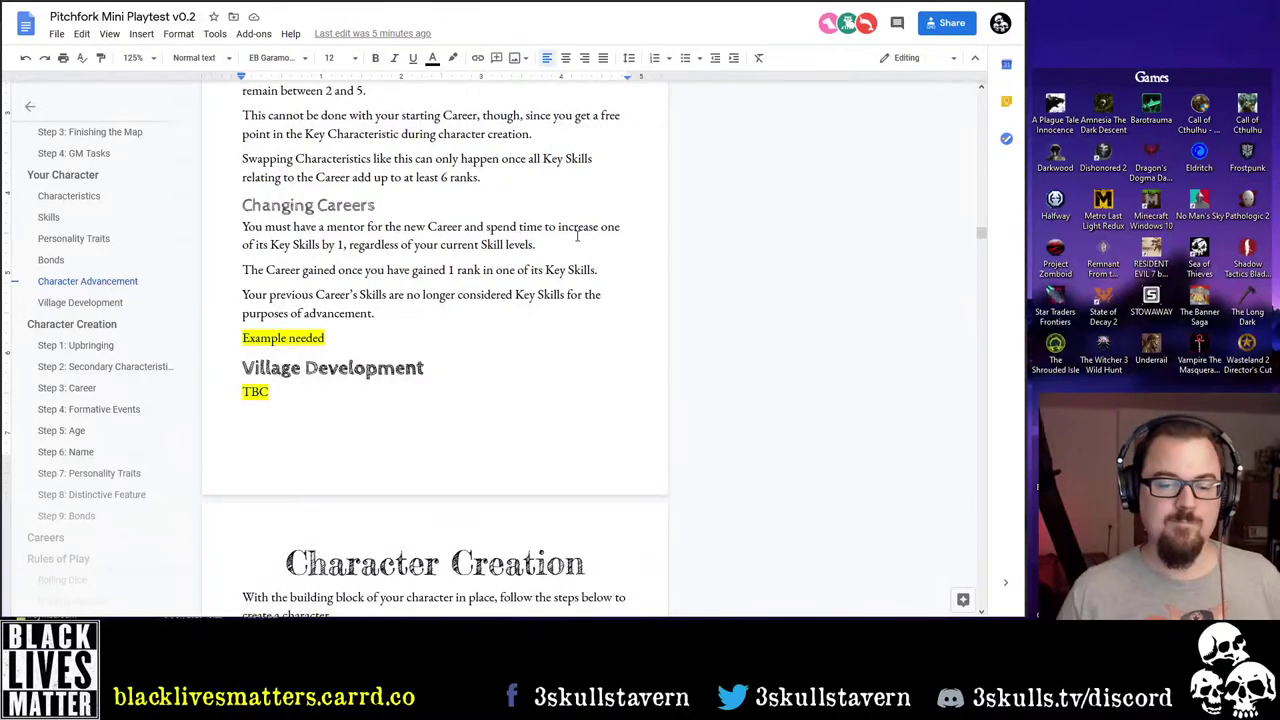
pyautogui.hotkey('shift', 'Down')
pyautogui.hotkey('shift', 'End')
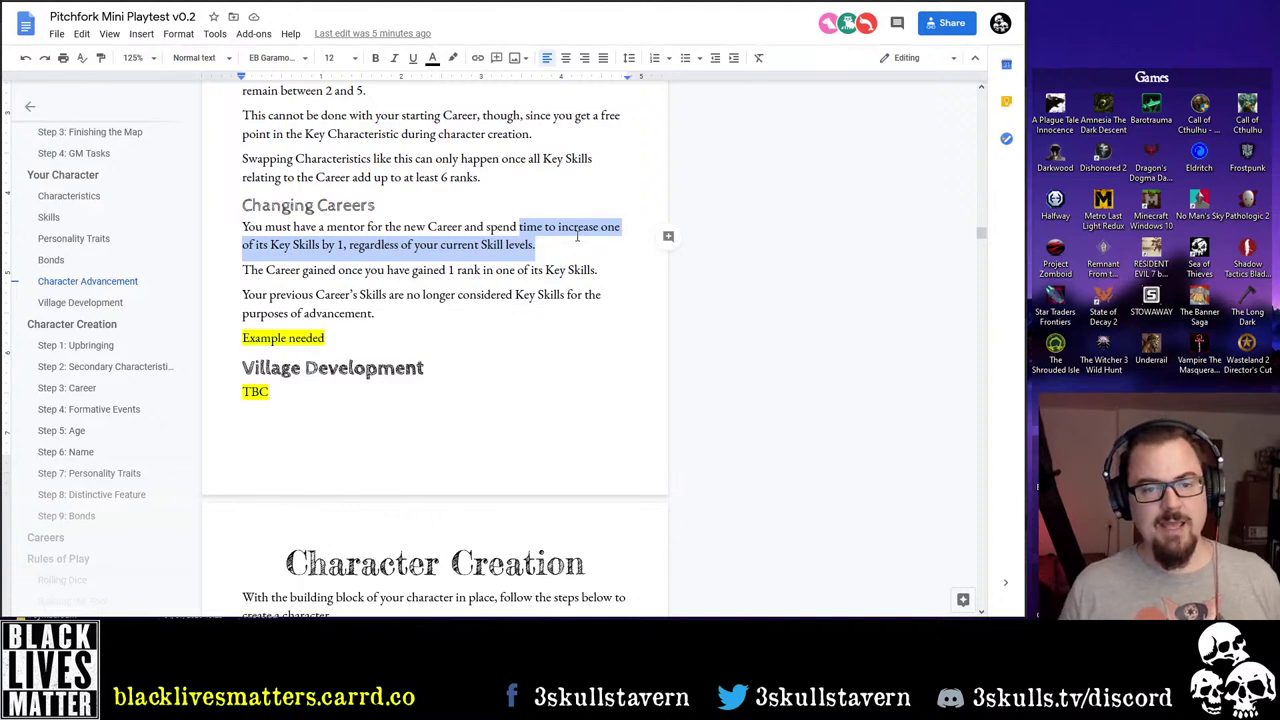
pyautogui.press('Up')
pyautogui.press('Down')
pyautogui.hotkey('ctrl', 'Right')
pyautogui.hotkey('ctrl', 'Right')
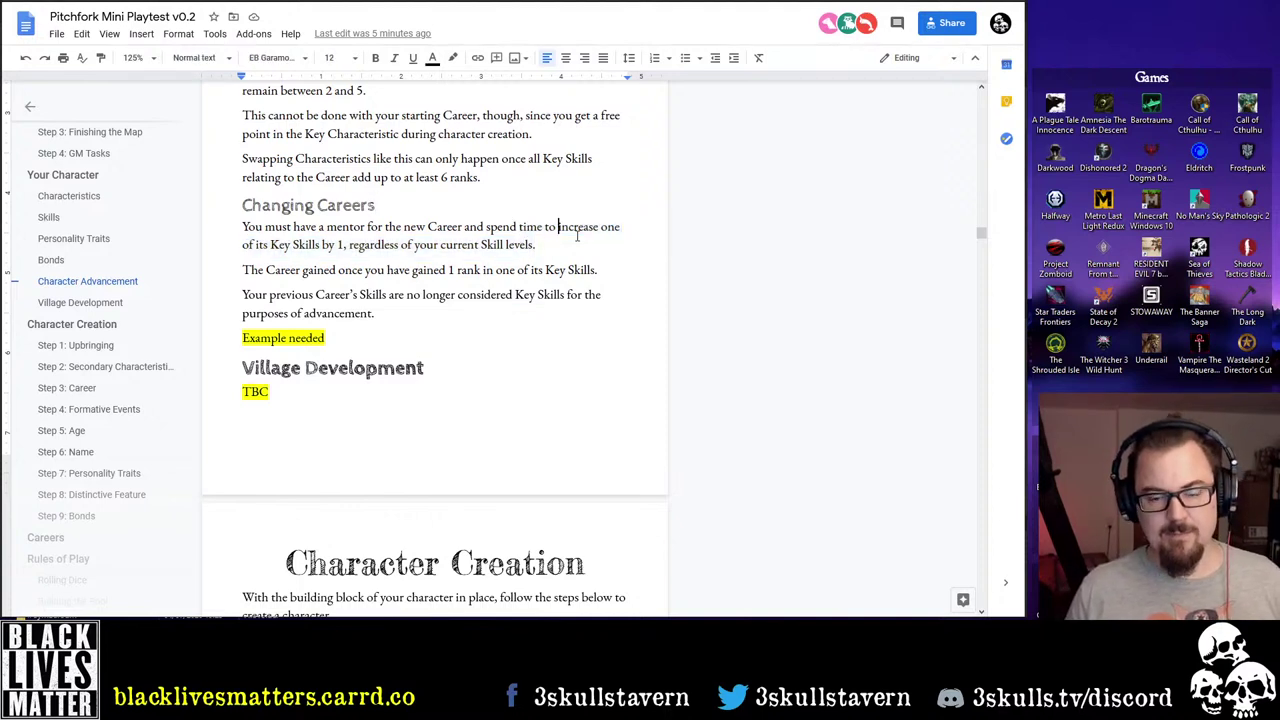
pyautogui.hotkey('ctrl', 'Left')
pyautogui.hotkey('ctrl', 'Left')
pyautogui.hotkey('ctrl', 'Right')
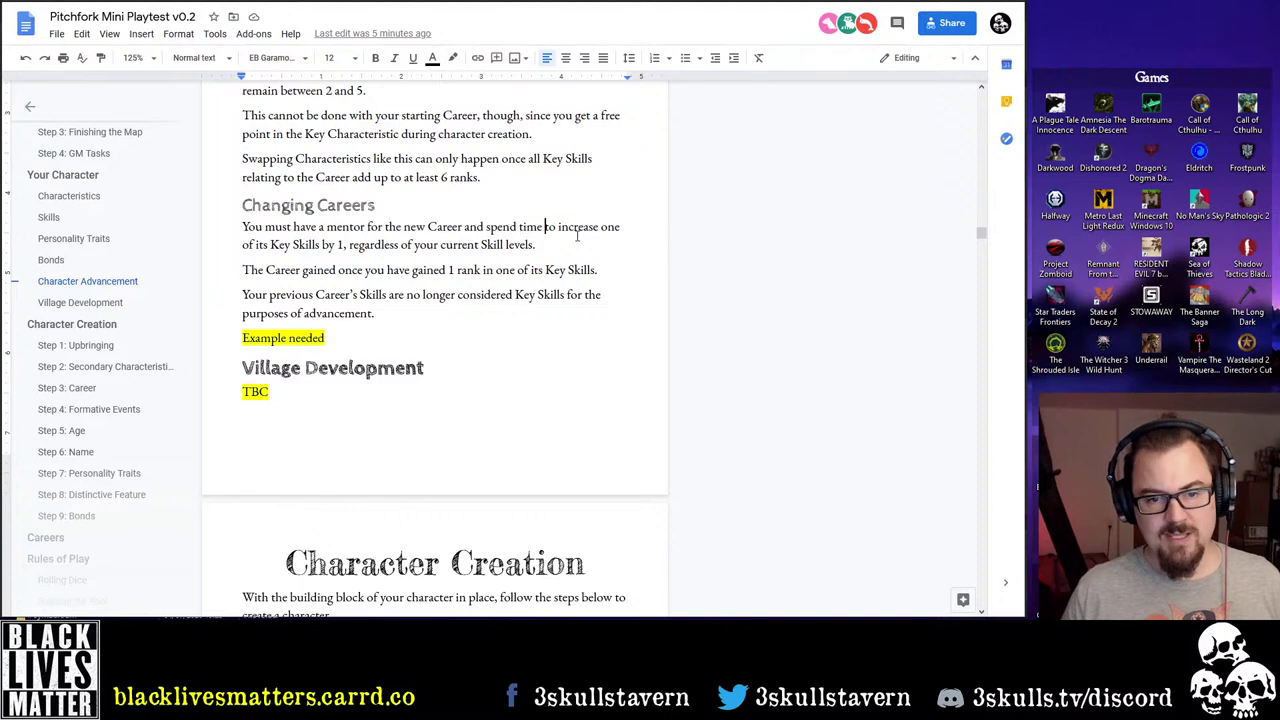
pyautogui.hotkey('ctrl', 'shift', 'Down')
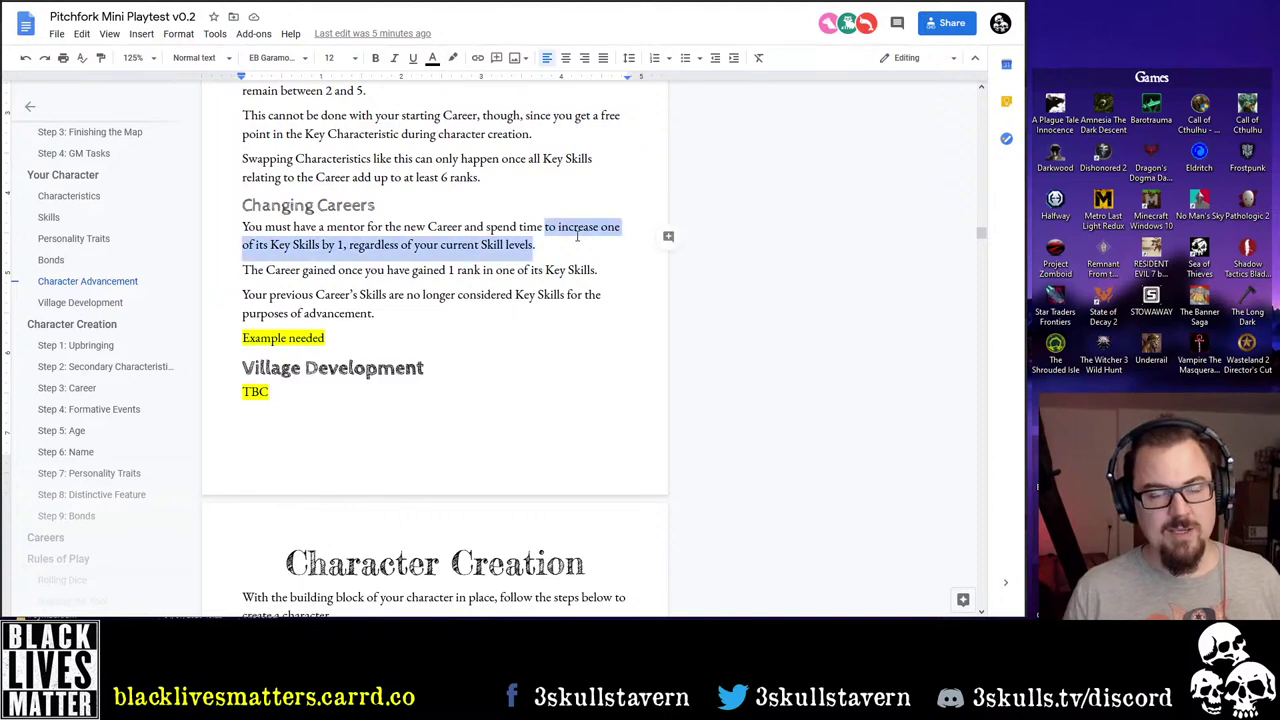
# Replace it with 'learning the basics, regardless of your current Skill ranks.'
pyautogui.press('BackSpace')
pyautogui.press('BackSpace')
pyautogui.write('.')
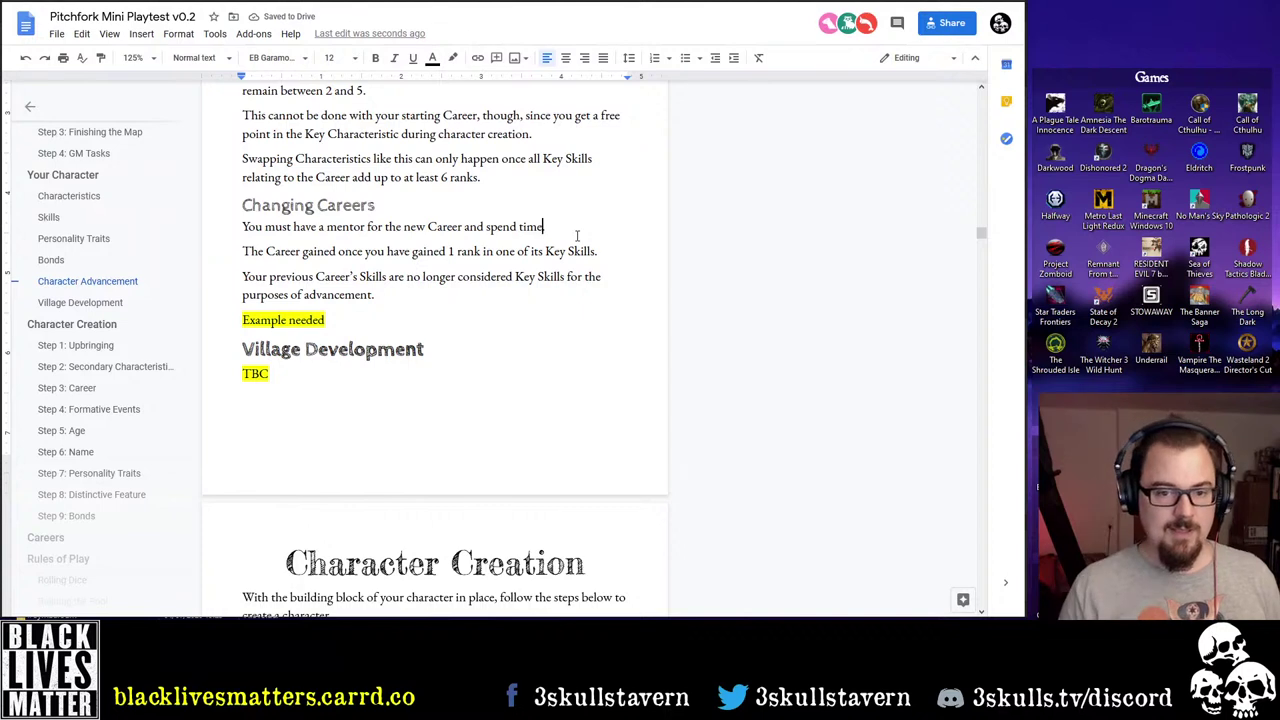
pyautogui.write(' learning th')
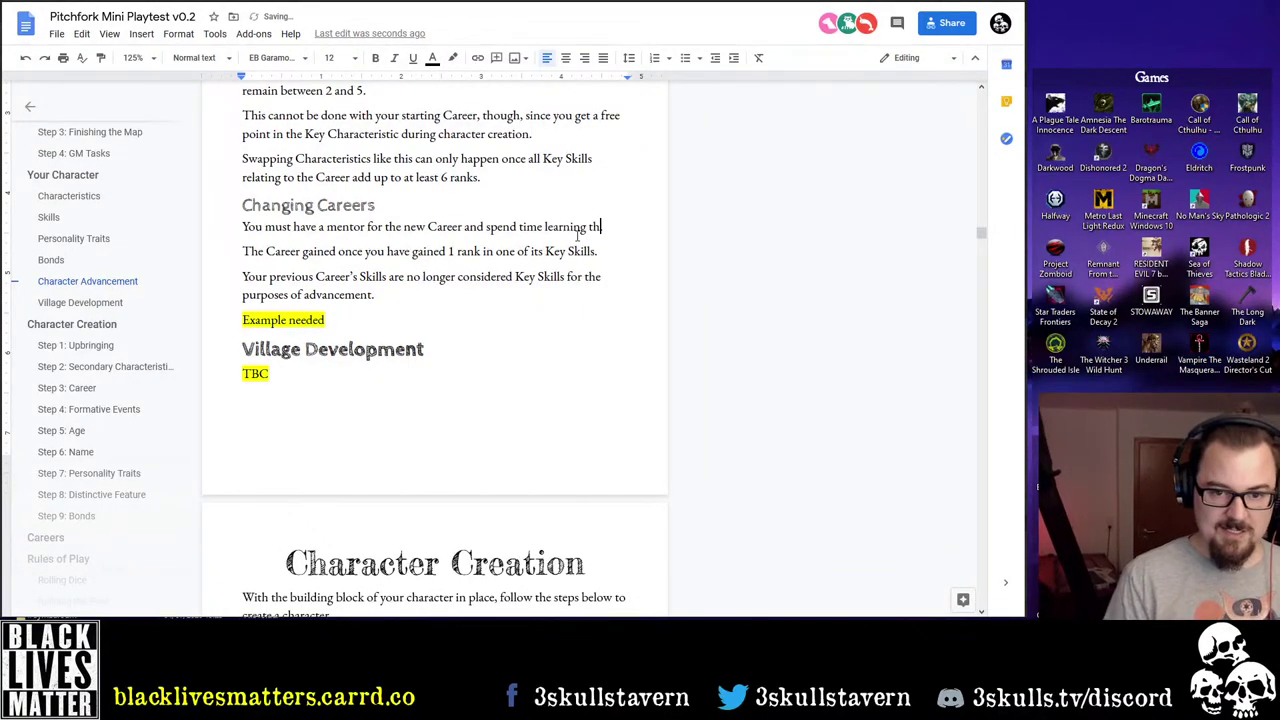
pyautogui.write('e basics')
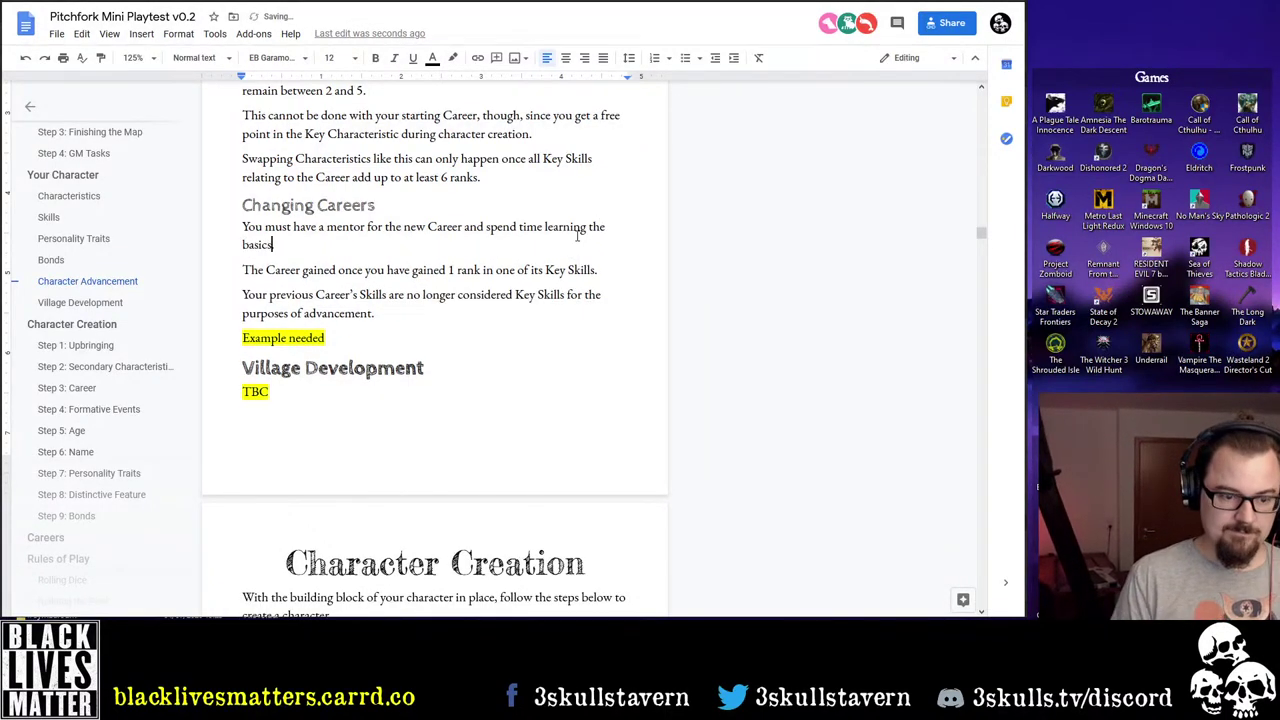
pyautogui.write(', re')
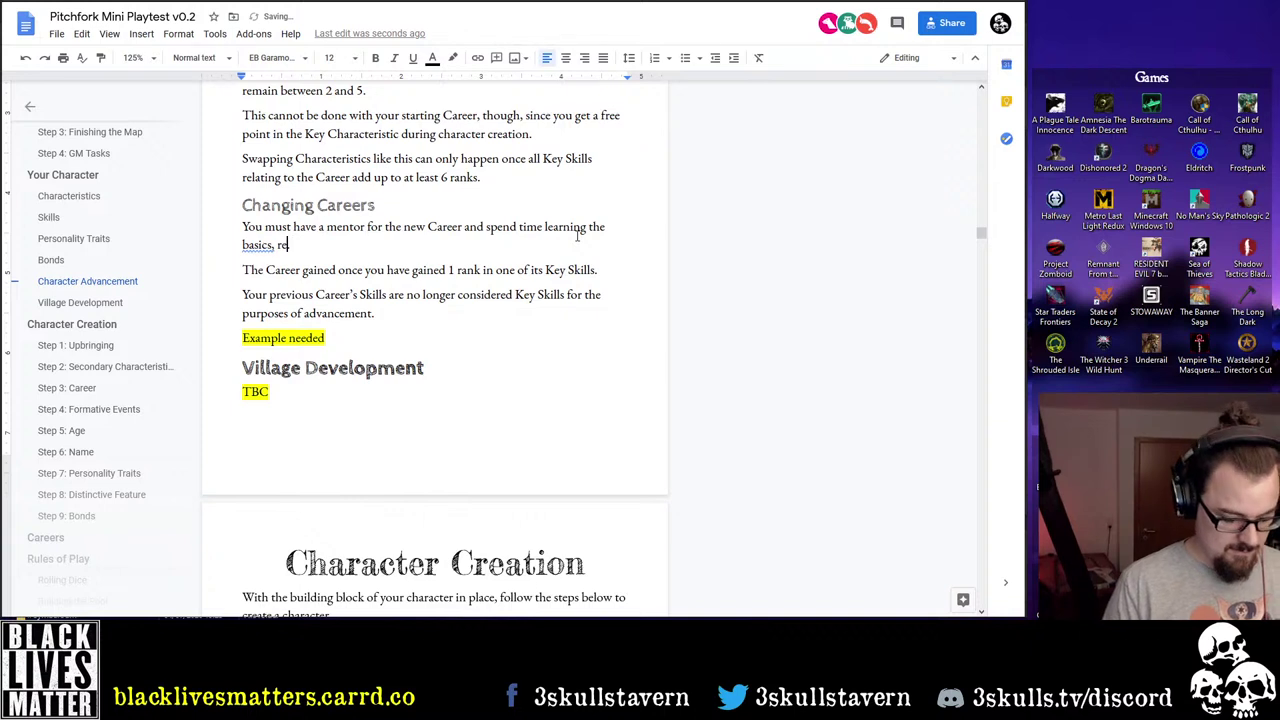
pyautogui.write('gardless of your')
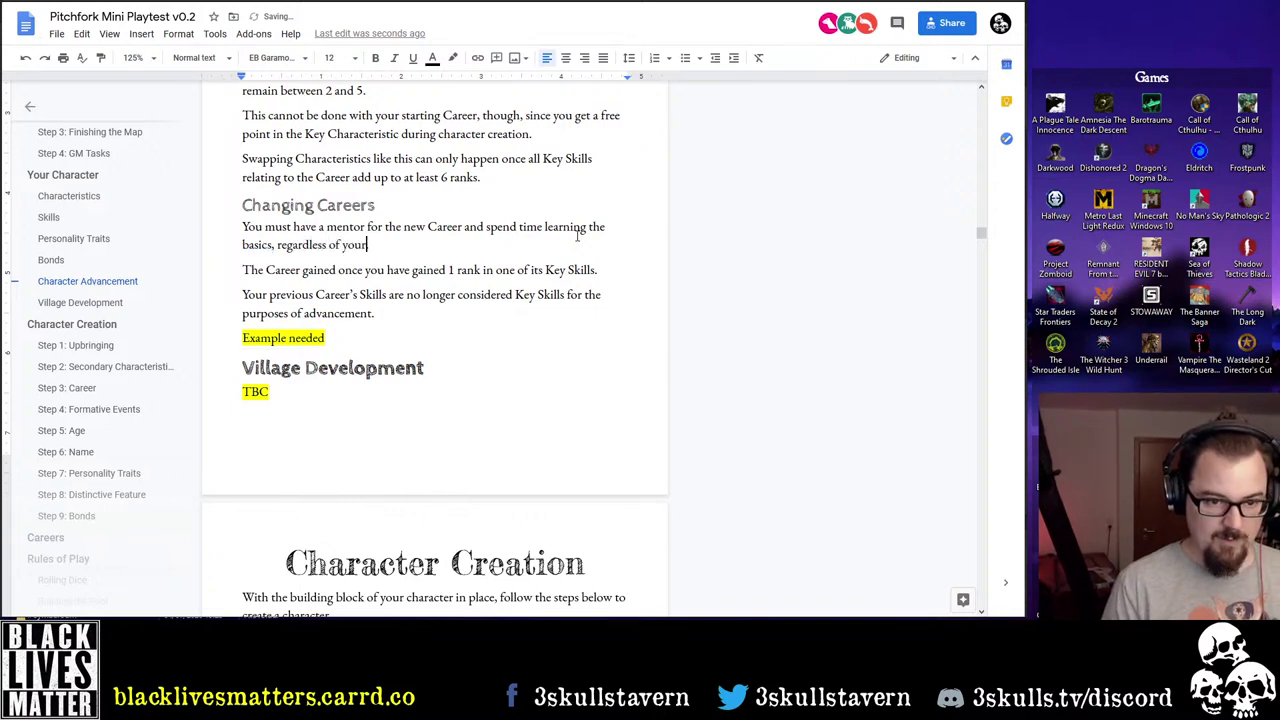
pyautogui.write(' current Ski')
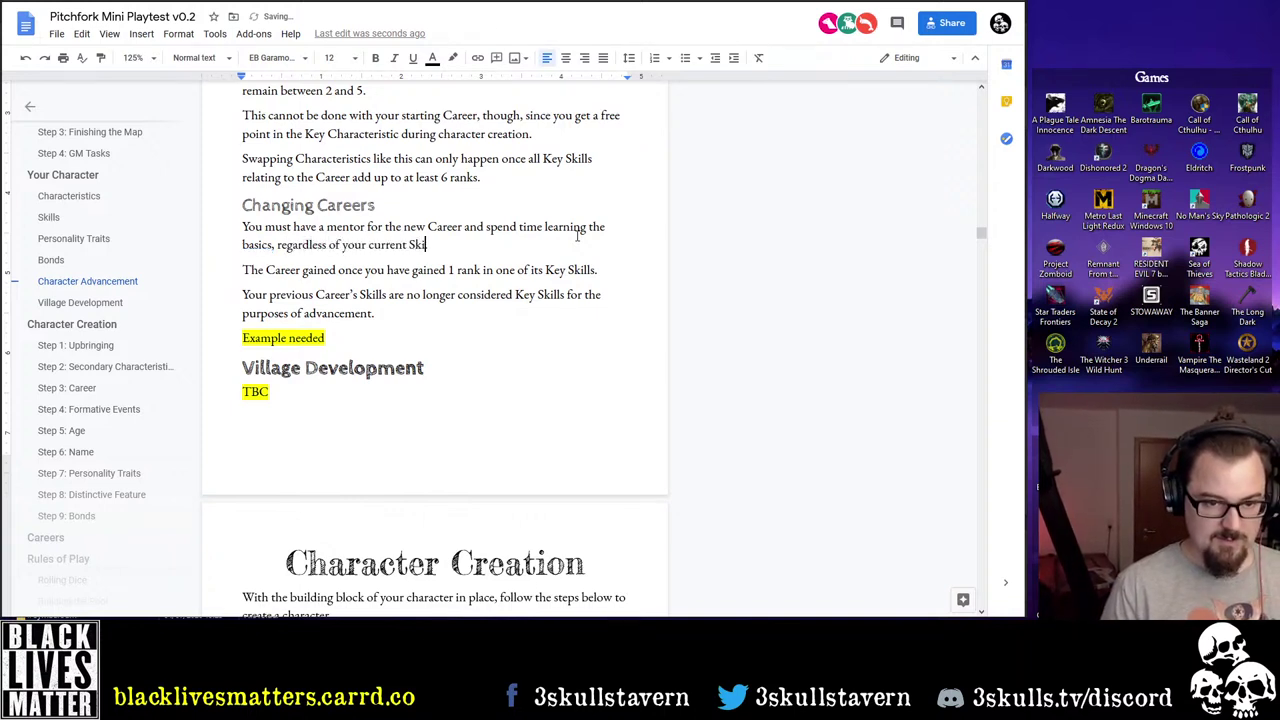
pyautogui.write('ll ranks')
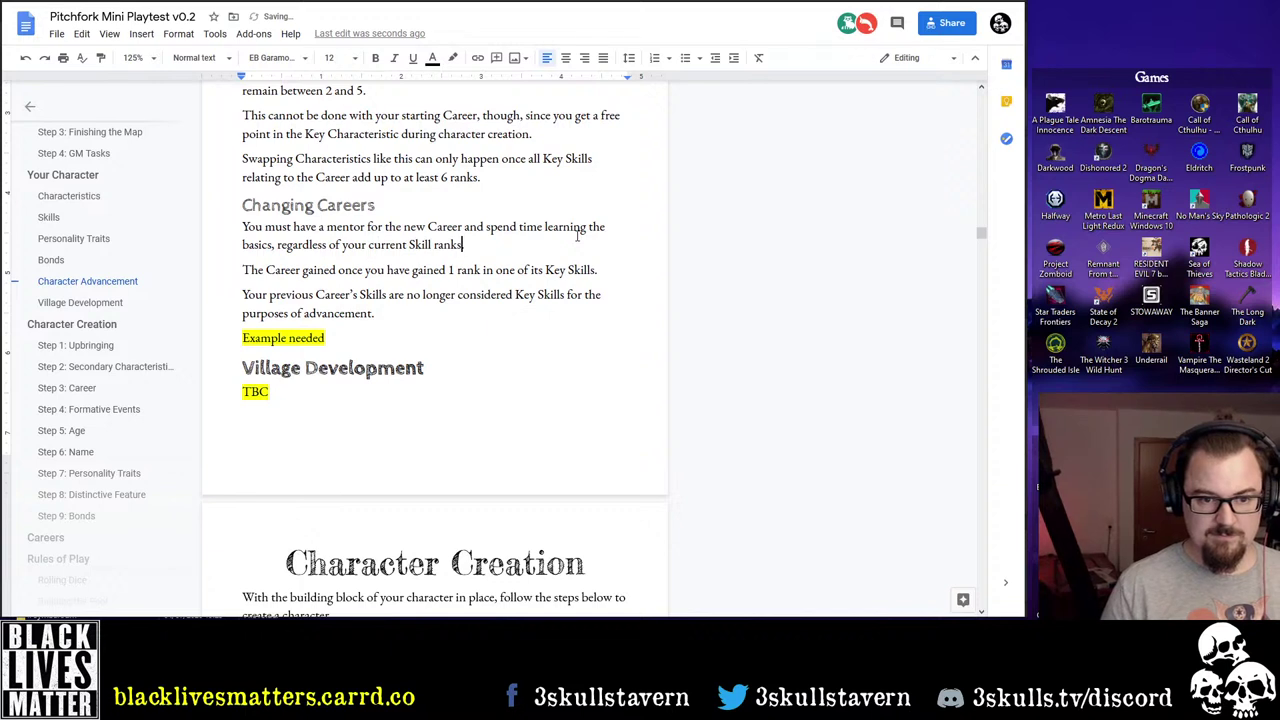
pyautogui.press('Return')
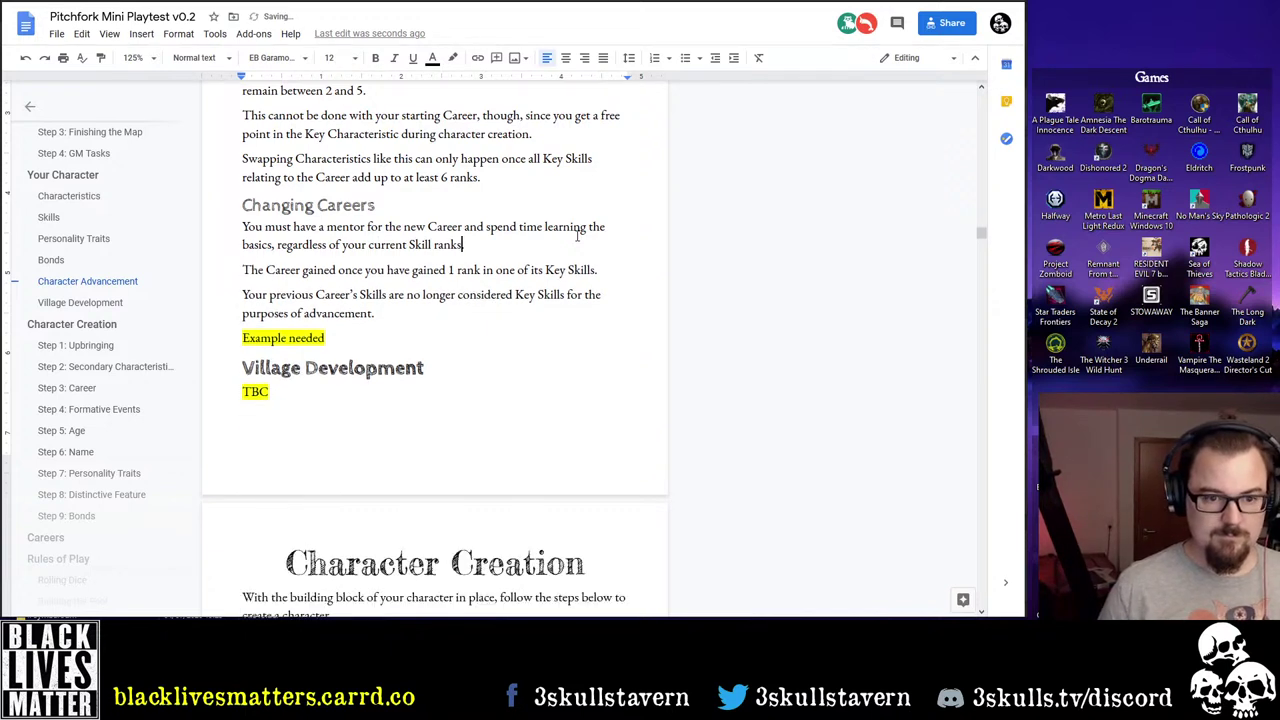
pyautogui.press('Down')
pyautogui.press('Home')
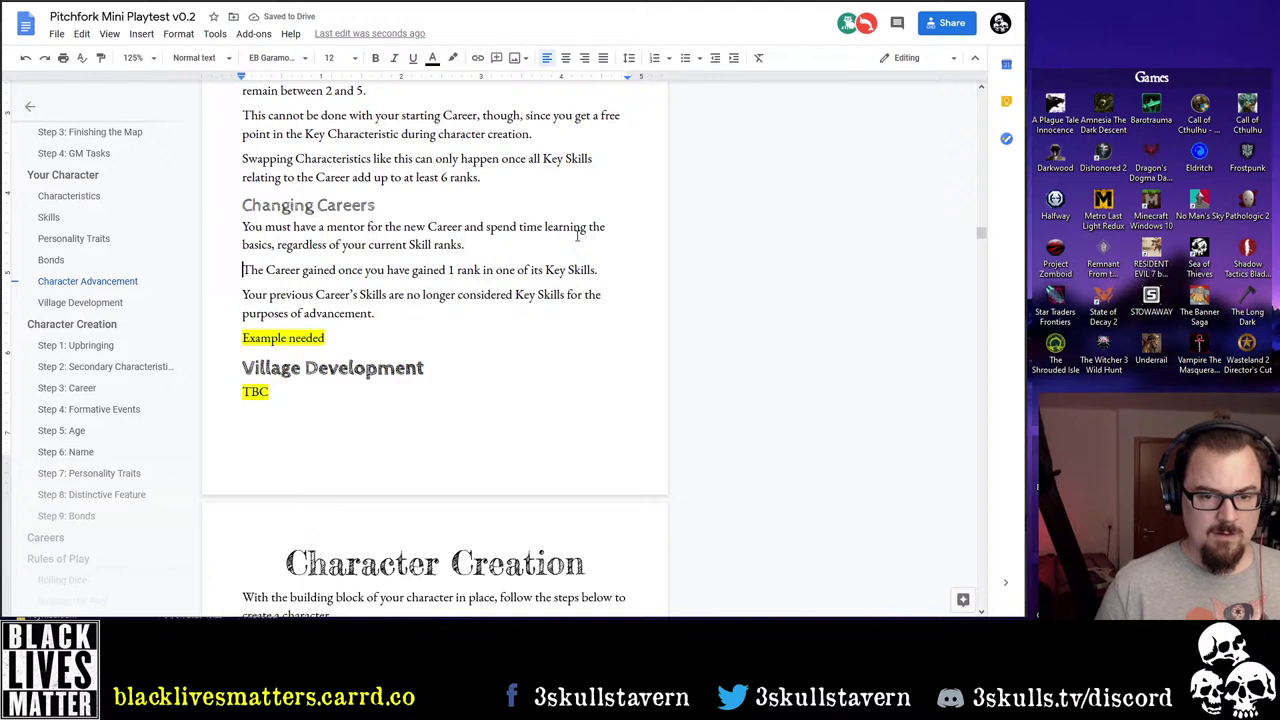
# Begin the Career-gained sentence with 'You obtain the new Career', dropping 'The' and 'gained'
pyautogui.hotkey('shift', 'End')
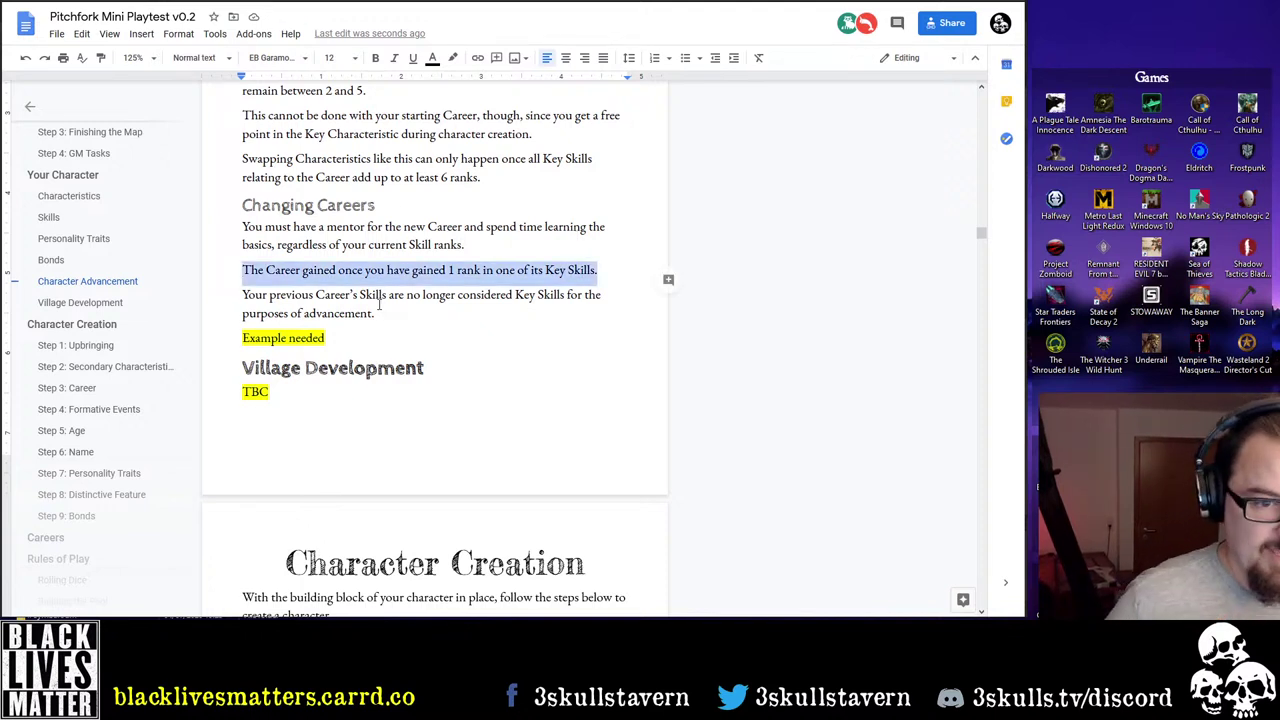
pyautogui.click(286, 279)
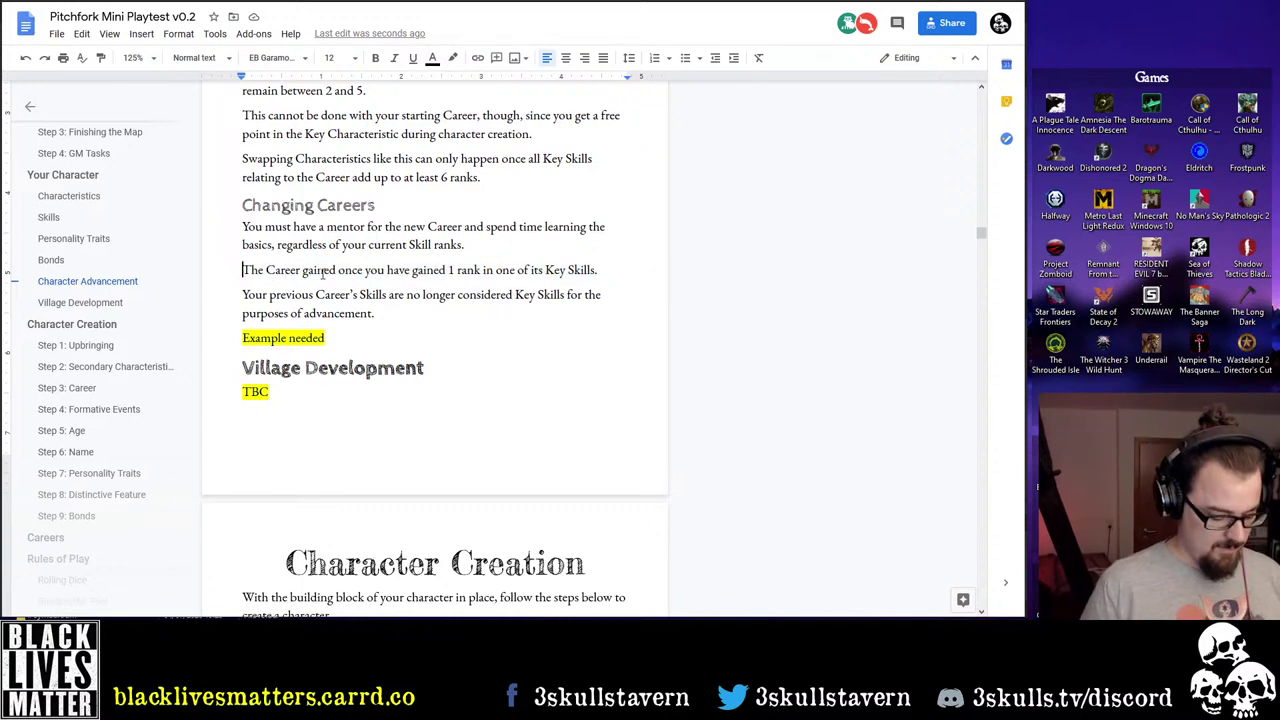
pyautogui.write('You')
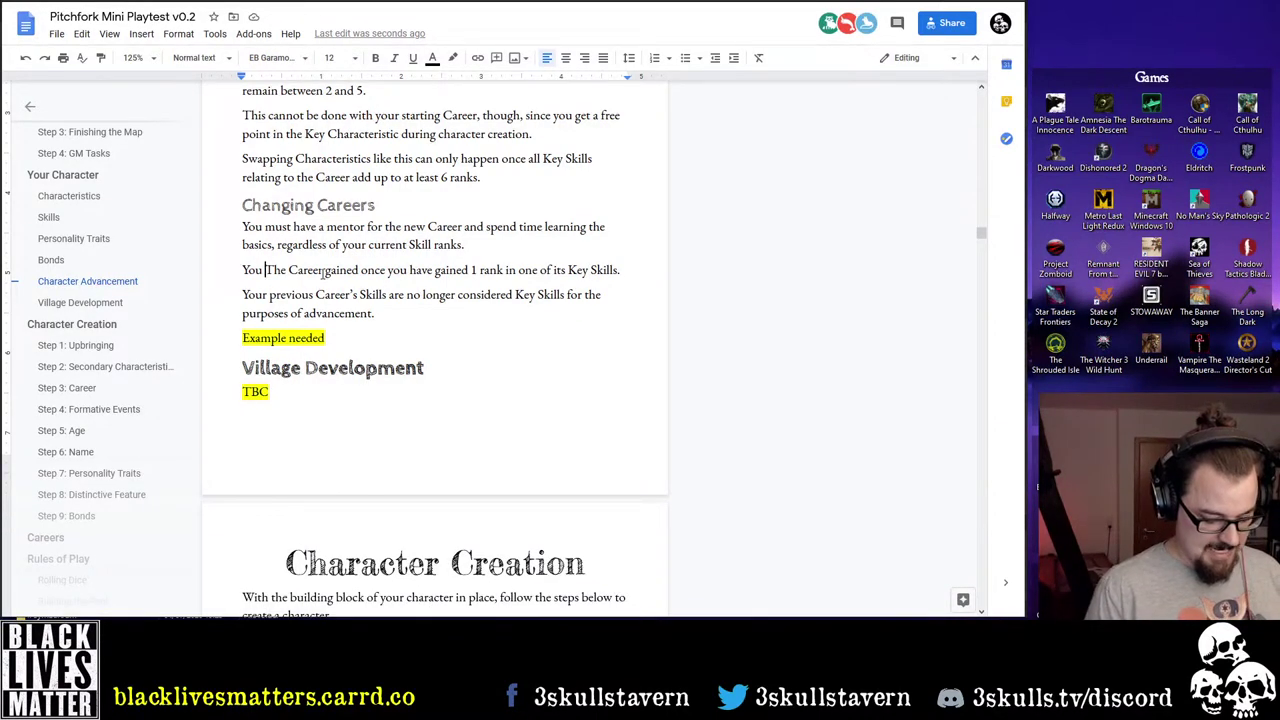
pyautogui.write('obtain t')
pyautogui.write('he new')
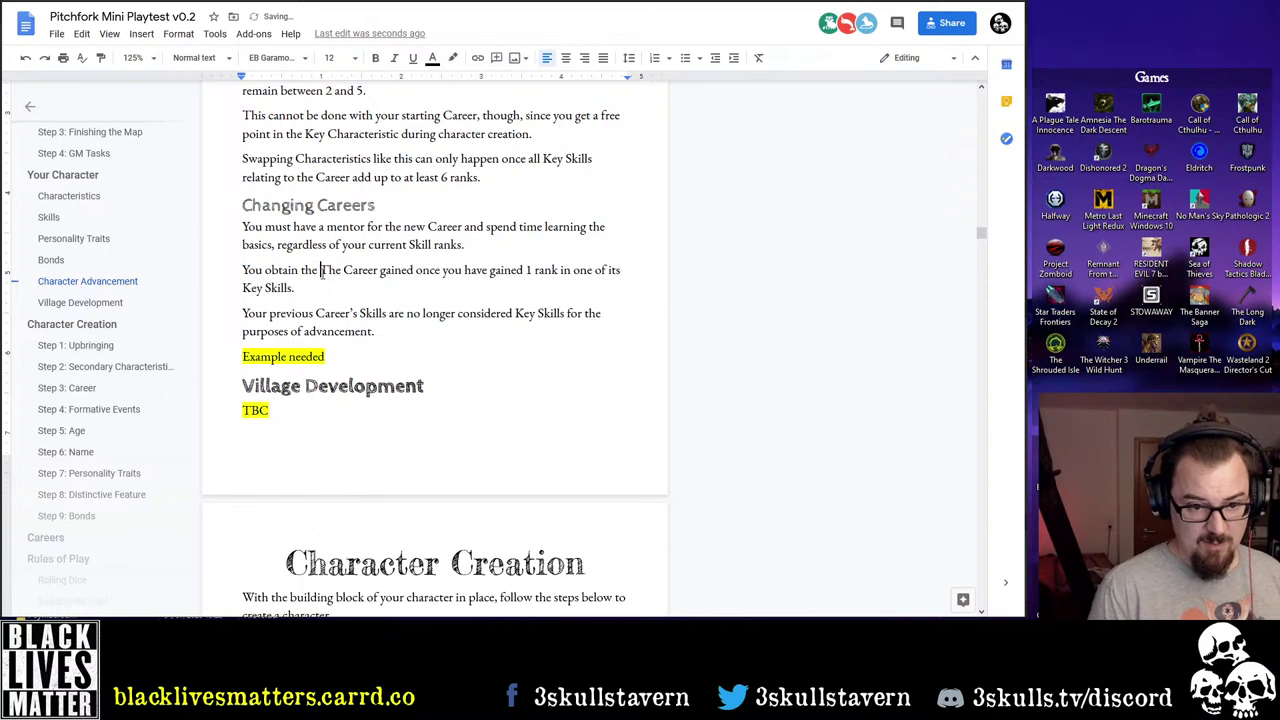
pyautogui.hotkey('ctrl', 'shift', 'Right')
pyautogui.press('Delete')
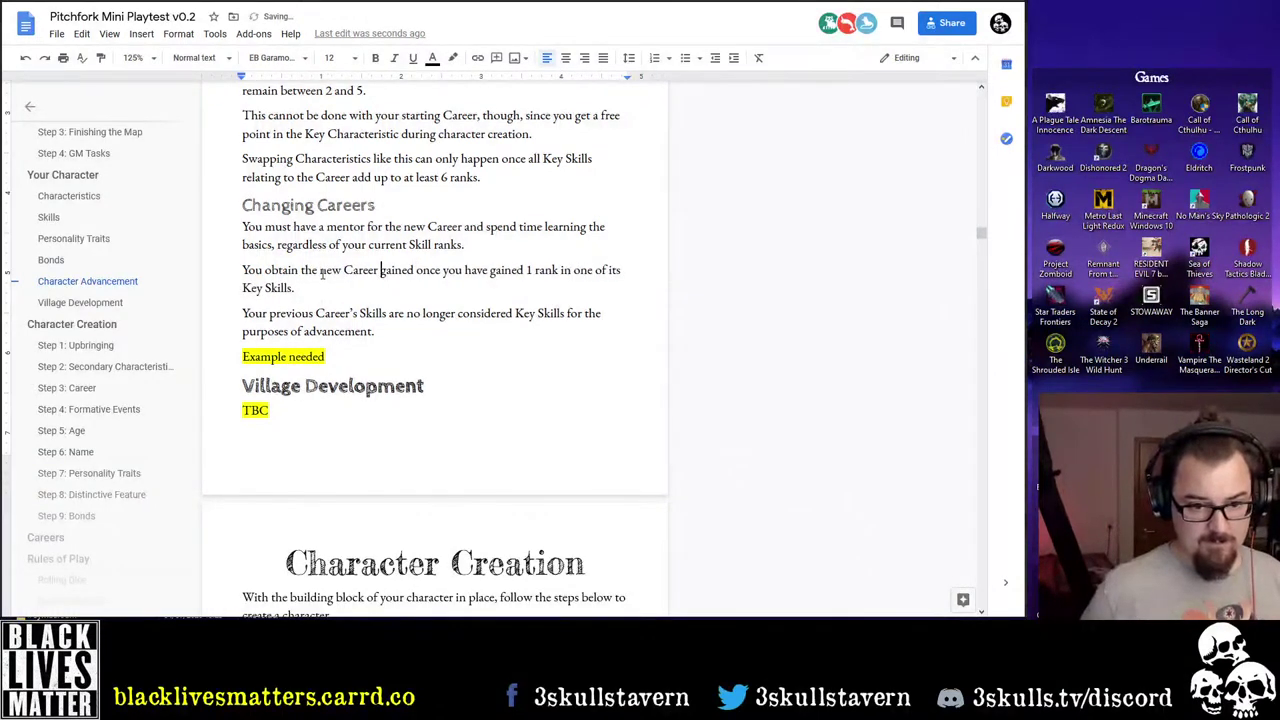
pyautogui.hotkey('ctrl', 'Right')
pyautogui.hotkey('ctrl', 'shift', 'Right')
pyautogui.press('Delete')
# Require 1 period of downtime training, then add that you may advance the new Career's Key Skills
pyautogui.hotkey('ctrl', 'Right')
pyautogui.hotkey('ctrl', 'Right')
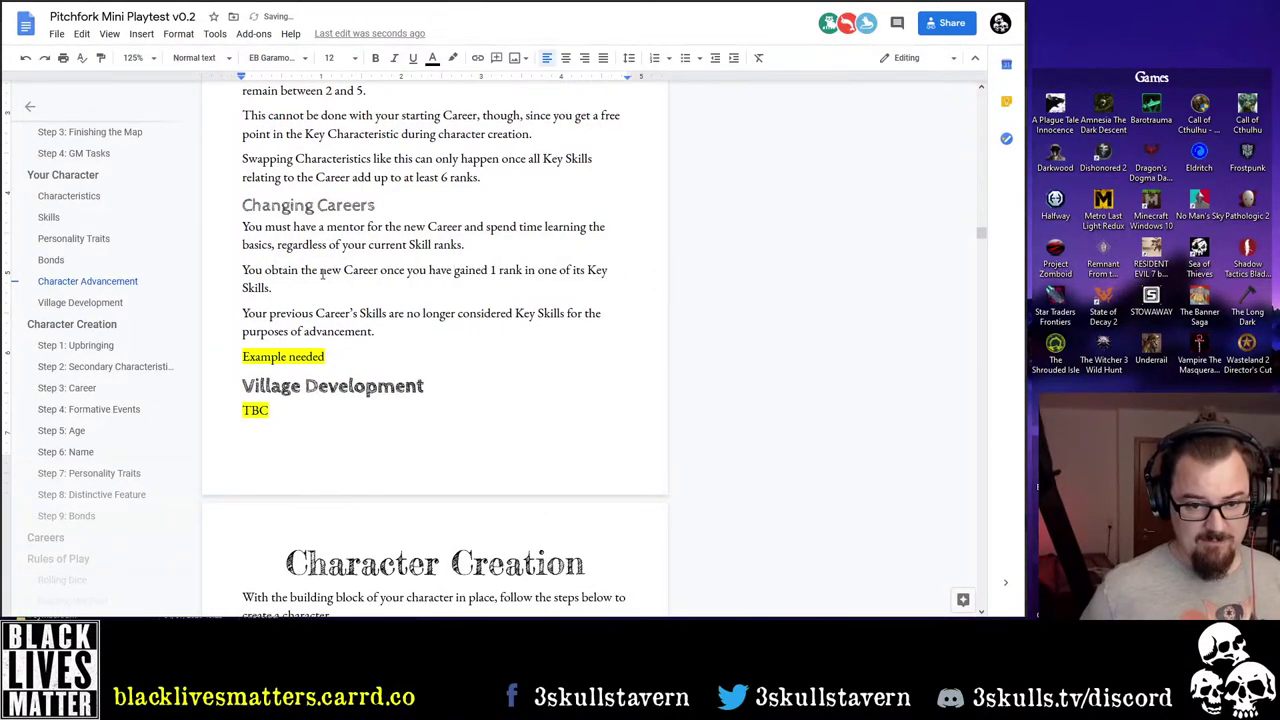
pyautogui.hotkey('ctrl', 'shift', 'Down')
pyautogui.press('Delete')
pyautogui.write('spent 2 ')
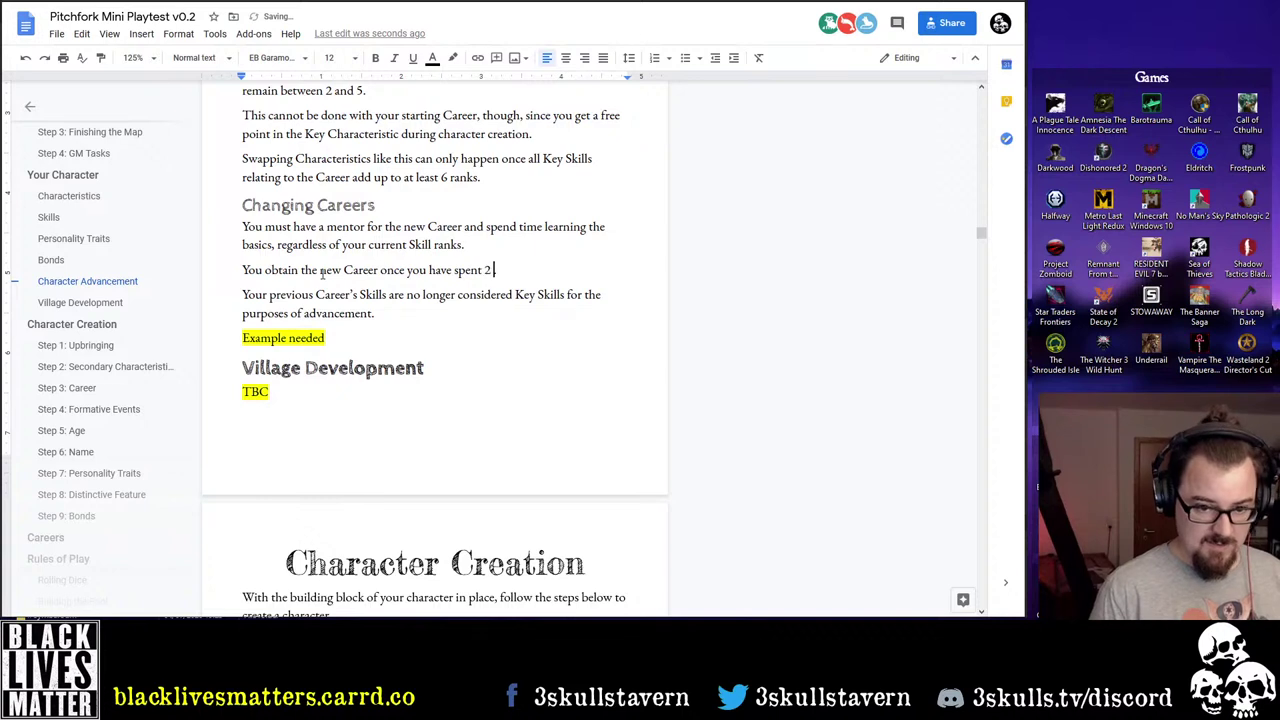
pyautogui.write('periods of')
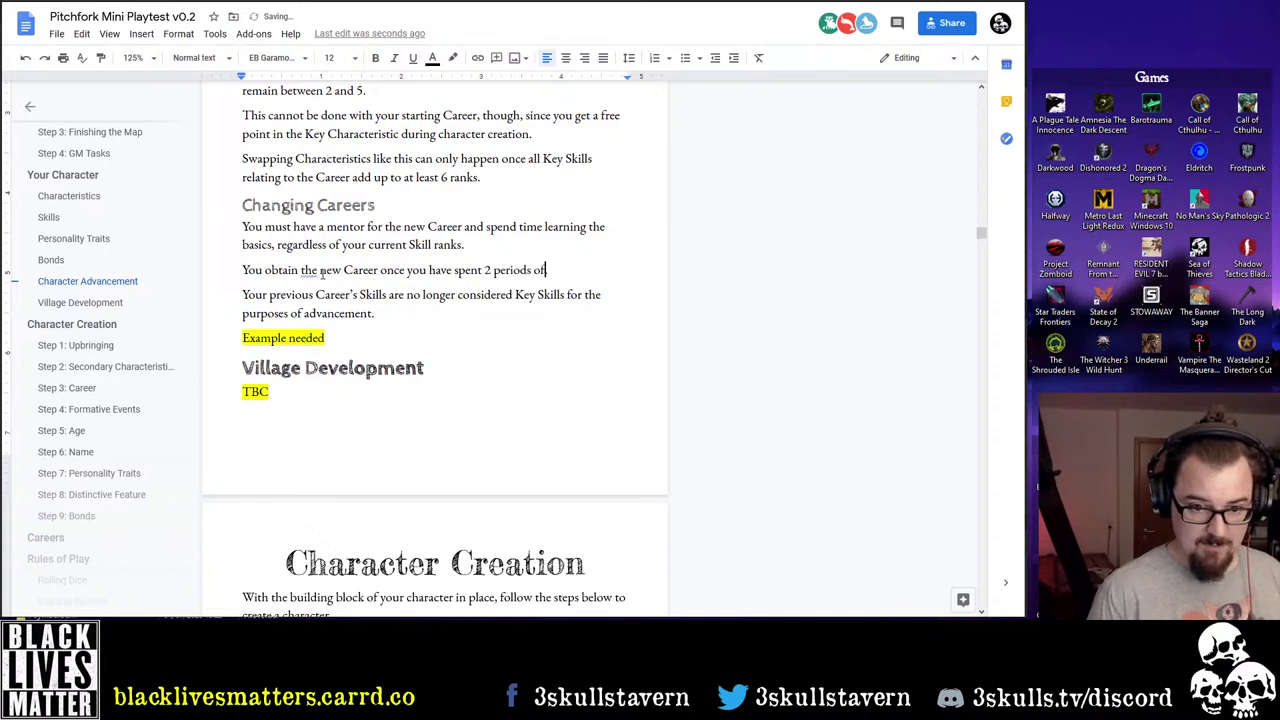
pyautogui.write(' tim')
pyautogui.hotkey('ctrl', 'BackSpace')
pyautogui.hotkey('ctrl', 'BackSpace')
pyautogui.hotkey('ctrl', 'BackSpace')
pyautogui.hotkey('ctrl', 'BackSpace')
pyautogui.press('BackSpace')
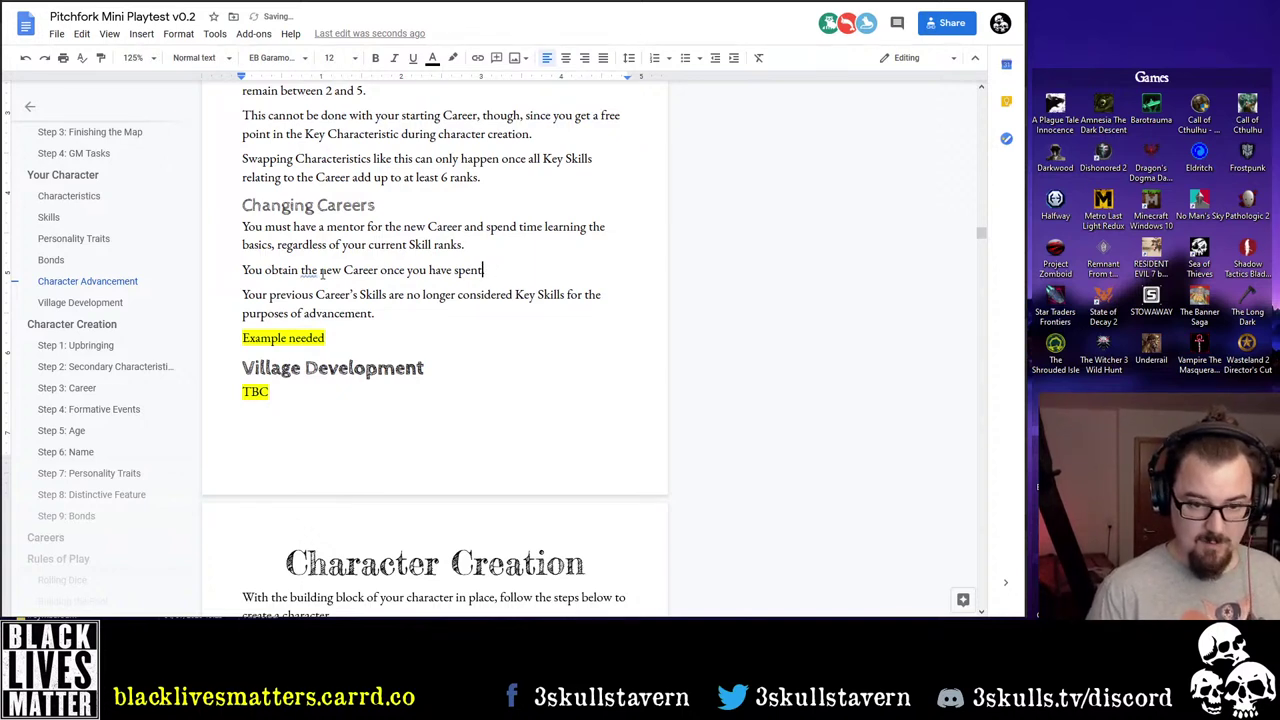
pyautogui.write('1 periofd')
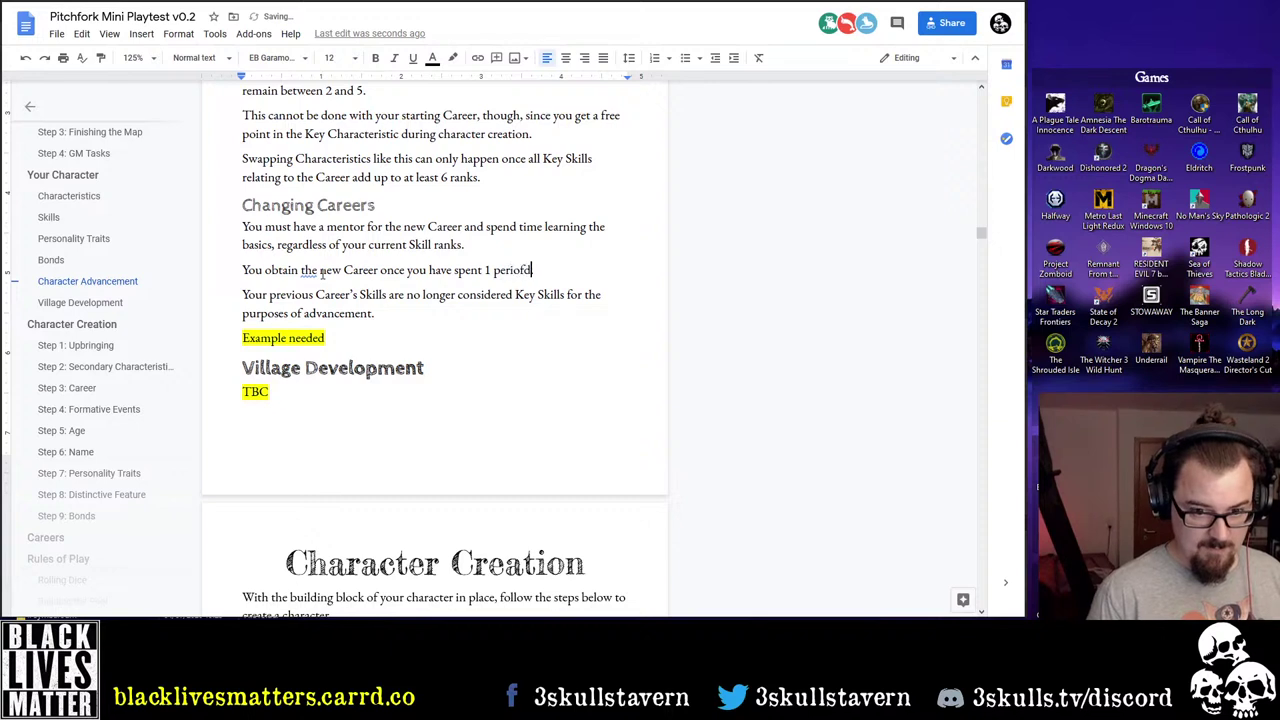
pyautogui.press('BackSpace')
pyautogui.press('BackSpace')
pyautogui.write('d of')
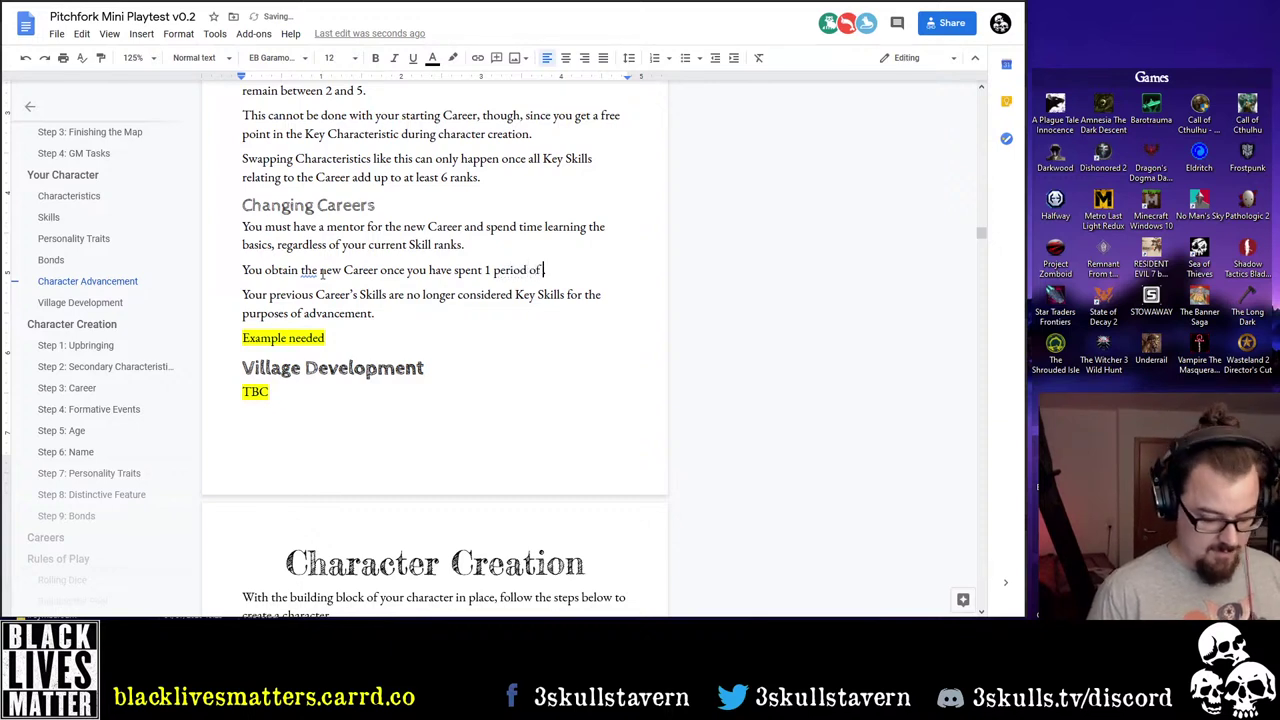
pyautogui.write(' downtime')
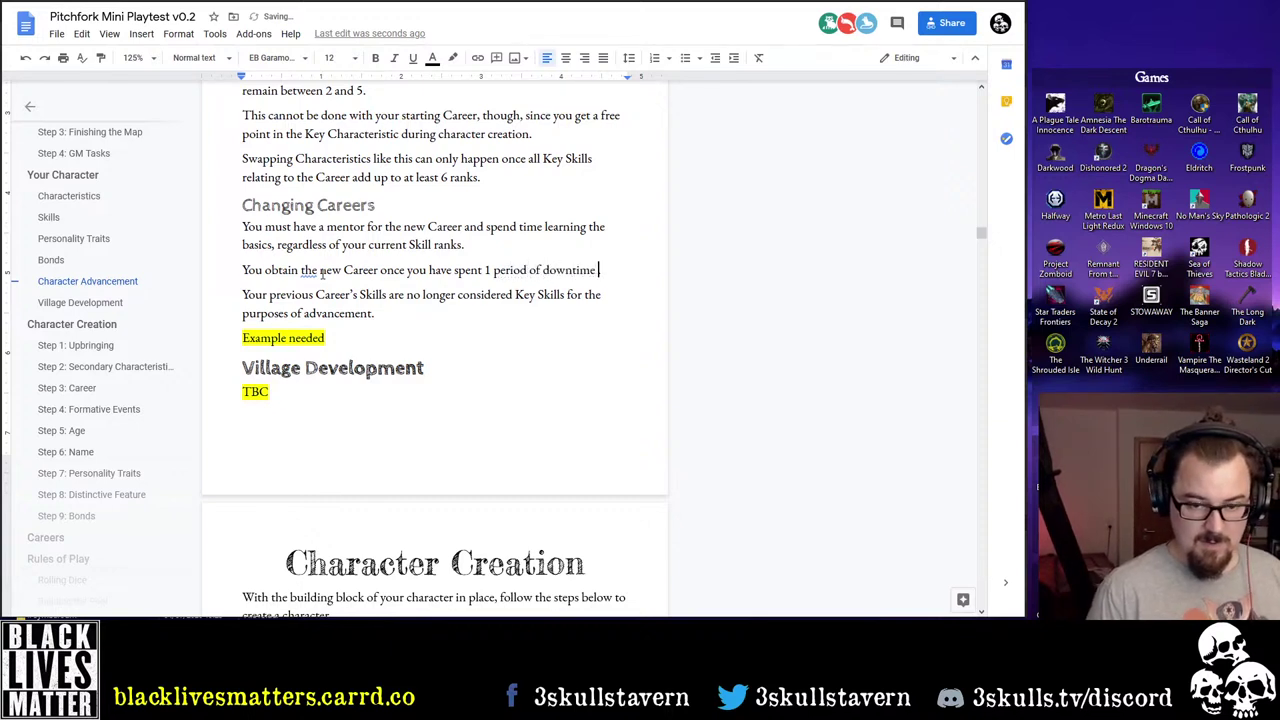
pyautogui.write(' training.')
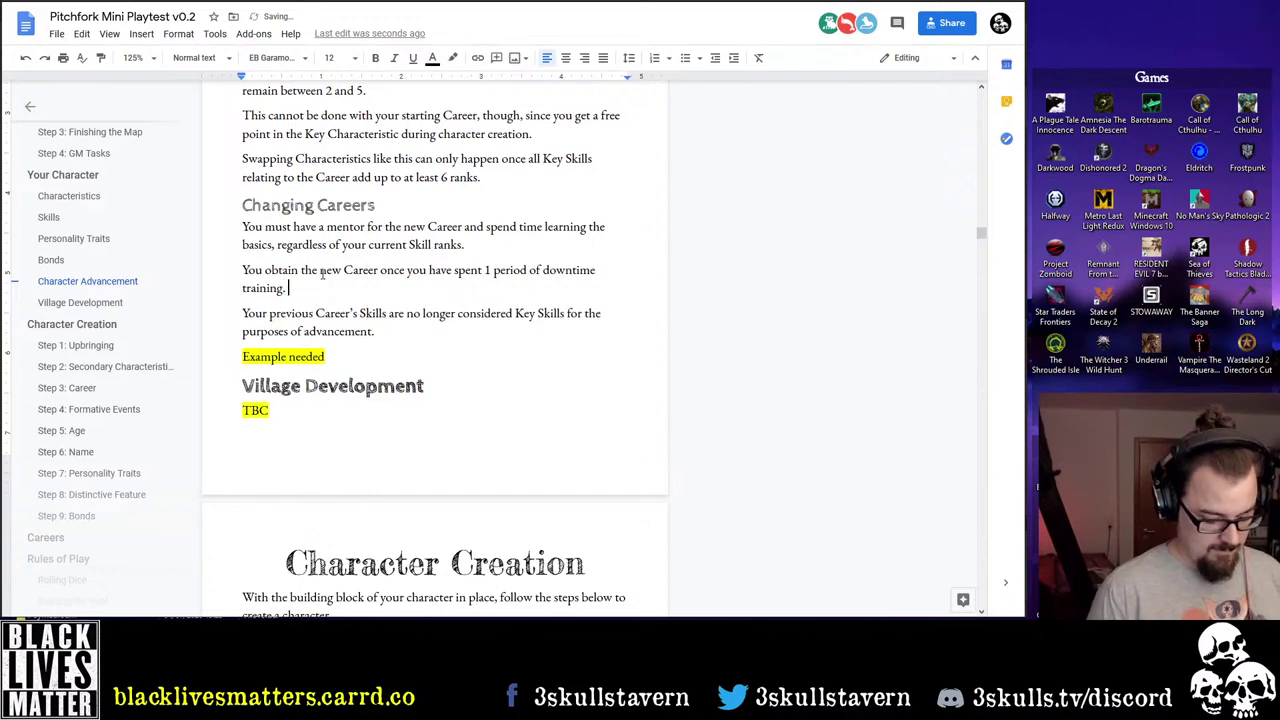
pyautogui.write(' You are')
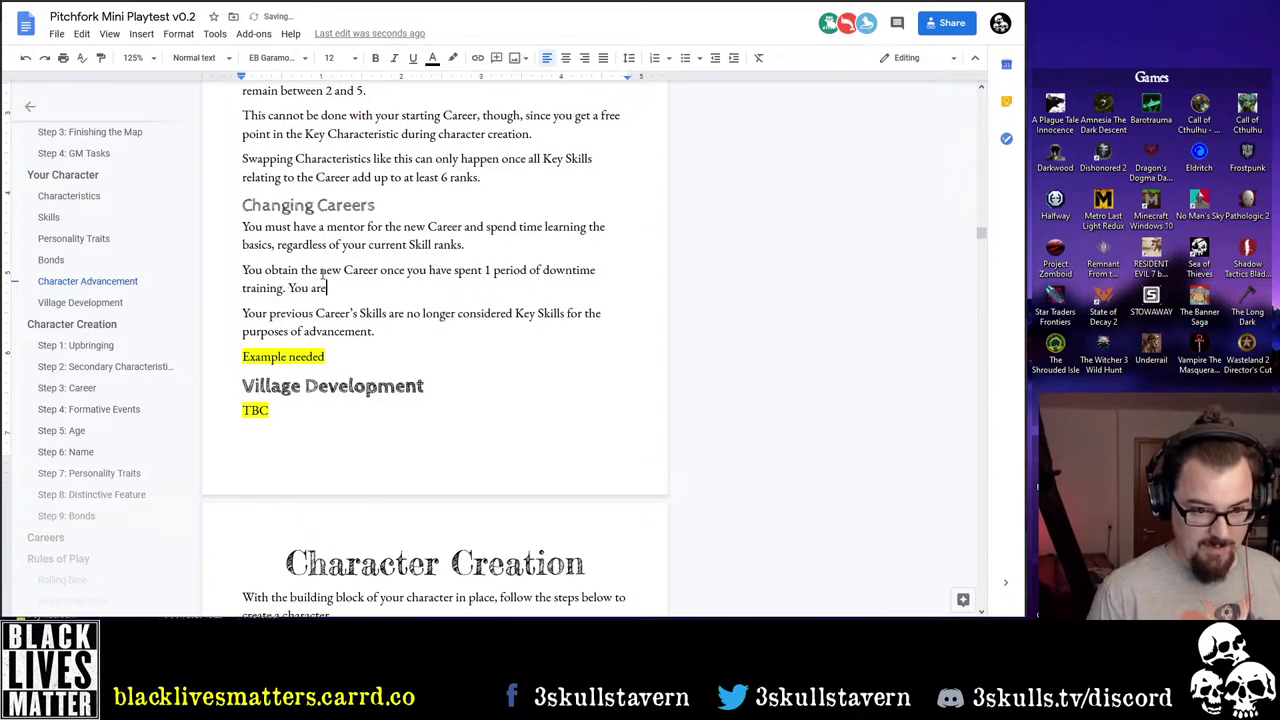
pyautogui.write(' then free')
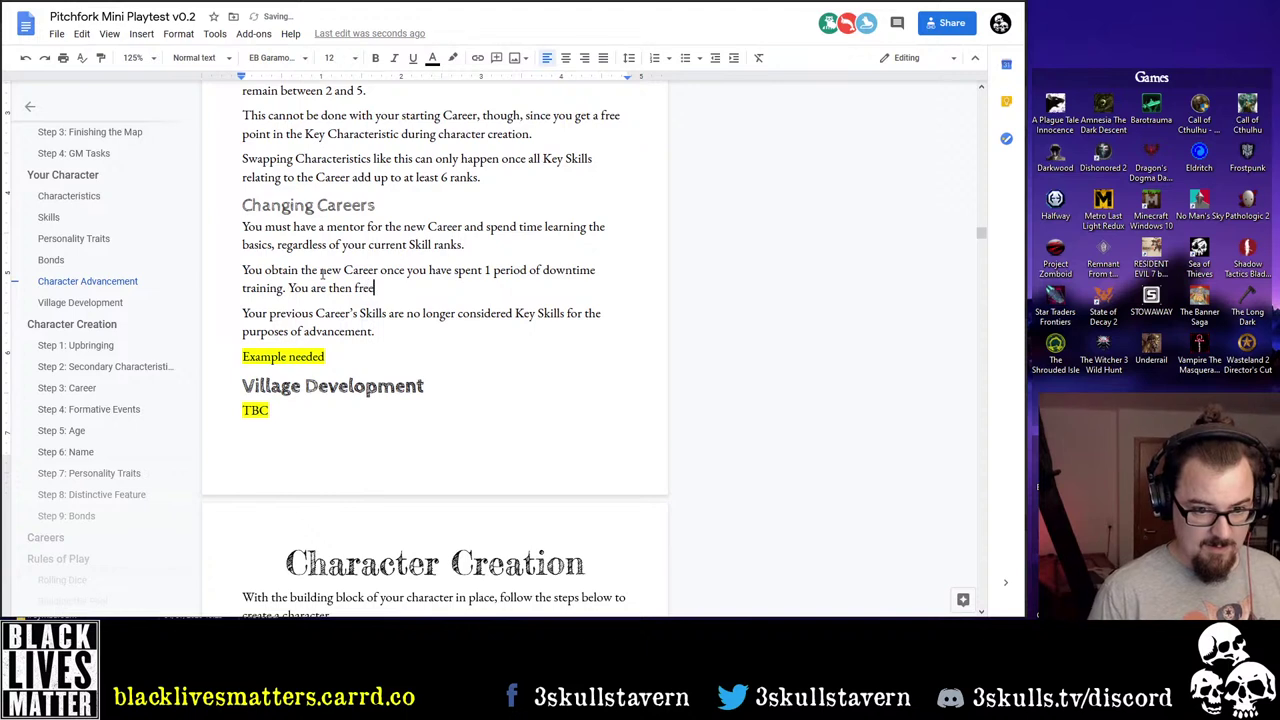
pyautogui.write(' to advanc')
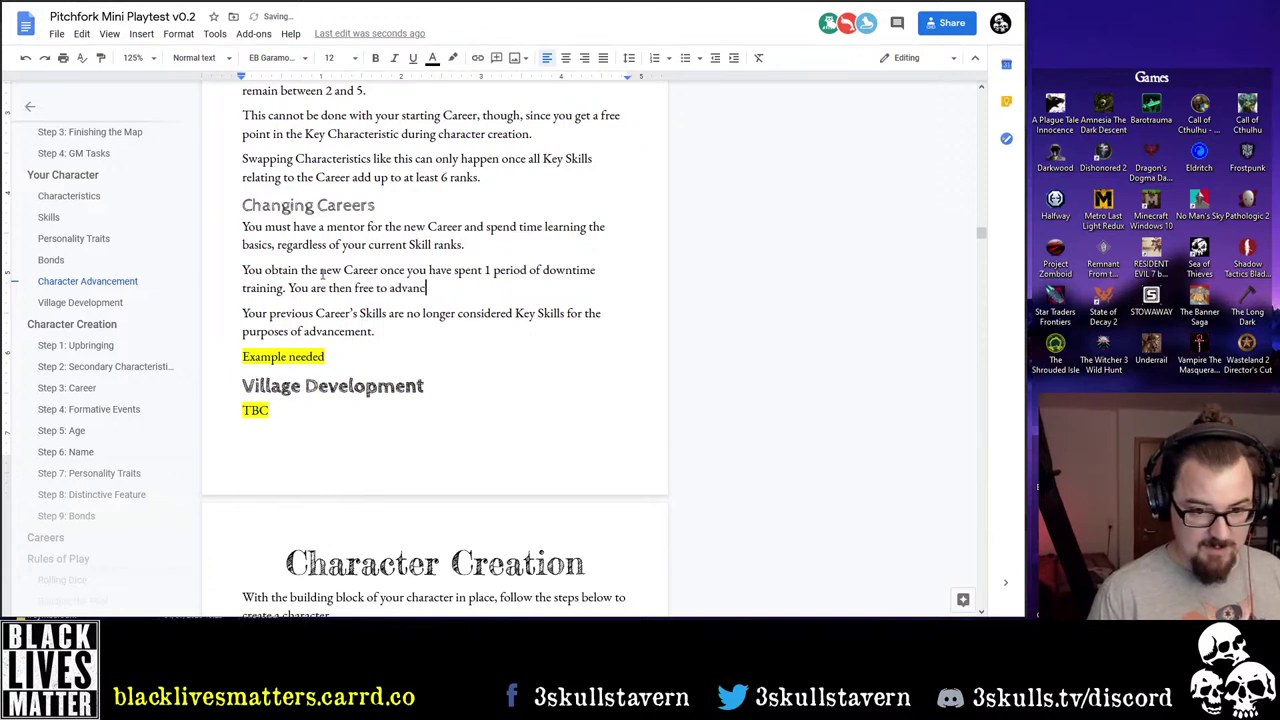
pyautogui.write('e the Key S')
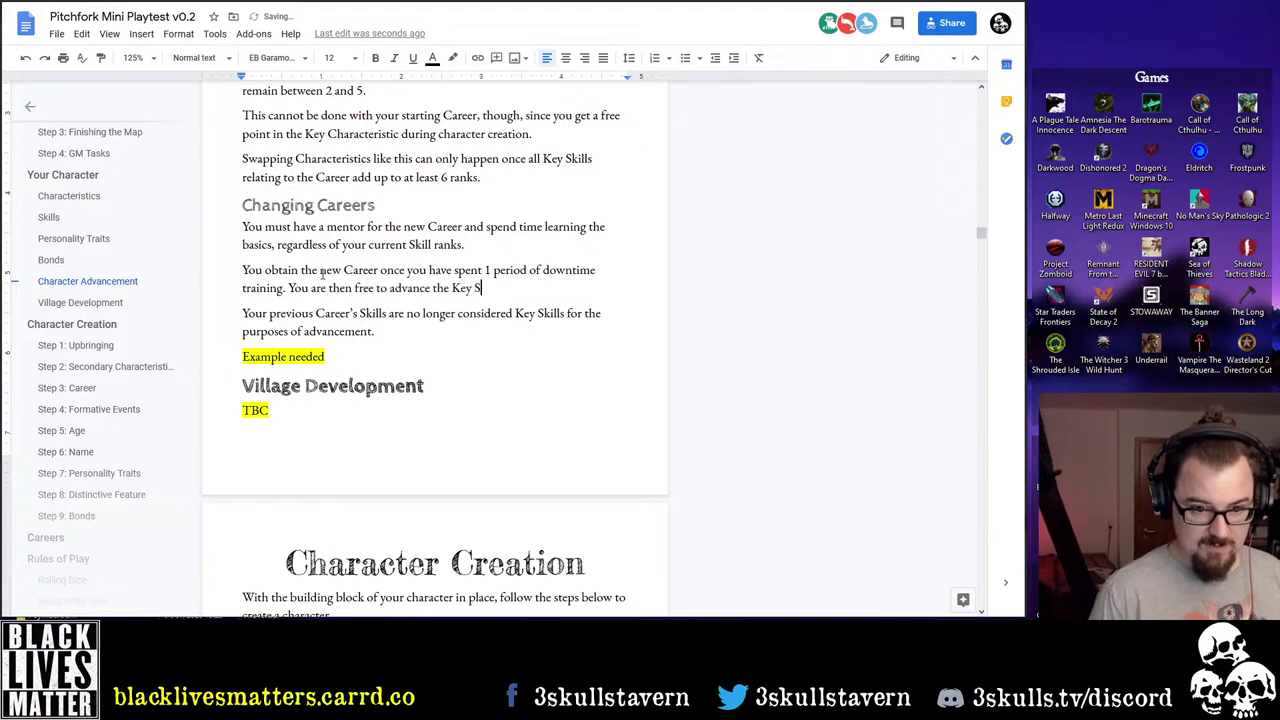
pyautogui.write('kills relating ')
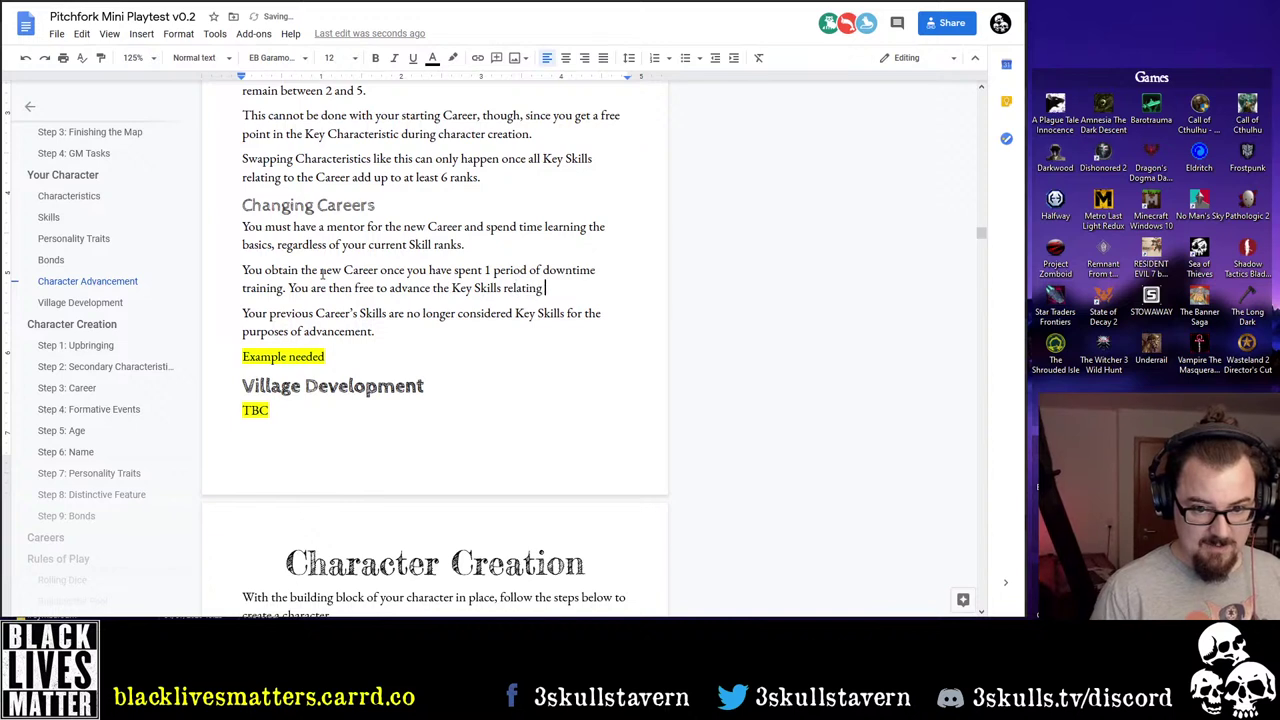
pyautogui.write('to the new Career')
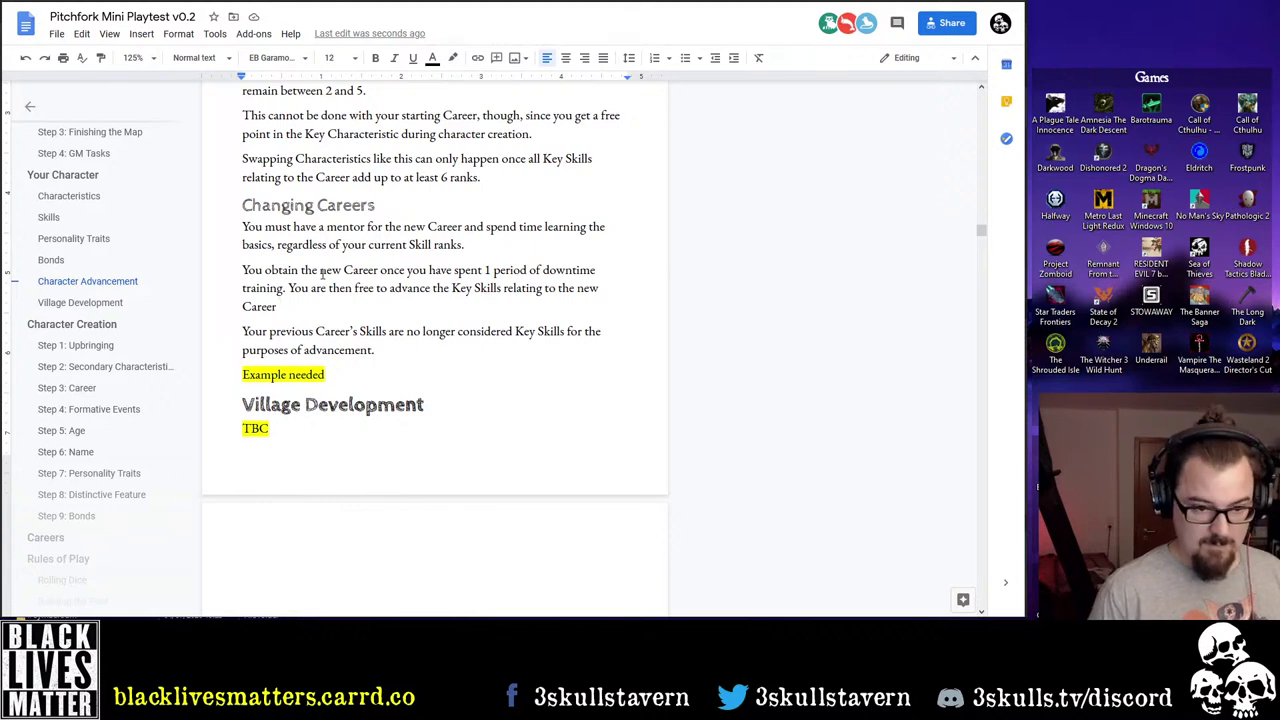
pyautogui.press('BackSpace')
pyautogui.write('.')
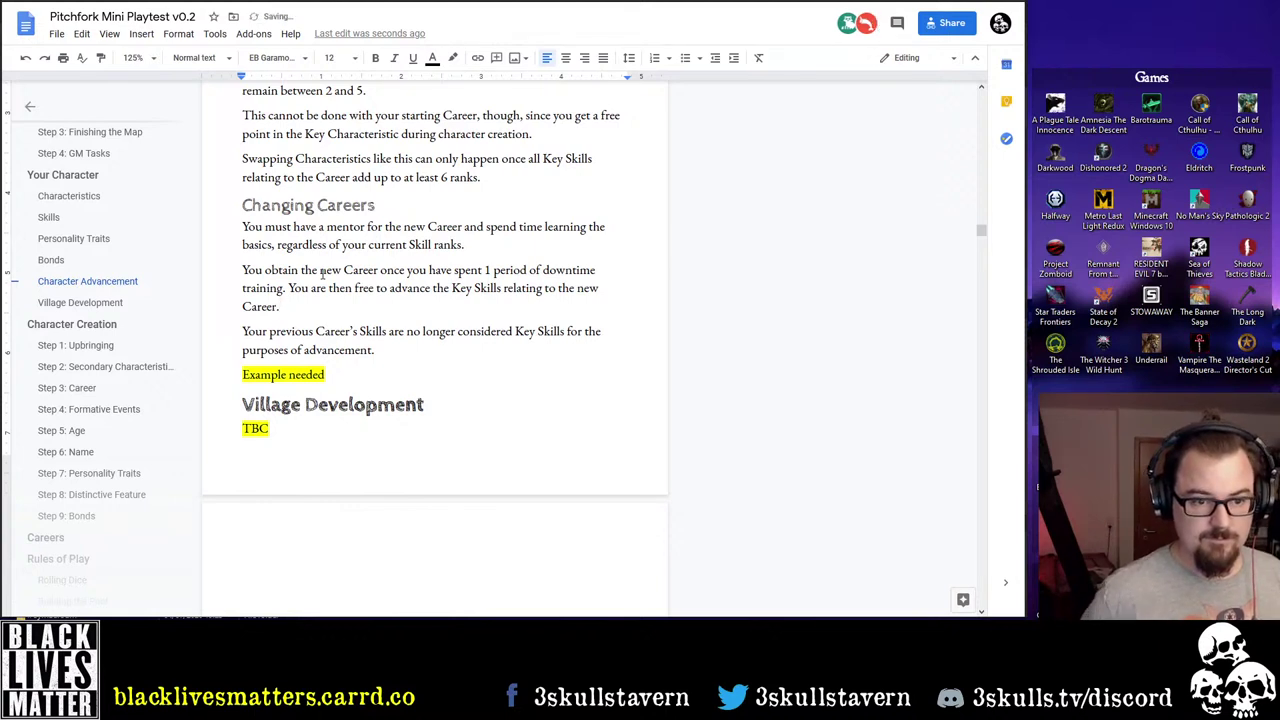
pyautogui.press('Up')
pyautogui.hotkey('ctrl', 'Left')
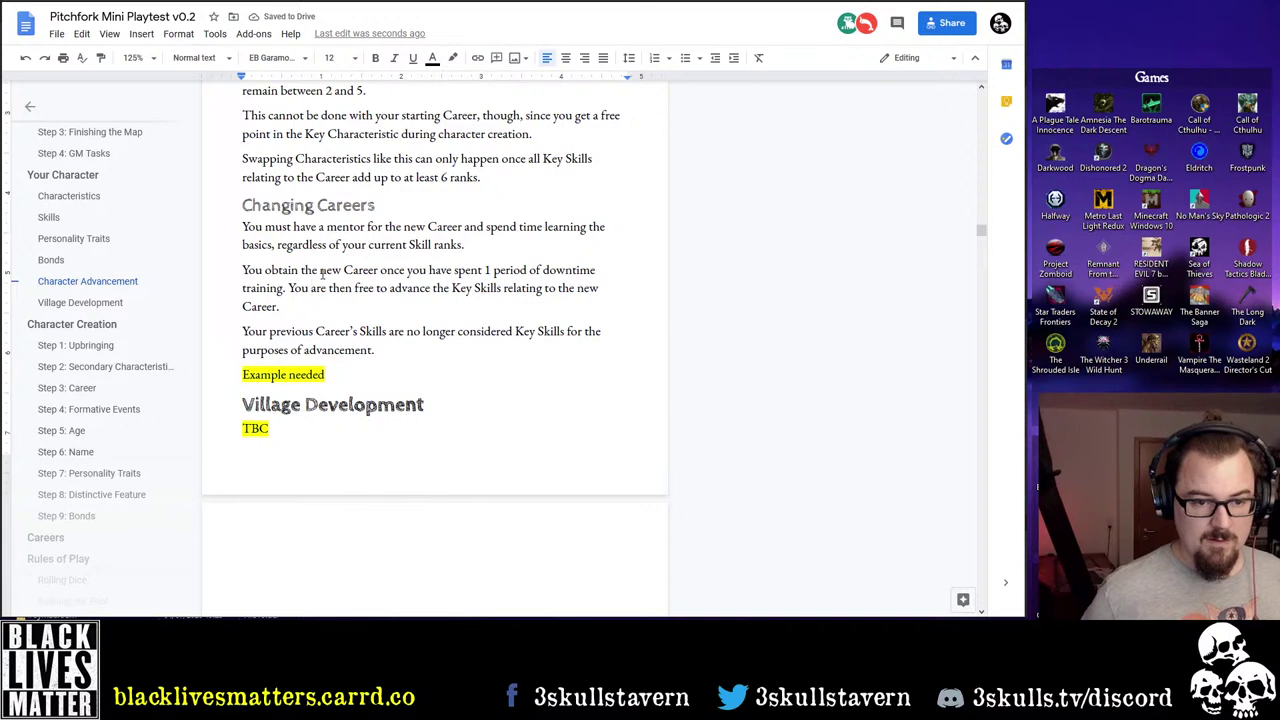
# Reword the sentence to 'The new Career's Key Skills are now available to you to advance at the reduced rate.'
pyautogui.hotkey('ctrl', 'shift', 'Right')
pyautogui.hotkey('ctrl', 'shift', 'Right')
pyautogui.hotkey('ctrl', 'shift', 'Right')
pyautogui.hotkey('ctrl', 'shift', 'Right')
pyautogui.hotkey('ctrl', 'shift', 'Right')
pyautogui.hotkey('ctrl', 'shift', 'Right')
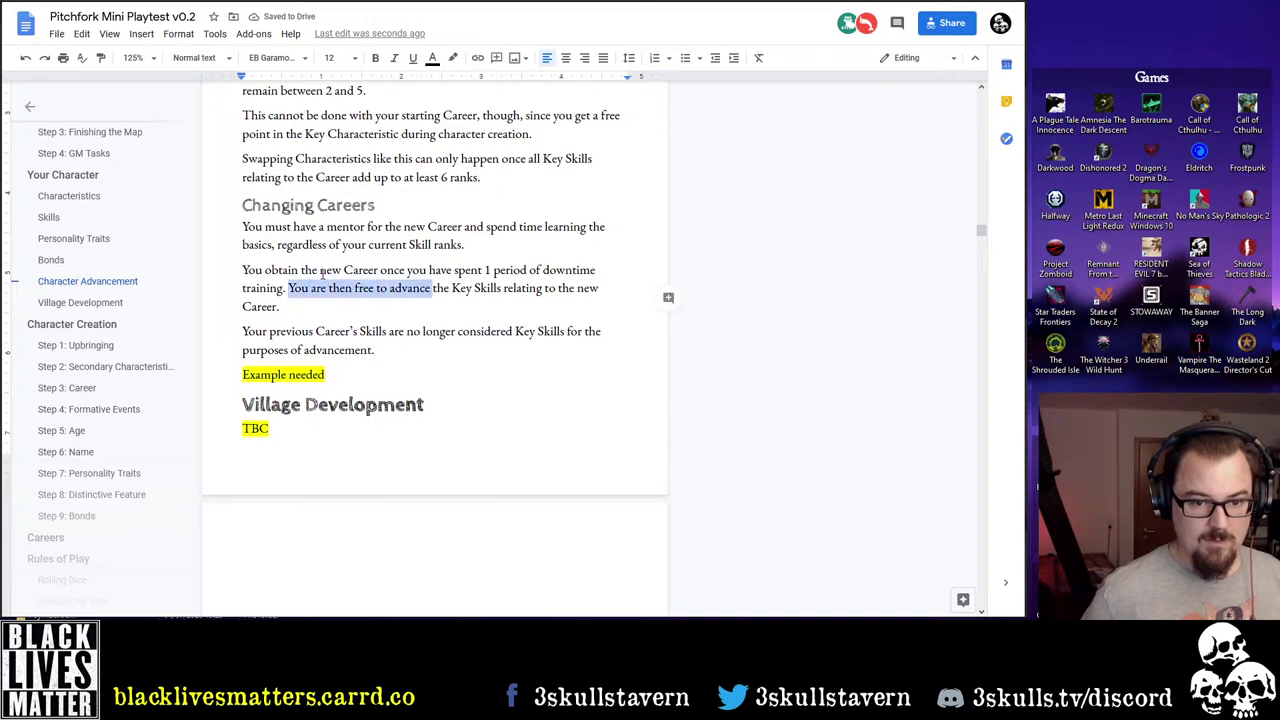
pyautogui.press('Right')
pyautogui.hotkey('ctrl', 'shift', 'Left')
pyautogui.hotkey('ctrl', 'shift', 'Left')
pyautogui.hotkey('ctrl', 'shift', 'Left')
pyautogui.hotkey('ctrl', 'shift', 'Left')
pyautogui.hotkey('ctrl', 'shift', 'Left')
pyautogui.hotkey('ctrl', 'shift', 'Left')
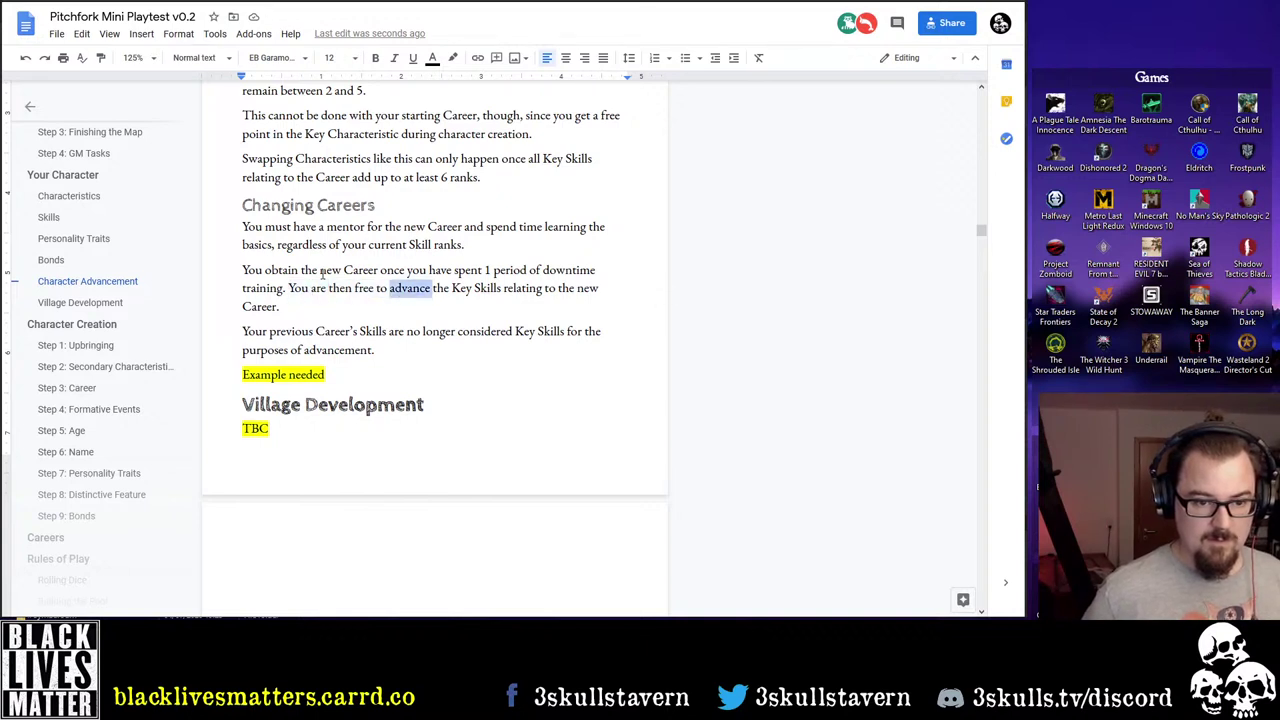
pyautogui.press('BackSpace')
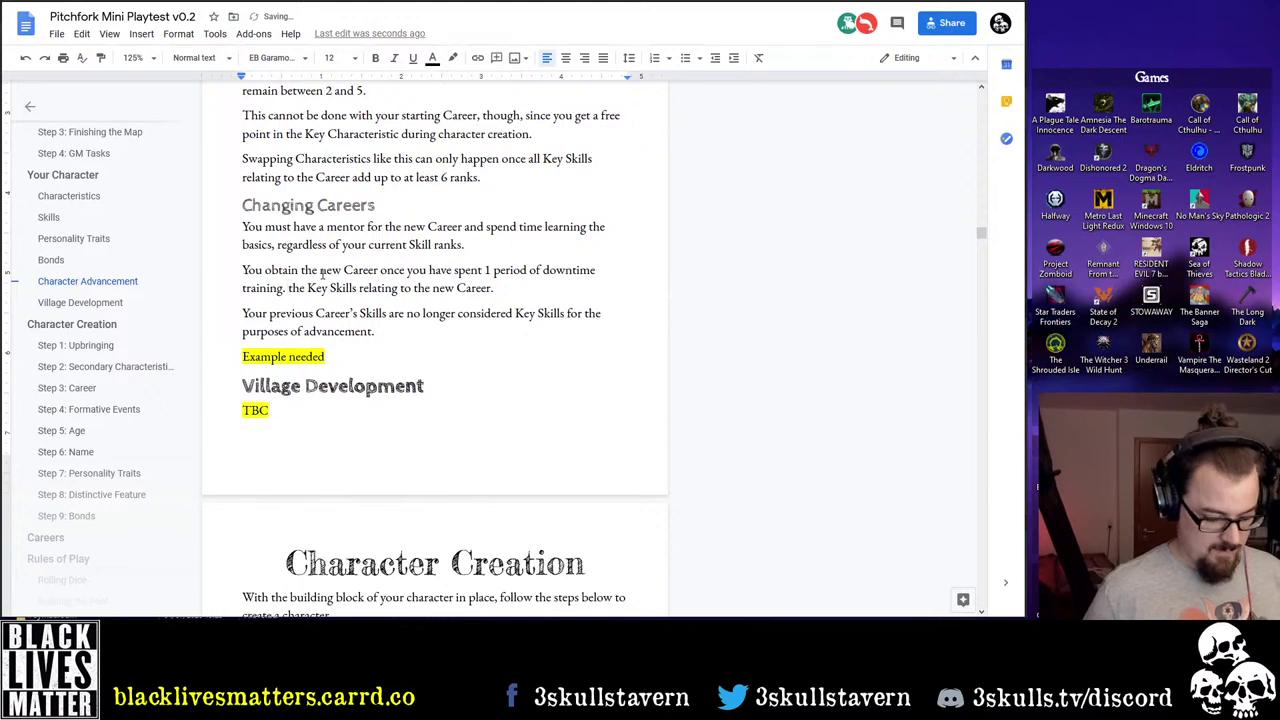
pyautogui.press('Delete')
pyautogui.press('Delete')
pyautogui.write("The new Career's")
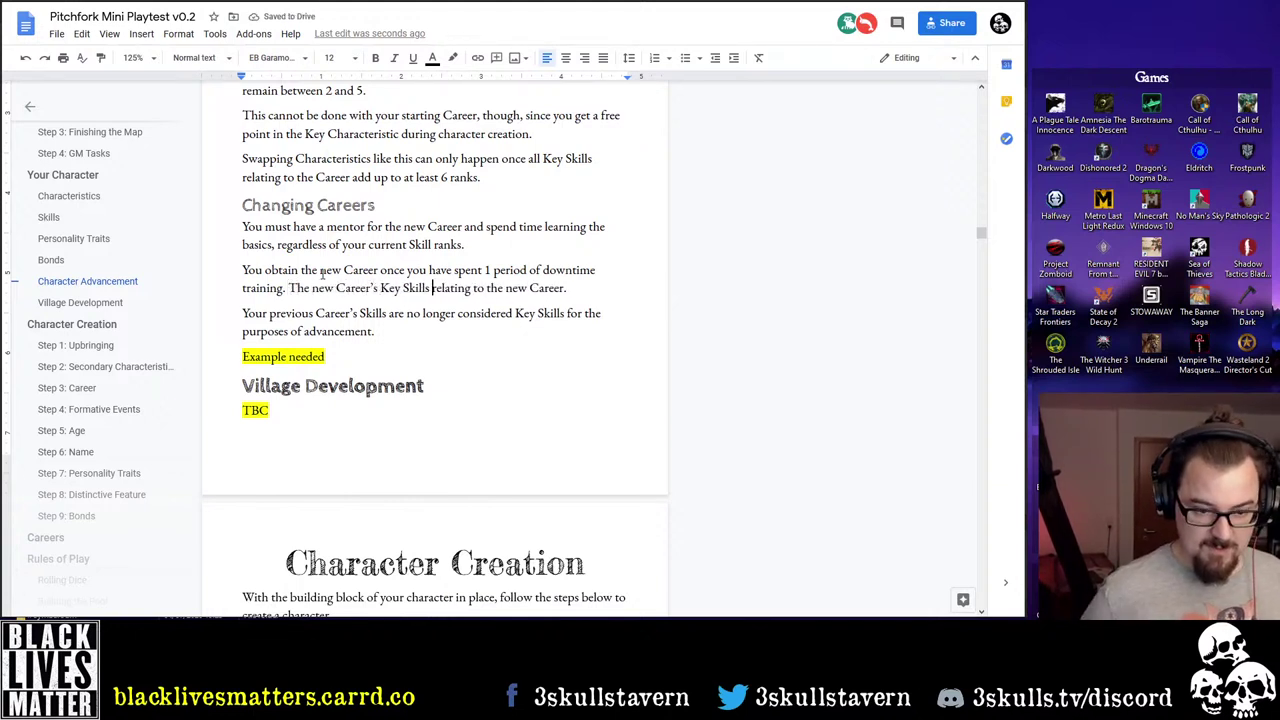
pyautogui.hotkey('ctrl', 'Right')
pyautogui.hotkey('ctrl', 'Right')
pyautogui.write('are now')
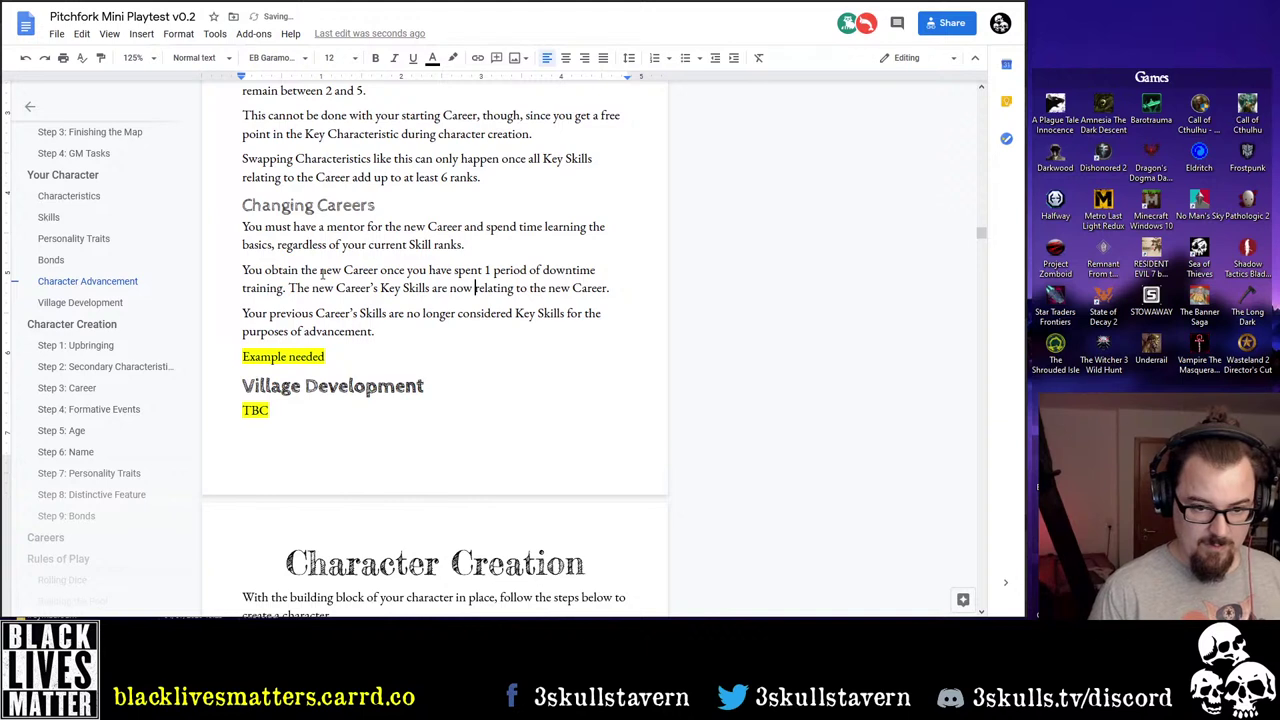
pyautogui.press('BackSpace')
pyautogui.press('BackSpace')
pyautogui.press('BackSpace')
pyautogui.press('BackSpace')
pyautogui.press('BackSpace')
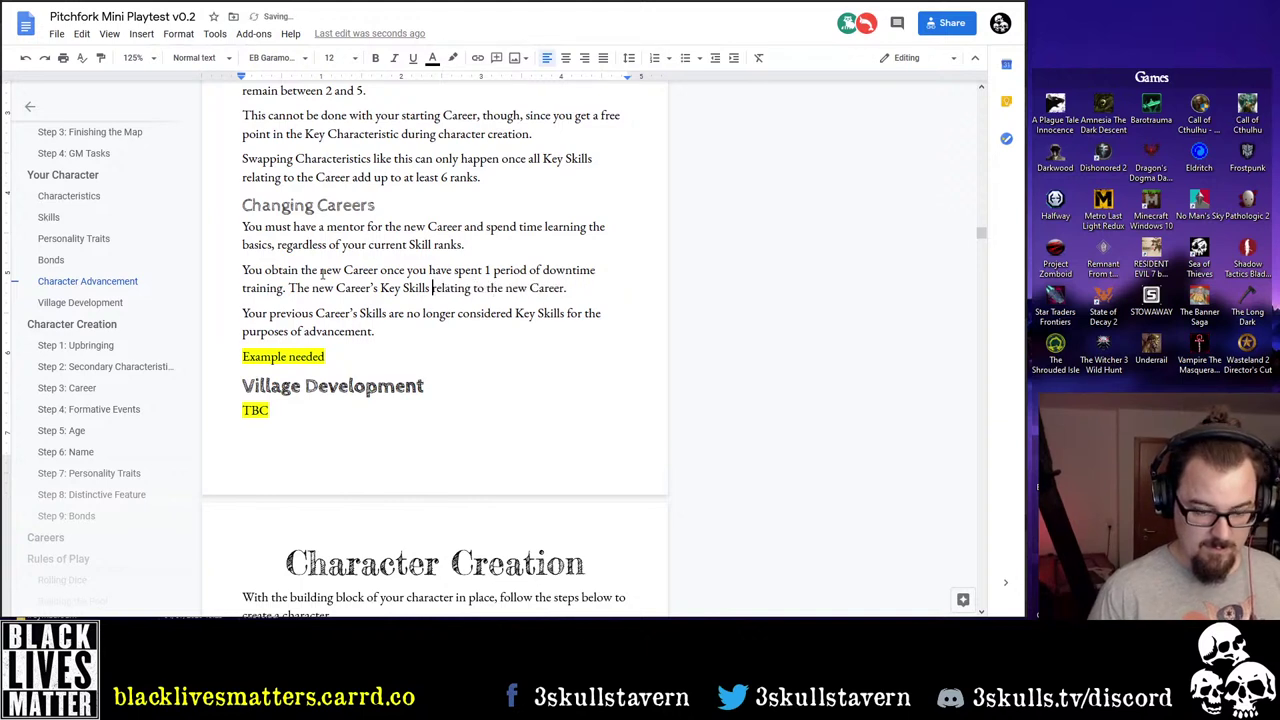
pyautogui.write('n')
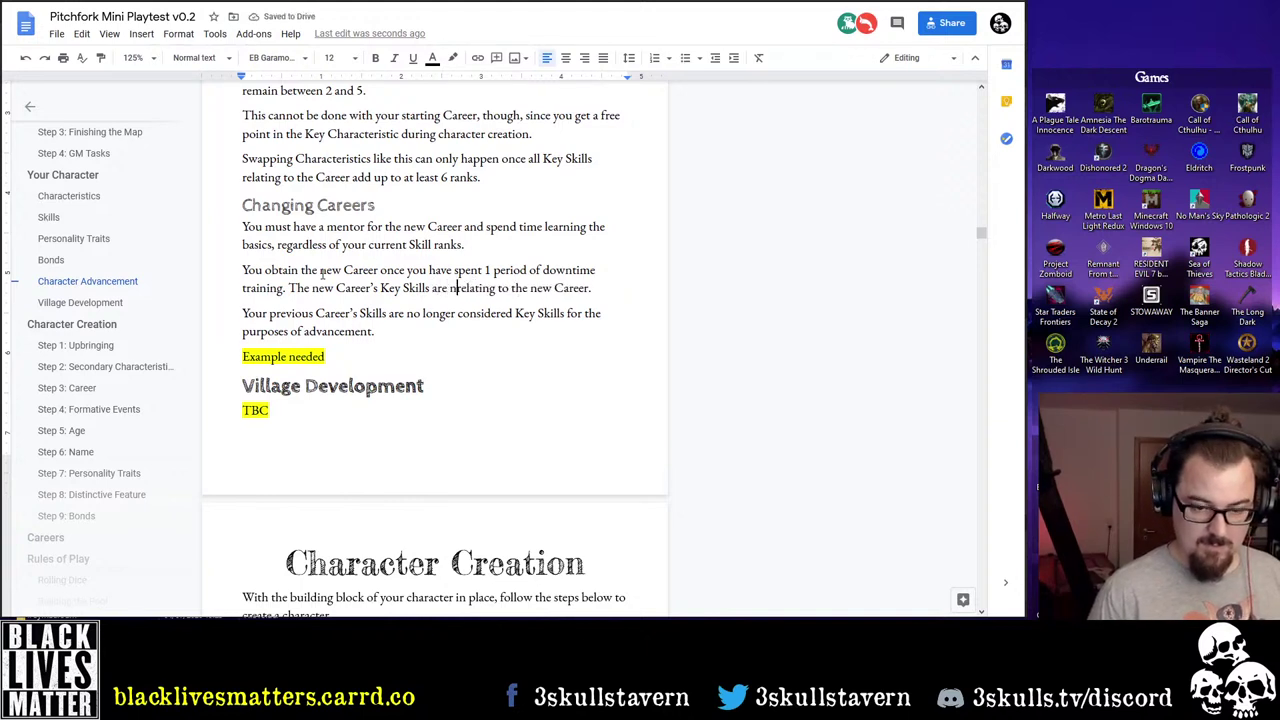
pyautogui.write('ow ')
pyautogui.write('available to ')
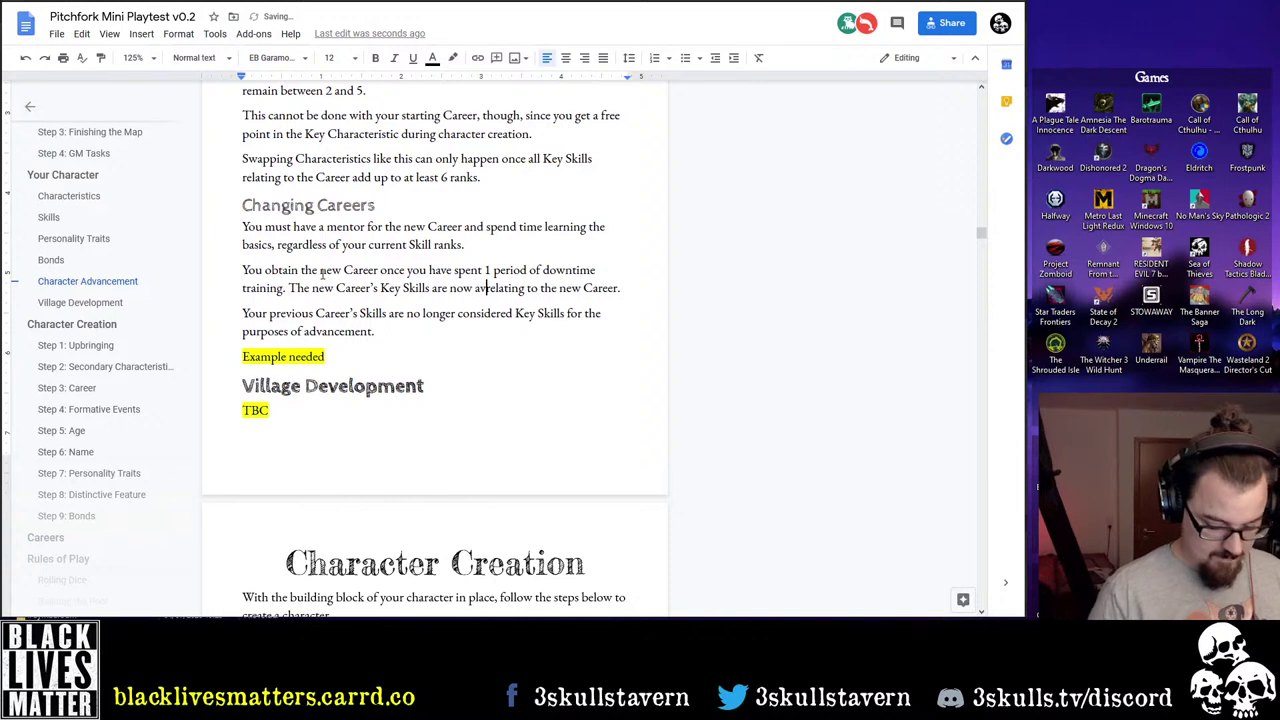
pyautogui.write('you to ac')
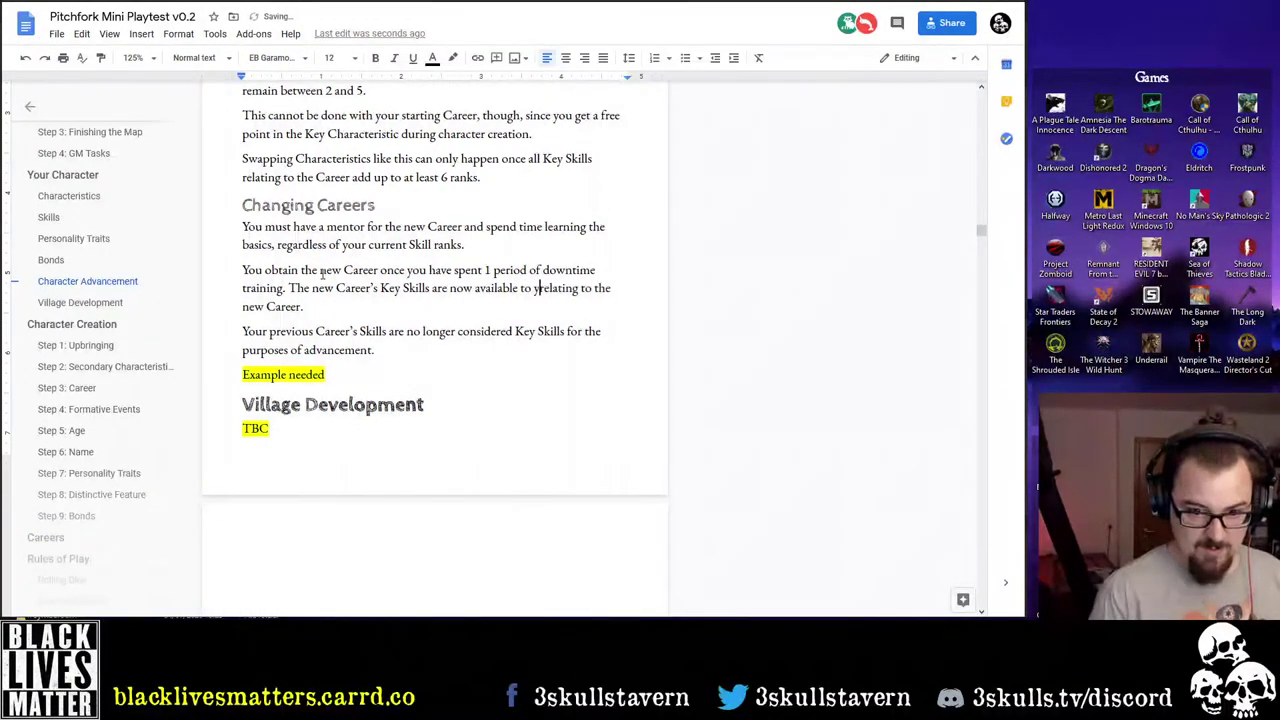
pyautogui.write('vance')
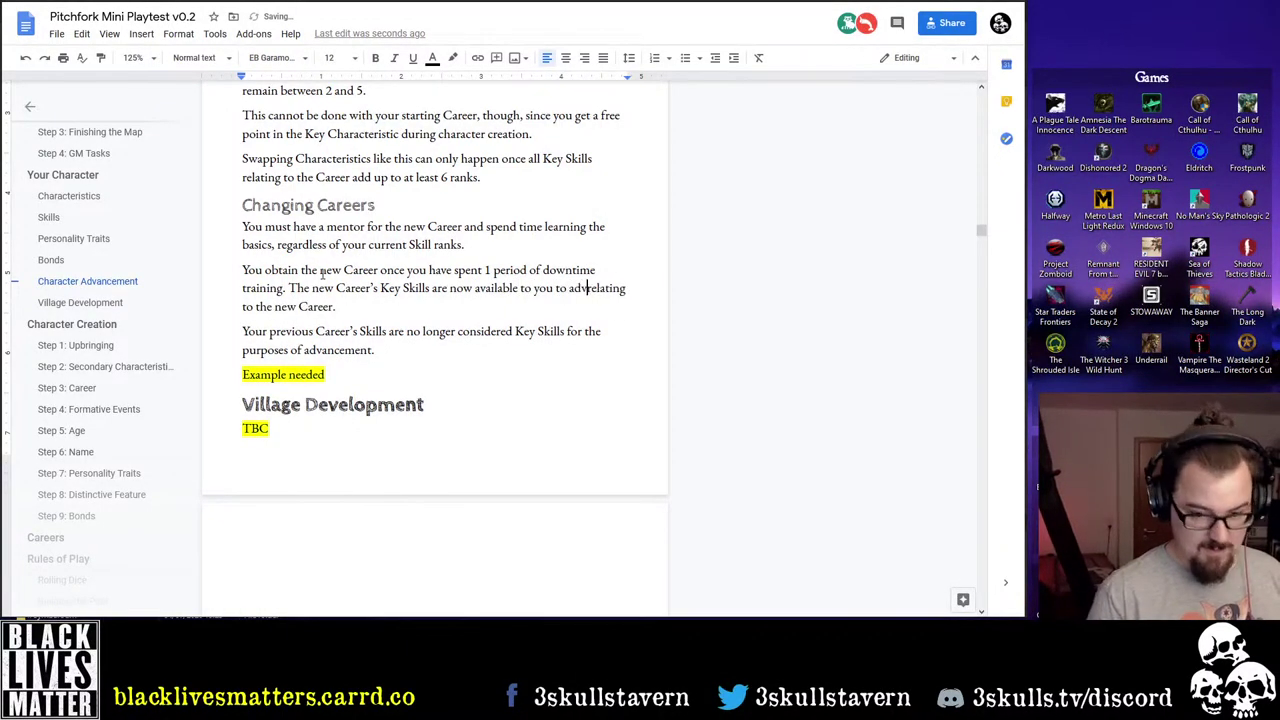
pyautogui.write(' at the reduce')
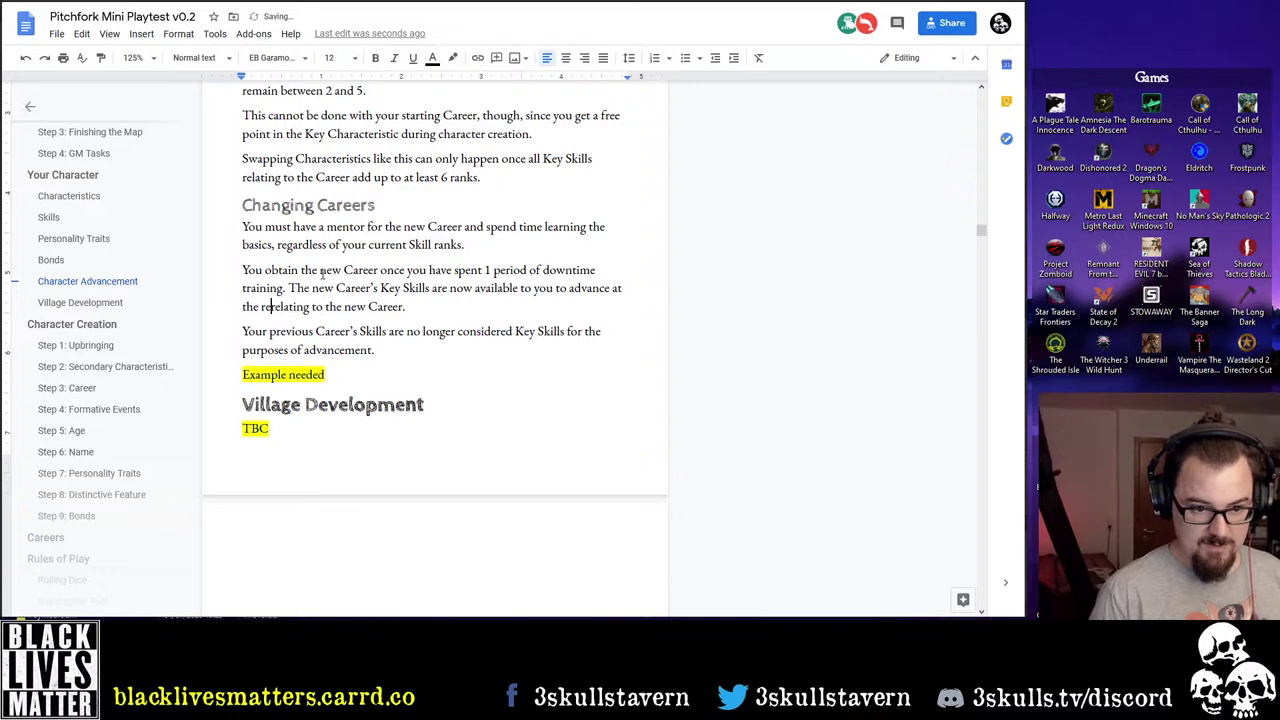
pyautogui.write('d rate.')
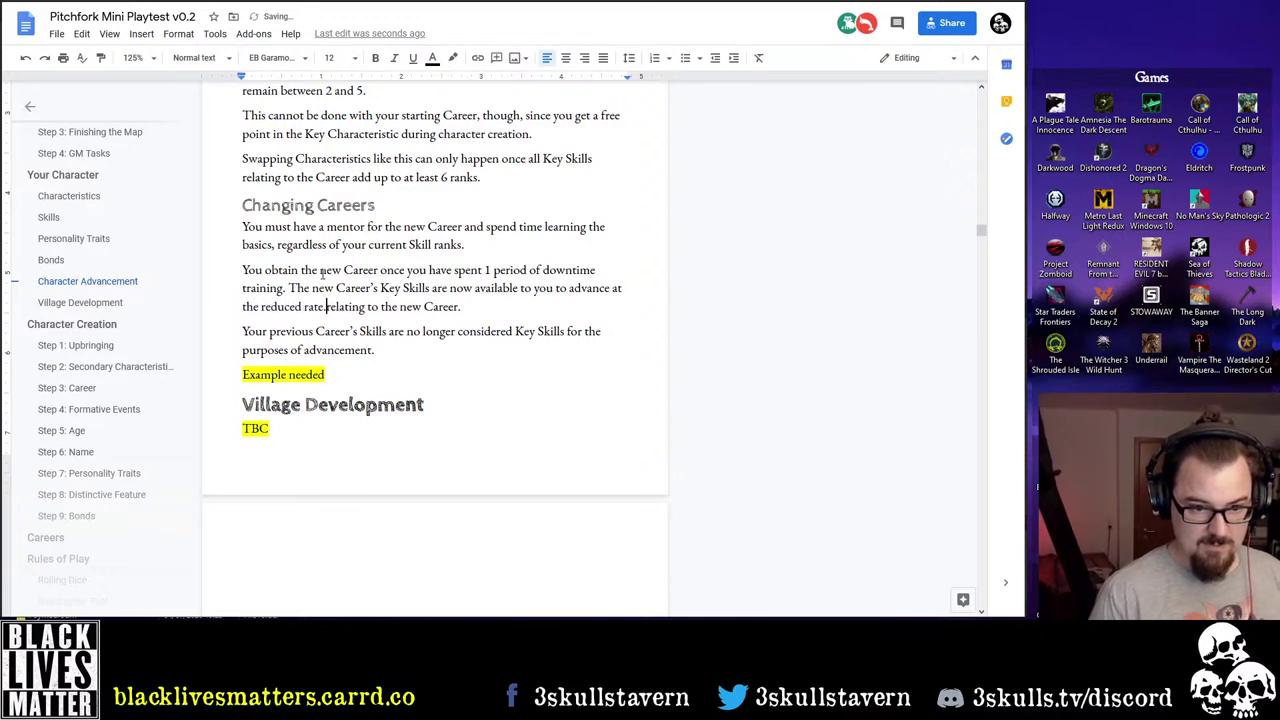
pyautogui.hotkey('shift', 'End')
pyautogui.press('BackSpace')
# Start the previous-Career paragraph with 'However, your', lowercasing the original 'Your'
pyautogui.press('Right')
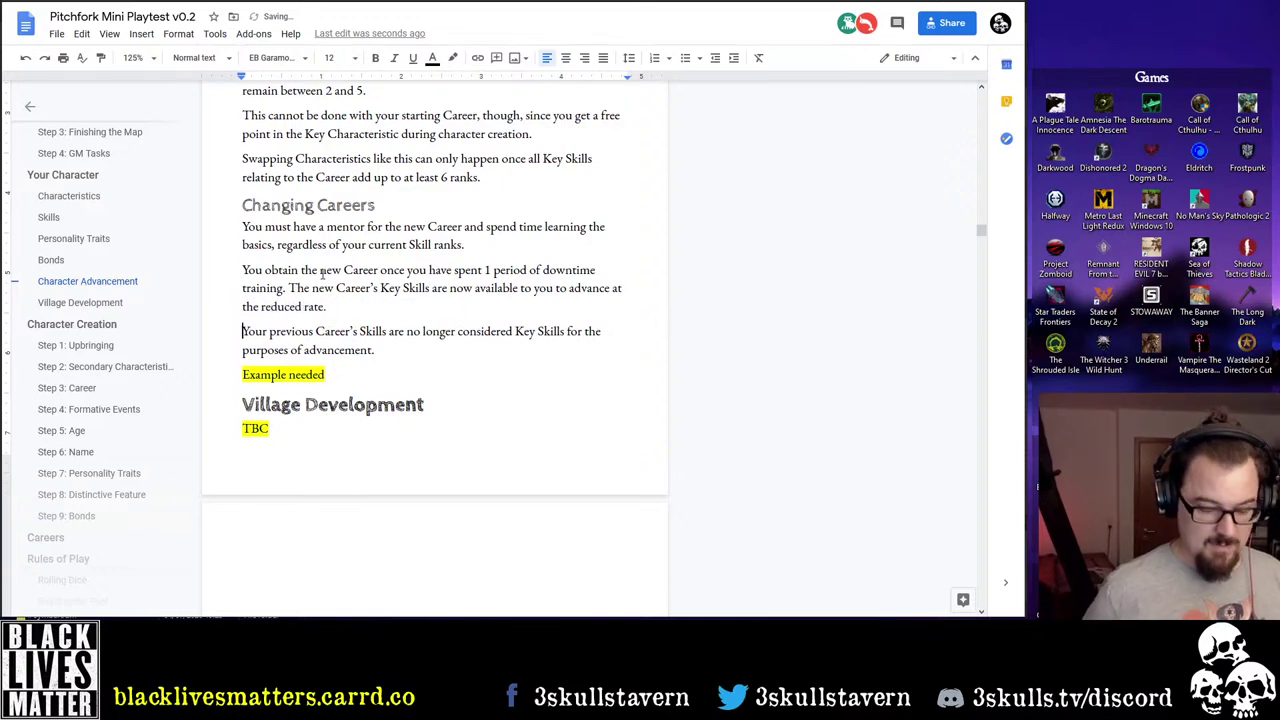
pyautogui.write('However,')
pyautogui.press('Delete')
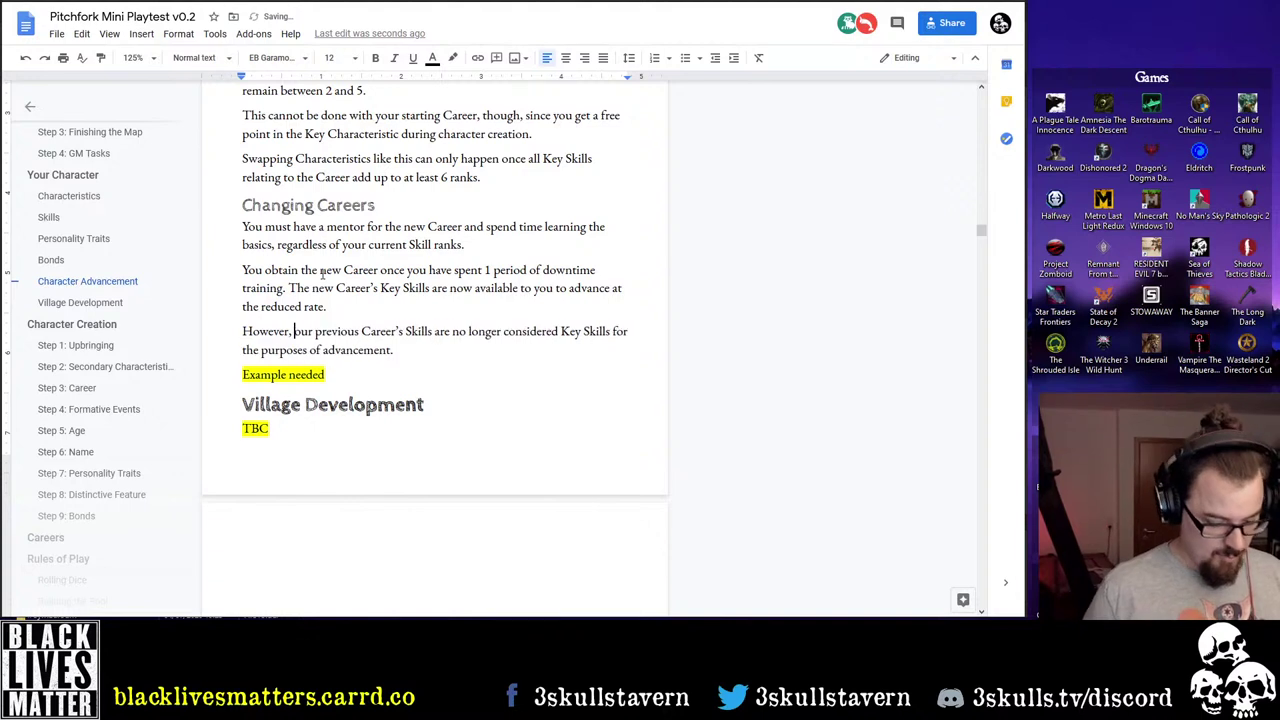
pyautogui.write('y')
# Append 'Adapt your character sheet to reflect this.' to the end of the paragraph
pyautogui.hotkey('ctrl', 'Right')
pyautogui.hotkey('ctrl', 'Right')
pyautogui.hotkey('ctrl', 'Right')
pyautogui.hotkey('ctrl', 'Right')
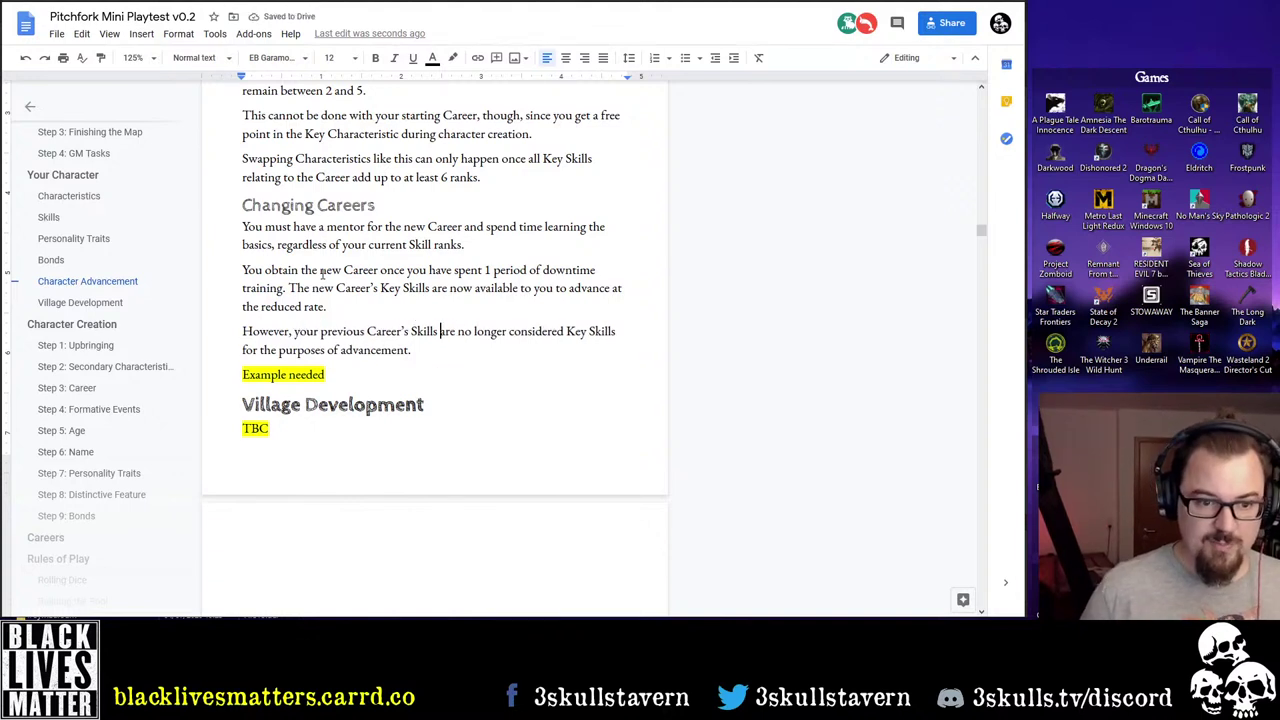
pyautogui.write('Key')
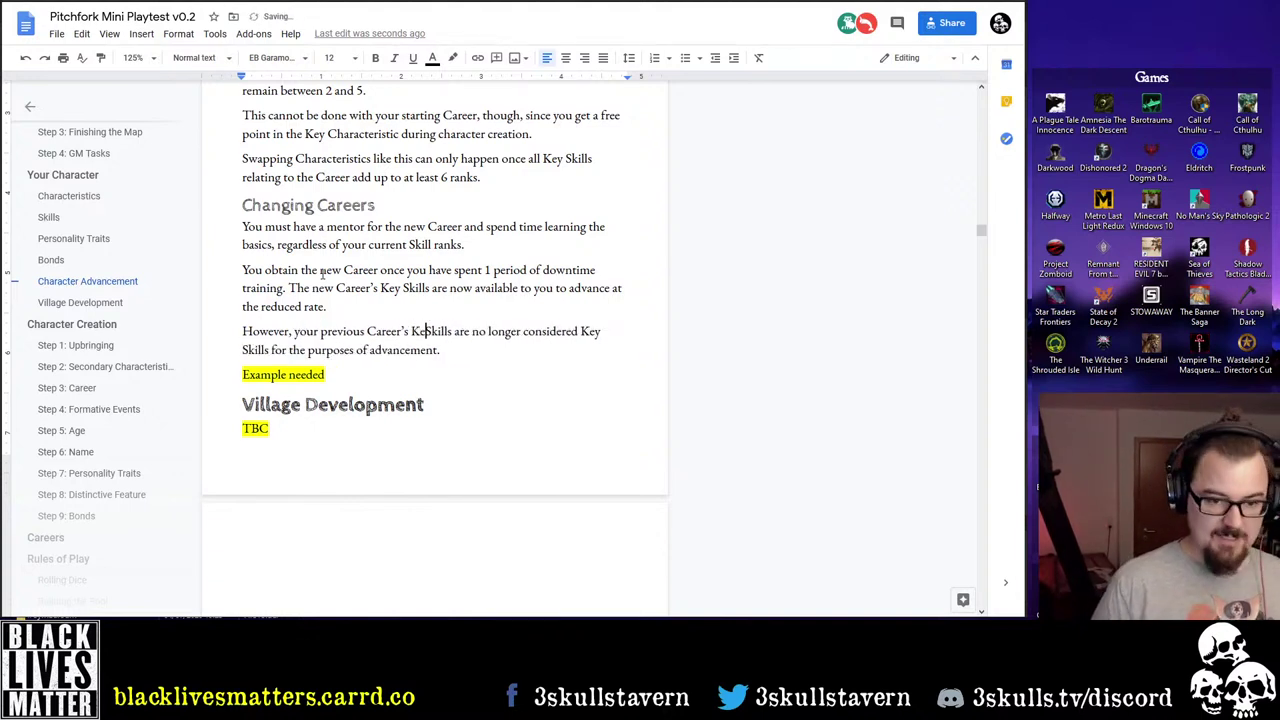
pyautogui.press('BackSpace')
pyautogui.press('BackSpace')
pyautogui.press('BackSpace')
pyautogui.press('BackSpace')
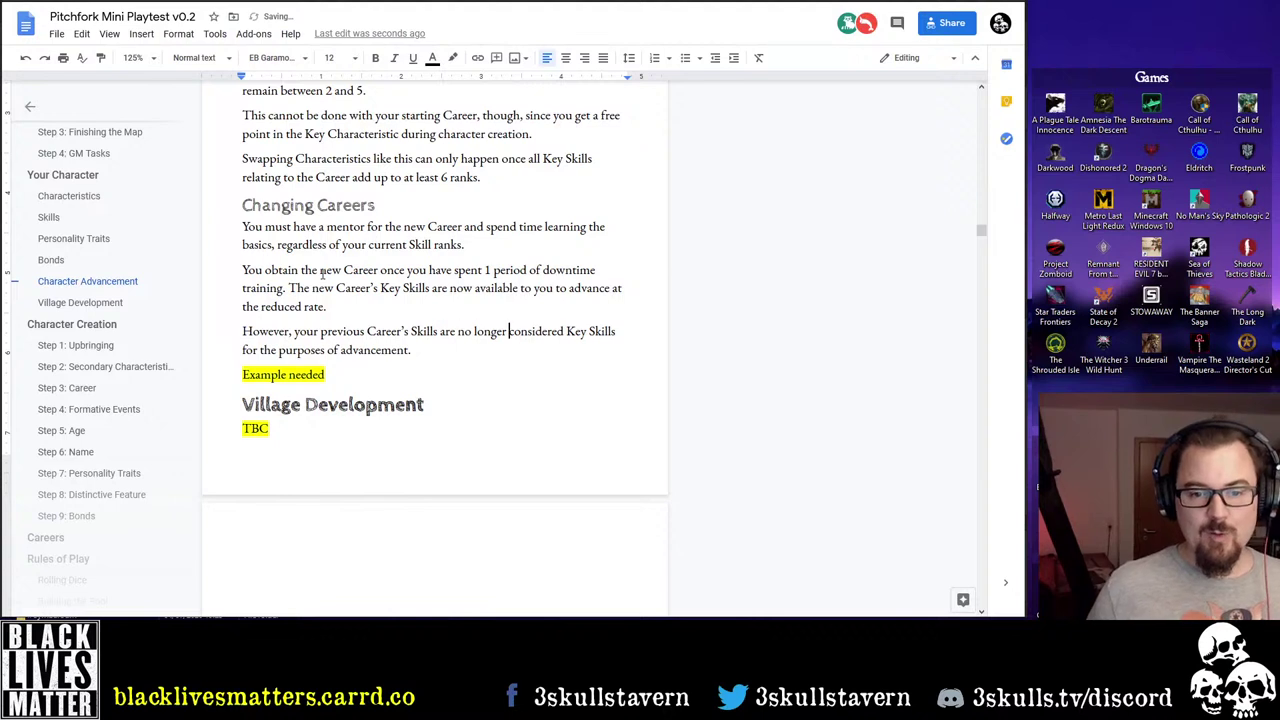
pyautogui.press('End')
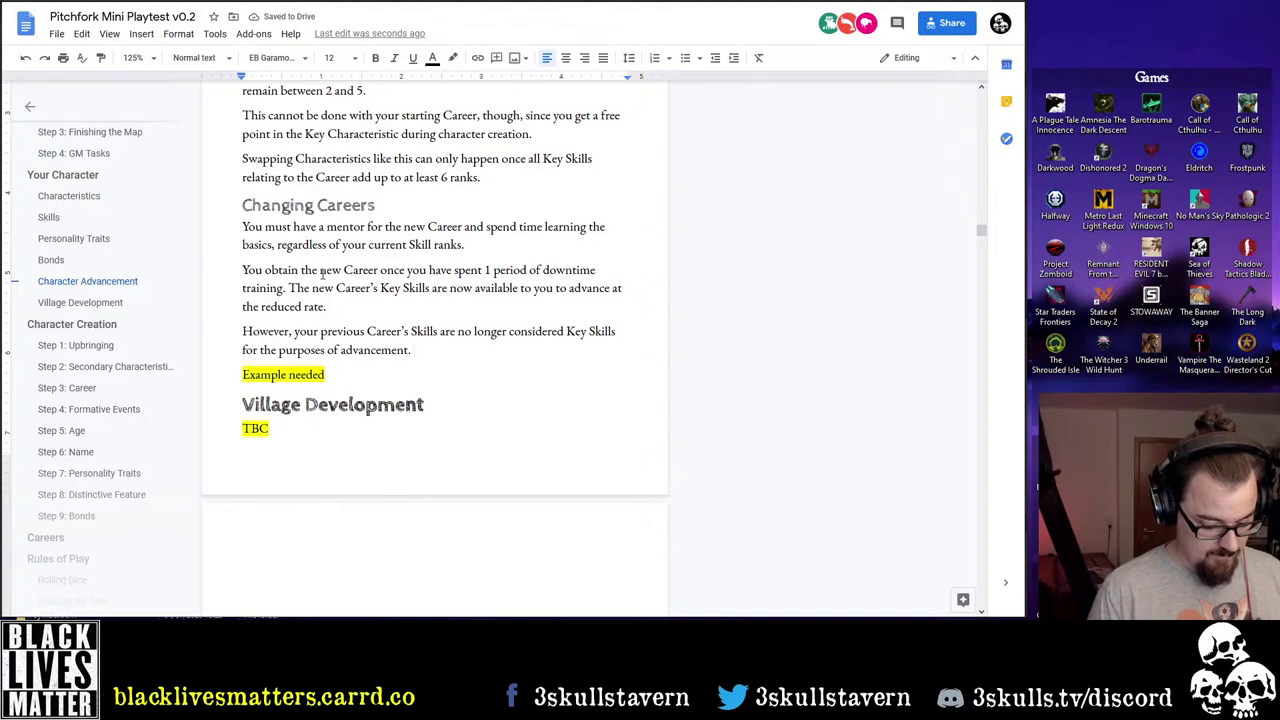
pyautogui.write('Adapt')
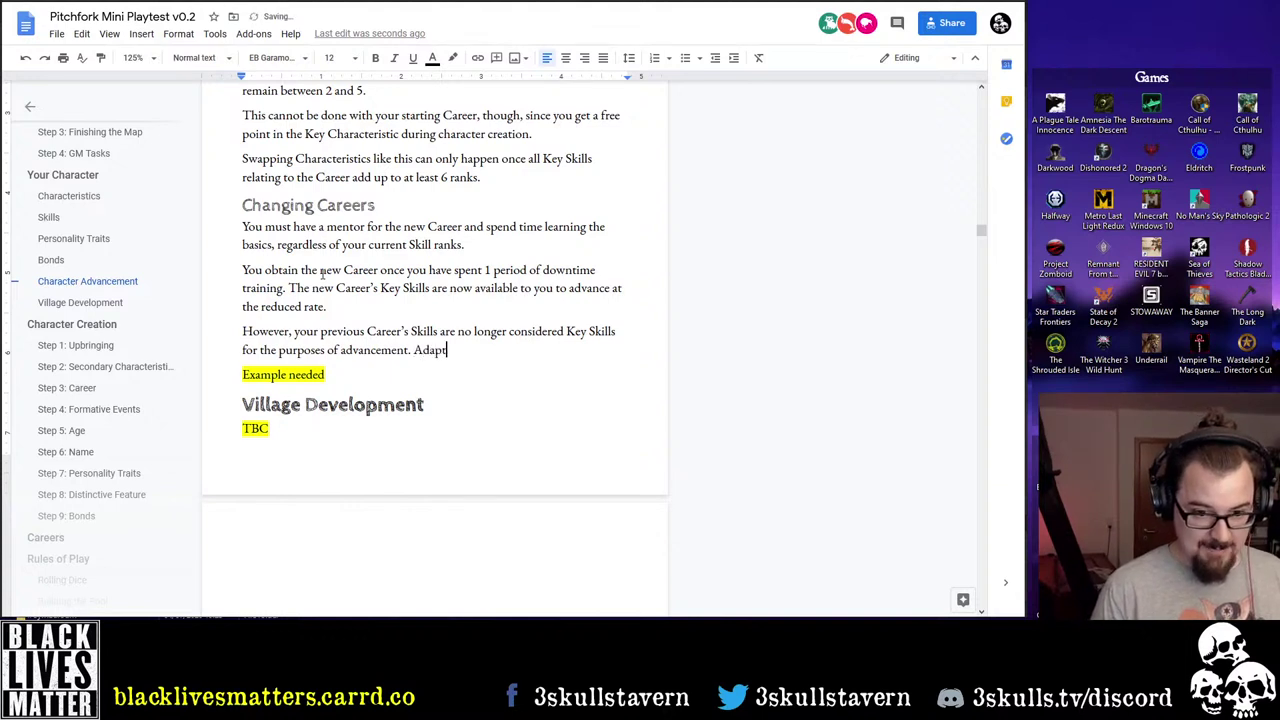
pyautogui.write(' your charact')
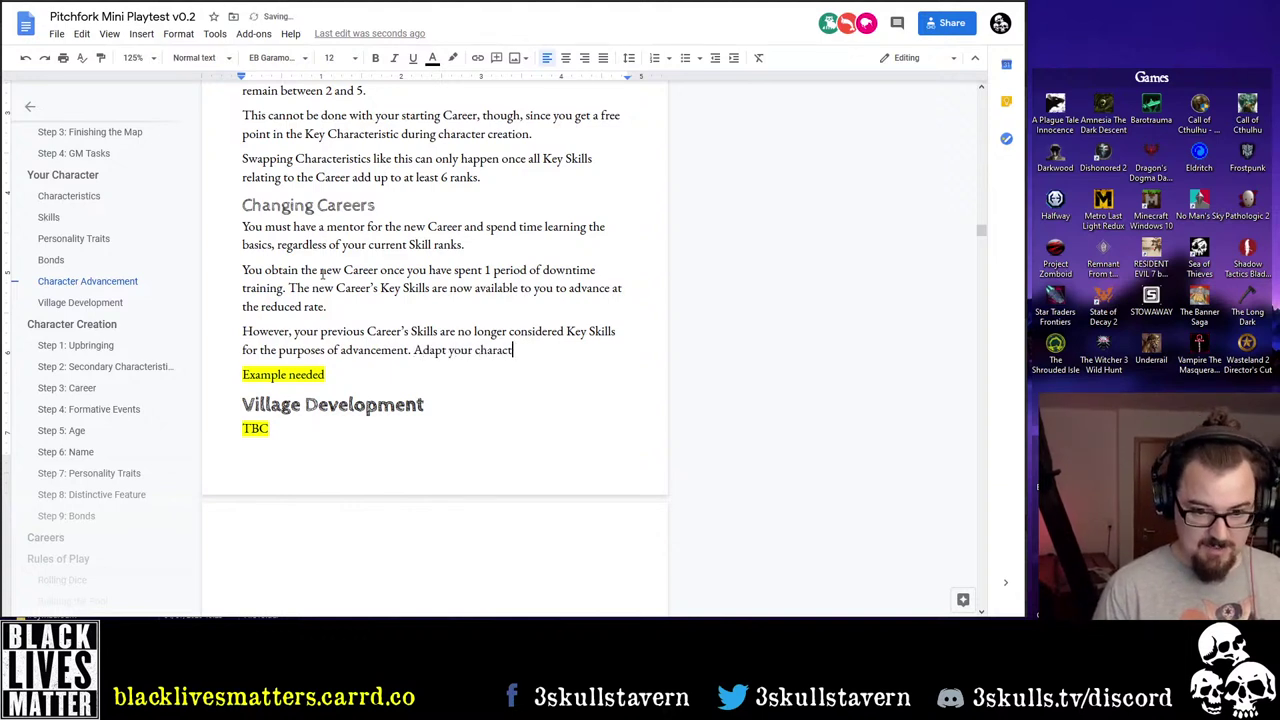
pyautogui.write('er sheet ')
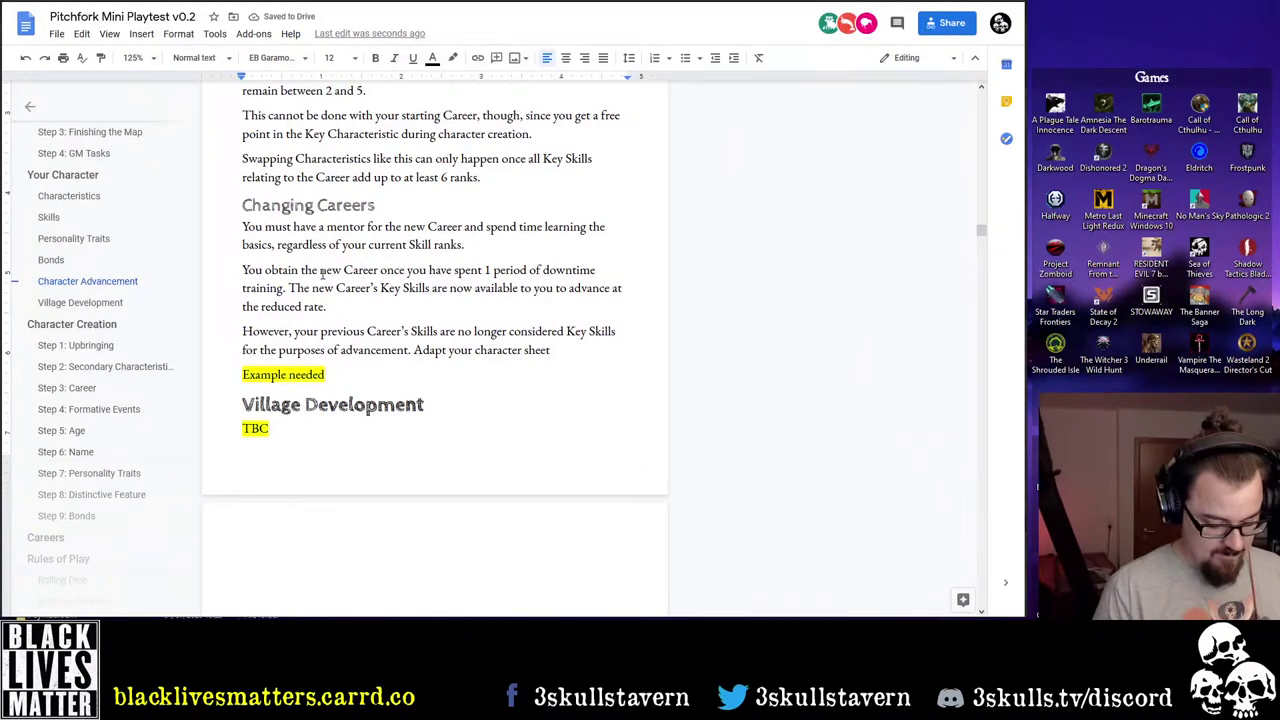
pyautogui.write('to reflect this.')
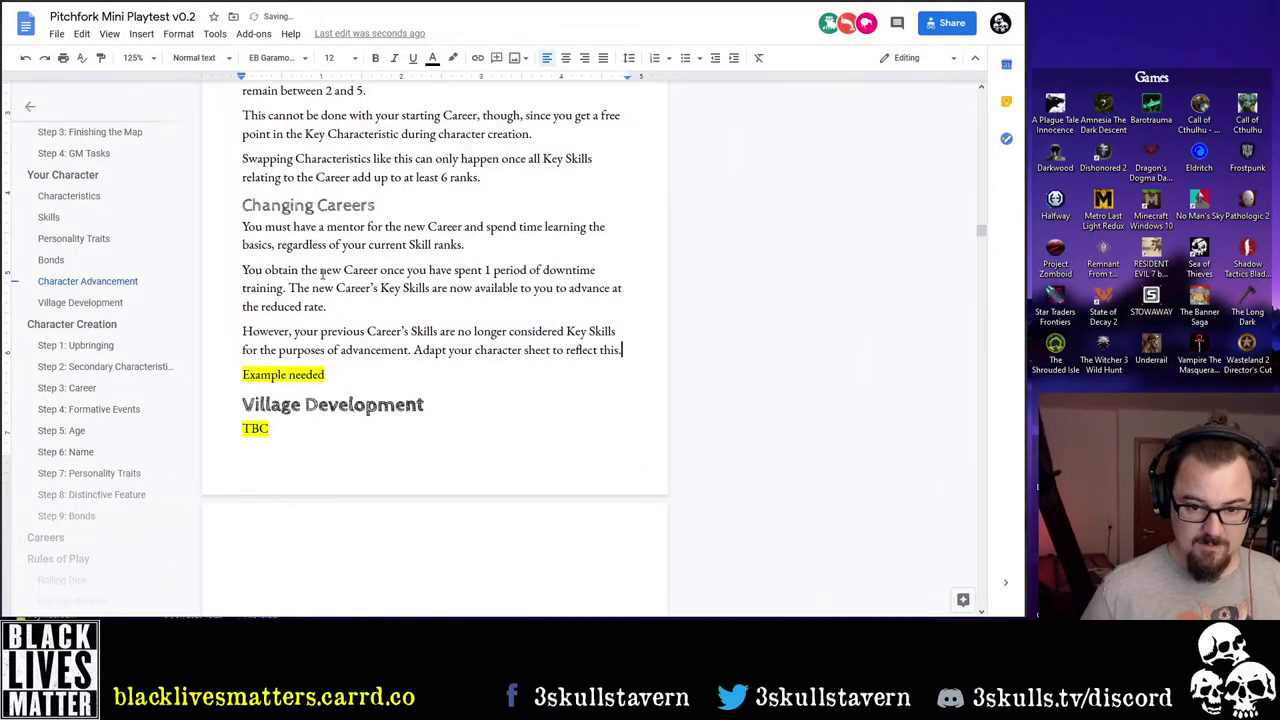
# Replace the period after 'reflect this' with '(remove underlining, erase an asterix, etc.)'
pyautogui.press('BackSpace')
pyautogui.write('(')
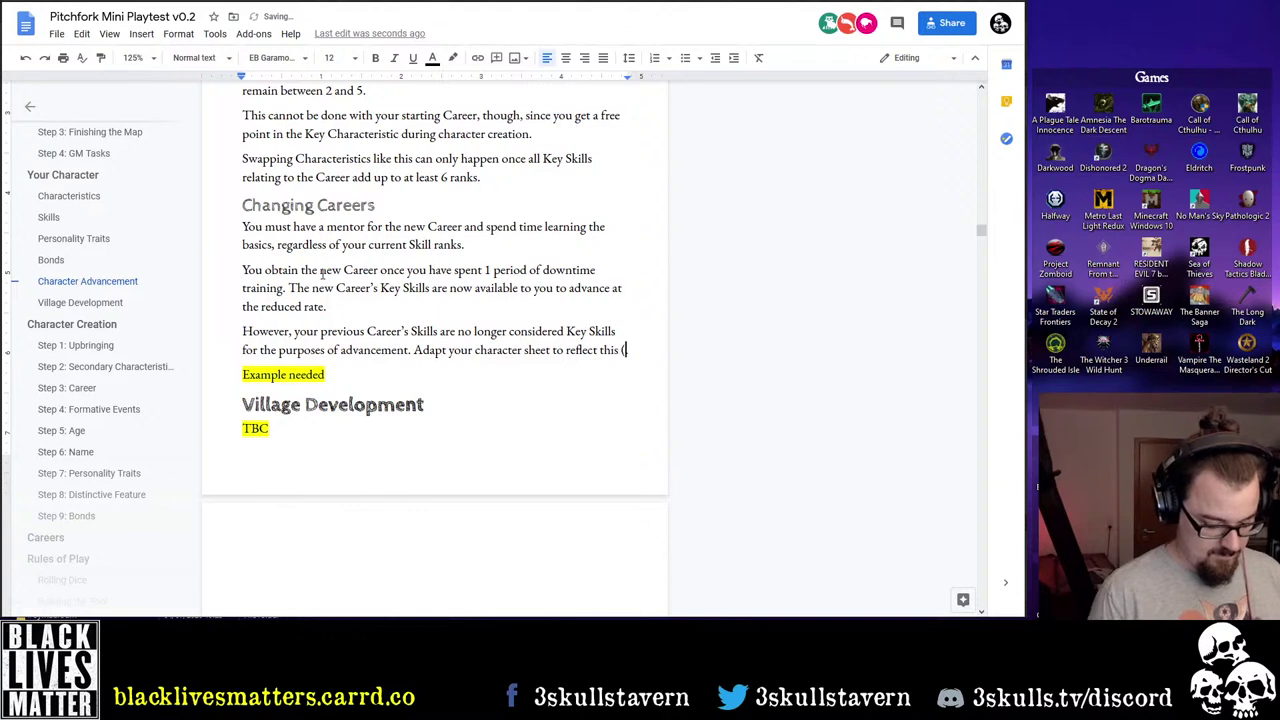
pyautogui.write('remove ')
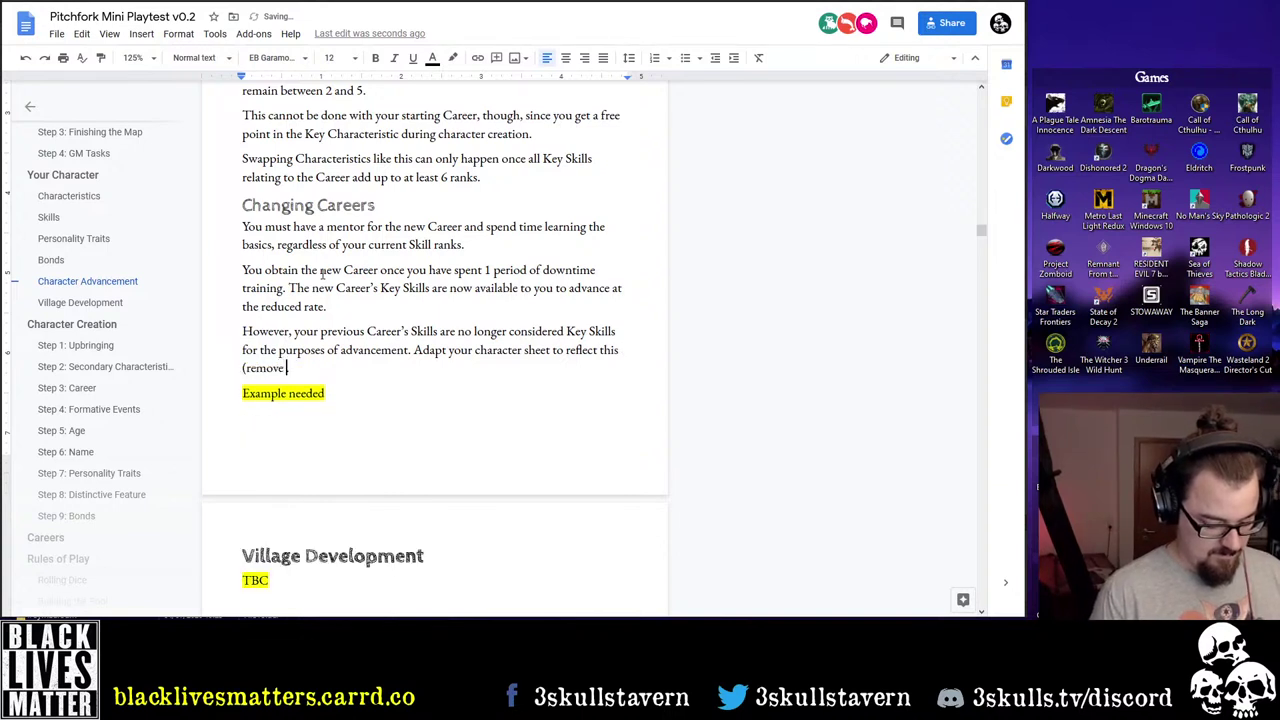
pyautogui.write('underlini')
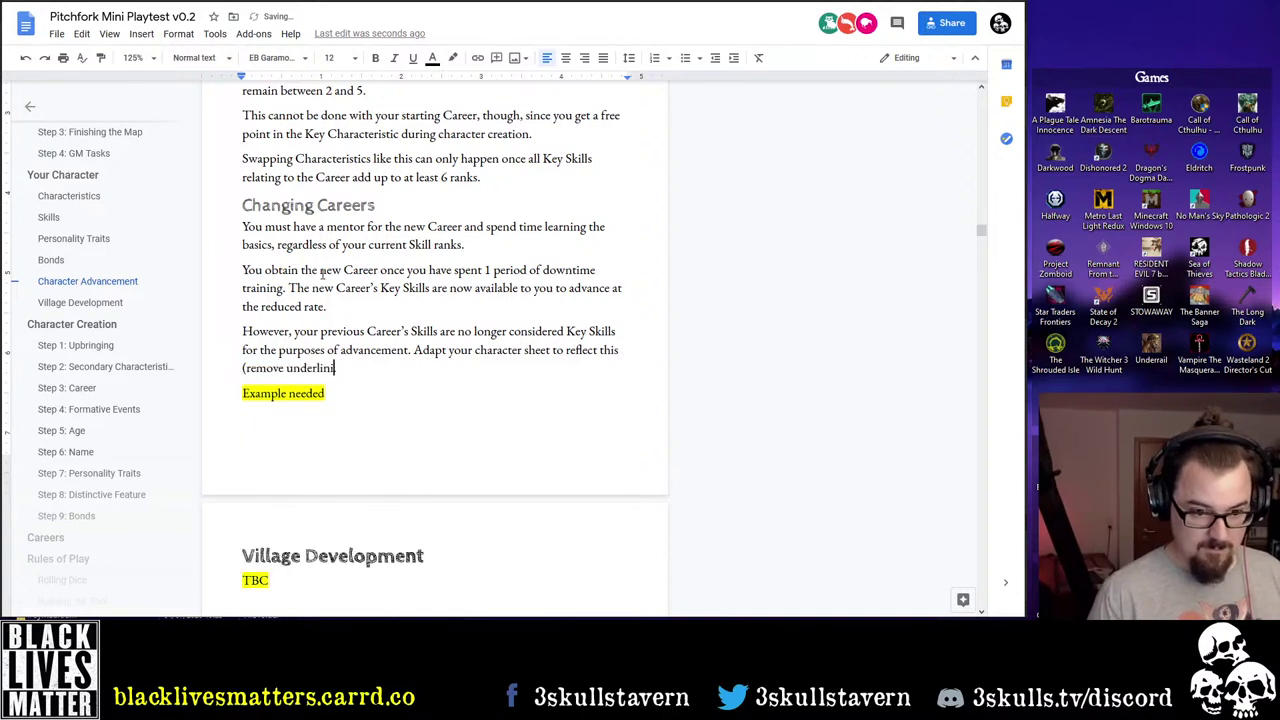
pyautogui.write('ng, ')
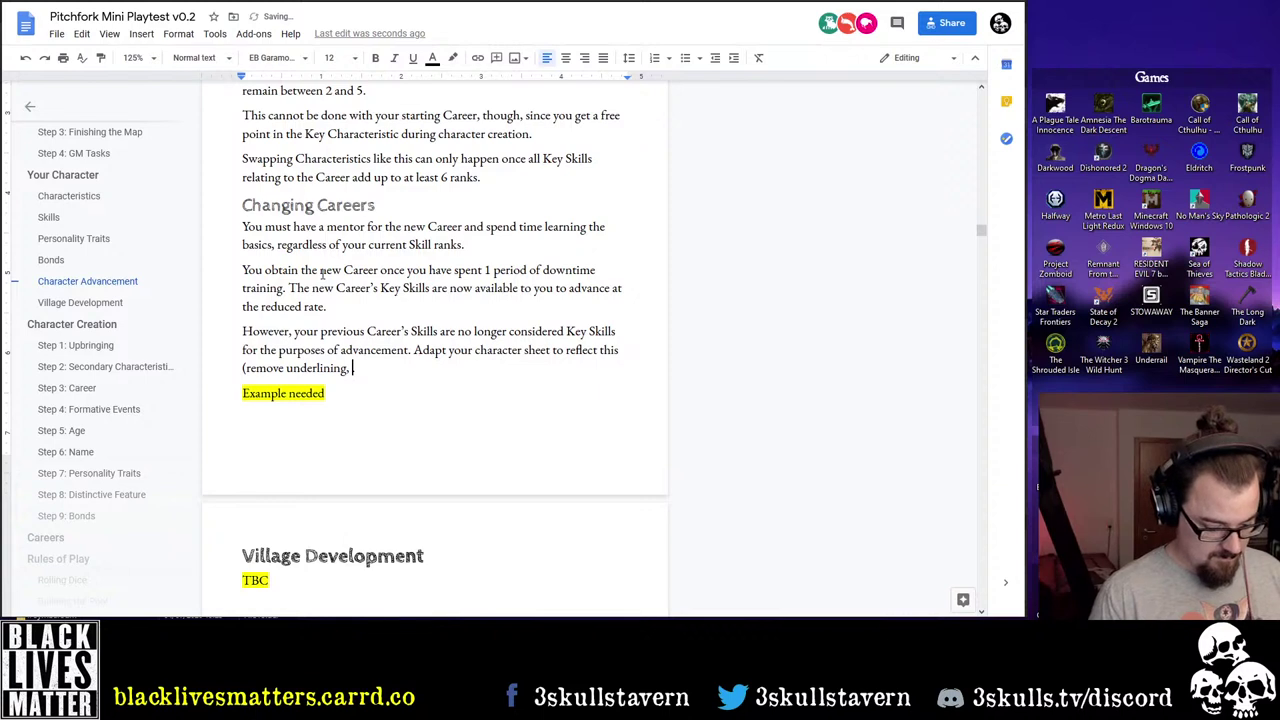
pyautogui.write('erase ')
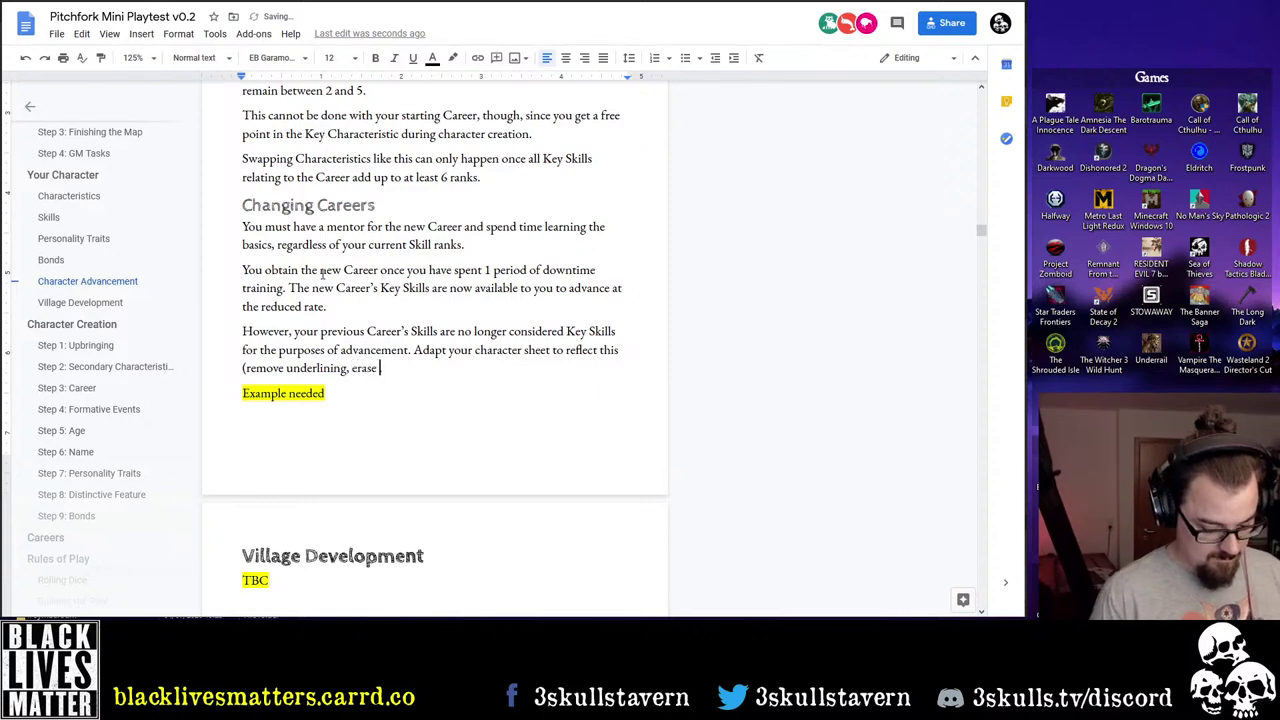
pyautogui.write('an asterix')
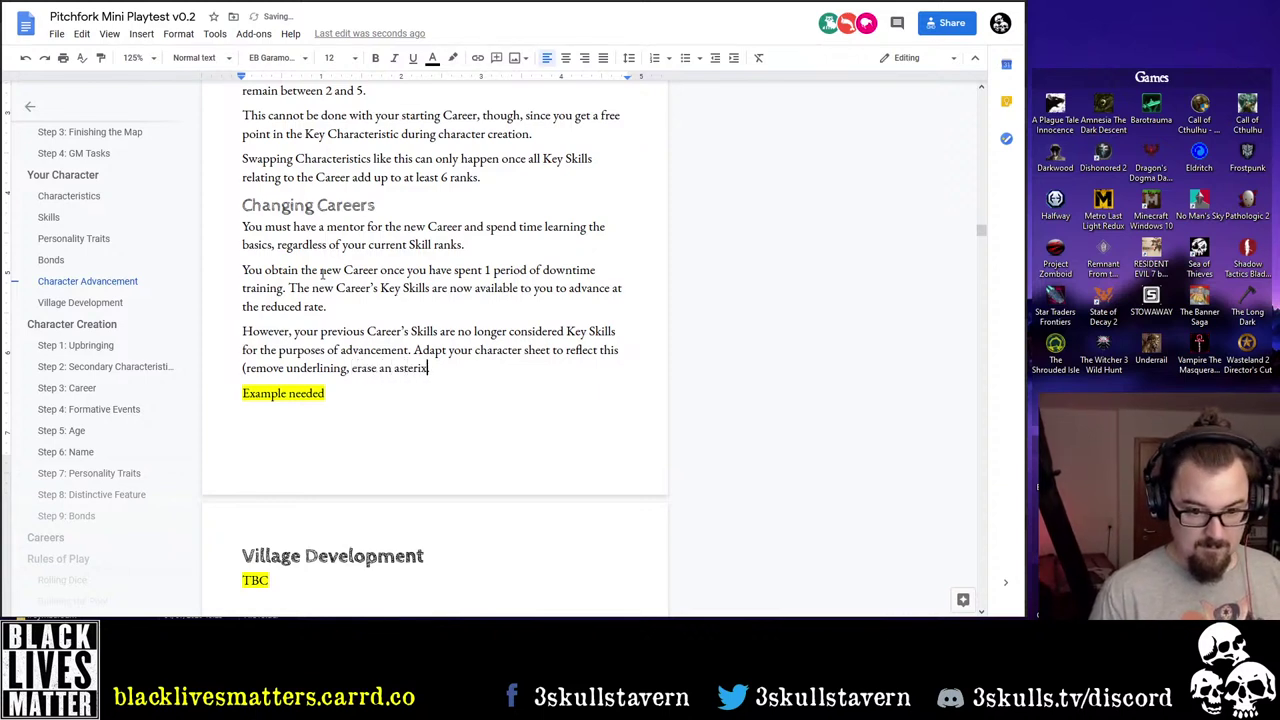
pyautogui.write(', etc.)')
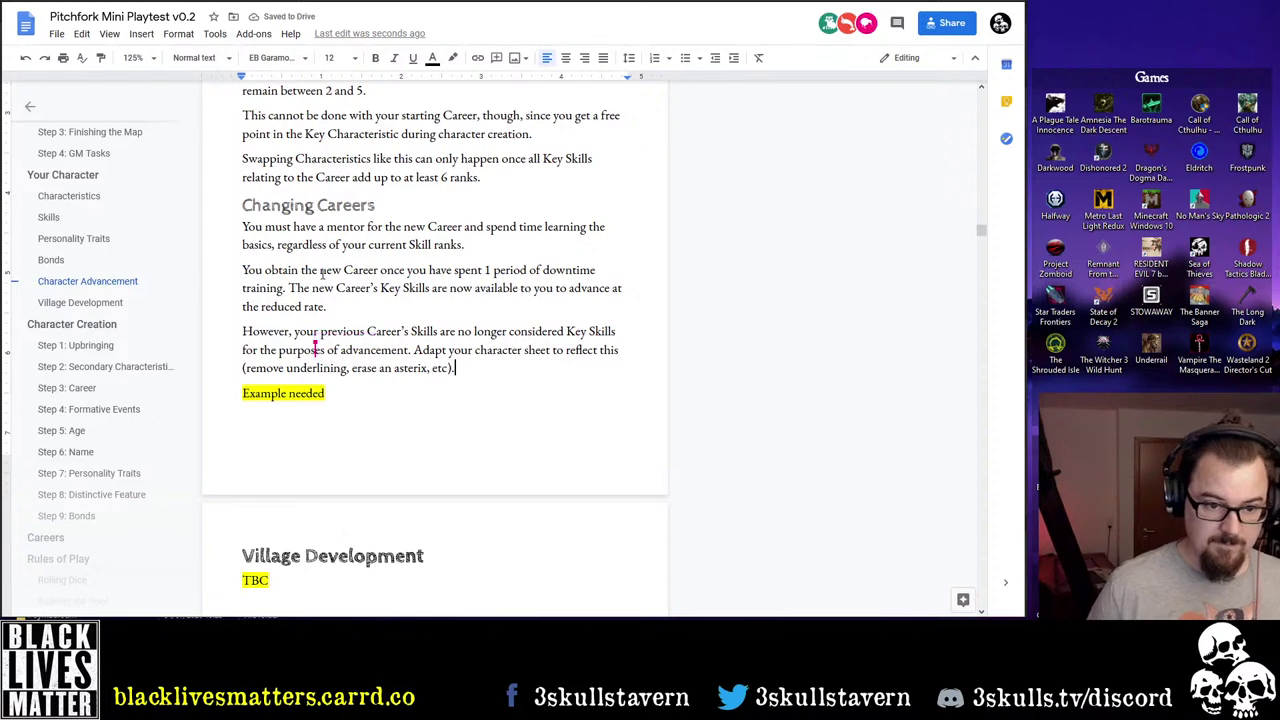
pyautogui.click(400, 390)
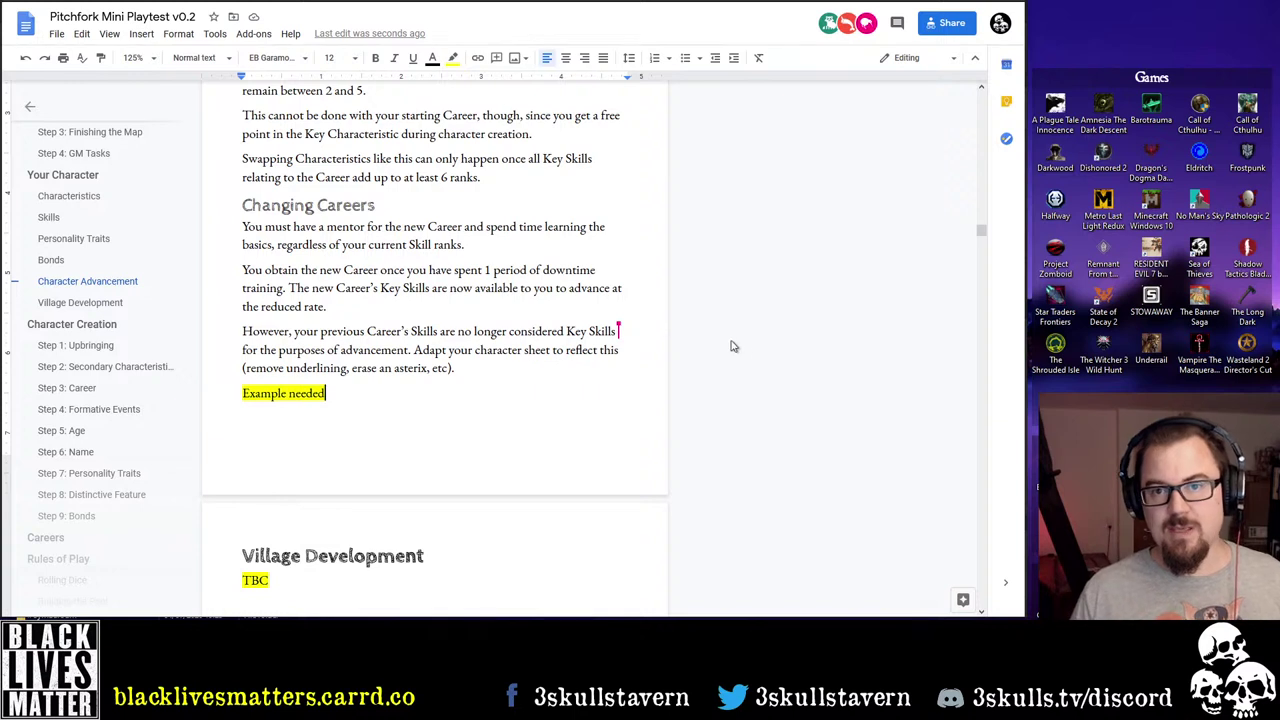
pyautogui.click(541, 373)
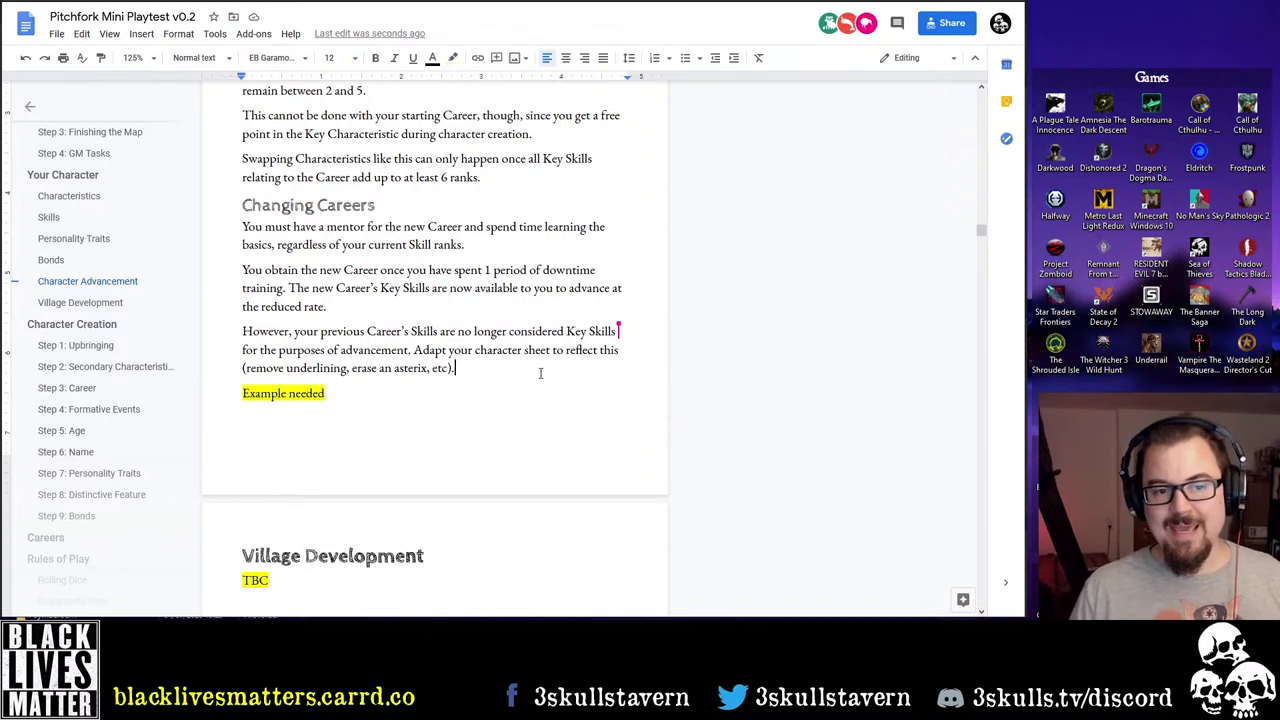
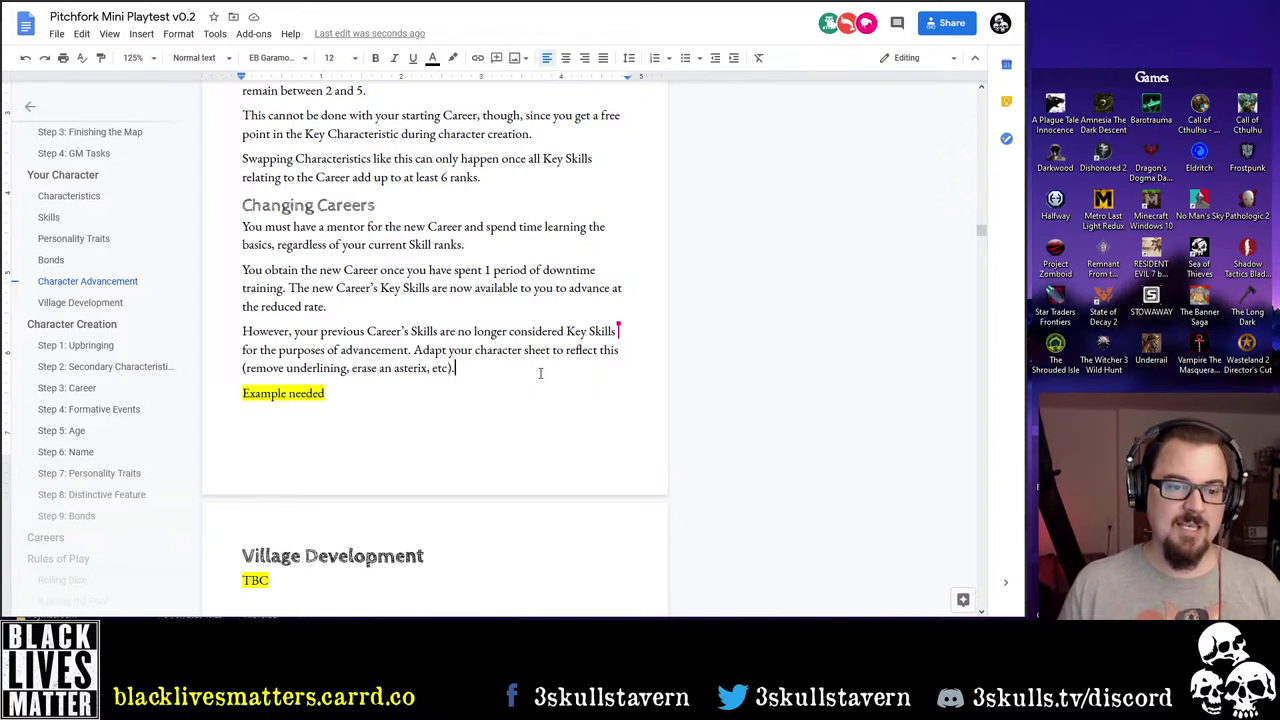
# Scroll back and forth through the Step 4 Formative Events table to review its rows
pyautogui.click(540, 373)
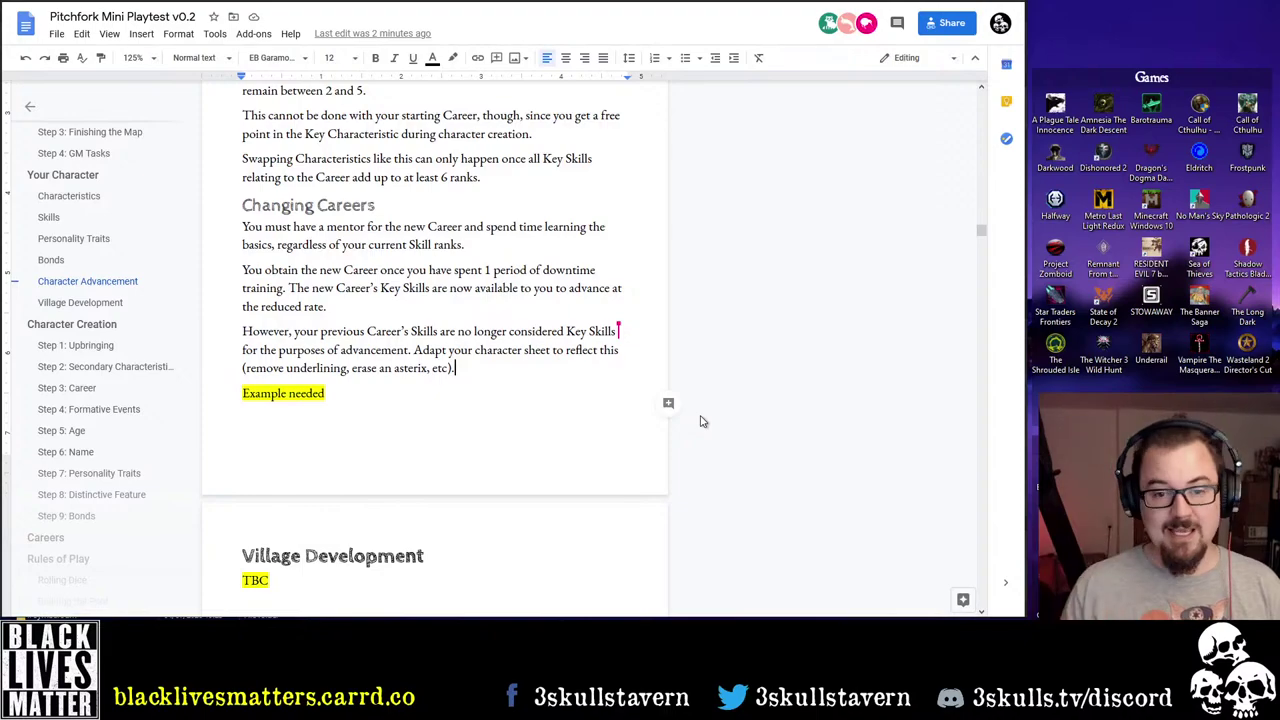
pyautogui.scroll(-15, 757, 330)
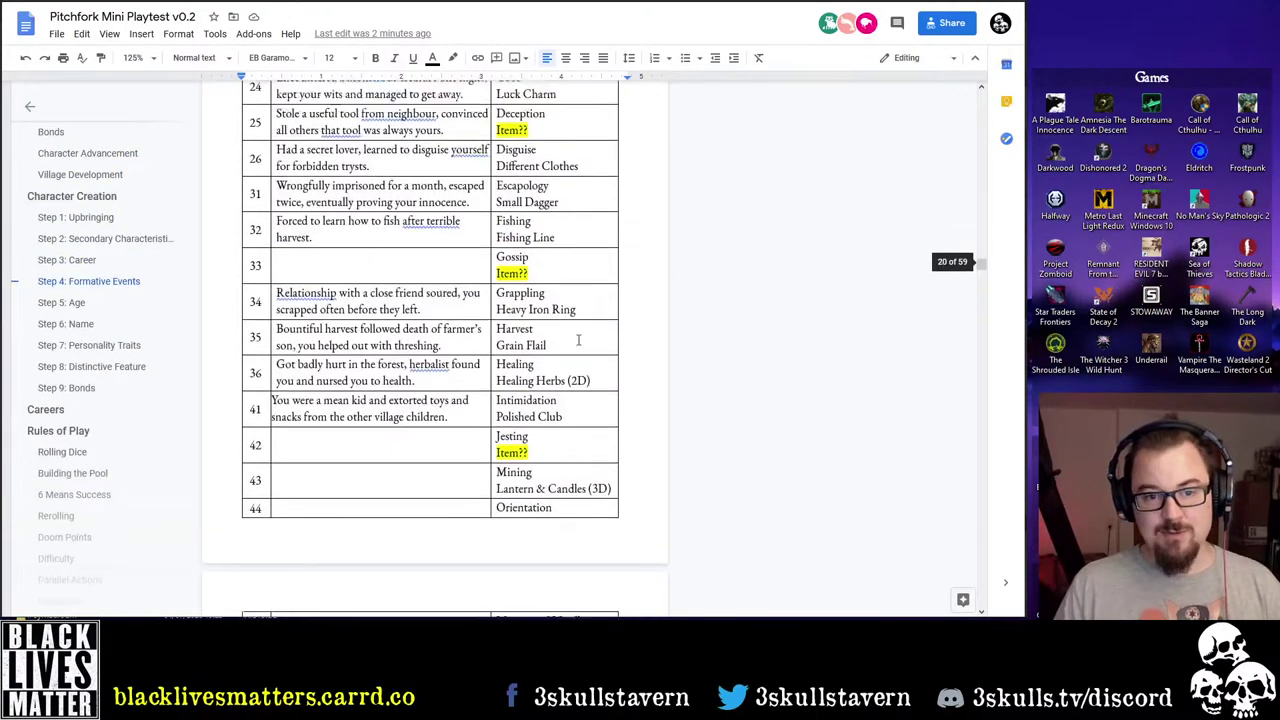
pyautogui.scroll(3, 578, 341)
pyautogui.scroll(-2, 520, 320)
pyautogui.scroll(4, 479, 301)
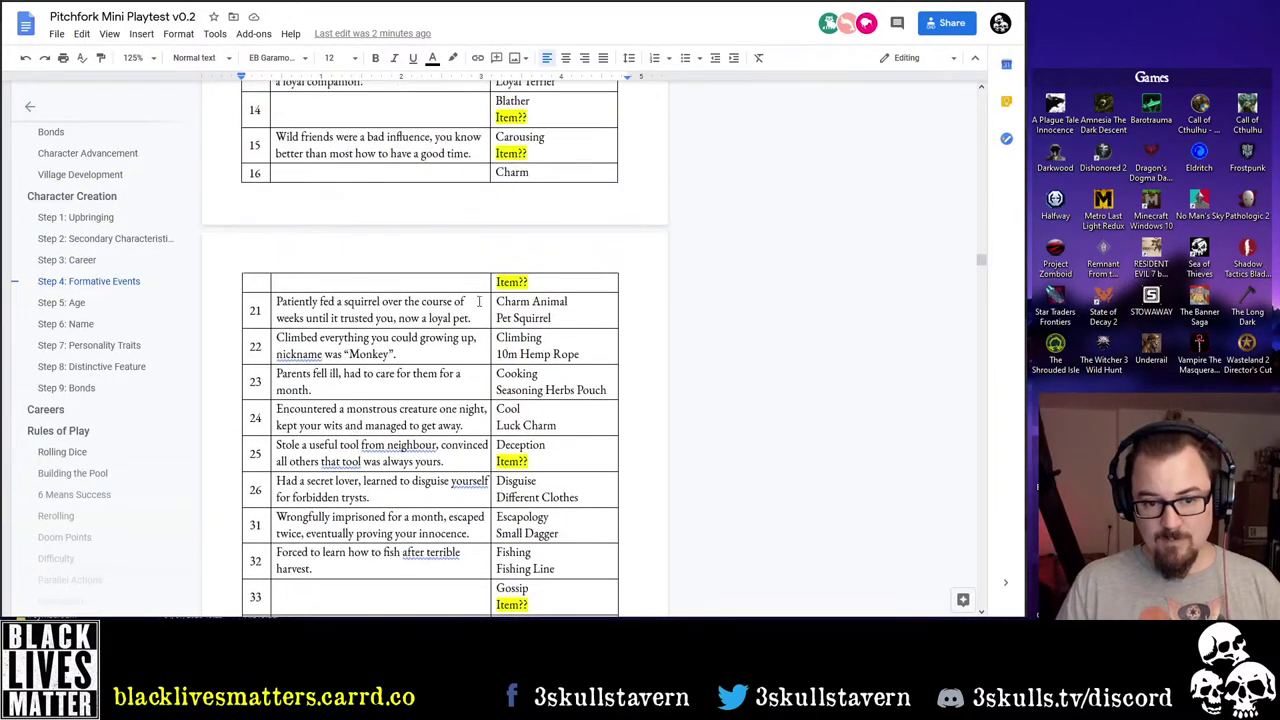
pyautogui.scroll(3, 510, 290)
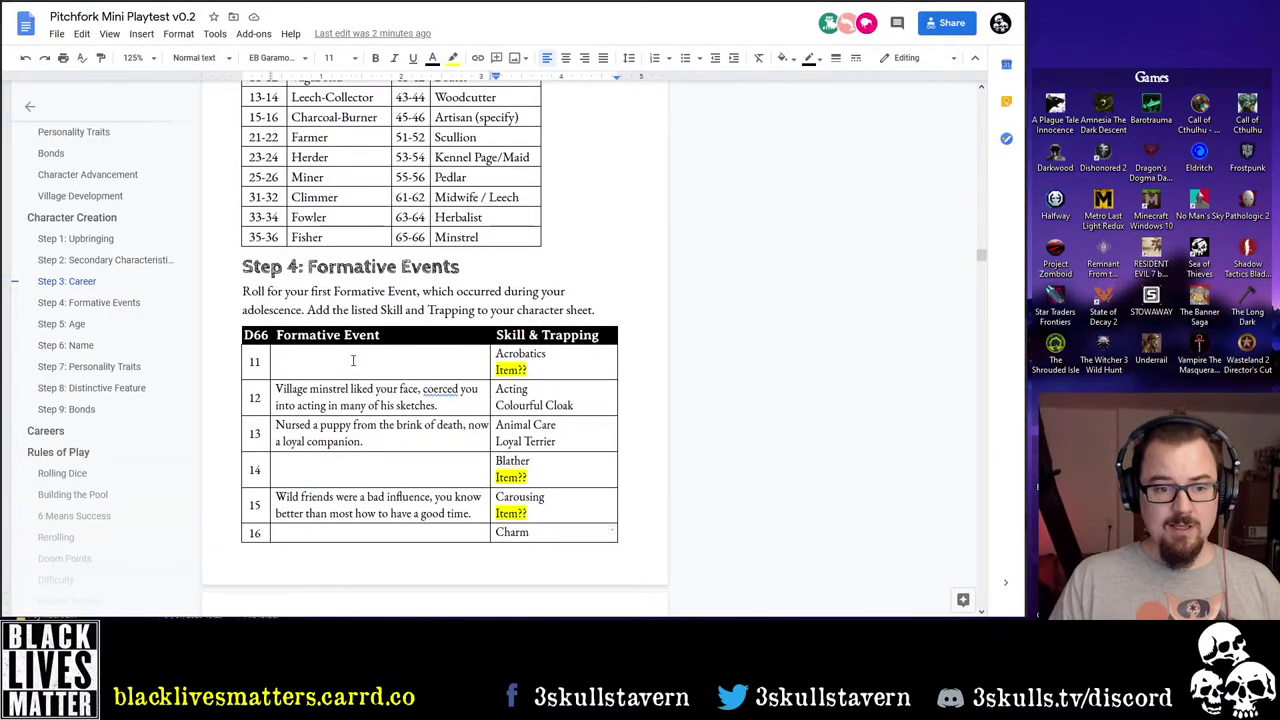
pyautogui.scroll(-3, 525, 358)
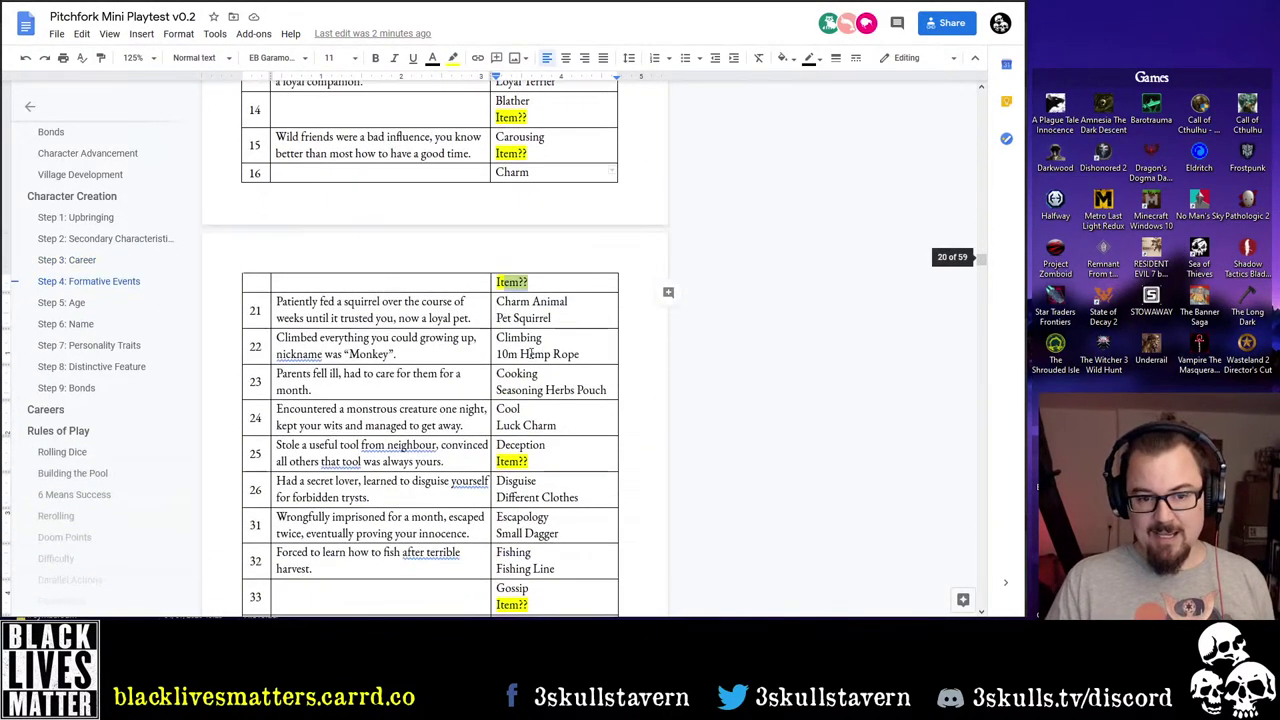
pyautogui.scroll(-3, 531, 354)
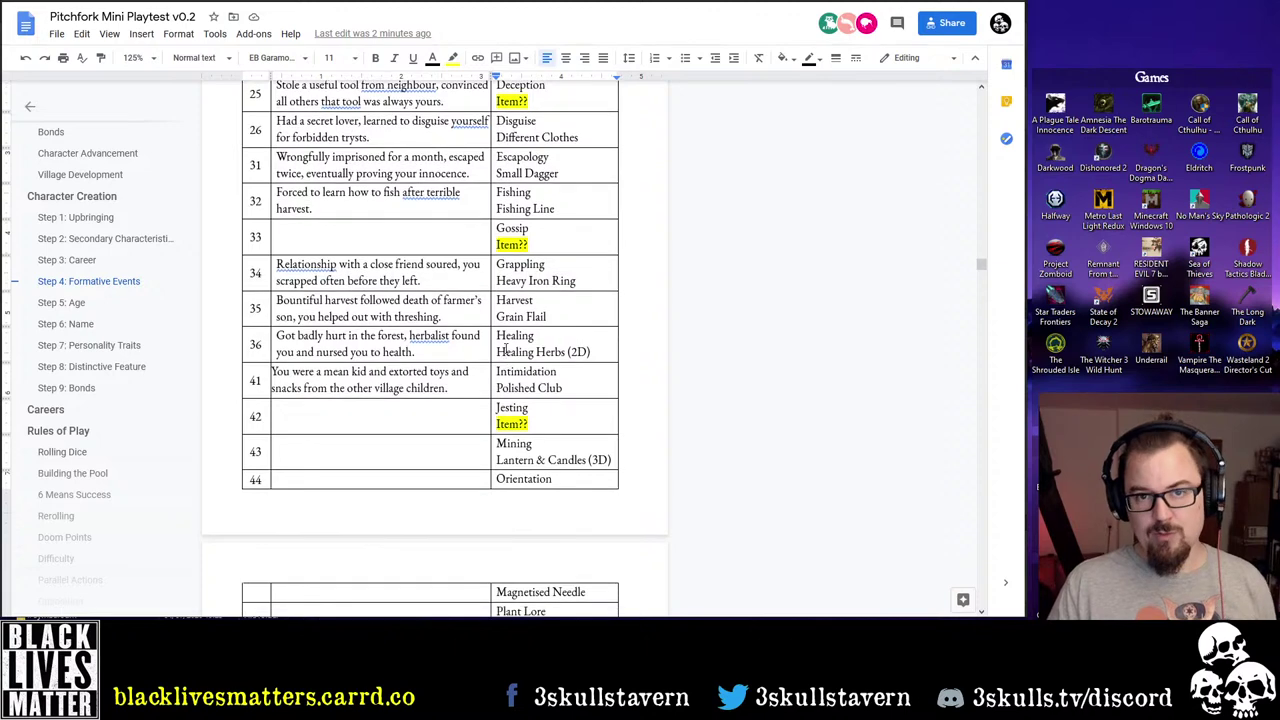
pyautogui.scroll(-3, 505, 349)
pyautogui.scroll(2, 418, 390)
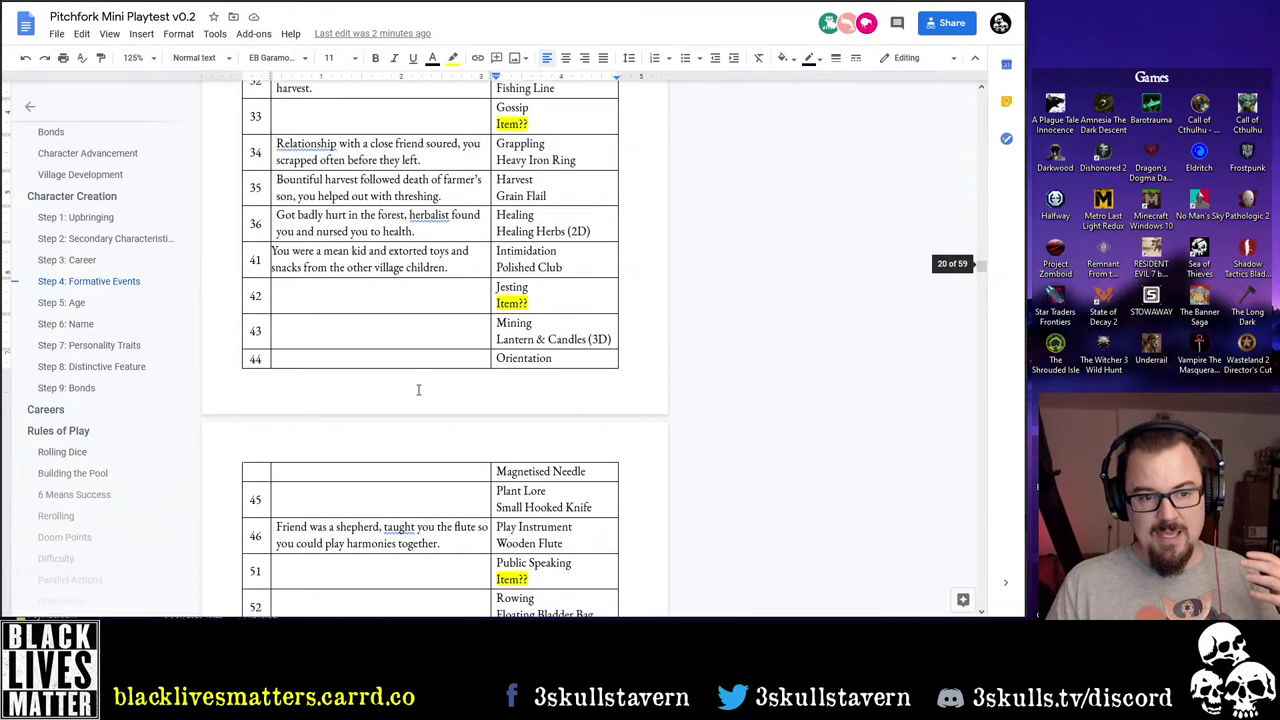
pyautogui.scroll(2, 418, 390)
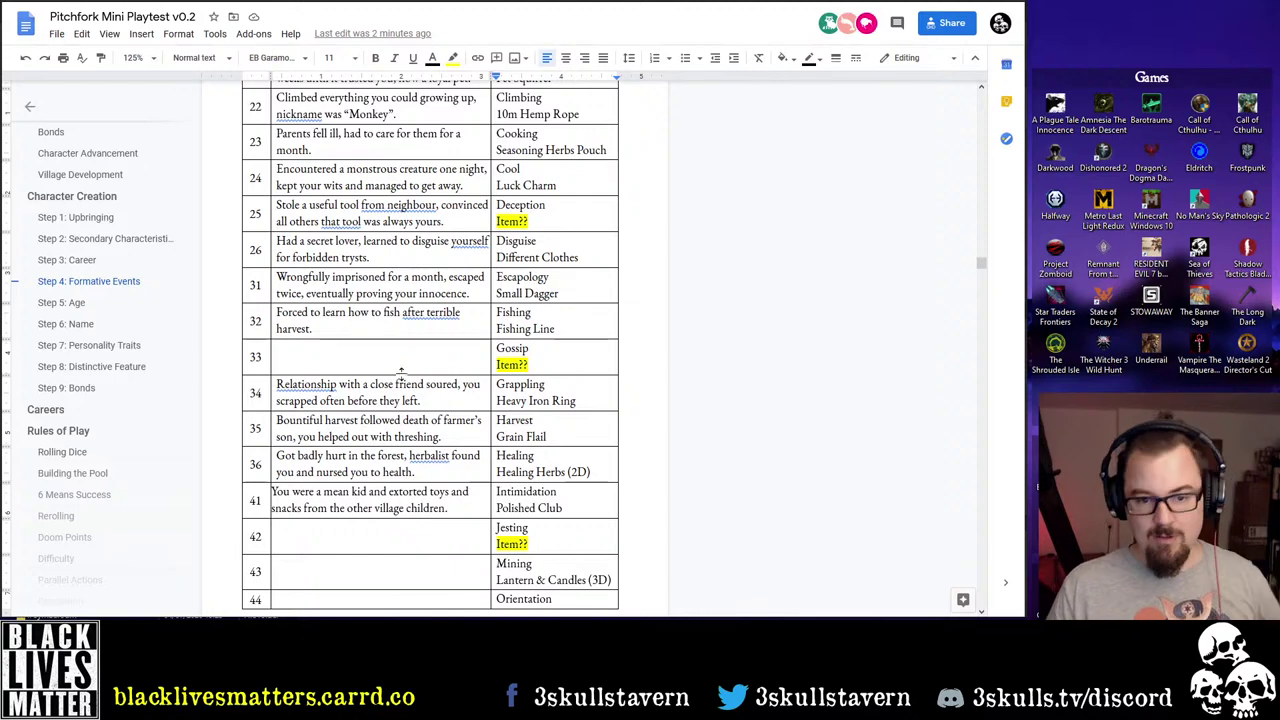
# Scroll past Step 5: Age to Step 6: Name and the empty Step 7 Motivations table
pyautogui.scroll(-3, 401, 374)
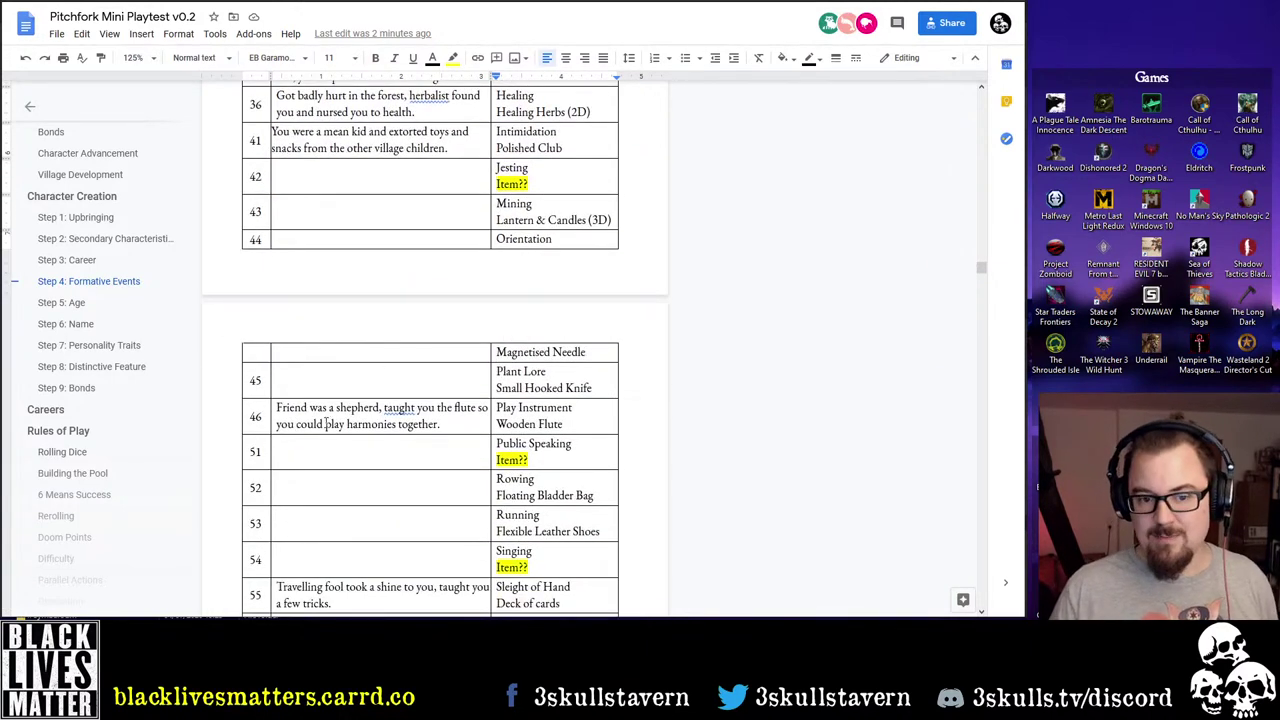
pyautogui.scroll(-3, 326, 424)
pyautogui.scroll(2, 427, 423)
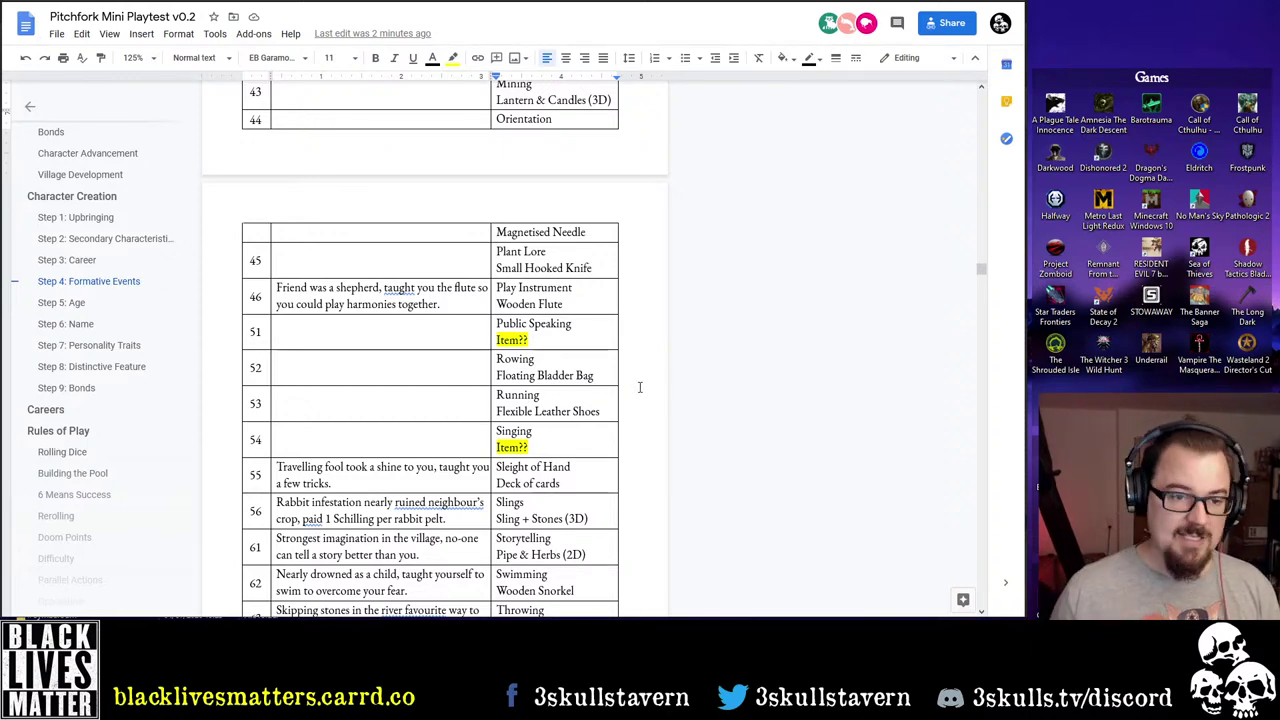
pyautogui.scroll(7, 430, 392)
pyautogui.scroll(-5, 425, 395)
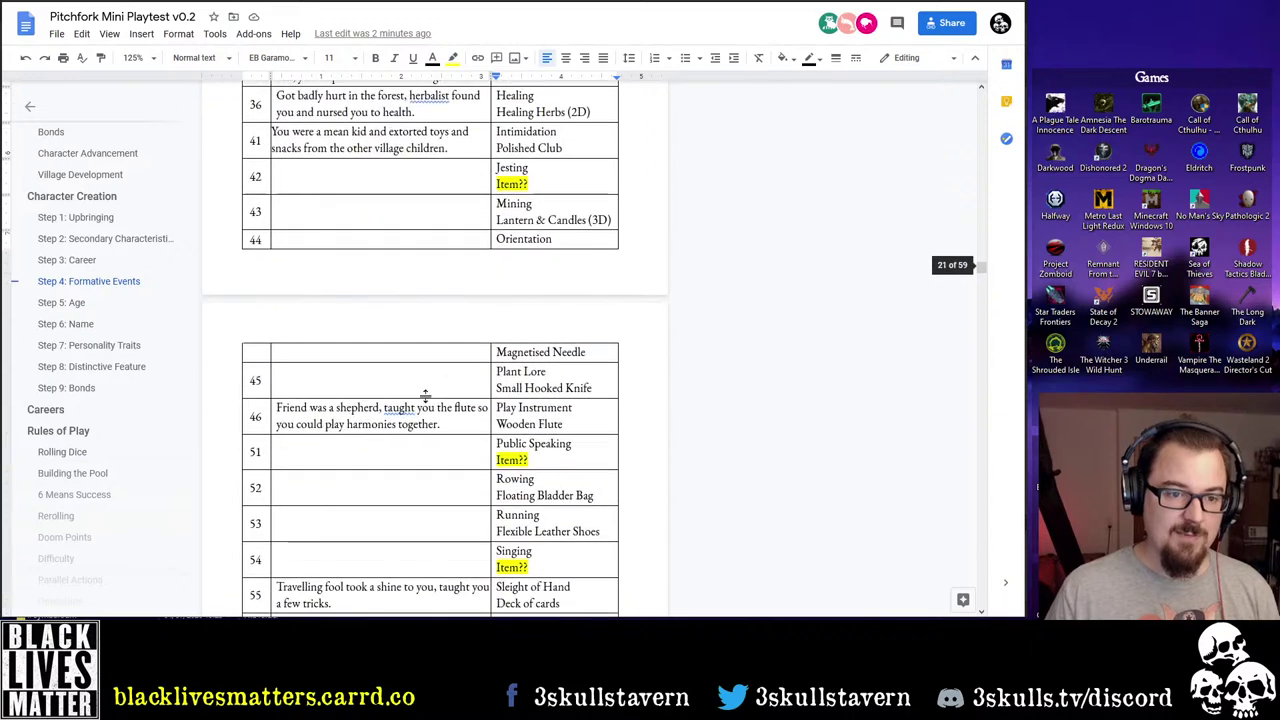
pyautogui.scroll(-8, 425, 395)
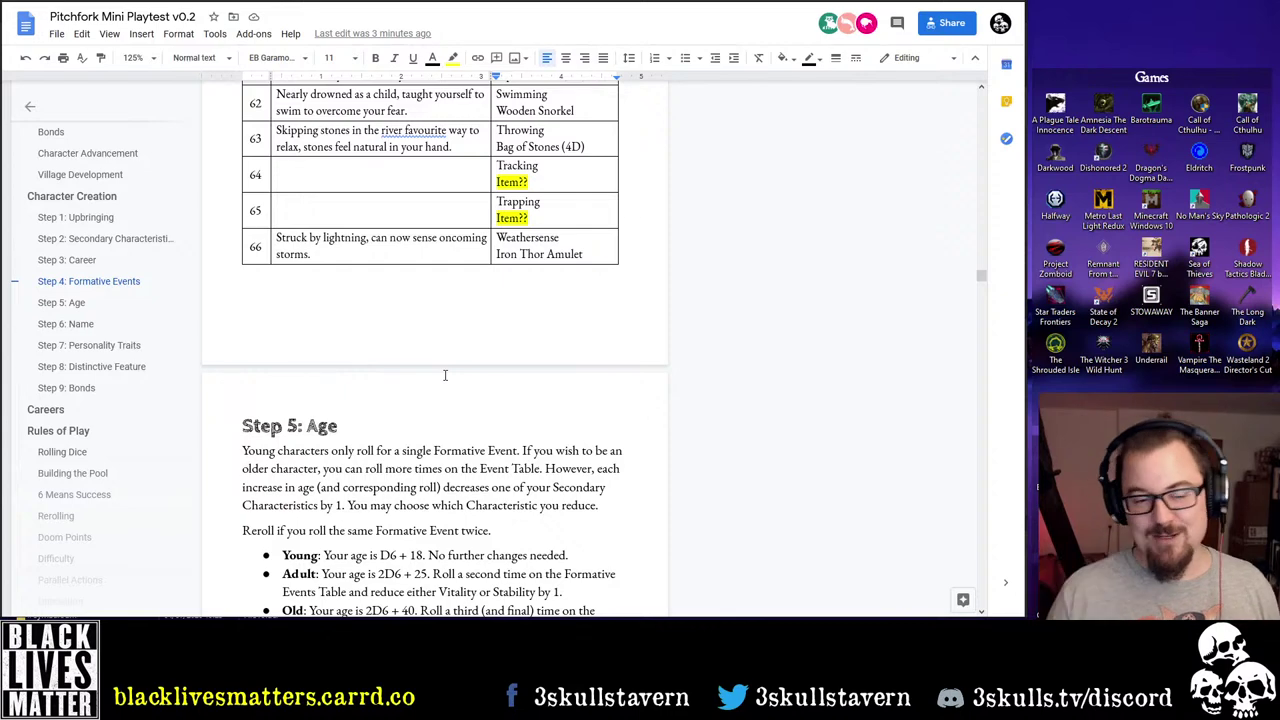
pyautogui.scroll(5, 484, 405)
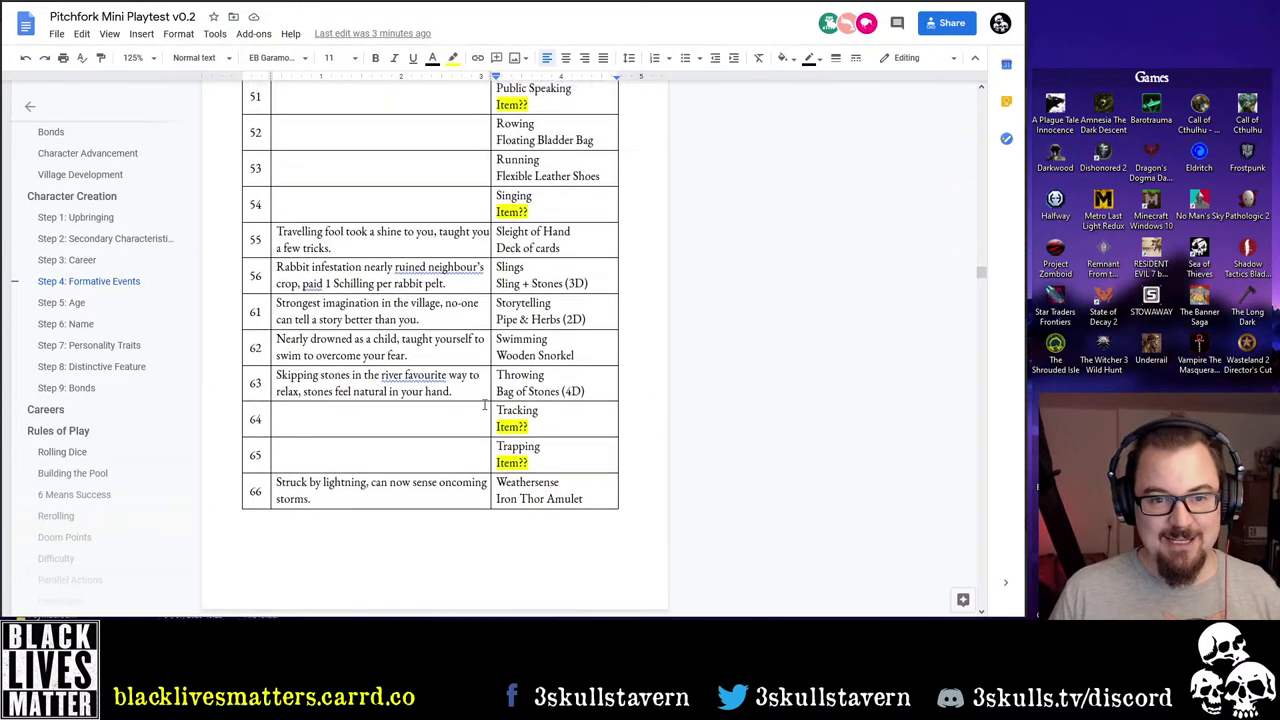
pyautogui.scroll(5, 484, 405)
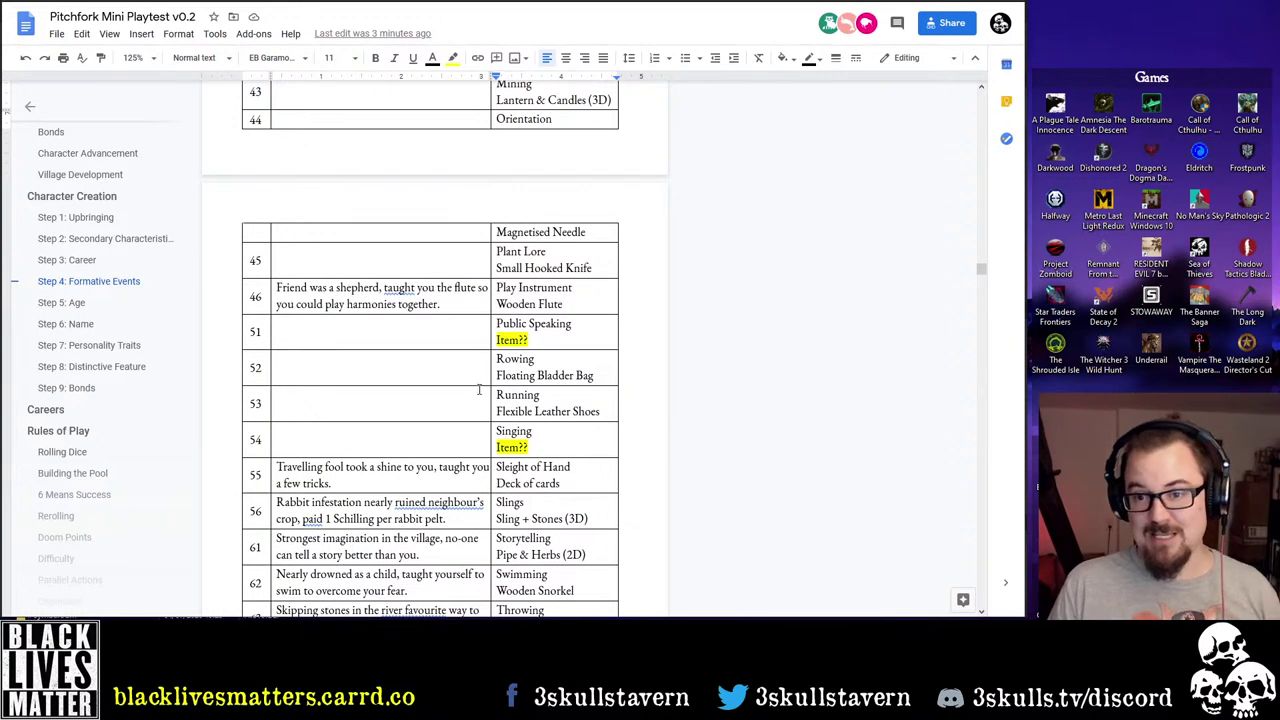
pyautogui.scroll(-2, 477, 391)
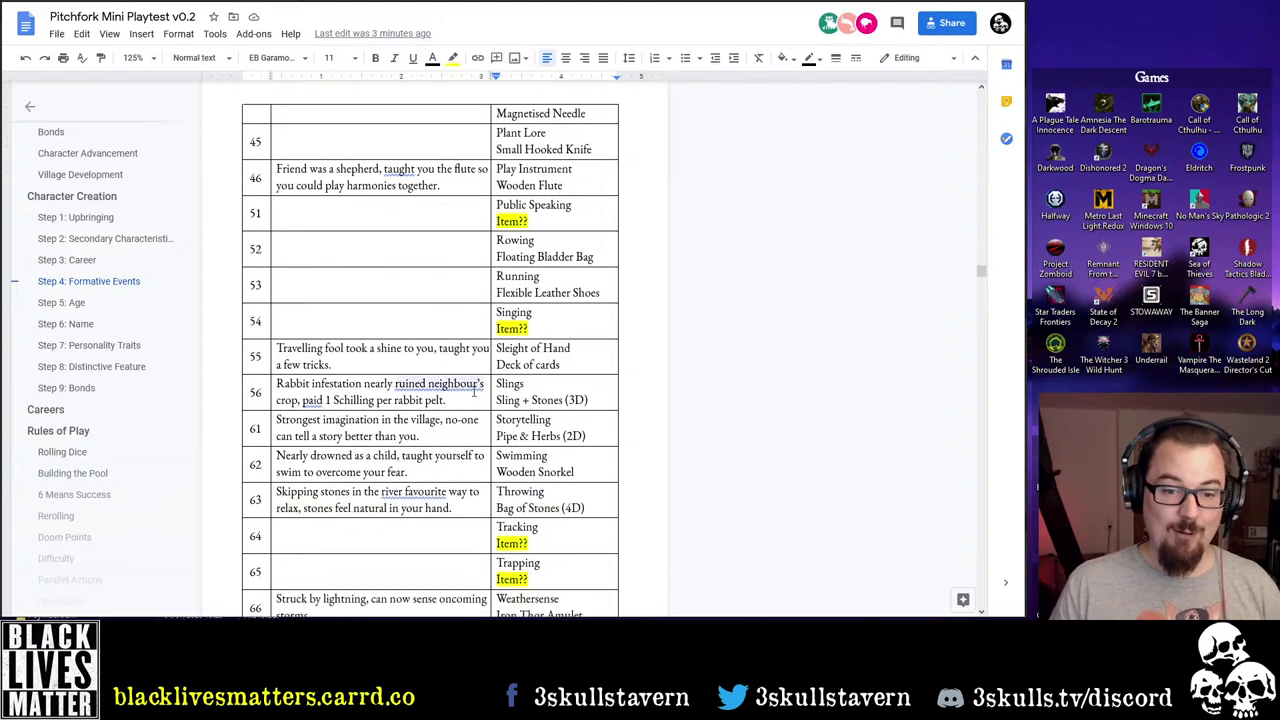
pyautogui.scroll(-15, 477, 391)
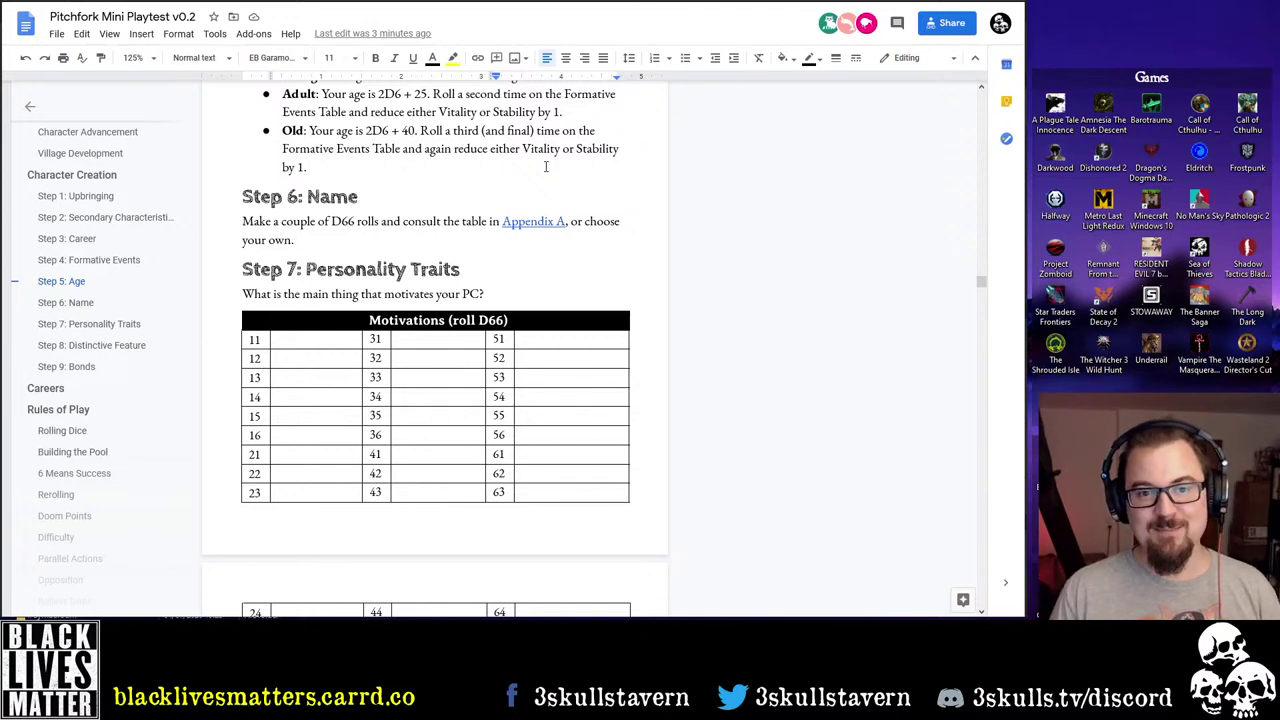
# Scroll up past Character Advancement and Careers to the Step 1 Upbringing table and Step 2
pyautogui.scroll(3, 499, 169)
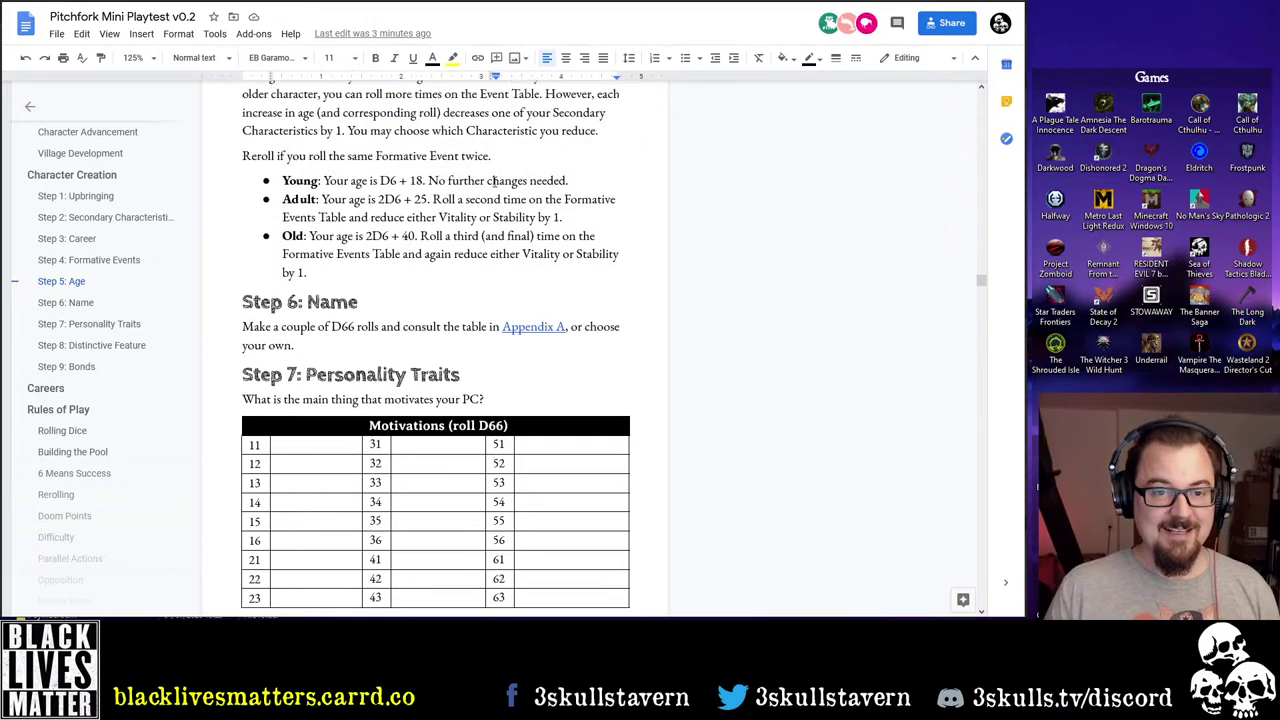
pyautogui.scroll(20, 490, 210)
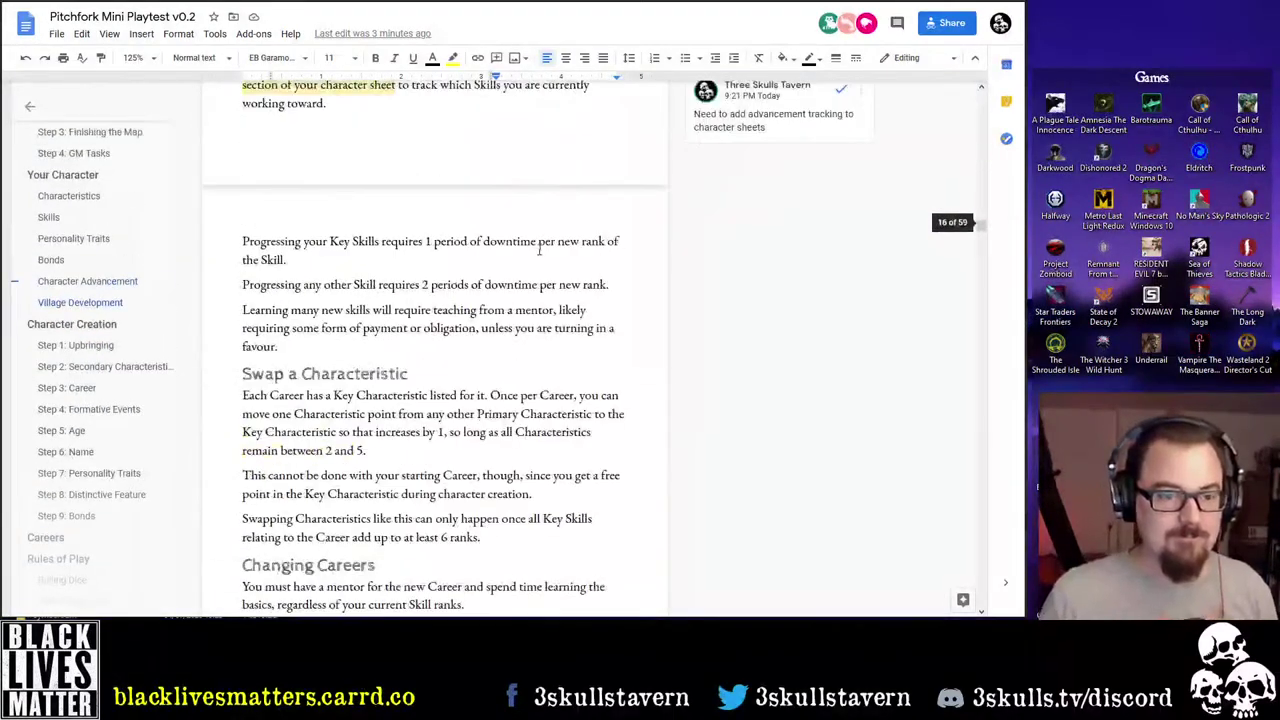
pyautogui.scroll(-6, 530, 240)
pyautogui.scroll(-7, 508, 215)
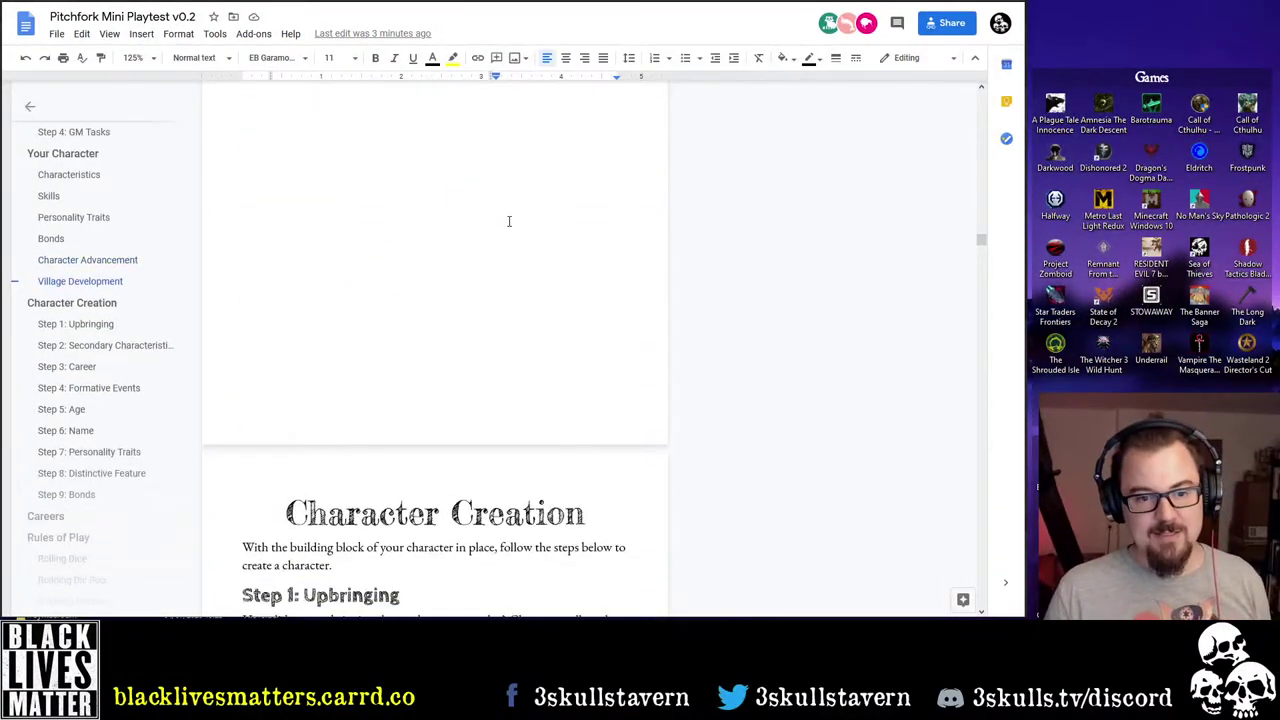
pyautogui.scroll(-1, 489, 229)
pyautogui.scroll(-12, 404, 339)
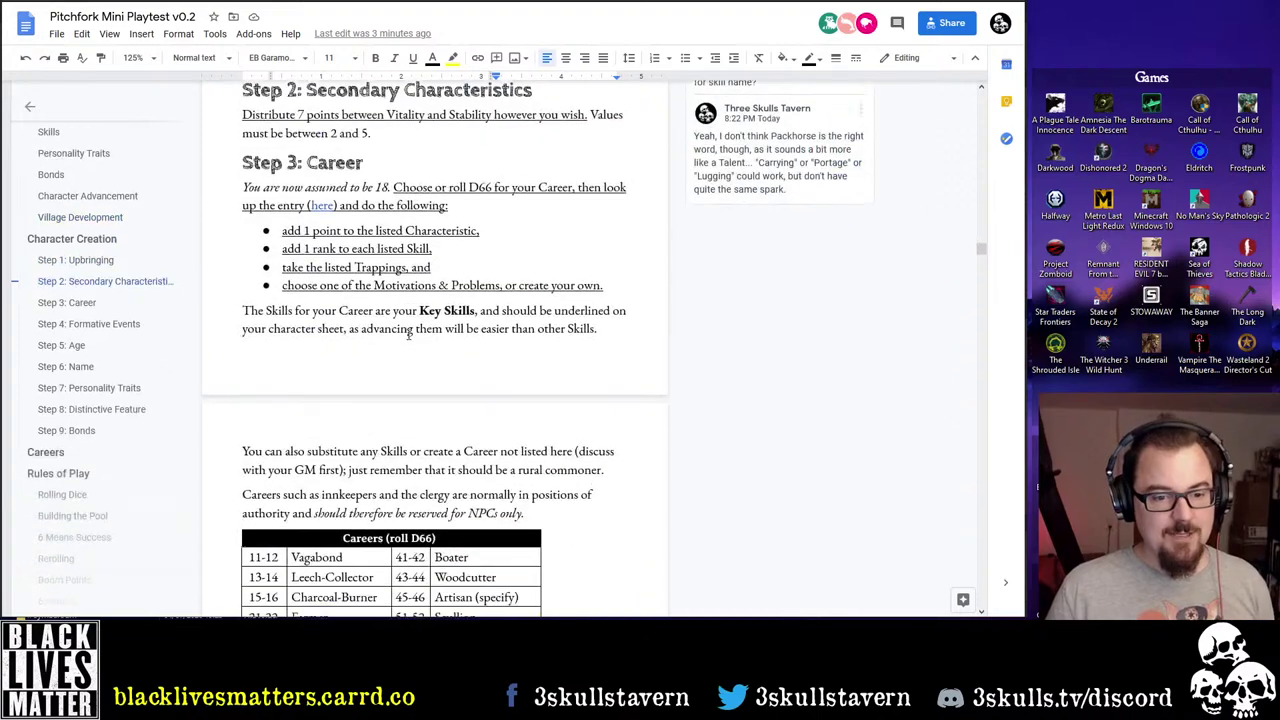
pyautogui.scroll(3, 410, 337)
pyautogui.scroll(2, 412, 337)
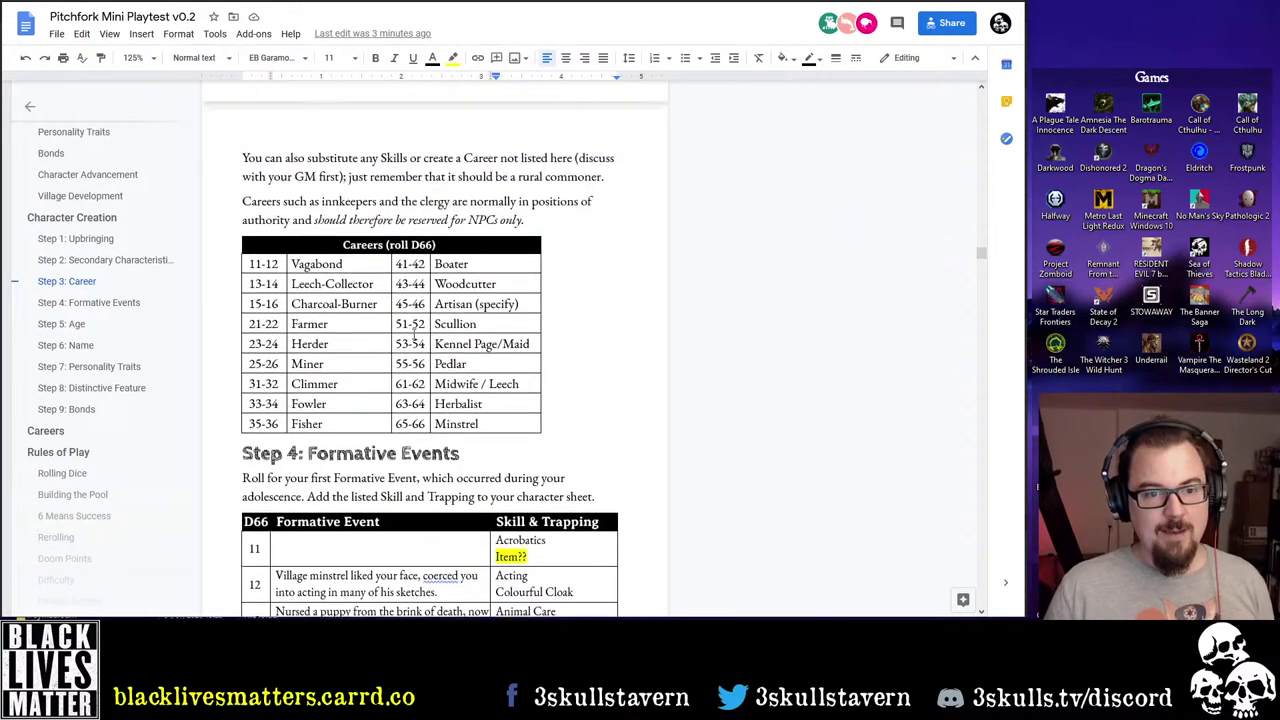
pyautogui.scroll(4, 419, 339)
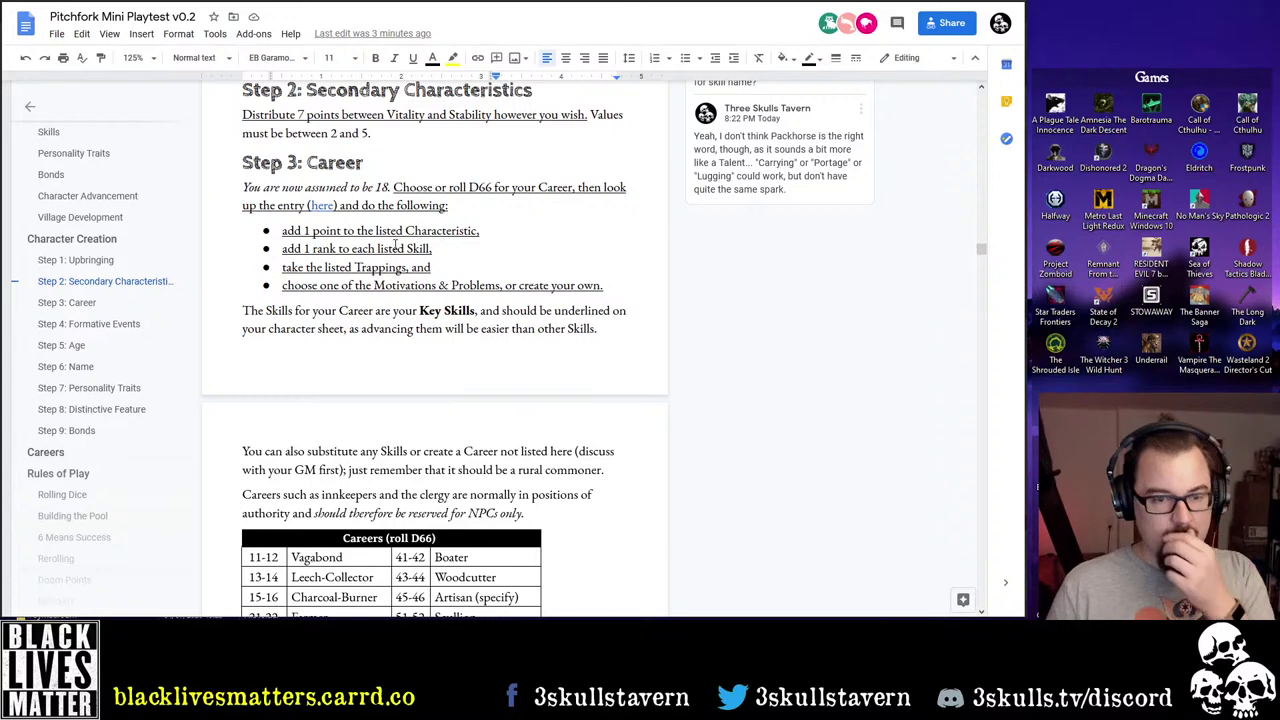
pyautogui.scroll(6, 374, 176)
pyautogui.scroll(4, 376, 180)
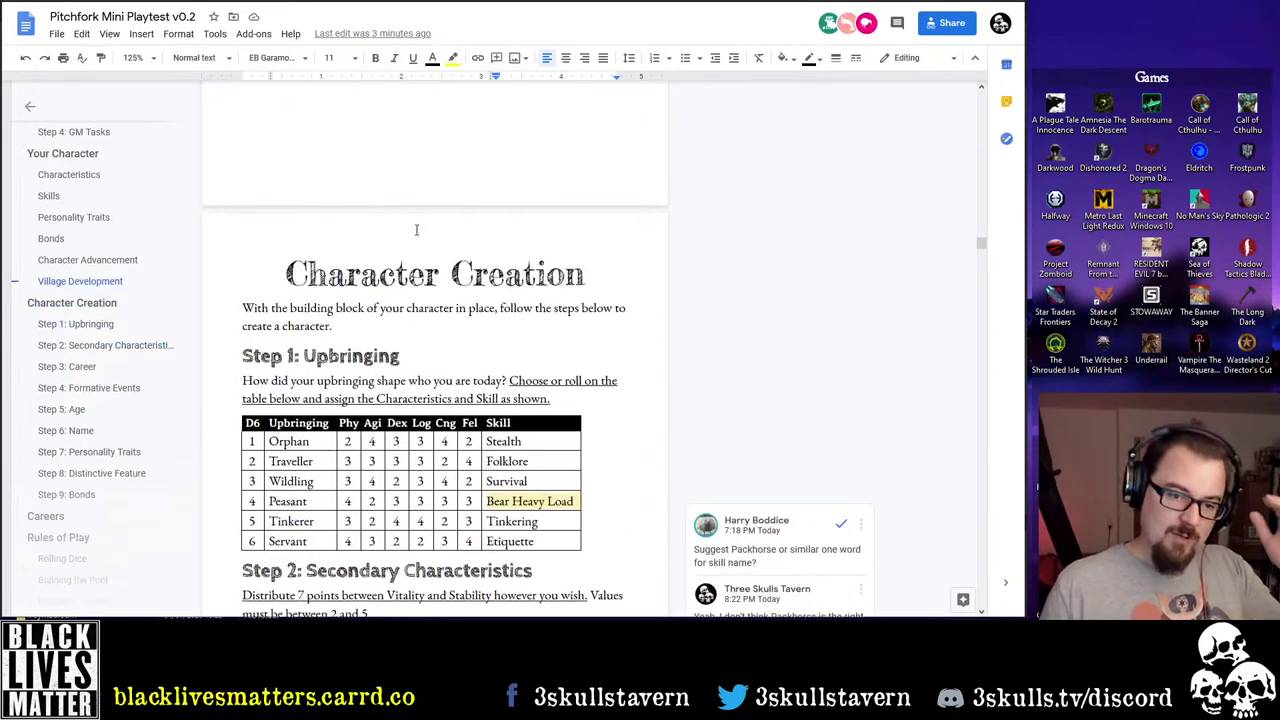
pyautogui.scroll(-4, 413, 200)
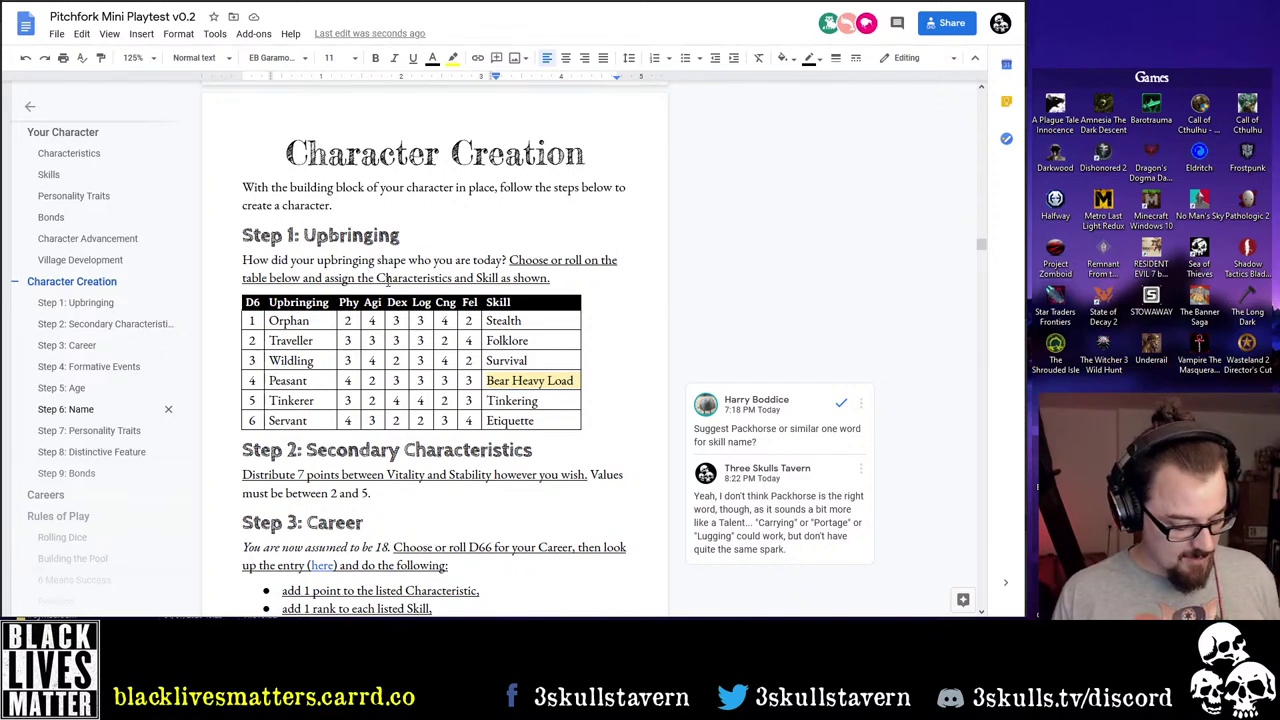
pyautogui.scroll(-5, 386, 280)
pyautogui.scroll(5, 386, 280)
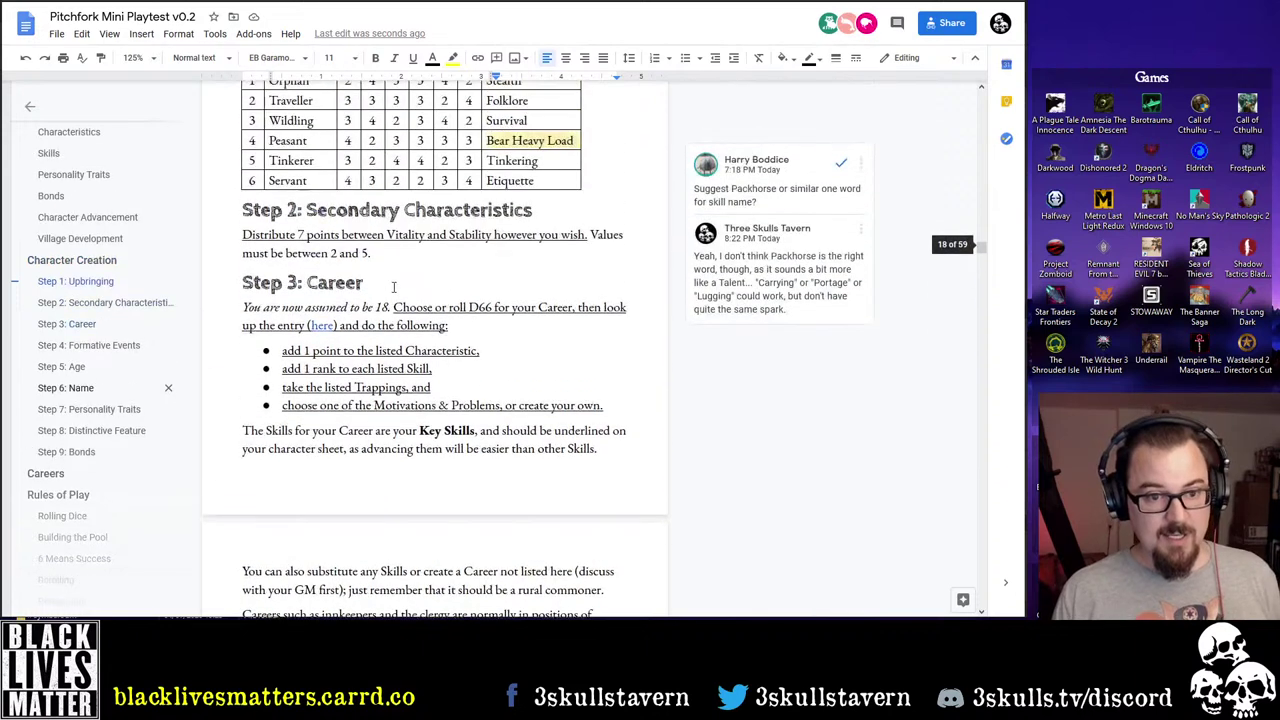
pyautogui.scroll(-1, 386, 280)
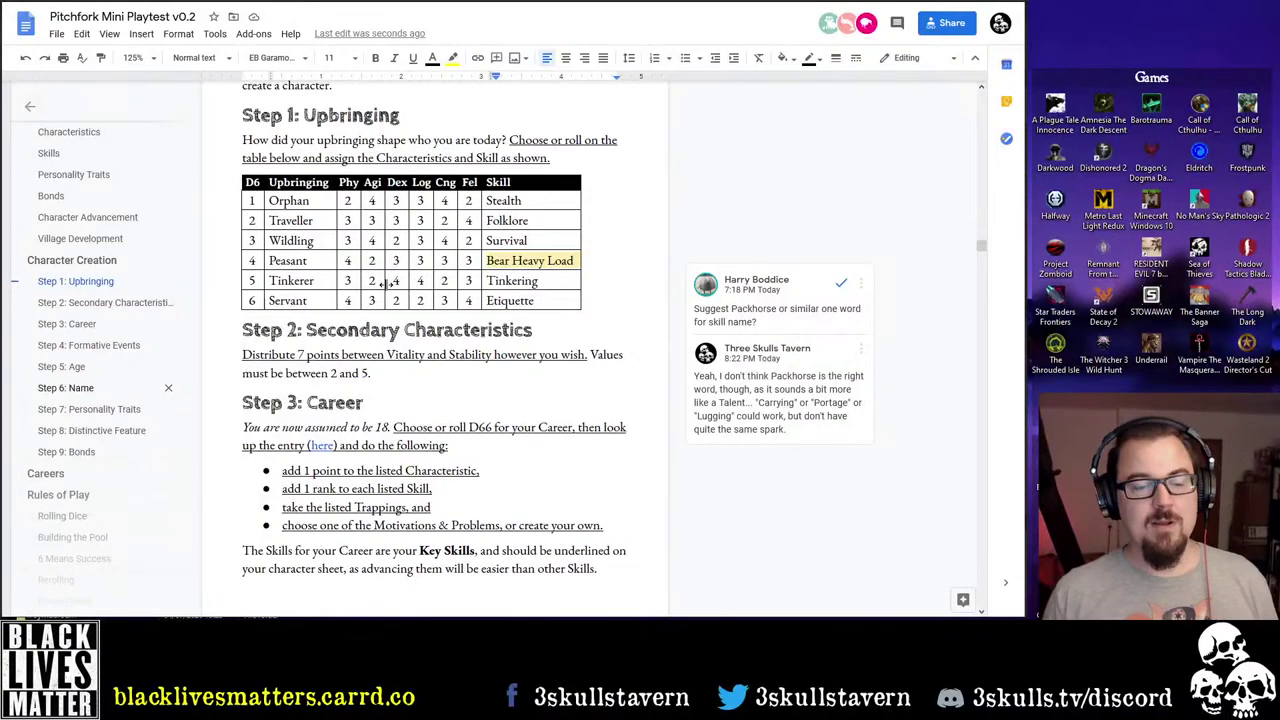
pyautogui.scroll(-3, 470, 318)
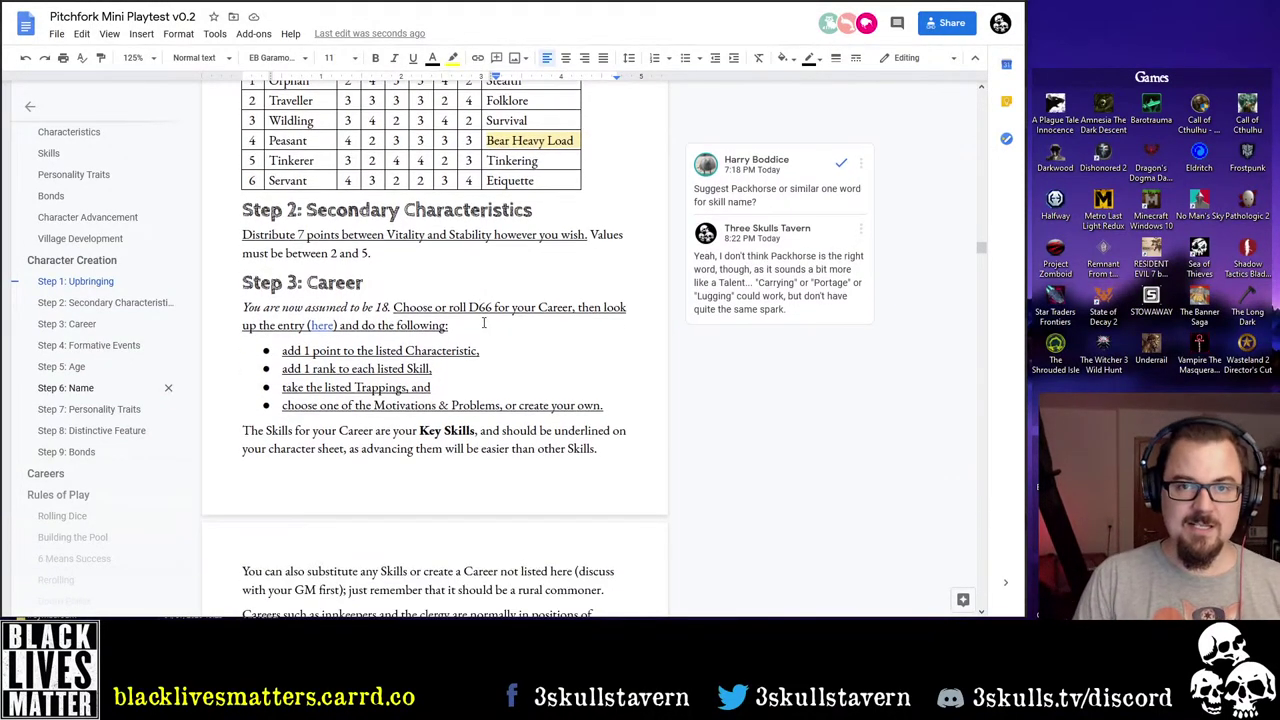
pyautogui.scroll(3, 484, 329)
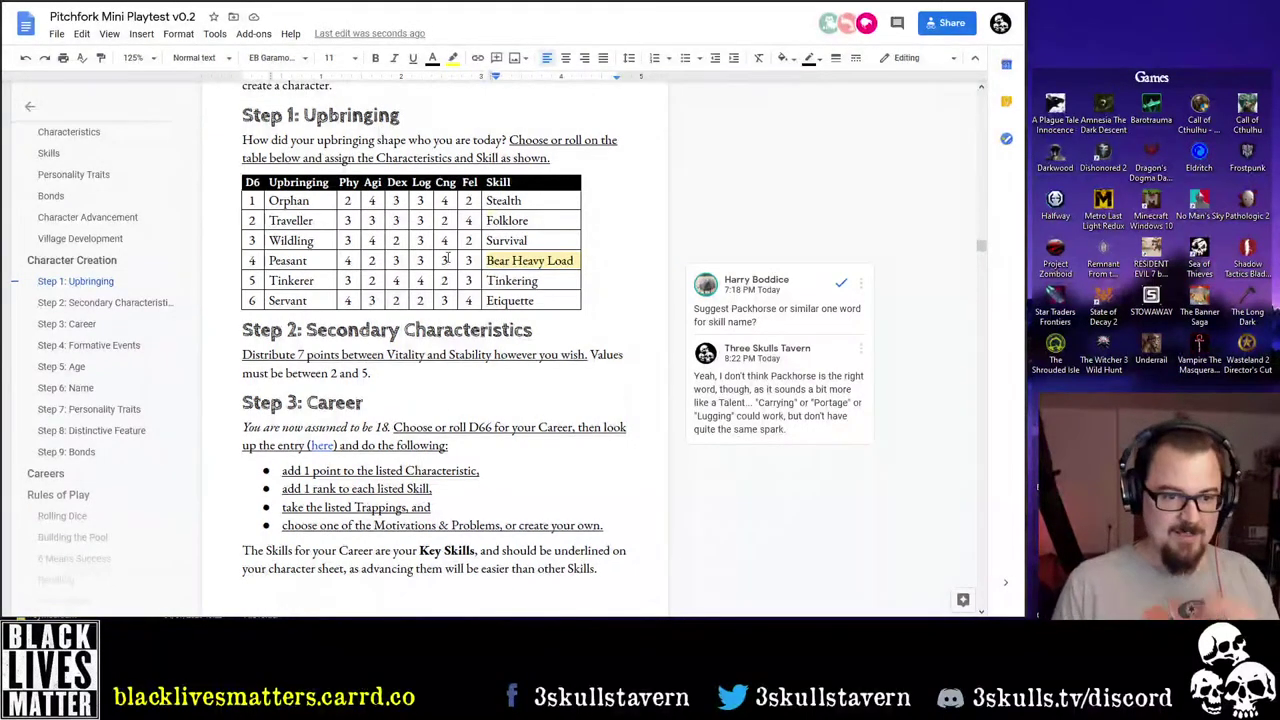
pyautogui.click(344, 220)
pyautogui.moveTo(344, 220); pyautogui.dragTo(468, 224)
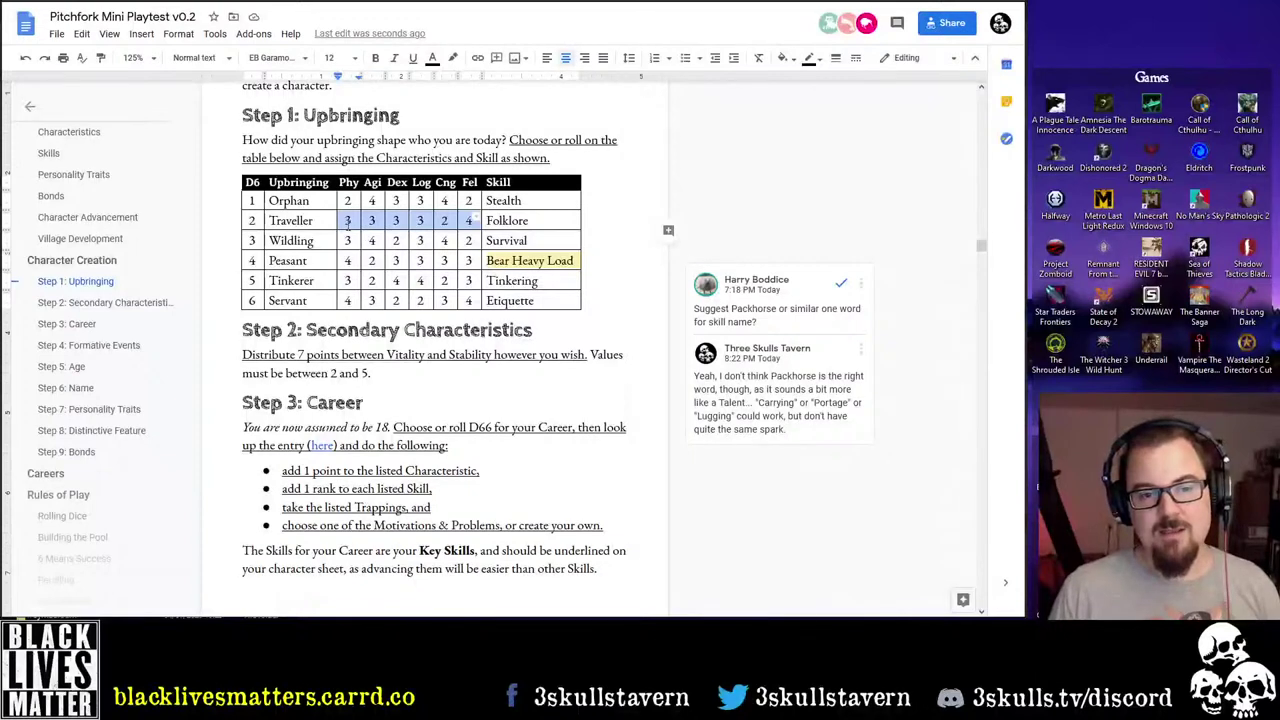
pyautogui.click(468, 222)
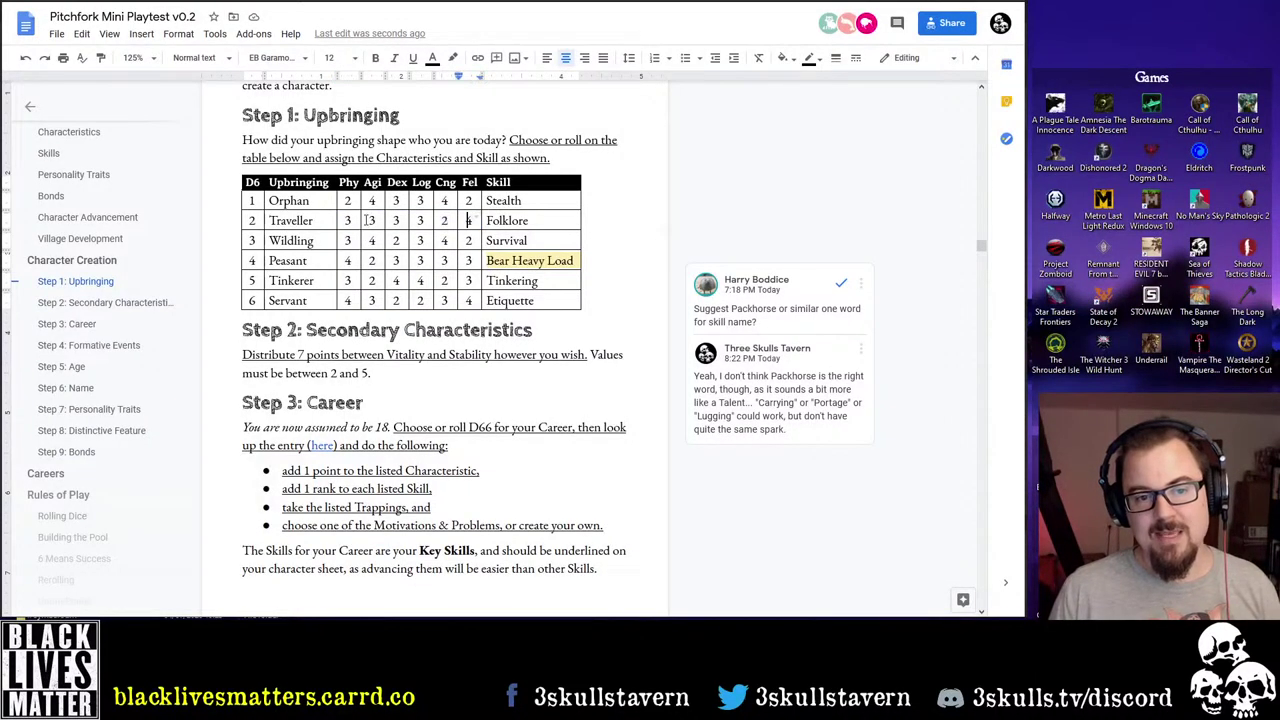
pyautogui.moveTo(344, 220); pyautogui.dragTo(468, 222)
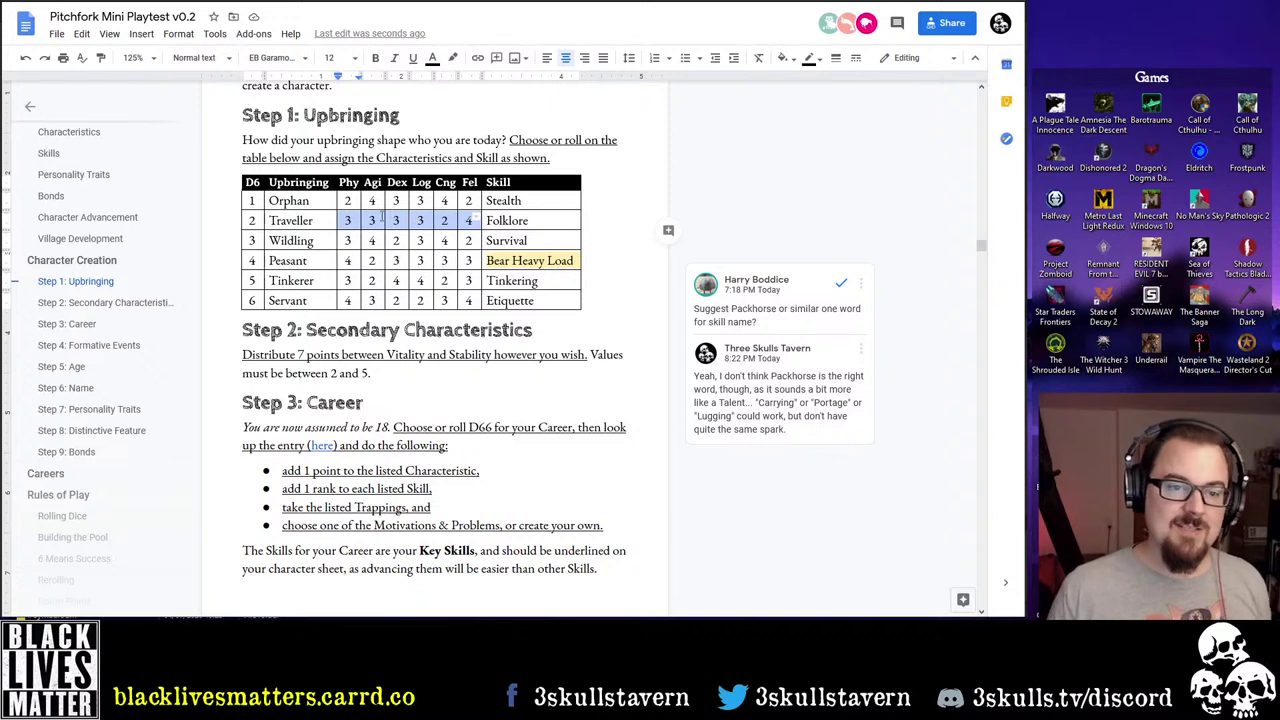
pyautogui.moveTo(356, 203); pyautogui.dragTo(390, 305)
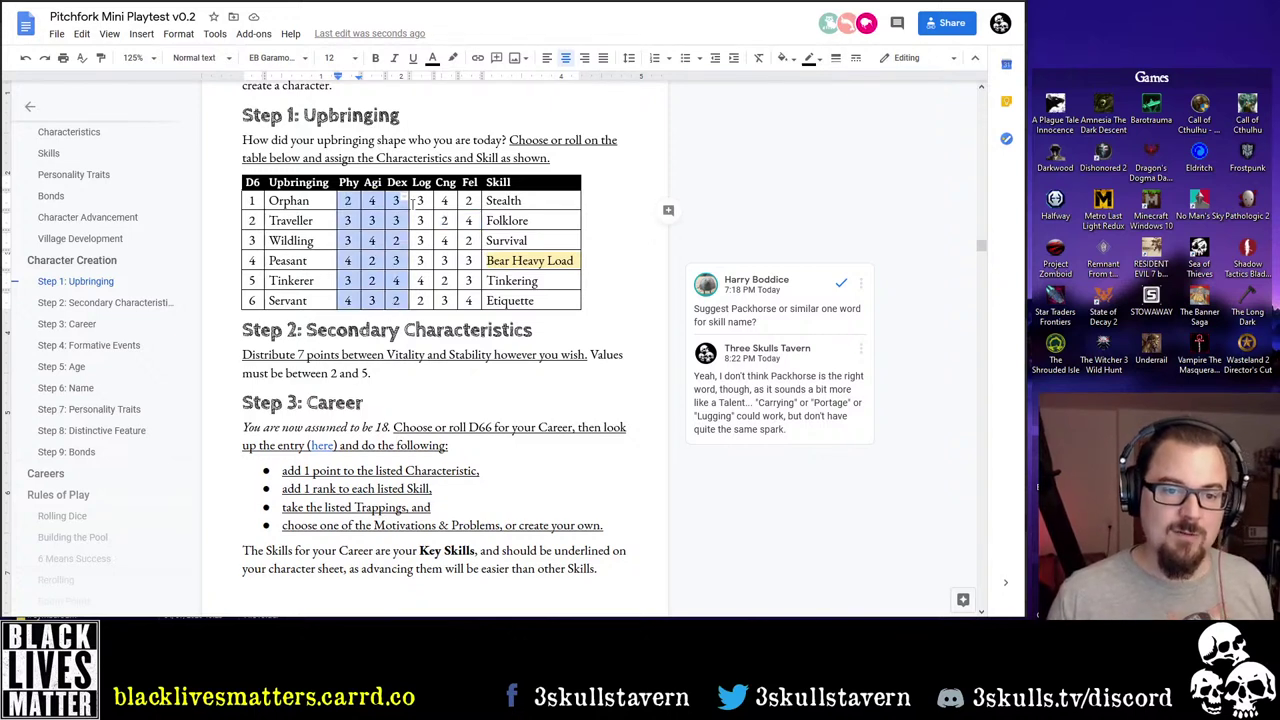
pyautogui.moveTo(416, 200); pyautogui.dragTo(468, 300)
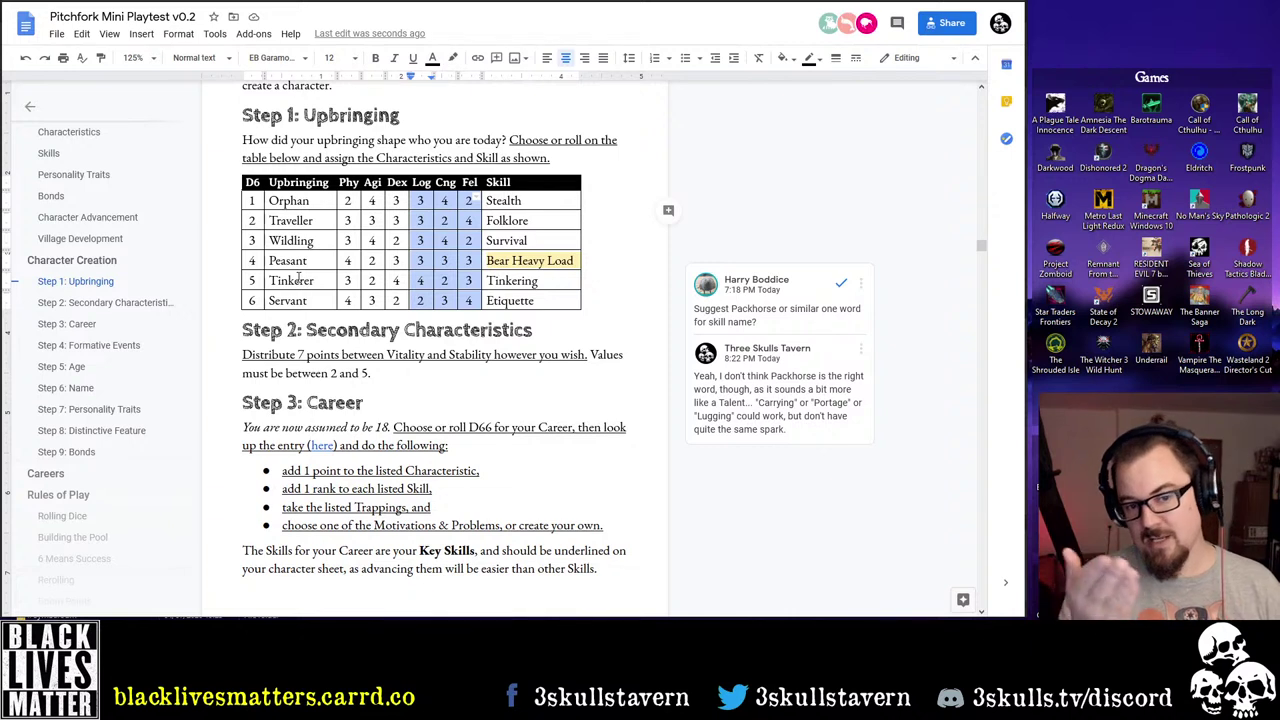
pyautogui.click(524, 200)
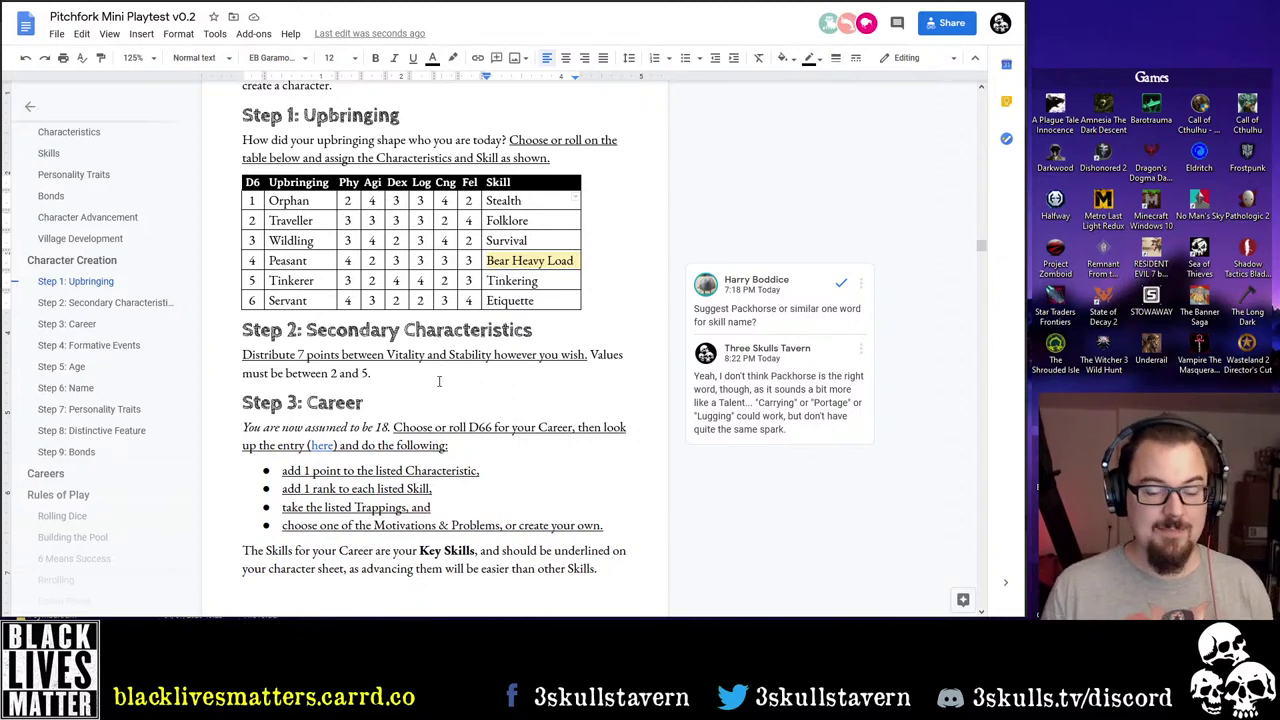
# Change the italic assumed character age in Step 3: Career from 15 to 16
pyautogui.scroll(-3, 437, 365)
pyautogui.scroll(-3, 437, 365)
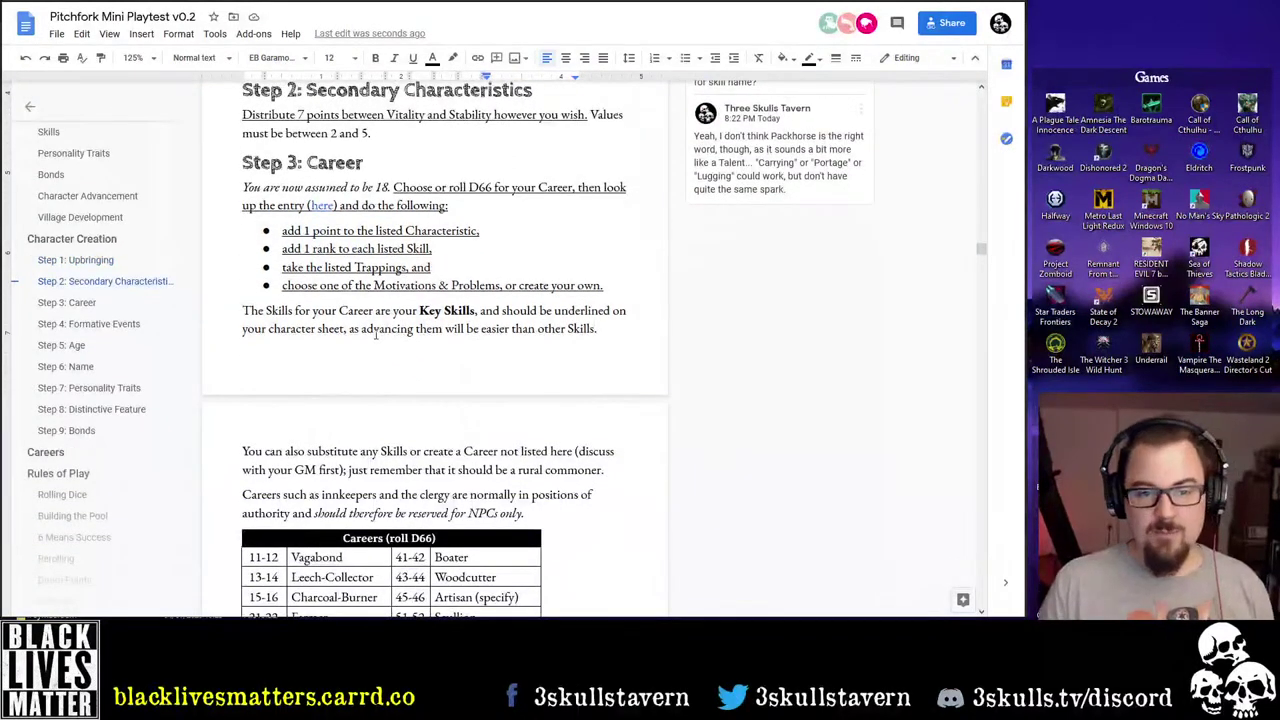
pyautogui.scroll(-5, 376, 340)
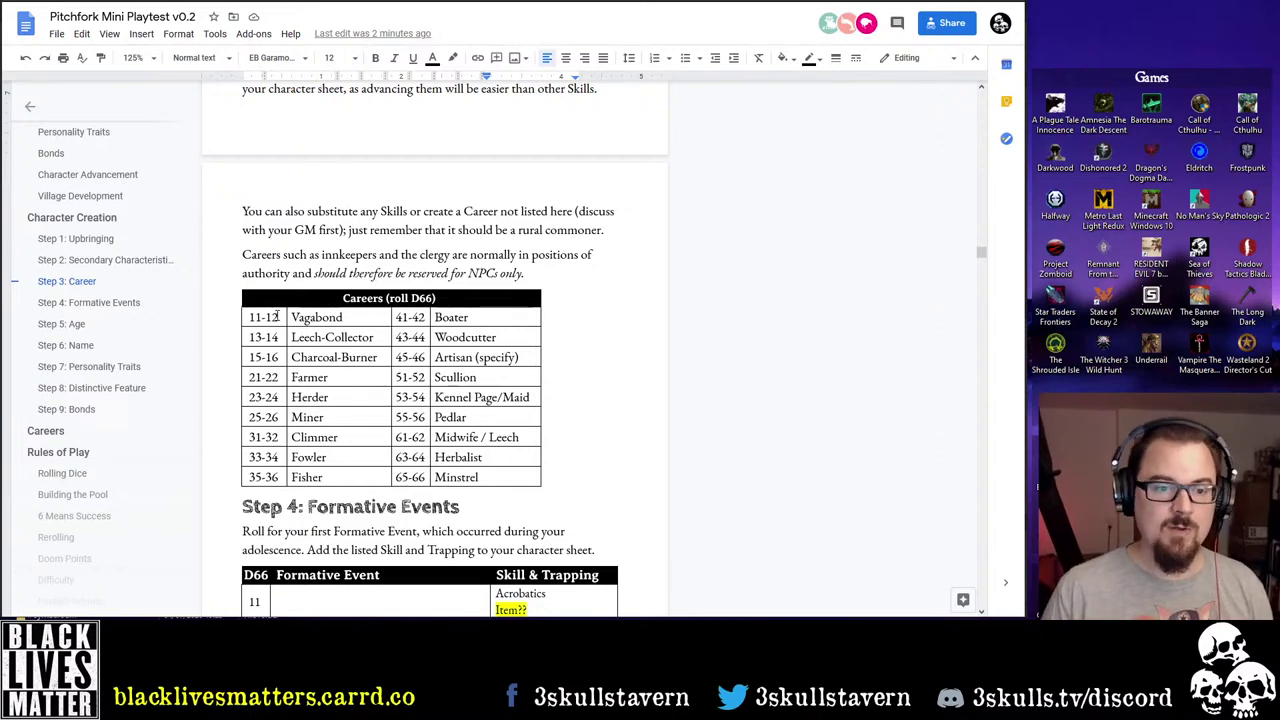
pyautogui.scroll(5, 265, 306)
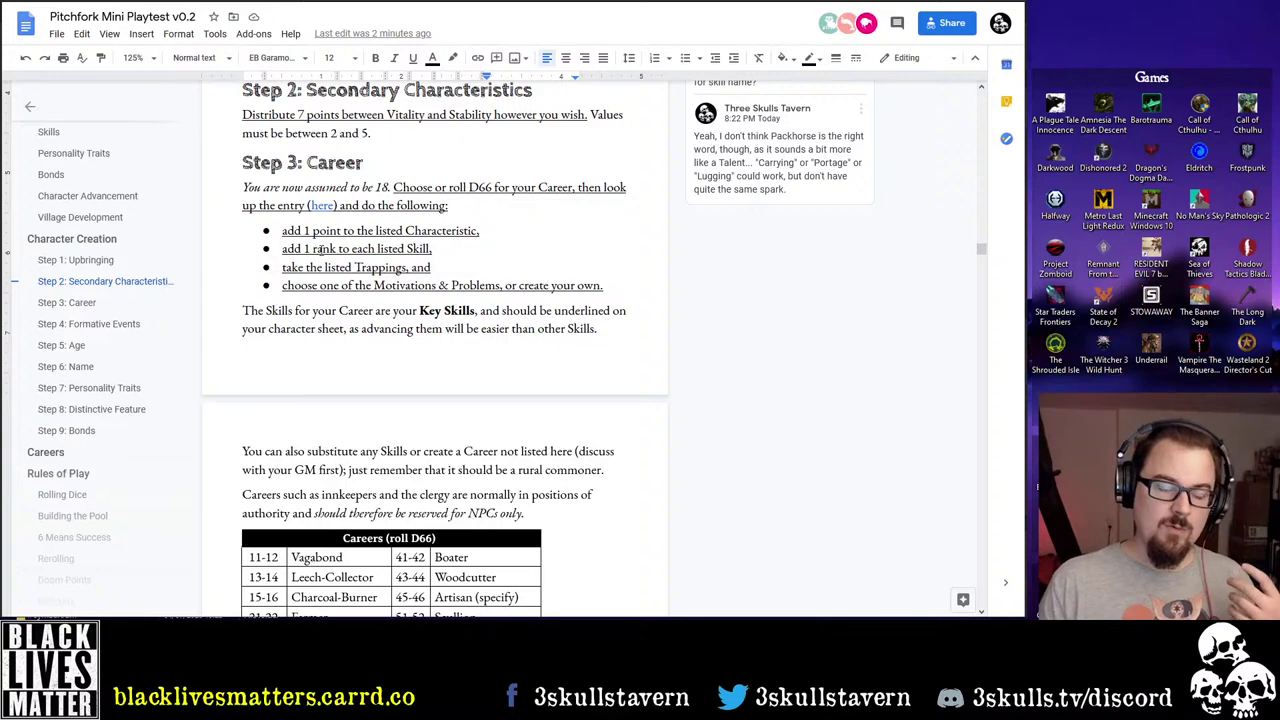
pyautogui.scroll(-3, 339, 282)
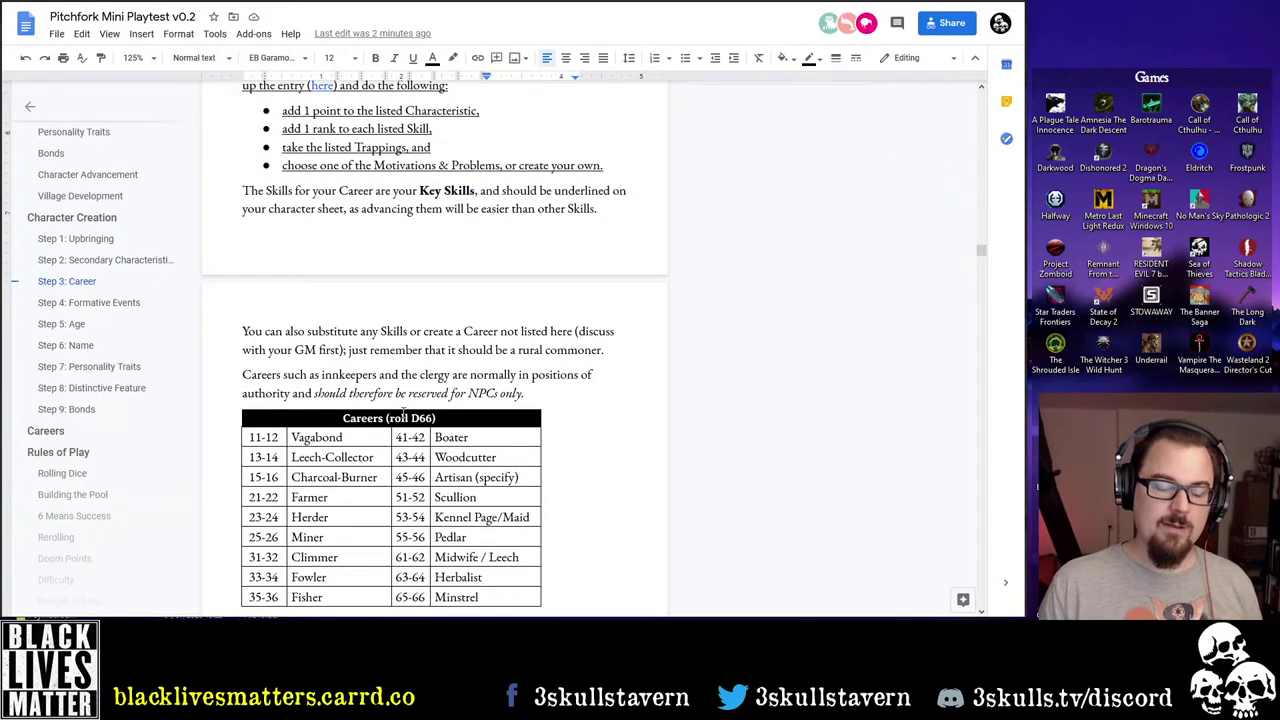
pyautogui.scroll(-3, 397, 409)
pyautogui.scroll(-20, 397, 409)
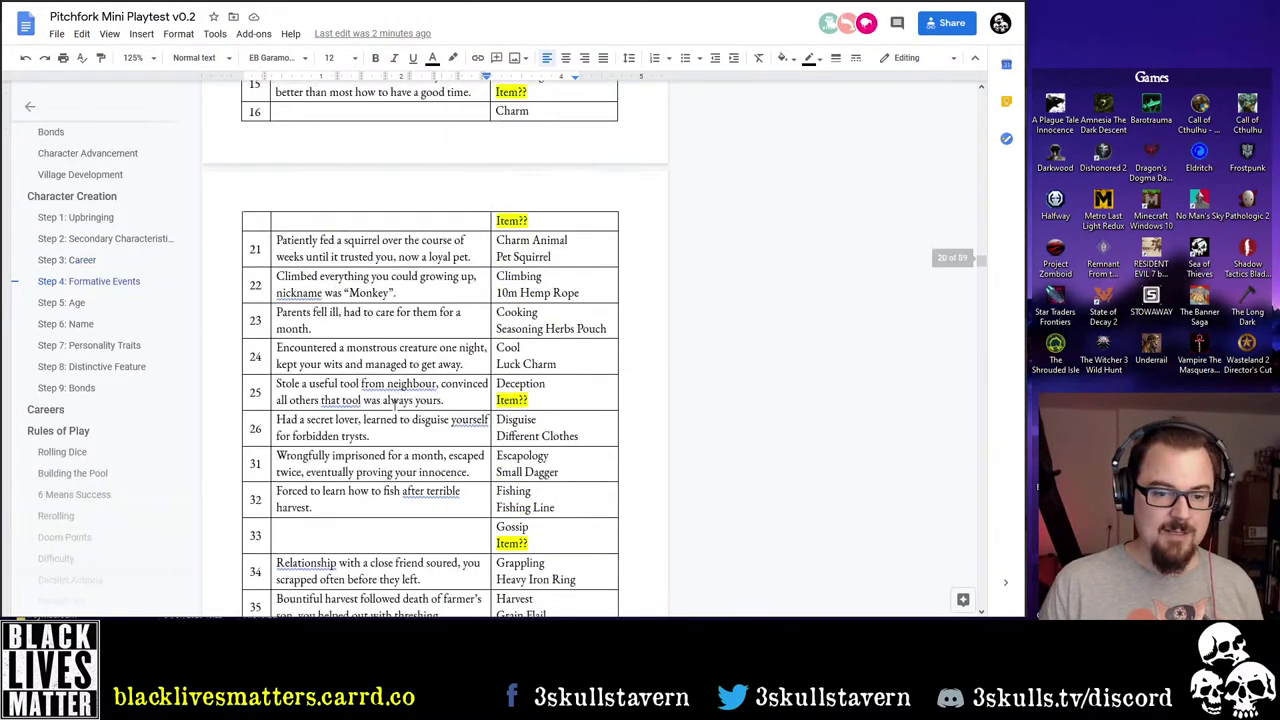
pyautogui.scroll(-4, 393, 404)
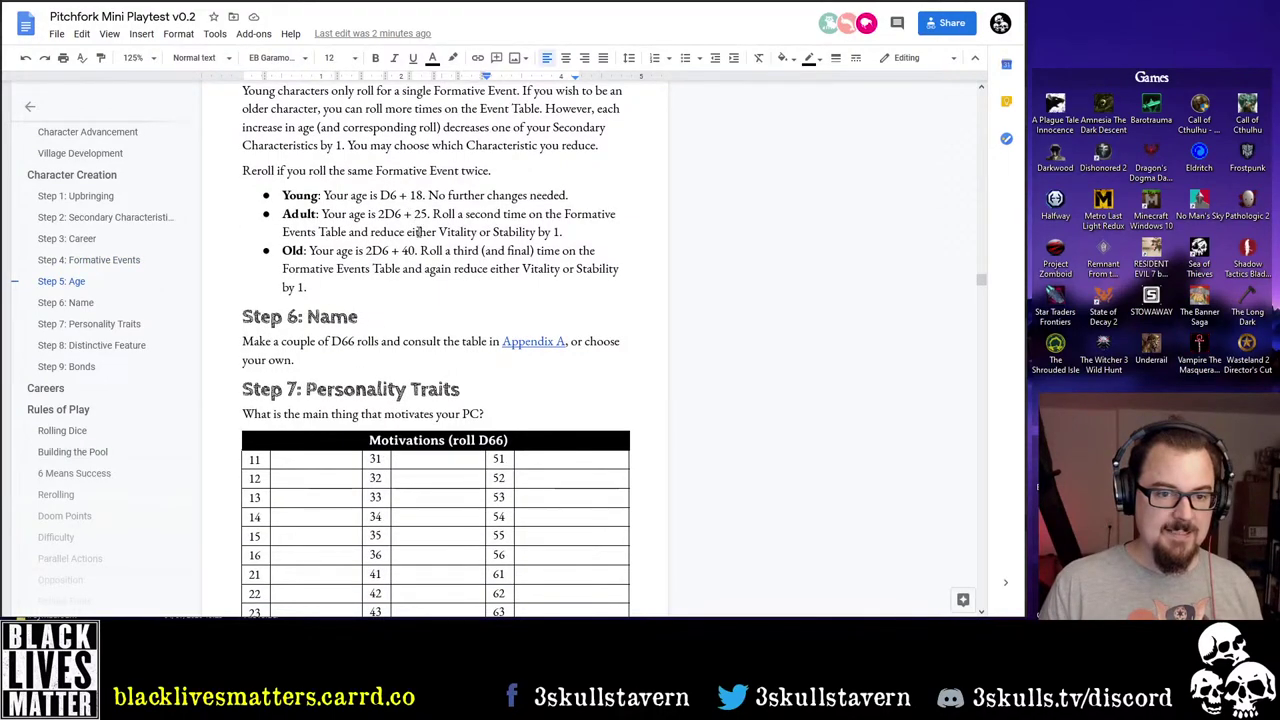
pyautogui.scroll(20, 419, 230)
pyautogui.scroll(5, 447, 289)
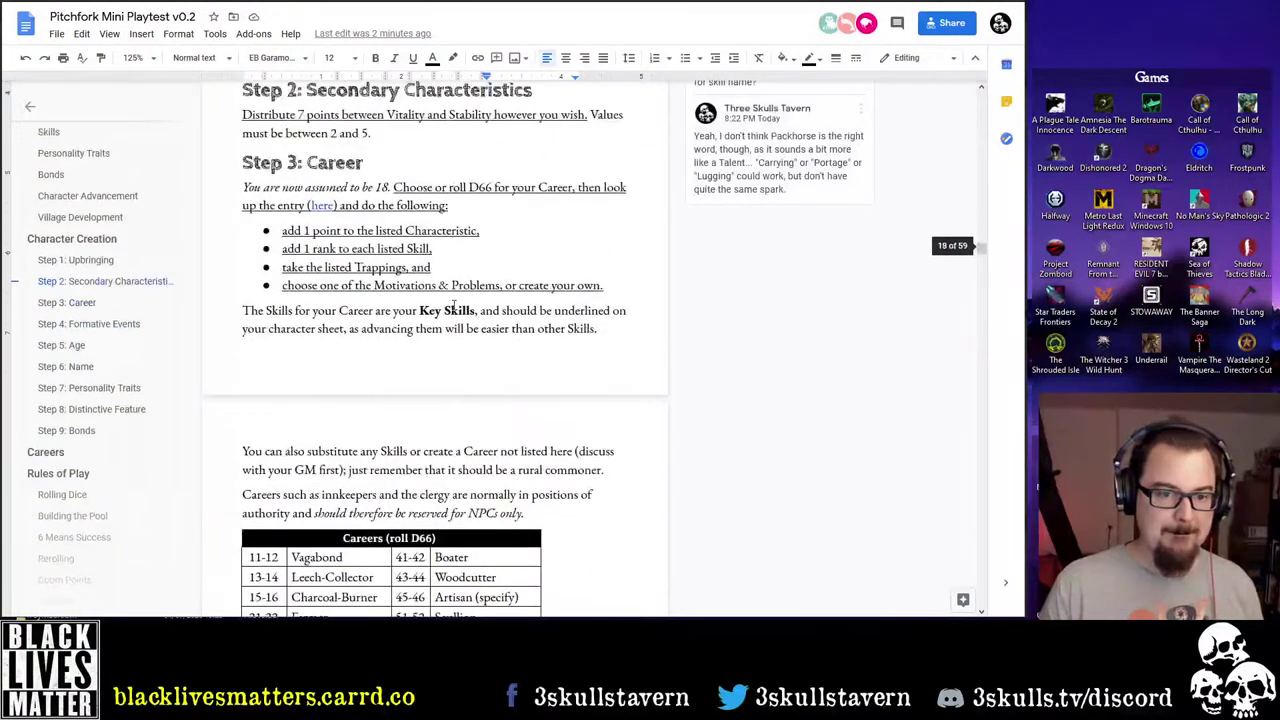
pyautogui.click(381, 188)
pyautogui.press('Delete')
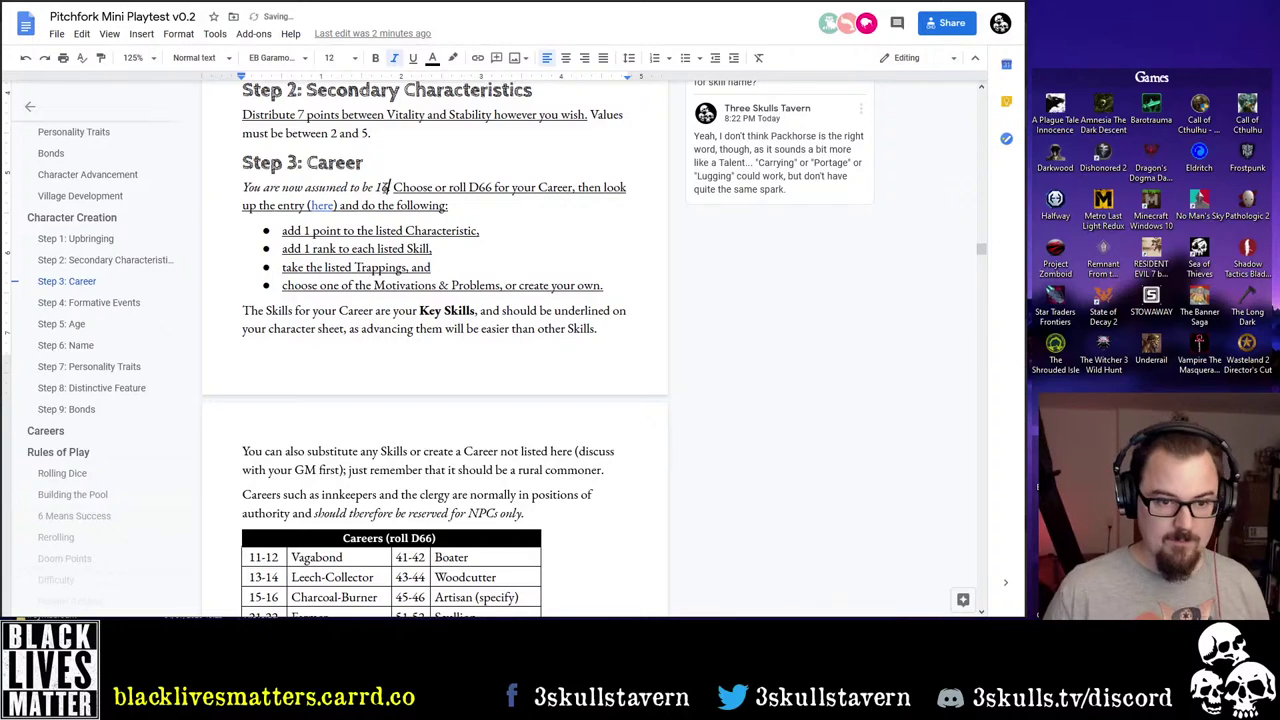
pyautogui.write('6')
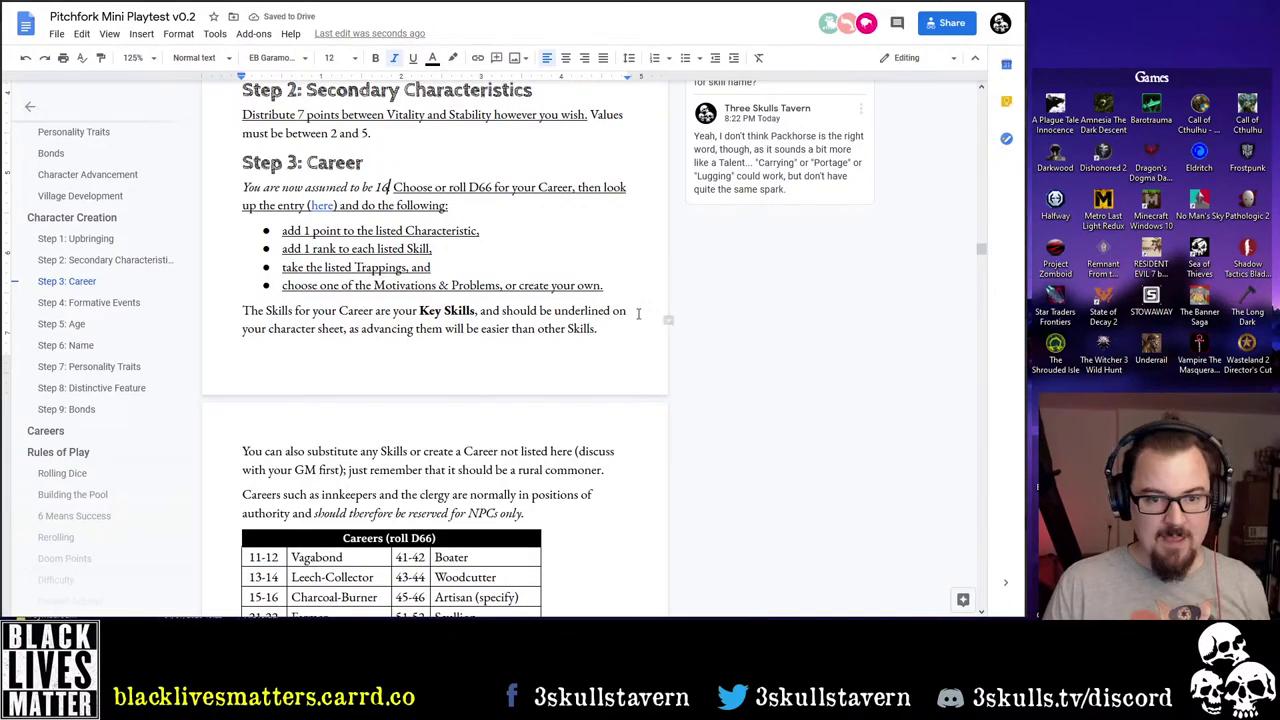
pyautogui.click(668, 320)
pyautogui.scroll(5, 582, 308)
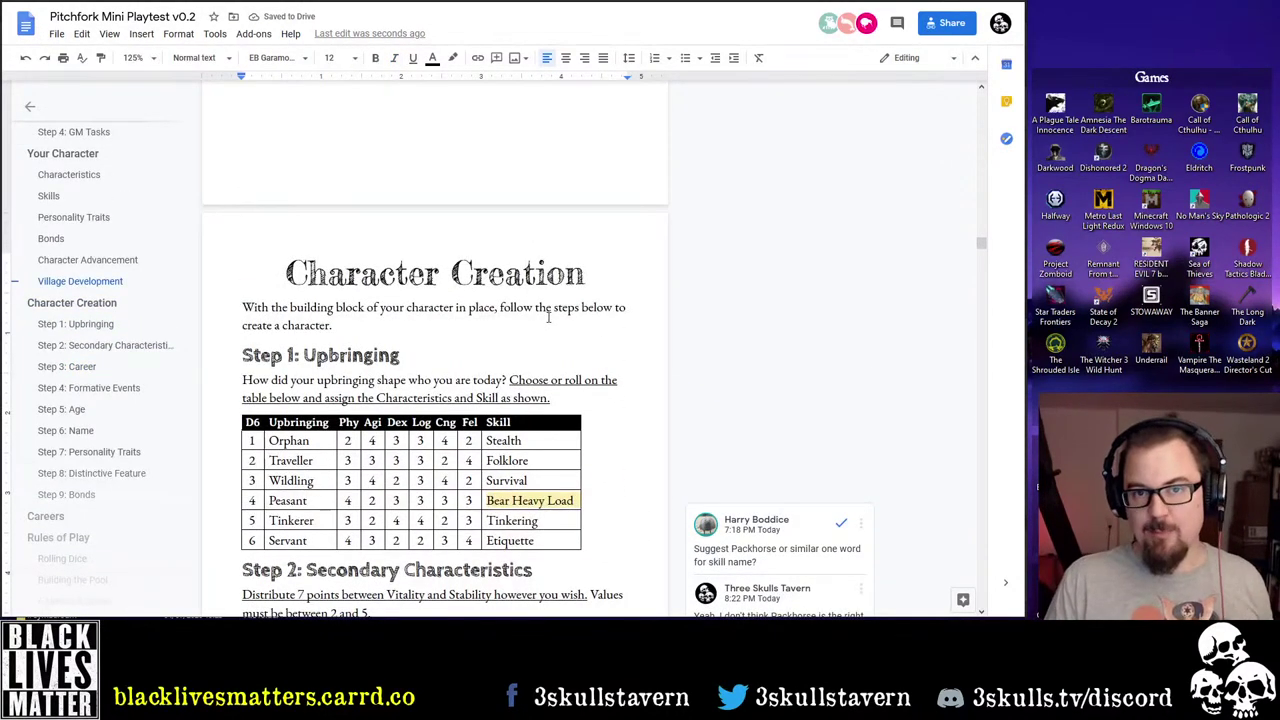
pyautogui.scroll(-4, 546, 312)
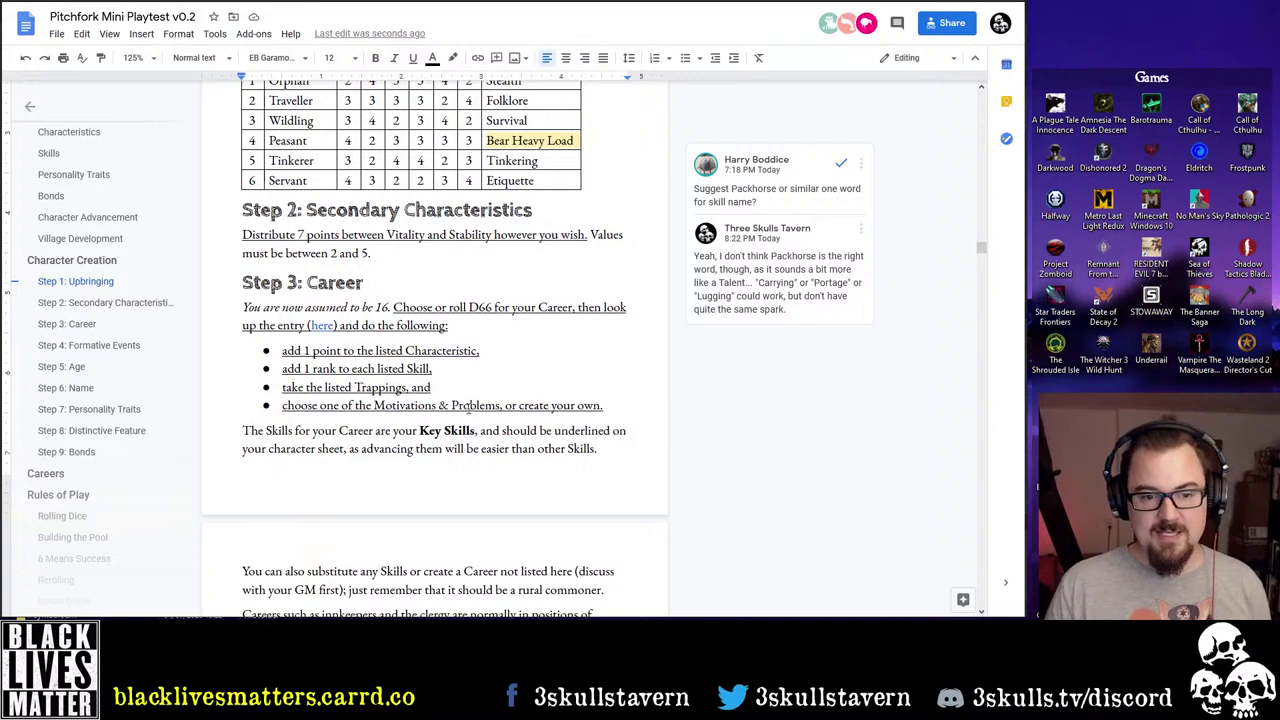
pyautogui.scroll(3, 468, 405)
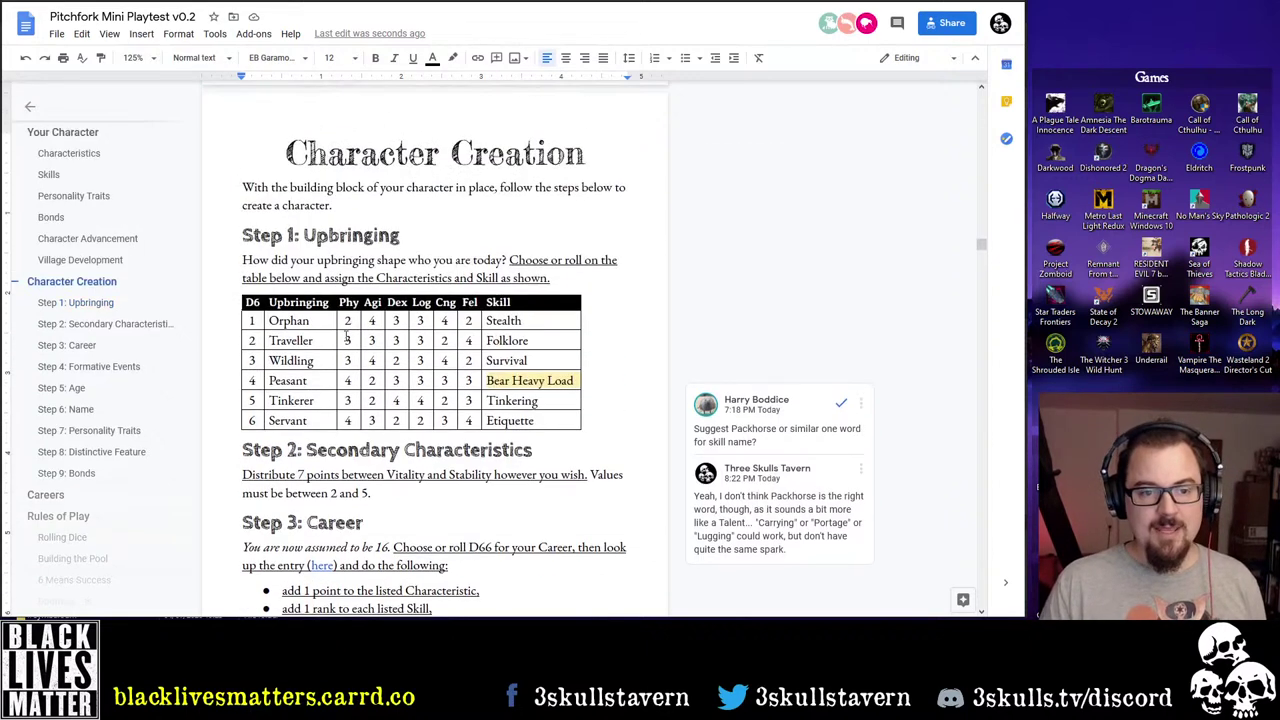
pyautogui.moveTo(345, 321); pyautogui.dragTo(470, 321)
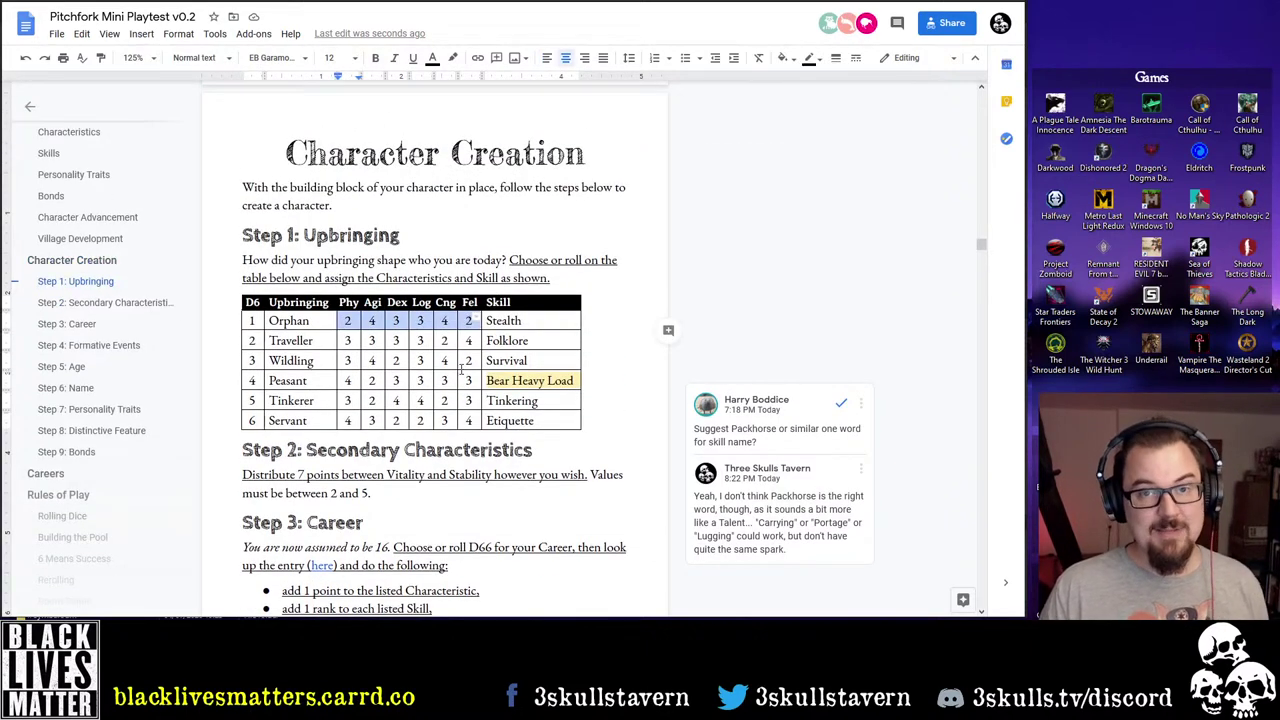
pyautogui.click(371, 322)
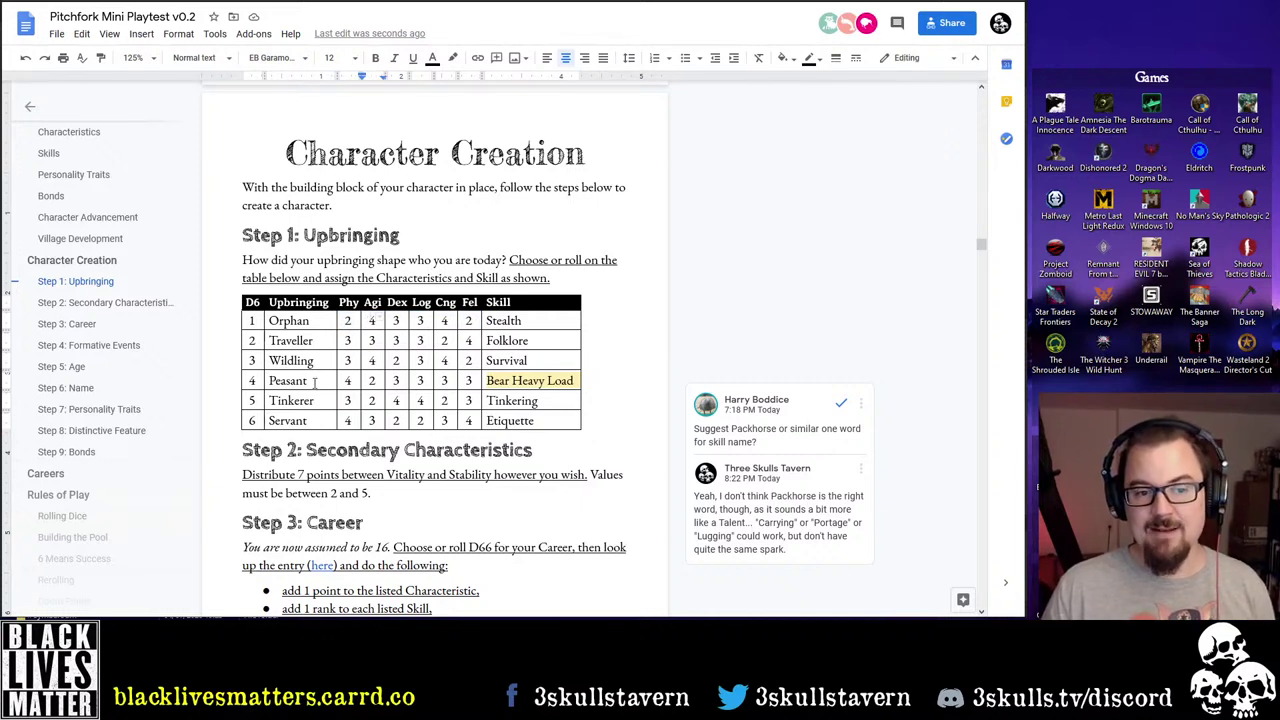
pyautogui.click(352, 381)
pyautogui.doubleClick(352, 381)
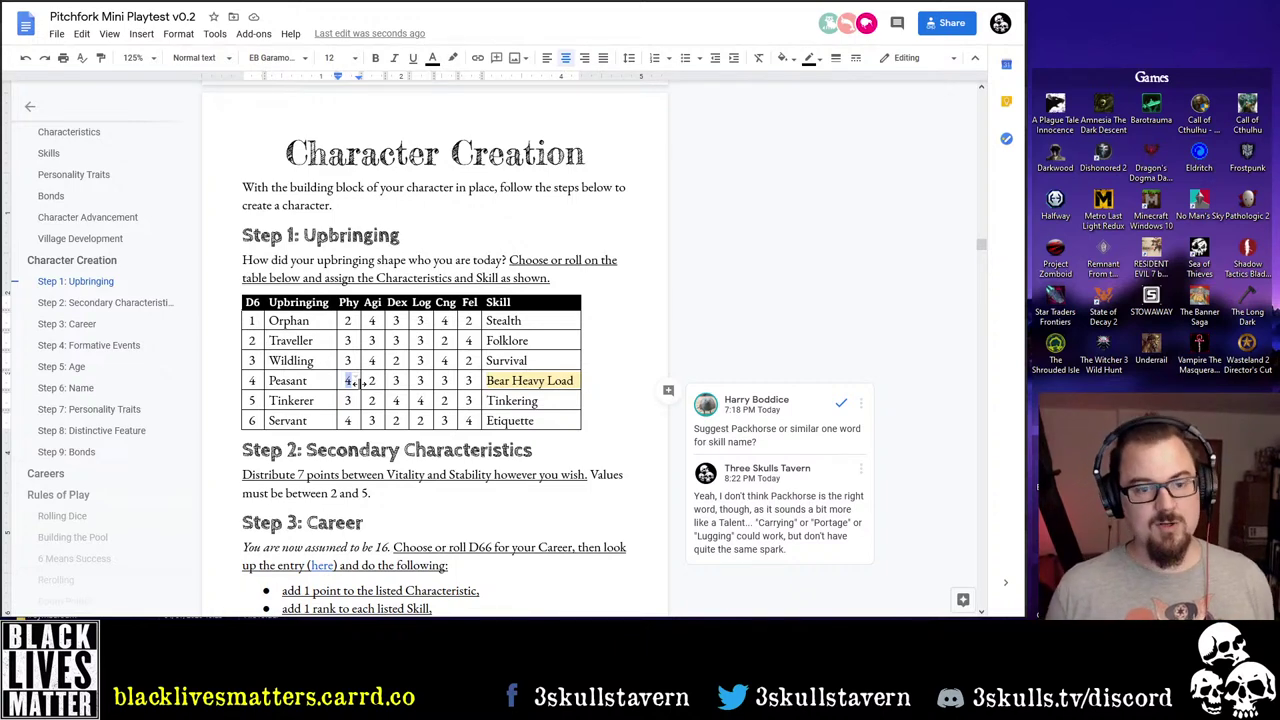
pyautogui.scroll(-3, 380, 420)
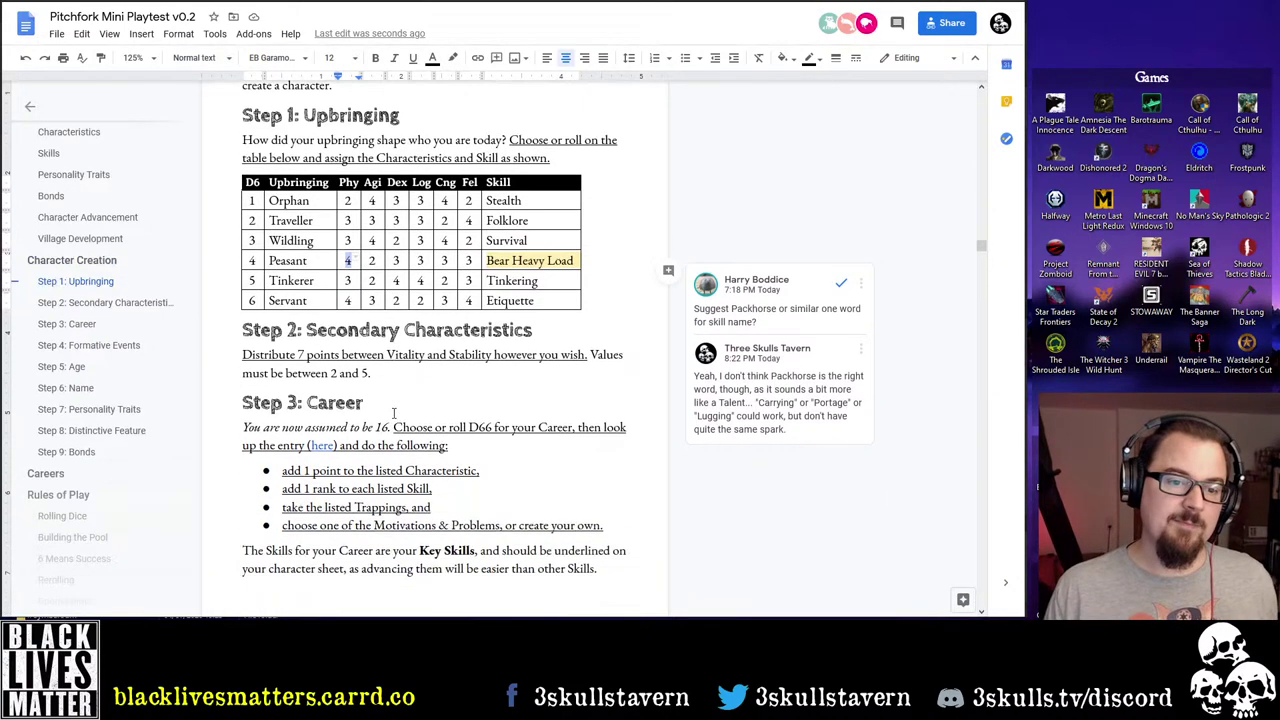
pyautogui.click(400, 285)
pyautogui.doubleClick(400, 285)
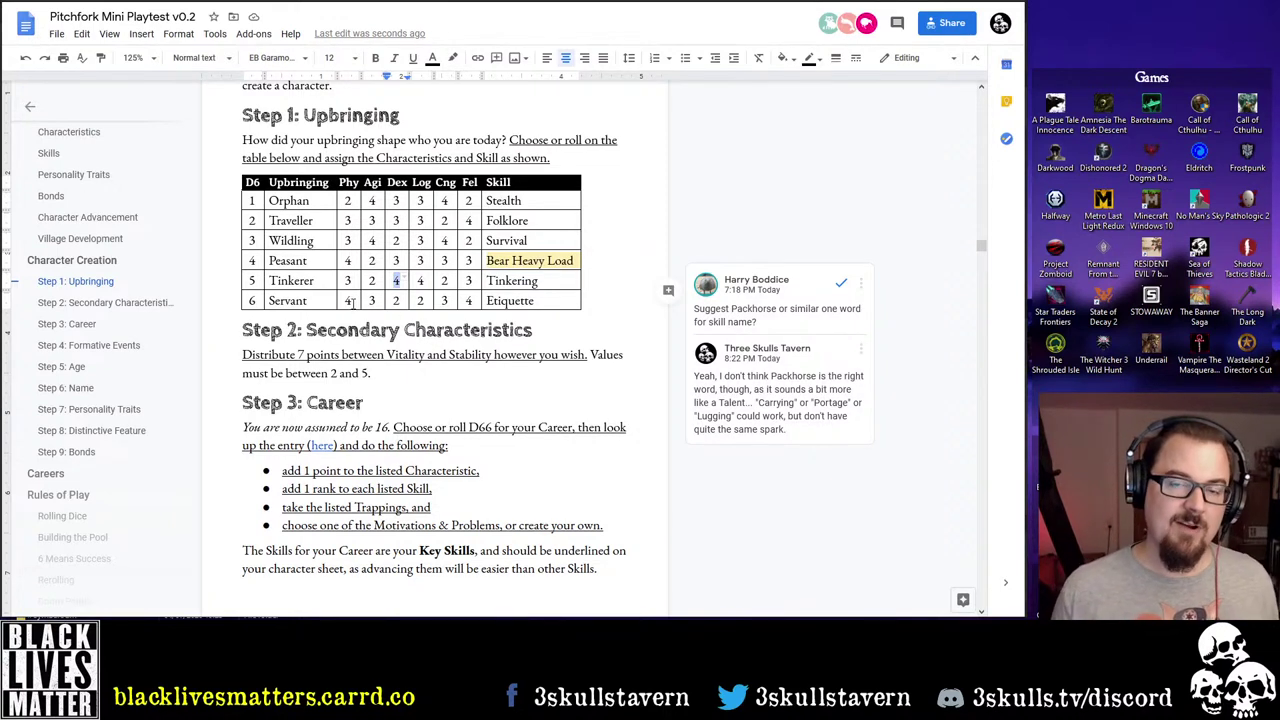
pyautogui.click(443, 302)
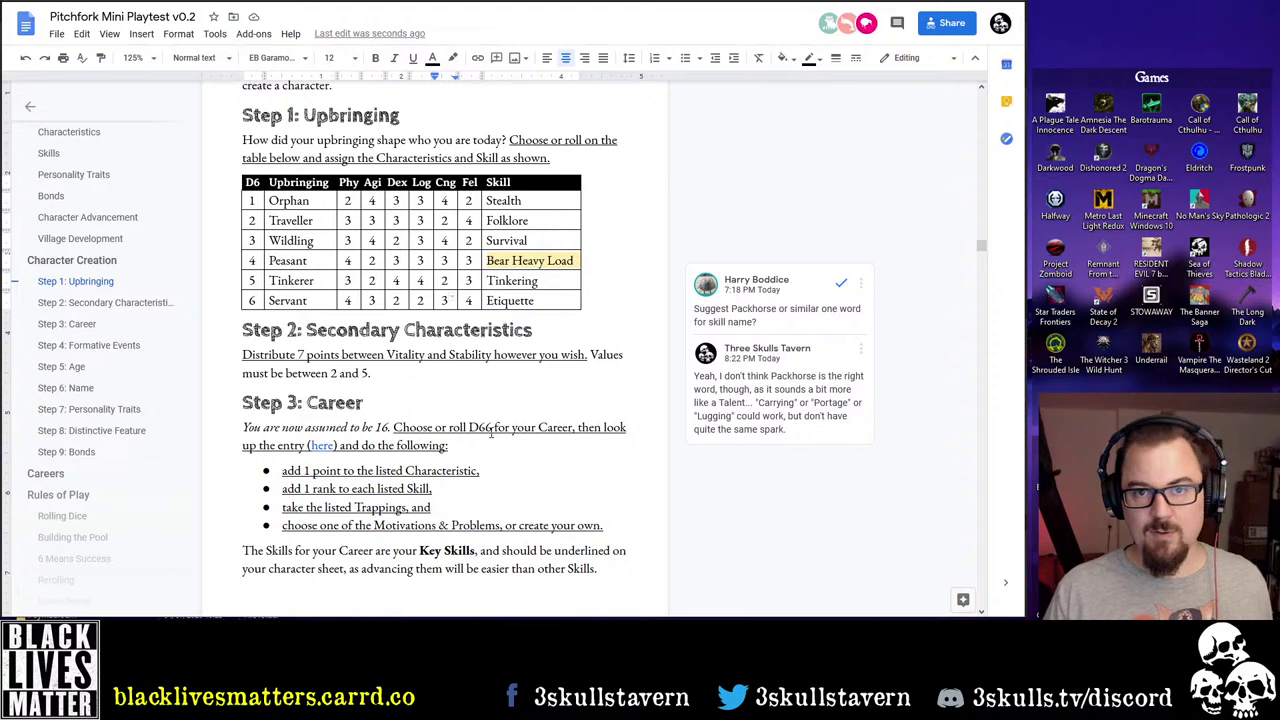
pyautogui.scroll(-5, 480, 430)
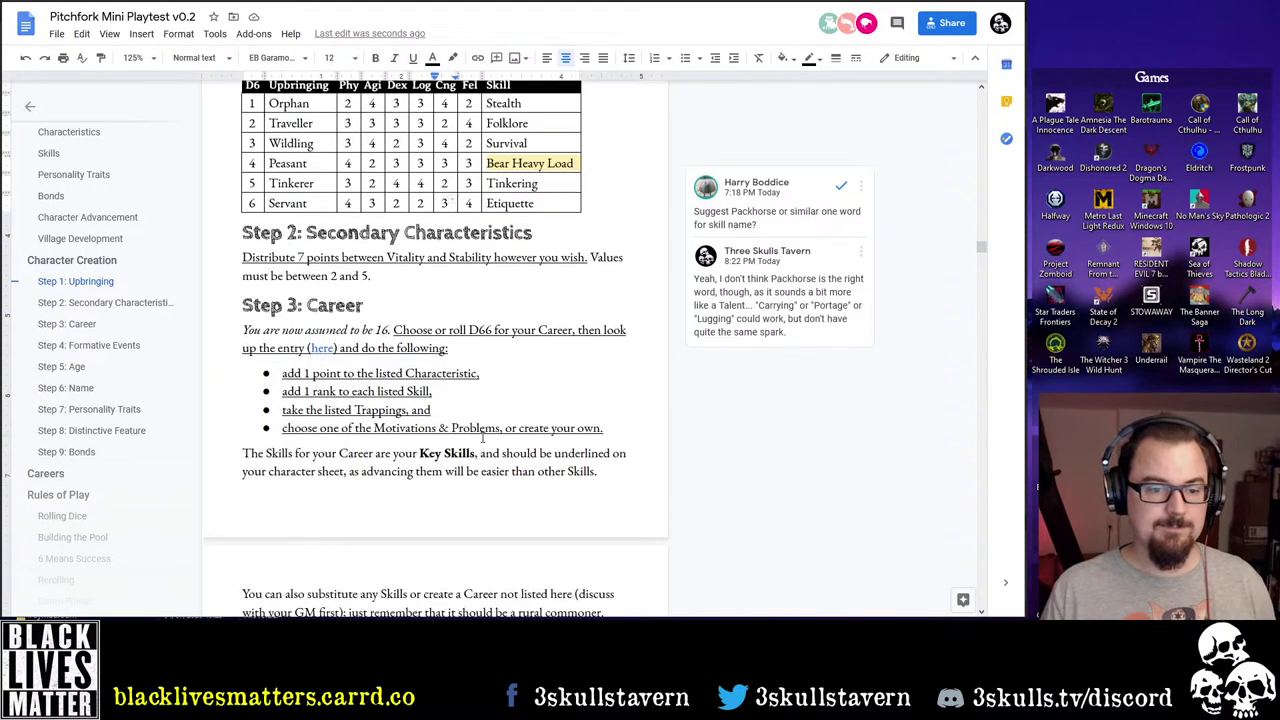
pyautogui.scroll(1, 411, 357)
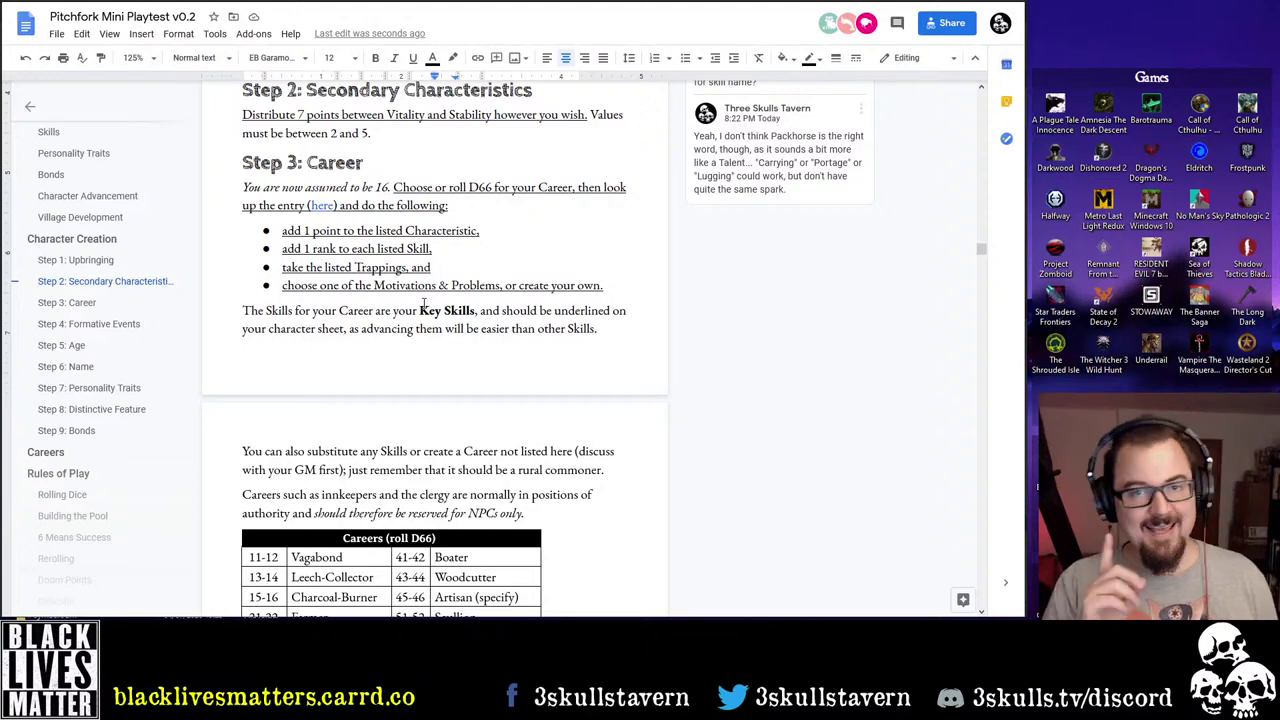
pyautogui.scroll(-3, 385, 300)
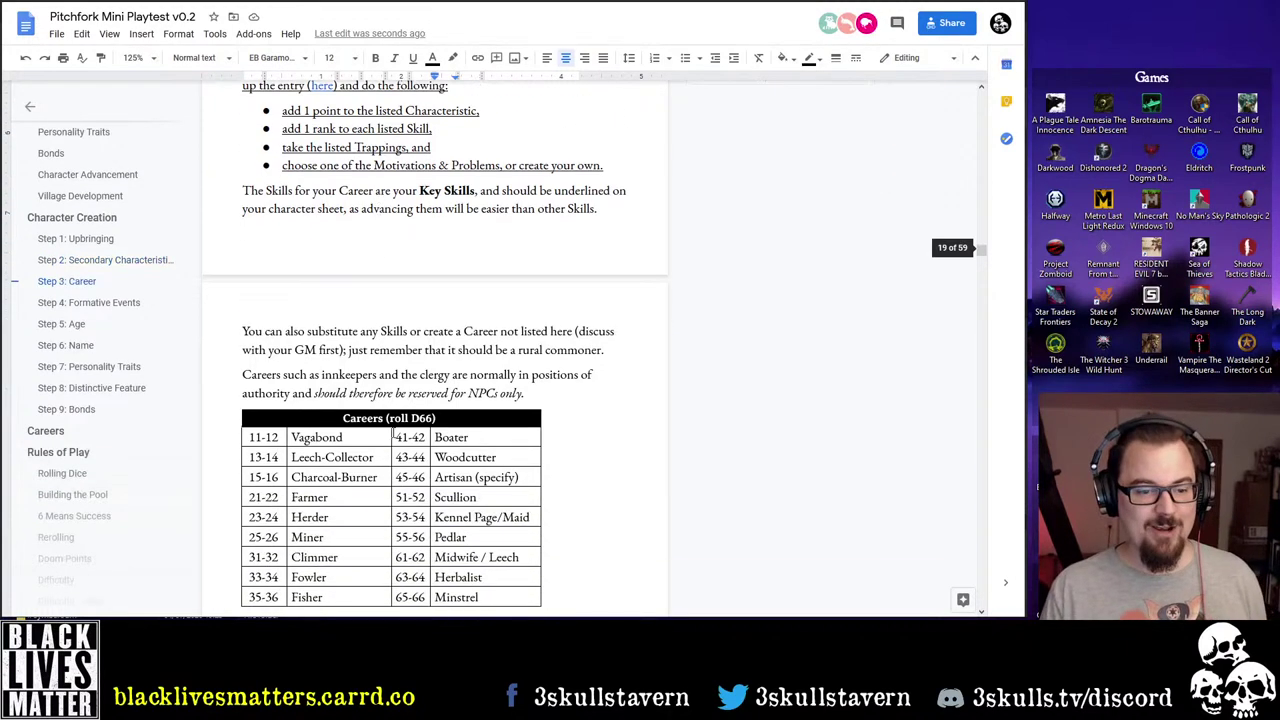
pyautogui.moveTo(377, 477); pyautogui.dragTo(293, 477)
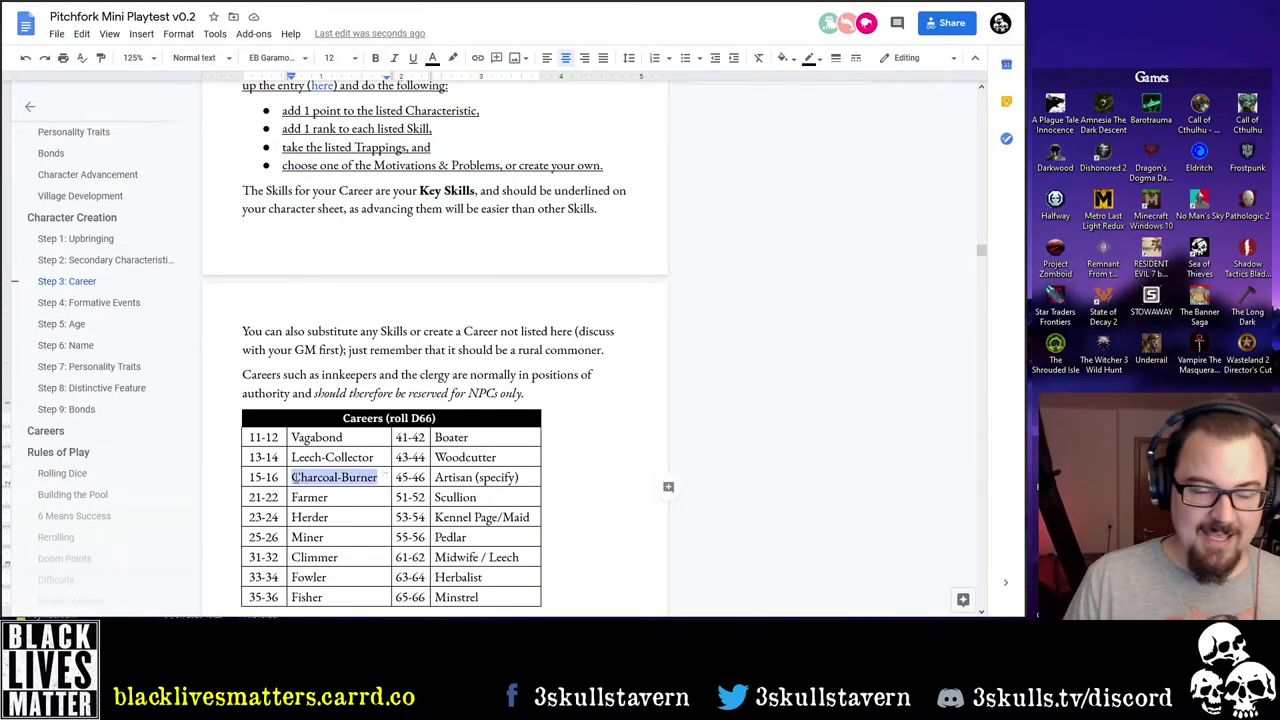
pyautogui.scroll(4, 351, 428)
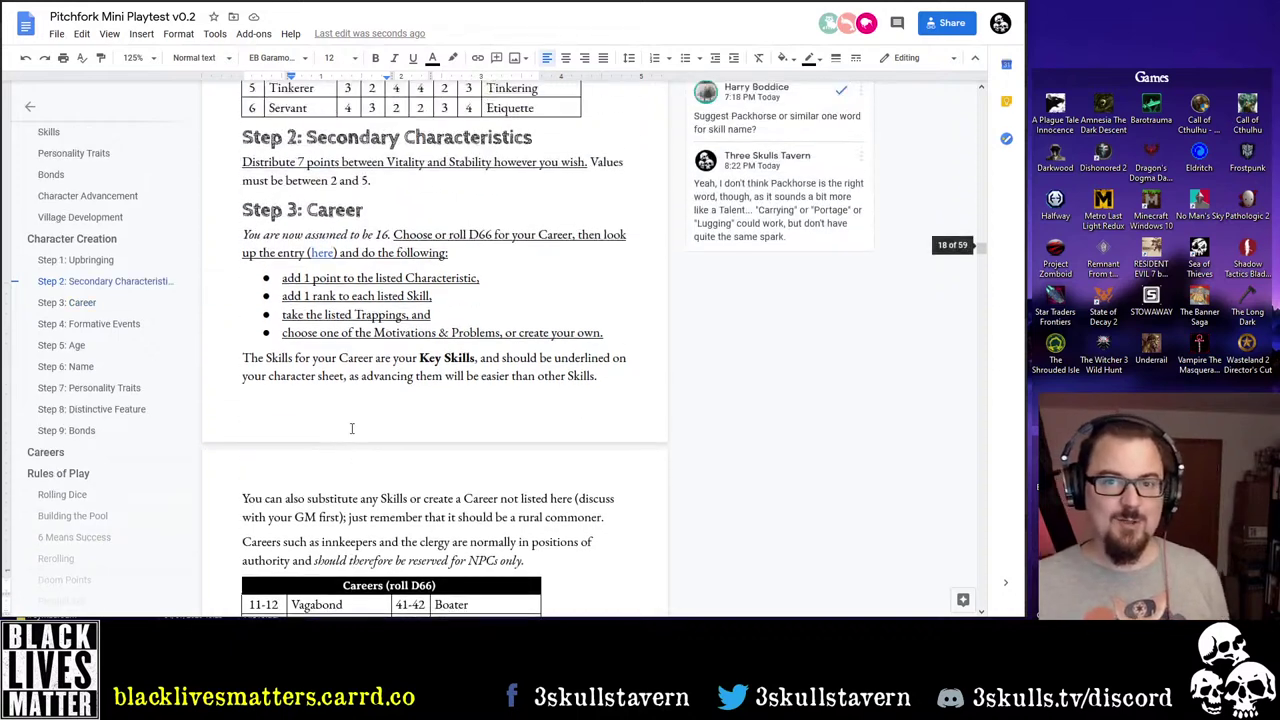
pyautogui.scroll(5, 351, 428)
pyautogui.doubleClick(405, 474)
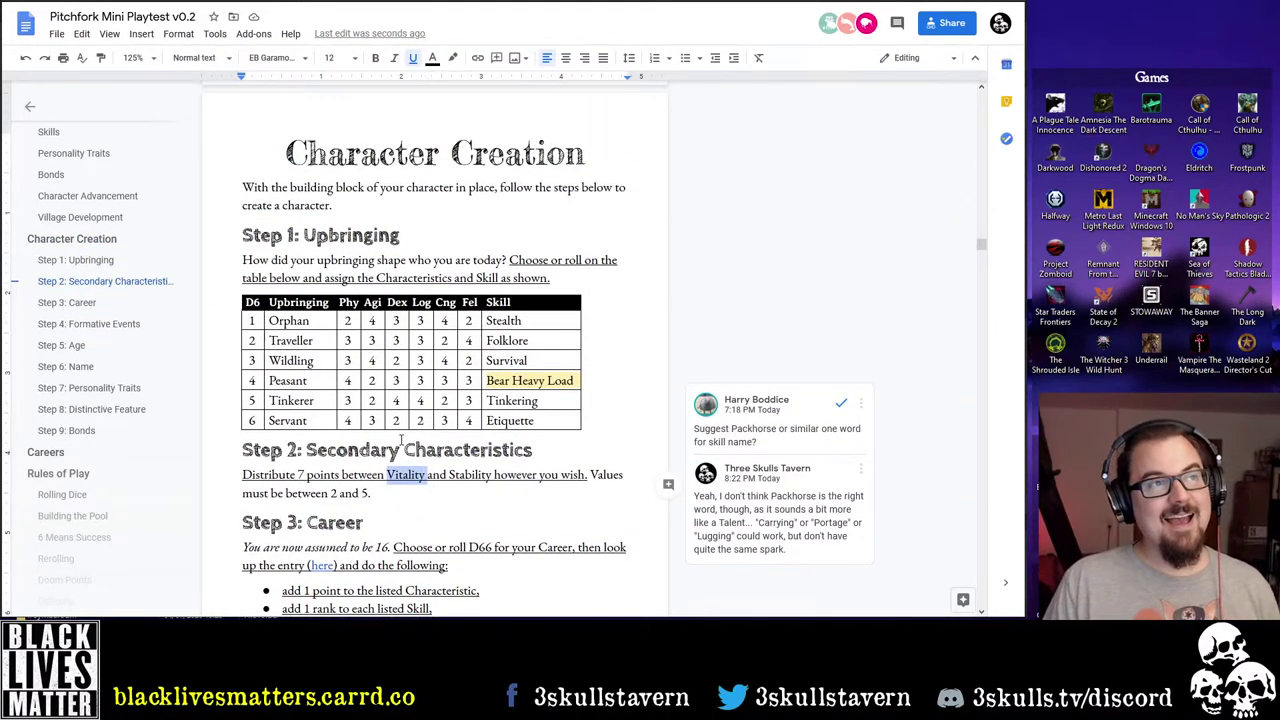
pyautogui.scroll(-3, 434, 398)
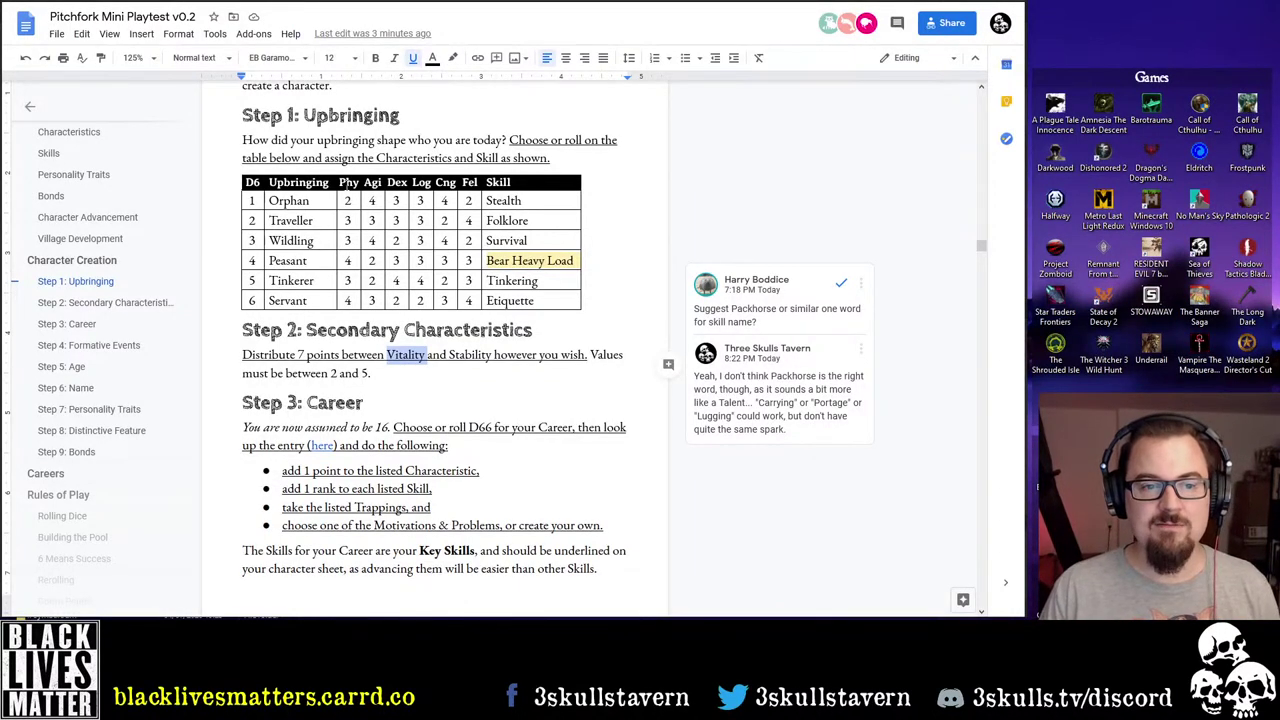
pyautogui.moveTo(361, 182); pyautogui.dragTo(472, 298)
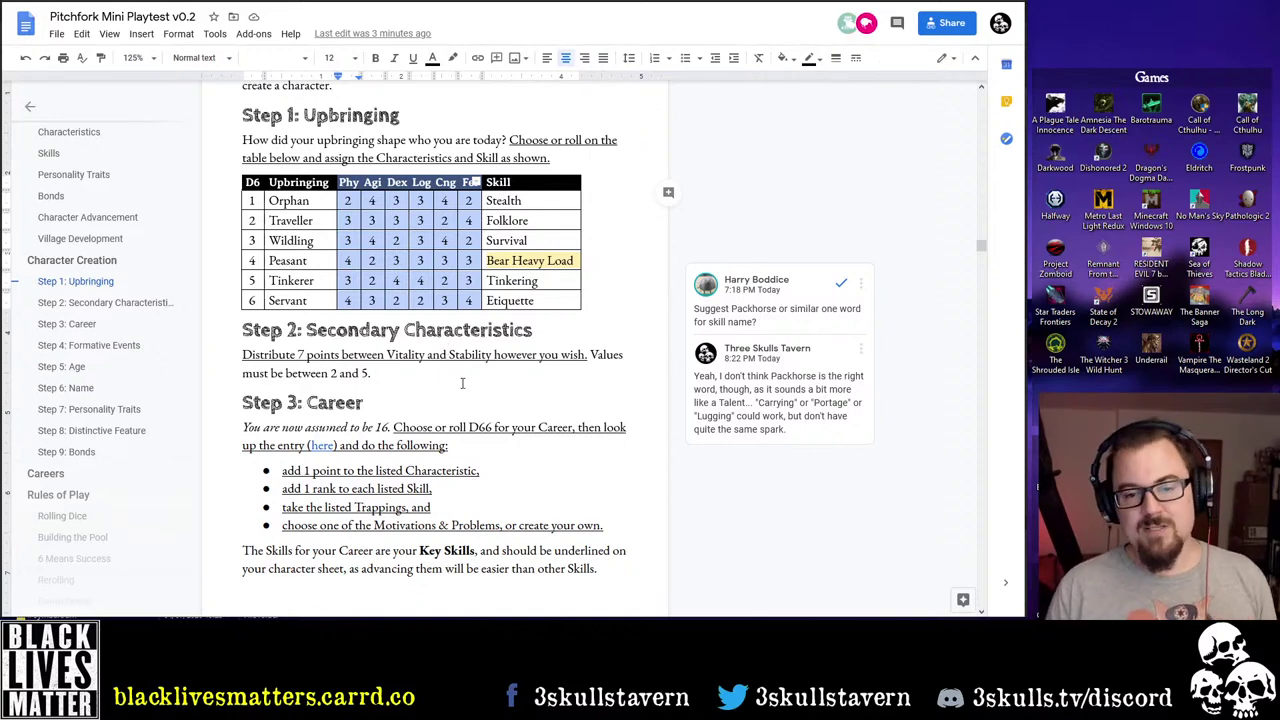
# Replace the period after Charcoal-Burner's Vitality with ' (cannot be higher than 5).'
pyautogui.scroll(-5, 468, 396)
pyautogui.scroll(2, 470, 397)
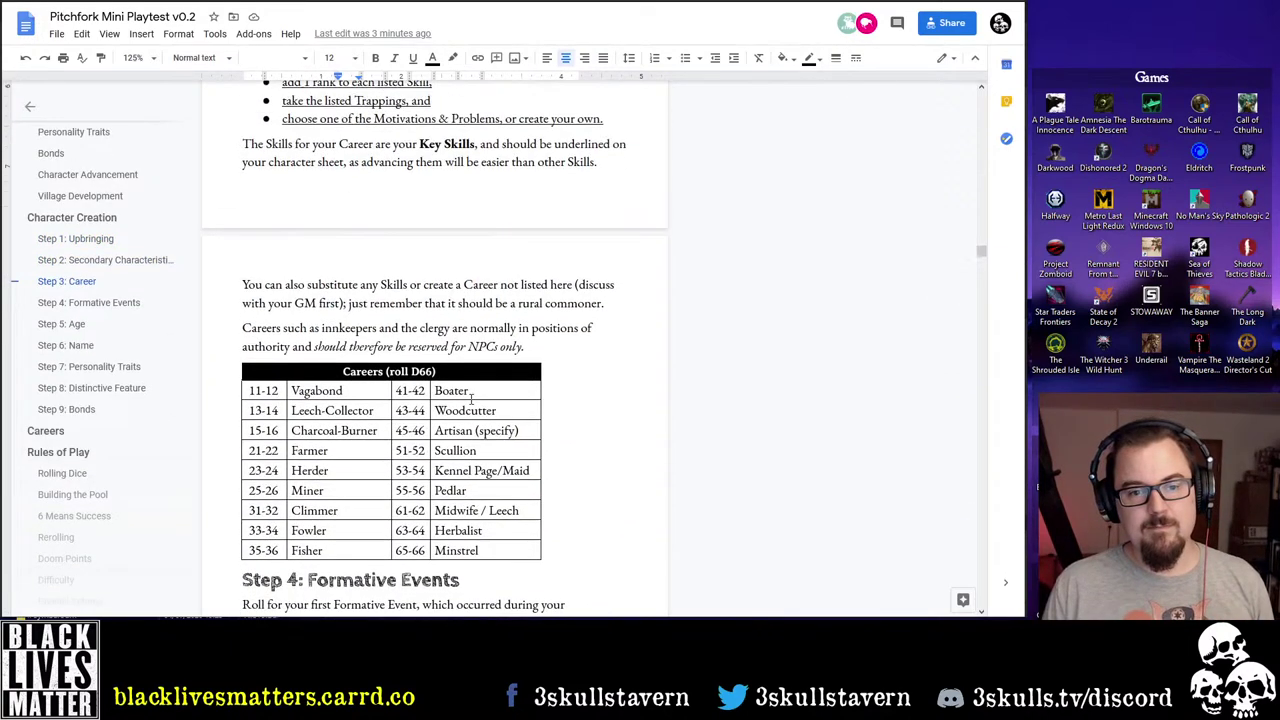
pyautogui.scroll(1, 472, 400)
pyautogui.scroll(-8, 472, 400)
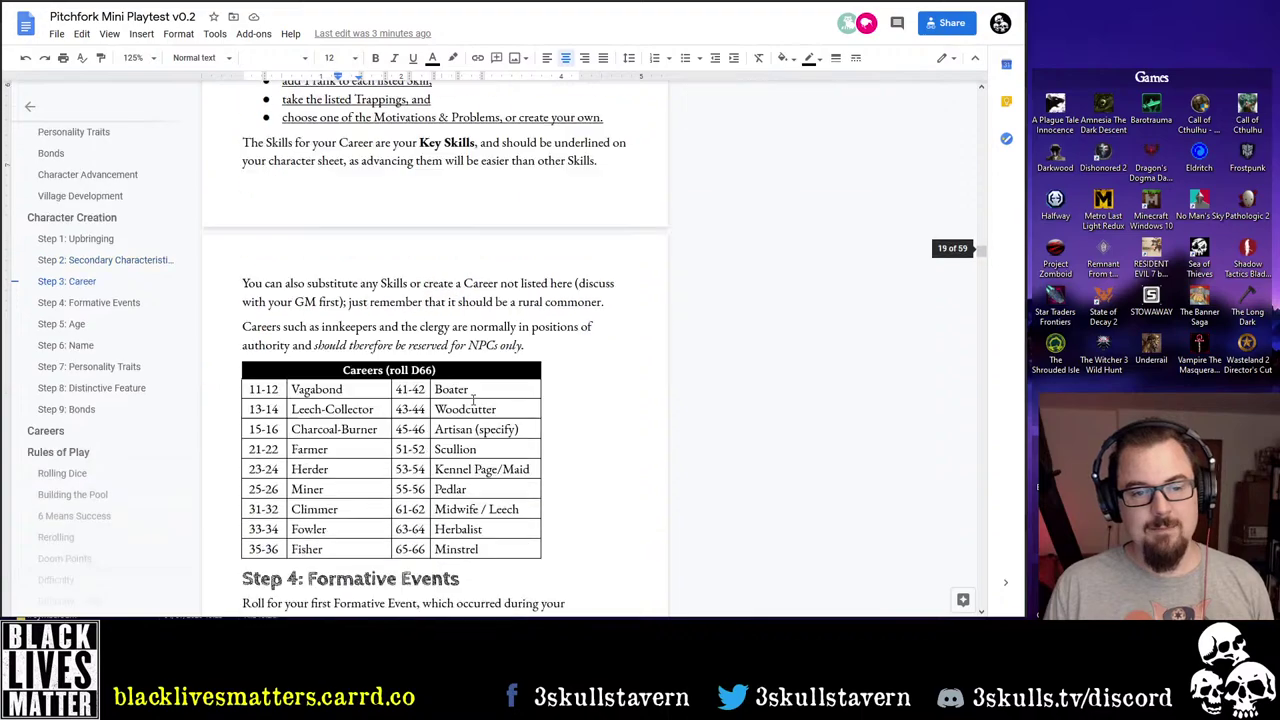
pyautogui.scroll(-20, 473, 403)
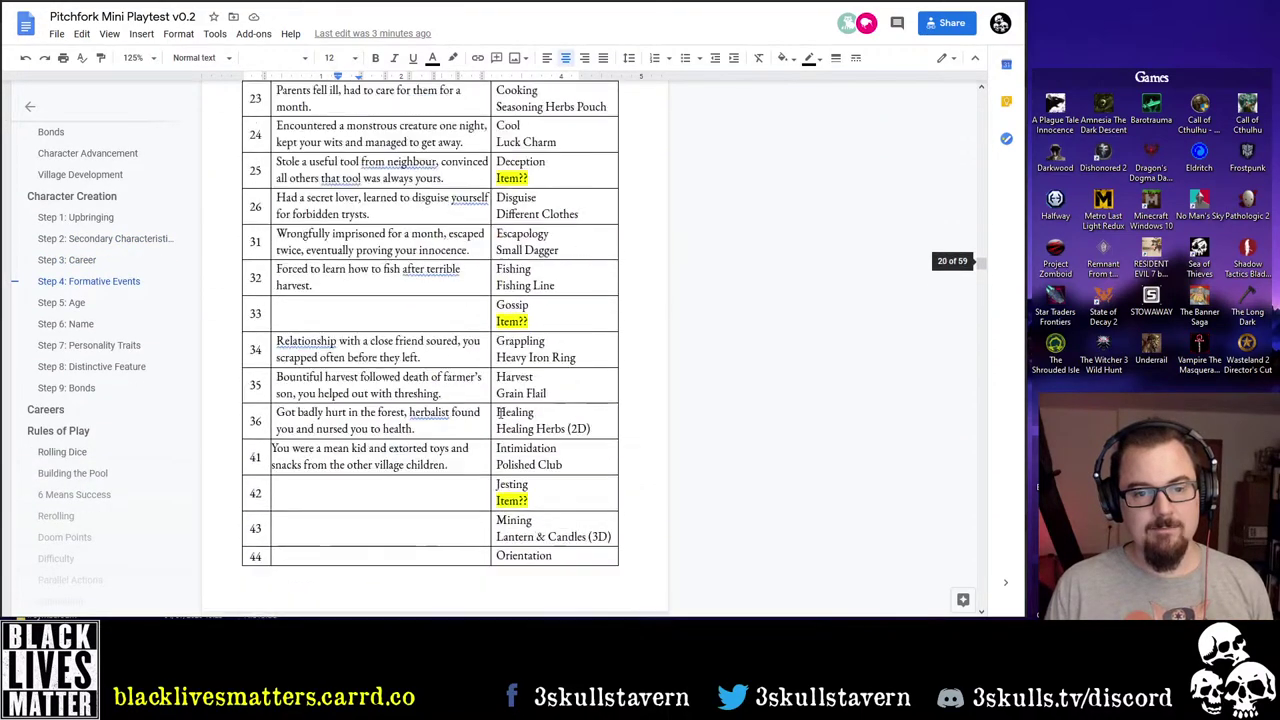
pyautogui.scroll(-5, 533, 421)
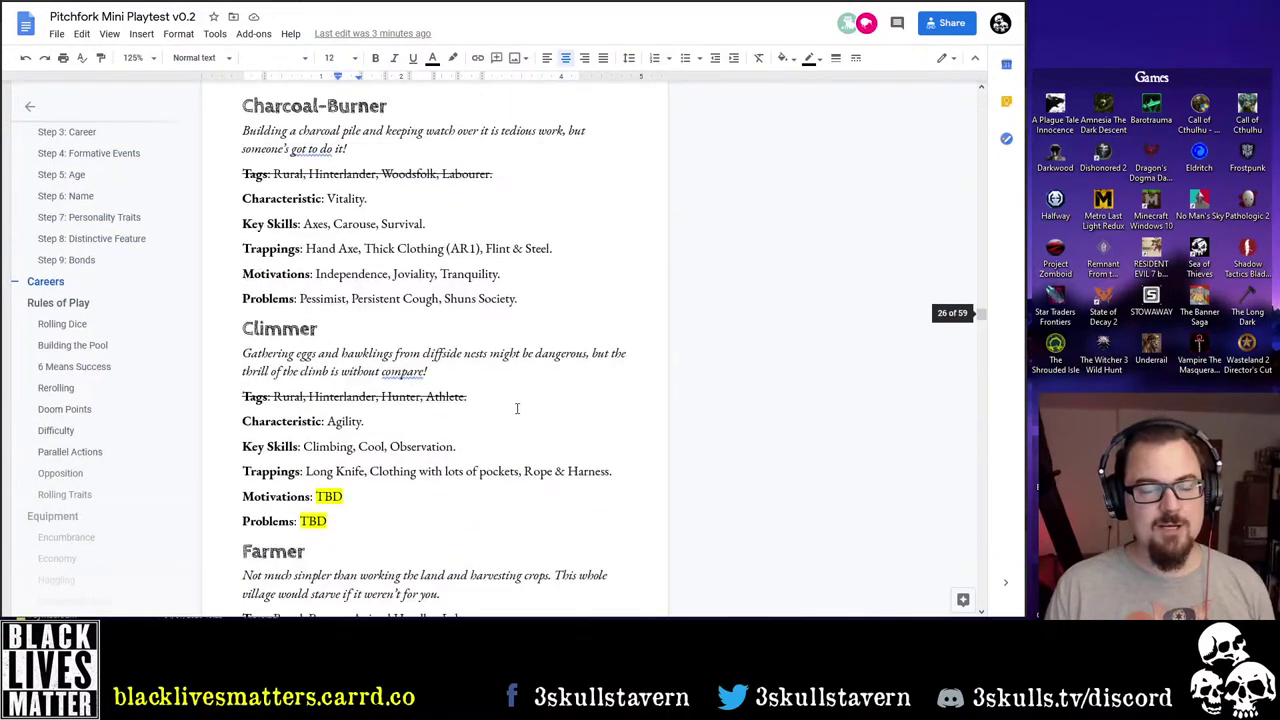
pyautogui.click(442, 202)
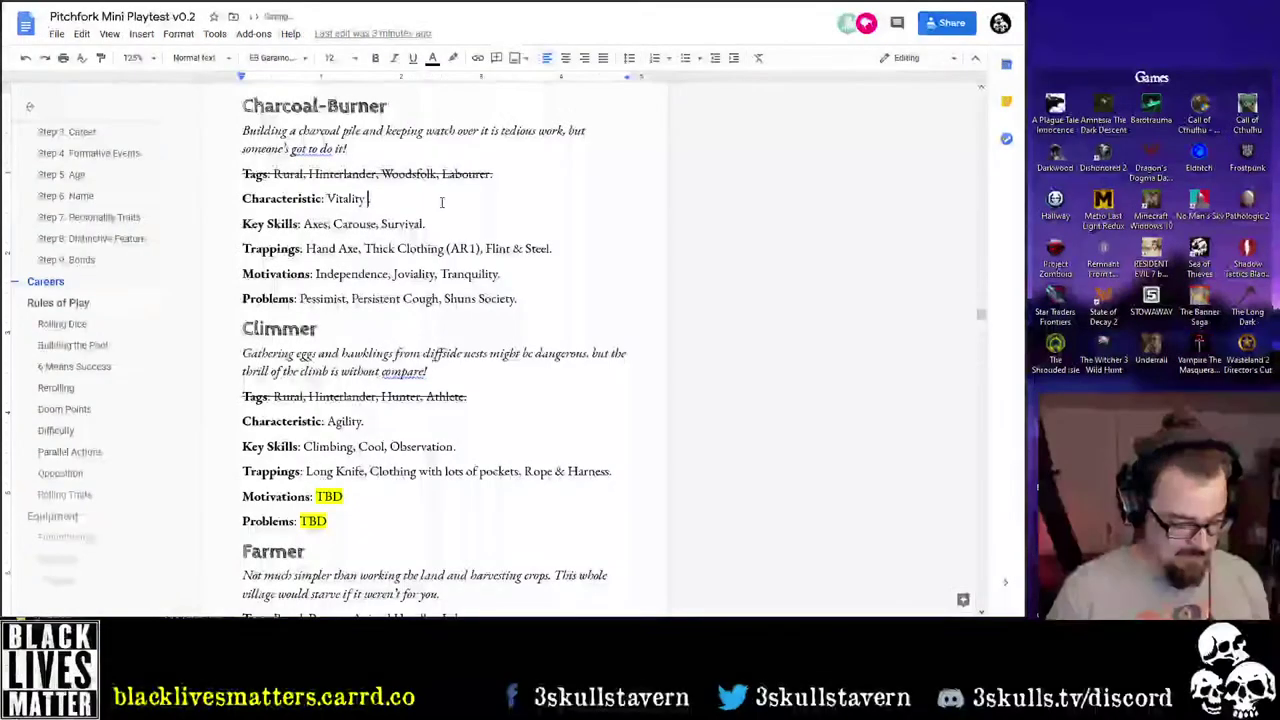
pyautogui.press('BackSpace')
pyautogui.write('(')
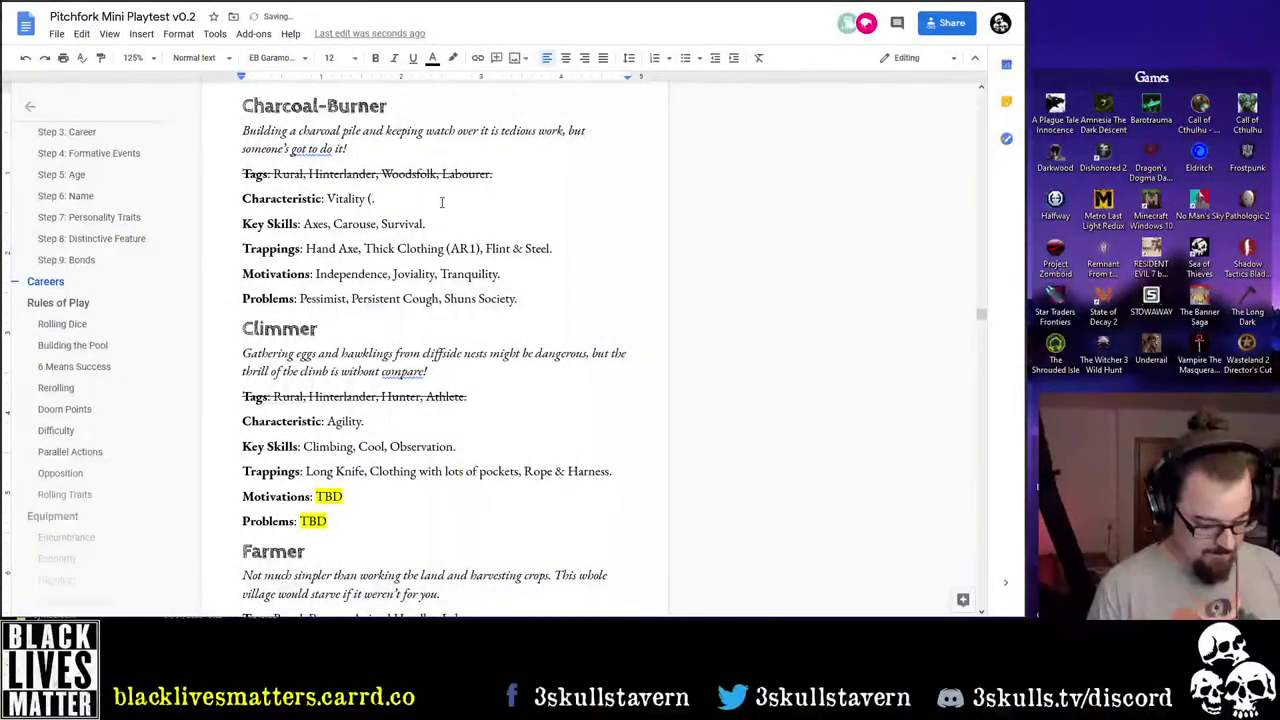
pyautogui.write('Vitality')
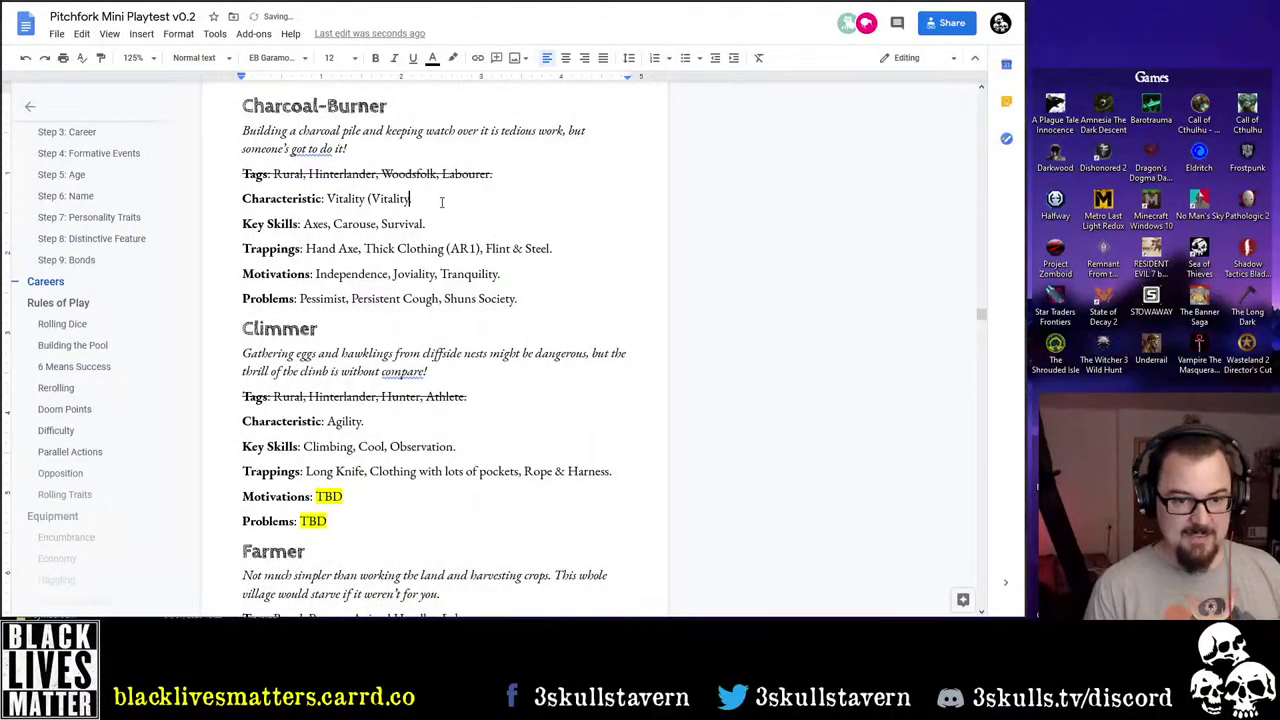
pyautogui.hotkey('ctrl', 'BackSpace')
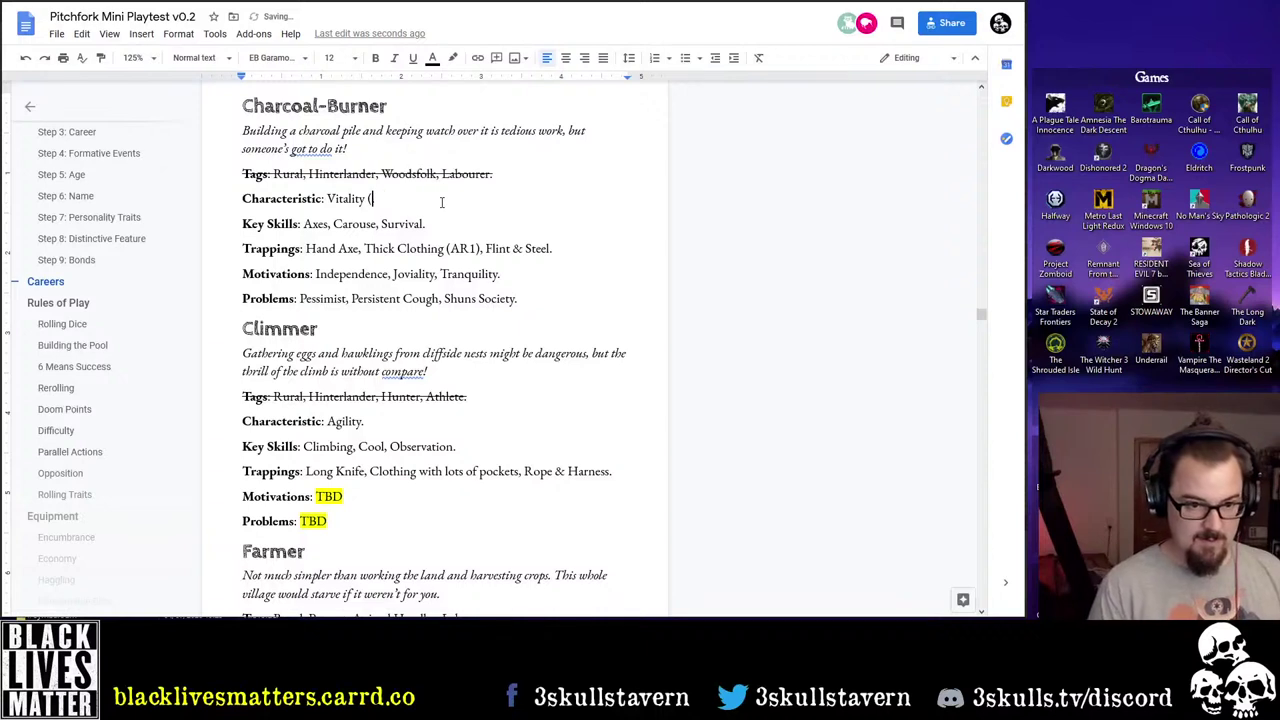
pyautogui.write('cannot ')
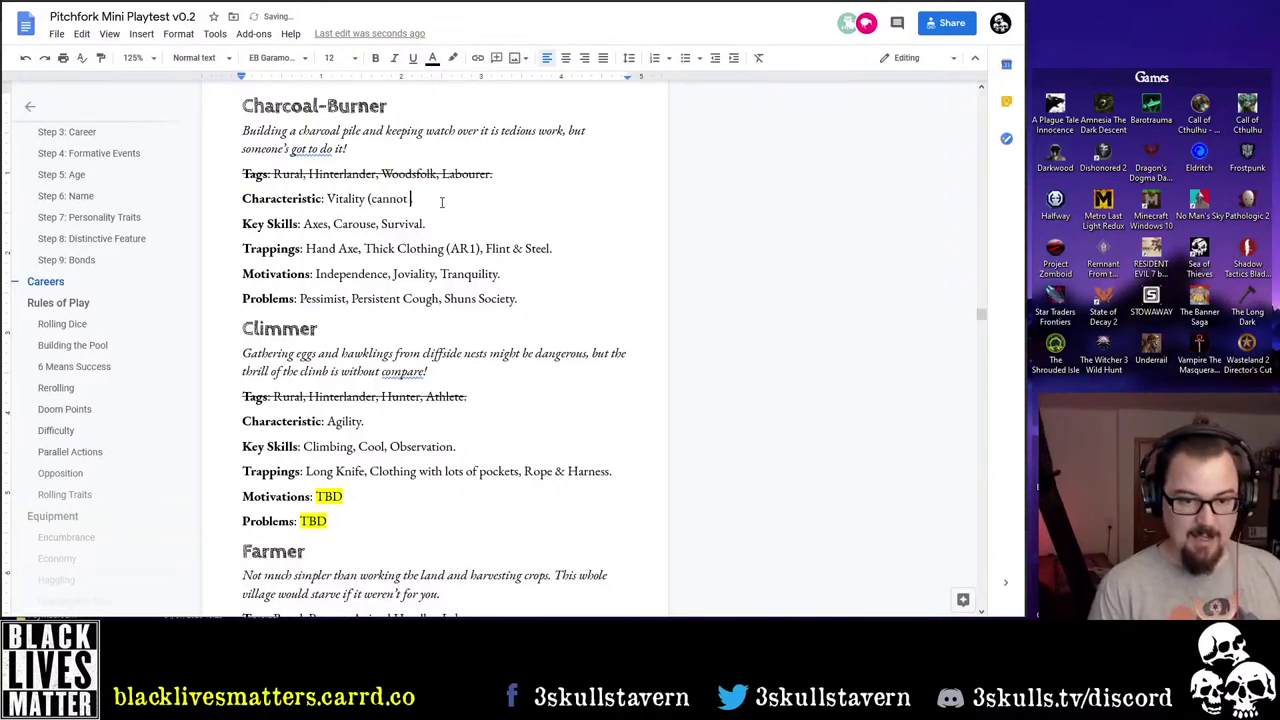
pyautogui.write('be higher than ')
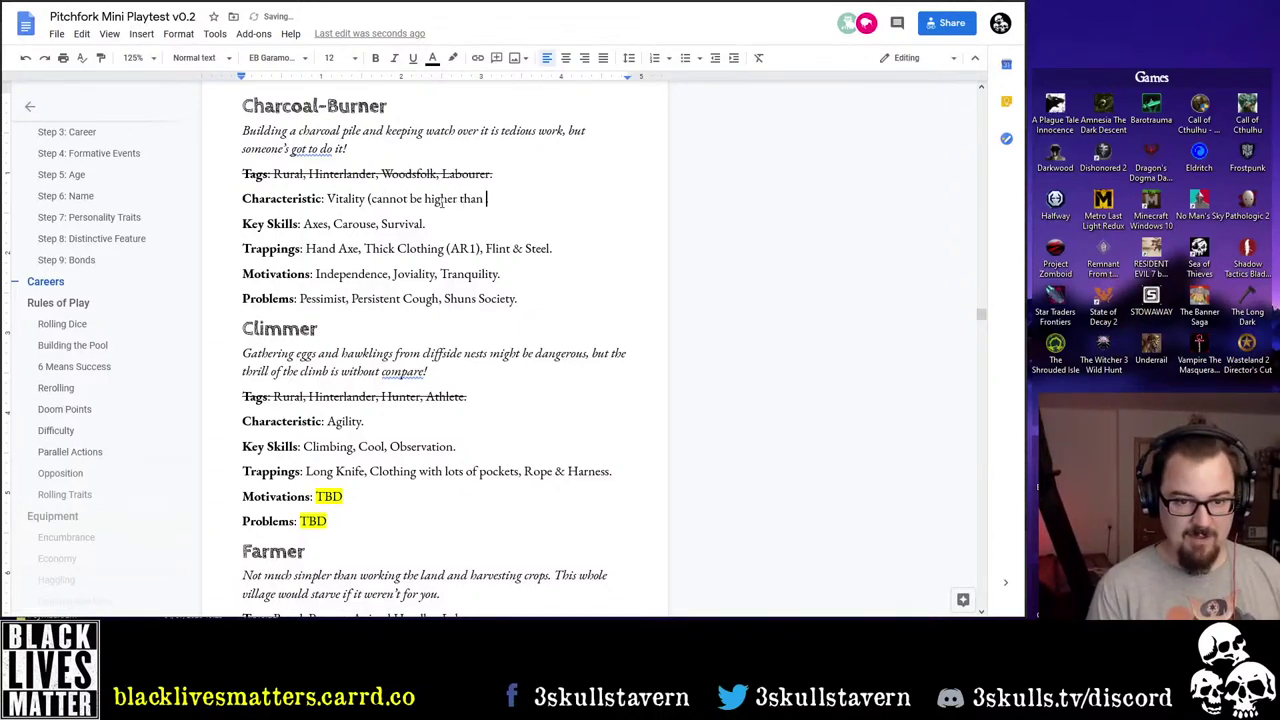
pyautogui.write('5).')
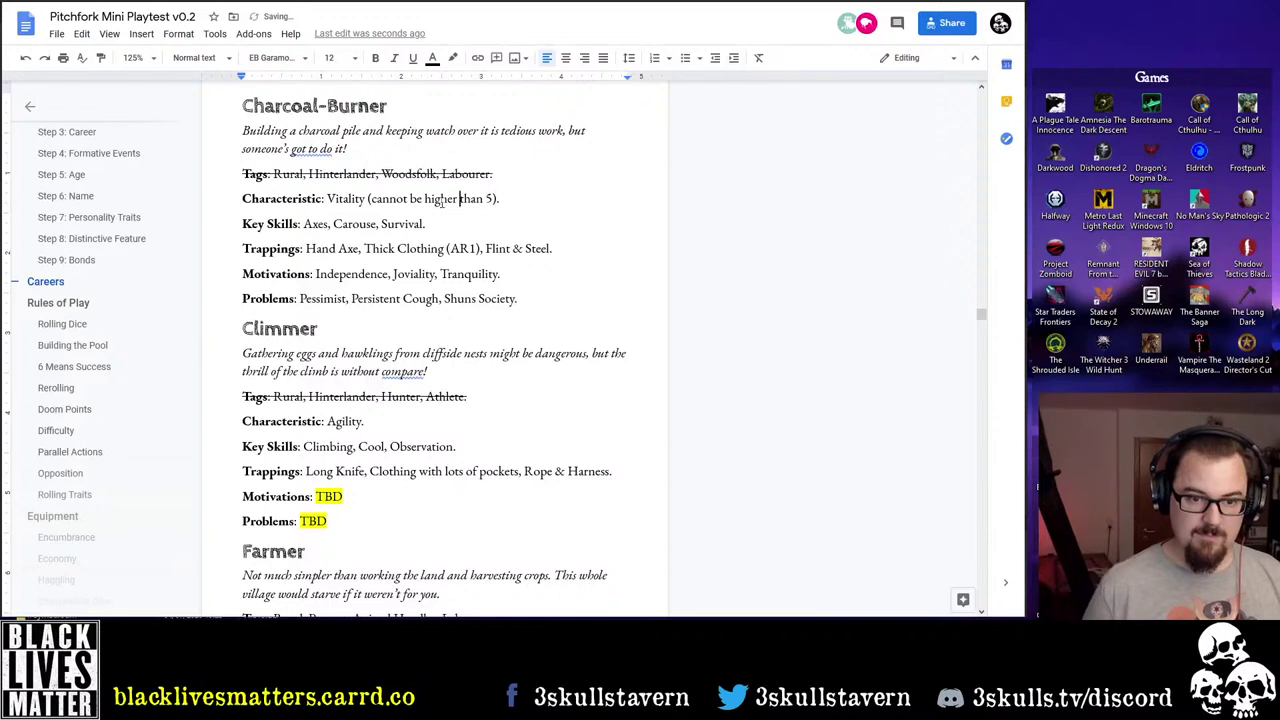
# Italicise the '(cannot be higher than 5)' note on the Charcoal-Burner career
pyautogui.hotkey('ctrl', 'Left')
pyautogui.hotkey('ctrl', 'Left')
pyautogui.hotkey('ctrl', 'Left')
pyautogui.hotkey('ctrl', 'Left')
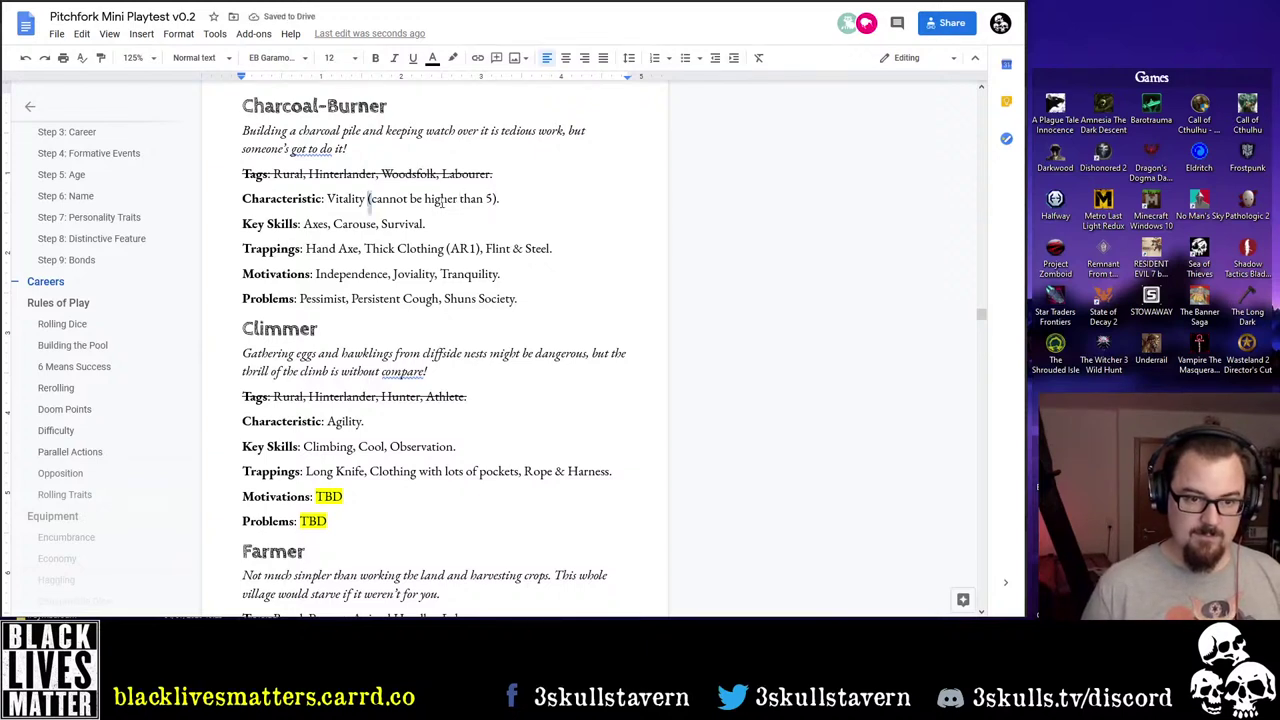
pyautogui.hotkey('ctrl', 'shift', 'Right')
pyautogui.hotkey('ctrl', 'shift', 'Right')
pyautogui.hotkey('ctrl', 'shift', 'Right')
pyautogui.hotkey('ctrl', 'shift', 'Right')
pyautogui.hotkey('ctrl', 'shift', 'Right')
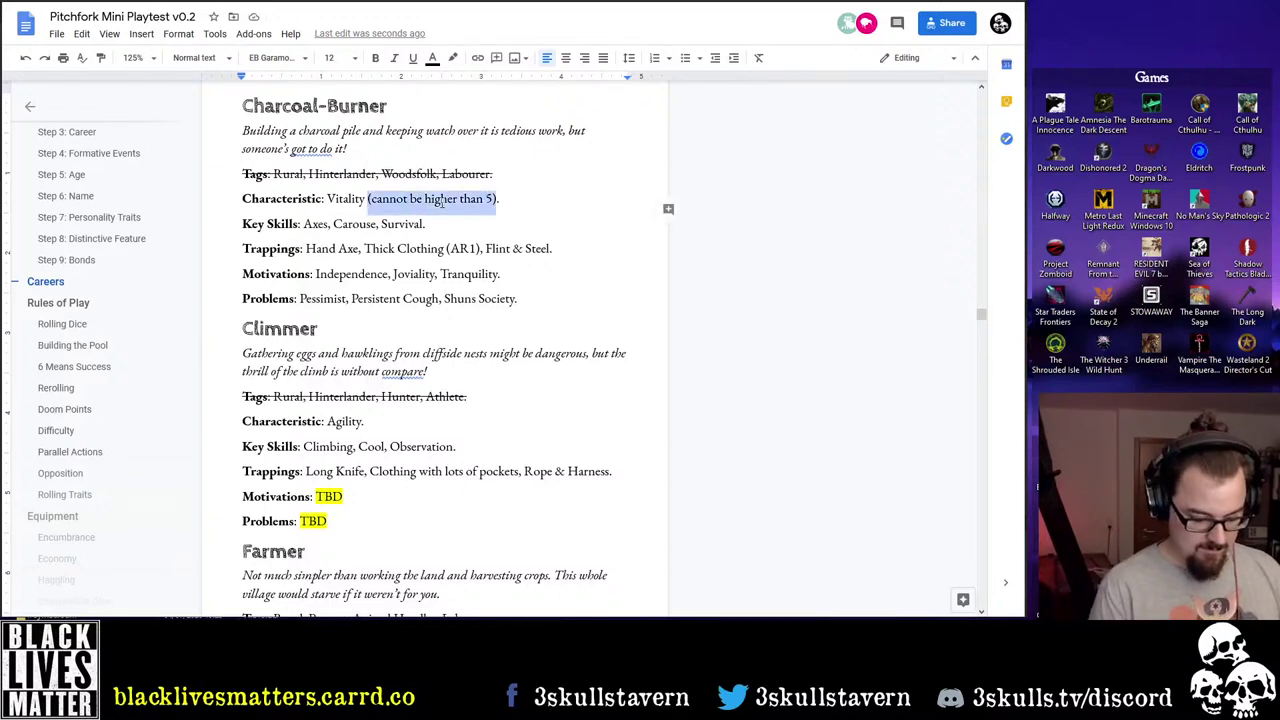
pyautogui.hotkey('ctrl', 'i')
pyautogui.click(556, 205)
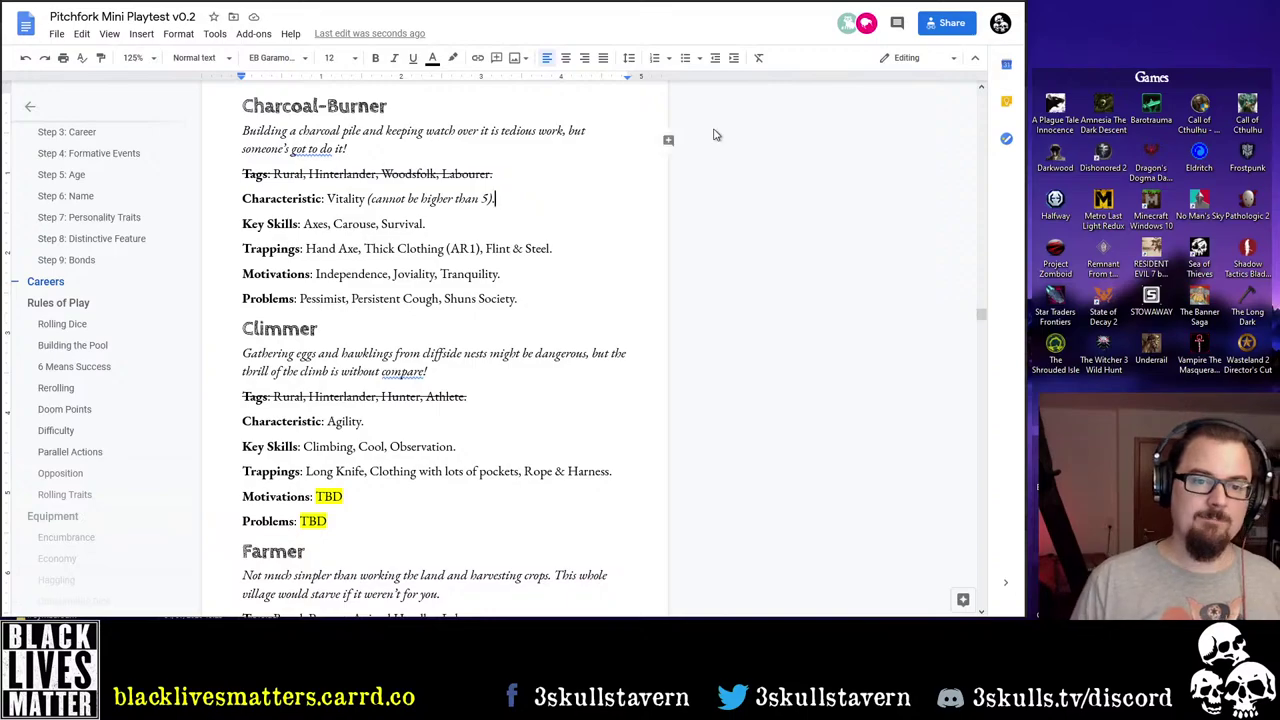
pyautogui.scroll(20, 600, 300)
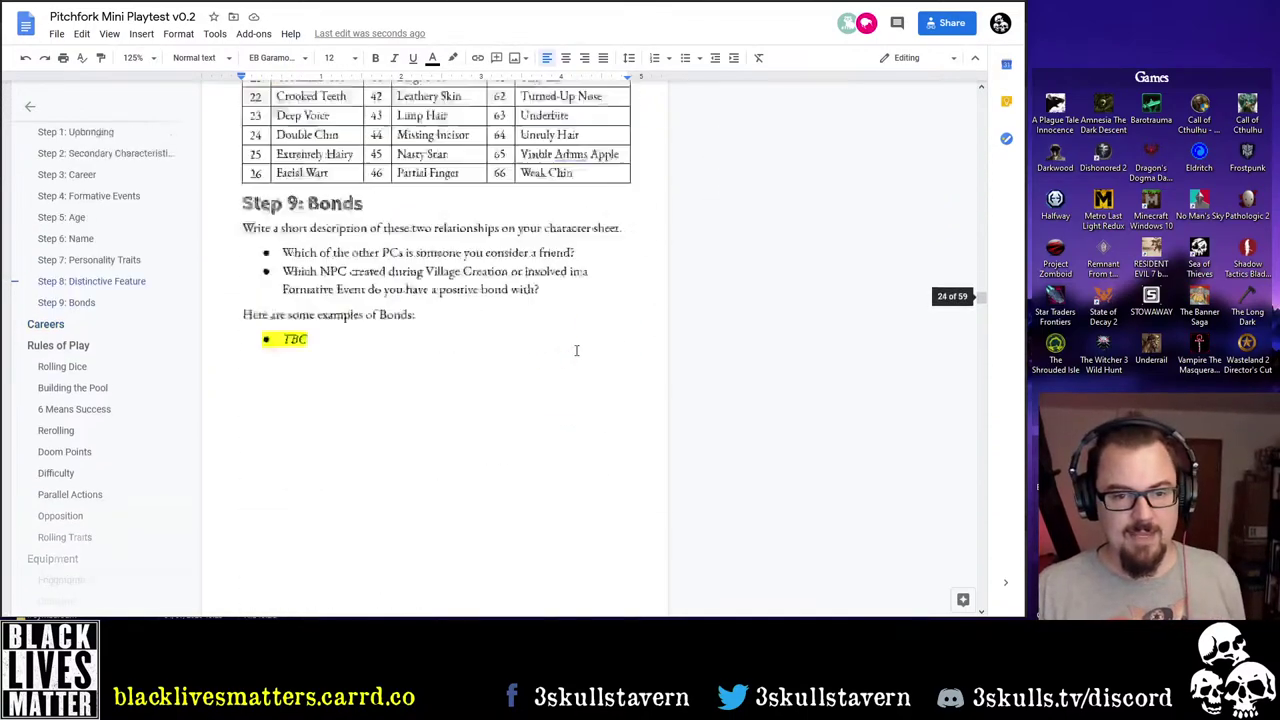
pyautogui.scroll(20, 575, 352)
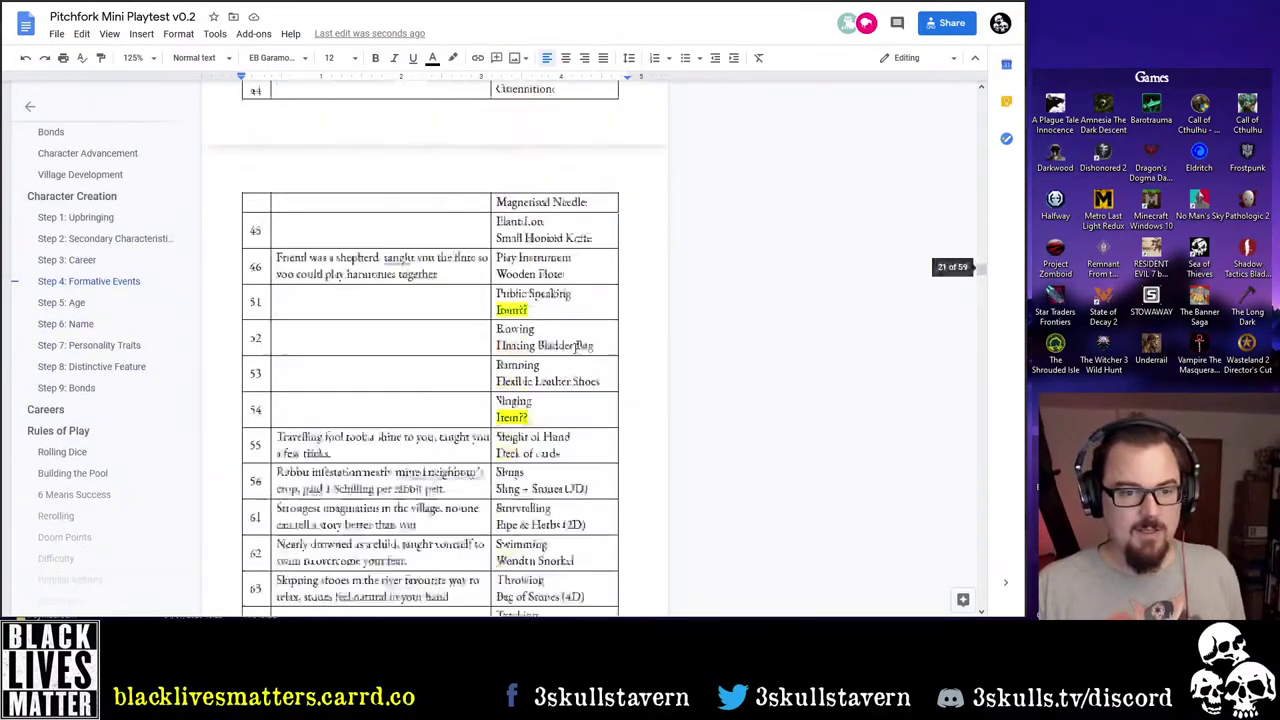
pyautogui.scroll(15, 580, 340)
pyautogui.scroll(-6, 580, 340)
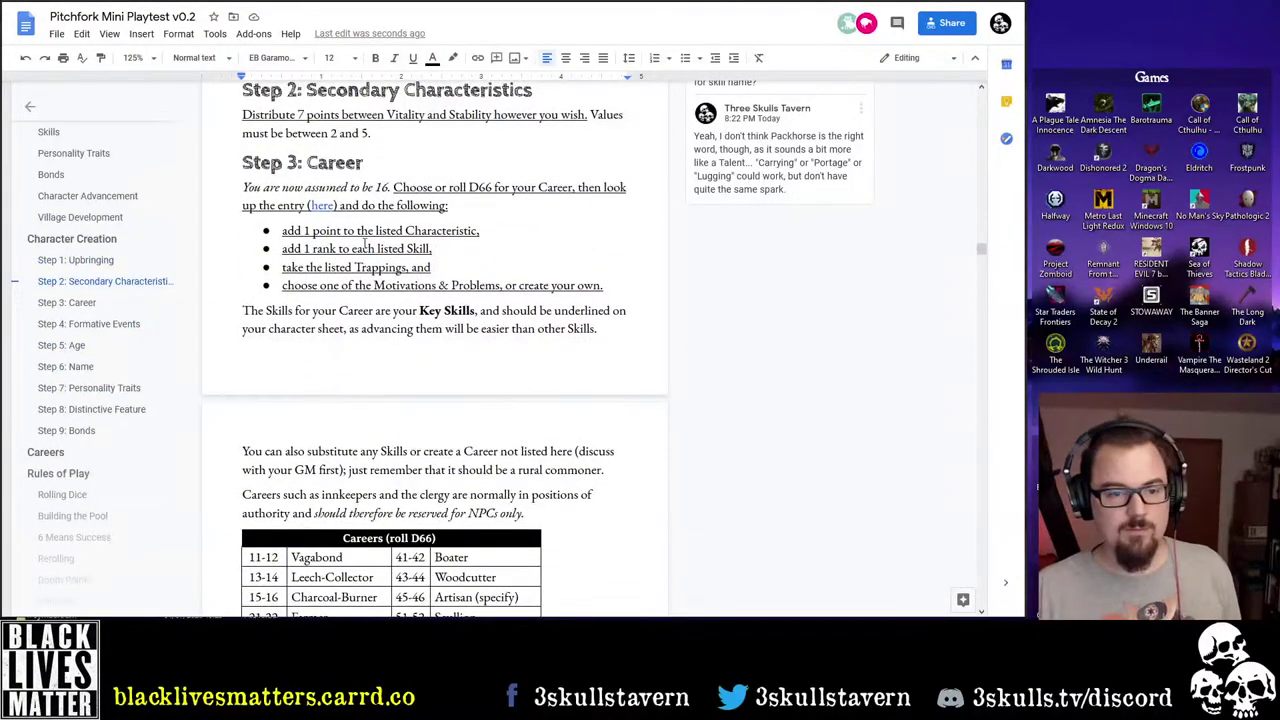
pyautogui.scroll(-8, 441, 265)
pyautogui.scroll(8, 441, 265)
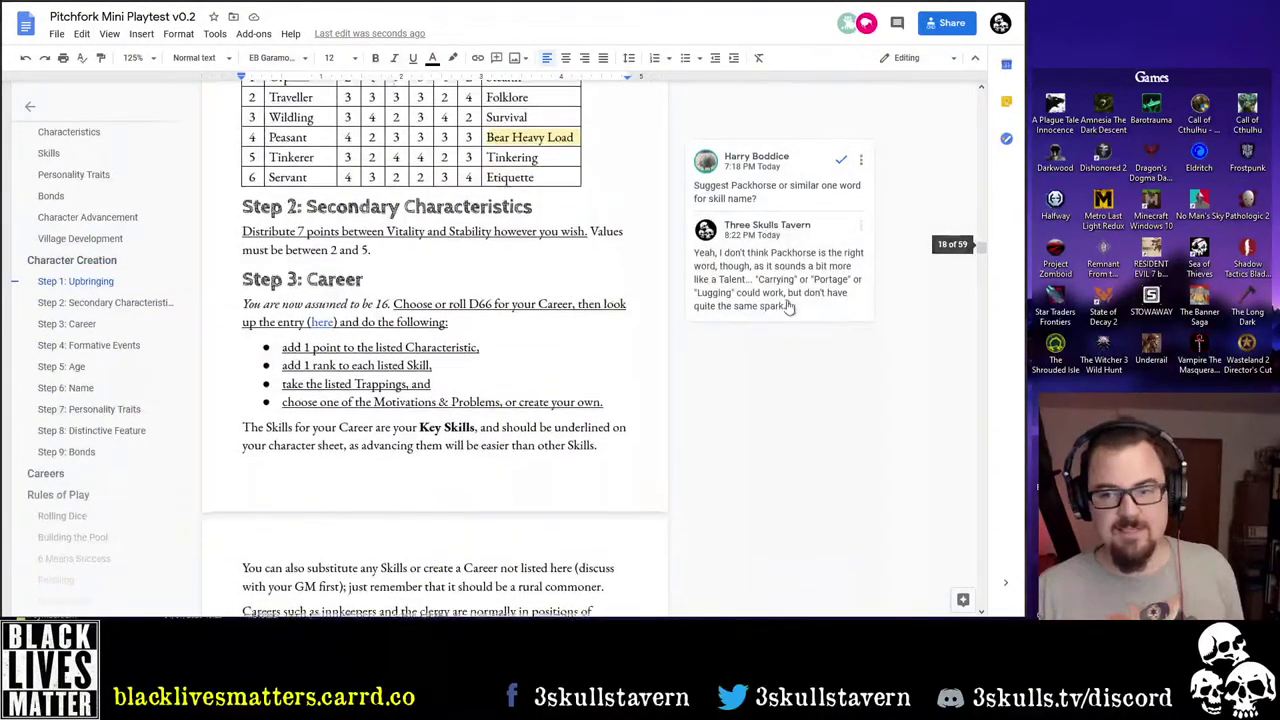
pyautogui.scroll(-15, 913, 259)
pyautogui.scroll(-20, 913, 259)
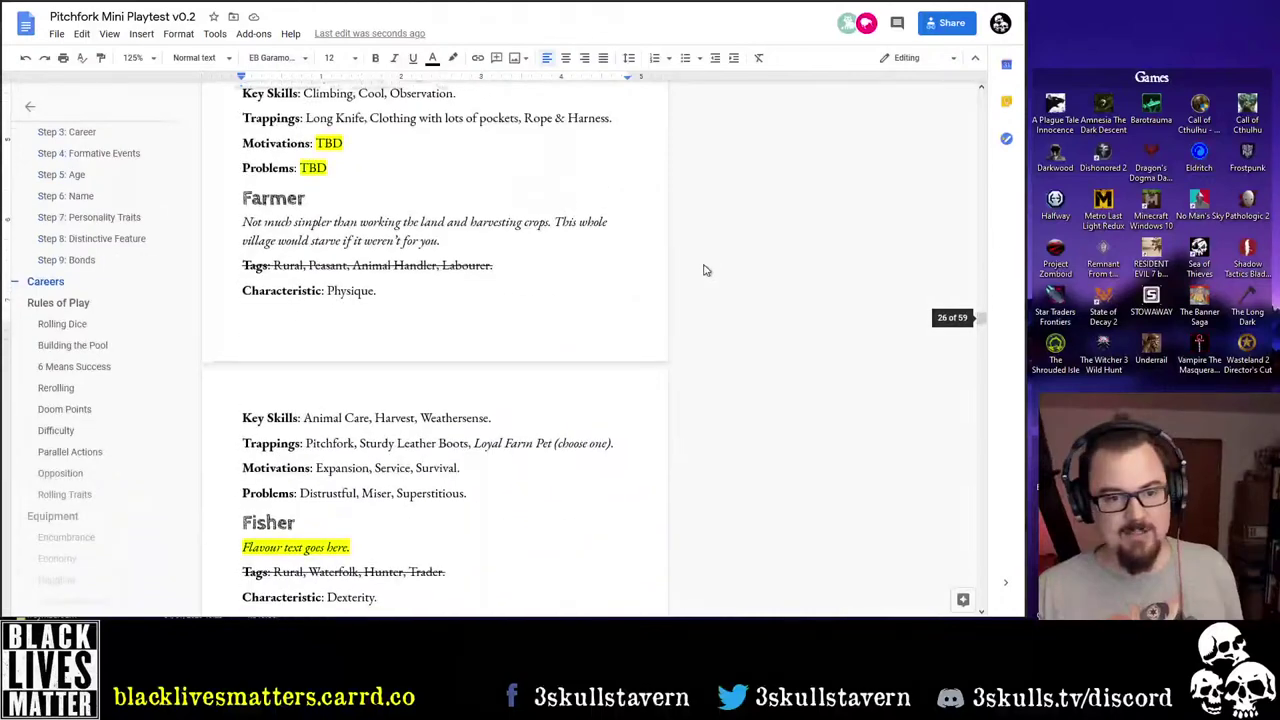
pyautogui.scroll(2, 659, 270)
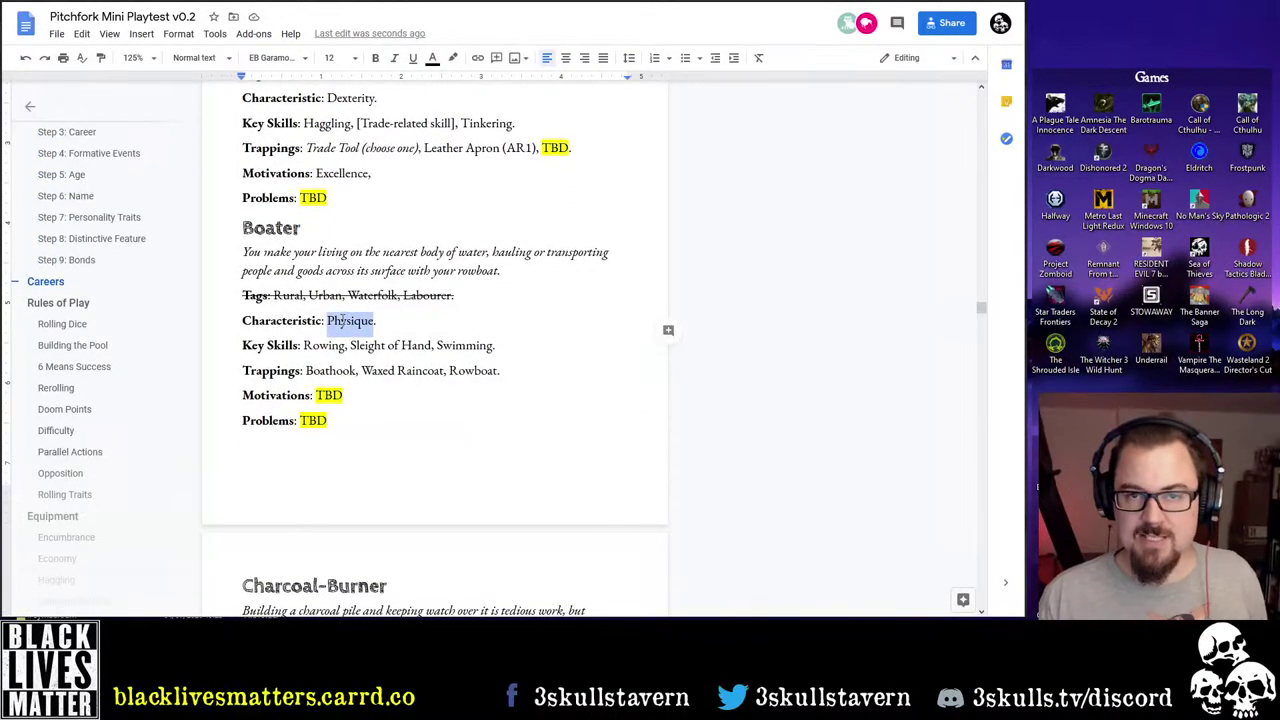
pyautogui.moveTo(304, 345); pyautogui.dragTo(432, 346)
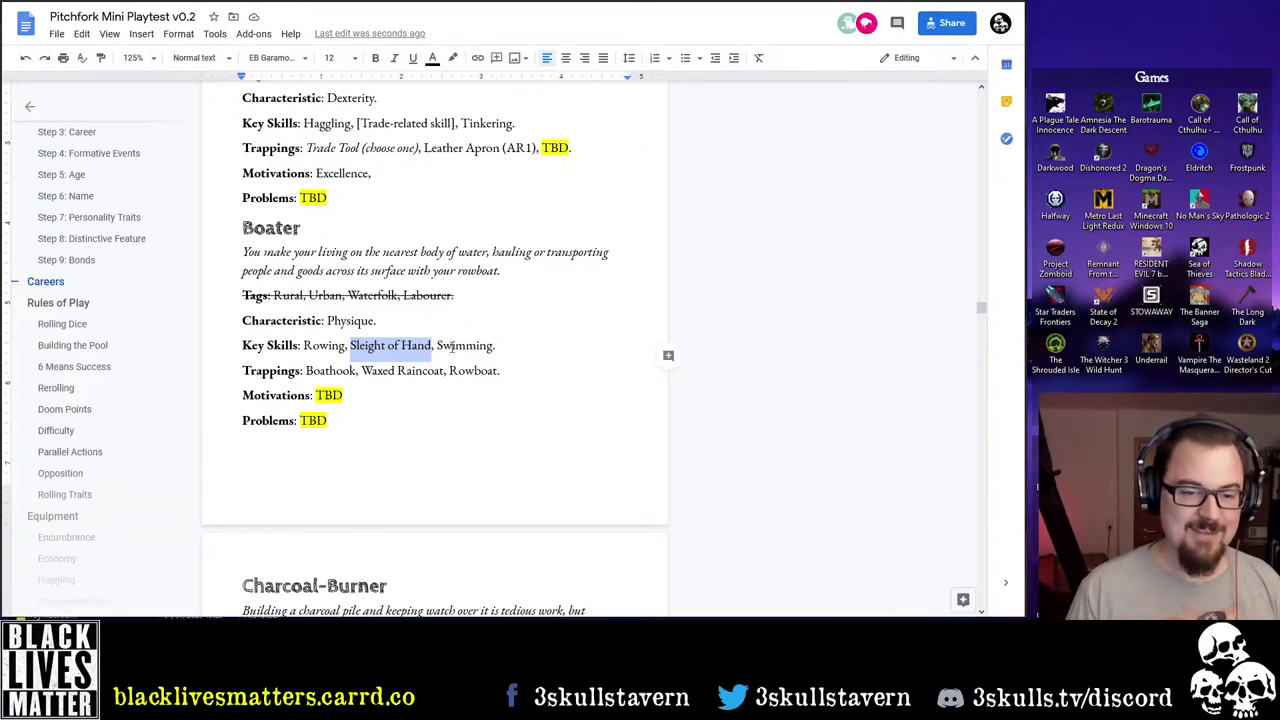
pyautogui.doubleClick(455, 347)
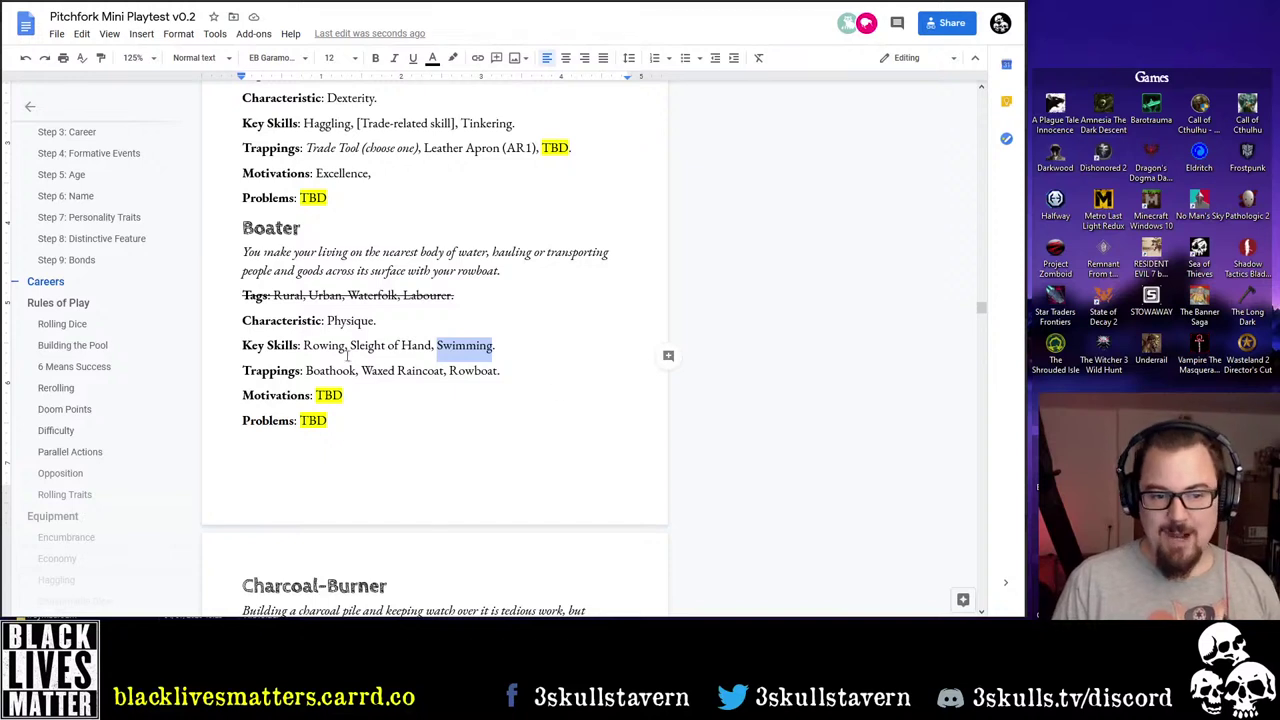
pyautogui.moveTo(306, 370); pyautogui.dragTo(508, 371)
# Delete the Motivations & Problems bullet from the Step 3: Career list
pyautogui.scroll(15, 592, 418)
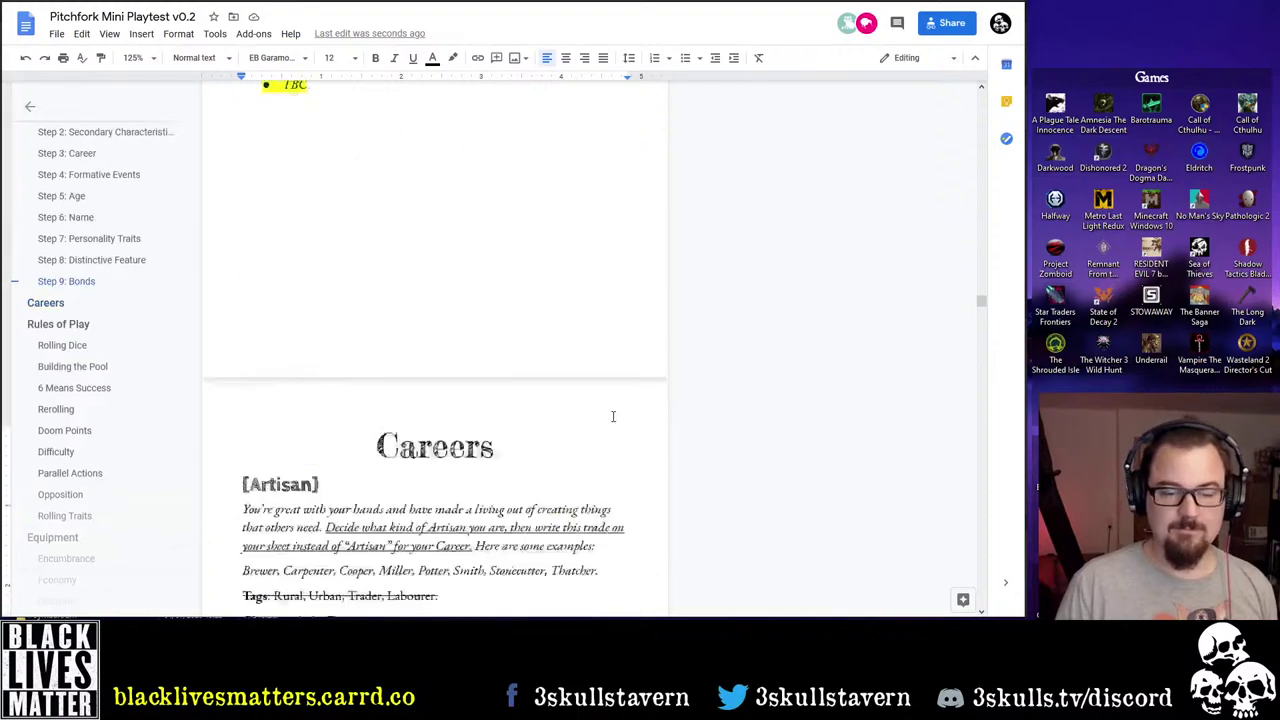
pyautogui.scroll(20, 592, 424)
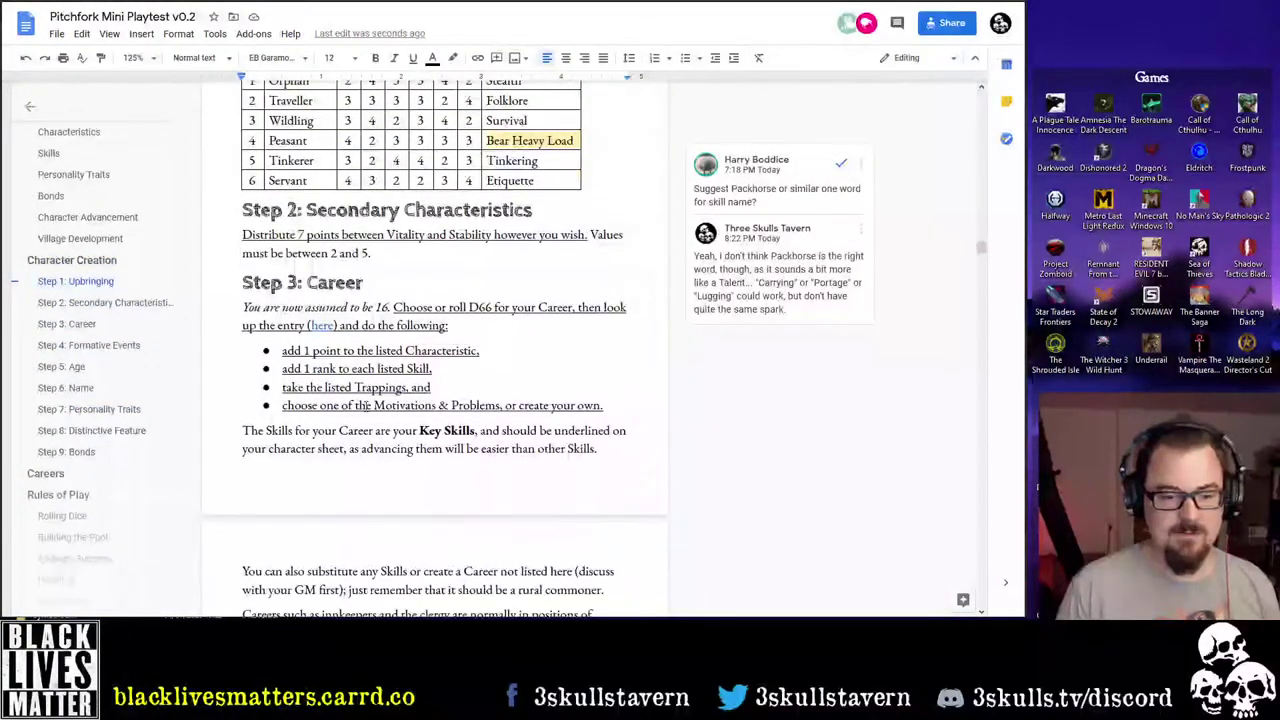
pyautogui.click(283, 405)
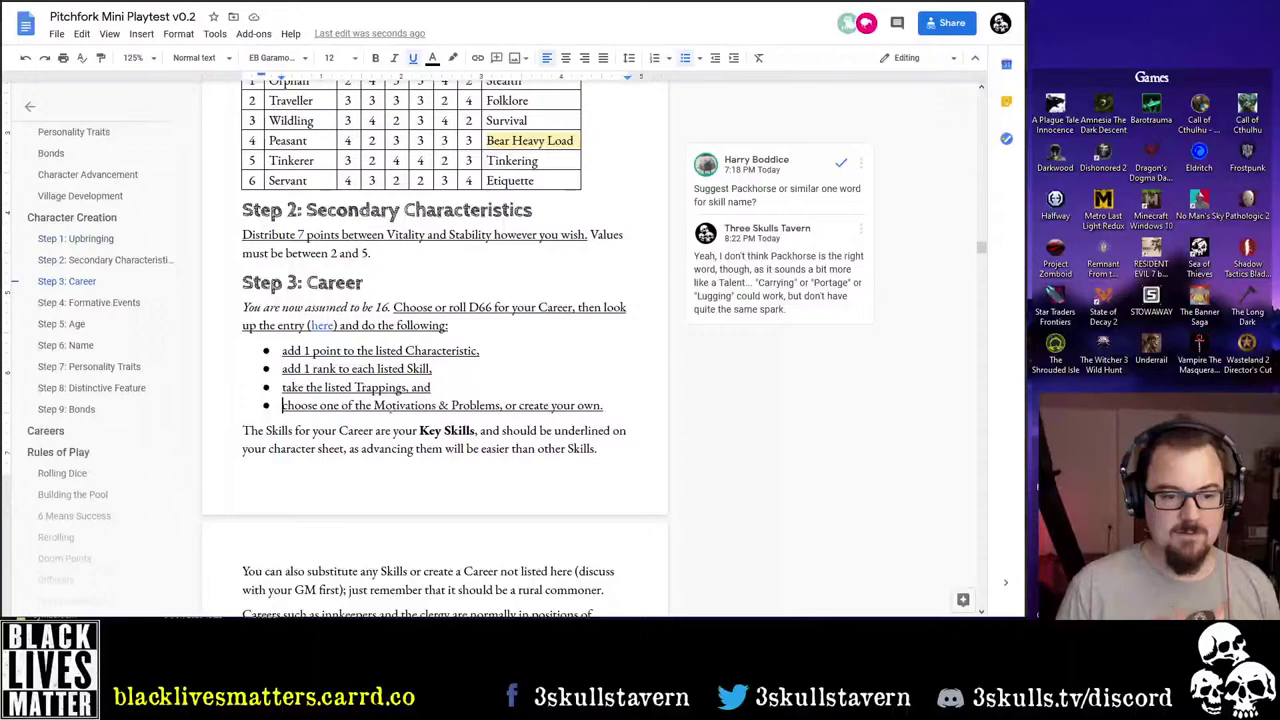
pyautogui.tripleClick(557, 405)
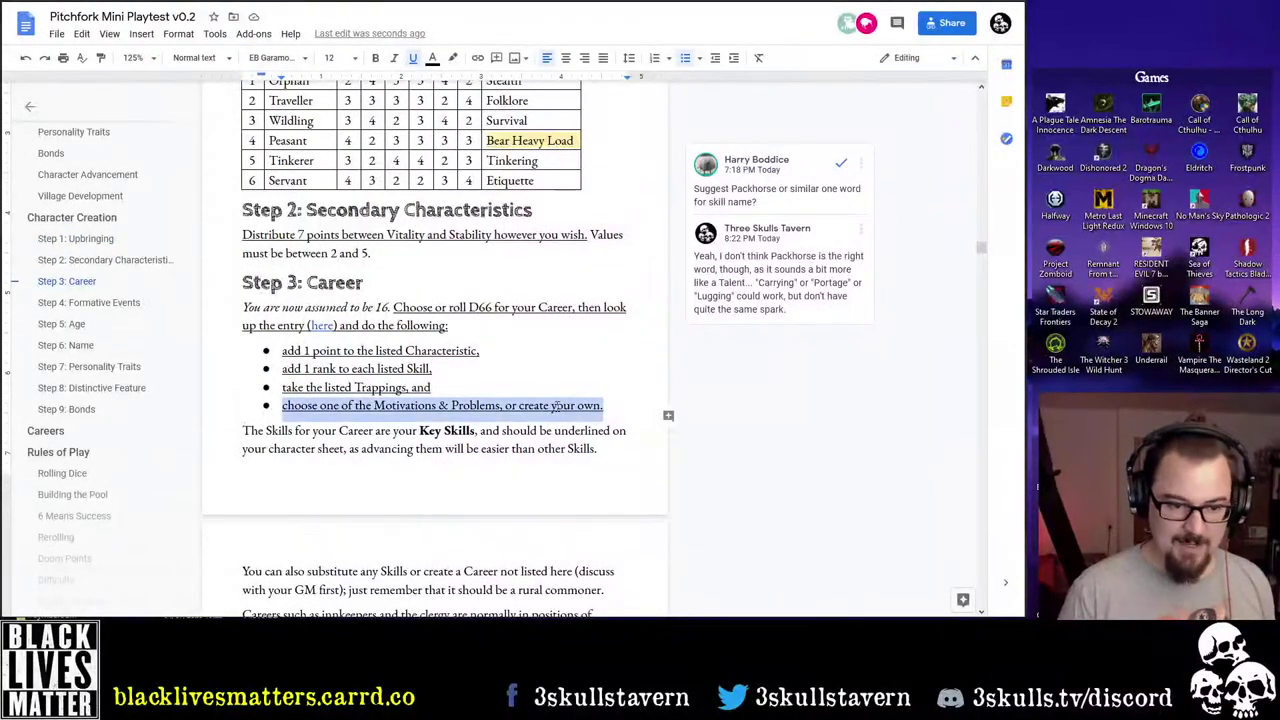
pyautogui.press('BackSpace')
pyautogui.press('BackSpace')
pyautogui.press('BackSpace')
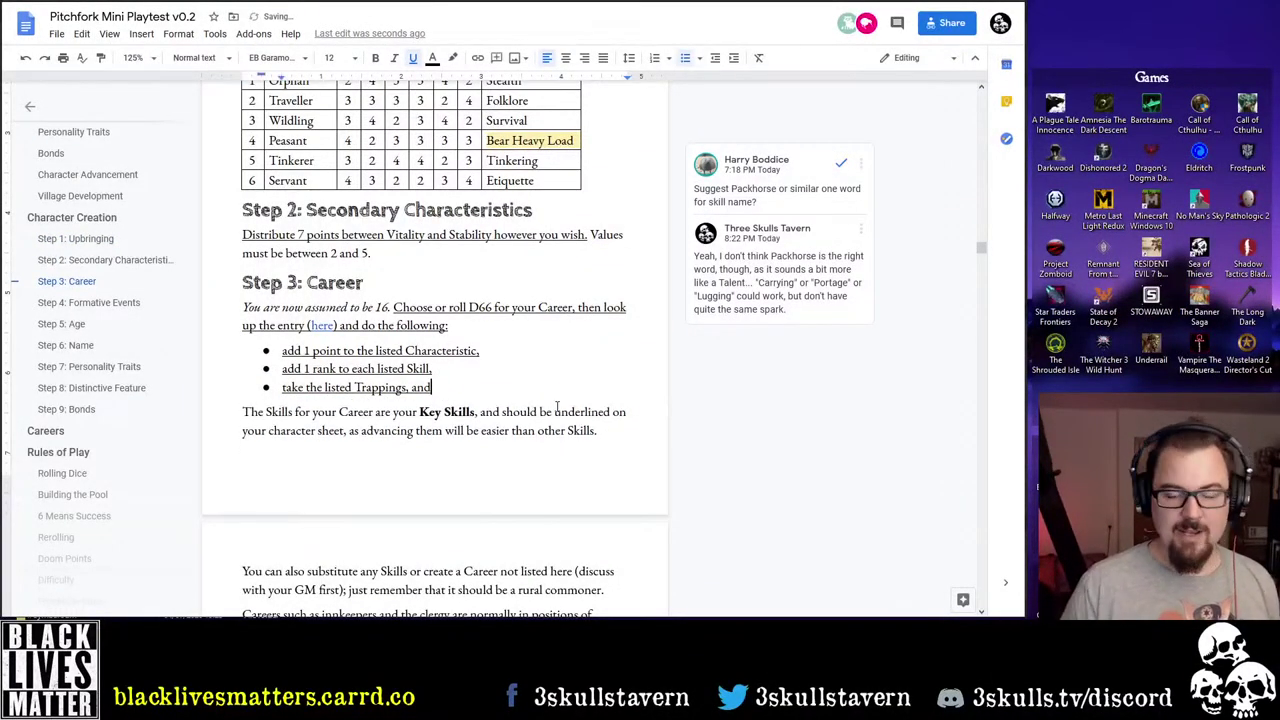
# End the Trappings bullet with a period and change the period after Skill to ', and'
pyautogui.press('BackSpace')
pyautogui.press('BackSpace')
pyautogui.press('BackSpace')
pyautogui.press('BackSpace')
pyautogui.press('BackSpace')
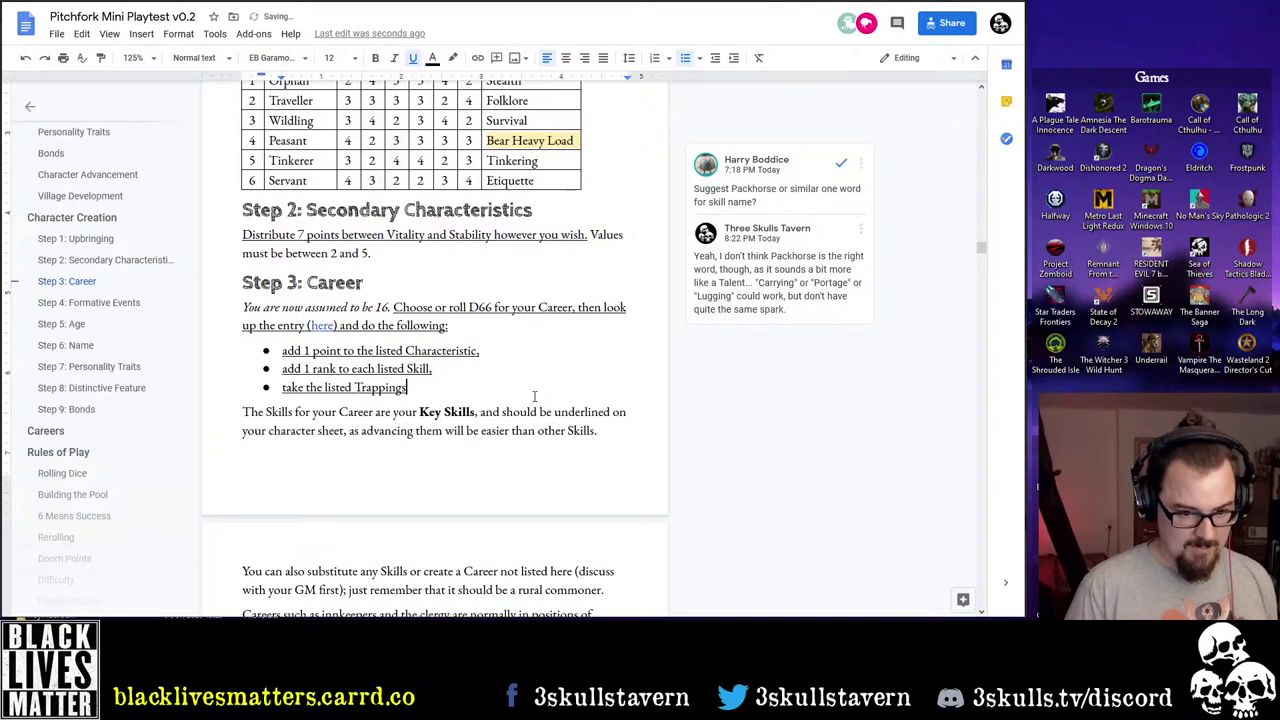
pyautogui.write('.')
pyautogui.press('Up')
pyautogui.press('End')
pyautogui.press('BackSpace')
pyautogui.write('.')
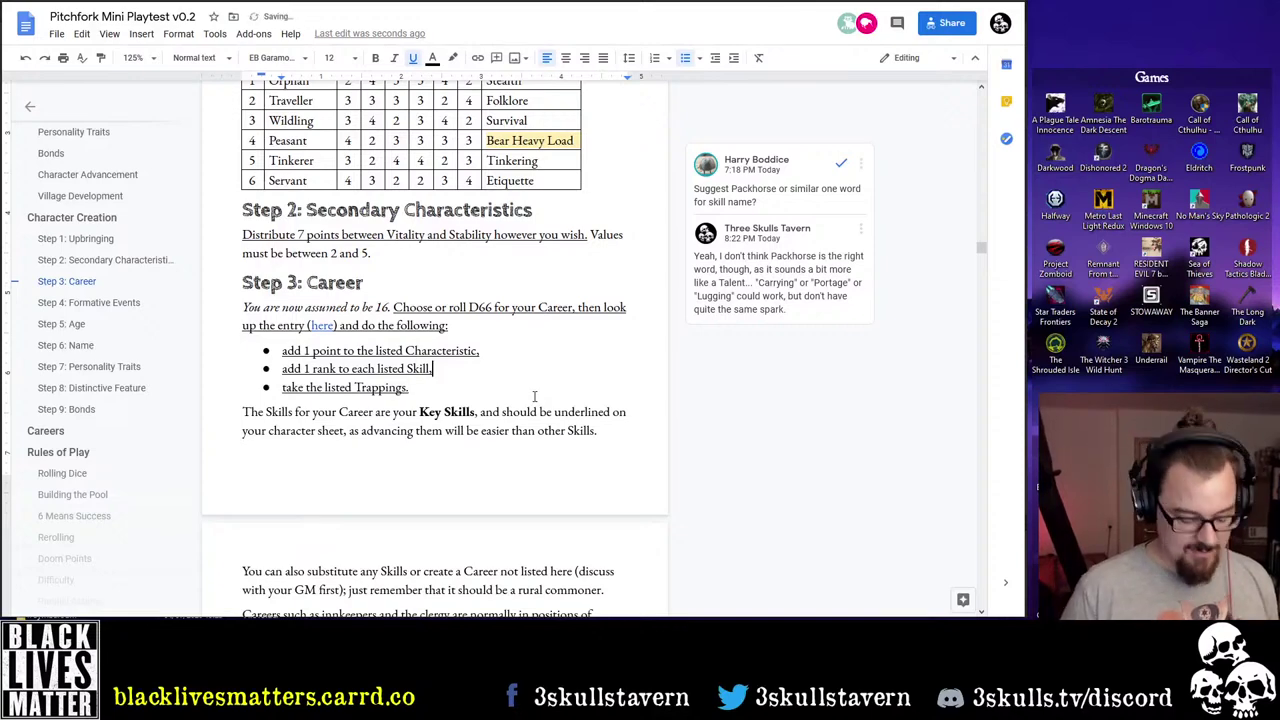
pyautogui.press('BackSpace')
pyautogui.write(', and')
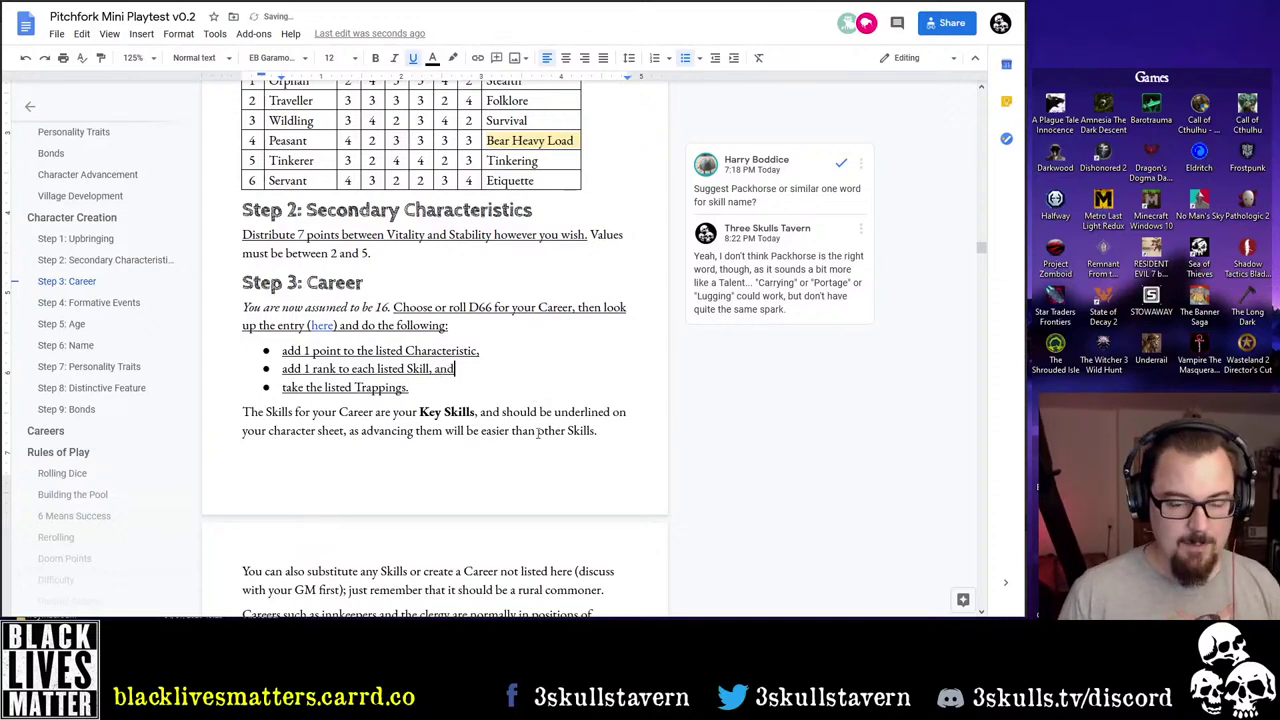
pyautogui.scroll(-20, 538, 430)
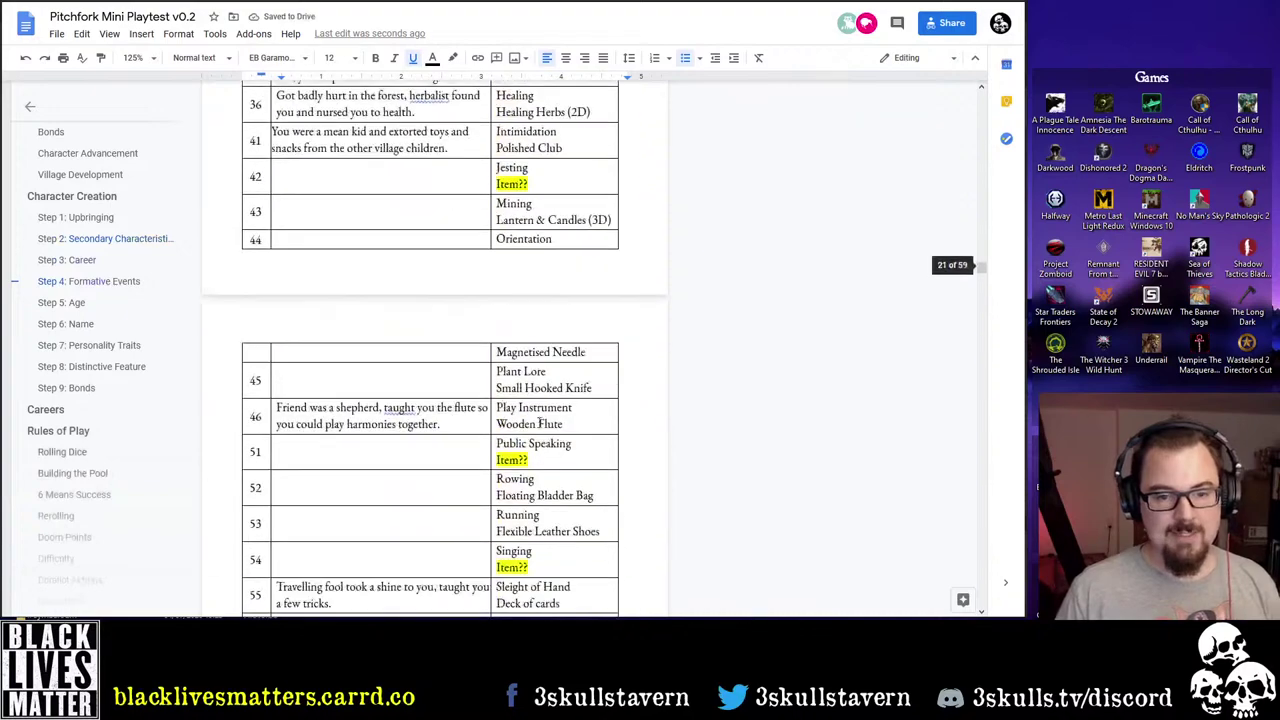
pyautogui.scroll(-15, 538, 422)
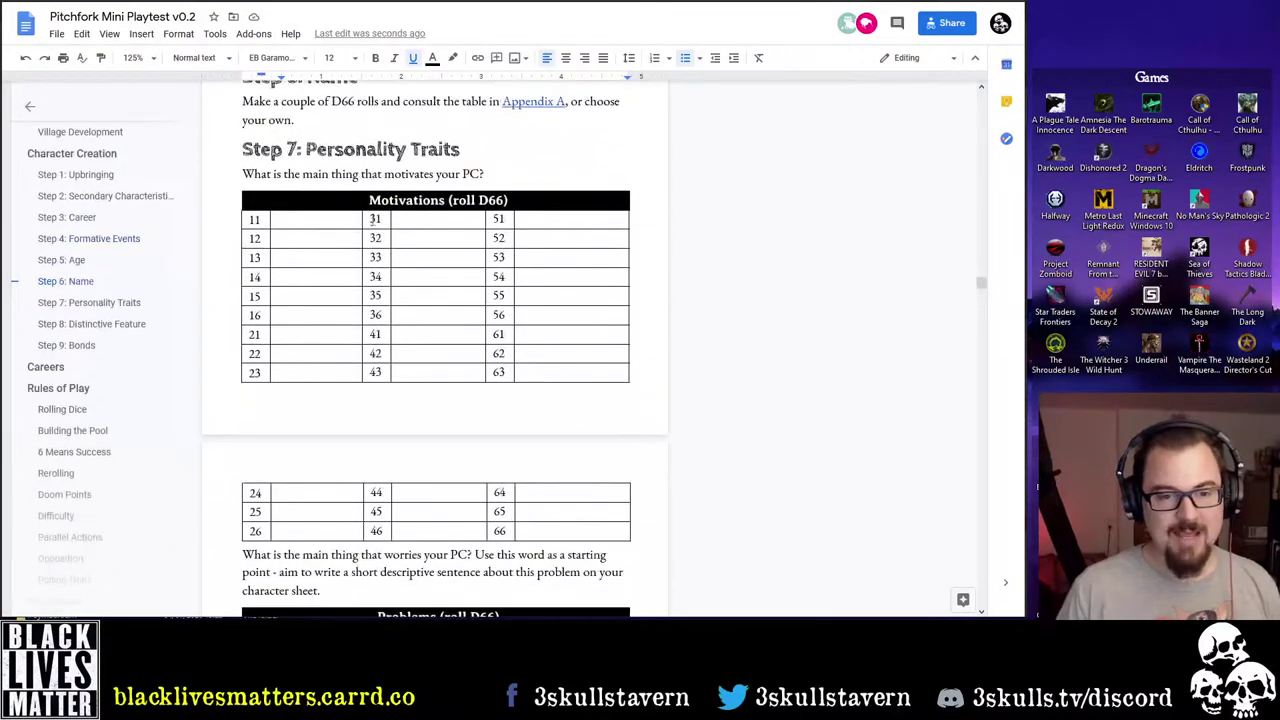
pyautogui.scroll(-5, 465, 335)
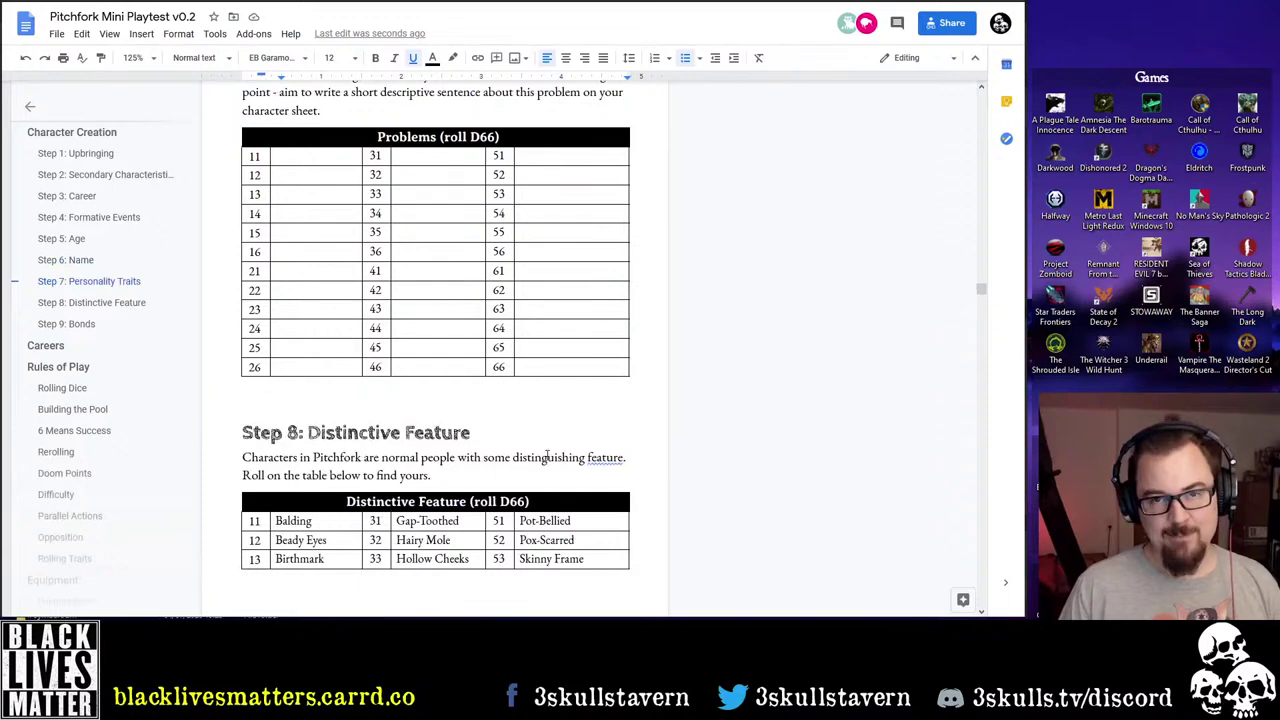
pyautogui.scroll(3, 549, 455)
pyautogui.scroll(3, 549, 455)
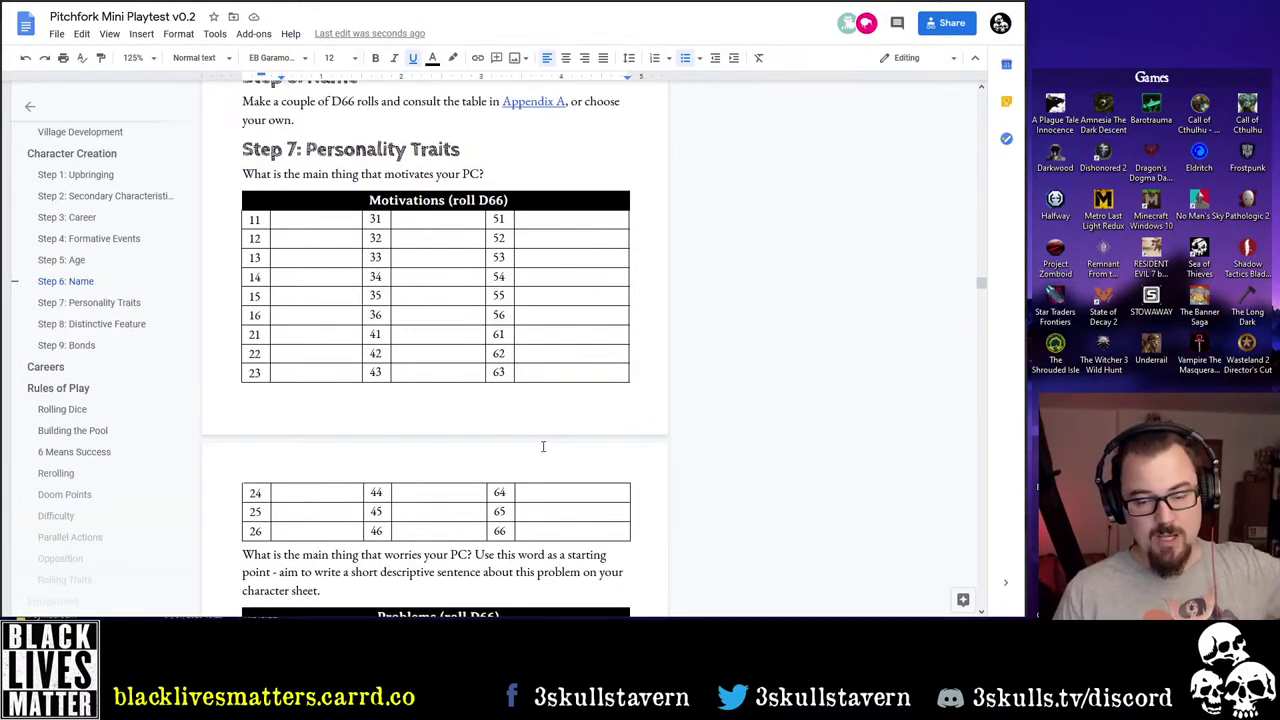
pyautogui.scroll(-3, 540, 448)
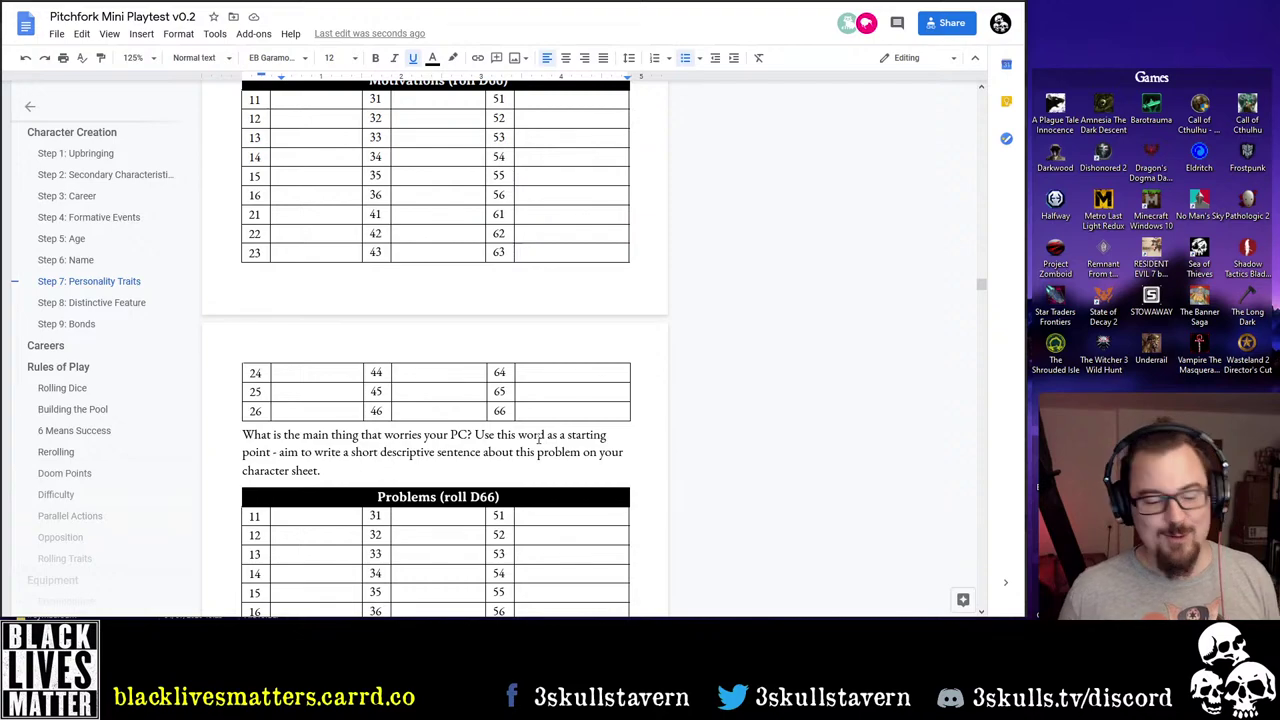
pyautogui.scroll(-15, 565, 520)
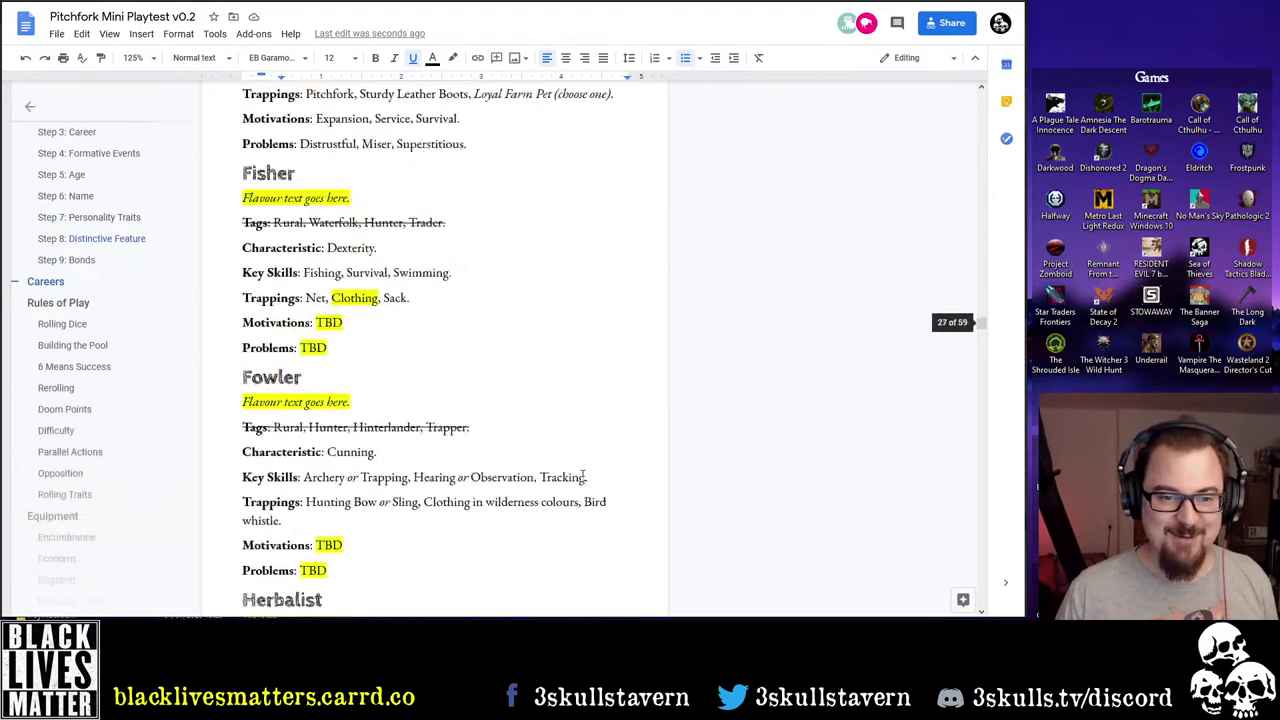
pyautogui.scroll(15, 585, 477)
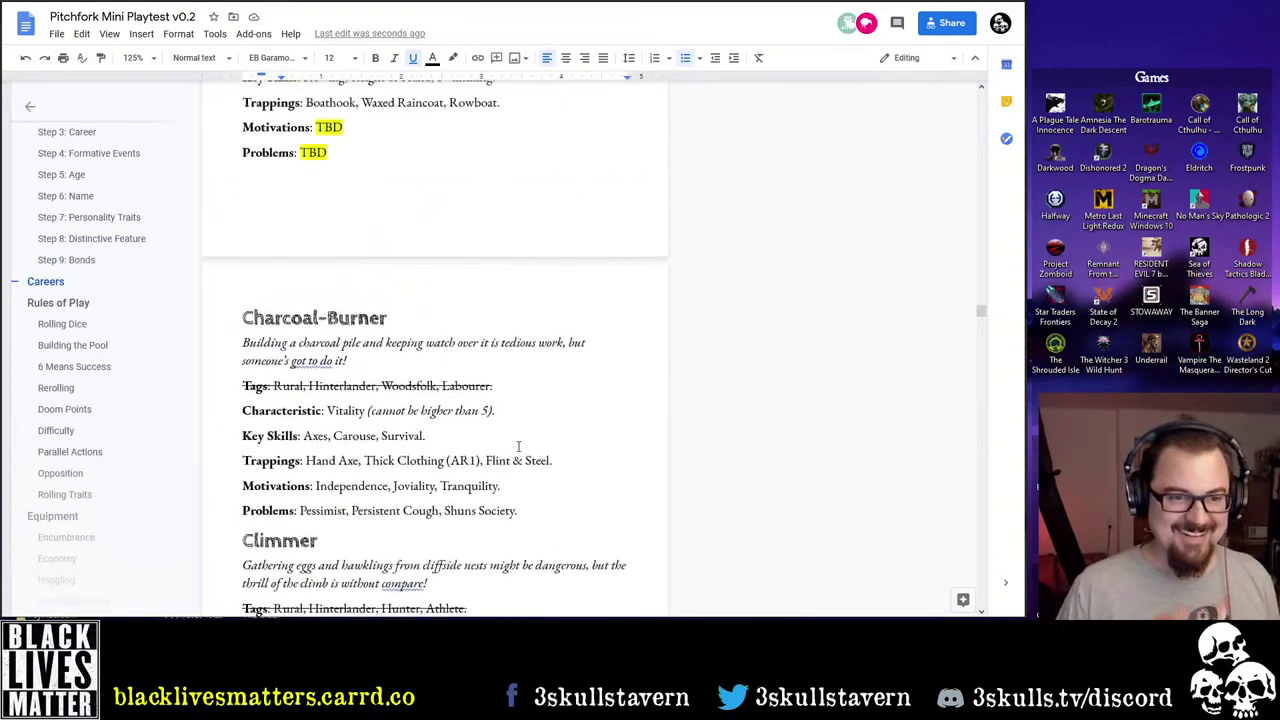
pyautogui.scroll(5, 518, 446)
# Add ' (with oars)' after Rowboat in the Boater career's trappings
pyautogui.click(508, 488)
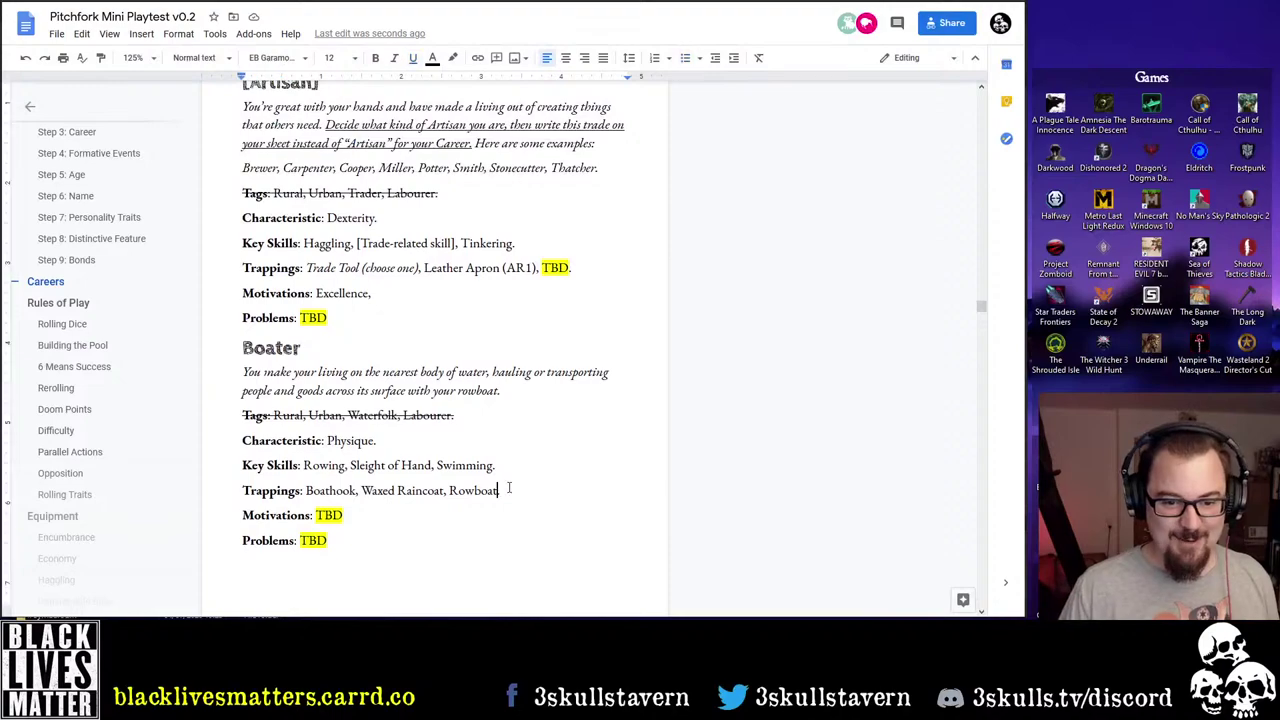
pyautogui.write('(with oar')
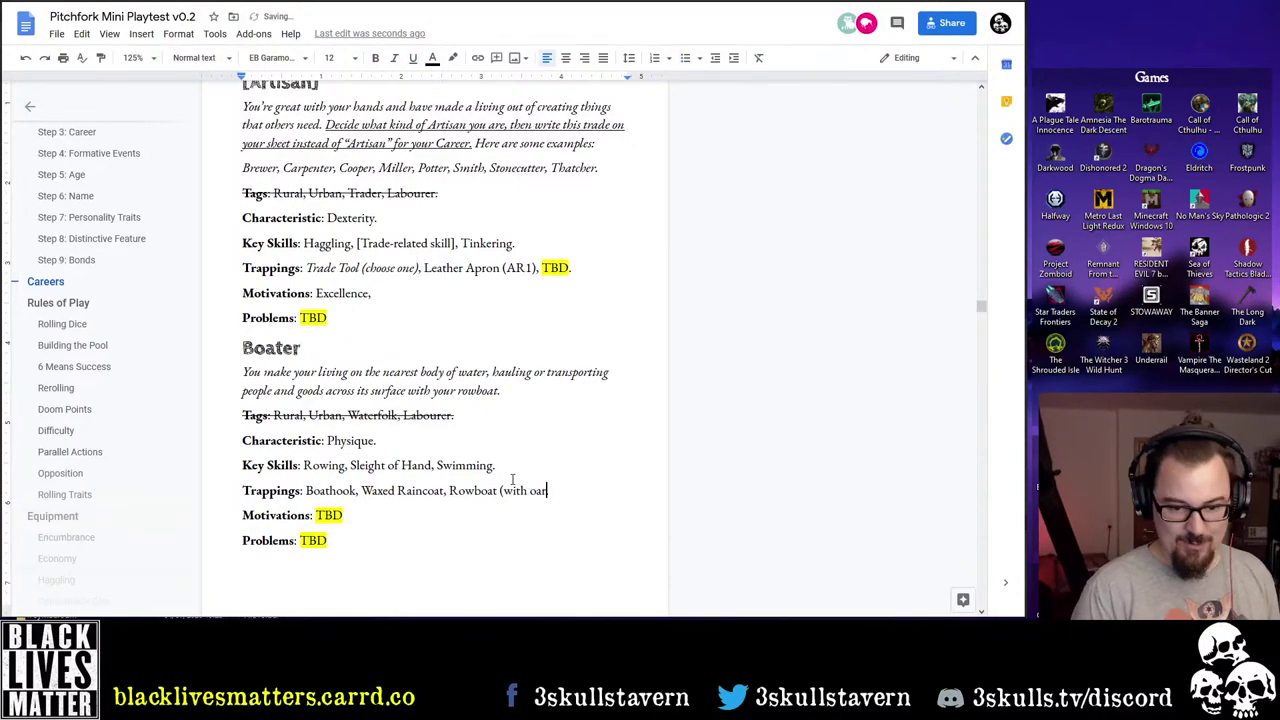
pyautogui.write('s)')
pyautogui.scroll(20, 480, 445)
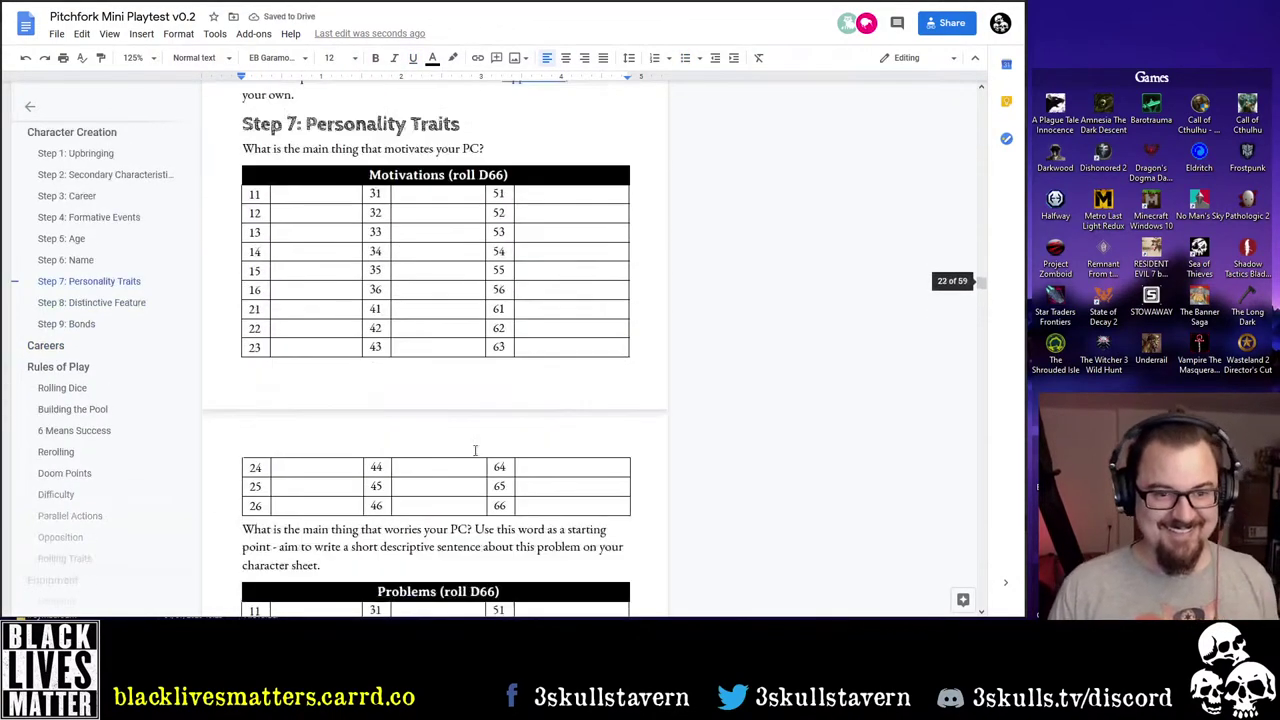
pyautogui.scroll(20, 475, 450)
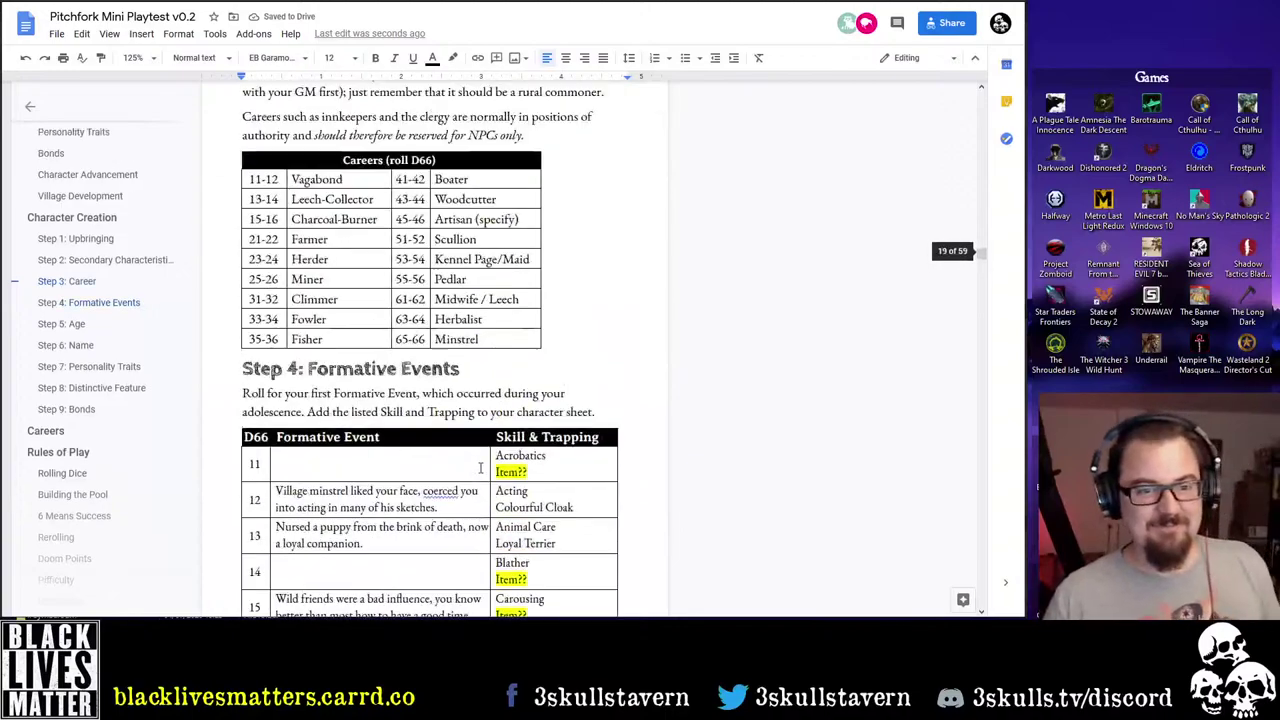
pyautogui.scroll(8, 480, 465)
# Place the cursor at the end of the Key Skills paragraph in Changing Careers
pyautogui.scroll(-3, 481, 462)
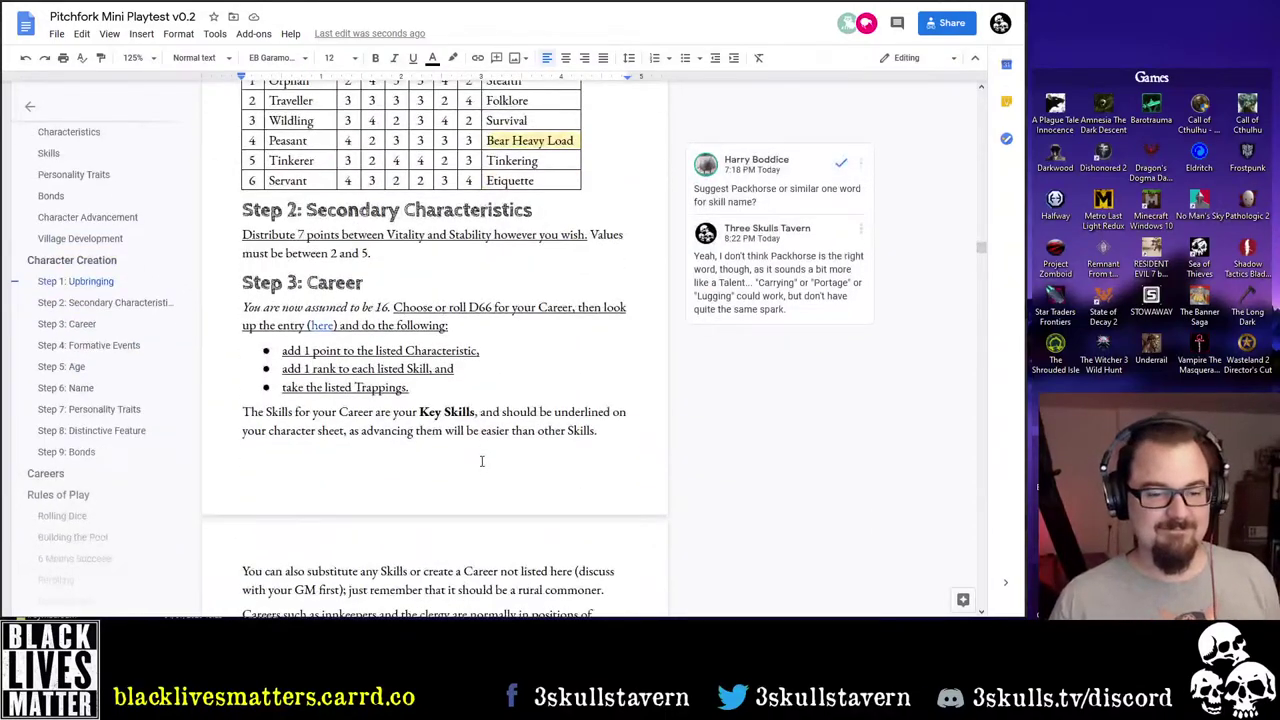
pyautogui.scroll(-5, 477, 461)
pyautogui.scroll(4, 400, 380)
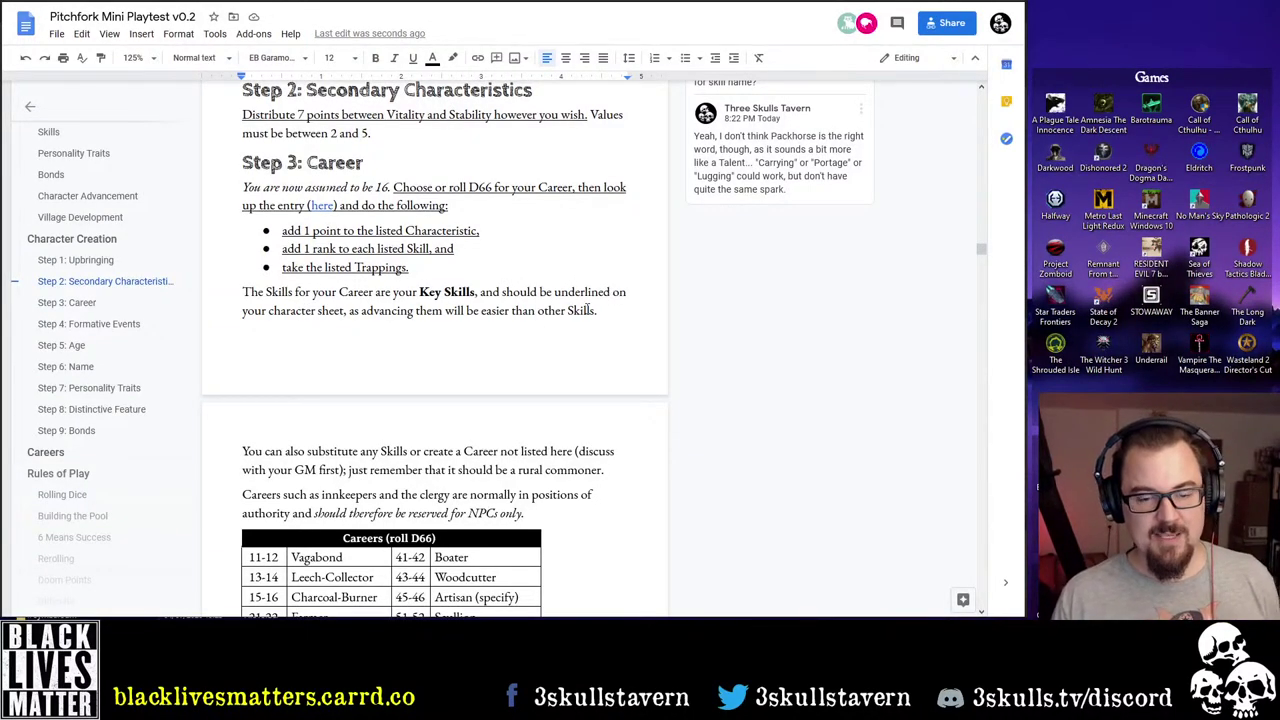
pyautogui.click(592, 311)
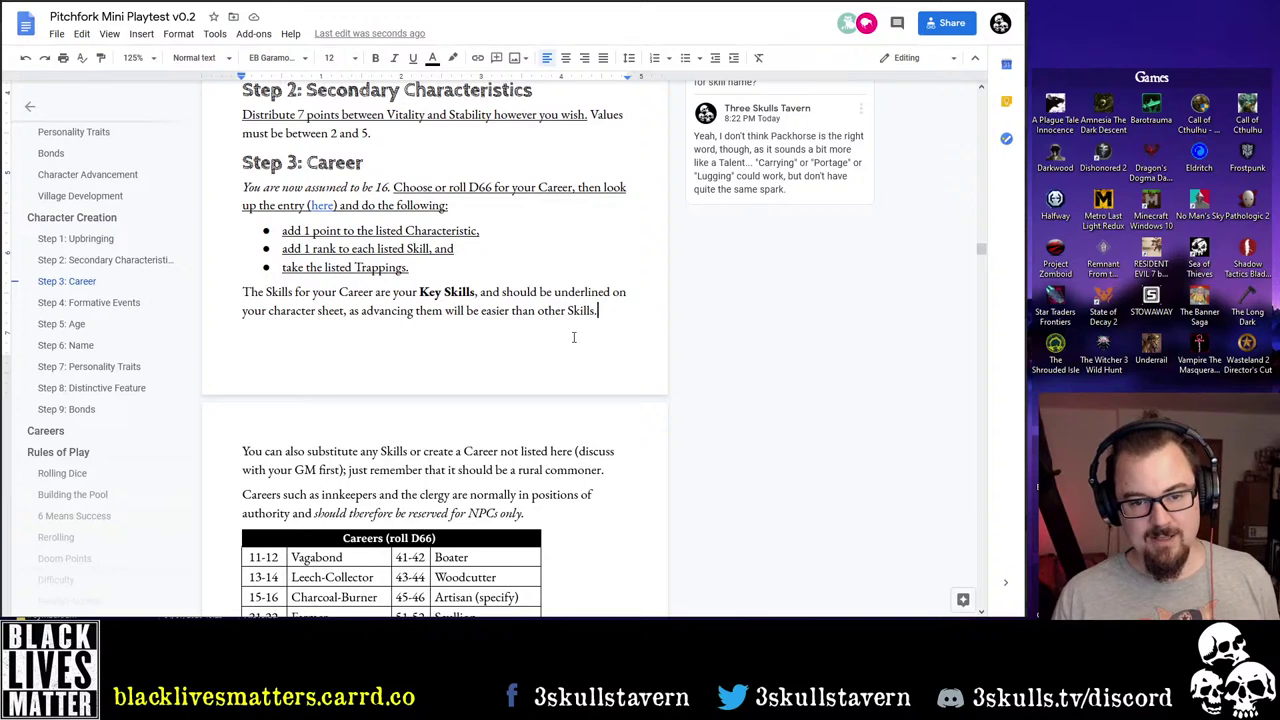
pyautogui.scroll(13, 573, 337)
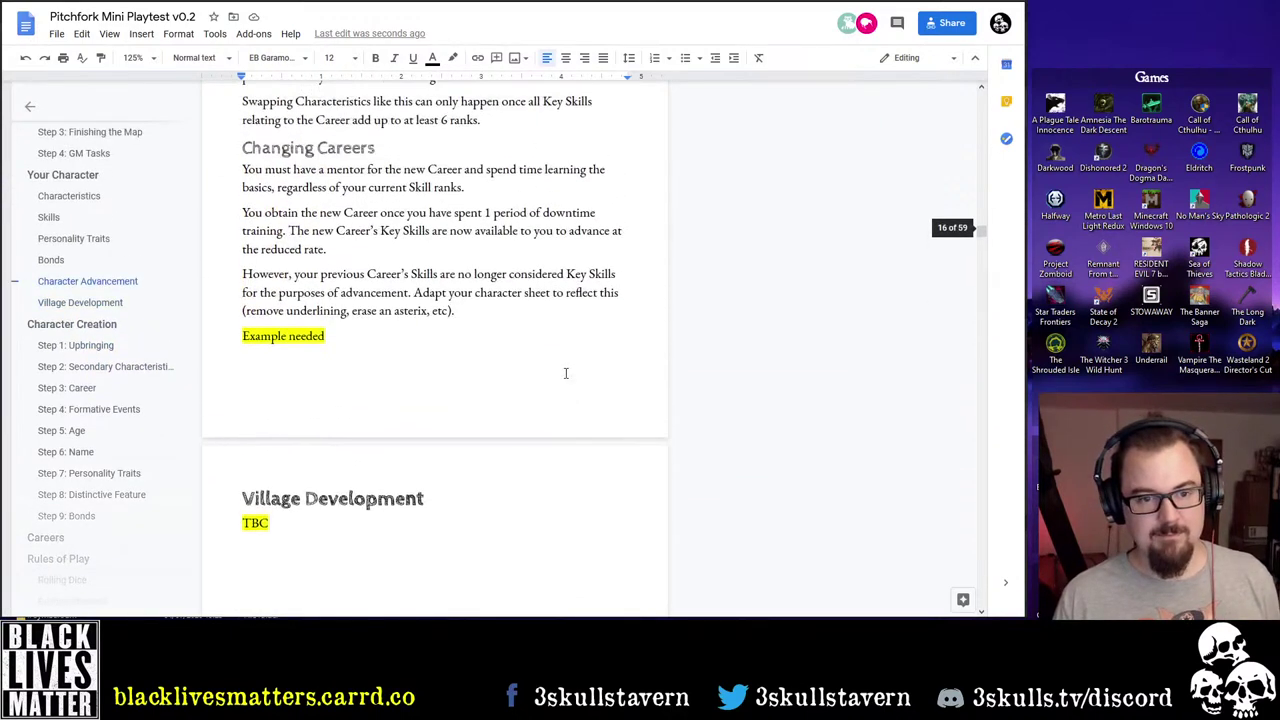
# Delete ', erase an asterix, etc' and add 'the' and 'on your old Career's Key Skills' to the note
pyautogui.scroll(1, 565, 373)
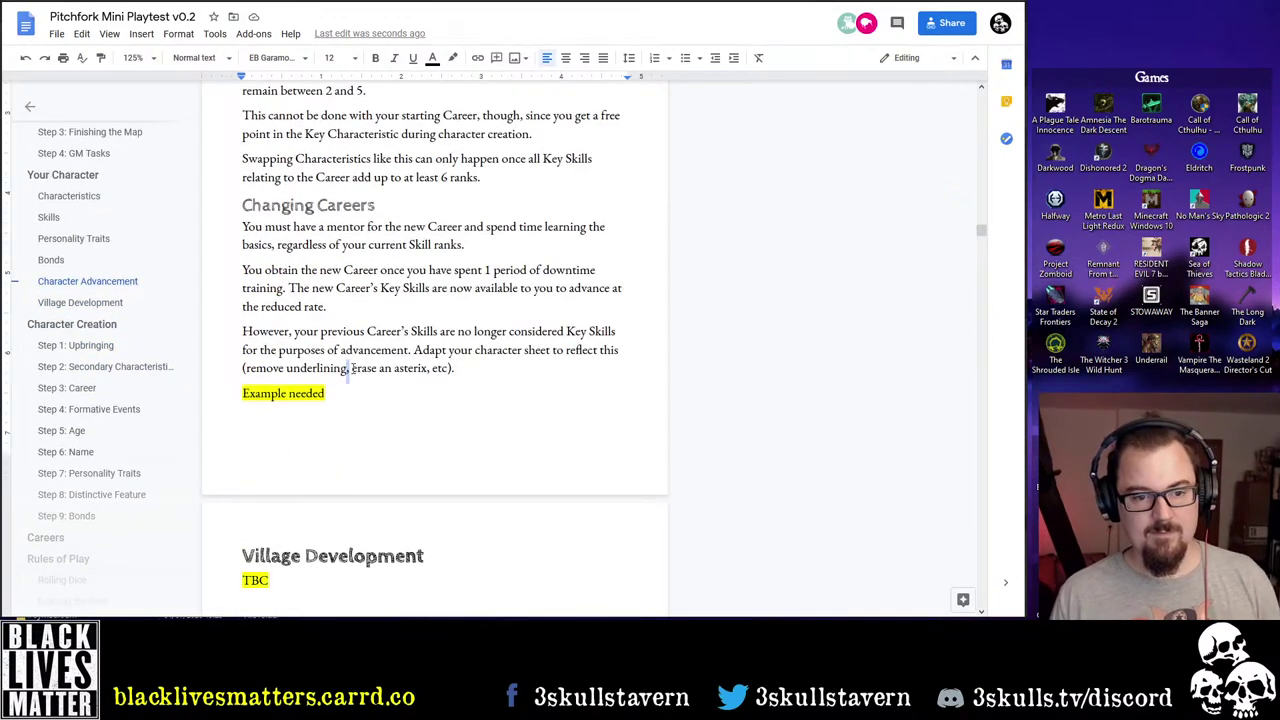
pyautogui.moveTo(350, 368); pyautogui.dragTo(448, 369)
pyautogui.press('BackSpace')
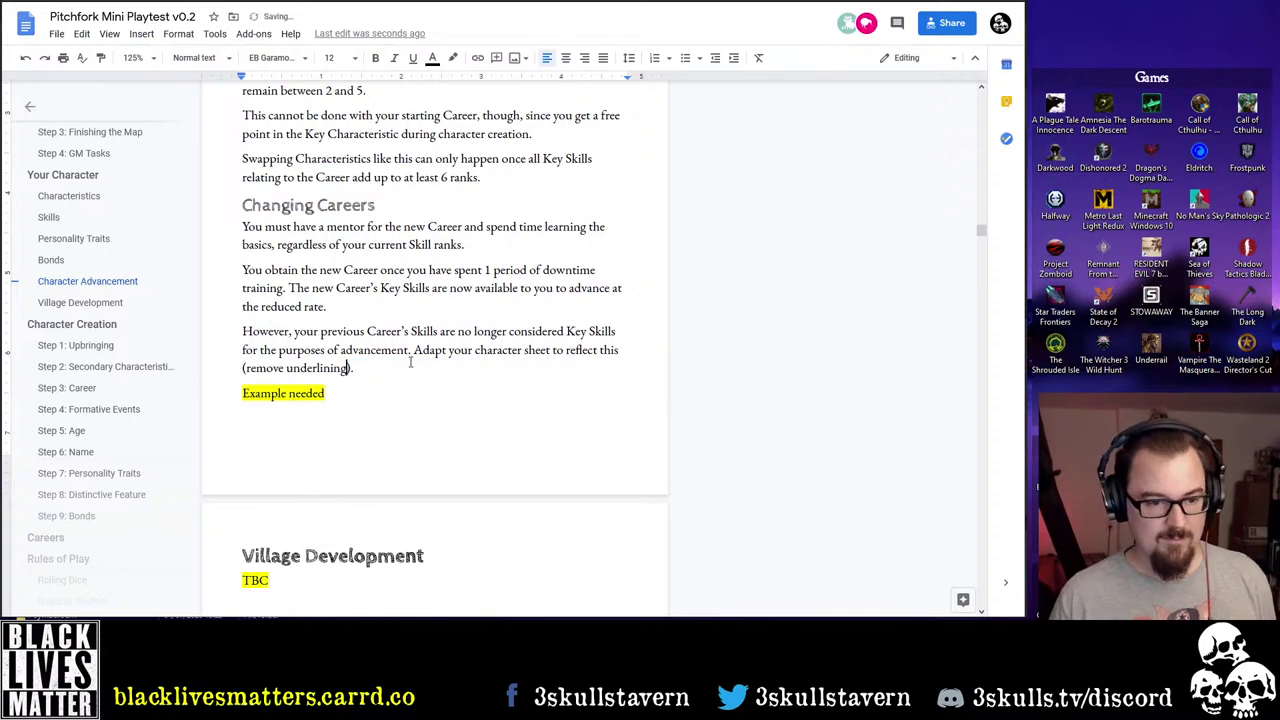
pyautogui.write('the')
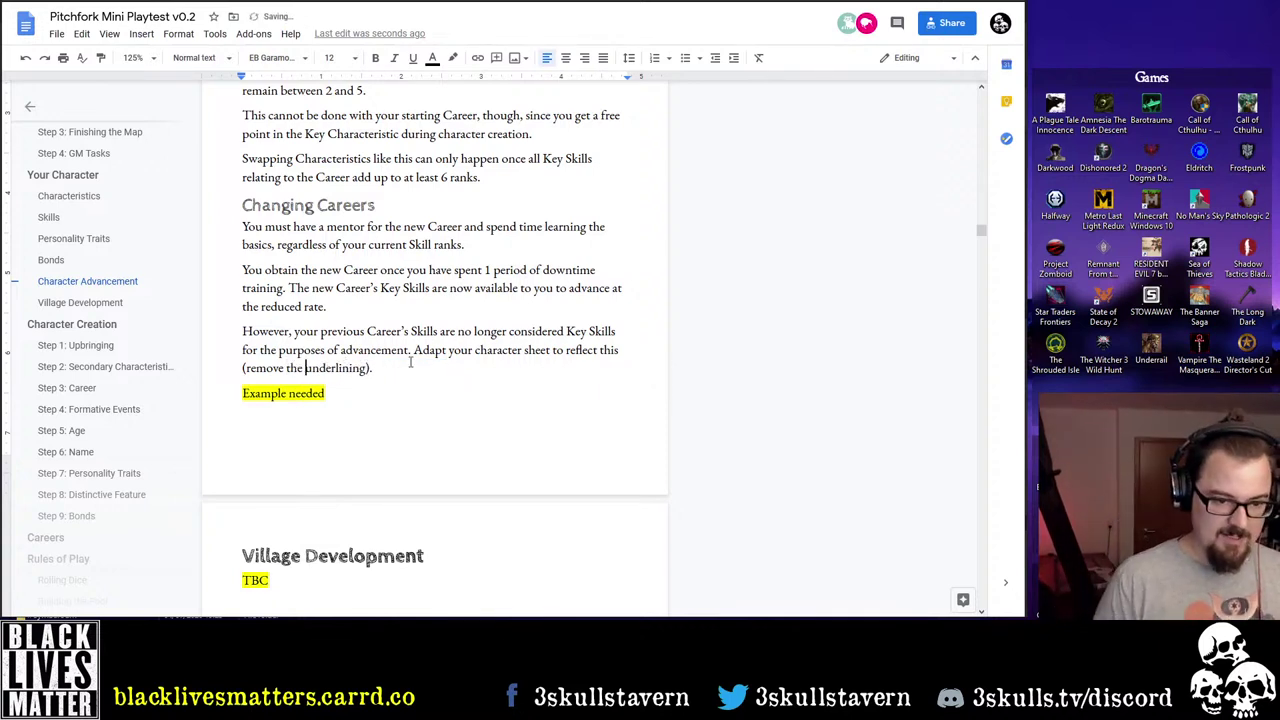
pyautogui.press('End')
pyautogui.press('Left')
pyautogui.press('Left')
pyautogui.write('on your old Car')
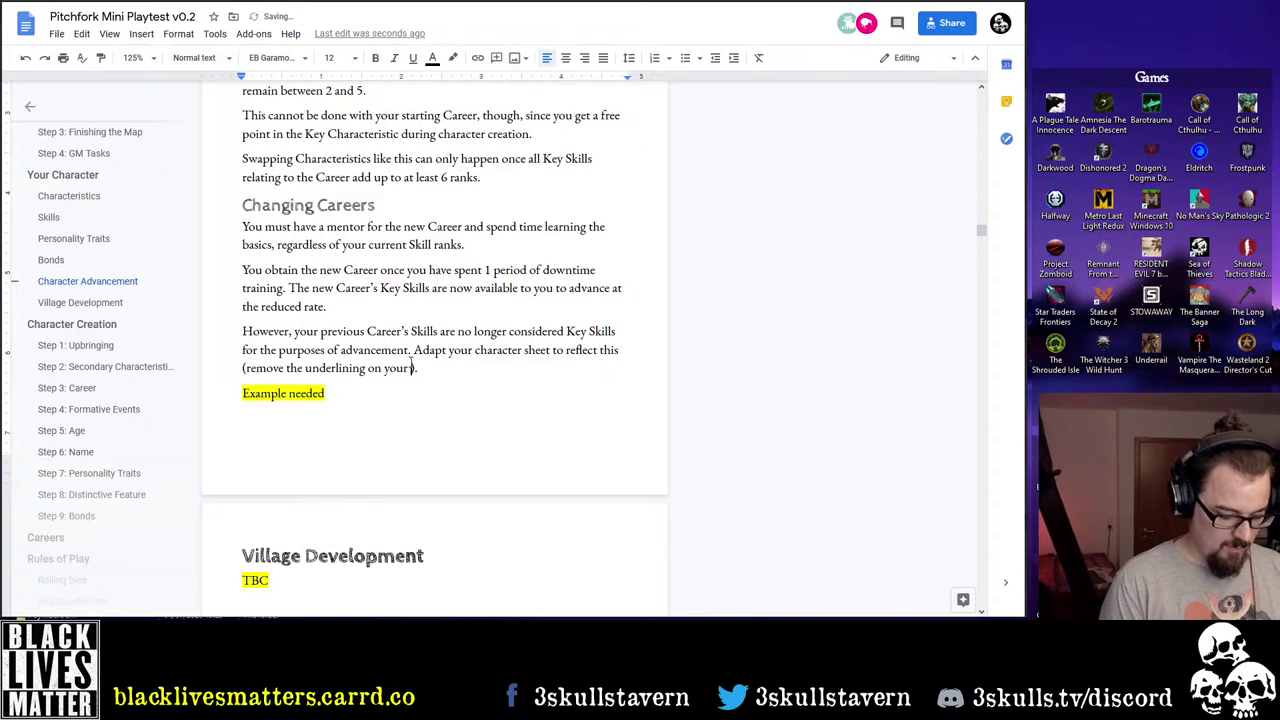
pyautogui.write("eer's ")
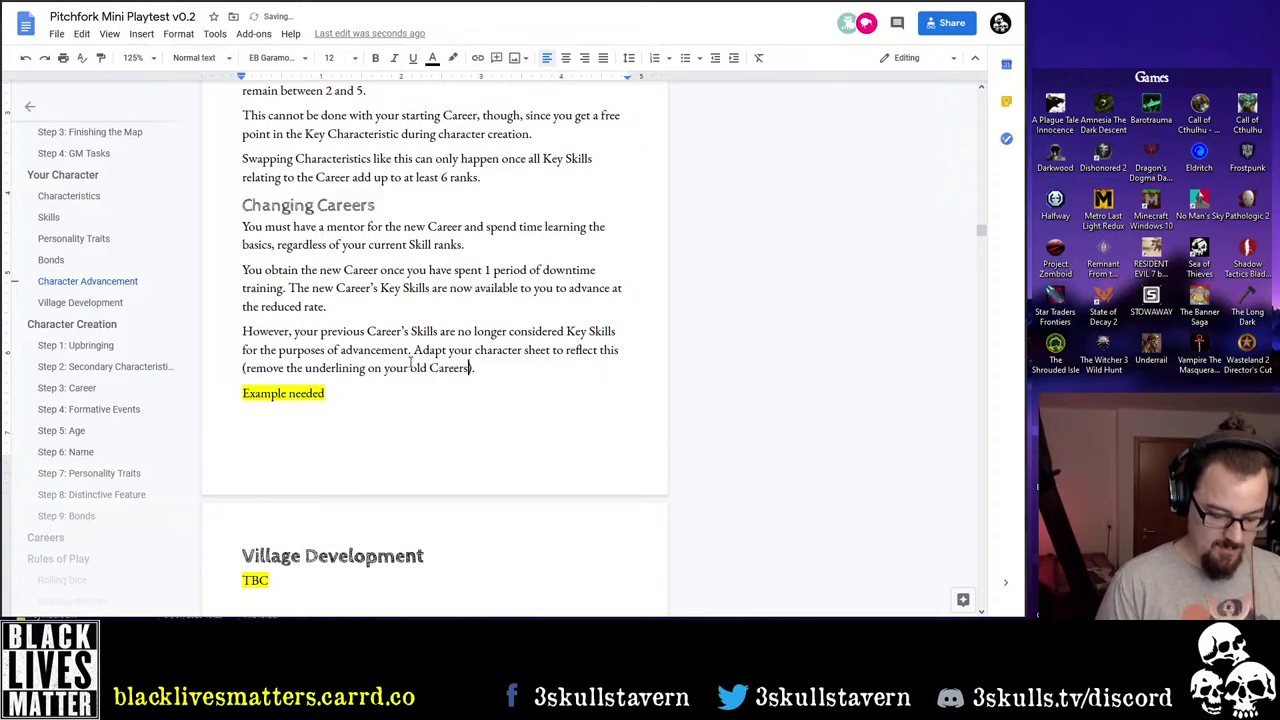
pyautogui.write('Key Skills')
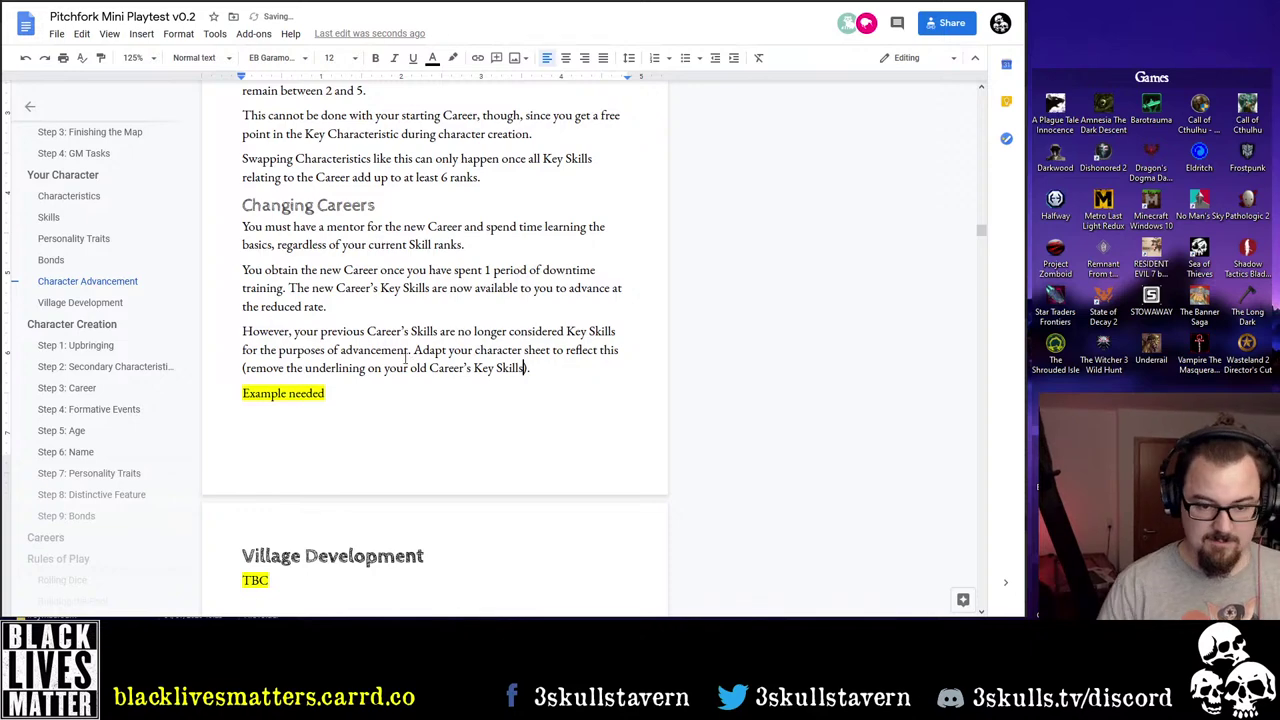
pyautogui.scroll(-5, 480, 386)
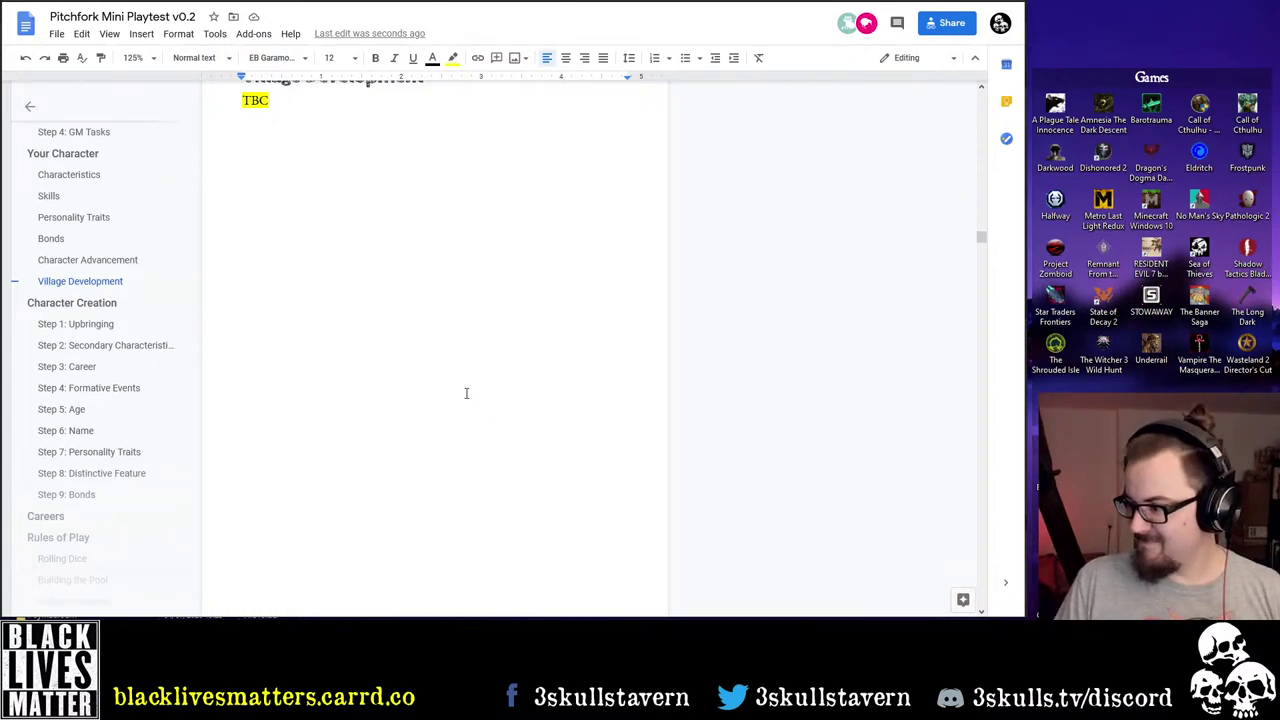
pyautogui.scroll(-5, 462, 392)
pyautogui.scroll(-3, 451, 392)
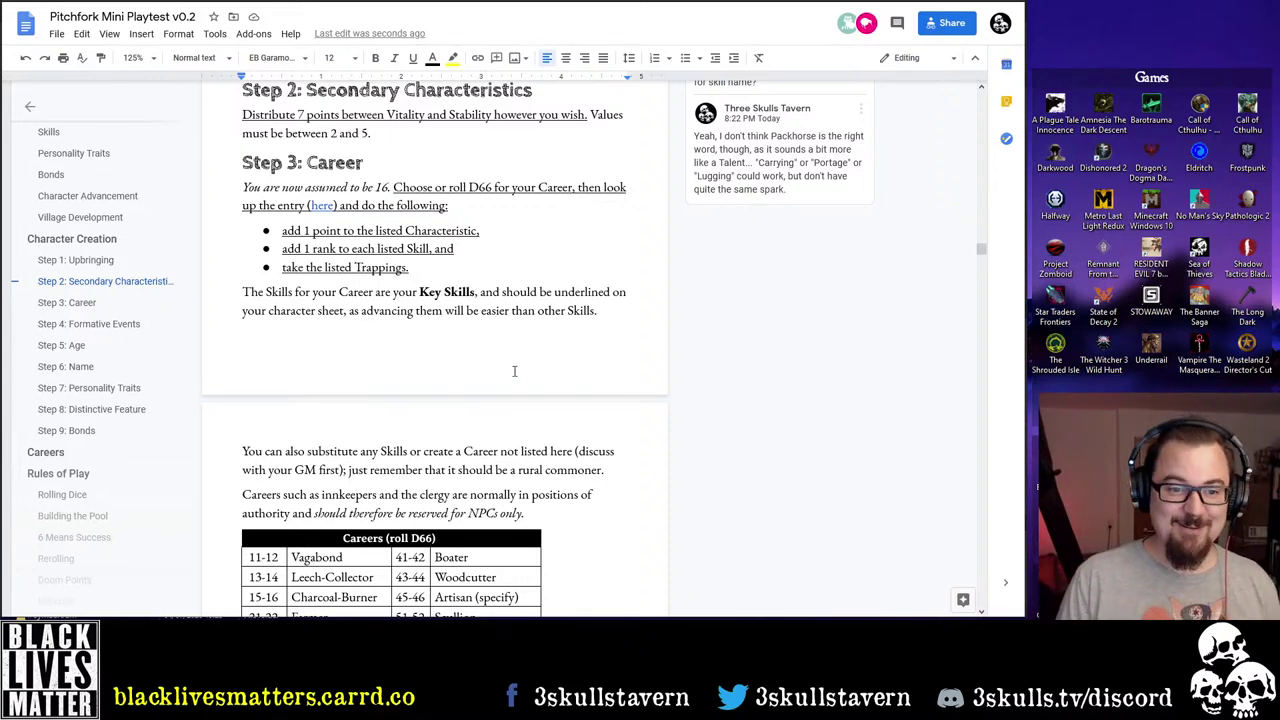
pyautogui.scroll(-1, 505, 364)
pyautogui.scroll(-1, 505, 364)
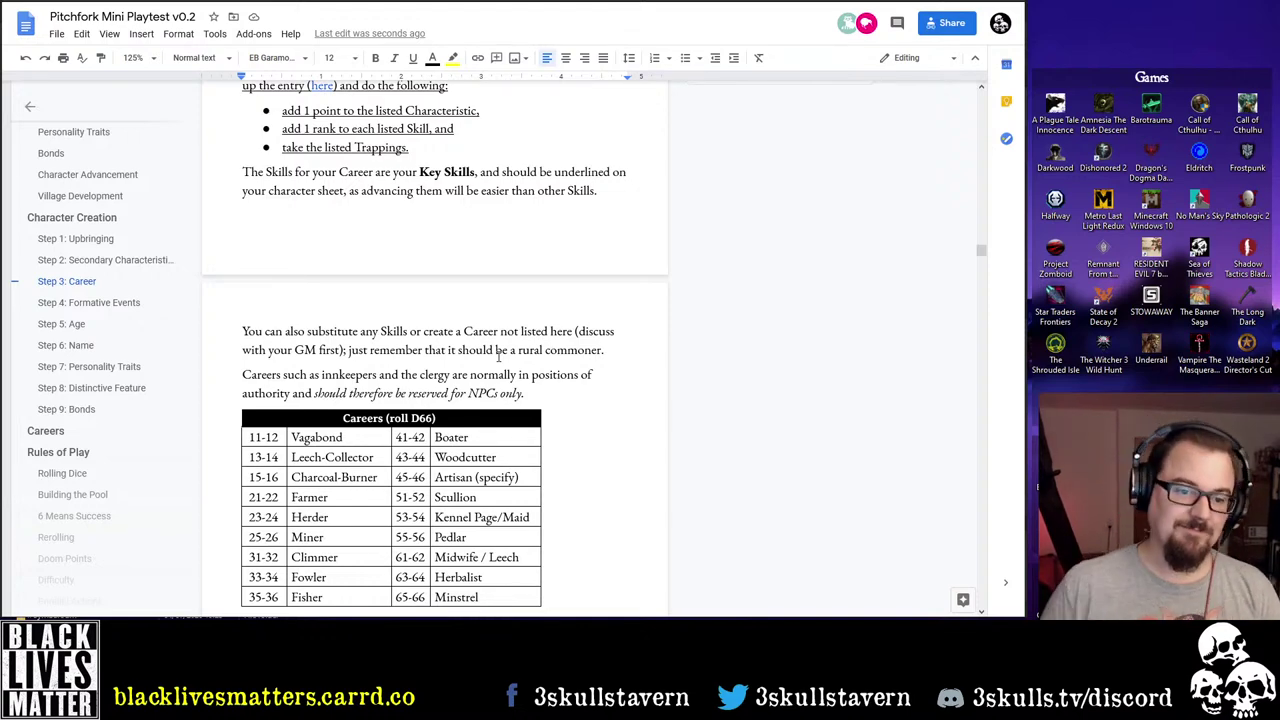
# Check the Midwife / Leech Careers table cell, then scroll to its career description
pyautogui.scroll(-4, 524, 374)
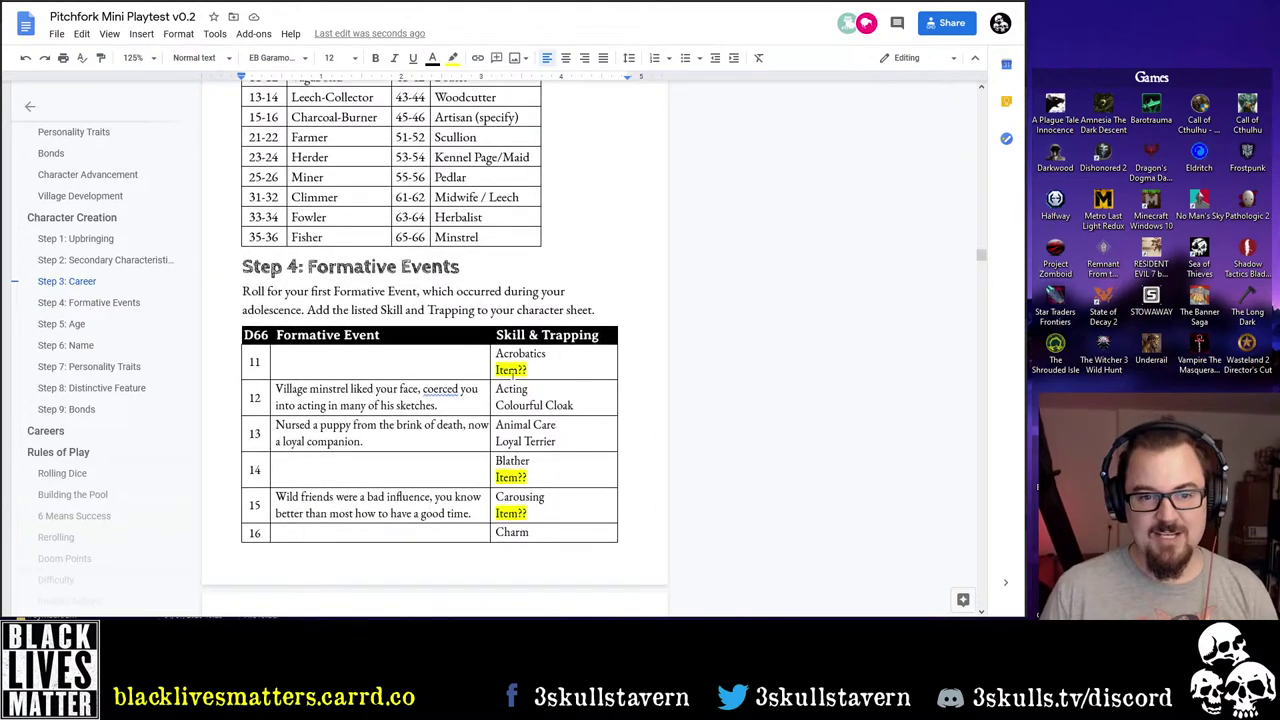
pyautogui.scroll(2, 507, 370)
pyautogui.click(474, 317)
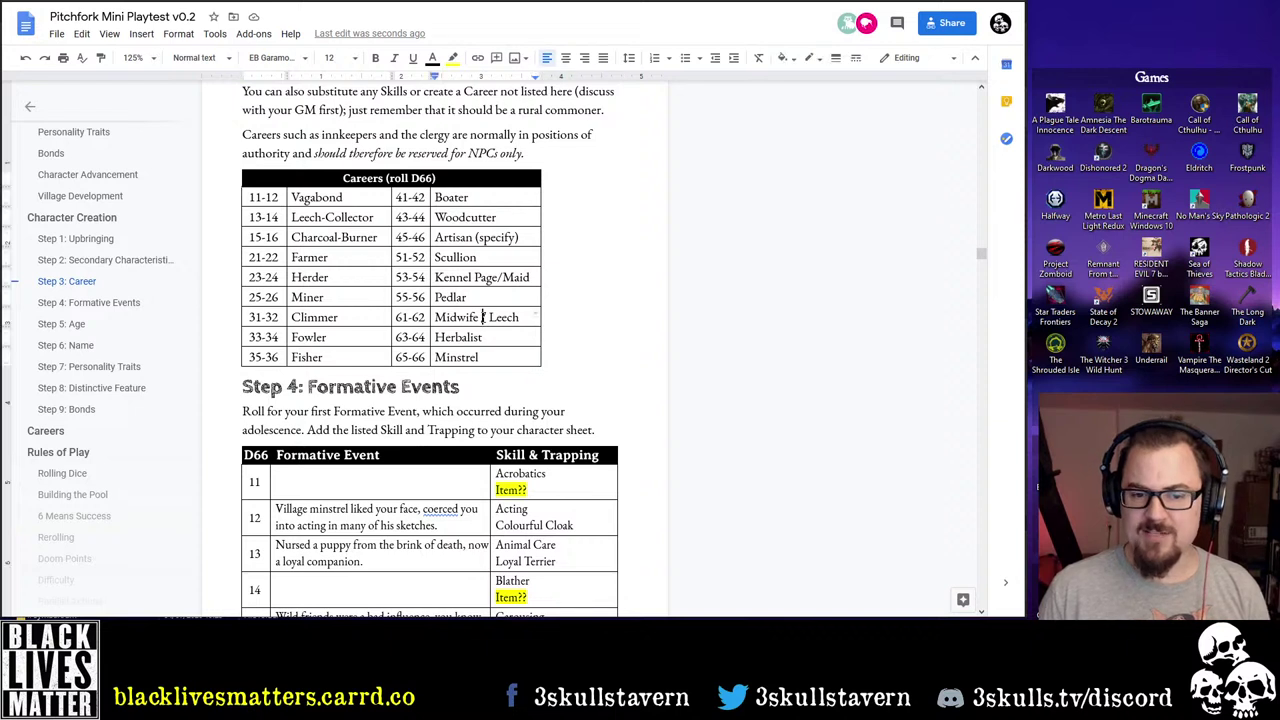
pyautogui.moveTo(480, 317); pyautogui.dragTo(490, 318)
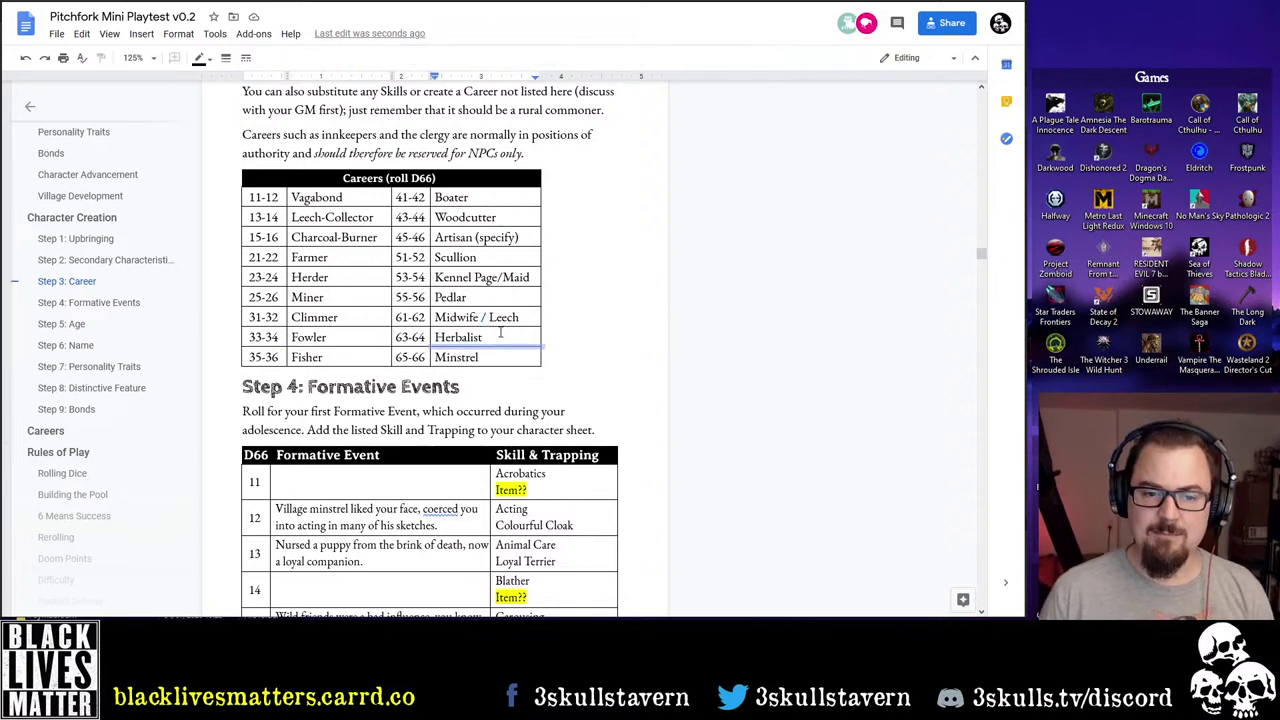
pyautogui.click(490, 317)
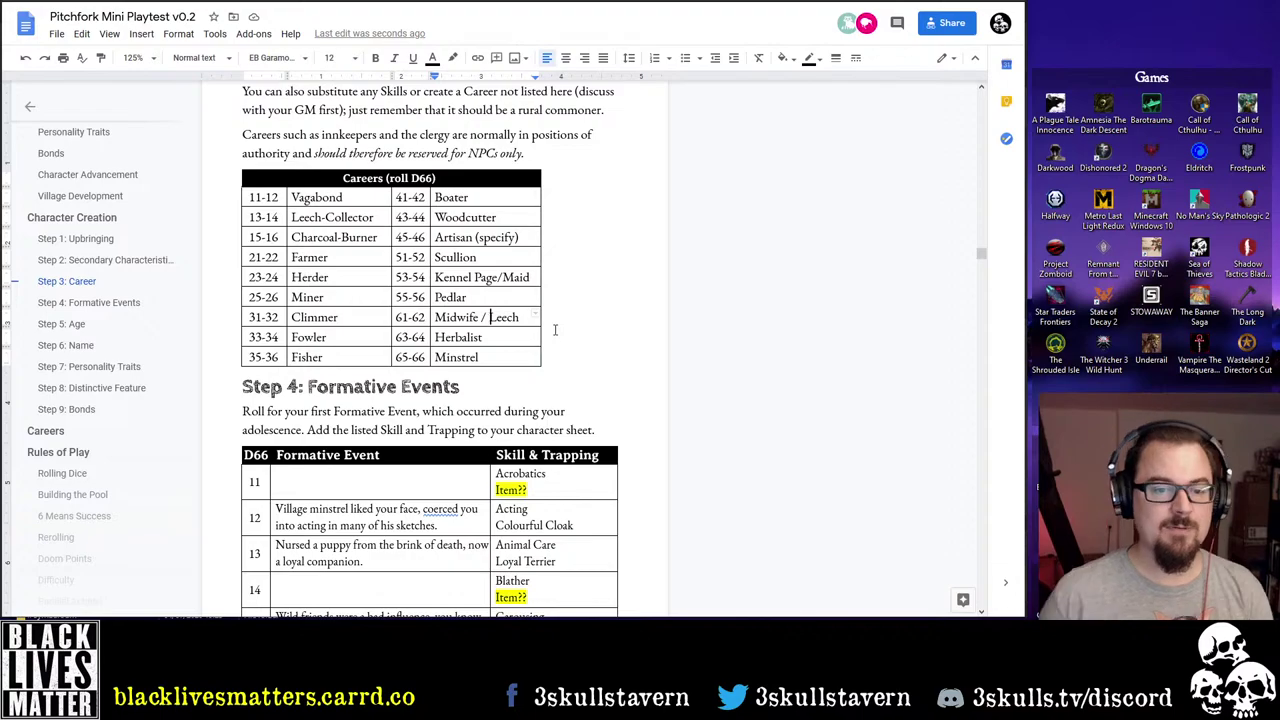
pyautogui.scroll(-5, 790, 330)
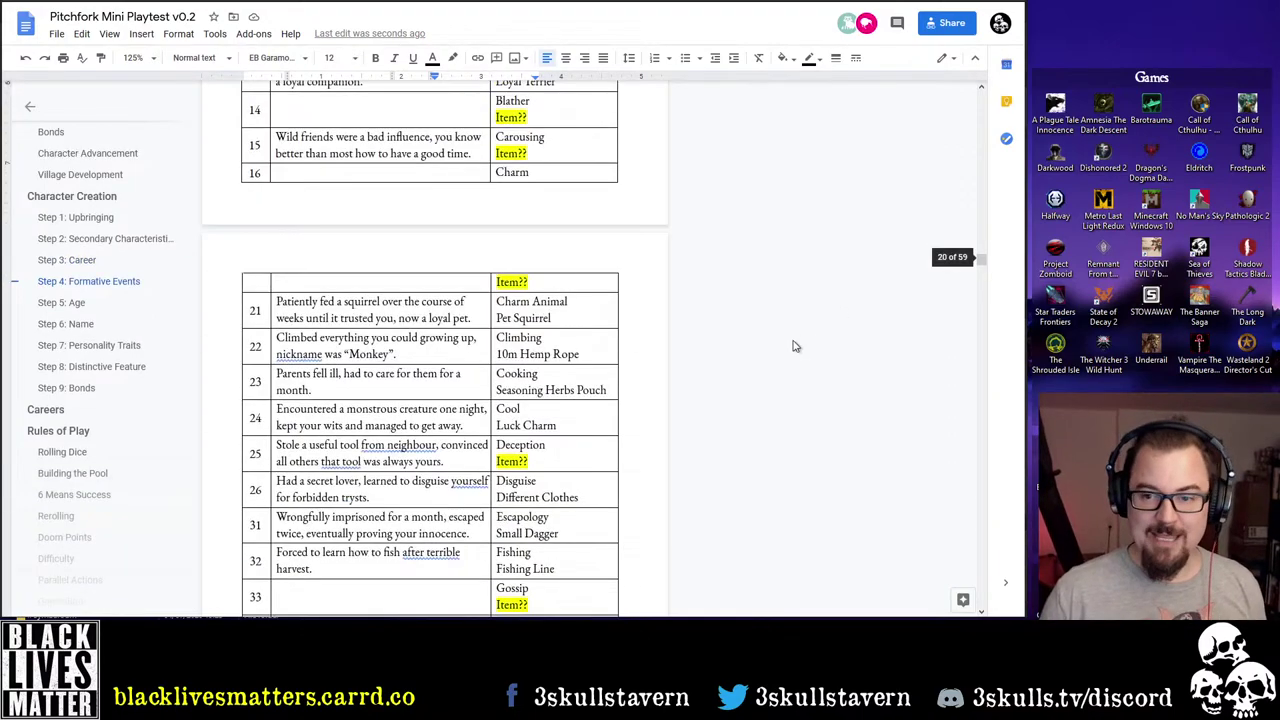
pyautogui.scroll(-20, 793, 346)
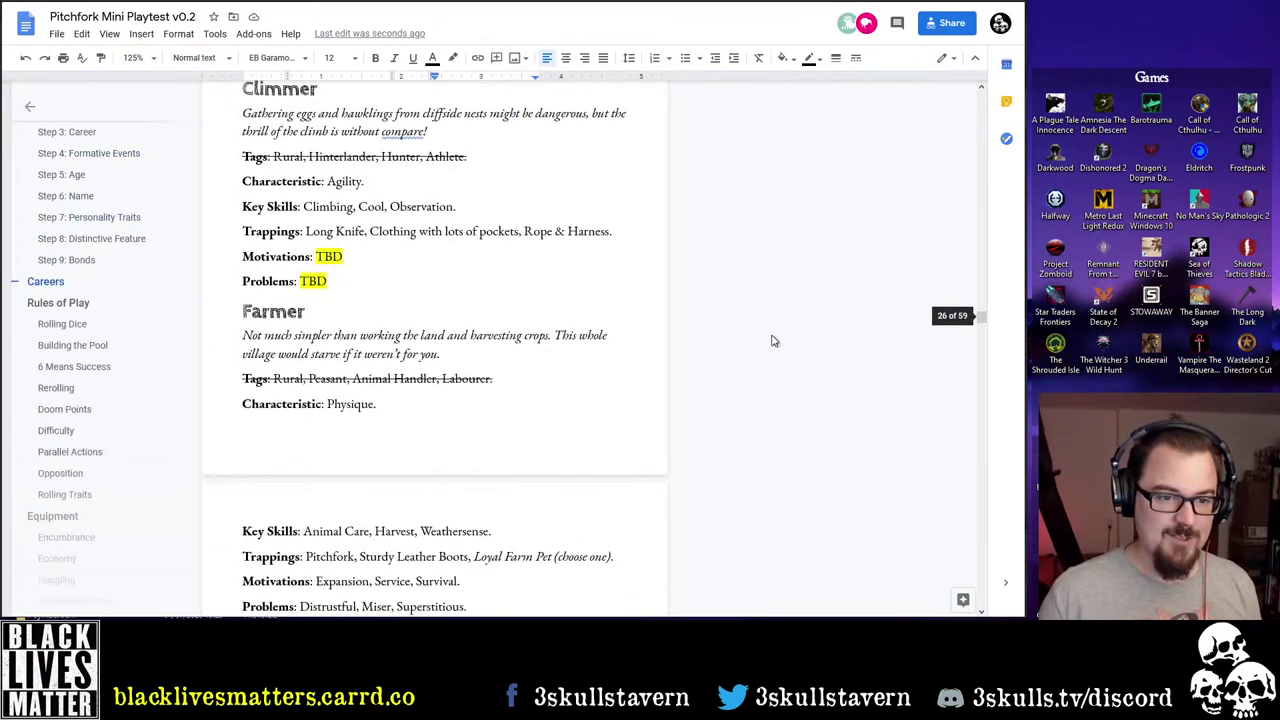
pyautogui.scroll(-15, 766, 337)
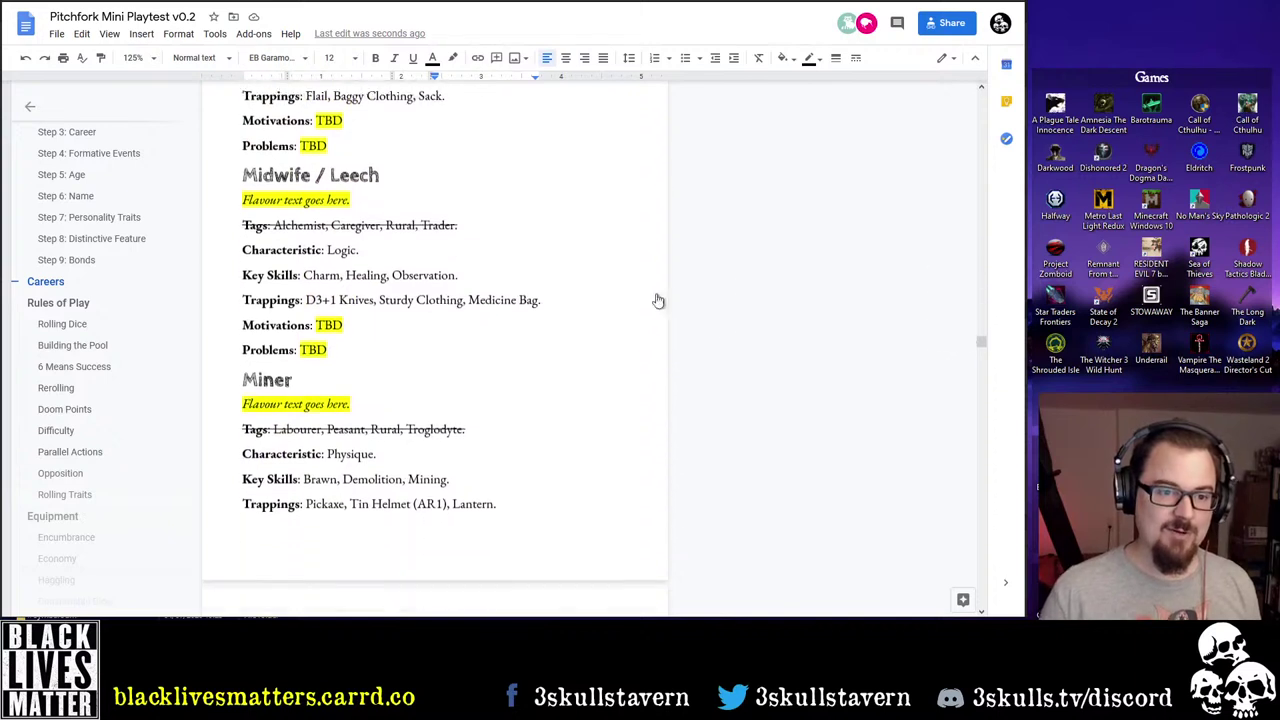
pyautogui.scroll(-1, 658, 300)
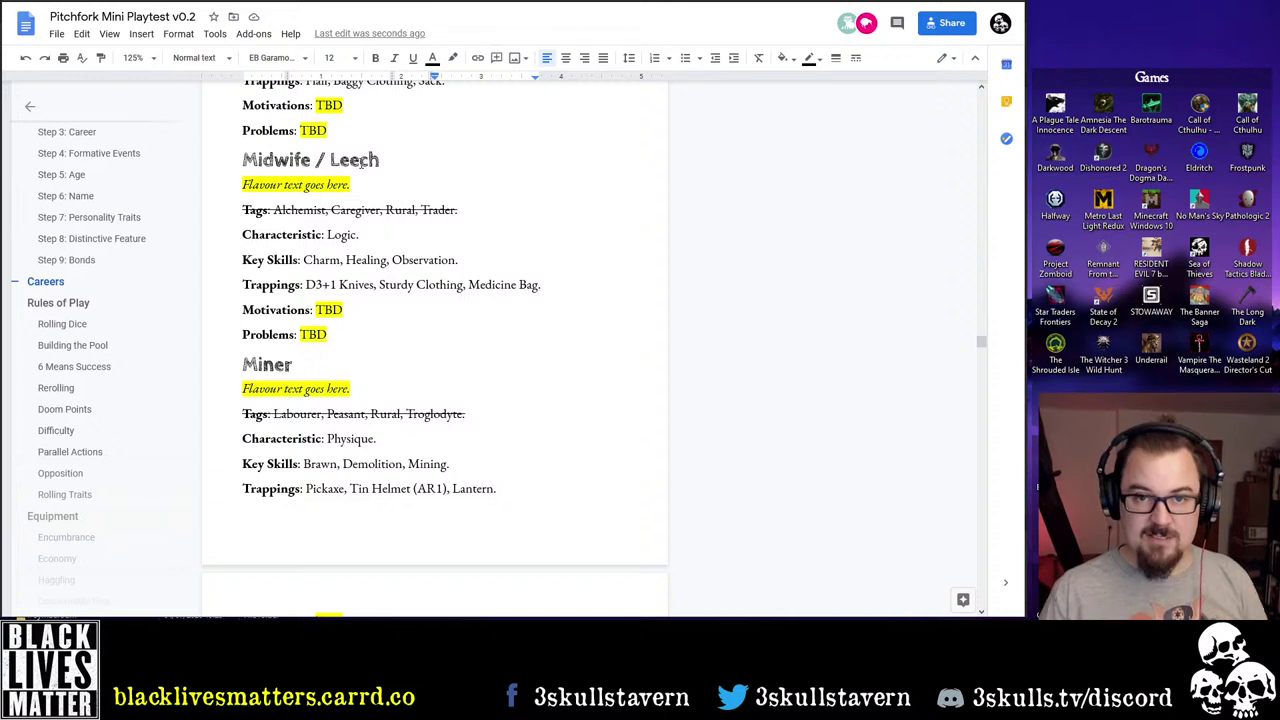
# End the Midwife / Leech trappings with 'Medicine Bag or Jar of Leeches.', with 'or' italic
pyautogui.click(541, 285)
pyautogui.press('BackSpace')
pyautogui.write('or ')
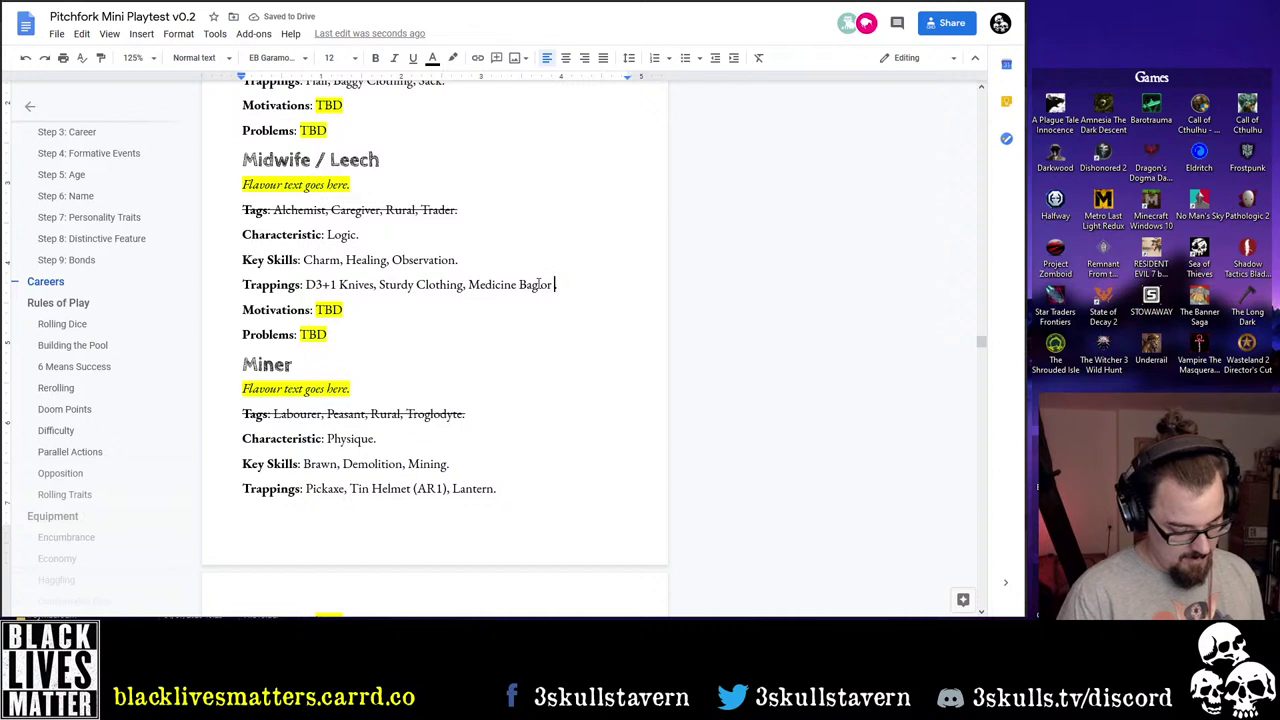
pyautogui.write('Jar of Leeches')
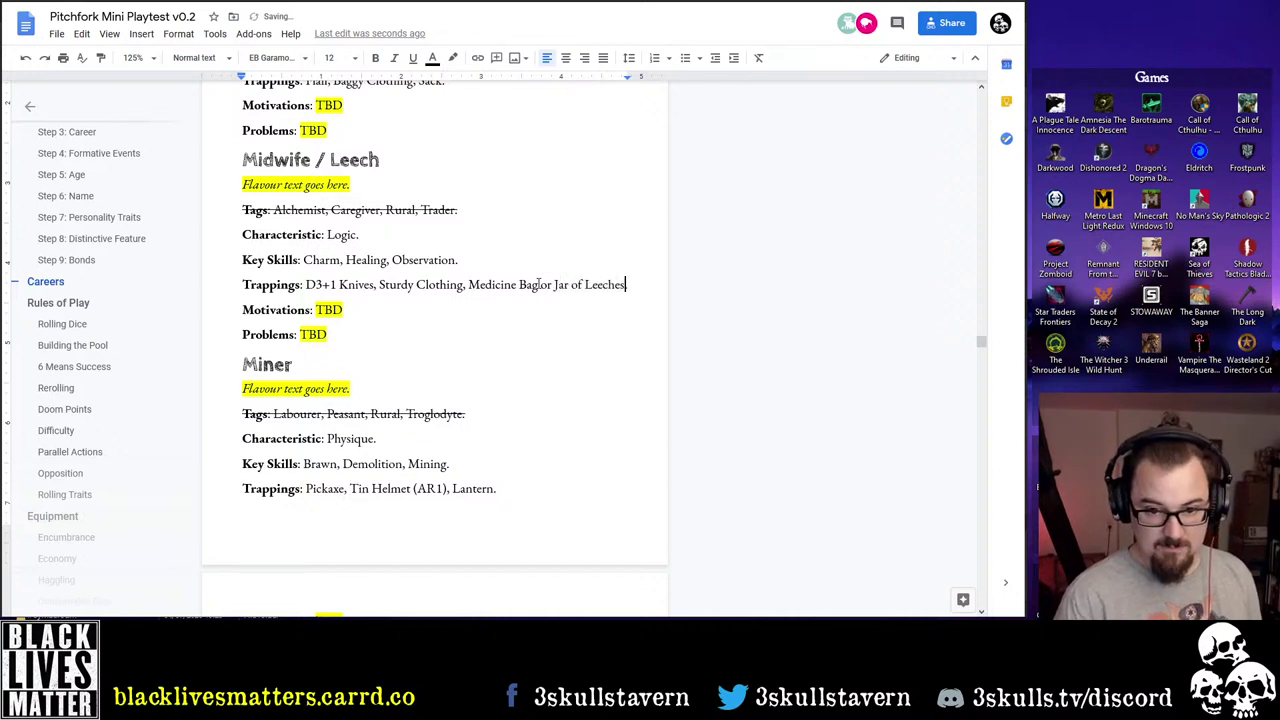
pyautogui.write('.')
pyautogui.doubleClick(546, 285)
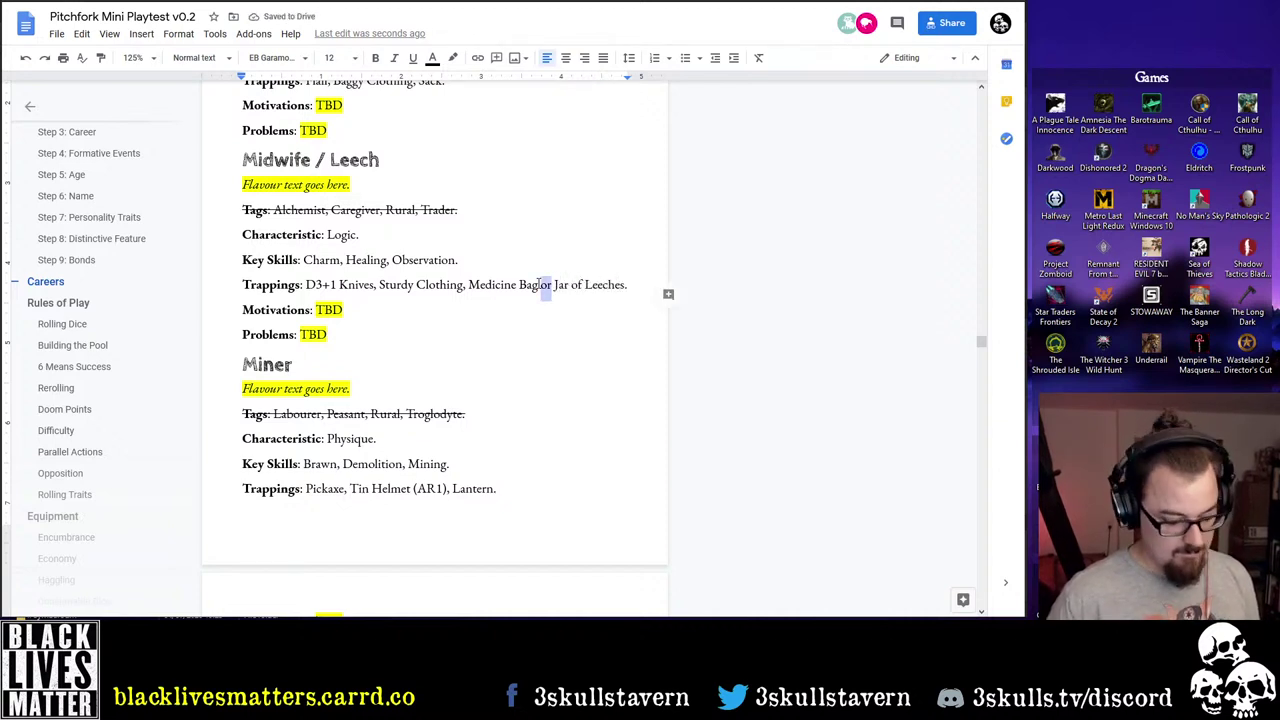
pyautogui.hotkey('ctrl', 'i')
# Delete the Midwife / Leech TBD Motivations and Problems lines and the struck-through Tags line
pyautogui.moveTo(330, 334); pyautogui.dragTo(242, 309)
pyautogui.press('BackSpace')
pyautogui.press('BackSpace')
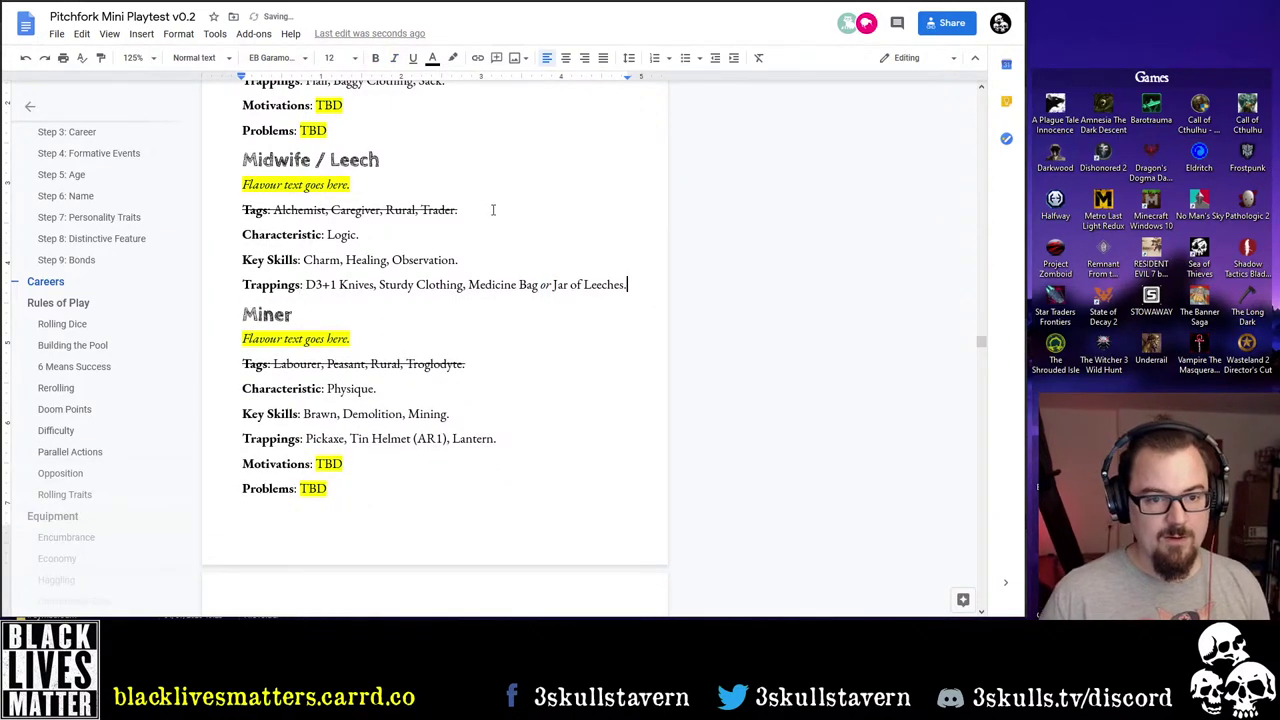
pyautogui.moveTo(490, 209); pyautogui.dragTo(218, 210)
# Delete the struck-through Midwife and Miner Tags lines and Miner's TBD Motivations and Problems lines
pyautogui.press('BackSpace')
pyautogui.press('BackSpace')
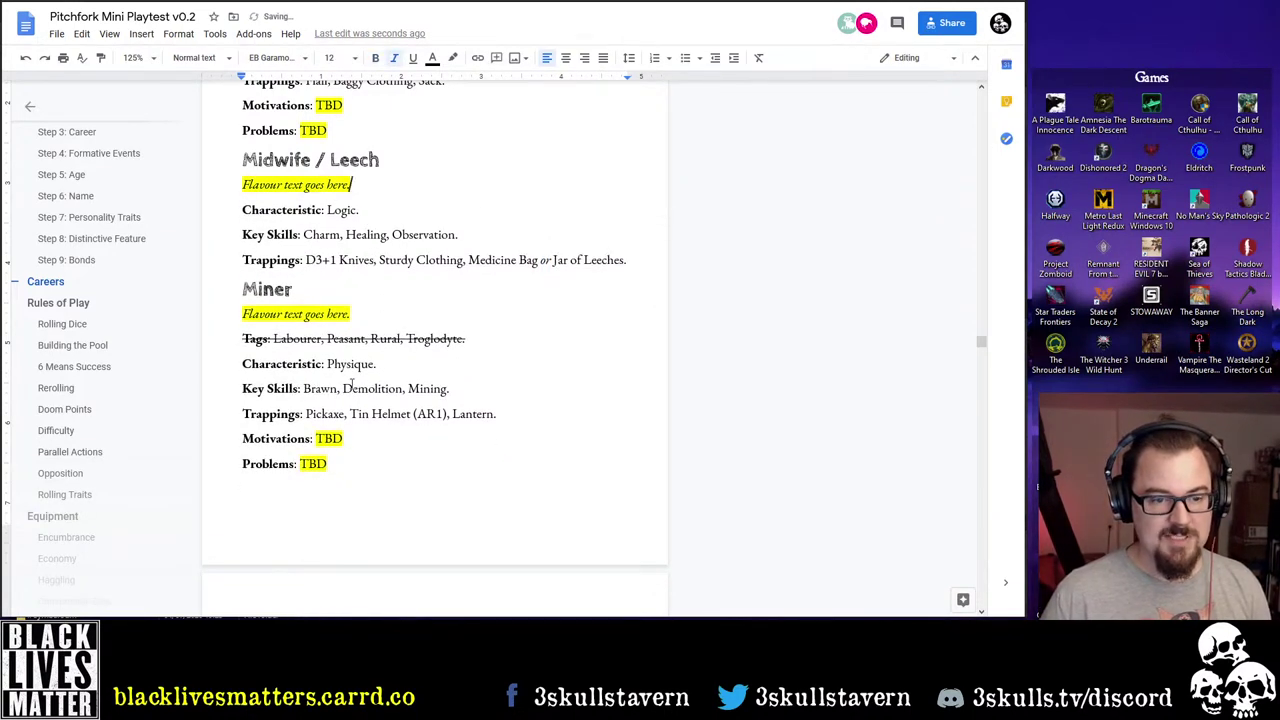
pyautogui.moveTo(230, 336); pyautogui.dragTo(497, 341)
pyautogui.press('BackSpace')
pyautogui.press('BackSpace')
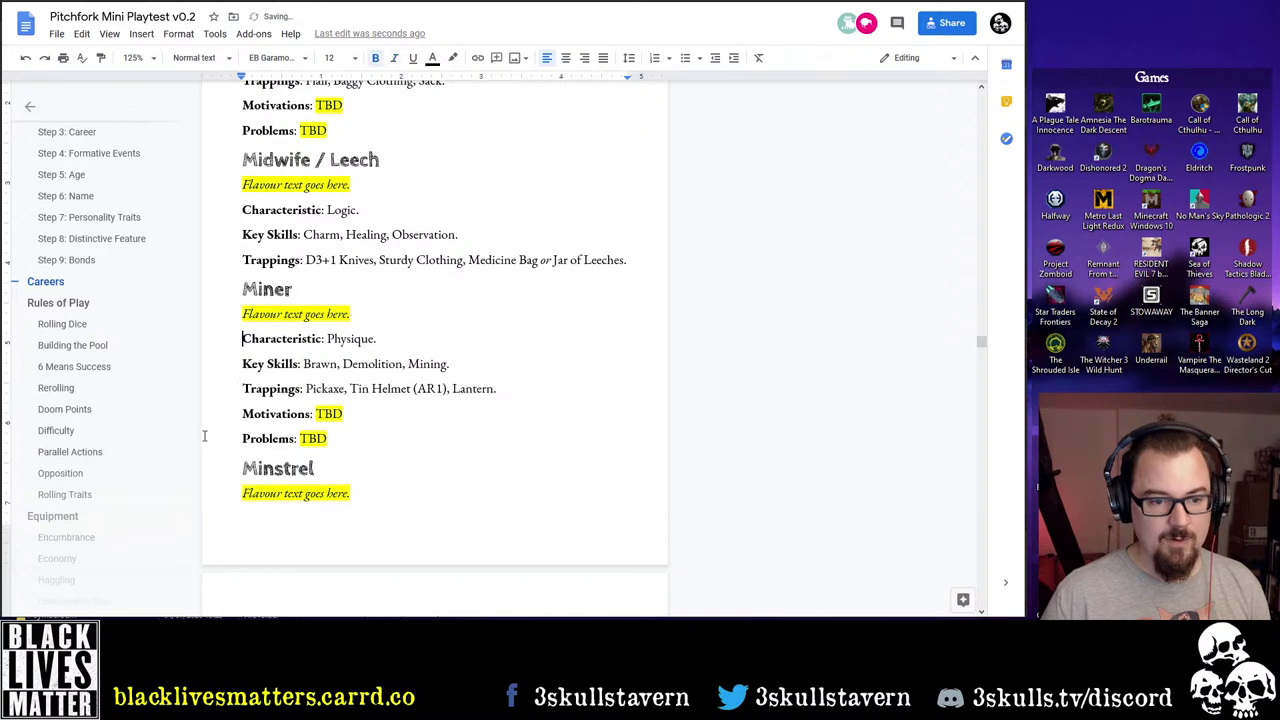
pyautogui.click(224, 412)
pyautogui.hotkey('shift', 'Down')
pyautogui.hotkey('shift', 'Down')
pyautogui.press('BackSpace')
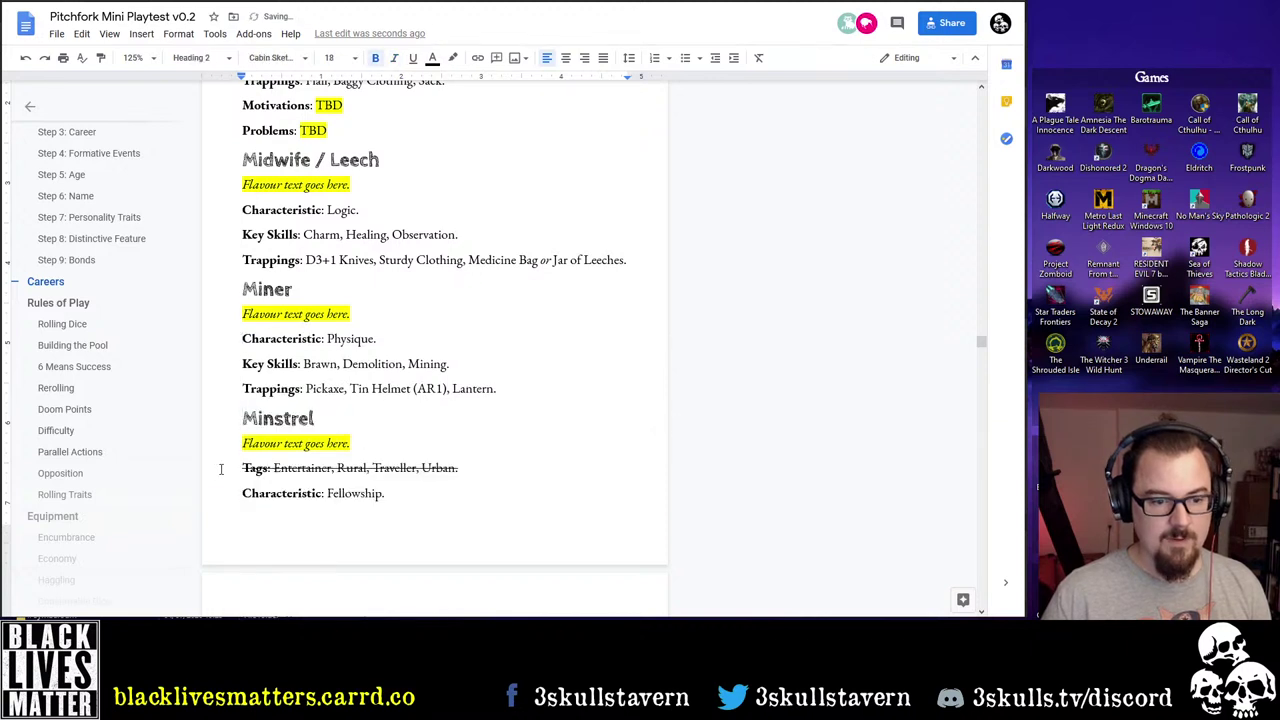
# Remove Minstrel's Tags line, TBD Motivations and Problems lines, and the leftover empty lines
pyautogui.moveTo(221, 469)
pyautogui.mouseDown()
pyautogui.moveTo(458, 468)
pyautogui.moveTo(232, 470)
pyautogui.mouseUp()
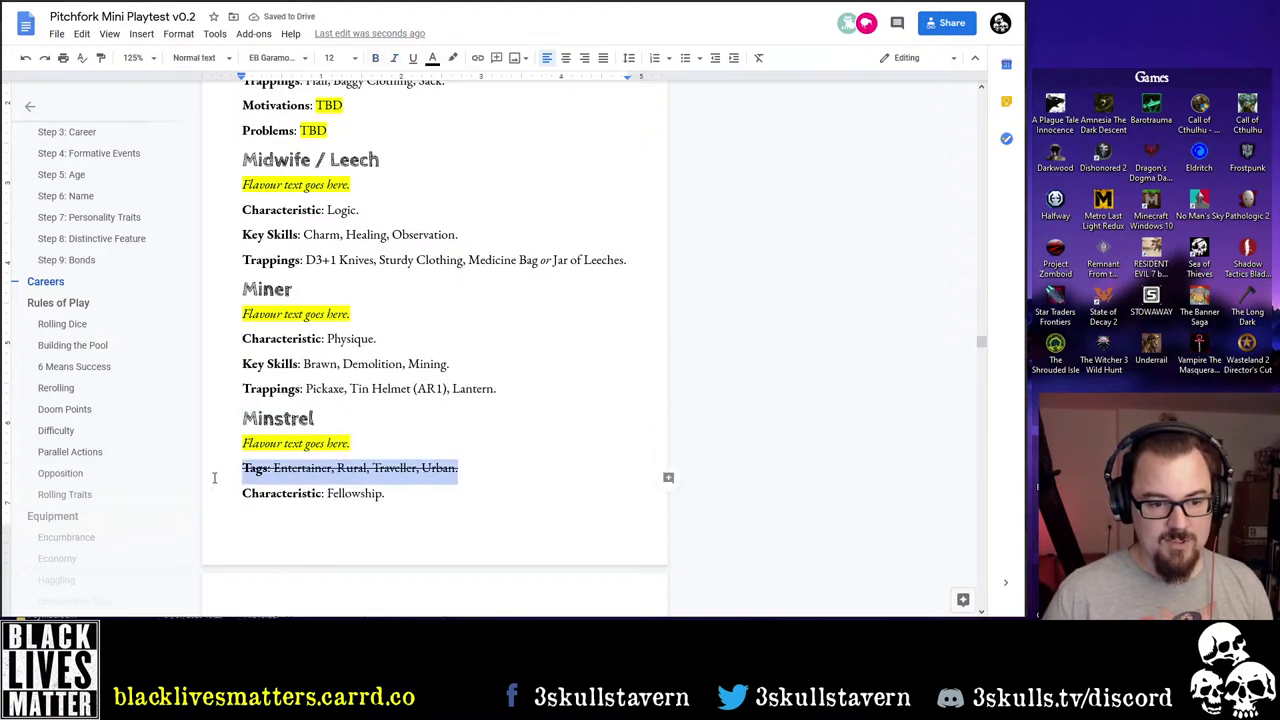
pyautogui.press('BackSpace')
pyautogui.press('Delete')
pyautogui.scroll(-4, 388, 460)
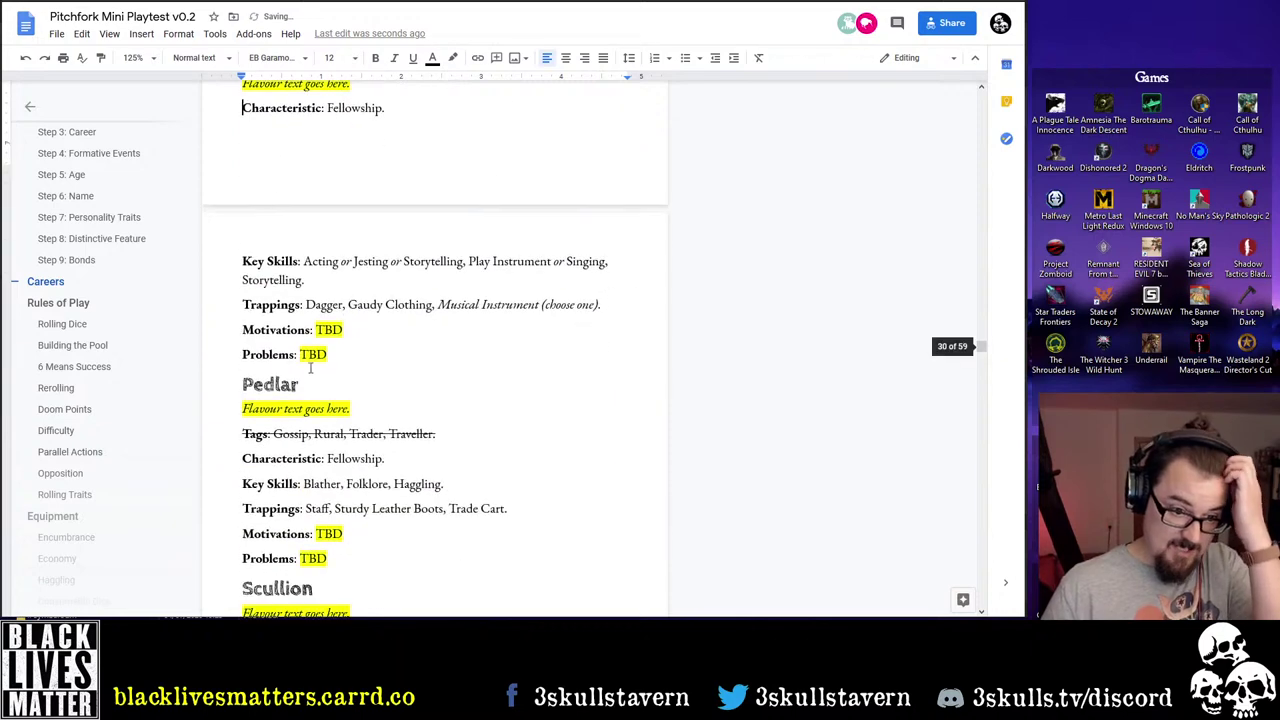
pyautogui.moveTo(381, 350); pyautogui.dragTo(241, 326)
pyautogui.press('BackSpace')
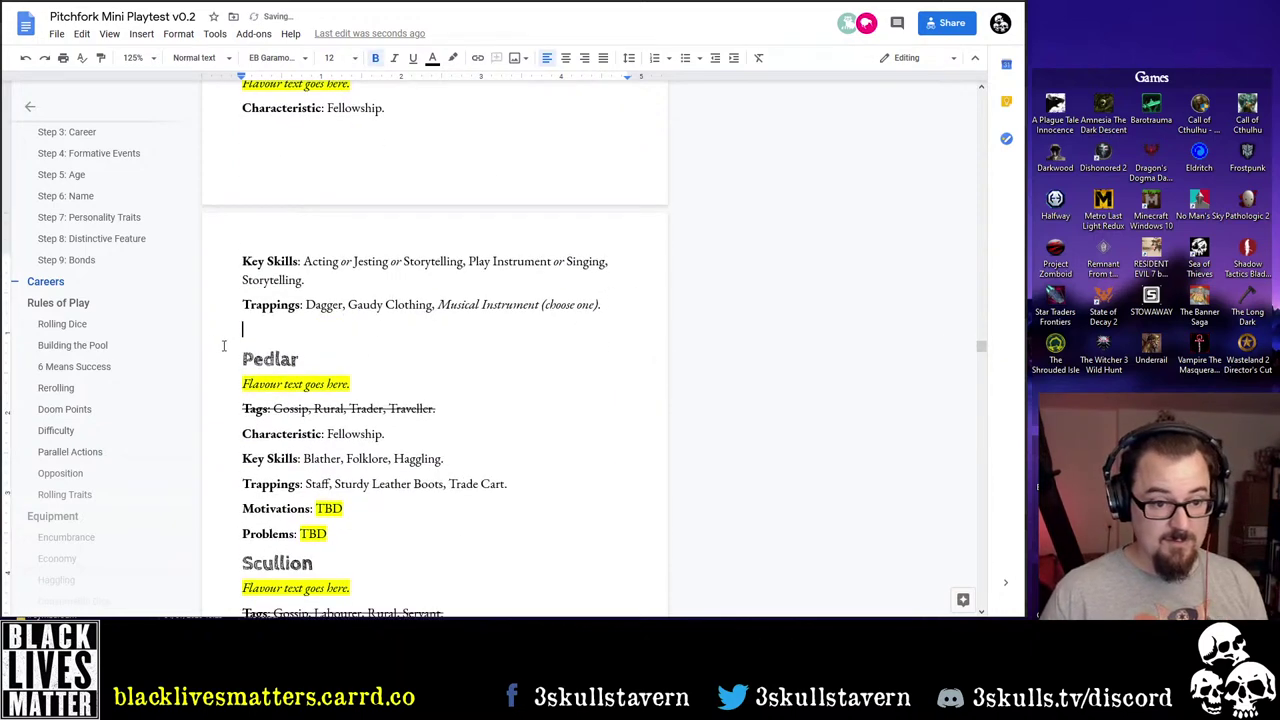
pyautogui.press('Delete')
# Strip Pedlar's Tags line, Motivations and Problems lines, and the empty line under its trappings
pyautogui.moveTo(229, 383); pyautogui.dragTo(446, 386)
pyautogui.press('BackSpace')
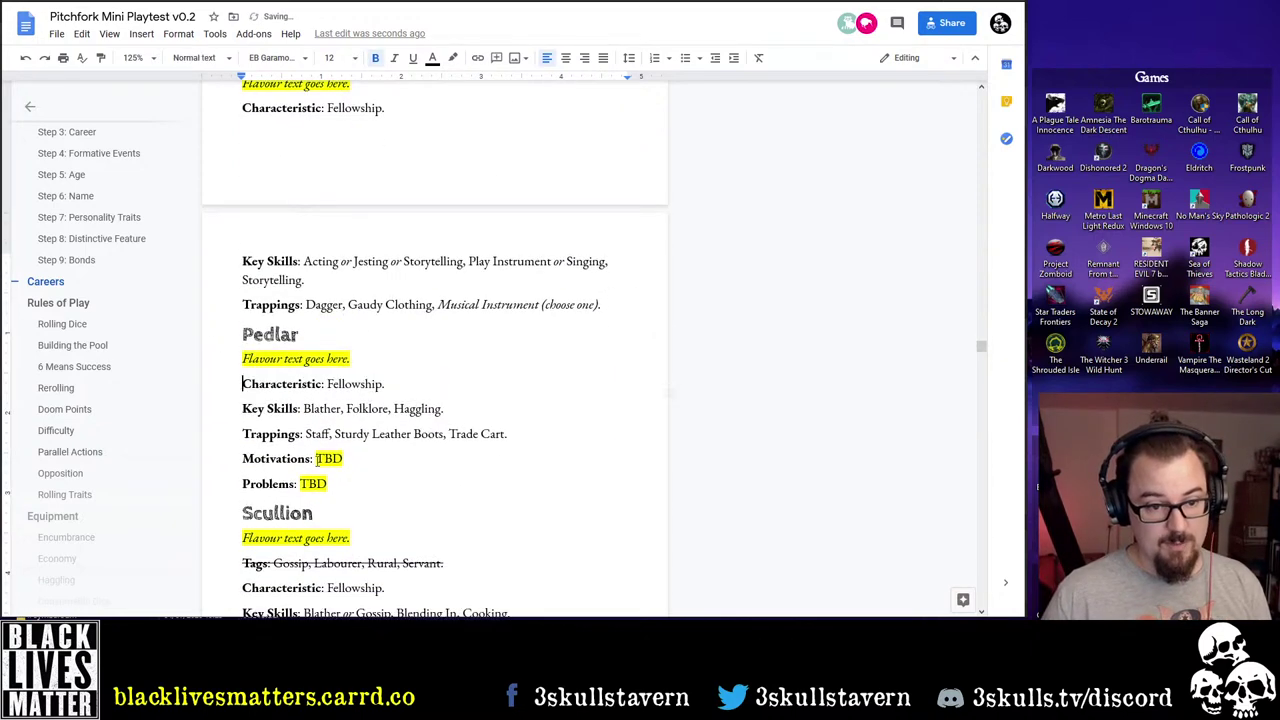
pyautogui.moveTo(221, 458); pyautogui.dragTo(364, 486)
pyautogui.press('BackSpace')
pyautogui.press('Delete')
# Delete Scullion's struck-through Tags line and its TBD Motivations and Problems lines
pyautogui.scroll(-3, 364, 486)
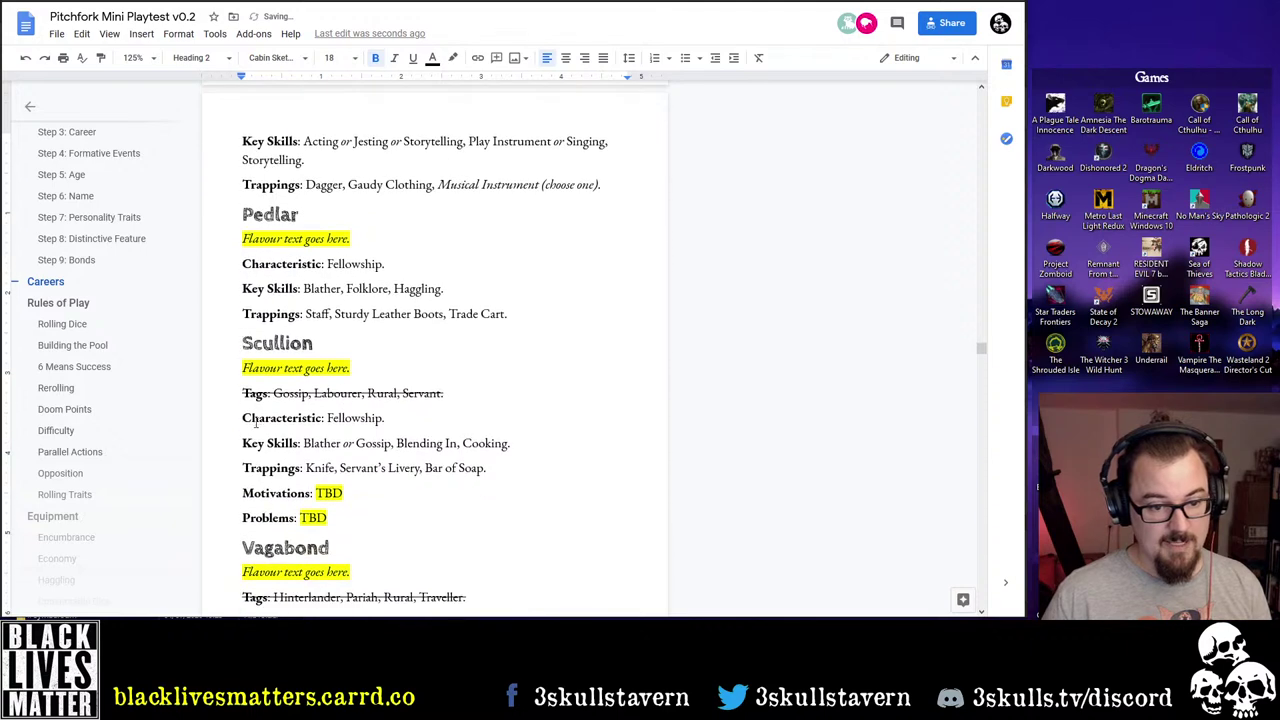
pyautogui.click(238, 394)
pyautogui.moveTo(238, 394); pyautogui.dragTo(470, 394)
pyautogui.press('BackSpace')
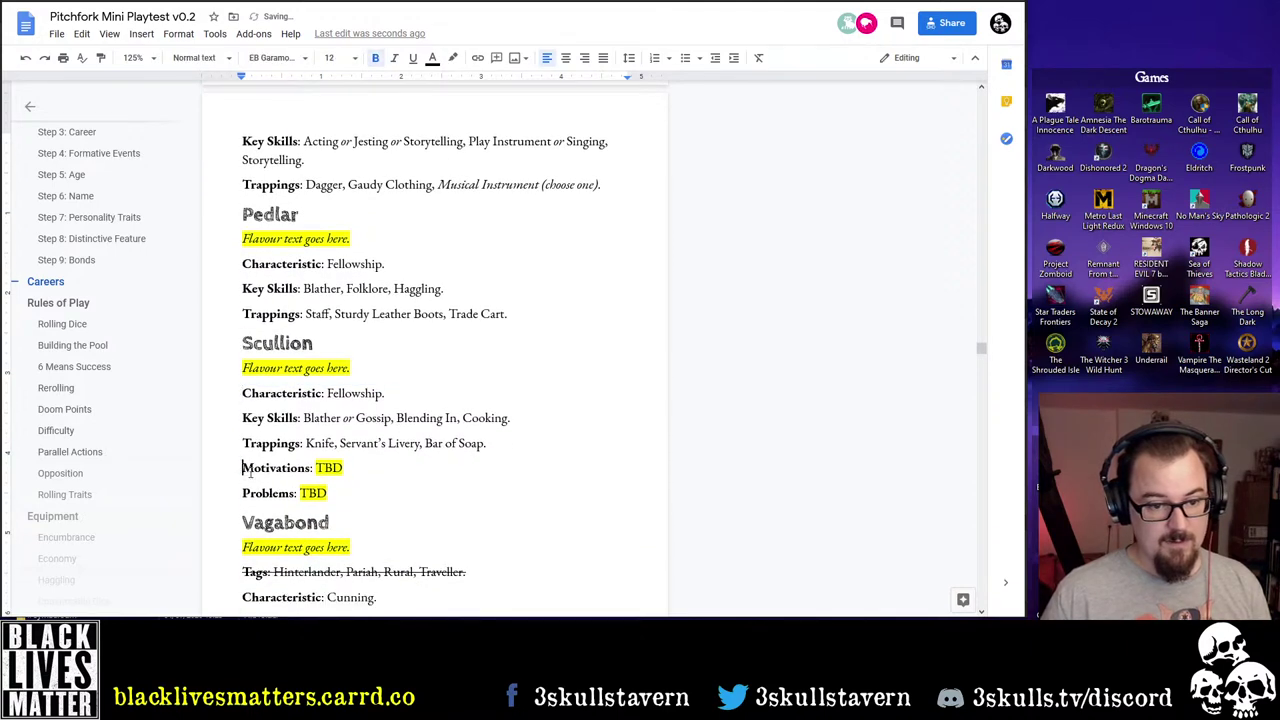
pyautogui.moveTo(239, 469); pyautogui.dragTo(352, 502)
pyautogui.press('BackSpace')
# Delete Vagabond's struck-through Tags line and its TBD Motivations and Problems lines
pyautogui.scroll(-5, 352, 502)
pyautogui.click(240, 283)
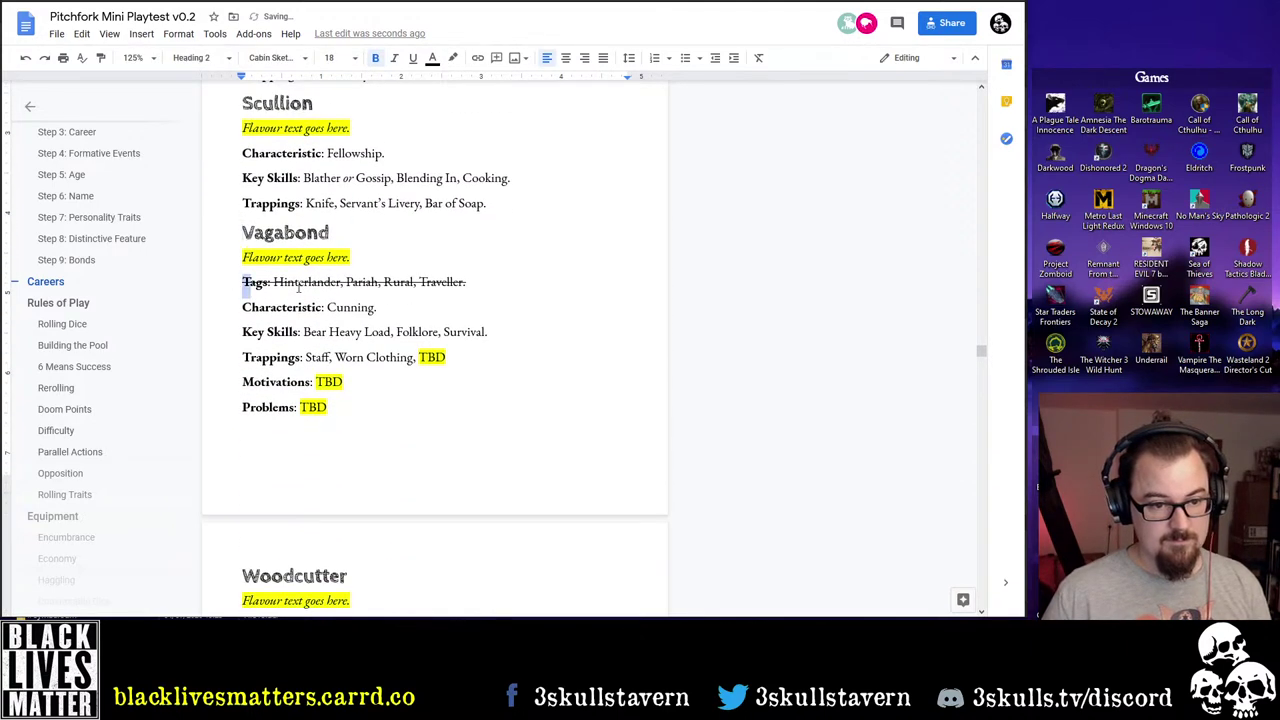
pyautogui.moveTo(240, 283); pyautogui.dragTo(493, 284)
pyautogui.press('BackSpace')
pyautogui.moveTo(236, 358); pyautogui.dragTo(357, 384)
pyautogui.press('BackSpace')
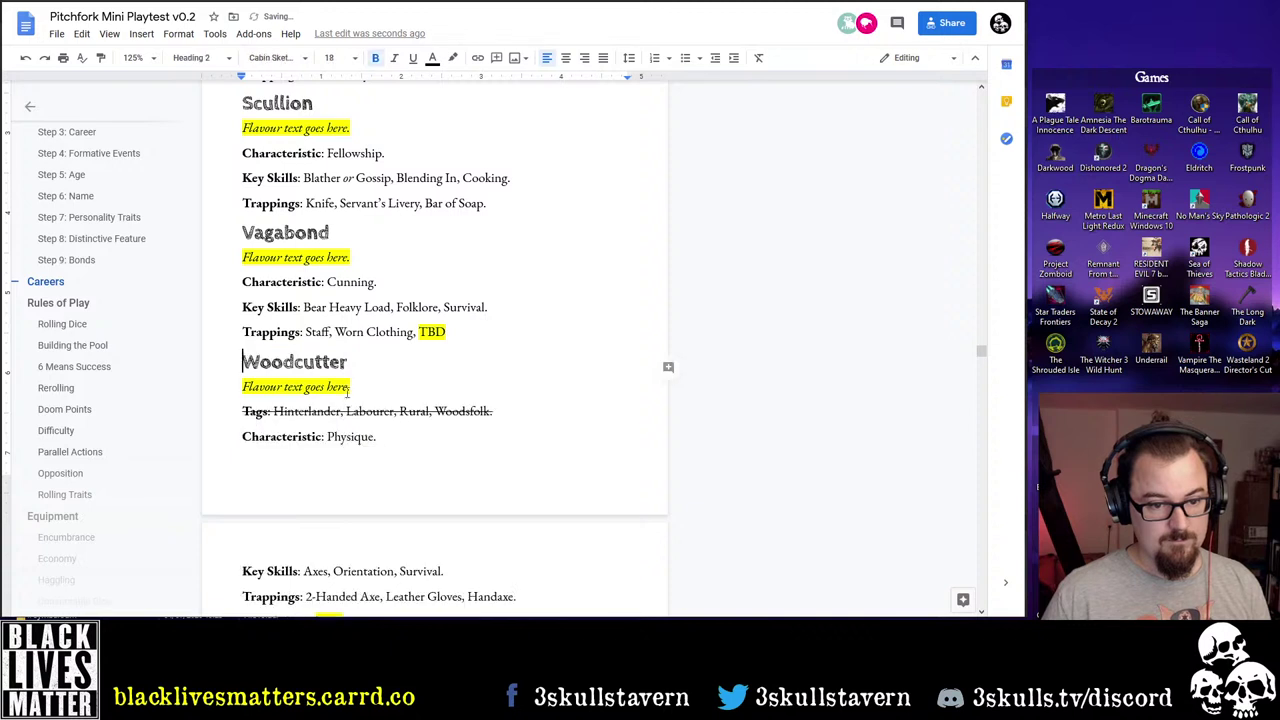
# Remove Woodcutter's Tags line and TBD Motivations and Problems so it ends with Trappings
pyautogui.moveTo(240, 411); pyautogui.dragTo(668, 418)
pyautogui.press('BackSpace')
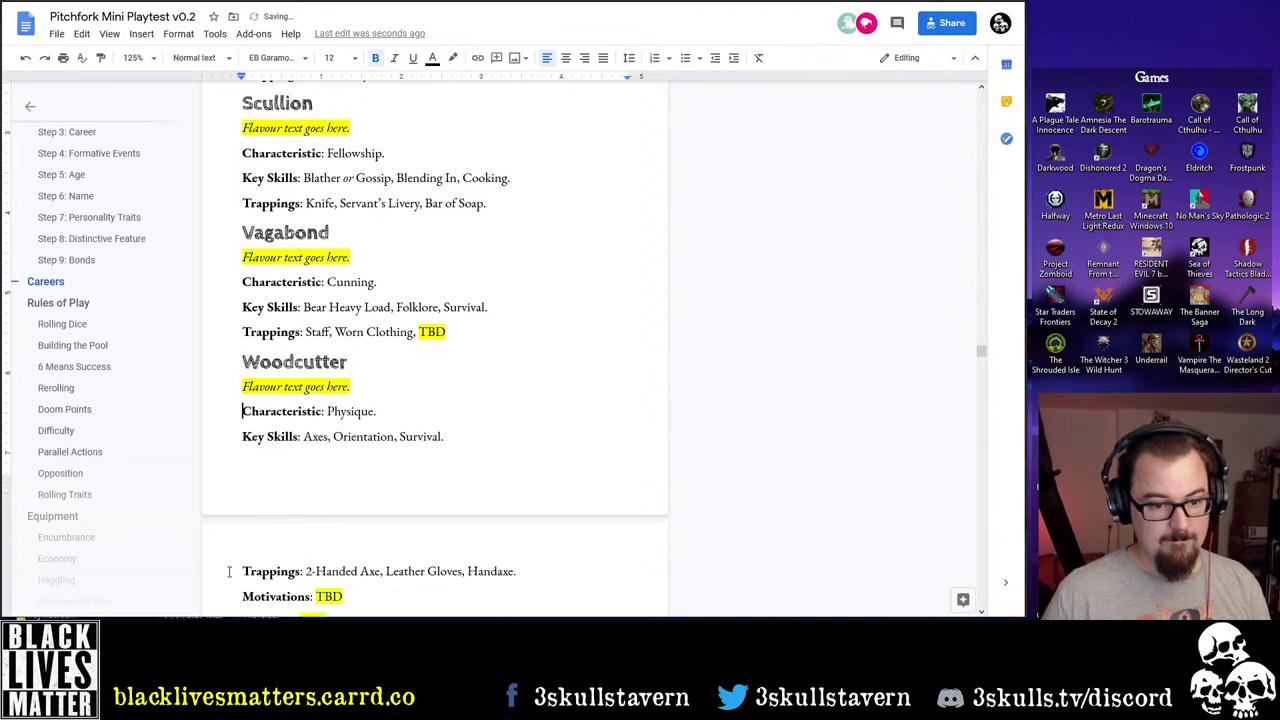
pyautogui.scroll(-1, 238, 576)
pyautogui.scroll(-2, 238, 576)
pyautogui.moveTo(233, 360); pyautogui.dragTo(383, 397)
pyautogui.hotkey('shift', 'Left')
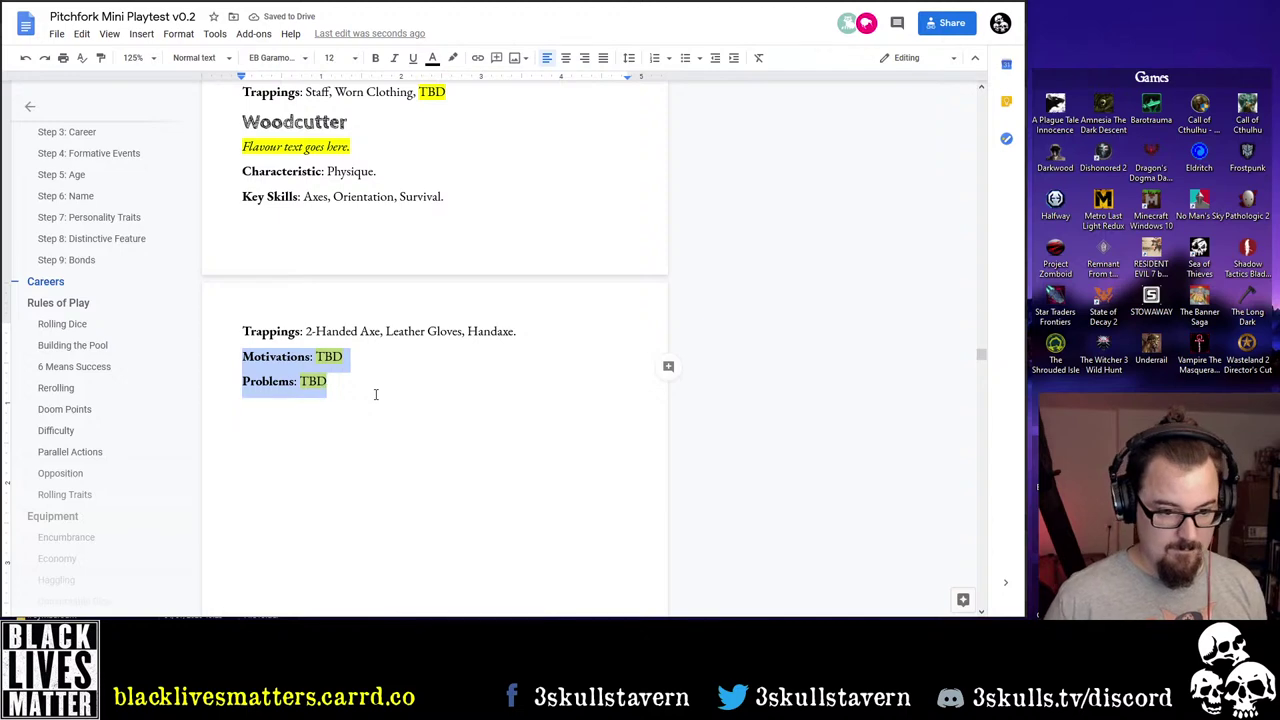
pyautogui.press('BackSpace')
pyautogui.press('BackSpace')
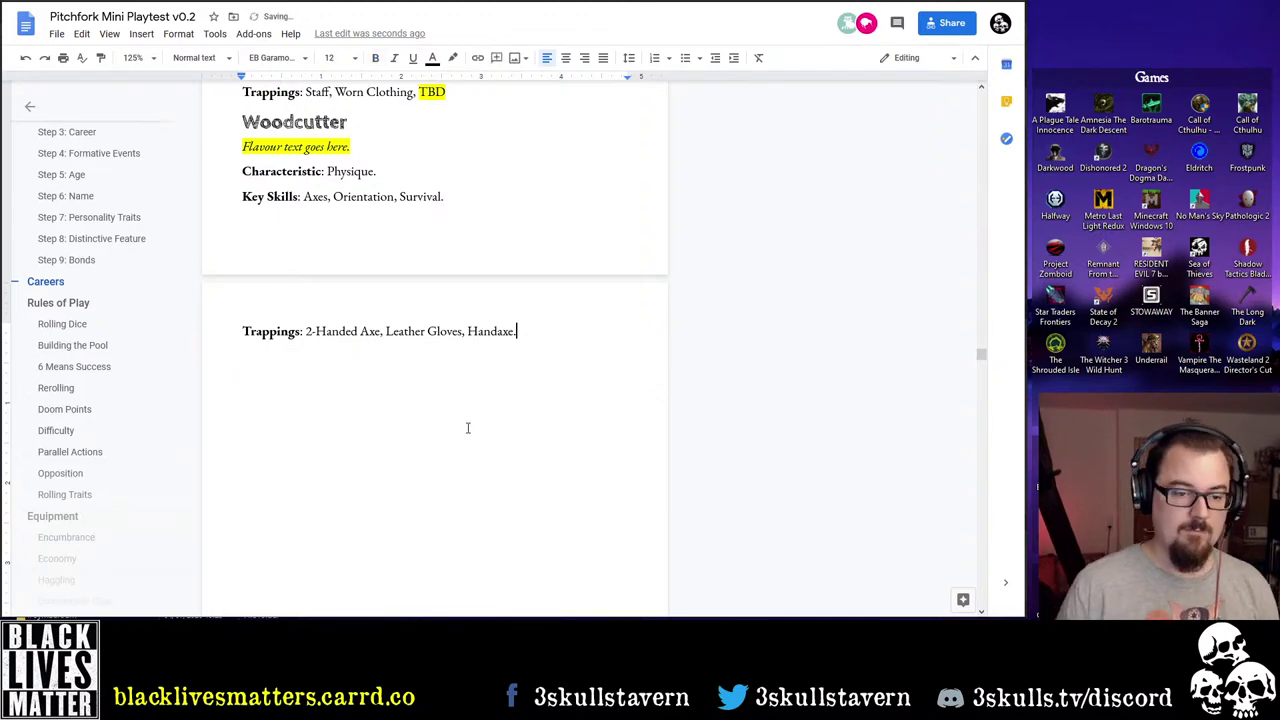
pyautogui.press('Return')
pyautogui.press('Down')
# Remove Leech-Collector's Tags line, Motivations and Problems lines, and surrounding empty lines
pyautogui.scroll(10, 466, 436)
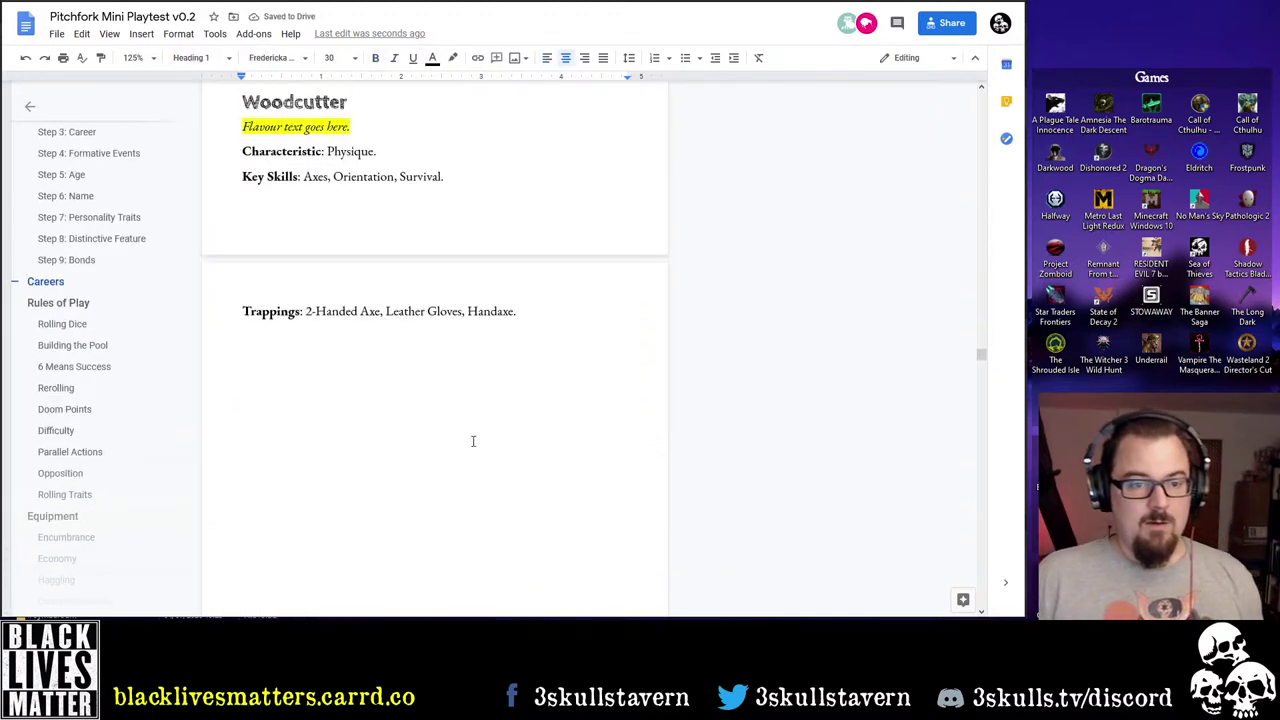
pyautogui.scroll(10, 476, 443)
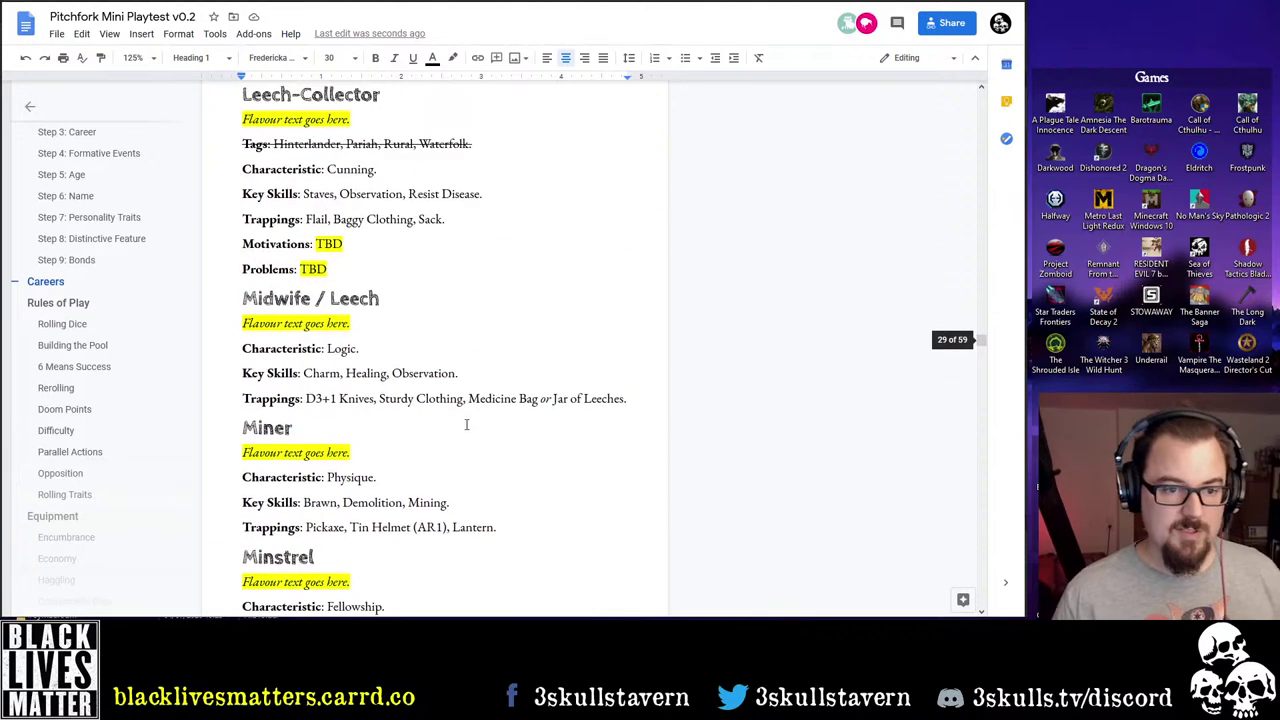
pyautogui.moveTo(497, 384); pyautogui.dragTo(157, 394)
pyautogui.press('BackSpace')
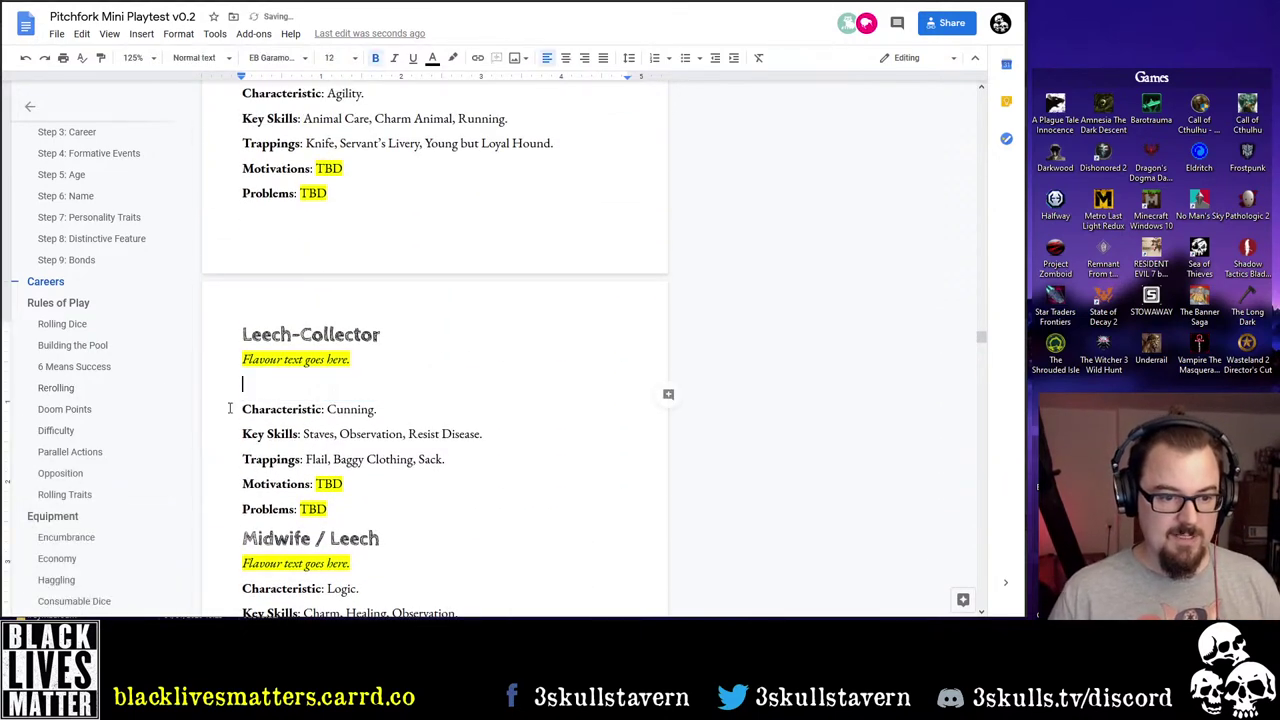
pyautogui.press('Delete')
pyautogui.moveTo(330, 486); pyautogui.dragTo(234, 460)
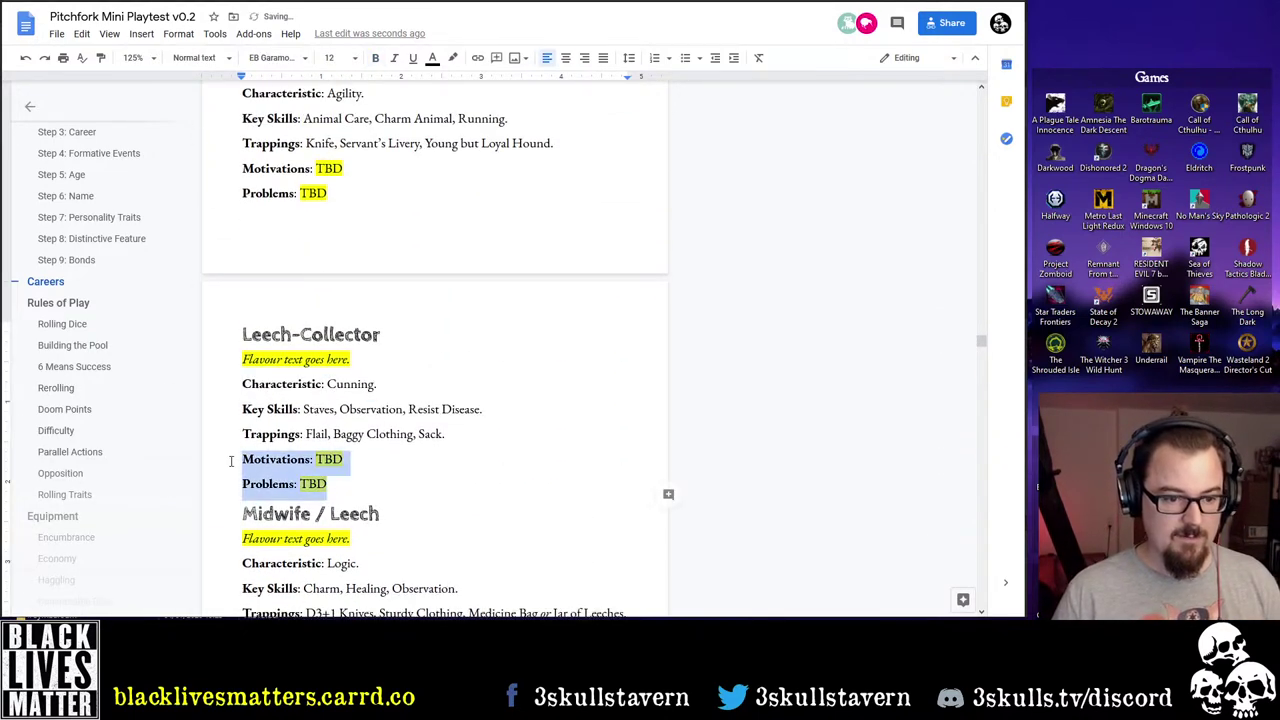
pyautogui.press('BackSpace')
pyautogui.press('Delete')
pyautogui.scroll(-10, 409, 486)
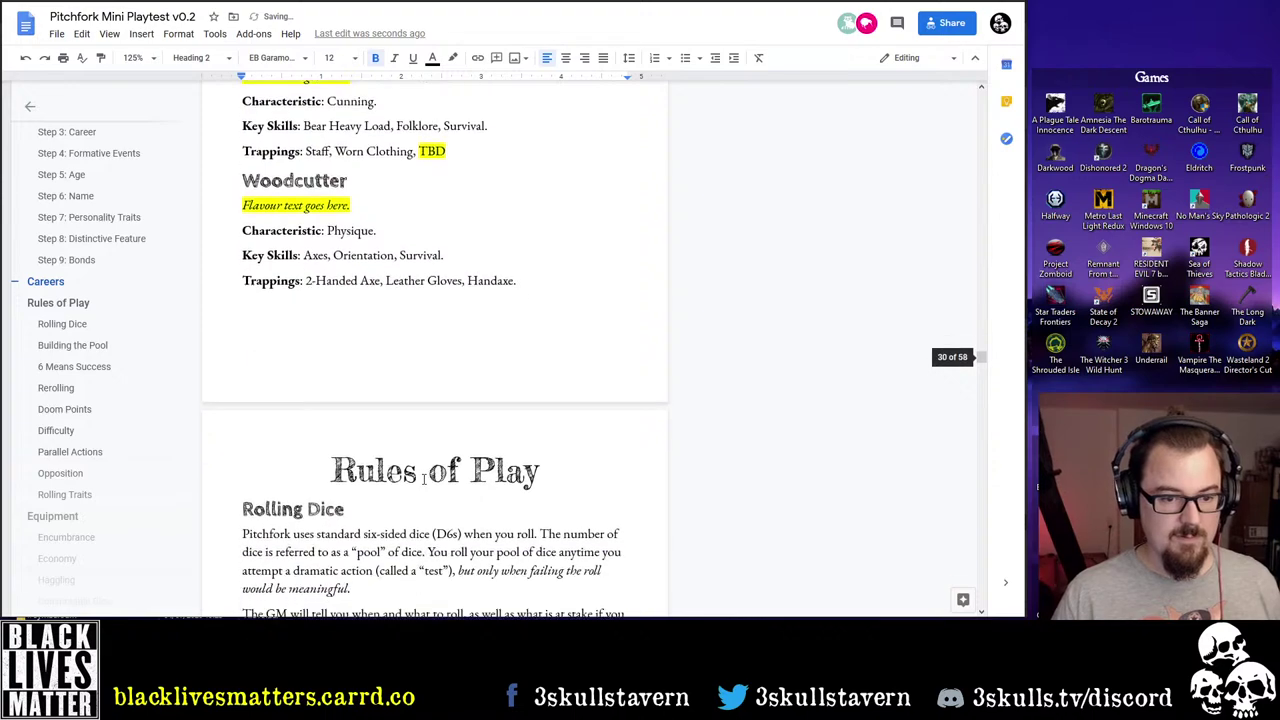
# Jump to Step 3: Career from the outline and move on to the Step 4 intro
pyautogui.scroll(6, 443, 494)
pyautogui.scroll(15, 443, 494)
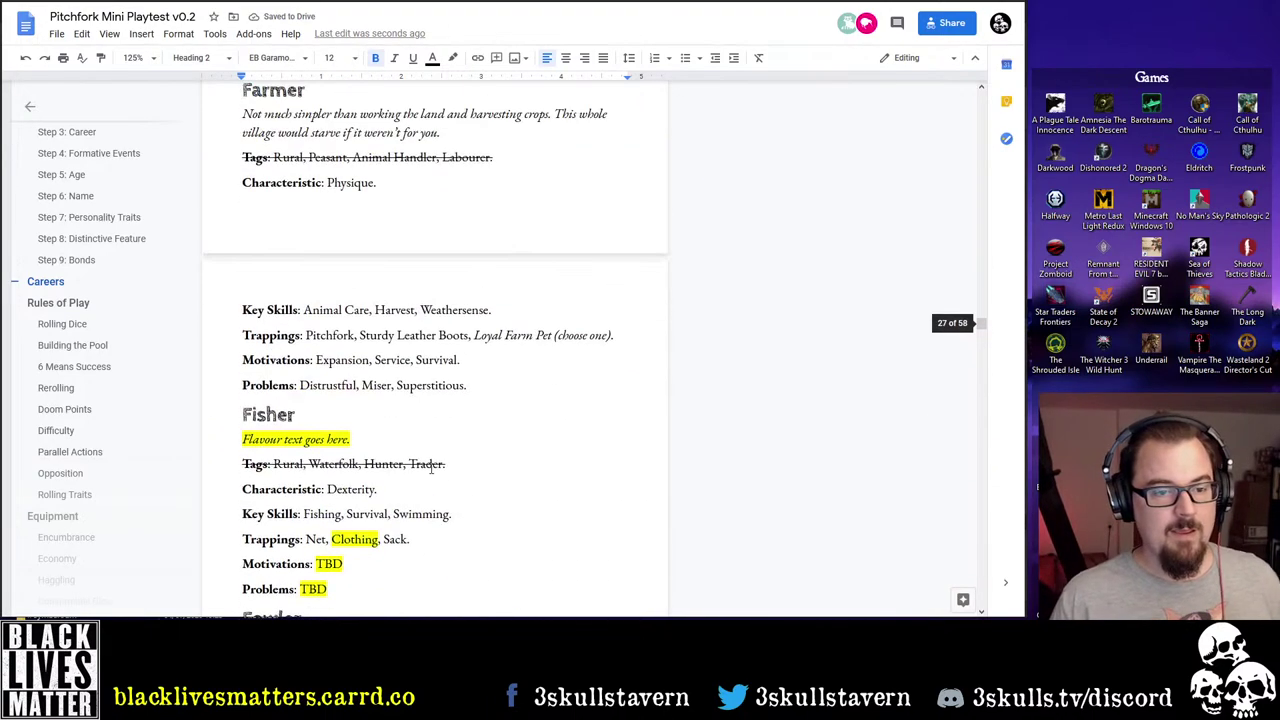
pyautogui.scroll(-8, 427, 465)
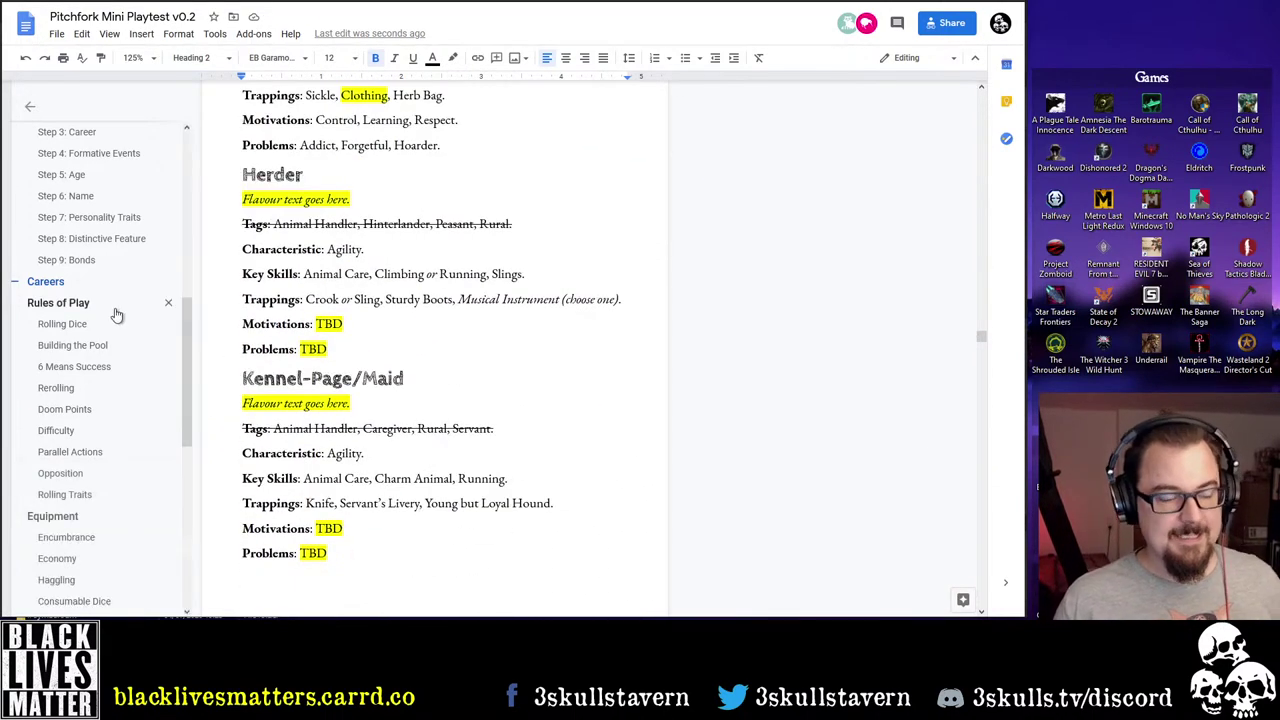
pyautogui.scroll(5, 125, 300)
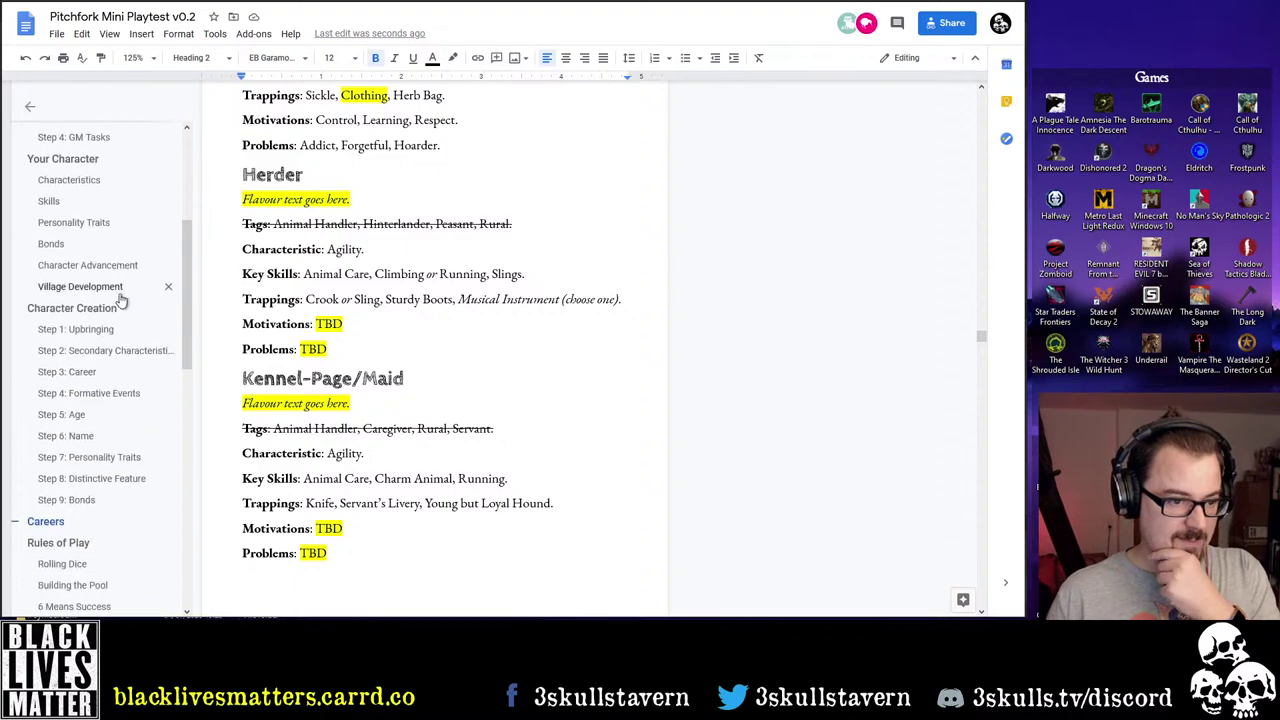
pyautogui.click(97, 371)
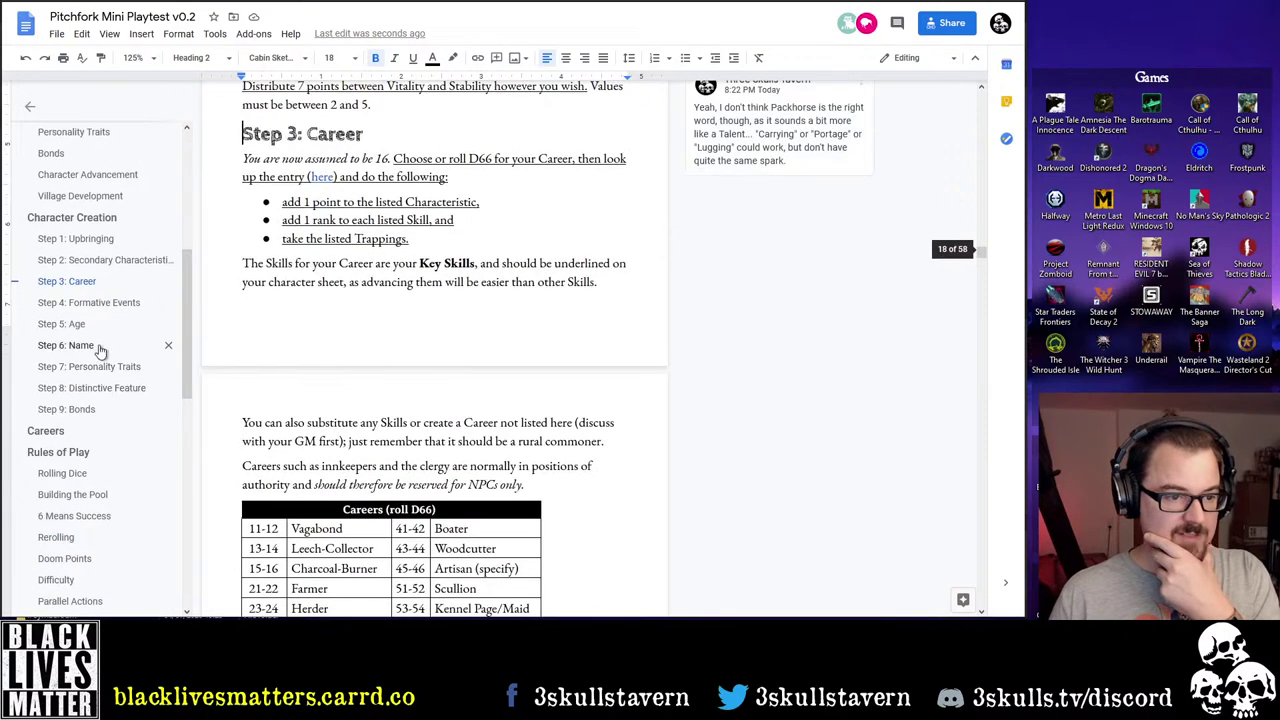
pyautogui.scroll(-7, 425, 255)
pyautogui.scroll(2, 408, 237)
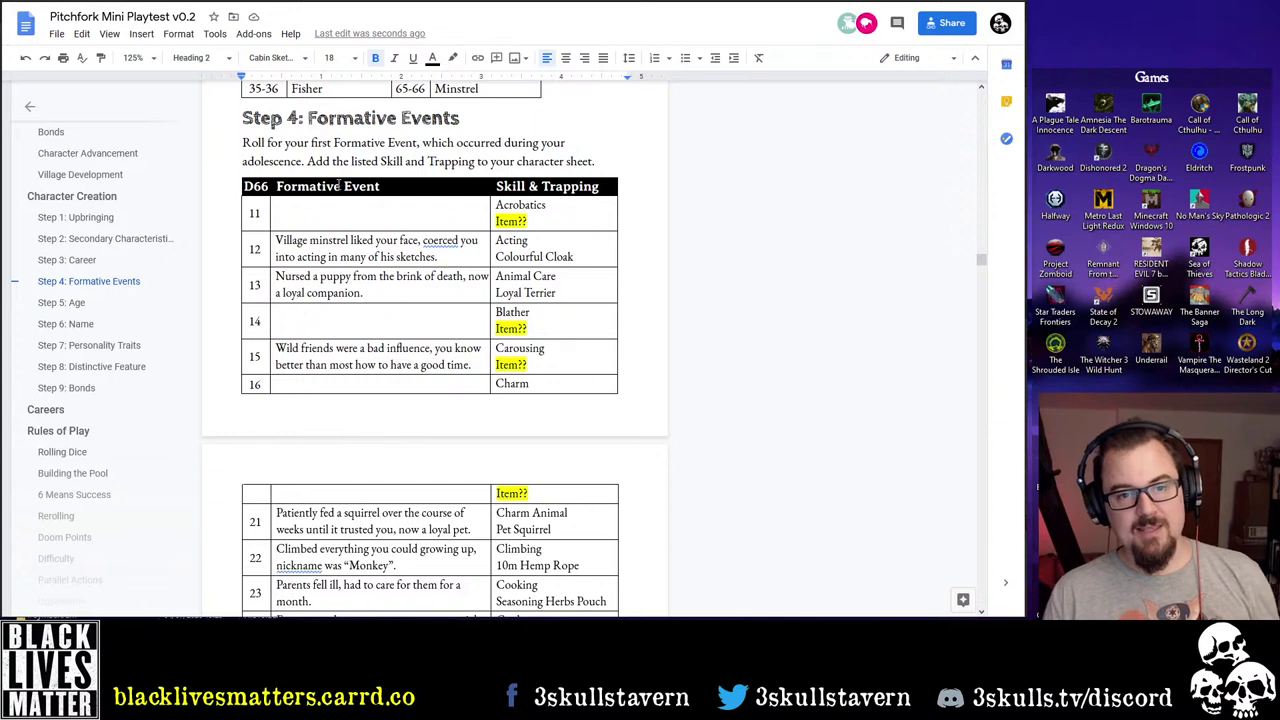
pyautogui.click(282, 166)
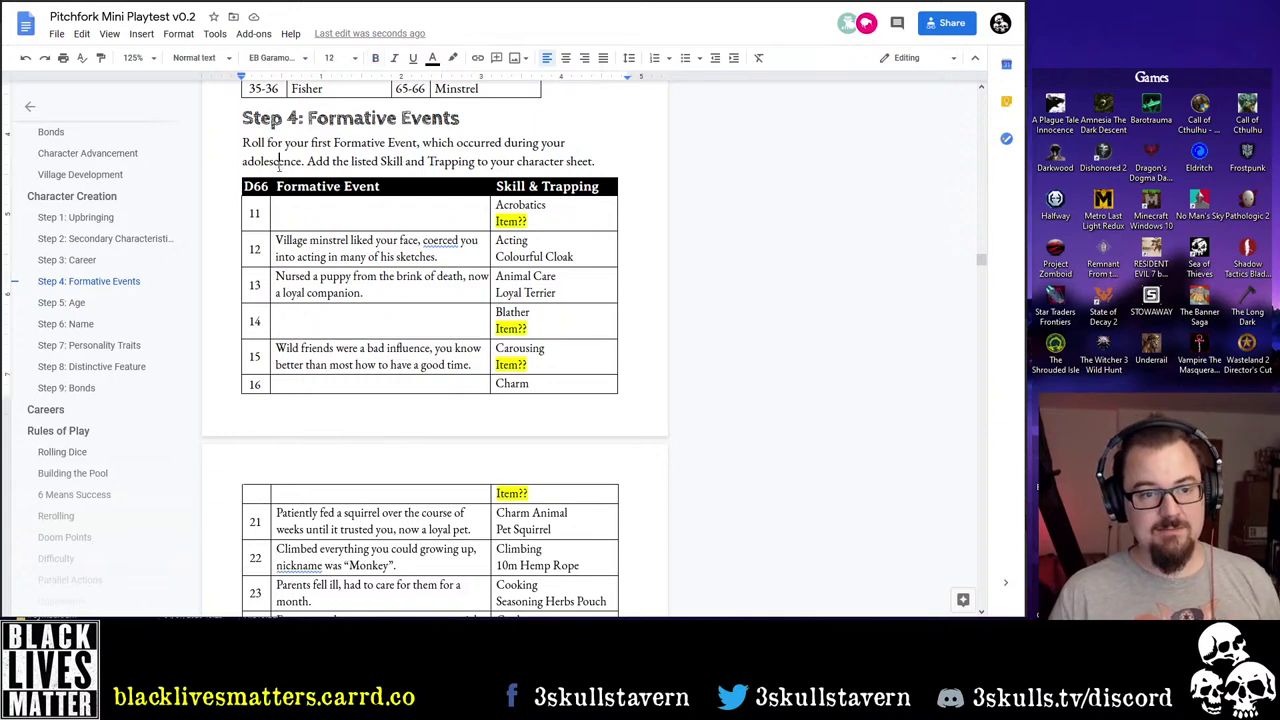
pyautogui.press('Right')
pyautogui.press('Right')
pyautogui.press('Right')
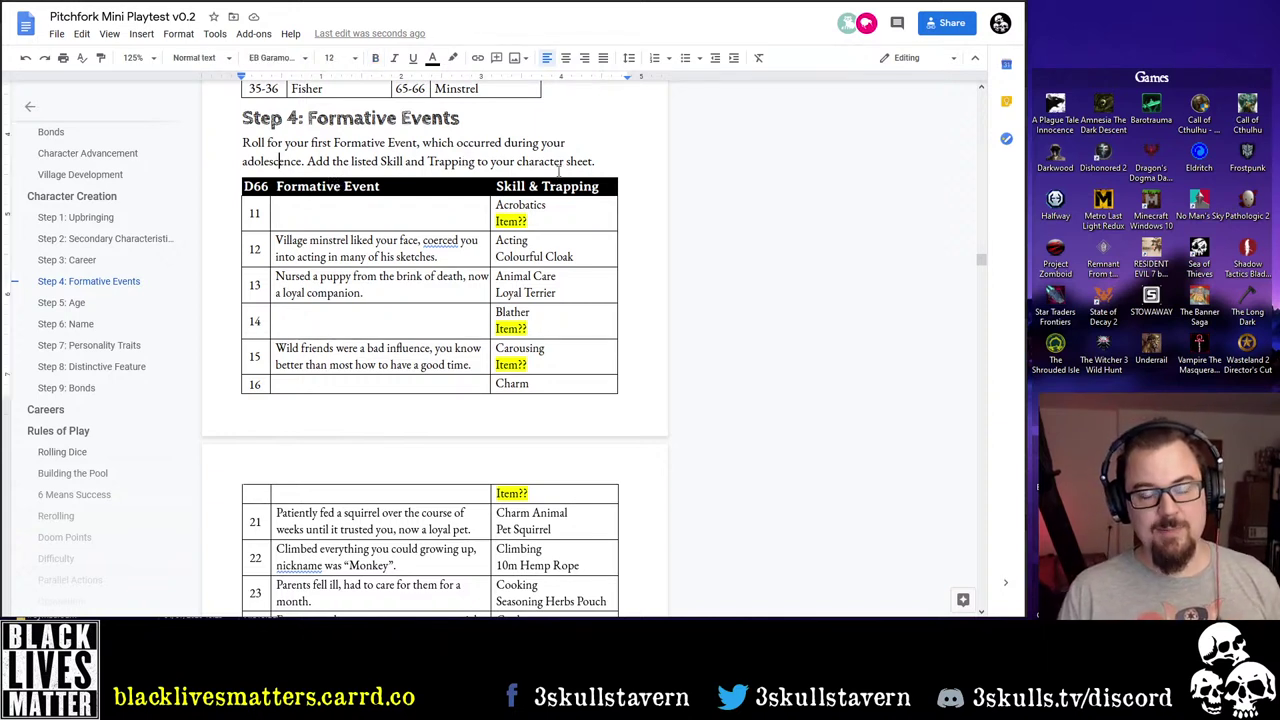
# Review row 12 of the Formative Events table (Acting, Colourful Cloak), then continue to Step 5: Age
pyautogui.click(284, 244)
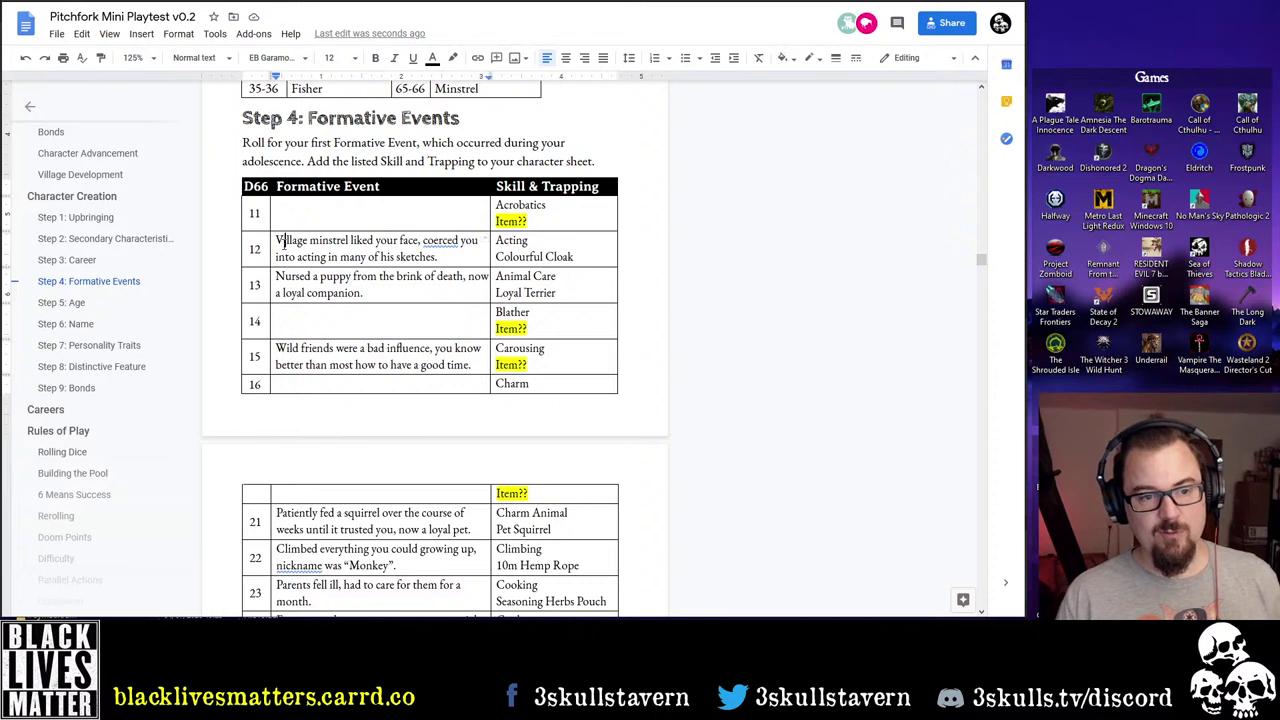
pyautogui.moveTo(277, 243); pyautogui.dragTo(408, 243)
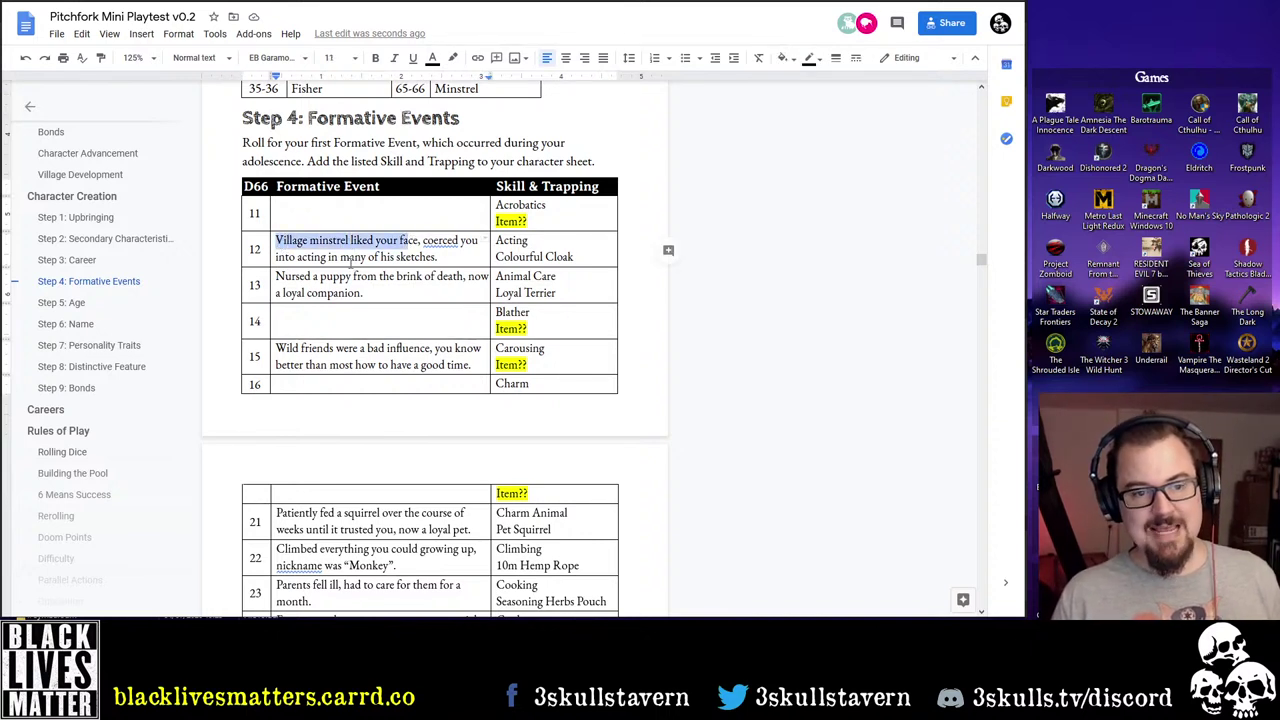
pyautogui.click(352, 261)
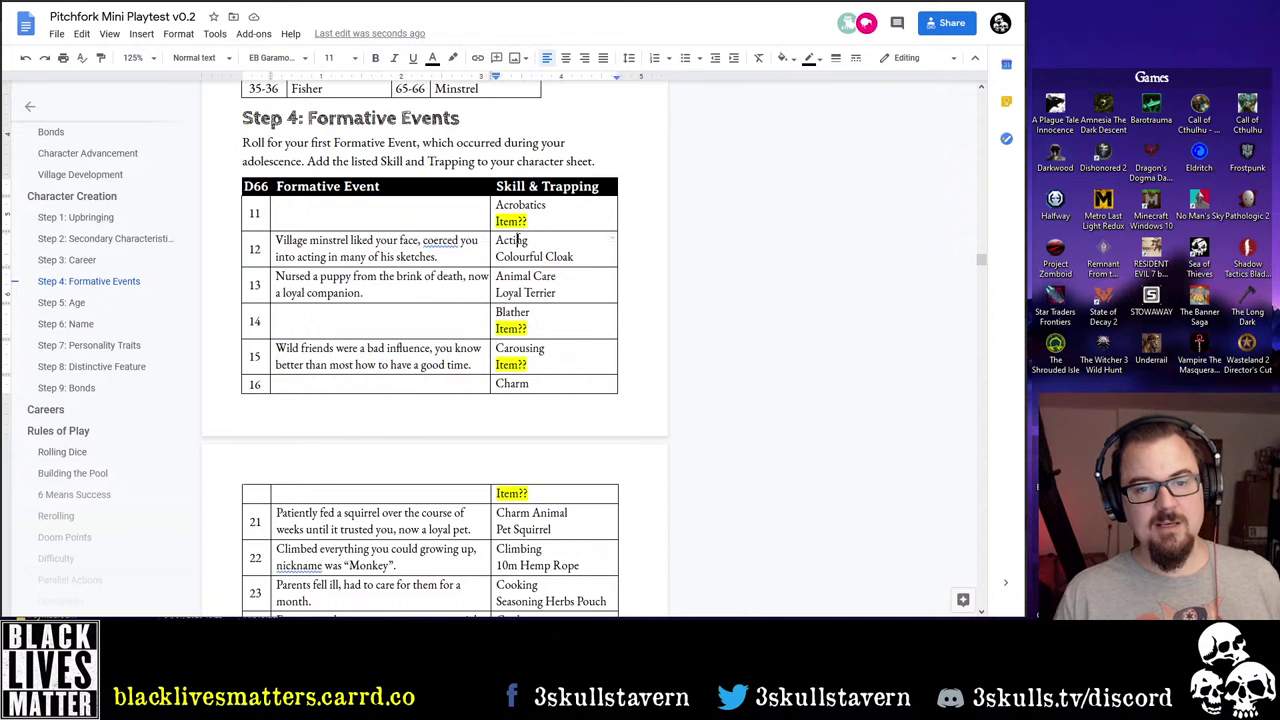
pyautogui.doubleClick(517, 241)
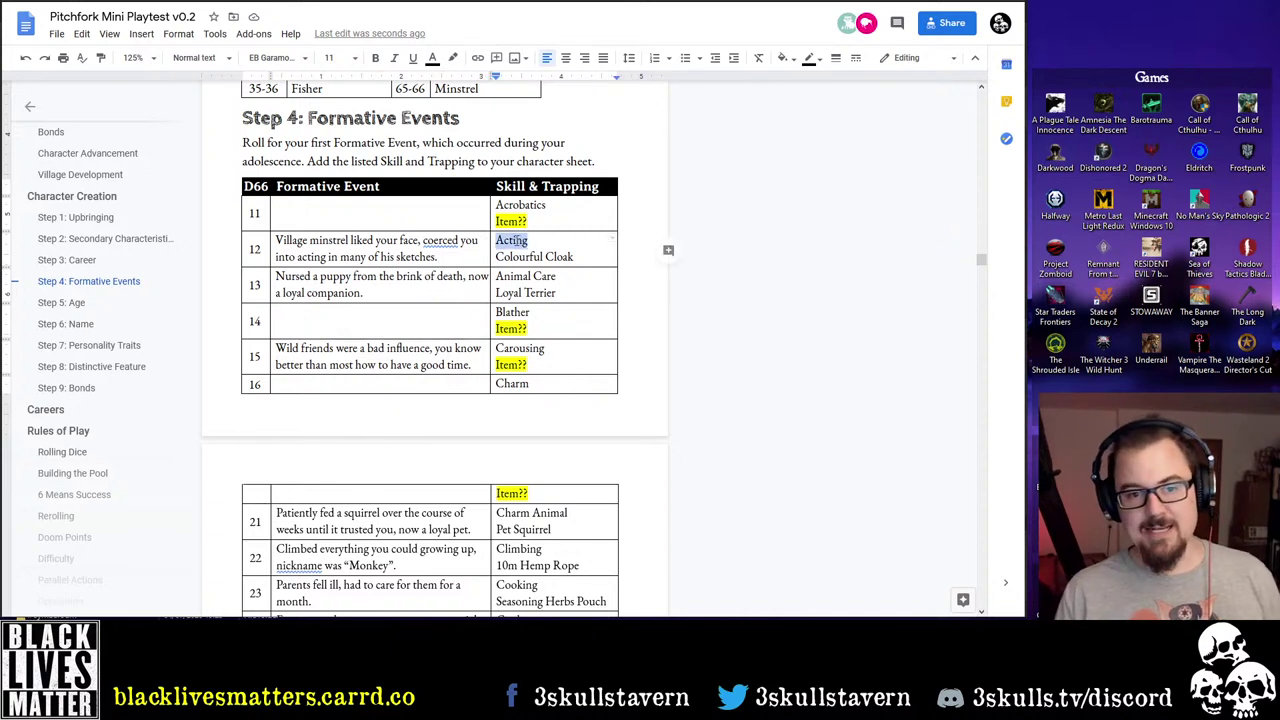
pyautogui.moveTo(497, 257); pyautogui.dragTo(580, 258)
pyautogui.click(560, 278)
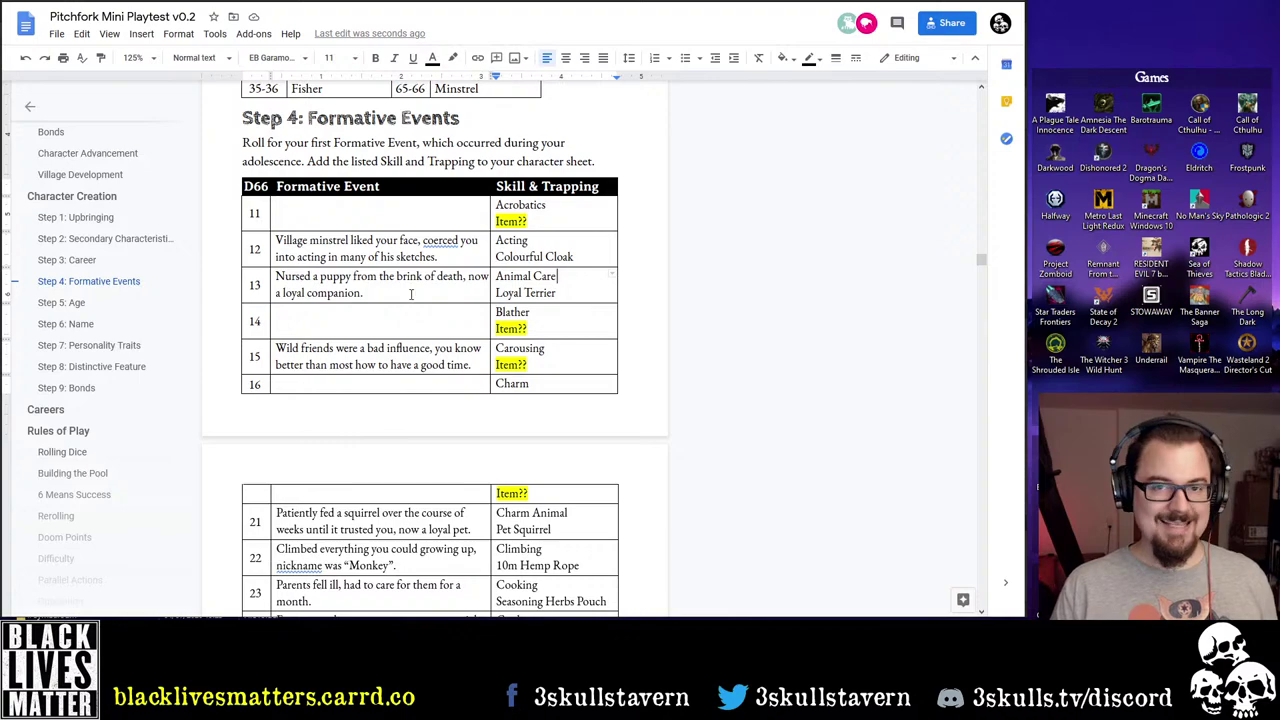
pyautogui.scroll(-15, 525, 250)
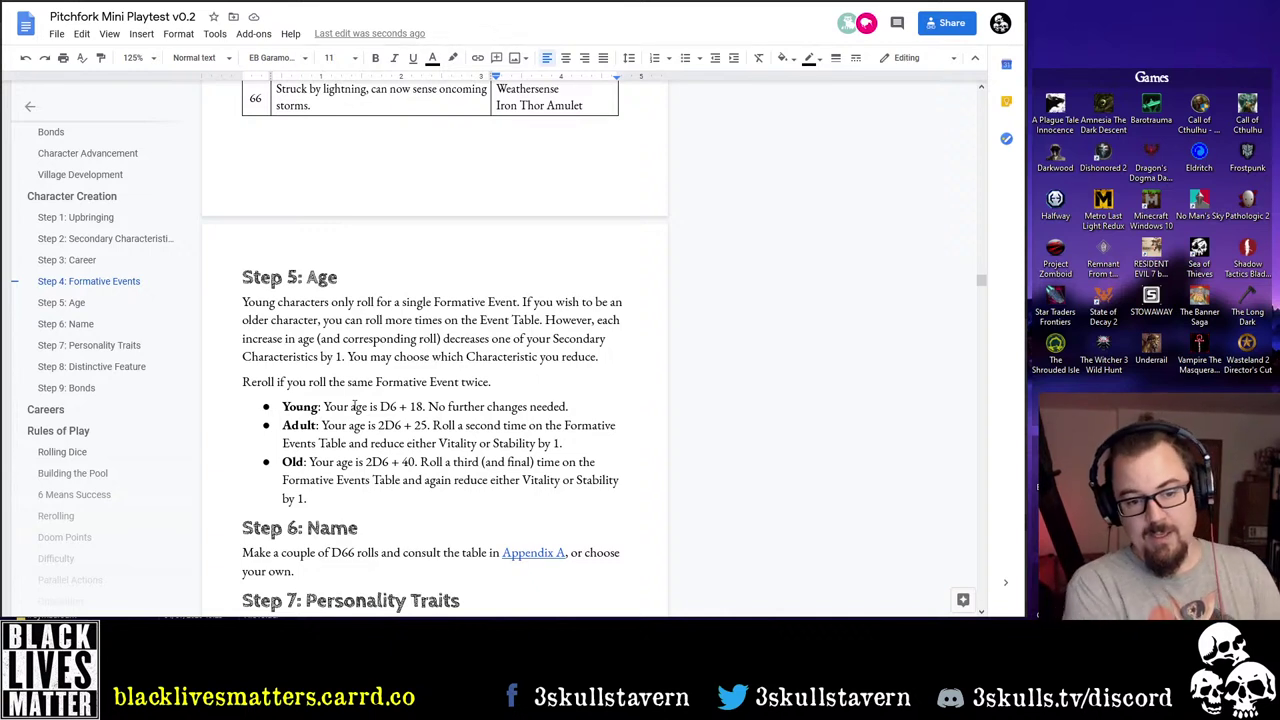
pyautogui.click(410, 406)
pyautogui.press('Delete')
pyautogui.press('Delete')
pyautogui.press('Delete')
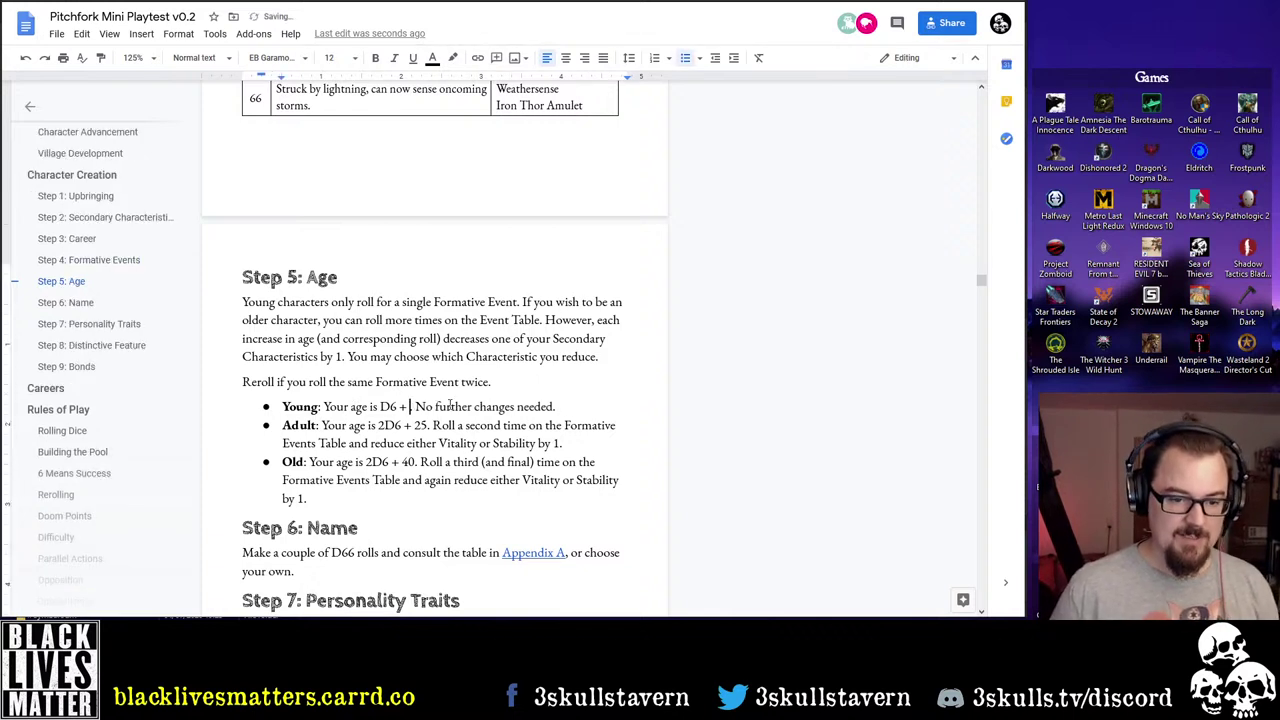
pyautogui.write('20.')
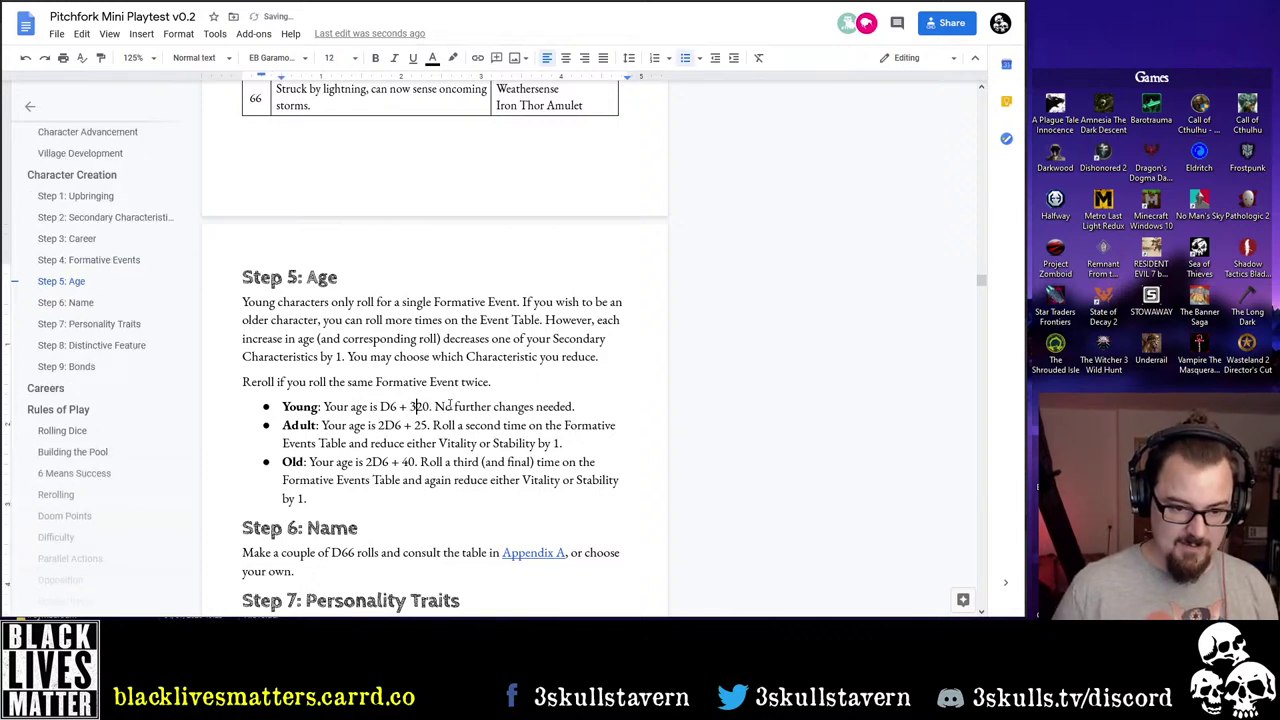
pyautogui.press('Delete')
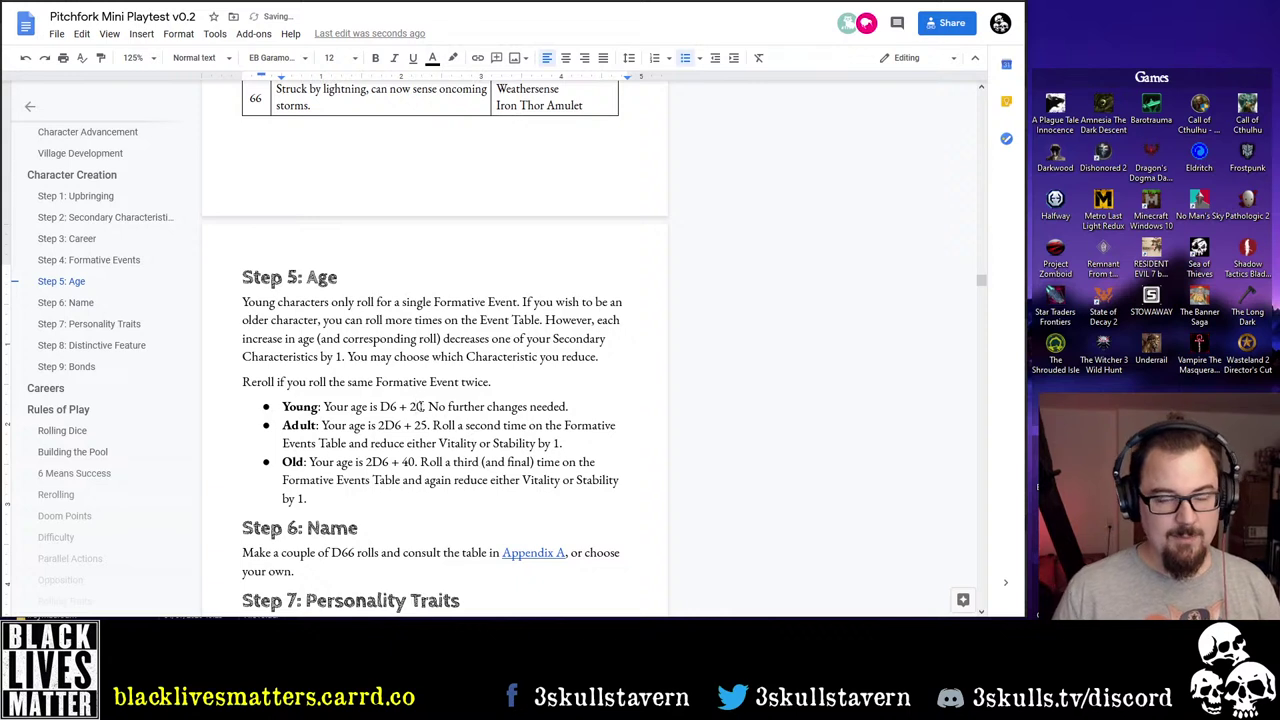
pyautogui.click(427, 428)
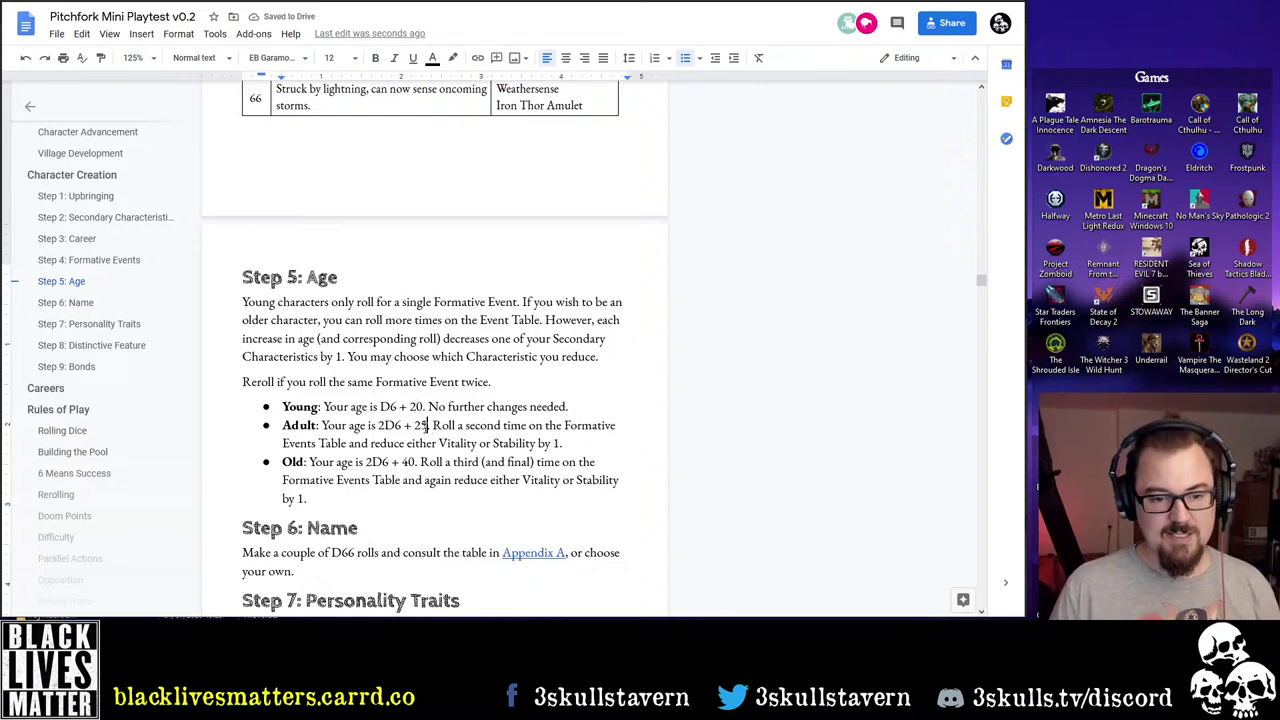
pyautogui.press('BackSpace')
pyautogui.press('BackSpace')
pyautogui.write('30')
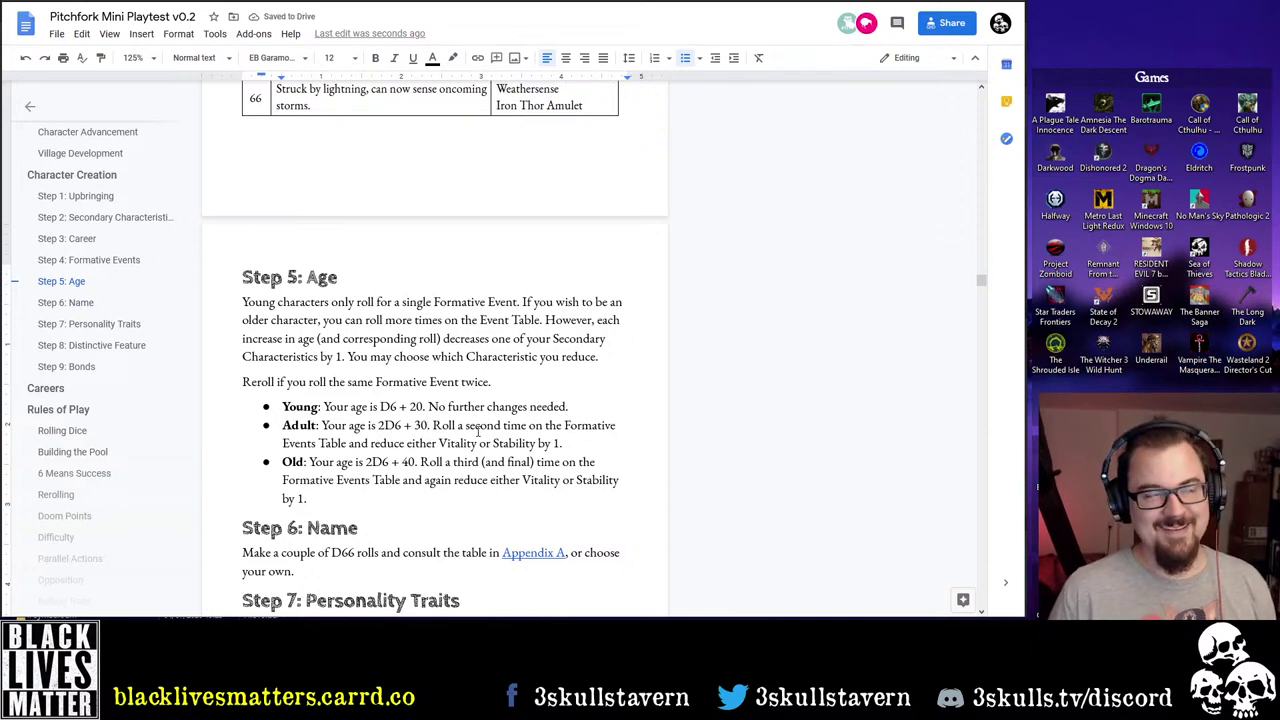
pyautogui.write('.')
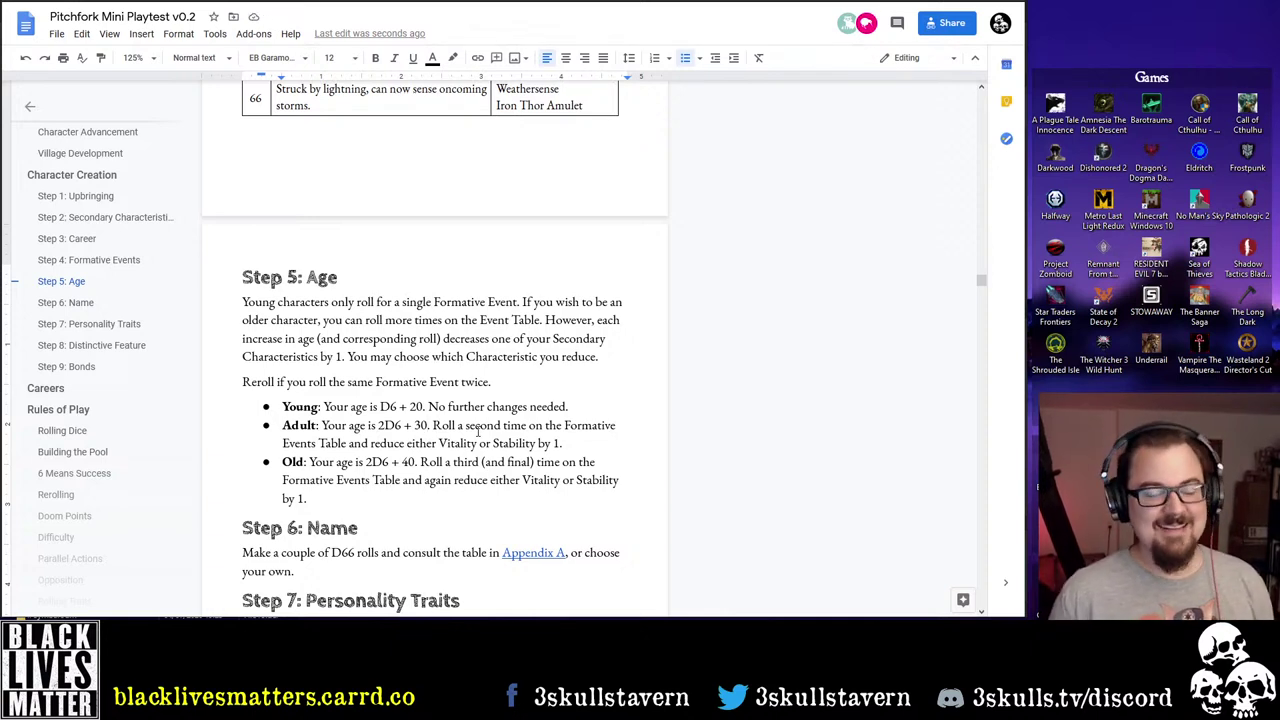
pyautogui.press('BackSpace')
pyautogui.press('BackSpace')
pyautogui.press('BackSpace')
pyautogui.write('25.')
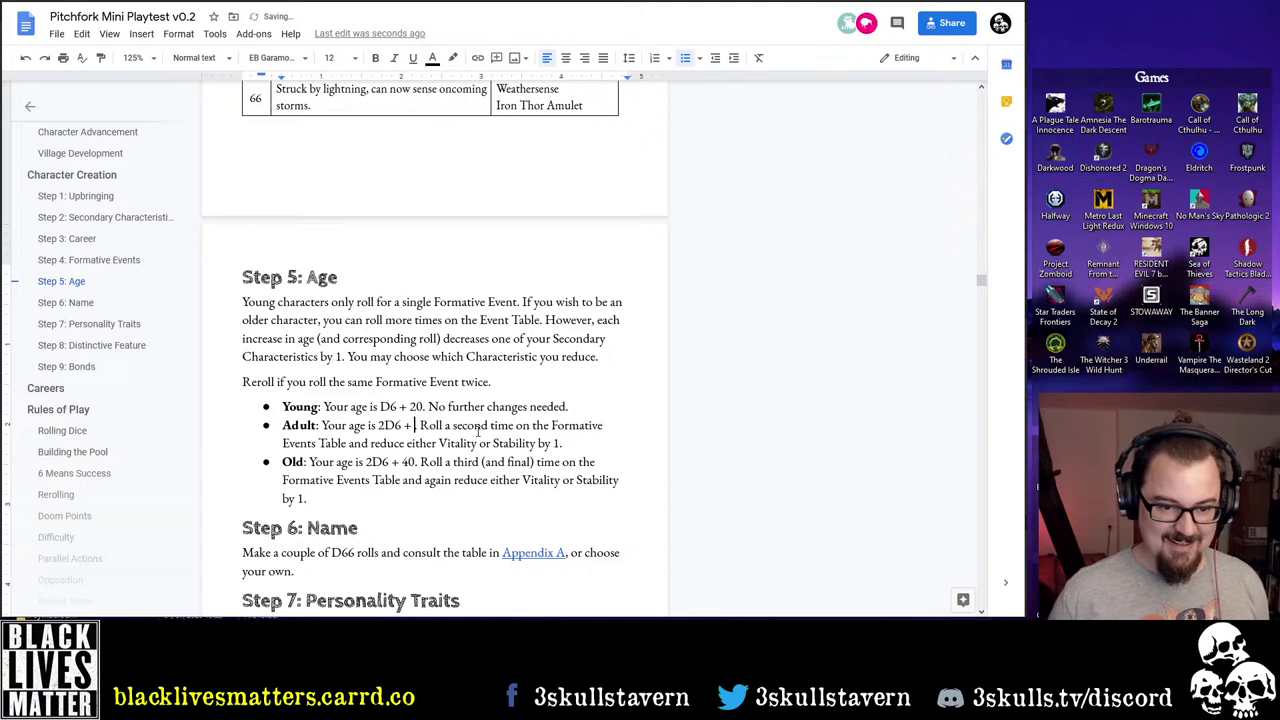
pyautogui.press('Up')
pyautogui.press('Left')
pyautogui.press('Left')
pyautogui.press('Left')
pyautogui.write('3')
pyautogui.press('BackSpace')
pyautogui.press('Delete')
pyautogui.press('Delete')
pyautogui.write('18')
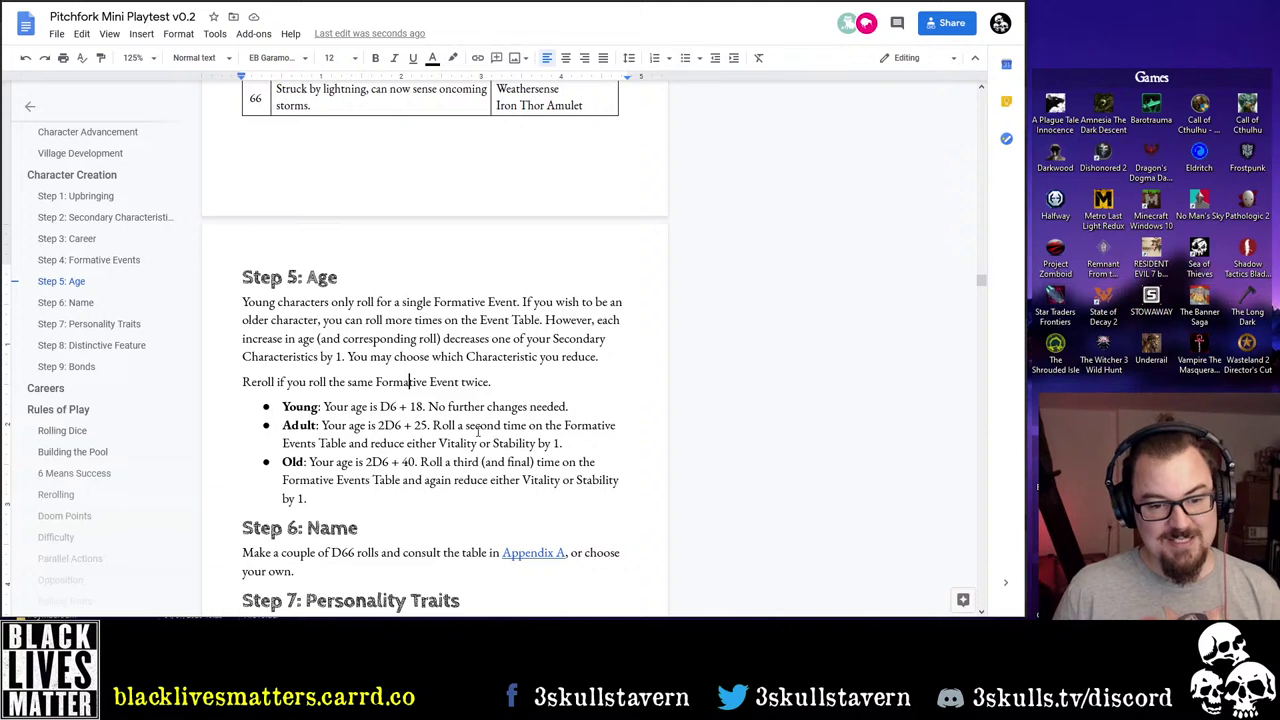
pyautogui.press('Down')
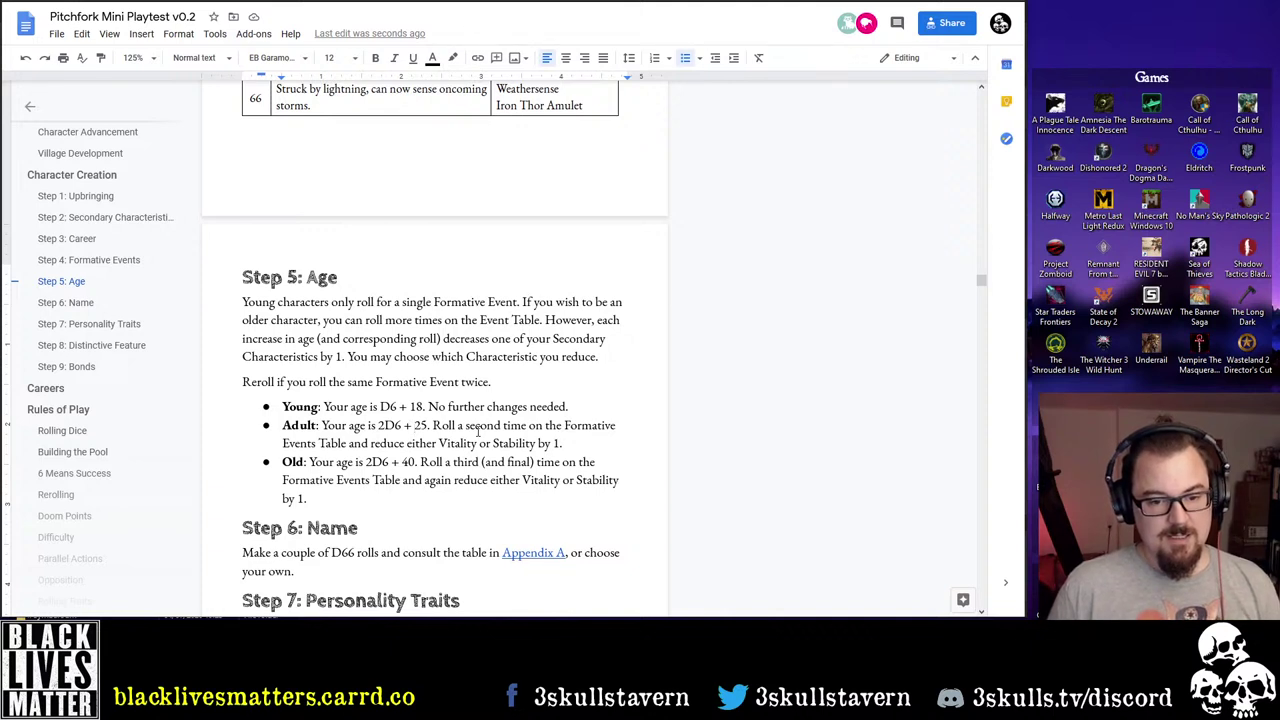
pyautogui.press('Down')
pyautogui.press('Down')
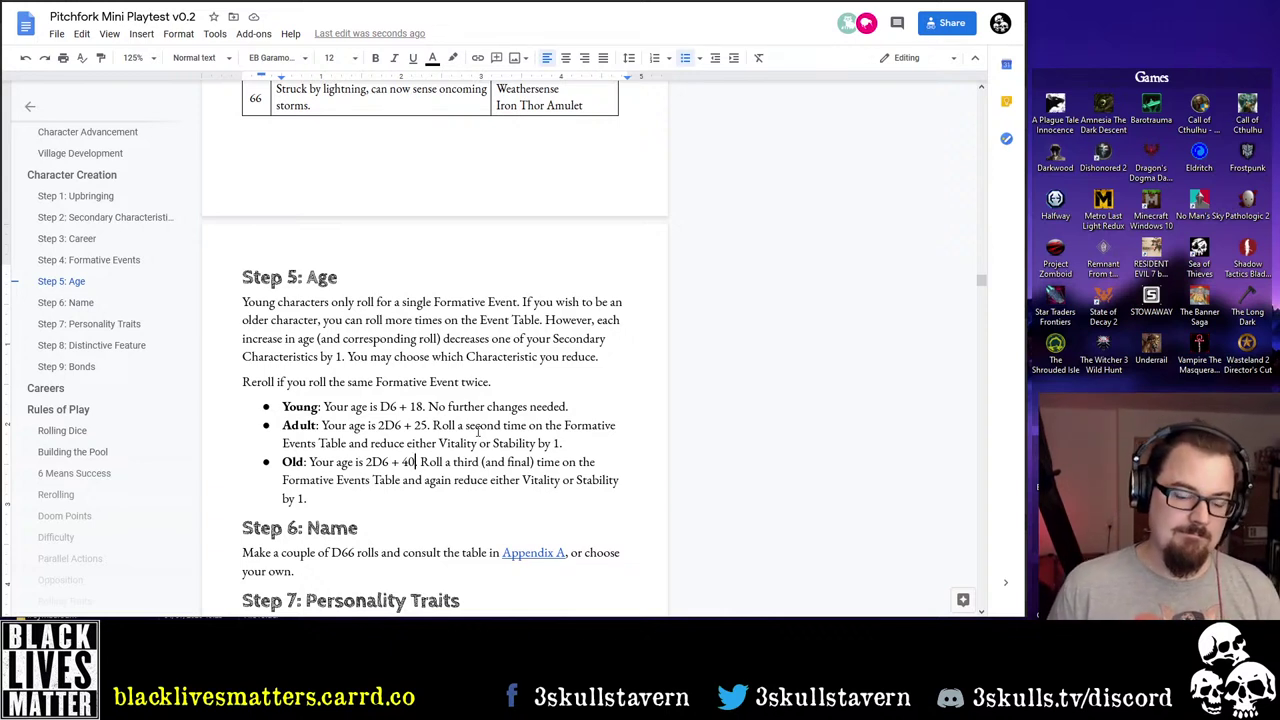
pyautogui.press('Up')
pyautogui.press('Up')
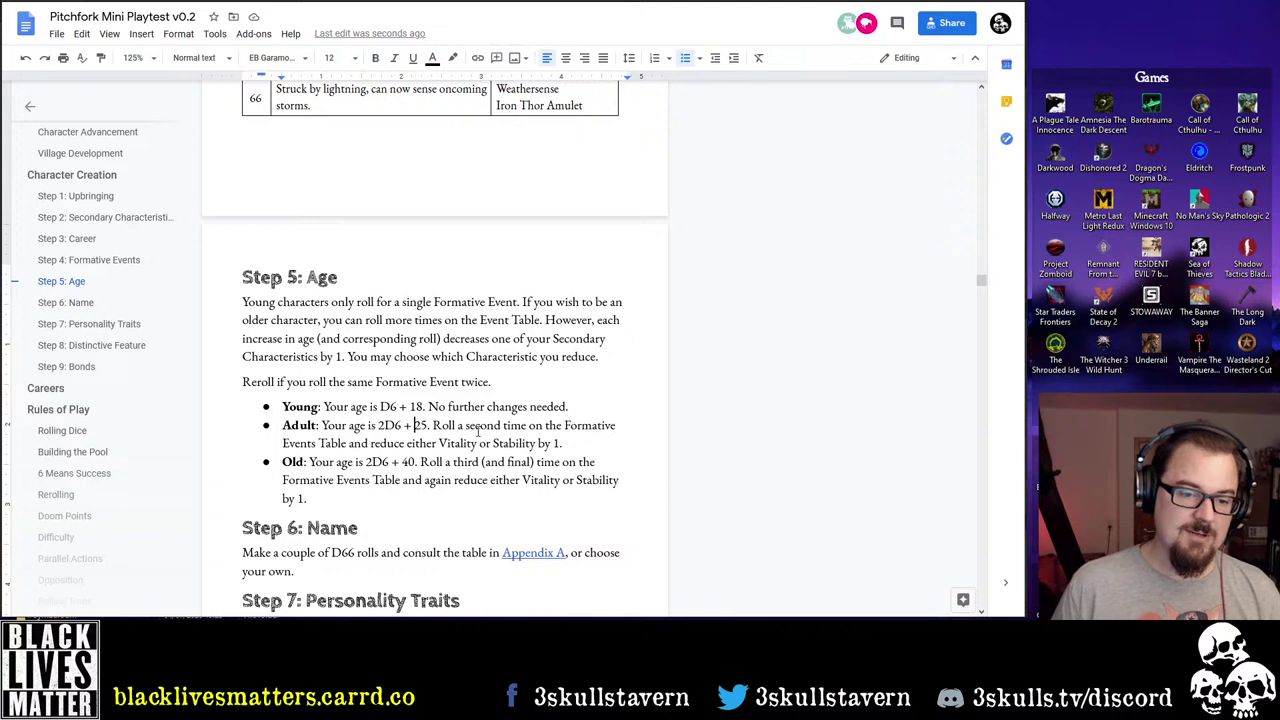
pyautogui.press('Home')
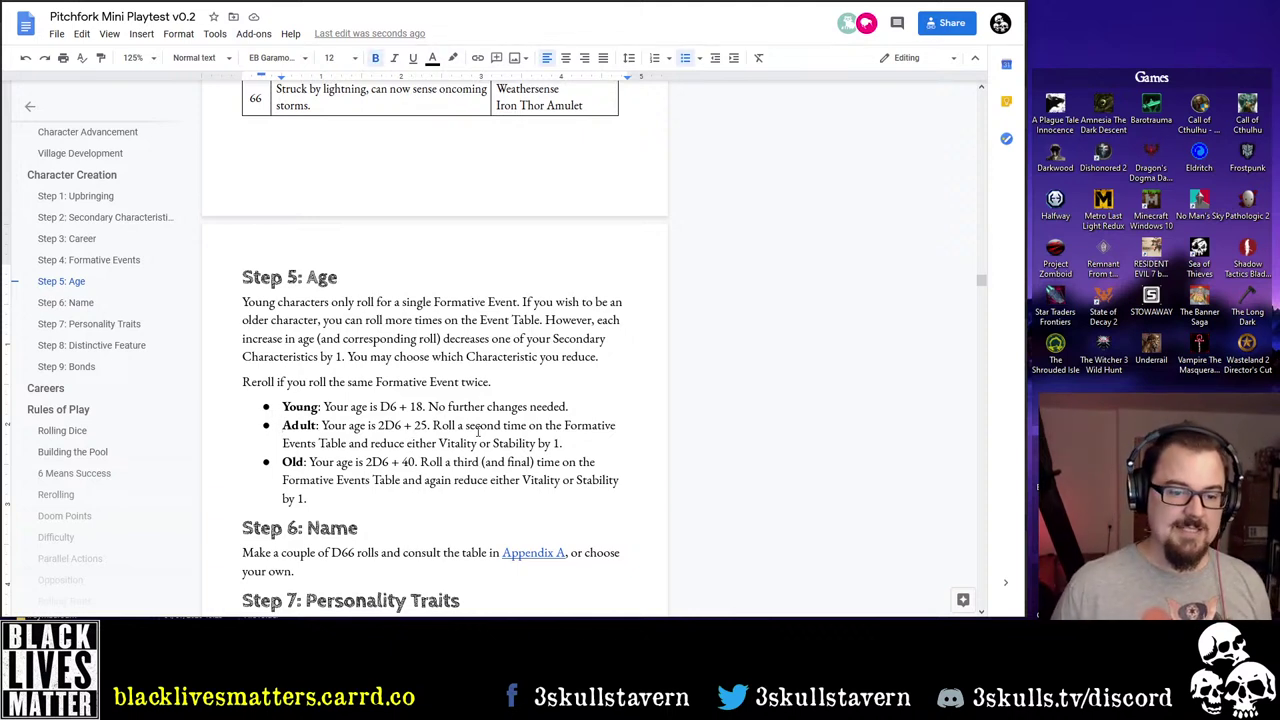
pyautogui.scroll(9, 465, 472)
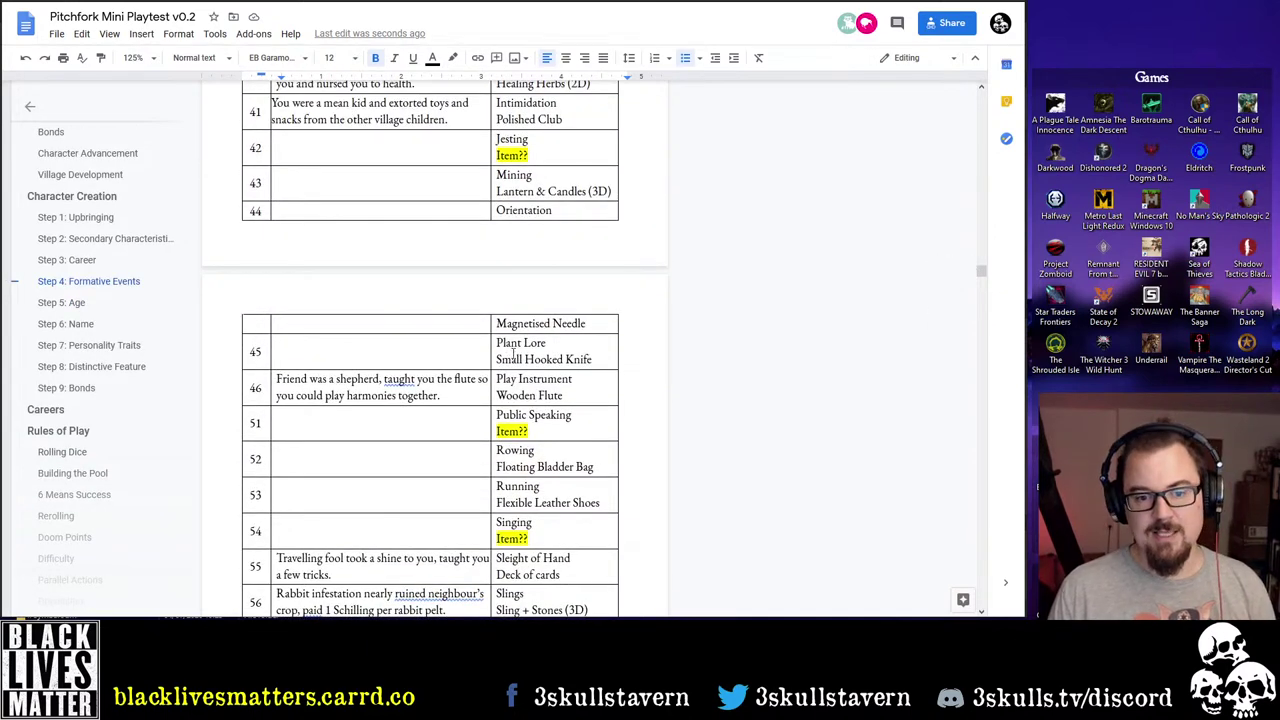
pyautogui.scroll(-1, 515, 345)
pyautogui.scroll(-8, 515, 340)
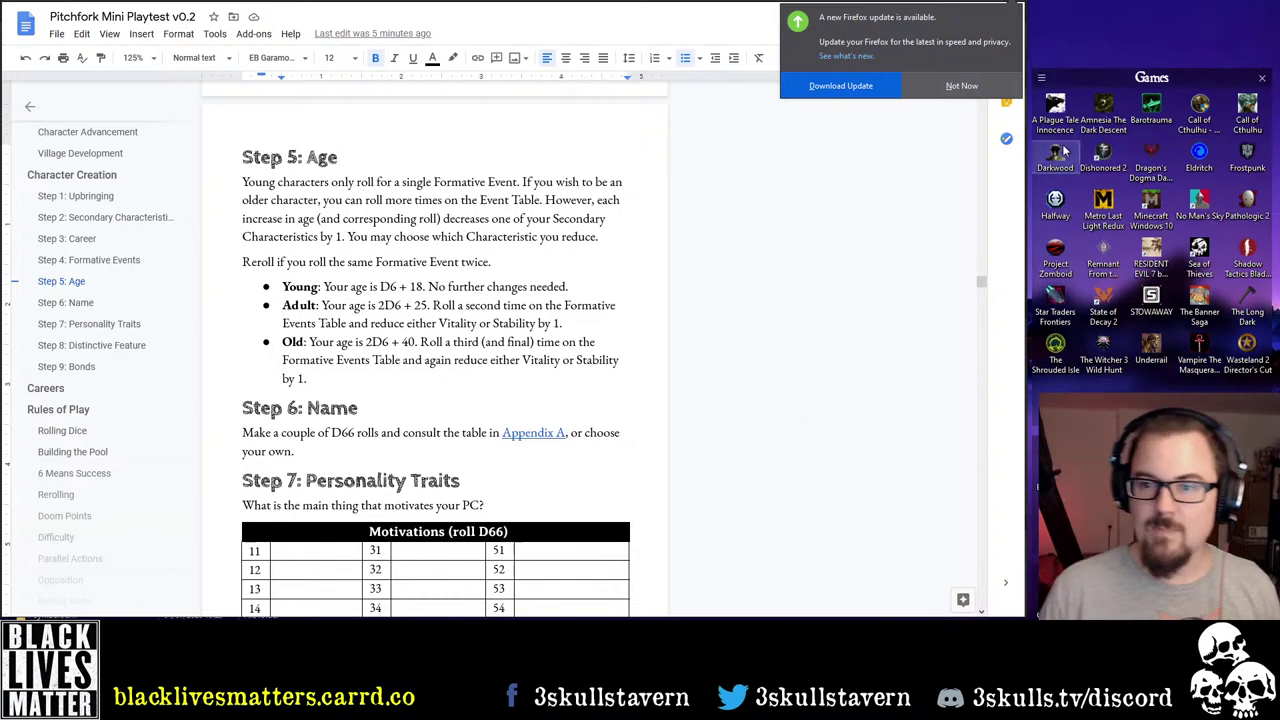
pyautogui.click(961, 85)
pyautogui.scroll(-4, 624, 340)
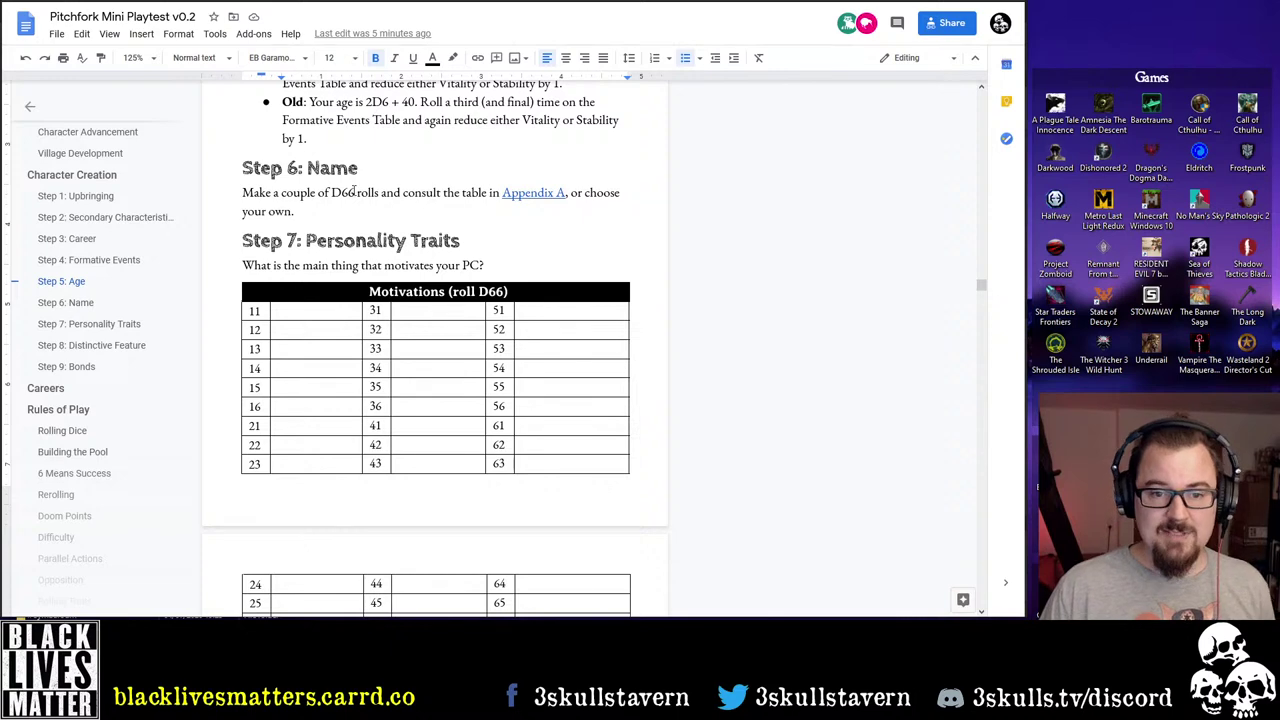
pyautogui.click(537, 193)
pyautogui.click(508, 215)
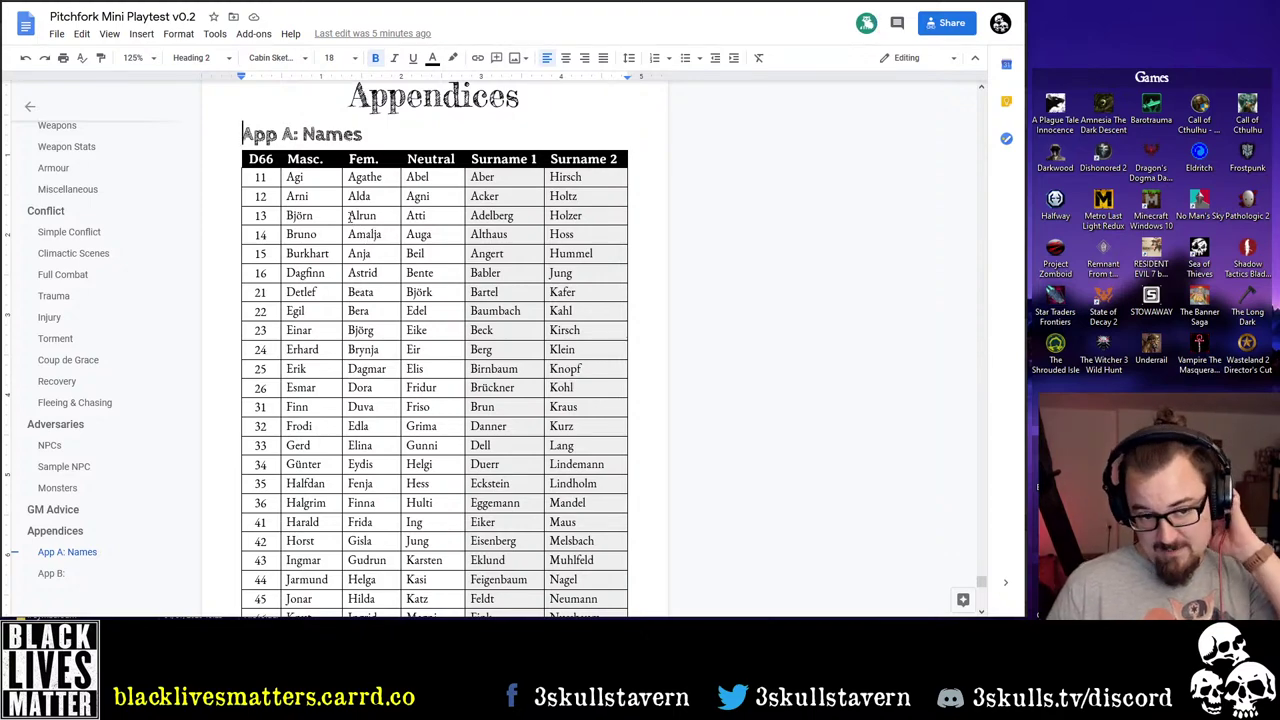
pyautogui.scroll(-6, 312, 192)
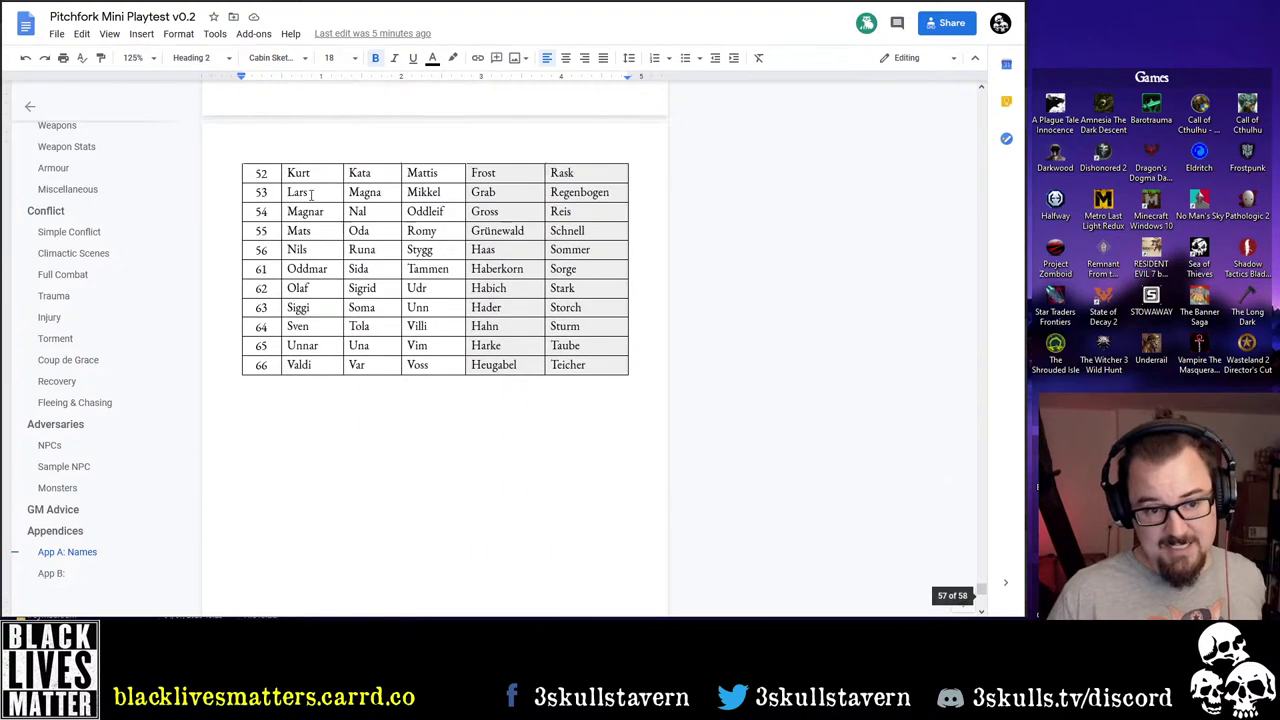
pyautogui.scroll(6, 312, 192)
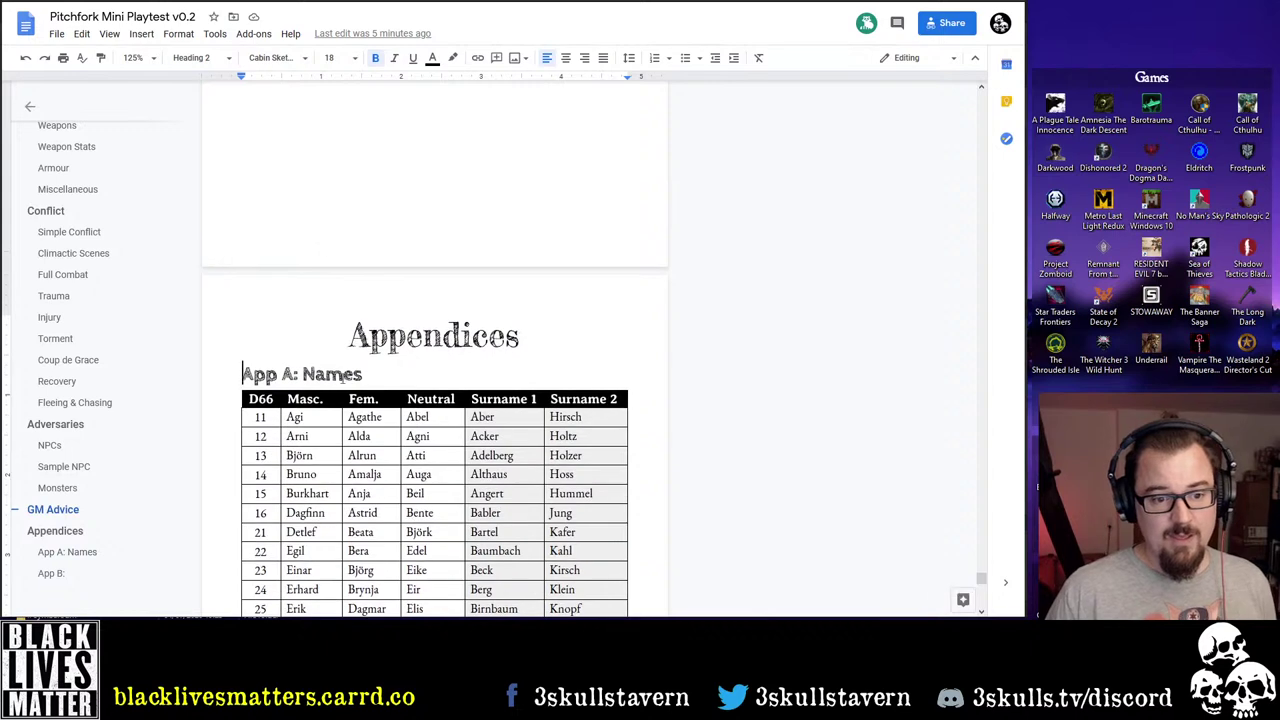
pyautogui.scroll(-3, 383, 176)
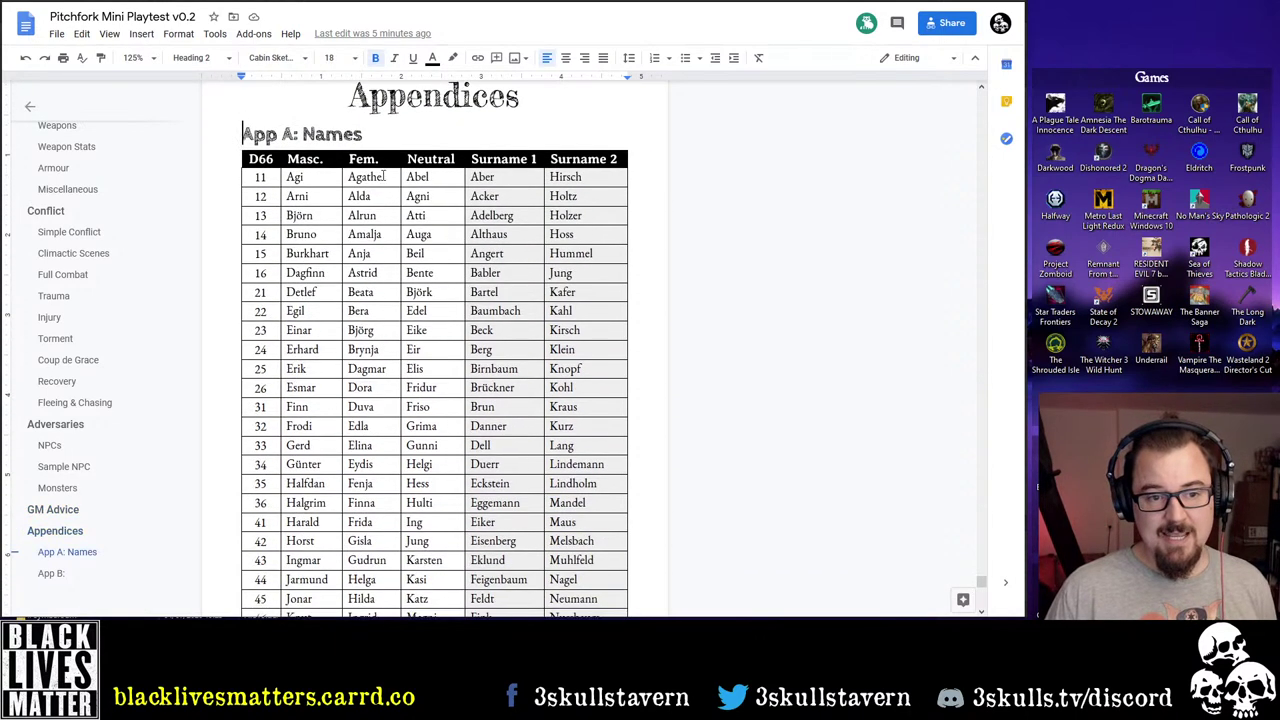
pyautogui.scroll(-2, 383, 176)
pyautogui.scroll(2, 415, 325)
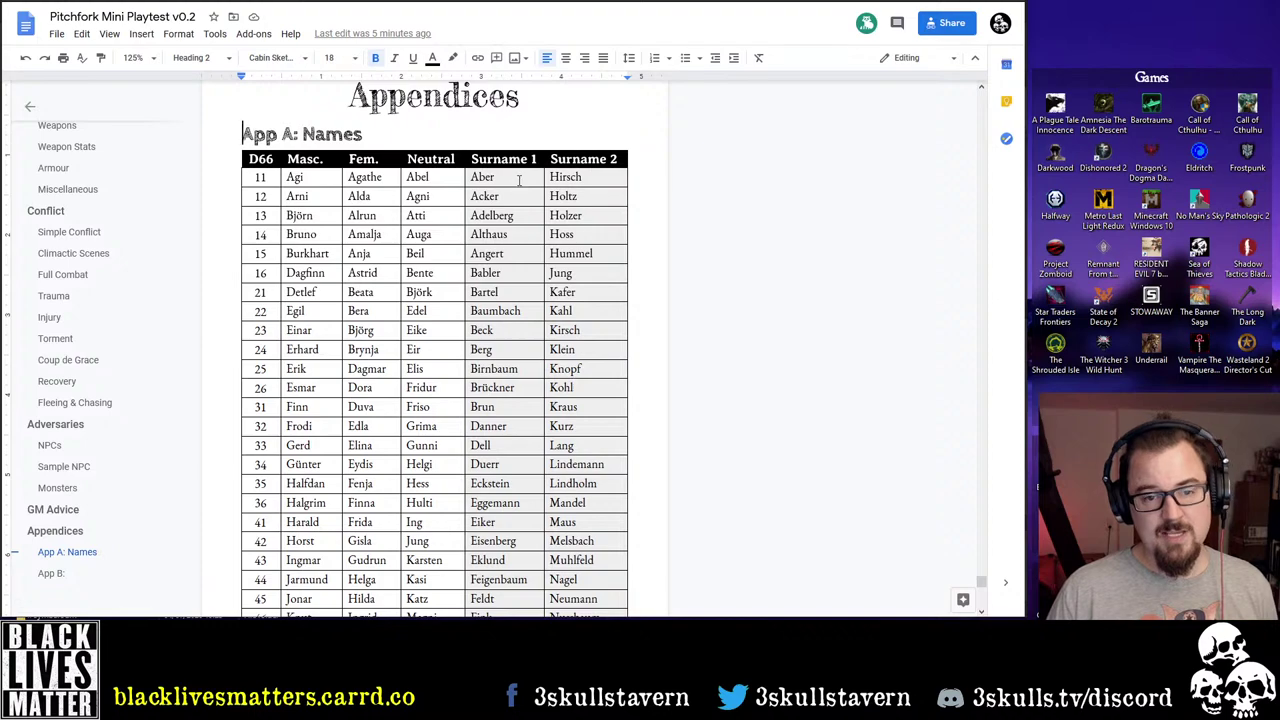
pyautogui.scroll(-5, 519, 180)
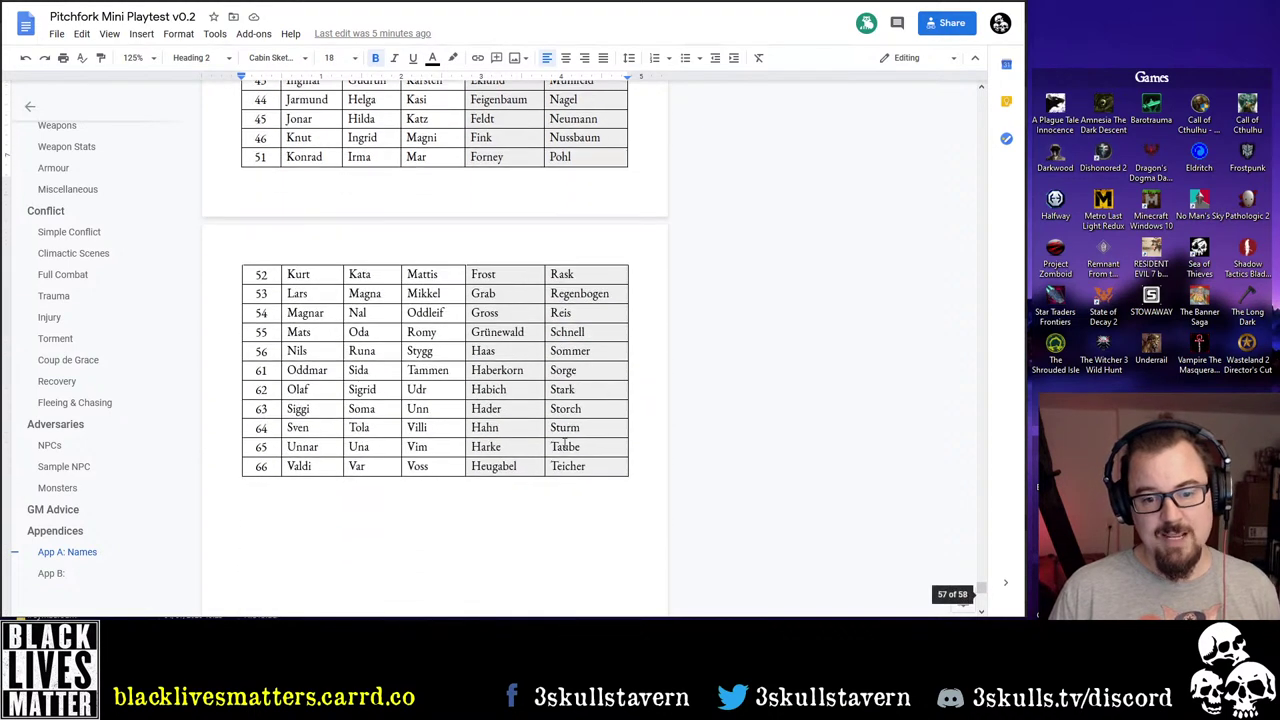
pyautogui.scroll(7, 562, 444)
pyautogui.scroll(1, 566, 443)
pyautogui.scroll(-1, 566, 443)
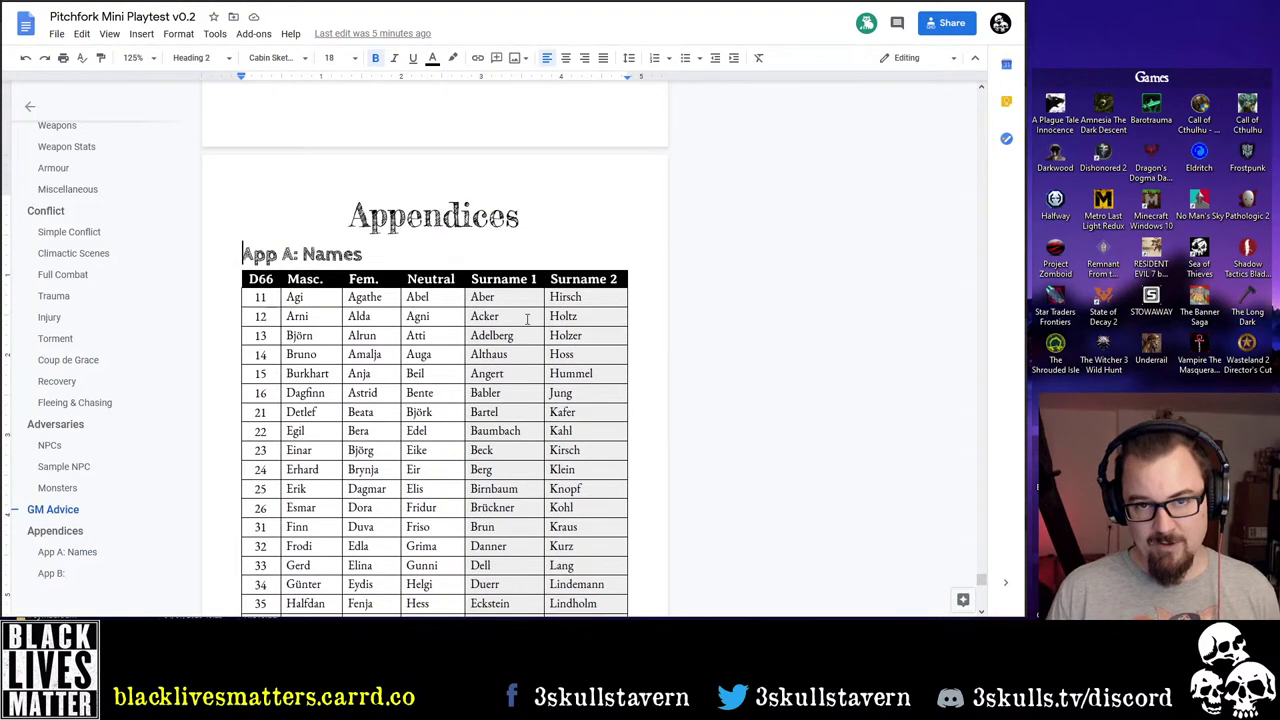
pyautogui.scroll(-1, 560, 327)
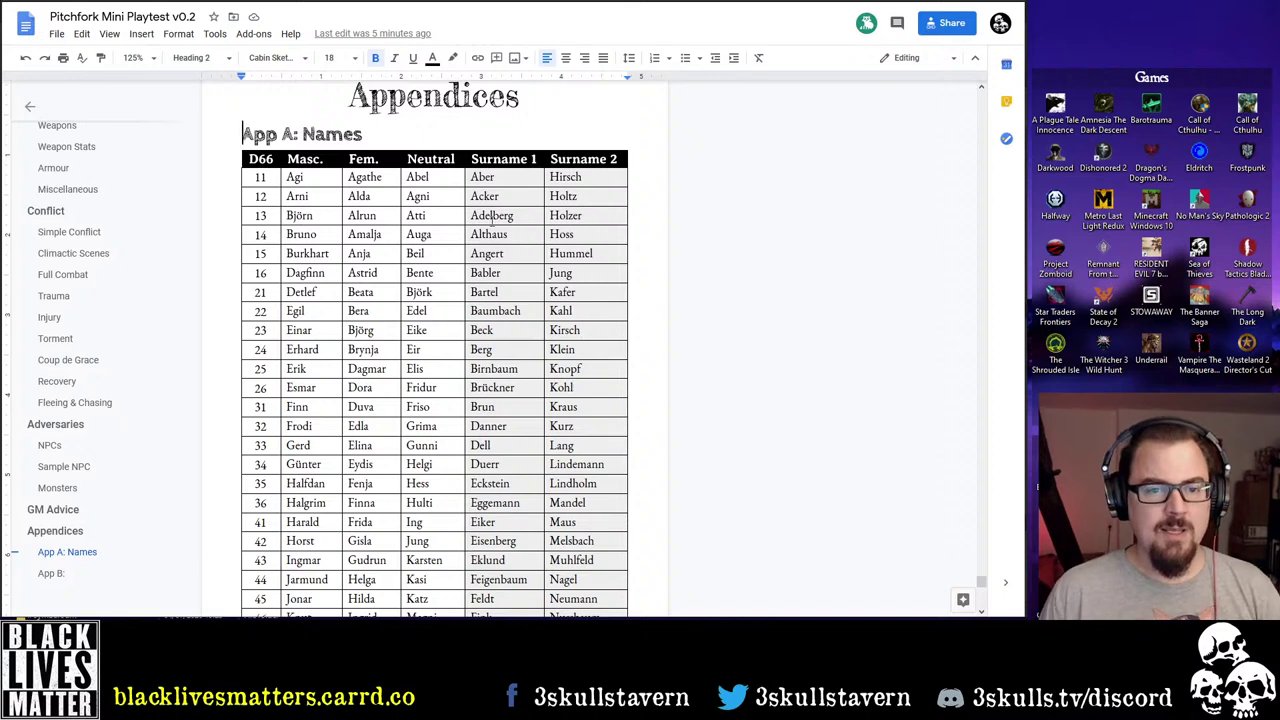
pyautogui.scroll(-1, 470, 220)
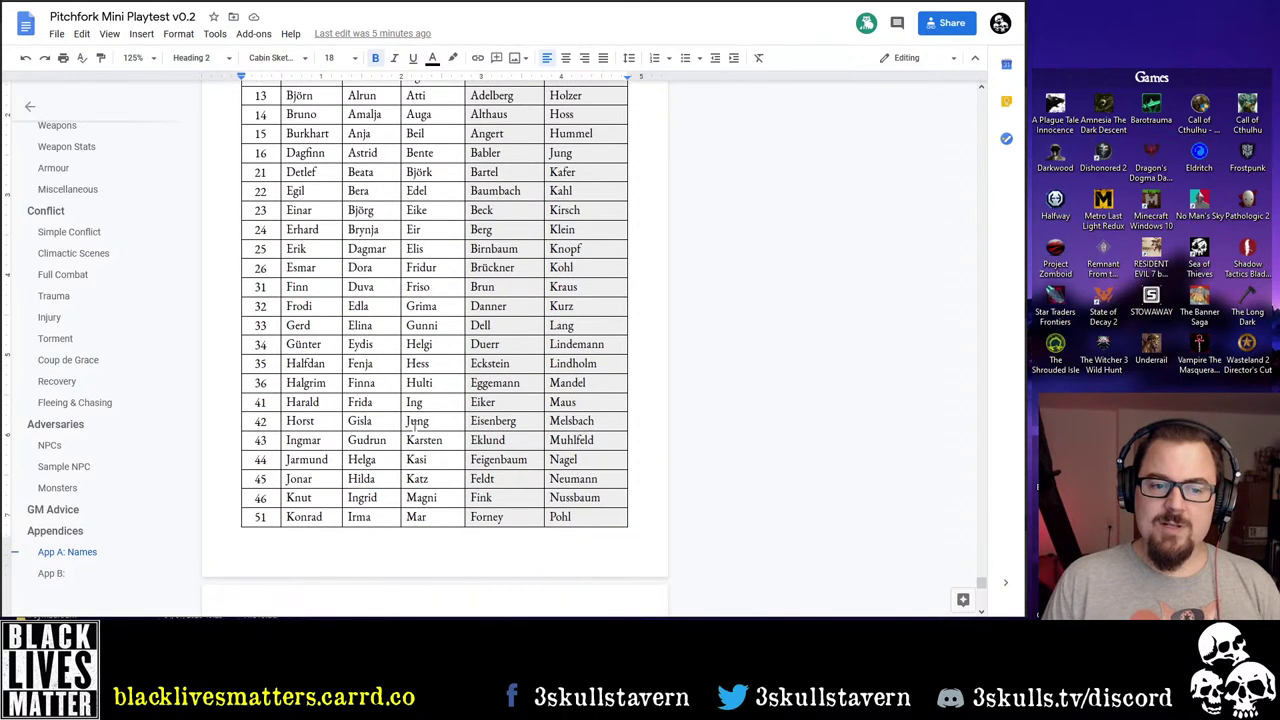
pyautogui.scroll(-2, 408, 410)
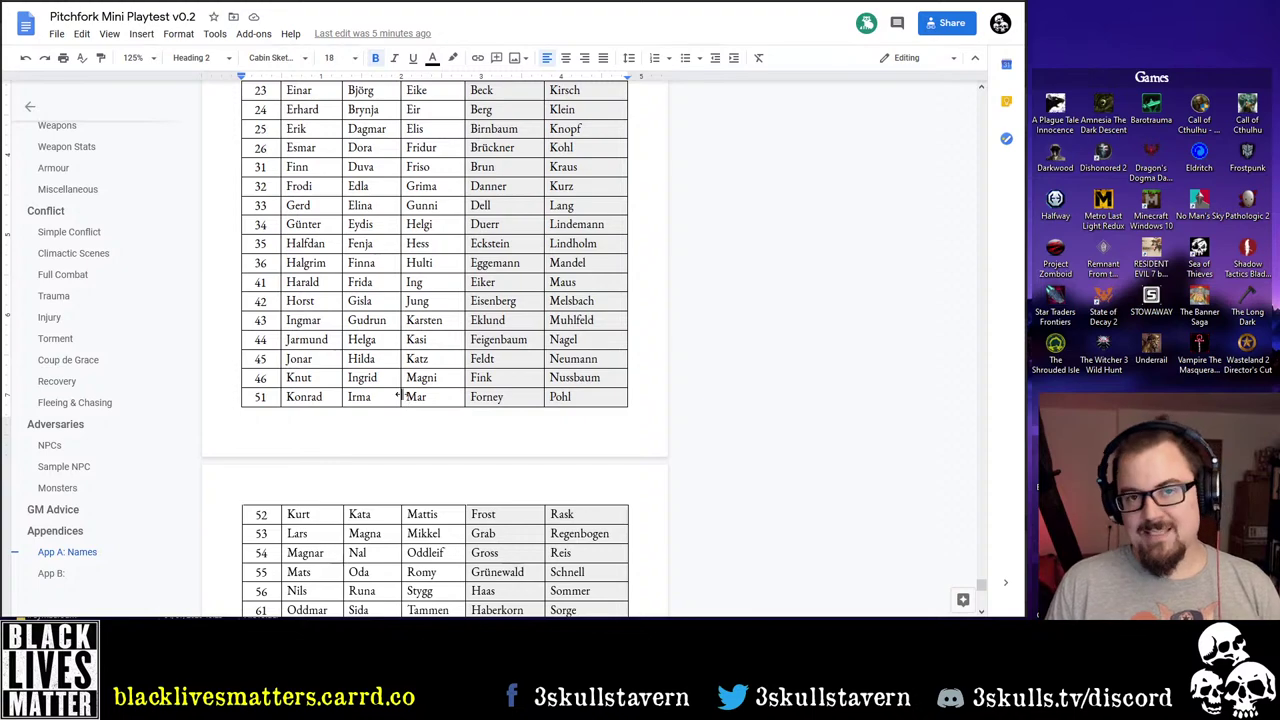
pyautogui.scroll(-1, 398, 397)
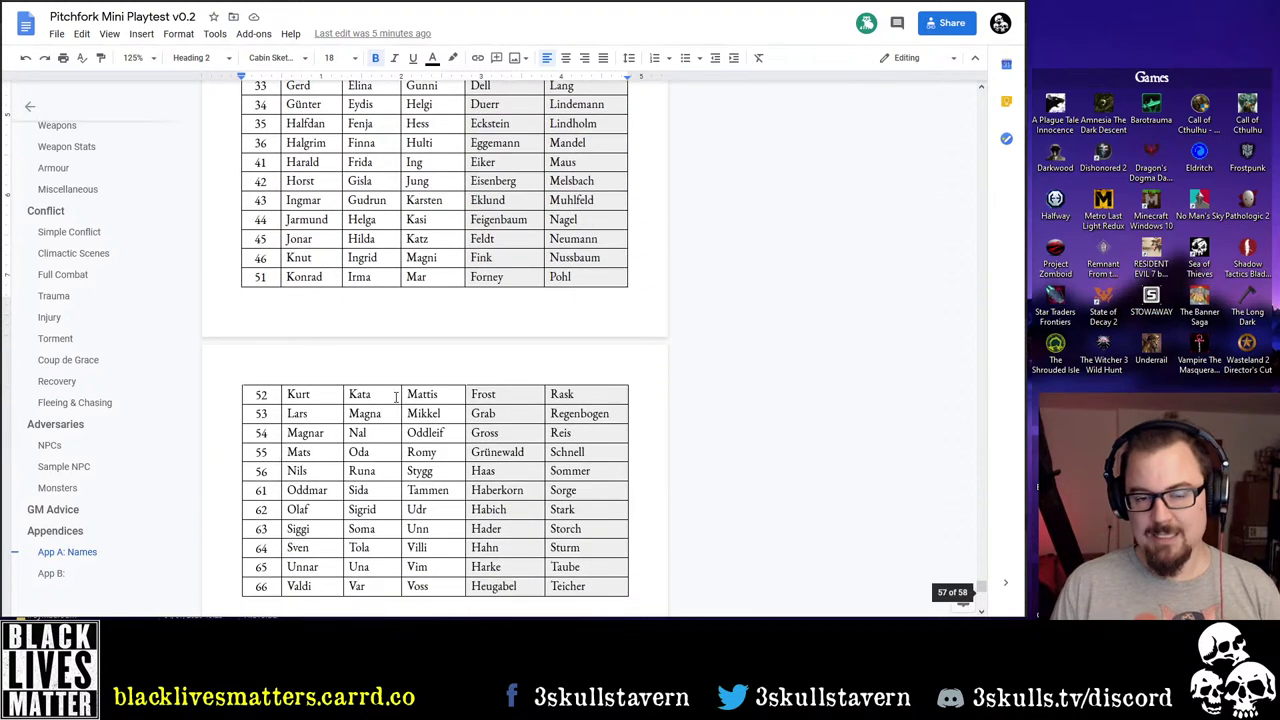
pyautogui.scroll(-1, 398, 397)
pyautogui.scroll(2, 398, 408)
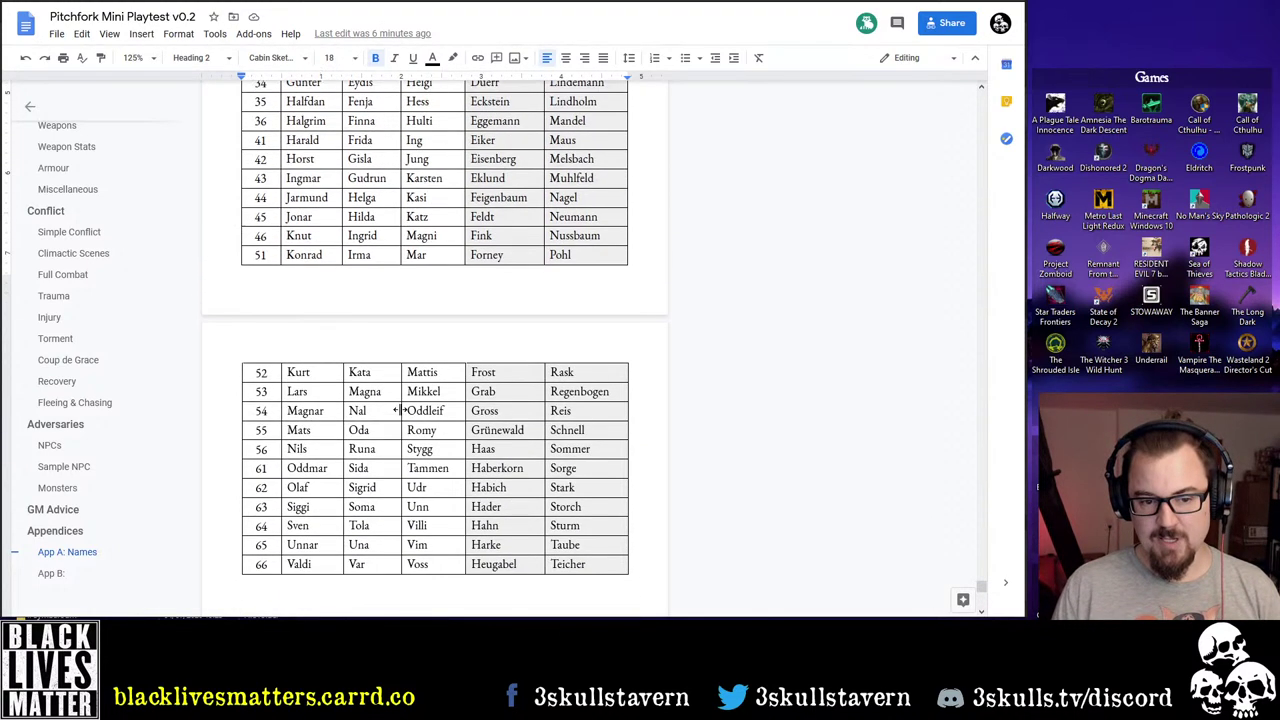
pyautogui.scroll(5, 371, 490)
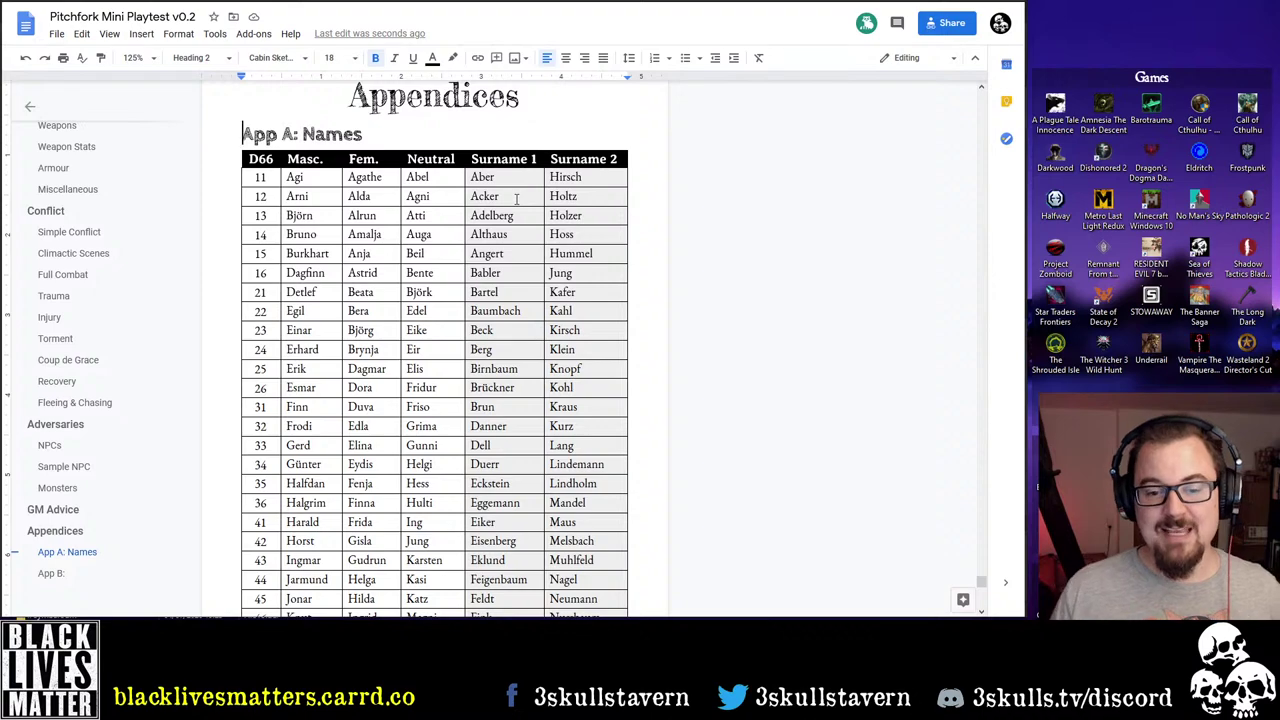
pyautogui.scroll(-2, 513, 420)
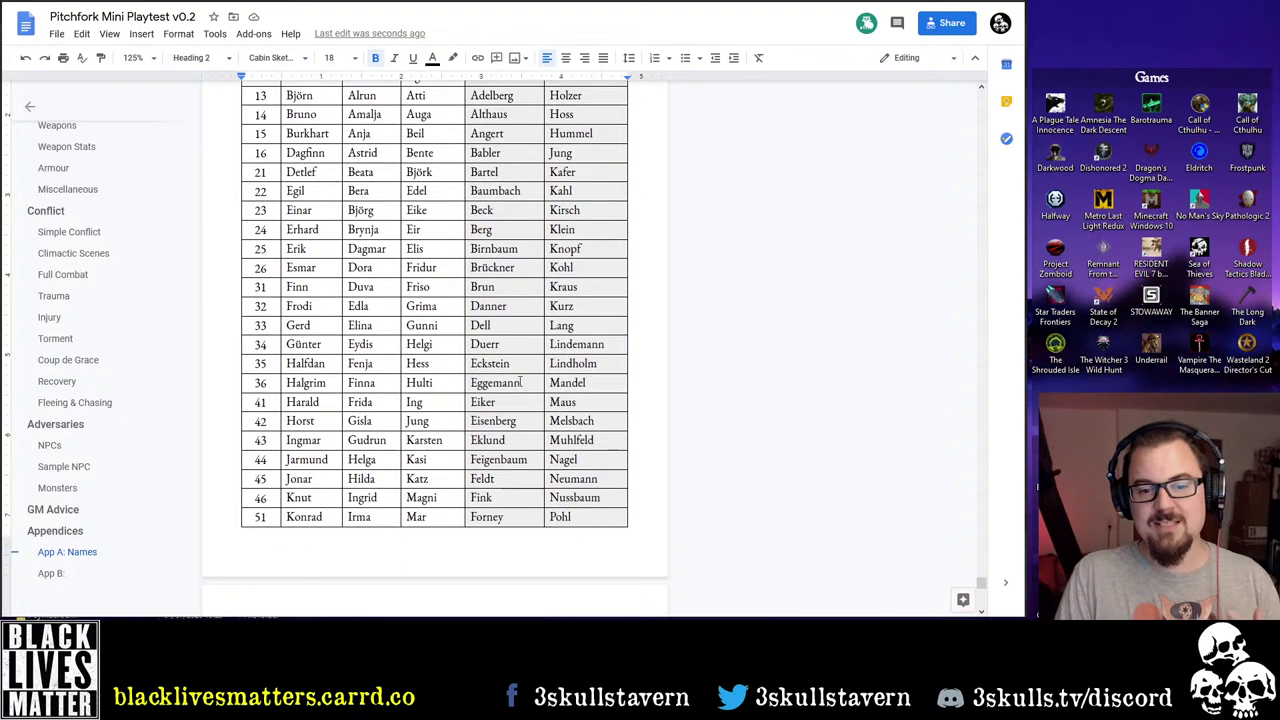
pyautogui.scroll(-2, 520, 392)
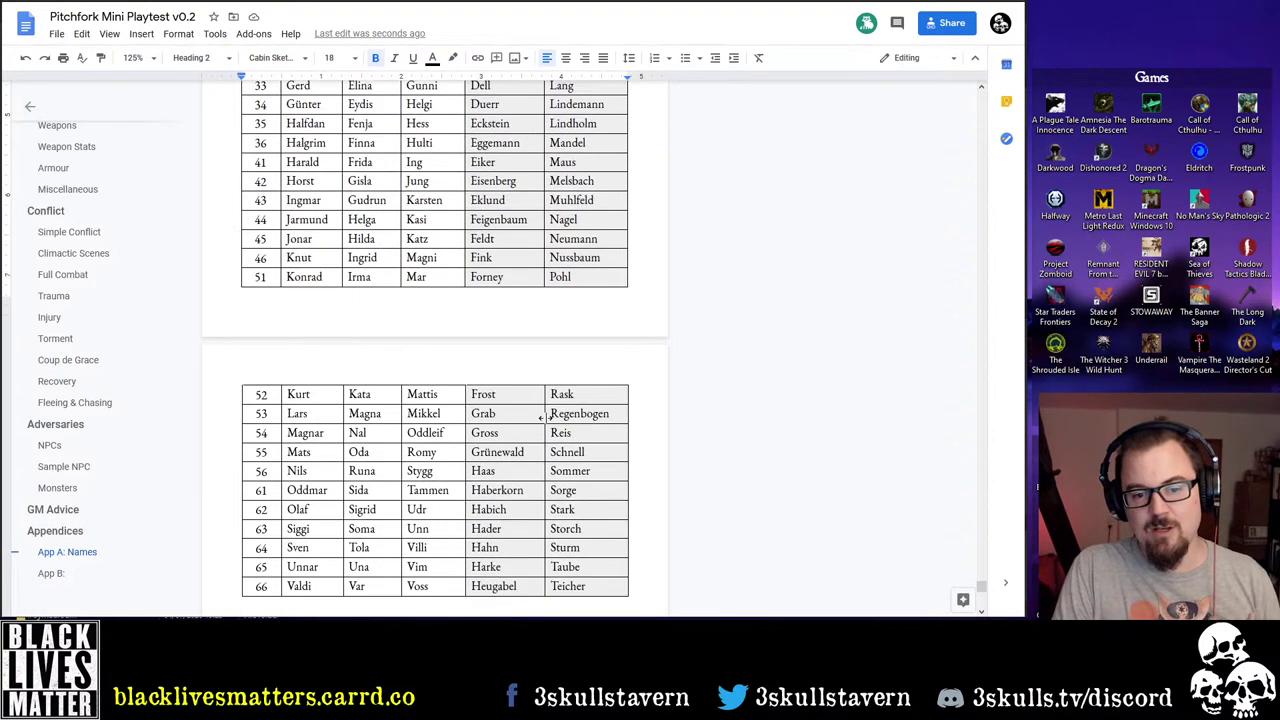
pyautogui.scroll(3, 545, 413)
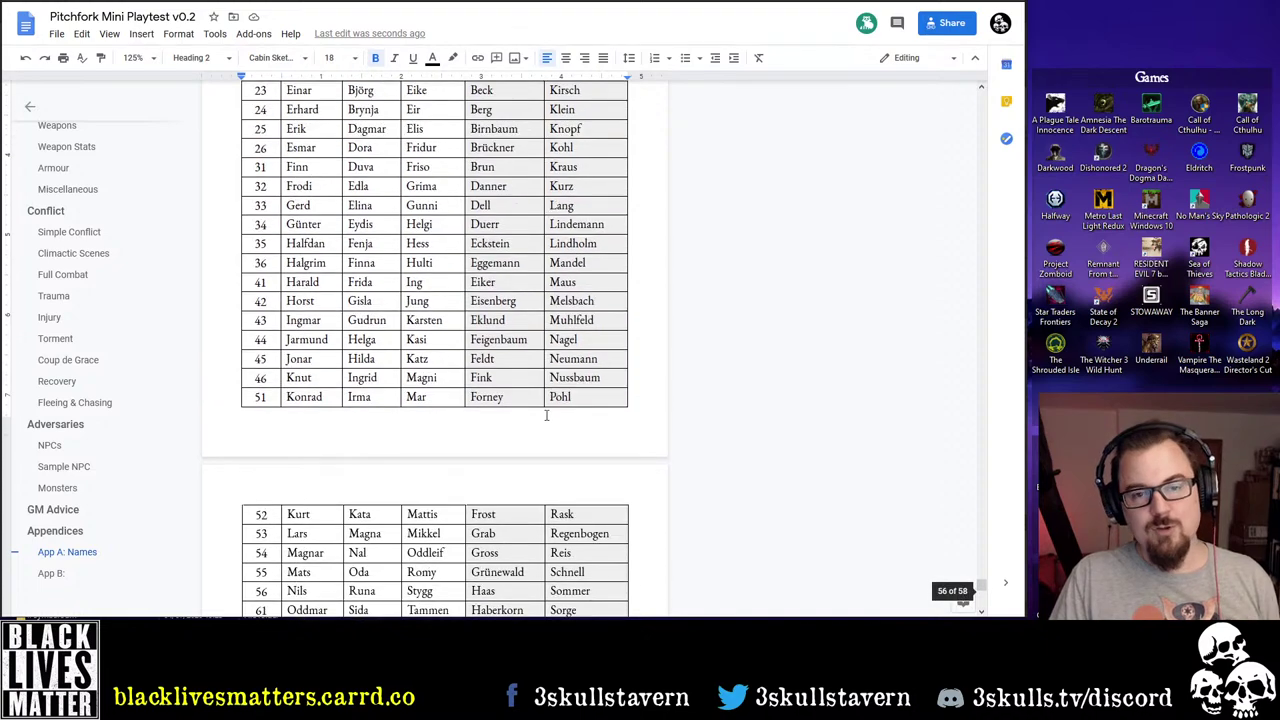
pyautogui.scroll(2, 545, 412)
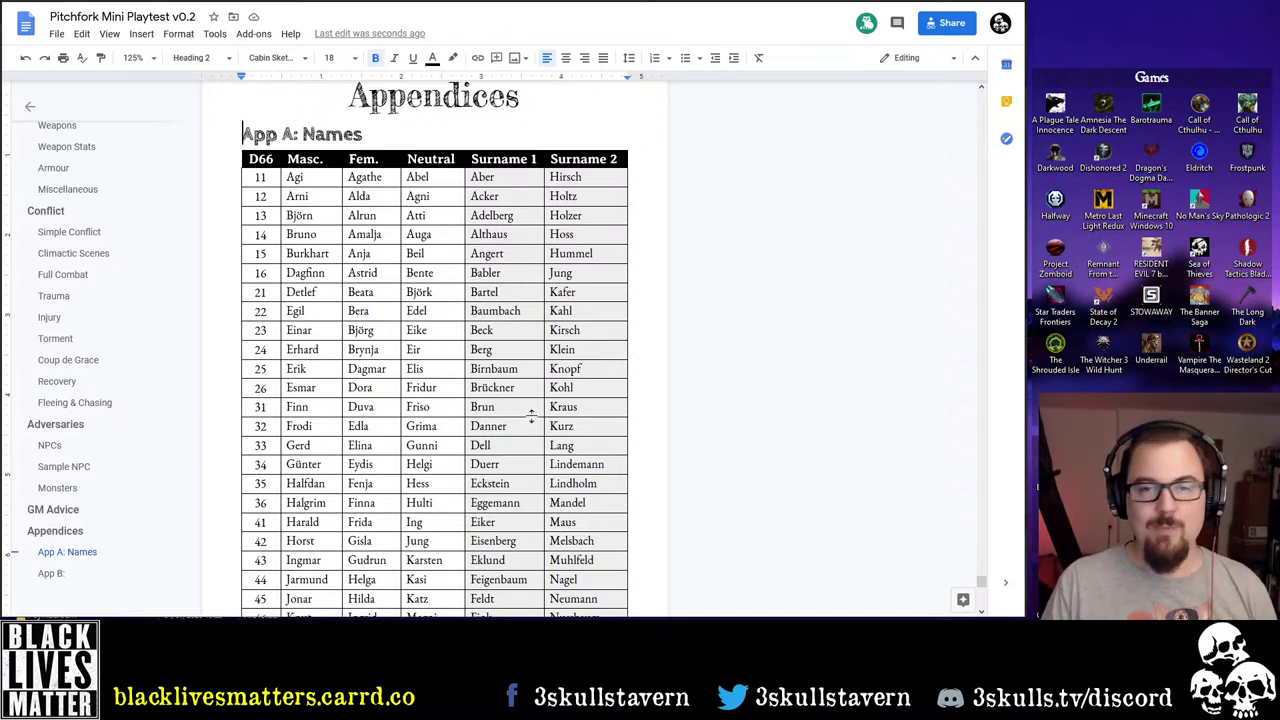
# Select the Surname 1 and Surname 2 entries from Aber down, then scroll back toward the top
pyautogui.moveTo(489, 177); pyautogui.dragTo(563, 457)
pyautogui.click(565, 455)
pyautogui.scroll(4, 563, 437)
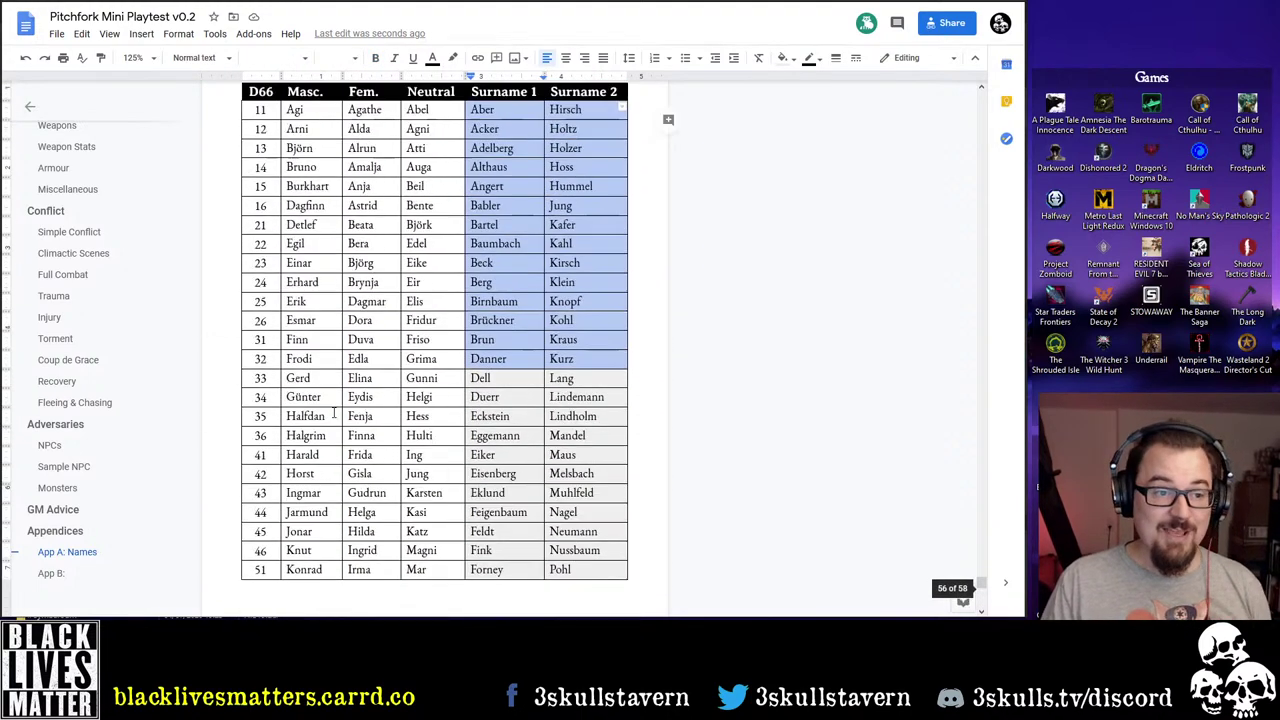
pyautogui.scroll(8, 86, 337)
# Under 'Rule Zero written clearly', add the bullet 'Add occupational surname to each Career.', fixing the stray comma
pyautogui.click(73, 134)
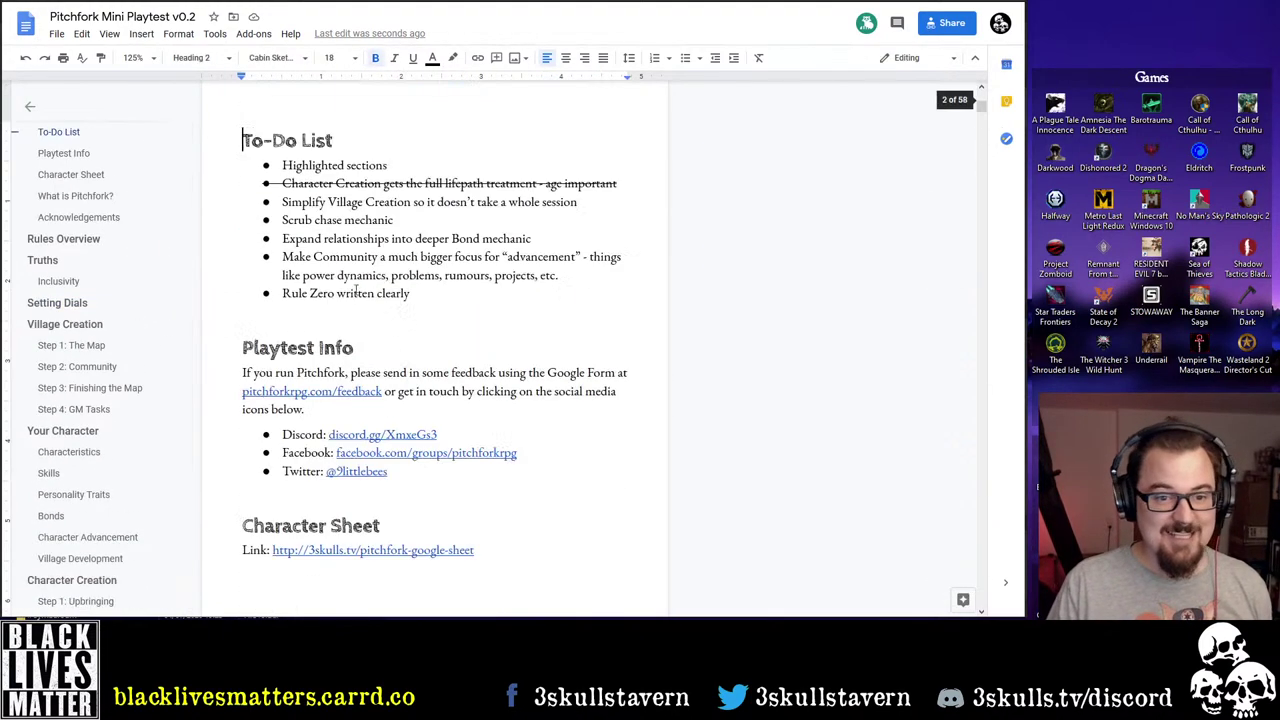
pyautogui.click(445, 297)
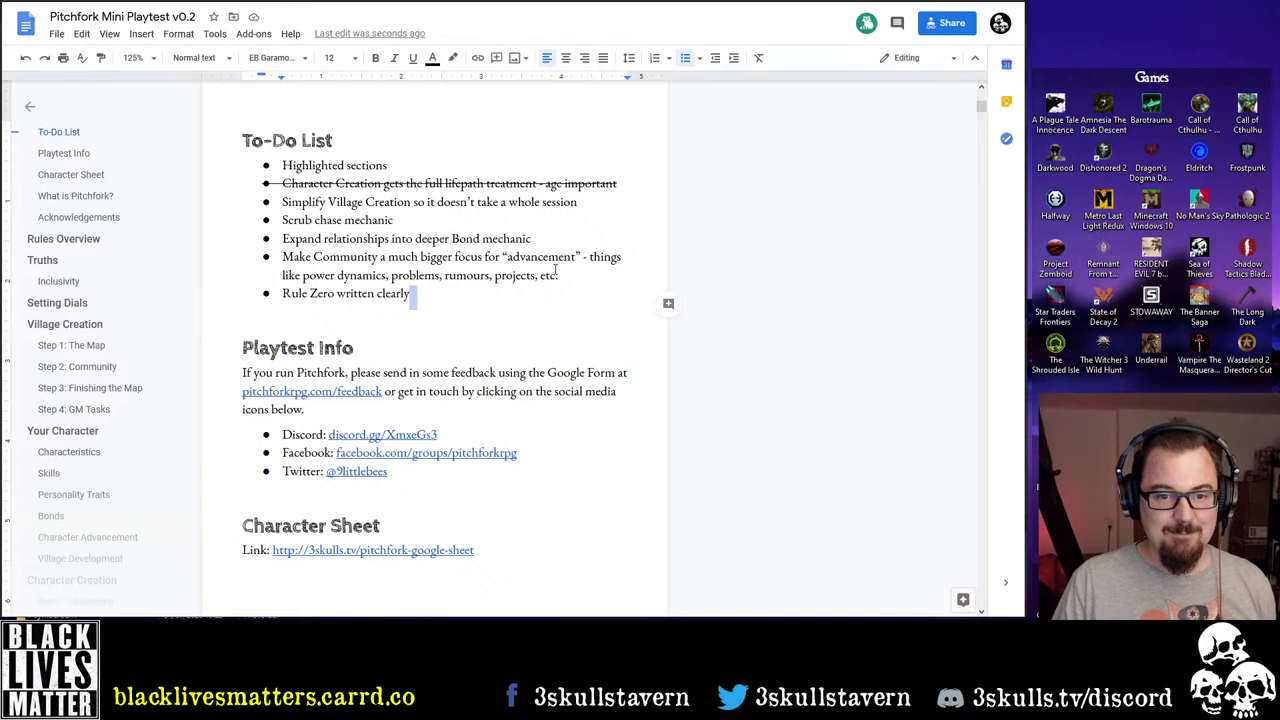
pyautogui.press('Return')
pyautogui.write('A')
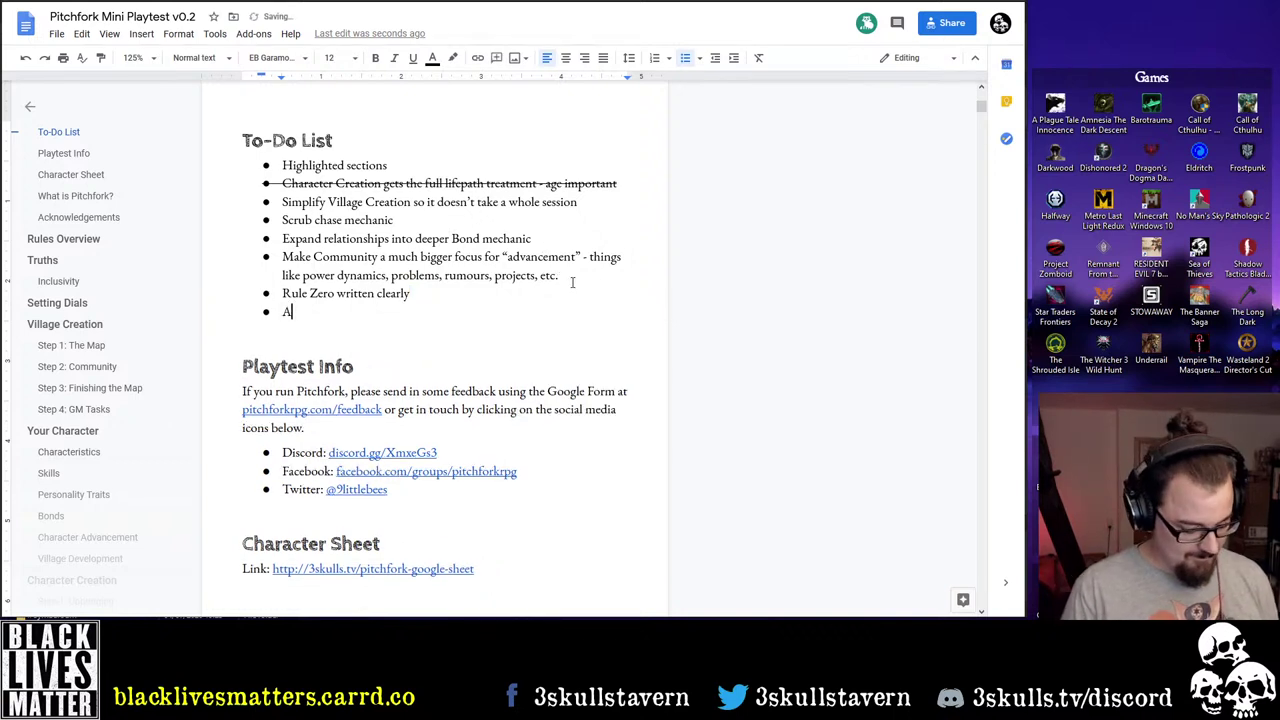
pyautogui.write('dd occ')
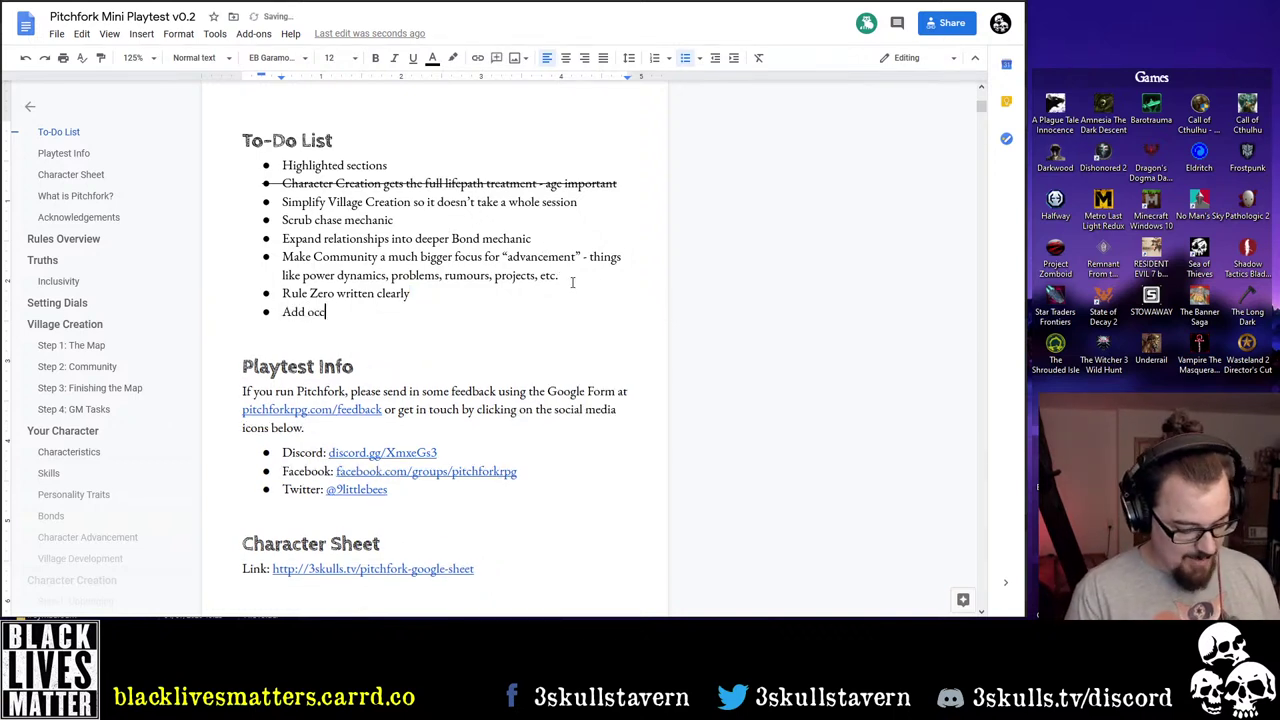
pyautogui.write('upational surname')
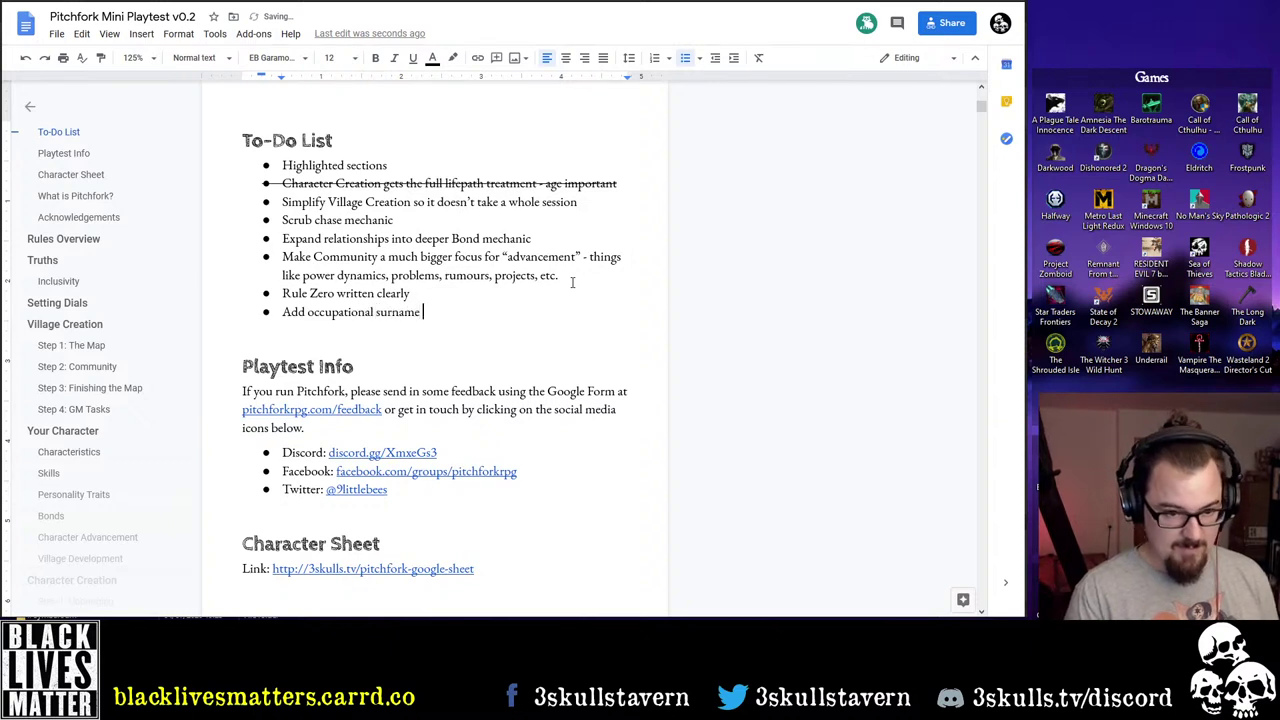
pyautogui.write(' to each Ca')
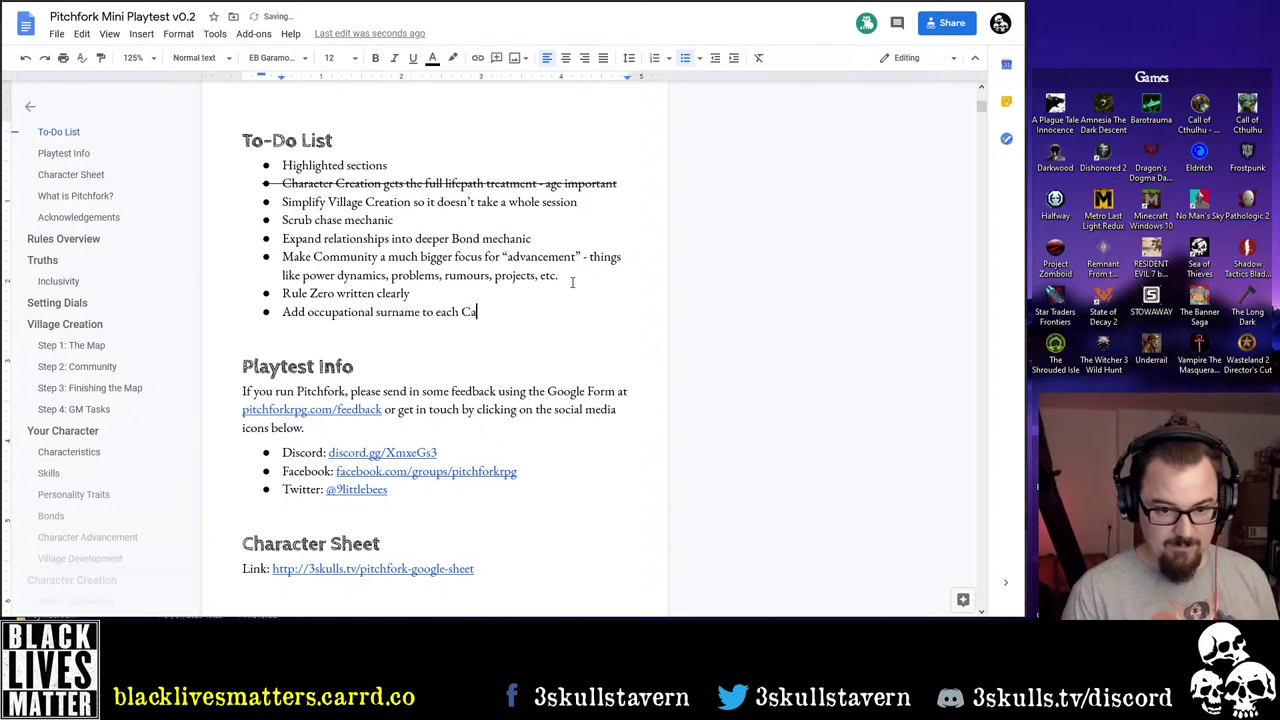
pyautogui.write('reer,')
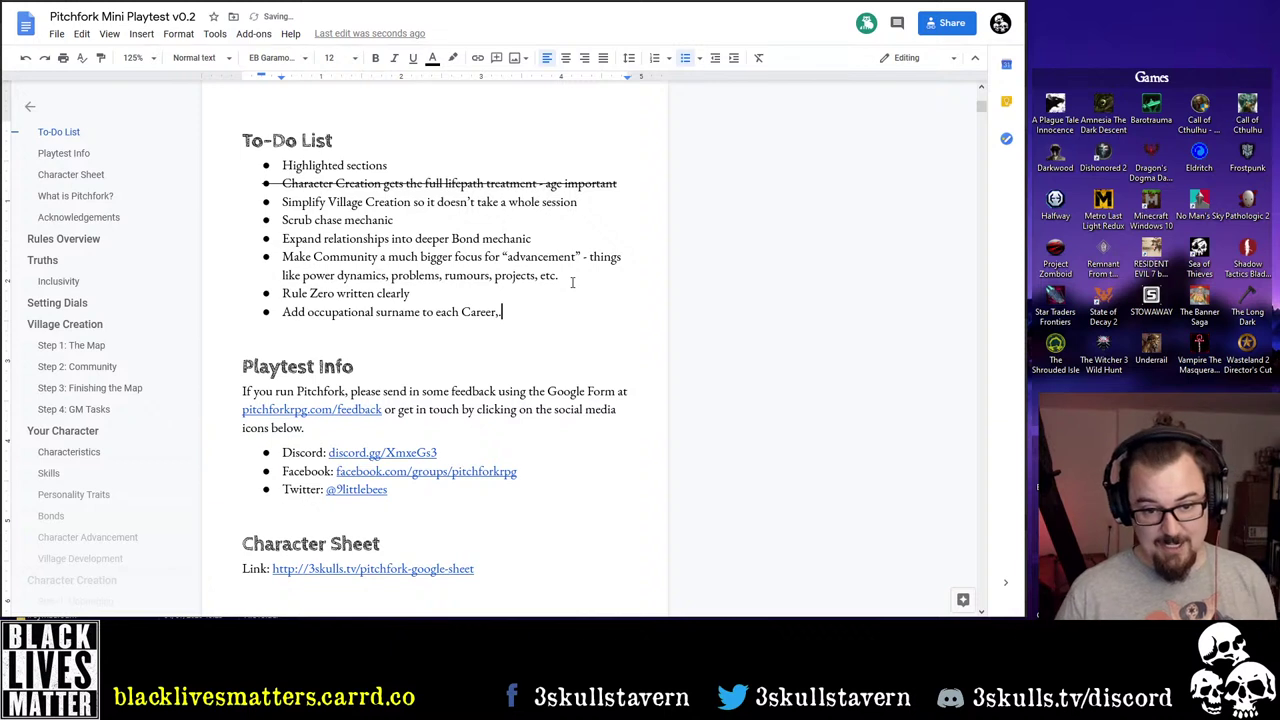
pyautogui.press('Home')
pyautogui.click(530, 311)
pyautogui.press('Left')
pyautogui.press('BackSpace')
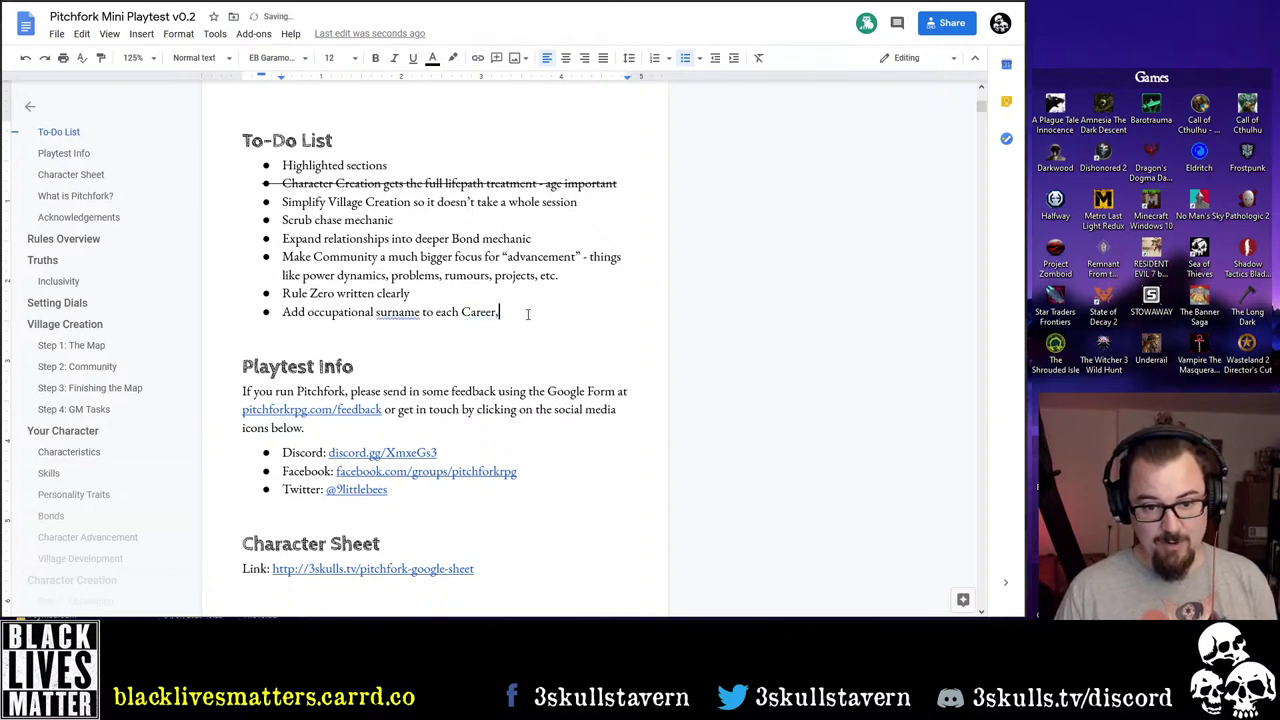
pyautogui.press('End')
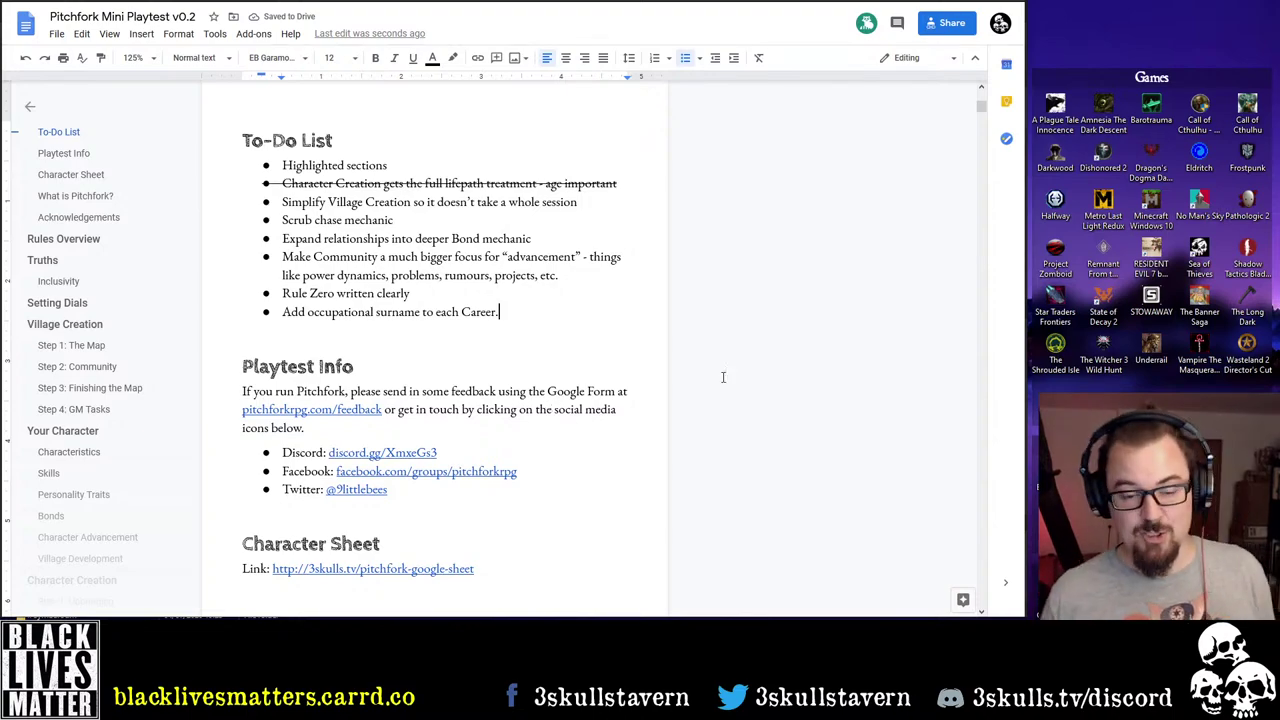
pyautogui.scroll(-6, 688, 430)
pyautogui.scroll(-8, 690, 455)
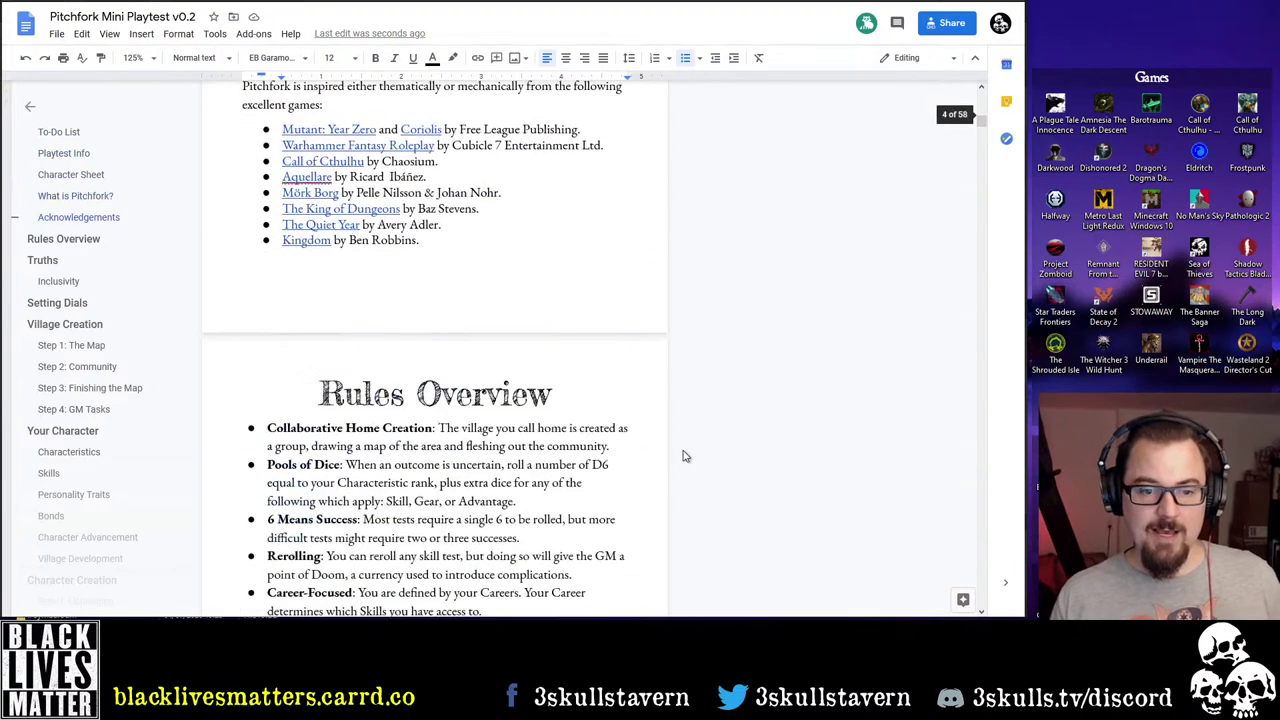
pyautogui.moveTo(977, 131); pyautogui.dragTo(981, 591)
pyautogui.scroll(-1, 555, 288)
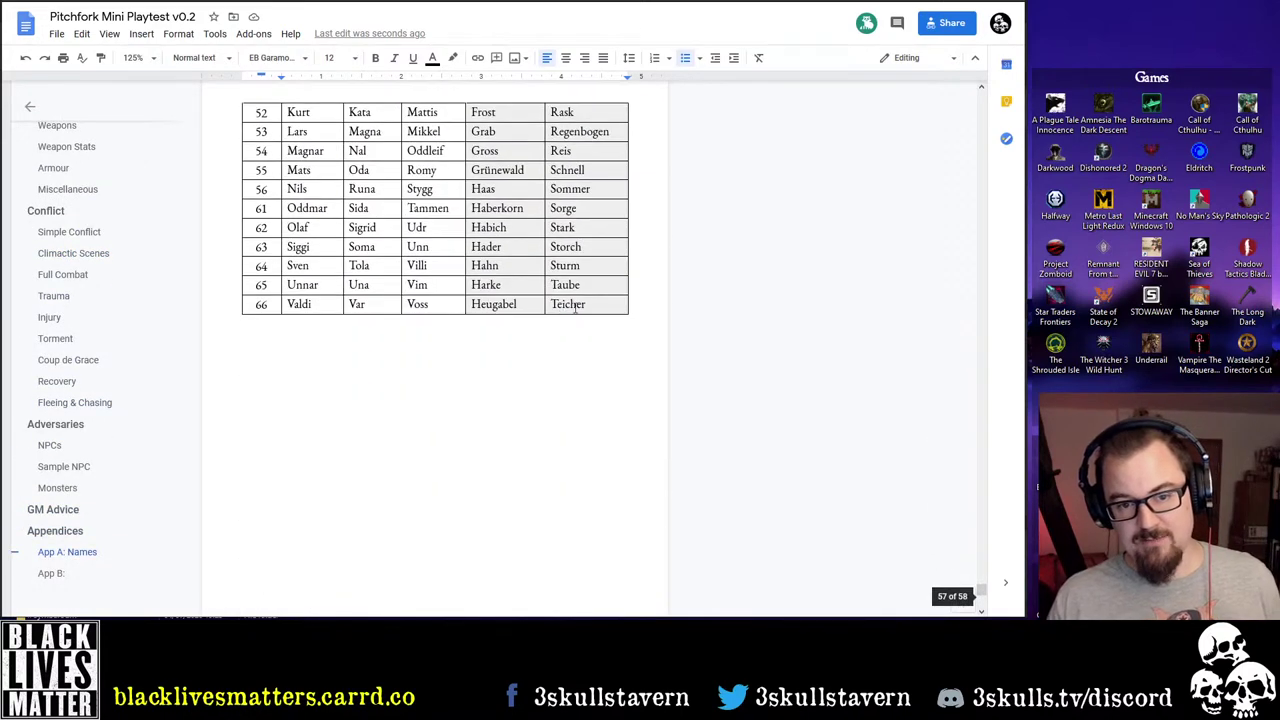
pyautogui.scroll(6, 580, 300)
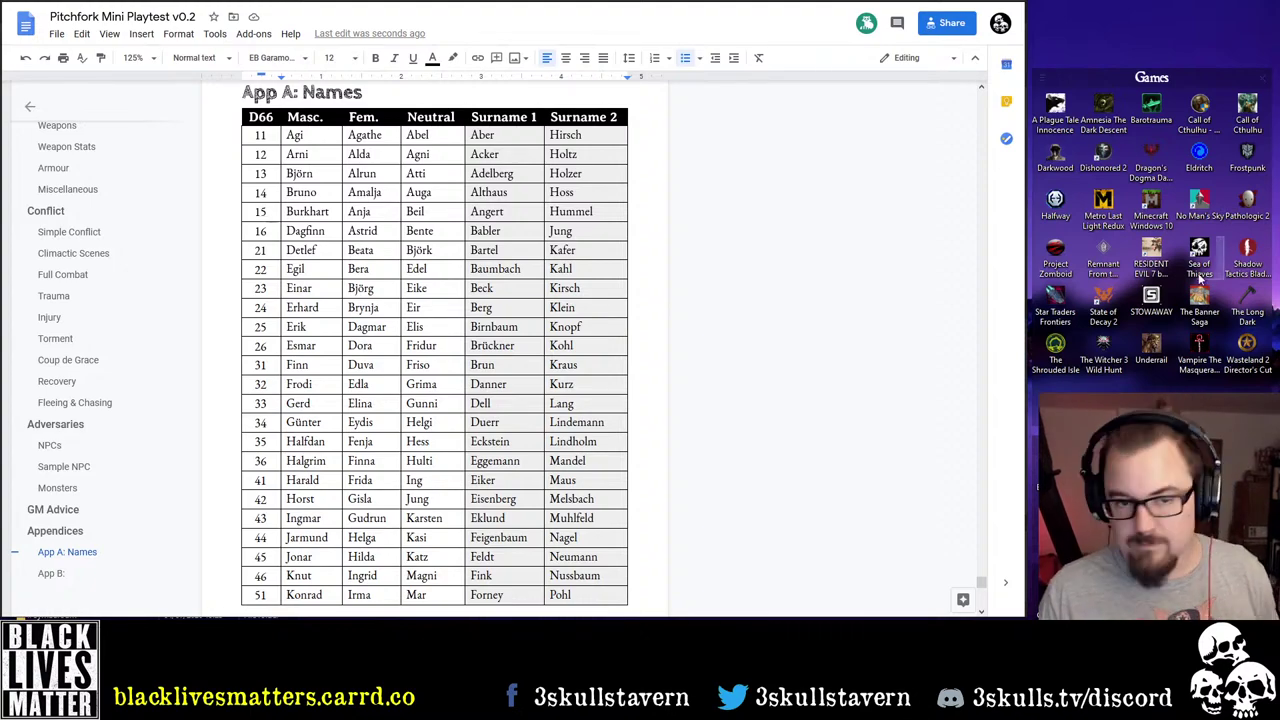
pyautogui.scroll(-5, 700, 320)
pyautogui.scroll(5, 490, 275)
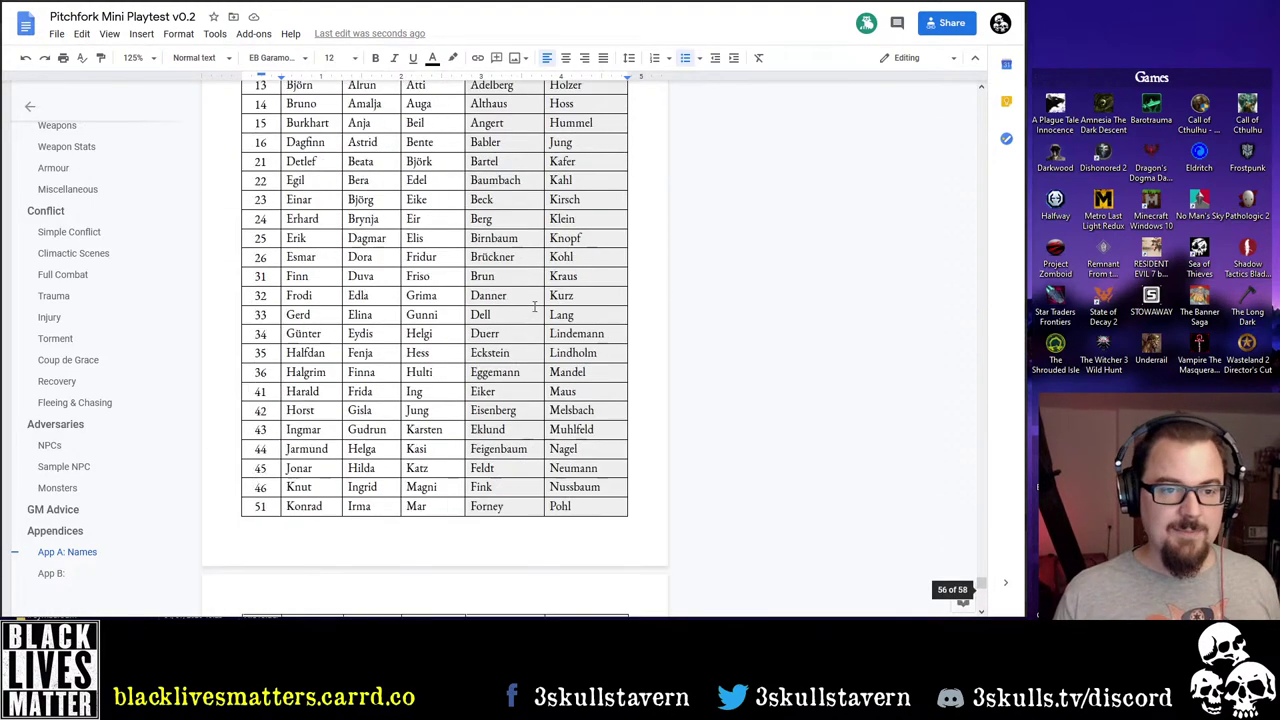
pyautogui.scroll(-8, 512, 305)
pyautogui.scroll(8, 516, 305)
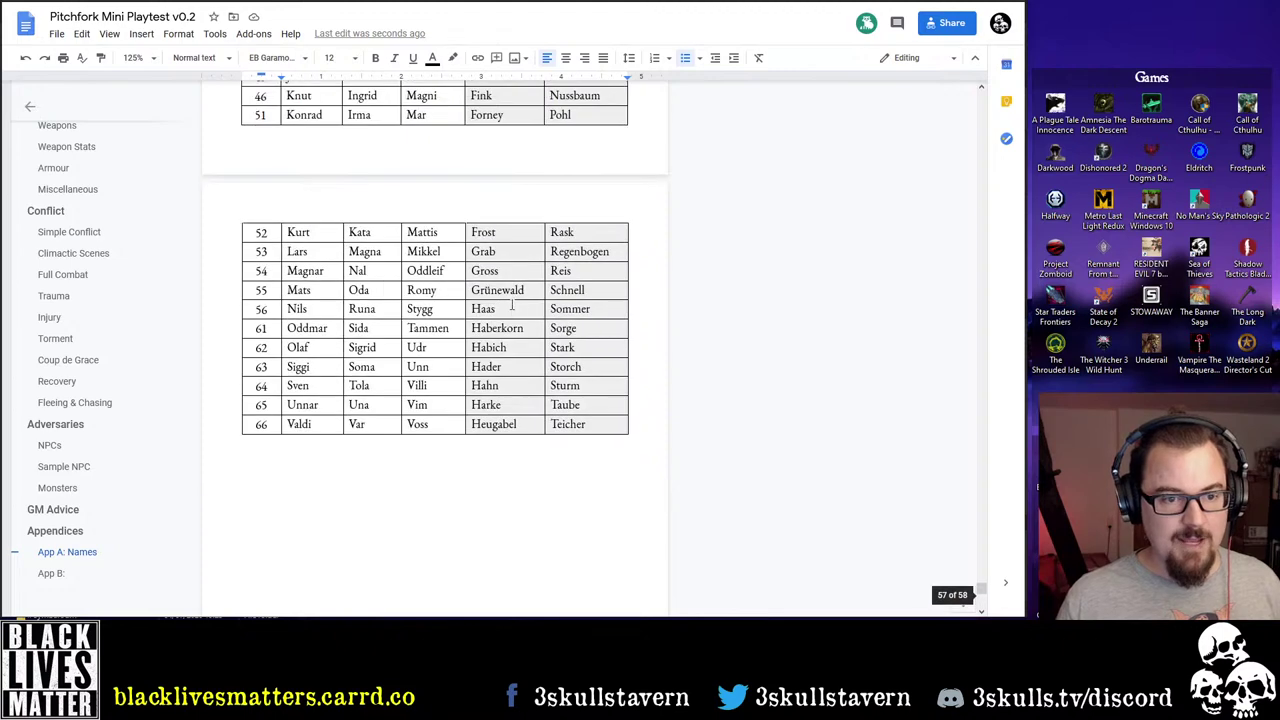
pyautogui.scroll(3, 497, 404)
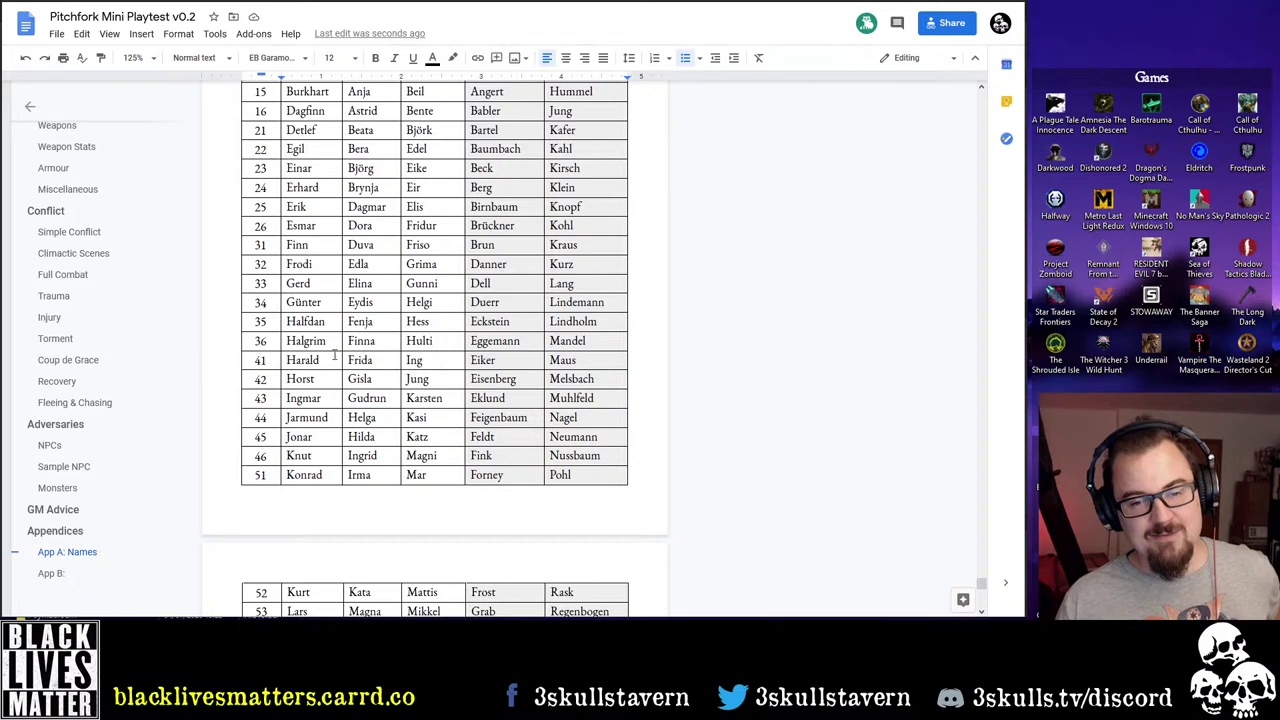
pyautogui.scroll(2, 392, 363)
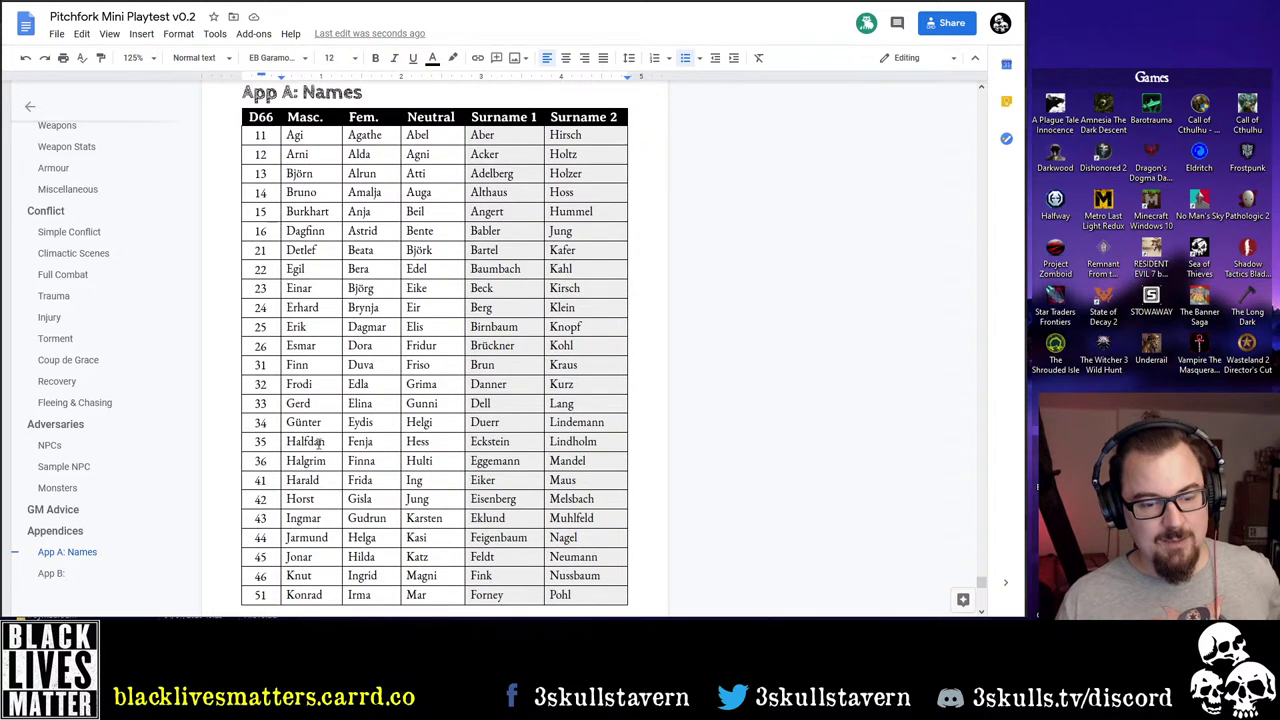
pyautogui.scroll(-2, 319, 443)
pyautogui.scroll(-1, 319, 443)
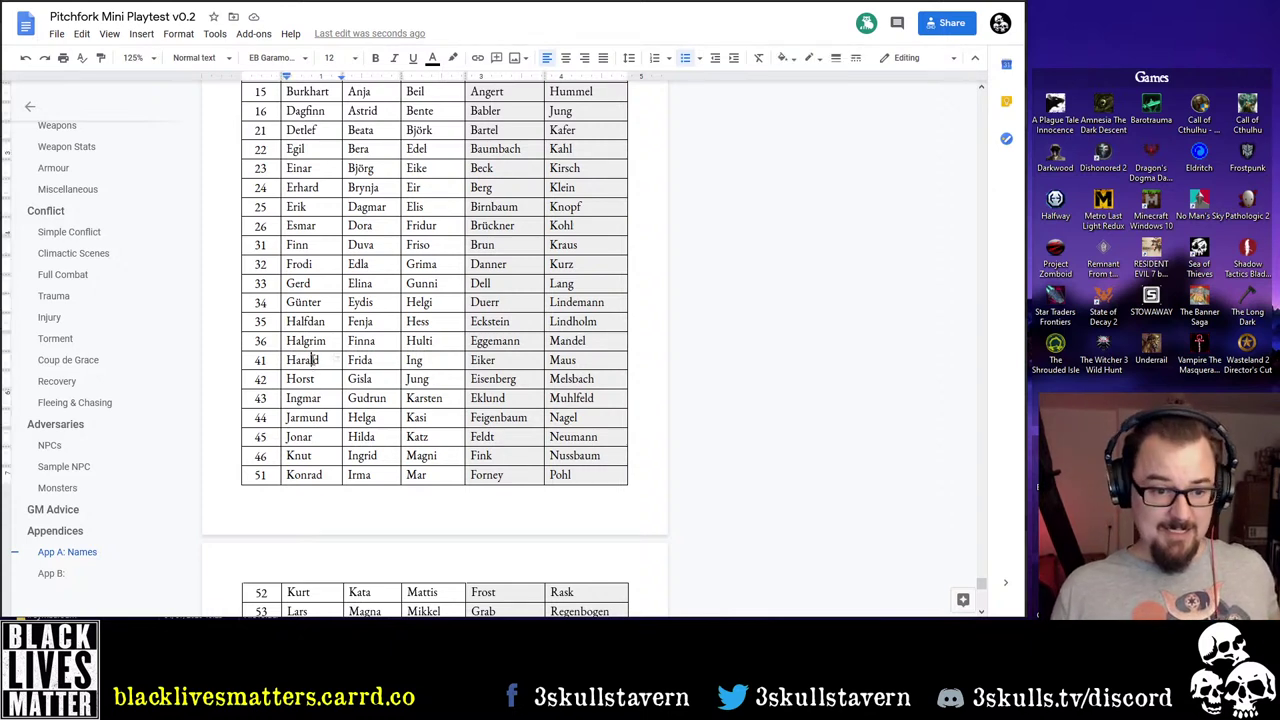
pyautogui.doubleClick(316, 362)
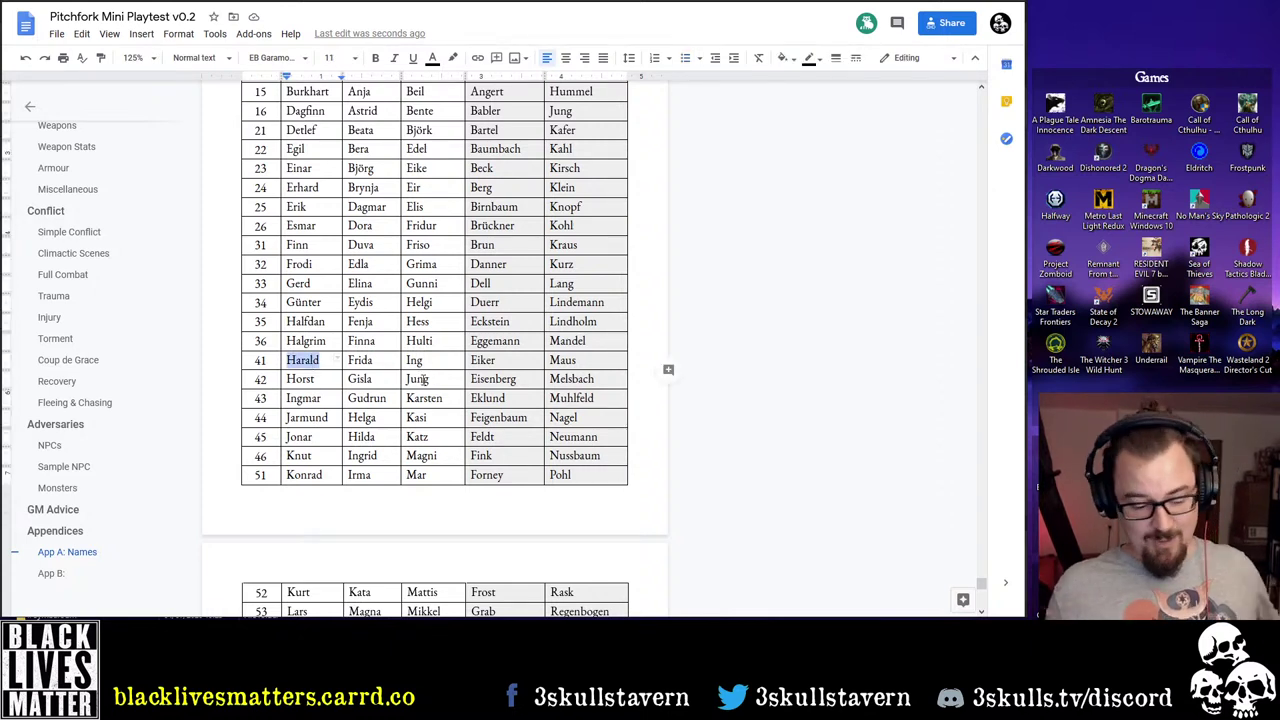
pyautogui.click(325, 361)
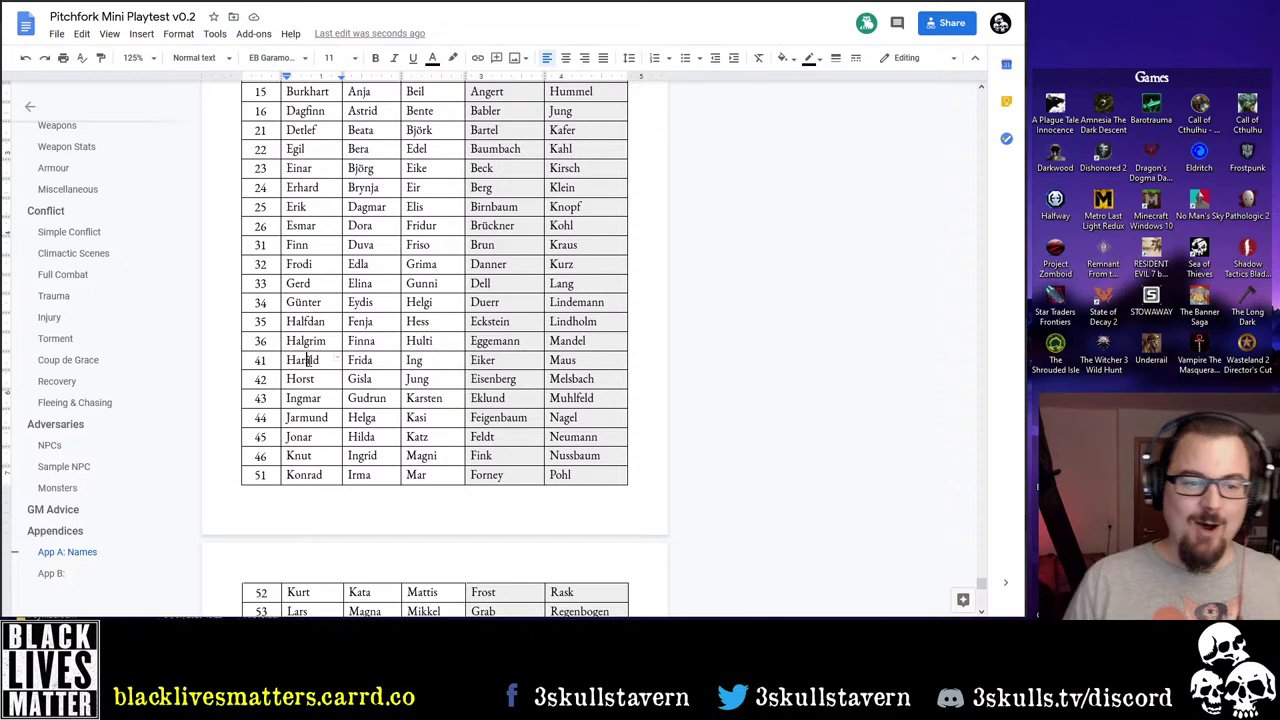
pyautogui.doubleClick(307, 360)
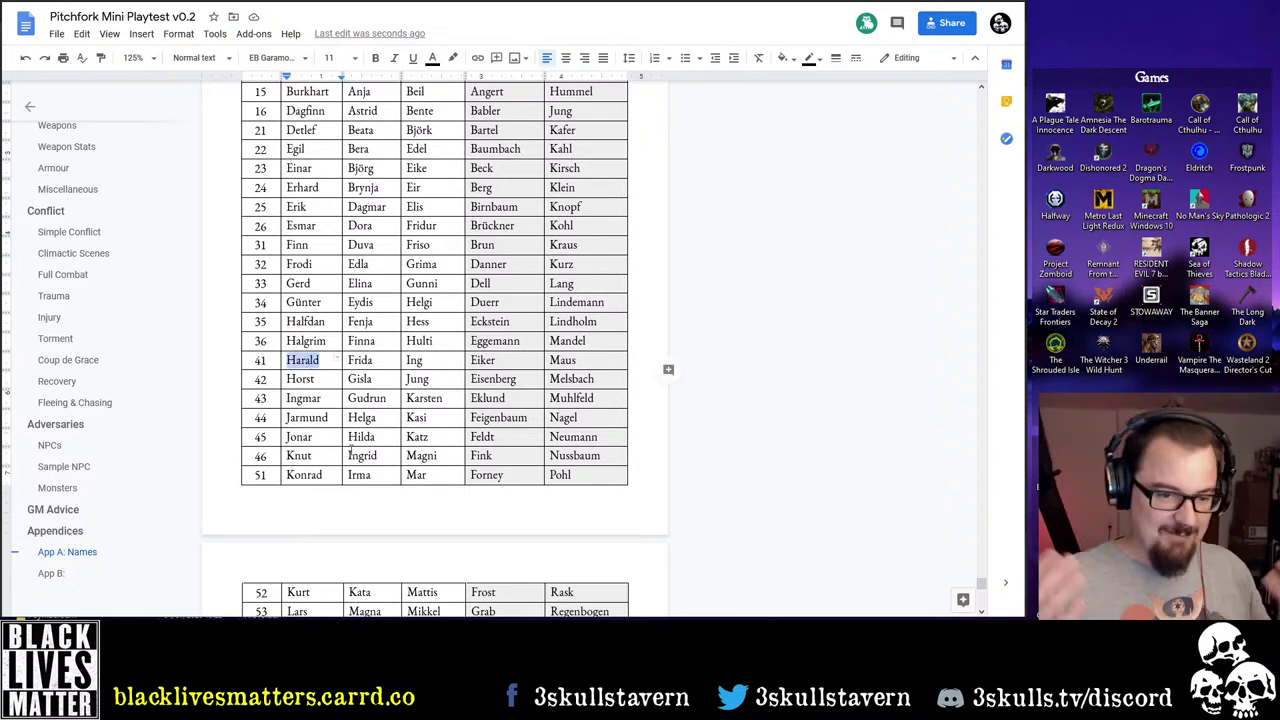
pyautogui.scroll(3, 400, 350)
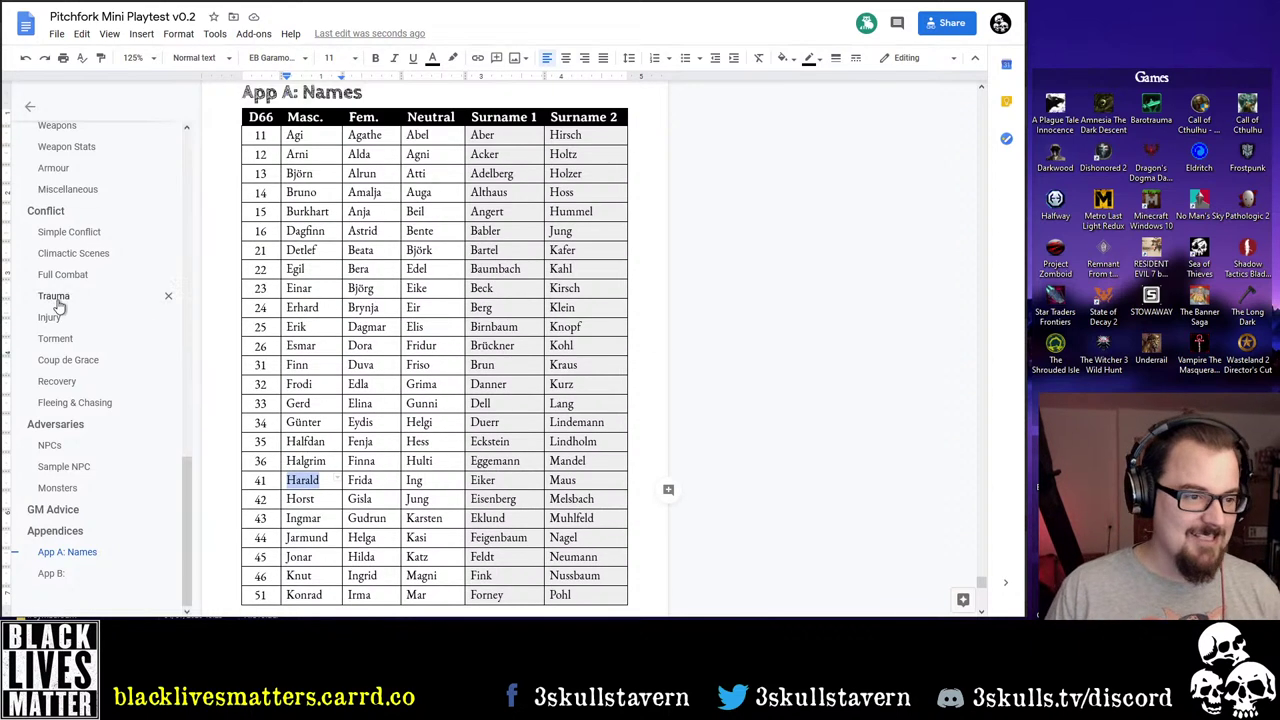
pyautogui.scroll(10, 65, 310)
pyautogui.scroll(1, 75, 330)
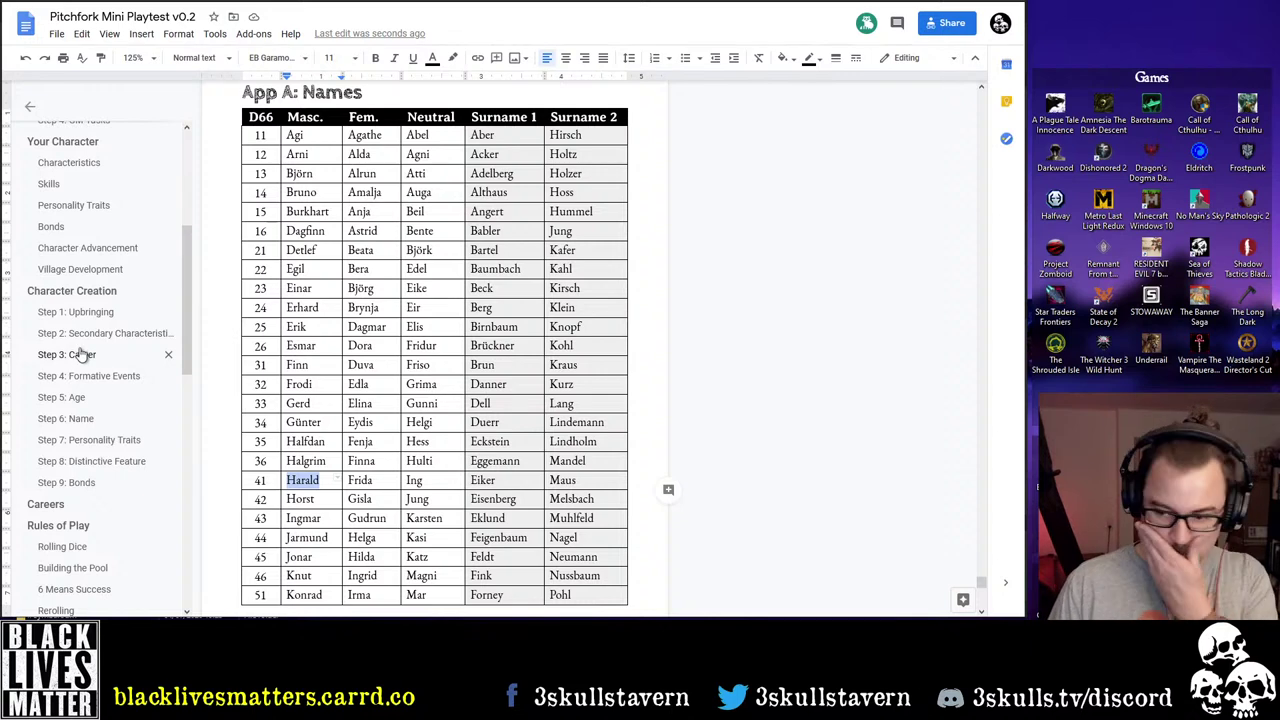
pyautogui.scroll(3, 80, 360)
pyautogui.scroll(-3, 85, 370)
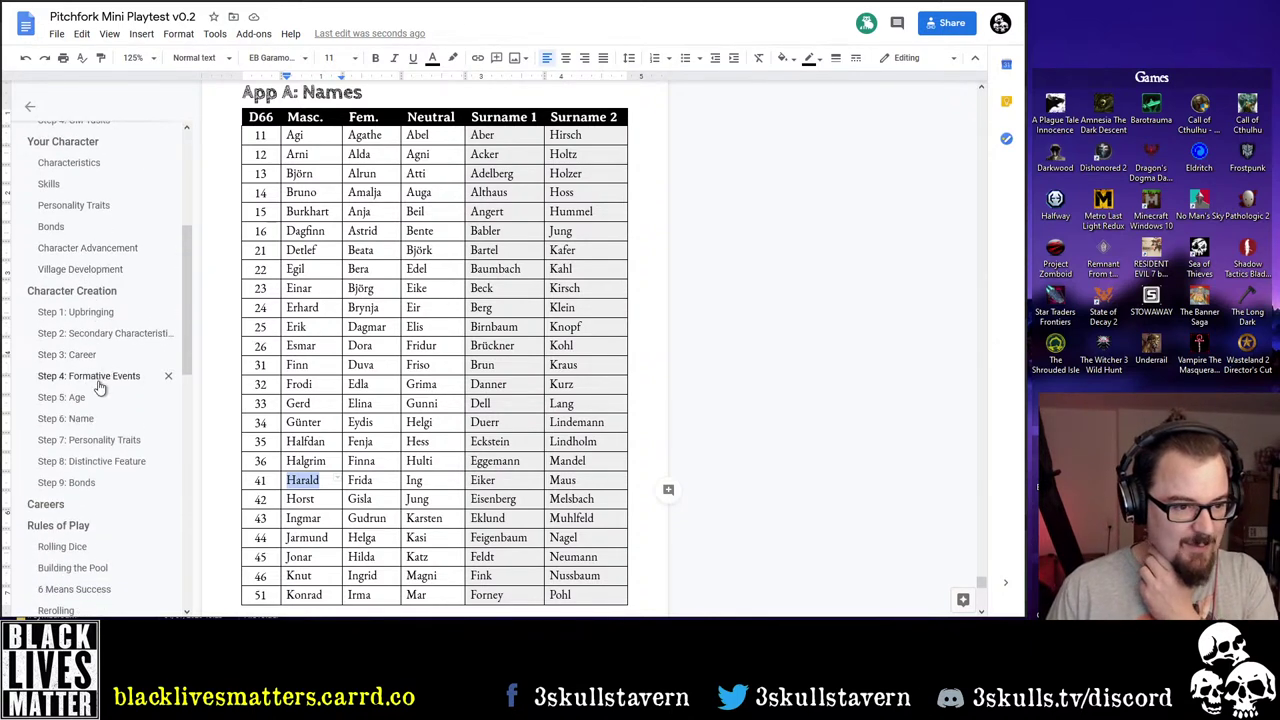
# Go from Step 7: Personality Traits down to the Step 8: Distinctive Feature D66 table
pyautogui.click(96, 440)
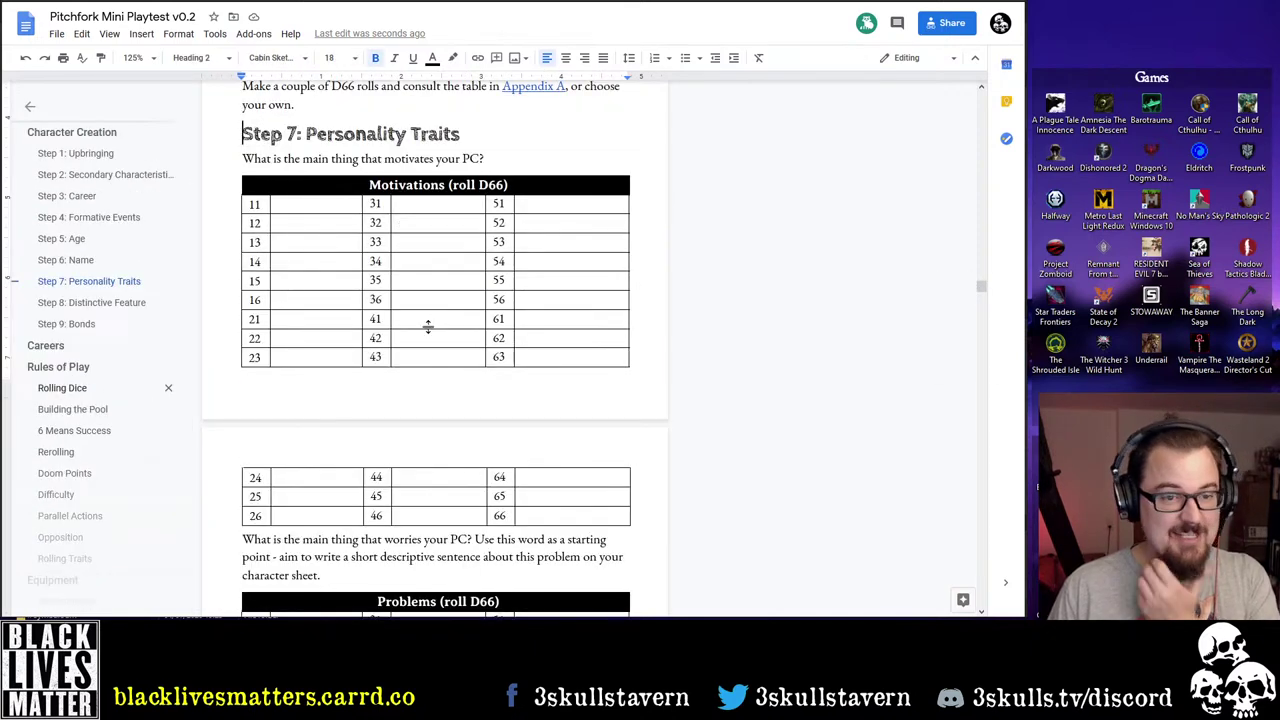
pyautogui.scroll(-2, 425, 325)
pyautogui.scroll(-2, 410, 280)
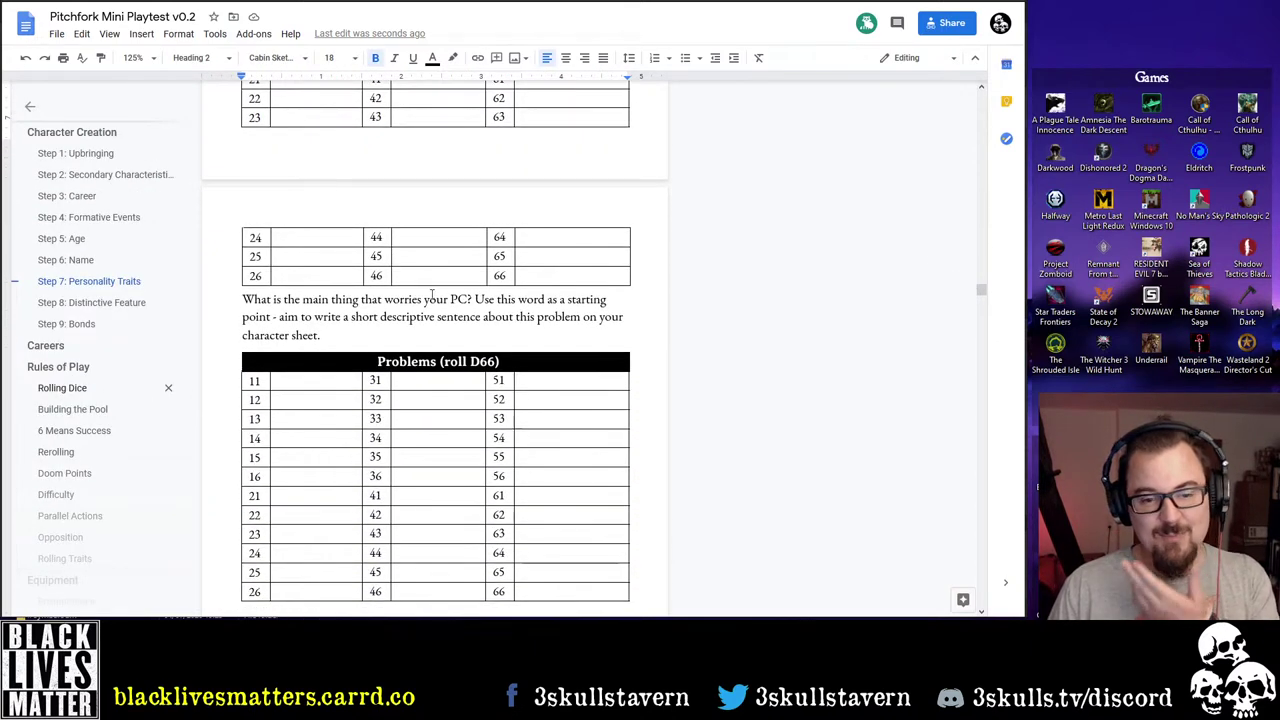
pyautogui.scroll(-3, 435, 318)
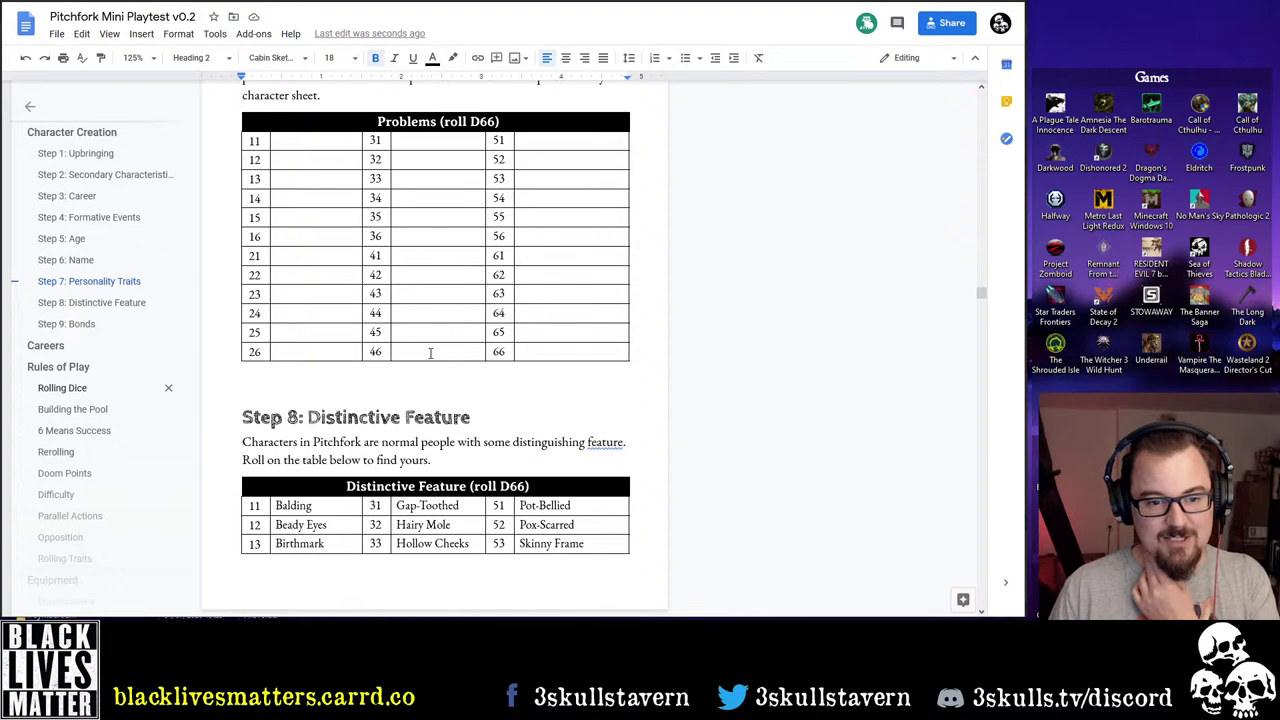
pyautogui.scroll(-3, 429, 354)
pyautogui.scroll(-2, 388, 275)
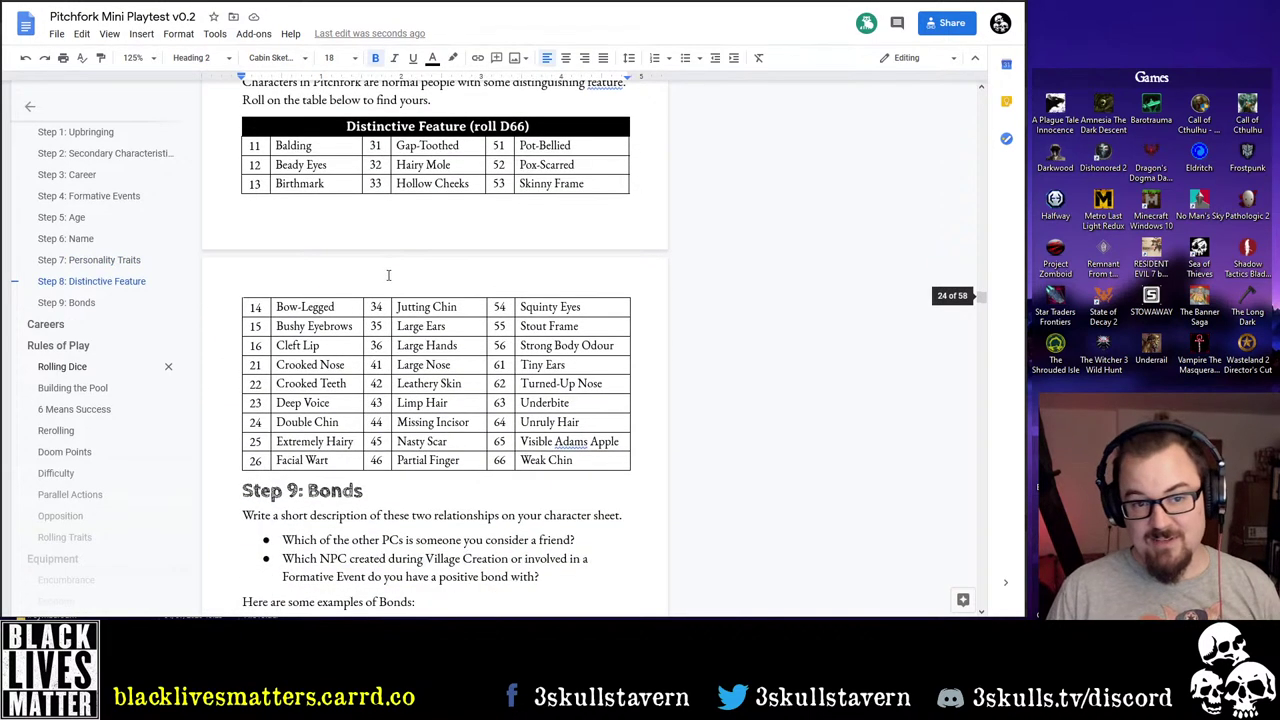
pyautogui.scroll(2, 935, 292)
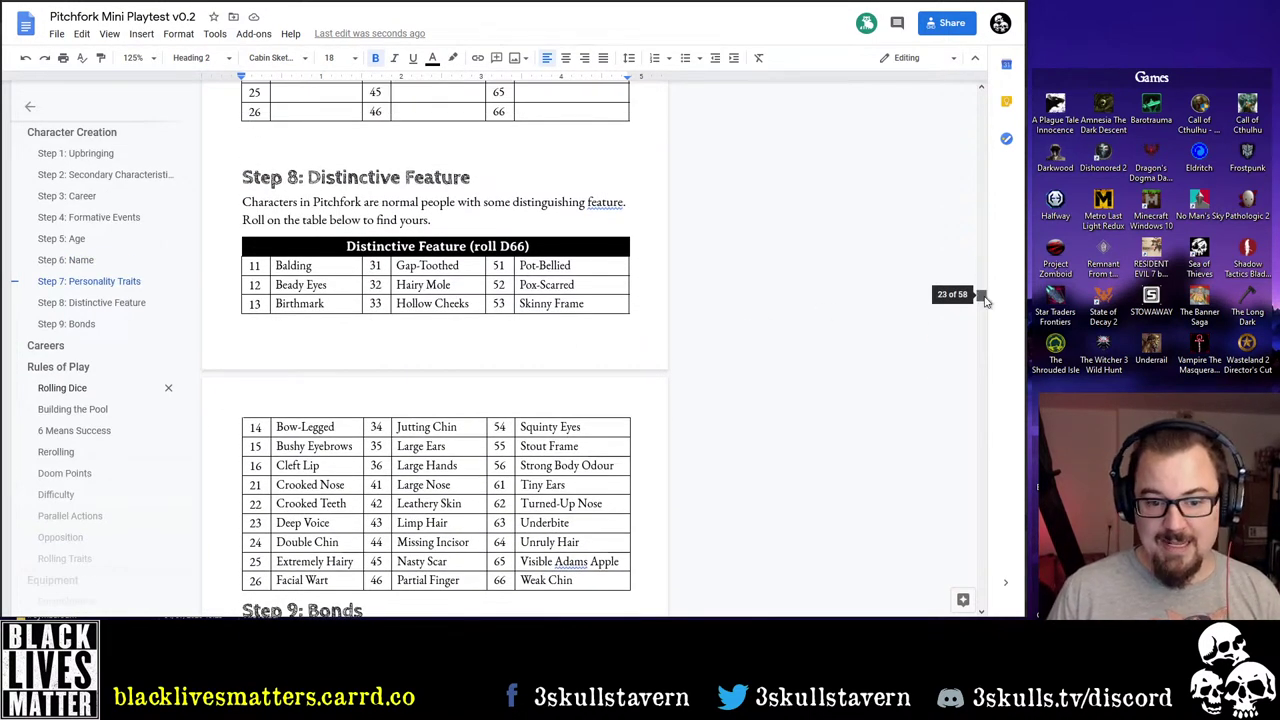
pyautogui.scroll(-2, 981, 292)
pyautogui.scroll(2, 779, 293)
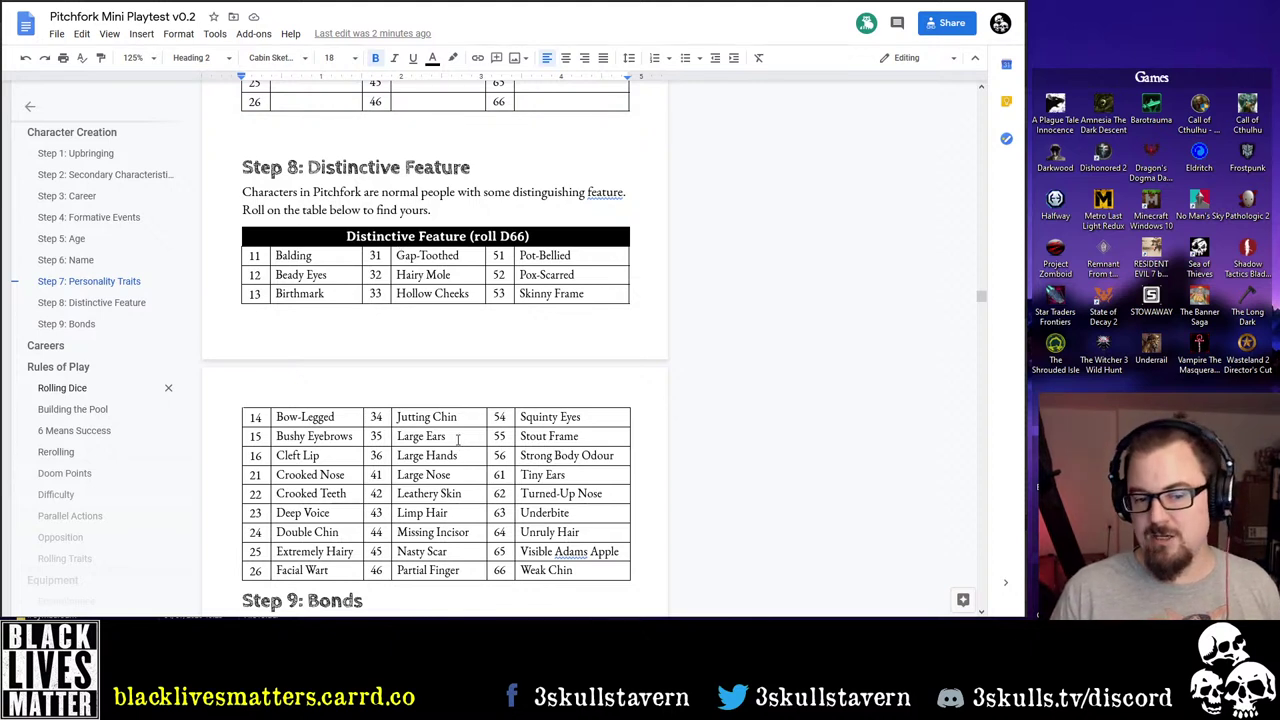
# Highlight then deselect 'Bushy Eyebrows', and scroll down to Step 9: Bonds with its TBC examples
pyautogui.moveTo(460, 440); pyautogui.dragTo(277, 437)
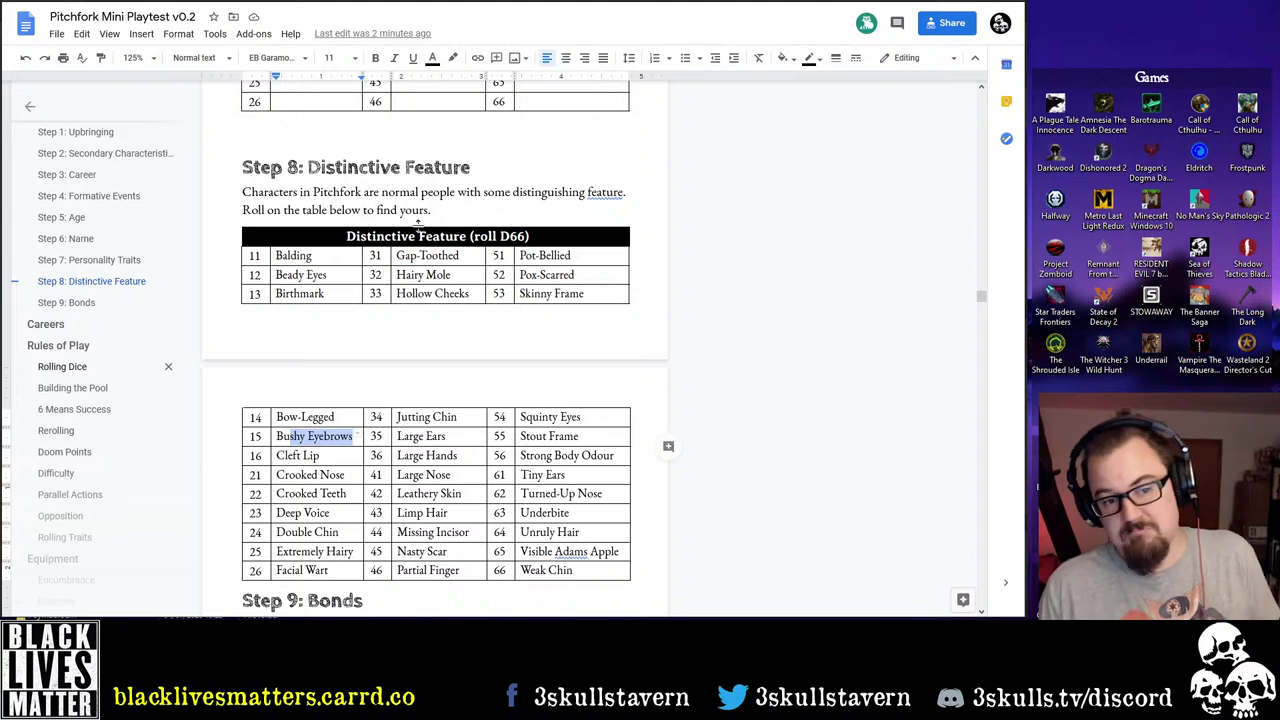
pyautogui.click(432, 210)
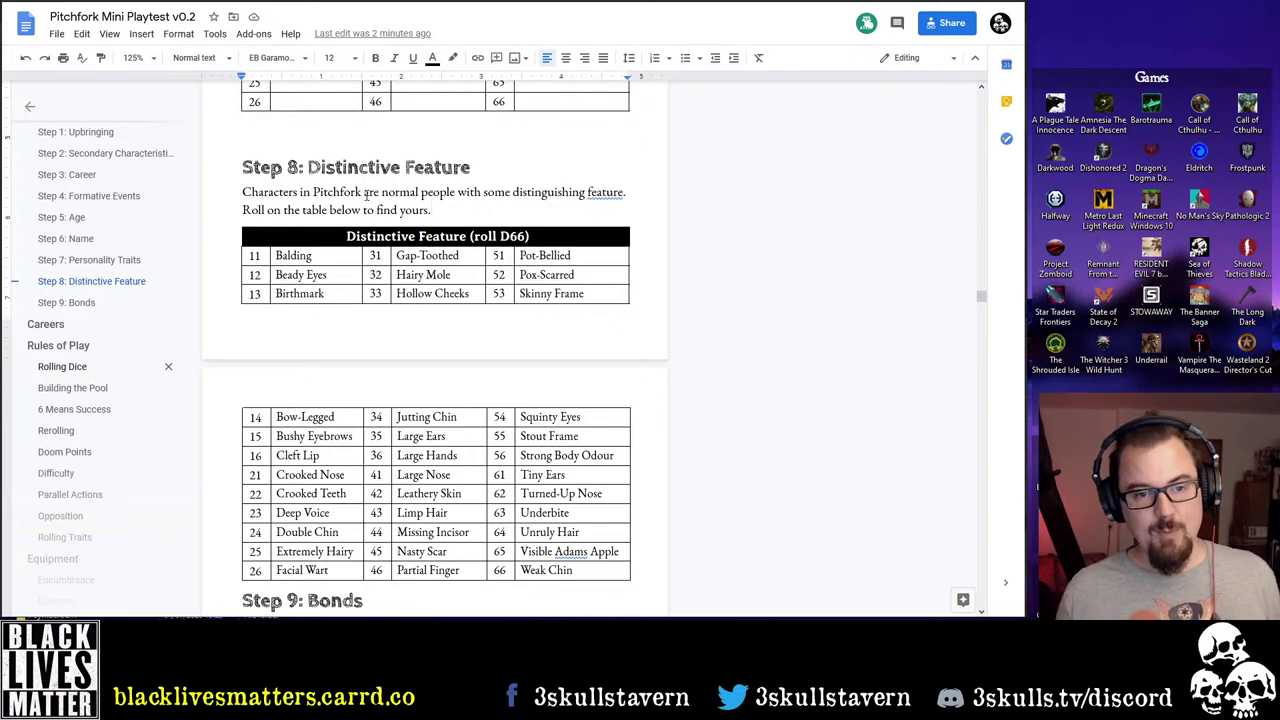
pyautogui.scroll(-5, 431, 210)
pyautogui.scroll(3, 463, 291)
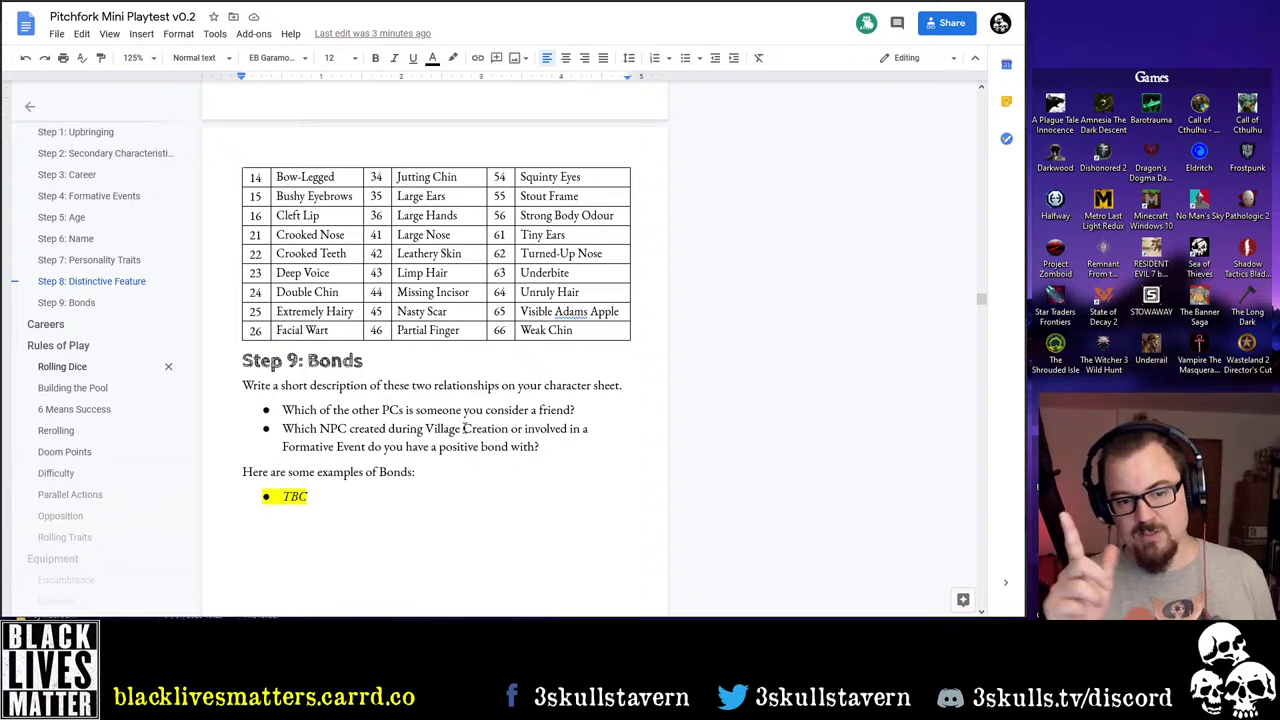
pyautogui.scroll(-3, 386, 420)
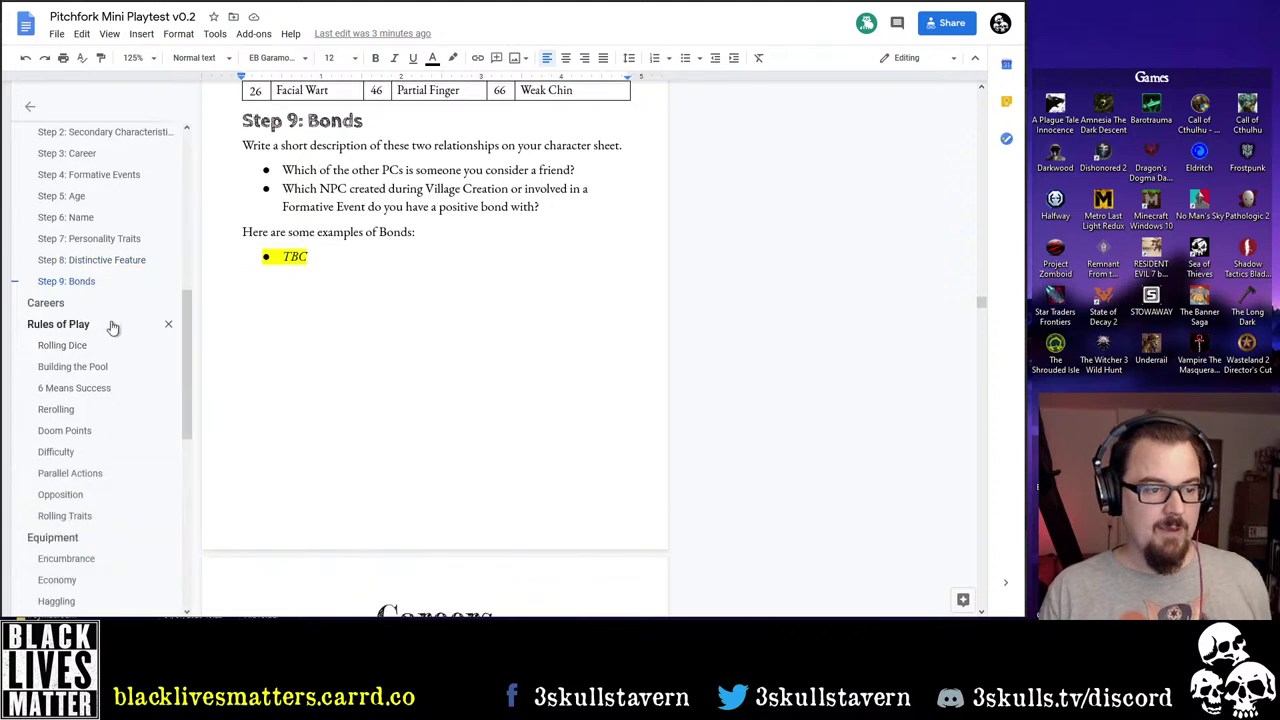
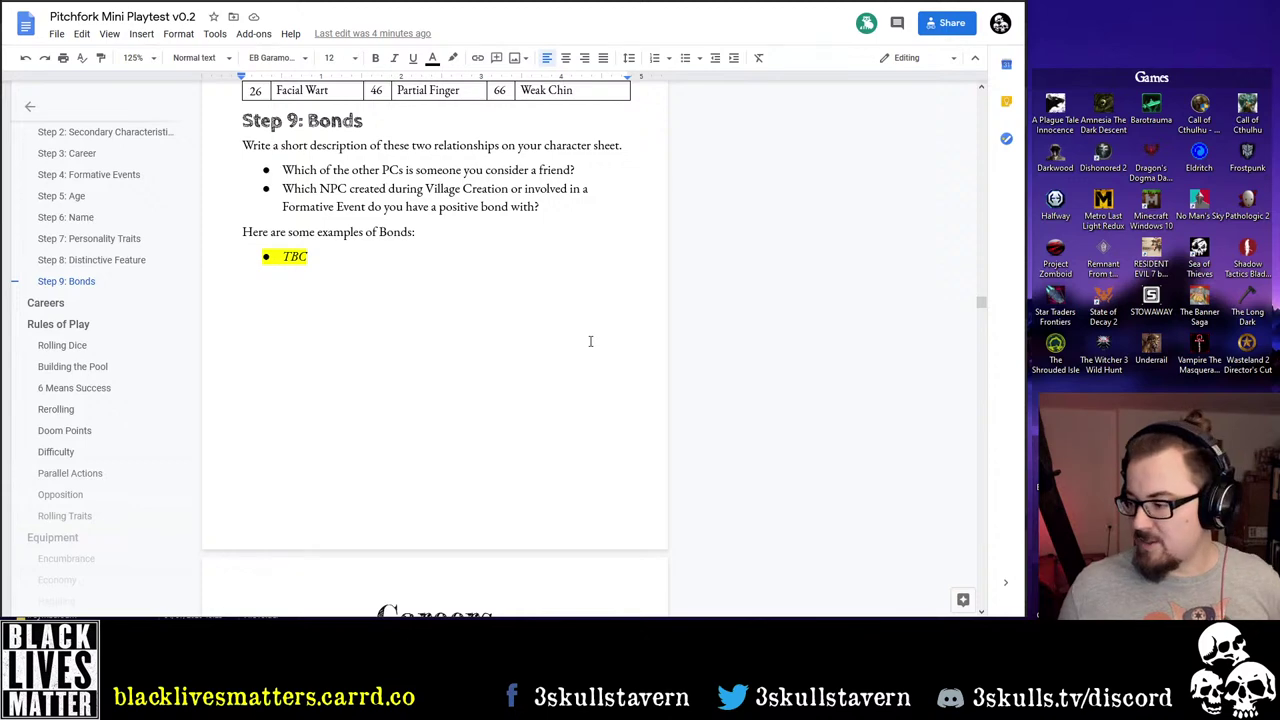
# Add a trial line 'Test' below the Boater's Problems line and make it Heading 5
pyautogui.scroll(-5, 545, 325)
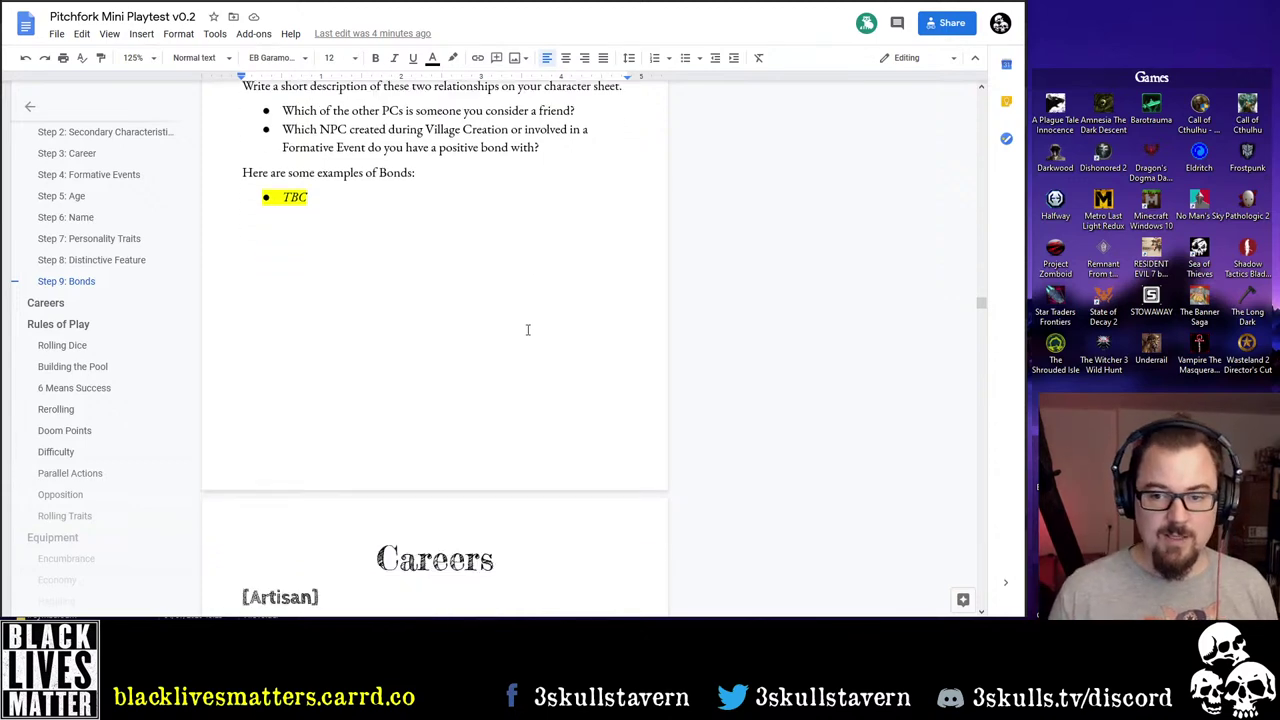
pyautogui.scroll(-3, 522, 362)
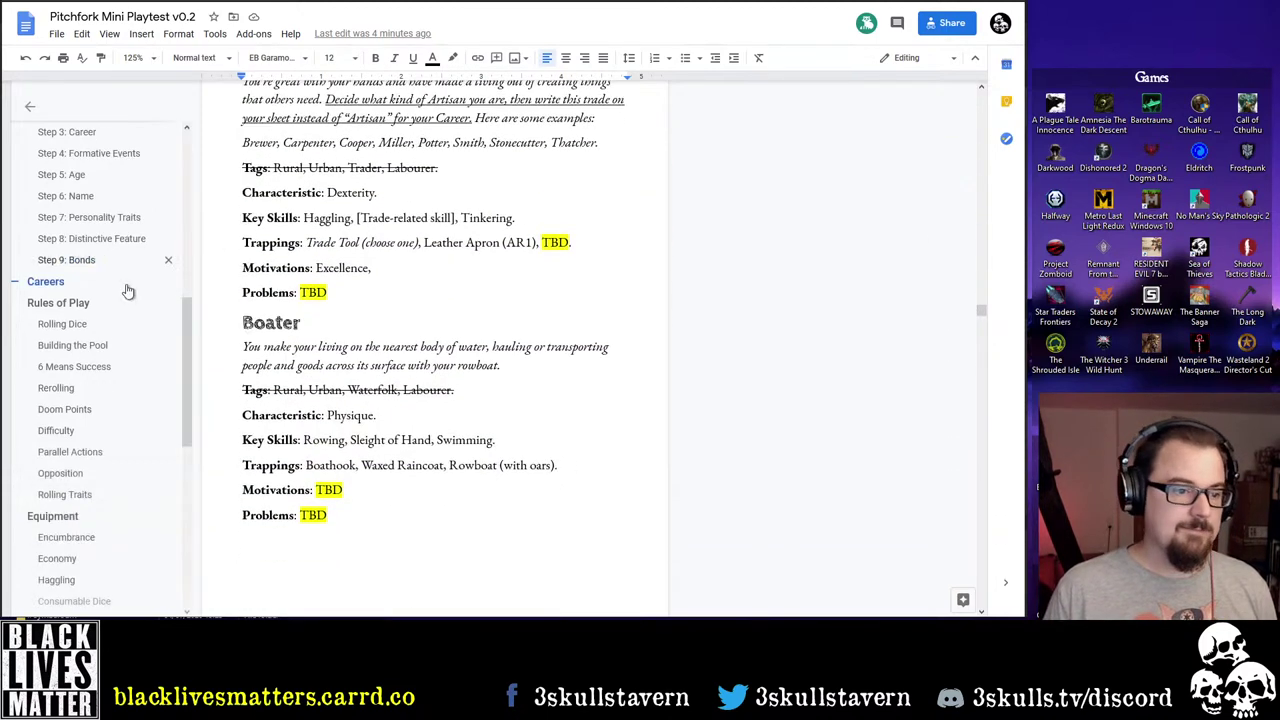
pyautogui.scroll(-2, 116, 381)
pyautogui.scroll(-2, 115, 376)
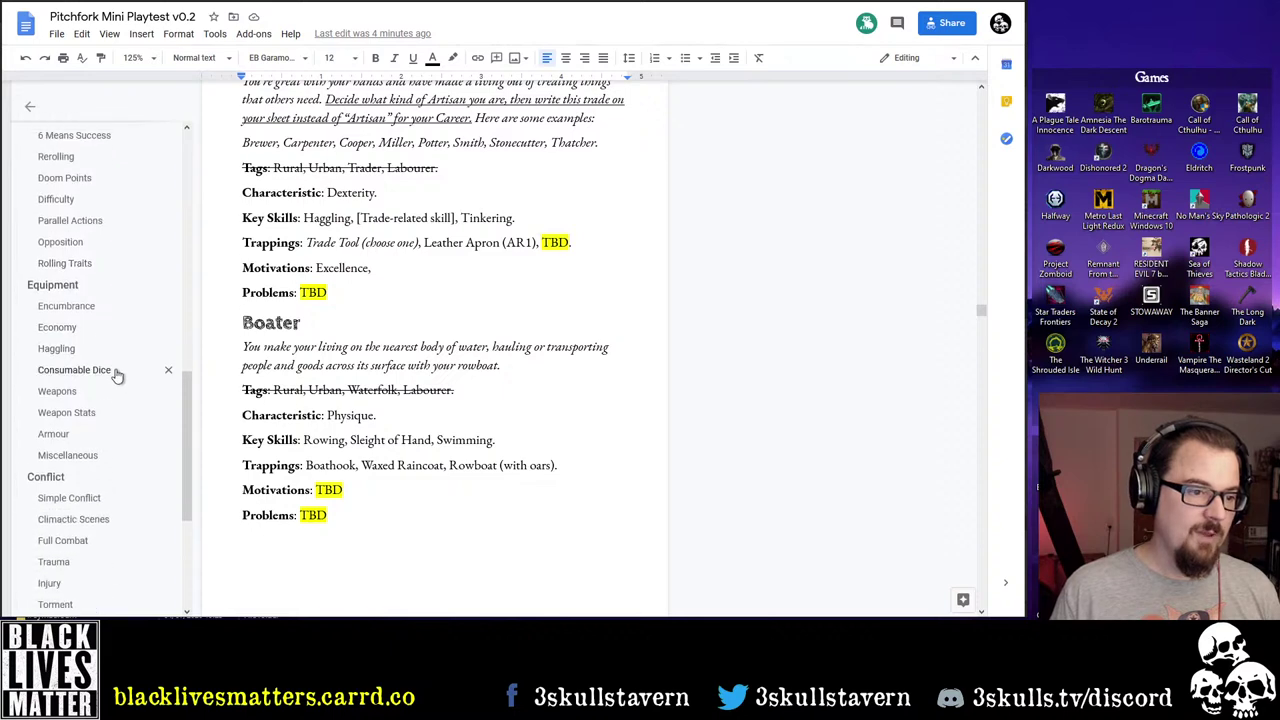
pyautogui.scroll(4, 108, 362)
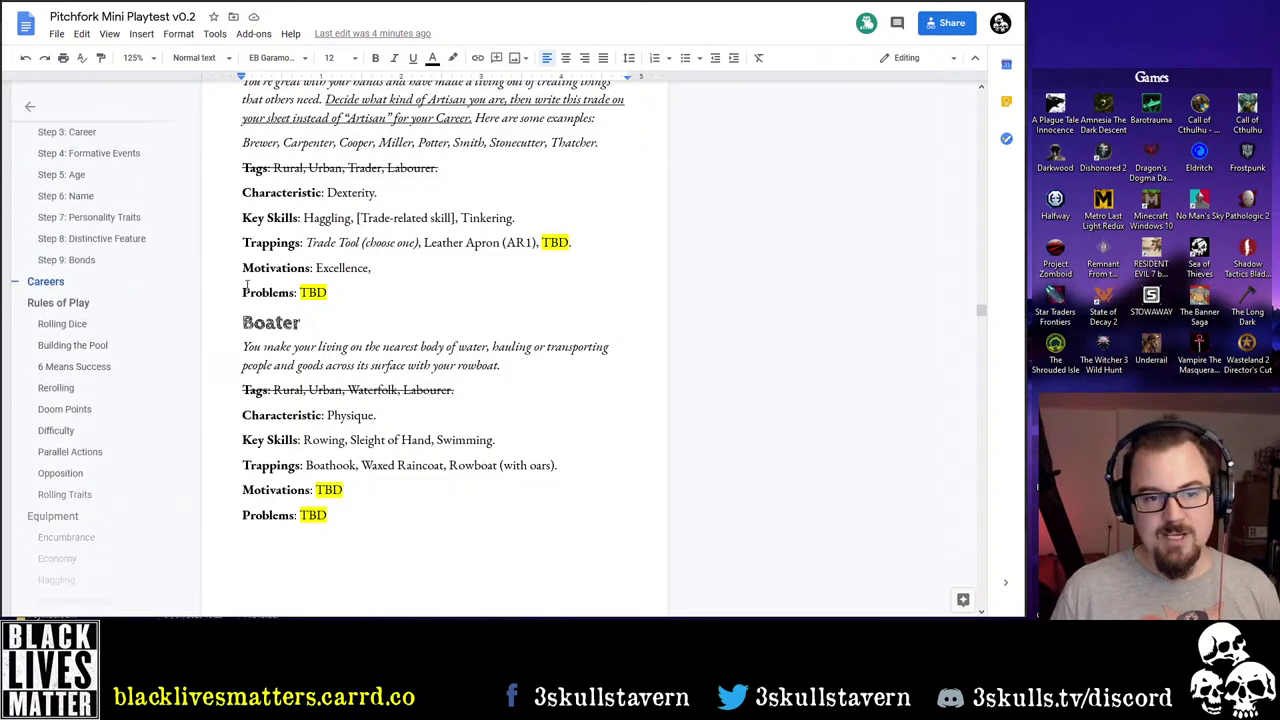
pyautogui.scroll(-2, 97, 443)
pyautogui.scroll(7, 99, 355)
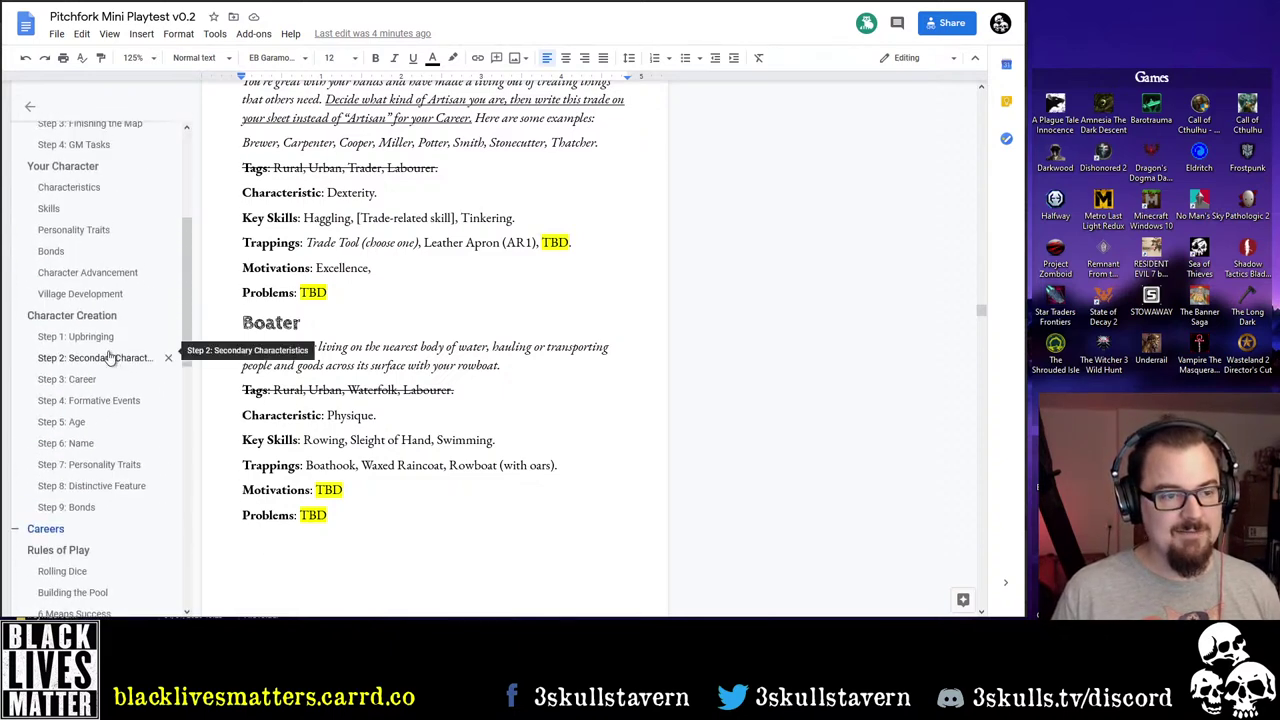
pyautogui.scroll(-6, 99, 233)
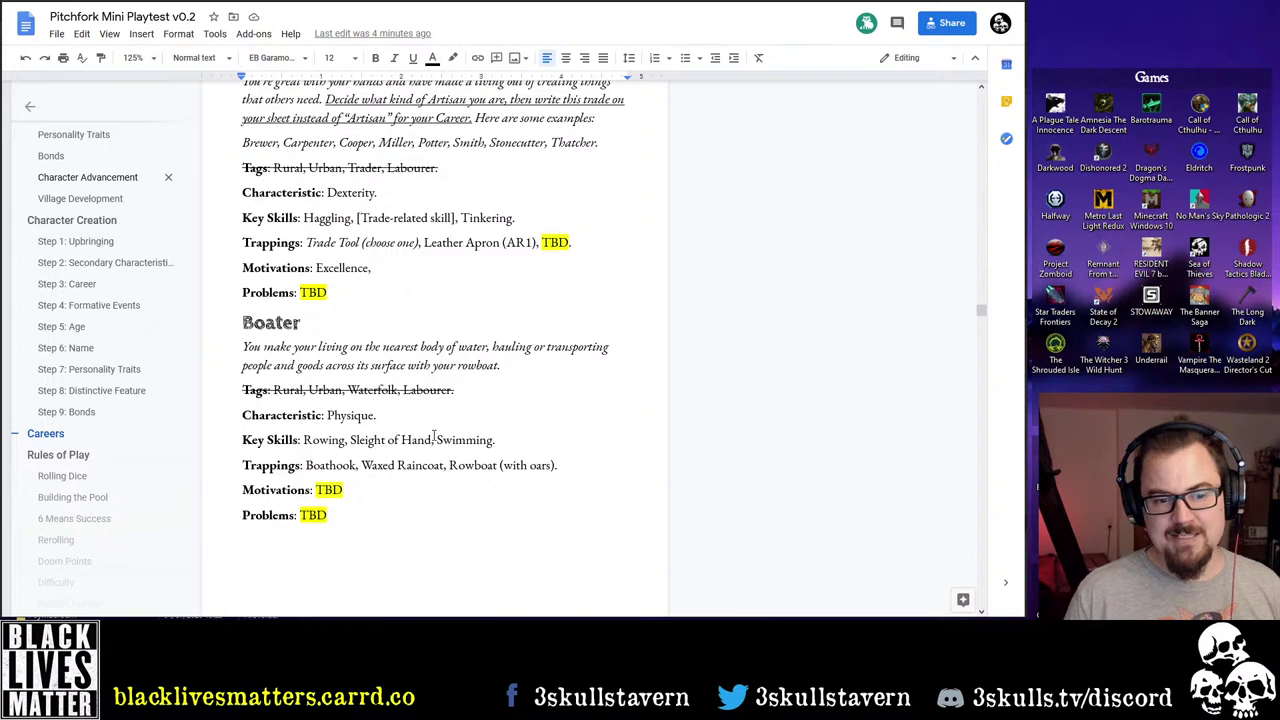
pyautogui.click(376, 514)
pyautogui.press('Return')
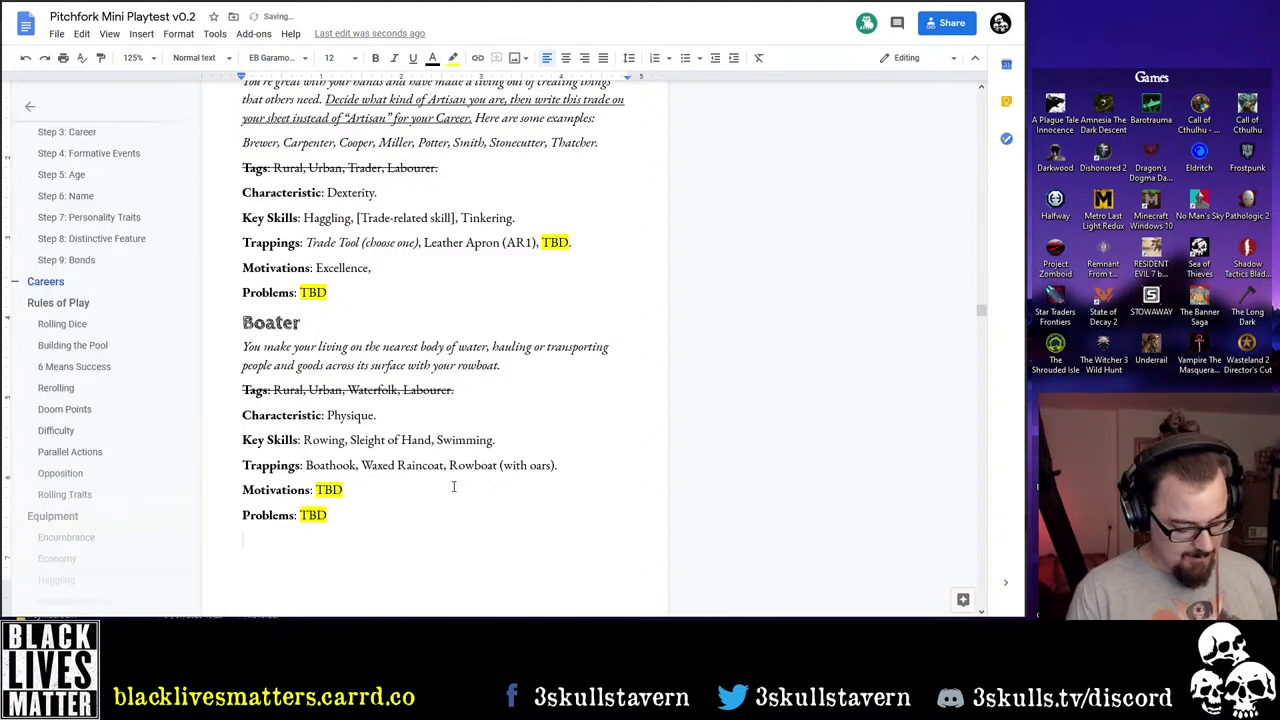
pyautogui.write('Test')
pyautogui.hotkey('shift', 'Home')
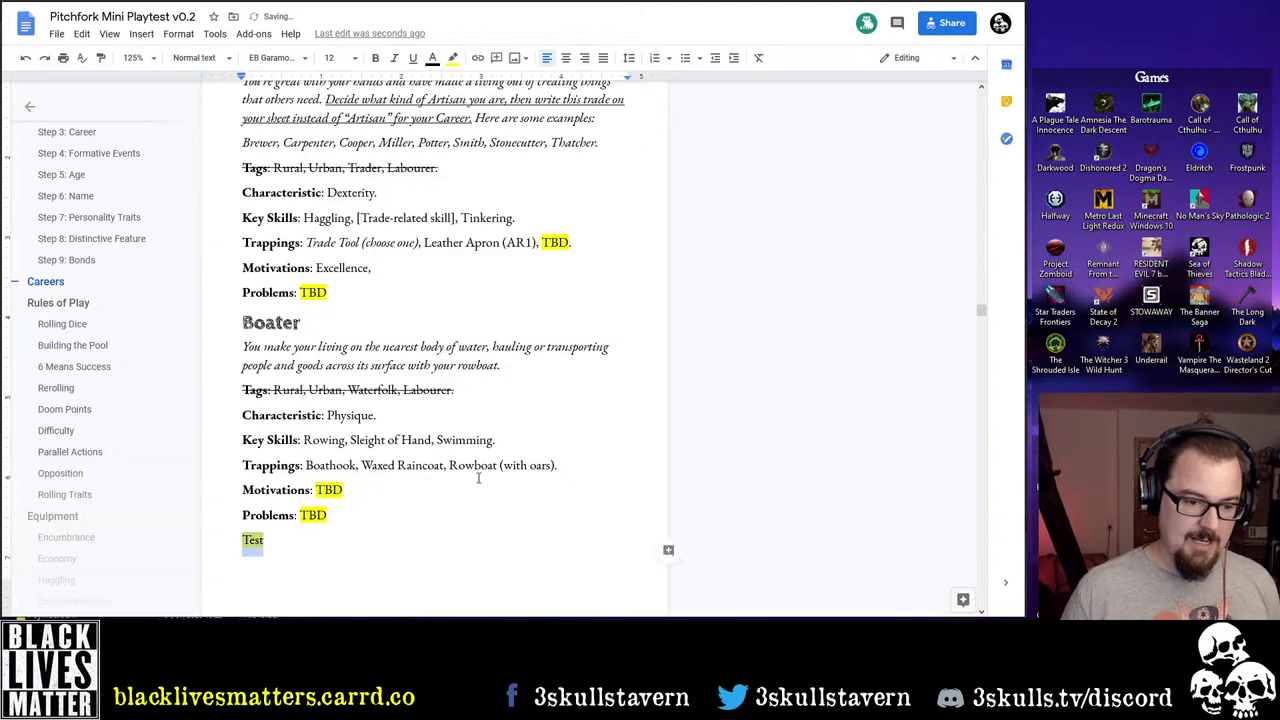
pyautogui.click(205, 59)
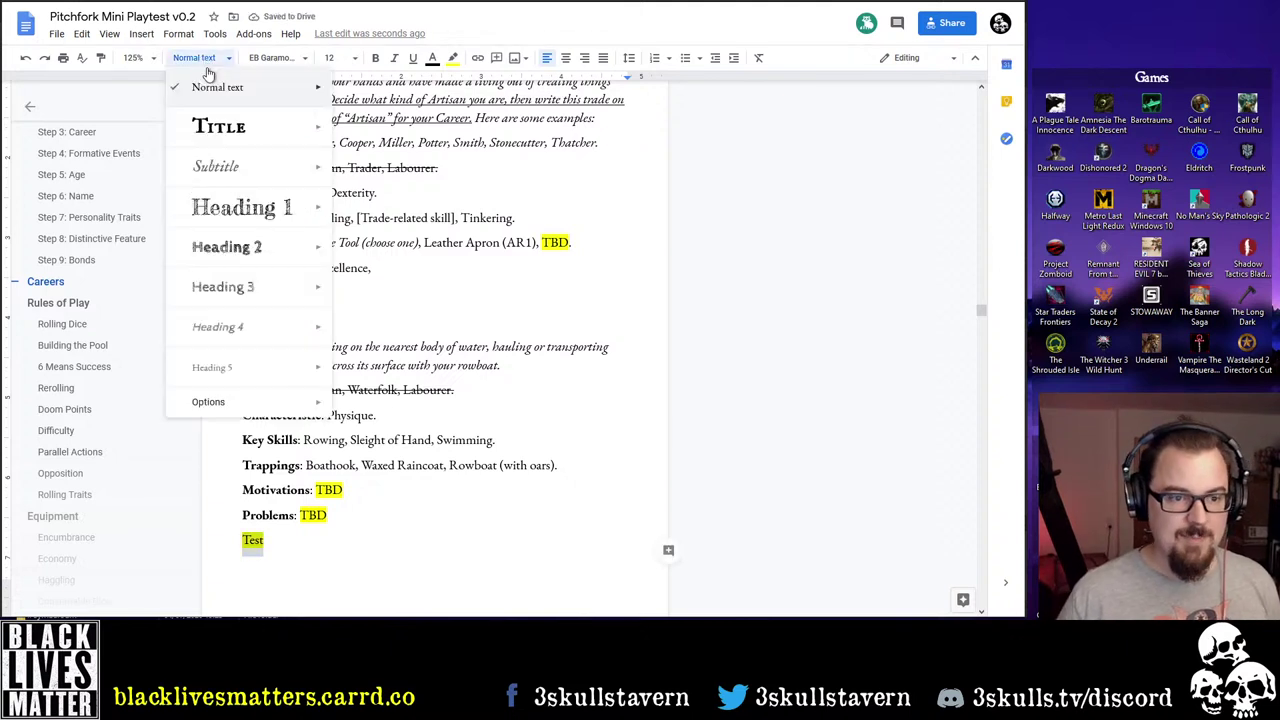
pyautogui.click(241, 367)
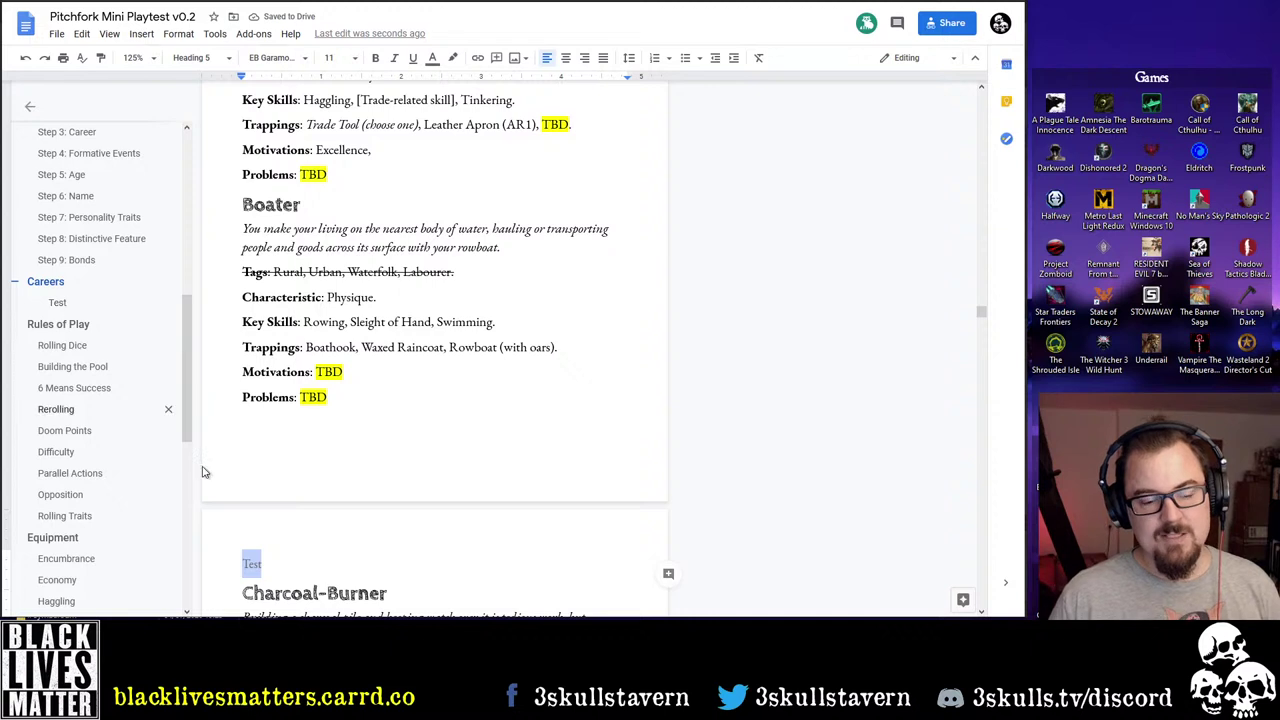
# Erase the text of the trial Test heading
pyautogui.click(283, 564)
pyautogui.press('BackSpace')
pyautogui.press('BackSpace')
pyautogui.press('BackSpace')
pyautogui.press('BackSpace')
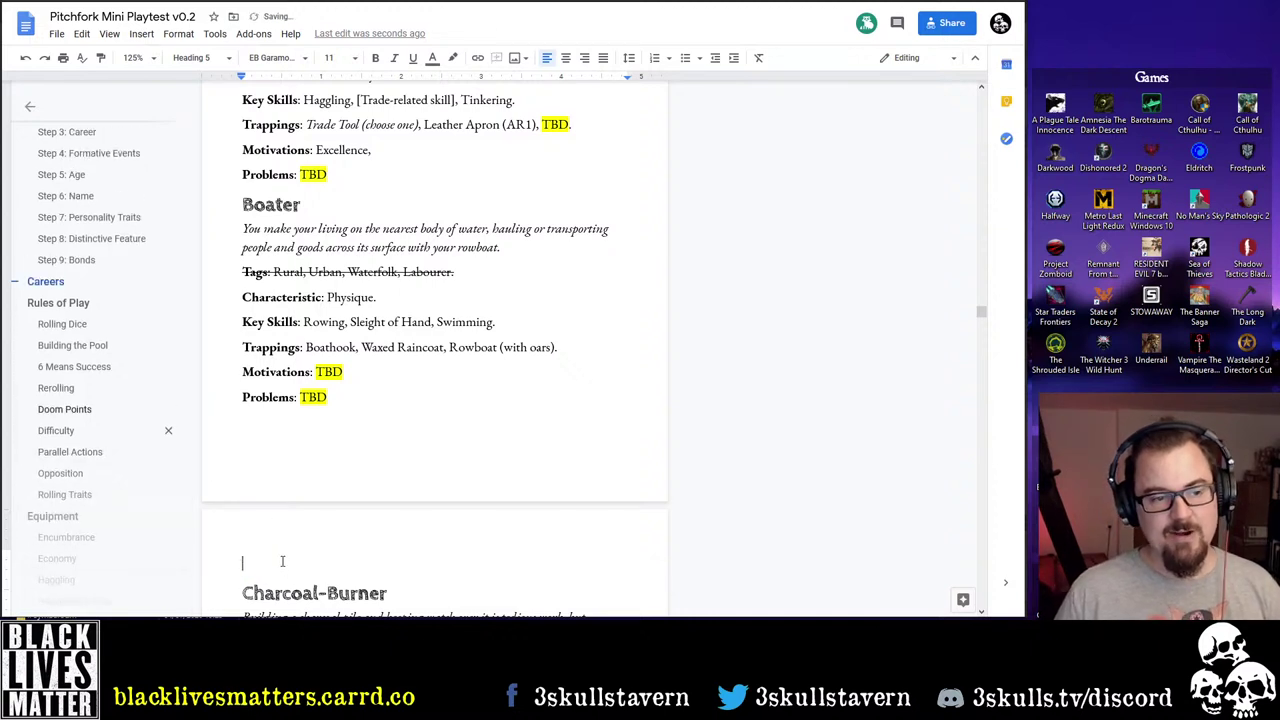
pyautogui.press('BackSpace')
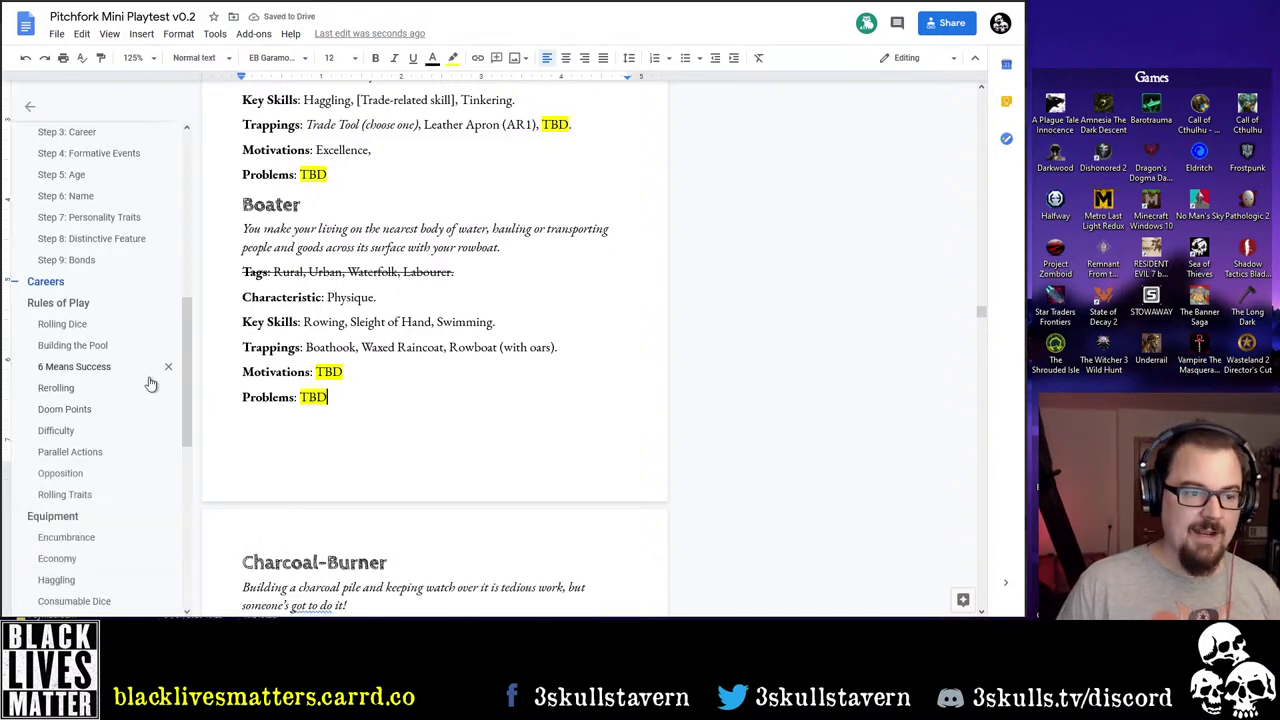
pyautogui.scroll(5, 148, 375)
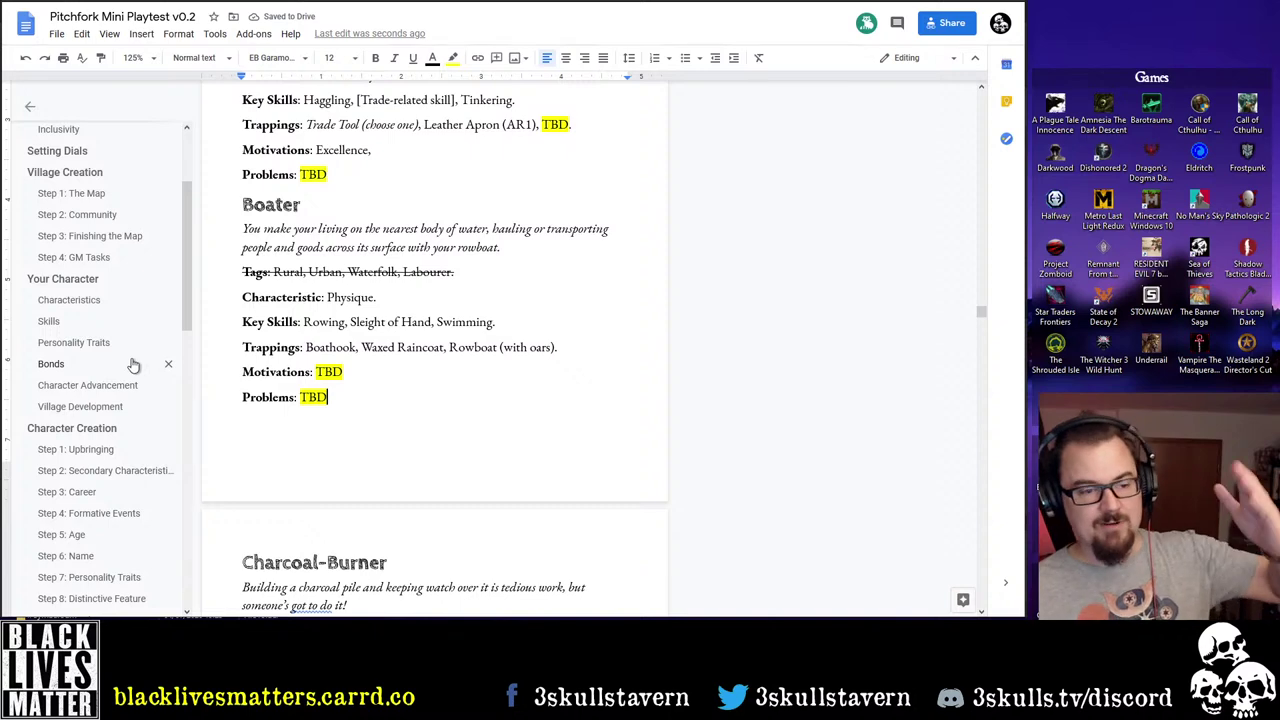
pyautogui.scroll(-10, 141, 365)
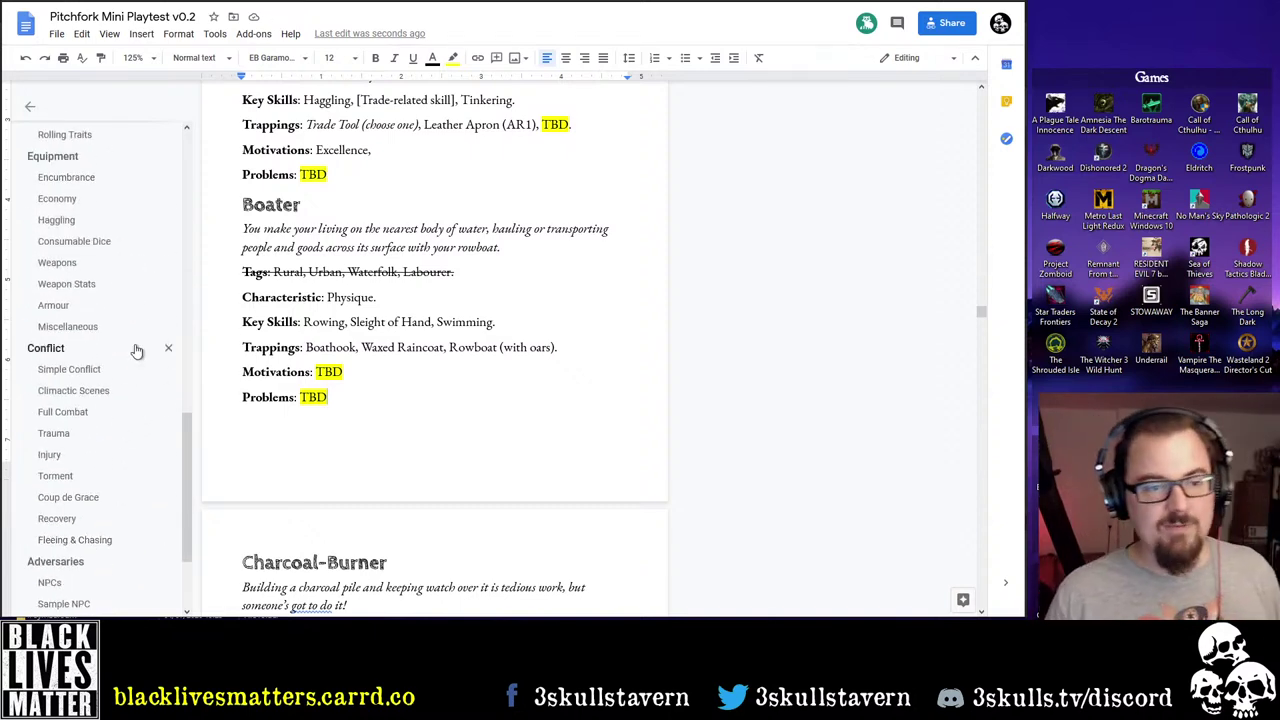
pyautogui.scroll(-3, 136, 386)
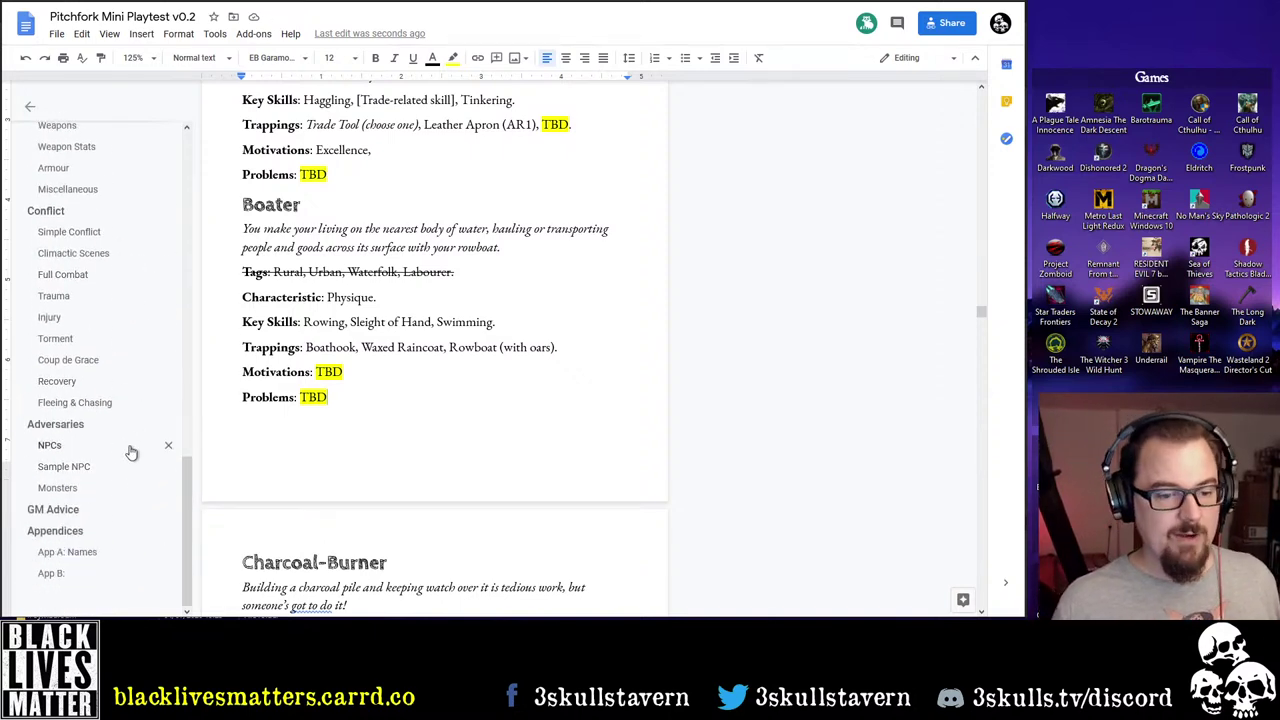
pyautogui.scroll(8, 125, 450)
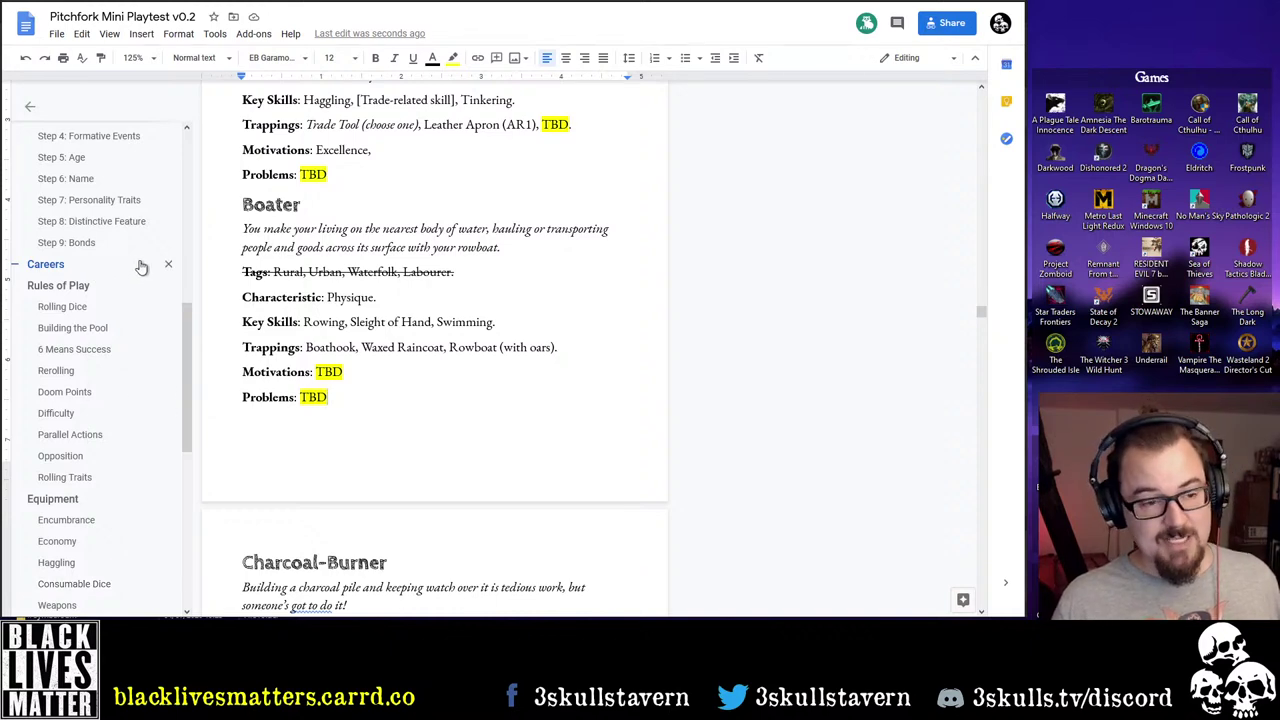
# Browse the Careers and Torment sections through the document outline
pyautogui.click(73, 270)
pyautogui.scroll(-15, 428, 424)
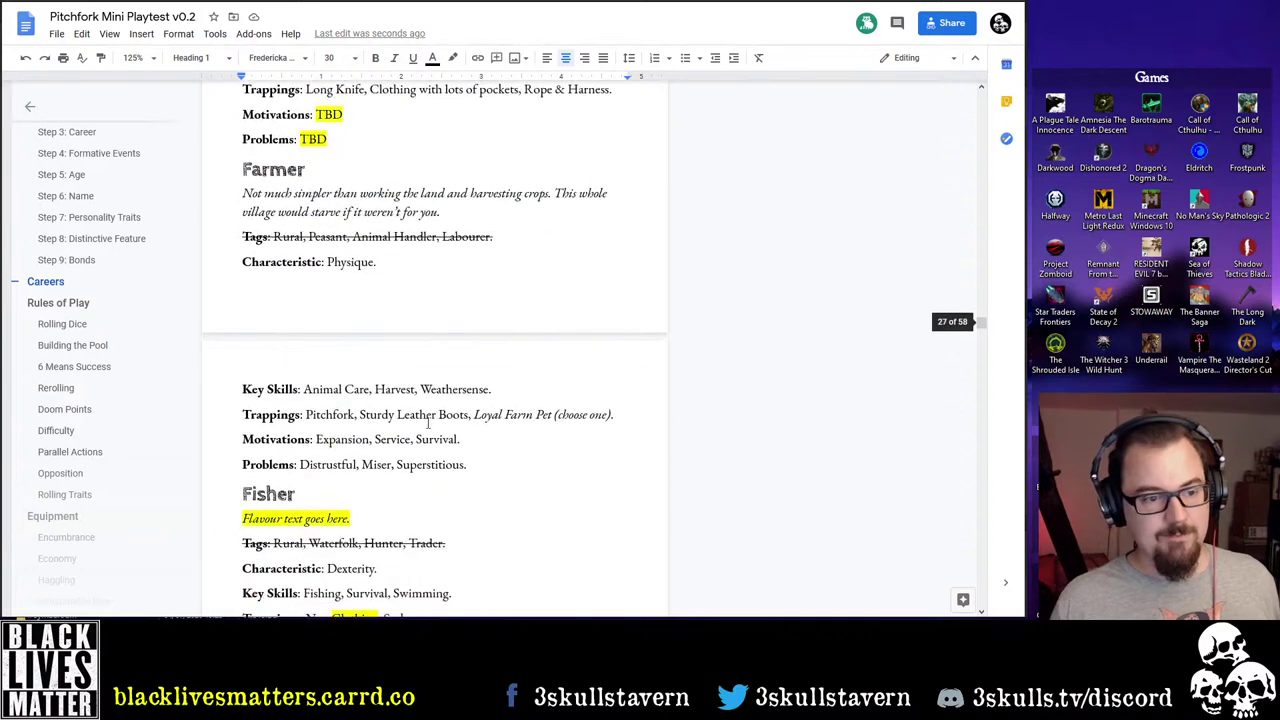
pyautogui.scroll(5, 100, 290)
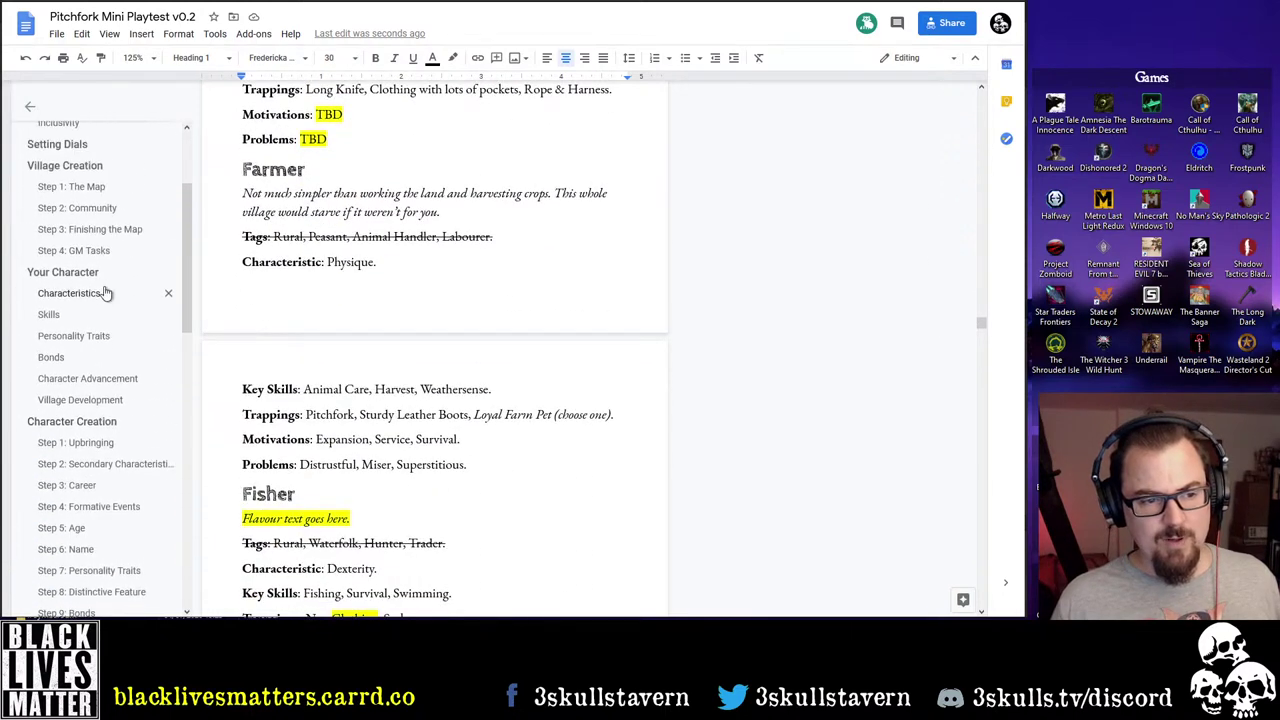
pyautogui.scroll(-10, 100, 295)
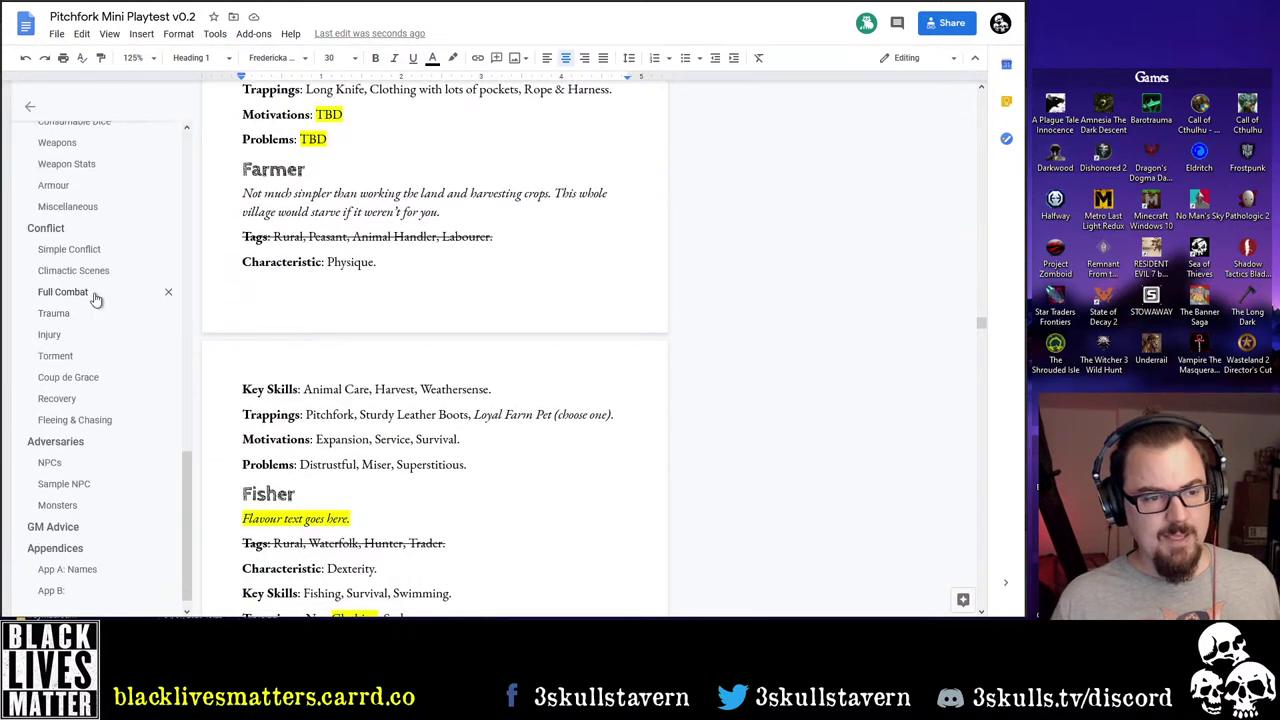
pyautogui.click(62, 358)
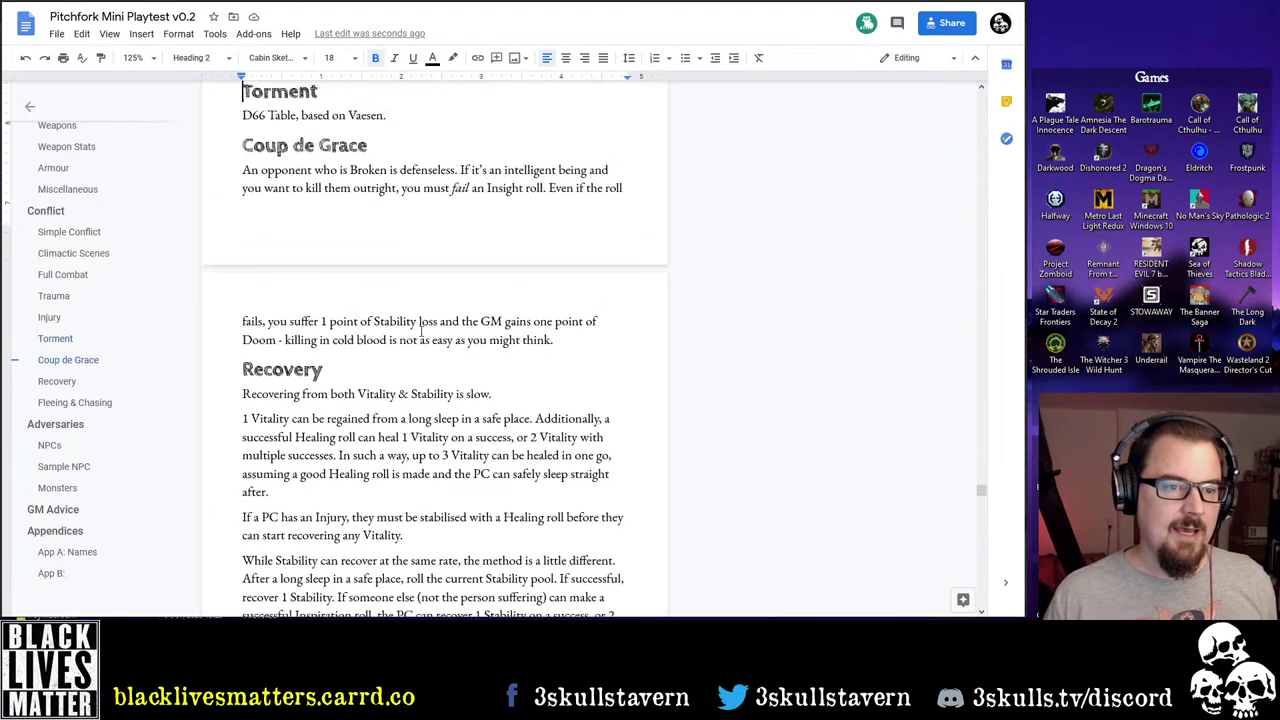
pyautogui.scroll(3, 410, 340)
pyautogui.scroll(-1, 363, 374)
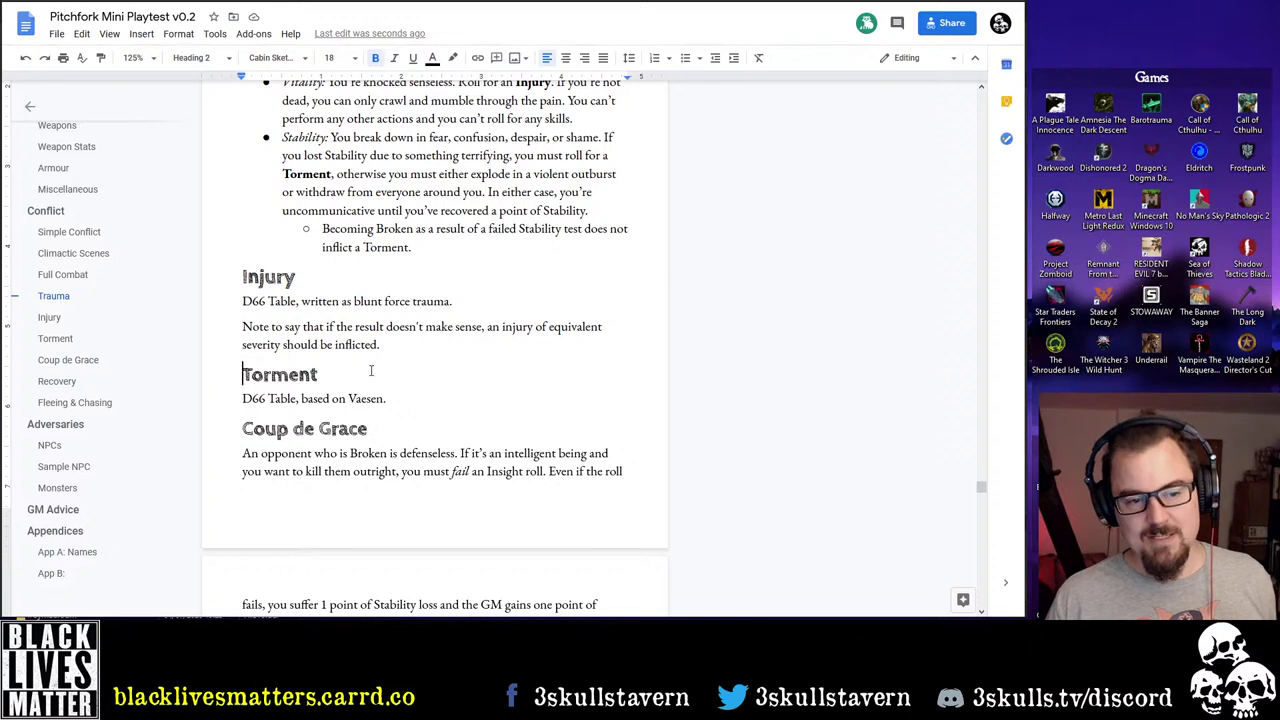
# Complete the unfinished appendix heading as 'App B: Injury Table'
pyautogui.click(55, 576)
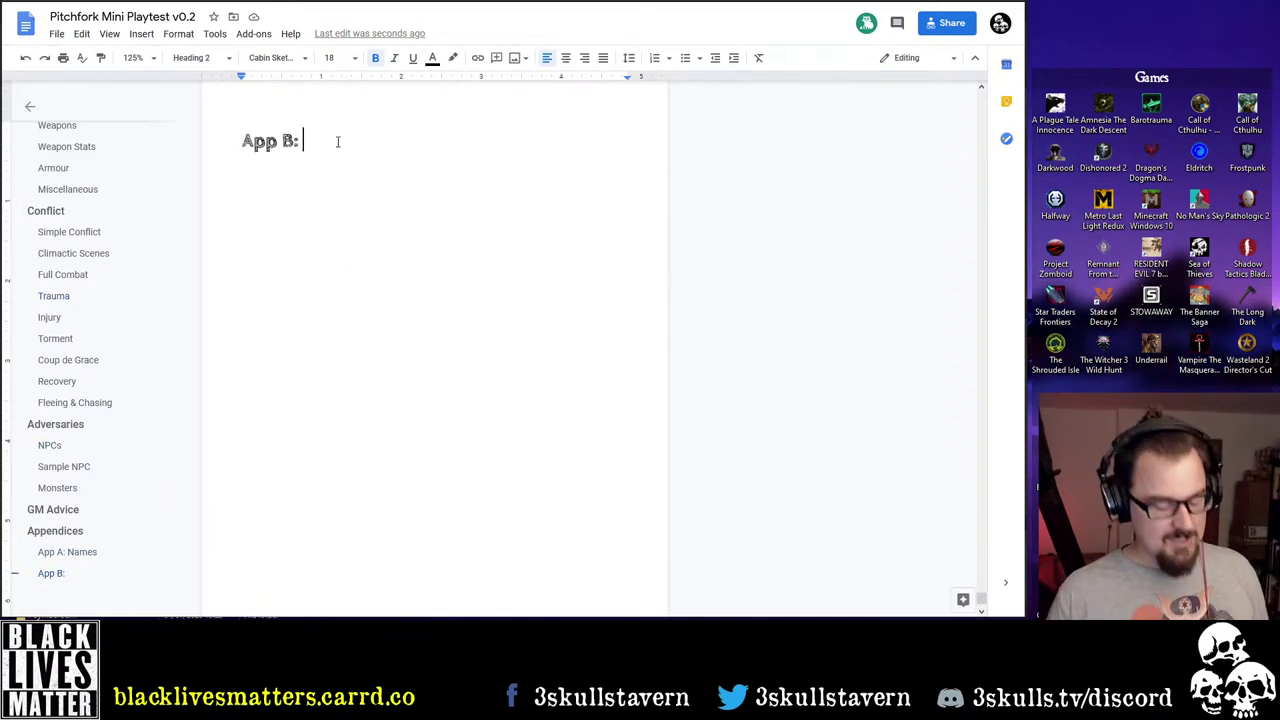
pyautogui.write('In')
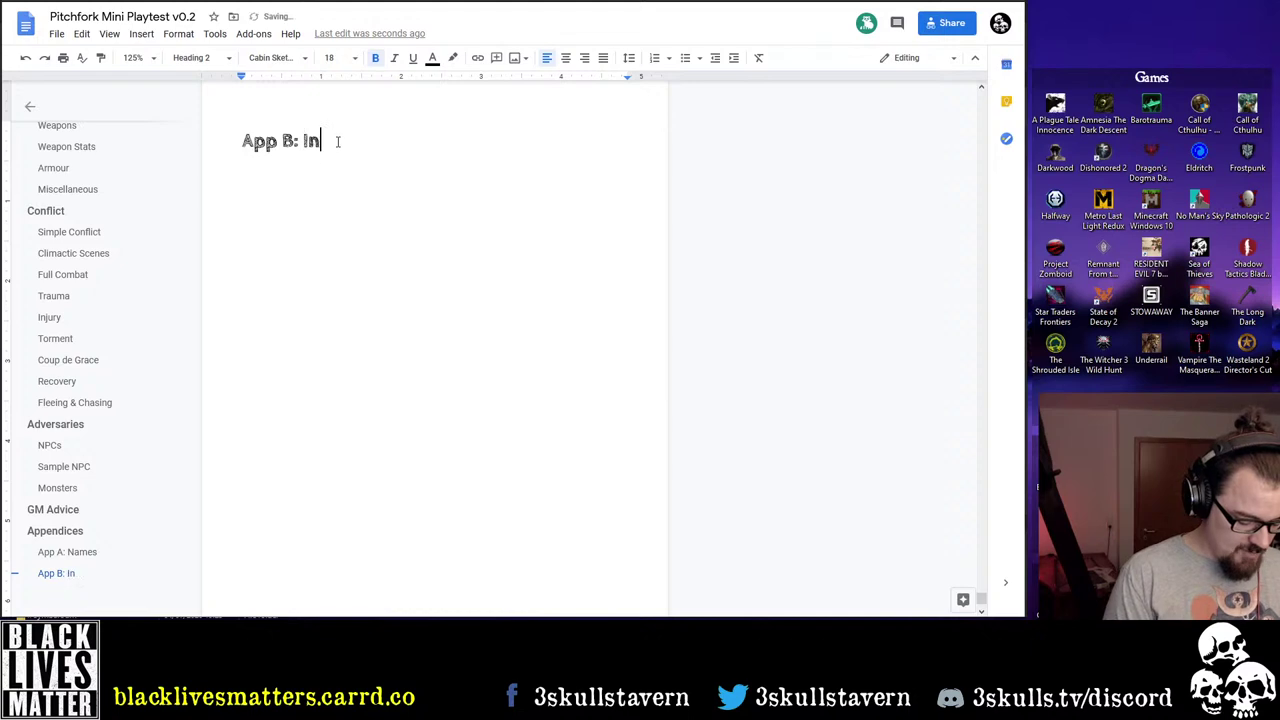
pyautogui.write('jury Table')
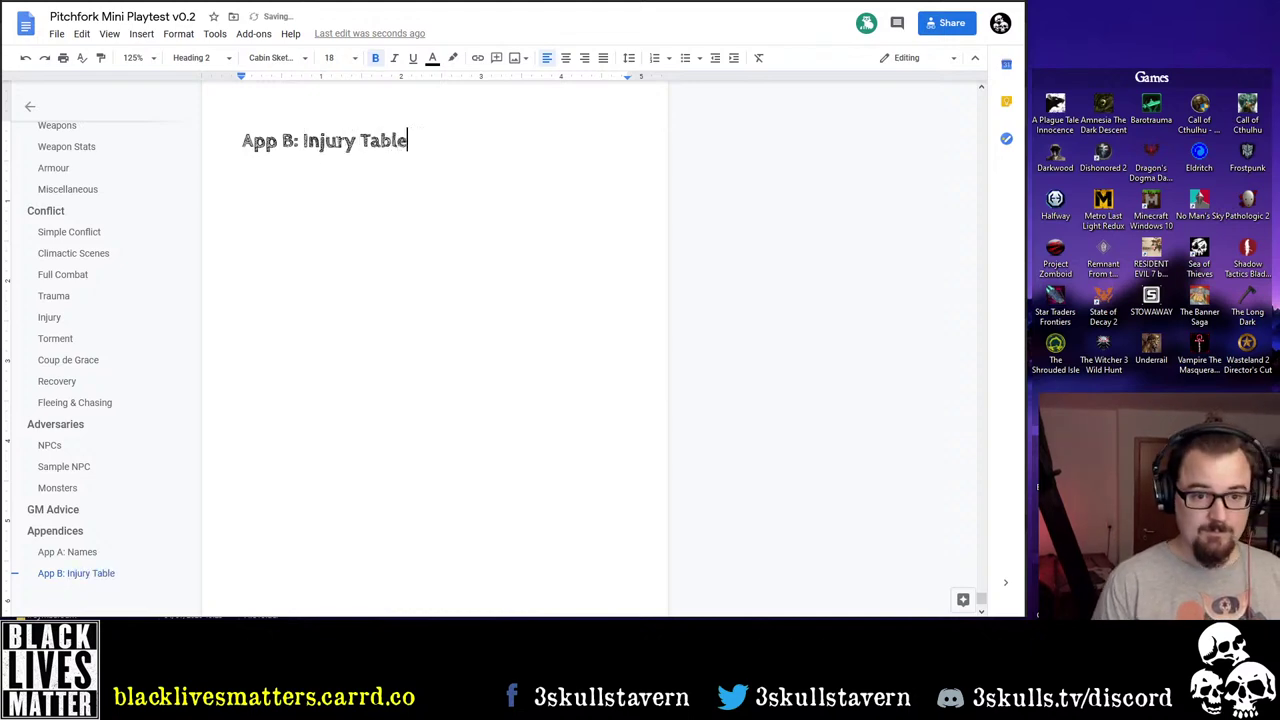
pyautogui.scroll(10, 455, 228)
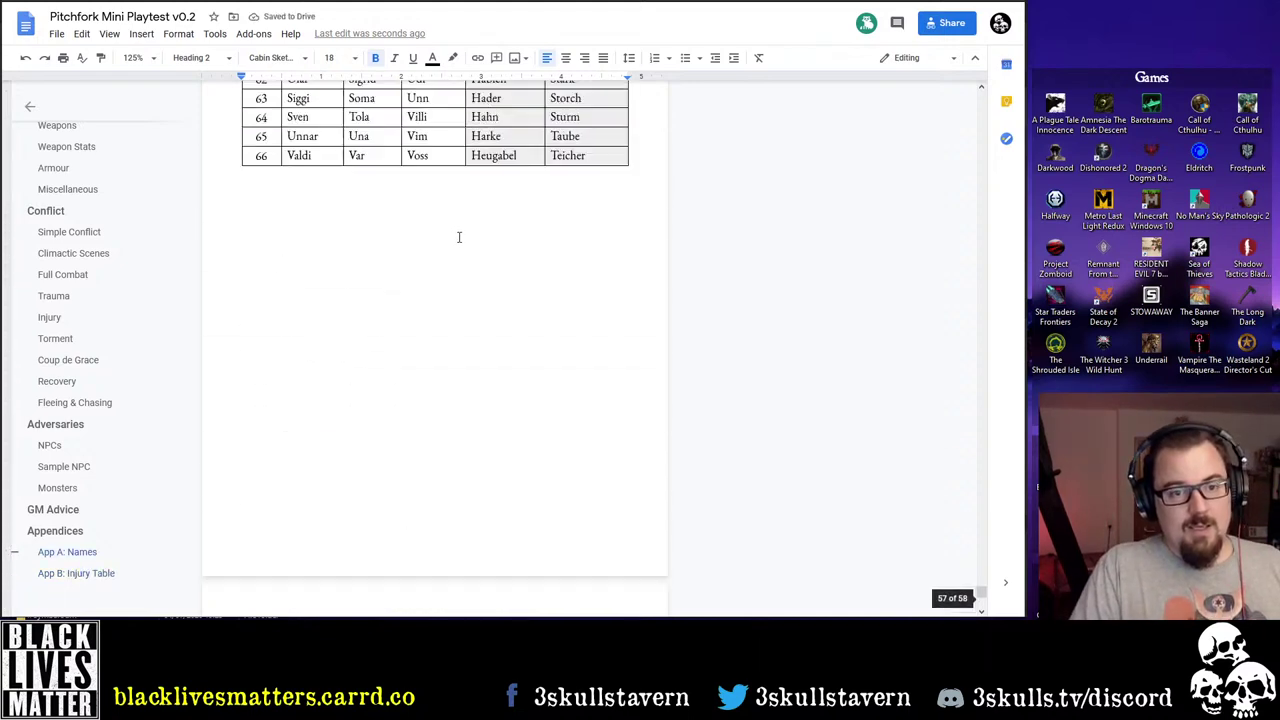
pyautogui.scroll(20, 446, 257)
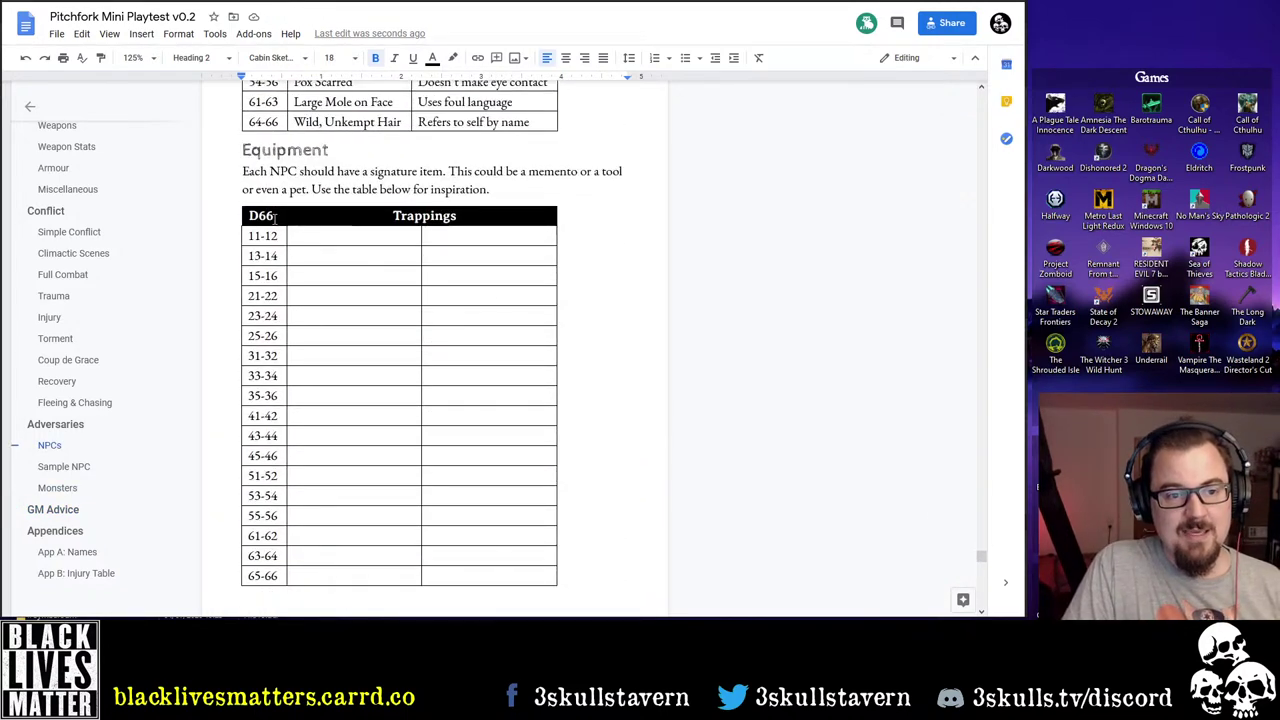
# Paste a copy of the NPC Trappings table under the App B heading
pyautogui.moveTo(318, 237); pyautogui.dragTo(484, 571)
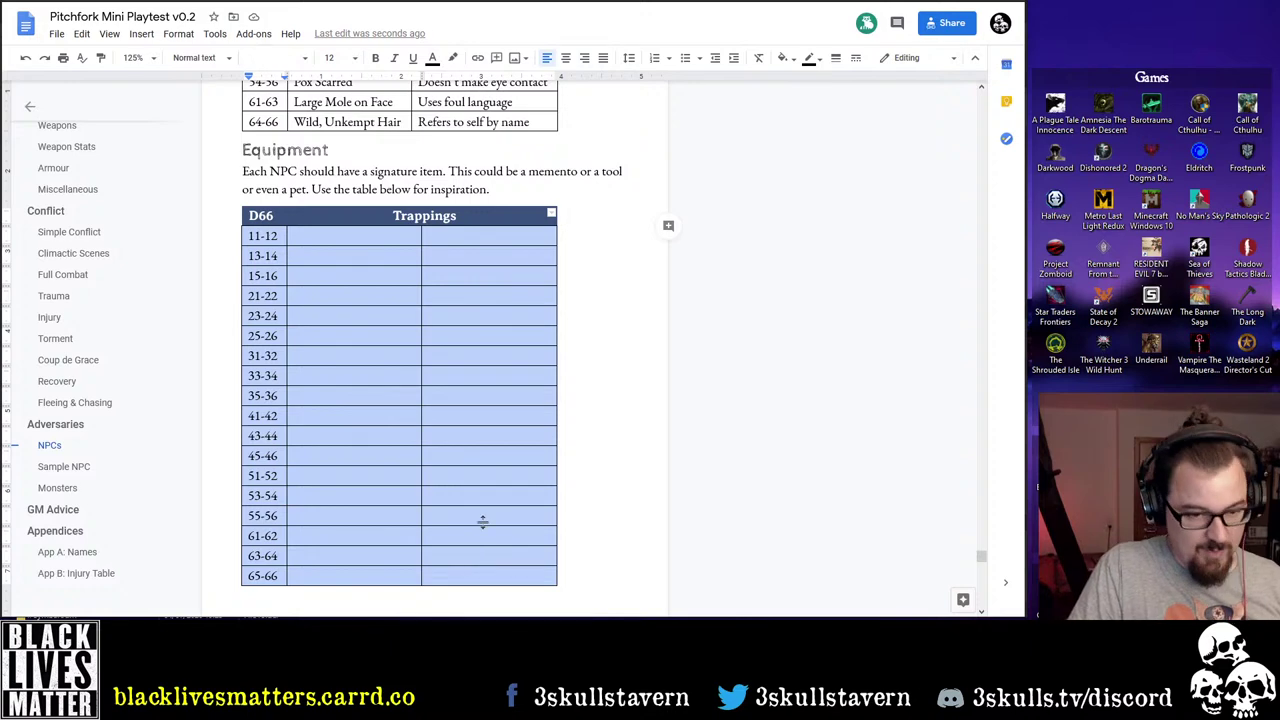
pyautogui.scroll(-20, 482, 521)
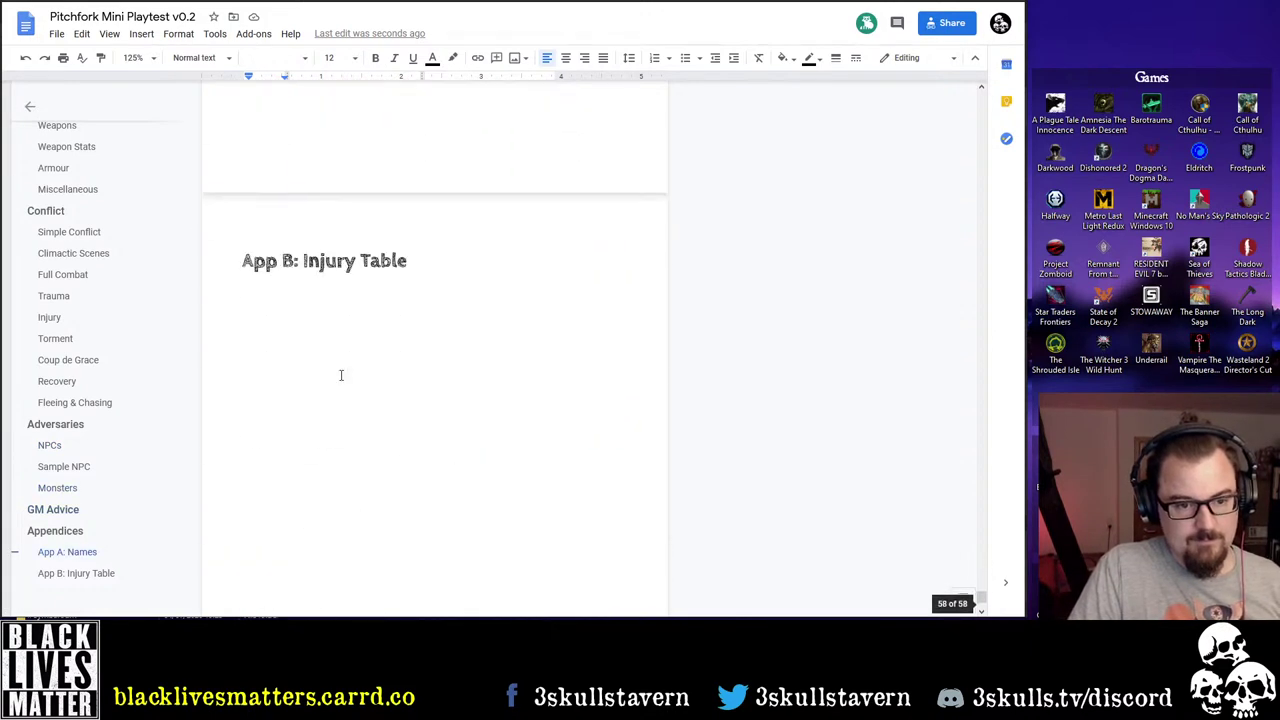
pyautogui.click(460, 289)
pyautogui.press('Return')
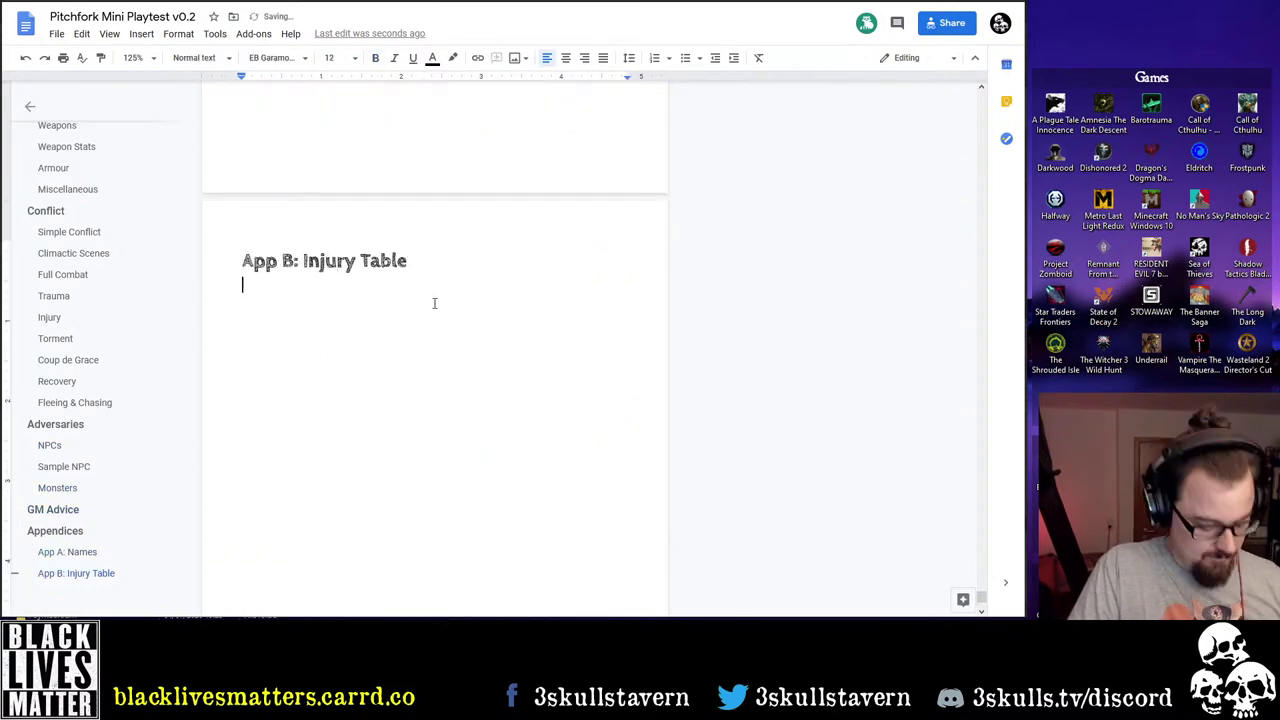
pyautogui.hotkey('ctrl', 'v')
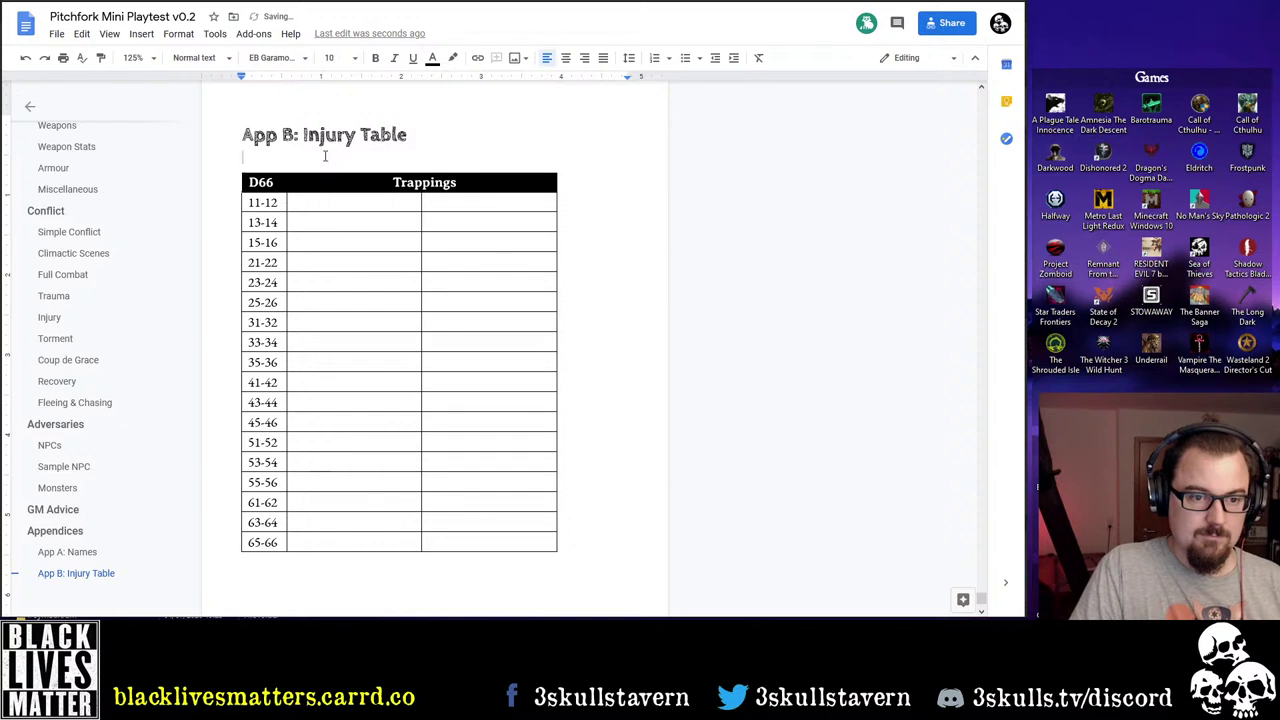
pyautogui.press('BackSpace')
# Clear the old D66 roll ranges and add 18 empty rows below
pyautogui.moveTo(279, 181); pyautogui.dragTo(262, 519)
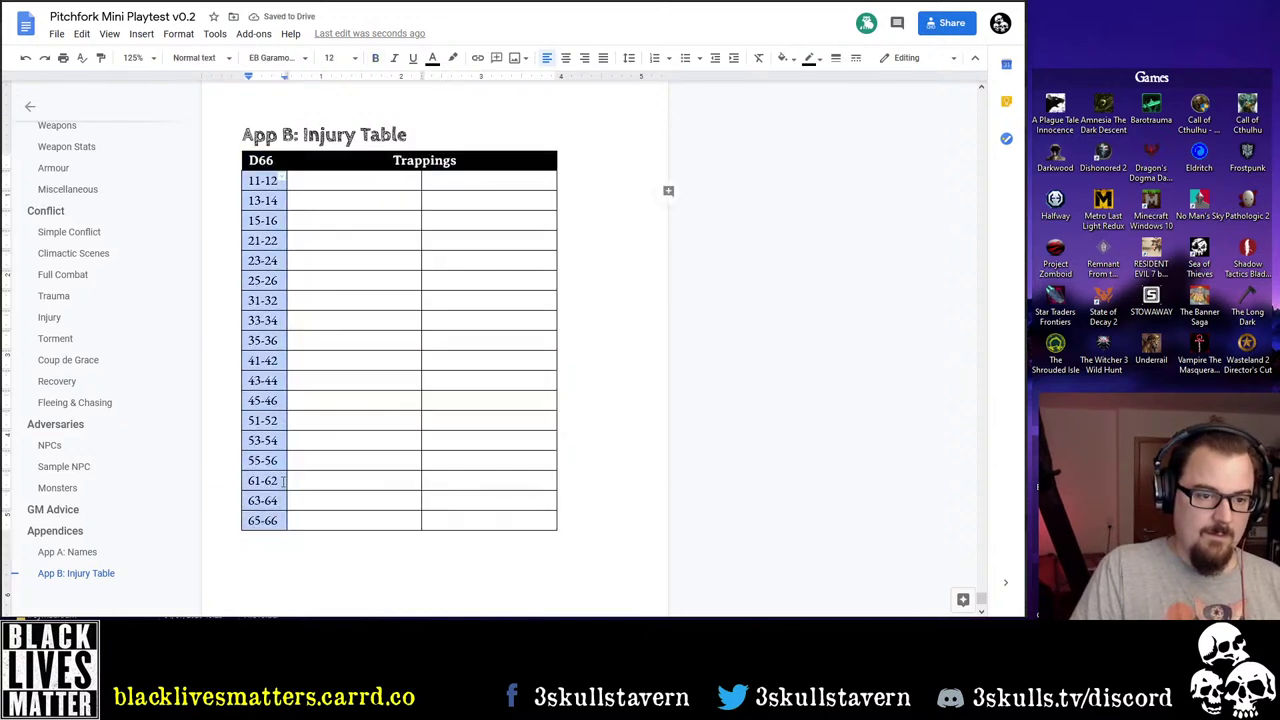
pyautogui.press('Delete')
pyautogui.moveTo(266, 519); pyautogui.dragTo(279, 185)
pyautogui.rightClick(279, 187)
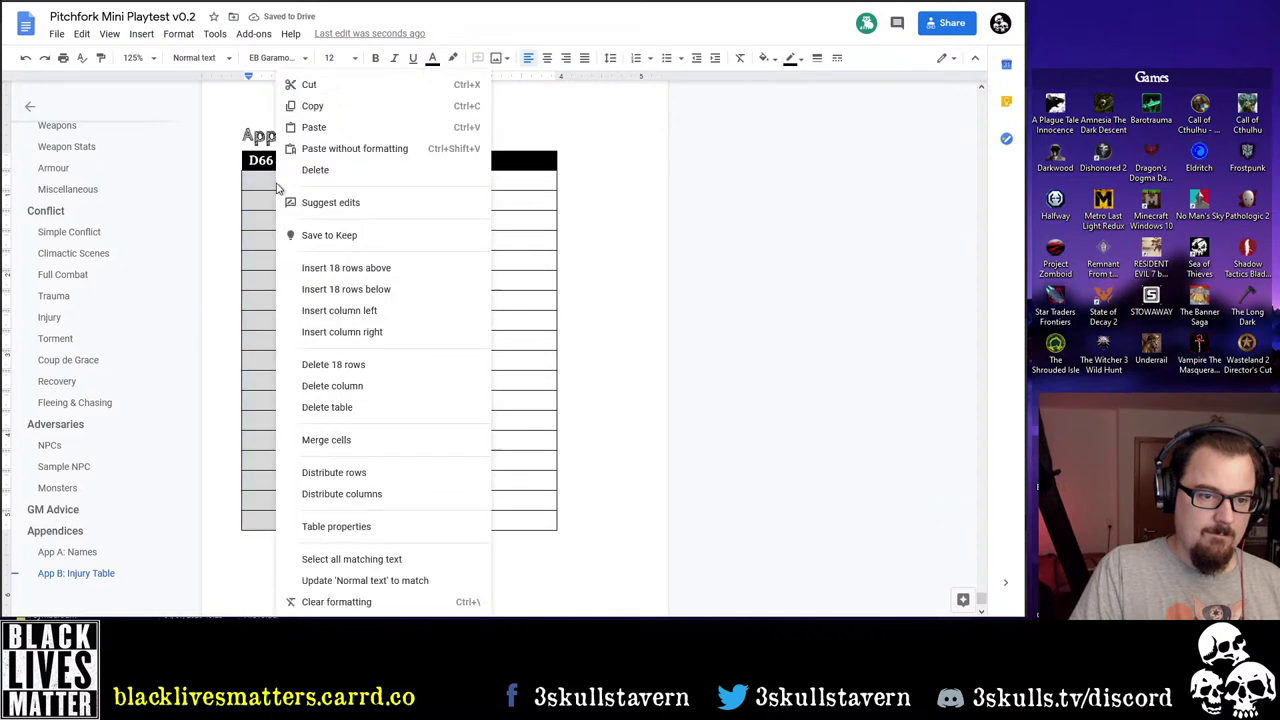
pyautogui.click(362, 290)
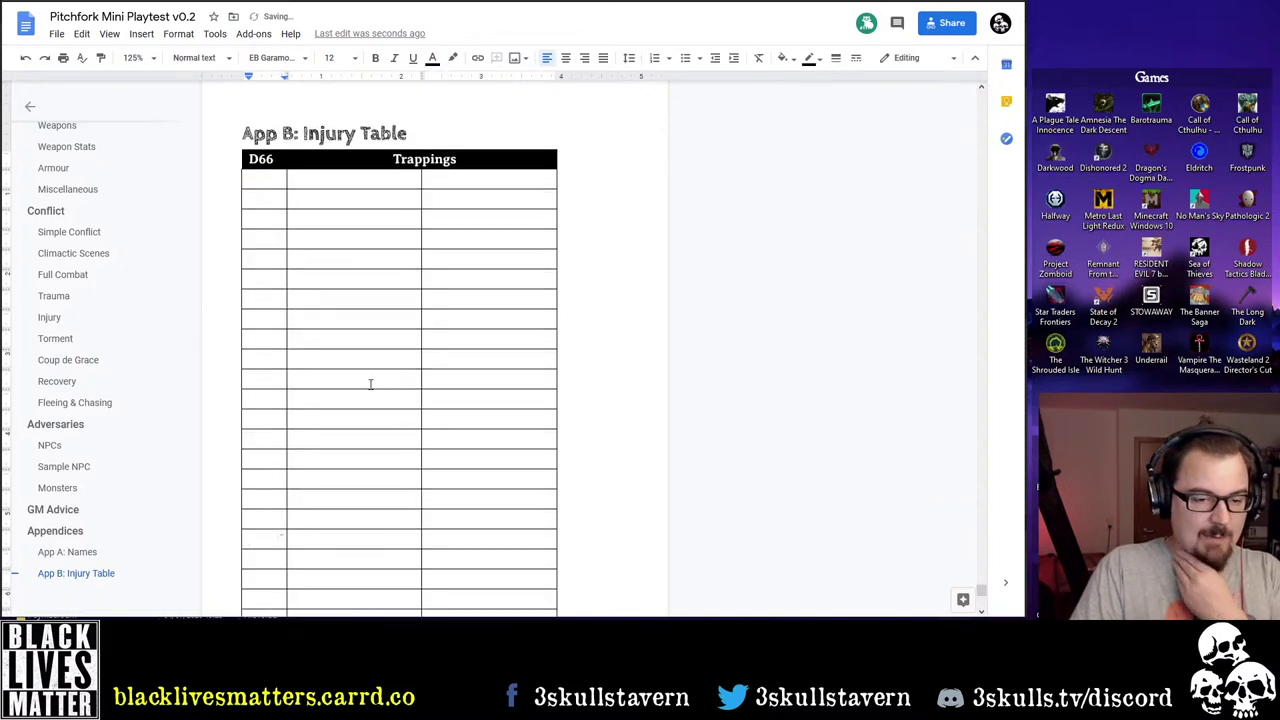
pyautogui.scroll(-5, 369, 383)
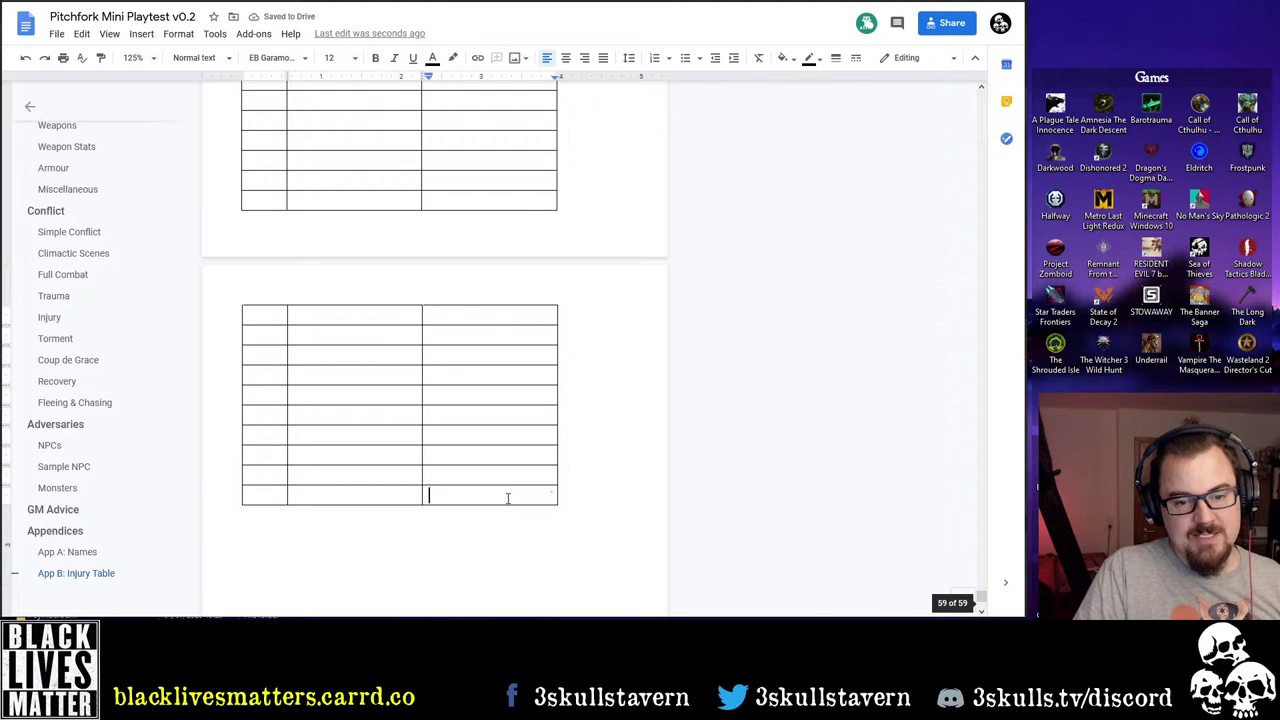
pyautogui.scroll(10, 471, 471)
# Set the whole table's text to size 11 and its cell padding to 0.01
pyautogui.keyDown('shift'); pyautogui.click(258, 287); pyautogui.keyUp('shift')
pyautogui.keyDown('shift'); pyautogui.click(234, 288); pyautogui.keyUp('shift')
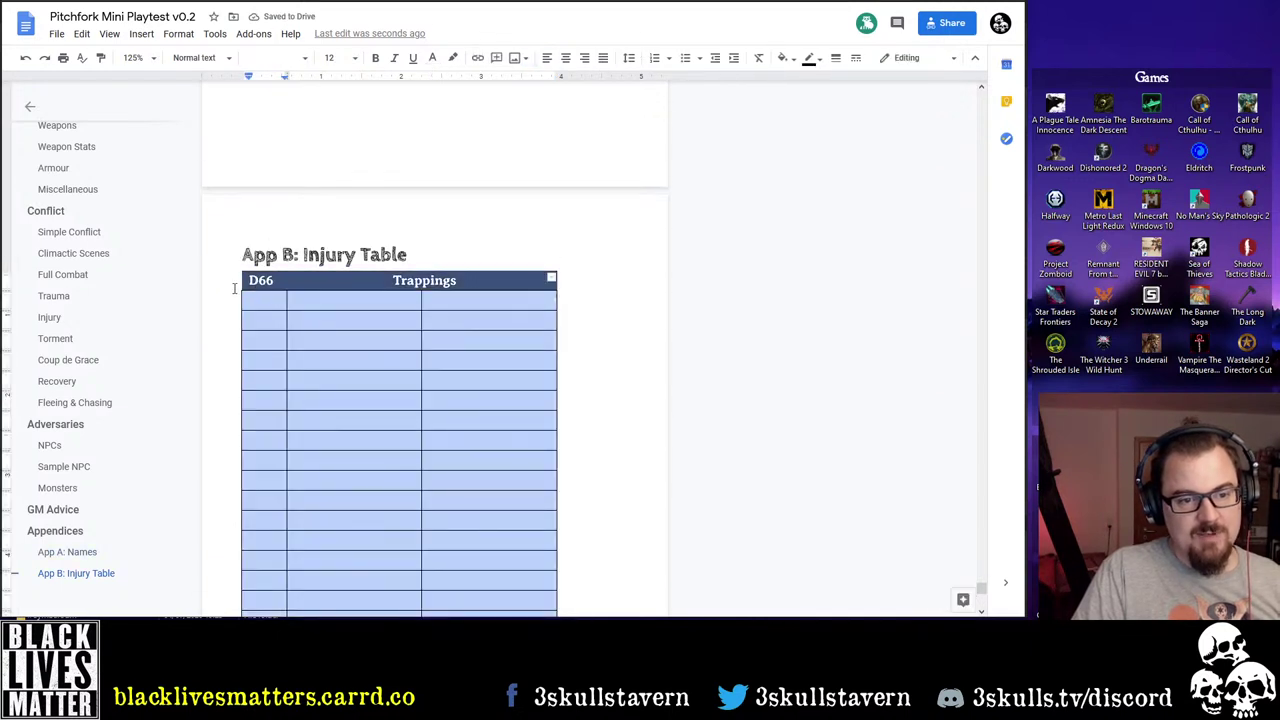
pyautogui.click(353, 57)
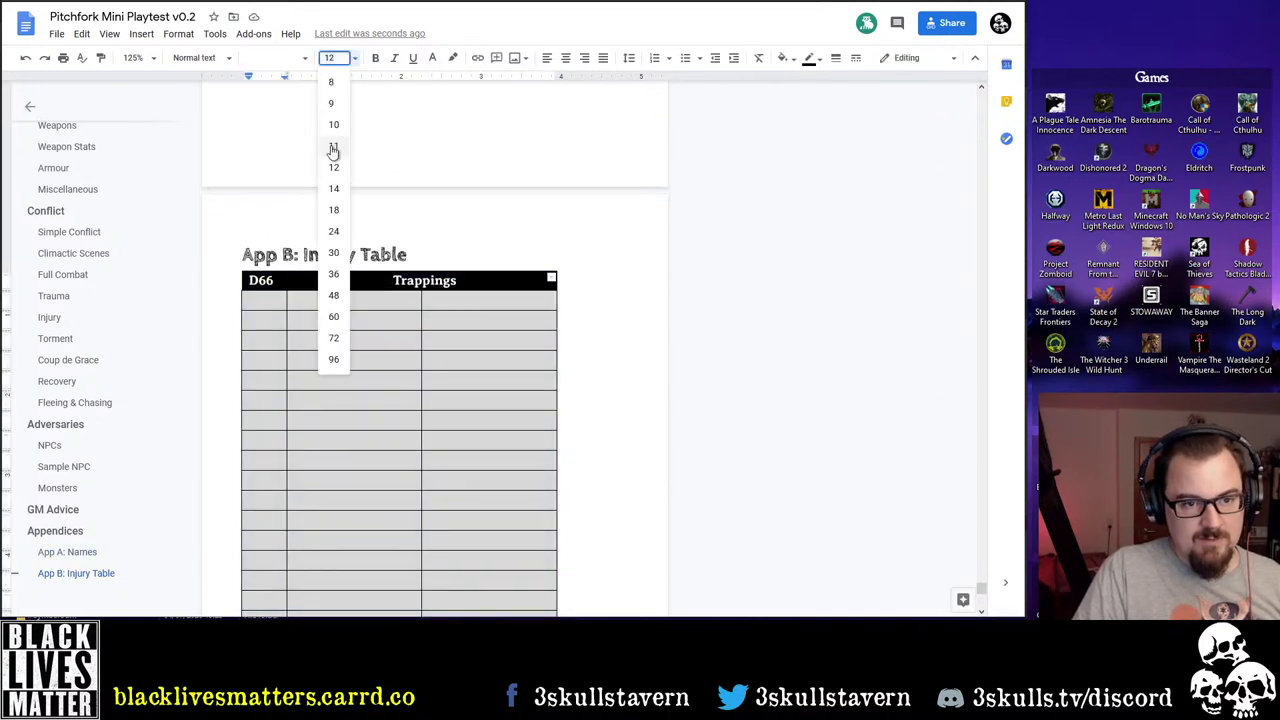
pyautogui.click(335, 152)
pyautogui.rightClick(403, 354)
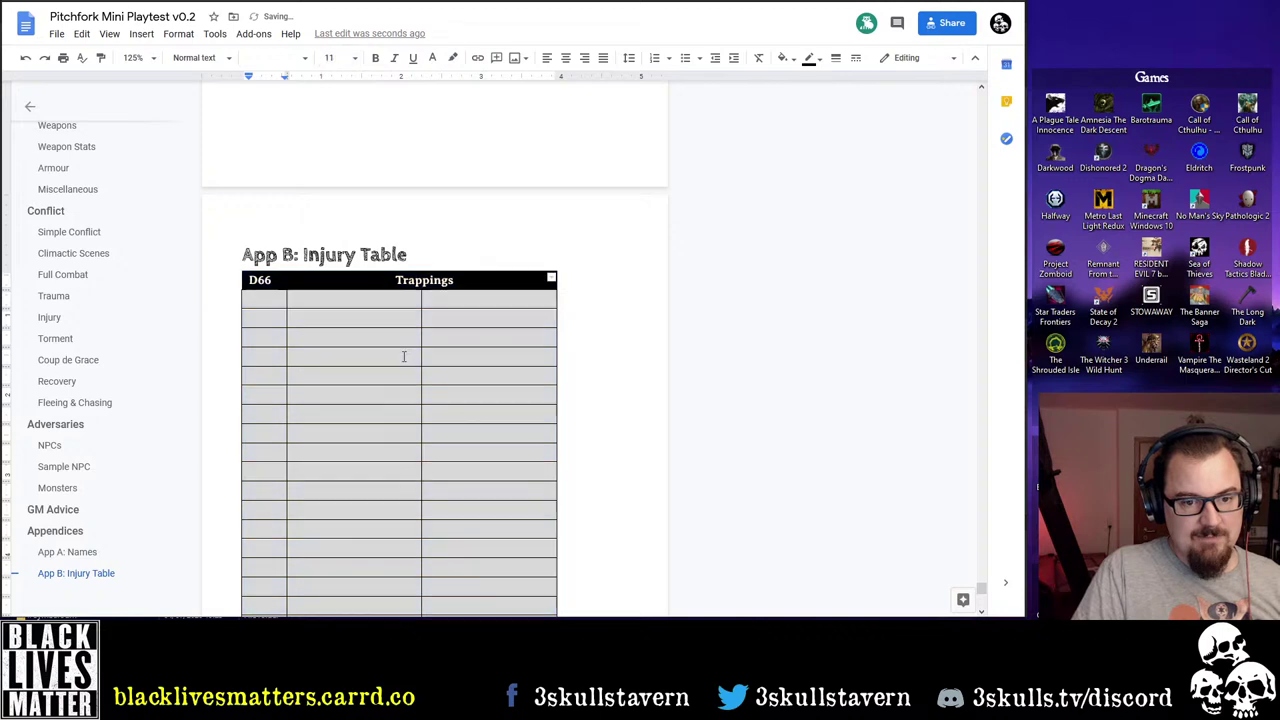
pyautogui.click(466, 548)
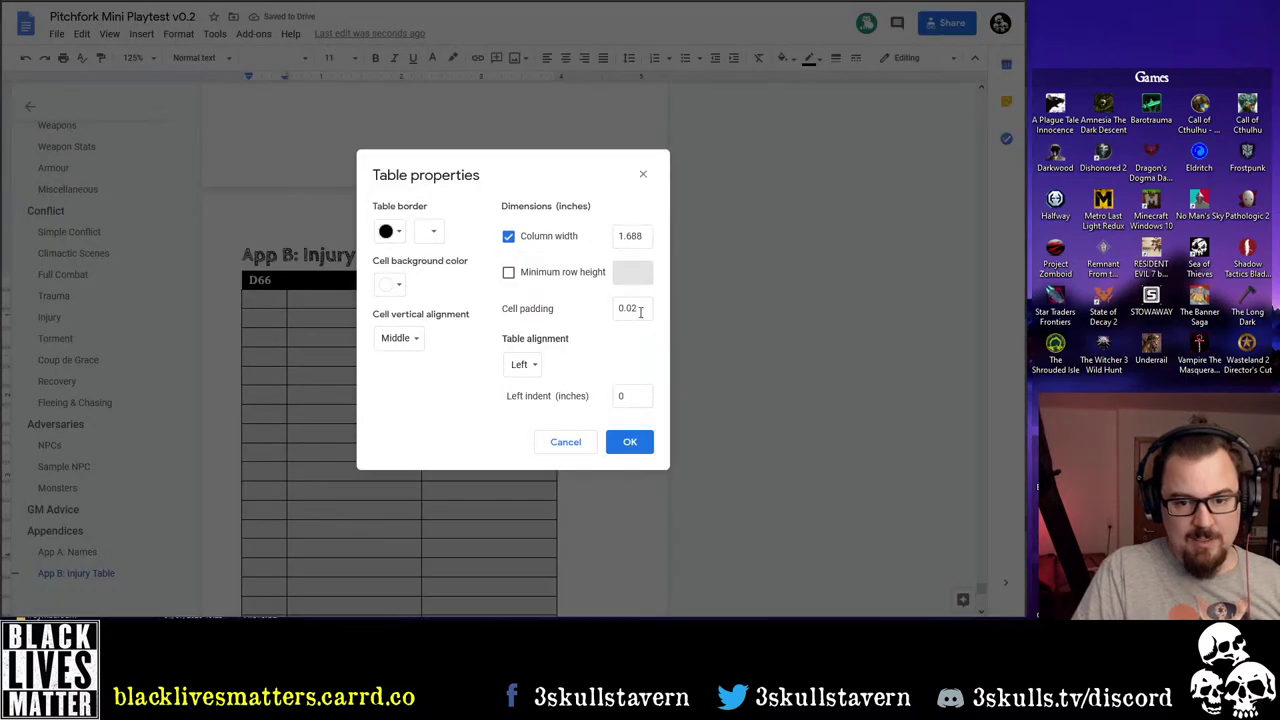
pyautogui.click(637, 310)
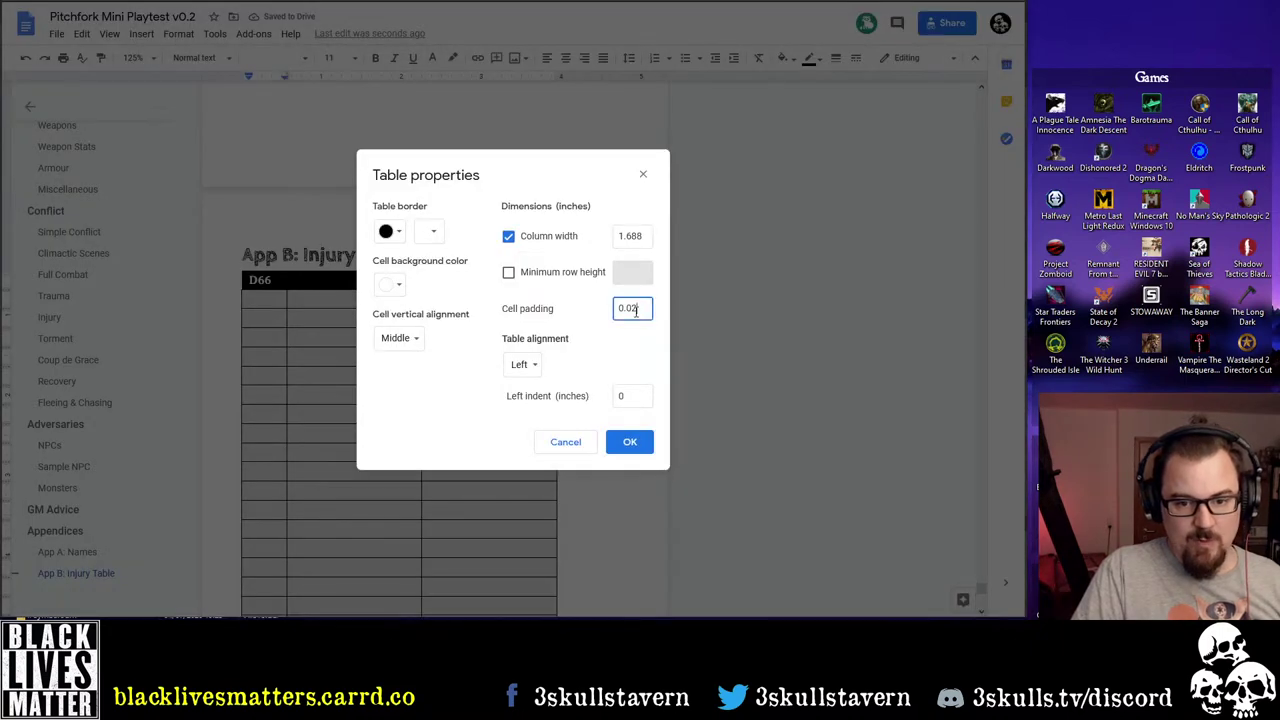
pyautogui.click(631, 441)
# Delete the Trappings header, unmerge the header row, and widen the table
pyautogui.scroll(10, 636, 439)
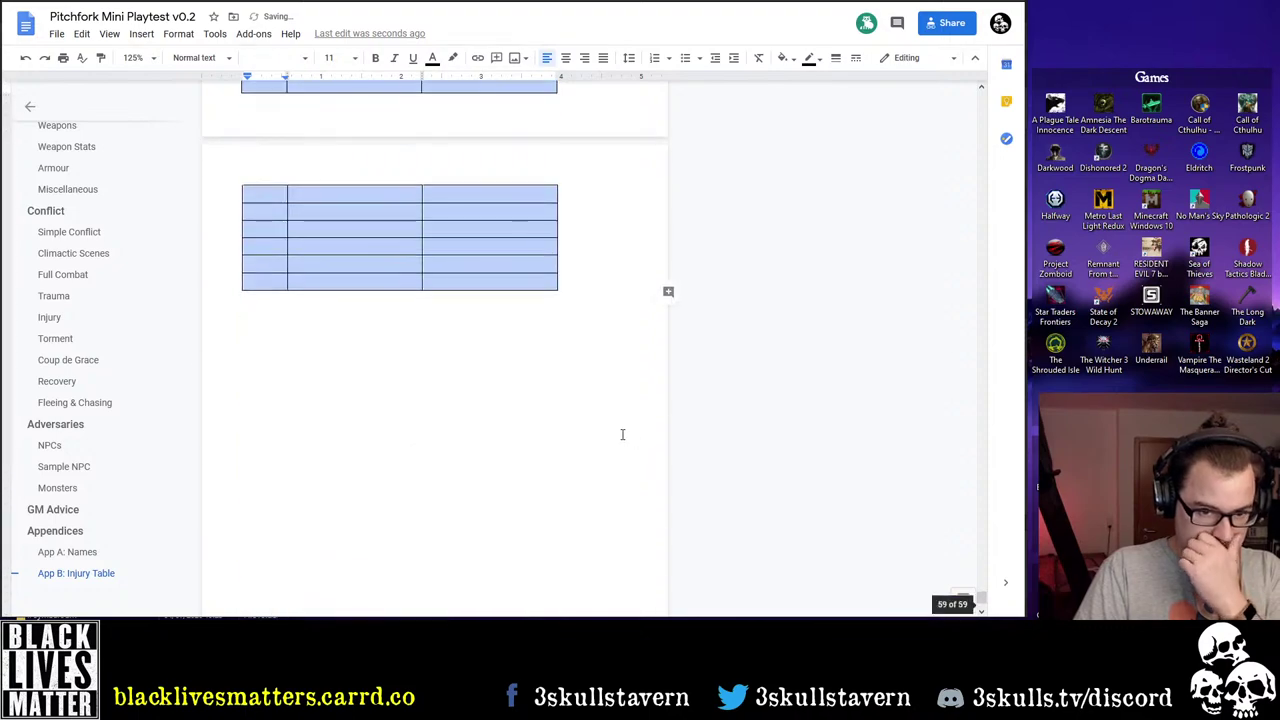
pyautogui.scroll(4, 615, 430)
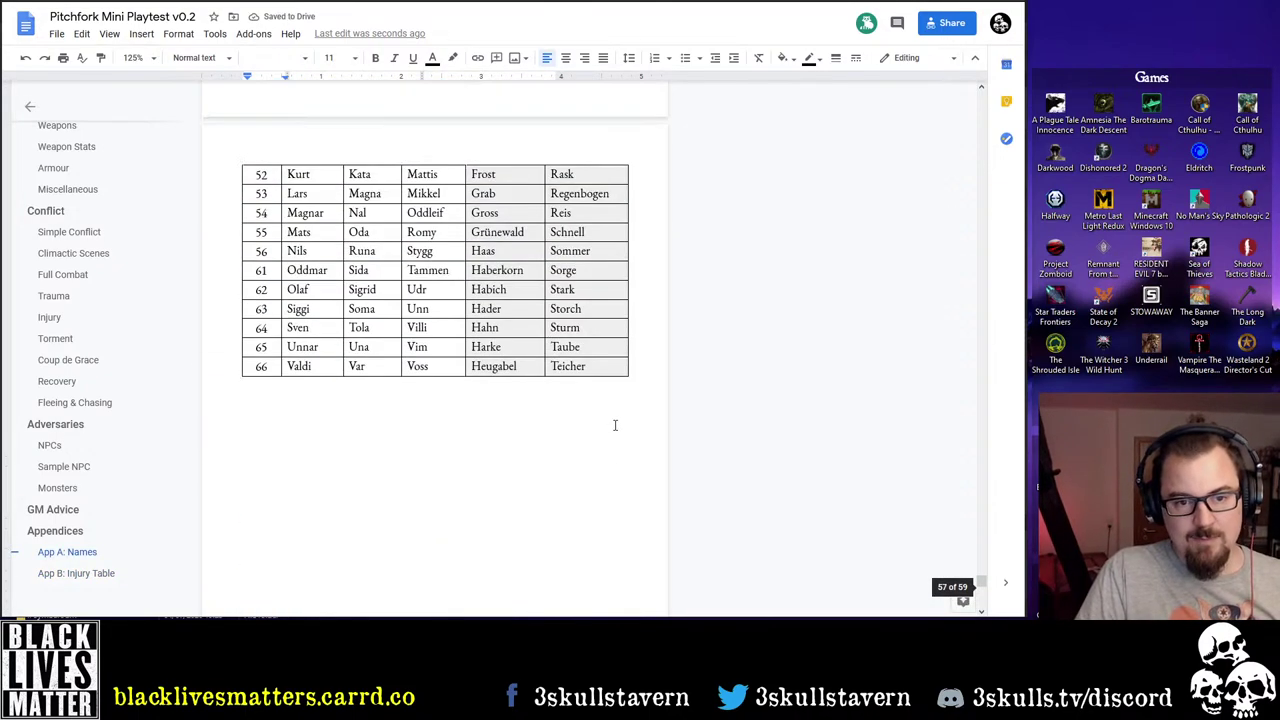
pyautogui.scroll(5, 610, 415)
pyautogui.scroll(2, 602, 390)
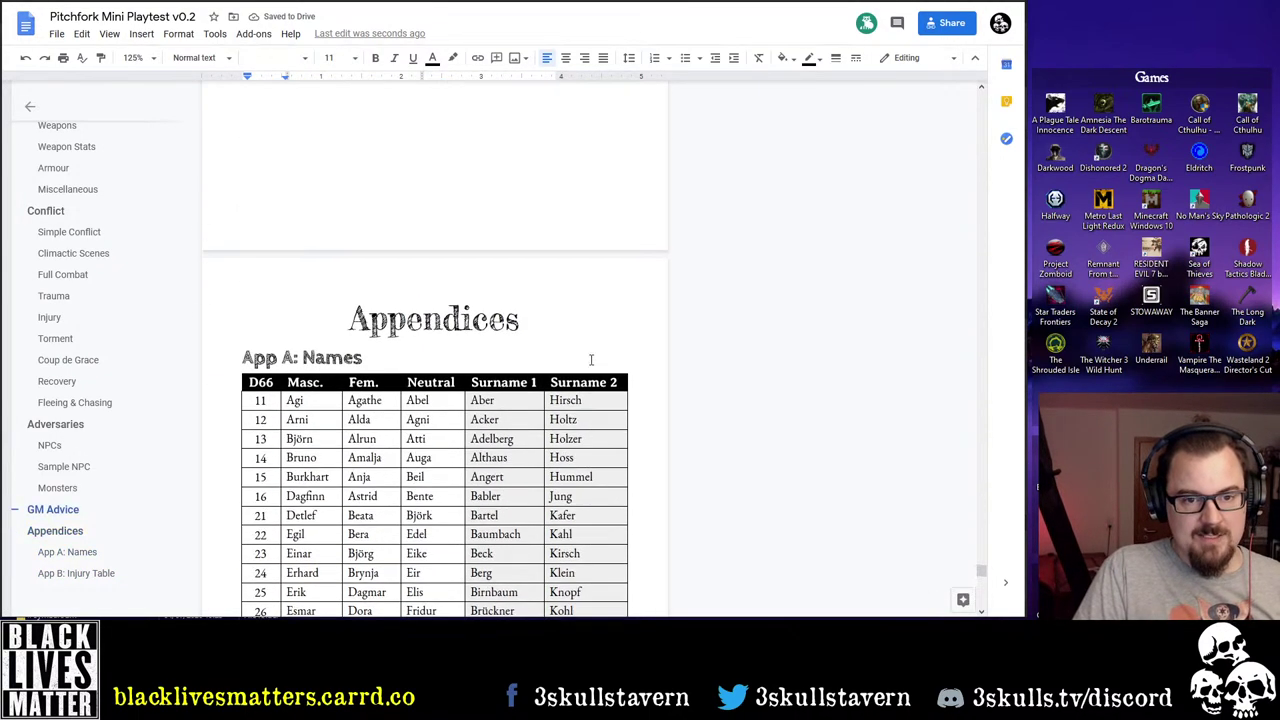
pyautogui.scroll(-15, 589, 360)
pyautogui.click(426, 191)
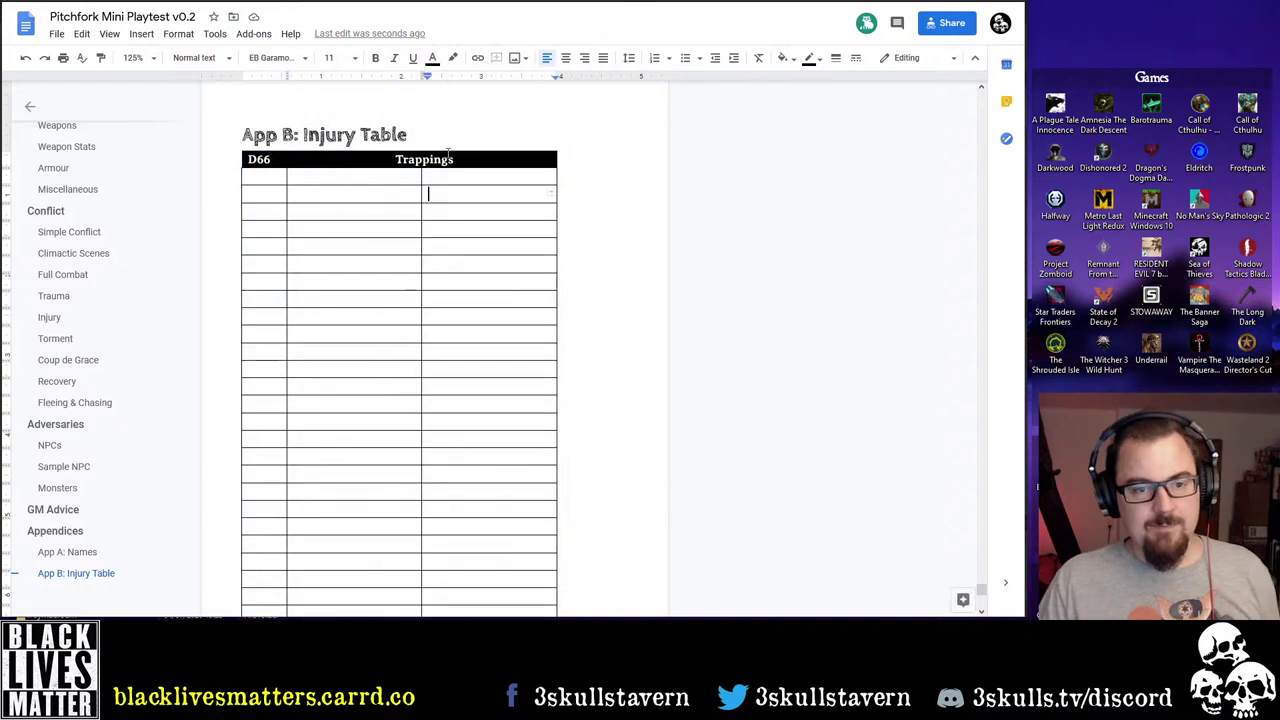
pyautogui.doubleClick(446, 157)
pyautogui.press('BackSpace')
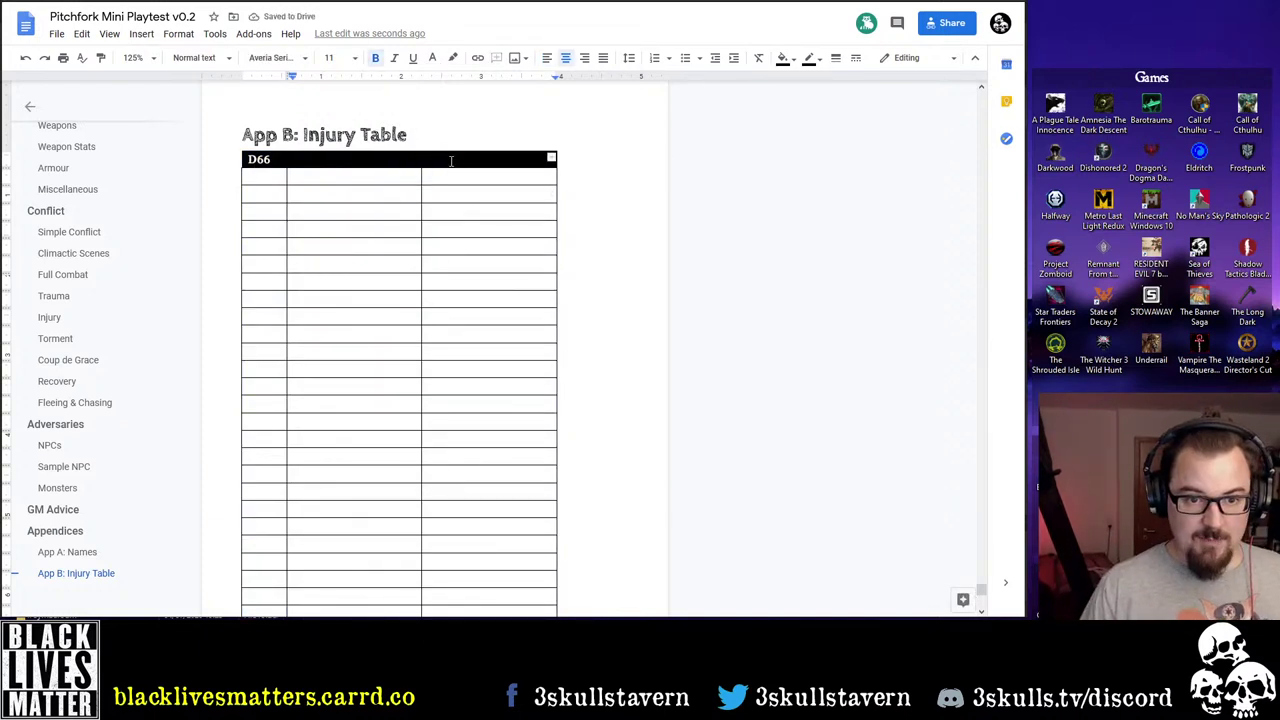
pyautogui.rightClick(452, 160)
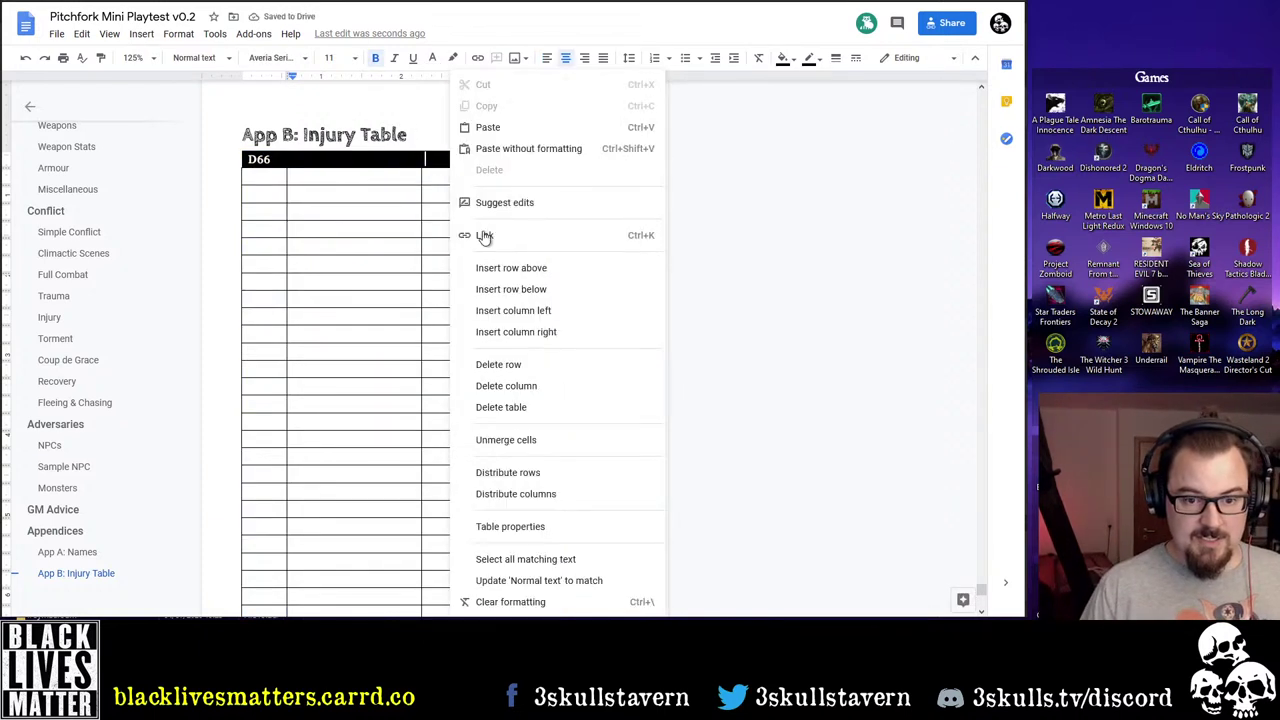
pyautogui.click(545, 443)
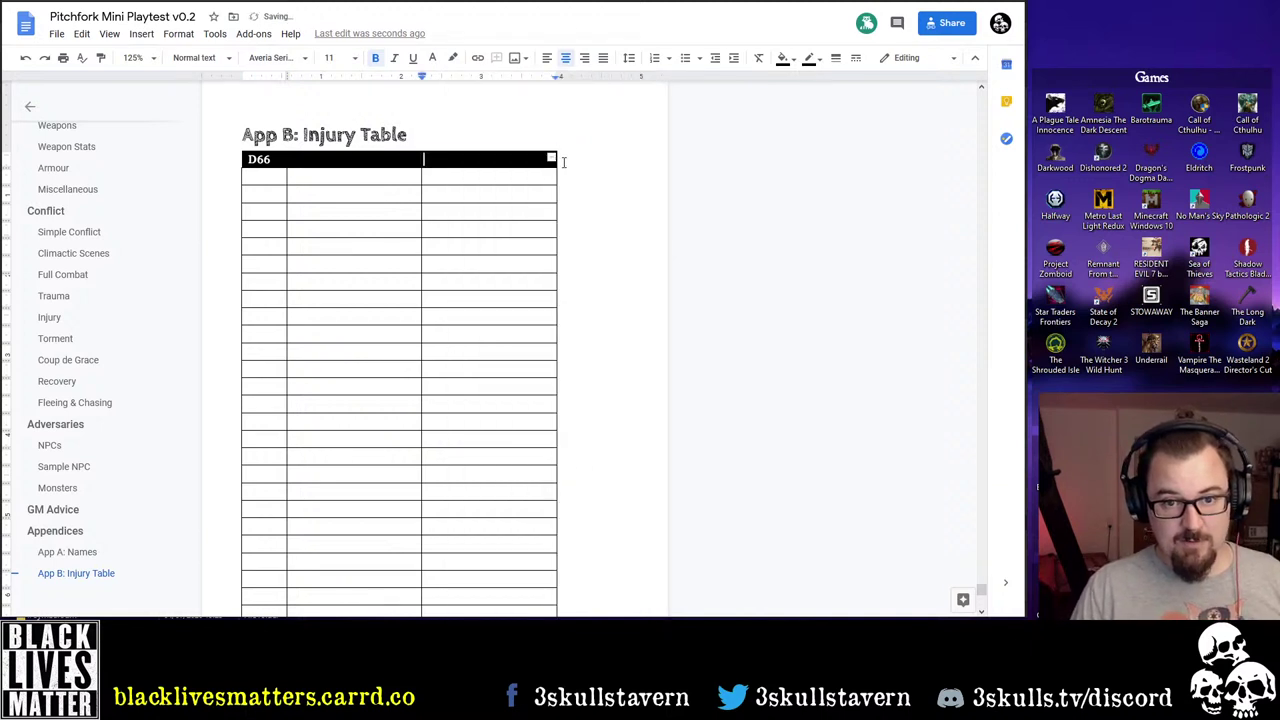
pyautogui.click(553, 161)
pyautogui.moveTo(557, 186); pyautogui.dragTo(625, 174)
# Widen the second column and label the headers 'Injury' and 'Effect', centring Effect
pyautogui.click(584, 133)
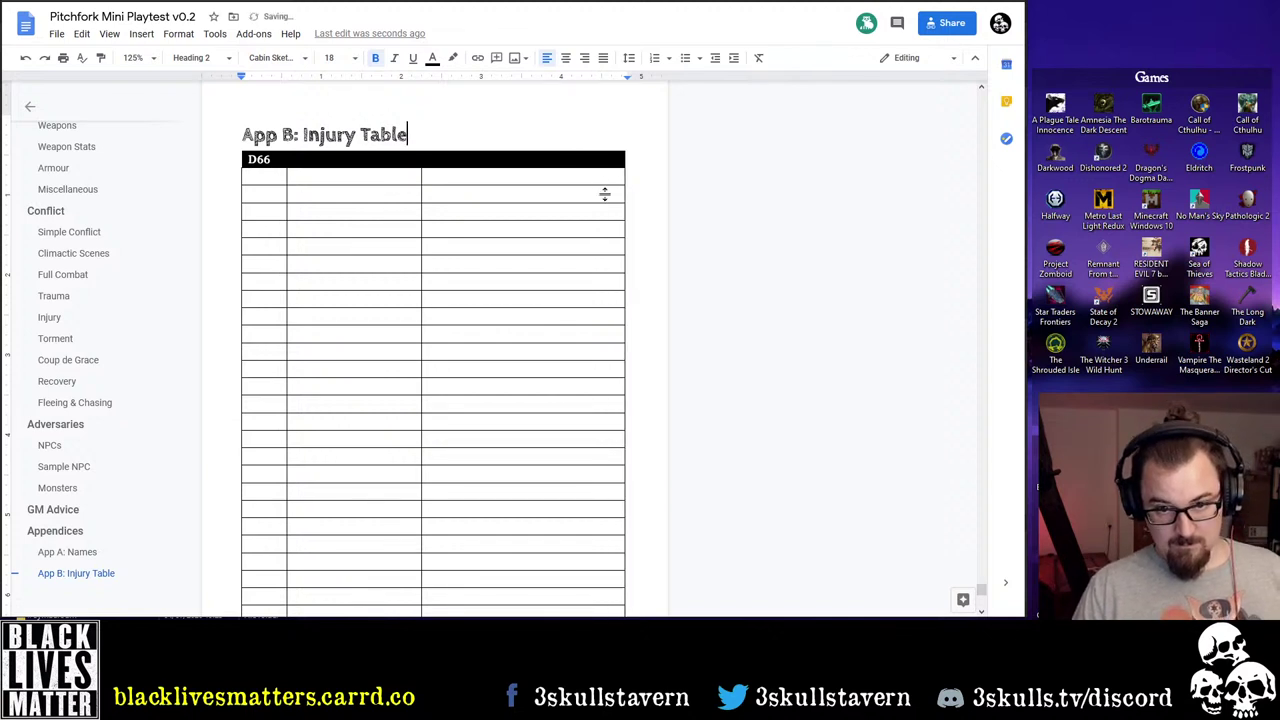
pyautogui.click(362, 158)
pyautogui.moveTo(421, 174); pyautogui.dragTo(532, 174)
pyautogui.write('I')
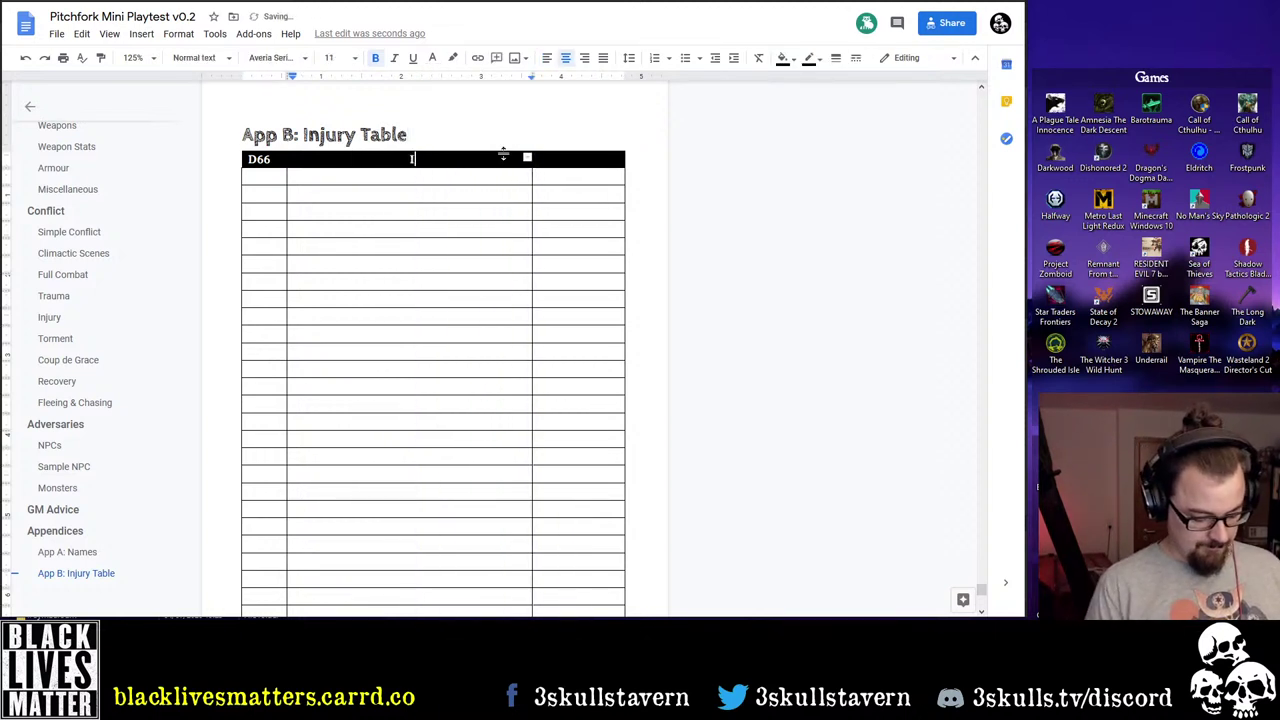
pyautogui.write('njury')
pyautogui.press('Tab')
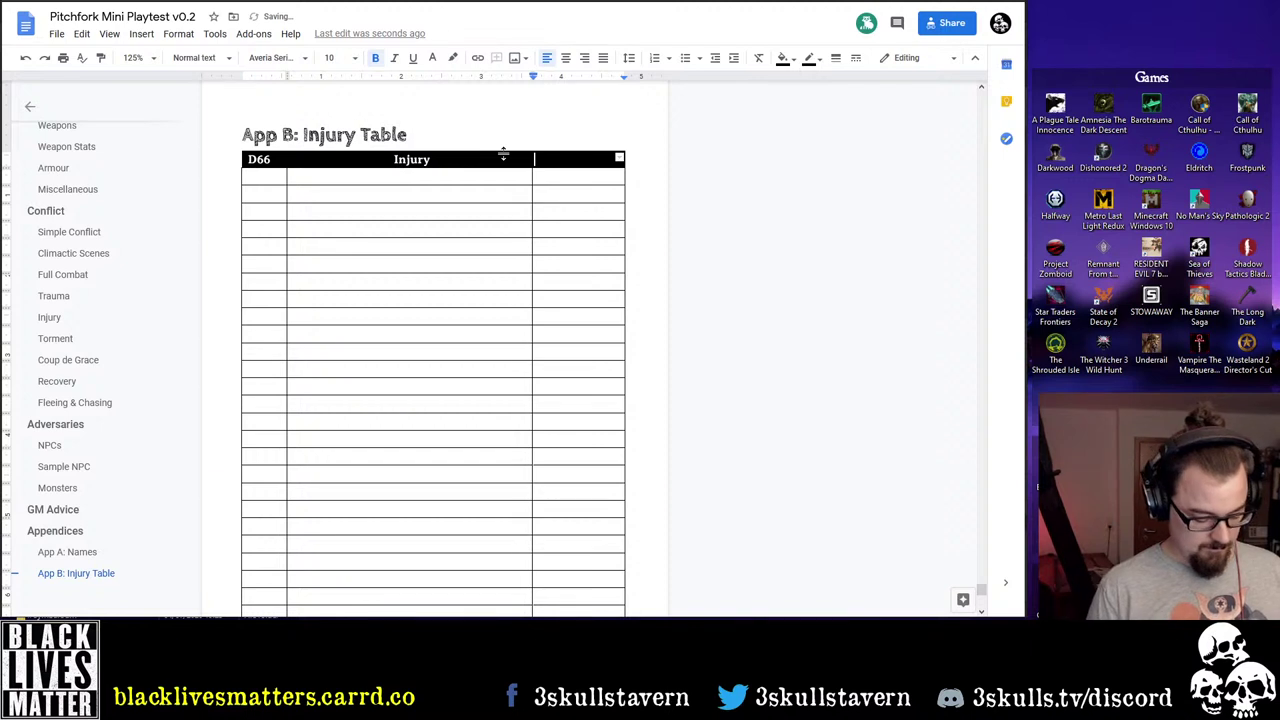
pyautogui.write('Effect')
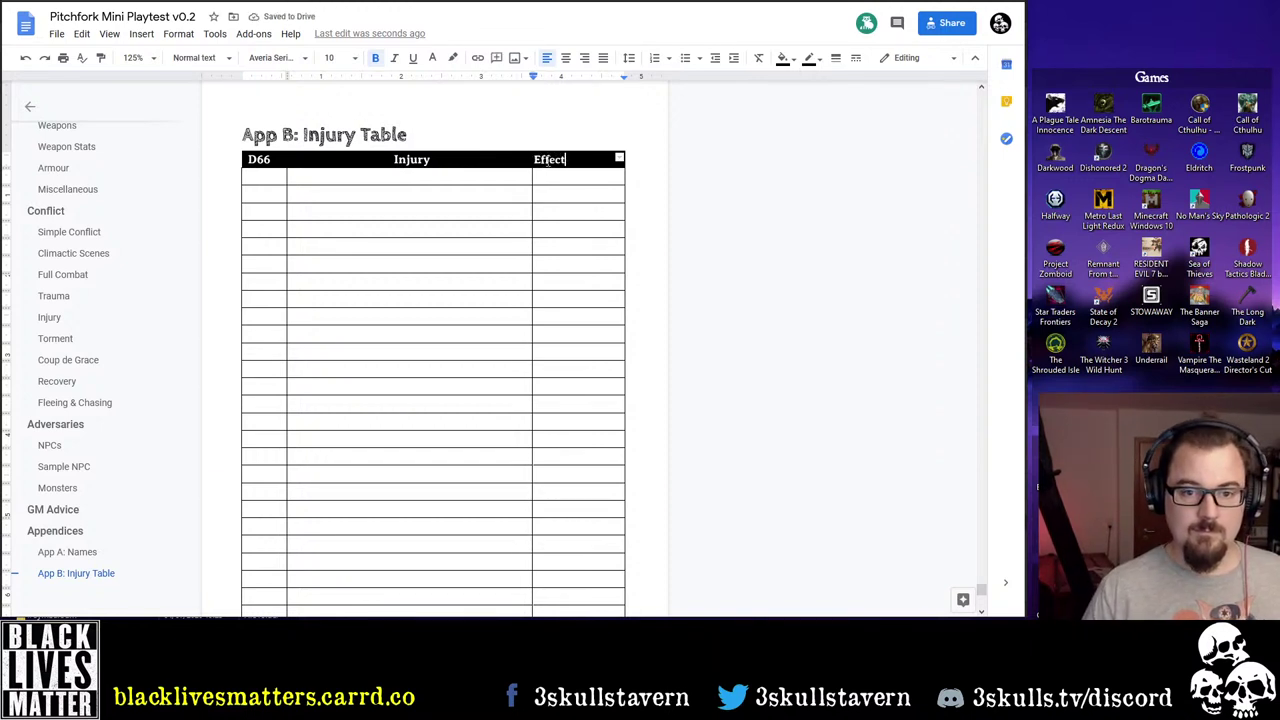
pyautogui.doubleClick(548, 160)
pyautogui.click(566, 58)
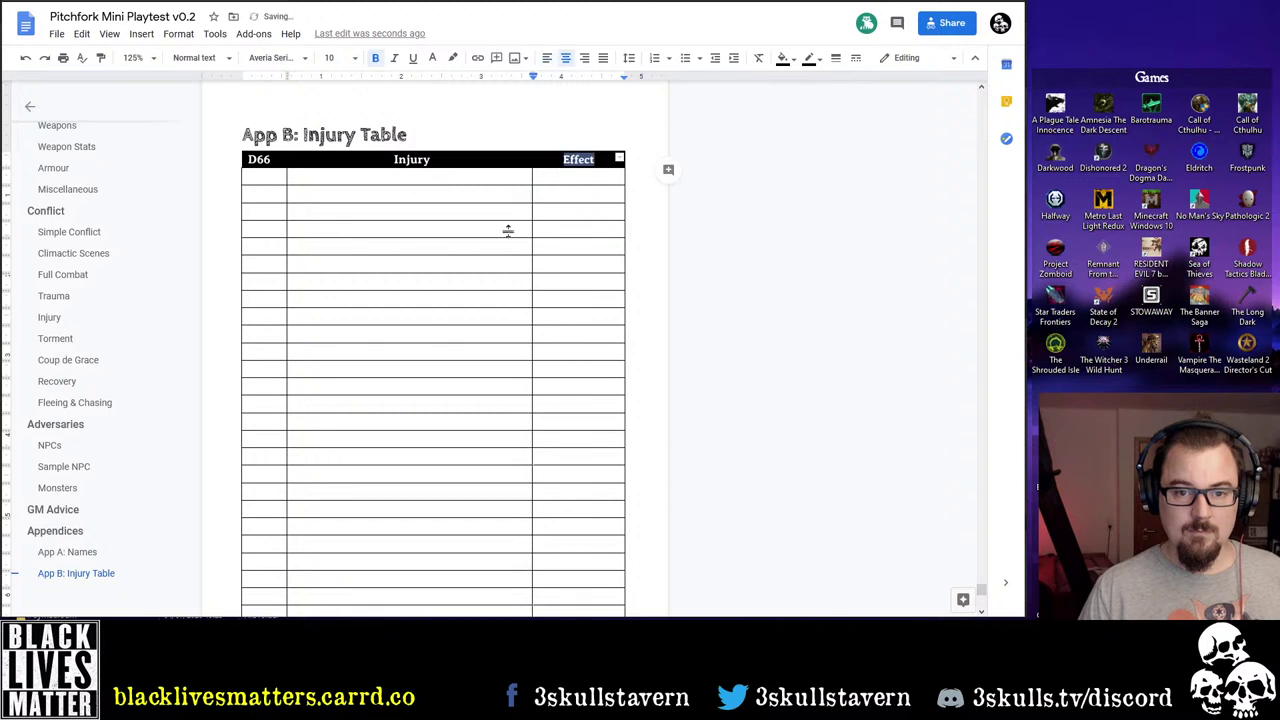
pyautogui.click(555, 177)
pyautogui.click(365, 193)
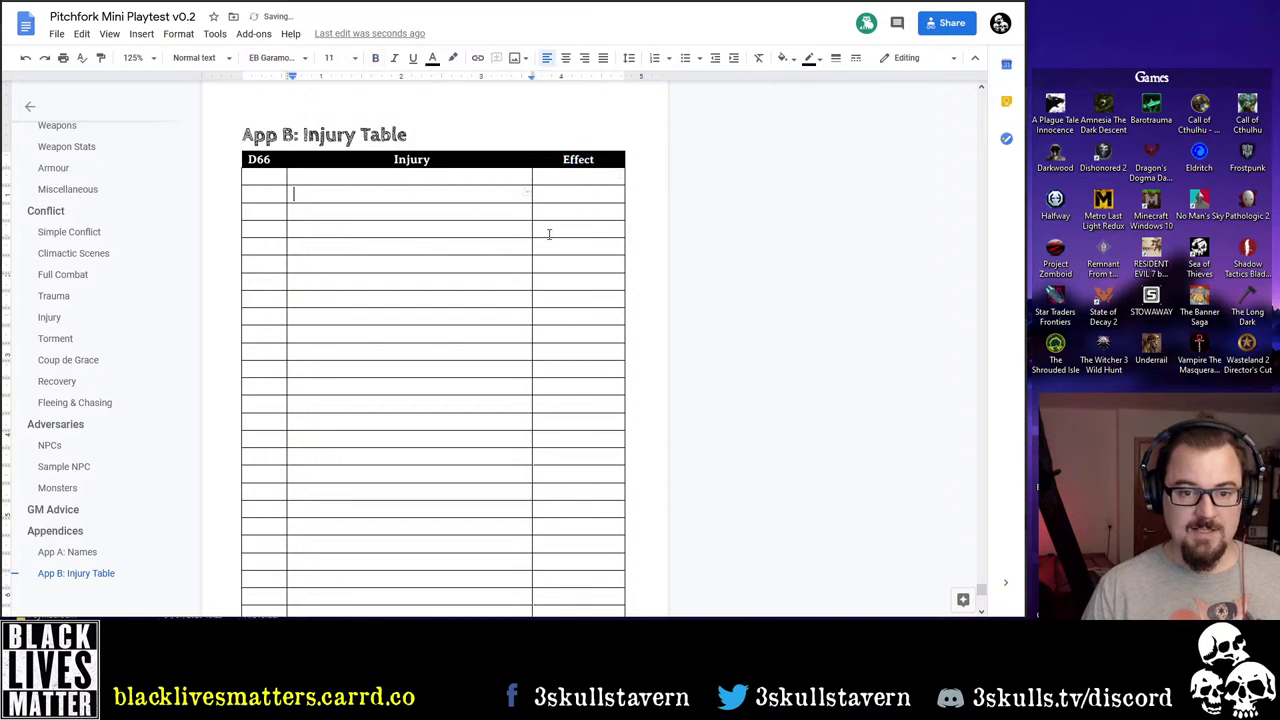
pyautogui.click(549, 234)
# Narrow the D66 column, reduce its left indent, and centre its contents
pyautogui.moveTo(285, 173); pyautogui.dragTo(269, 407)
pyautogui.click(261, 179)
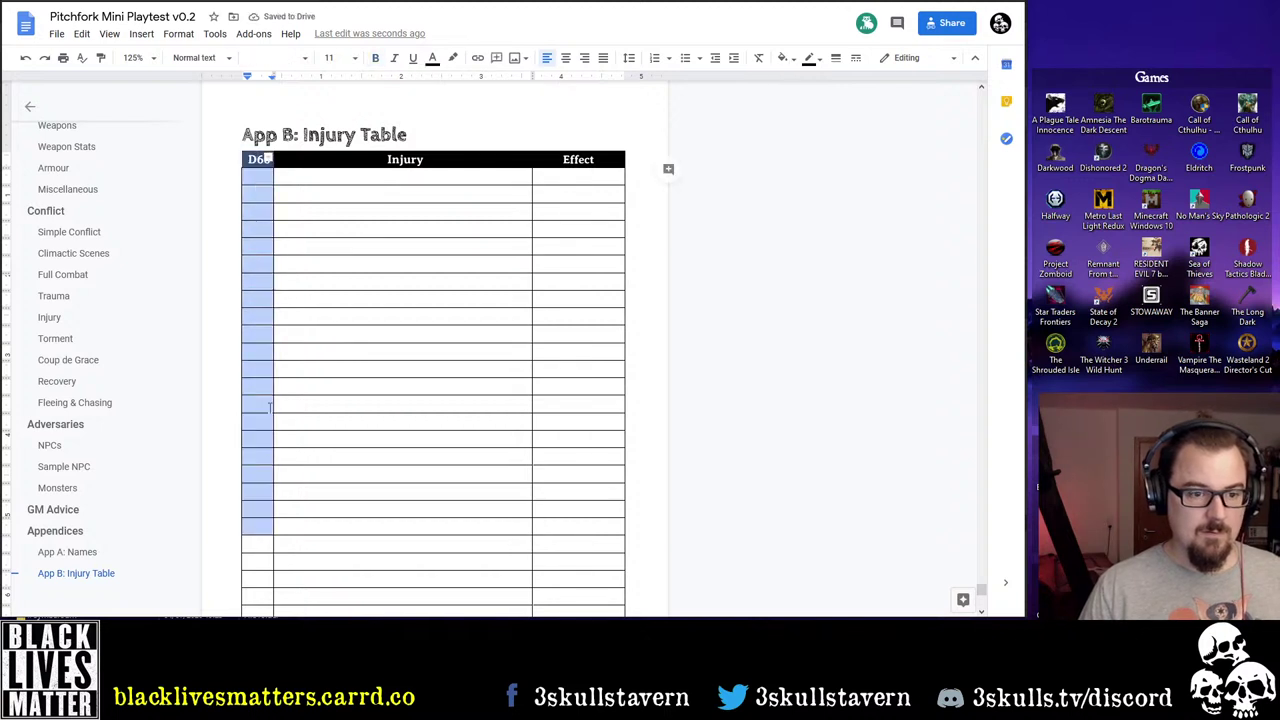
pyautogui.doubleClick(262, 159)
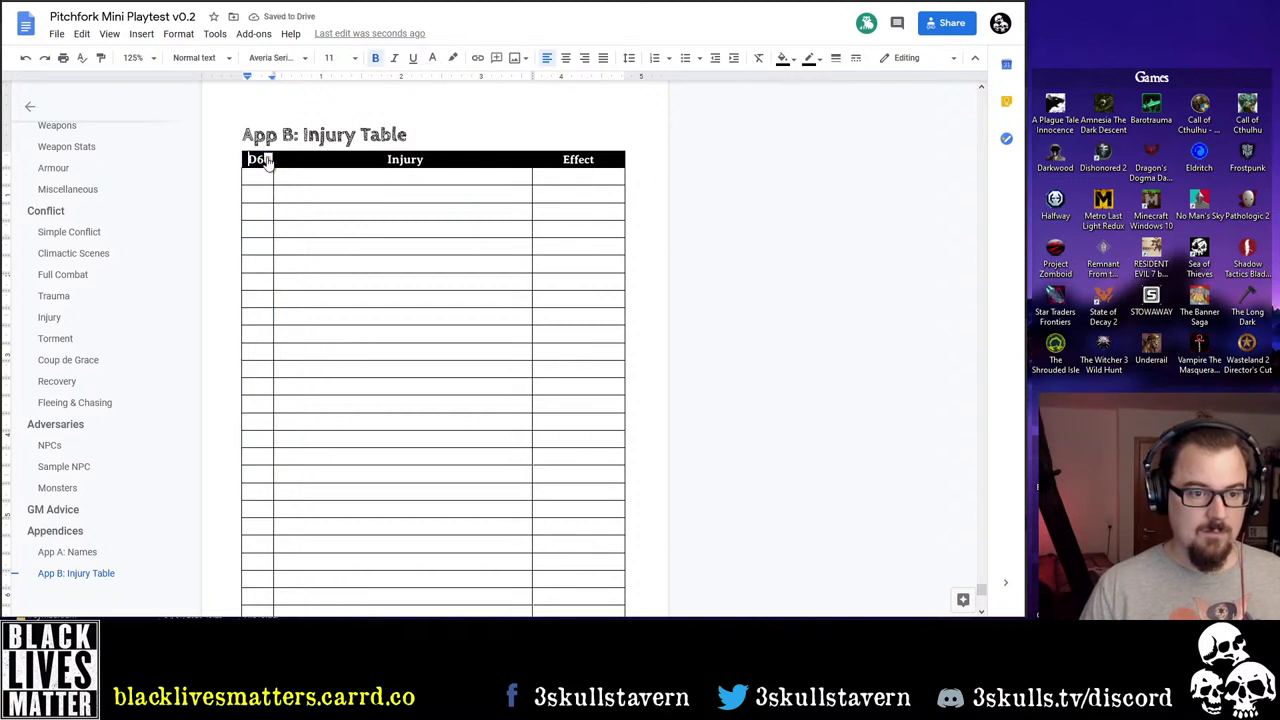
pyautogui.click(250, 166)
pyautogui.moveTo(250, 176)
pyautogui.mouseDown()
pyautogui.moveTo(246, 234)
pyautogui.moveTo(263, 108)
pyautogui.moveTo(270, 188)
pyautogui.mouseUp()
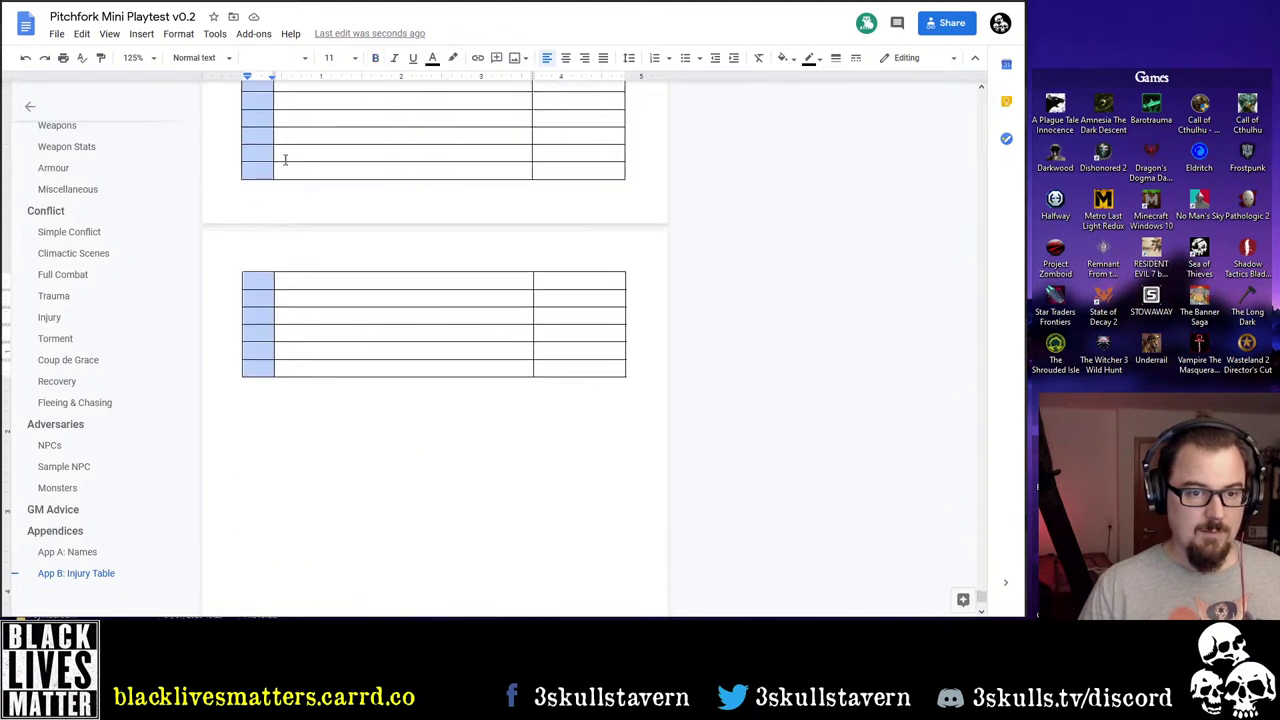
pyautogui.moveTo(248, 78); pyautogui.dragTo(242, 80)
pyautogui.click(565, 60)
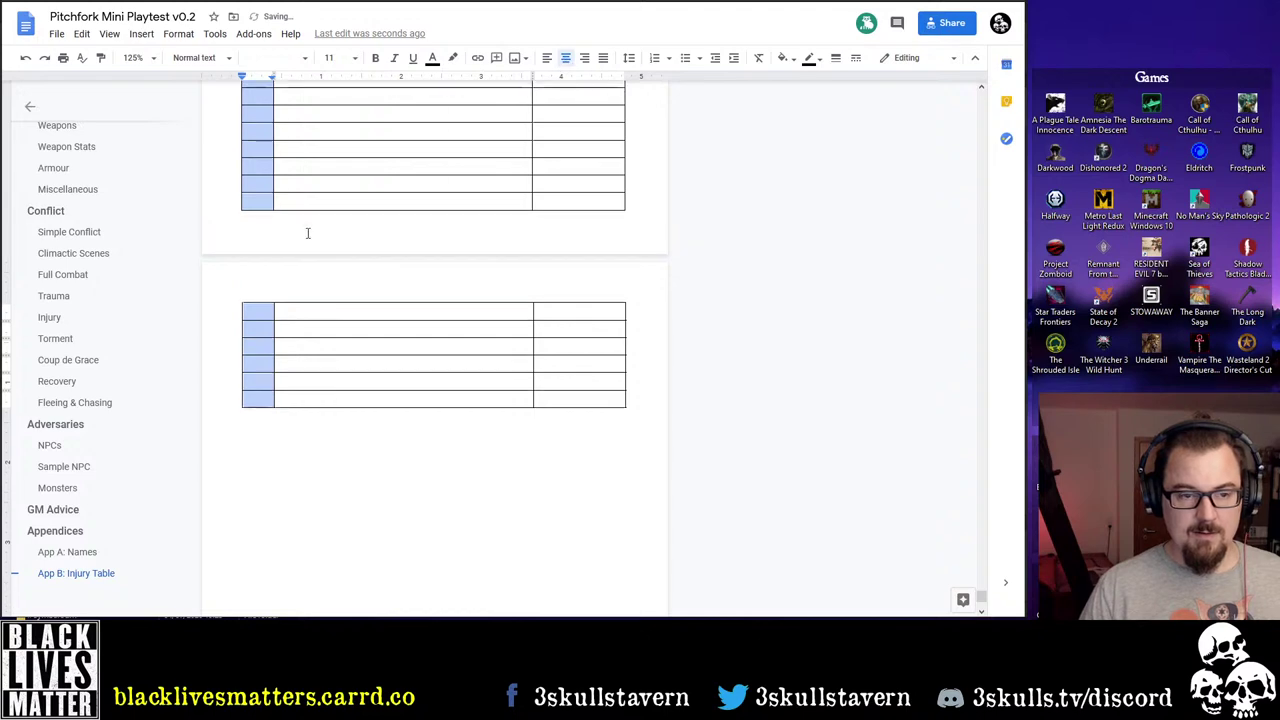
pyautogui.scroll(5, 300, 232)
pyautogui.click(263, 264)
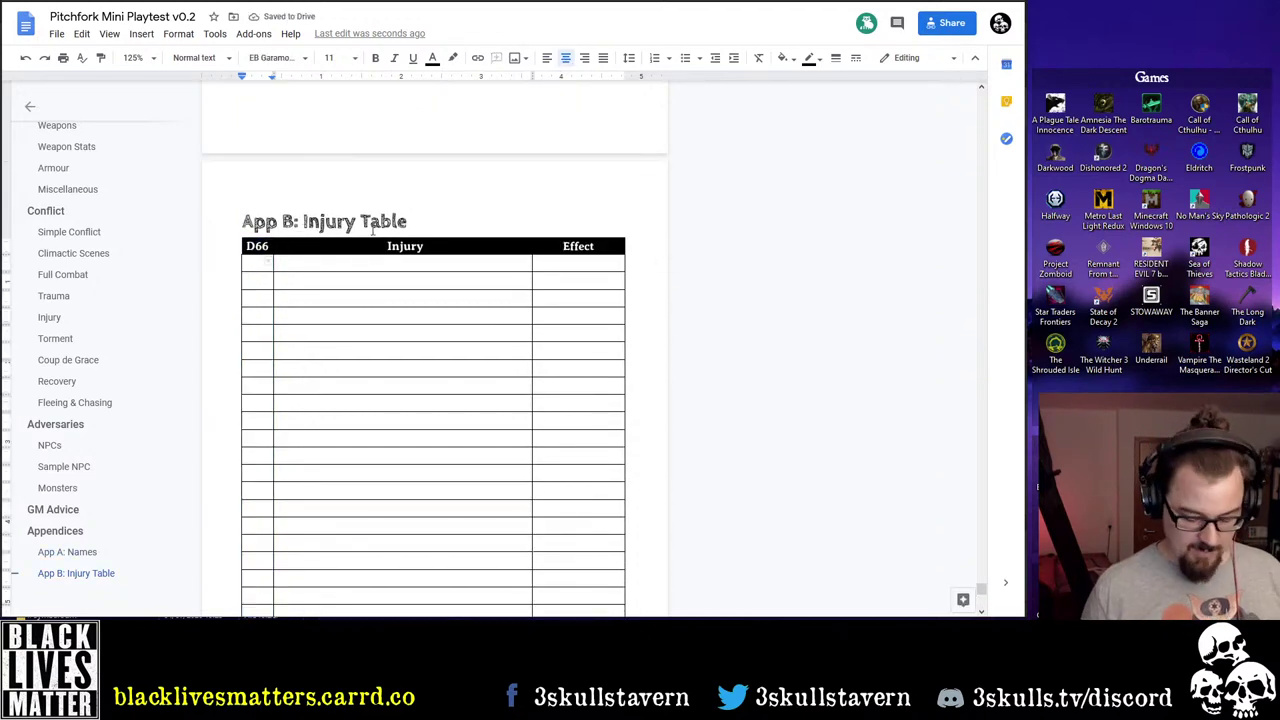
# Paste the roll numbers 11–66 from App A: Names into the D66 column
pyautogui.scroll(6, 275, 272)
pyautogui.scroll(8, 287, 263)
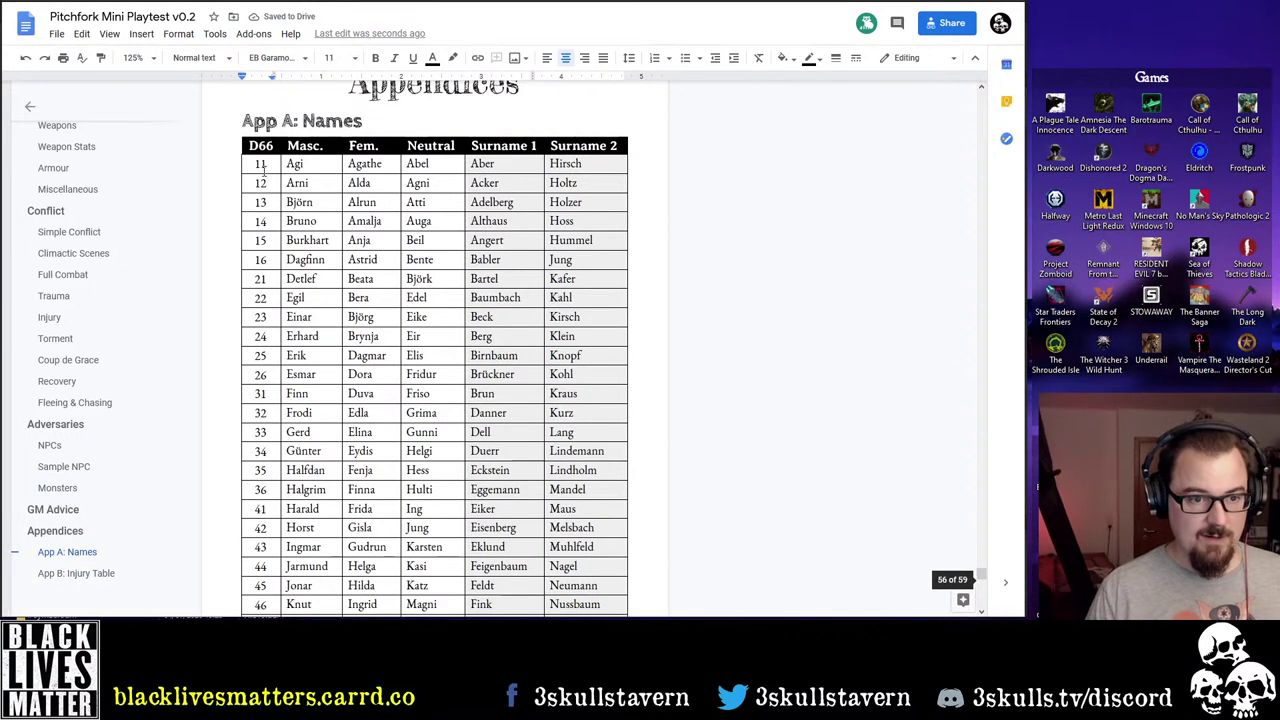
pyautogui.scroll(-8, 261, 265)
pyautogui.moveTo(269, 452); pyautogui.dragTo(262, 262)
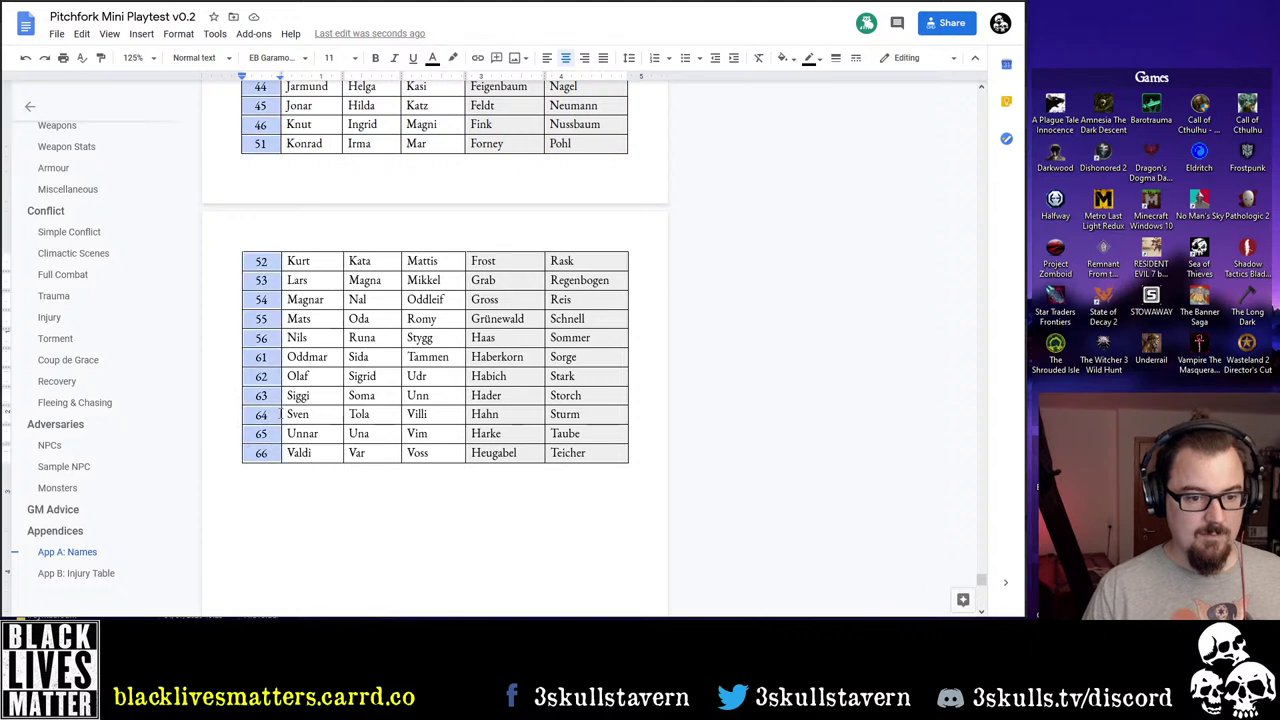
pyautogui.scroll(8, 262, 262)
pyautogui.scroll(-8, 284, 372)
pyautogui.scroll(-5, 284, 372)
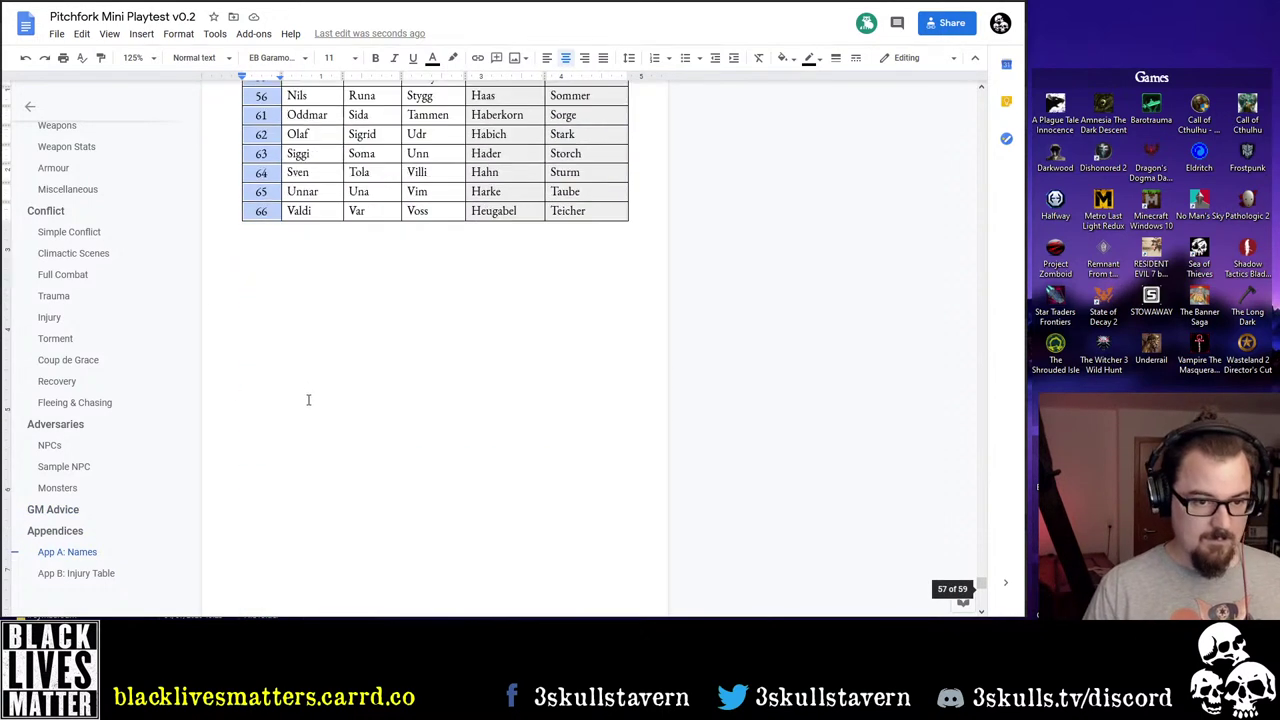
pyautogui.click(255, 145)
pyautogui.hotkey('ctrl', 'v')
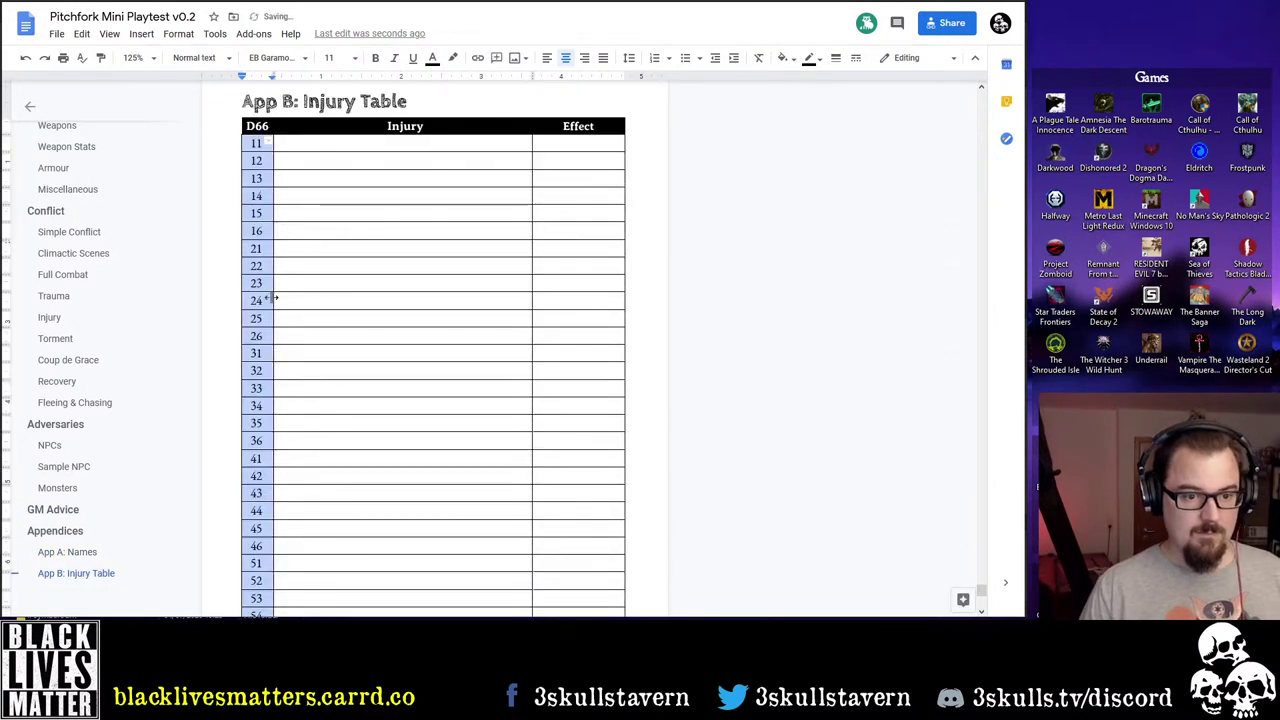
pyautogui.scroll(-10, 279, 295)
pyautogui.scroll(10, 281, 296)
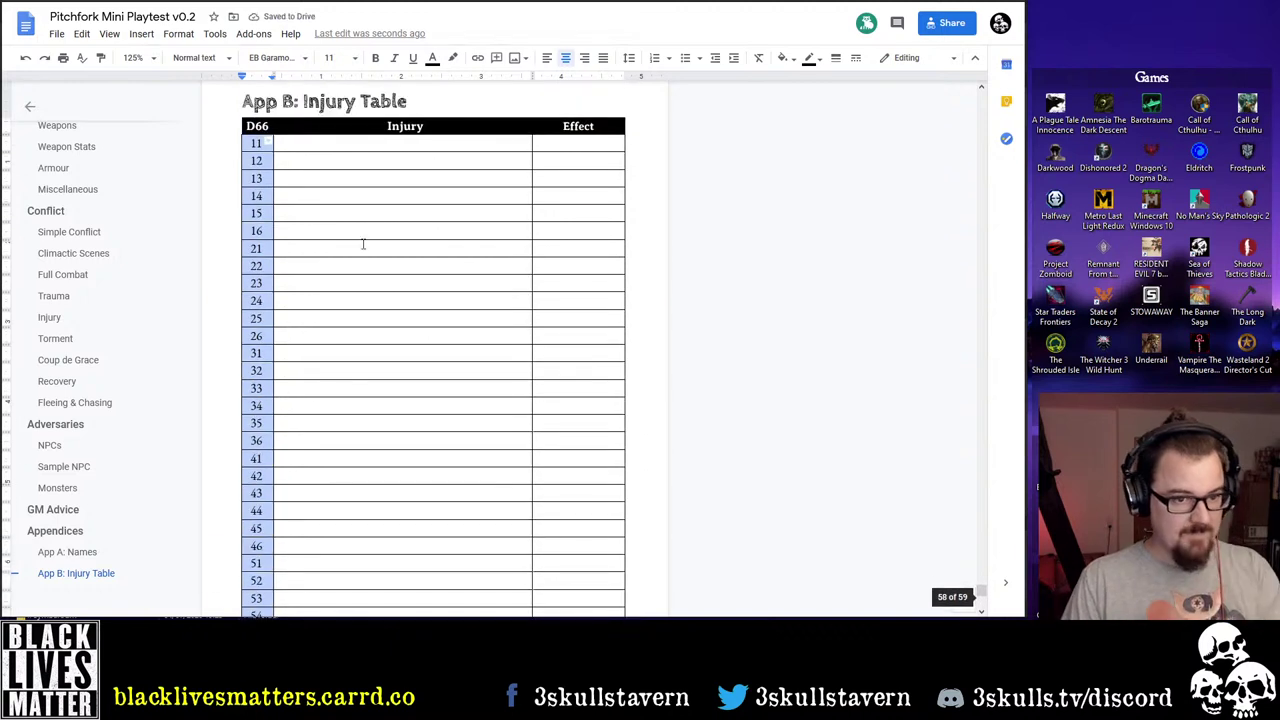
pyautogui.click(377, 148)
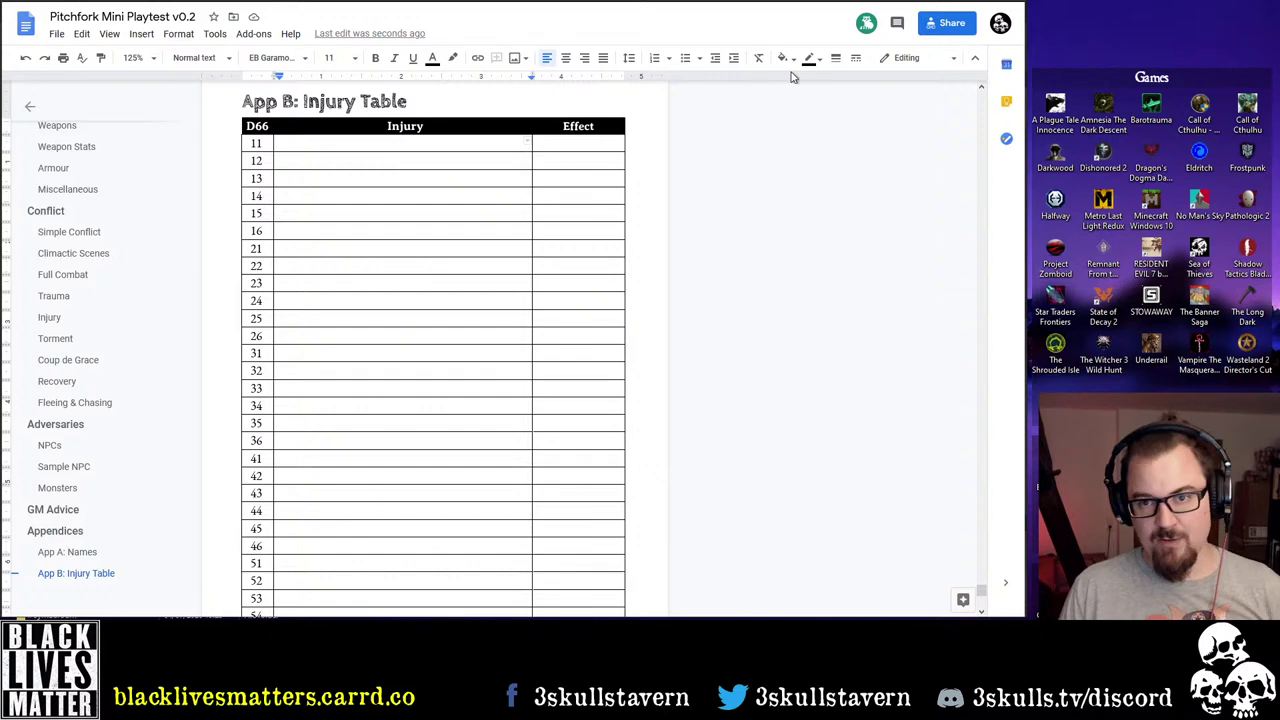
# In a new tab, search 'winds of chaos critical injuries' and open the Winds of Chaos Downloads result
pyautogui.hotkey('ctrl', 't')
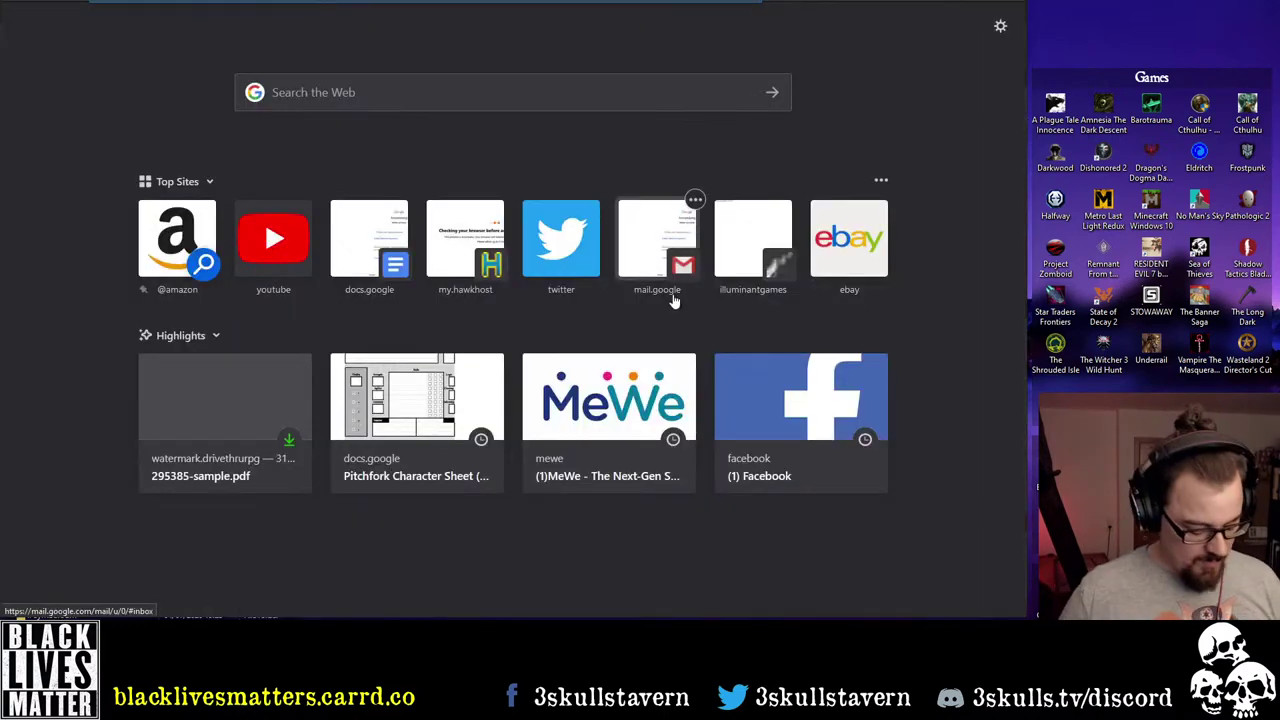
pyautogui.write('winds od')
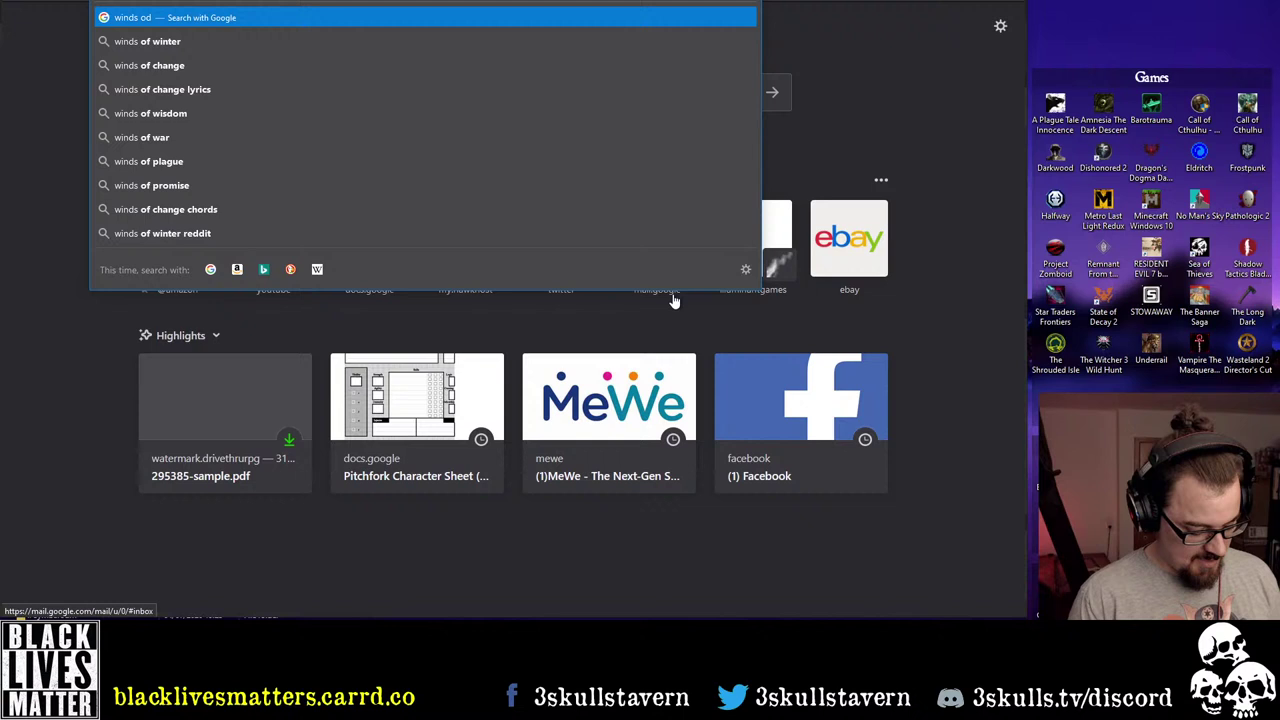
pyautogui.press('BackSpace')
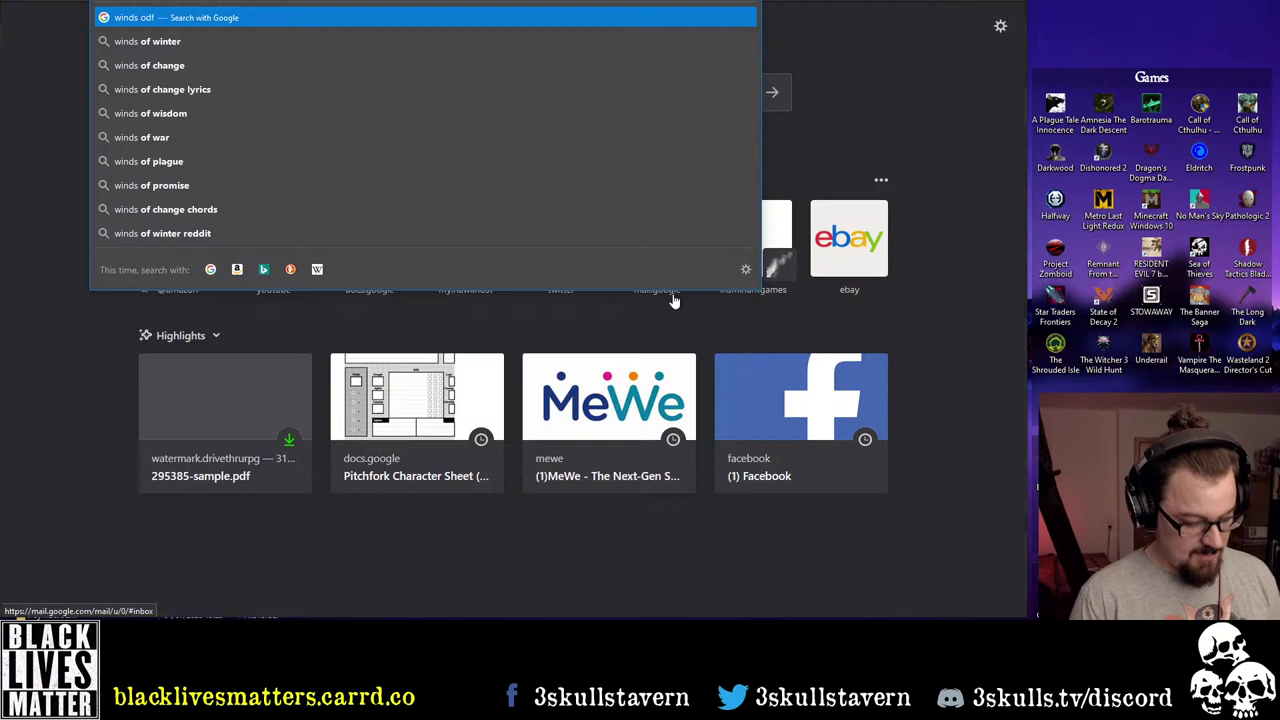
pyautogui.write('f chaos c')
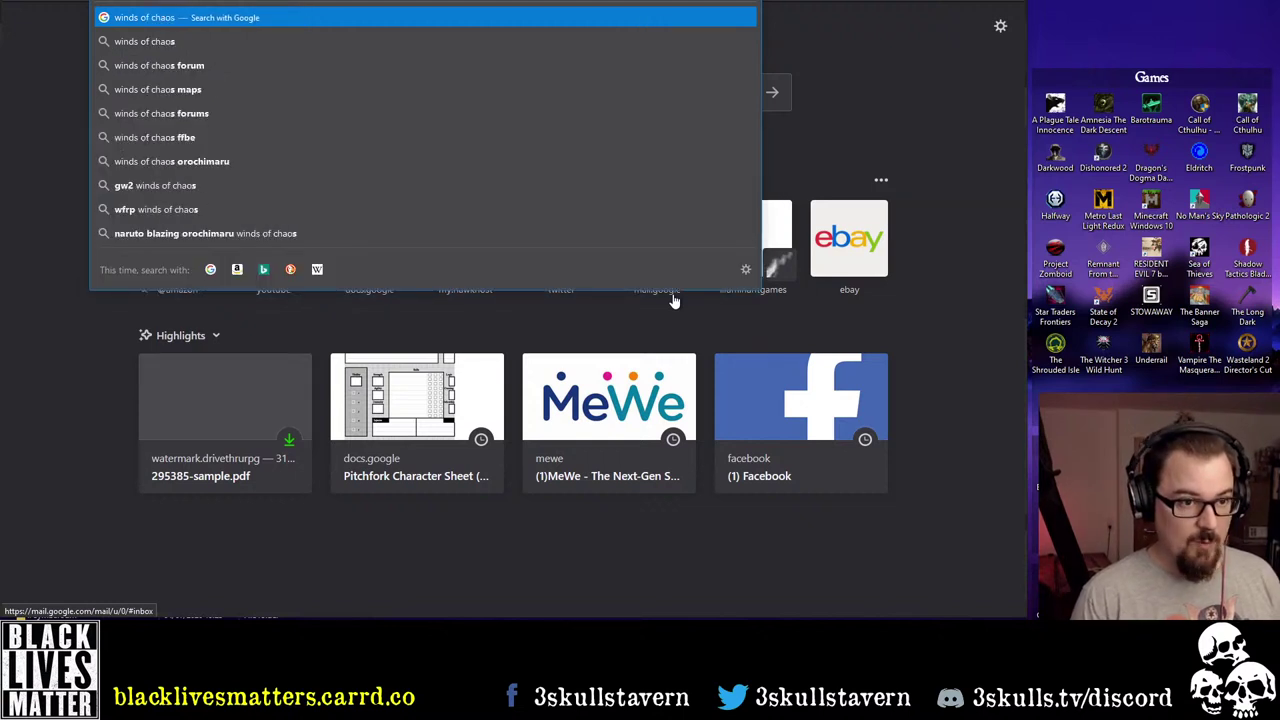
pyautogui.write('itic')
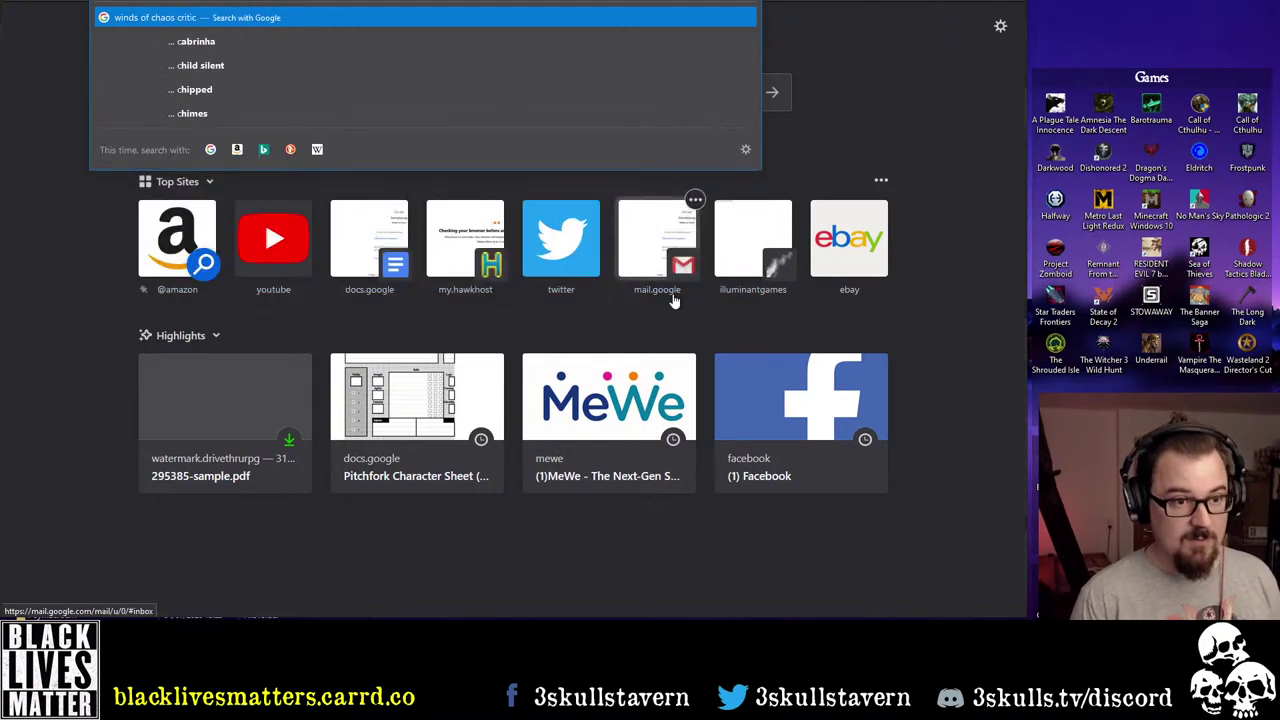
pyautogui.write('al injuries')
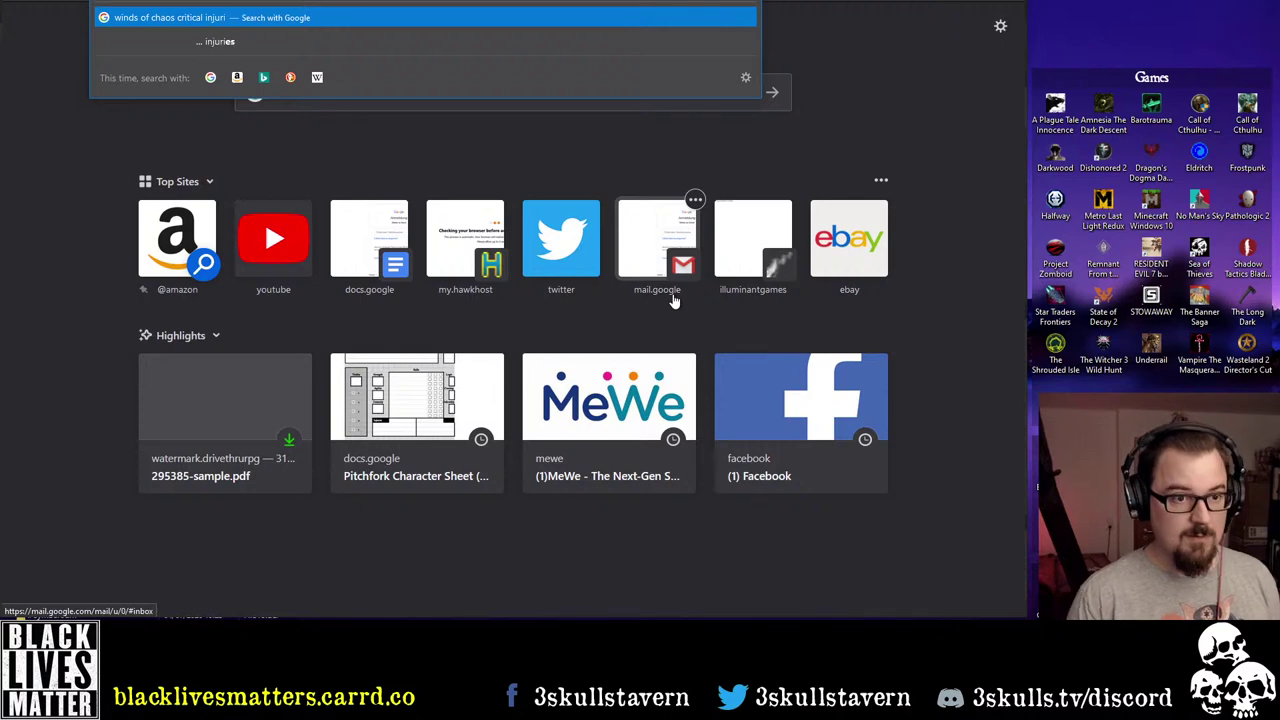
pyautogui.press('Return')
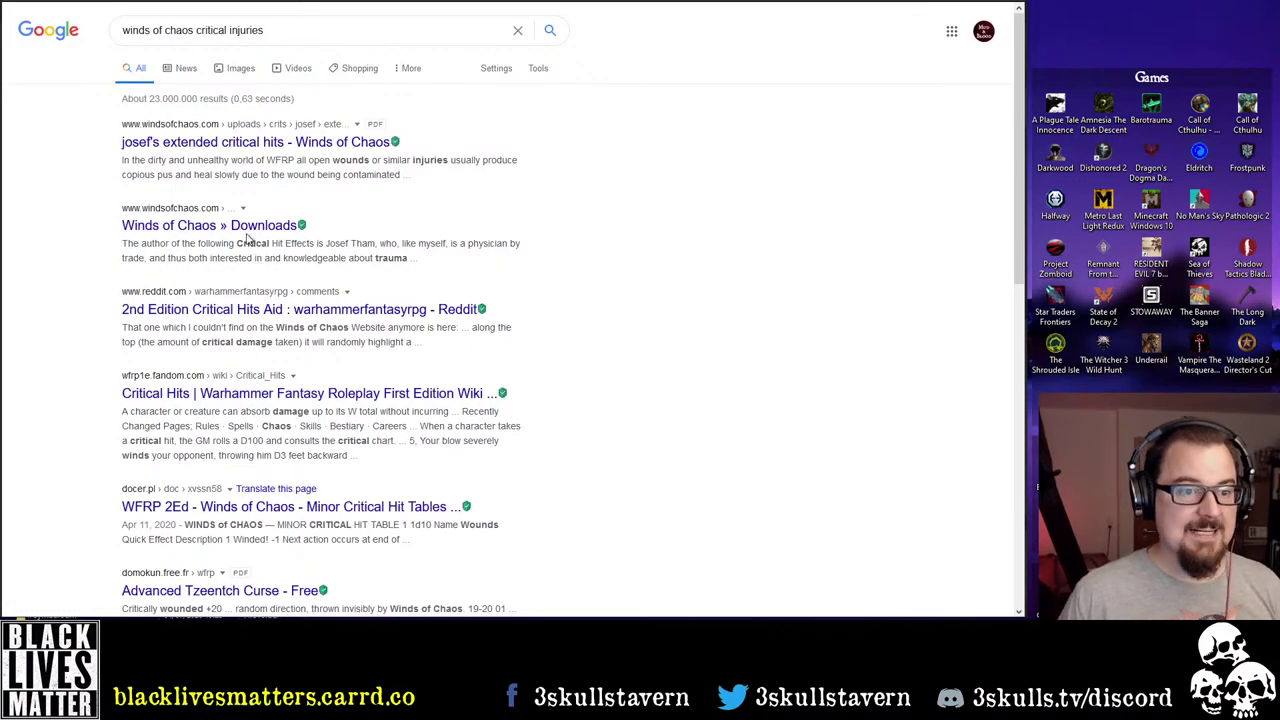
pyautogui.click(487, 242)
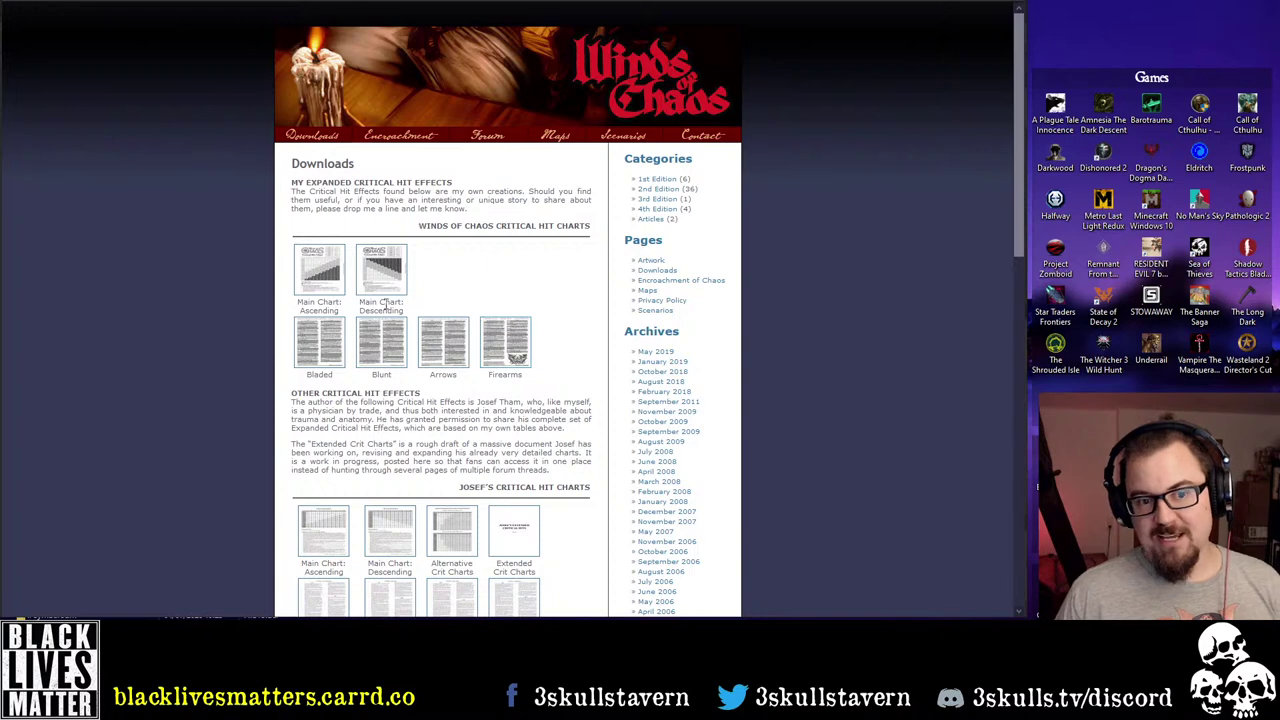
pyautogui.scroll(-5, 451, 424)
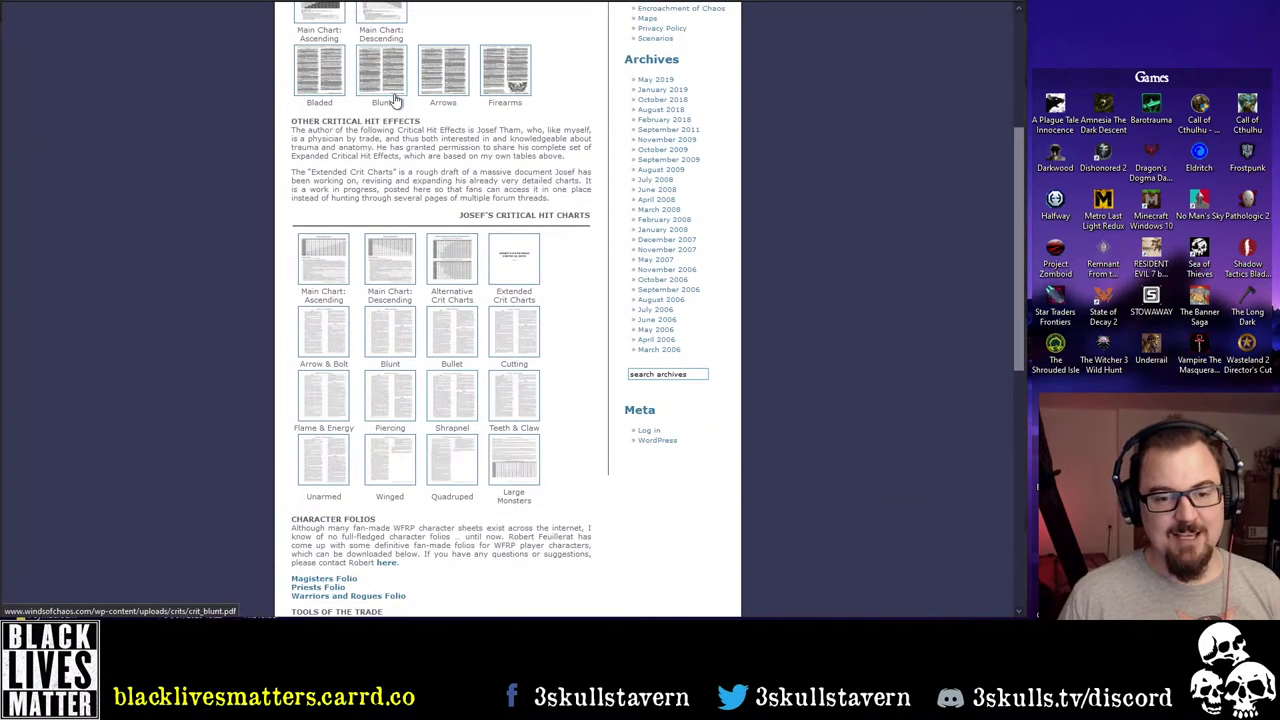
pyautogui.scroll(3, 408, 166)
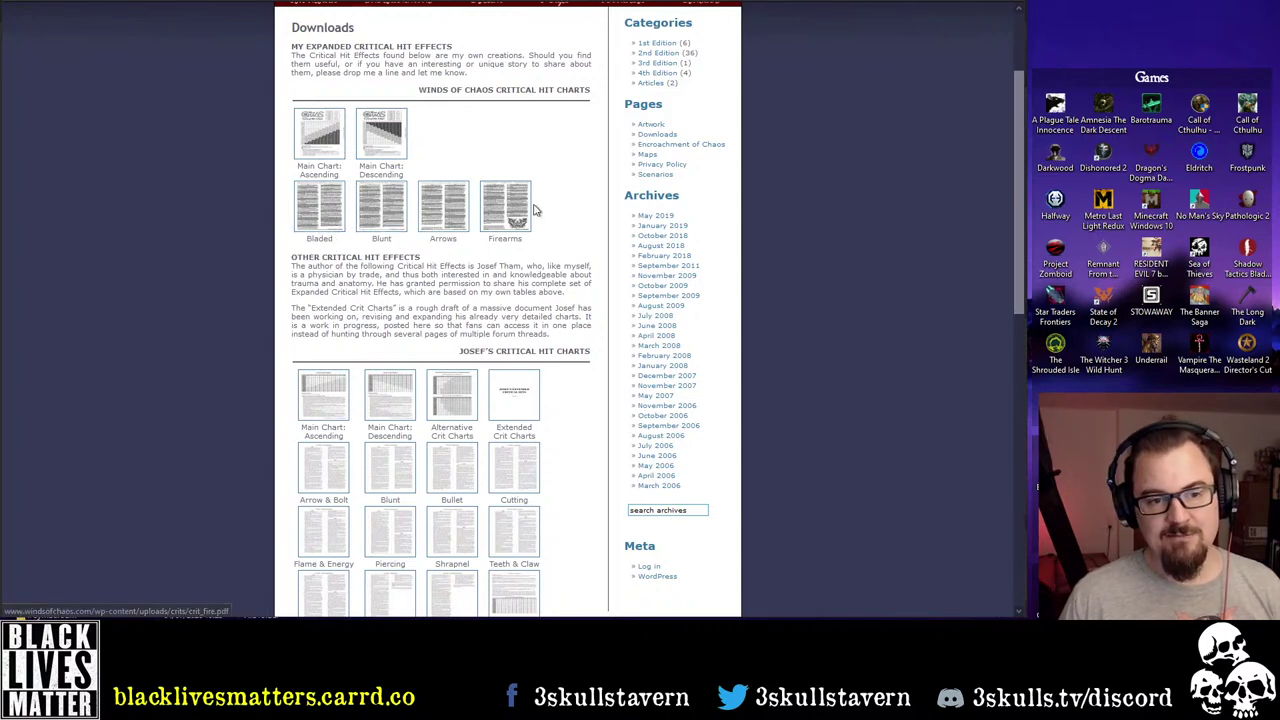
pyautogui.scroll(-5, 520, 222)
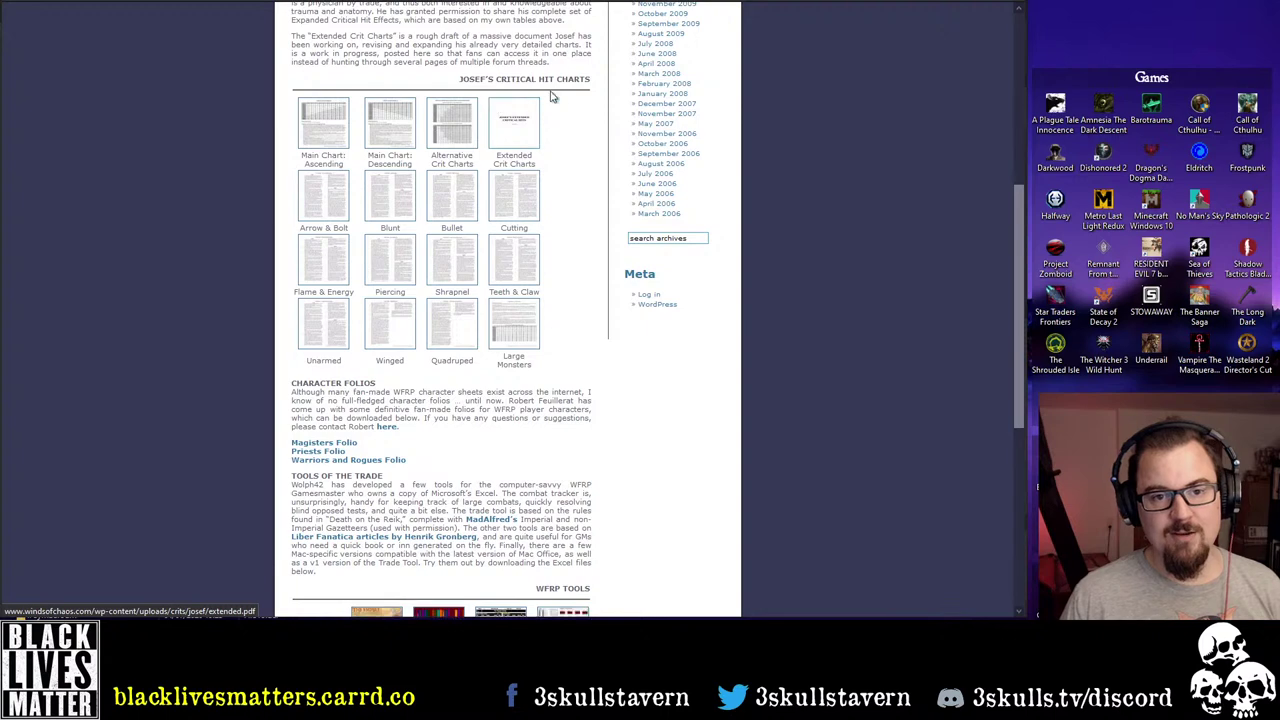
pyautogui.scroll(3, 476, 193)
pyautogui.scroll(5, 476, 193)
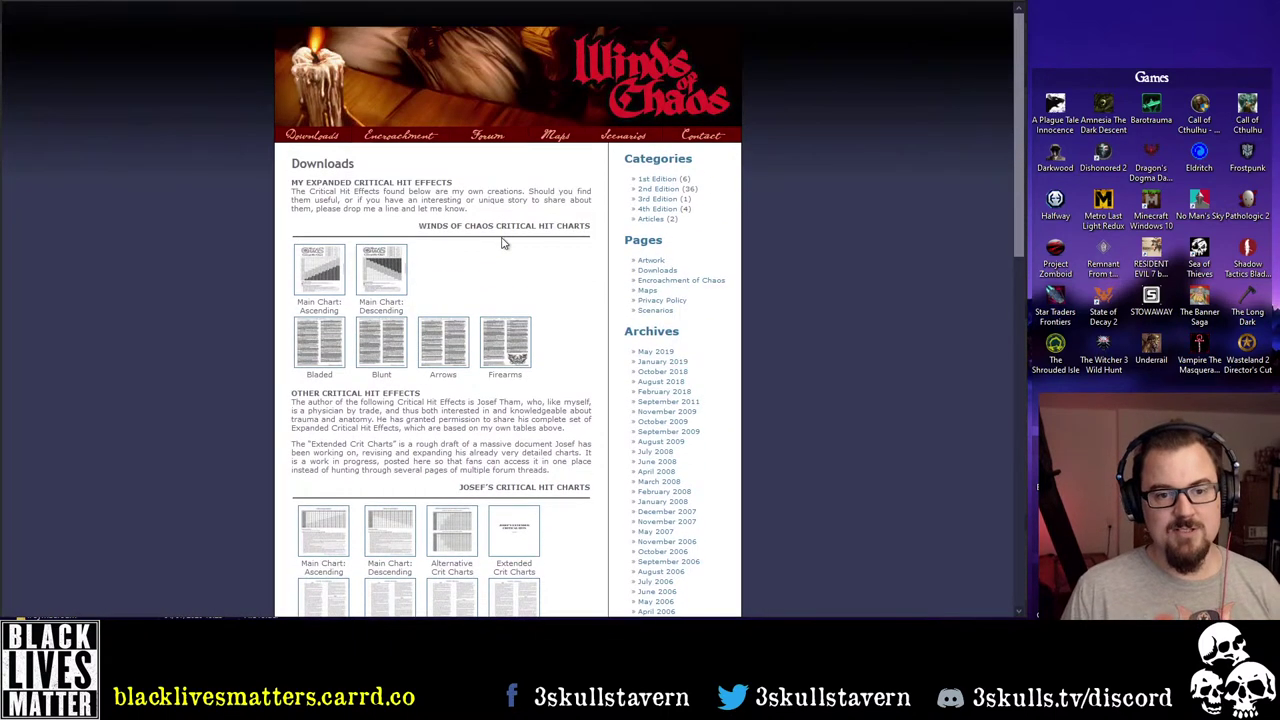
pyautogui.moveTo(418, 226); pyautogui.dragTo(489, 230)
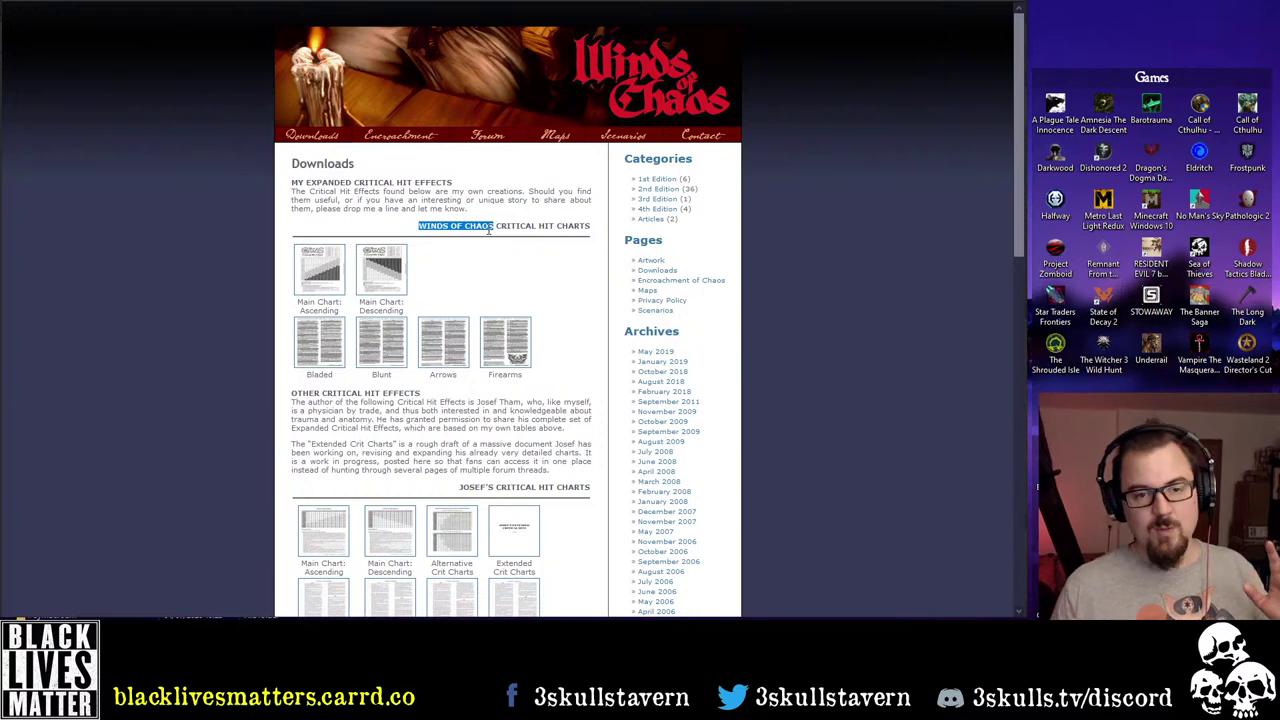
pyautogui.scroll(-3, 470, 300)
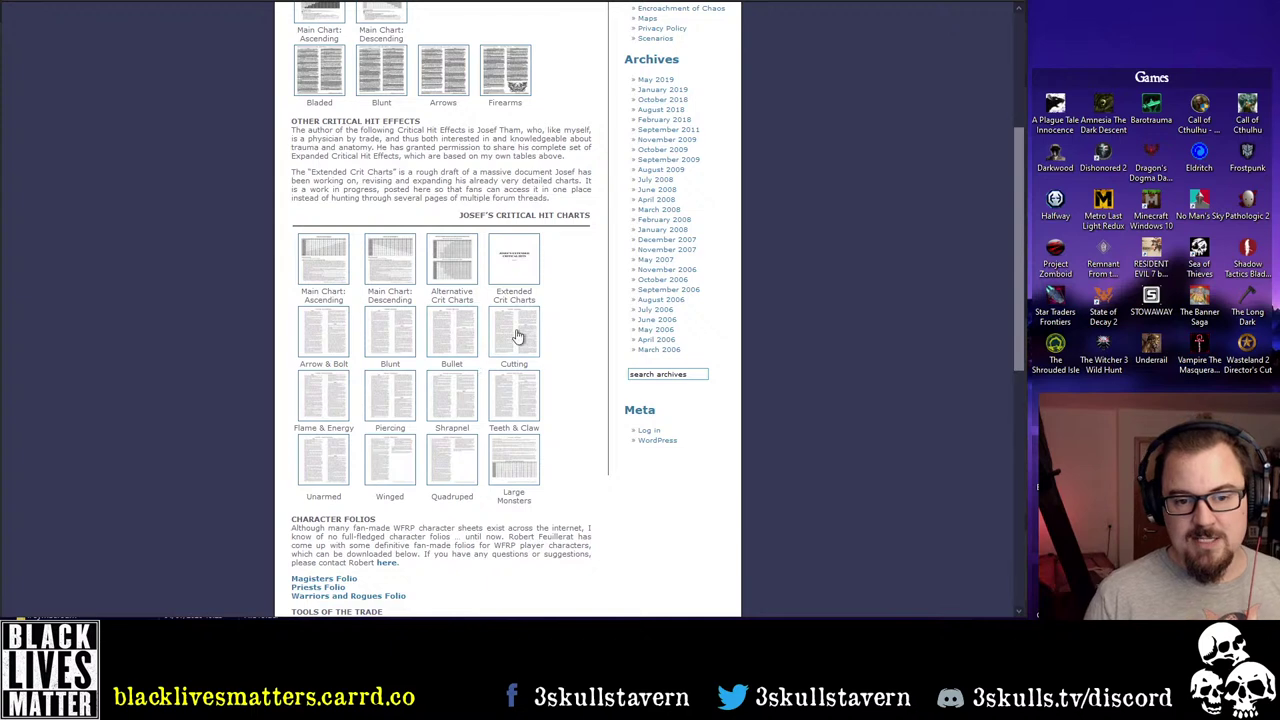
pyautogui.scroll(1, 422, 270)
pyautogui.scroll(-3, 403, 277)
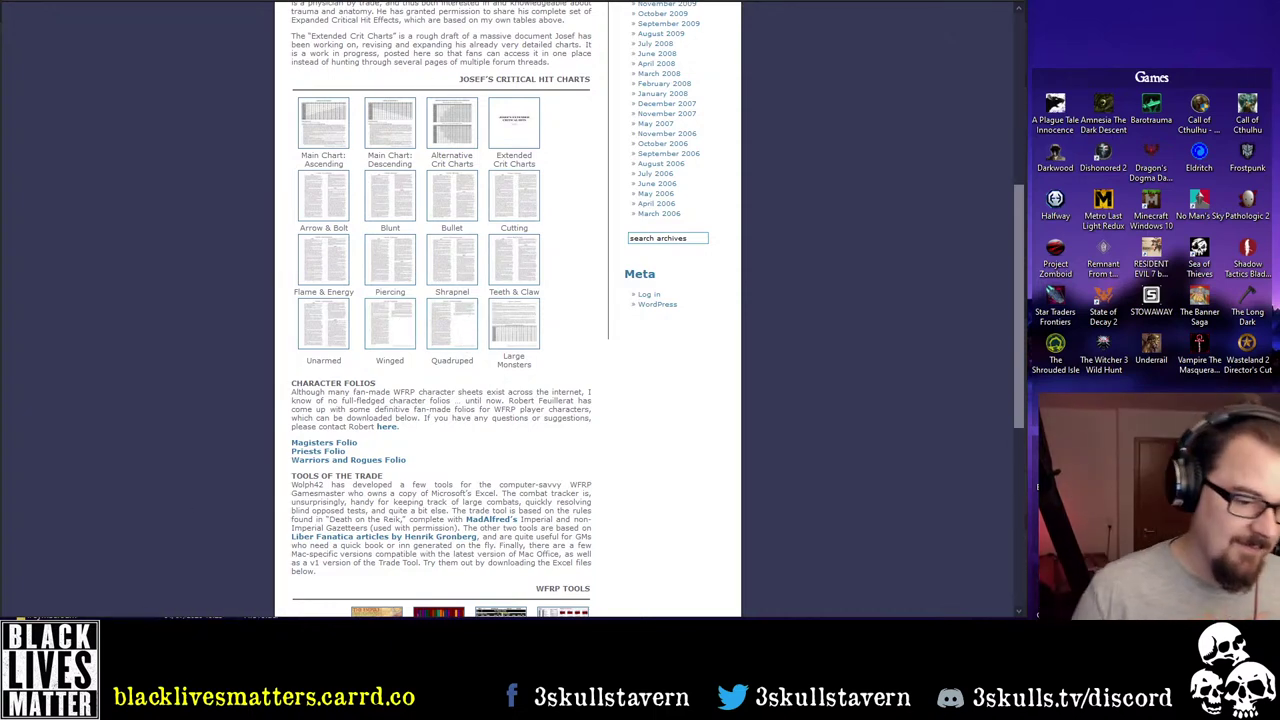
pyautogui.hotkey('alt', 'Tab')
pyautogui.moveTo(347, 8); pyautogui.dragTo(1279, 8)
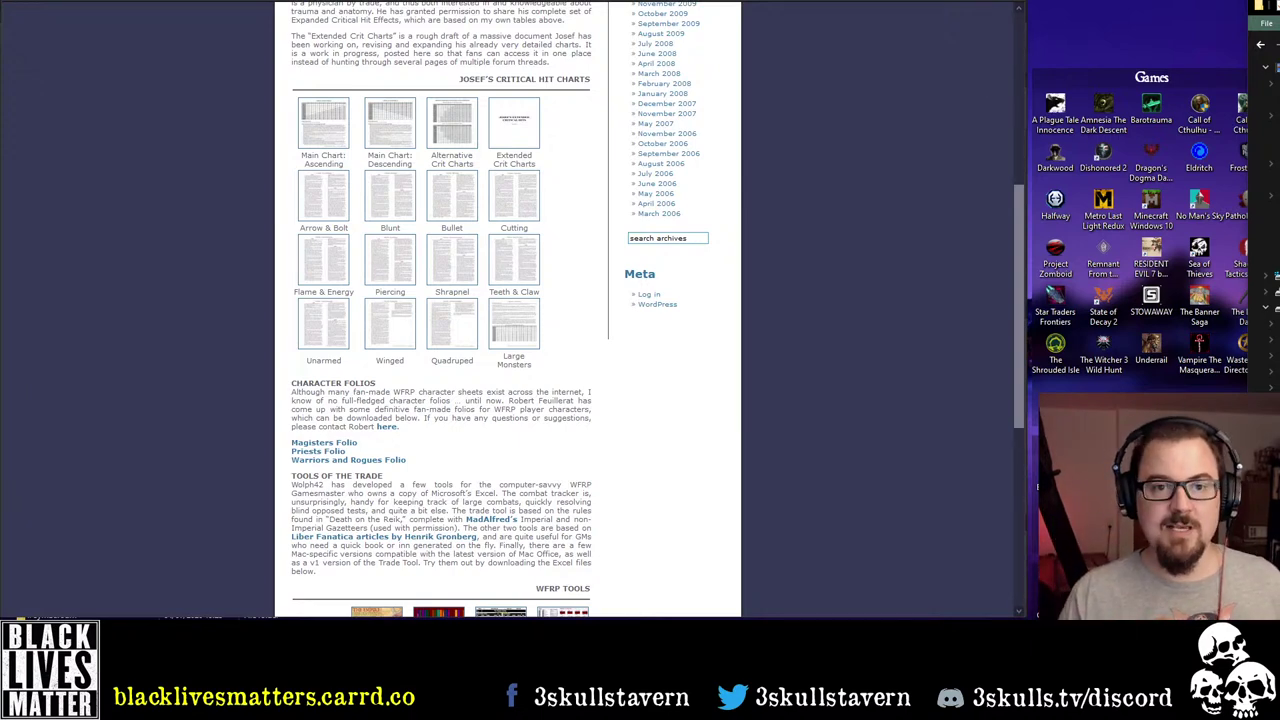
# Under App B, add 'Design Goals:' with numbered goal 'Ascending order of severity (roughly).'
pyautogui.hotkey('ctrl', 'Tab')
pyautogui.hotkey('ctrl', 'Tab')
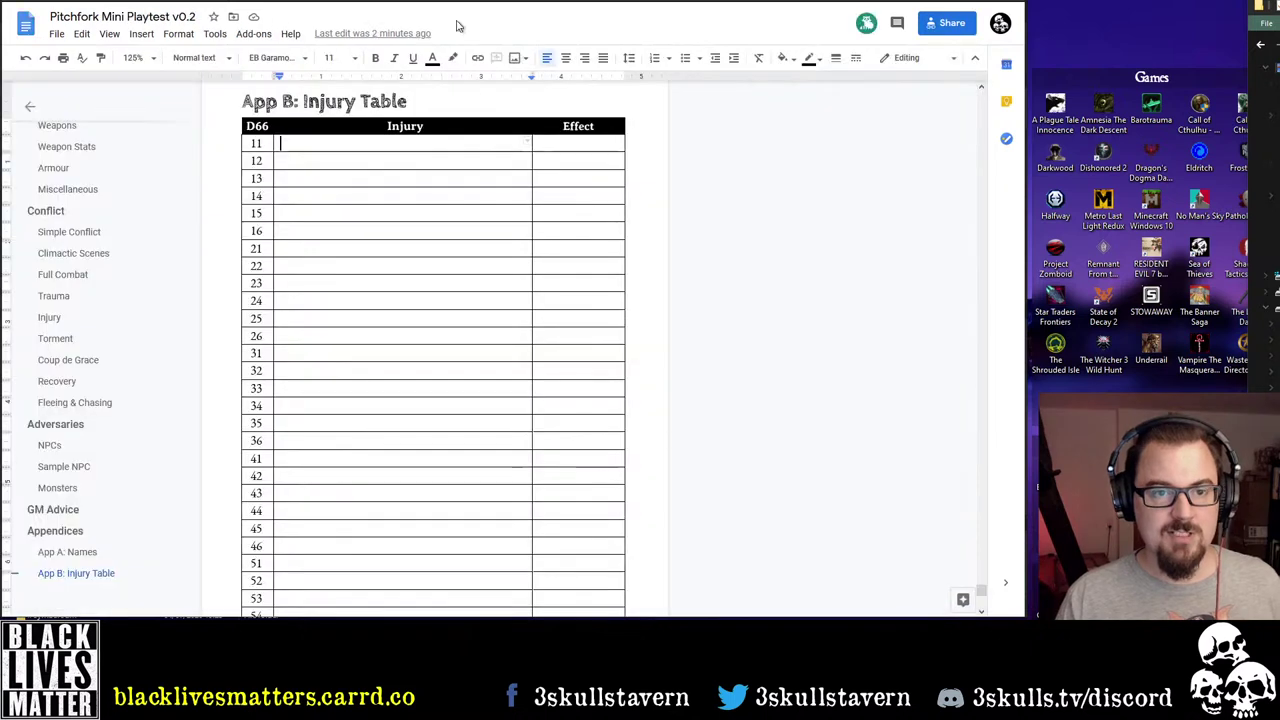
pyautogui.press('Return')
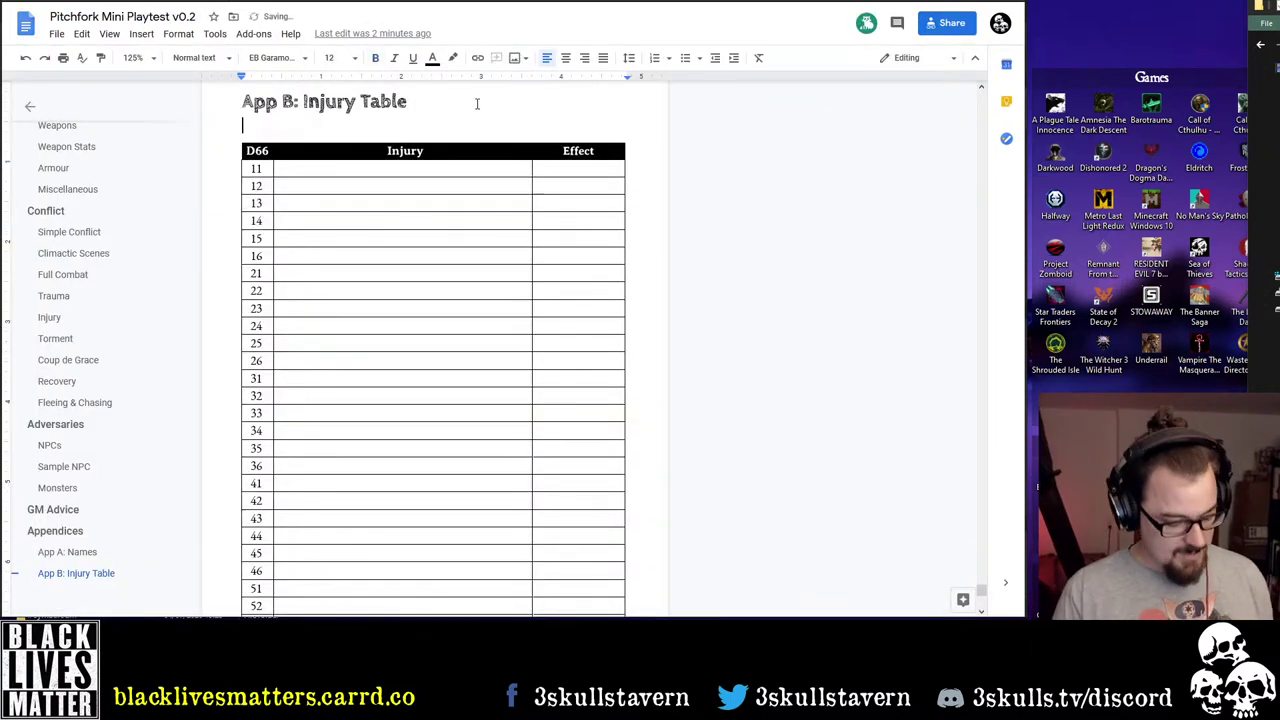
pyautogui.write('Design')
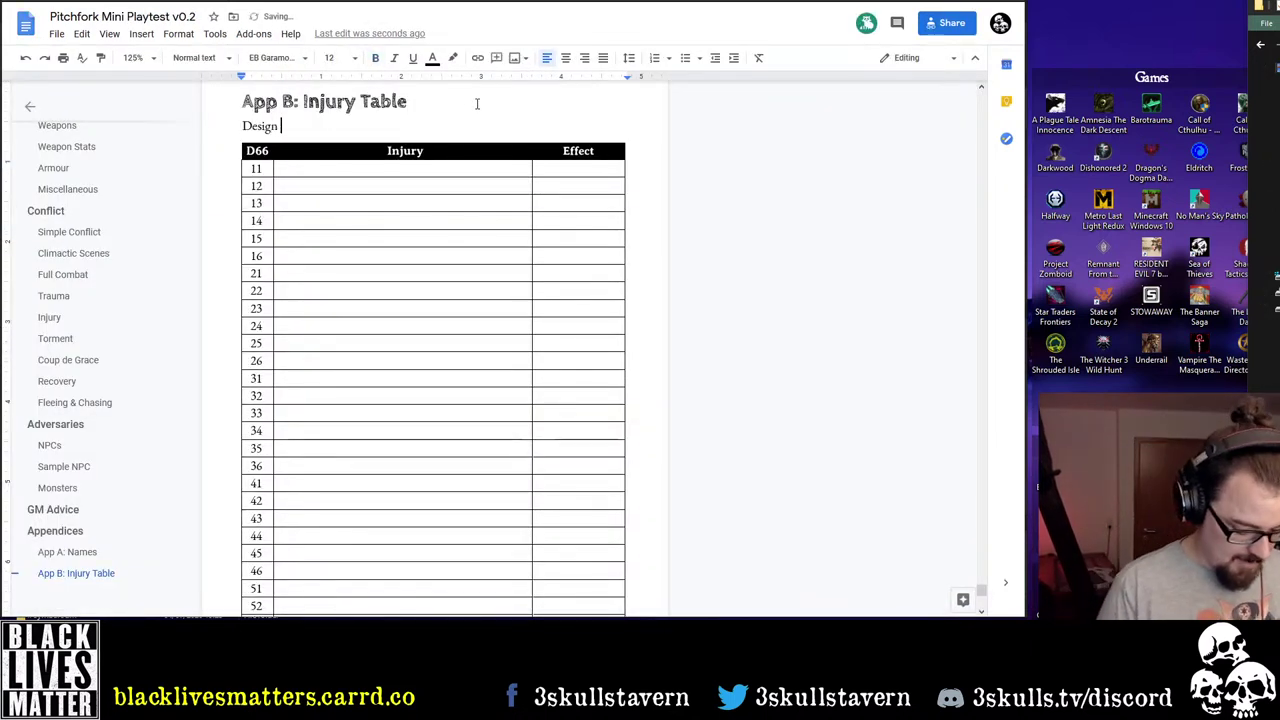
pyautogui.write(' Goals:')
pyautogui.press('Return')
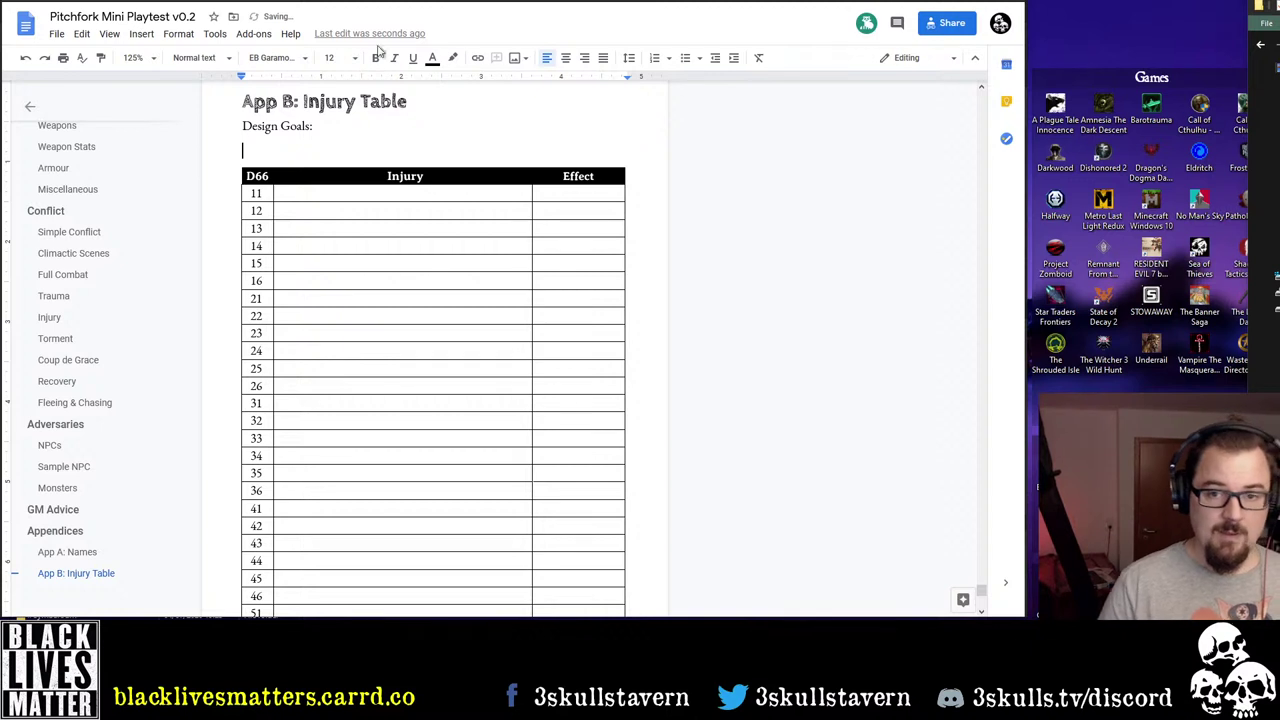
pyautogui.click(655, 58)
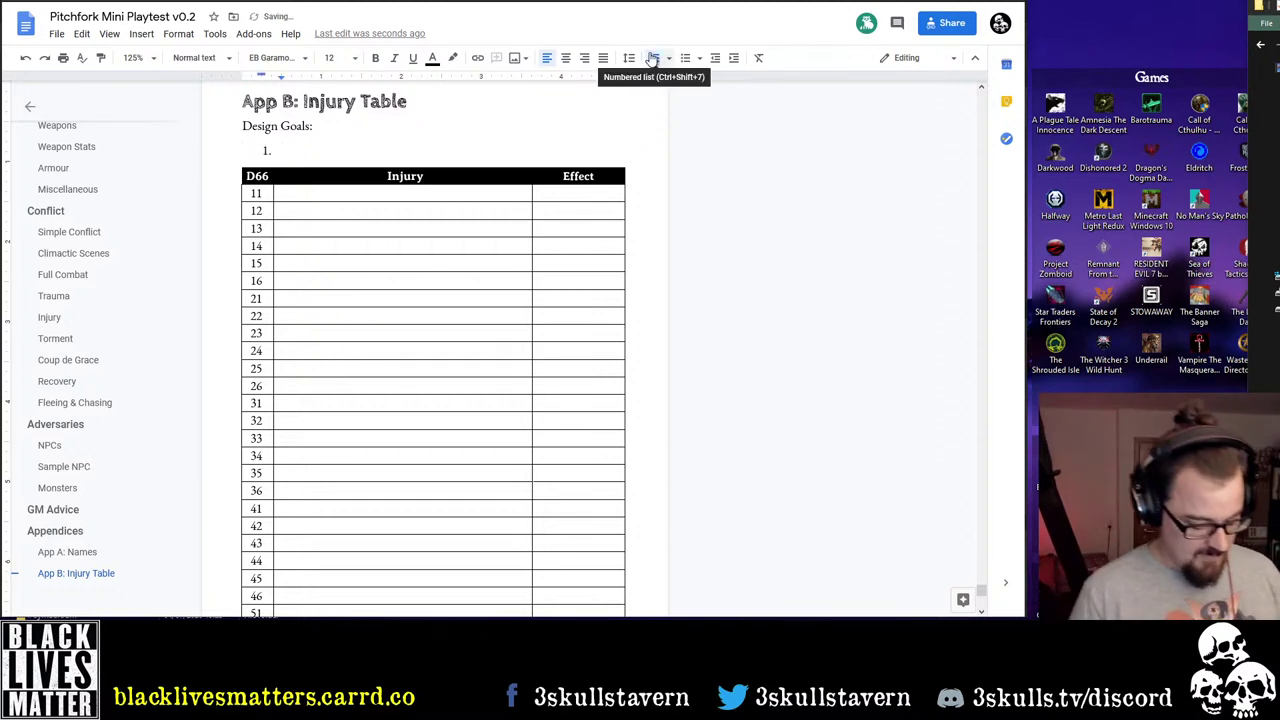
pyautogui.write('Ascendi')
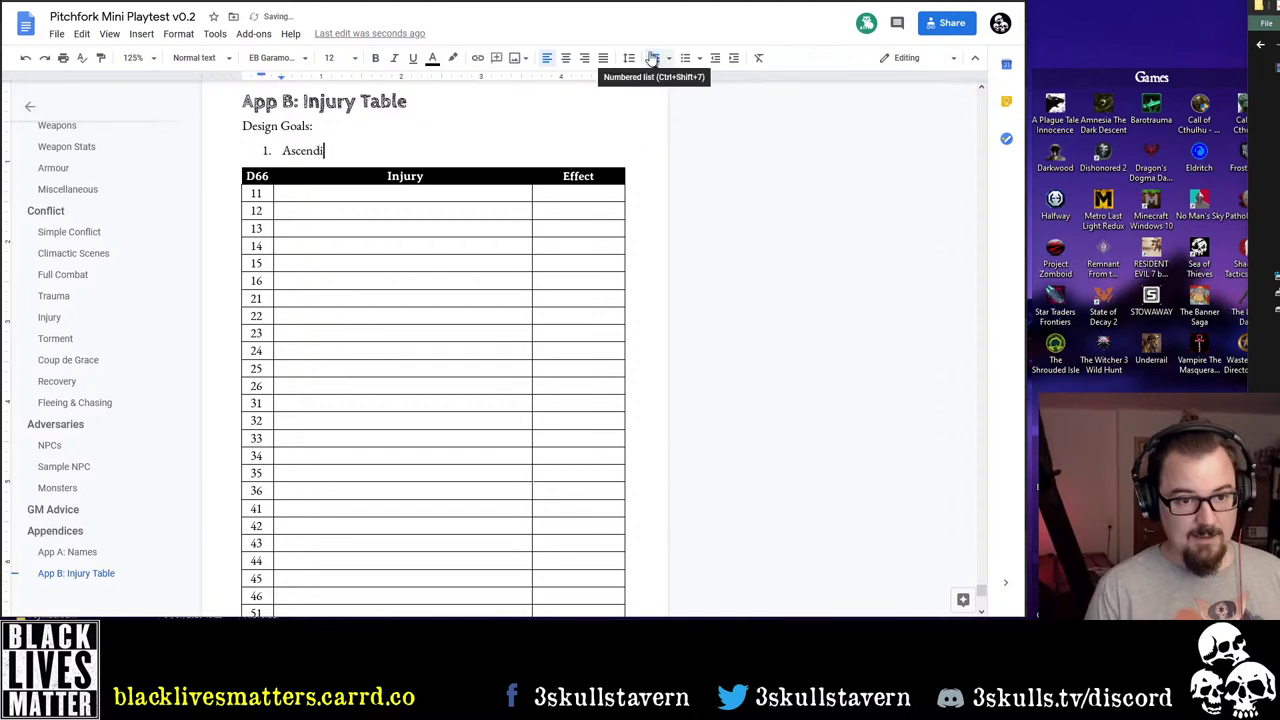
pyautogui.write('ng order of ')
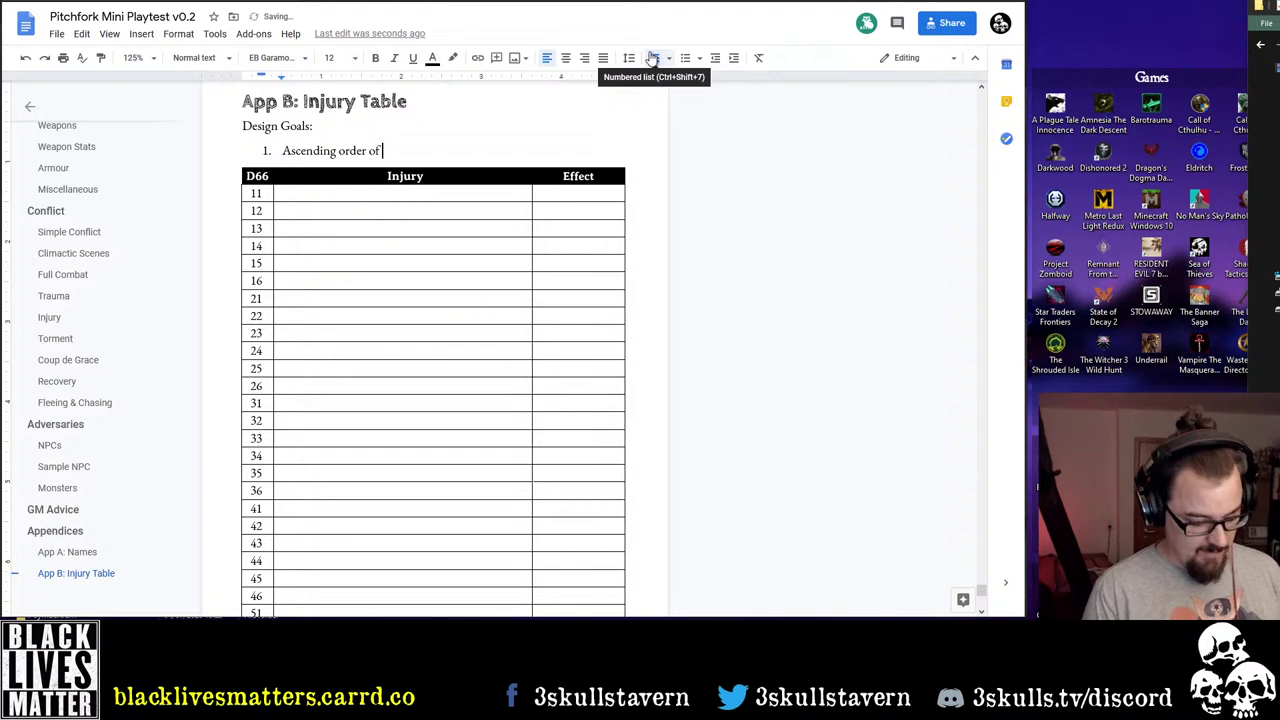
pyautogui.write('severity')
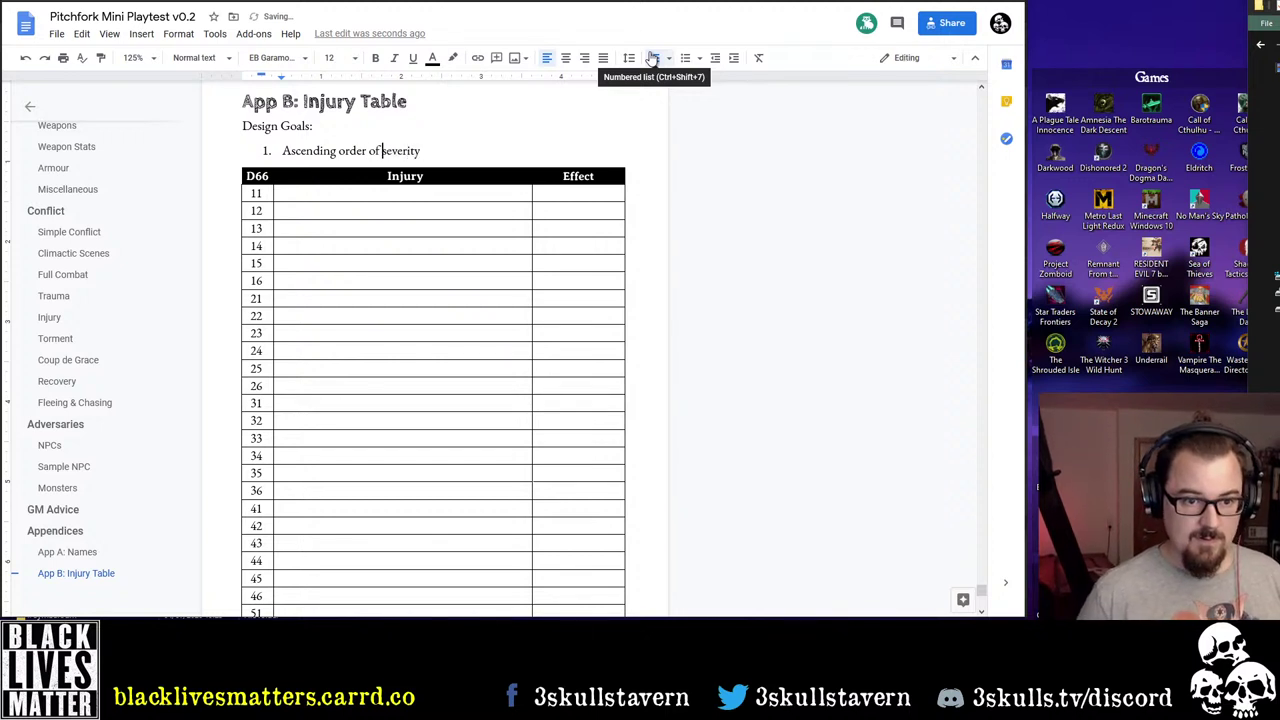
pyautogui.write(' (roughly')
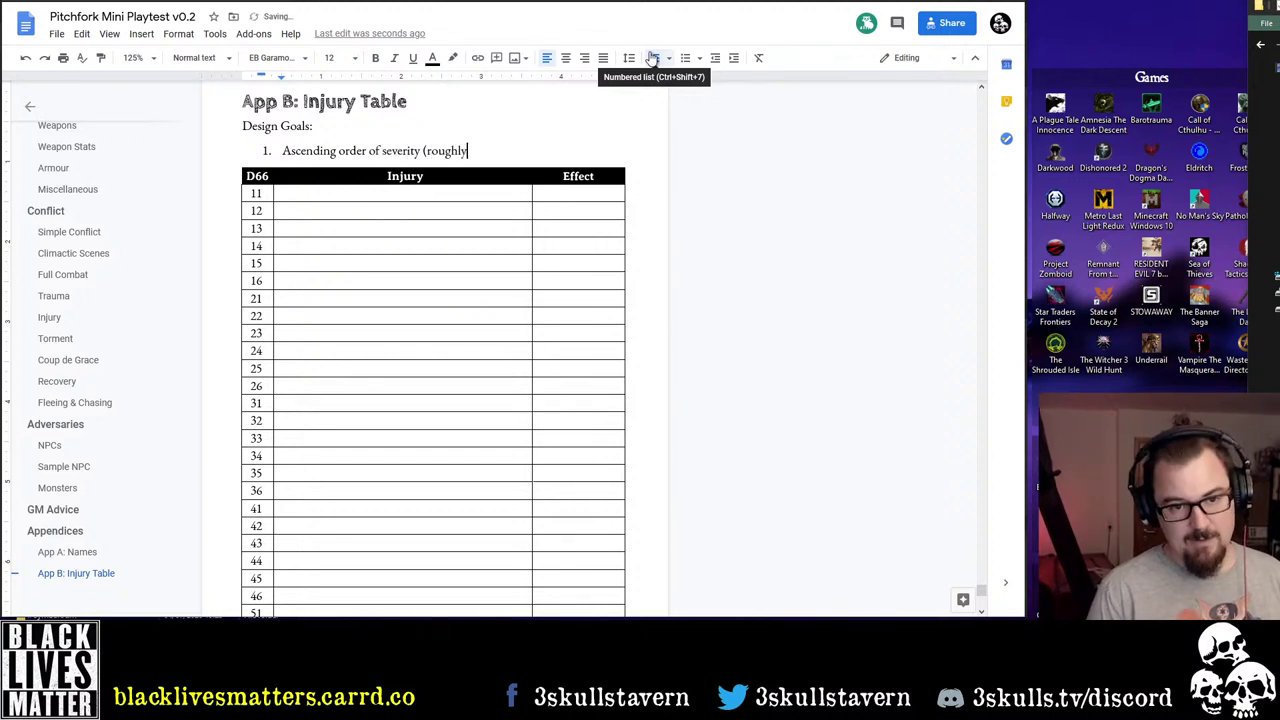
pyautogui.write(')')
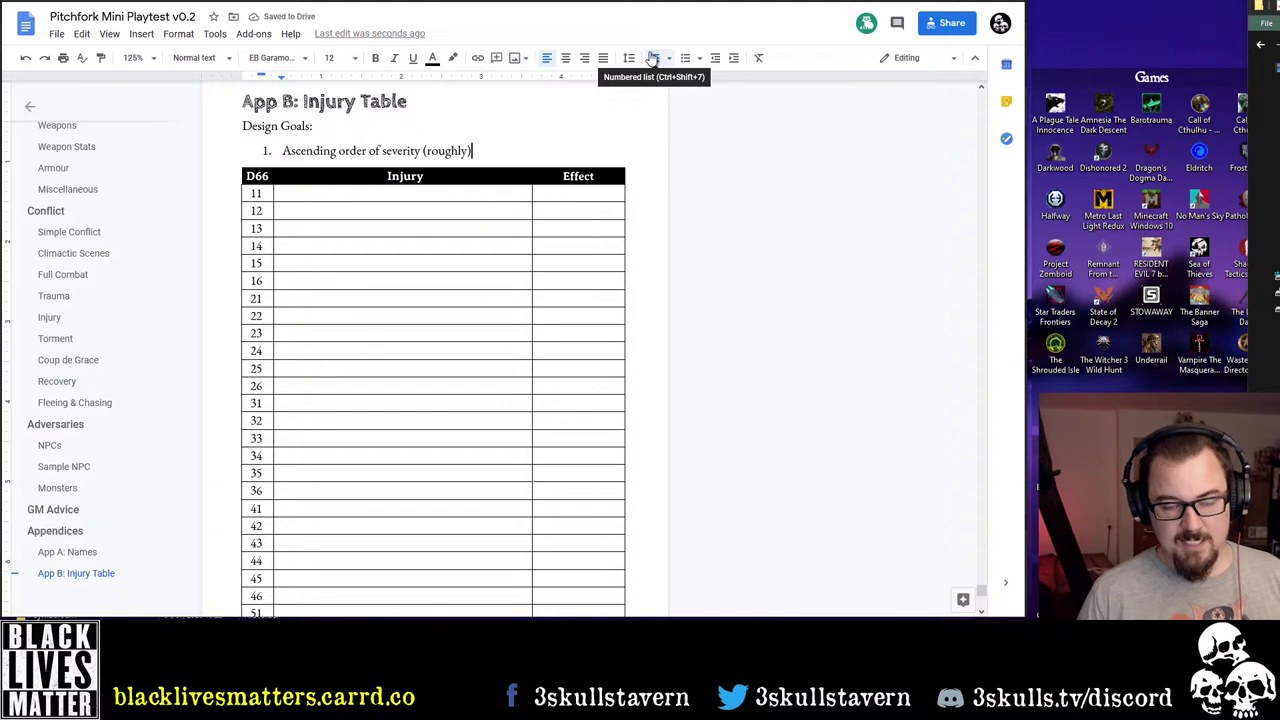
pyautogui.write('.')
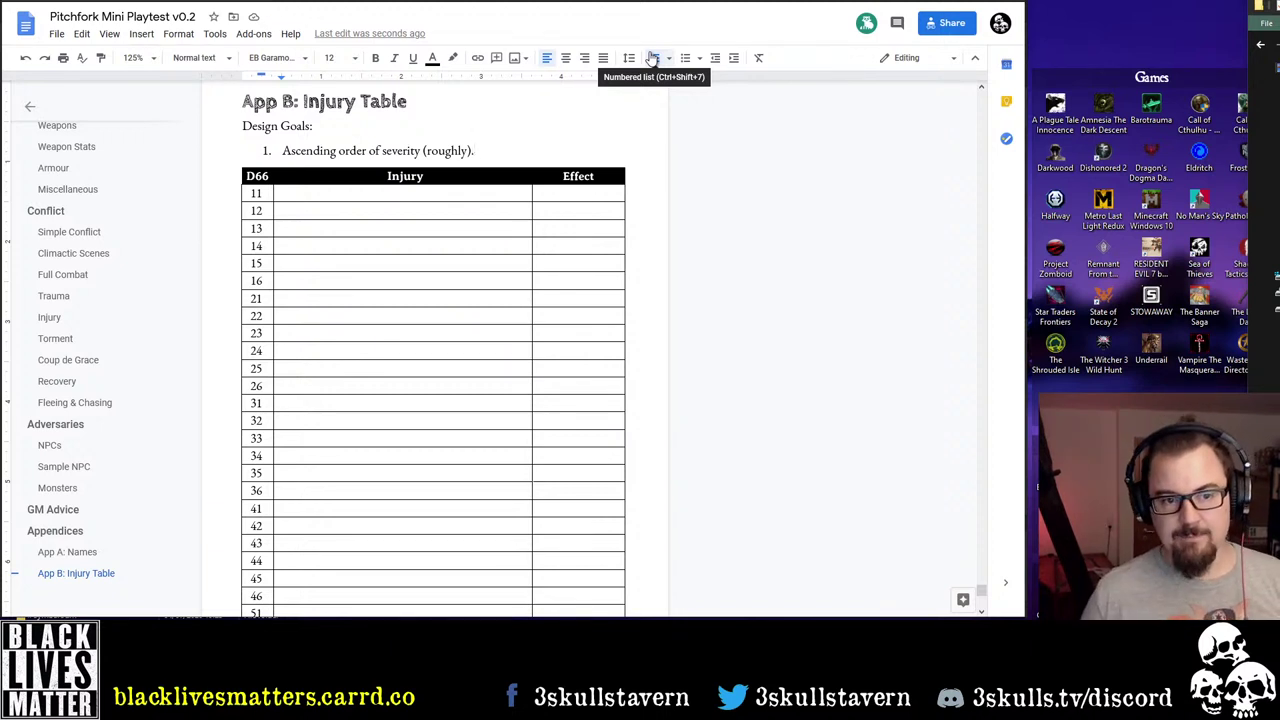
# Add goal 2 'All must be Injuries - no temporary stuns.' and begin item 3
pyautogui.press('Return')
pyautogui.write('All mu')
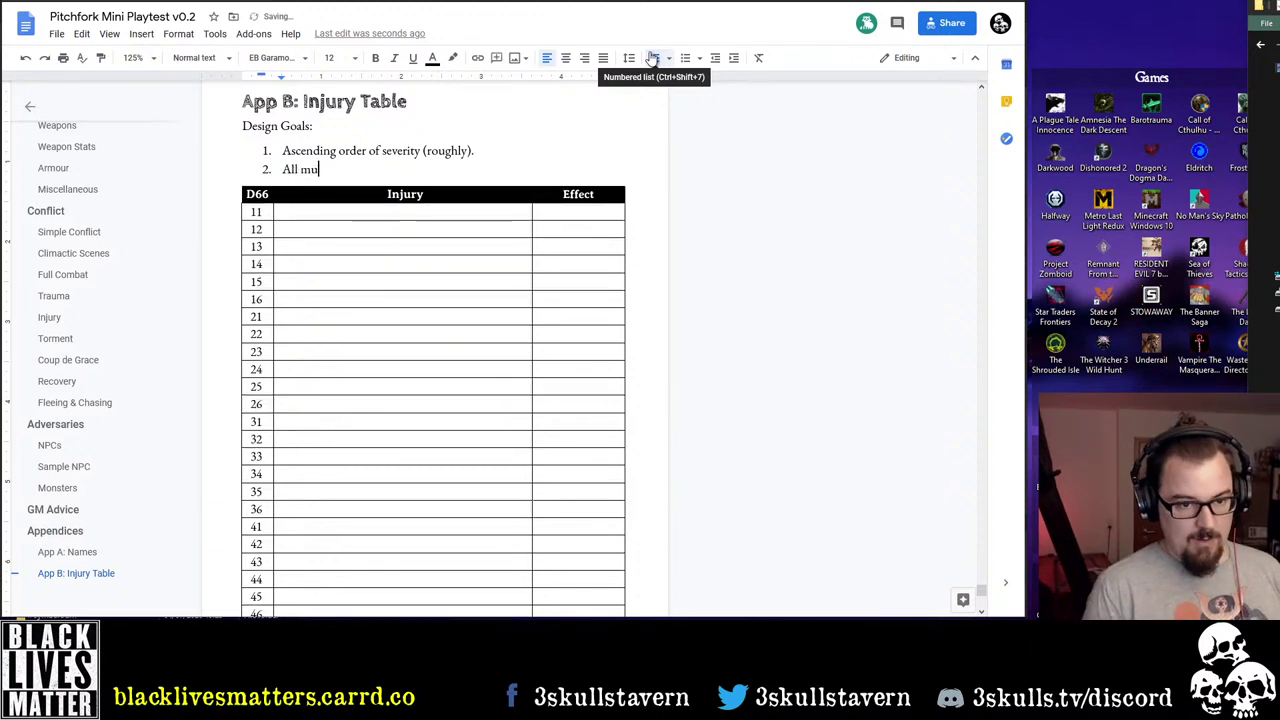
pyautogui.write('st be Injurie')
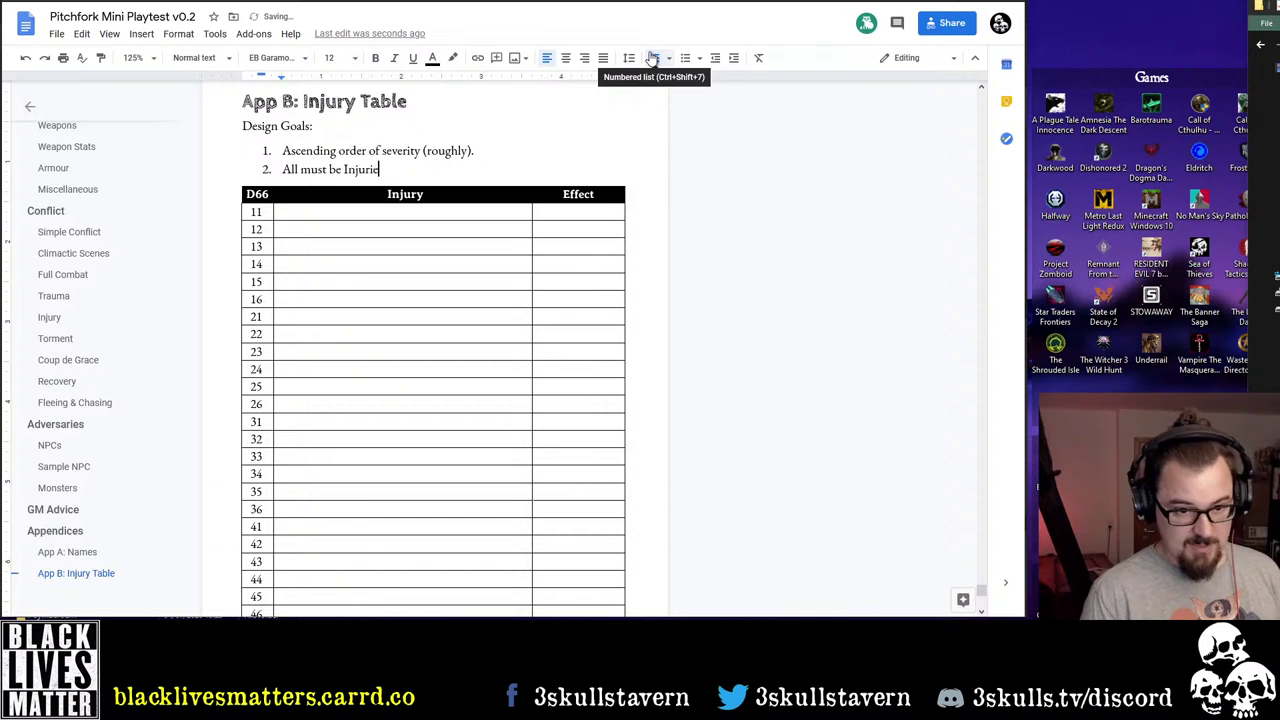
pyautogui.write('s - no stuns')
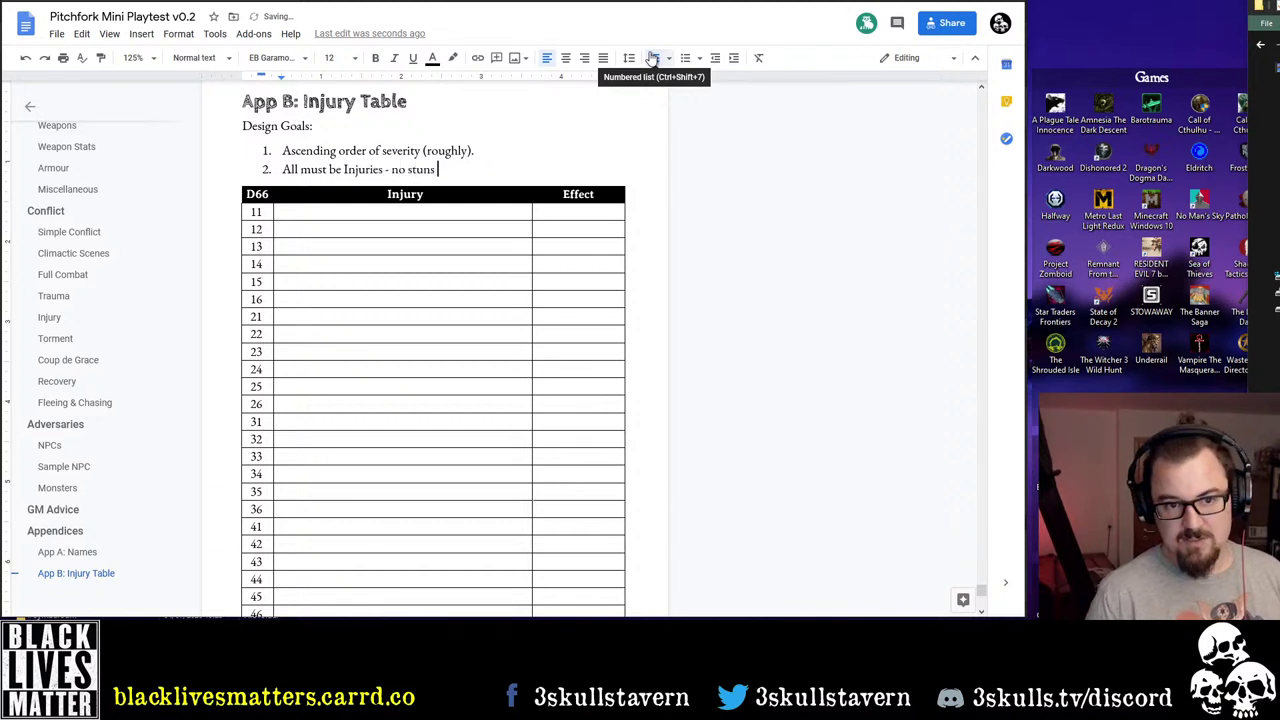
pyautogui.hotkey('ctrl', 'Left')
pyautogui.write('tempor')
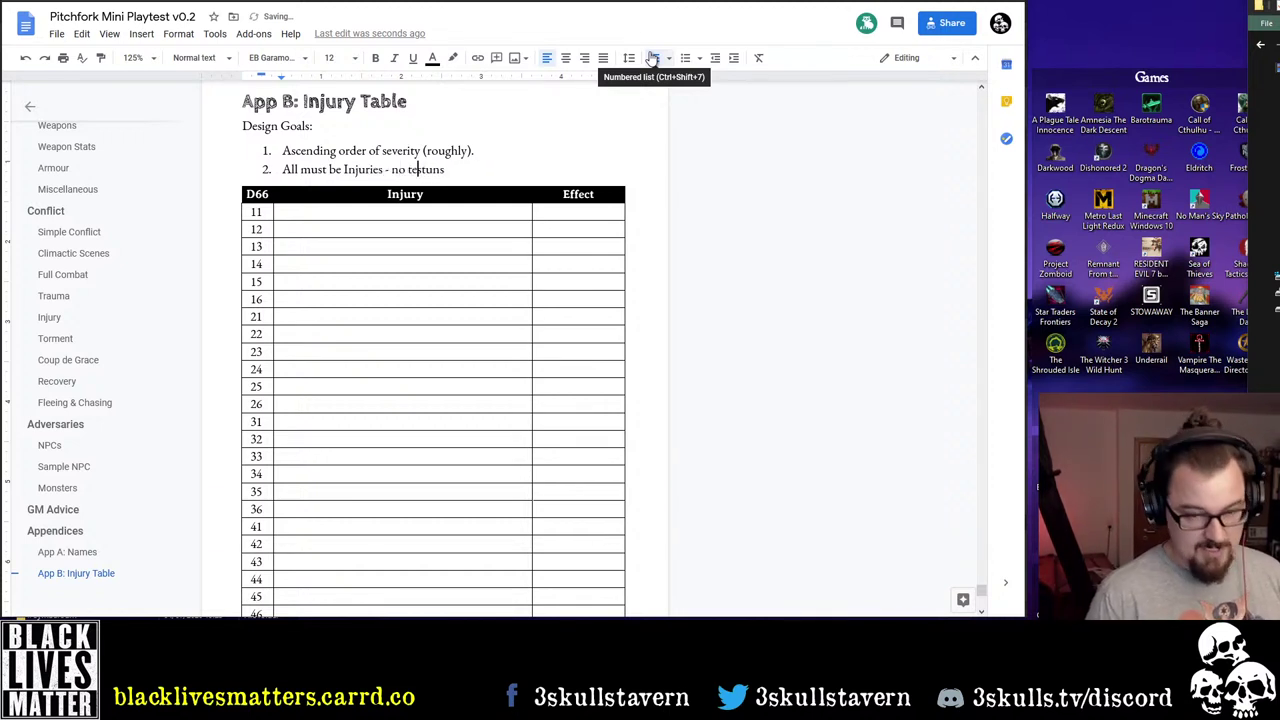
pyautogui.write('ary')
pyautogui.press('End')
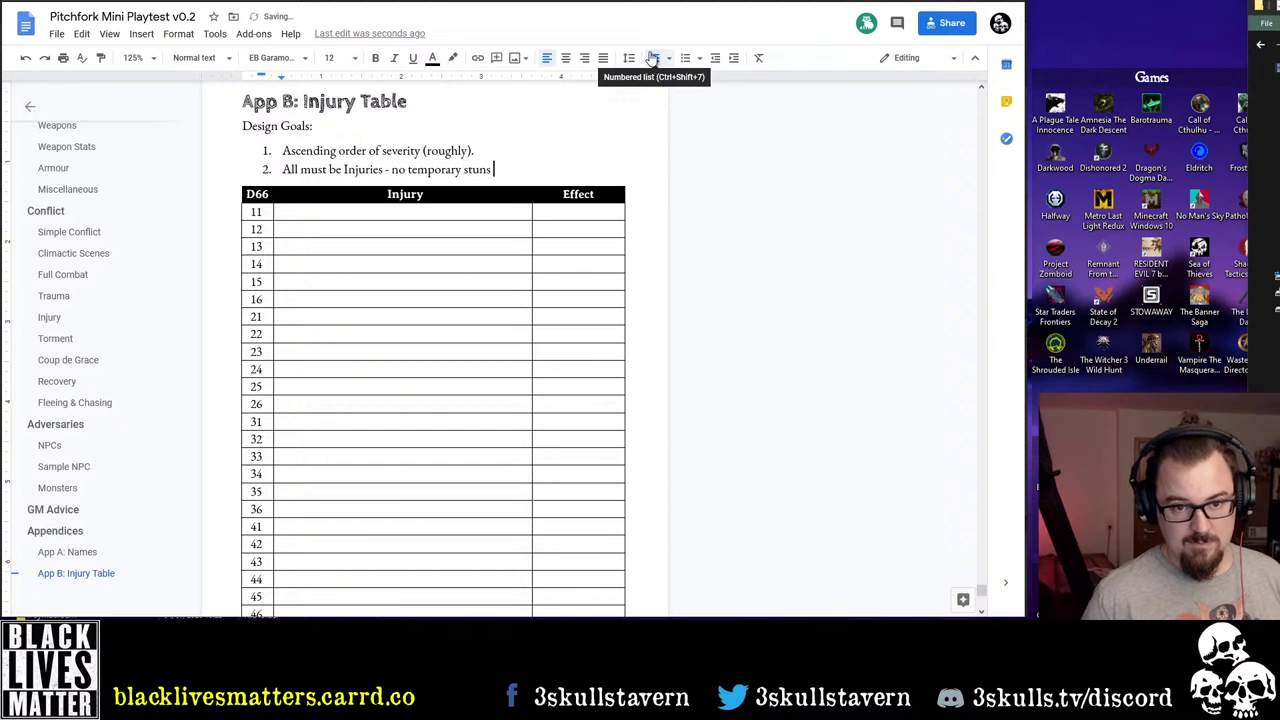
pyautogui.write('.')
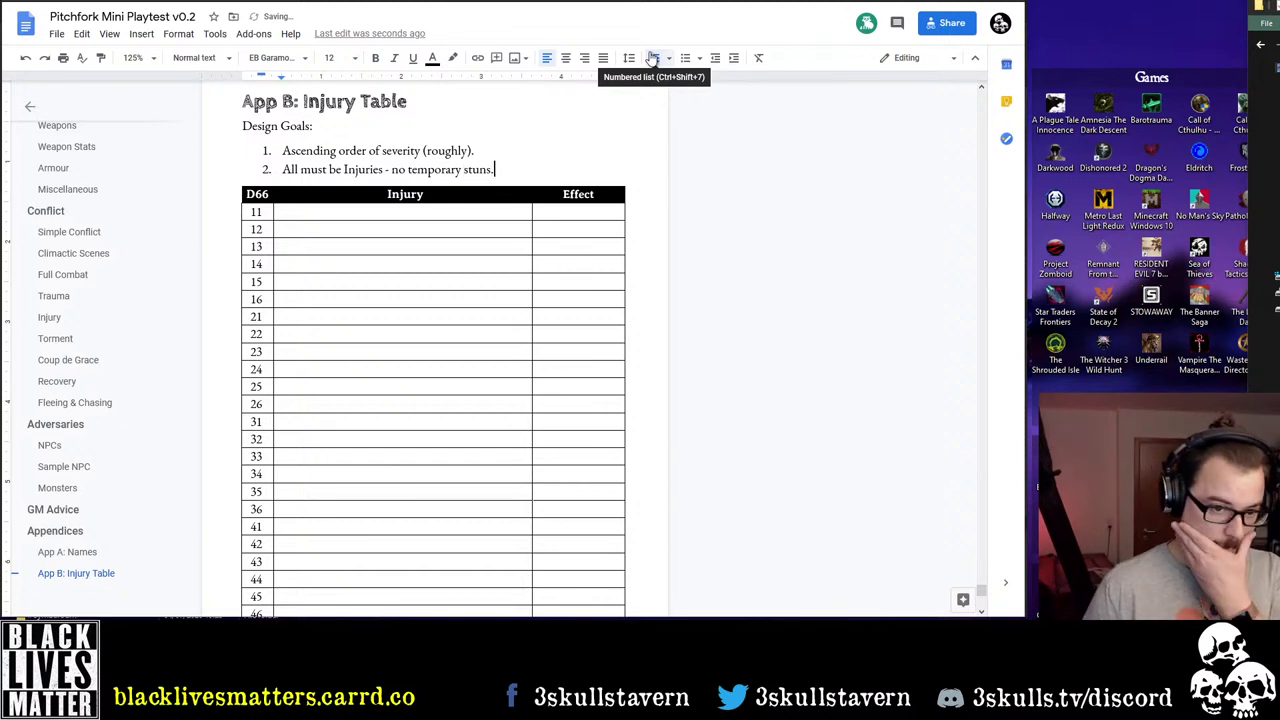
pyautogui.press('Return')
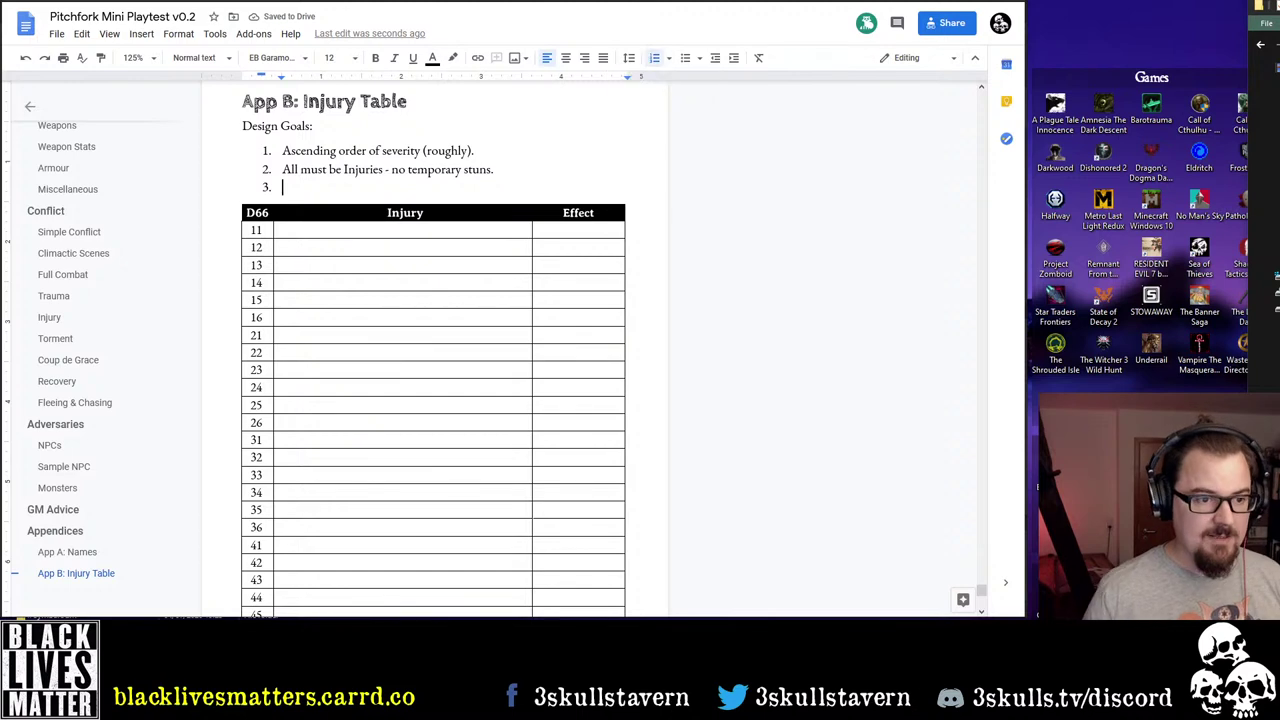
pyautogui.click(70, 319)
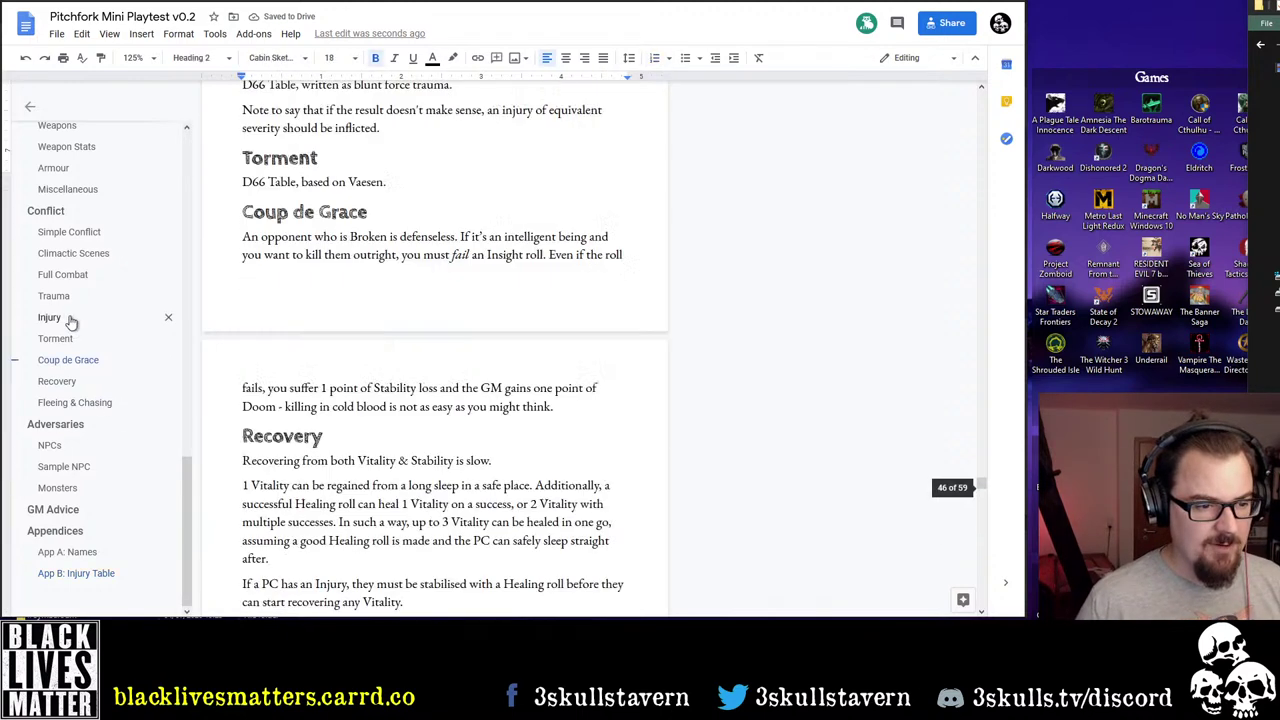
pyautogui.scroll(7, 451, 312)
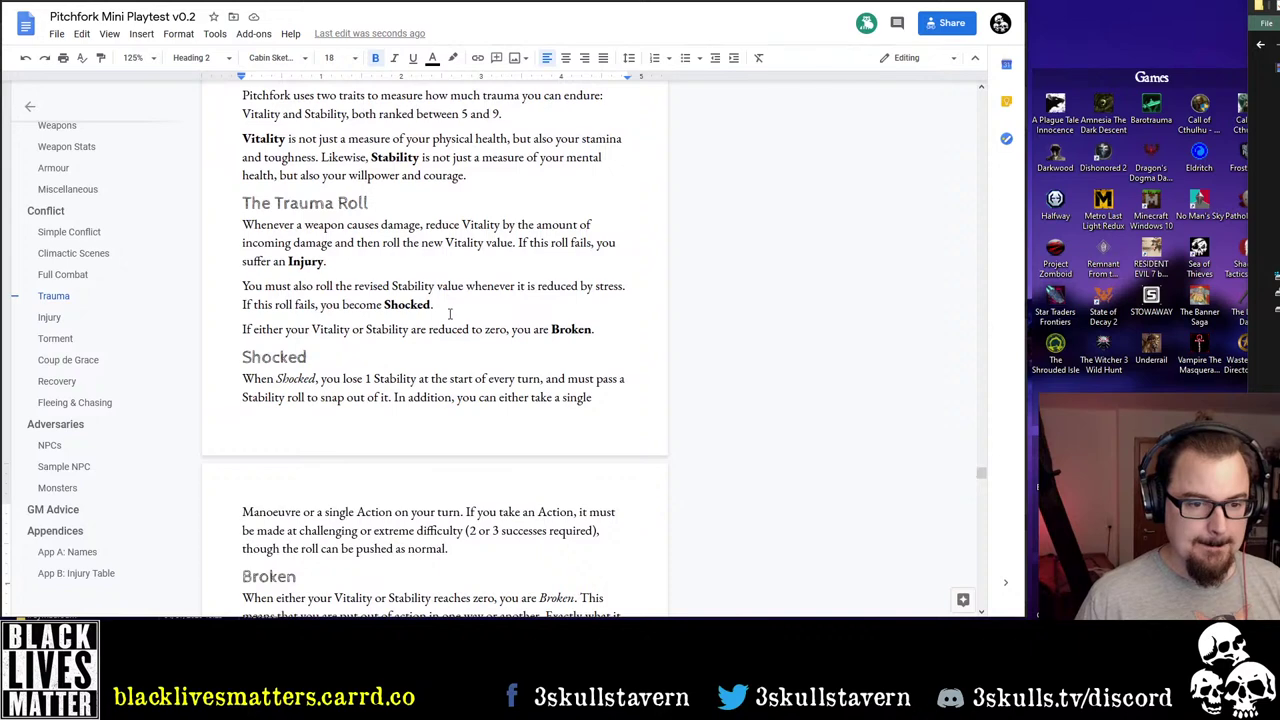
pyautogui.scroll(-4, 446, 314)
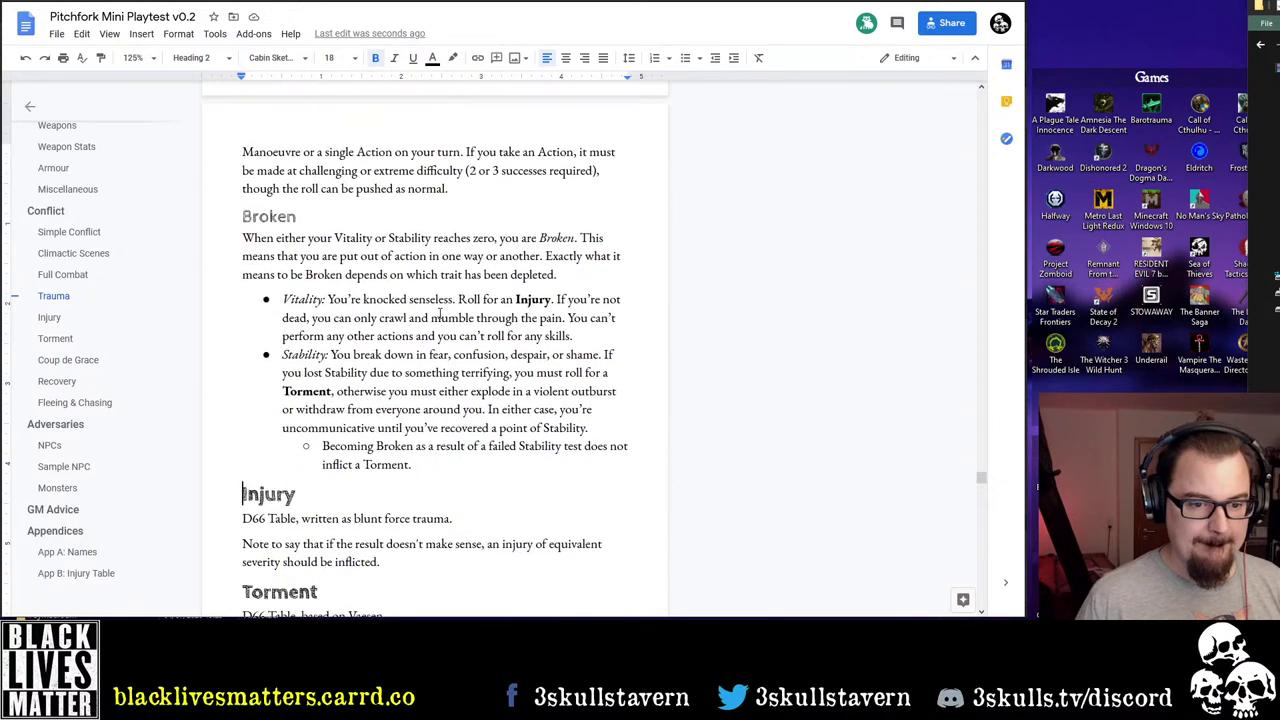
pyautogui.scroll(8, 438, 313)
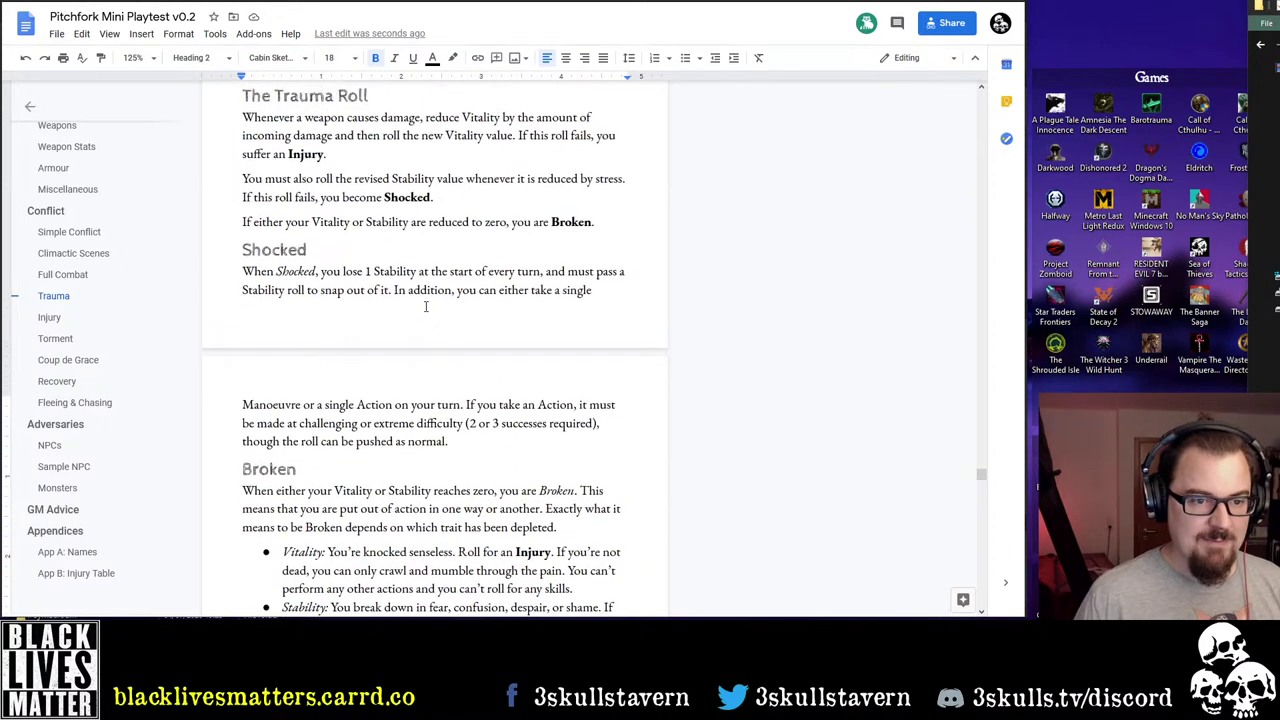
pyautogui.scroll(-12, 423, 305)
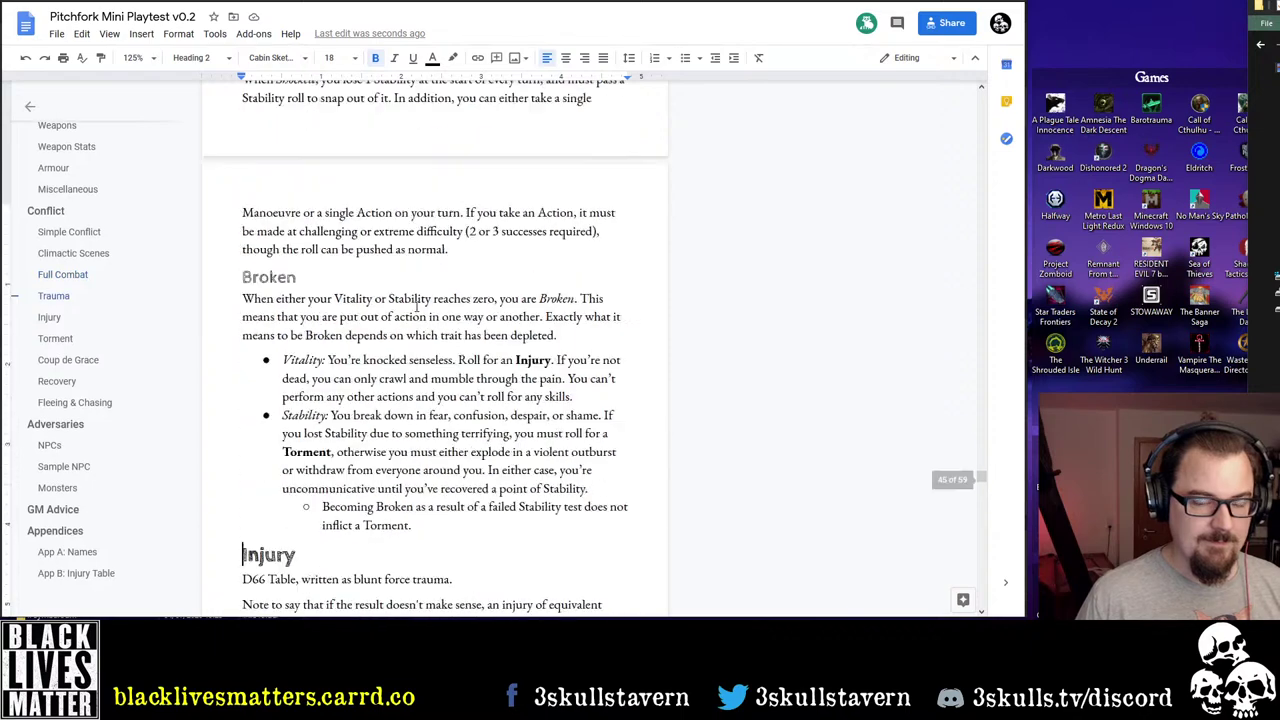
pyautogui.scroll(3, 414, 305)
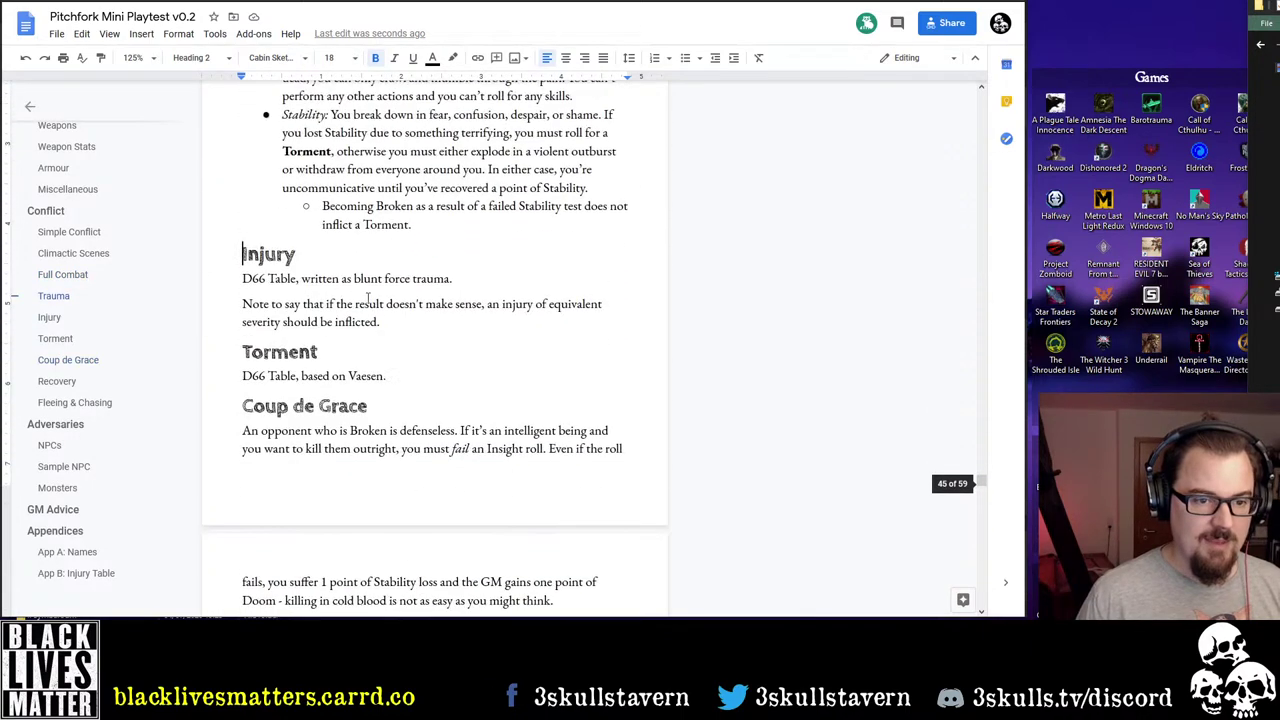
pyautogui.scroll(-3, 380, 400)
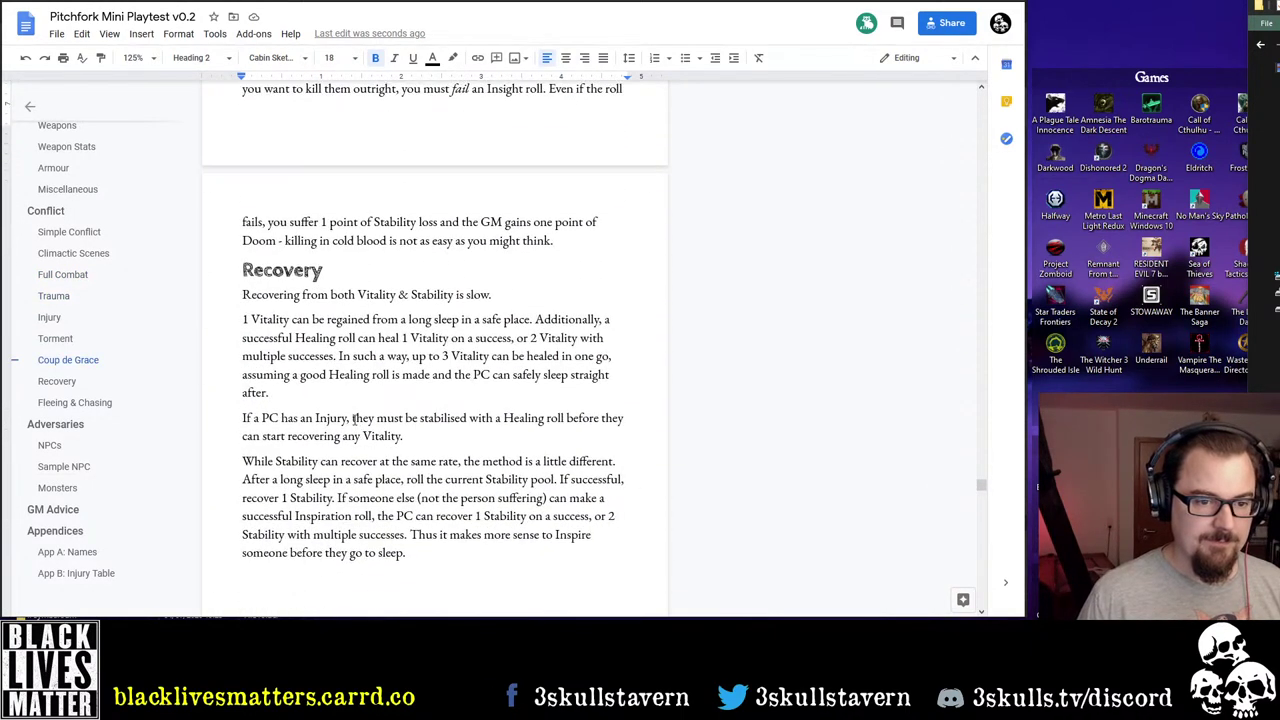
pyautogui.scroll(-10, 358, 430)
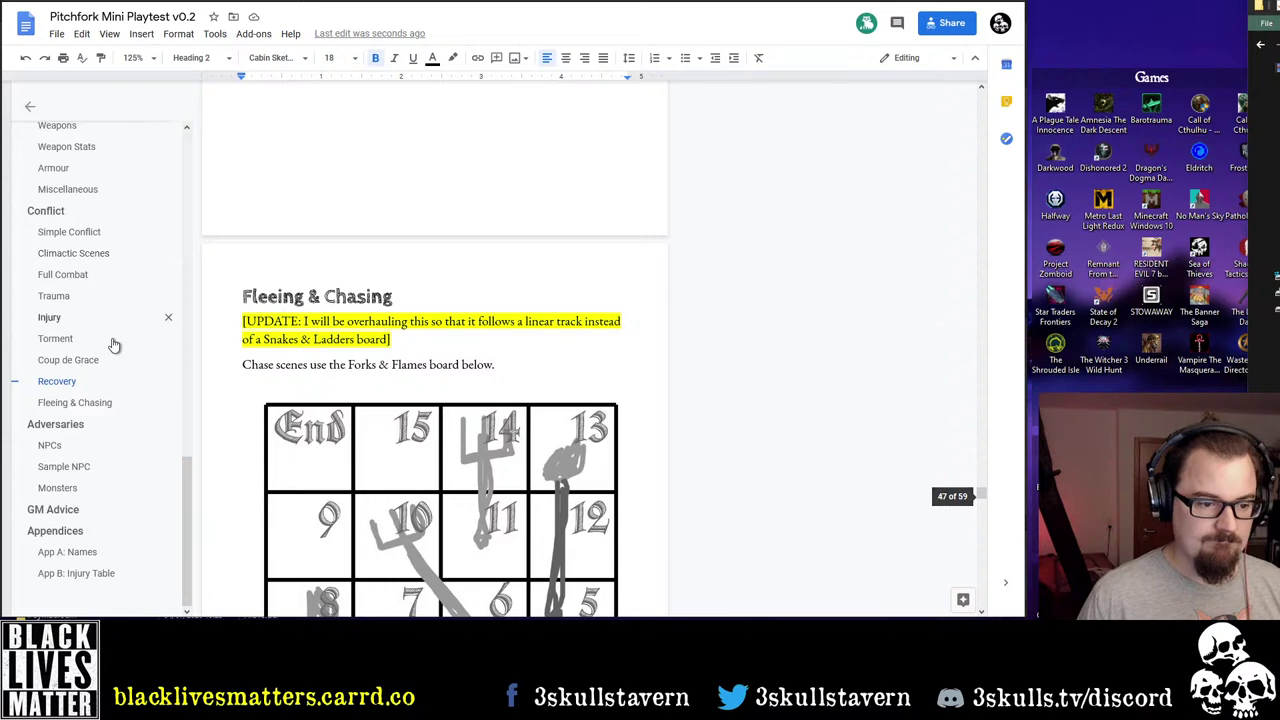
pyautogui.click(77, 572)
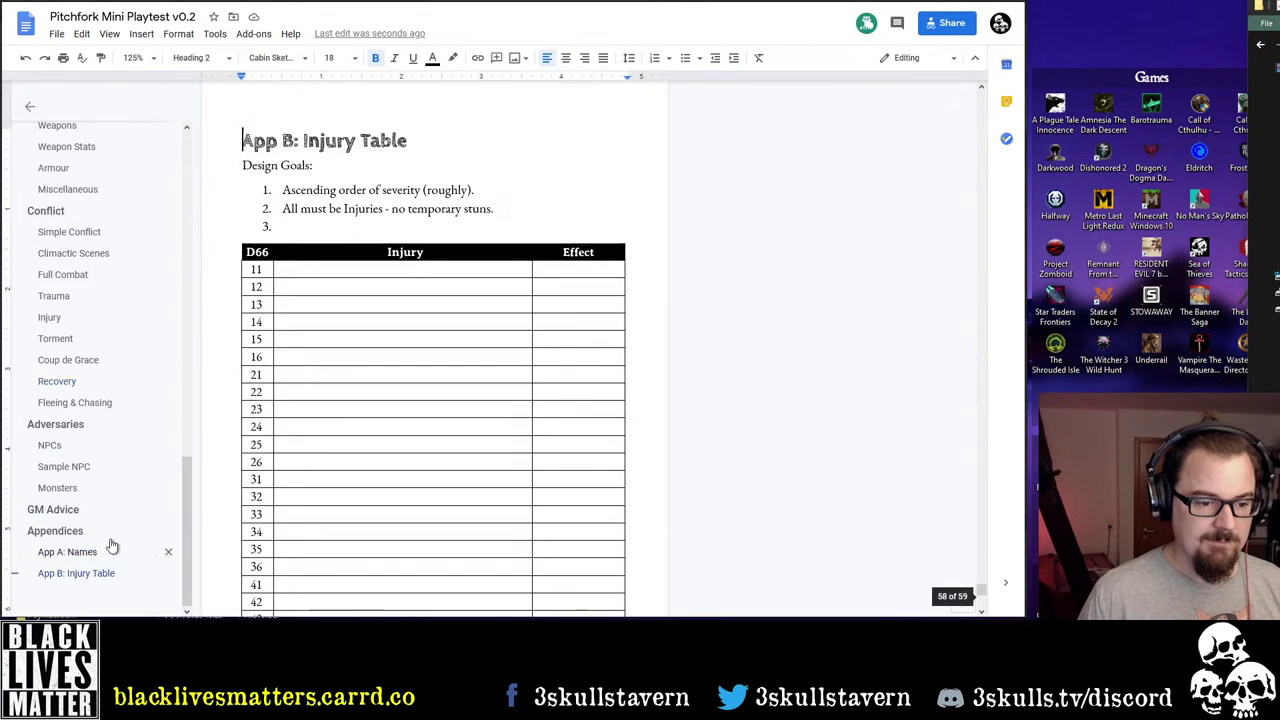
pyautogui.click(392, 224)
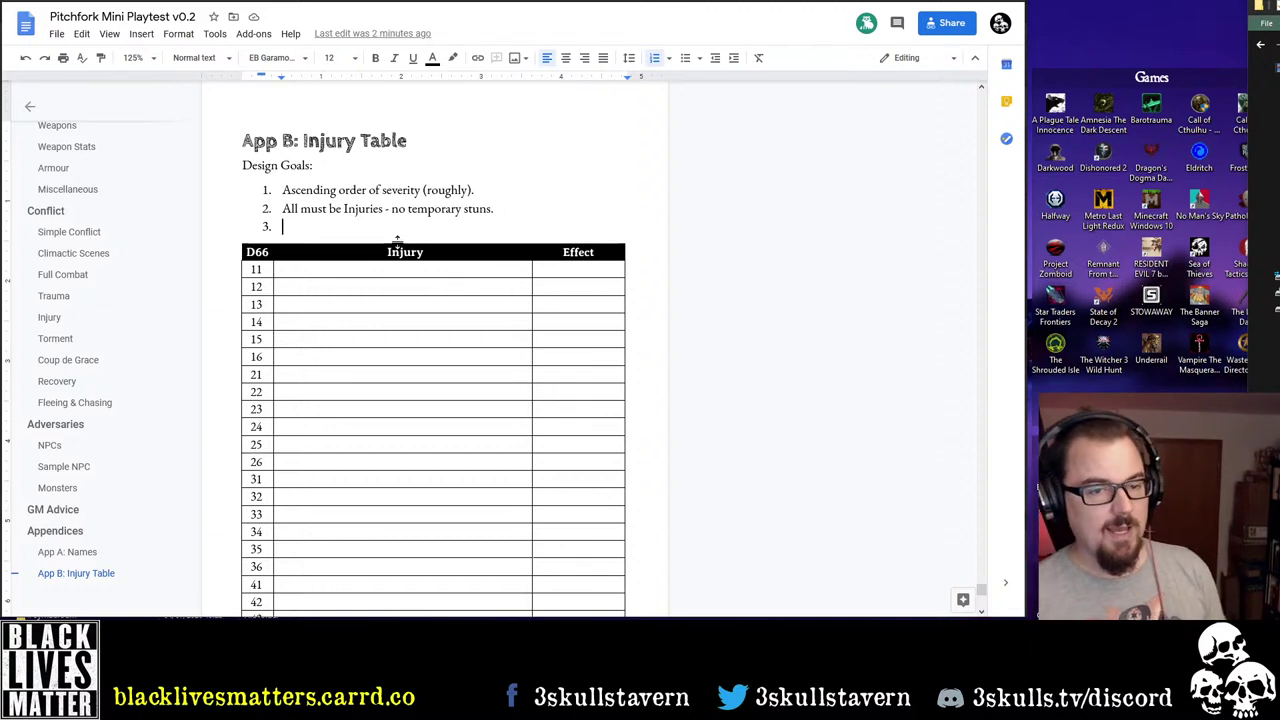
# Write the third design goal as 'Only 1 Instant Death entry.' and position the file browser beside the document
pyautogui.write('Only 1 Death')
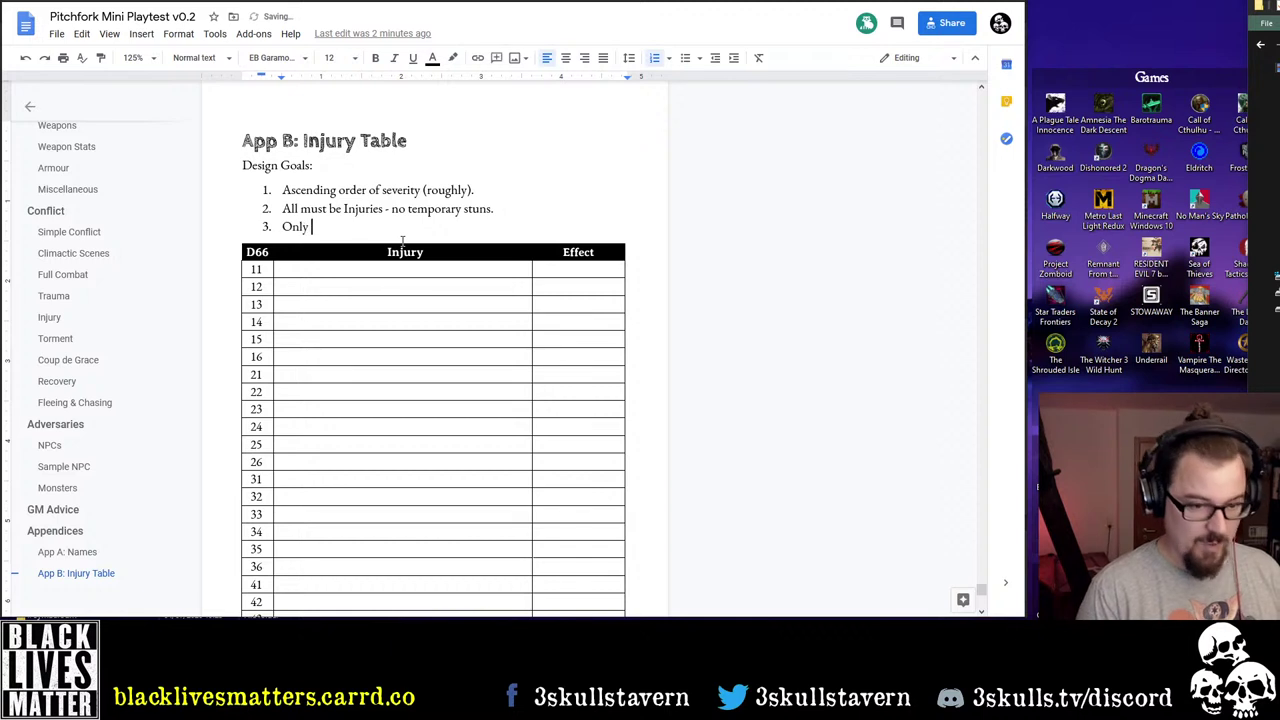
pyautogui.press('BackSpace')
pyautogui.press('BackSpace')
pyautogui.press('BackSpace')
pyautogui.press('BackSpace')
pyautogui.press('BackSpace')
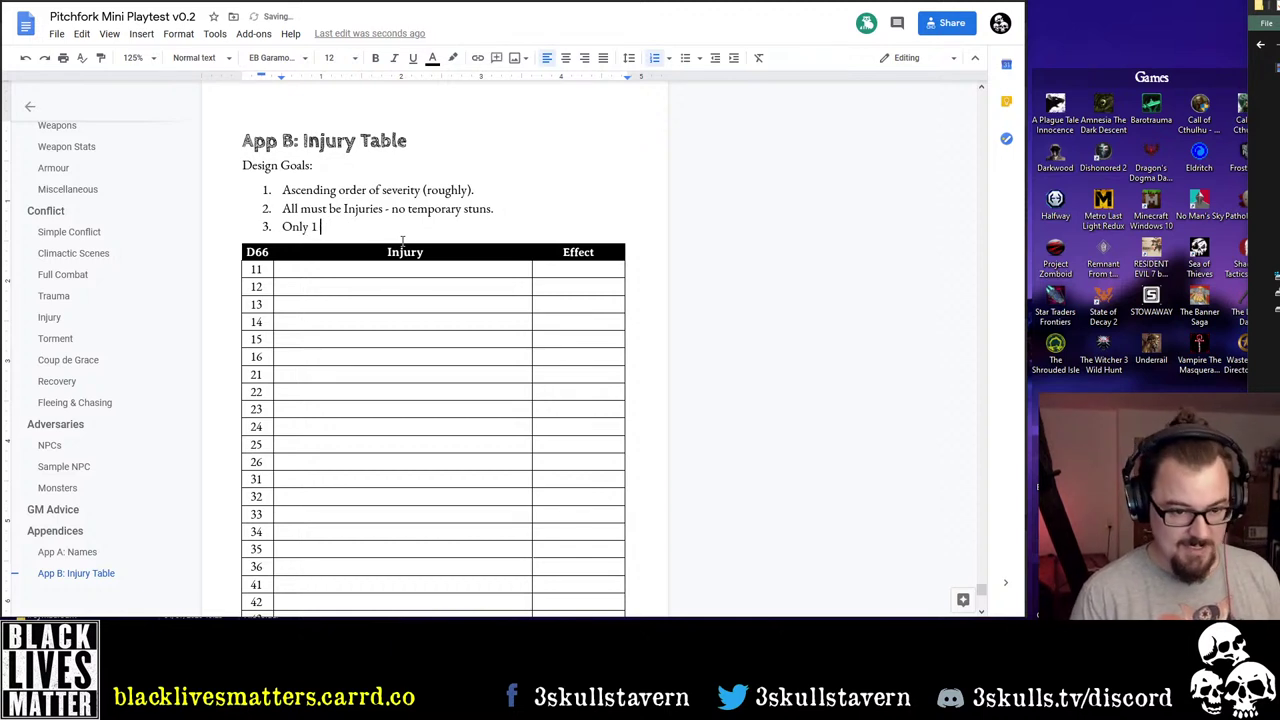
pyautogui.write('Insta')
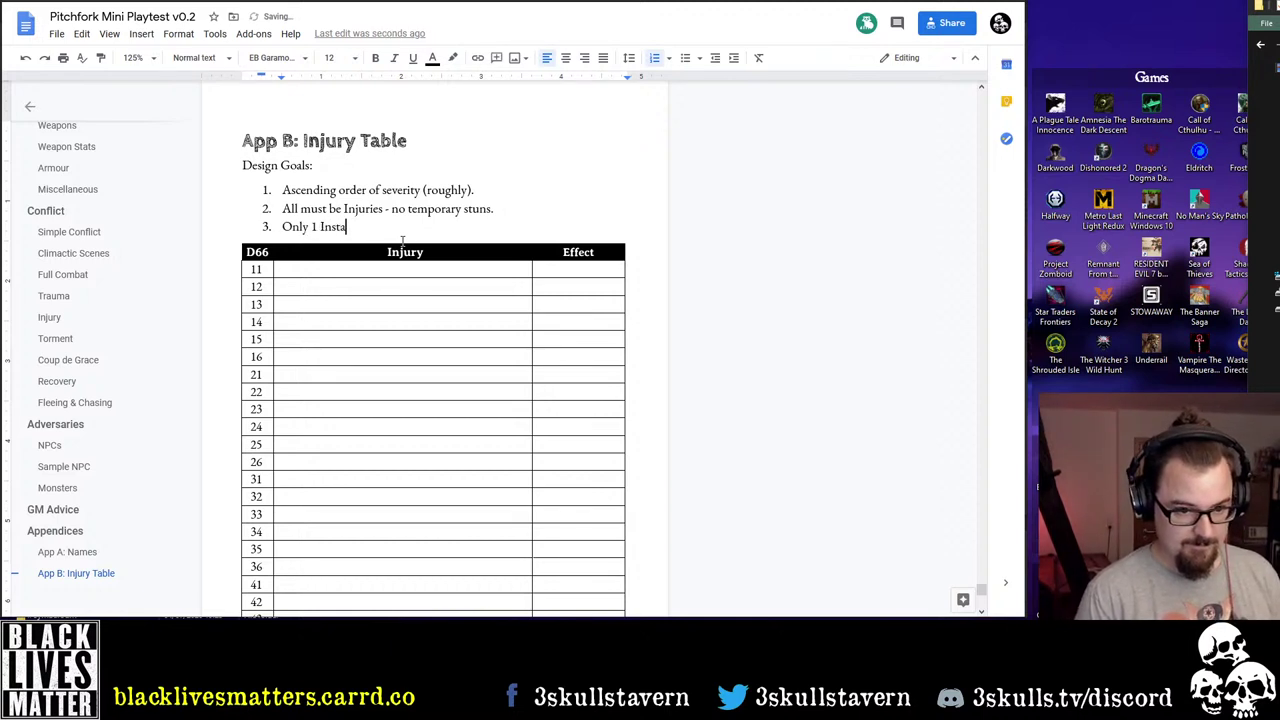
pyautogui.write('nt Death ')
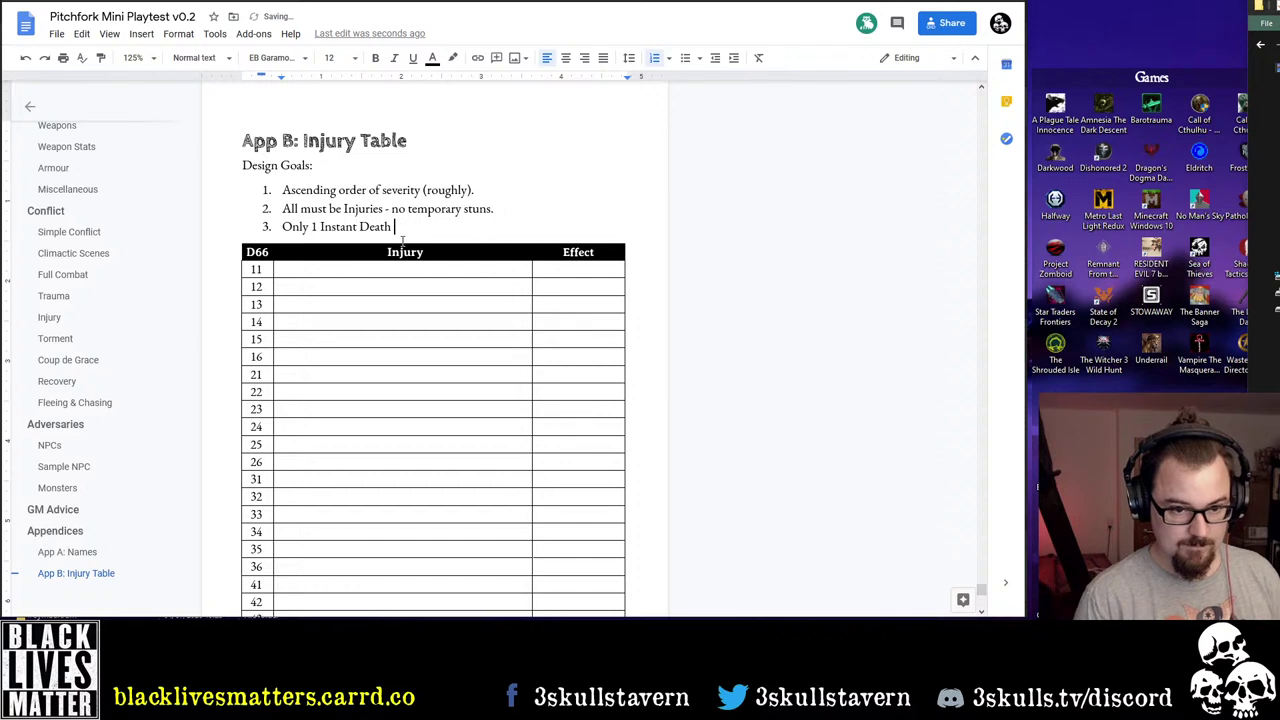
pyautogui.write('entry')
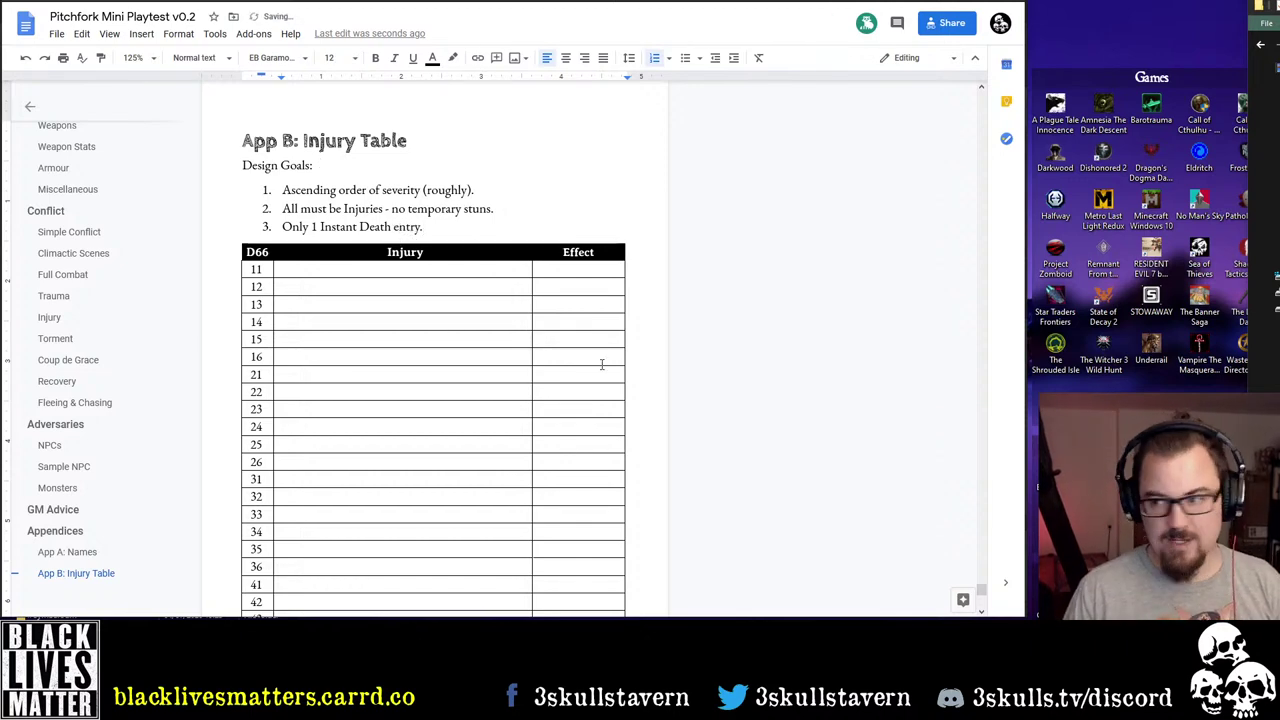
pyautogui.write('.')
pyautogui.moveTo(1275, 12)
pyautogui.mouseDown()
pyautogui.moveTo(1089, 106)
pyautogui.moveTo(1275, 14)
pyautogui.mouseUp()
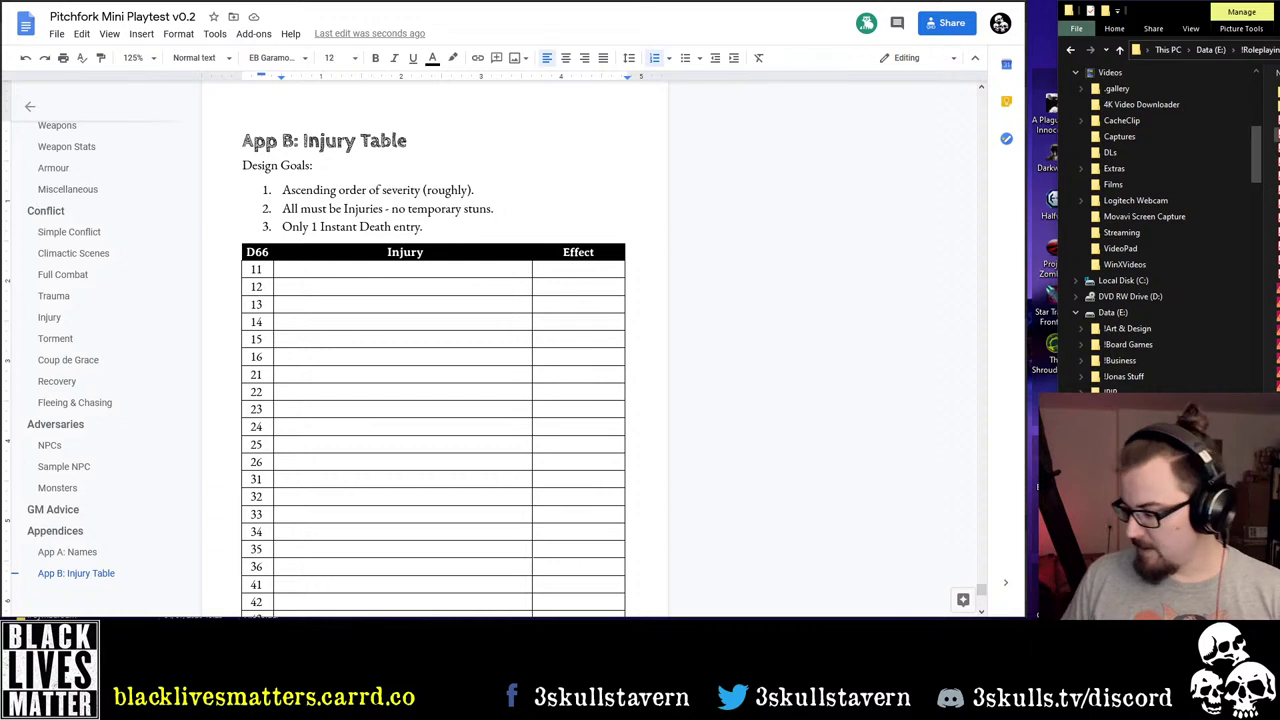
# Enter '(Instant Death)' in row 66's Injury cell, then return to row 11's Injury cell
pyautogui.scroll(-10, 289, 414)
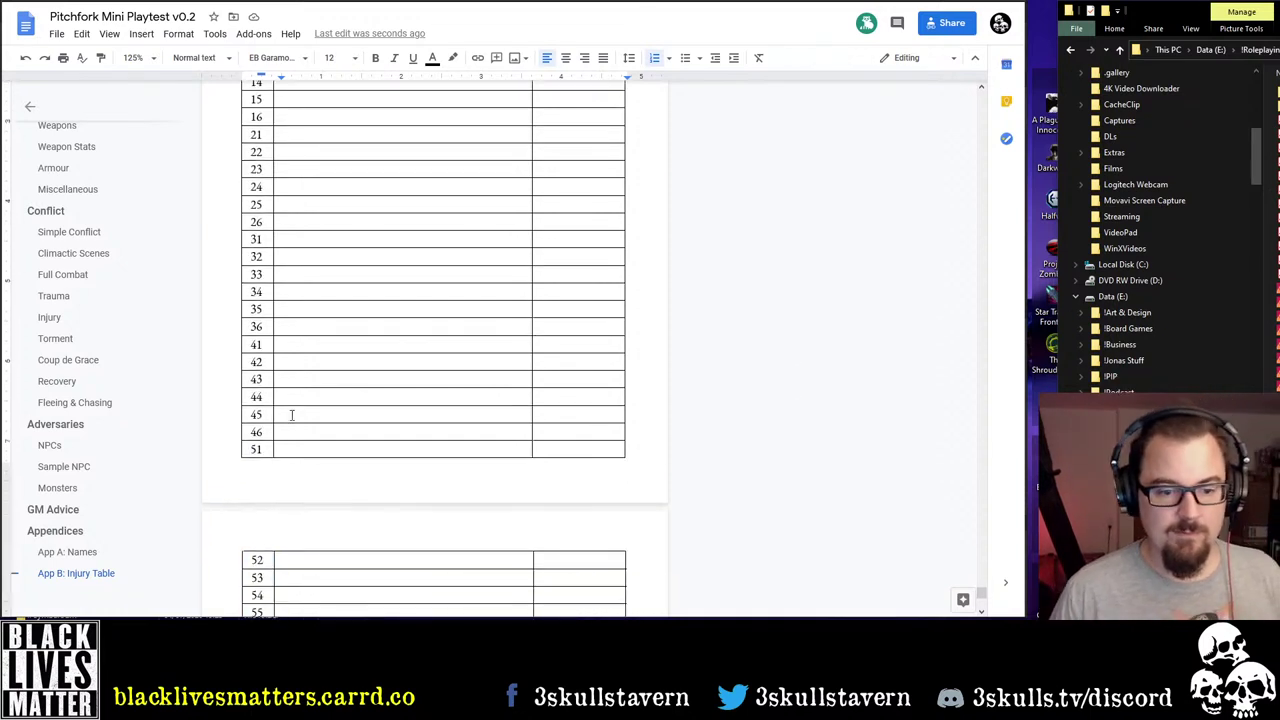
pyautogui.click(394, 258)
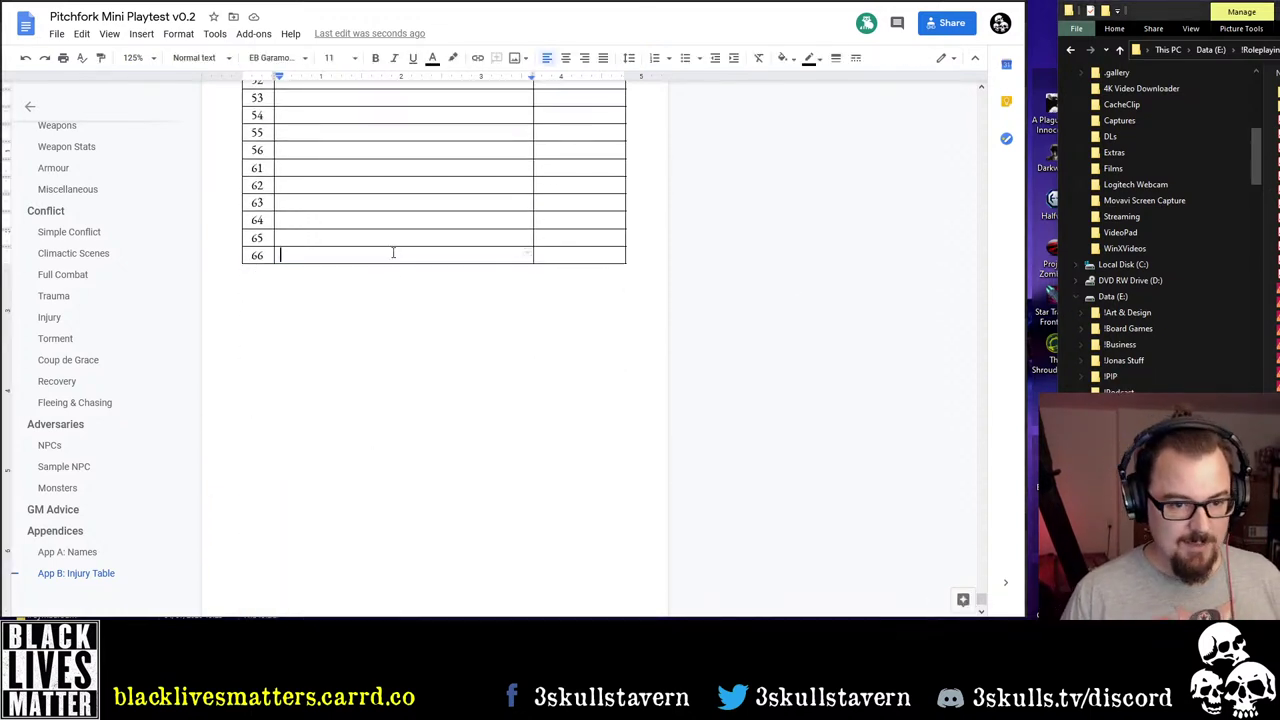
pyautogui.write('Instant Death')
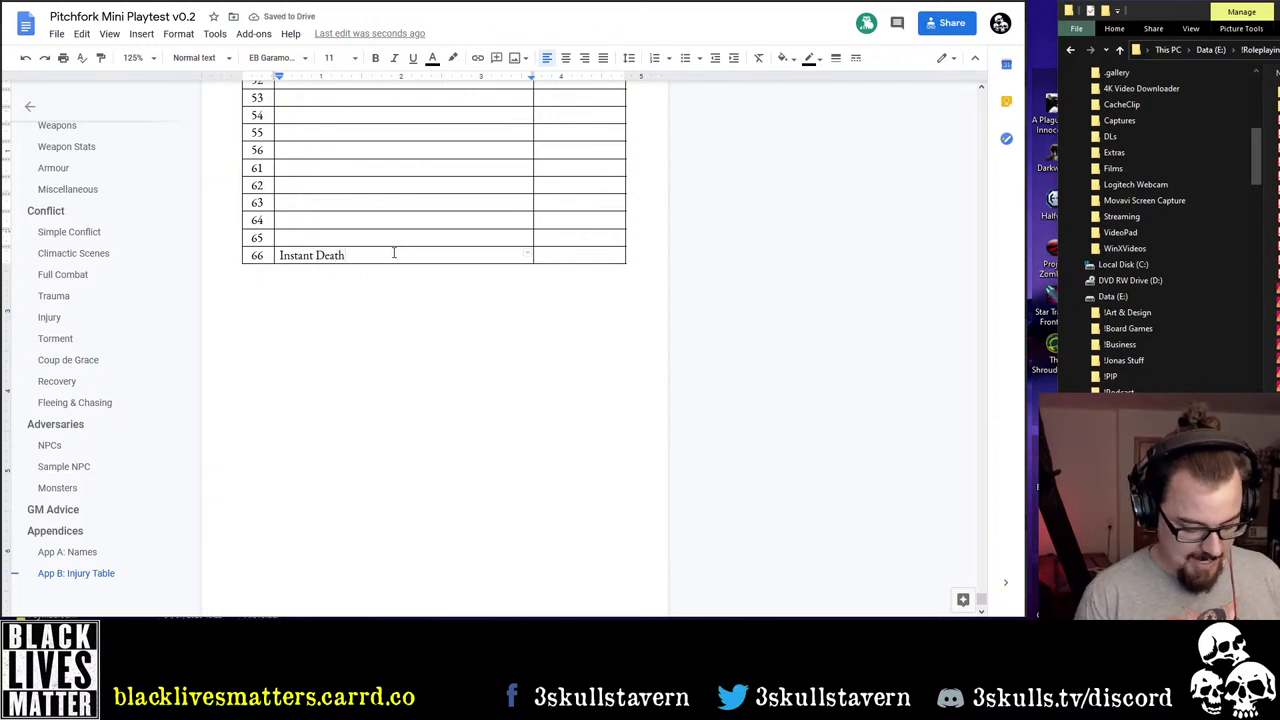
pyautogui.write(')')
pyautogui.write('(')
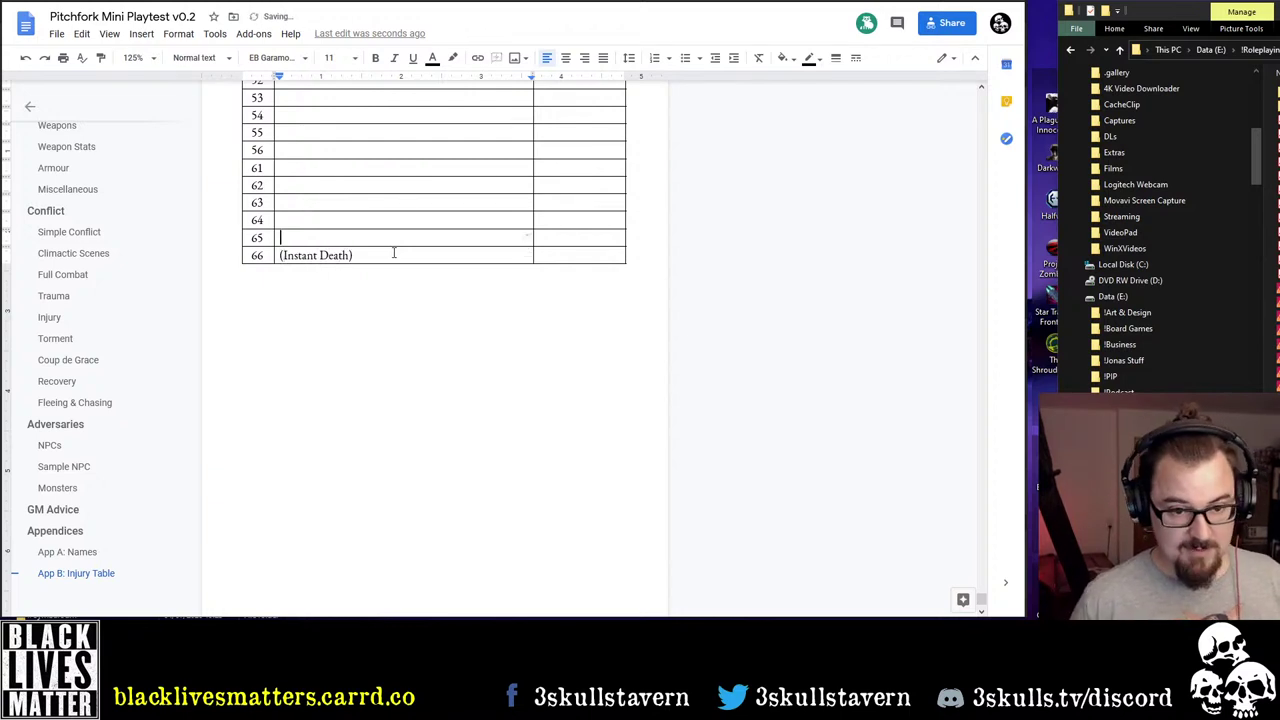
pyautogui.scroll(4, 403, 258)
pyautogui.scroll(4, 407, 267)
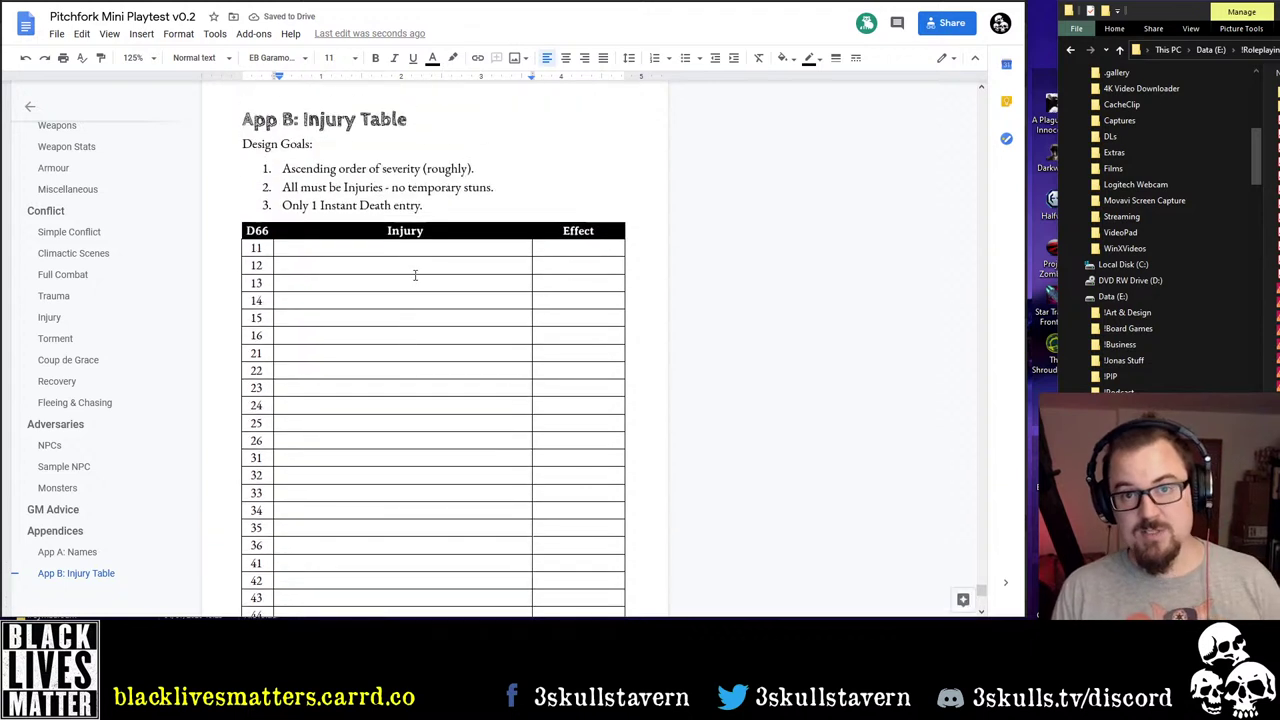
pyautogui.click(422, 273)
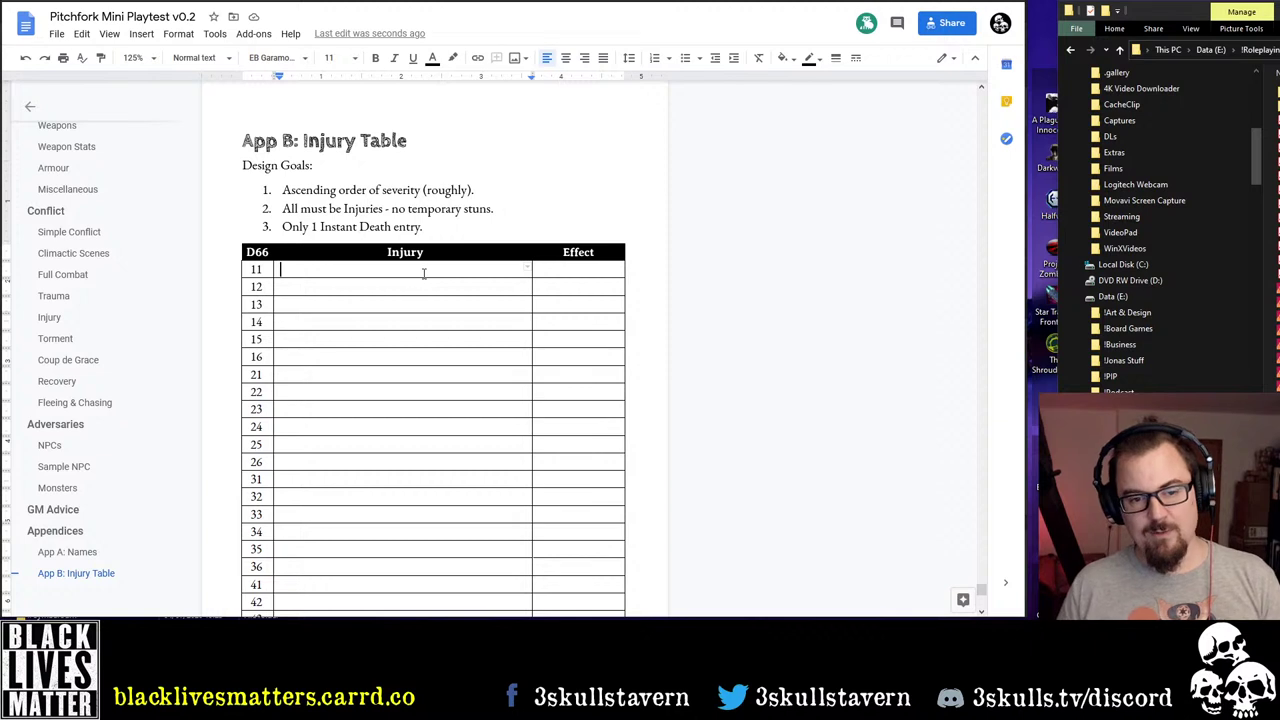
# Duplicate the whole App B appendix, heading through table, onto a new page after the table
pyautogui.press('Up')
pyautogui.press('Up')
pyautogui.press('Up')
pyautogui.press('Up')
pyautogui.press('Up')
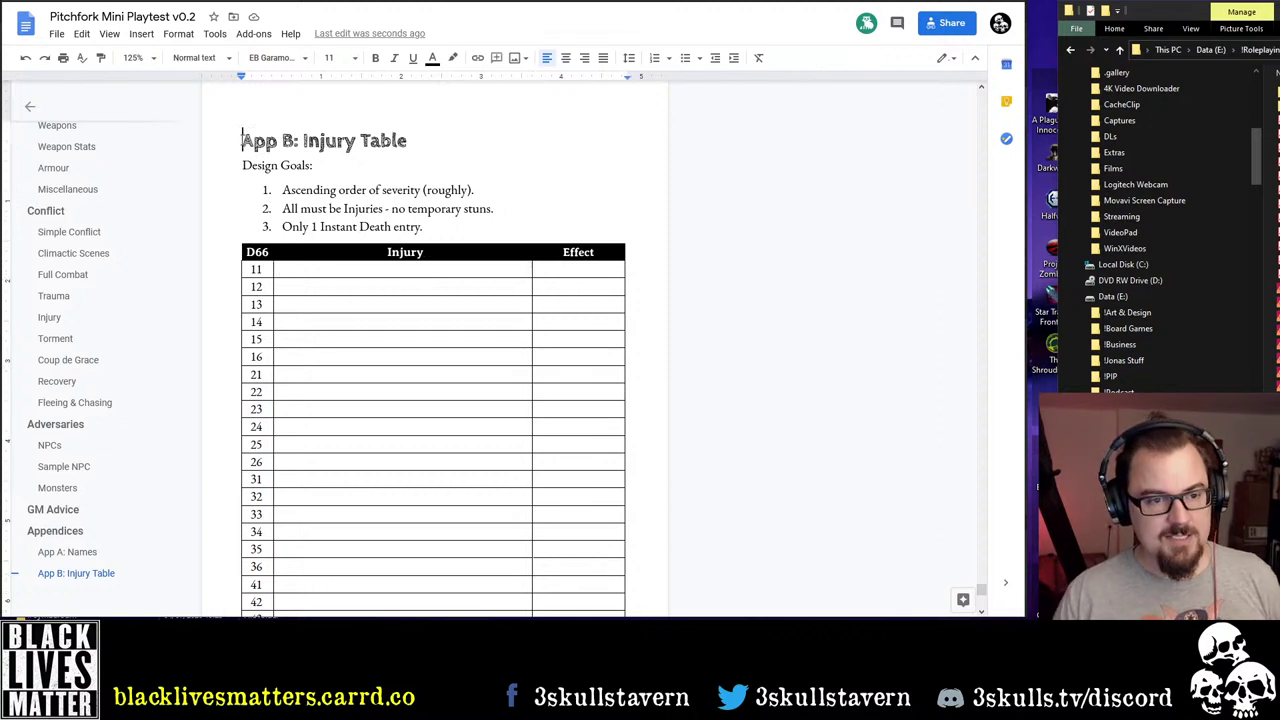
pyautogui.scroll(-5, 354, 289)
pyautogui.scroll(-4, 453, 458)
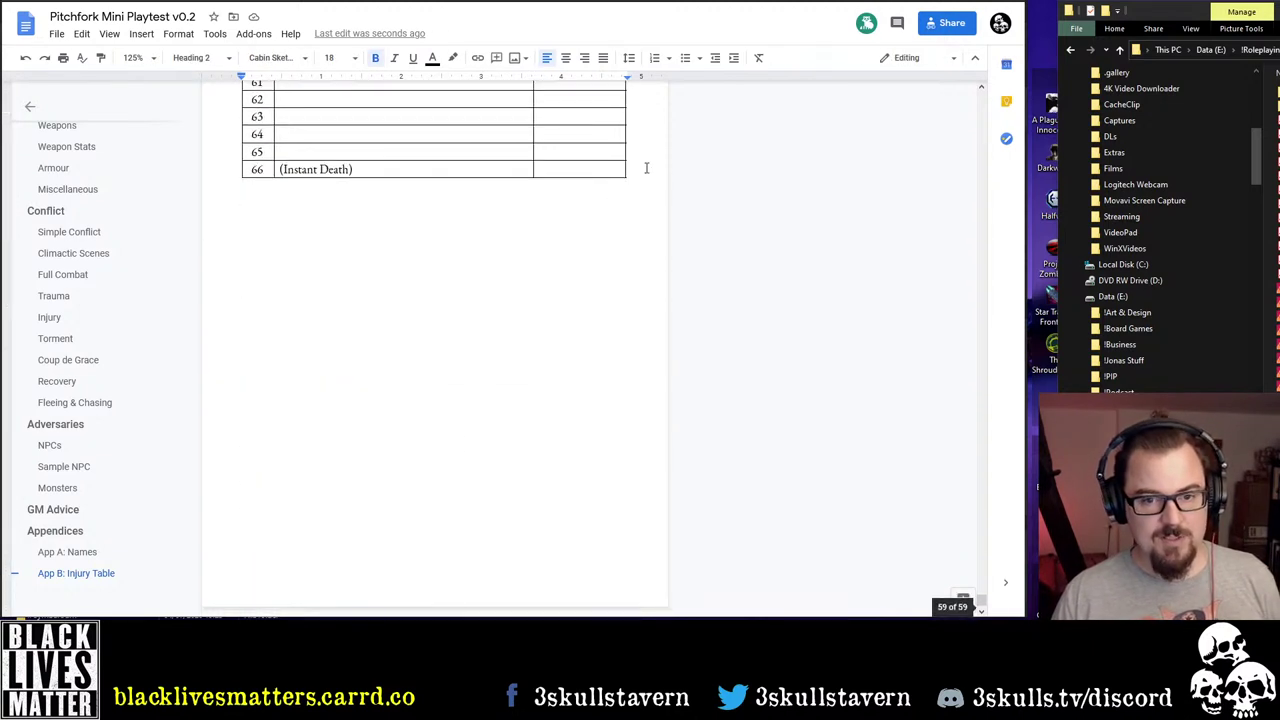
pyautogui.keyDown('shift'); pyautogui.click(639, 170); pyautogui.keyUp('shift')
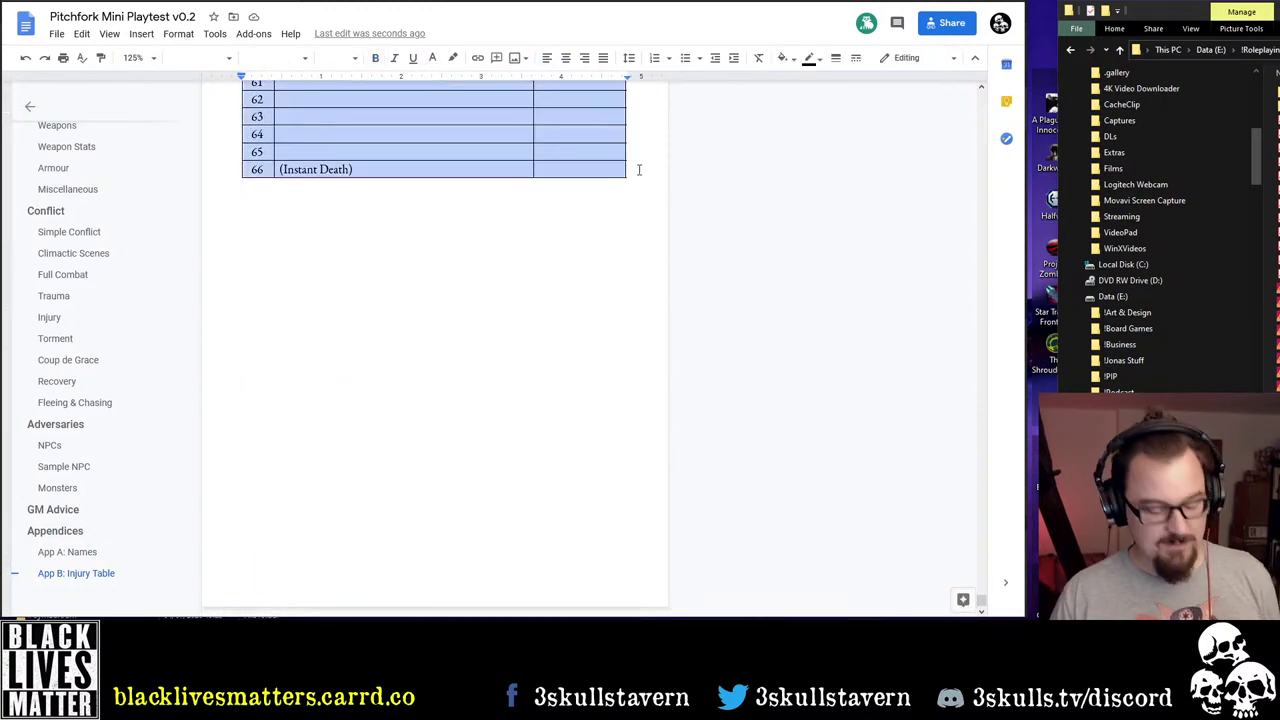
pyautogui.click(502, 212)
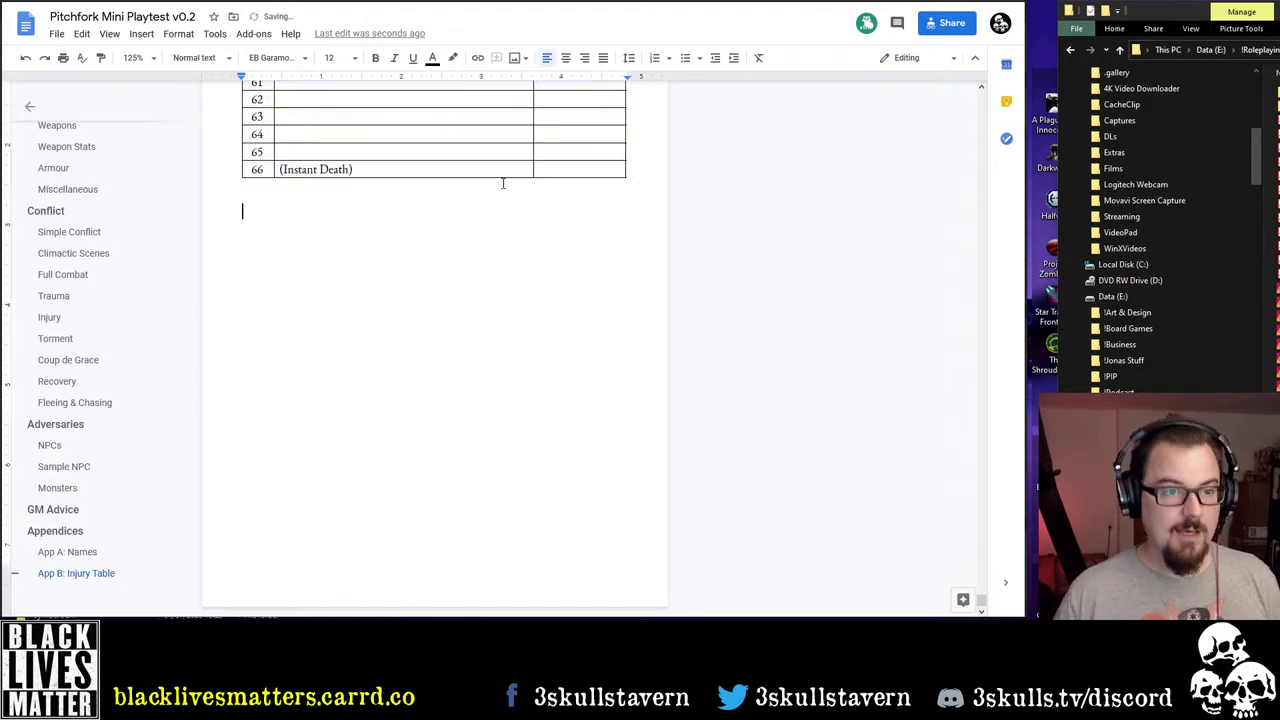
pyautogui.click(141, 33)
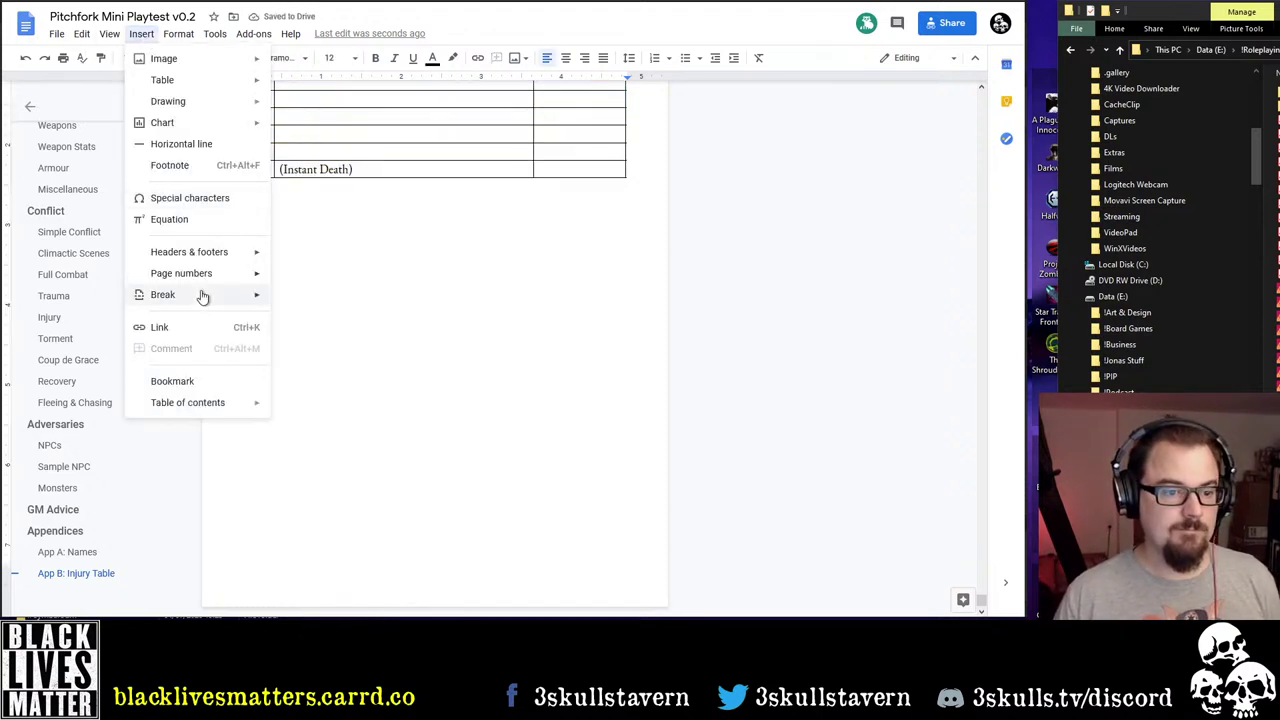
pyautogui.moveTo(200, 294)
pyautogui.click(310, 300)
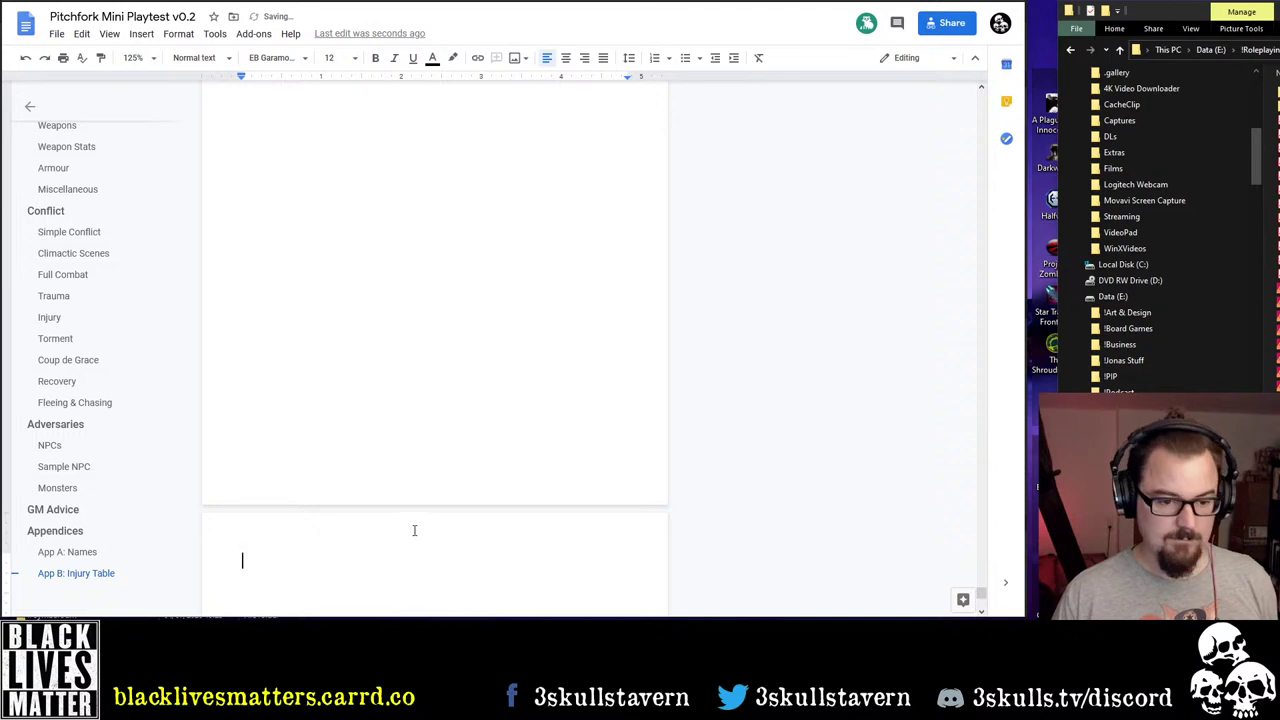
pyautogui.hotkey('ctrl', 'v')
# Retitle the copied heading from App B: Injury Table to App C: Torment Table
pyautogui.scroll(5, 340, 450)
pyautogui.scroll(1, 344, 442)
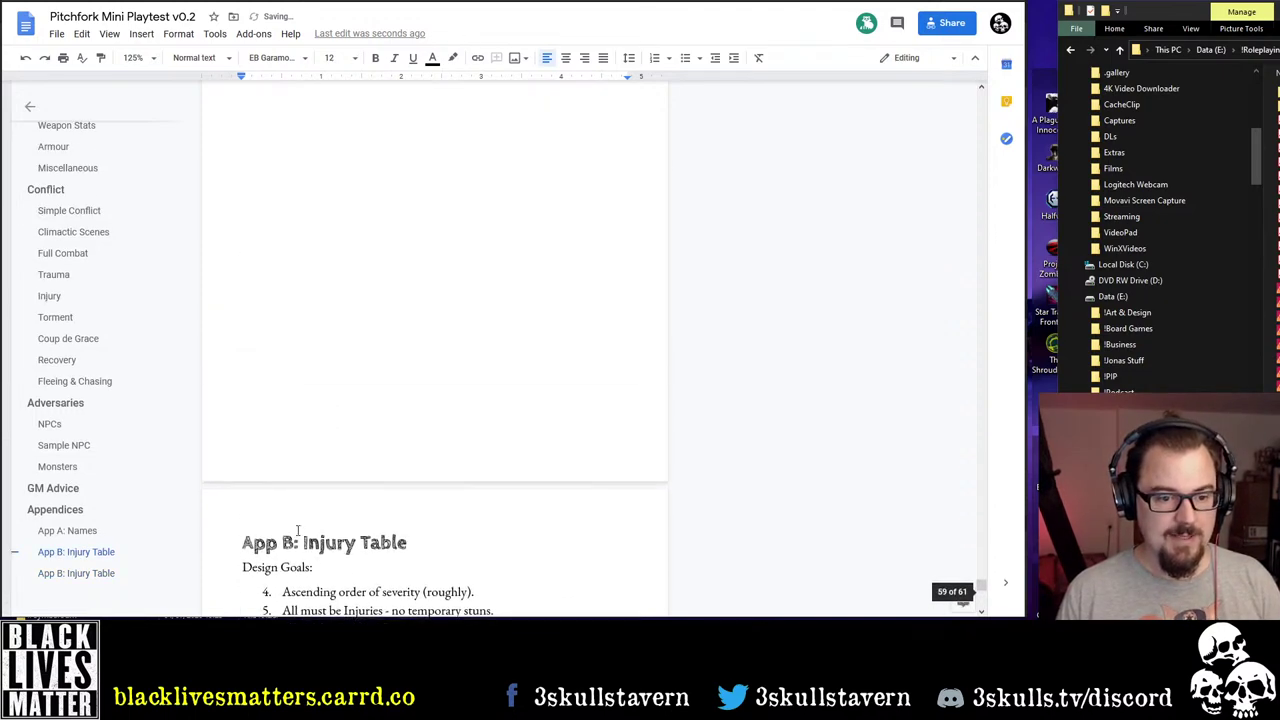
pyautogui.click(297, 538)
pyautogui.press('BackSpace')
pyautogui.write('C')
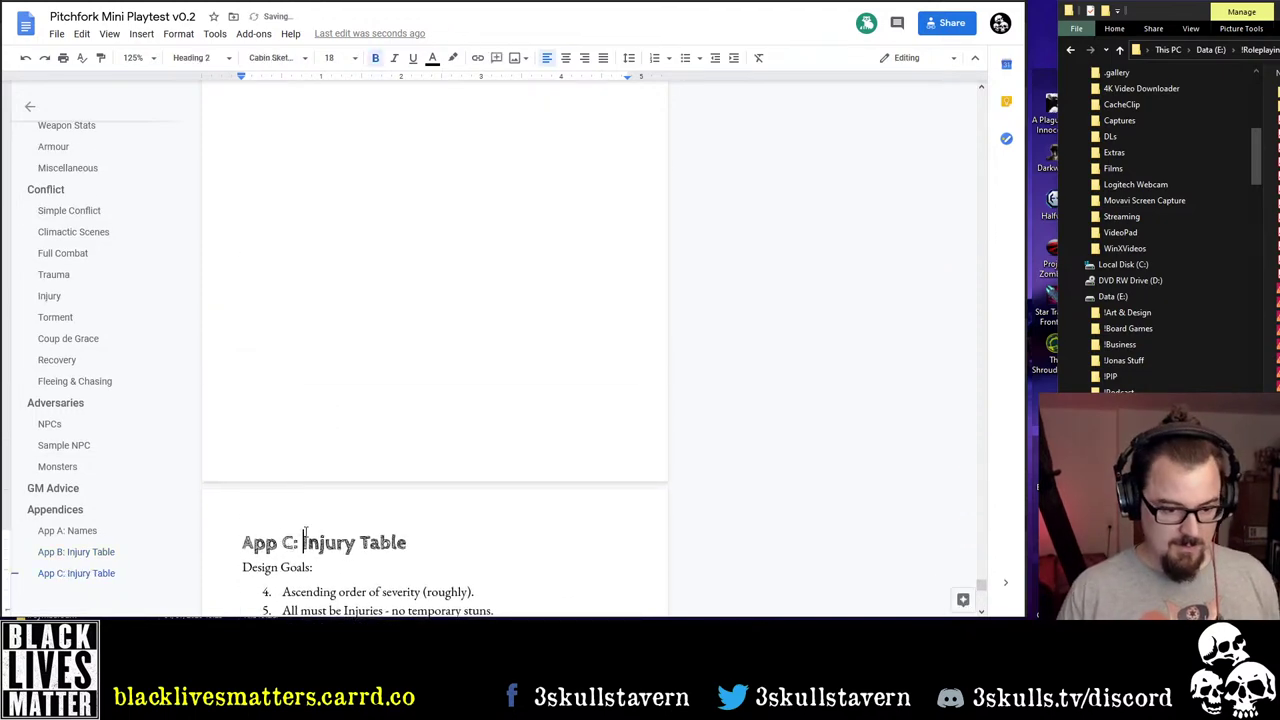
pyautogui.doubleClick(306, 540)
pyautogui.write('Torment')
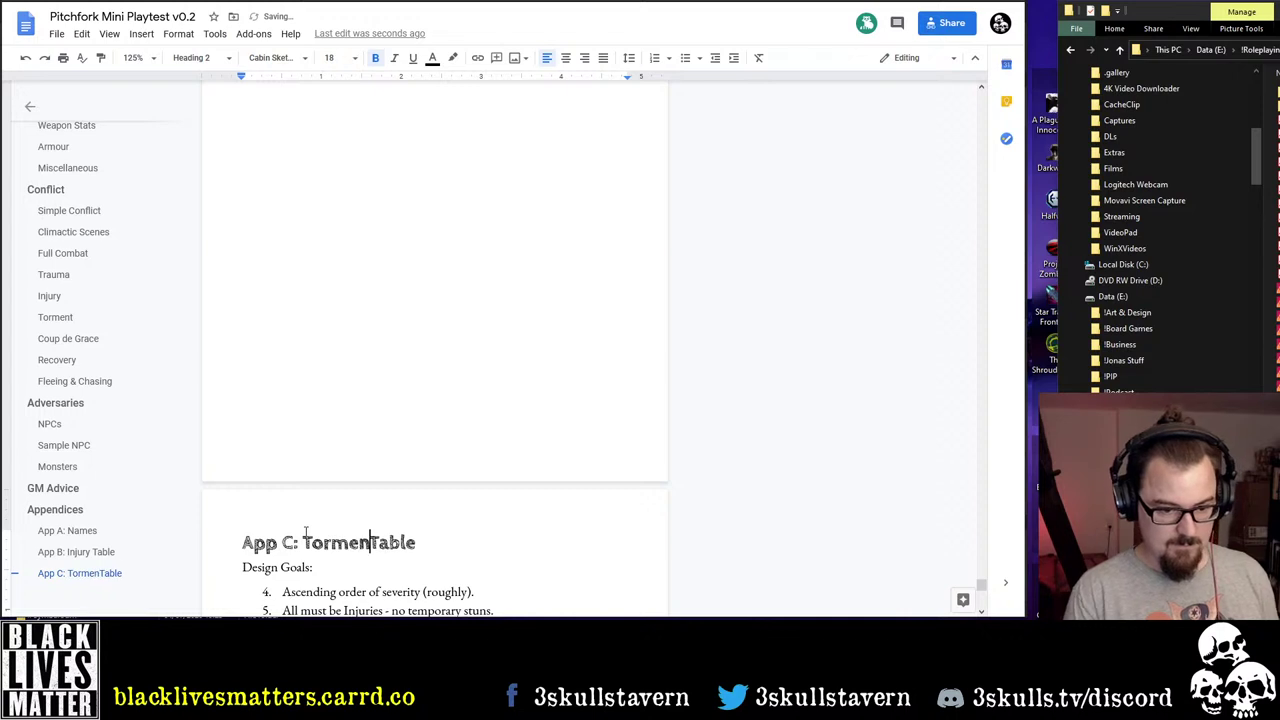
pyautogui.press('Down')
pyautogui.press('Down')
pyautogui.press('Down')
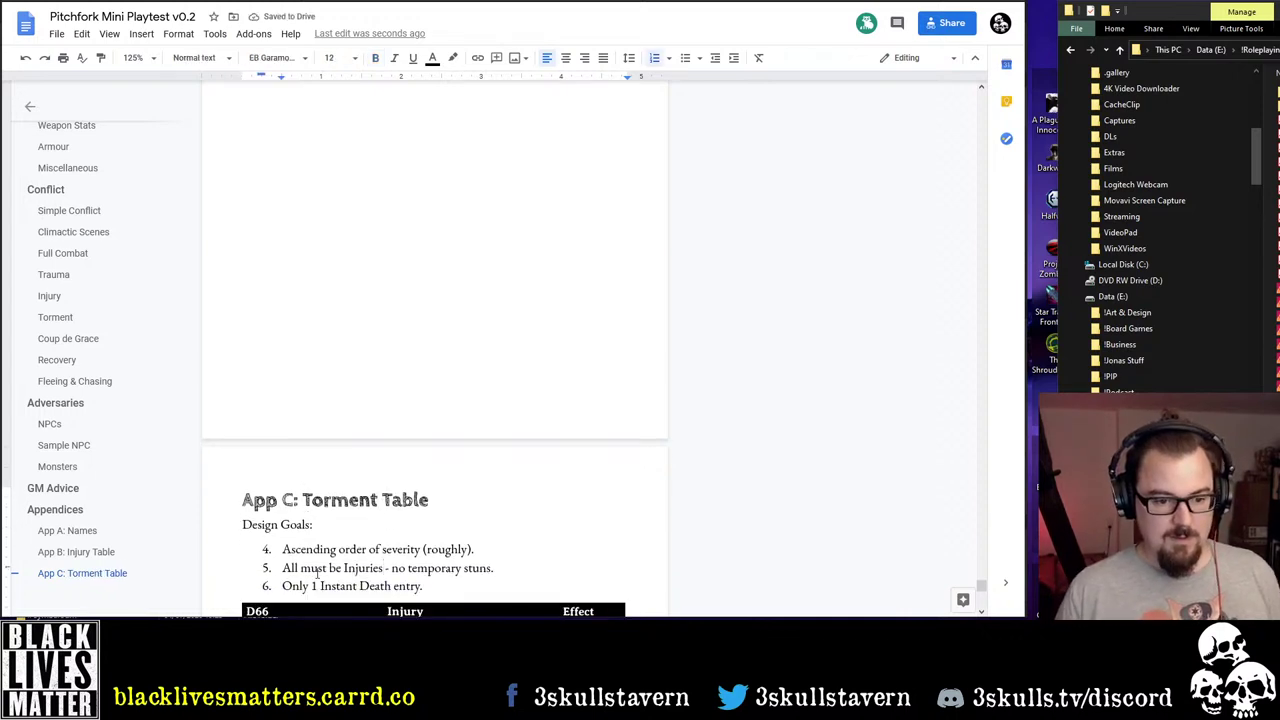
# Delete the three copied design goals, leaving one empty numbered list item
pyautogui.moveTo(427, 588); pyautogui.dragTo(318, 548)
pyautogui.press('BackSpace')
pyautogui.press('BackSpace')
pyautogui.press('BackSpace')
pyautogui.press('BackSpace')
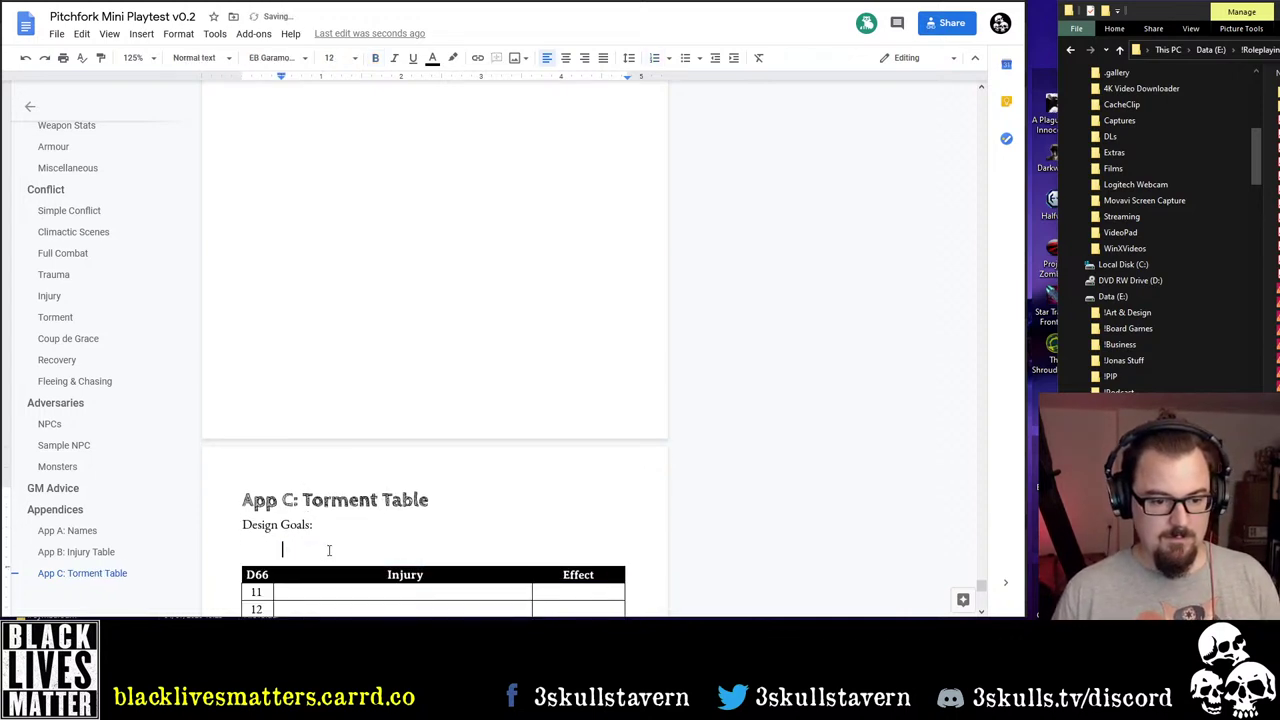
pyautogui.press('Return')
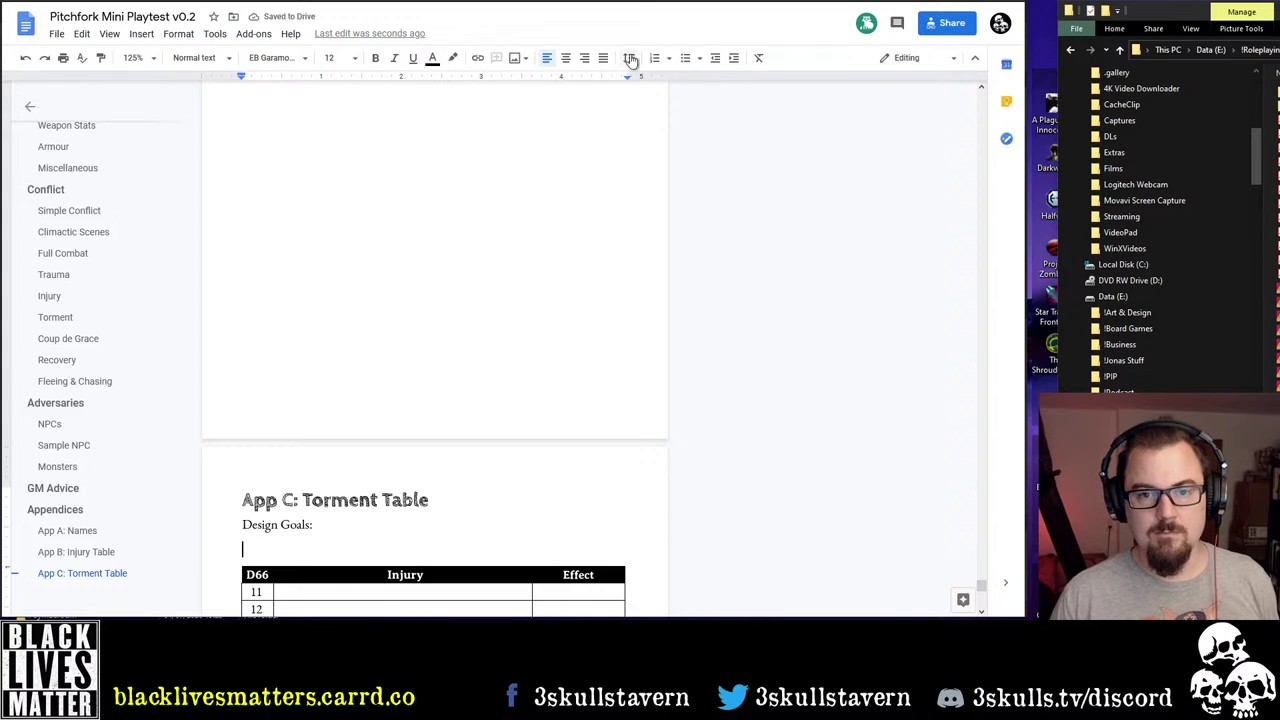
pyautogui.click(655, 57)
# Rename the copied table's Injury column header to Torment
pyautogui.scroll(-3, 397, 541)
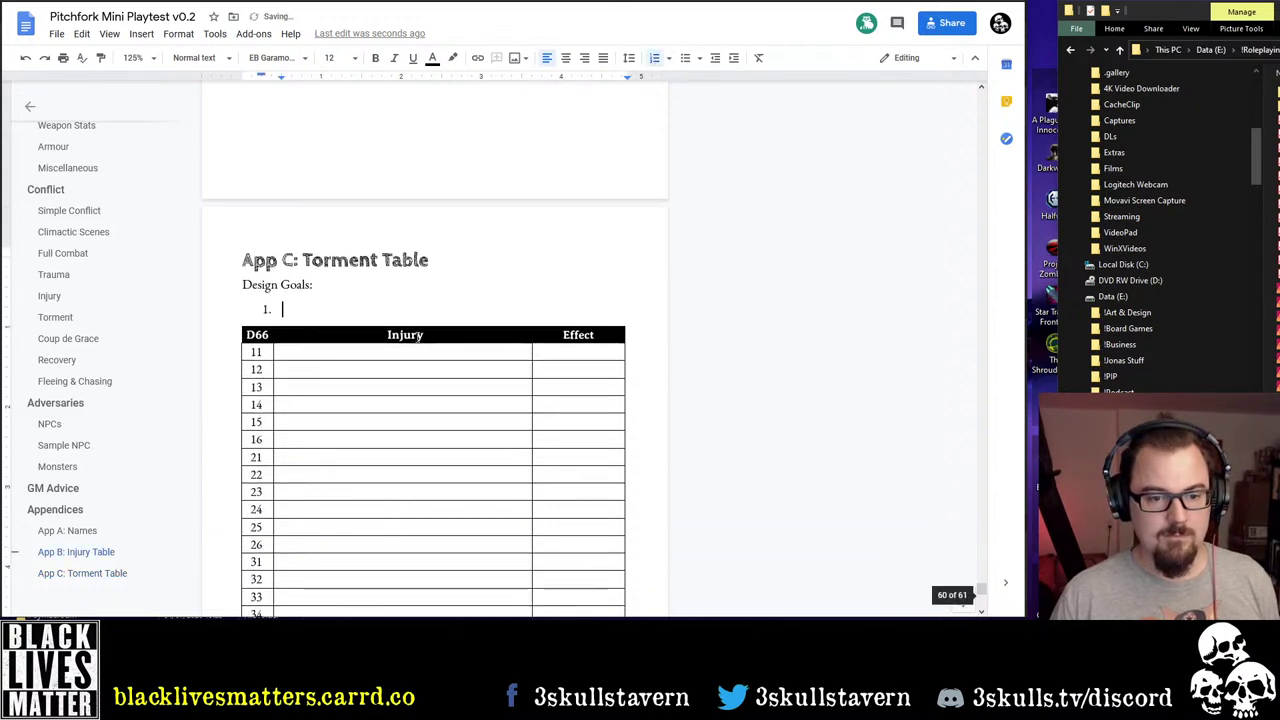
pyautogui.doubleClick(408, 335)
pyautogui.write('Torment')
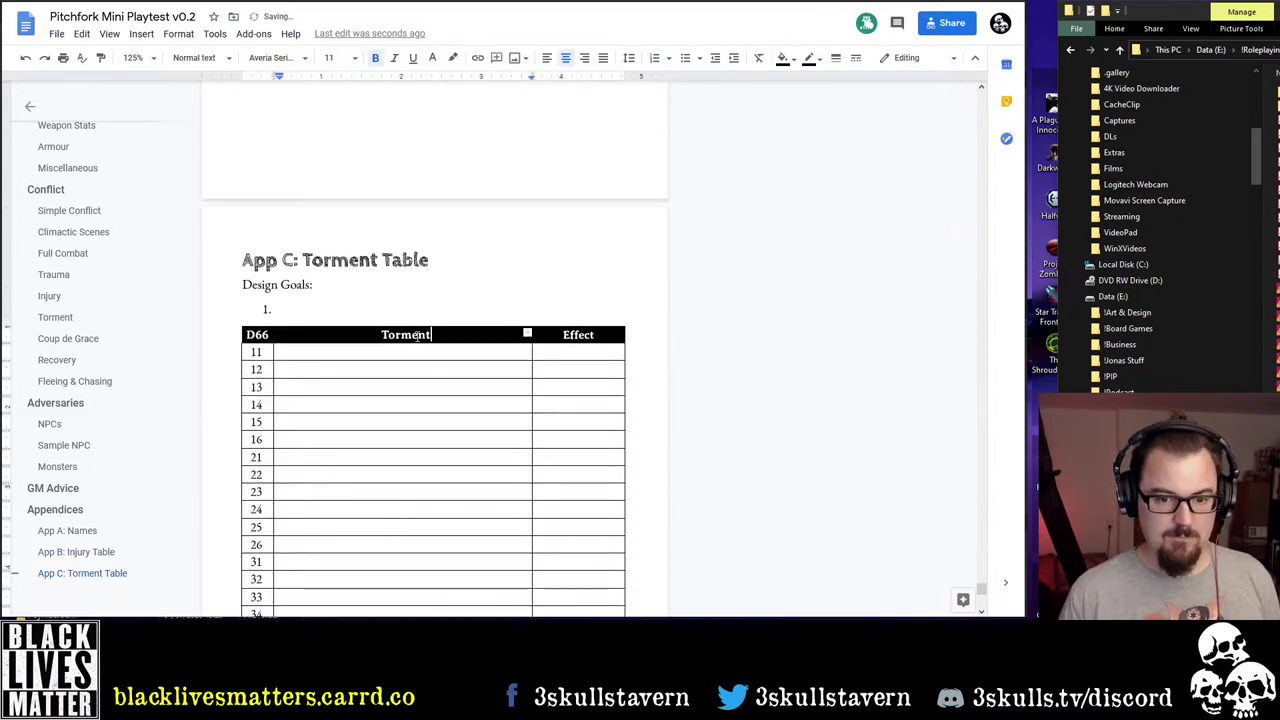
# Enter Dead as row 66's Effect and move the file browser window aside
pyautogui.scroll(10, 531, 365)
pyautogui.scroll(3, 517, 364)
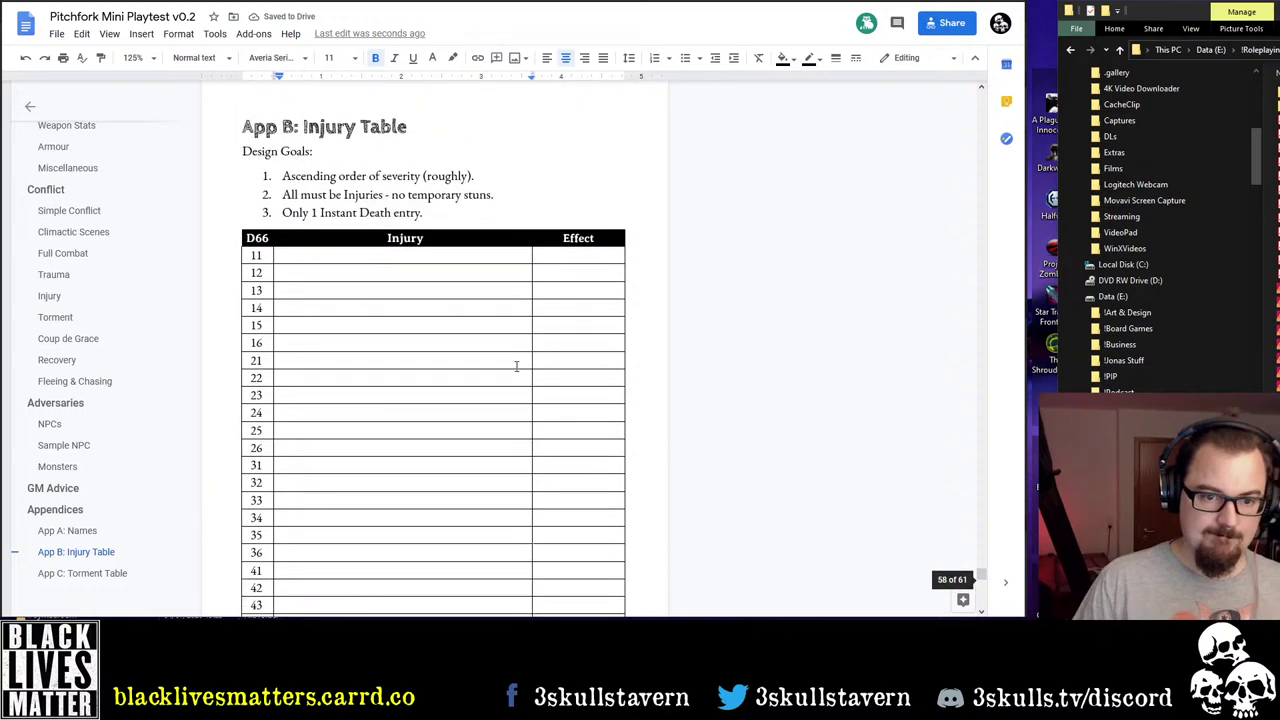
pyautogui.scroll(-5, 517, 366)
pyautogui.scroll(-1, 557, 493)
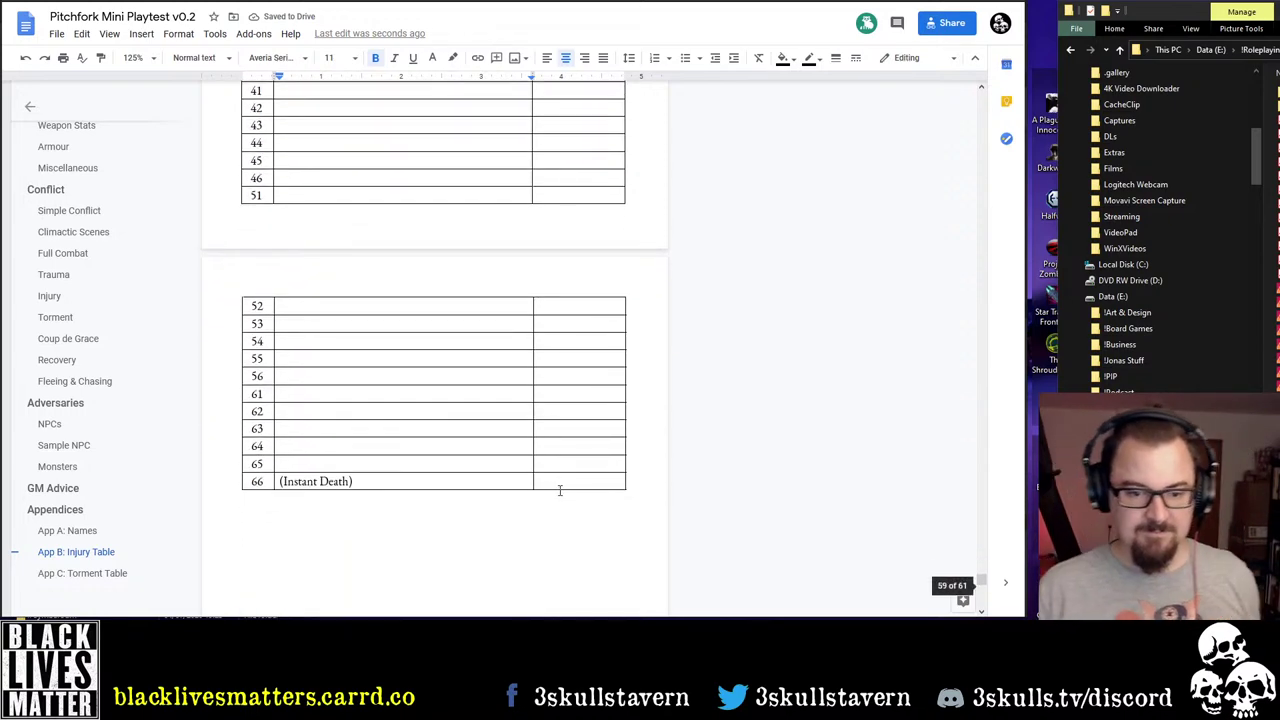
pyautogui.click(550, 474)
pyautogui.write('Dead')
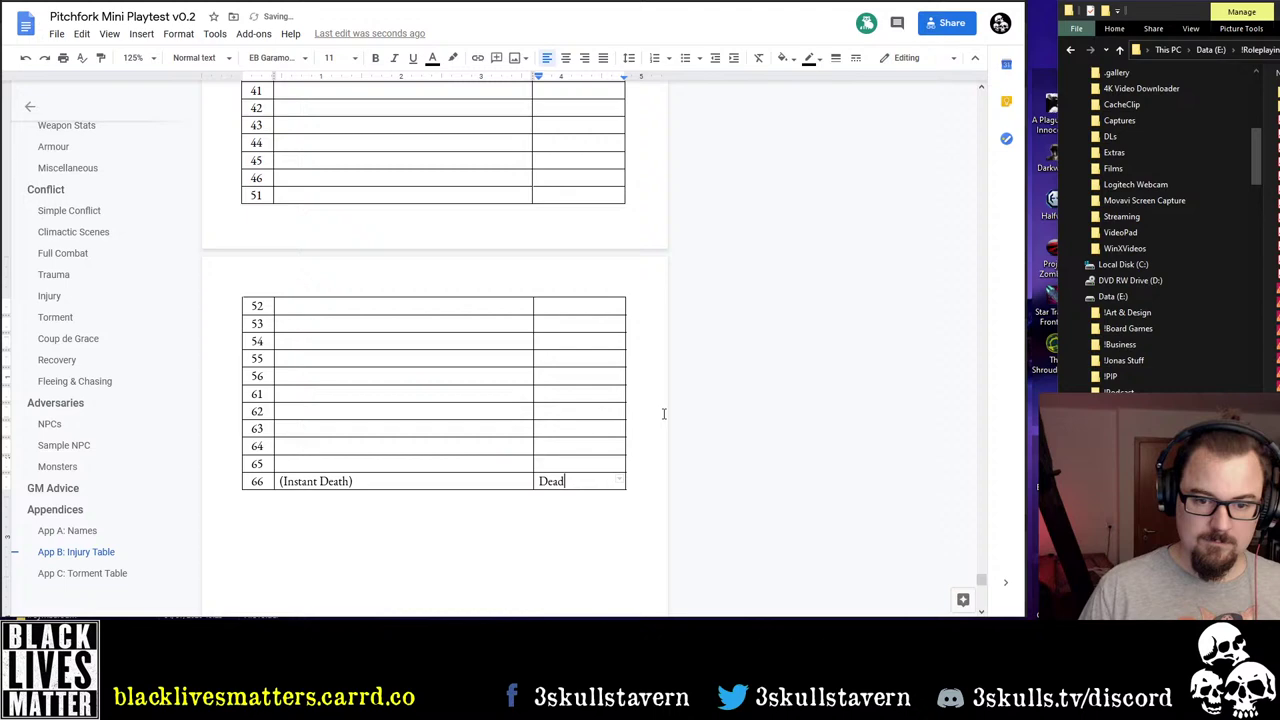
pyautogui.scroll(5, 566, 397)
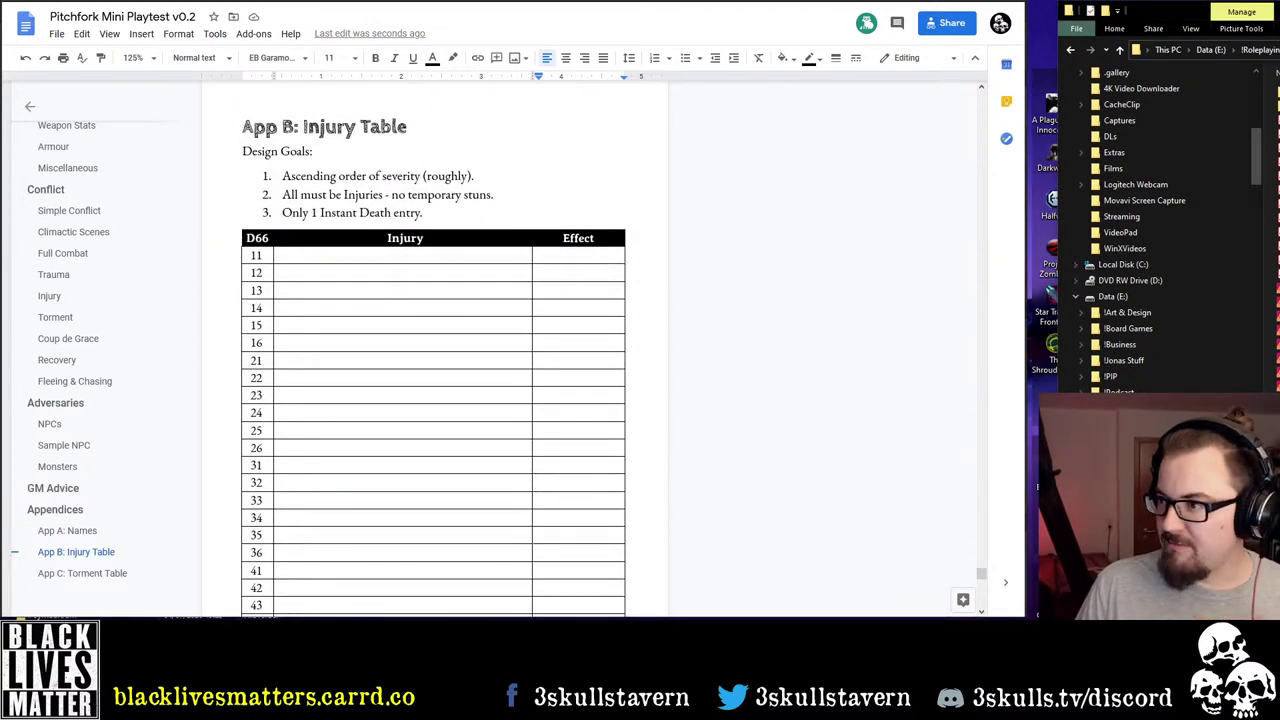
pyautogui.moveTo(1130, 10); pyautogui.dragTo(1099, 12)
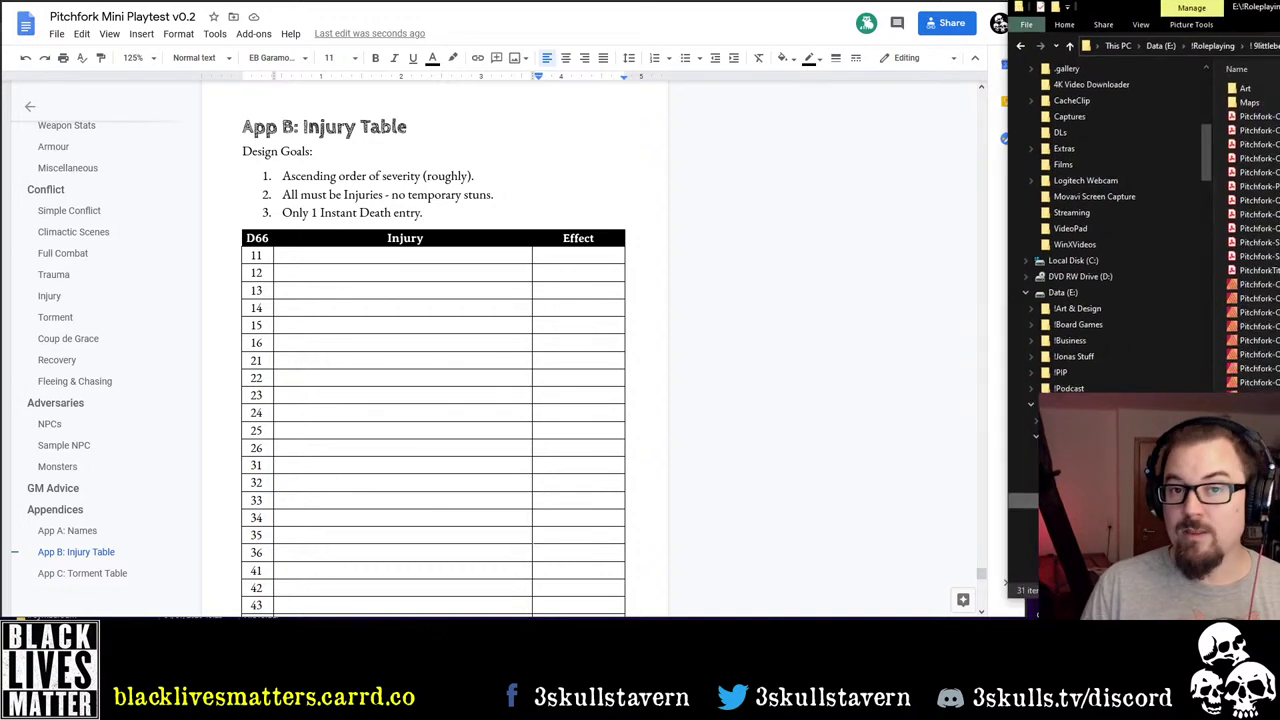
# Add design goal 4: 'Only 1 Injury Table - not separate ones for damage types'
pyautogui.click(490, 212)
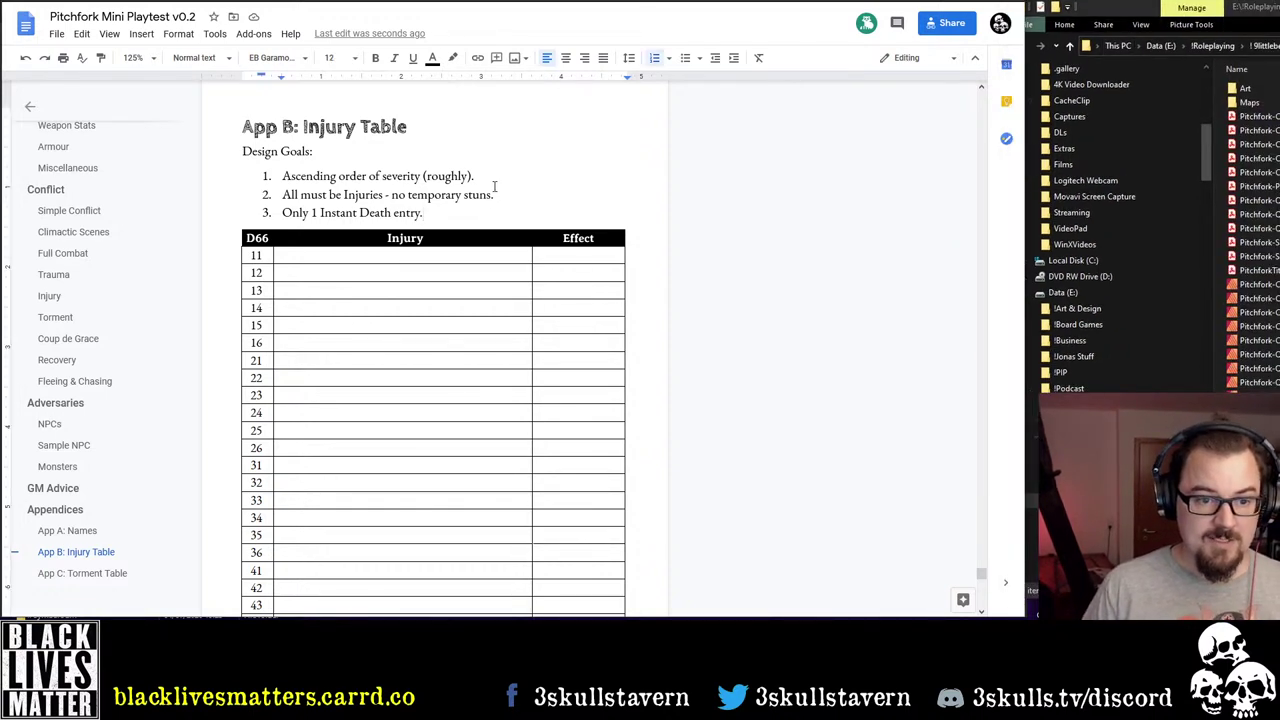
pyautogui.press('Return')
pyautogui.write('Only 1 ')
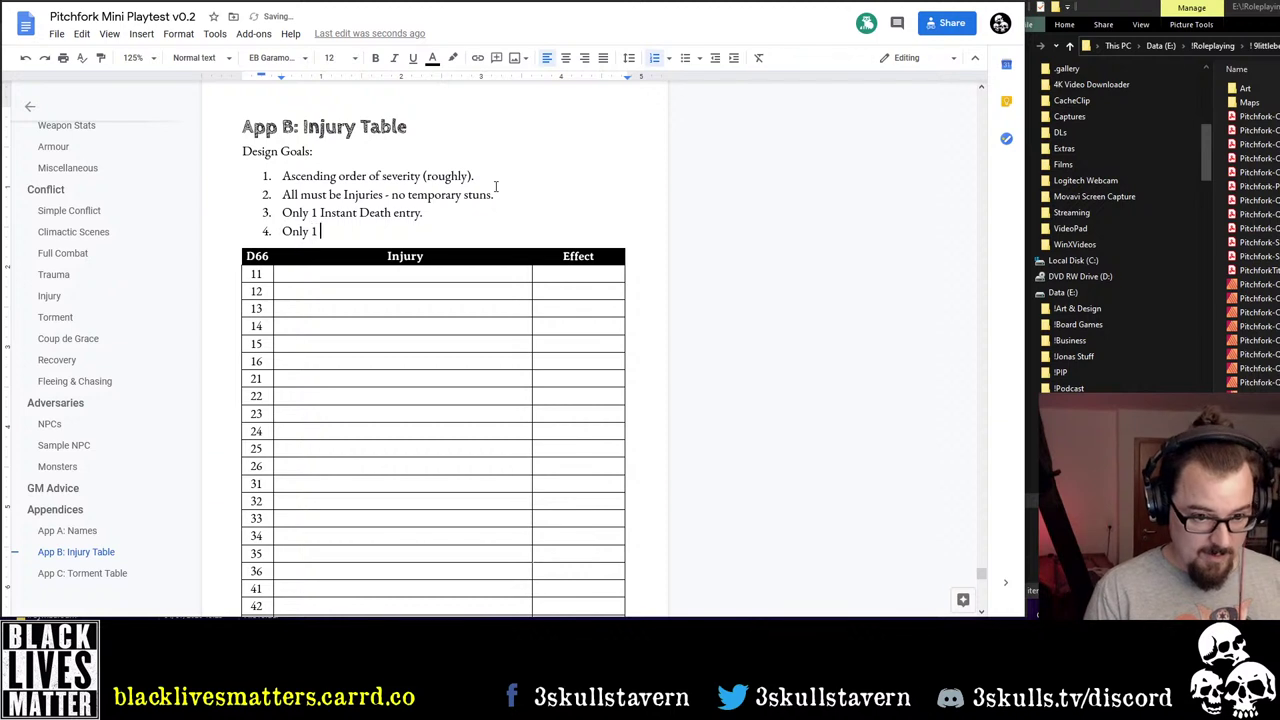
pyautogui.write('I')
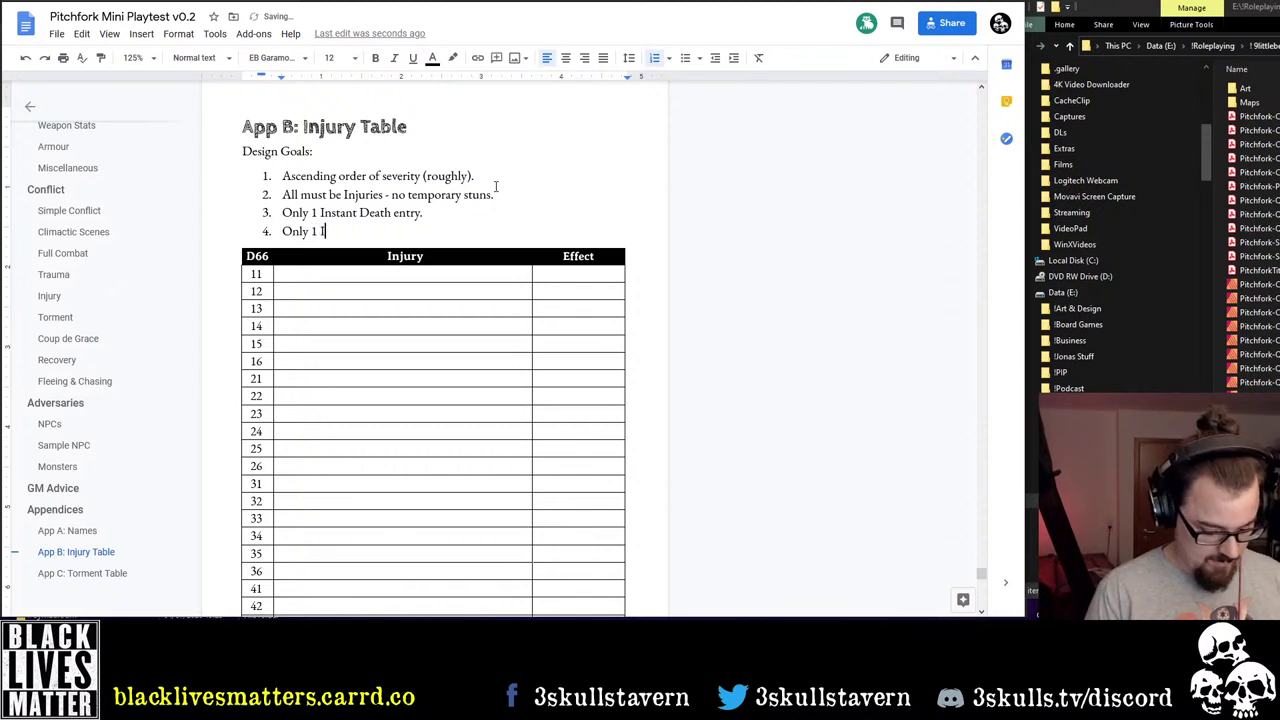
pyautogui.write('njury Table')
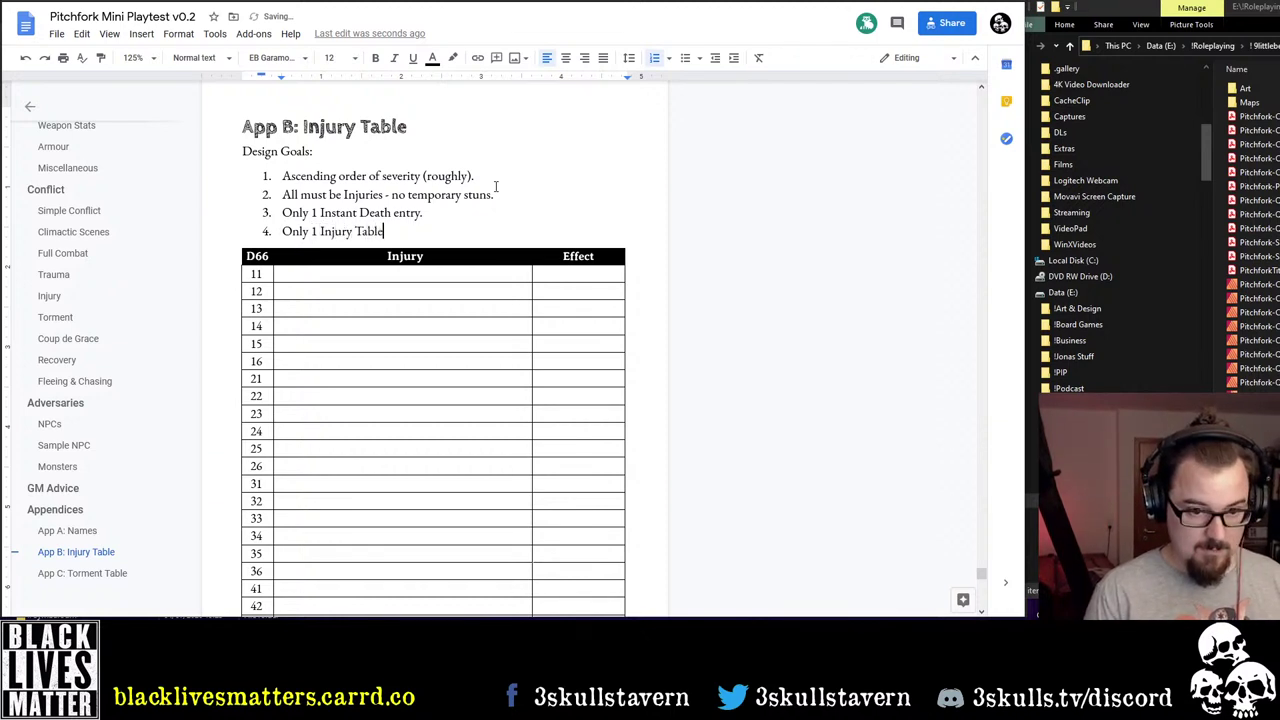
pyautogui.write(' - not separ')
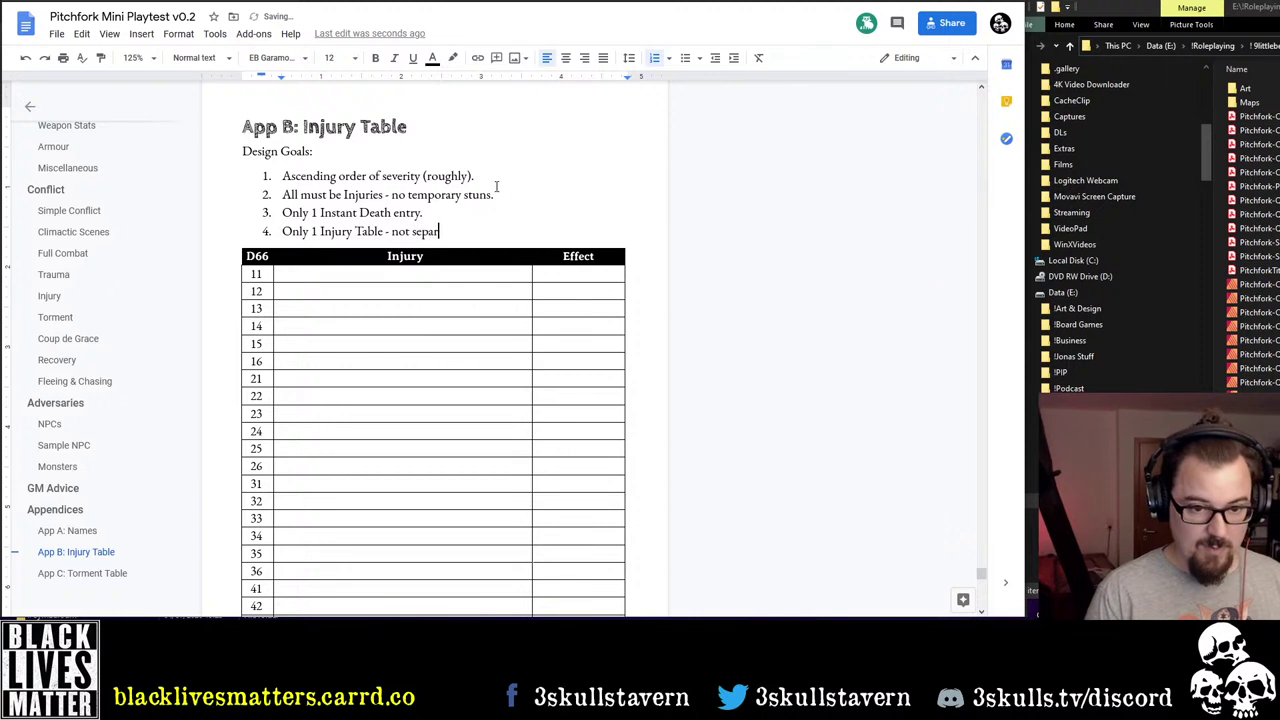
pyautogui.write('ate ones for ')
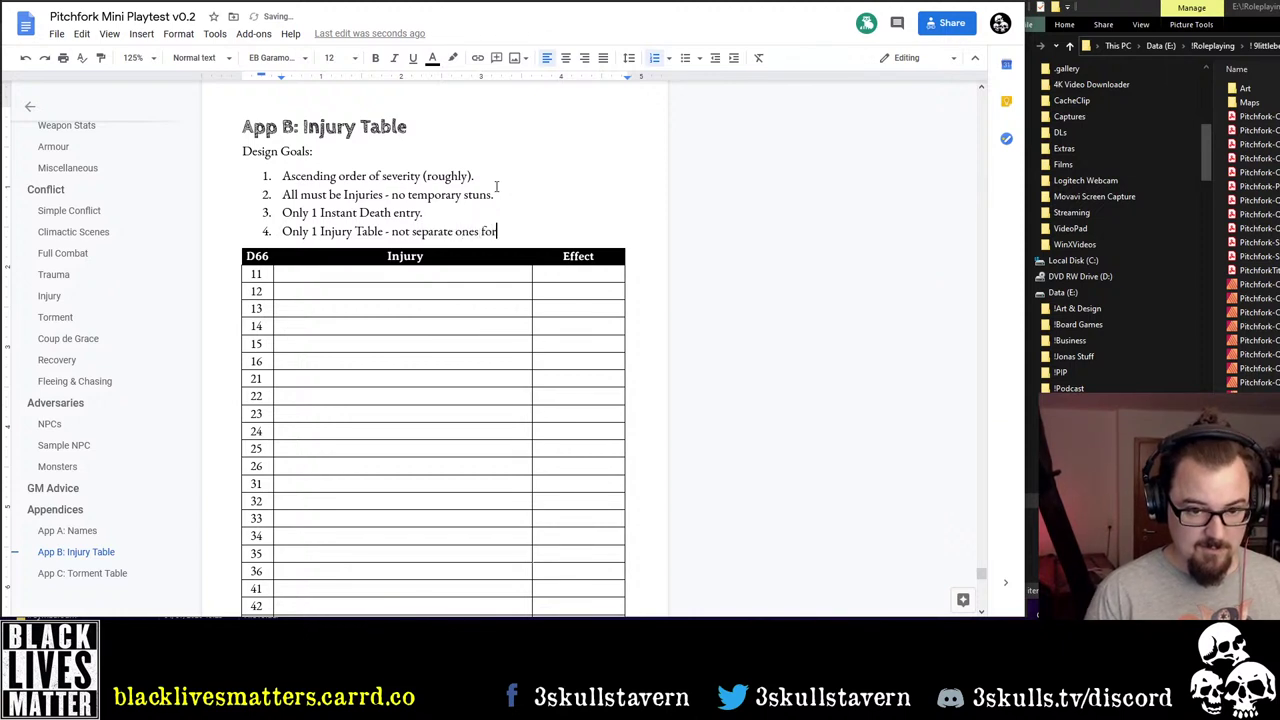
pyautogui.write('weapon ')
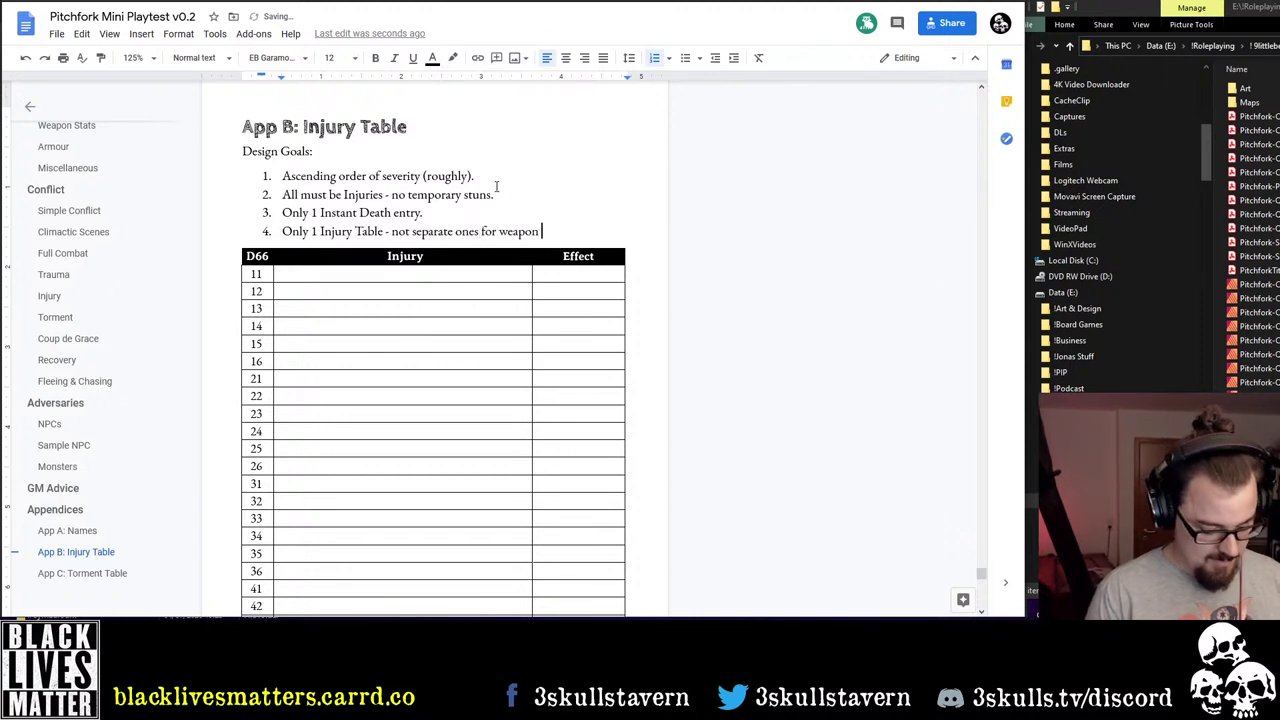
pyautogui.write('types')
pyautogui.press('BackSpace')
pyautogui.press('BackSpace')
pyautogui.press('BackSpace')
pyautogui.press('BackSpace')
pyautogui.press('BackSpace')
pyautogui.press('BackSpace')
pyautogui.write('t')
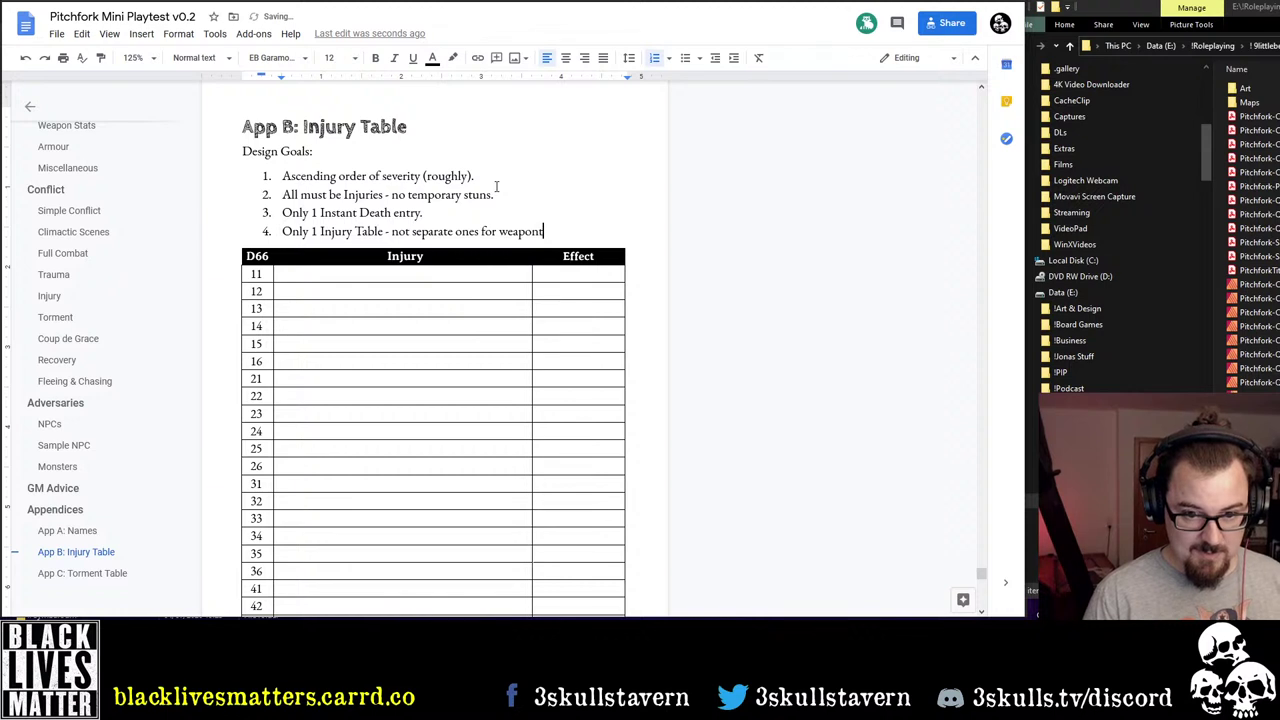
pyautogui.write('ypes')
pyautogui.hotkey('ctrl', 'Left')
pyautogui.hotkey('ctrl', 'shift', 'Left')
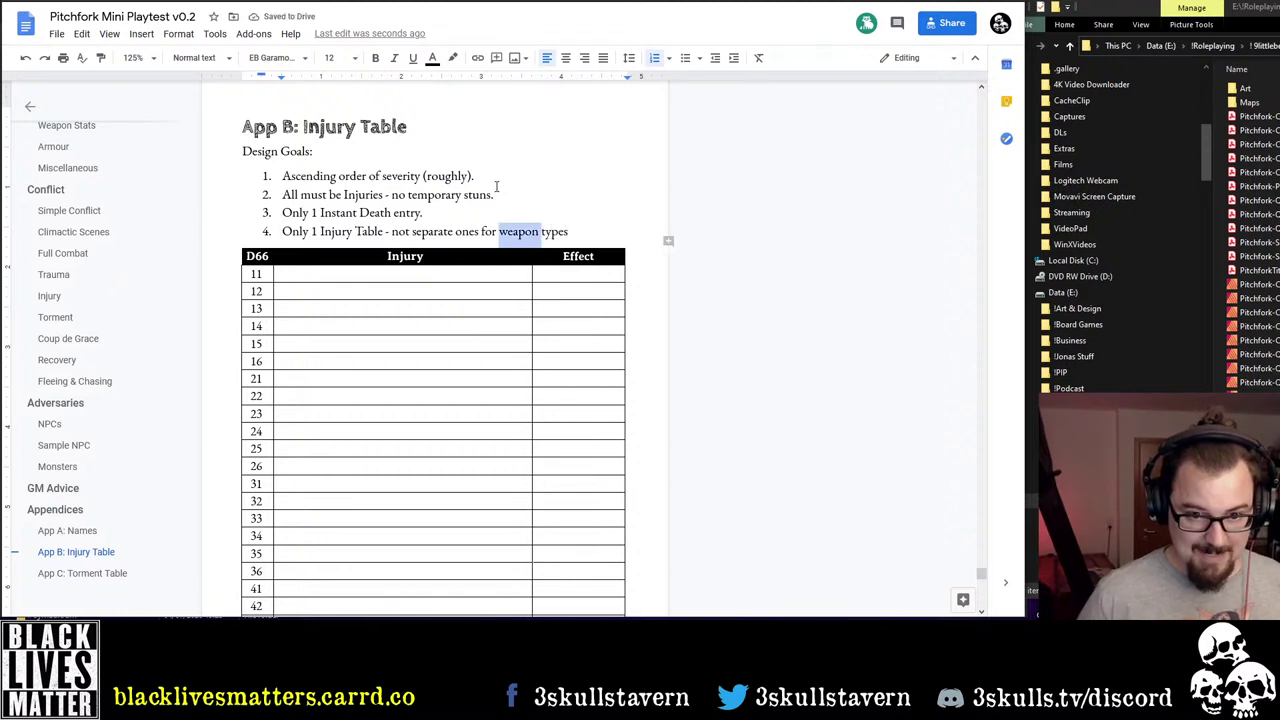
pyautogui.write('damage')
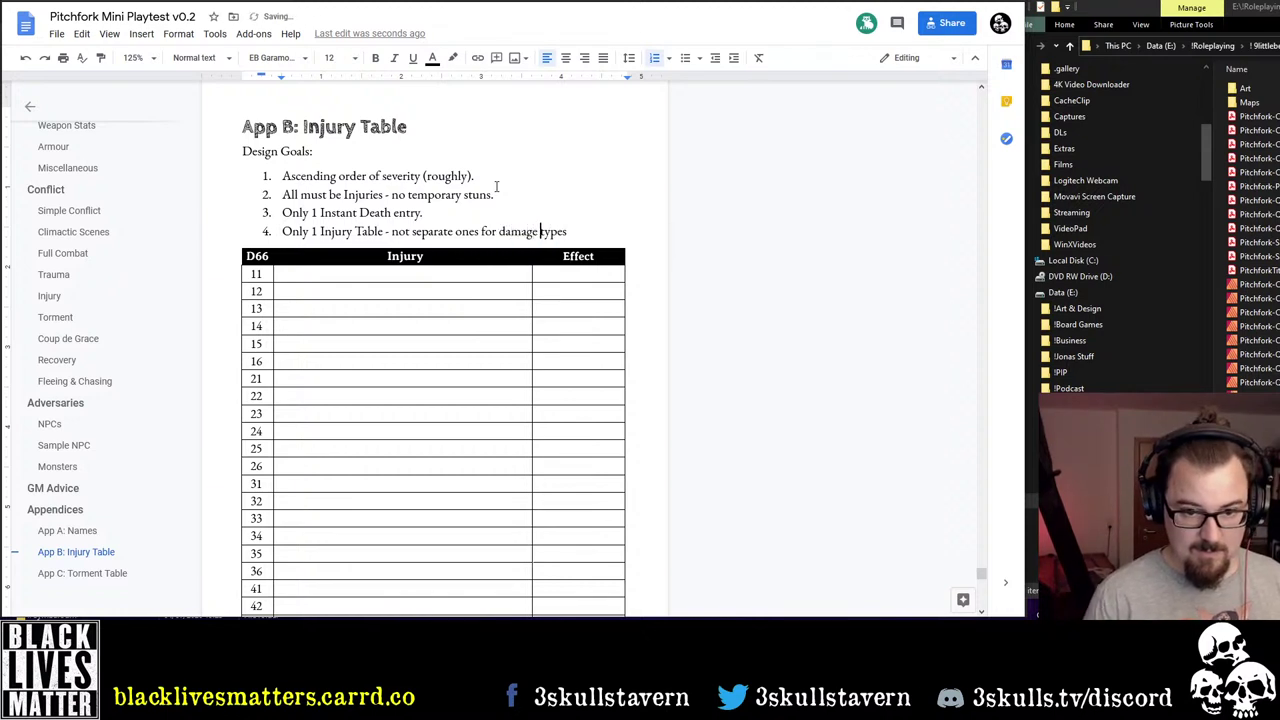
# Extend goal 4: Injuries need to be written so they are generically applicable
pyautogui.press('End')
pyautogui.write('.')
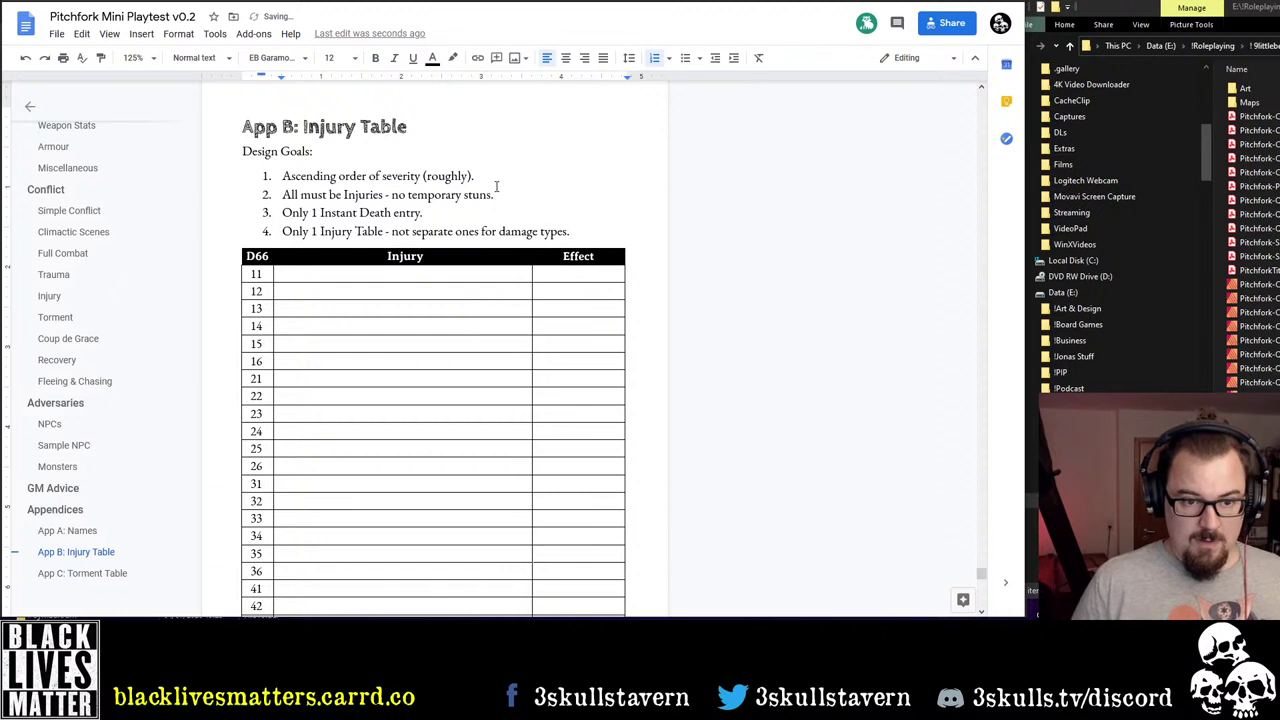
pyautogui.write(' This m')
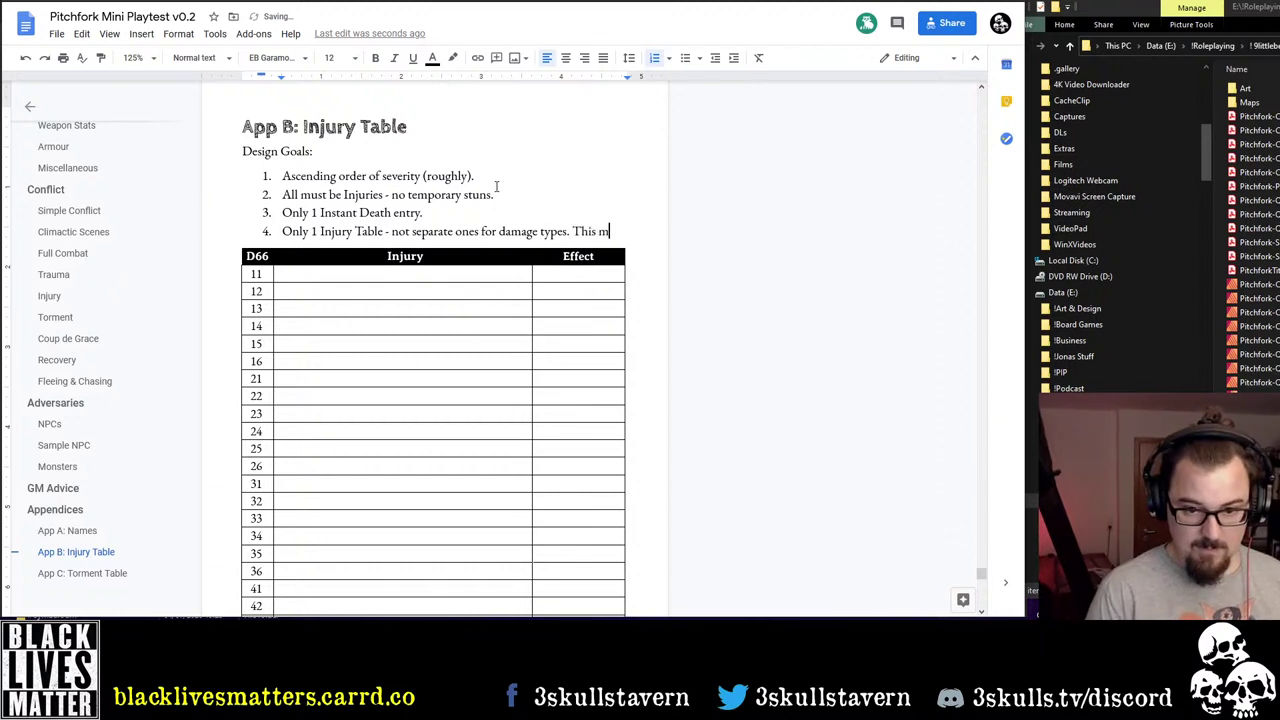
pyautogui.write('eans Inj')
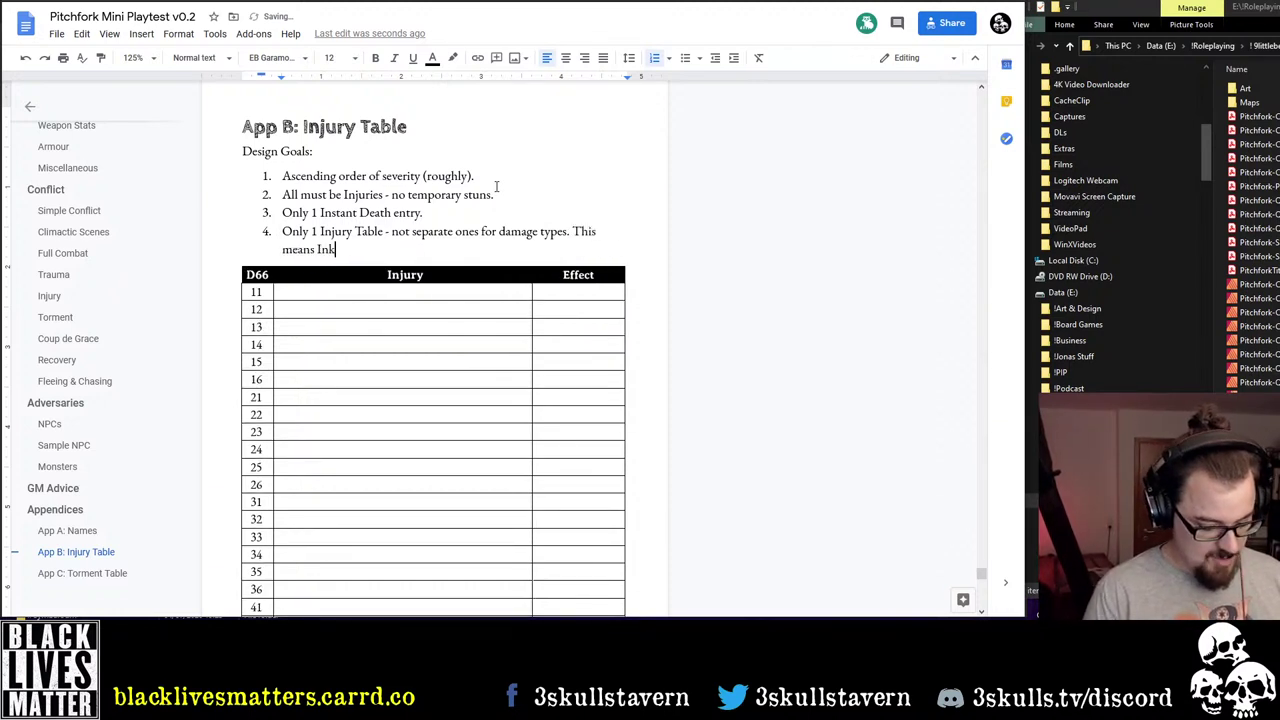
pyautogui.write('u')
pyautogui.press('BackSpace')
pyautogui.press('BackSpace')
pyautogui.write('juries nee')
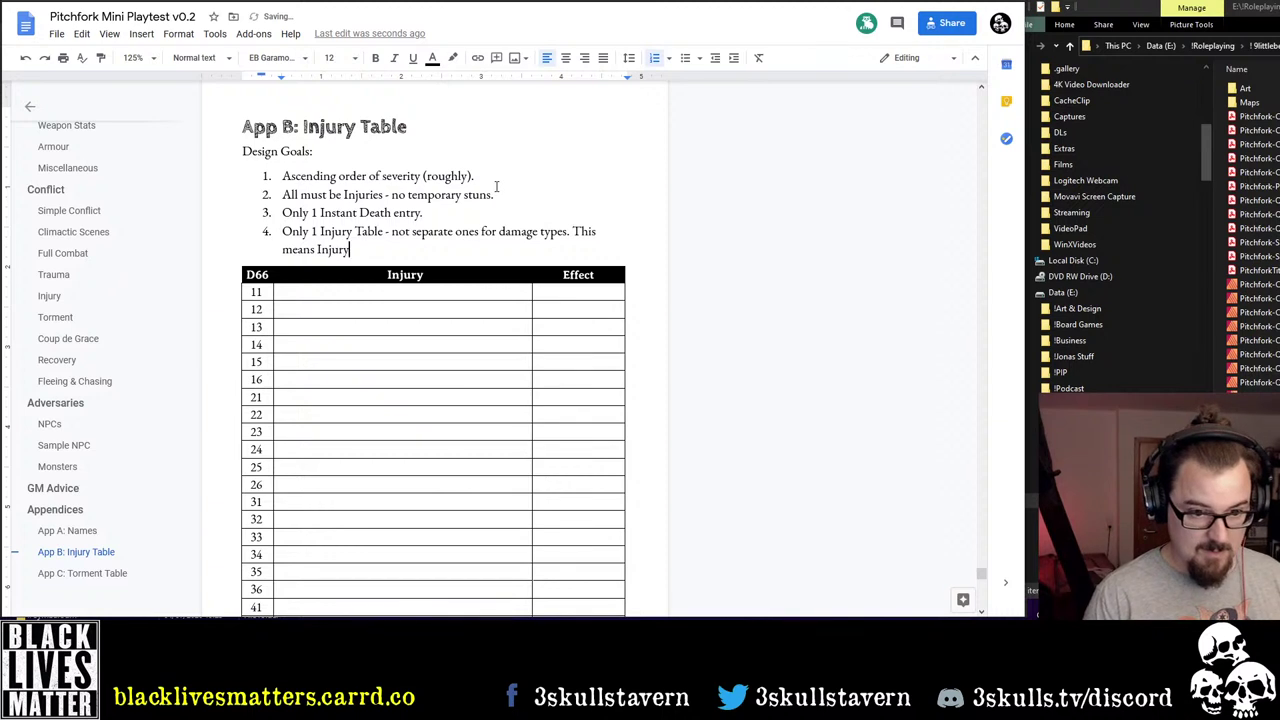
pyautogui.write('d t')
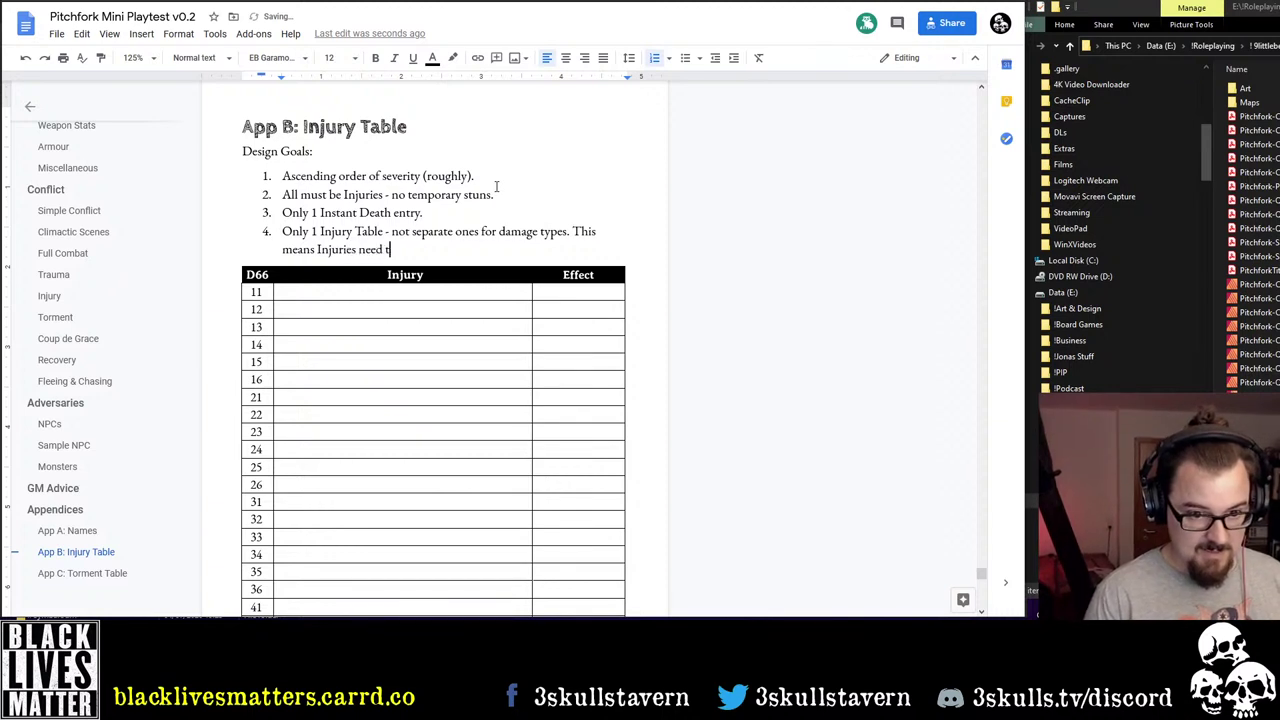
pyautogui.write('o be written in')
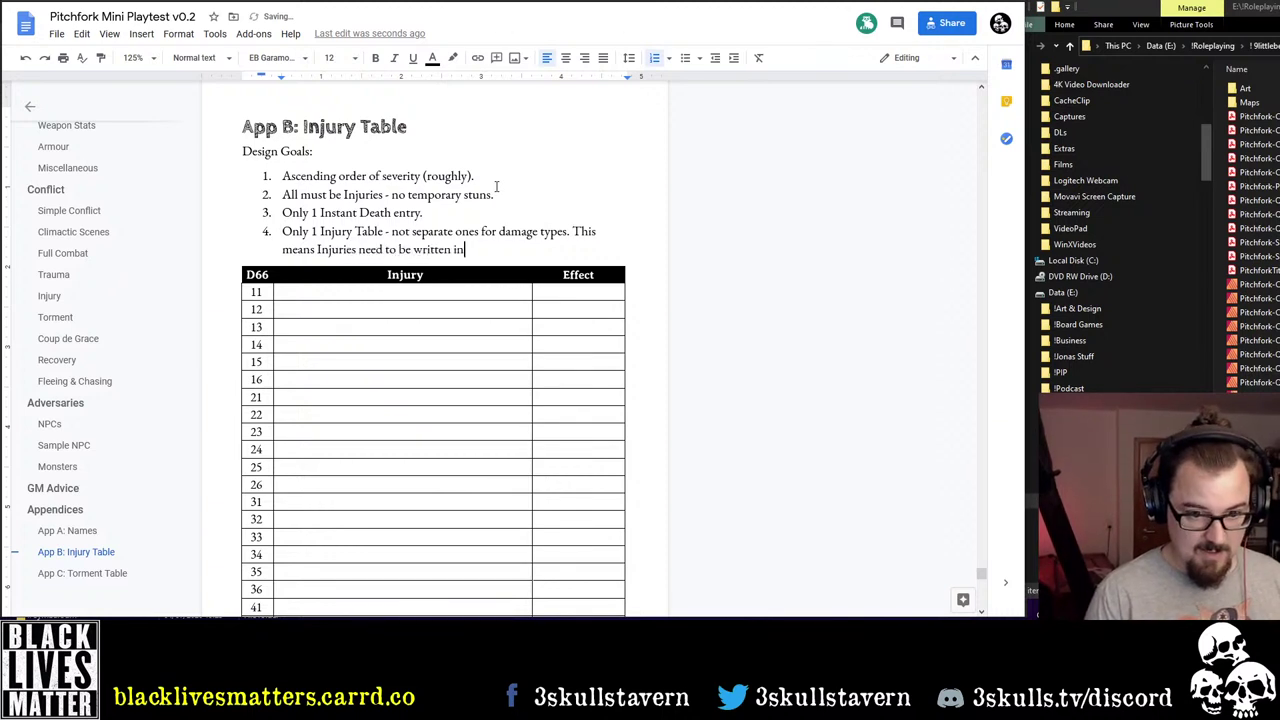
pyautogui.write(' such a way that they are')
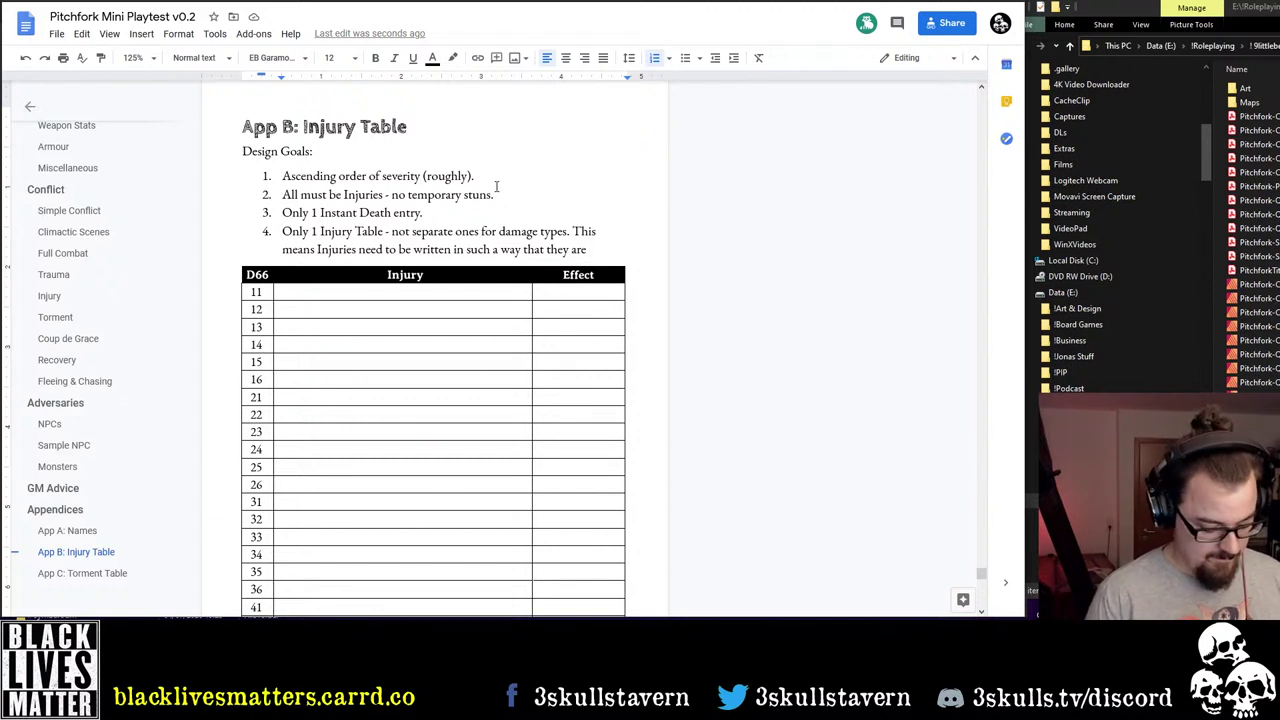
pyautogui.write('gen')
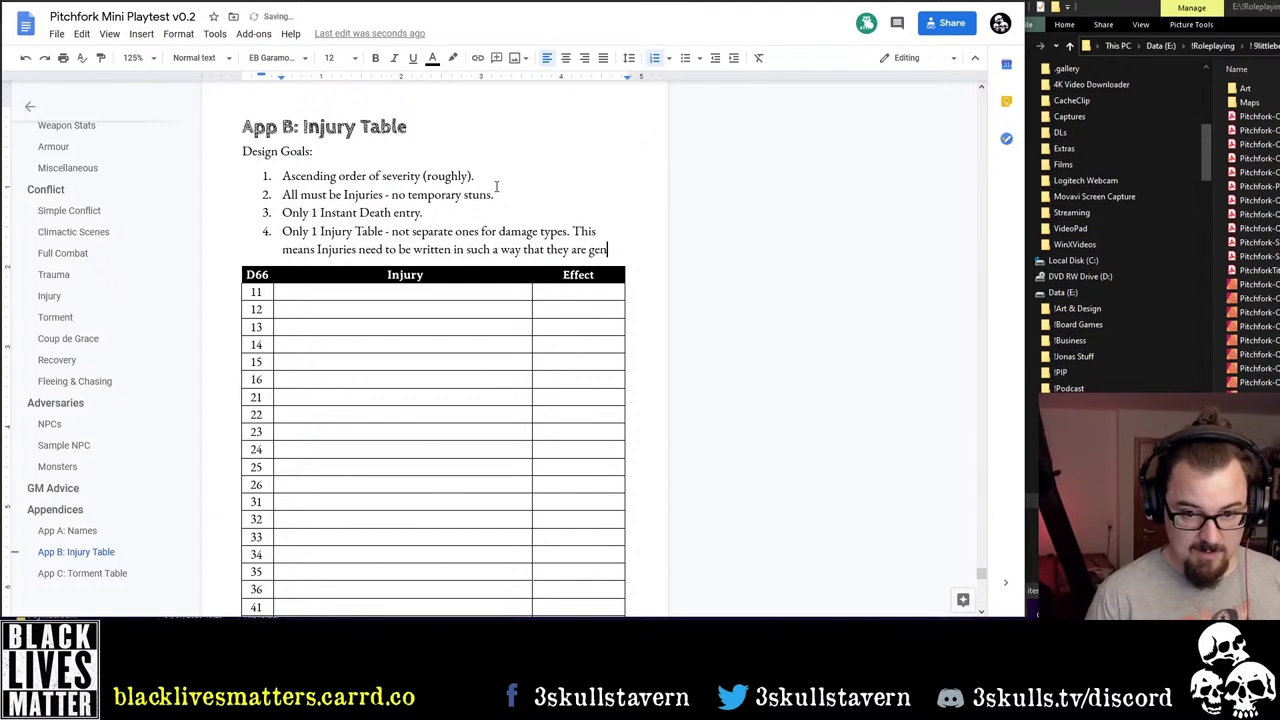
pyautogui.write('erically applic')
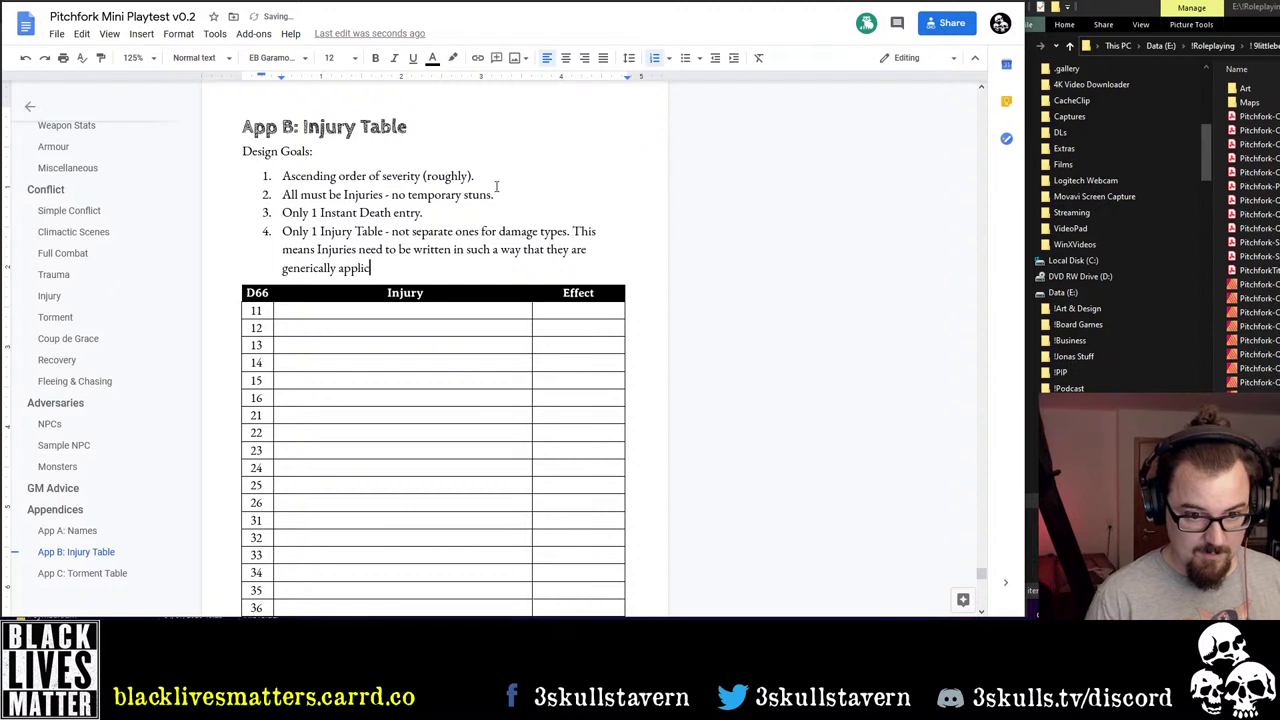
pyautogui.write('able.')
pyautogui.press('Down')
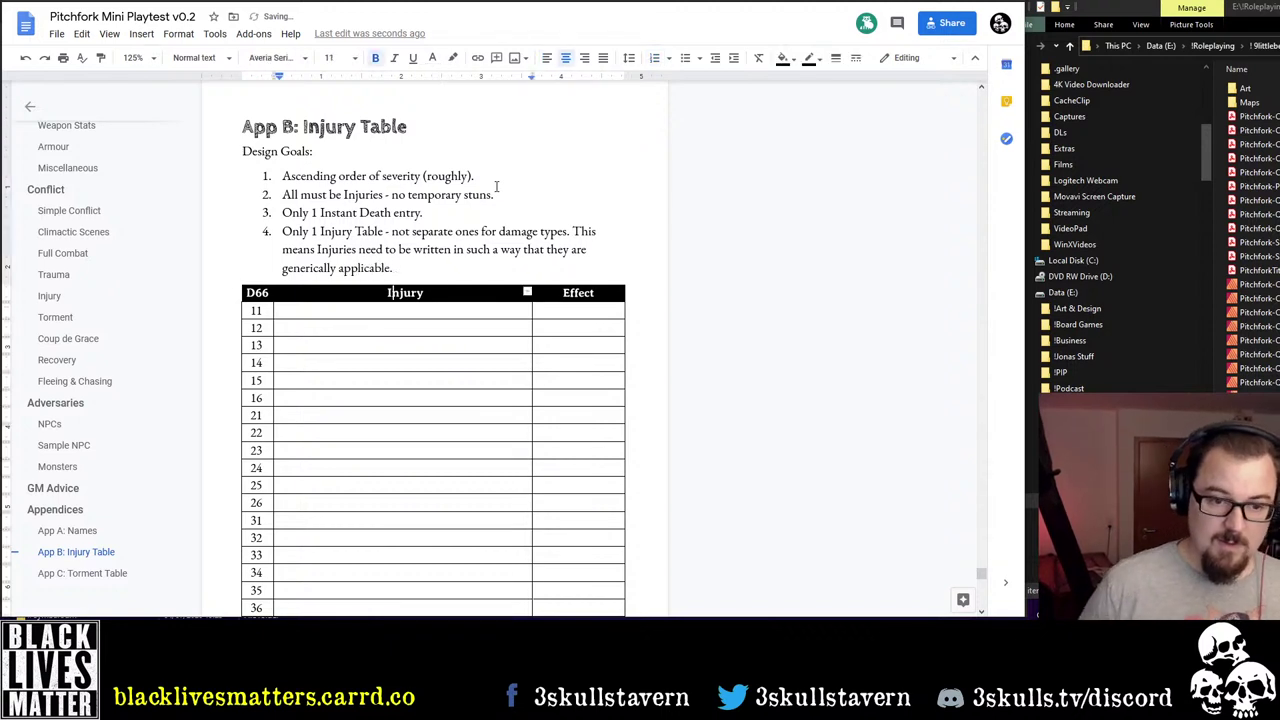
# Look over the empty Injury Table, then bring the Critical Hits - All.pdf chart forward
pyautogui.press('Down')
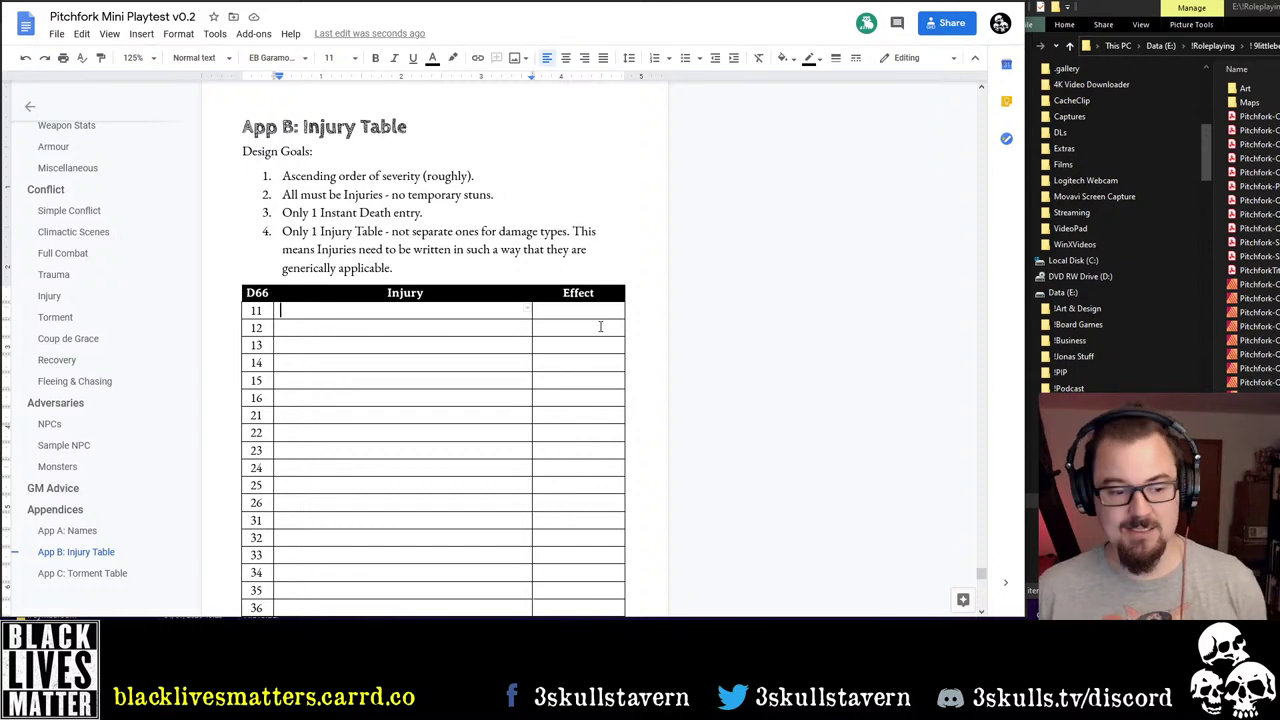
pyautogui.scroll(-5, 683, 294)
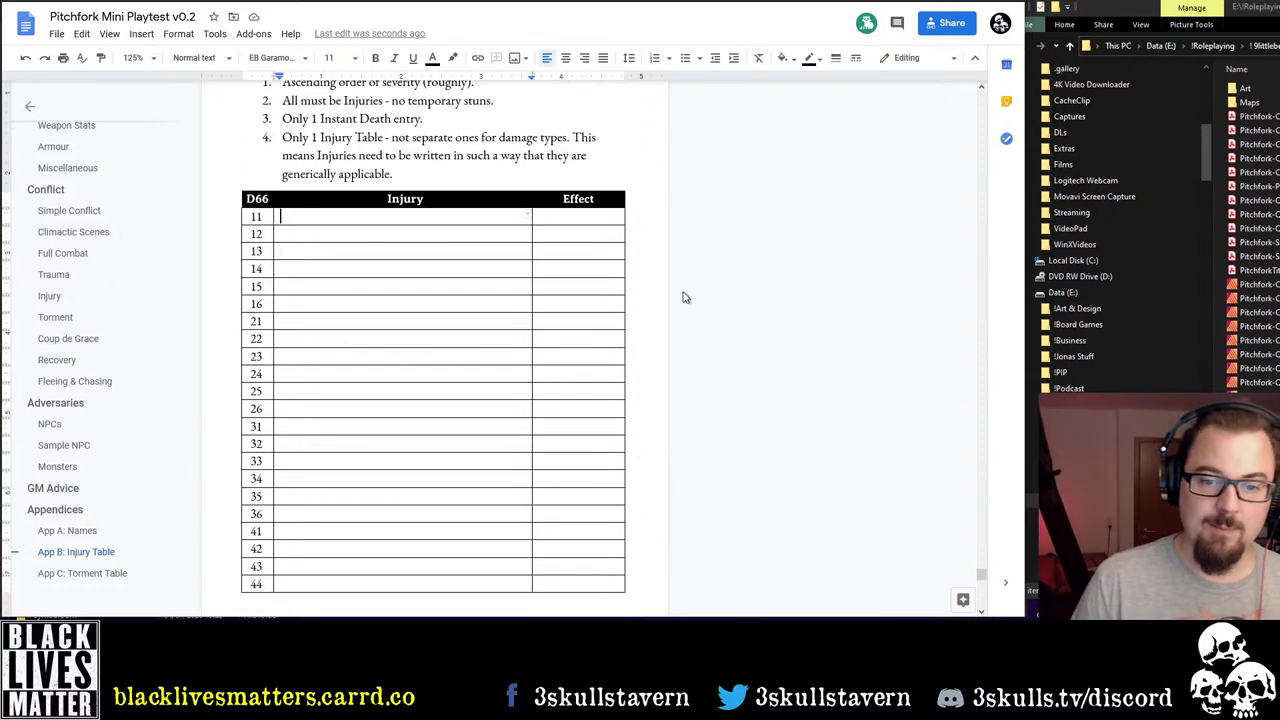
pyautogui.scroll(-2, 590, 294)
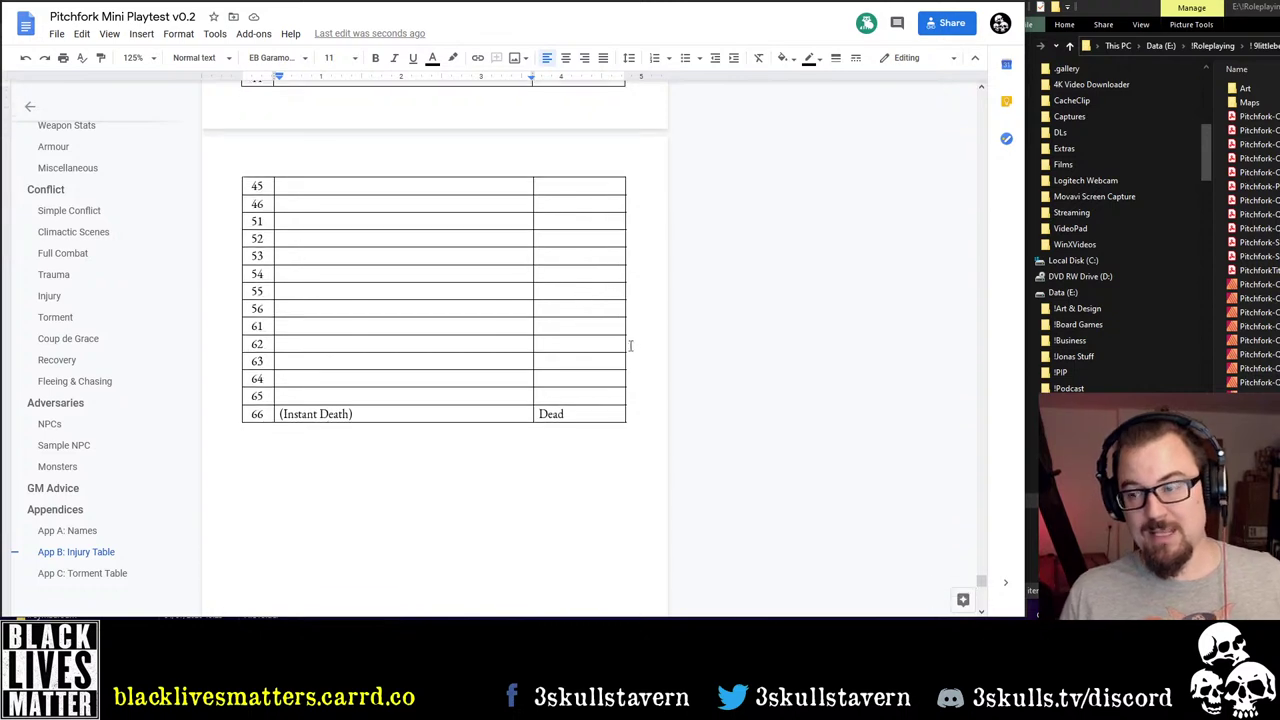
pyautogui.scroll(4, 629, 340)
pyautogui.scroll(1, 635, 351)
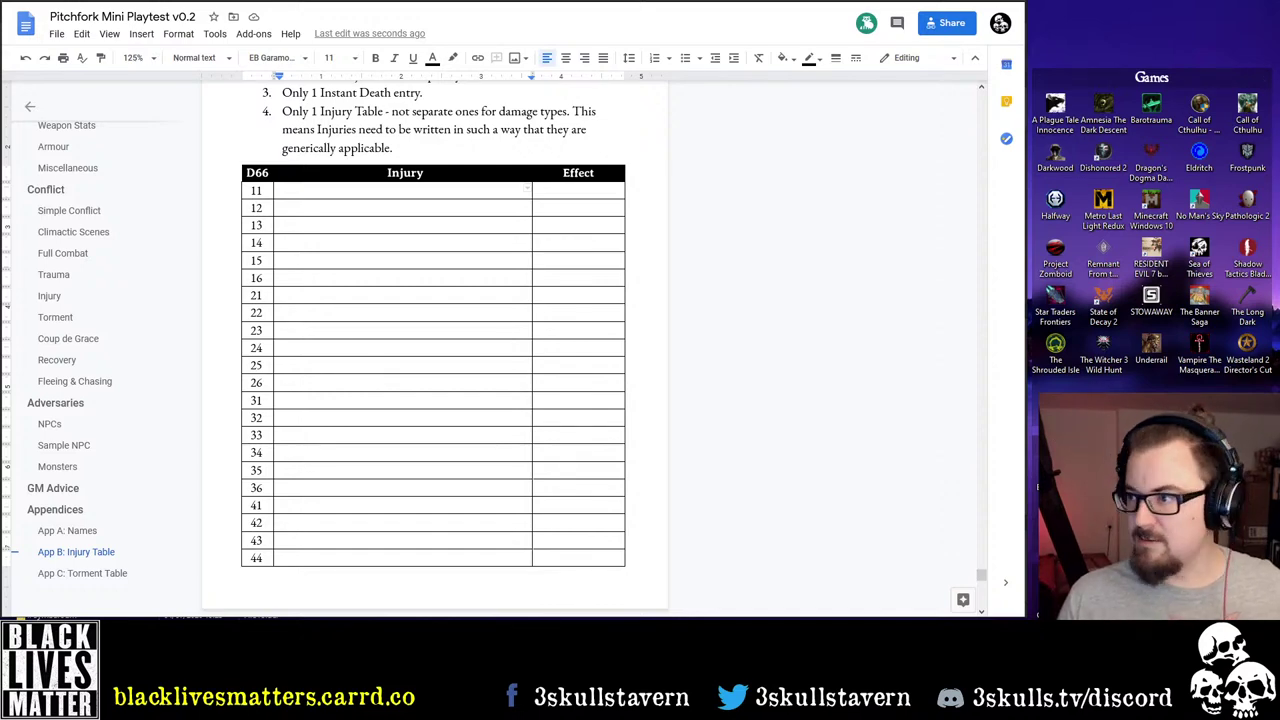
pyautogui.press('shift+super+Left')
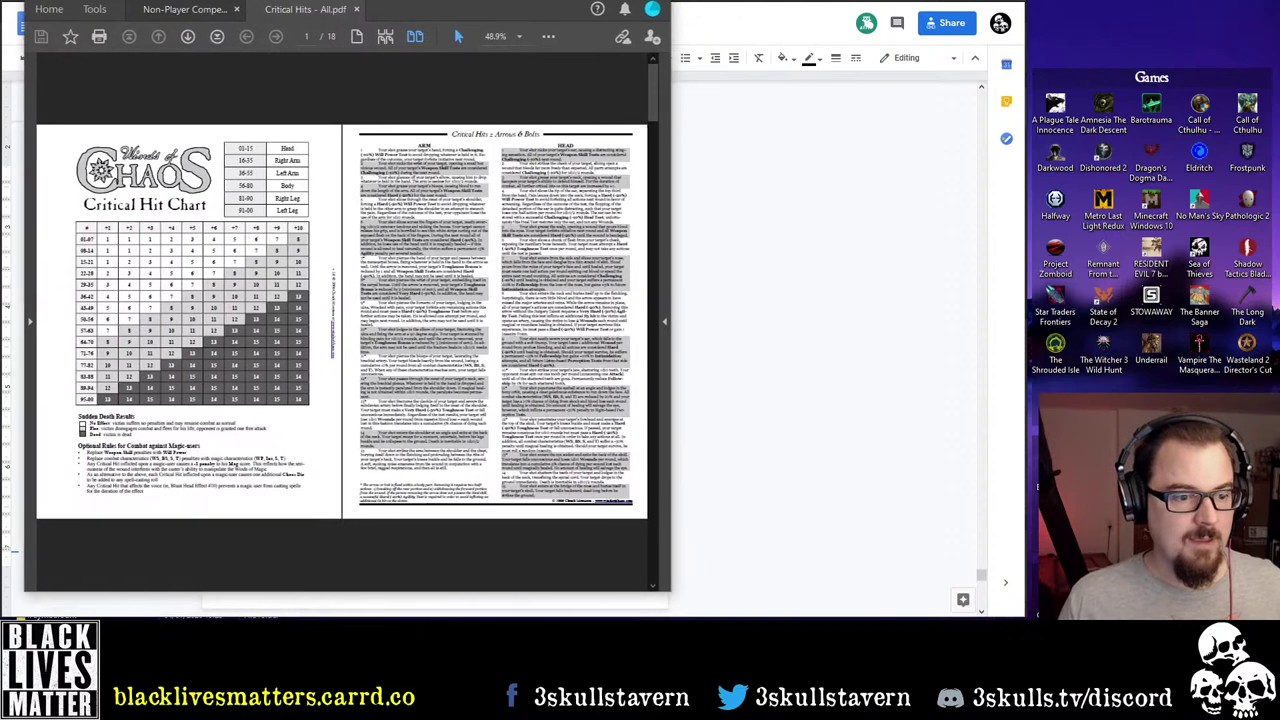
# Enlarge the Acrobat window and select the ARM and HEAD critical hit descriptions
pyautogui.moveTo(676, 190); pyautogui.dragTo(897, 176)
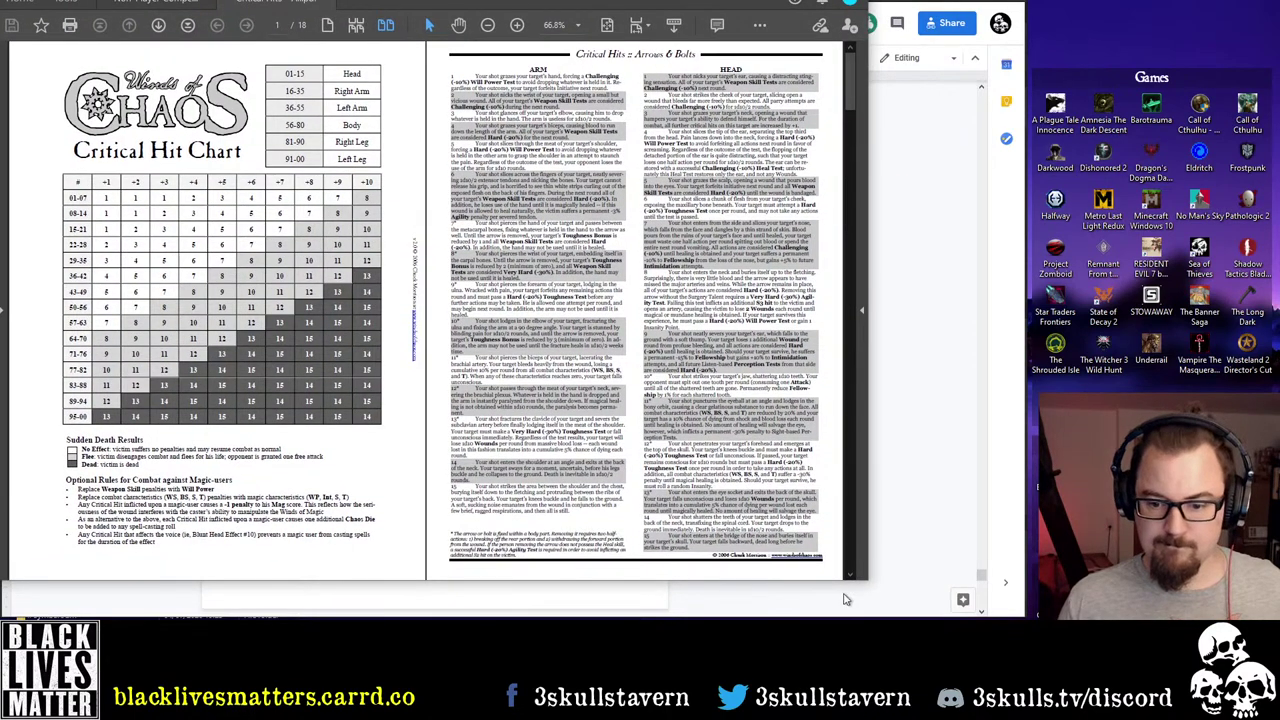
pyautogui.moveTo(867, 581); pyautogui.dragTo(940, 593)
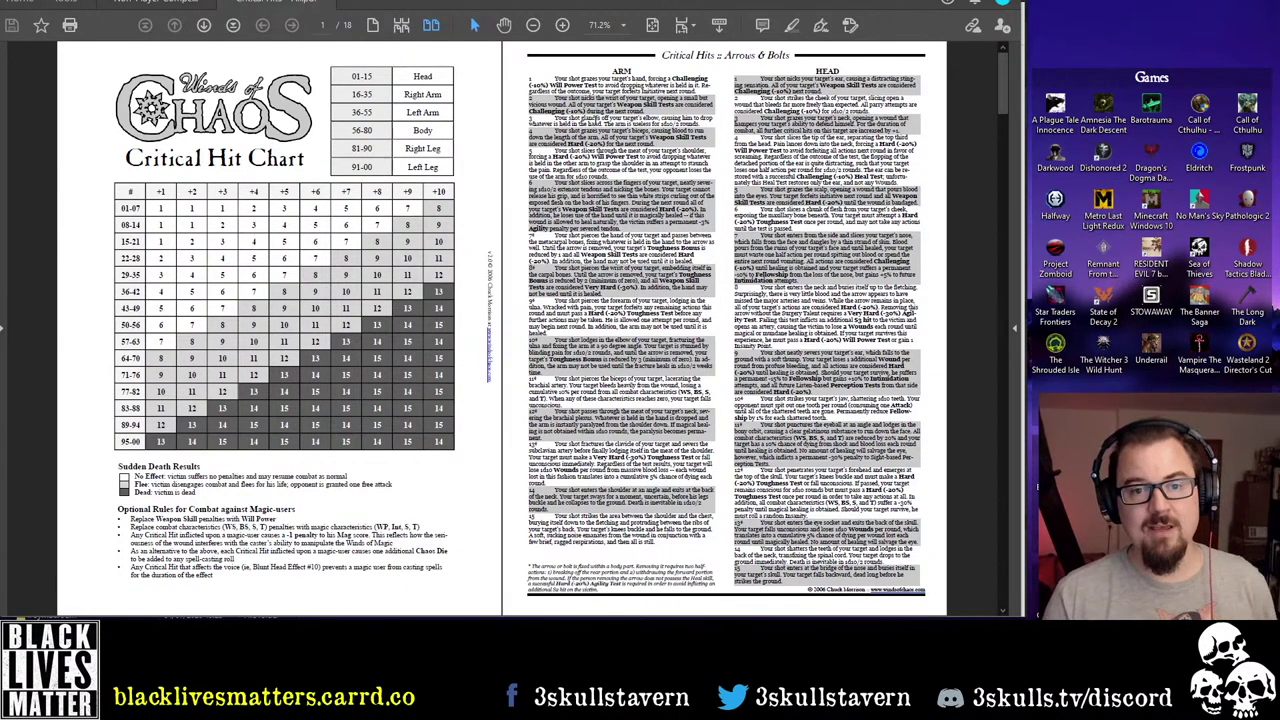
pyautogui.moveTo(530, 76); pyautogui.dragTo(640, 536)
pyautogui.moveTo(736, 76); pyautogui.dragTo(840, 390)
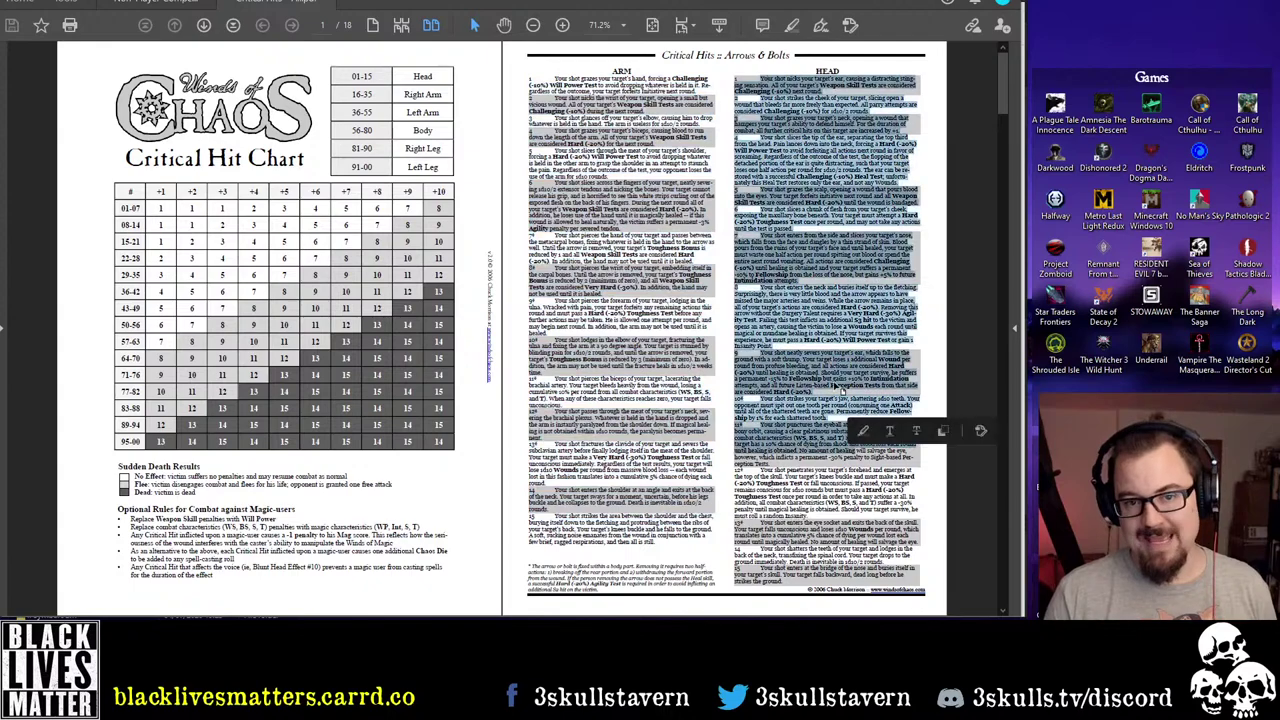
# Read the BODY, LEG and other weapon critical hit entries, then return to the rulebook
pyautogui.scroll(-3, 526, 262)
pyautogui.moveTo(84, 80); pyautogui.dragTo(266, 372)
pyautogui.moveTo(290, 110); pyautogui.dragTo(476, 482)
pyautogui.moveTo(530, 76); pyautogui.dragTo(757, 240)
pyautogui.moveTo(918, 205); pyautogui.dragTo(800, 270)
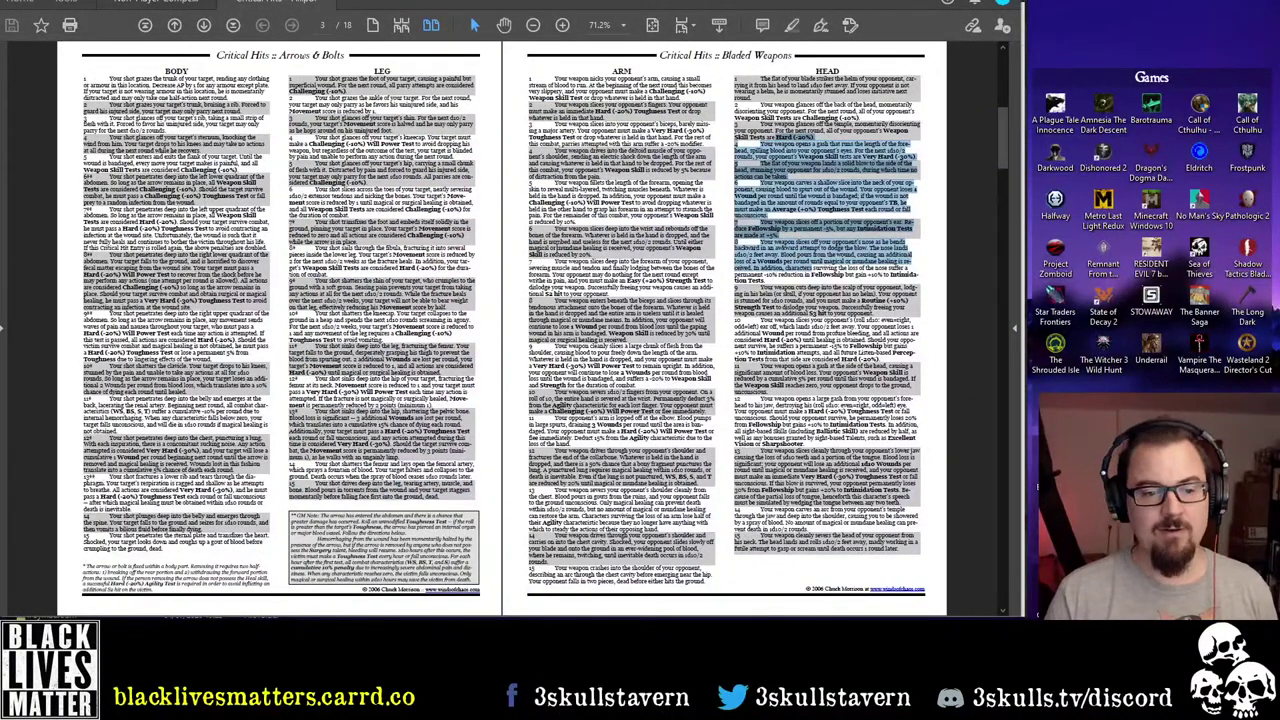
pyautogui.scroll(-2, 553, 248)
pyautogui.scroll(-2, 543, 240)
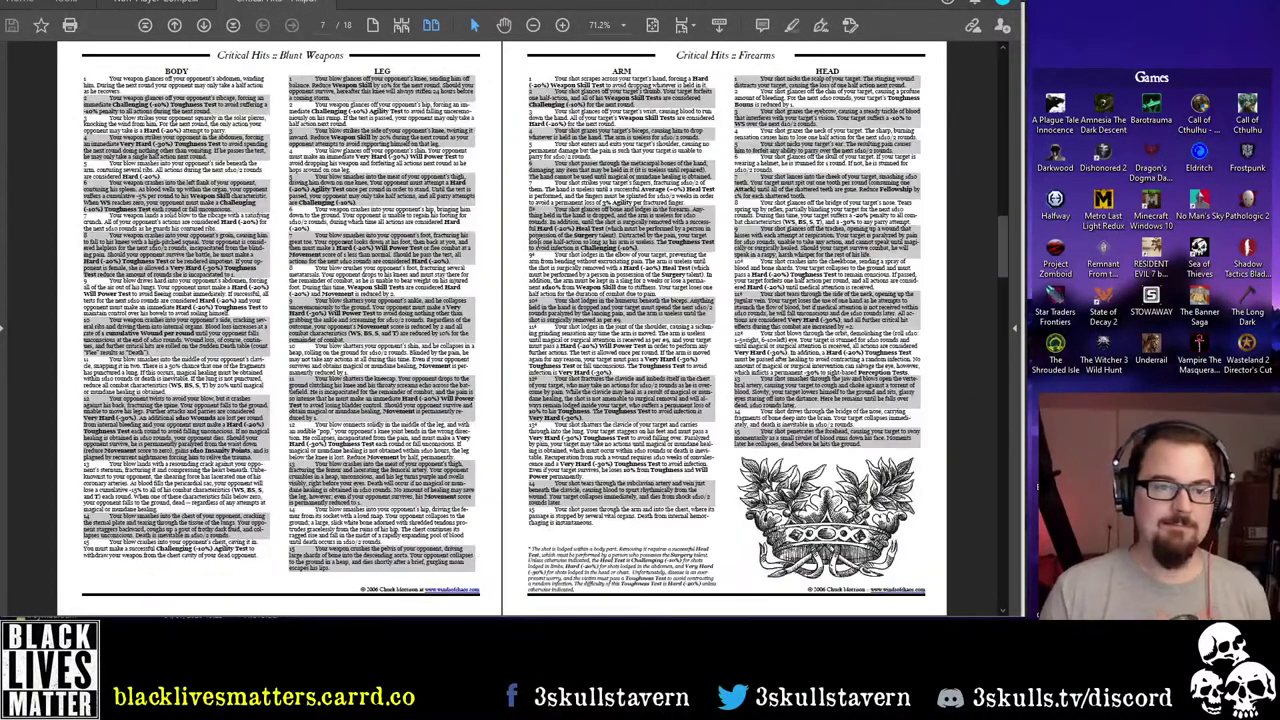
pyautogui.scroll(2, 537, 245)
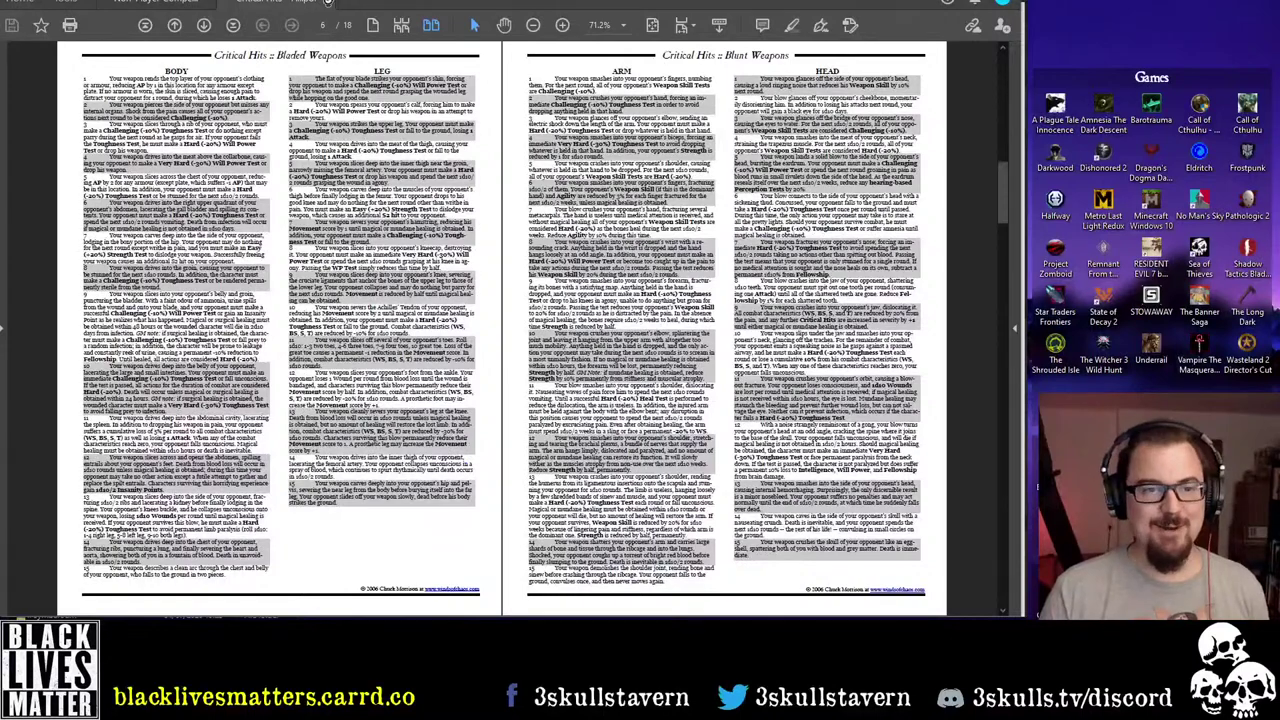
pyautogui.hotkey('alt', 'Tab')
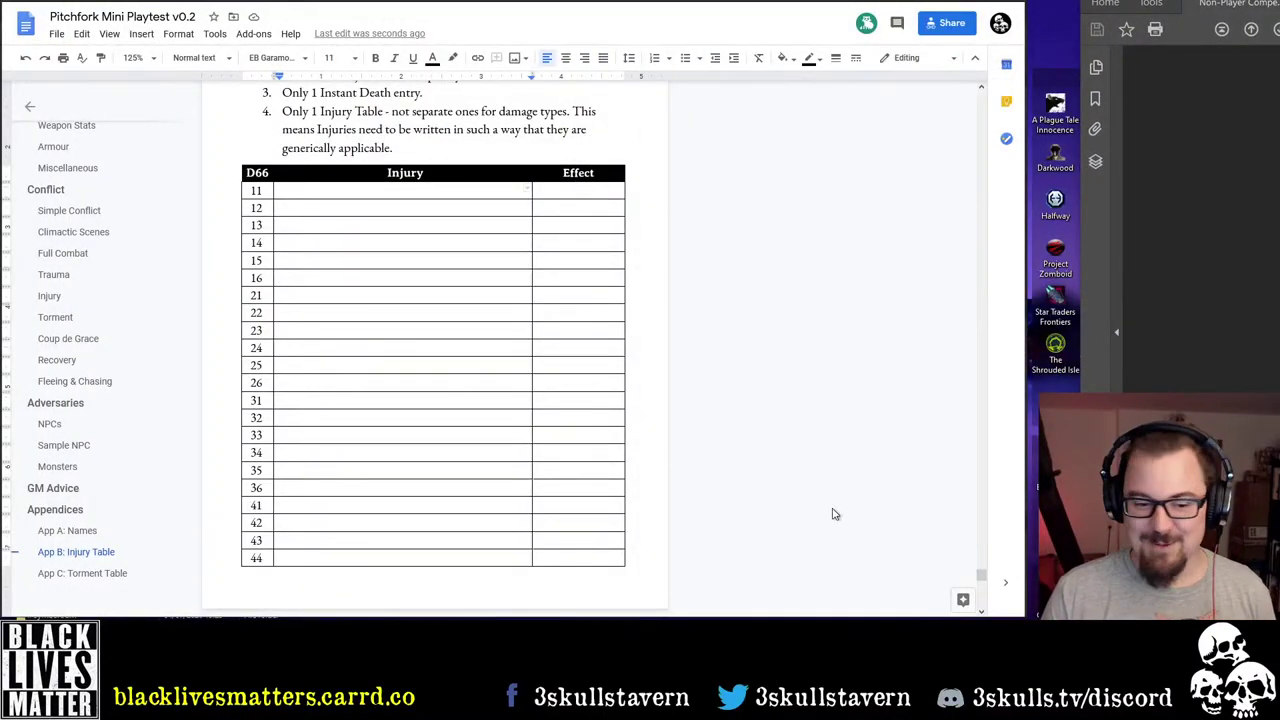
# Show the PDF's chapter bookmarks and bring the Vaesen rulebook PDF forward
pyautogui.moveTo(115, 630)
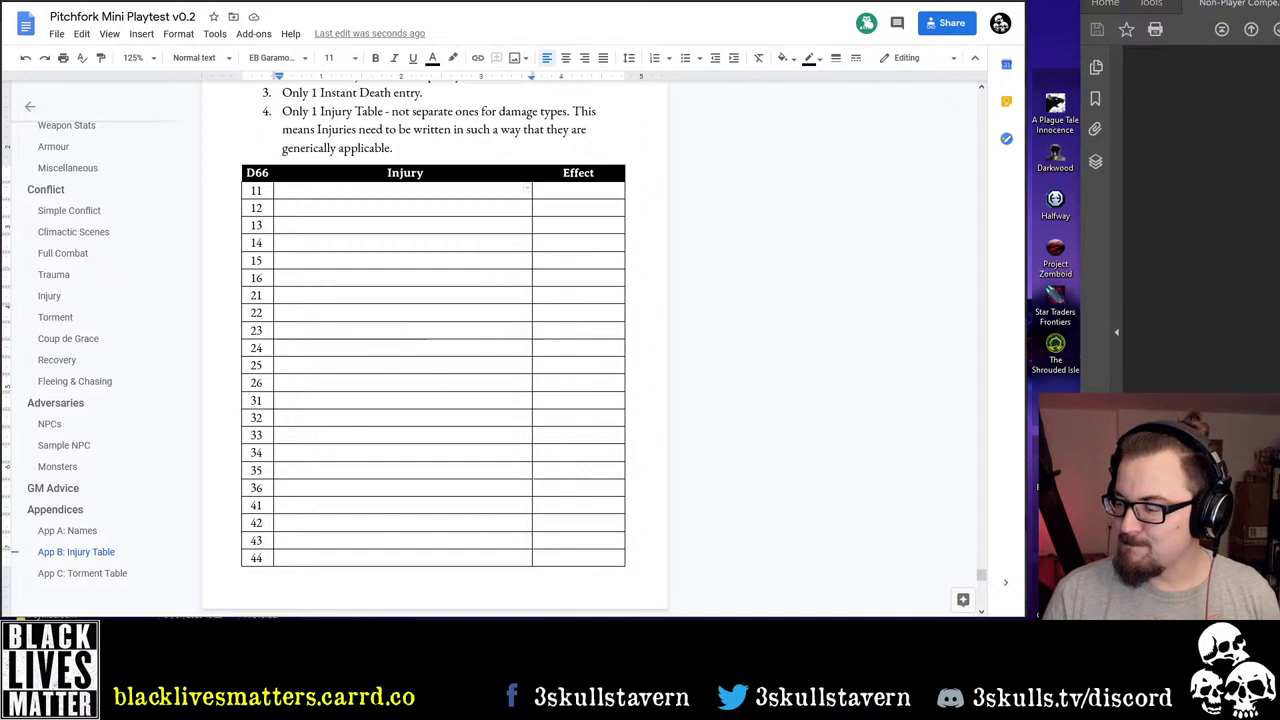
pyautogui.click(1095, 98)
pyautogui.press('super+Left')
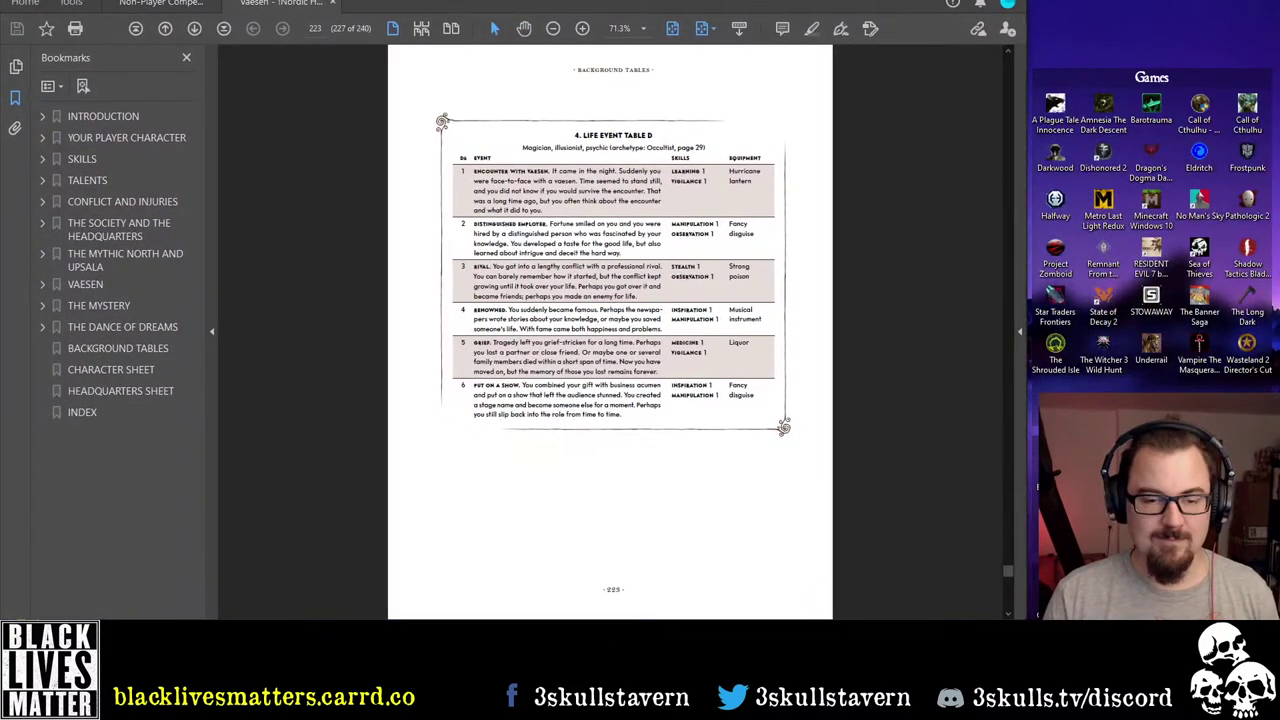
# Expand VAESEN, CONFLICT AND INJURIES and INJURIES bookmarks, then open CRITICAL INJURIES on page 64
pyautogui.click(43, 286)
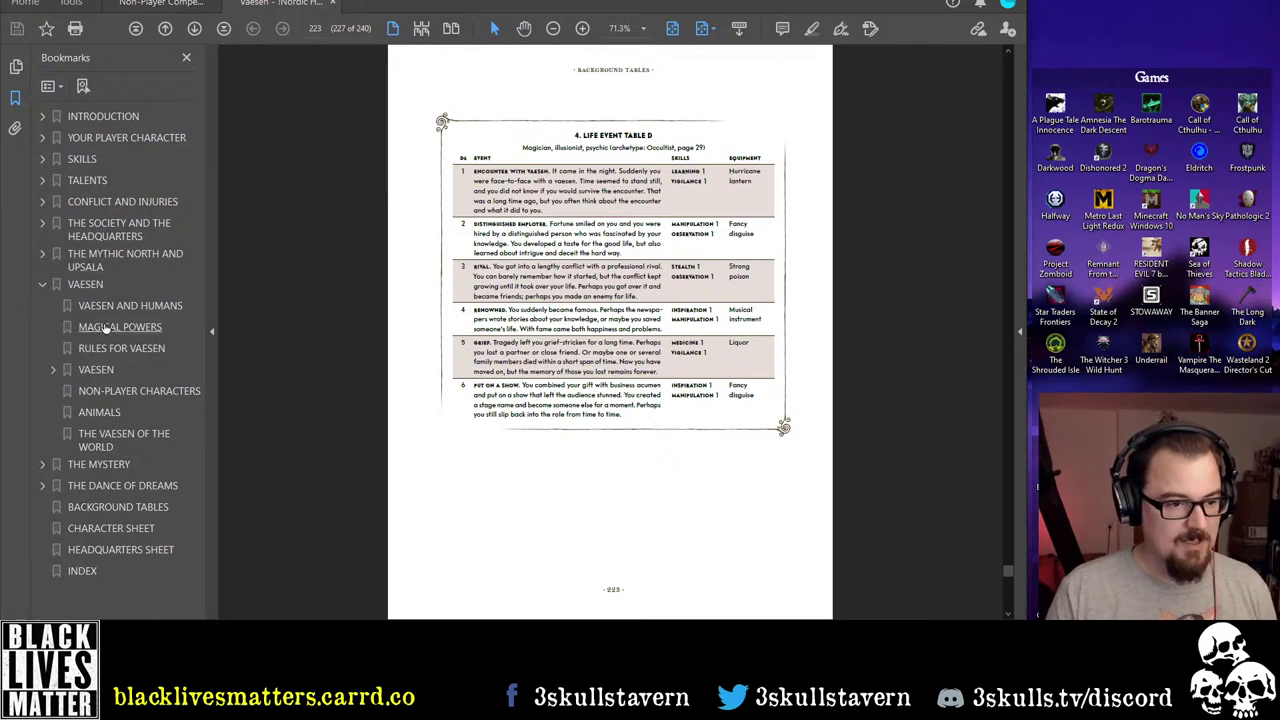
pyautogui.click(45, 204)
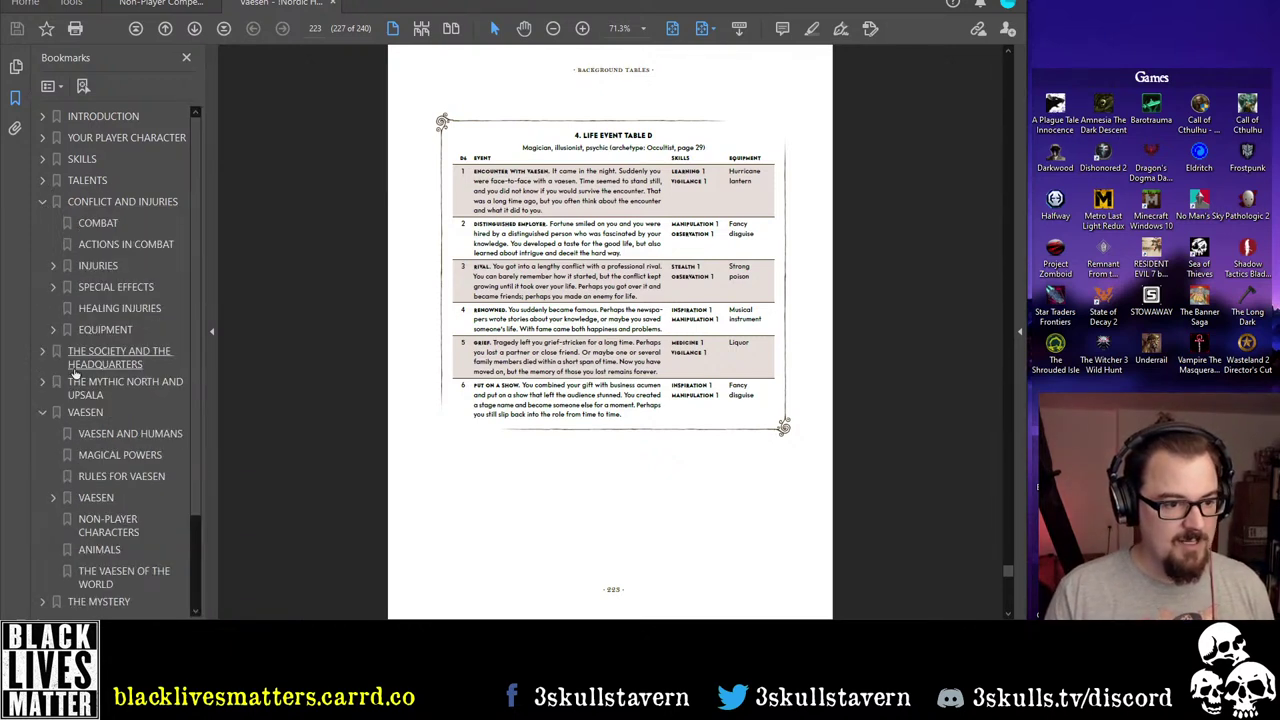
pyautogui.click(53, 265)
pyautogui.click(95, 289)
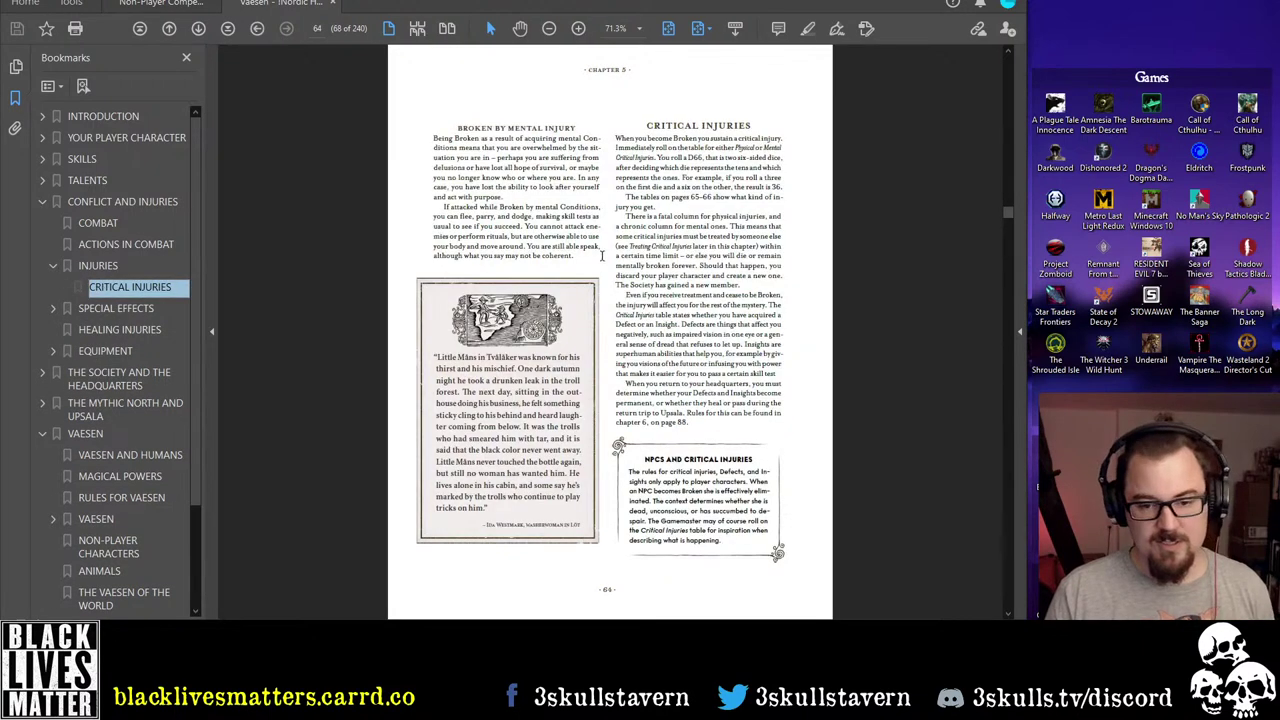
# Examine the Punctured eye and Burst artery entries in page 65's Physical Critical Injuries table
pyautogui.scroll(-2, 603, 255)
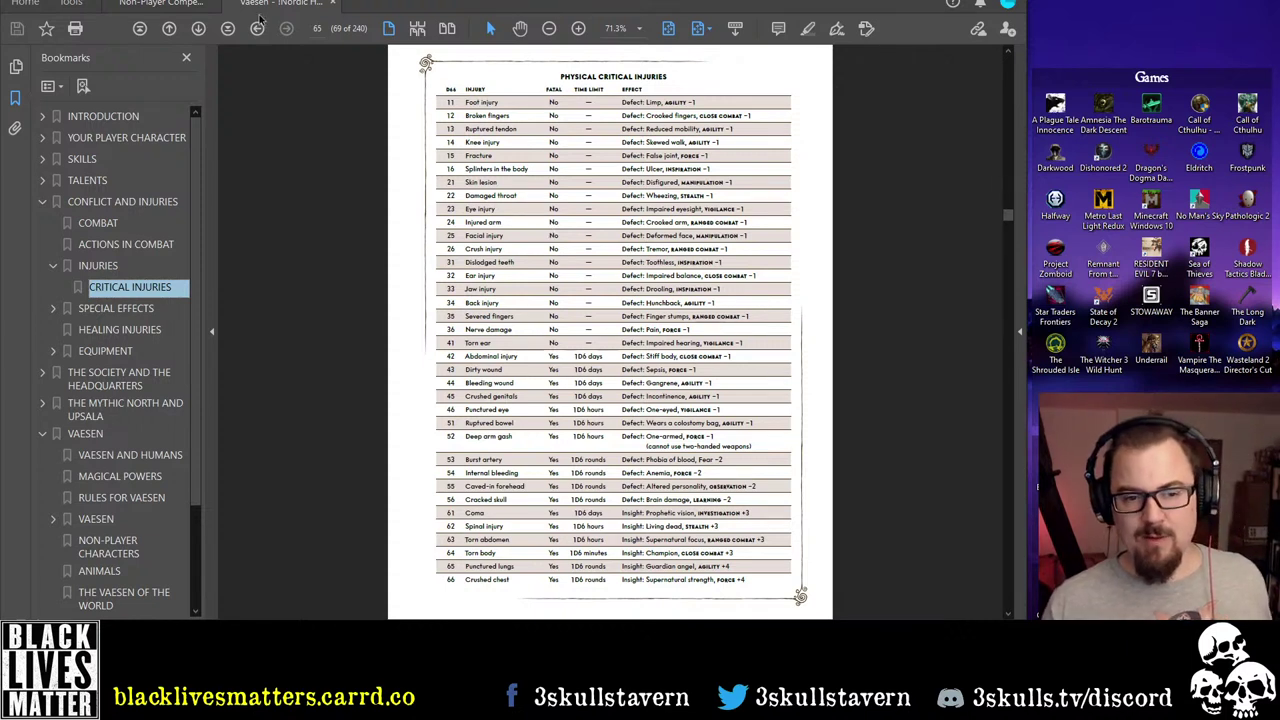
pyautogui.moveTo(465, 410); pyautogui.dragTo(510, 410)
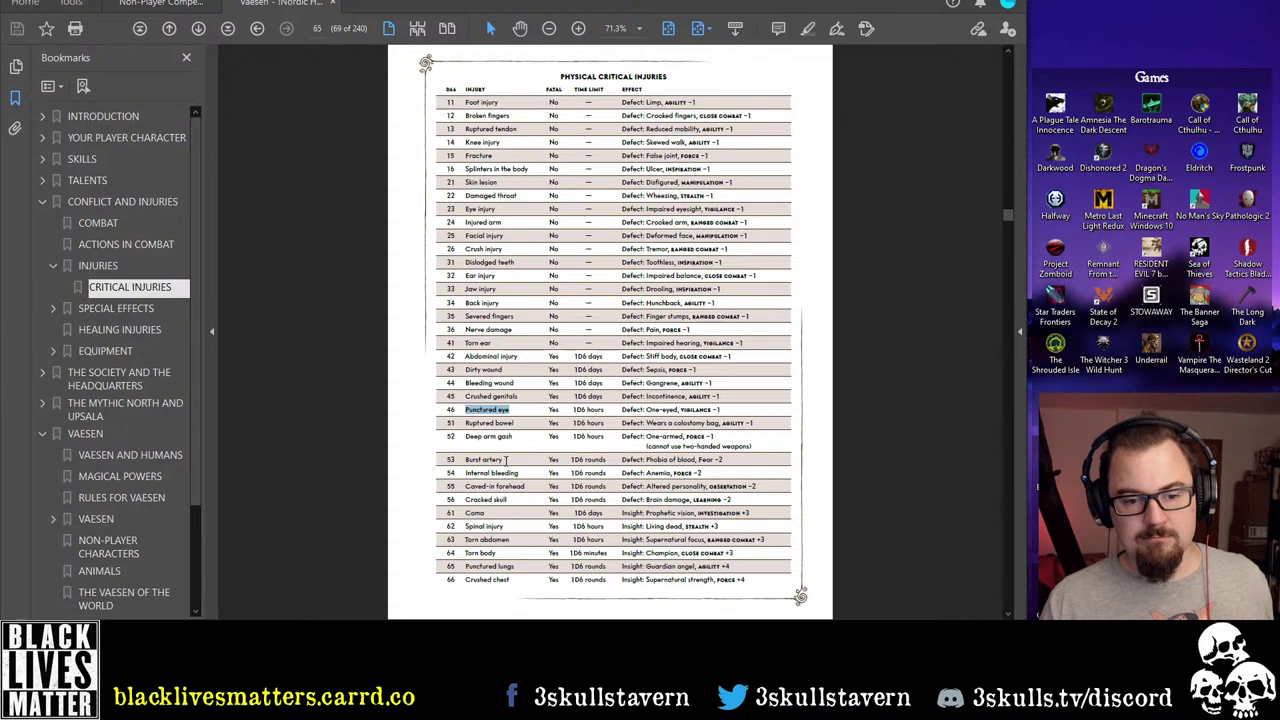
pyautogui.moveTo(503, 460); pyautogui.dragTo(466, 462)
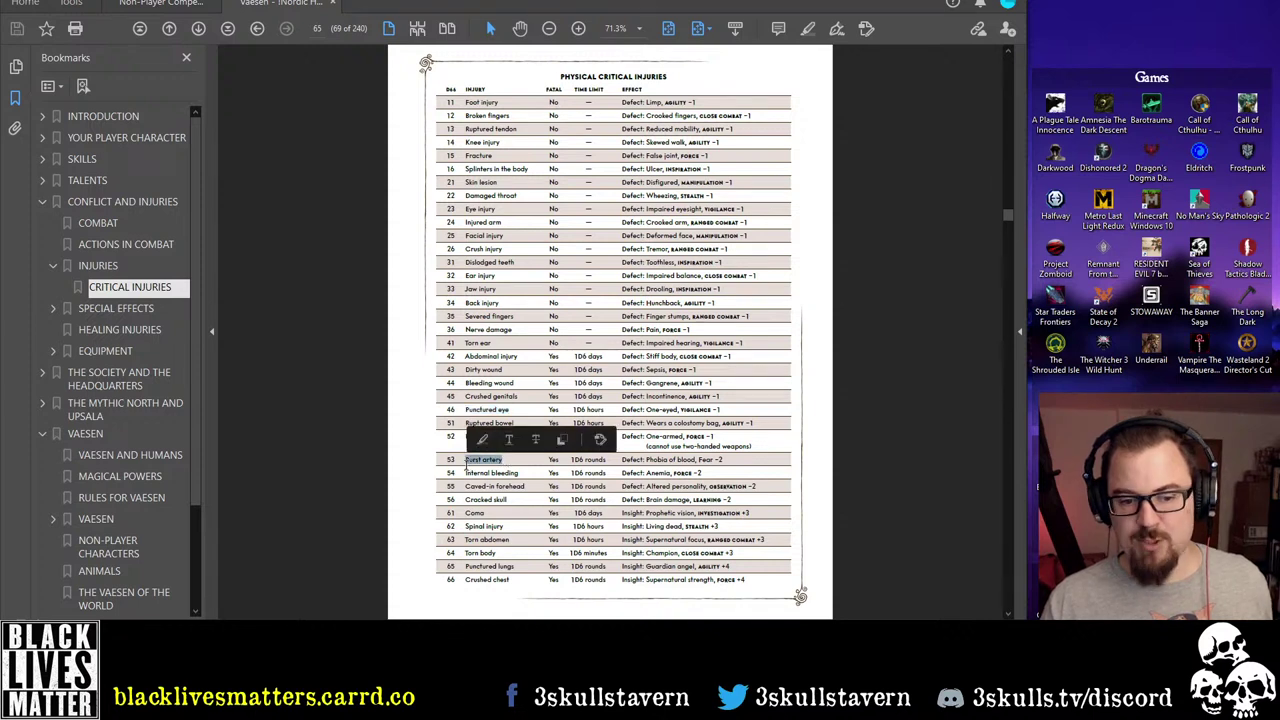
pyautogui.click(505, 516)
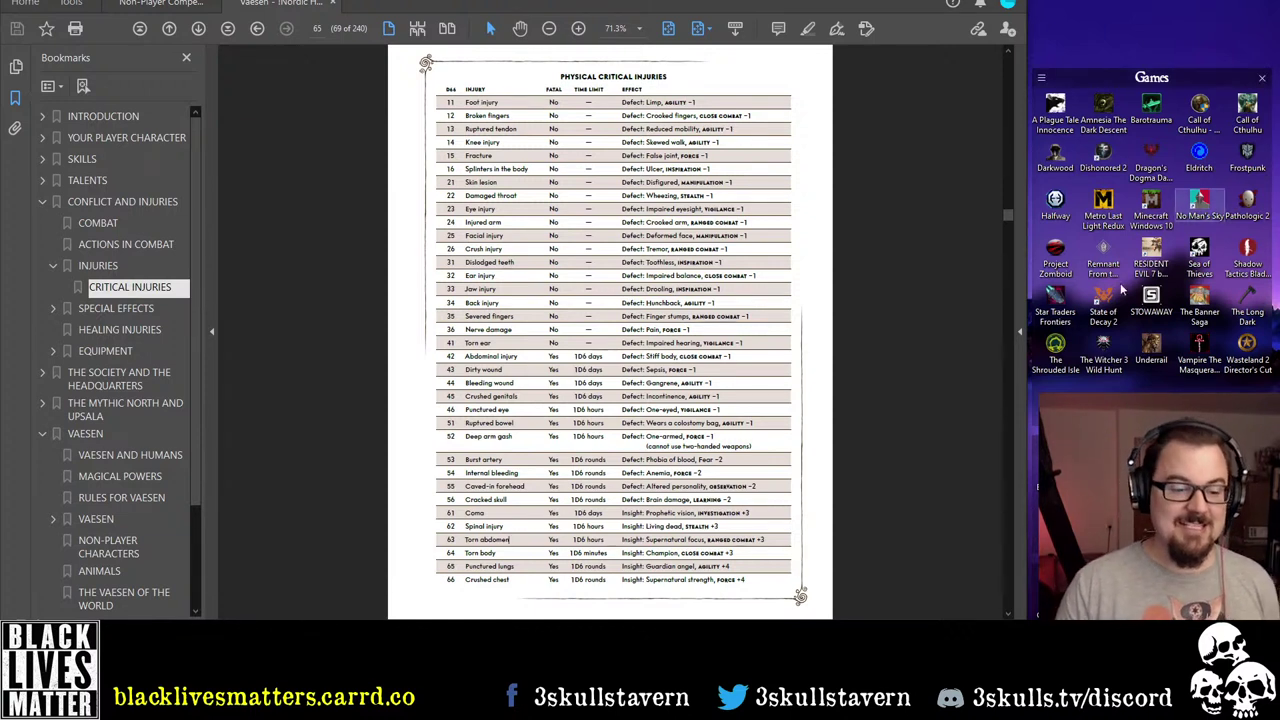
# Return to the rulebook, jump to Injury, and scroll up through Broken to Unarmed Attacks and Grappling
pyautogui.moveTo(250, 700)
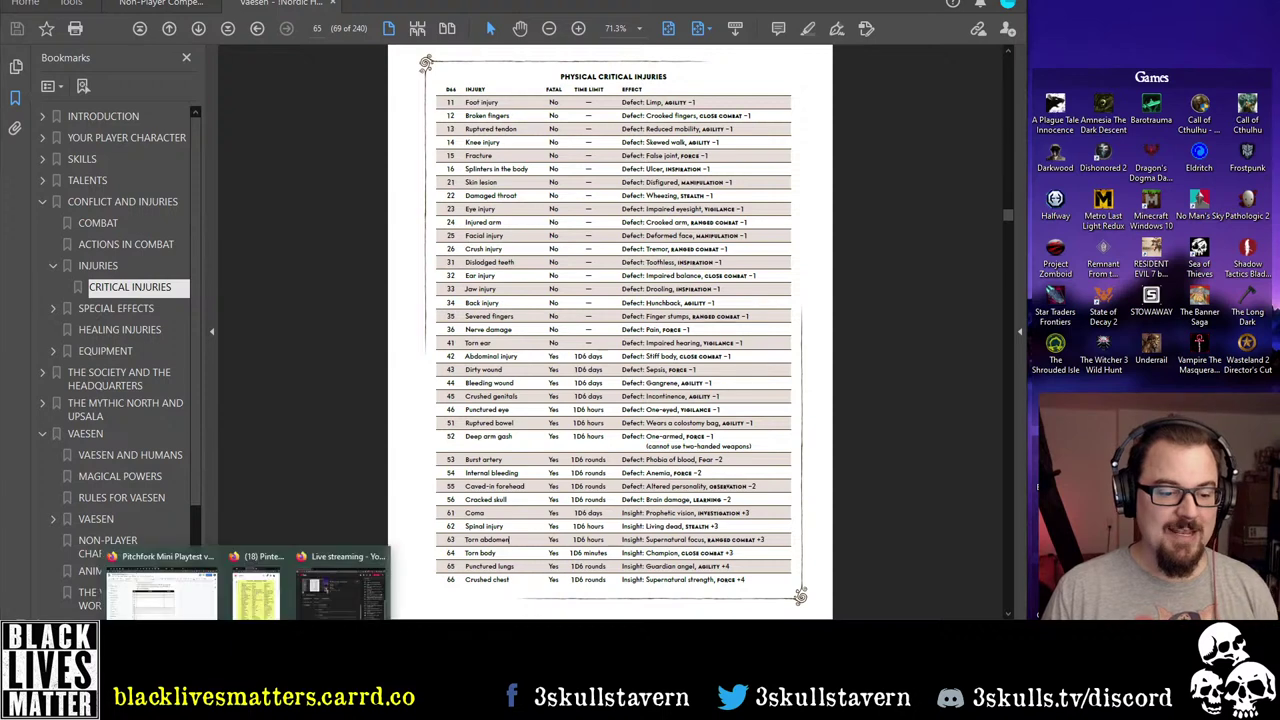
pyautogui.click(270, 590)
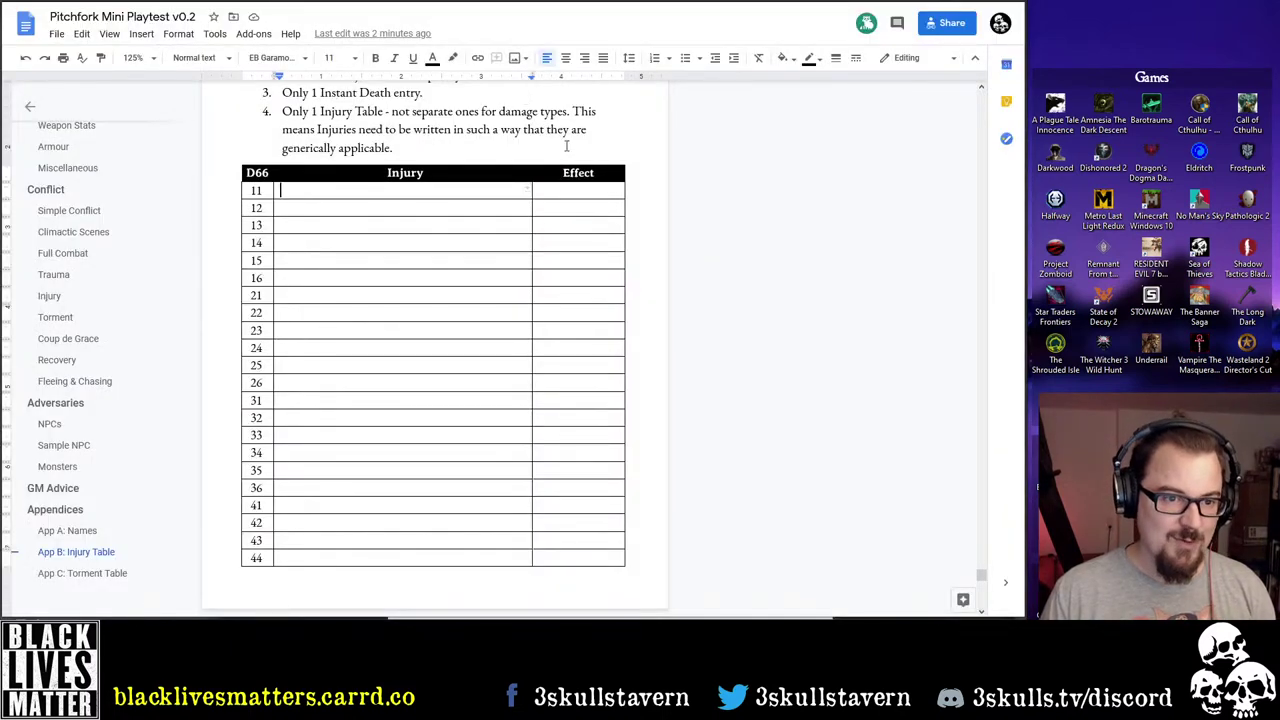
pyautogui.click(77, 299)
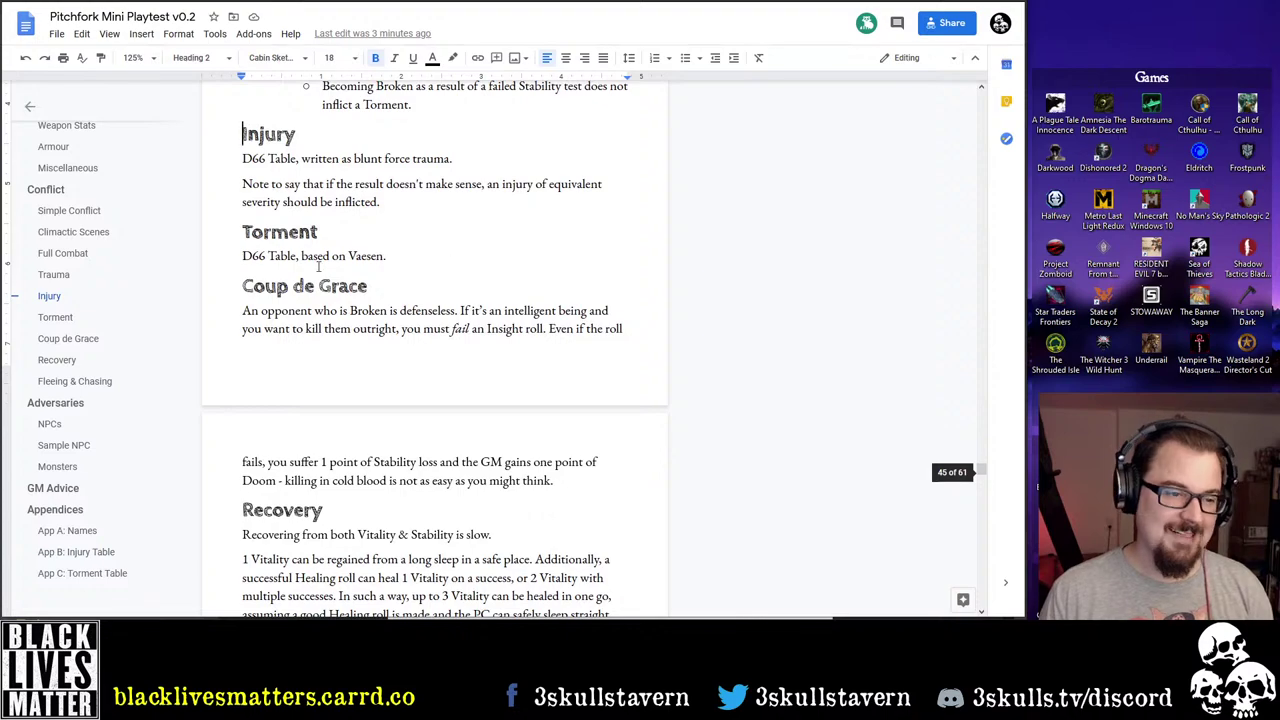
pyautogui.scroll(15, 444, 300)
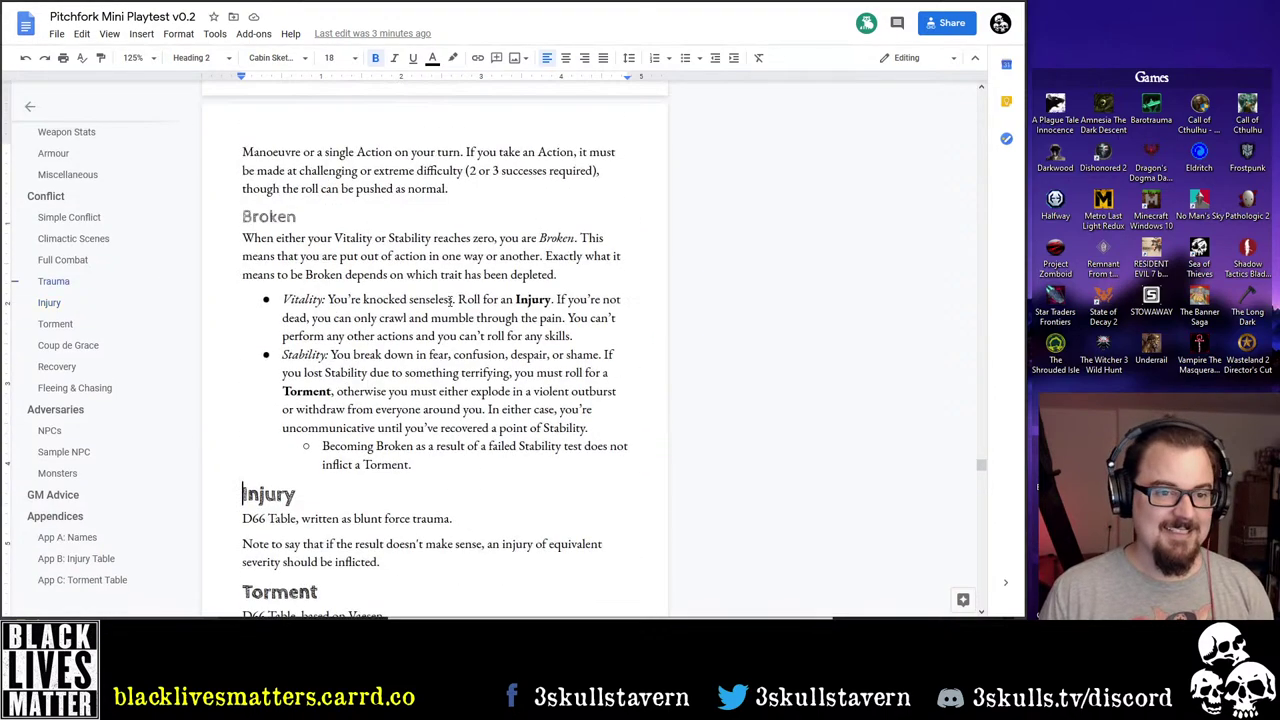
pyautogui.scroll(5, 448, 299)
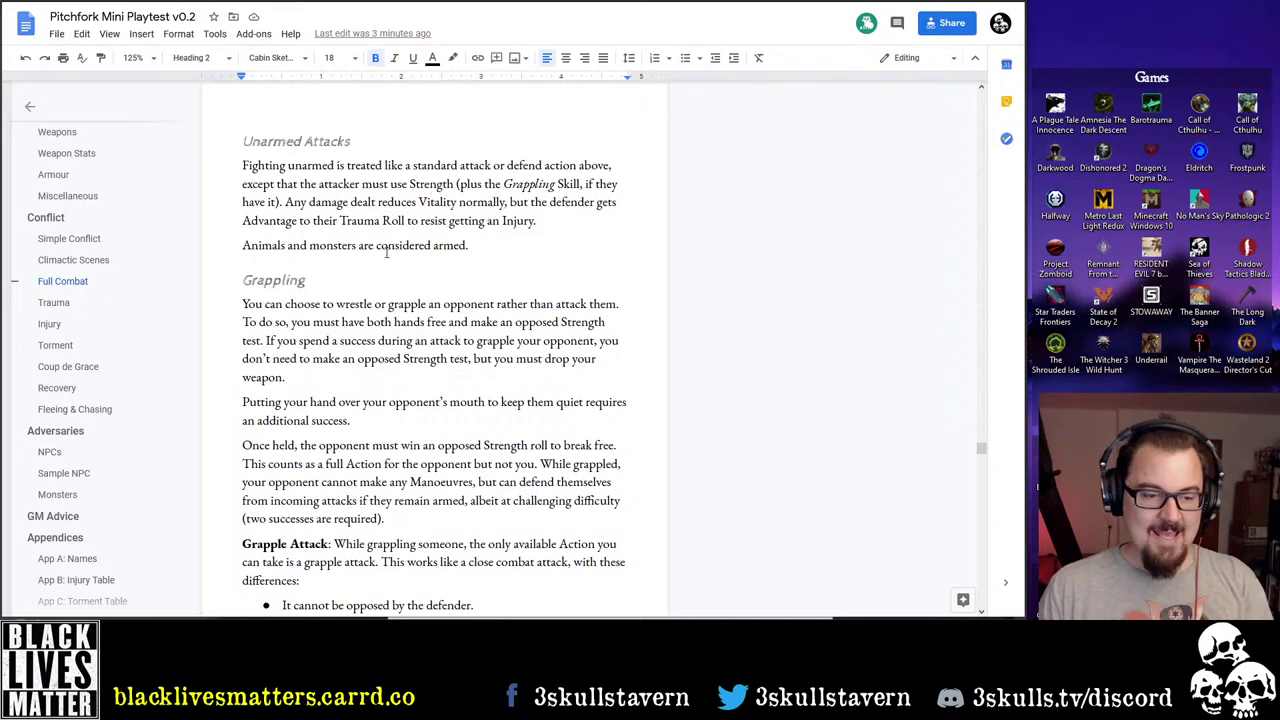
pyautogui.scroll(2, 393, 249)
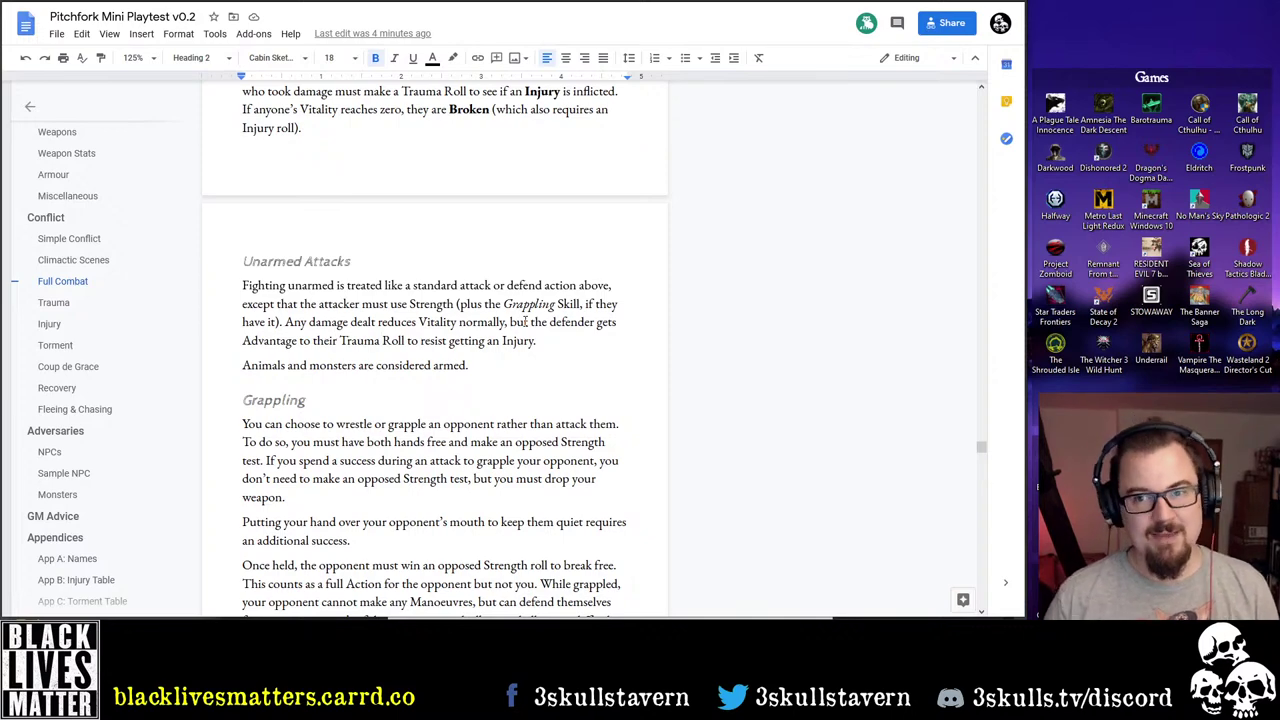
# Scroll down to the App B: Injury Table and look through its empty D66 rows 11–66
pyautogui.moveTo(980, 447); pyautogui.dragTo(980, 580)
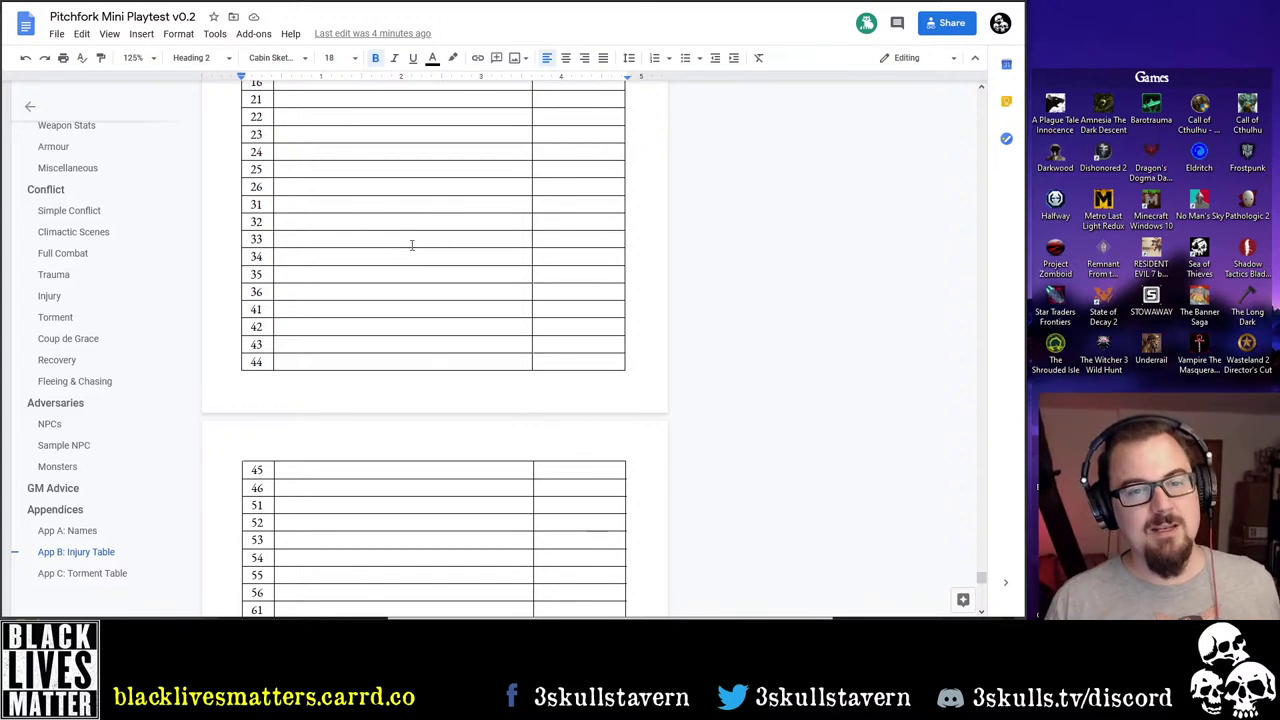
pyautogui.scroll(-3, 401, 250)
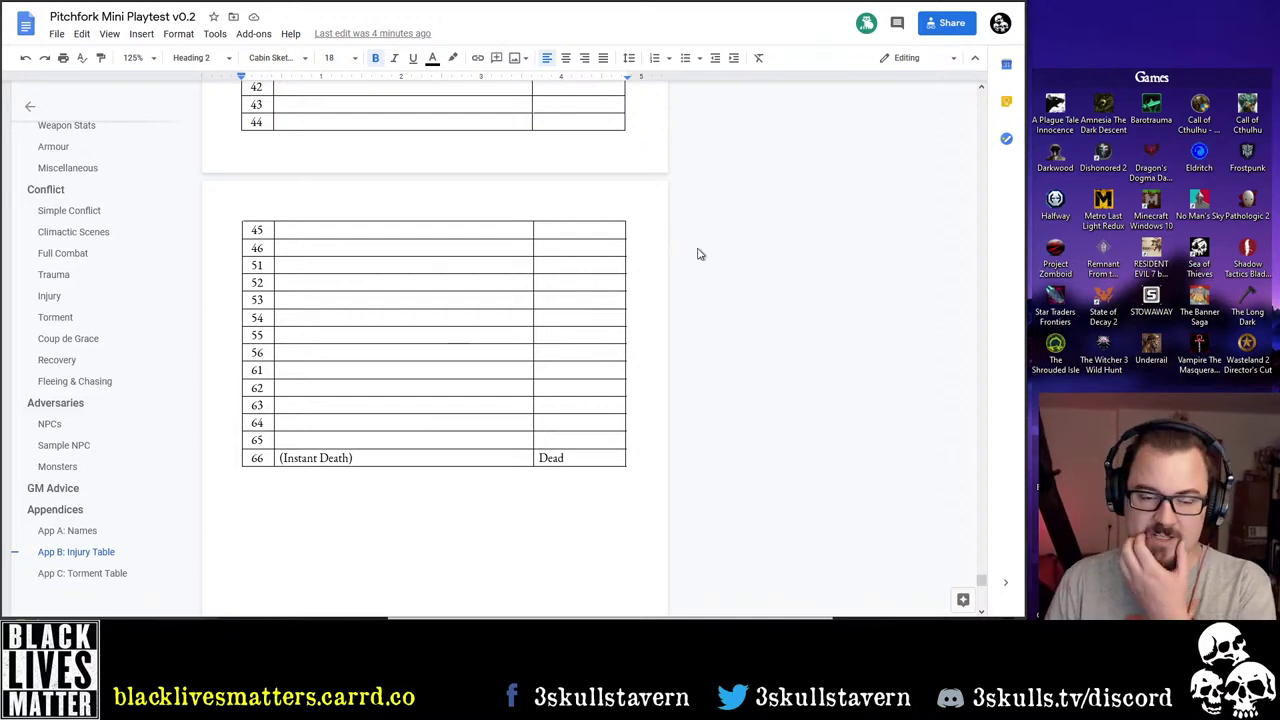
pyautogui.scroll(4, 748, 358)
pyautogui.scroll(2, 706, 343)
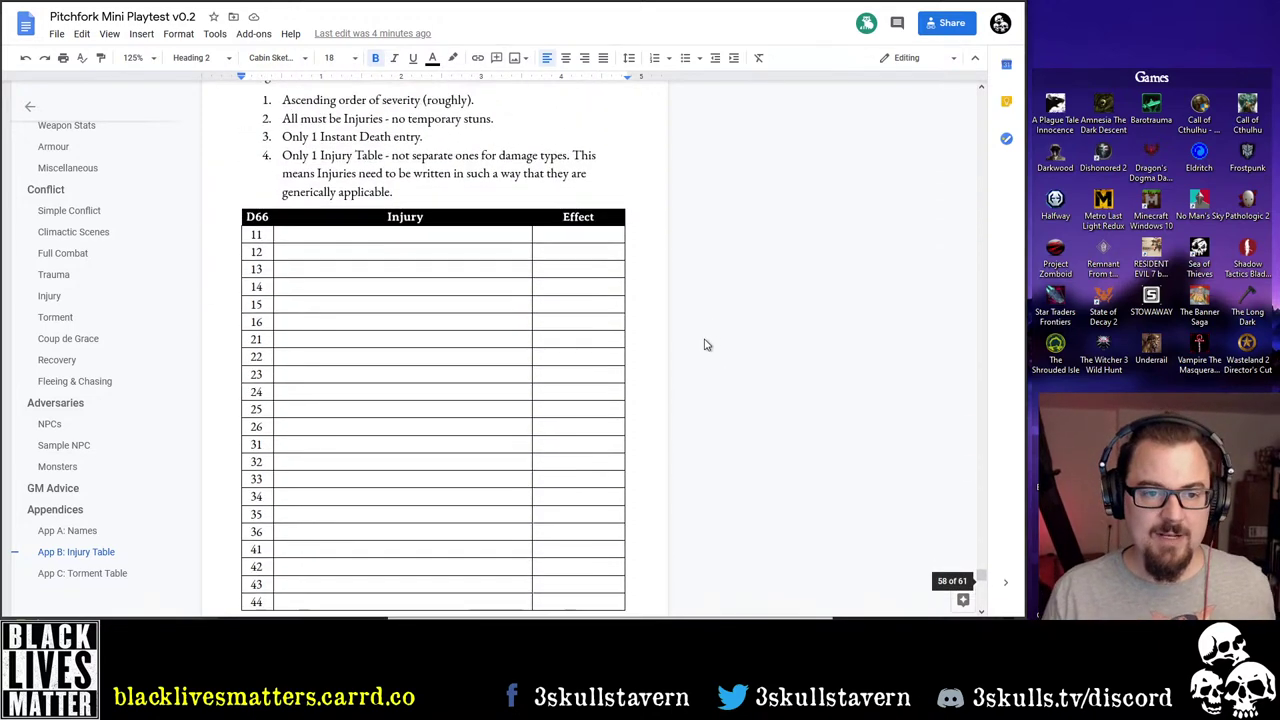
pyautogui.scroll(-1, 706, 343)
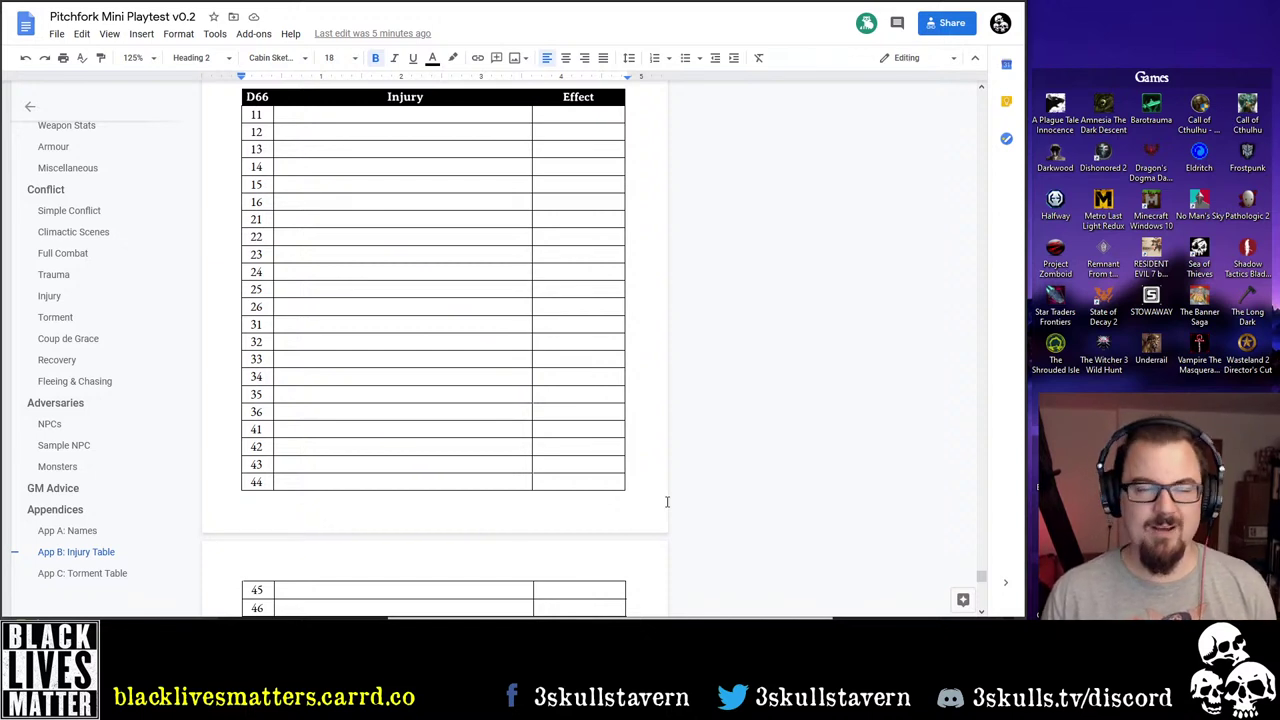
pyautogui.scroll(-3, 617, 458)
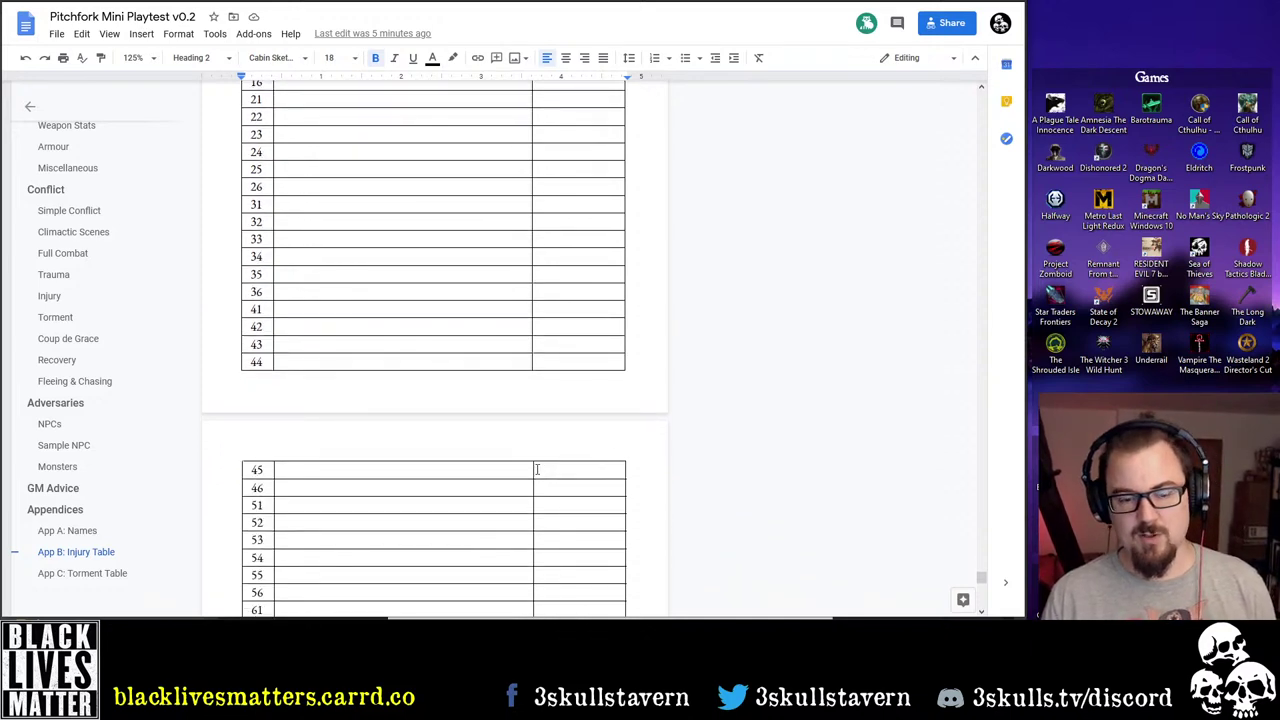
pyautogui.scroll(5, 525, 467)
pyautogui.scroll(-3, 525, 467)
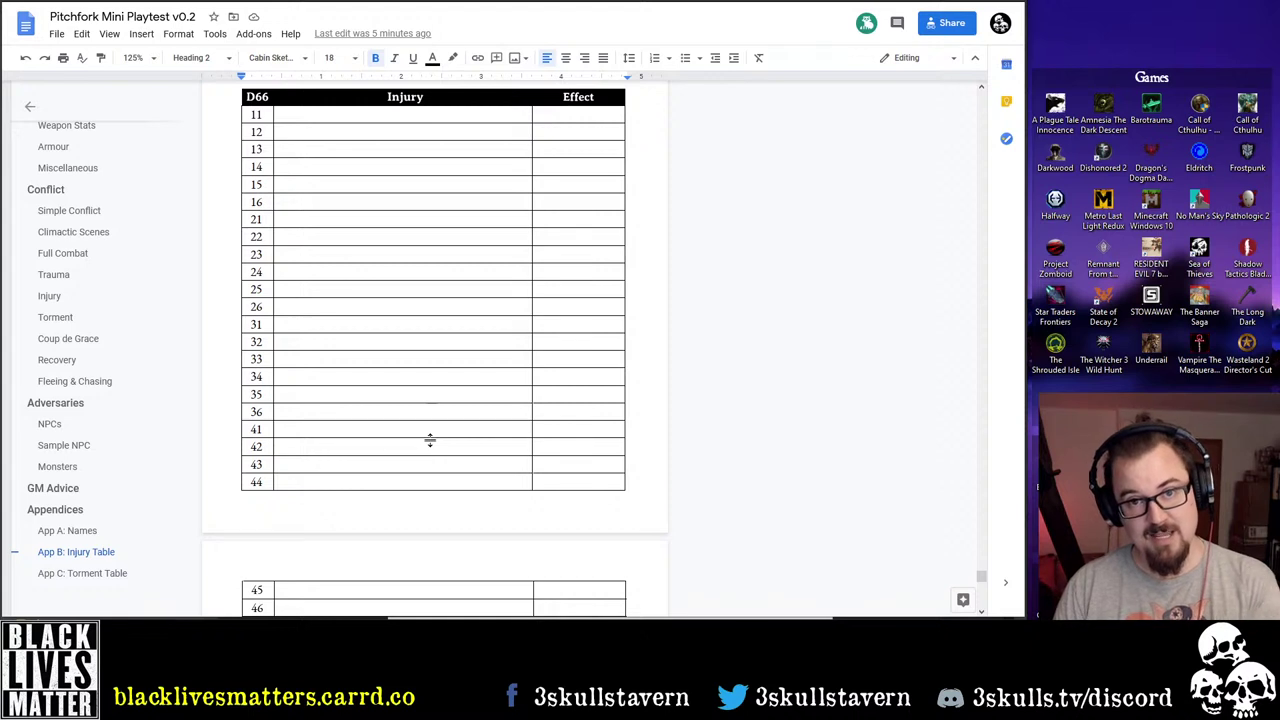
pyautogui.click(341, 117)
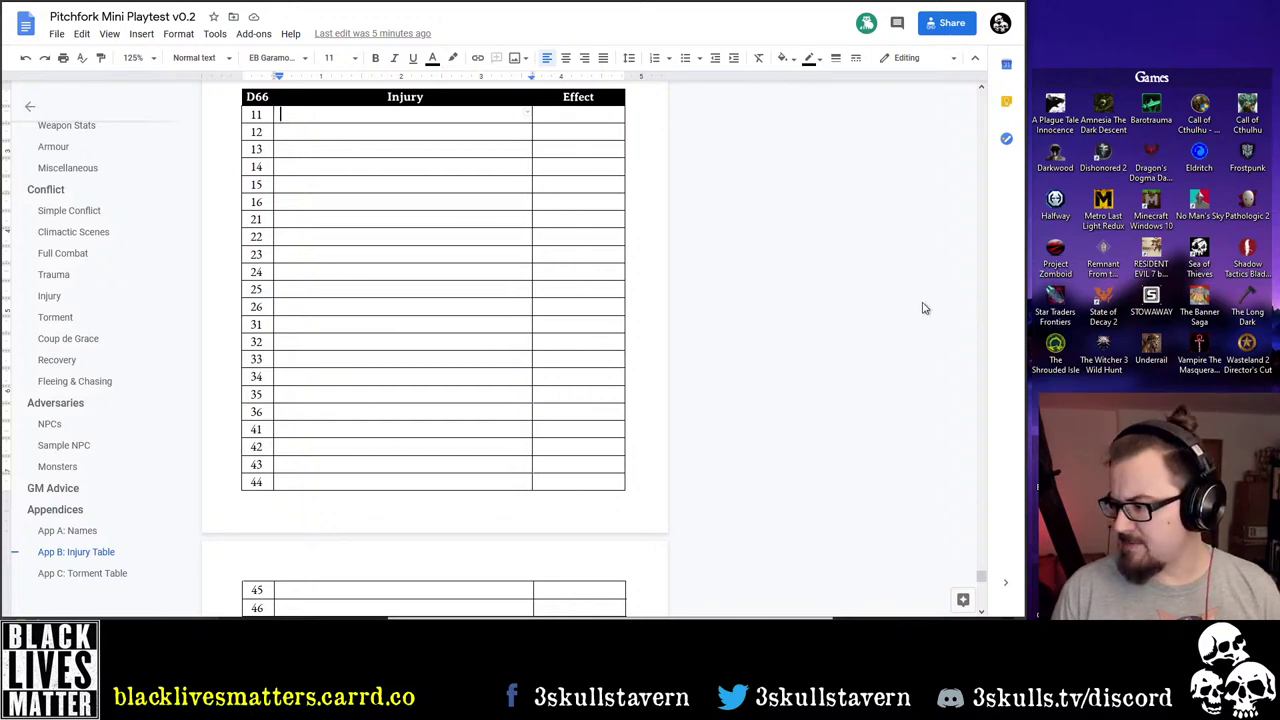
pyautogui.scroll(1, 444, 272)
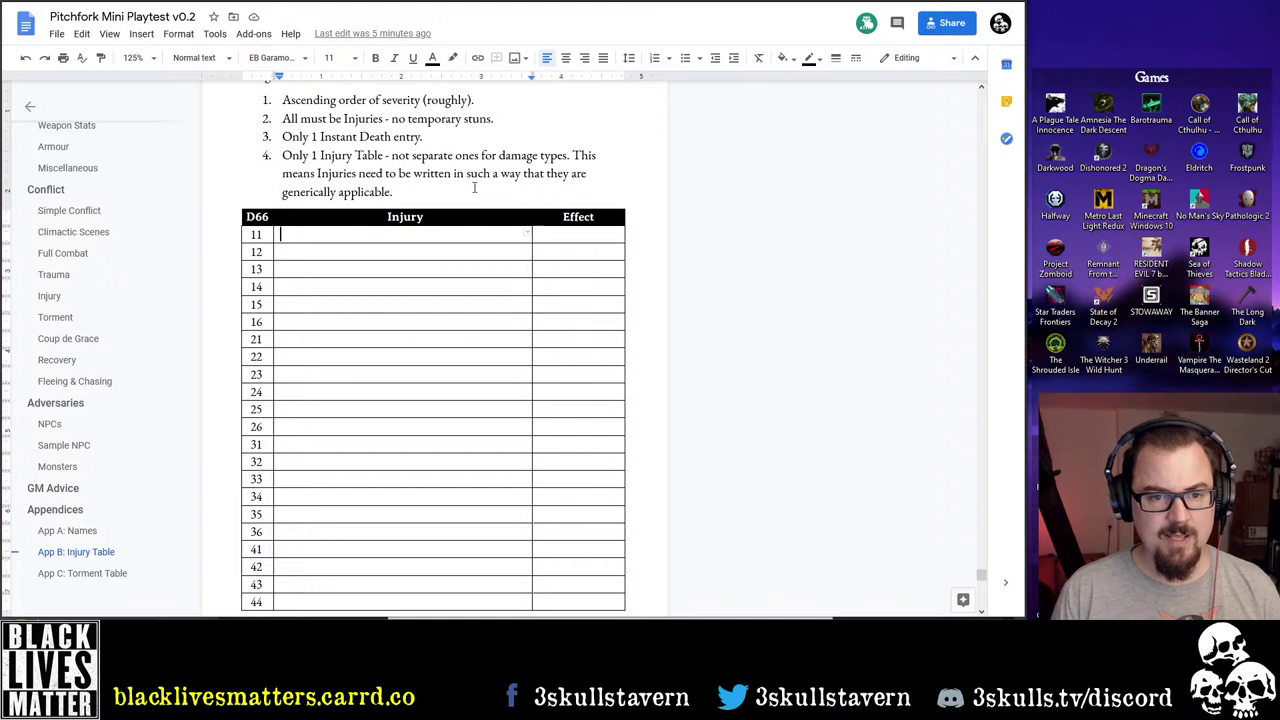
pyautogui.moveTo(499, 155); pyautogui.dragTo(566, 159)
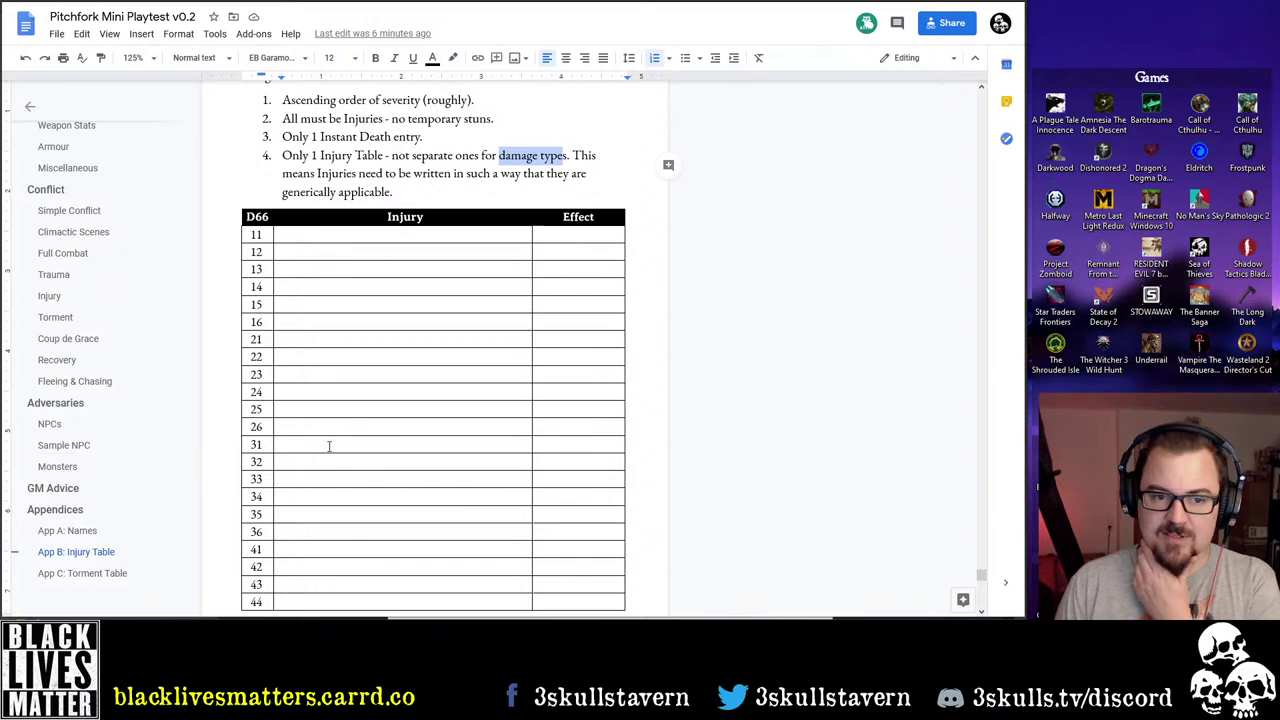
pyautogui.scroll(-2, 366, 294)
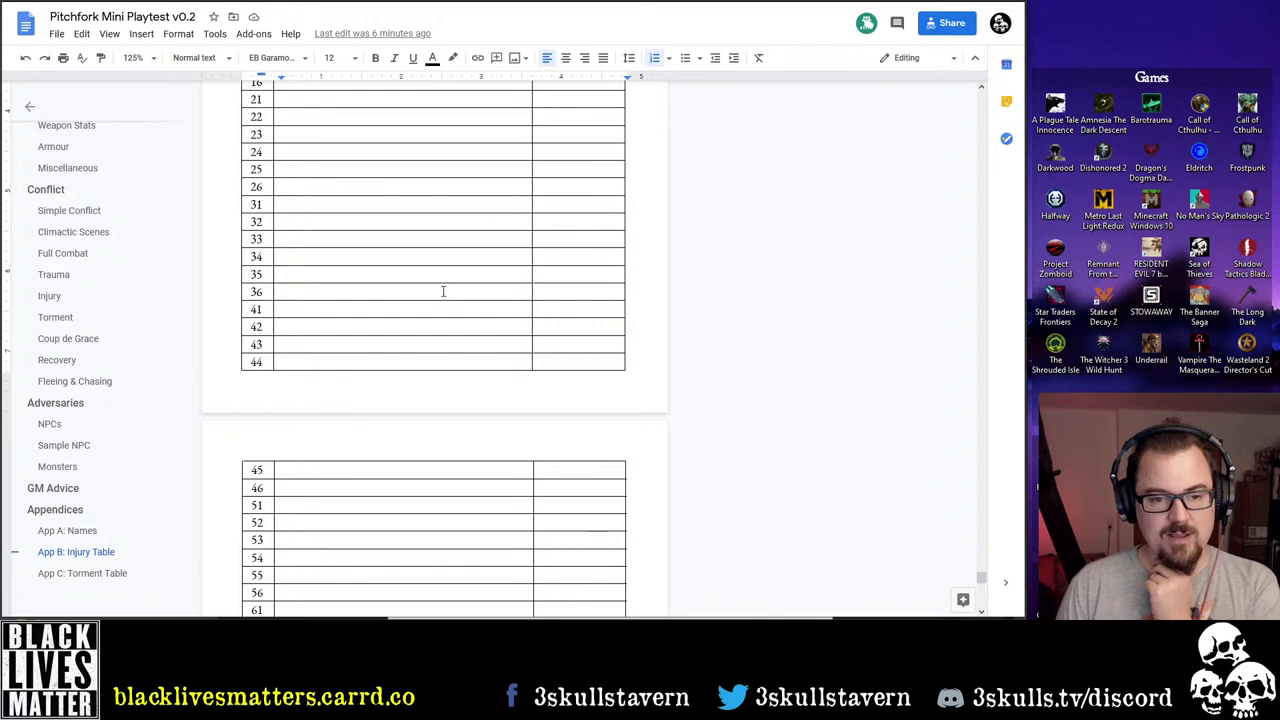
pyautogui.scroll(-1, 417, 355)
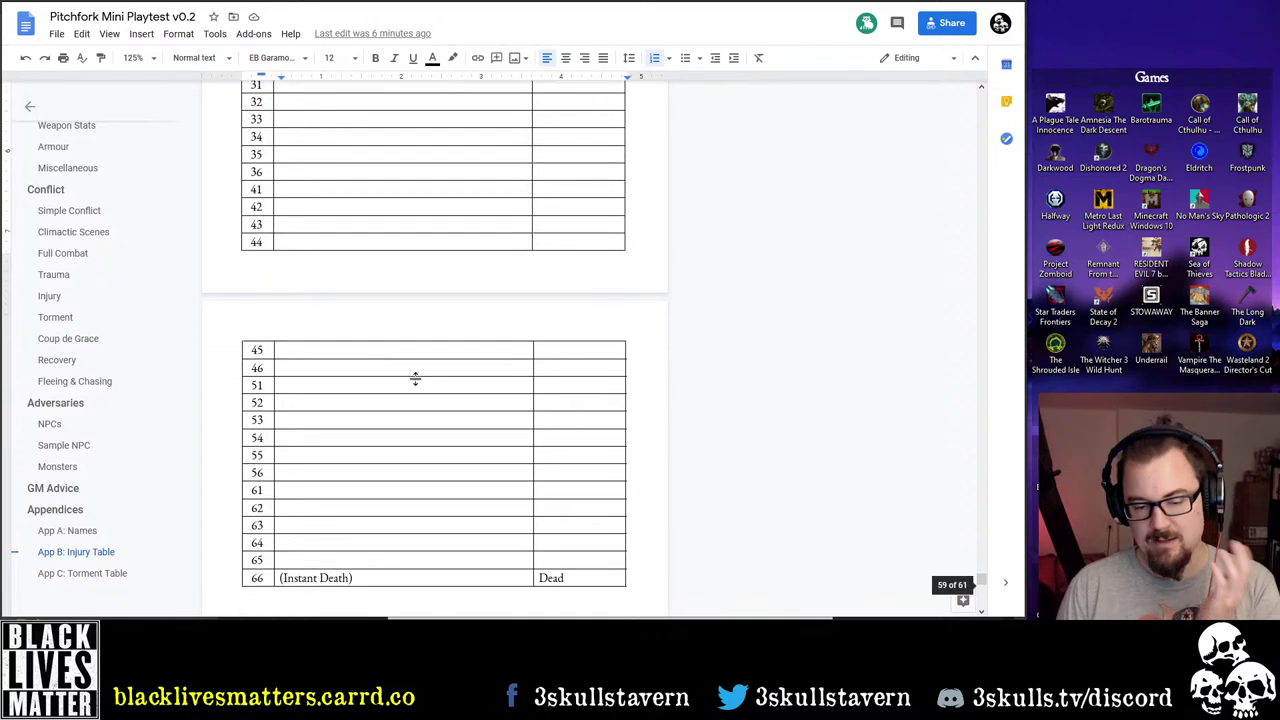
pyautogui.scroll(-1, 397, 400)
pyautogui.scroll(2, 389, 414)
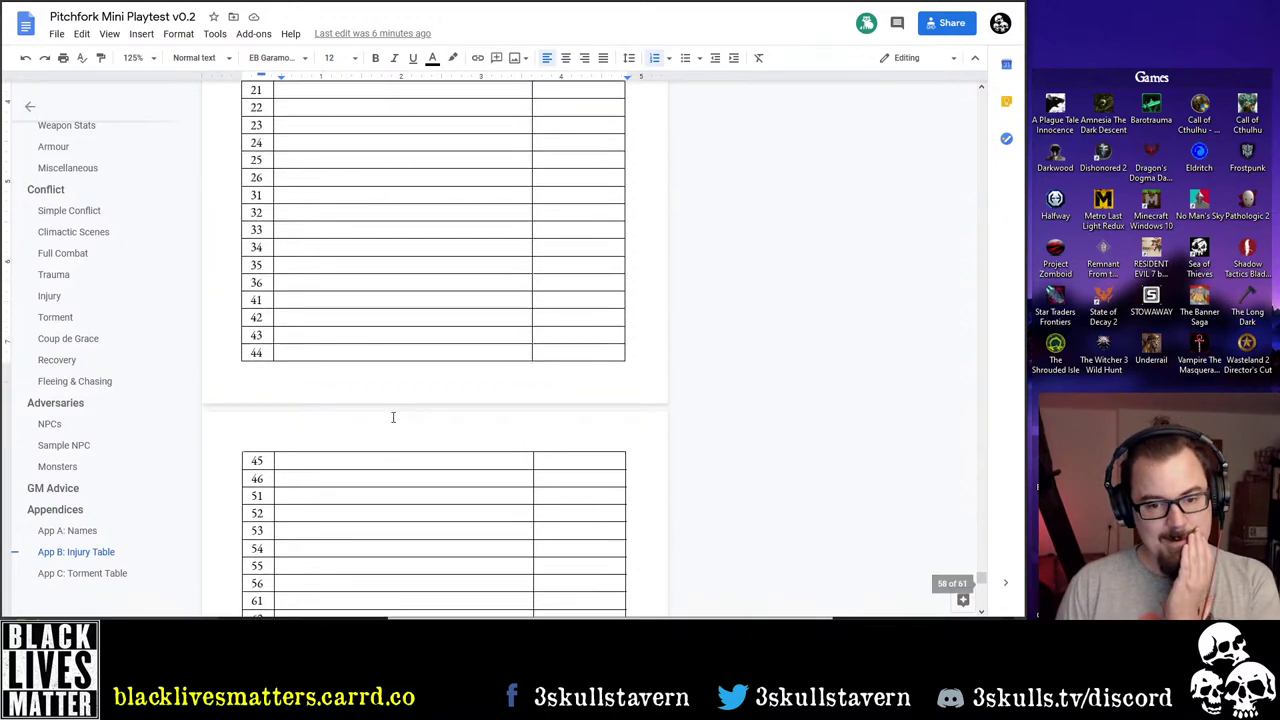
pyautogui.scroll(20, 390, 415)
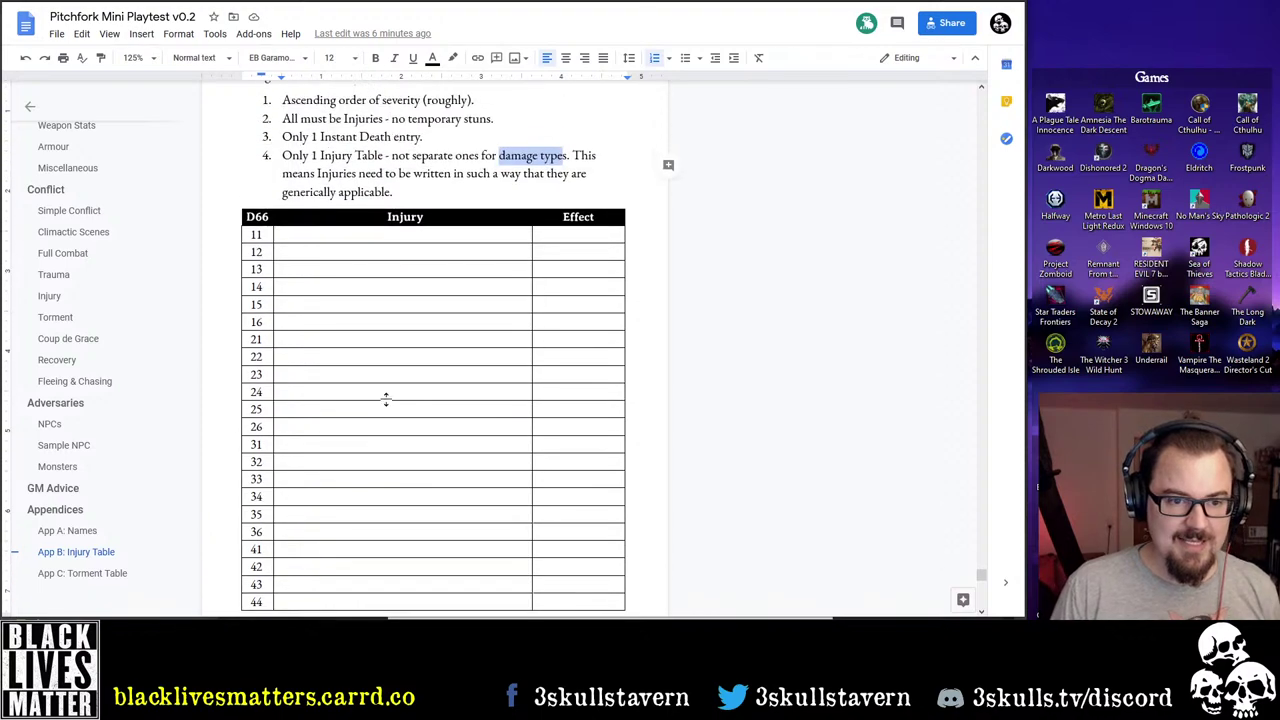
# Jump to the Injury section and add an empty paragraph below its note
pyautogui.click(68, 276)
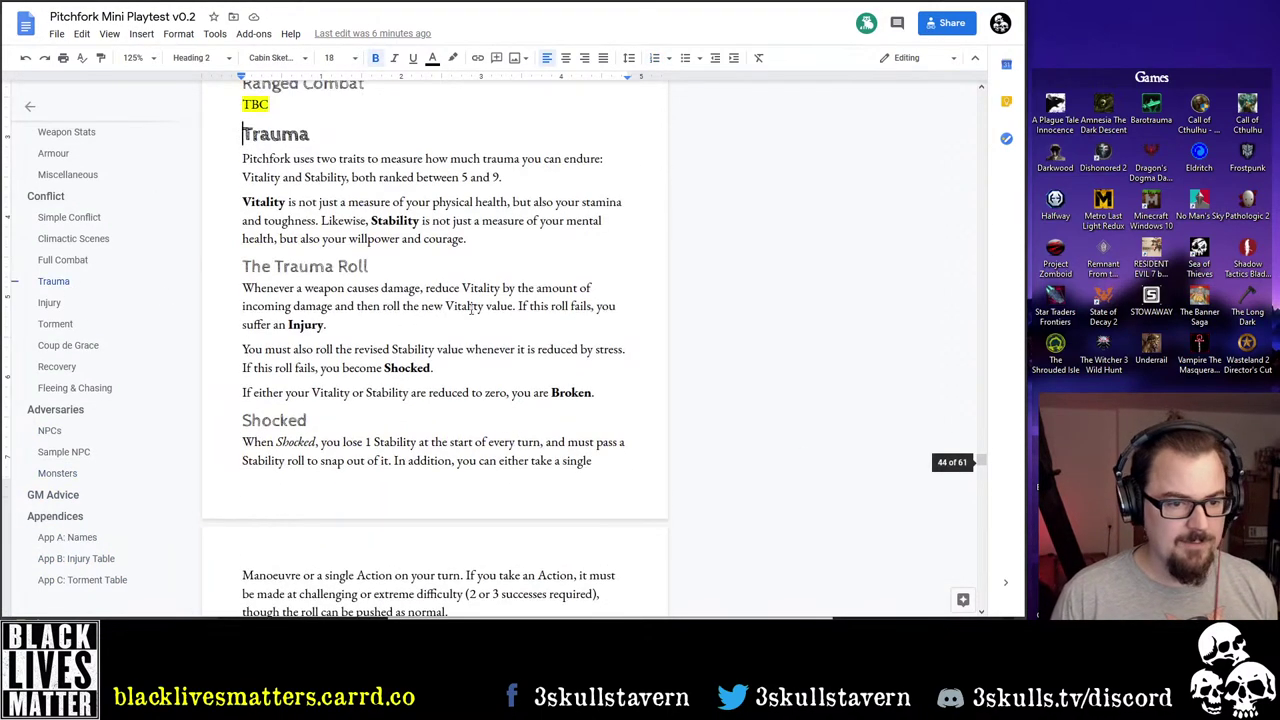
pyautogui.scroll(-9, 445, 306)
pyautogui.scroll(2, 441, 304)
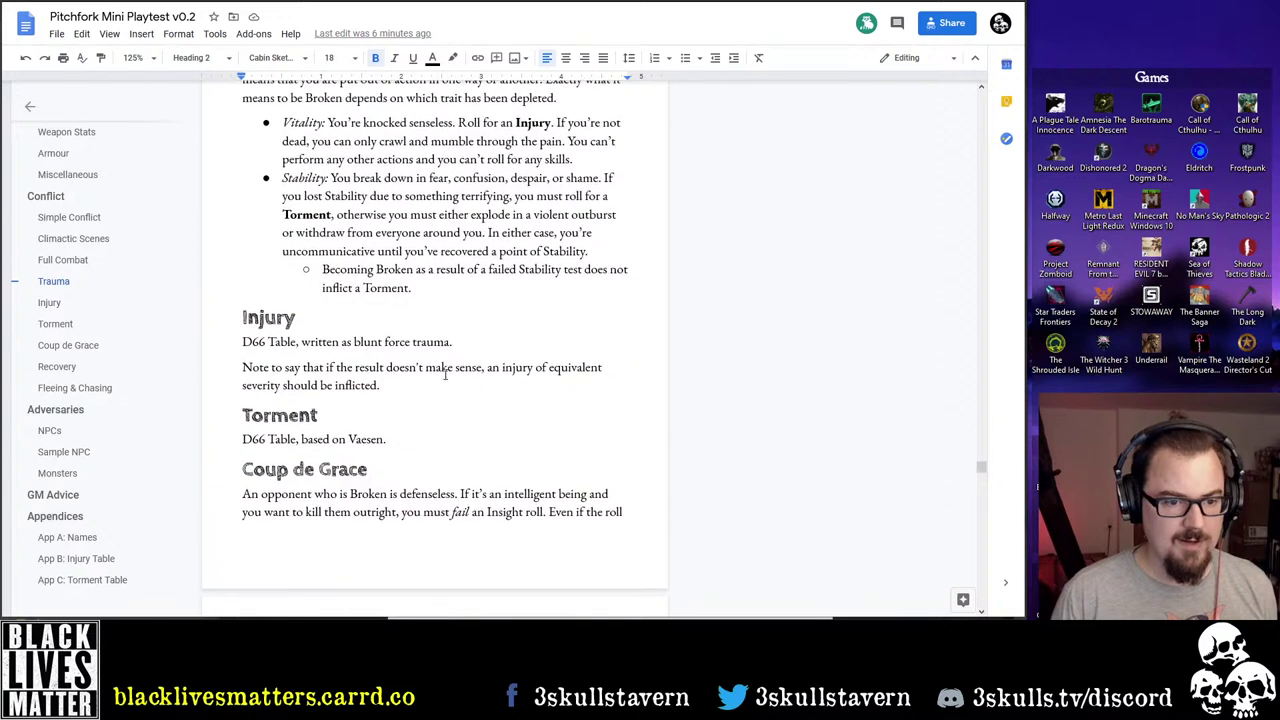
pyautogui.click(472, 378)
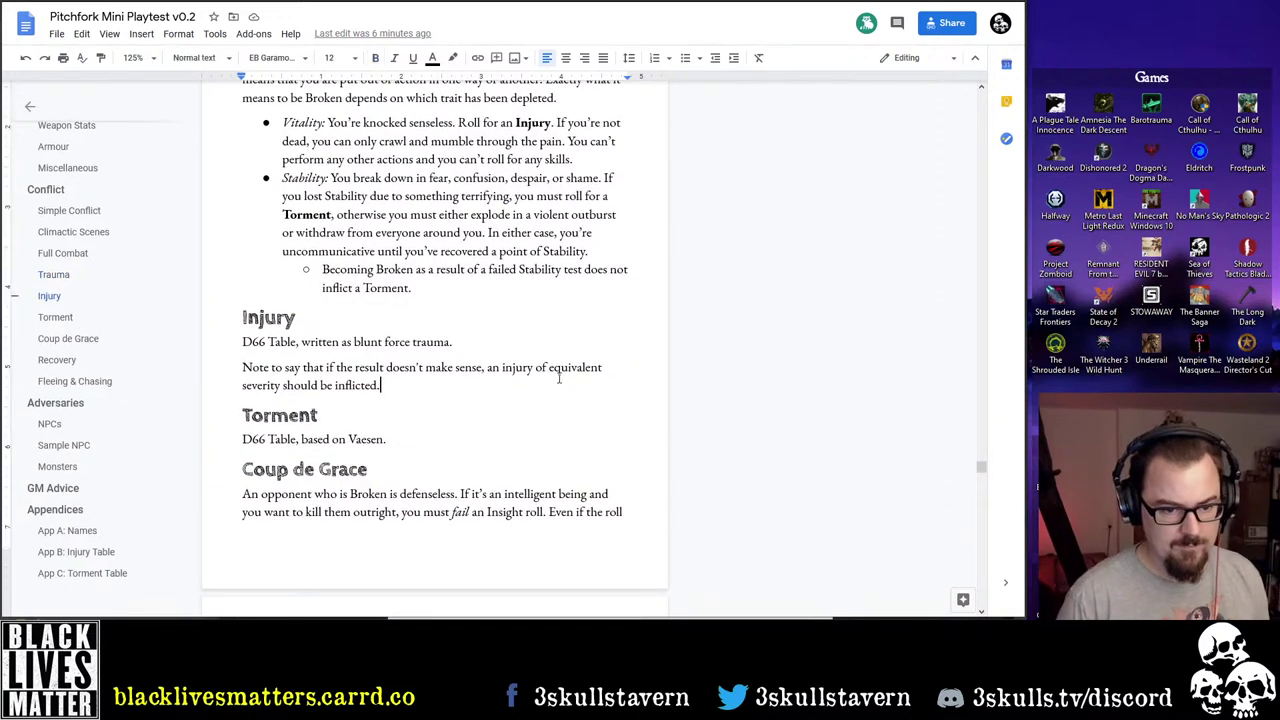
pyautogui.press('Up')
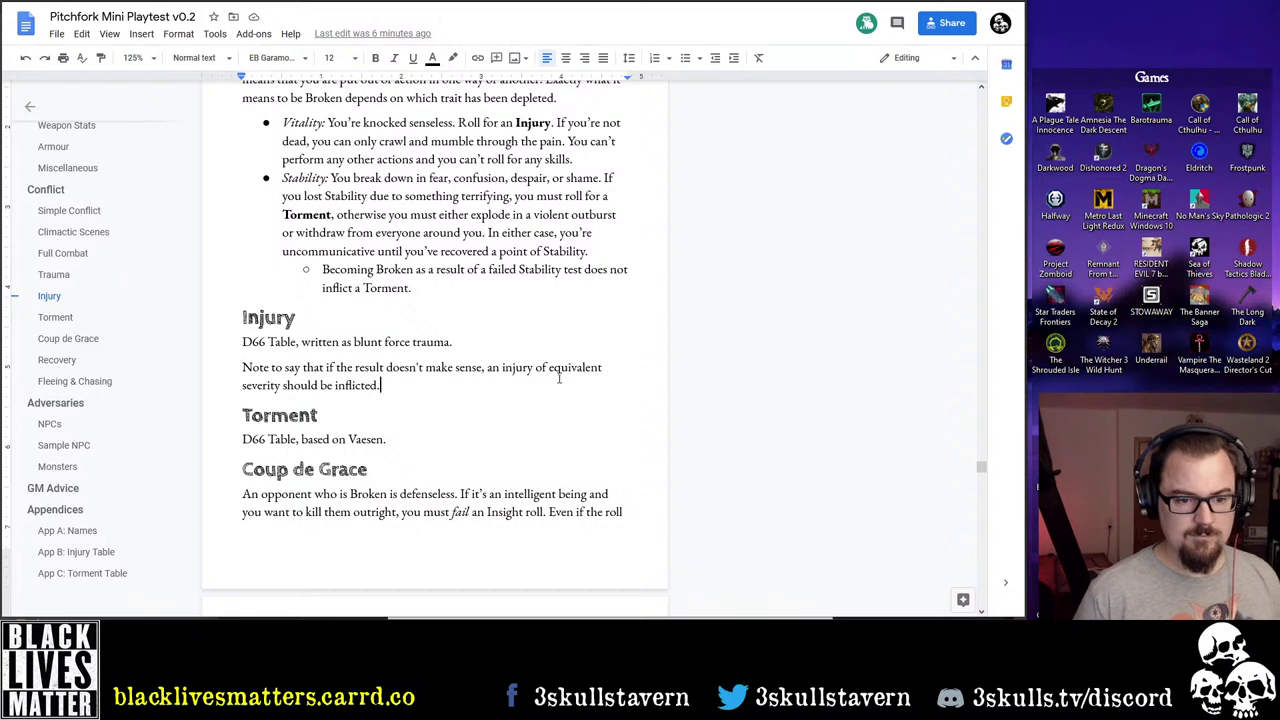
pyautogui.press('Return')
pyautogui.press('Up')
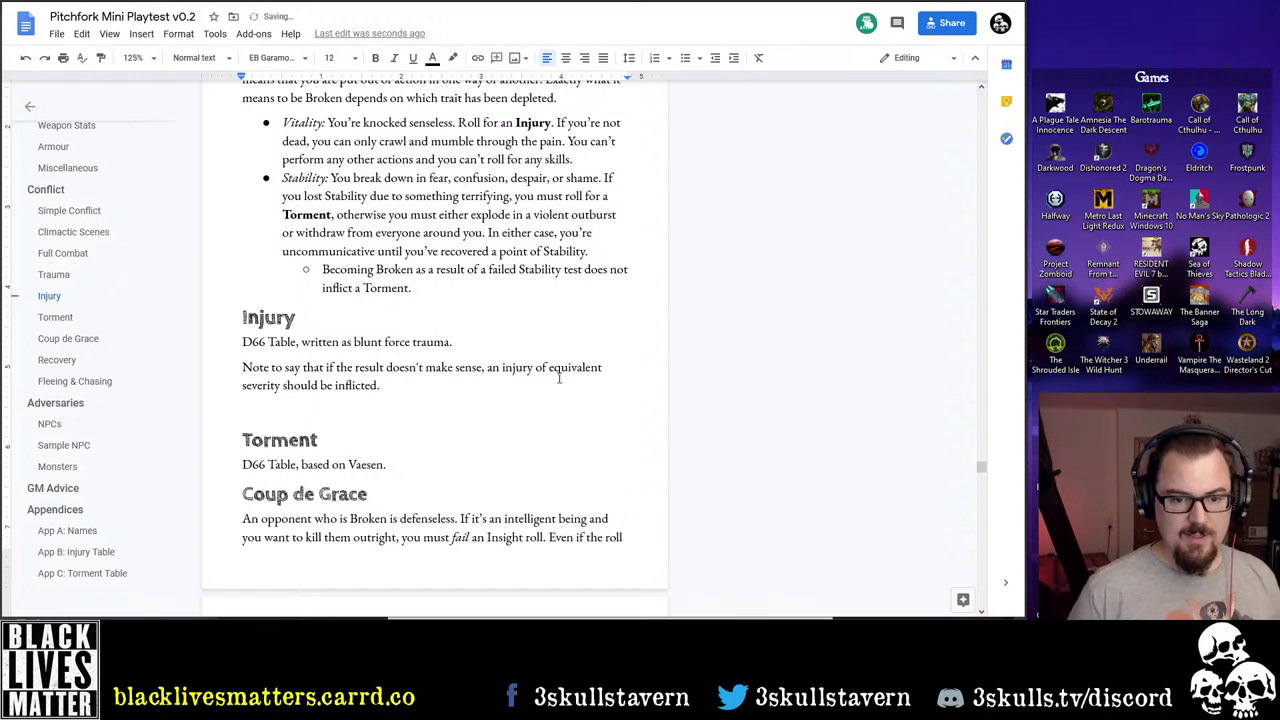
pyautogui.moveTo(512, 386); pyautogui.dragTo(248, 367)
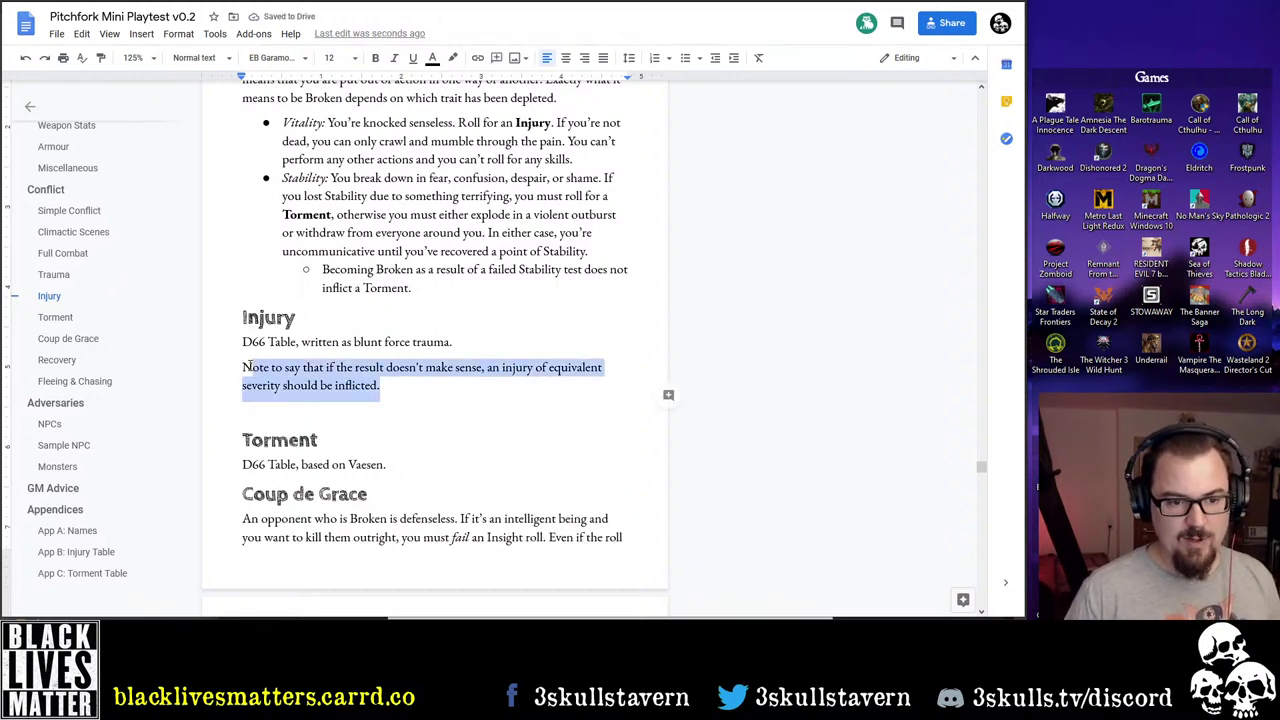
pyautogui.click(397, 382)
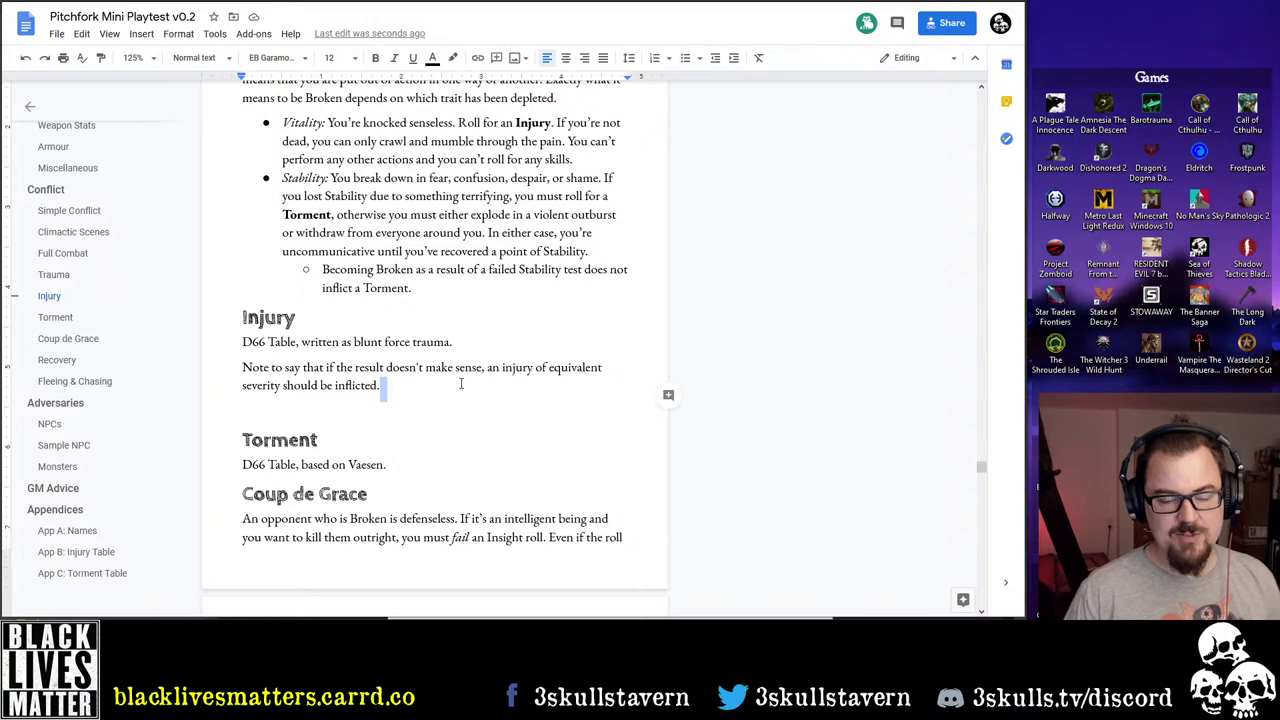
pyautogui.click(377, 406)
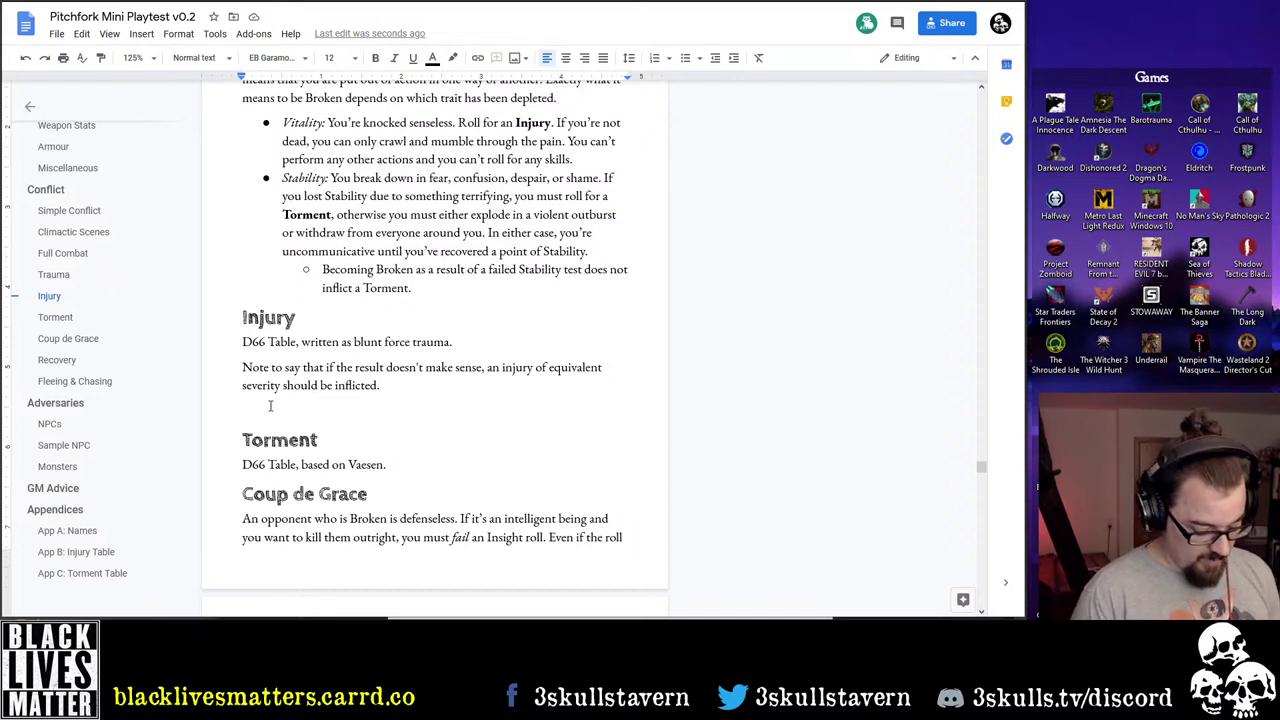
# Highlight both paragraphs of the Injury section in yellow
pyautogui.press('Up')
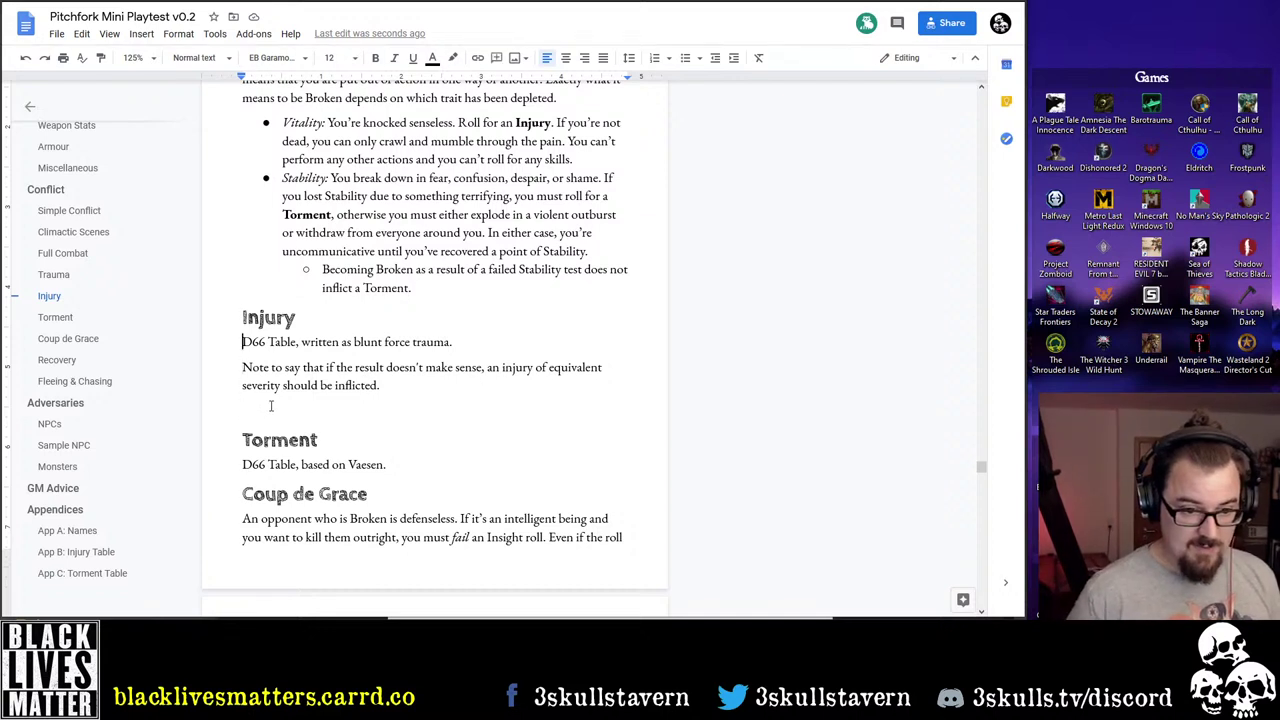
pyautogui.hotkey('shift', 'Down')
pyautogui.hotkey('shift', 'Down')
pyautogui.hotkey('shift', 'Down')
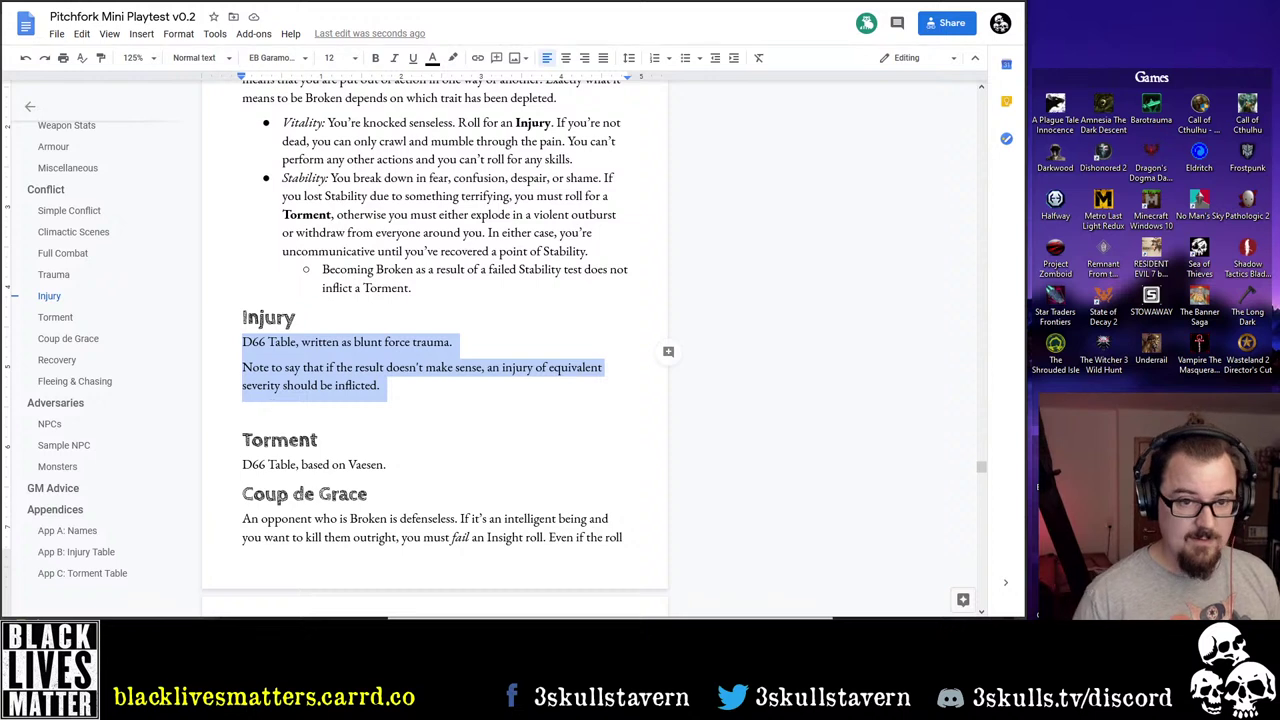
pyautogui.click(453, 57)
pyautogui.click(494, 132)
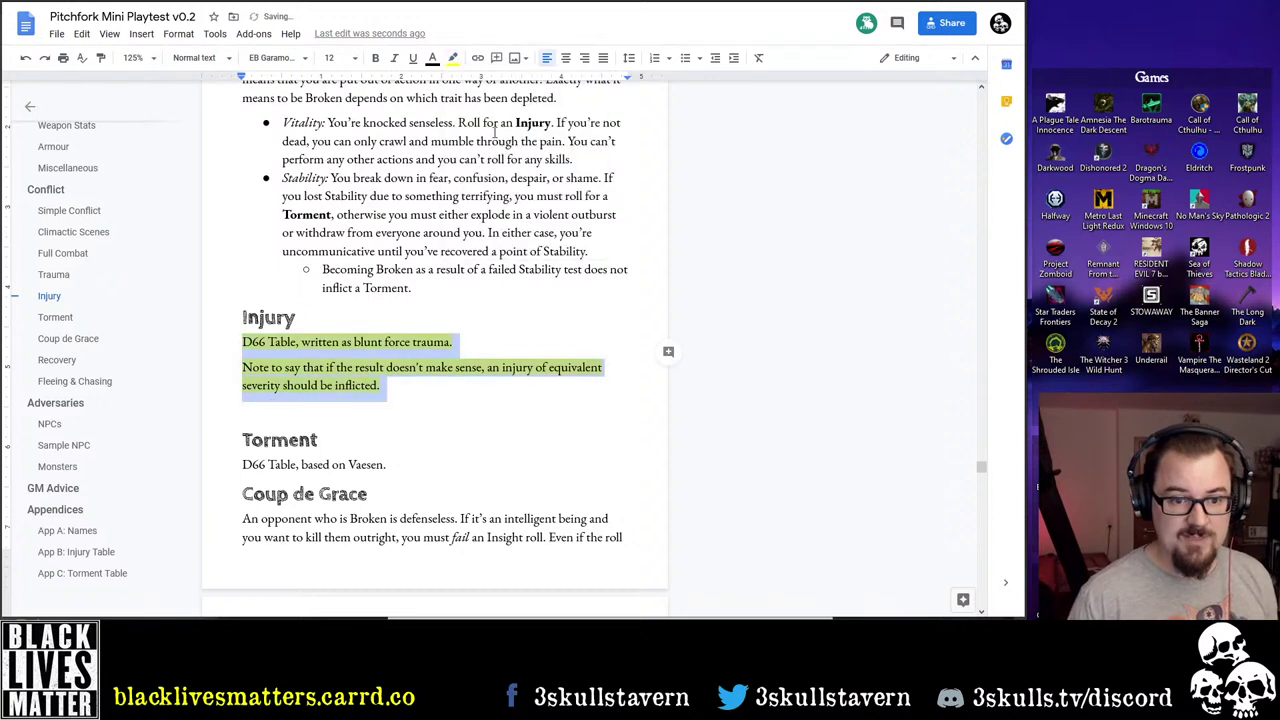
pyautogui.click(432, 332)
# Replace 'written as blunt force trauma.' with 'using Vaesen for inspiration.'
pyautogui.moveTo(452, 342); pyautogui.dragTo(303, 346)
pyautogui.write('using Vaes')
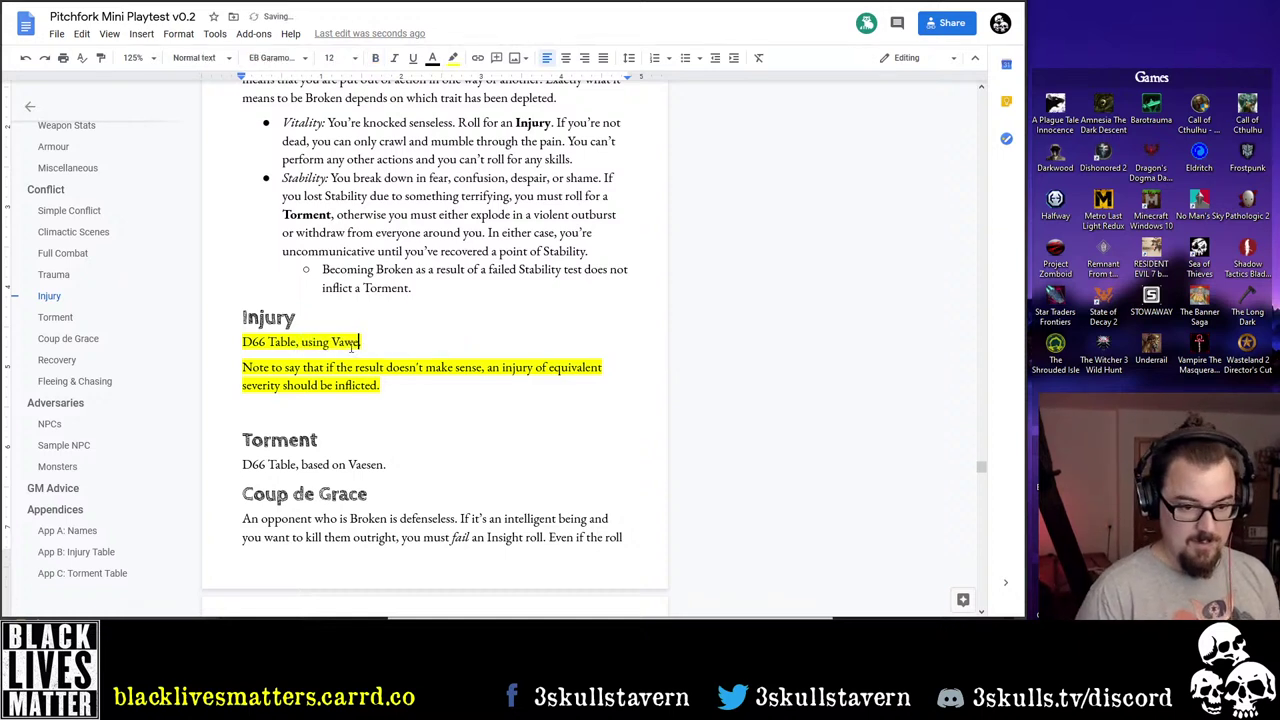
pyautogui.write('en.')
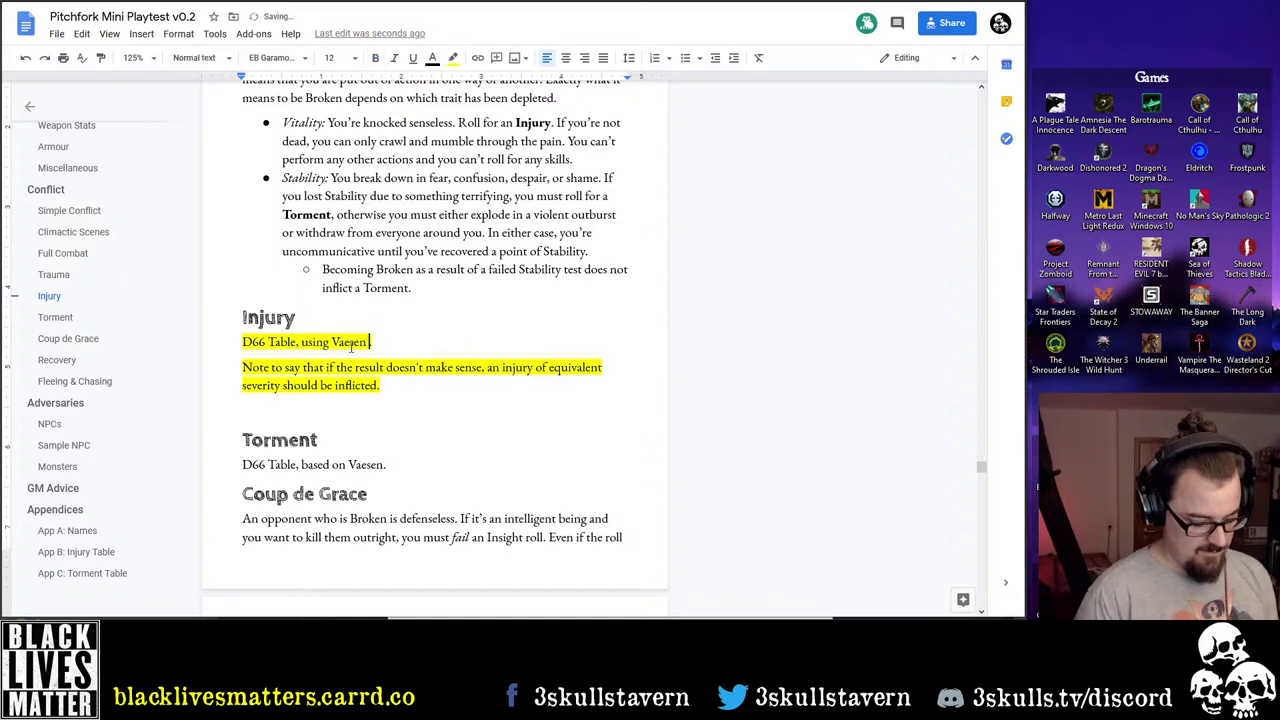
pyautogui.press('BackSpace')
pyautogui.write(' for inspirati')
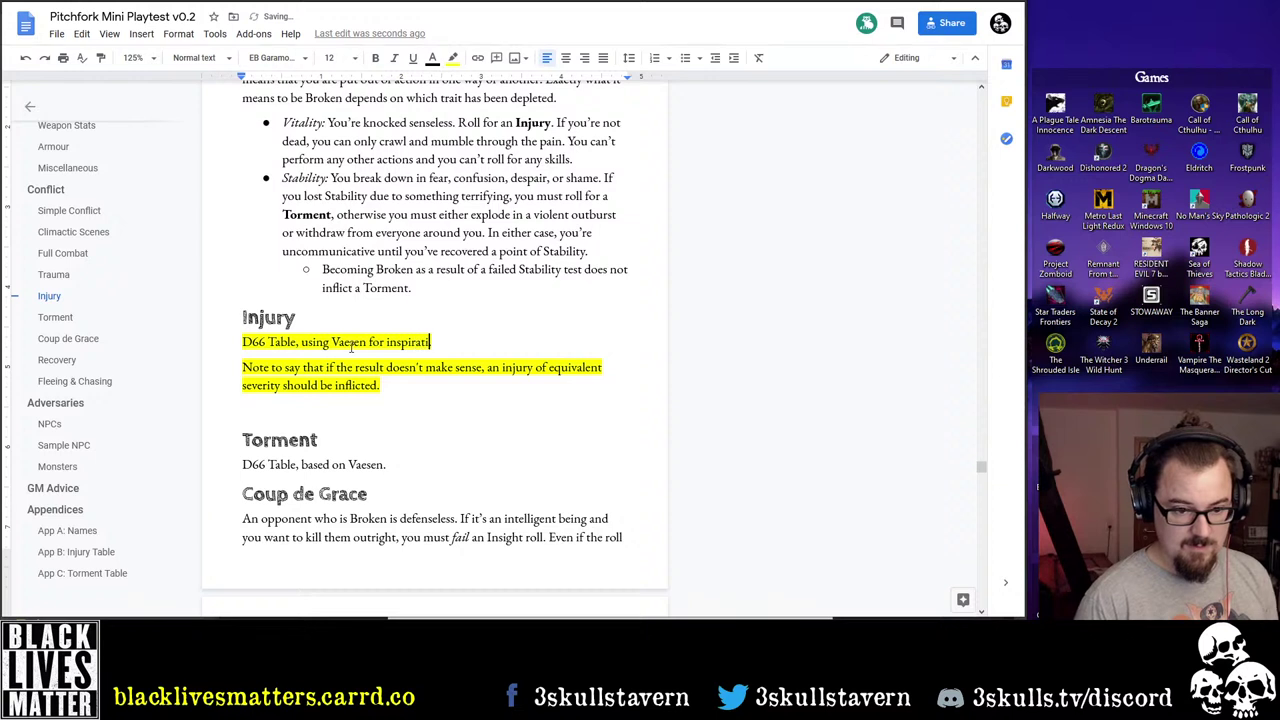
pyautogui.write('on.')
pyautogui.click(384, 413)
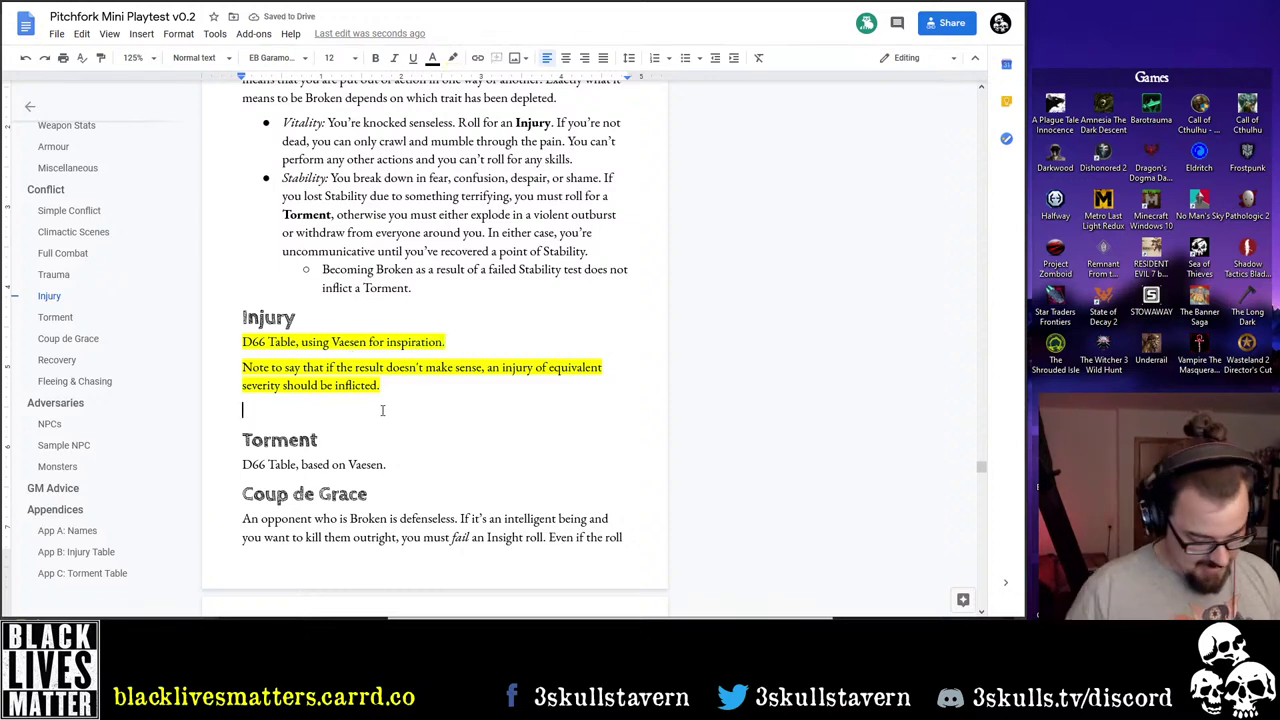
pyautogui.write('Each')
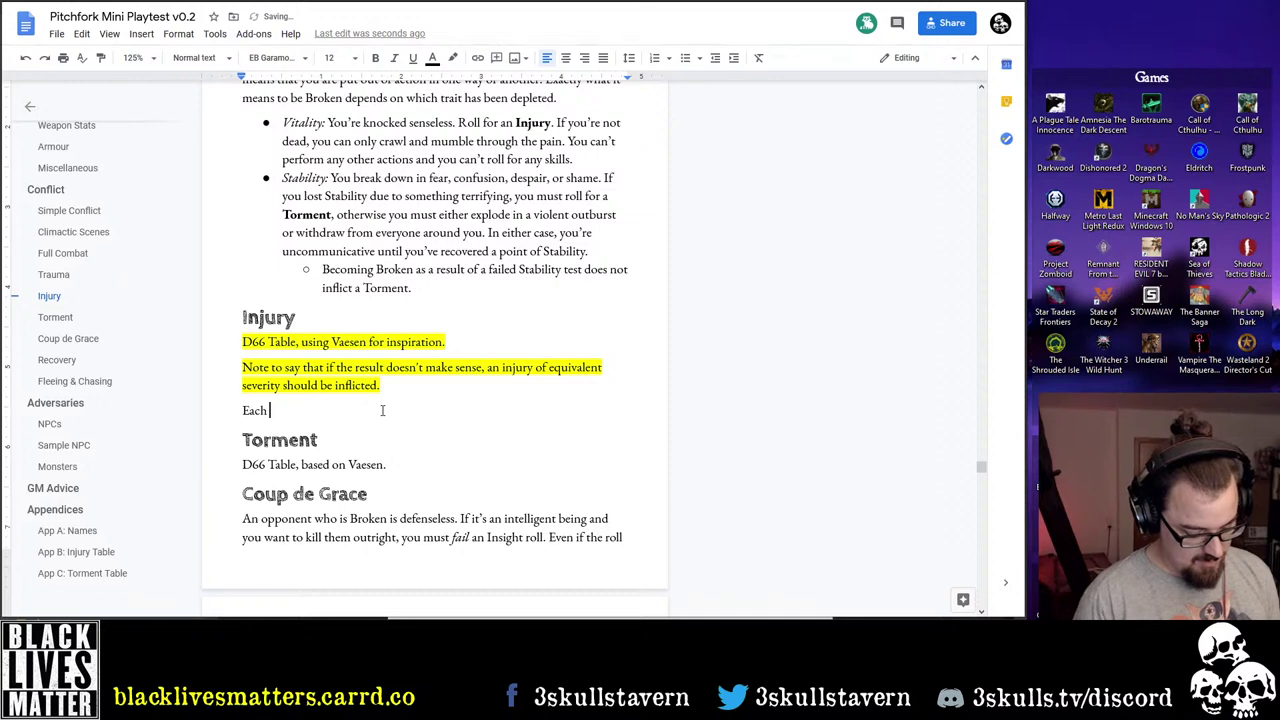
pyautogui.press('BackSpace')
pyautogui.press('BackSpace')
pyautogui.press('BackSpace')
pyautogui.press('BackSpace')
pyautogui.press('BackSpace')
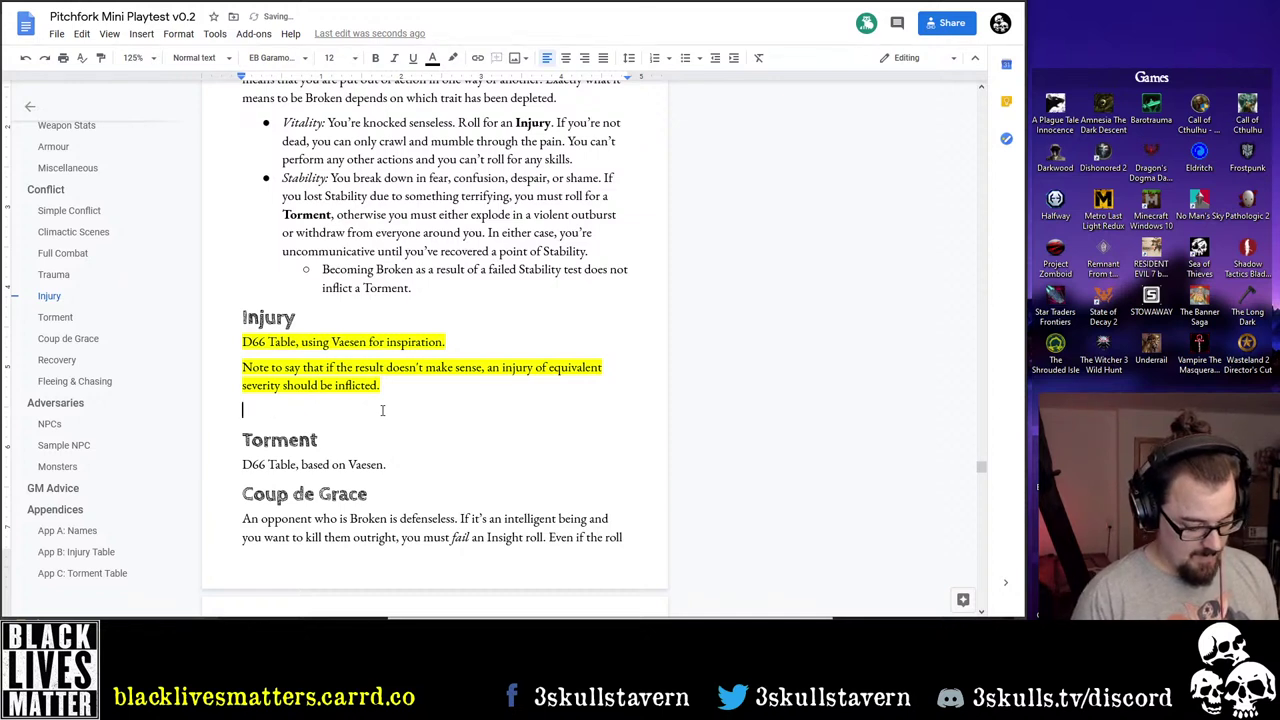
# Add 'Injuries take their toll.' and start drafting the stacking-injury sentence
pyautogui.write('Injuries ')
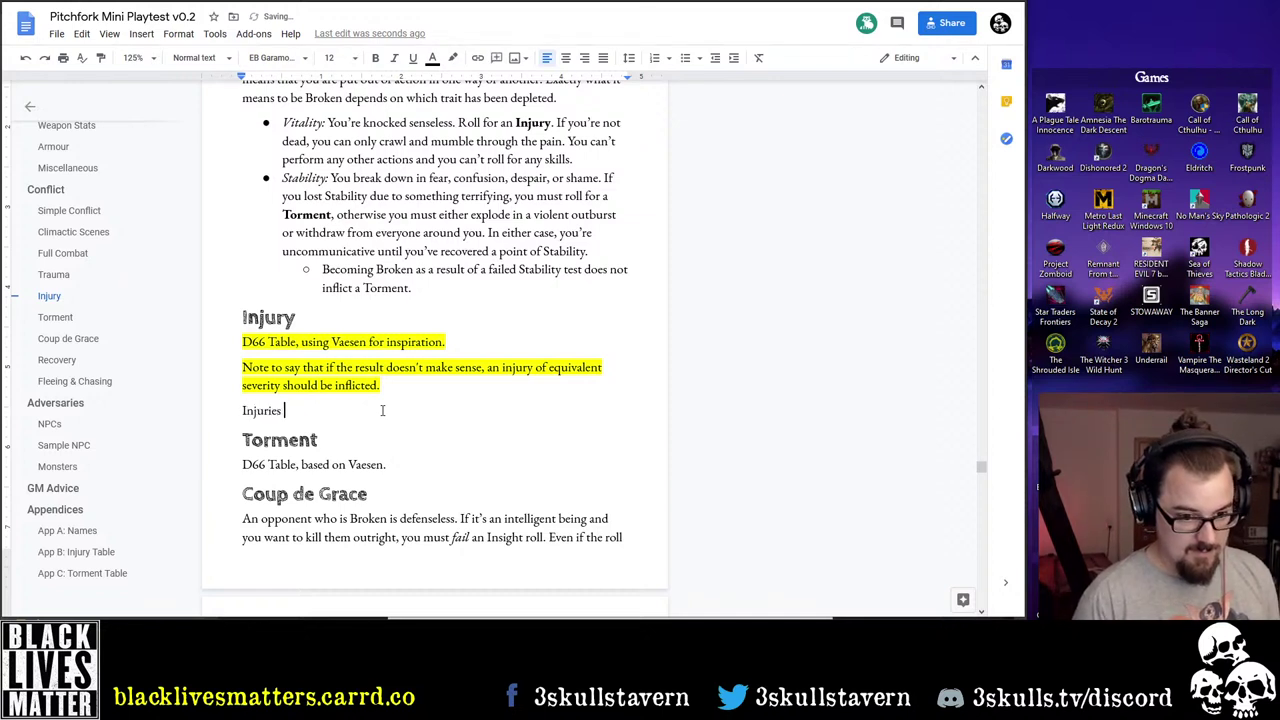
pyautogui.write('take th')
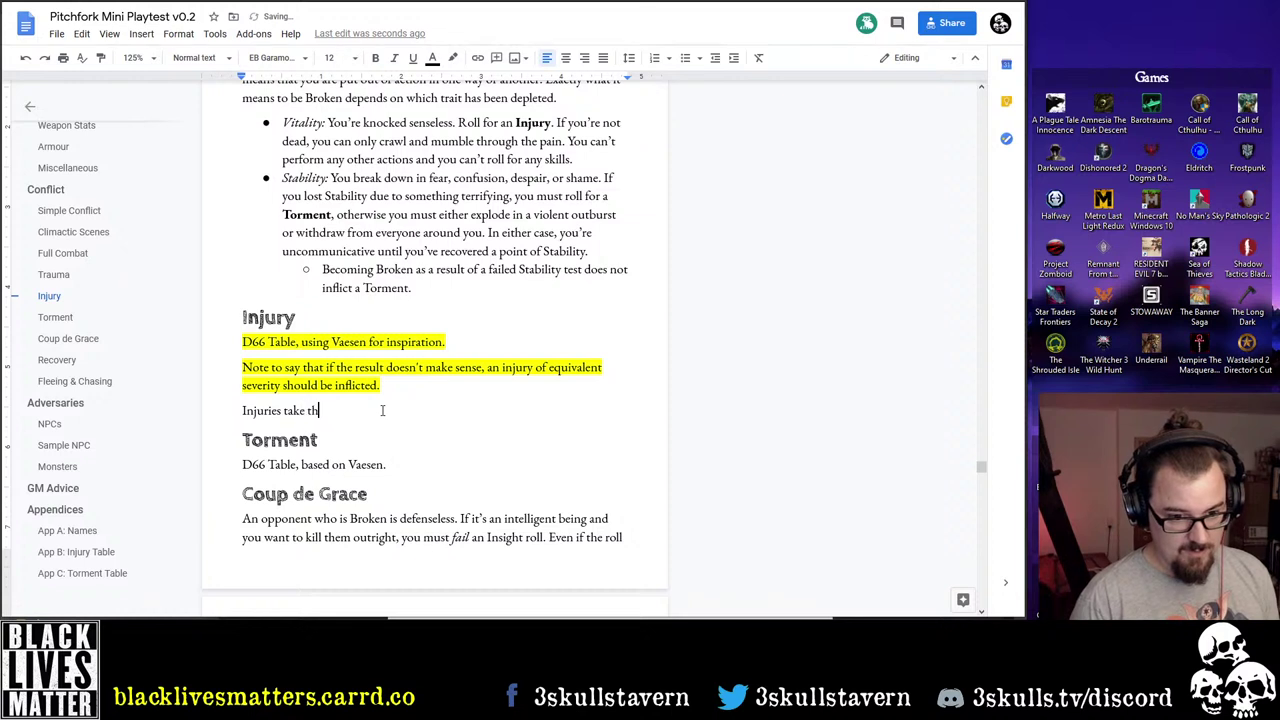
pyautogui.write('eir toll,')
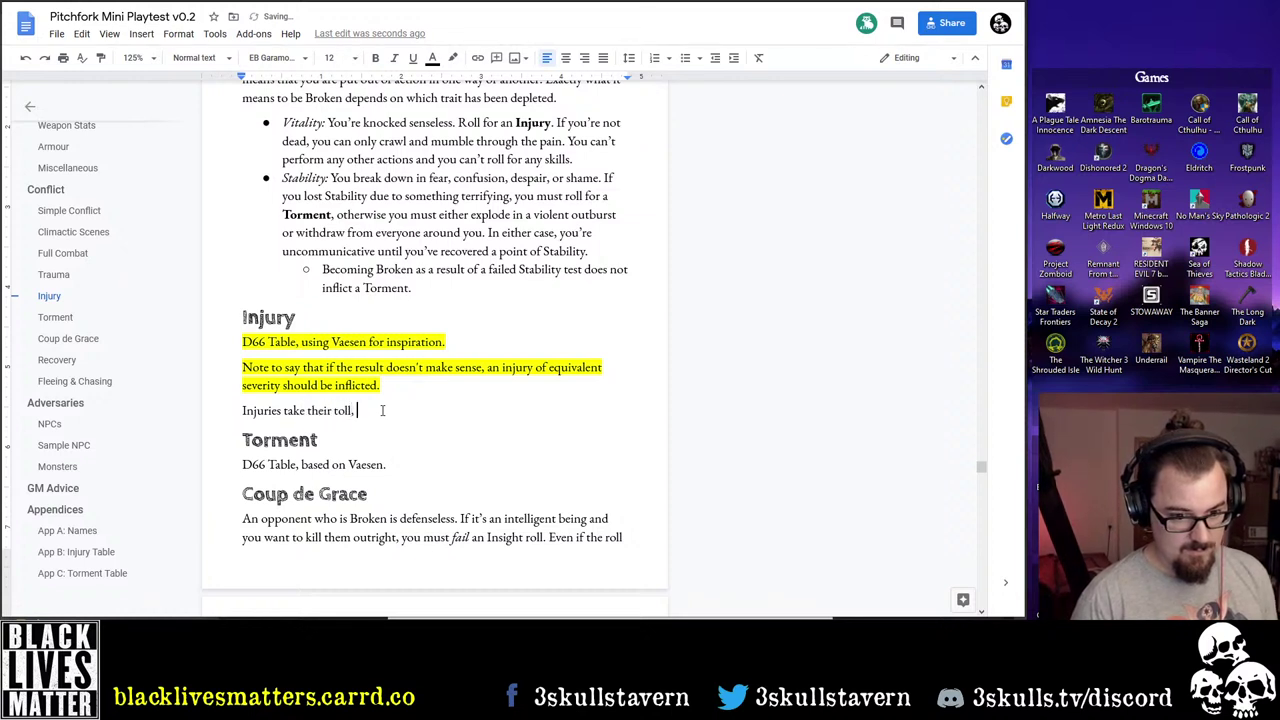
pyautogui.press('BackSpace')
pyautogui.press('BackSpace')
pyautogui.write('. For e')
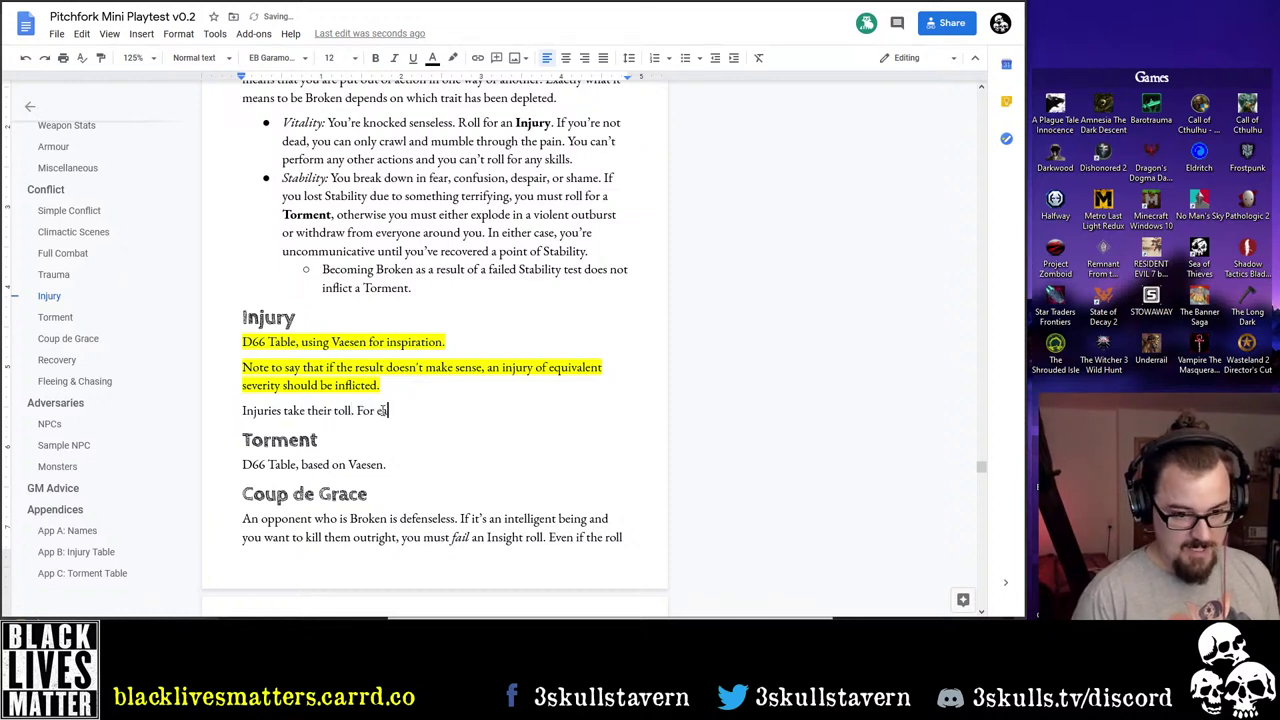
pyautogui.write('ach Injury')
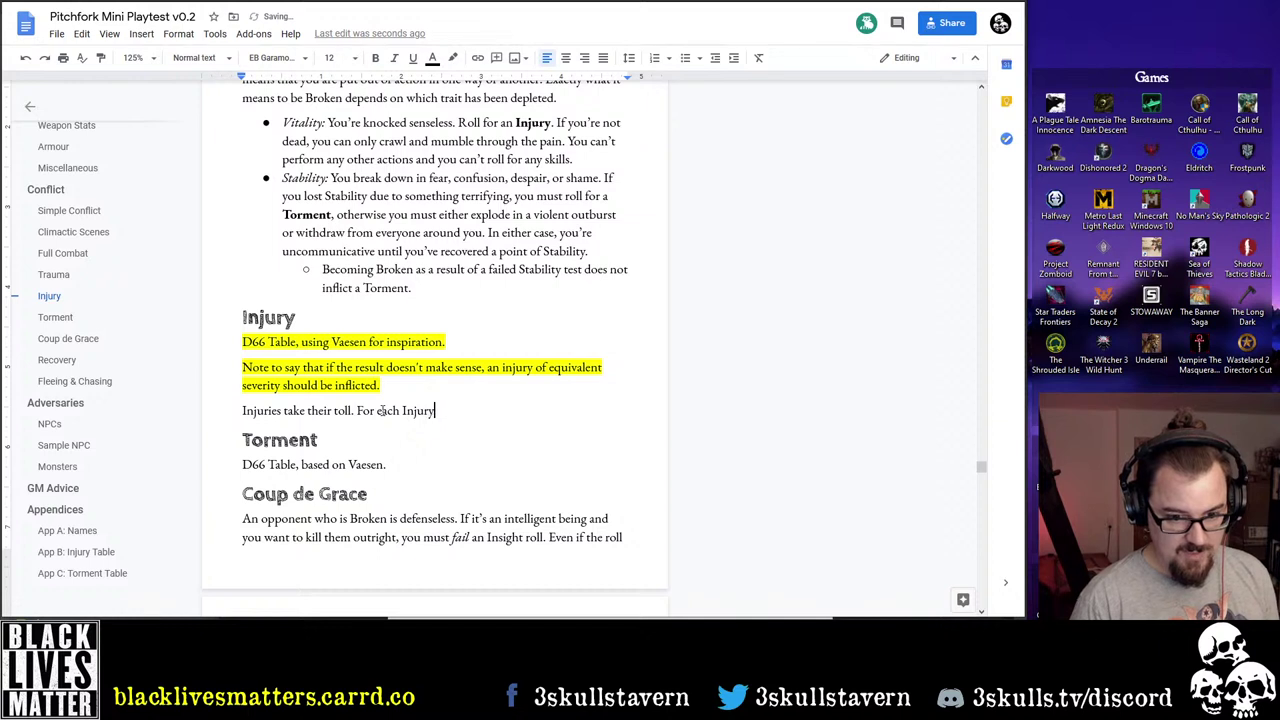
pyautogui.write(' you are alre')
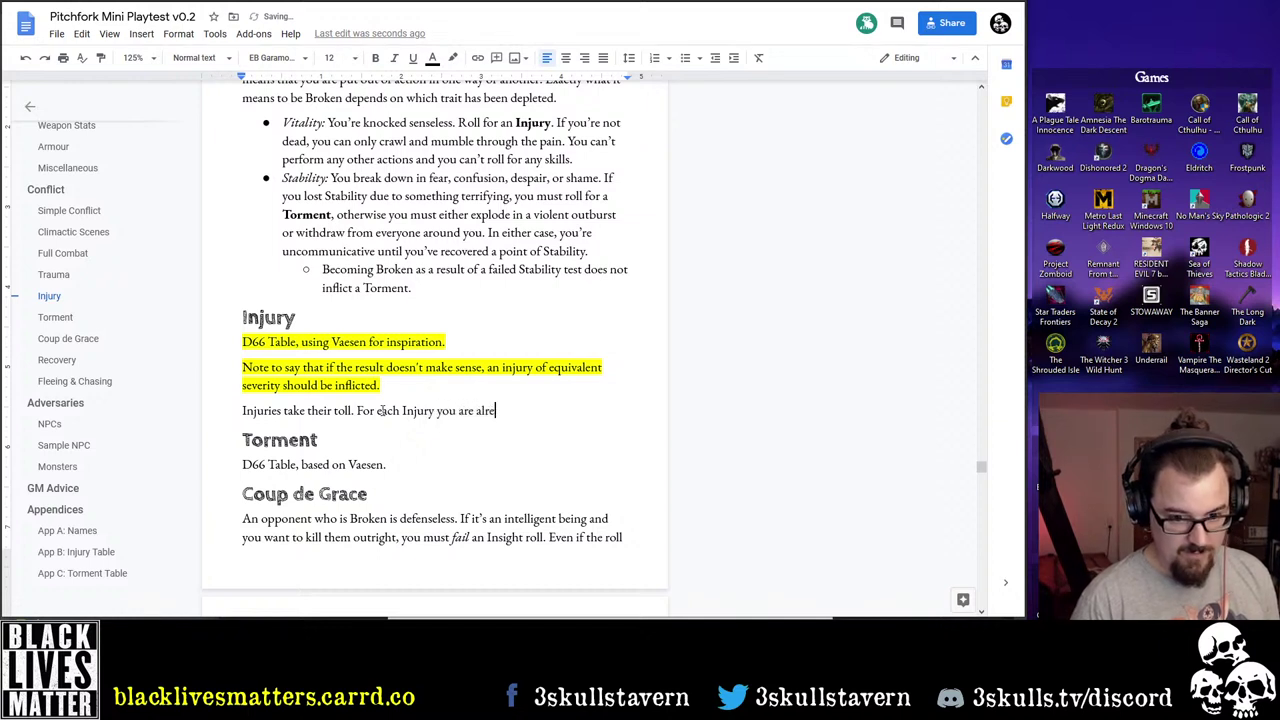
pyautogui.write('ady suffering')
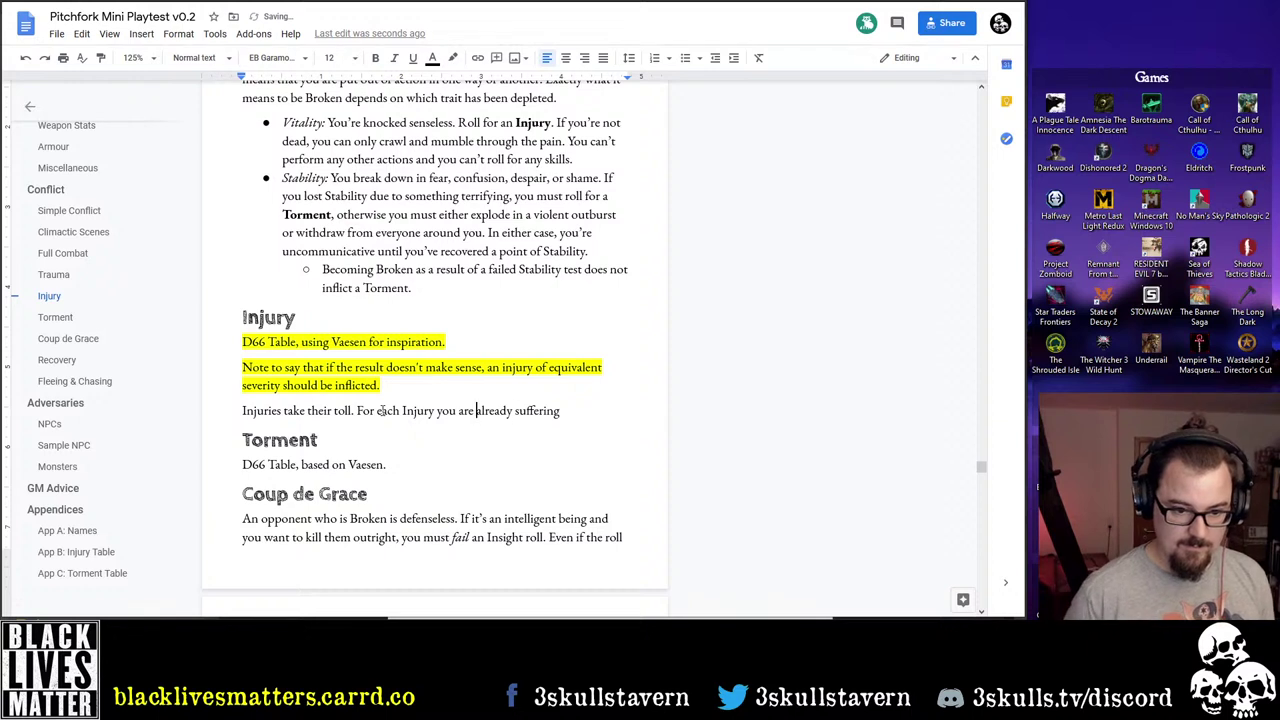
pyautogui.hotkey('ctrl', 'Left')
pyautogui.hotkey('ctrl', 'Left')
pyautogui.hotkey('ctrl', 'Left')
pyautogui.write('When taking ')
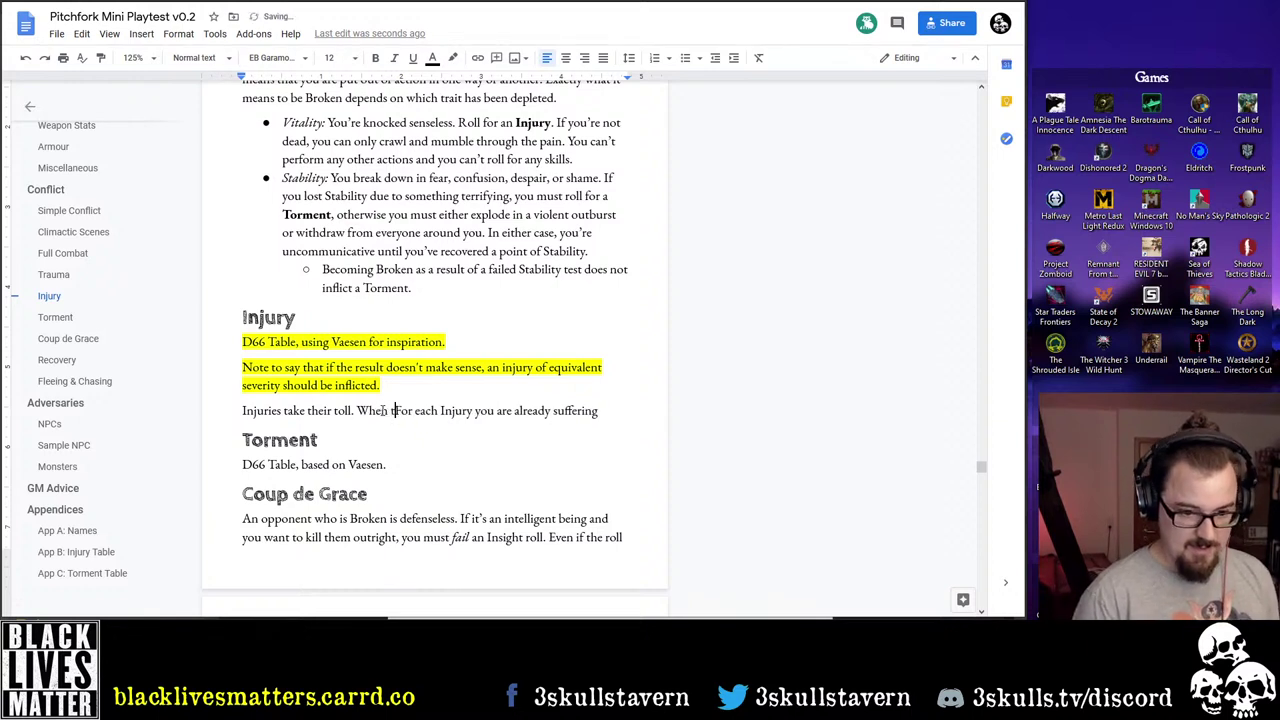
pyautogui.write('an Injury')
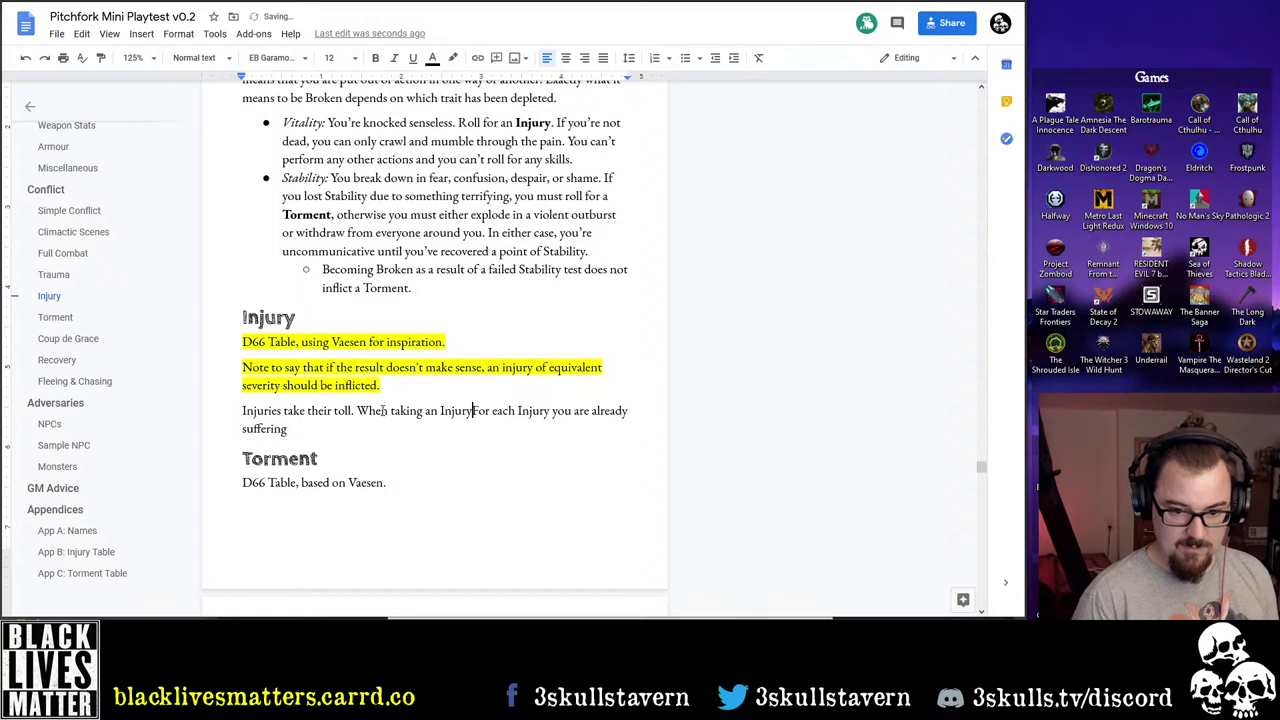
pyautogui.write(',')
pyautogui.hotkey('ctrl', 'shift', 'Right')
pyautogui.hotkey('ctrl', 'shift', 'Right')
pyautogui.hotkey('ctrl', 'shift', 'Right')
pyautogui.hotkey('ctrl', 'shift', 'Right')
pyautogui.hotkey('ctrl', 'shift', 'Right')
pyautogui.hotkey('ctrl', 'shift', 'Right')
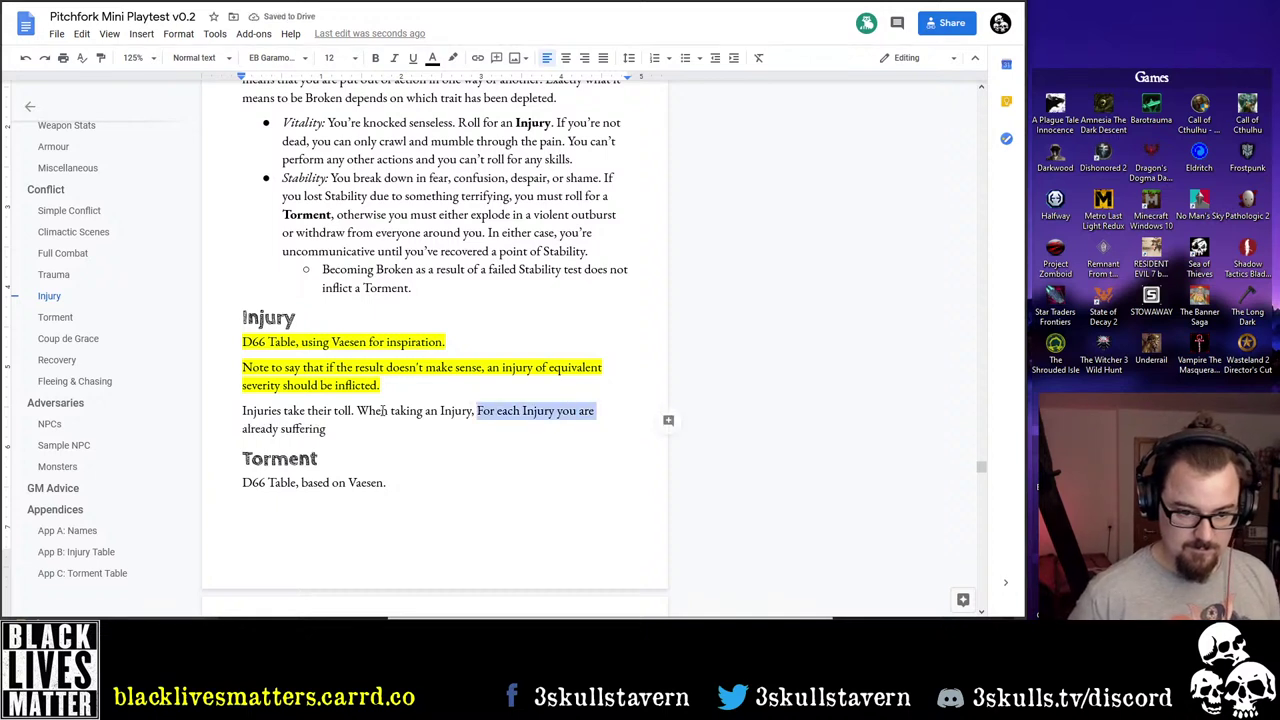
pyautogui.press('Left')
pyautogui.hotkey('ctrl', 'Left')
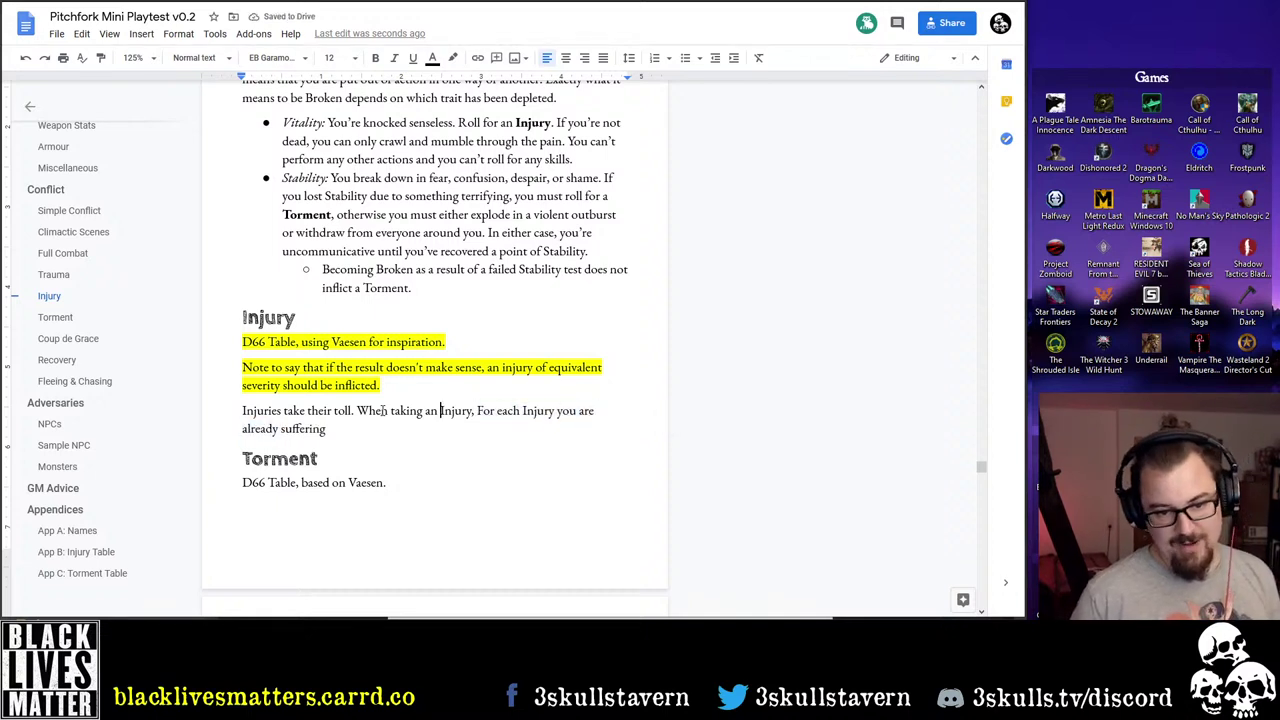
pyautogui.hotkey('ctrl', 'shift', 'Down')
pyautogui.press('BackSpace')
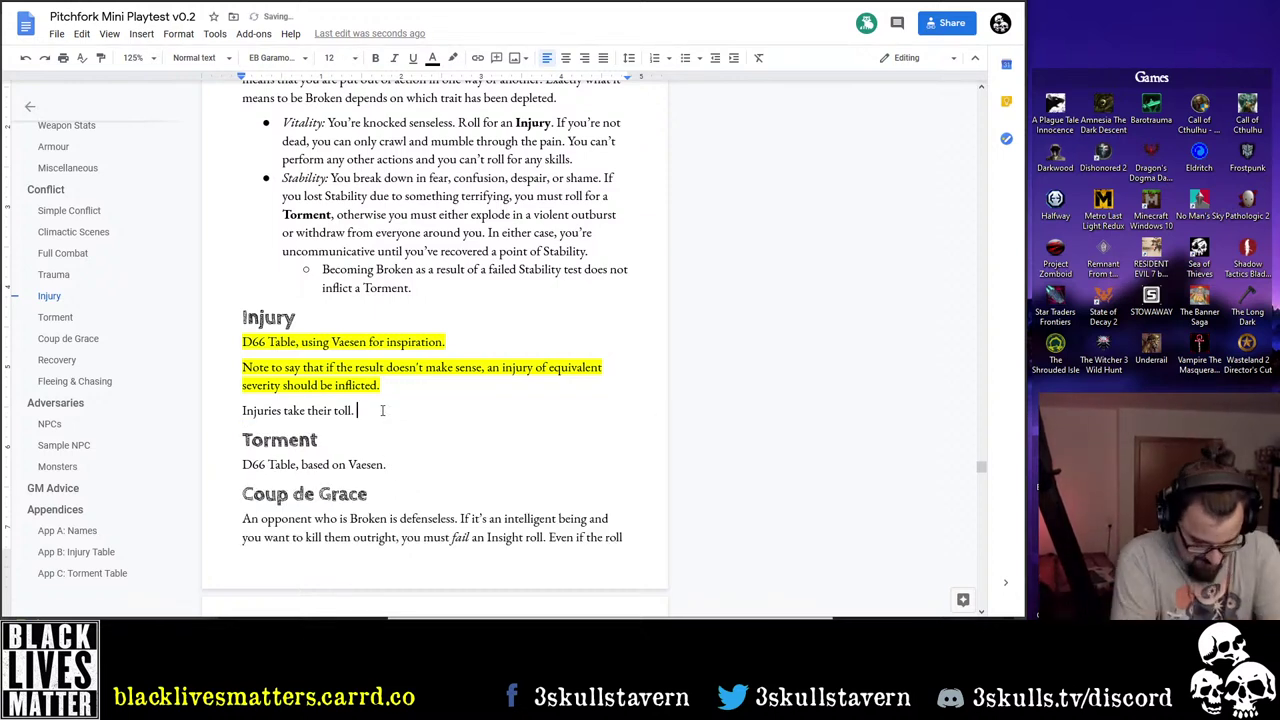
# Write the rule shifting Injury Table results down one slot per current Injury, then open App B row 11
pyautogui.write('When ')
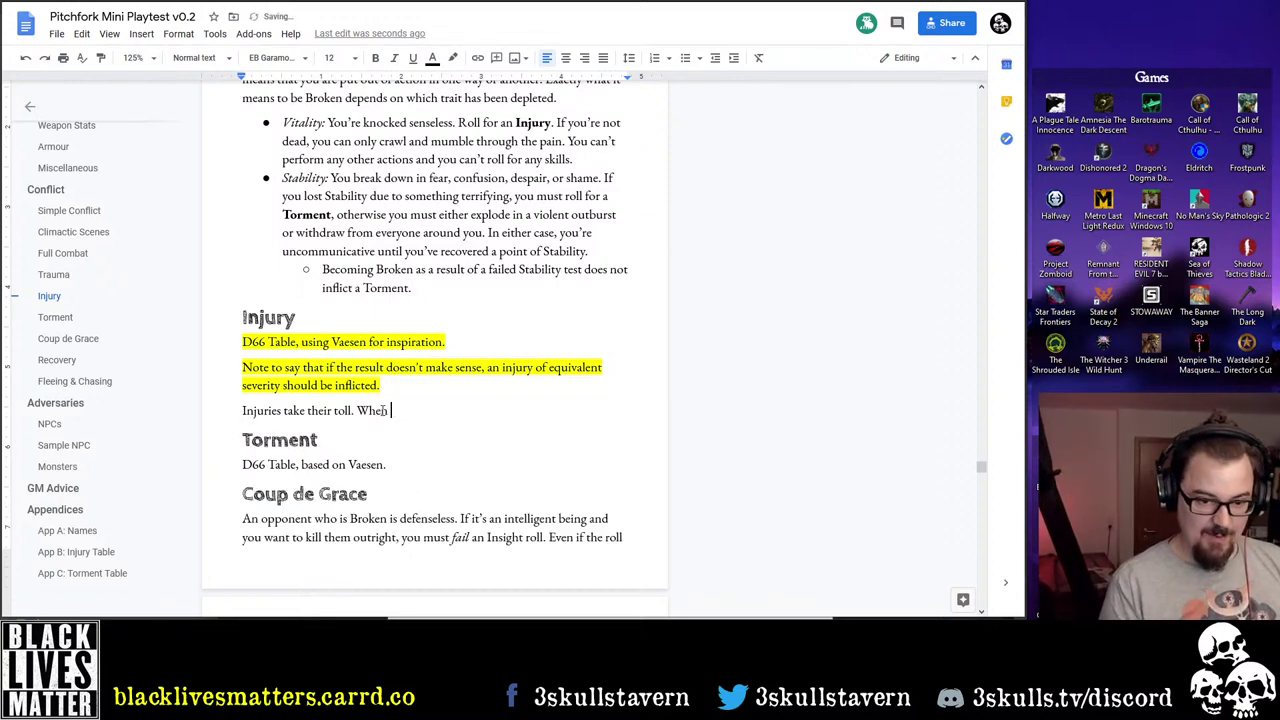
pyautogui.write('making the')
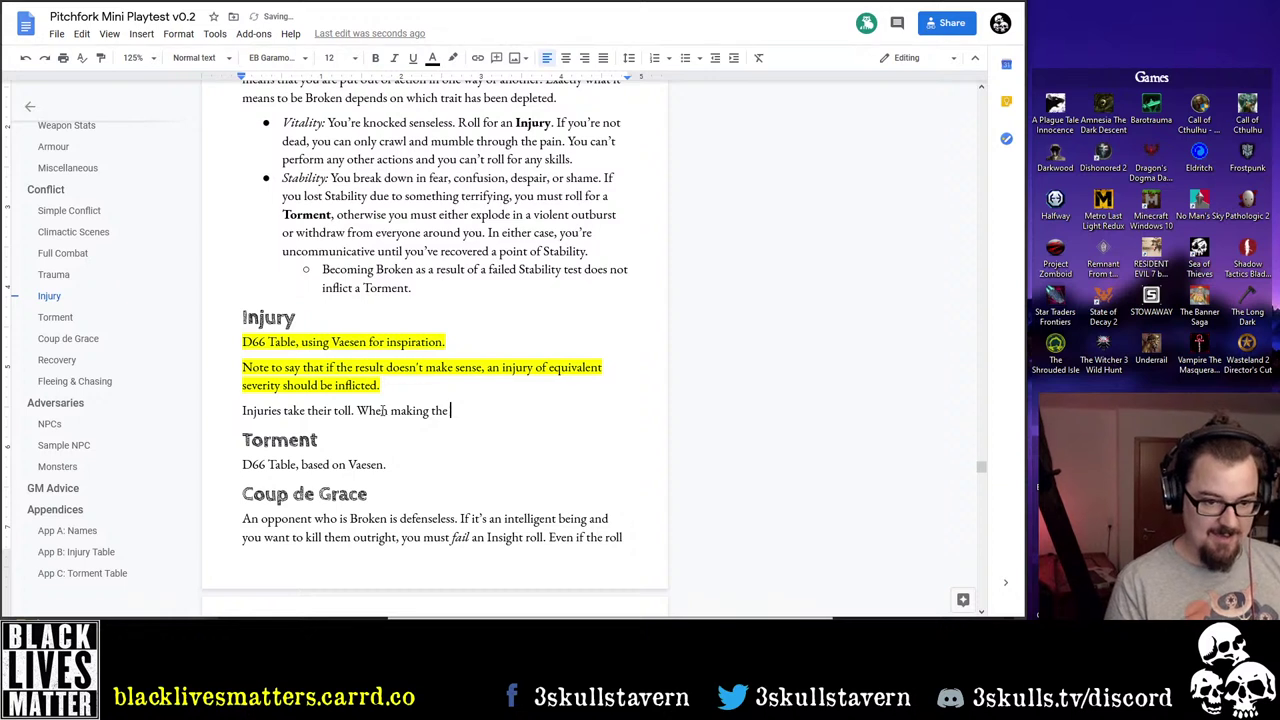
pyautogui.hotkey('ctrl', 'BackSpace')
pyautogui.hotkey('ctrl', 'BackSpace')
pyautogui.write('rolling on ')
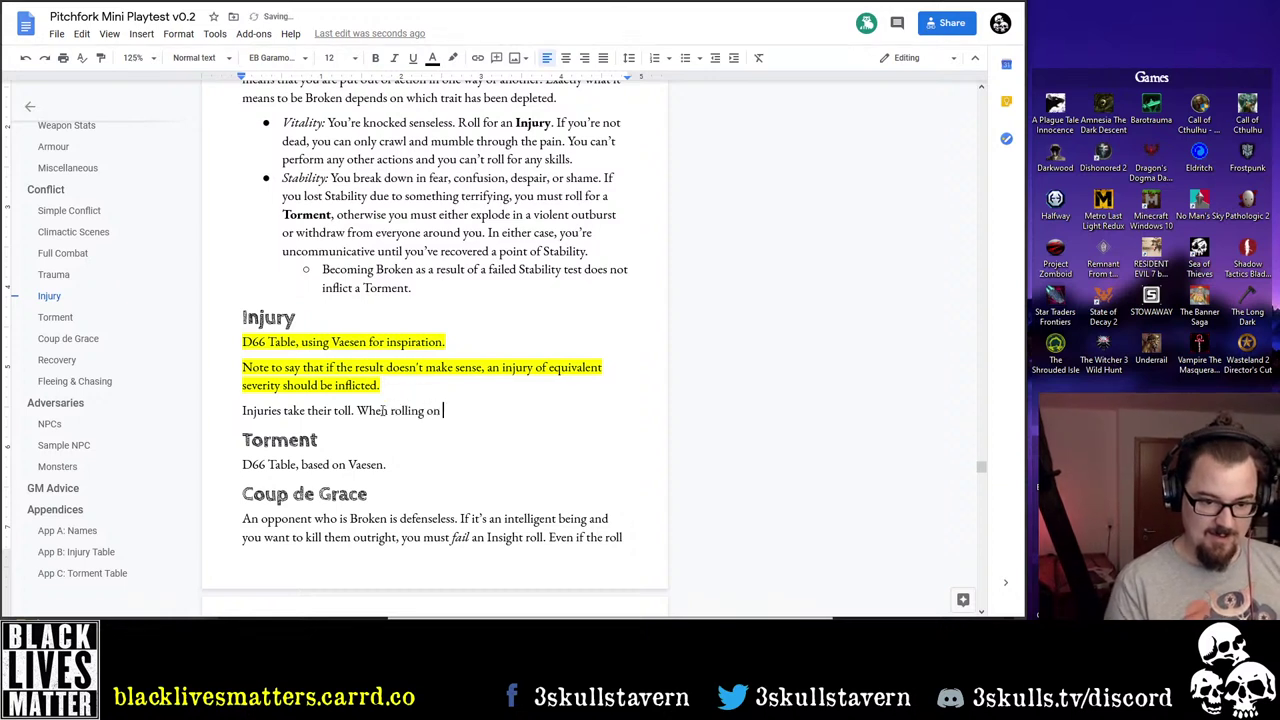
pyautogui.write('the Inj')
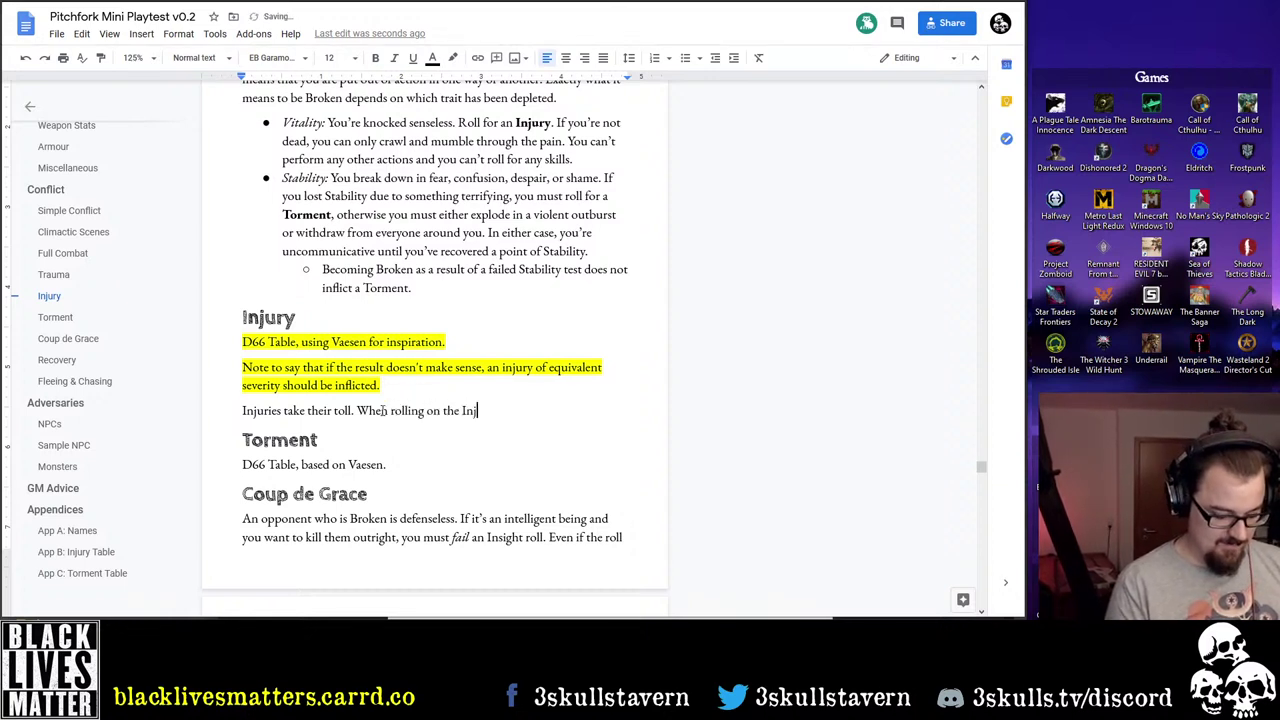
pyautogui.write('ury Table, ')
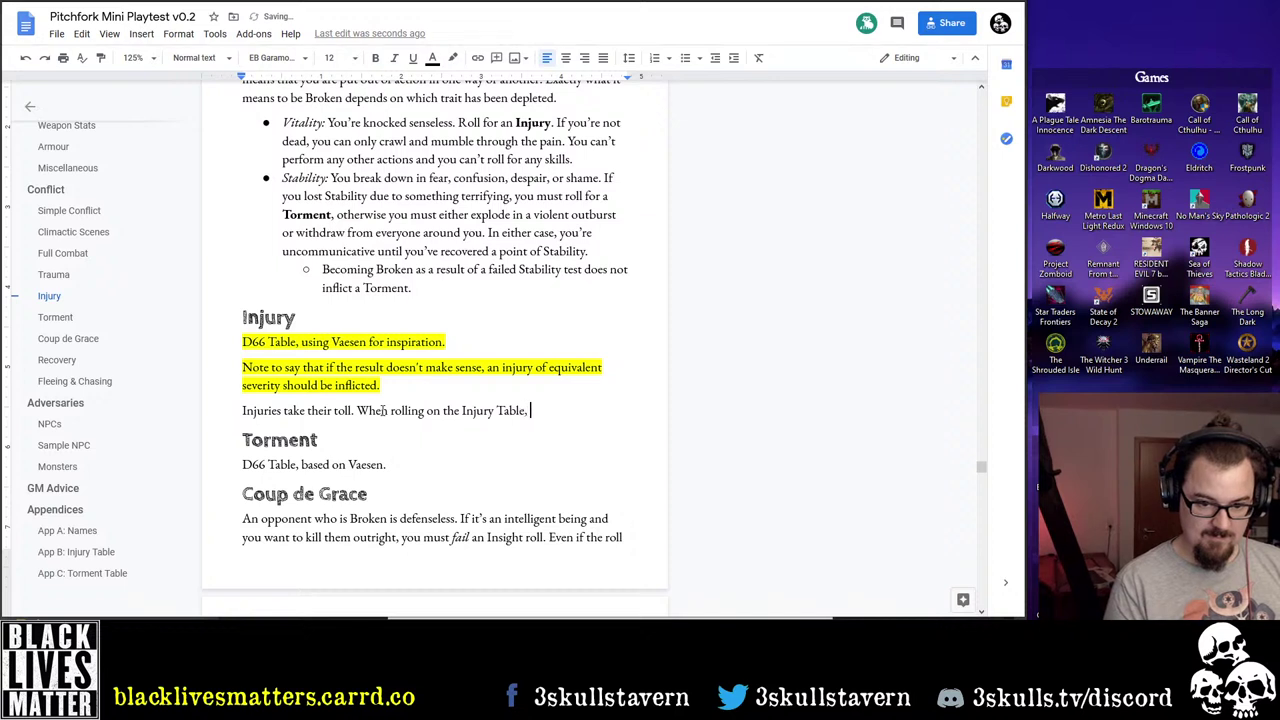
pyautogui.write('if you already have')
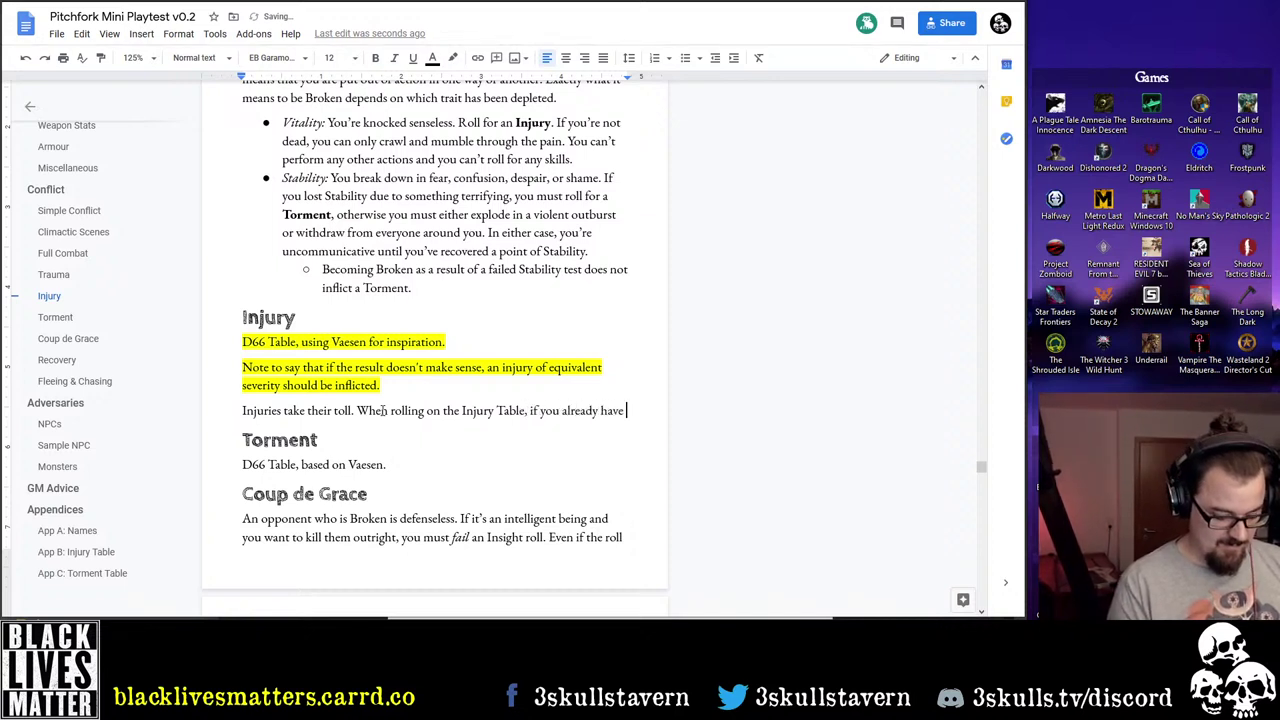
pyautogui.write(' are')
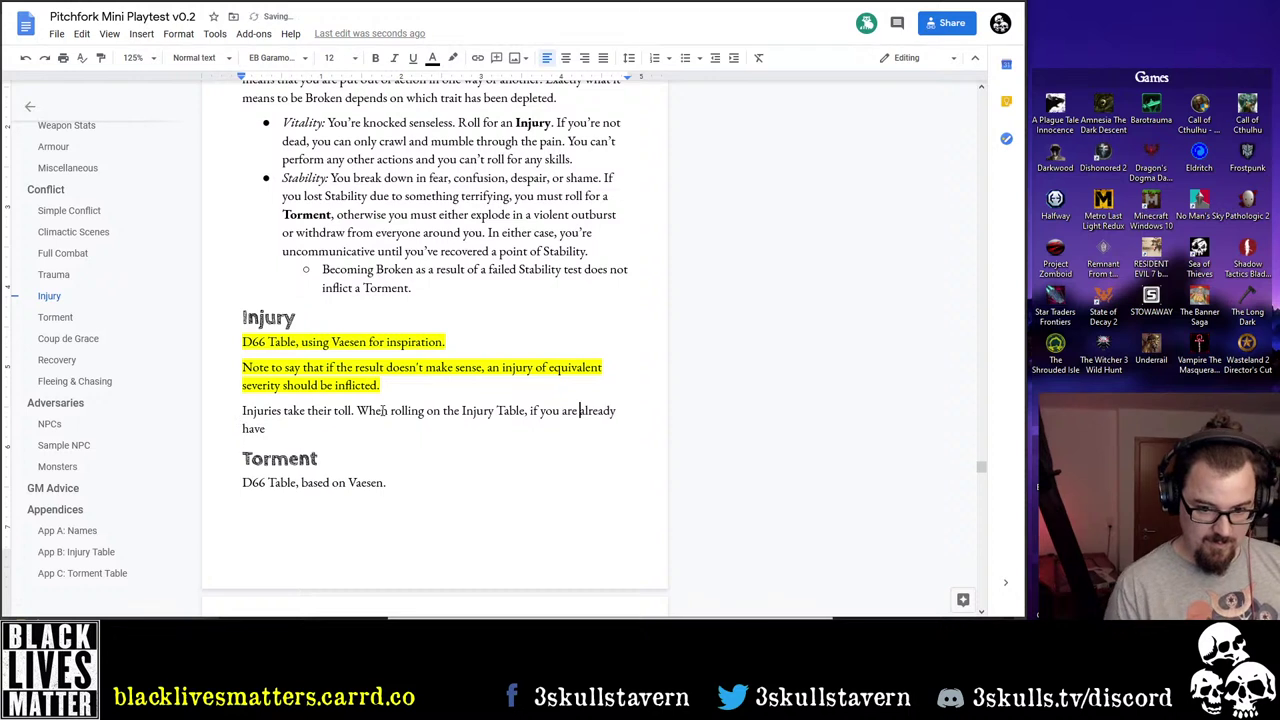
pyautogui.hotkey('ctrl', 'Right')
pyautogui.hotkey('shift', 'End')
pyautogui.write('siffering ')
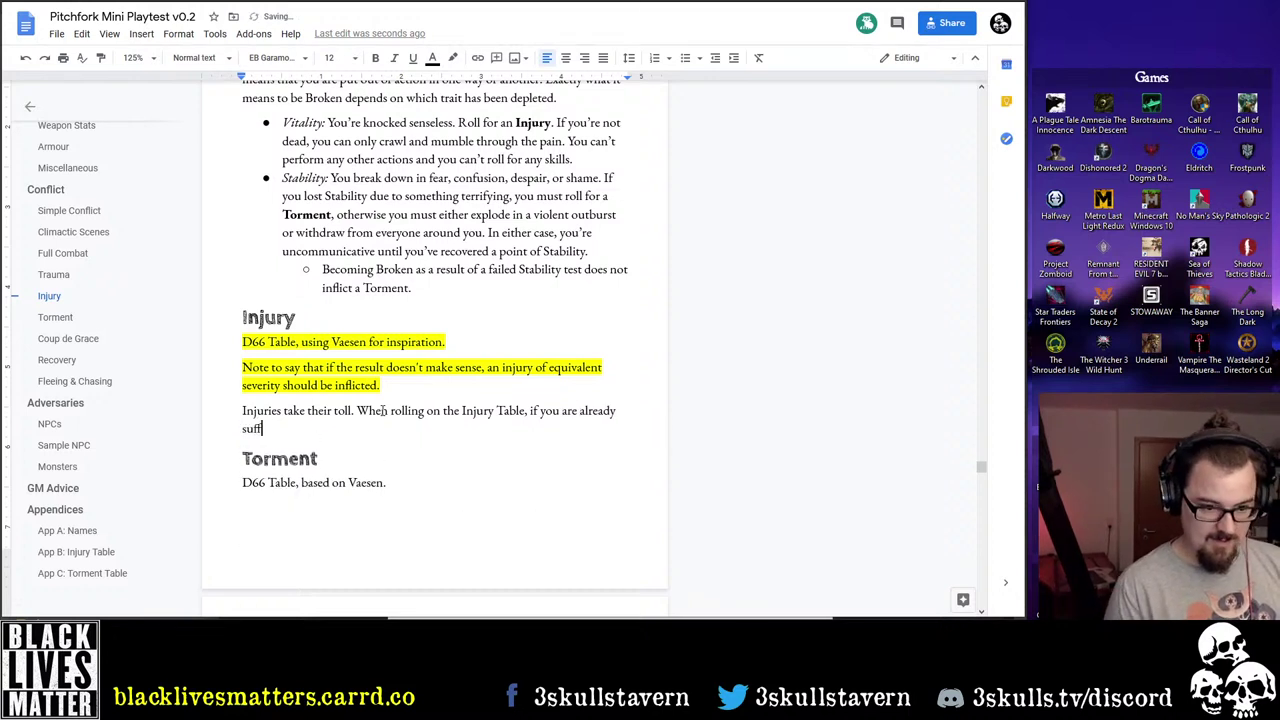
pyautogui.write('from other')
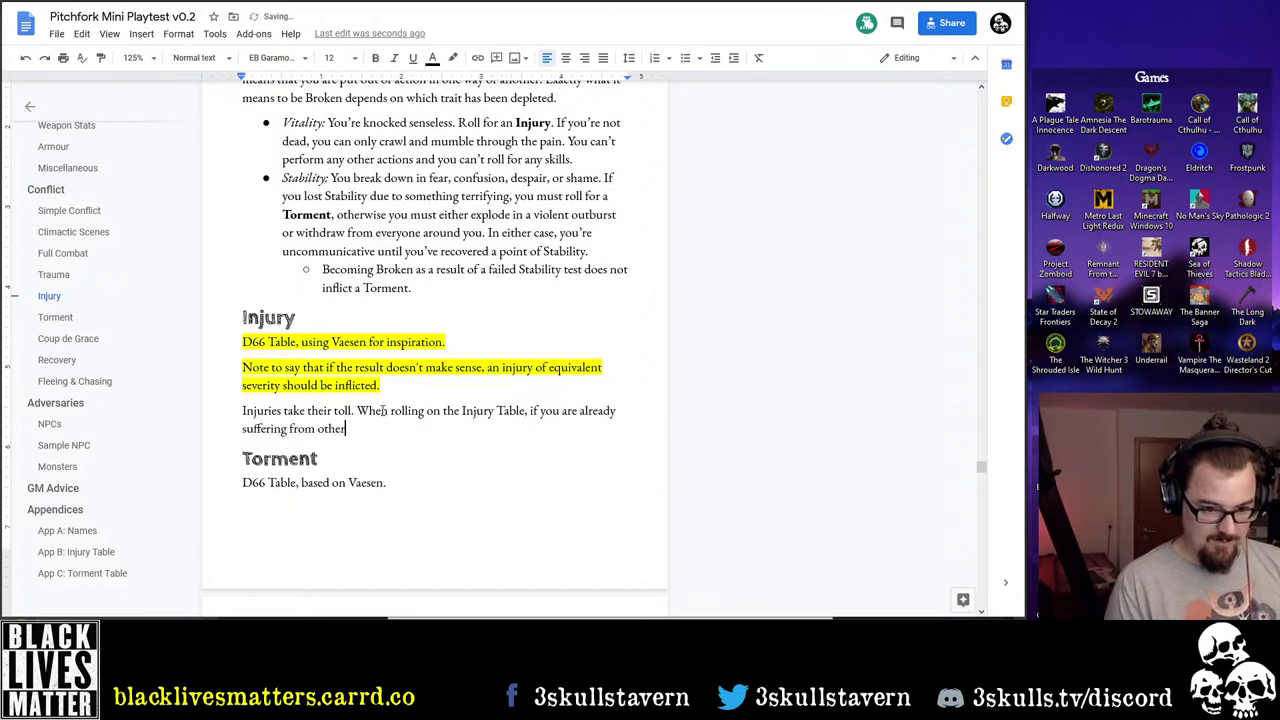
pyautogui.hotkey('ctrl', 'BackSpace')
pyautogui.write('previo')
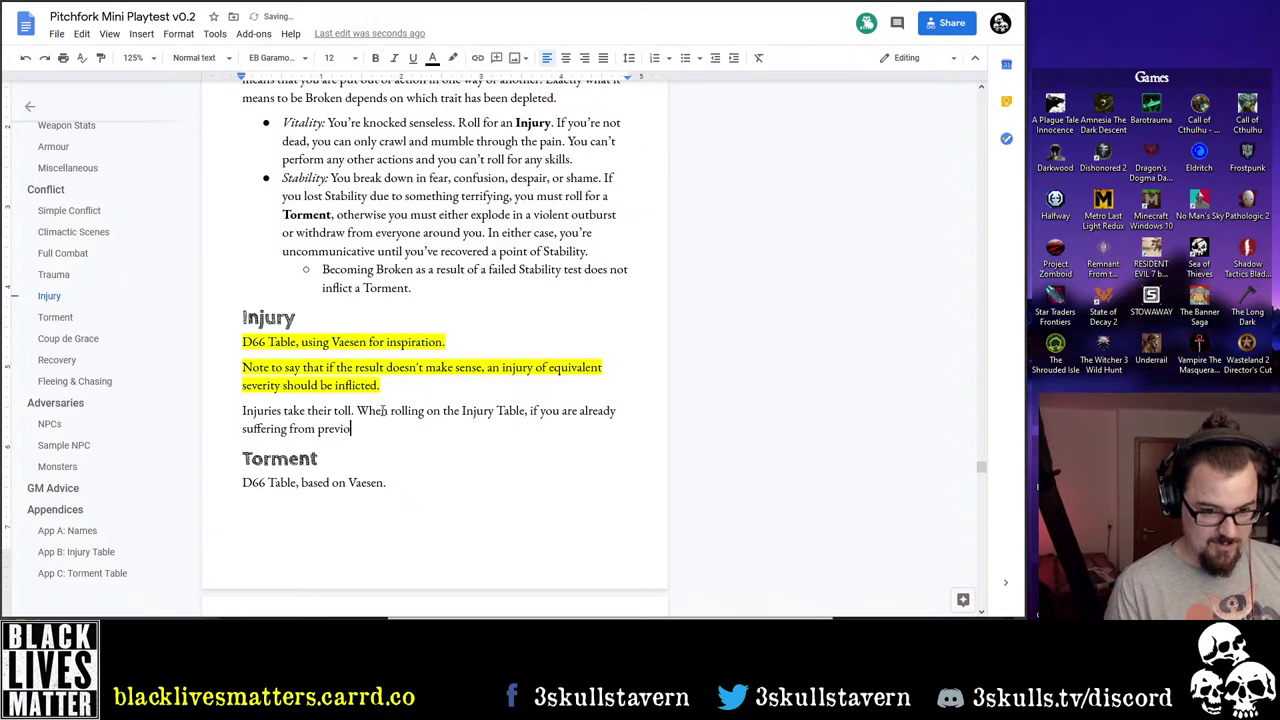
pyautogui.write('us Injuries, ')
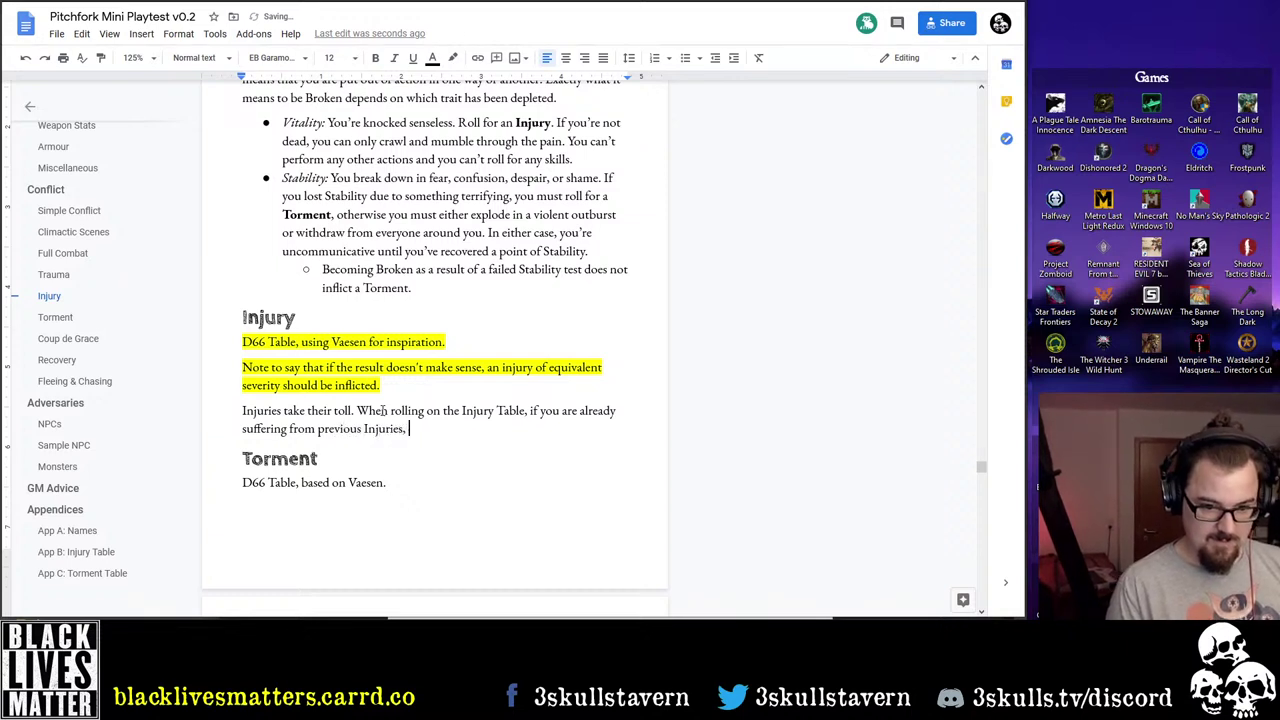
pyautogui.write('you must')
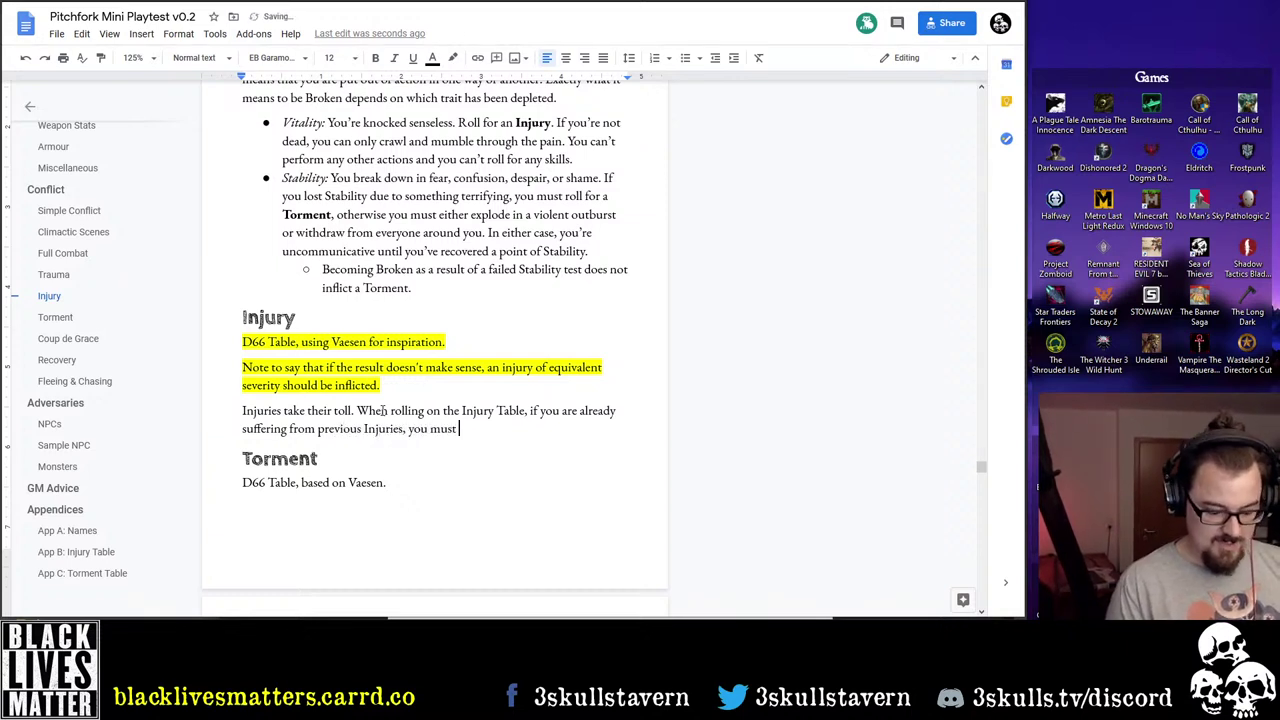
pyautogui.write(' move')
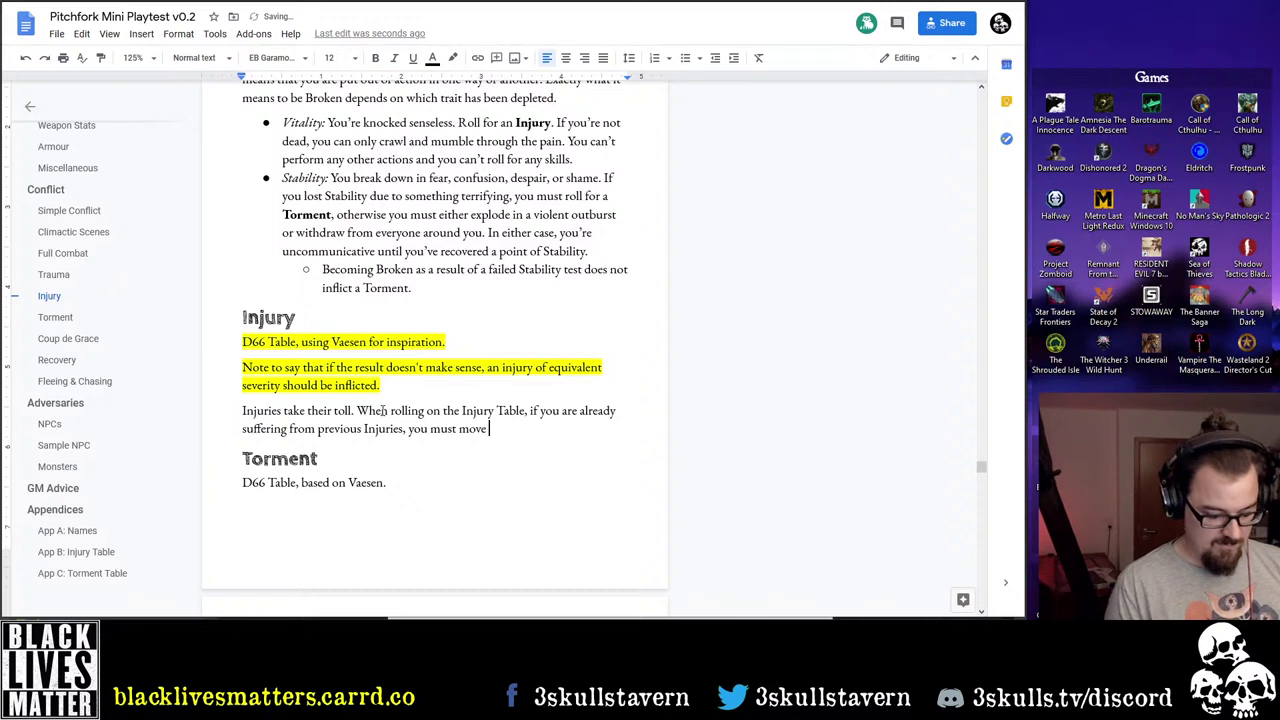
pyautogui.write(' your re')
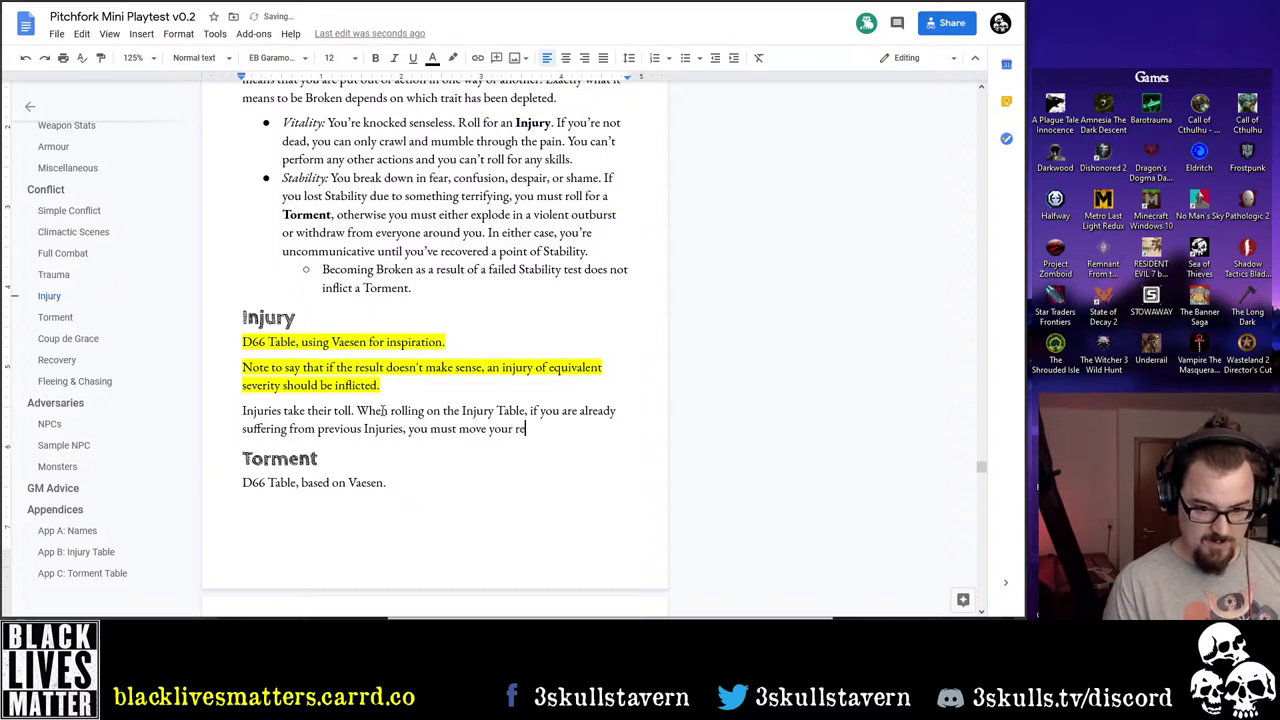
pyautogui.write('sult ')
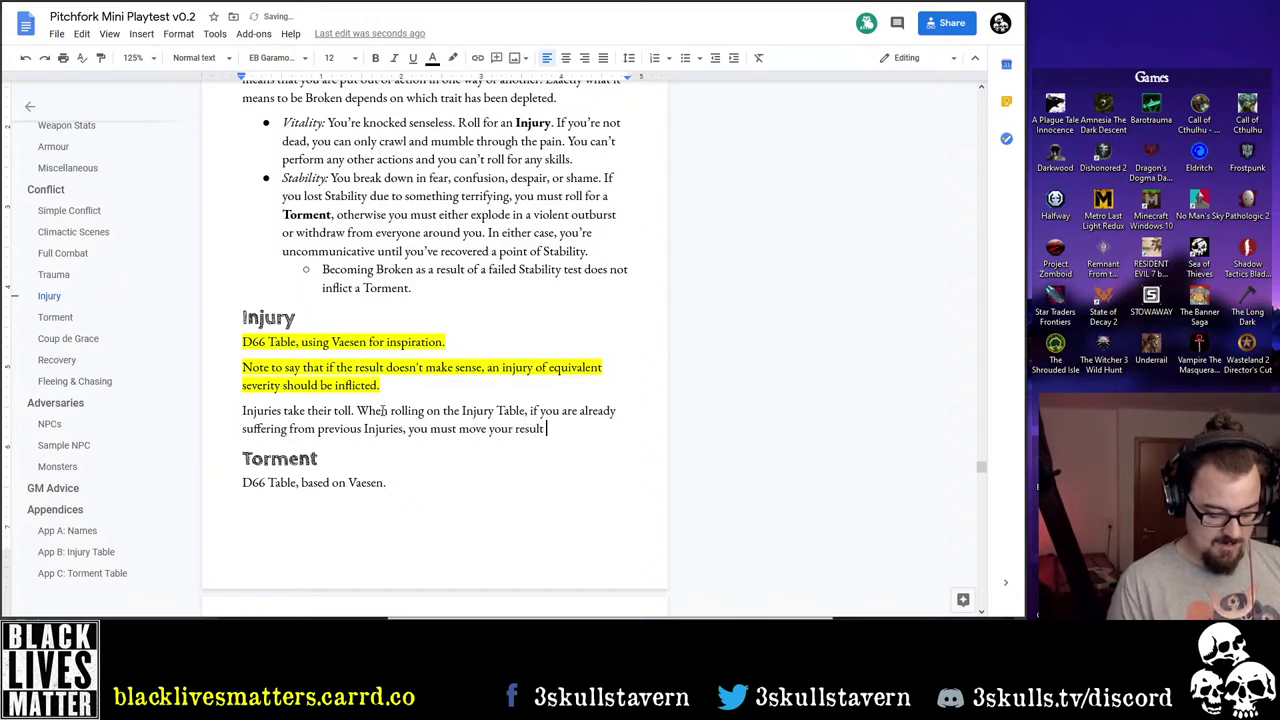
pyautogui.write('down the tab')
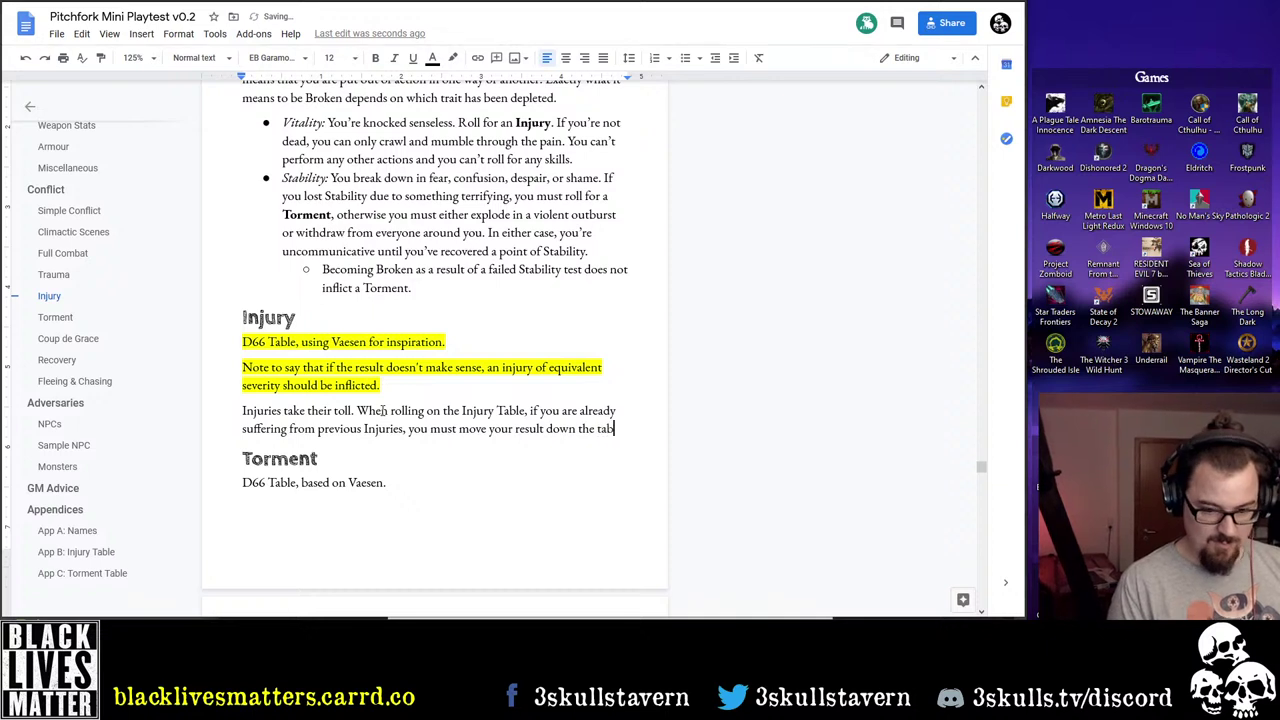
pyautogui.write('le a number of ')
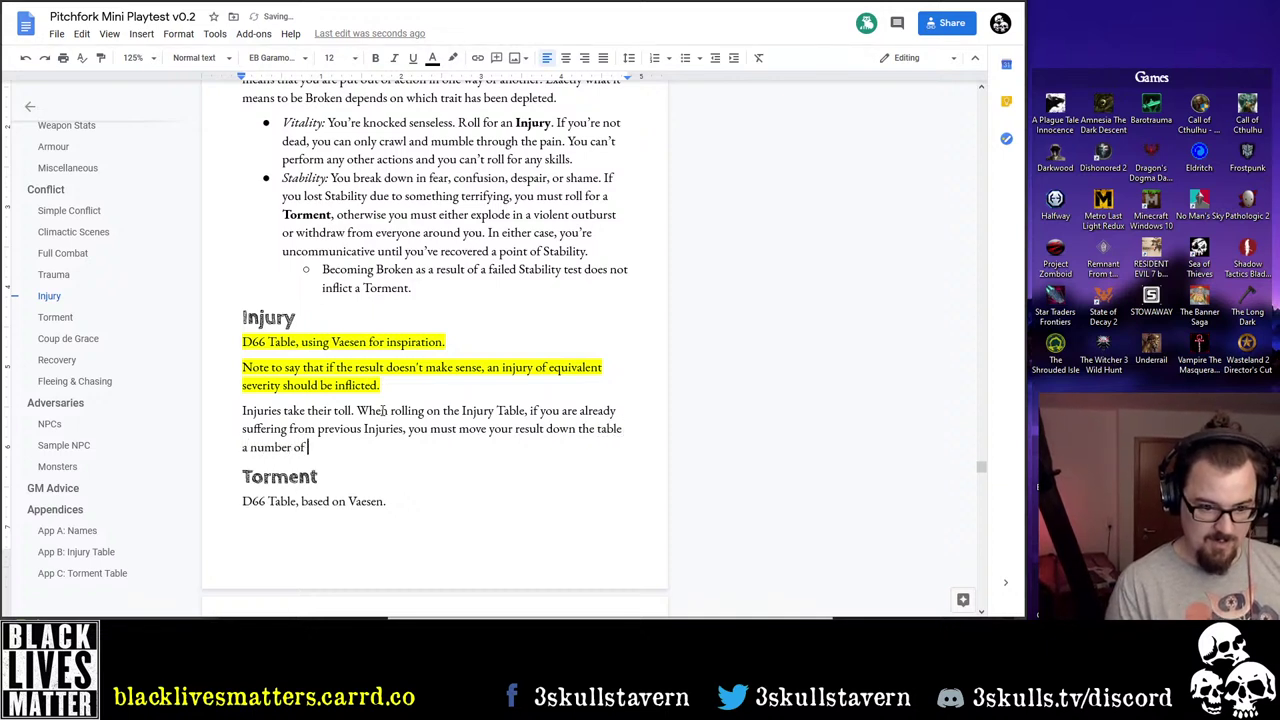
pyautogui.write('slots e')
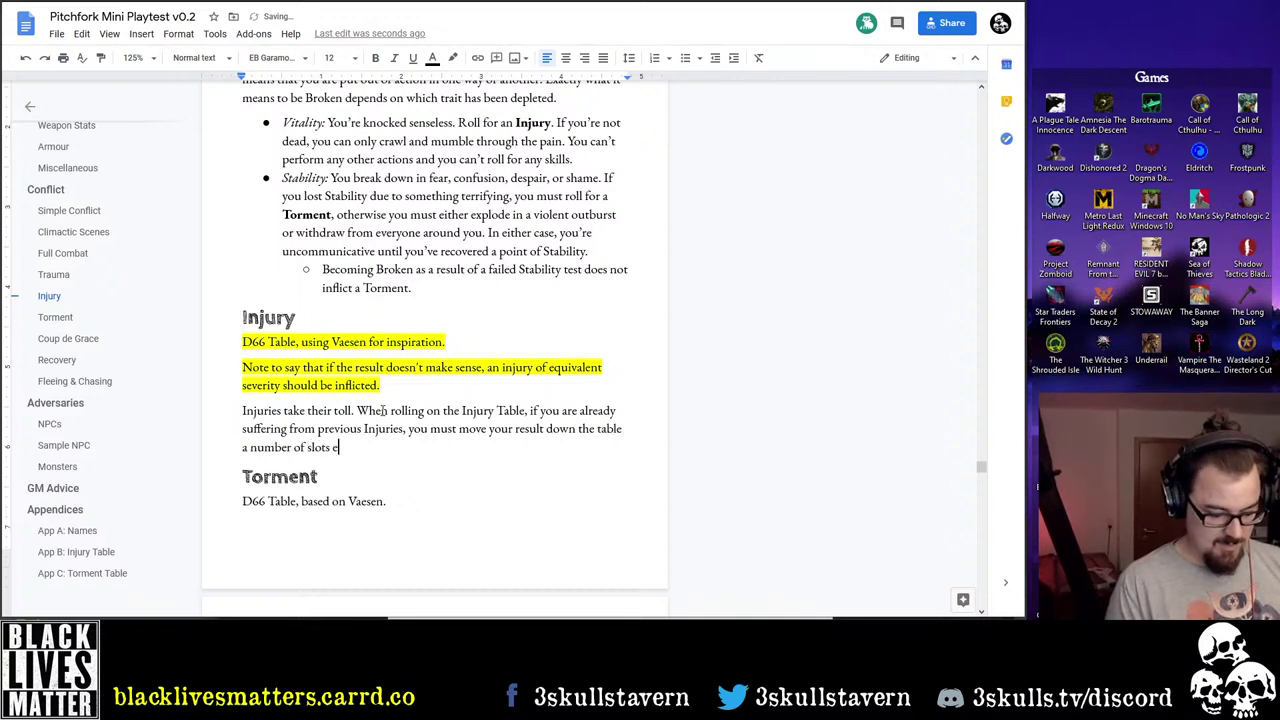
pyautogui.write('qual tot')
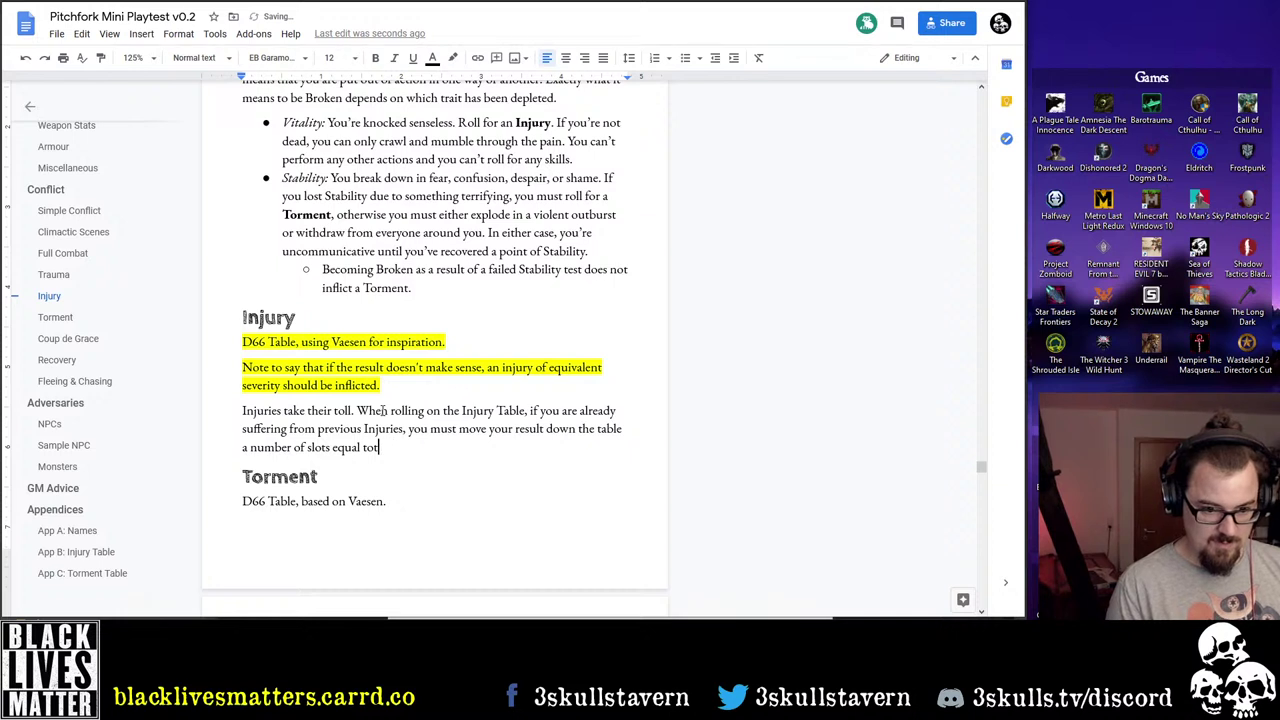
pyautogui.press('BackSpace')
pyautogui.write('your cur')
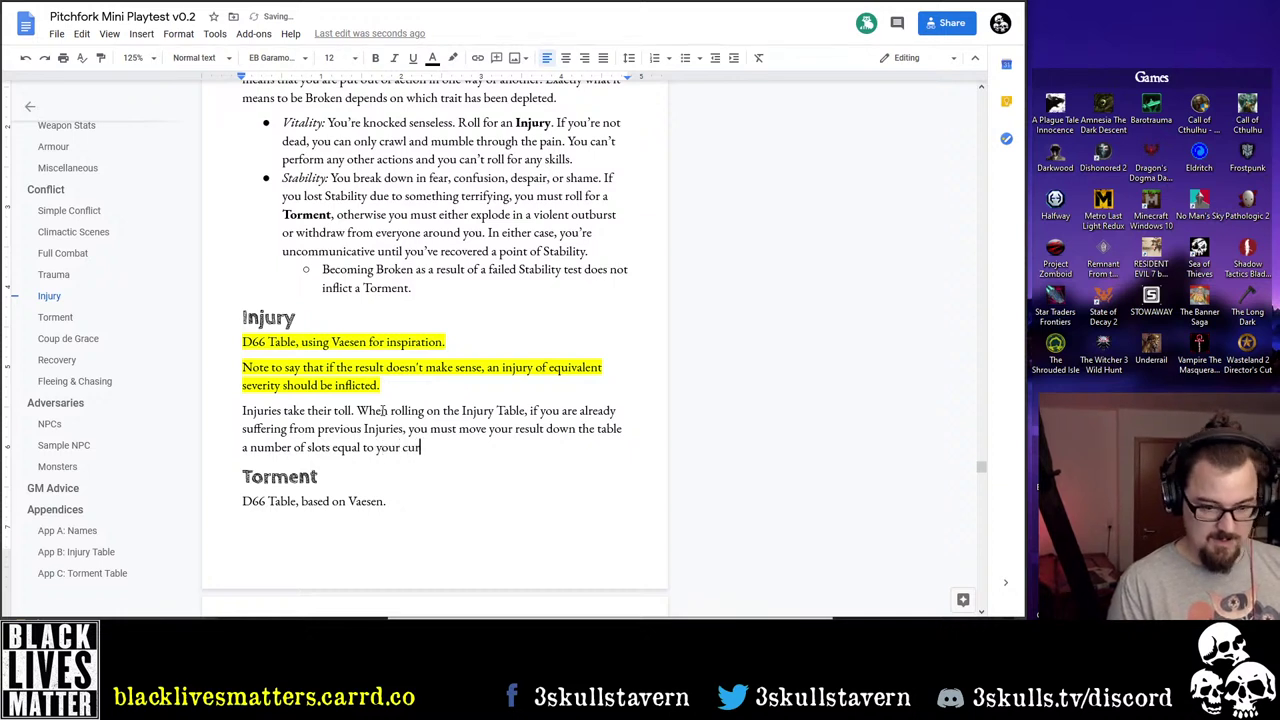
pyautogui.write('rent number o')
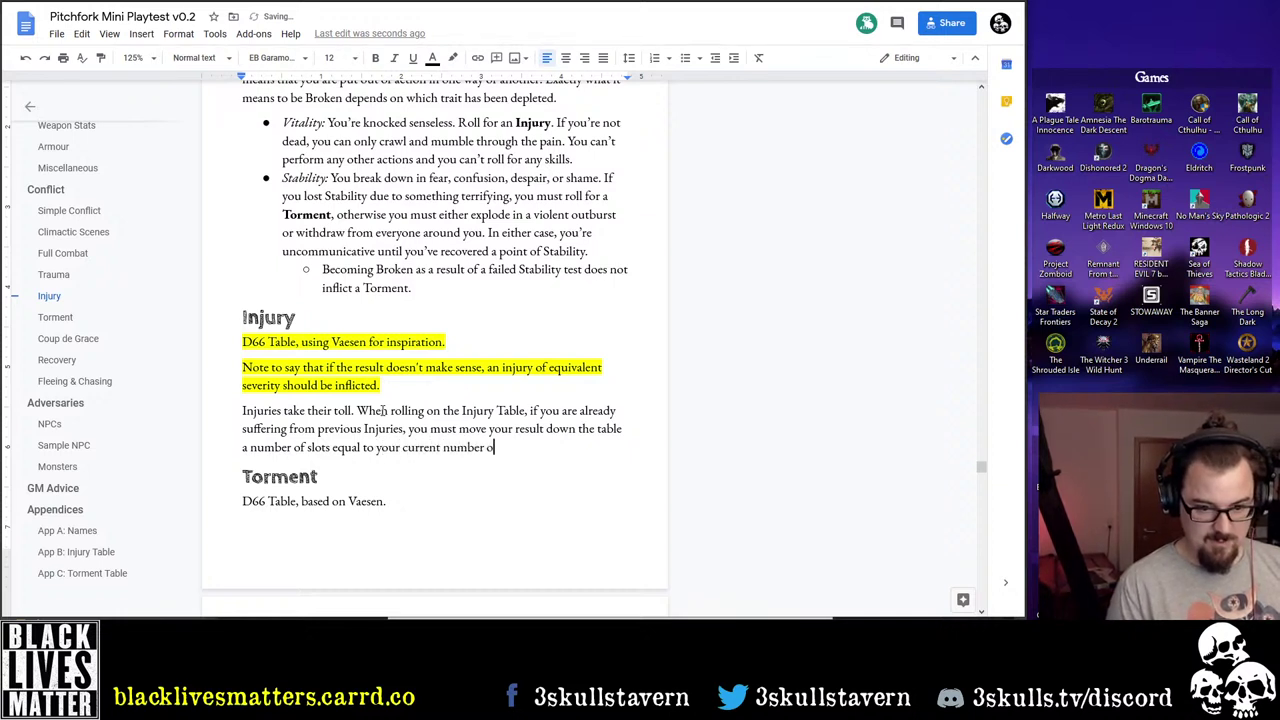
pyautogui.write('f Injuries.')
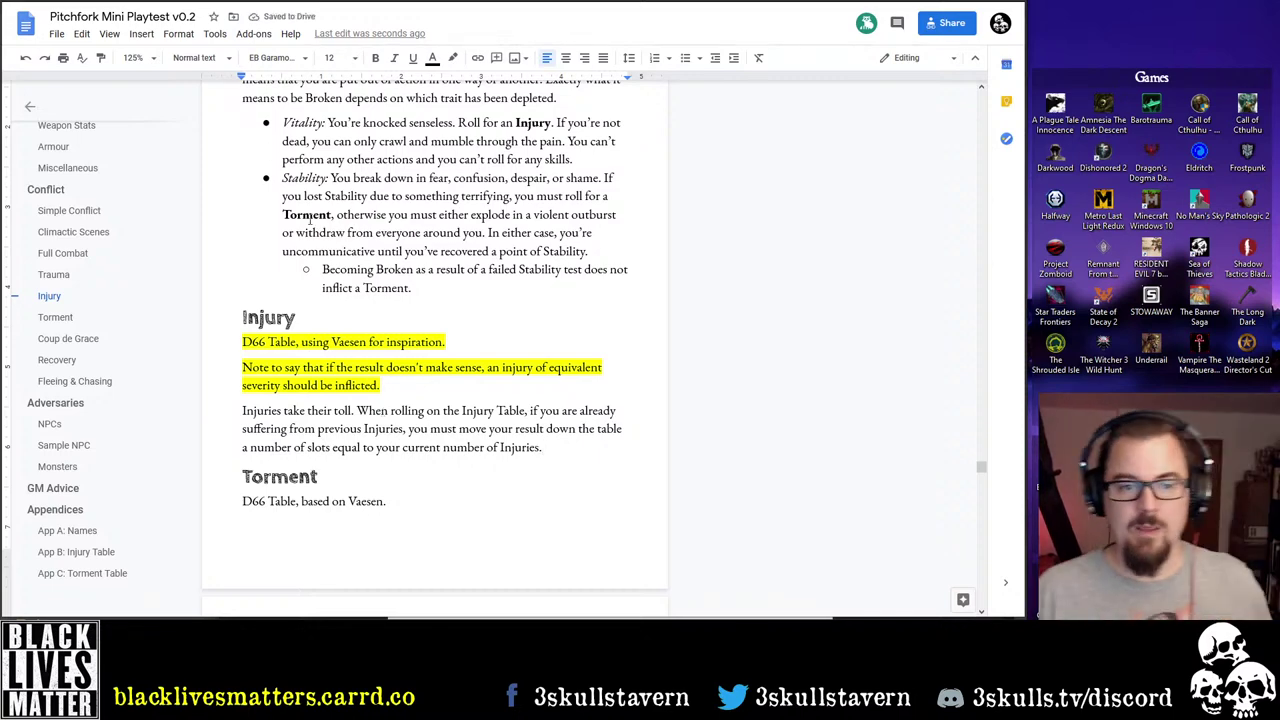
pyautogui.click(112, 553)
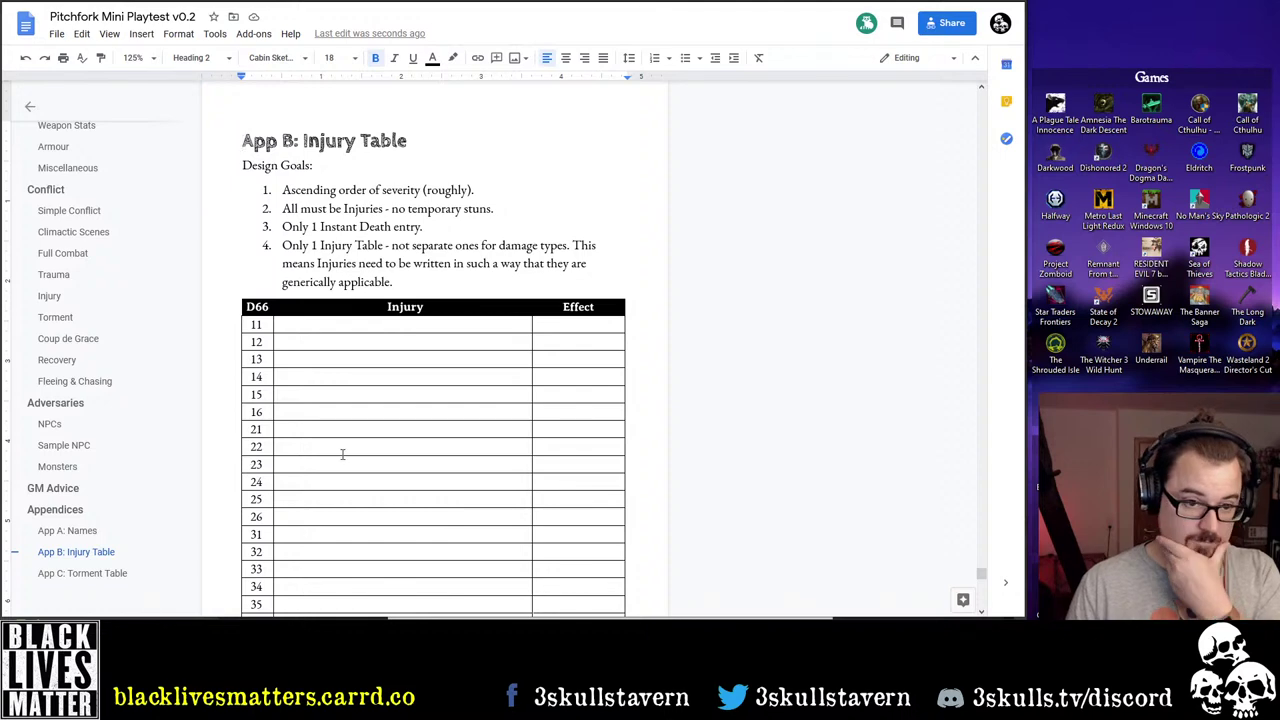
pyautogui.click(424, 328)
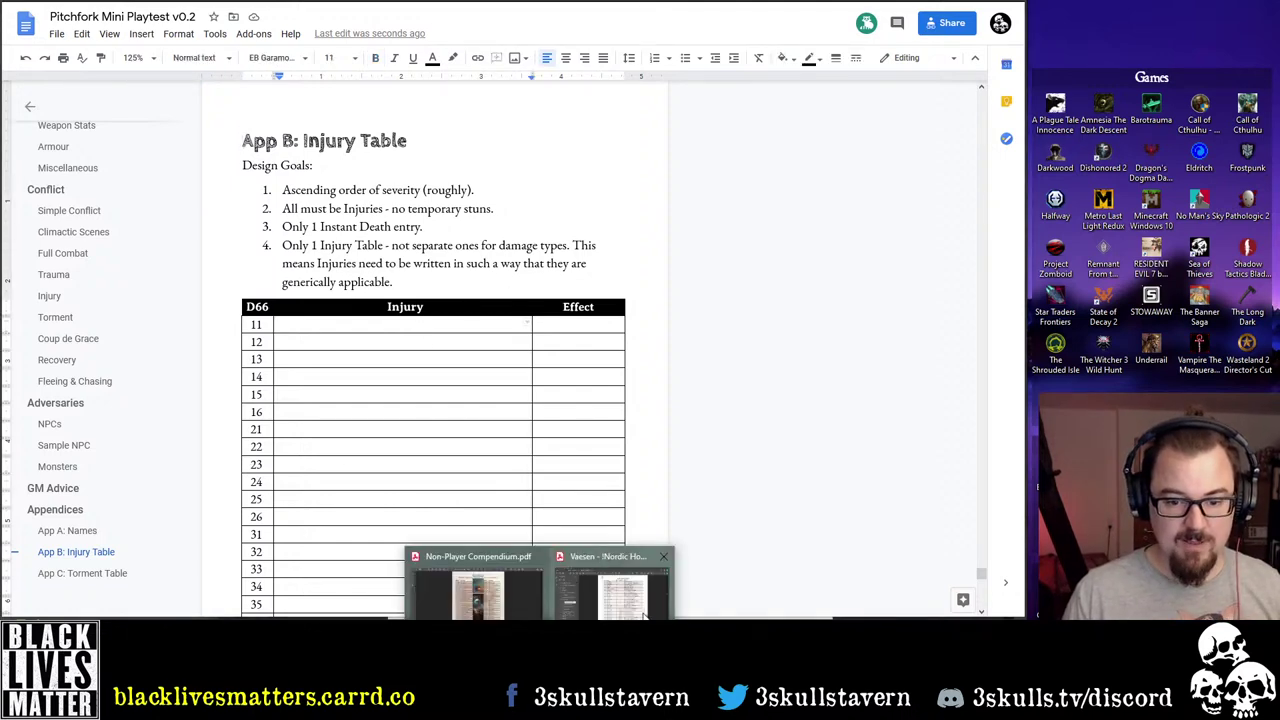
# Bring up the Vaesen rulebook's Physical Critical Injuries table on page 65
pyautogui.click(610, 590)
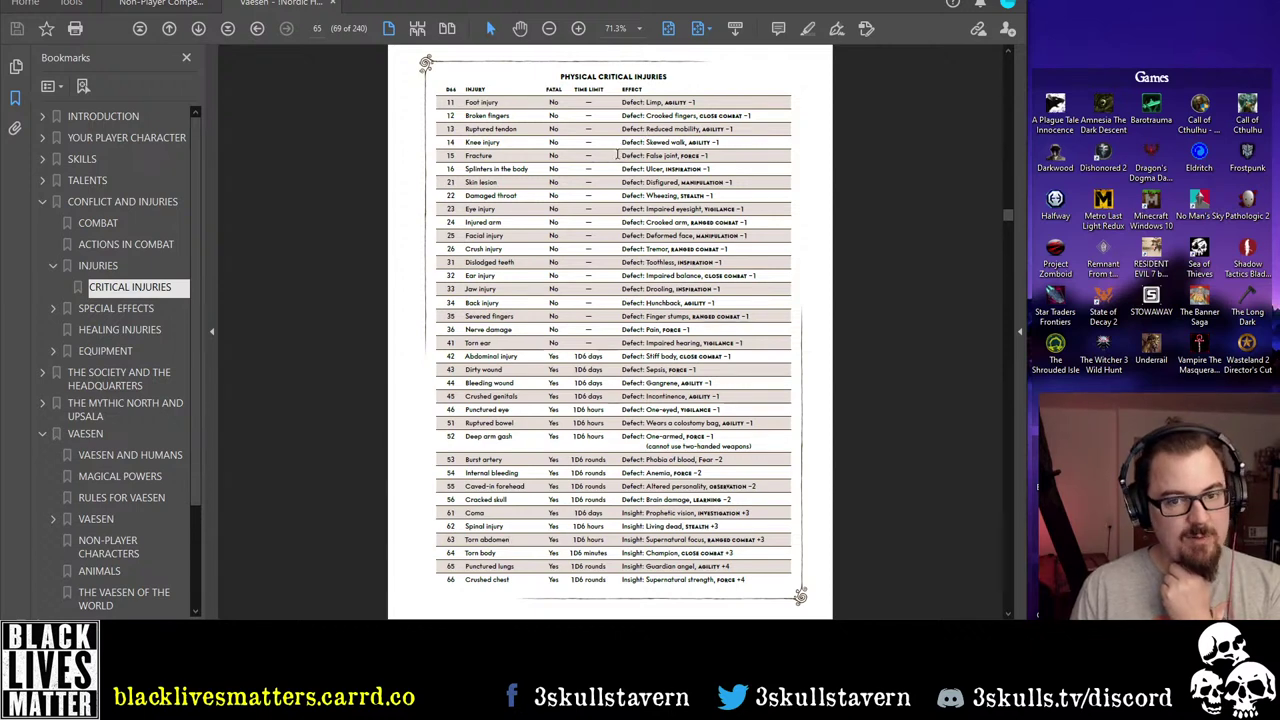
pyautogui.scroll(-3, 620, 160)
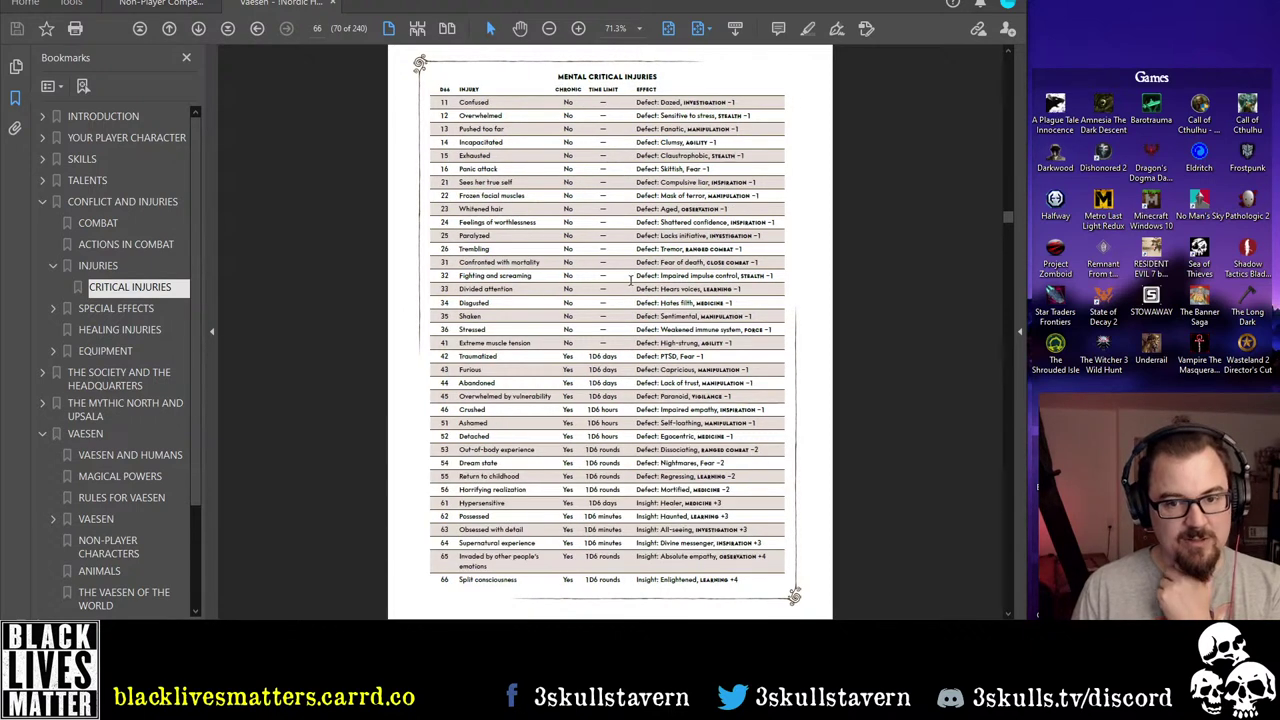
pyautogui.scroll(3, 633, 283)
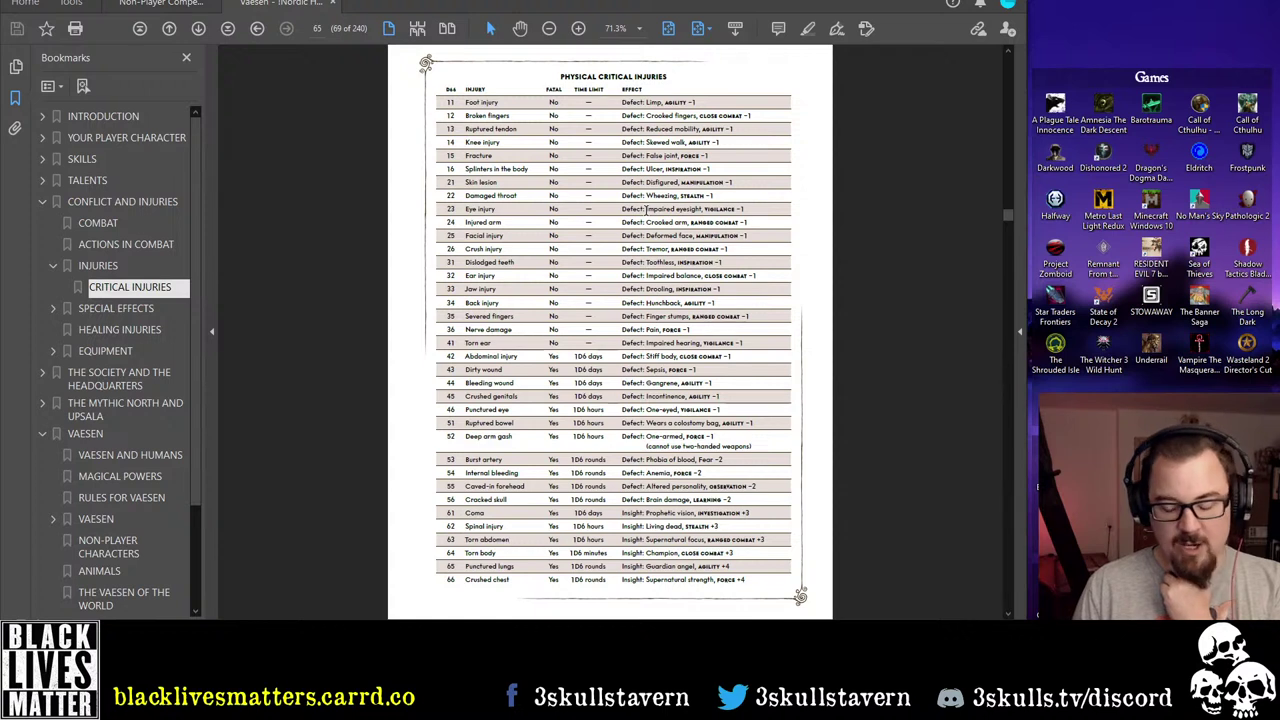
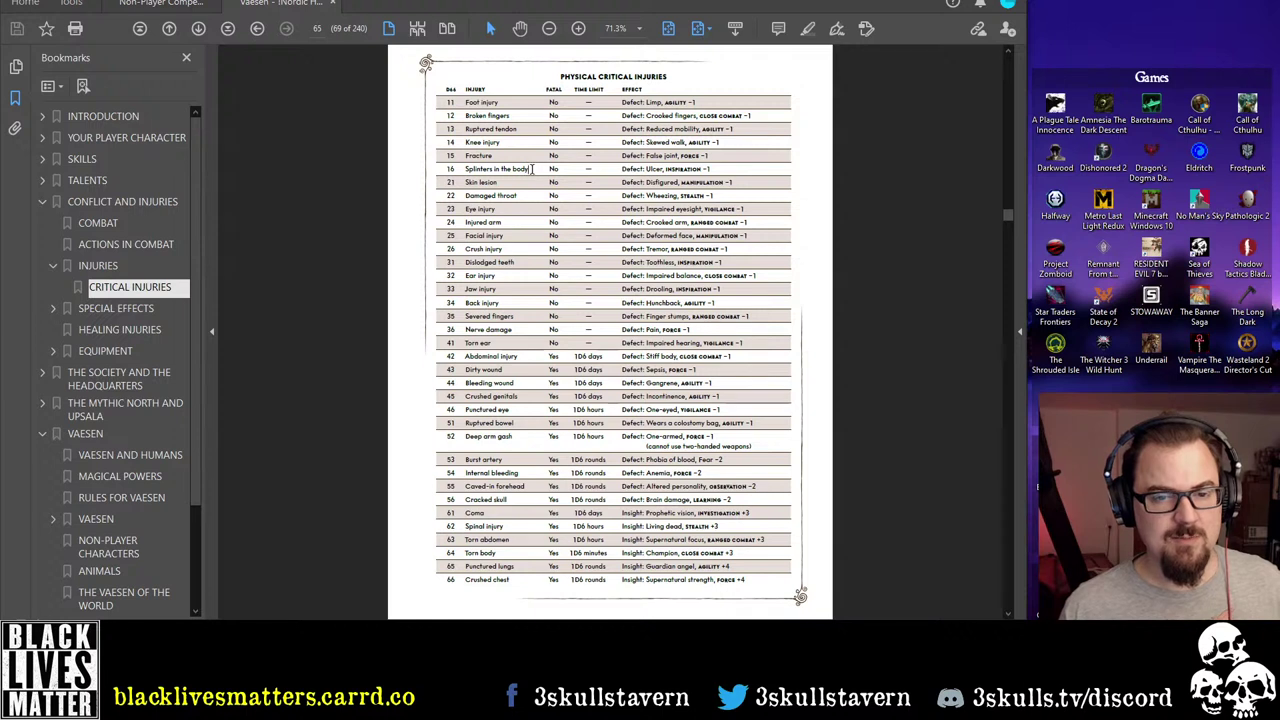
# Select the Splinters in the body and Skin lesion entries in the injury table
pyautogui.moveTo(528, 168); pyautogui.dragTo(465, 169)
pyautogui.click(500, 183)
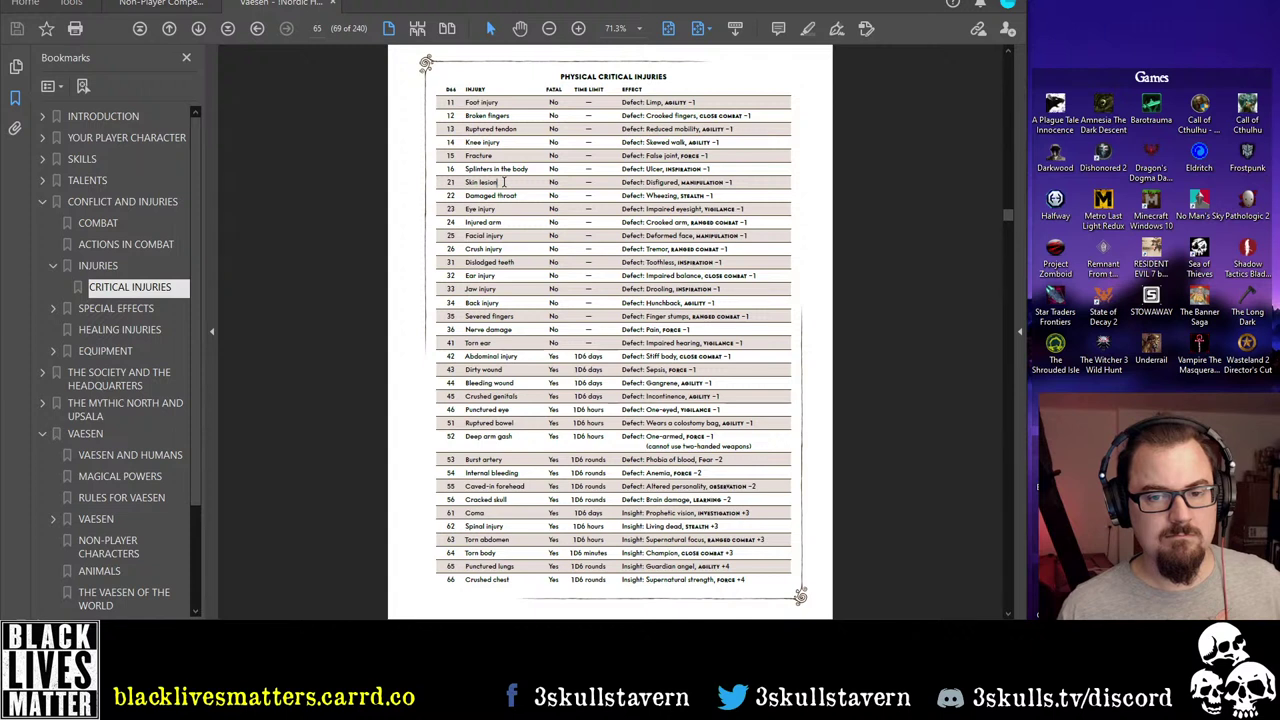
pyautogui.moveTo(497, 183); pyautogui.dragTo(467, 180)
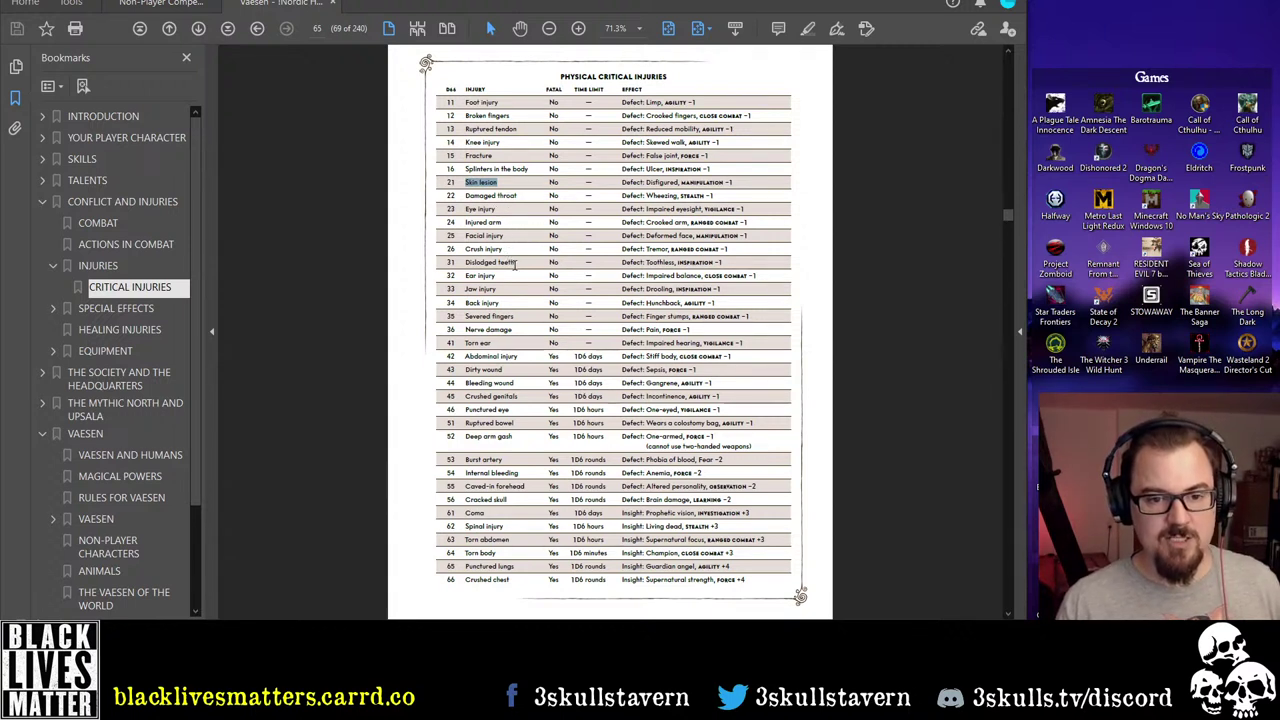
pyautogui.click(510, 347)
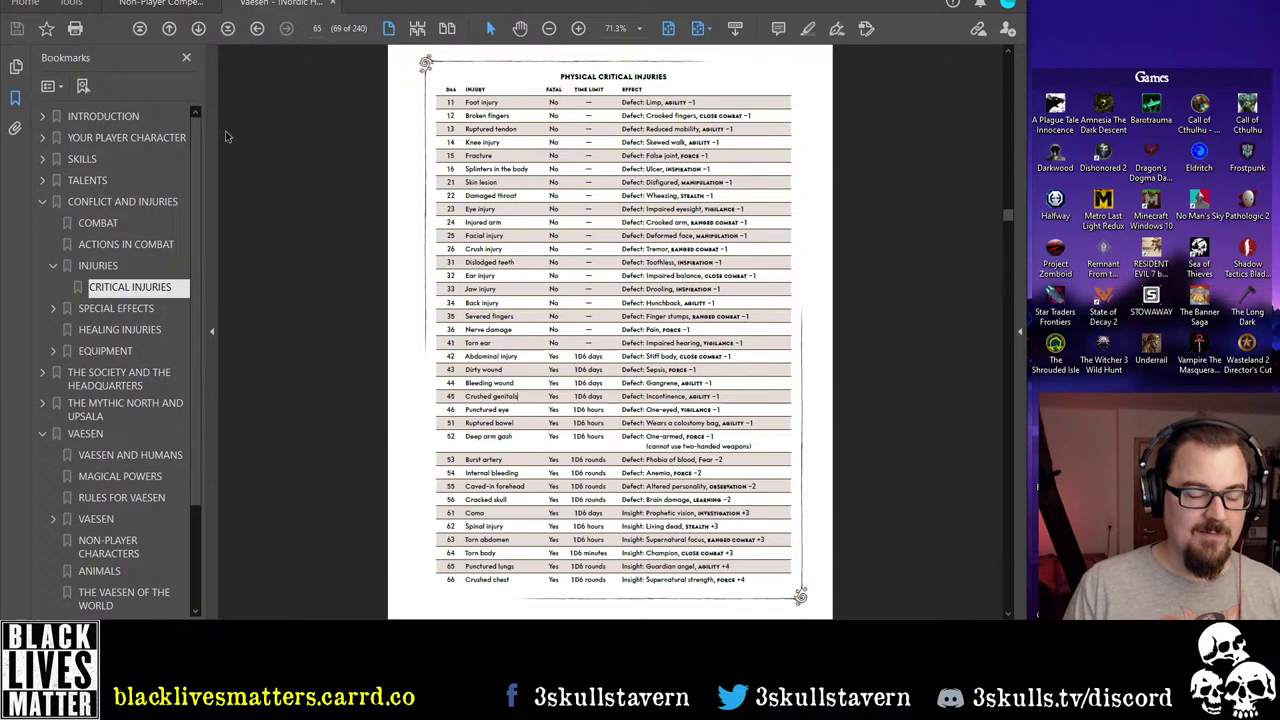
# In the Pitchfork playtest document, insert six empty rows below table rows 61–66
pyautogui.moveTo(373, 612)
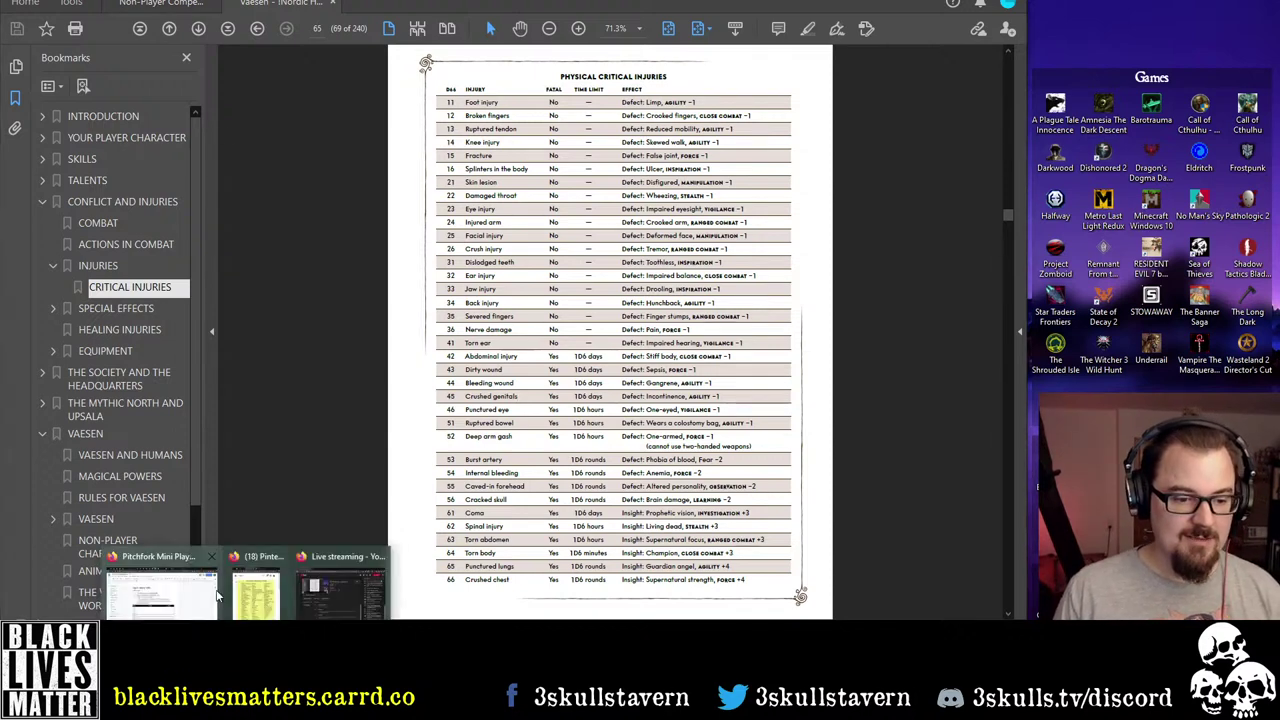
pyautogui.click(175, 593)
pyautogui.scroll(-5, 552, 472)
pyautogui.scroll(-1, 517, 466)
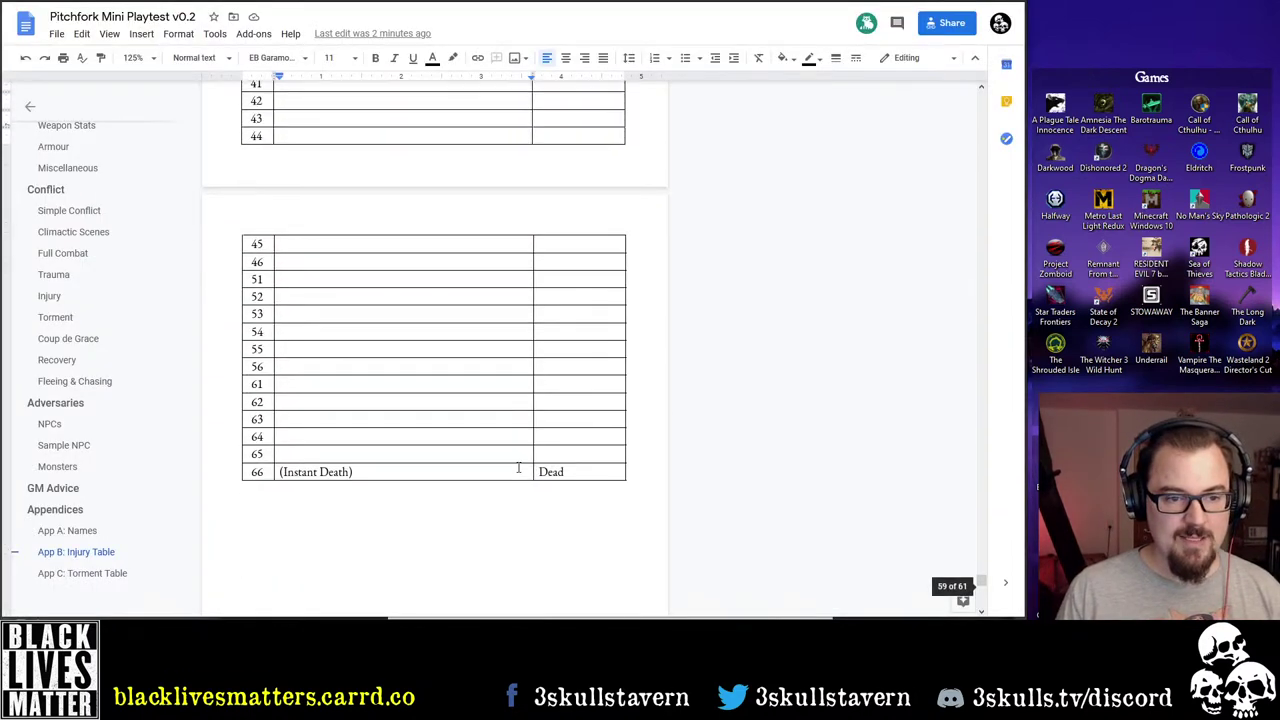
pyautogui.scroll(1, 517, 466)
pyautogui.scroll(1, 528, 508)
pyautogui.scroll(-3, 484, 503)
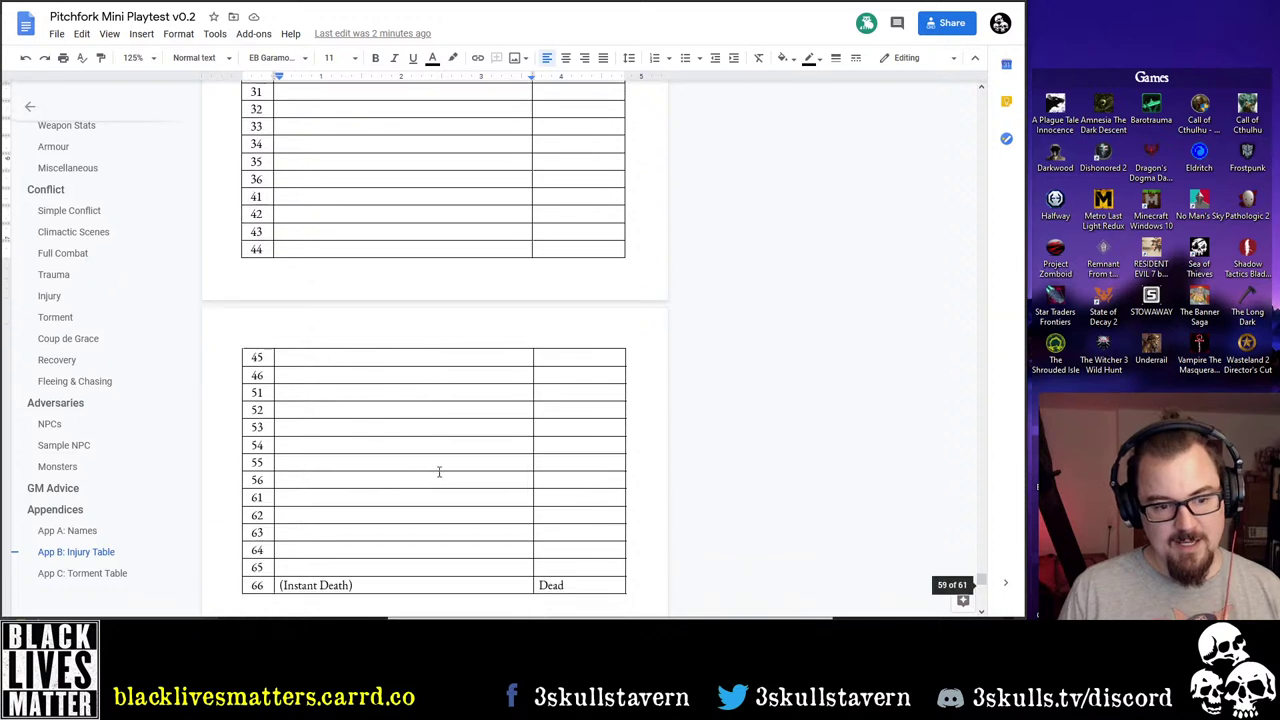
pyautogui.click(262, 444)
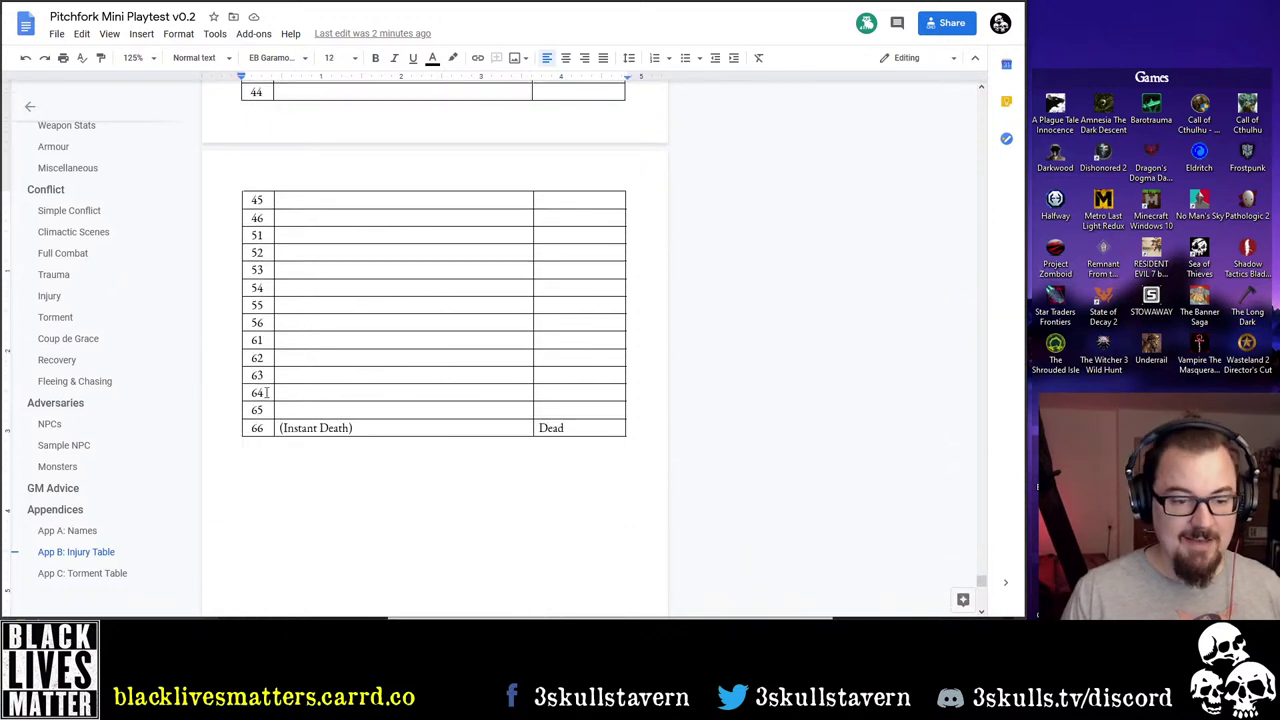
pyautogui.moveTo(255, 340); pyautogui.dragTo(588, 422)
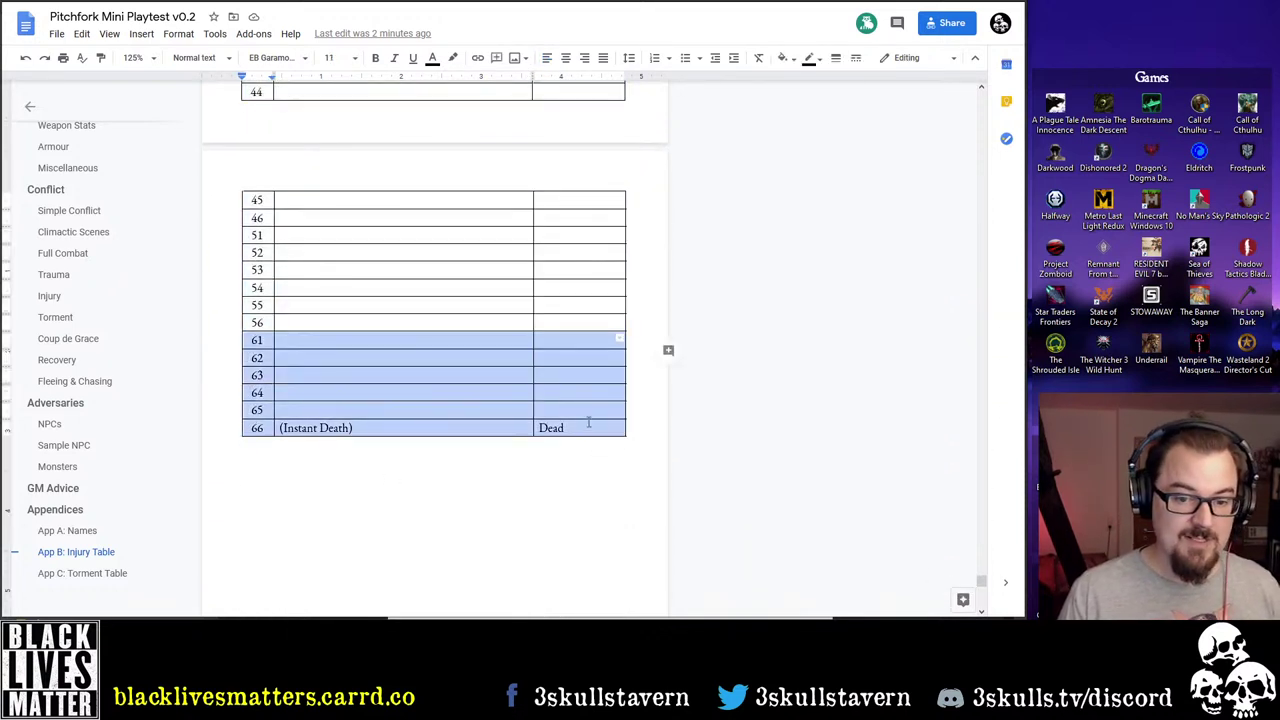
pyautogui.rightClick(588, 422)
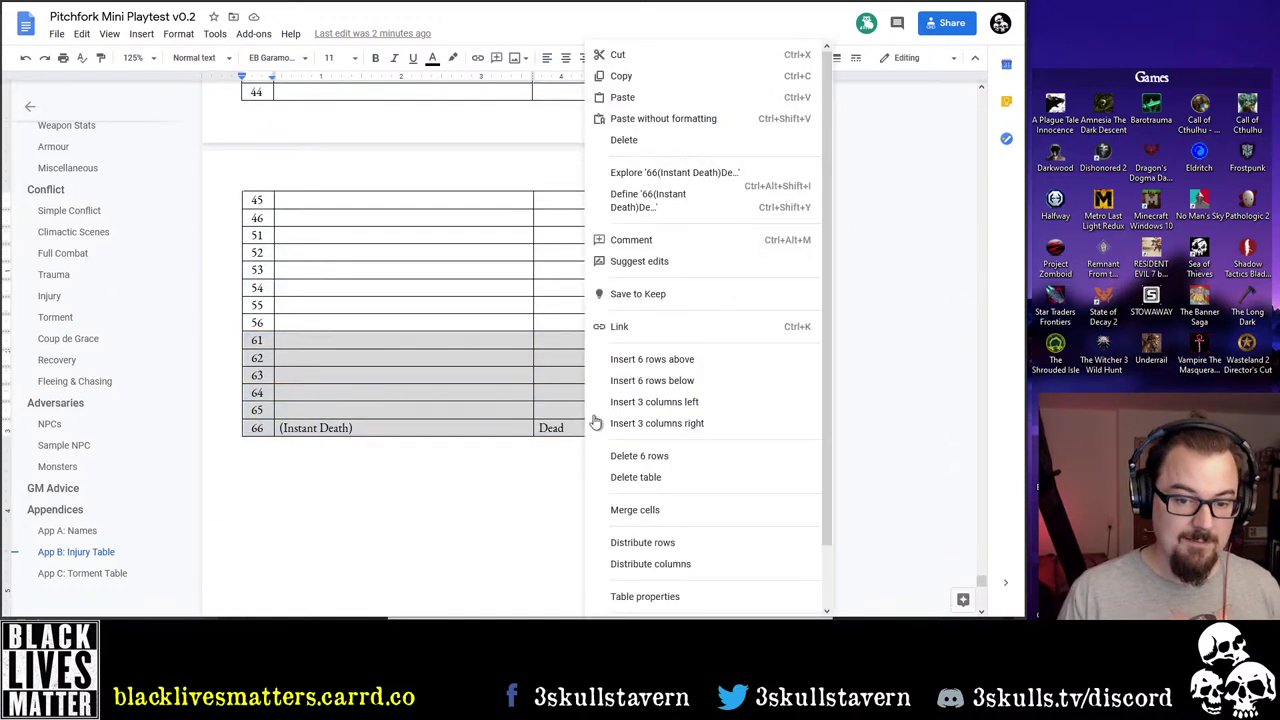
pyautogui.click(701, 387)
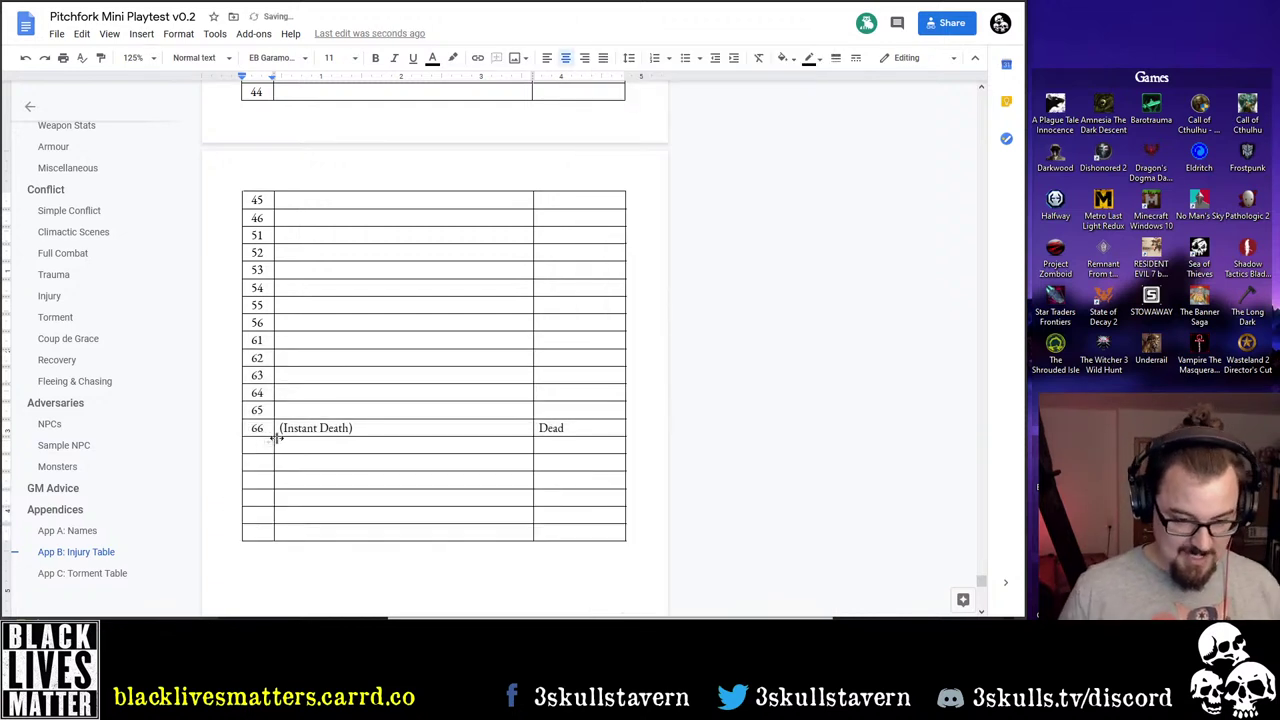
# Number the new rows 71, 72, 73, 74, 75 and 76 in the first column
pyautogui.write('71')
pyautogui.press('Down')
pyautogui.write('72')
pyautogui.press('Down')
pyautogui.write('73')
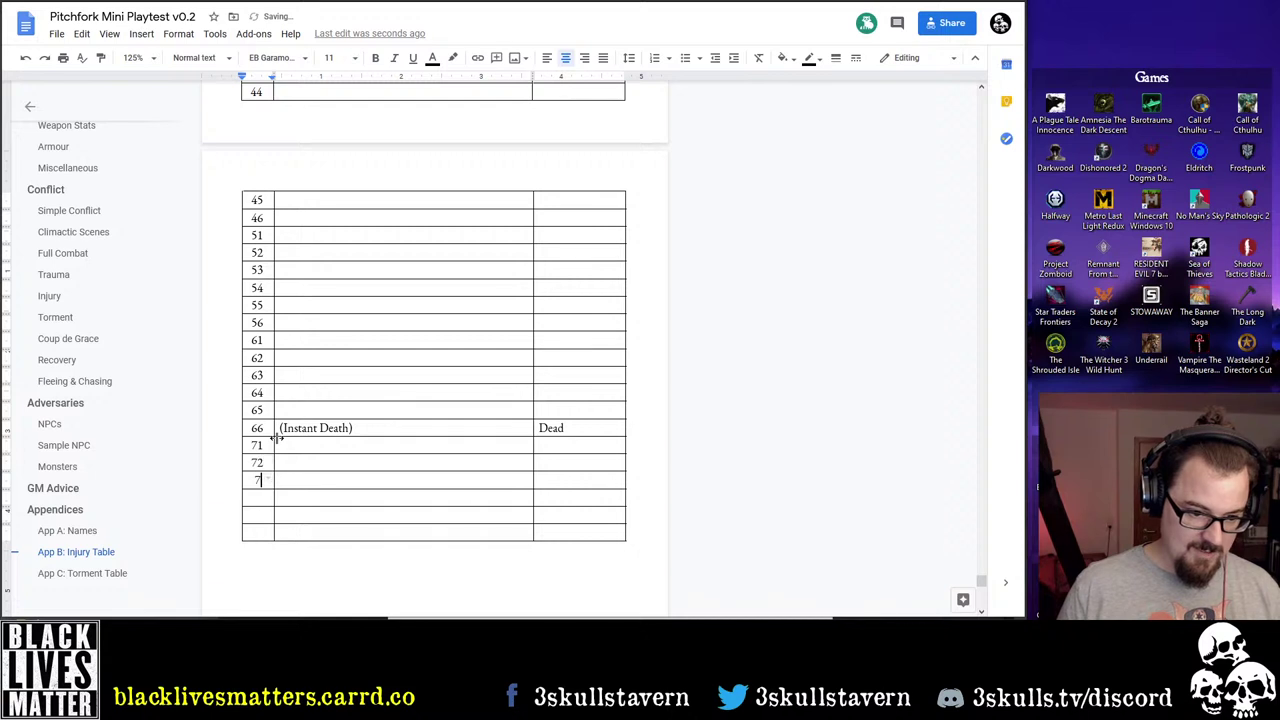
pyautogui.press('Down')
pyautogui.write('74')
pyautogui.press('Down')
pyautogui.write('75')
pyautogui.press('Down')
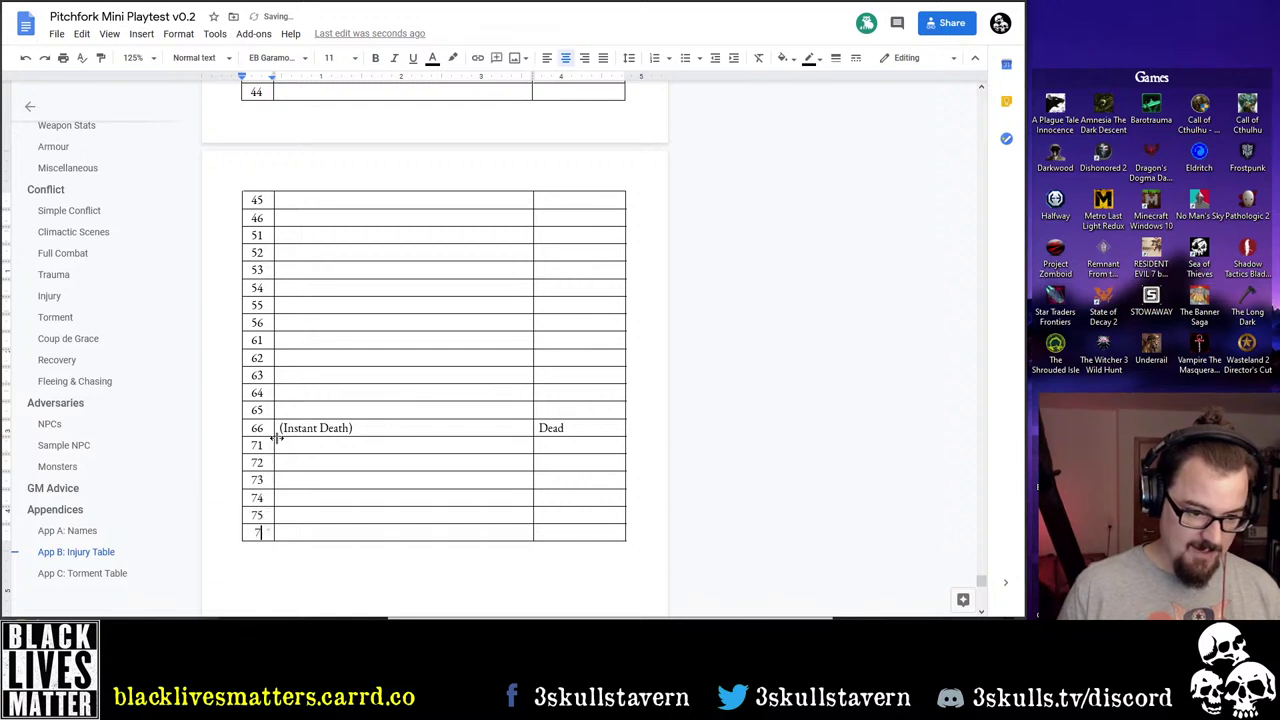
pyautogui.write('76')
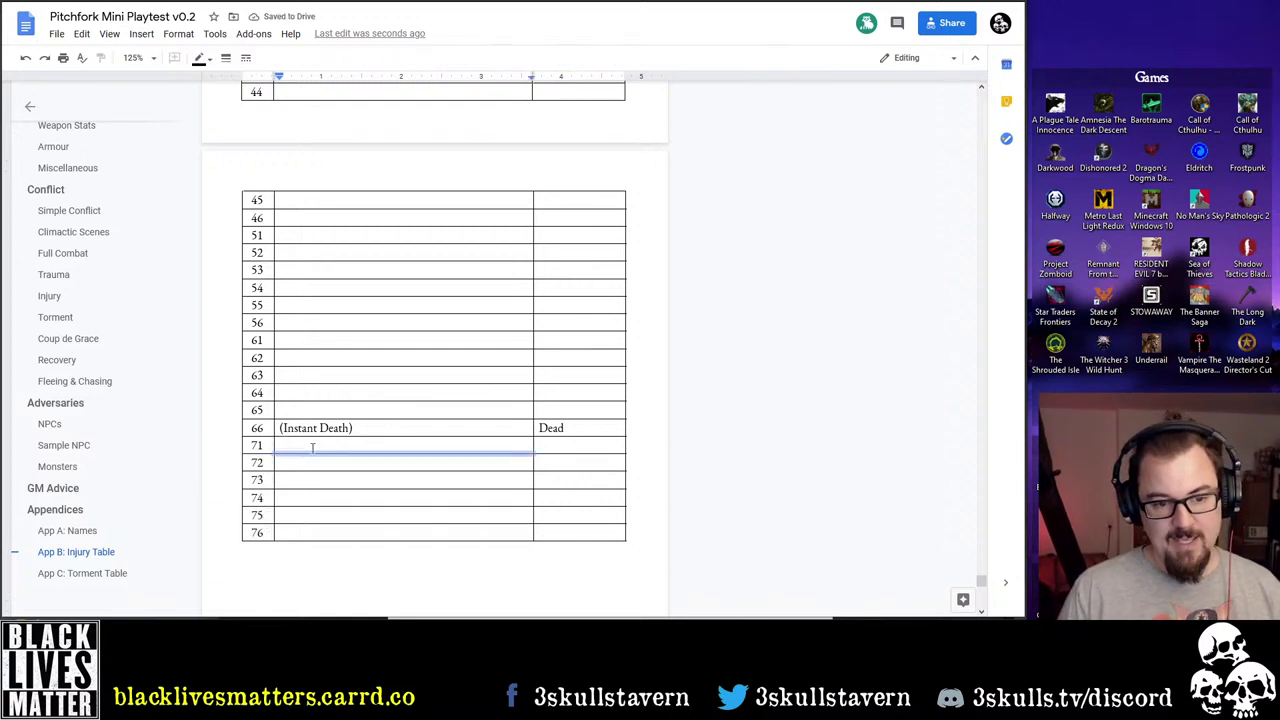
pyautogui.click(312, 445)
pyautogui.click(339, 564)
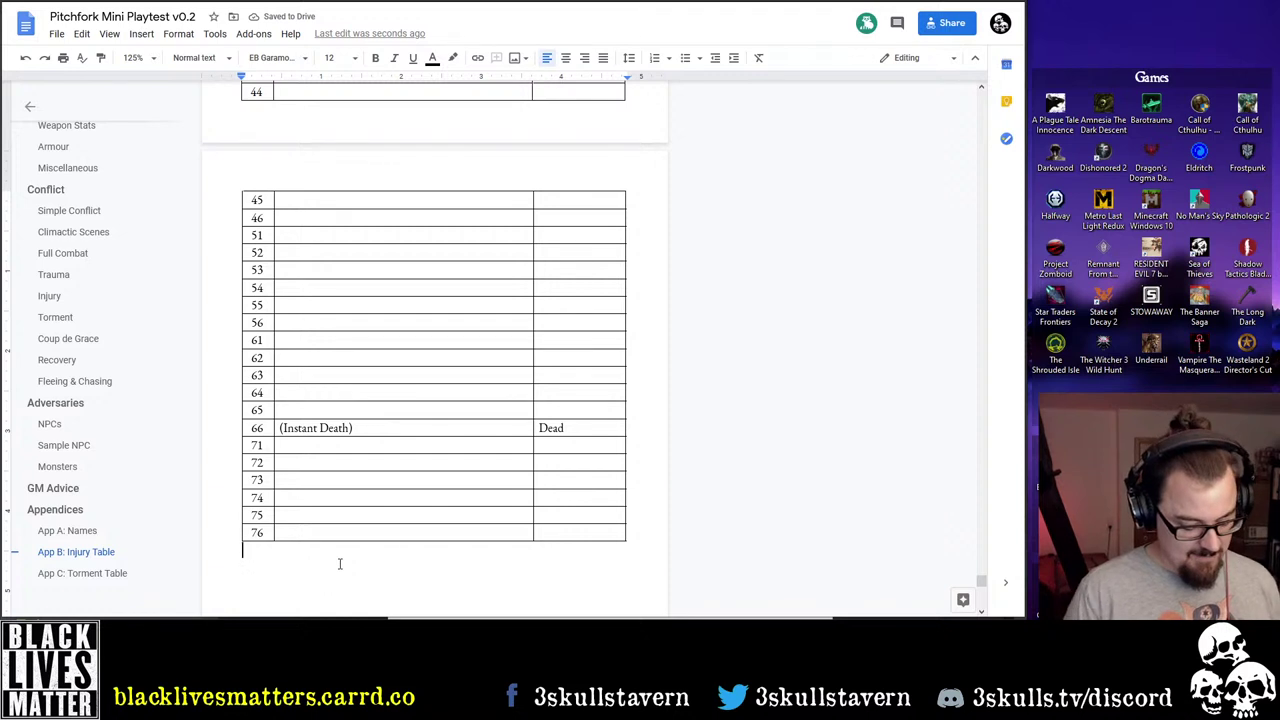
# Type 'For each existing Injury, add 10 to your result.' on the line below the table
pyautogui.write('For each e')
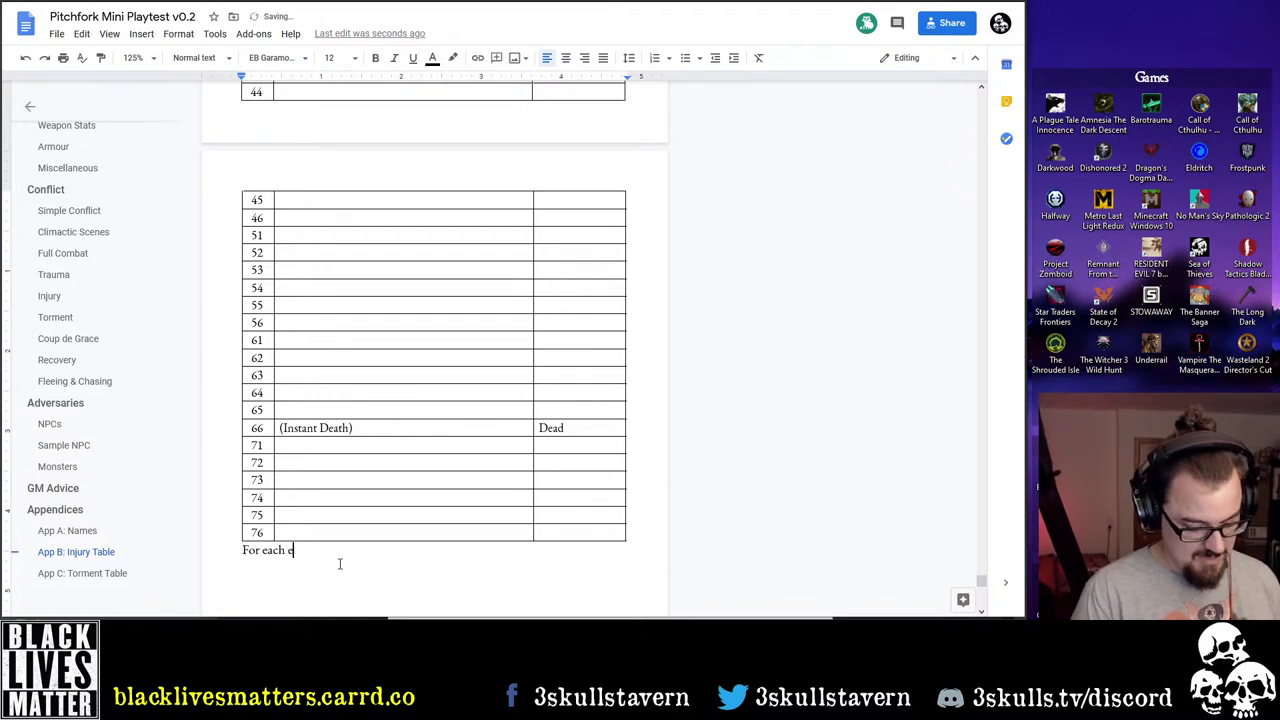
pyautogui.write('xisting Injur')
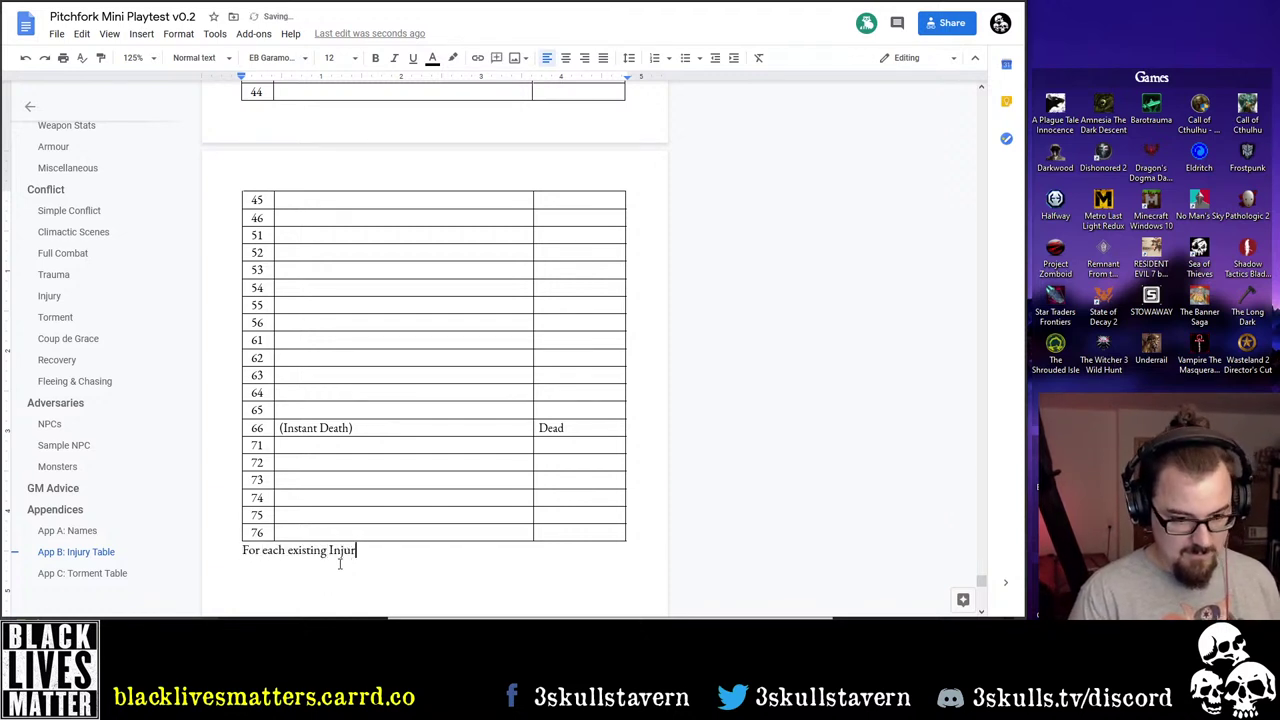
pyautogui.write('y, add 10 ro')
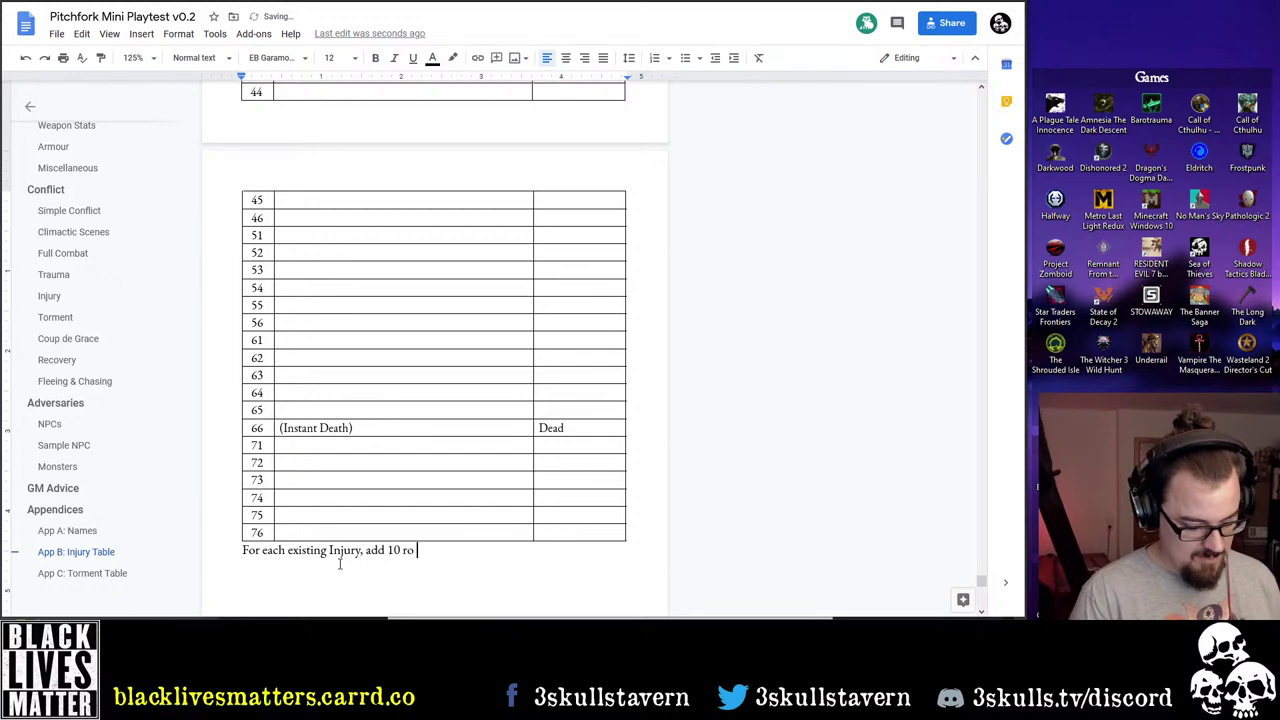
pyautogui.press('BackSpace')
pyautogui.press('BackSpace')
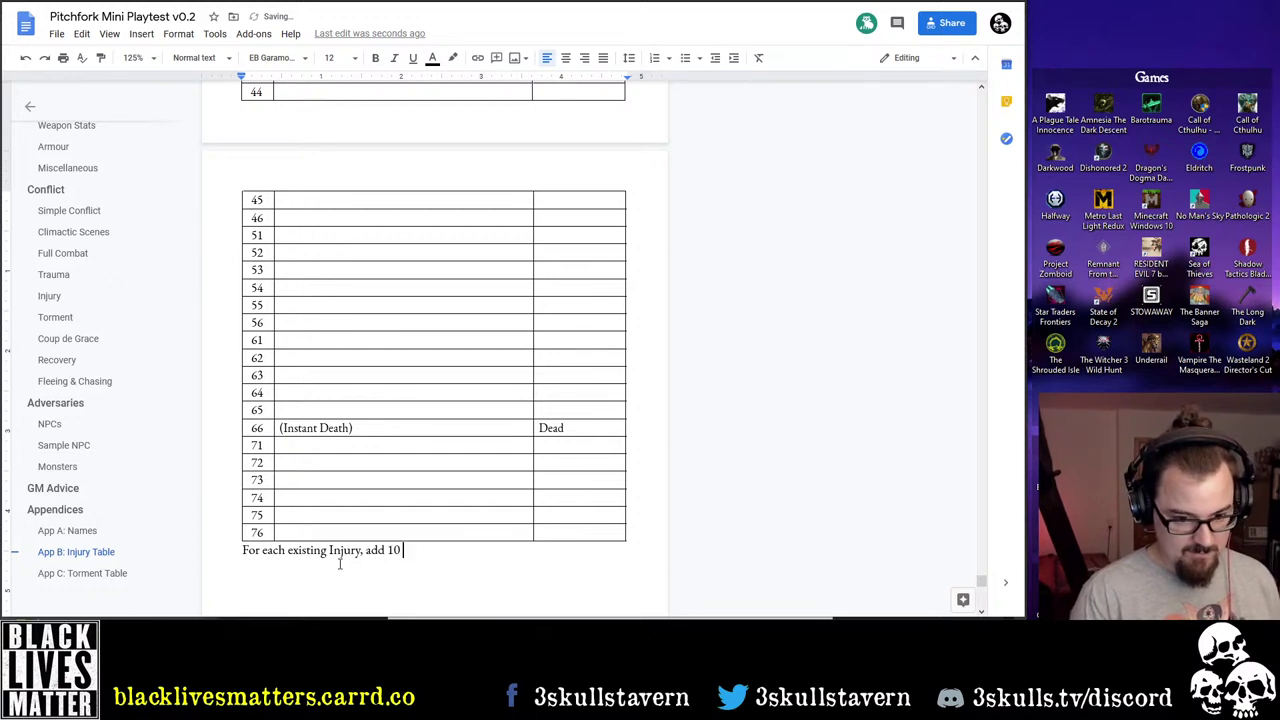
pyautogui.write('to your result')
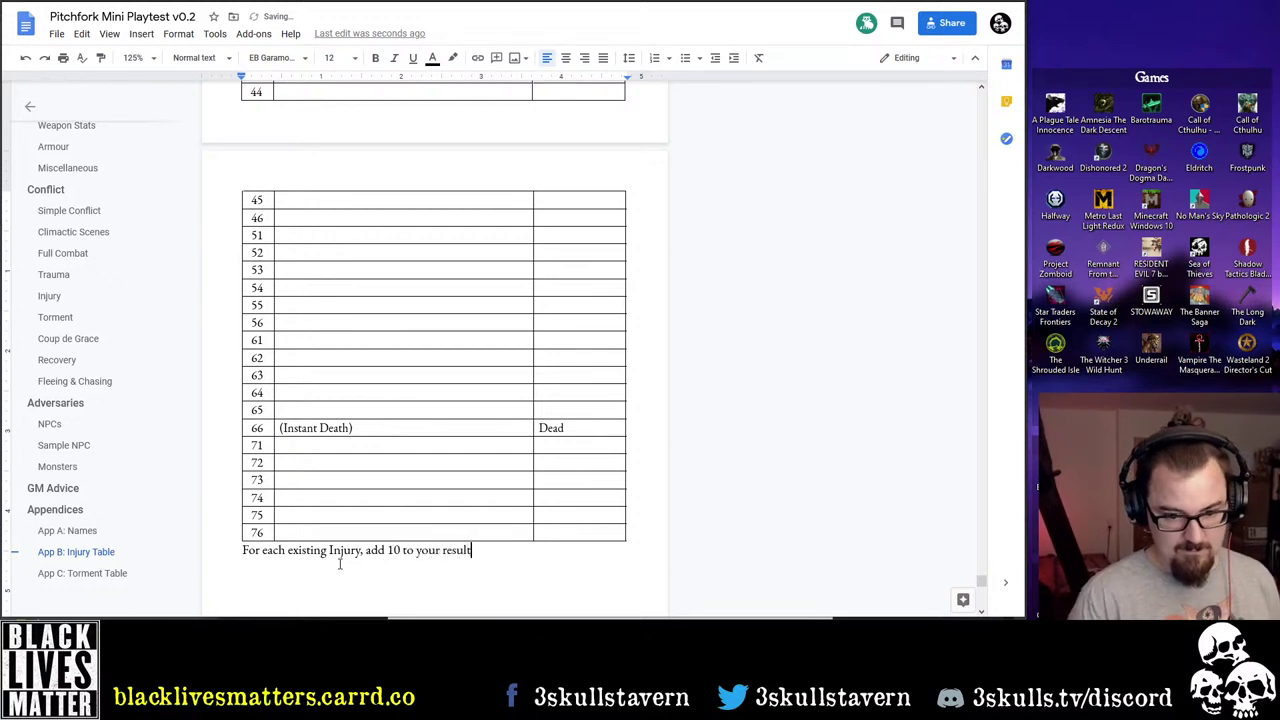
pyautogui.write('.')
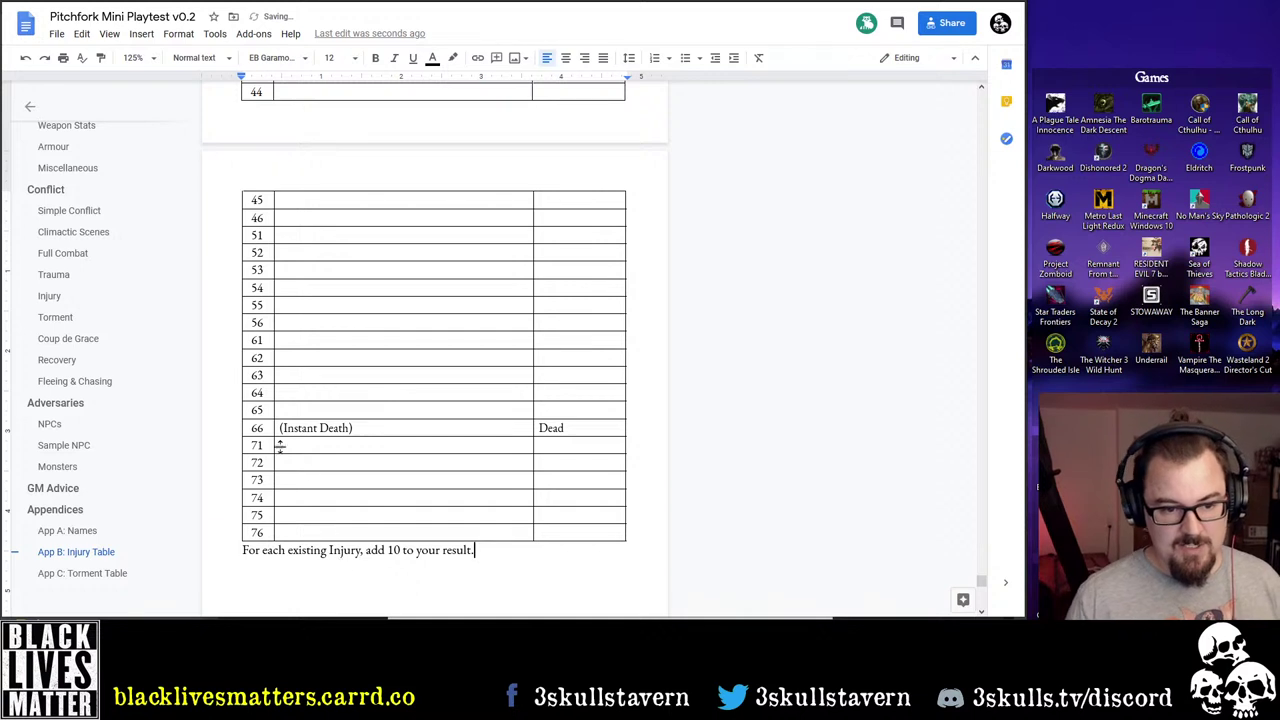
pyautogui.moveTo(281, 427); pyautogui.dragTo(382, 428)
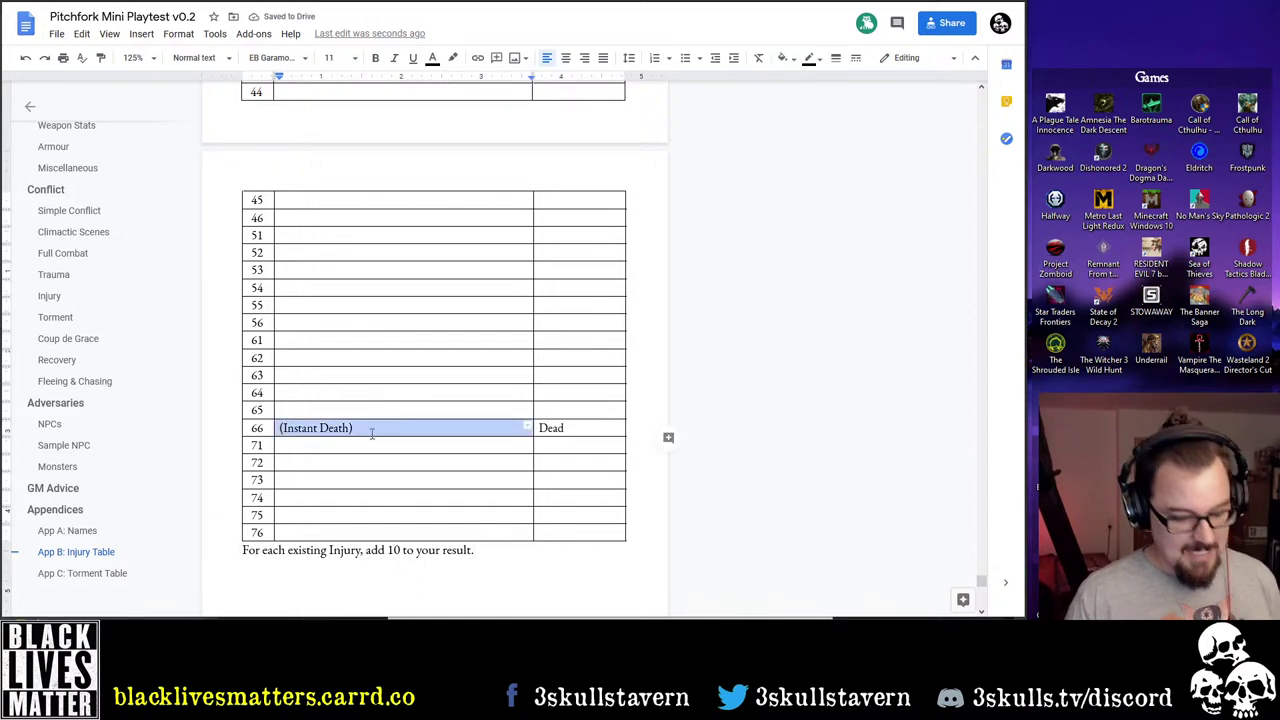
pyautogui.hotkey('ctrl', 'c')
pyautogui.click(291, 532)
pyautogui.hotkey('ctrl', 'v')
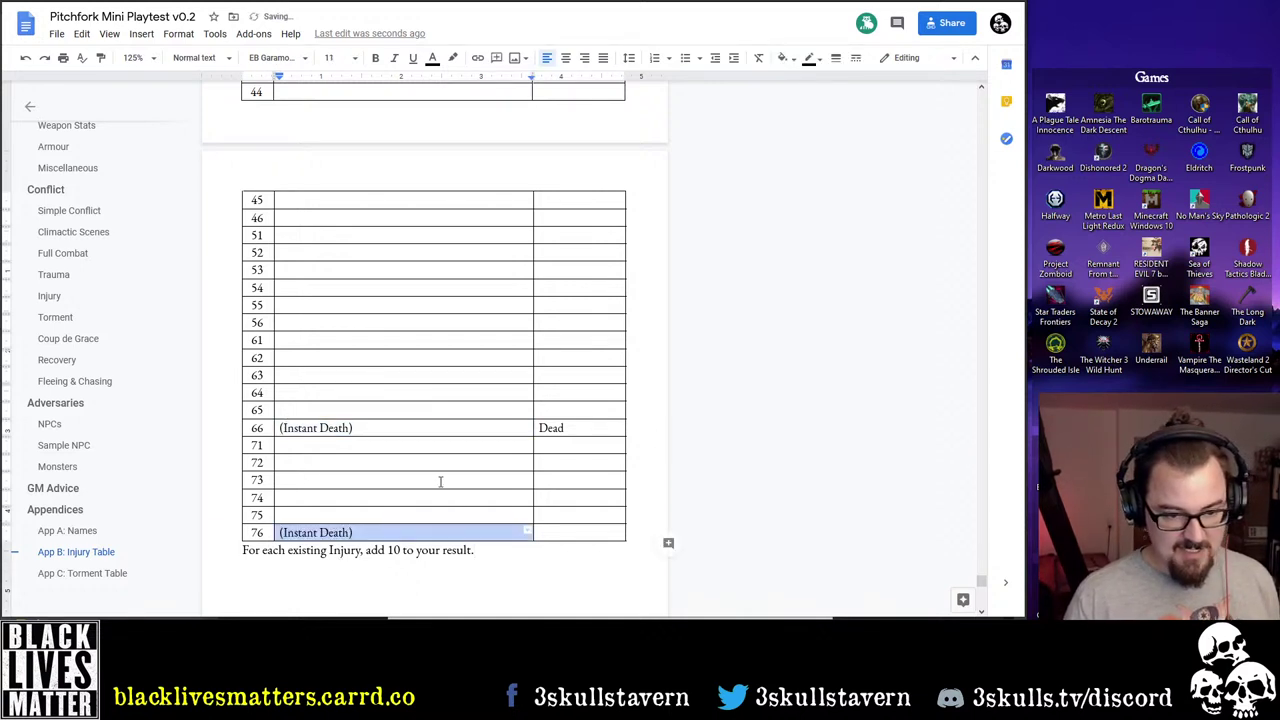
pyautogui.moveTo(404, 428); pyautogui.dragTo(281, 430)
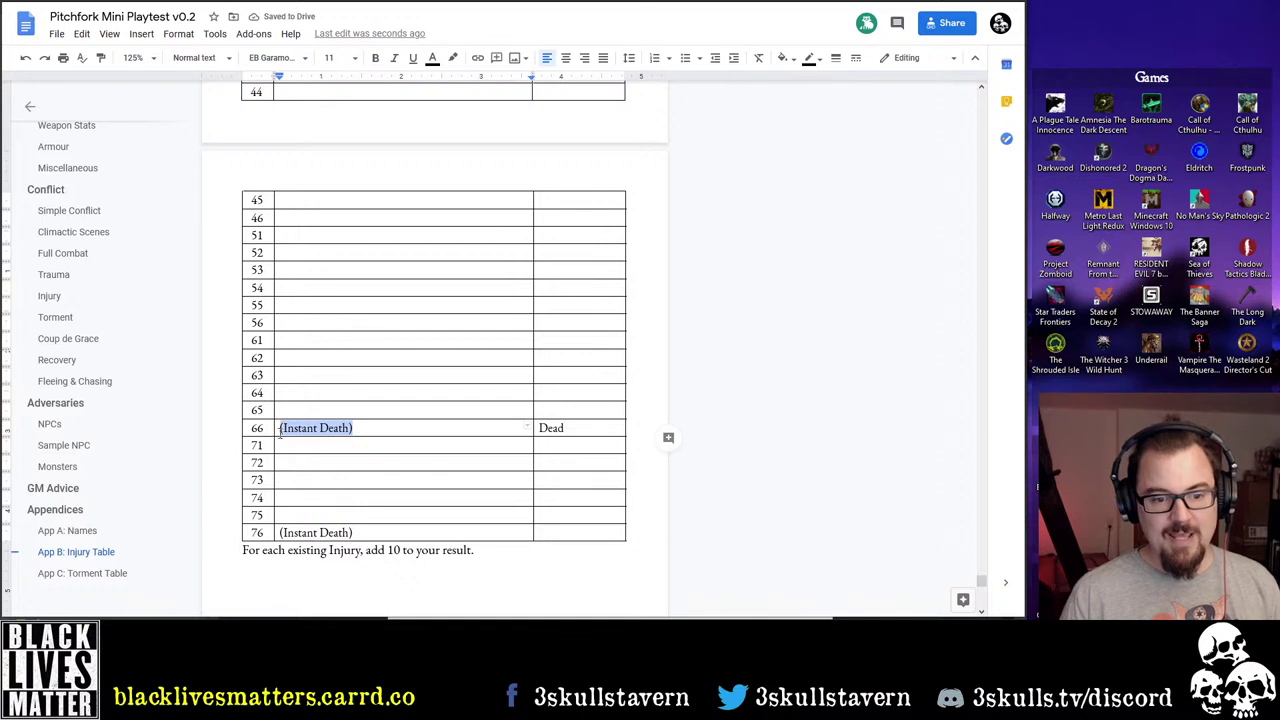
pyautogui.press('BackSpace')
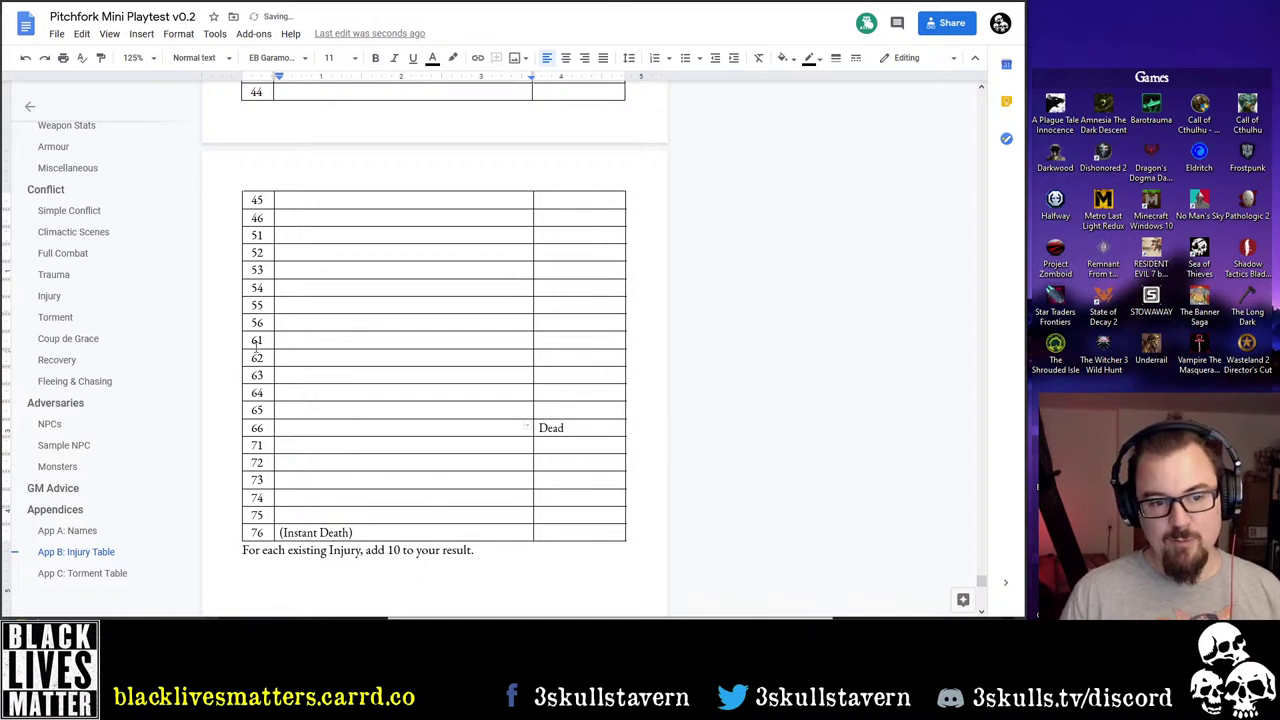
pyautogui.moveTo(248, 338); pyautogui.dragTo(266, 360)
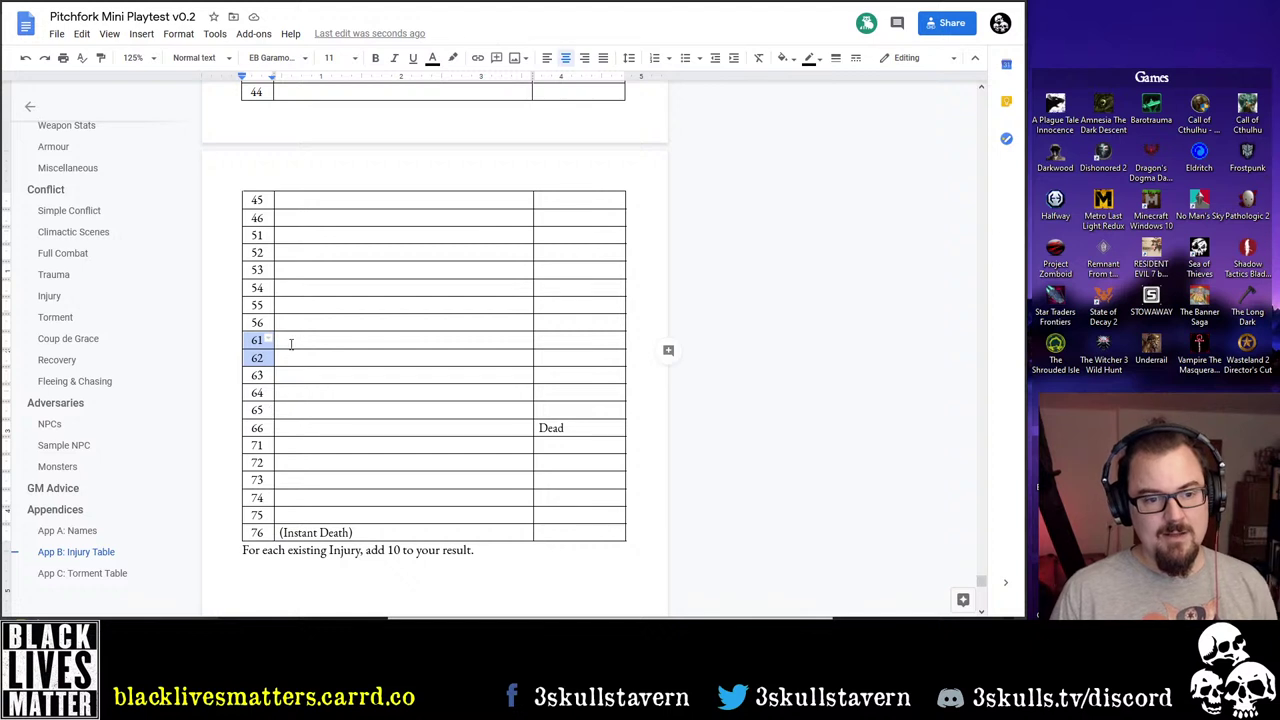
pyautogui.click(290, 340)
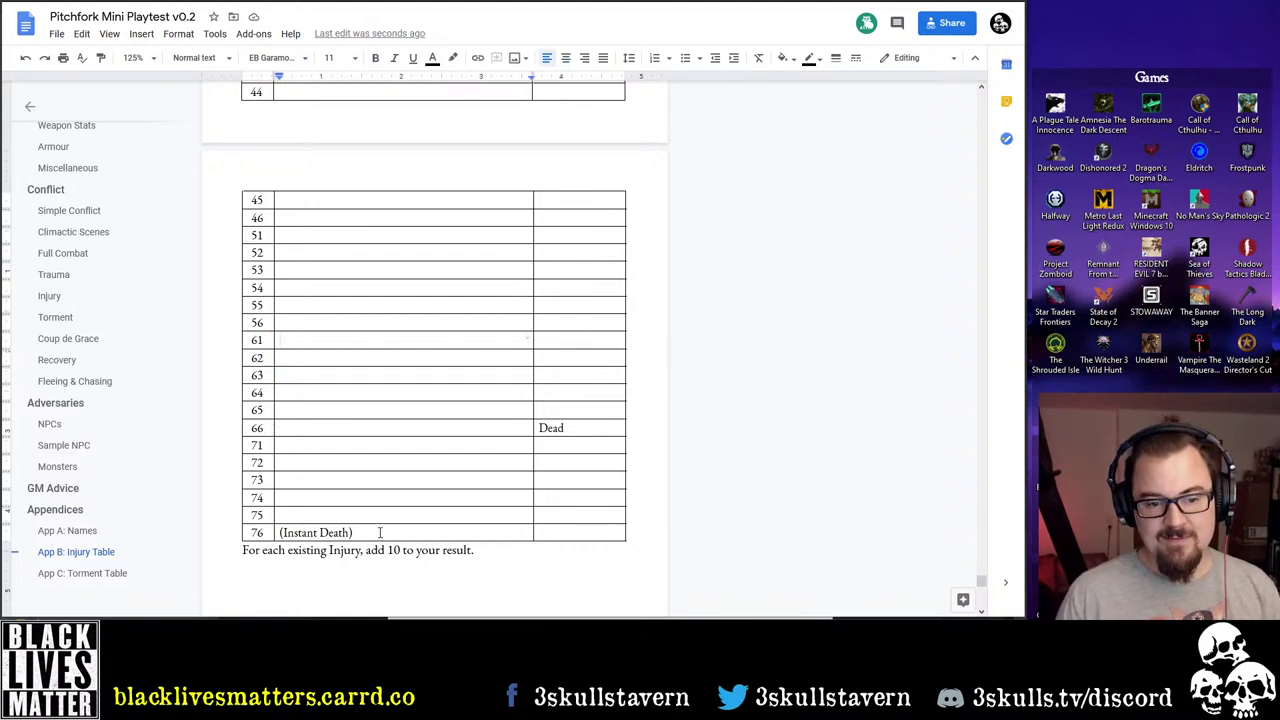
pyautogui.moveTo(378, 532); pyautogui.dragTo(272, 532)
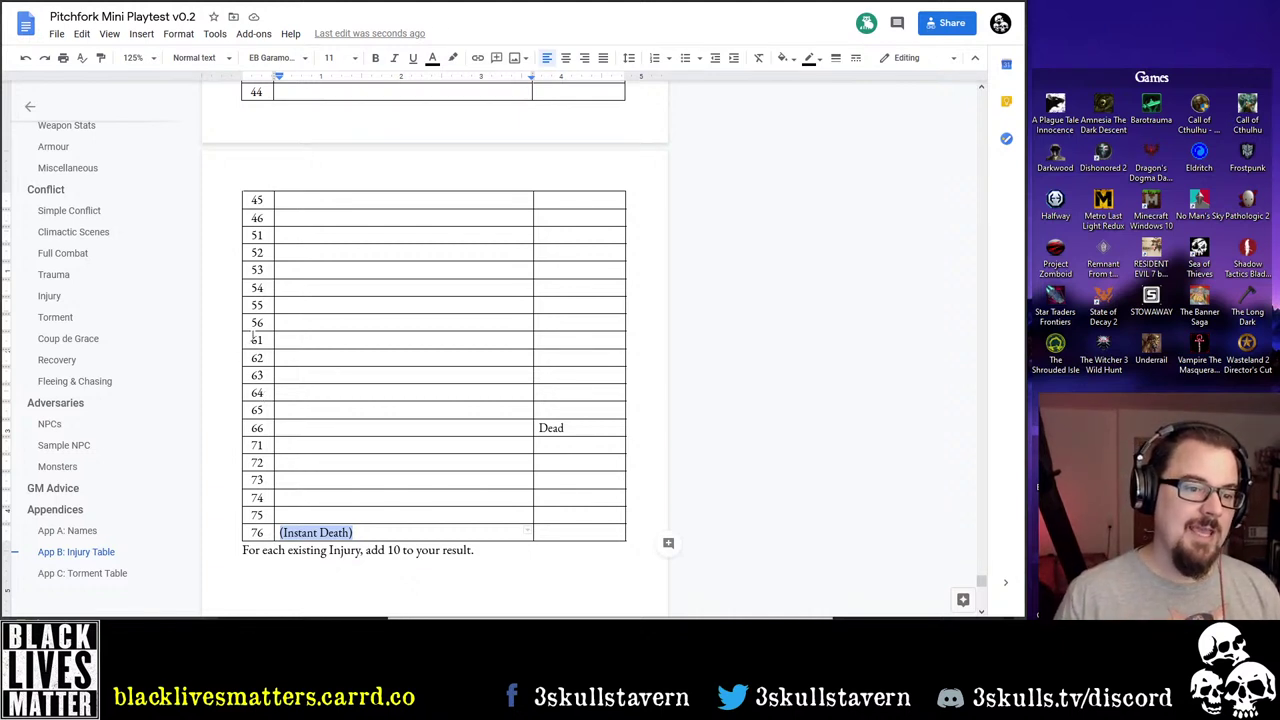
pyautogui.moveTo(252, 322); pyautogui.dragTo(268, 427)
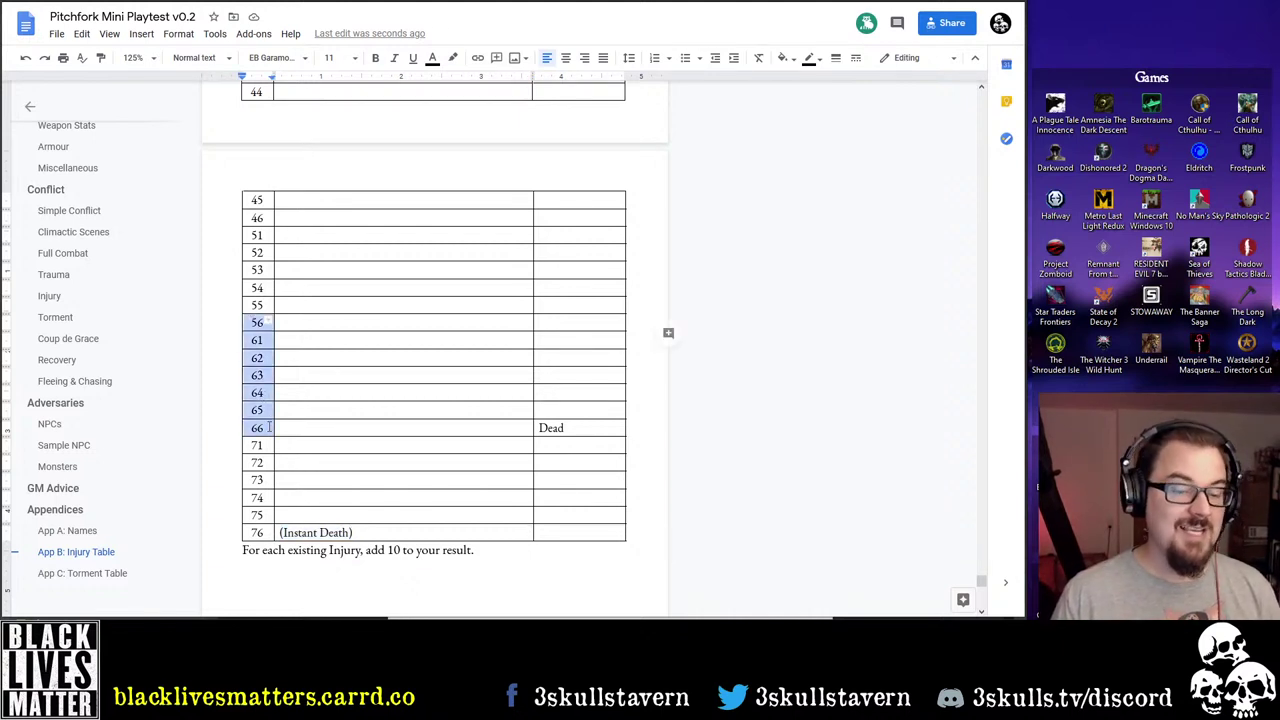
pyautogui.hotkey('ctrl', 'shift', 'e')
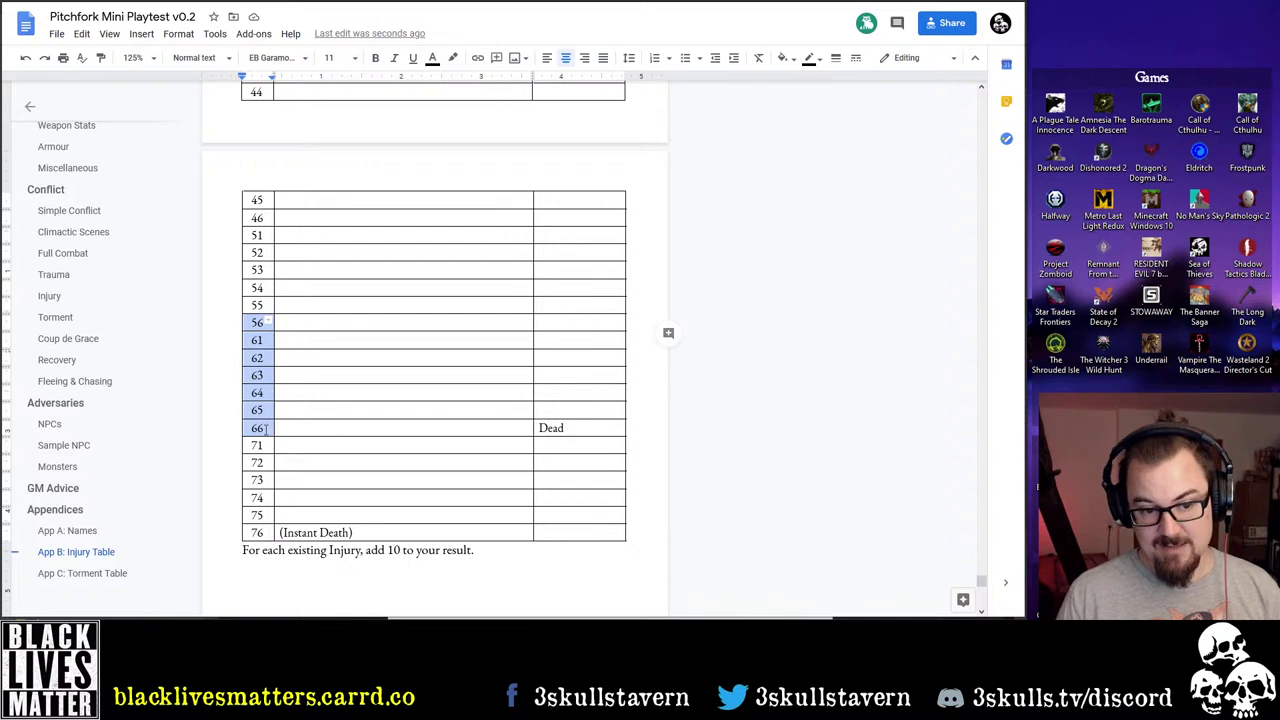
pyautogui.click(266, 428)
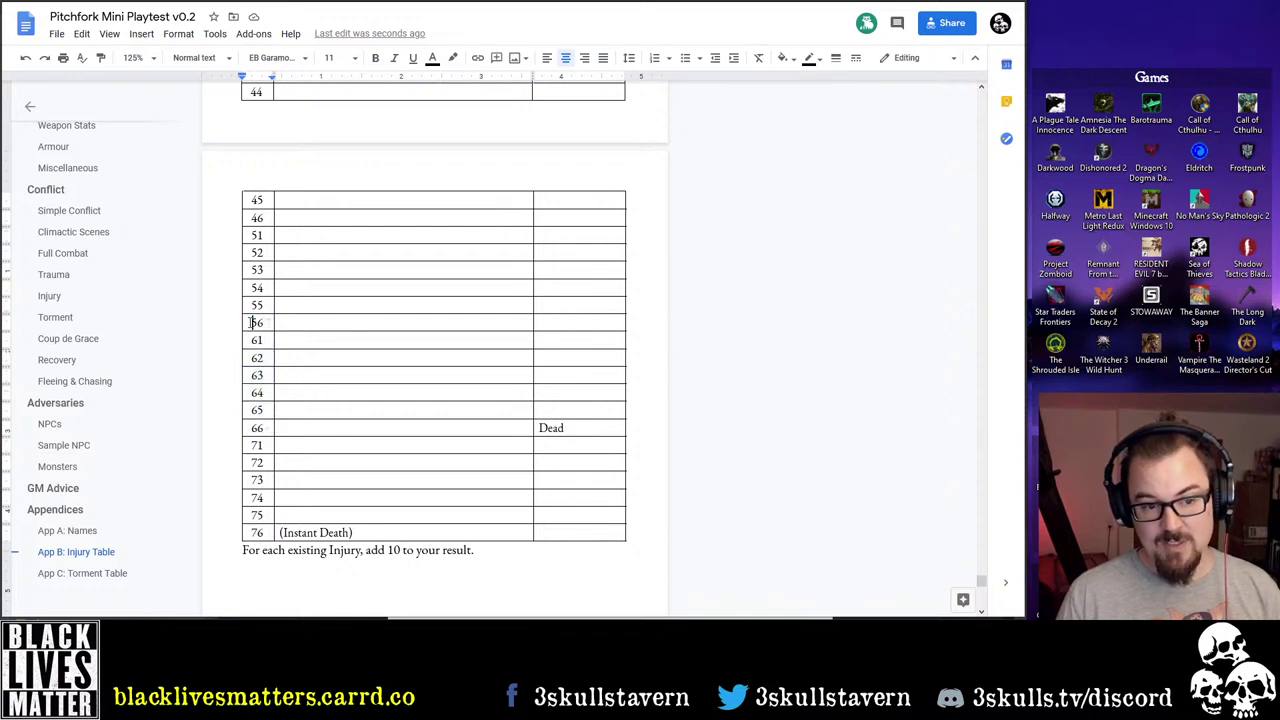
pyautogui.moveTo(252, 322); pyautogui.dragTo(270, 436)
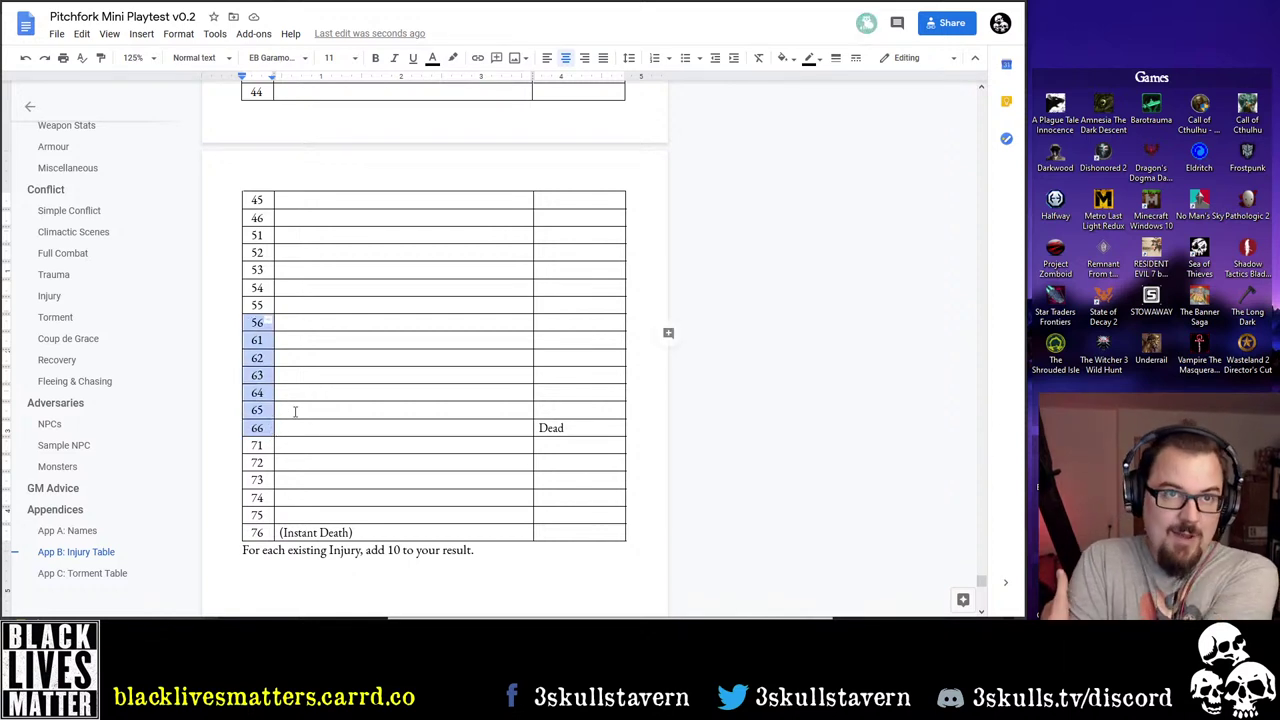
pyautogui.scroll(2, 280, 340)
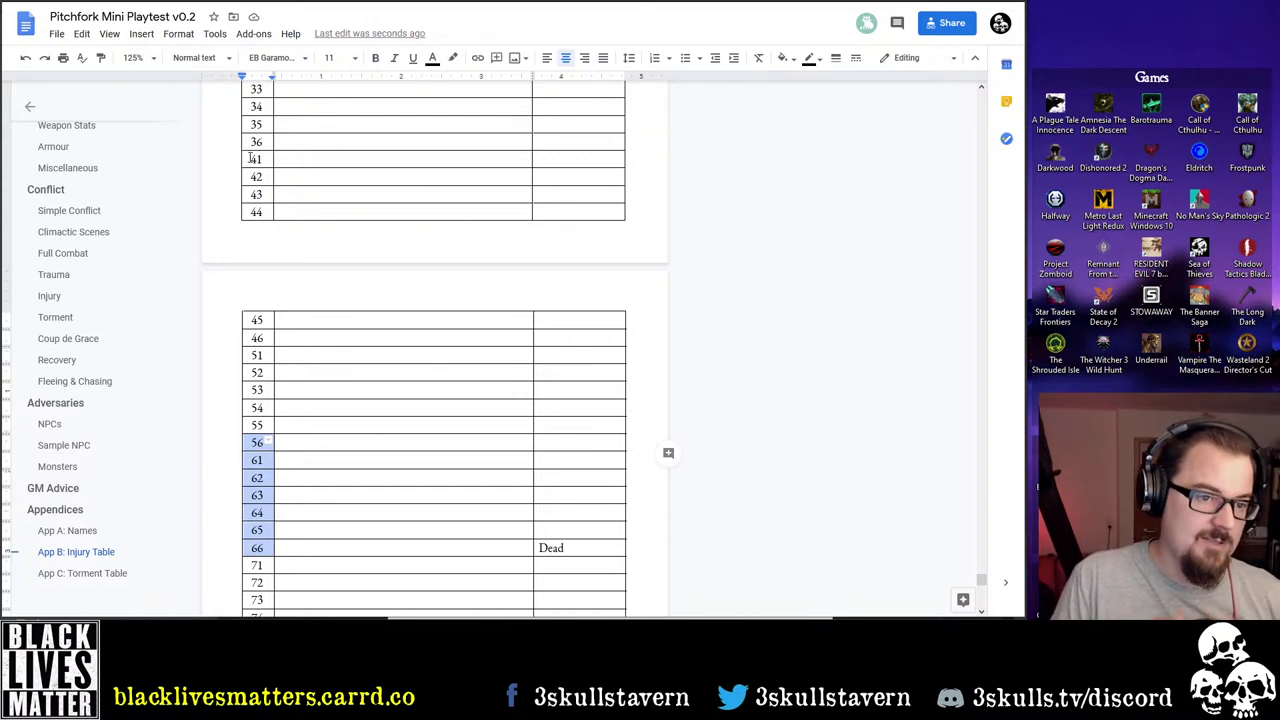
pyautogui.moveTo(252, 158); pyautogui.dragTo(265, 547)
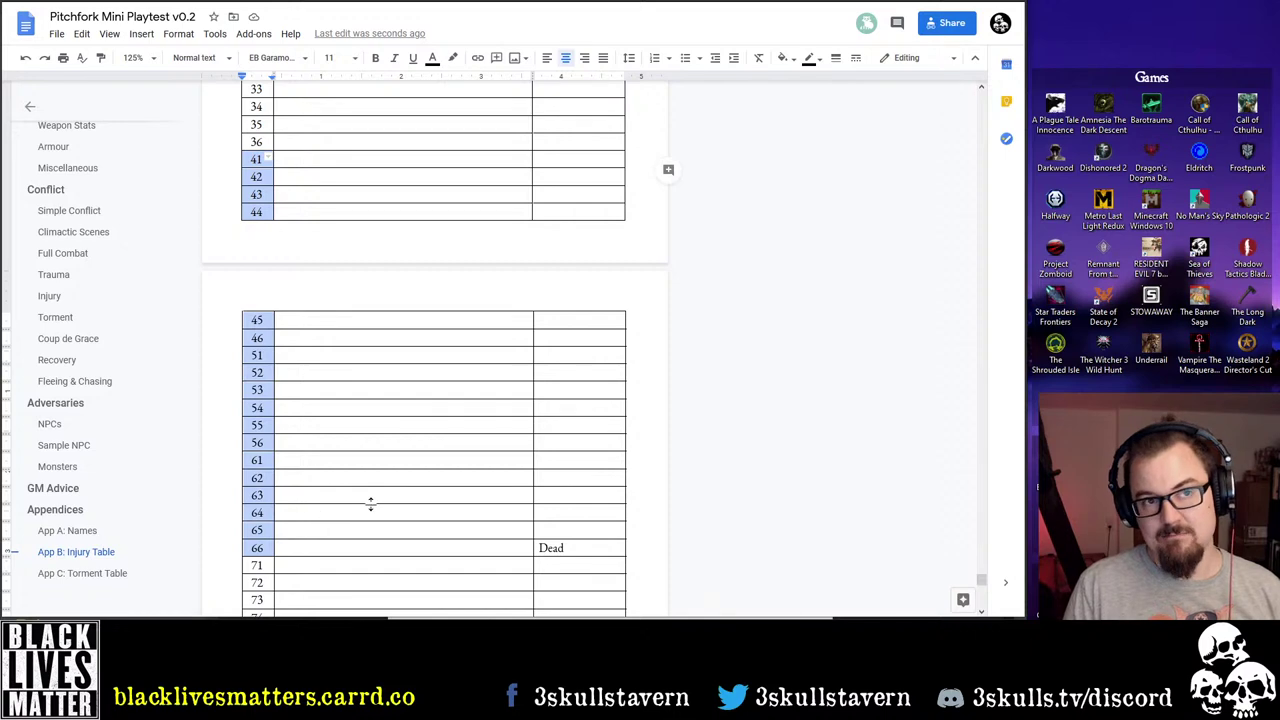
pyautogui.scroll(3, 370, 505)
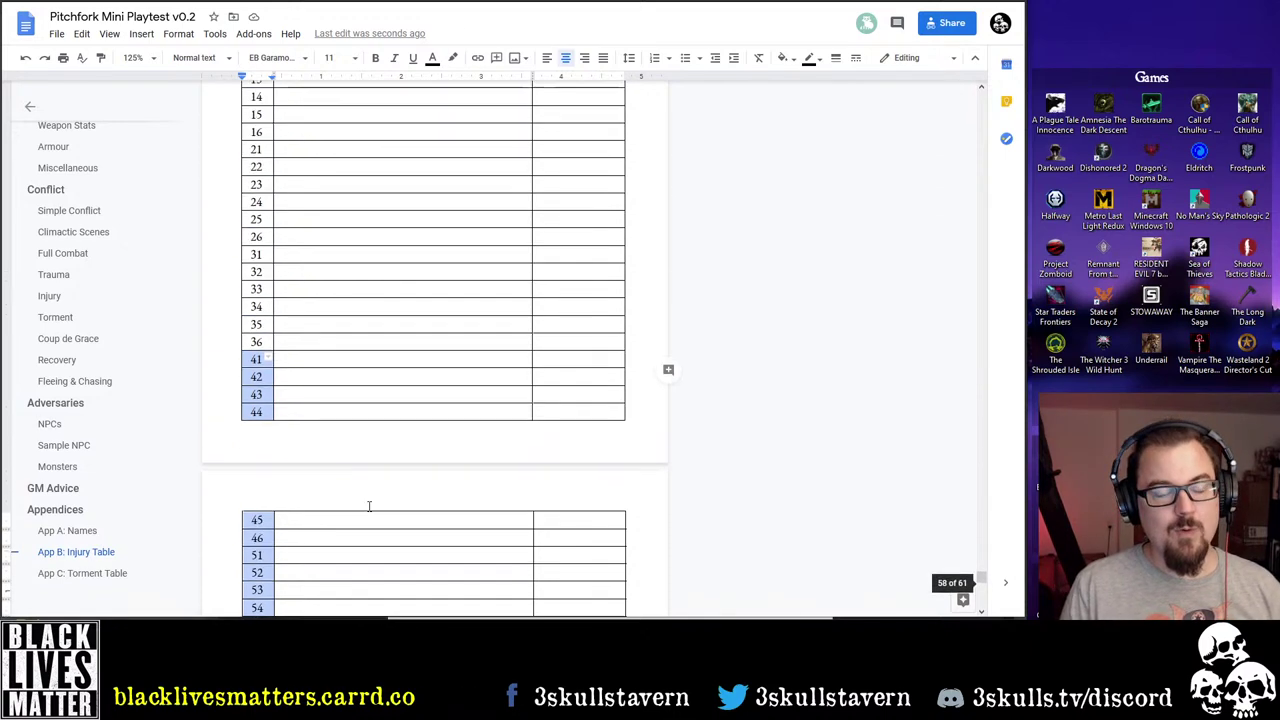
pyautogui.scroll(4, 369, 506)
pyautogui.scroll(-7, 370, 506)
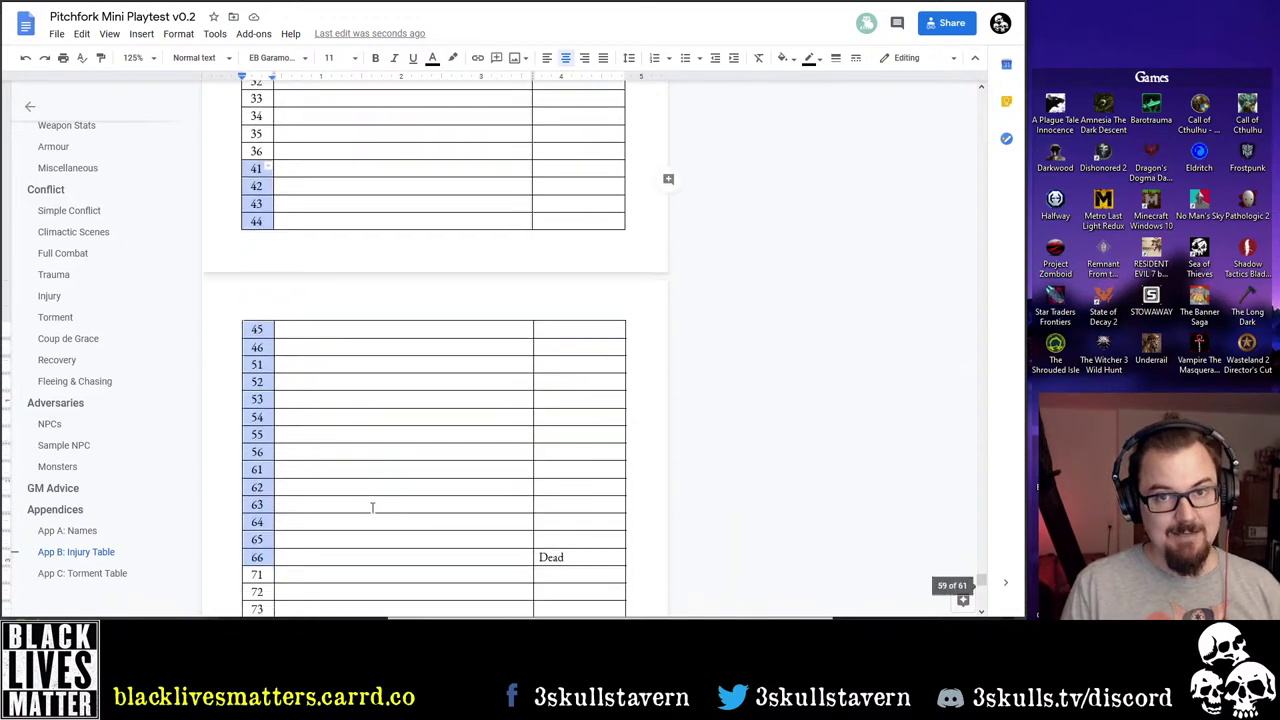
pyautogui.scroll(-5, 372, 507)
pyautogui.click(474, 431)
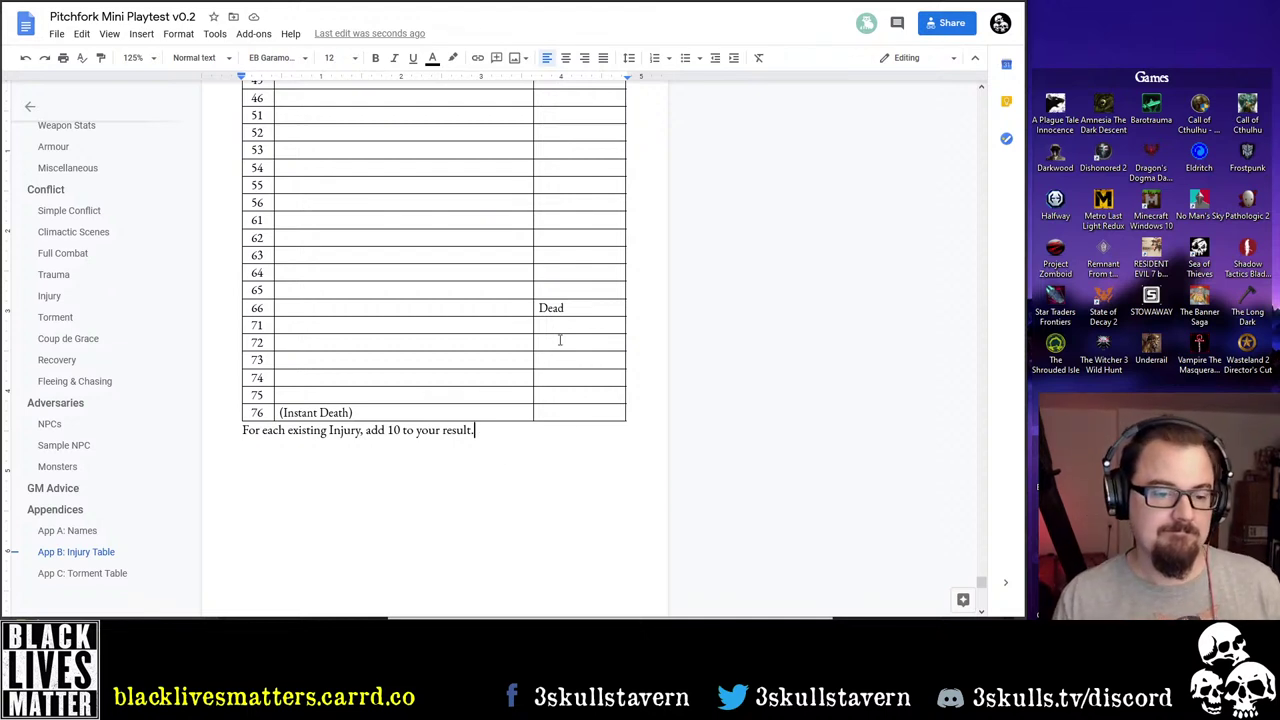
# Review the table, selecting the Injury column from row 11 and the note's last words
pyautogui.scroll(1, 516, 431)
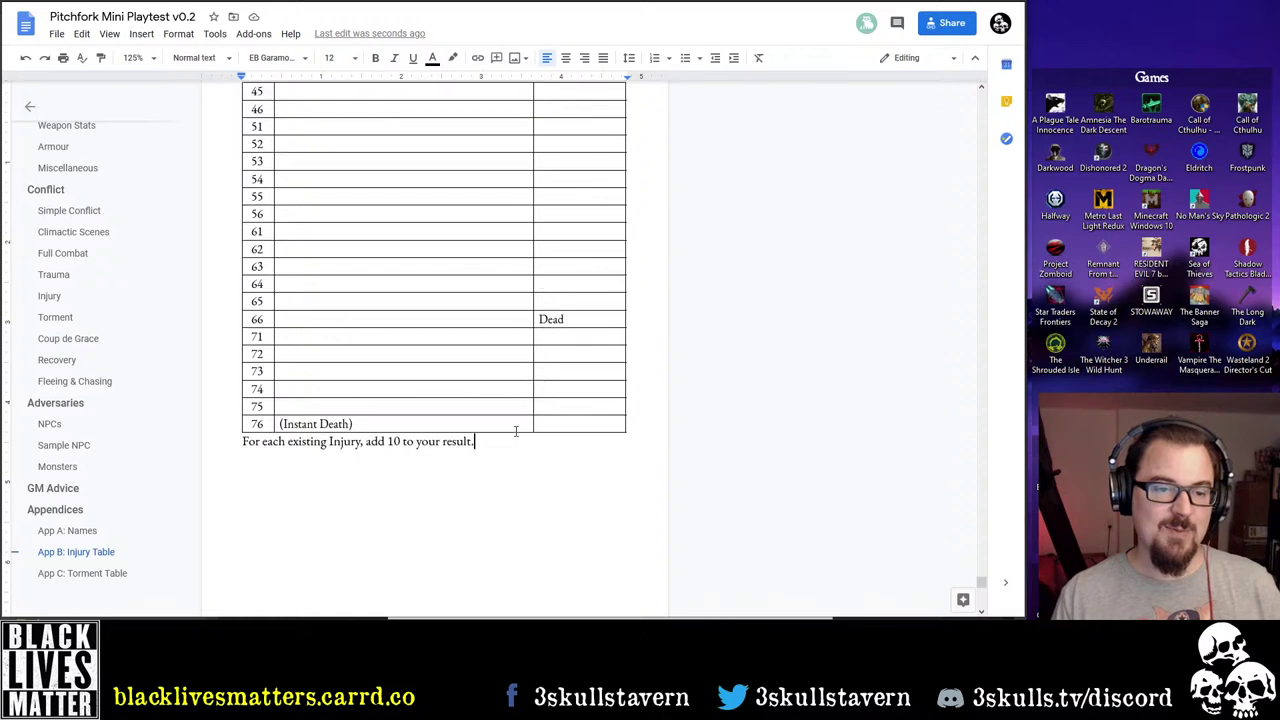
pyautogui.scroll(6, 516, 431)
pyautogui.scroll(-1, 360, 149)
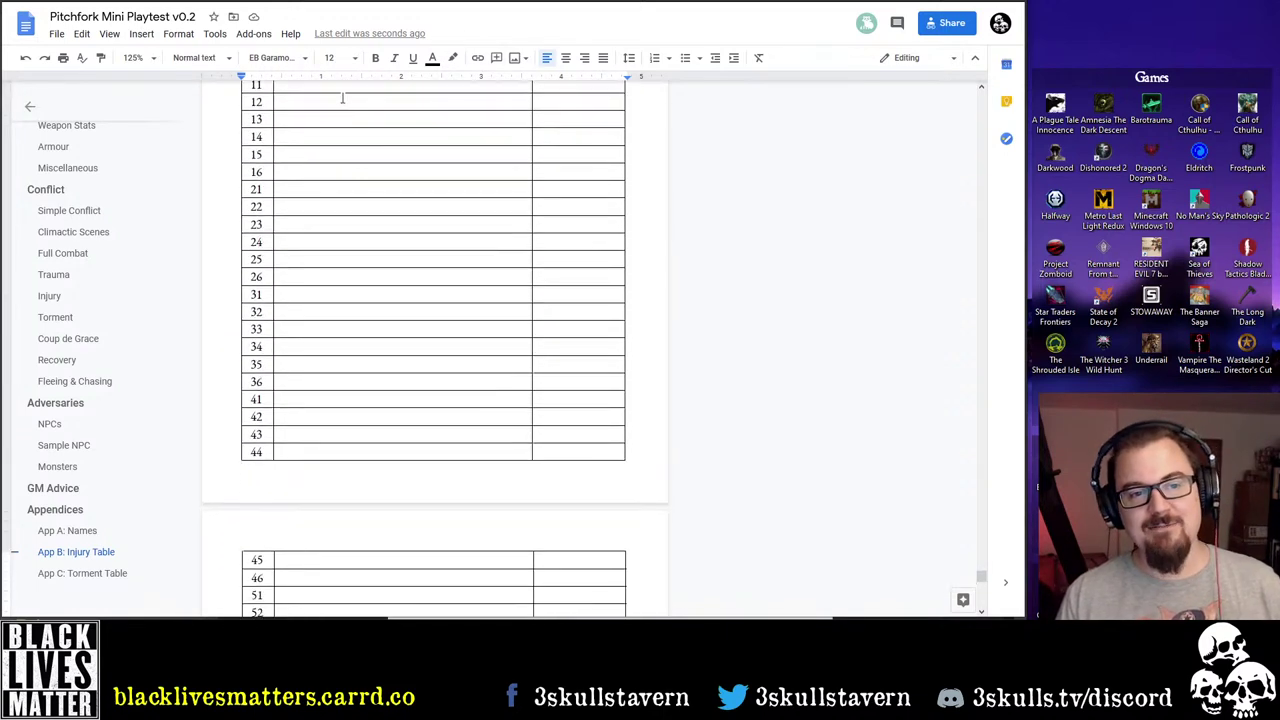
pyautogui.scroll(3, 342, 98)
pyautogui.click(343, 205)
pyautogui.scroll(-1, 355, 225)
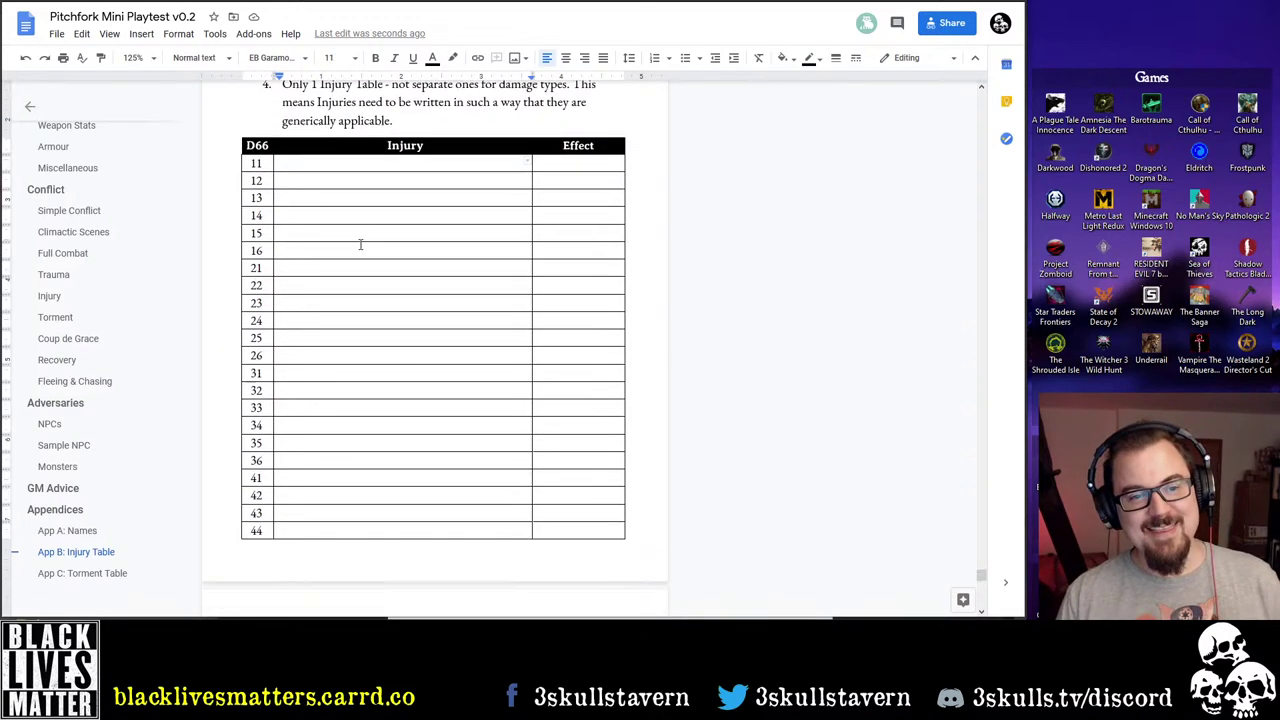
pyautogui.scroll(-5, 370, 300)
pyautogui.keyDown('shift'); pyautogui.click(385, 393); pyautogui.keyUp('shift')
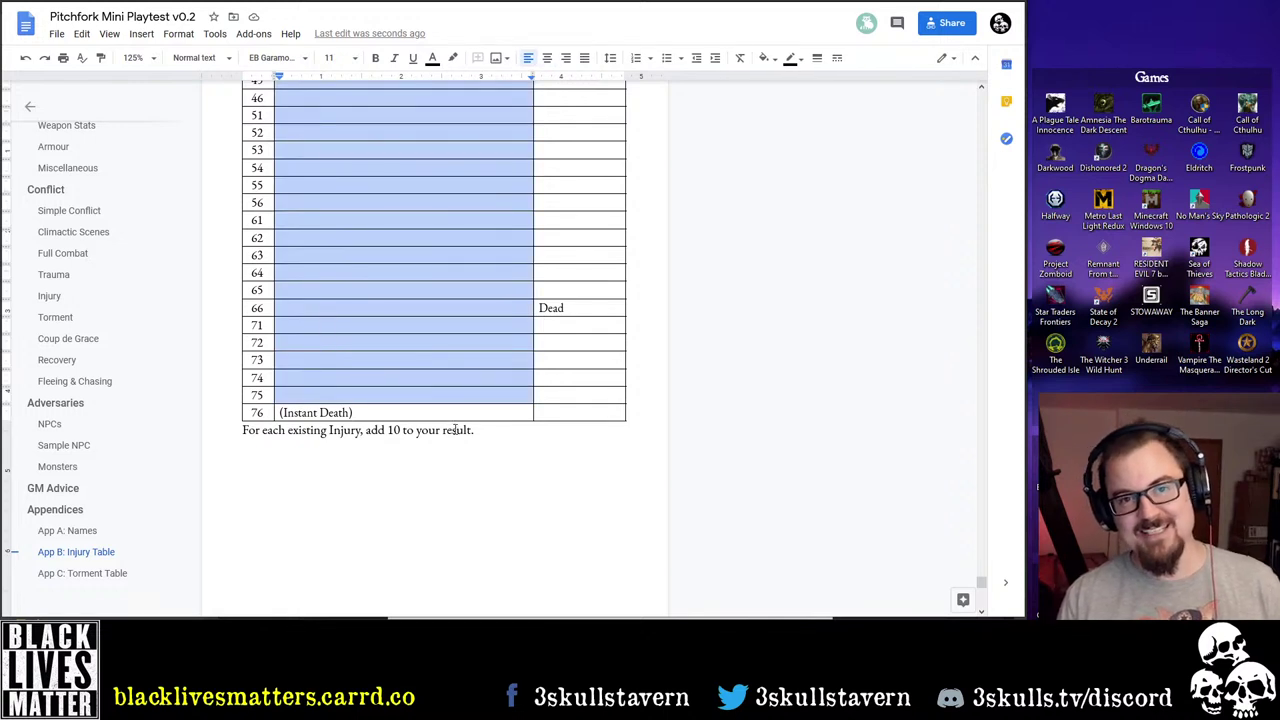
pyautogui.click(537, 581)
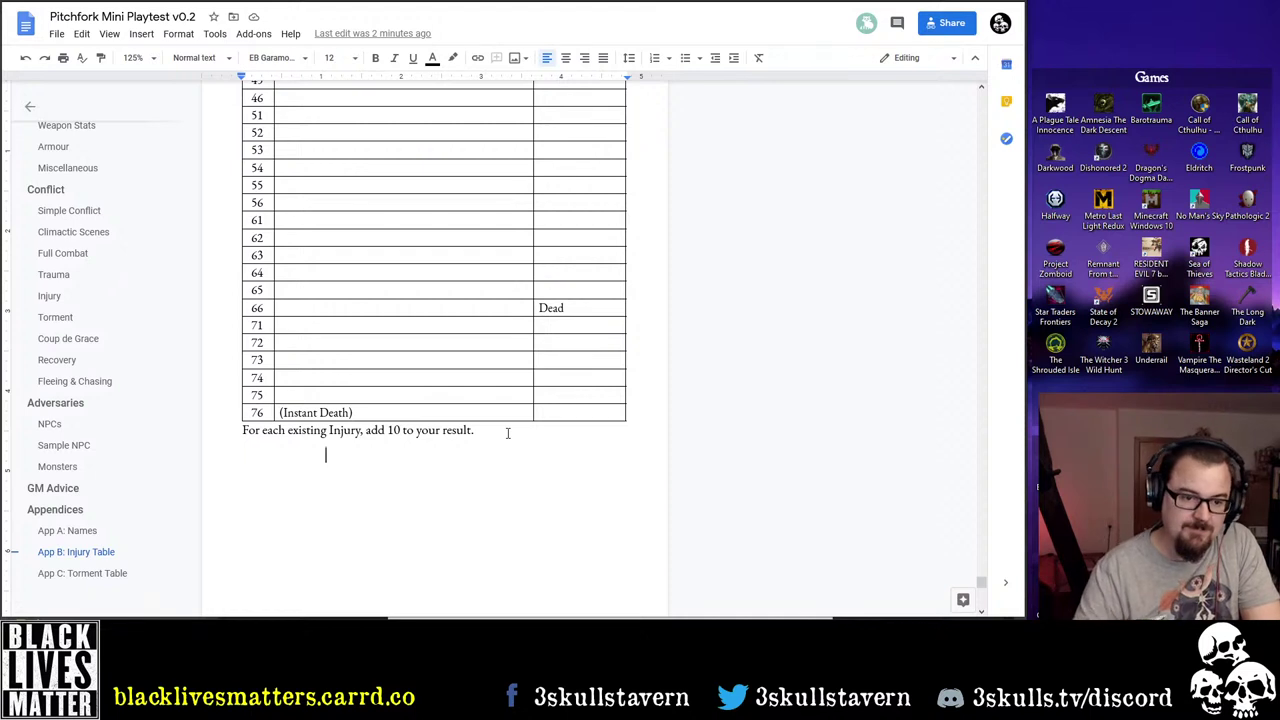
pyautogui.moveTo(480, 431); pyautogui.dragTo(219, 440)
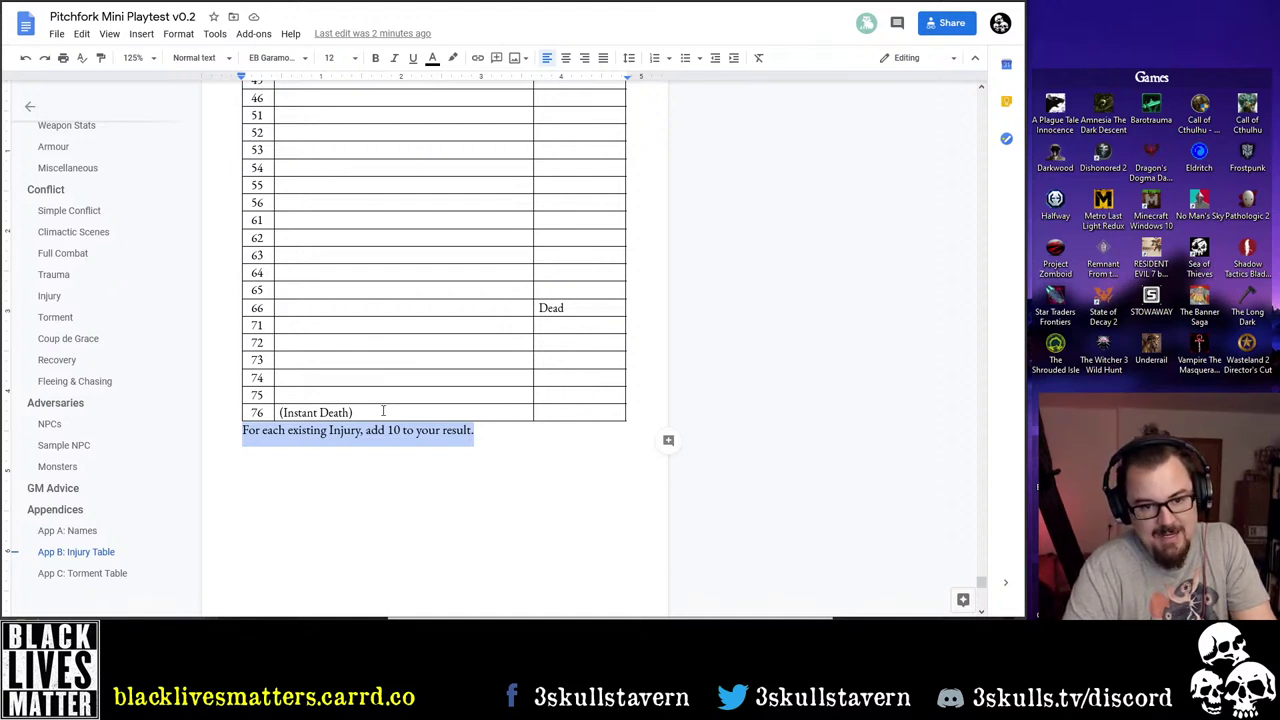
# Copy '(Instant Death)' from row 76 into row 66's Injury cell
pyautogui.moveTo(383, 411); pyautogui.dragTo(270, 412)
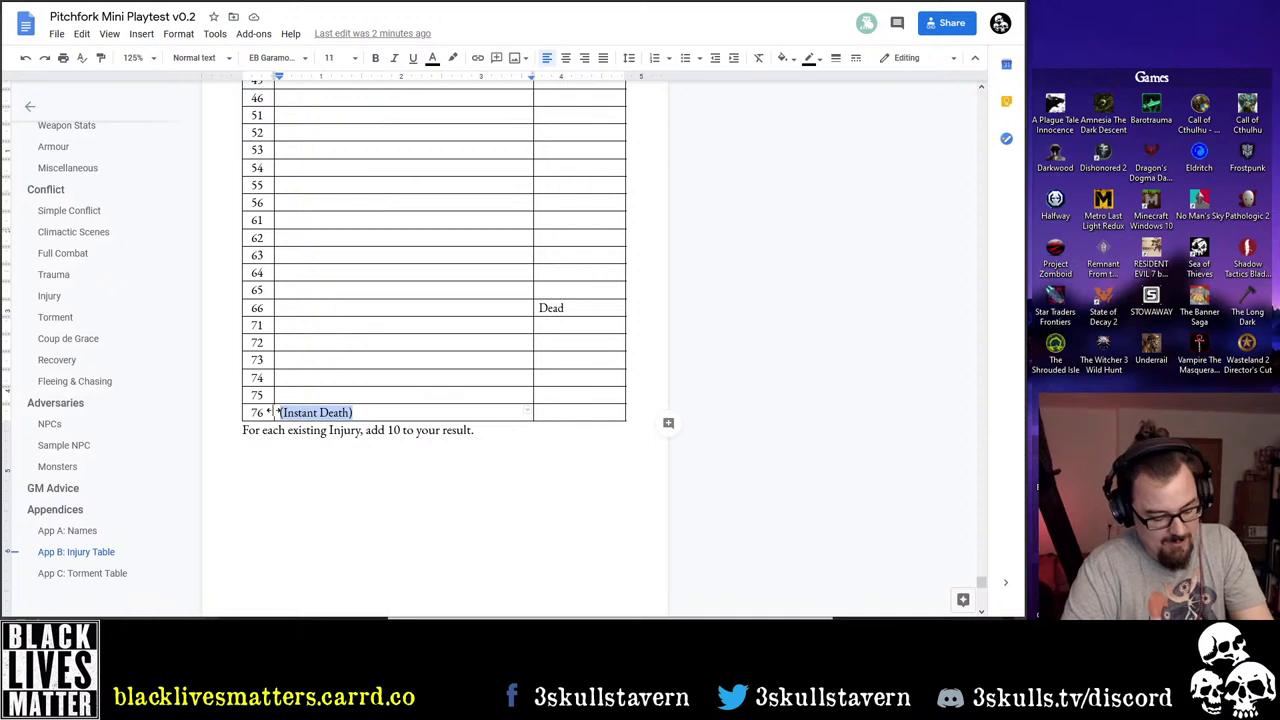
pyautogui.hotkey('ctrl', 'c')
pyautogui.click(300, 309)
pyautogui.hotkey('ctrl', 'v')
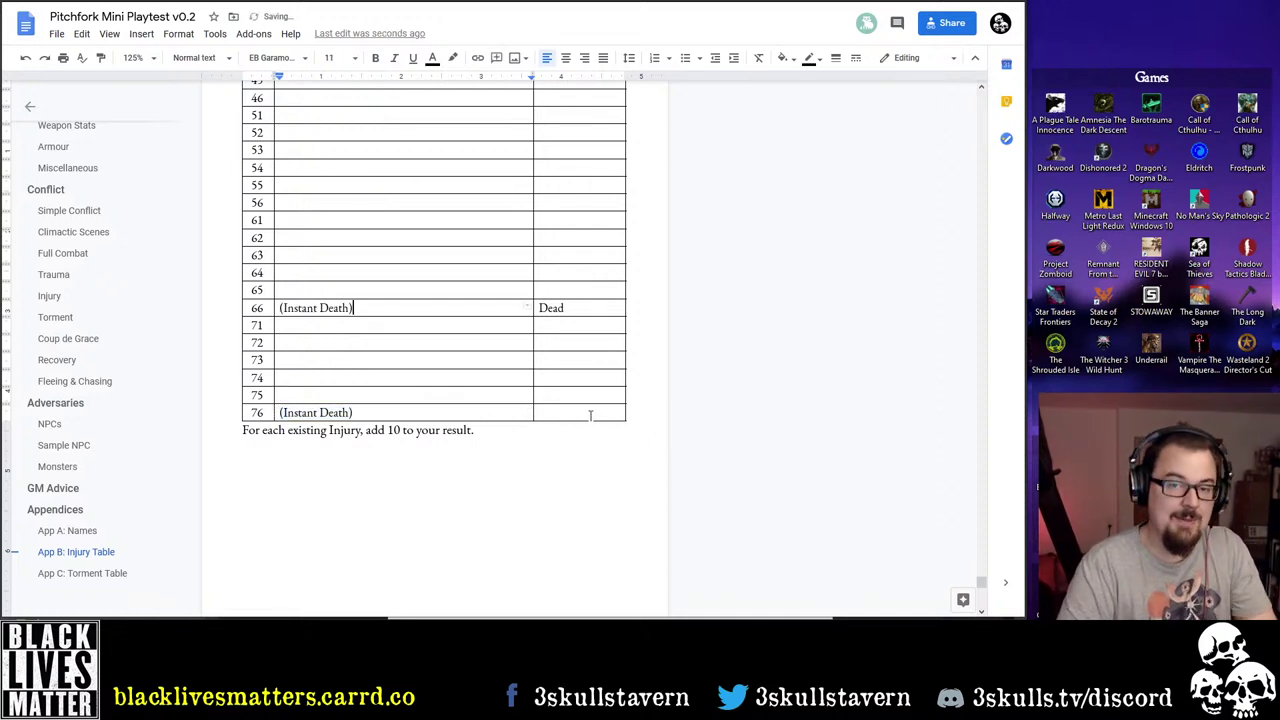
pyautogui.moveTo(596, 412); pyautogui.dragTo(254, 333)
# Delete table rows 71–76 and the 'add 10' note sentence beneath the table
pyautogui.rightClick(254, 331)
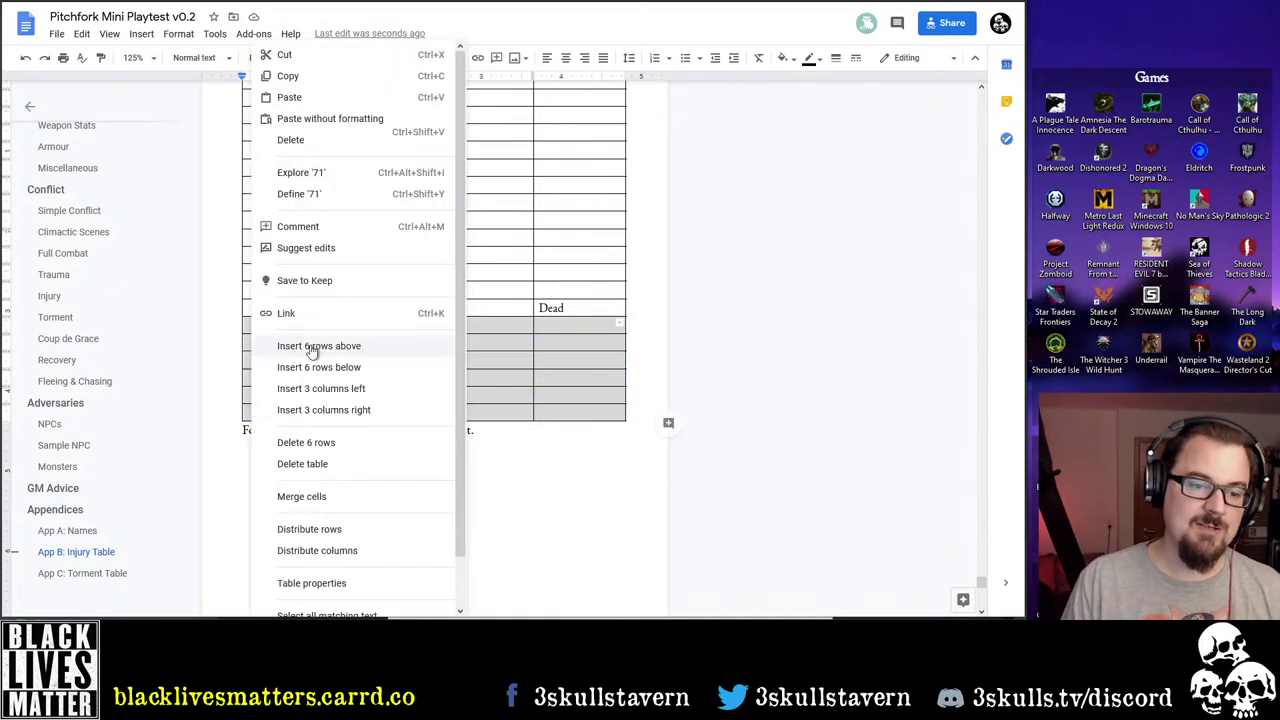
pyautogui.click(340, 444)
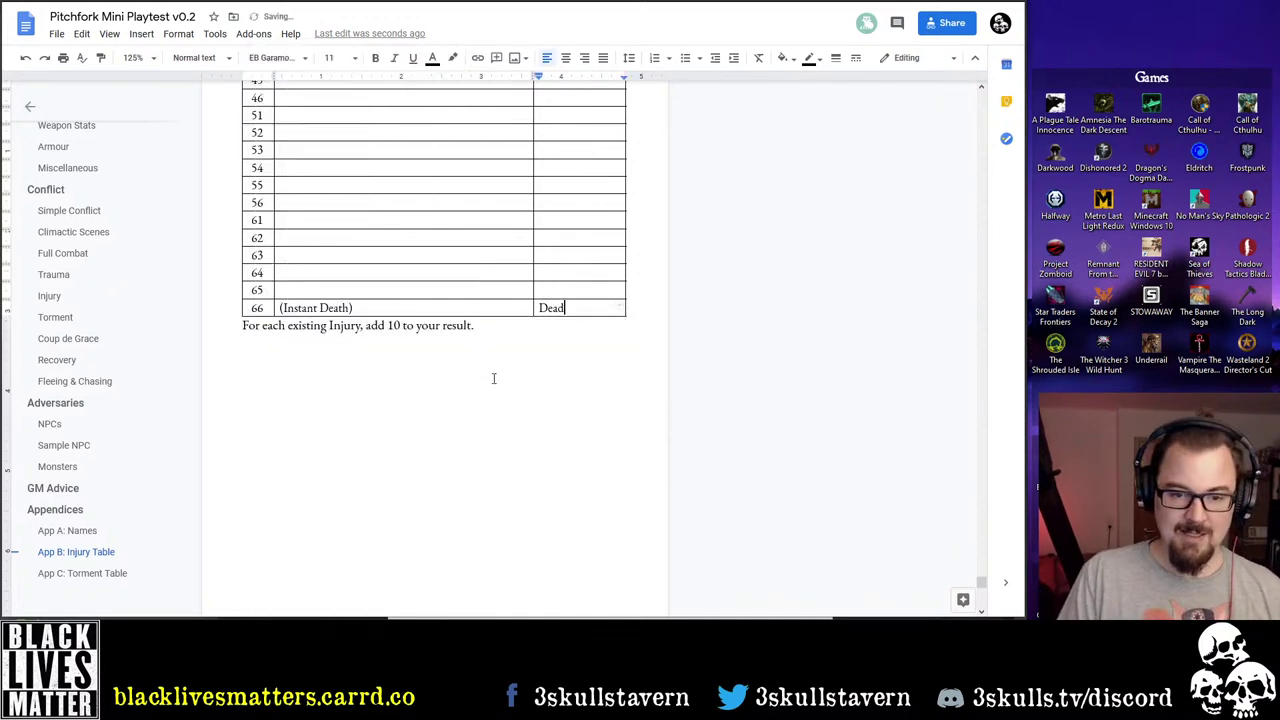
pyautogui.moveTo(524, 321); pyautogui.dragTo(227, 326)
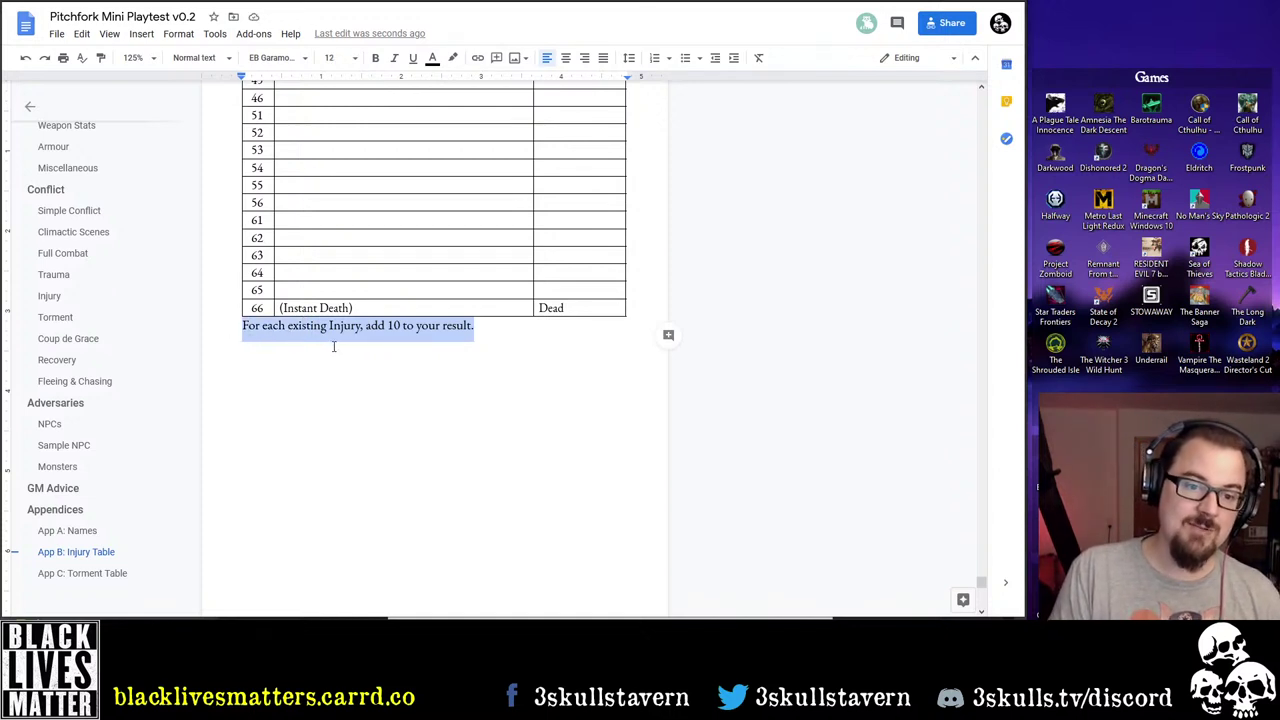
pyautogui.press('BackSpace')
pyautogui.scroll(10, 416, 371)
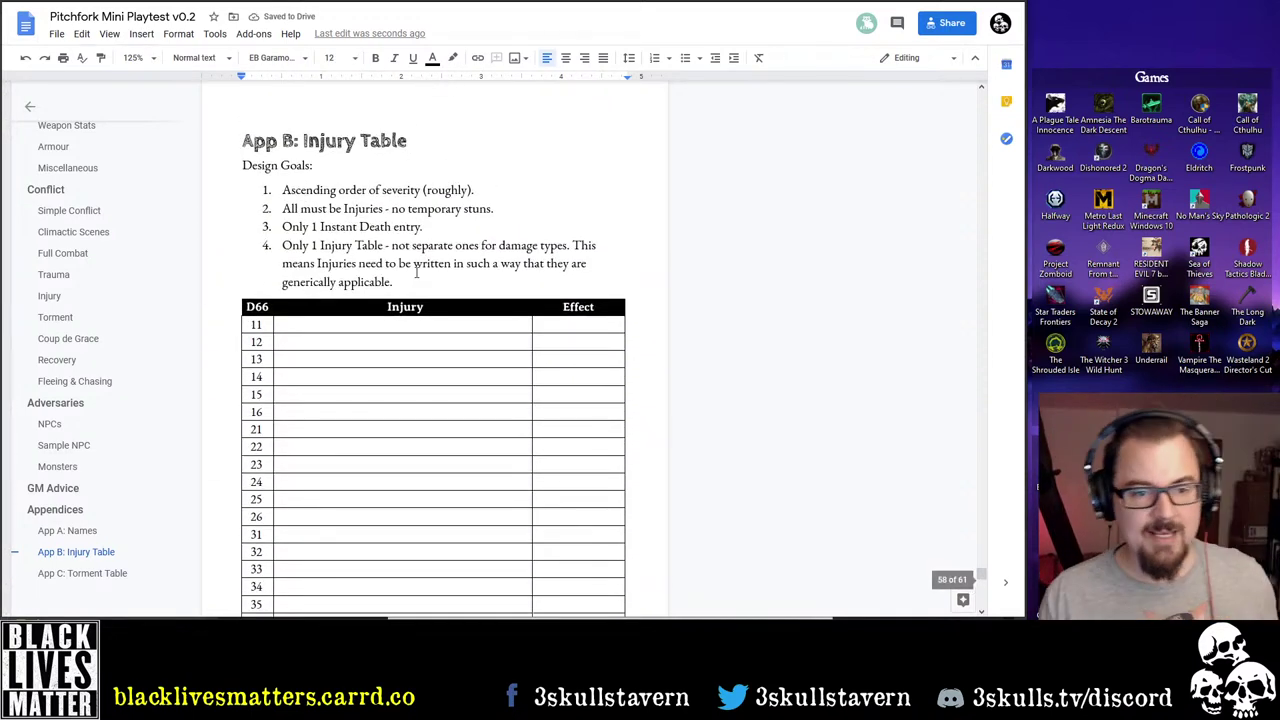
pyautogui.scroll(-10, 417, 268)
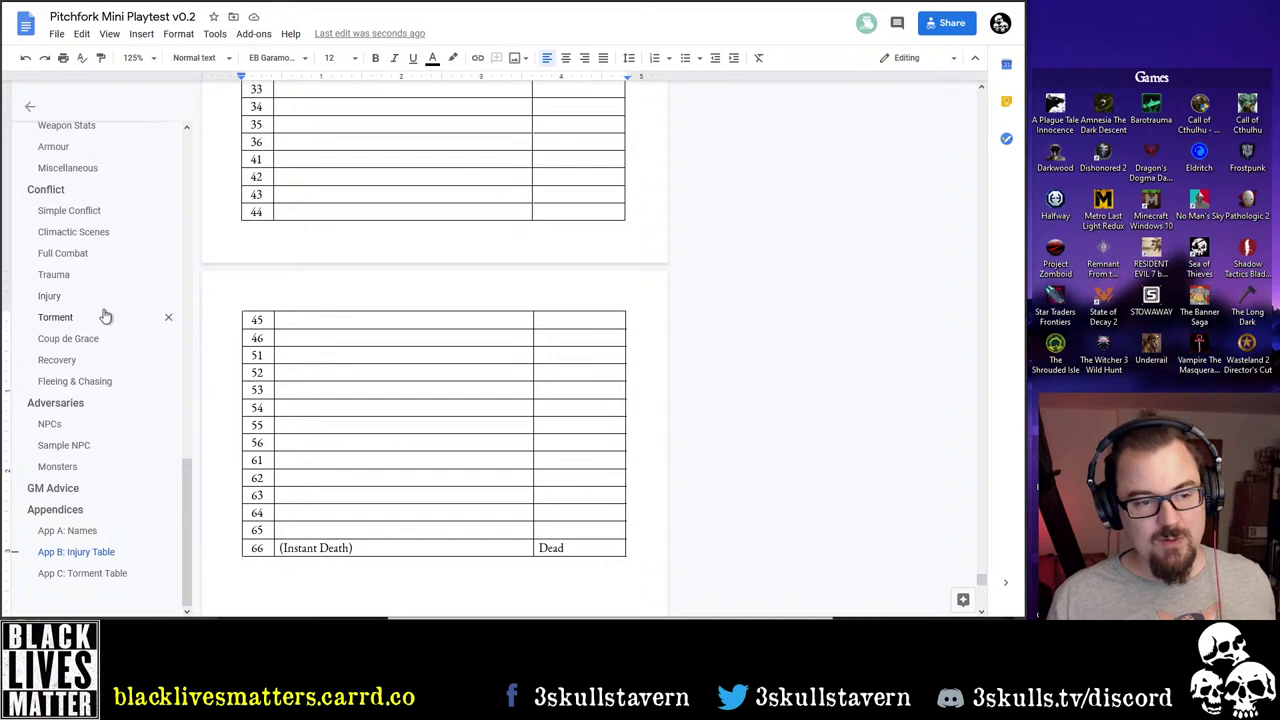
# Add a yellow-highlighted 'Example' line after the 'Injuries take their toll' paragraph
pyautogui.click(58, 295)
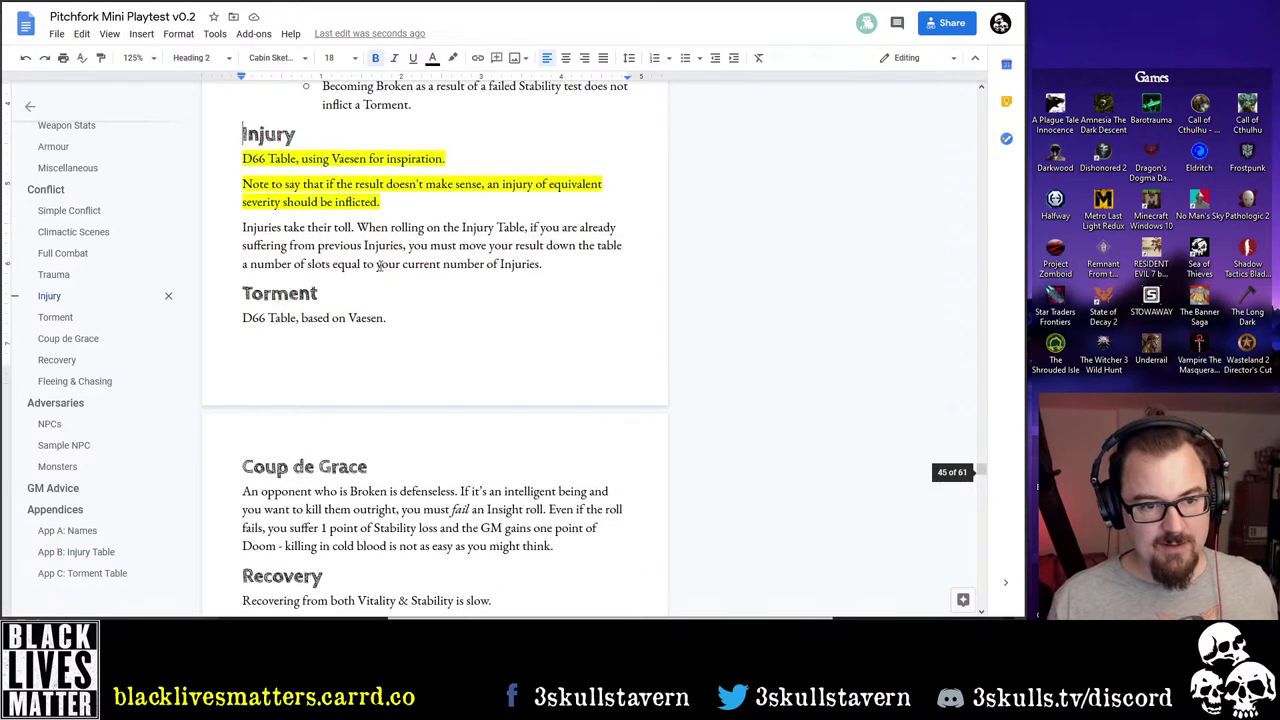
pyautogui.moveTo(229, 227); pyautogui.dragTo(552, 266)
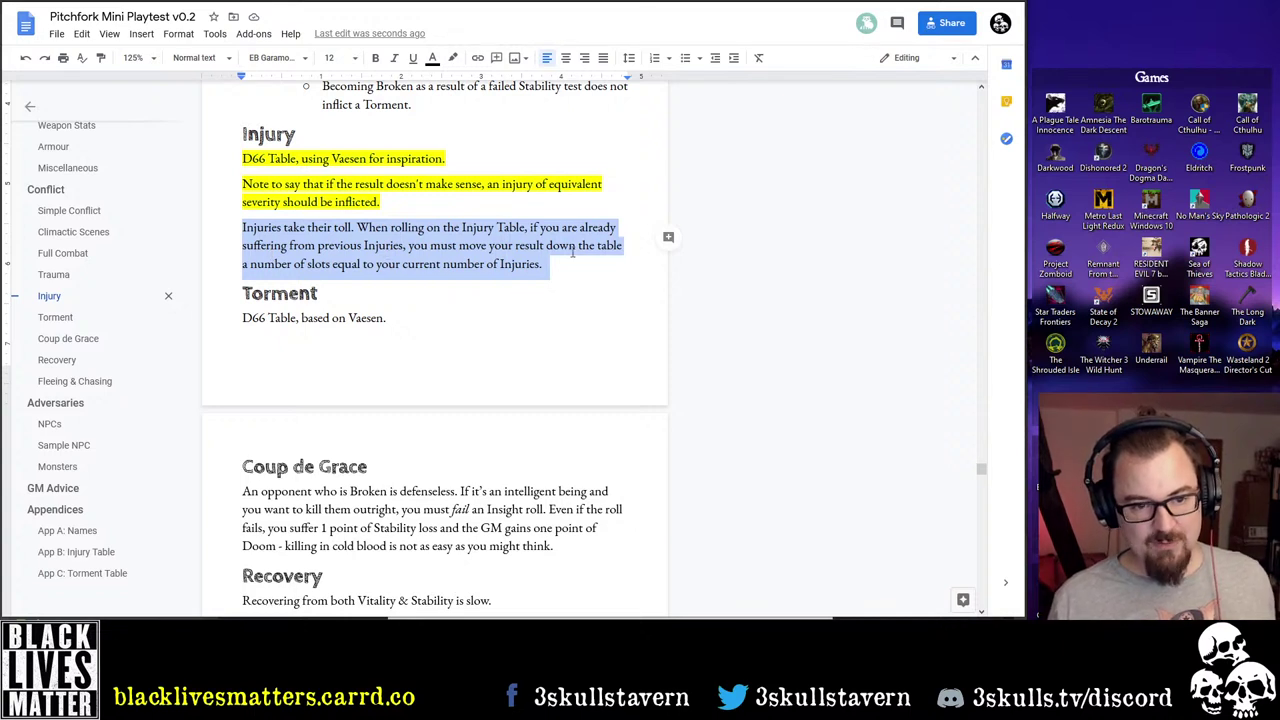
pyautogui.press('Right')
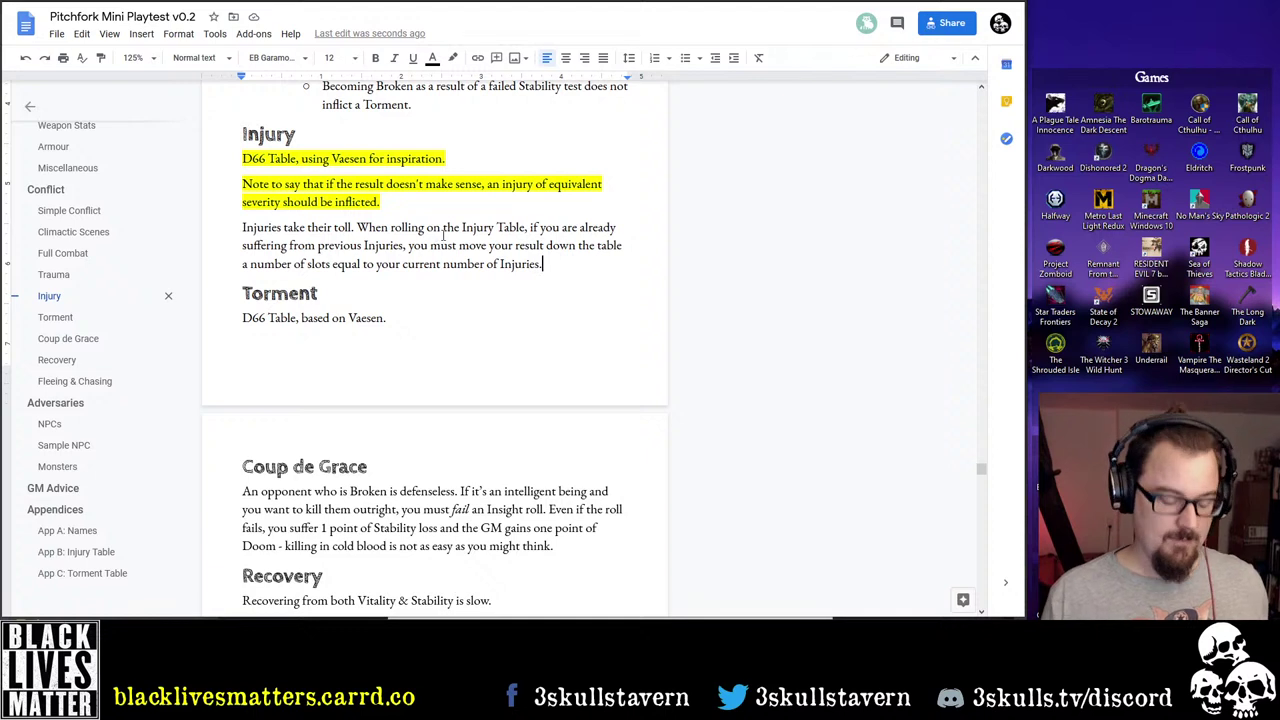
pyautogui.press('Return')
pyautogui.write('Example')
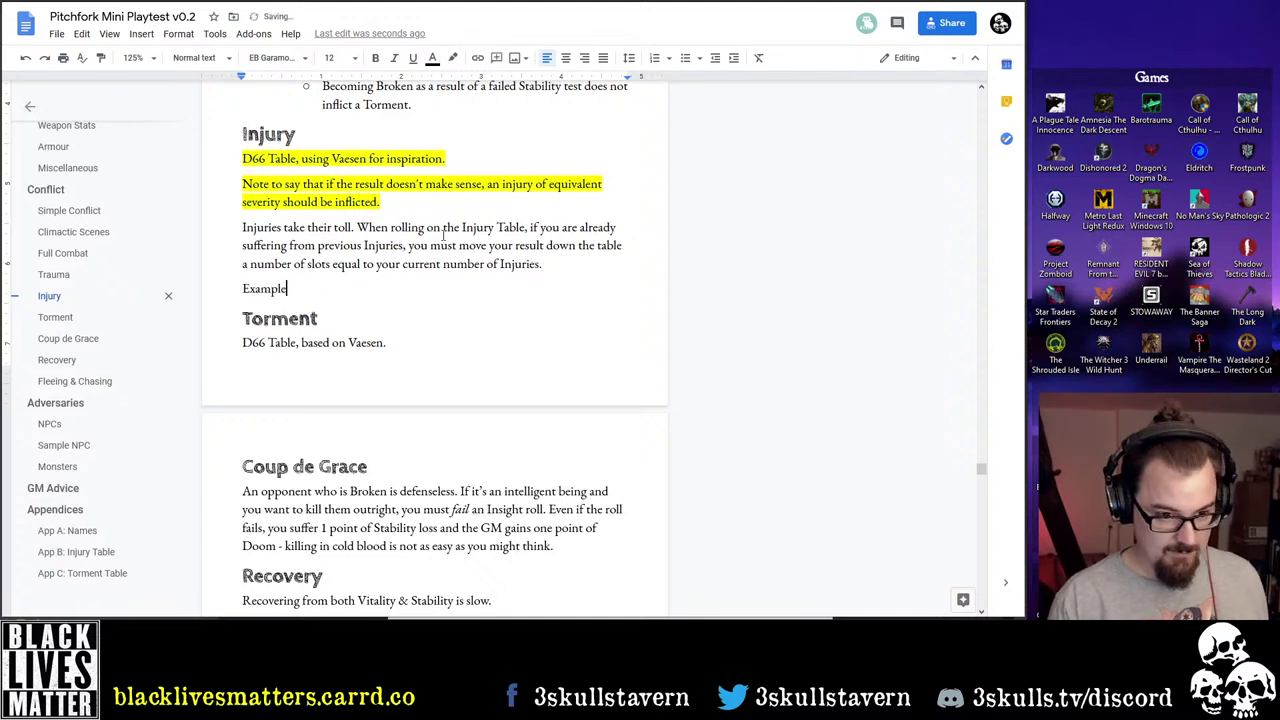
pyautogui.hotkey('shift', 'Home')
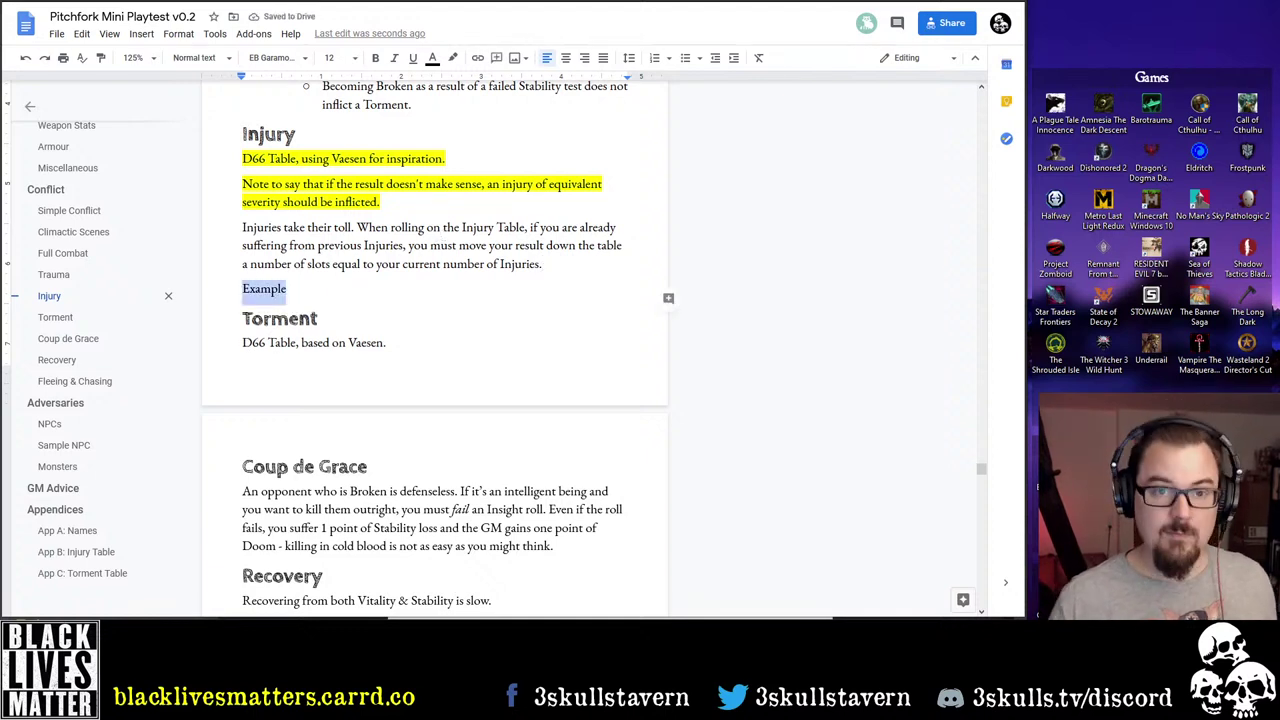
pyautogui.click(454, 58)
pyautogui.click(516, 151)
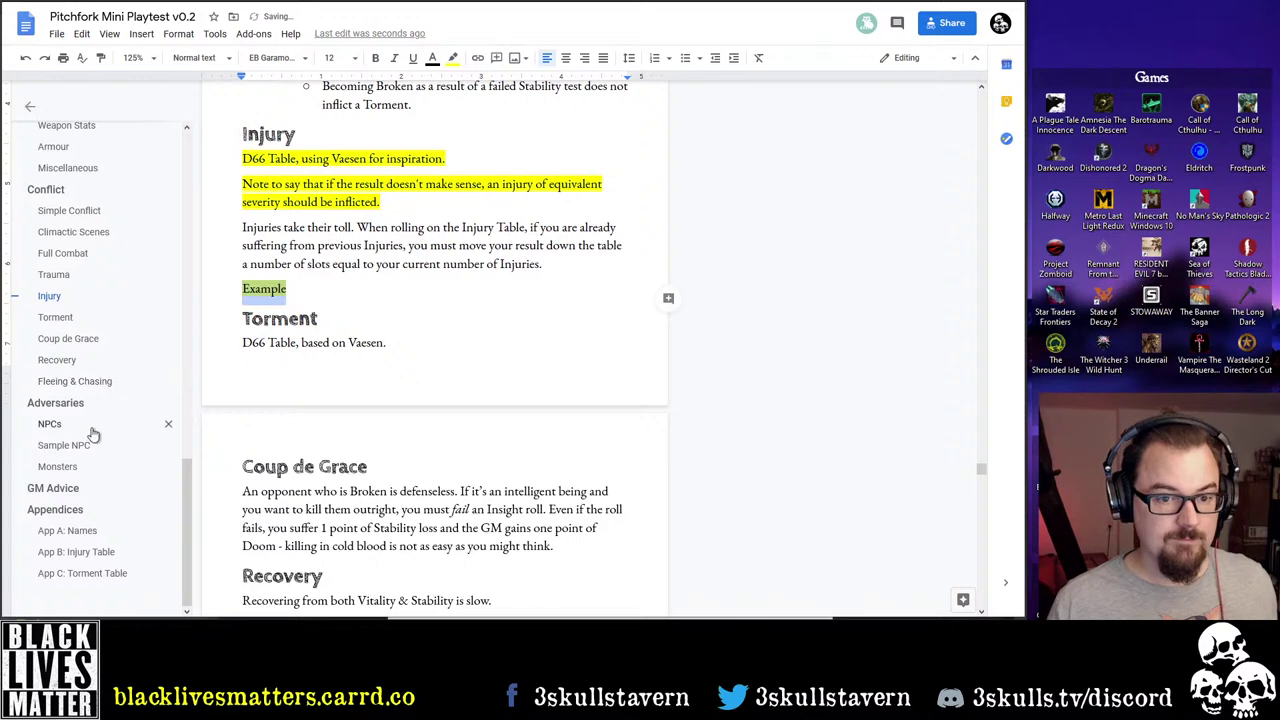
# Go to the App B: Injury Table section, then switch to the Pitchfork Character Sheet
pyautogui.doubleClick(319, 264)
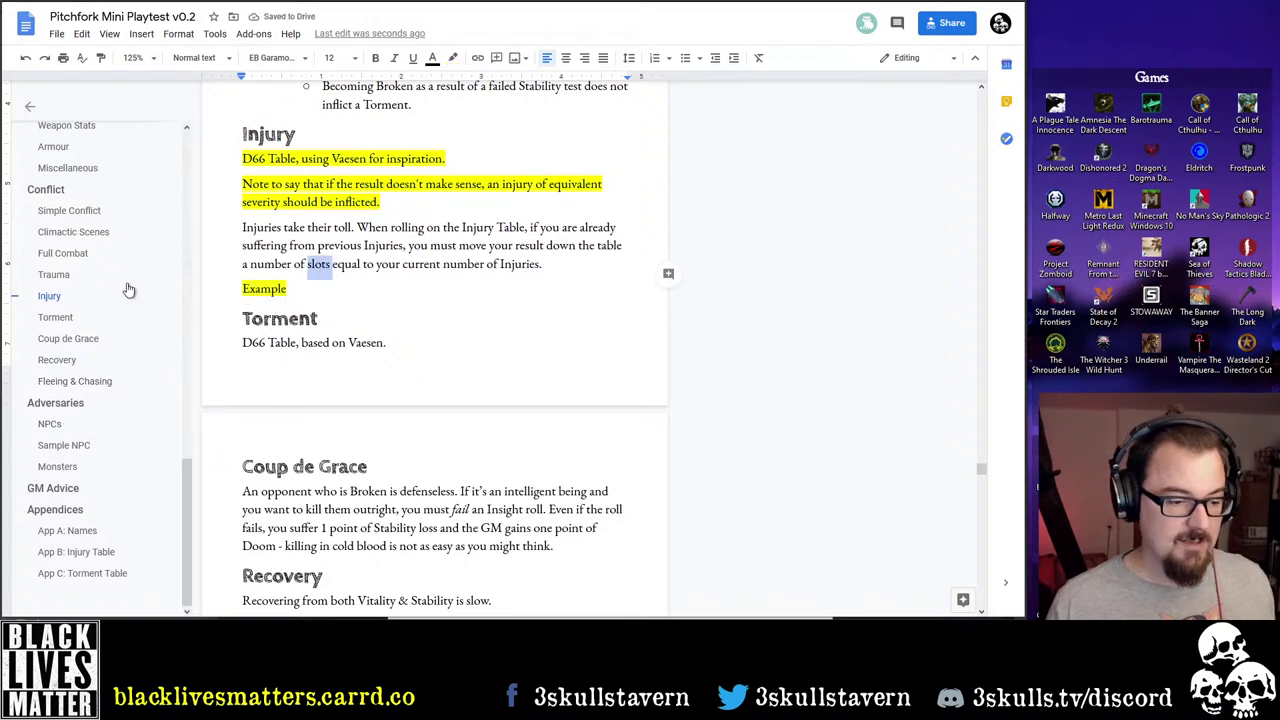
pyautogui.click(80, 553)
pyautogui.scroll(-3, 466, 346)
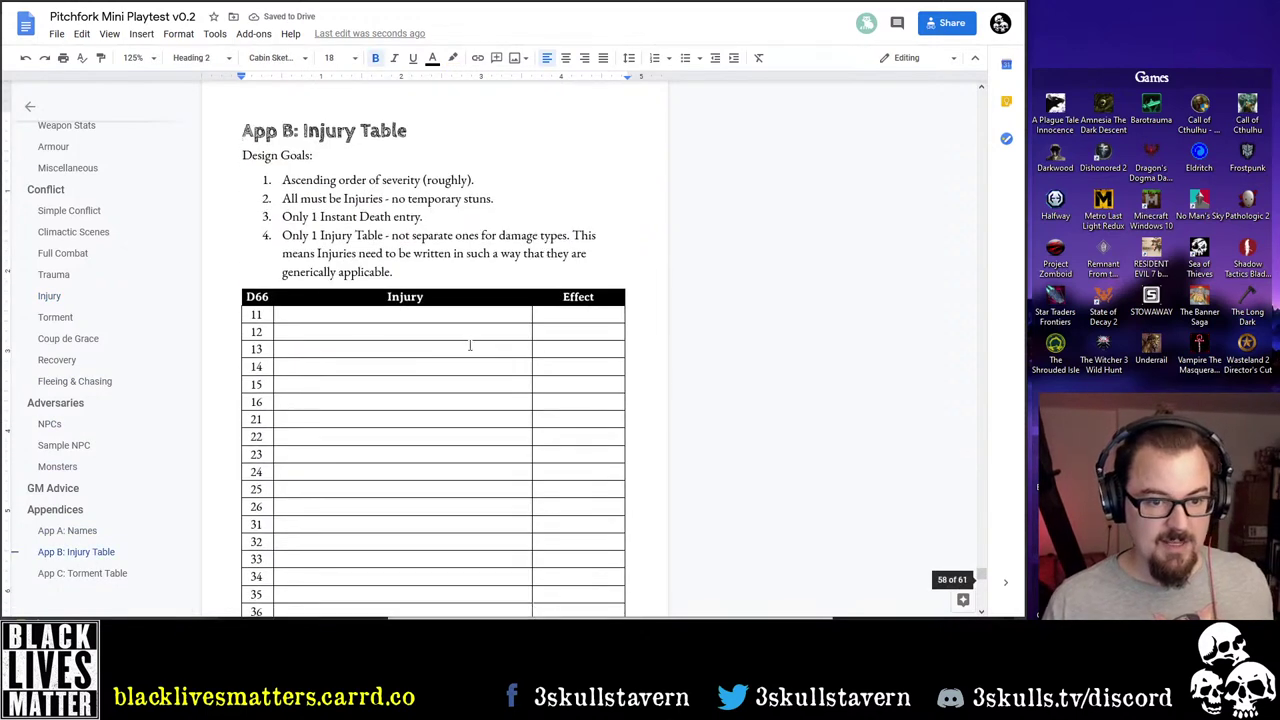
pyautogui.click(385, 204)
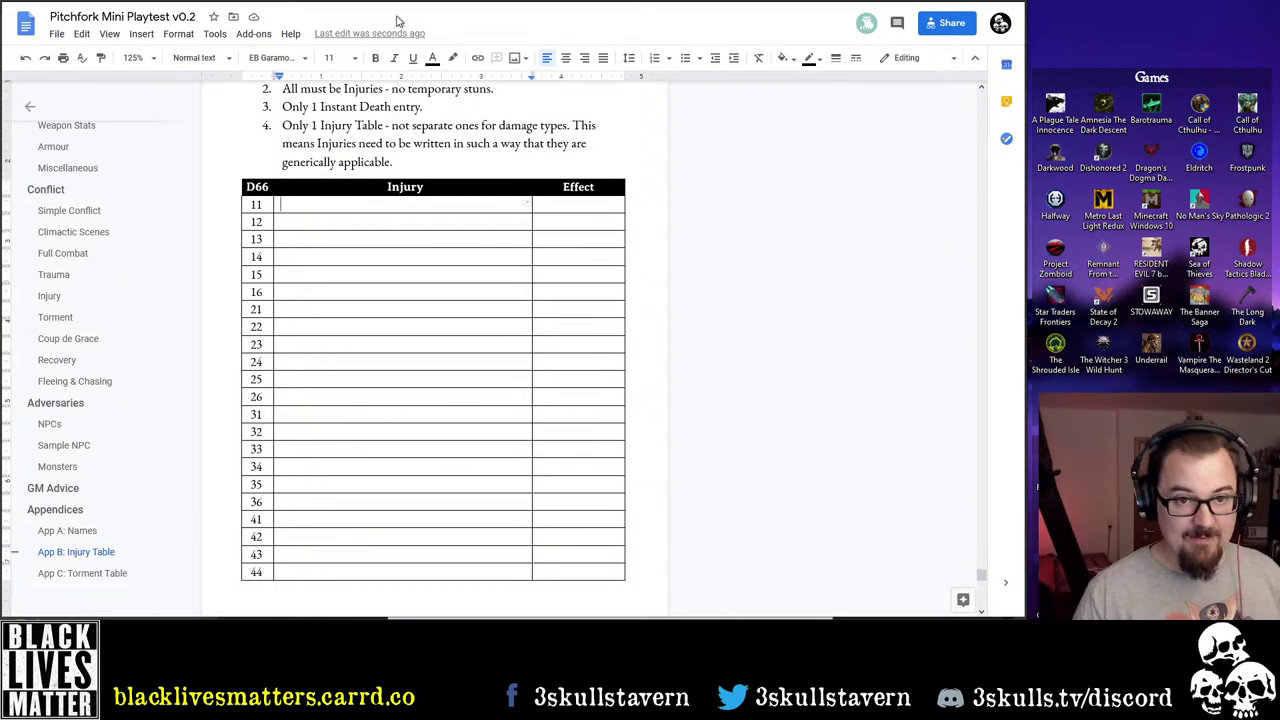
pyautogui.hotkey('alt', 'Tab')
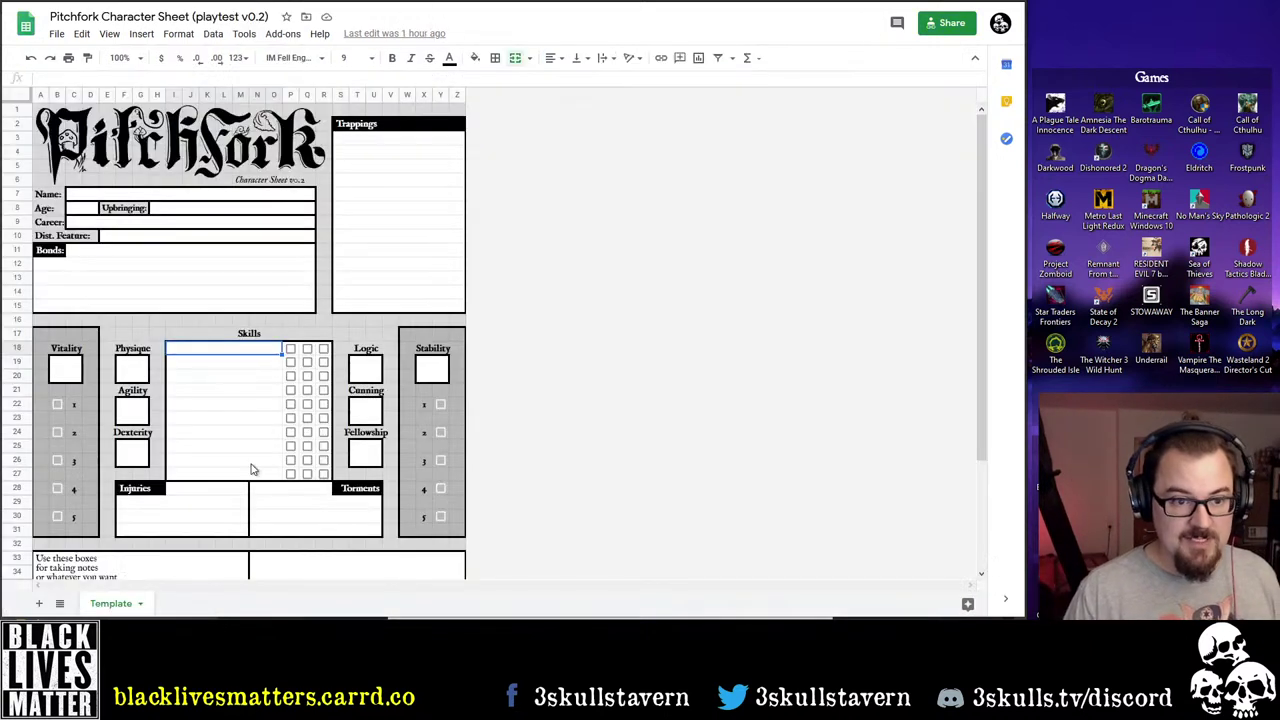
# Open Pitchfork Tables and add a new sheet, moved to the last position
pyautogui.click(25, 23)
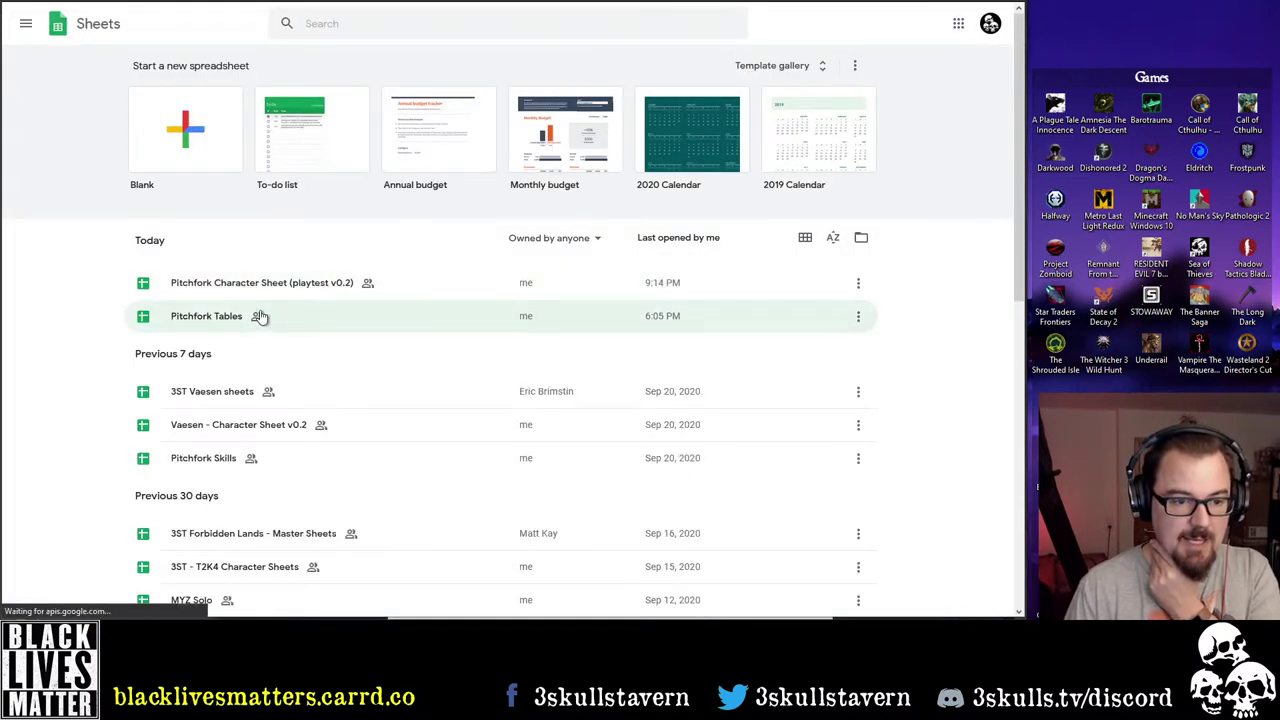
pyautogui.click(258, 318)
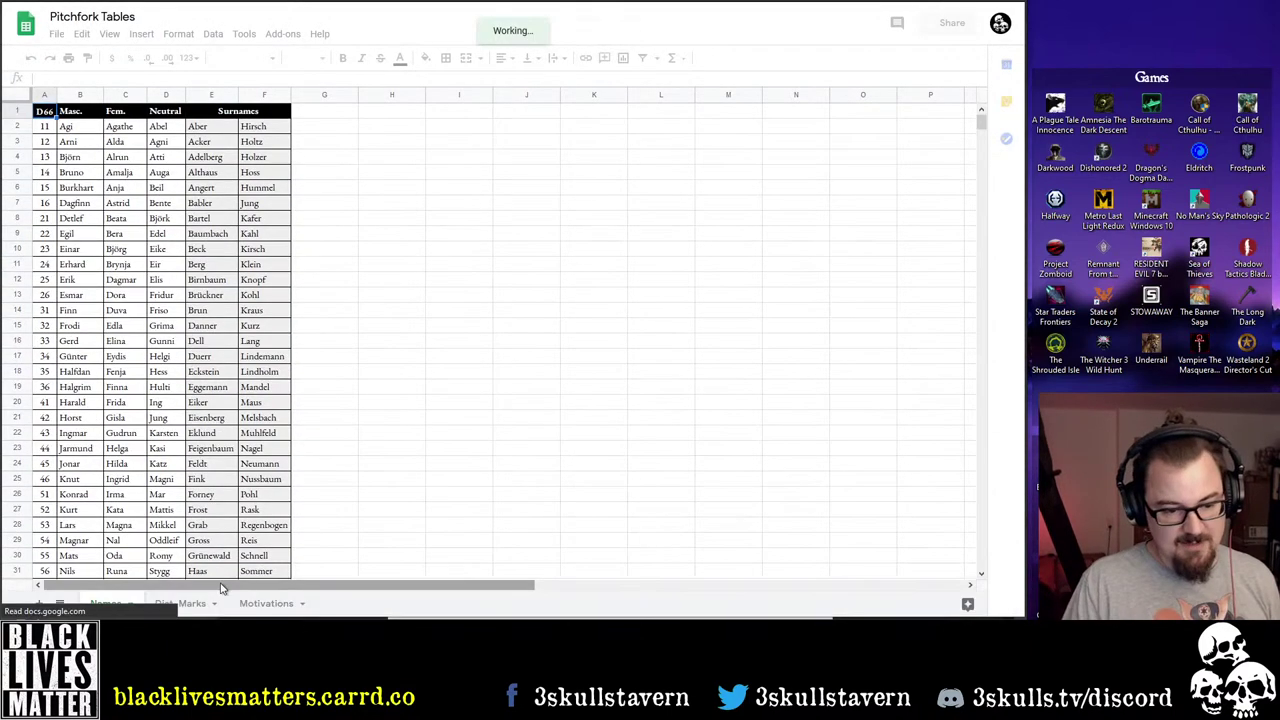
pyautogui.click(38, 603)
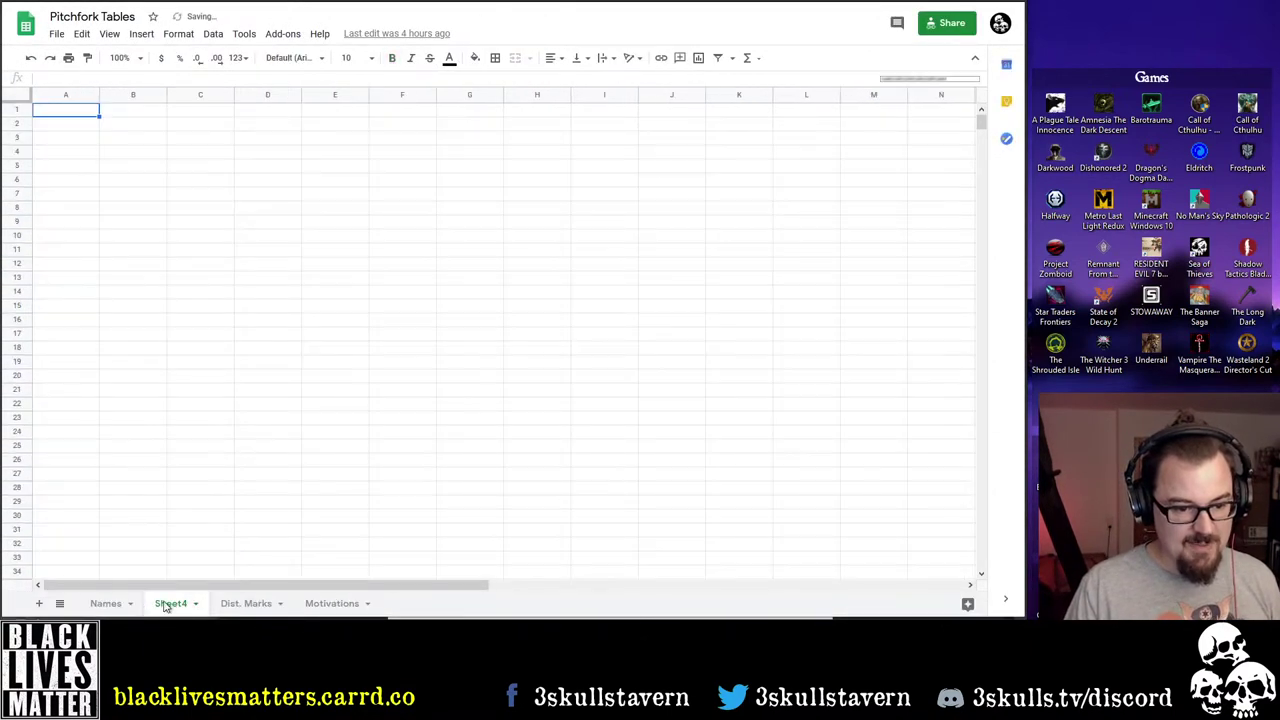
pyautogui.moveTo(190, 606); pyautogui.dragTo(345, 604)
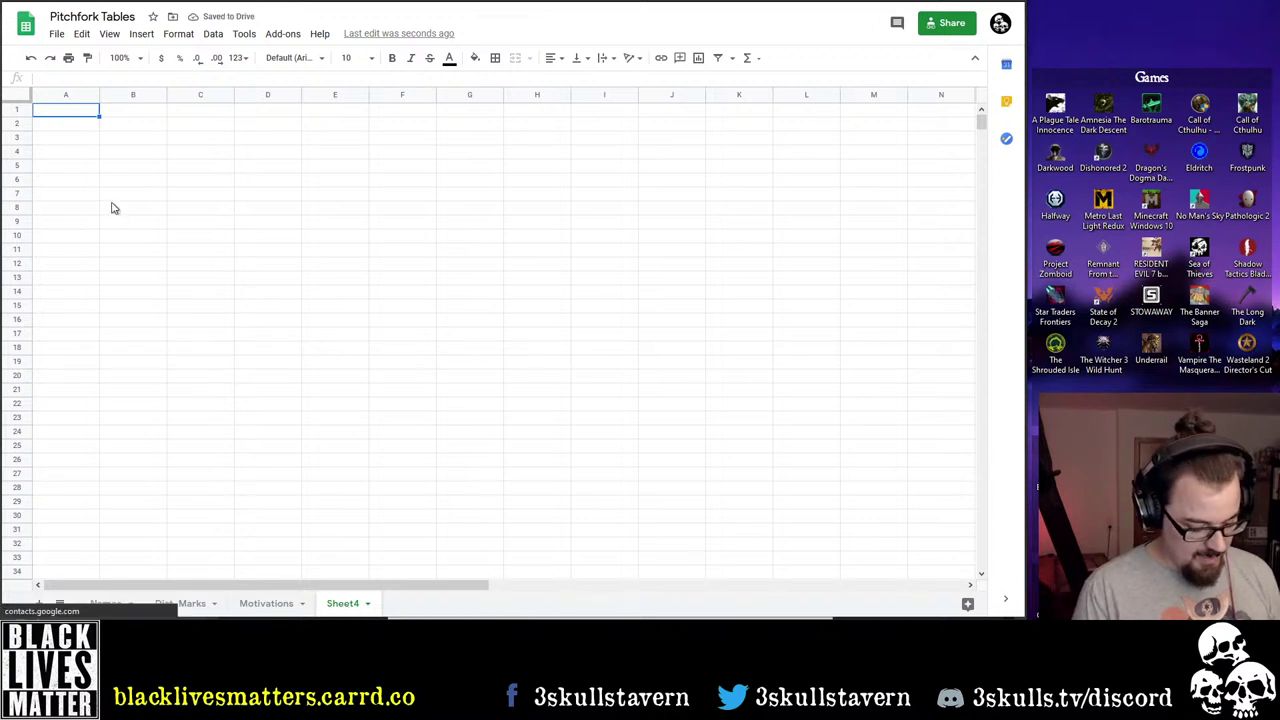
# Put 11 in A1, then paste the Doc's roll-number column into column A
pyautogui.write('1')
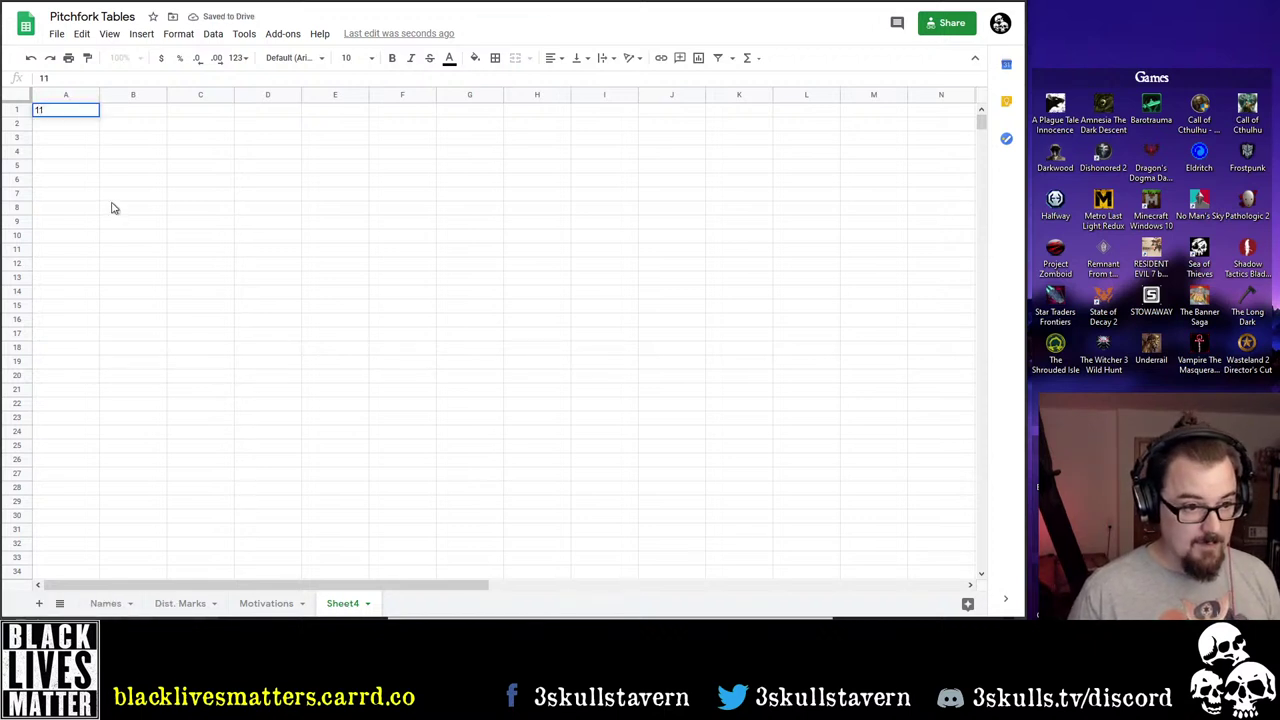
pyautogui.write('1')
pyautogui.hotkey('ctrl', 'Return')
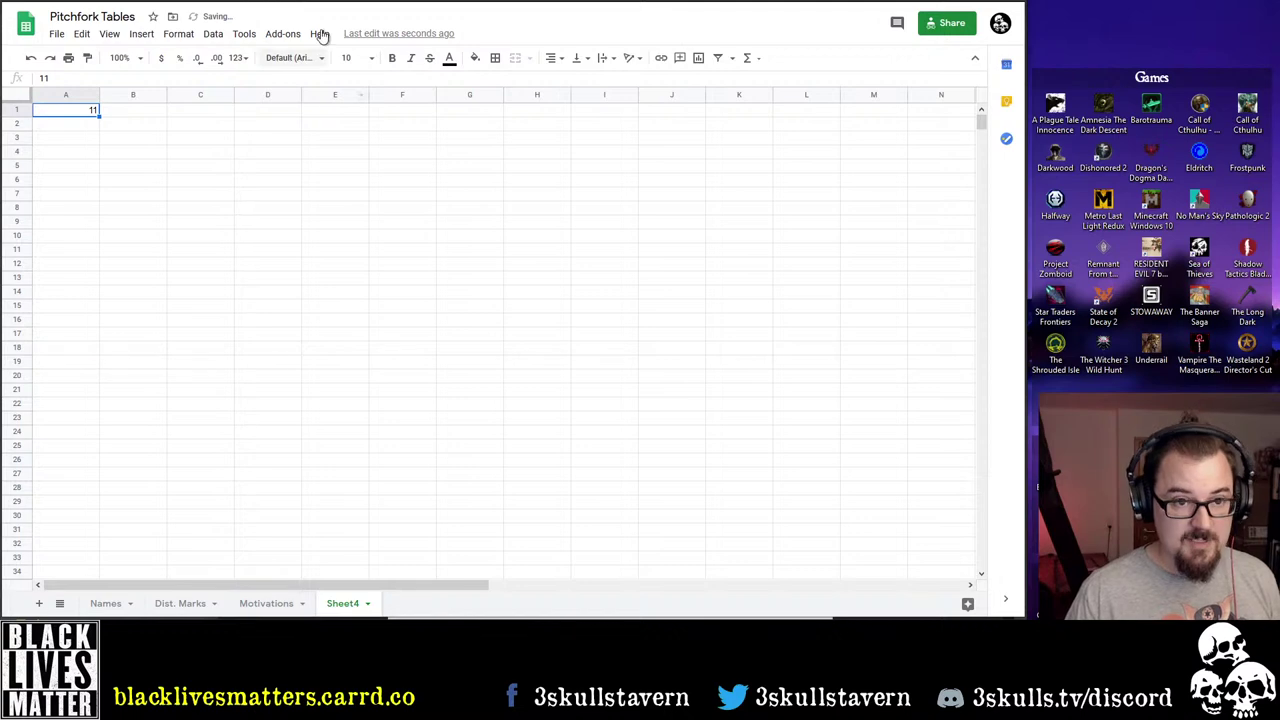
pyautogui.hotkey('ctrl', 'Tab')
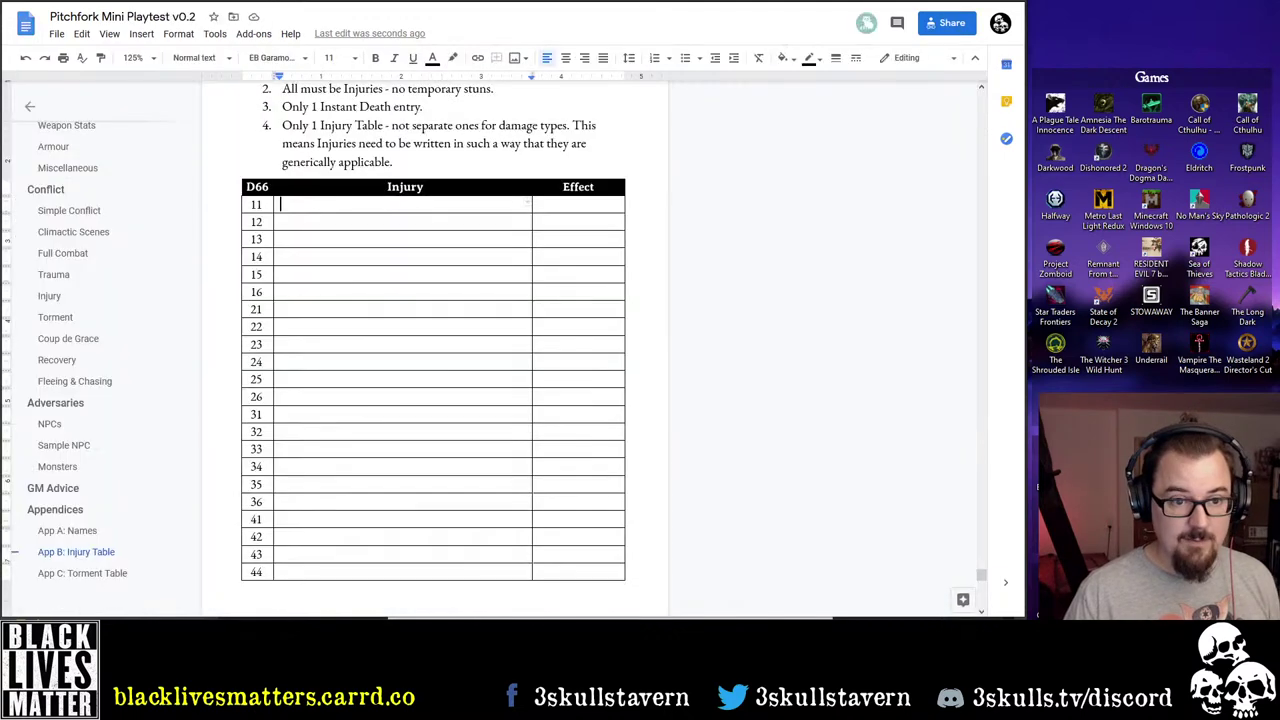
pyautogui.scroll(-7, 277, 300)
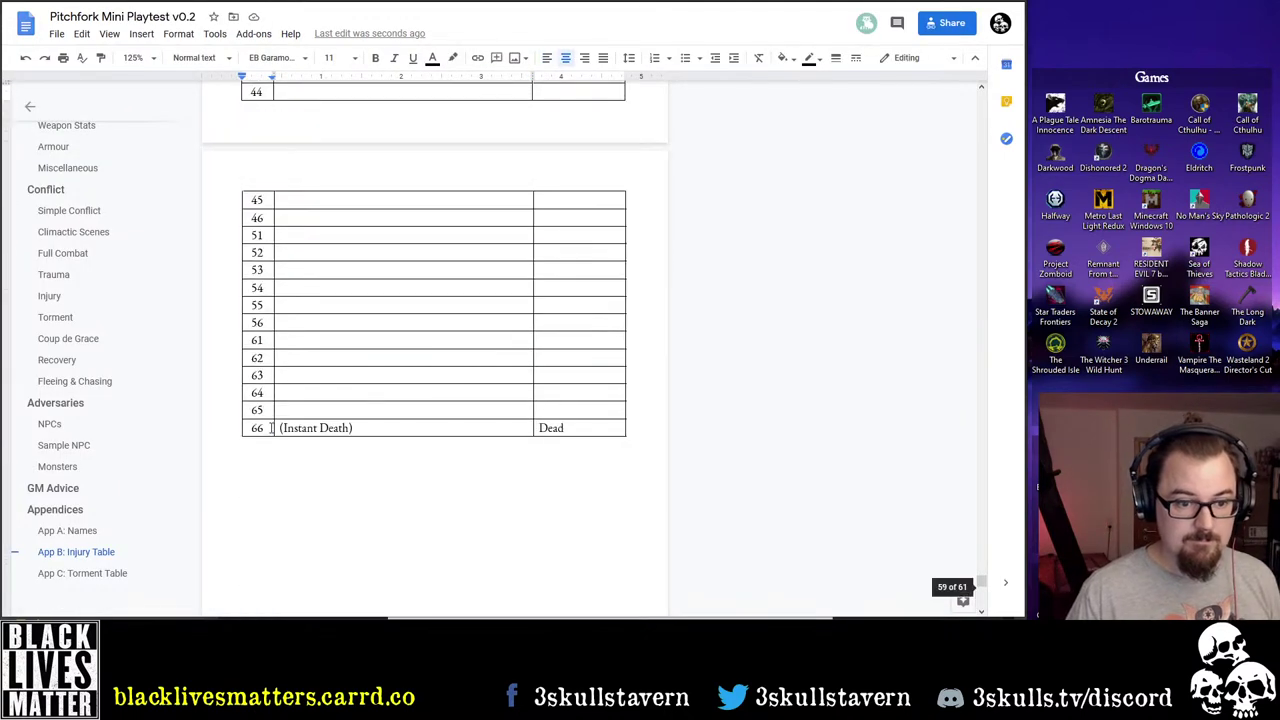
pyautogui.moveTo(278, 420); pyautogui.dragTo(260, 406)
pyautogui.hotkey('ctrl', 'Tab')
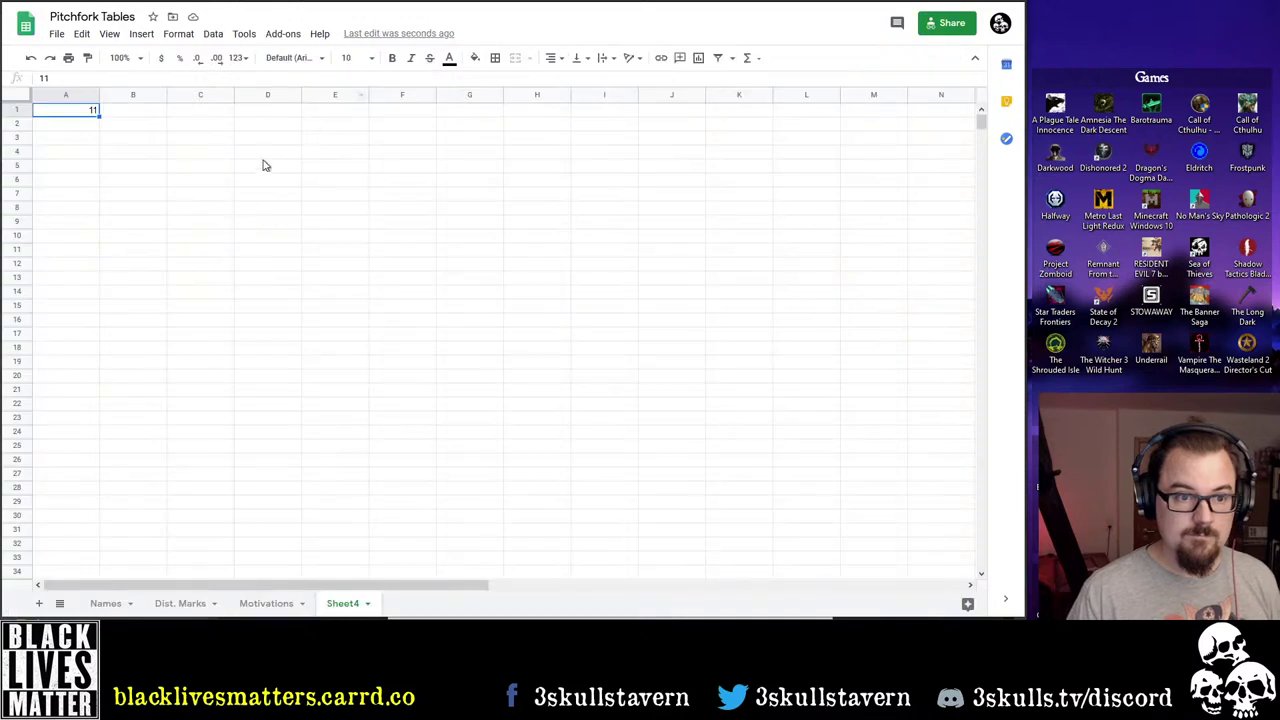
pyautogui.hotkey('ctrl', 'v')
# Enter the headers D66, Injury and Effect in A1:C1
pyautogui.click(83, 111)
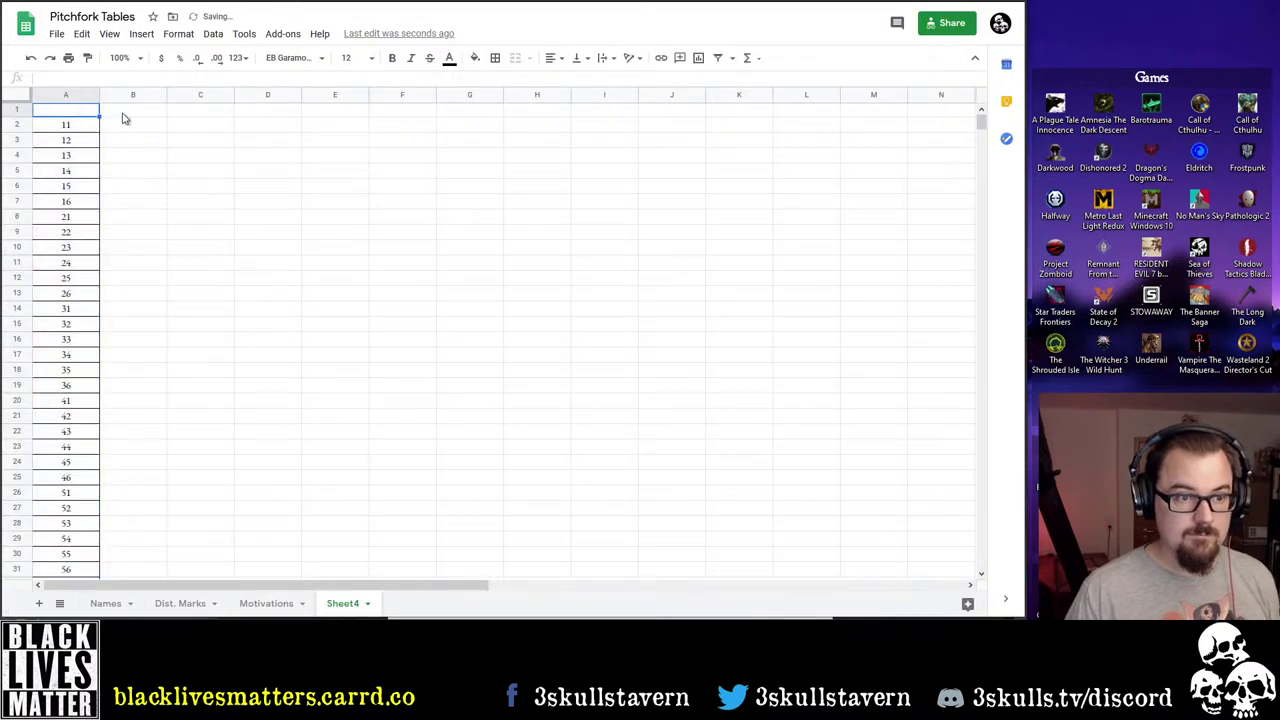
pyautogui.click(125, 124)
pyautogui.click(90, 109)
pyautogui.write('D')
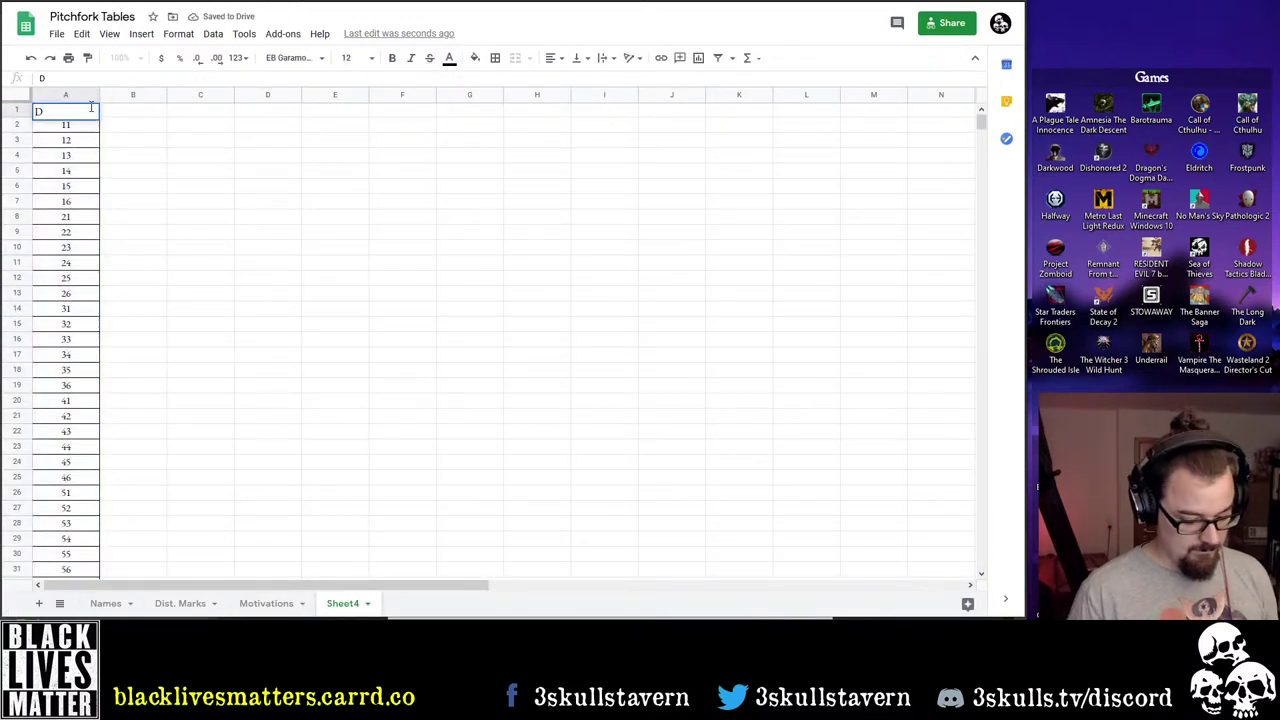
pyautogui.write('66')
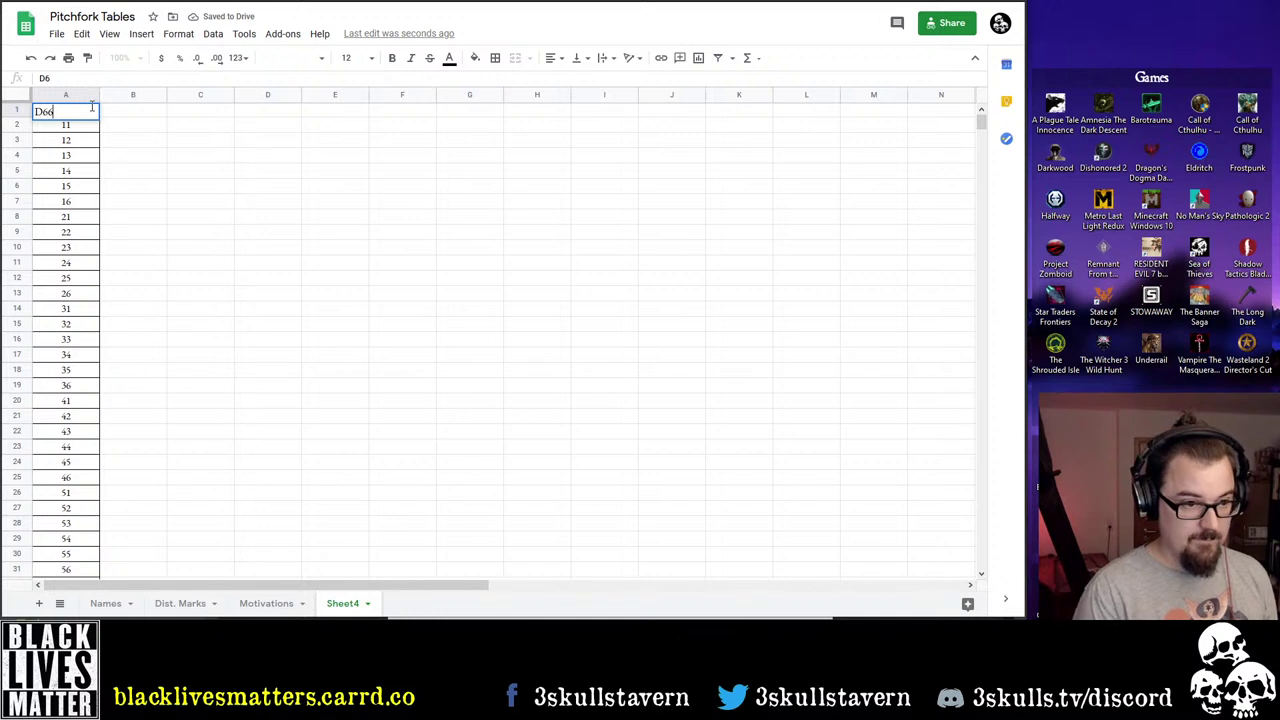
pyautogui.press('Tab')
pyautogui.write('Injur')
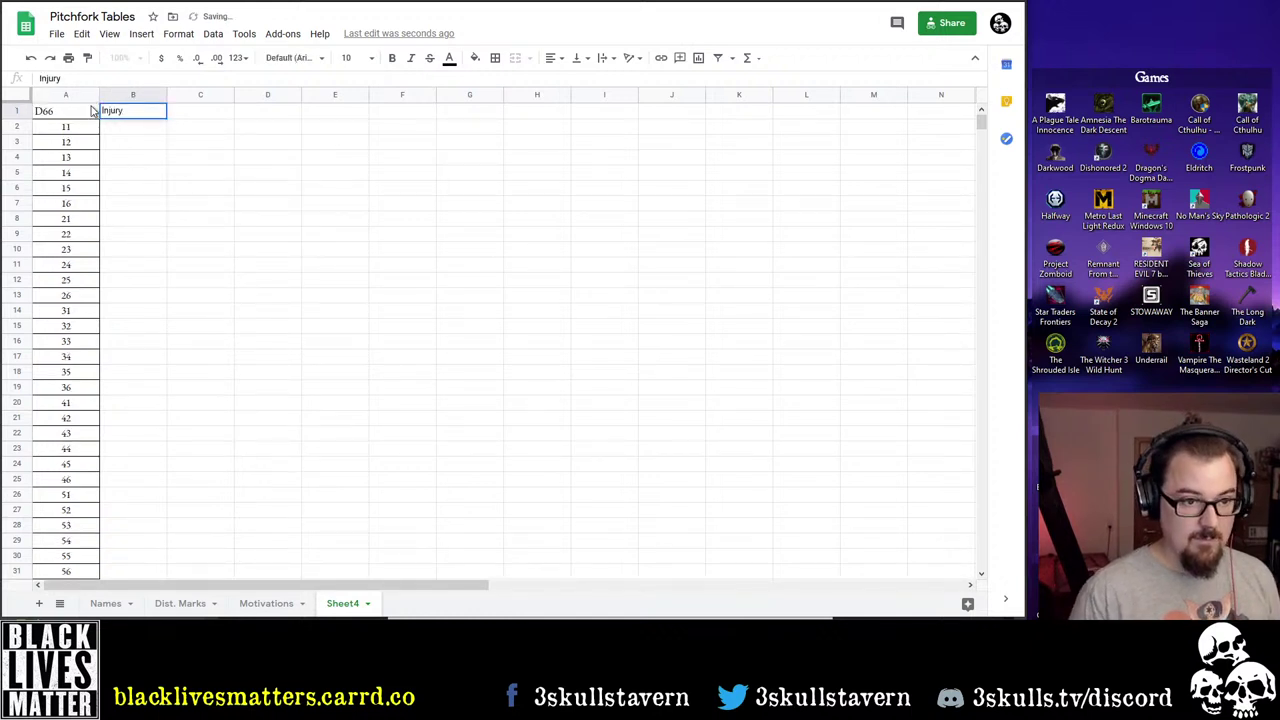
pyautogui.press('Tab')
pyautogui.write('Effe')
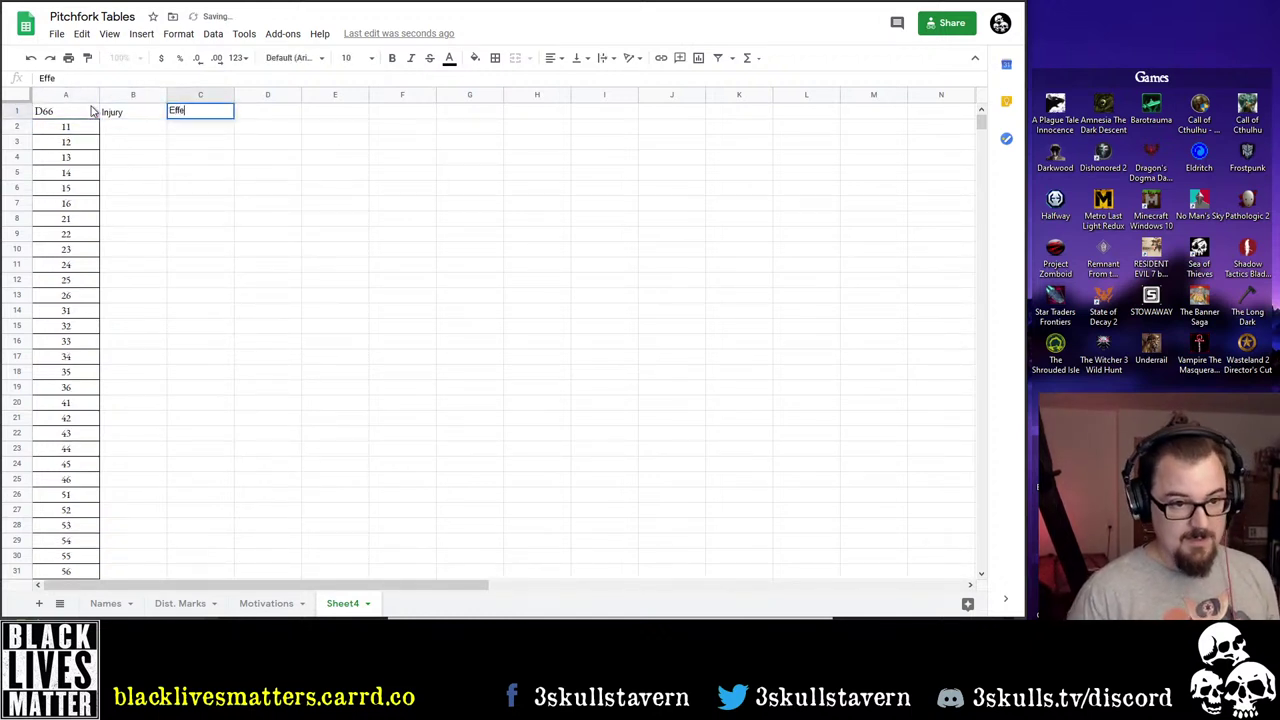
pyautogui.write('ct')
pyautogui.press('Return')
pyautogui.press('Left')
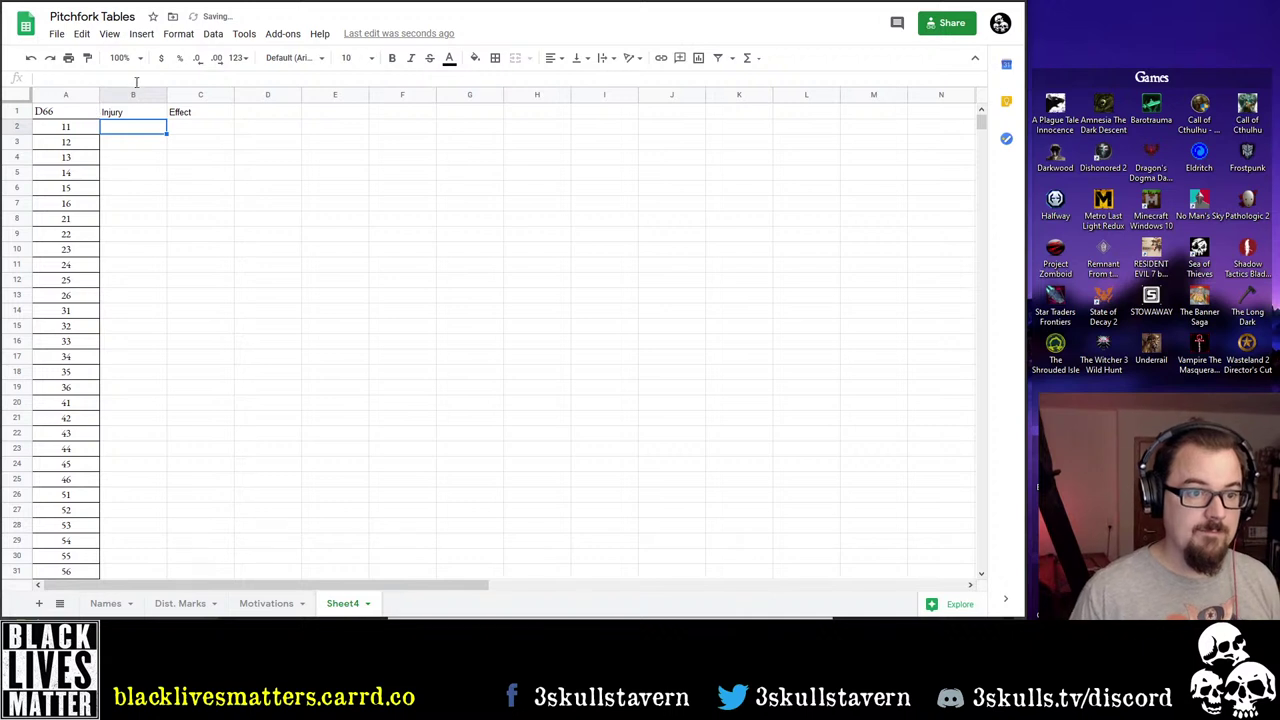
# Widen column B and enter Broken Nose, Crushed Foot and Broken Bones in B2:B4
pyautogui.moveTo(166, 94); pyautogui.dragTo(266, 94)
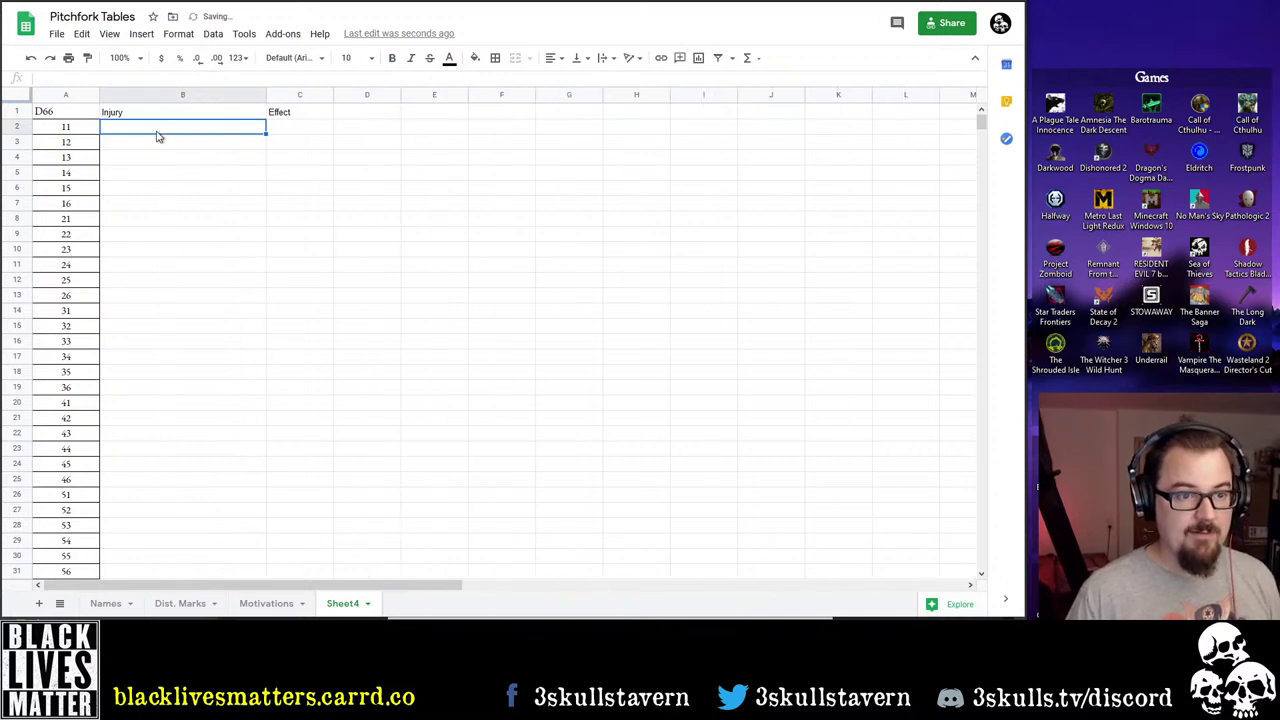
pyautogui.write('Broken')
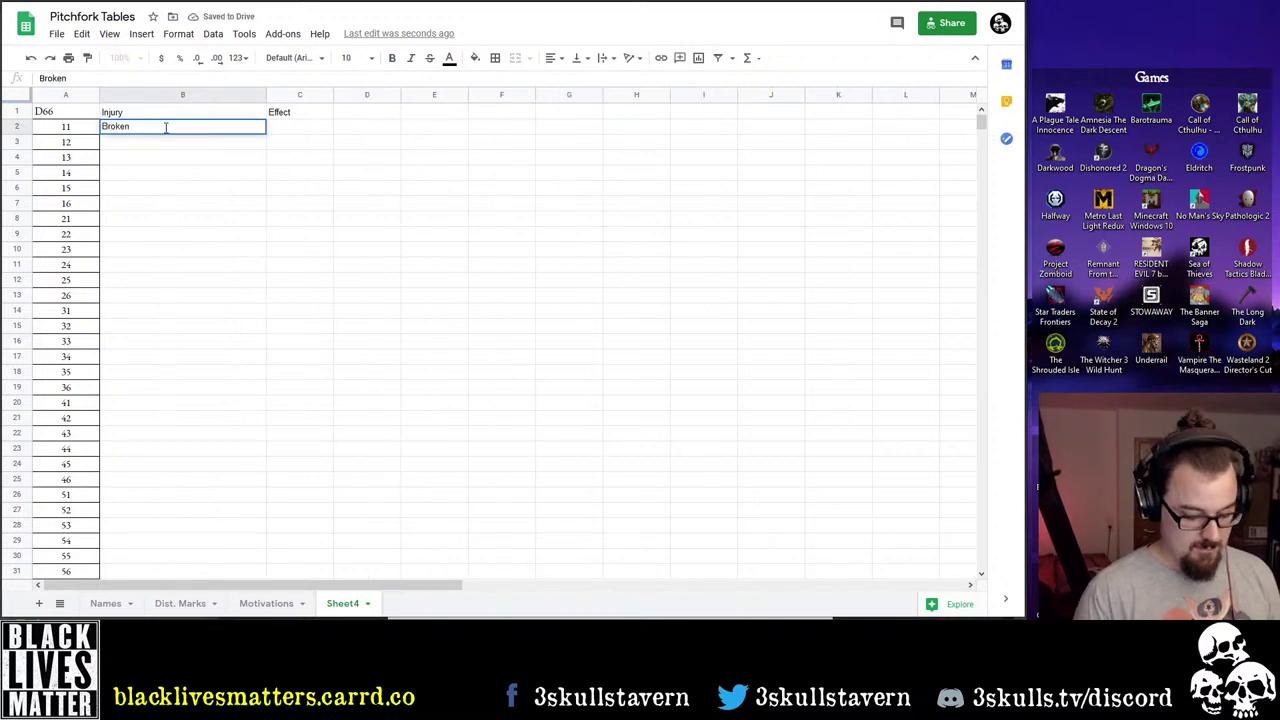
pyautogui.write(' Nose')
pyautogui.press('Return')
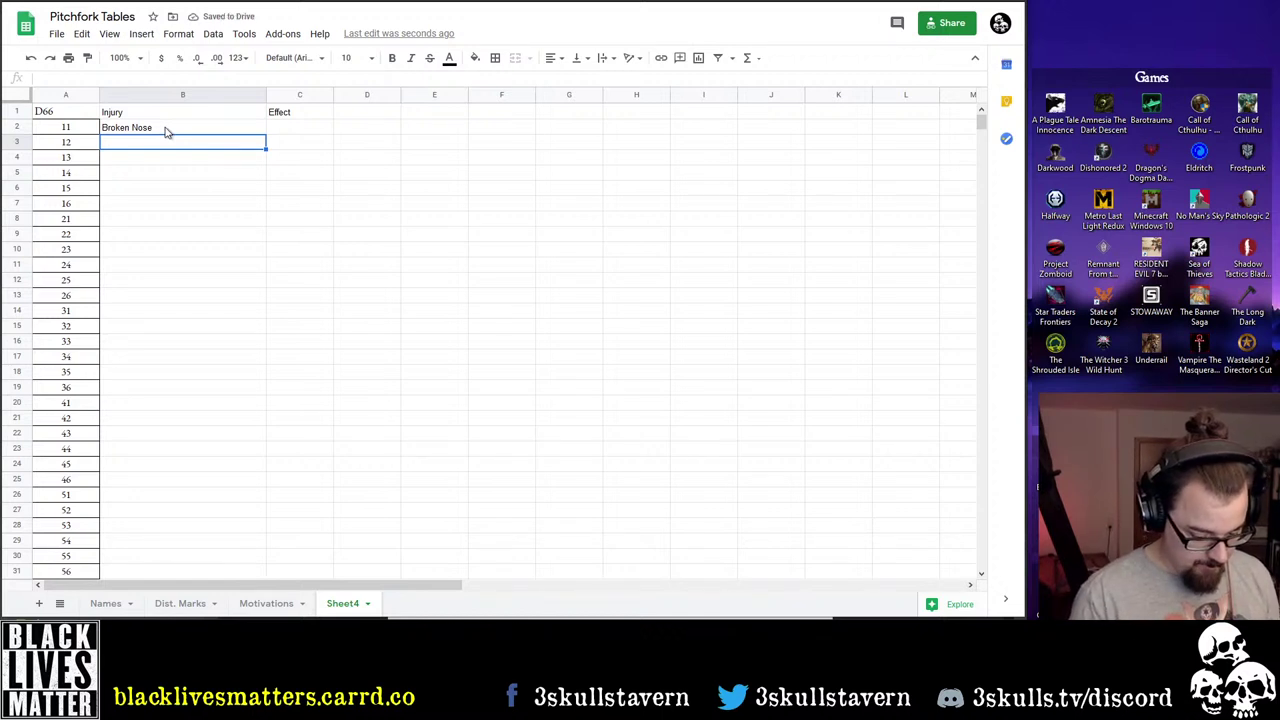
pyautogui.write('Crushed Foot')
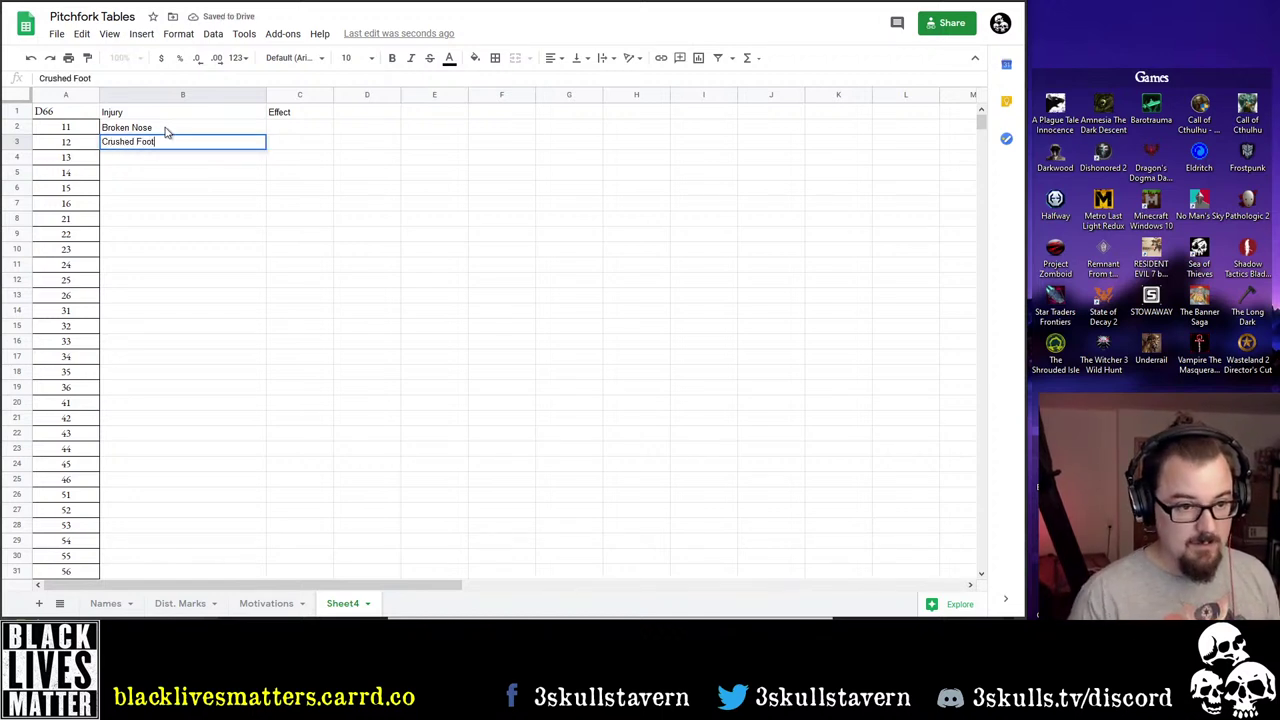
pyautogui.press('Return')
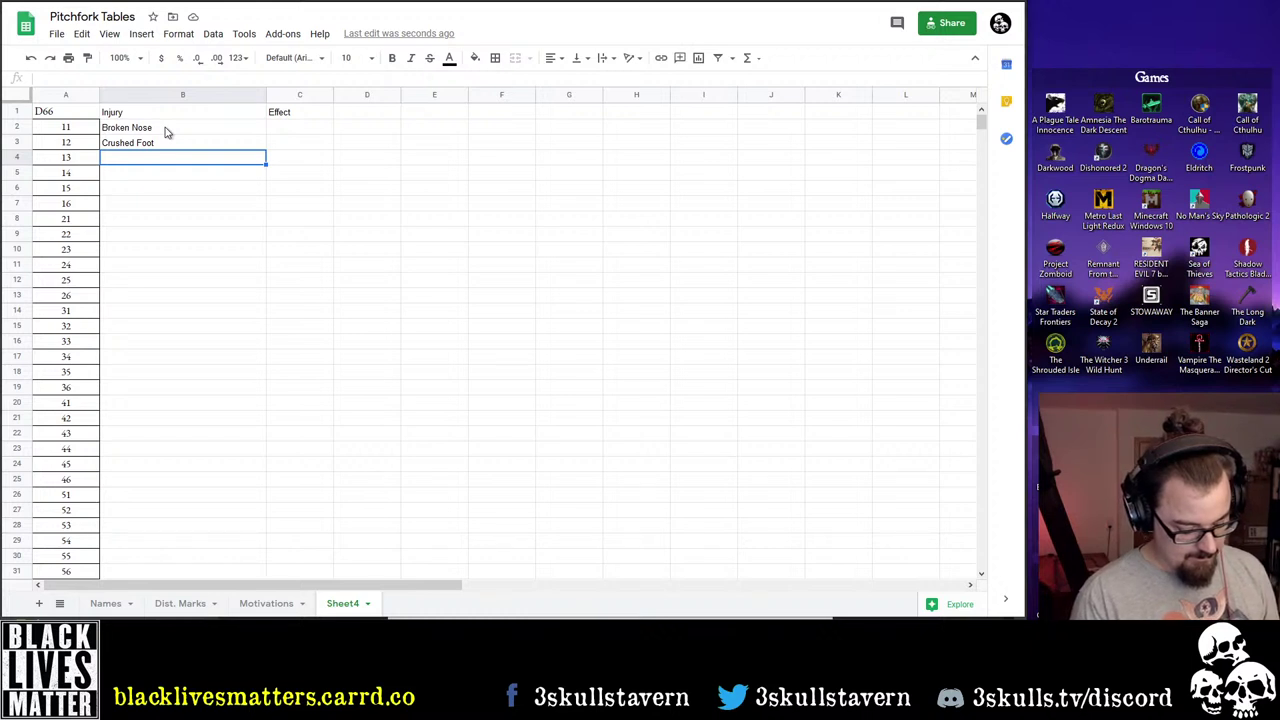
pyautogui.write('Broken')
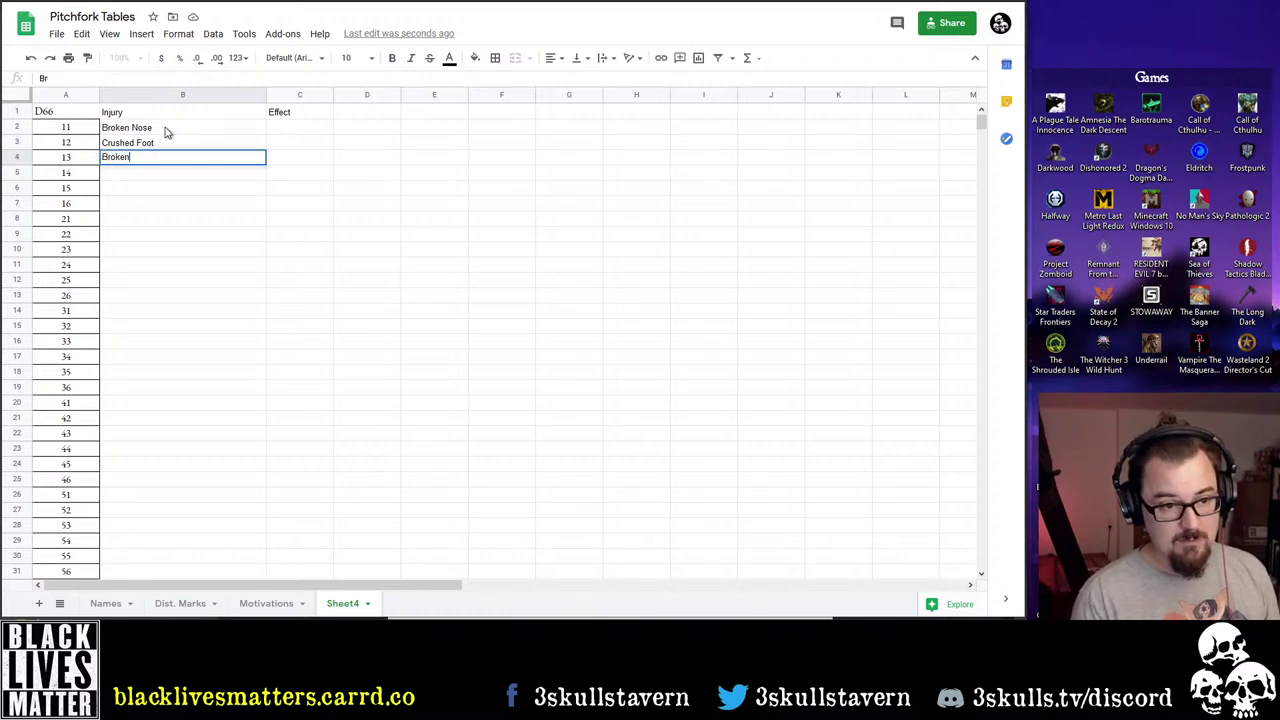
pyautogui.write(' Bones')
pyautogui.press('Return')
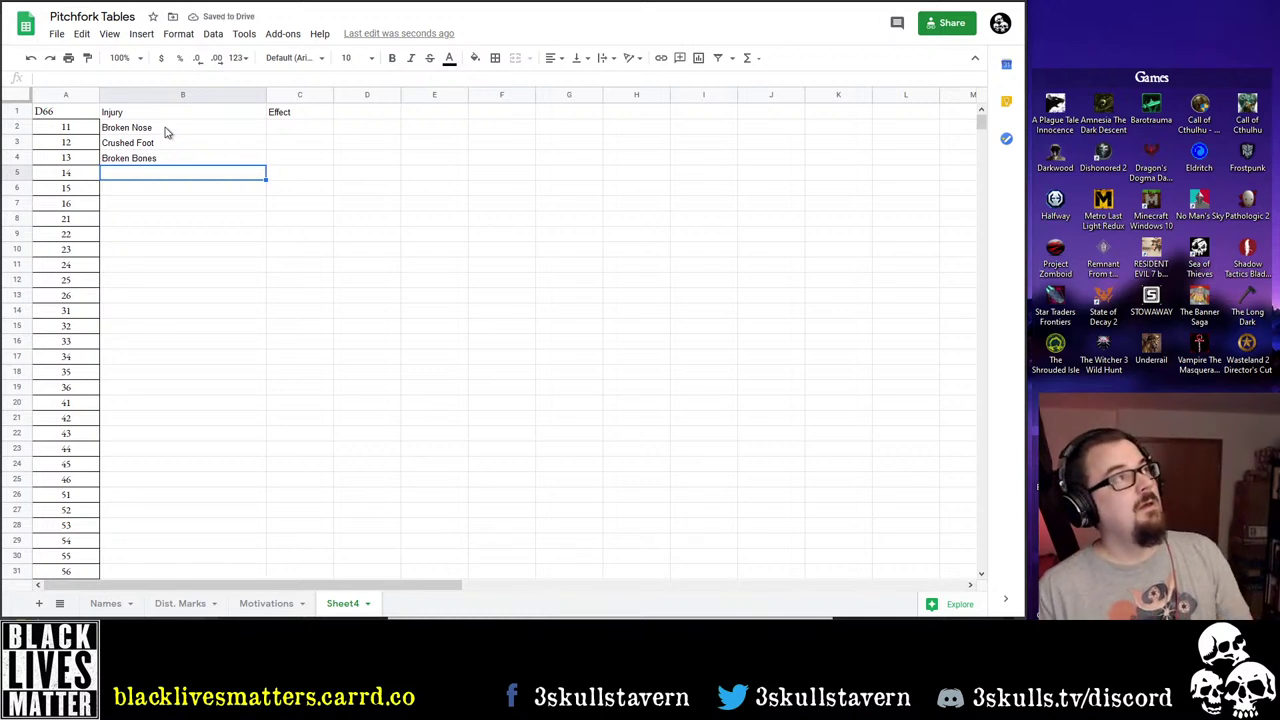
# Change B4 to Broken Arm, then add Broken Leg and Crushed Hand in B5:B6
pyautogui.press('Up')
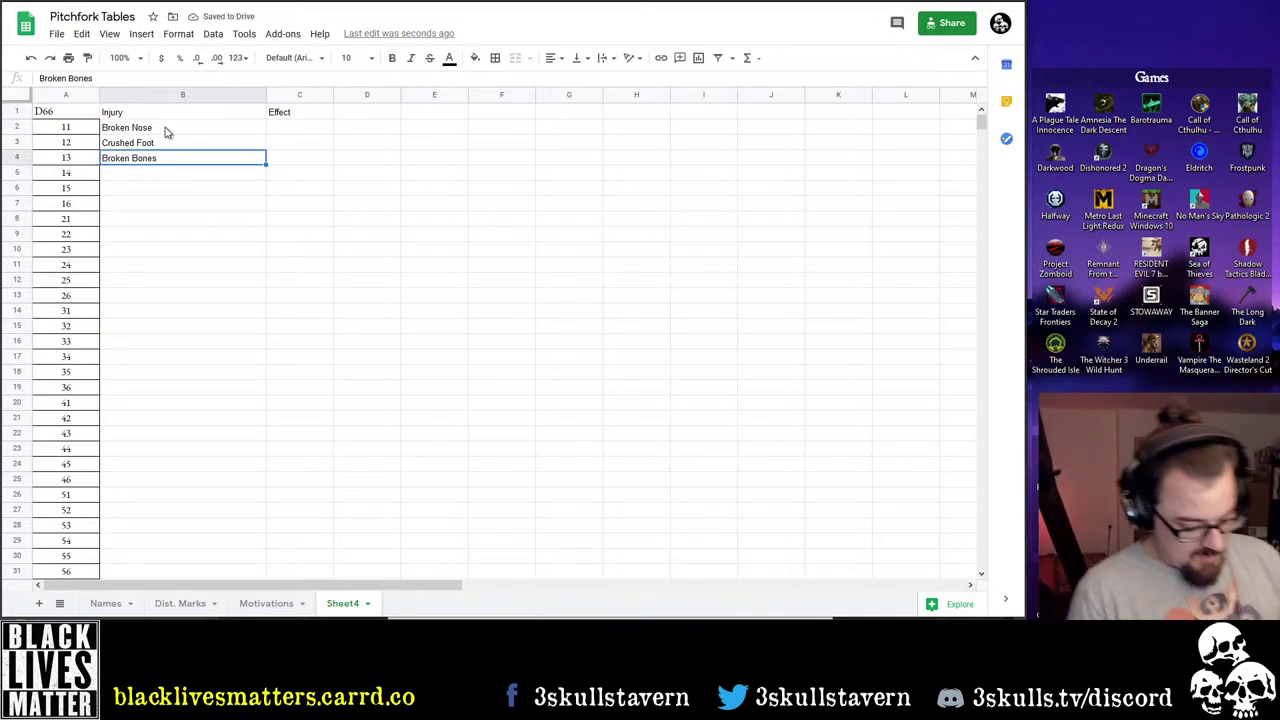
pyautogui.write('Broe')
pyautogui.press('BackSpace')
pyautogui.write('ke')
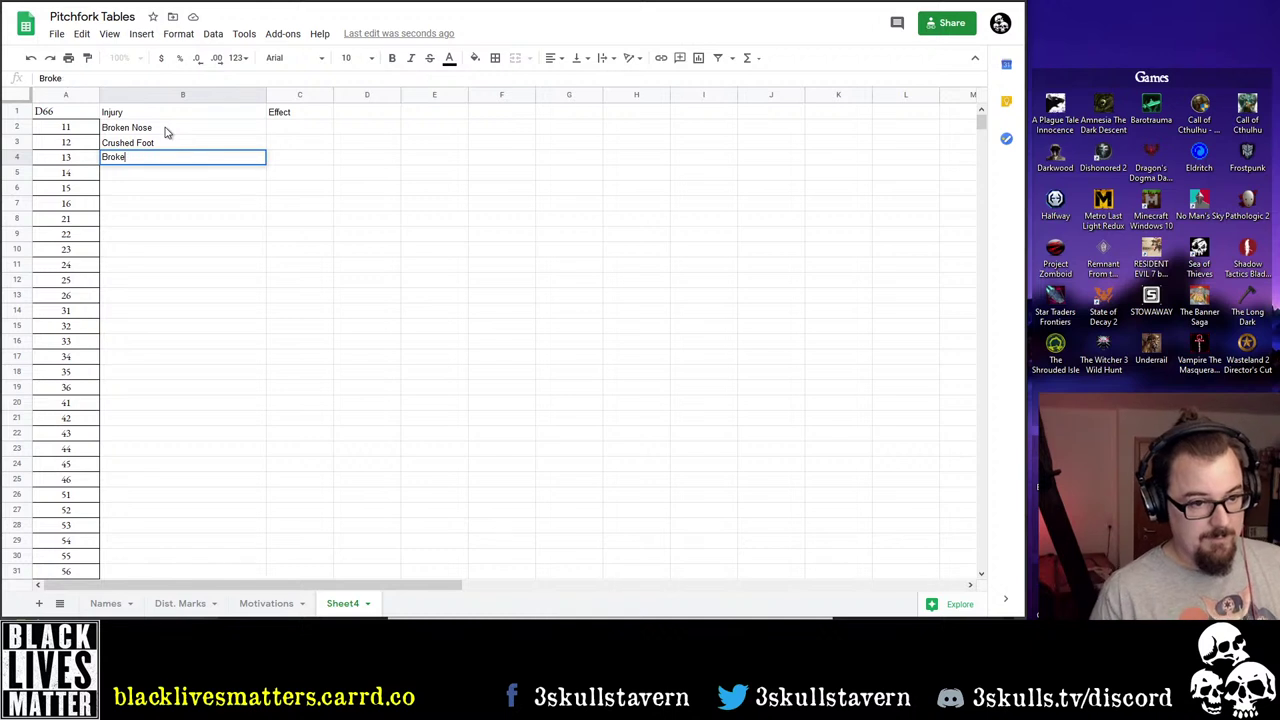
pyautogui.write('n Arm')
pyautogui.press('Return')
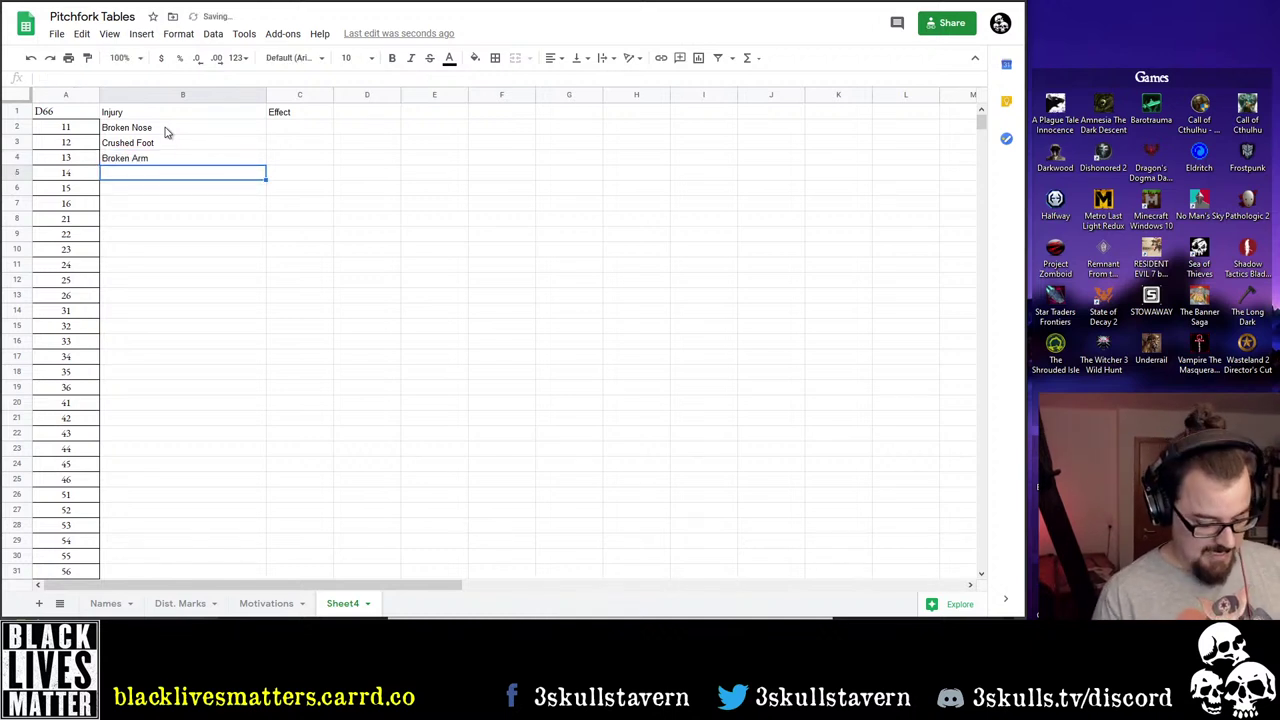
pyautogui.write('Broken Leg')
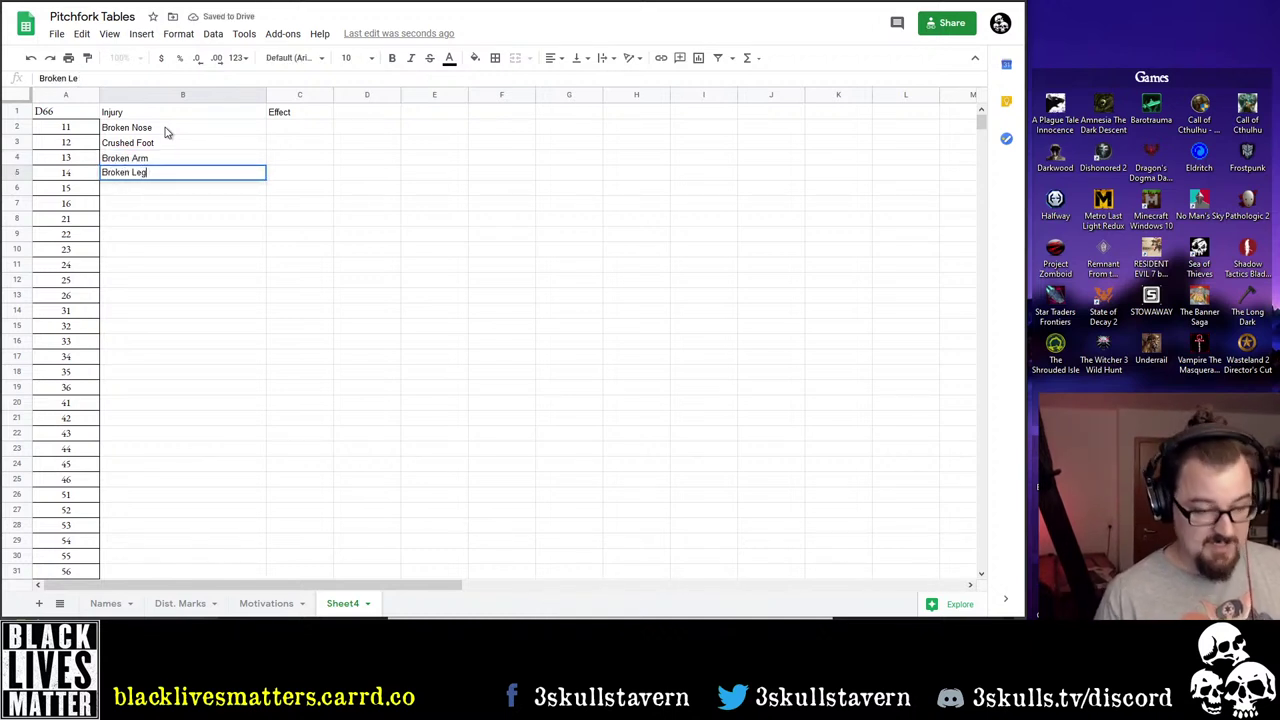
pyautogui.press('Return')
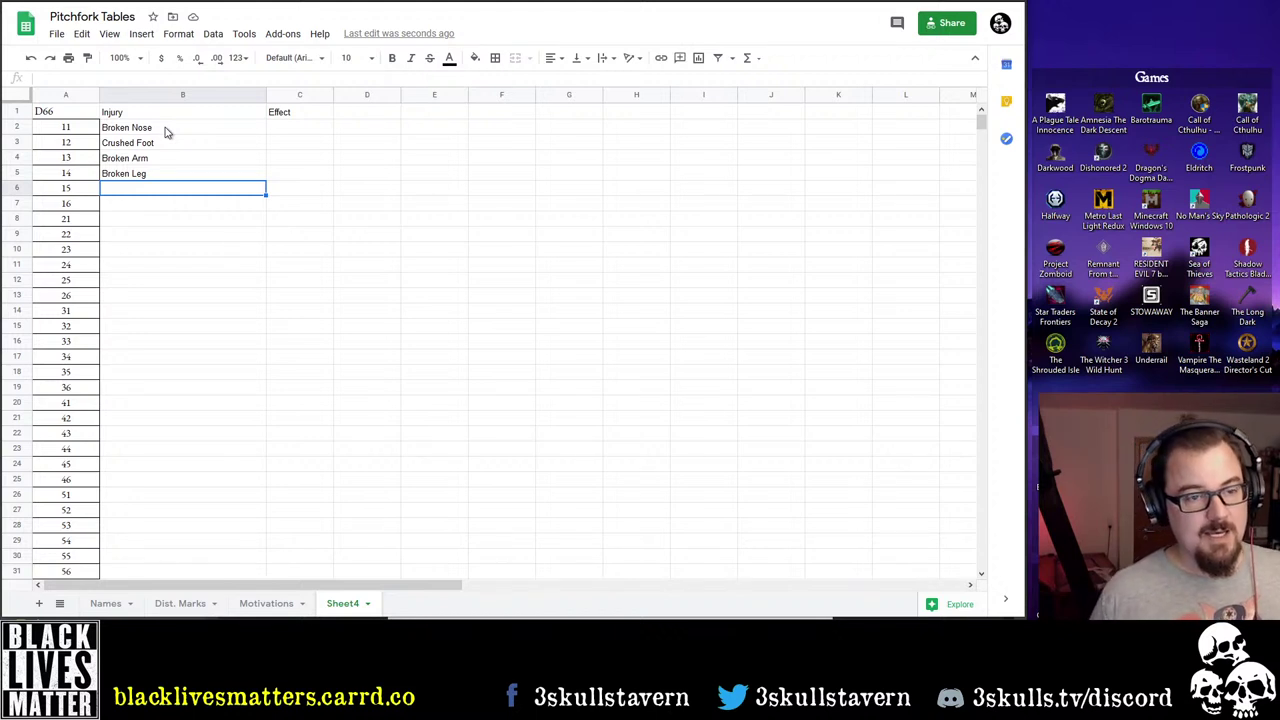
pyautogui.write('Crushed Hand')
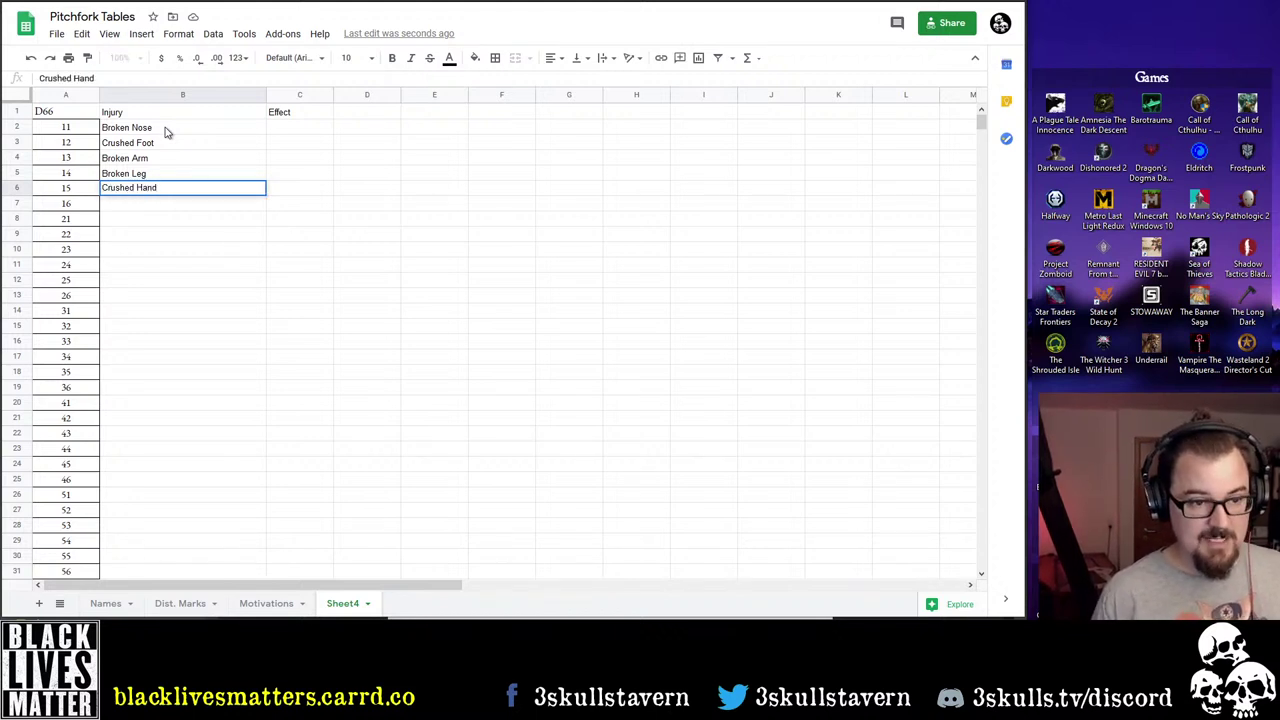
pyautogui.press('Return')
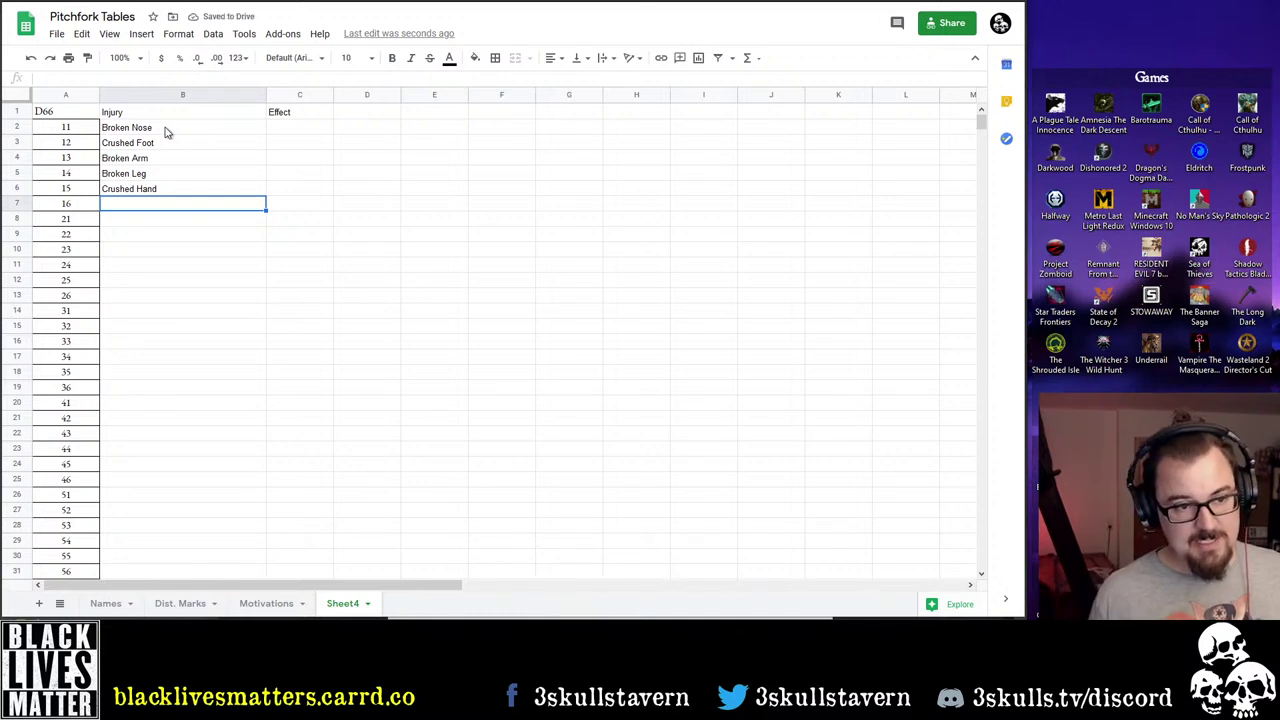
pyautogui.press('Up')
pyautogui.press('Up')
pyautogui.press('Up')
pyautogui.press('Up')
pyautogui.press('Up')
pyautogui.press('Right')
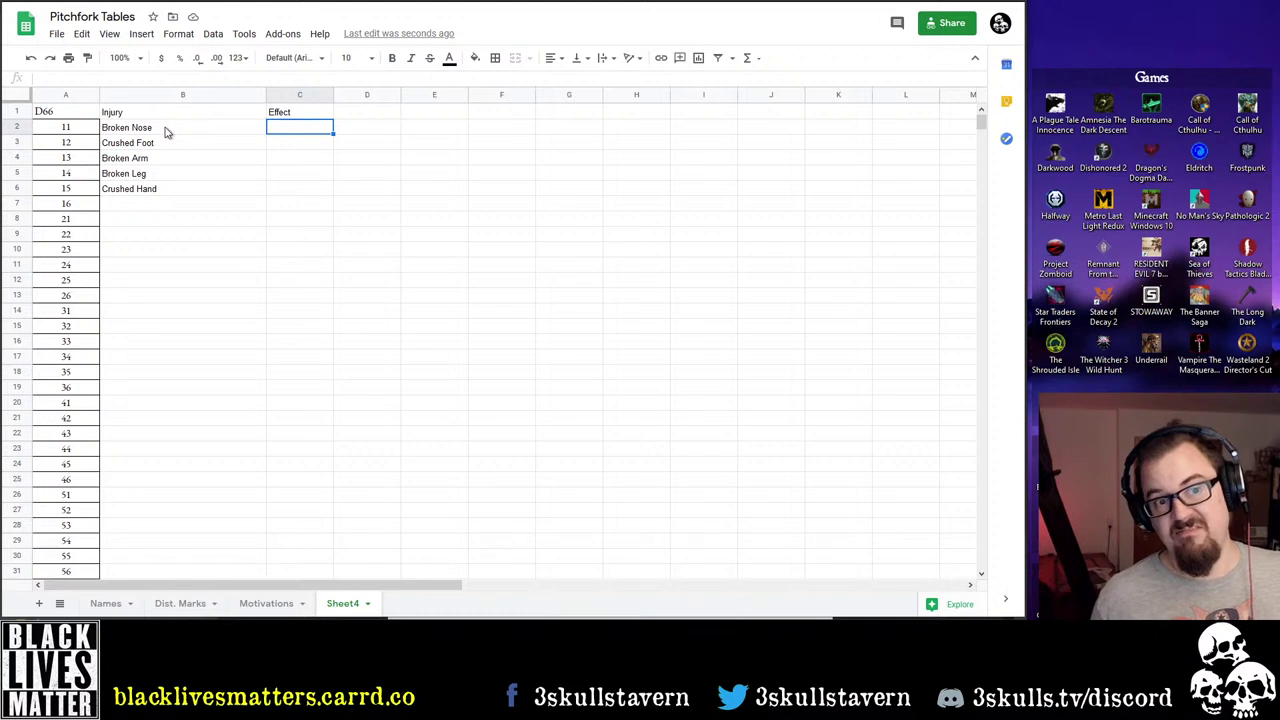
pyautogui.click(166, 133)
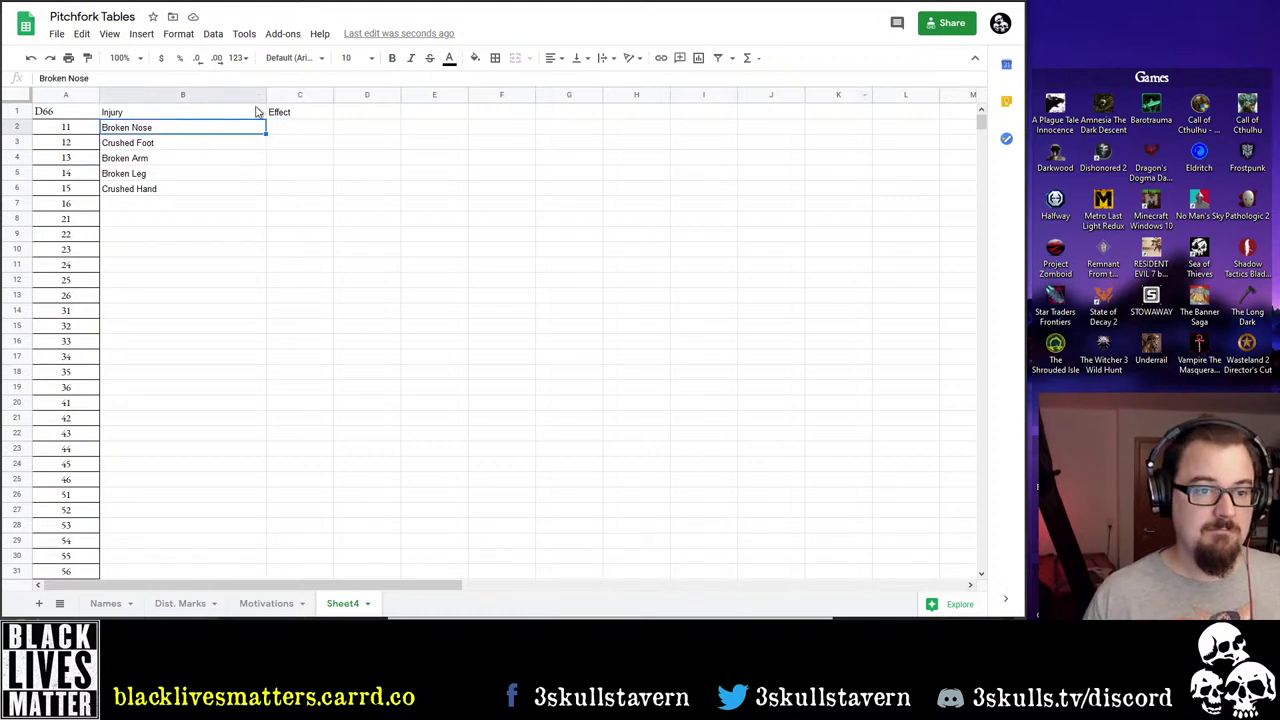
# Narrow the Injury and D66 columns and change the D66 column's horizontal alignment
pyautogui.moveTo(265, 90); pyautogui.dragTo(190, 90)
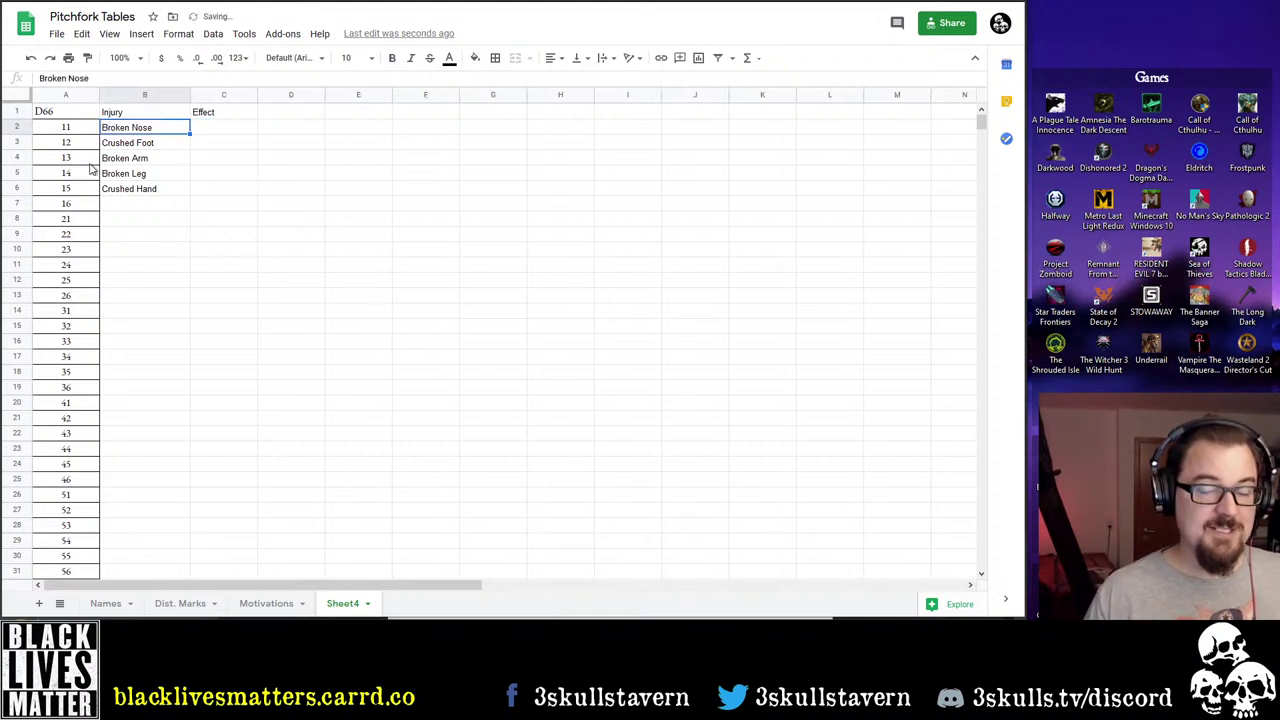
pyautogui.moveTo(99, 94); pyautogui.dragTo(62, 95)
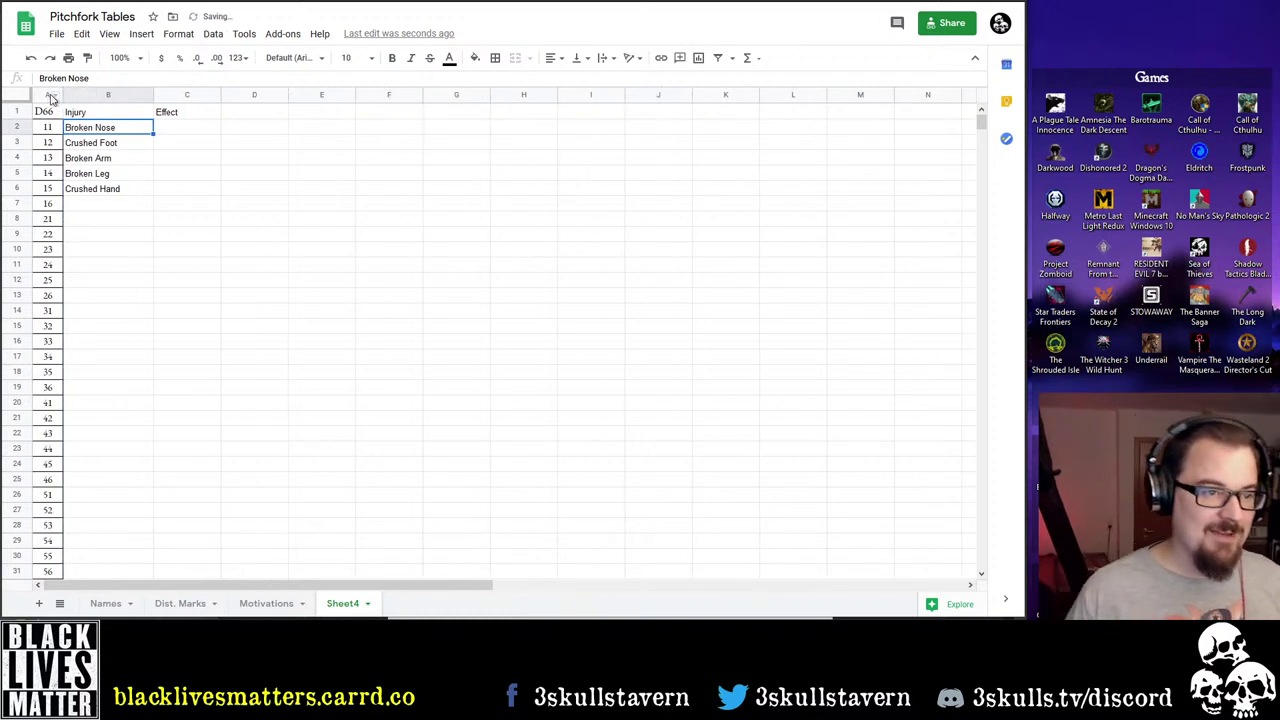
pyautogui.click(45, 97)
pyautogui.click(551, 57)
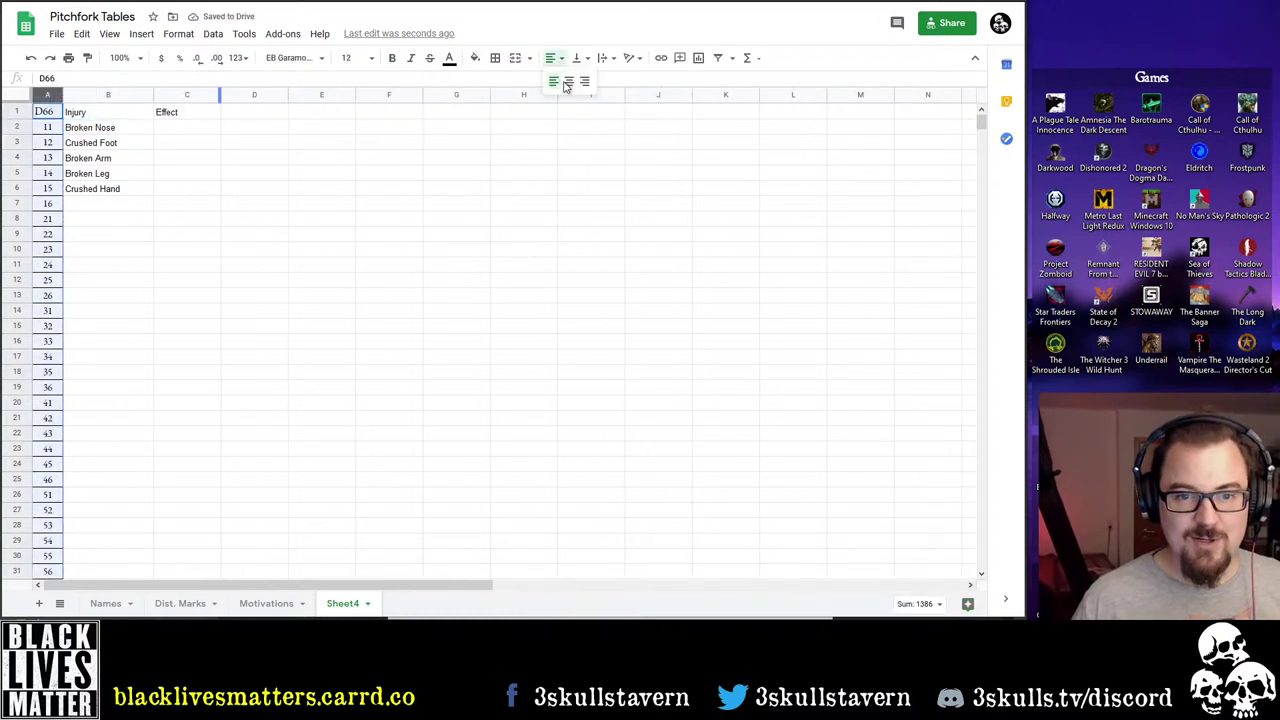
pyautogui.click(240, 218)
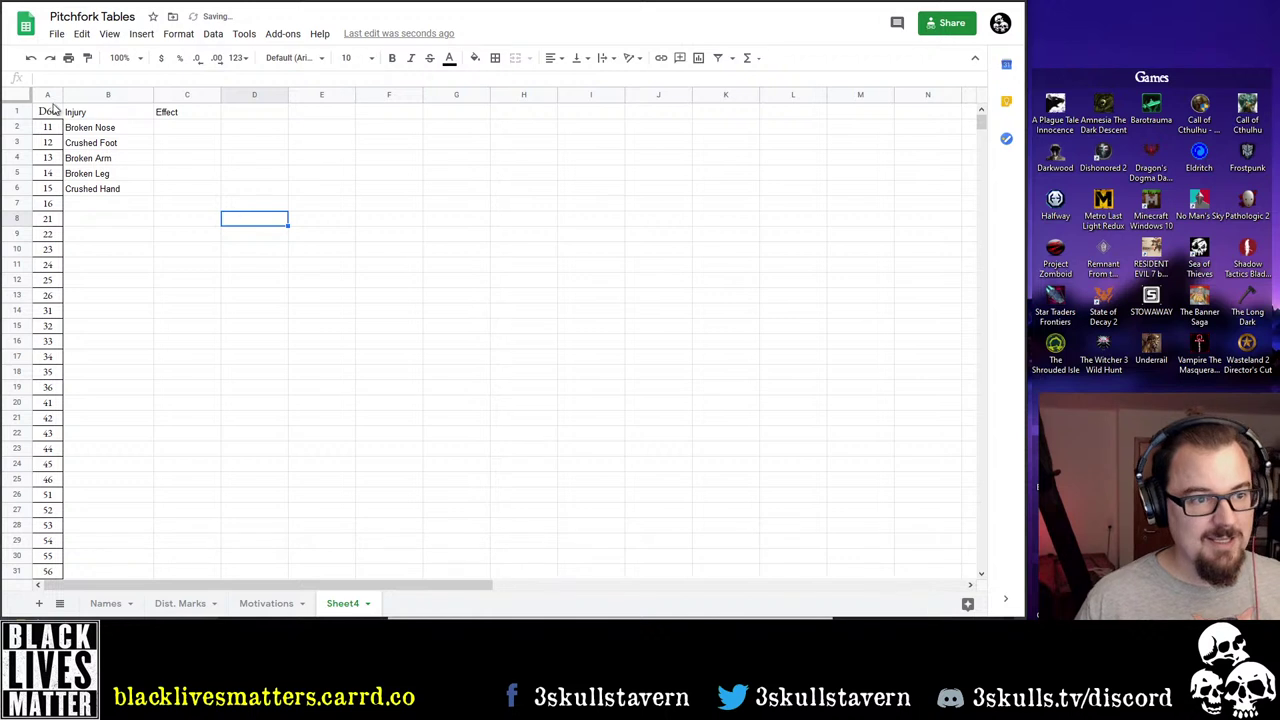
pyautogui.scroll(-3, 110, 325)
pyautogui.scroll(3, 108, 323)
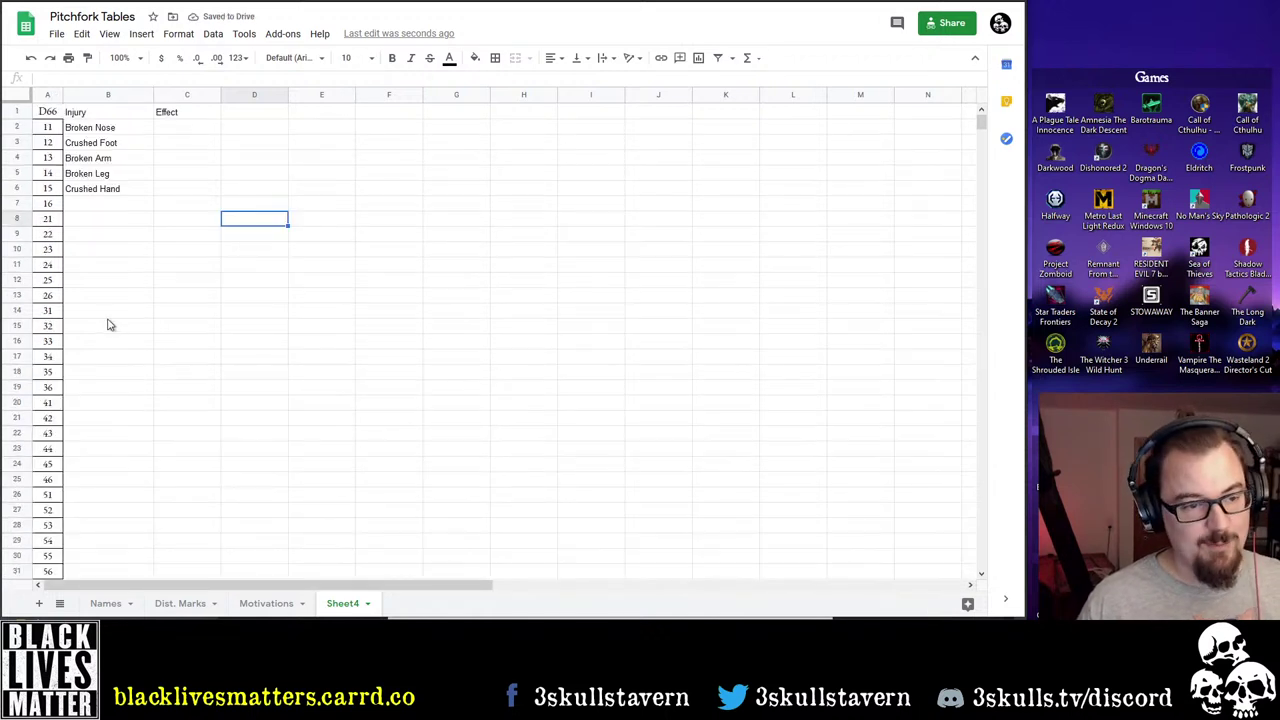
pyautogui.click(120, 208)
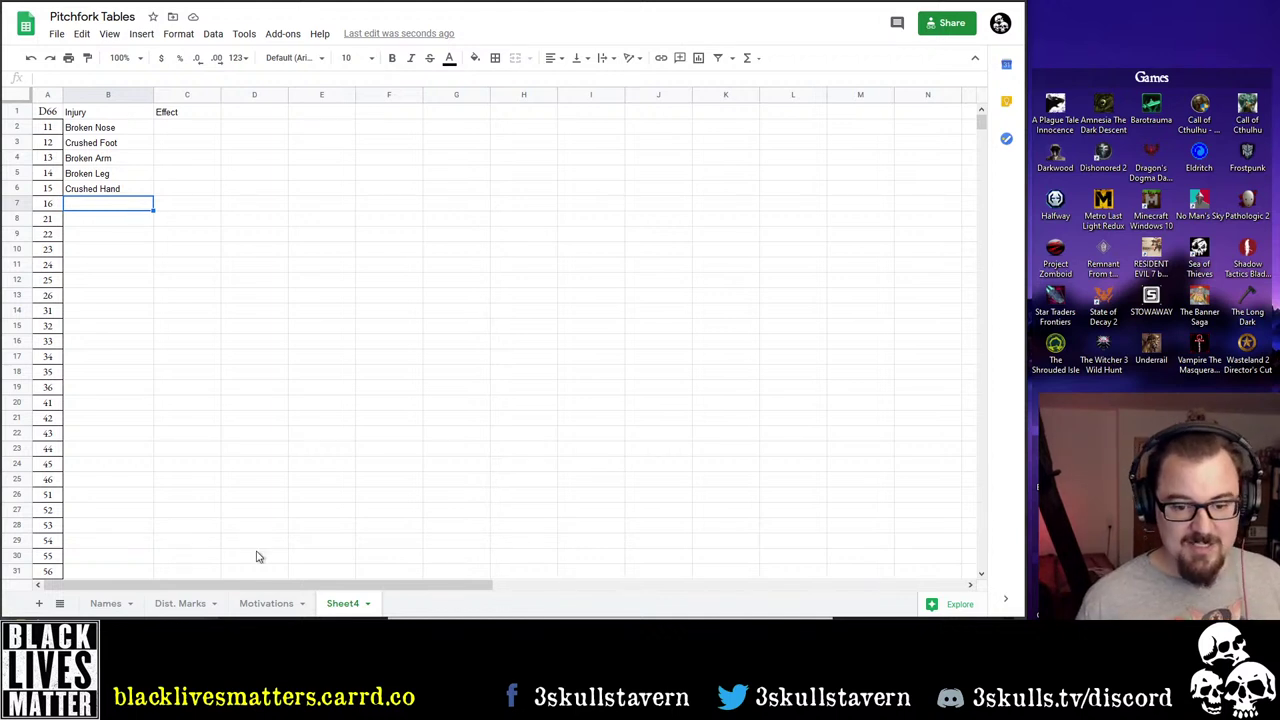
# Position the Vaesen PDF beside a narrowed Pitchfork Tables spreadsheet window
pyautogui.moveTo(540, 619)
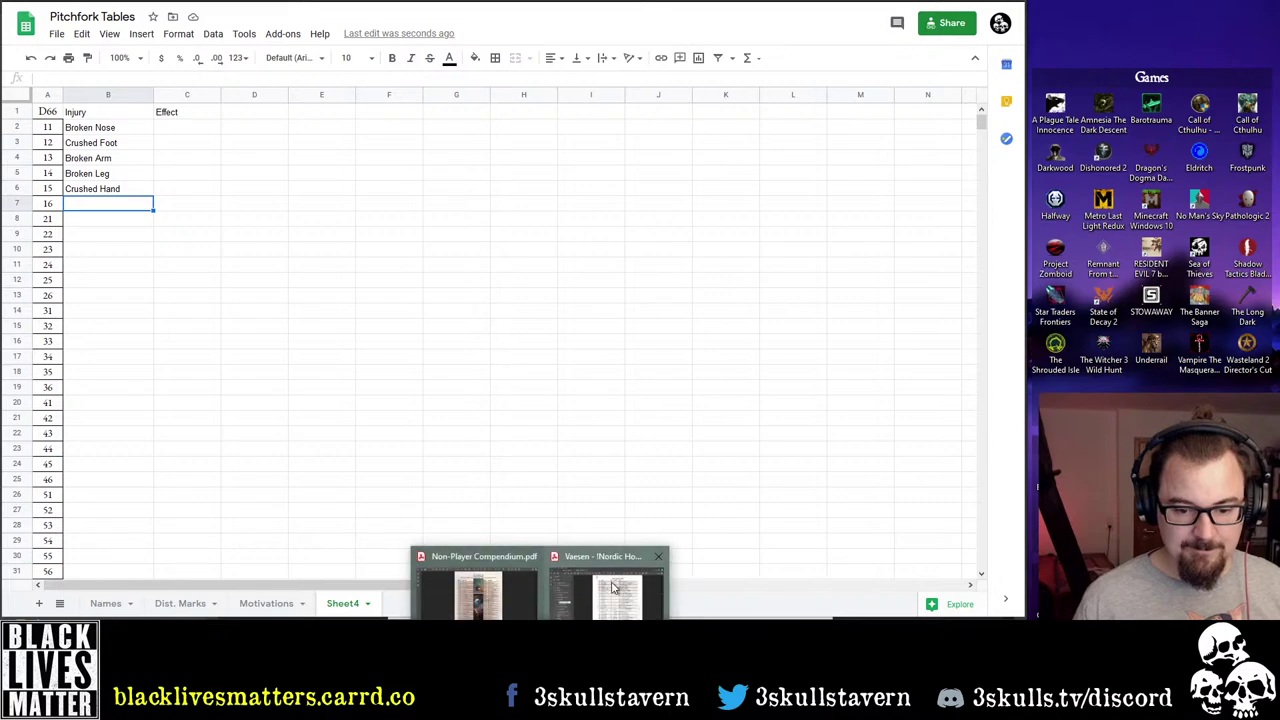
pyautogui.click(600, 585)
pyautogui.moveTo(622, 15); pyautogui.dragTo(805, 20)
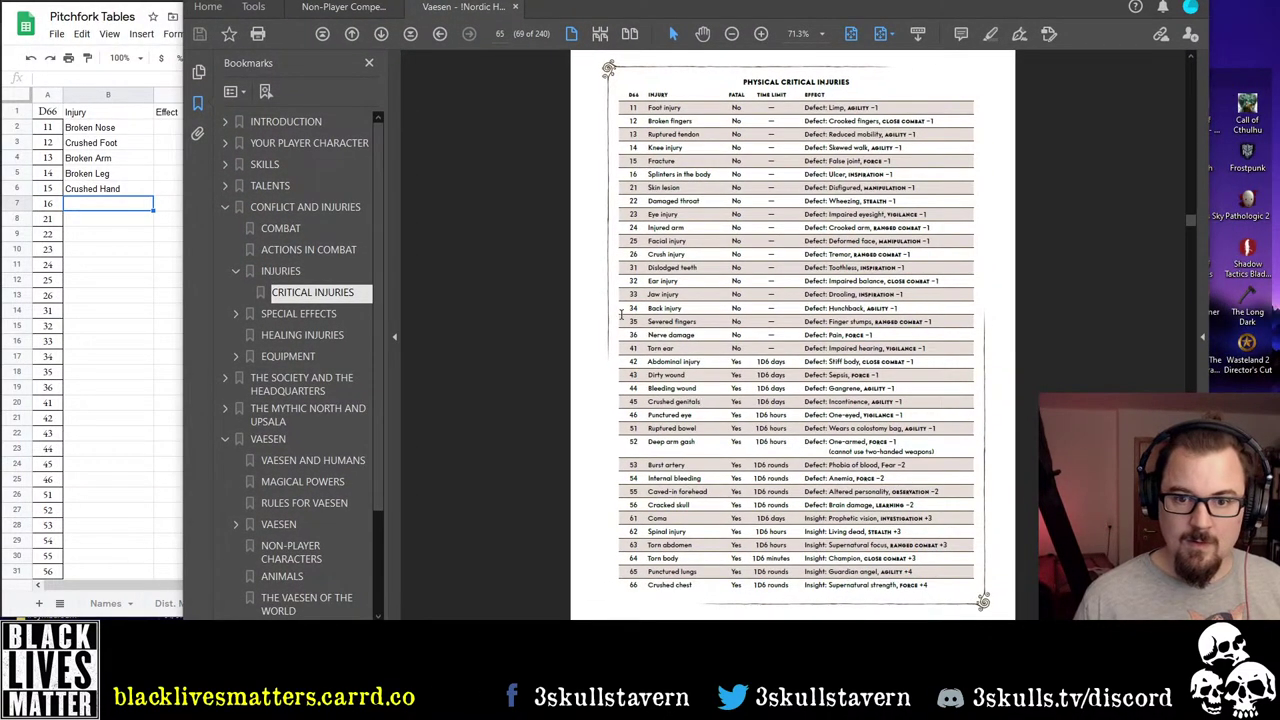
pyautogui.click(117, 194)
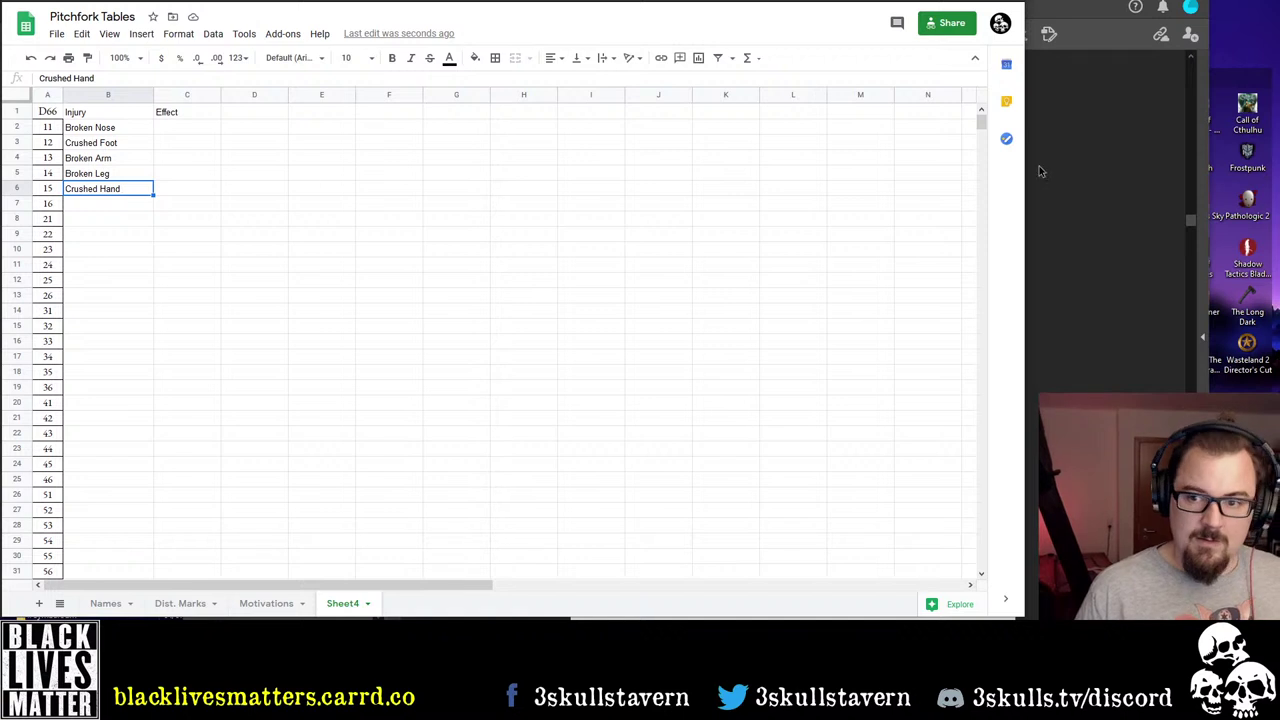
pyautogui.moveTo(1030, 177); pyautogui.dragTo(604, 210)
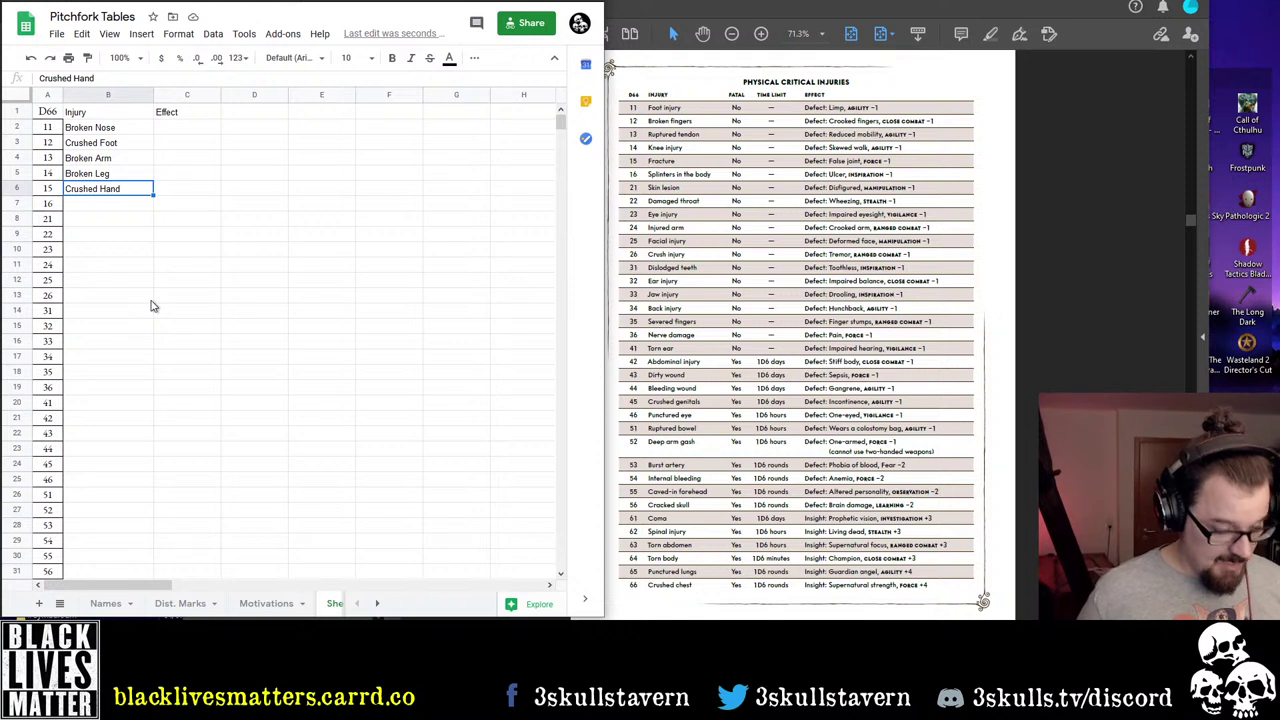
# Enter Eye Injury, Broken Jaw and Ear Injury for rolls 16, 21 and 22
pyautogui.press('Return')
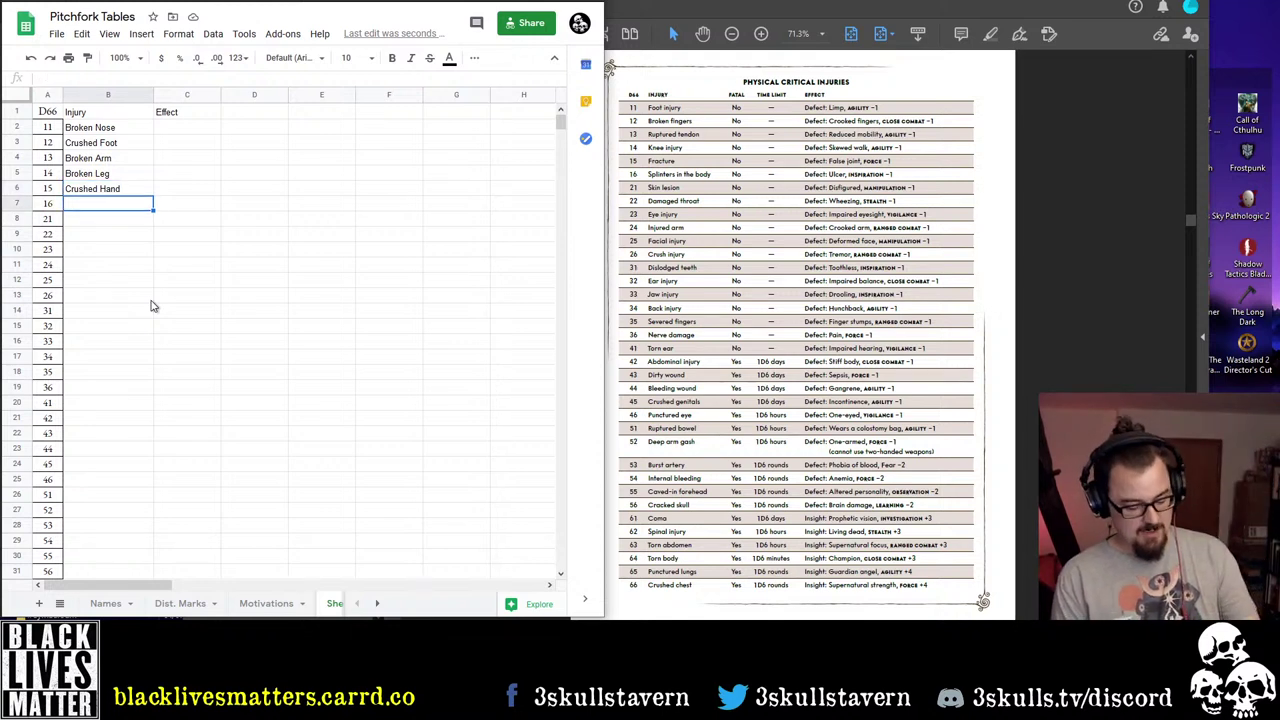
pyautogui.write('Eye ')
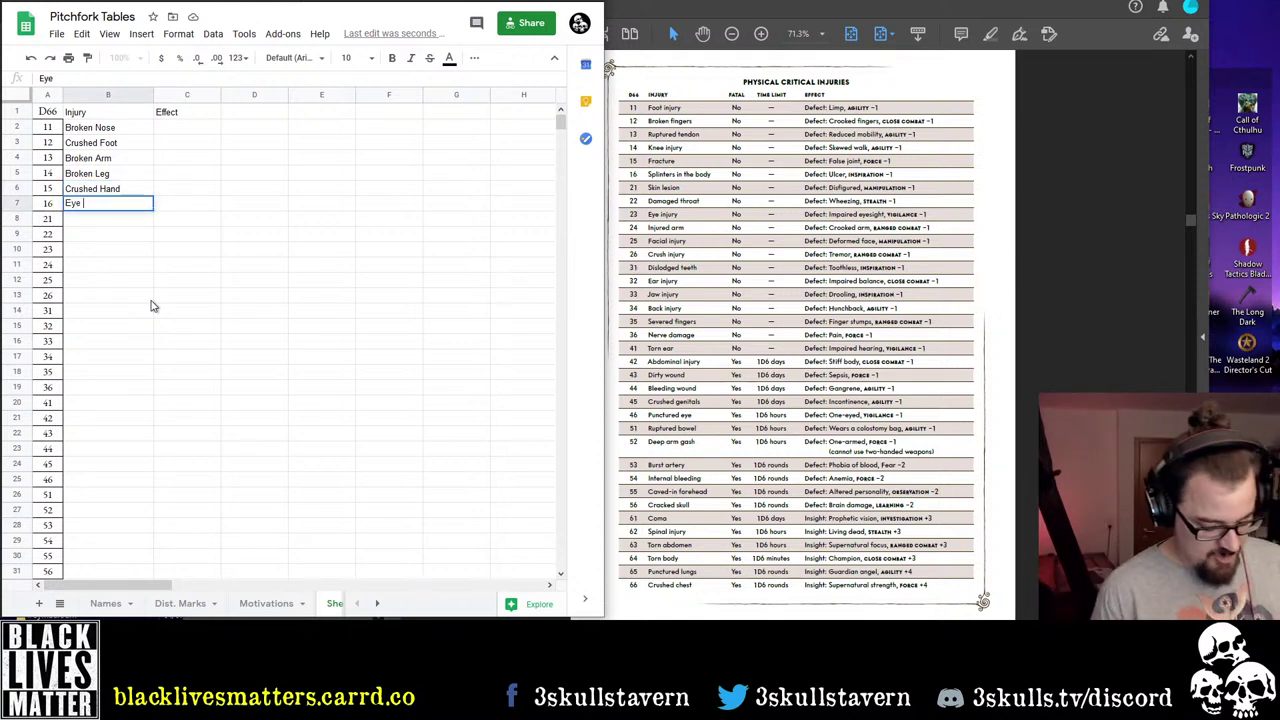
pyautogui.write('Injury')
pyautogui.press('Return')
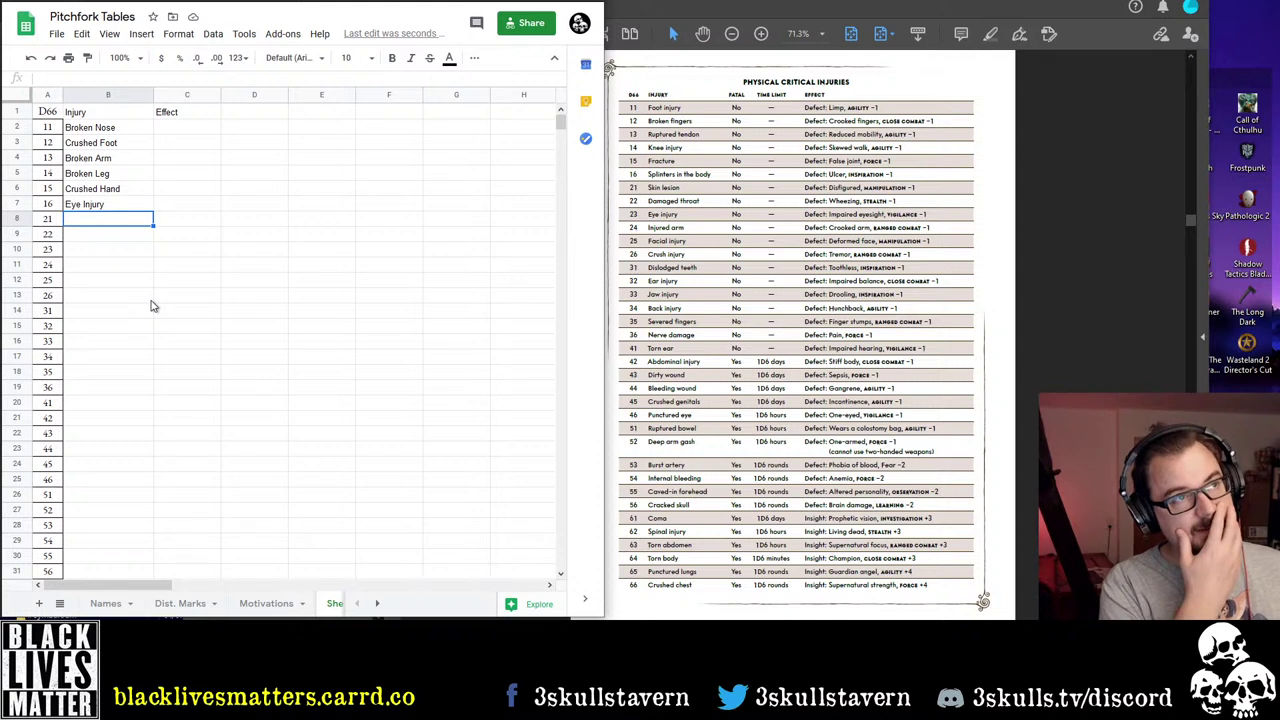
pyautogui.write('Broken Ja')
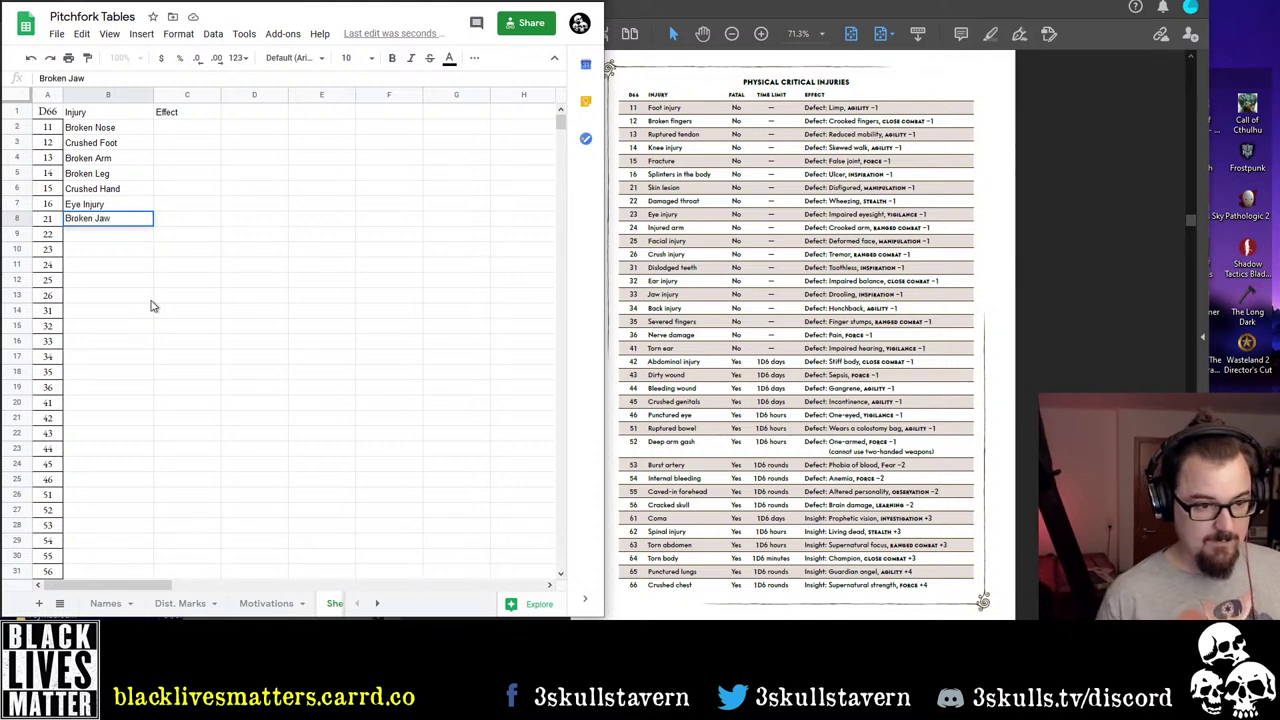
pyautogui.write('w')
pyautogui.press('Return')
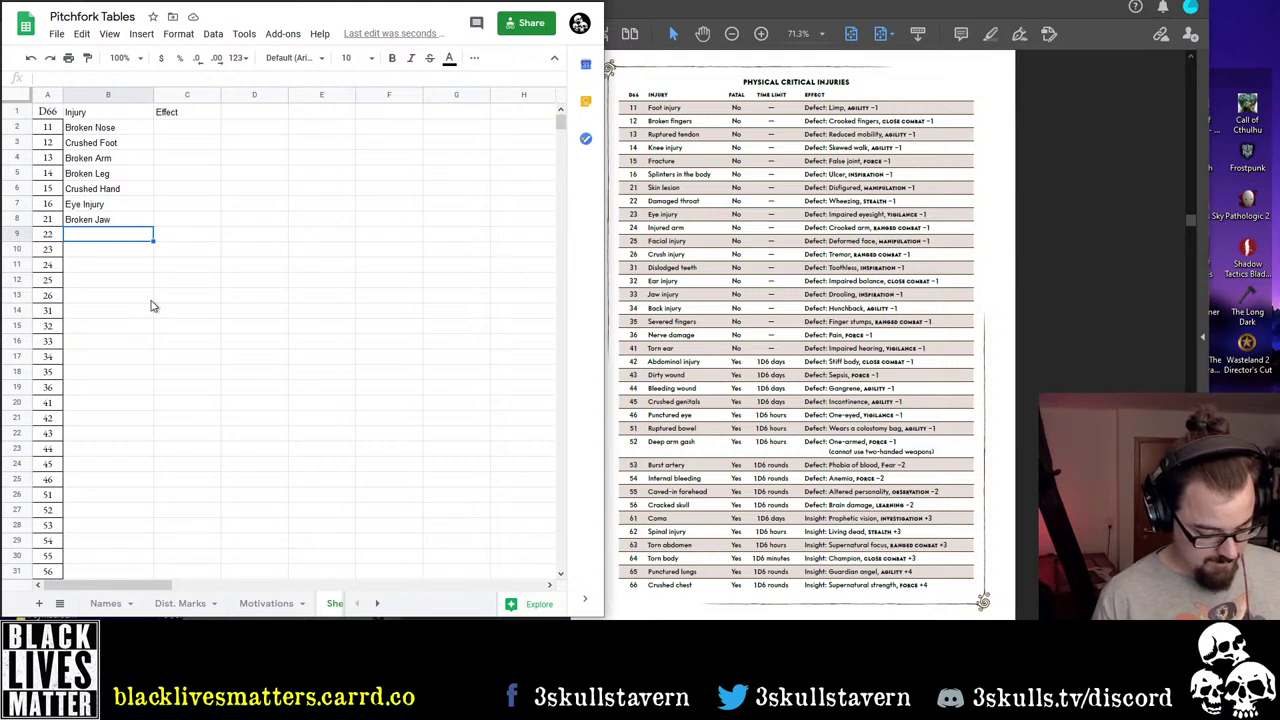
pyautogui.write('Ear')
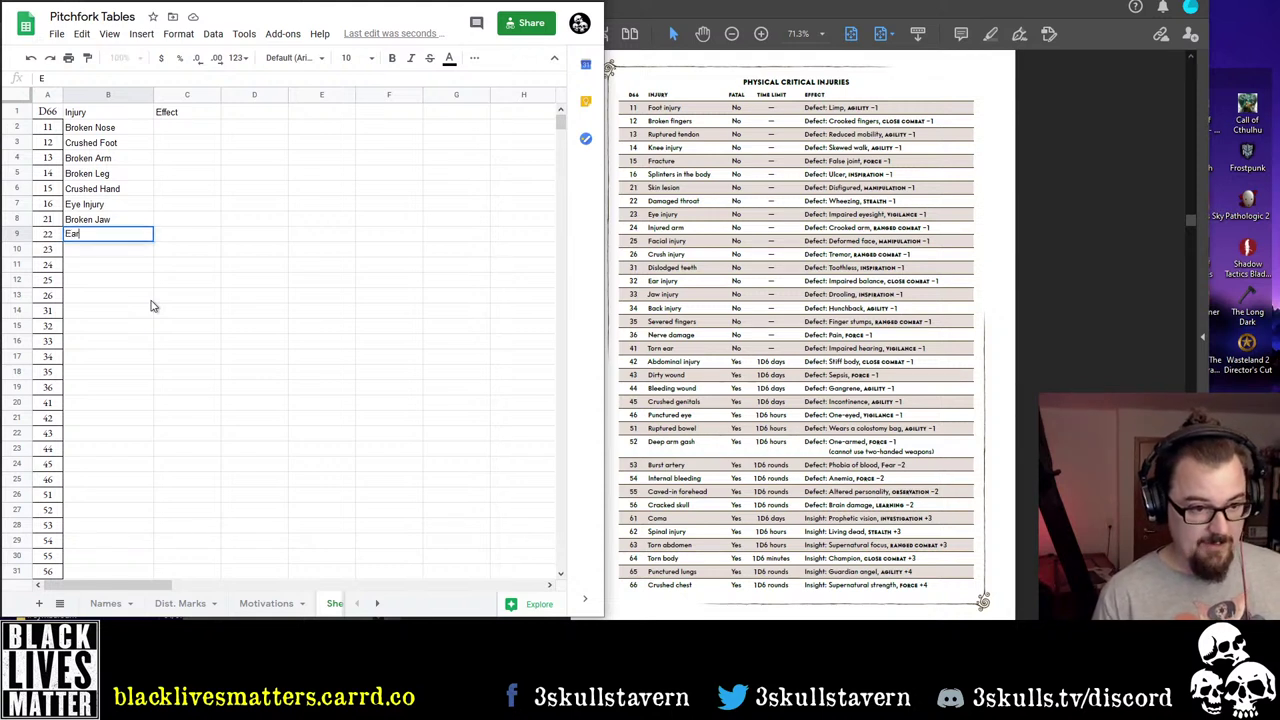
pyautogui.write(' Injury')
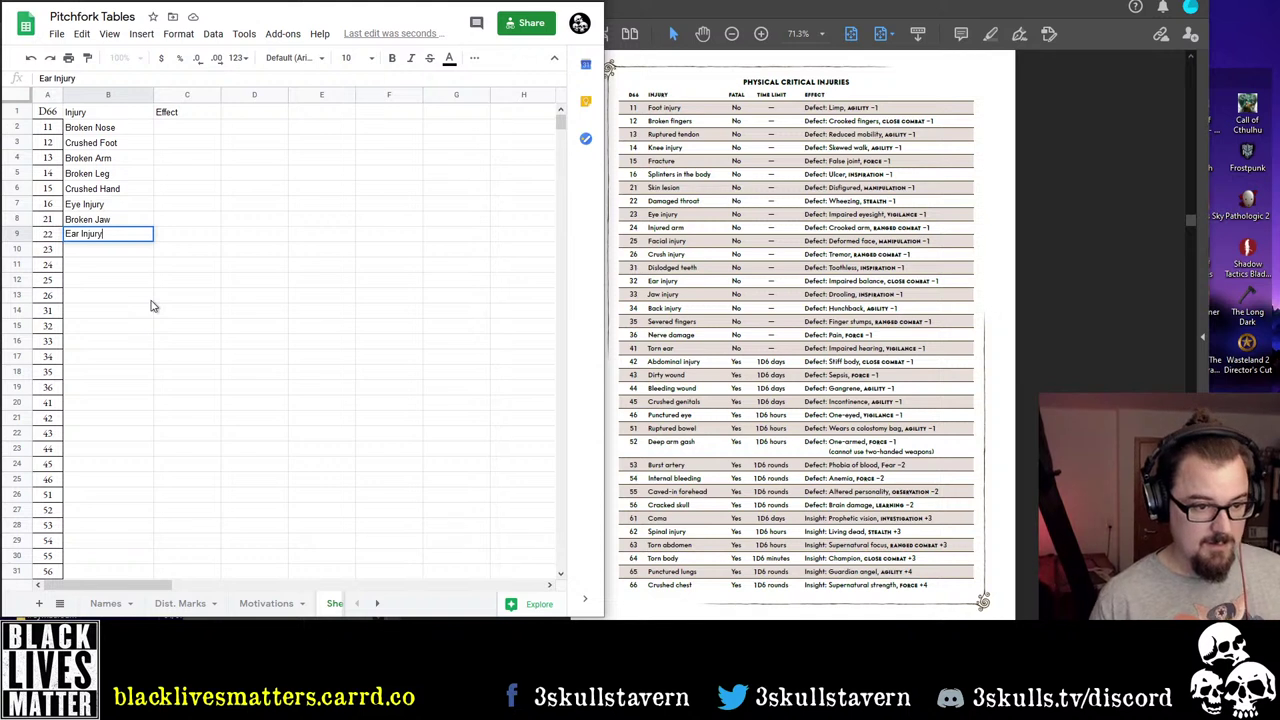
pyautogui.press('Return')
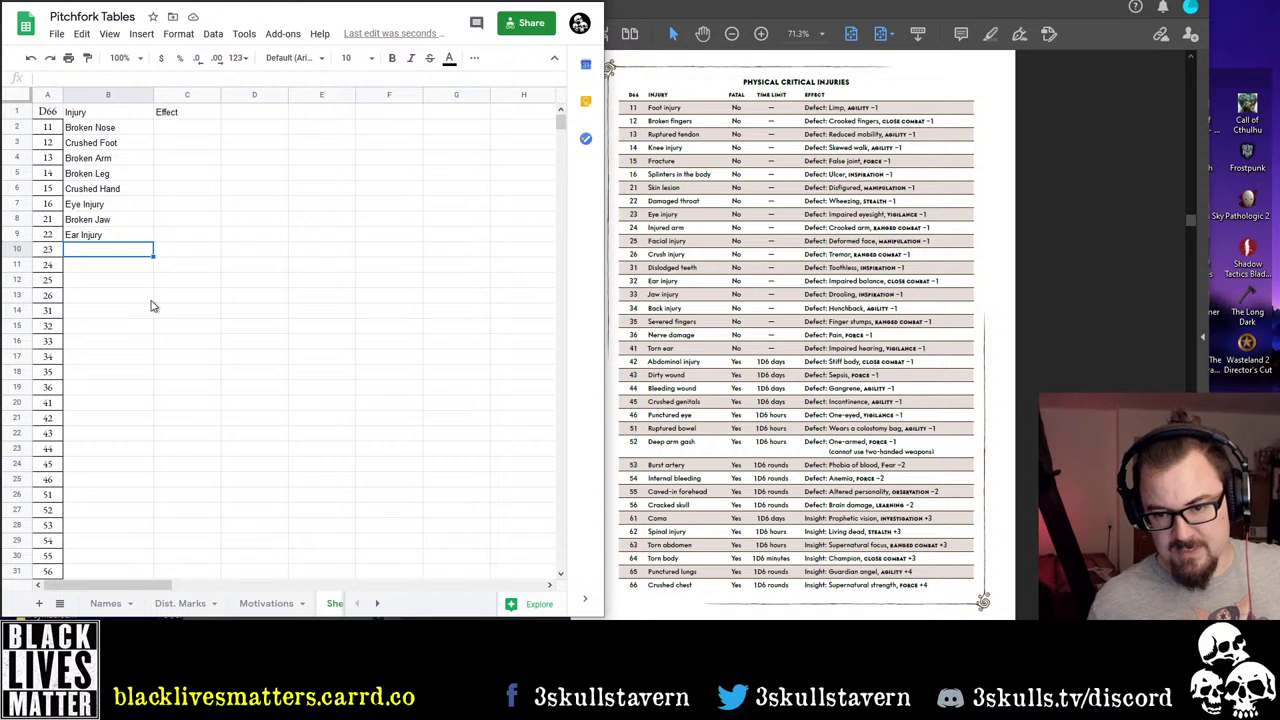
# Change the roll 21 entry from Broken Jaw to Jaw Injury
pyautogui.press('Up')
pyautogui.press('Up')
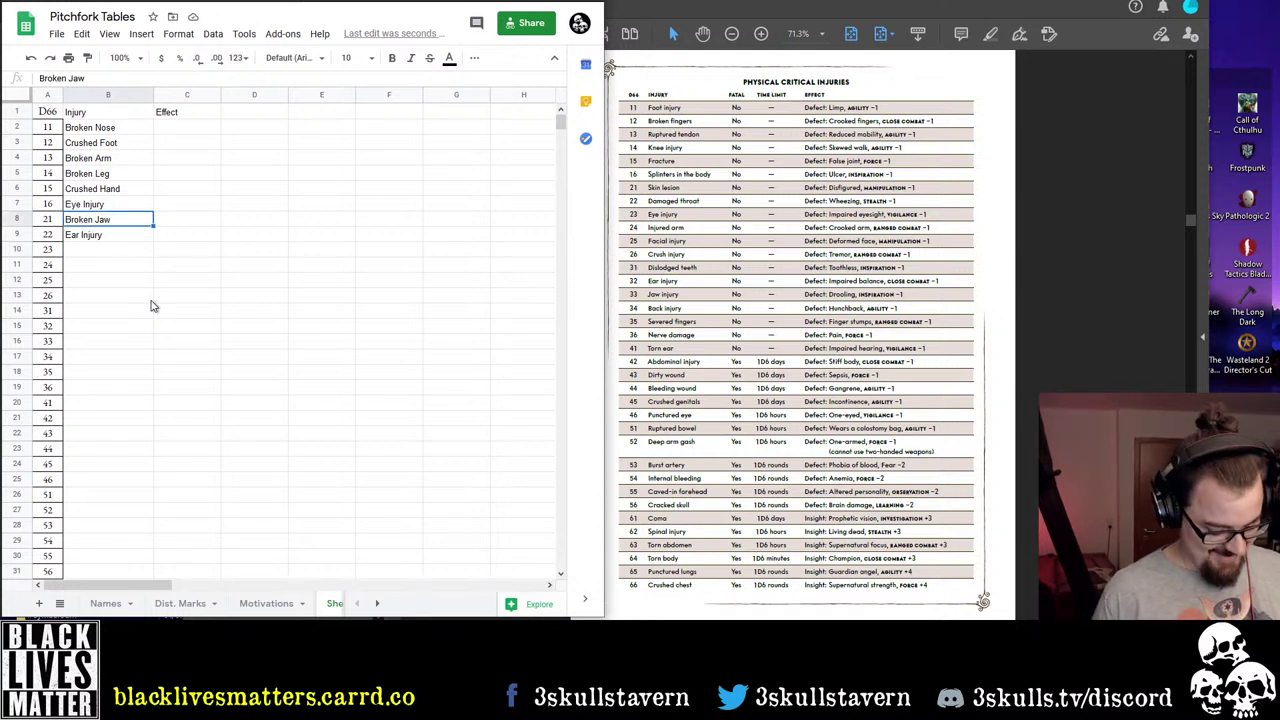
pyautogui.write('Jaw I')
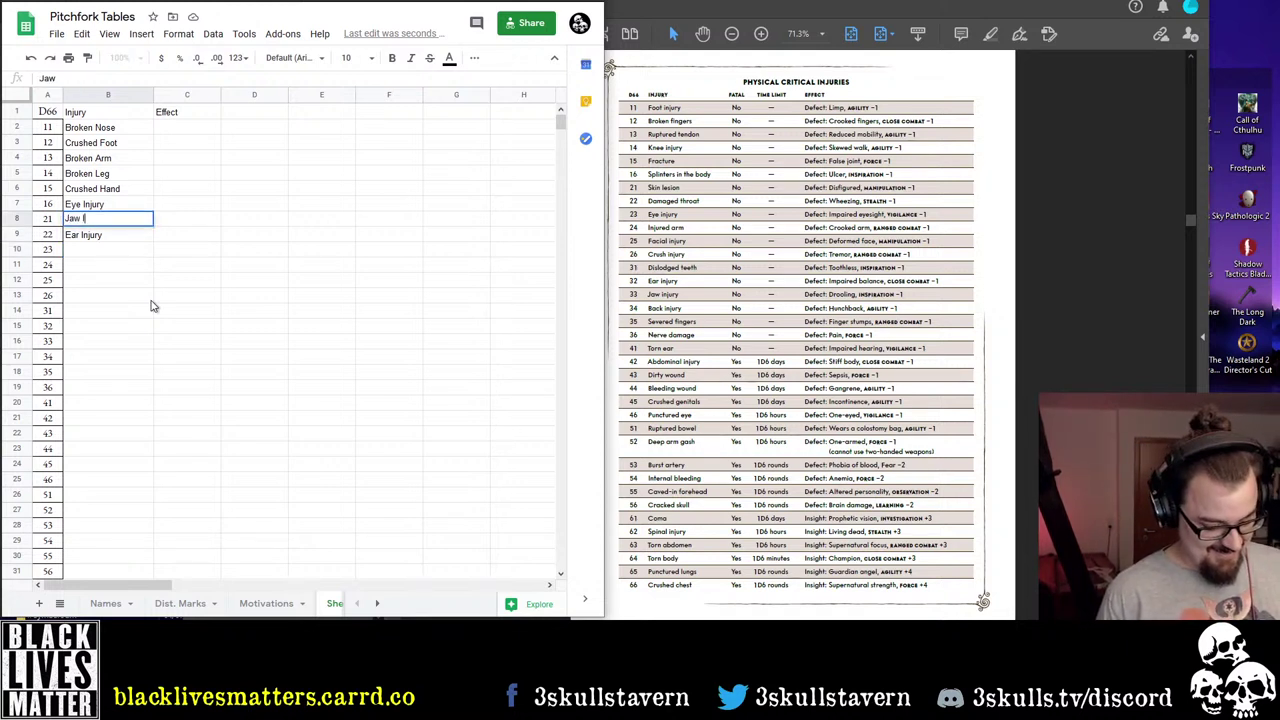
pyautogui.write('njury')
pyautogui.press('Return')
pyautogui.press('Return')
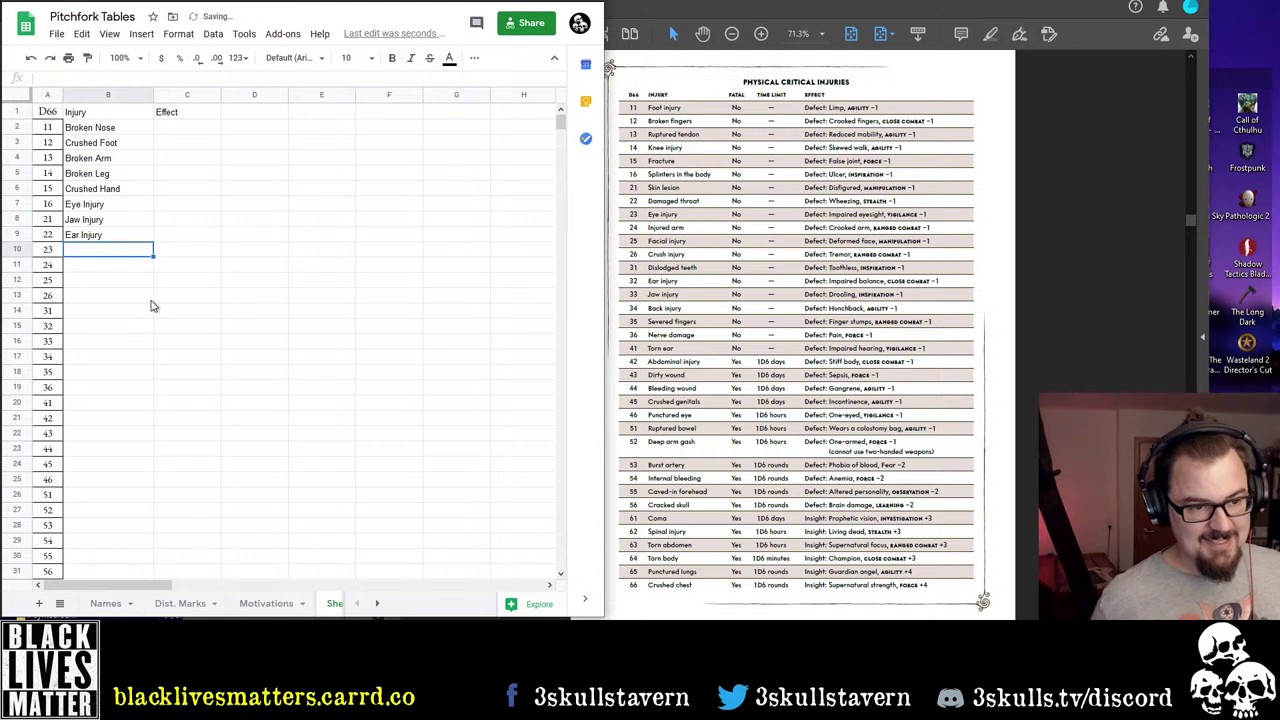
pyautogui.press('Up')
pyautogui.press('Up')
pyautogui.press('Down')
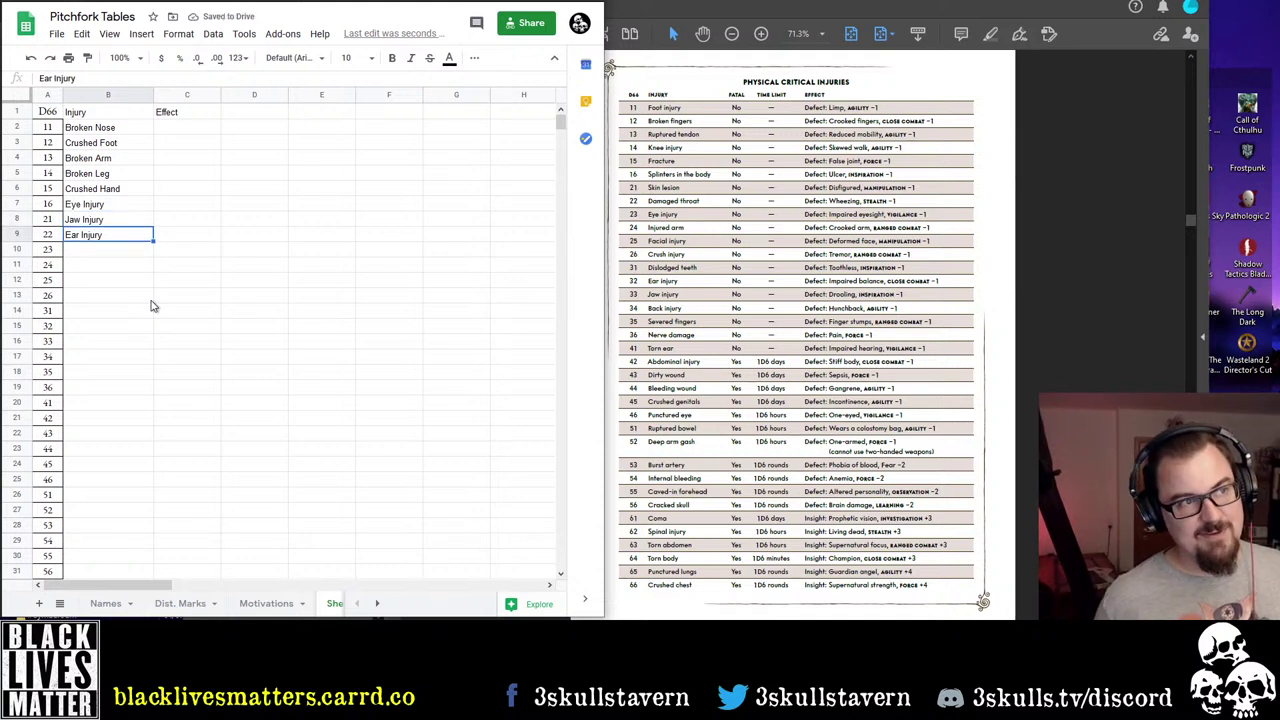
pyautogui.press('Down')
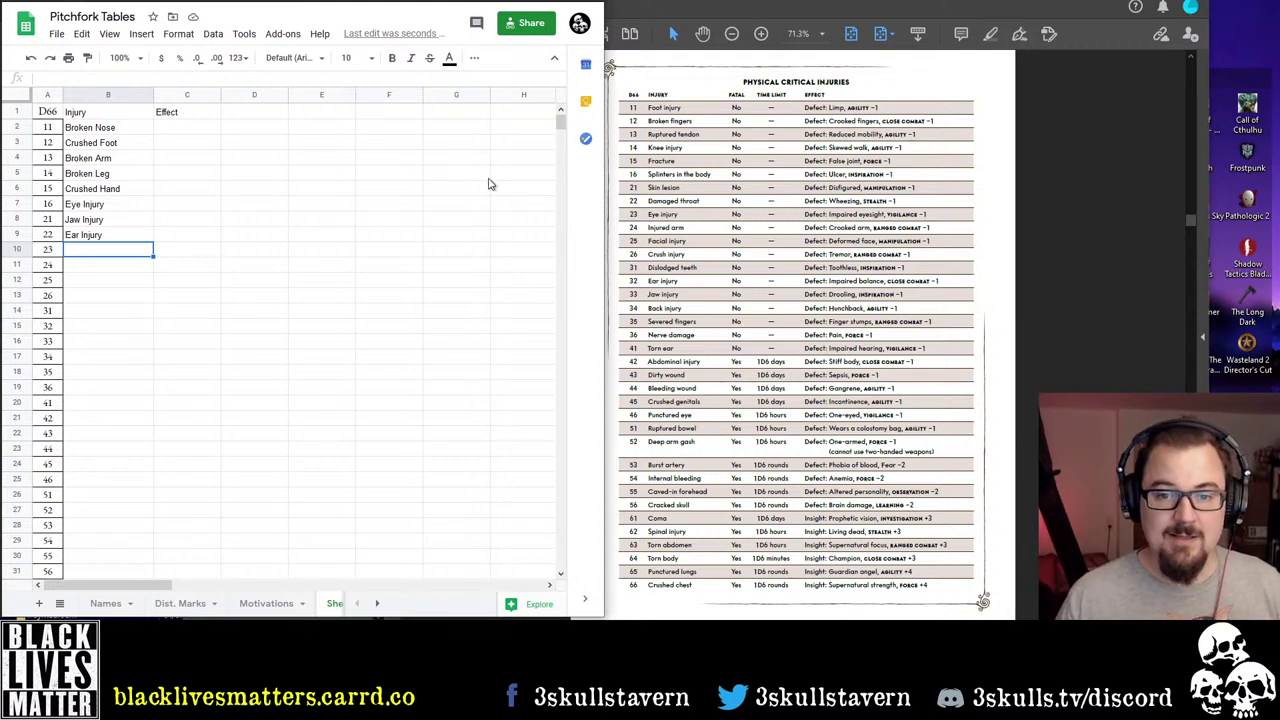
pyautogui.click(121, 190)
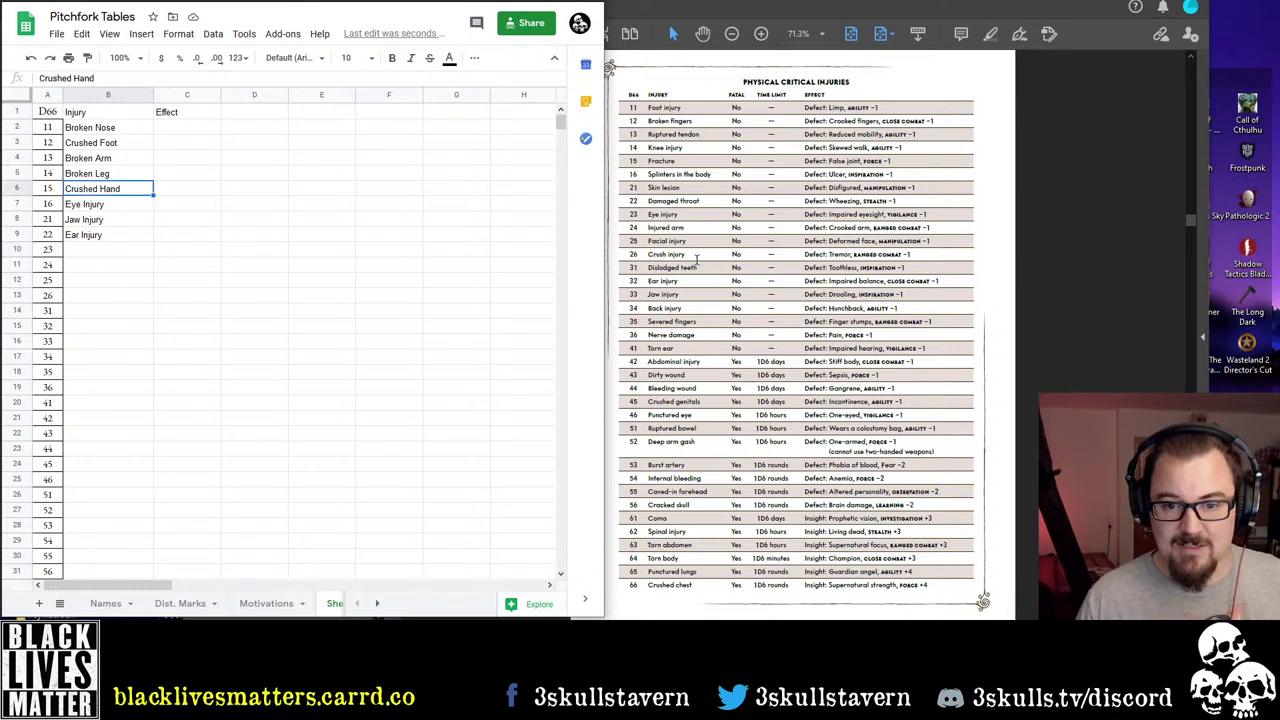
pyautogui.click(703, 270)
pyautogui.moveTo(699, 268); pyautogui.dragTo(650, 256)
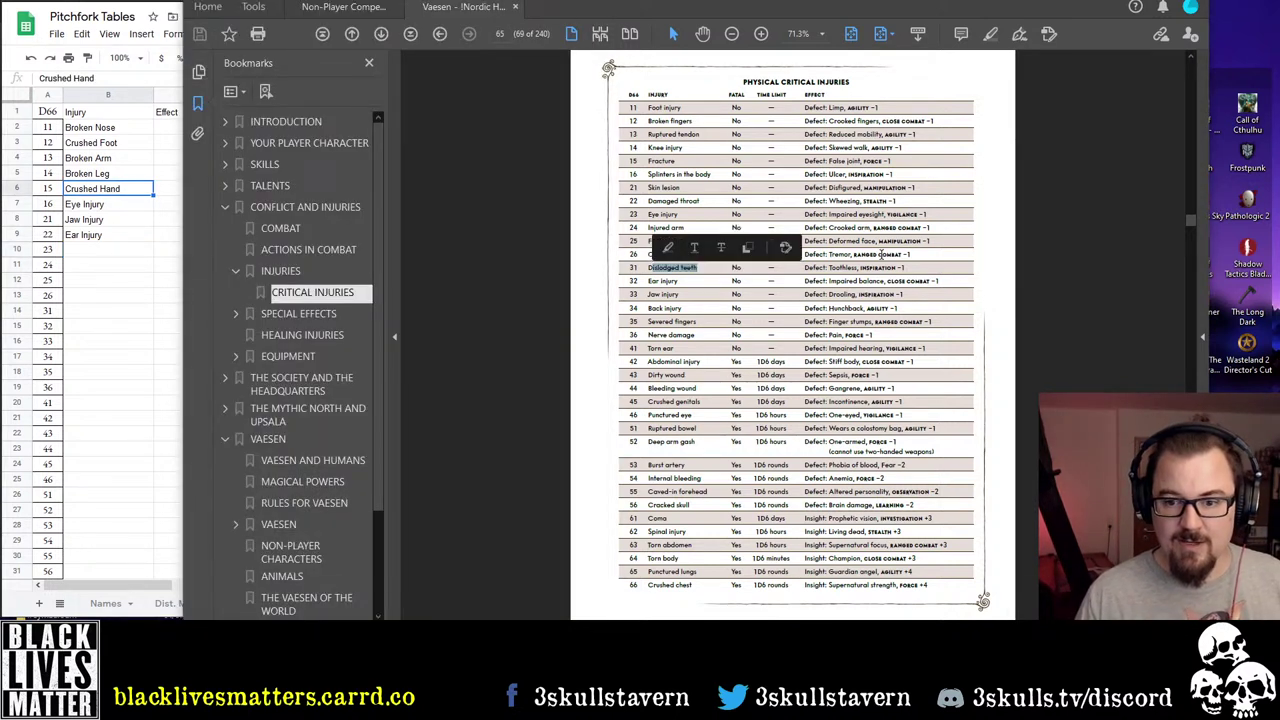
pyautogui.click(741, 252)
pyautogui.click(90, 251)
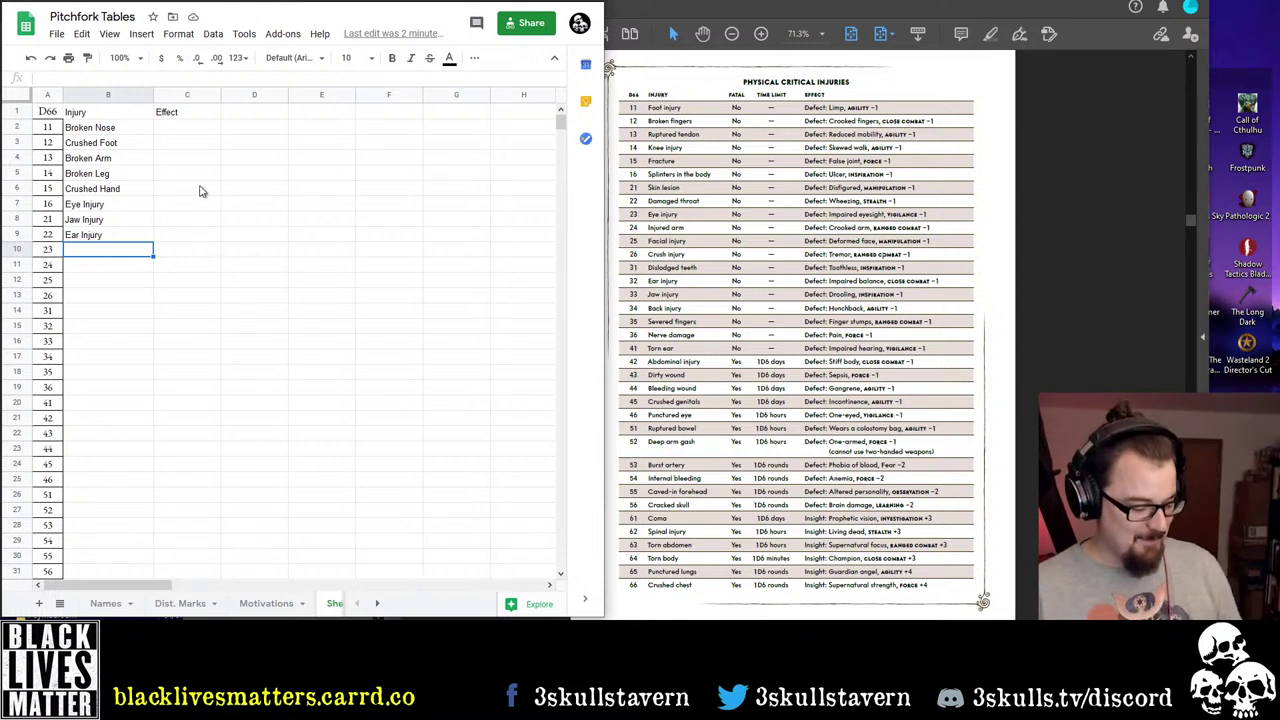
# Enter the headers 2D6 in E1 and Injury in F1
pyautogui.click(300, 117)
pyautogui.write('2D')
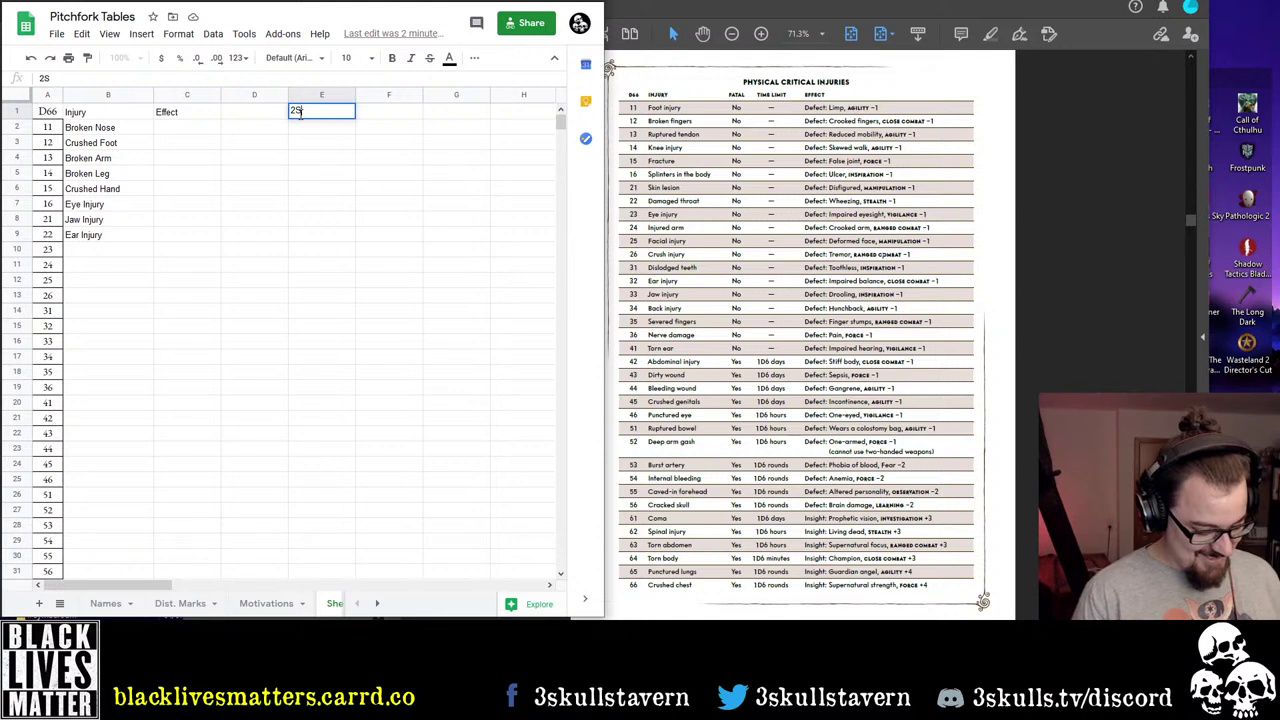
pyautogui.write('6')
pyautogui.press('Tab')
pyautogui.write('Inj')
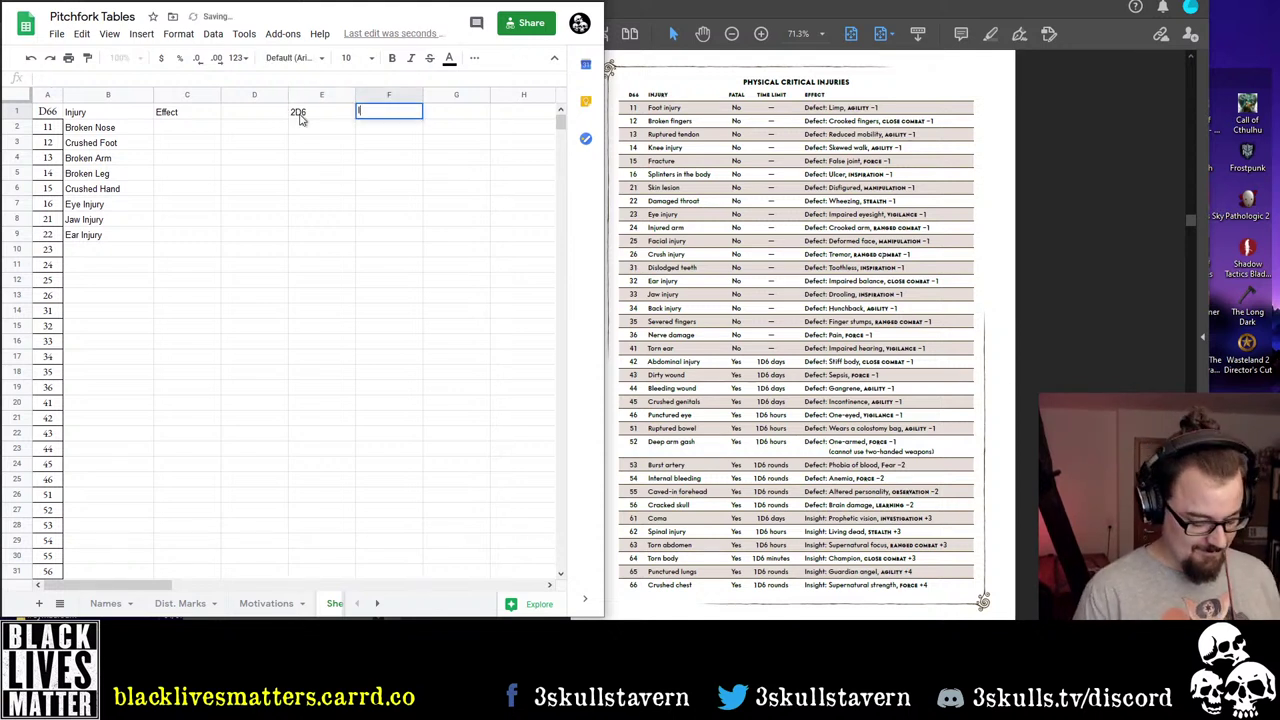
pyautogui.press('BackSpace')
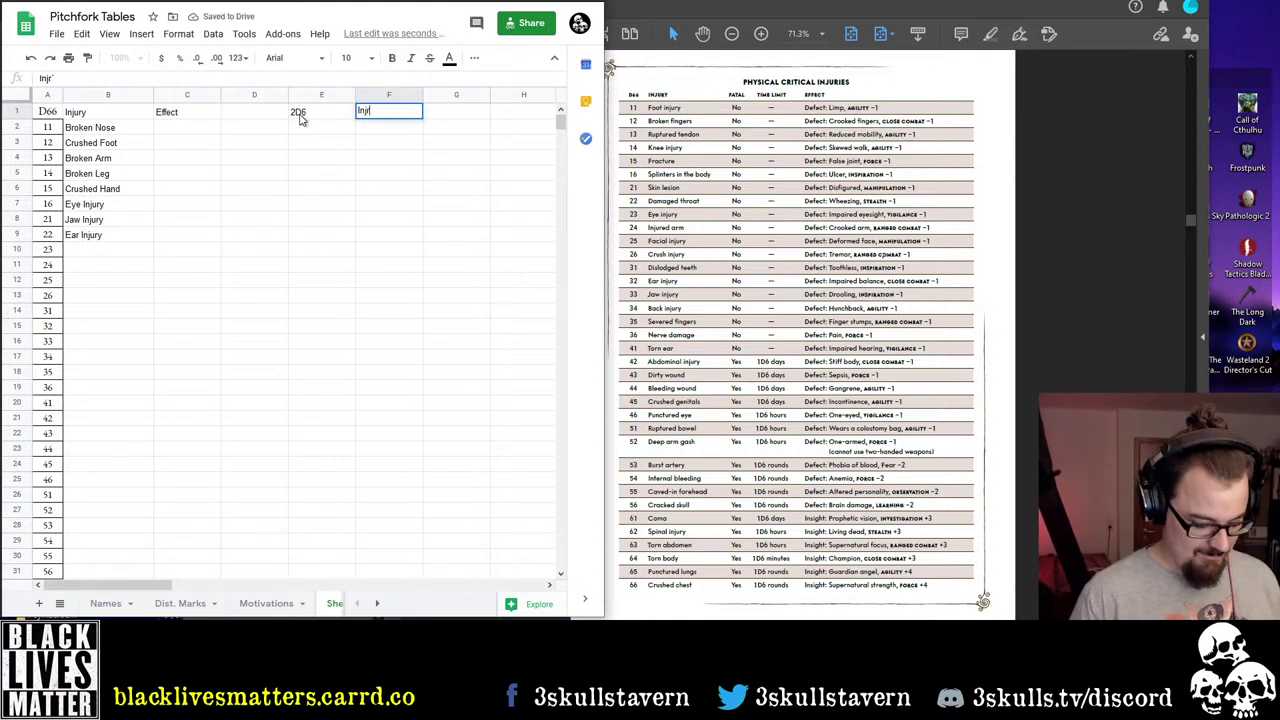
pyautogui.write('ry')
pyautogui.press('Return')
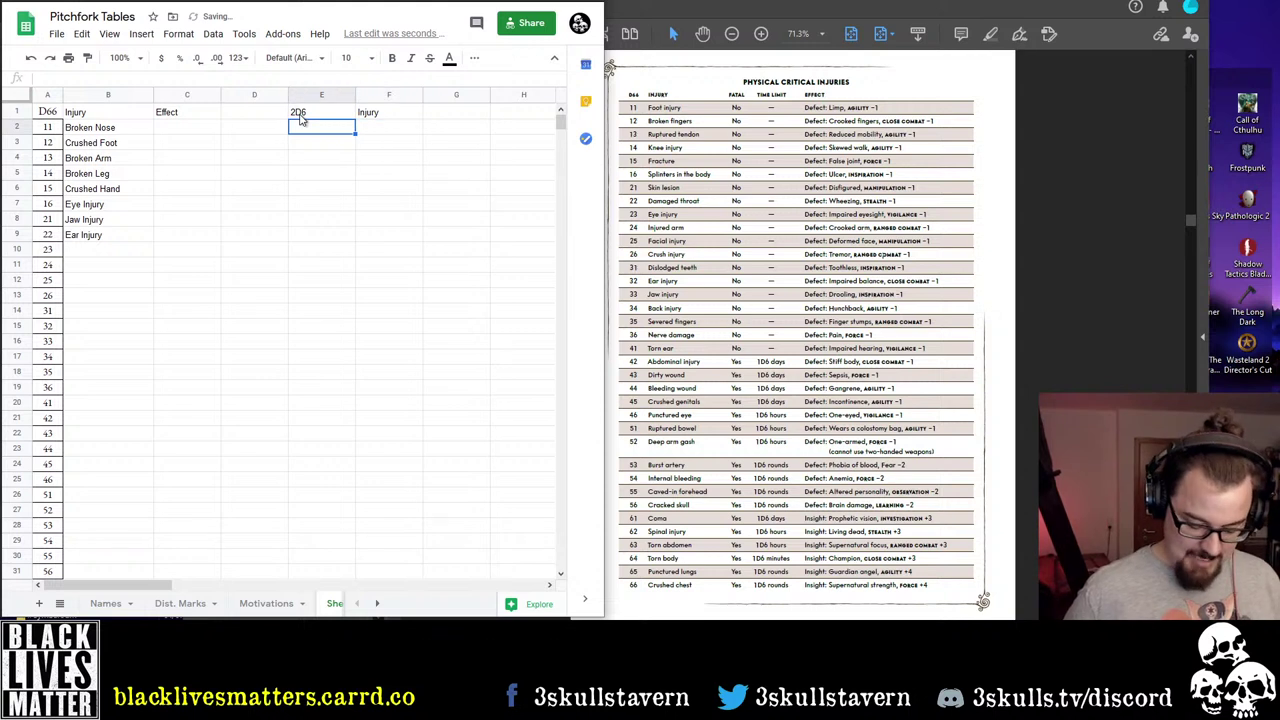
# Enter the roll values 2, 3 and 4 in E2:E4
pyautogui.write('2')
pyautogui.press('Return')
pyautogui.write('3')
pyautogui.press('Return')
pyautogui.write('4')
pyautogui.press('Return')
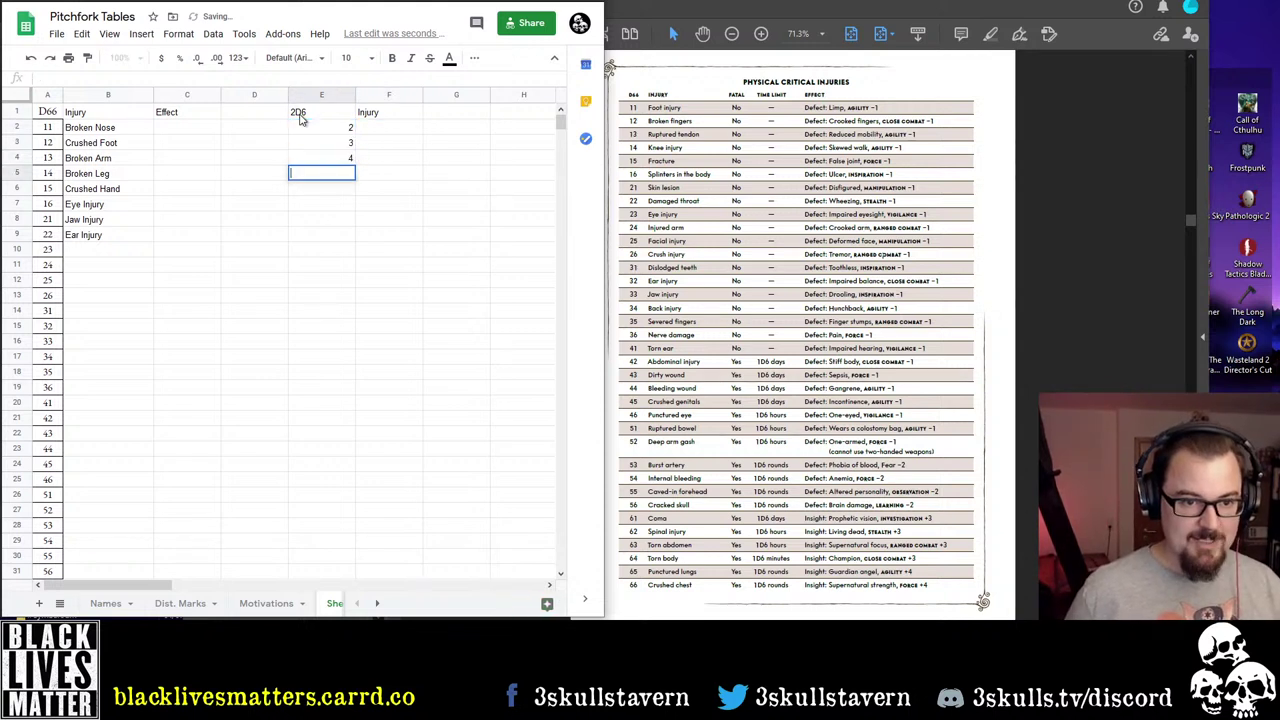
# Extend the rolls down to 12, then narrow column E and centre its values
pyautogui.moveTo(300, 125); pyautogui.dragTo(353, 283)
pyautogui.click(316, 95)
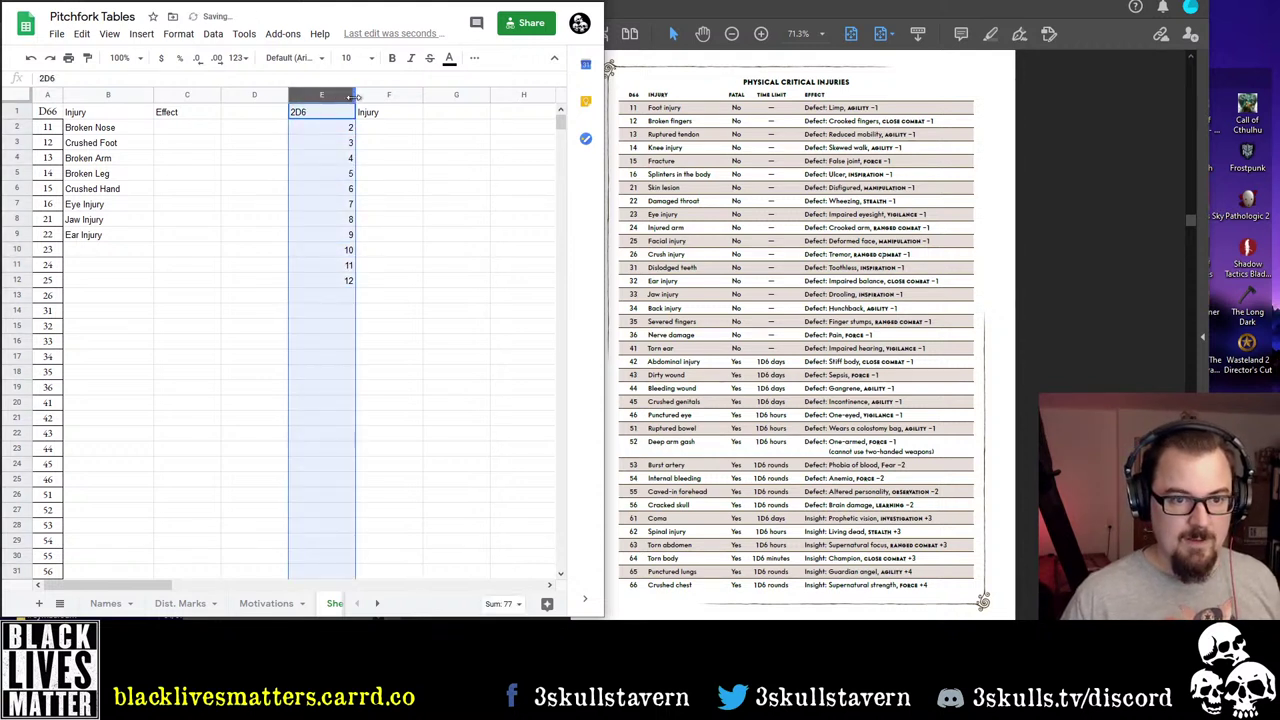
pyautogui.moveTo(356, 96); pyautogui.dragTo(315, 96)
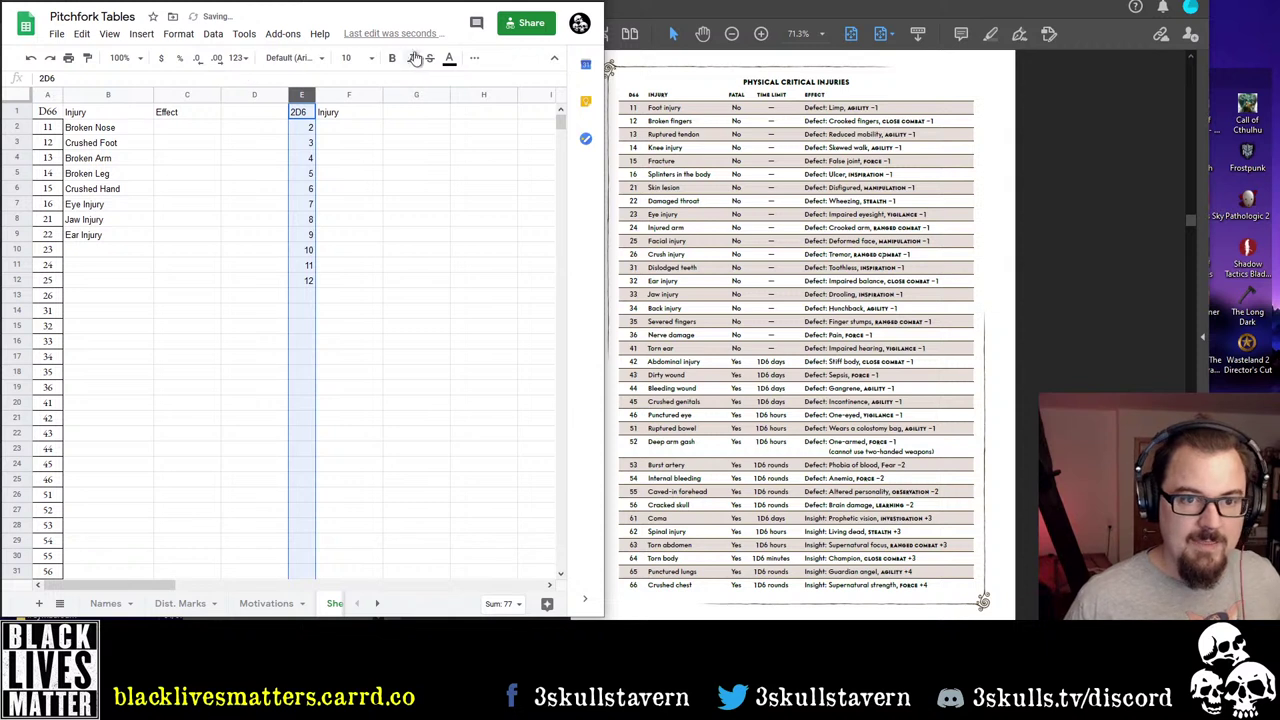
pyautogui.click(474, 58)
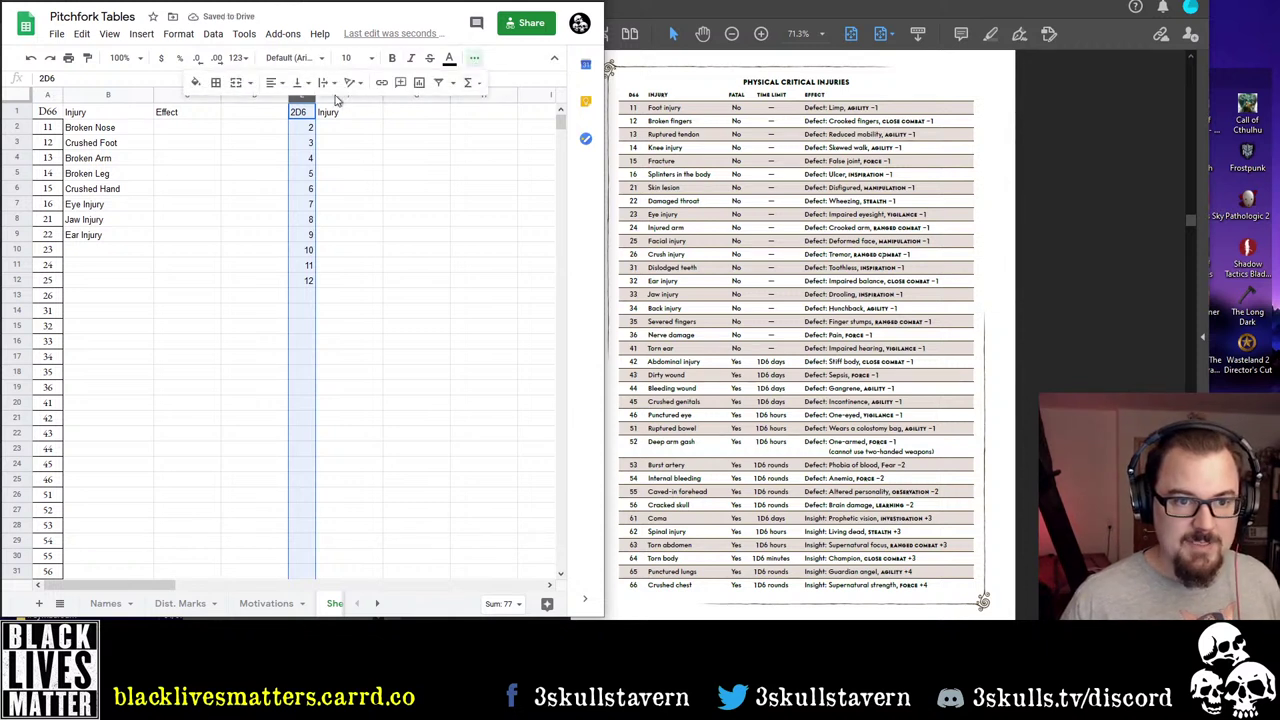
pyautogui.click(272, 82)
pyautogui.click(292, 118)
pyautogui.click(422, 145)
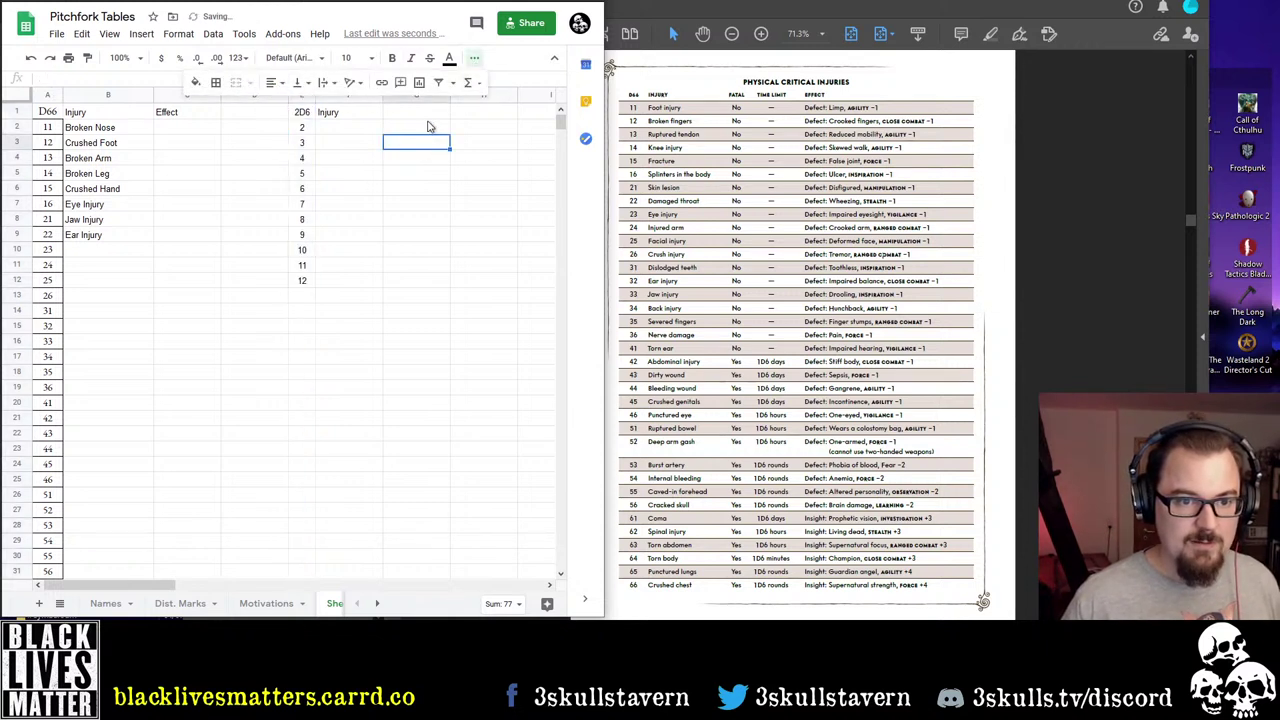
pyautogui.click(428, 127)
pyautogui.click(478, 132)
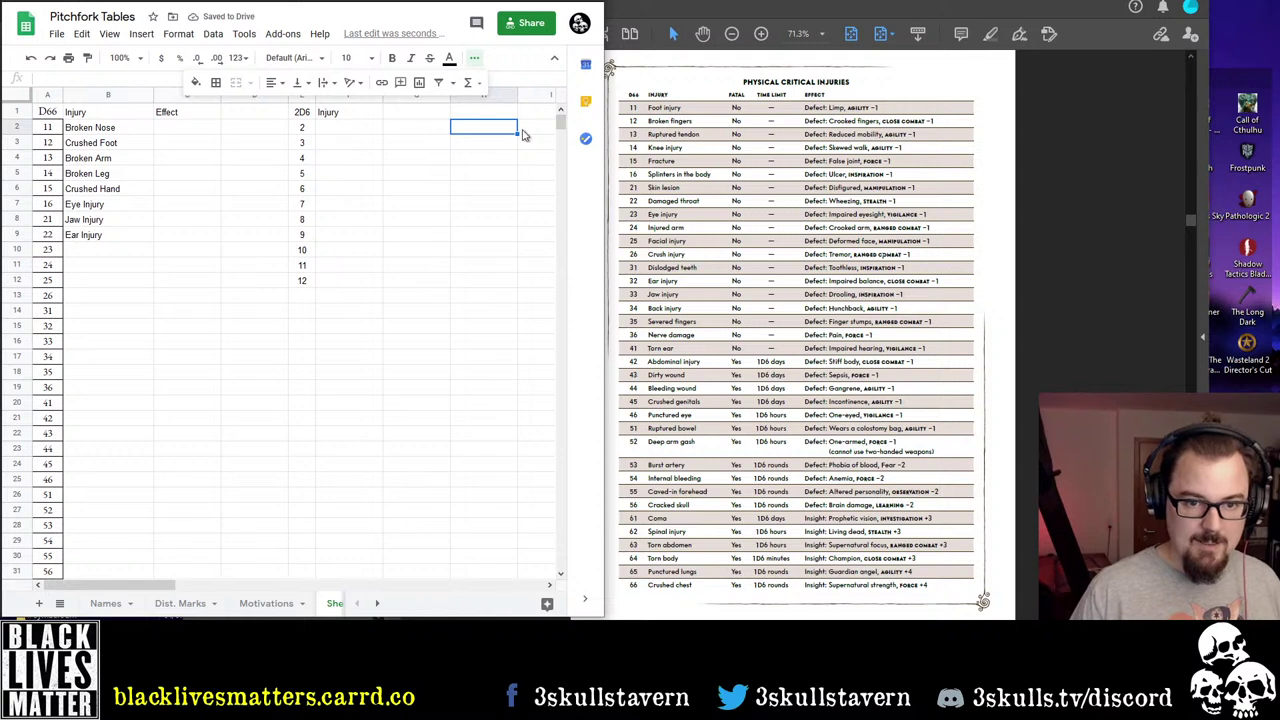
# Enter the roll-2 probability beside row 2, correcting =2/36 to =1/36
pyautogui.write('=')
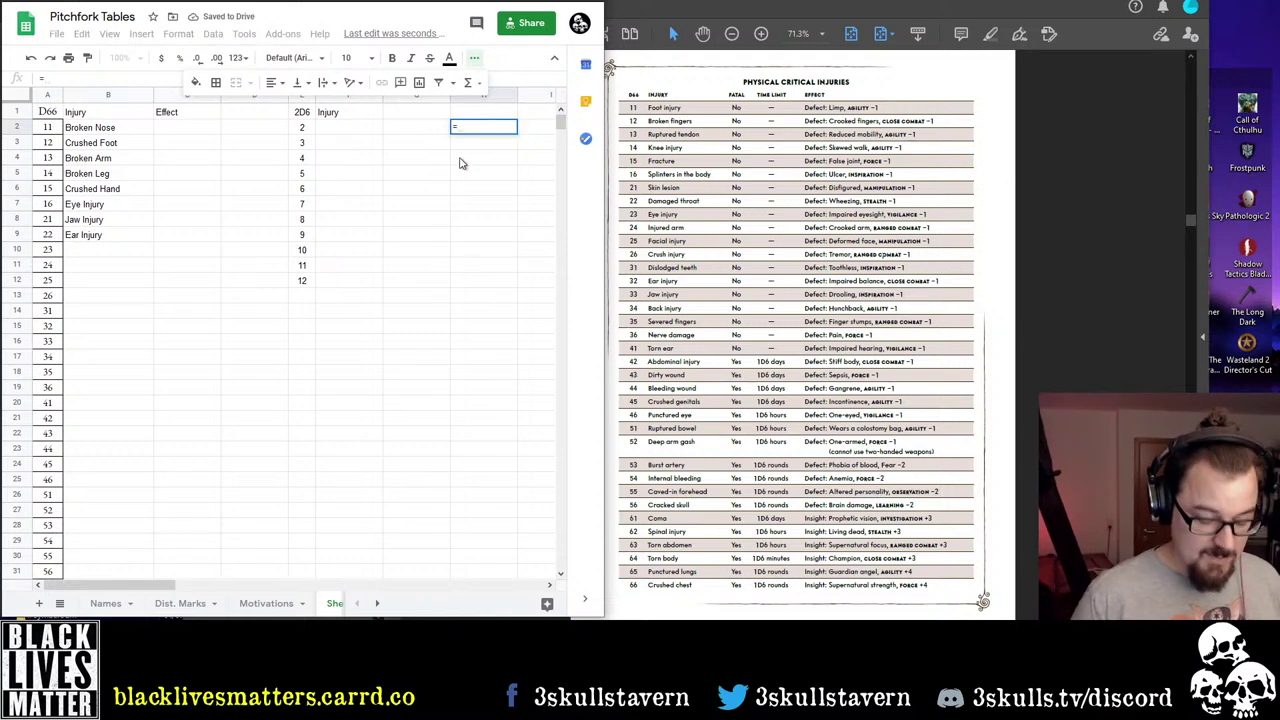
pyautogui.write('2/')
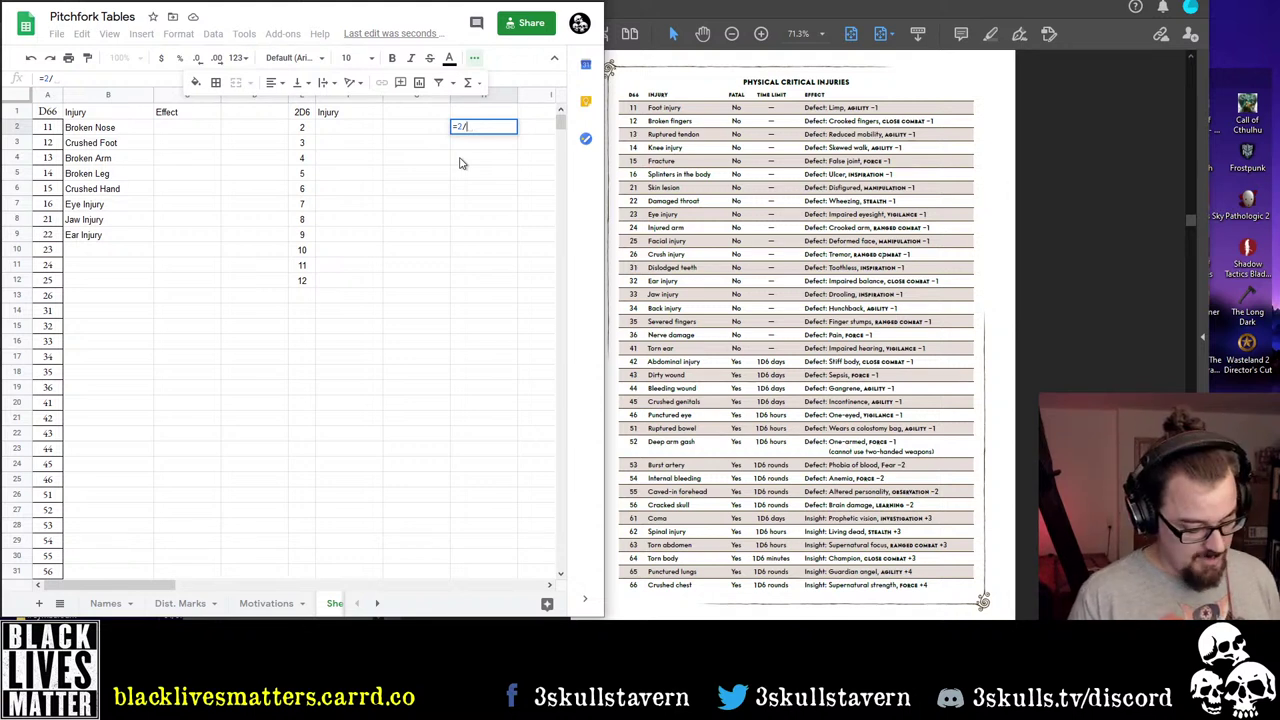
pyautogui.write('36')
pyautogui.press('Return')
pyautogui.press('Up')
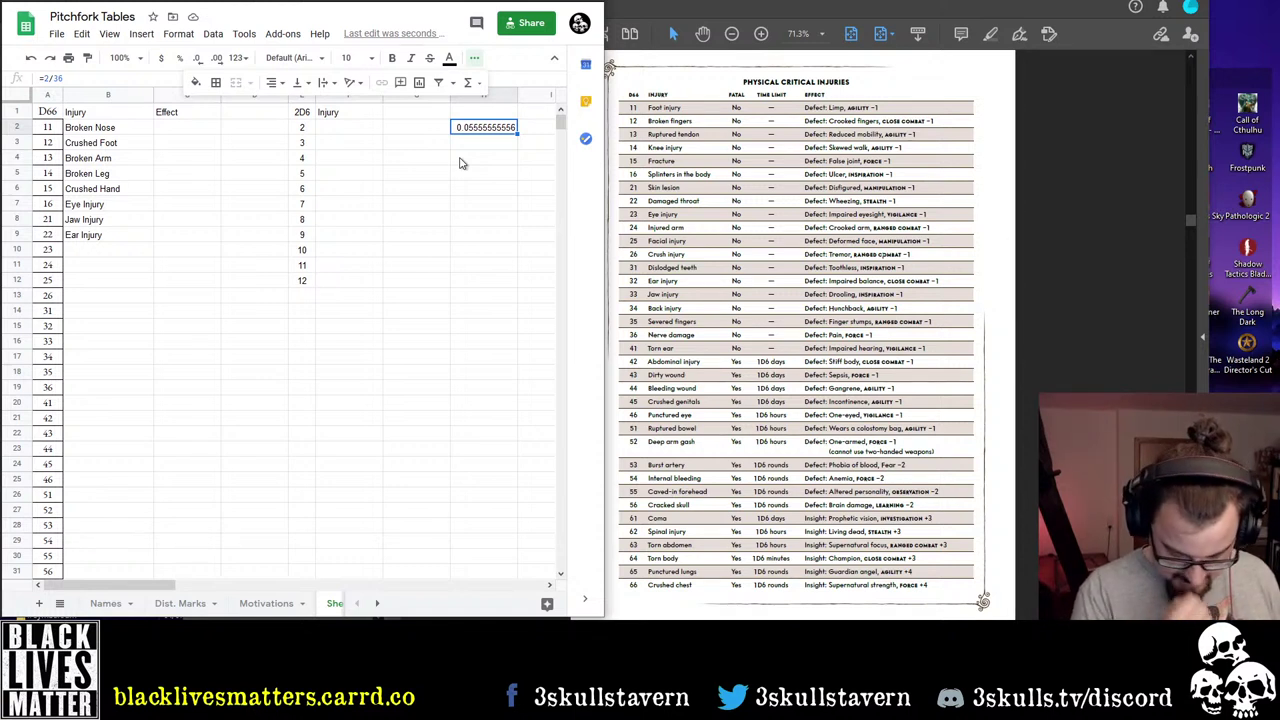
pyautogui.press('Down')
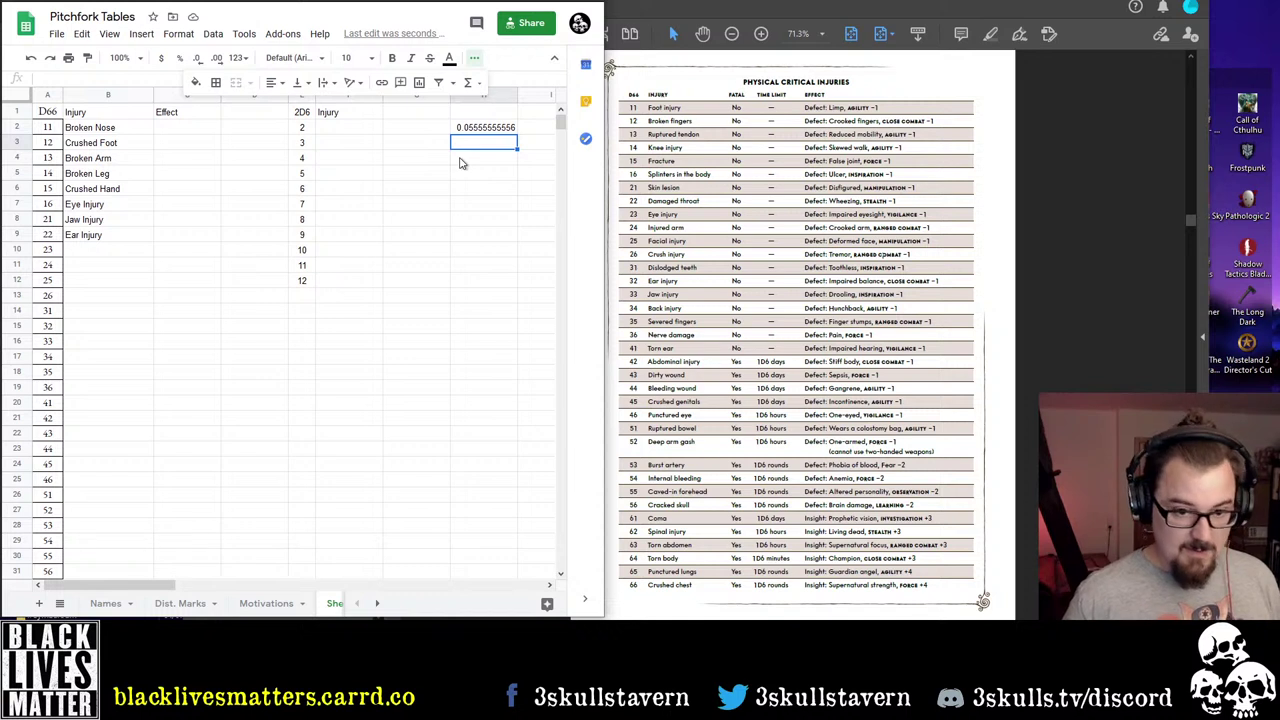
pyautogui.press('Up')
pyautogui.press('Return')
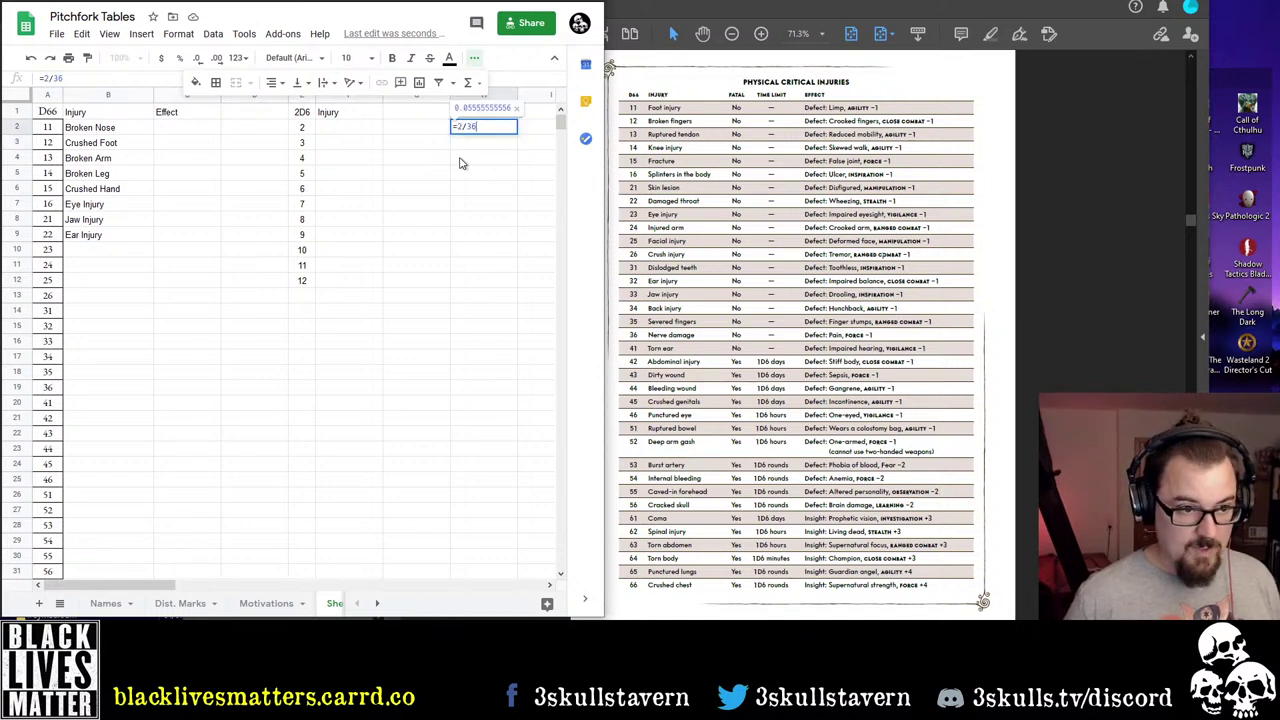
pyautogui.press('Left')
pyautogui.press('Left')
pyautogui.press('Left')
pyautogui.press('Left')
pyautogui.write('1')
pyautogui.press('Return')
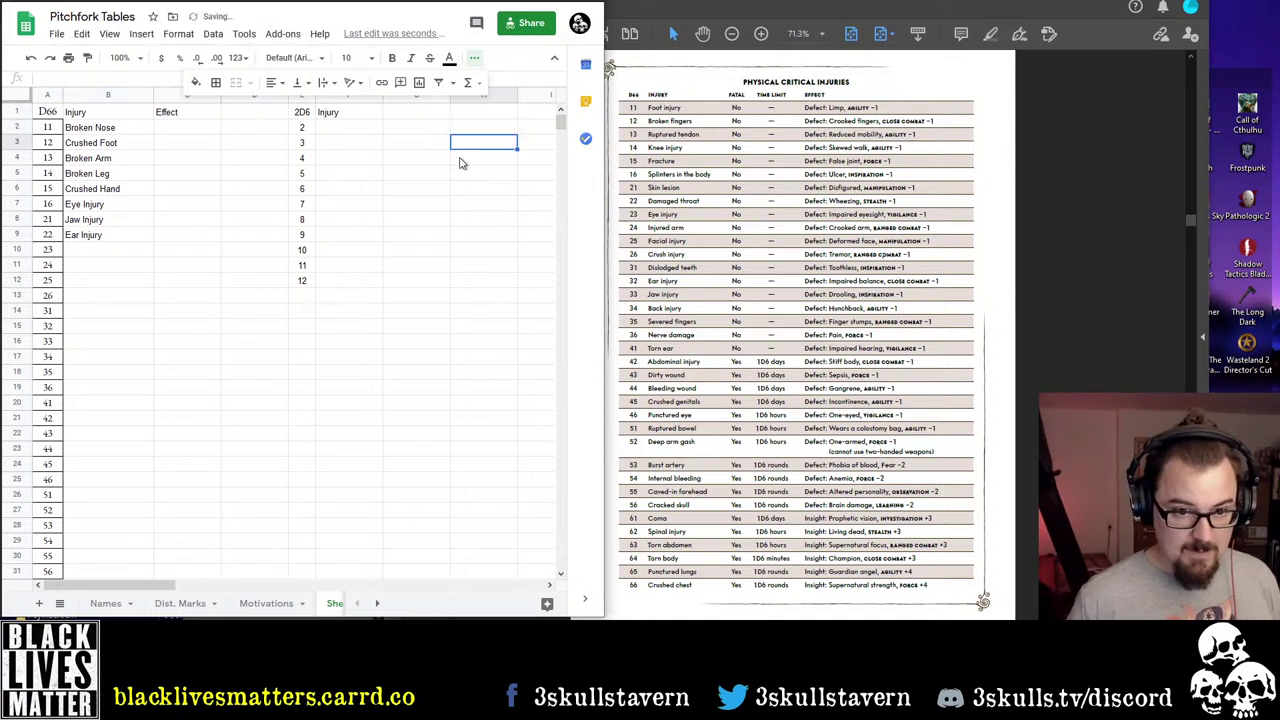
# Search 'd2d6 probability', open The Dark Fortress page and copy its probability table
pyautogui.hotkey('ctrl', 't')
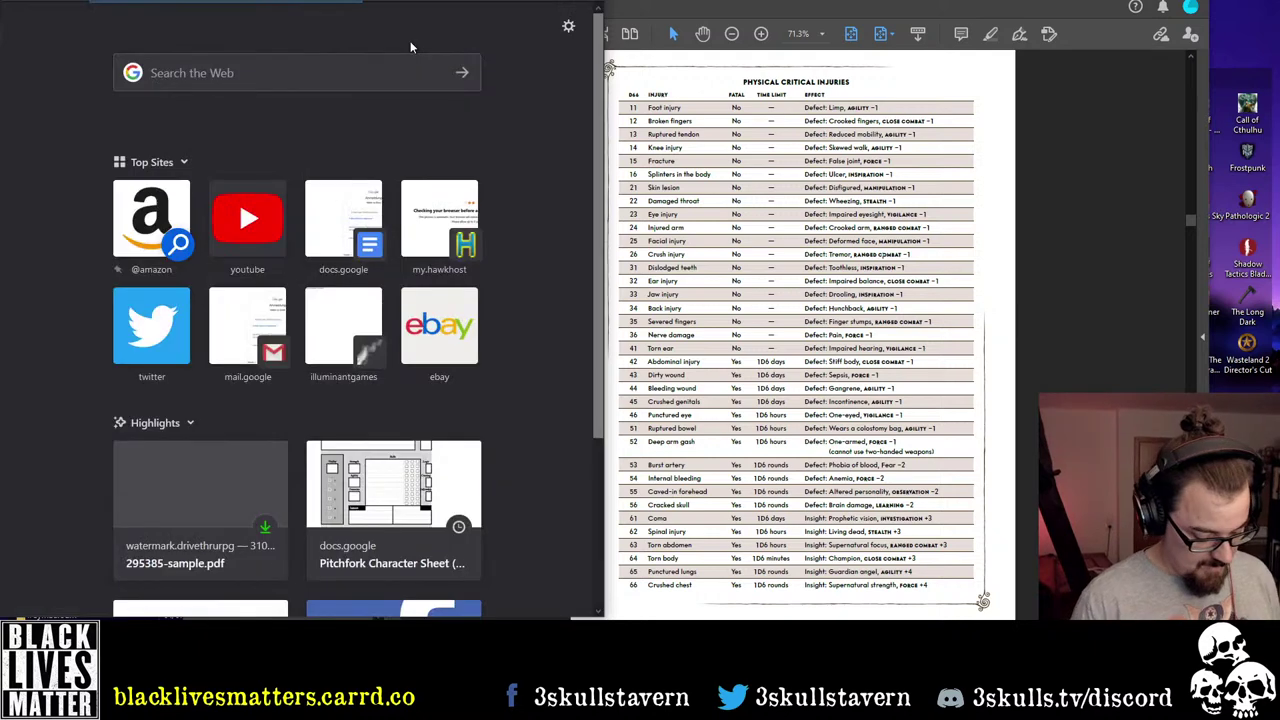
pyautogui.write('d2d6')
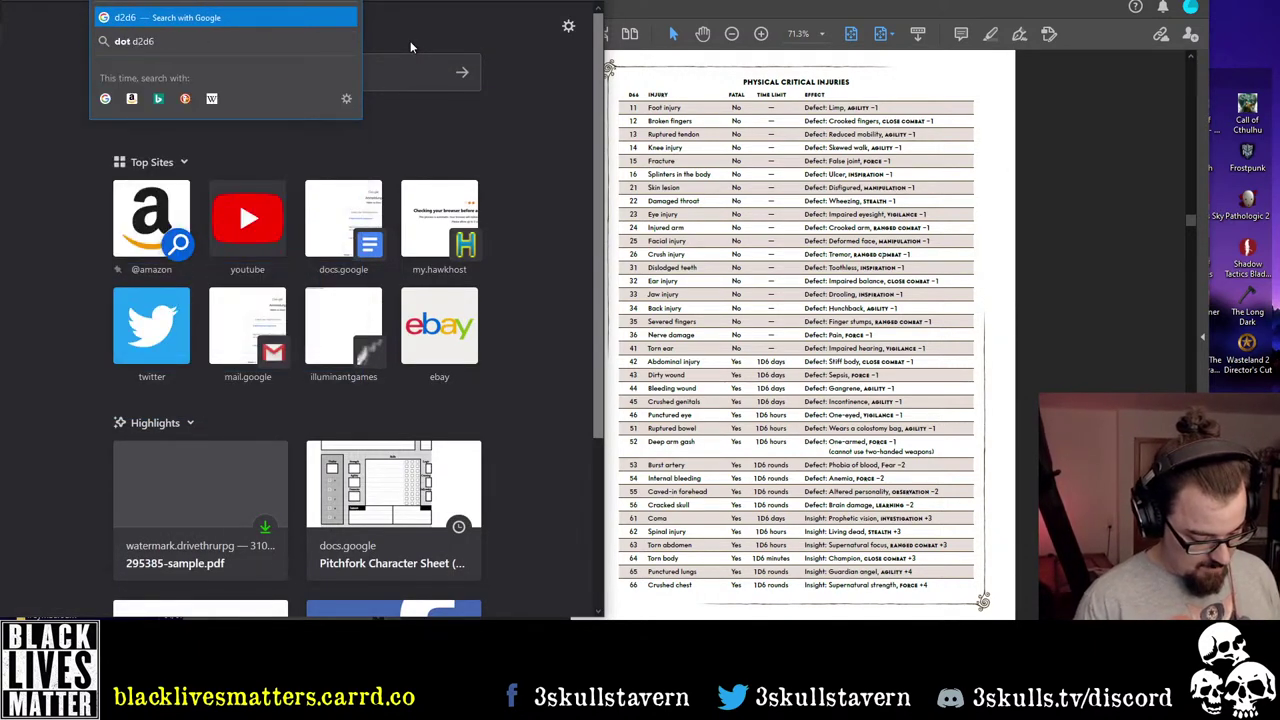
pyautogui.write(' probabil')
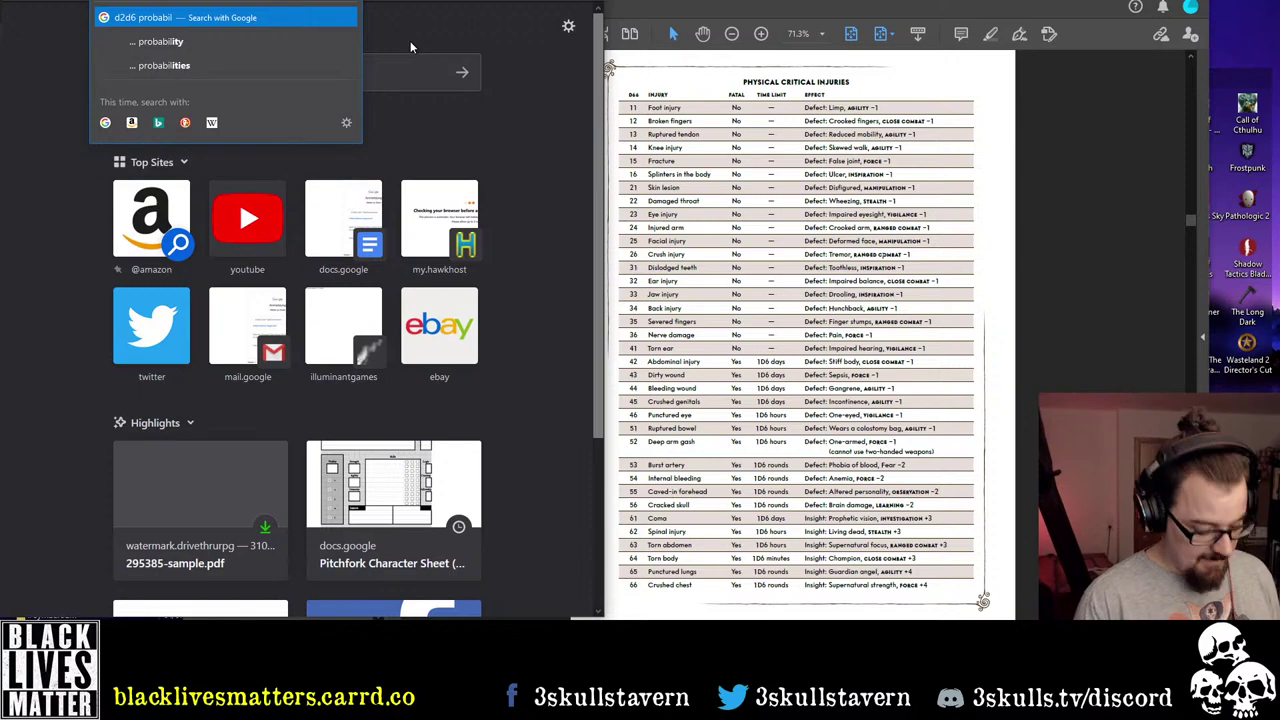
pyautogui.press('BackSpace')
pyautogui.press('BackSpace')
pyautogui.press('BackSpace')
pyautogui.press('BackSpace')
pyautogui.press('BackSpace')
pyautogui.press('BackSpace')
pyautogui.press('BackSpace')
pyautogui.press('BackSpace')
pyautogui.press('BackSpace')
pyautogui.press('BackSpace')
pyautogui.press('BackSpace')
pyautogui.press('BackSpace')
pyautogui.press('BackSpace')
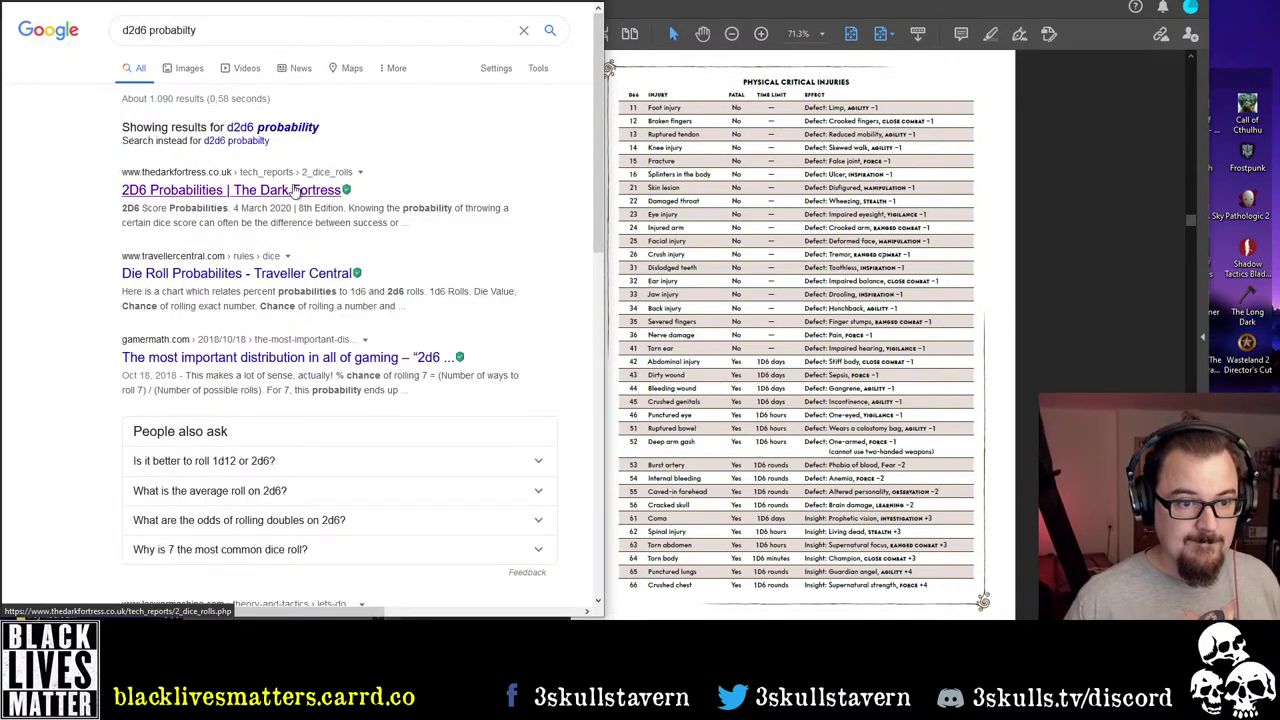
pyautogui.click(296, 190)
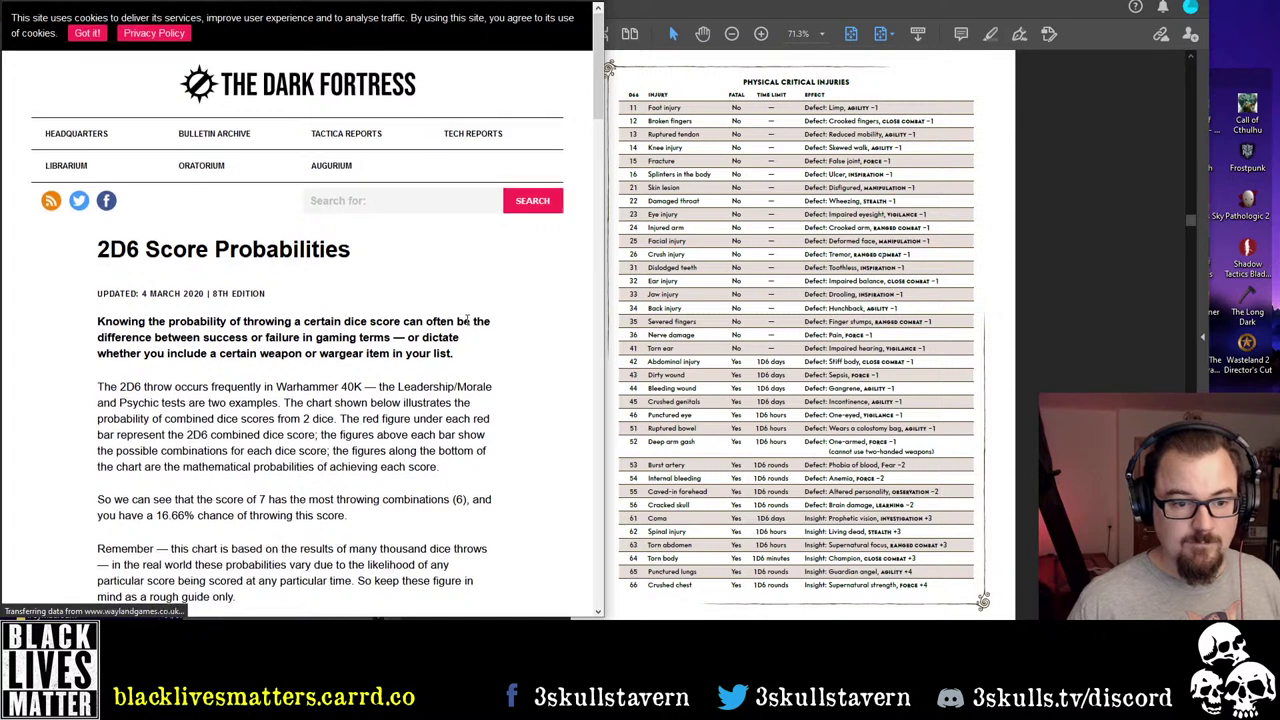
pyautogui.scroll(-7, 466, 320)
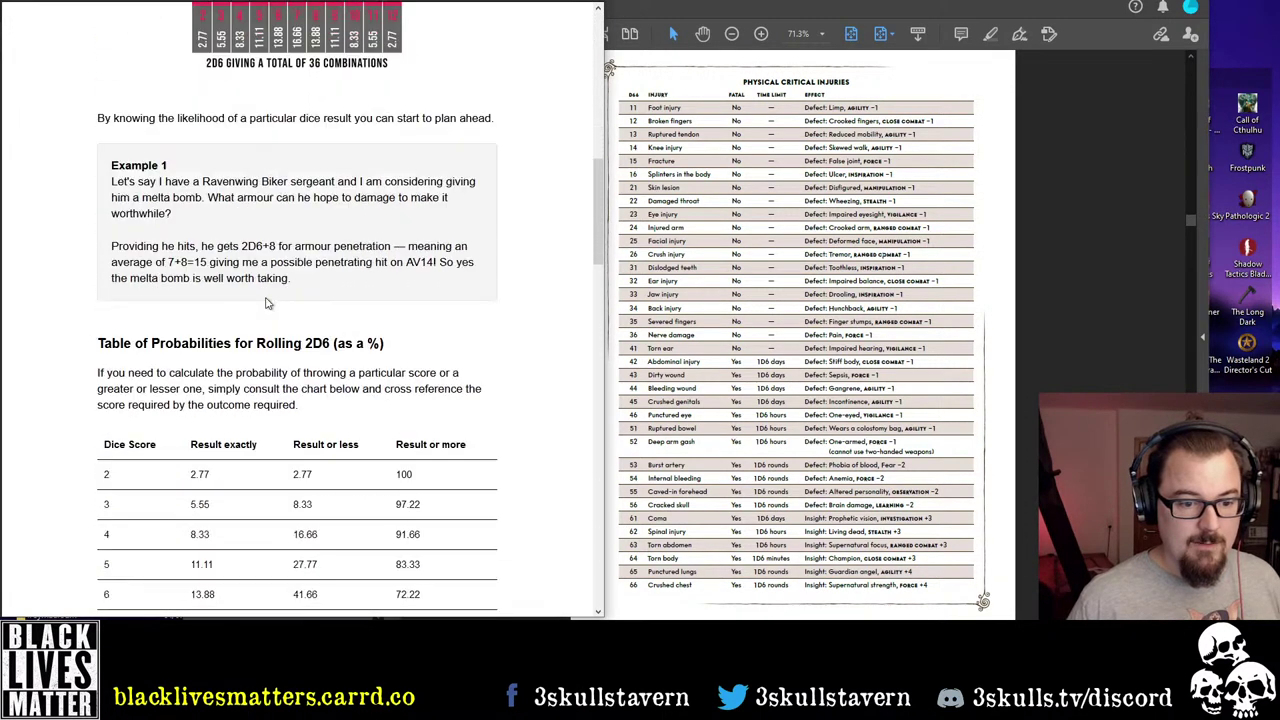
pyautogui.scroll(-3, 267, 303)
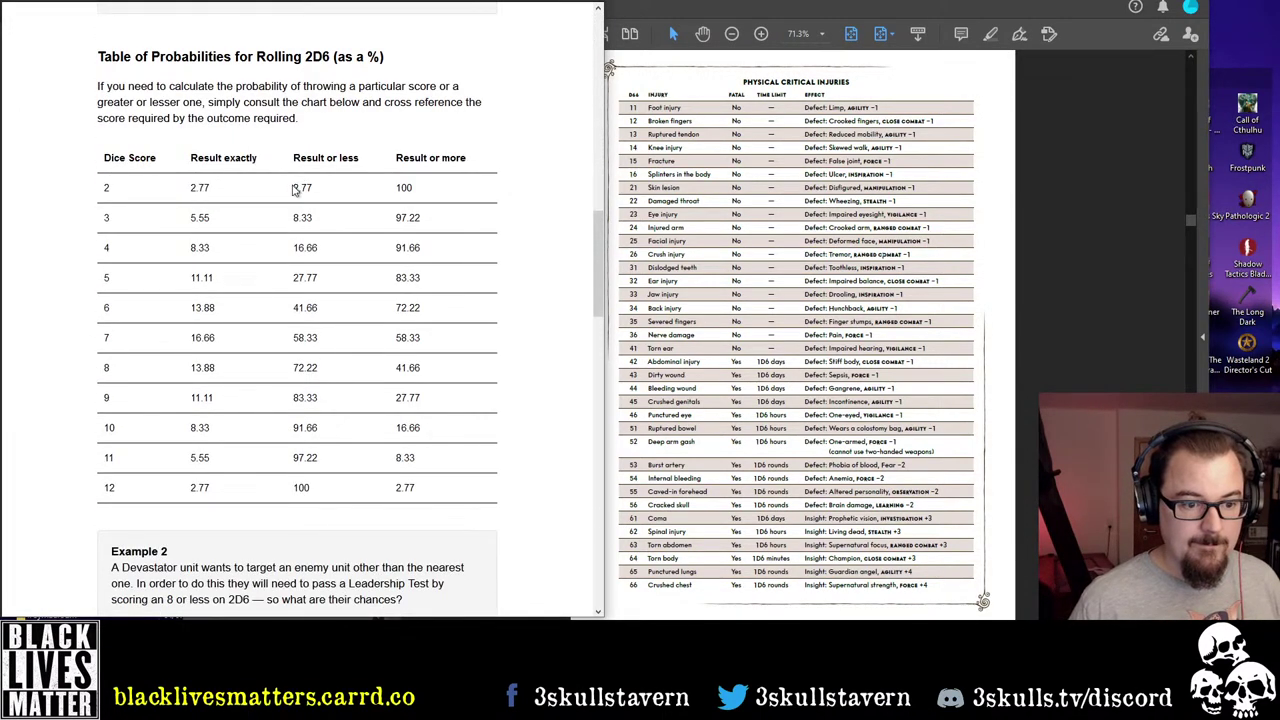
pyautogui.moveTo(200, 188); pyautogui.dragTo(103, 189)
pyautogui.click(213, 491)
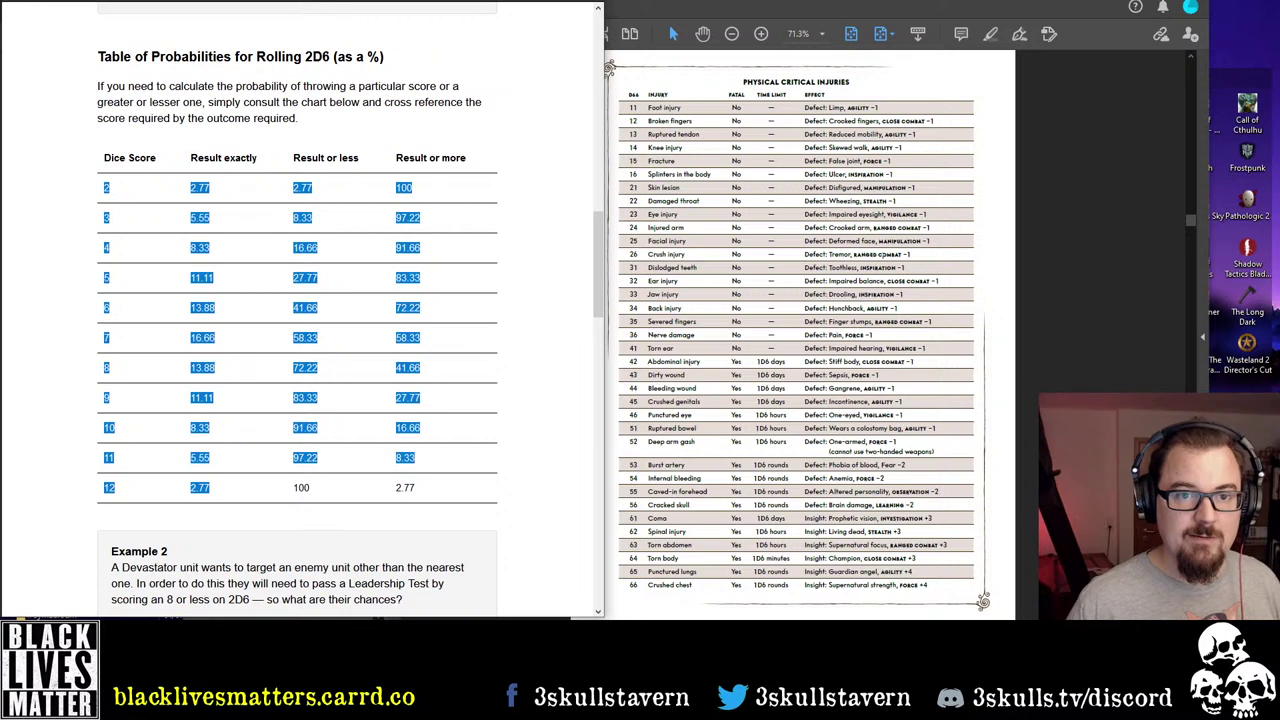
pyautogui.hotkey('alt', 'Tab')
pyautogui.hotkey('alt', 'Tab')
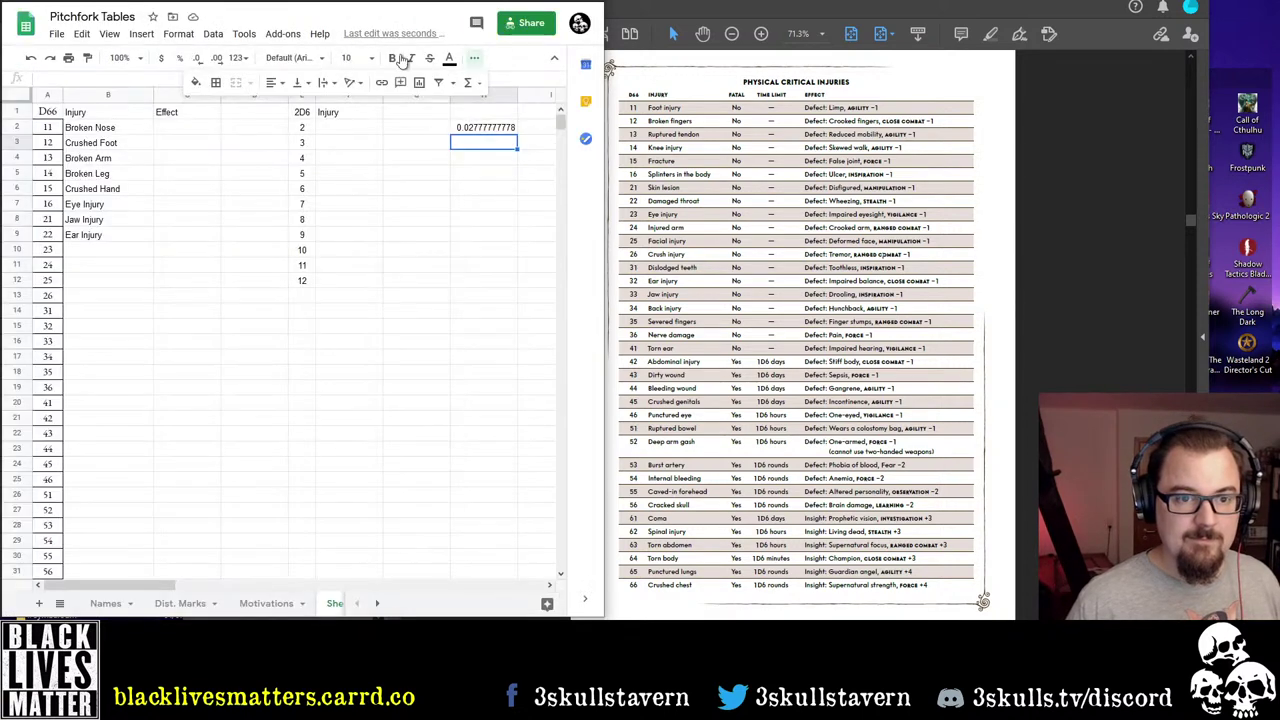
# Paste the probability table at row 2 and remove its duplicate dice-score column
pyautogui.click(481, 139)
pyautogui.hotkey('ctrl', 'v')
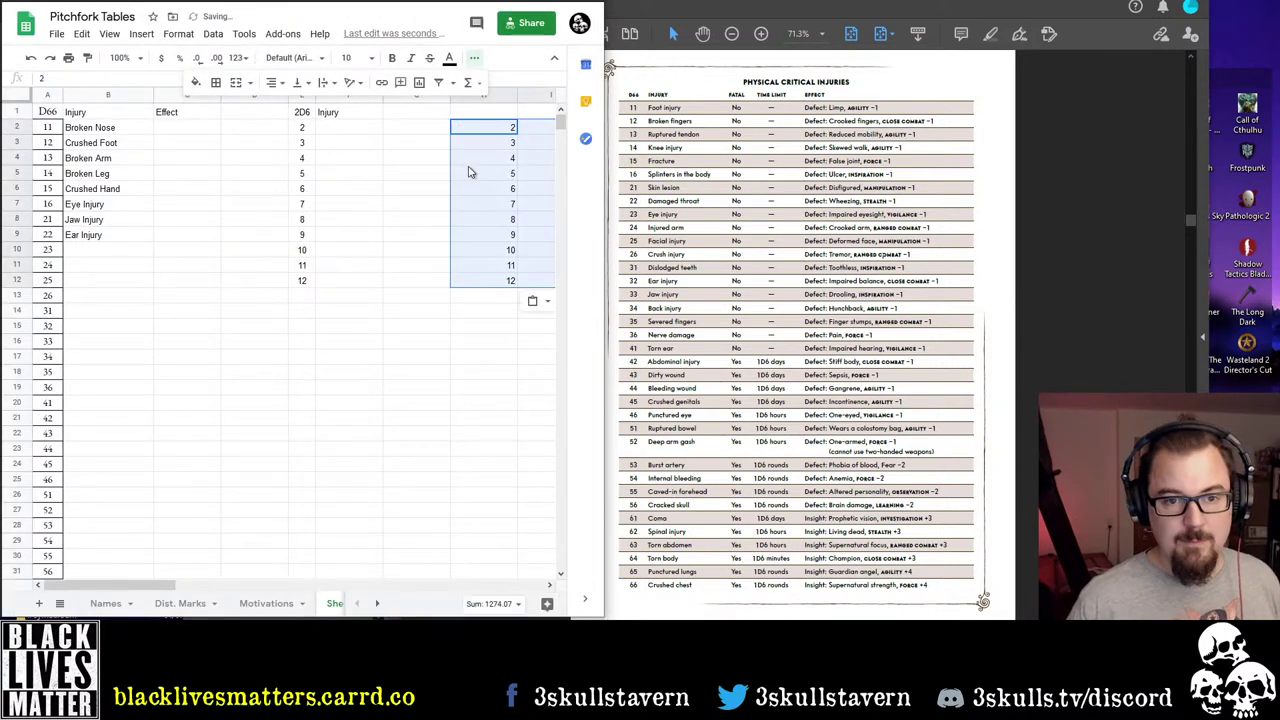
pyautogui.click(497, 95)
pyautogui.rightClick(497, 95)
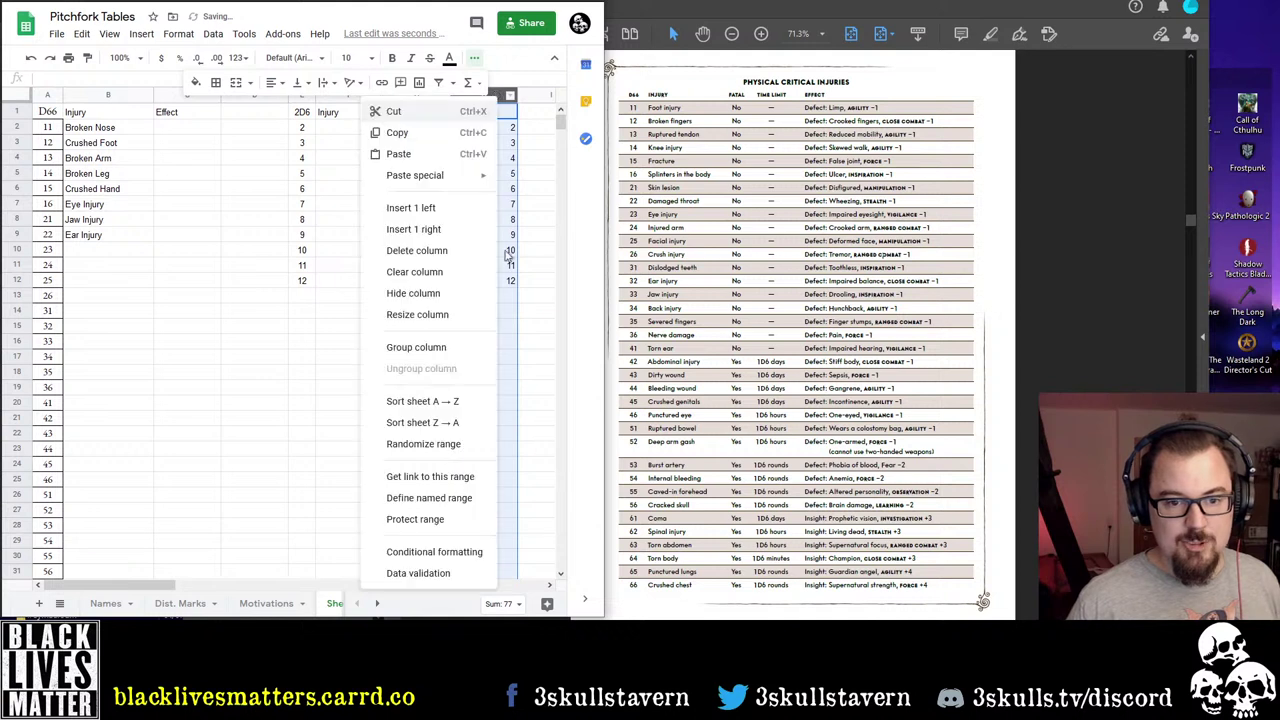
pyautogui.click(436, 276)
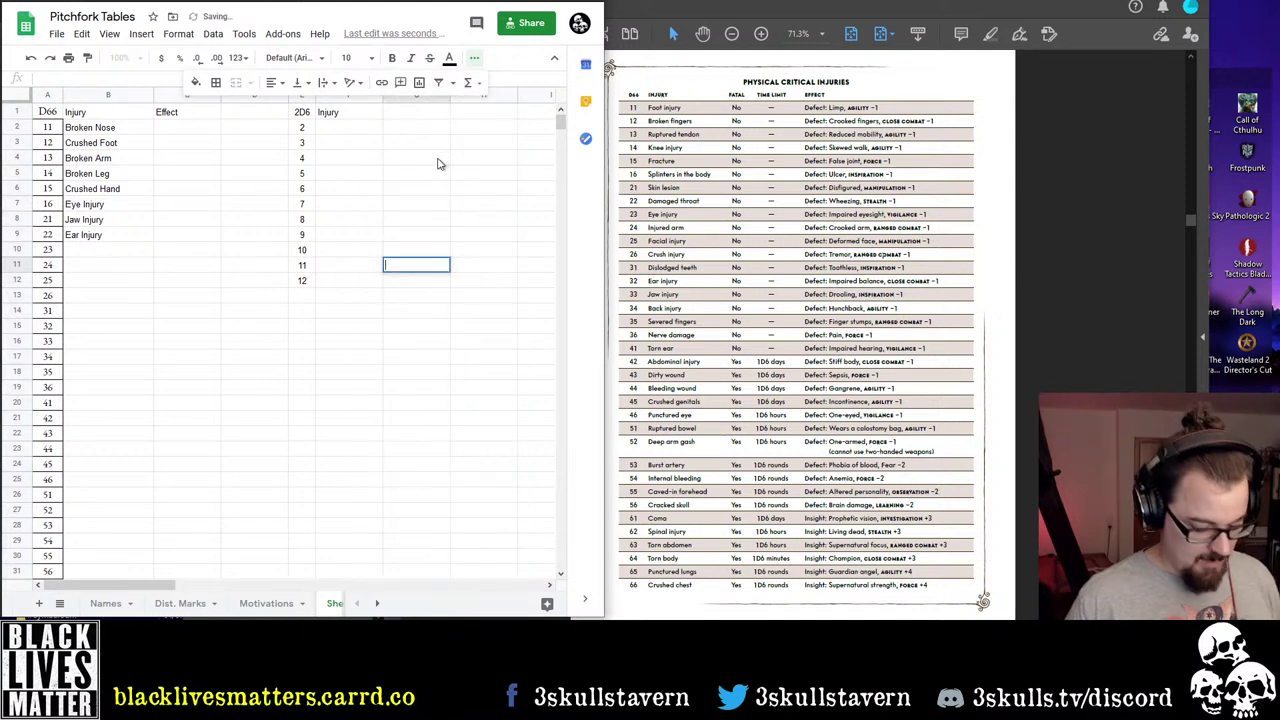
pyautogui.moveTo(155, 584); pyautogui.dragTo(255, 583)
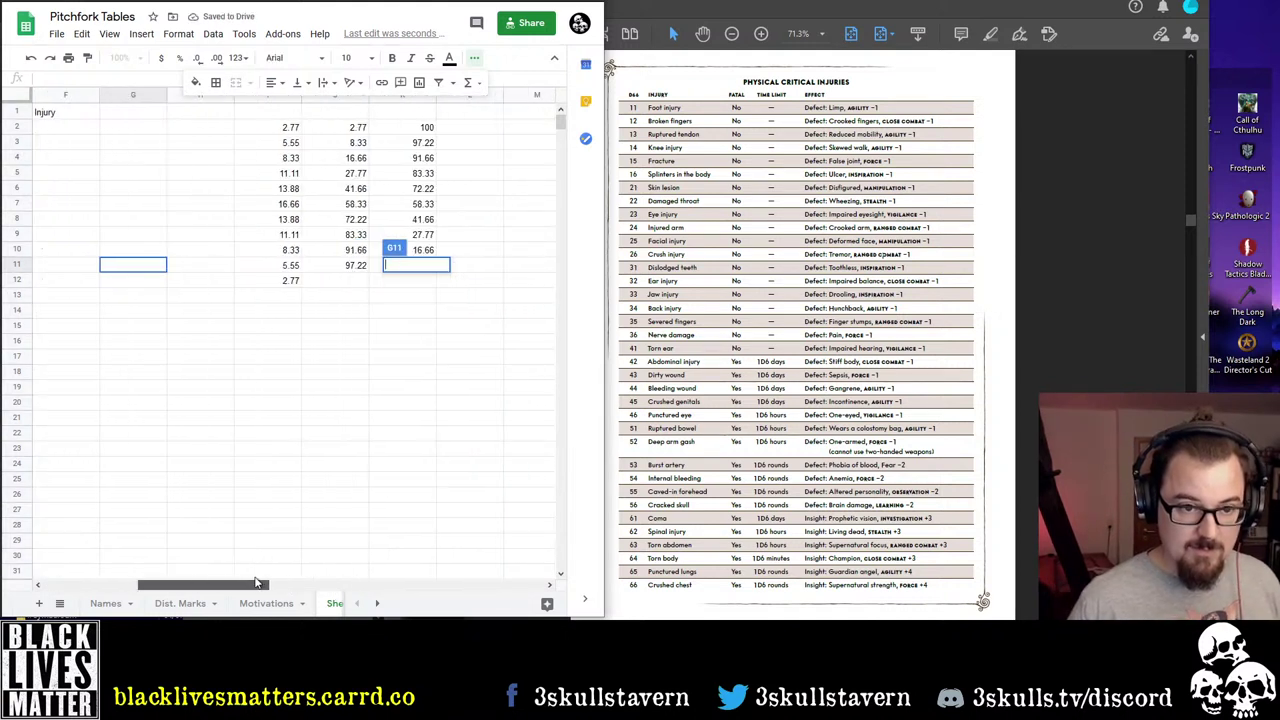
pyautogui.click(190, 95)
pyautogui.rightClick(185, 97)
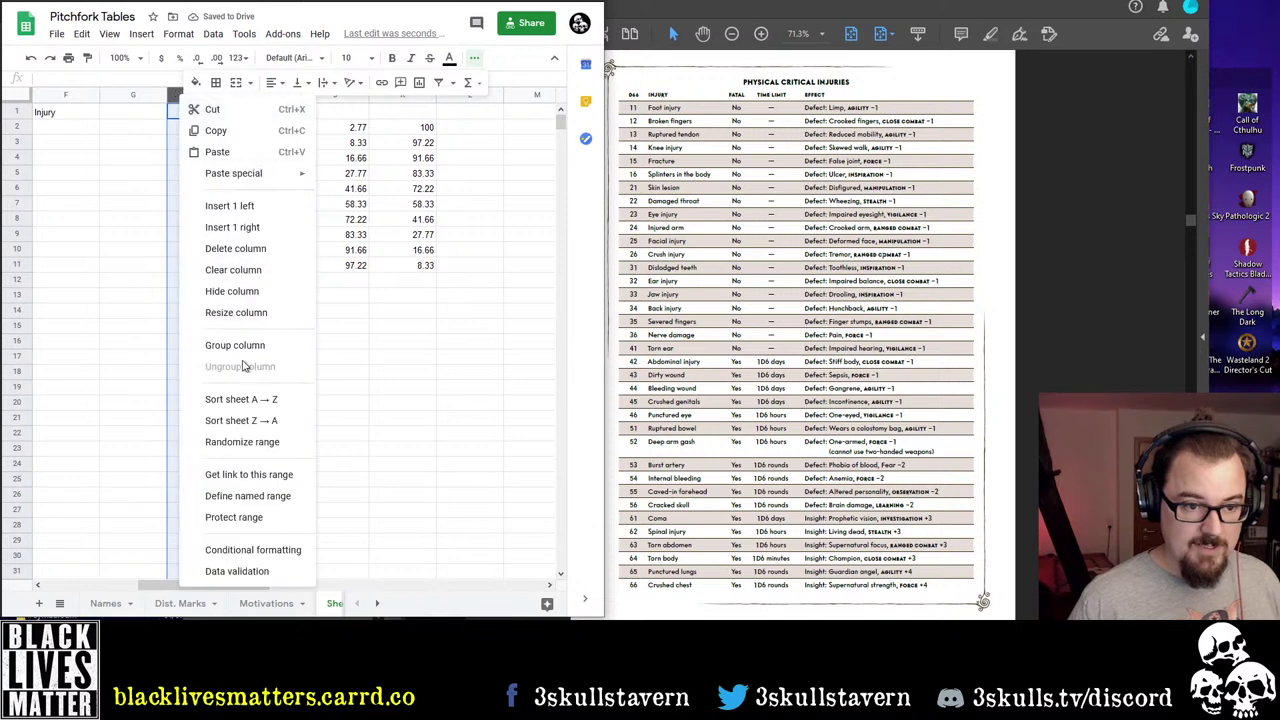
pyautogui.click(249, 249)
# Delete the extra pasted columns, including the cumulative percentages in I–J
pyautogui.click(262, 145)
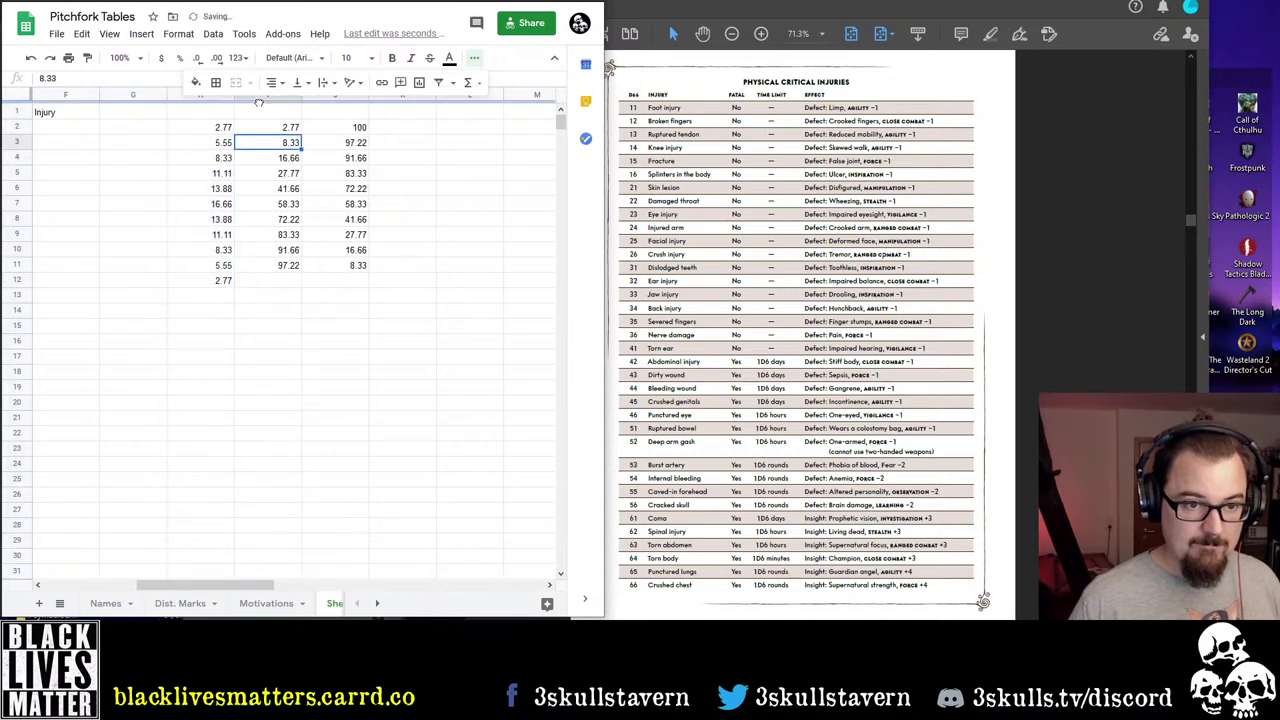
pyautogui.moveTo(262, 100); pyautogui.dragTo(320, 97)
pyautogui.rightClick(320, 97)
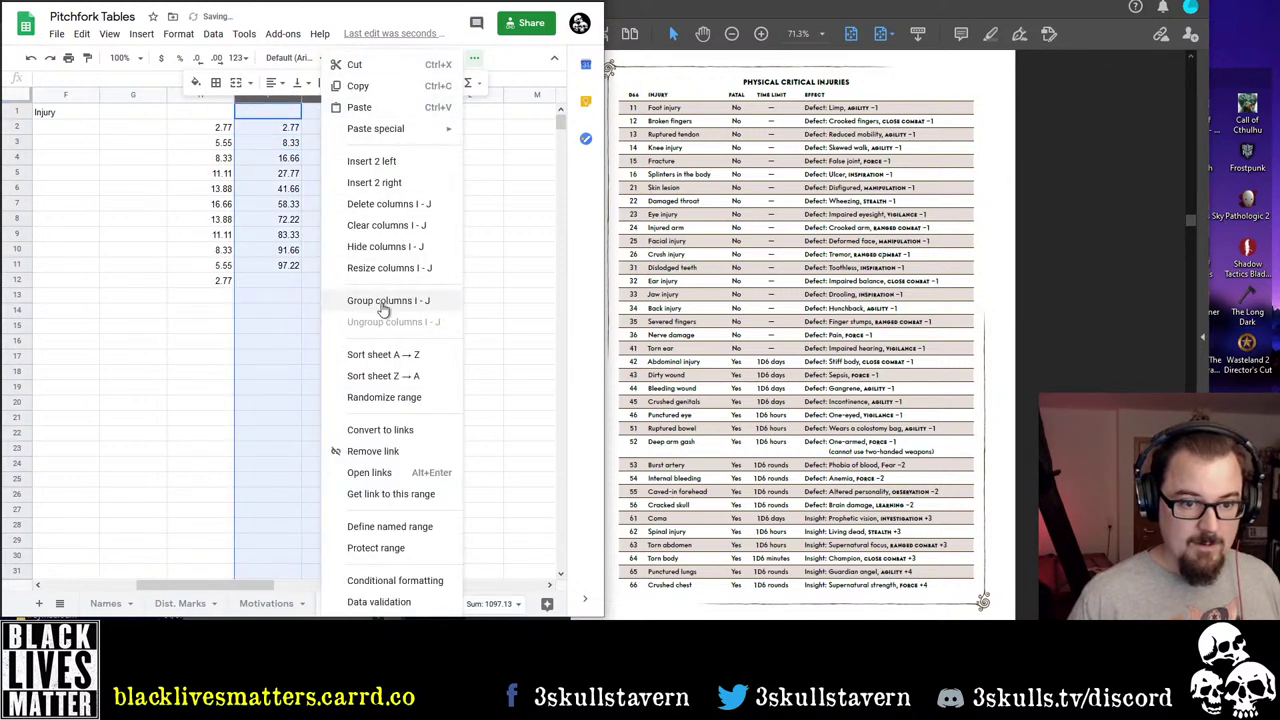
pyautogui.click(385, 204)
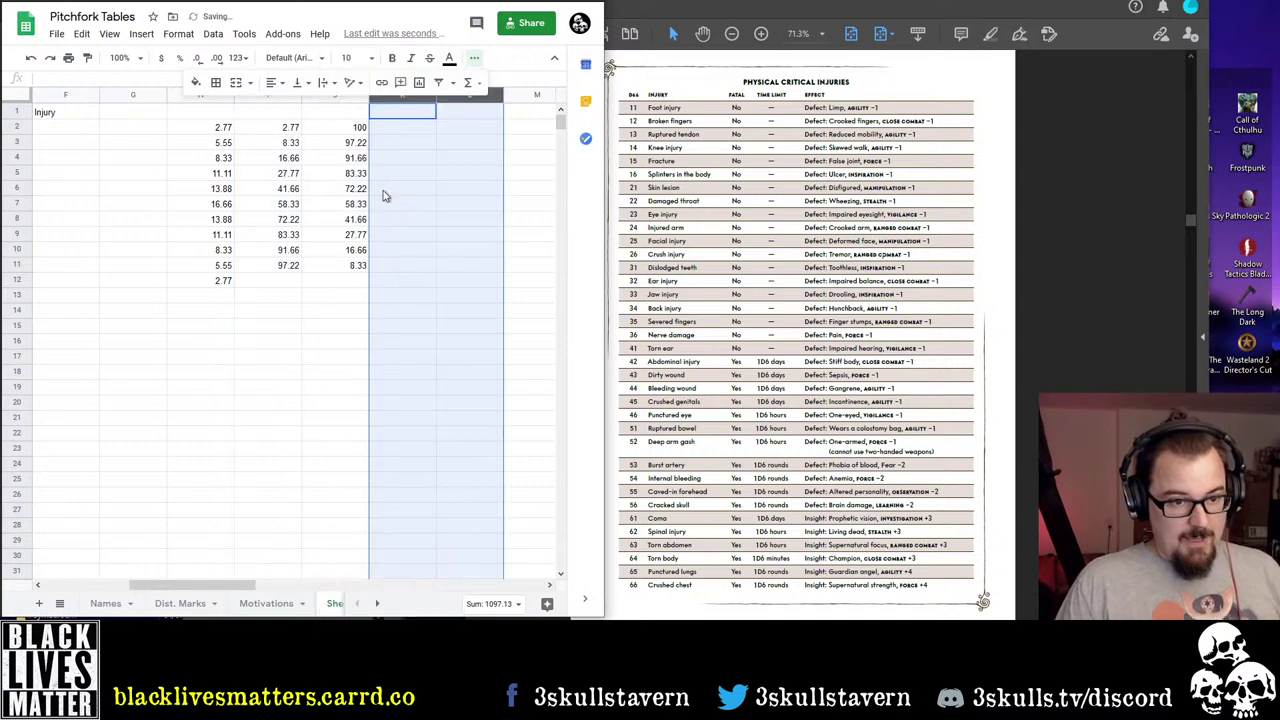
pyautogui.moveTo(340, 95); pyautogui.dragTo(262, 95)
pyautogui.rightClick(298, 155)
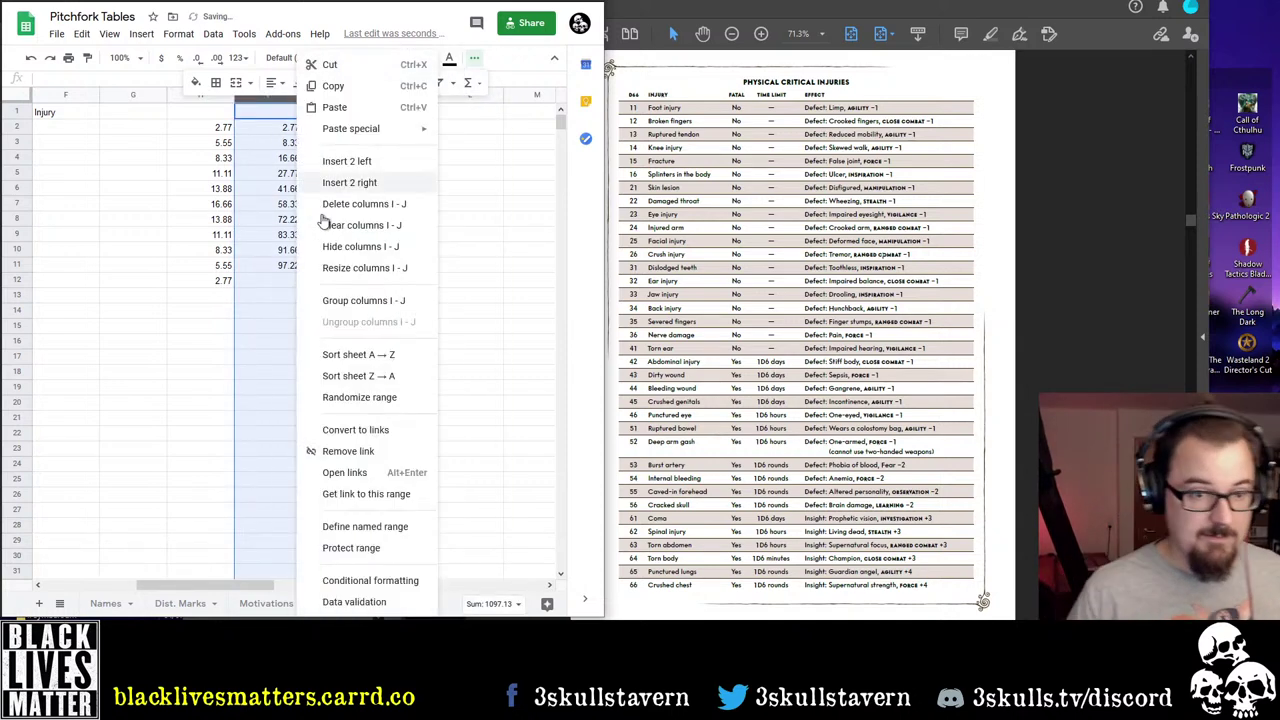
pyautogui.click(366, 205)
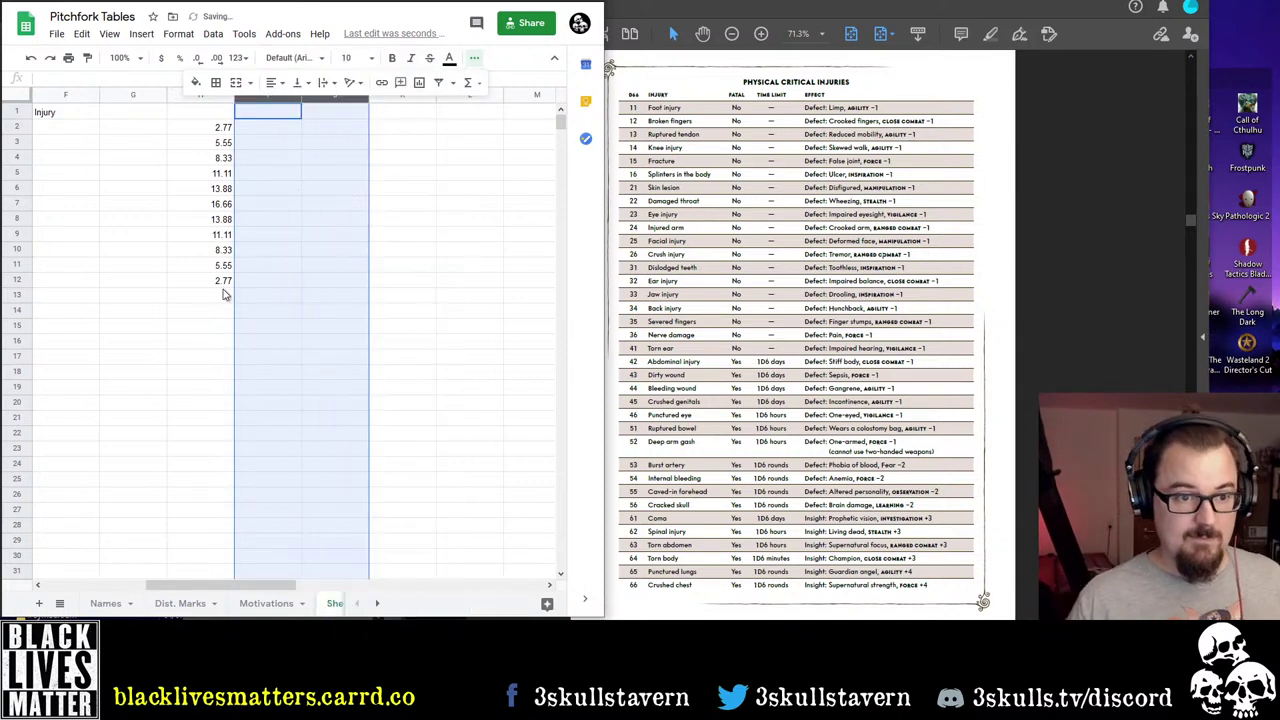
pyautogui.click(225, 293)
pyautogui.moveTo(234, 584); pyautogui.dragTo(130, 578)
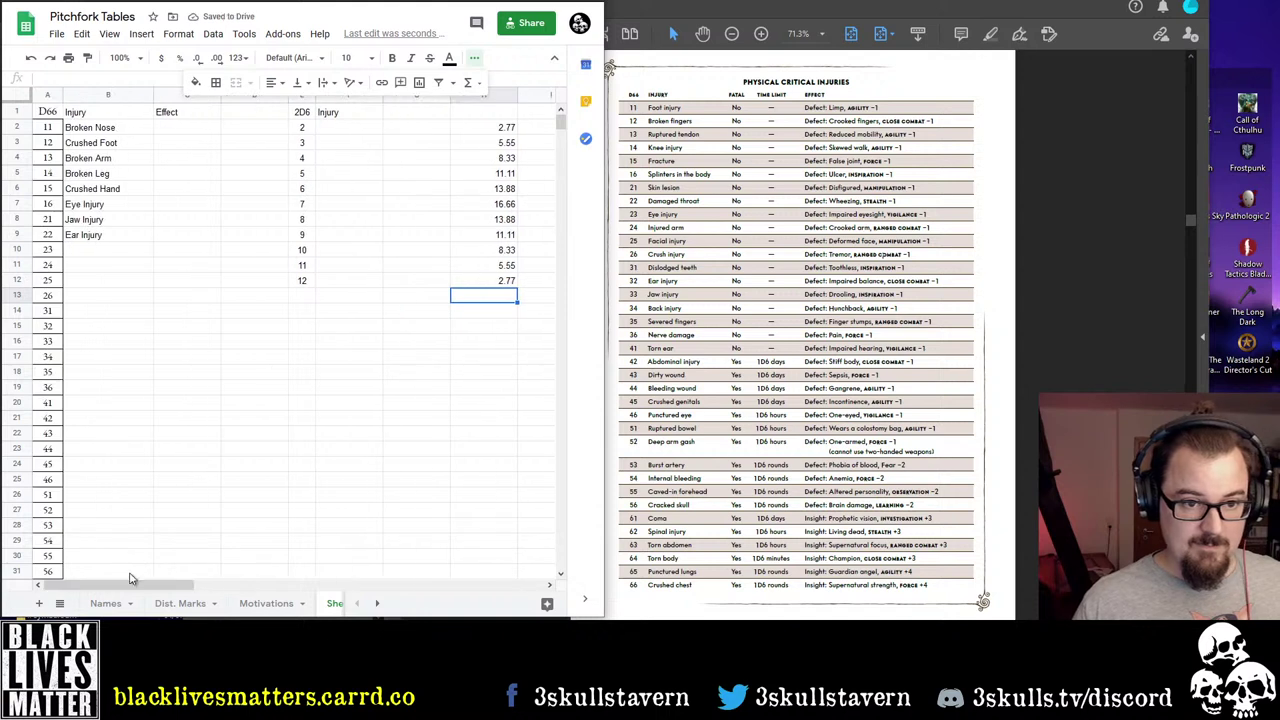
# Head column H 'Prob' and left-align its probabilities
pyautogui.click(493, 157)
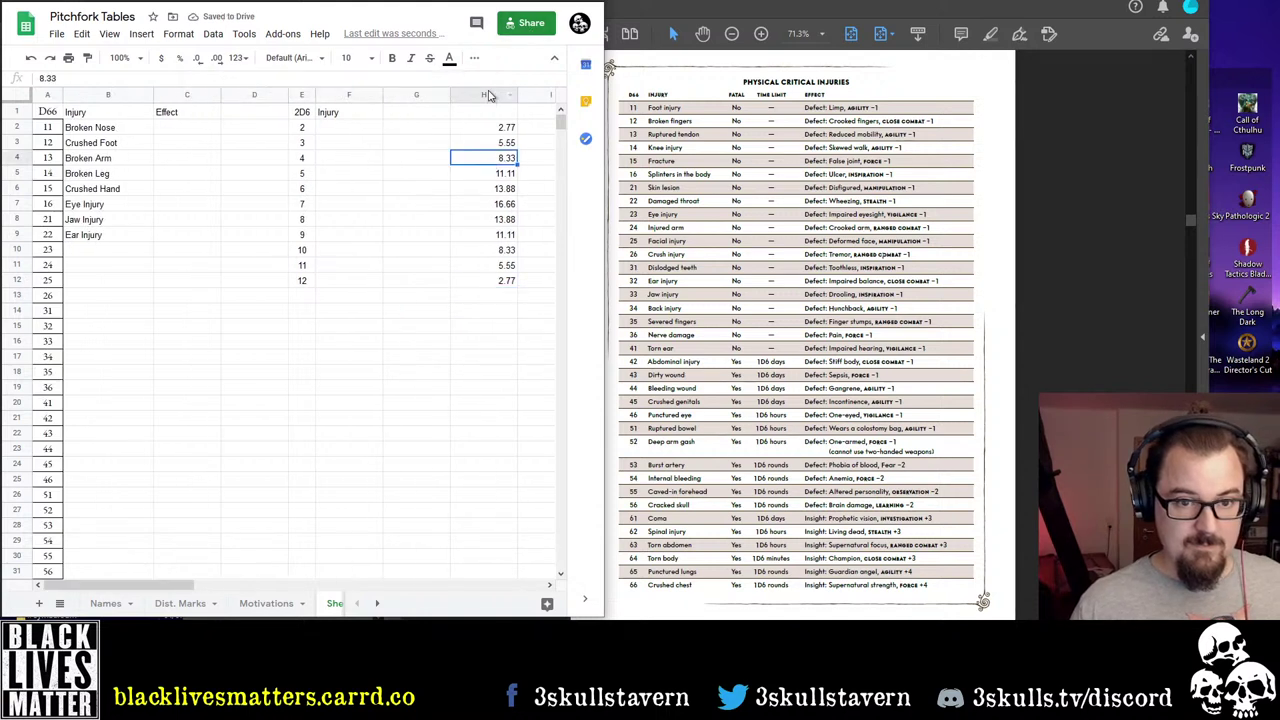
pyautogui.click(482, 112)
pyautogui.write('P')
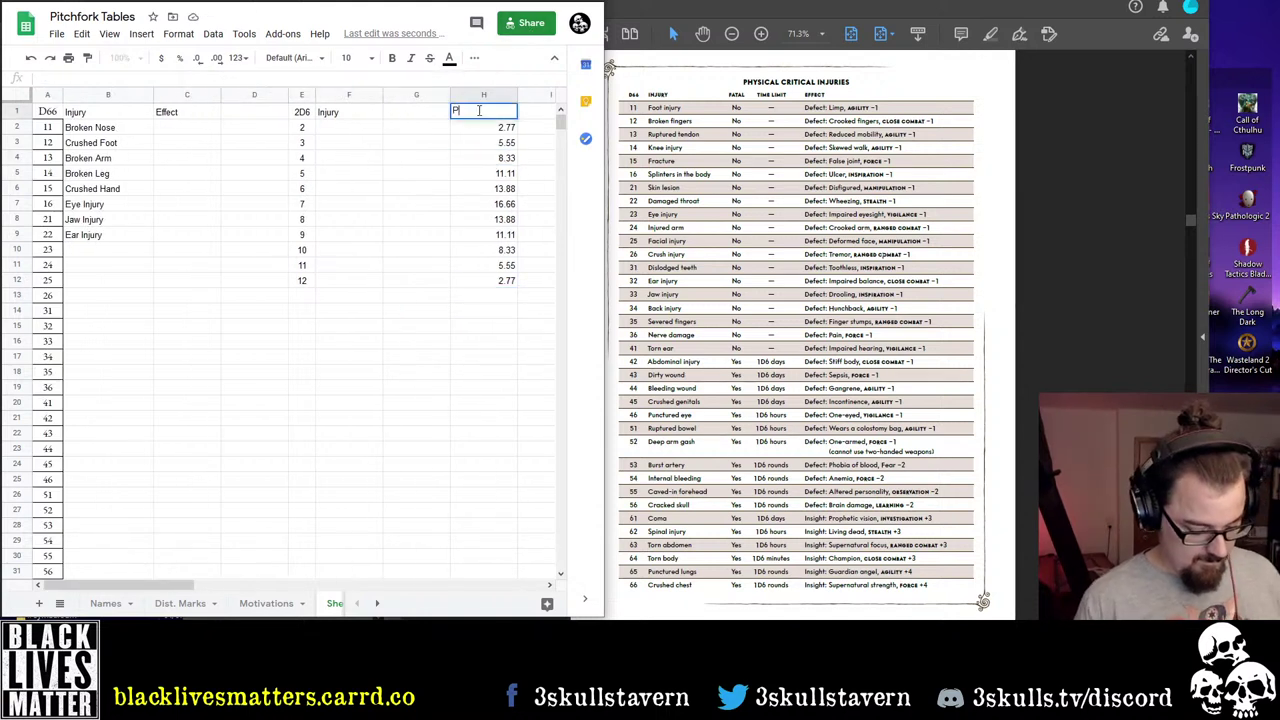
pyautogui.write('rob')
pyautogui.press('Return')
pyautogui.click(470, 94)
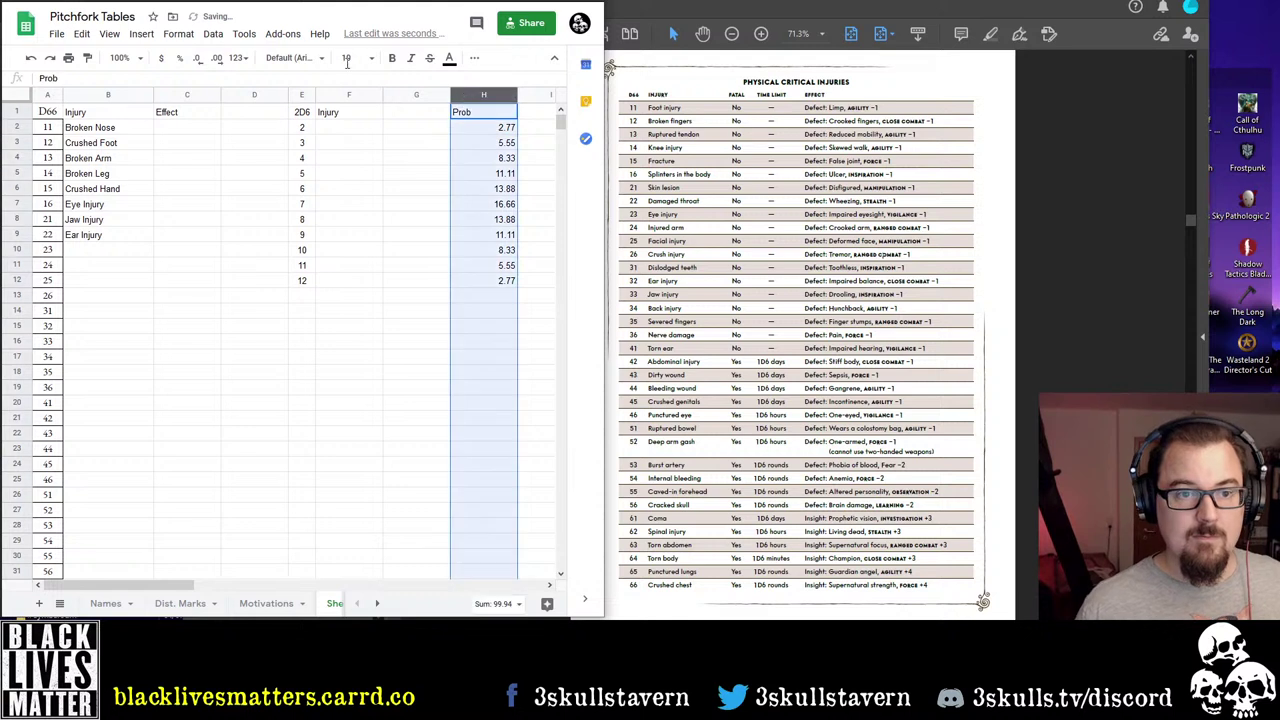
pyautogui.click(474, 57)
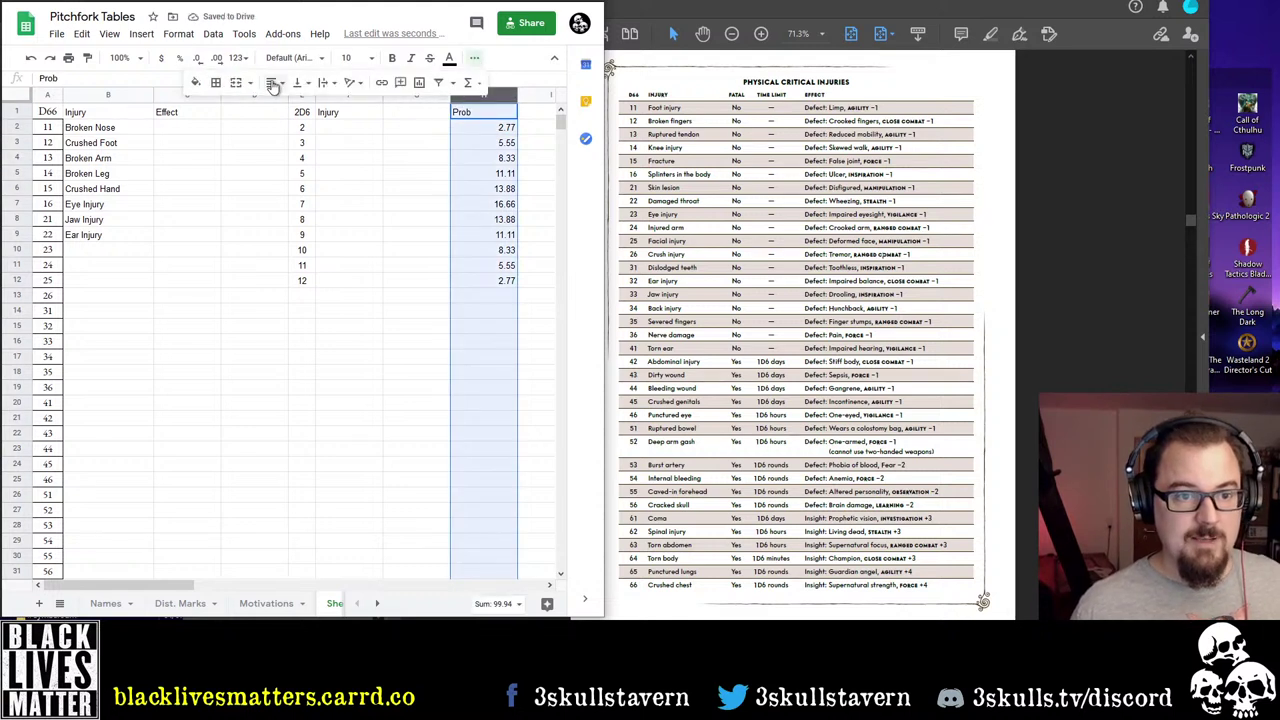
pyautogui.click(271, 83)
pyautogui.click(275, 108)
pyautogui.click(470, 310)
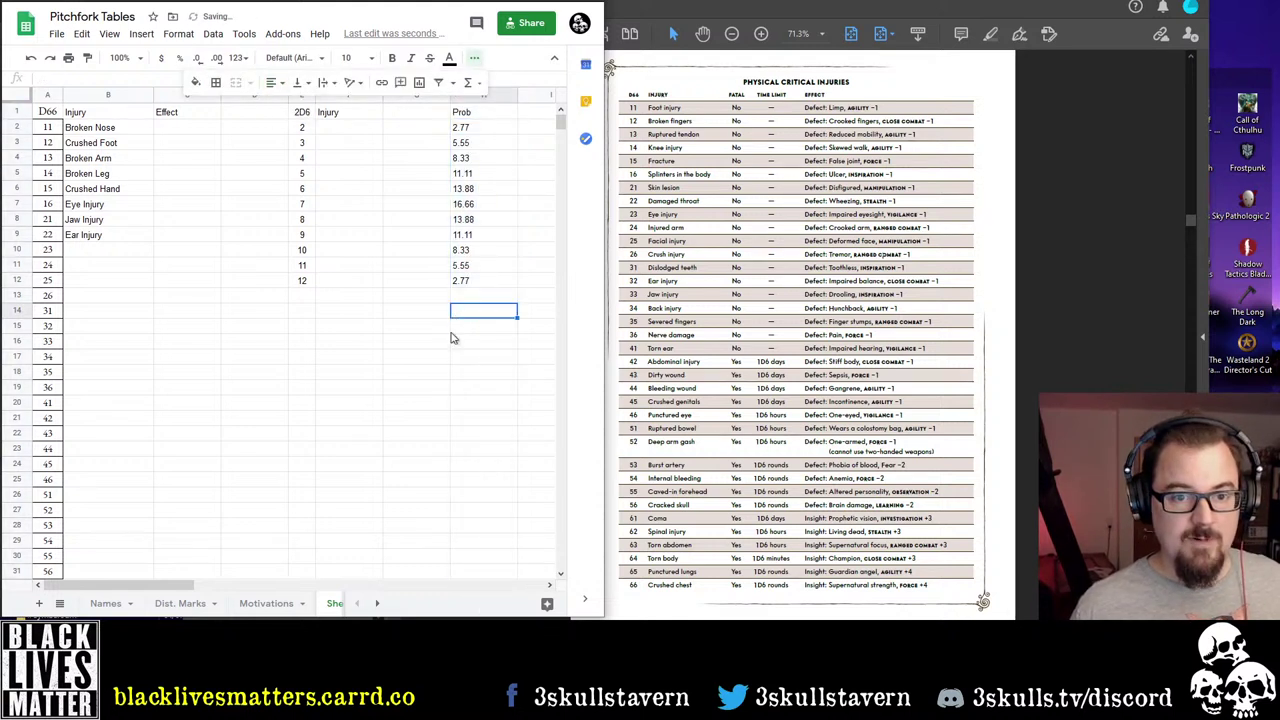
# Enter 'Broken' as the roll 7 injury, trimming it from 'Broken Bone'
pyautogui.click(322, 134)
pyautogui.press('Down')
pyautogui.press('Down')
pyautogui.press('Down')
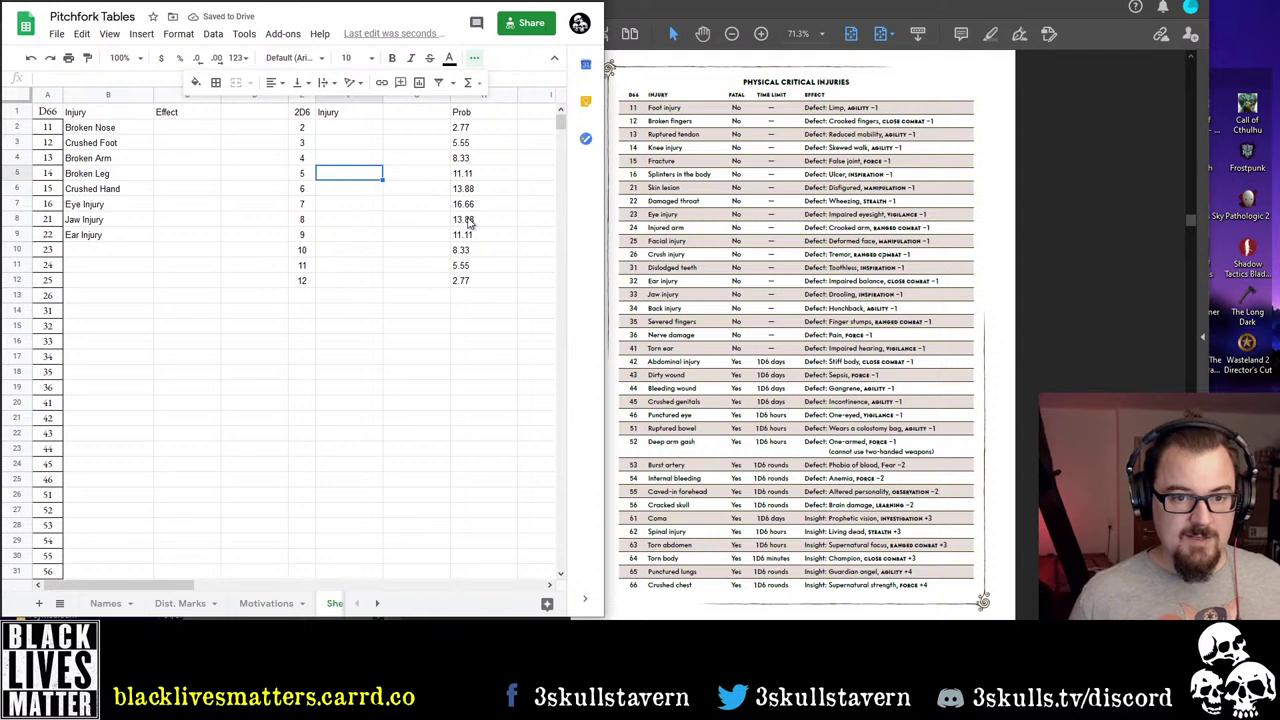
pyautogui.press('Up')
pyautogui.hotkey('shift', 'Down')
pyautogui.hotkey('shift', 'Down')
pyautogui.hotkey('shift', 'Down')
pyautogui.hotkey('shift', 'Down')
pyautogui.hotkey('shift', 'Down')
pyautogui.hotkey('shift', 'Down')
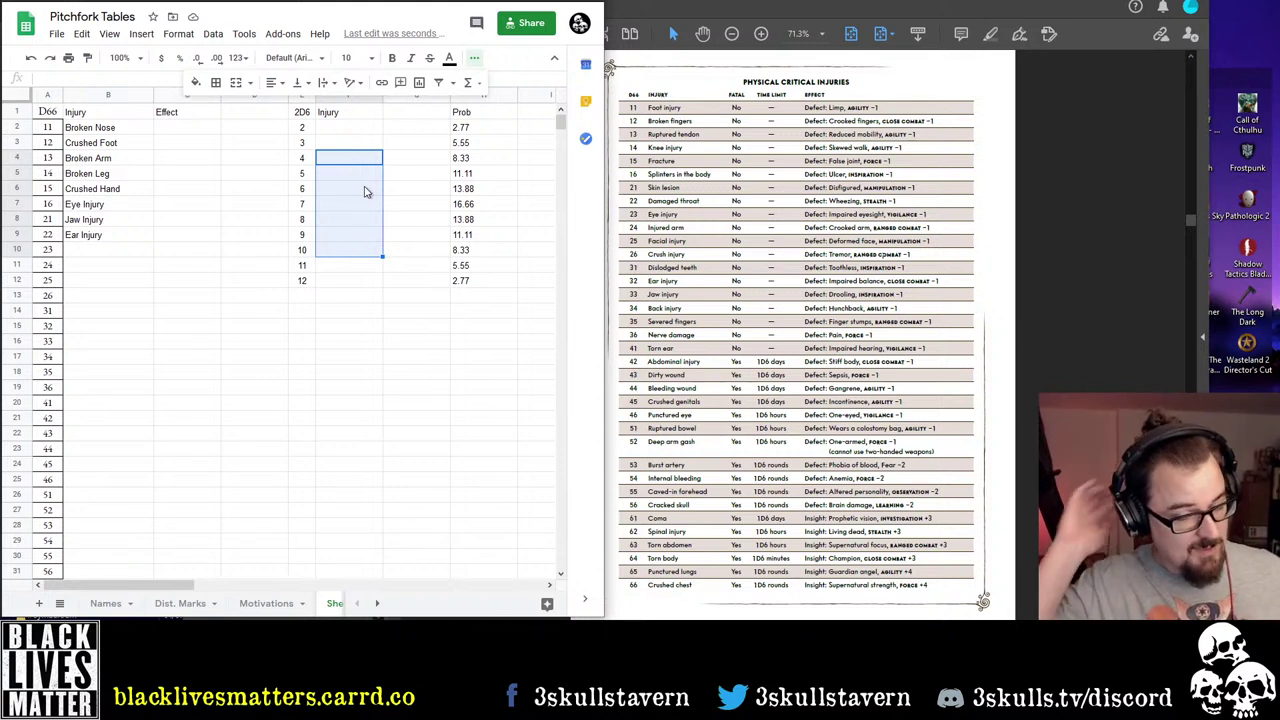
pyautogui.press('Down')
pyautogui.press('Down')
pyautogui.press('Down')
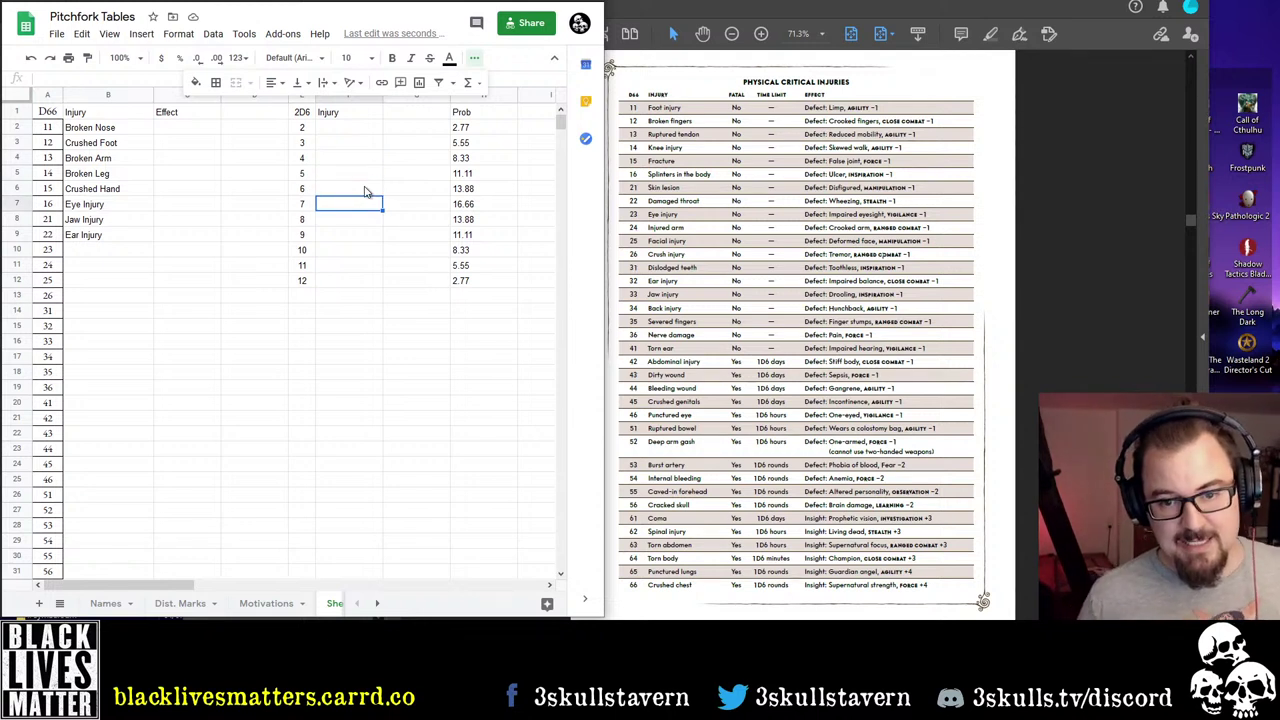
pyautogui.write('Br')
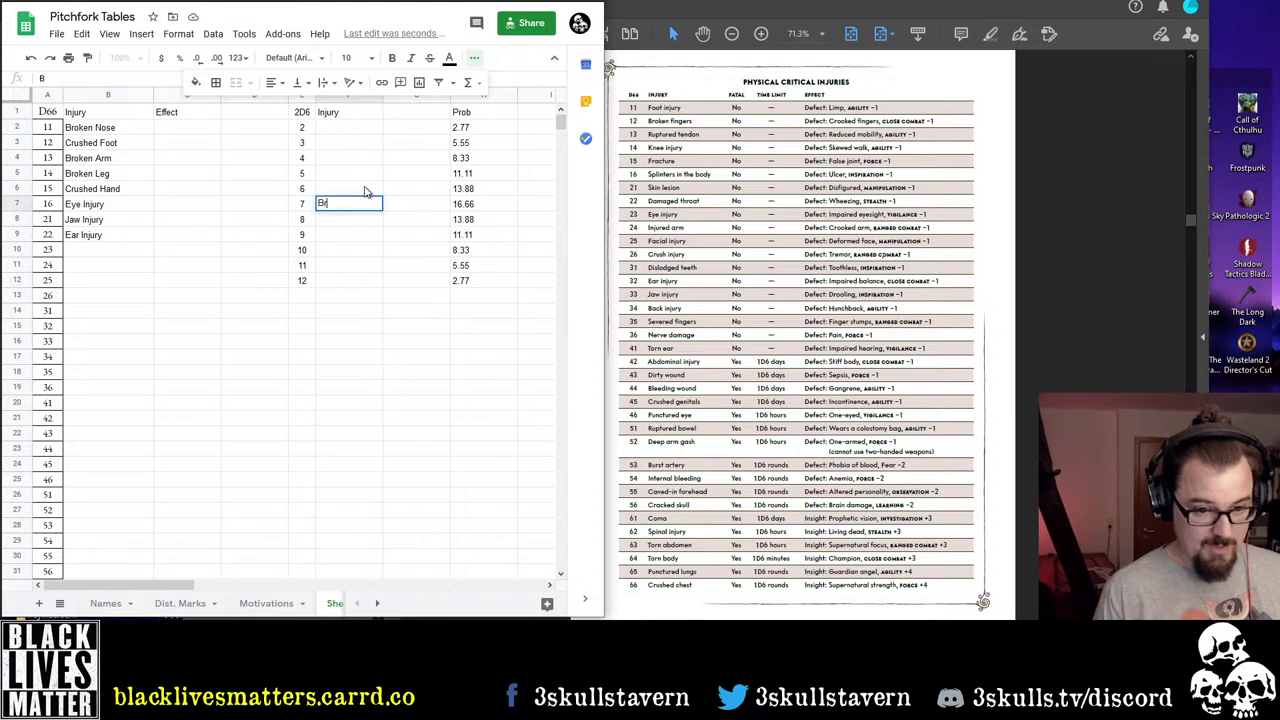
pyautogui.write('oken B')
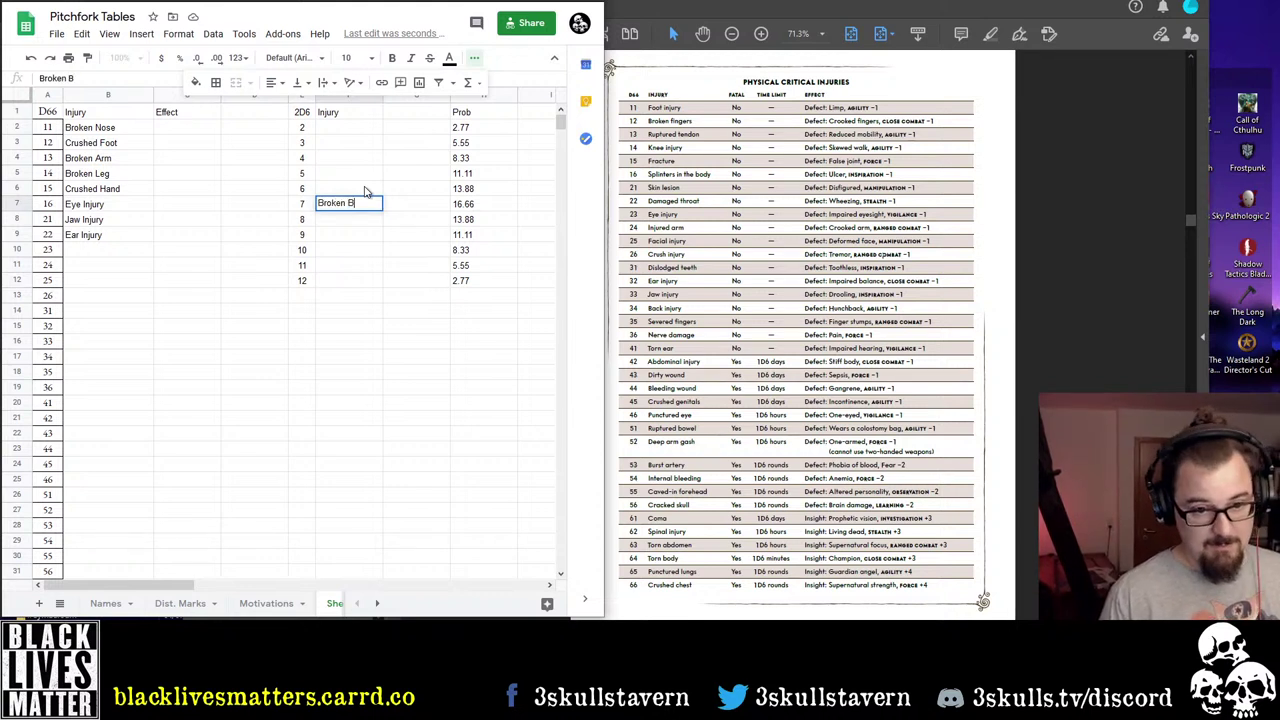
pyautogui.write('one')
pyautogui.press('Return')
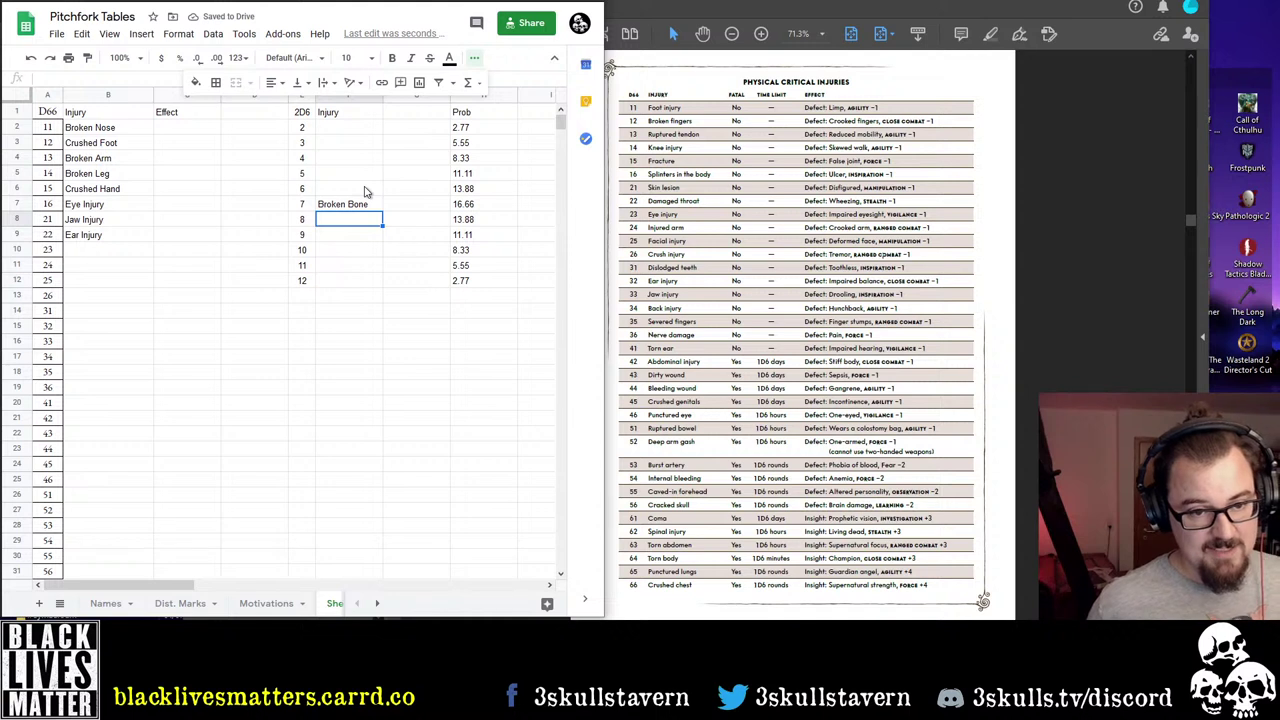
pyautogui.press('Up')
pyautogui.press('Return')
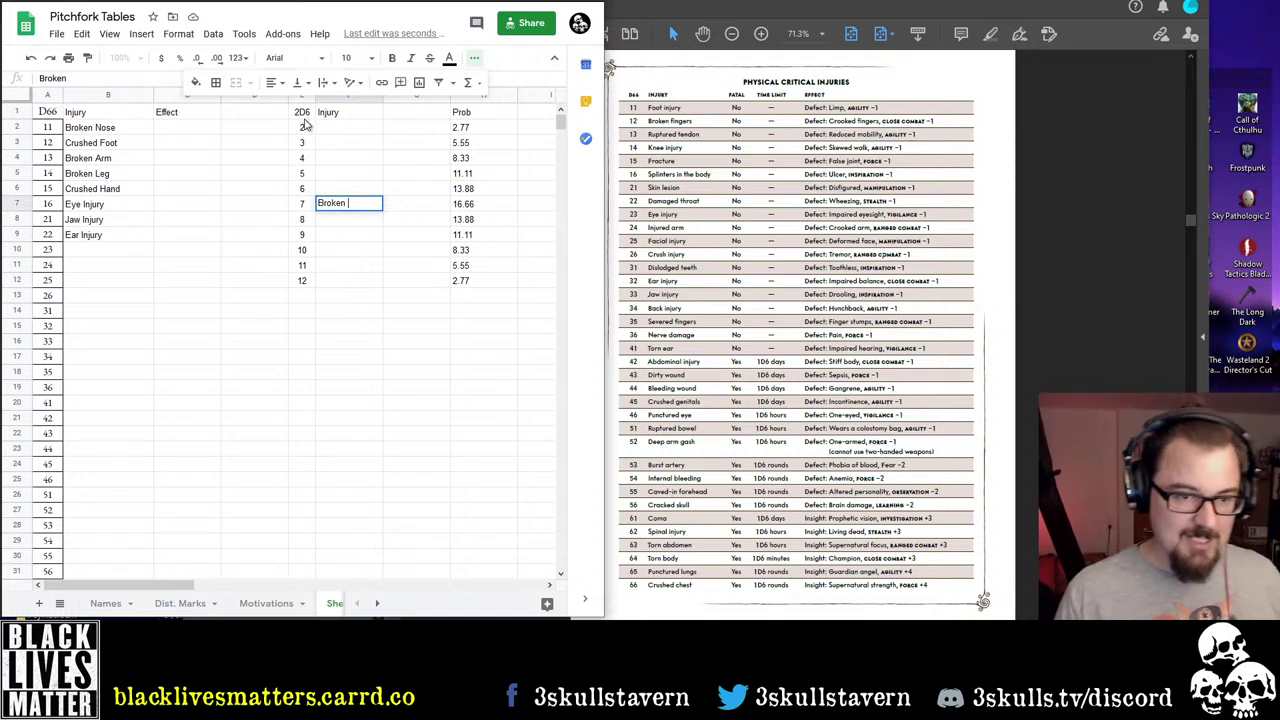
pyautogui.click(361, 190)
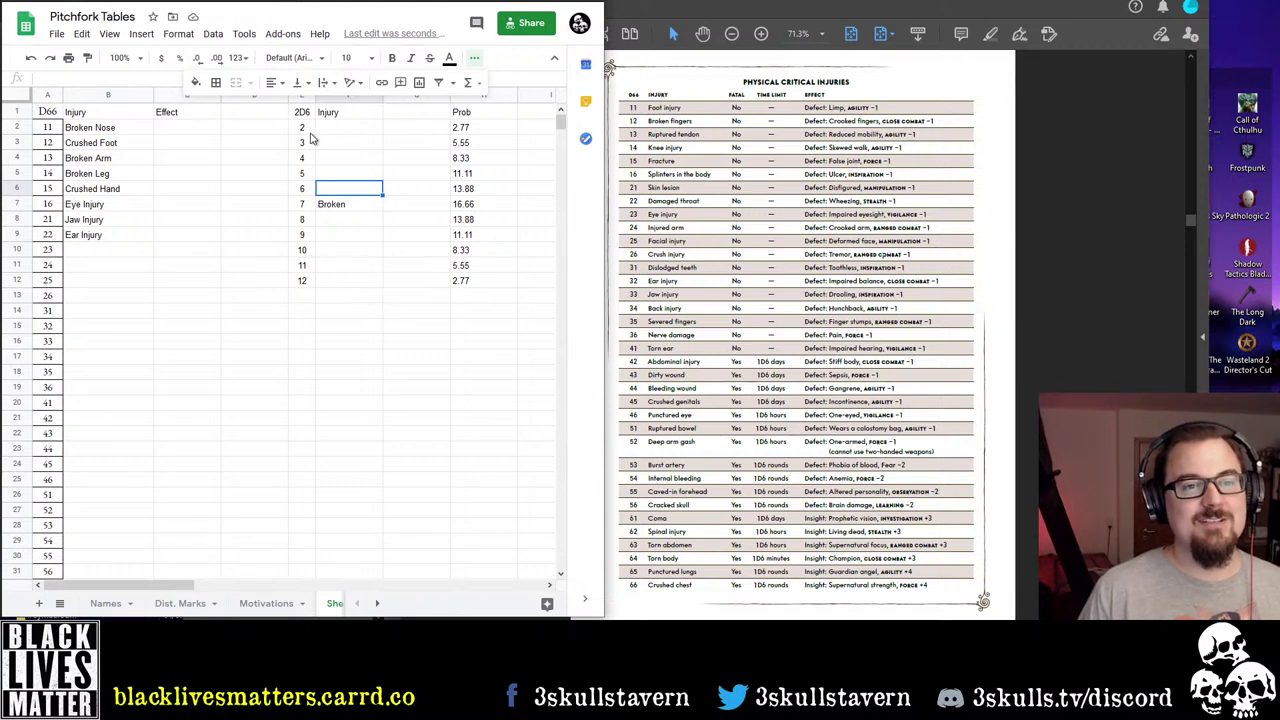
# Change the roll 7 injury to 'Broken Nose'
pyautogui.moveTo(300, 112); pyautogui.dragTo(437, 294)
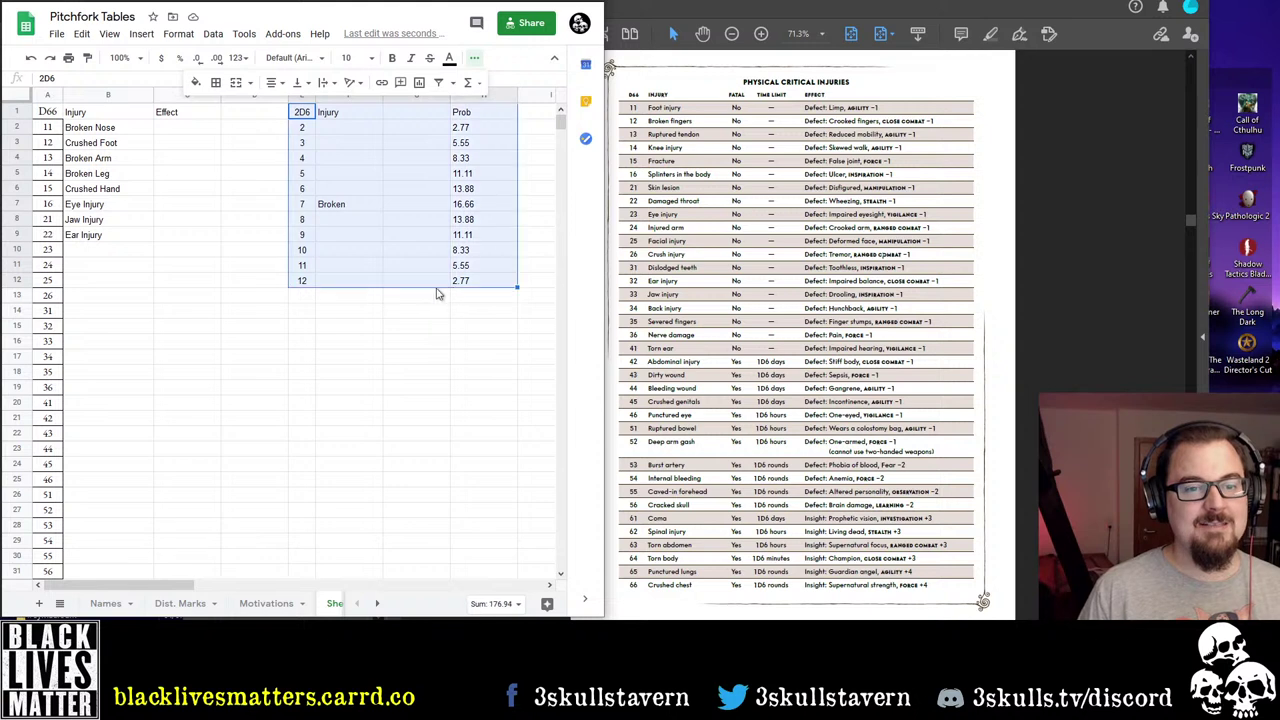
pyautogui.click(366, 297)
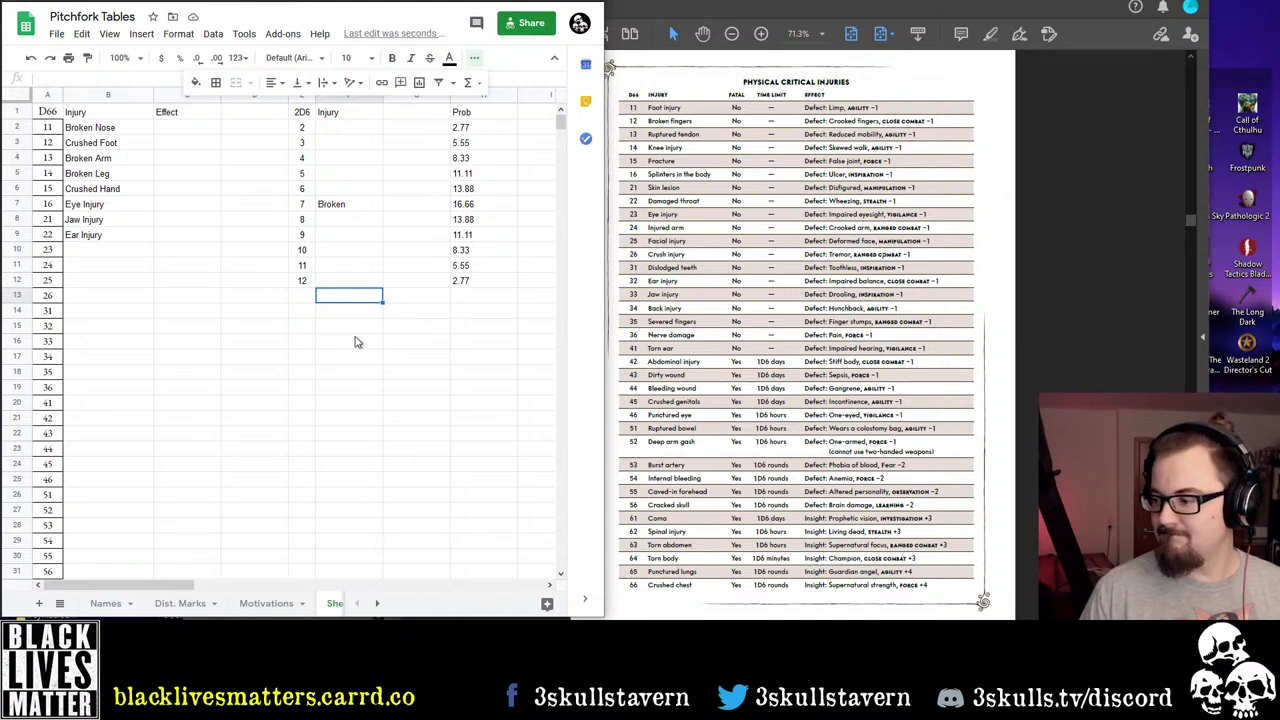
pyautogui.click(354, 204)
pyautogui.doubleClick(357, 203)
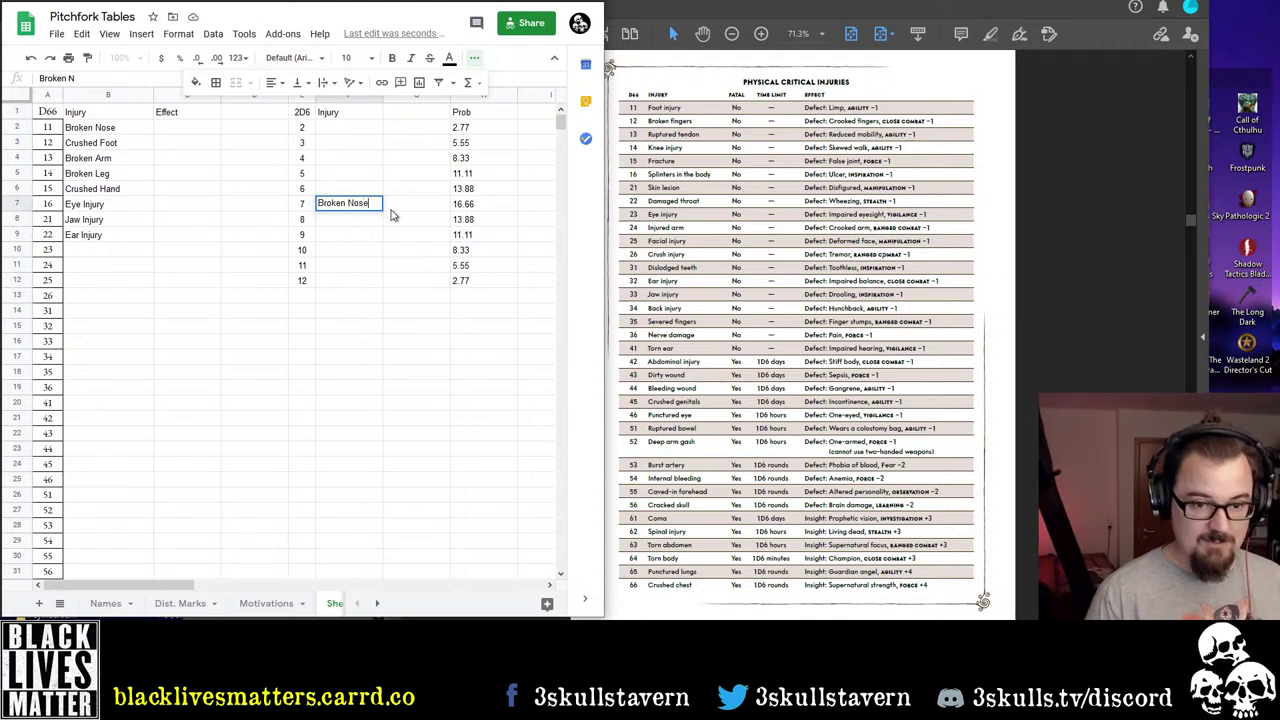
pyautogui.press('Return')
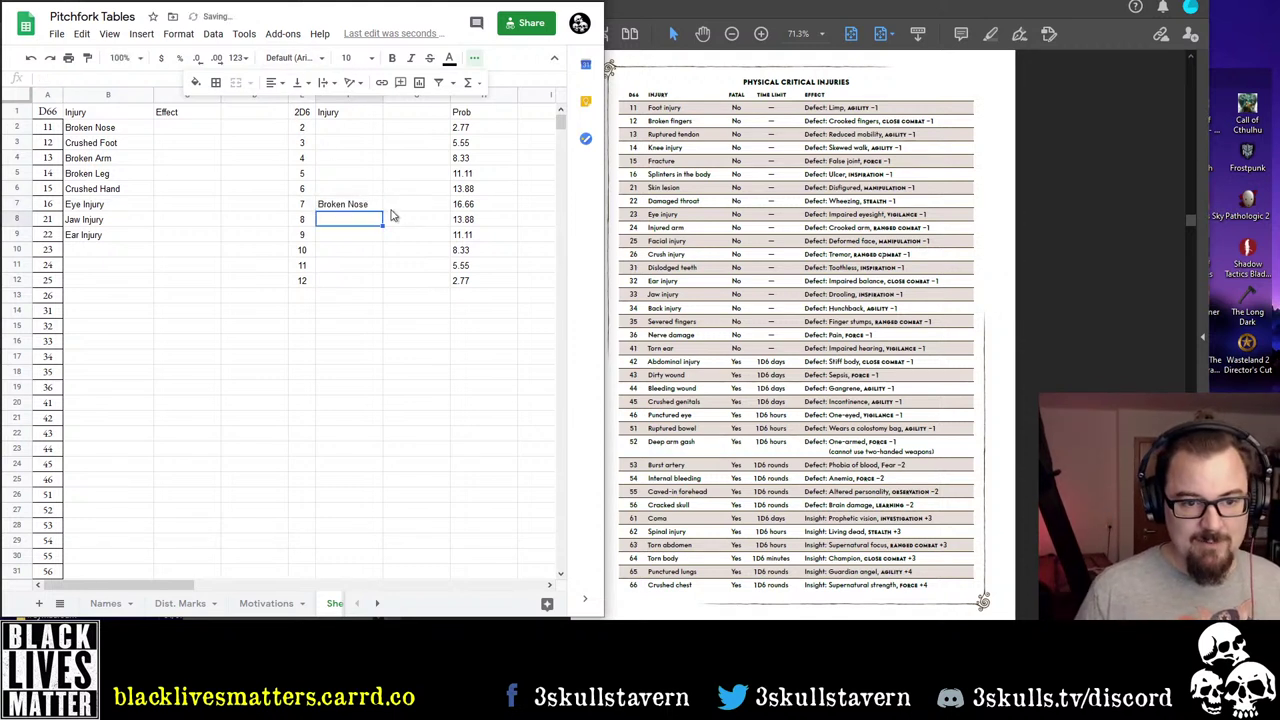
# Enter 'Crushed Skull' with effect 'Death' for roll 12, then switch to the playtest document
pyautogui.press('Up')
pyautogui.press('Up')
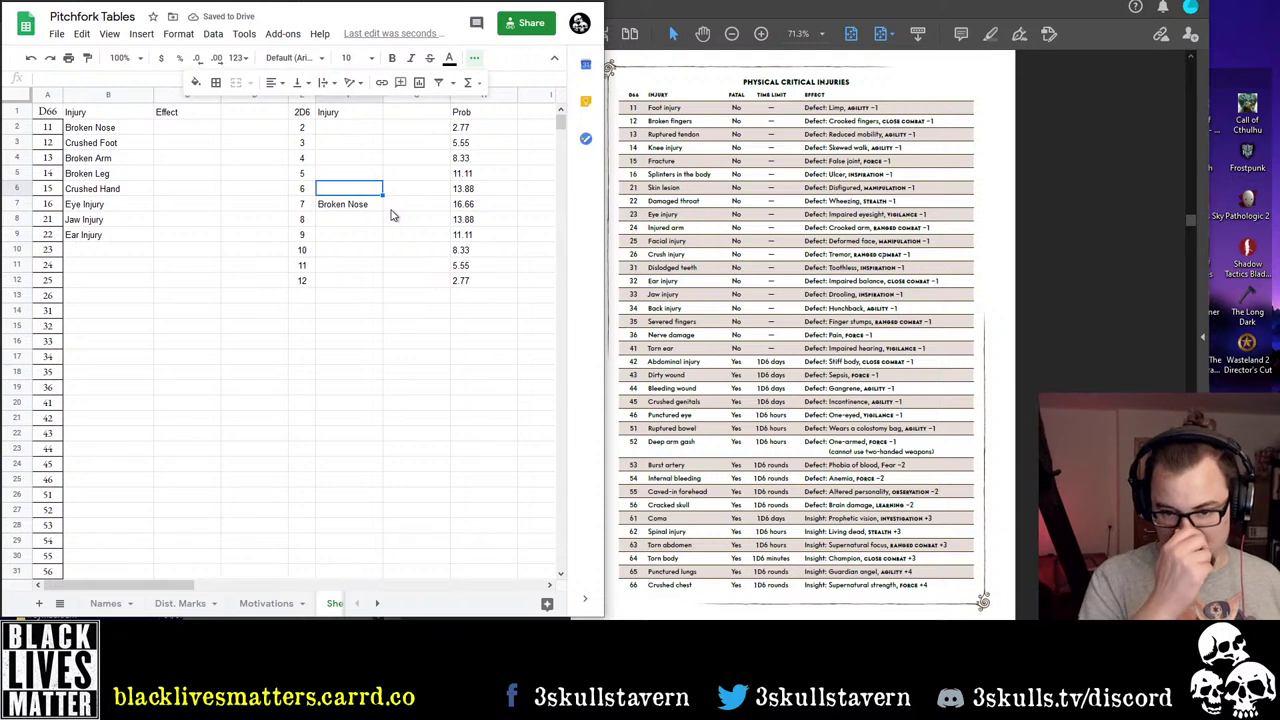
pyautogui.press('Down')
pyautogui.press('Down')
pyautogui.press('Down')
pyautogui.press('Down')
pyautogui.press('Down')
pyautogui.press('Down')
pyautogui.press('Down')
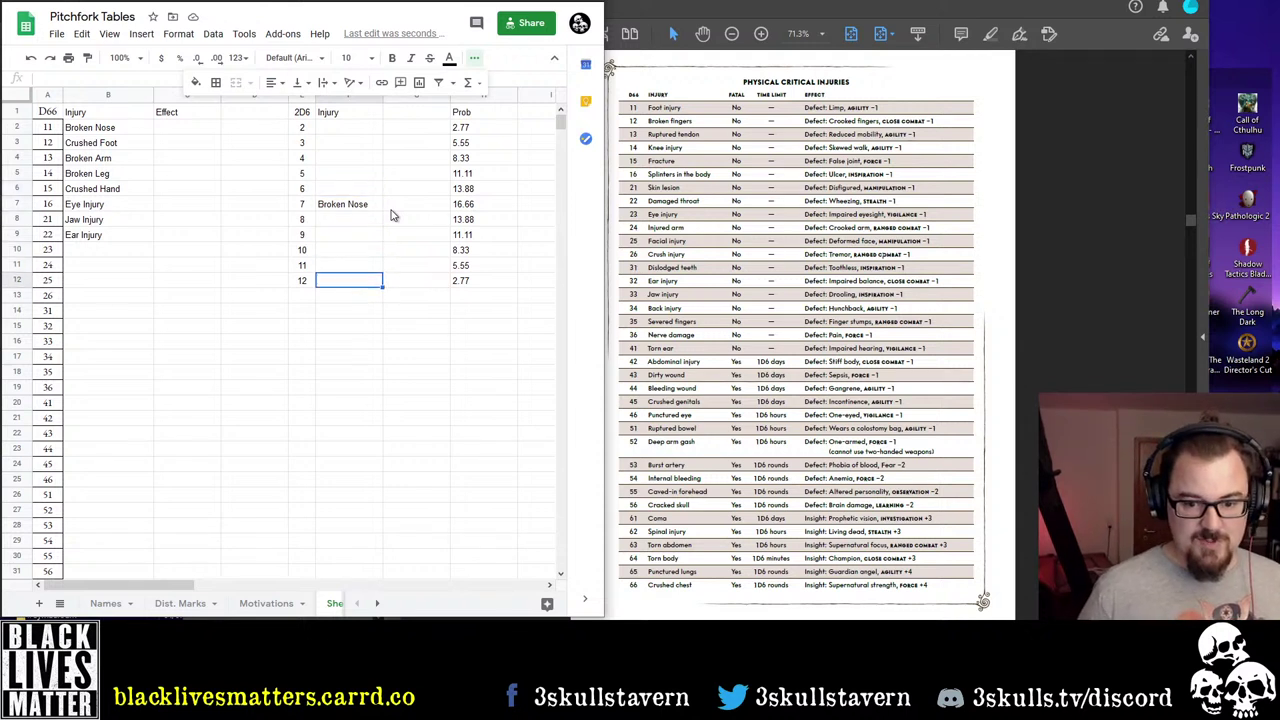
pyautogui.press('Up')
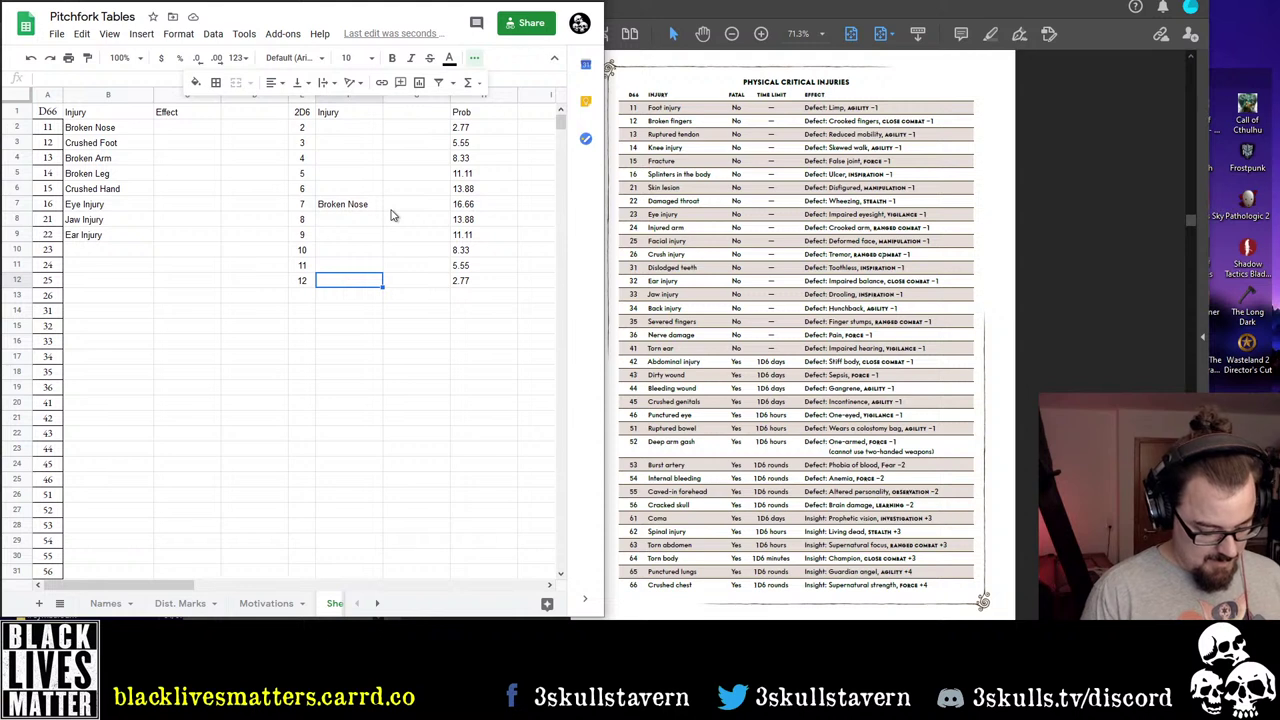
pyautogui.write('Crushed Skul')
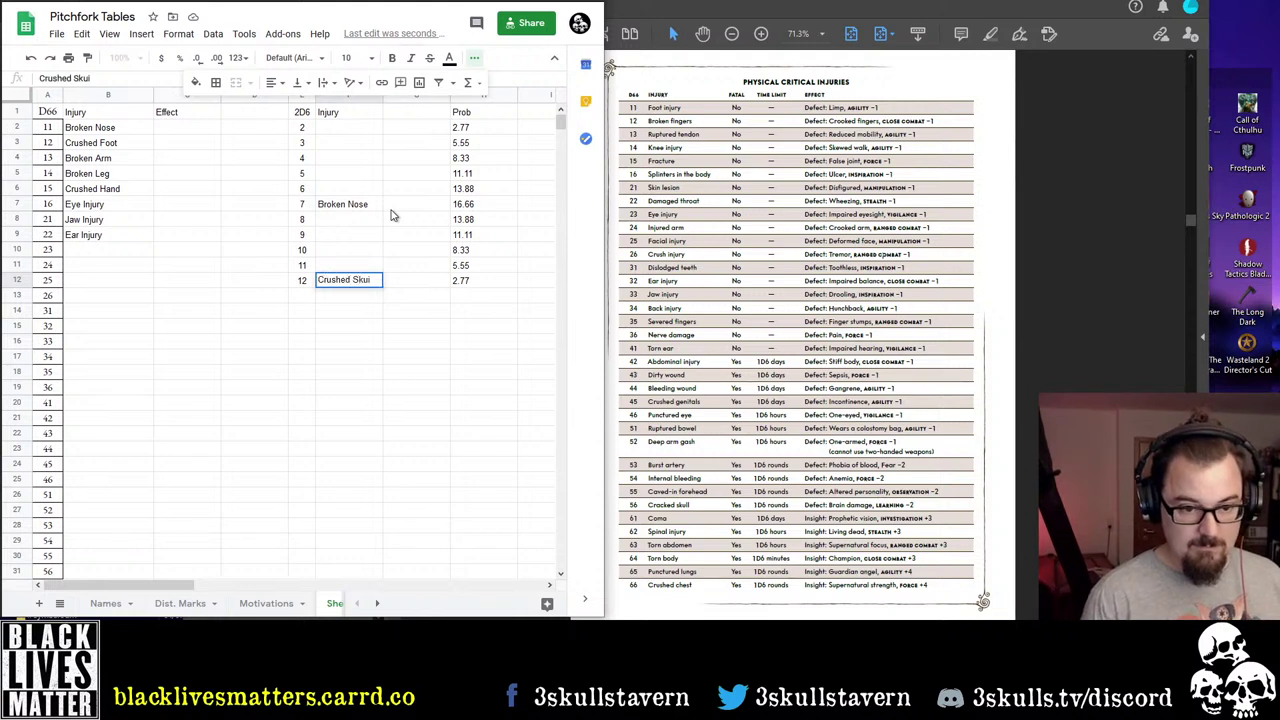
pyautogui.write('l')
pyautogui.press('Up')
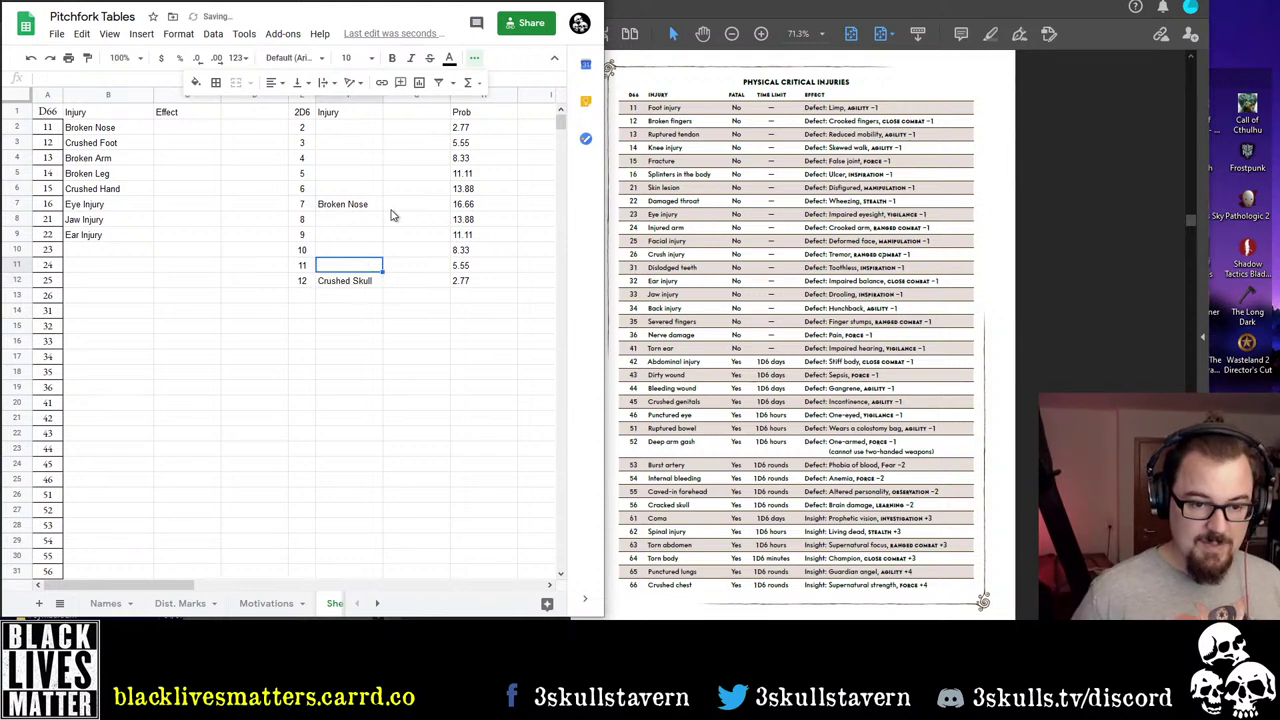
pyautogui.press('Right')
pyautogui.press('Down')
pyautogui.write('Death')
pyautogui.press('Up')
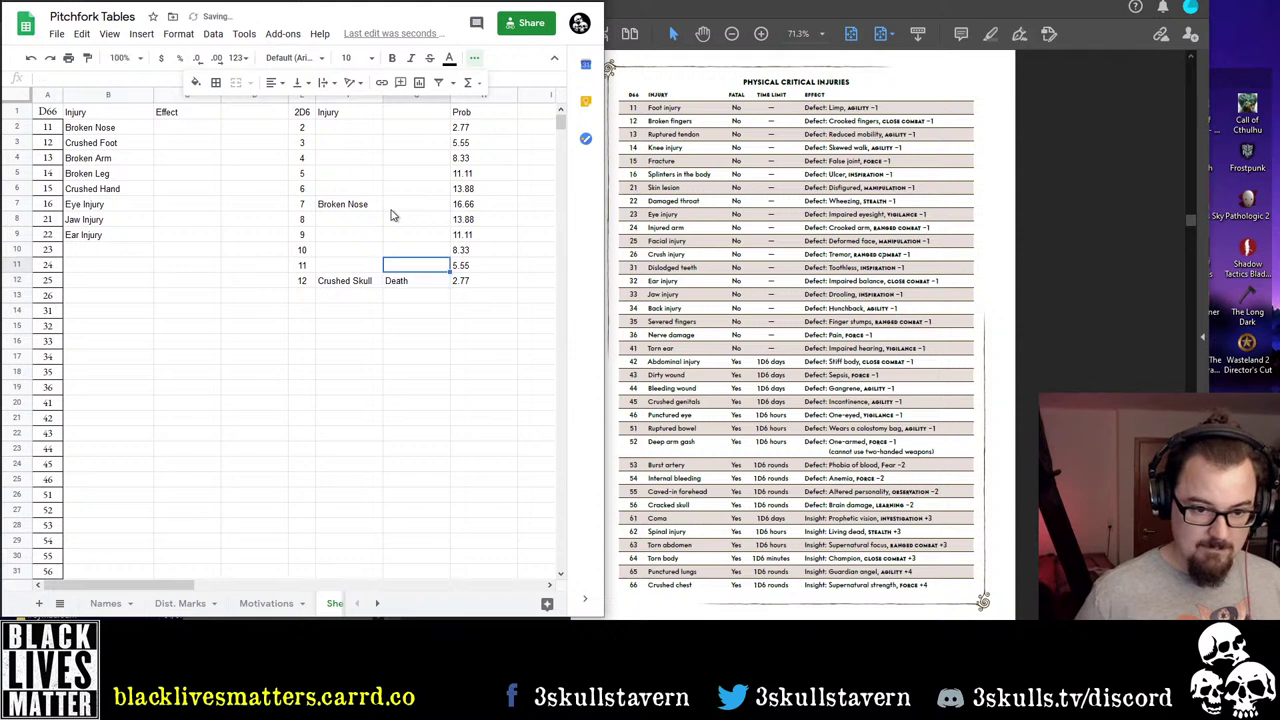
pyautogui.press('Left')
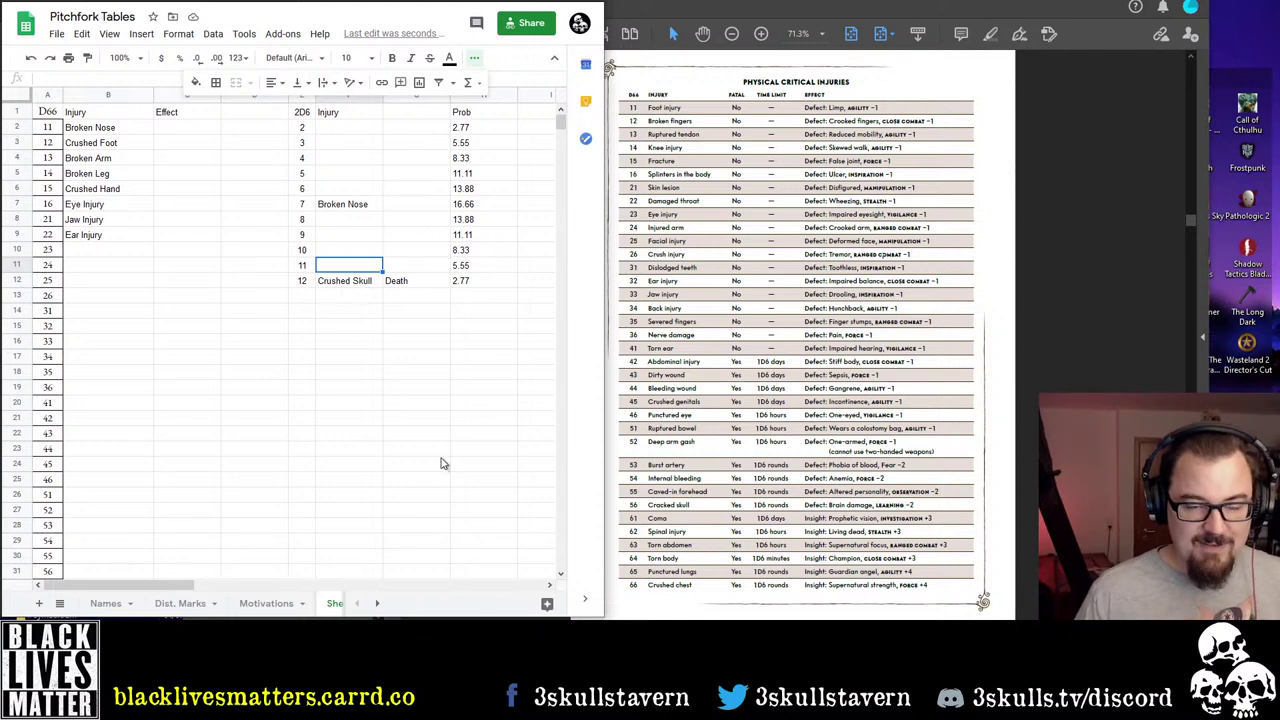
pyautogui.hotkey('ctrl', 'Tab')
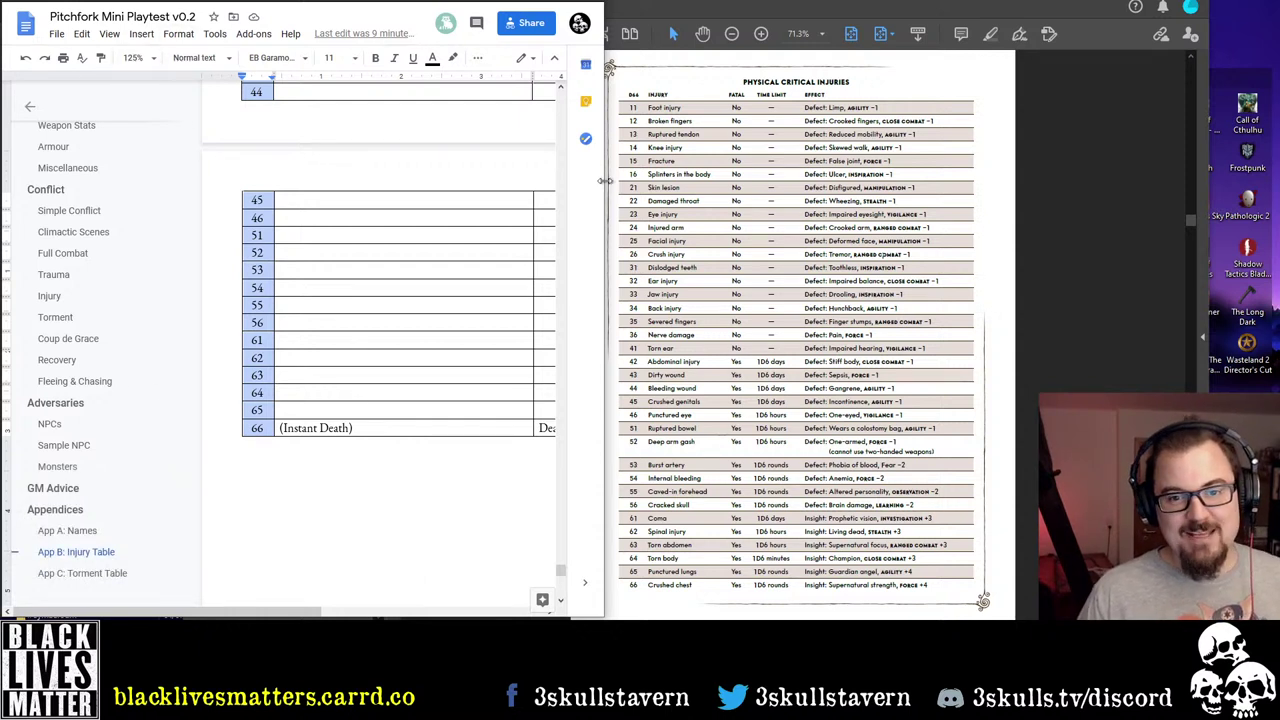
# Widen the document window and scroll to the App B injury table, rows 33–66
pyautogui.moveTo(604, 180); pyautogui.dragTo(948, 184)
pyautogui.moveTo(883, 192); pyautogui.dragTo(880, 192)
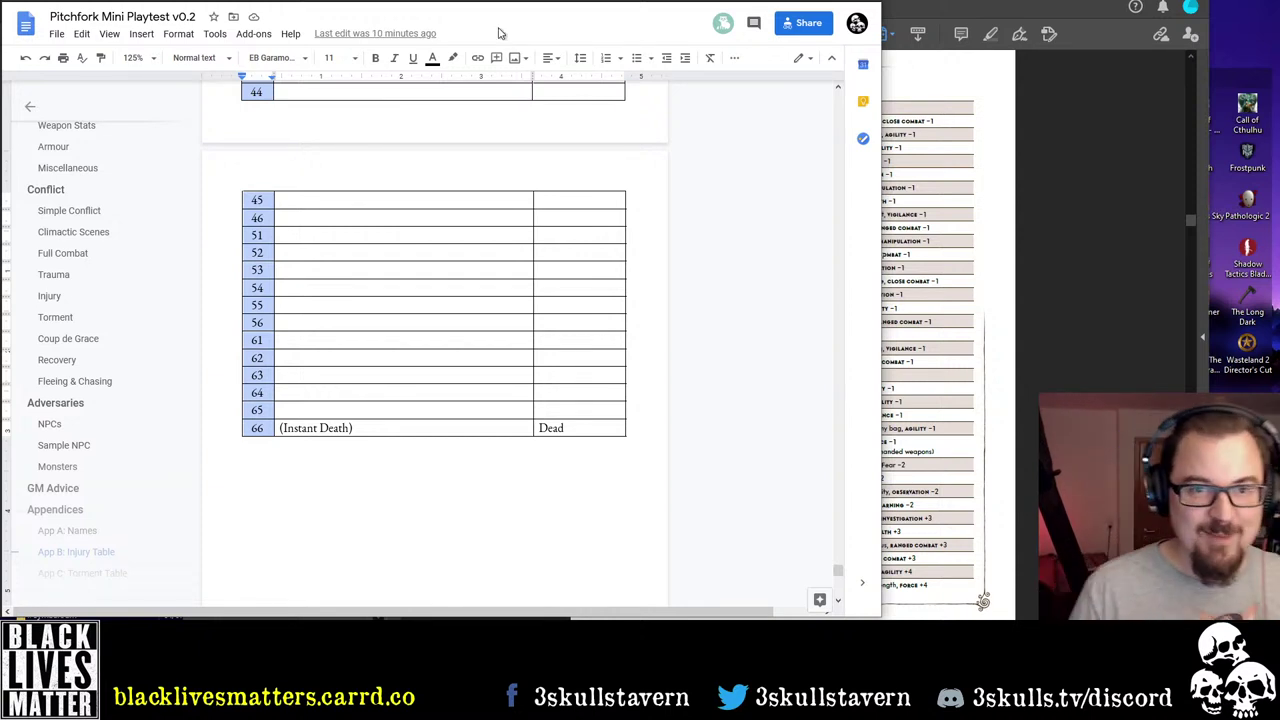
pyautogui.scroll(-1, 521, 99)
pyautogui.scroll(-5, 519, 102)
pyautogui.scroll(8, 509, 109)
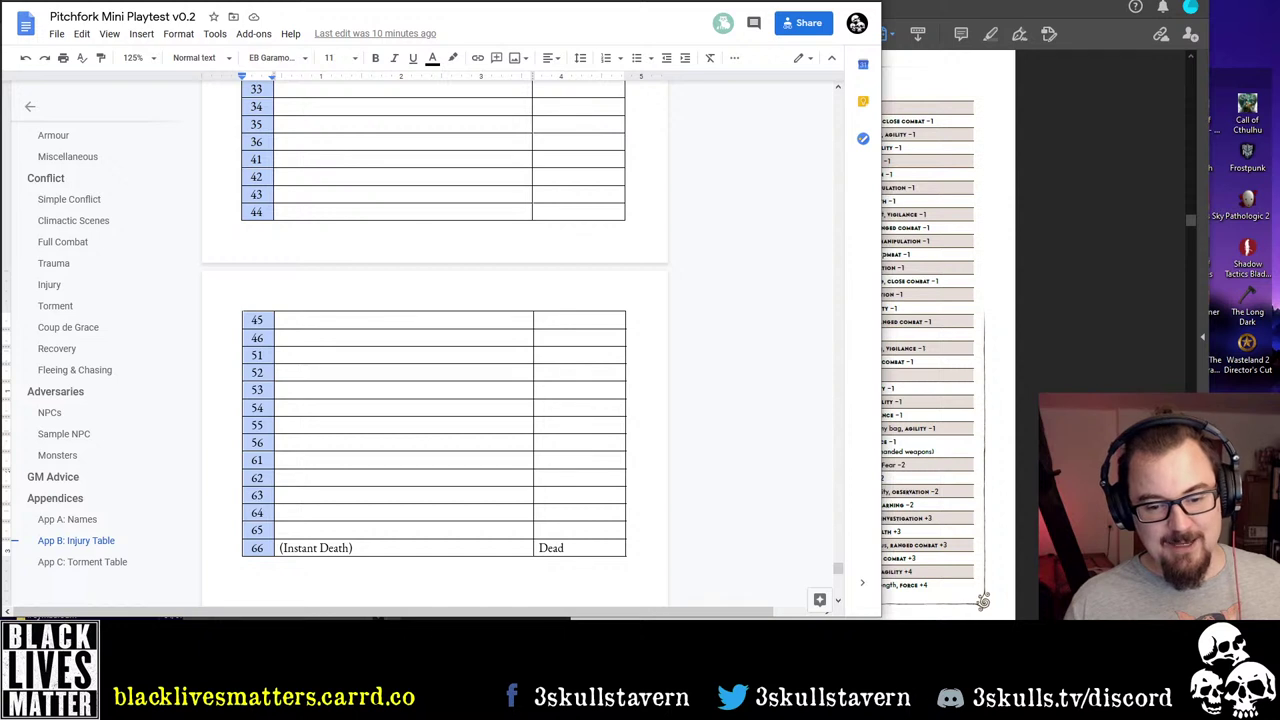
pyautogui.moveTo(540, 630)
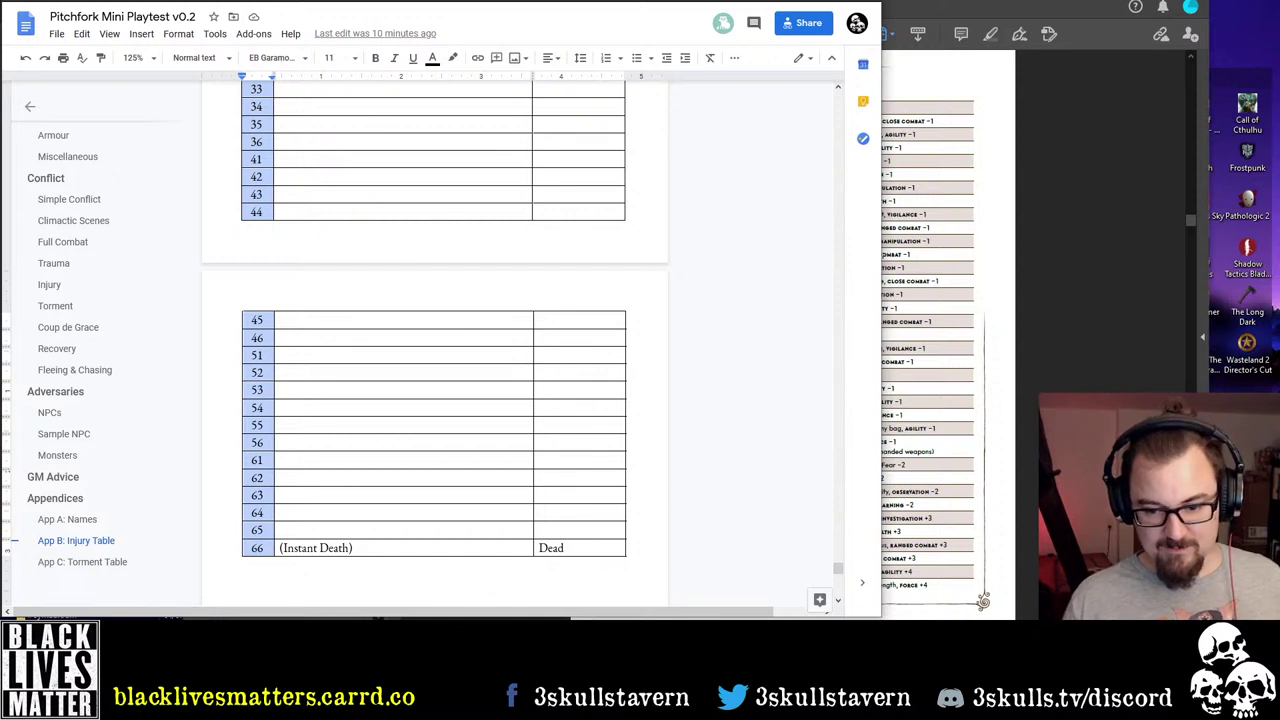
pyautogui.moveTo(410, 640)
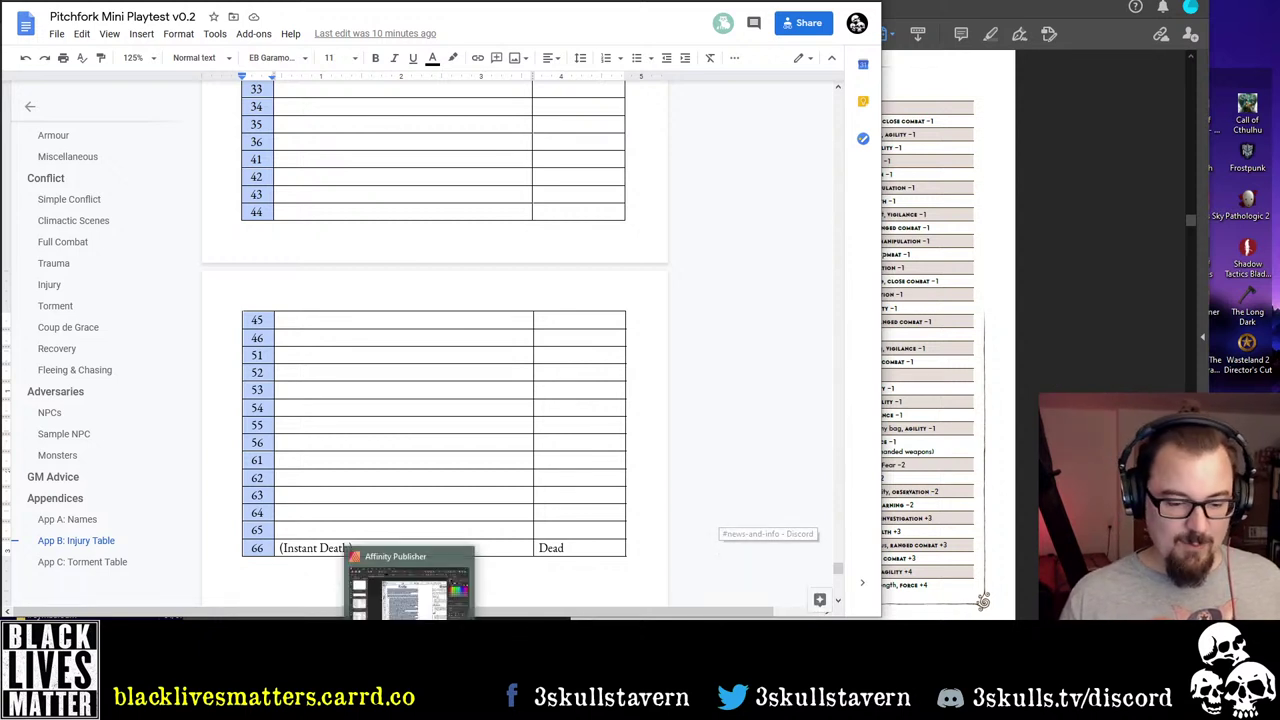
pyautogui.moveTo(245, 640)
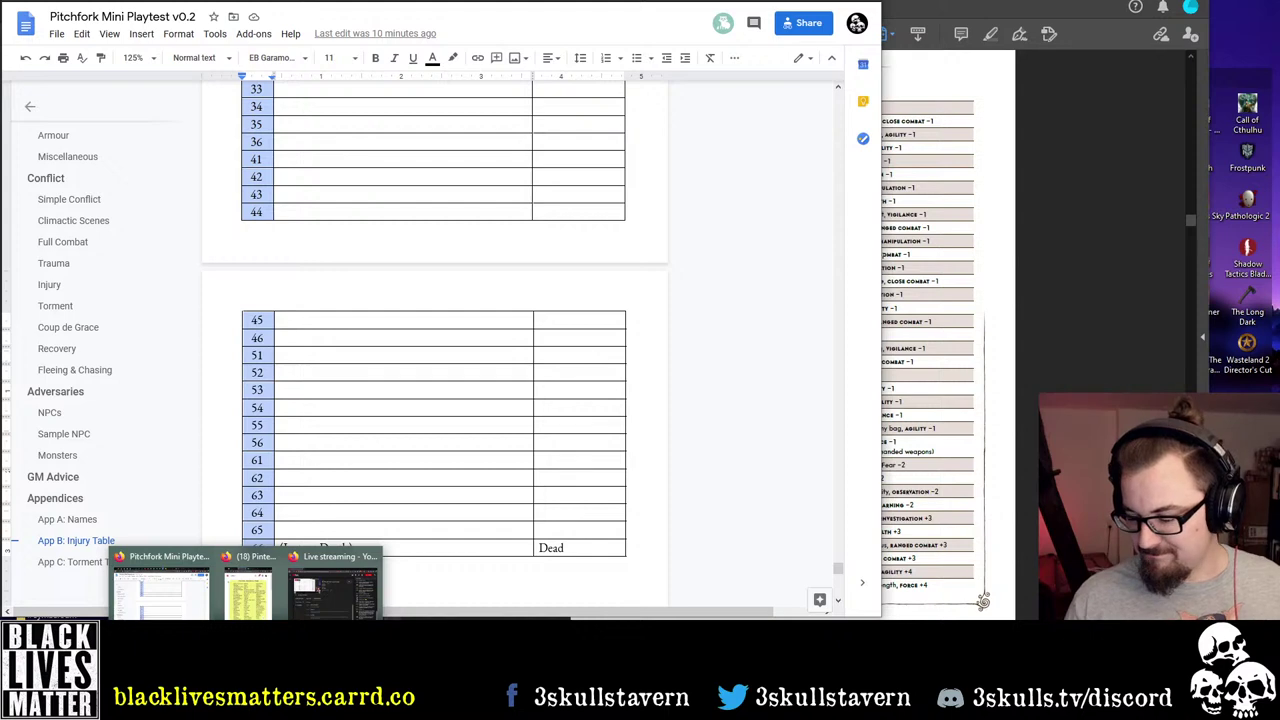
# Move the 2D6 table E1:H12 down one row so it starts at E2
pyautogui.click(1049, 305)
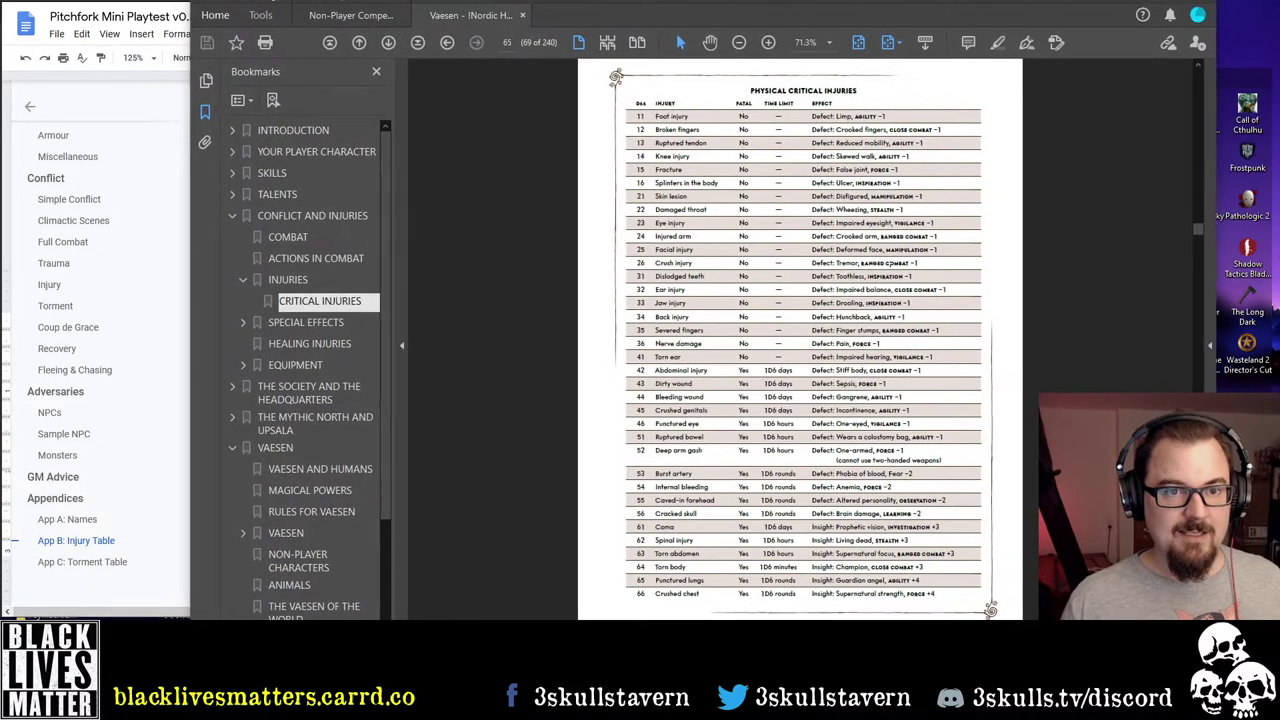
pyautogui.hotkey('alt', 'Tab')
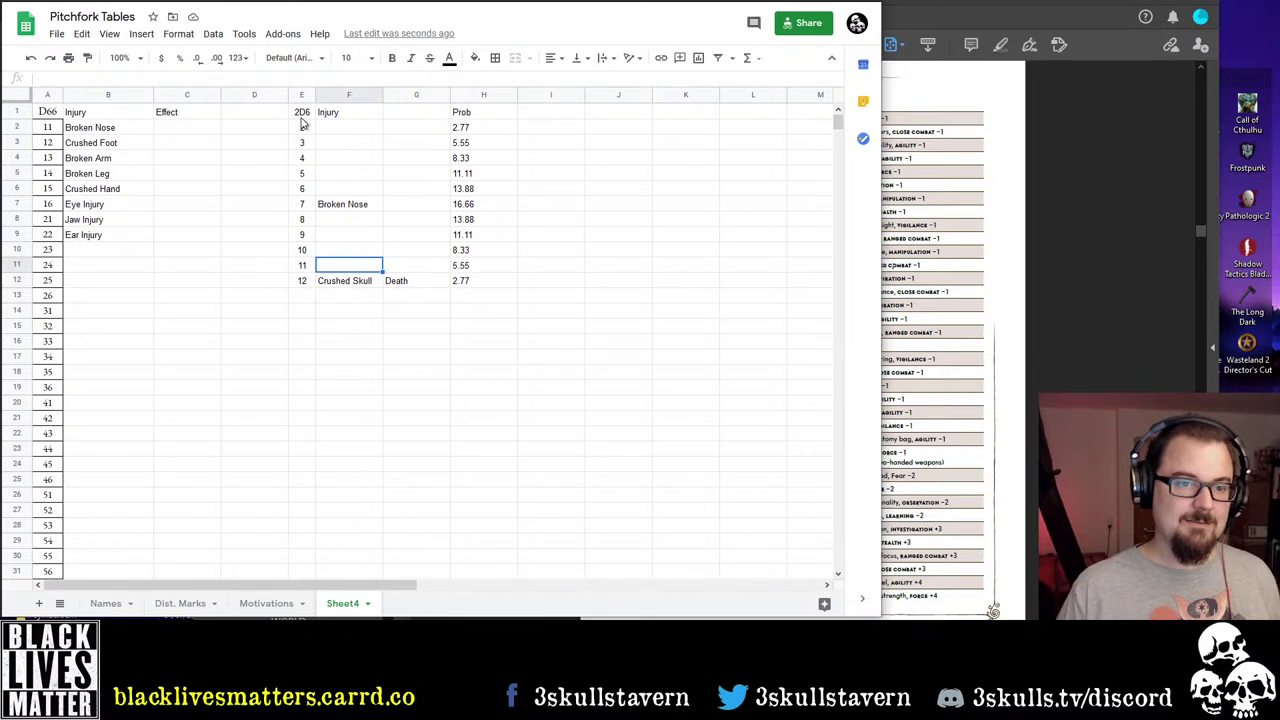
pyautogui.moveTo(302, 115)
pyautogui.mouseDown()
pyautogui.moveTo(423, 208)
pyautogui.moveTo(459, 285)
pyautogui.mouseUp()
pyautogui.hotkey('ctrl', 'x')
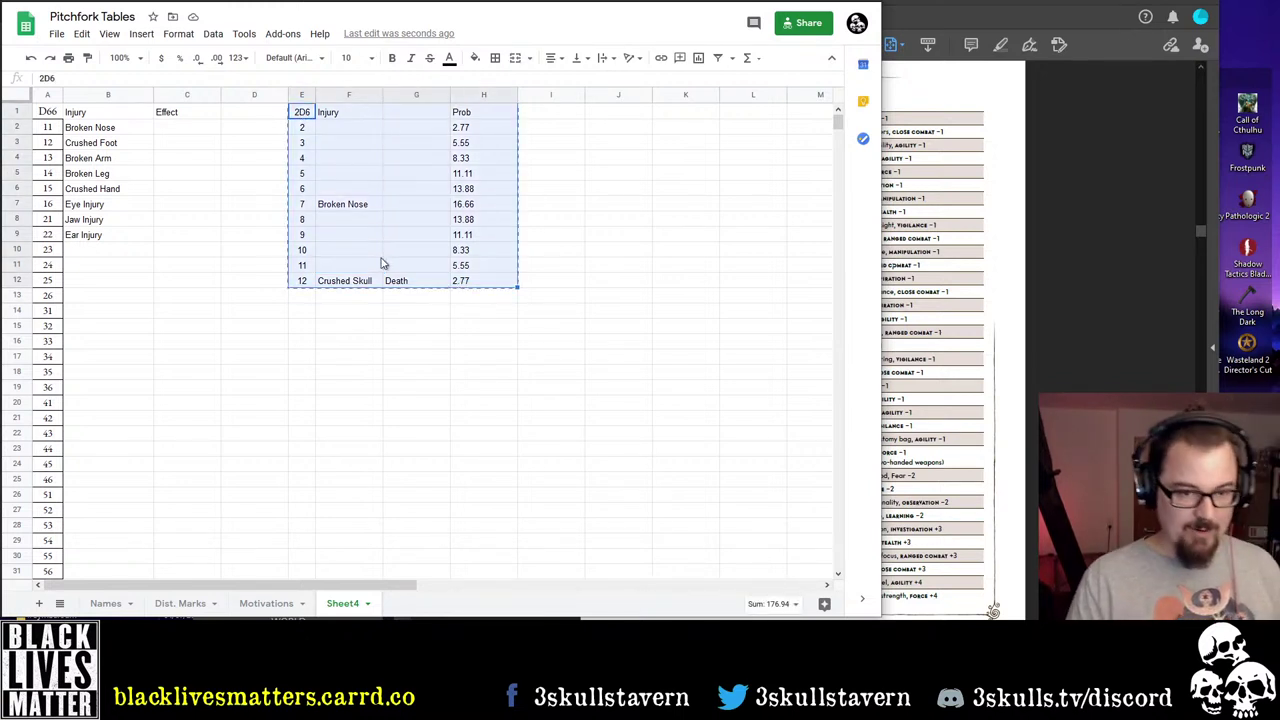
pyautogui.click(306, 129)
pyautogui.hotkey('ctrl', 'v')
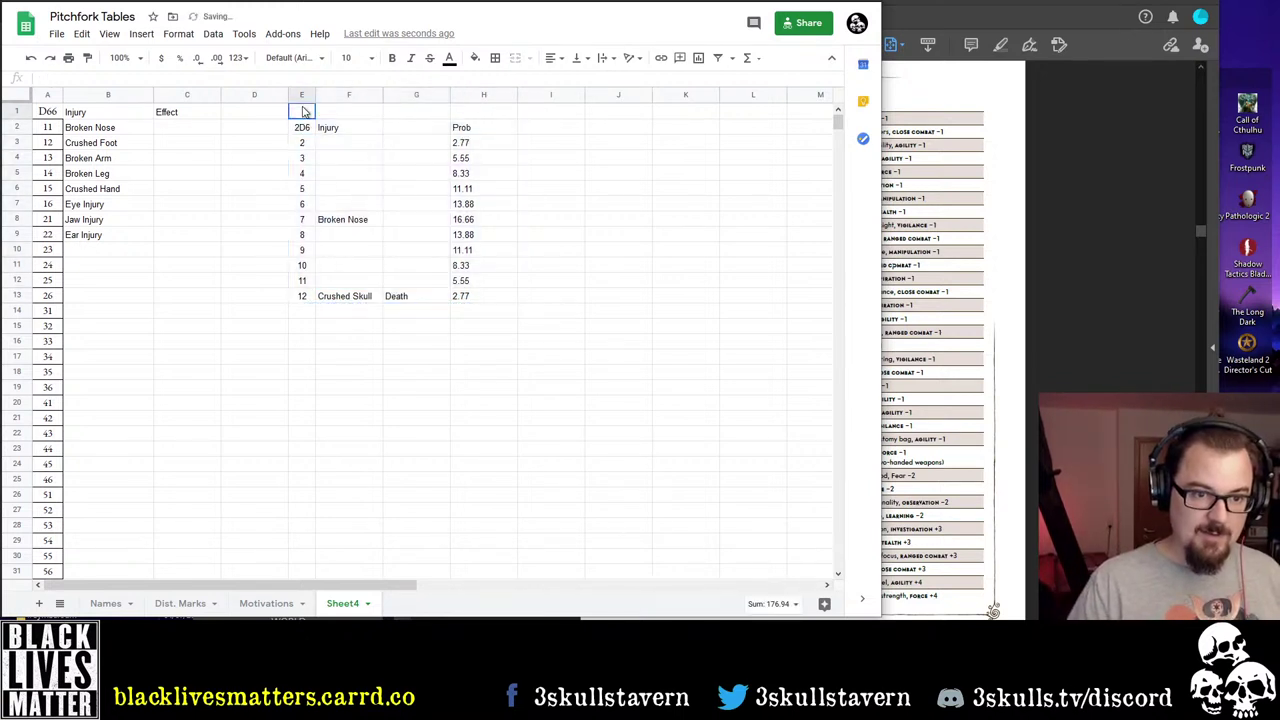
# Merge E1:H1, enter the title HEAD and centre it
pyautogui.moveTo(303, 112); pyautogui.dragTo(478, 113)
pyautogui.click(514, 58)
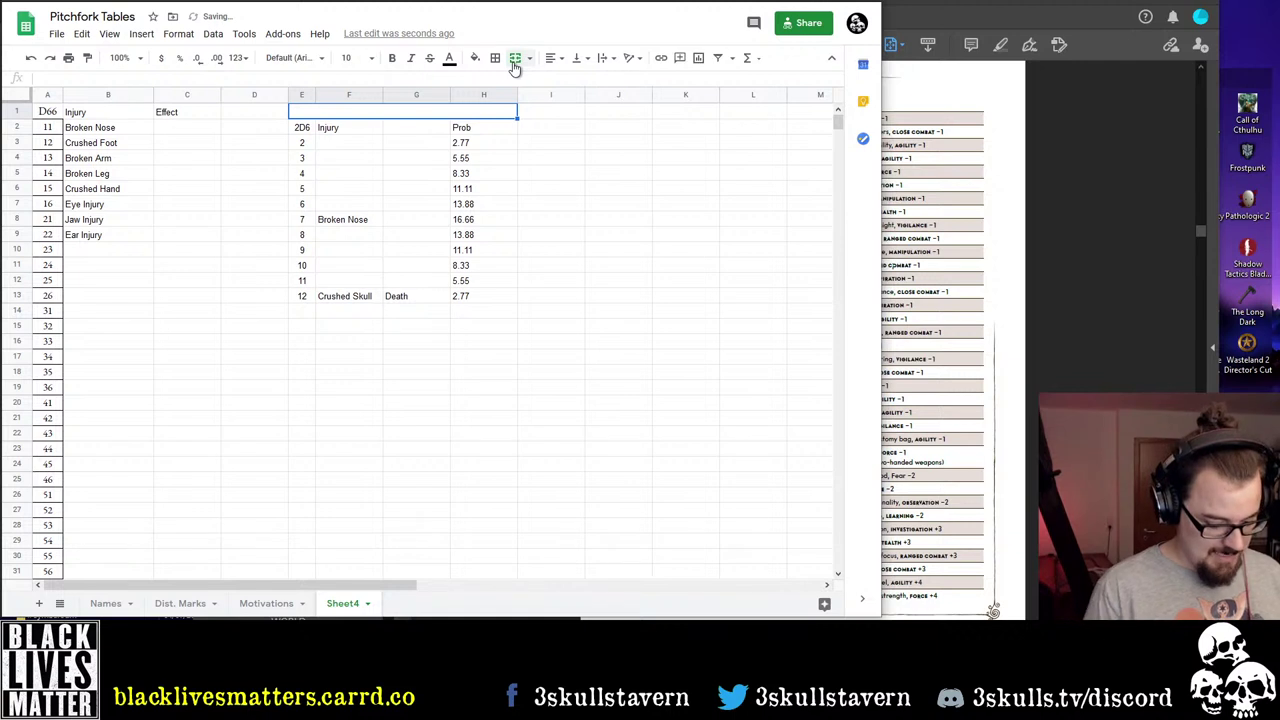
pyautogui.write('HEAD')
pyautogui.press('Return')
pyautogui.press('Up')
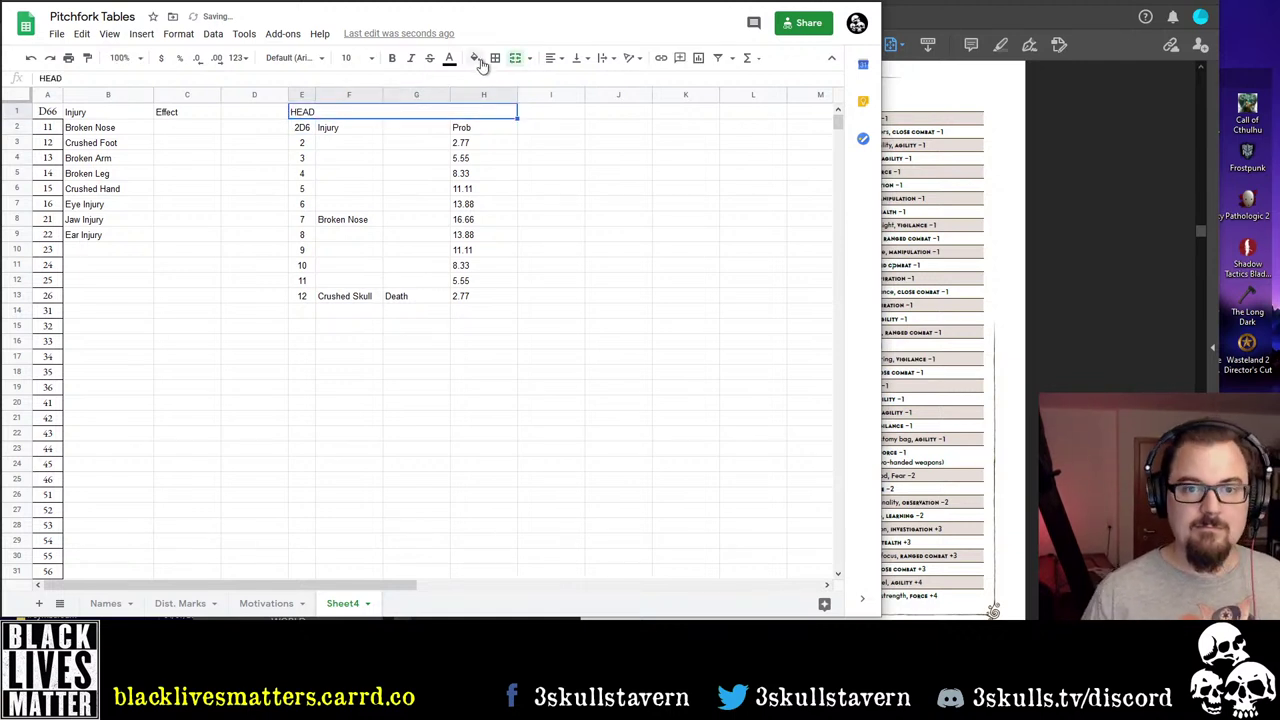
pyautogui.click(550, 57)
pyautogui.click(568, 84)
# Compare the empty injury cells with the Vaesen critical injuries table, then select roll 11's cell
pyautogui.click(352, 238)
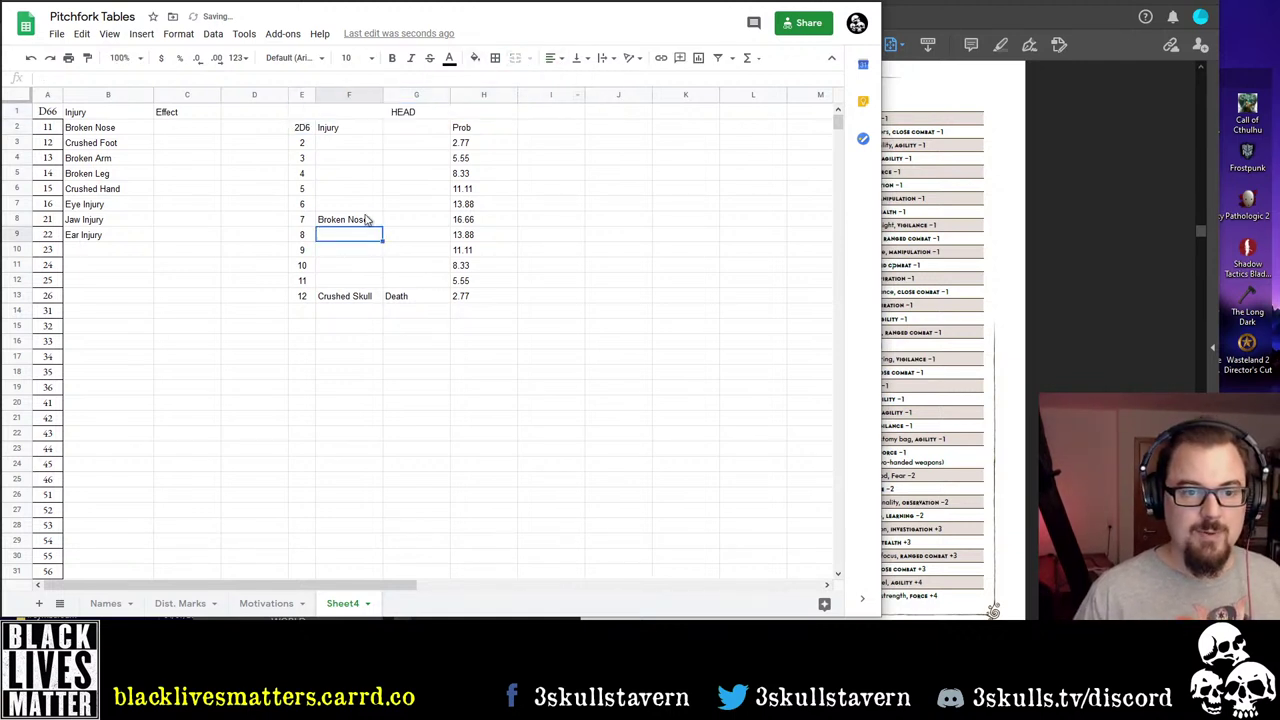
pyautogui.click(350, 296)
pyautogui.click(355, 232)
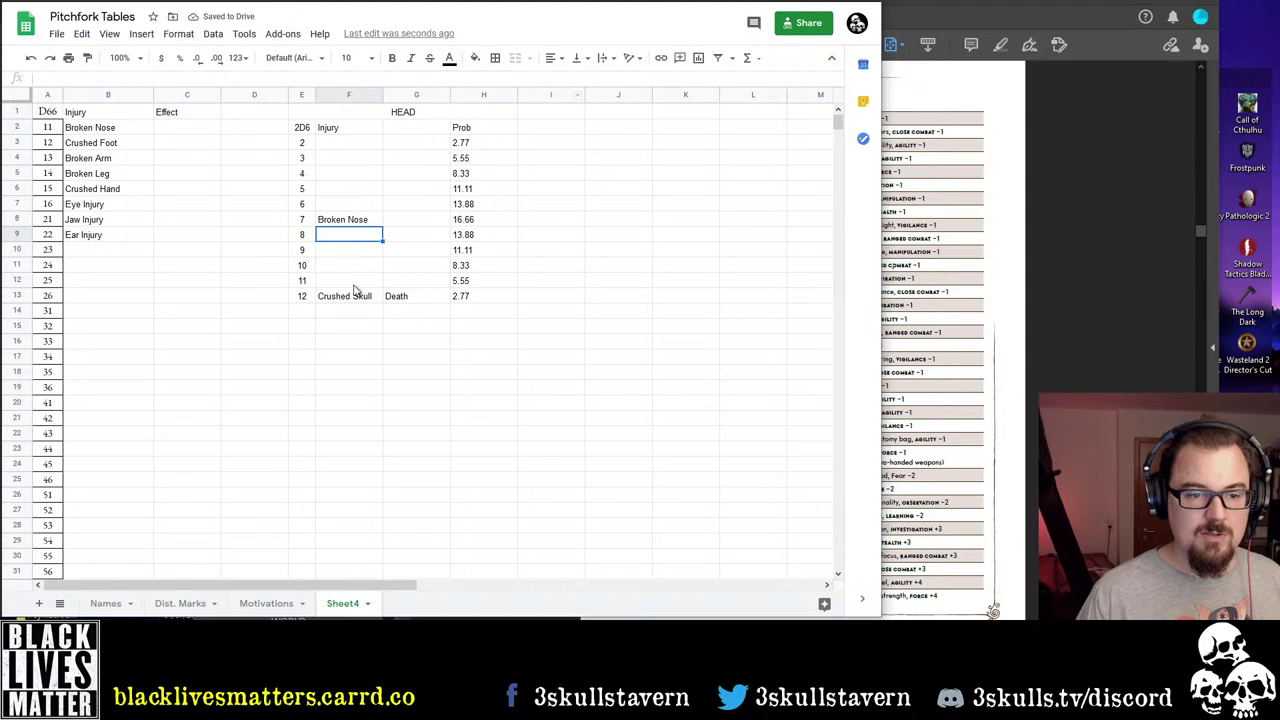
pyautogui.click(354, 292)
pyautogui.click(350, 281)
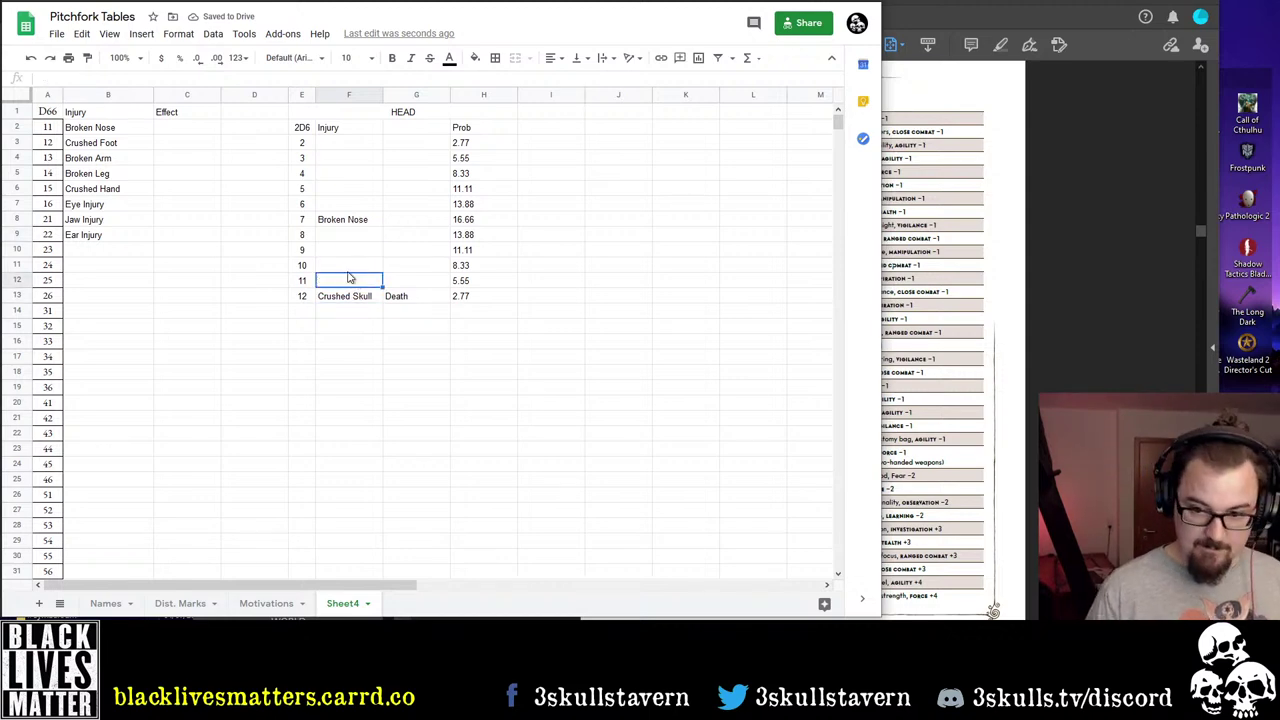
pyautogui.click(993, 212)
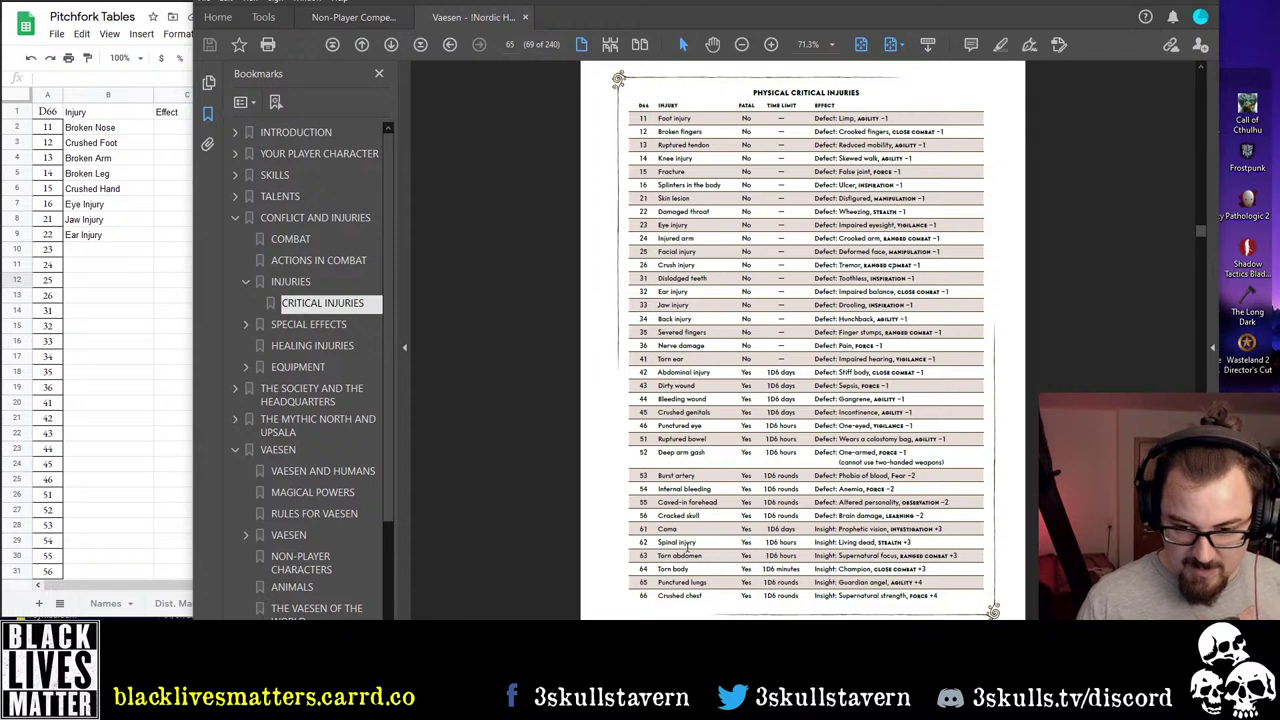
pyautogui.click(130, 282)
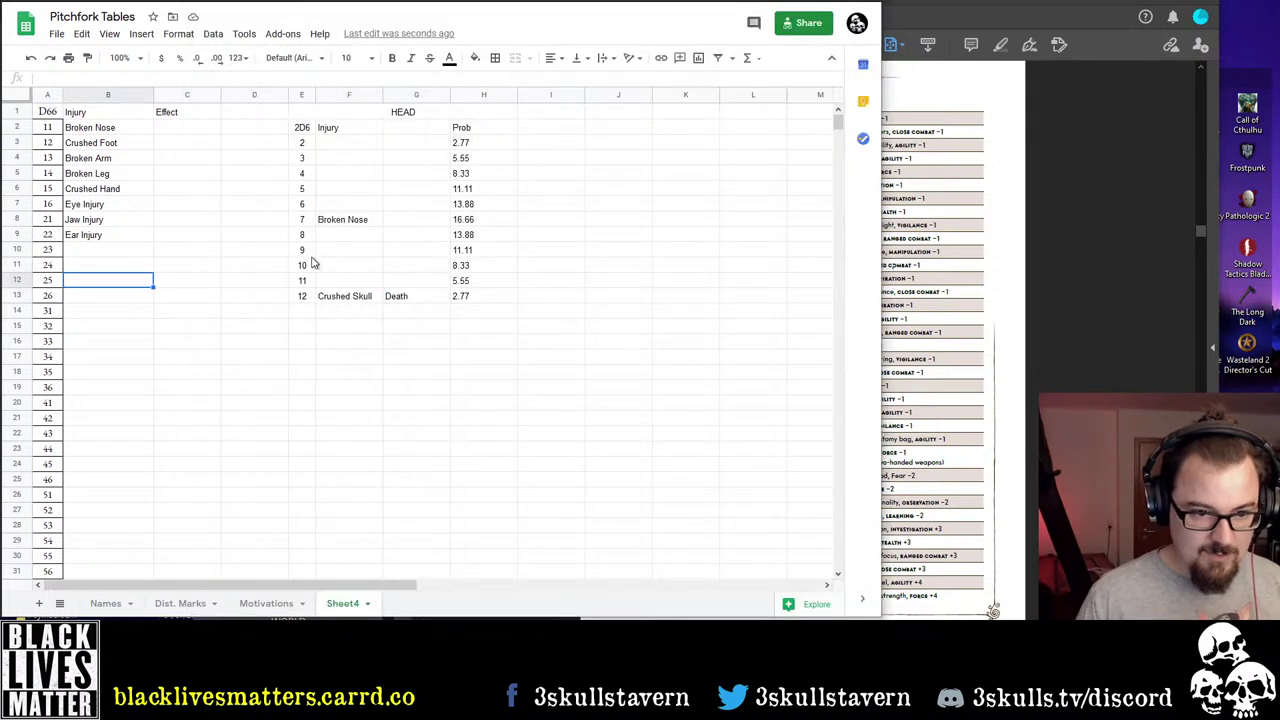
pyautogui.click(340, 282)
# Enter Cracked Skull as the roll 11 injury and narrow the browser to reveal the PDF
pyautogui.write('Cracke')
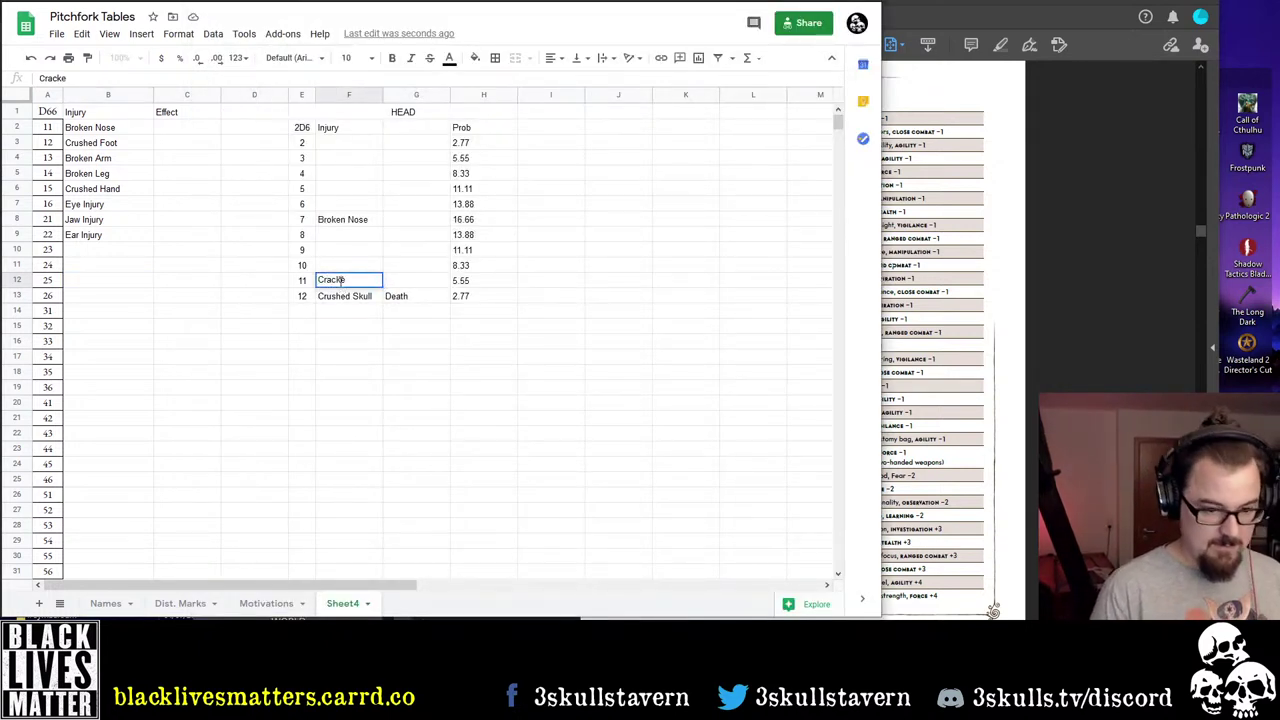
pyautogui.write('d Skull')
pyautogui.press('Return')
pyautogui.press('Up')
pyautogui.press('Up')
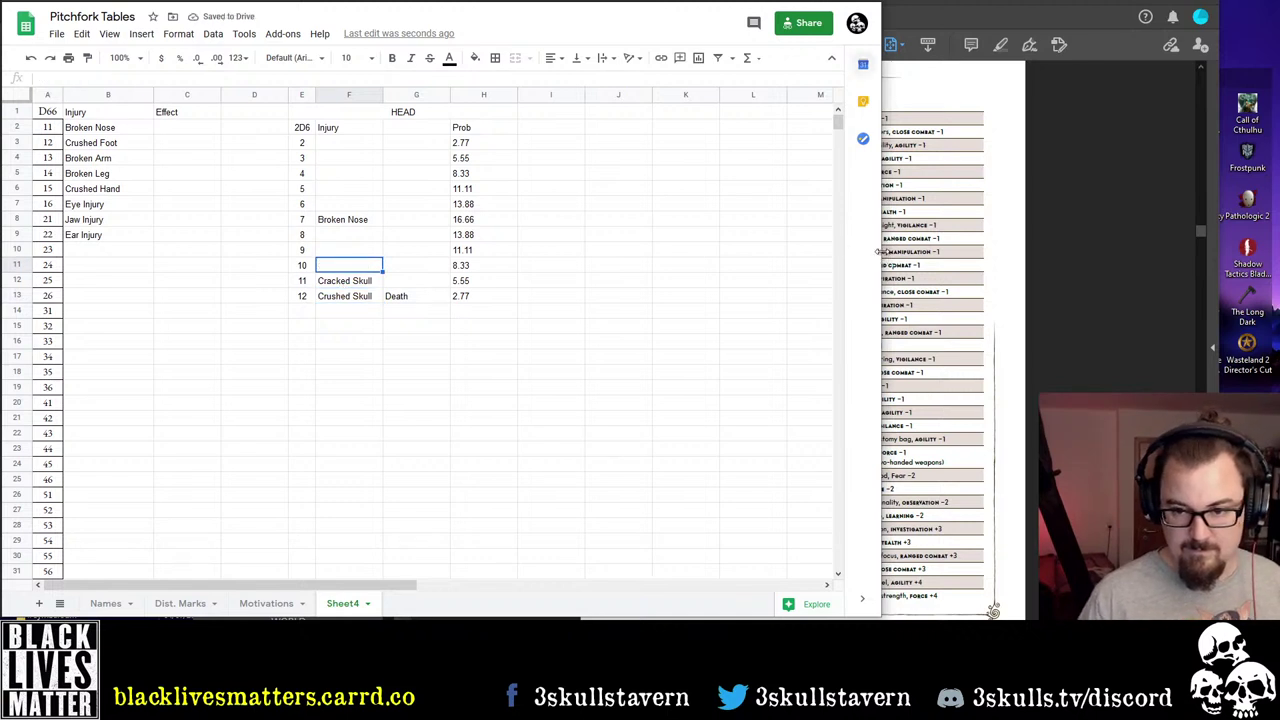
pyautogui.moveTo(878, 252); pyautogui.dragTo(640, 288)
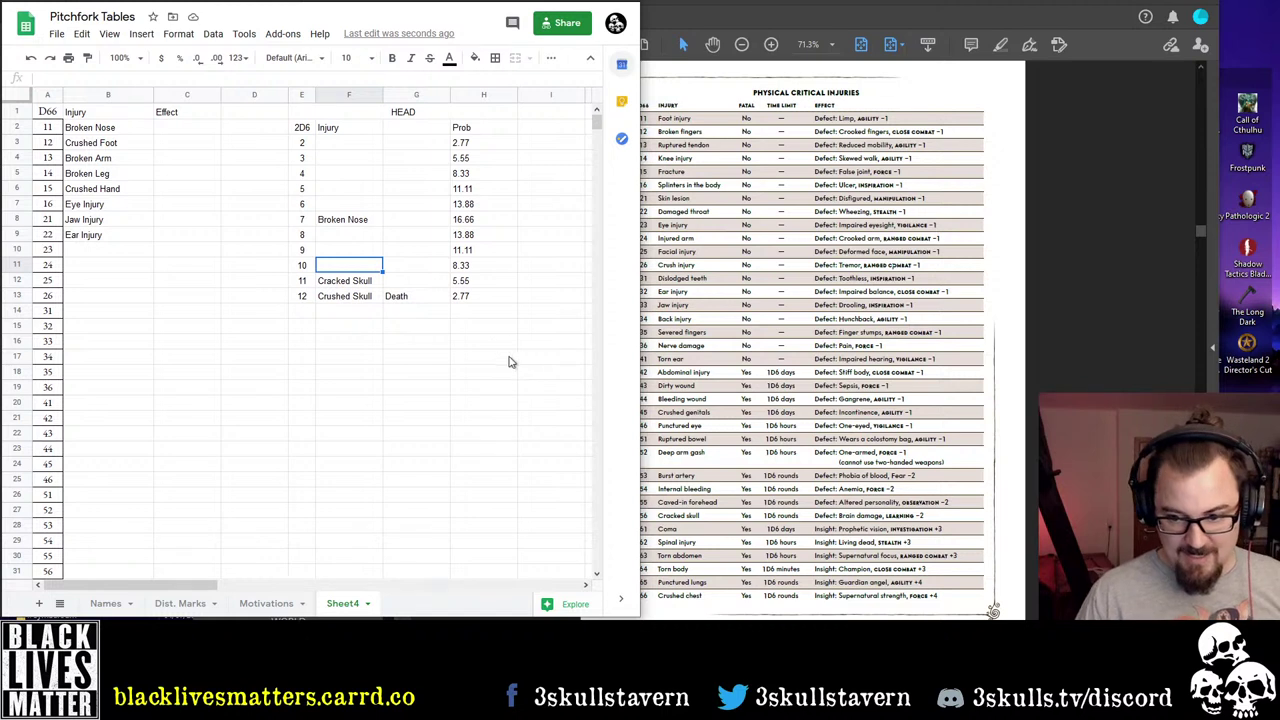
# Enter Punctured Eye as the roll 9 injury, removing the stray leading 0
pyautogui.click(358, 251)
pyautogui.click(355, 270)
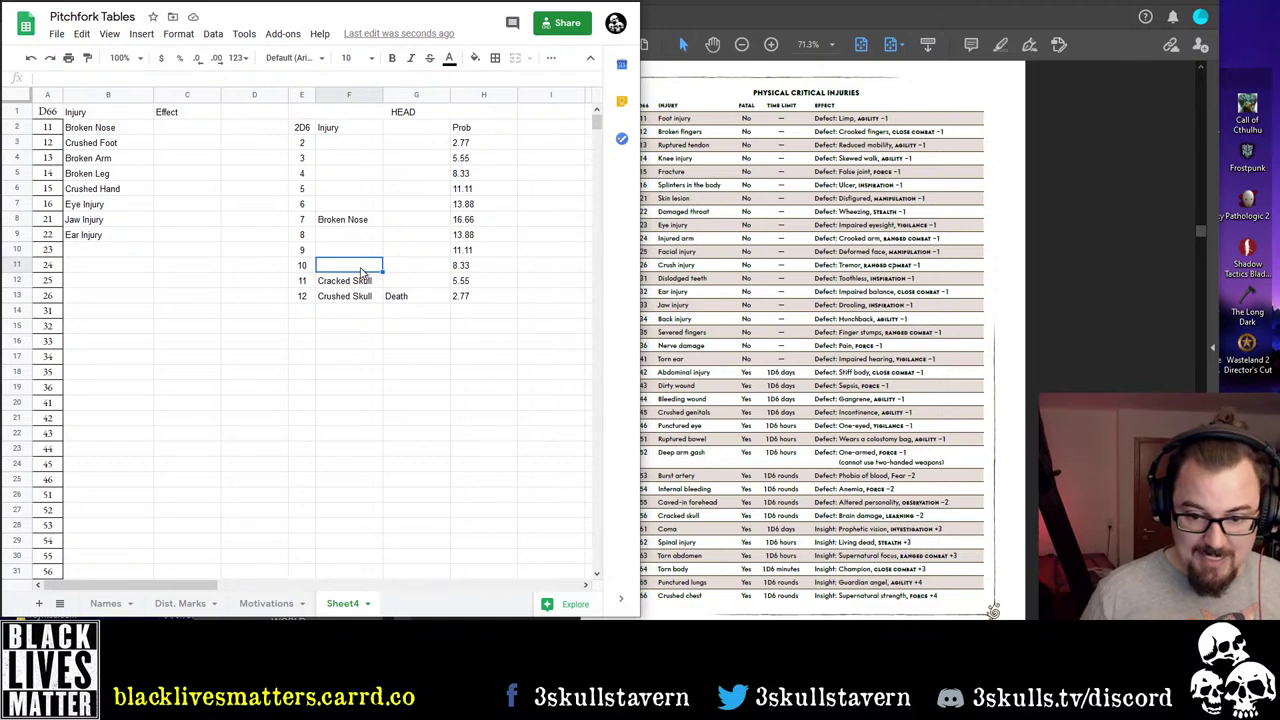
pyautogui.press('Up')
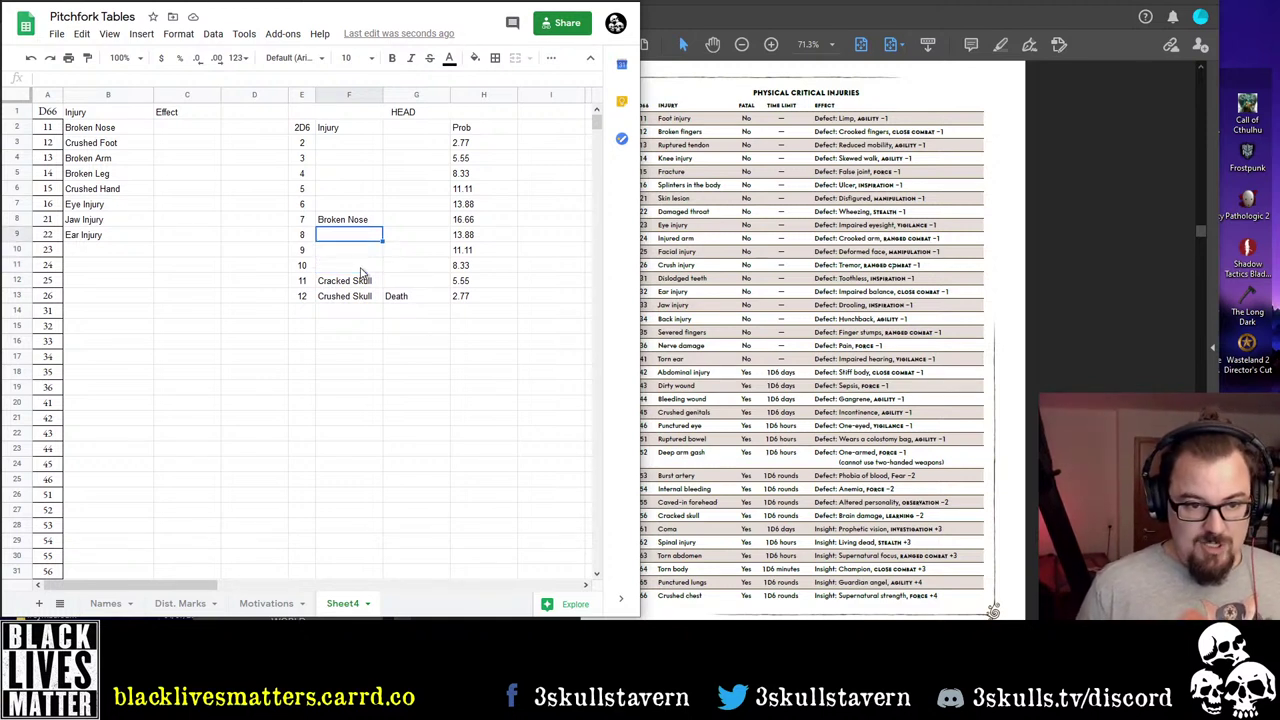
pyautogui.press('Down')
pyautogui.press('Up')
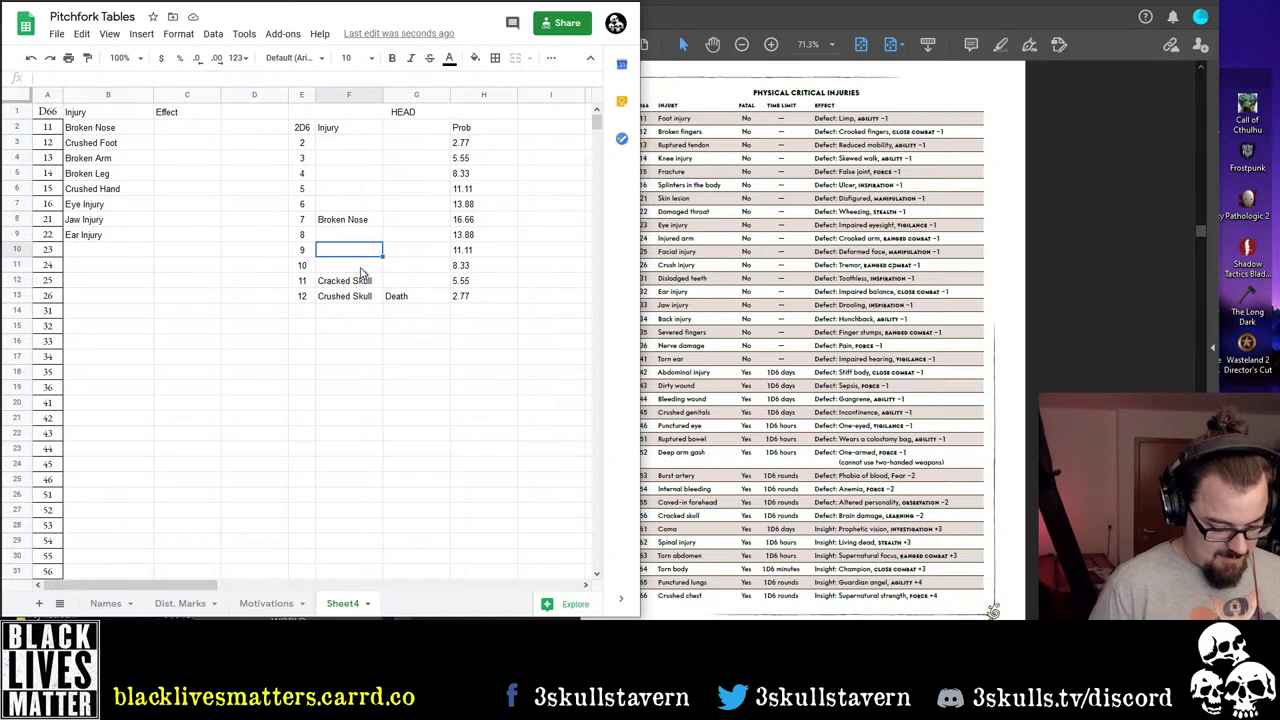
pyautogui.write('0Punctured')
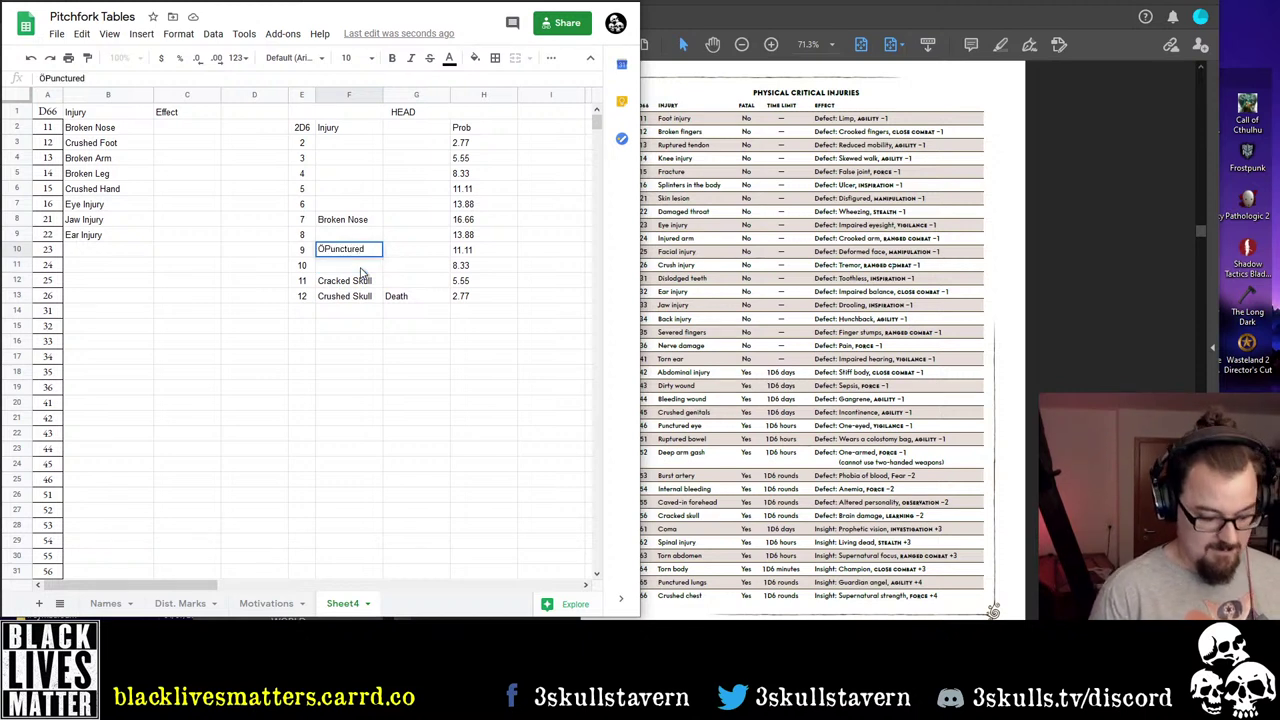
pyautogui.write(' Eye')
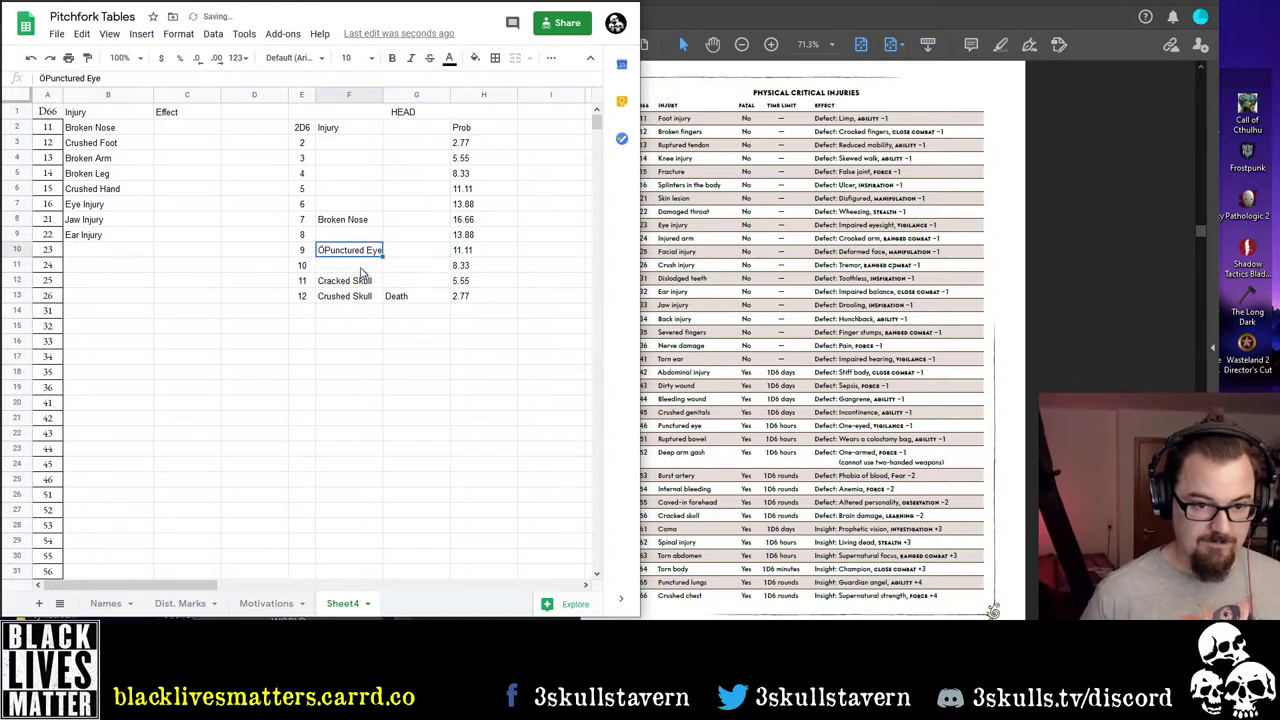
pyautogui.press('Home')
pyautogui.press('Delete')
pyautogui.press('Return')
pyautogui.press('Up')
pyautogui.press('Up')
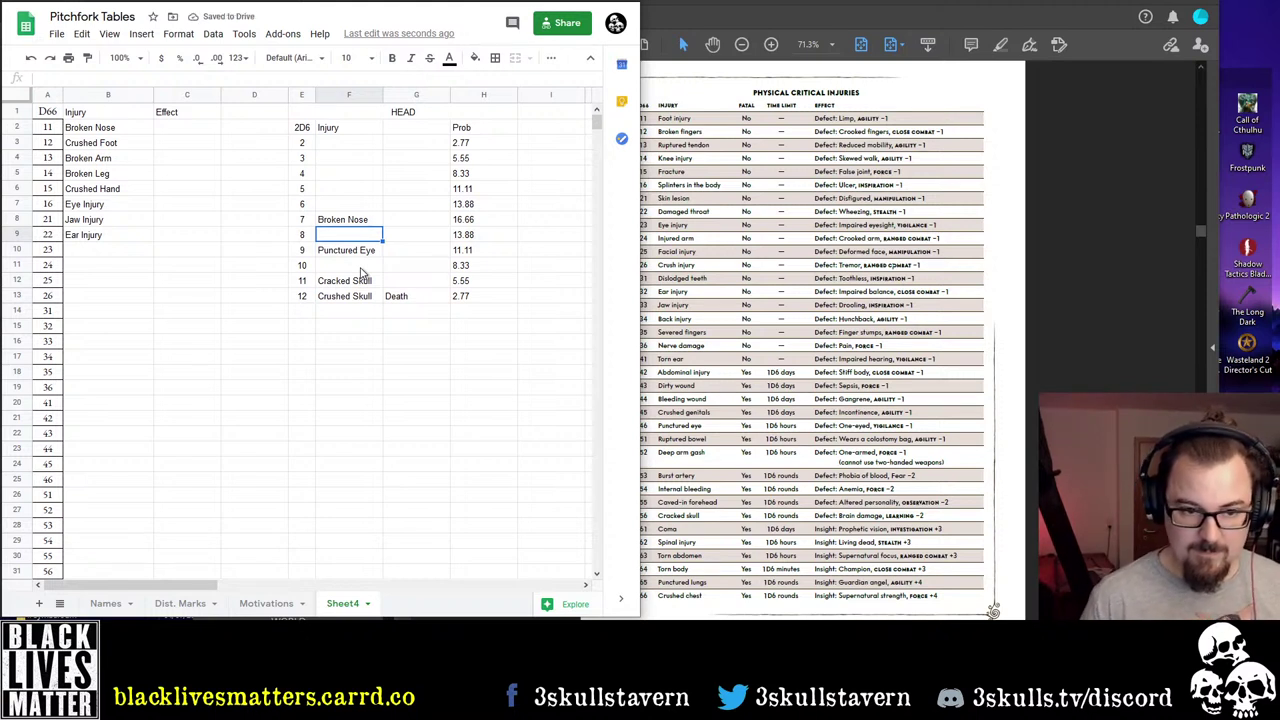
pyautogui.press('Down')
pyautogui.press('Down')
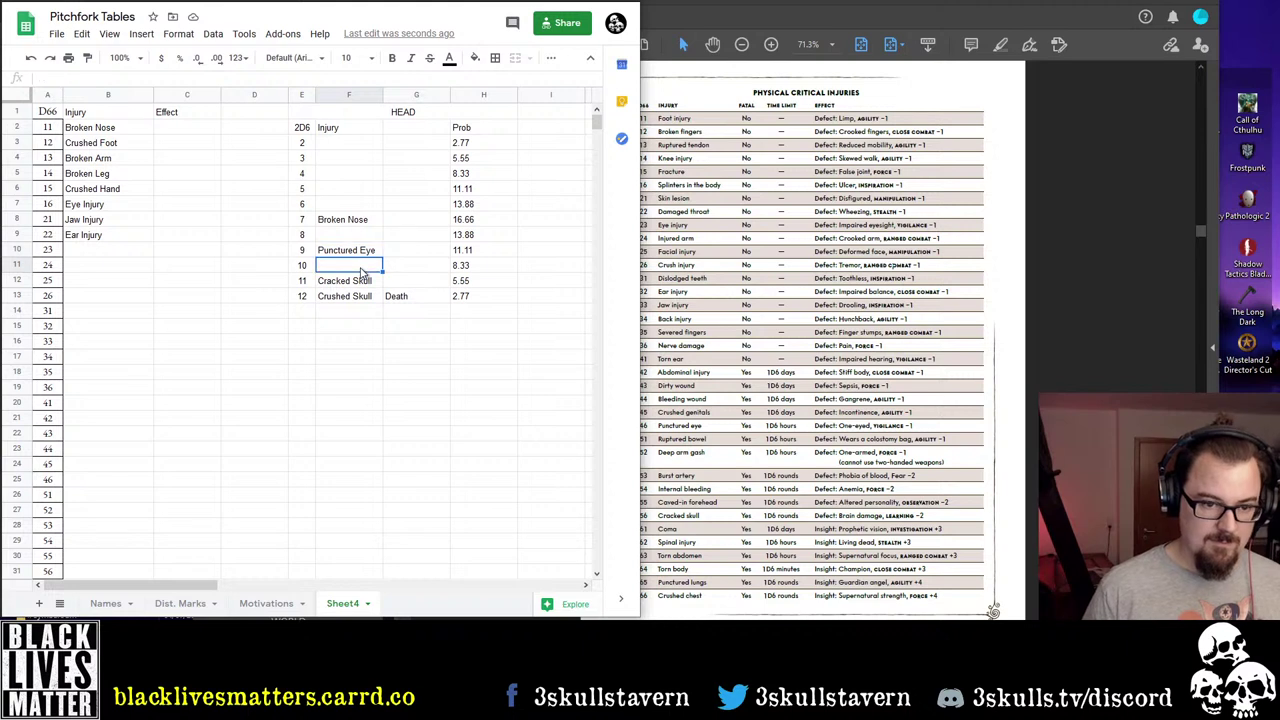
# Enter Blinded for roll 10, correcting the typo, and Concussion for roll 2
pyautogui.write('Bklinded')
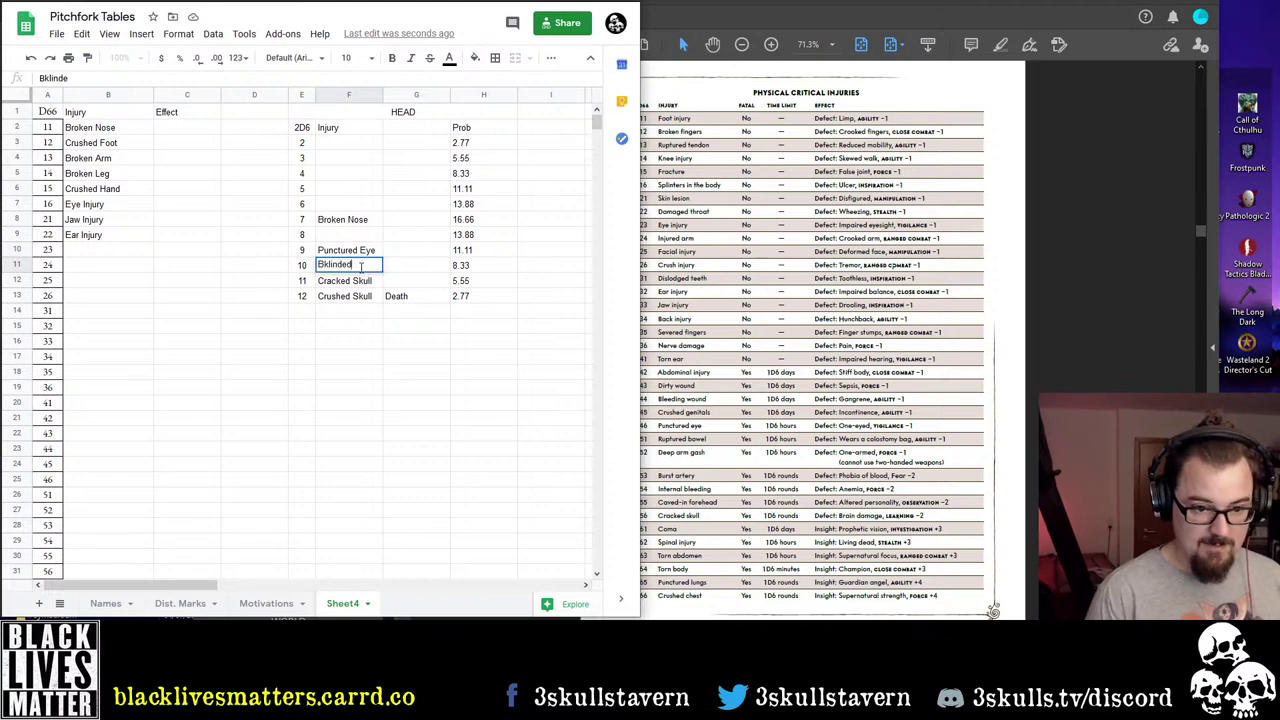
pyautogui.press('Left')
pyautogui.click(361, 270)
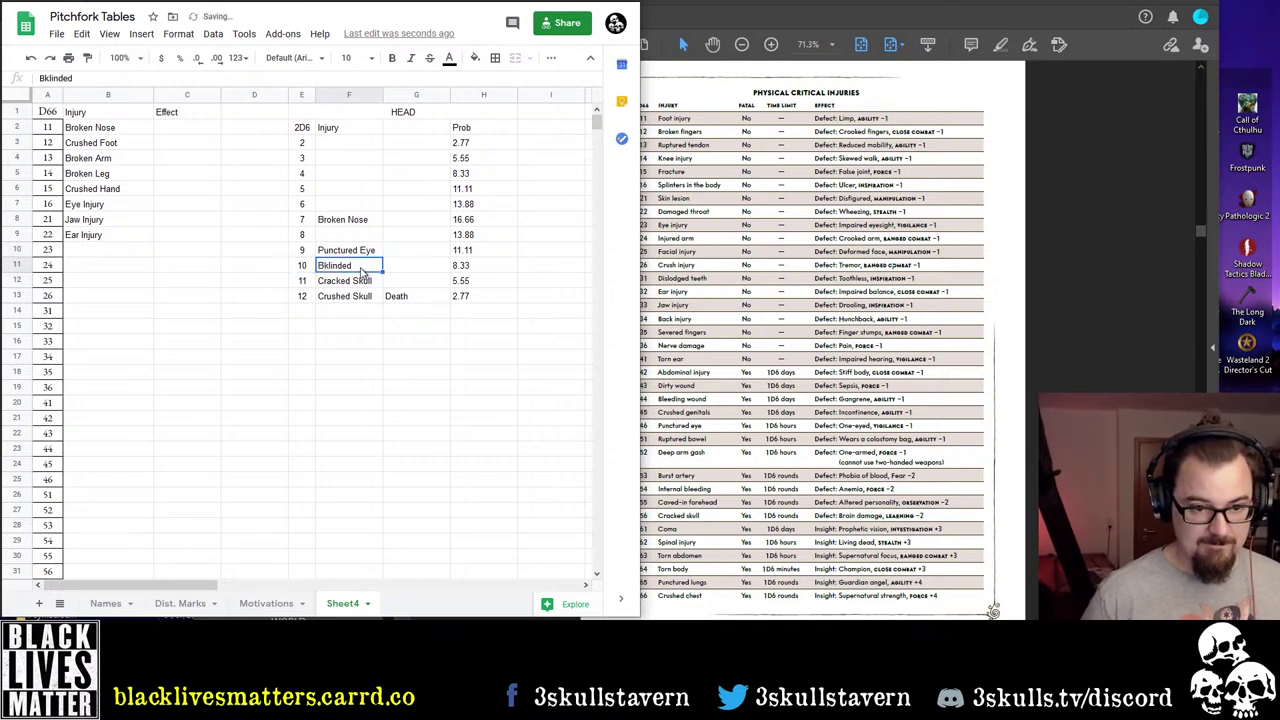
pyautogui.write('Blinded')
pyautogui.press('Return')
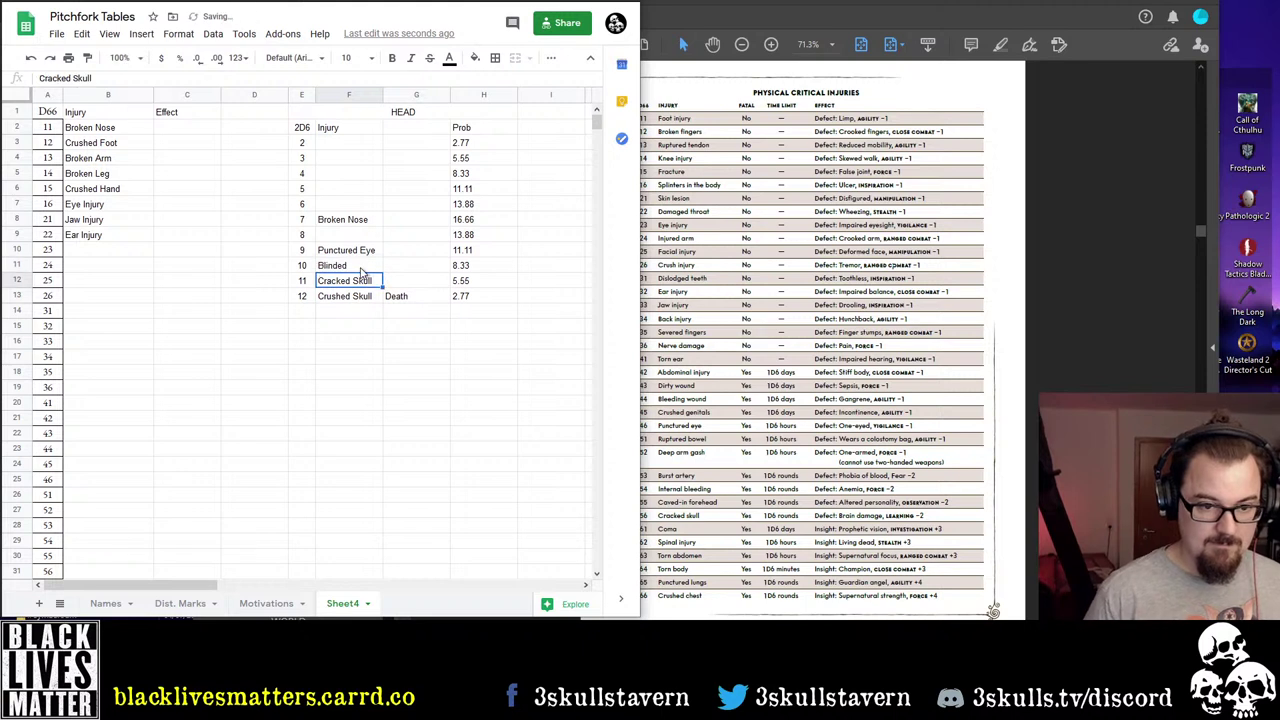
pyautogui.press('Up')
pyautogui.press('Up')
pyautogui.press('Up')
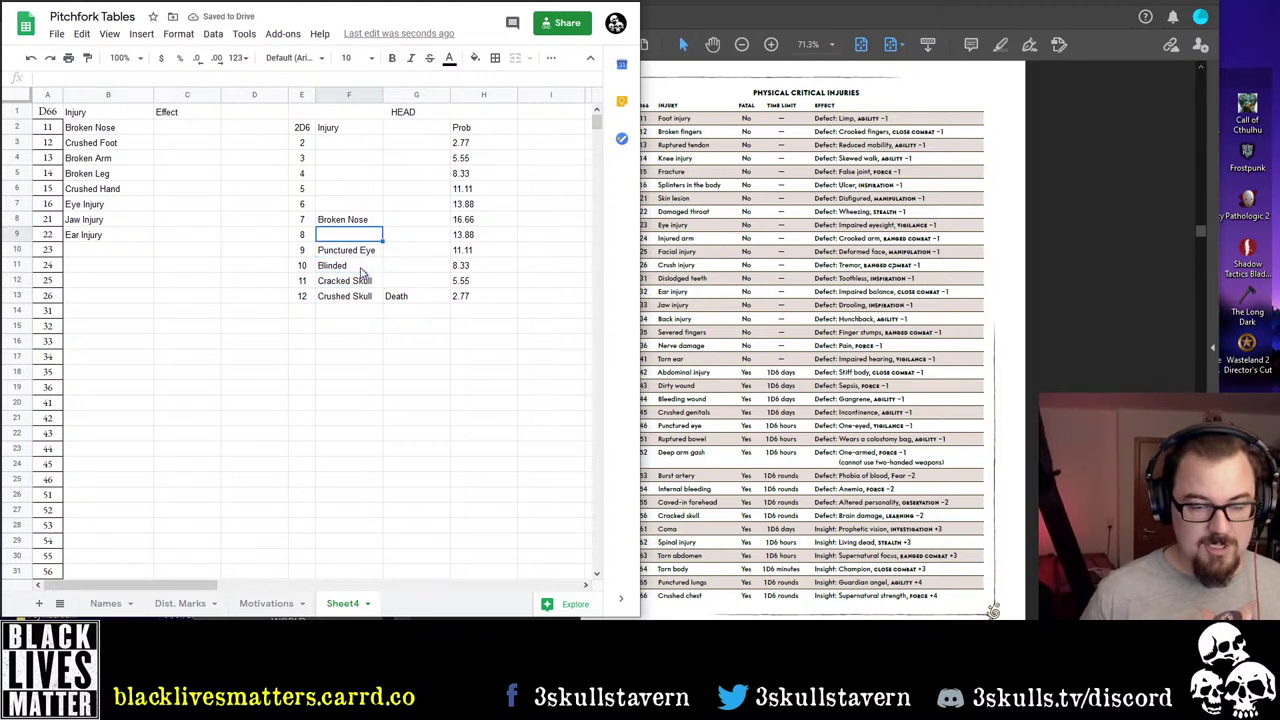
pyautogui.press('Up')
pyautogui.press('Up')
pyautogui.press('Up')
pyautogui.press('Up')
pyautogui.press('Up')
pyautogui.press('Up')
pyautogui.write('Con')
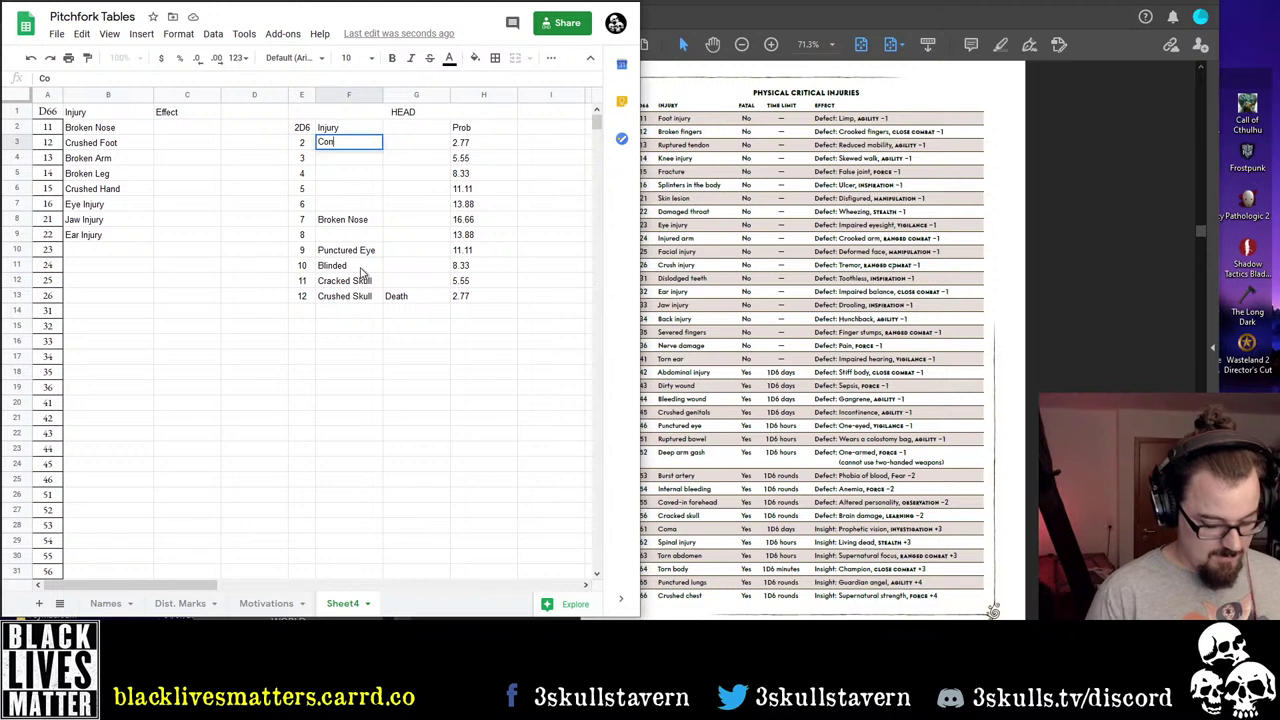
pyautogui.write('cussio')
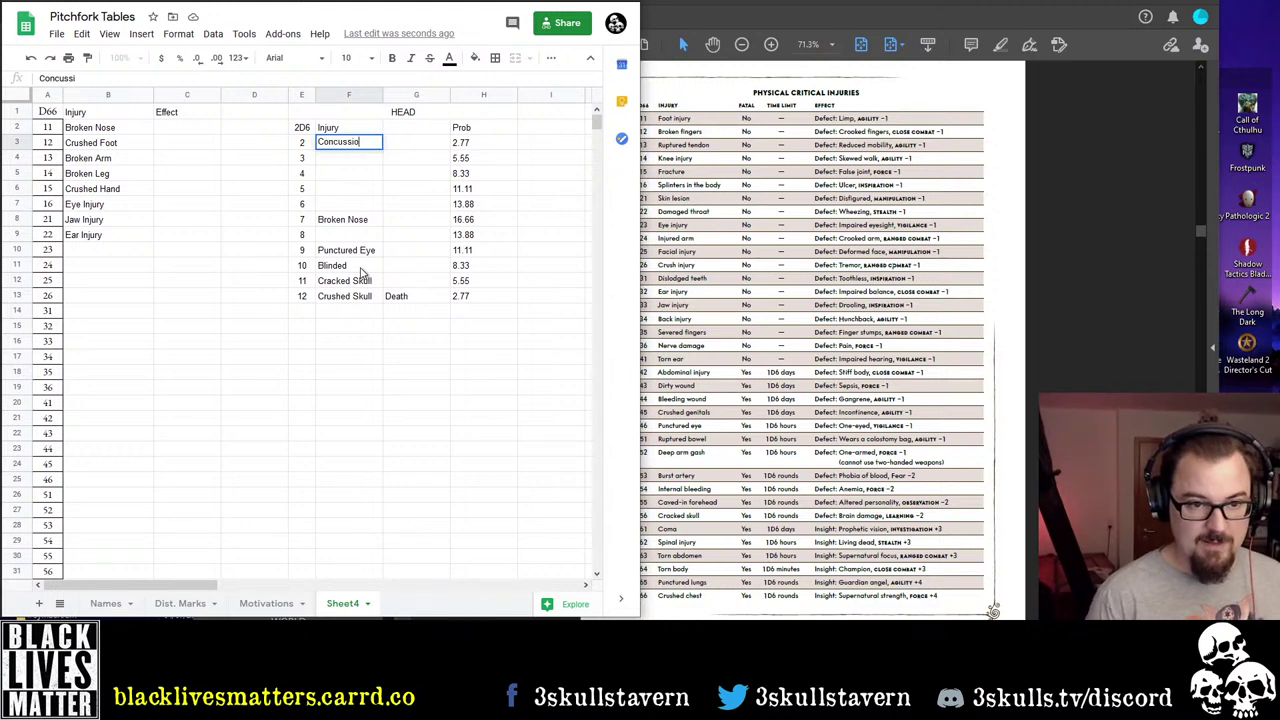
pyautogui.write('n')
pyautogui.press('Return')
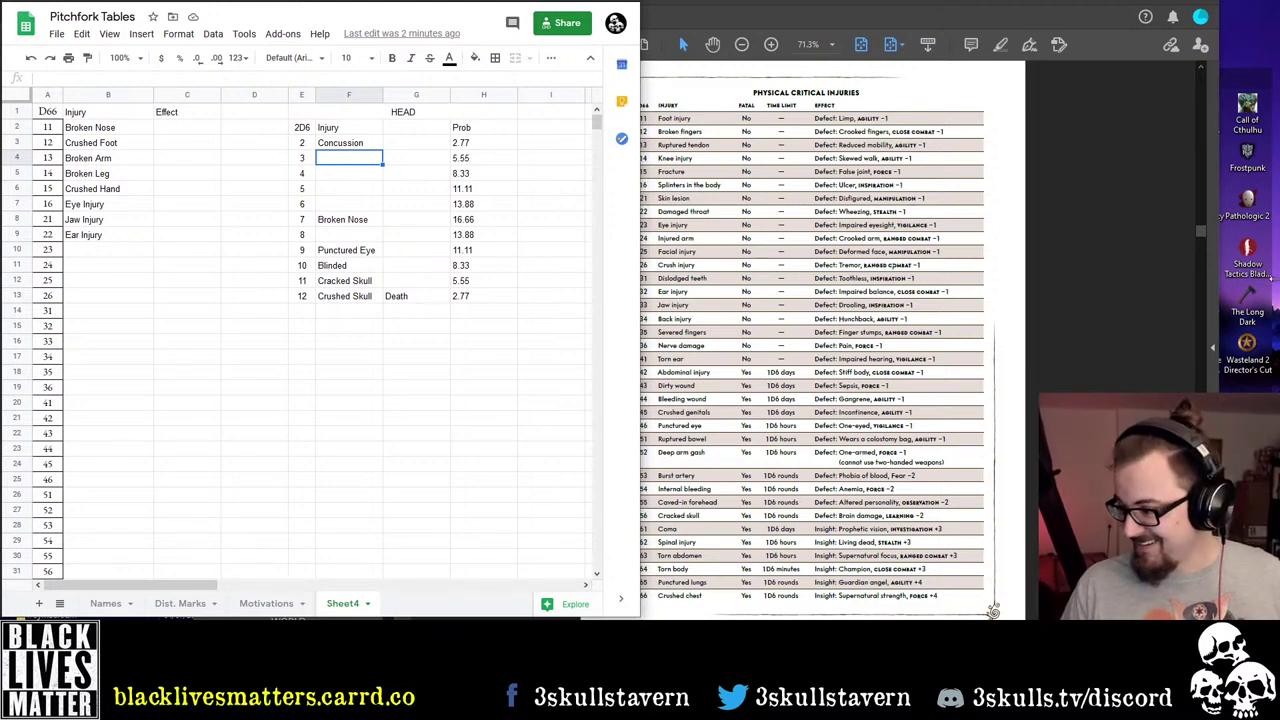
# Review the HEAD table's roll 5 and roll 8 injury cells, then select the HEAD title
pyautogui.click(349, 191)
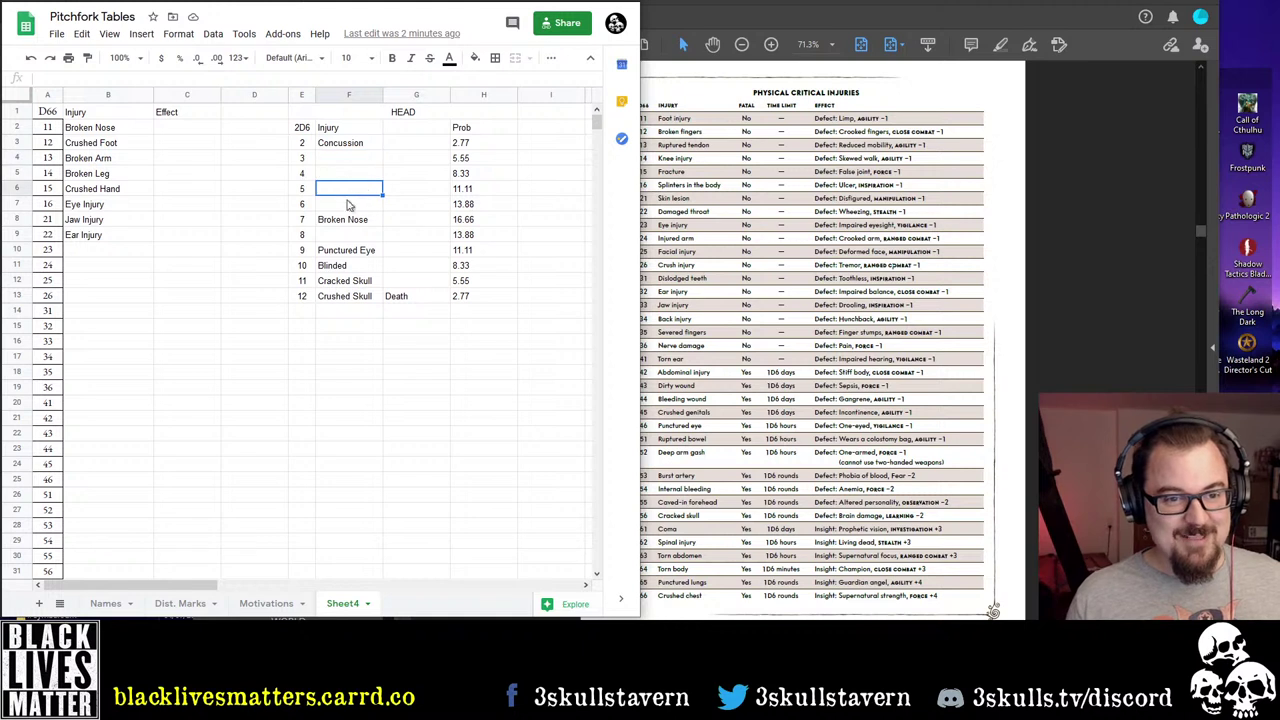
pyautogui.click(352, 237)
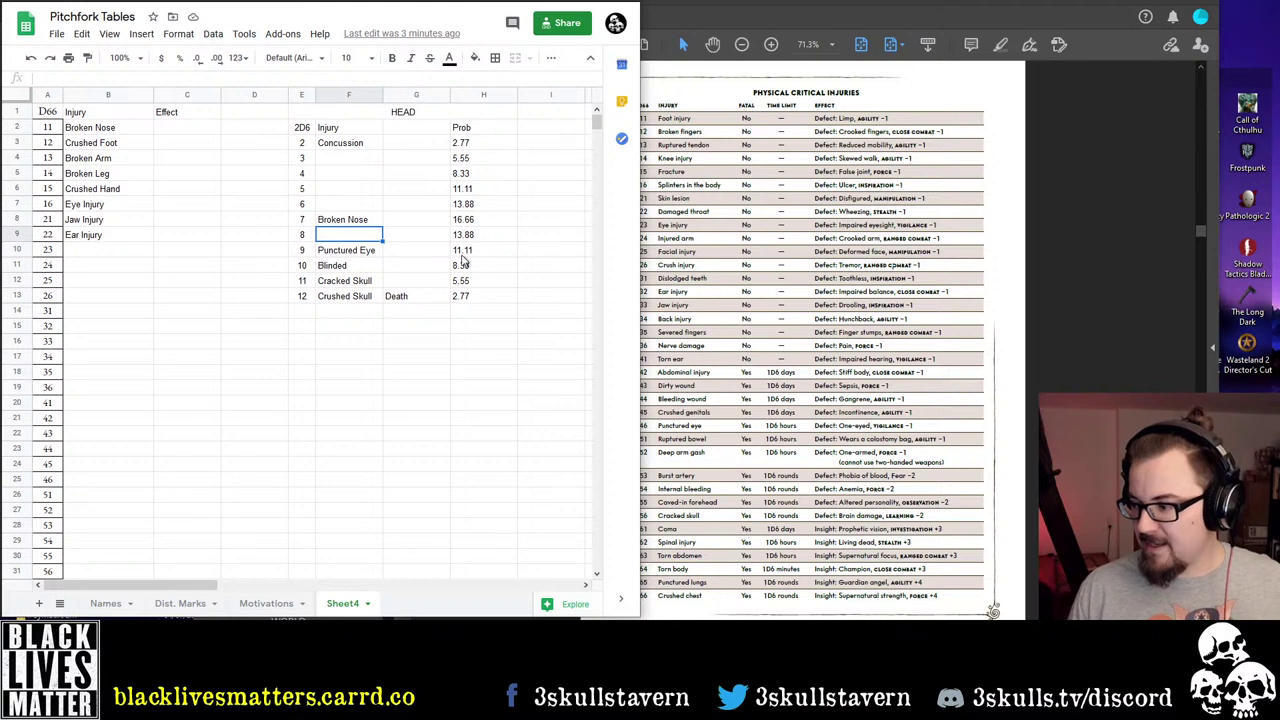
pyautogui.click(390, 110)
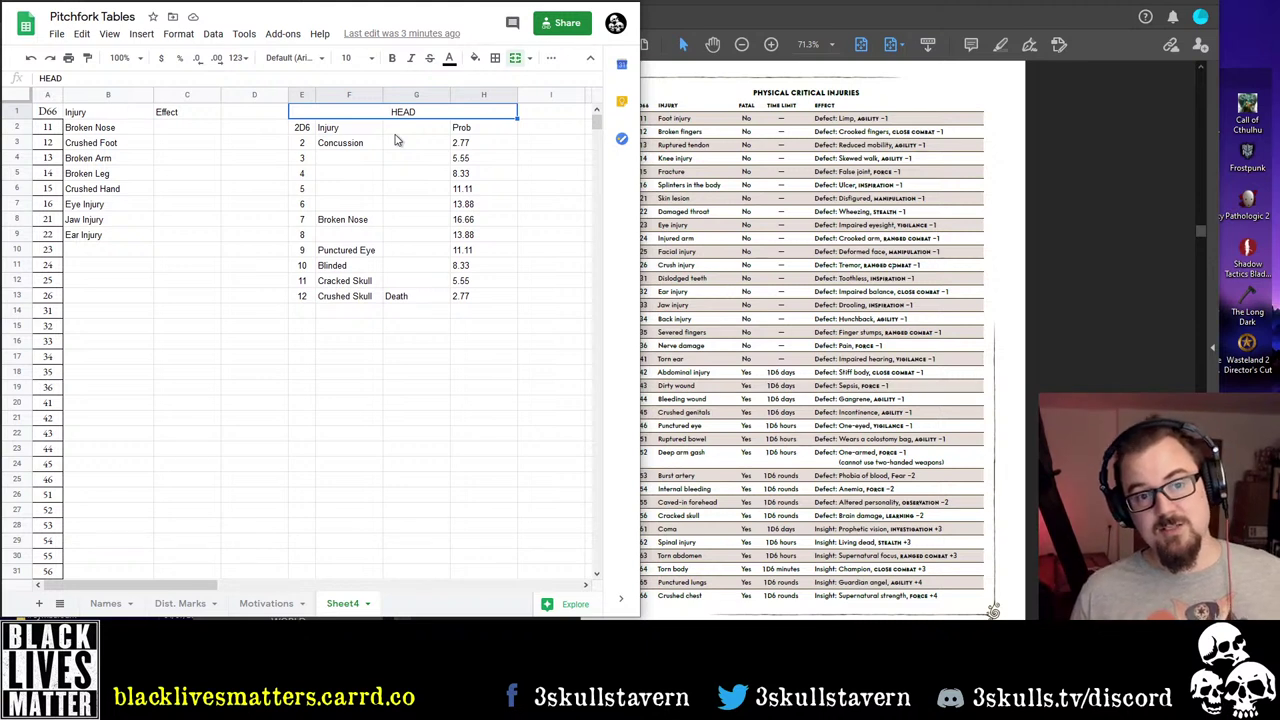
# Retitle the HEAD table BLUNT and paste a copy of it below
pyautogui.write('BLUNT')
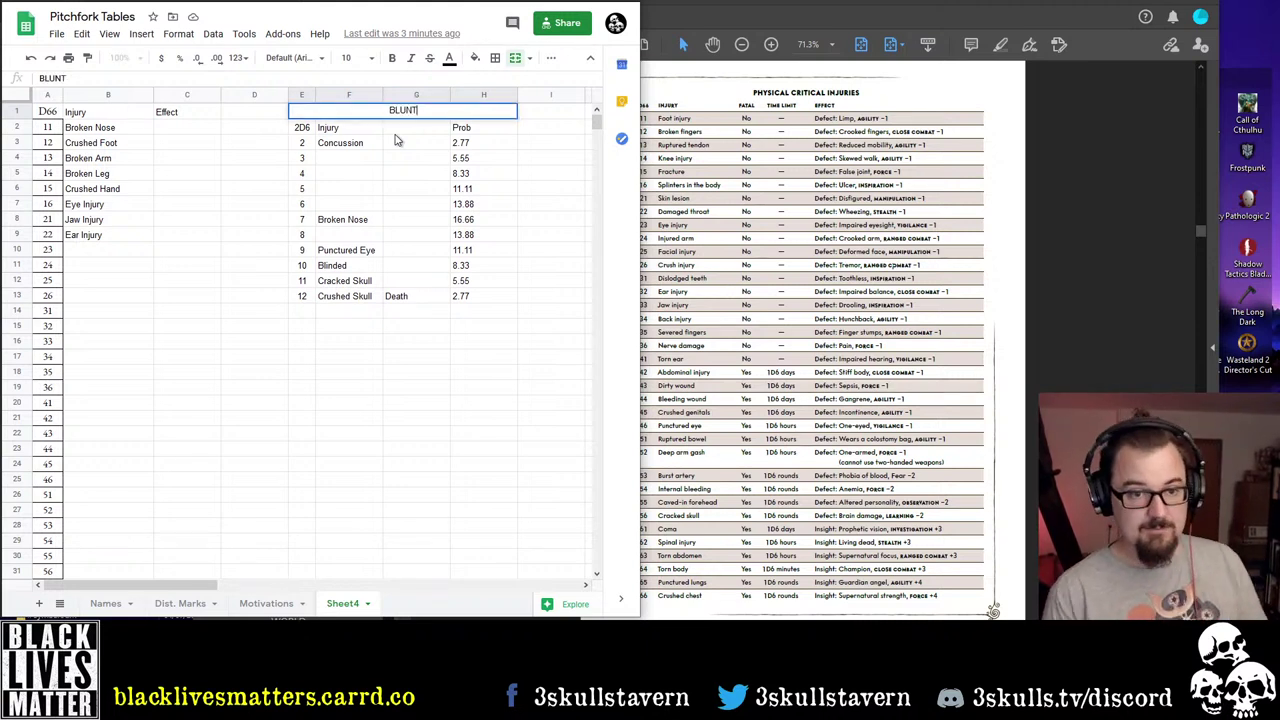
pyautogui.press('Return')
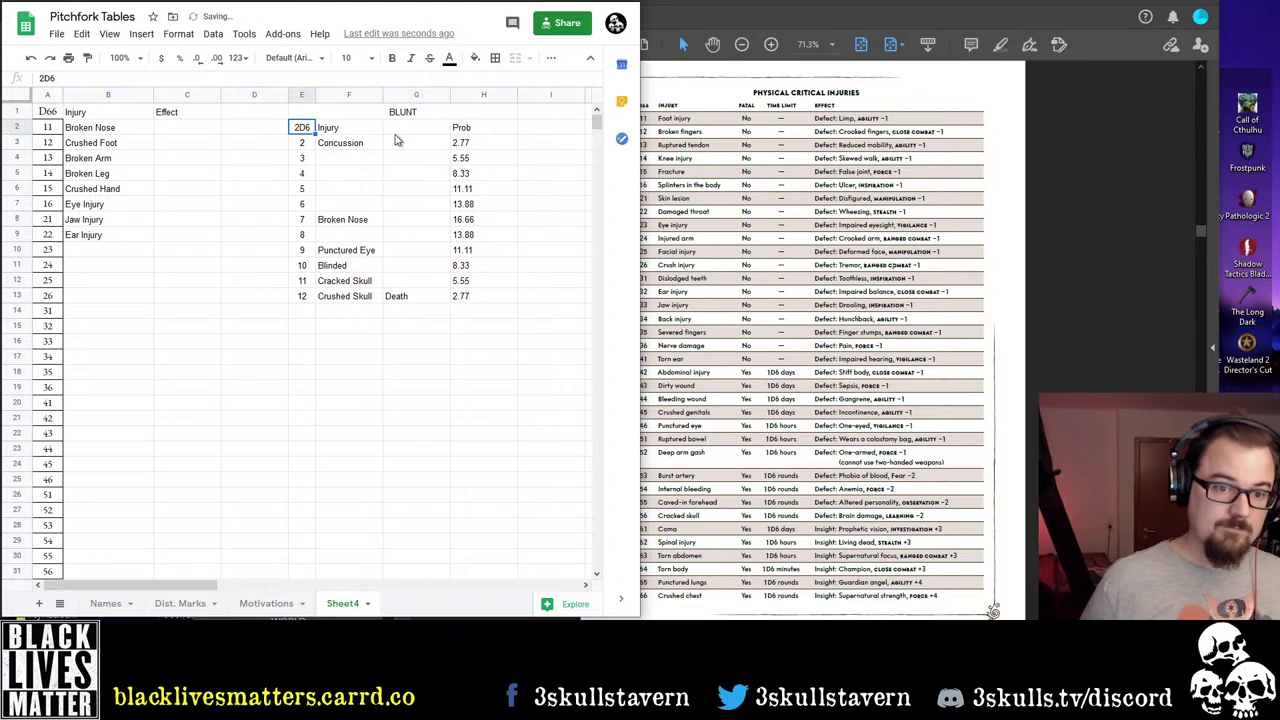
pyautogui.click(391, 345)
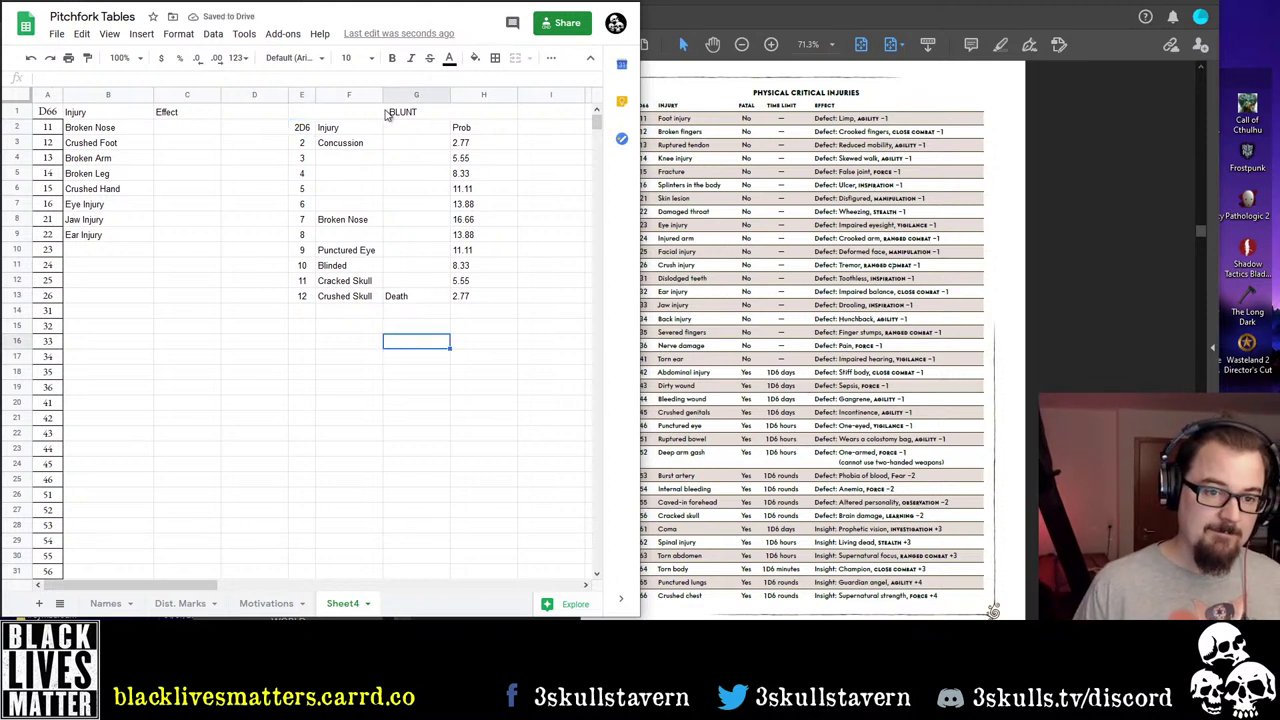
pyautogui.moveTo(389, 115); pyautogui.dragTo(391, 302)
pyautogui.hotkey('ctrl', 'c')
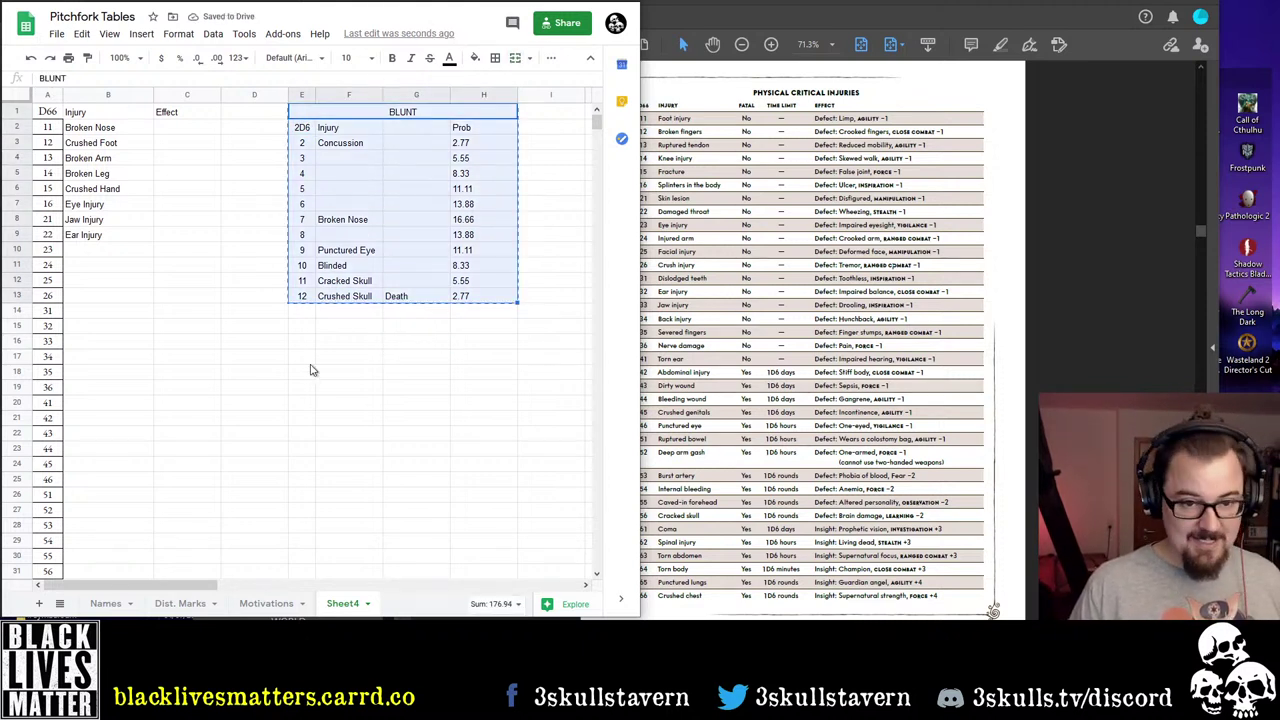
pyautogui.click(302, 326)
pyautogui.hotkey('ctrl', 'v')
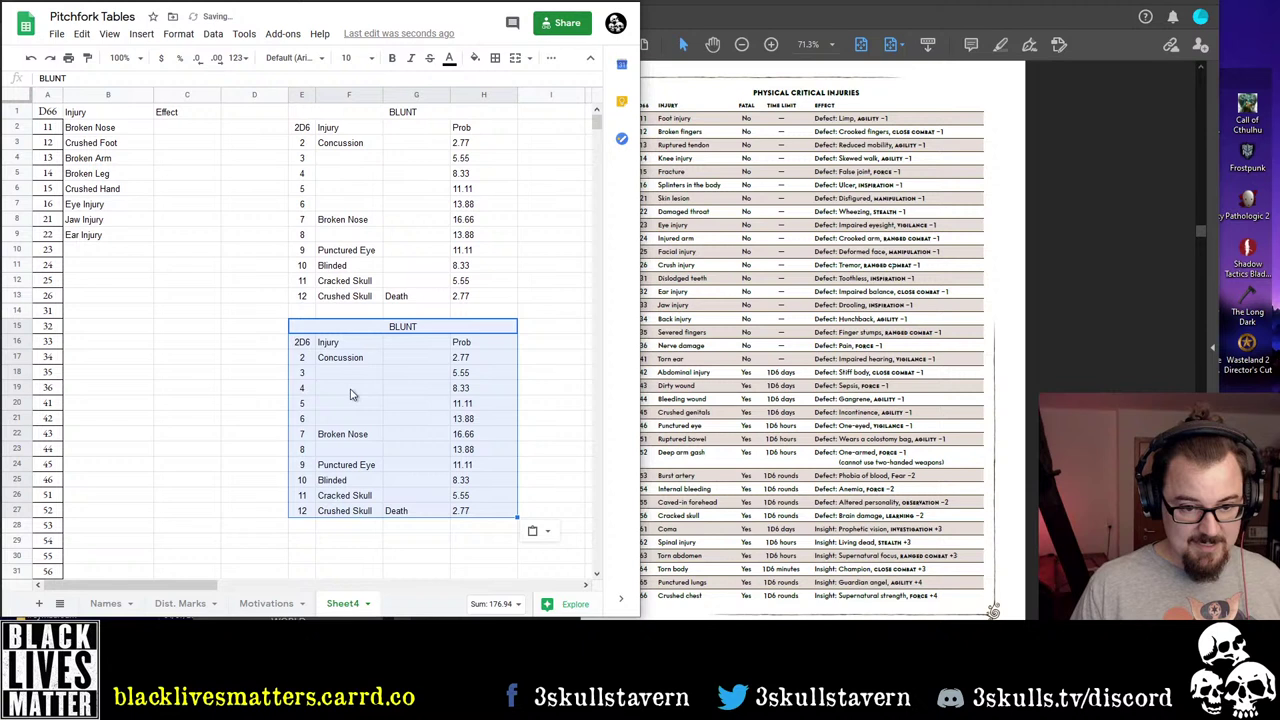
# Title the first copy EDGED and paste another copy beneath it
pyautogui.click(408, 327)
pyautogui.write('B')
pyautogui.press('BackSpace')
pyautogui.write('EDGED')
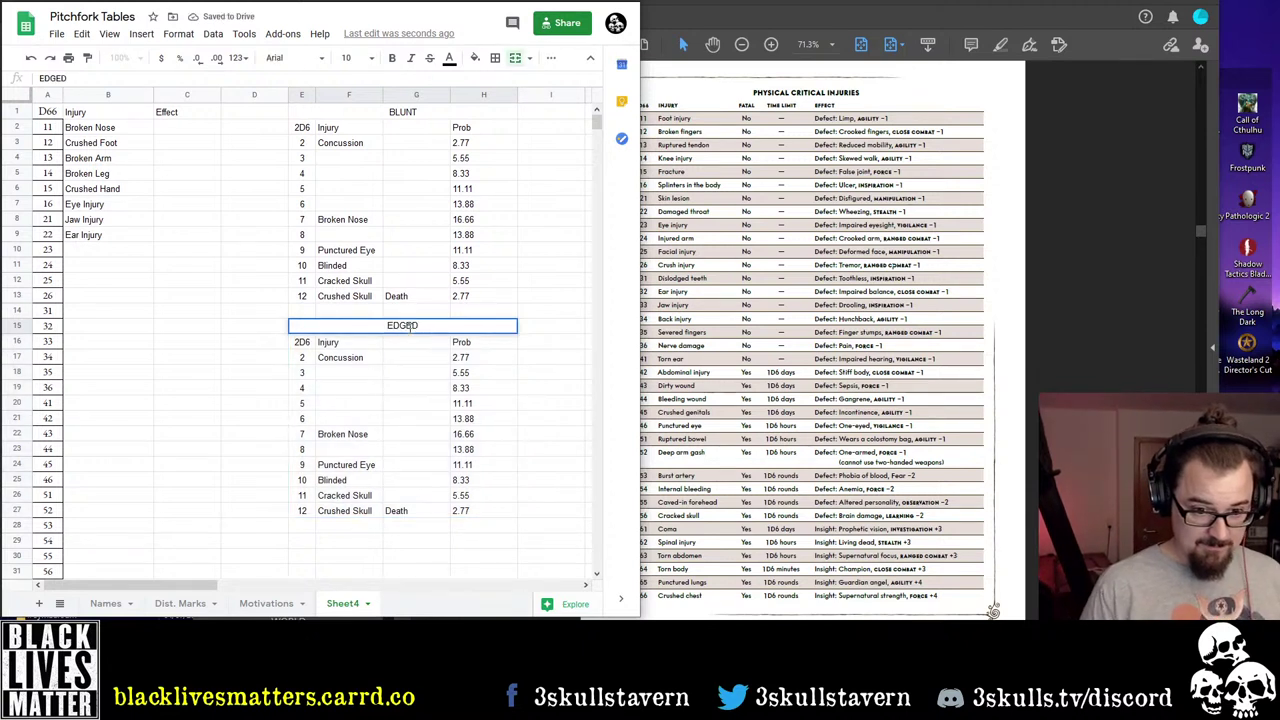
pyautogui.press('Return')
pyautogui.moveTo(409, 333); pyautogui.dragTo(414, 517)
pyautogui.hotkey('ctrl', 'c')
pyautogui.click(300, 547)
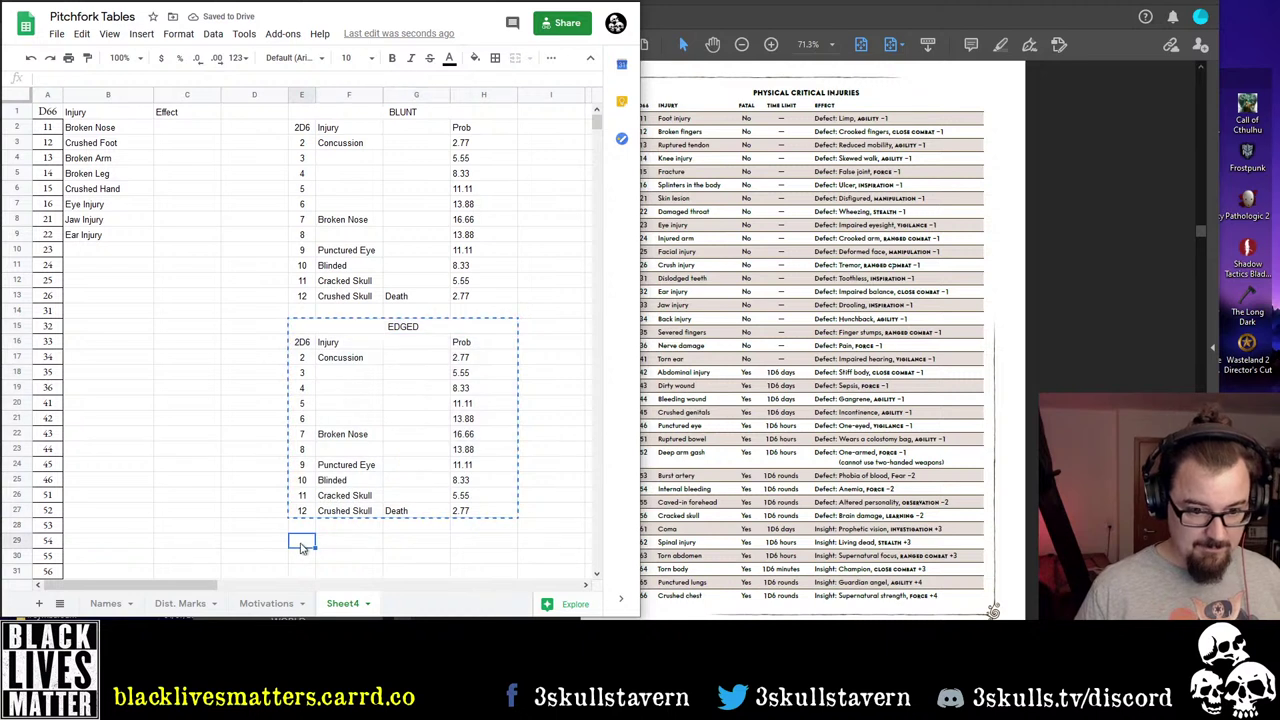
pyautogui.hotkey('ctrl', 'v')
# Title the second copy PIERCING and select the whole PIERCING table
pyautogui.click(366, 547)
pyautogui.write('PIERCING')
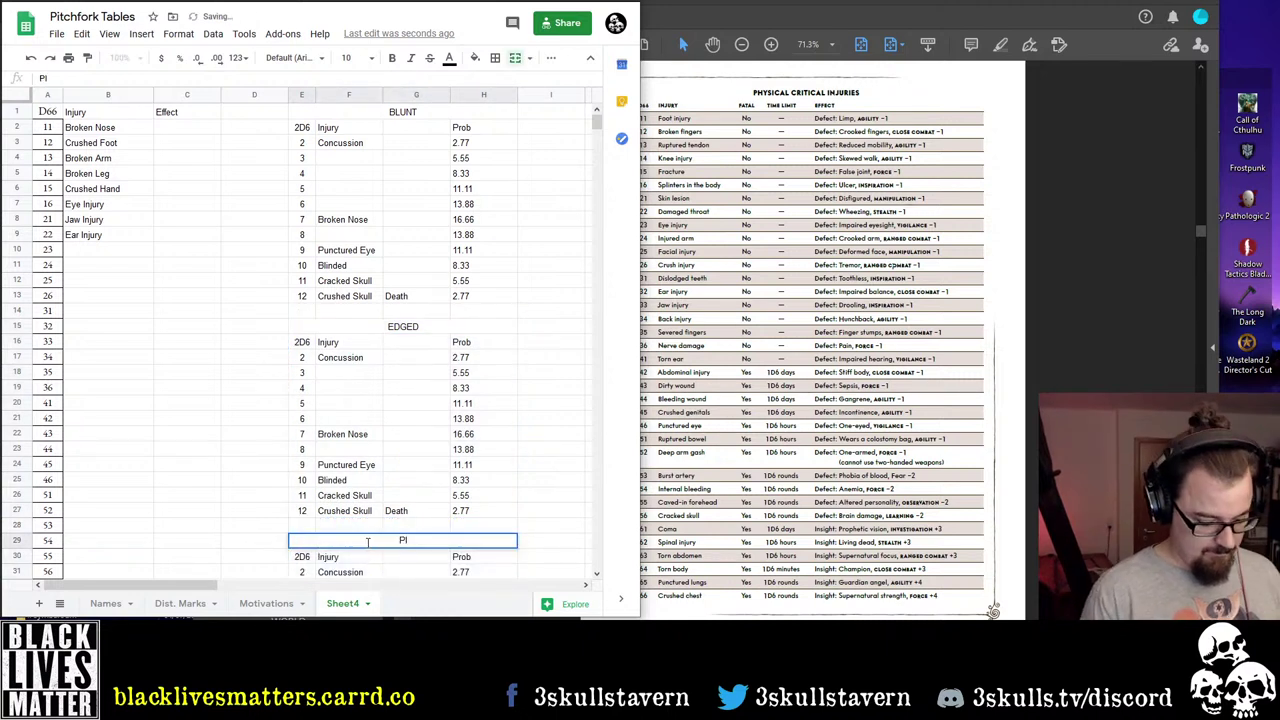
pyautogui.press('Return')
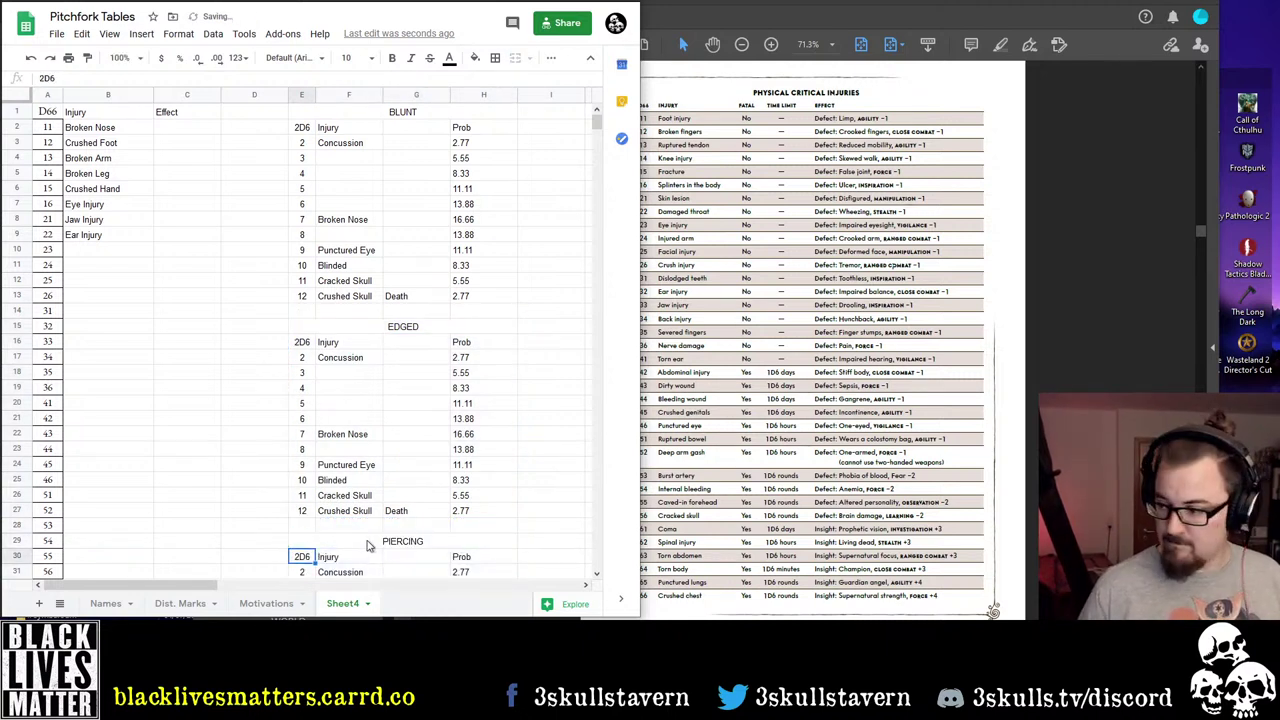
pyautogui.scroll(-8, 338, 466)
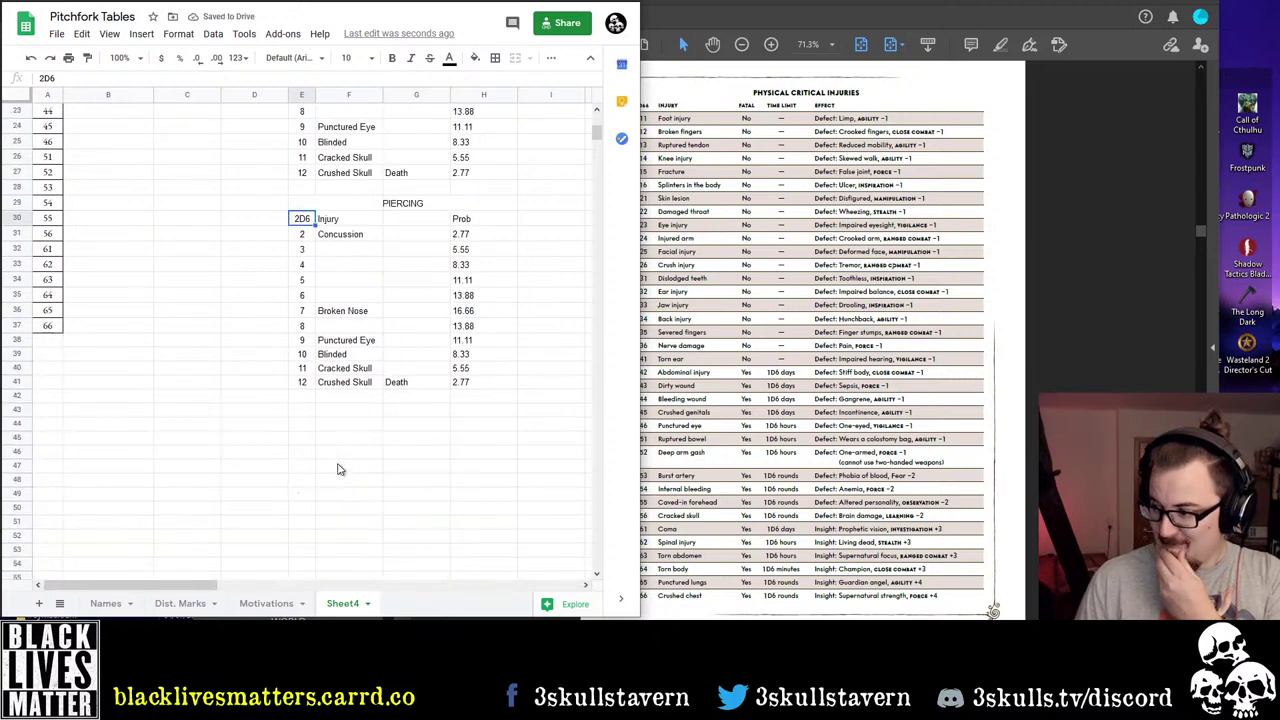
pyautogui.scroll(3, 338, 466)
pyautogui.moveTo(362, 209); pyautogui.dragTo(394, 386)
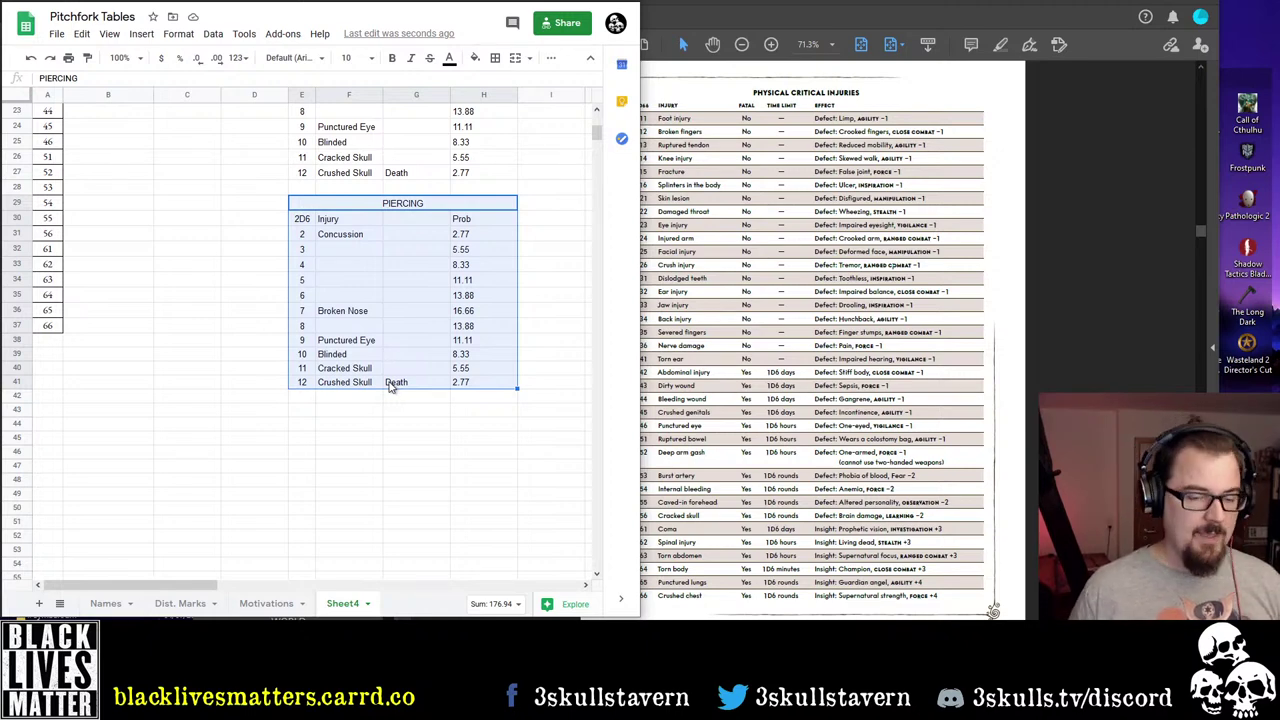
# Paste a fourth copy below PIERCING and title it TOOTH & CLAW
pyautogui.scroll(5, 360, 240)
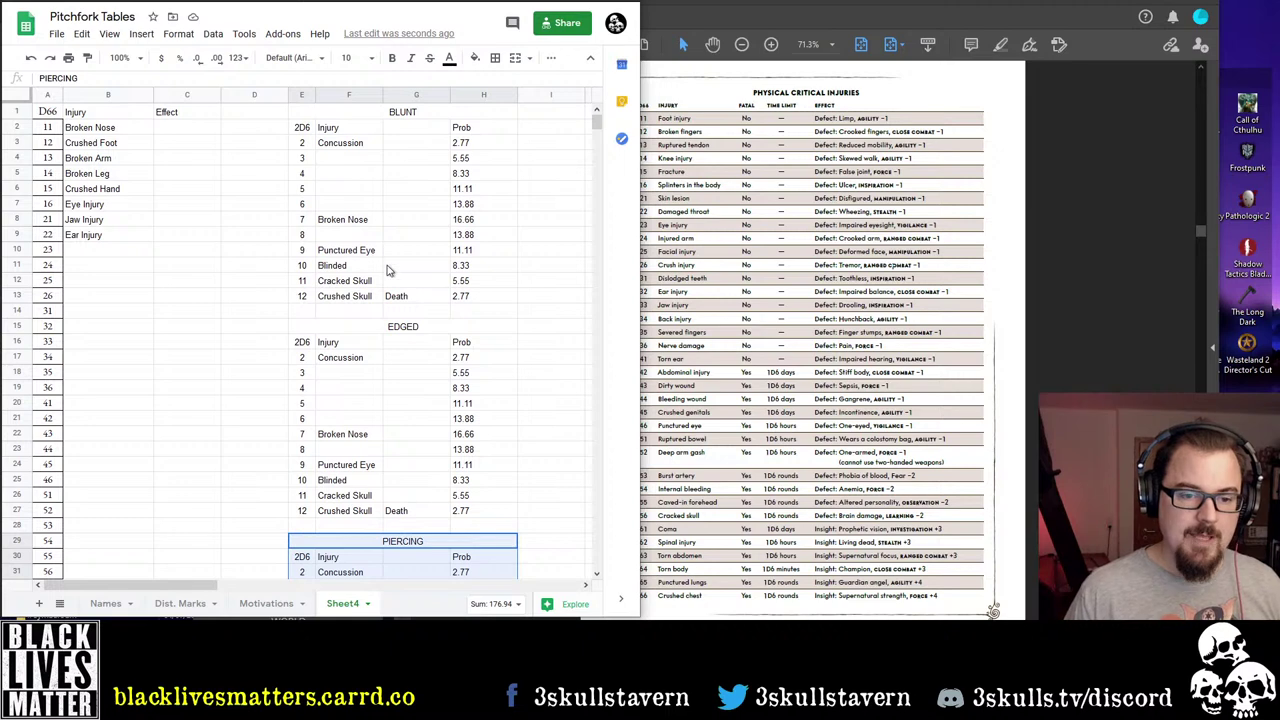
pyautogui.scroll(-5, 390, 270)
pyautogui.click(308, 414)
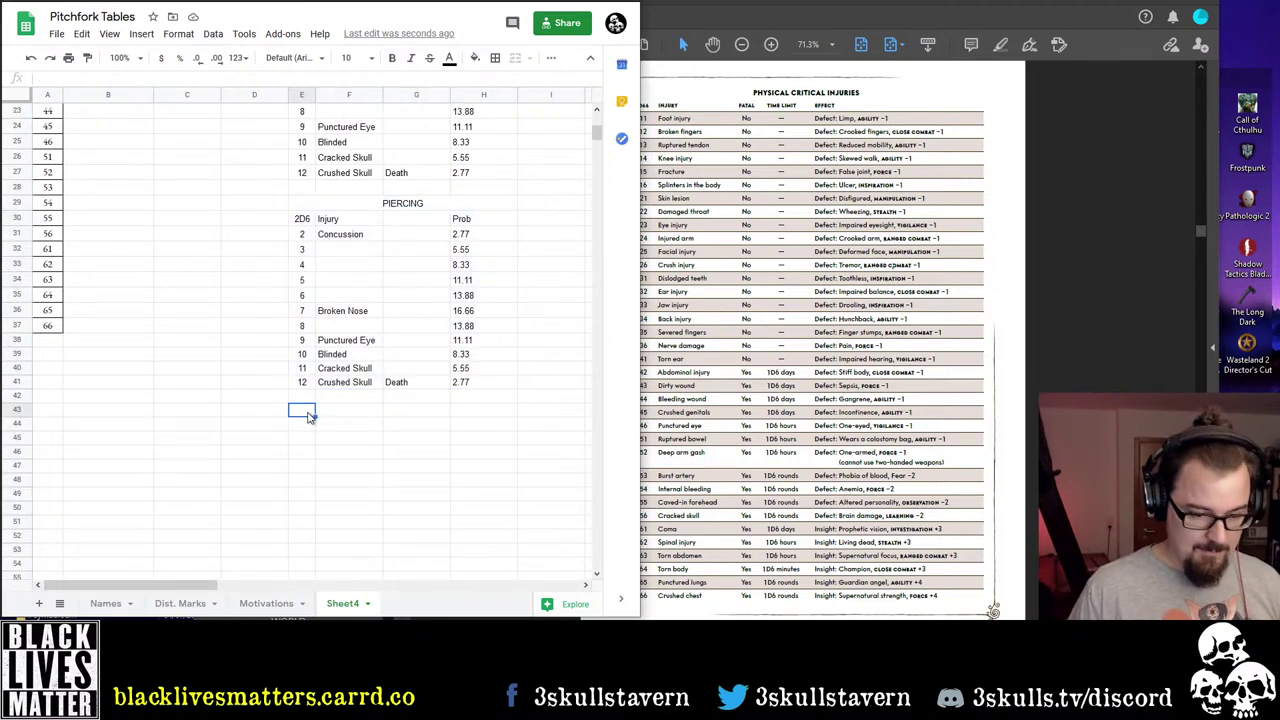
pyautogui.hotkey('ctrl', 'v')
pyautogui.write('TOOTH ')
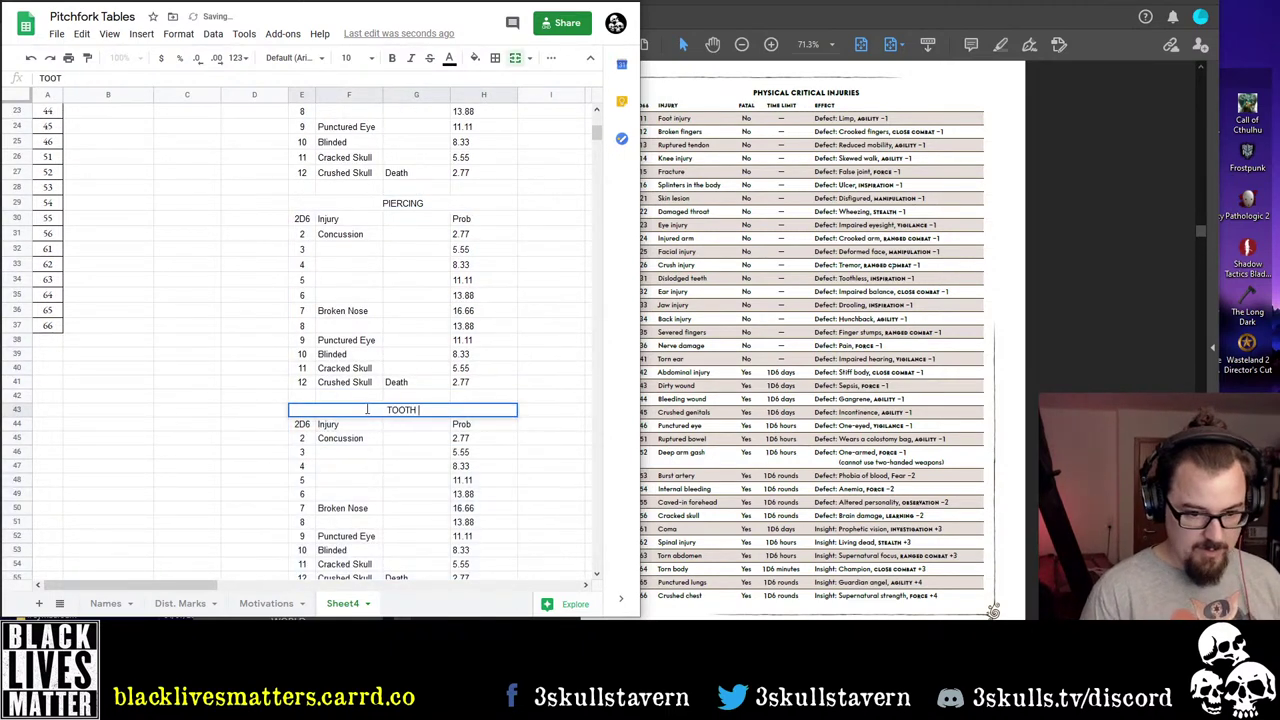
pyautogui.write('& CLAW')
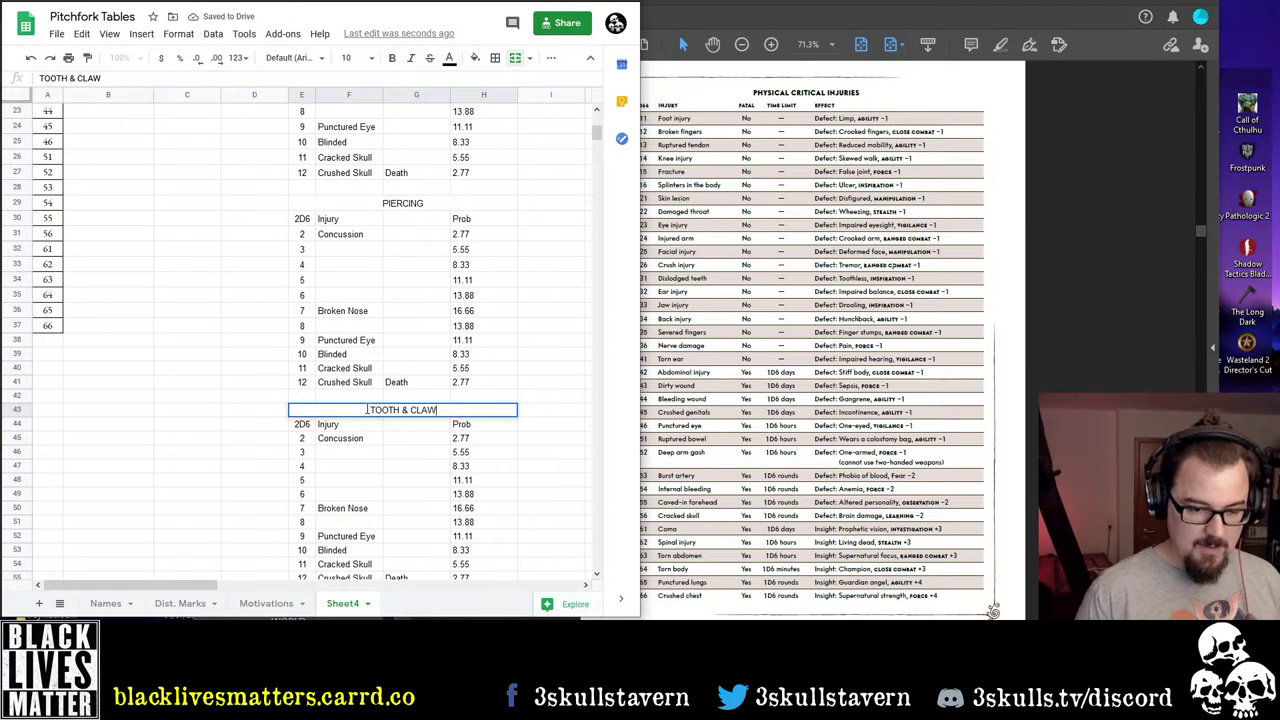
pyautogui.press('Return')
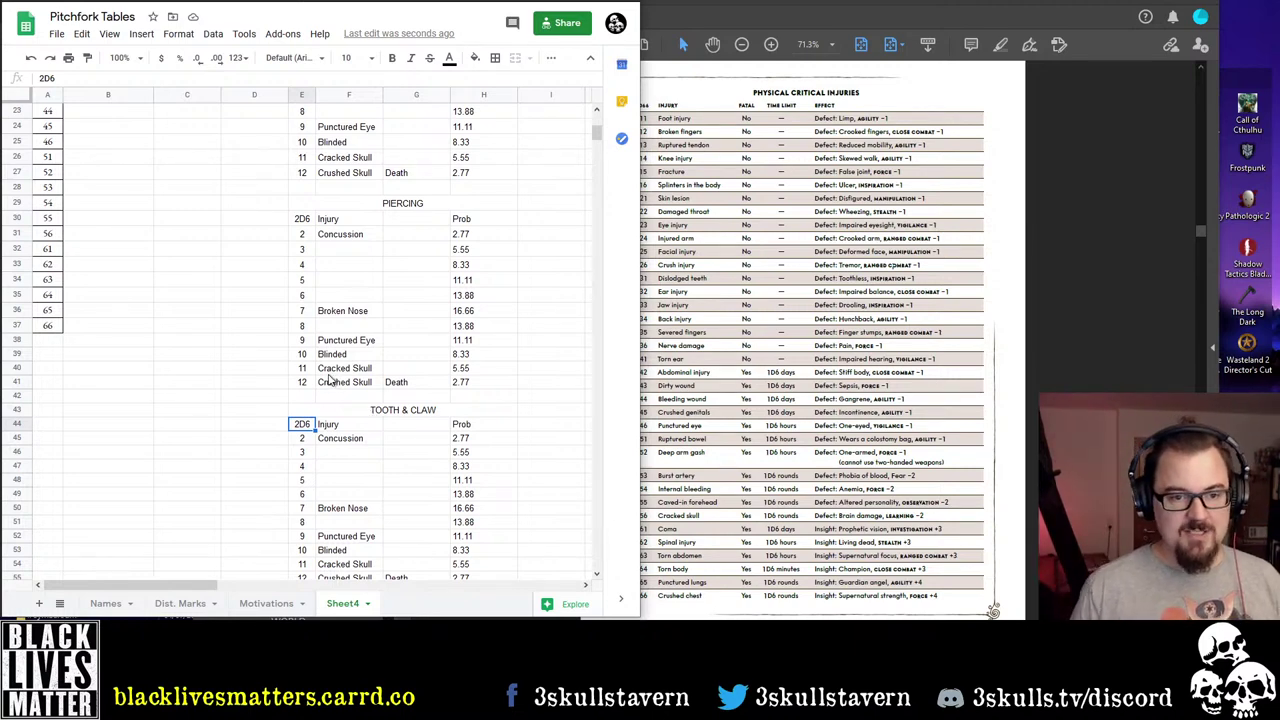
pyautogui.scroll(5, 340, 380)
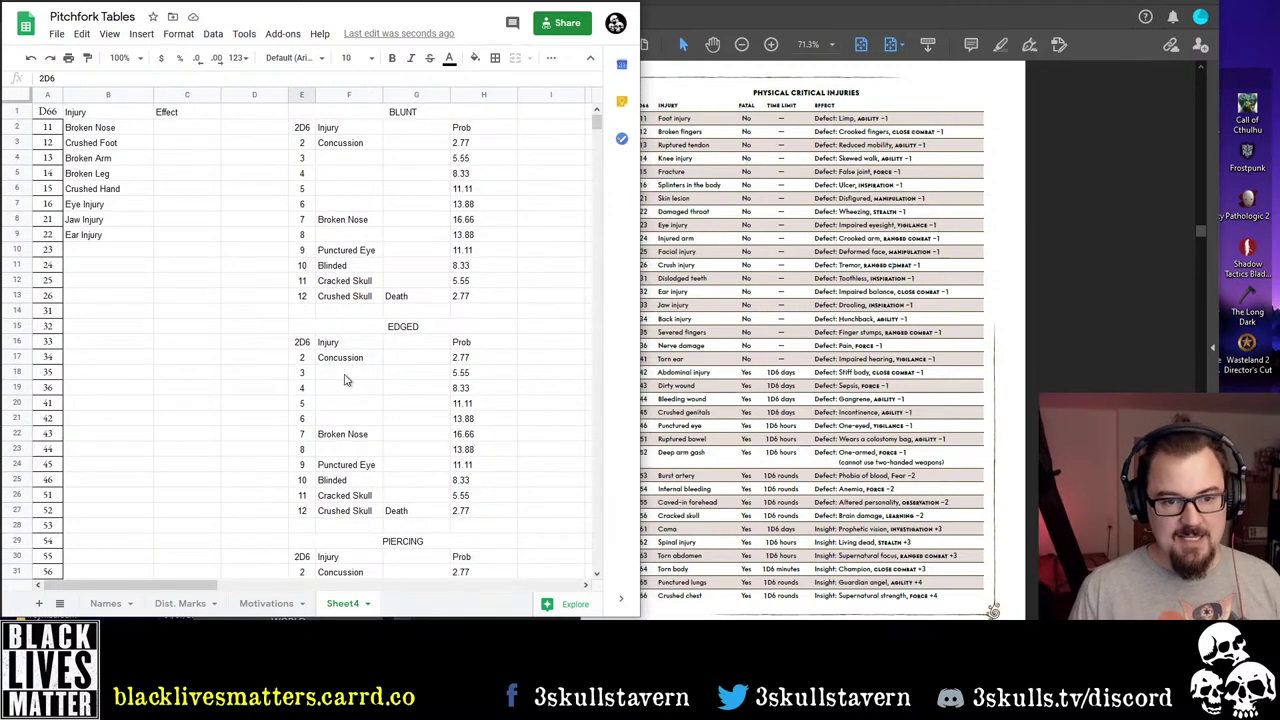
# Inspect the EDGED entries, then clear and restore a block of BLUNT injury names
pyautogui.click(413, 330)
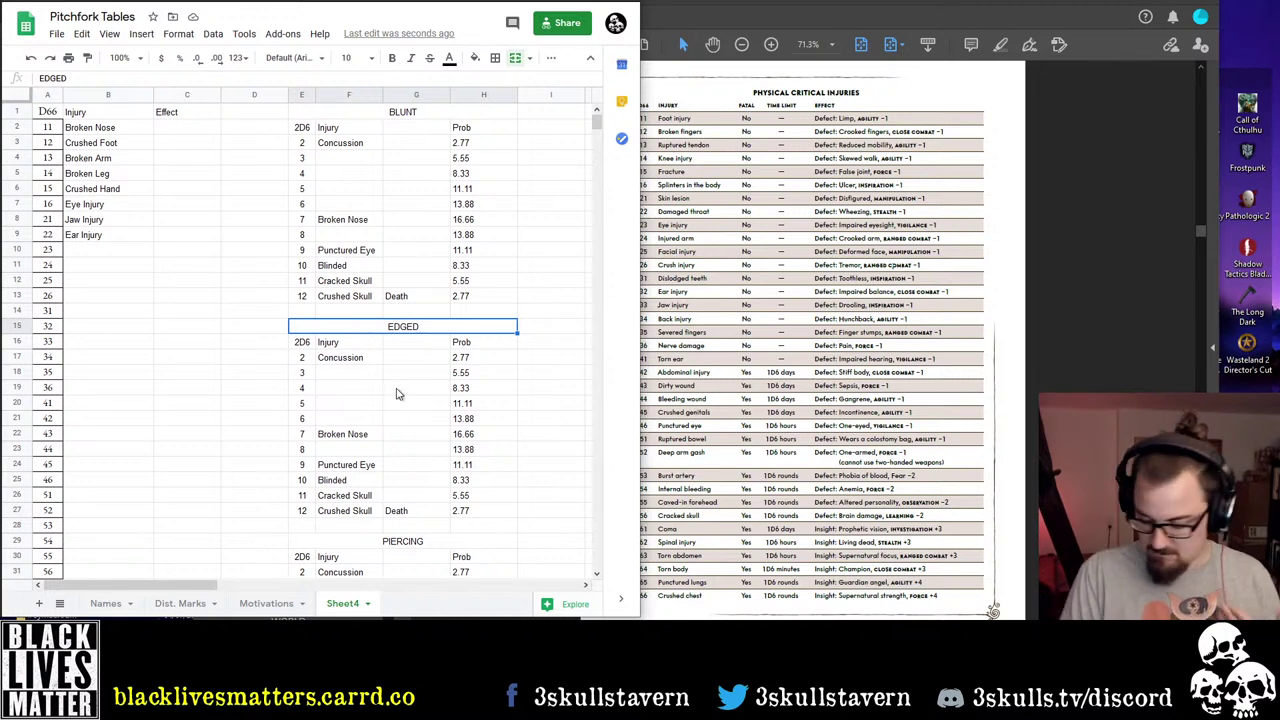
pyautogui.click(363, 480)
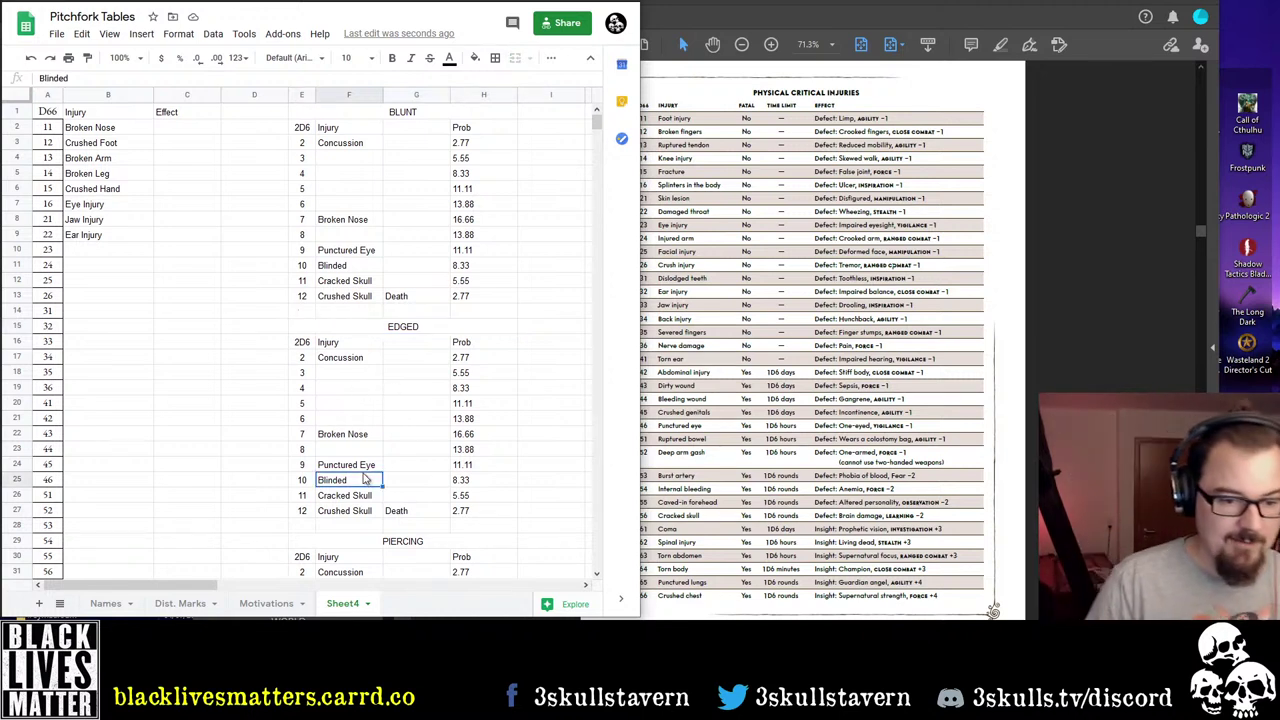
pyautogui.click(363, 464)
pyautogui.moveTo(362, 143); pyautogui.dragTo(358, 222)
pyautogui.press('Delete')
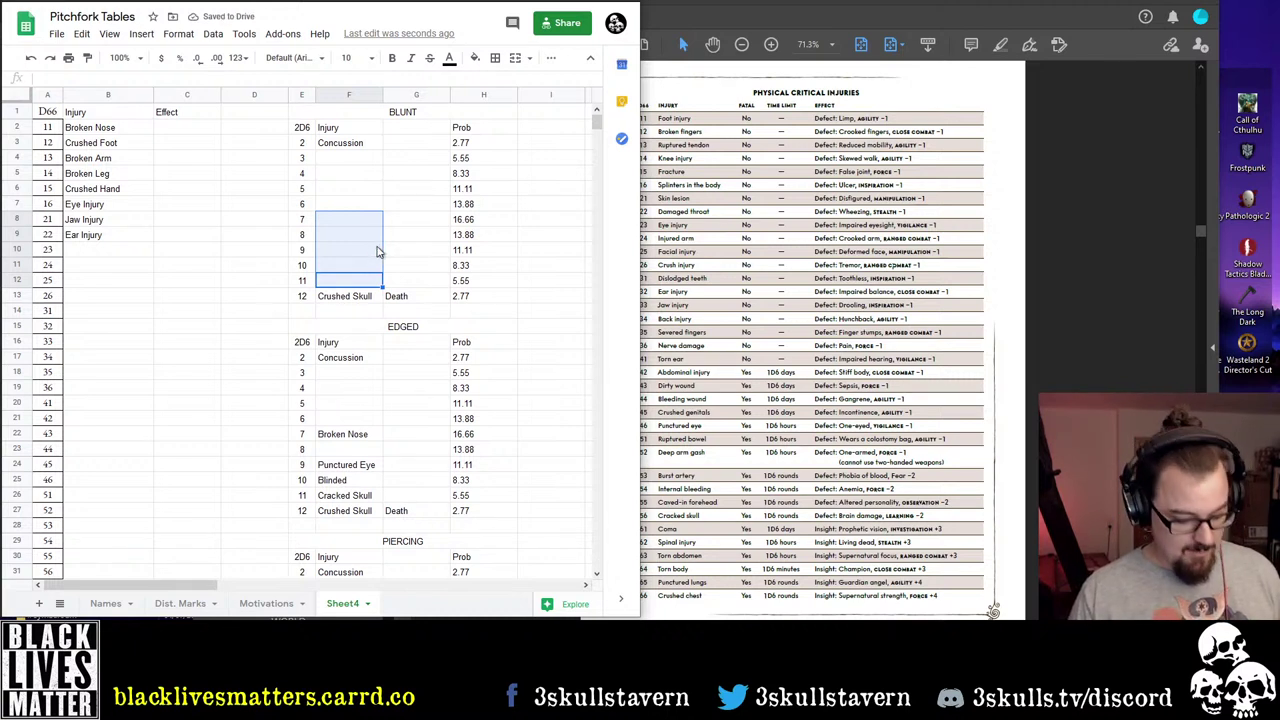
pyautogui.hotkey('ctrl', 'z')
pyautogui.click(356, 378)
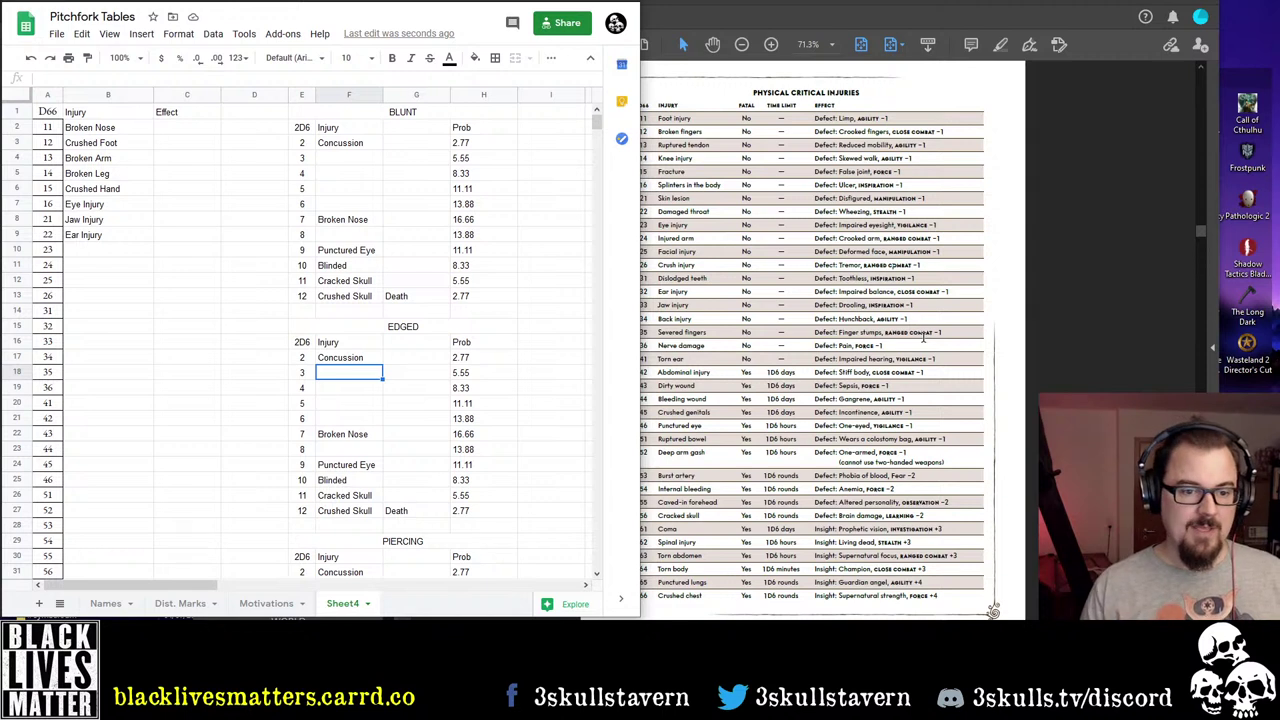
# Replace Crushed Skull with Decapitated as the EDGED table's roll 12 injury
pyautogui.click(358, 297)
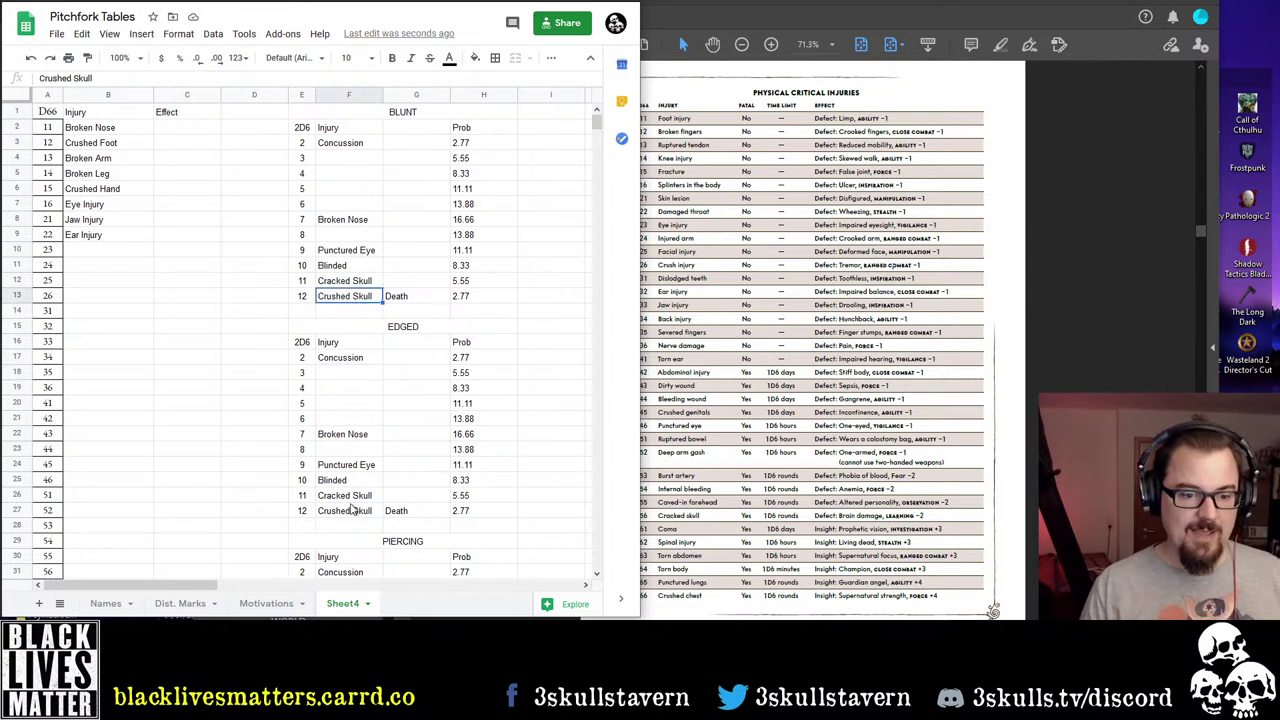
pyautogui.click(352, 510)
pyautogui.write('De')
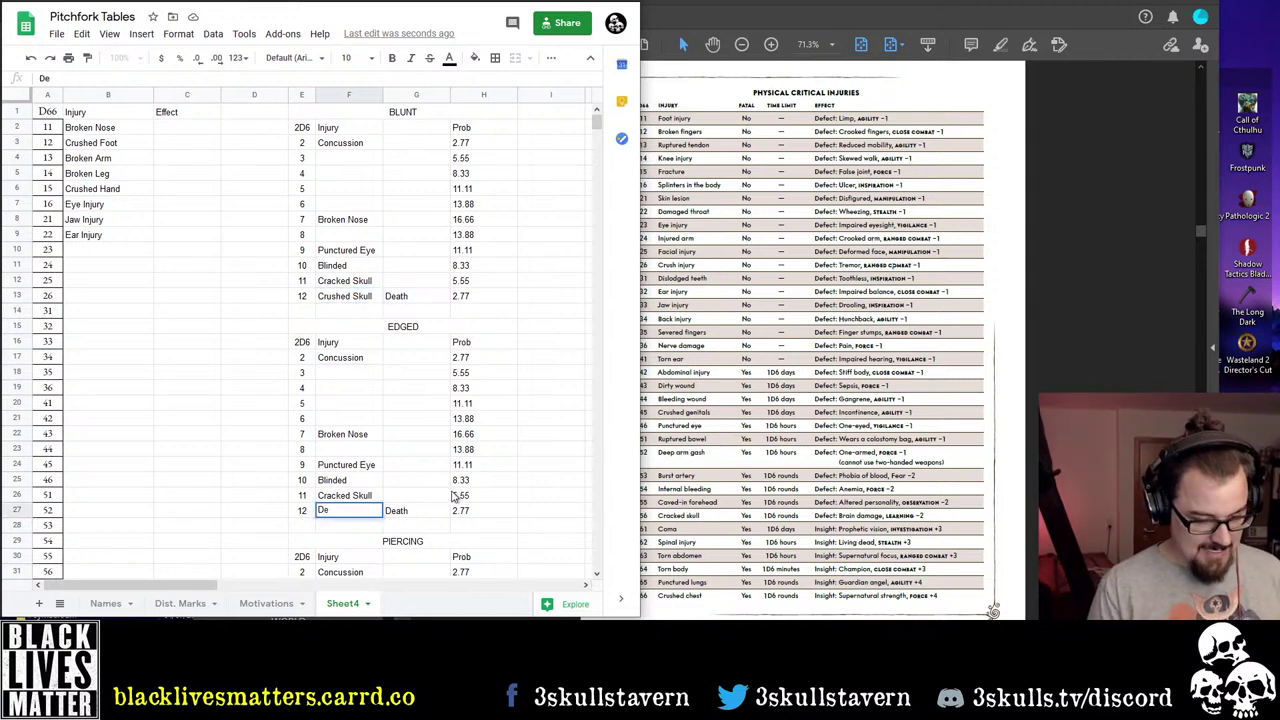
pyautogui.write('capitated')
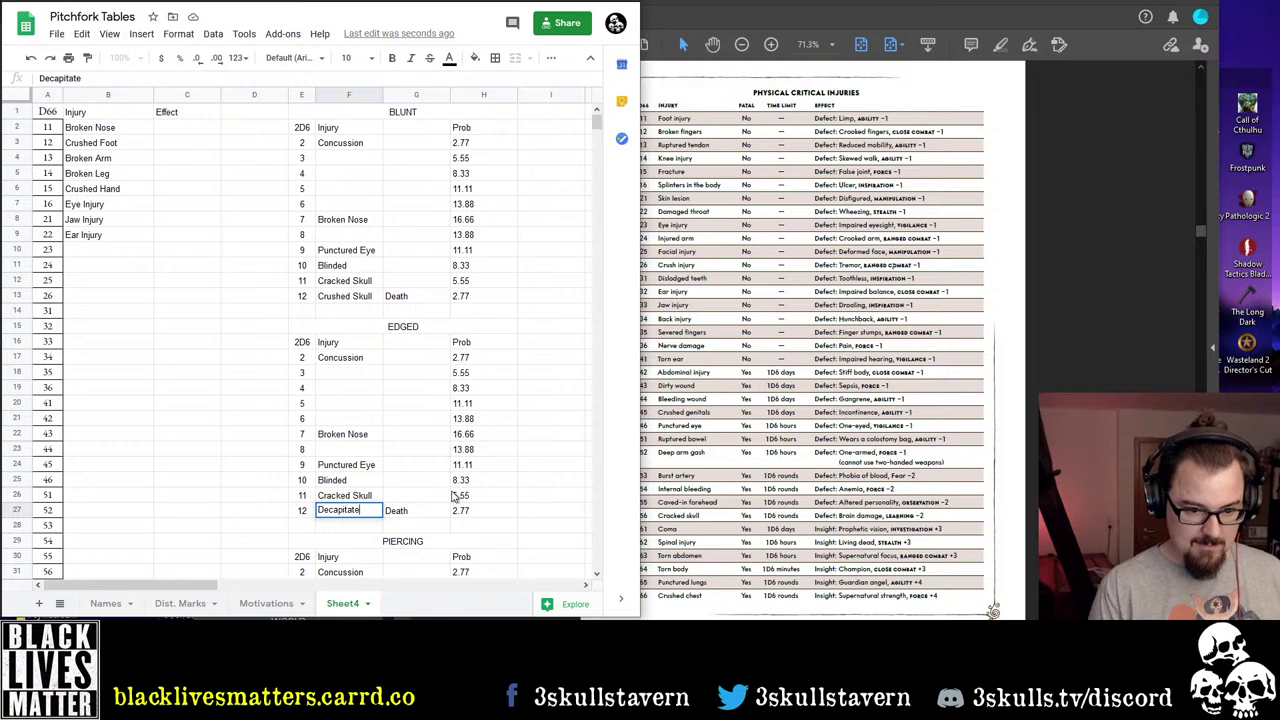
pyautogui.press('Return')
# Change PIERCING's roll 12 injury from Crushed Skull to Pierced Skull
pyautogui.scroll(-5, 470, 545)
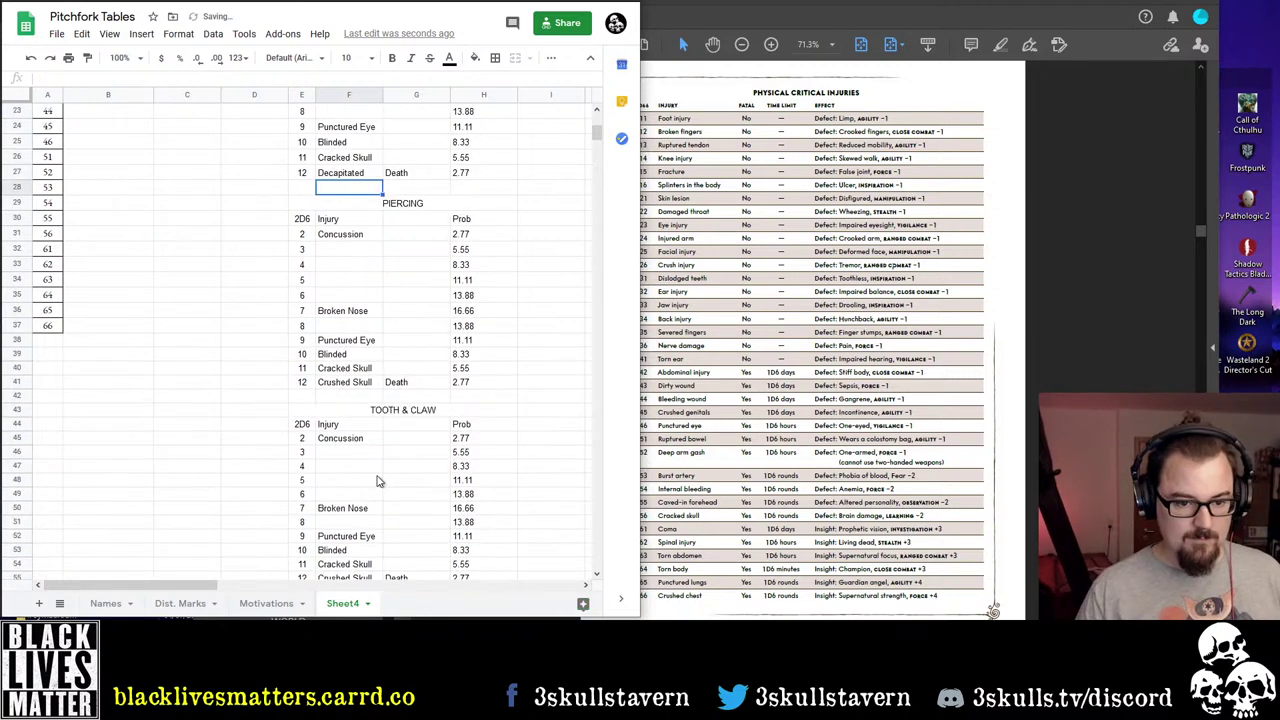
pyautogui.click(354, 388)
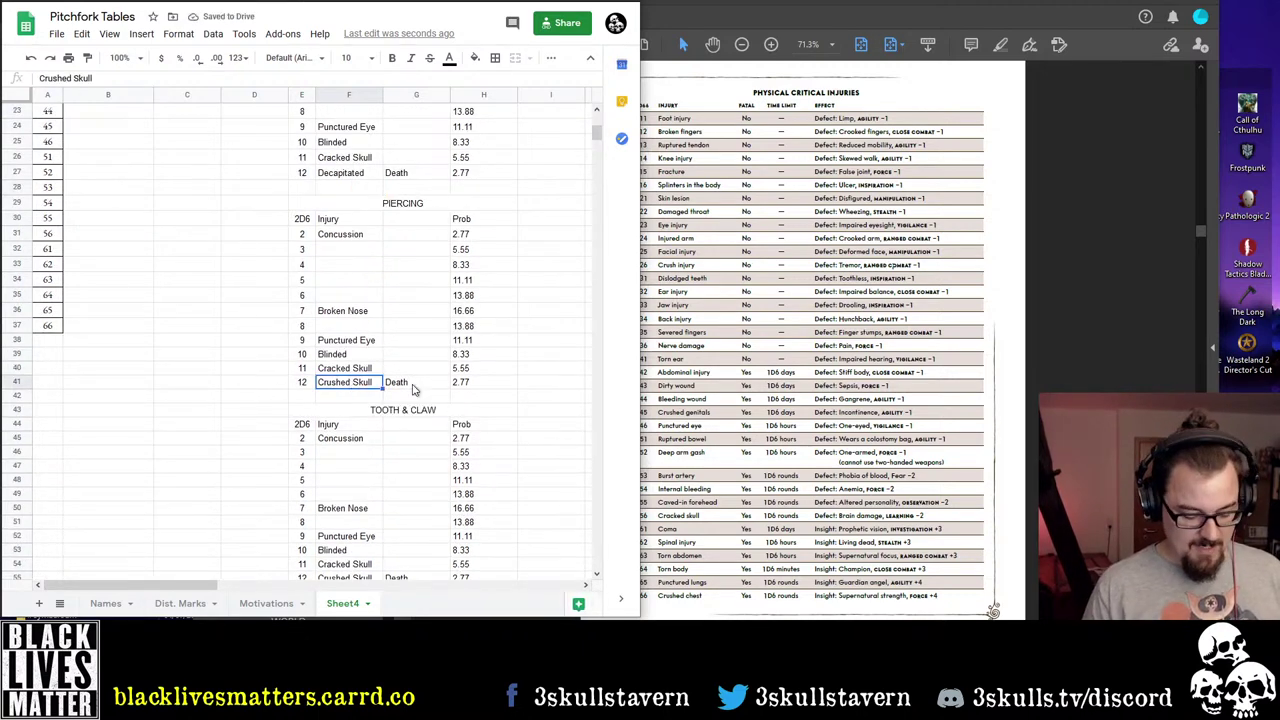
pyautogui.press('F2')
pyautogui.press('Home')
pyautogui.hotkey('ctrl', 'shift', 'Right')
pyautogui.hotkey('shift', 'Left')
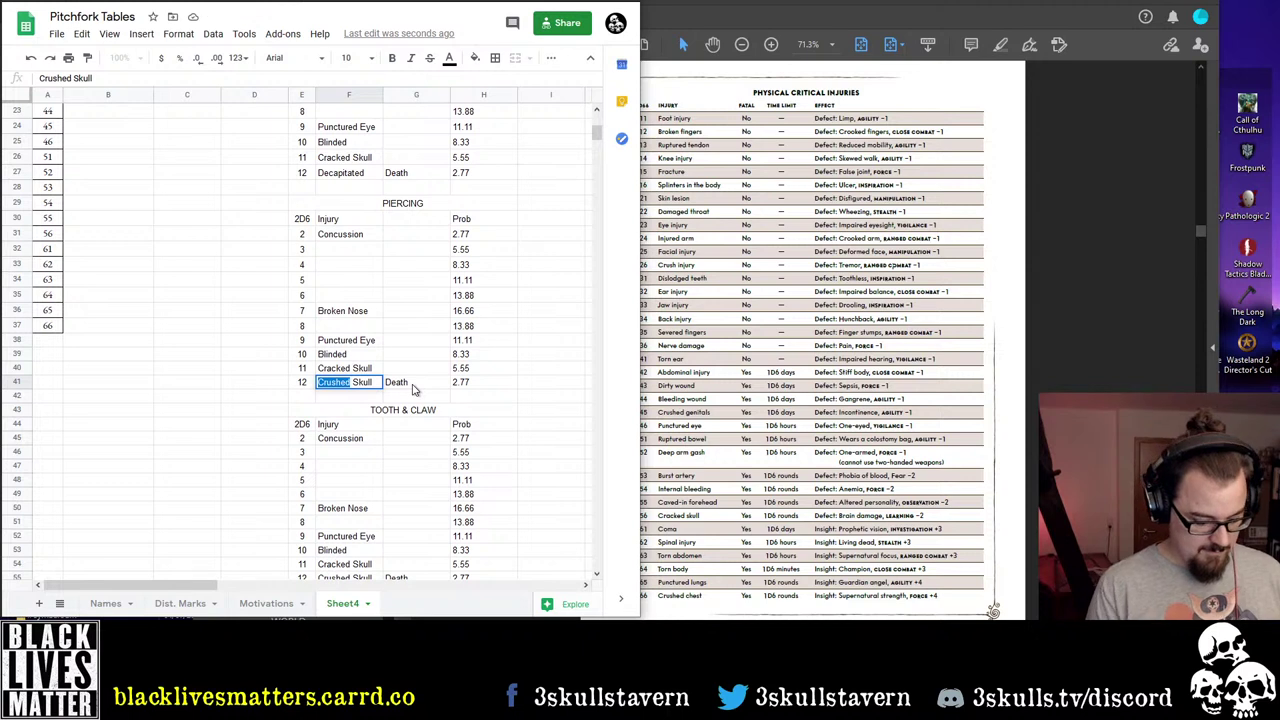
pyautogui.write('Pierced')
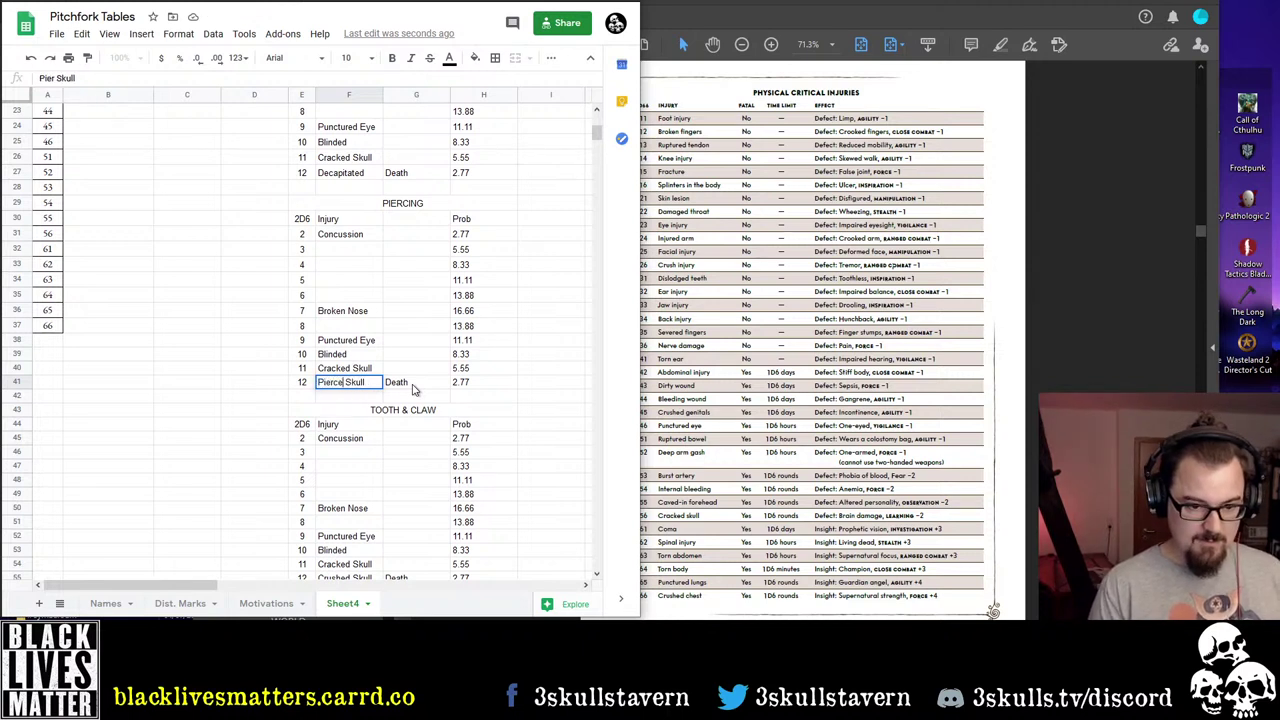
pyautogui.click(394, 462)
pyautogui.scroll(-3, 394, 462)
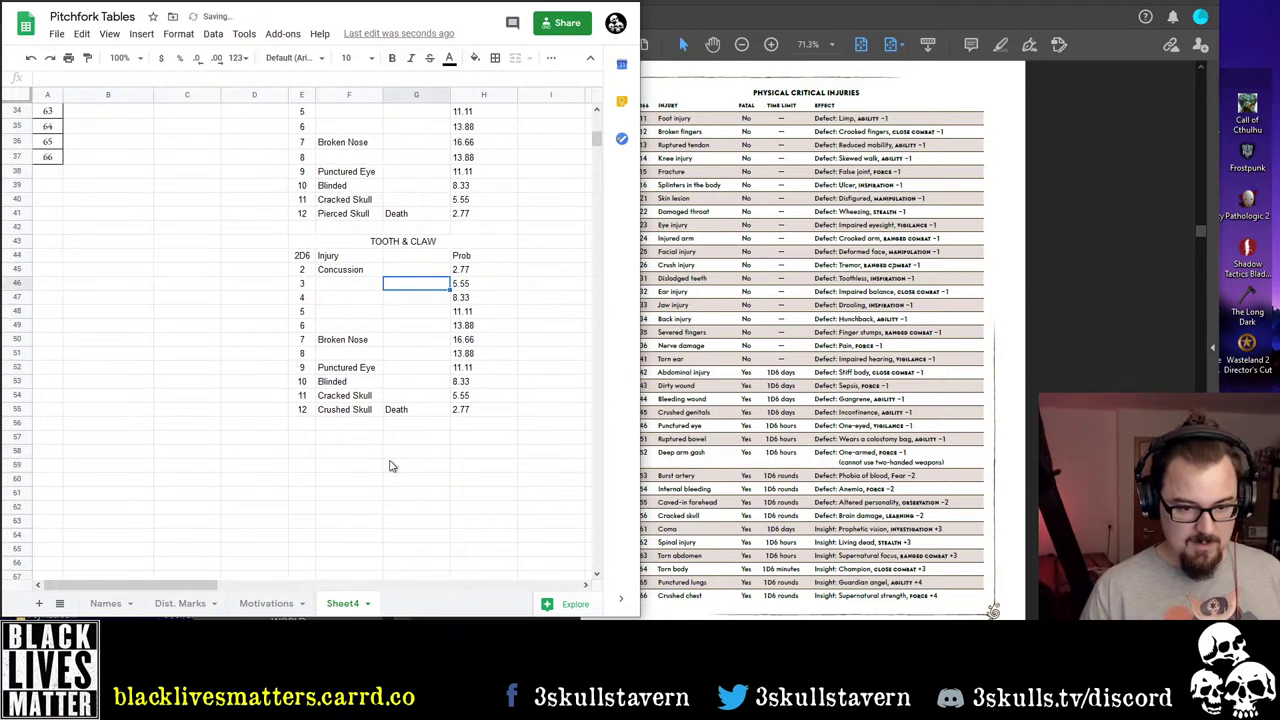
pyautogui.click(357, 414)
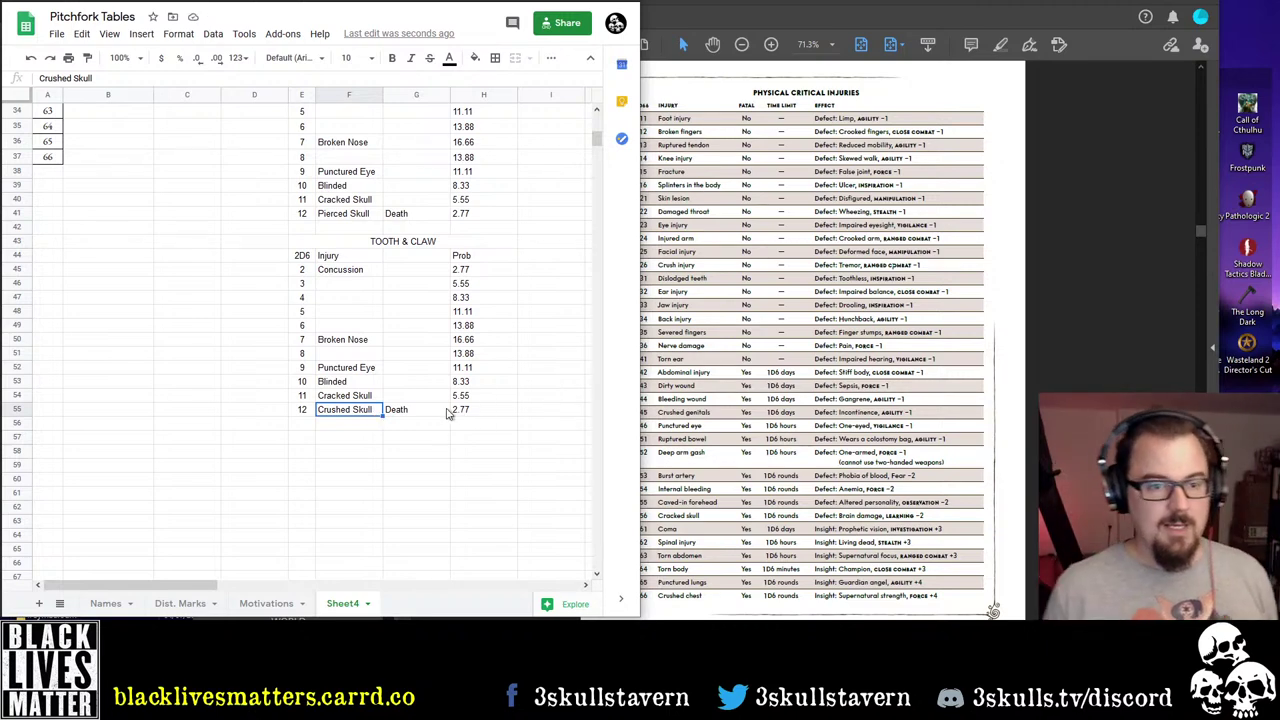
# Clear injury names for rolls 2–11 in TOOTH & CLAW and PIERCING, and rolls 3–11 in EDGED
pyautogui.scroll(5, 440, 405)
pyautogui.scroll(-5, 414, 385)
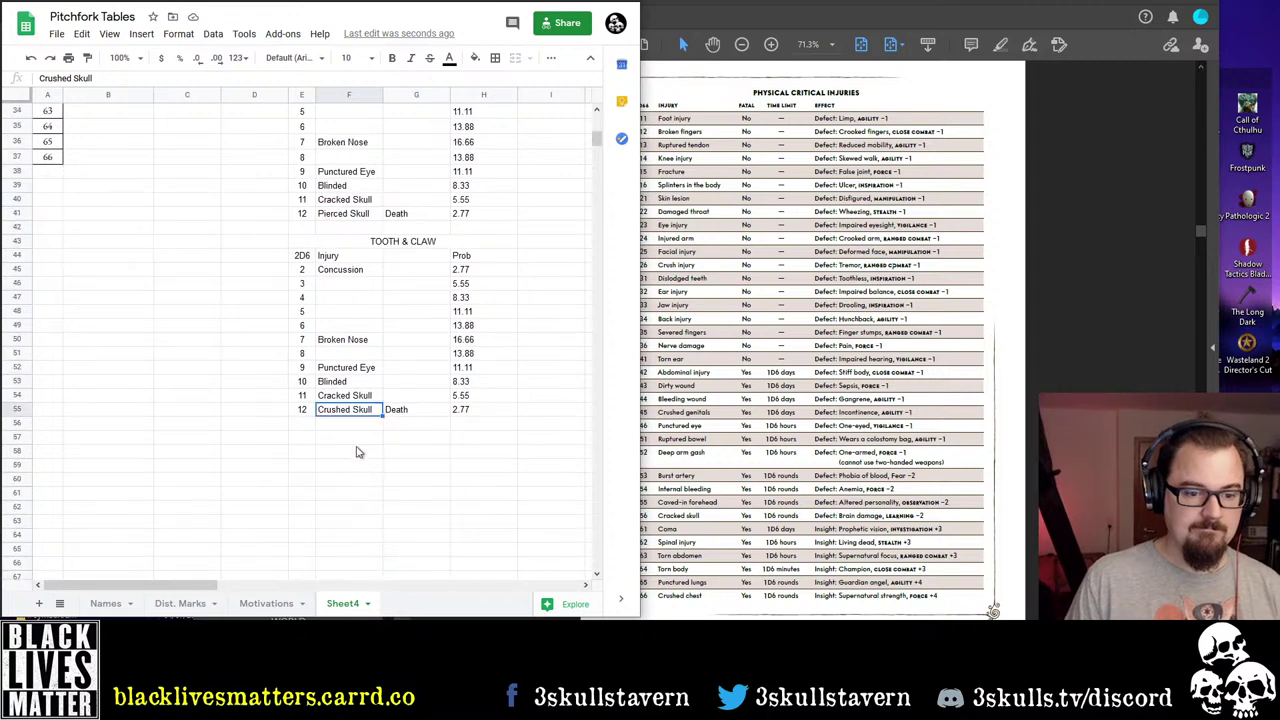
pyautogui.moveTo(350, 396); pyautogui.dragTo(345, 270)
pyautogui.press('Delete')
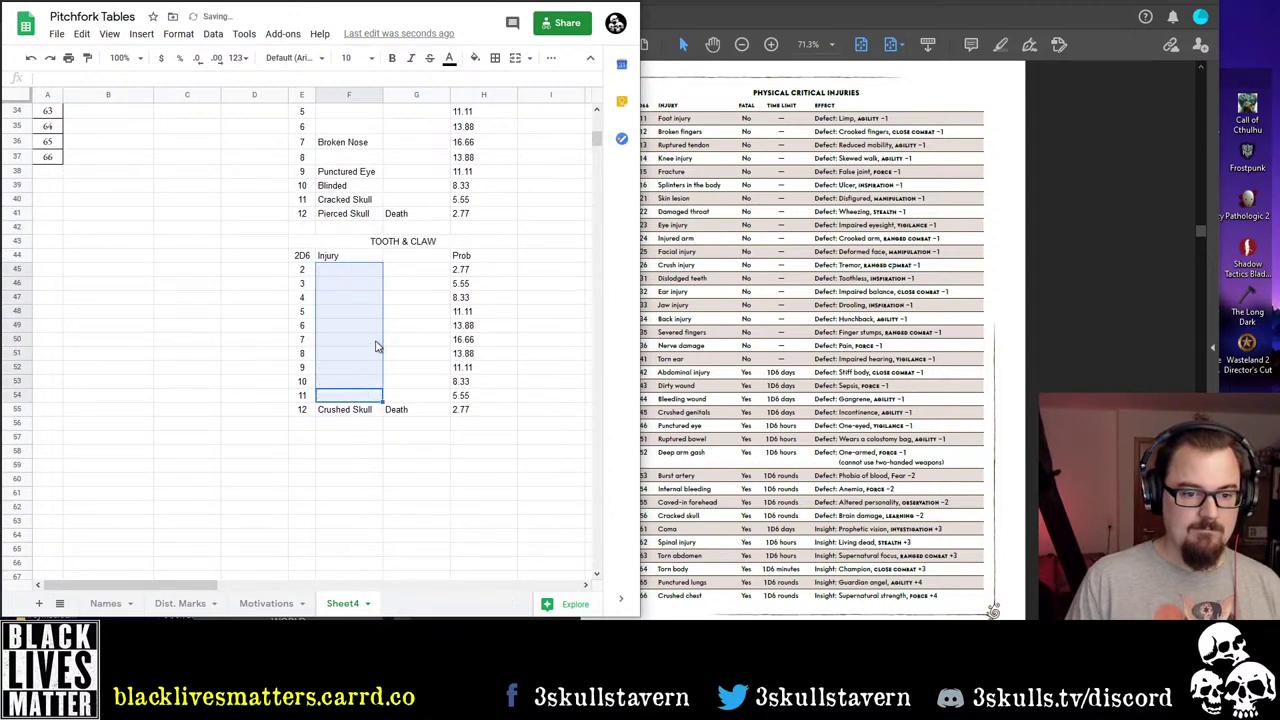
pyautogui.scroll(4, 376, 346)
pyautogui.moveTo(360, 369); pyautogui.dragTo(350, 243)
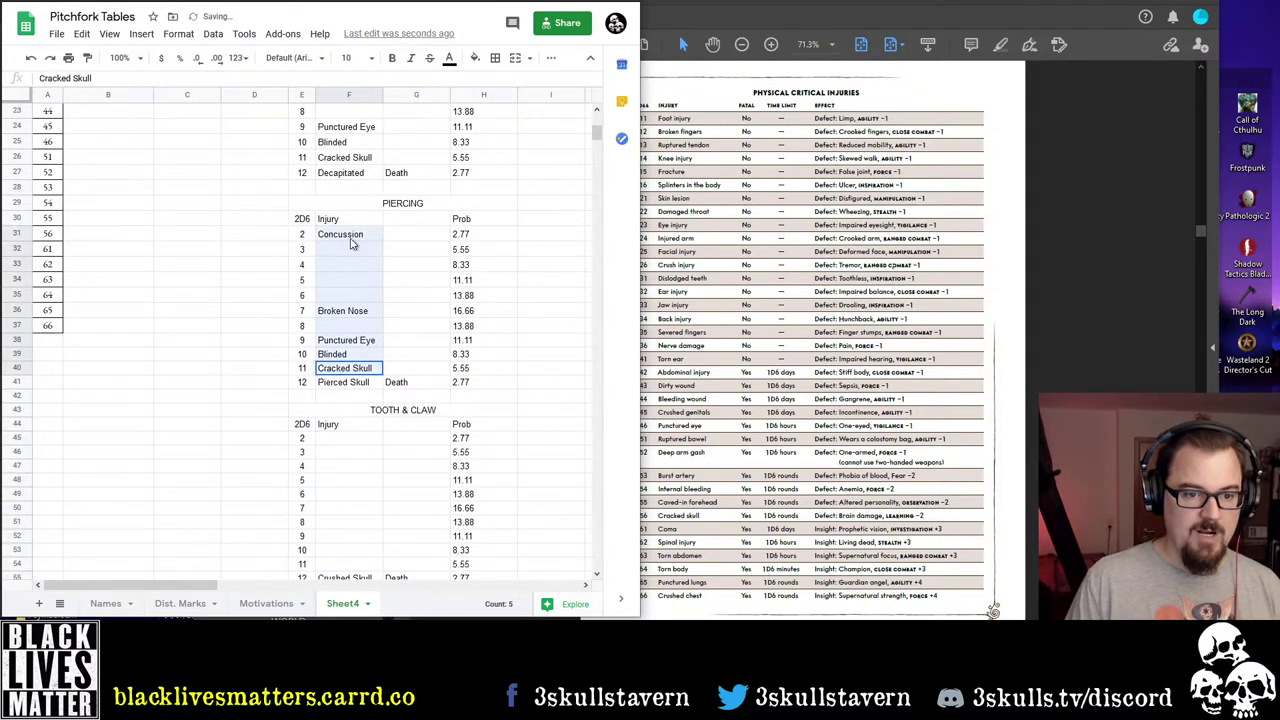
pyautogui.press('Delete')
pyautogui.scroll(5, 370, 330)
pyautogui.moveTo(350, 497); pyautogui.dragTo(346, 378)
pyautogui.press('Delete')
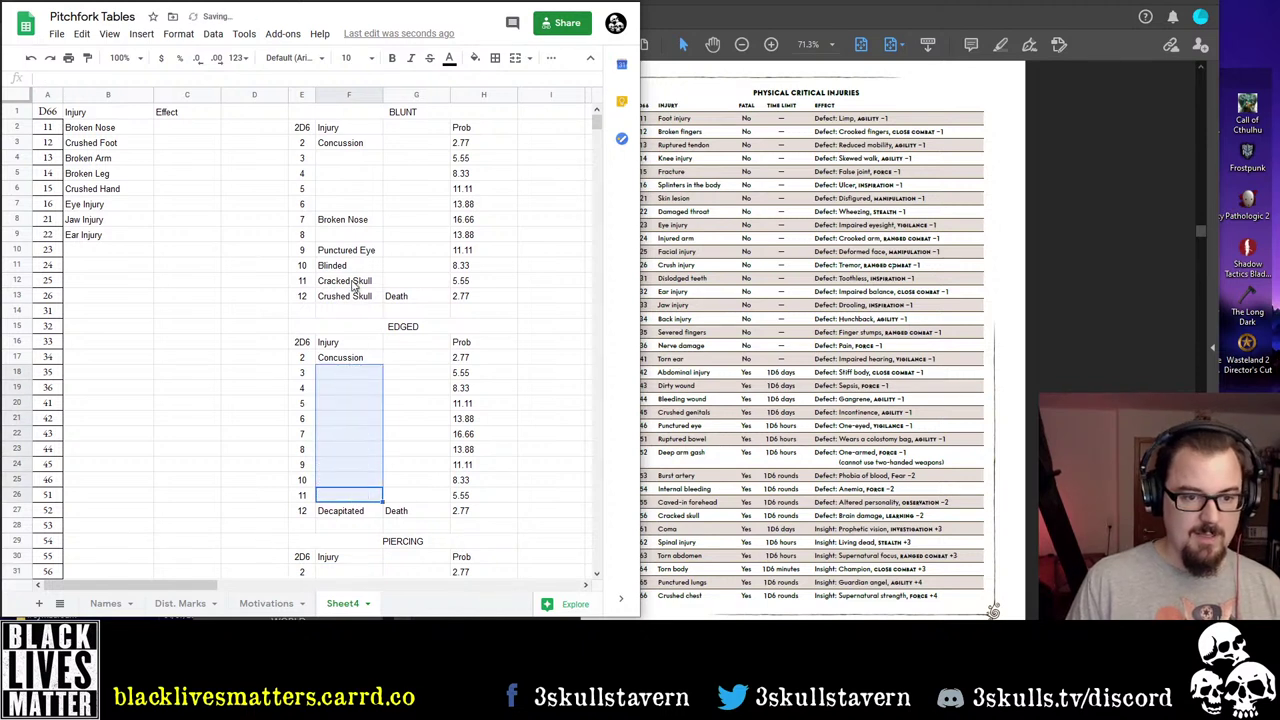
# Widen the injury column F and switch back to the PDF reader
pyautogui.moveTo(352, 285); pyautogui.dragTo(356, 267)
pyautogui.click(358, 252)
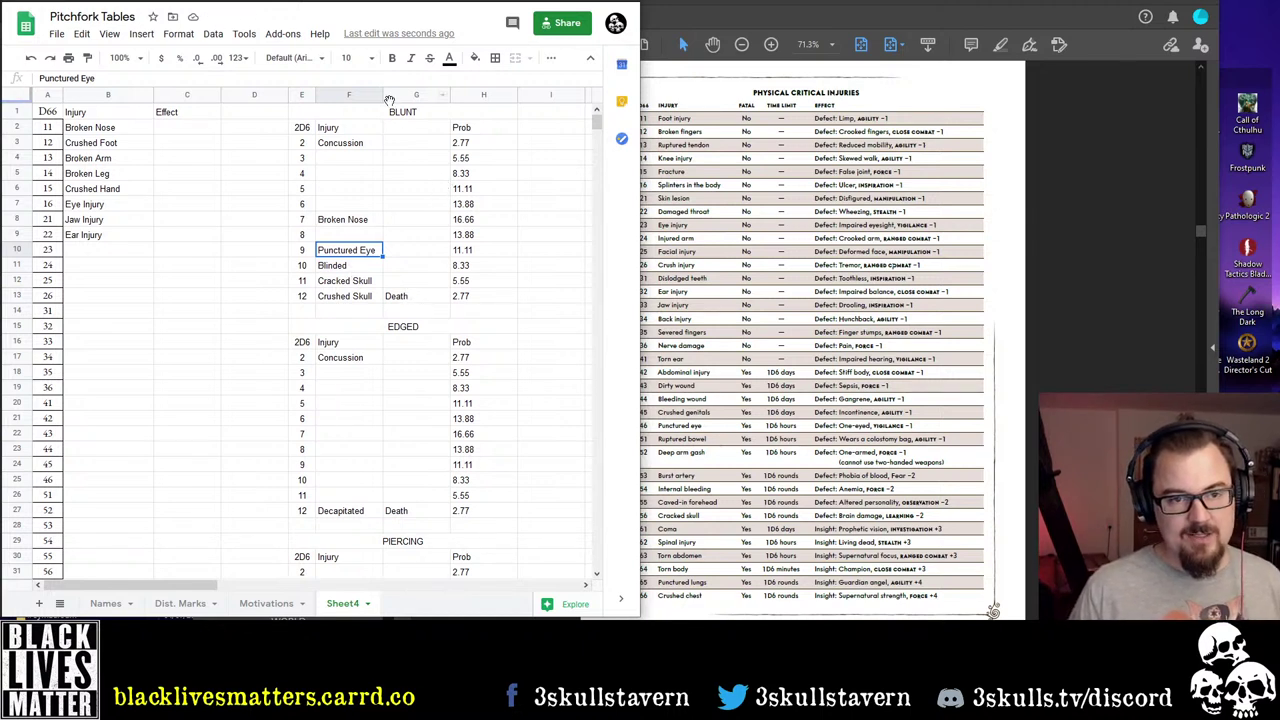
pyautogui.moveTo(389, 101); pyautogui.dragTo(396, 101)
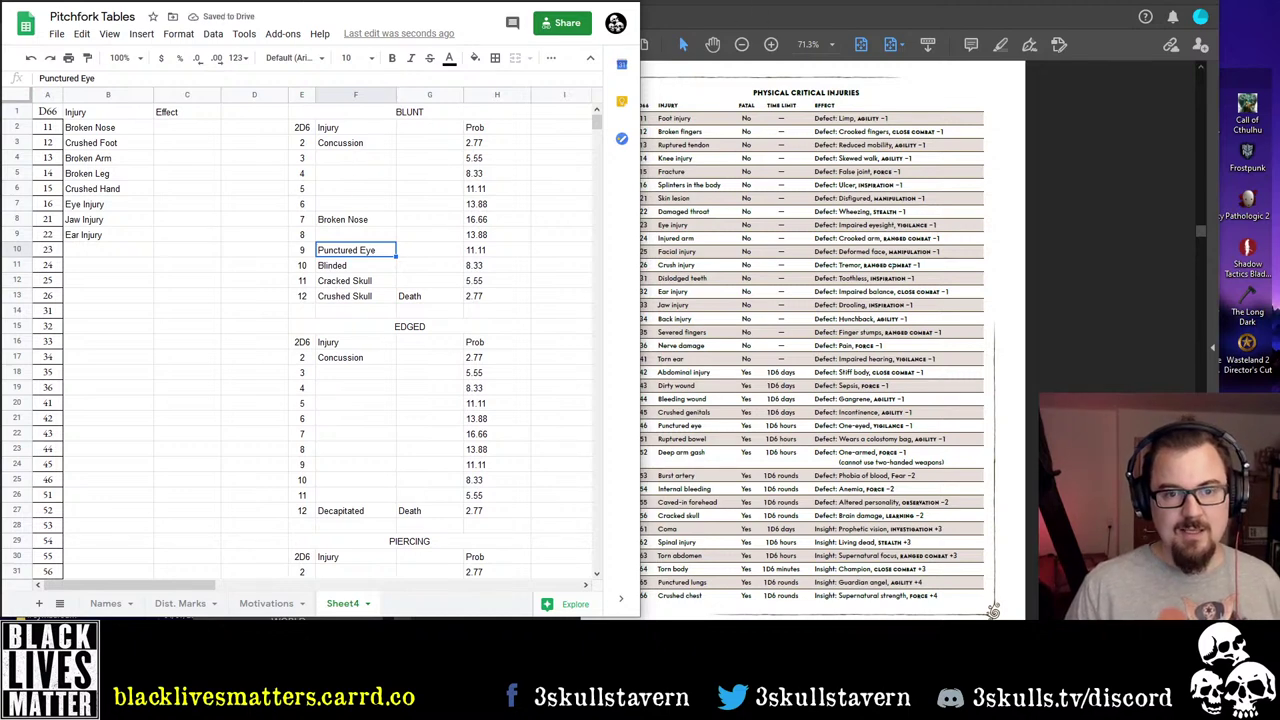
pyautogui.hotkey('alt', 'Tab')
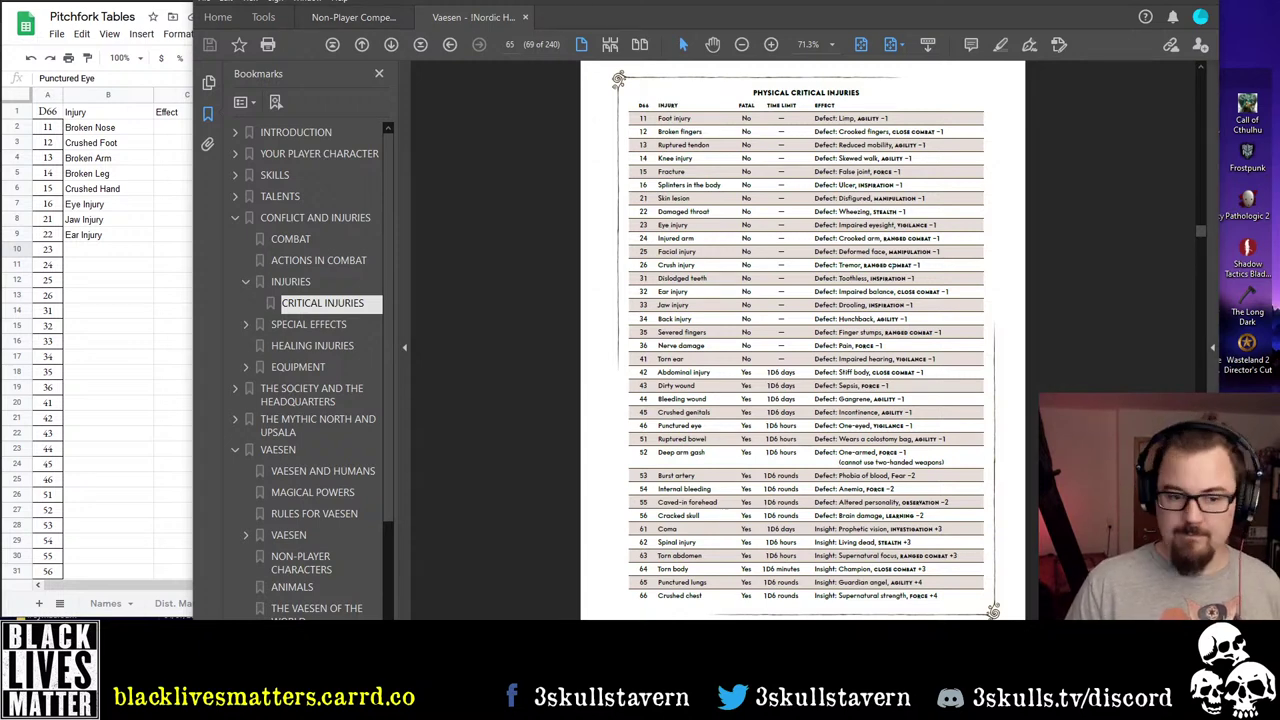
# Search for 'fbl' and open the FBL - !Players Handbook v2 PDF
pyautogui.click(217, 17)
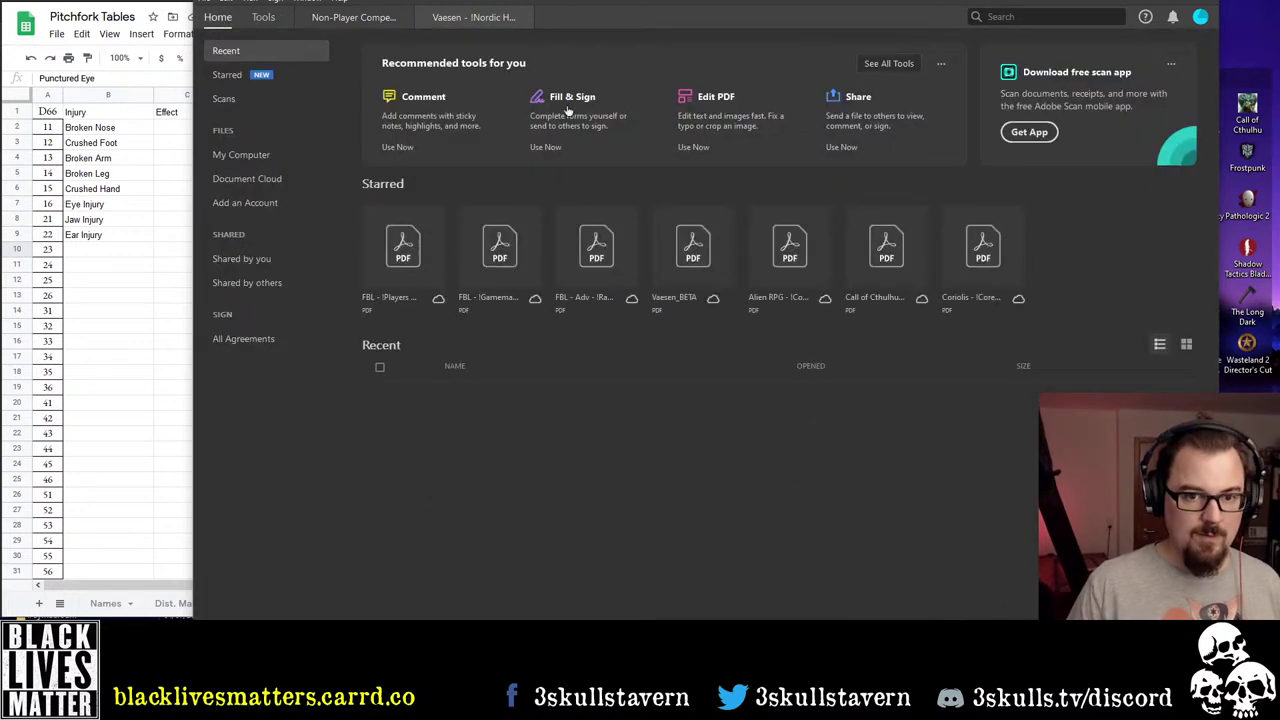
pyautogui.click(1057, 17)
pyautogui.write('fbl')
pyautogui.press('Return')
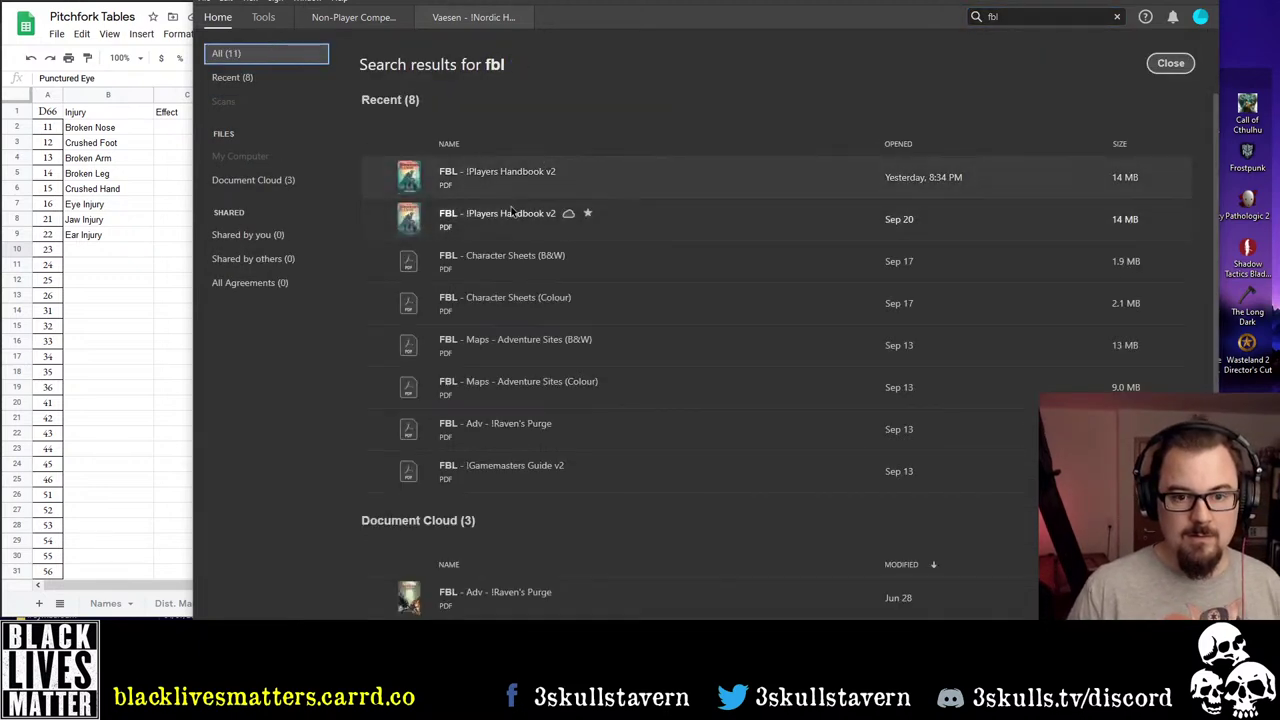
pyautogui.doubleClick(534, 195)
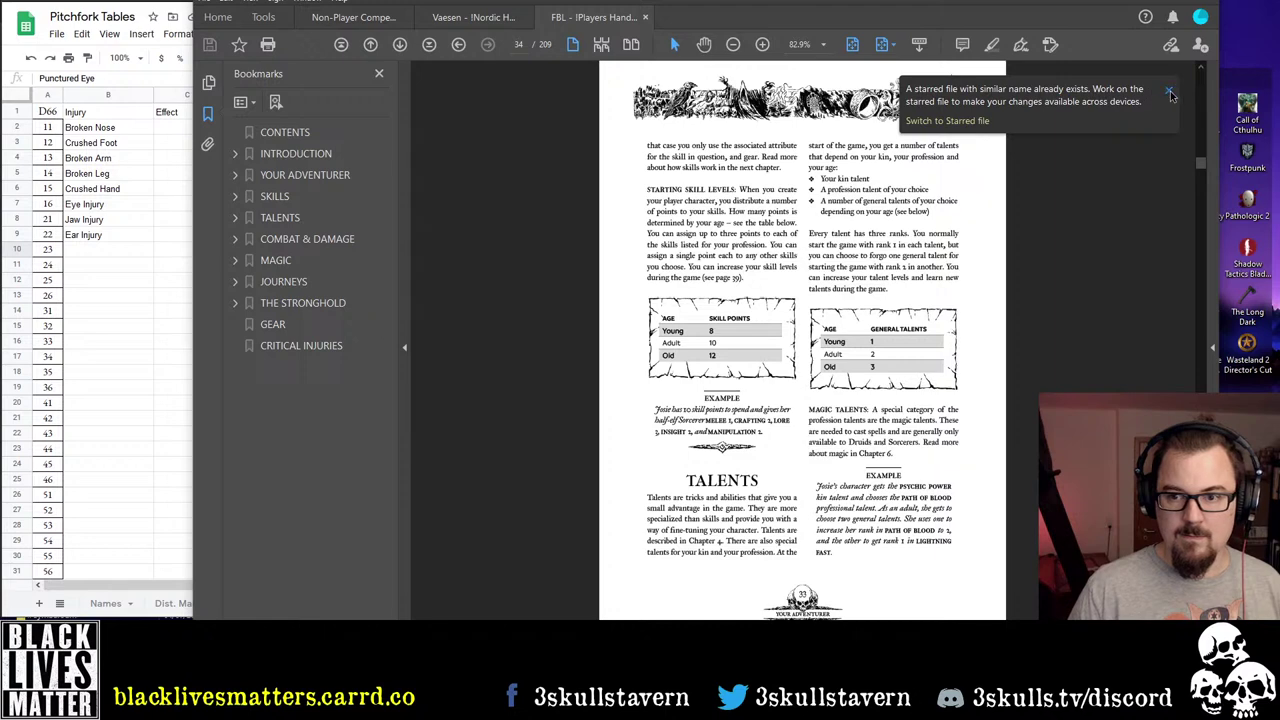
pyautogui.click(1170, 93)
# Jump to the Critical Injuries tables in the handbook, then return to the spreadsheet
pyautogui.click(301, 345)
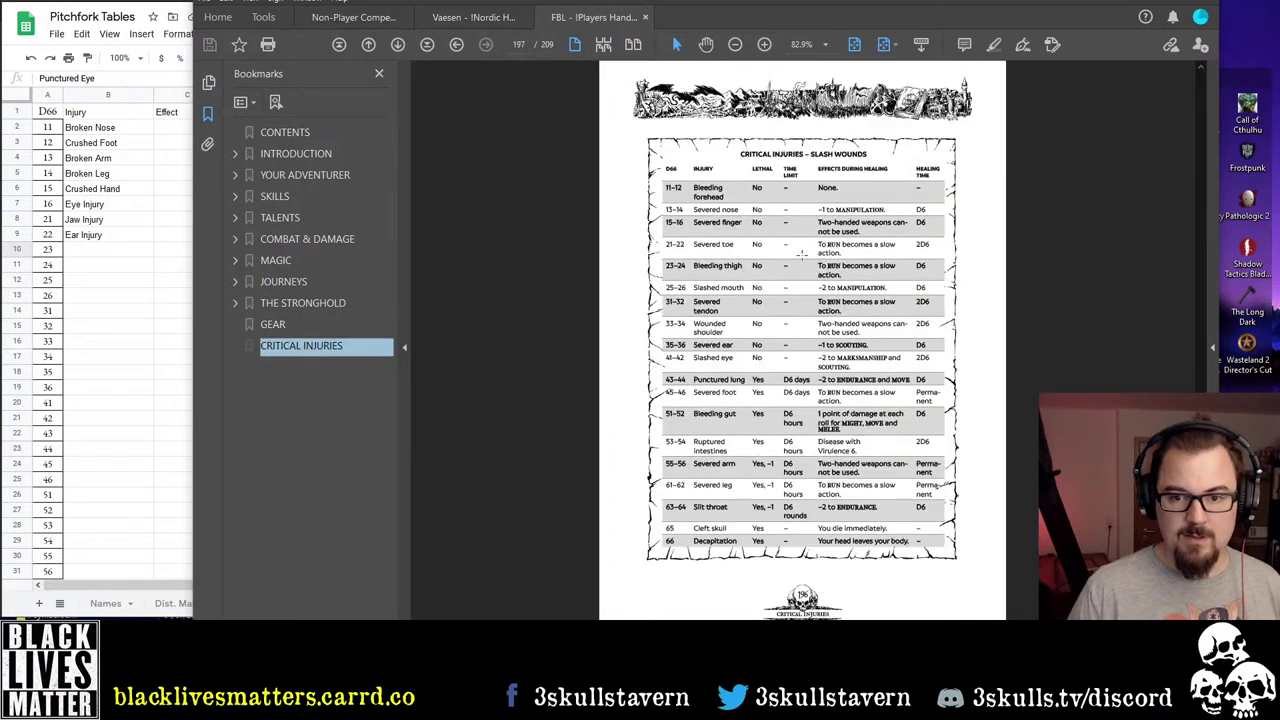
pyautogui.scroll(-3, 888, 203)
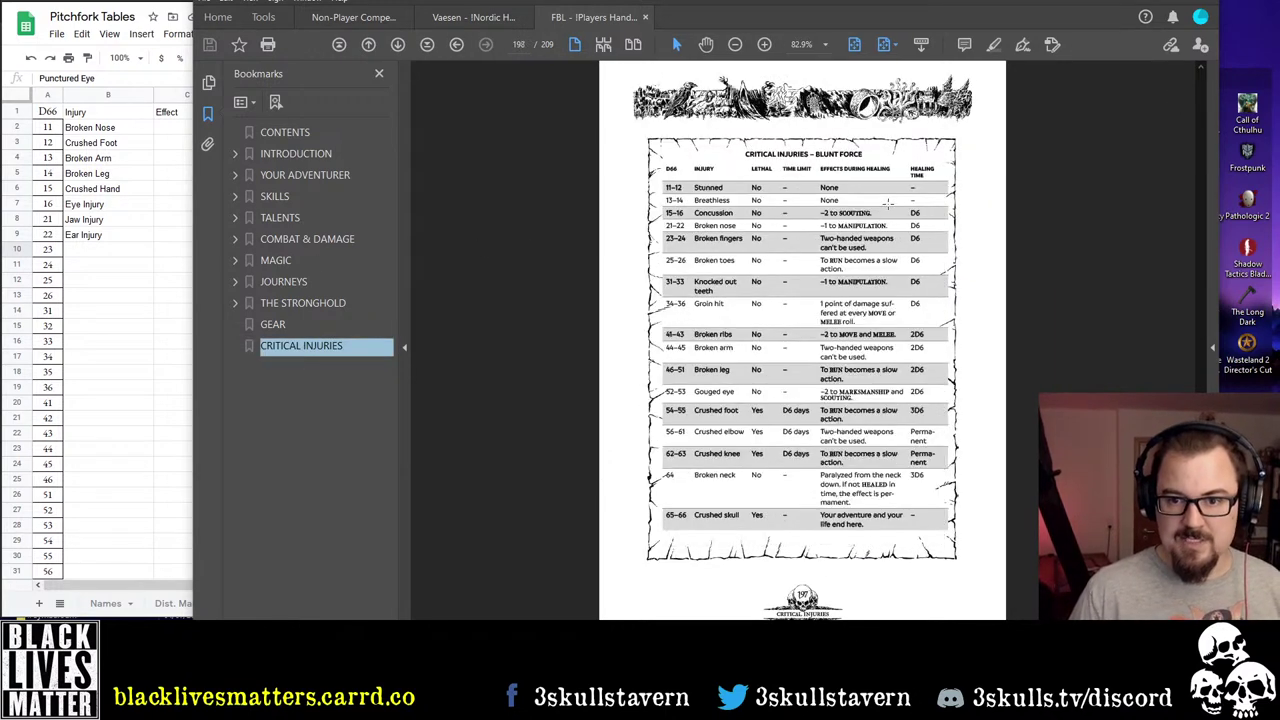
pyautogui.scroll(-6, 888, 203)
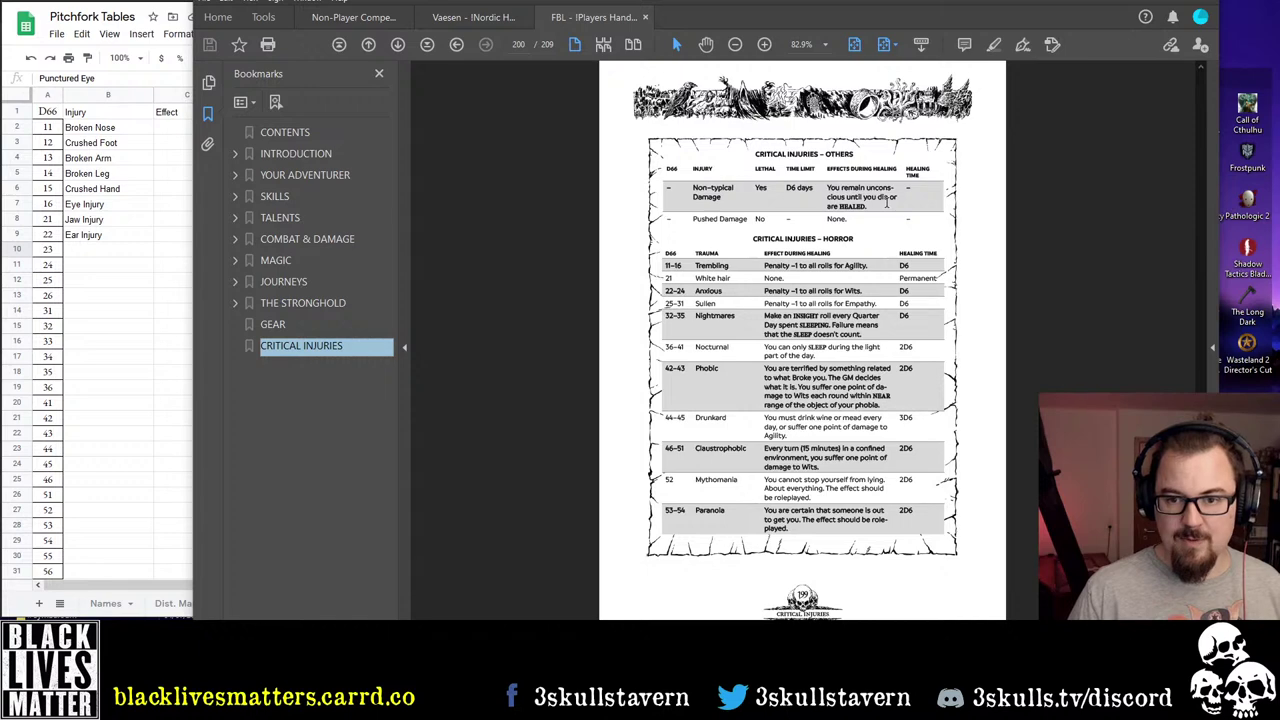
pyautogui.scroll(3, 886, 203)
pyautogui.click(185, 309)
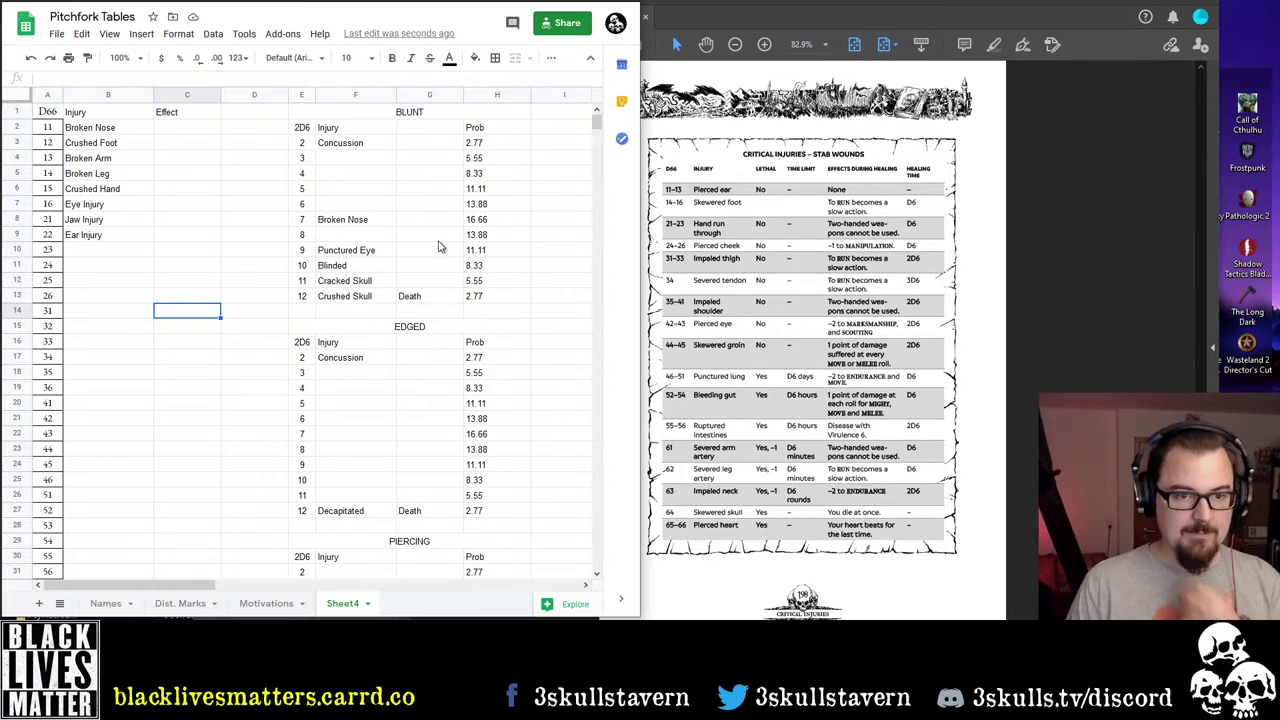
# Clear Broken Nose from BLUNT roll 7 and the roll 9–11 injury names
pyautogui.scroll(3, 806, 289)
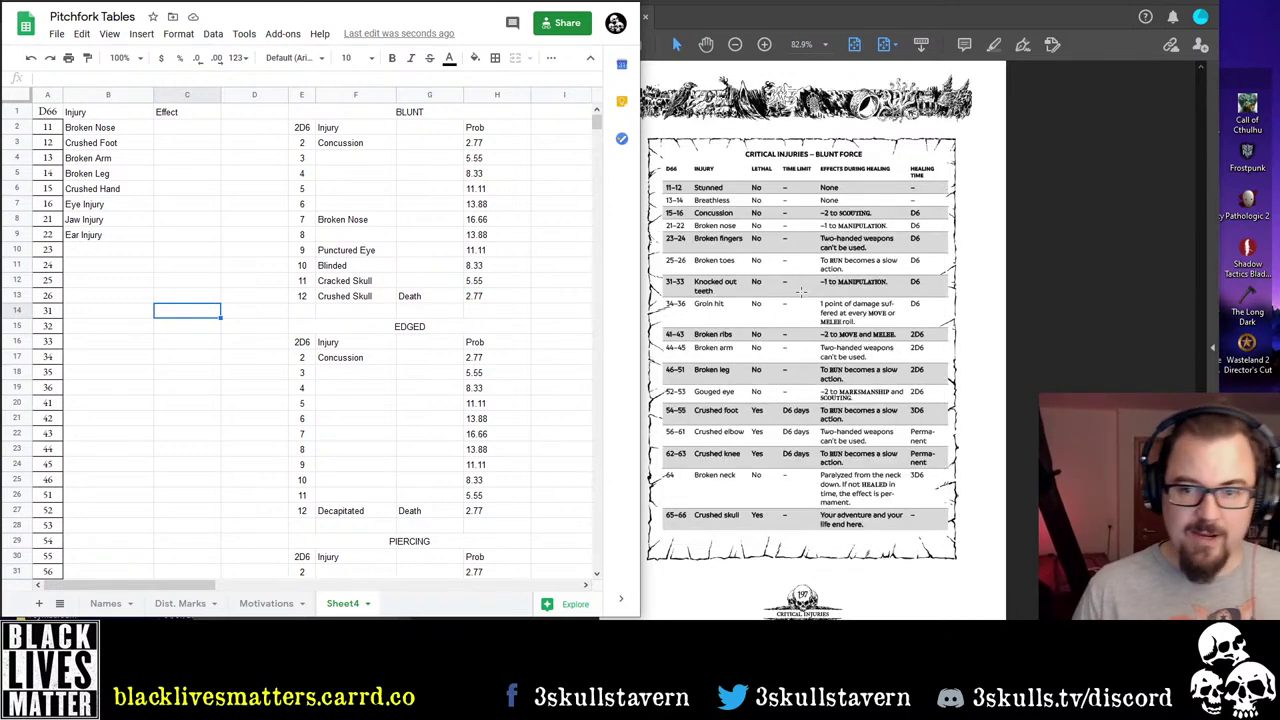
pyautogui.click(350, 143)
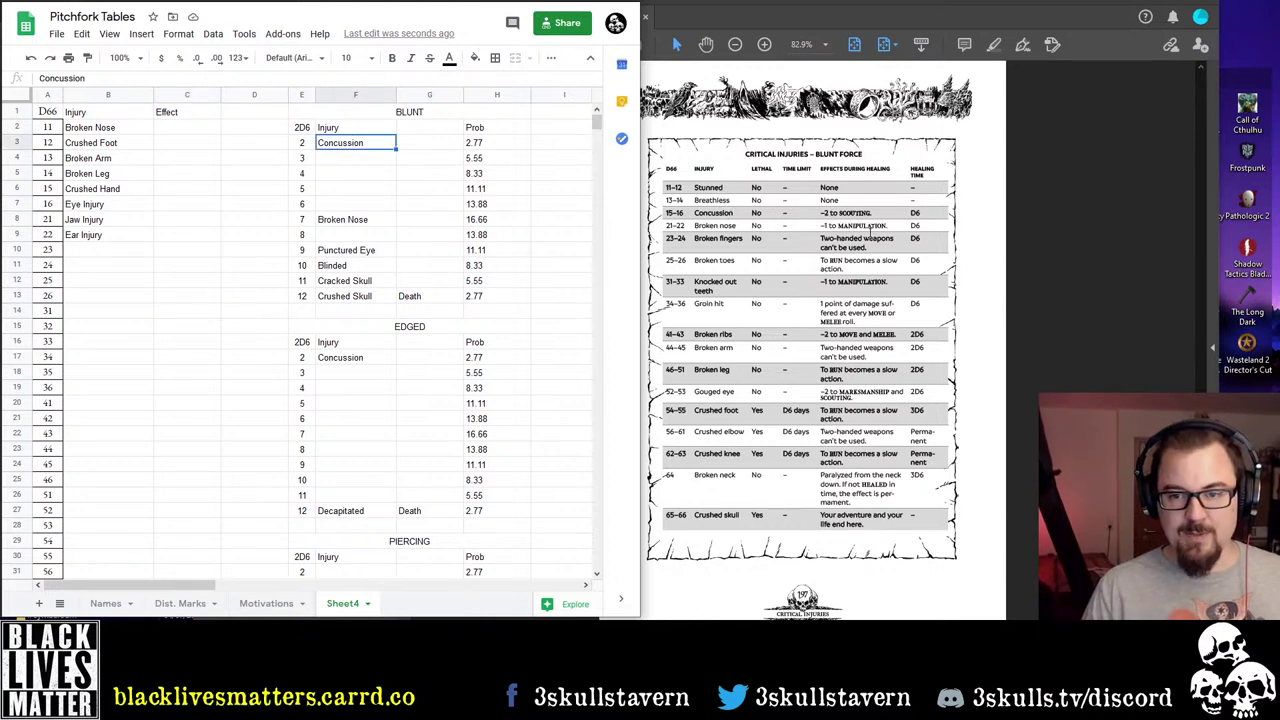
pyautogui.click(360, 166)
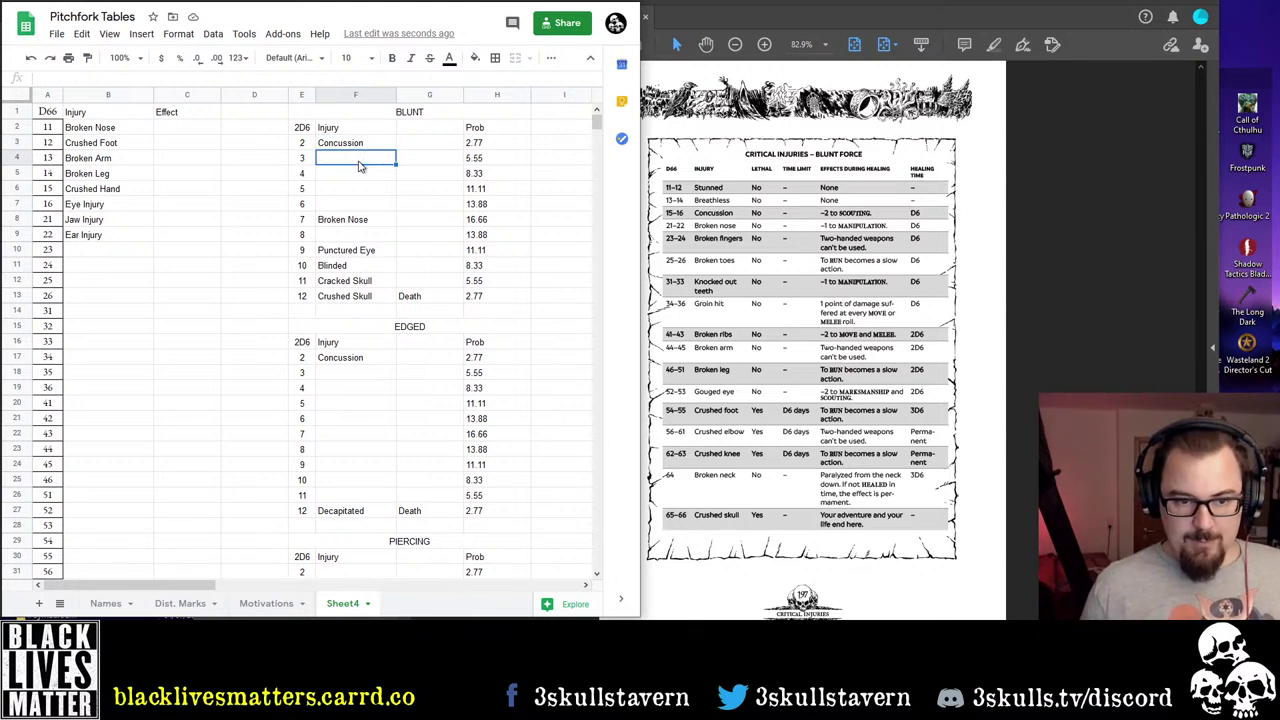
pyautogui.press('Down')
pyautogui.press('Down')
pyautogui.press('Down')
pyautogui.press('Down')
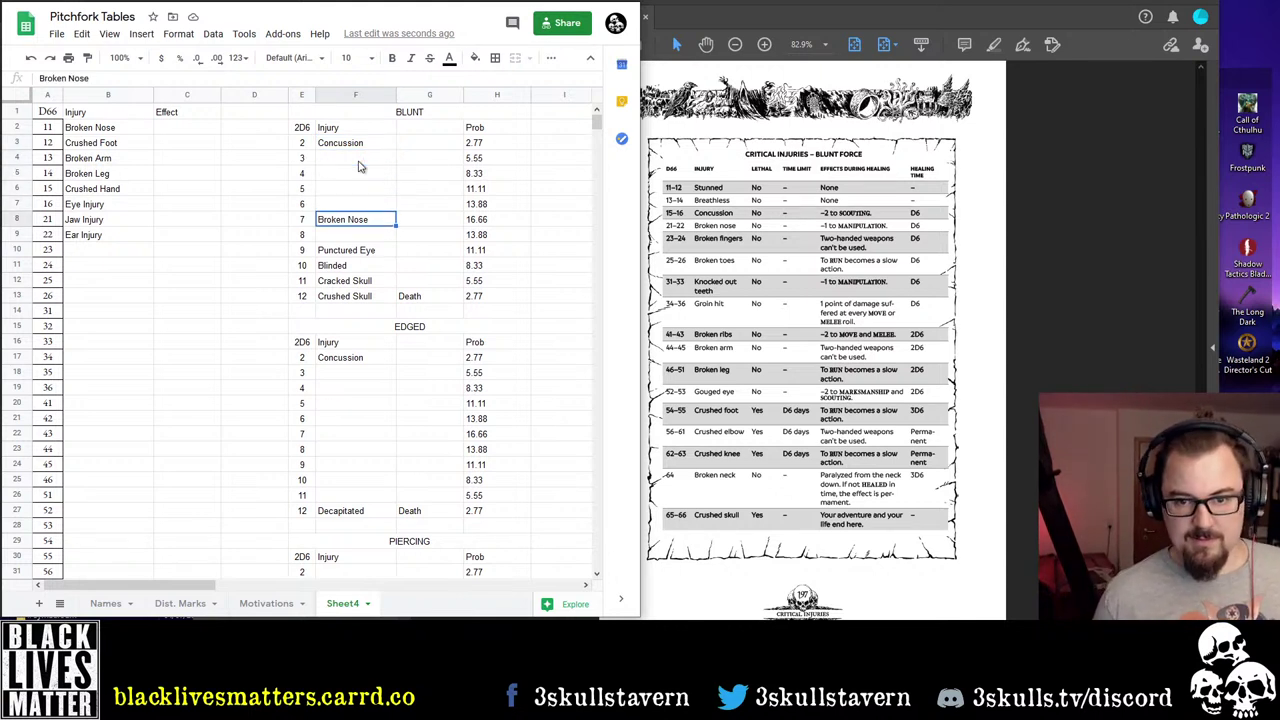
pyautogui.press('Delete')
pyautogui.press('Down')
pyautogui.press('Down')
pyautogui.press('Down')
pyautogui.press('Down')
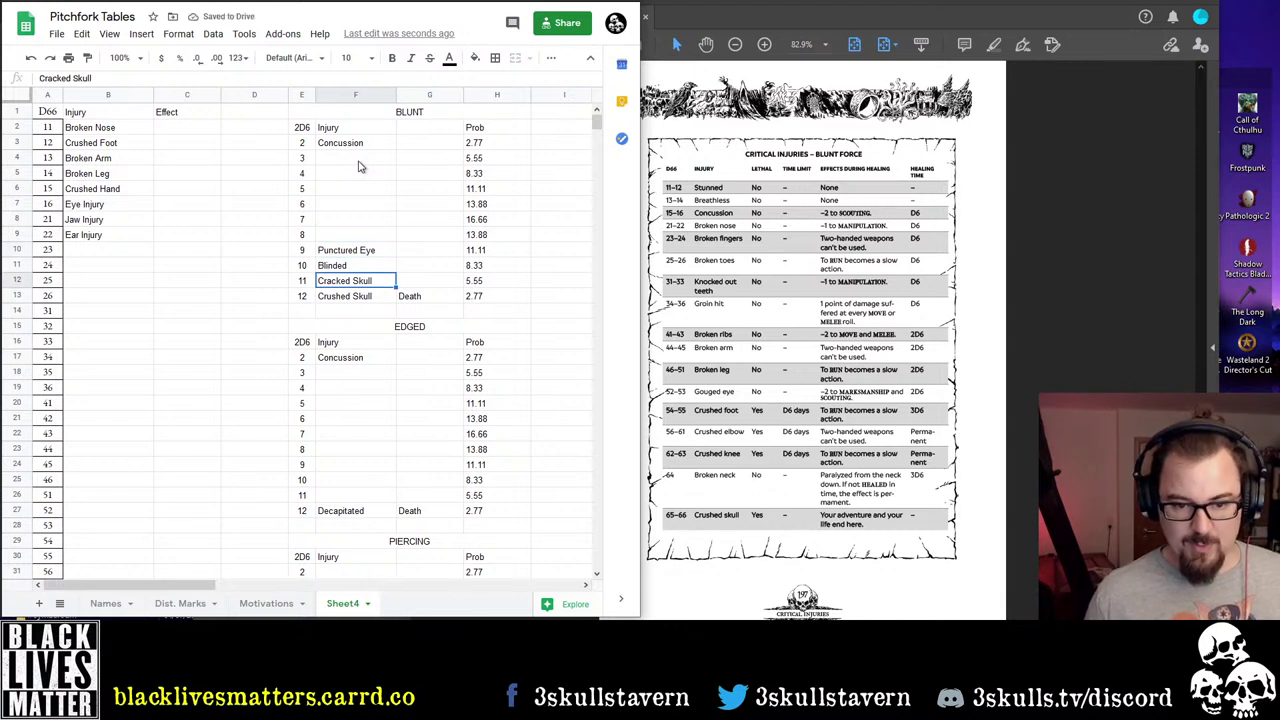
pyautogui.hotkey('shift', 'Up')
pyautogui.hotkey('shift', 'Up')
pyautogui.press('Delete')
pyautogui.press('Down')
# Enter Broken Neck as the BLUNT roll 11 injury
pyautogui.press('Up')
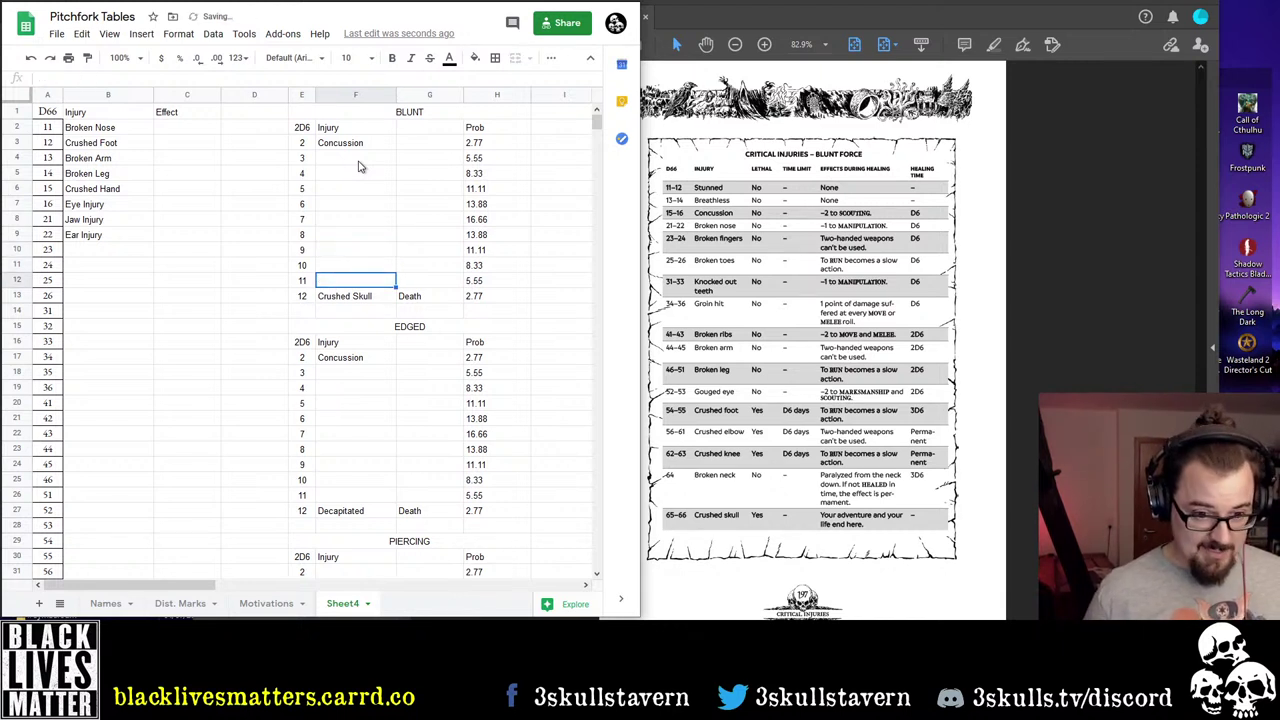
pyautogui.write('Broke')
pyautogui.press('BackSpace')
pyautogui.press('BackSpace')
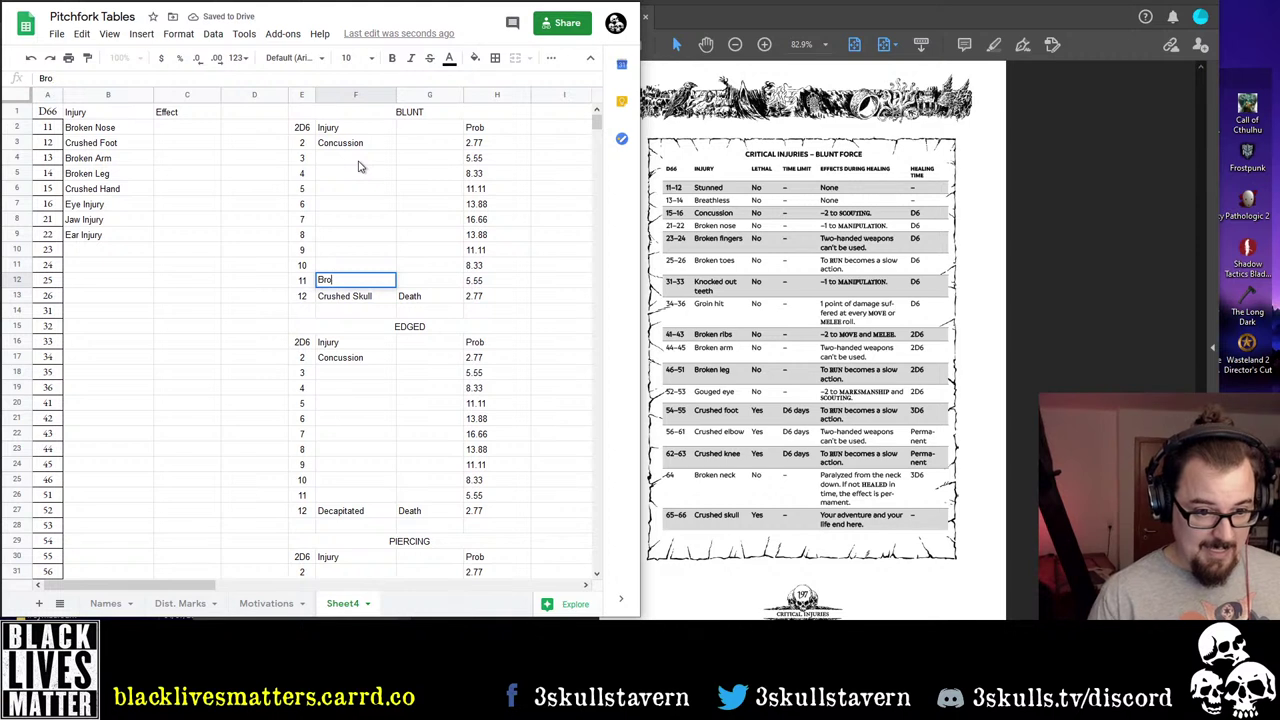
pyautogui.press('BackSpace')
pyautogui.write('oken R')
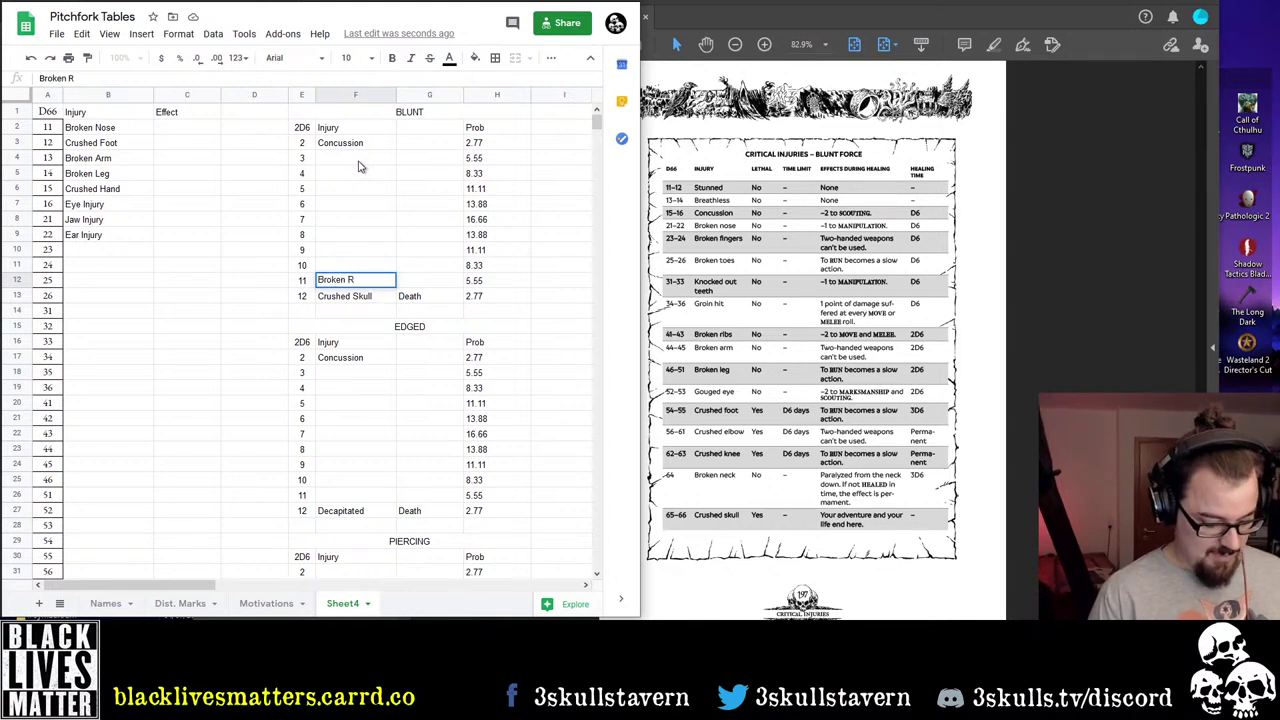
pyautogui.press('BackSpace')
pyautogui.write('Ne')
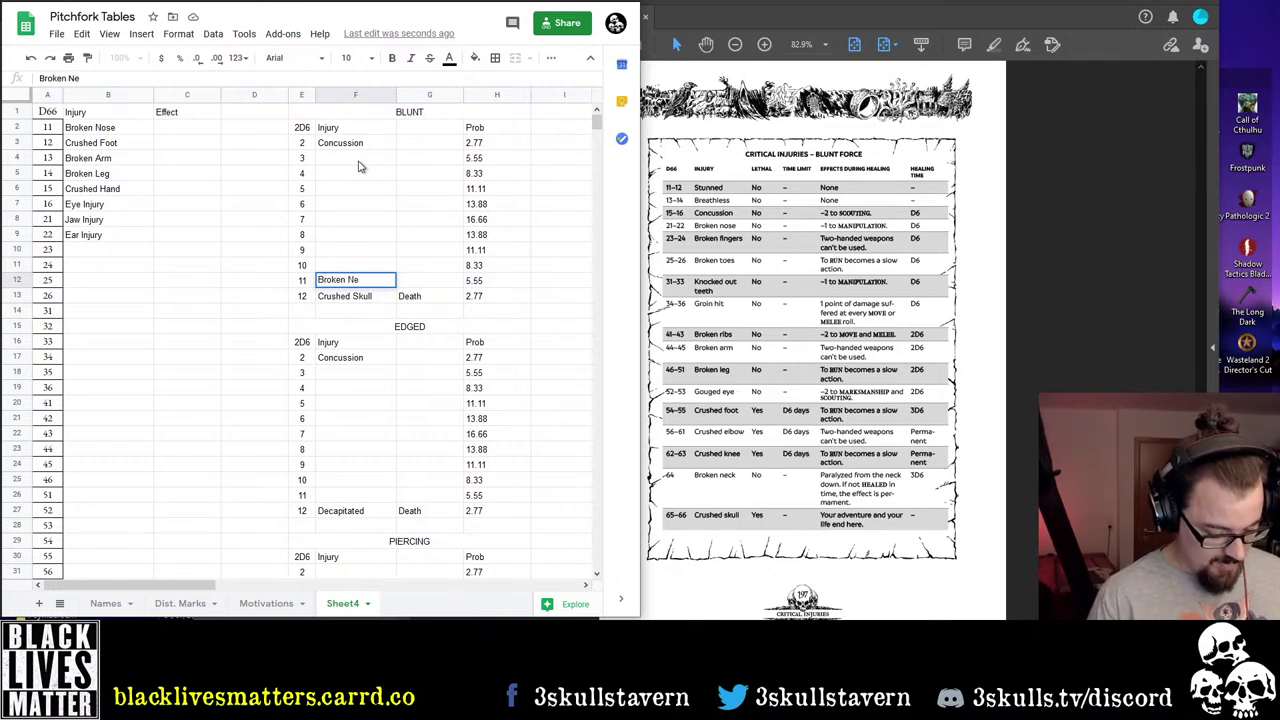
pyautogui.write('ck')
pyautogui.press('Return')
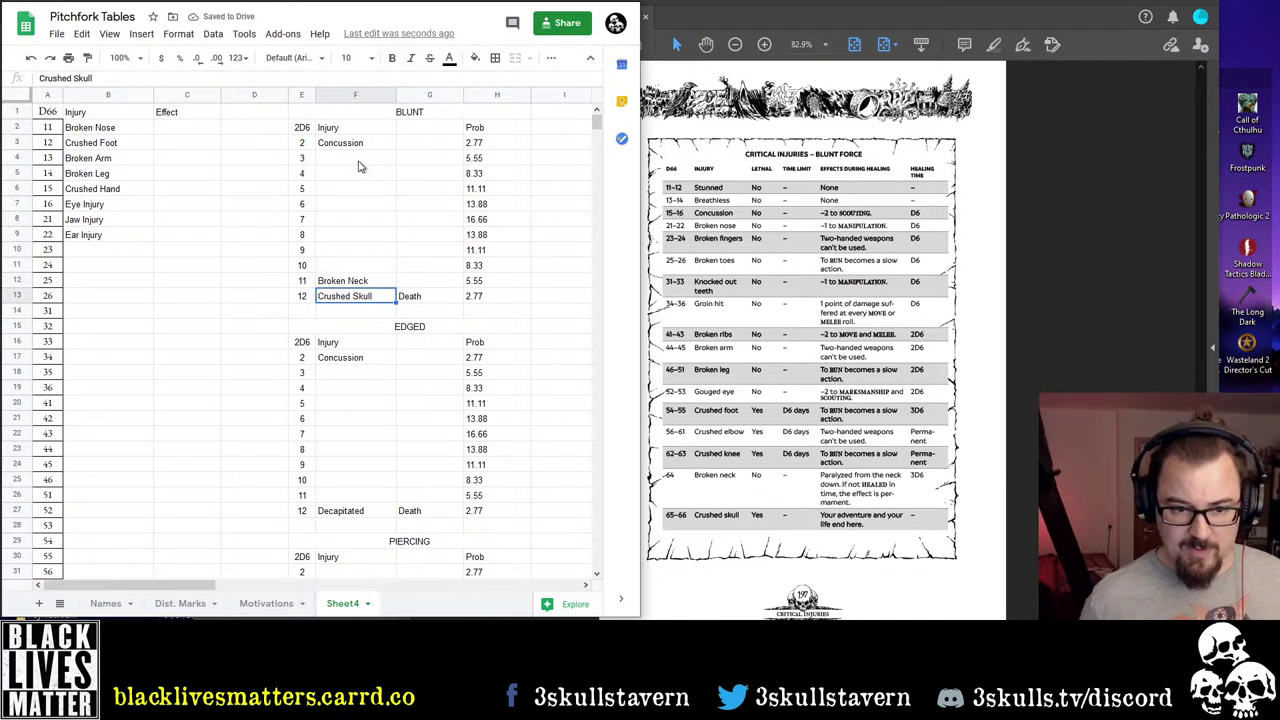
pyautogui.press('Up')
pyautogui.press('Up')
pyautogui.press('Up')
pyautogui.press('Up')
pyautogui.press('Up')
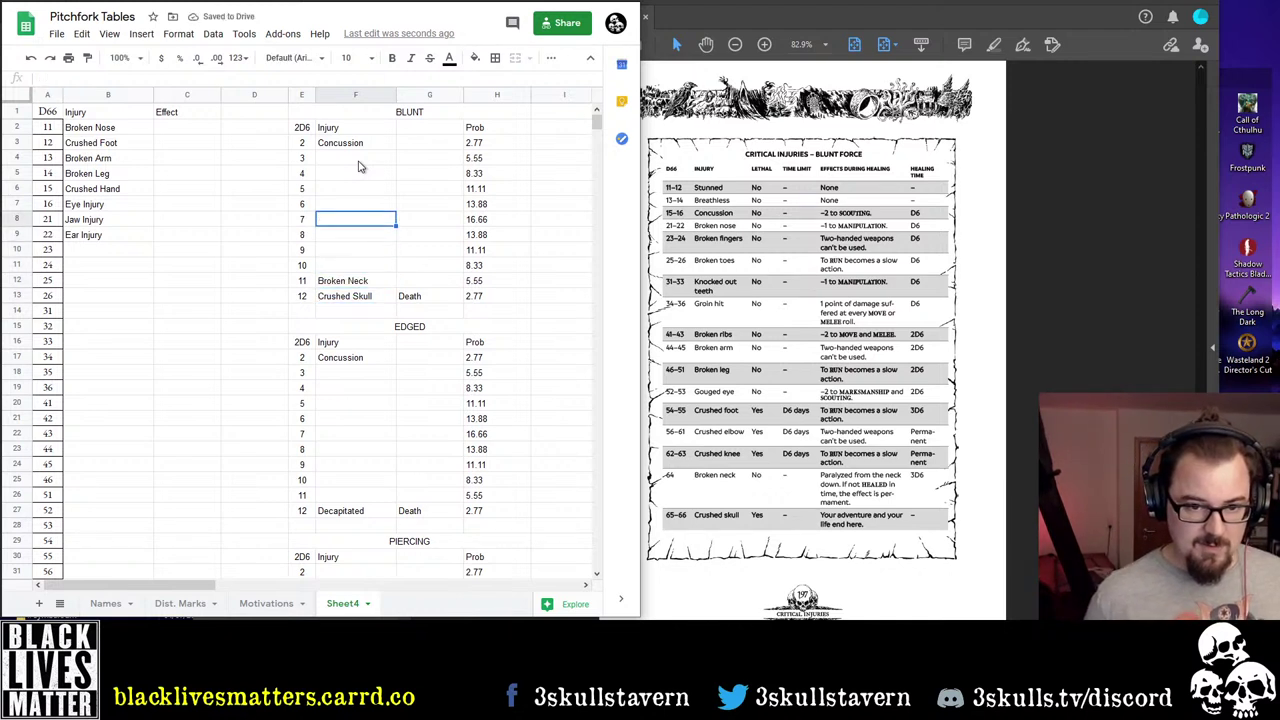
pyautogui.press('Down')
pyautogui.press('Down')
pyautogui.press('Down')
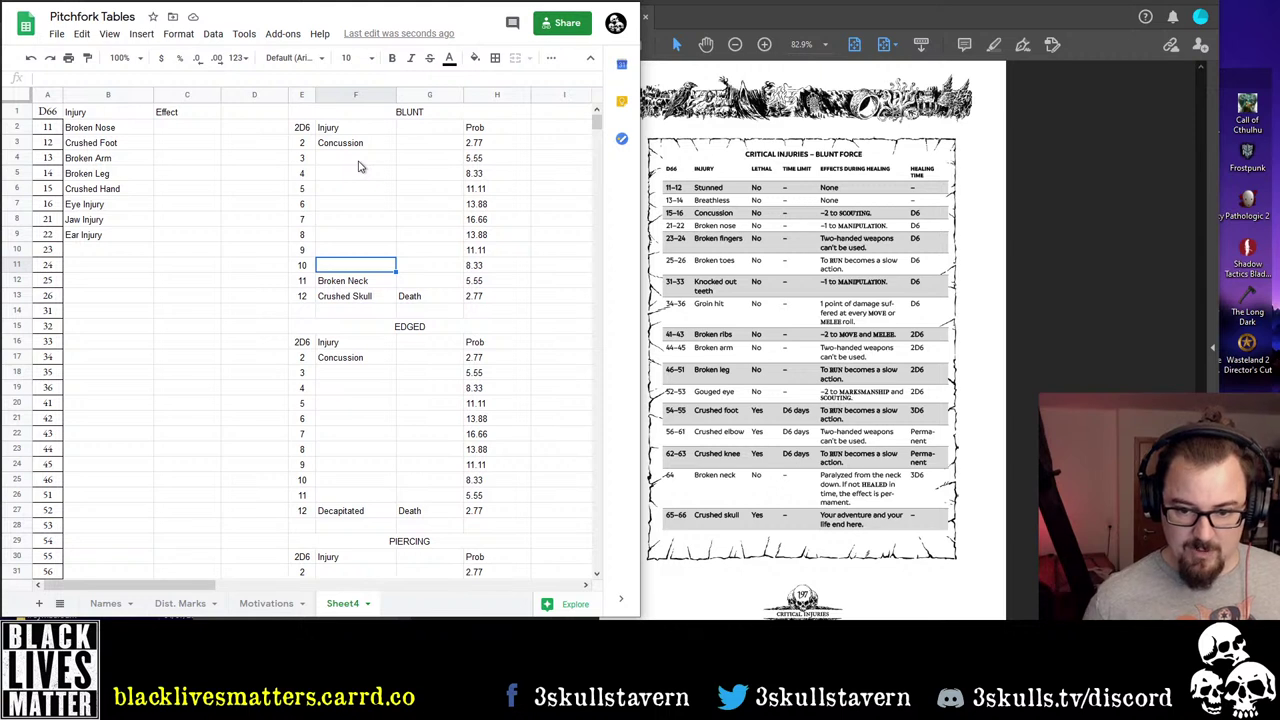
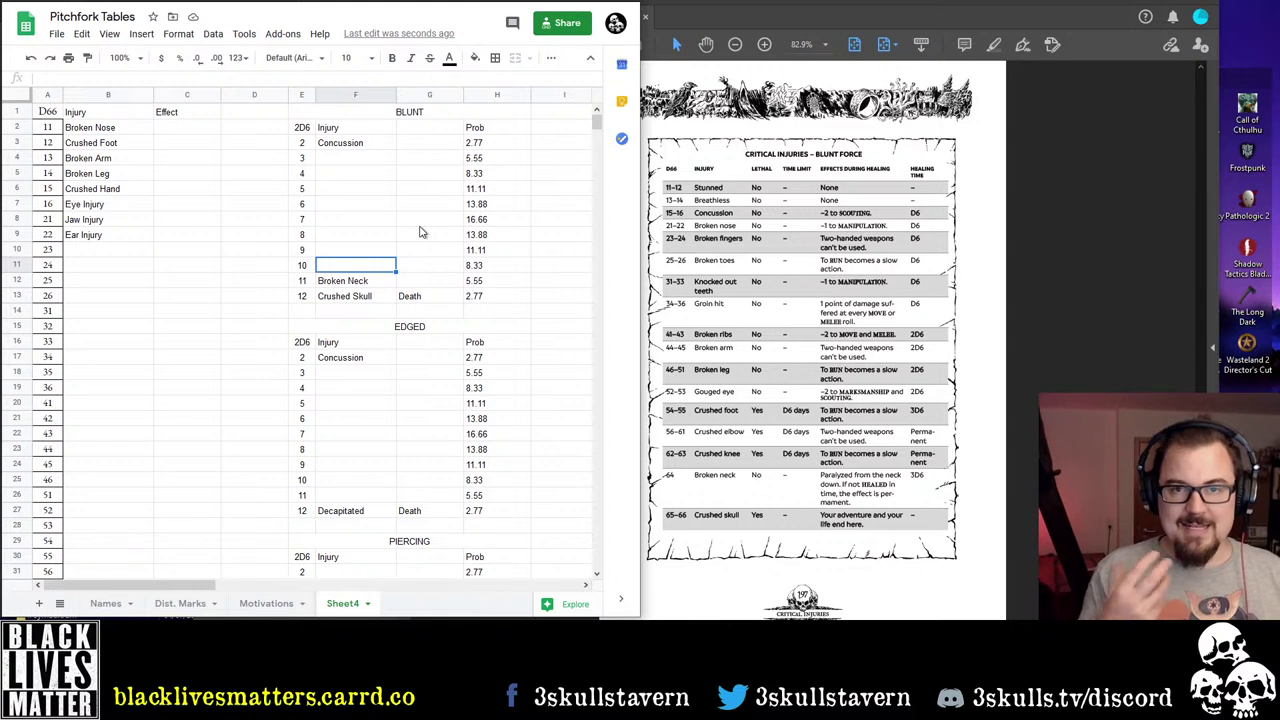
# Enter Broken Arm at BLUNT roll 7 and Broken Leg at roll 8, with Broken Arm capitalised
pyautogui.press('Up')
pyautogui.press('Up')
pyautogui.press('Up')
pyautogui.press('Up')
pyautogui.press('Up')
pyautogui.press('Up')
pyautogui.press('Up')
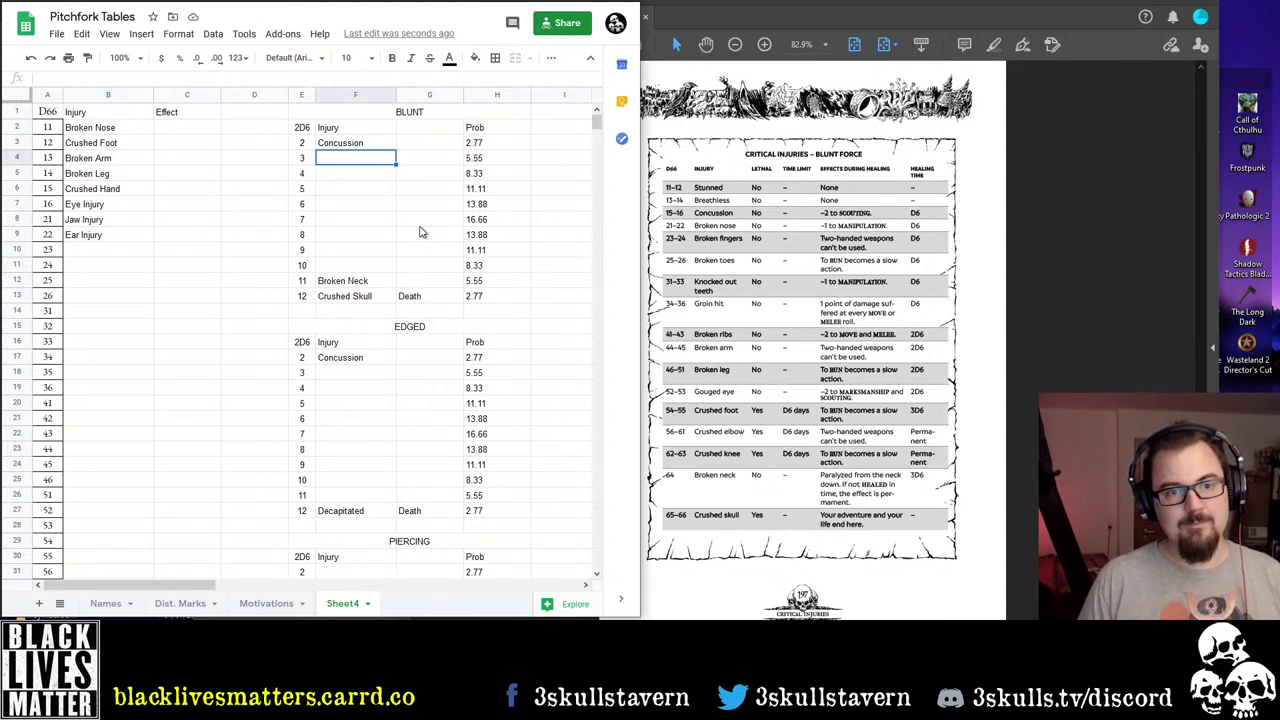
pyautogui.press('Down')
pyautogui.press('Down')
pyautogui.press('Down')
pyautogui.press('Down')
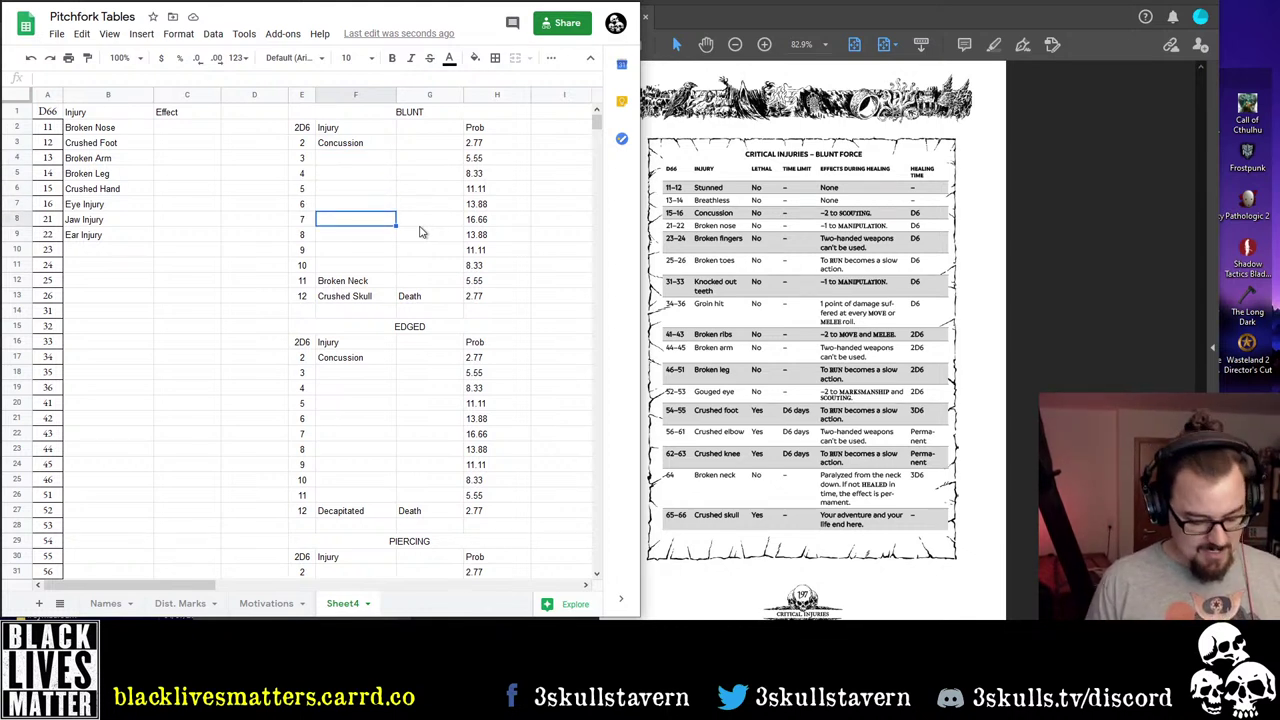
pyautogui.write('broken Arm')
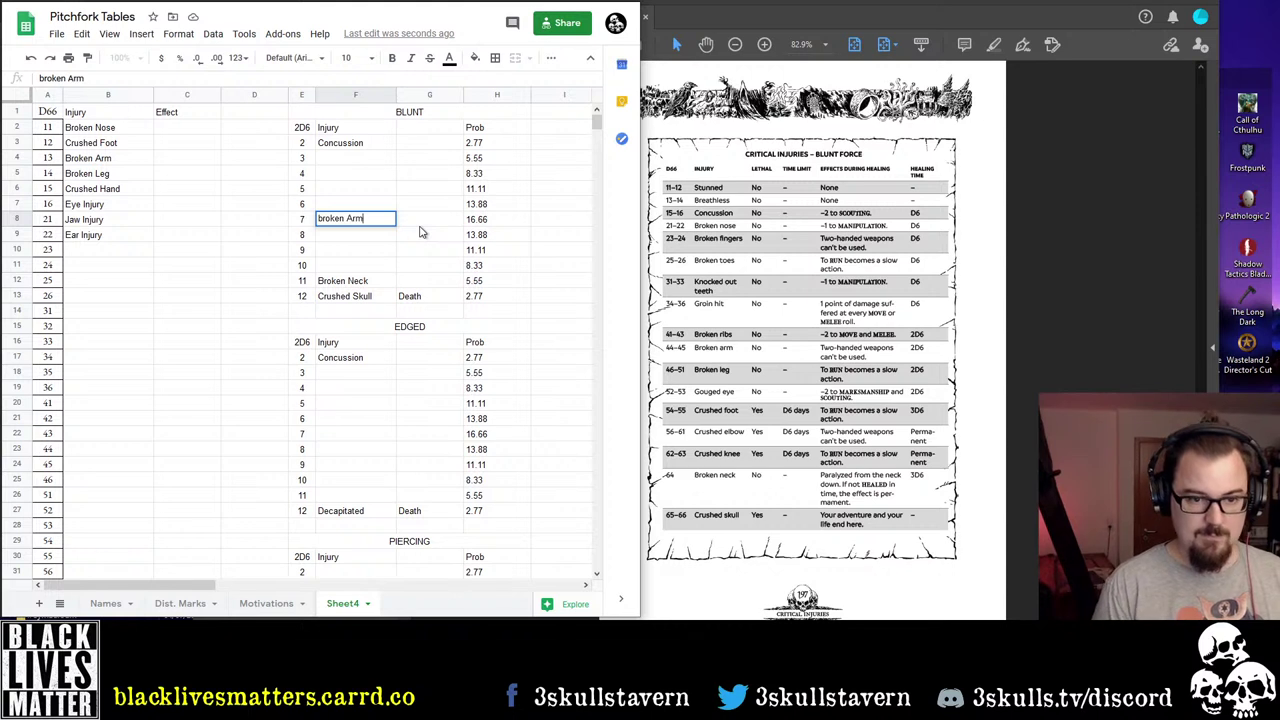
pyautogui.press('Home')
pyautogui.press('Delete')
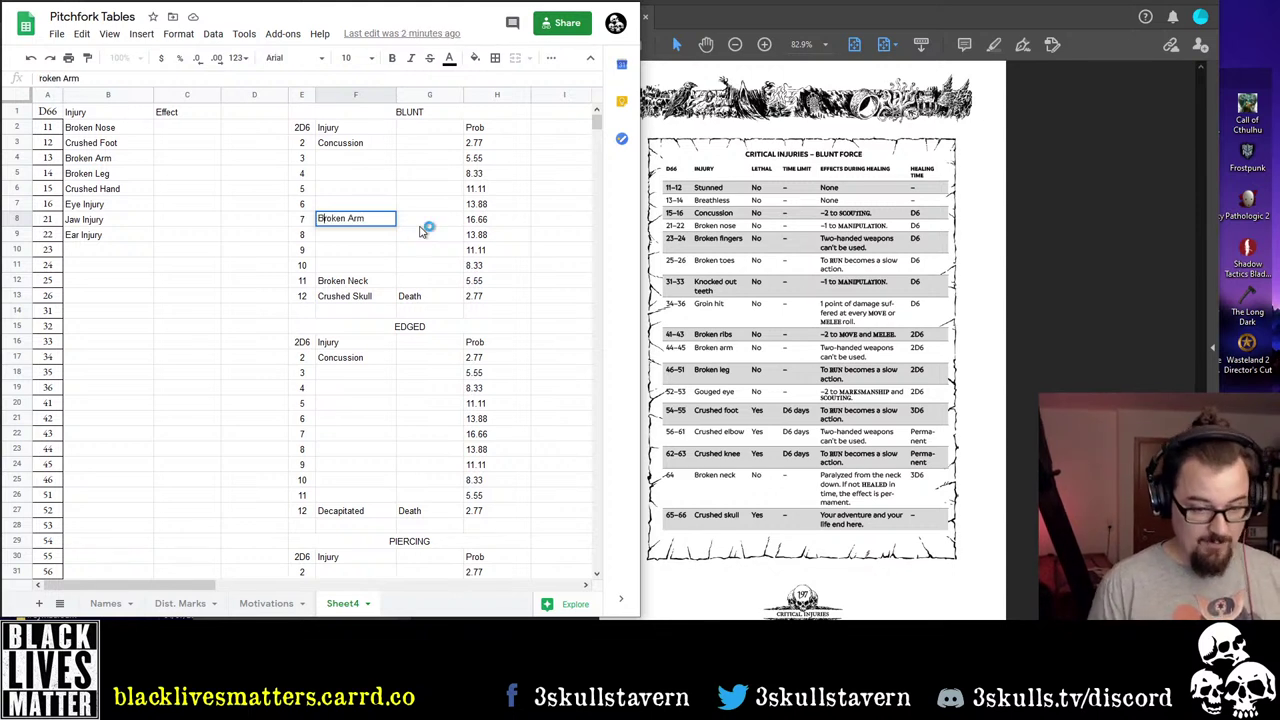
pyautogui.write('B')
pyautogui.press('Return')
pyautogui.press('Up')
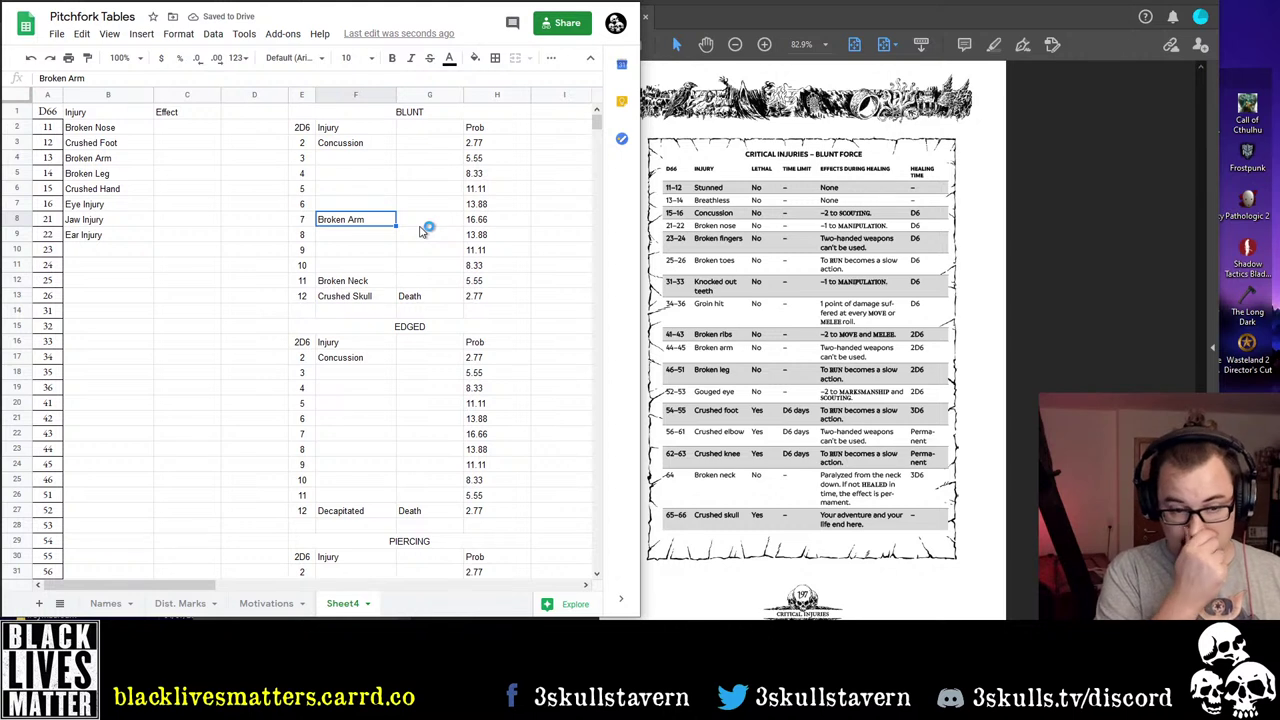
pyautogui.press('Down')
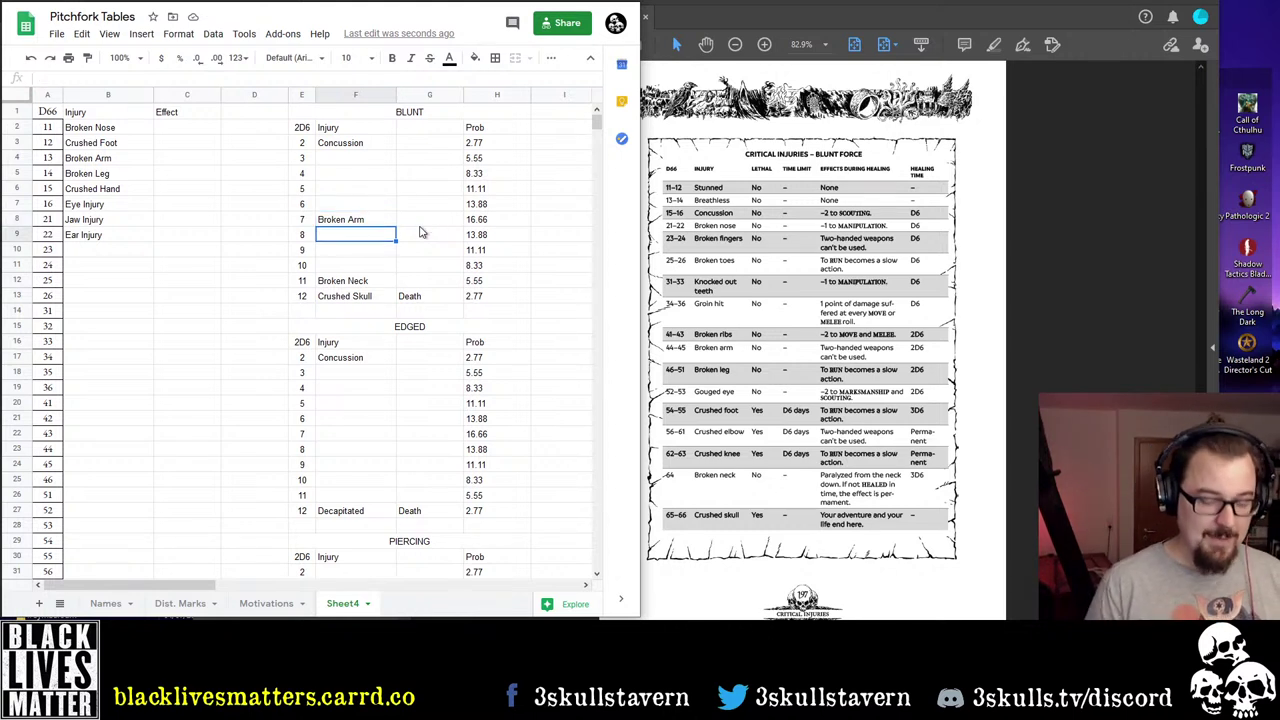
pyautogui.write('Broken Le')
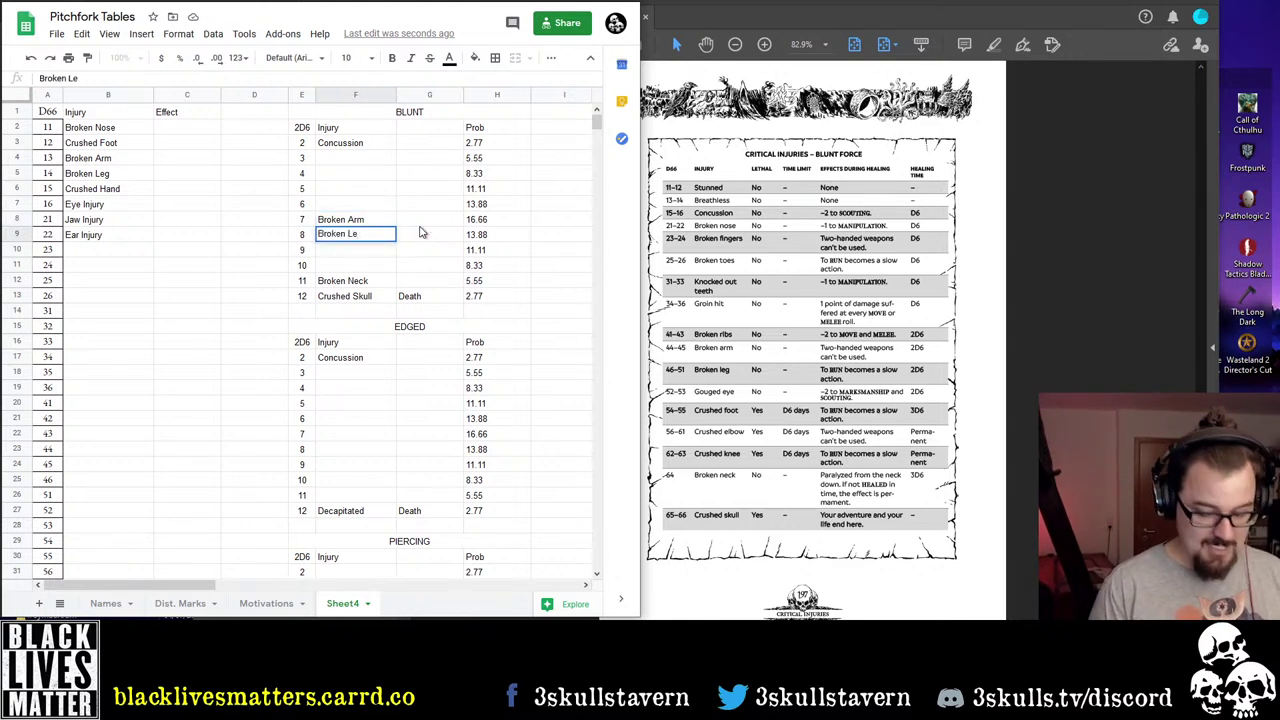
pyautogui.write('g')
pyautogui.press('Return')
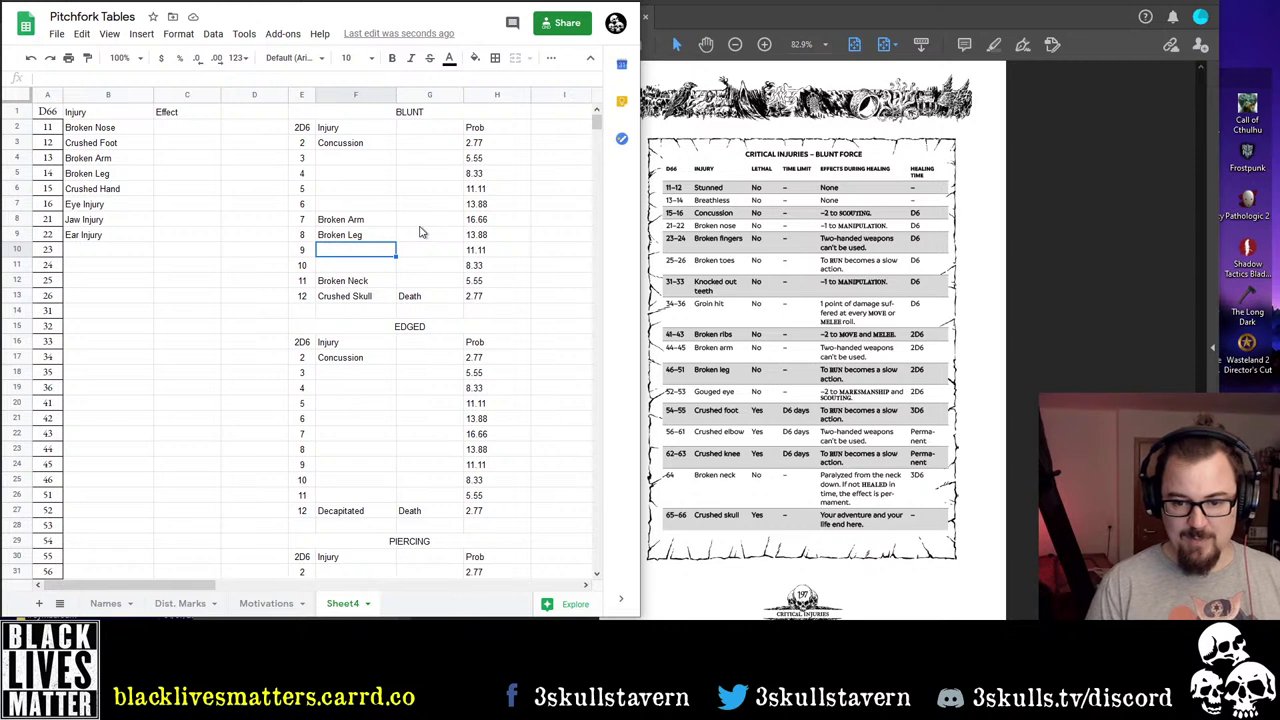
# Enter Crushed Knee at roll 10 and Crushed Arm at roll 9
pyautogui.press('Down')
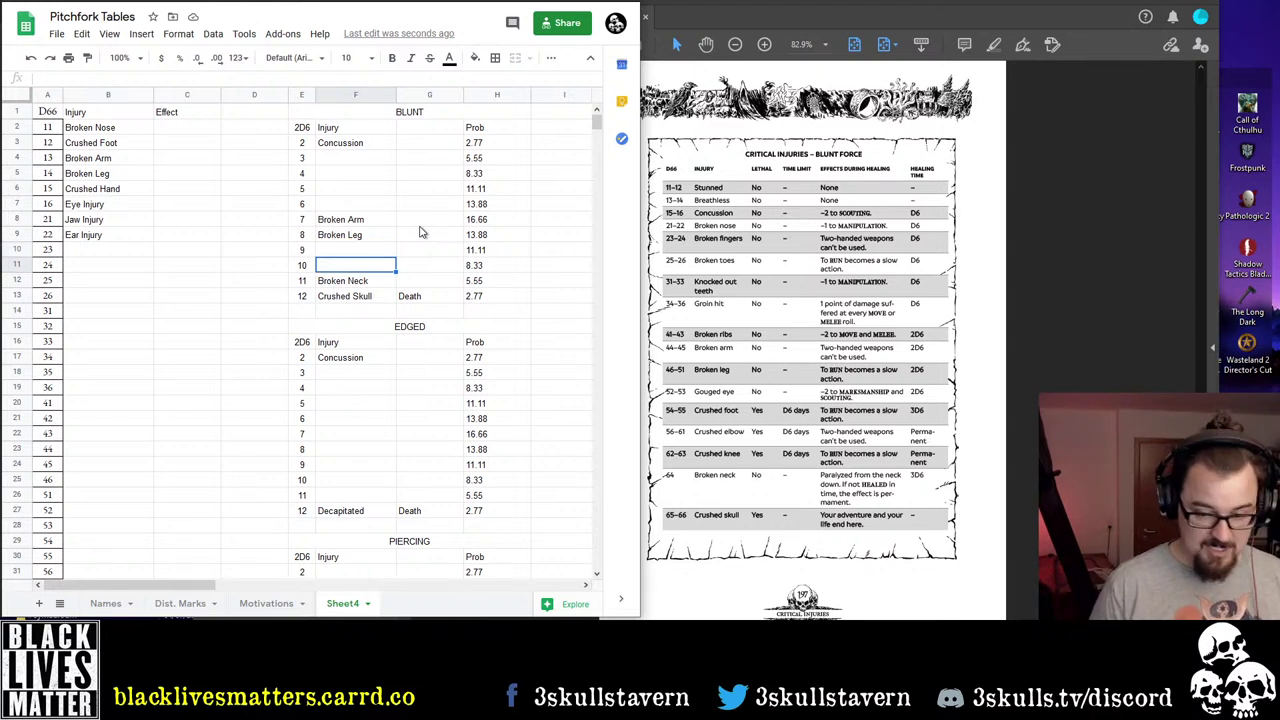
pyautogui.write('Crushed Knee')
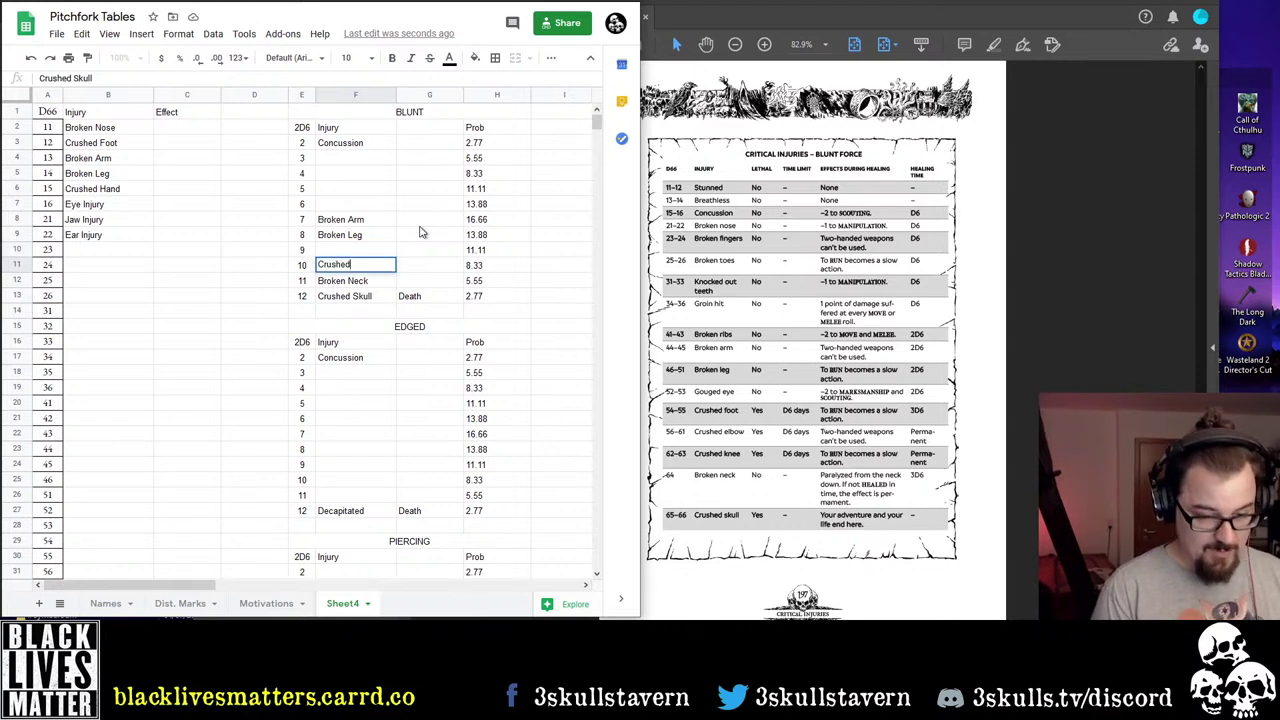
pyautogui.press('Return')
pyautogui.press('Up')
pyautogui.press('Up')
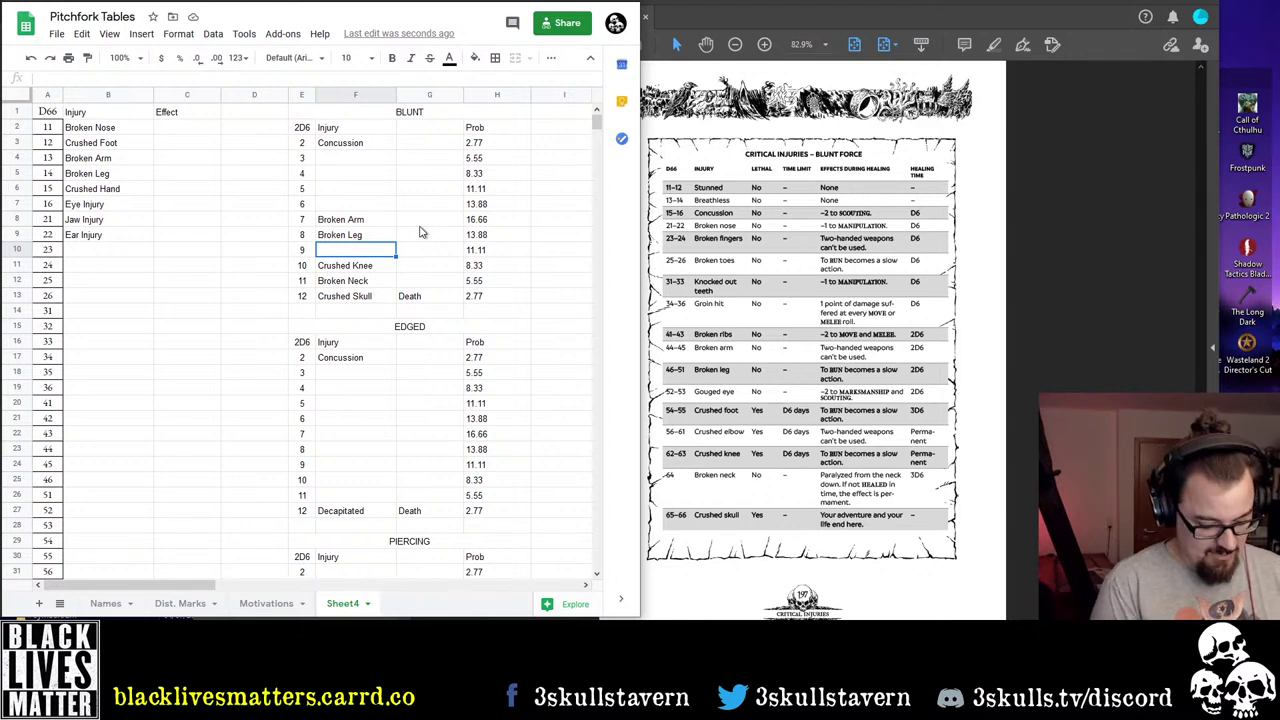
pyautogui.write('Crushed Arm')
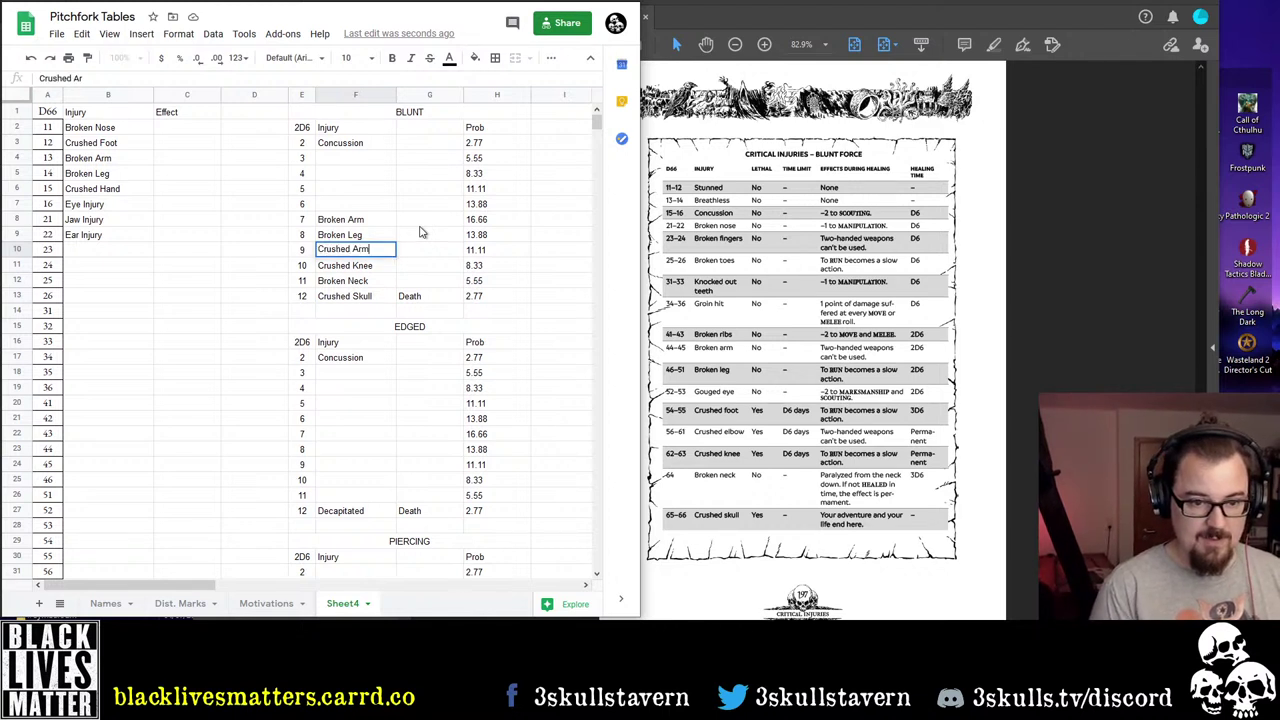
pyautogui.press('Return')
pyautogui.press('Up')
pyautogui.press('Up')
pyautogui.press('Up')
pyautogui.press('Up')
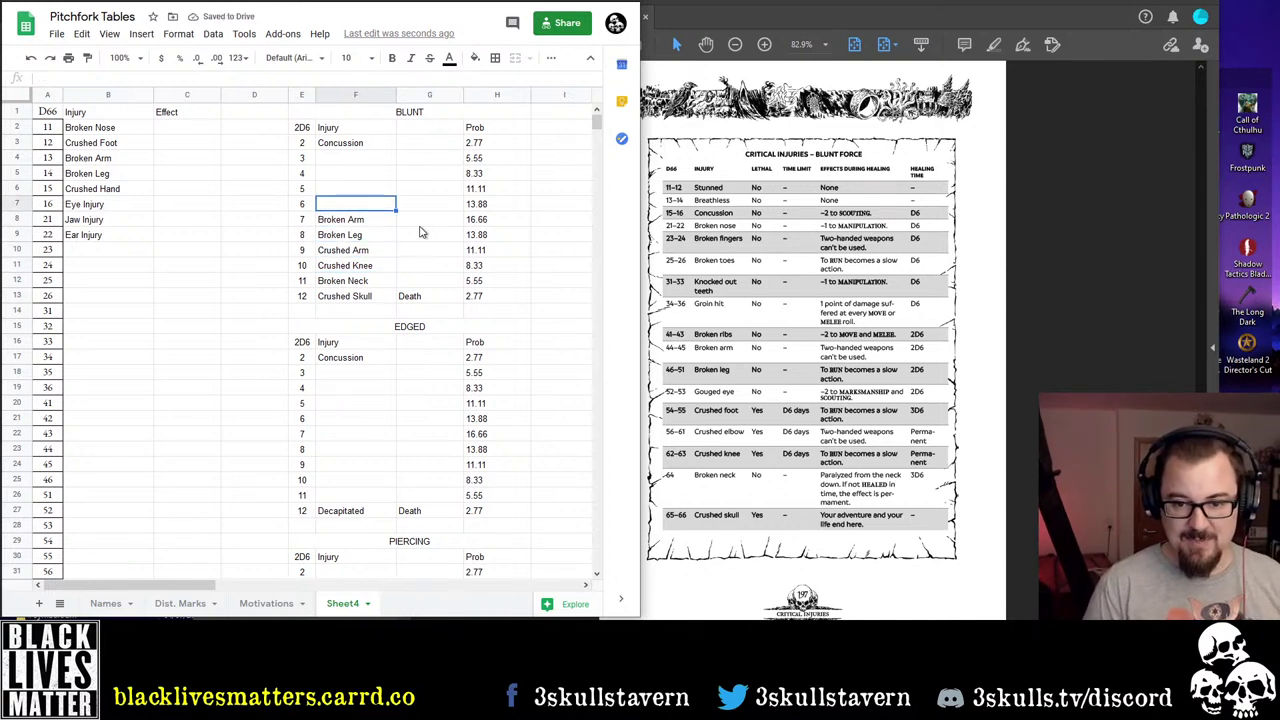
# Enter Broken Rib for BLUNT roll 6 and clear a trial Groin Hit entry from roll 5
pyautogui.write('broken')
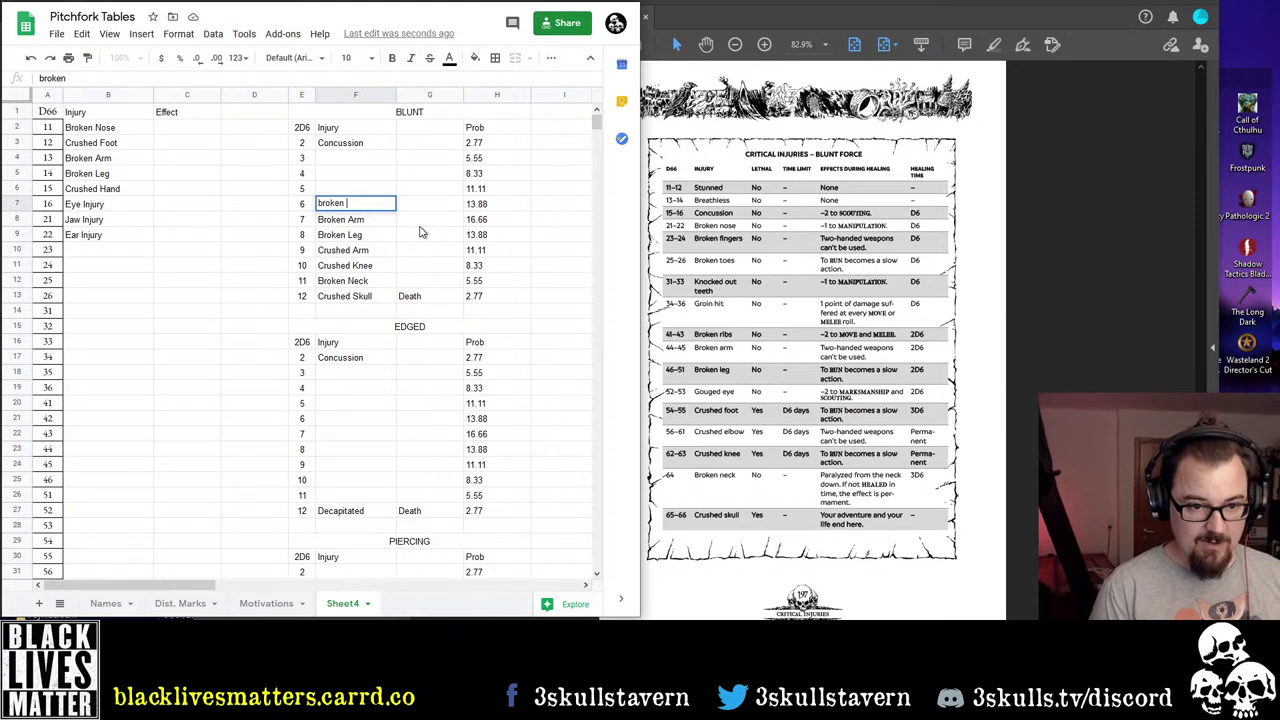
pyautogui.press('BackSpace')
pyautogui.press('BackSpace')
pyautogui.press('BackSpace')
pyautogui.press('BackSpace')
pyautogui.press('BackSpace')
pyautogui.press('BackSpace')
pyautogui.write('Broken Rib')
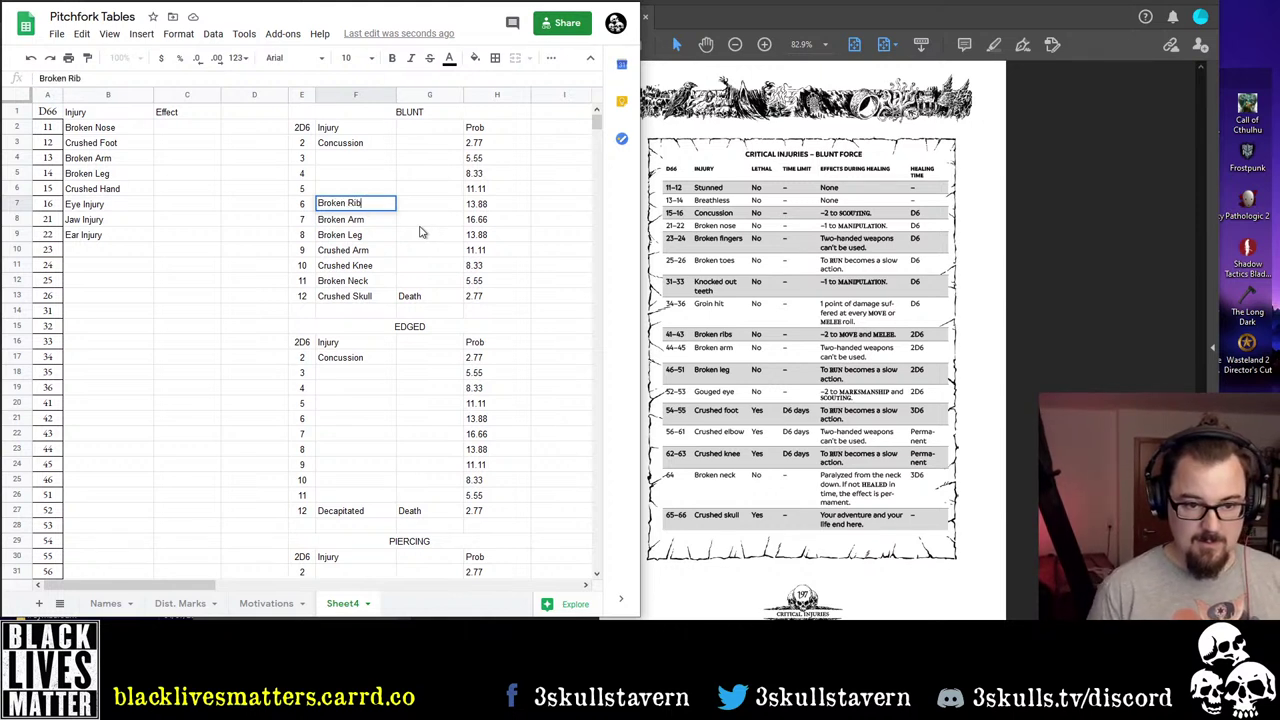
pyautogui.press('Return')
pyautogui.press('Up')
pyautogui.press('Up')
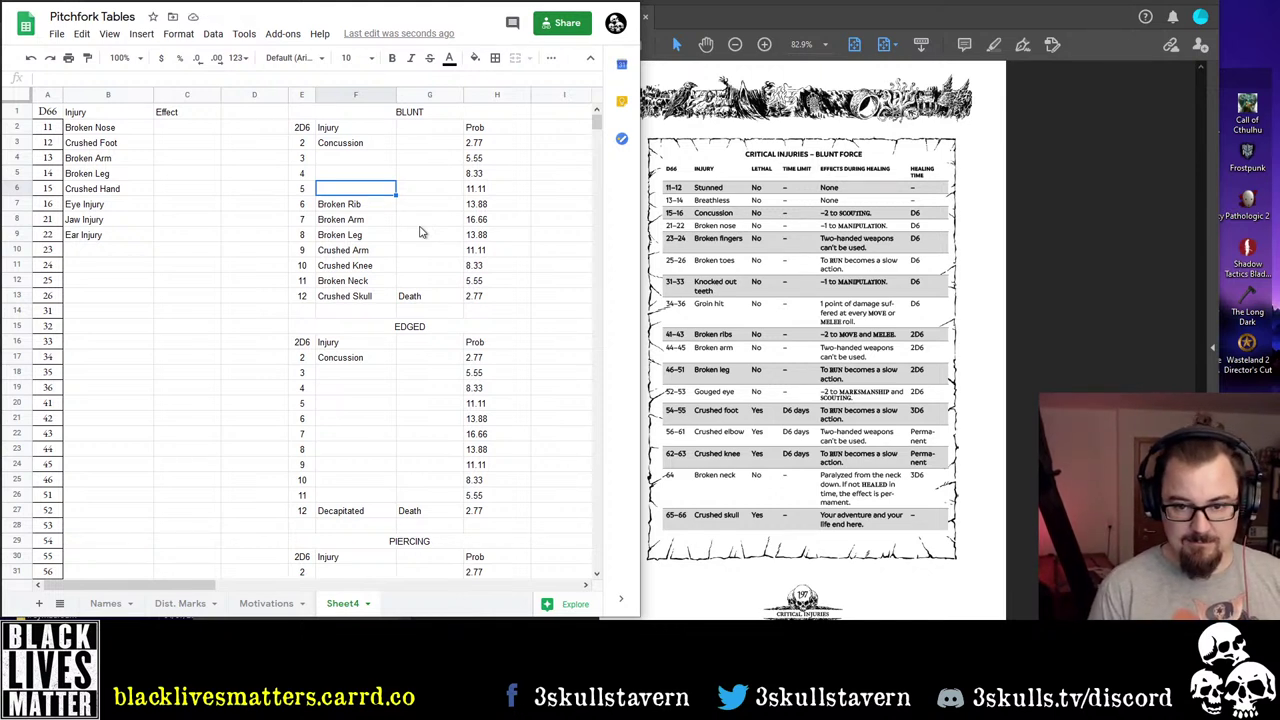
pyautogui.write('Groin Hitr')
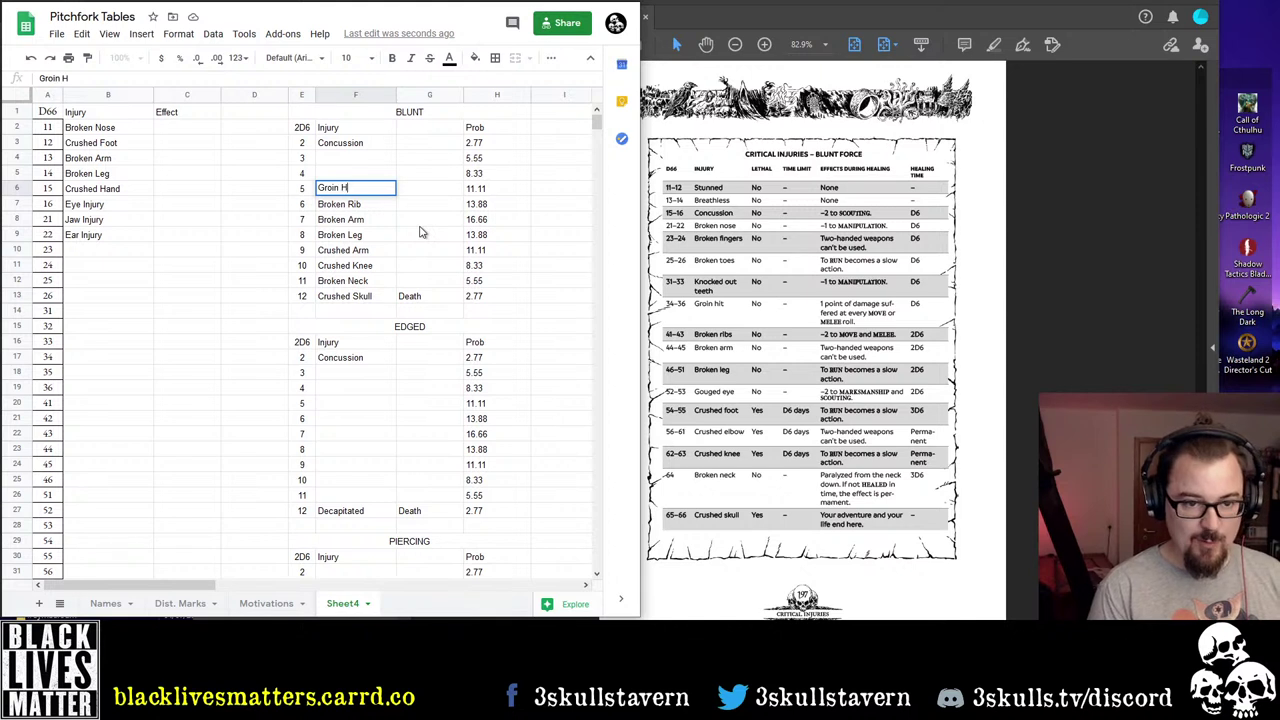
pyautogui.press('Up')
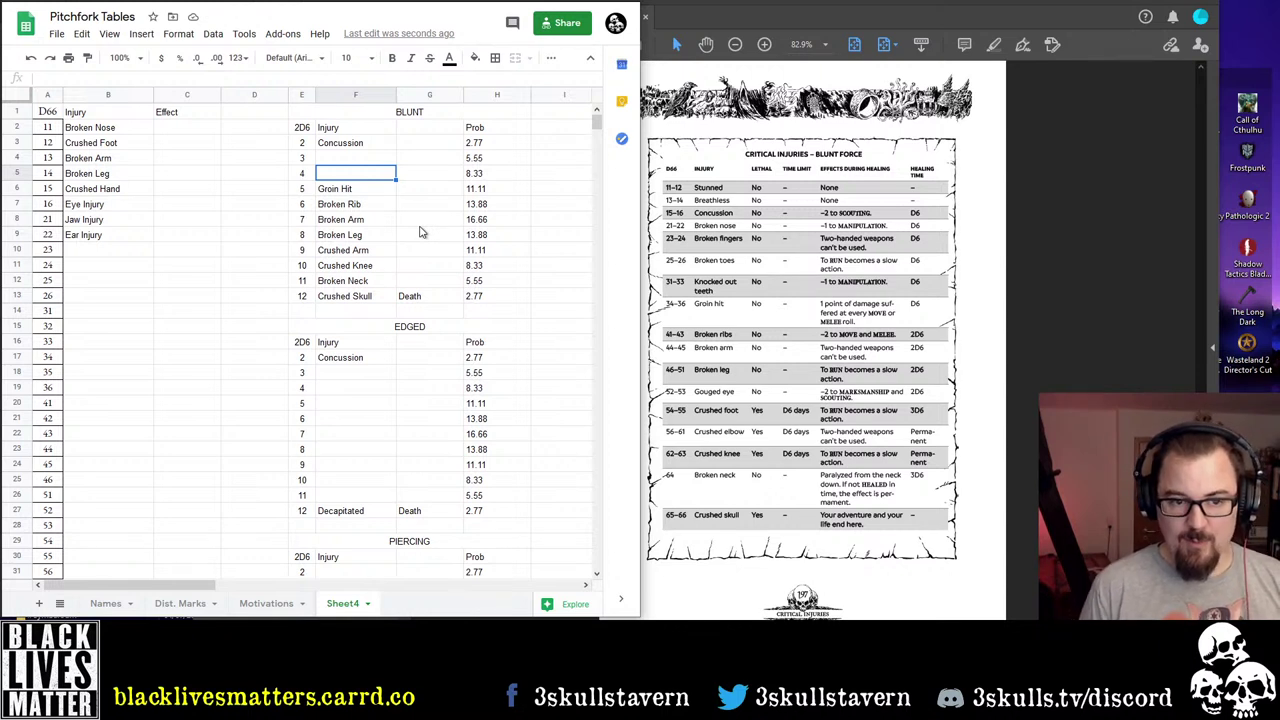
pyautogui.press('Down')
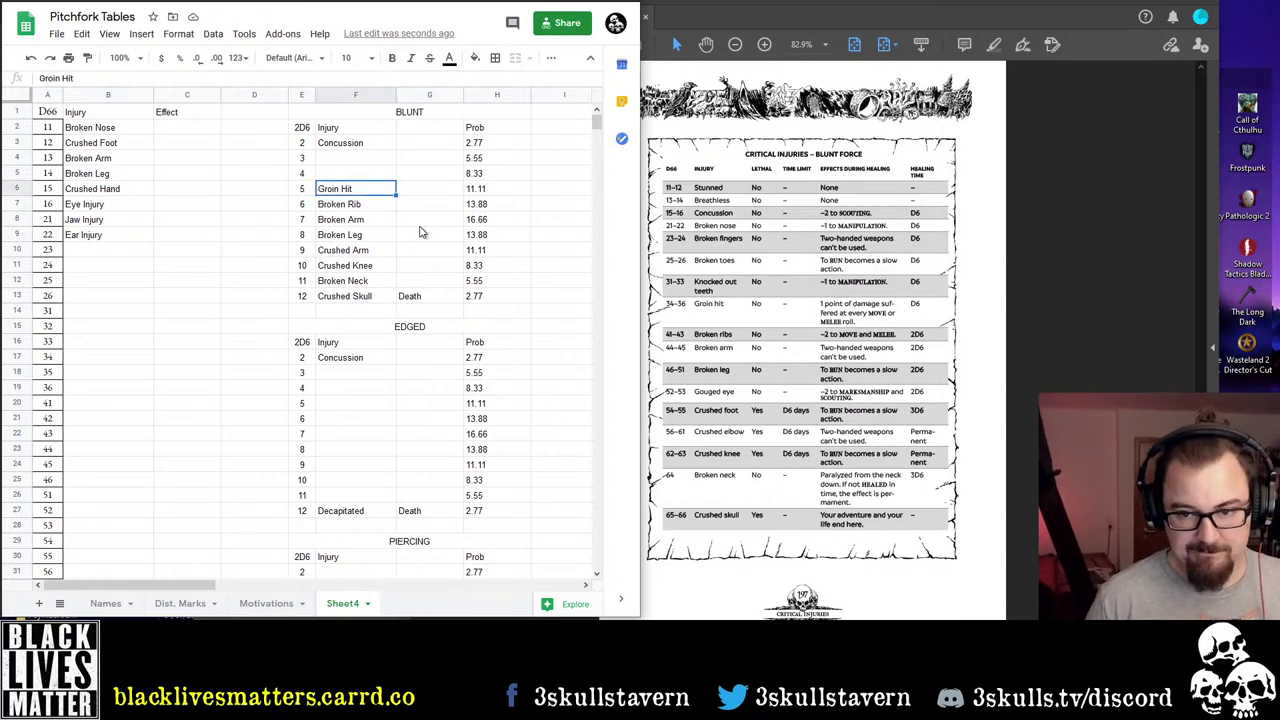
pyautogui.press('Delete')
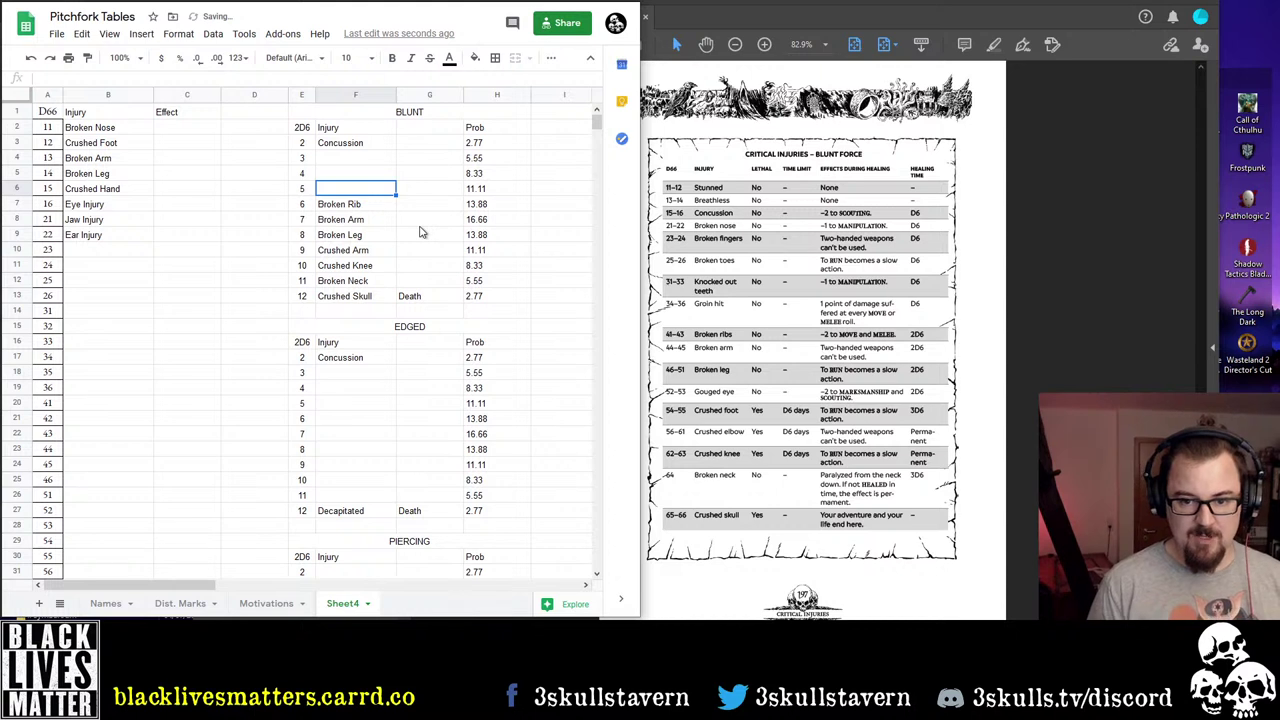
pyautogui.write('Knocked')
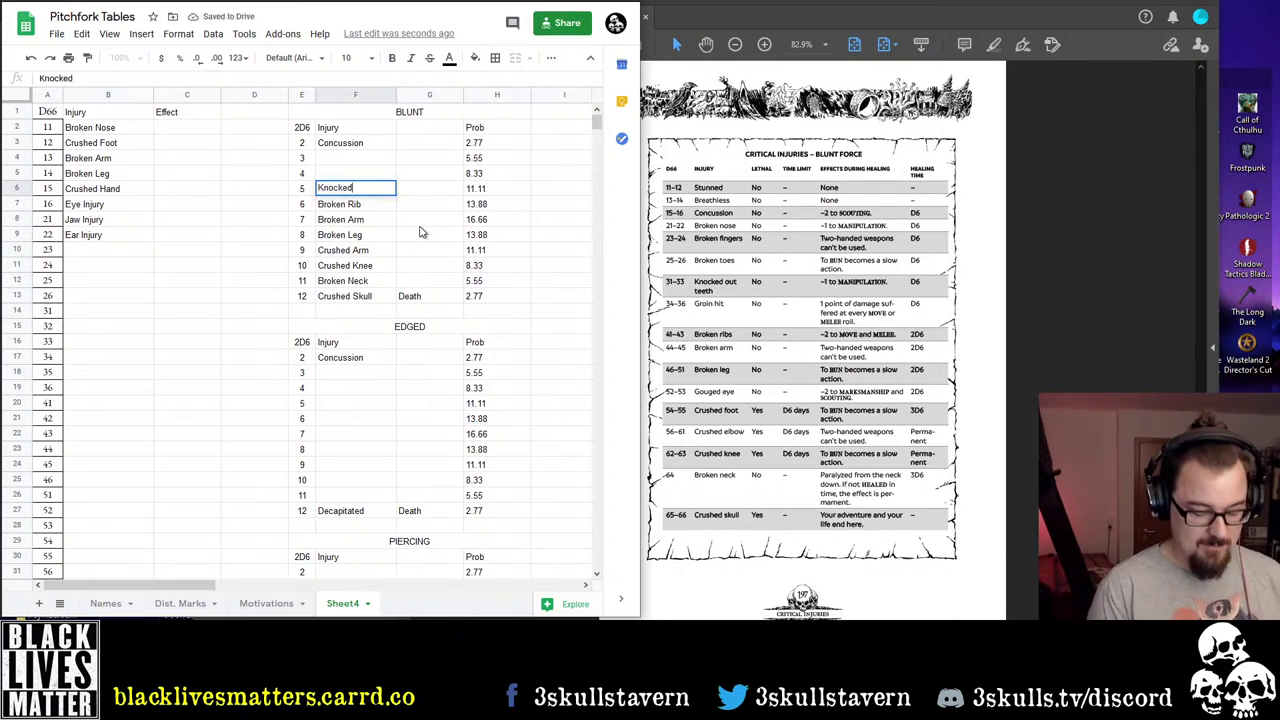
pyautogui.press('BackSpace')
pyautogui.press('BackSpace')
pyautogui.press('BackSpace')
pyautogui.press('BackSpace')
pyautogui.press('BackSpace')
pyautogui.press('BackSpace')
pyautogui.press('BackSpace')
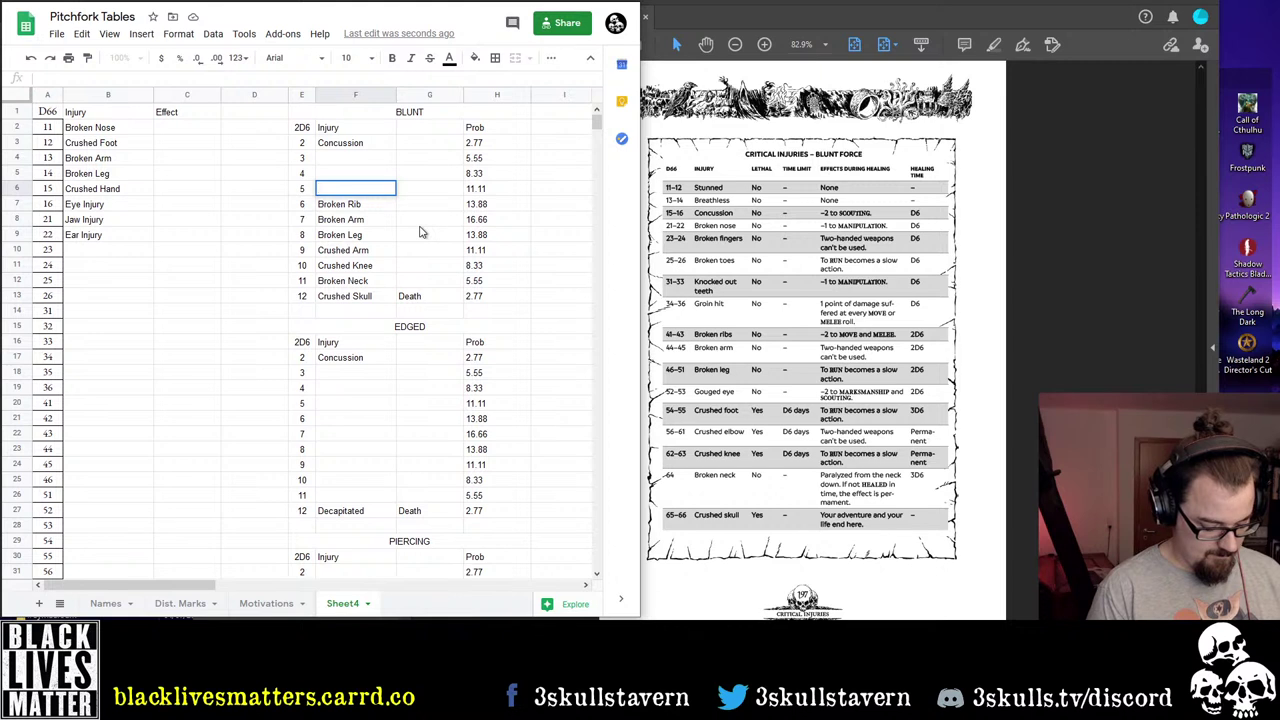
# Fill BLUNT rolls 5, 4 and 3 with Smashed Teeth, Broken Fingers and Broken Nose
pyautogui.write('Smash')
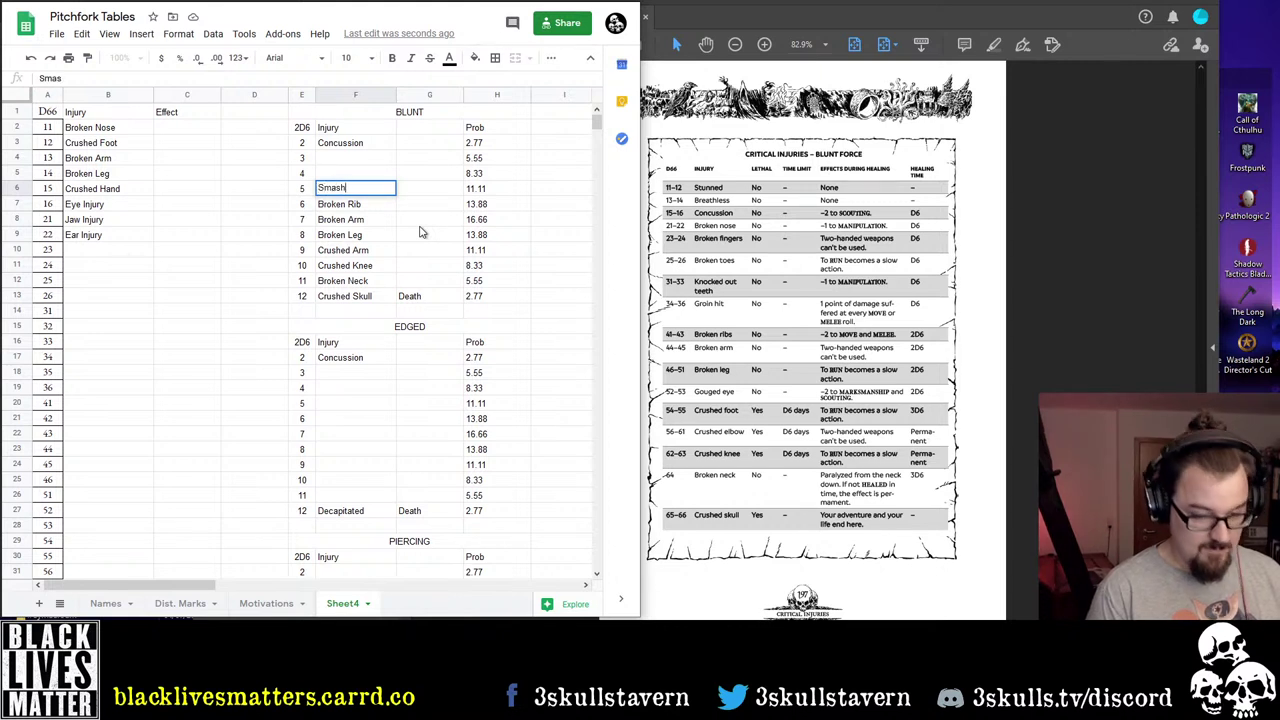
pyautogui.write('ed Teeth')
pyautogui.press('Up')
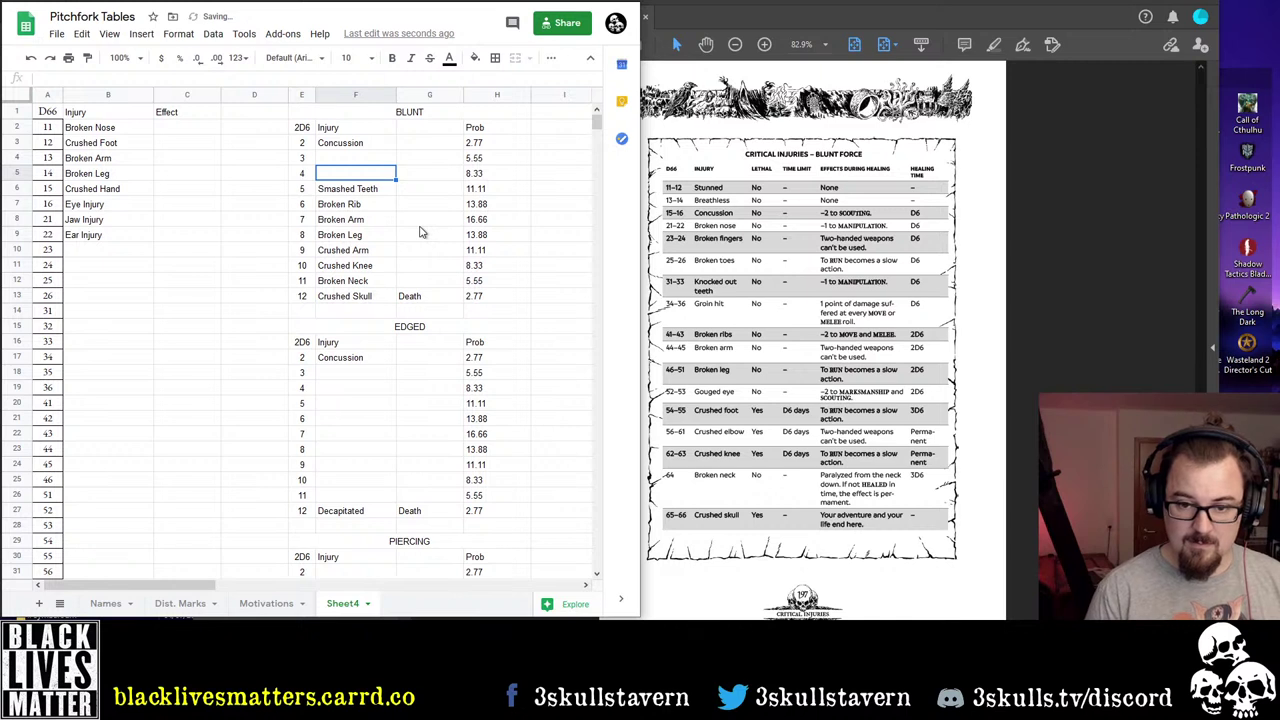
pyautogui.write('Br')
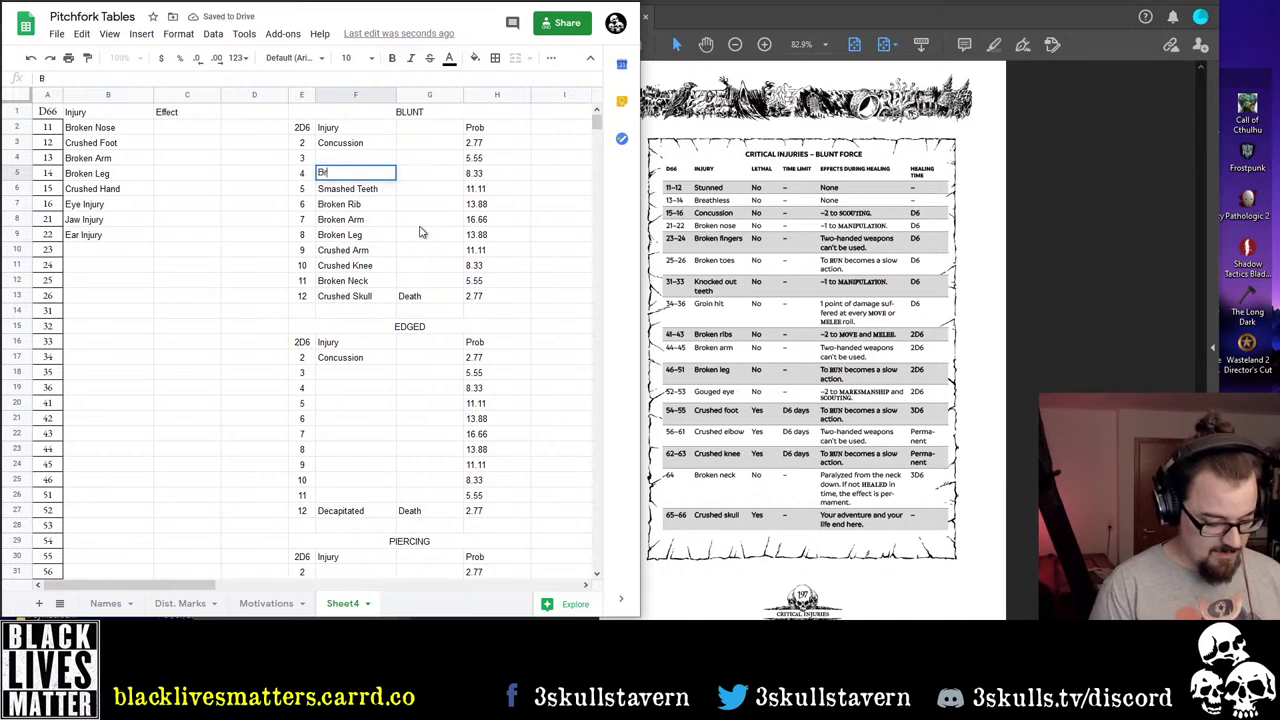
pyautogui.write('oken Fingers')
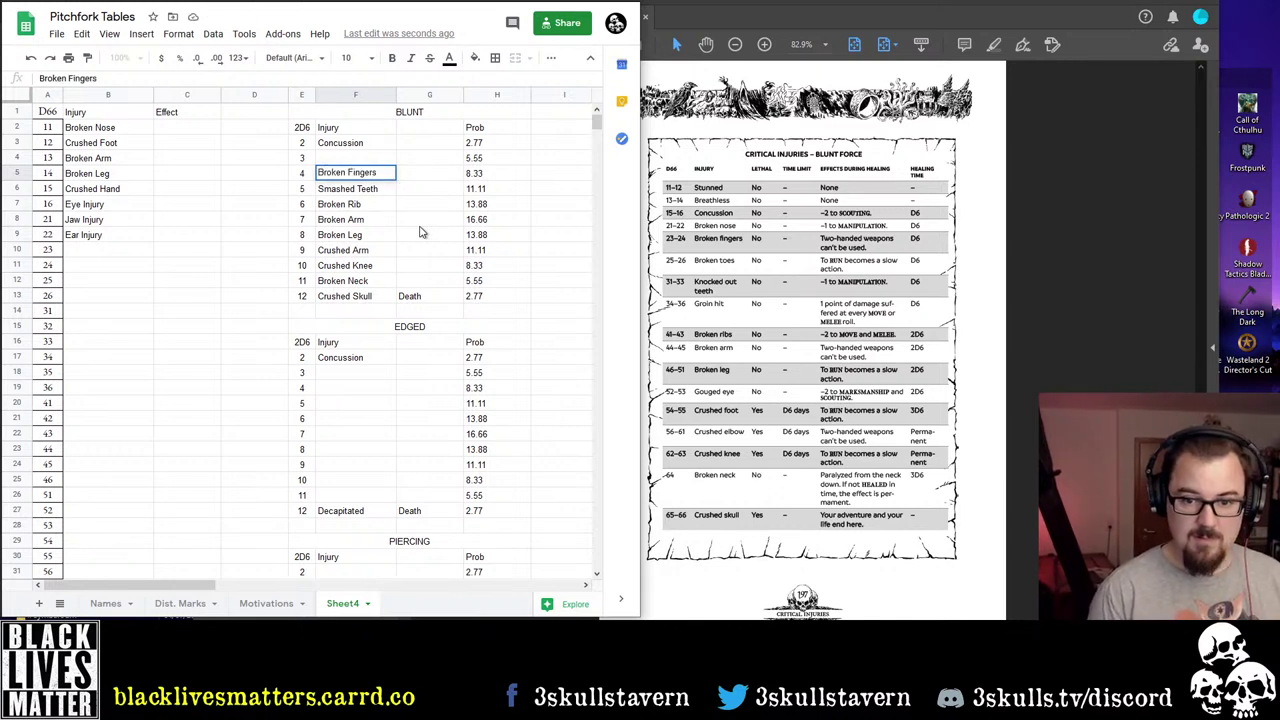
pyautogui.press('Up')
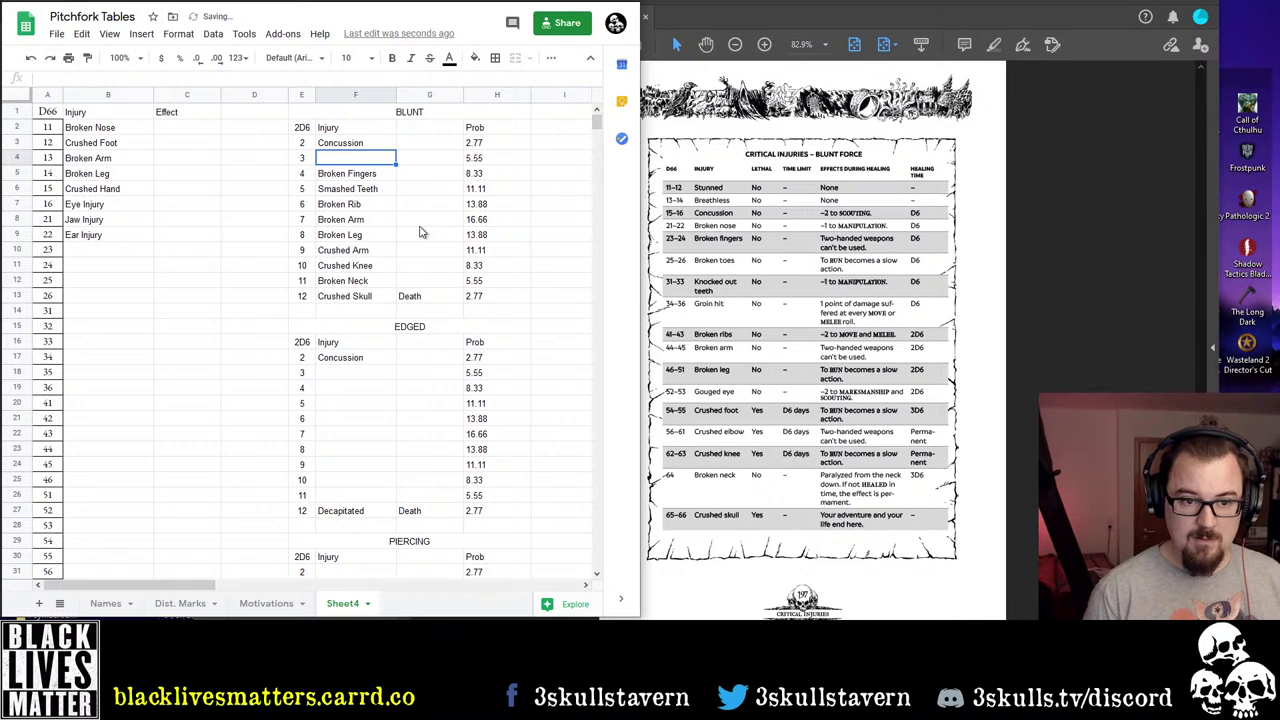
pyautogui.write('Broken Nose')
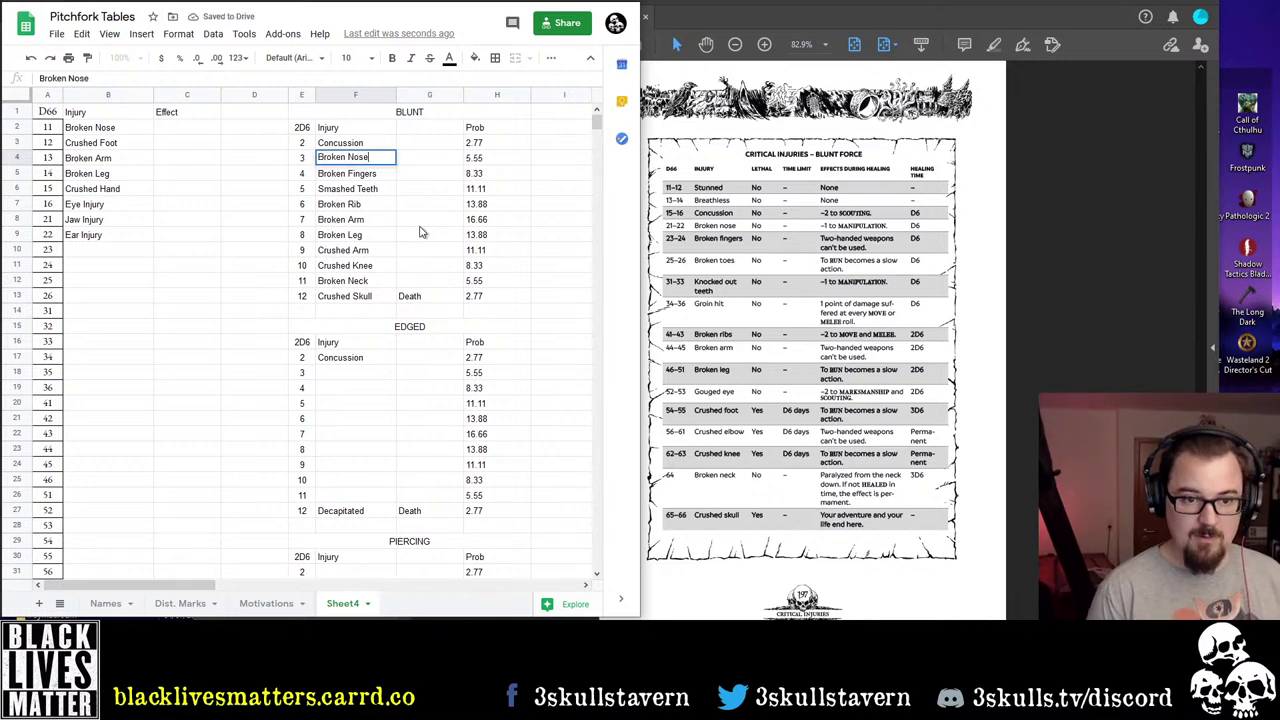
pyautogui.press('Return')
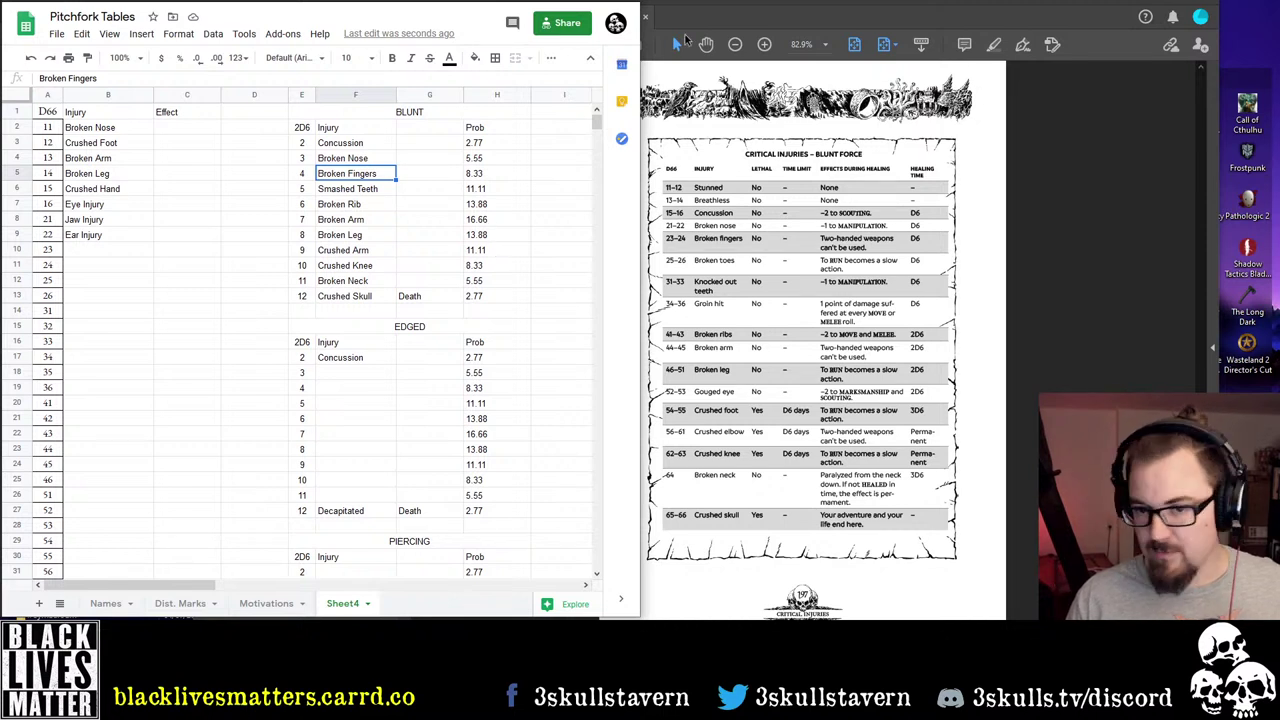
pyautogui.press('Up')
pyautogui.press('Up')
pyautogui.click(1025, 143)
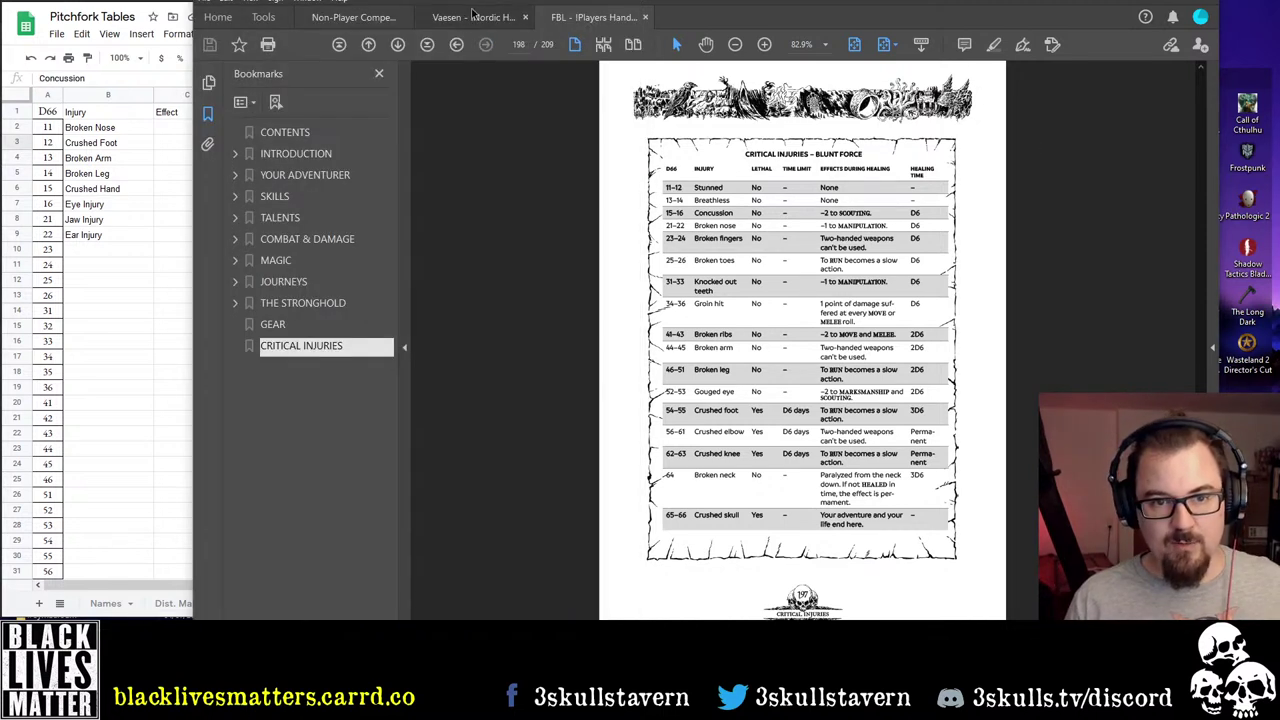
# Return to the Forbidden Lands handbook tab and scroll through its critical injuries pages
pyautogui.click(217, 17)
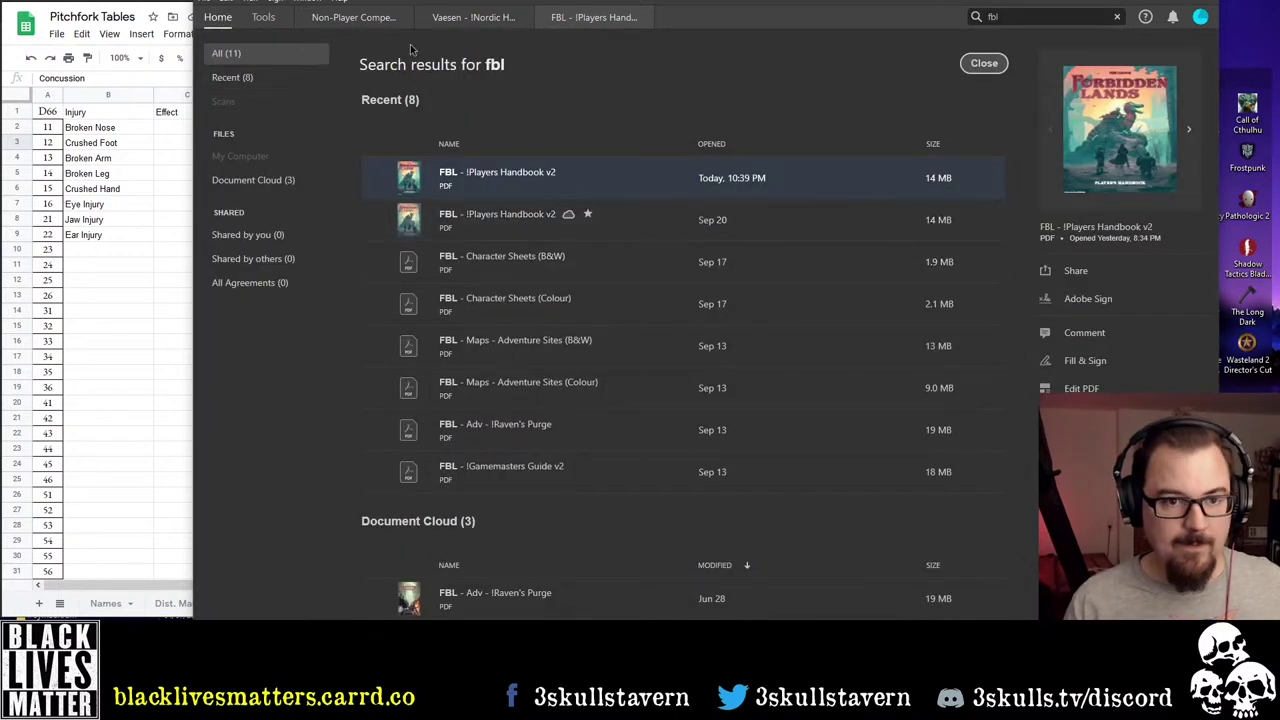
pyautogui.click(585, 18)
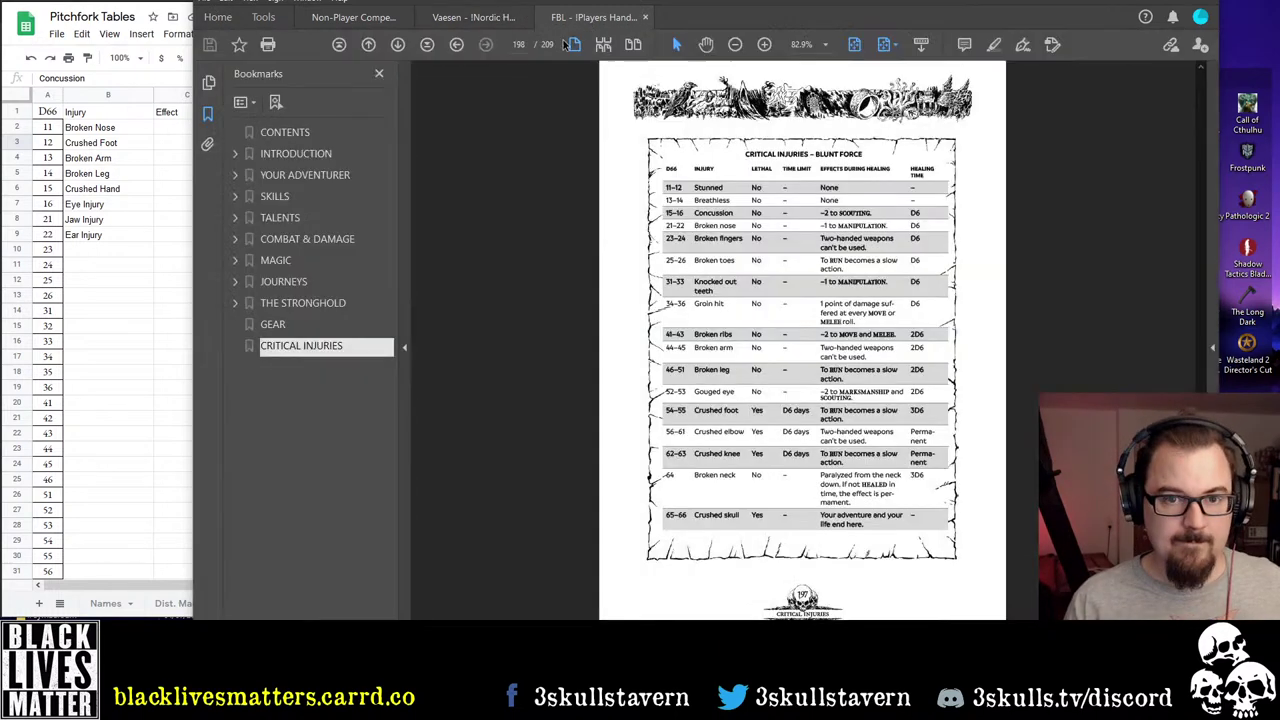
pyautogui.click(142, 234)
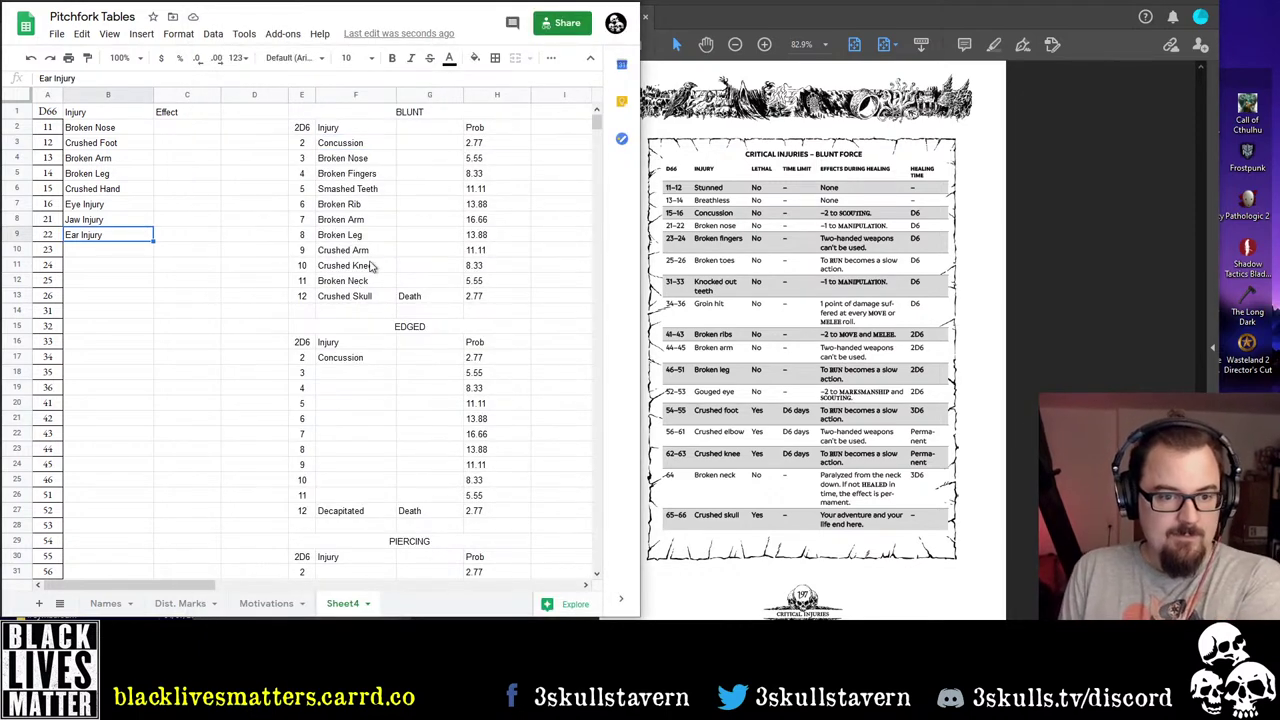
pyautogui.scroll(-3, 372, 320)
pyautogui.scroll(3, 372, 331)
pyautogui.click(880, 360)
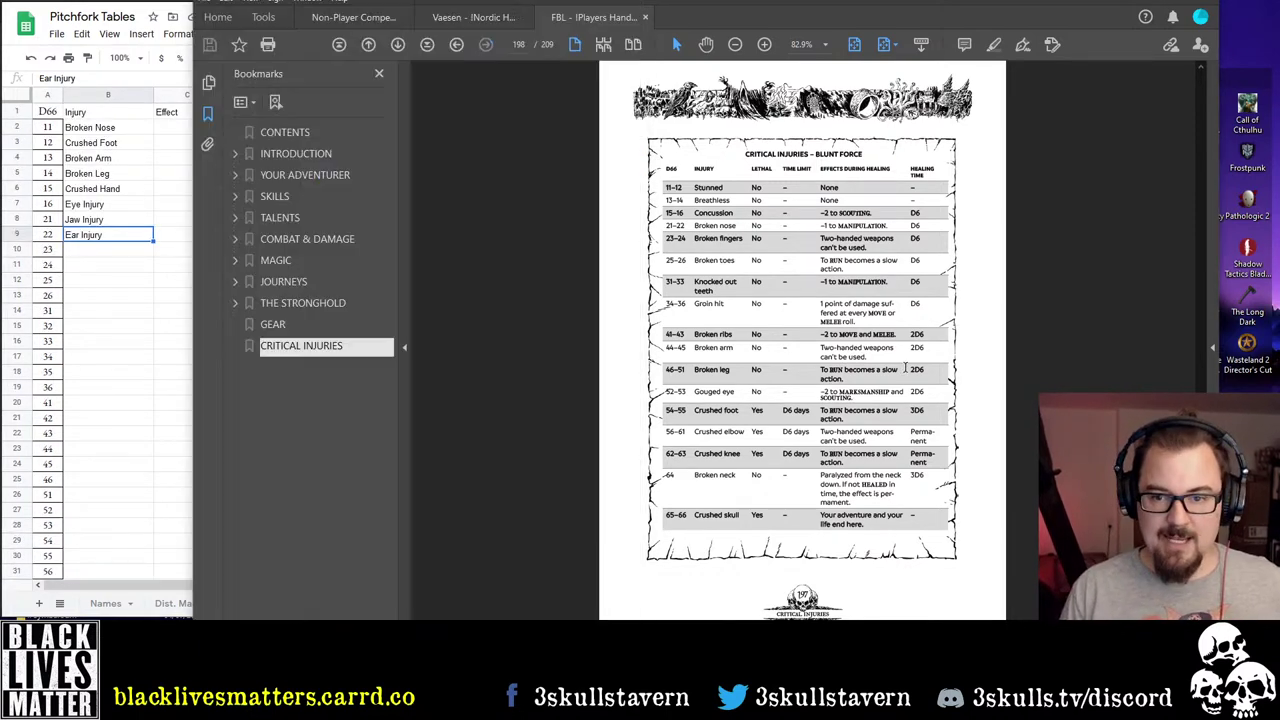
pyautogui.scroll(-4, 896, 364)
pyautogui.scroll(3, 893, 364)
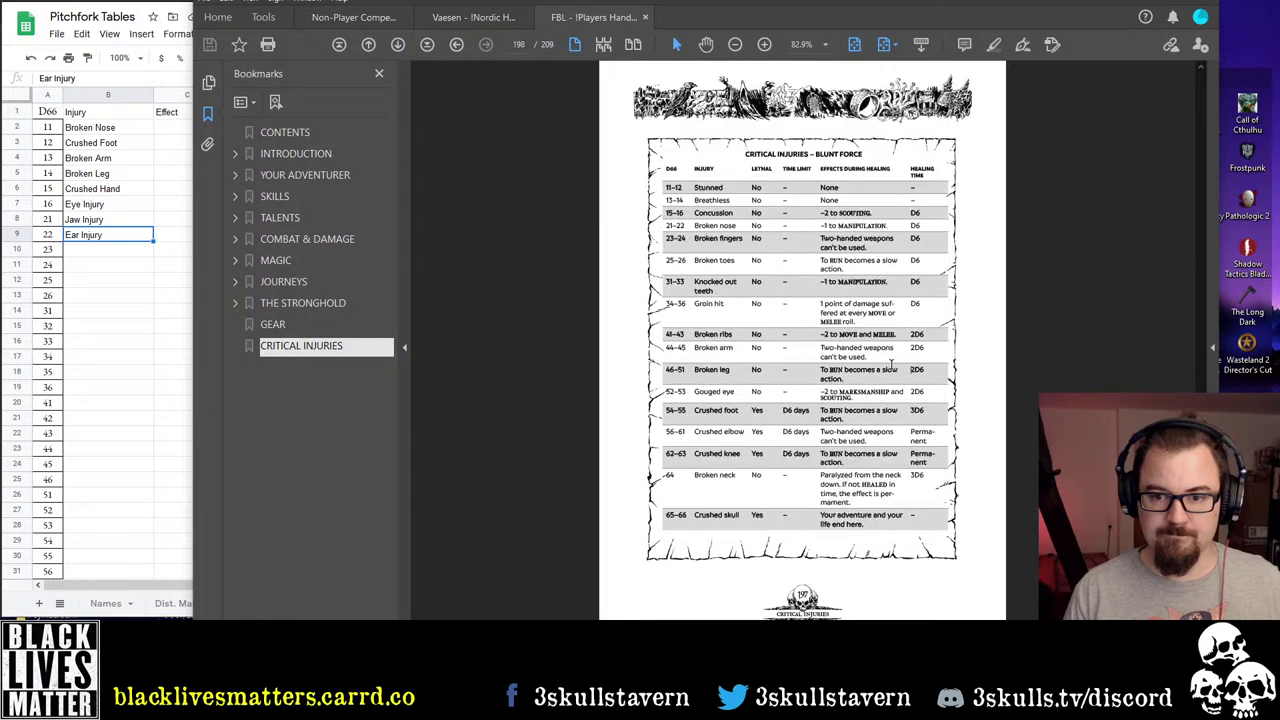
# Clear the pasted Concussion entry from EDGED roll 2
pyautogui.click(170, 347)
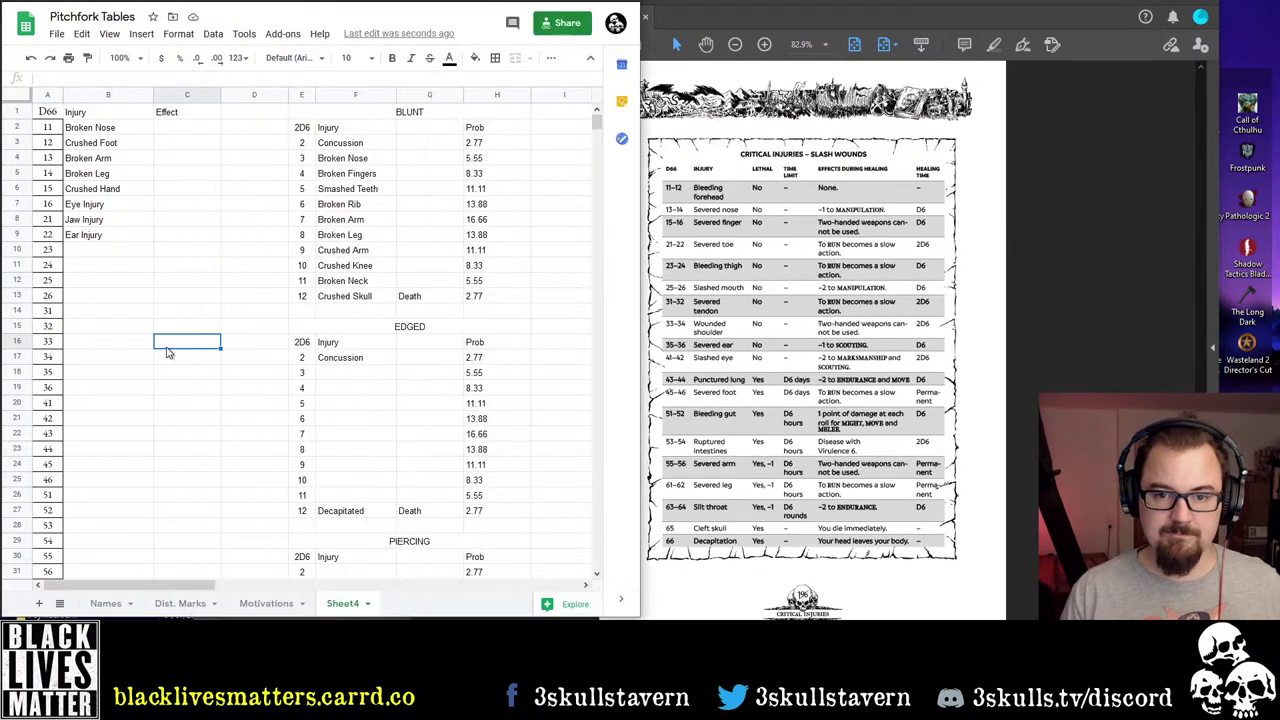
pyautogui.click(355, 362)
pyautogui.write('Concussion')
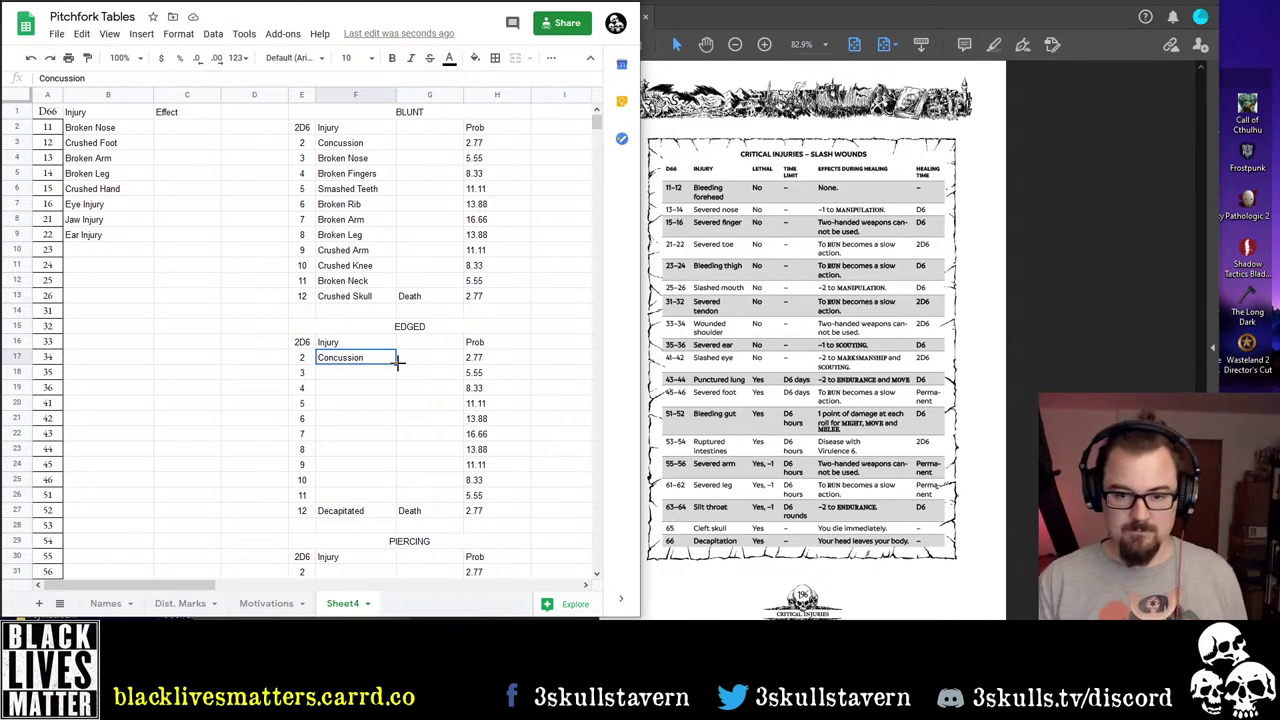
pyautogui.press('Delete')
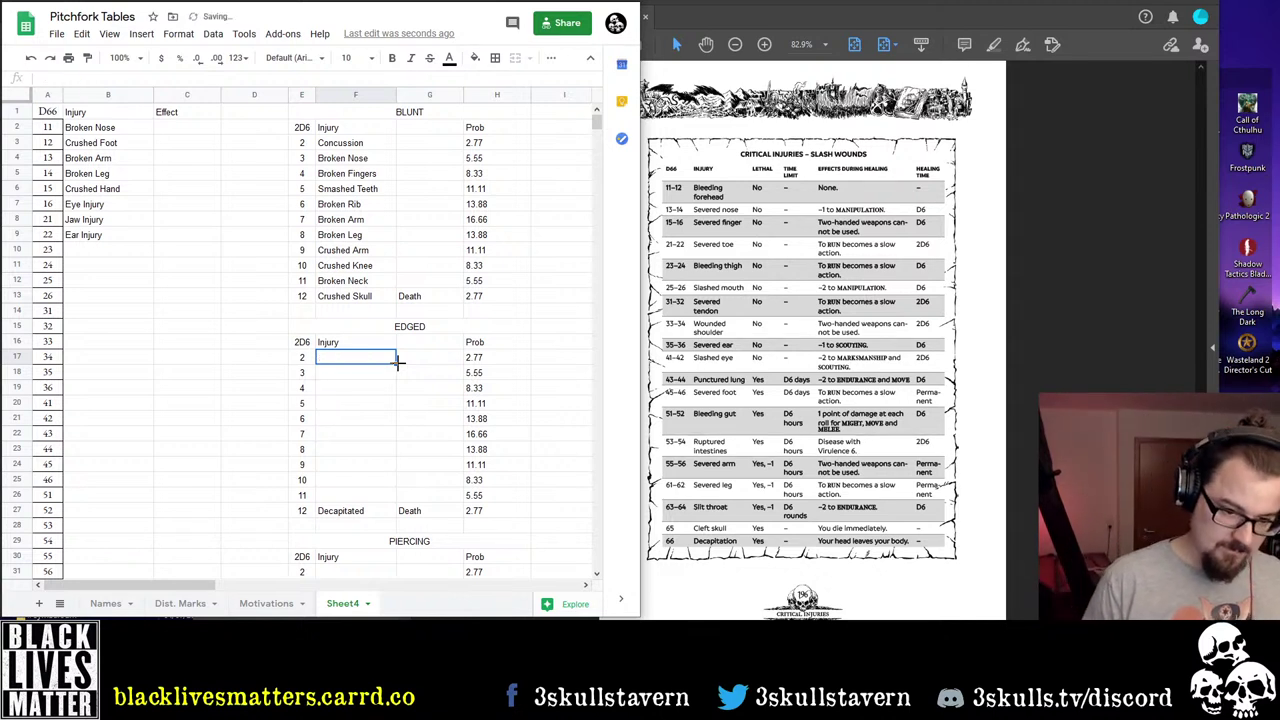
pyautogui.press('Down')
pyautogui.press('Down')
pyautogui.press('Down')
pyautogui.press('Down')
pyautogui.press('Down')
pyautogui.press('Down')
pyautogui.press('Down')
# Rename the roll 12 entry from Decapitated to Decapitation
pyautogui.press('Down')
pyautogui.press('Down')
pyautogui.press('Down')
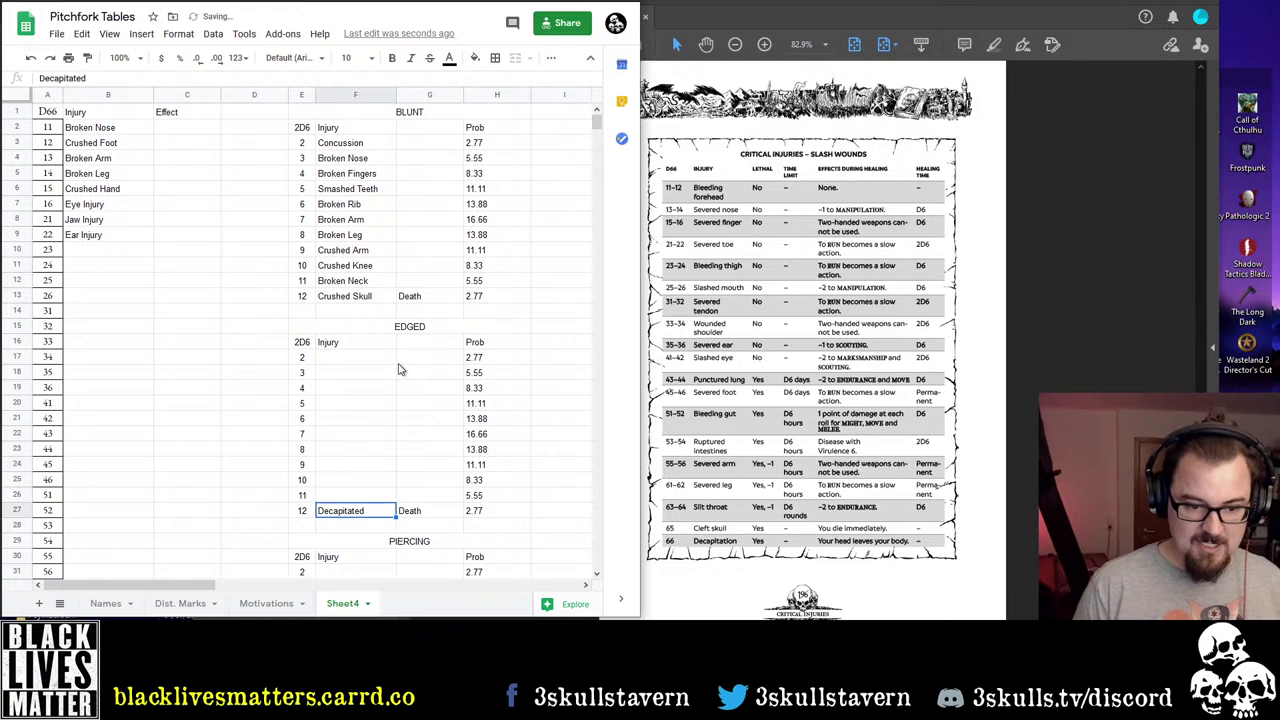
pyautogui.press('Up')
pyautogui.press('Down')
pyautogui.press('BackSpace')
pyautogui.press('BackSpace')
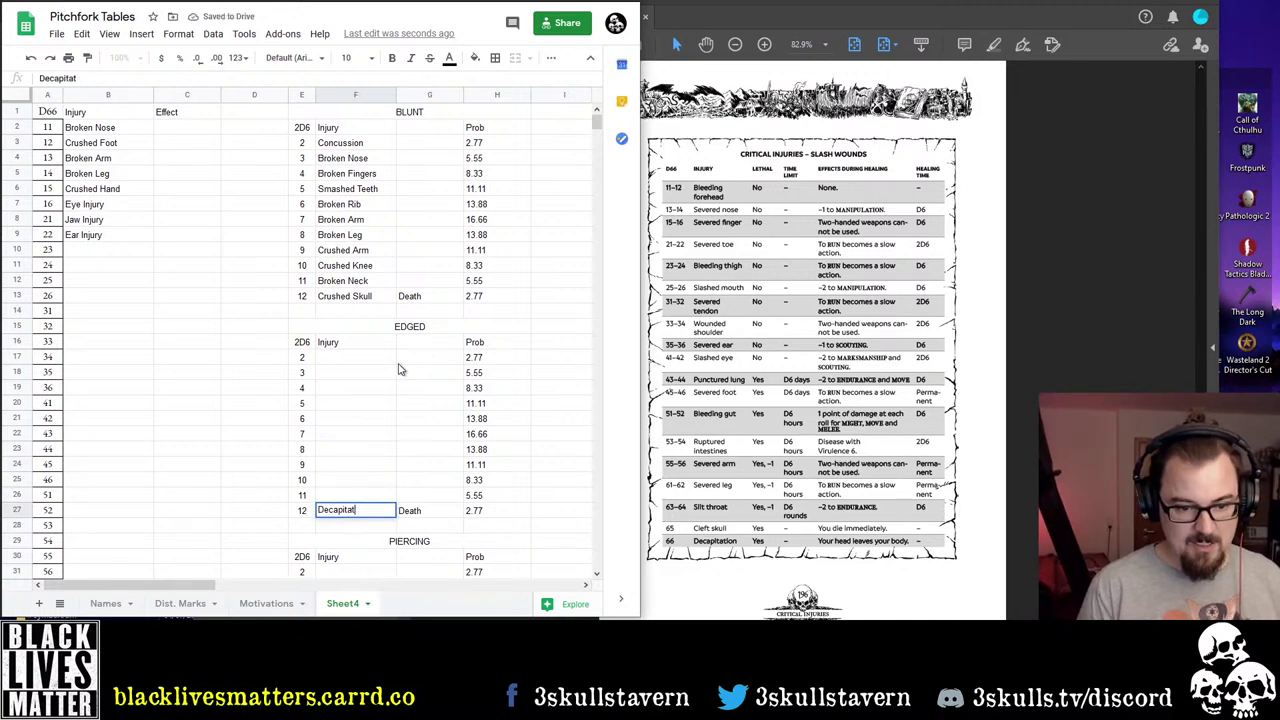
pyautogui.write('u')
pyautogui.press('BackSpace')
pyautogui.write('ion')
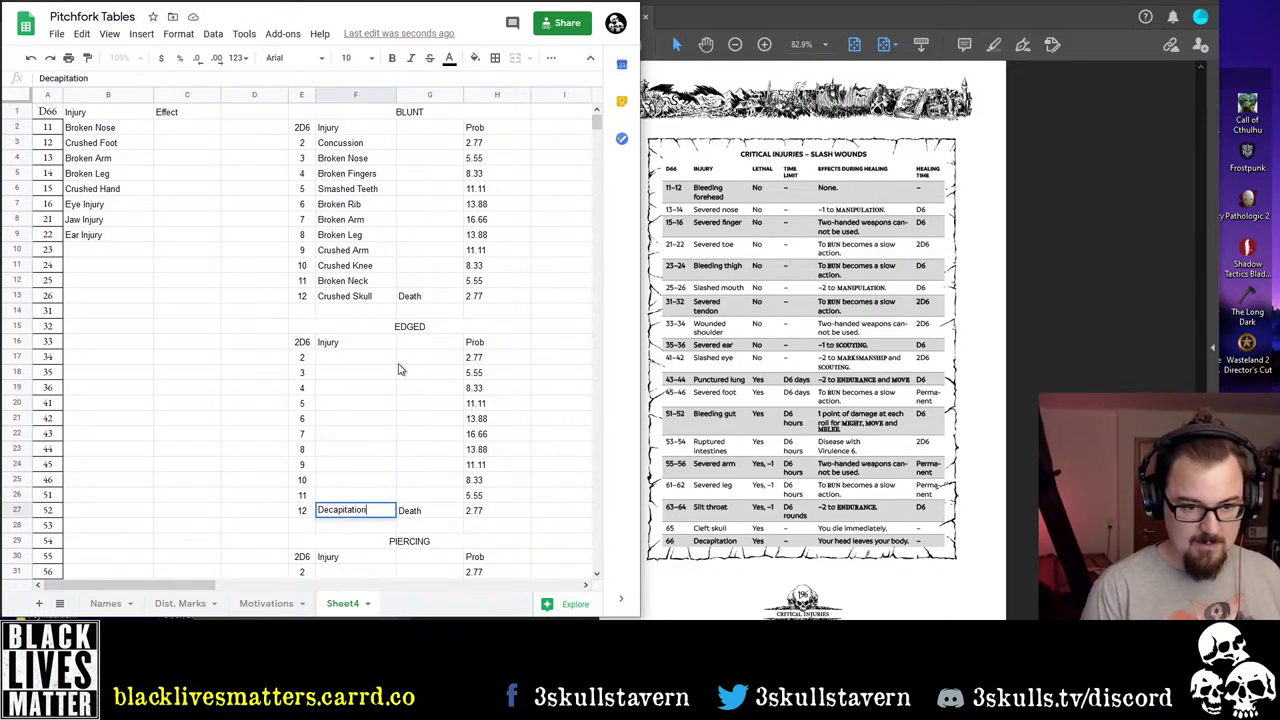
pyautogui.hotkey('shift', 'Return')
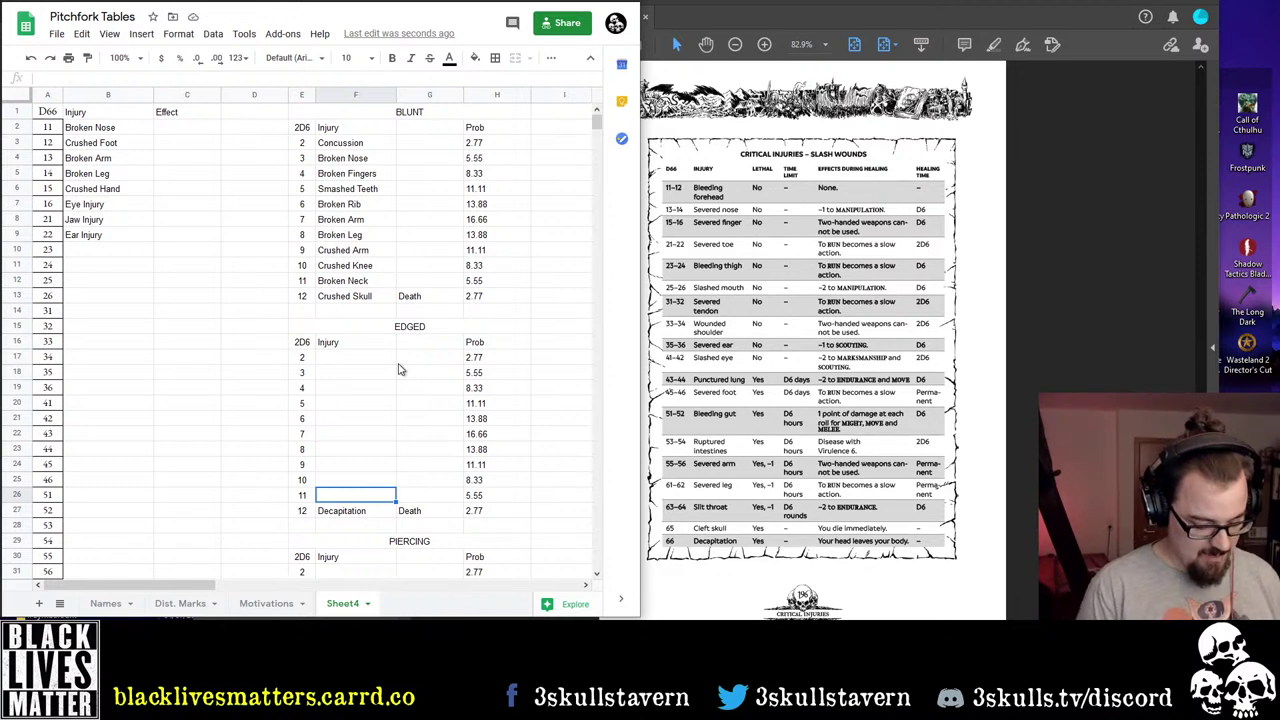
# Fill EDGED rolls 11, 10 and 9 with Slit Throat, Severed Leg and Severed Arm
pyautogui.write('Slit Throat')
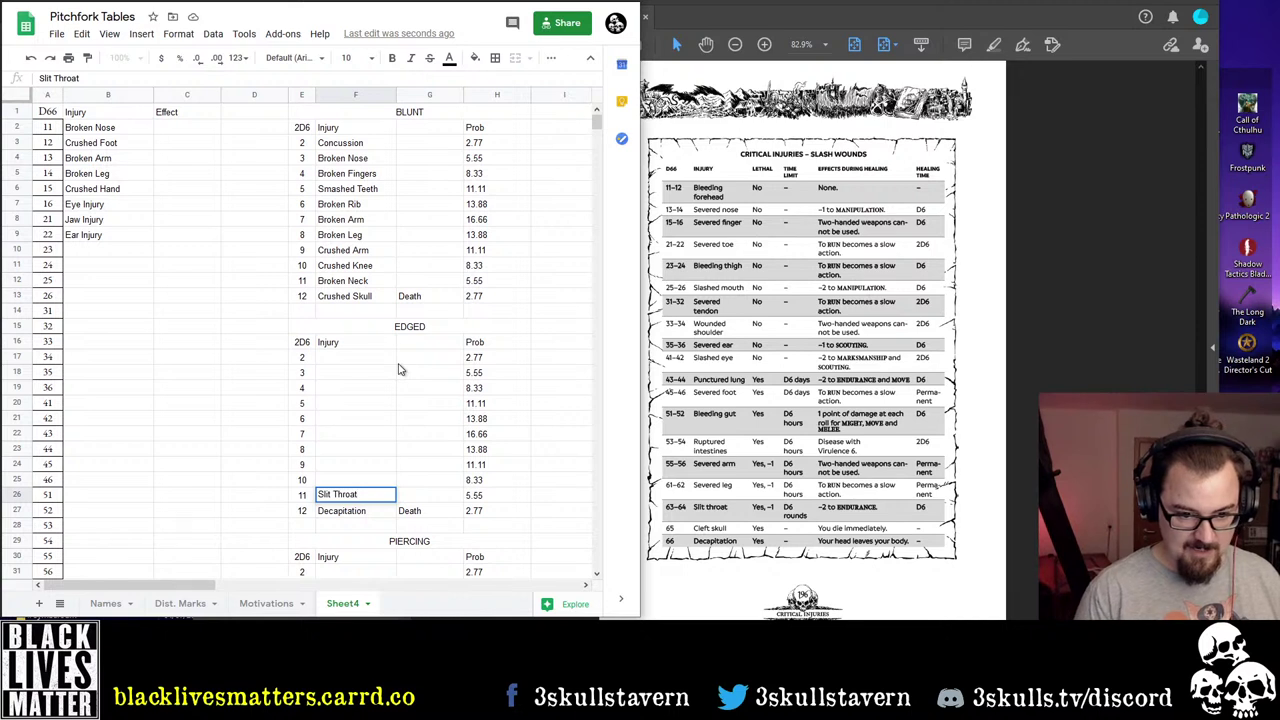
pyautogui.press('Up')
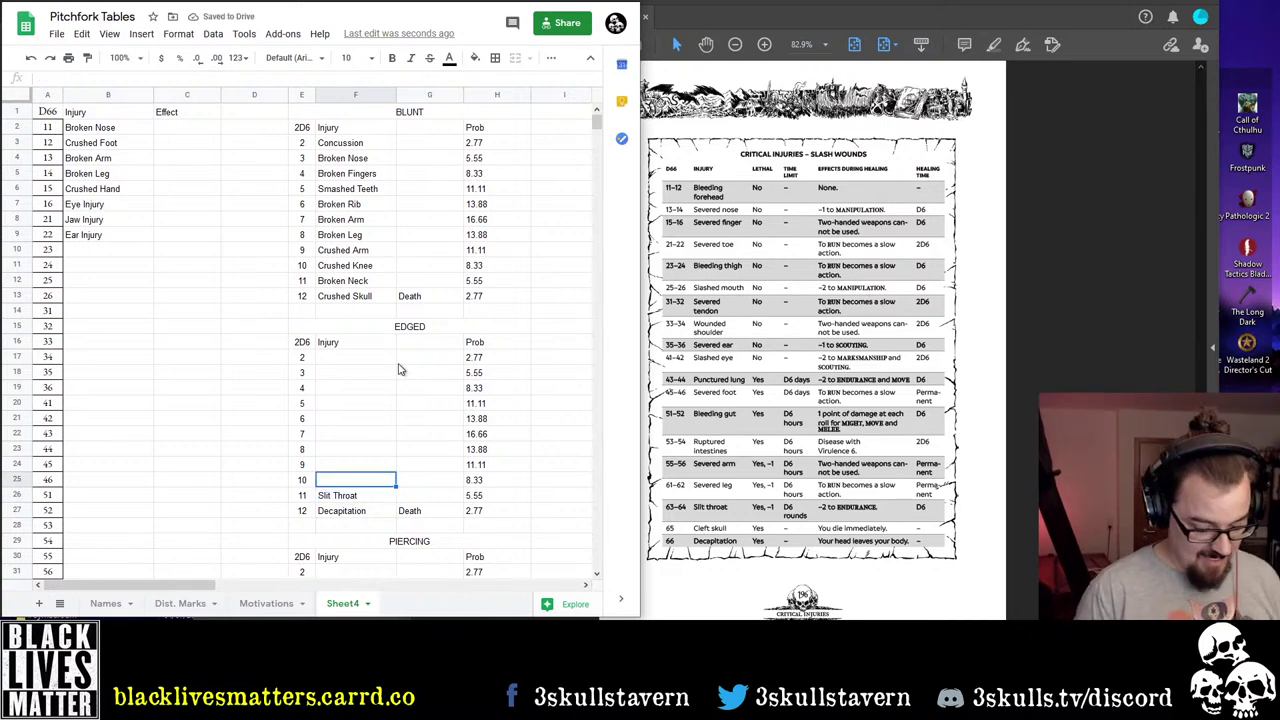
pyautogui.write('Severed Le')
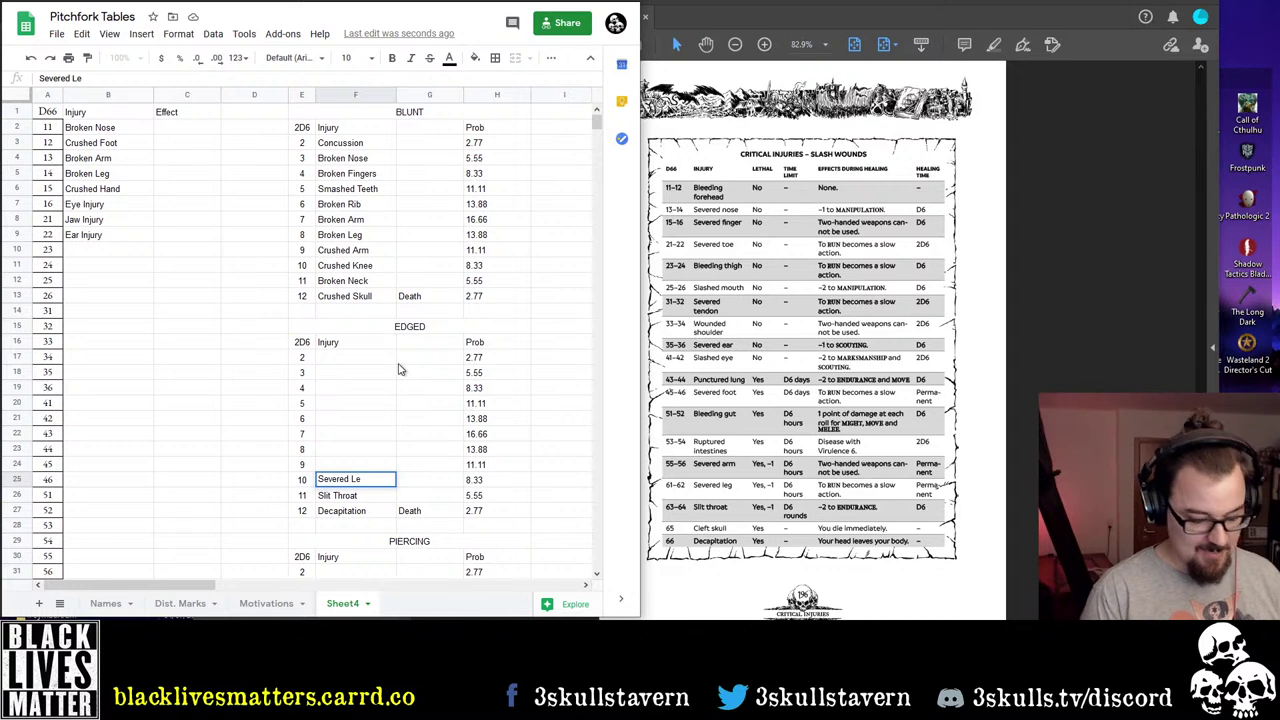
pyautogui.write('g')
pyautogui.press('Up')
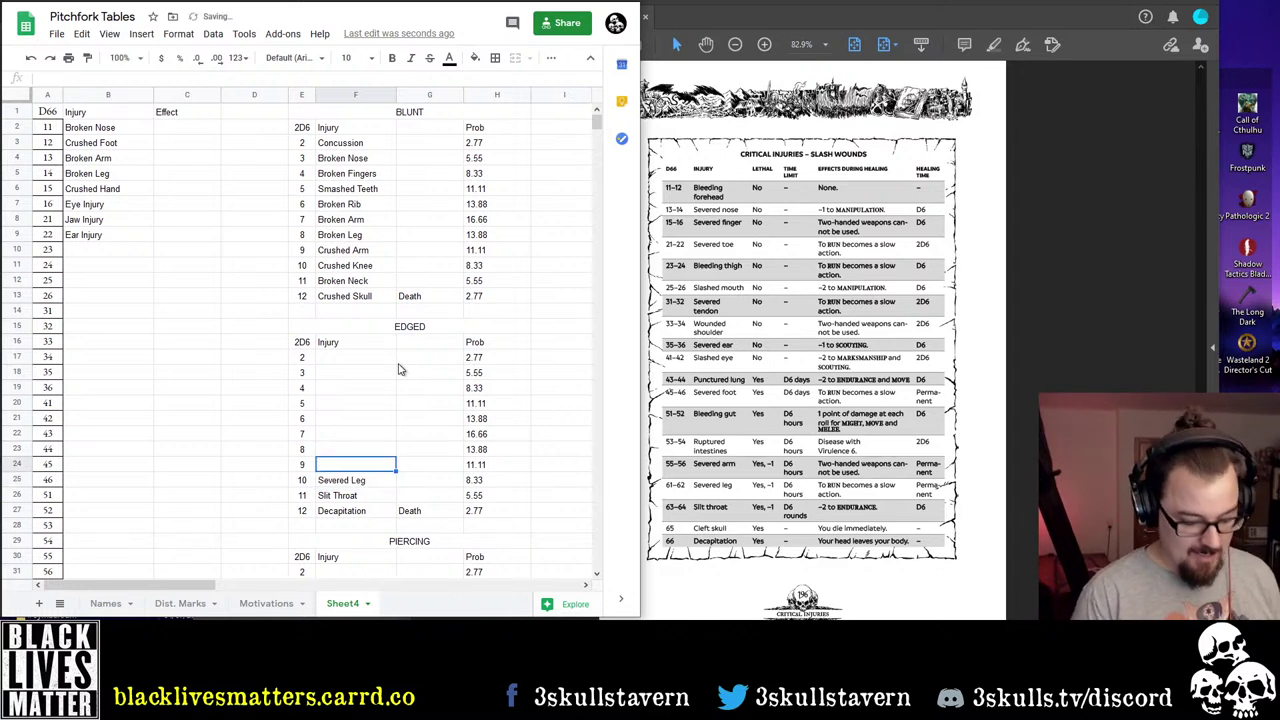
pyautogui.write('Severed ')
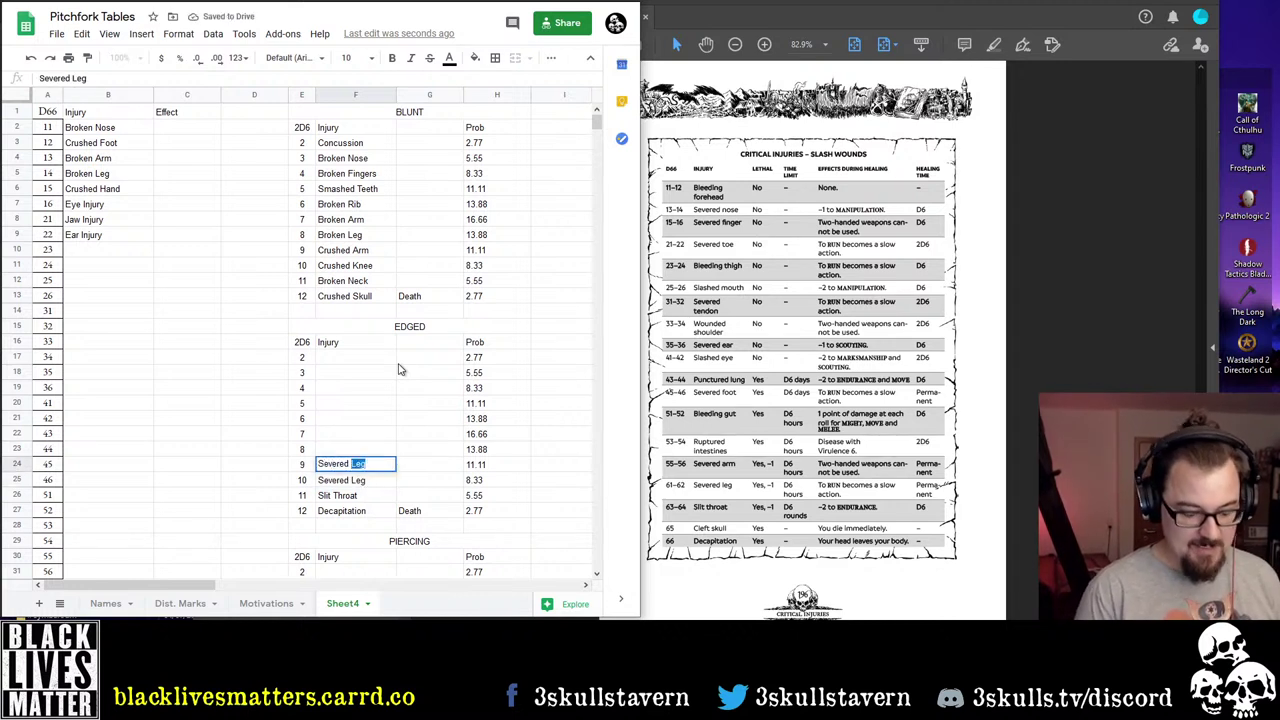
pyautogui.write('Arm')
pyautogui.press('Return')
pyautogui.press('Up')
pyautogui.press('Up')
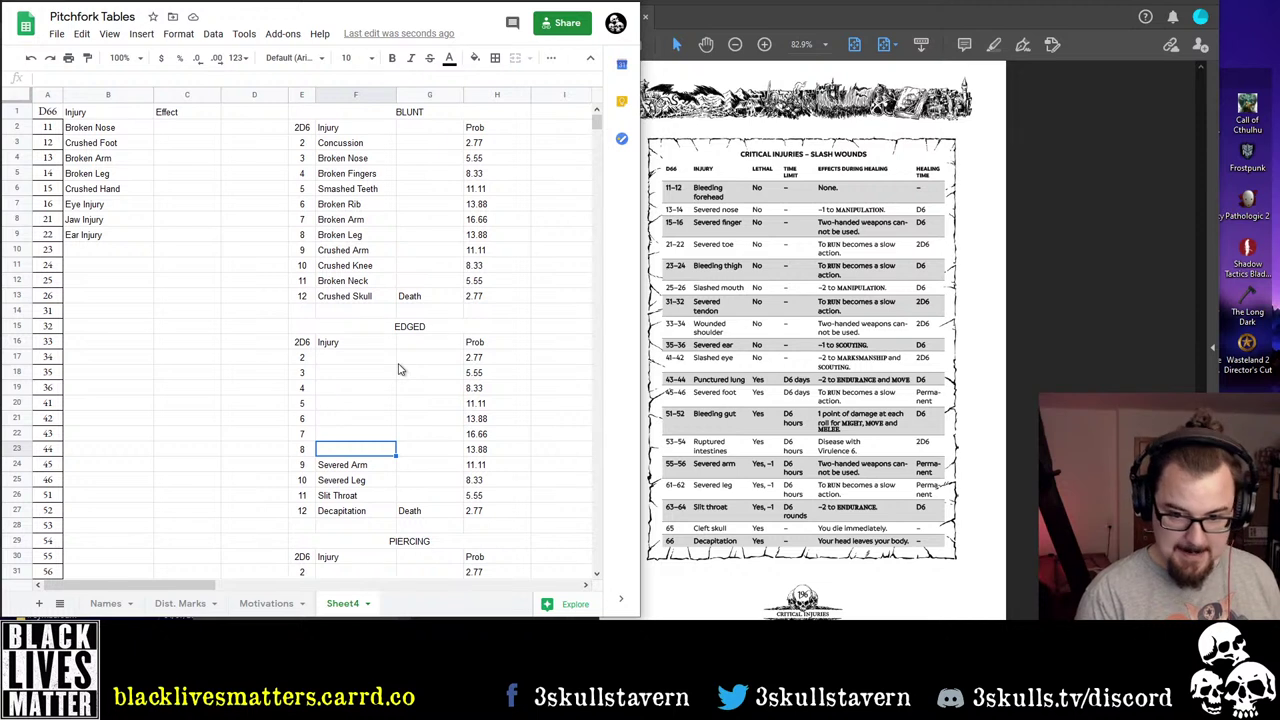
# Fill EDGED rolls 8 and 7 with Bleeding Guts and Punctured Lung
pyautogui.write('Bleedi')
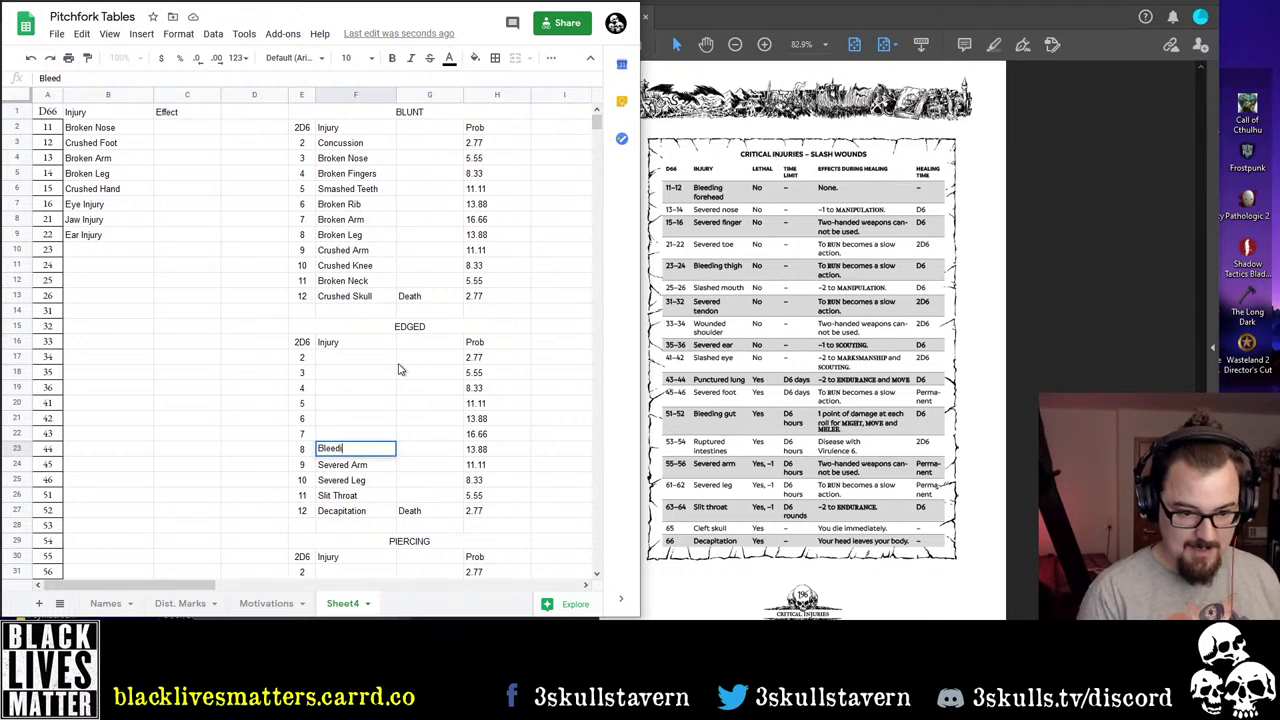
pyautogui.write('ng Guts')
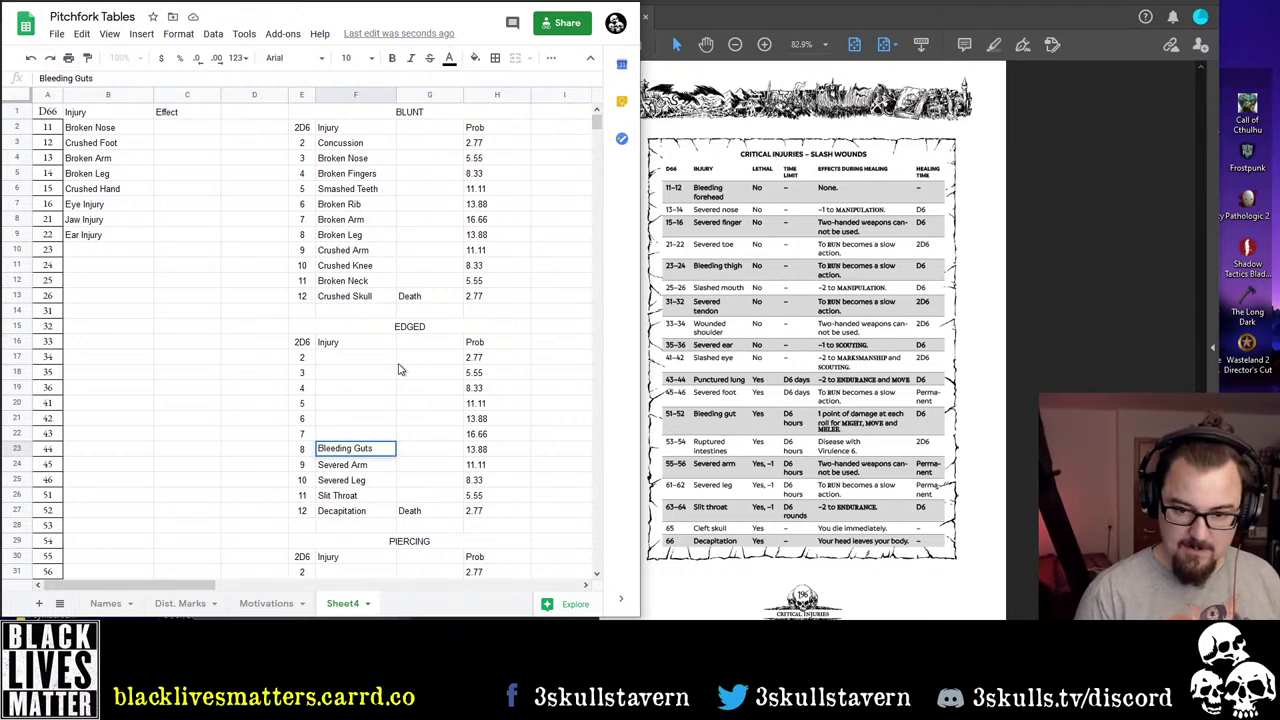
pyautogui.press('Up')
pyautogui.write('Sev')
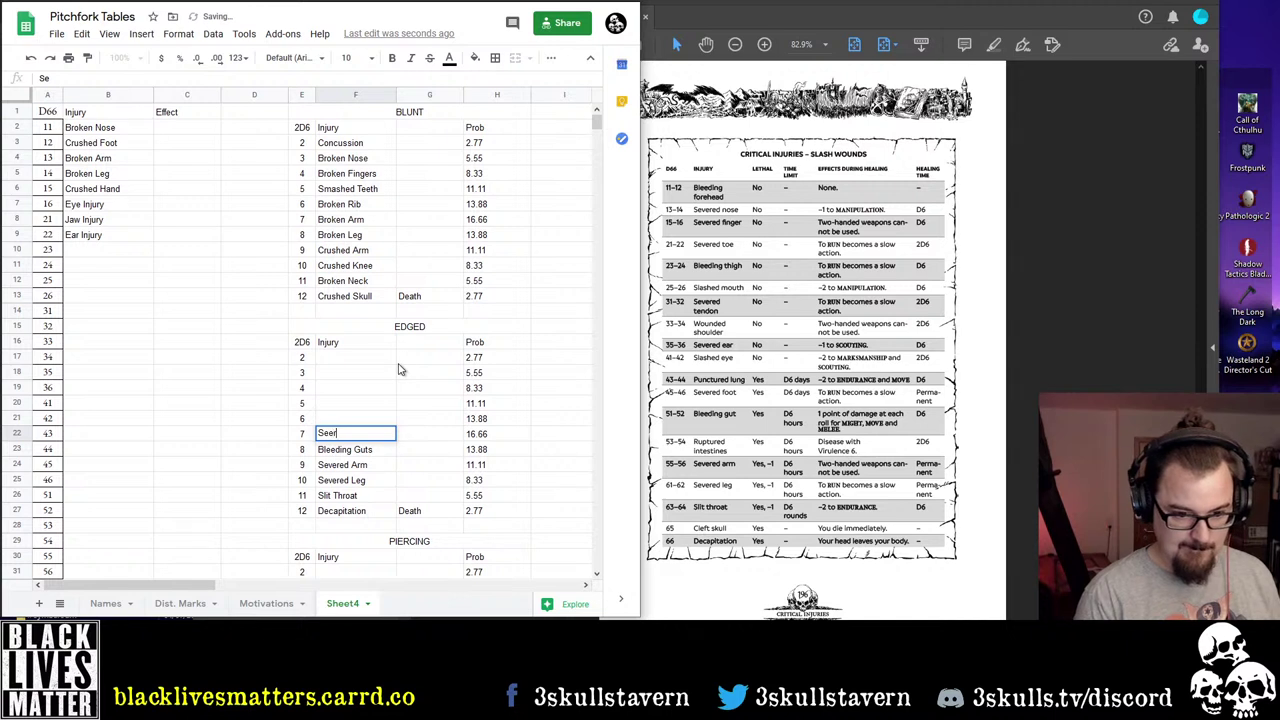
pyautogui.press('BackSpace')
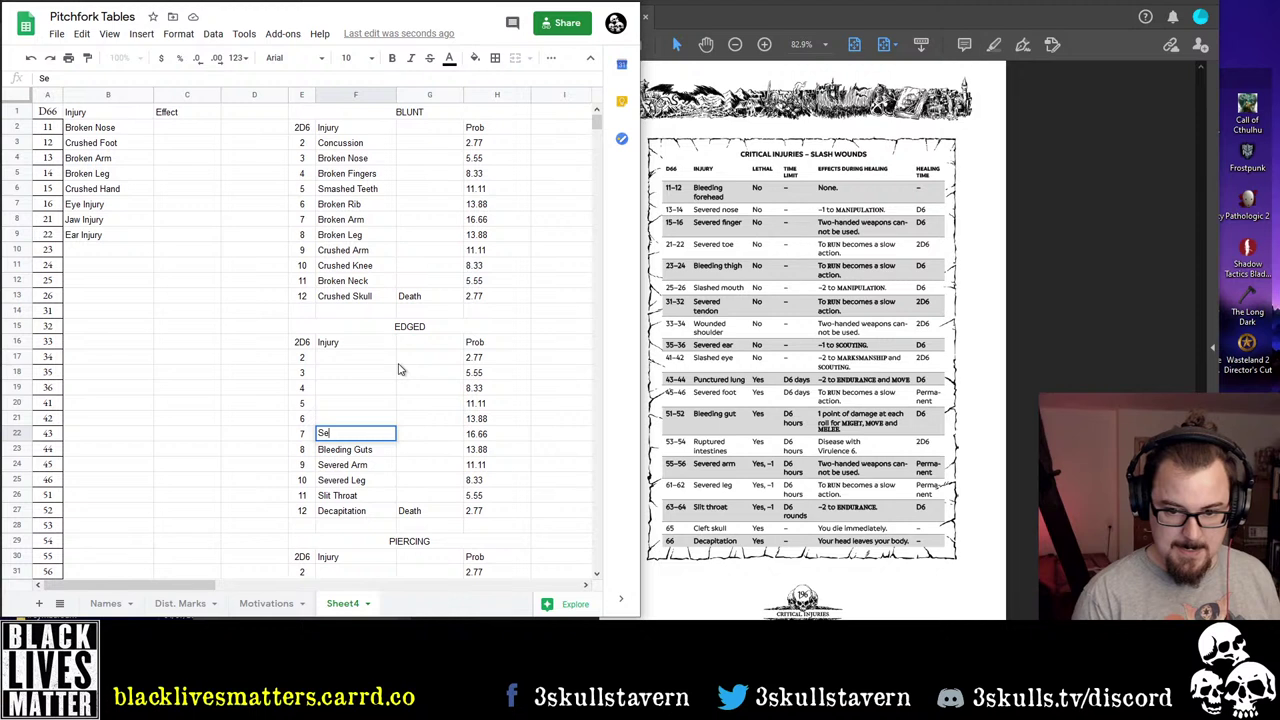
pyautogui.press('BackSpace')
pyautogui.press('BackSpace')
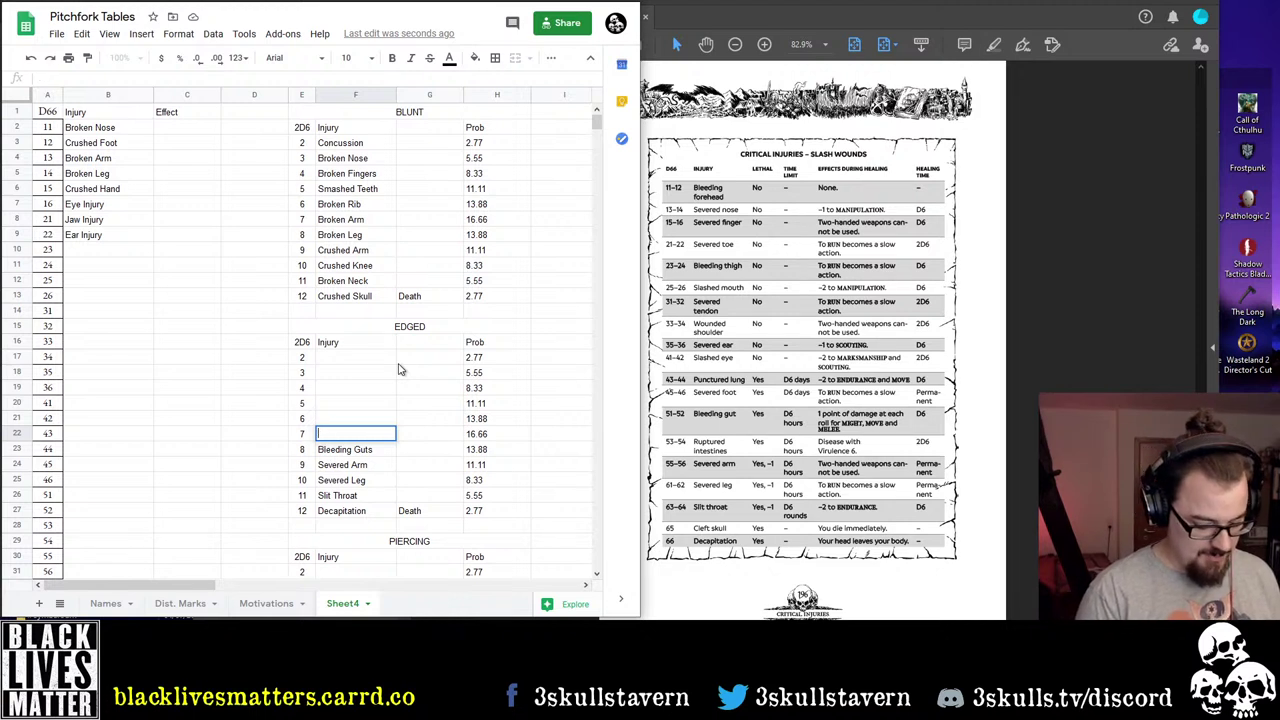
pyautogui.write('Punct')
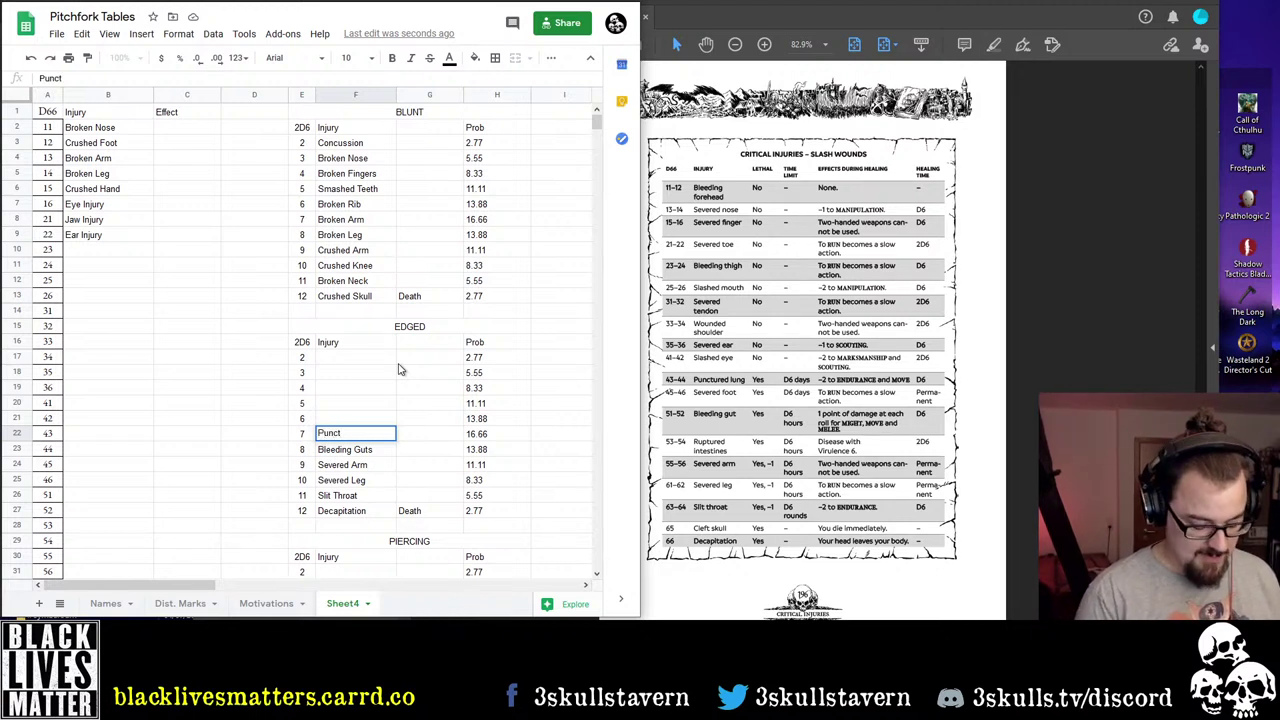
pyautogui.write('ured Lung')
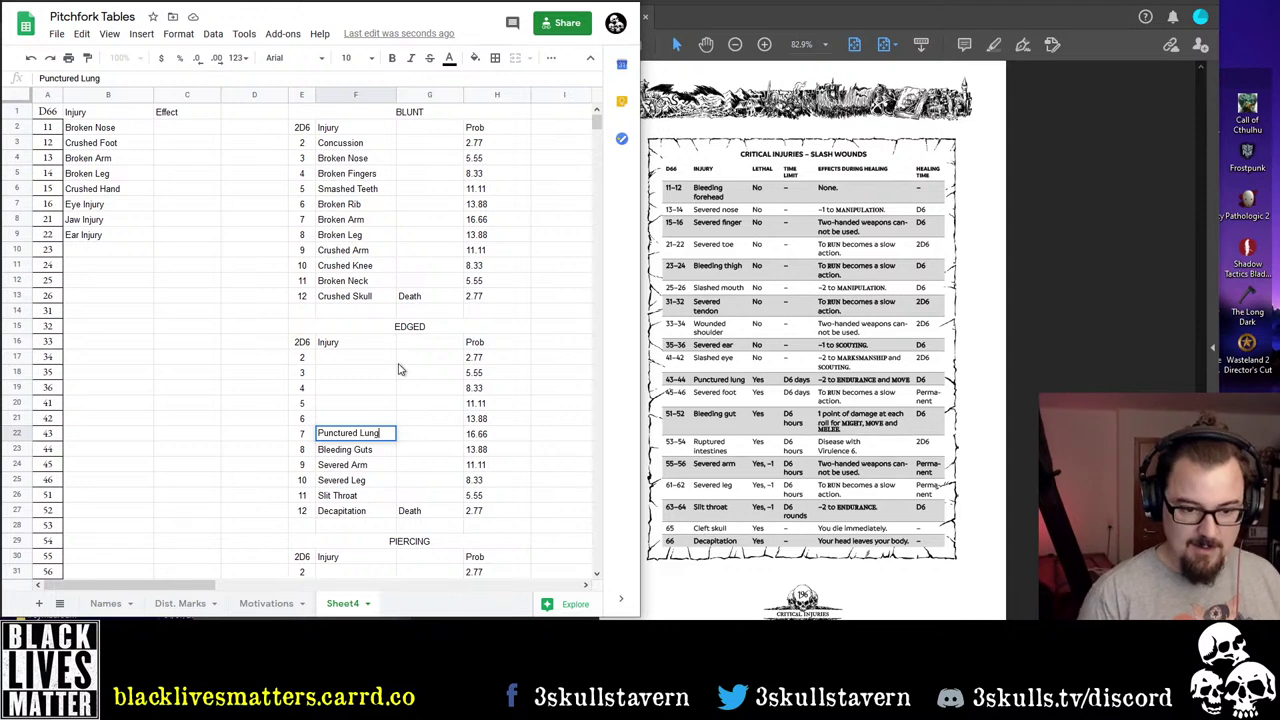
pyautogui.press('Up')
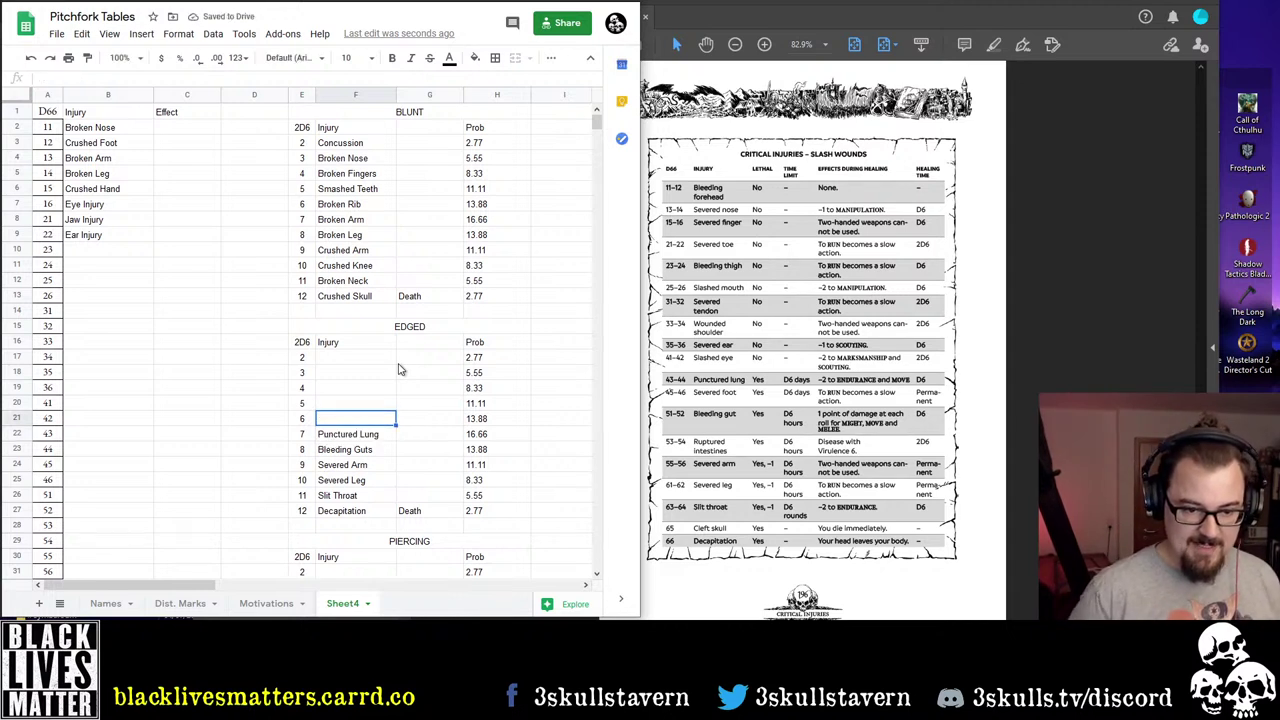
pyautogui.press('Down')
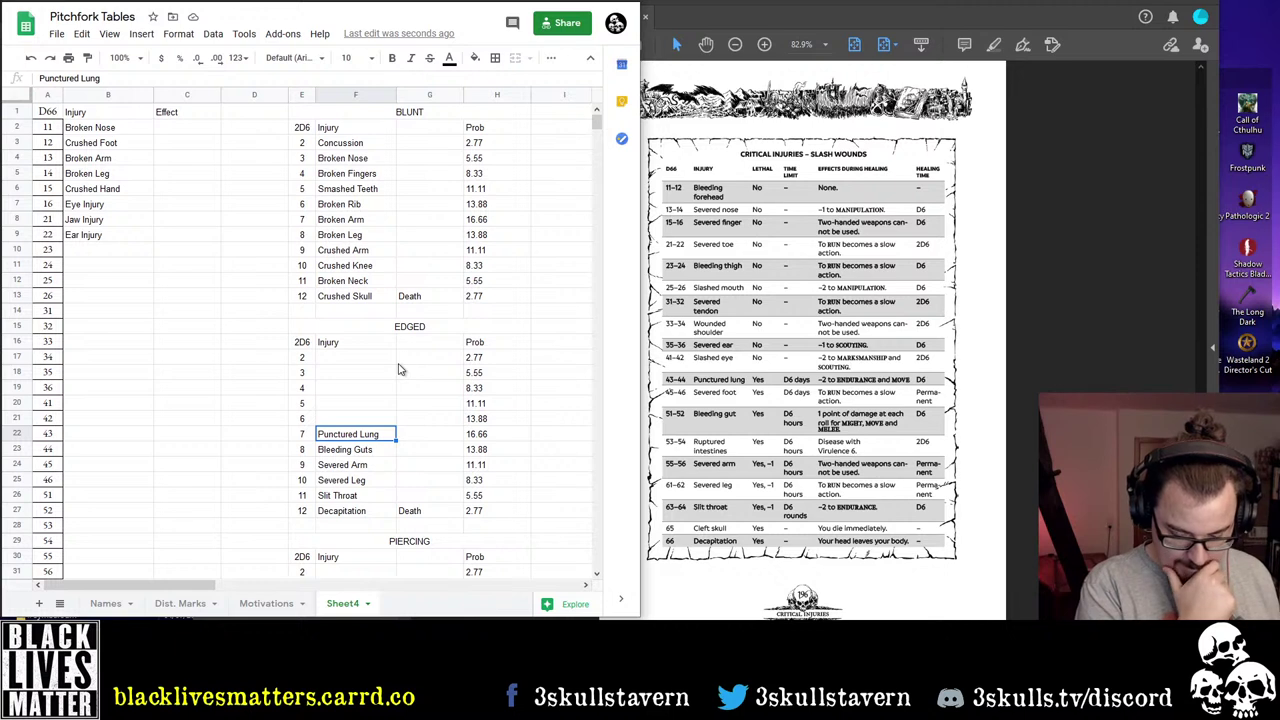
pyautogui.press('Up')
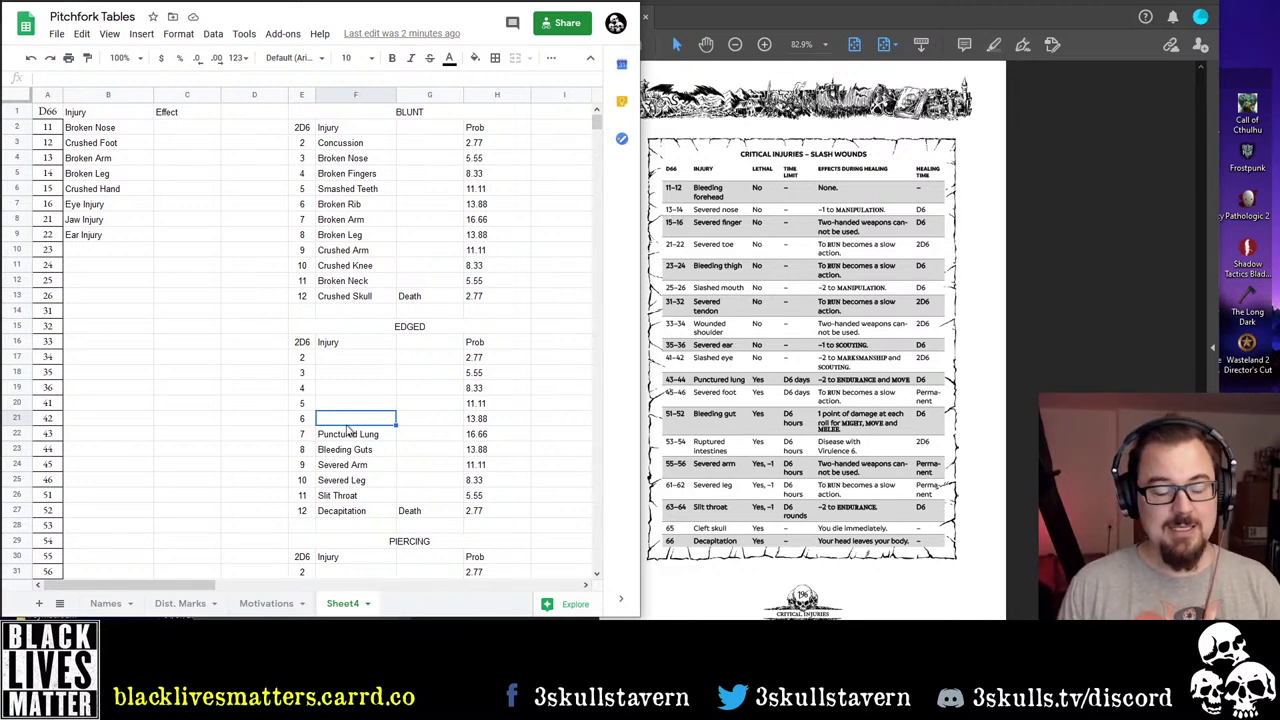
pyautogui.click(365, 513)
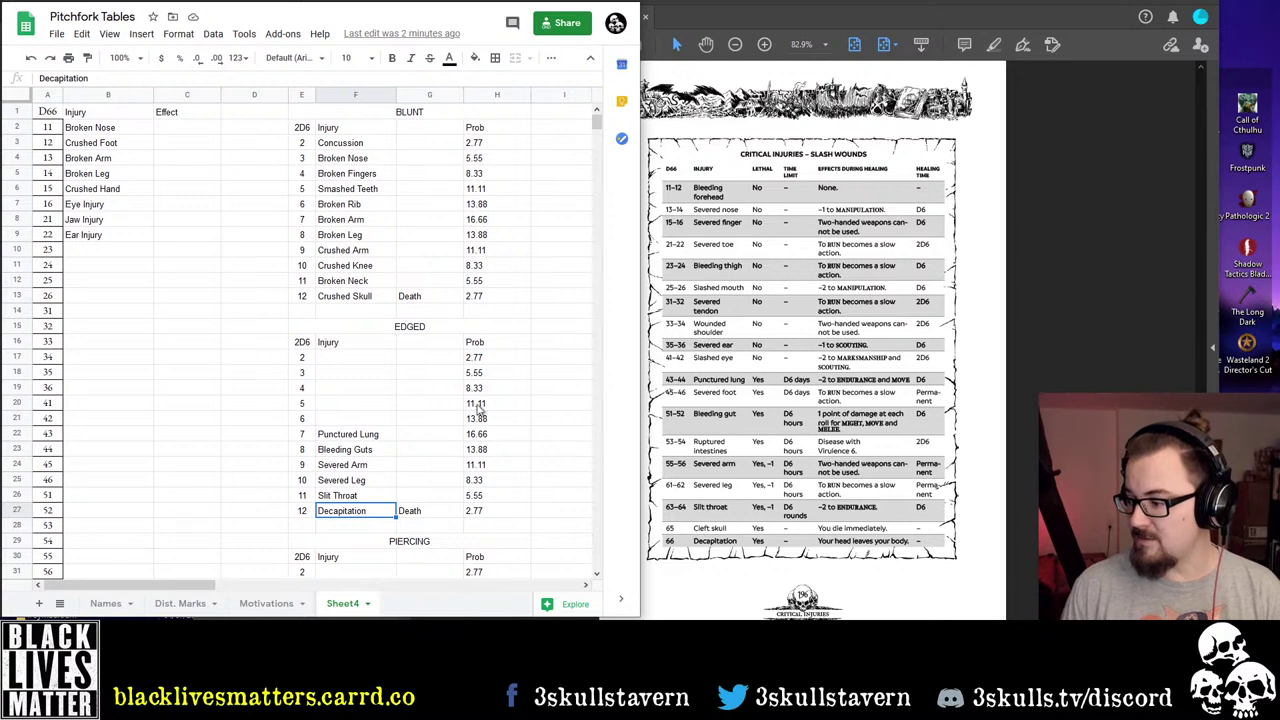
pyautogui.click(357, 418)
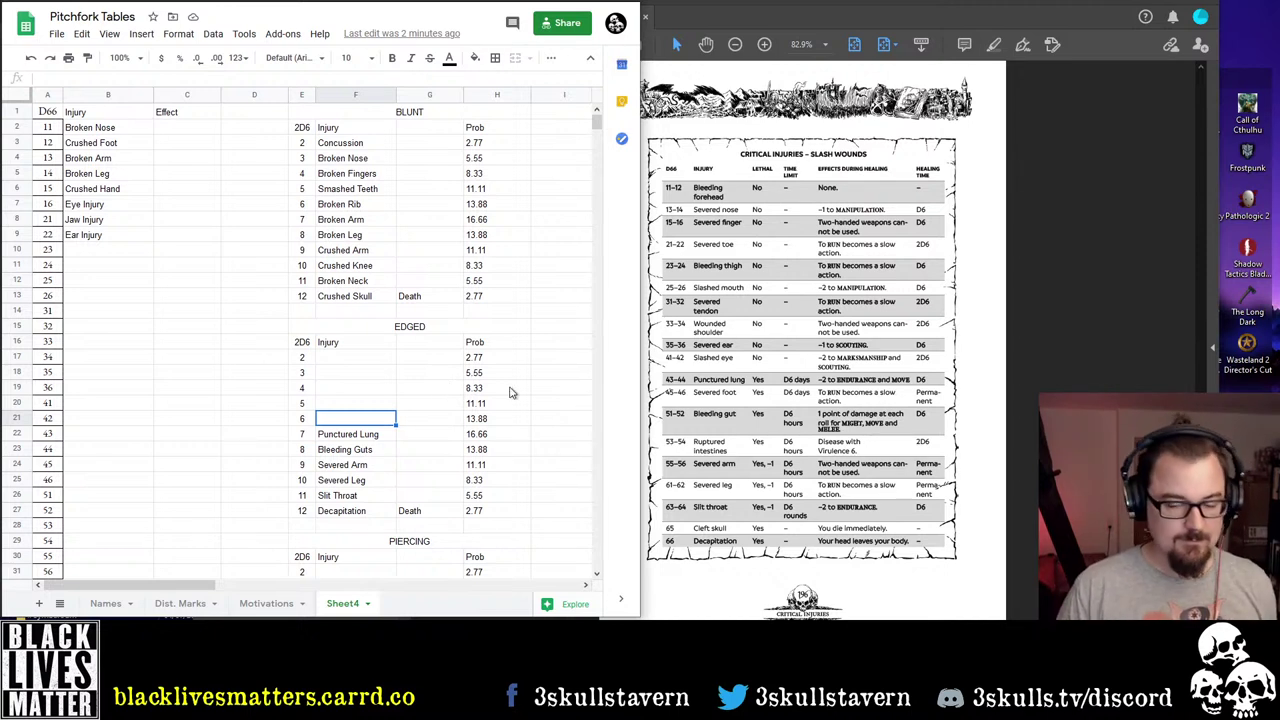
pyautogui.press('Up')
pyautogui.press('Up')
pyautogui.press('Up')
pyautogui.press('Up')
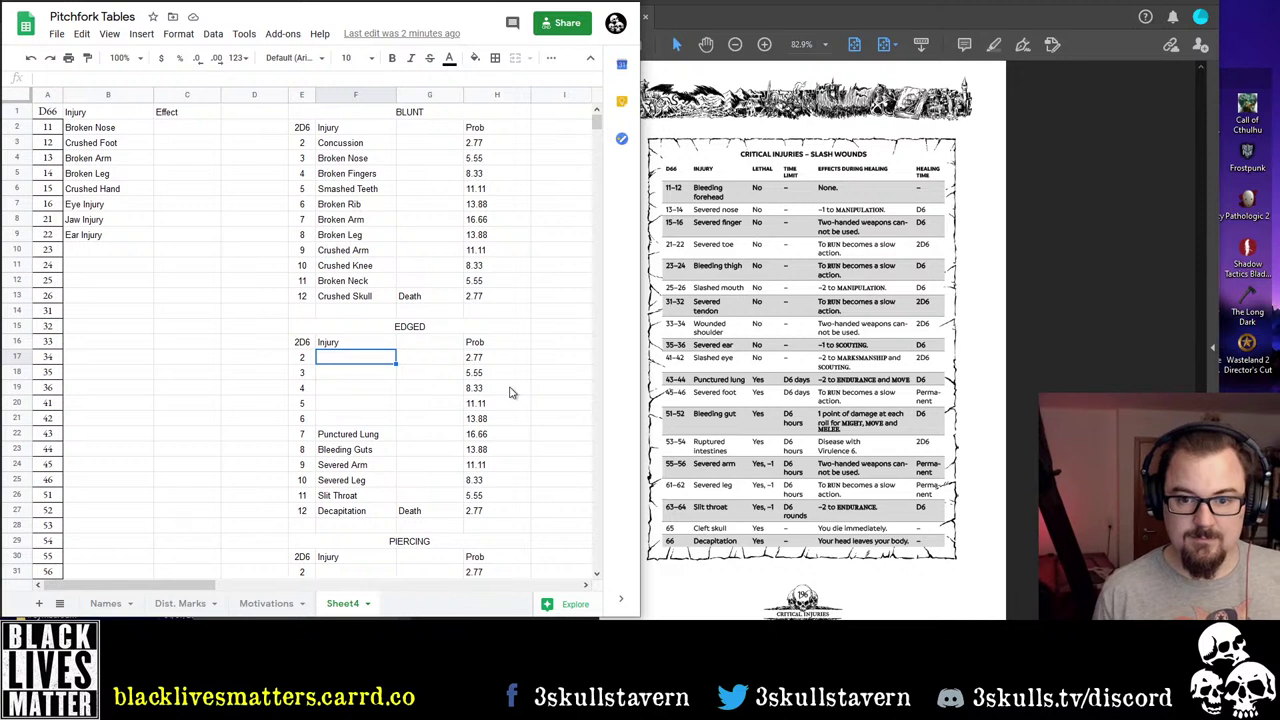
# Enter Severed Finger at EDGED roll 2 and Slashed Thigh at roll 3
pyautogui.write('Severed')
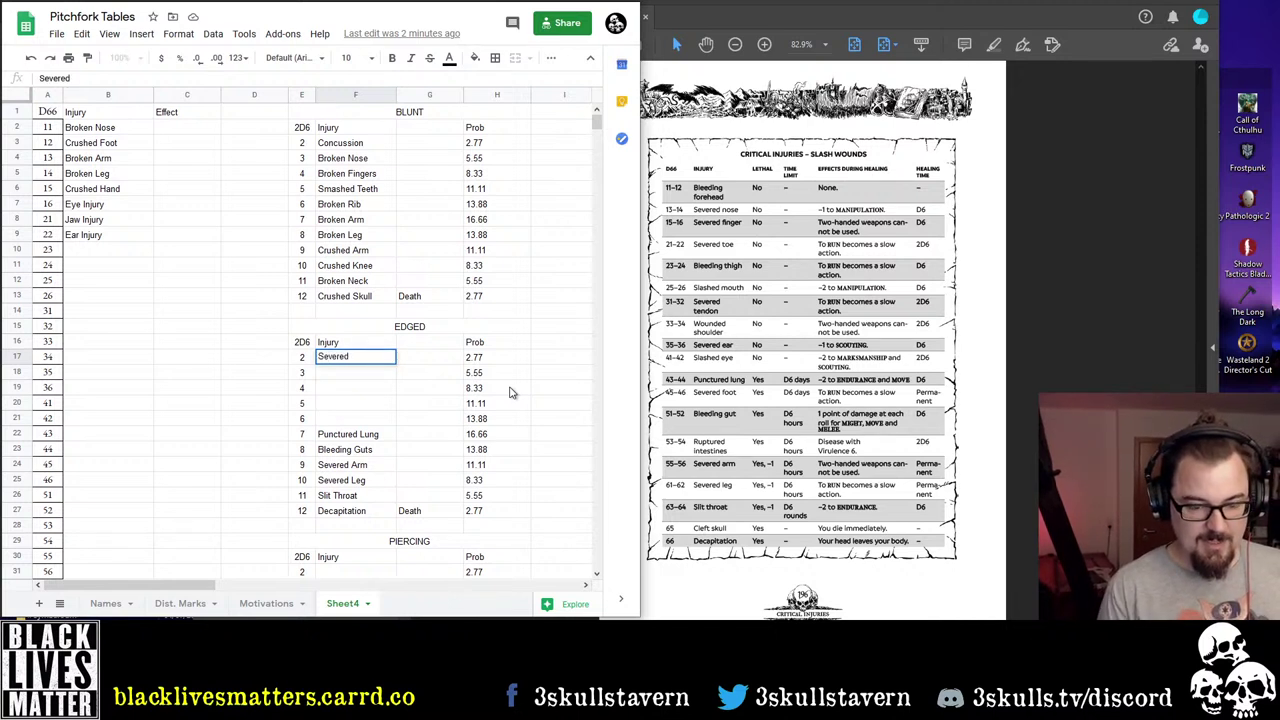
pyautogui.write(' Finger')
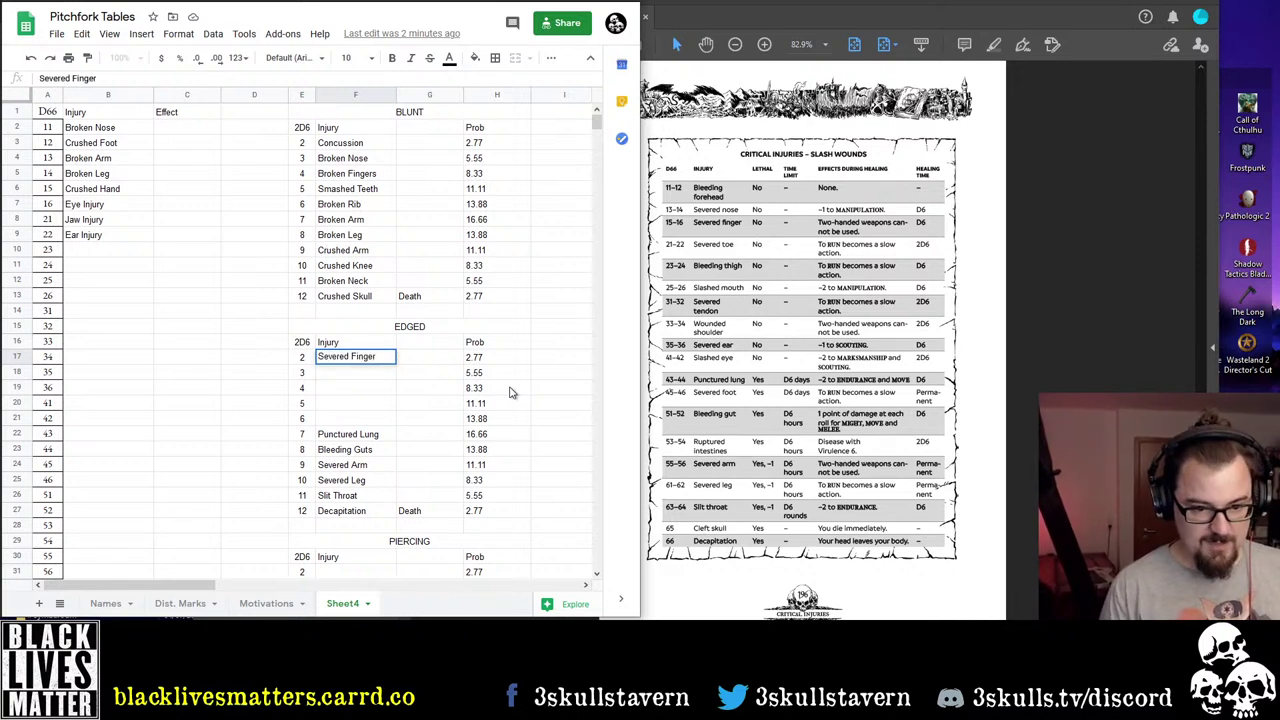
pyautogui.press('Return')
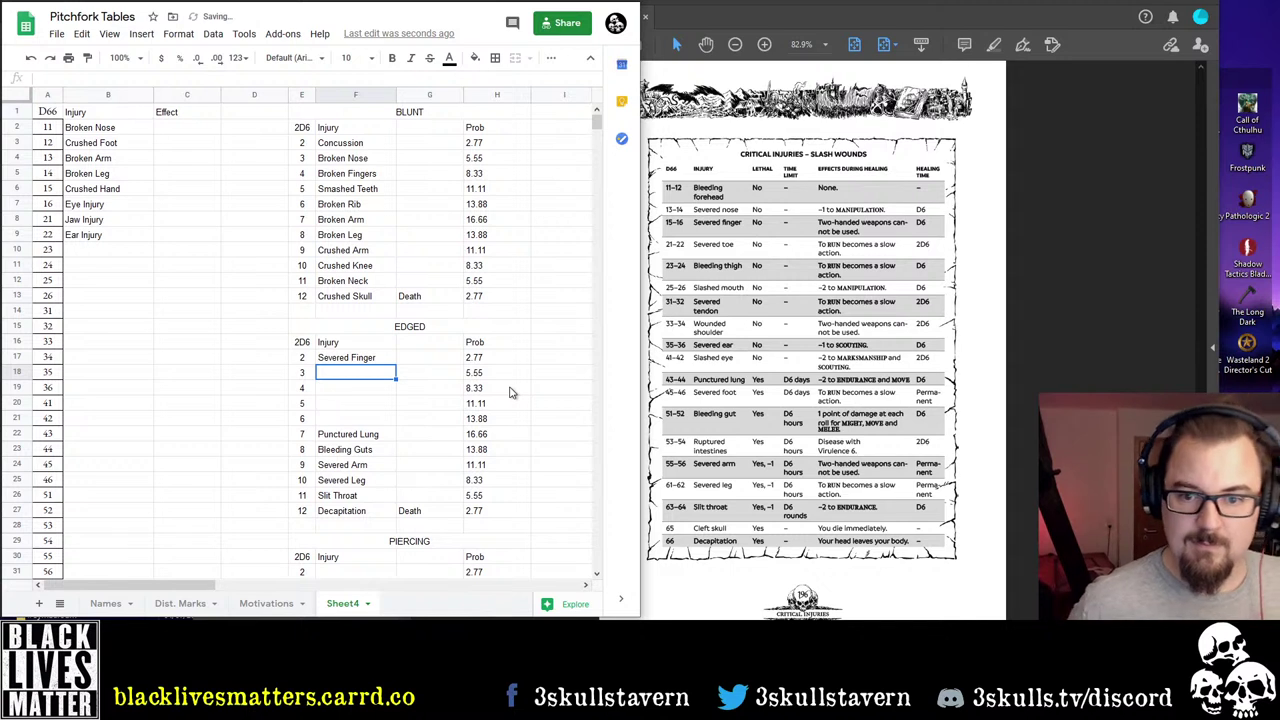
pyautogui.write('Bleeding')
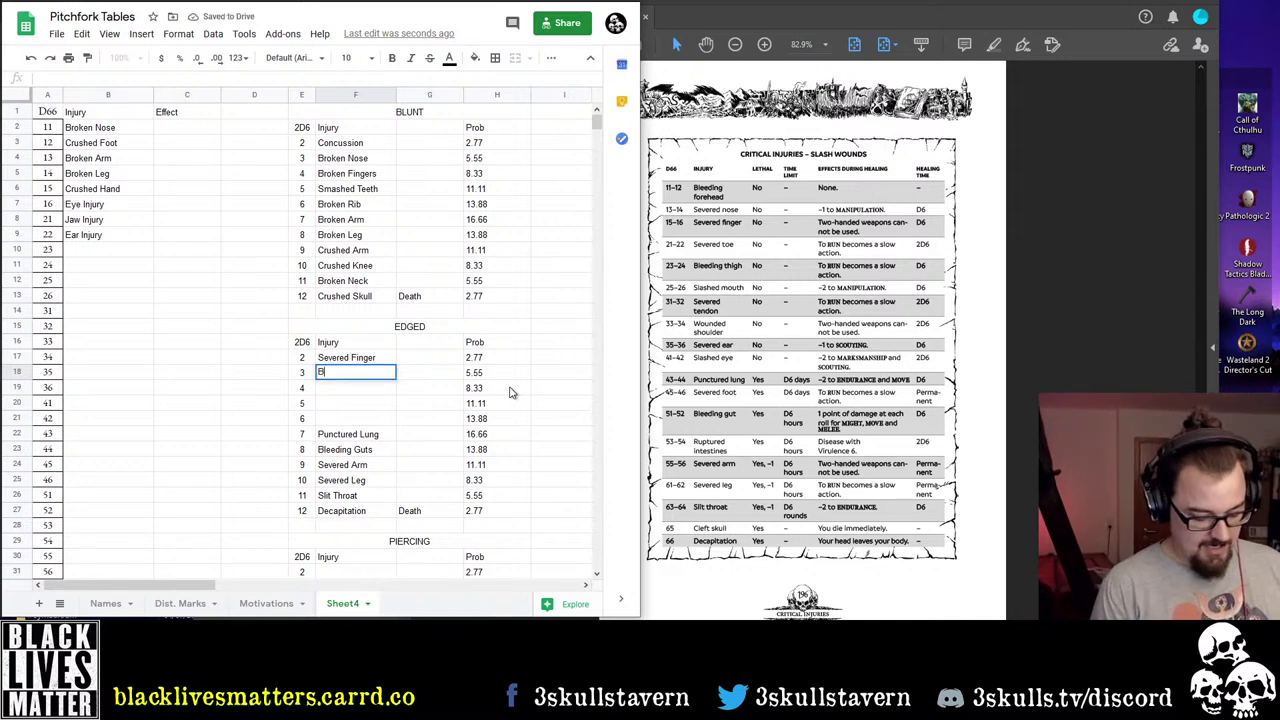
pyautogui.press('BackSpace')
pyautogui.press('BackSpace')
pyautogui.press('BackSpace')
pyautogui.press('BackSpace')
pyautogui.press('BackSpace')
pyautogui.press('BackSpace')
pyautogui.press('BackSpace')
pyautogui.press('BackSpace')
pyautogui.press('BackSpace')
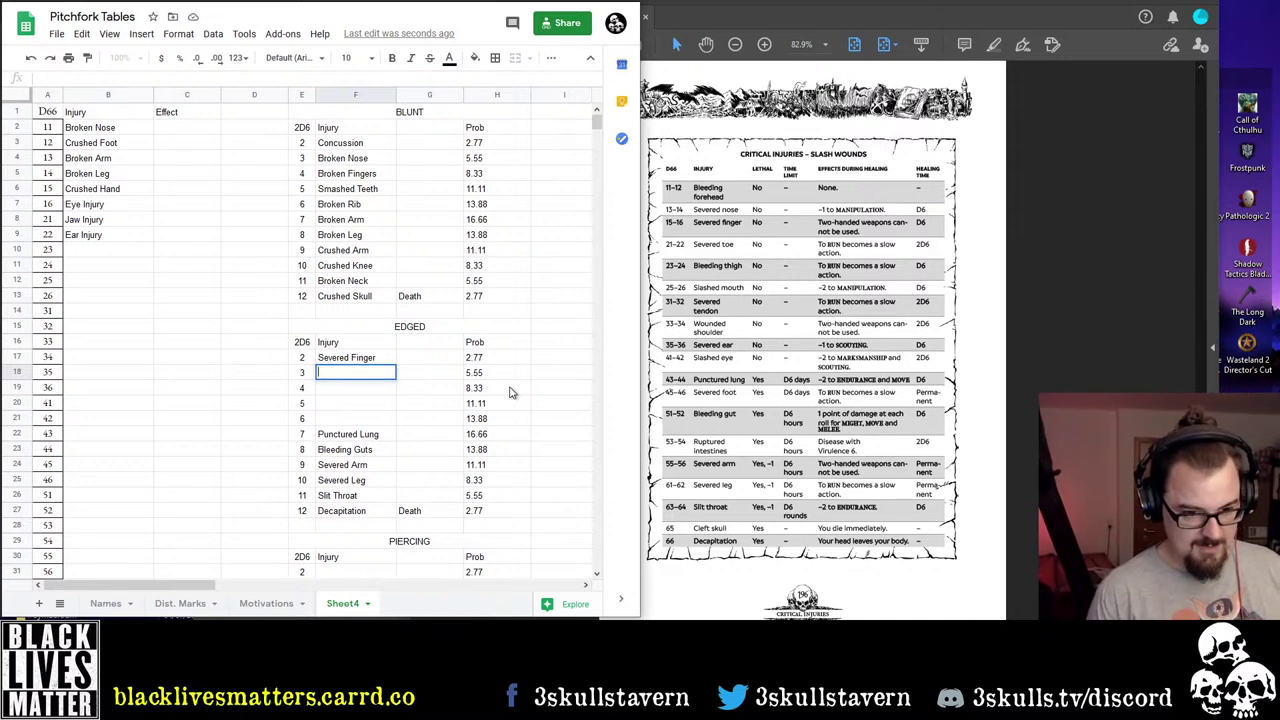
pyautogui.write('Slas')
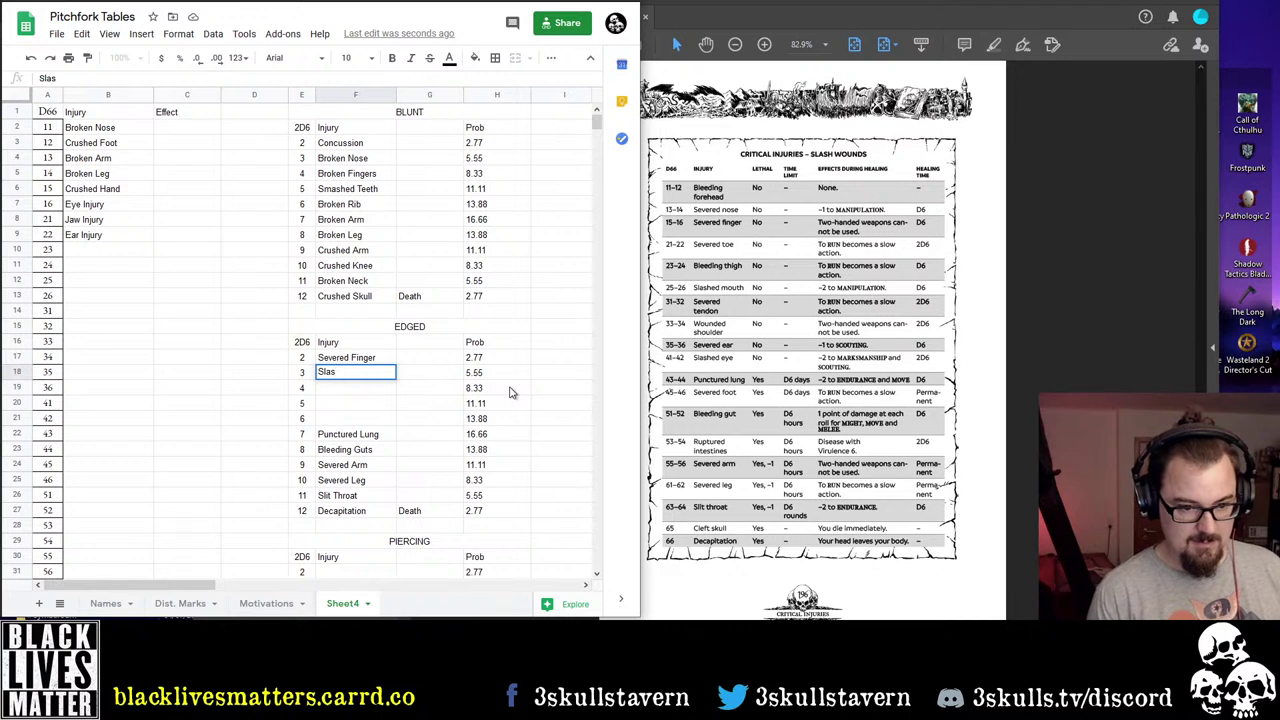
pyautogui.write('hed Thigh')
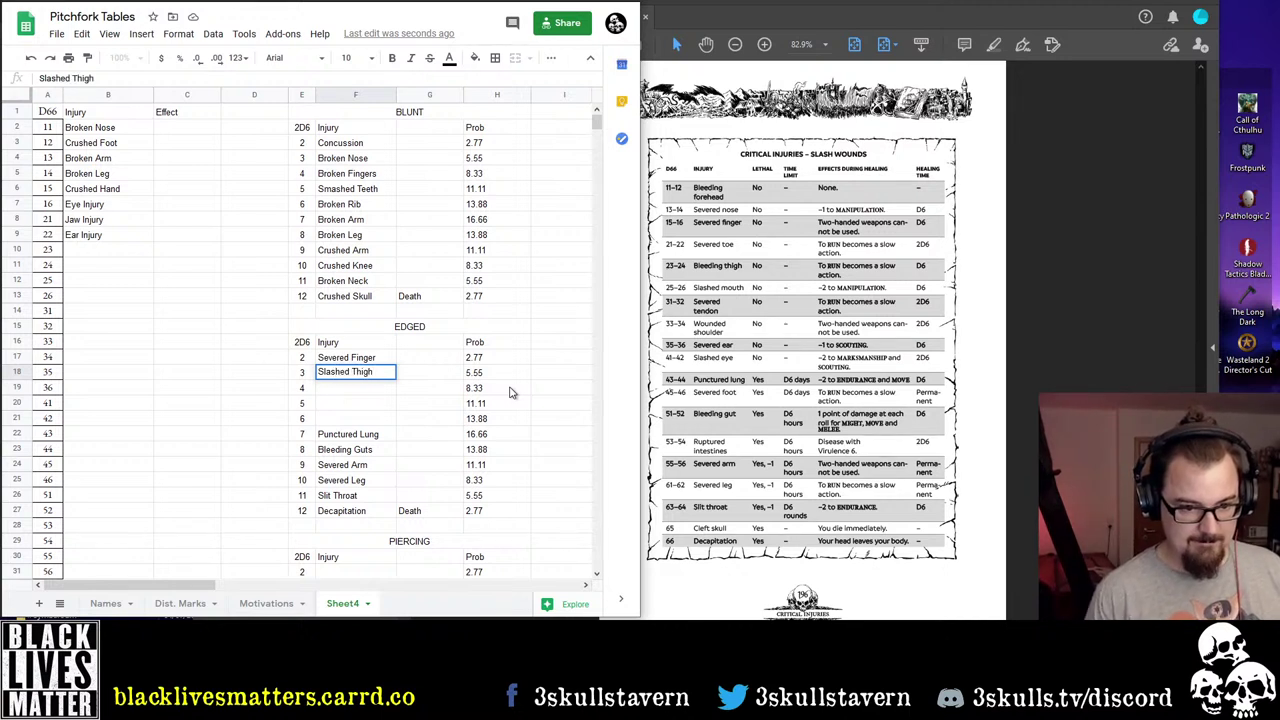
pyautogui.press('Return')
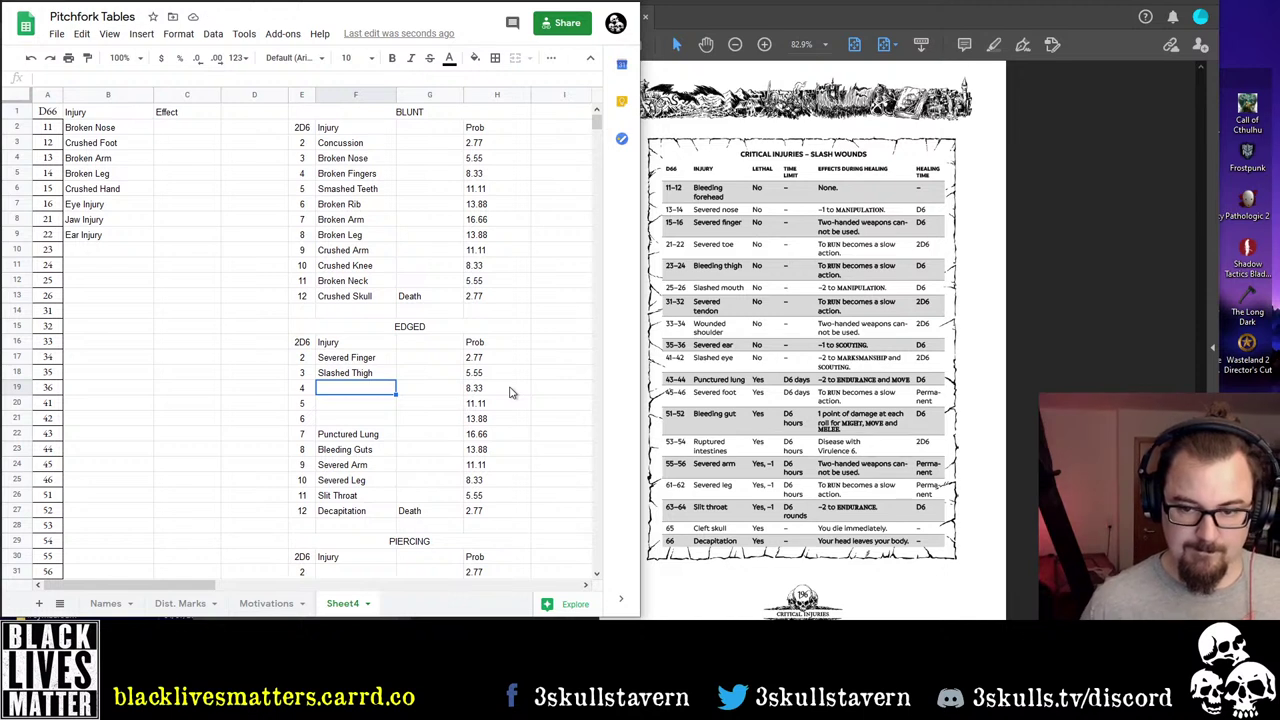
pyautogui.press('Down')
pyautogui.press('Down')
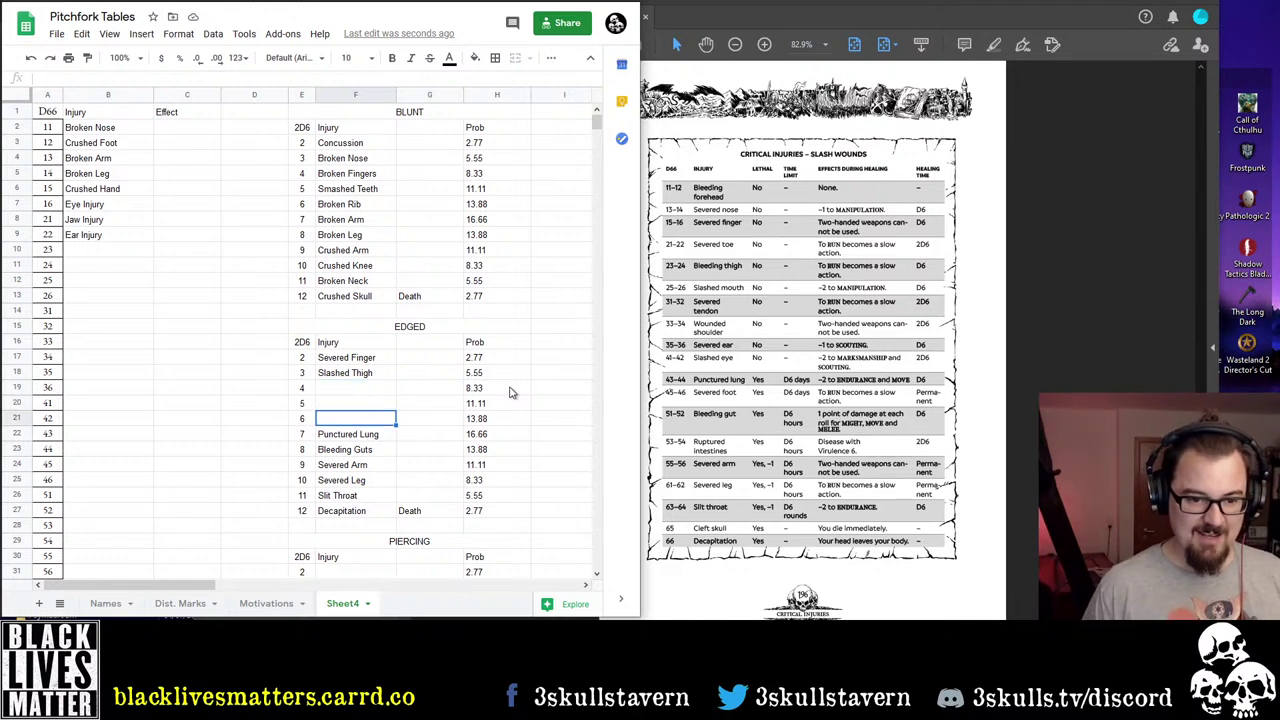
pyautogui.press('Up')
pyautogui.press('Up')
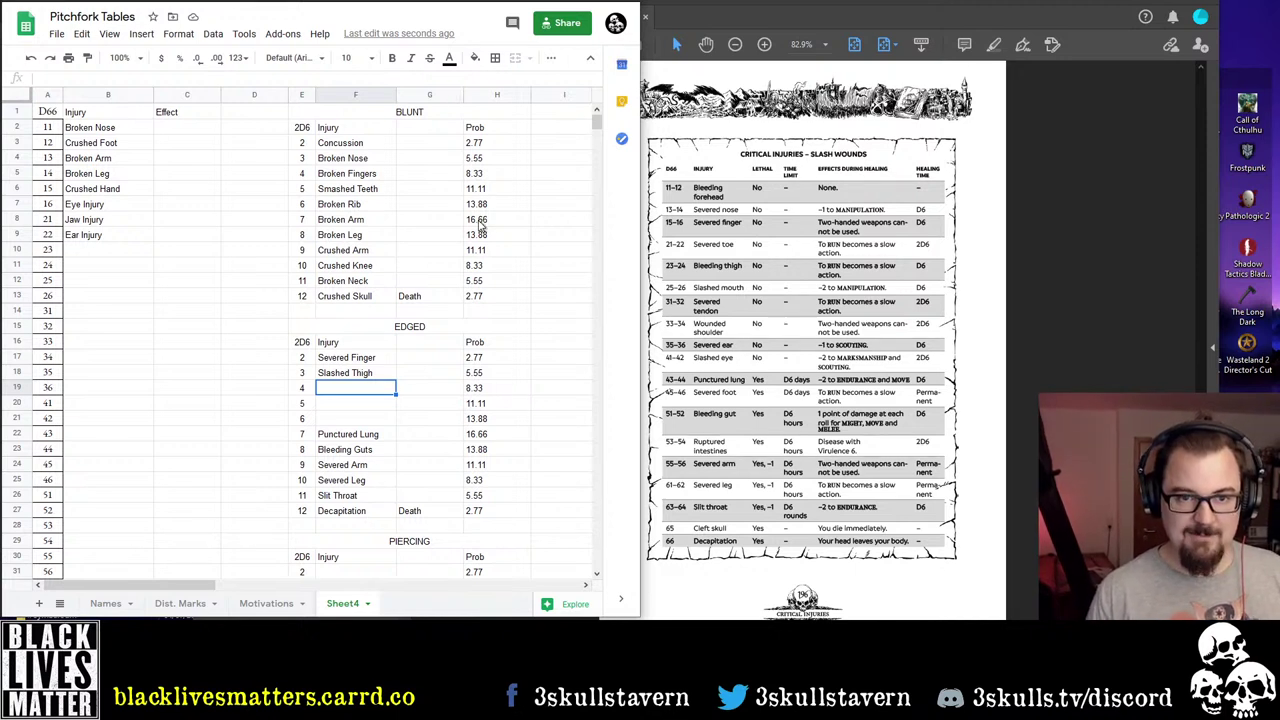
pyautogui.click(346, 405)
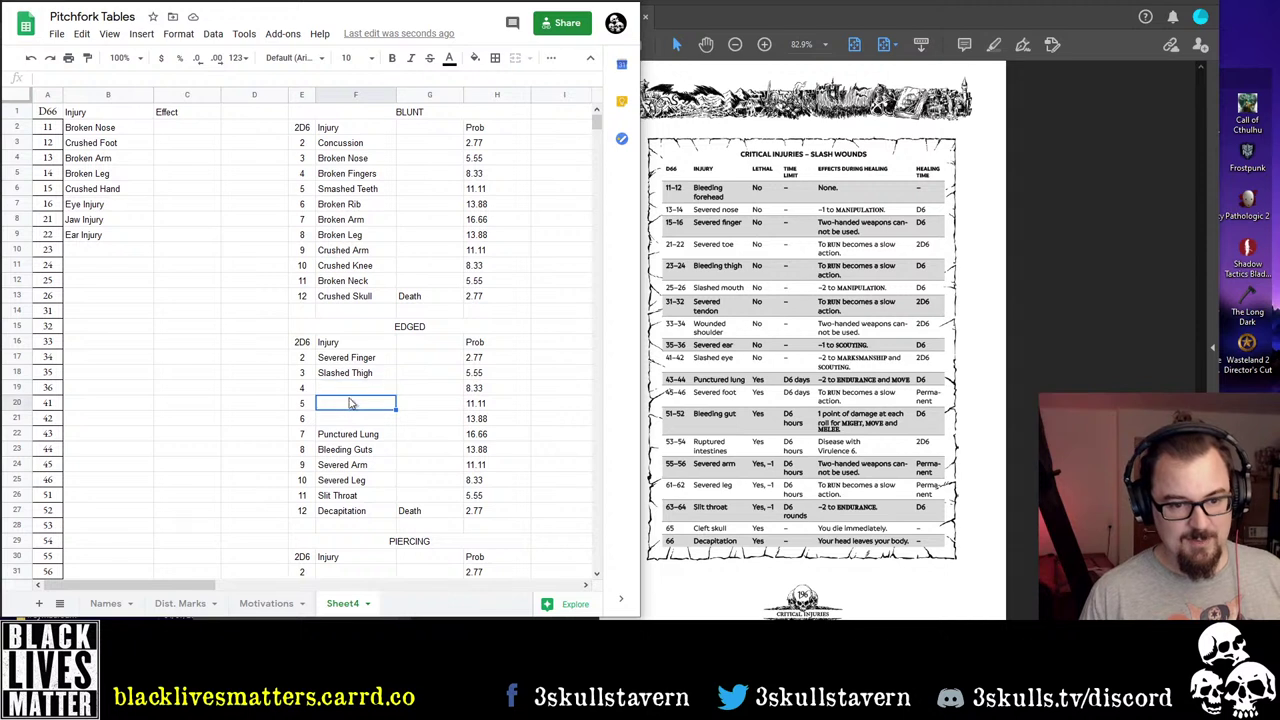
pyautogui.click(352, 392)
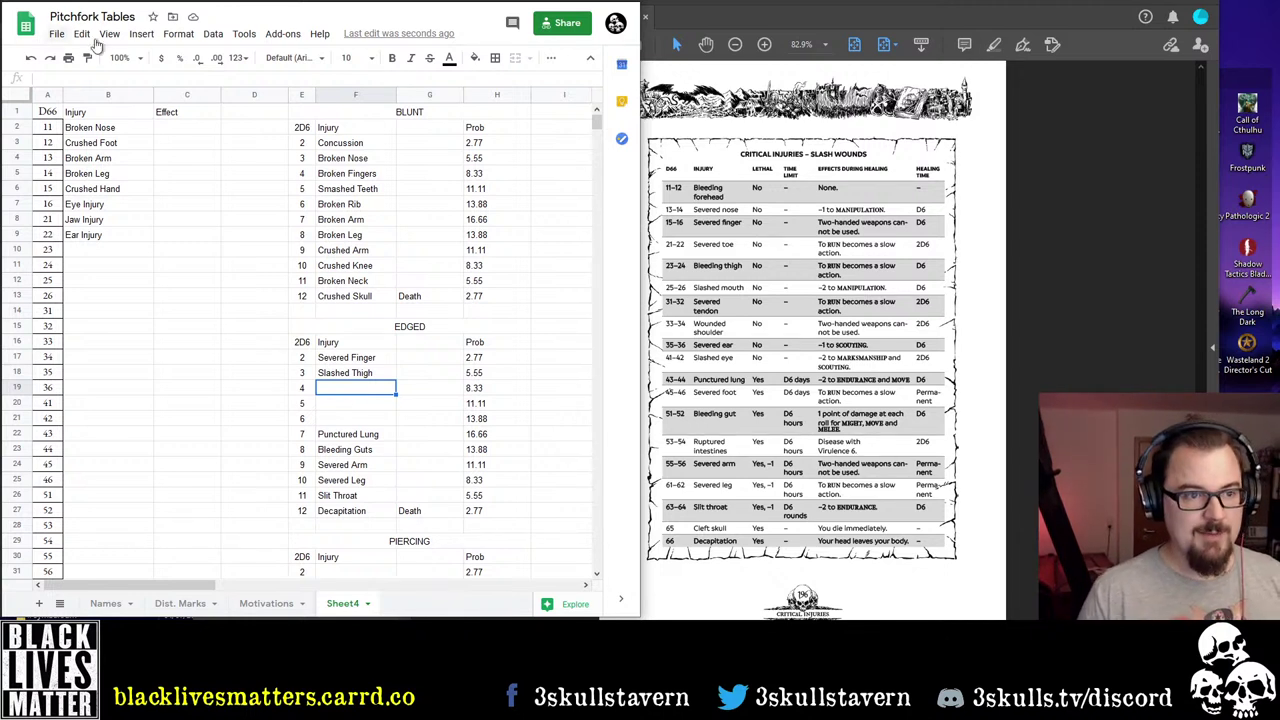
# Zoom the sheet to 150%
pyautogui.click(141, 58)
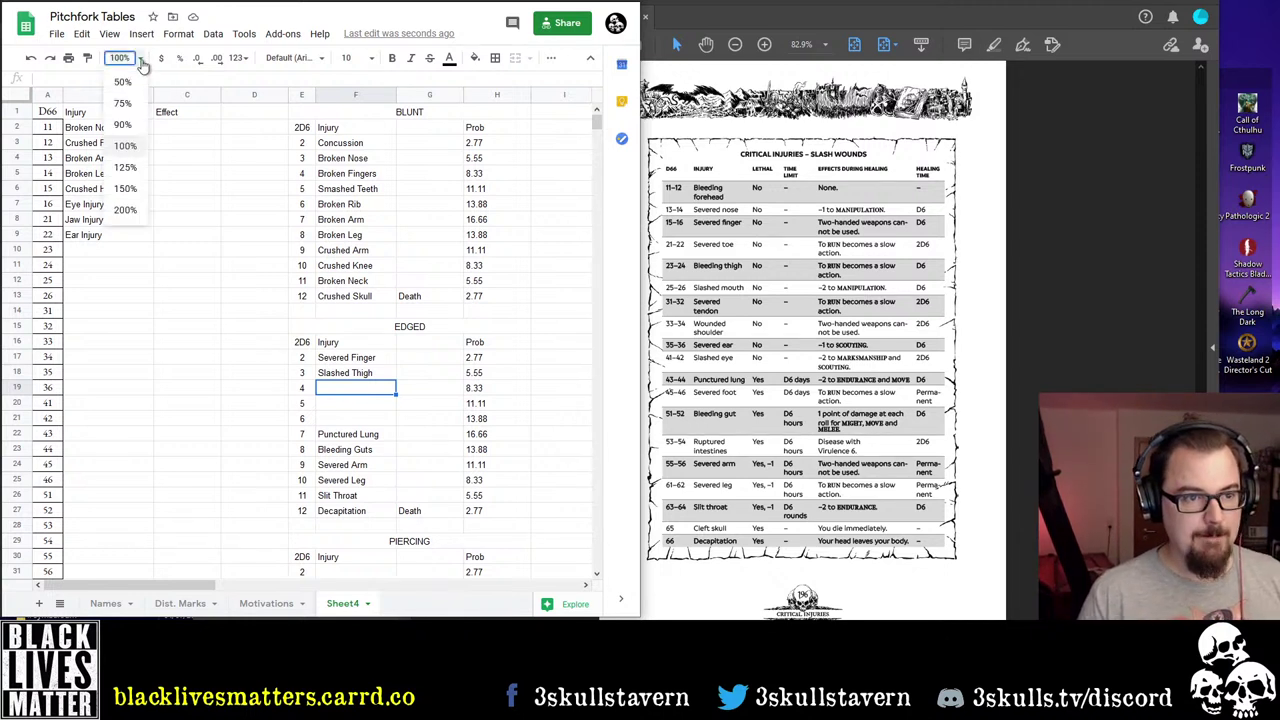
pyautogui.click(127, 188)
pyautogui.scroll(-10, 337, 403)
pyautogui.scroll(5, 338, 468)
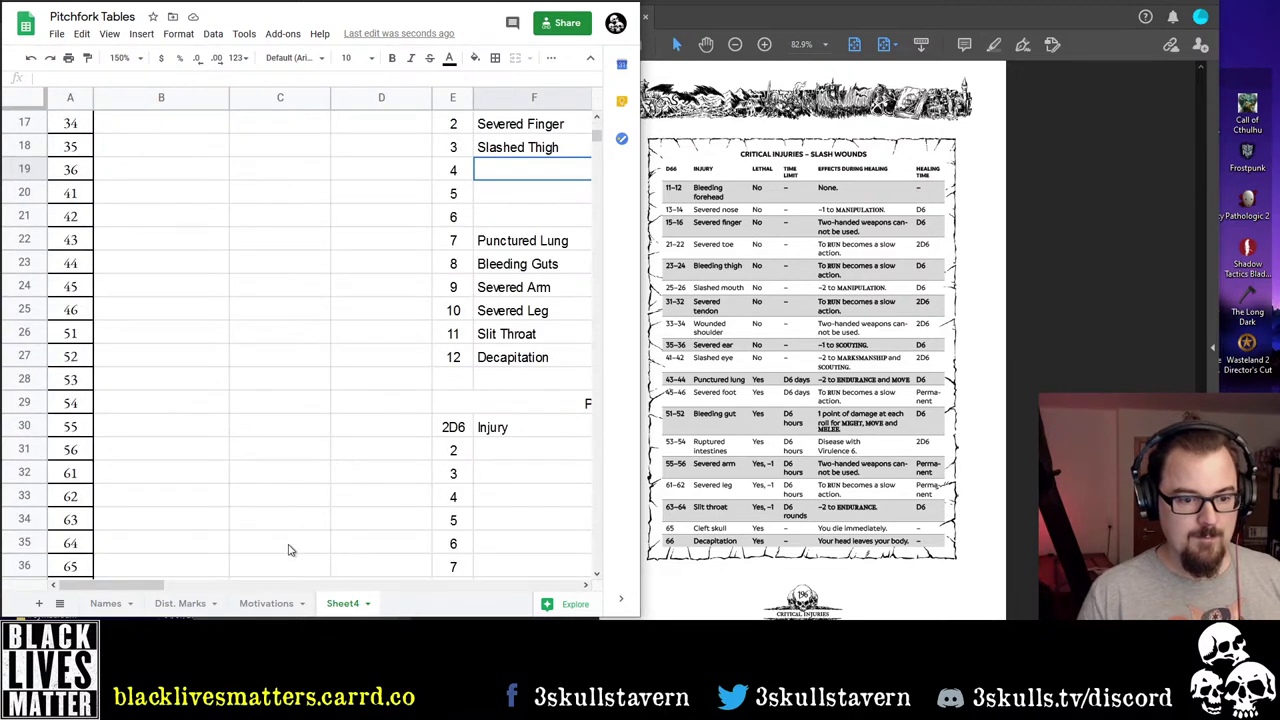
pyautogui.moveTo(126, 586); pyautogui.dragTo(210, 590)
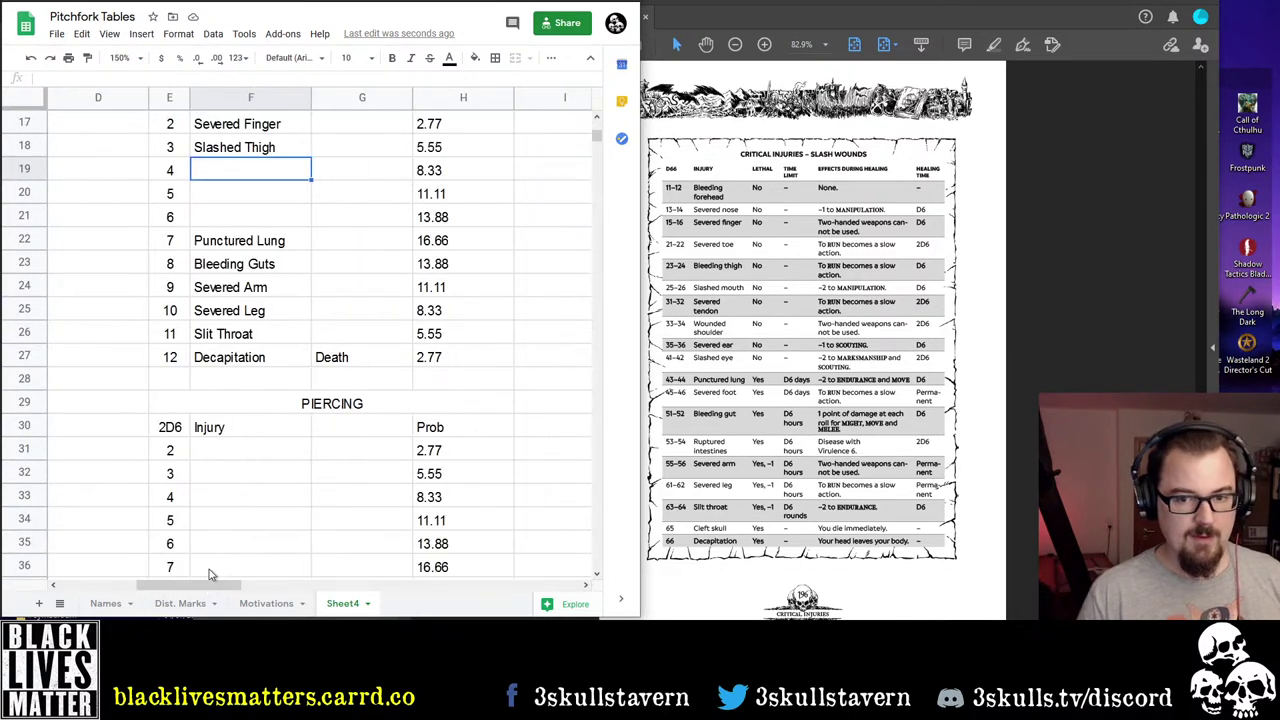
pyautogui.scroll(3, 235, 479)
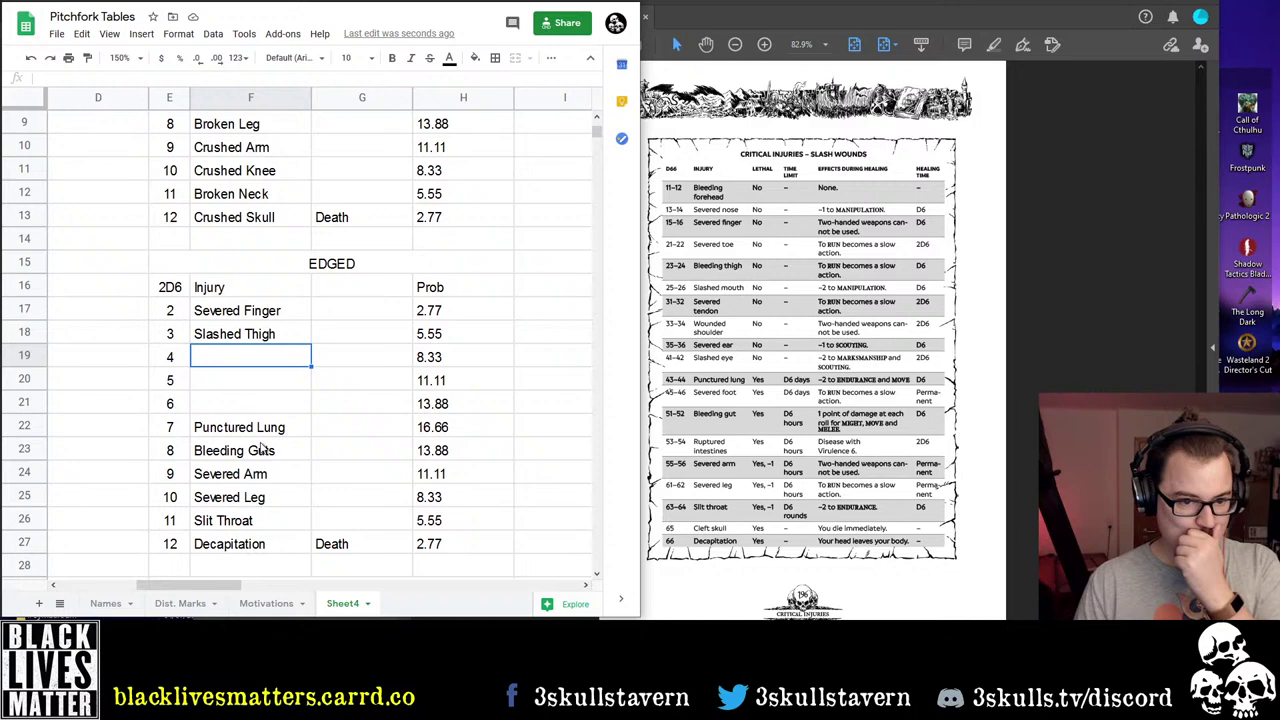
# Bold the EDGED, BLUNT and PIERCING table headings
pyautogui.click(325, 266)
pyautogui.hotkey('ctrl', 'b')
pyautogui.scroll(3, 352, 262)
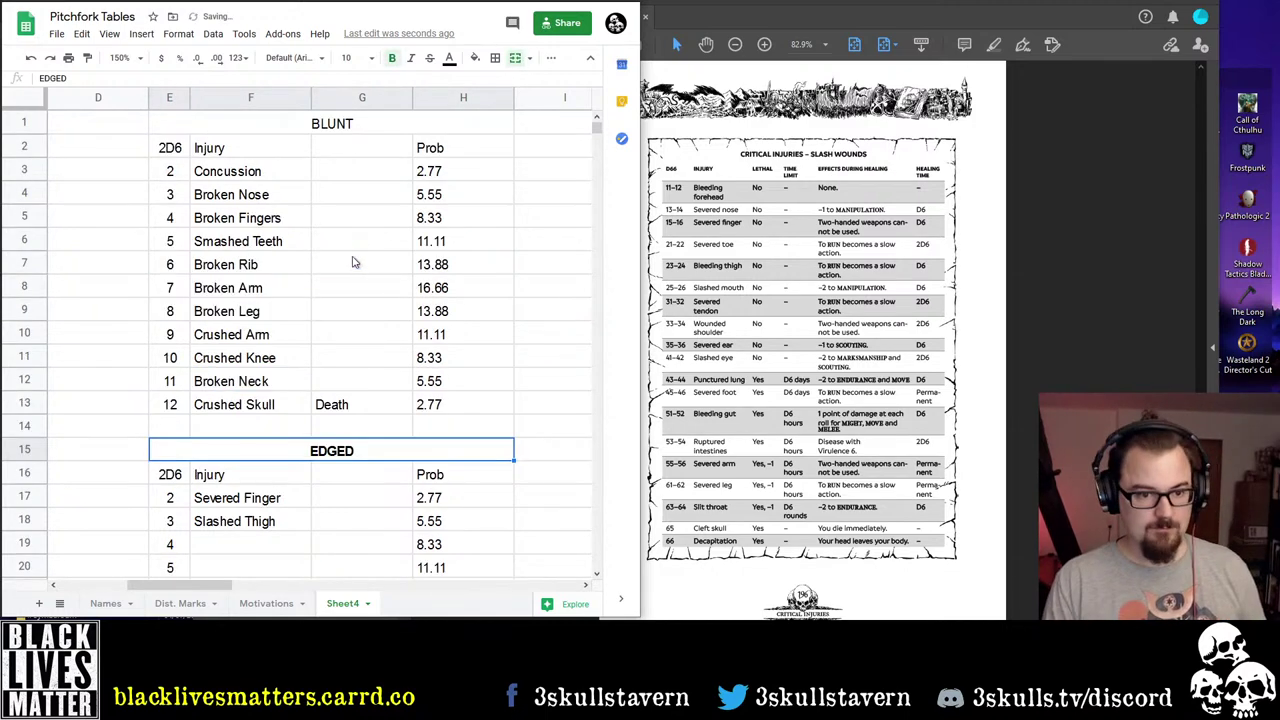
pyautogui.click(350, 121)
pyautogui.hotkey('ctrl', 'b')
pyautogui.scroll(-4, 594, 576)
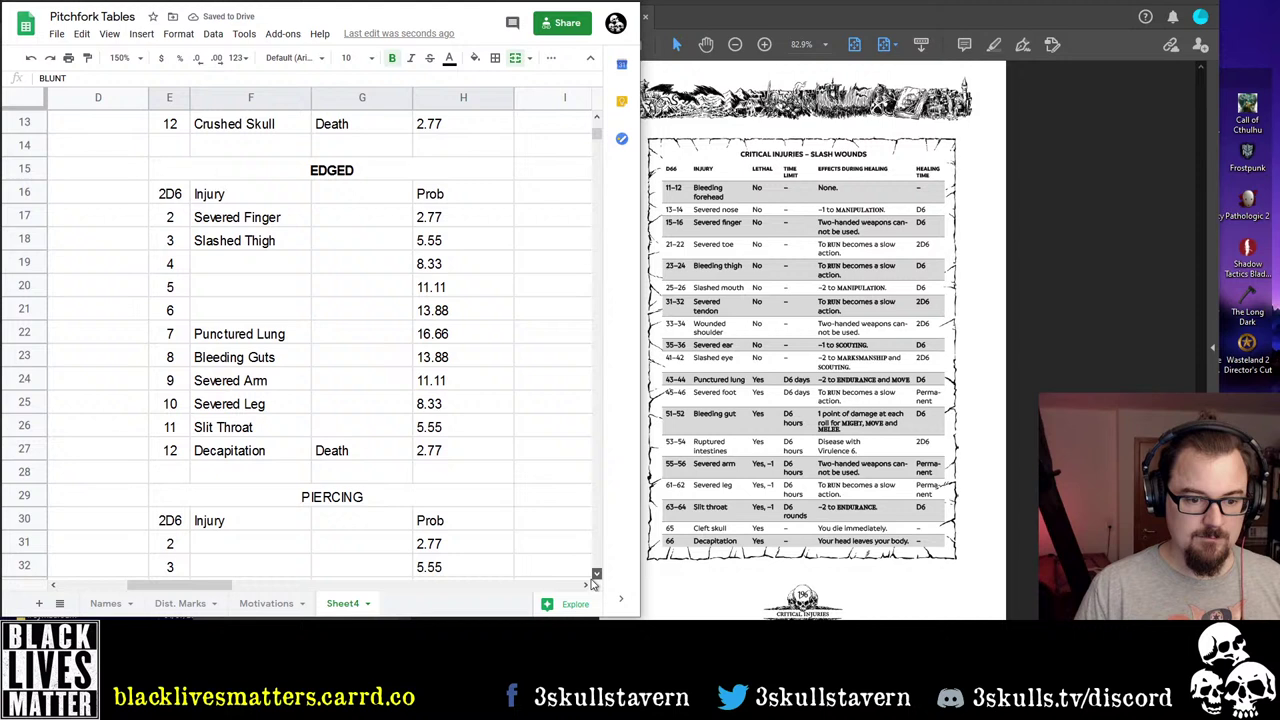
pyautogui.click(290, 510)
pyautogui.hotkey('ctrl', 'b')
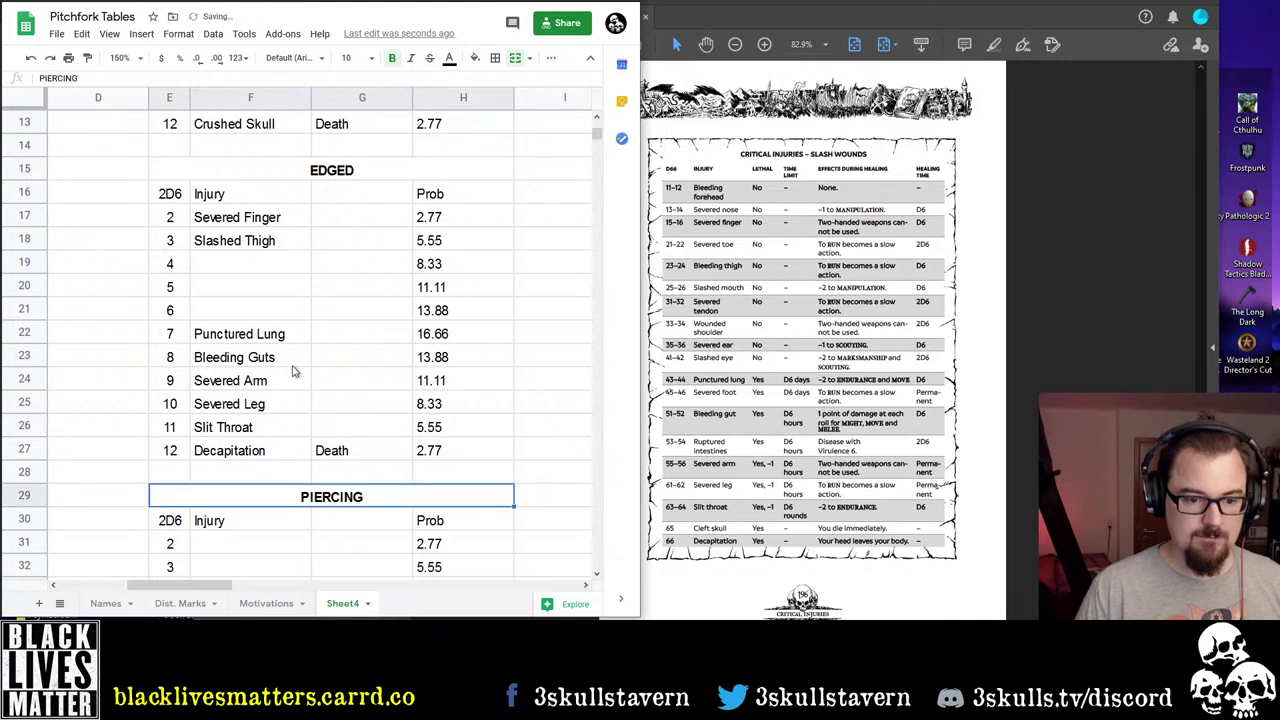
pyautogui.click(597, 119)
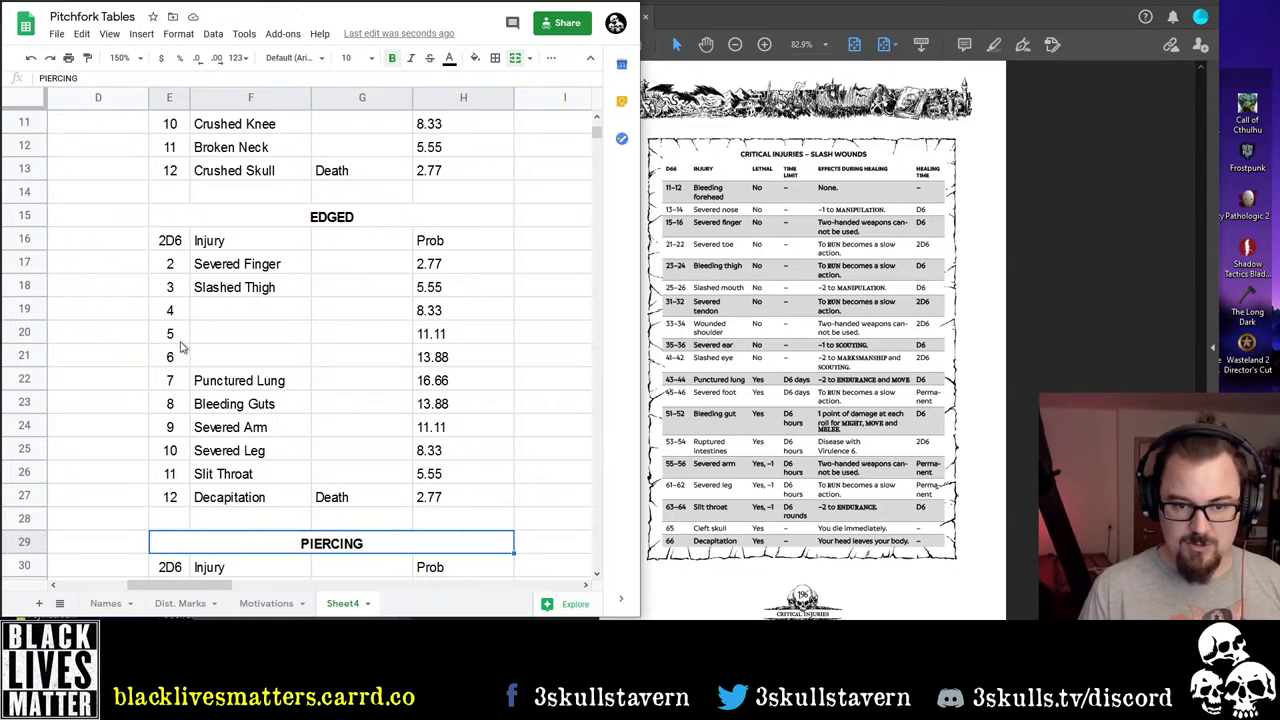
pyautogui.click(238, 320)
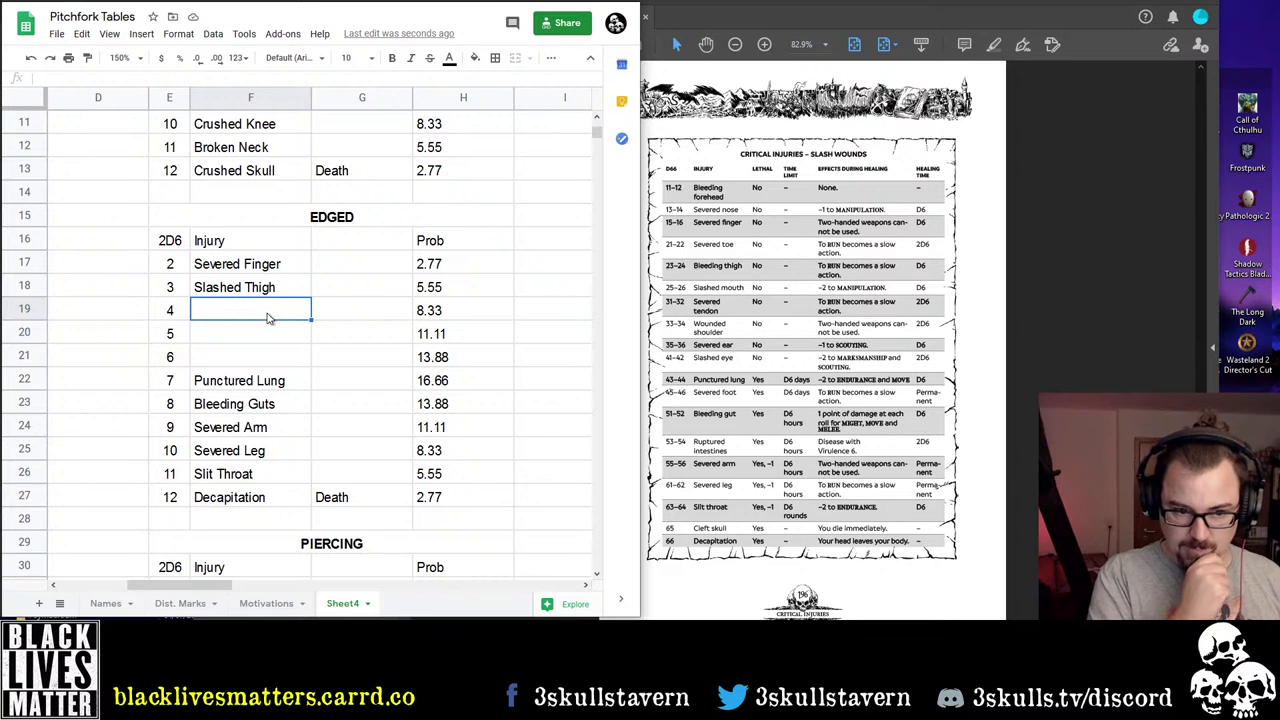
pyautogui.press('Up')
pyautogui.press('Up')
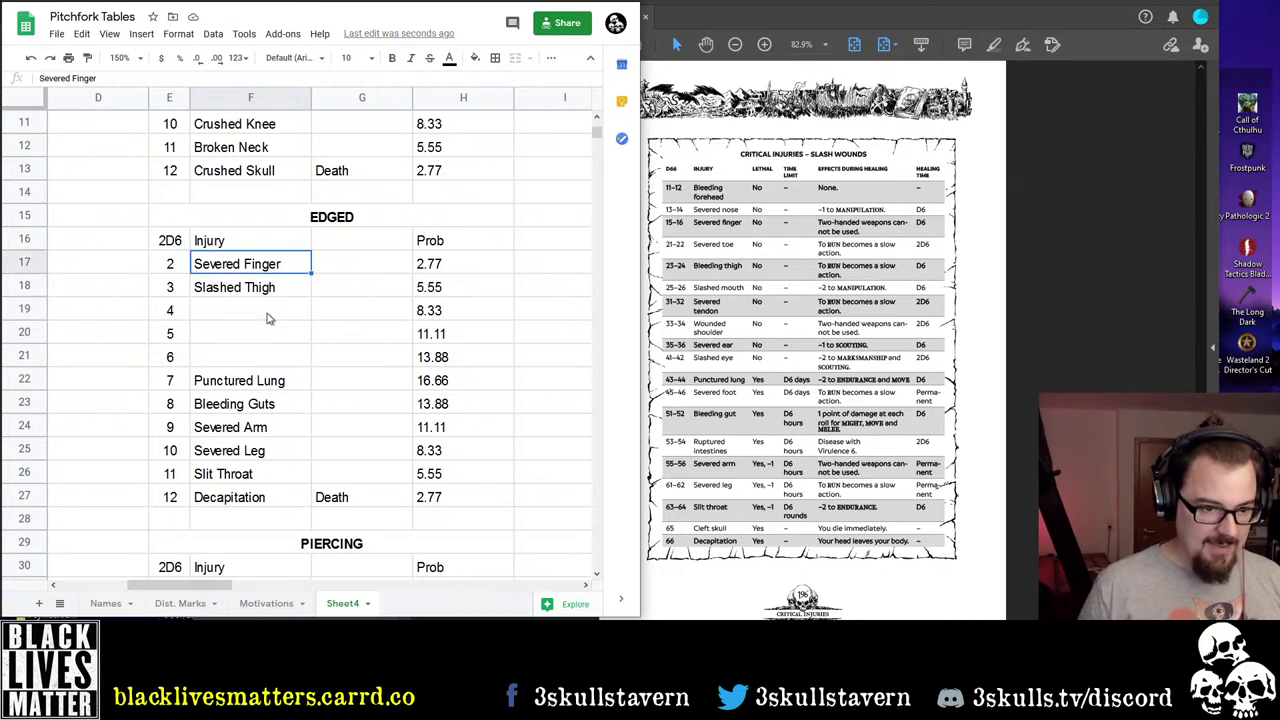
pyautogui.press('Down')
# Swap EDGED rolls 2 and 3 so Slashed Thigh comes first, then Severed Finger
pyautogui.hotkey('ctrl', 'c')
pyautogui.press('Up')
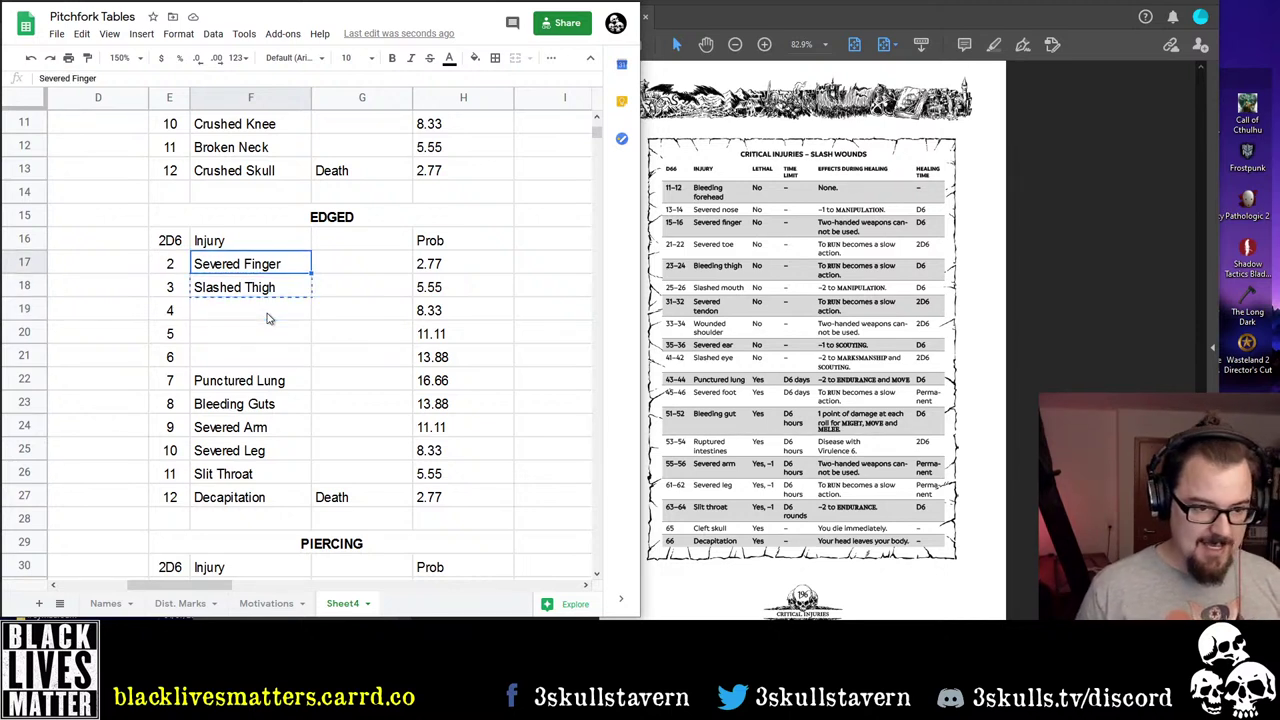
pyautogui.hotkey('ctrl', 'v')
pyautogui.press('Down')
pyautogui.write('Seve')
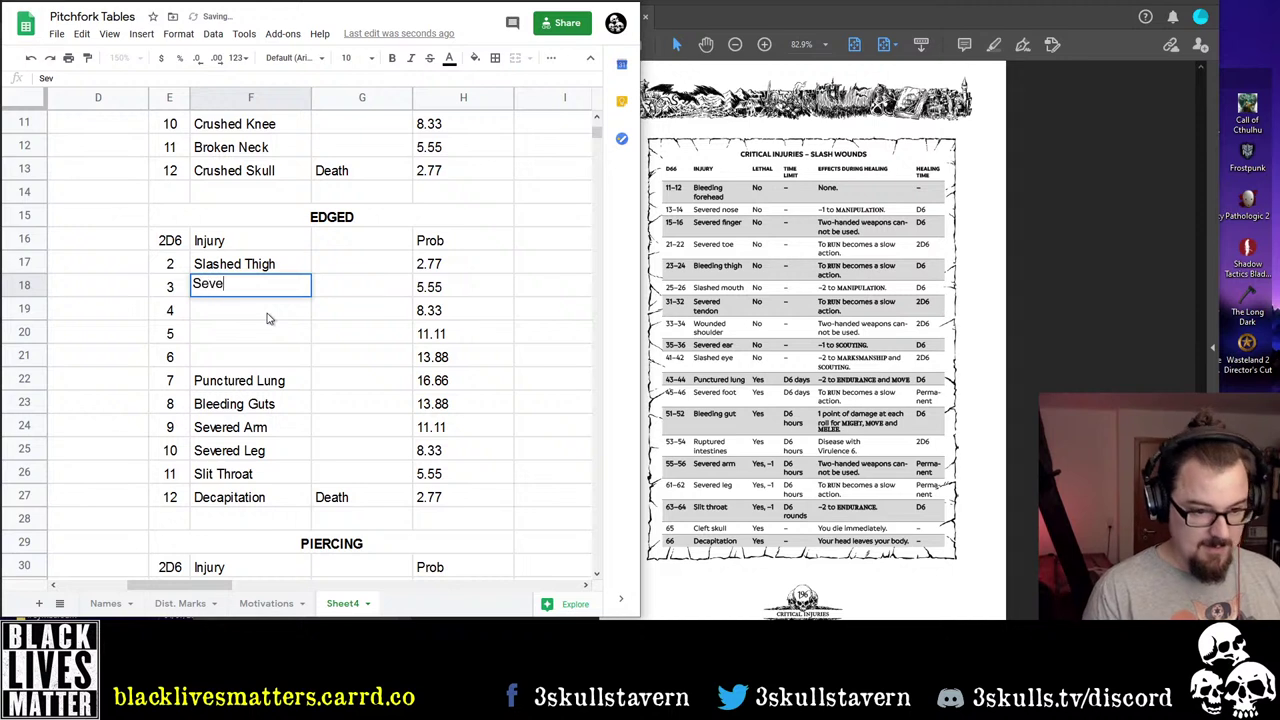
pyautogui.write('red Finger')
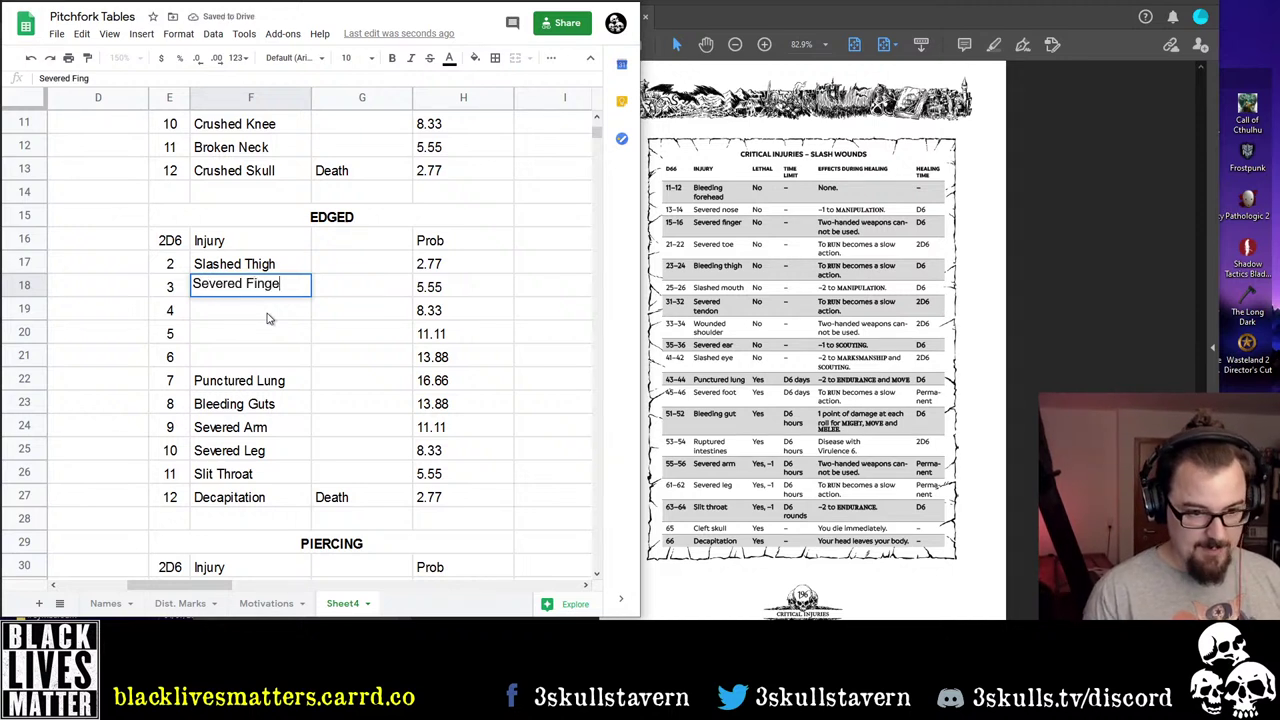
pyautogui.press('Return')
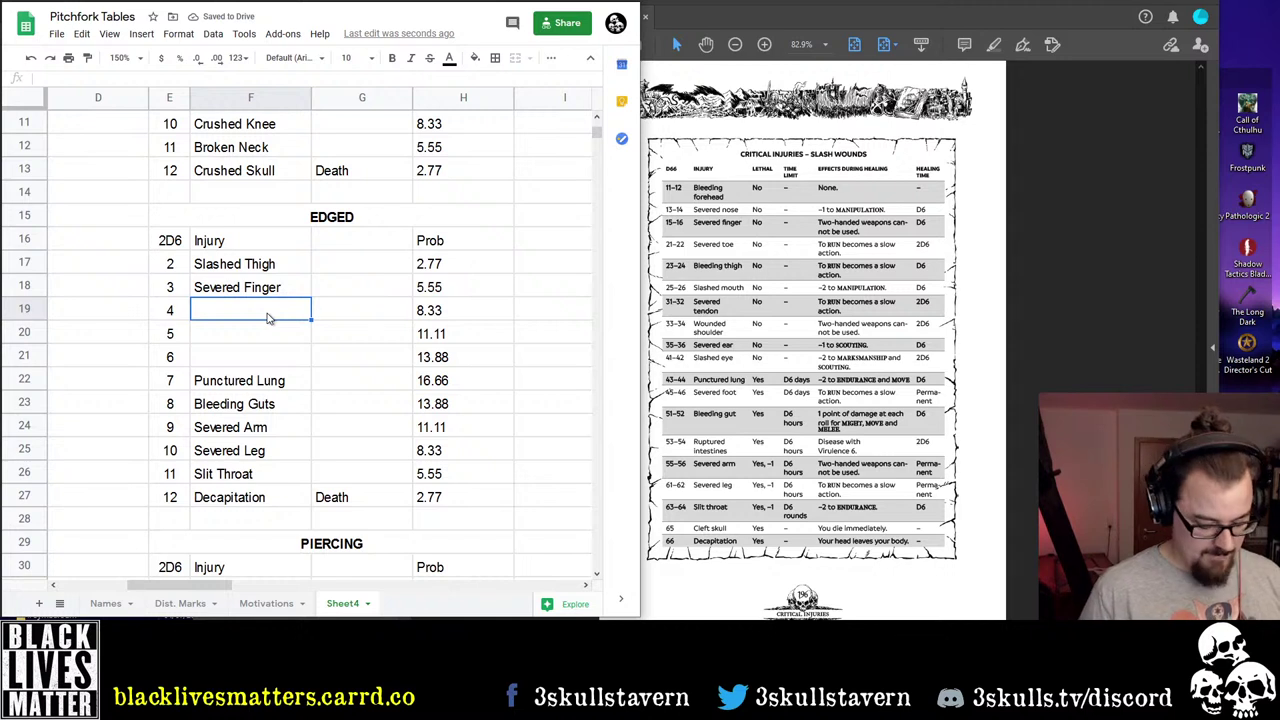
# Enter Slashed Mouth at roll 4 and Severed Ear at roll 5, correcting Severed Tendon
pyautogui.write('Slashed M')
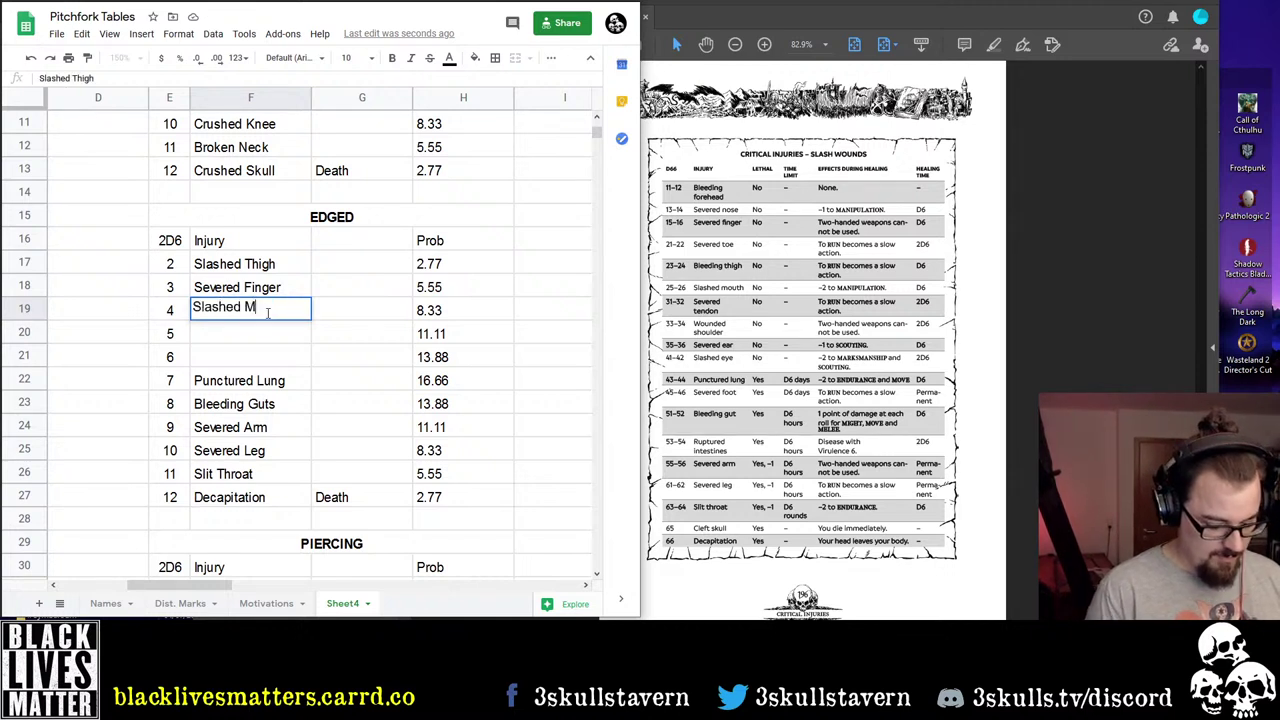
pyautogui.write('outh')
pyautogui.press('Return')
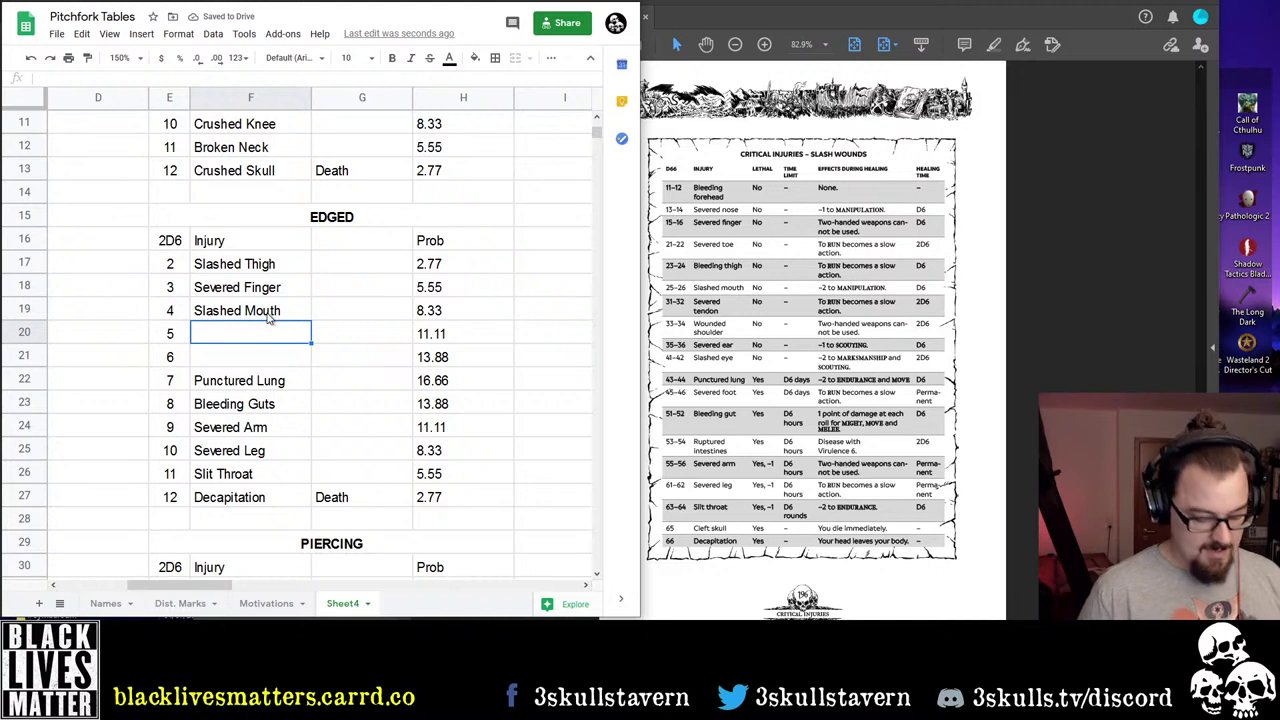
pyautogui.write('Severed Tend')
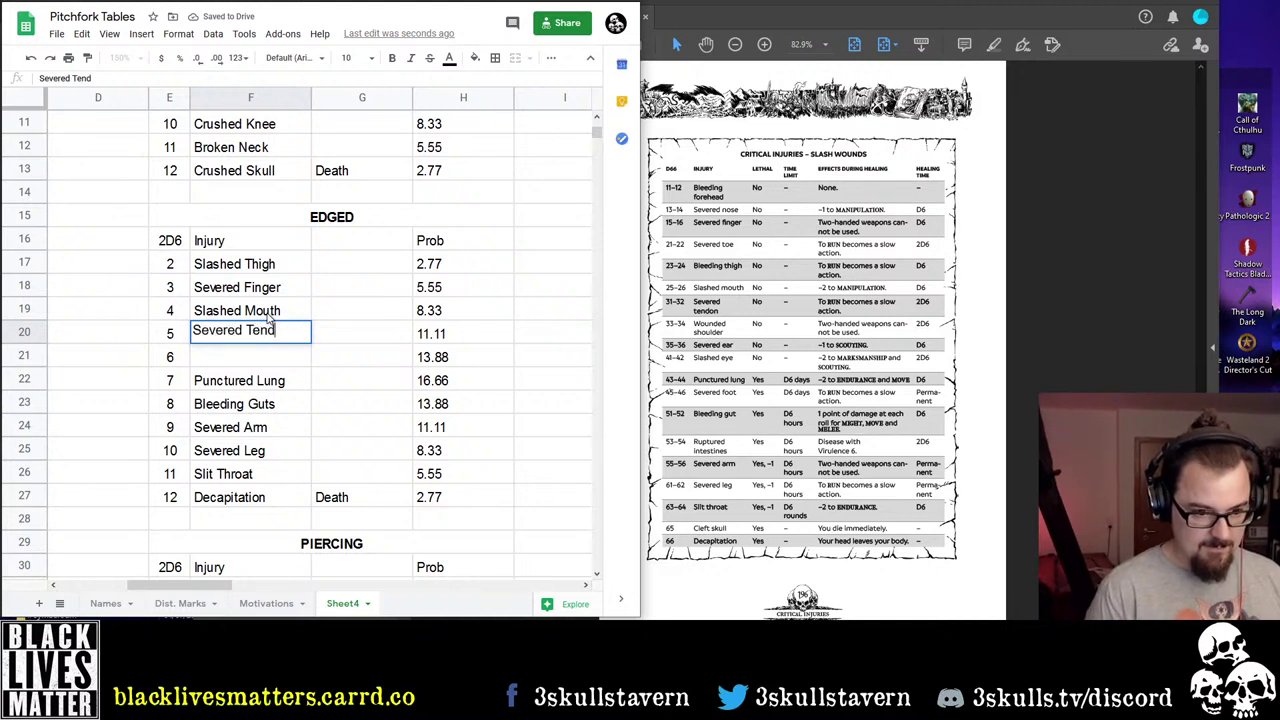
pyautogui.write('on')
pyautogui.press('Return')
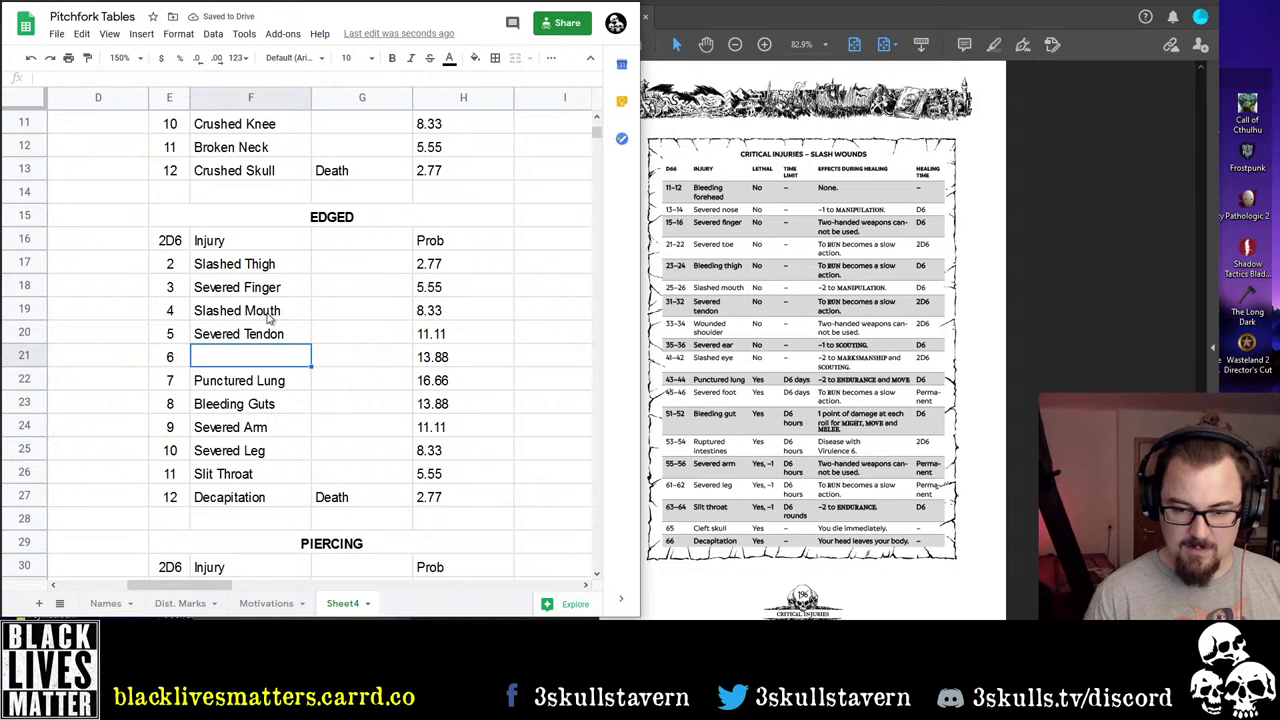
pyautogui.press('Up')
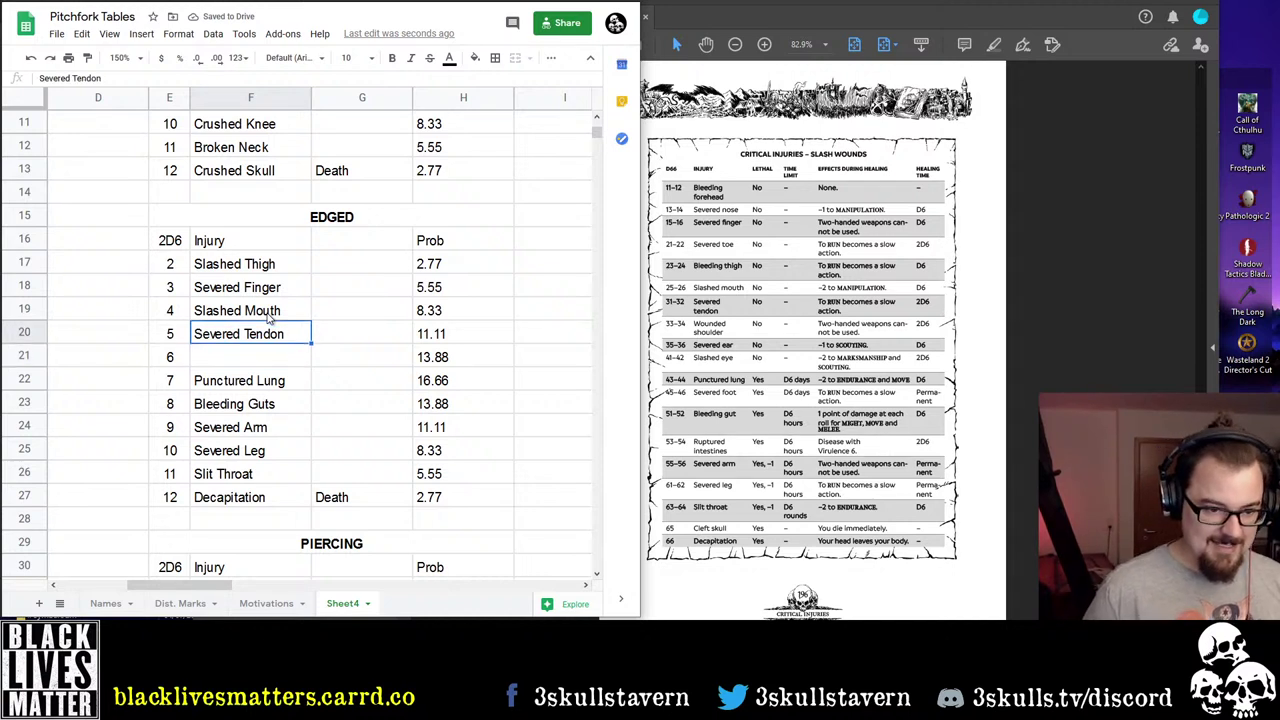
pyautogui.press('Return')
pyautogui.hotkey('ctrl', 'shift', 'Left')
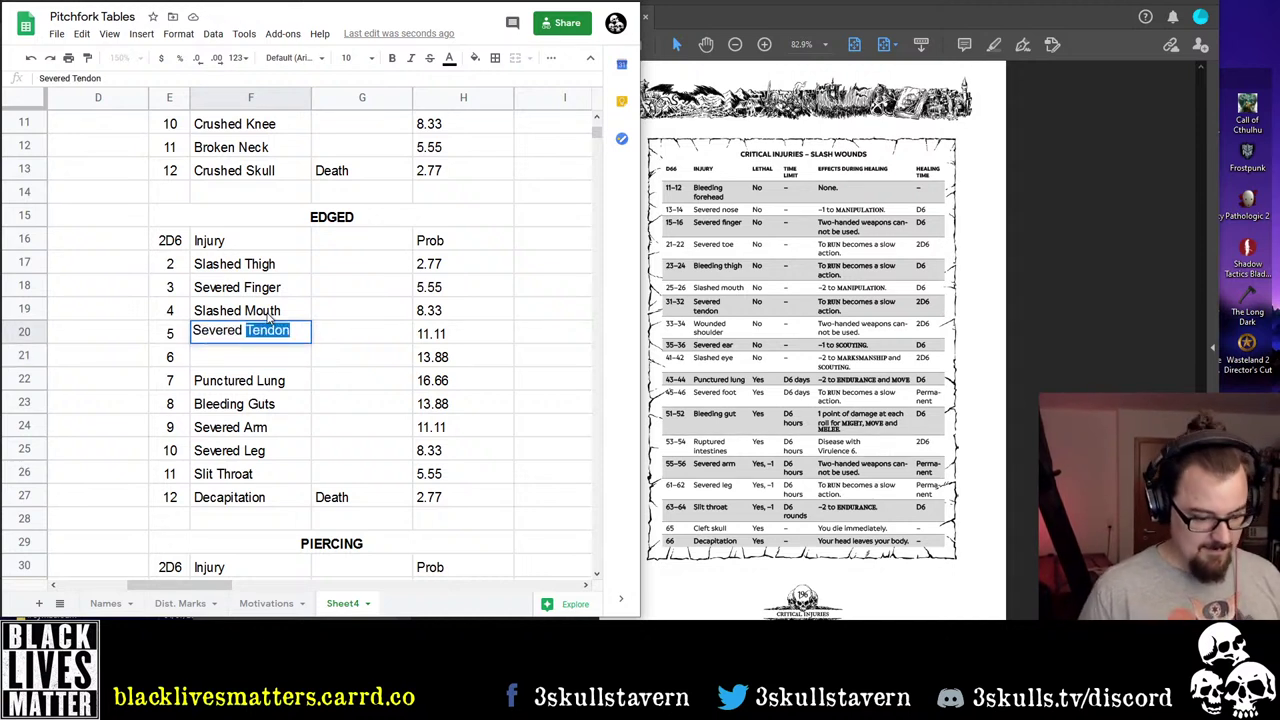
pyautogui.write('Ear')
pyautogui.press('Return')
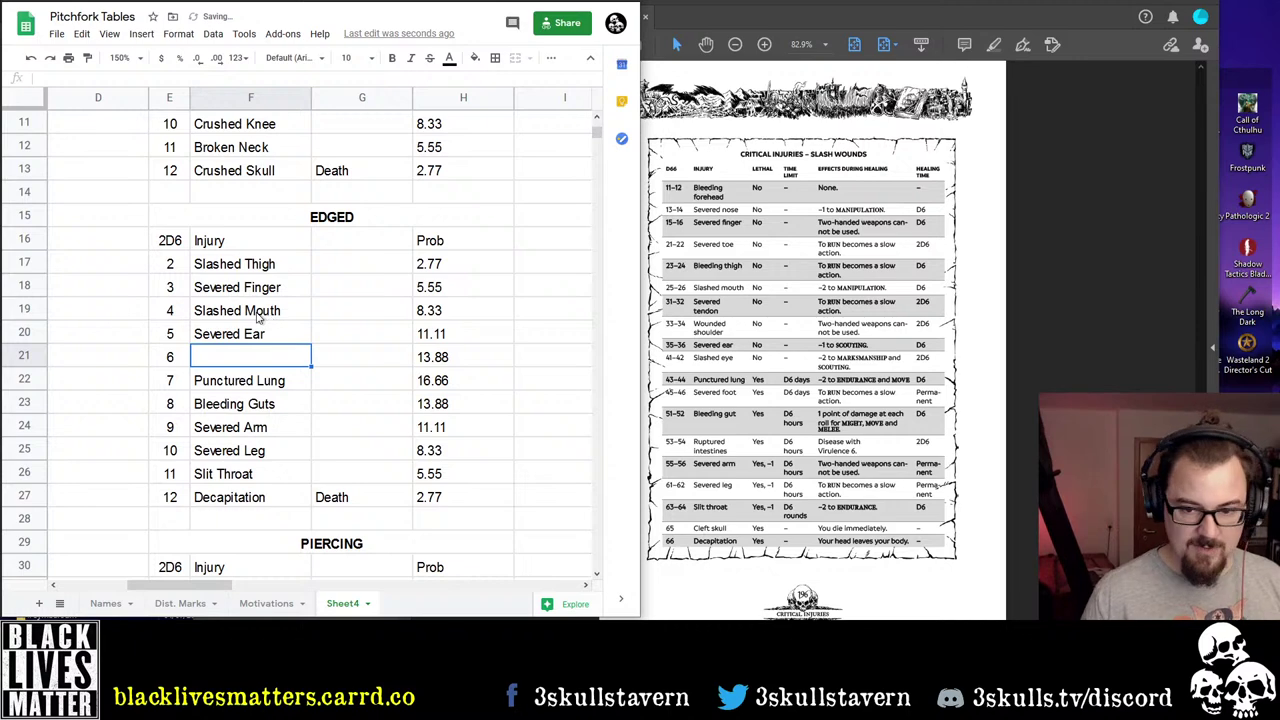
pyautogui.scroll(4, 280, 330)
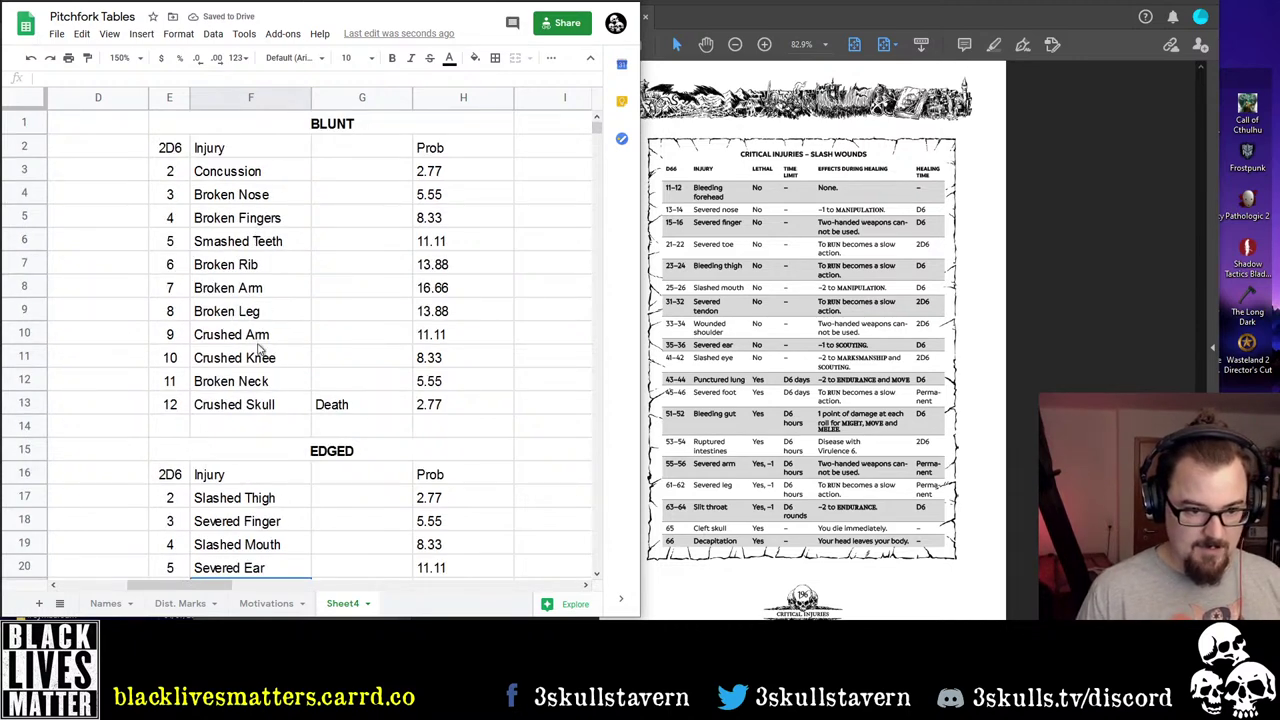
# Clear Punctured Lung from EDGED roll 7, comparing with BLUNT's Broken Arm entry
pyautogui.scroll(-3, 262, 350)
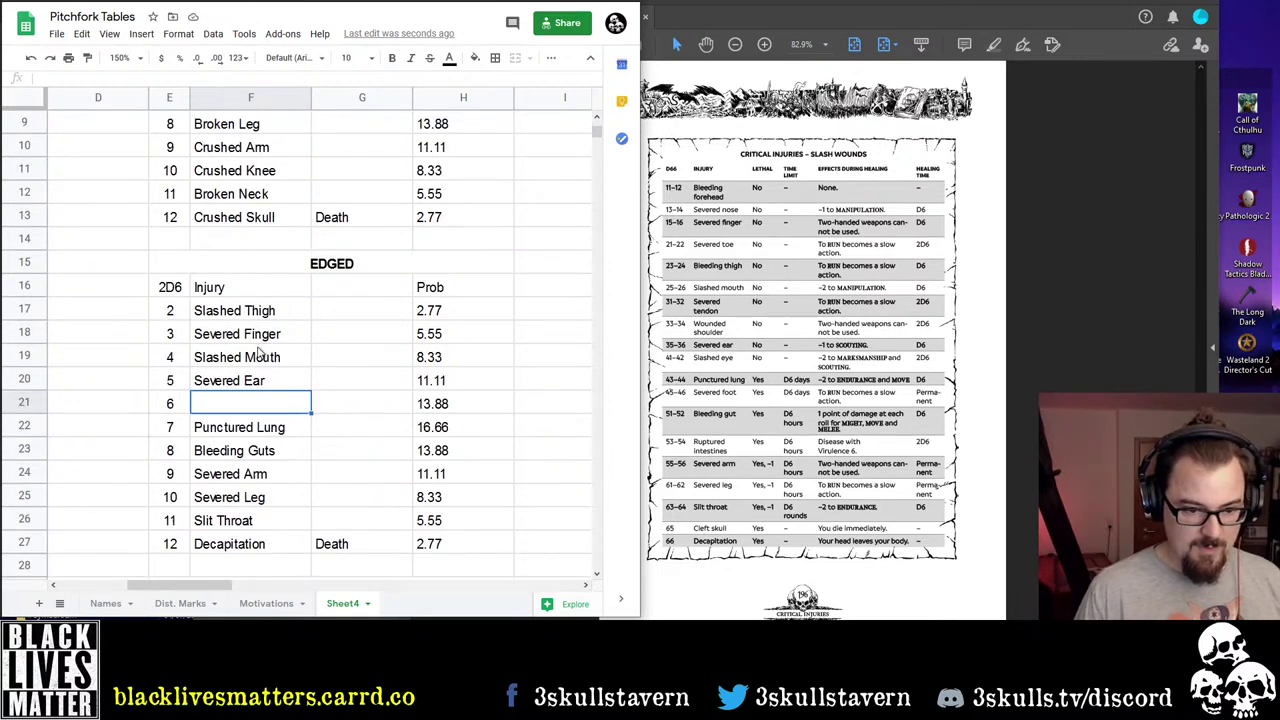
pyautogui.click(258, 428)
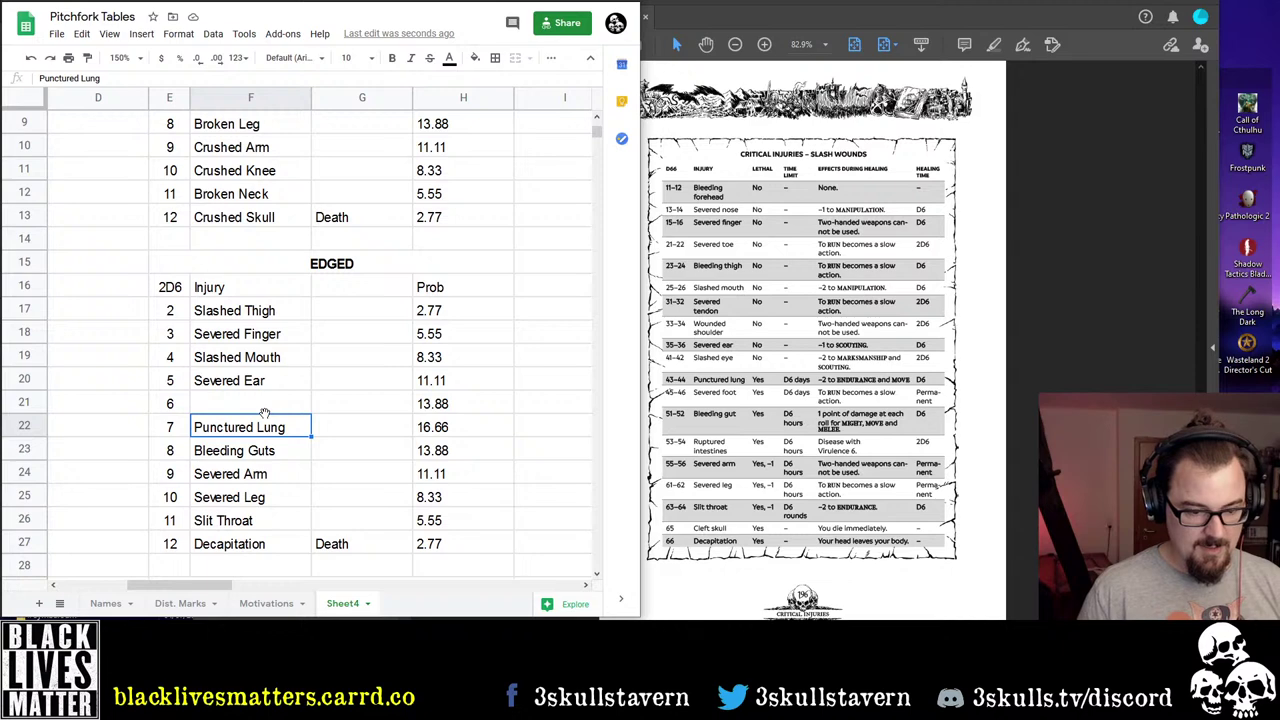
pyautogui.press('Delete')
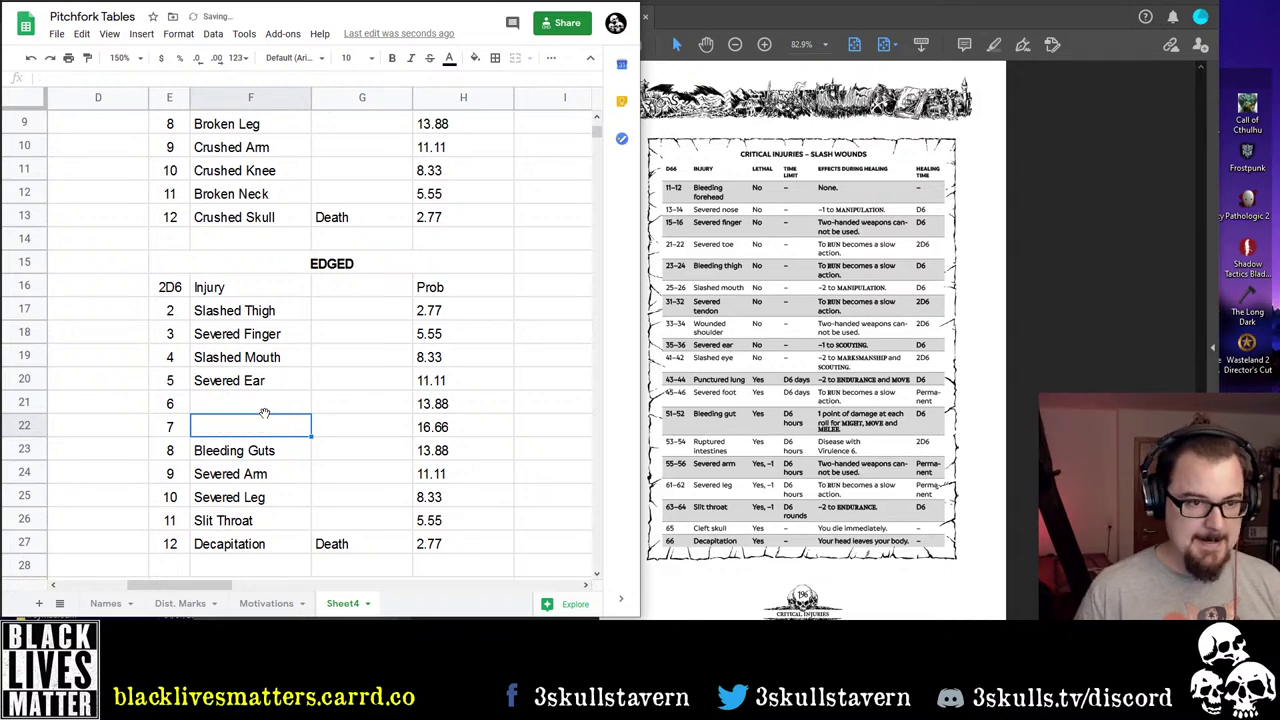
pyautogui.scroll(3, 264, 412)
pyautogui.click(254, 290)
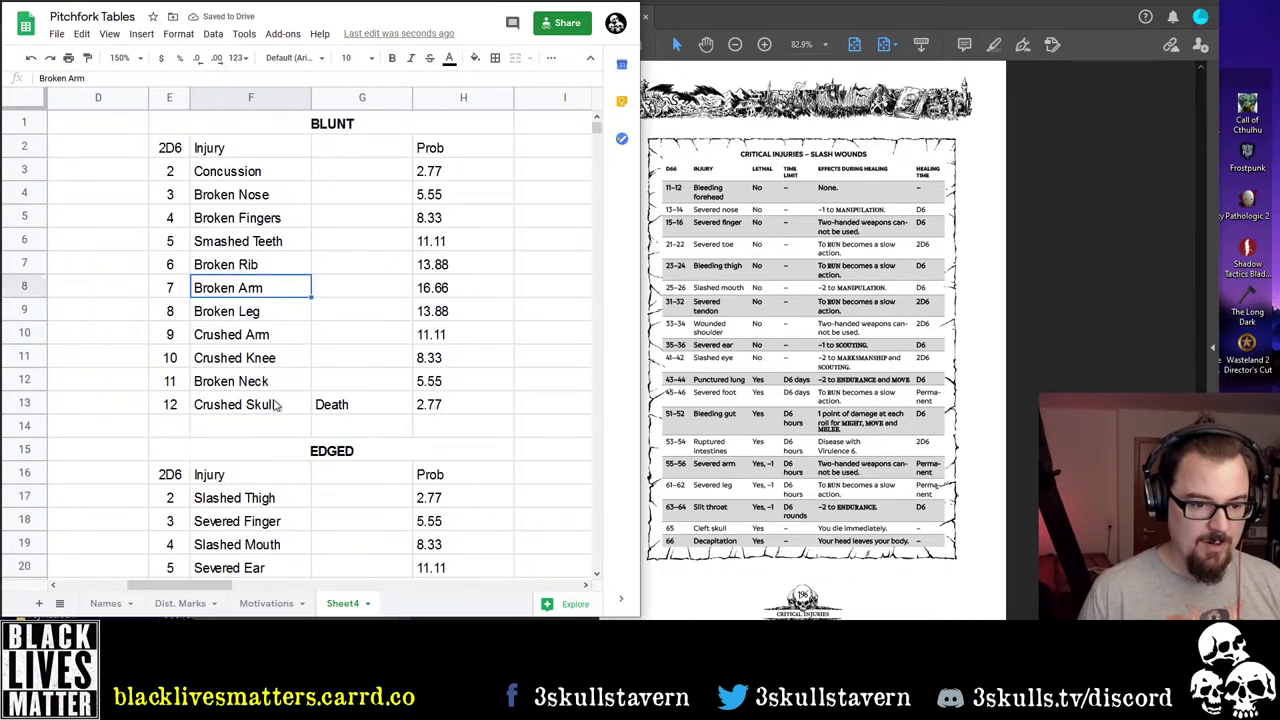
pyautogui.scroll(-3, 277, 404)
pyautogui.click(263, 432)
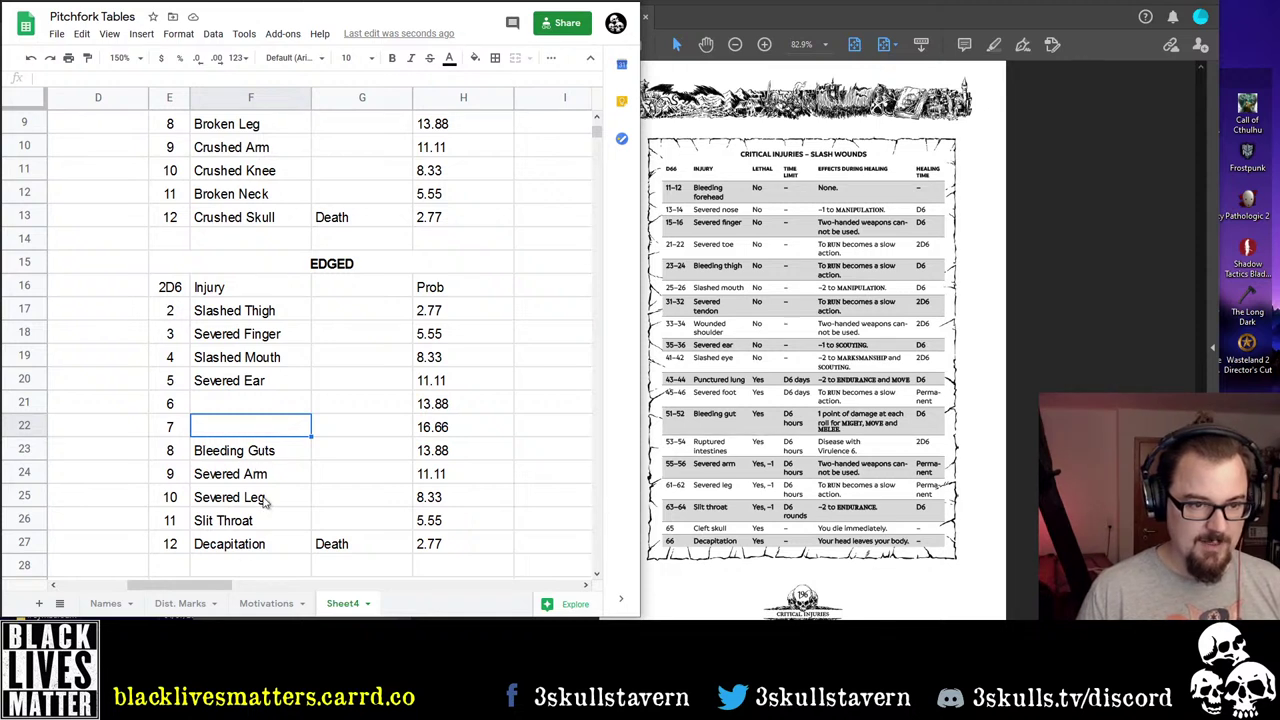
# Review the EDGED entries from Bleeding Guts through Decapitation
pyautogui.moveTo(258, 476); pyautogui.dragTo(256, 545)
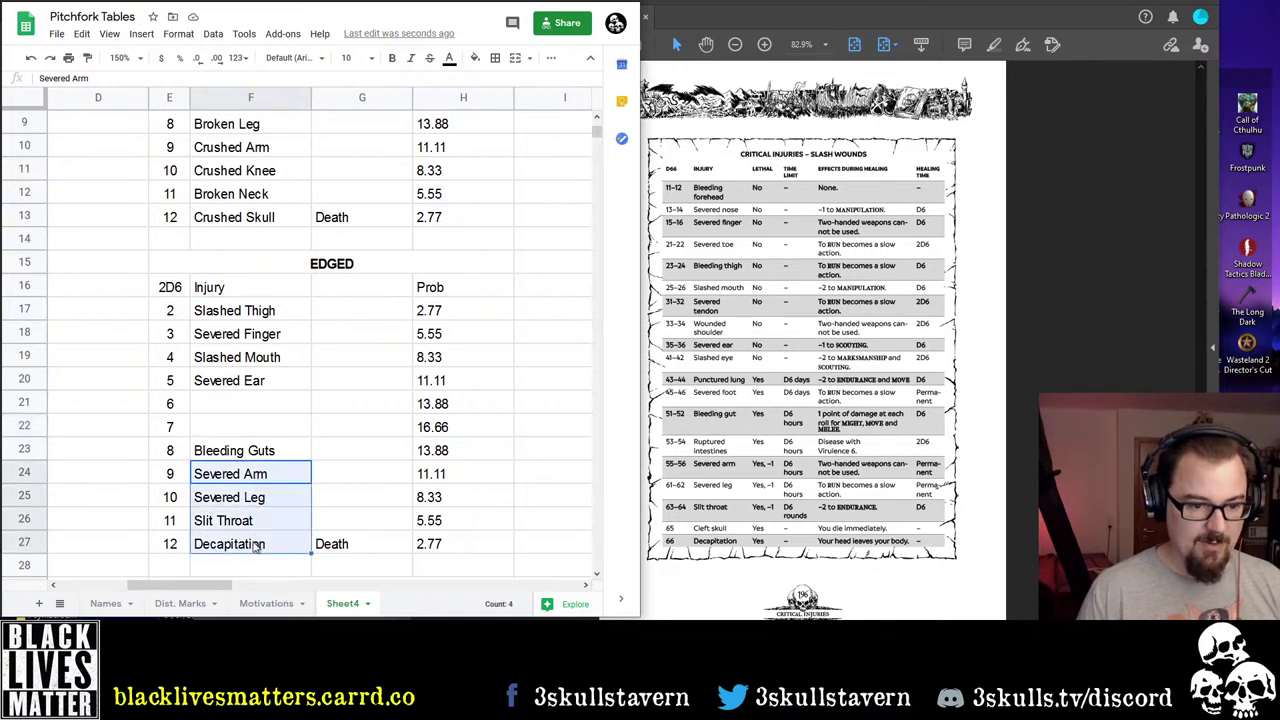
pyautogui.click(262, 517)
pyautogui.click(264, 478)
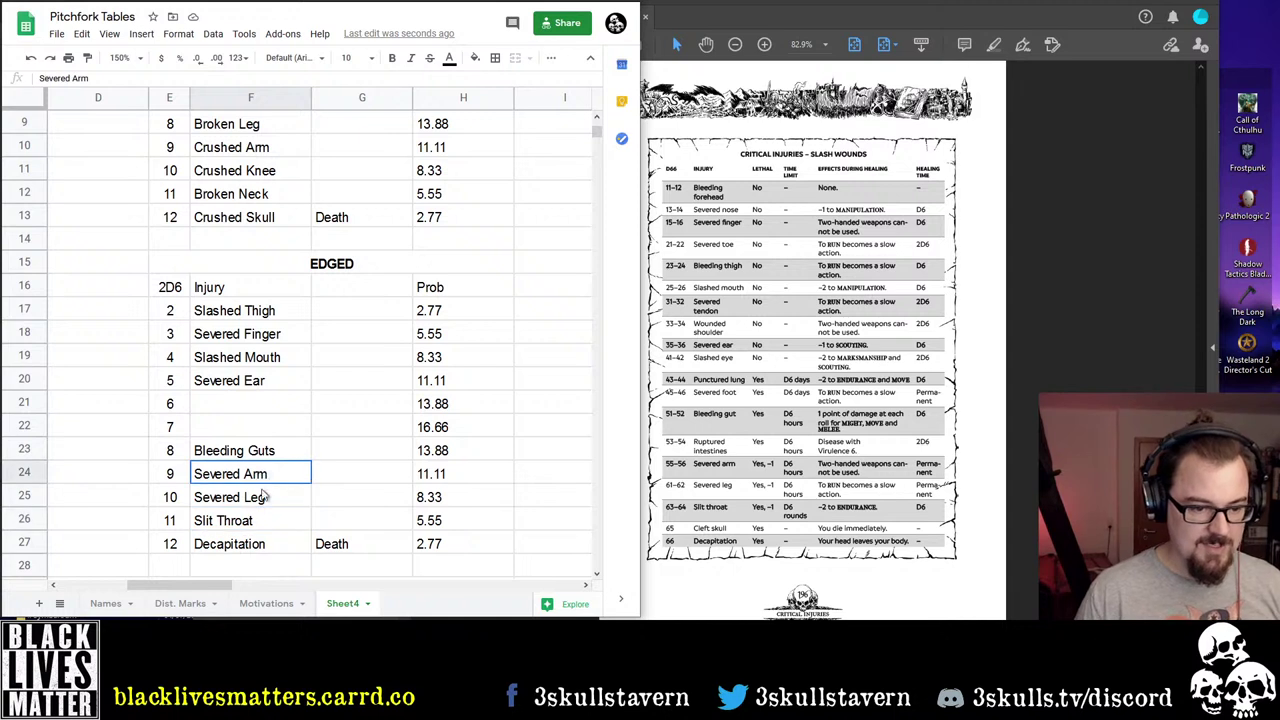
pyautogui.keyDown('shift'); pyautogui.click(262, 518); pyautogui.keyUp('shift')
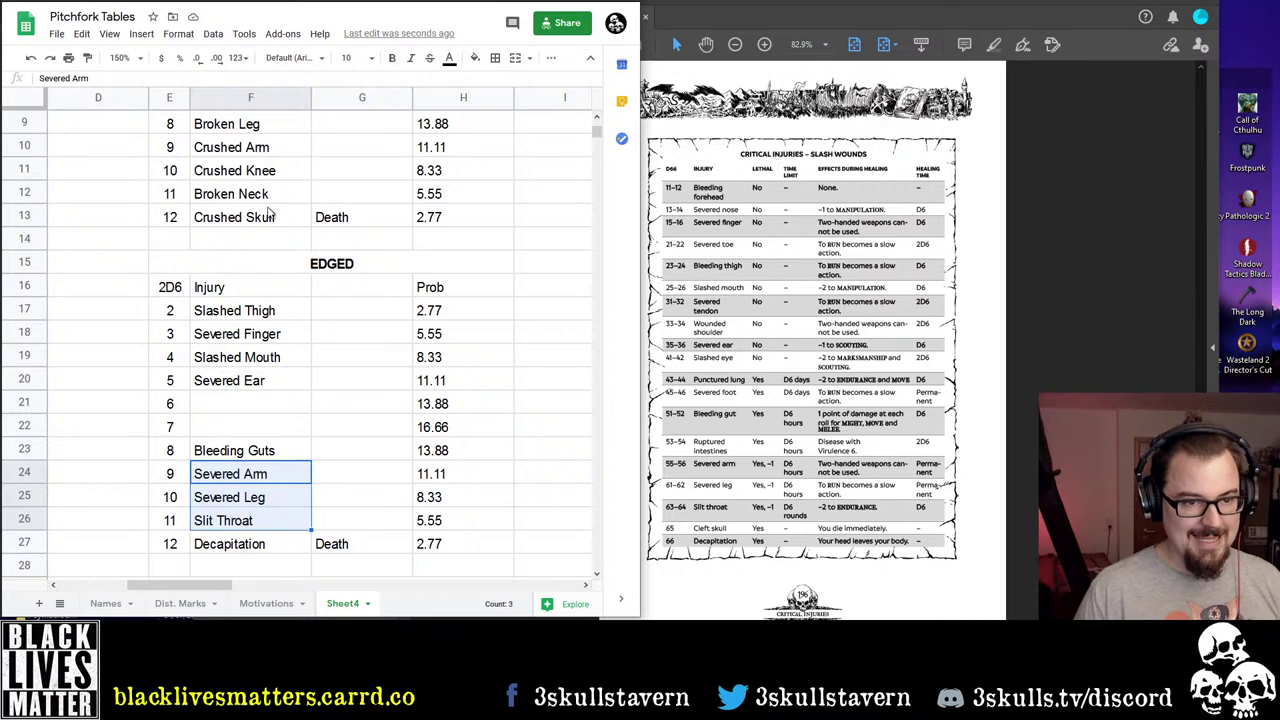
pyautogui.scroll(3, 258, 329)
pyautogui.scroll(-3, 258, 340)
pyautogui.click(258, 460)
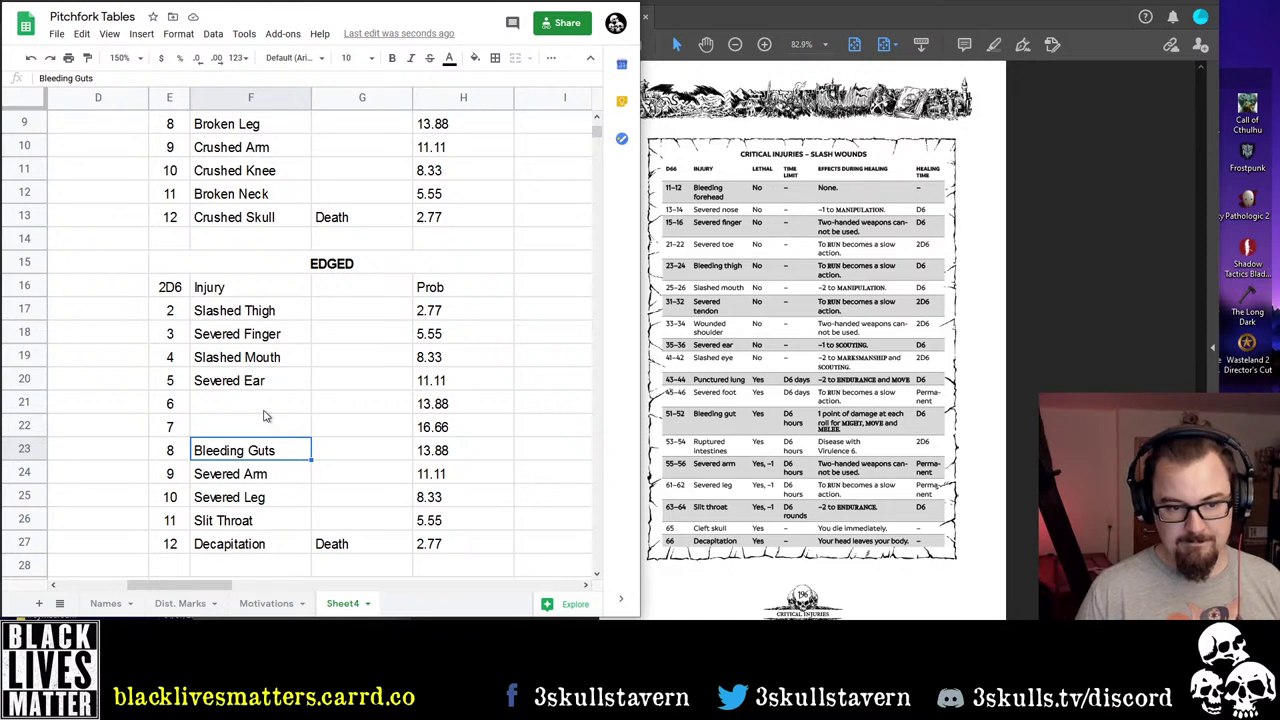
# Enter Wounded Shoulder as the EDGED roll-7 injury in F22
pyautogui.click(266, 410)
pyautogui.click(291, 420)
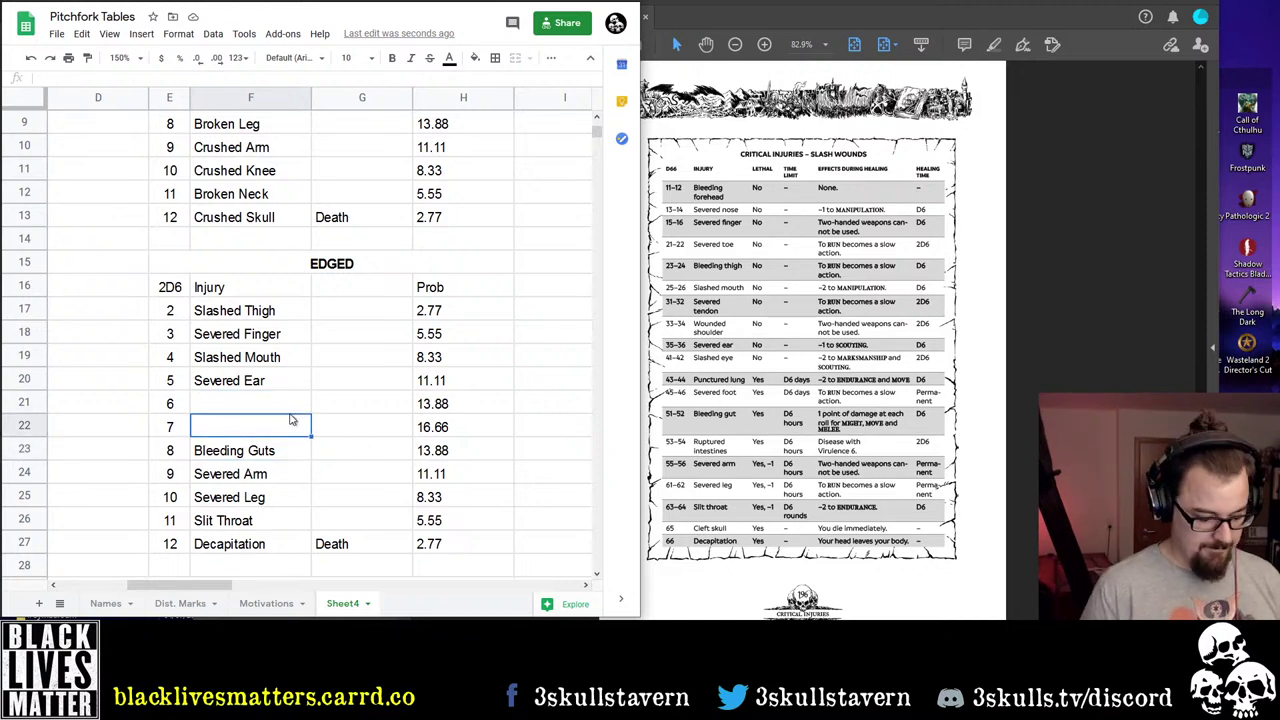
pyautogui.write('Wounded Shoulder')
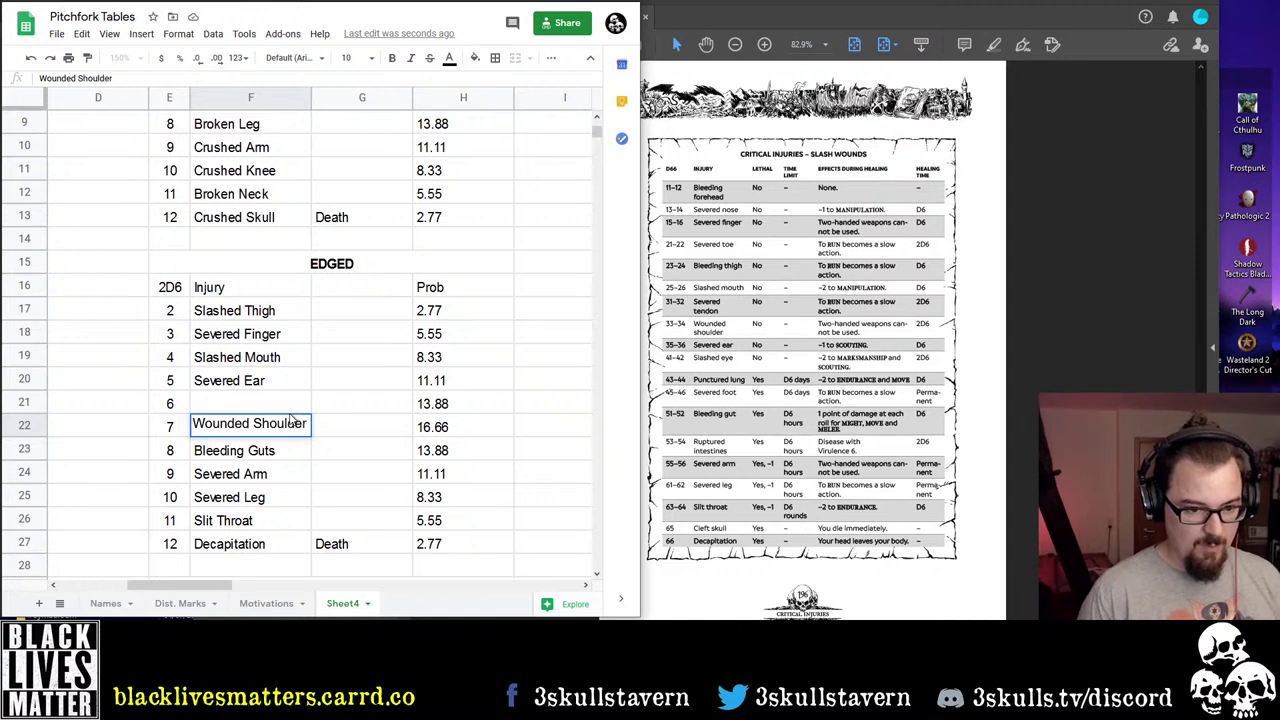
pyautogui.press('Return')
pyautogui.press('Up')
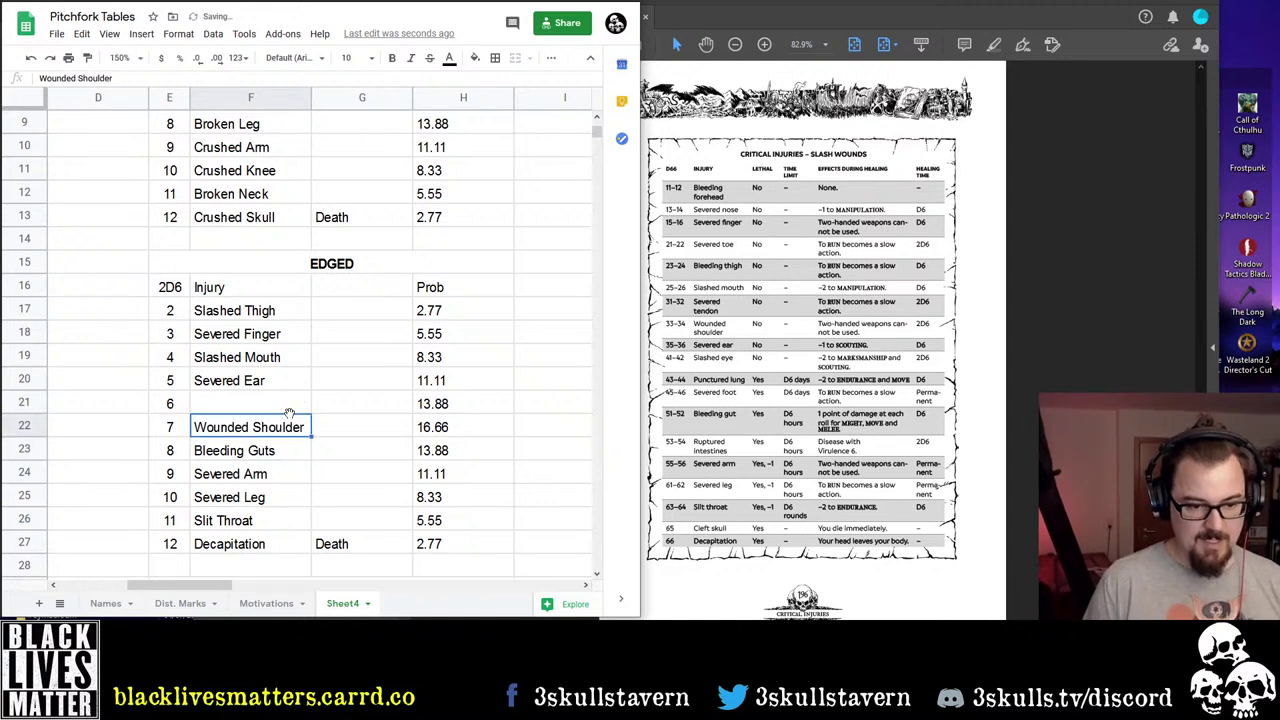
# Replace Wounded with Slashed so the roll-7 injury reads Slashed Shoulder
pyautogui.doubleClick(289, 418)
pyautogui.press('Home')
pyautogui.hotkey('ctrl', 'shift', 'Right')
pyautogui.hotkey('shift', 'Left')
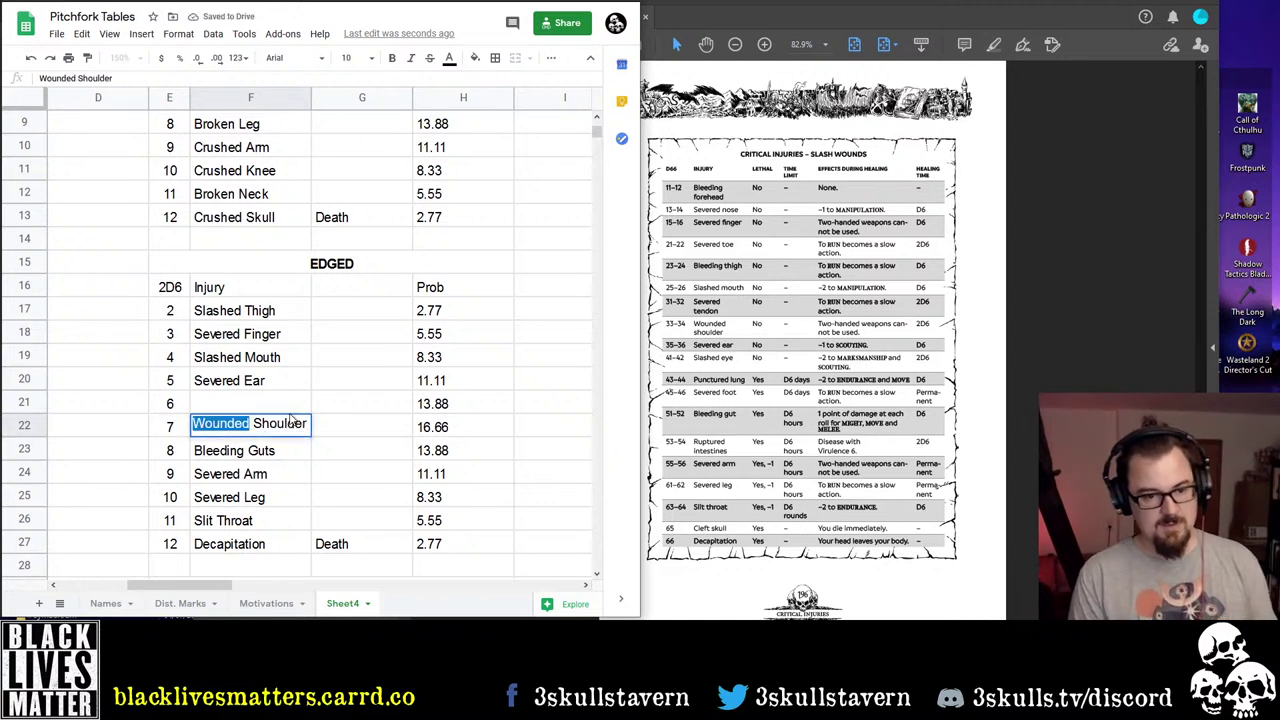
pyautogui.write('Slashed')
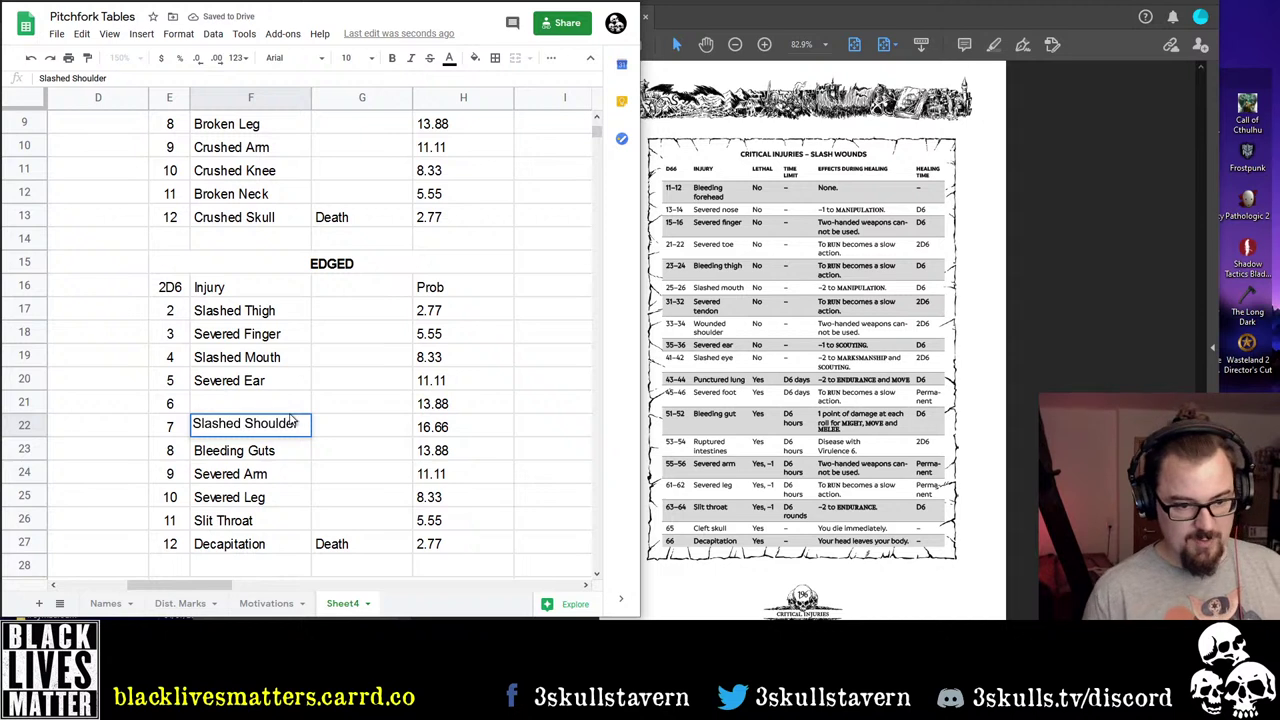
pyautogui.press('Return')
pyautogui.press('Up')
pyautogui.press('Up')
pyautogui.scroll(3, 205, 370)
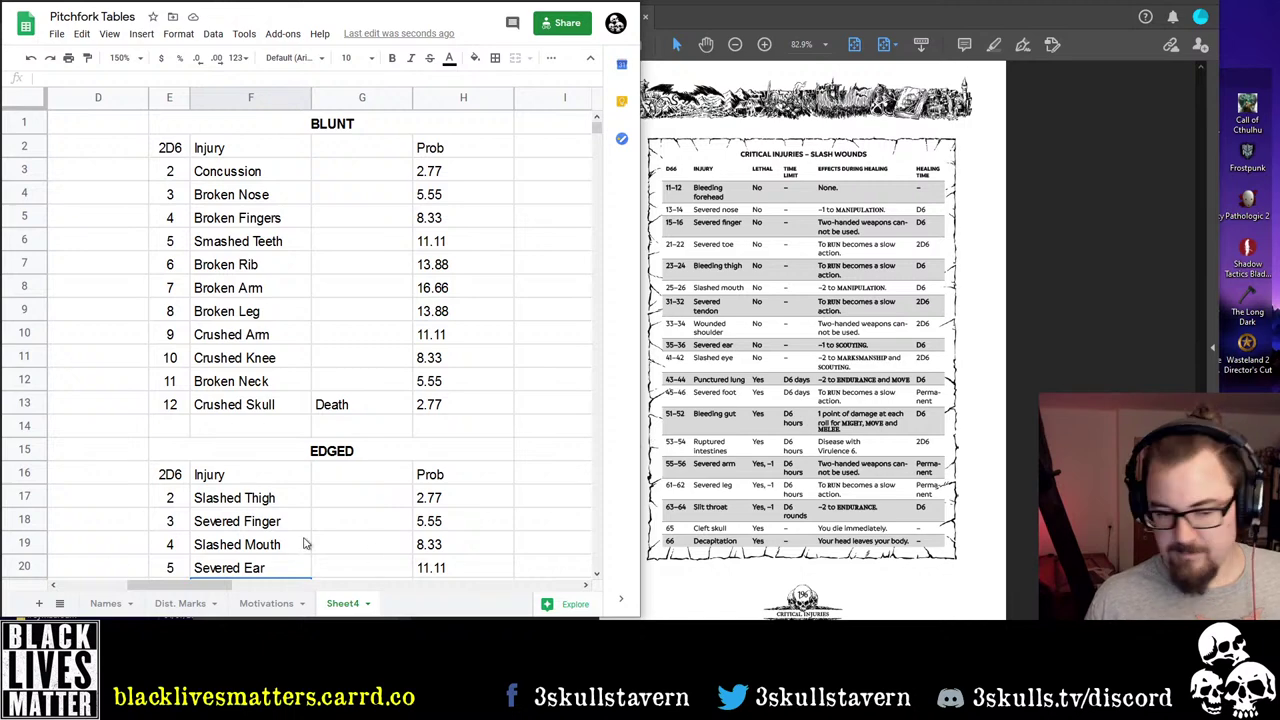
pyautogui.scroll(-5, 306, 540)
pyautogui.scroll(3, 256, 432)
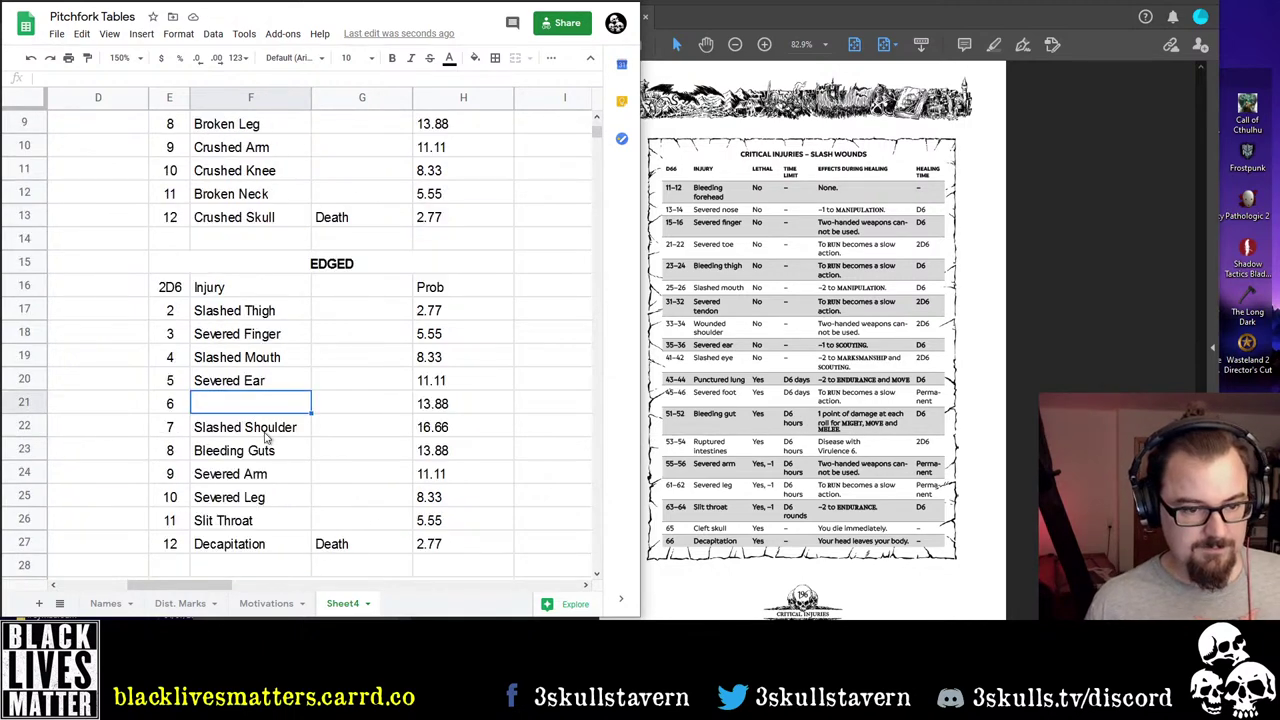
# Scroll up and down the sheet to review the EDGED table's injury entries
pyautogui.scroll(-3, 318, 424)
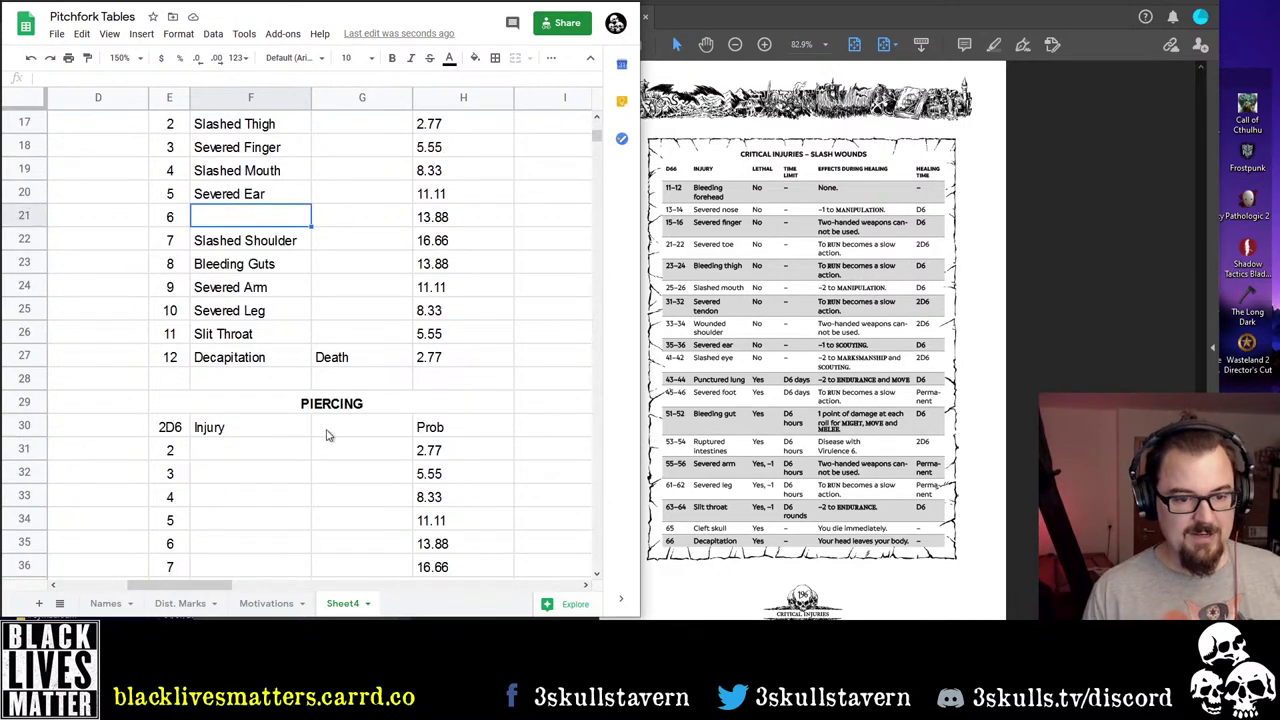
pyautogui.scroll(3, 390, 444)
pyautogui.scroll(-3, 400, 444)
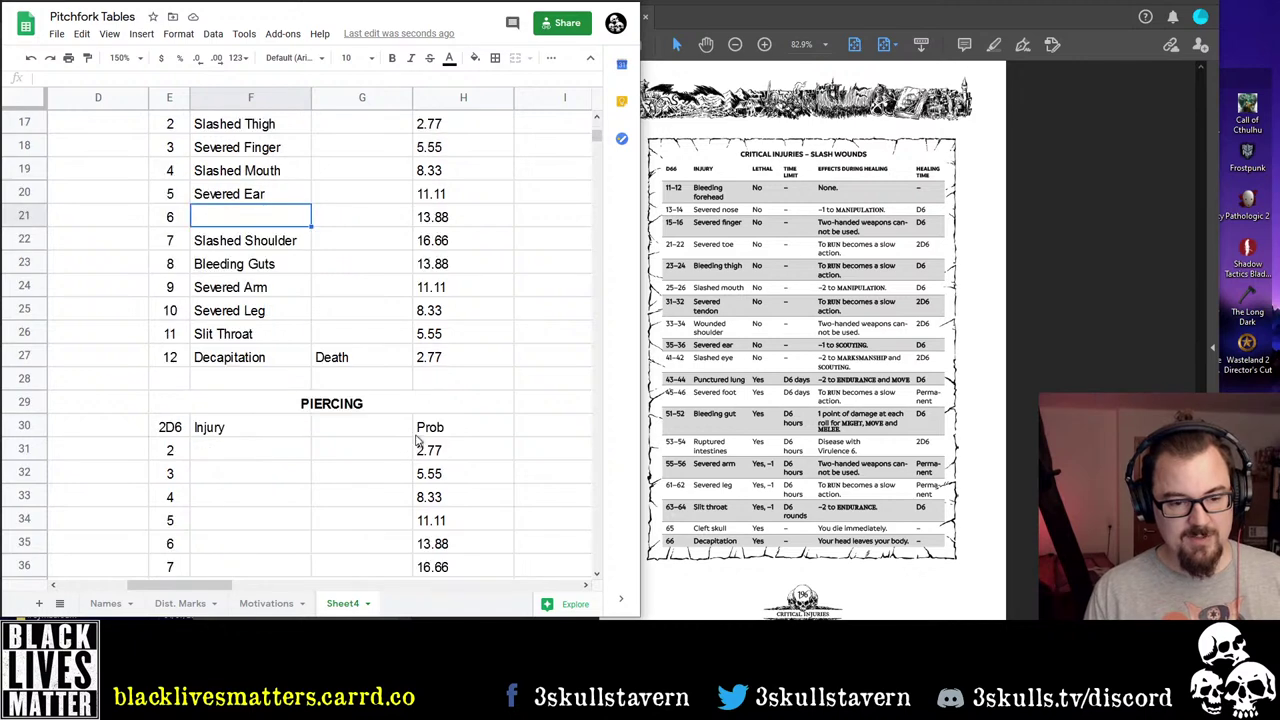
pyautogui.scroll(3, 428, 374)
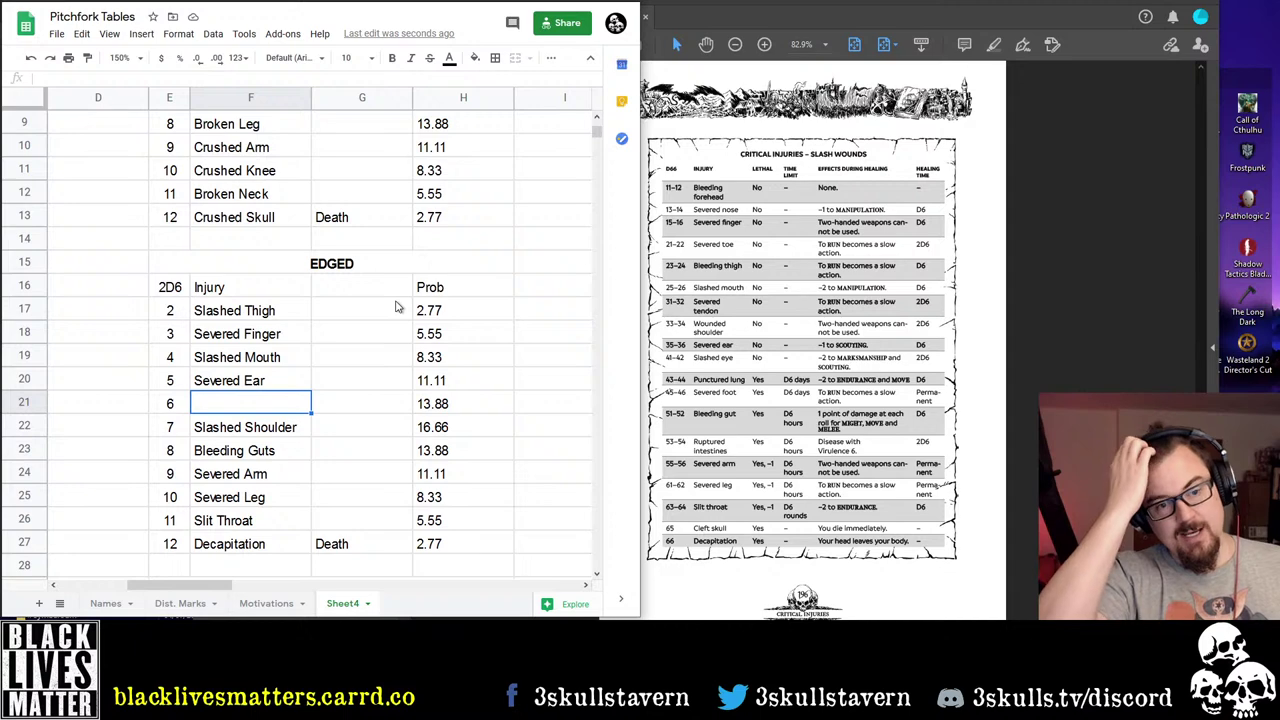
pyautogui.scroll(-5, 396, 307)
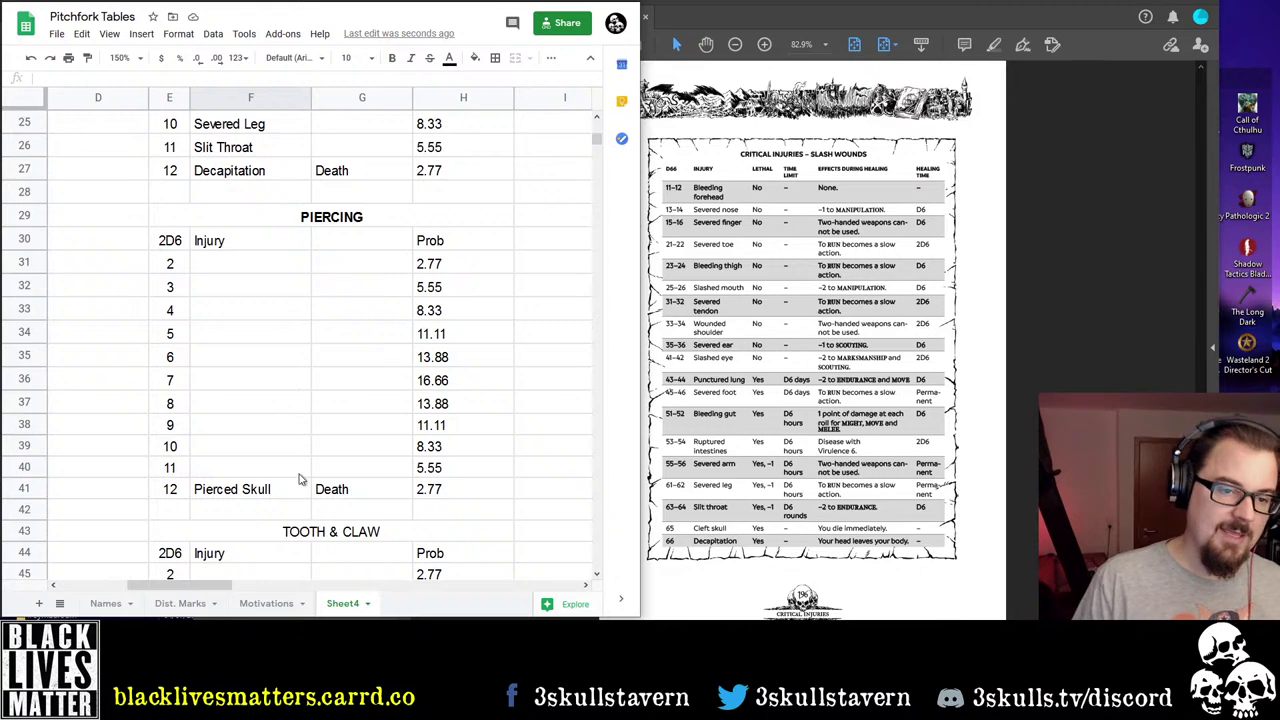
pyautogui.scroll(5, 306, 478)
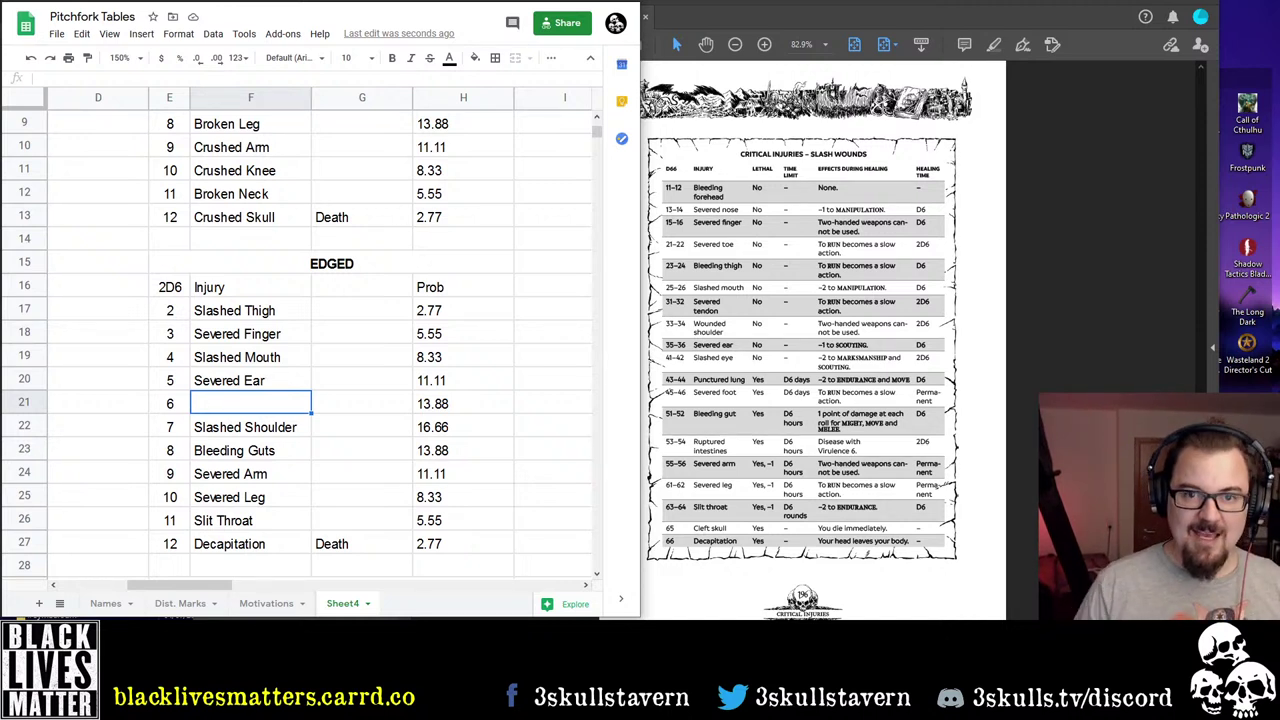
# Switch to Acrobat Reader and clear the fbl search to get back home
pyautogui.click(962, 63)
pyautogui.click(218, 18)
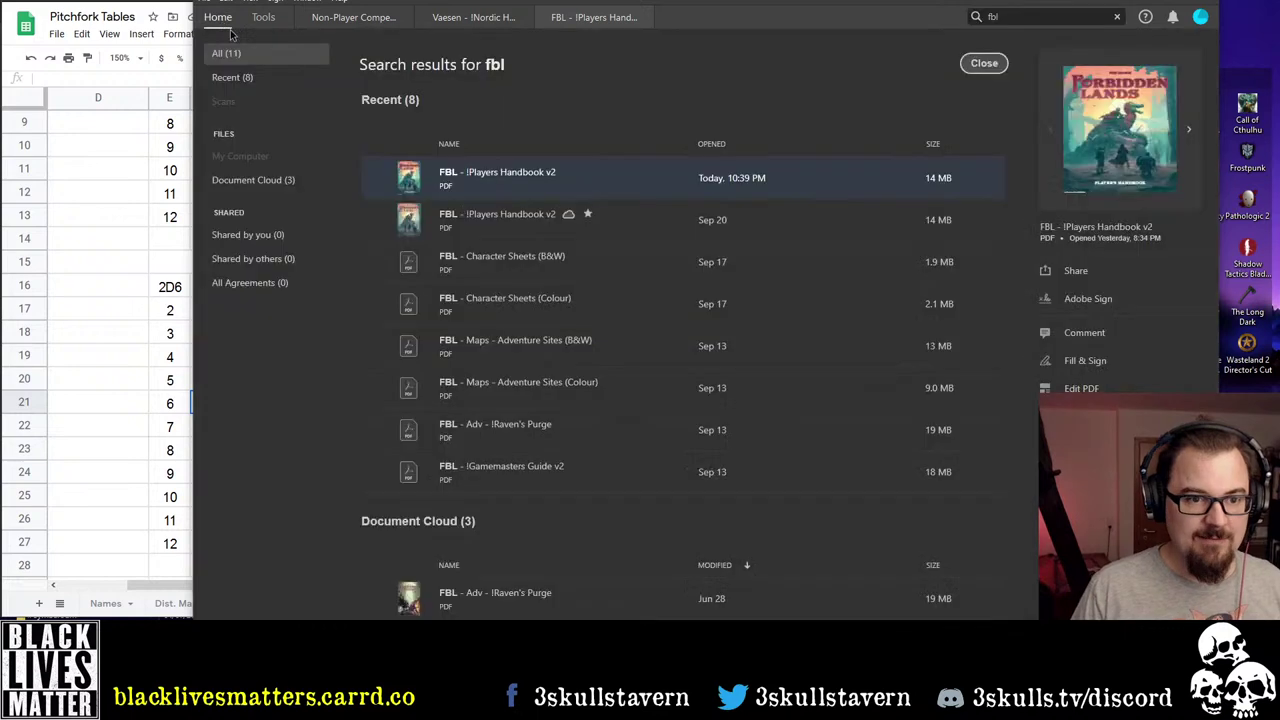
pyautogui.scroll(-3, 516, 441)
pyautogui.scroll(1, 512, 425)
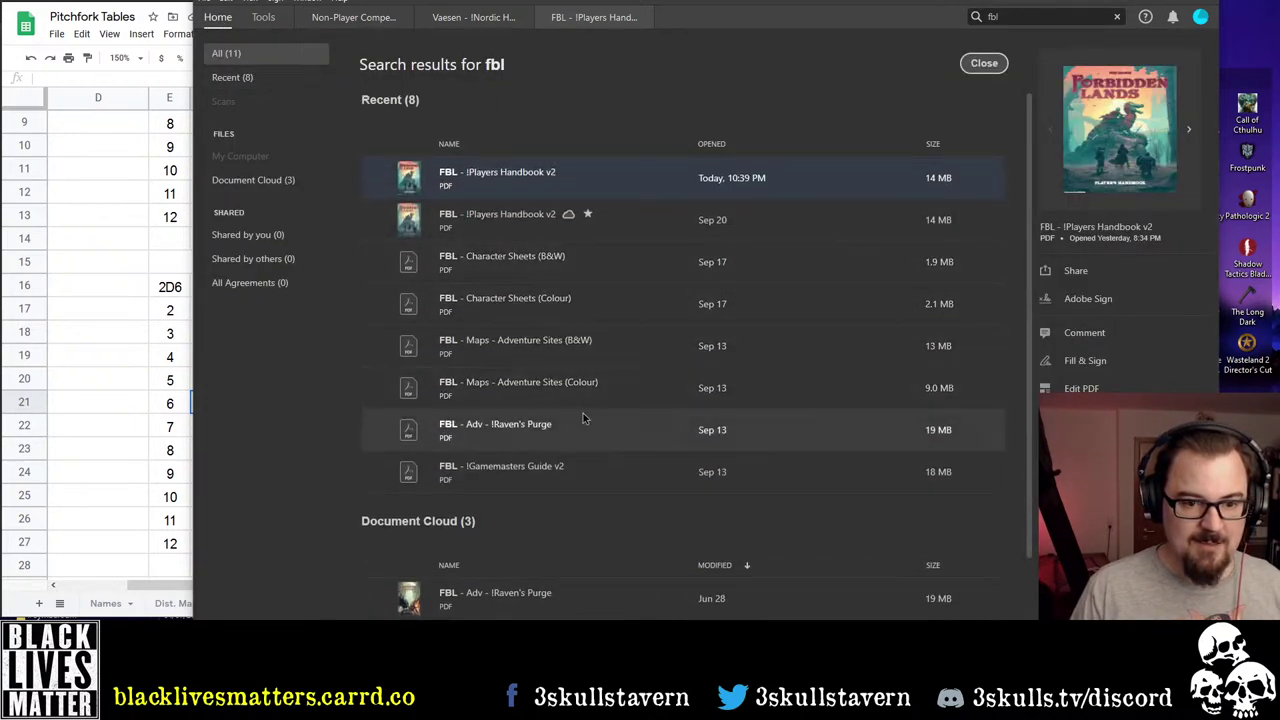
pyautogui.click(1118, 19)
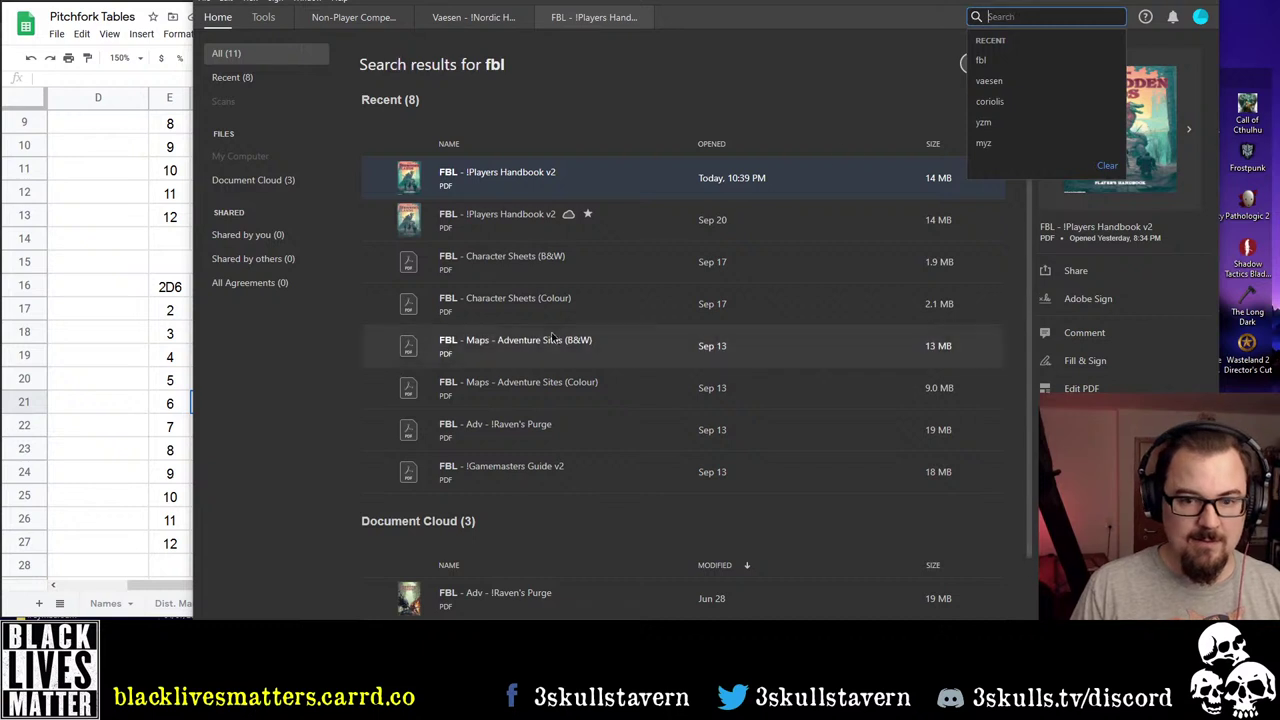
pyautogui.click(1077, 12)
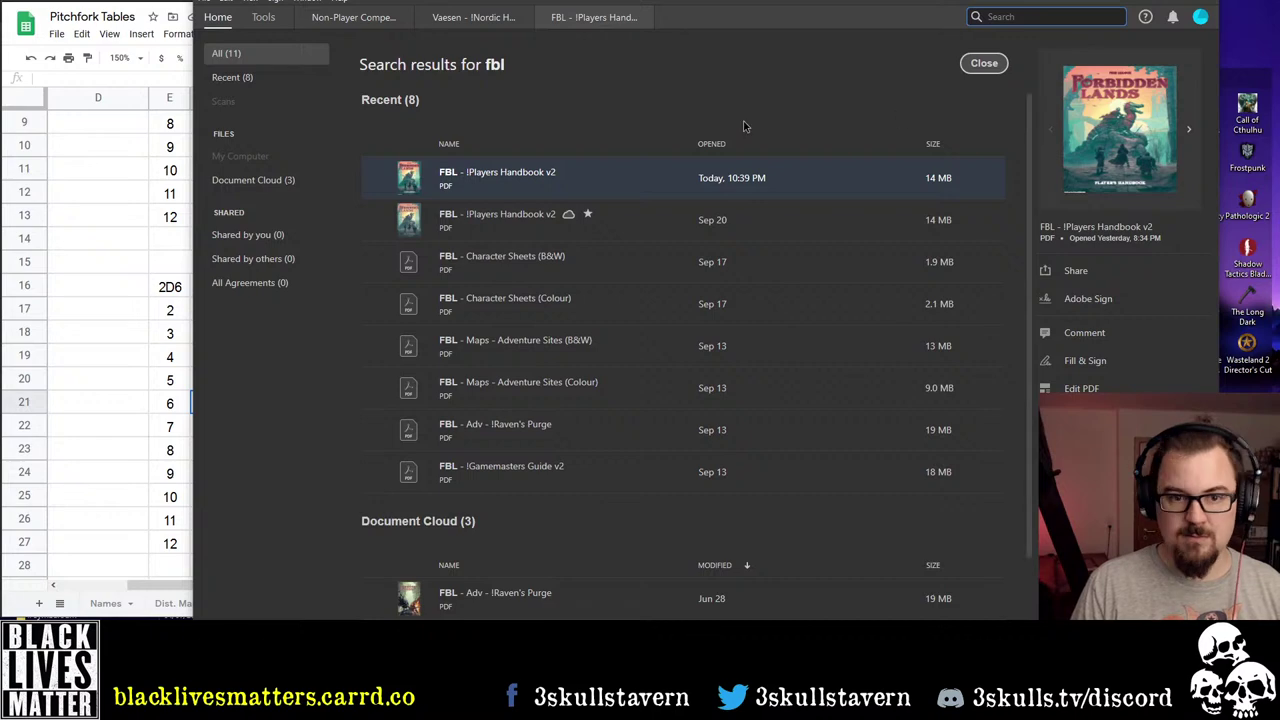
pyautogui.click(984, 63)
pyautogui.scroll(-1, 608, 420)
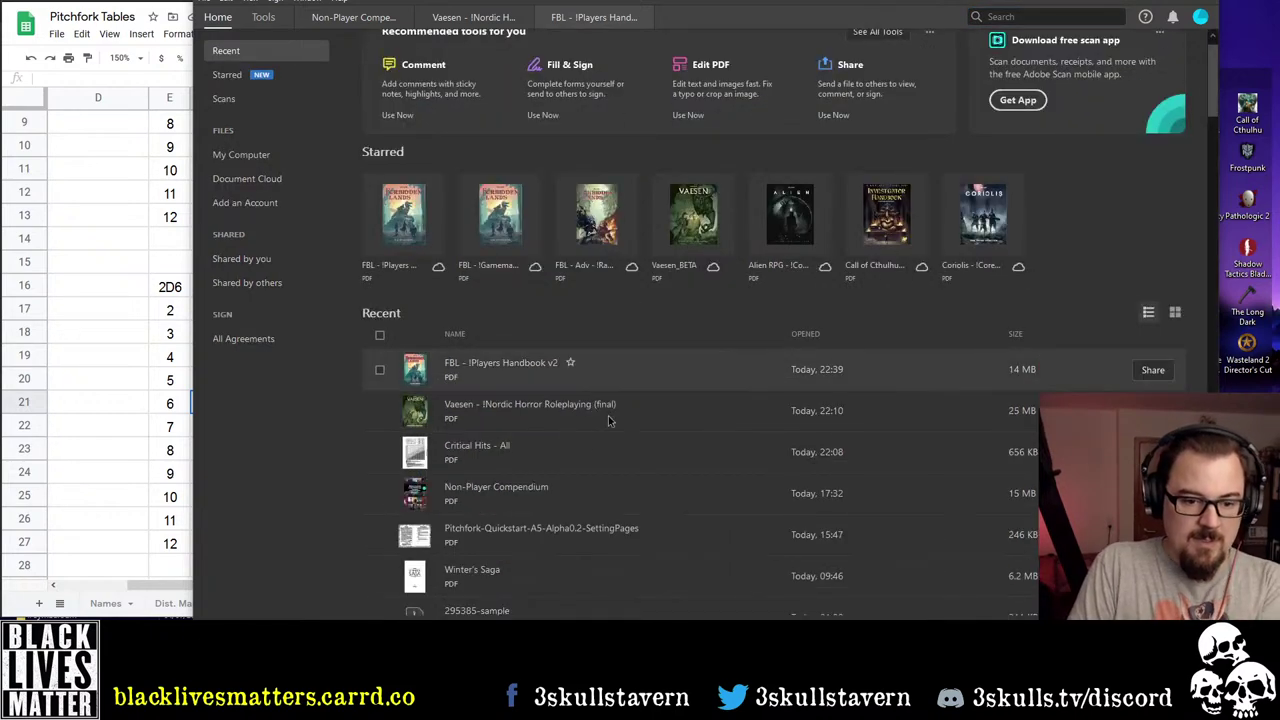
# Open the Critical Hits - All PDF, browse its pages, then return to Home
pyautogui.doubleClick(495, 455)
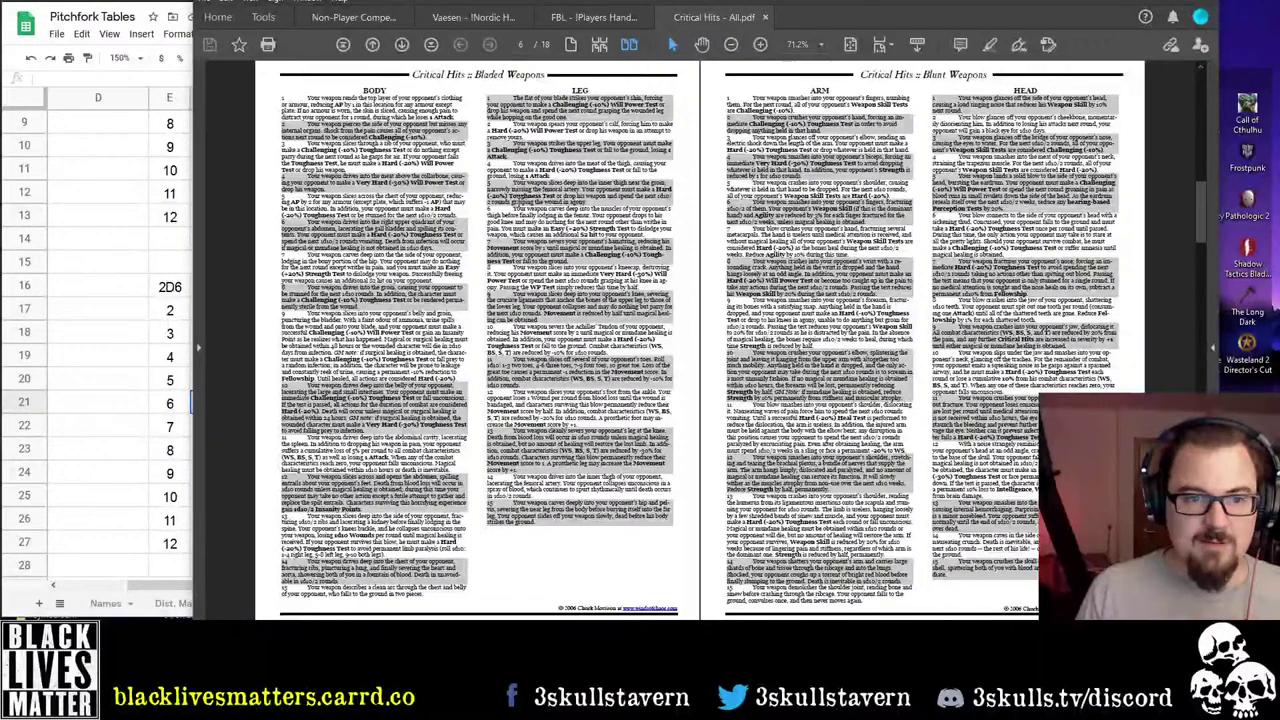
pyautogui.press('pageup')
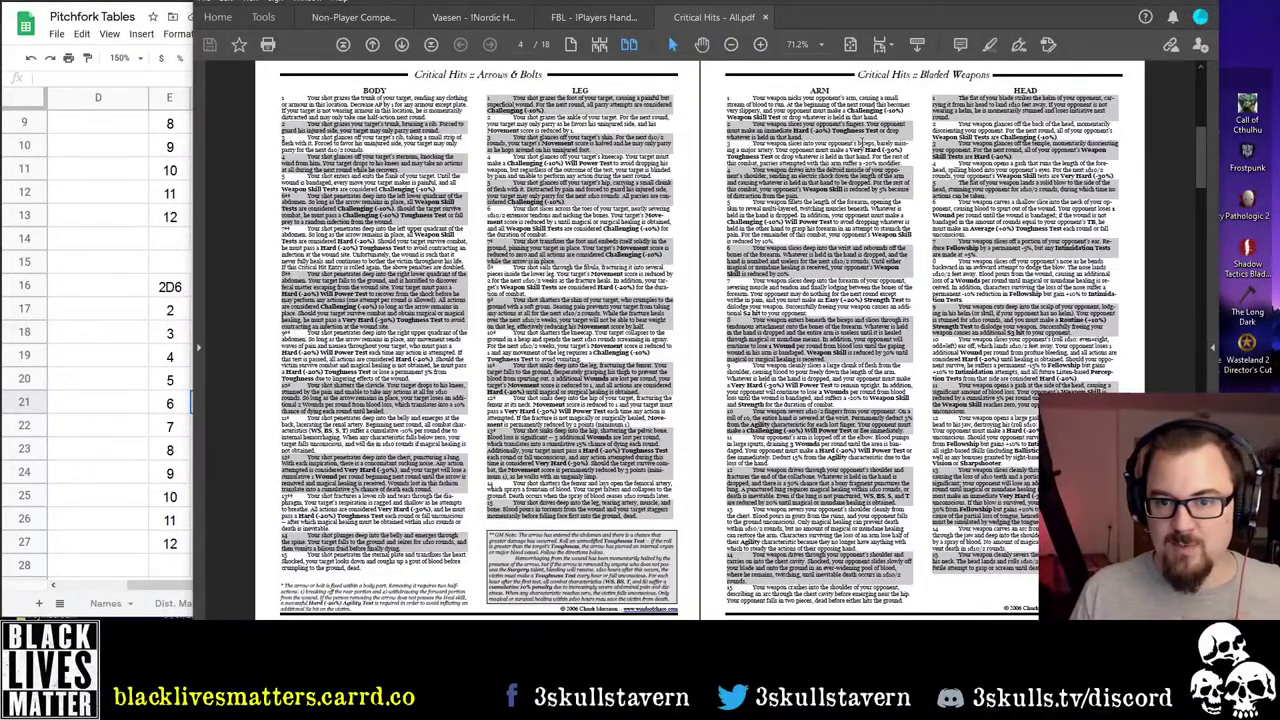
pyautogui.keyDown('ctrl'); pyautogui.scroll(3, 915, 130); pyautogui.keyUp('ctrl')
pyautogui.scroll(1, 852, 151)
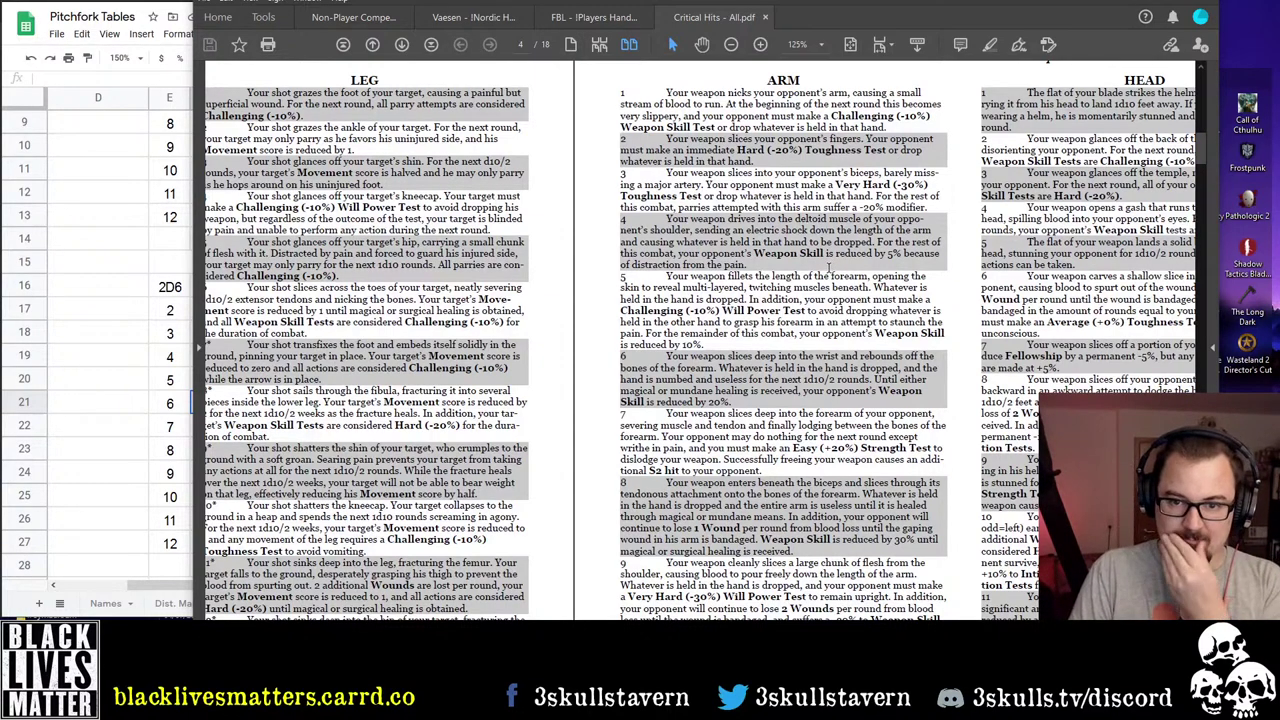
pyautogui.scroll(-2, 828, 266)
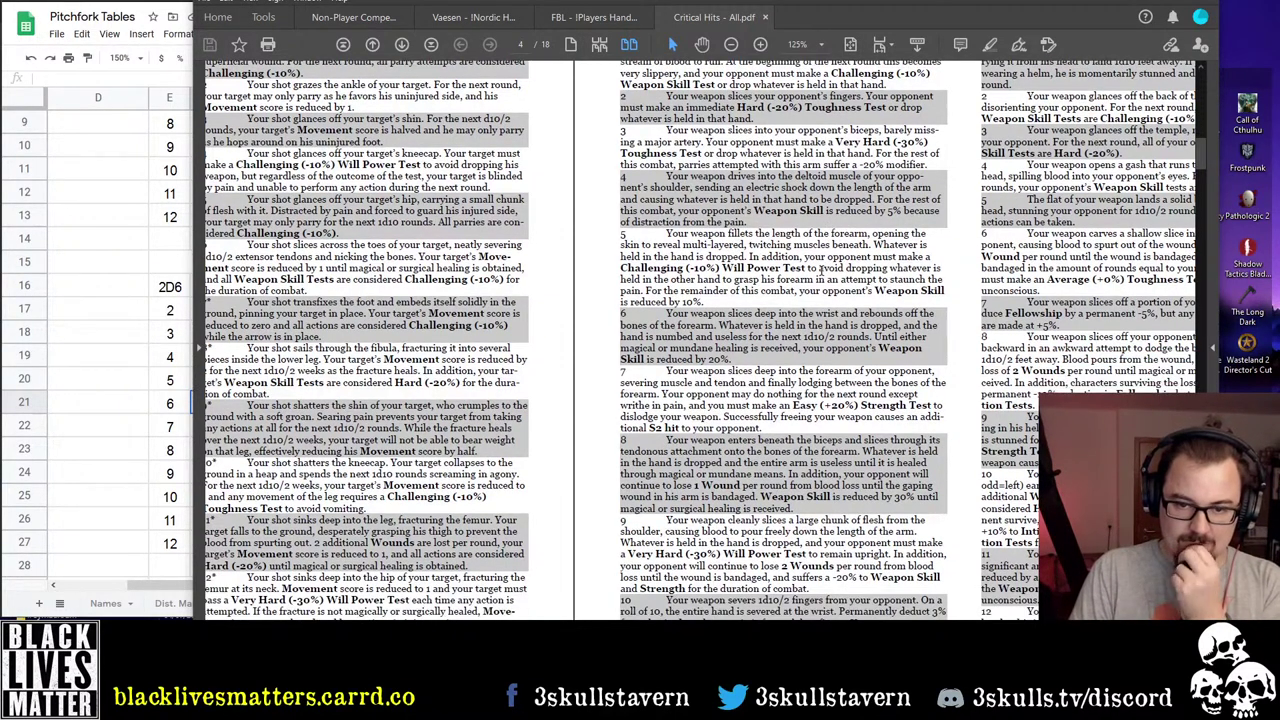
pyautogui.scroll(3, 820, 268)
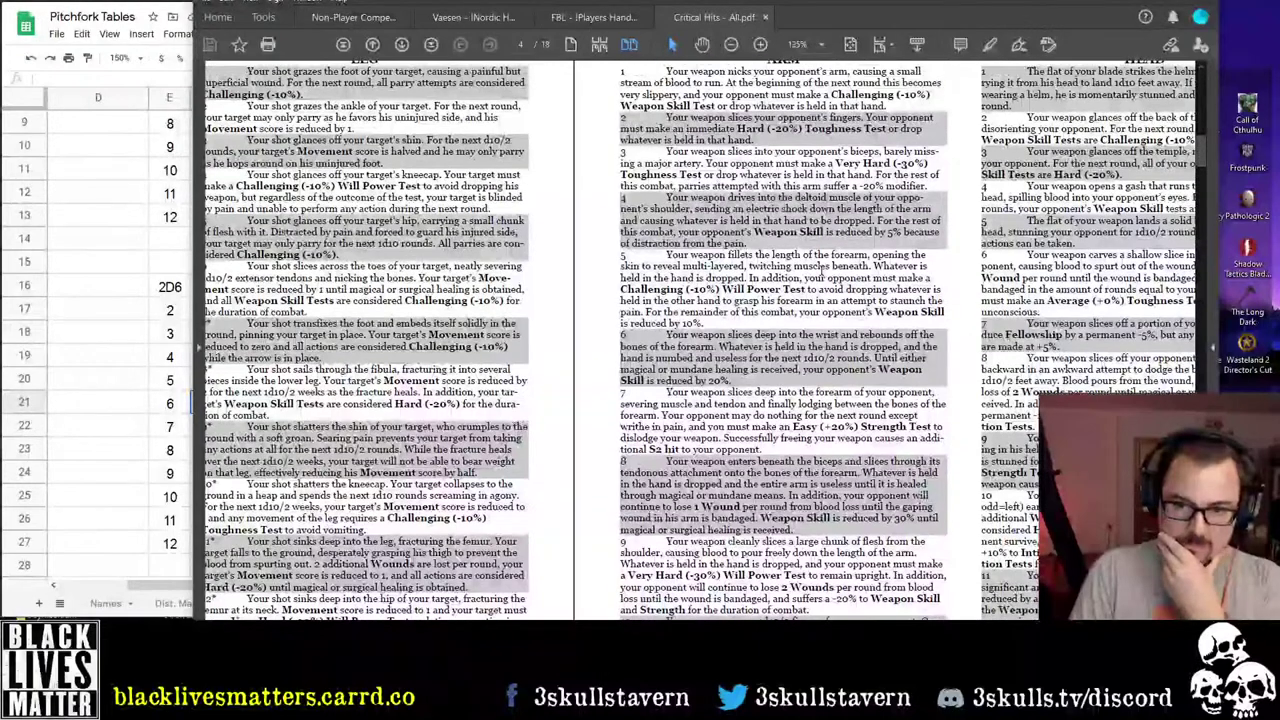
pyautogui.scroll(-2, 822, 272)
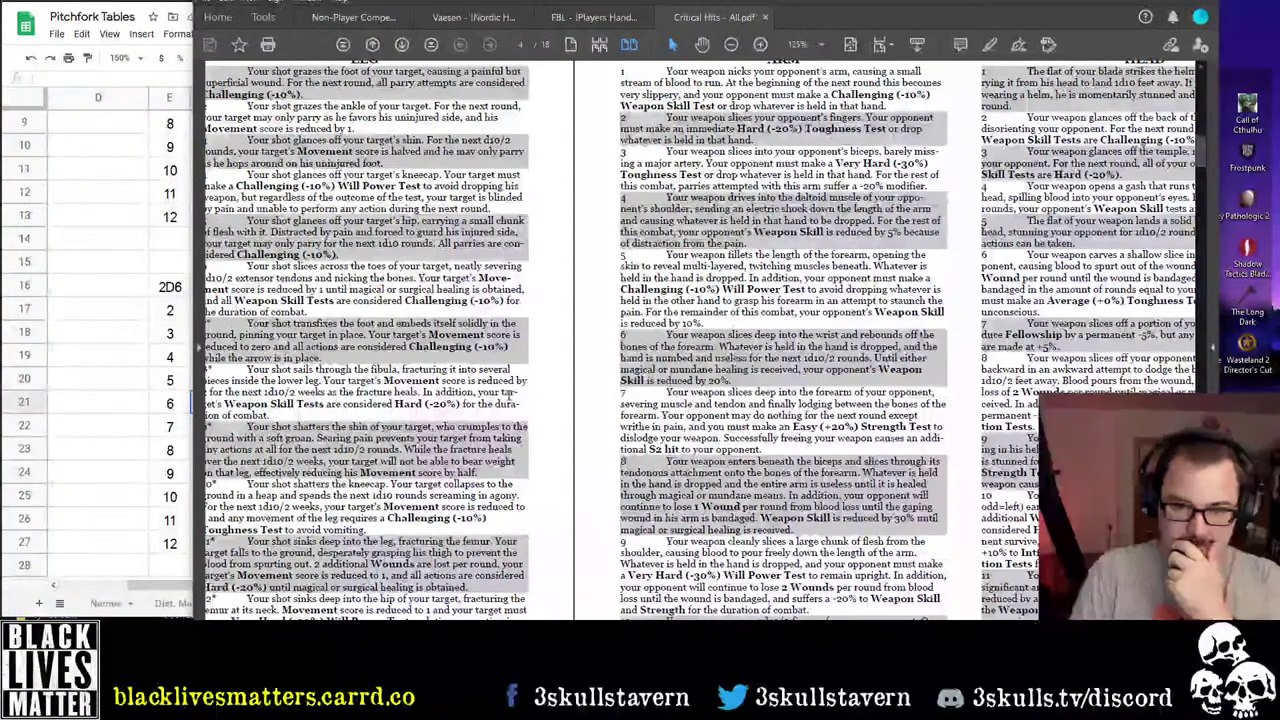
pyautogui.click(219, 22)
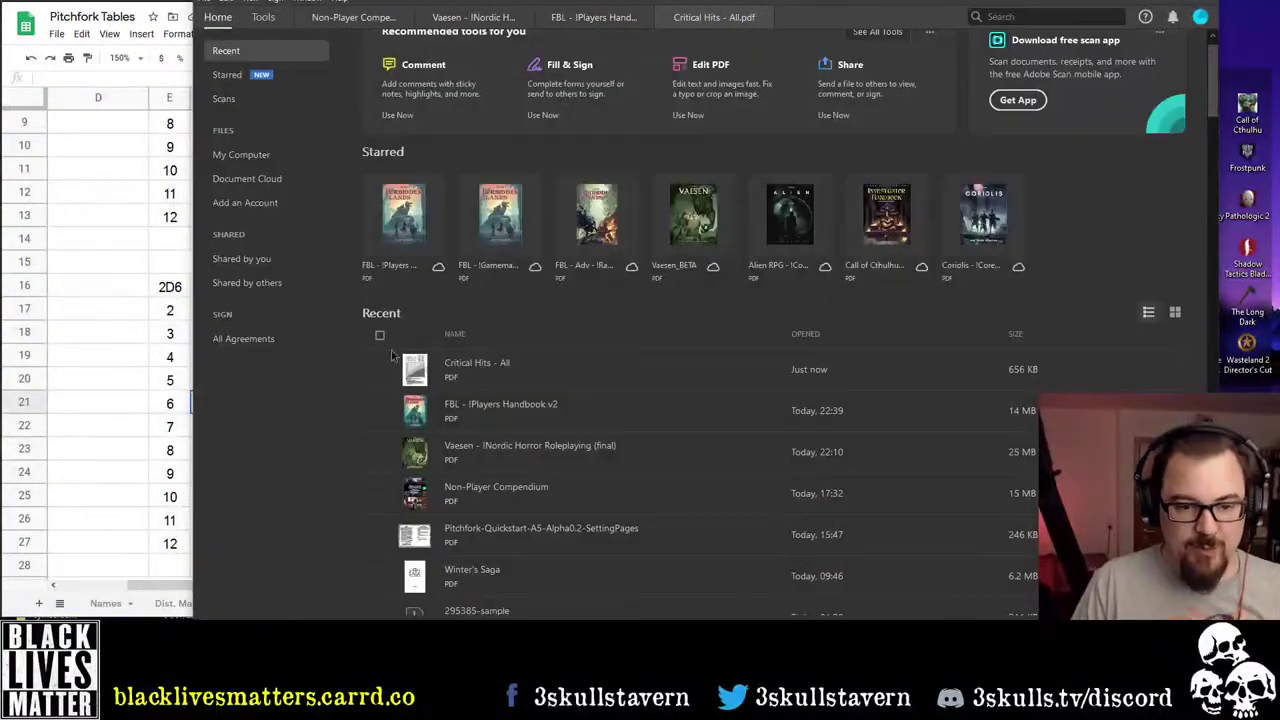
# Open the WFRP2 Core Rulebook and show its bookmarks outline
pyautogui.scroll(-1, 400, 446)
pyautogui.scroll(2, 700, 300)
pyautogui.click(1001, 17)
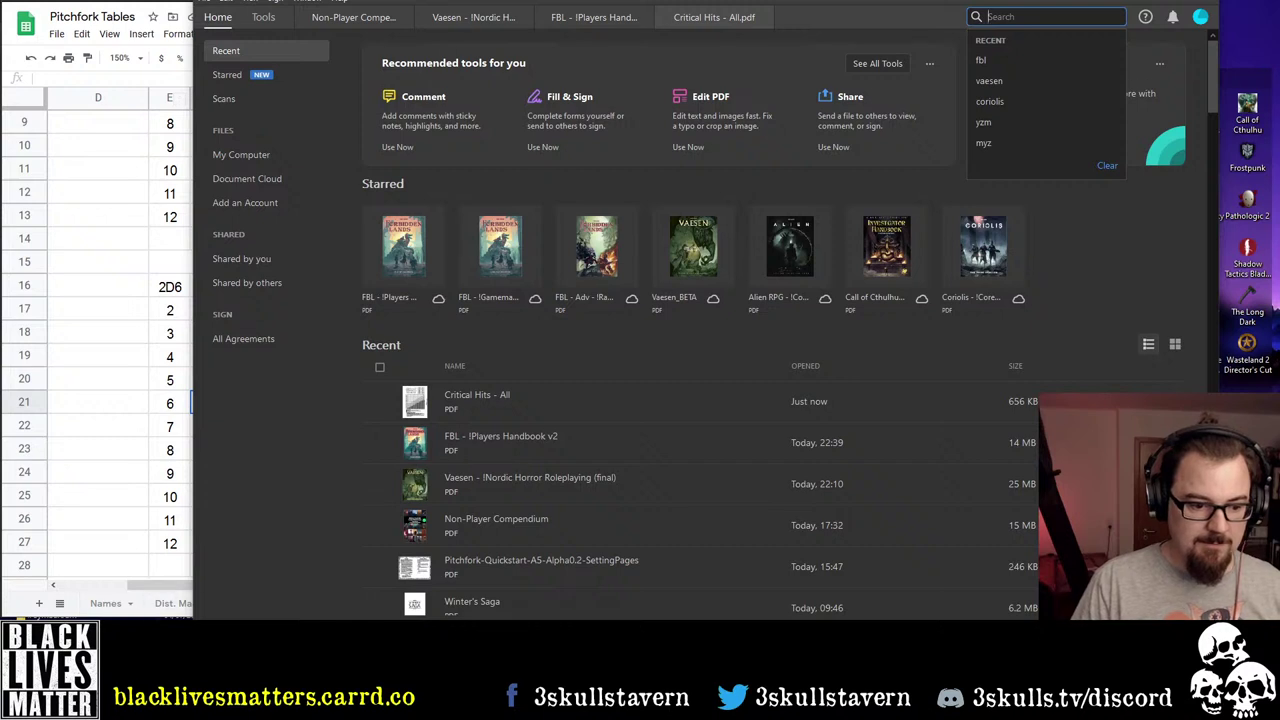
pyautogui.press('Escape')
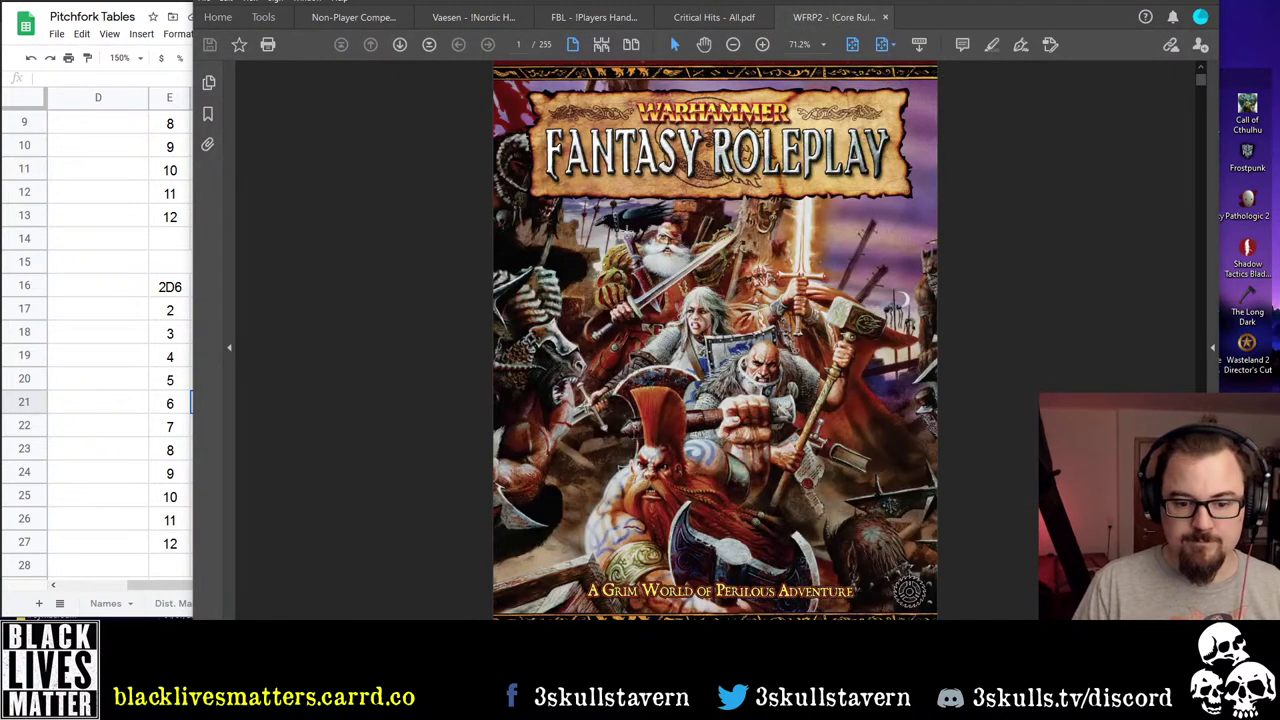
pyautogui.scroll(-1, 281, 136)
pyautogui.click(208, 114)
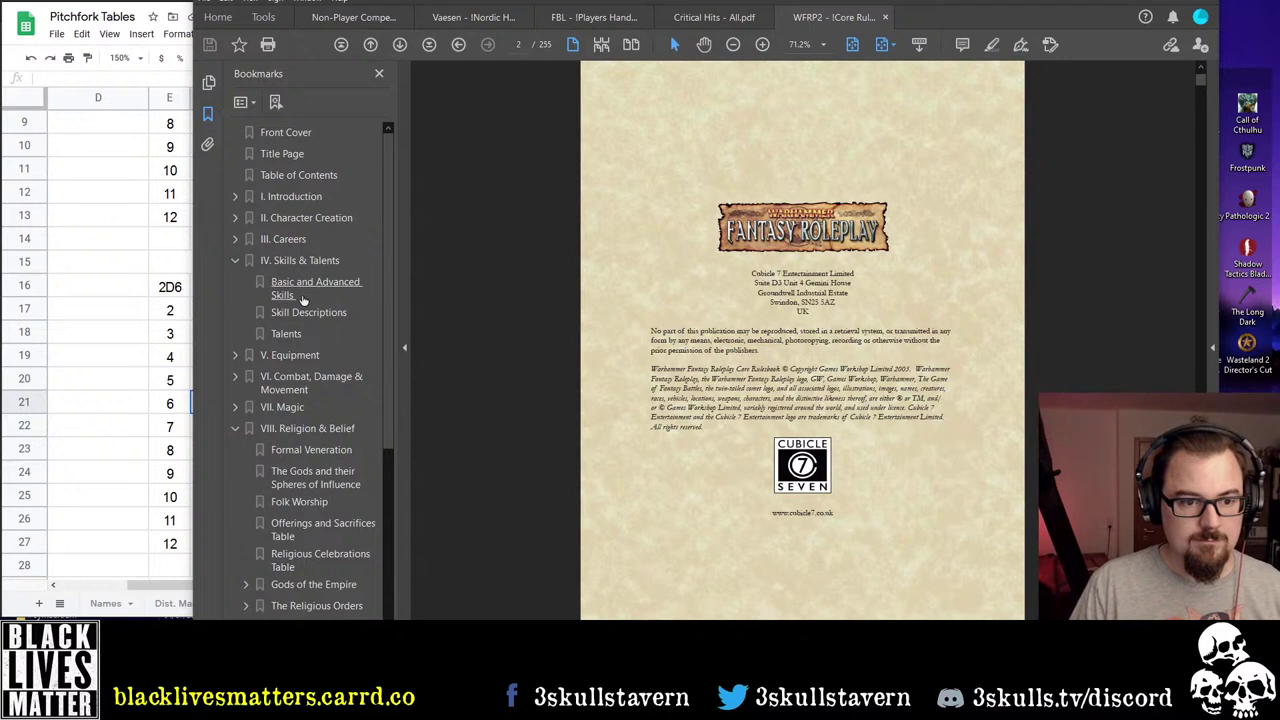
# Follow the bookmarks through Damage and Healing to the Critical Hit Tables on page 136
pyautogui.click(290, 386)
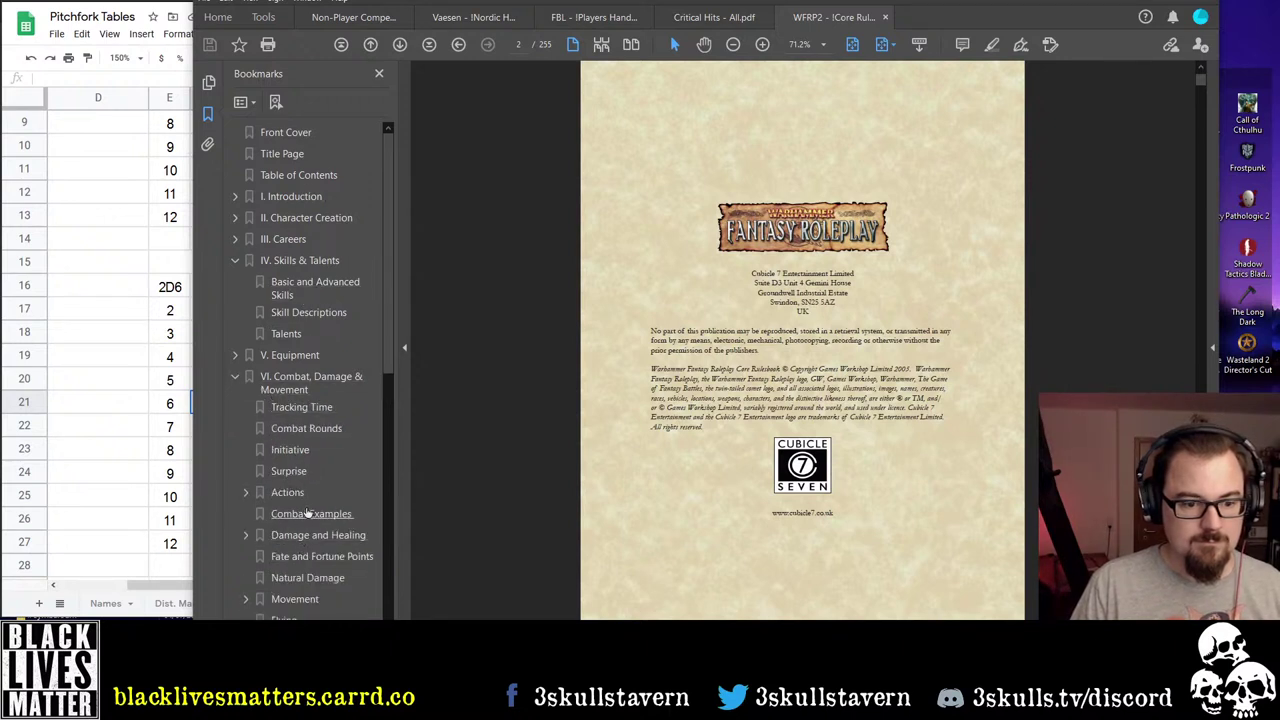
pyautogui.scroll(-1, 320, 497)
pyautogui.scroll(-6, 320, 497)
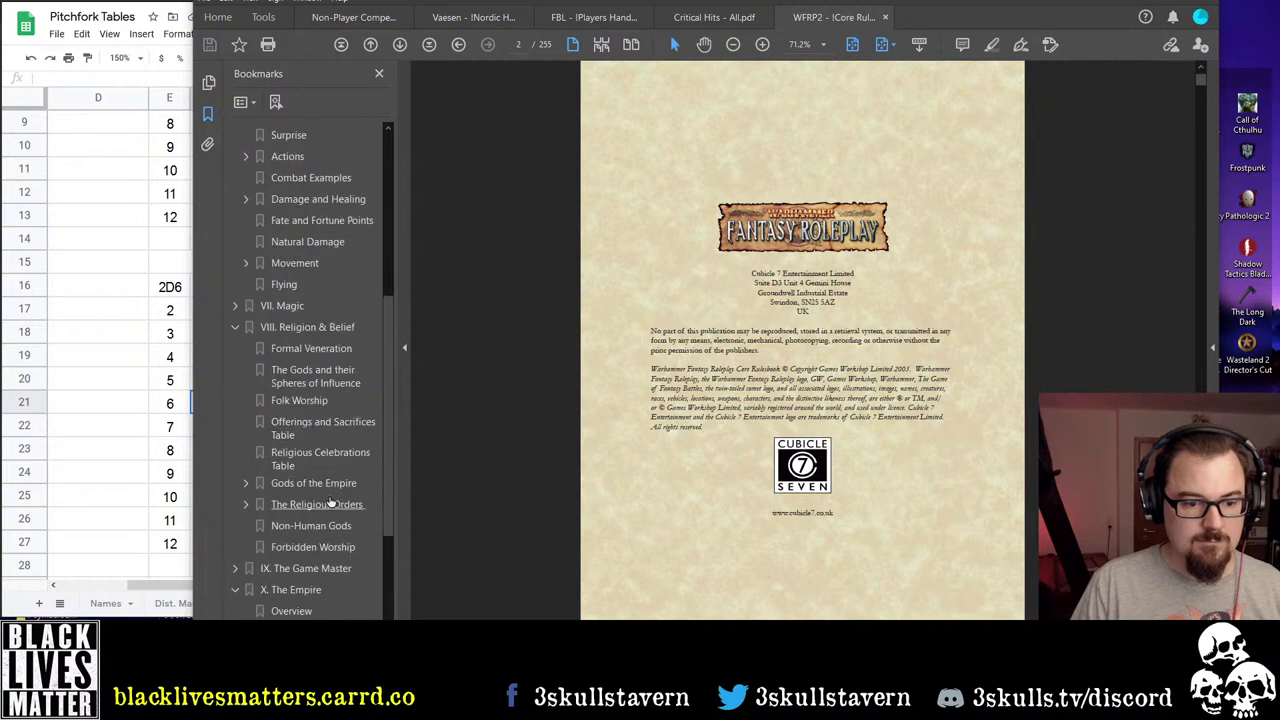
pyautogui.scroll(2, 320, 480)
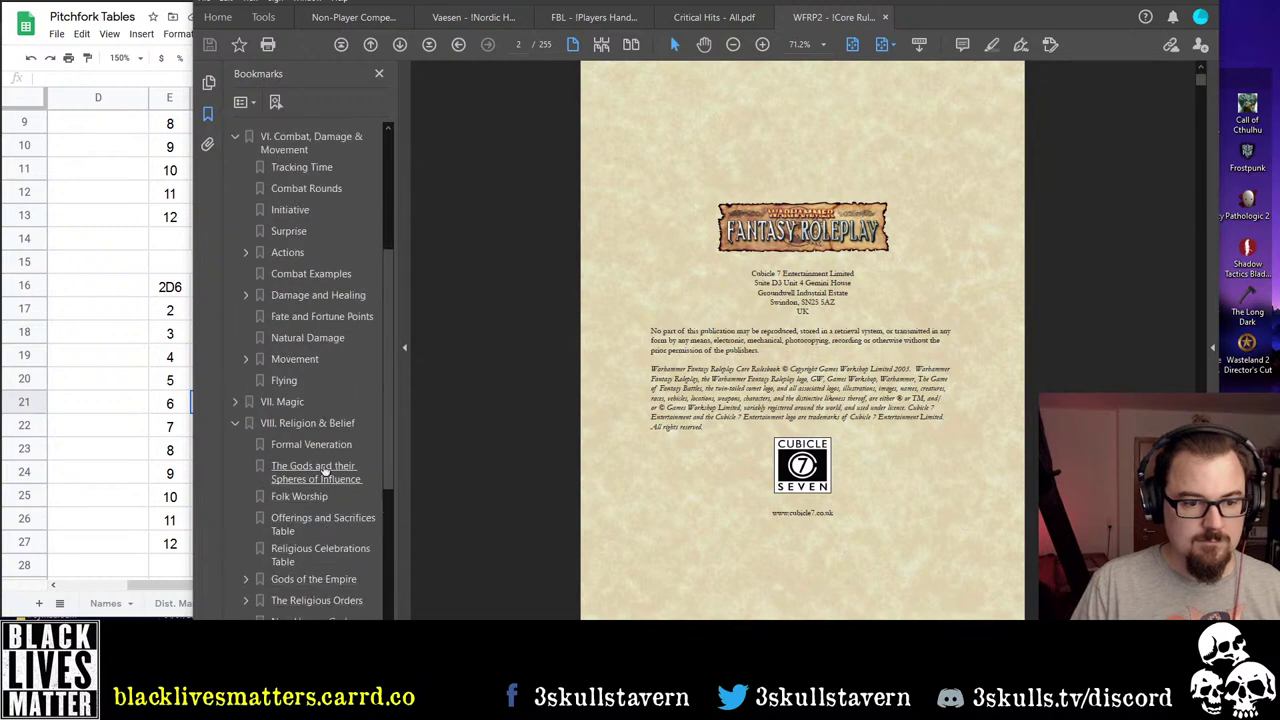
pyautogui.click(318, 295)
pyautogui.click(246, 295)
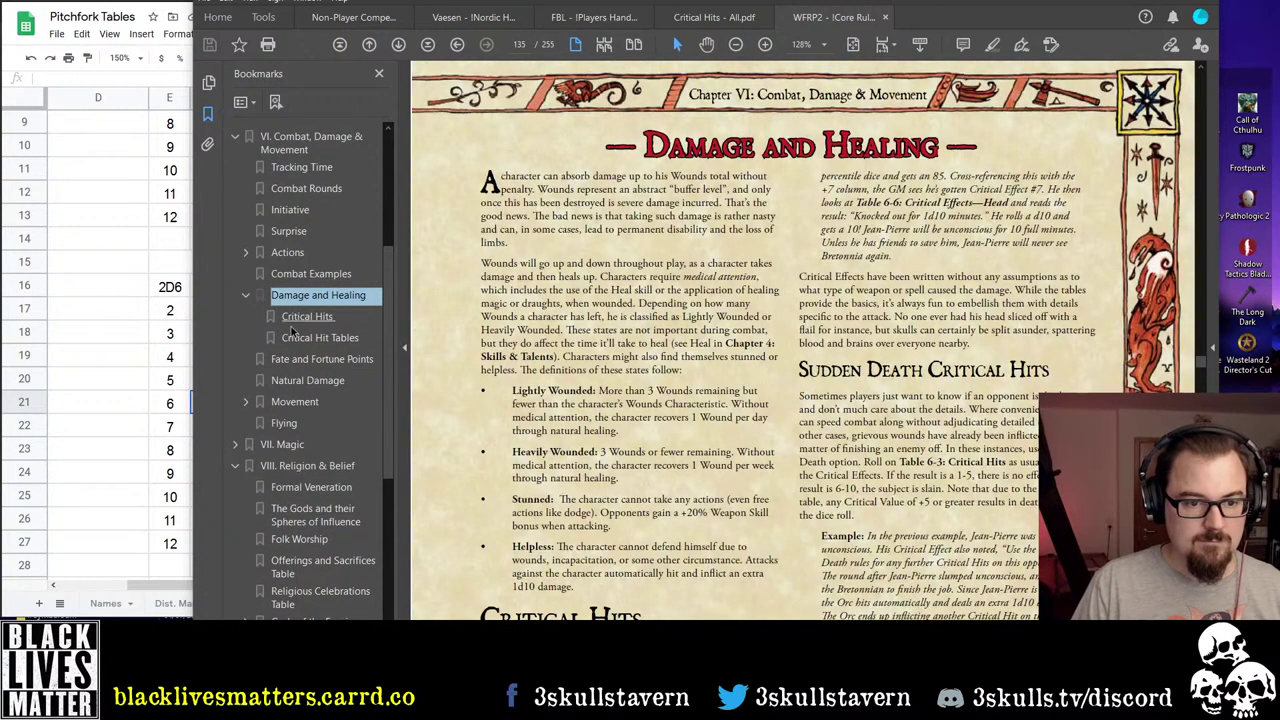
pyautogui.click(300, 316)
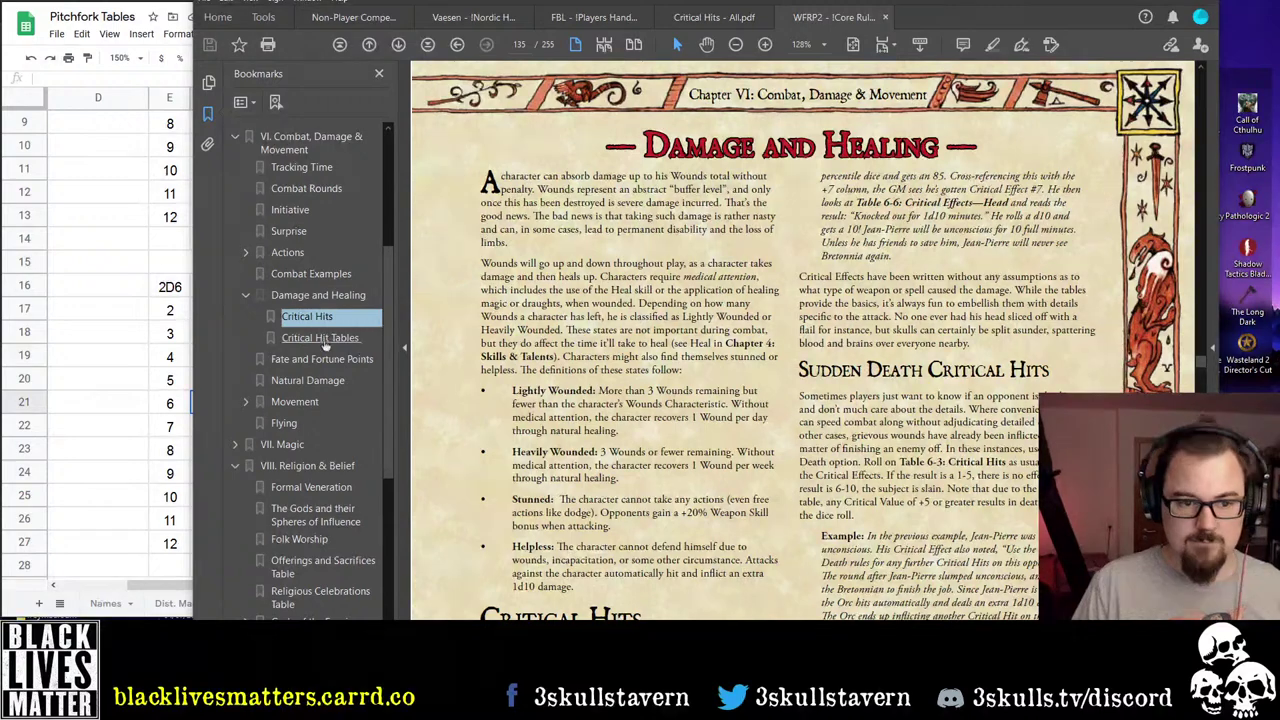
pyautogui.click(343, 339)
# Read through the critical hit tables, then close the rulebook
pyautogui.scroll(-5, 789, 253)
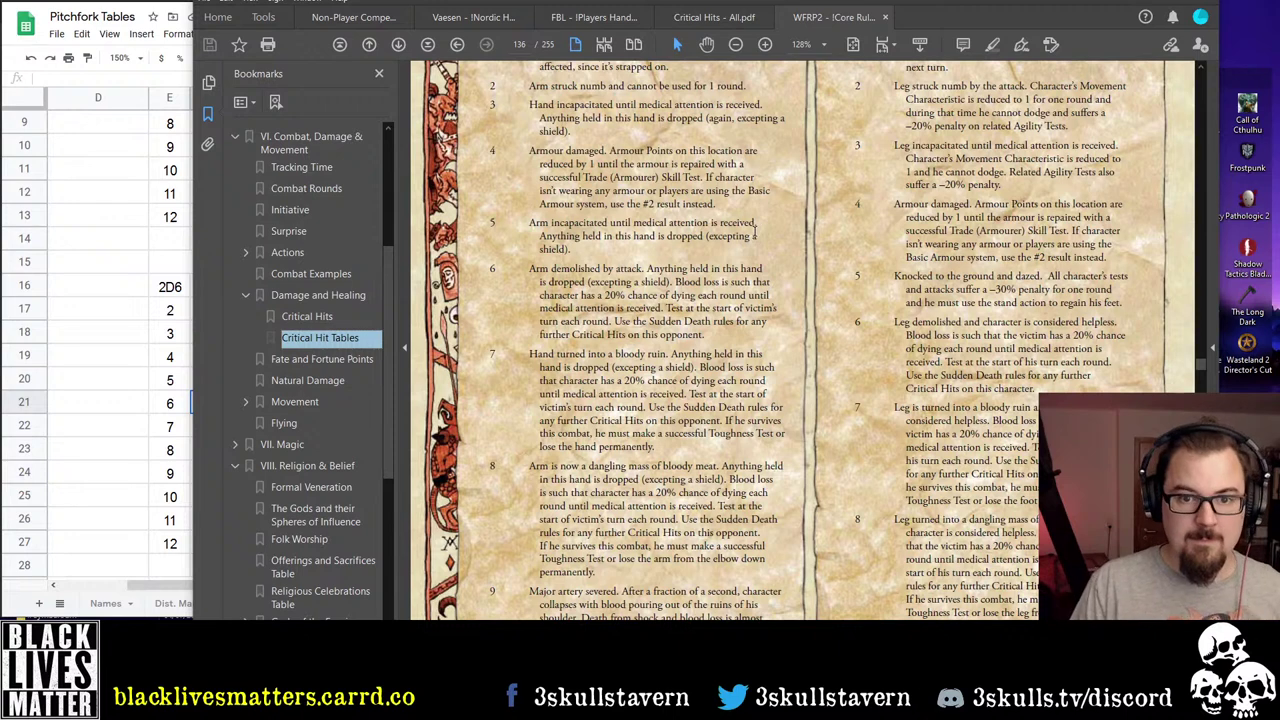
pyautogui.scroll(1, 739, 231)
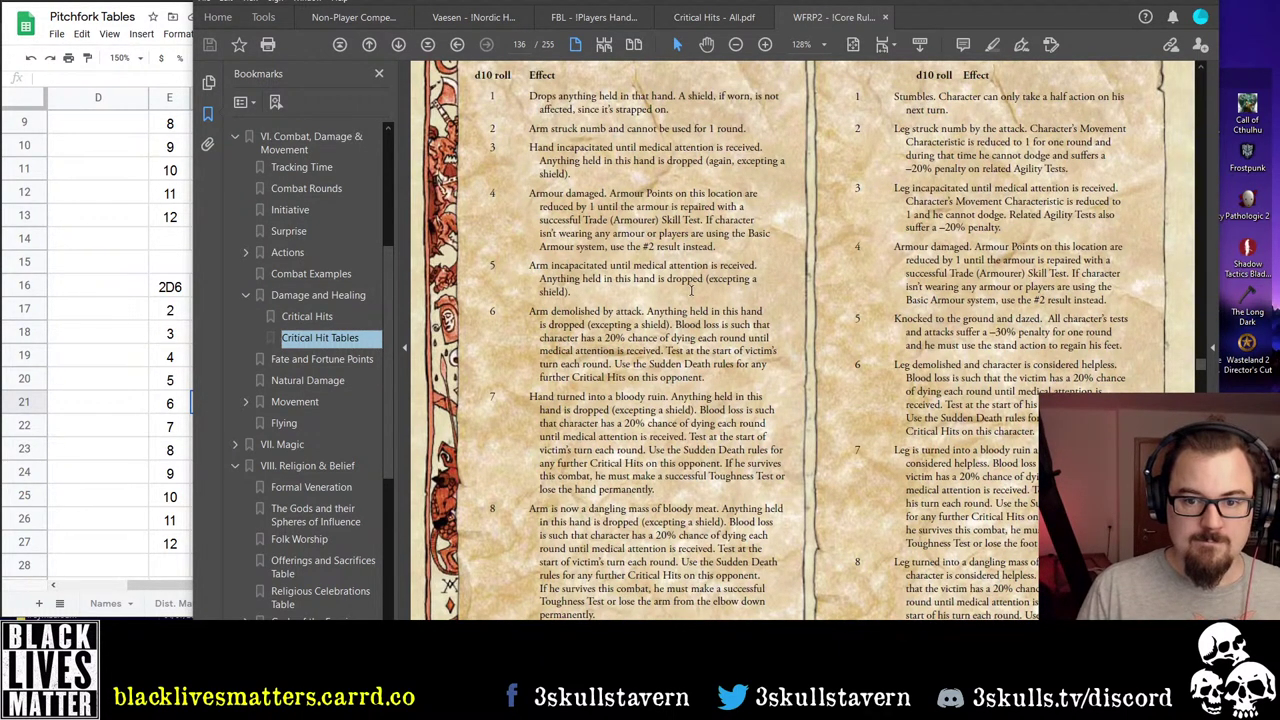
pyautogui.scroll(-2, 697, 336)
pyautogui.scroll(-2, 697, 336)
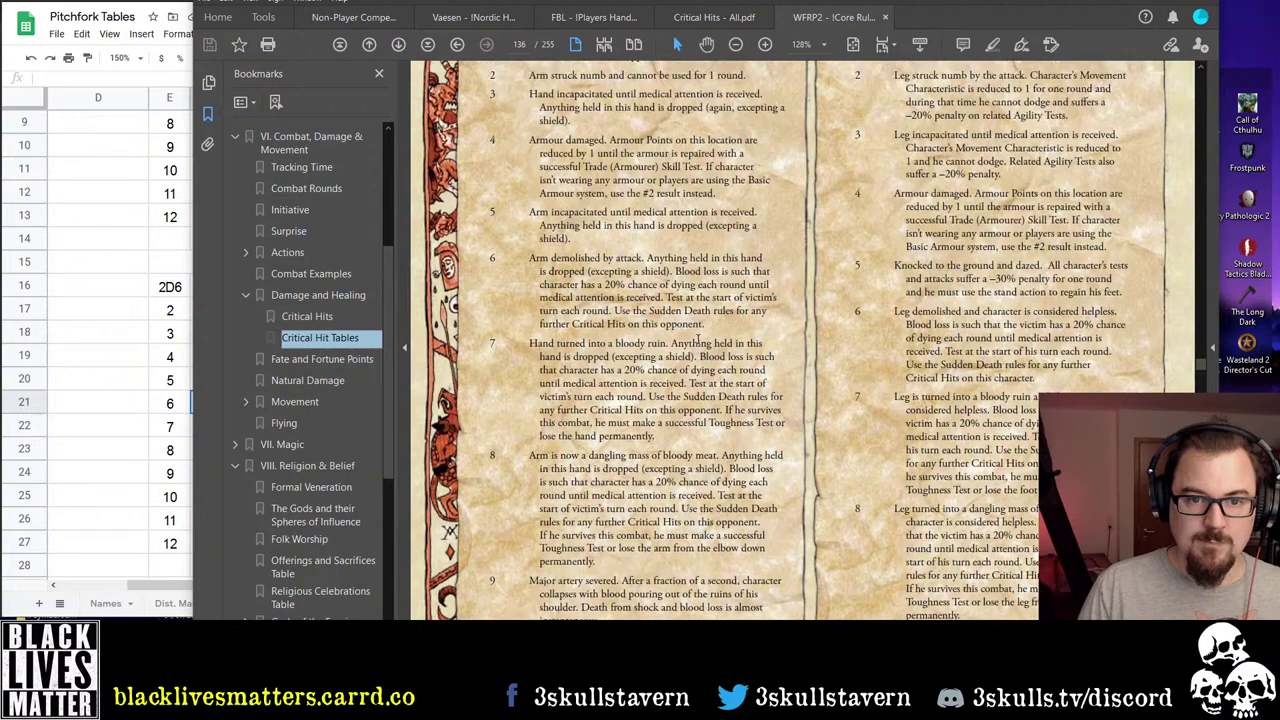
pyautogui.scroll(-2, 697, 340)
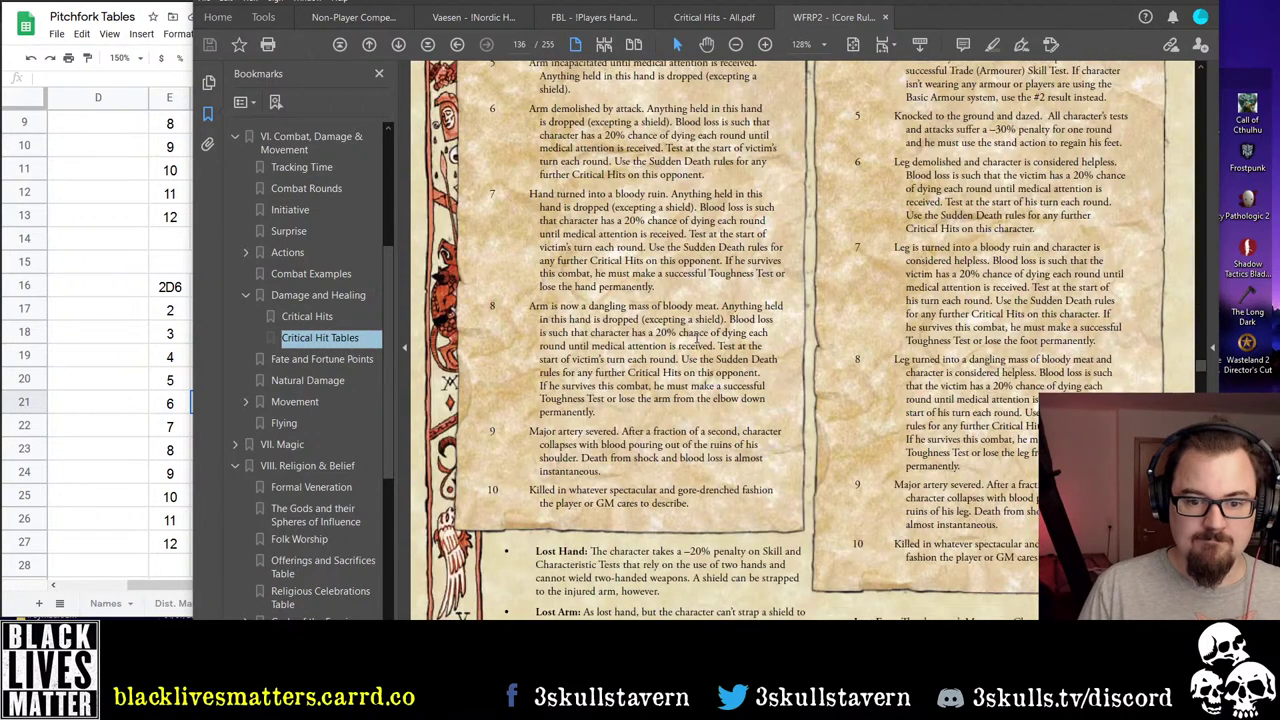
pyautogui.click(885, 18)
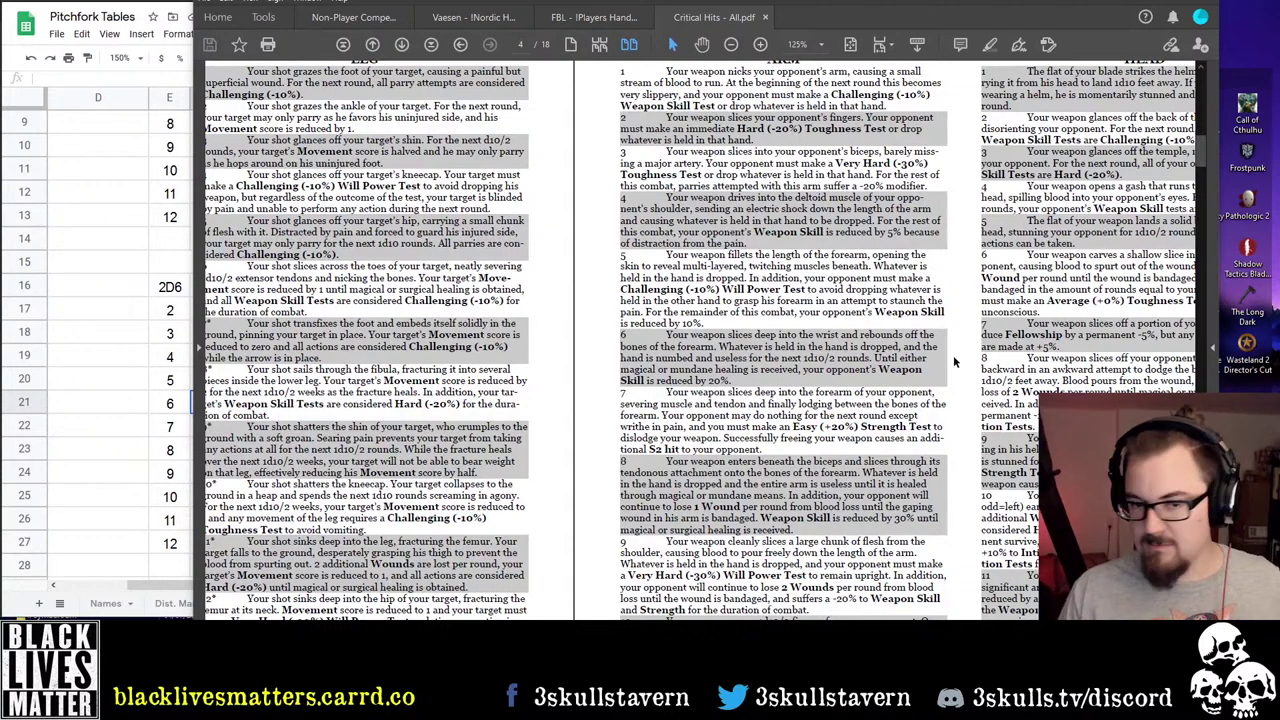
# Scroll through the Critical Hits PDF, then bring the Pitchfork Tables spreadsheet forward
pyautogui.scroll(-5, 850, 384)
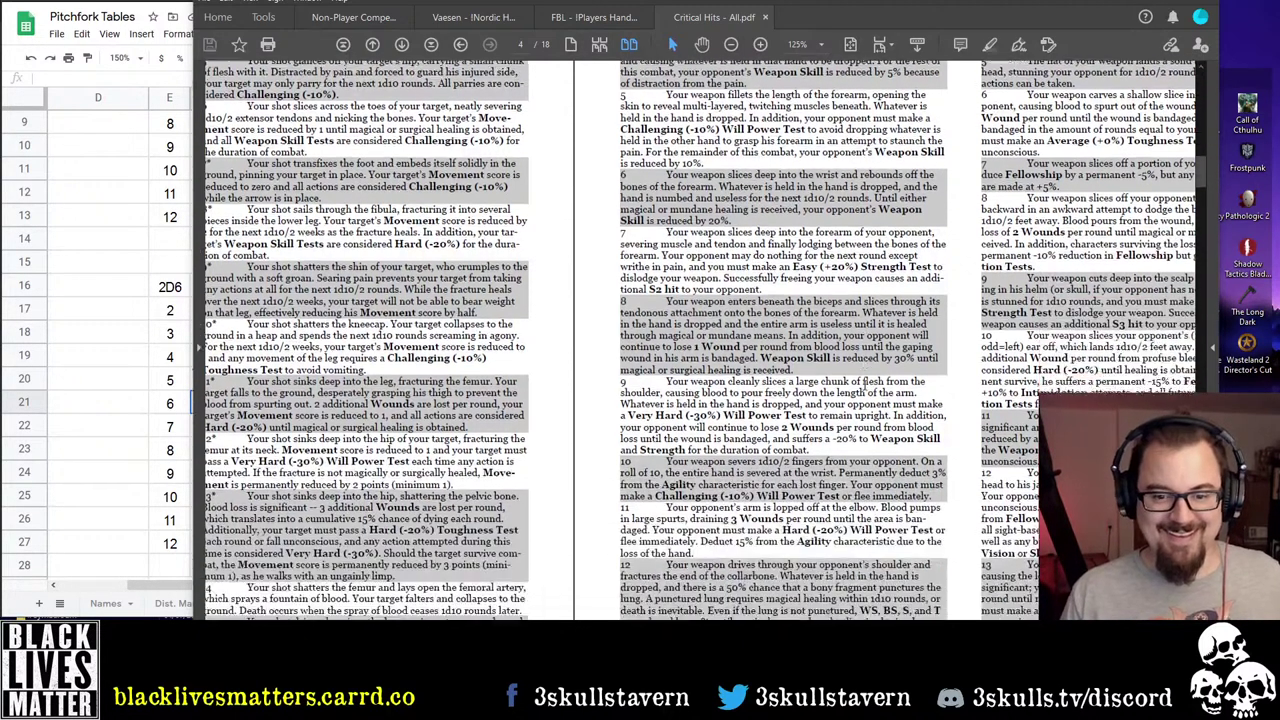
pyautogui.scroll(-1, 849, 381)
pyautogui.scroll(-1, 805, 464)
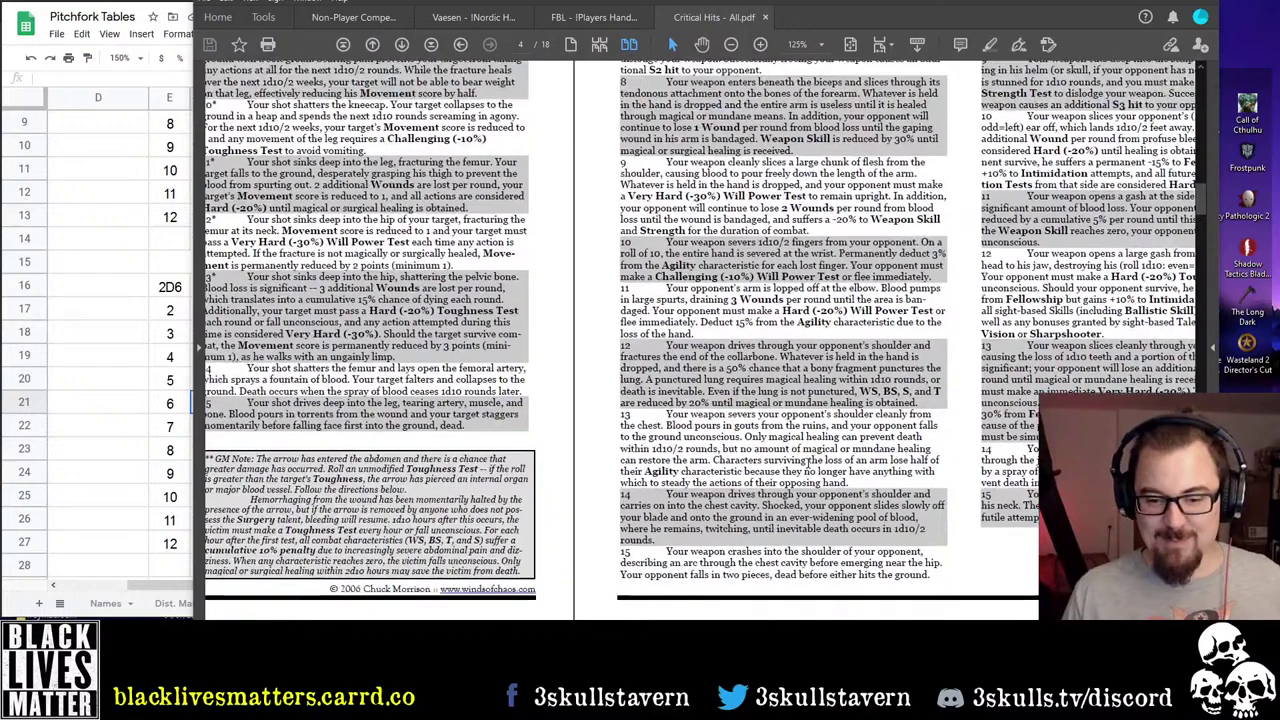
pyautogui.hscroll(3, 843, 505)
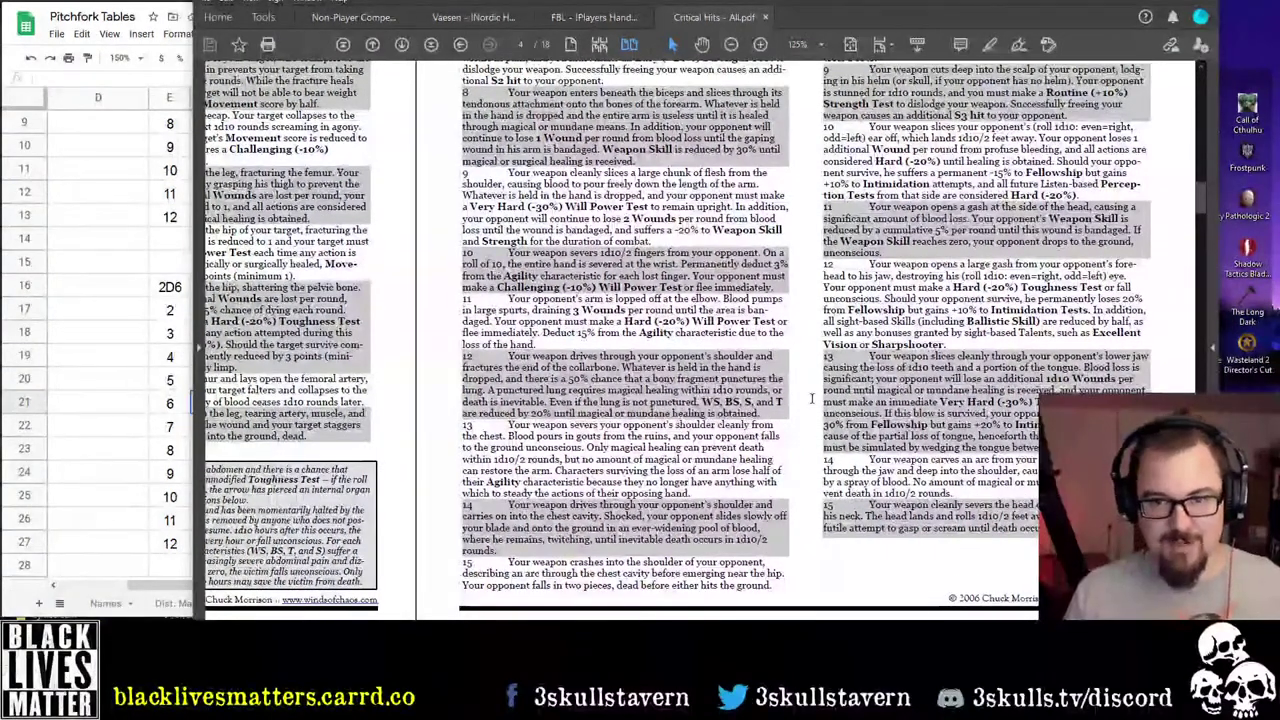
pyautogui.scroll(2, 812, 403)
pyautogui.scroll(3, 812, 403)
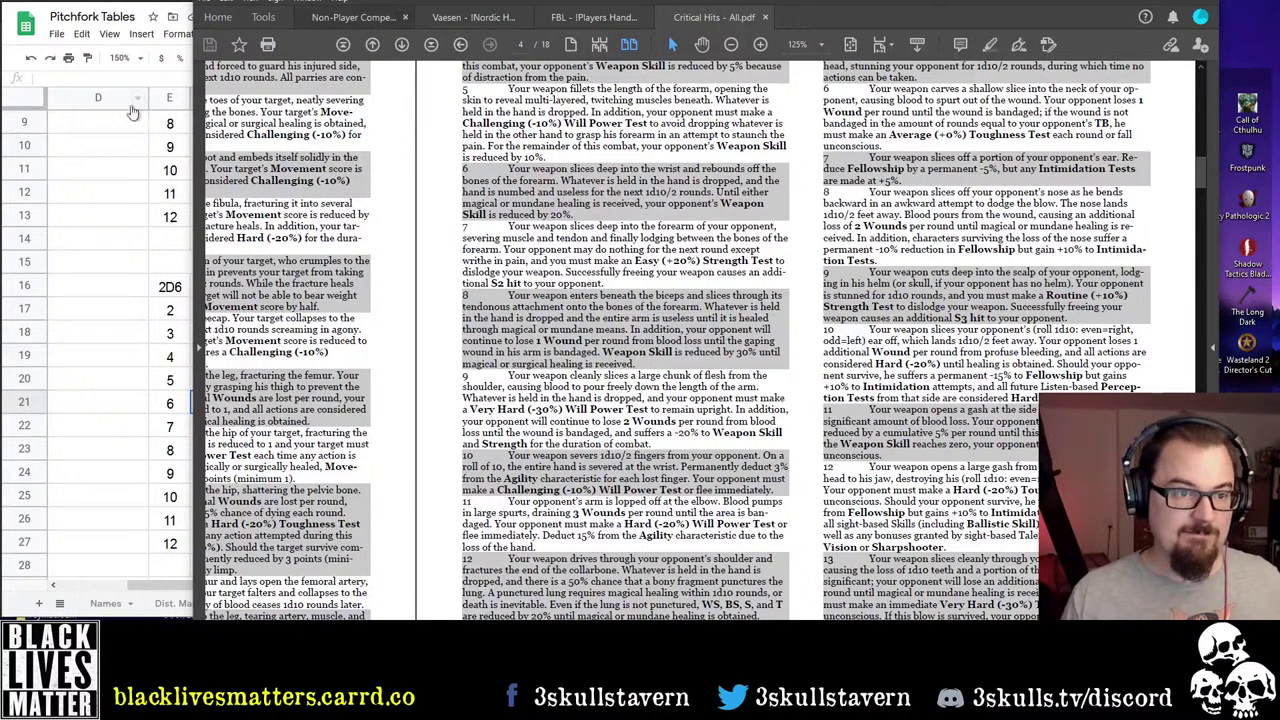
pyautogui.click(105, 285)
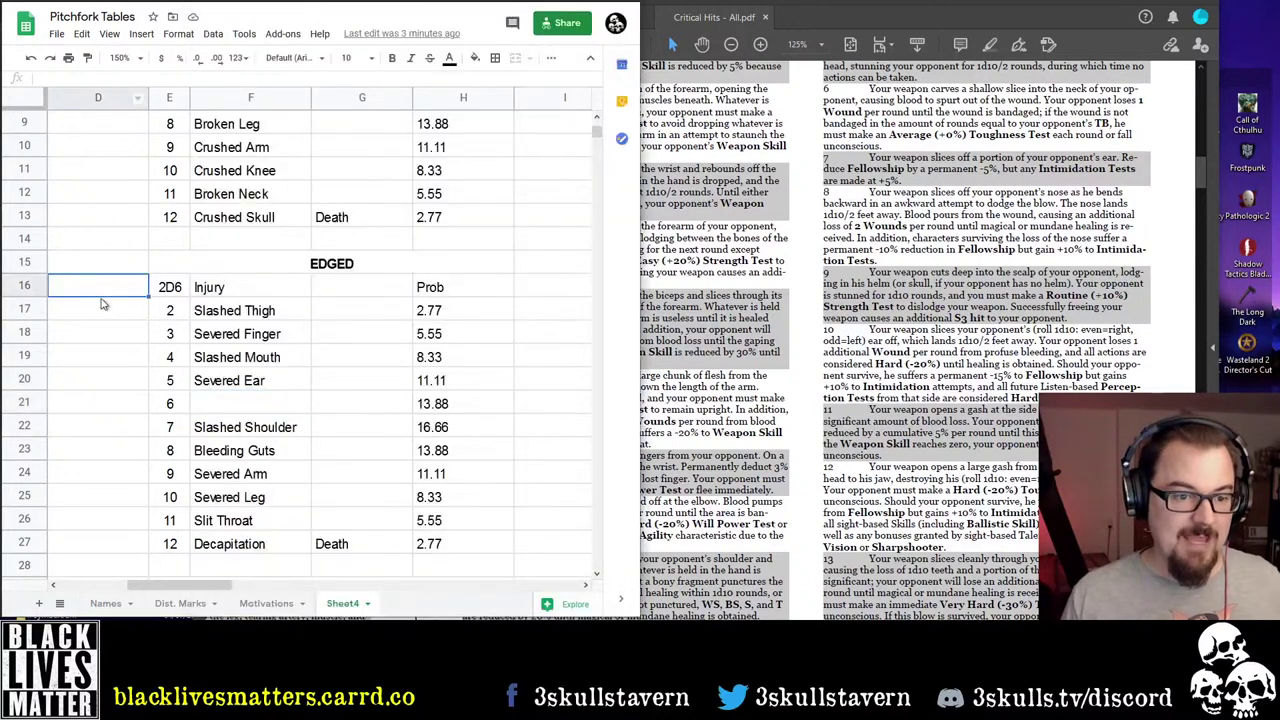
# Replace Bleeding Guts with Hamstrung as the EDGED roll-8 injury
pyautogui.click(256, 452)
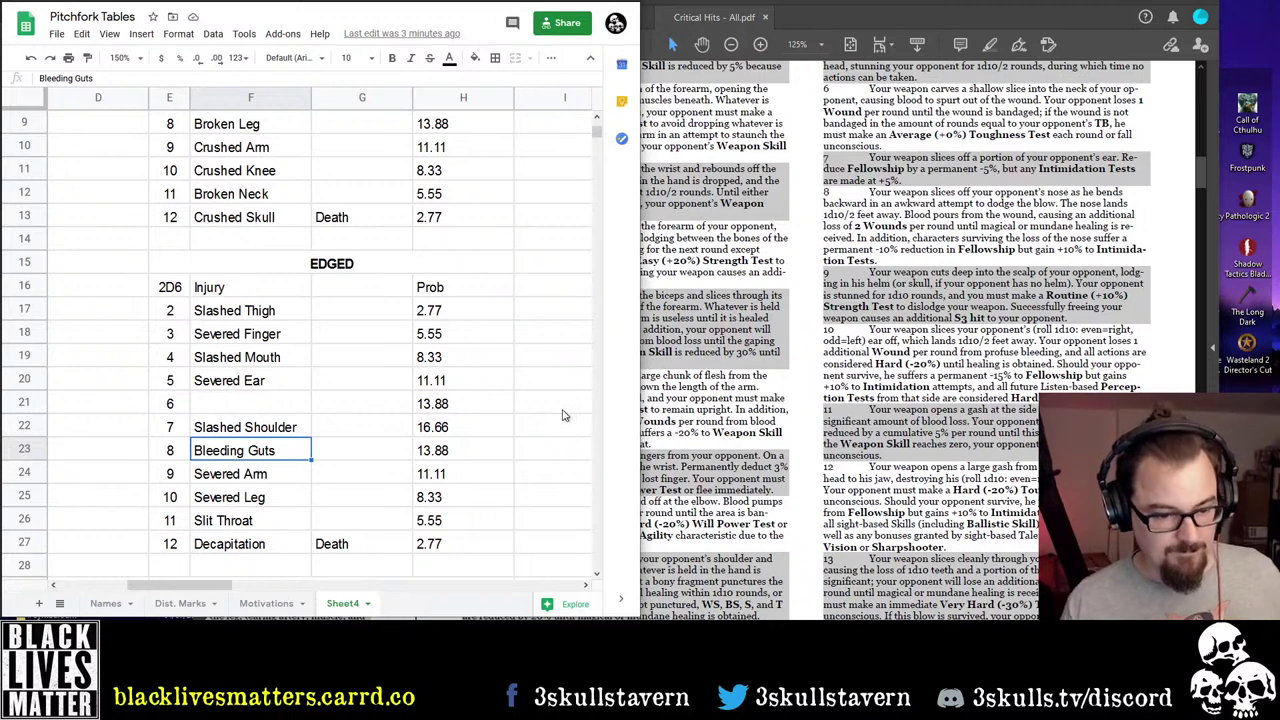
pyautogui.write('Hams')
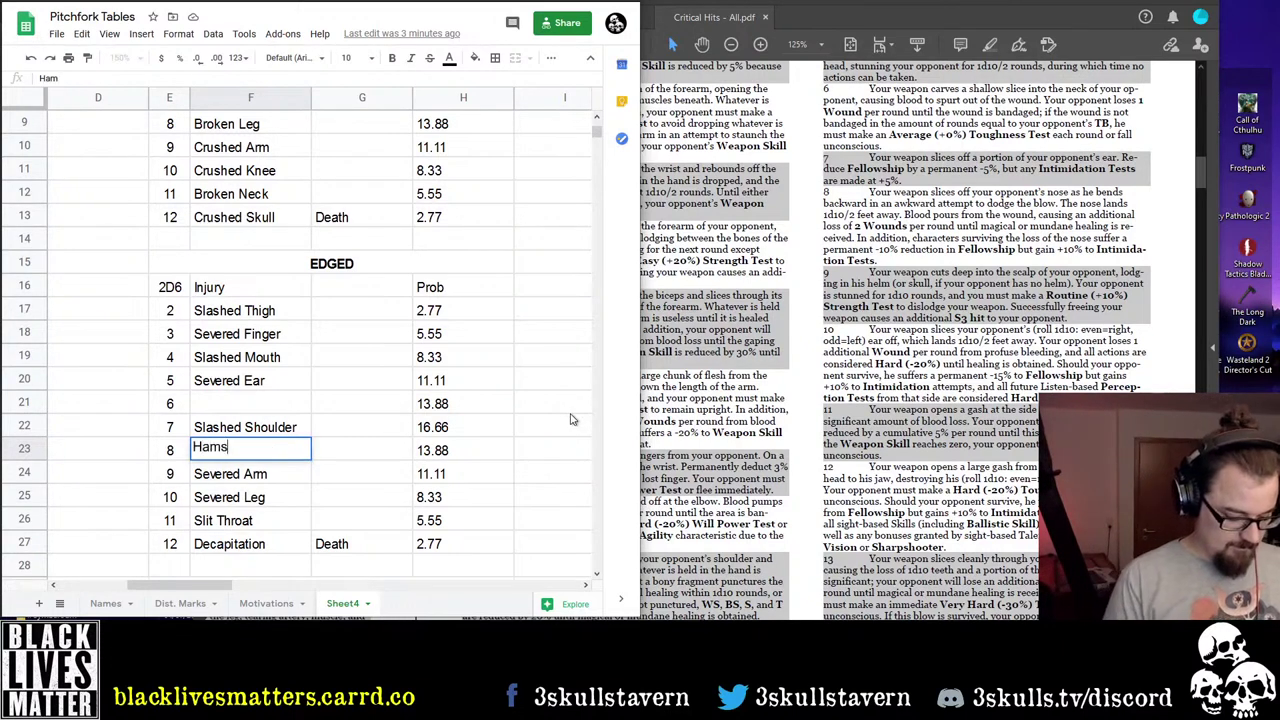
pyautogui.write('trung')
pyautogui.press('Return')
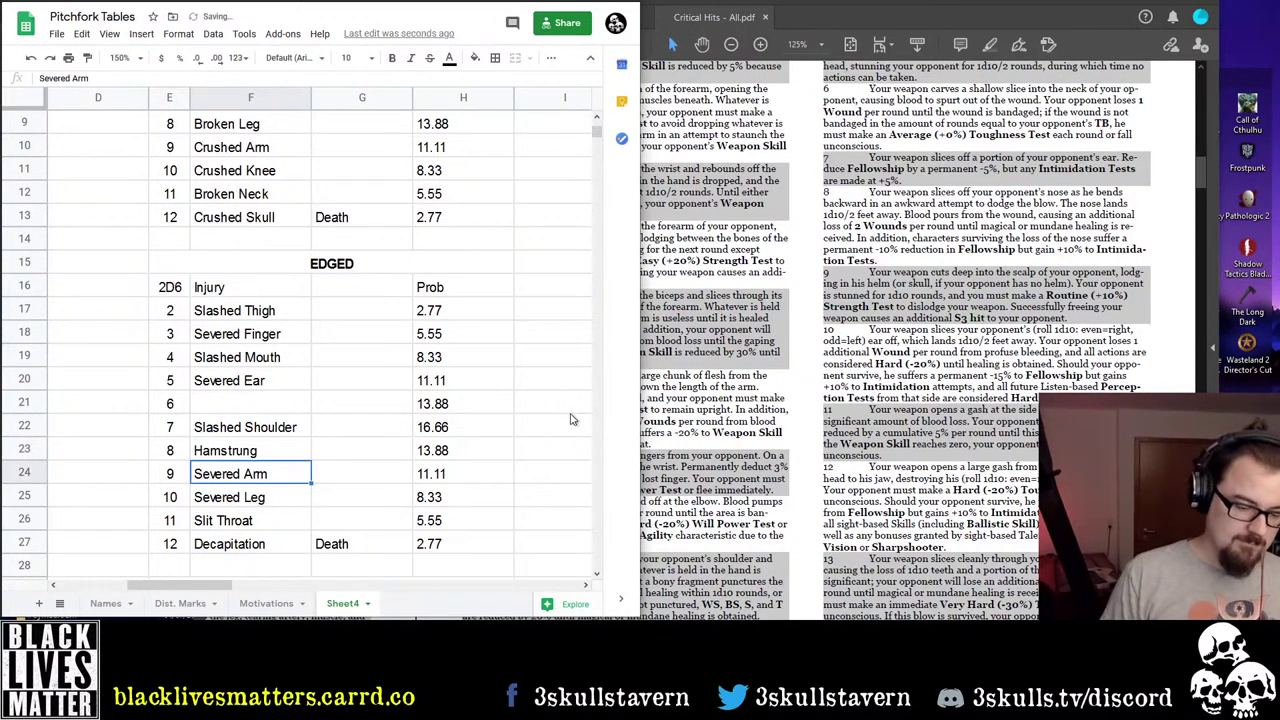
pyautogui.press('Up')
pyautogui.press('Up')
pyautogui.press('Up')
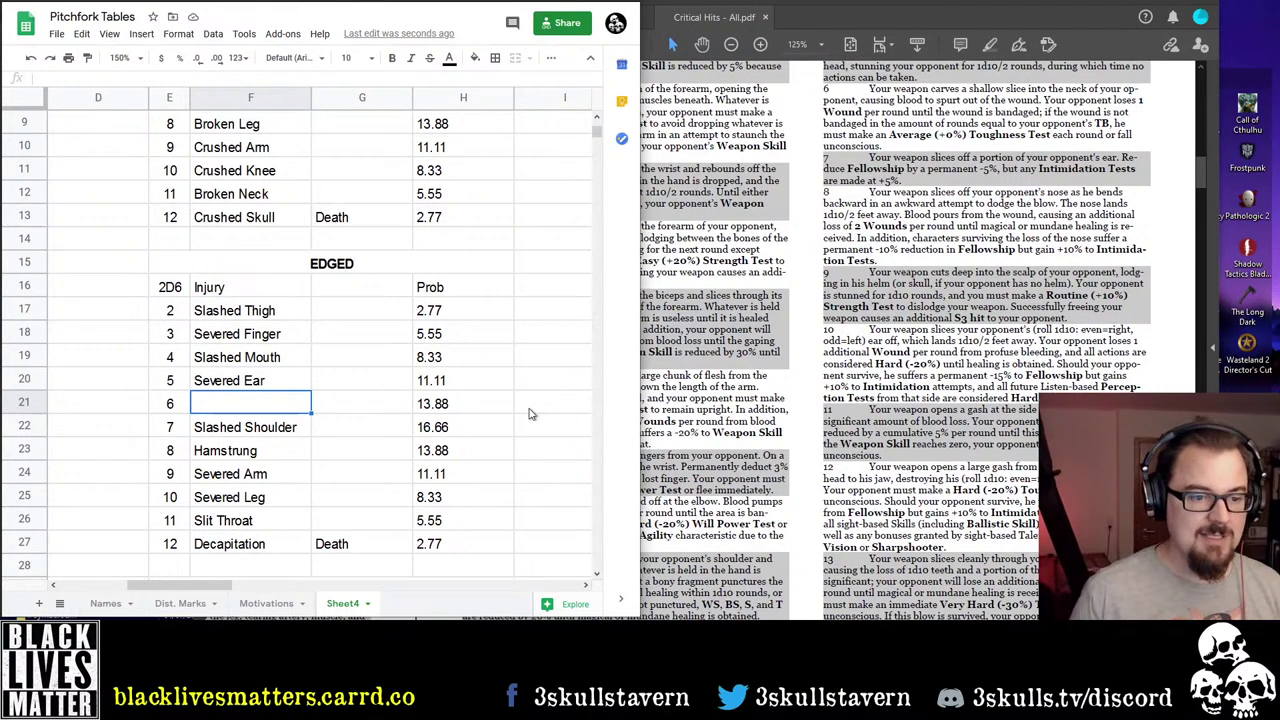
# Compare with the BLUNT table's Broken Arm and Broken Rib entries, then switch to the PDF reader
pyautogui.scroll(3, 310, 452)
pyautogui.click(237, 296)
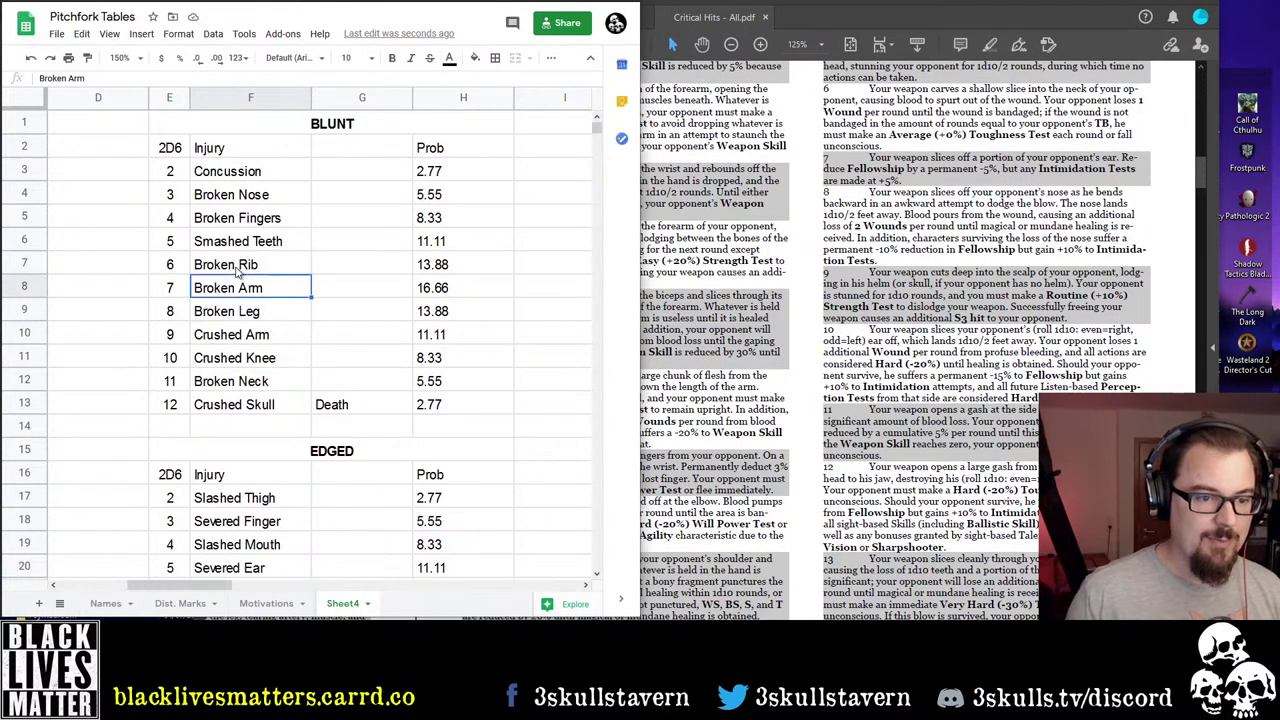
pyautogui.click(240, 272)
pyautogui.scroll(-5, 250, 340)
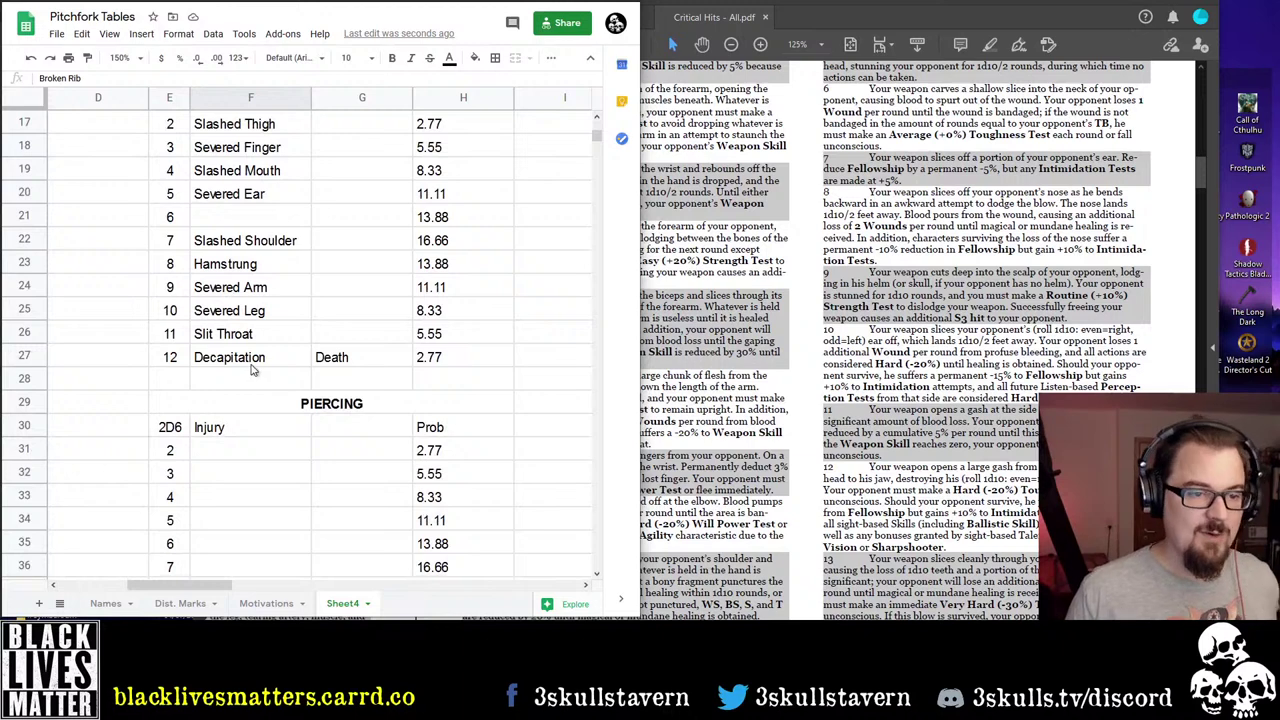
pyautogui.scroll(3, 258, 375)
pyautogui.click(266, 405)
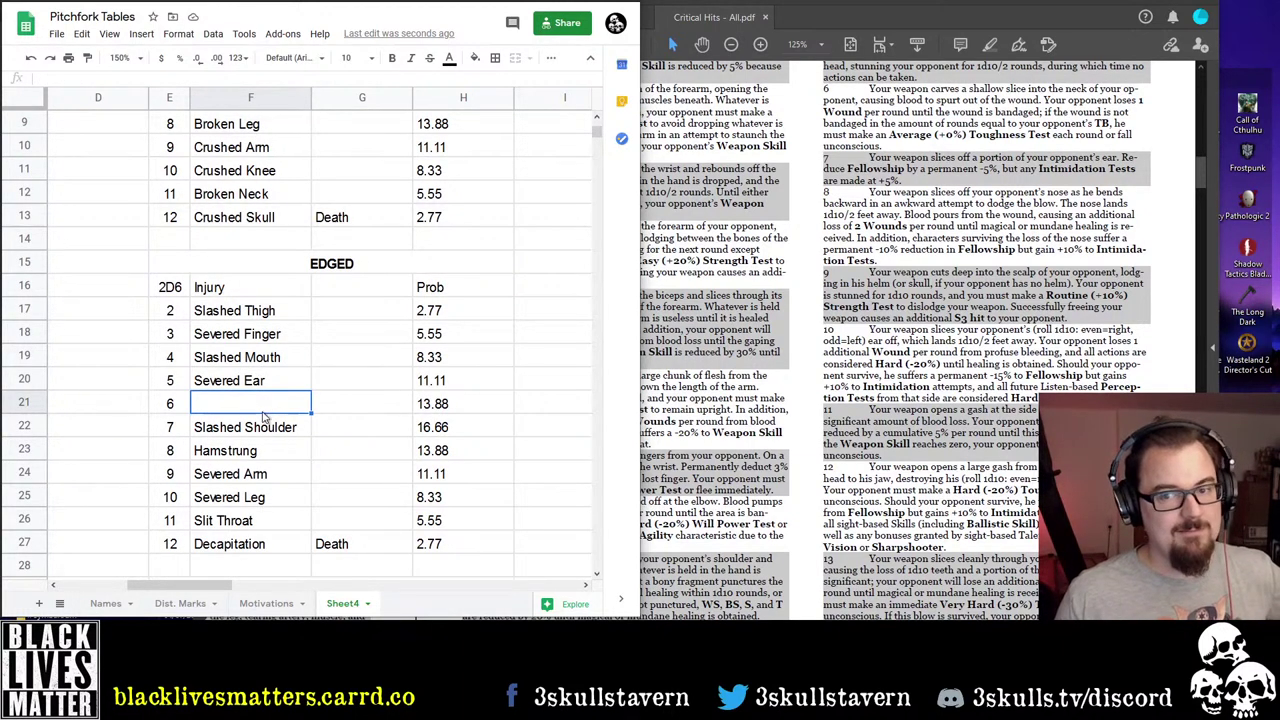
pyautogui.click(843, 8)
# Review the FBL handbook's Slash Wounds critical injuries table, then return to the spreadsheet
pyautogui.click(593, 17)
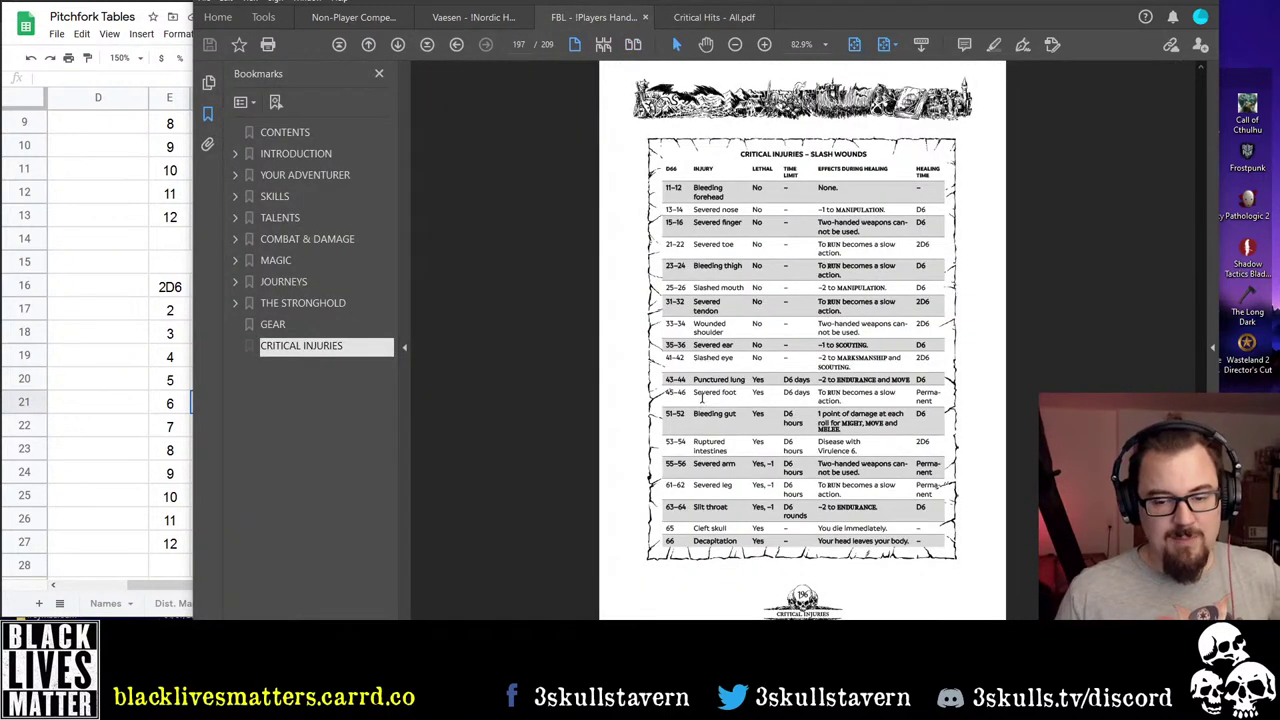
pyautogui.scroll(-2, 734, 378)
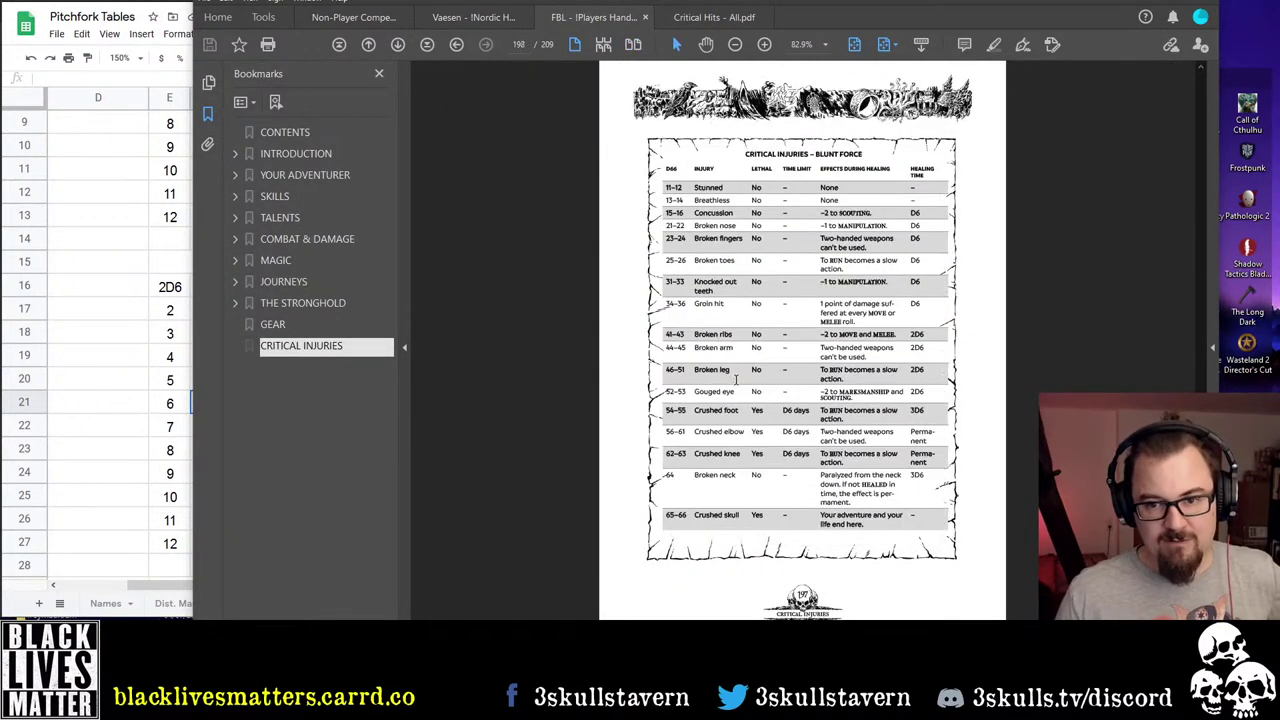
pyautogui.scroll(-2, 735, 379)
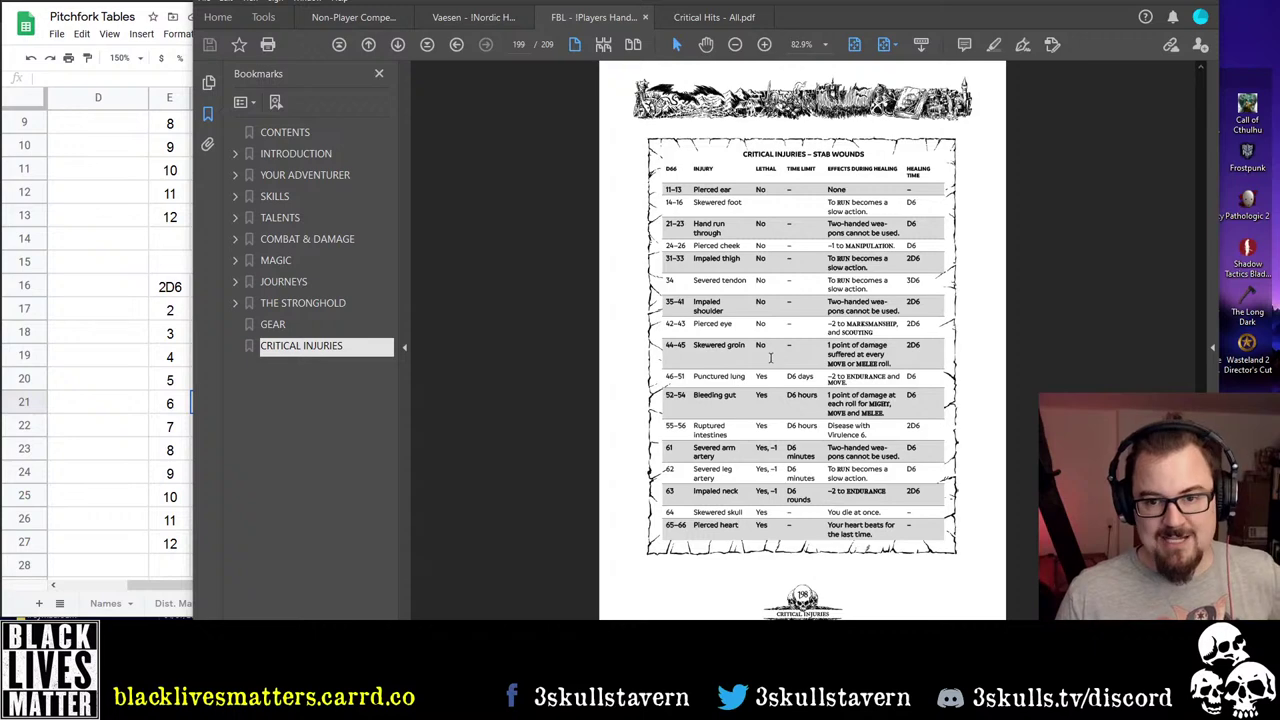
pyautogui.moveTo(746, 377); pyautogui.dragTo(693, 377)
pyautogui.scroll(2, 563, 394)
pyautogui.scroll(2, 563, 394)
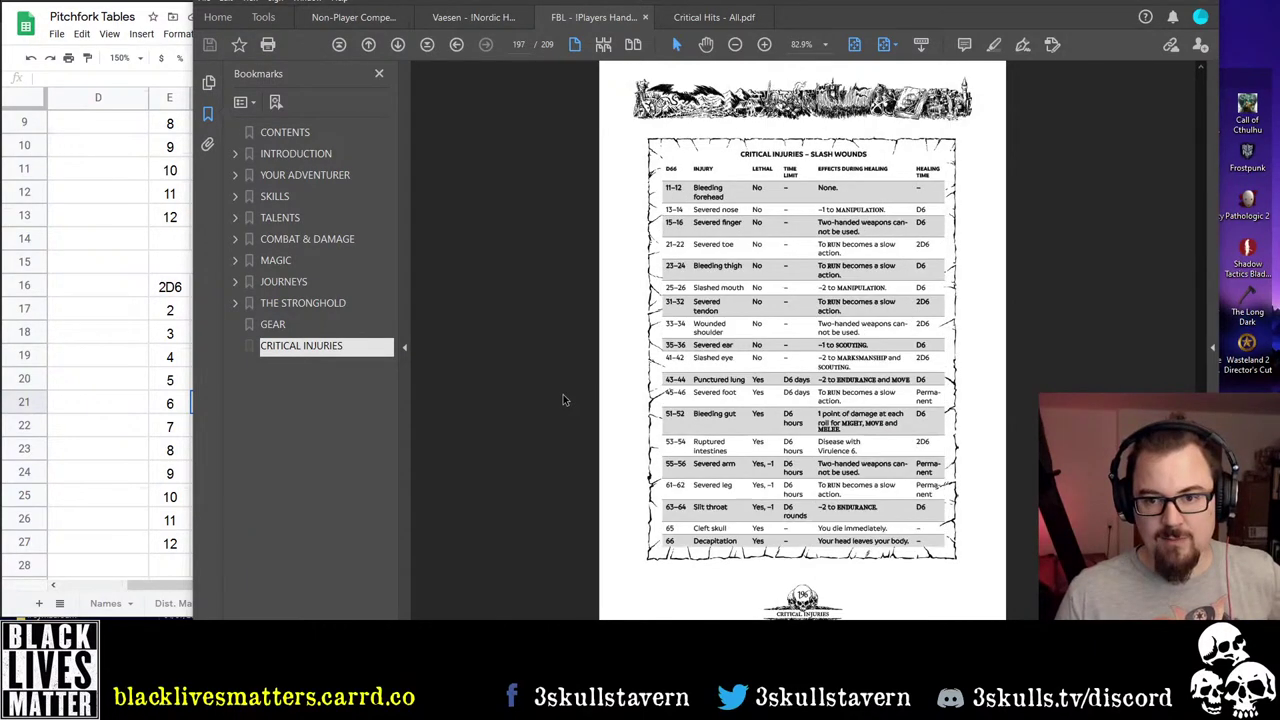
pyautogui.click(135, 401)
pyautogui.scroll(-2, 329, 414)
pyautogui.scroll(2, 329, 414)
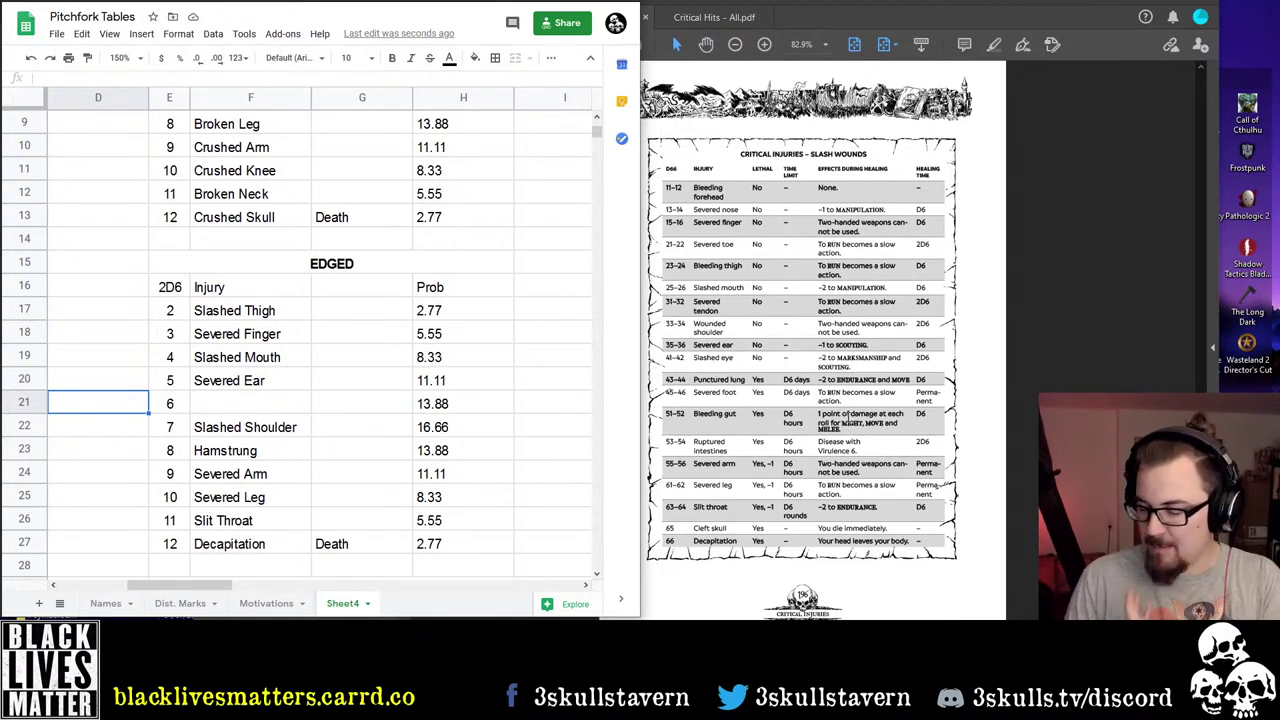
# Try Bleeding Gash as the EDGED roll-6 injury, then clear it
pyautogui.click(240, 409)
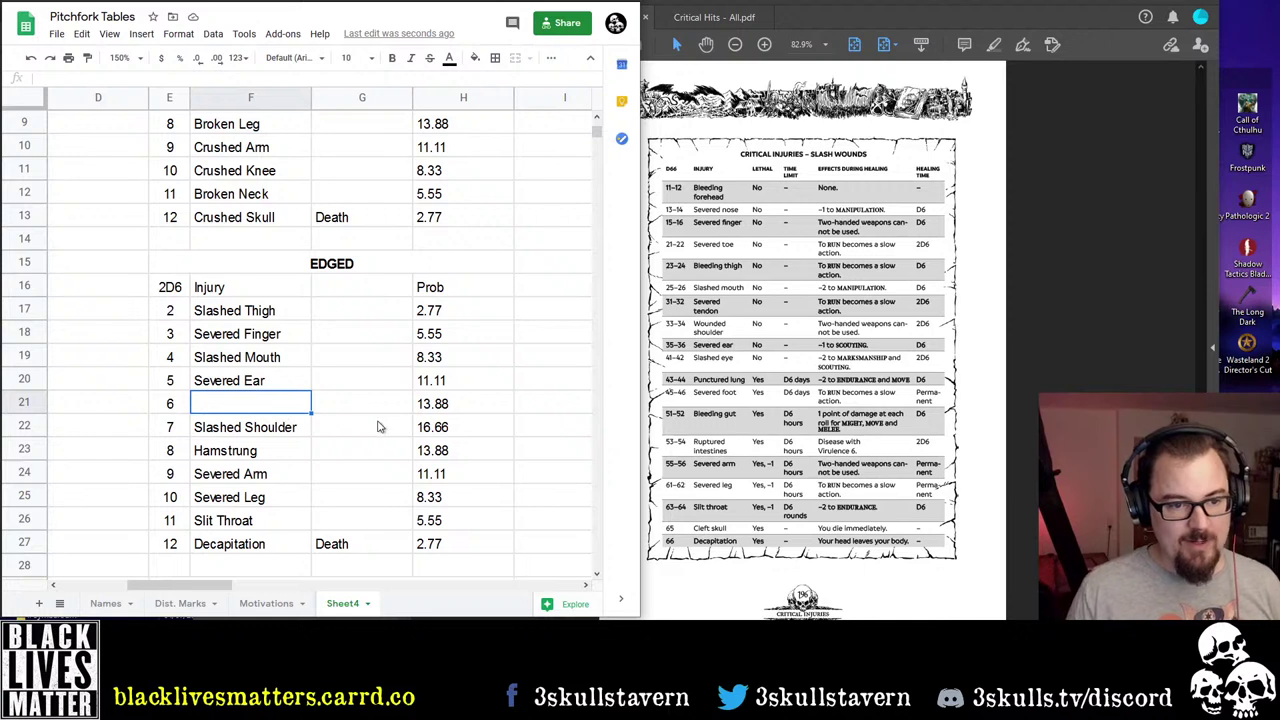
pyautogui.press('Up')
pyautogui.hotkey('shift', 'Up')
pyautogui.hotkey('shift', 'Up')
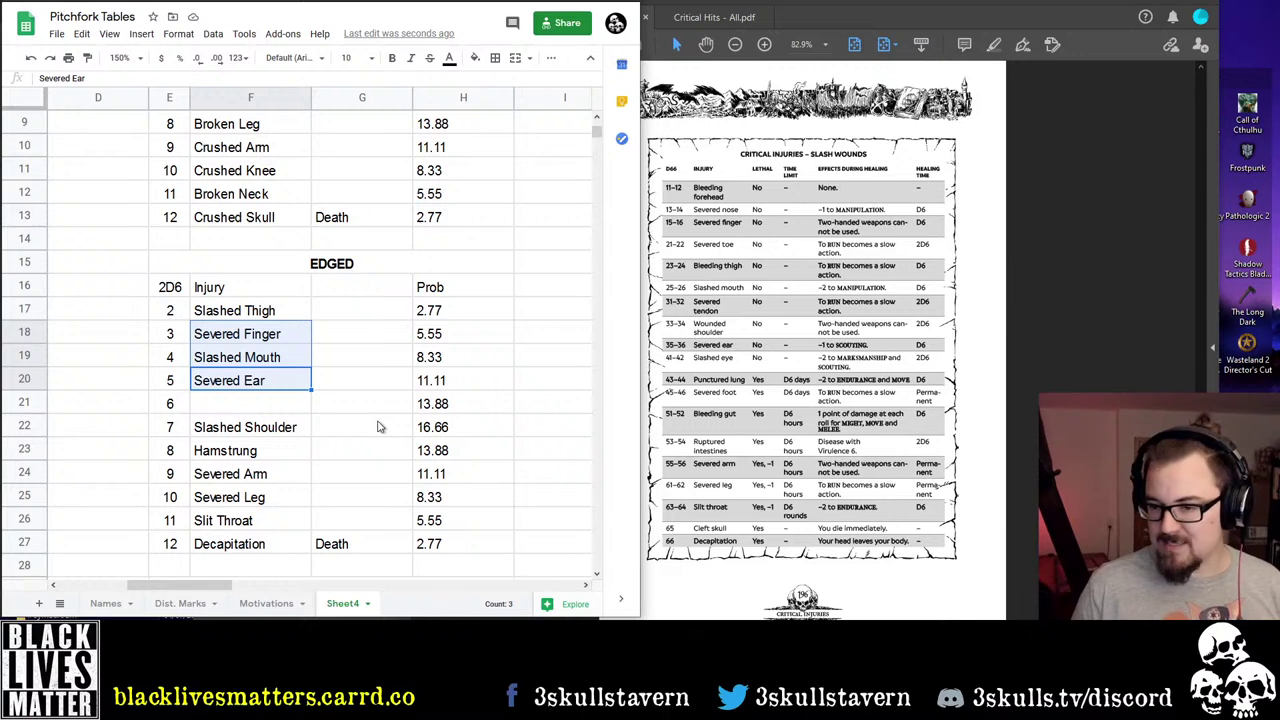
pyautogui.press('Down')
pyautogui.press('Down')
pyautogui.press('Up')
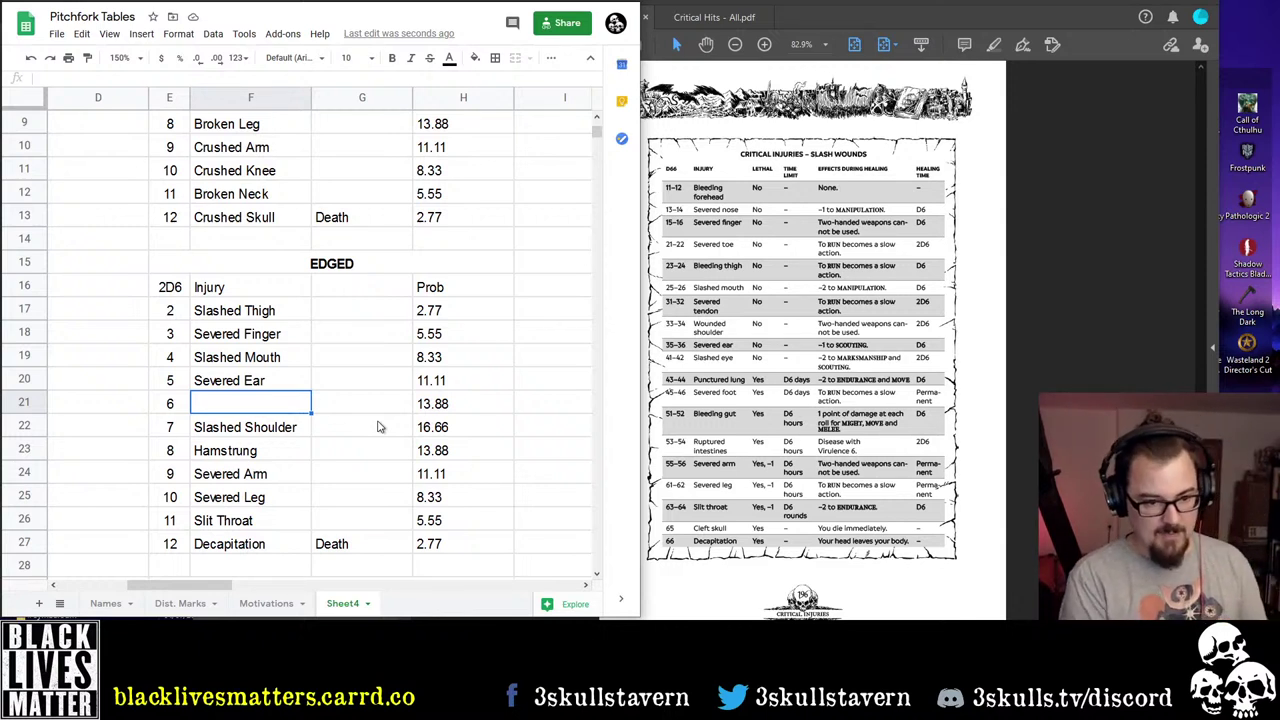
pyautogui.write('Bleeding')
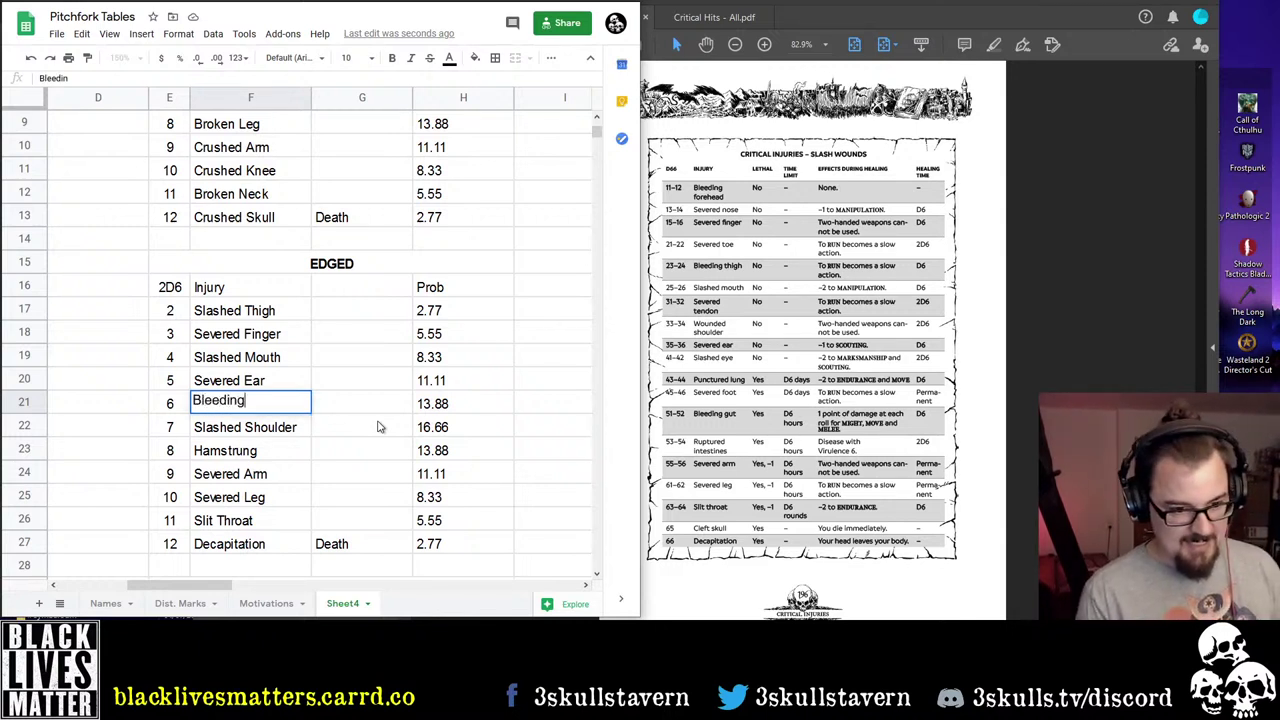
pyautogui.write(' Gash')
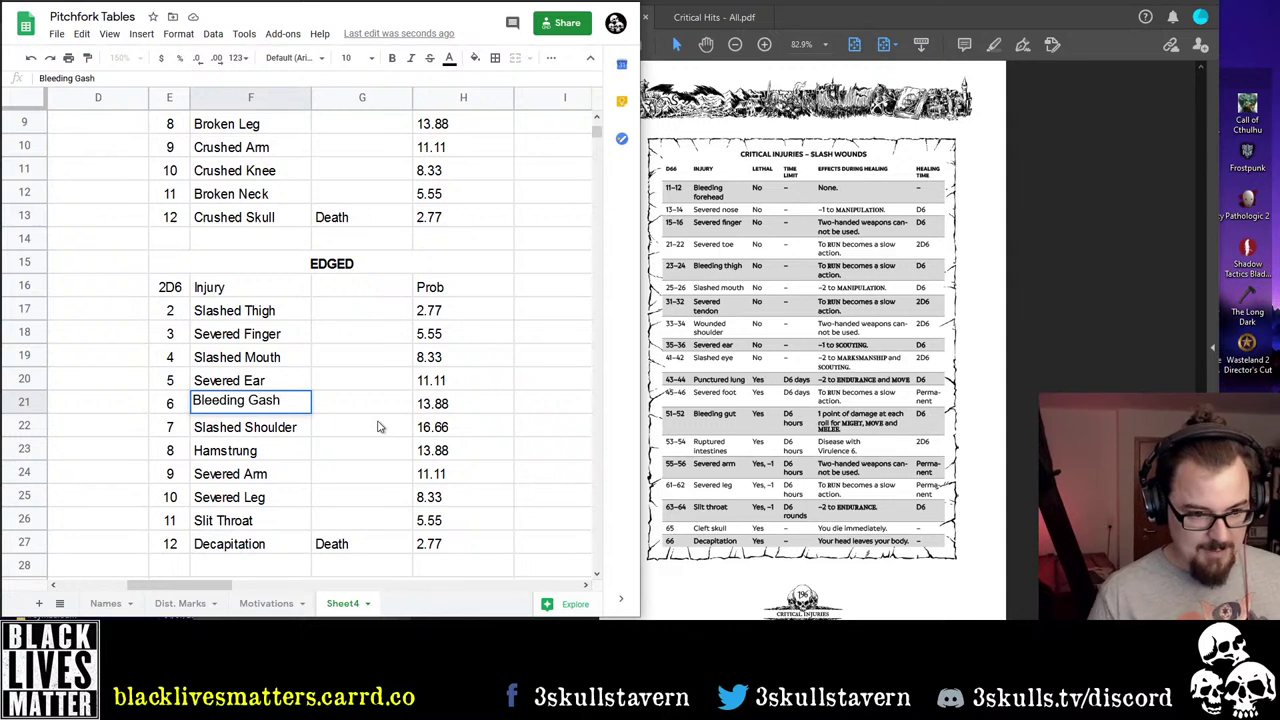
pyautogui.press('Return')
pyautogui.click(378, 427)
pyautogui.press('Up')
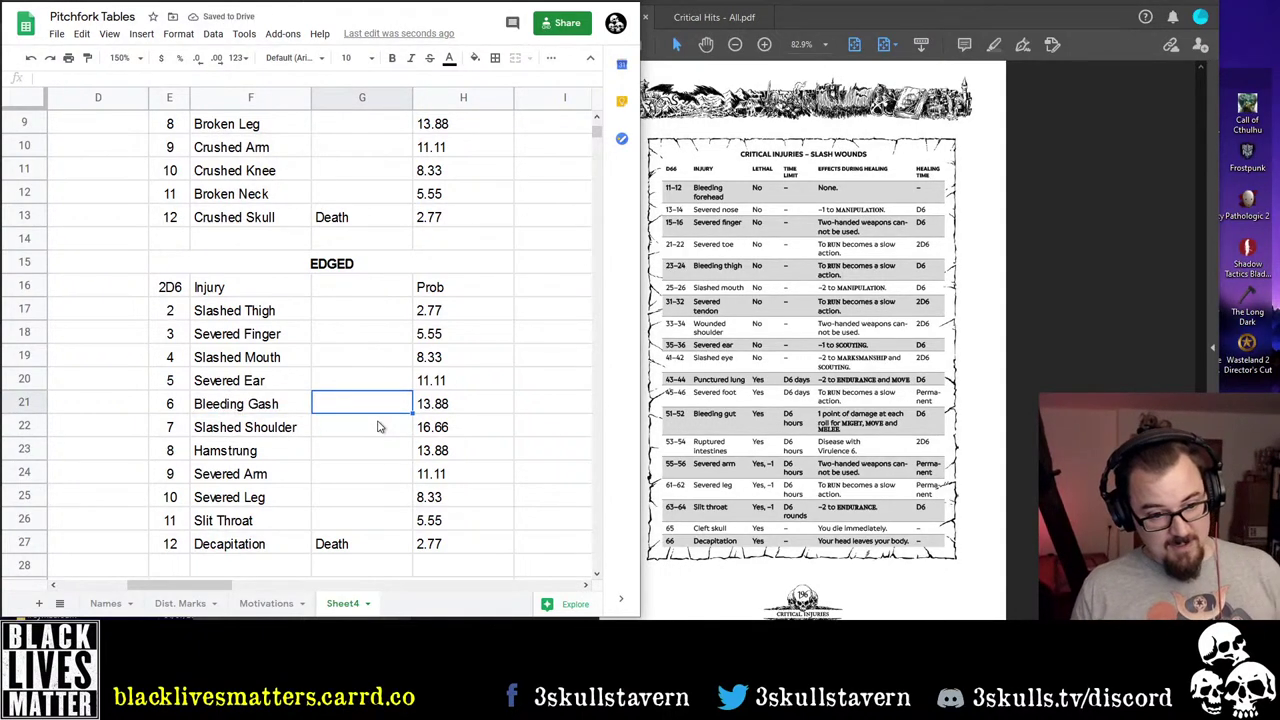
pyautogui.press('Left')
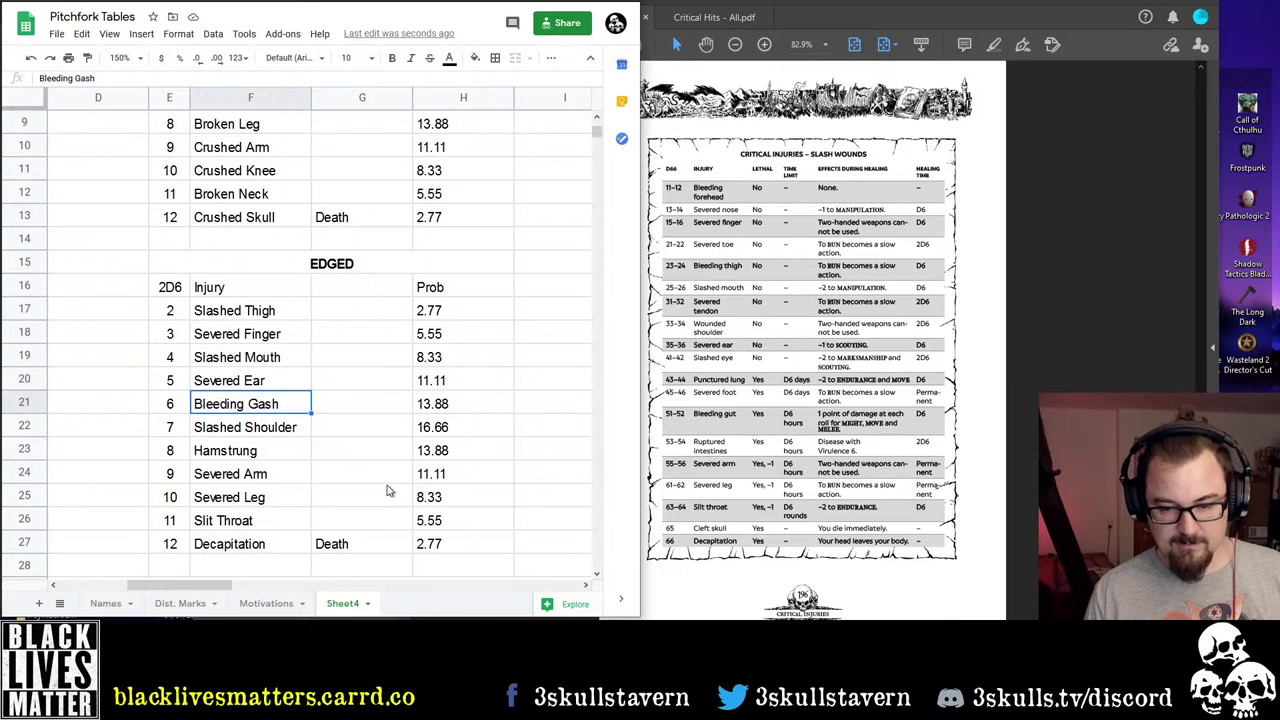
pyautogui.press('Delete')
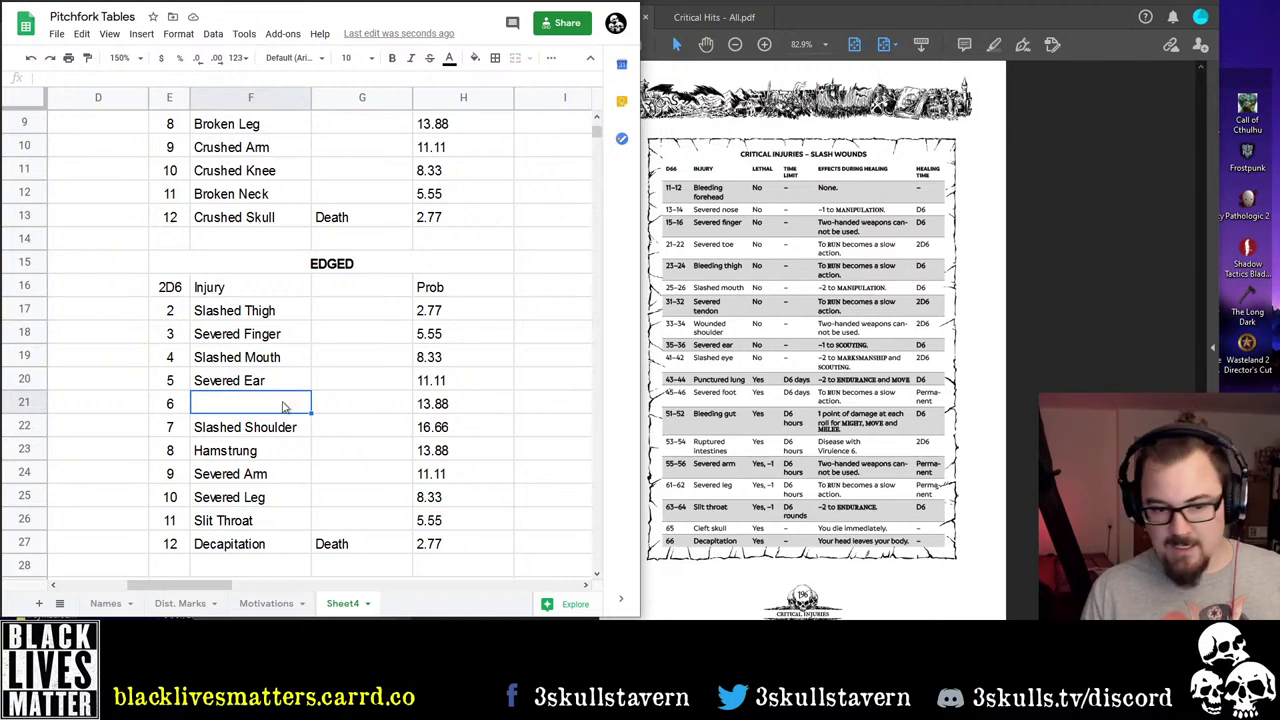
# Compare Slashed Shoulder and Hamstrung with the BLUNT table's Broken Arm, Leg and Rib entries
pyautogui.click(265, 430)
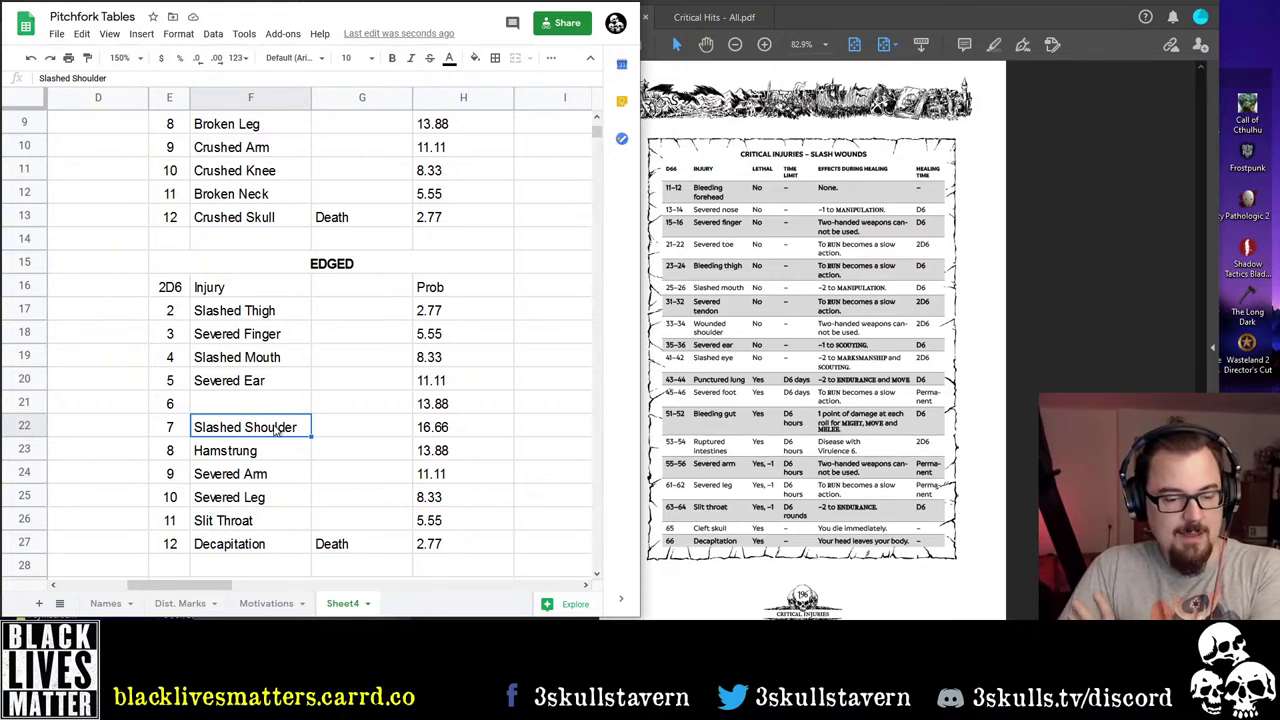
pyautogui.click(263, 450)
pyautogui.keyDown('shift'); pyautogui.click(272, 430); pyautogui.keyUp('shift')
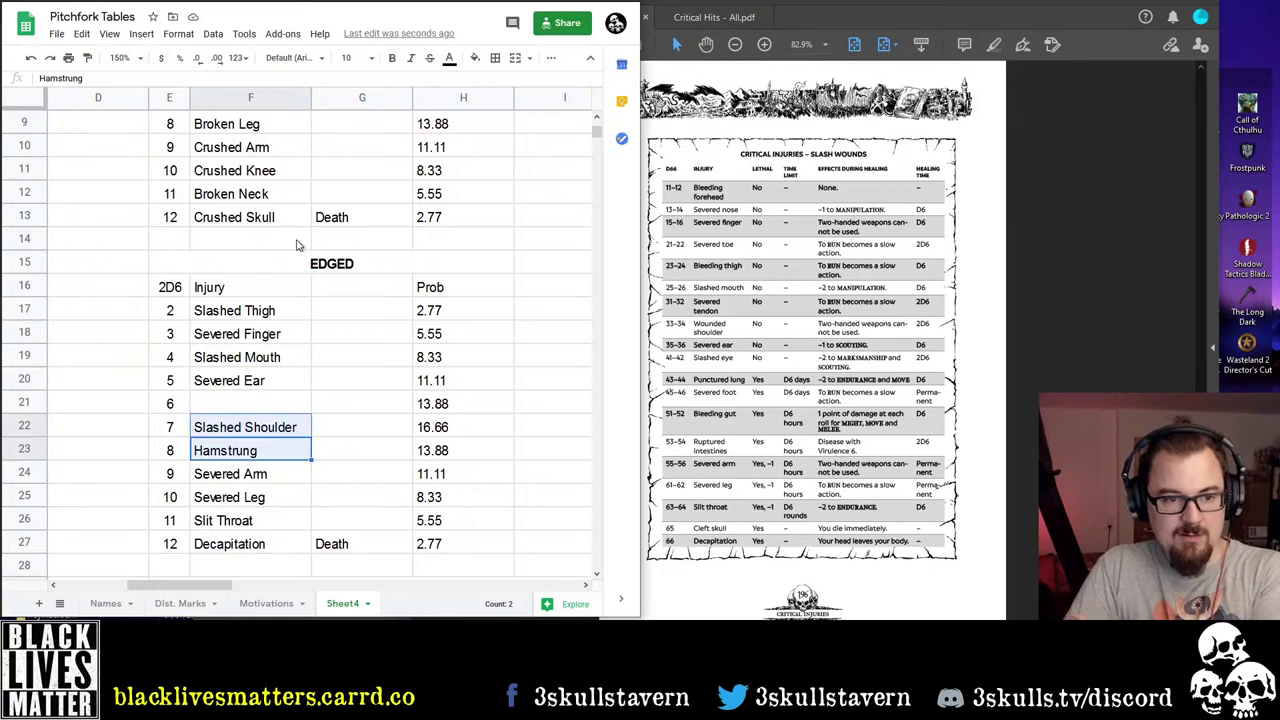
pyautogui.scroll(3, 238, 500)
pyautogui.scroll(-3, 240, 490)
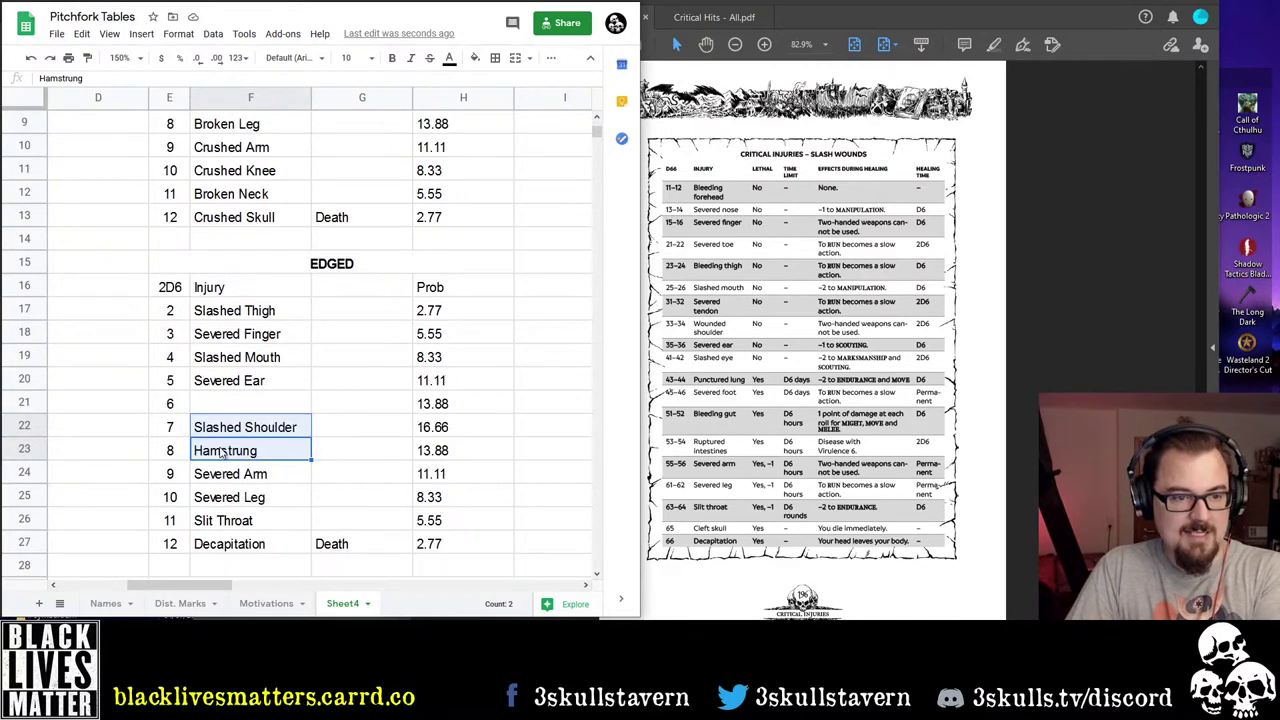
pyautogui.scroll(3, 218, 352)
pyautogui.click(220, 292)
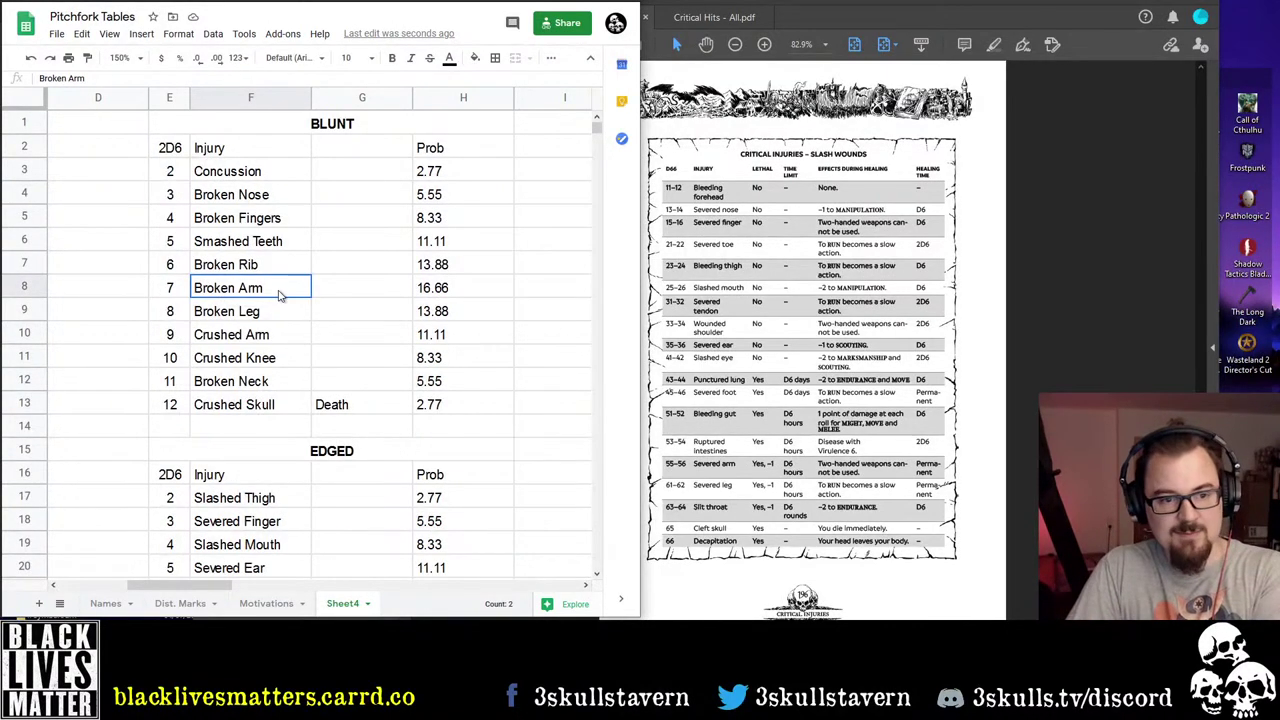
pyautogui.click(251, 310)
pyautogui.click(260, 290)
pyautogui.click(257, 265)
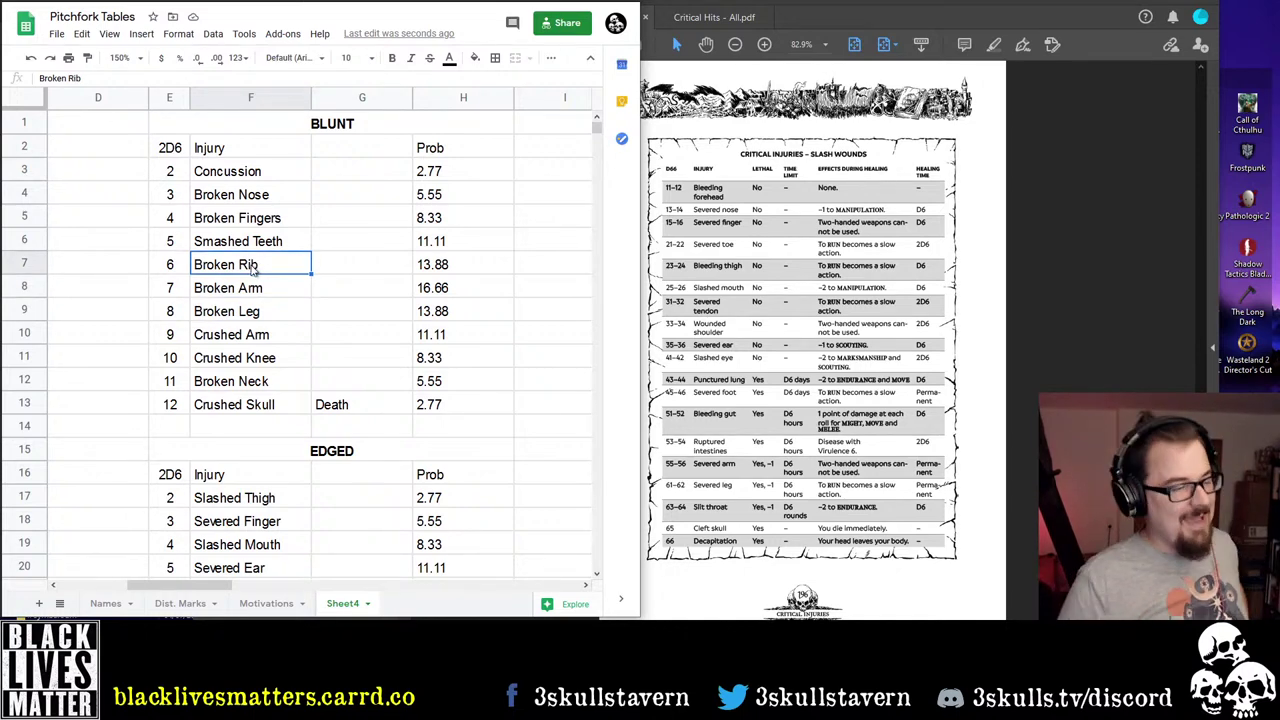
pyautogui.scroll(-5, 250, 268)
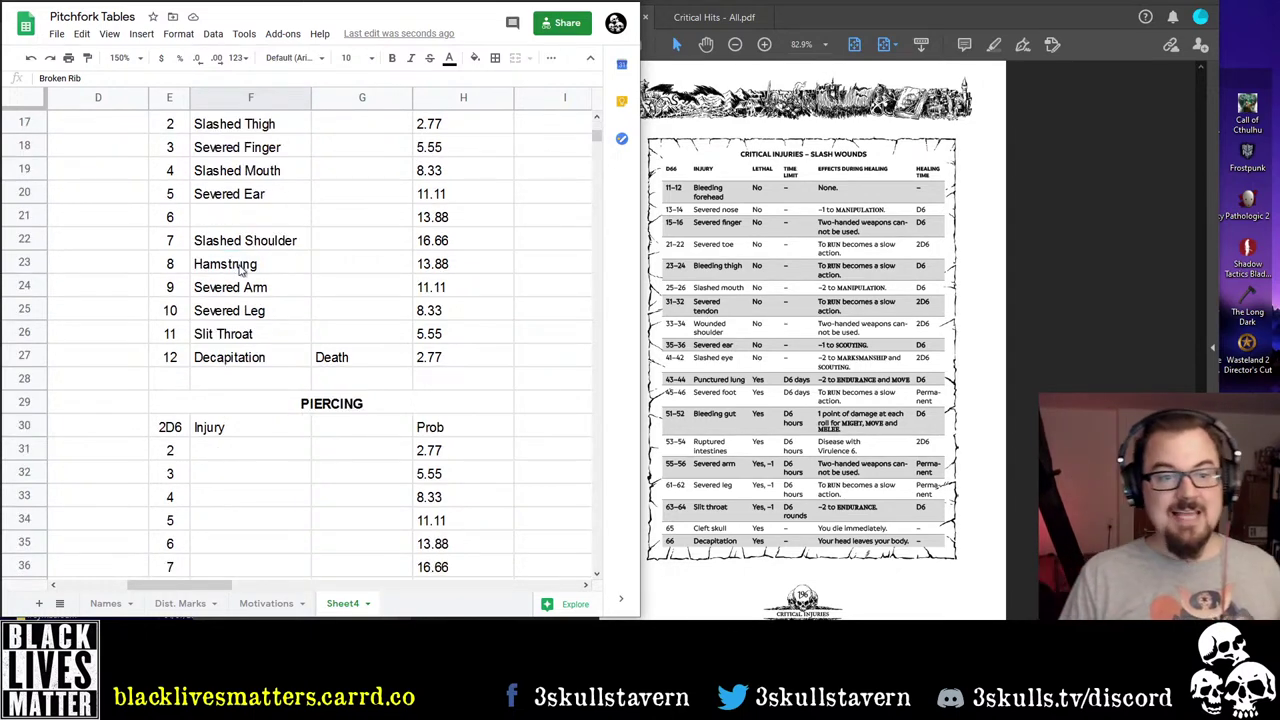
pyautogui.scroll(3, 240, 270)
# Enter Slashed Ribs in the empty roll-6 cell, correcting Slash to Slashed
pyautogui.click(253, 404)
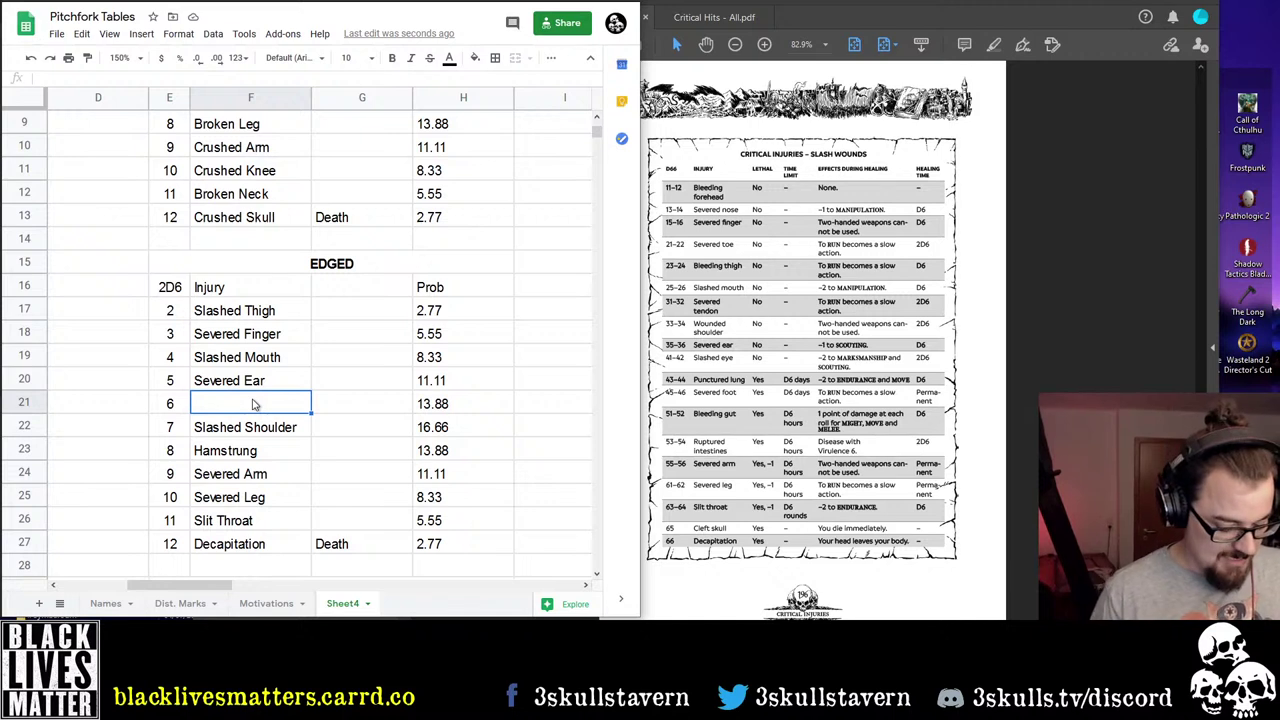
pyautogui.write('Slash Ri')
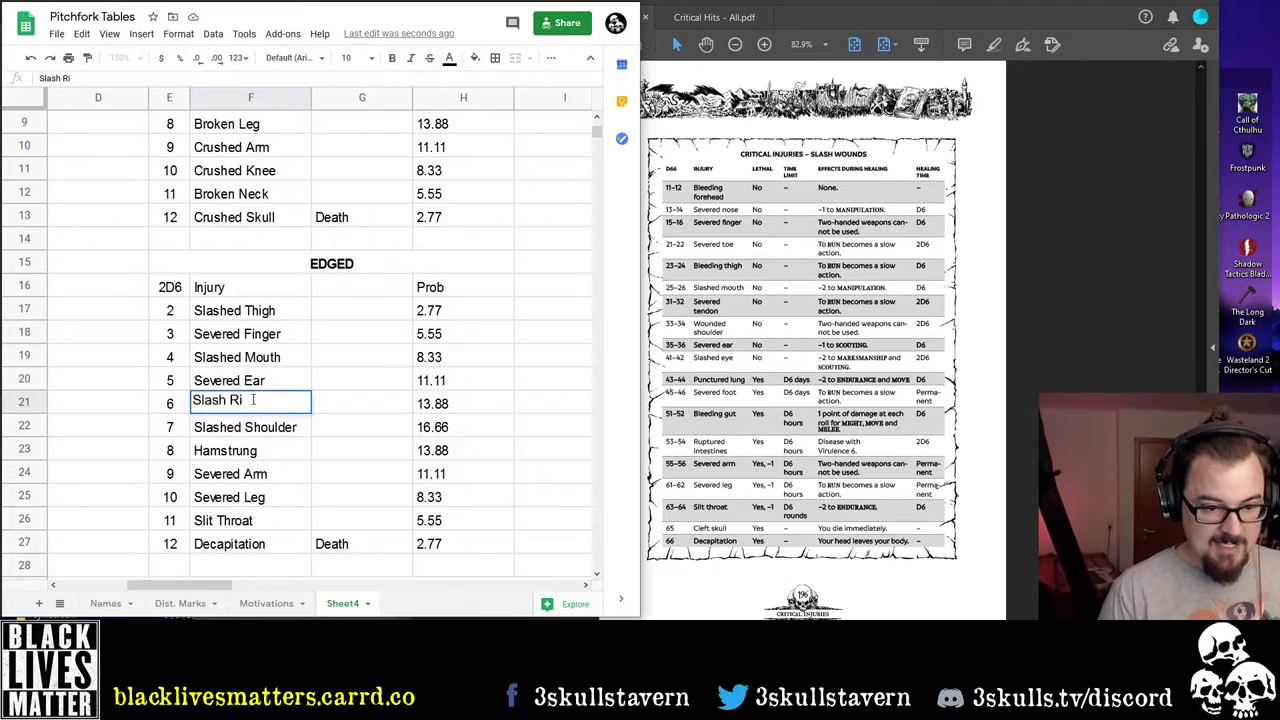
pyautogui.write('bs')
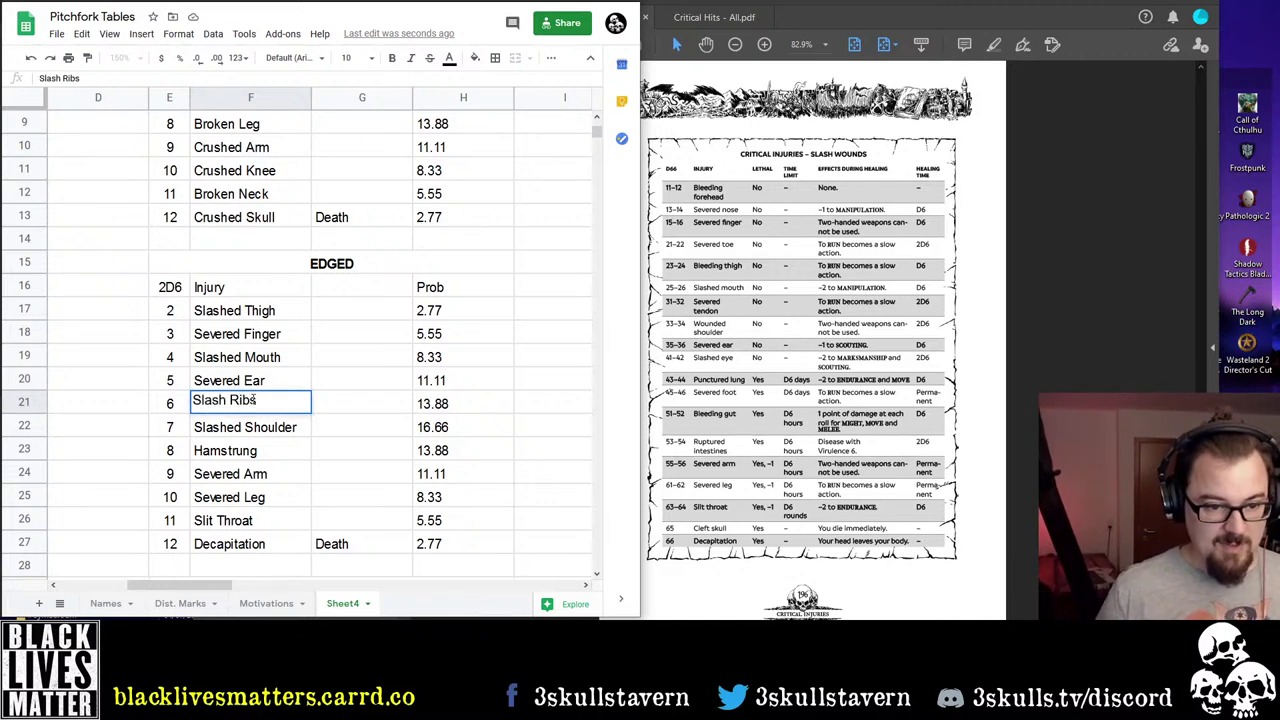
pyautogui.press('Left')
pyautogui.press('Left')
pyautogui.press('Left')
pyautogui.press('Left')
pyautogui.press('Left')
pyautogui.write('ed')
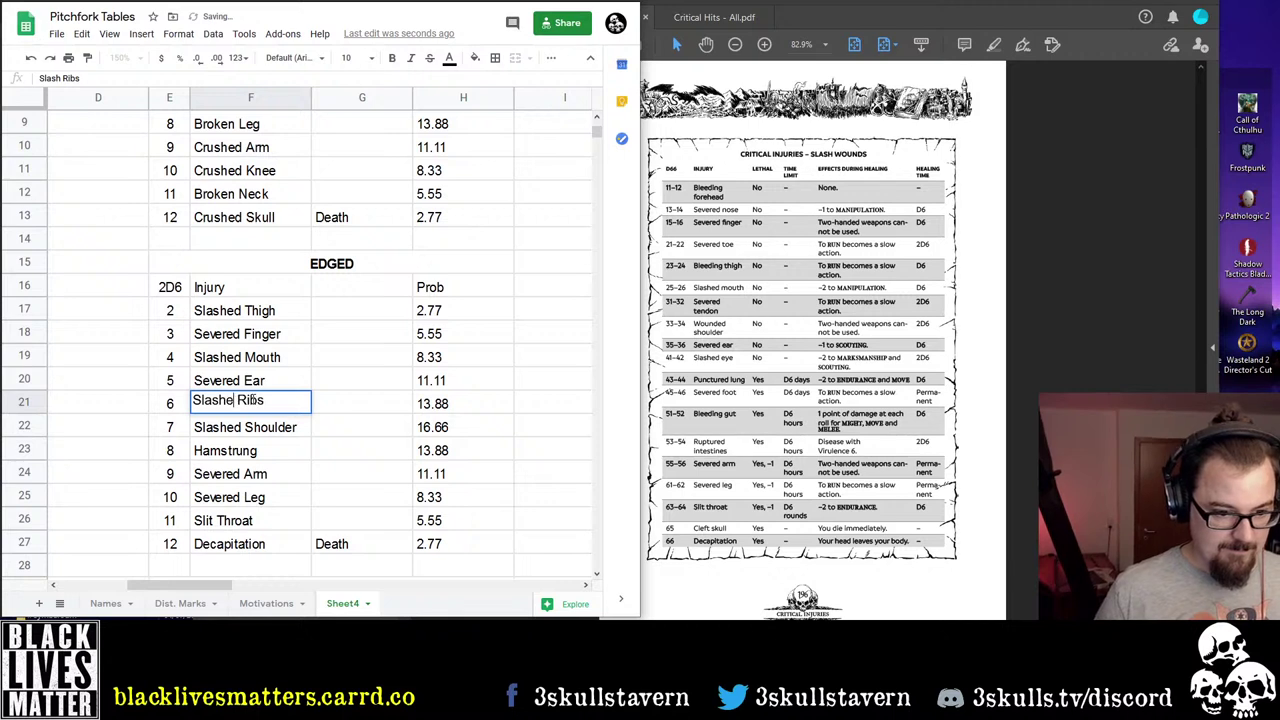
pyautogui.press('Return')
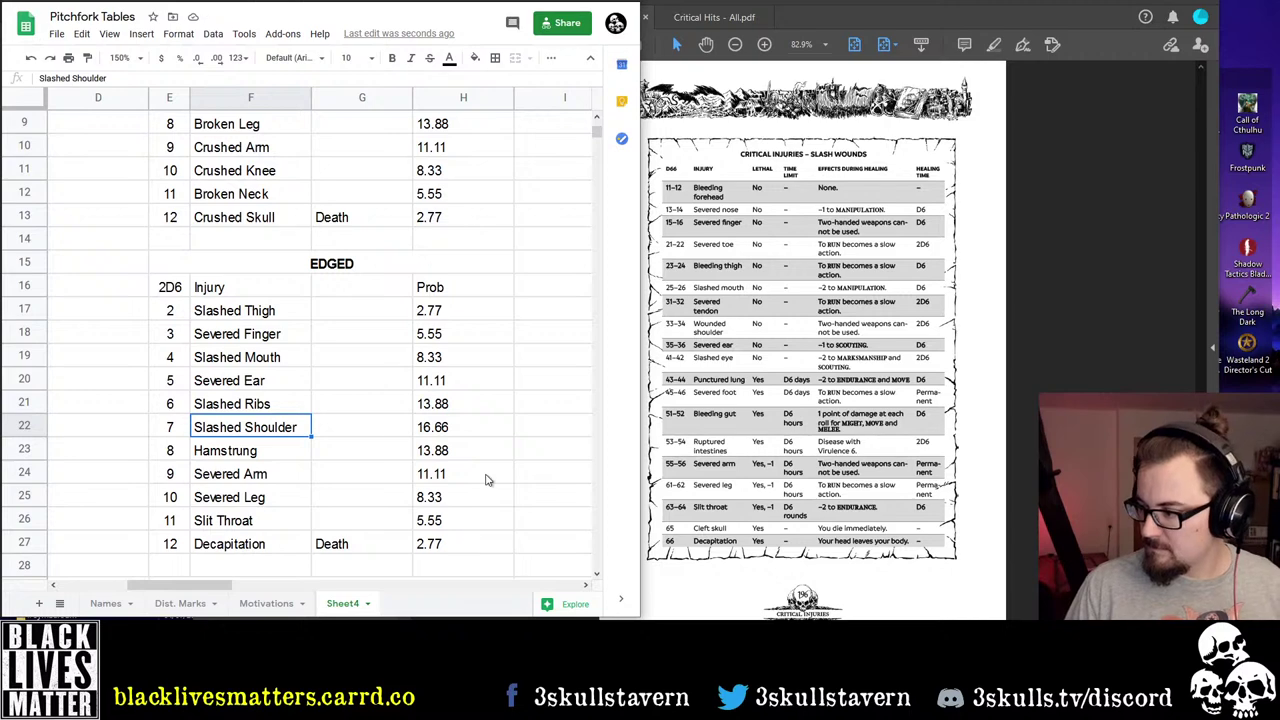
# Glance at the Dist. Marks sheet, then return to Sheet4
pyautogui.click(290, 404)
pyautogui.scroll(-4, 317, 457)
pyautogui.scroll(6, 314, 354)
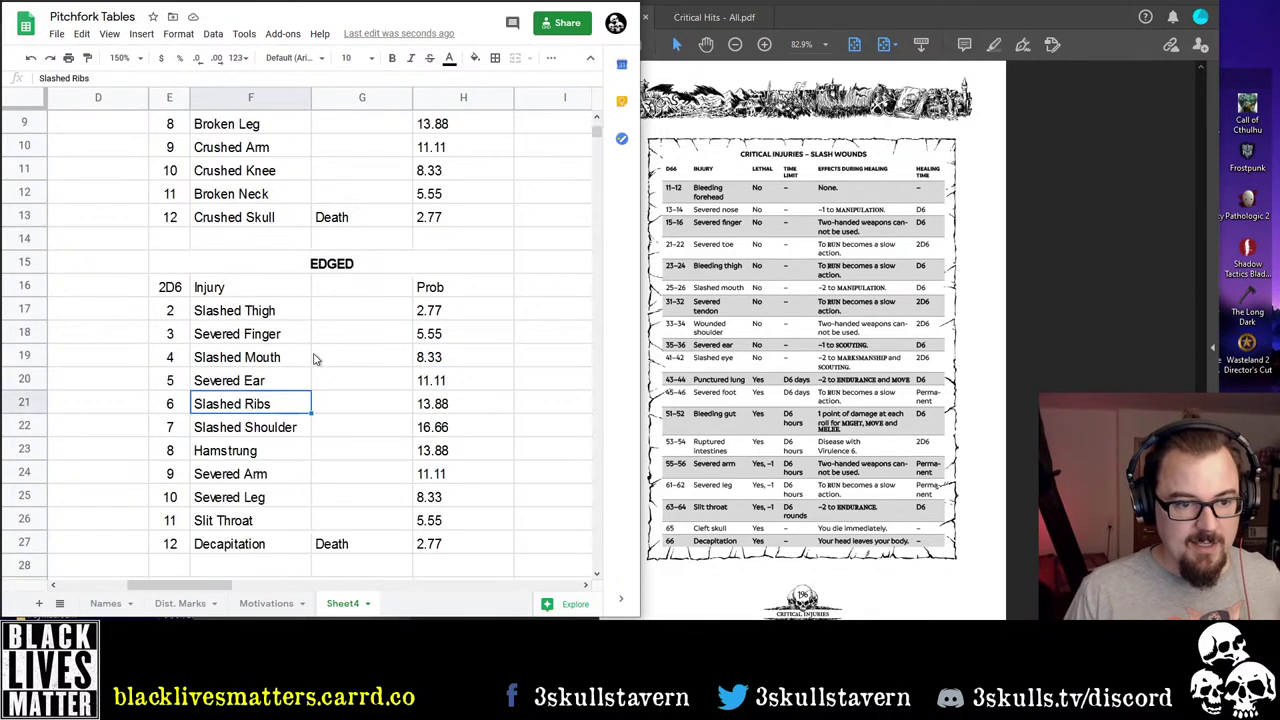
pyautogui.scroll(-3, 260, 420)
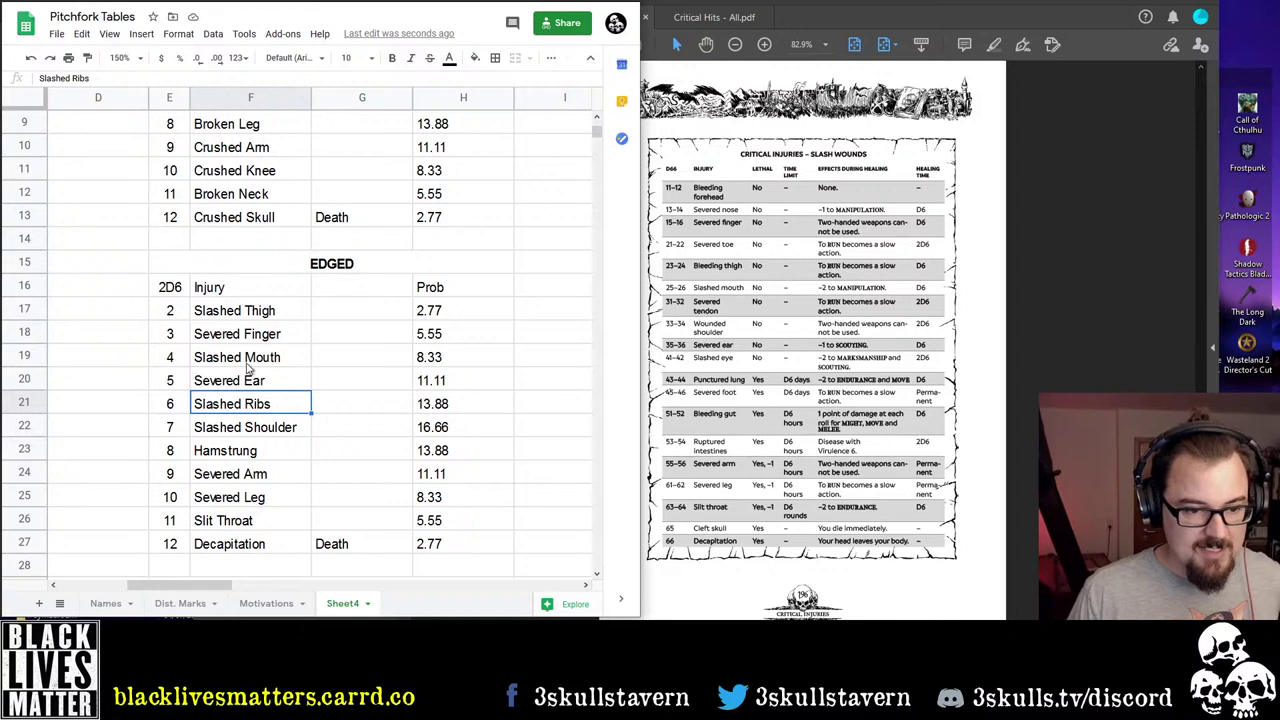
pyautogui.scroll(3, 245, 370)
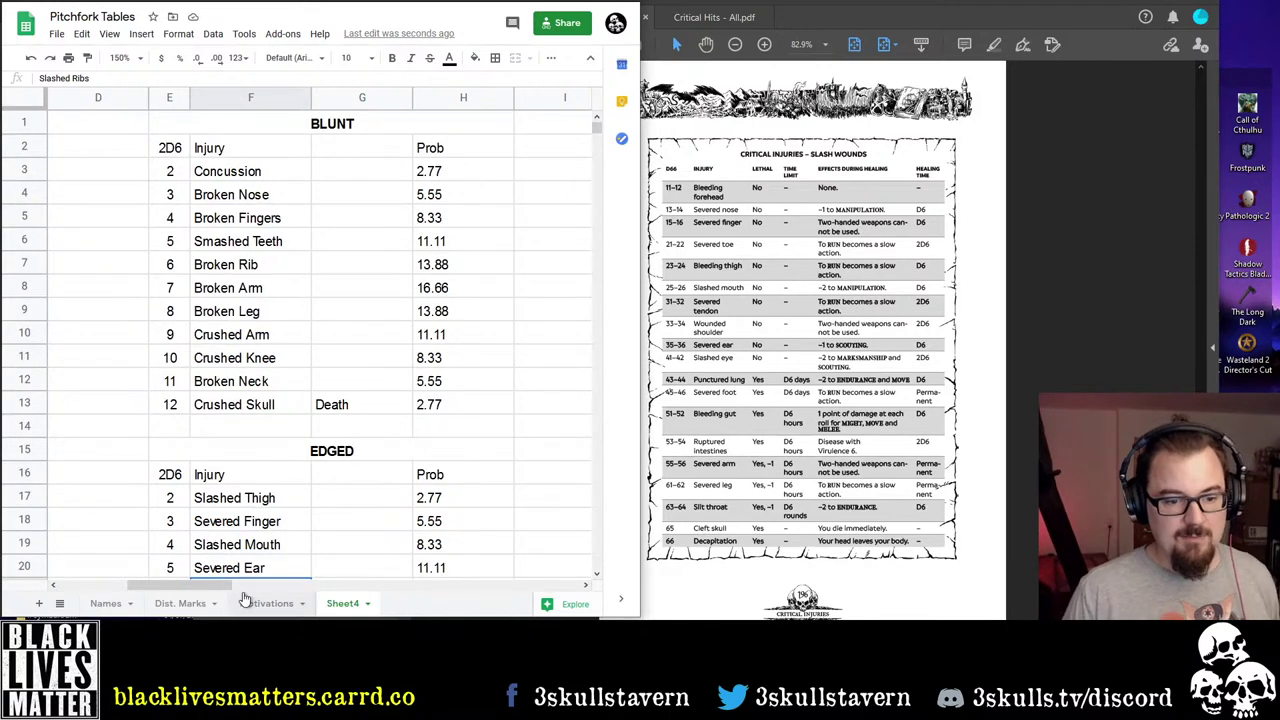
pyautogui.click(180, 603)
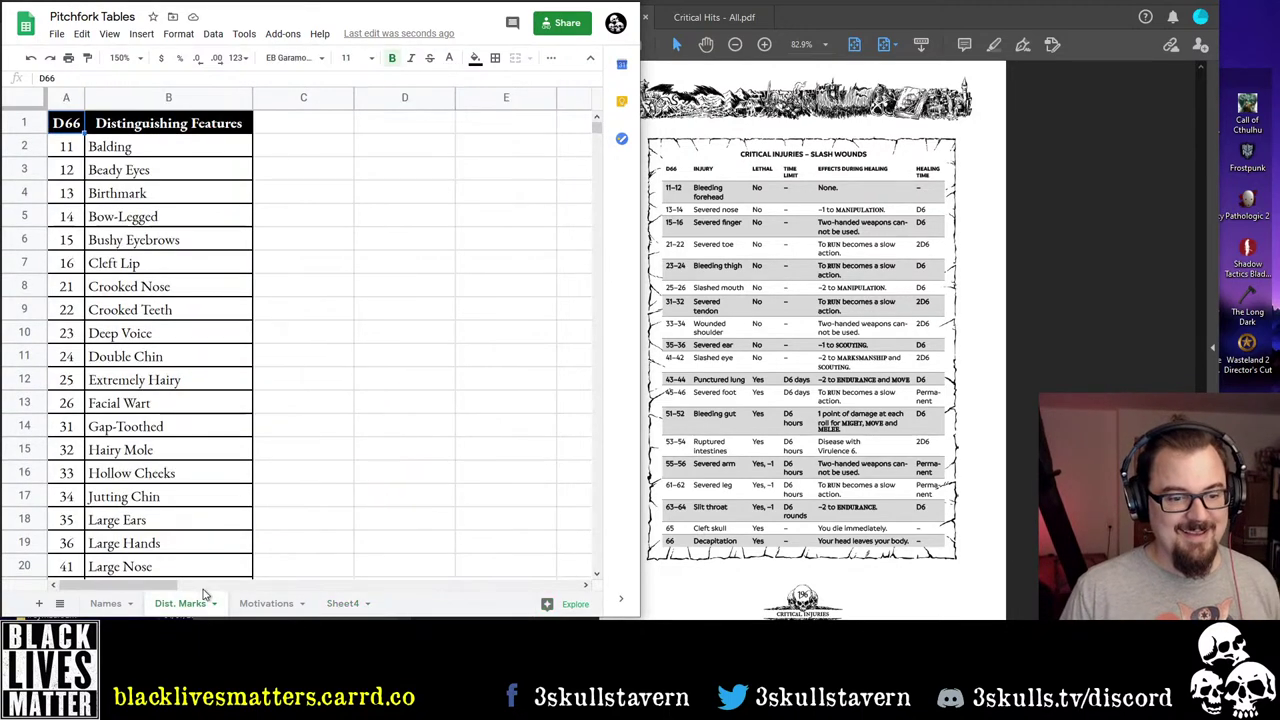
pyautogui.click(338, 604)
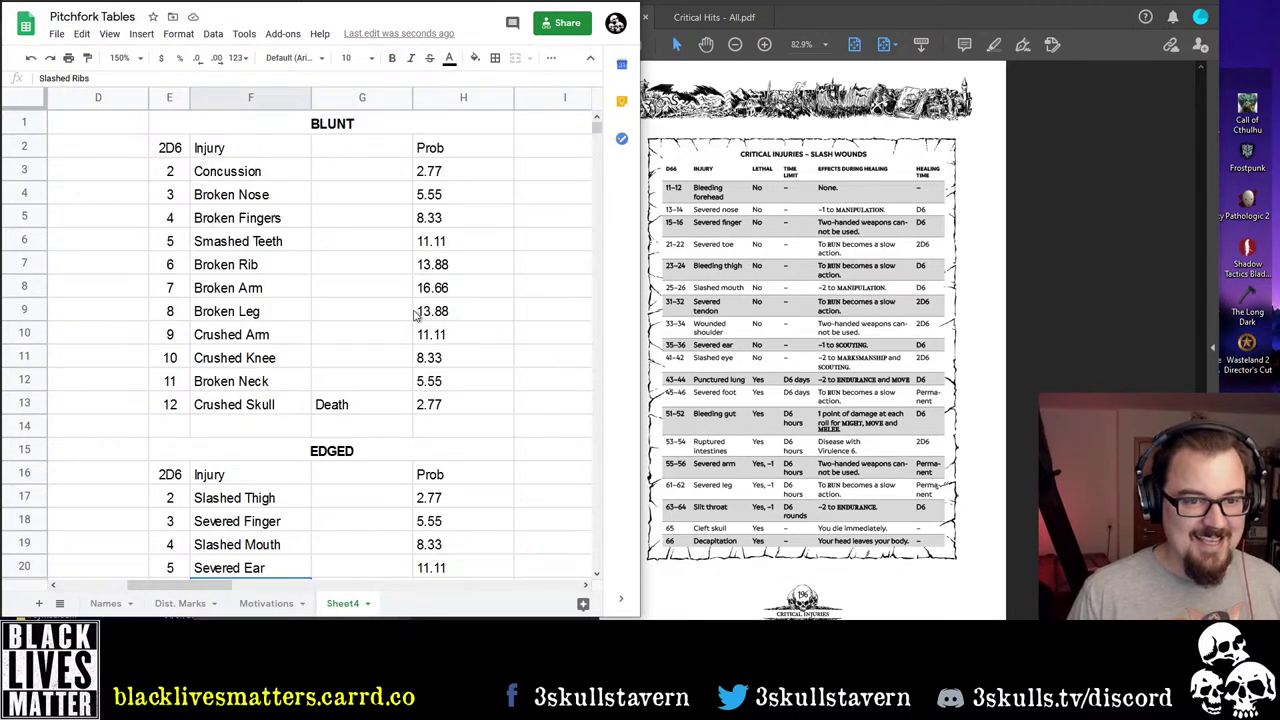
# Set the Sheet4 zoom to 125% and select empty cells I17 and I22
pyautogui.scroll(-1, 432, 262)
pyautogui.click(124, 57)
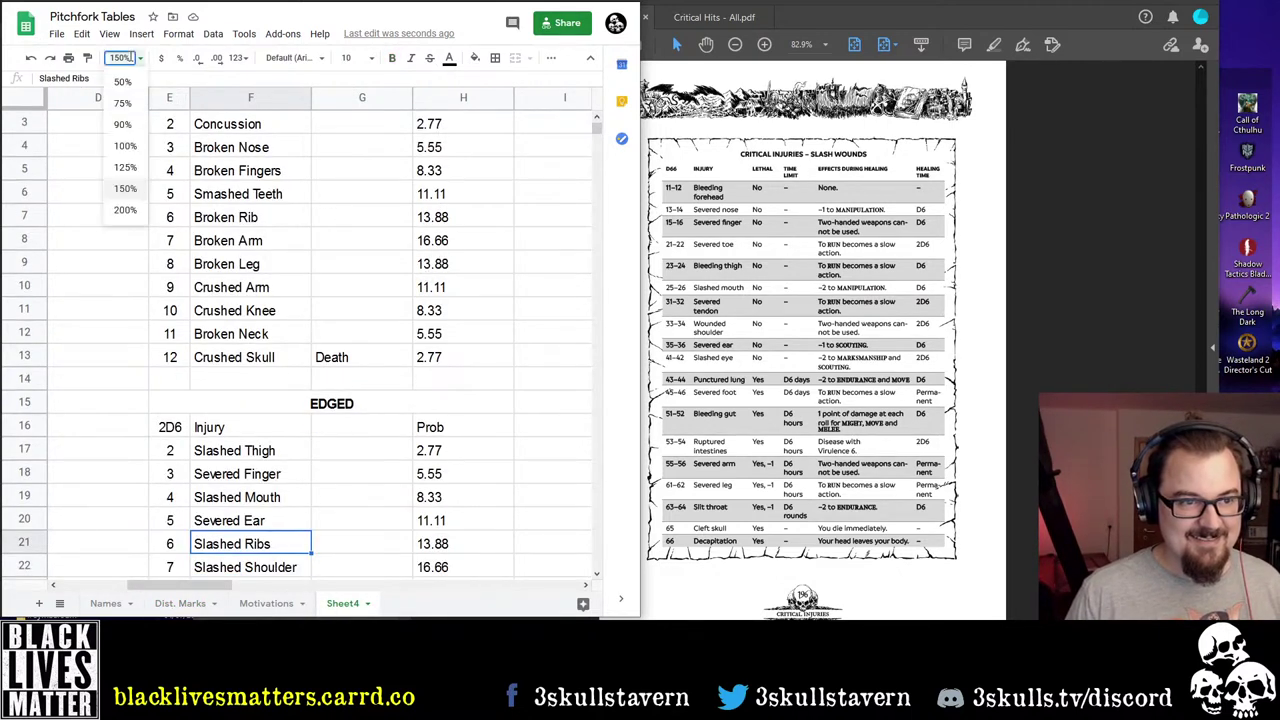
pyautogui.click(130, 170)
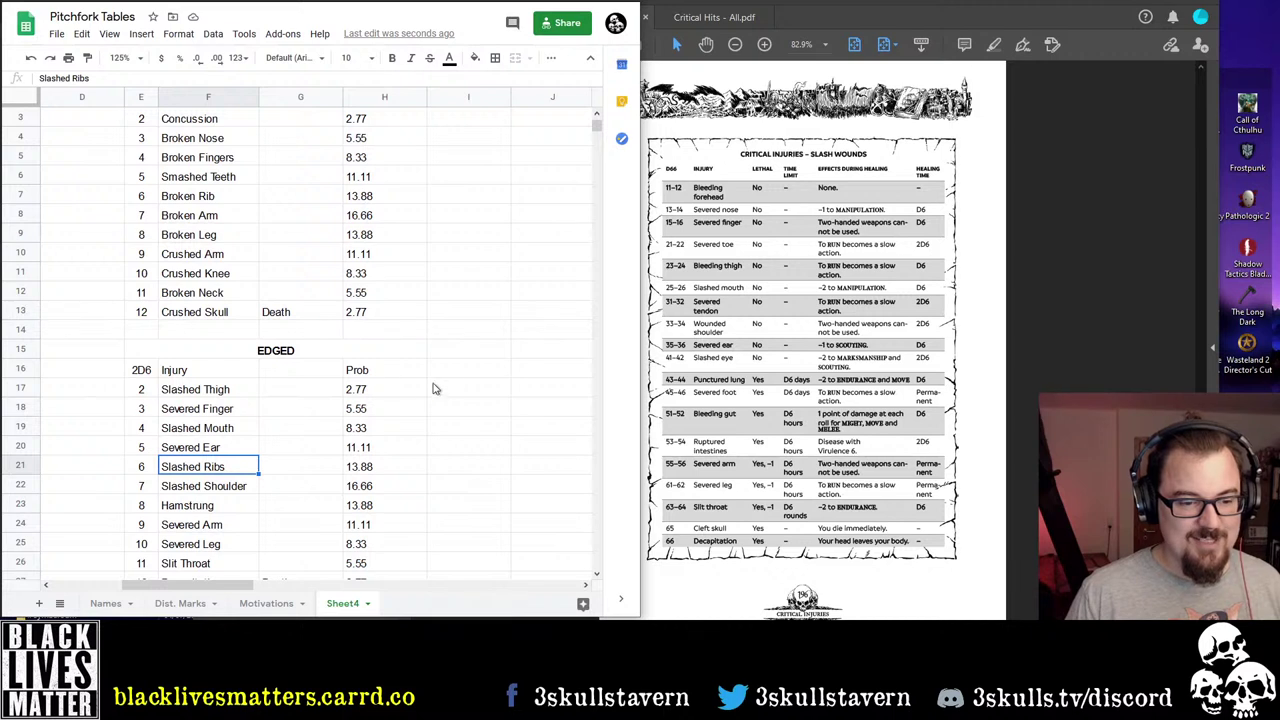
pyautogui.click(505, 390)
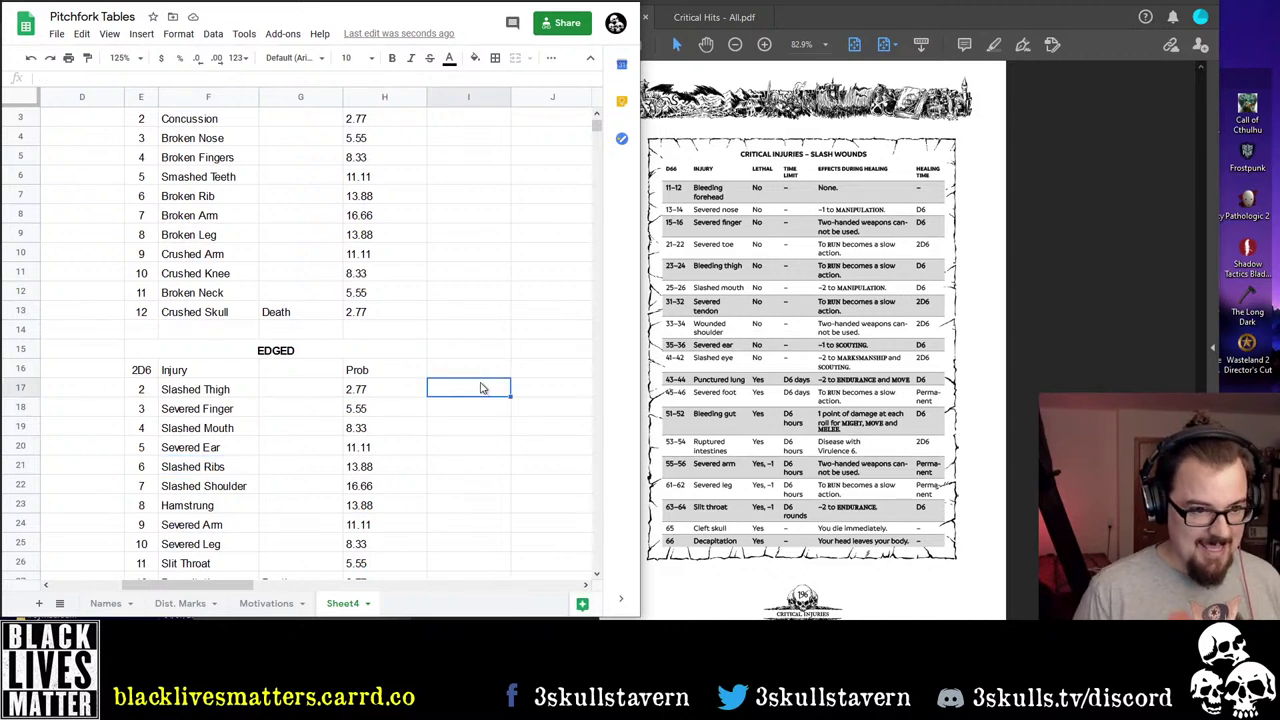
pyautogui.click(447, 487)
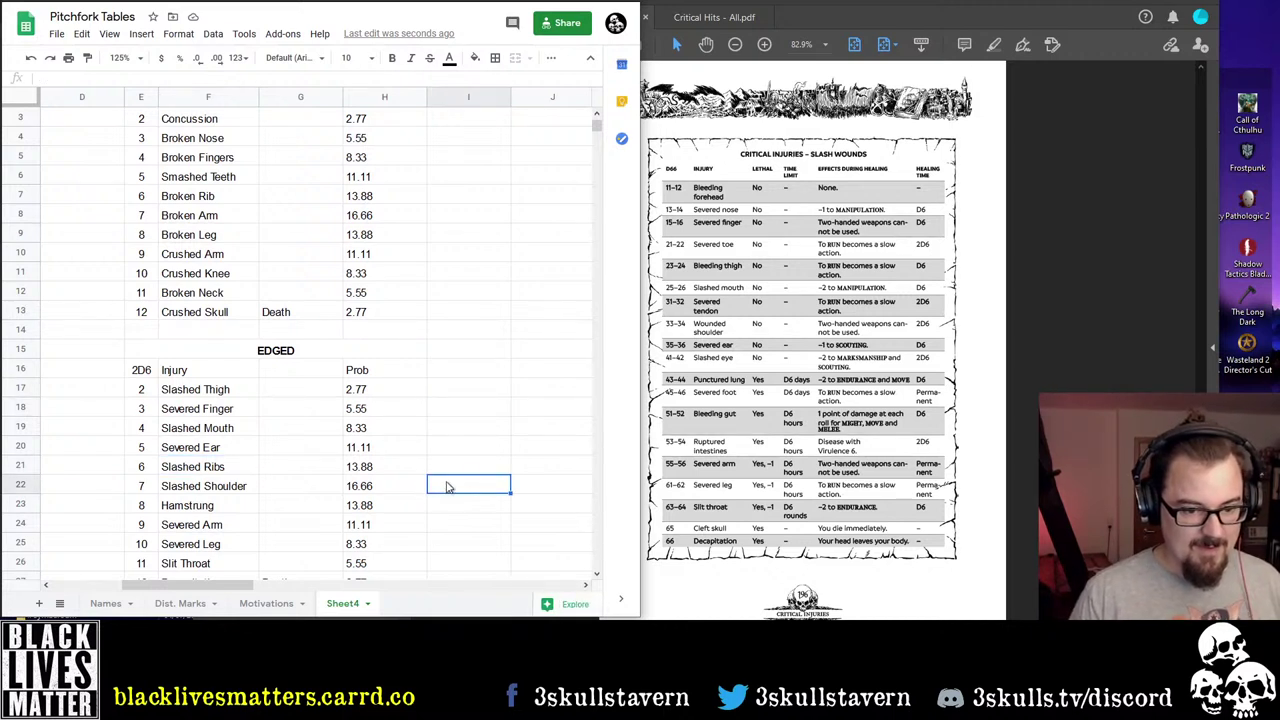
# Label the first EDGED rows Head Injury (I17) and Hand Injury in column I
pyautogui.click(477, 390)
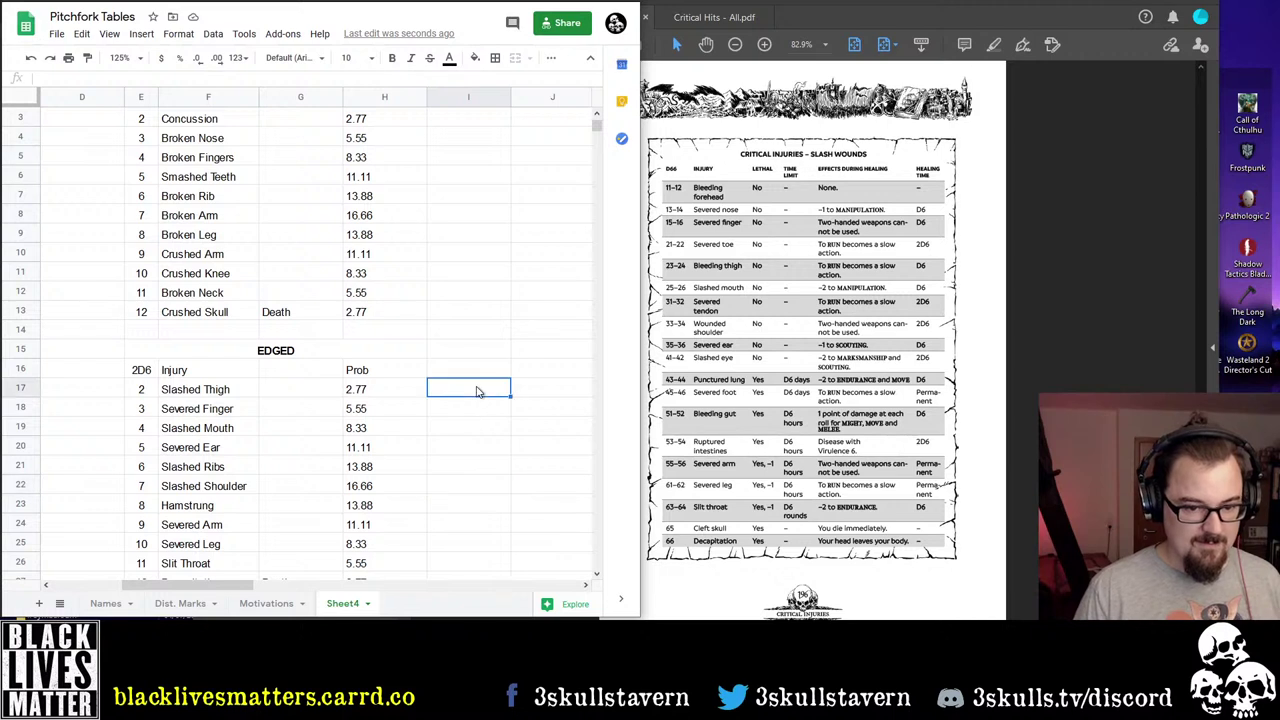
pyautogui.write('Face Inj')
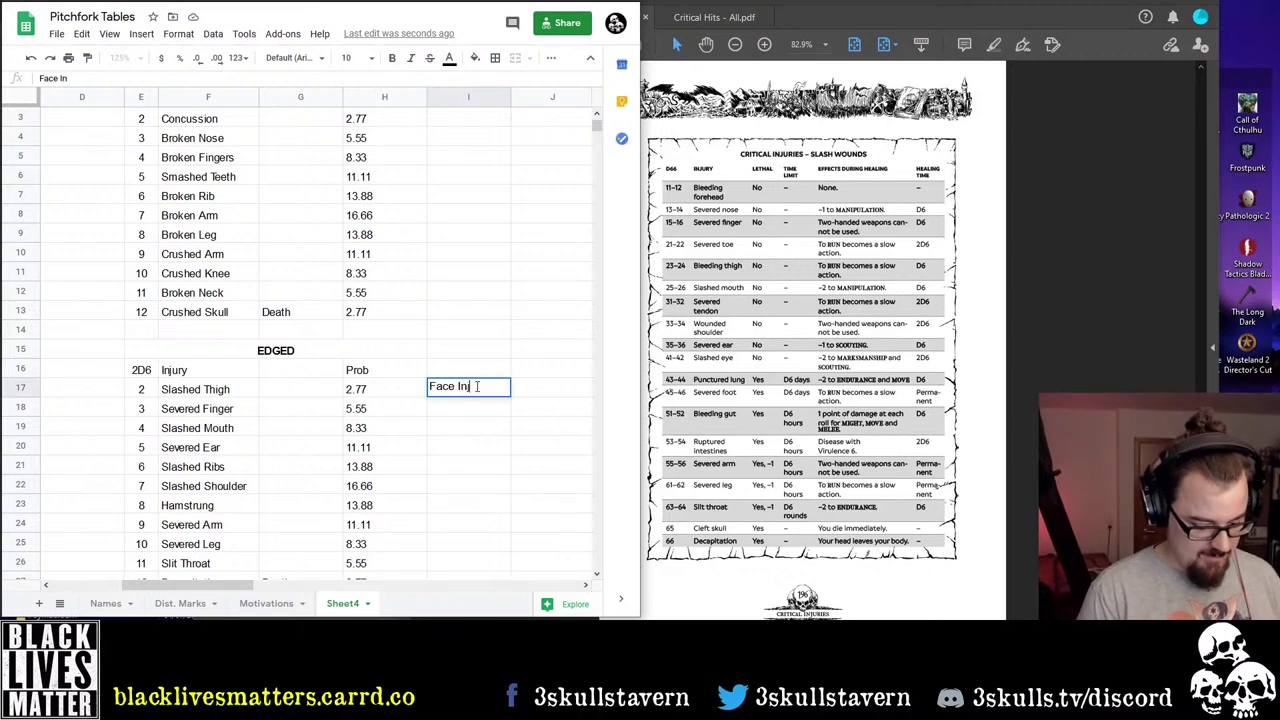
pyautogui.write('ury')
pyautogui.press('Return')
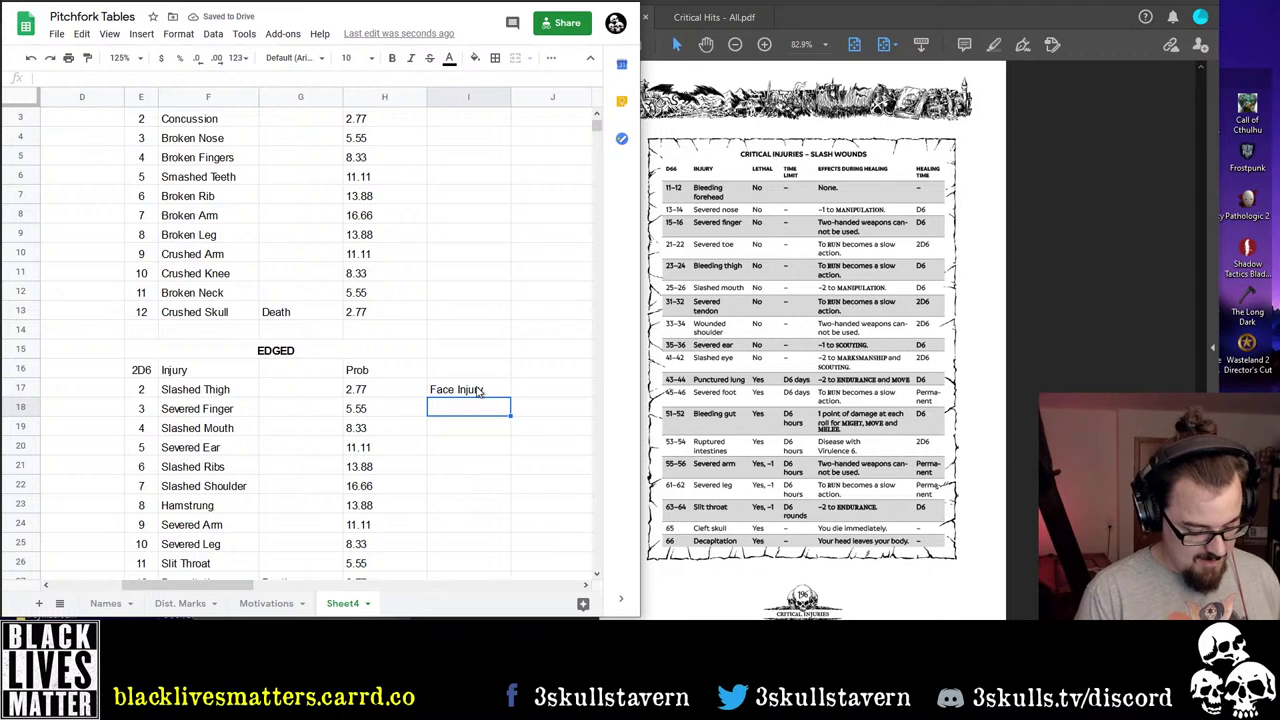
pyautogui.write('Hand Inj')
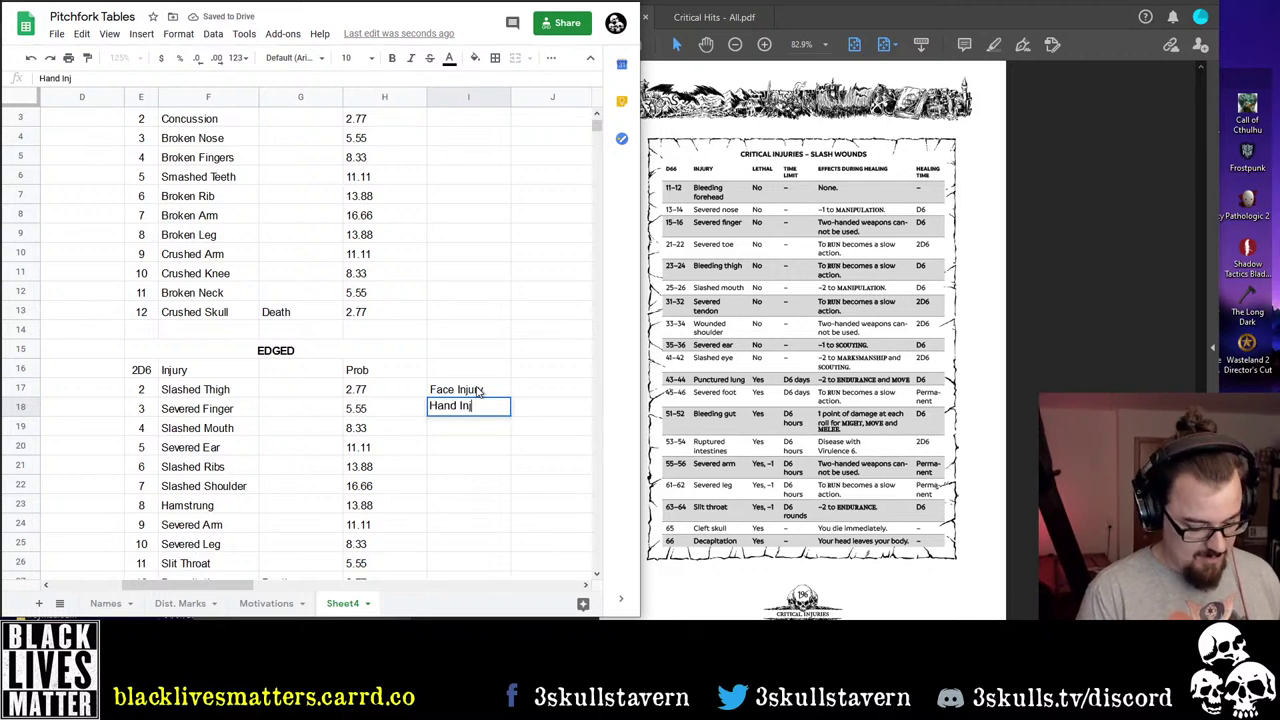
pyautogui.write('ury')
pyautogui.press('Return')
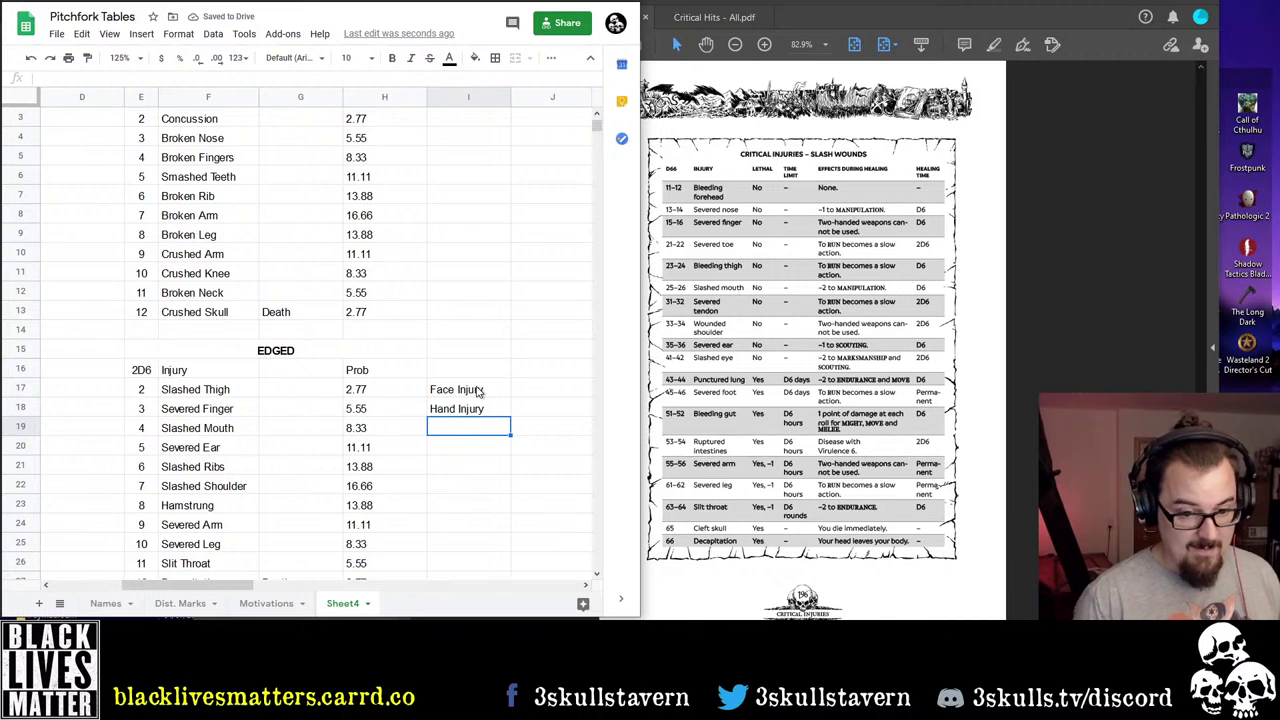
pyautogui.press('Up')
pyautogui.press('Up')
pyautogui.doubleClick(478, 386)
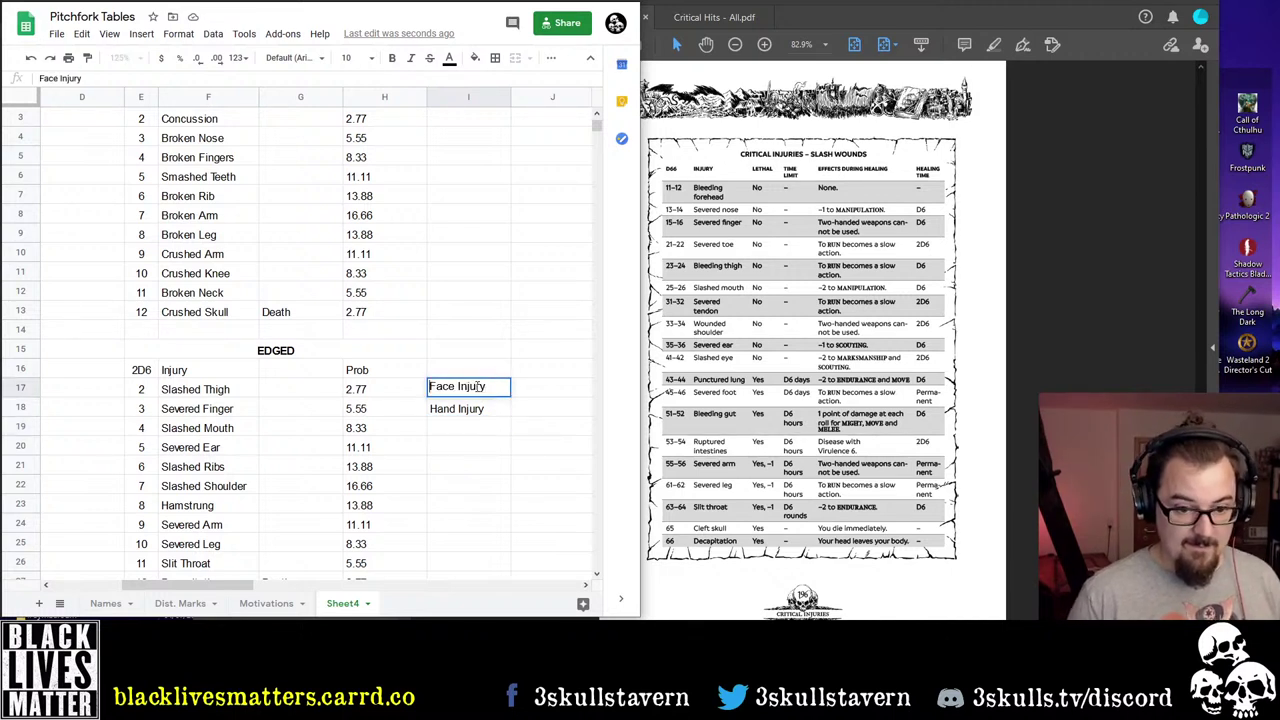
pyautogui.press('Home')
pyautogui.hotkey('ctrl', 'shift', 'Right')
pyautogui.hotkey('shift', 'Left')
pyautogui.write('Head')
pyautogui.press('Return')
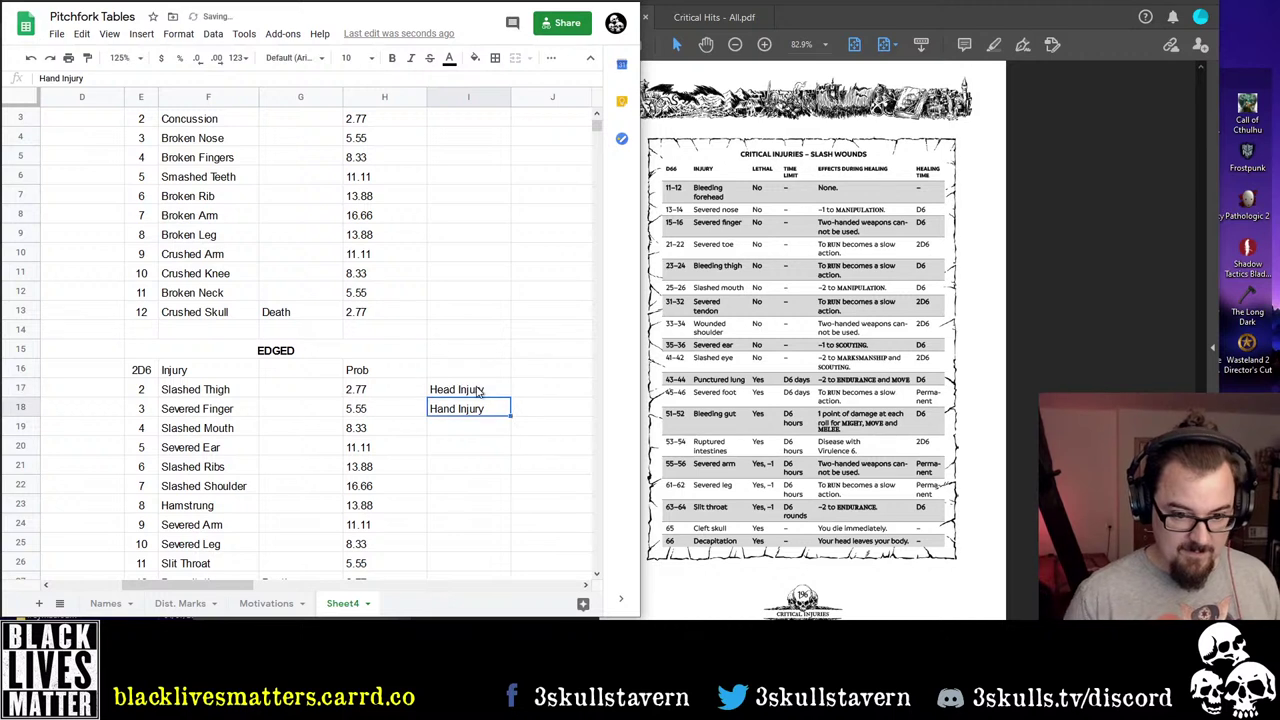
# Add Face Injury, Torso Injury, Arm Injury and Leg Injury for the next EDGED rows
pyautogui.press('Down')
pyautogui.write('Face In')
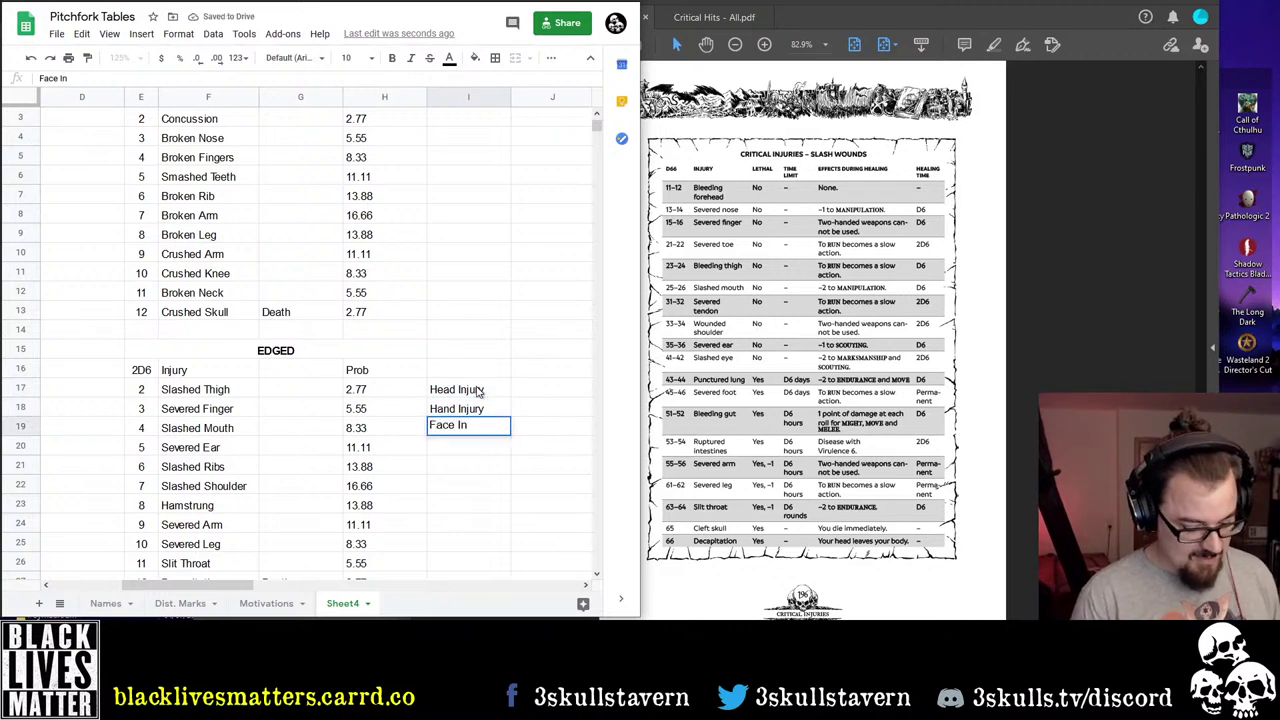
pyautogui.write('jury')
pyautogui.press('Return')
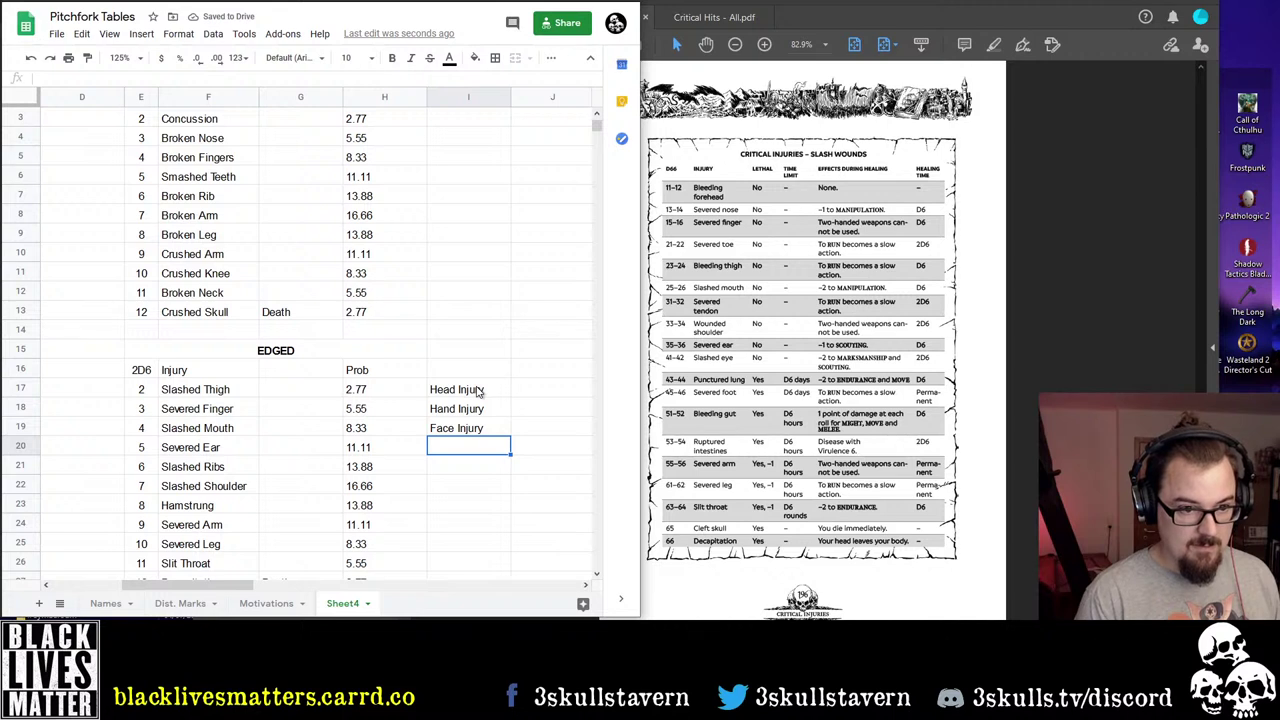
pyautogui.press('Down')
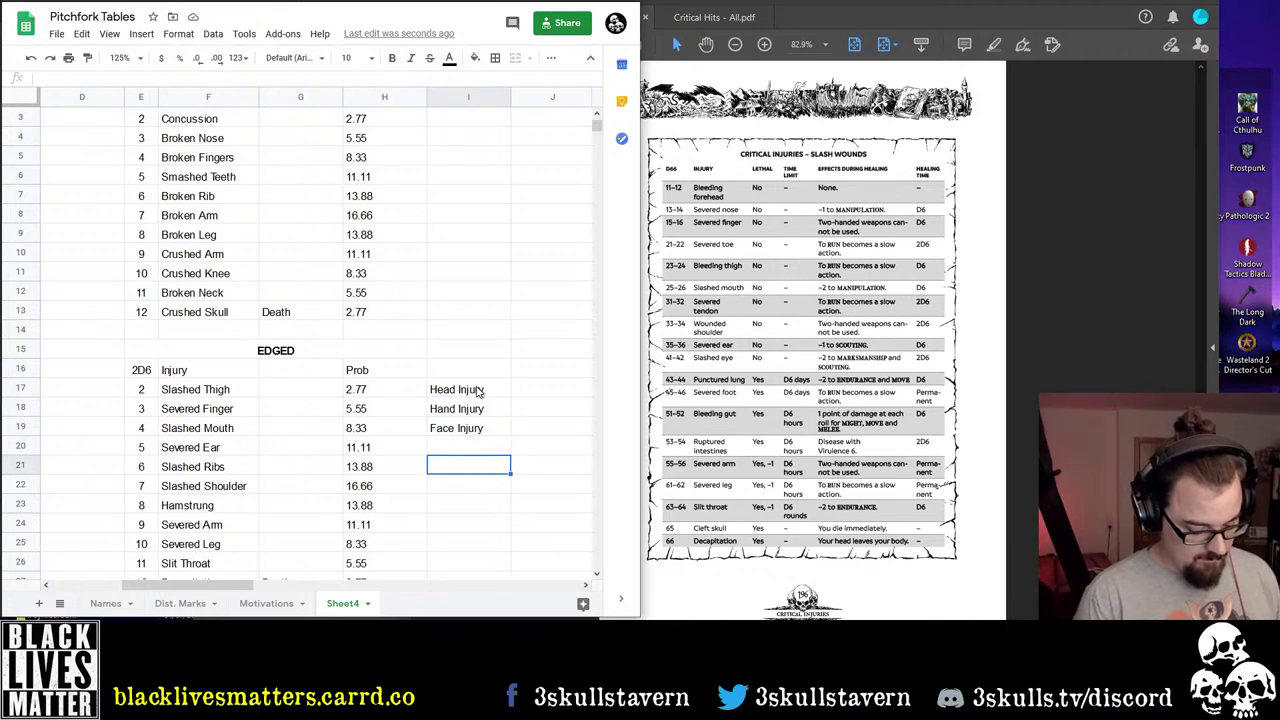
pyautogui.write('Torso In')
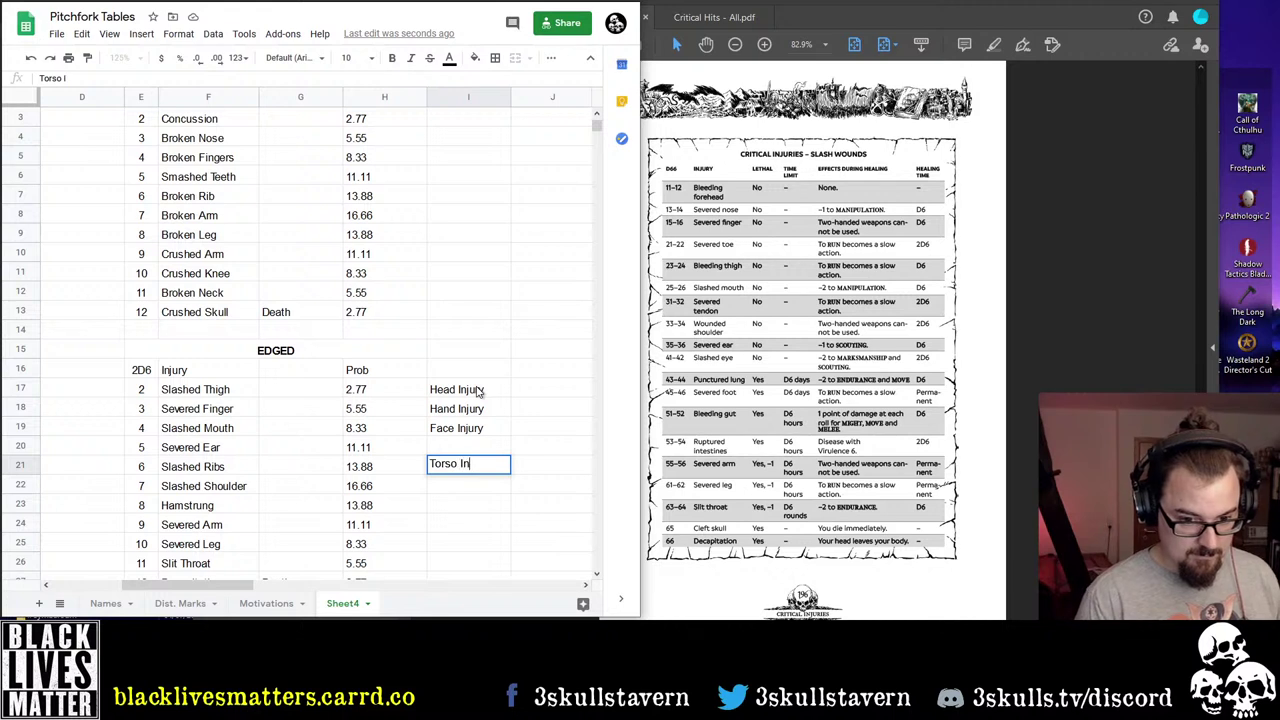
pyautogui.write('jury')
pyautogui.press('Return')
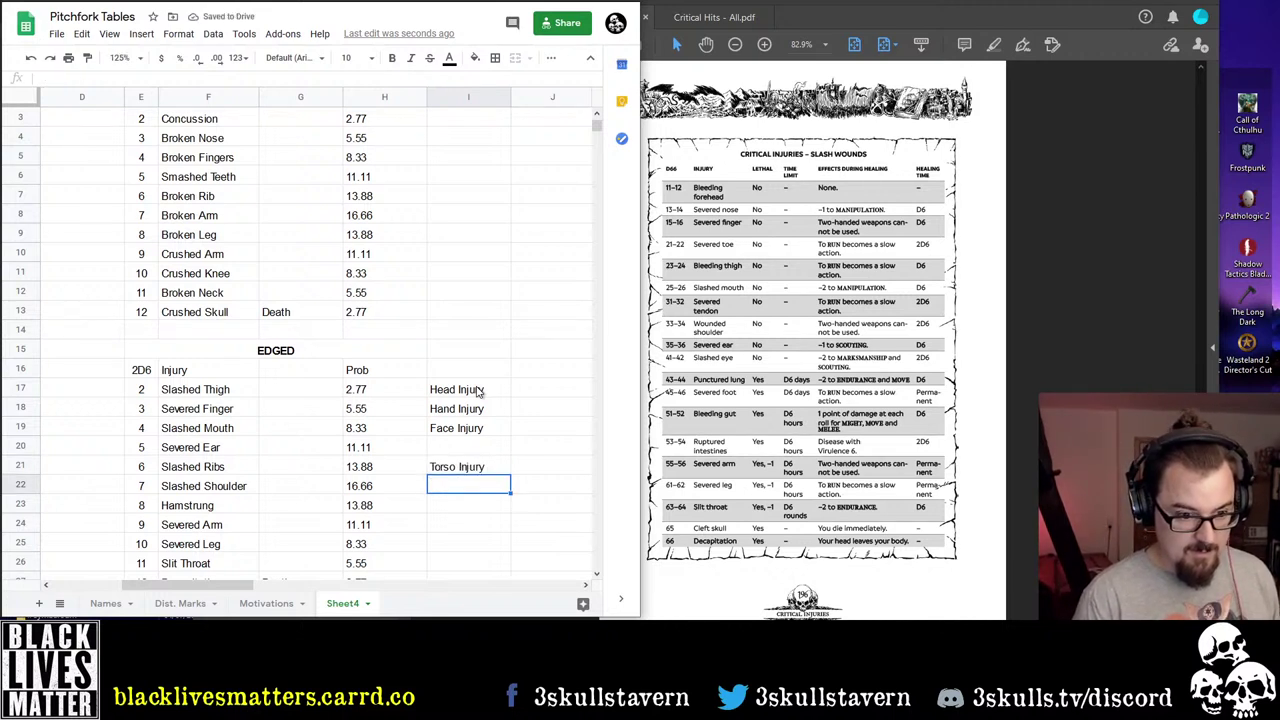
pyautogui.write('Arm In')
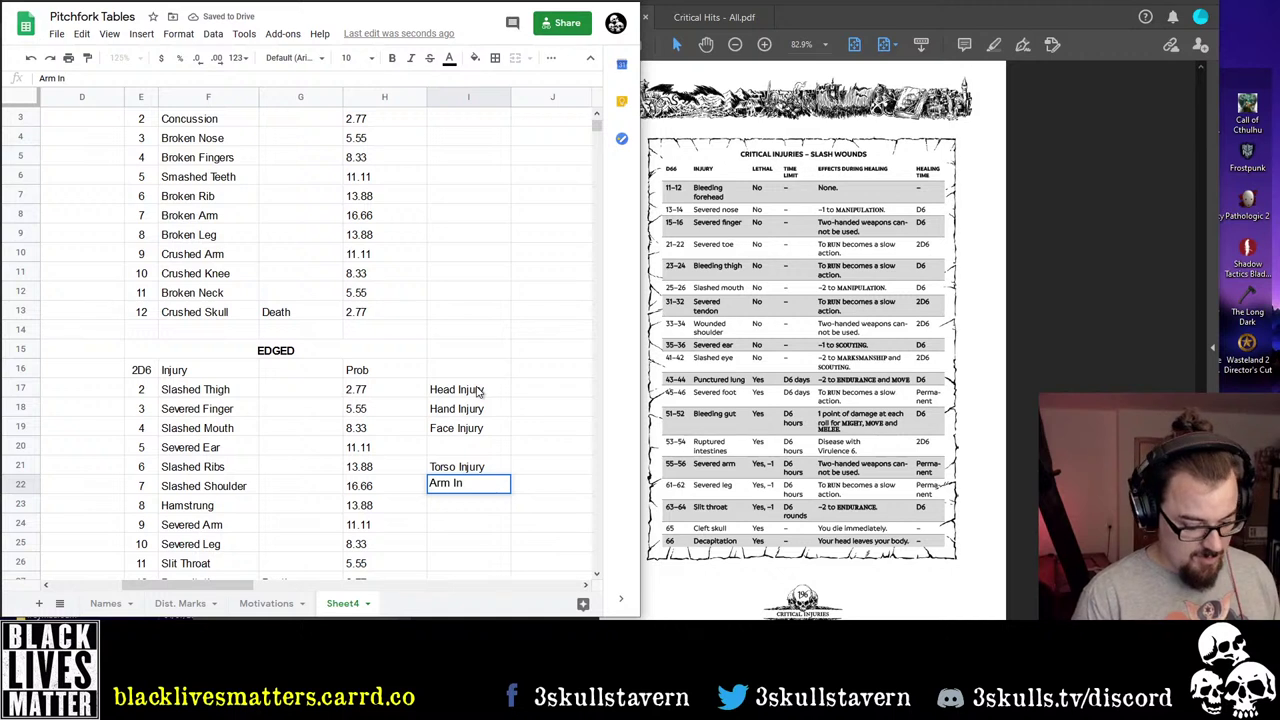
pyautogui.write('jury')
pyautogui.press('Return')
pyautogui.write('Leg')
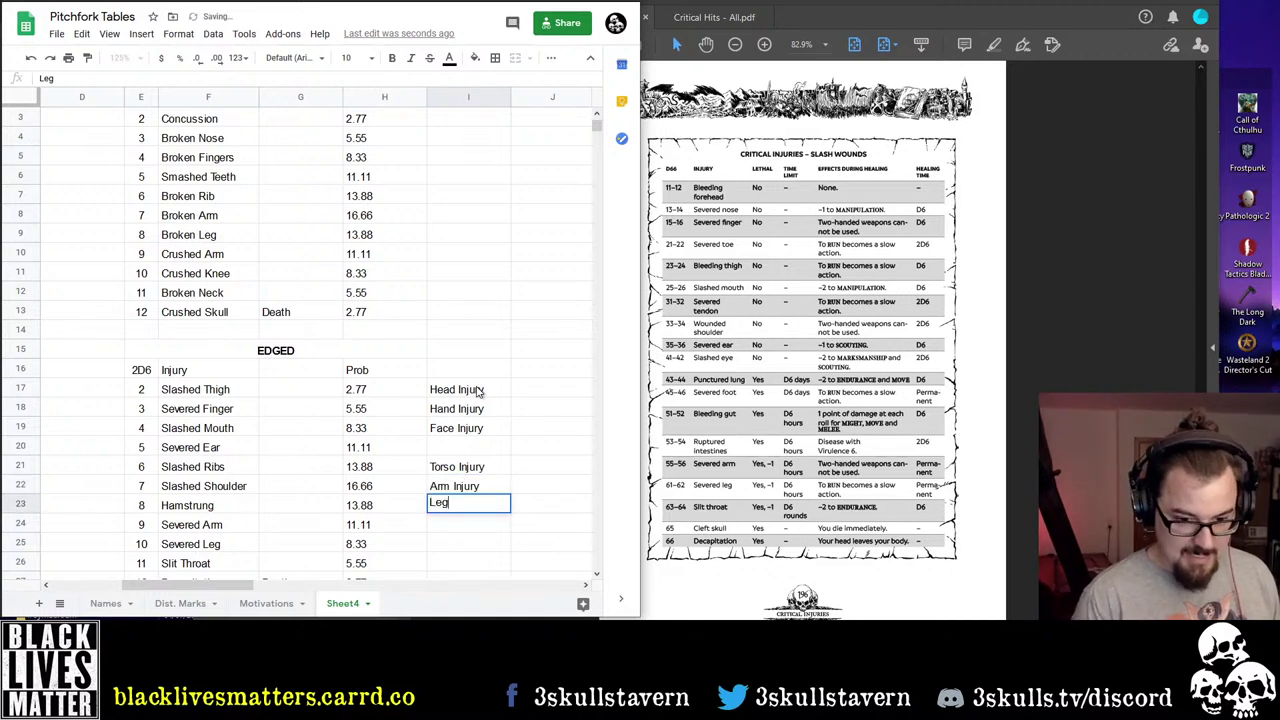
pyautogui.write(' I')
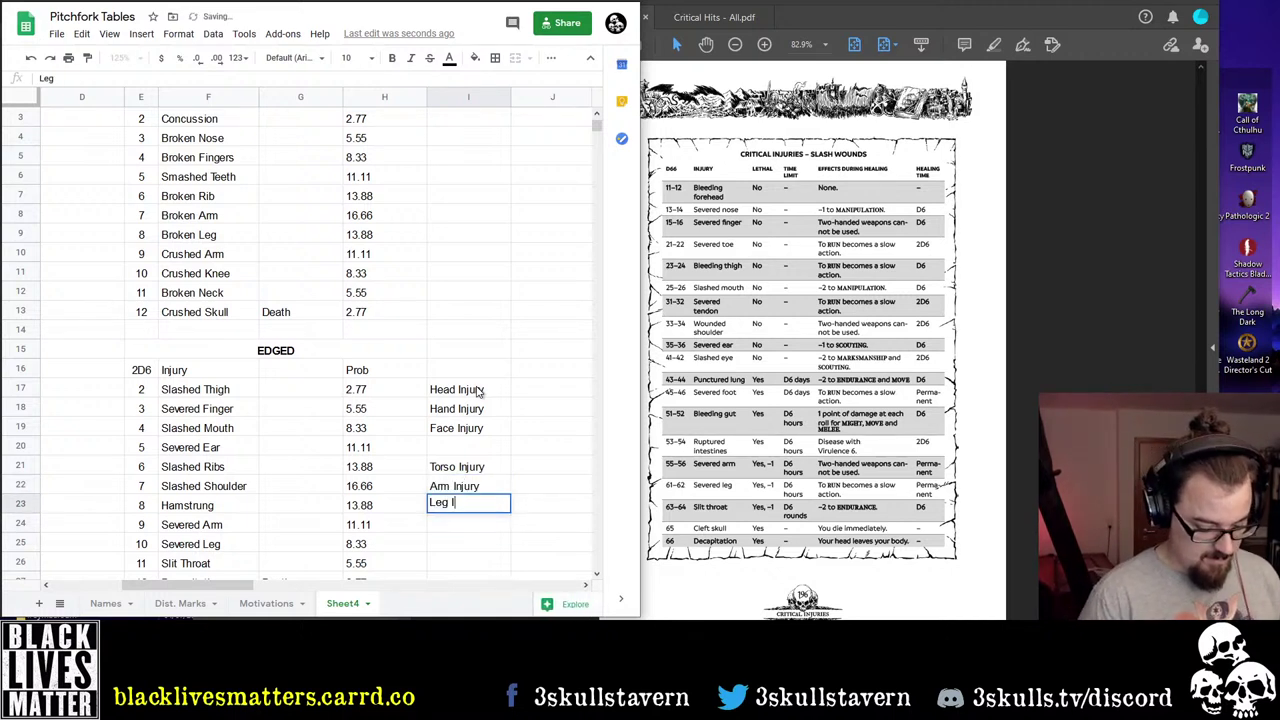
pyautogui.write('njury')
pyautogui.press('Return')
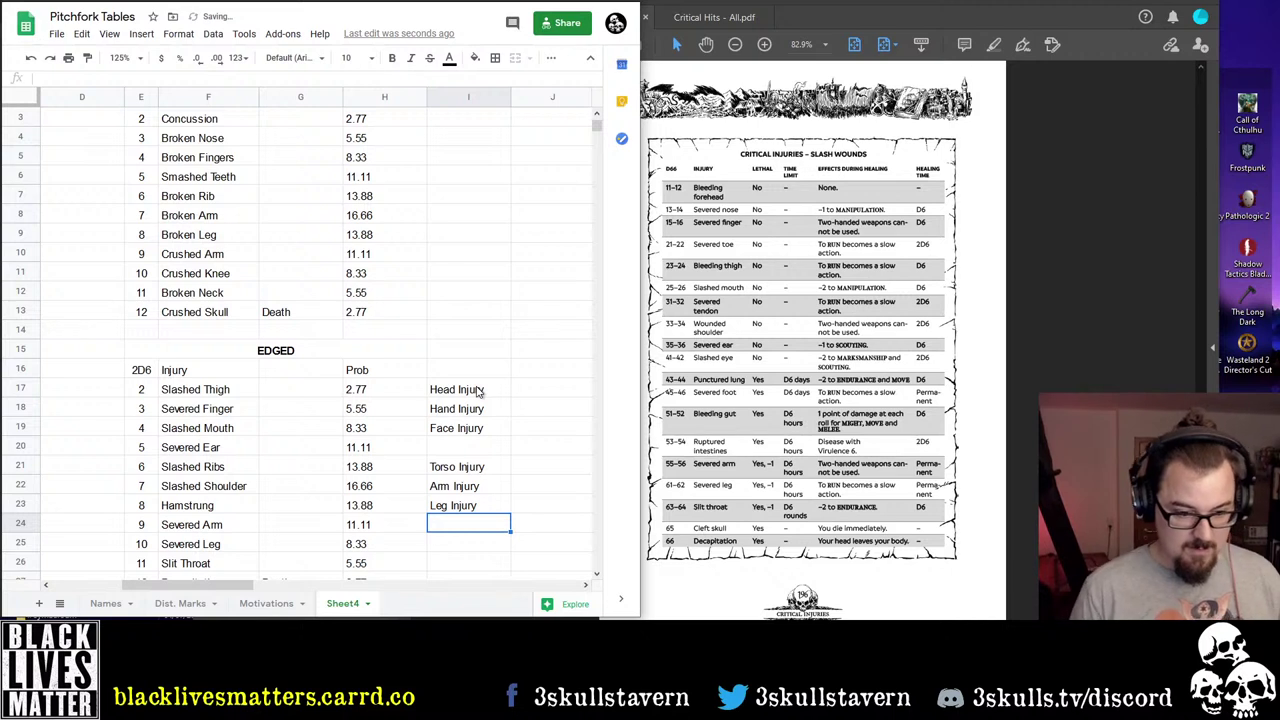
# Add Arm Loss, Leg Loss and Nearly Lethal for Severed Arm, Severed Leg and Slit Throat
pyautogui.write('Ar')
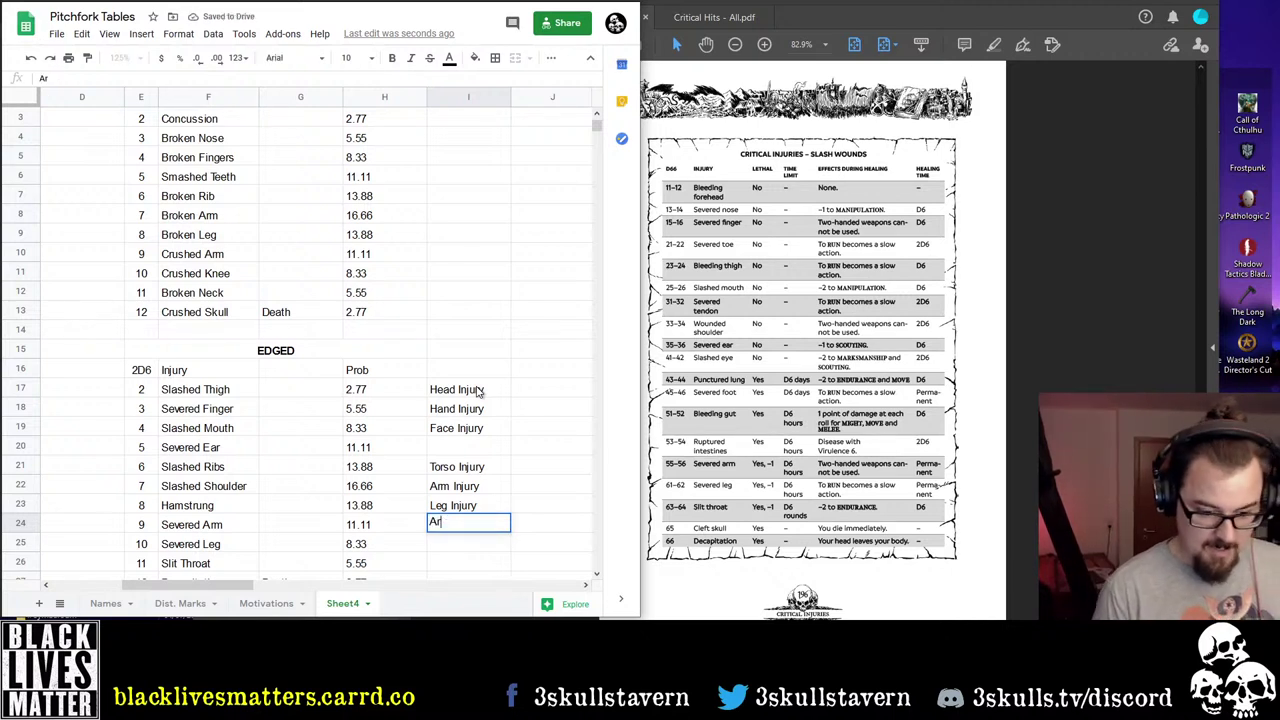
pyautogui.write('m Loss')
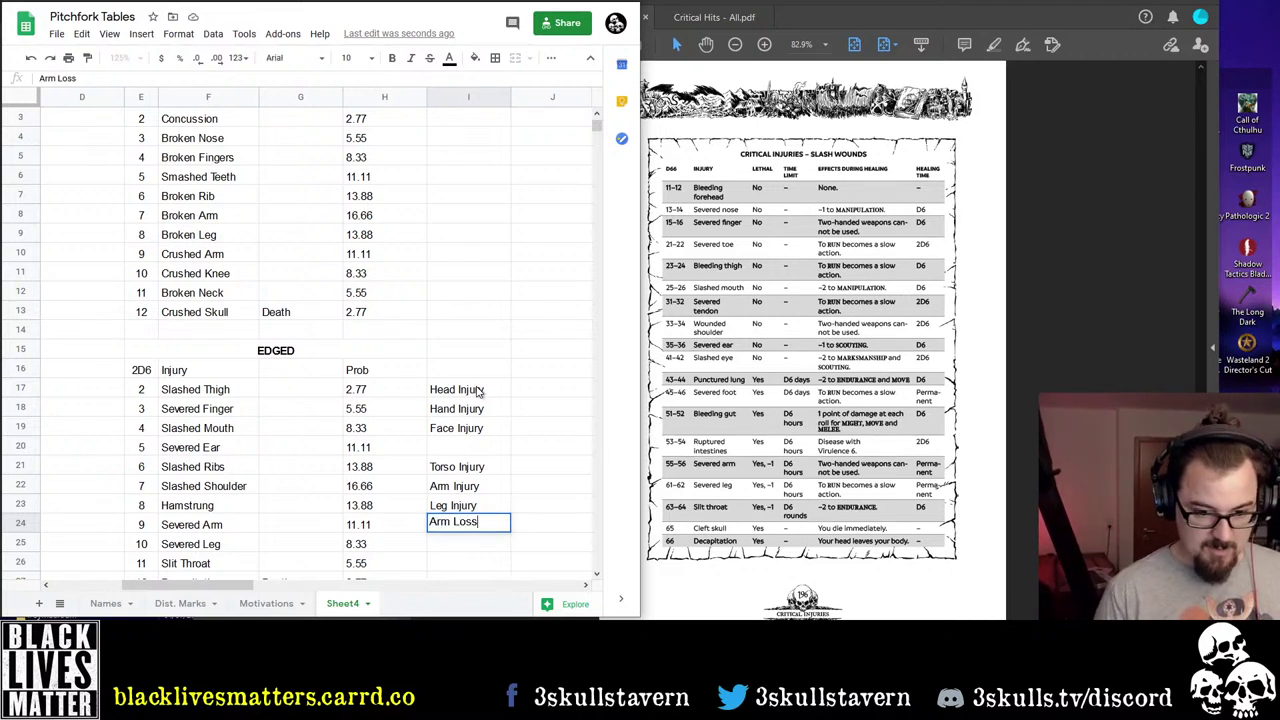
pyautogui.press('Return')
pyautogui.write('Le')
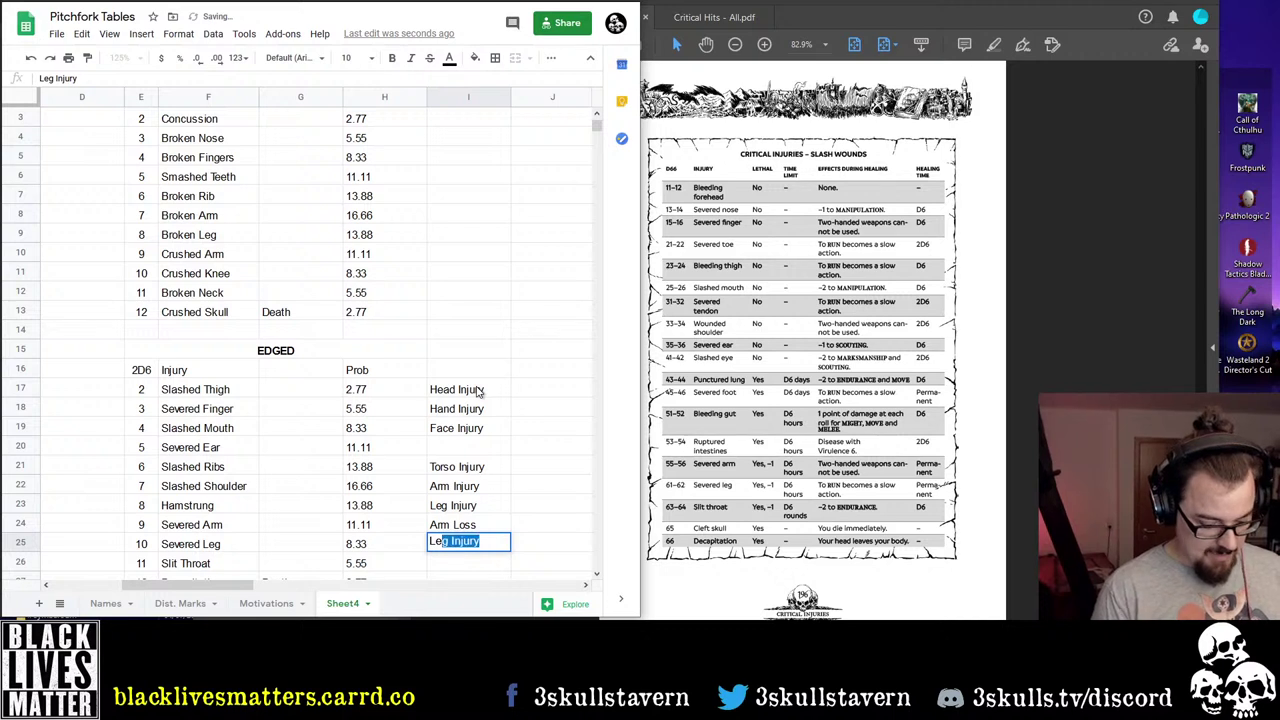
pyautogui.write('g Loss')
pyautogui.press('Return')
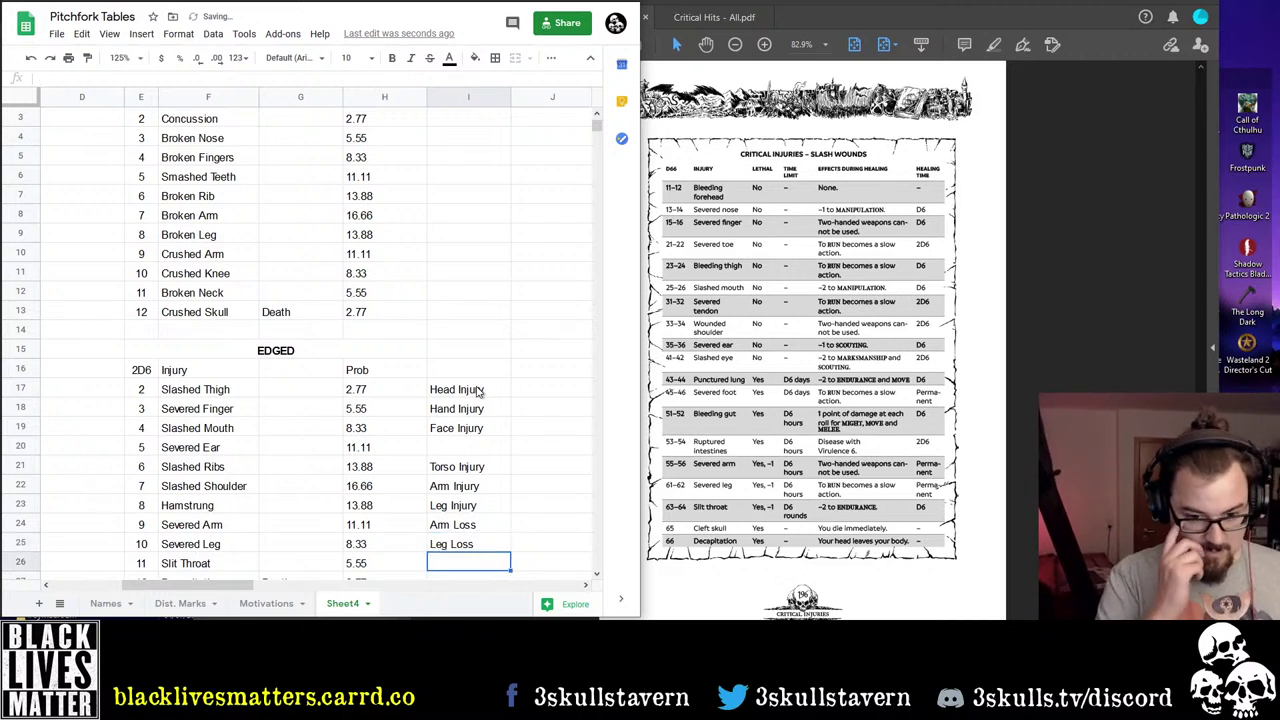
pyautogui.write('Hi')
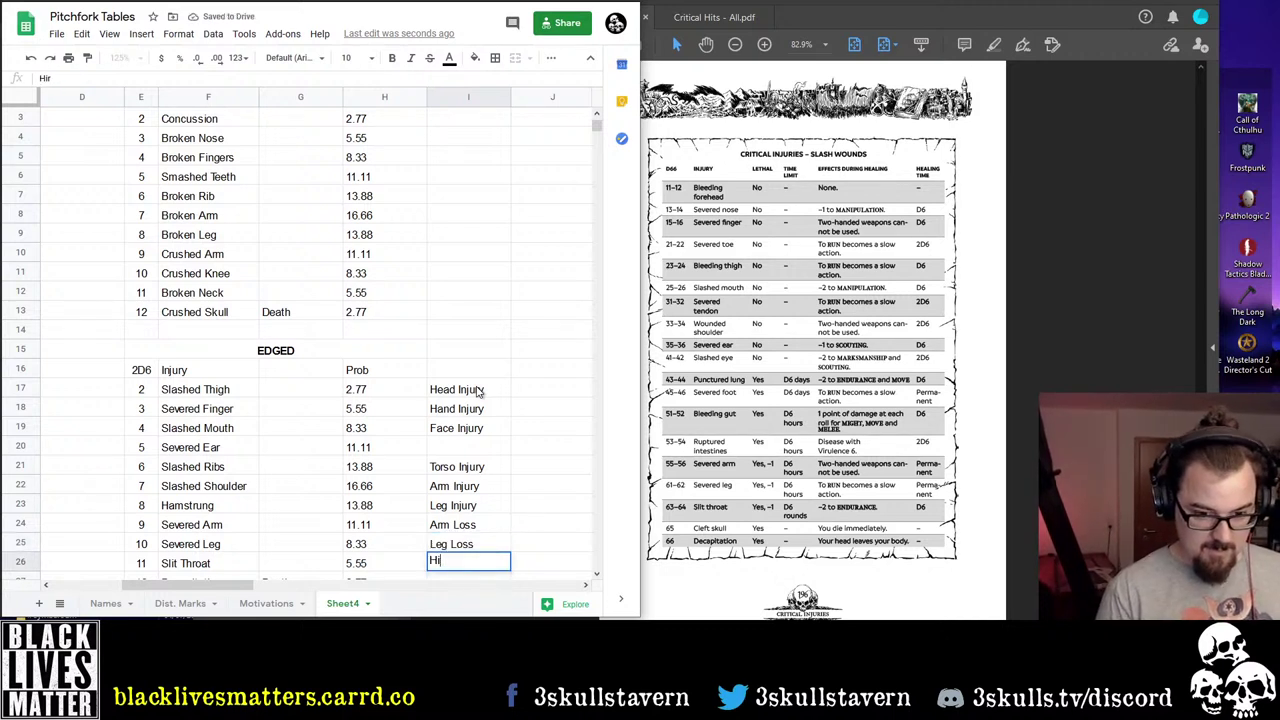
pyautogui.press('BackSpace')
pyautogui.press('BackSpace')
pyautogui.write('Nearly Let')
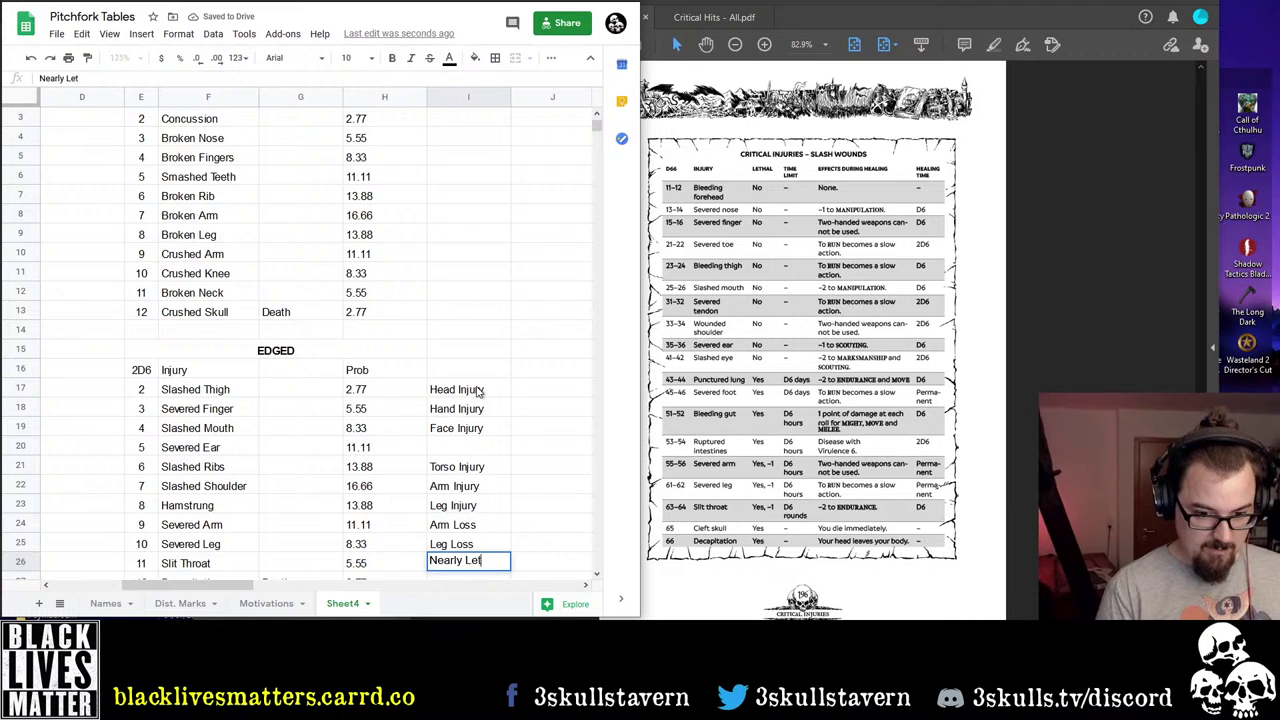
pyautogui.write('hal')
pyautogui.press('Return')
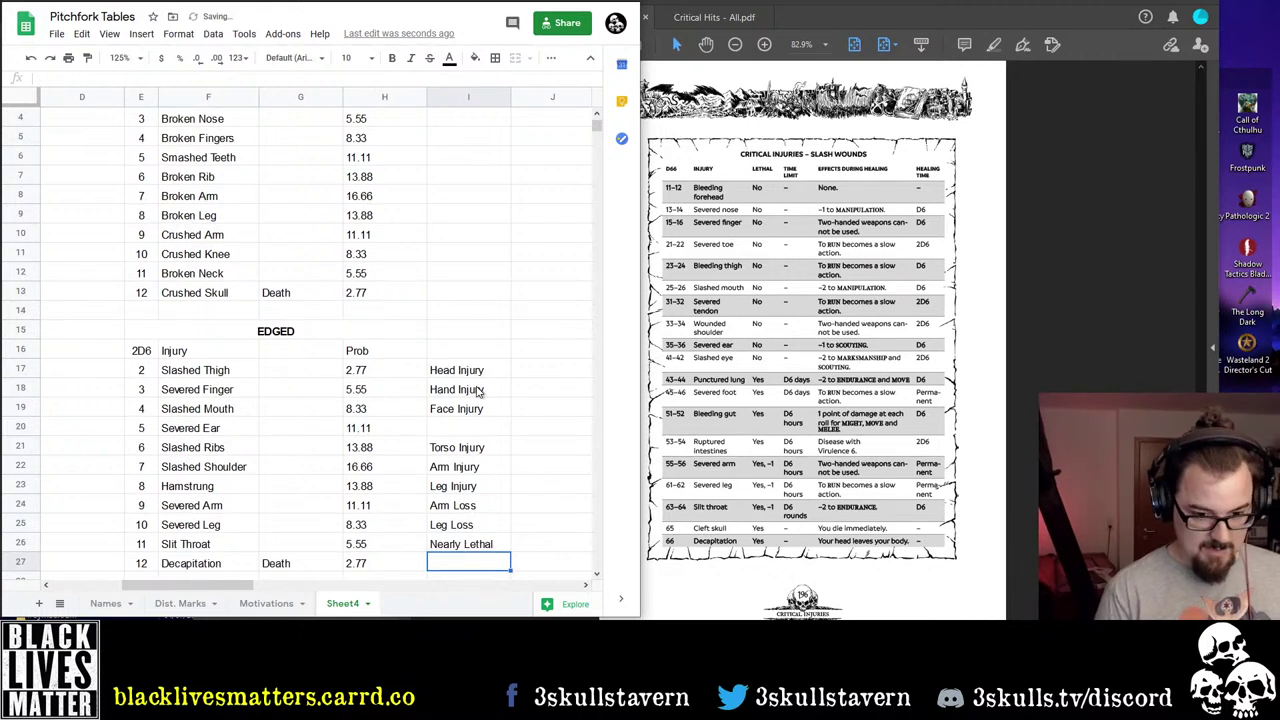
# Set Decapitation's category to Instant Death and Severed Ear's to Wild Card
pyautogui.write('Lethal')
pyautogui.press('Return')
pyautogui.press('Up')
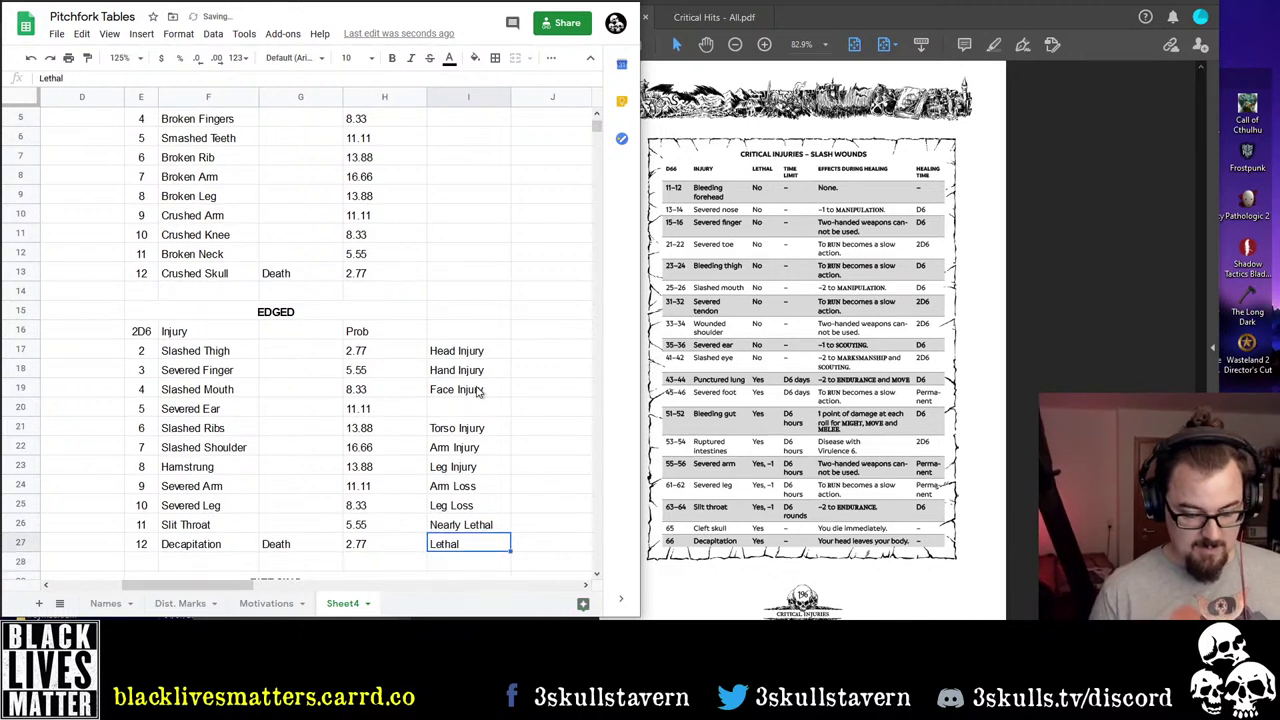
pyautogui.press('Up')
pyautogui.press('Up')
pyautogui.press('Down')
pyautogui.press('Down')
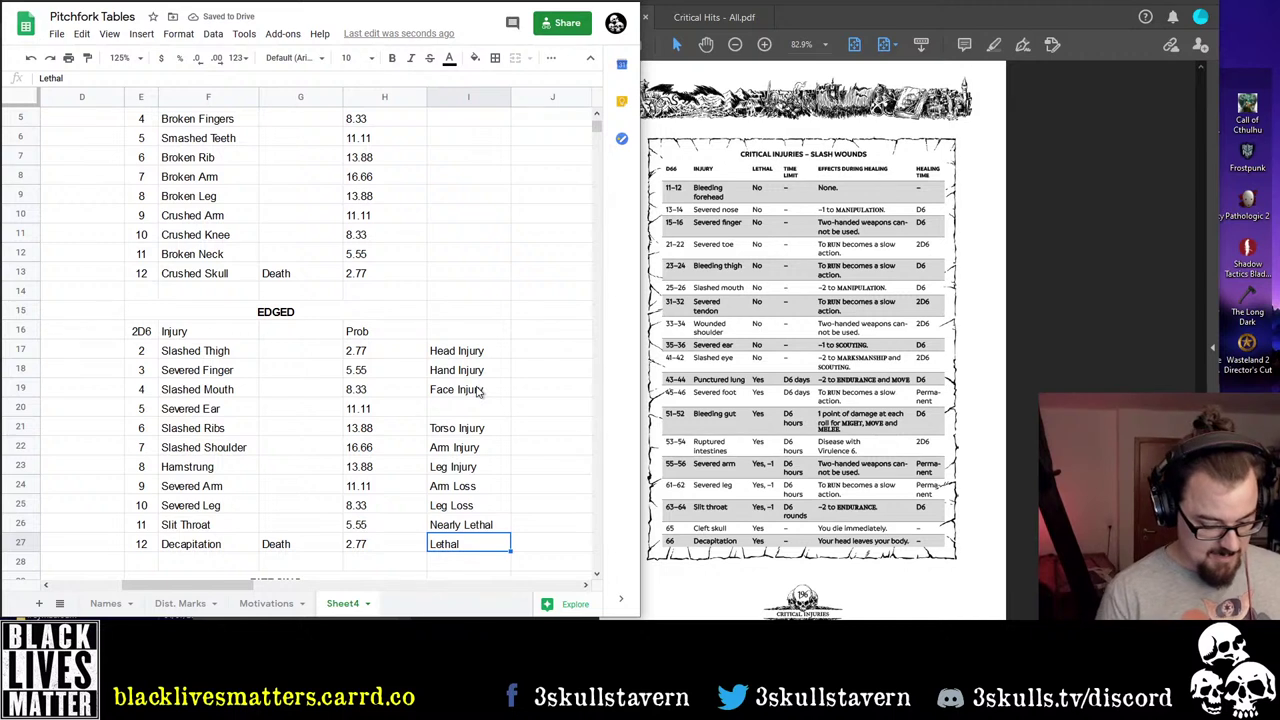
pyautogui.write('Instant Death')
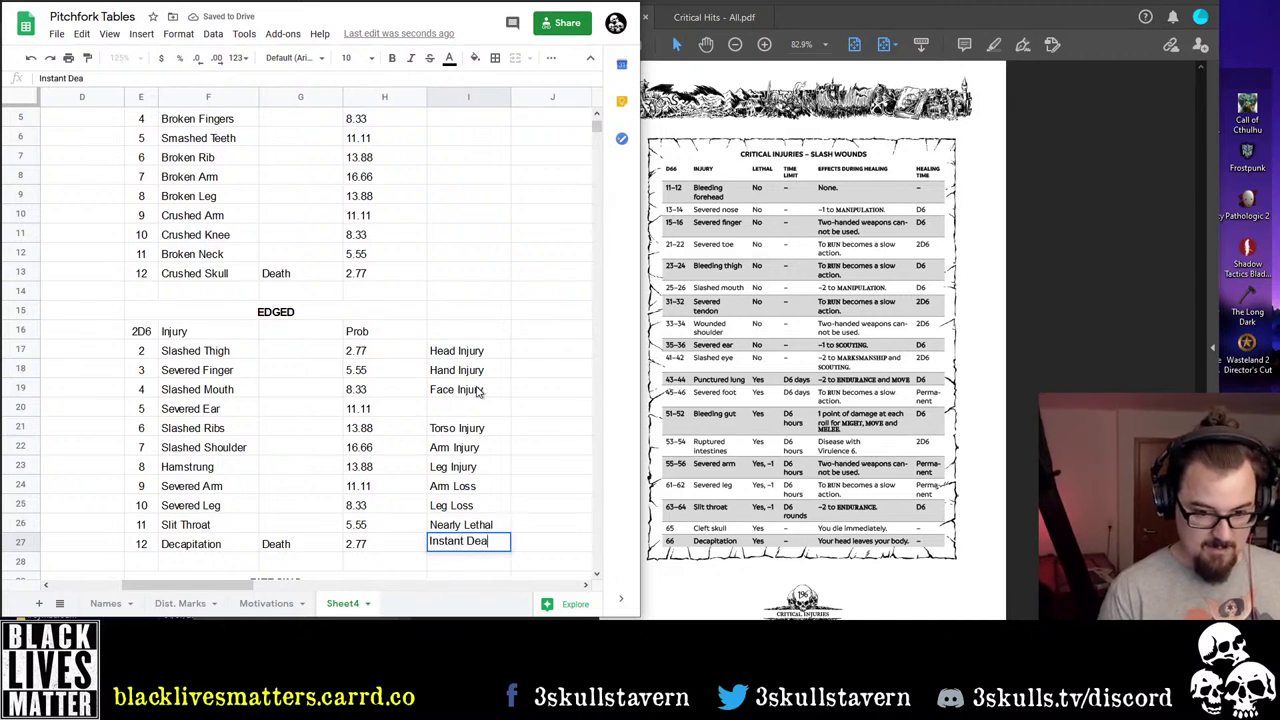
pyautogui.press('Return')
pyautogui.press('Up')
pyautogui.press('Up')
pyautogui.press('Up')
pyautogui.press('Up')
pyautogui.press('Up')
pyautogui.press('Up')
pyautogui.press('Up')
pyautogui.press('Up')
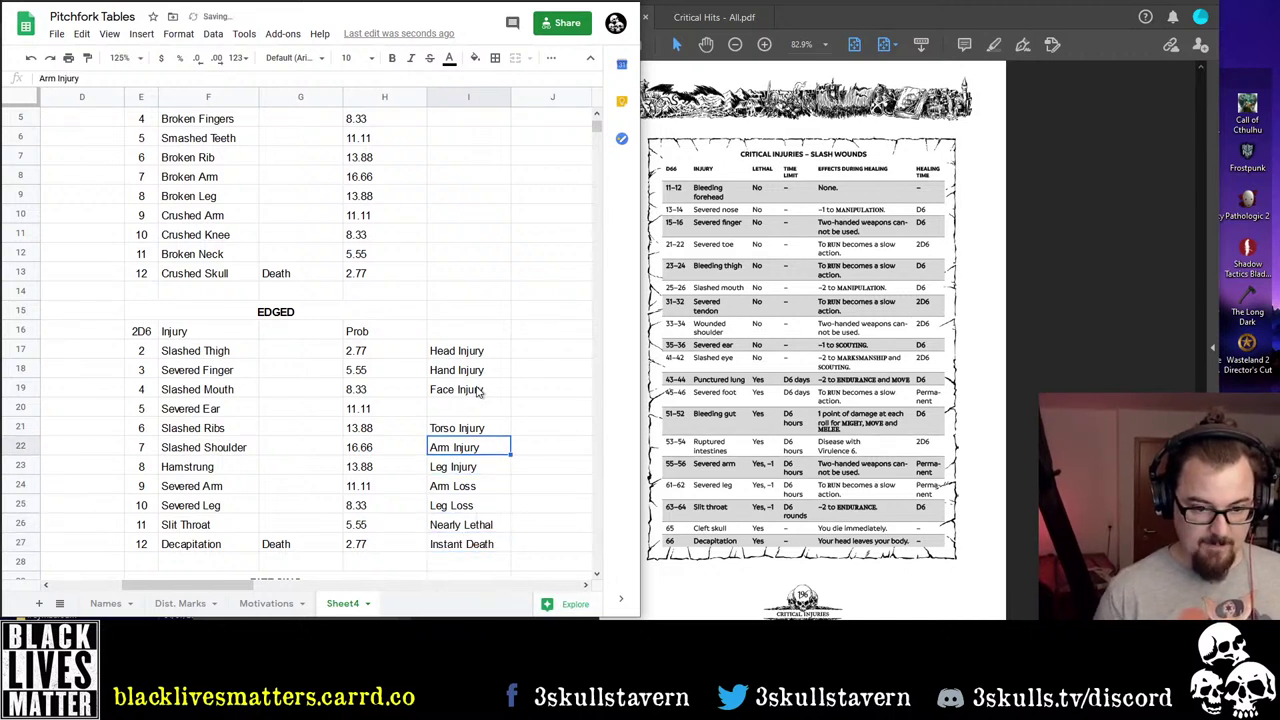
pyautogui.write('Wild Card')
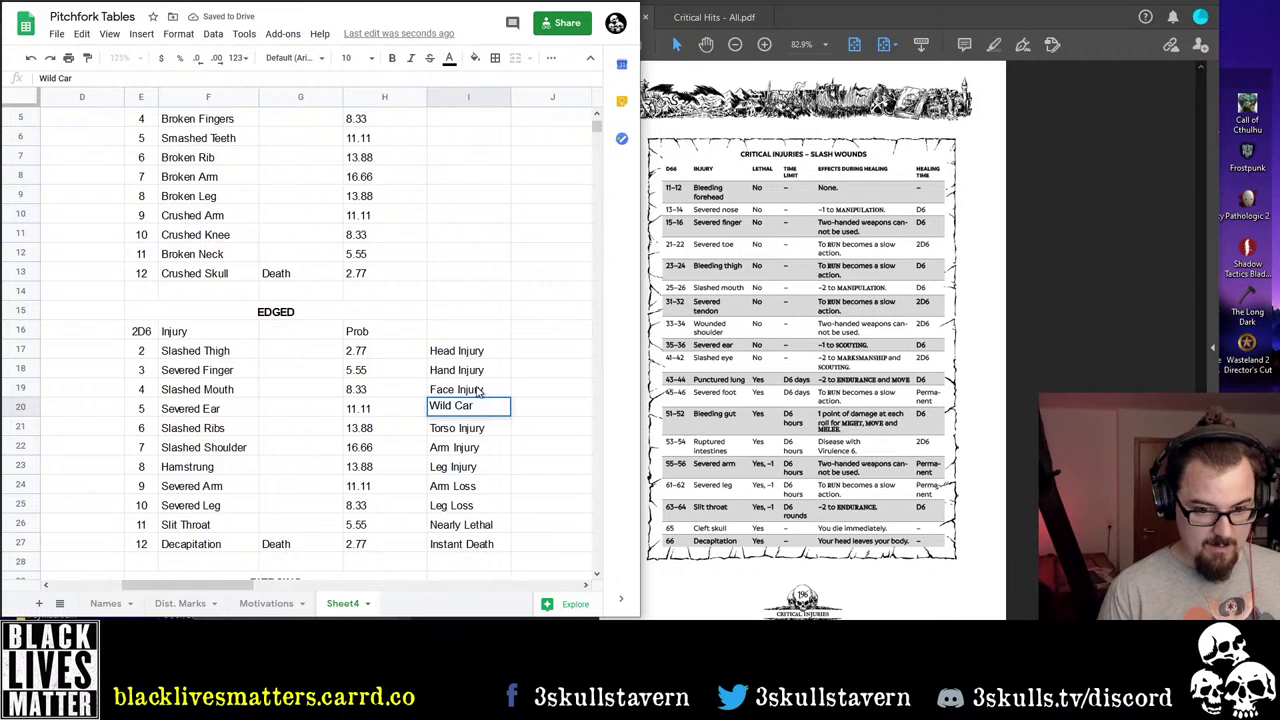
pyautogui.press('Return')
# Copy the EDGED category list I17:I27 and paste it beside the PIERCING table at I31
pyautogui.press('Up')
pyautogui.press('Up')
pyautogui.press('Up')
pyautogui.press('Up')
pyautogui.hotkey('ctrl', 'shift', 'Down')
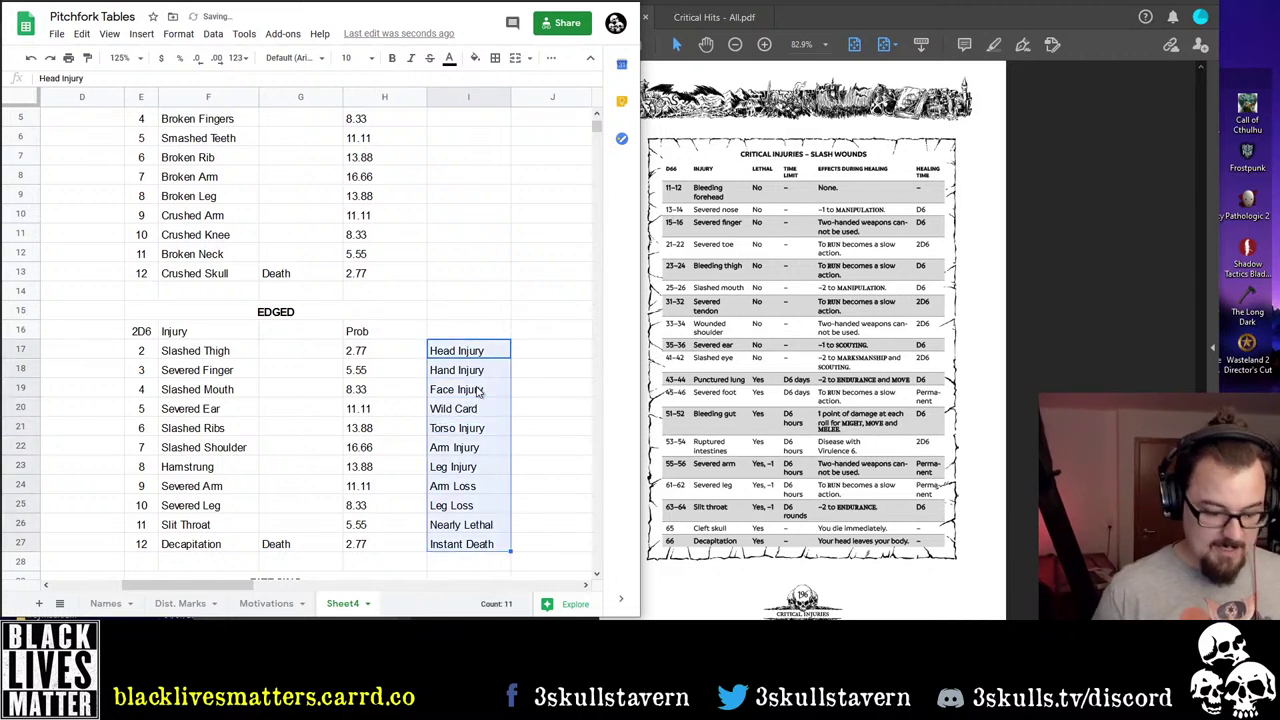
pyautogui.hotkey('ctrl', 'c')
pyautogui.press('Down')
pyautogui.press('Down')
pyautogui.press('Down')
pyautogui.press('Down')
pyautogui.press('Down')
pyautogui.press('Down')
pyautogui.press('Down')
pyautogui.press('Down')
pyautogui.press('Down')
pyautogui.press('Down')
pyautogui.press('Down')
pyautogui.press('Down')
pyautogui.press('Down')
pyautogui.press('Down')
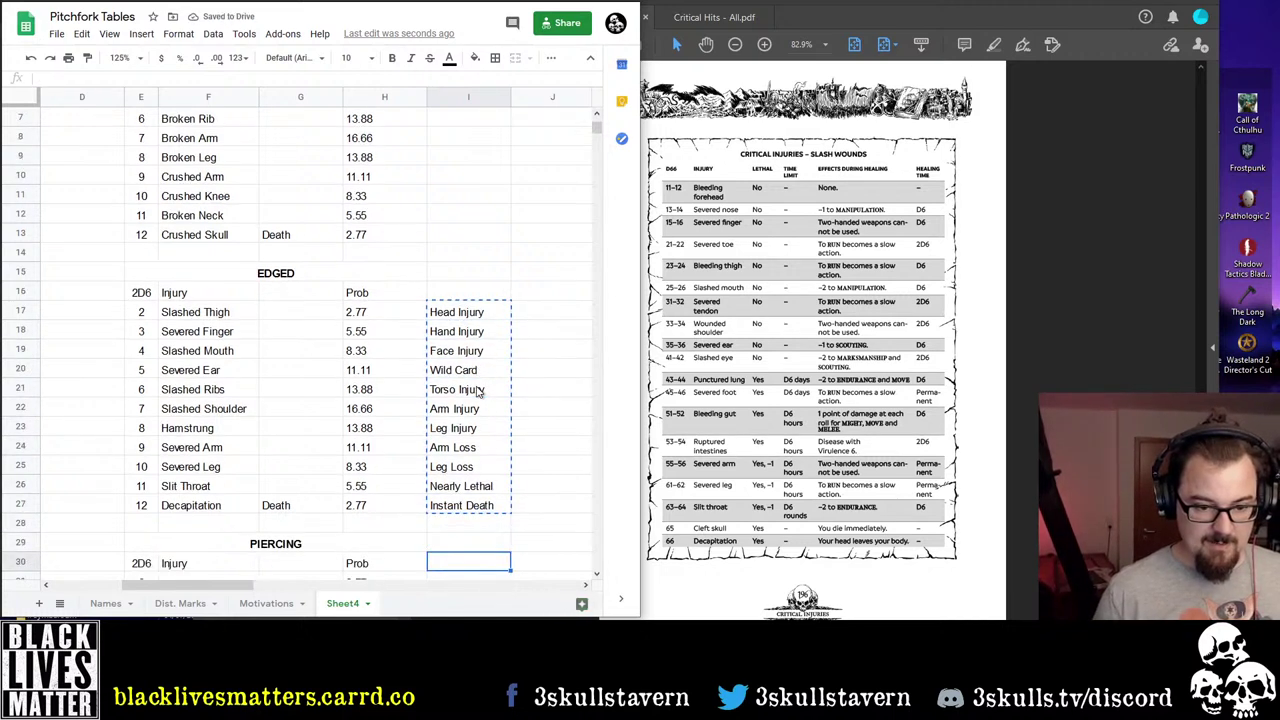
pyautogui.hotkey('ctrl', 'v')
pyautogui.press('Down')
pyautogui.press('Down')
pyautogui.press('Down')
pyautogui.press('Down')
pyautogui.press('Down')
pyautogui.press('Down')
pyautogui.press('Down')
pyautogui.press('Down')
pyautogui.press('Down')
pyautogui.press('Down')
pyautogui.press('Down')
pyautogui.press('Down')
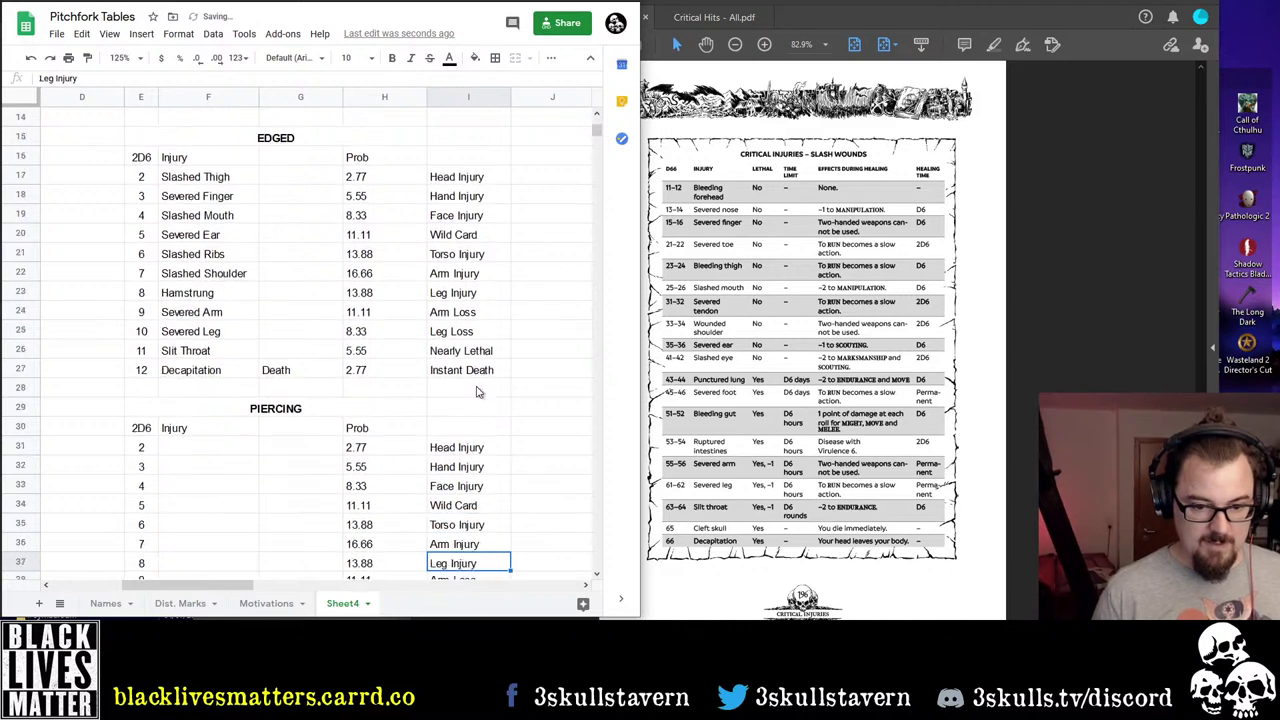
pyautogui.press('Up')
pyautogui.press('Up')
pyautogui.press('Left')
pyautogui.press('Left')
pyautogui.press('Left')
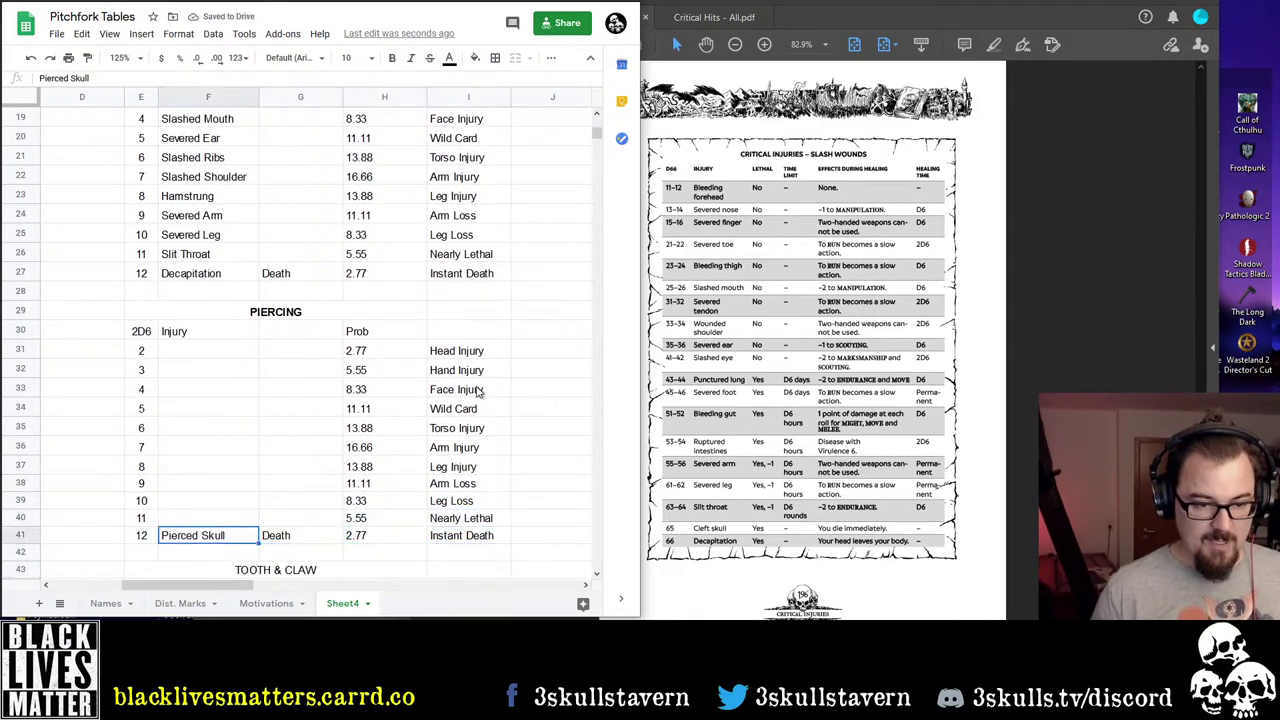
pyautogui.press('Left')
pyautogui.press('Up')
pyautogui.press('Right')
pyautogui.press('Up')
pyautogui.press('Up')
pyautogui.press('Up')
pyautogui.press('Up')
pyautogui.press('Up')
pyautogui.press('Up')
pyautogui.press('Up')
pyautogui.press('Up')
pyautogui.press('Up')
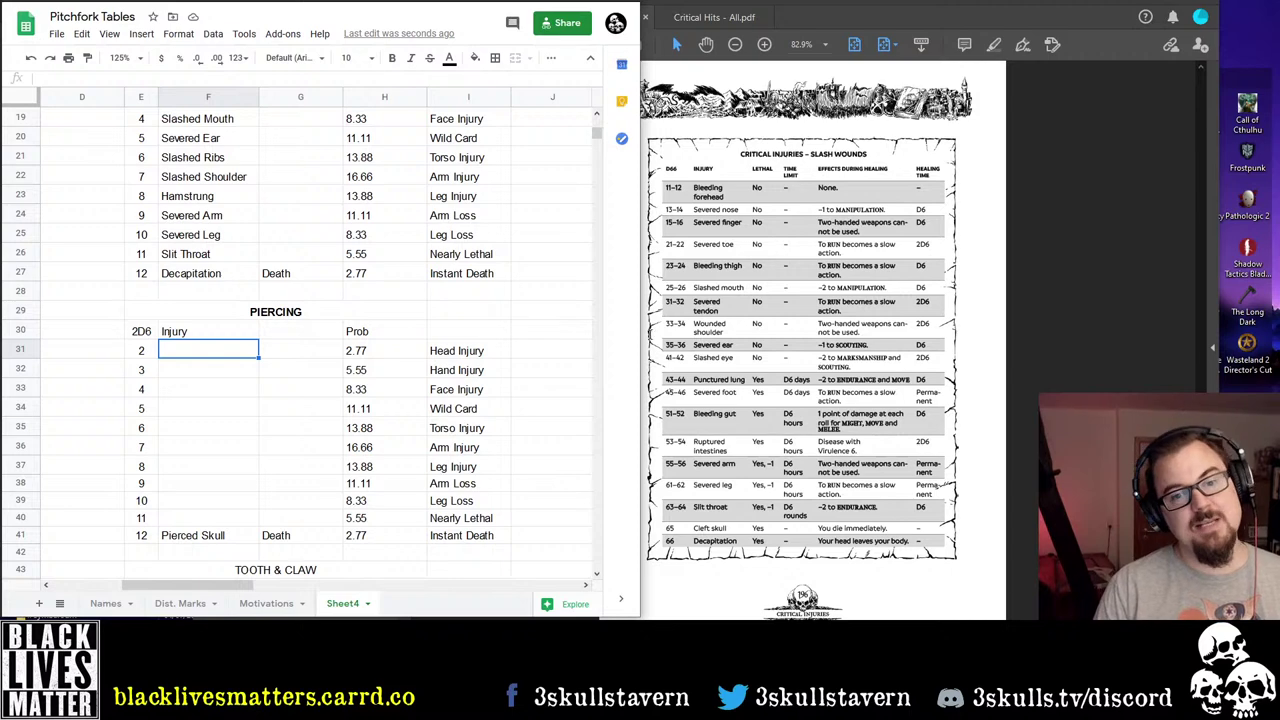
# Enter Pierced Cheek, Hand Run Through and Pierced Eye as PIERCING injuries for rolls 2–4
pyautogui.scroll(-1, 882, 334)
pyautogui.scroll(-1, 884, 333)
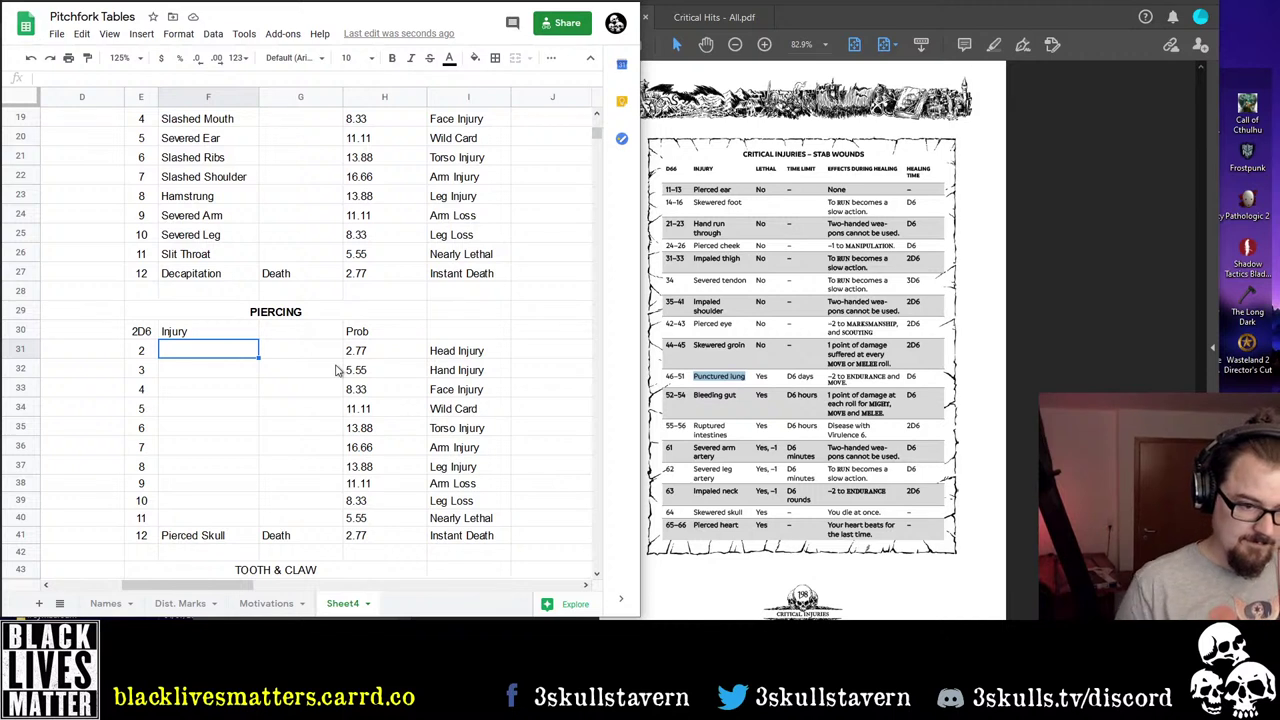
pyautogui.write('Pierce')
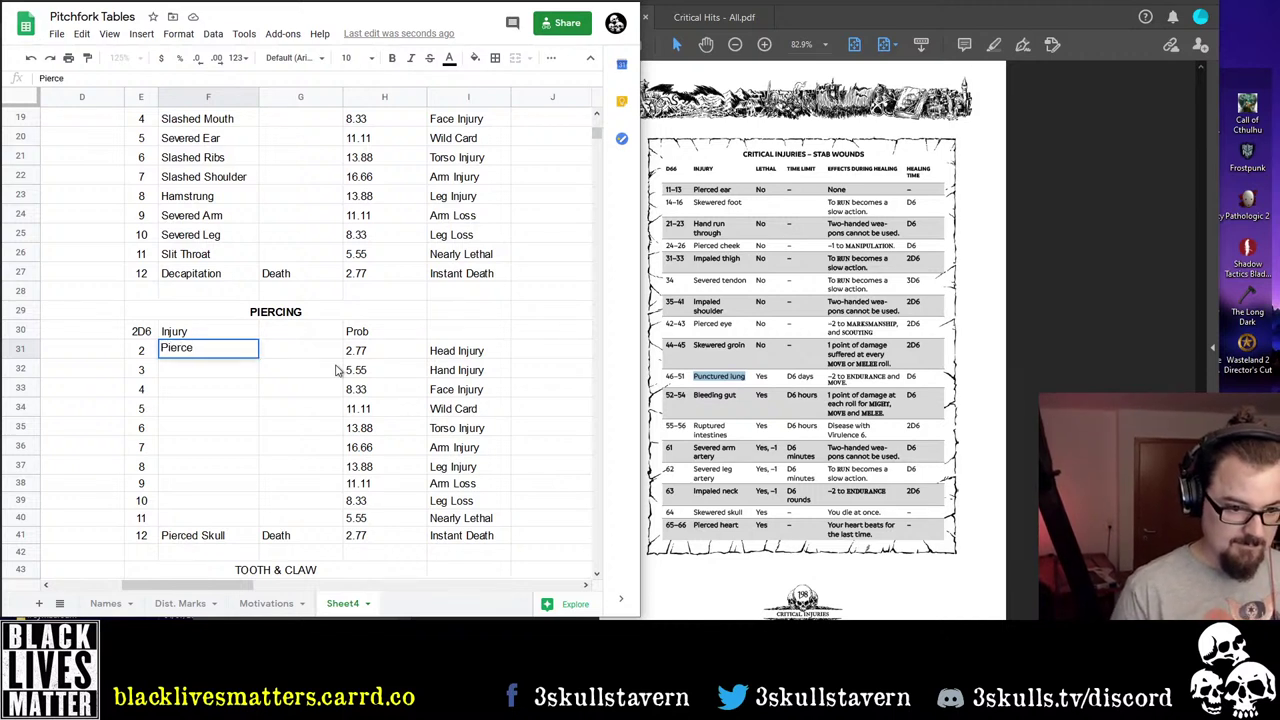
pyautogui.write('d Cheek')
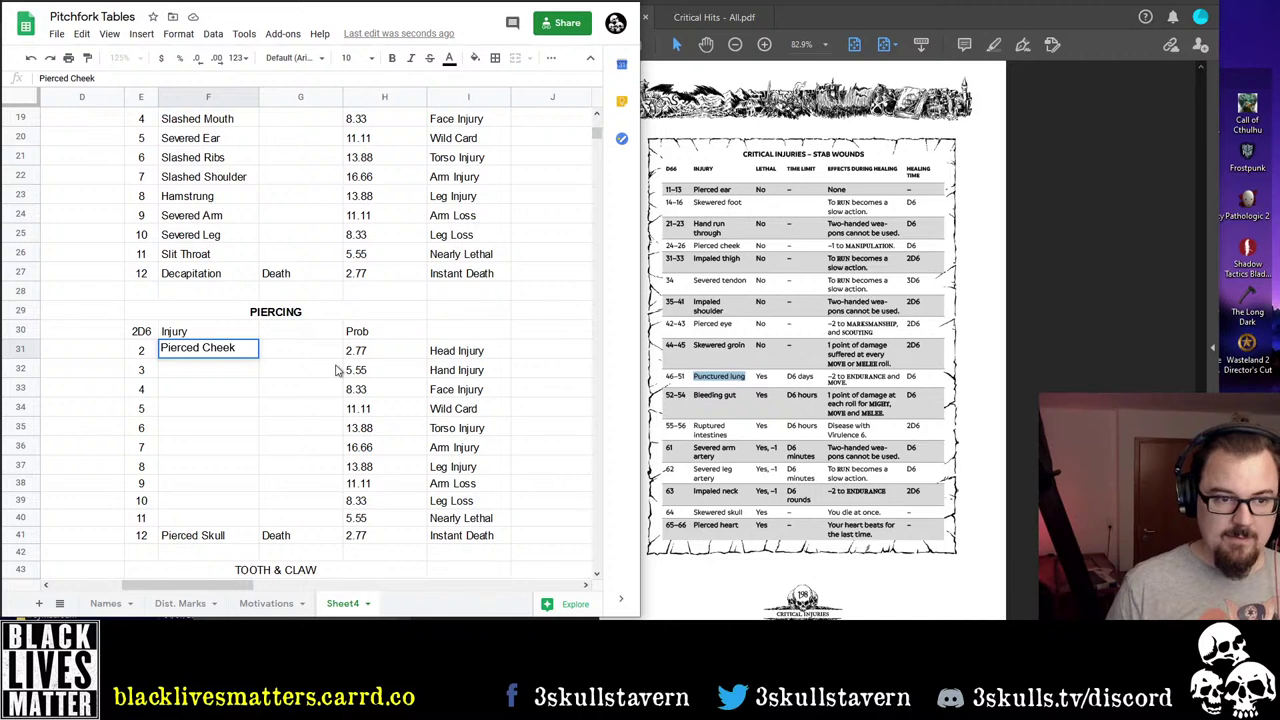
pyautogui.press('Return')
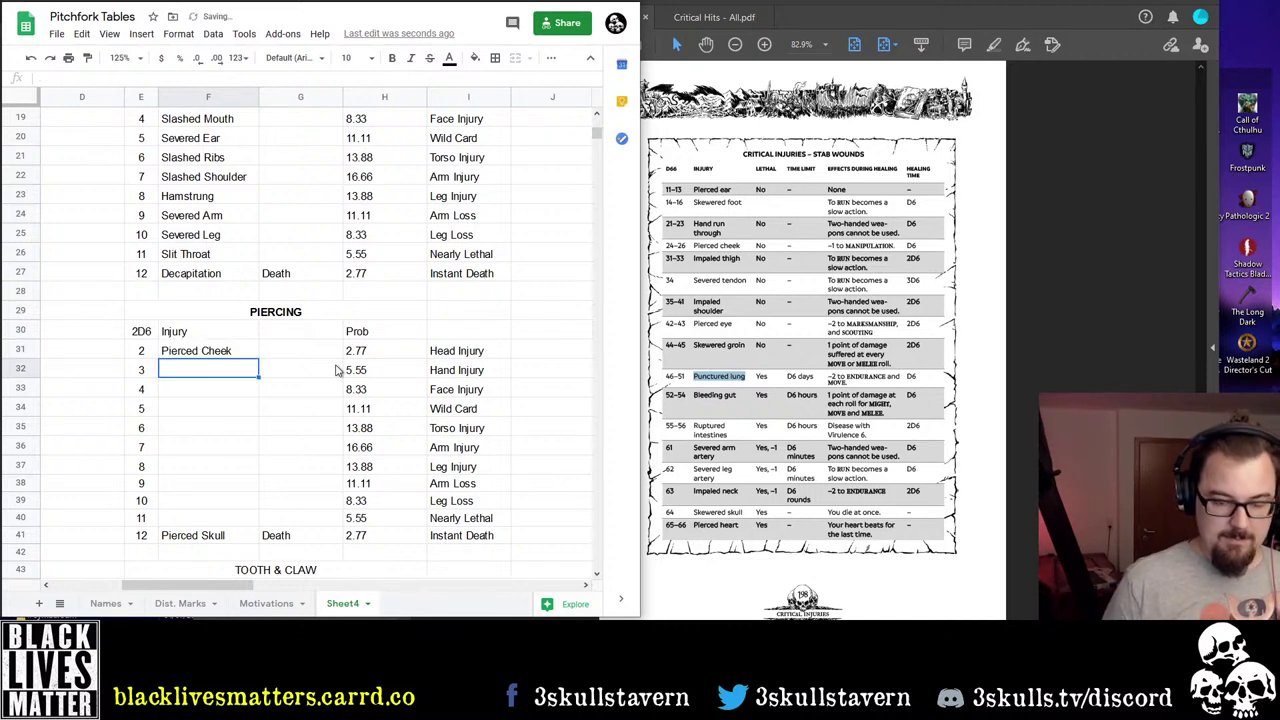
pyautogui.write('Hand')
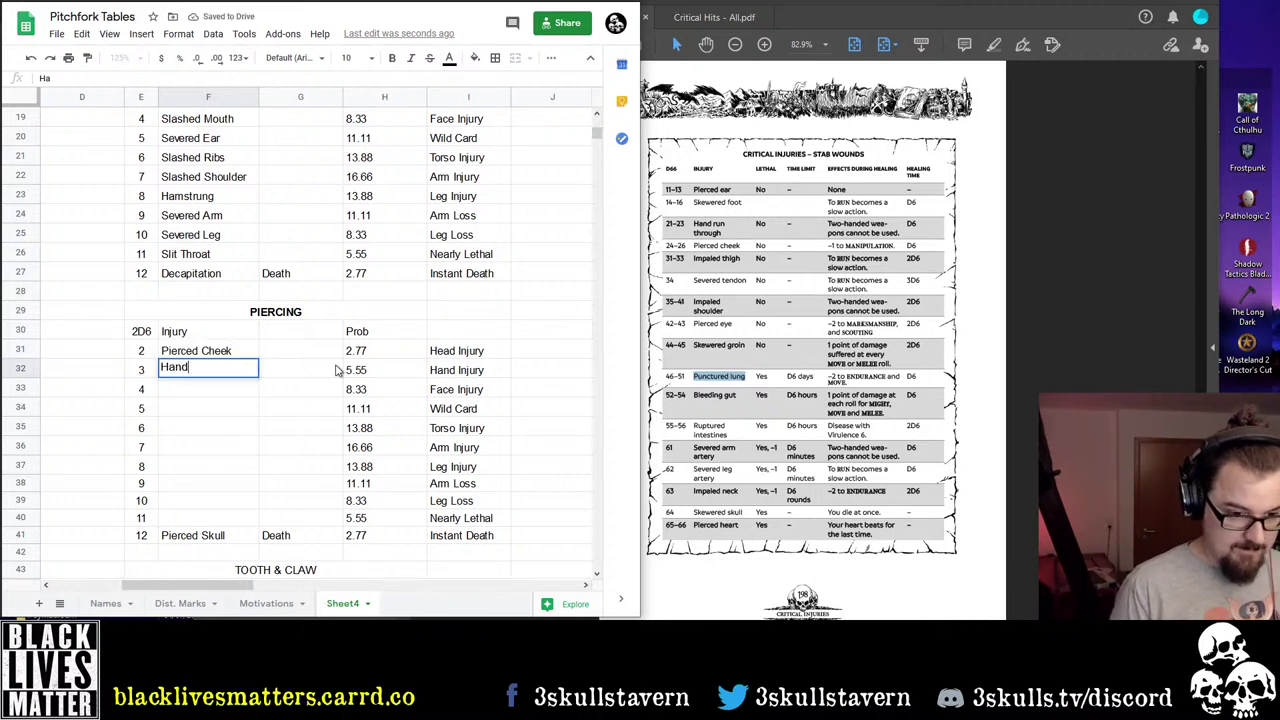
pyautogui.write(' Run Through')
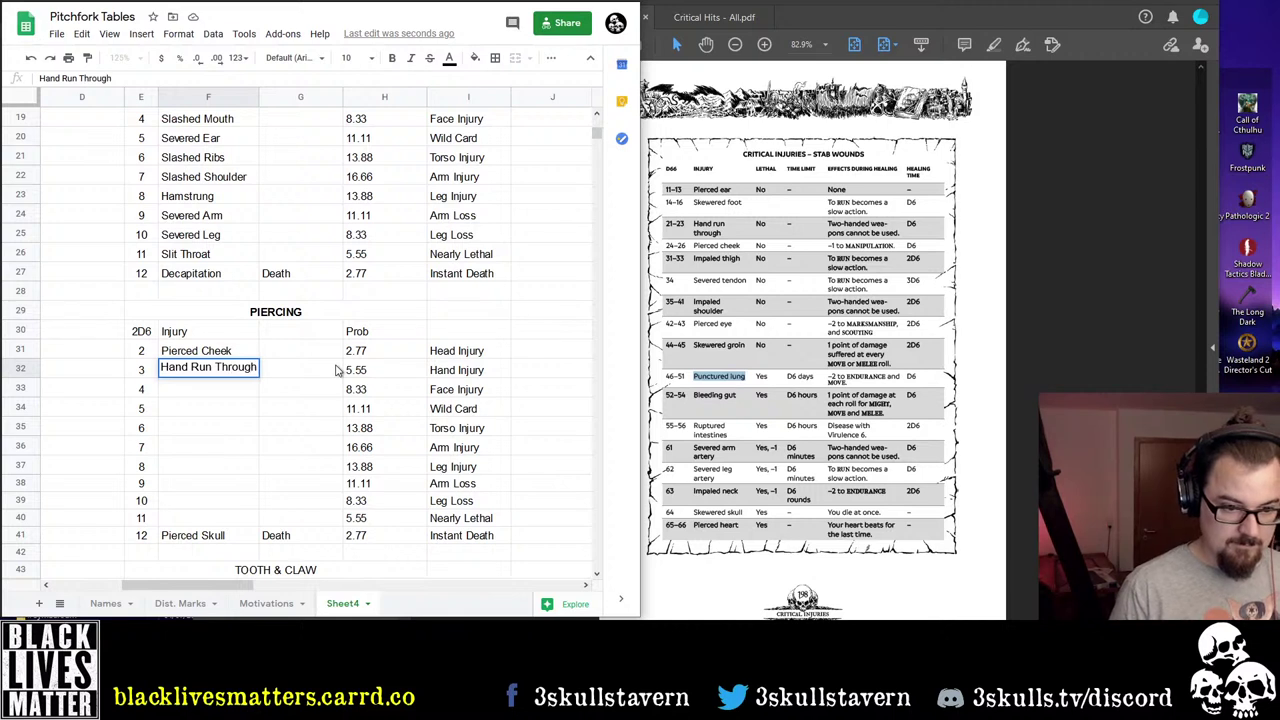
pyautogui.press('Return')
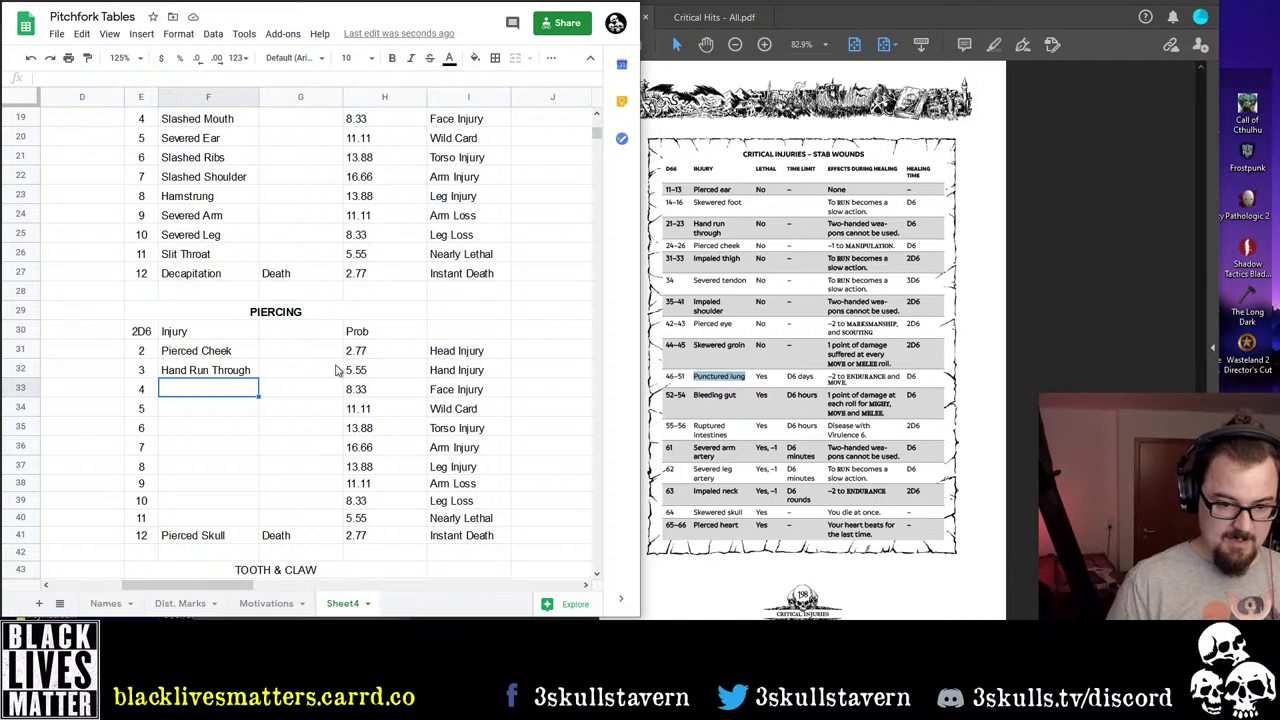
pyautogui.write('Pierced Eye')
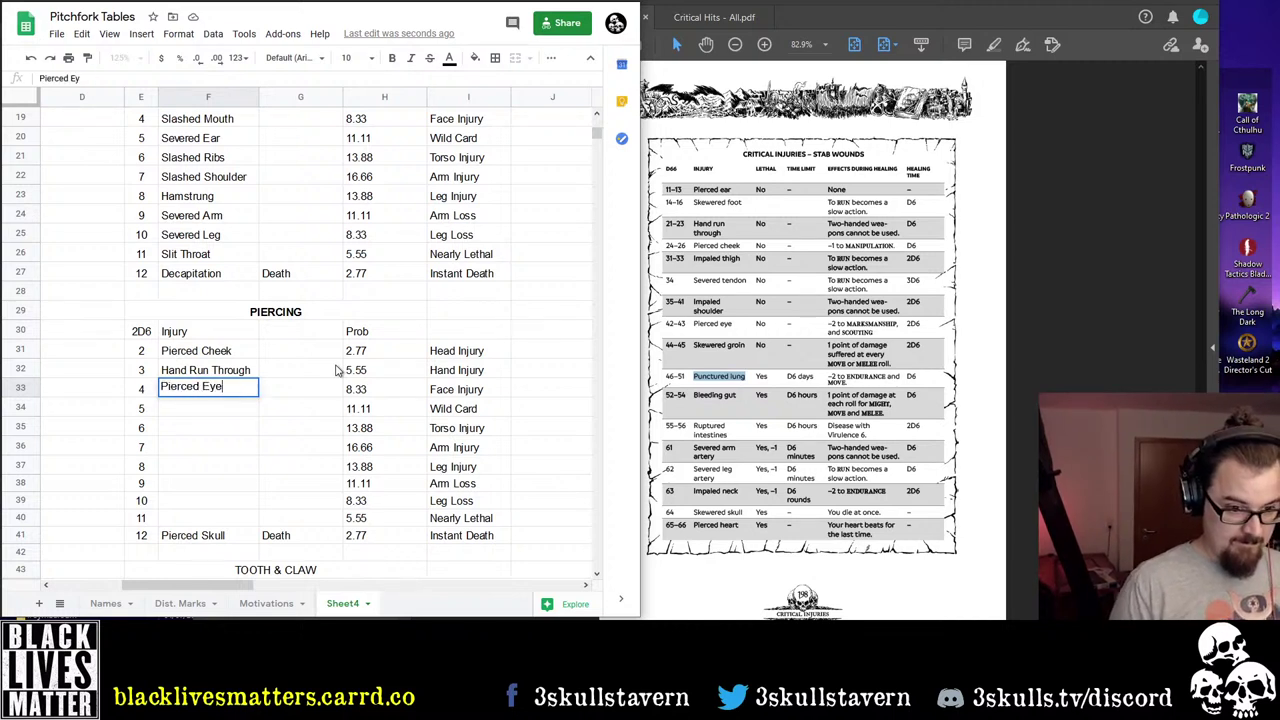
pyautogui.press('Return')
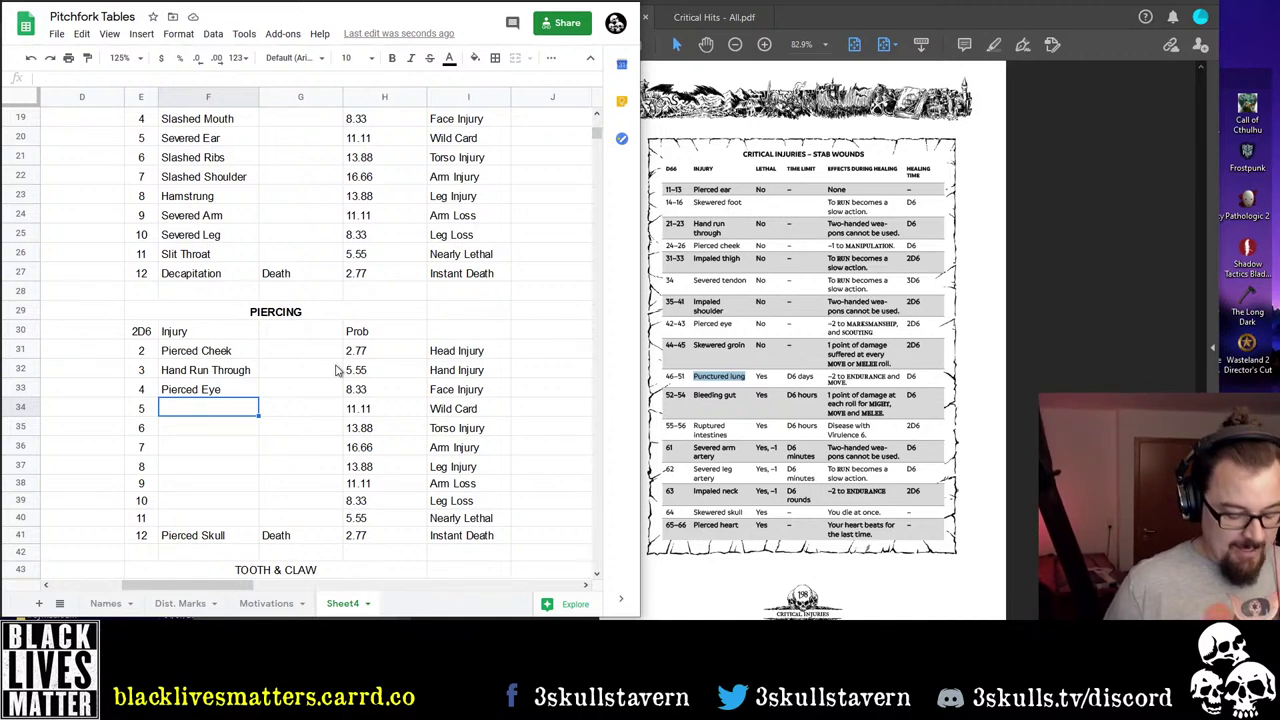
# Enter Broken Teeth as the PIERCING injury for roll 5
pyautogui.scroll(5, 290, 310)
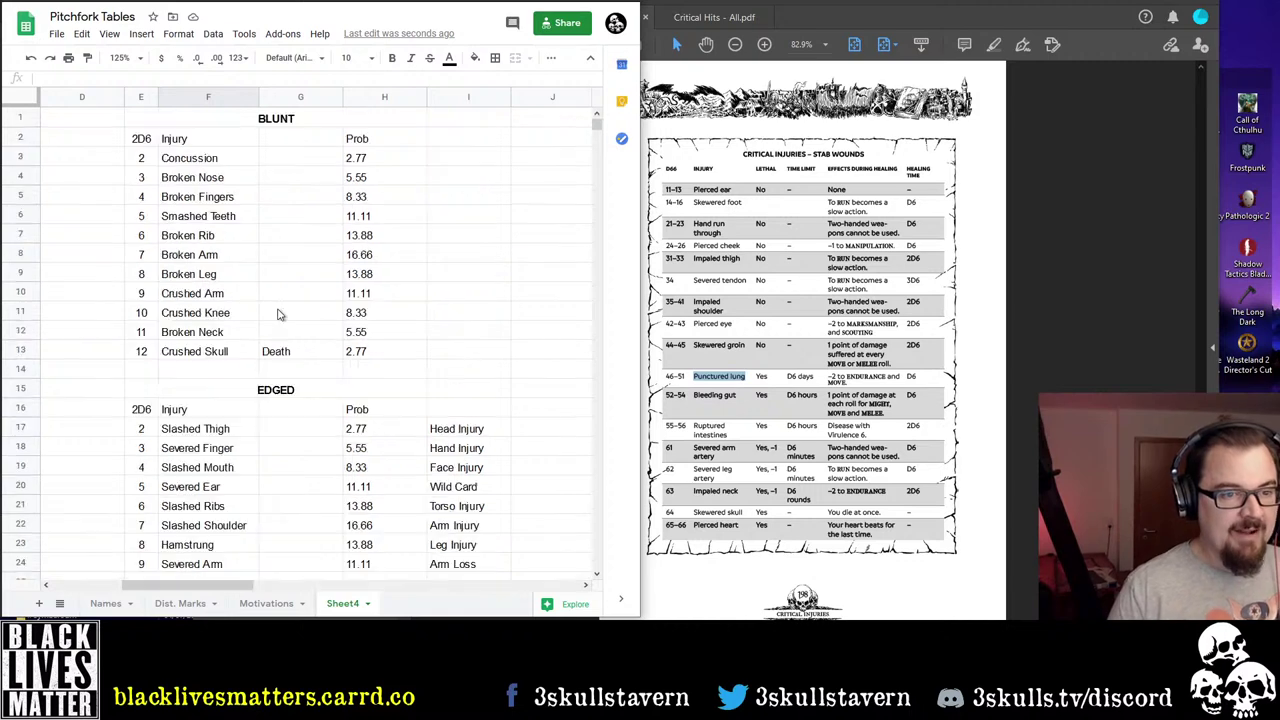
pyautogui.click(220, 220)
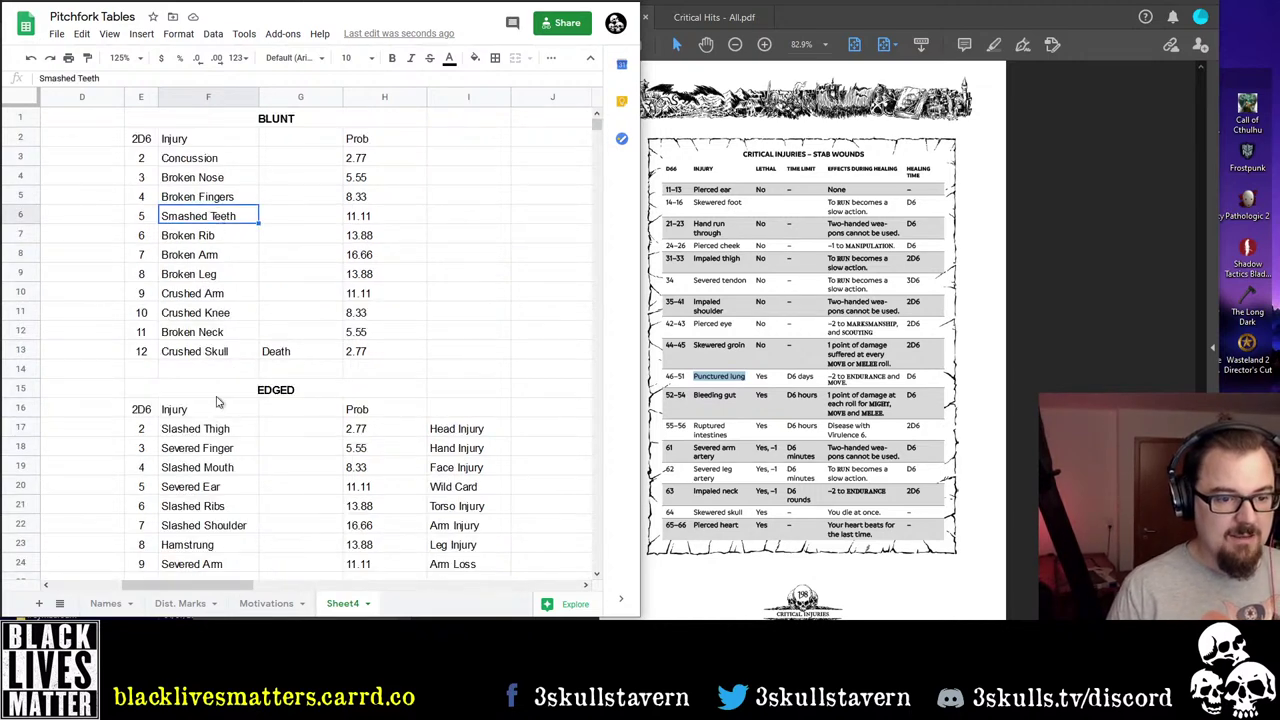
pyautogui.click(231, 472)
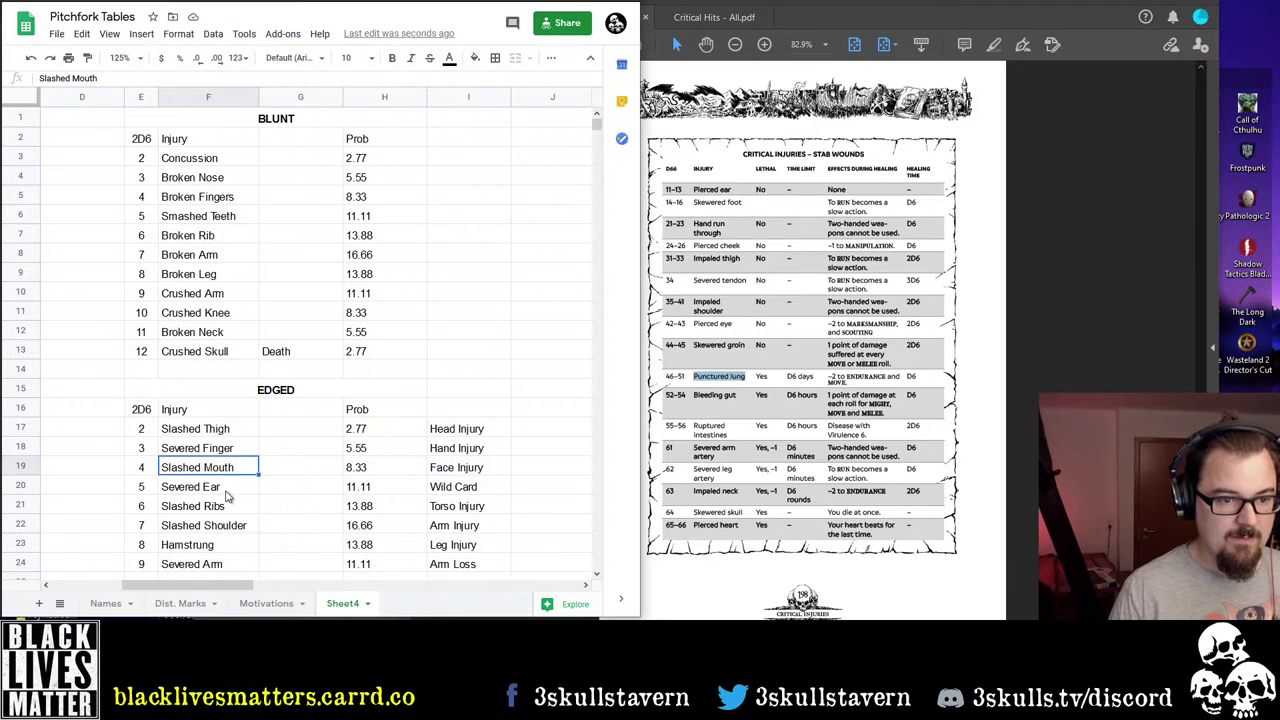
pyautogui.scroll(-3, 226, 494)
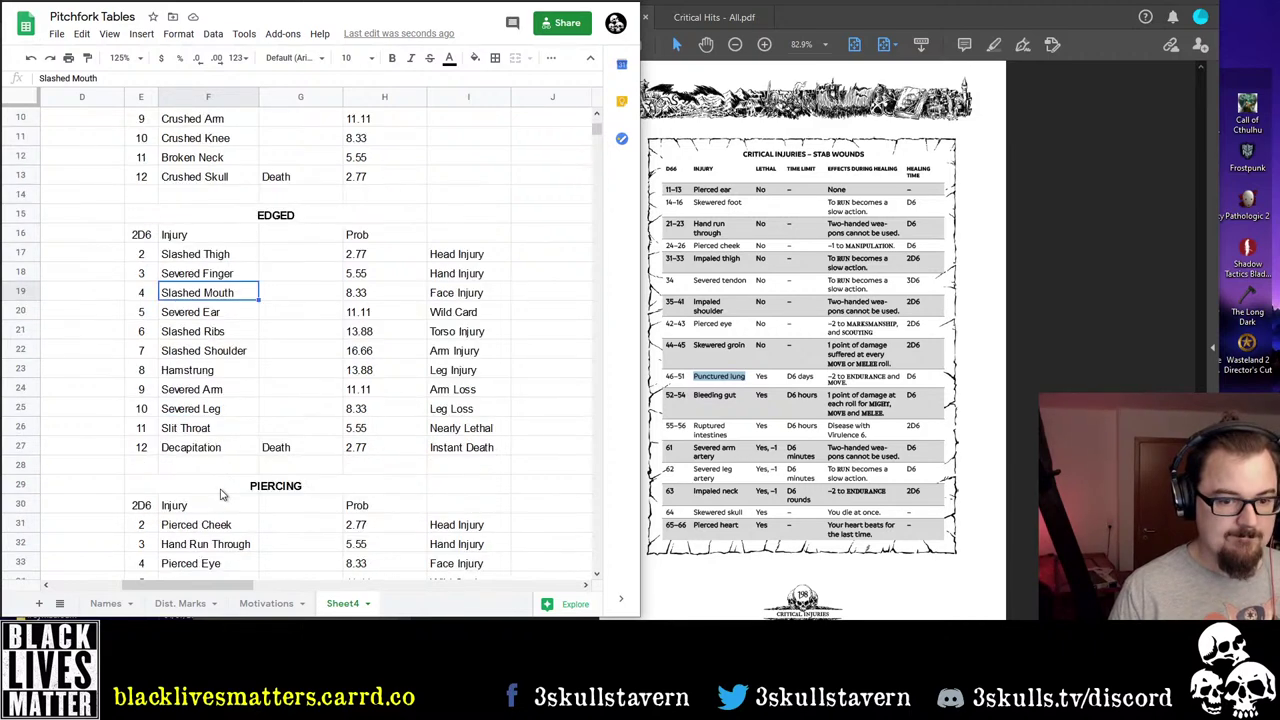
pyautogui.scroll(-5, 232, 490)
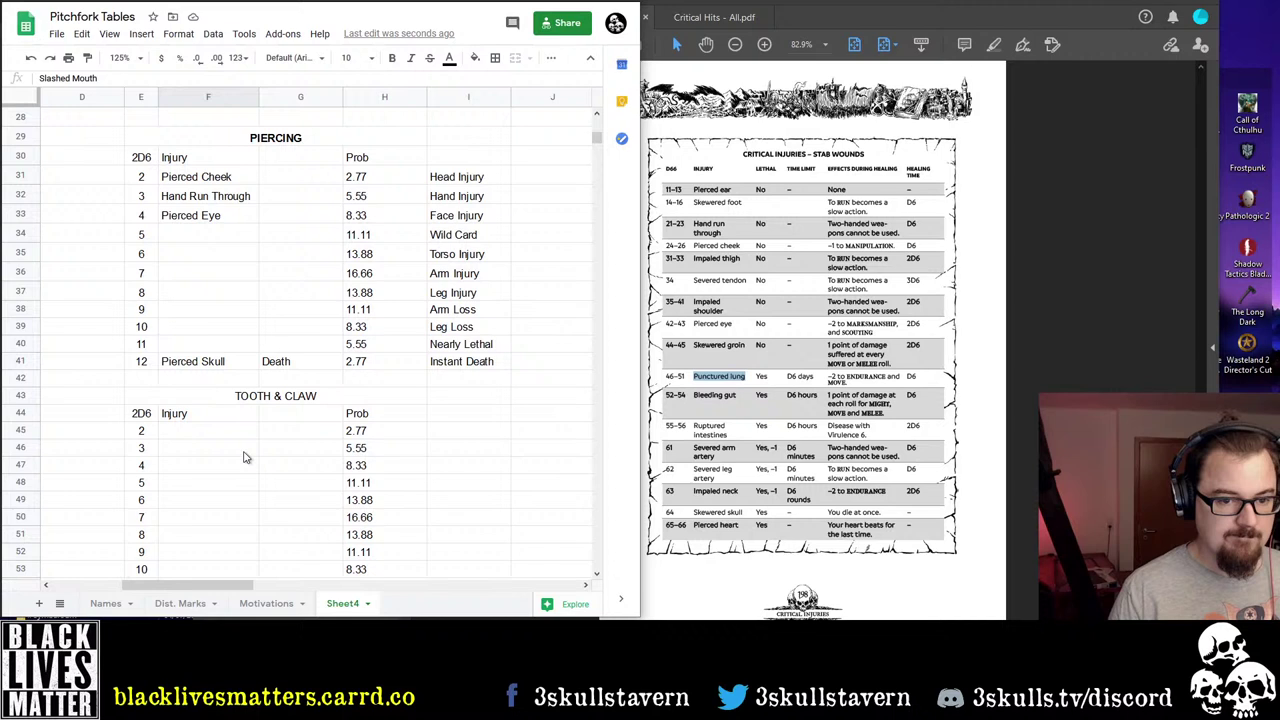
pyautogui.click(218, 234)
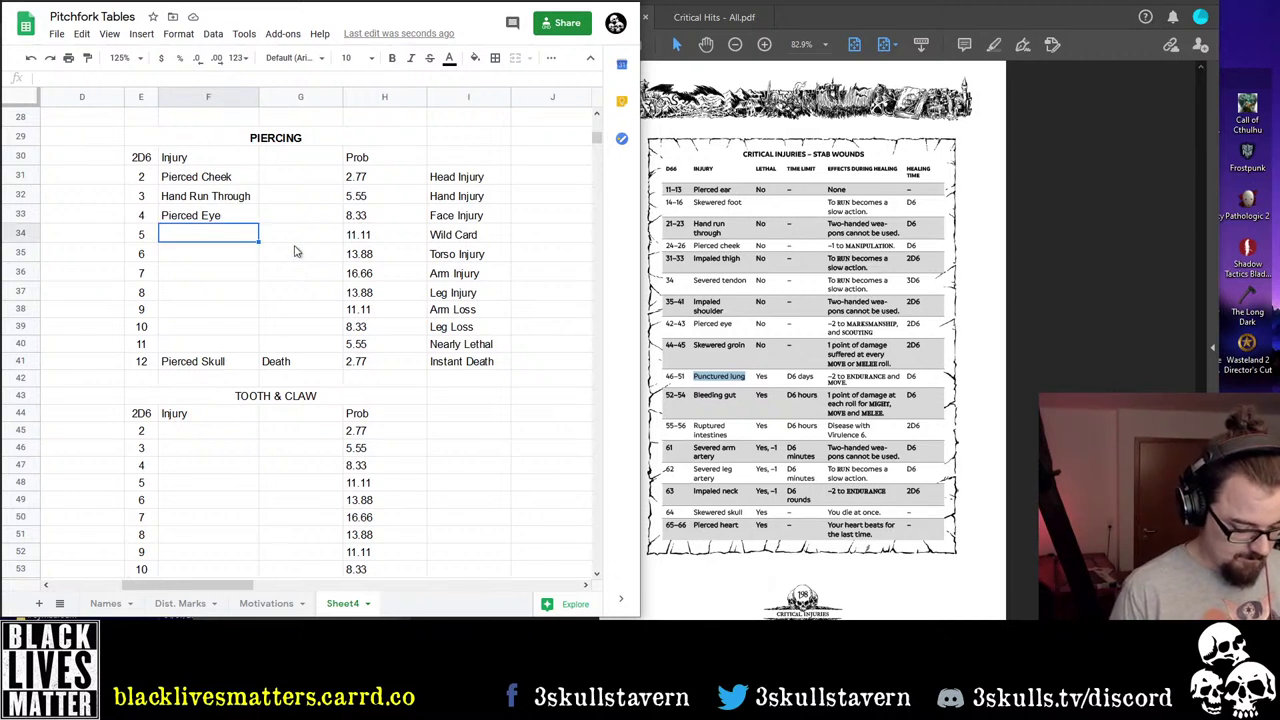
pyautogui.write('Broken Teeth')
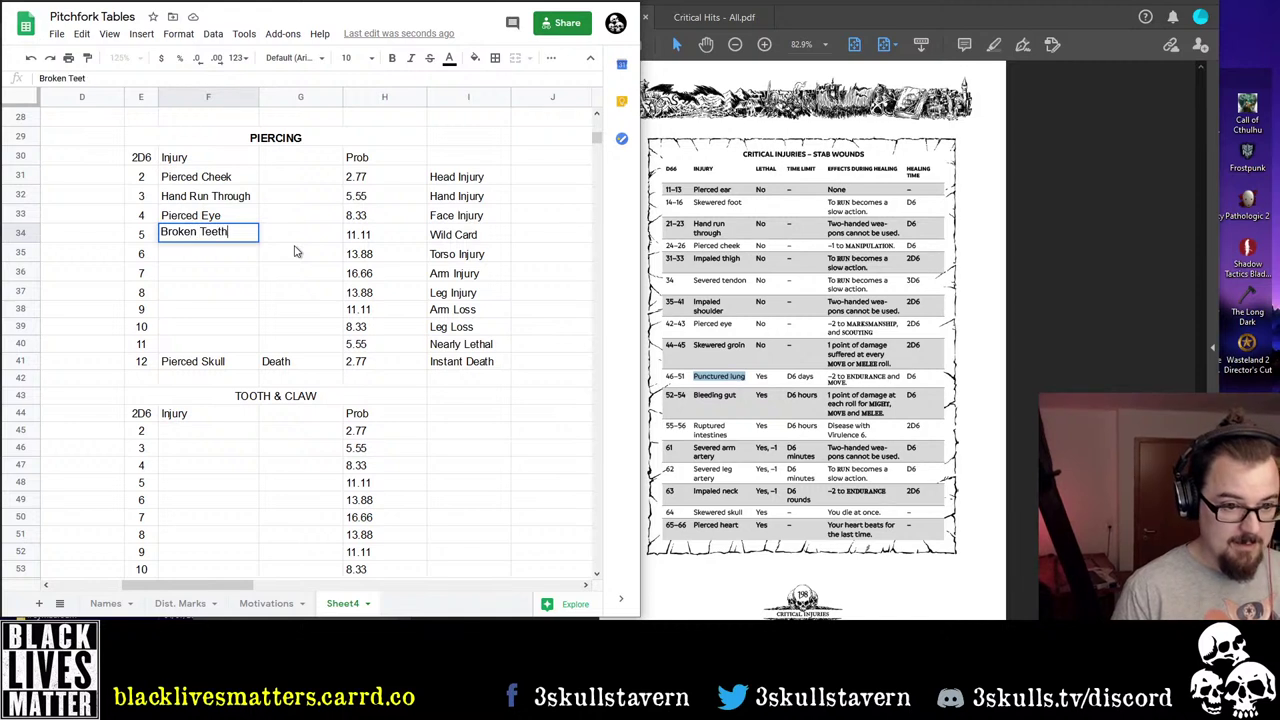
pyautogui.press('Return')
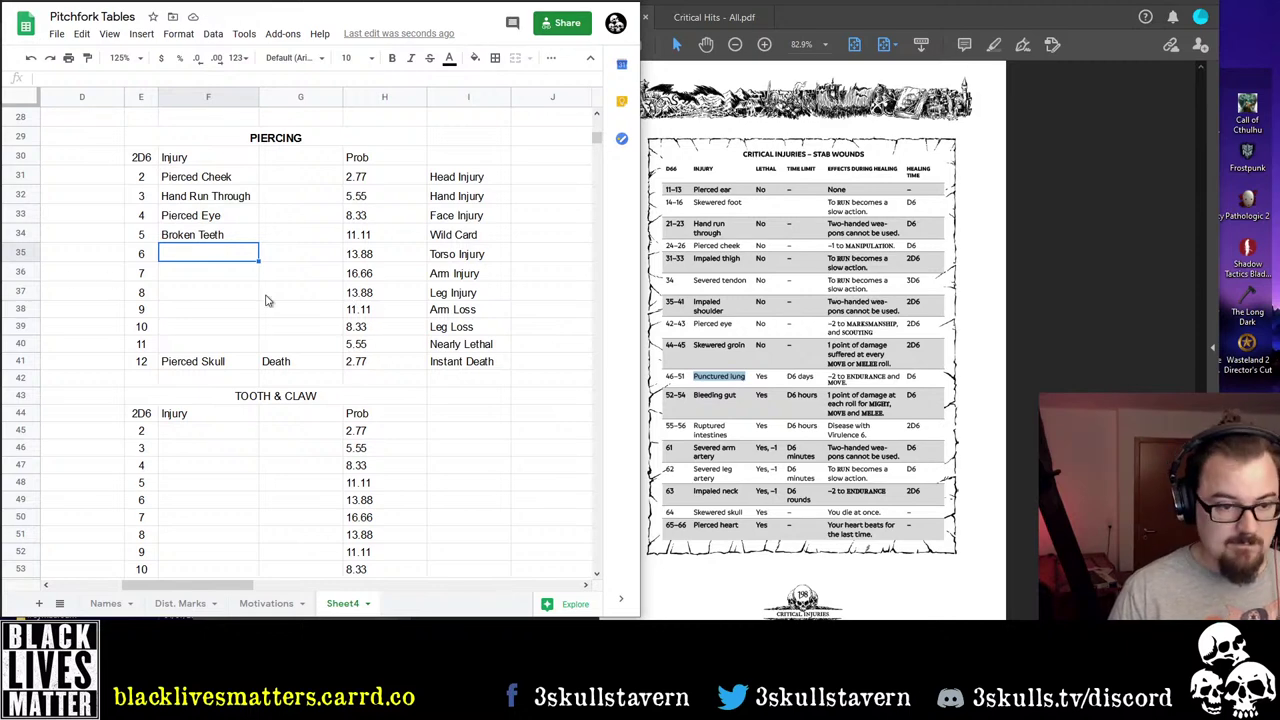
# Leave roll 6 empty and enter Pierced Leg for PIERCING roll 8
pyautogui.scroll(2, 283, 323)
pyautogui.scroll(-2, 285, 335)
pyautogui.scroll(2, 285, 335)
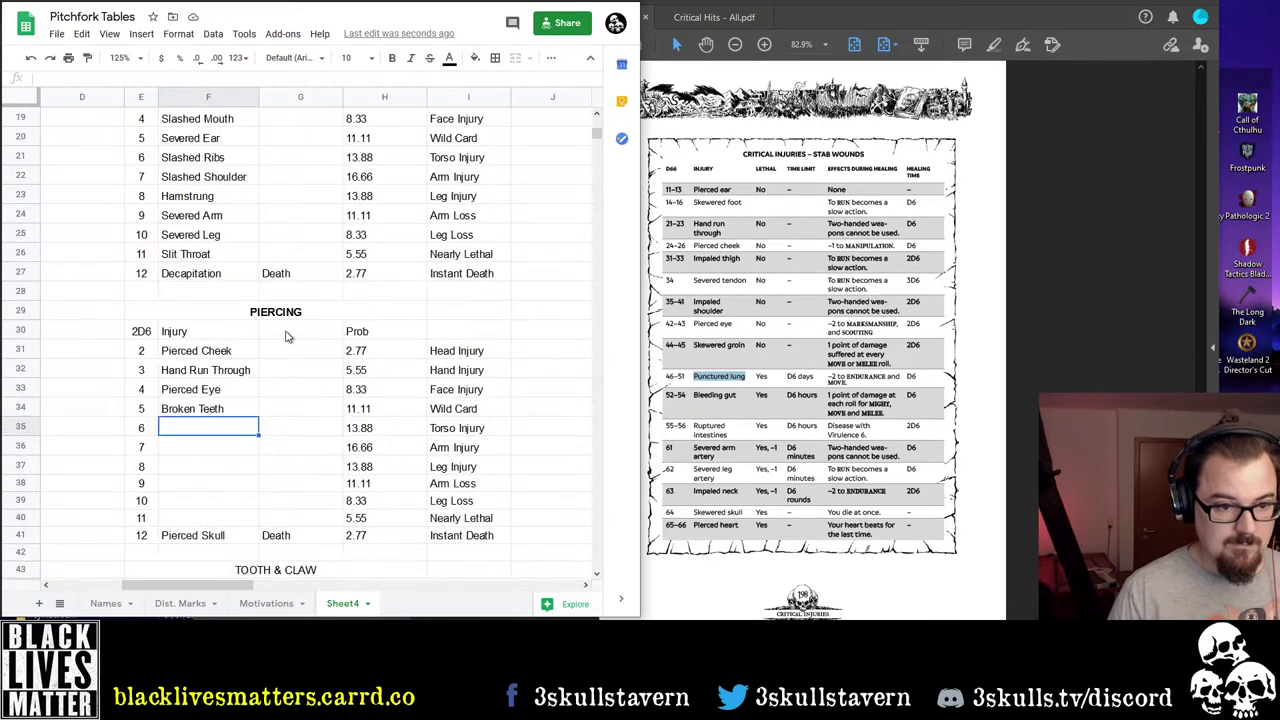
pyautogui.scroll(-2, 285, 335)
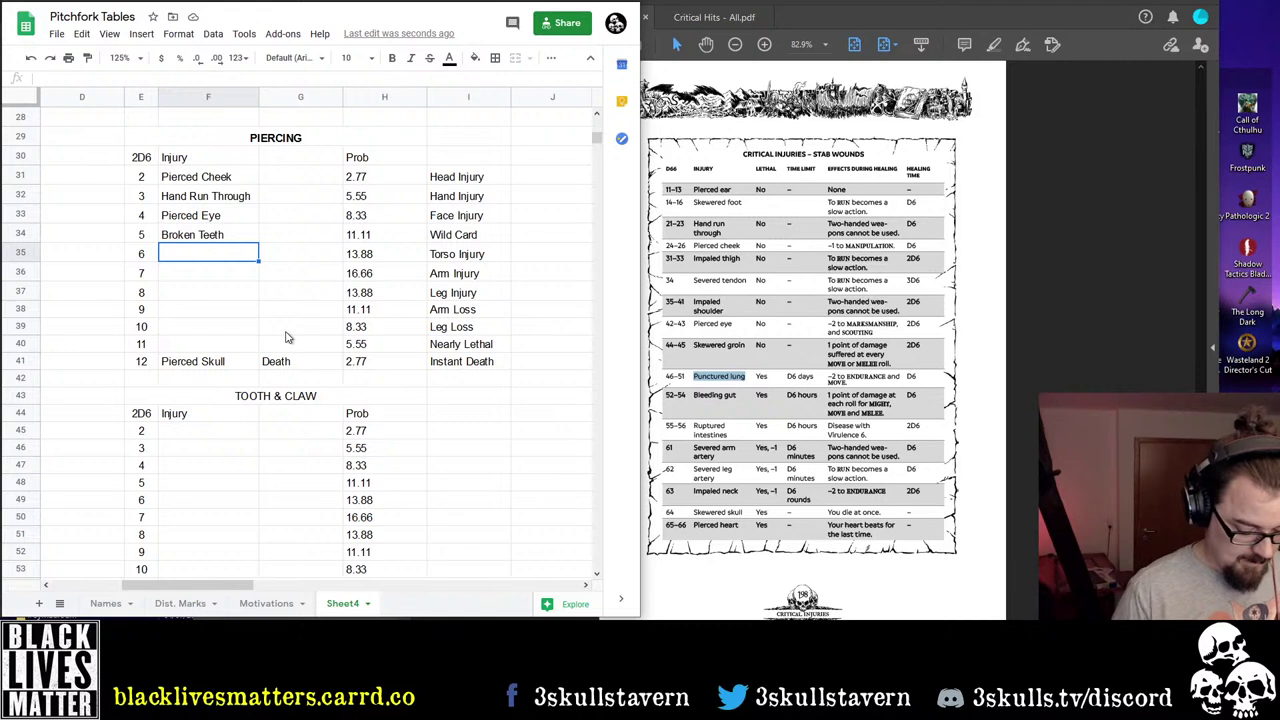
pyautogui.write('Pi')
pyautogui.press('BackSpace')
pyautogui.press('BackSpace')
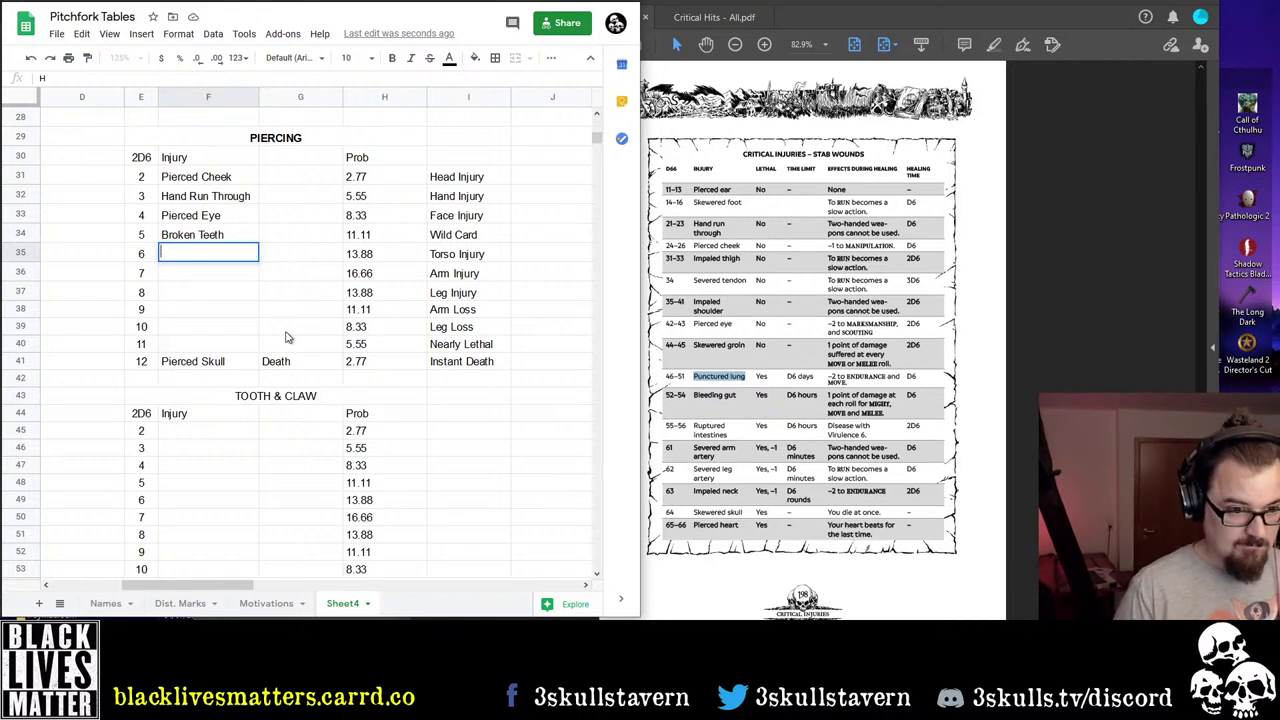
pyautogui.write('Piece')
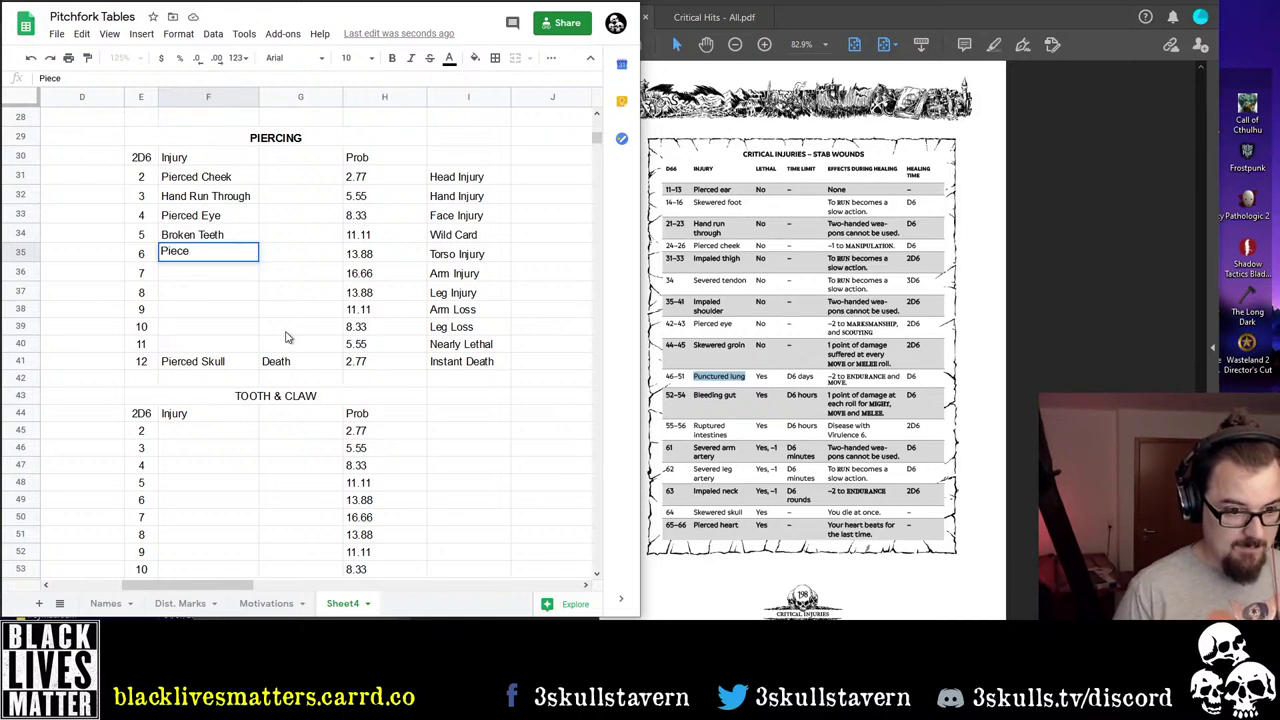
pyautogui.press('BackSpace')
pyautogui.press('BackSpace')
pyautogui.press('BackSpace')
pyautogui.press('BackSpace')
pyautogui.press('Return')
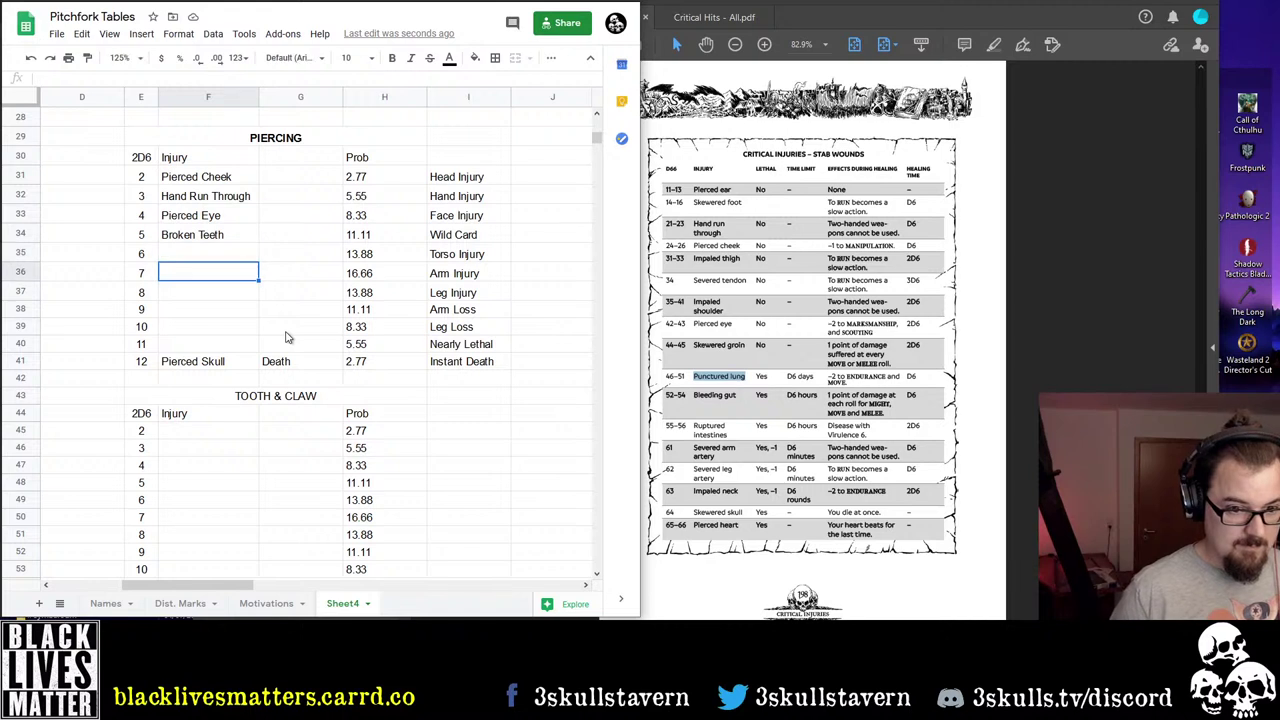
pyautogui.press('Down')
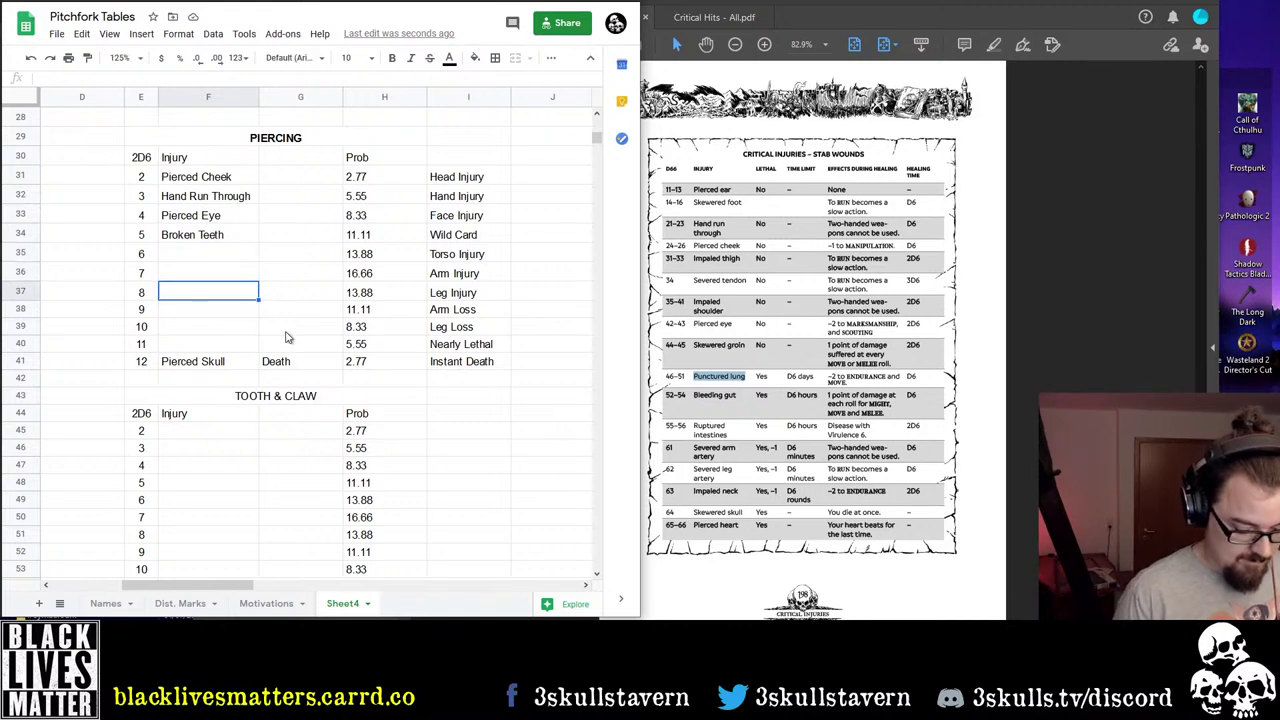
pyautogui.write('P')
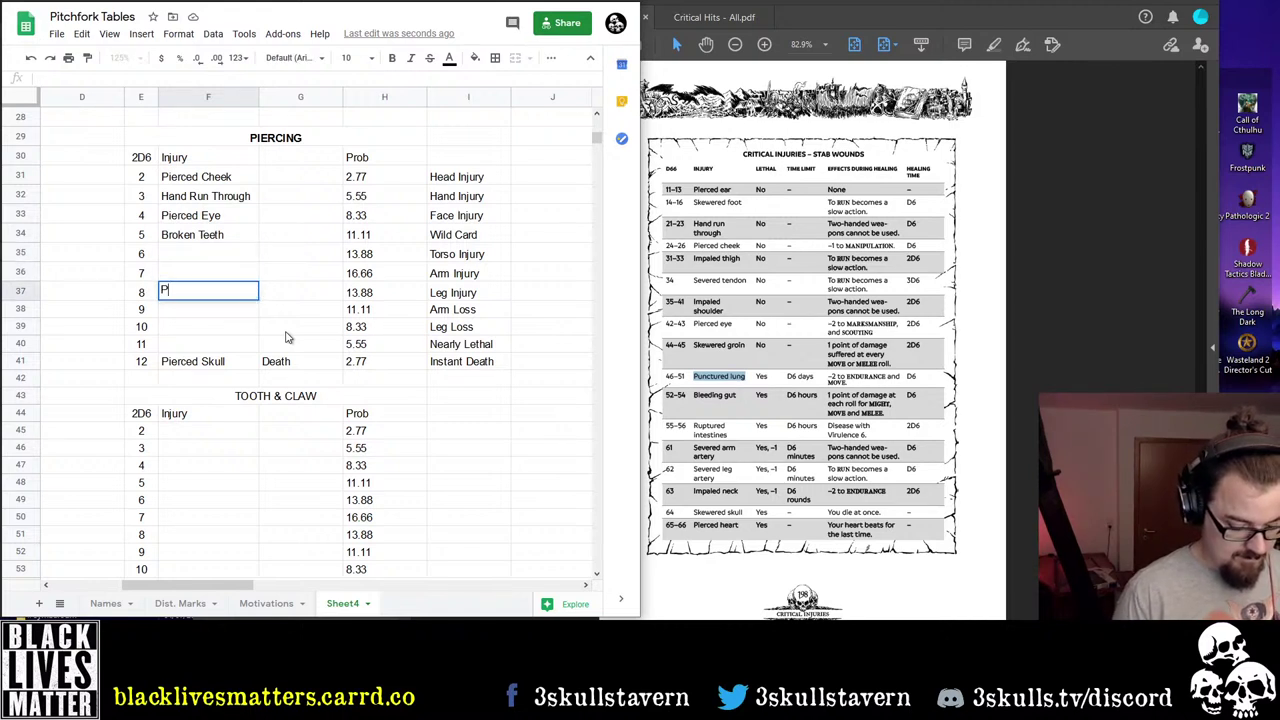
pyautogui.write('ierced R')
pyautogui.press('BackSpace')
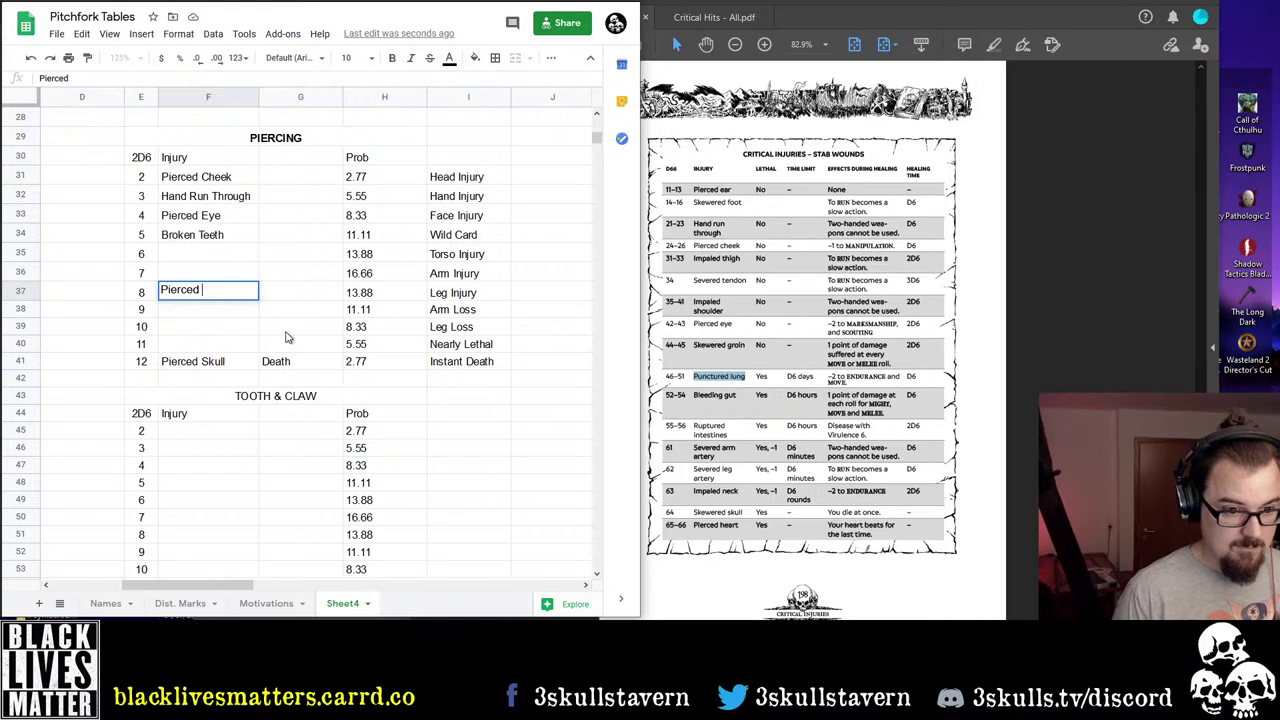
pyautogui.write('Leg')
pyautogui.press('Return')
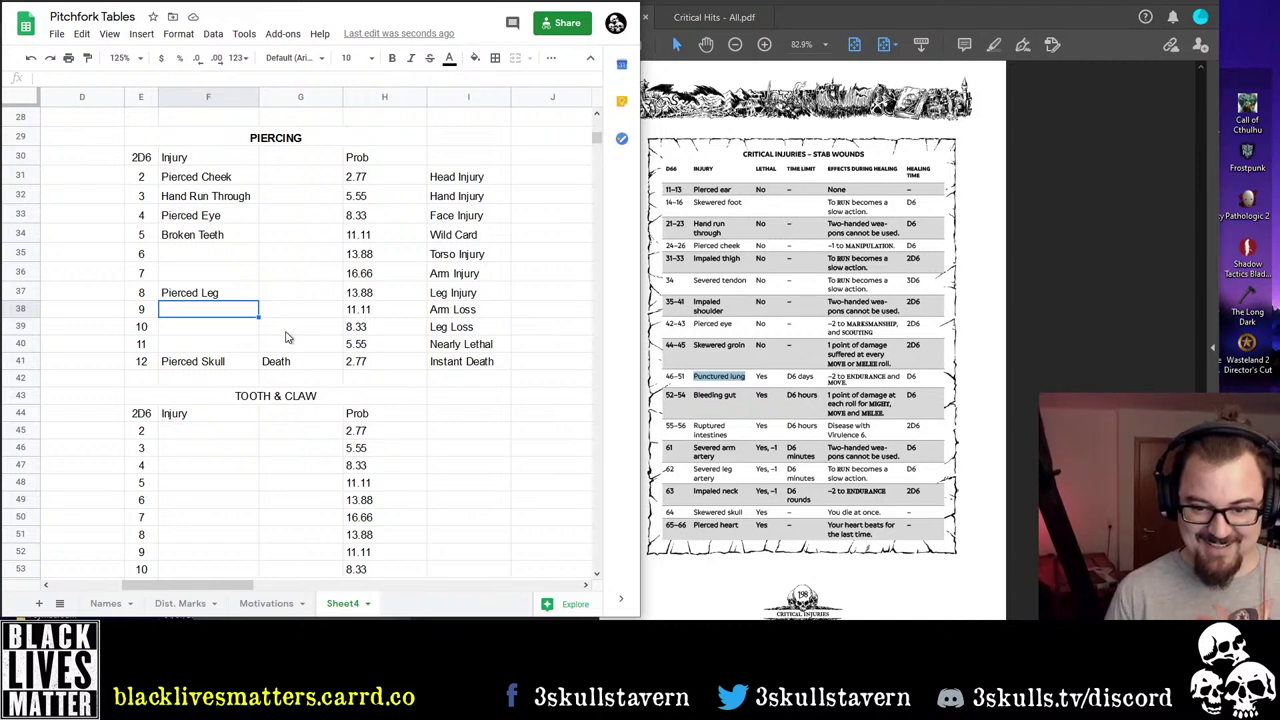
# Enter Severed Arm Artery, Severed Leg Artery and Impaled Neck for PIERCING rolls 9–11
pyautogui.press('Down')
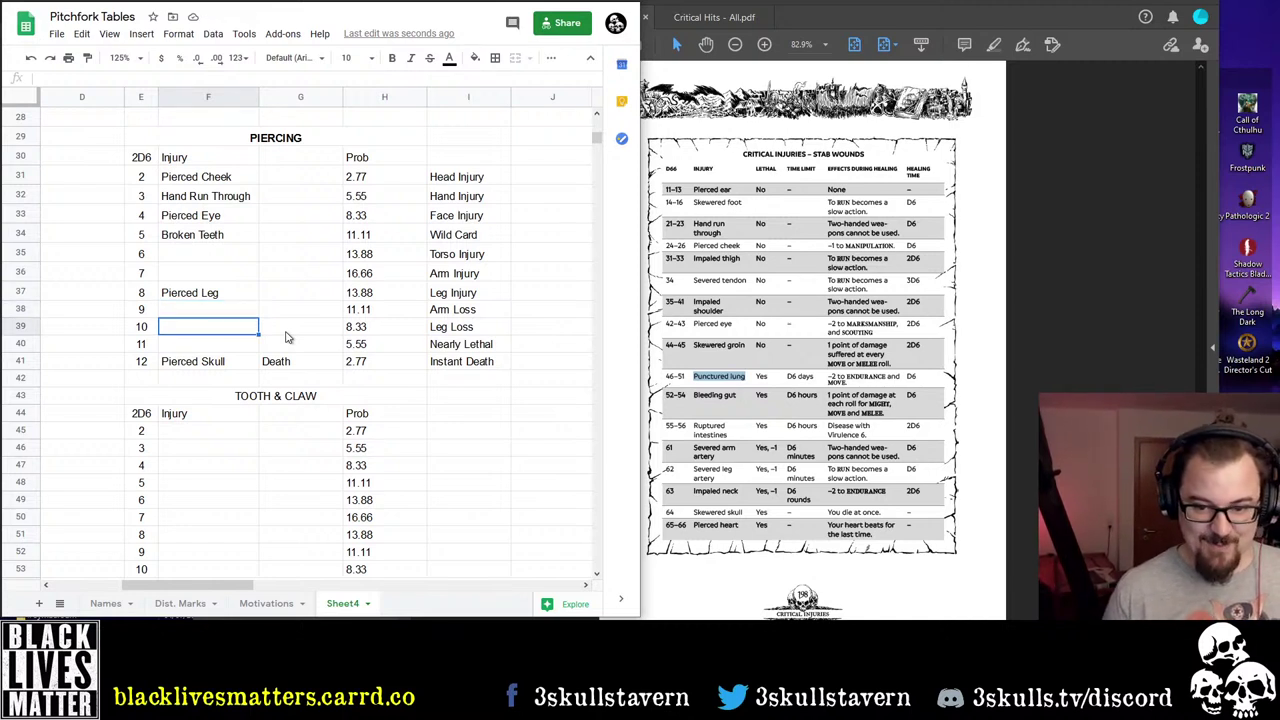
pyautogui.write('Severe')
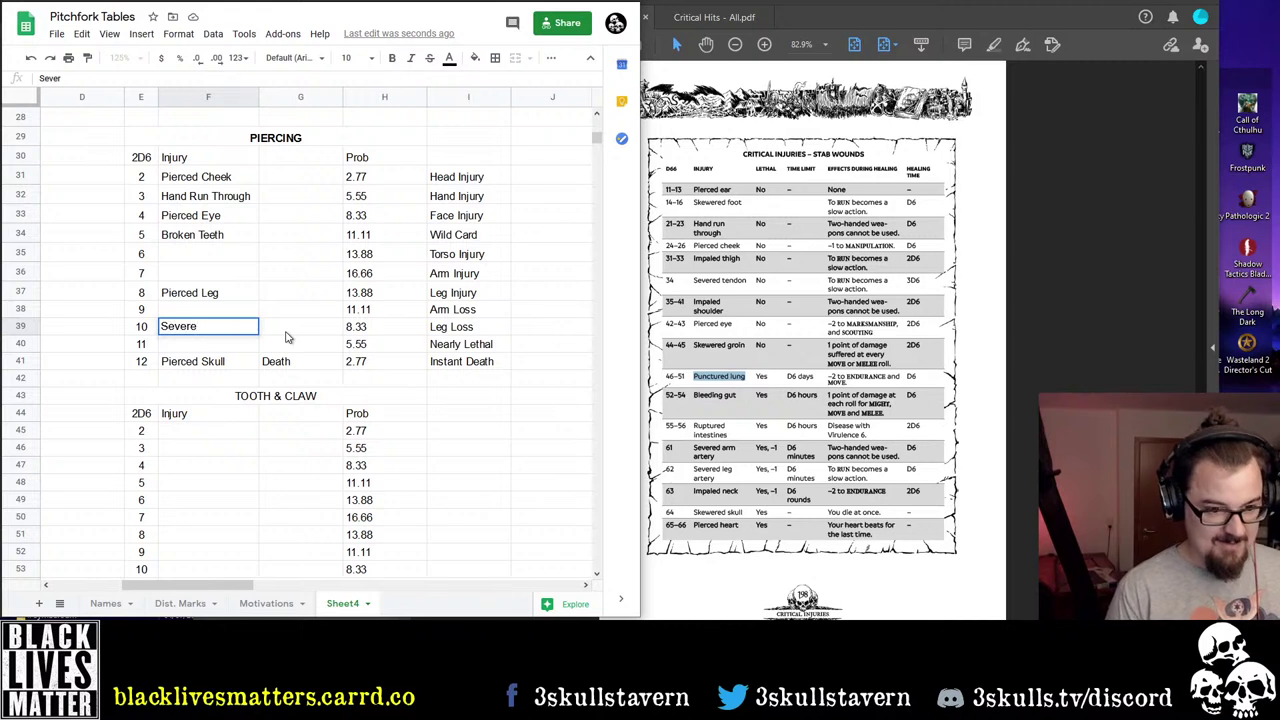
pyautogui.write('d Ar')
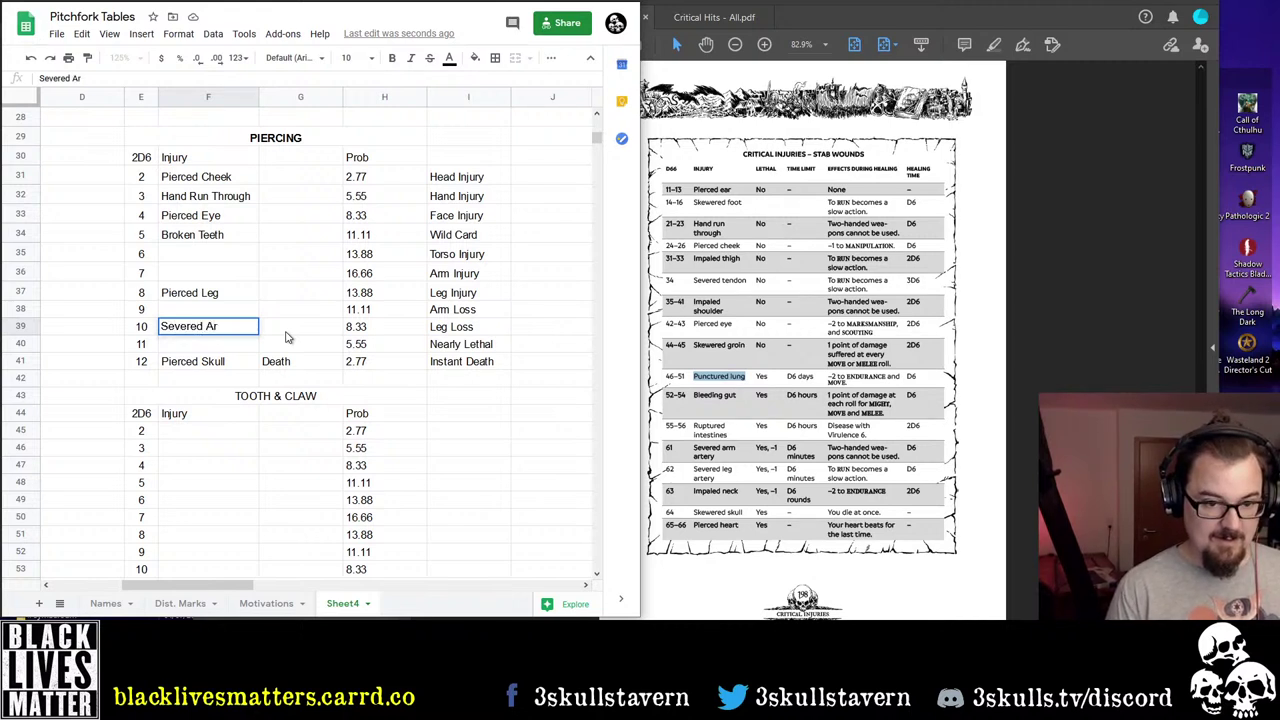
pyautogui.press('BackSpace')
pyautogui.press('BackSpace')
pyautogui.write('Le')
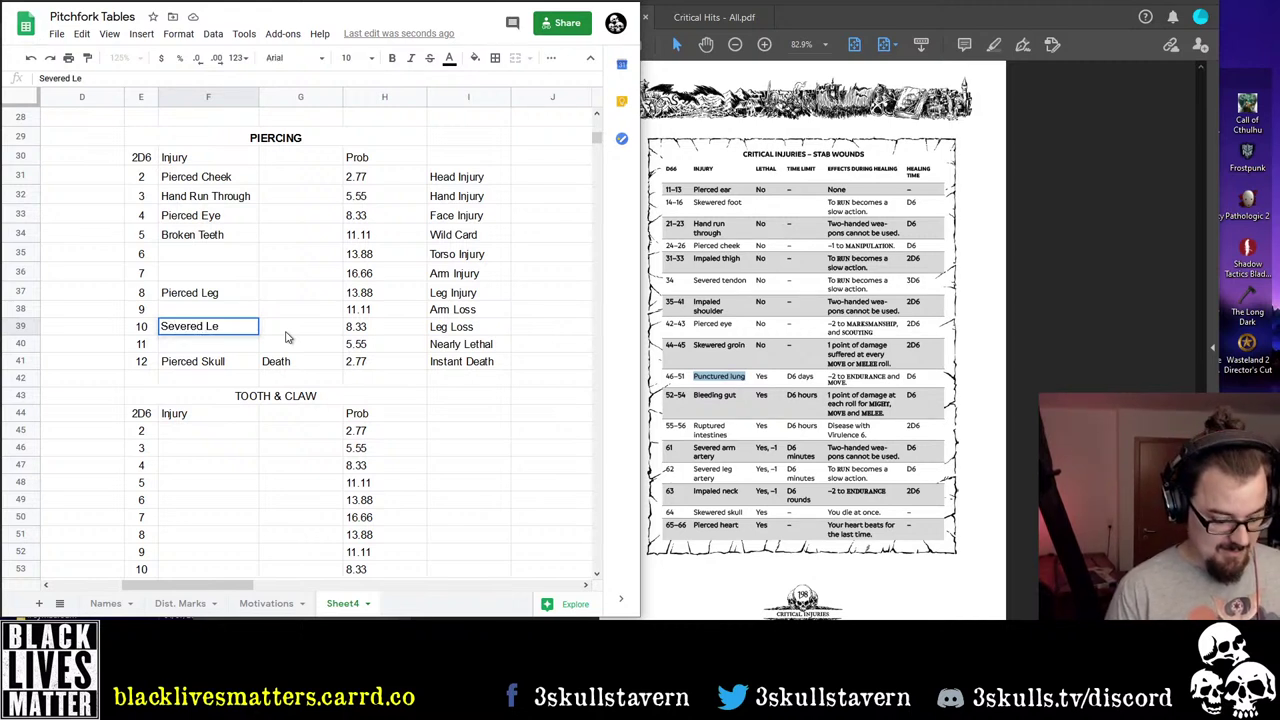
pyautogui.write('g Artery')
pyautogui.press('Return')
pyautogui.press('Up')
pyautogui.press('Up')
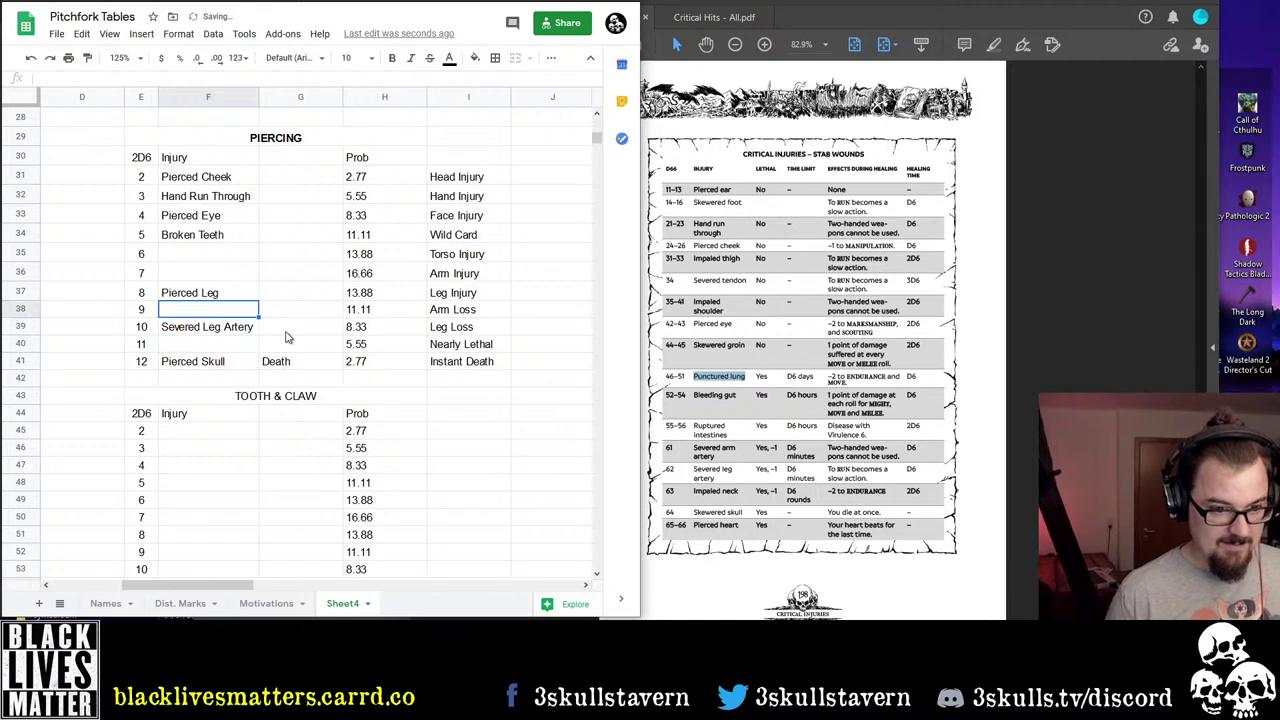
pyautogui.write('Se')
pyautogui.write('d Arm Art')
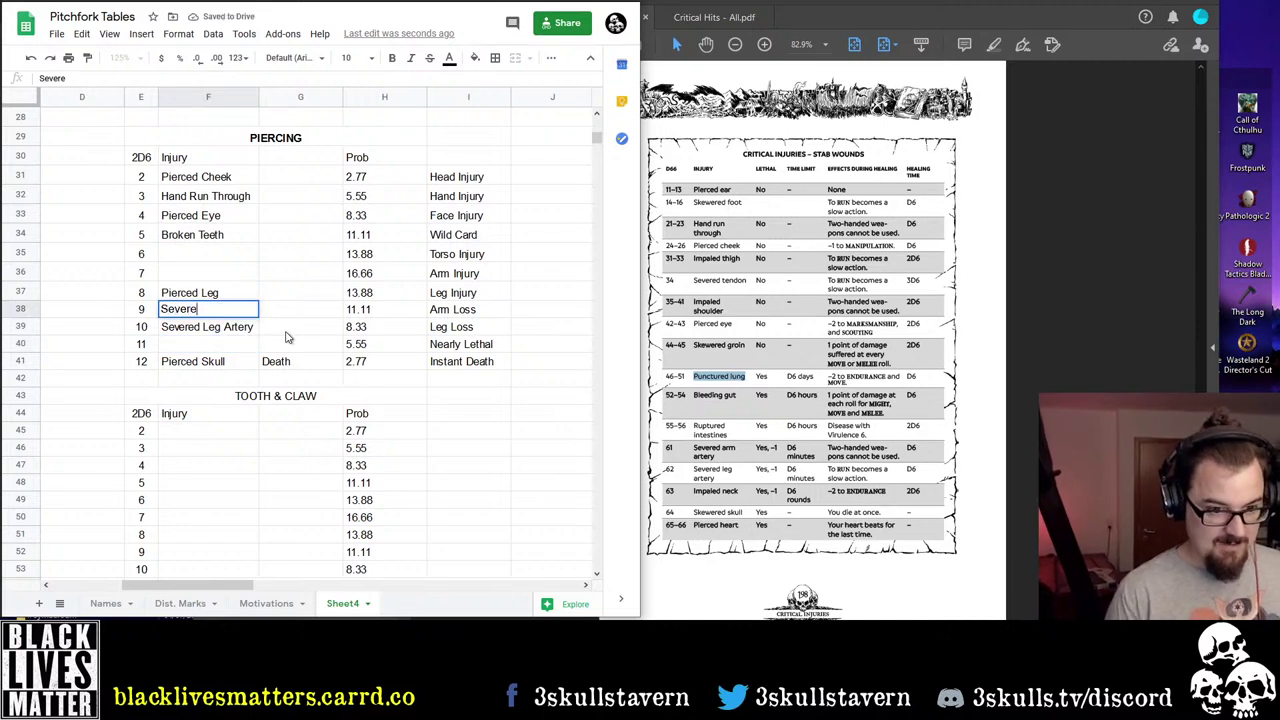
pyautogui.write('ery')
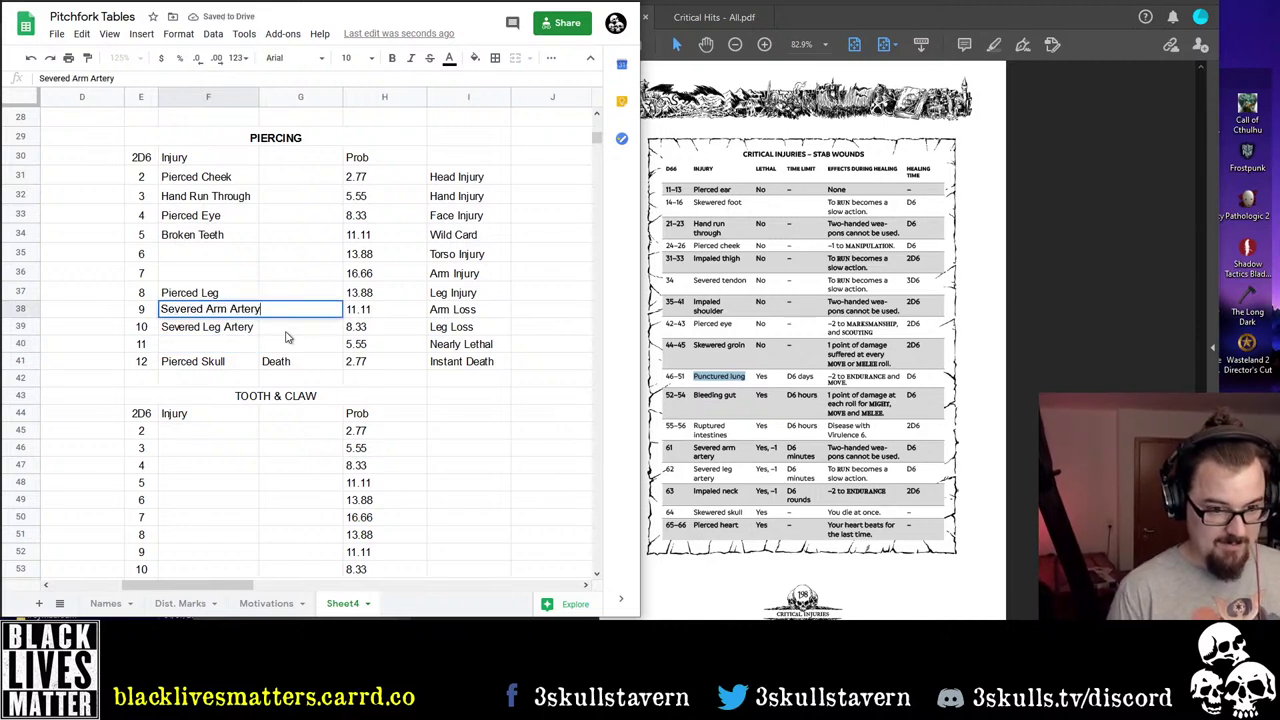
pyautogui.press('Return')
pyautogui.press('Return')
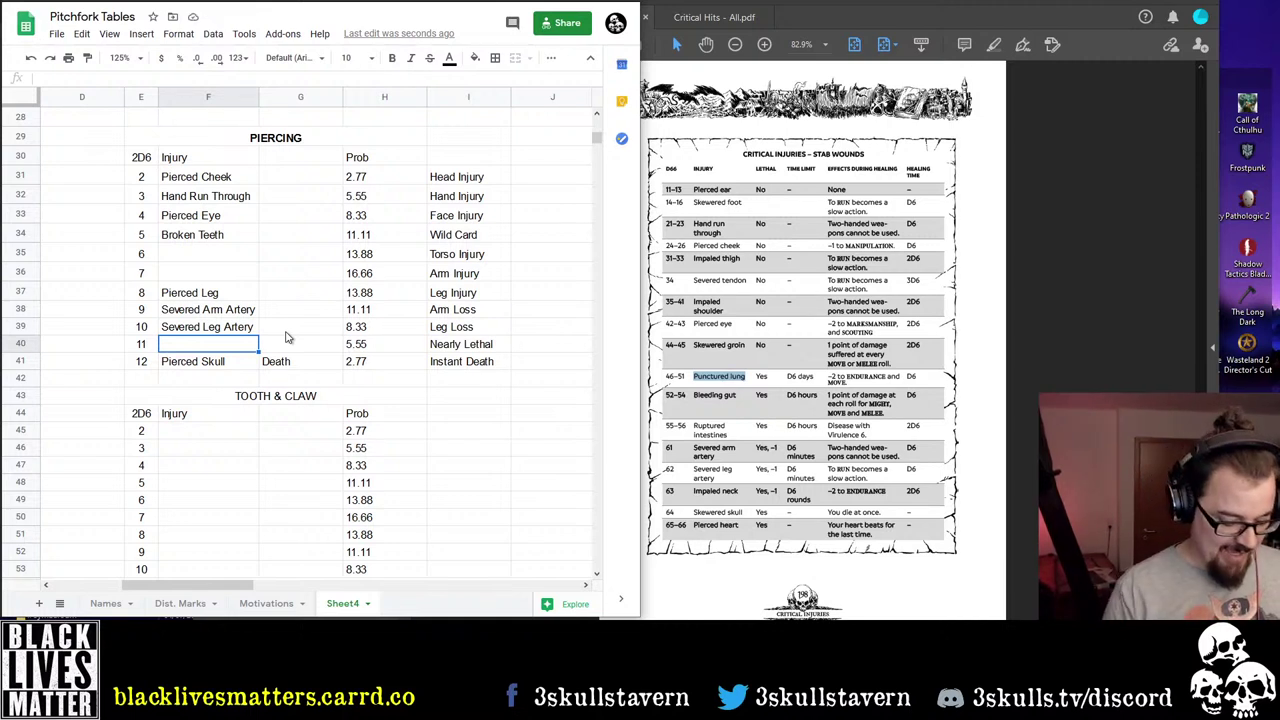
pyautogui.write('Impaled N')
pyautogui.write('eck')
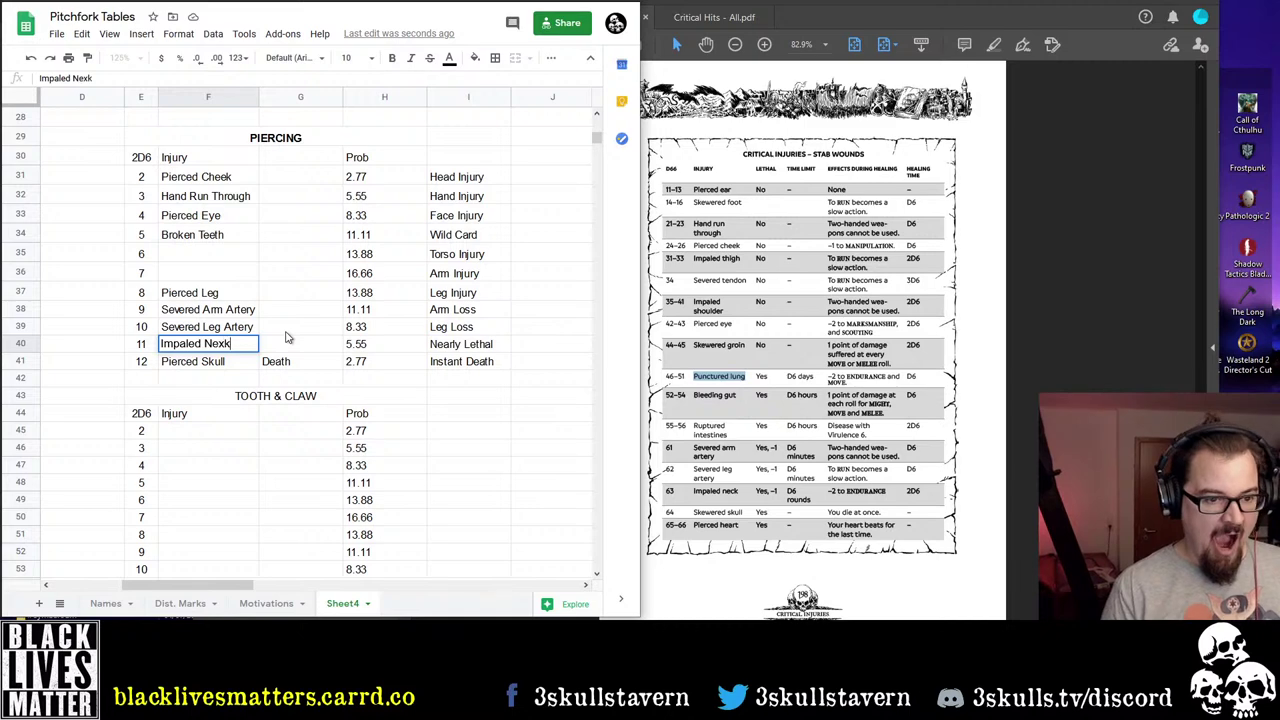
pyautogui.press('BackSpace')
pyautogui.press('BackSpace')
pyautogui.write('ck')
pyautogui.press('Return')
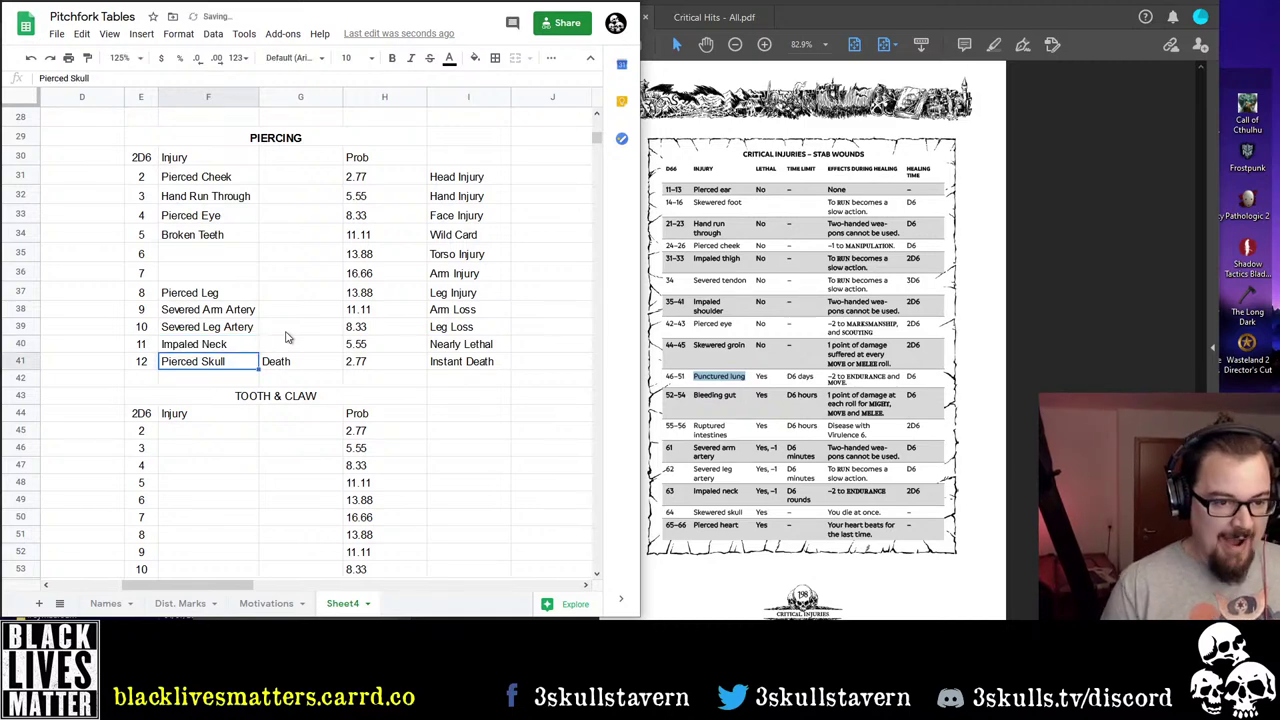
pyautogui.press('Up')
pyautogui.press('Up')
pyautogui.press('Up')
pyautogui.press('Up')
pyautogui.press('Up')
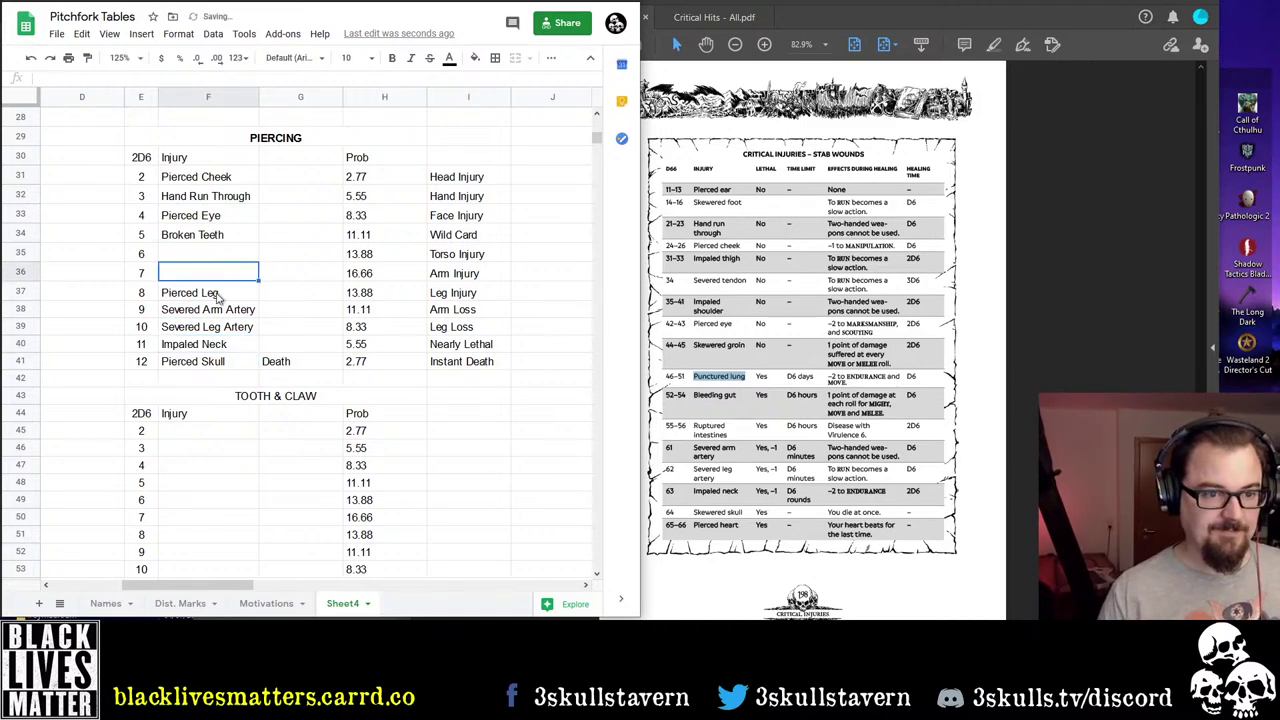
pyautogui.scroll(5, 225, 300)
pyautogui.scroll(-3, 222, 310)
pyautogui.scroll(-2, 222, 316)
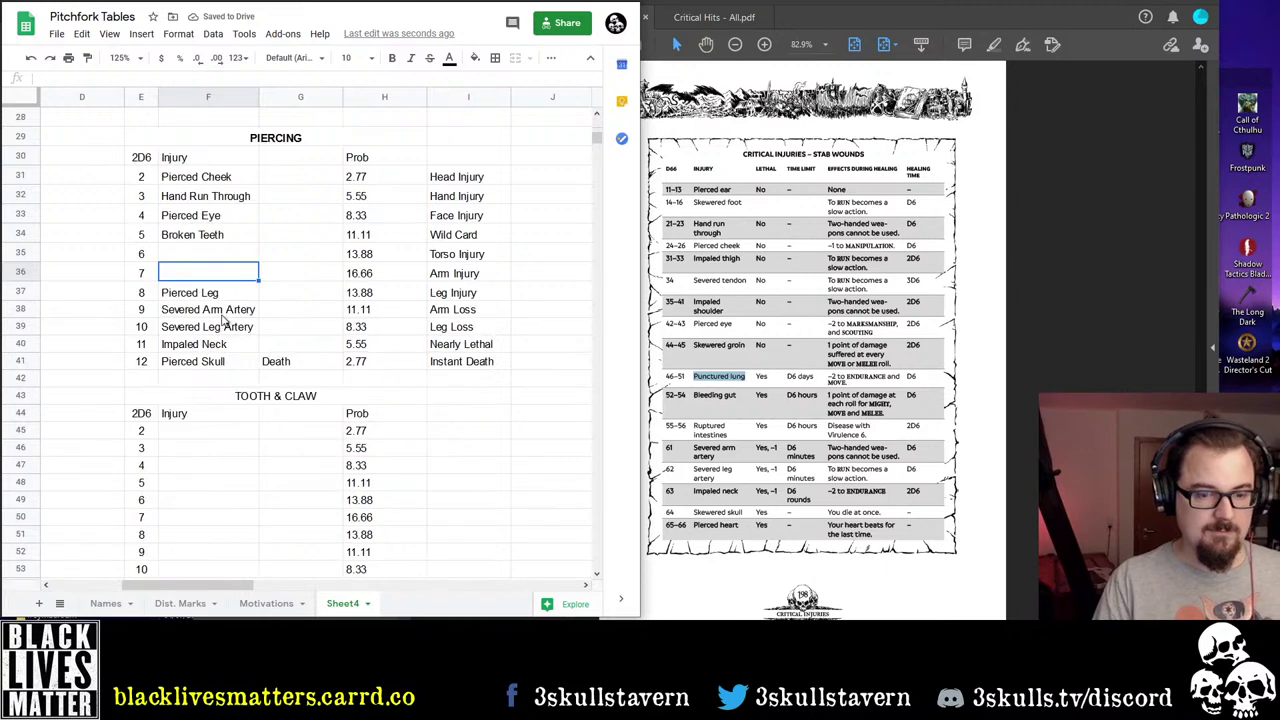
pyautogui.scroll(2, 225, 320)
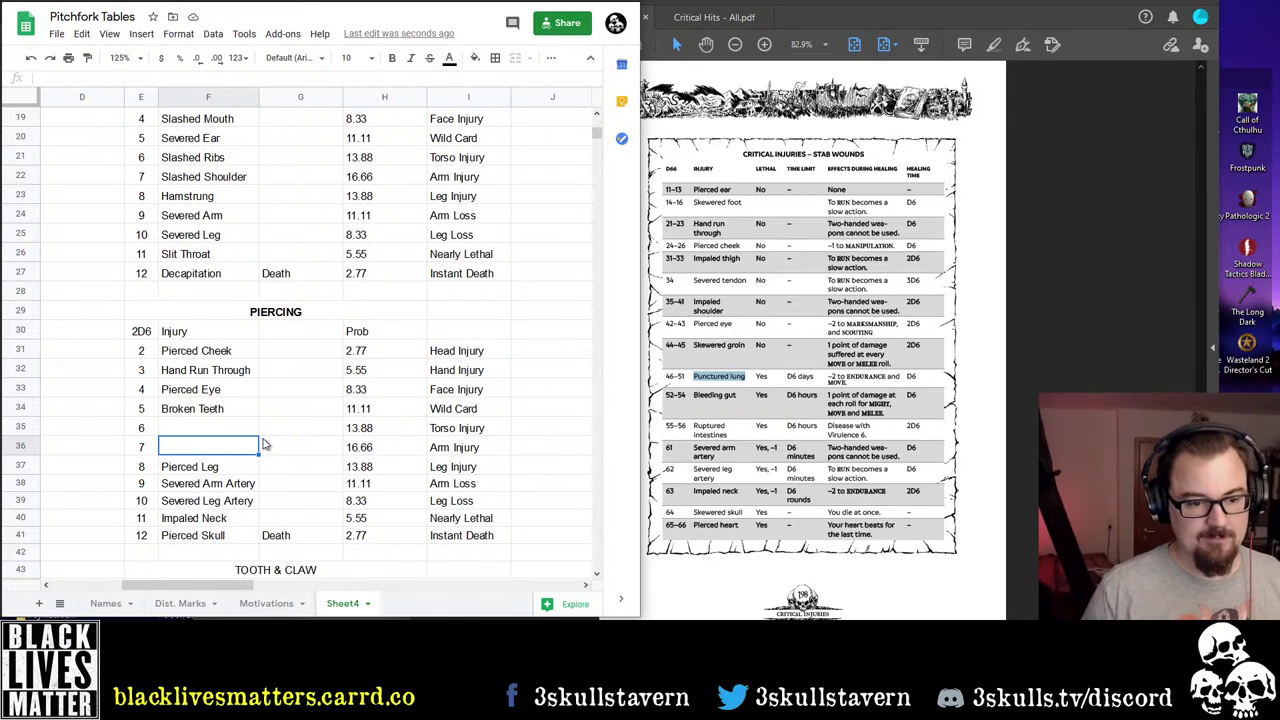
# Enter Punctured Groin for roll 6, then change it to Skewered Groin
pyautogui.press('Up')
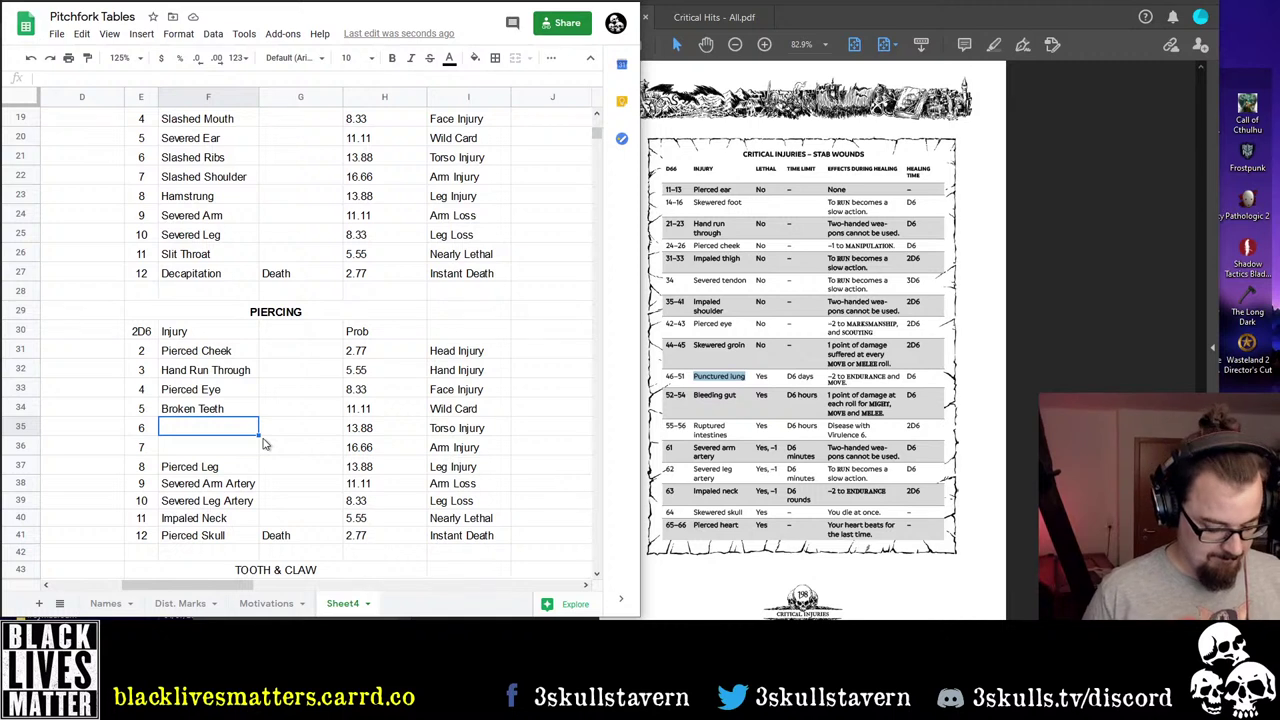
pyautogui.write('Puncture')
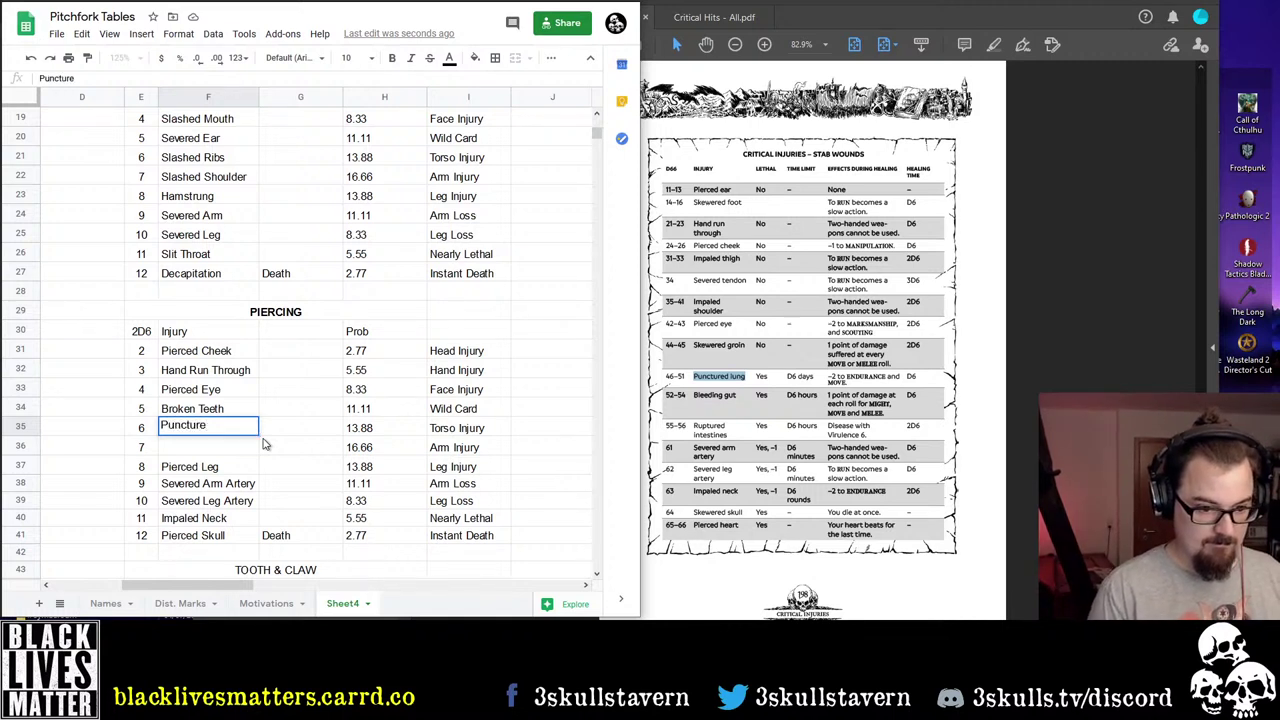
pyautogui.write('d Groin')
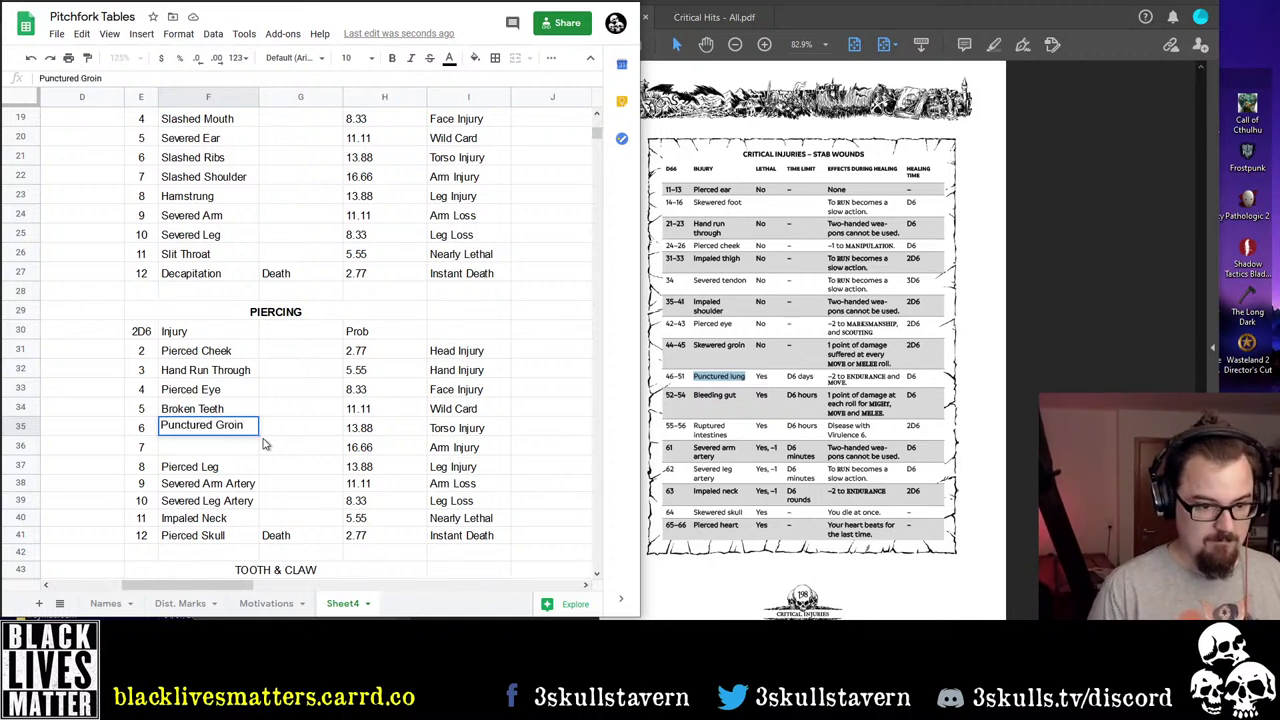
pyautogui.press('Return')
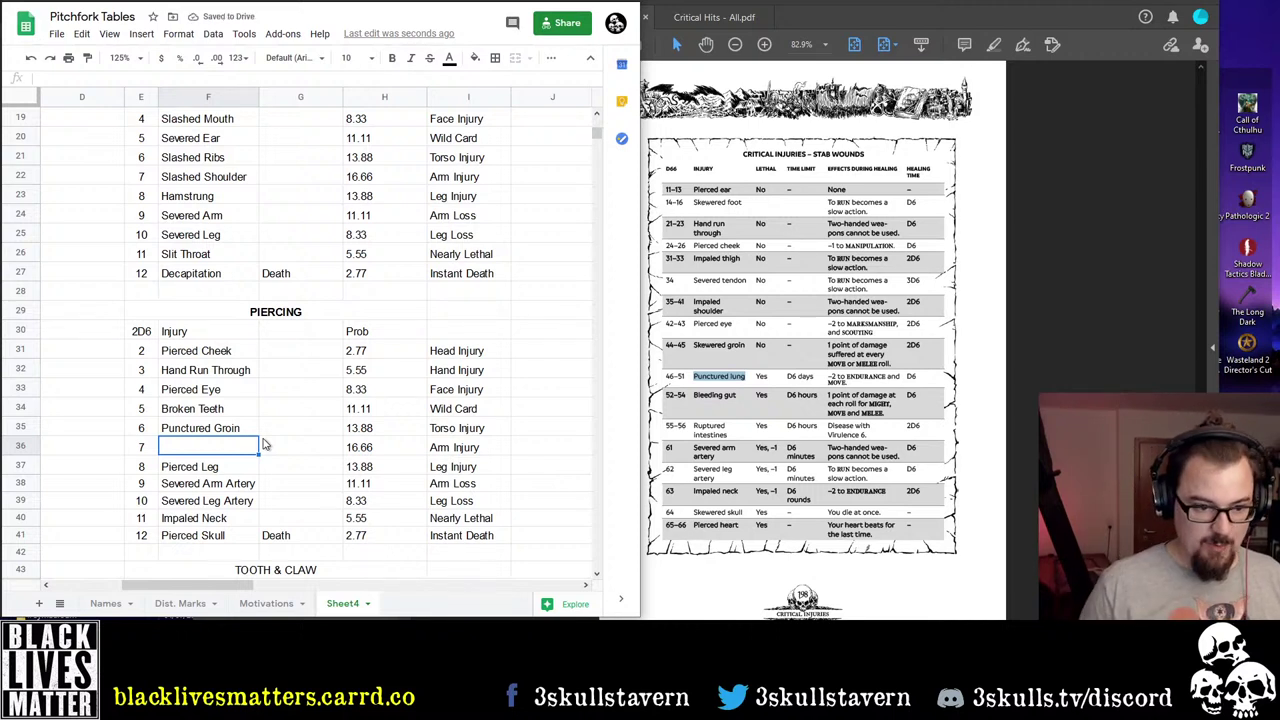
pyautogui.press('Up')
pyautogui.press('F2')
pyautogui.press('Home')
pyautogui.hotkey('ctrl', 'shift', 'Right')
pyautogui.write('S')
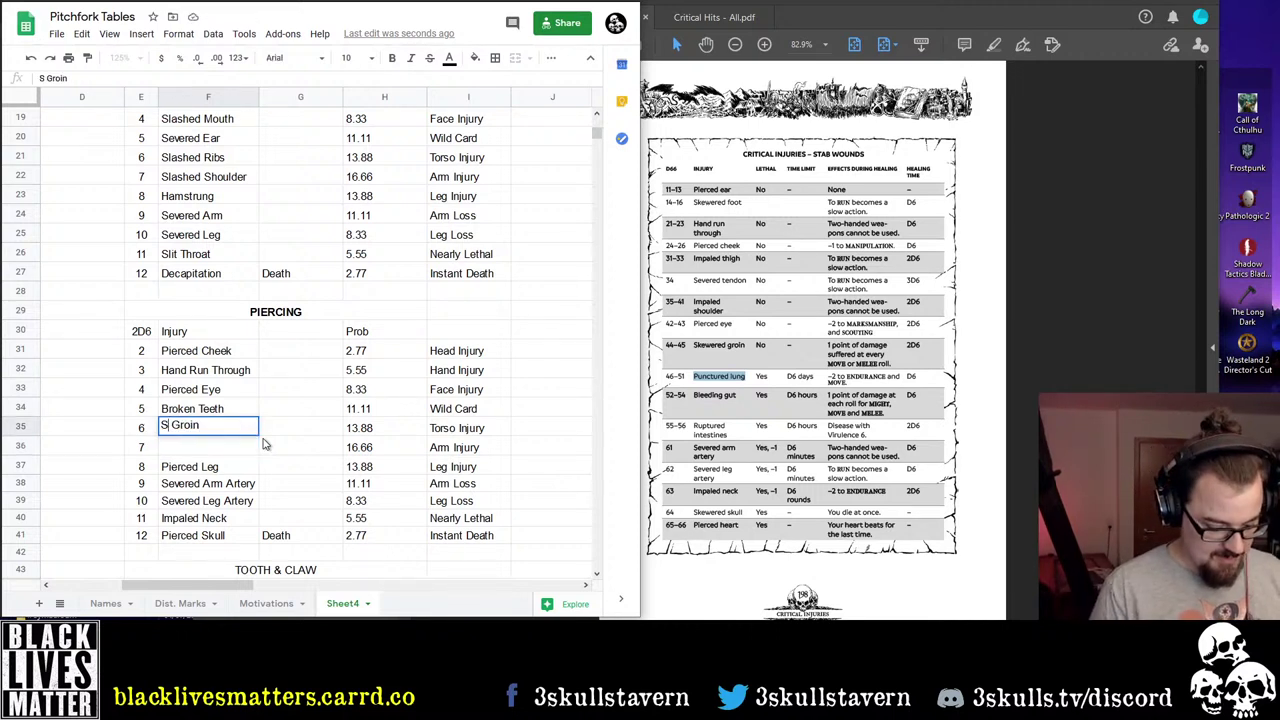
pyautogui.write('kewered')
pyautogui.press('Return')
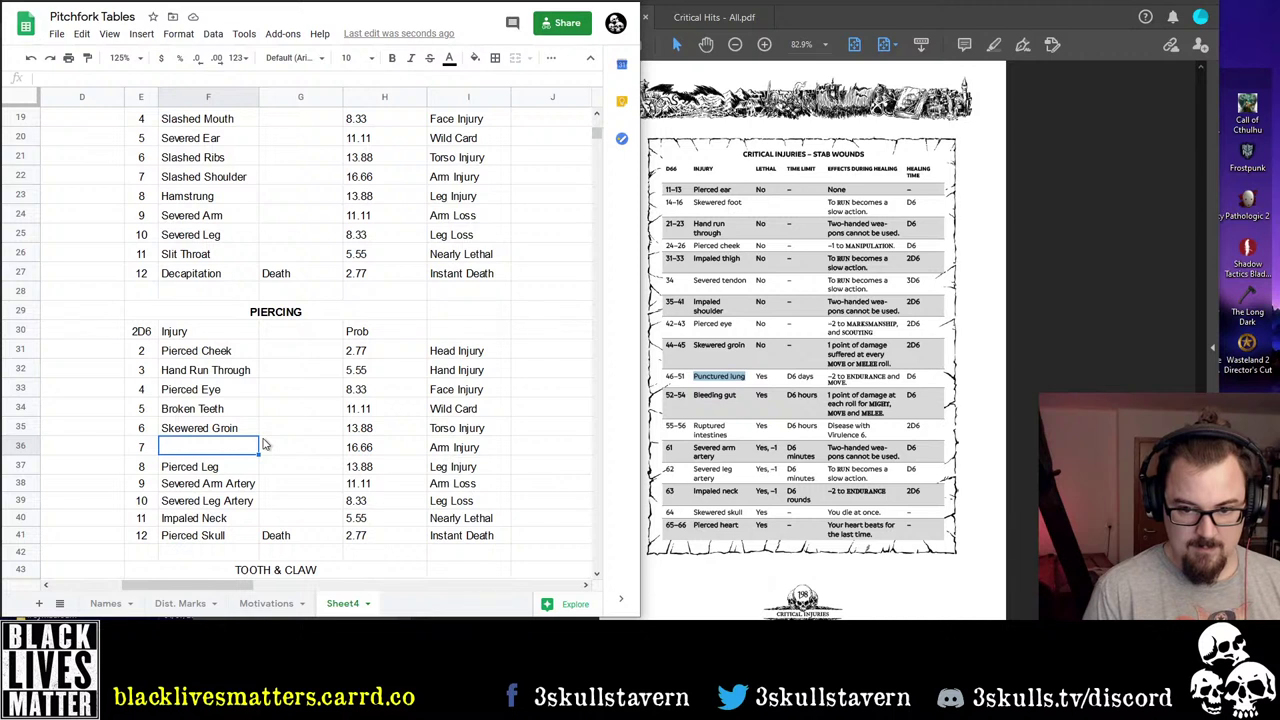
# Enter Pierced Arm as the PIERCING injury for roll 7
pyautogui.write('Pie')
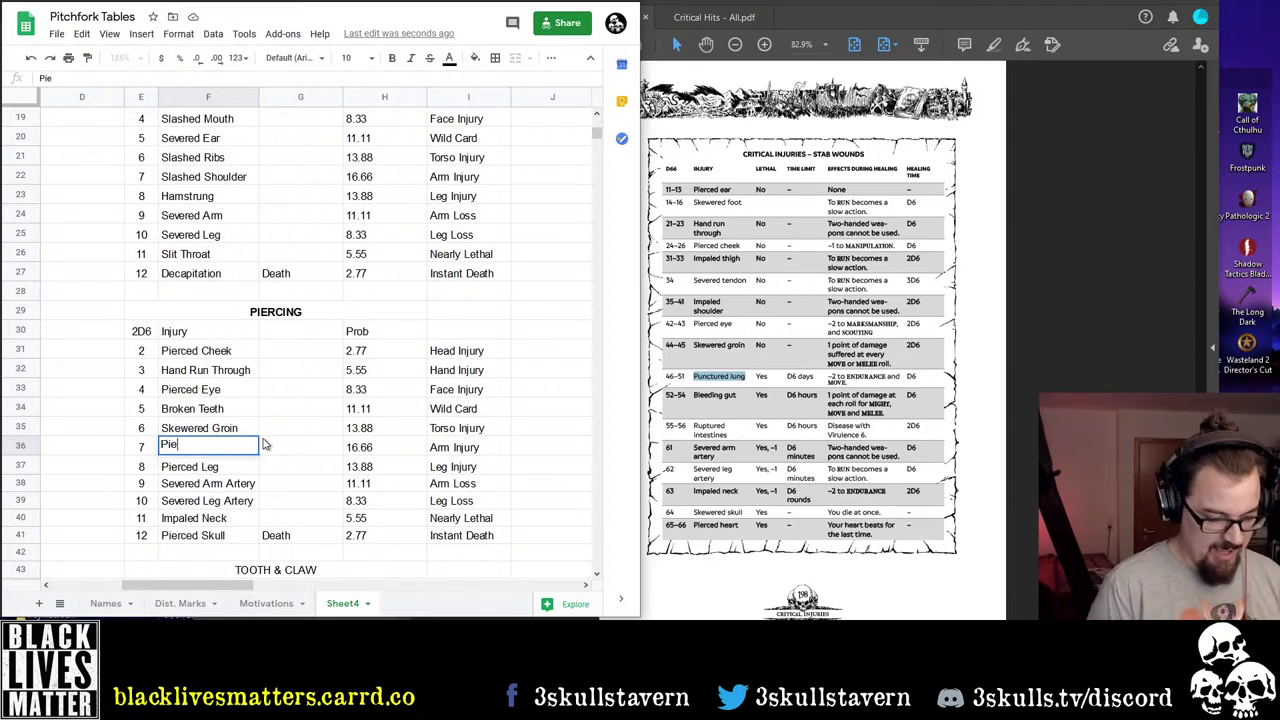
pyautogui.write('rced Arm')
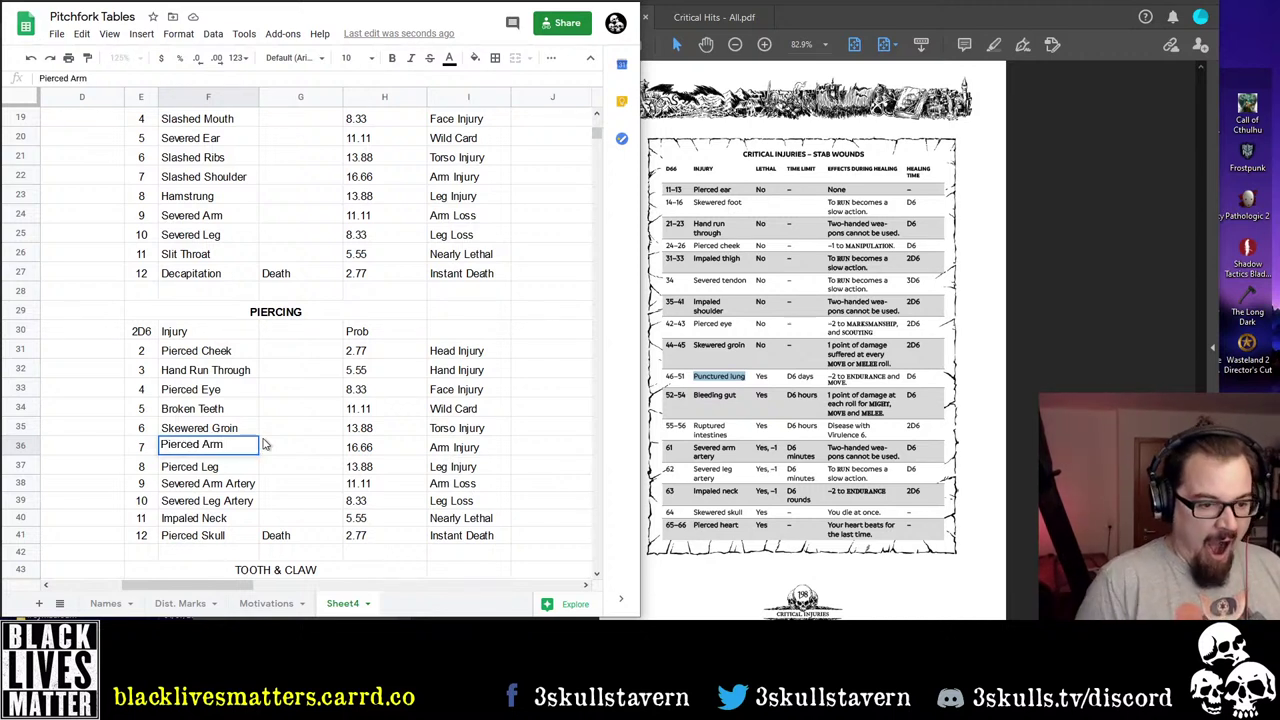
pyautogui.press('Return')
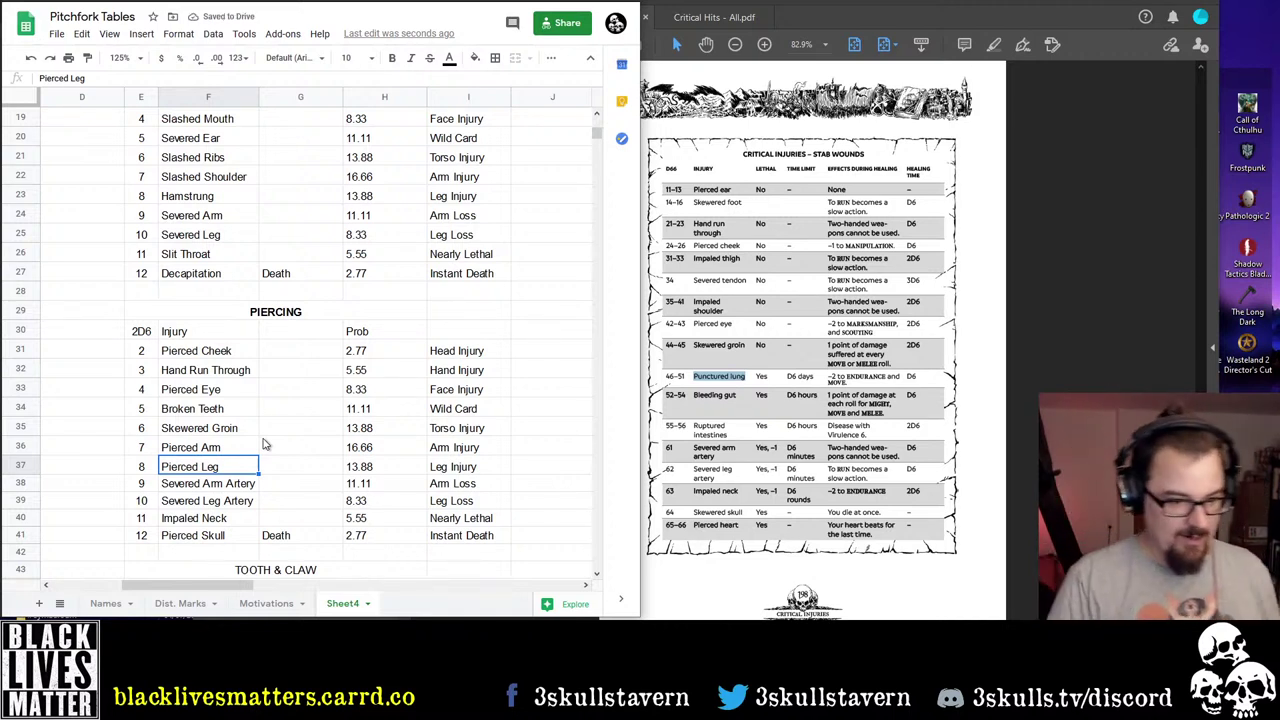
pyautogui.press('Up')
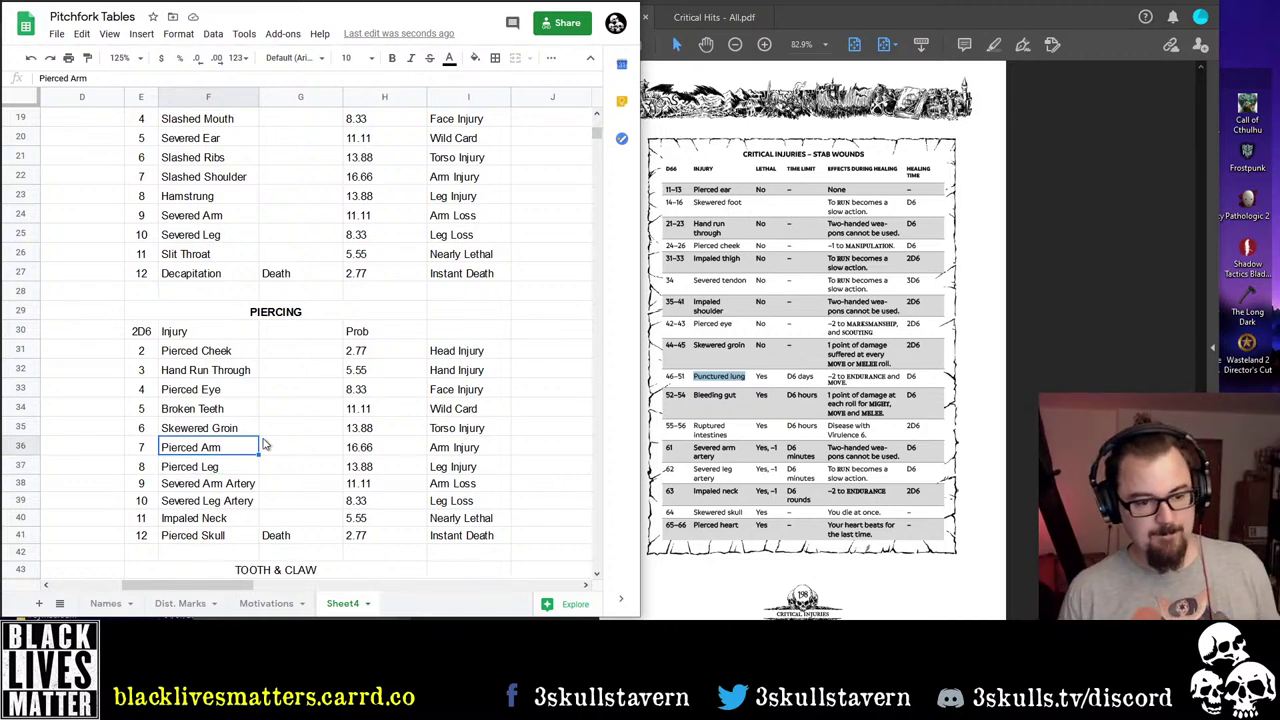
pyautogui.press('Up')
pyautogui.press('Down')
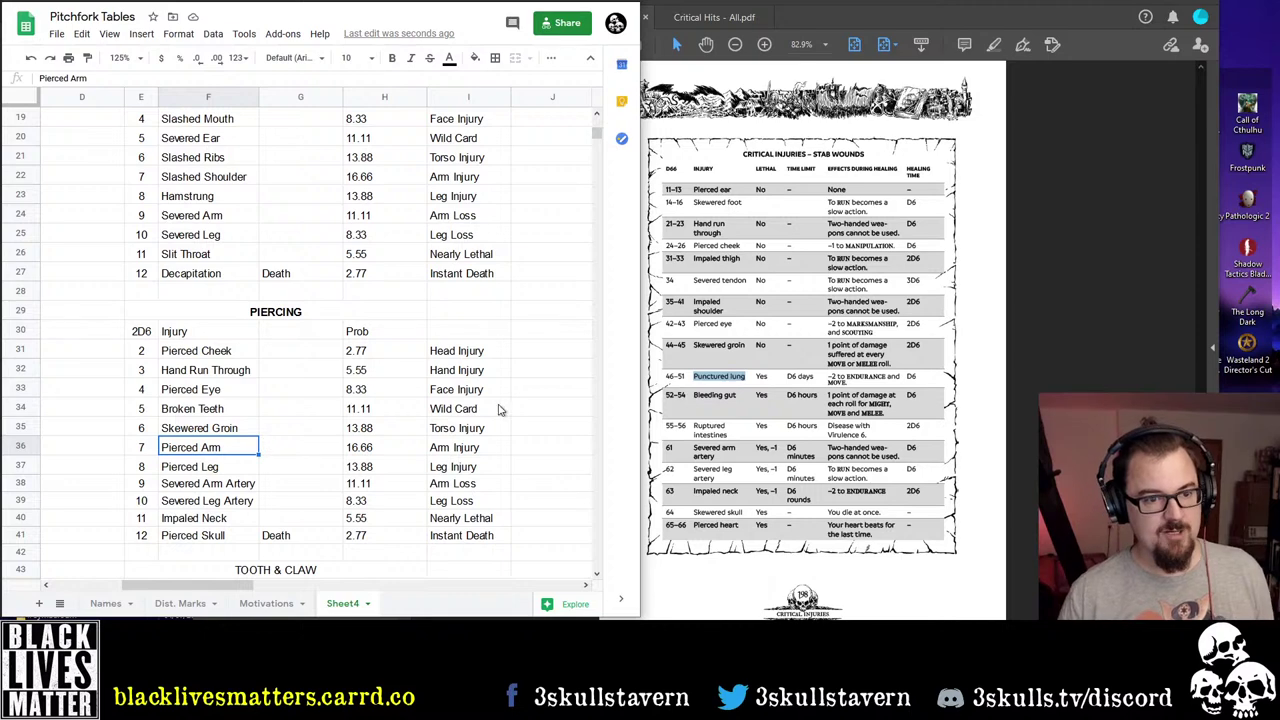
# Scroll down to the TOOTH & CLAW table and select its first injury cell, F45
pyautogui.scroll(3, 240, 305)
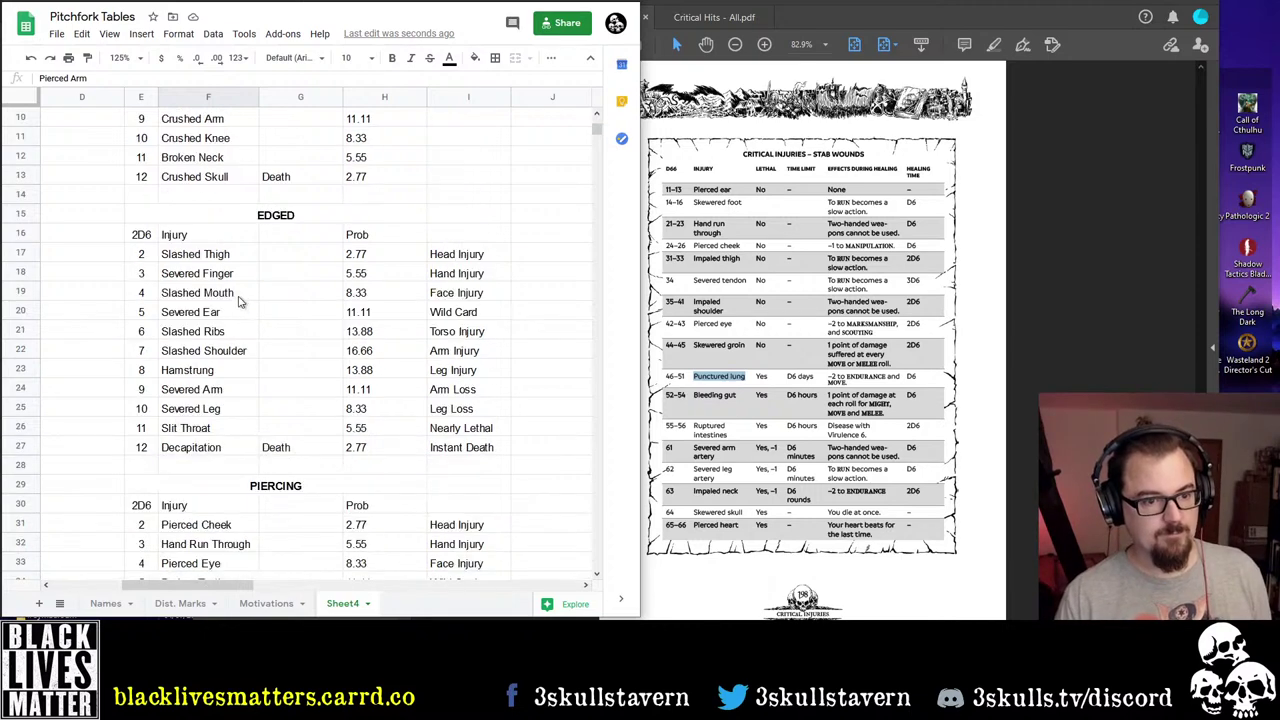
pyautogui.click(222, 358)
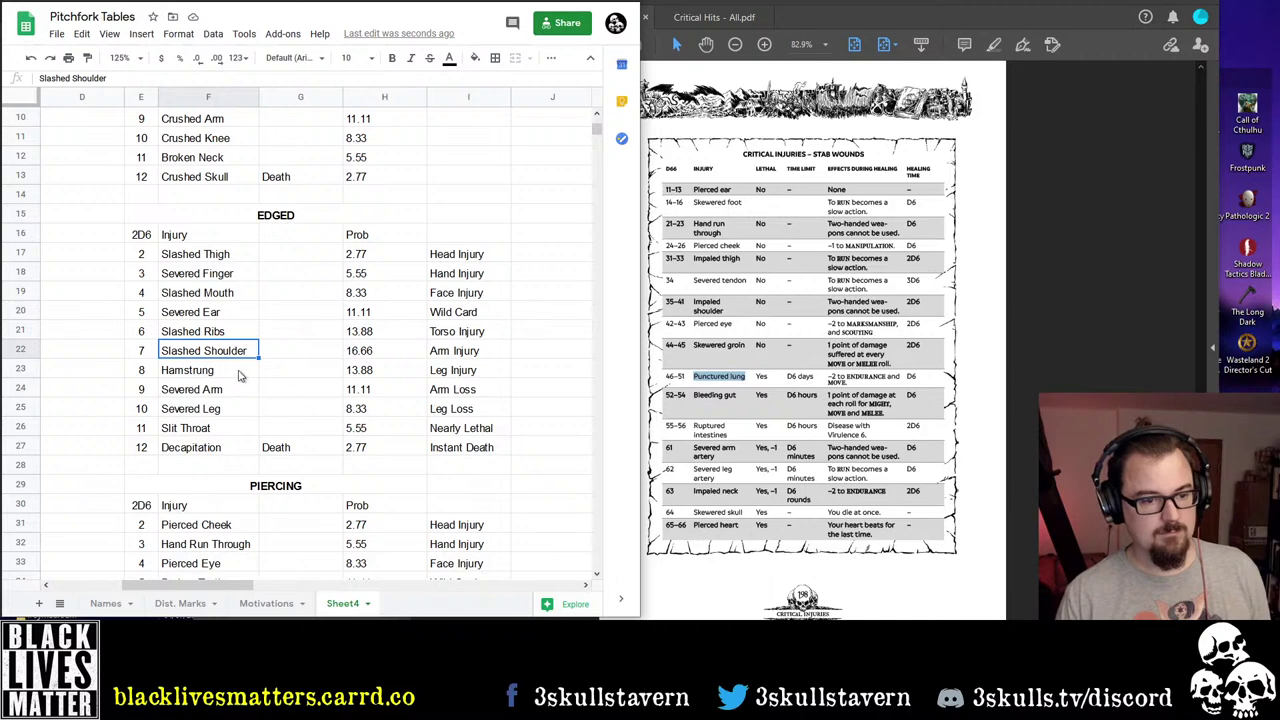
pyautogui.scroll(-6, 240, 375)
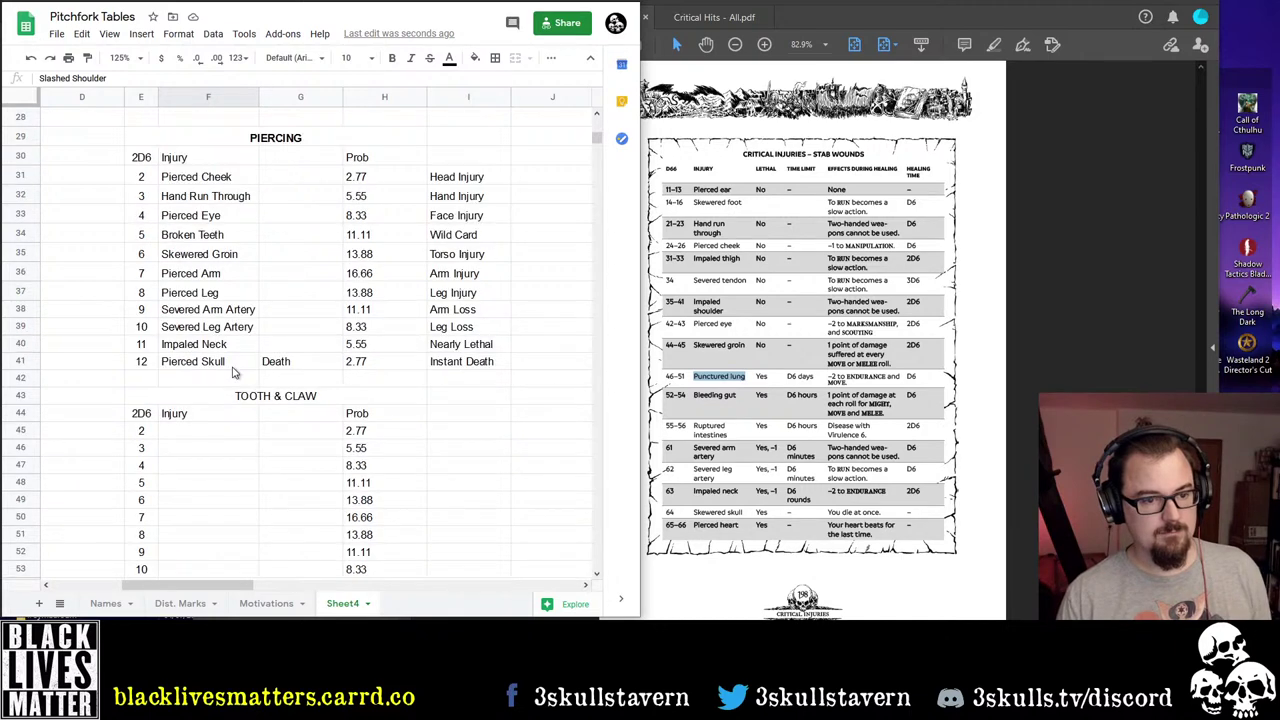
pyautogui.click(222, 436)
pyautogui.scroll(-3, 226, 455)
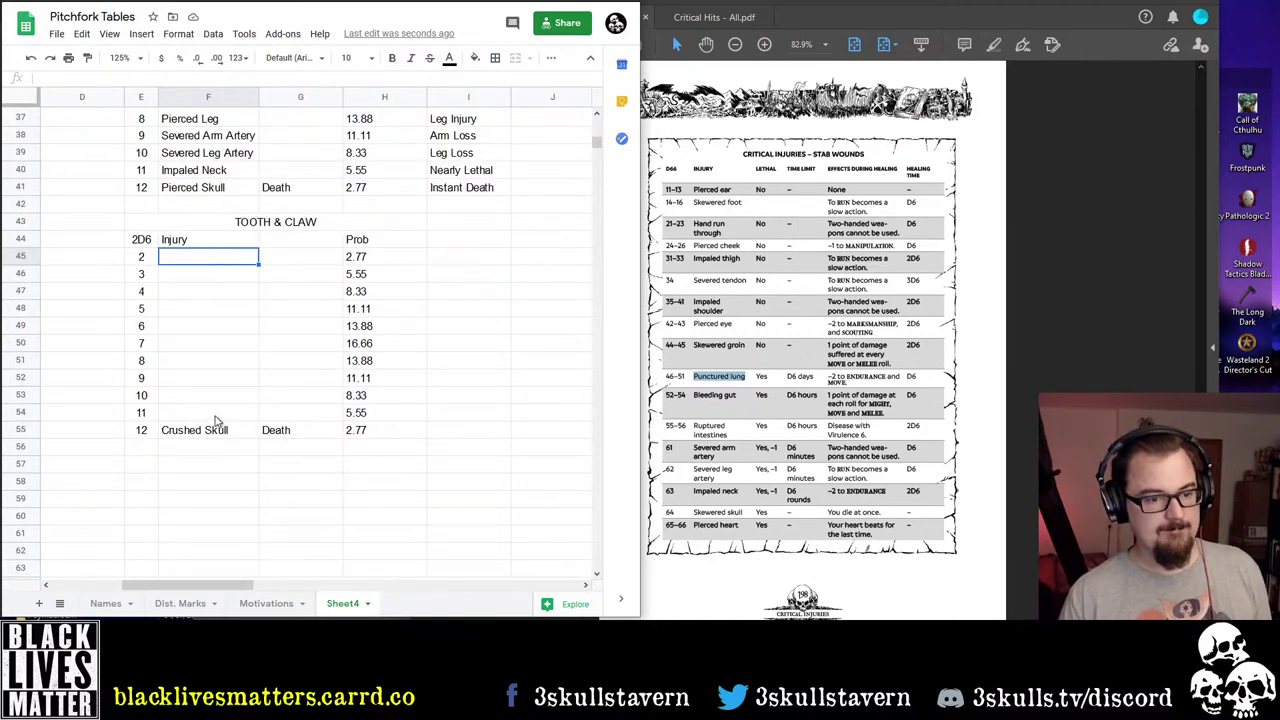
pyautogui.scroll(3, 228, 335)
# Paste the PIERCING categories I31:I41 beside the TOOTH & CLAW rolls starting at I45
pyautogui.moveTo(485, 177); pyautogui.dragTo(486, 360)
pyautogui.hotkey('ctrl', 'c')
pyautogui.click(455, 432)
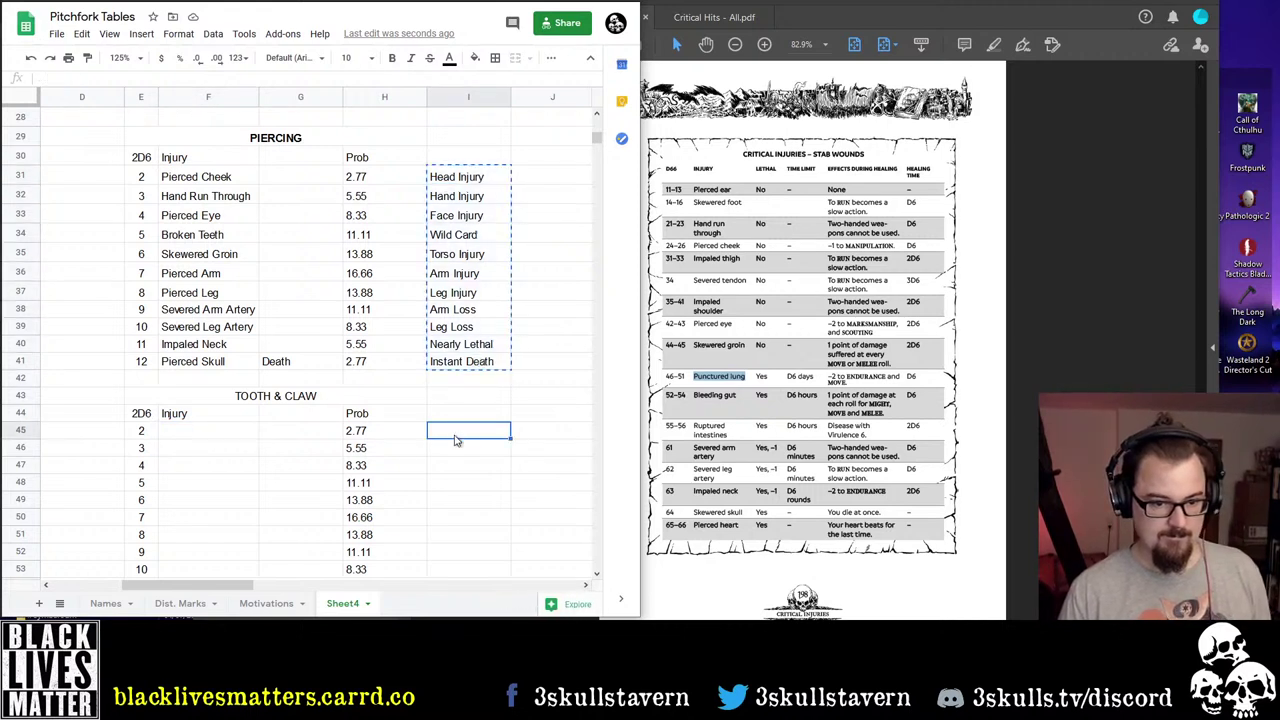
pyautogui.hotkey('ctrl', 'v')
pyautogui.click(220, 434)
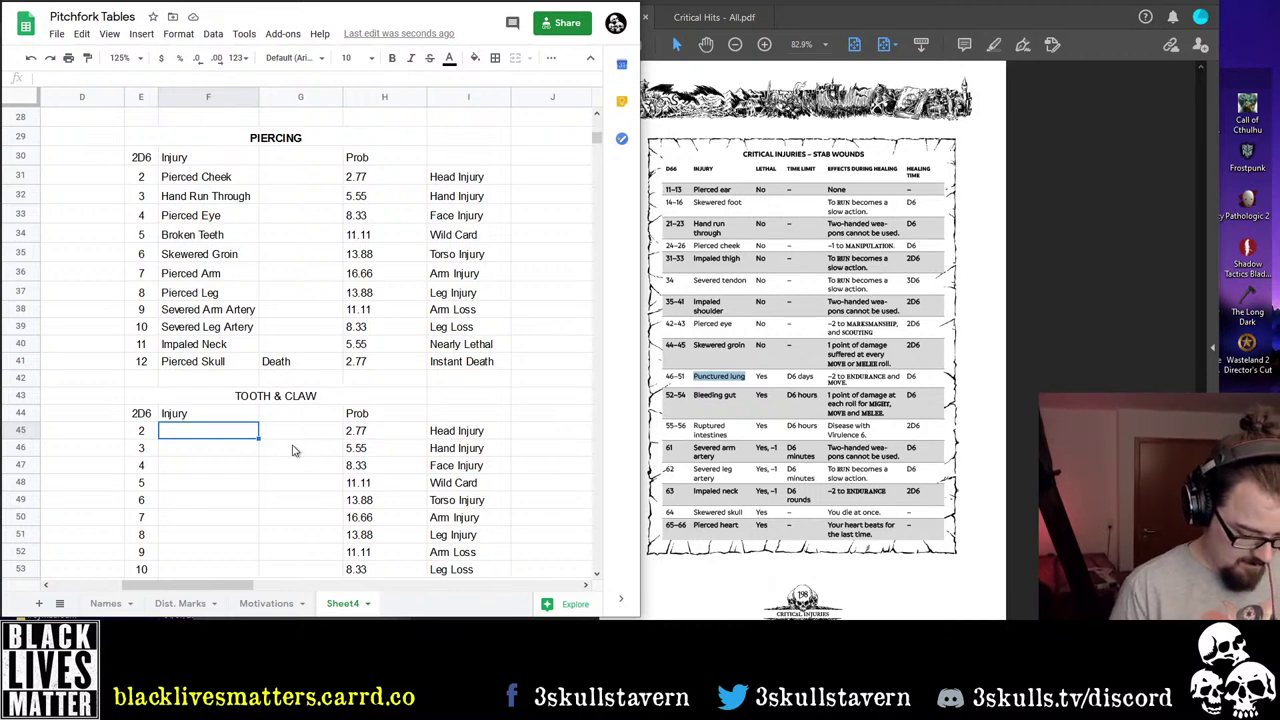
# Enter 'Torn Ear' in F45 and 'Lost Finger' in F46 for rolls 2 and 3
pyautogui.write('Torn ')
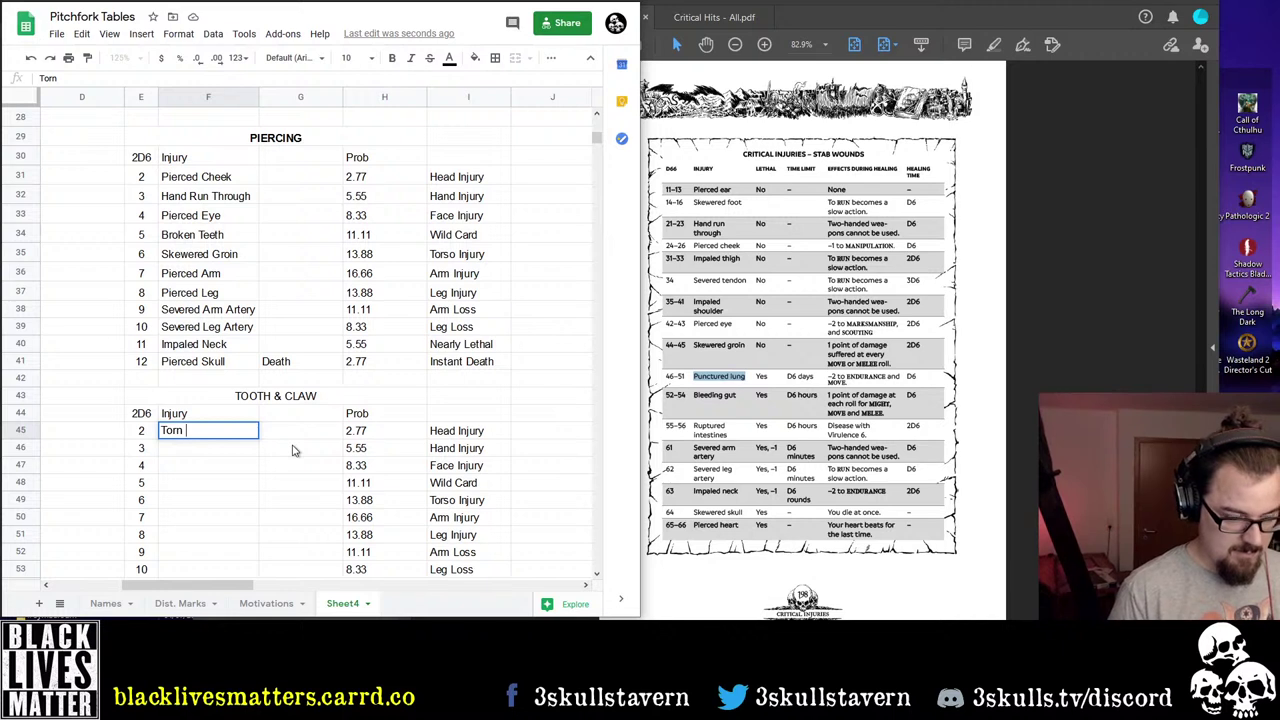
pyautogui.write('Ear')
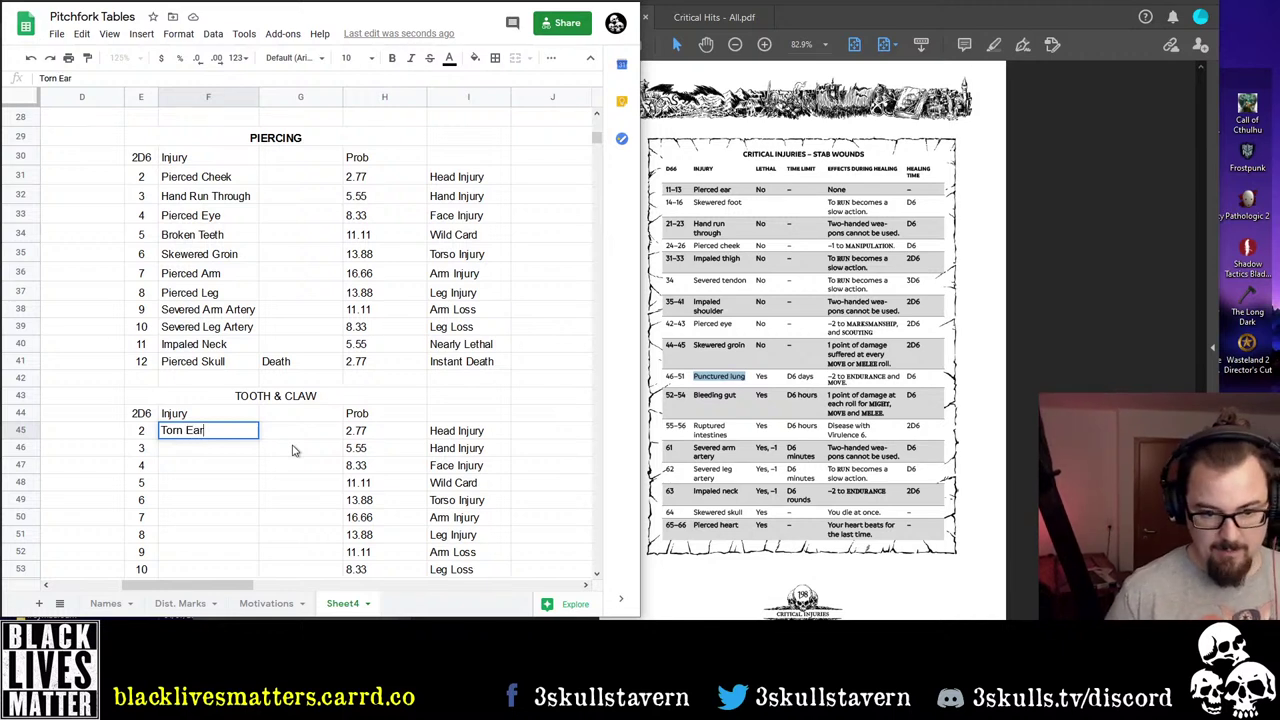
pyautogui.press('Return')
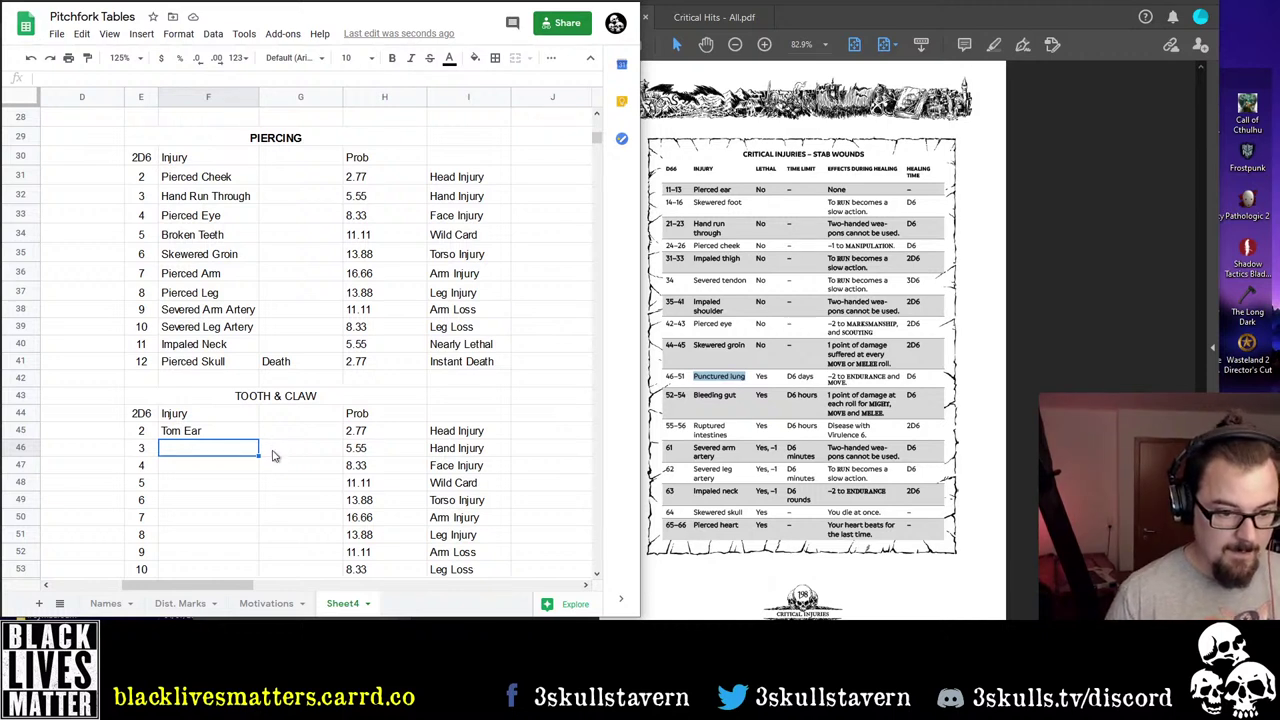
pyautogui.write('L')
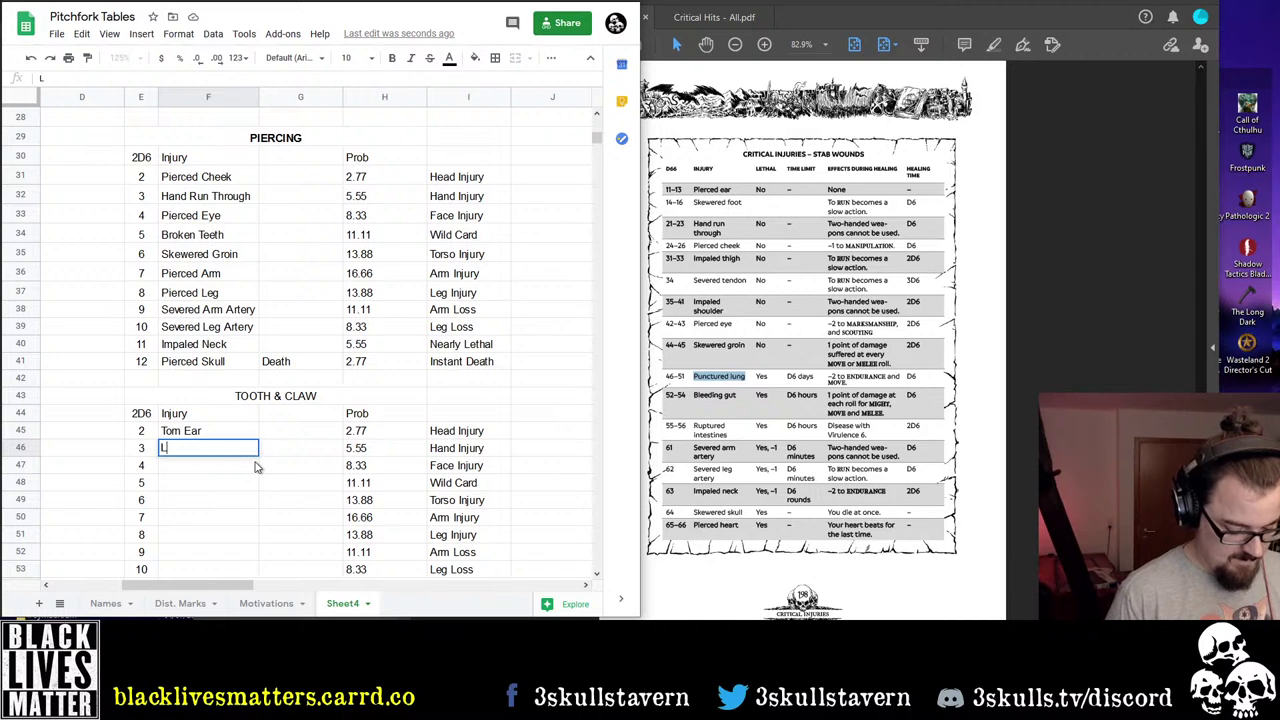
pyautogui.write('ost Finger')
pyautogui.press('Return')
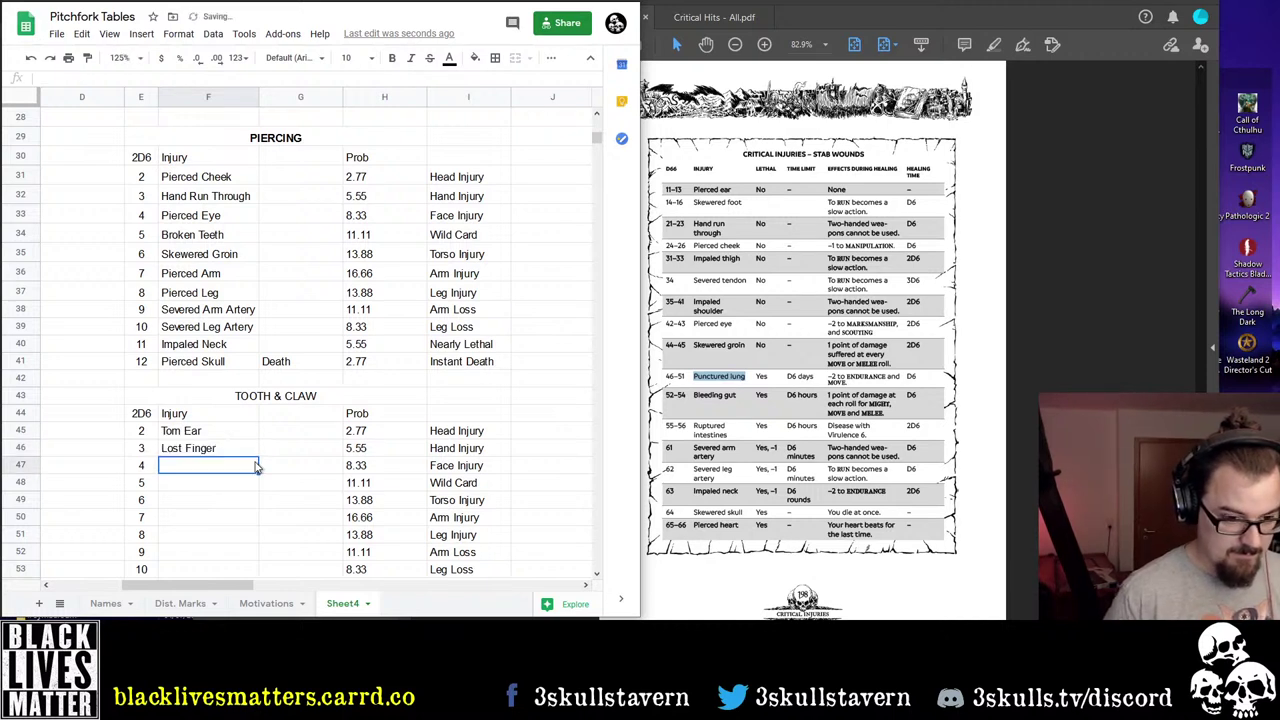
# Enter 'Slashed Face' in F47 as the roll 4 injury, correcting a typo
pyautogui.press('Up')
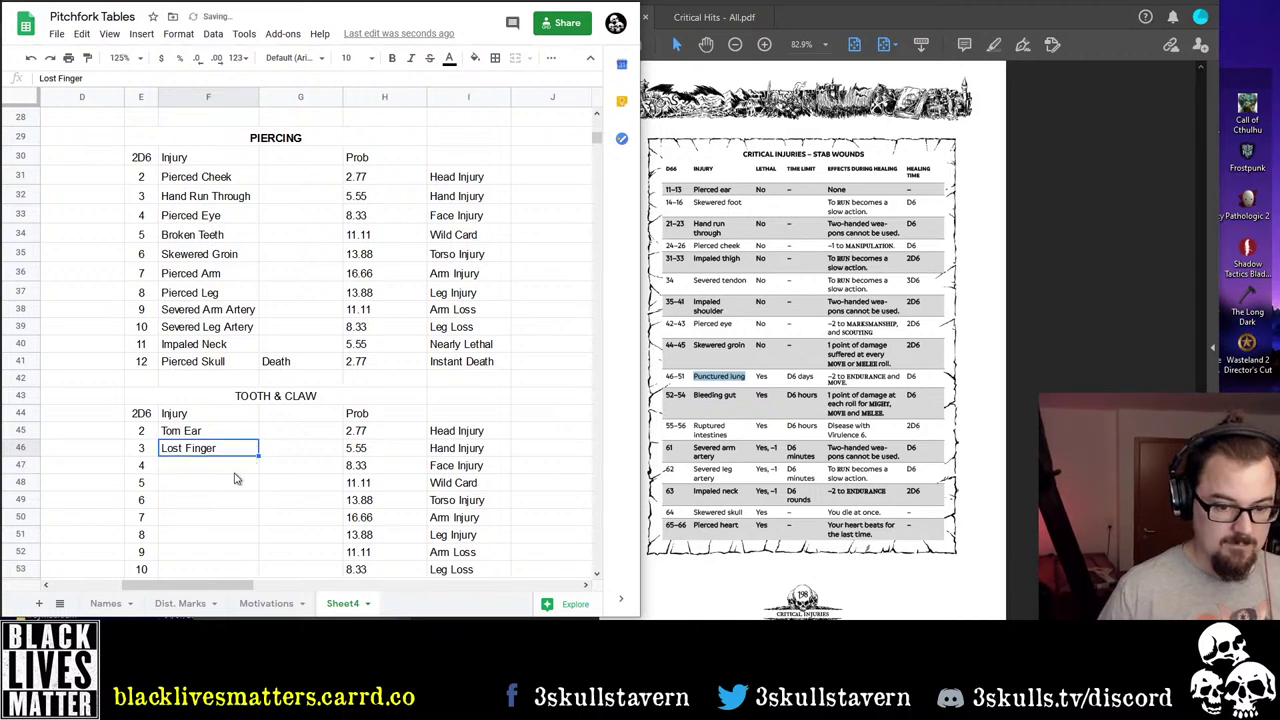
pyautogui.click(224, 485)
pyautogui.click(210, 468)
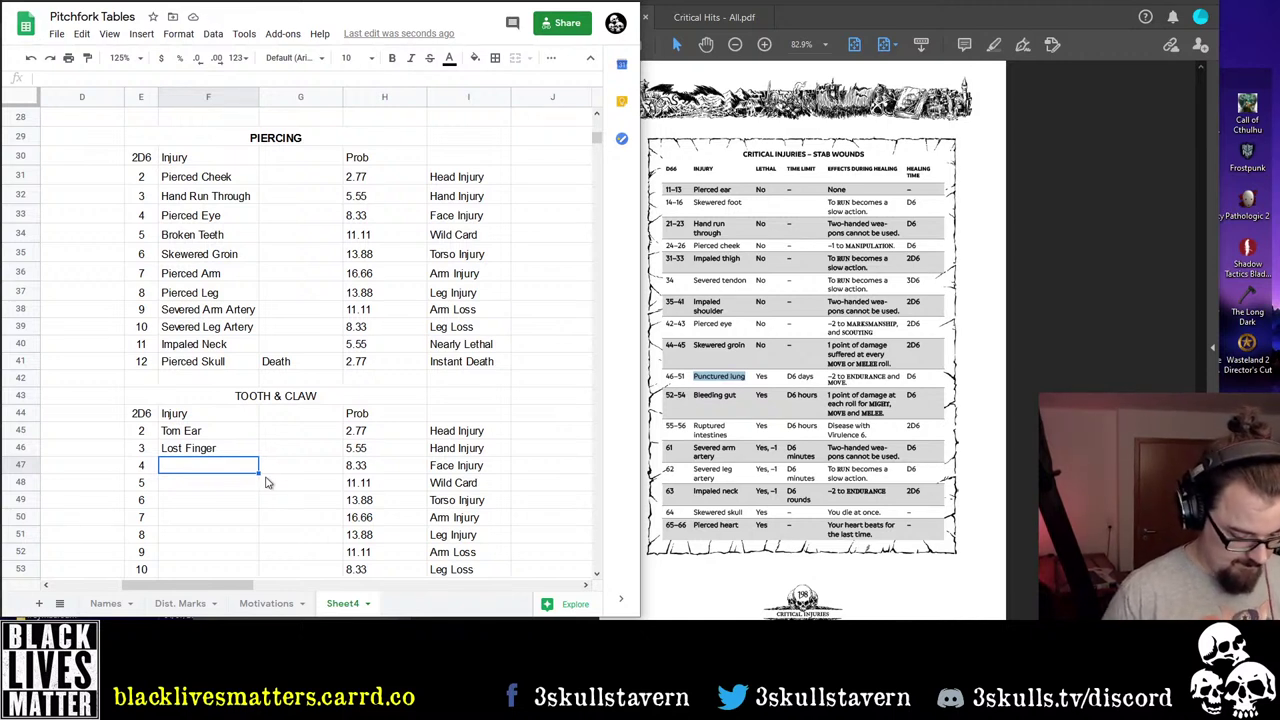
pyautogui.press('Up')
pyautogui.press('Up')
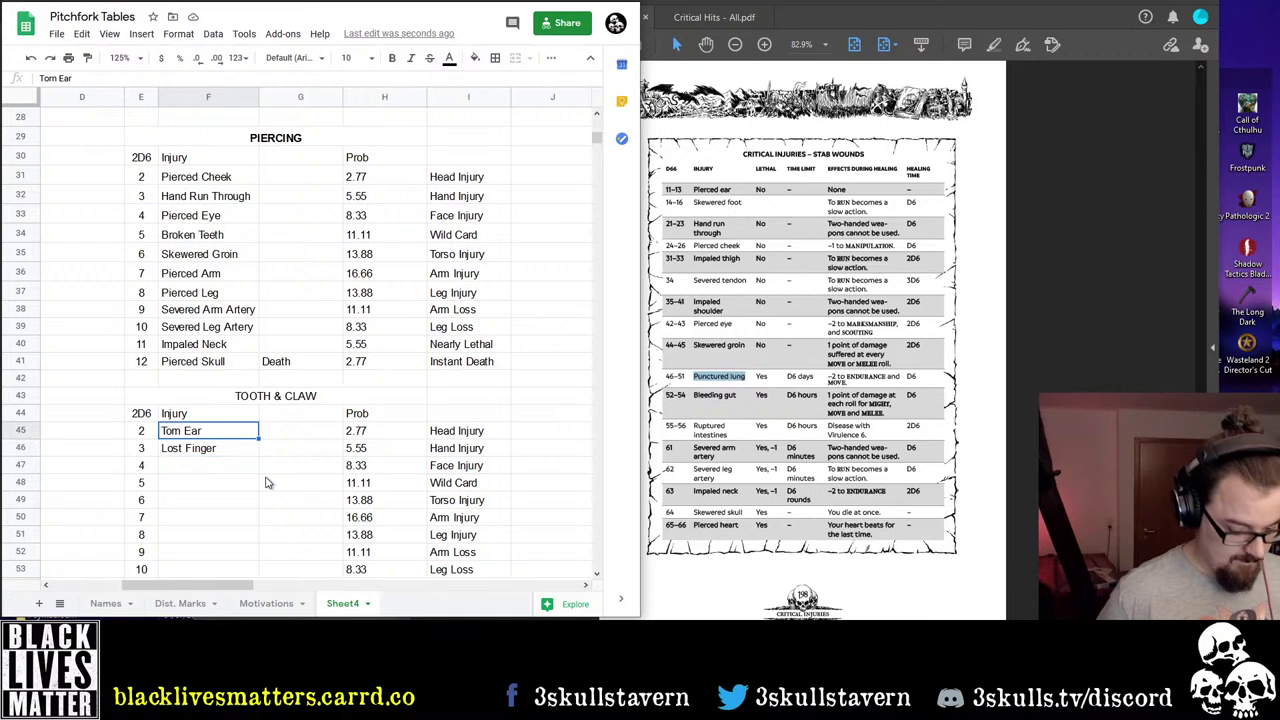
pyautogui.press('Down')
pyautogui.press('Down')
pyautogui.press('Up')
pyautogui.press('Up')
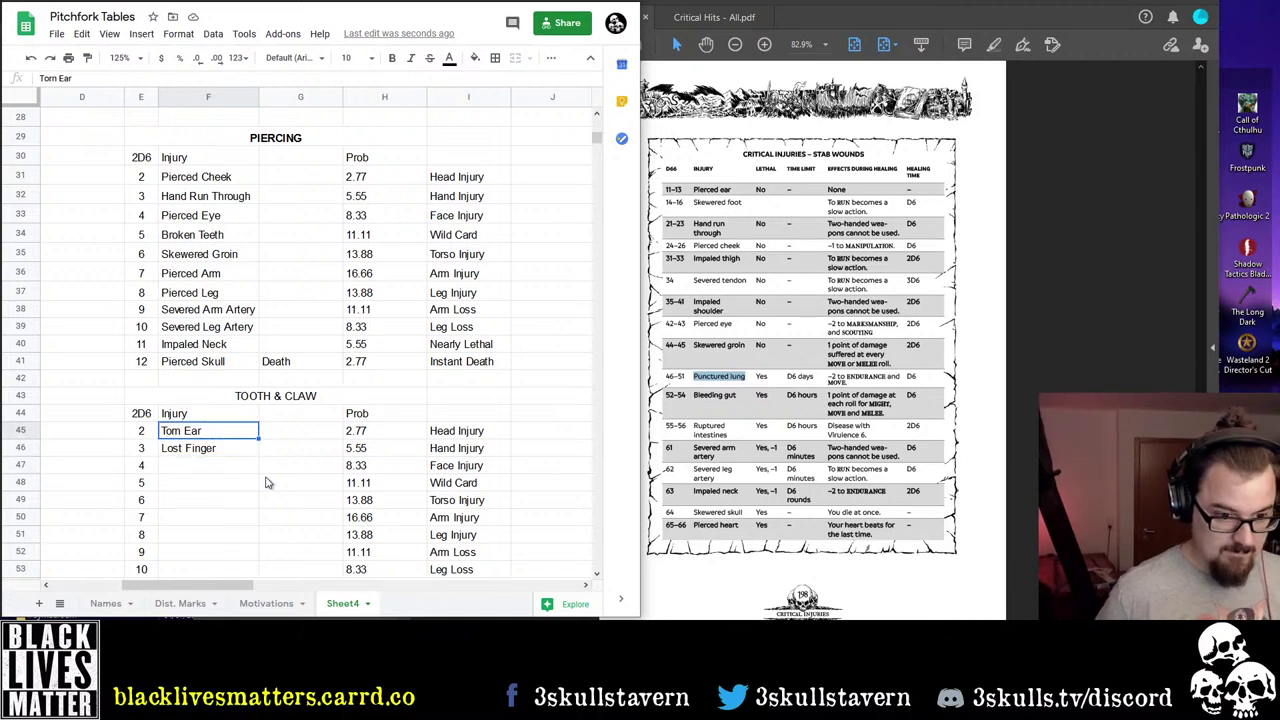
pyautogui.press('Down')
pyautogui.press('Down')
pyautogui.press('Up')
pyautogui.press('Up')
pyautogui.press('Down')
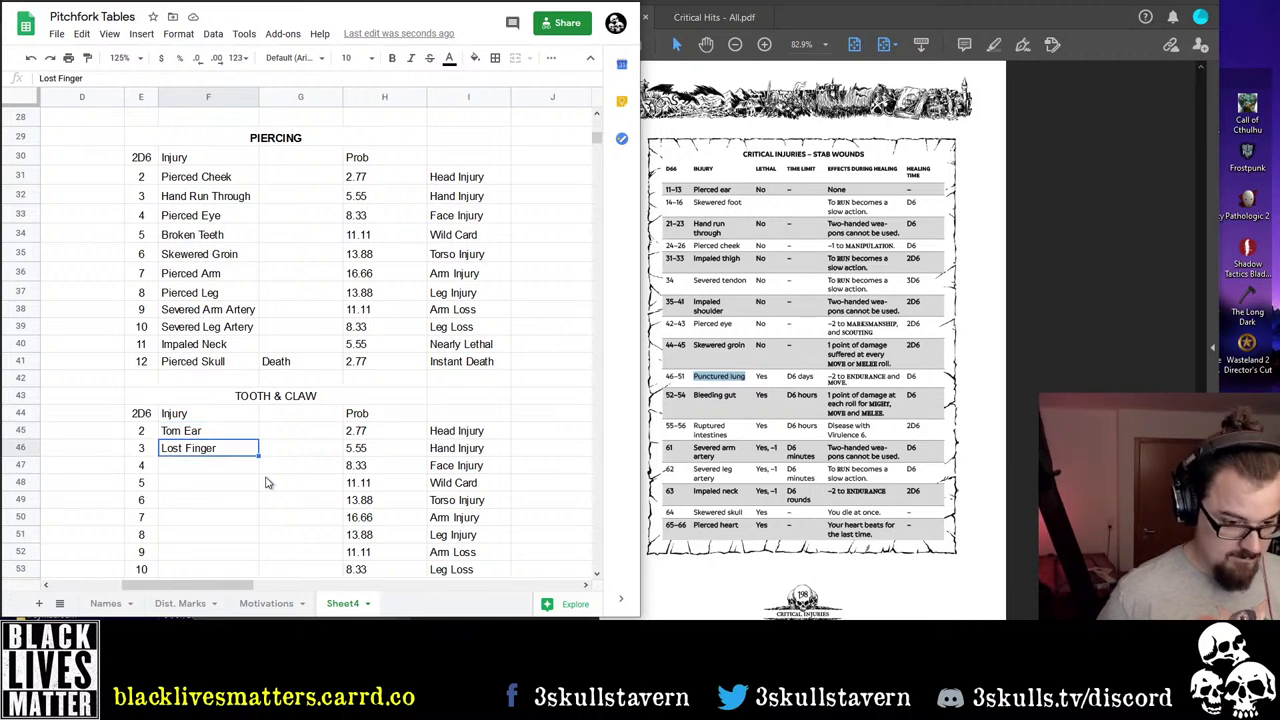
pyautogui.press('Down')
pyautogui.write('Slashed Fas')
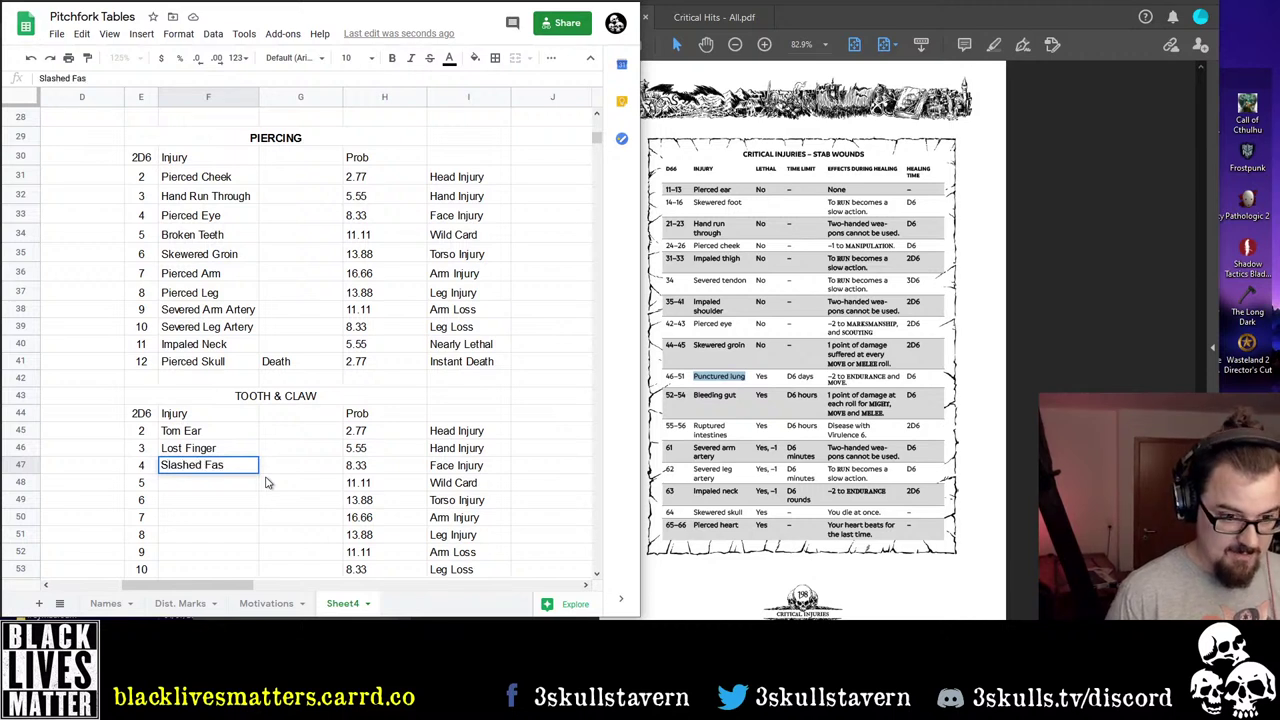
pyautogui.press('BackSpace')
pyautogui.write('ce')
pyautogui.press('Return')
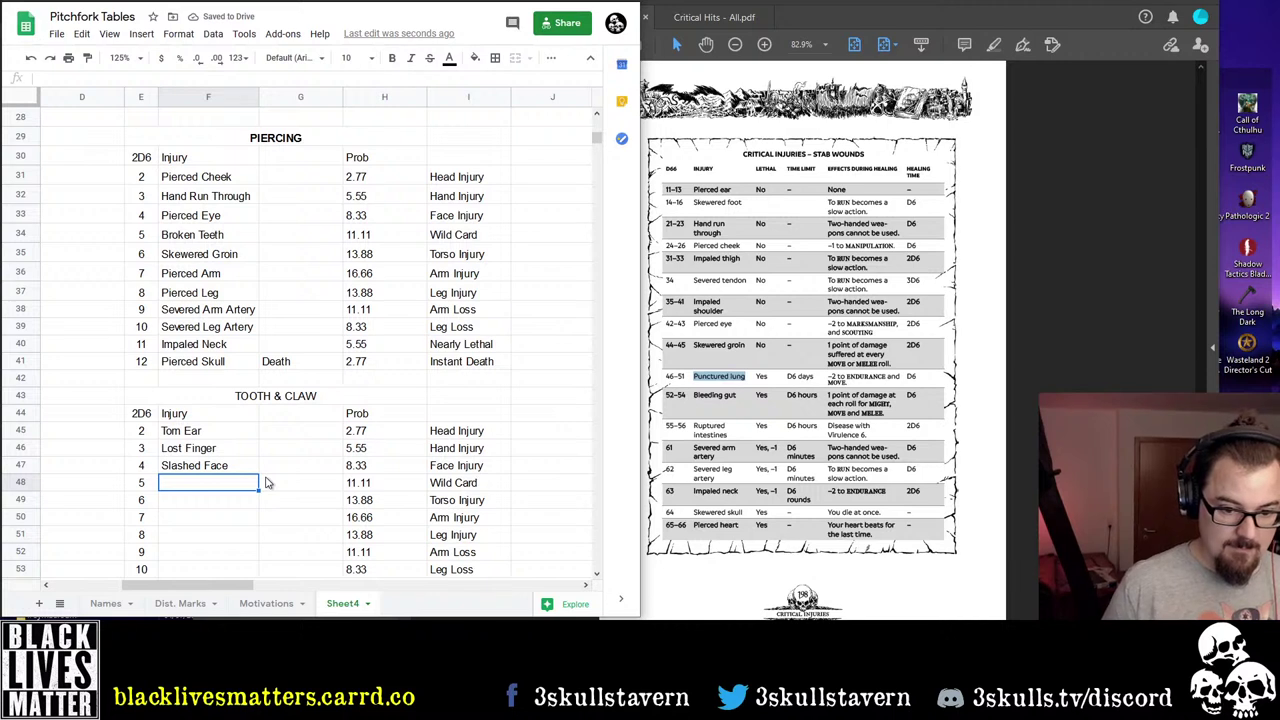
pyautogui.press('Return')
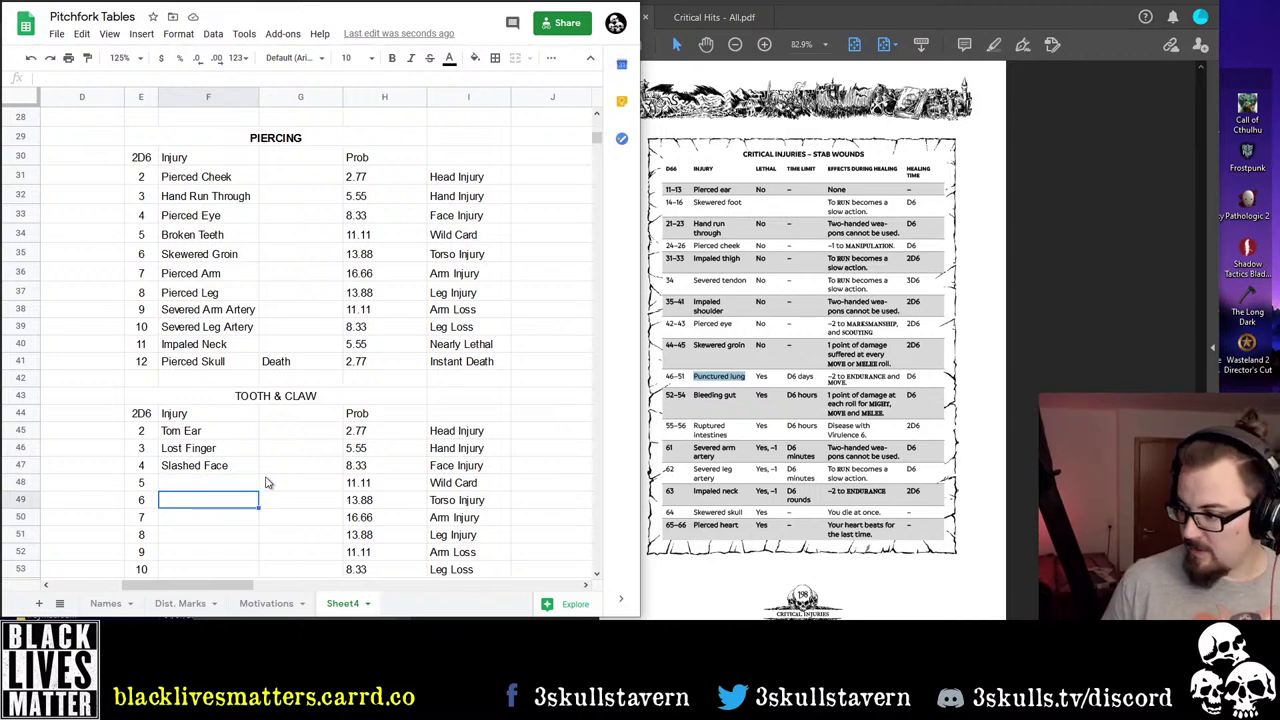
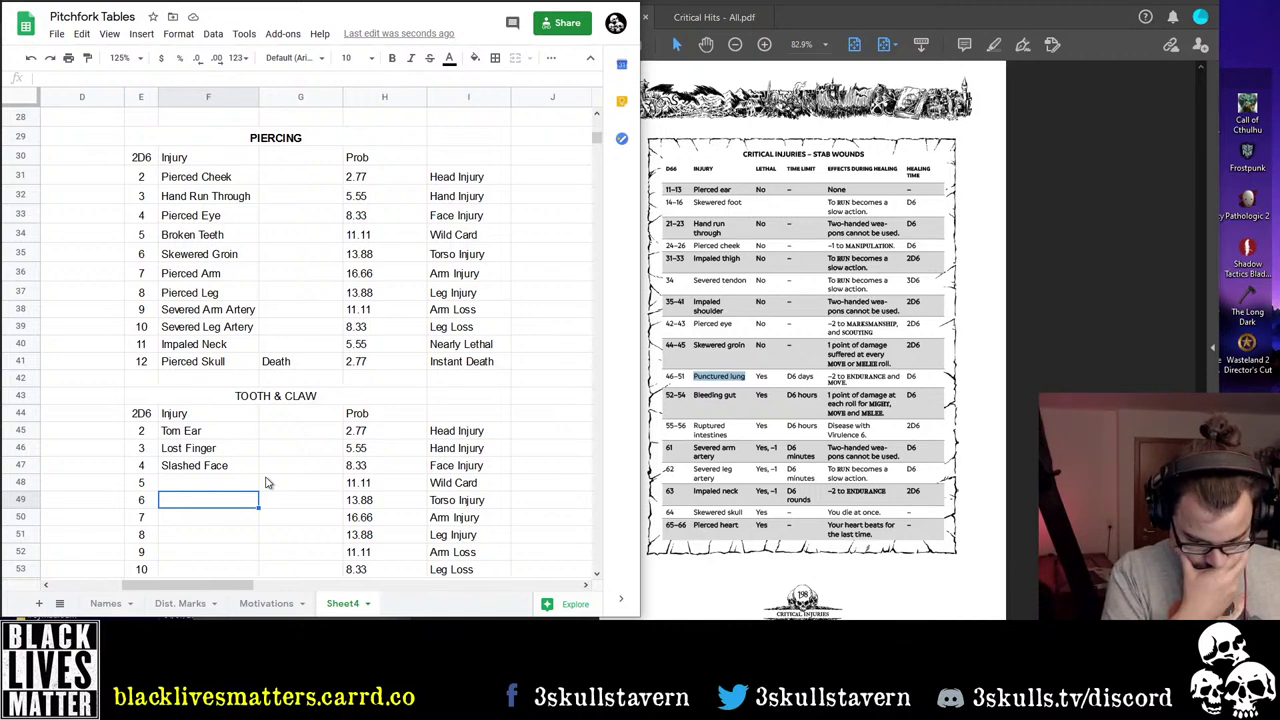
# Enter Bleeding Chest and Ripped-Up Arm for Tooth & Claw rolls 6 and 7
pyautogui.write('Torn')
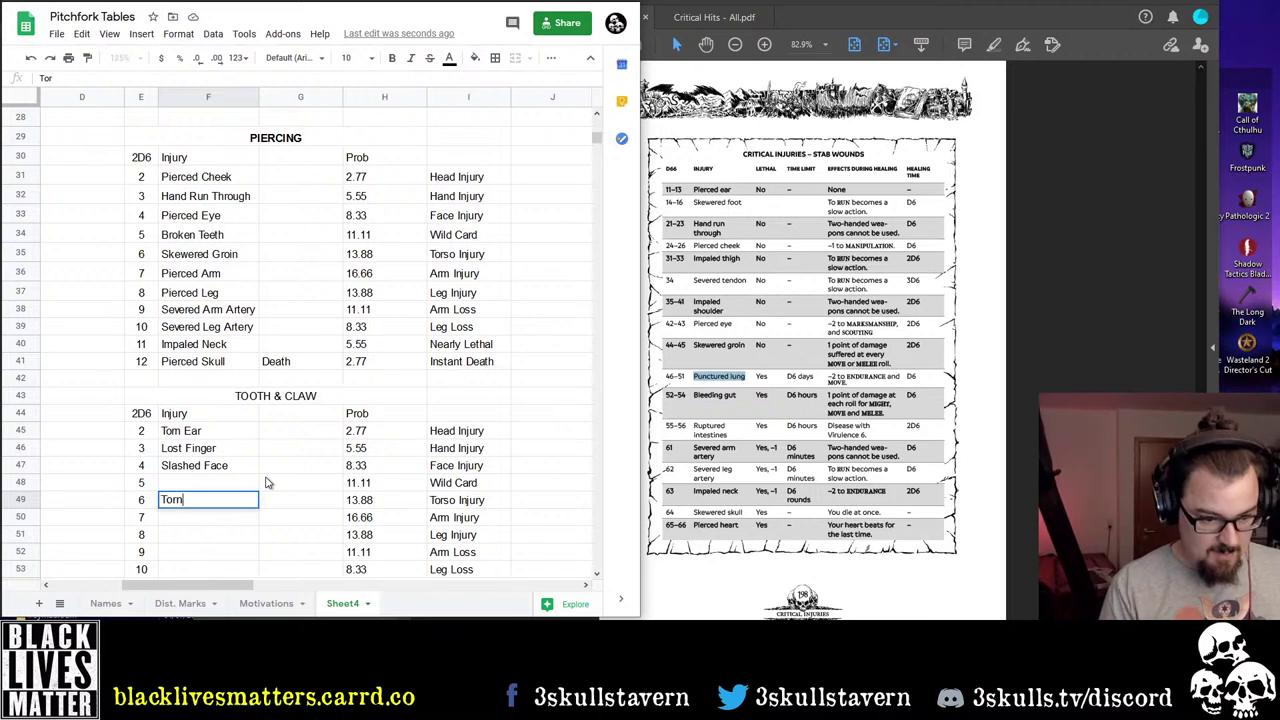
pyautogui.write(' Chest')
pyautogui.press('BackSpace')
pyautogui.press('BackSpace')
pyautogui.press('BackSpace')
pyautogui.press('BackSpace')
pyautogui.press('BackSpace')
pyautogui.press('BackSpace')
pyautogui.press('BackSpace')
pyautogui.press('BackSpace')
pyautogui.press('BackSpace')
pyautogui.press('BackSpace')
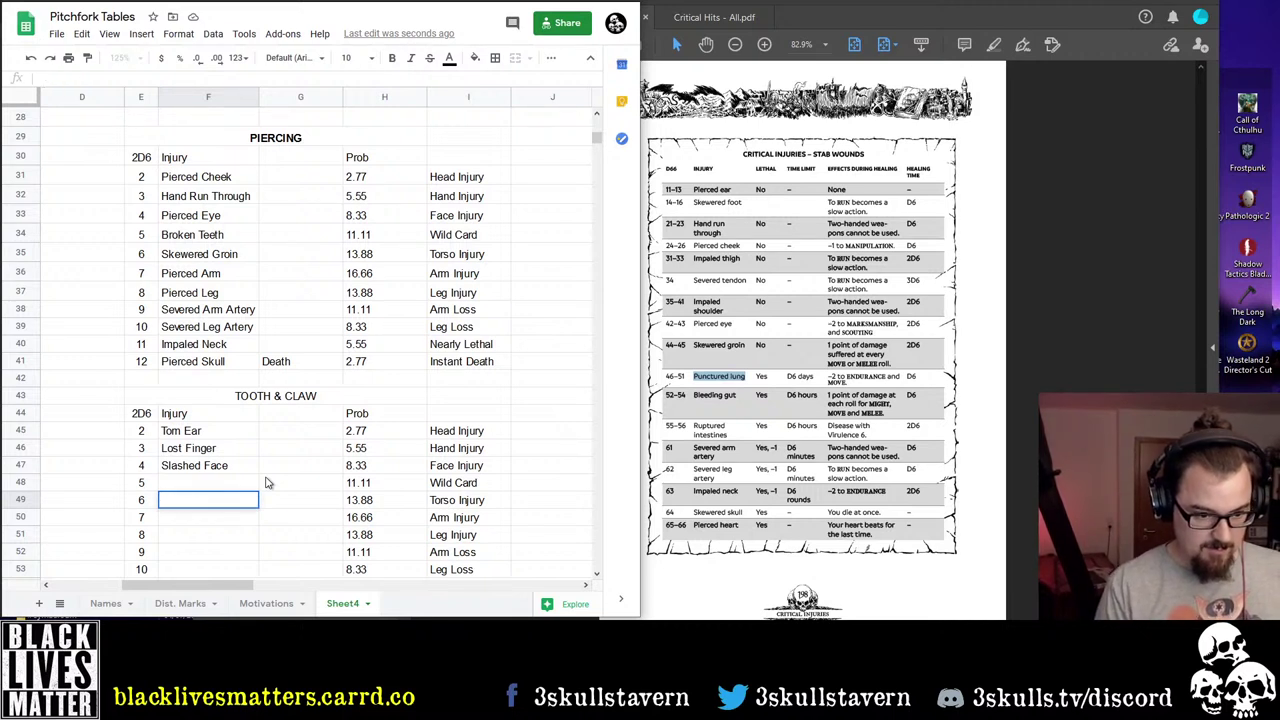
pyautogui.write('Bleeding Chest')
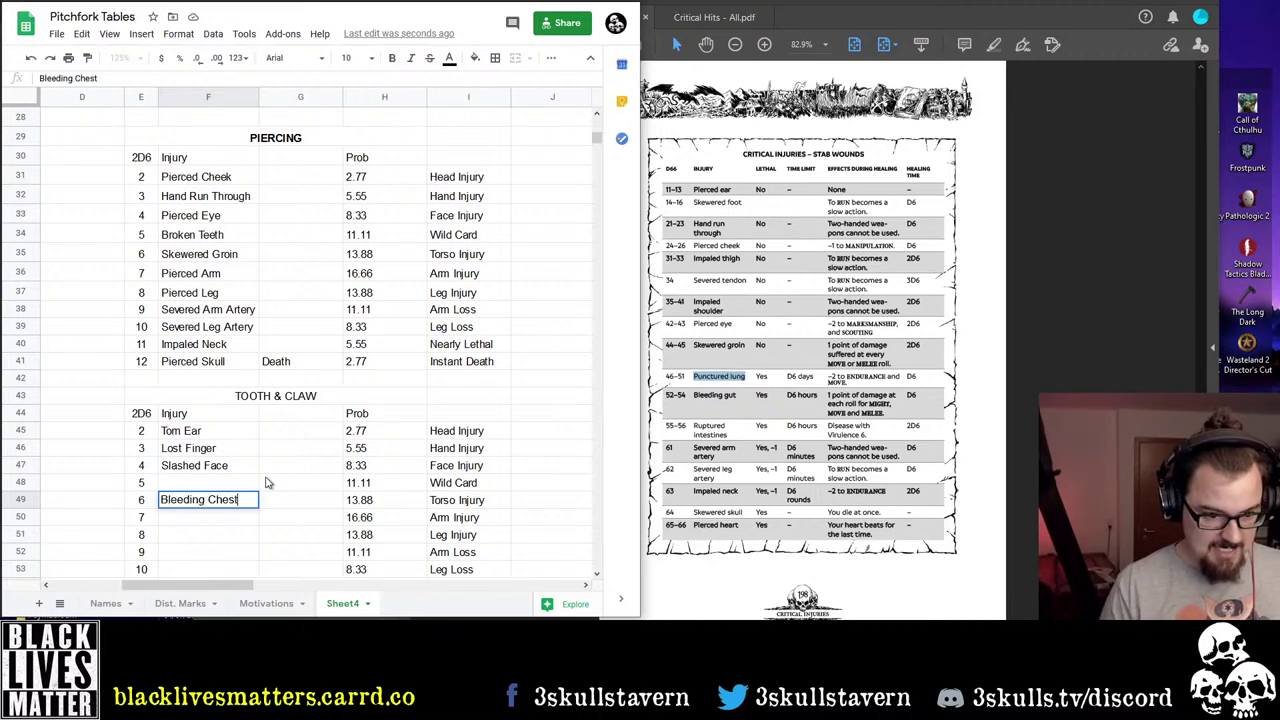
pyautogui.press('Return')
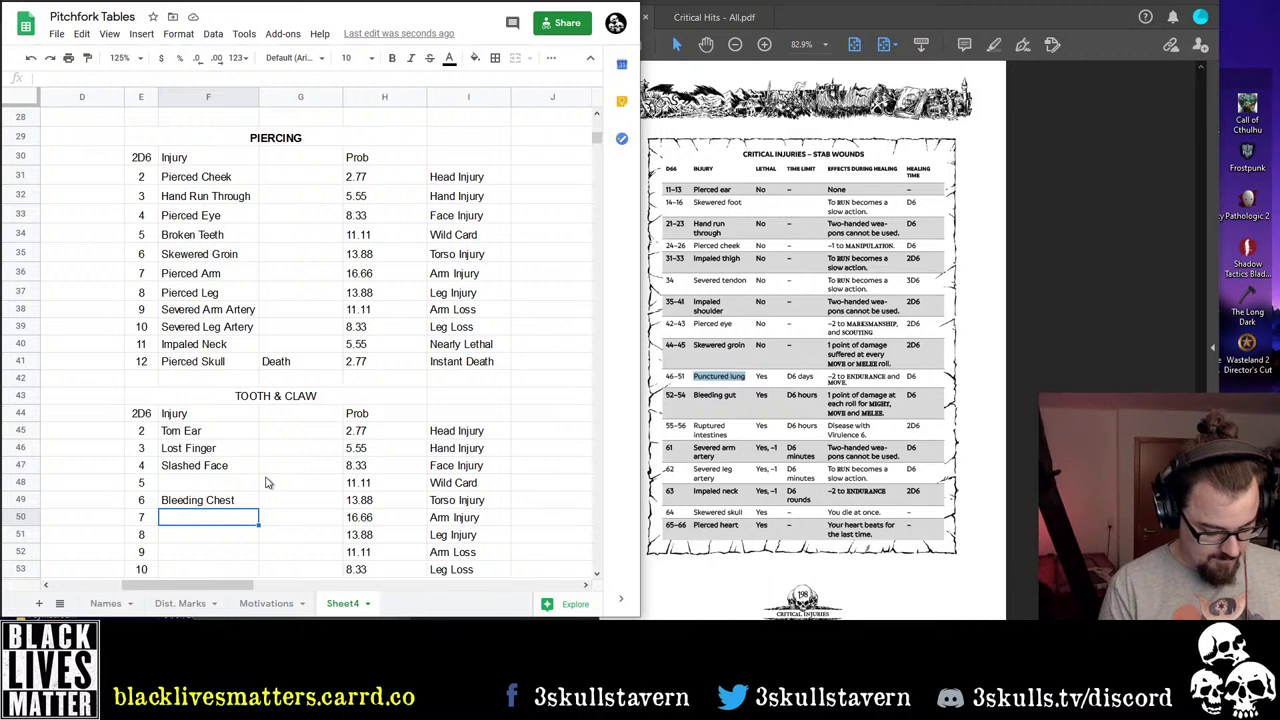
pyautogui.write('Ri')
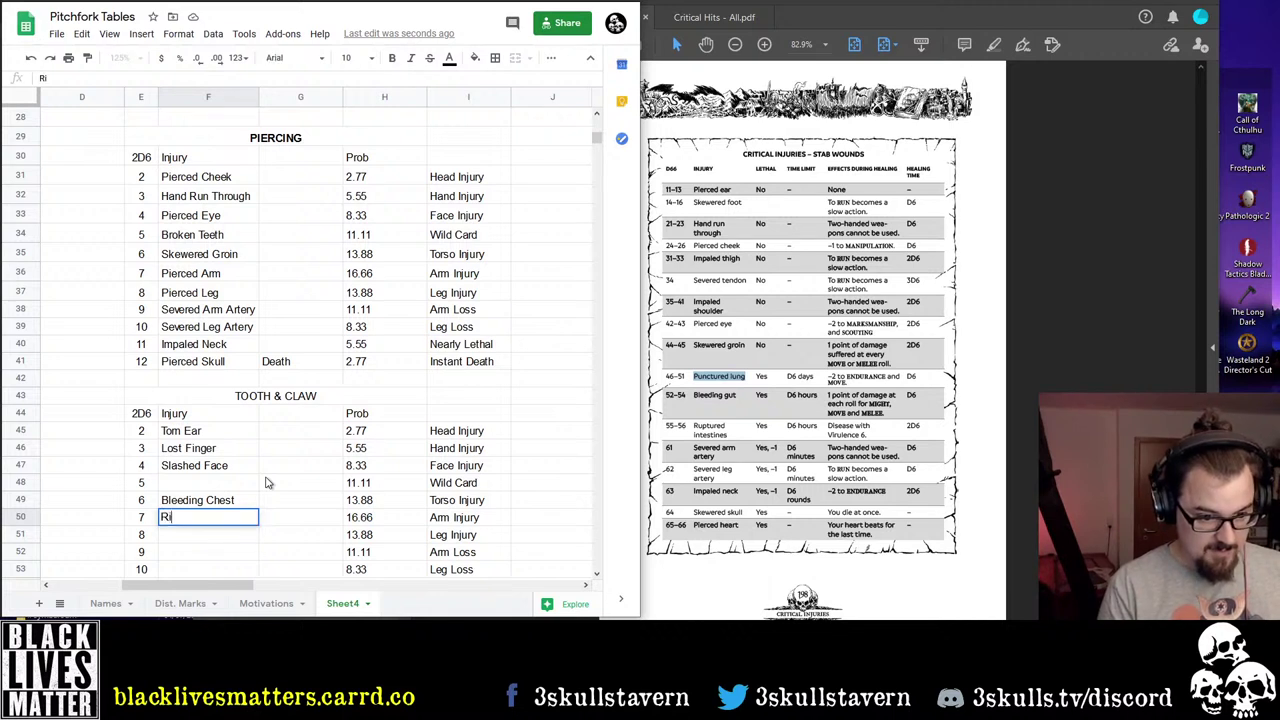
pyautogui.write('pped U')
pyautogui.press('BackSpace')
pyautogui.press('BackSpace')
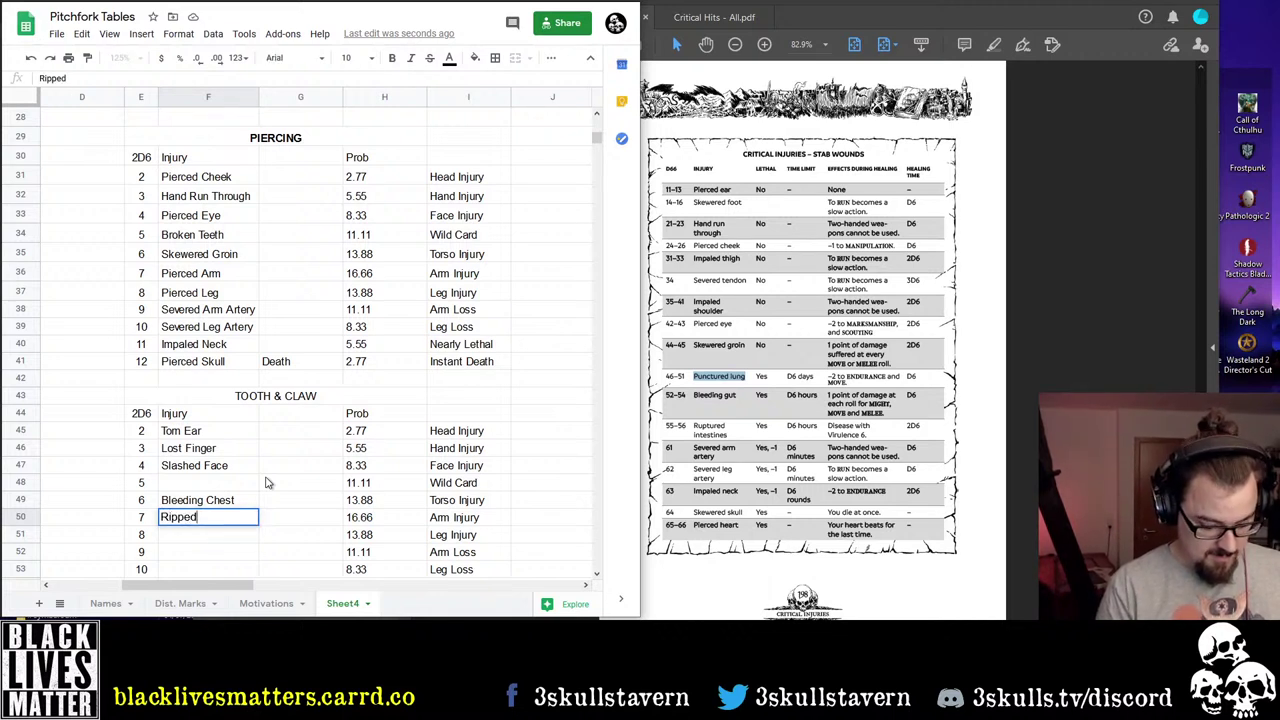
pyautogui.write('-Up Arm')
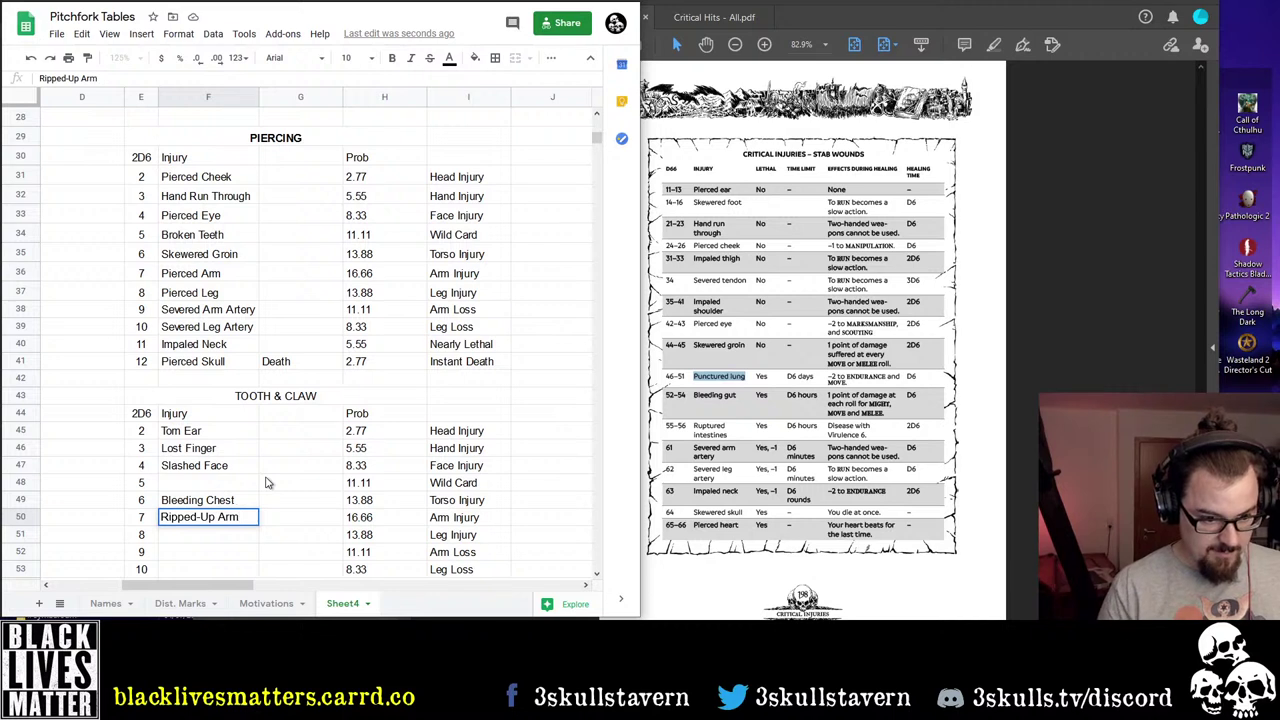
pyautogui.press('Return')
# Enter Ripped-Up Leg for roll 8, correcting typos along the way
pyautogui.write('R')
pyautogui.press('BackSpace')
pyautogui.write('ipped')
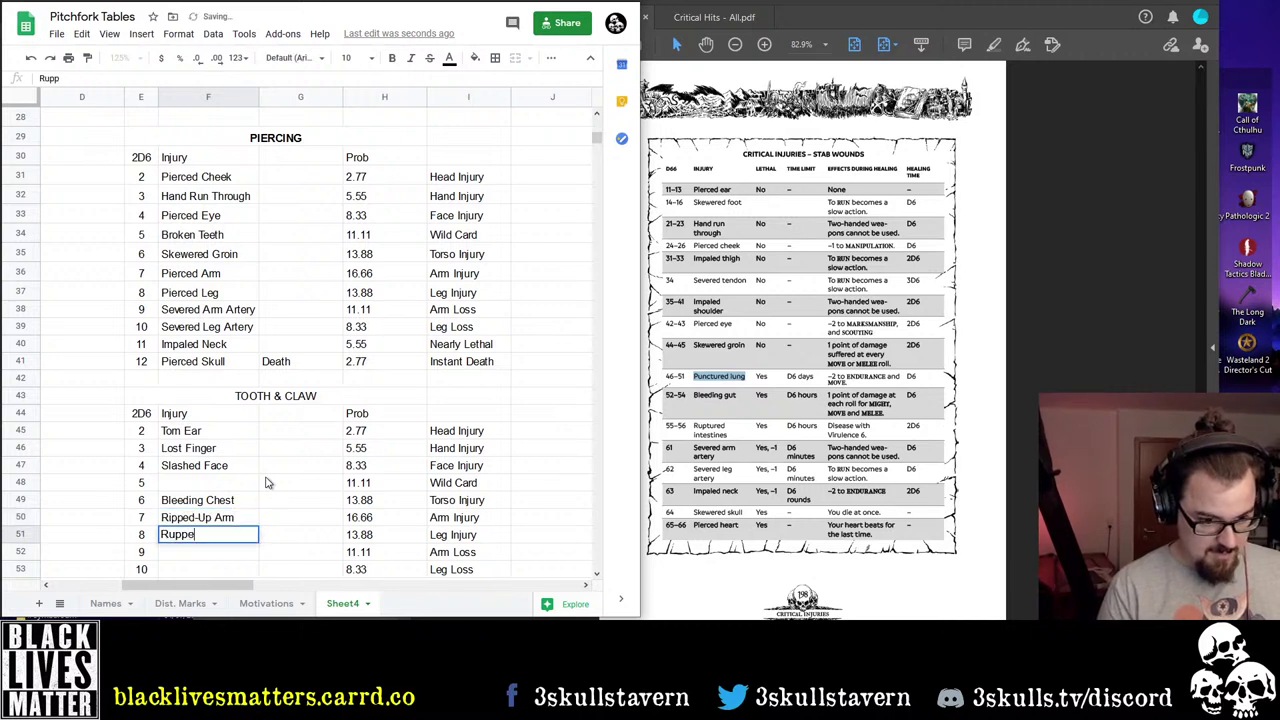
pyautogui.press('BackSpace')
pyautogui.press('BackSpace')
pyautogui.press('BackSpace')
pyautogui.press('BackSpace')
pyautogui.press('BackSpace')
pyautogui.write('ipped-Up Arm')
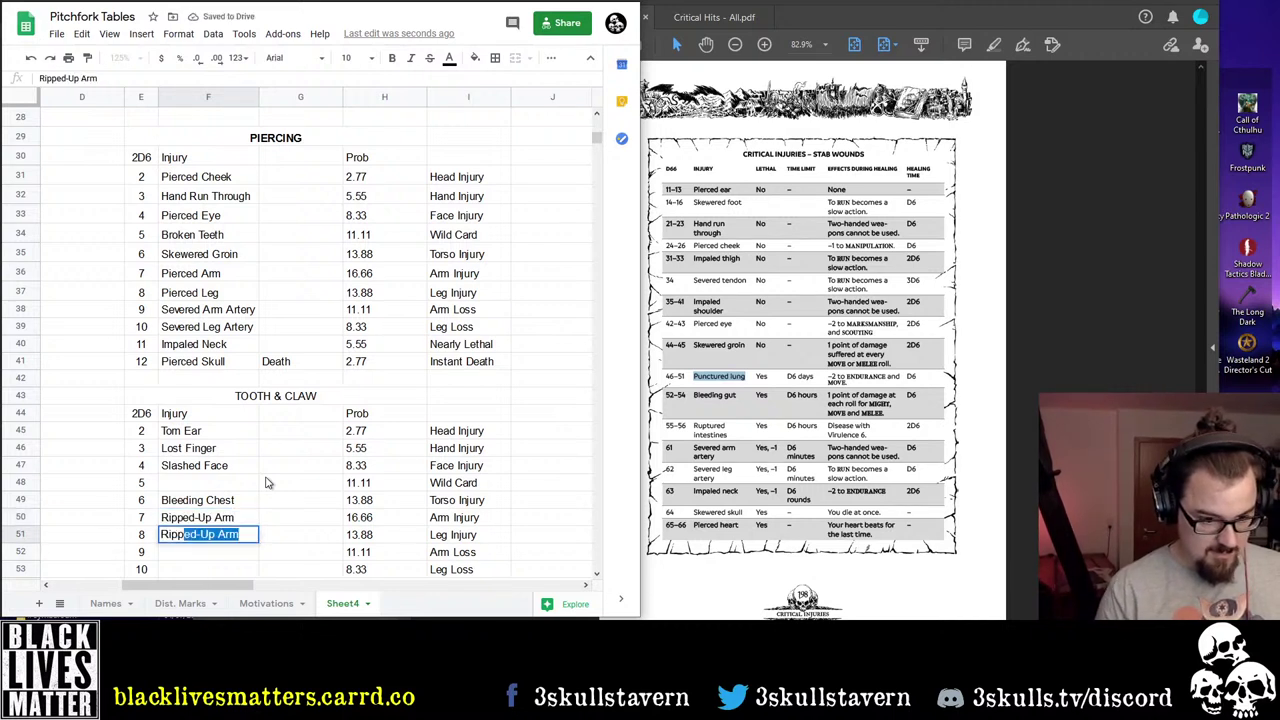
pyautogui.press('BackSpace')
pyautogui.press('BackSpace')
pyautogui.write('Leg')
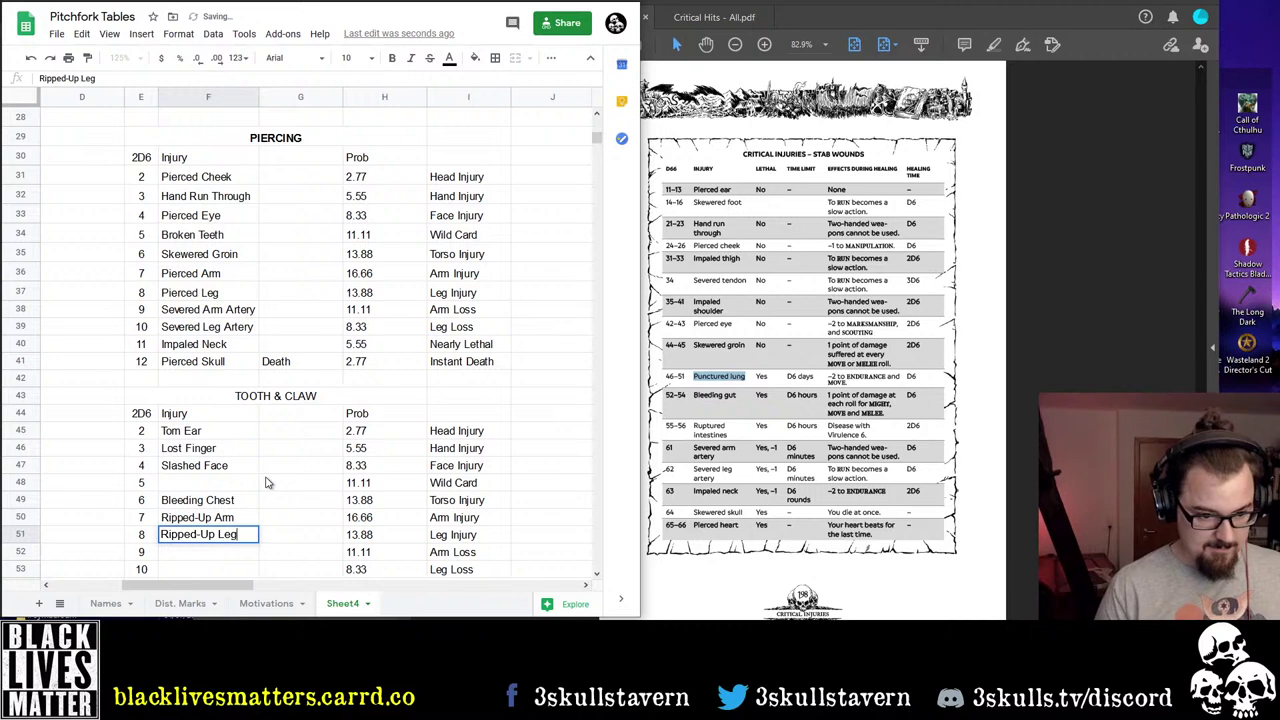
pyautogui.press('Return')
pyautogui.press('Down')
pyautogui.press('Down')
pyautogui.press('Down')
pyautogui.press('Up')
pyautogui.press('Up')
pyautogui.press('Up')
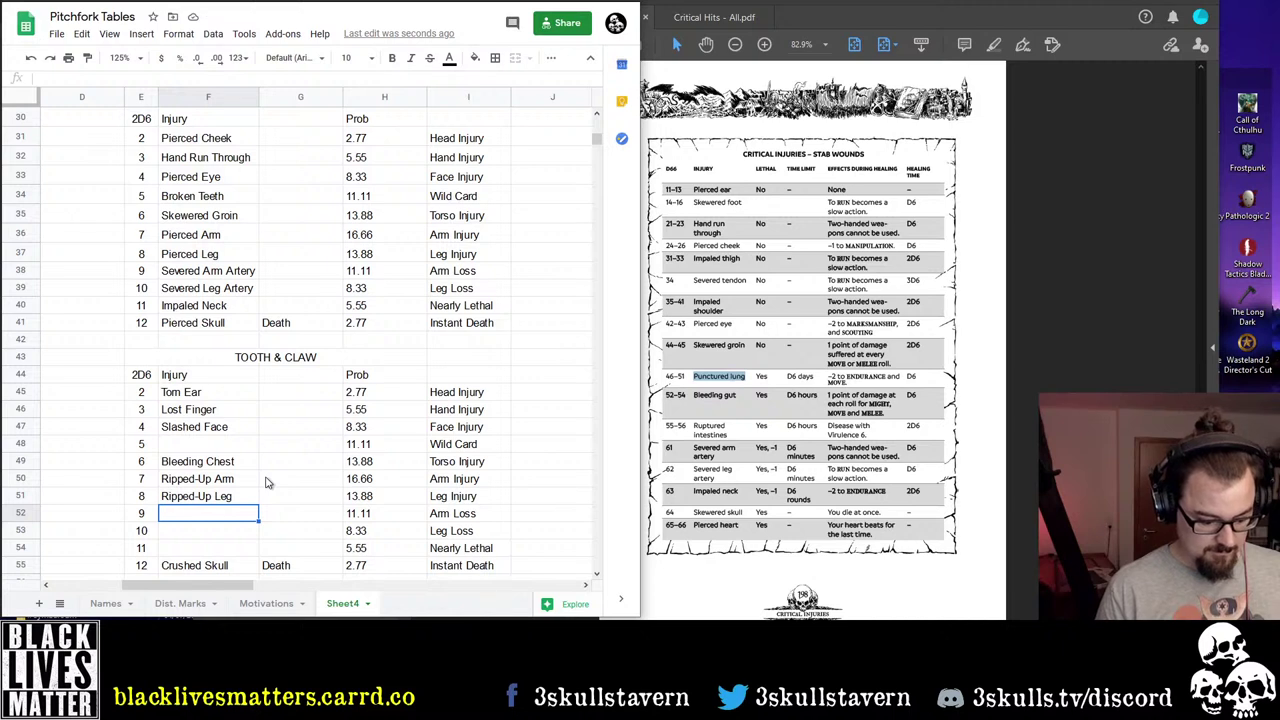
# Enter Arm Torn Off and Leg Torn Off for rolls 9 and 10
pyautogui.write('A')
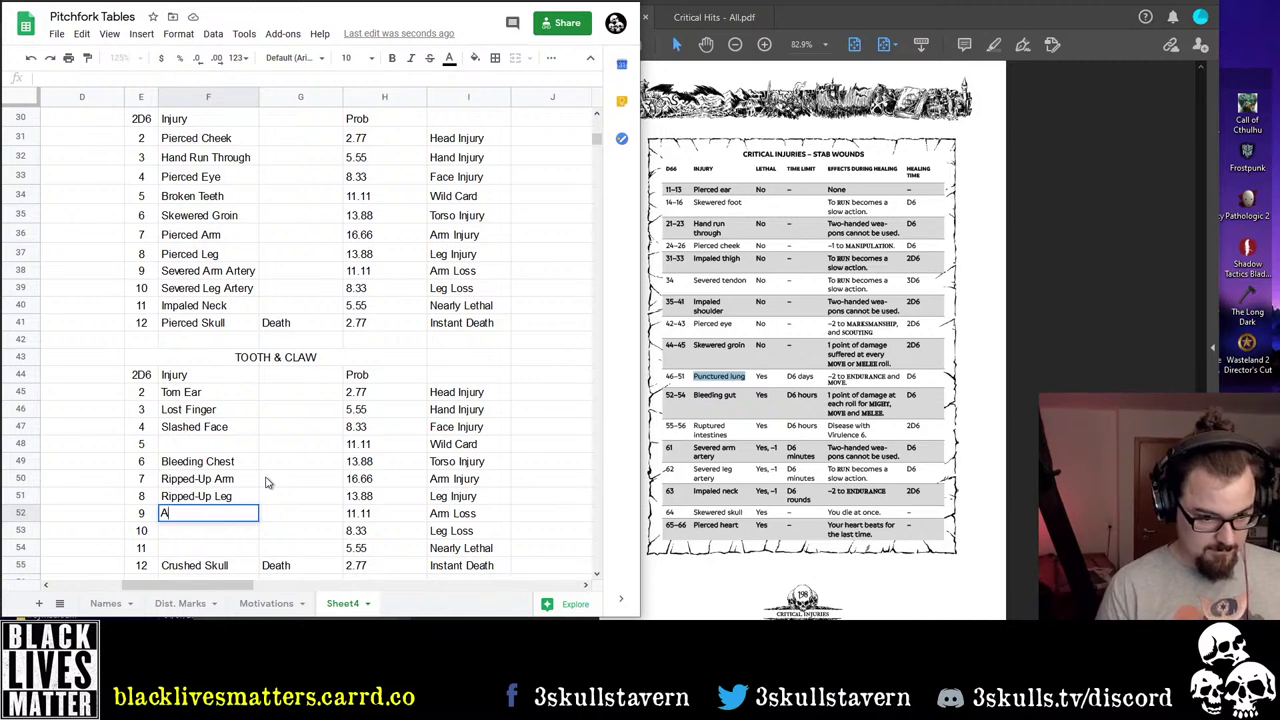
pyautogui.write('rm Torn Off')
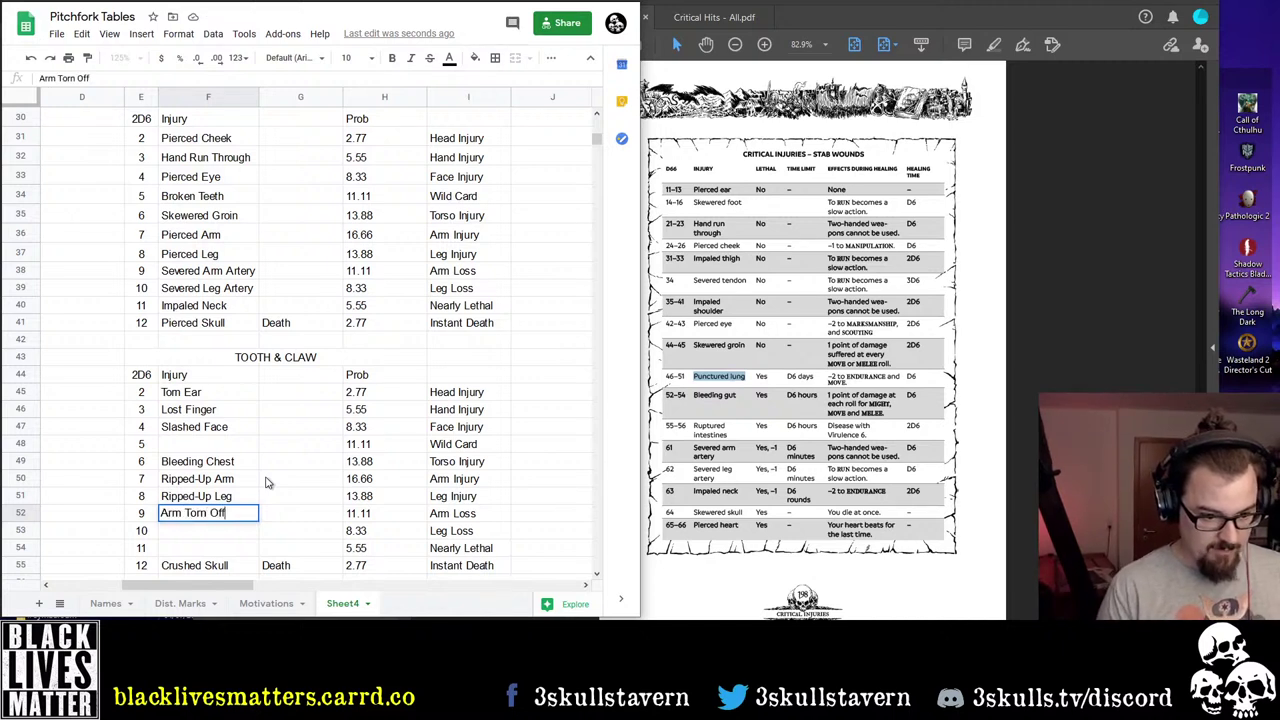
pyautogui.press('Return')
pyautogui.write('Leg tro')
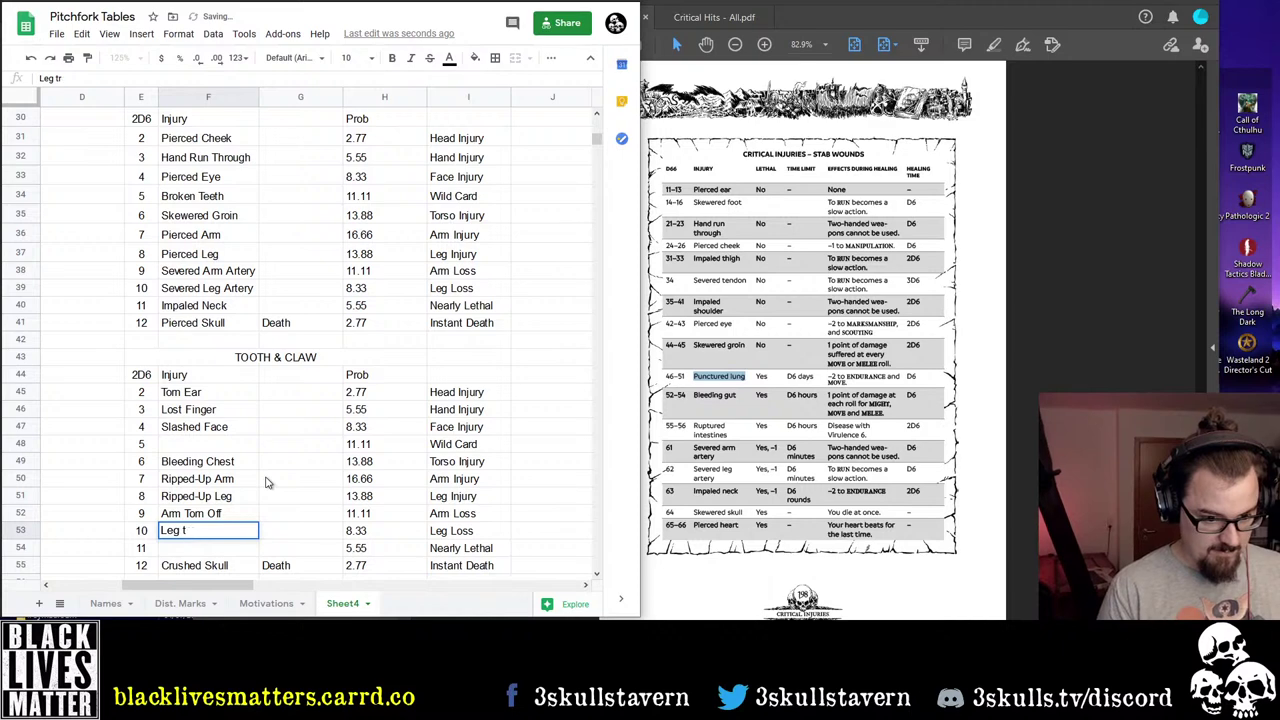
pyautogui.press('BackSpace')
pyautogui.write('Torn Off')
pyautogui.press('Return')
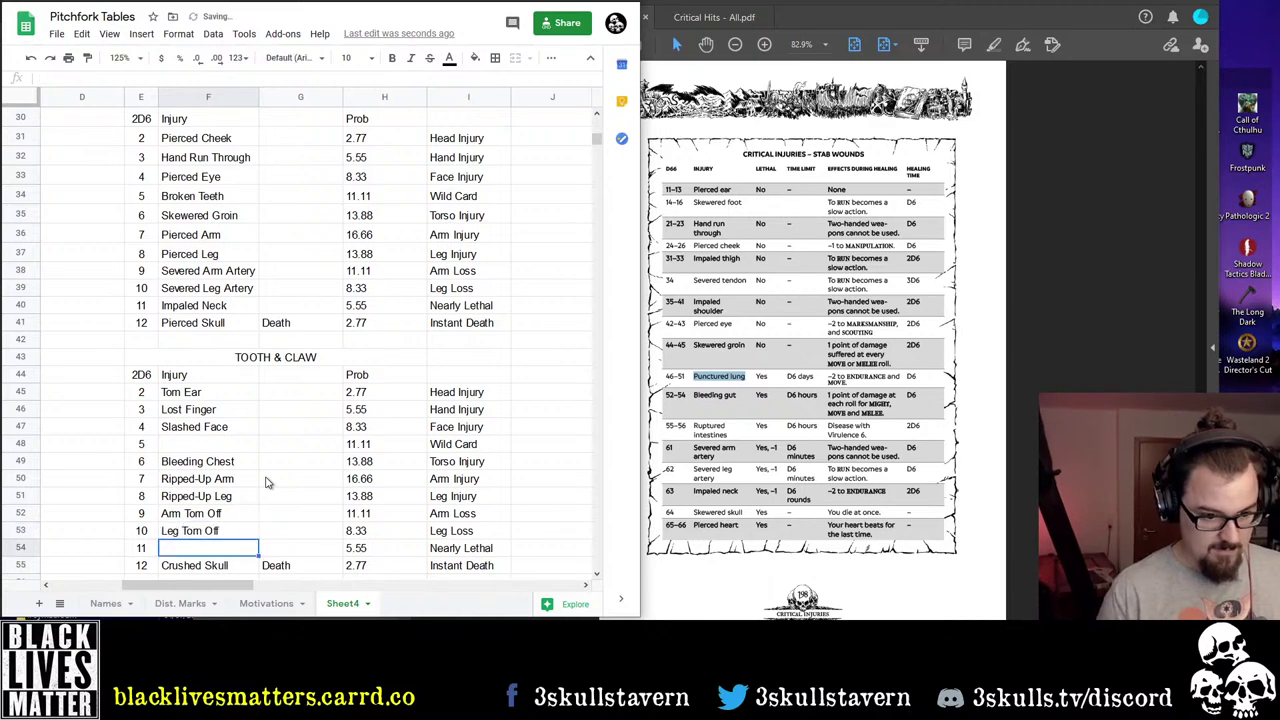
pyautogui.press('Up')
pyautogui.press('Up')
pyautogui.press('Up')
pyautogui.press('Up')
pyautogui.press('Up')
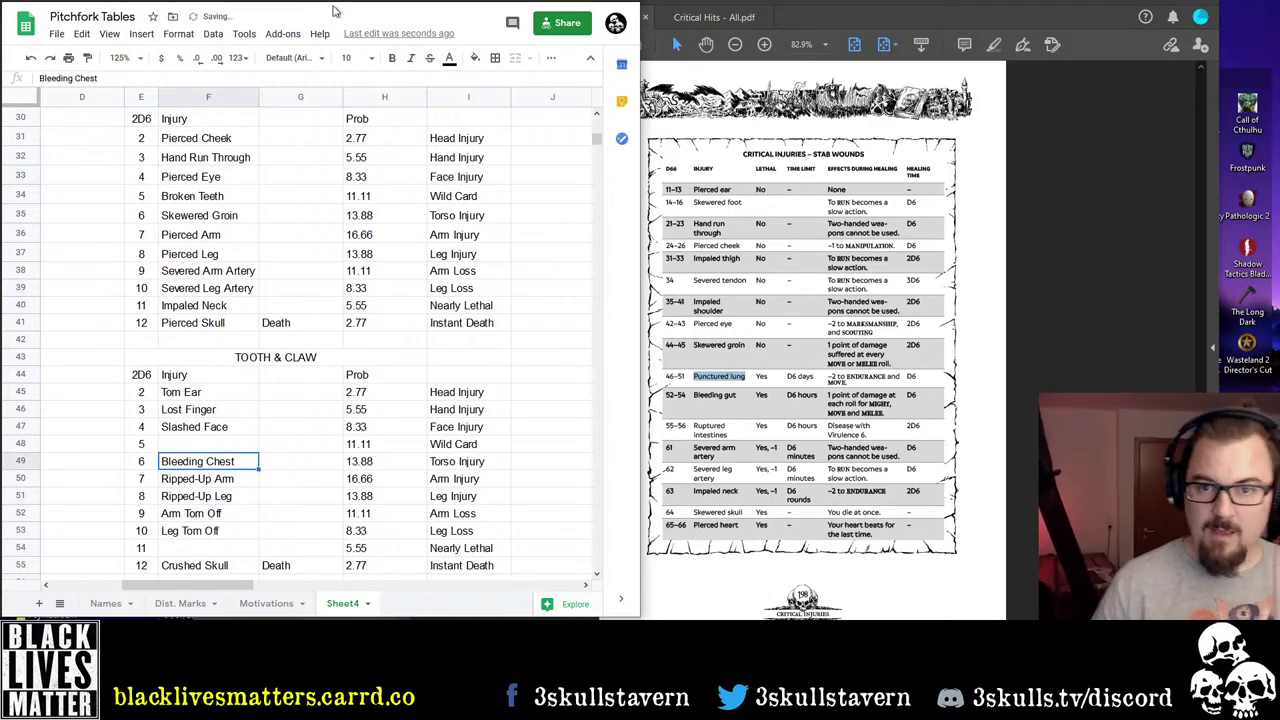
# Maximize Acrobat and page forward through the Critical Hits PDF
pyautogui.doubleClick(690, 8)
pyautogui.scroll(5, 695, 195)
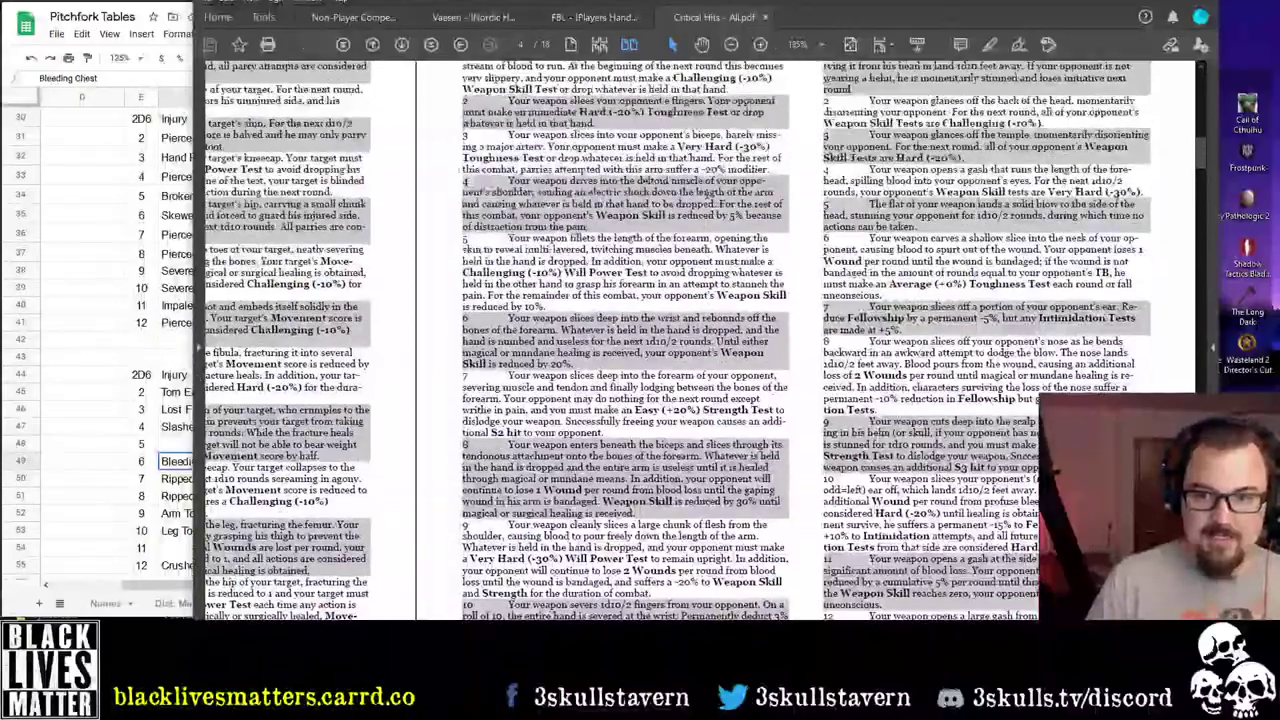
pyautogui.scroll(-10, 695, 195)
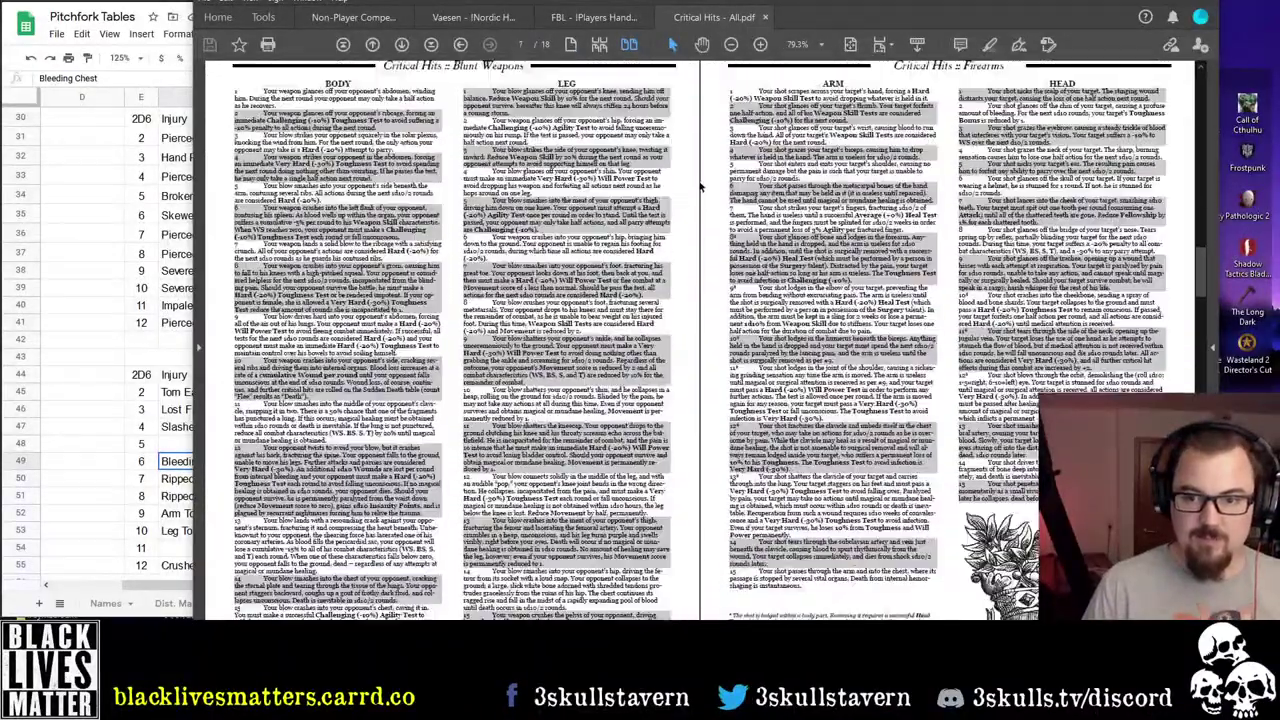
pyautogui.click(402, 45)
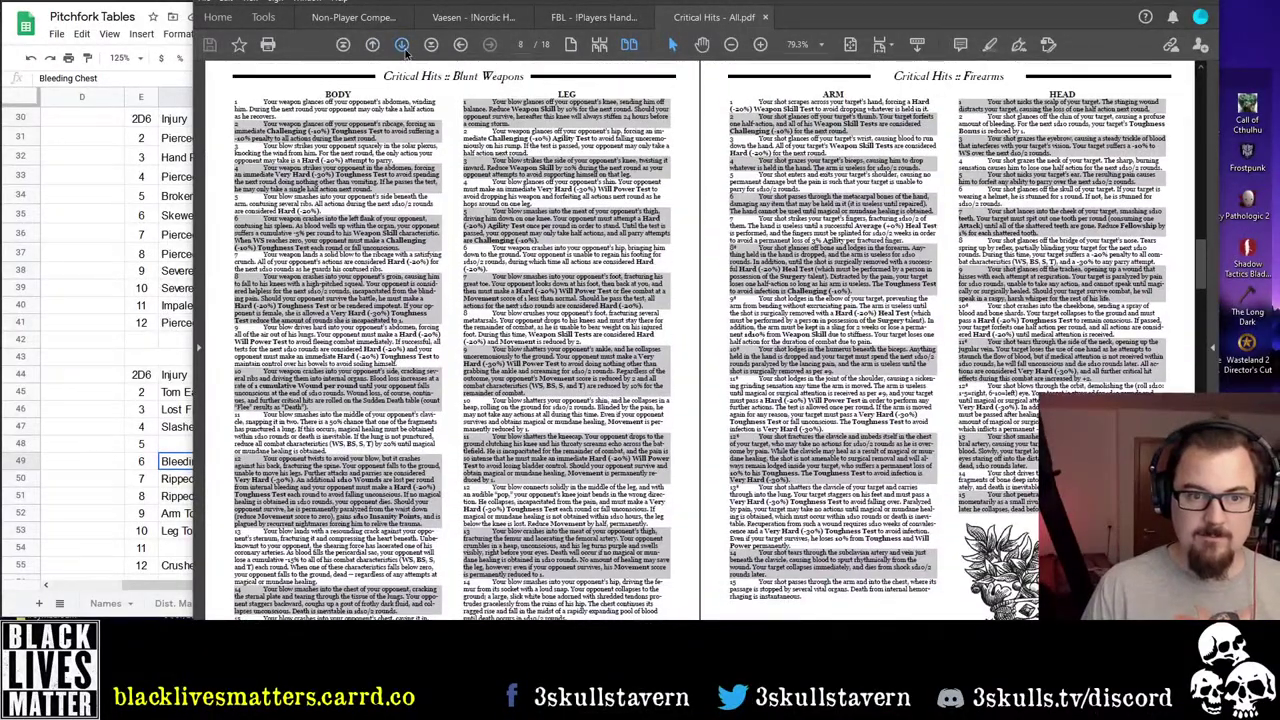
pyautogui.click(403, 46)
pyautogui.click(403, 46)
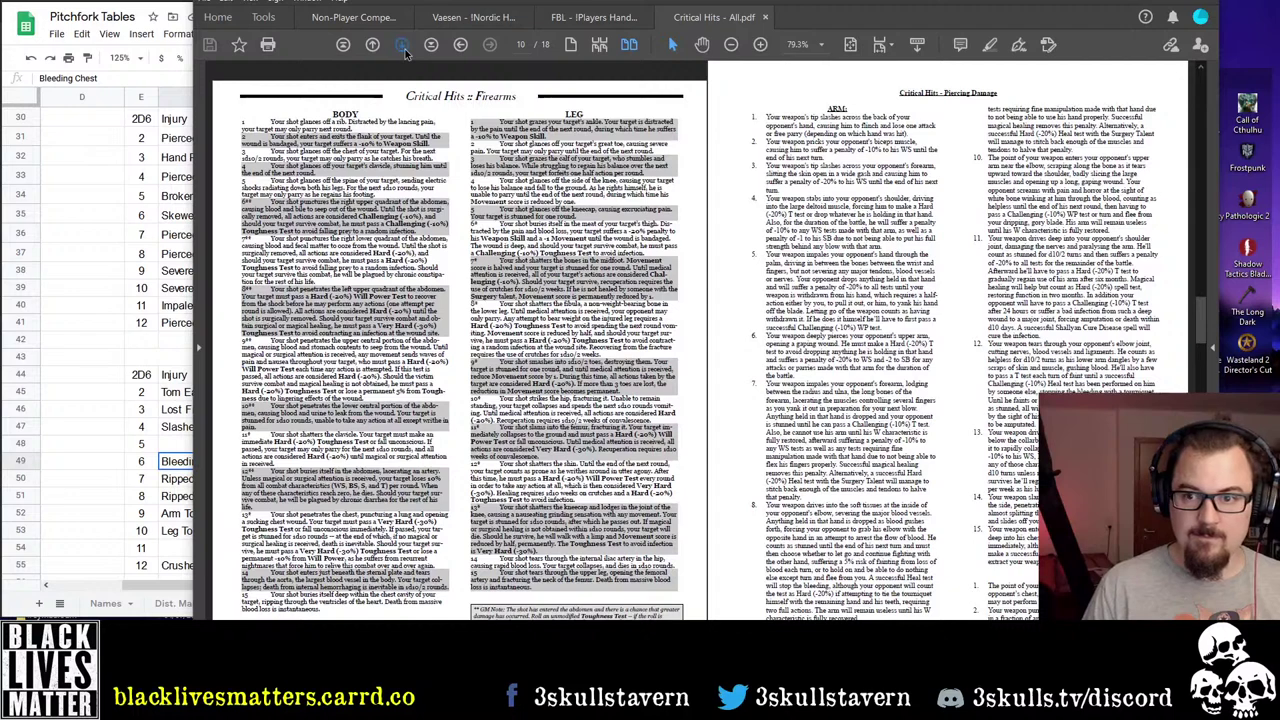
pyautogui.click(402, 45)
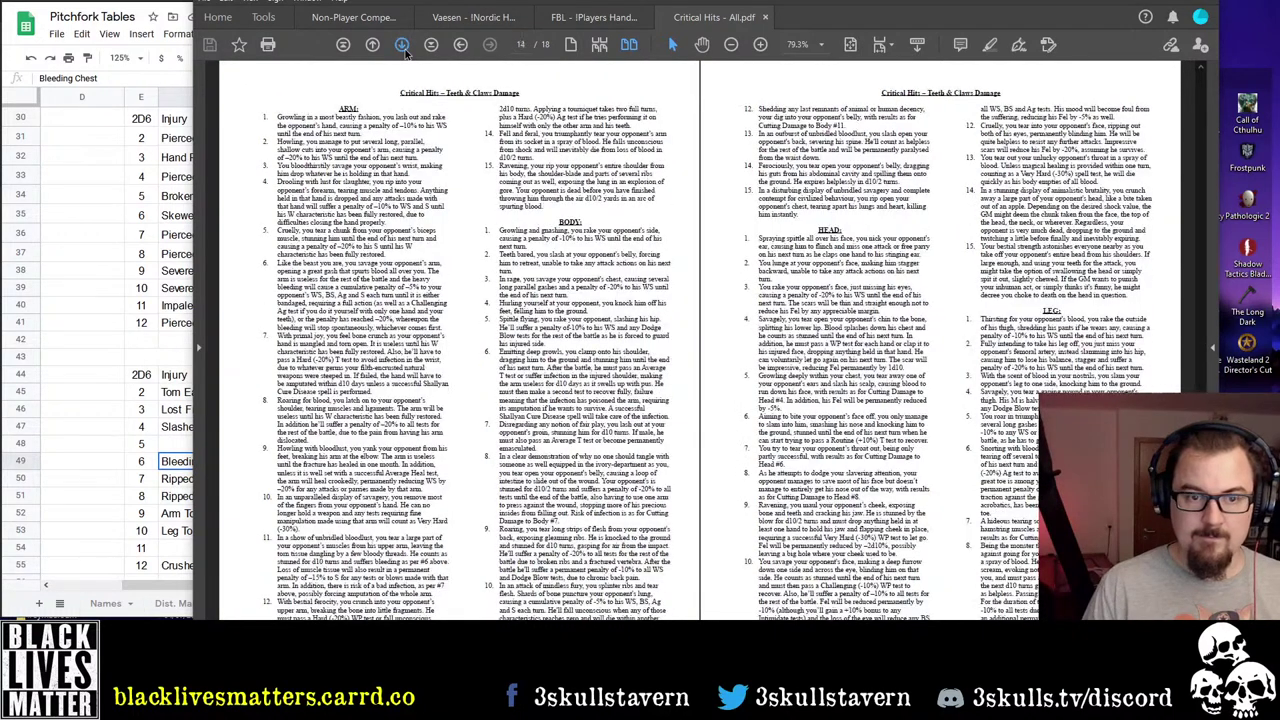
pyautogui.click(402, 45)
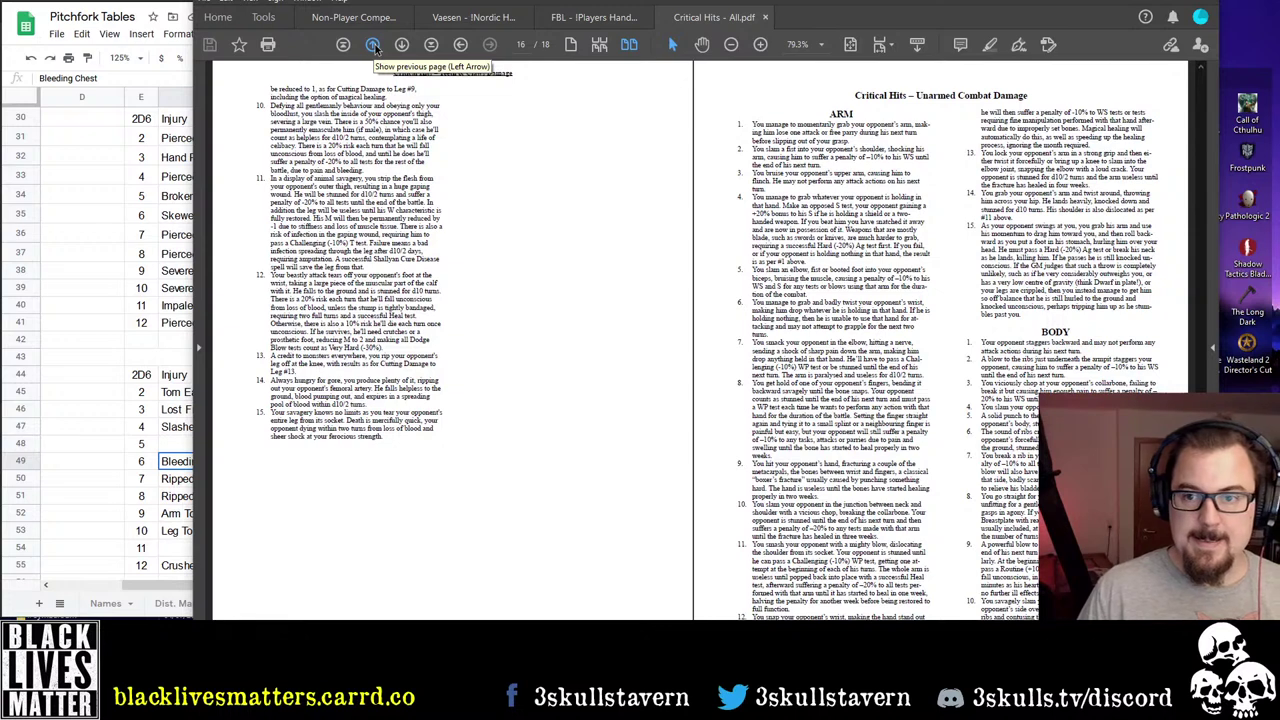
# Step back to the Teeth & Claws Damage page, then return to the spreadsheet
pyautogui.click(373, 45)
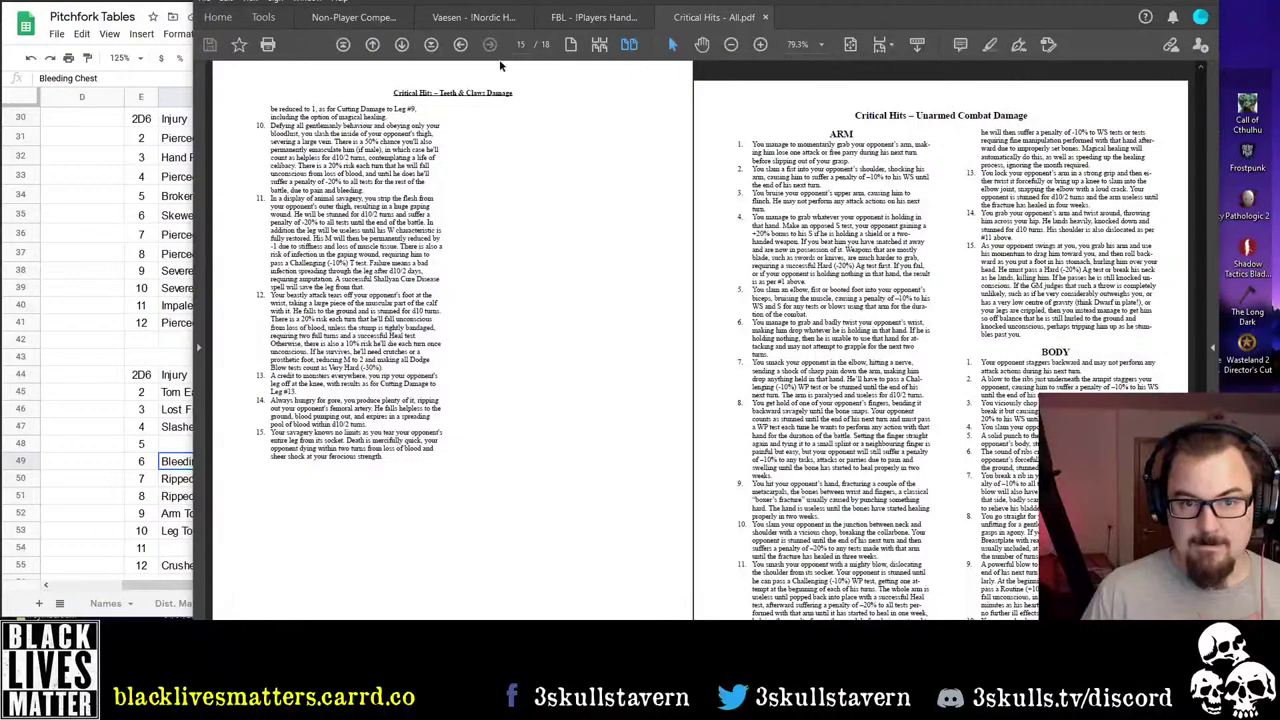
pyautogui.click(372, 45)
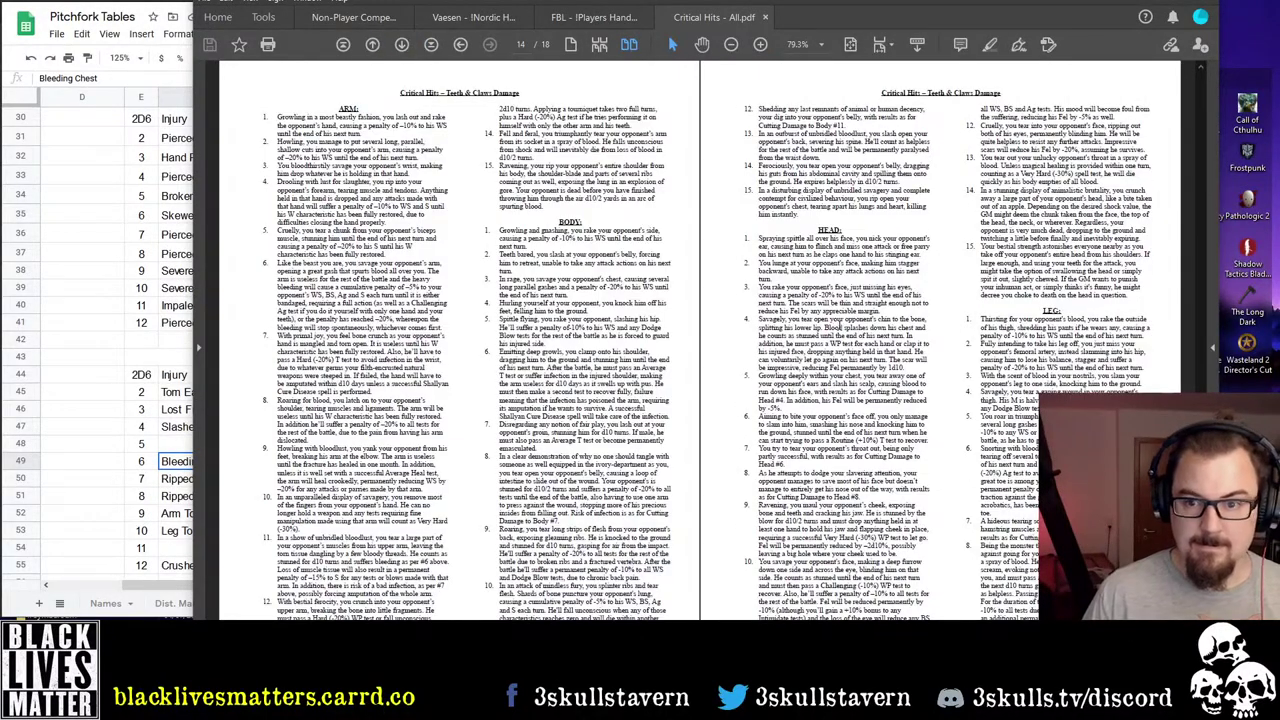
pyautogui.scroll(-2, 700, 340)
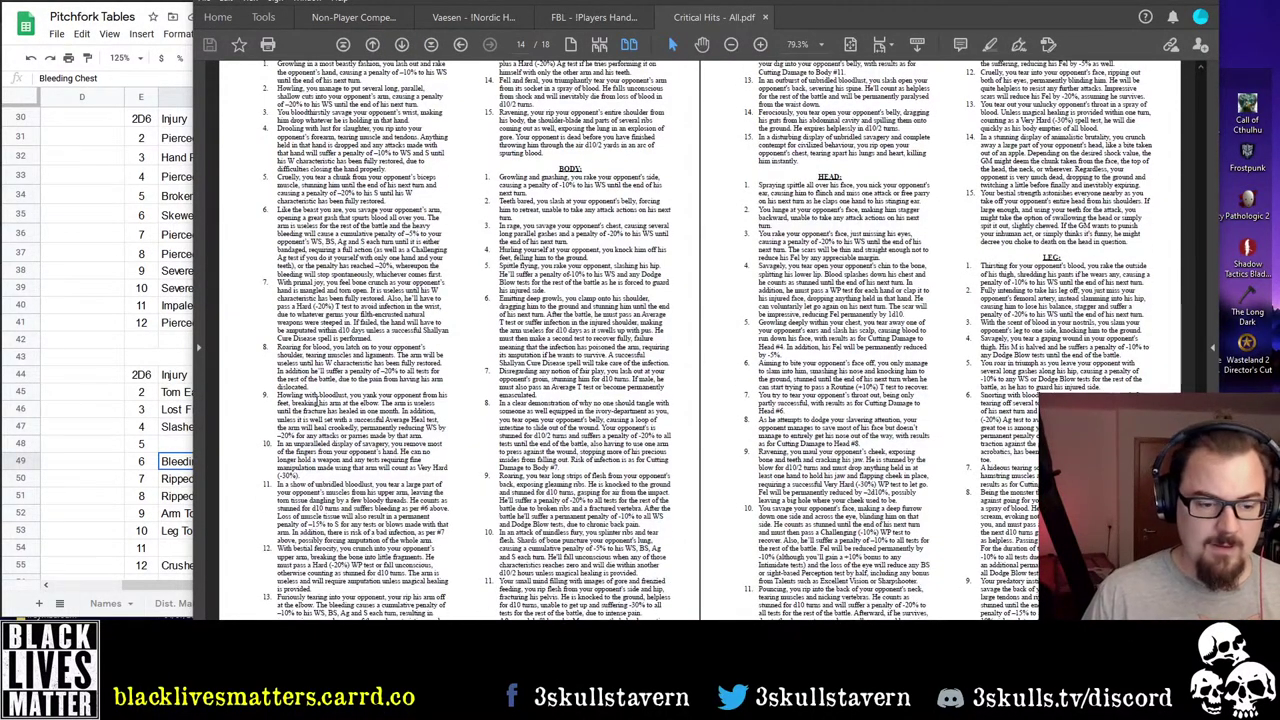
pyautogui.scroll(2, 743, 264)
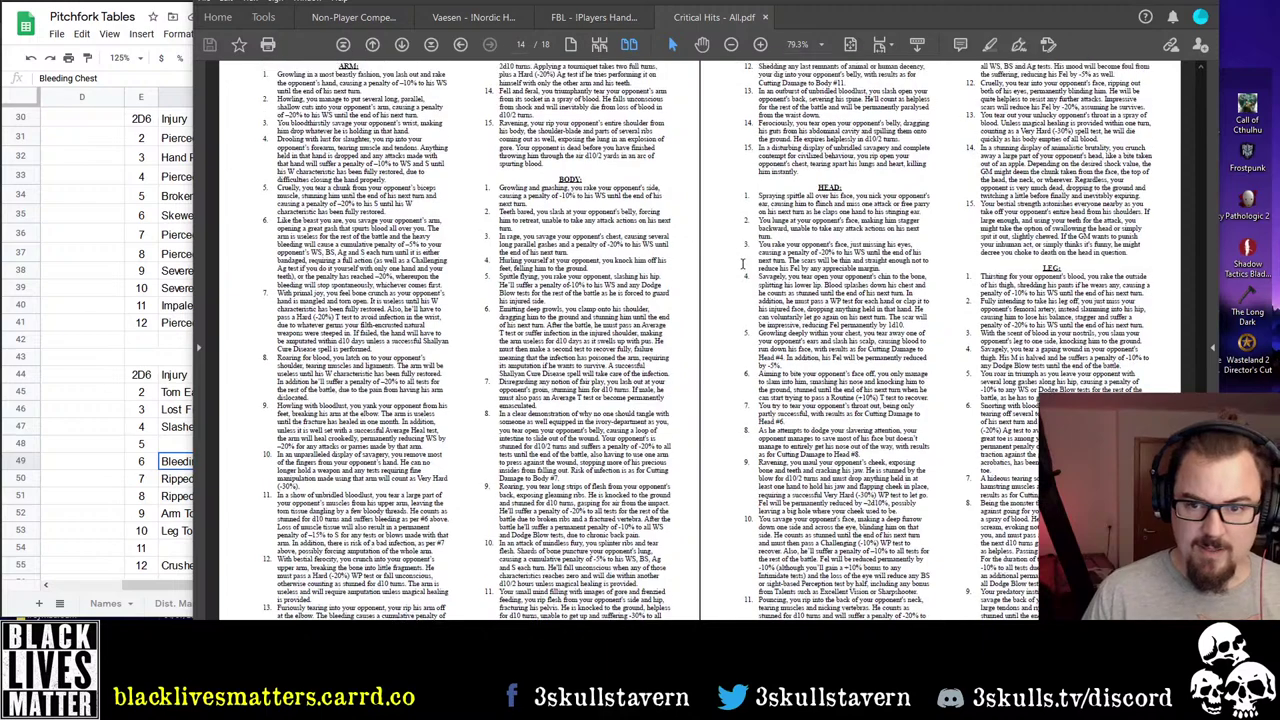
pyautogui.scroll(-2, 743, 264)
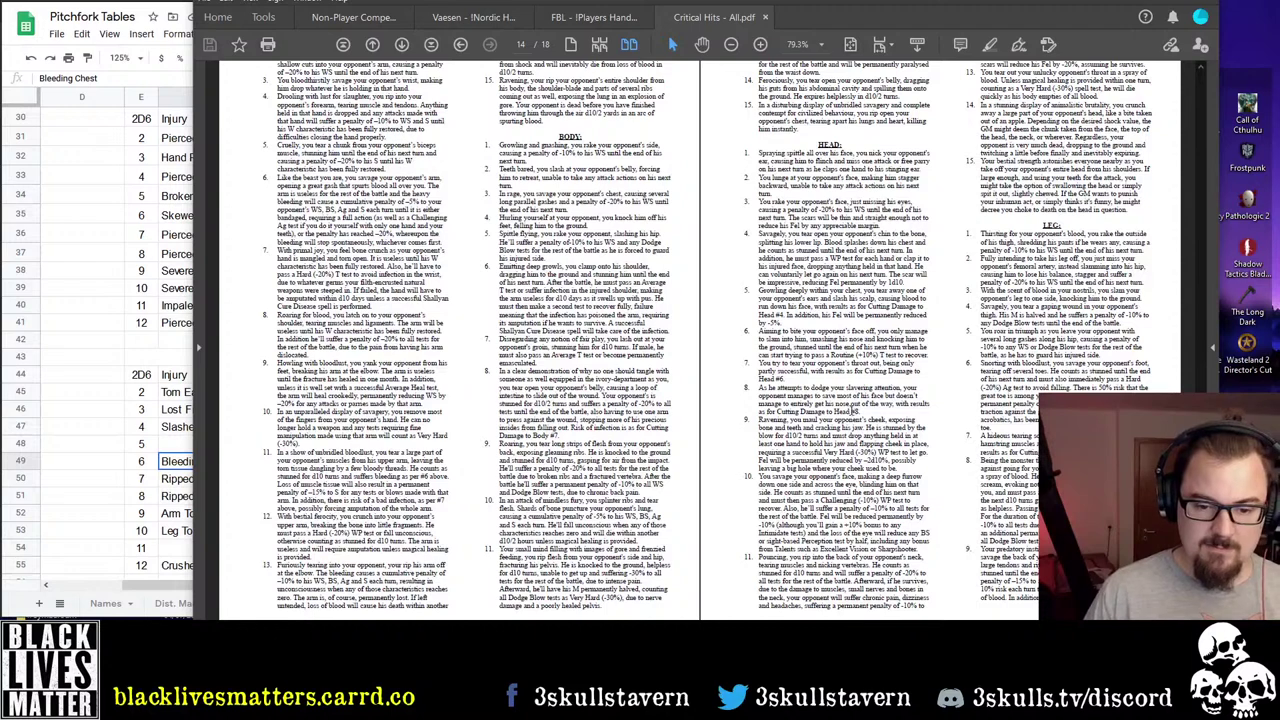
pyautogui.scroll(2, 888, 580)
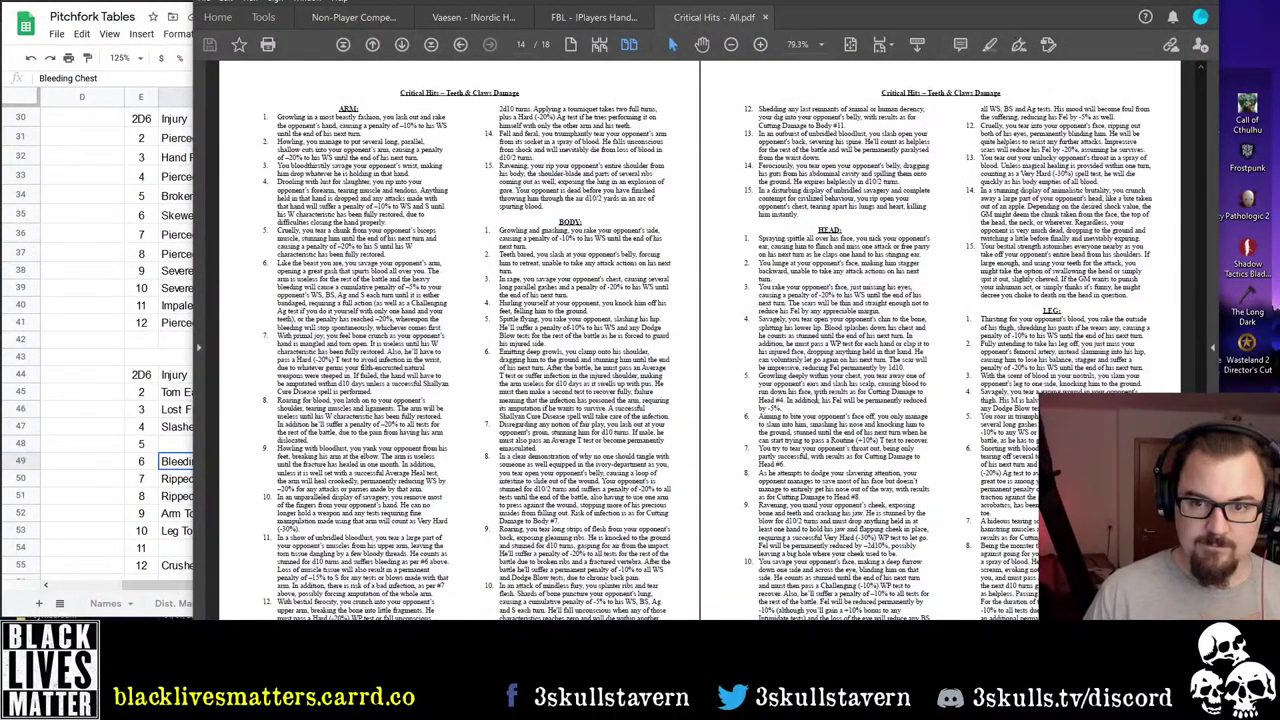
pyautogui.click(157, 492)
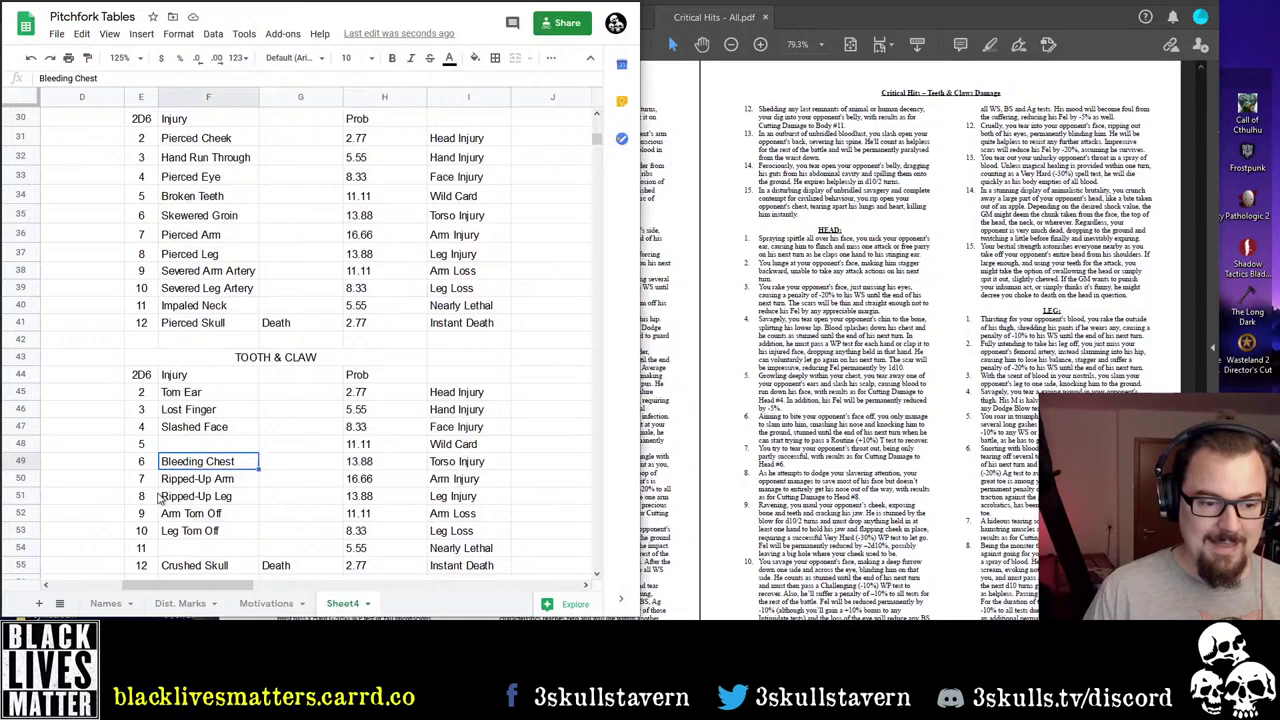
# Enter Evisceration, move it from F54 to F55 over Crushed Skull, and widen the Sheets window
pyautogui.click(195, 551)
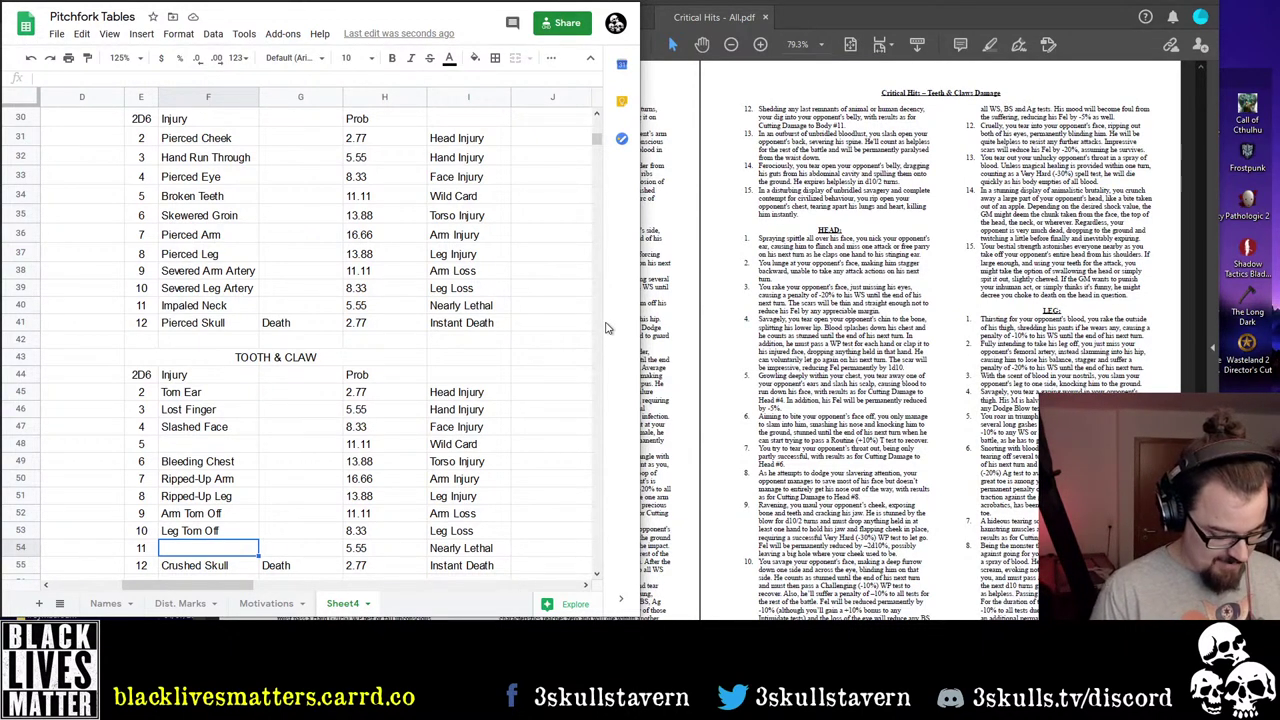
pyautogui.write('Eviscer')
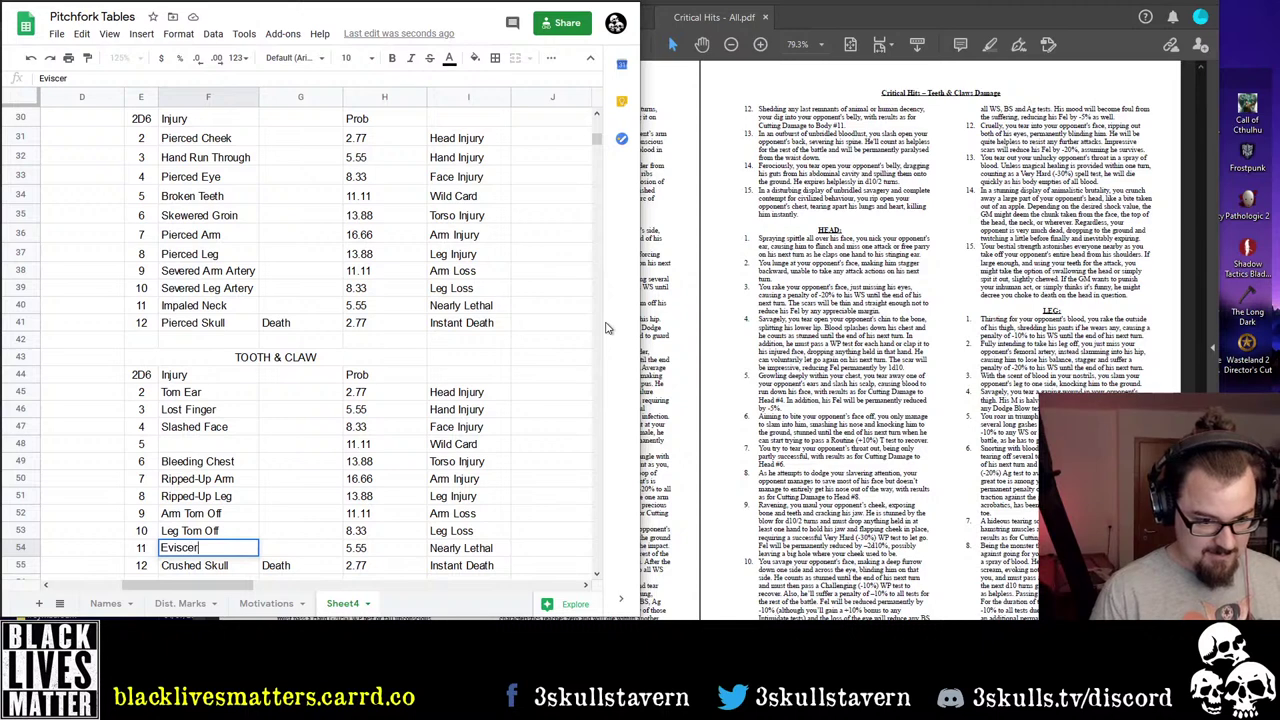
pyautogui.write('ation')
pyautogui.press('Return')
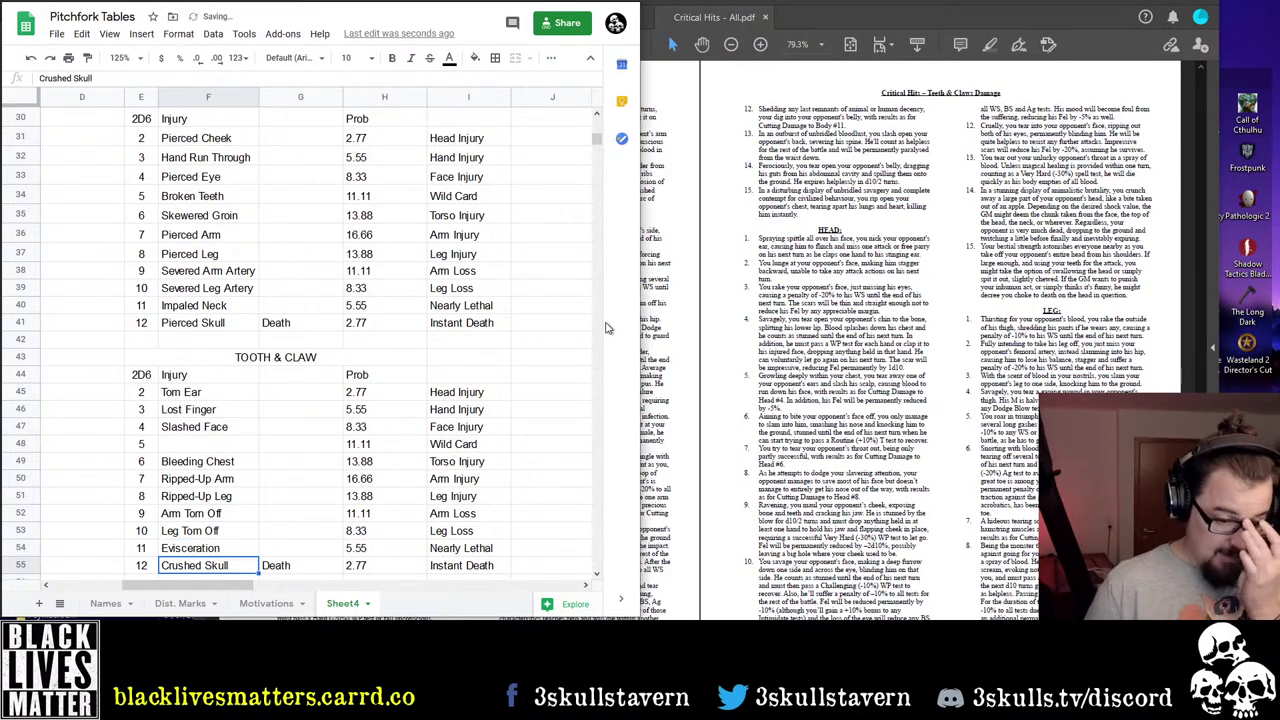
pyautogui.press('Up')
pyautogui.hotkey('ctrl', 'x')
pyautogui.press('Down')
pyautogui.hotkey('ctrl', 'v')
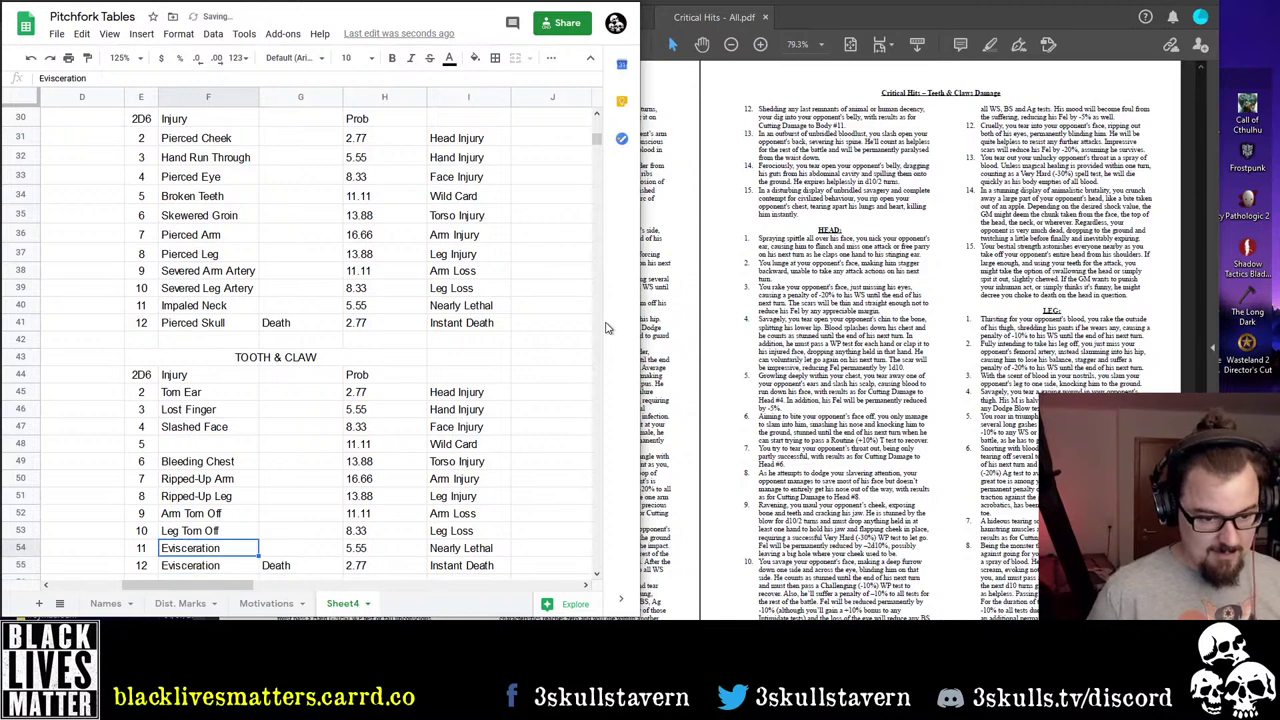
pyautogui.press('Up')
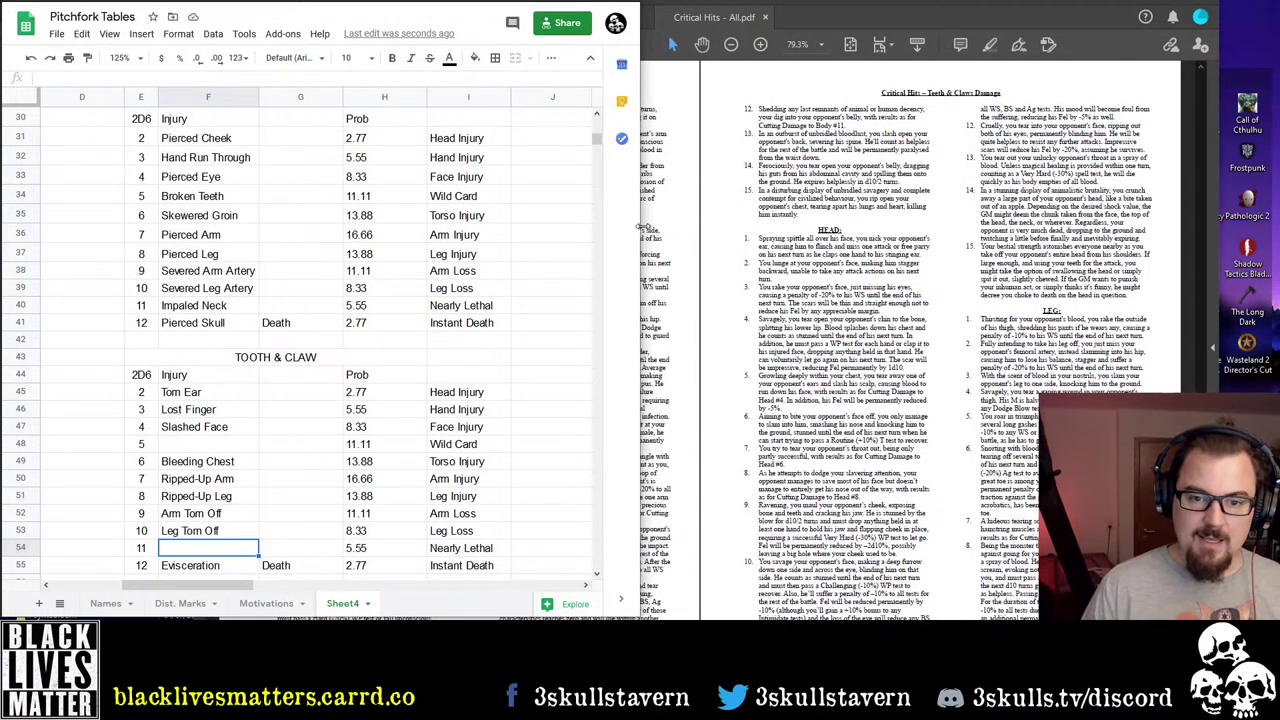
pyautogui.moveTo(641, 230); pyautogui.dragTo(1006, 211)
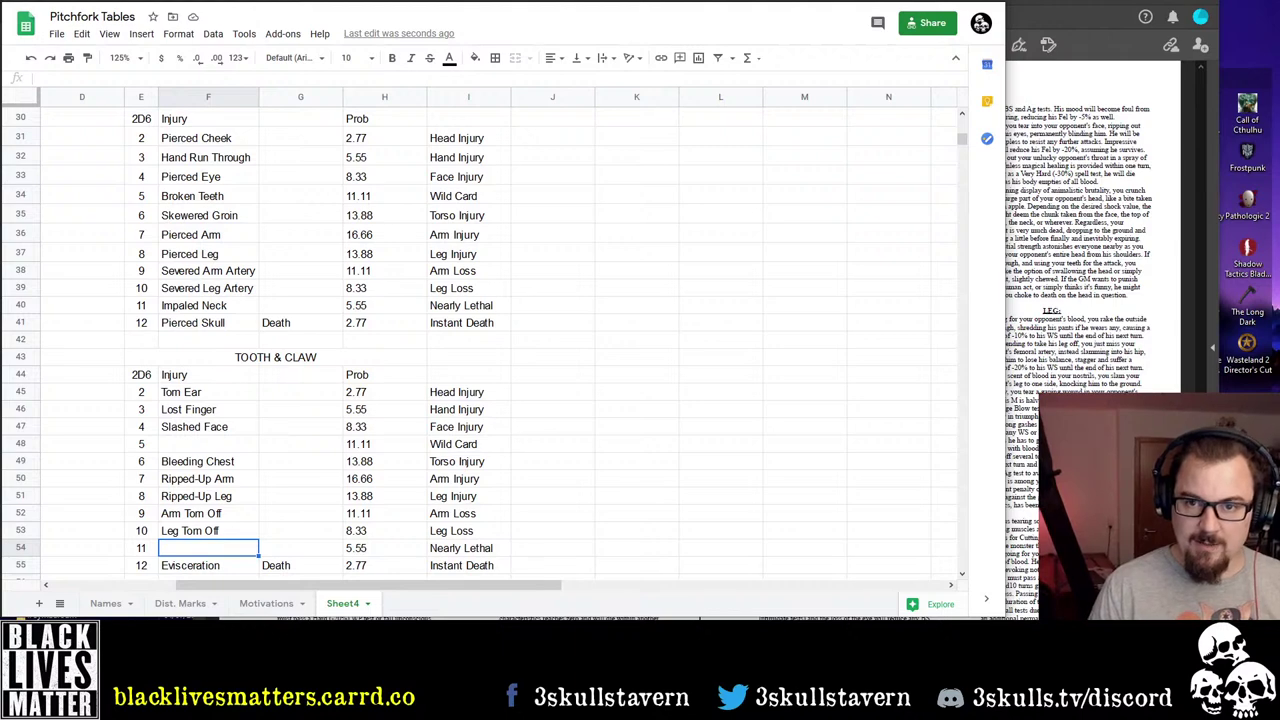
pyautogui.hotkey('alt', 'Tab')
pyautogui.click(706, 5)
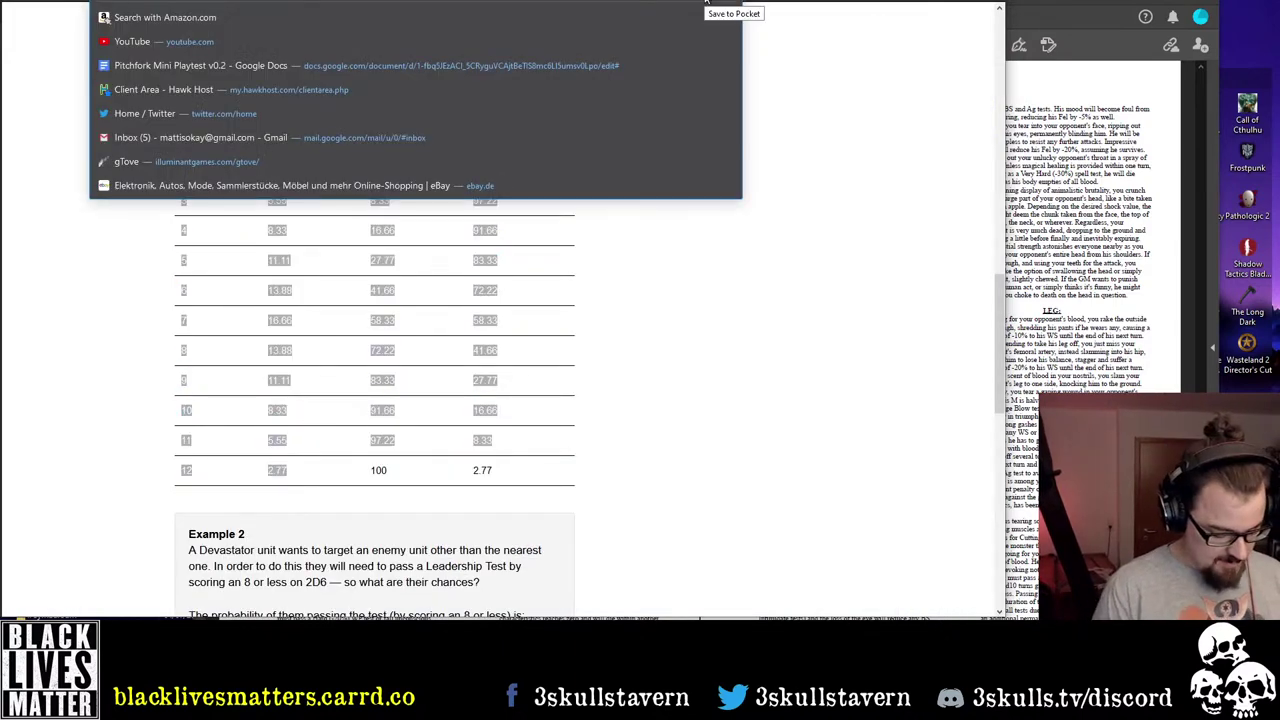
pyautogui.write('eviscerati')
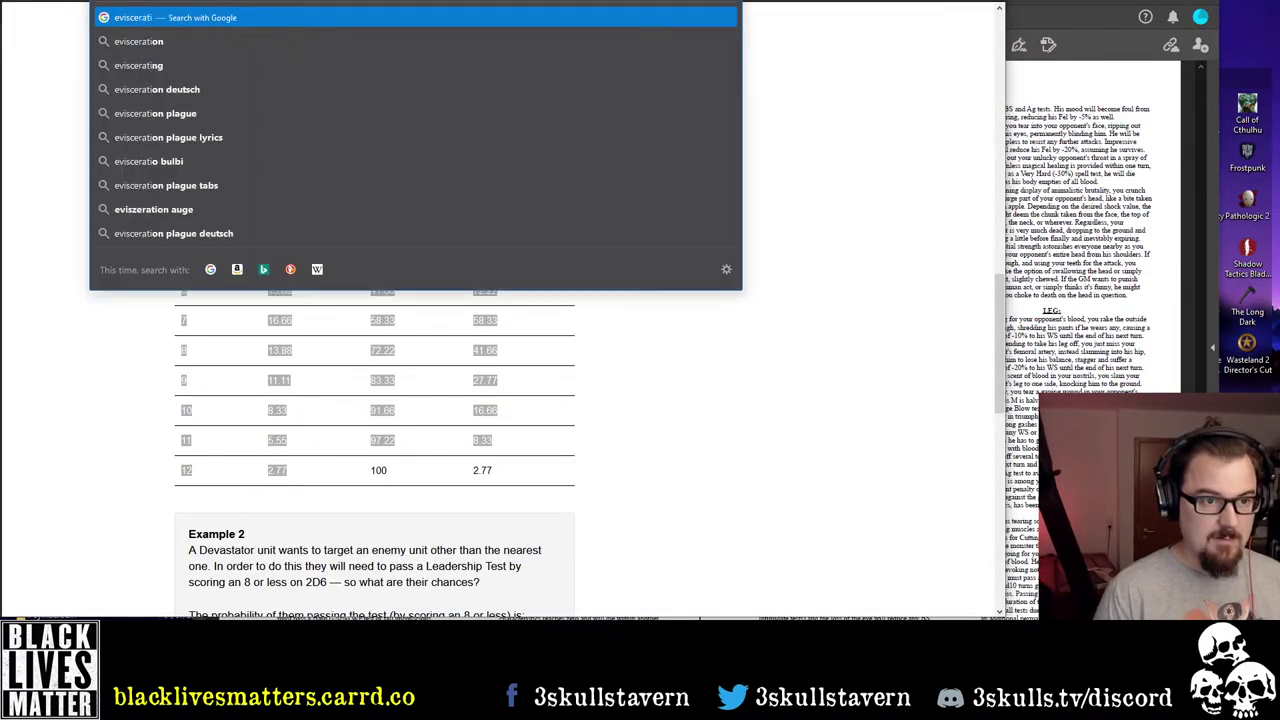
pyautogui.click(548, 177)
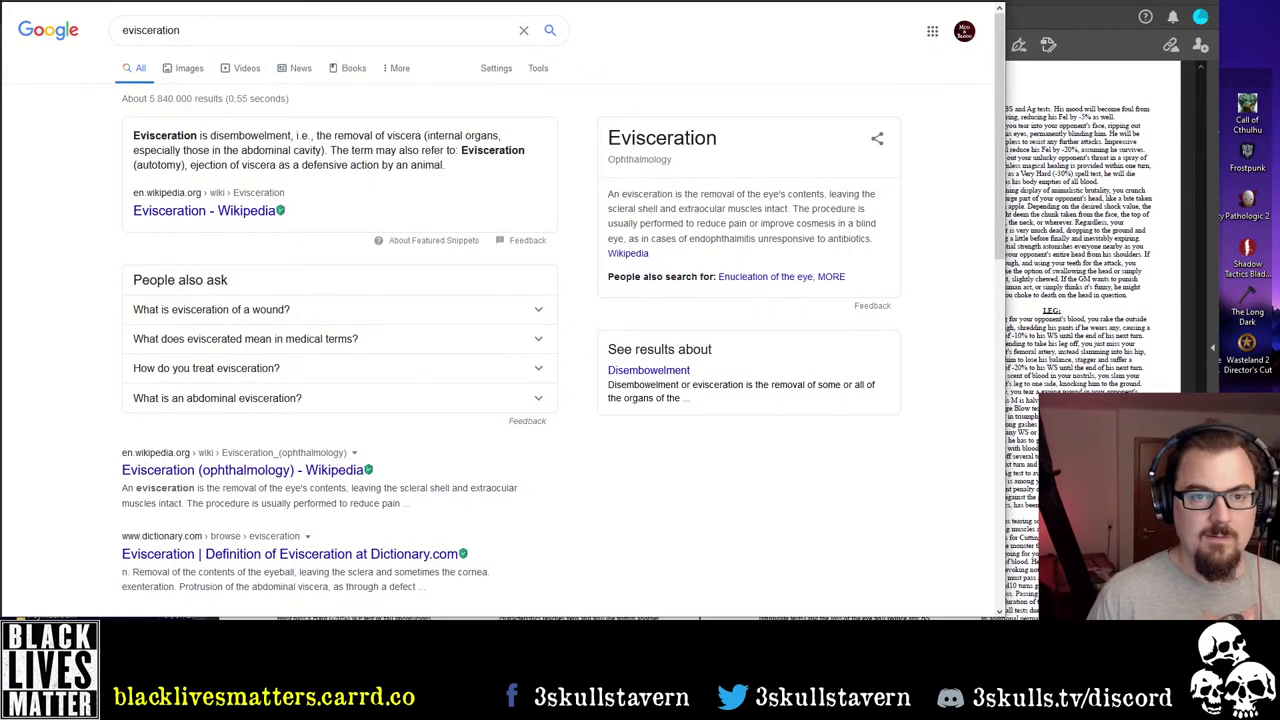
pyautogui.hotkey('ctrl', 'w')
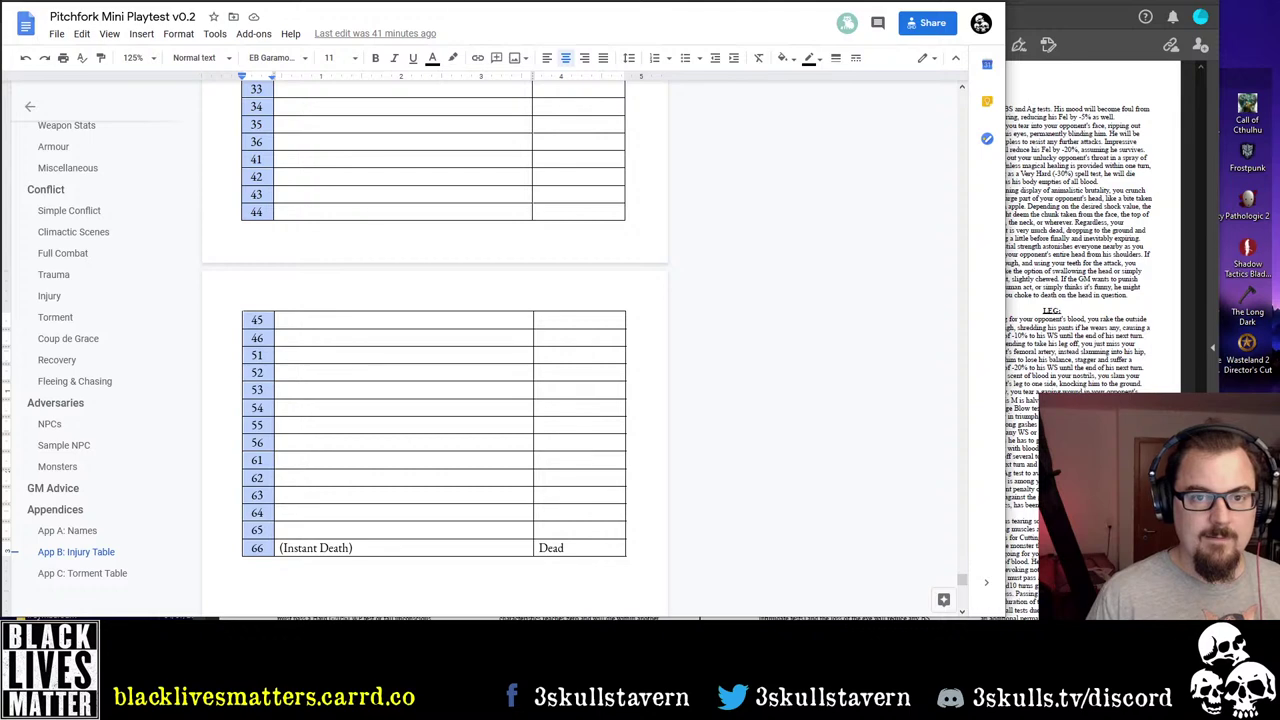
pyautogui.hotkey('ctrl', 'shift', 'Tab')
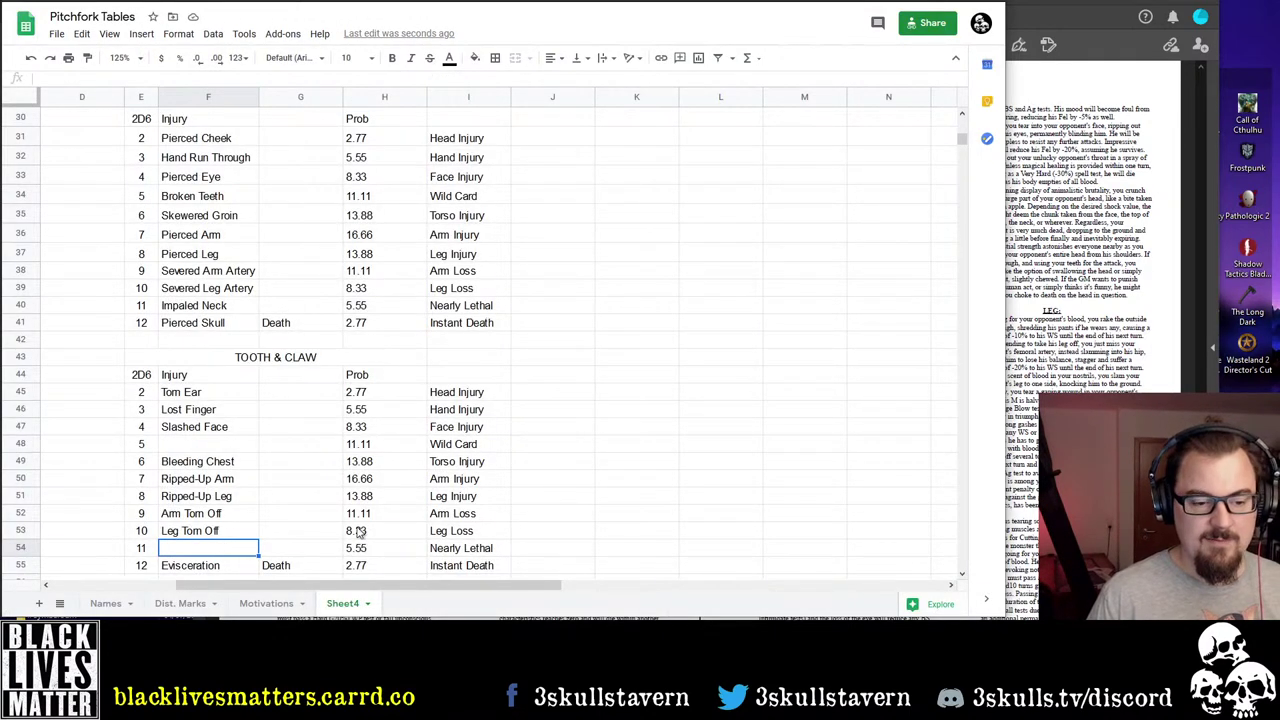
# Check the Critical Hits PDF, then type Eyes Mangled into blank roll 11 cell F54
pyautogui.click(1212, 80)
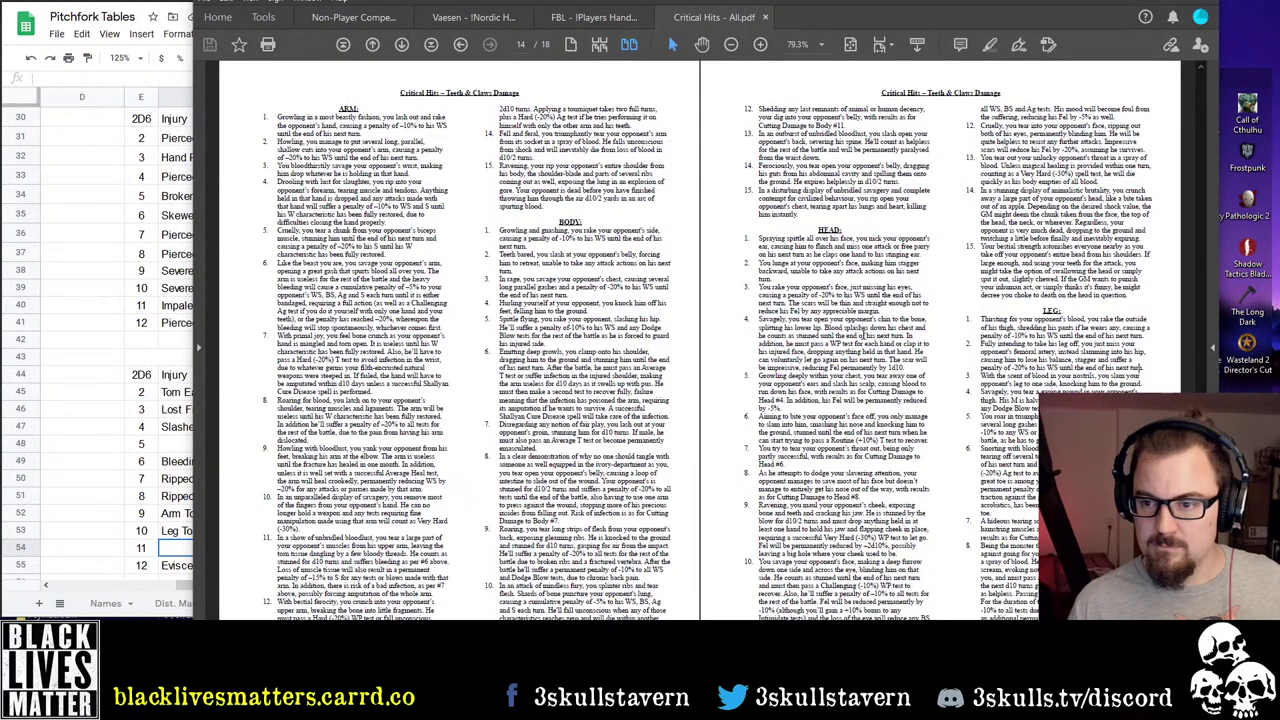
pyautogui.scroll(-2, 862, 333)
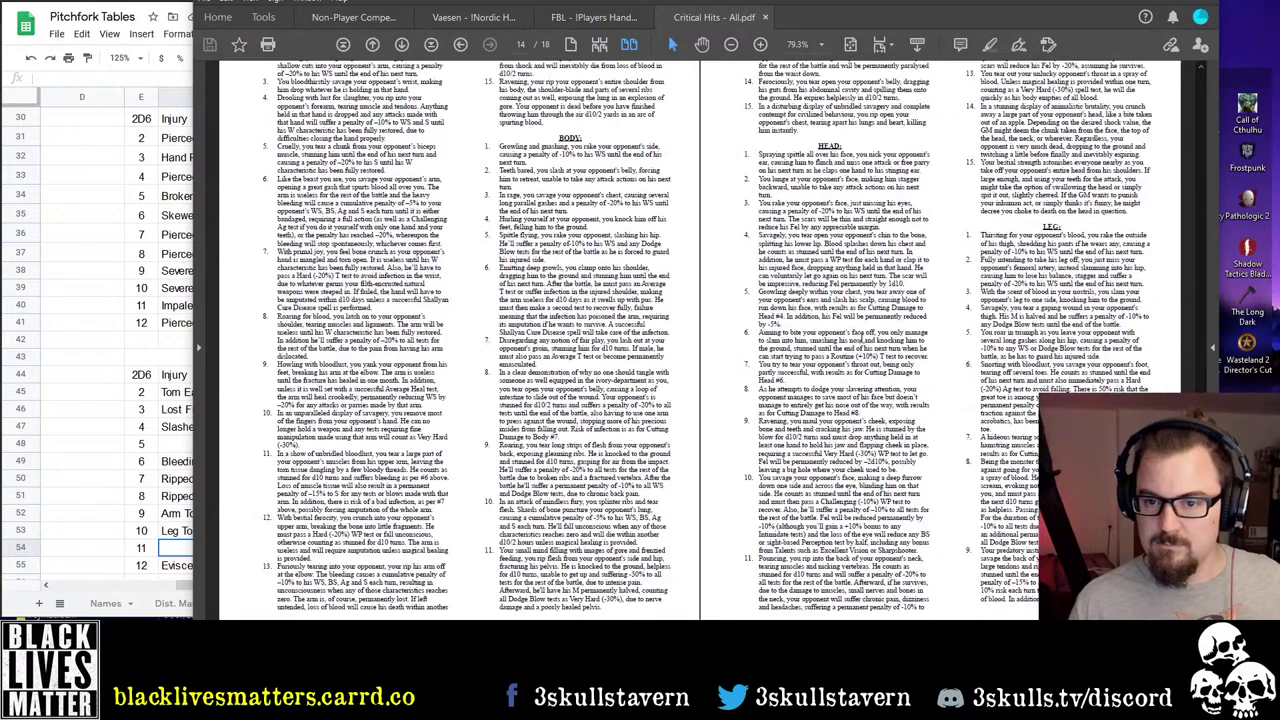
pyautogui.click(48, 532)
pyautogui.click(208, 533)
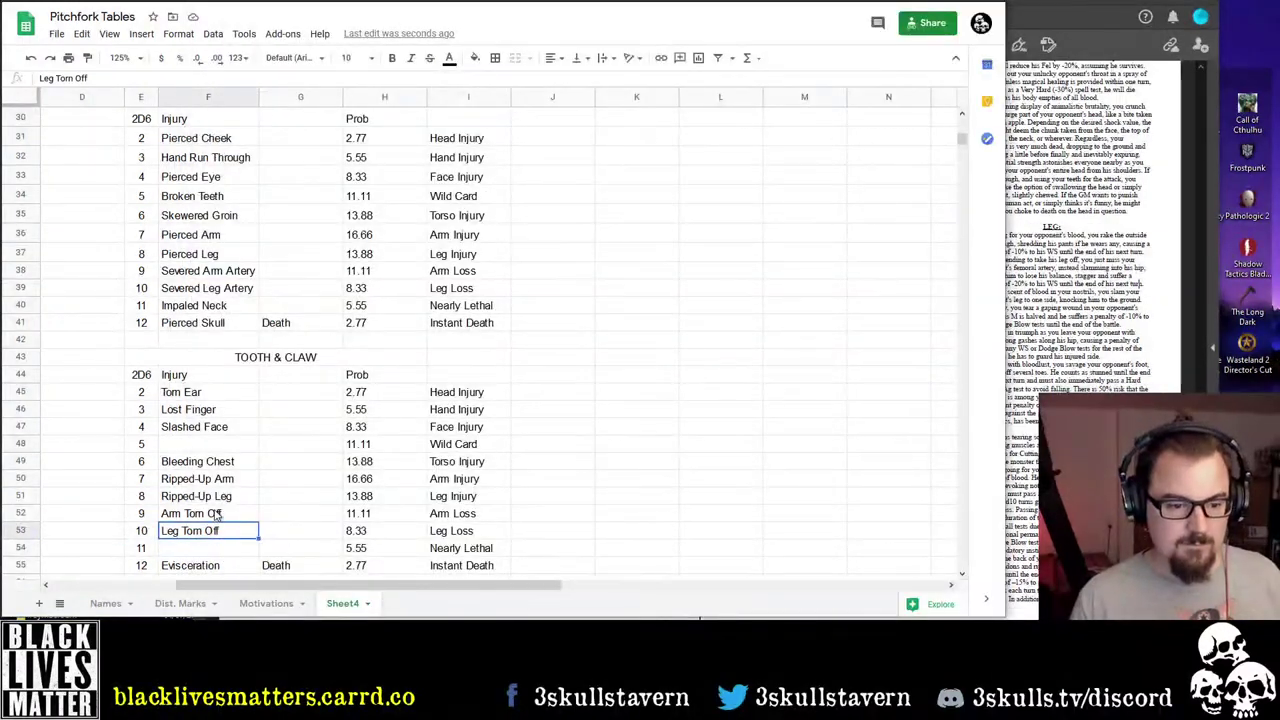
pyautogui.click(217, 515)
pyautogui.click(210, 546)
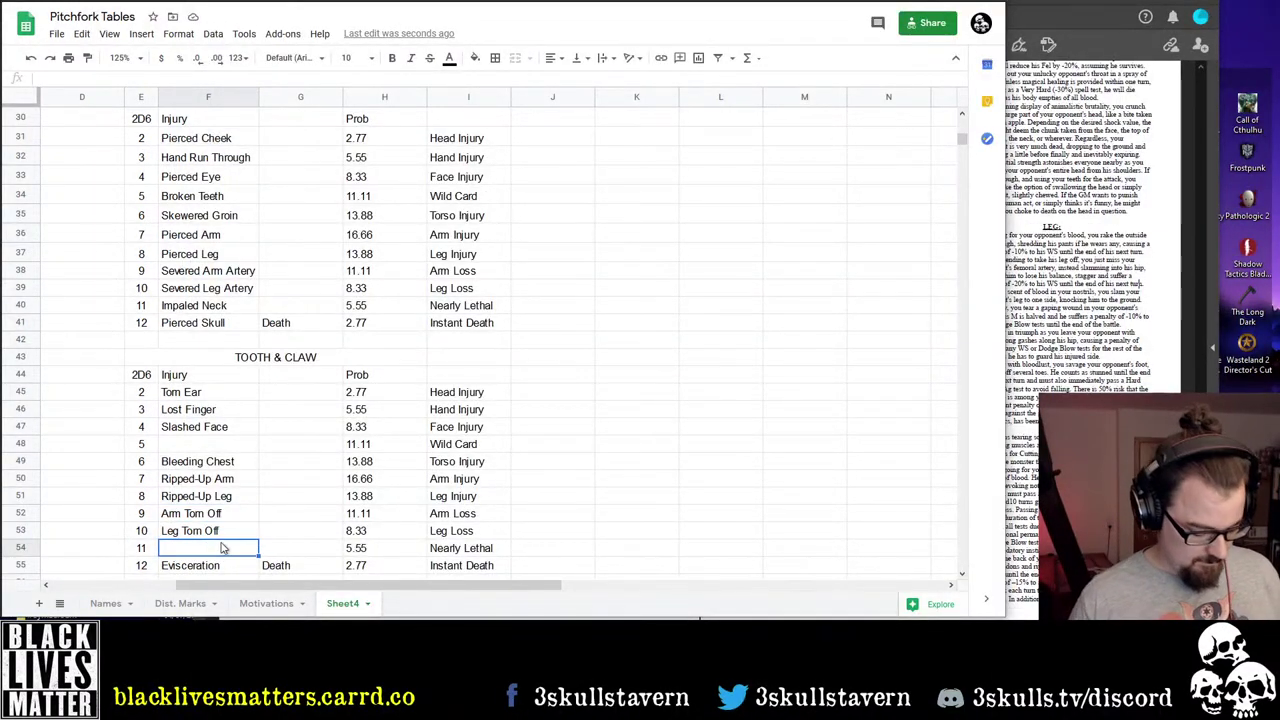
pyautogui.write('Eyes')
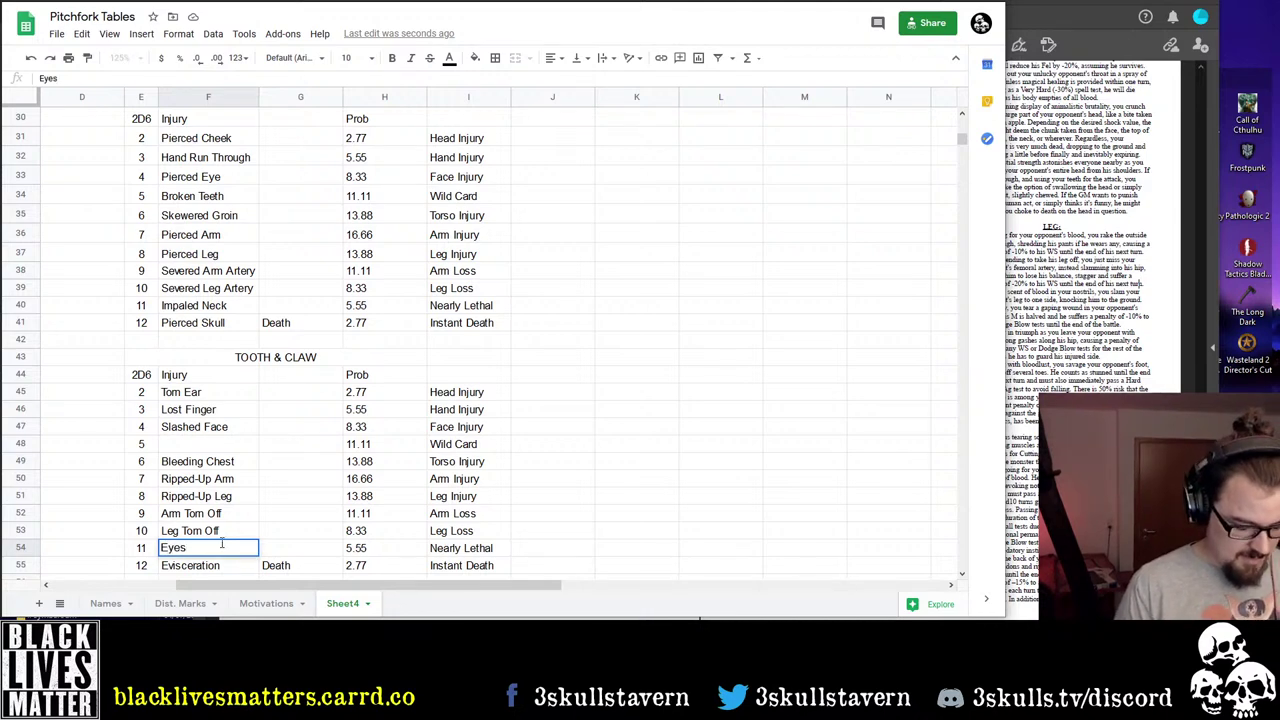
pyautogui.write(' Mangled')
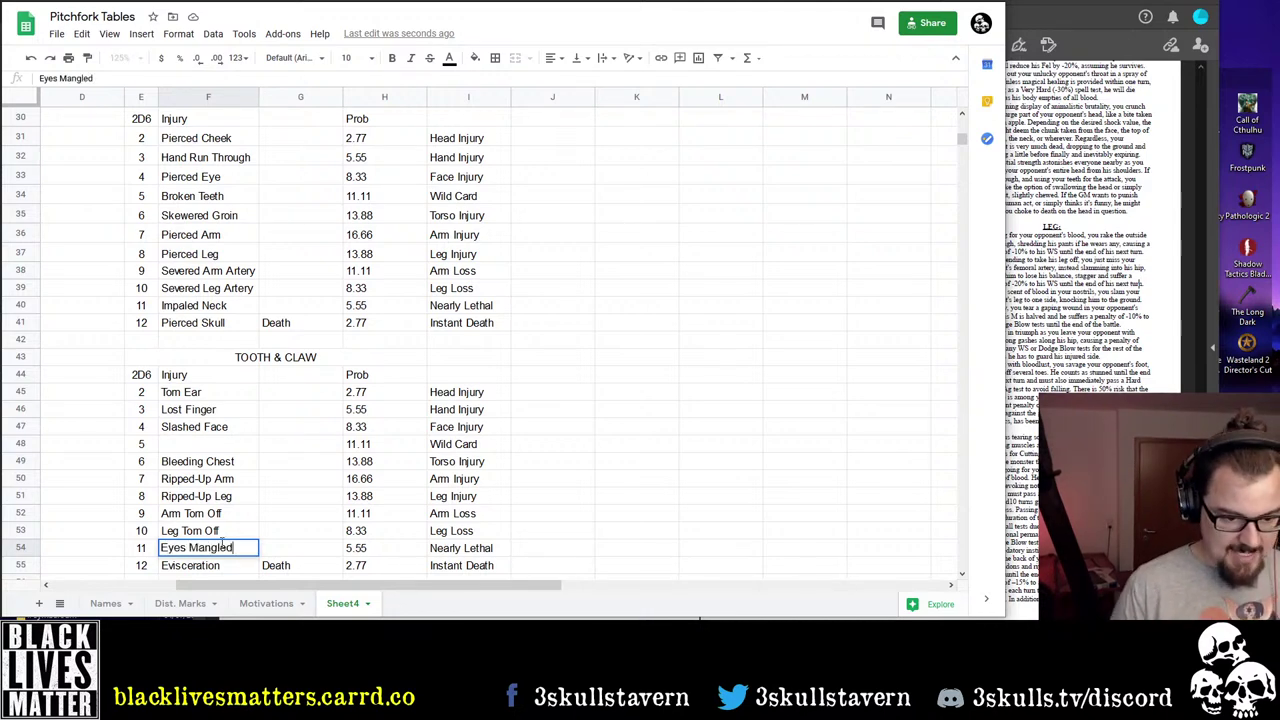
pyautogui.press('Return')
pyautogui.scroll(10, 197, 331)
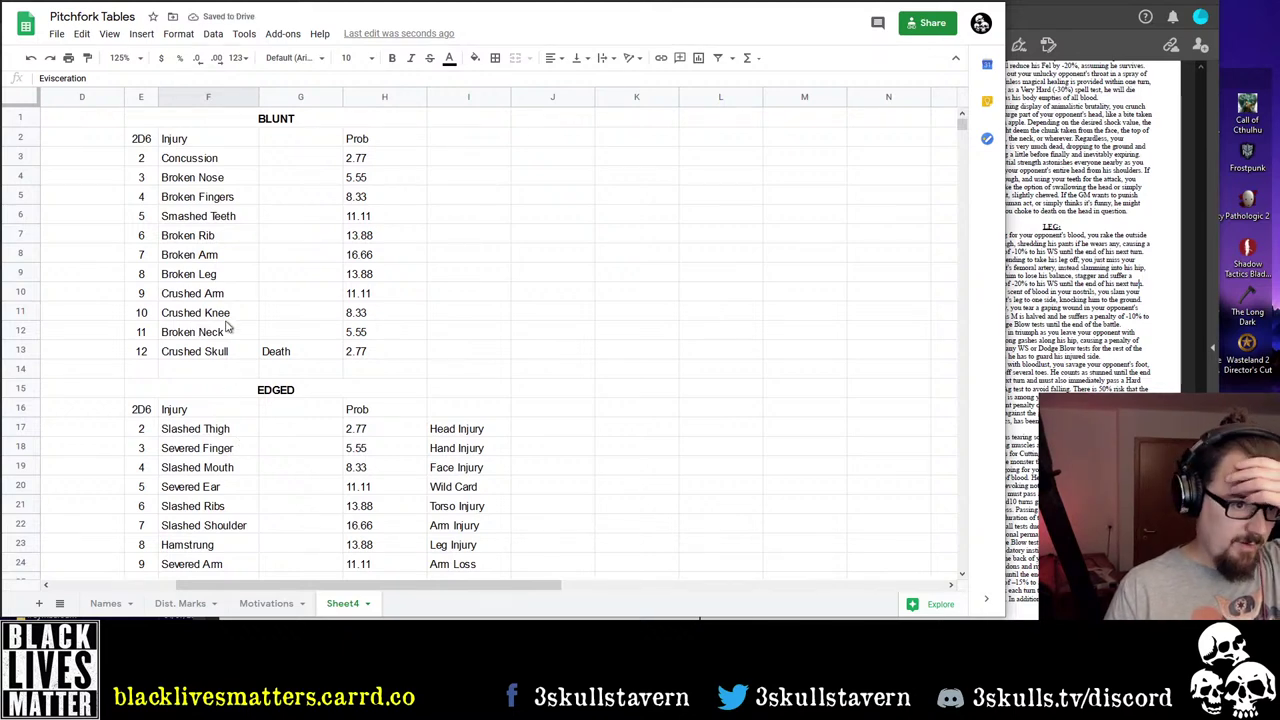
pyautogui.scroll(-3, 228, 316)
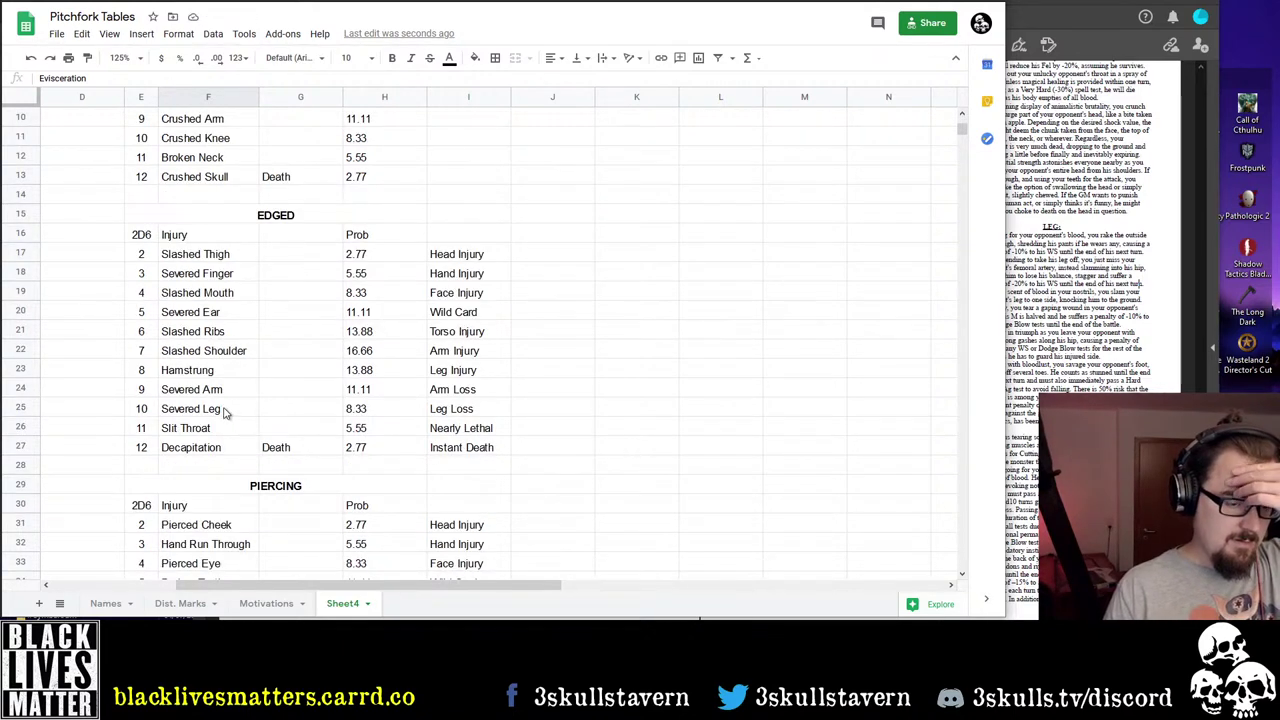
pyautogui.scroll(-3, 222, 392)
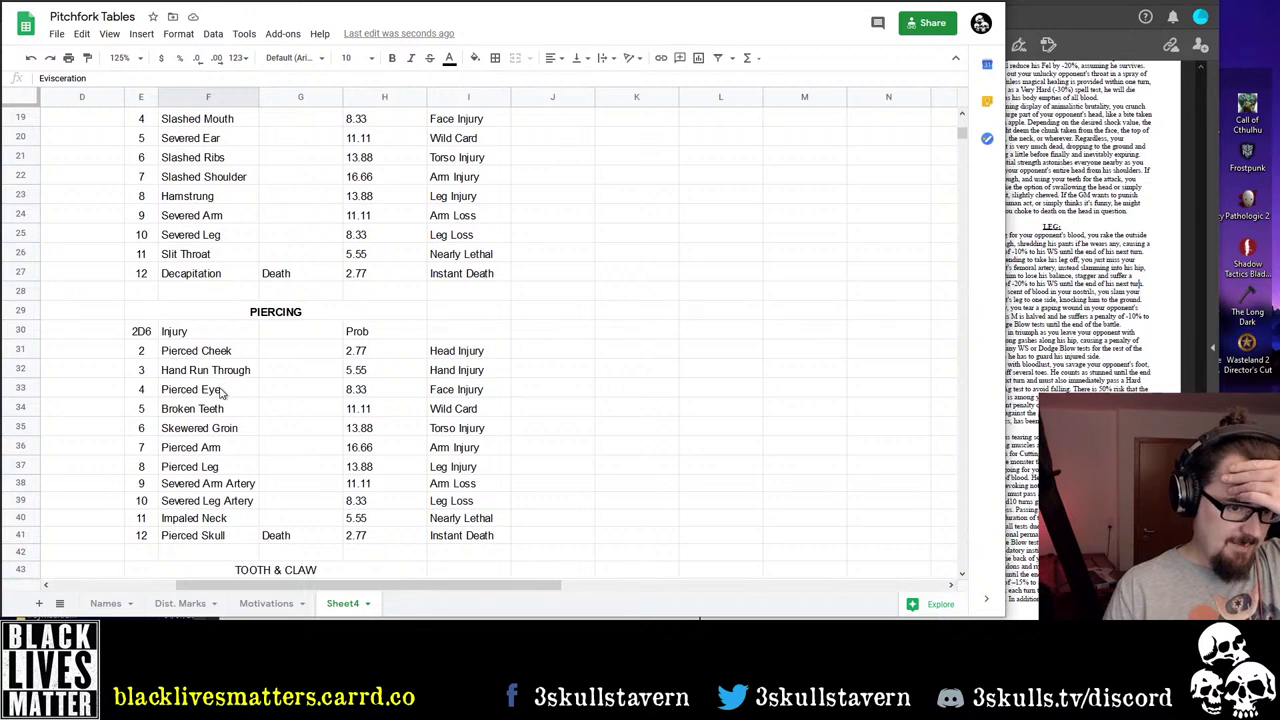
pyautogui.scroll(3, 222, 420)
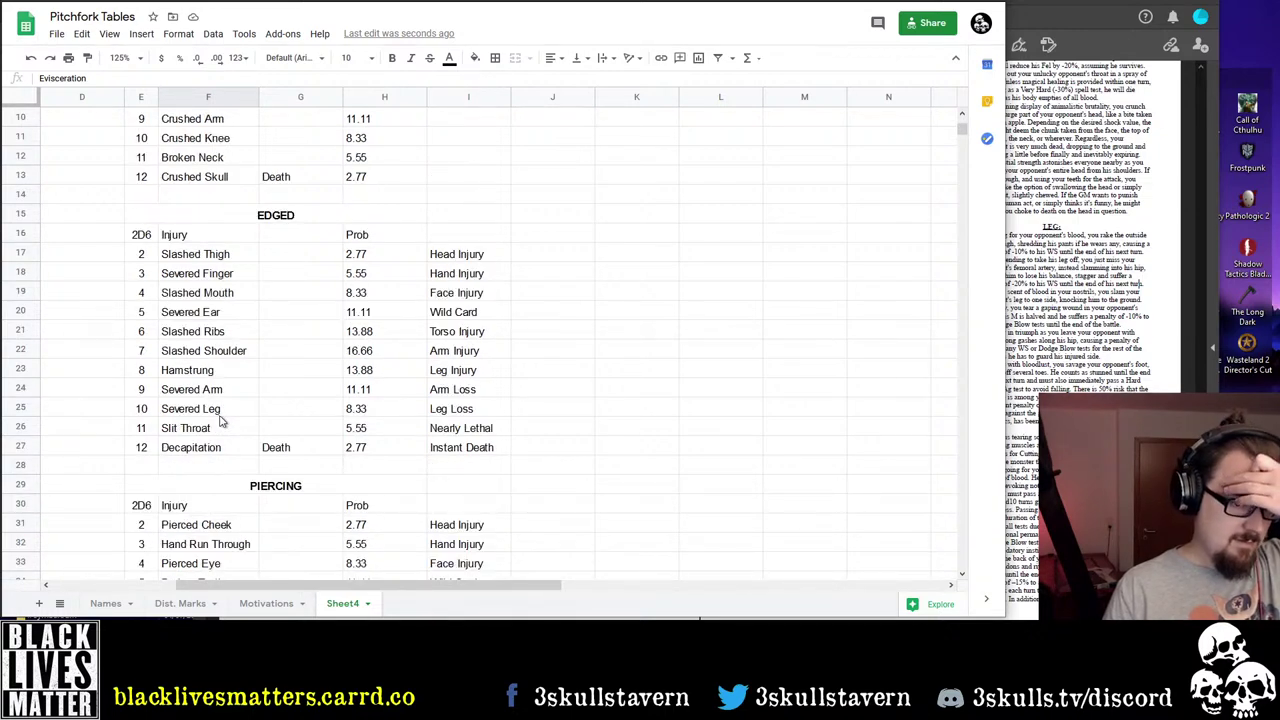
pyautogui.scroll(3, 222, 410)
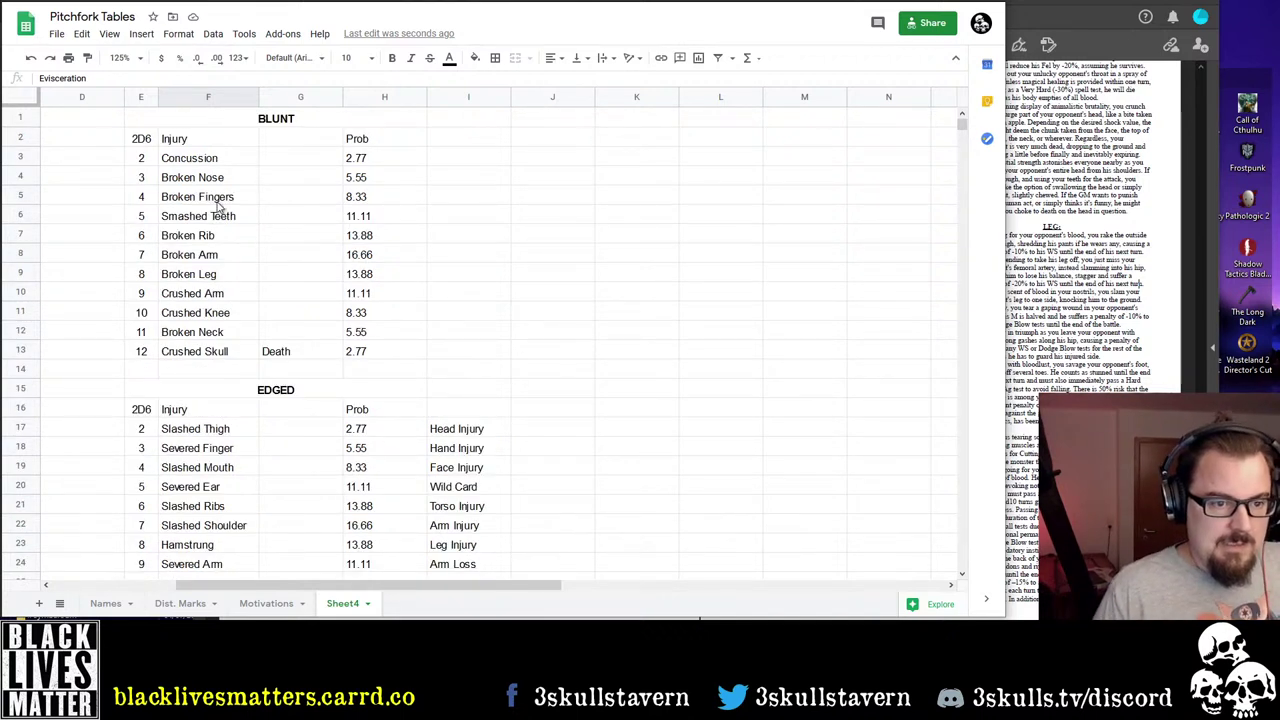
pyautogui.click(226, 262)
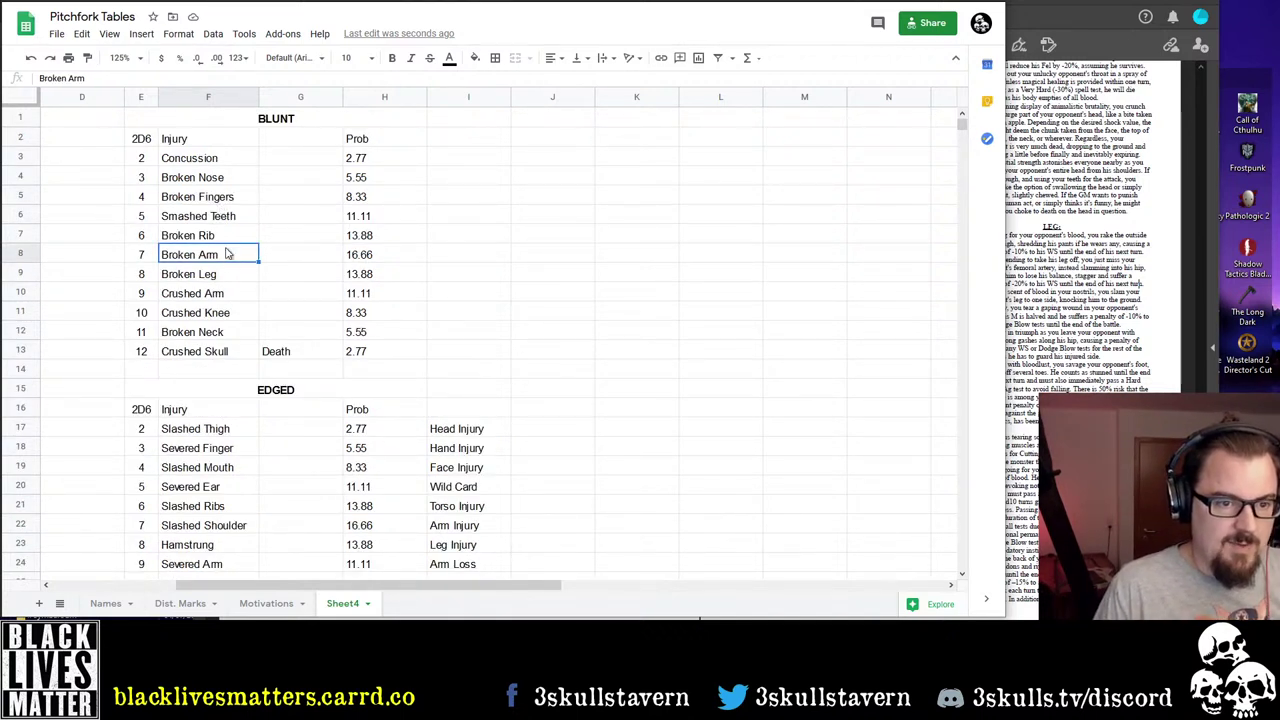
pyautogui.click(220, 183)
pyautogui.click(222, 197)
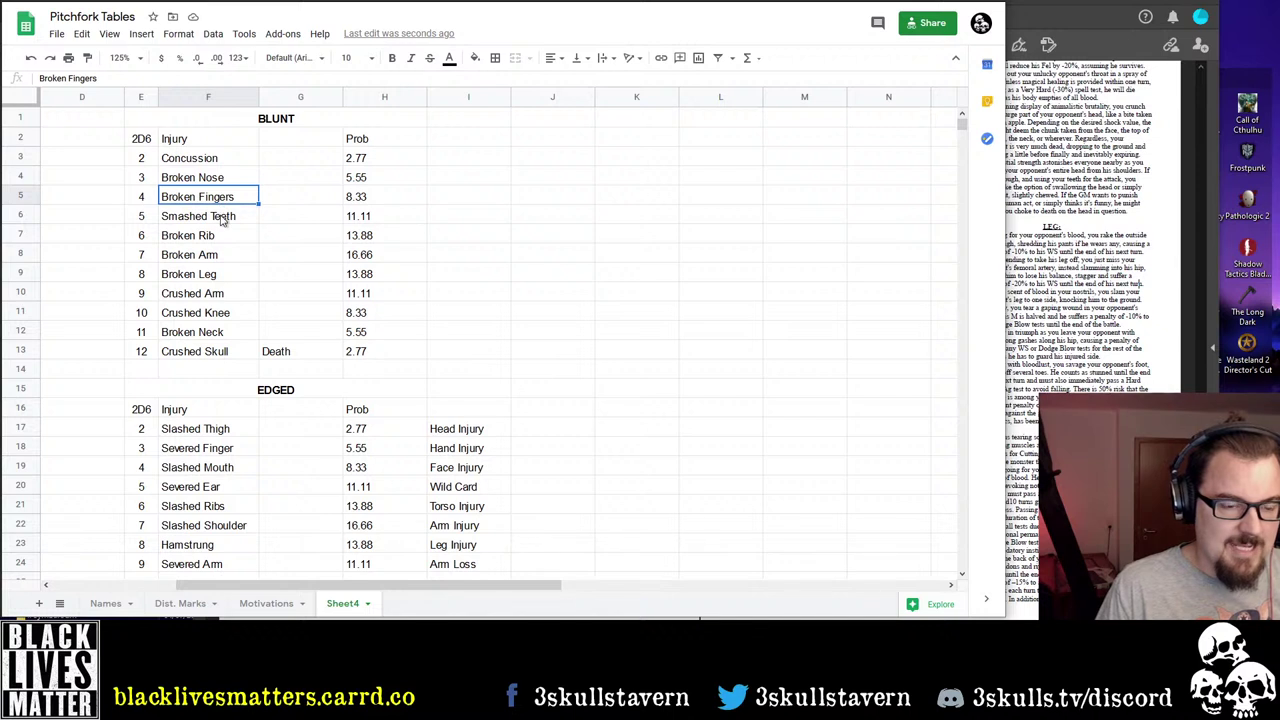
pyautogui.click(224, 241)
pyautogui.click(225, 258)
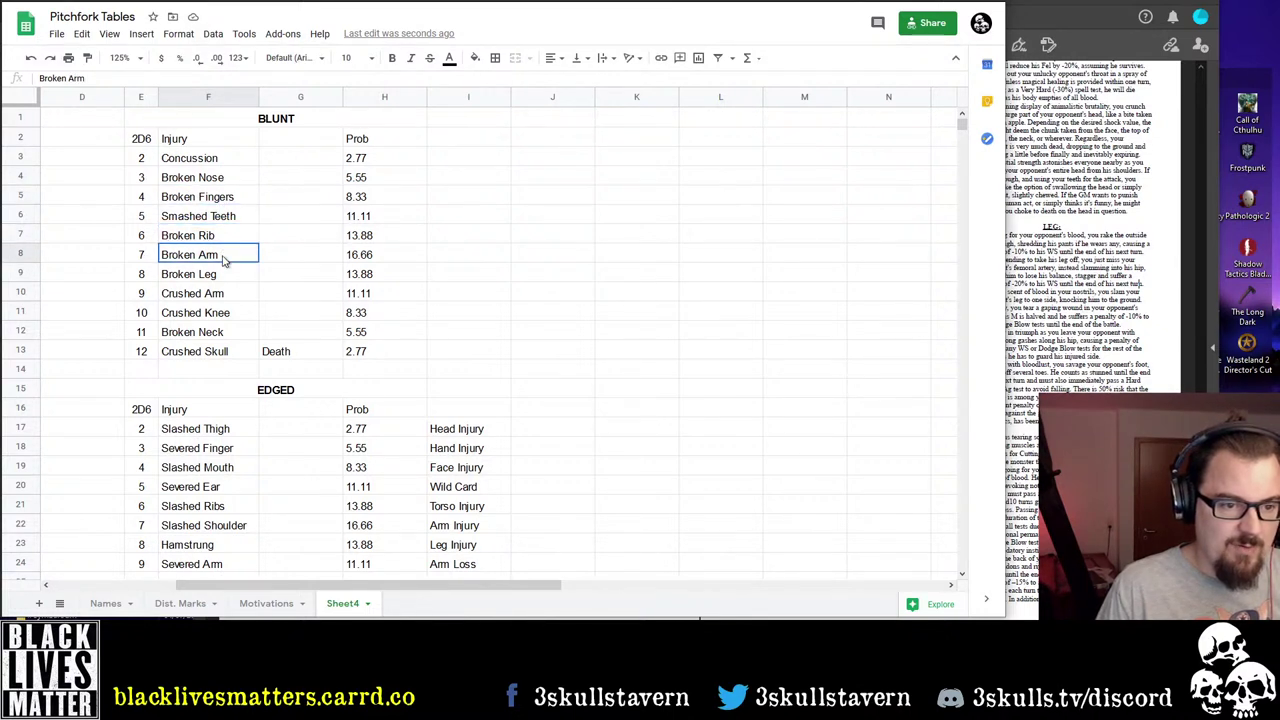
pyautogui.click(225, 277)
pyautogui.click(224, 298)
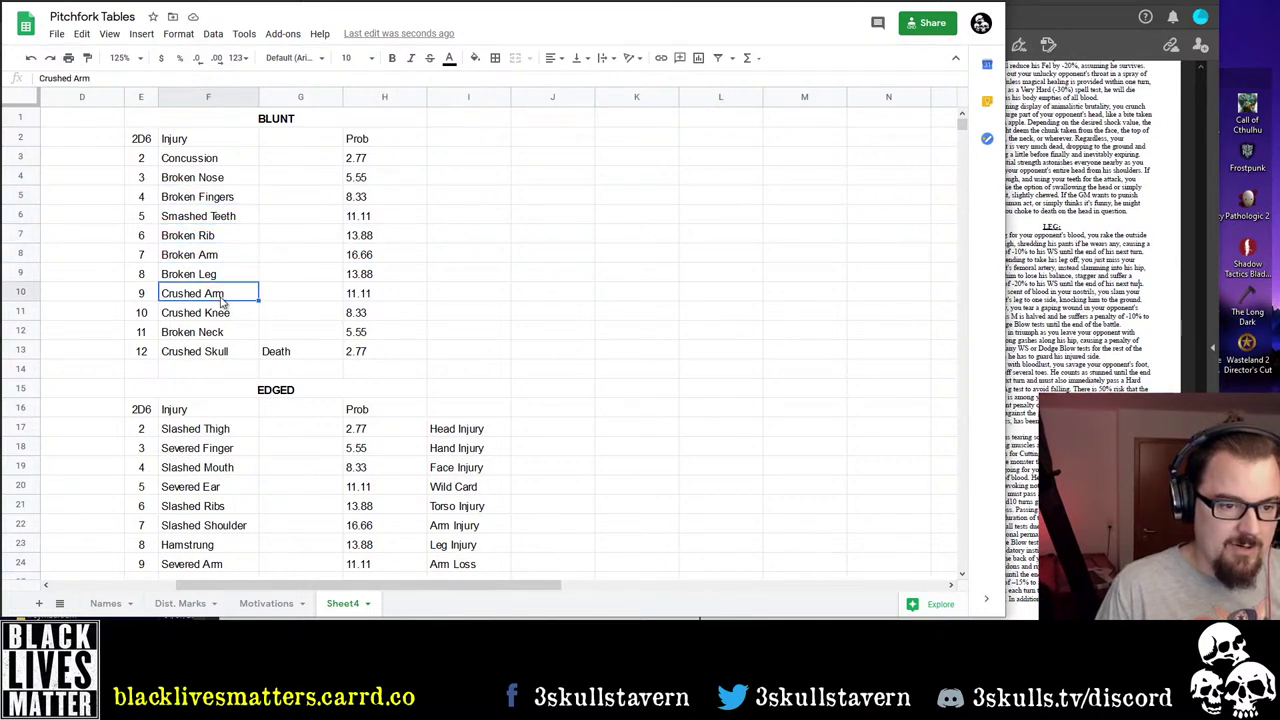
pyautogui.click(226, 316)
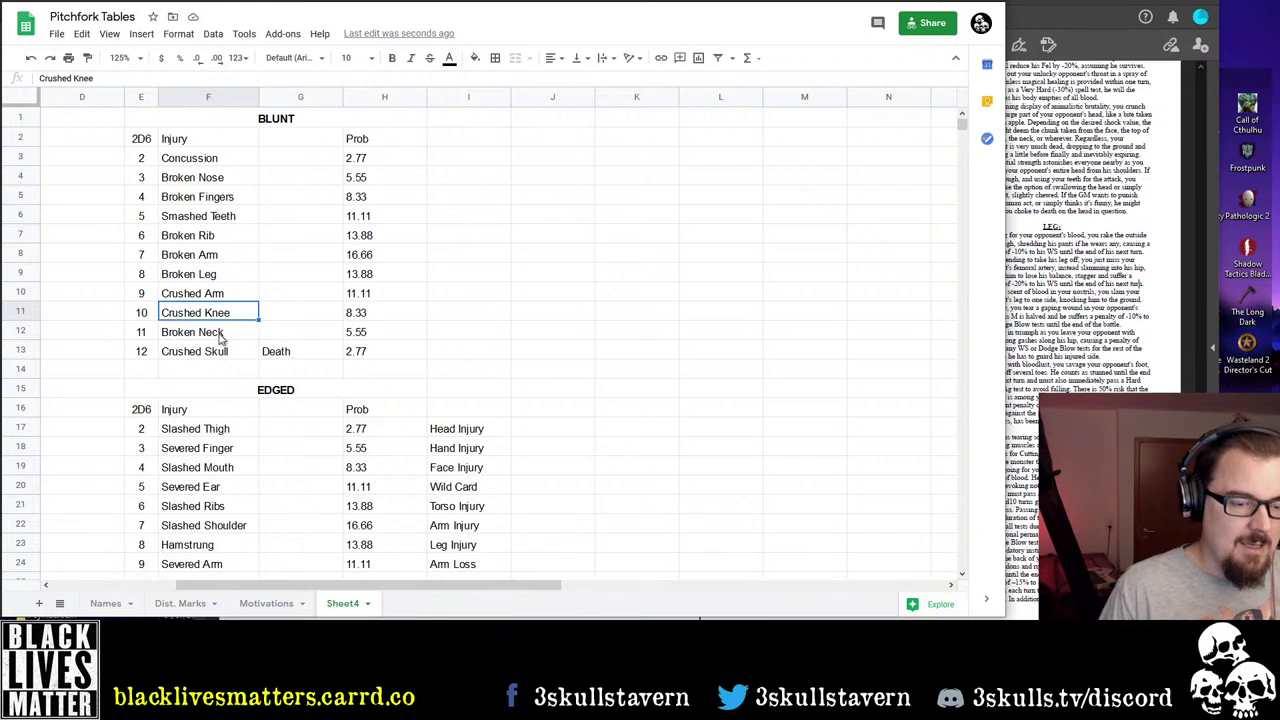
pyautogui.click(219, 336)
pyautogui.click(212, 238)
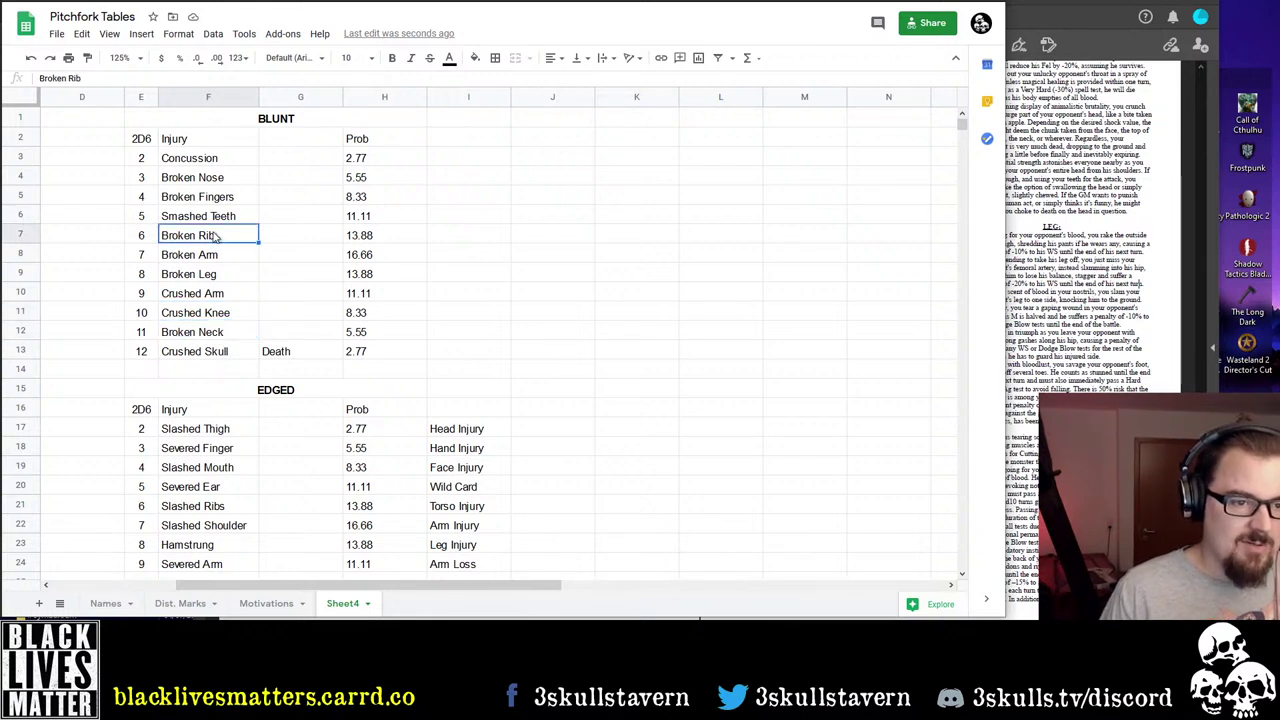
pyautogui.click(221, 220)
pyautogui.click(228, 200)
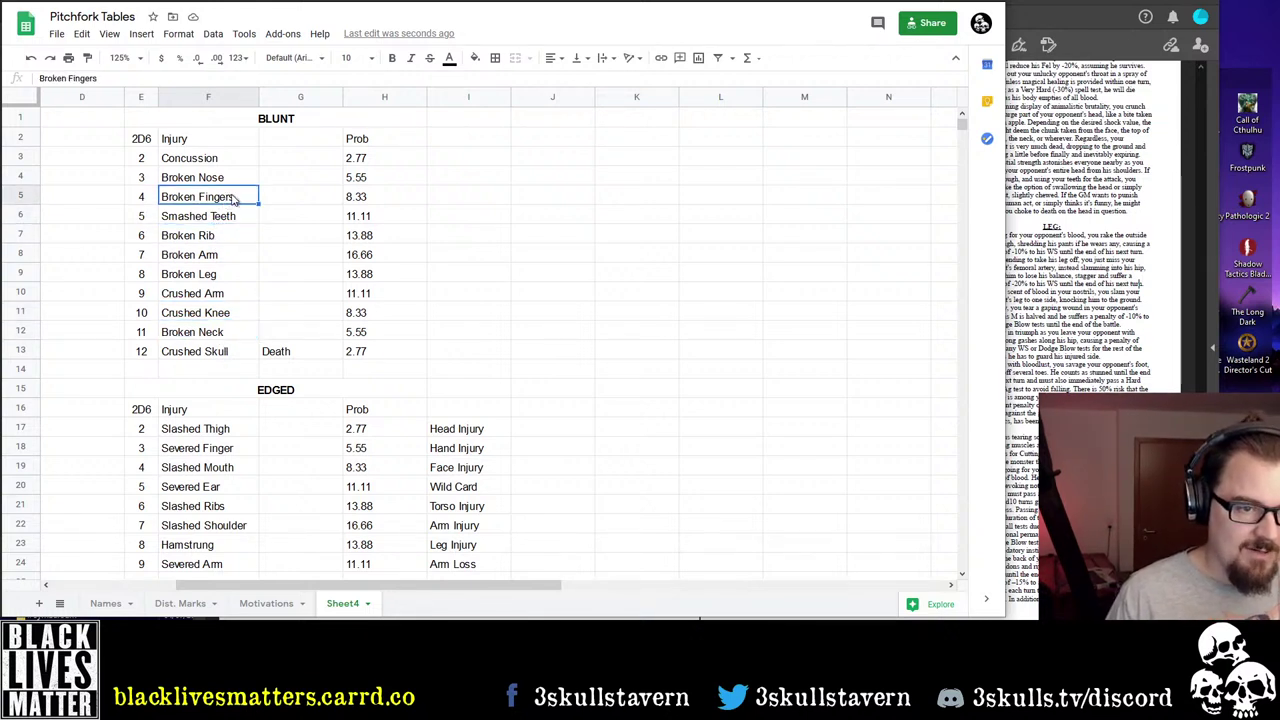
pyautogui.click(233, 180)
# Copy Broken Nose from F4 over Concussion in F3, then enter Gauged Eye in F4
pyautogui.click(224, 160)
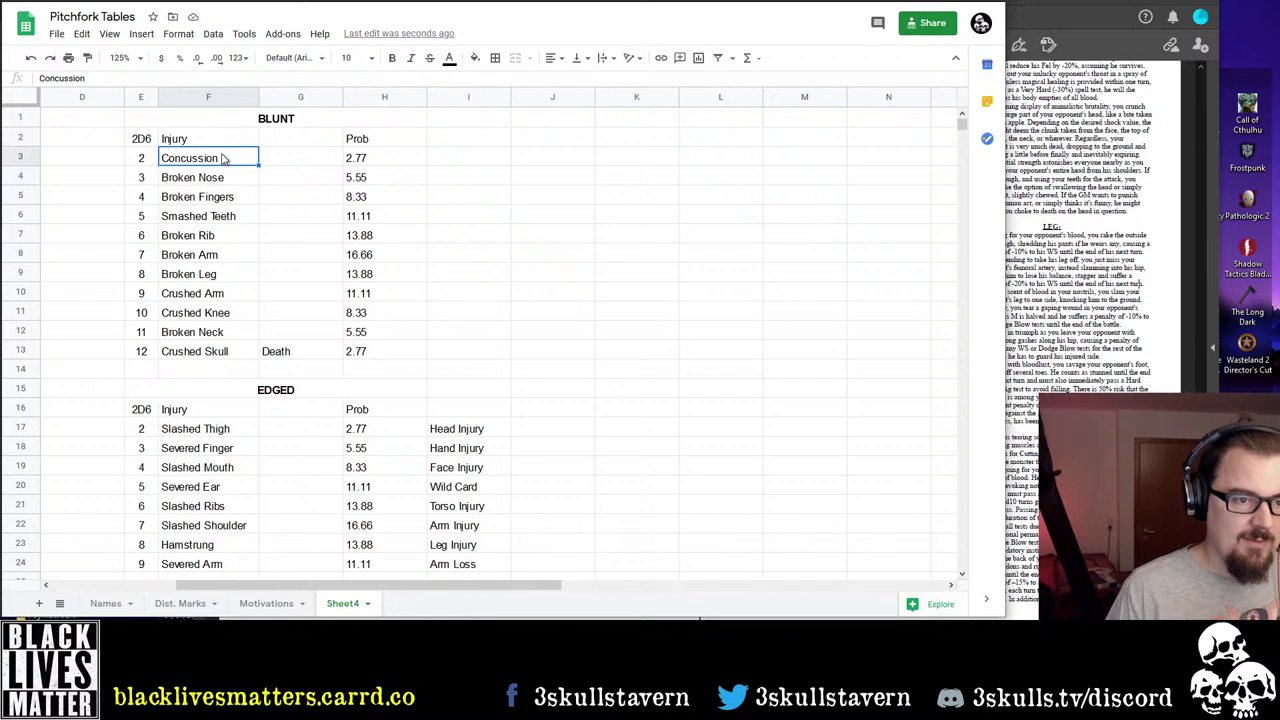
pyautogui.press('Down')
pyautogui.hotkey('ctrl', 'c')
pyautogui.press('Up')
pyautogui.hotkey('ctrl', 'v')
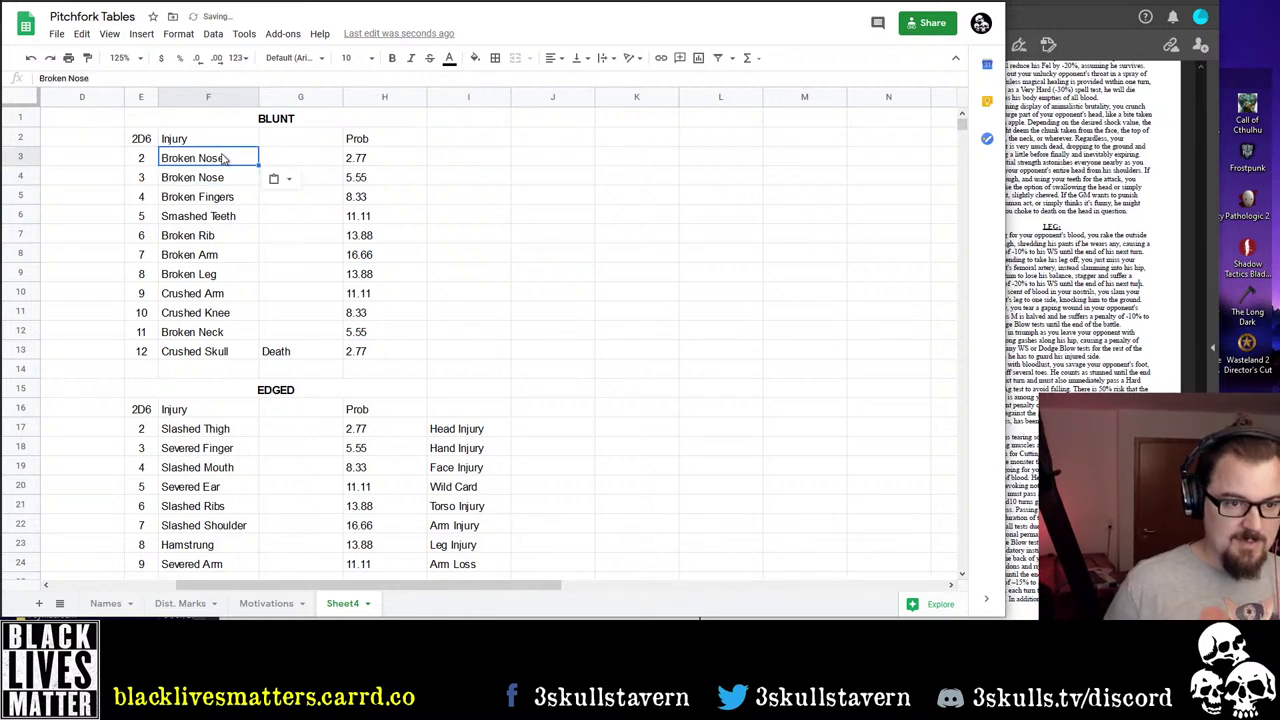
pyautogui.press('Down')
pyautogui.write('Gau')
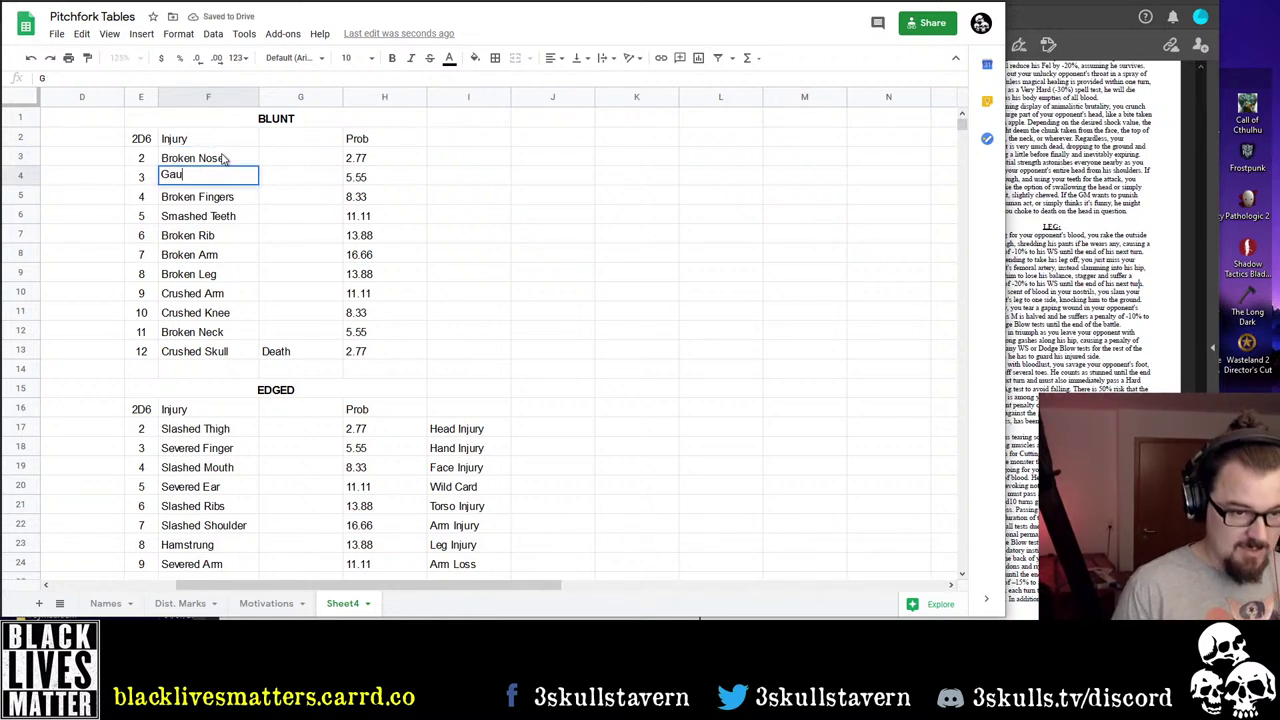
pyautogui.write('ged Eye')
pyautogui.press('Return')
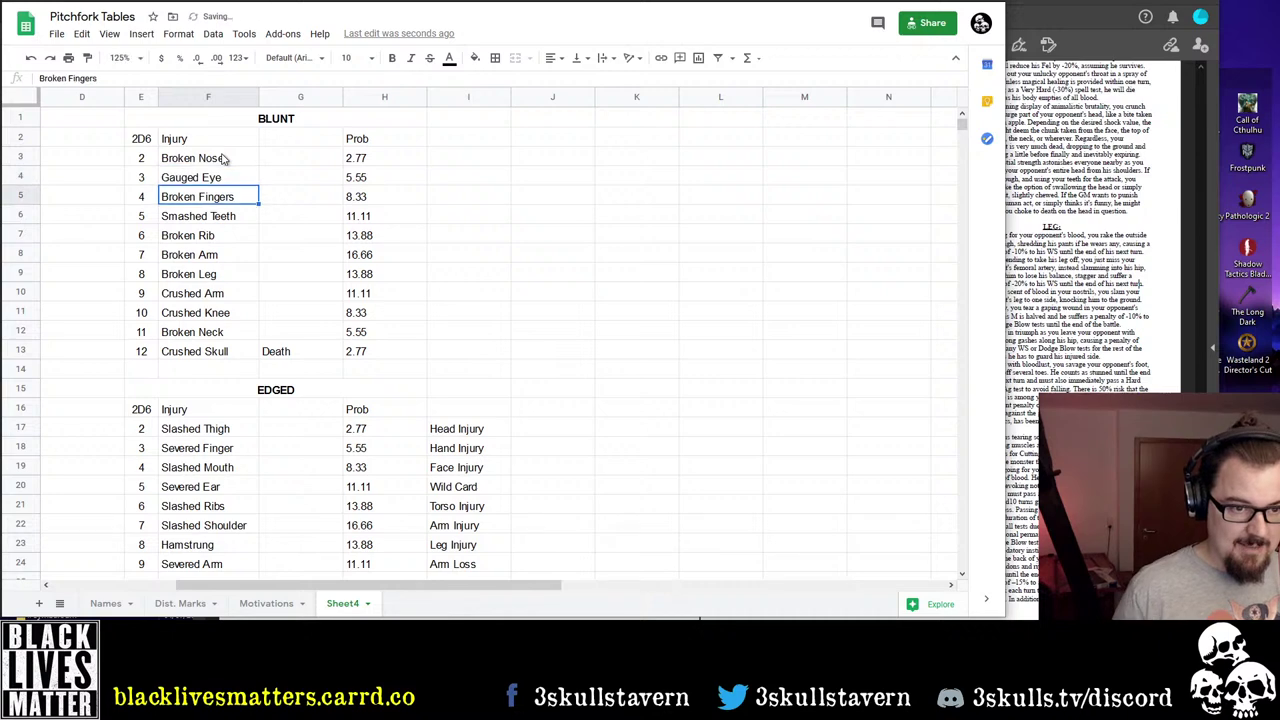
# Review the injury names in the EDGED, PIERCING and TOOTH & CLAW tables
pyautogui.scroll(-4, 228, 435)
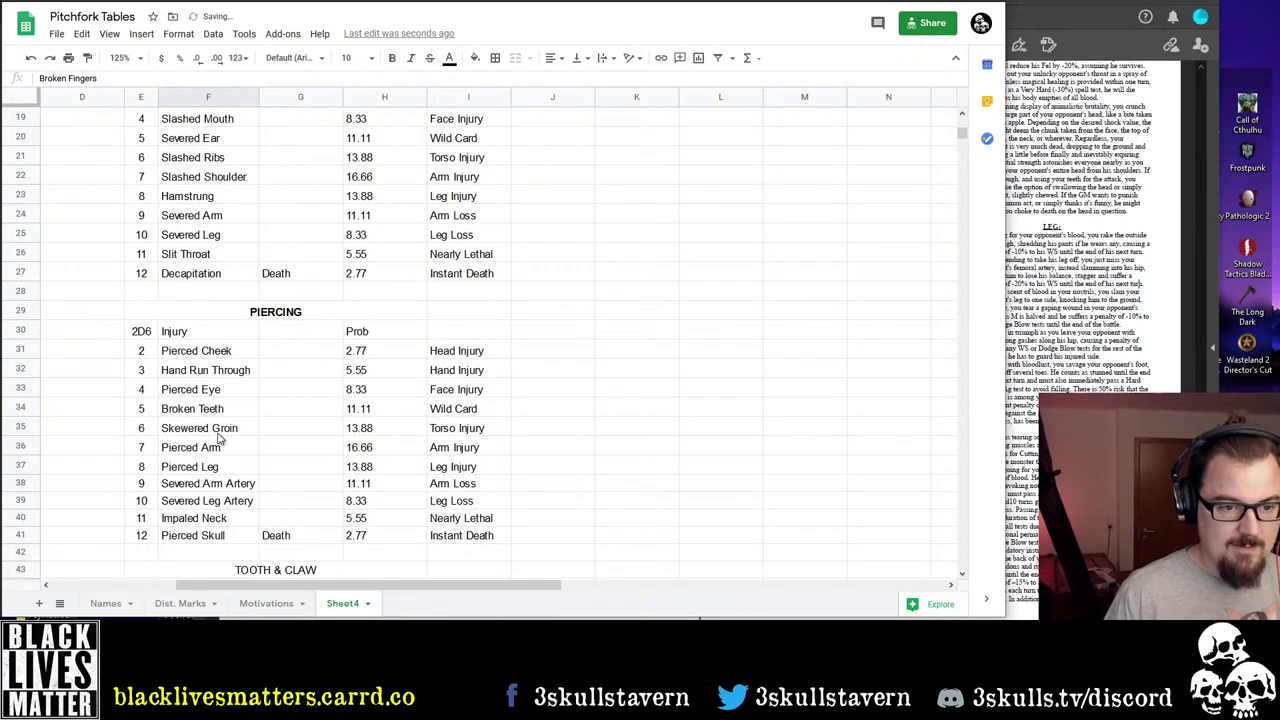
pyautogui.scroll(2, 218, 425)
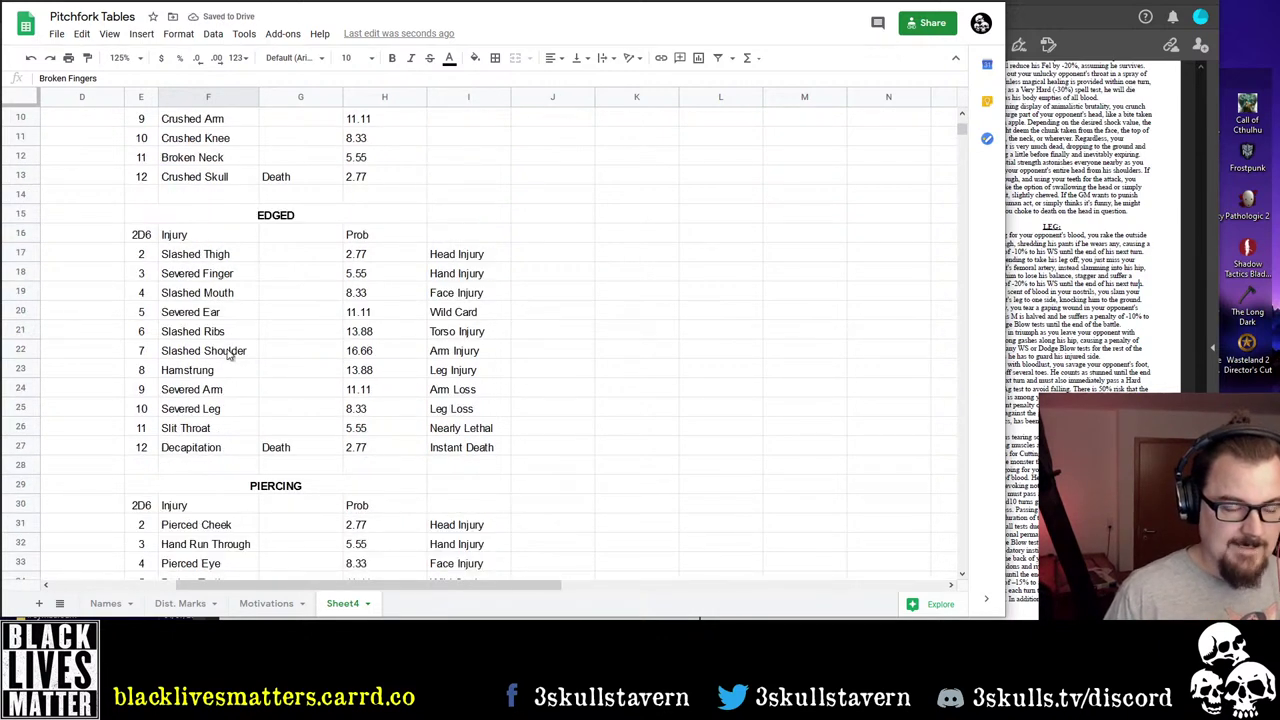
pyautogui.scroll(-3, 228, 352)
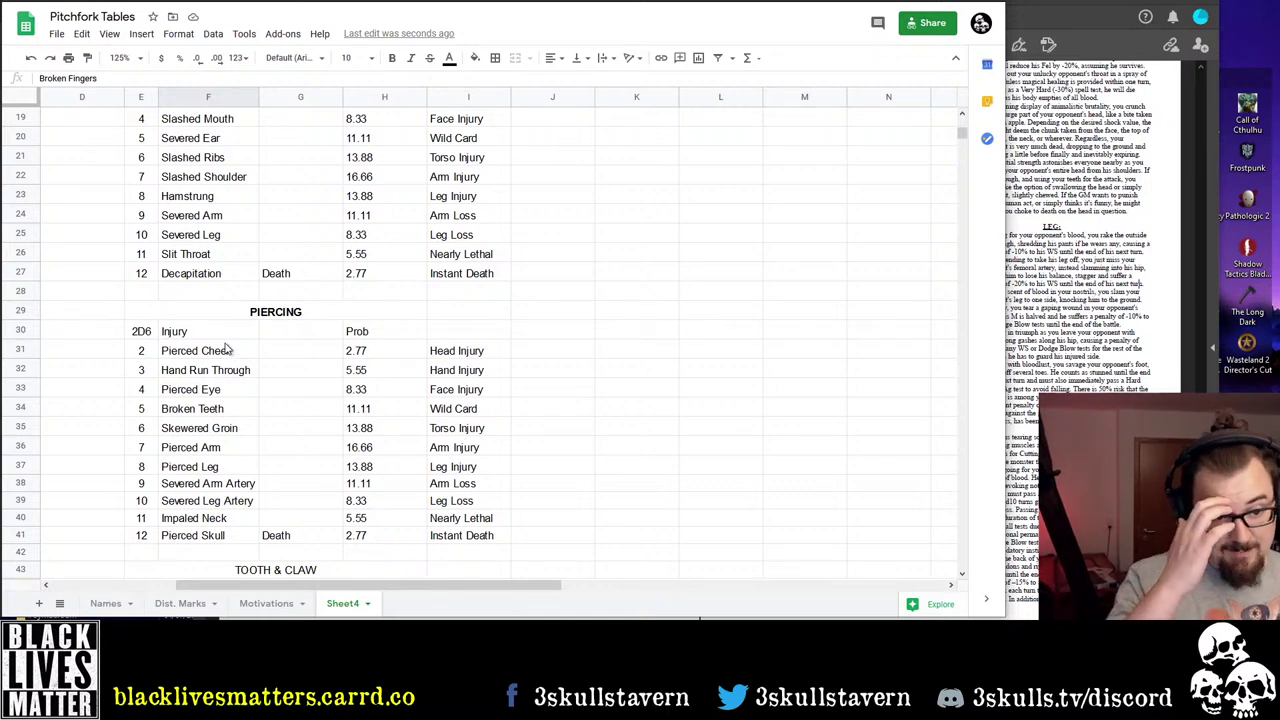
pyautogui.click(226, 393)
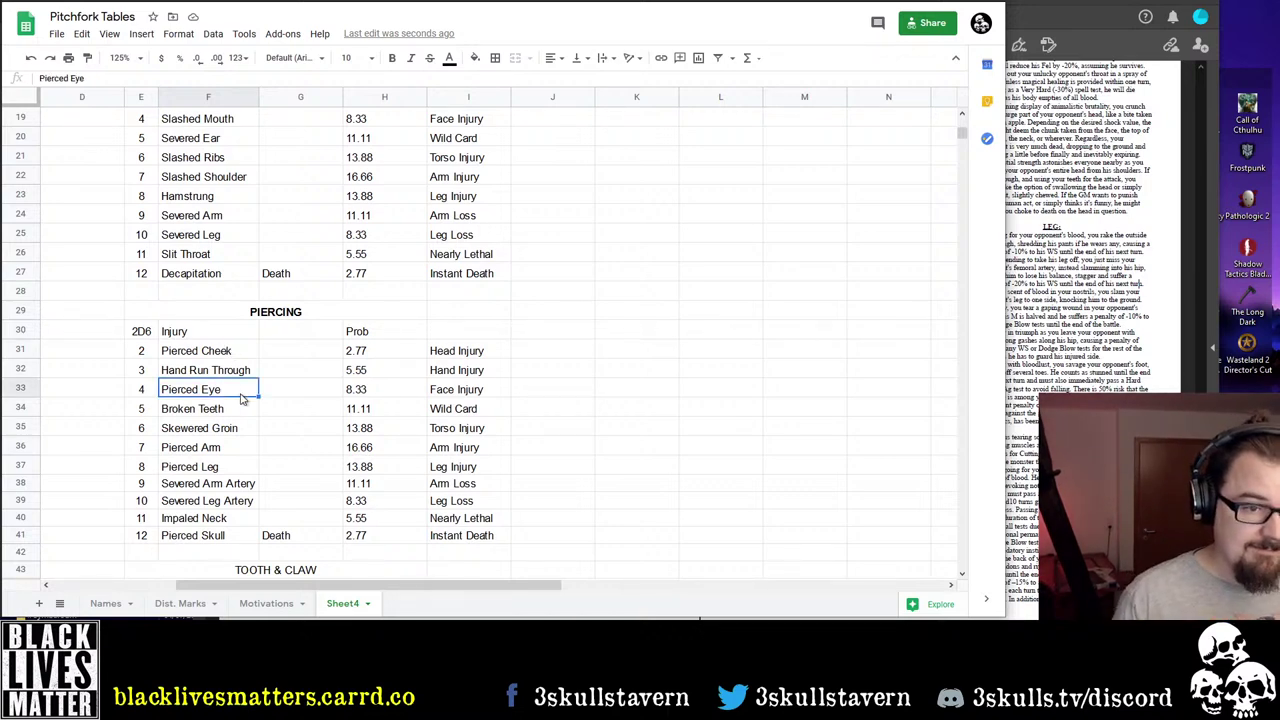
pyautogui.scroll(3, 237, 403)
pyautogui.scroll(-3, 237, 403)
pyautogui.scroll(-3, 237, 403)
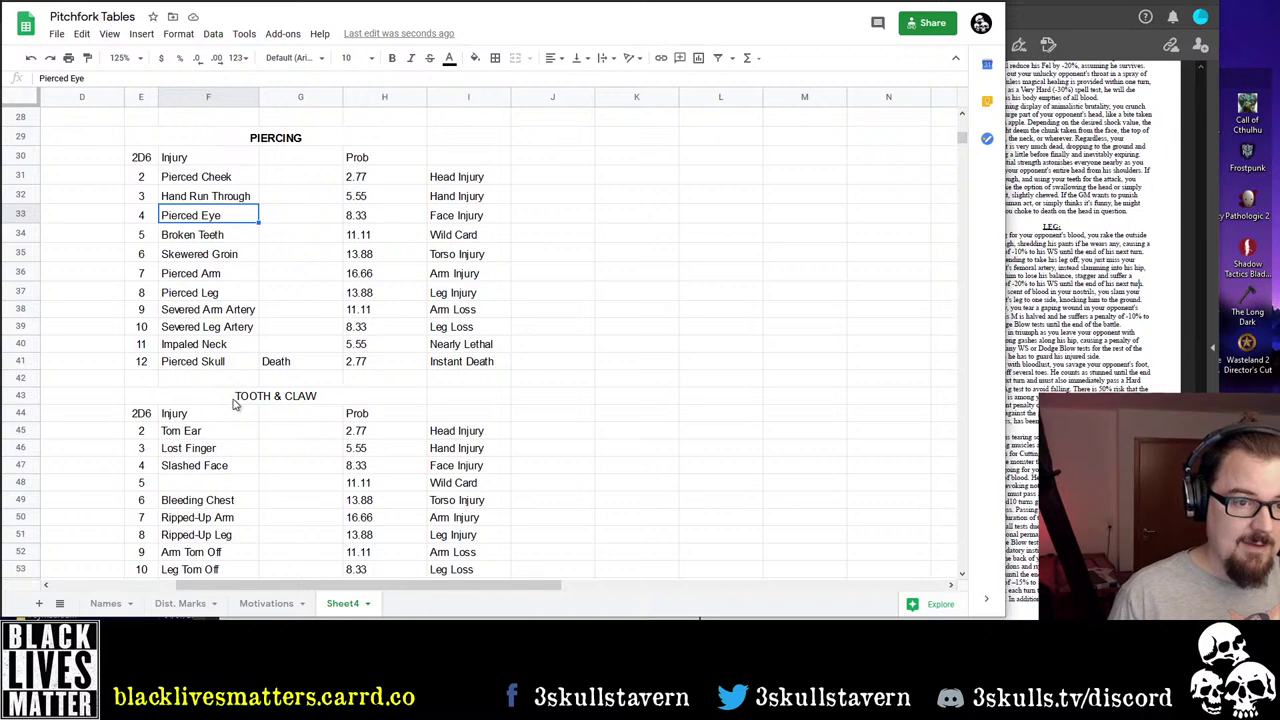
pyautogui.click(242, 400)
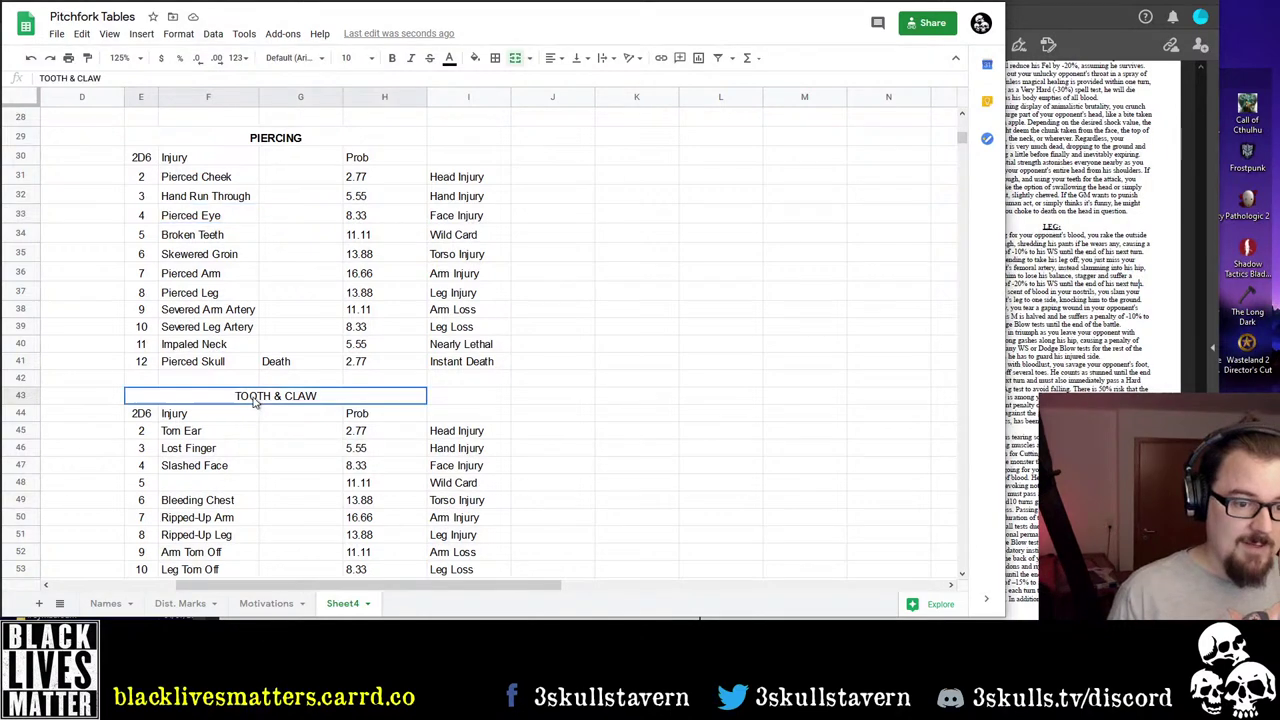
pyautogui.click(192, 468)
pyautogui.click(198, 486)
pyautogui.scroll(-3, 198, 486)
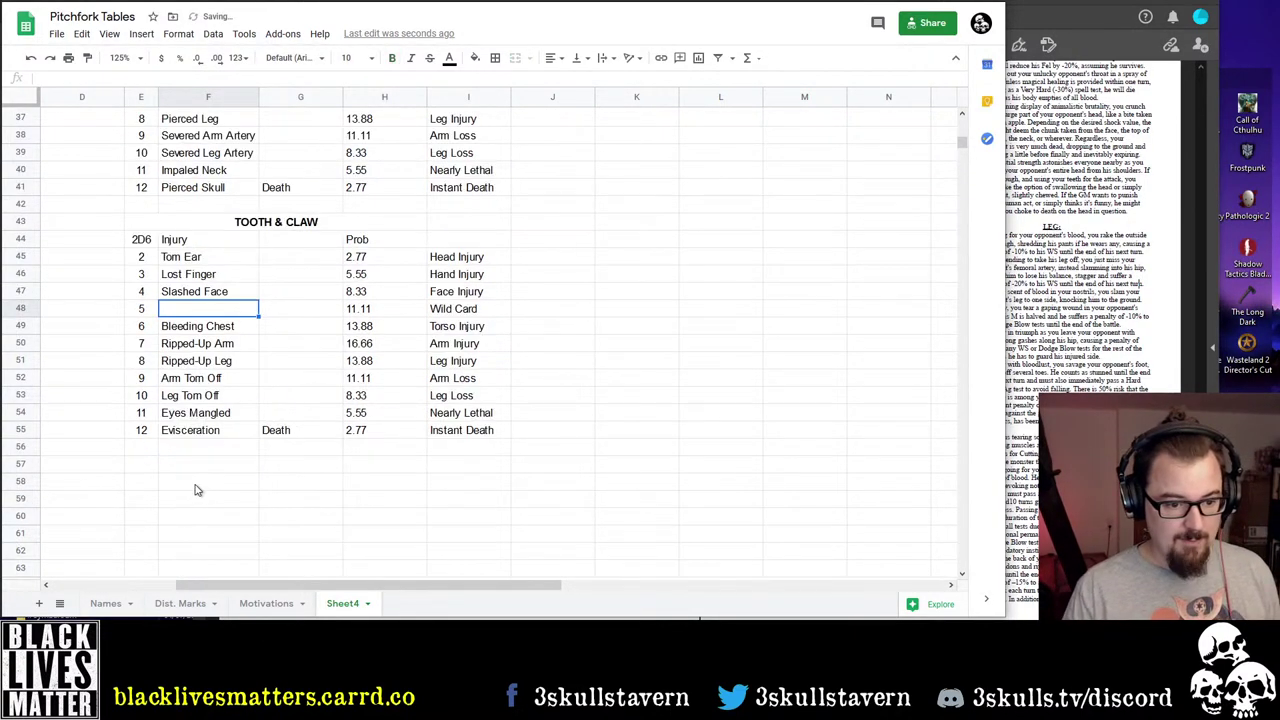
pyautogui.click(208, 414)
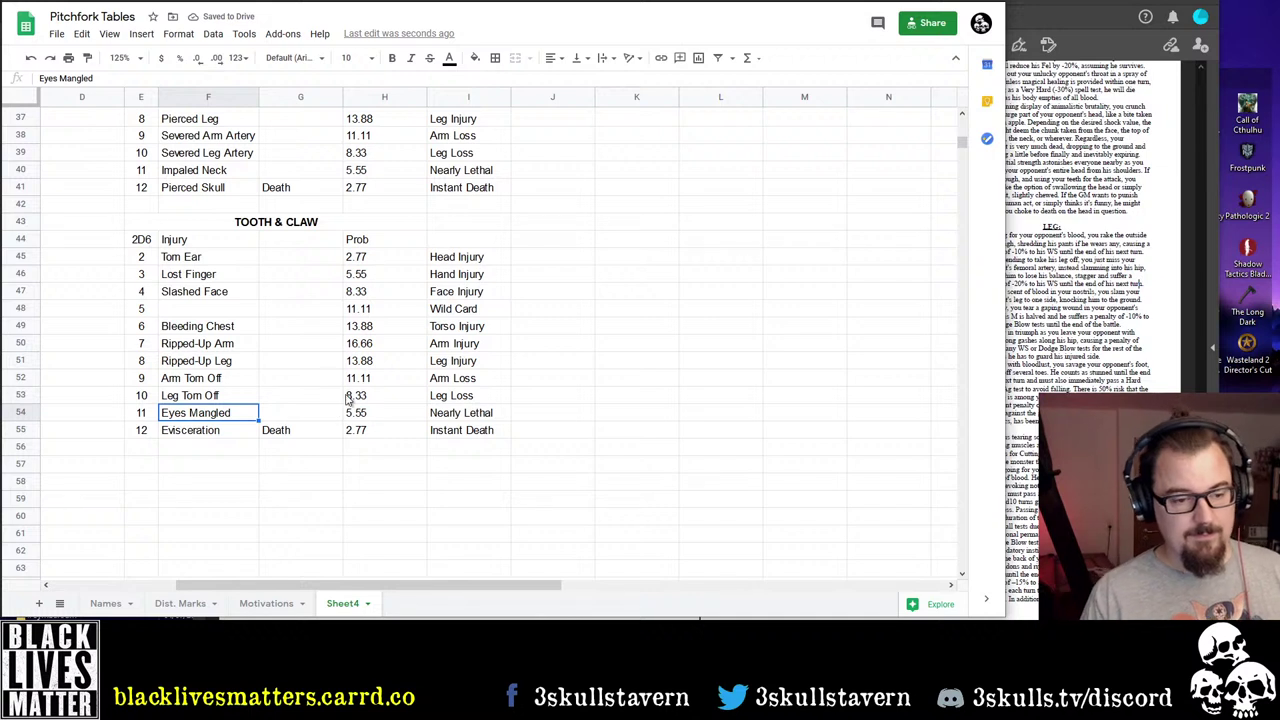
pyautogui.click(238, 310)
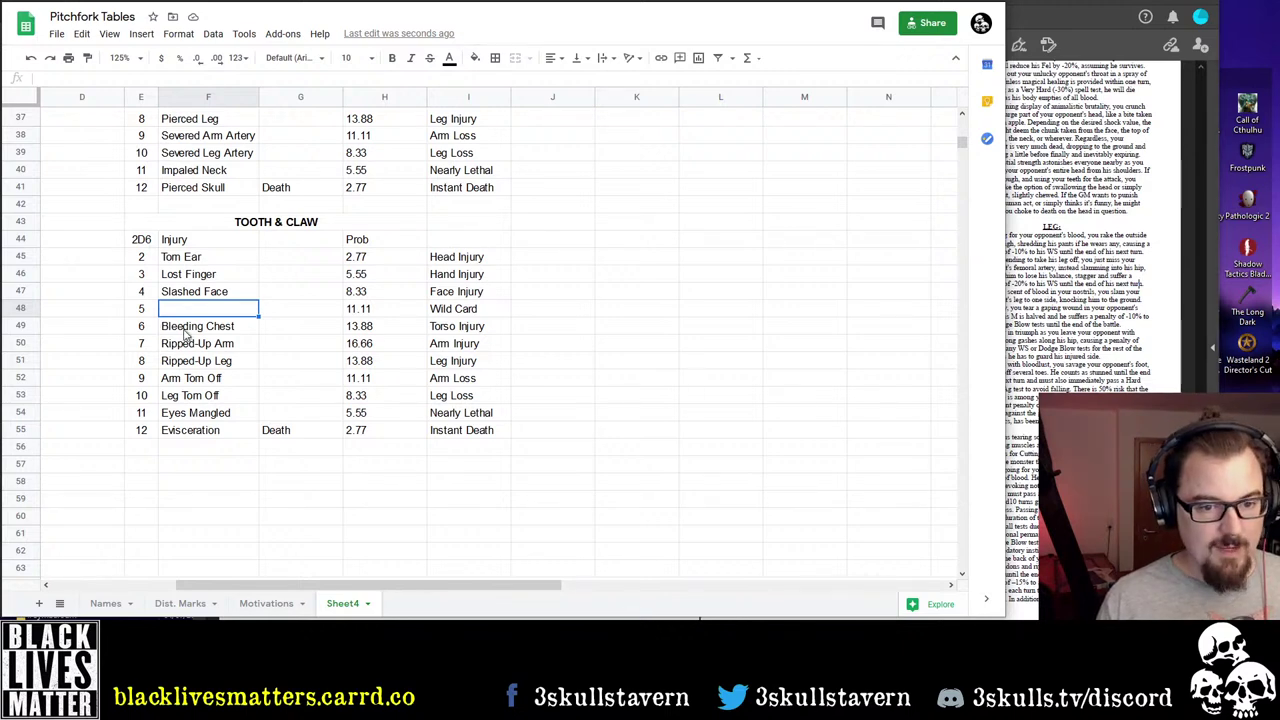
# Delete the injury-type labels beside the TOOTH & CLAW, PIERCING and EDGED tables
pyautogui.moveTo(466, 262); pyautogui.dragTo(464, 448)
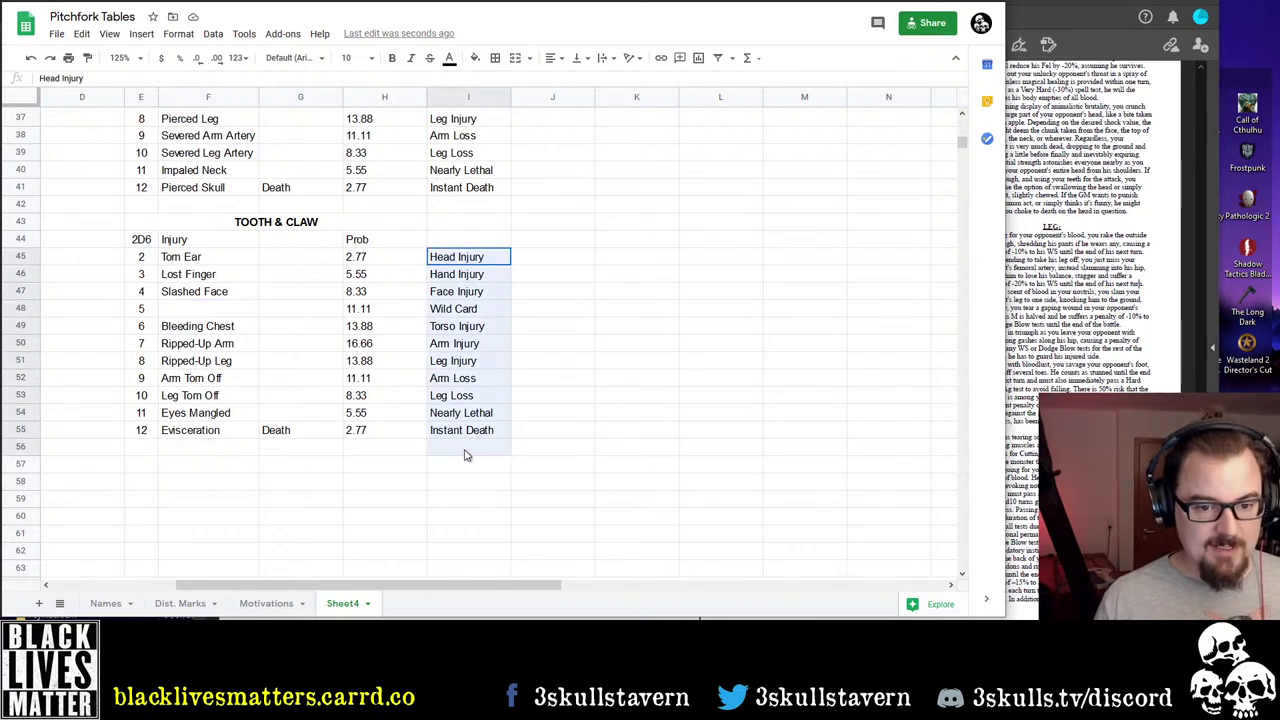
pyautogui.press('Delete')
pyautogui.scroll(3, 463, 412)
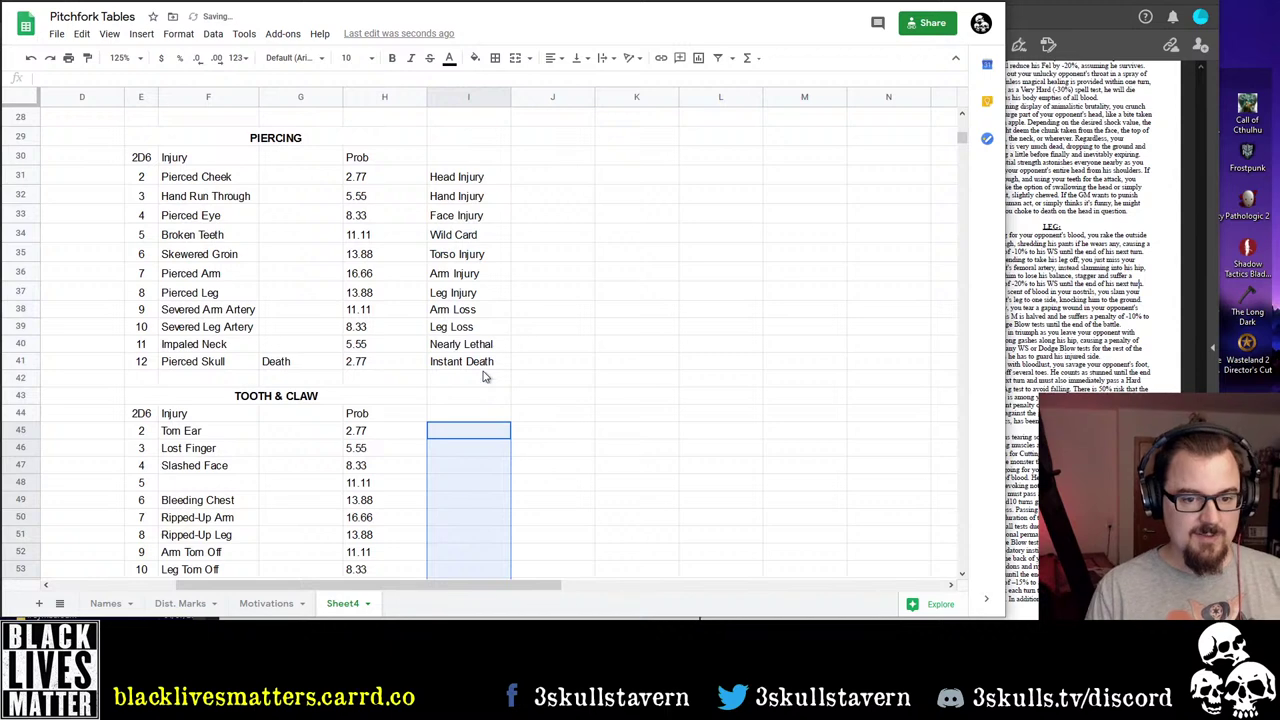
pyautogui.moveTo(486, 365); pyautogui.dragTo(484, 178)
pyautogui.scroll(9, 535, 374)
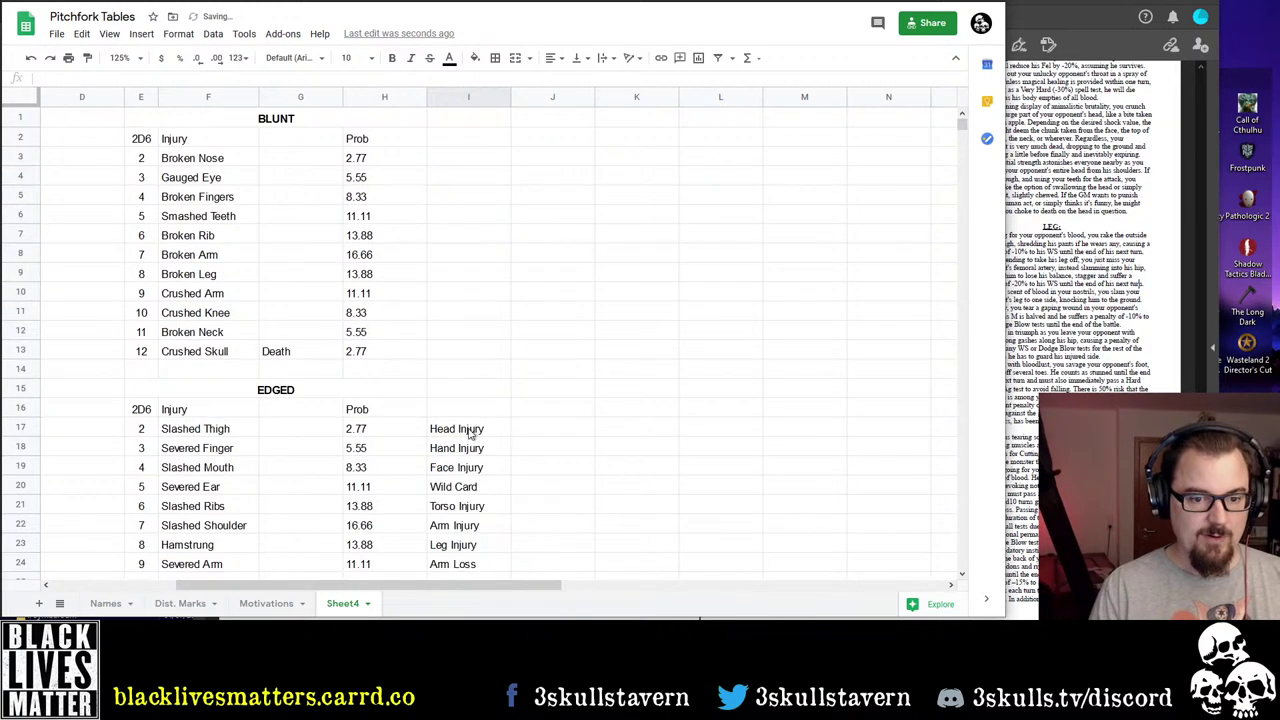
pyautogui.moveTo(465, 425); pyautogui.dragTo(477, 615)
pyautogui.scroll(-2, 470, 480)
pyautogui.press('Delete')
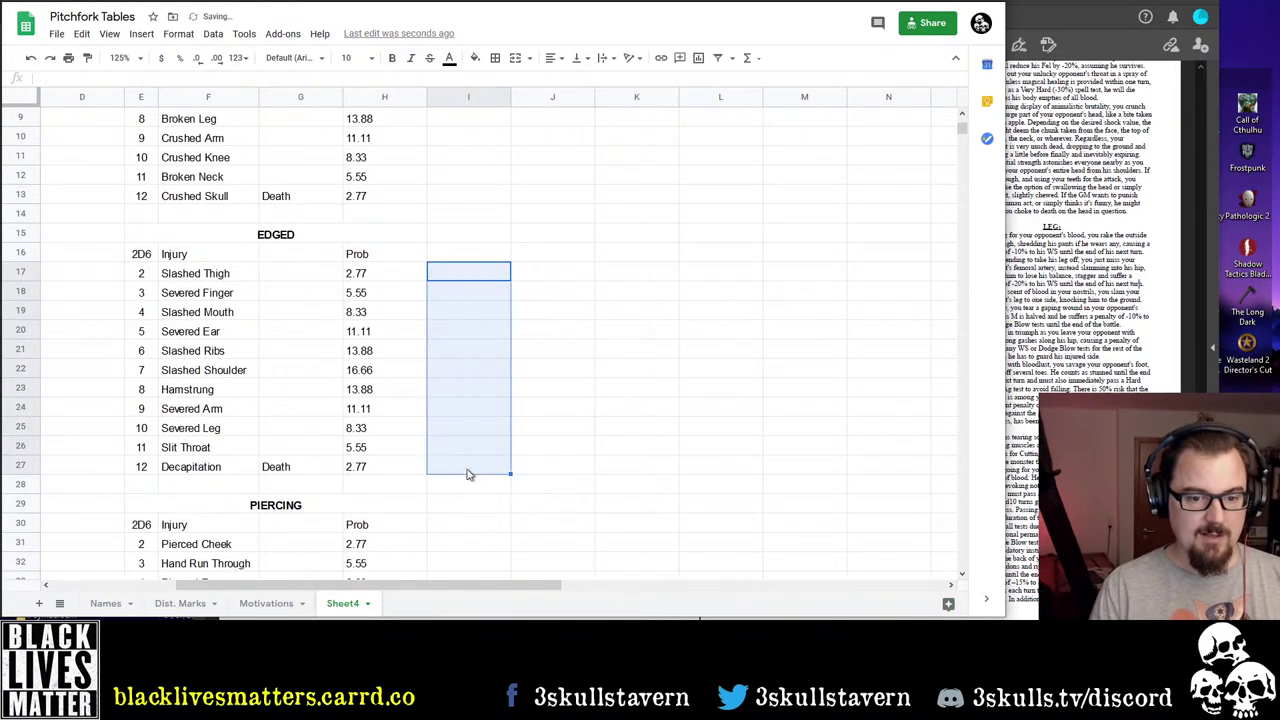
pyautogui.scroll(-10, 470, 472)
# Copy Bleeding Chest up to roll 5 and clear the roll 6 duplicate
pyautogui.click(182, 328)
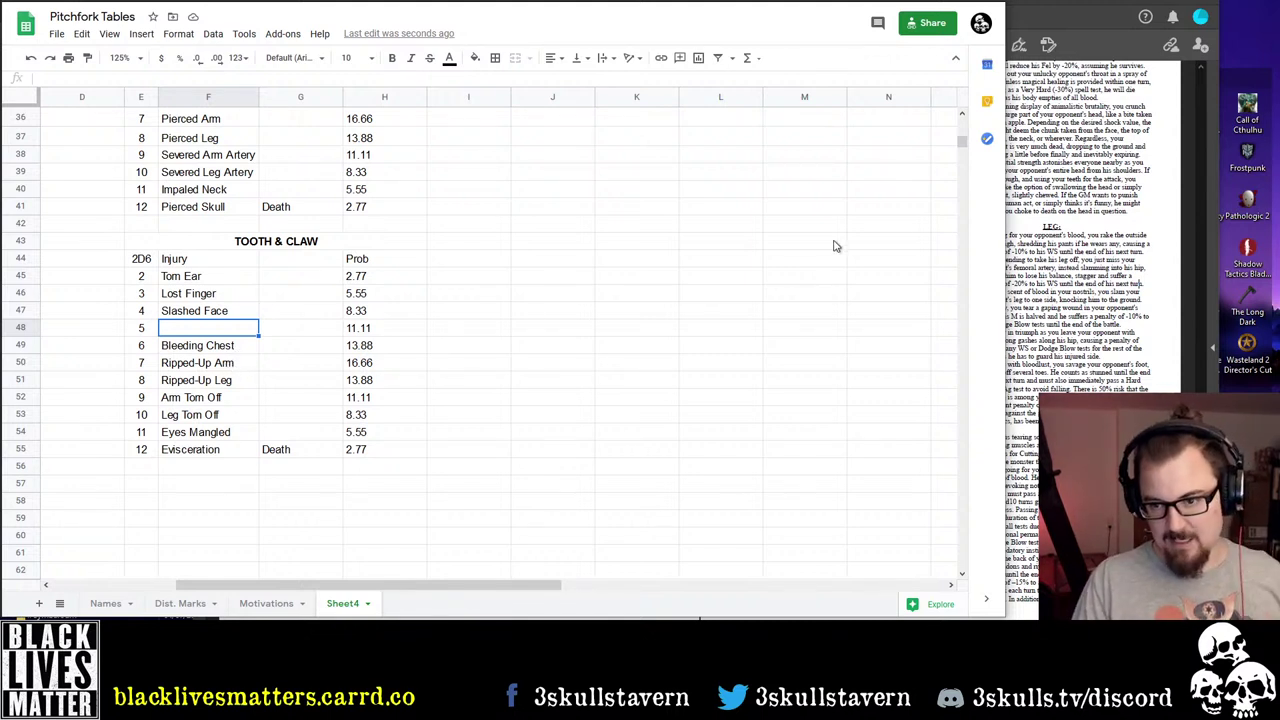
pyautogui.click(214, 350)
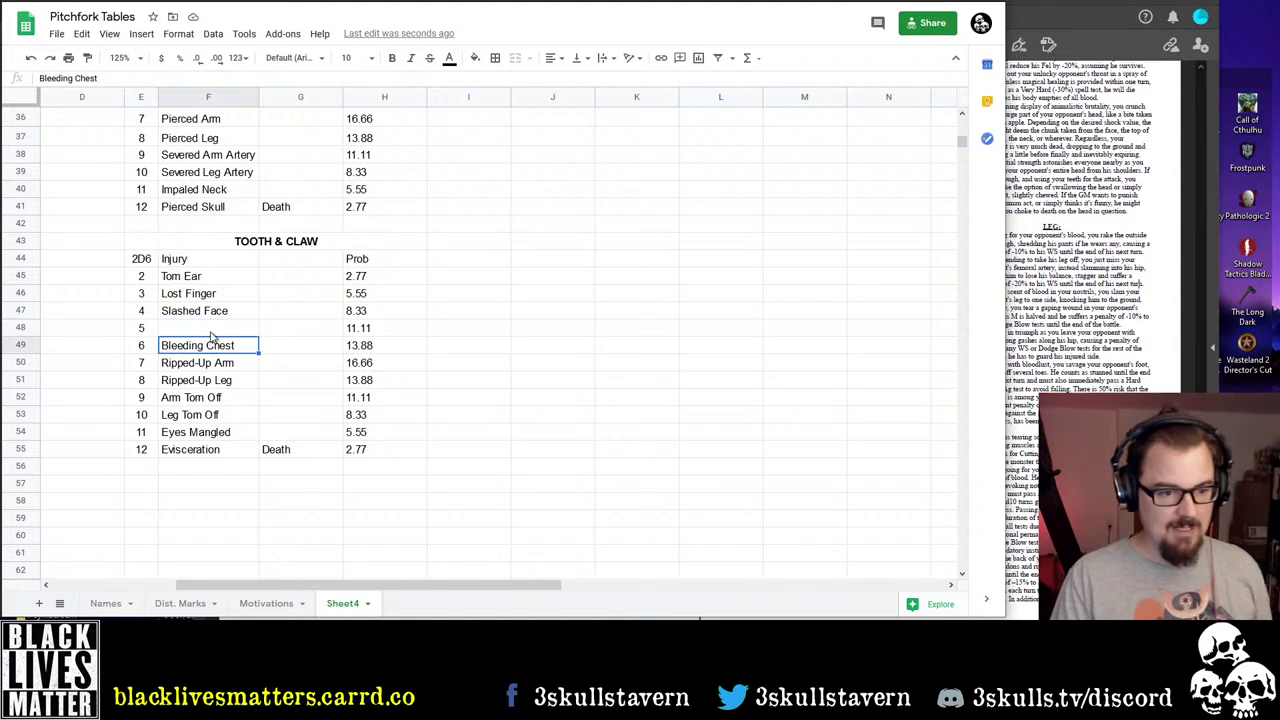
pyautogui.click(213, 335)
pyautogui.press('Down')
pyautogui.hotkey('ctrl', 'c')
pyautogui.press('Up')
pyautogui.hotkey('ctrl', 'v')
pyautogui.press('Down')
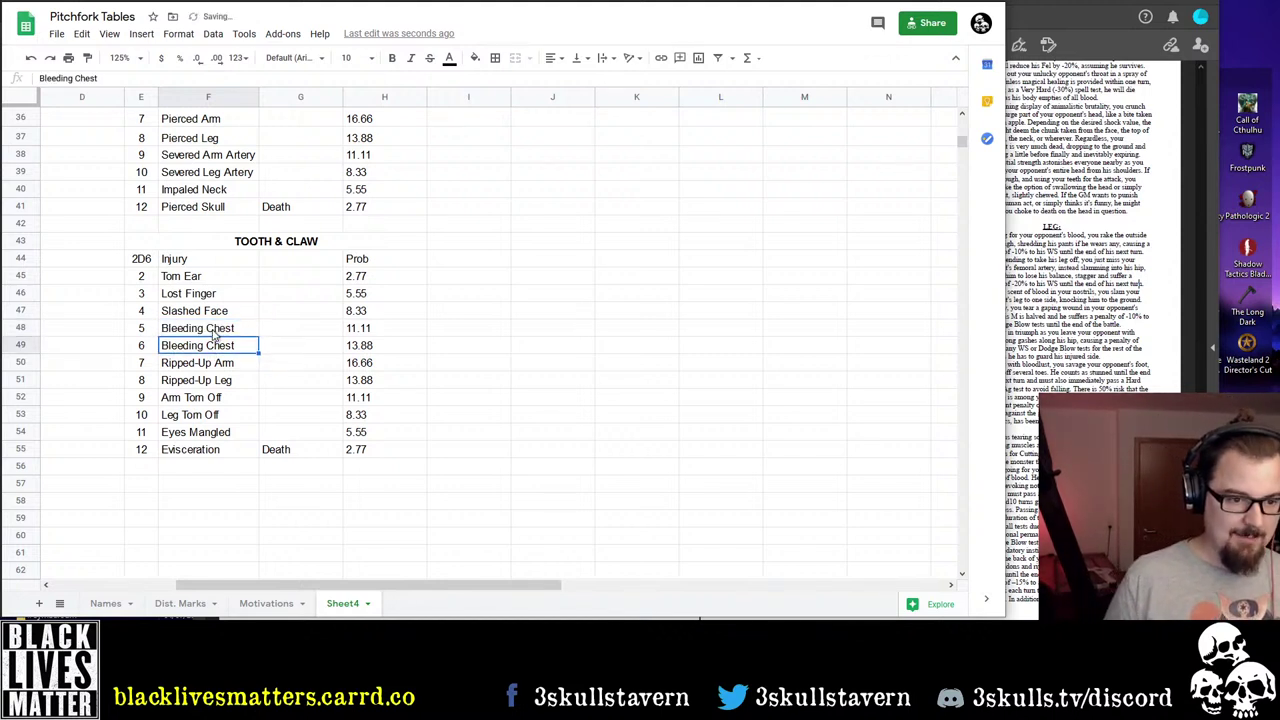
pyautogui.press('Delete')
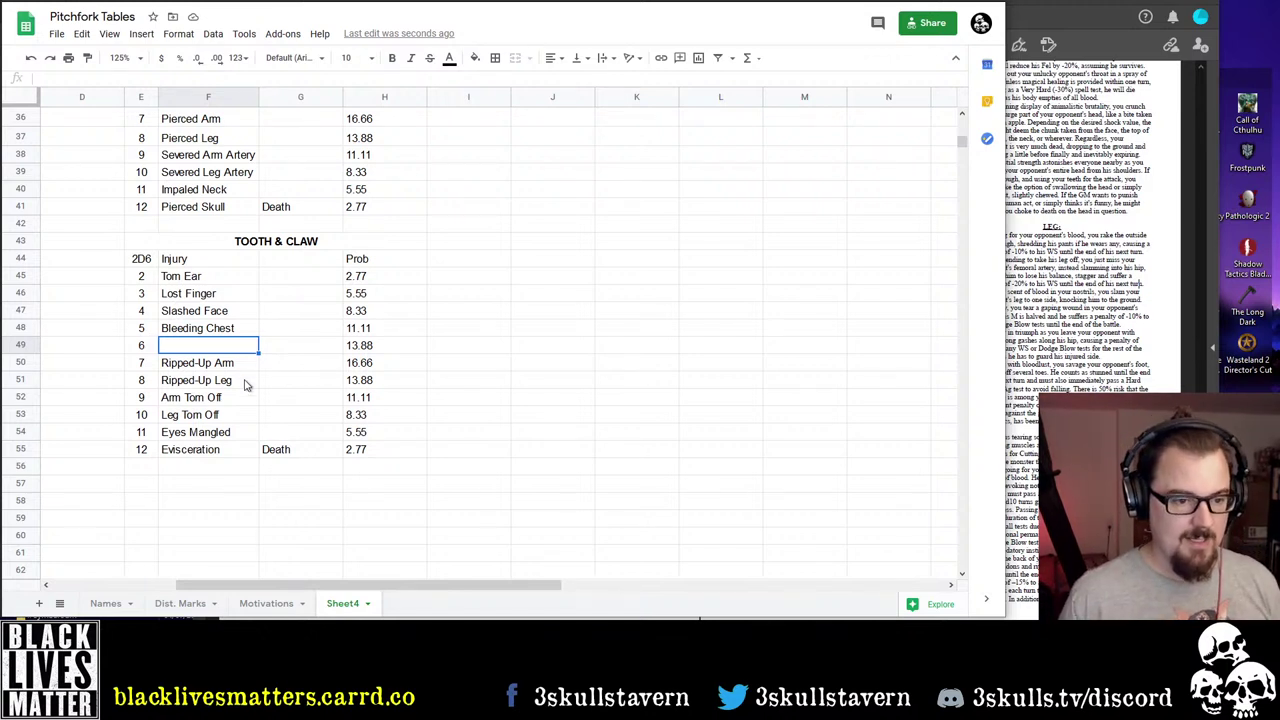
# Check the Ripped-Up Arm and Ripped-Up Leg entries and reselect empty roll 6
pyautogui.doubleClick(207, 366)
pyautogui.moveTo(216, 364); pyautogui.dragTo(110, 367)
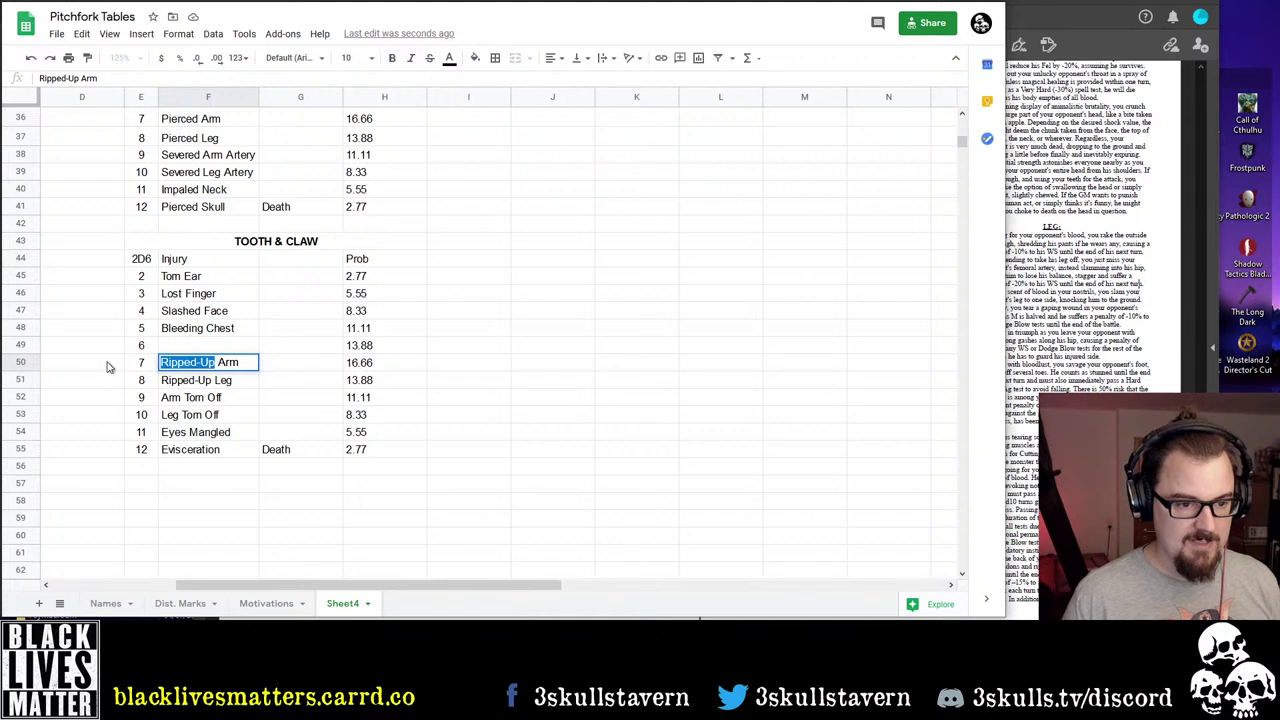
pyautogui.click(228, 388)
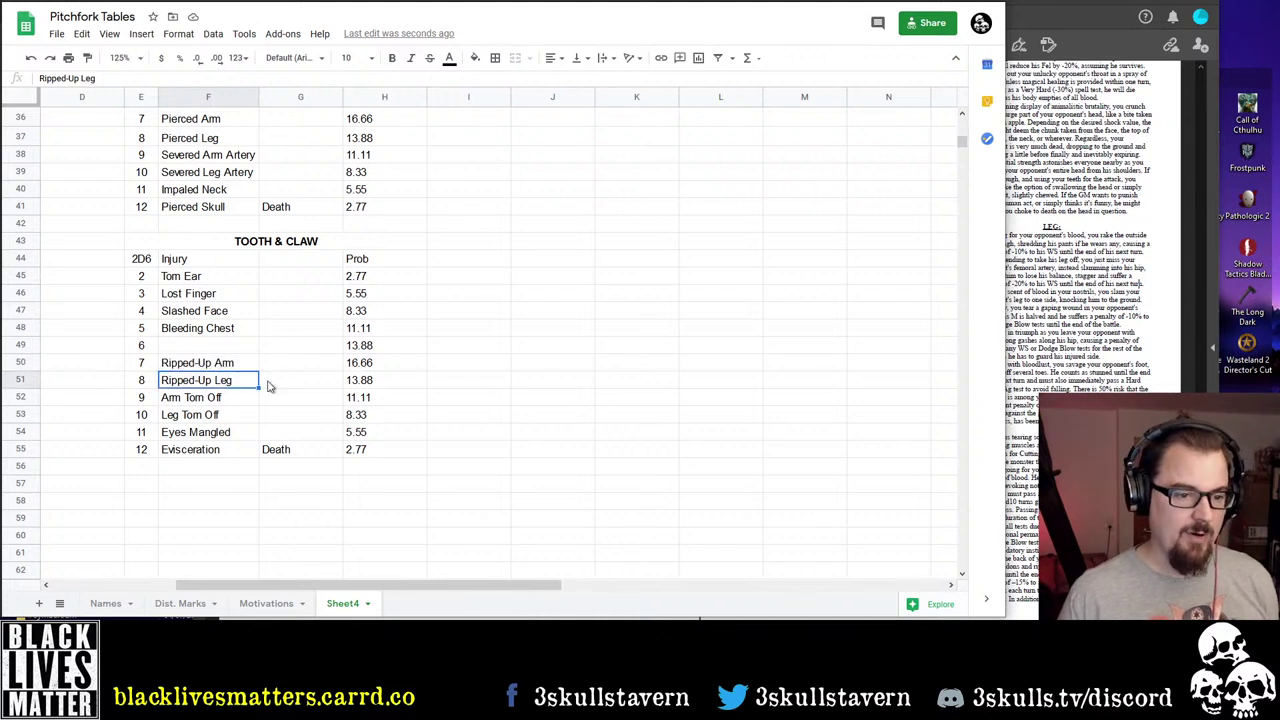
pyautogui.click(236, 350)
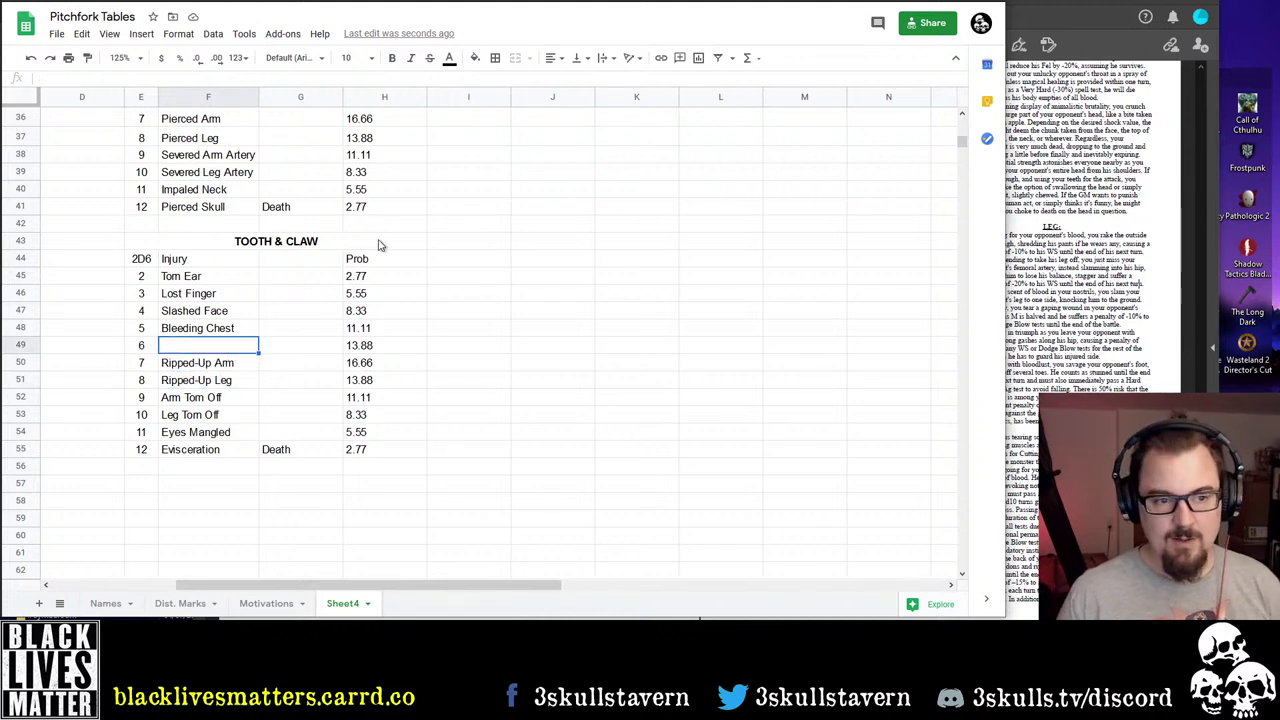
pyautogui.scroll(3, 358, 266)
pyautogui.scroll(-3, 380, 428)
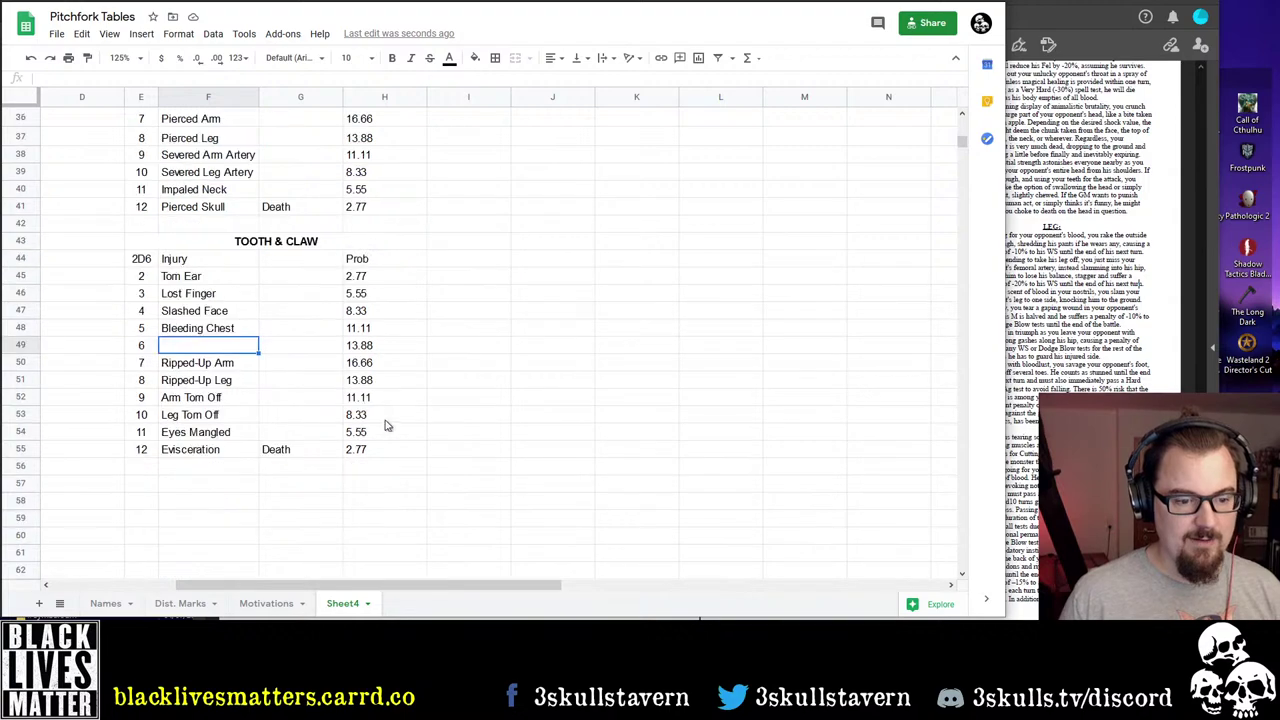
pyautogui.click(1107, 318)
# Read the Critical Hits PDF, then select the empty Tooth & Claw roll 6 cell
pyautogui.scroll(1, 955, 310)
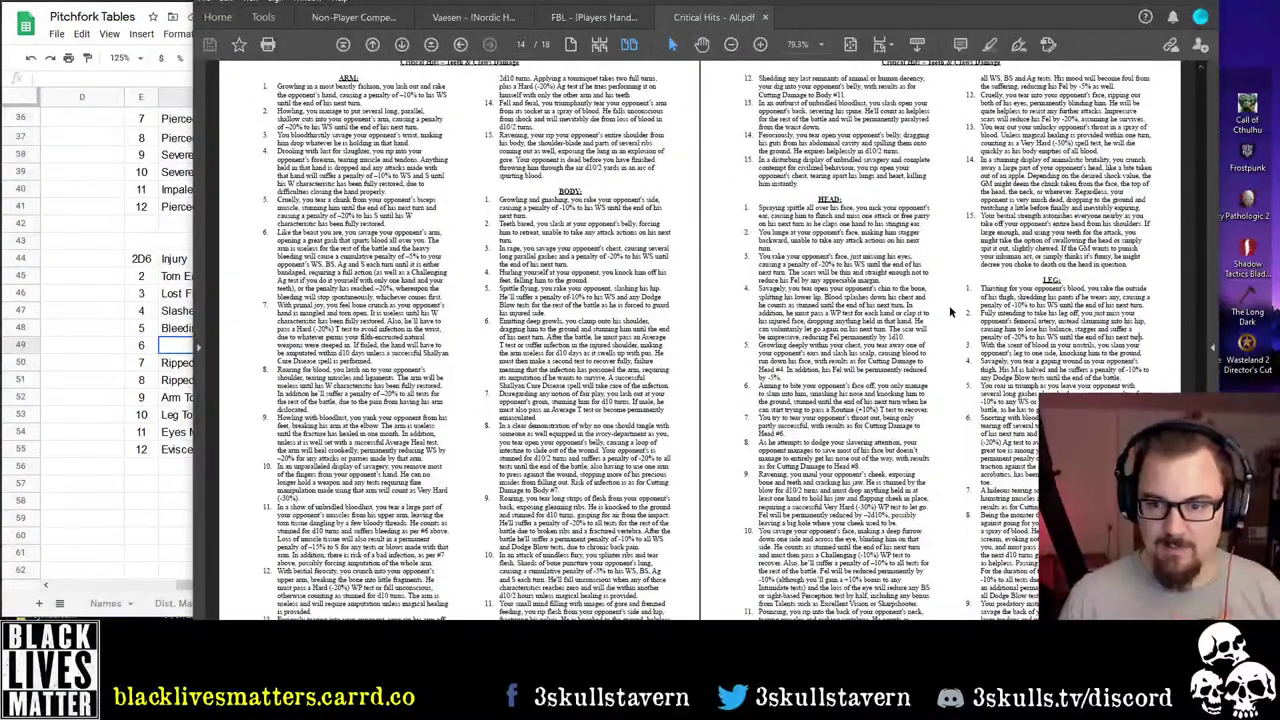
pyautogui.scroll(-1, 940, 305)
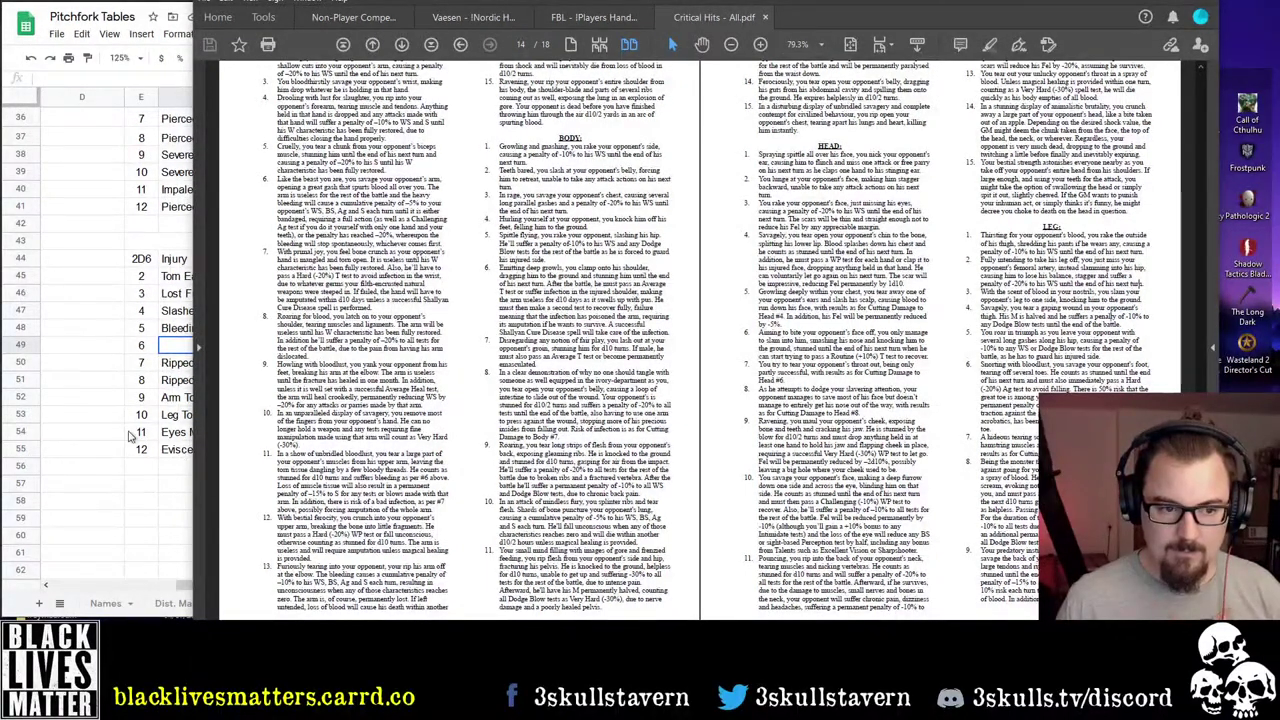
pyautogui.click(135, 364)
pyautogui.click(186, 333)
pyautogui.click(210, 351)
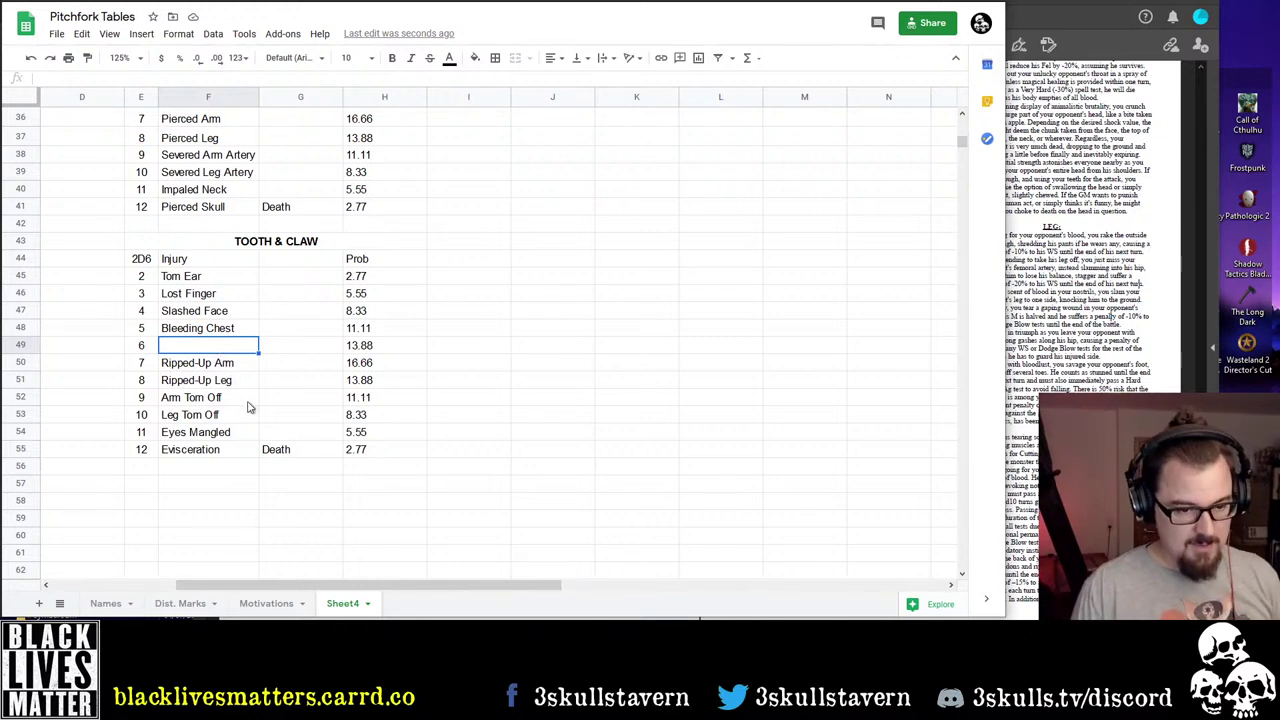
# Compare against the PDF and discard a started Torn entry for roll 6
pyautogui.hotkey('alt', 'Tab')
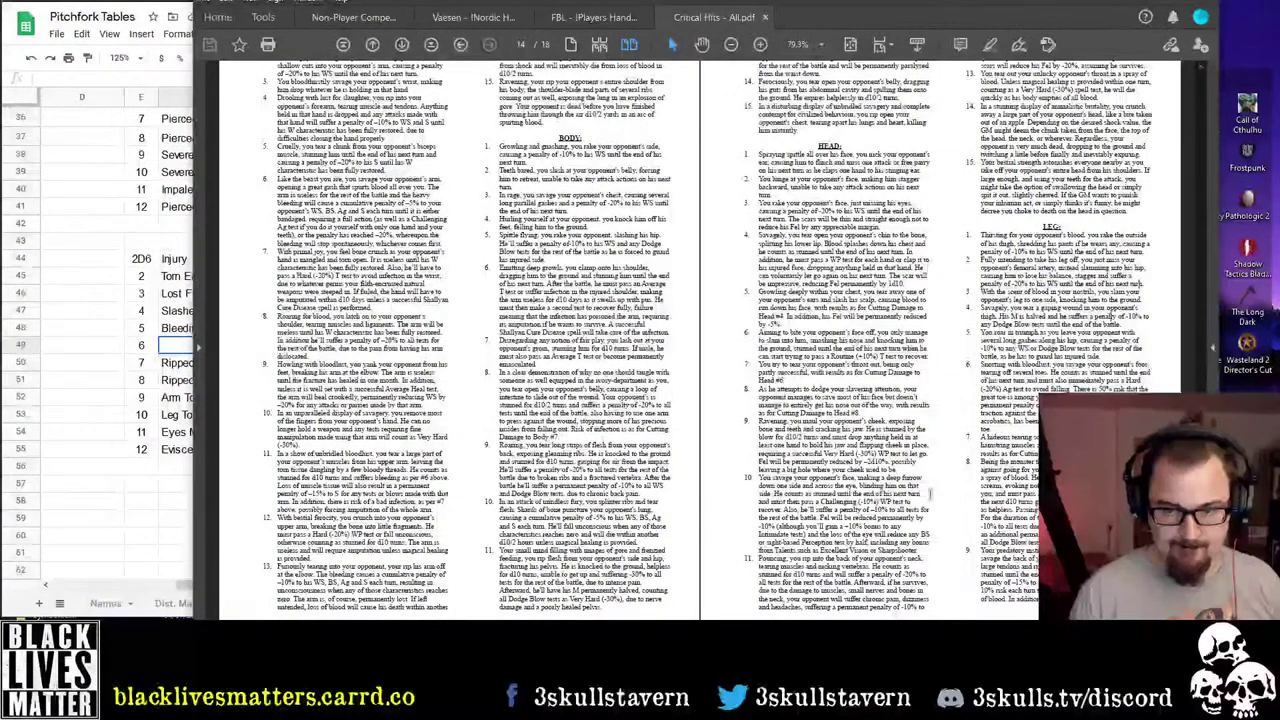
pyautogui.click(136, 399)
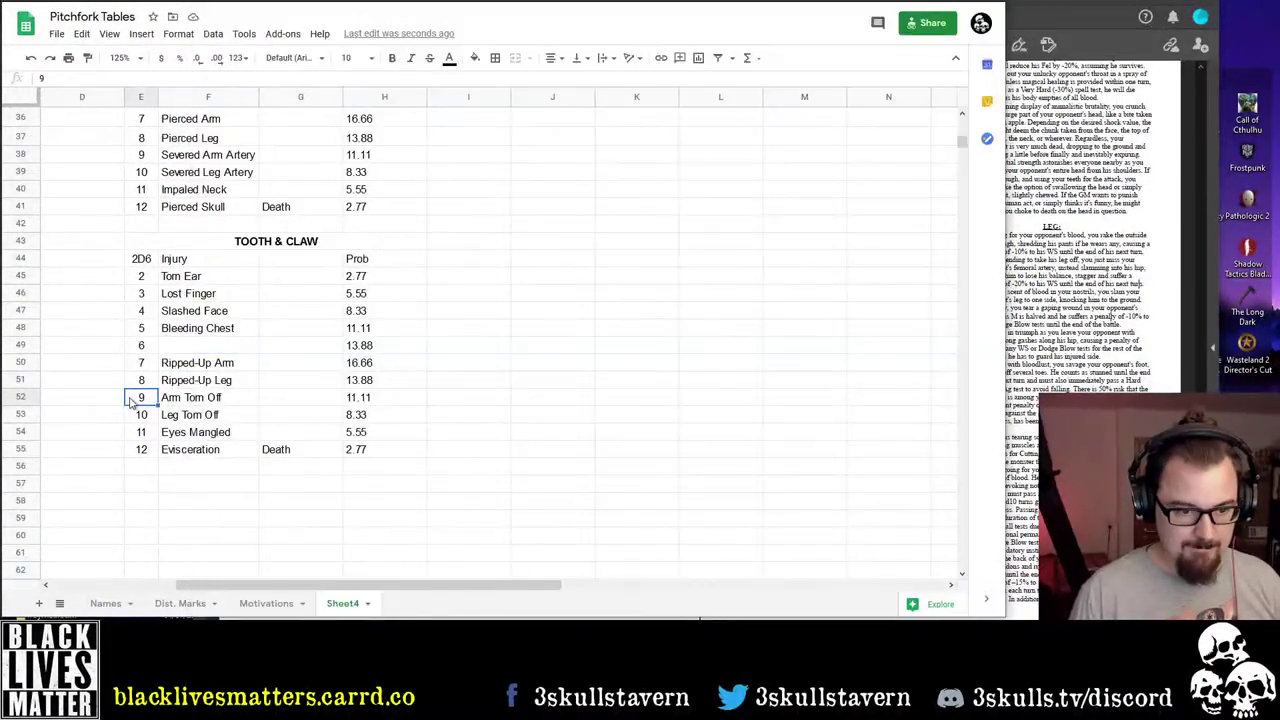
pyautogui.hotkey('alt', 'Tab')
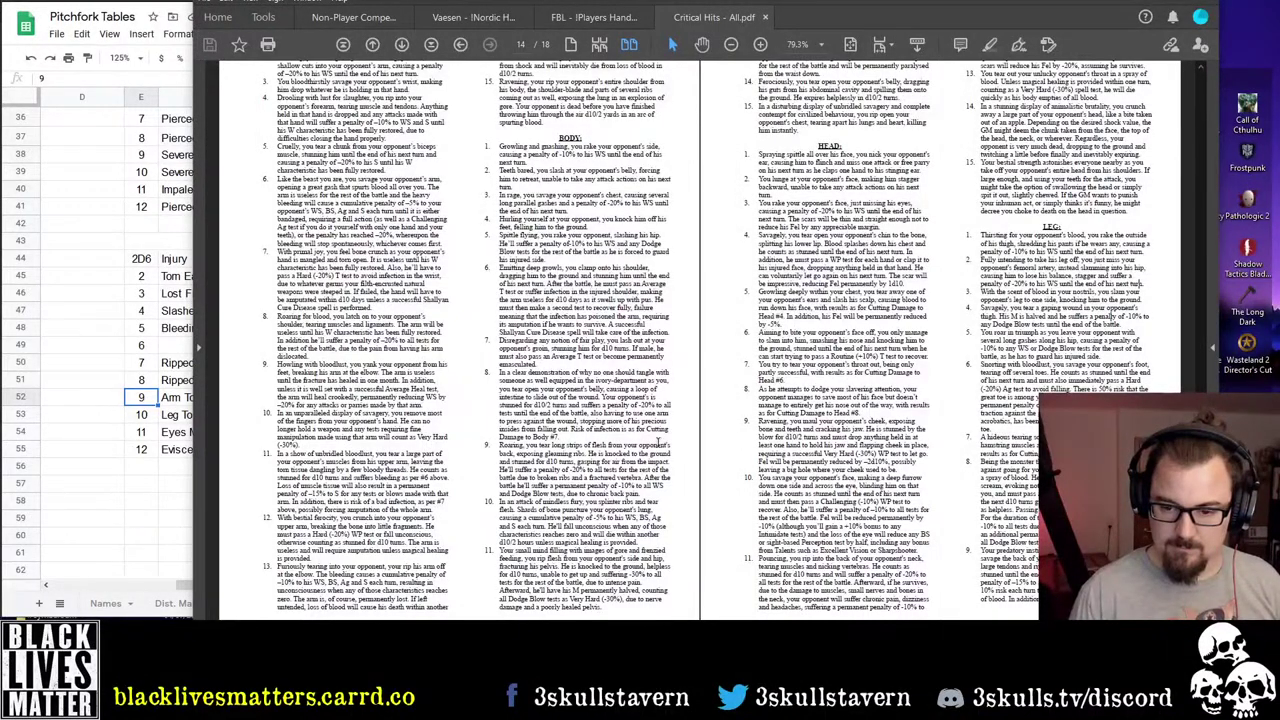
pyautogui.click(170, 364)
pyautogui.click(210, 348)
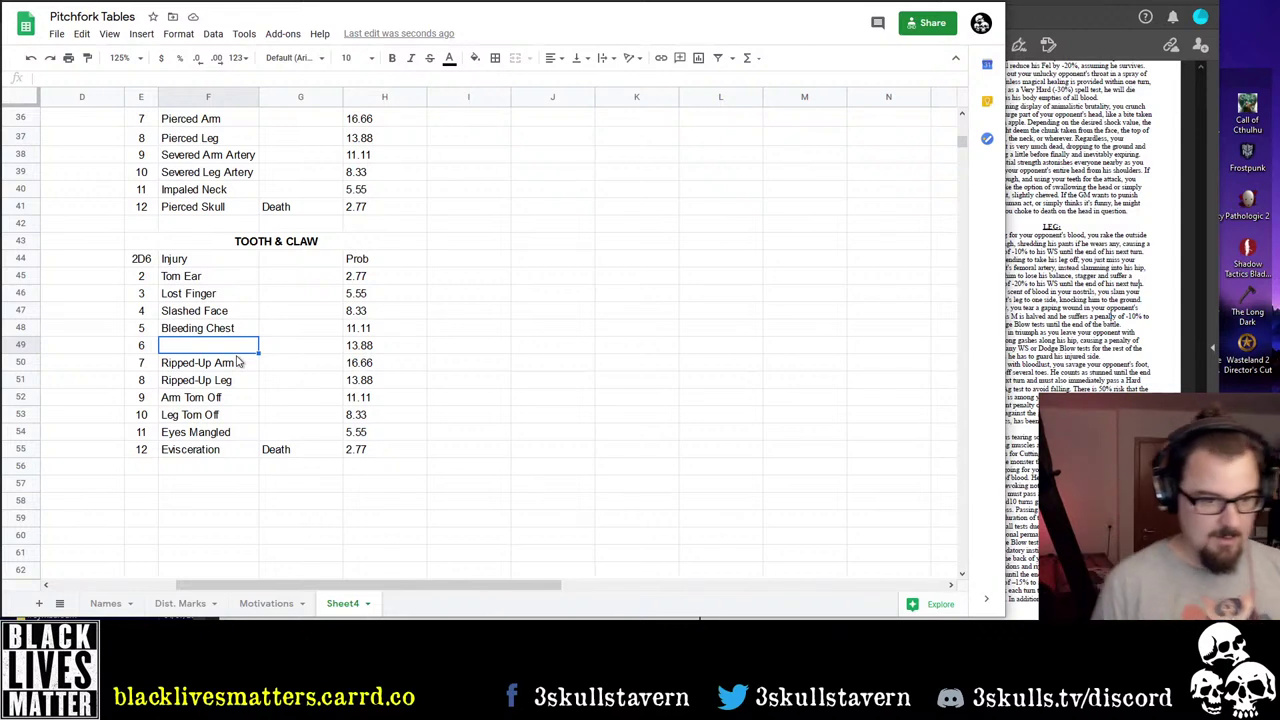
pyautogui.write('Torn')
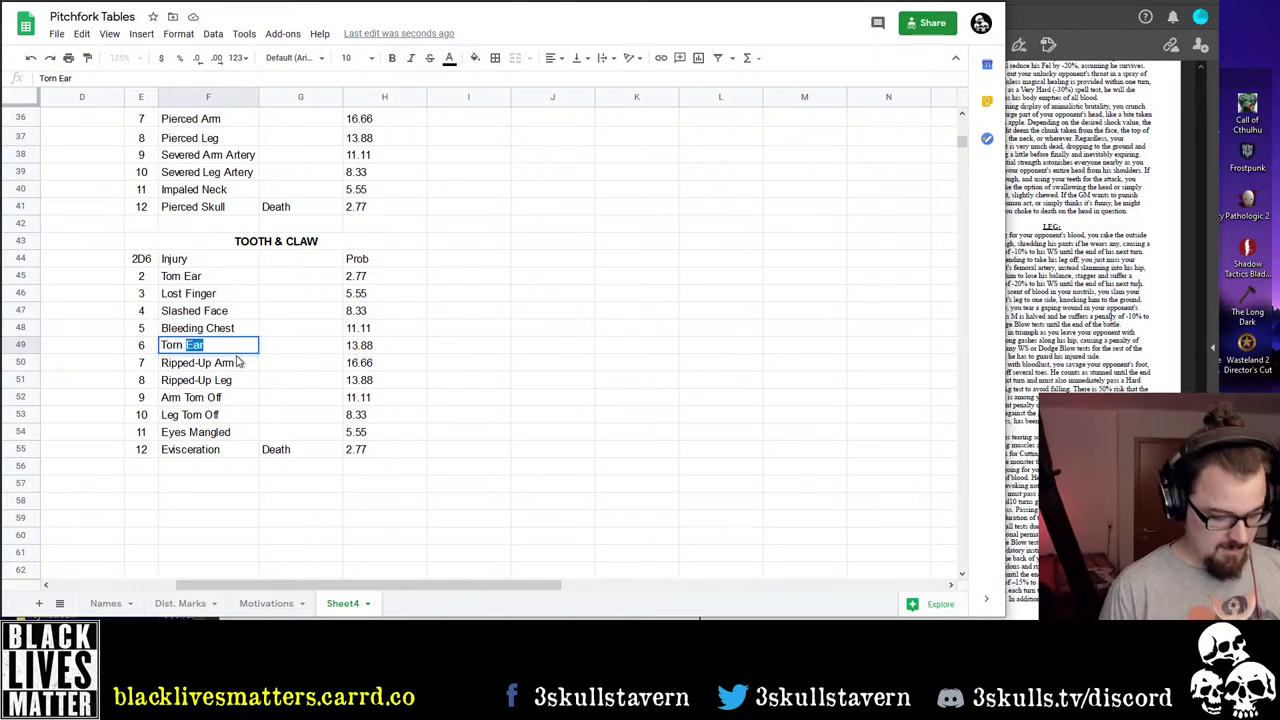
pyautogui.press('Escape')
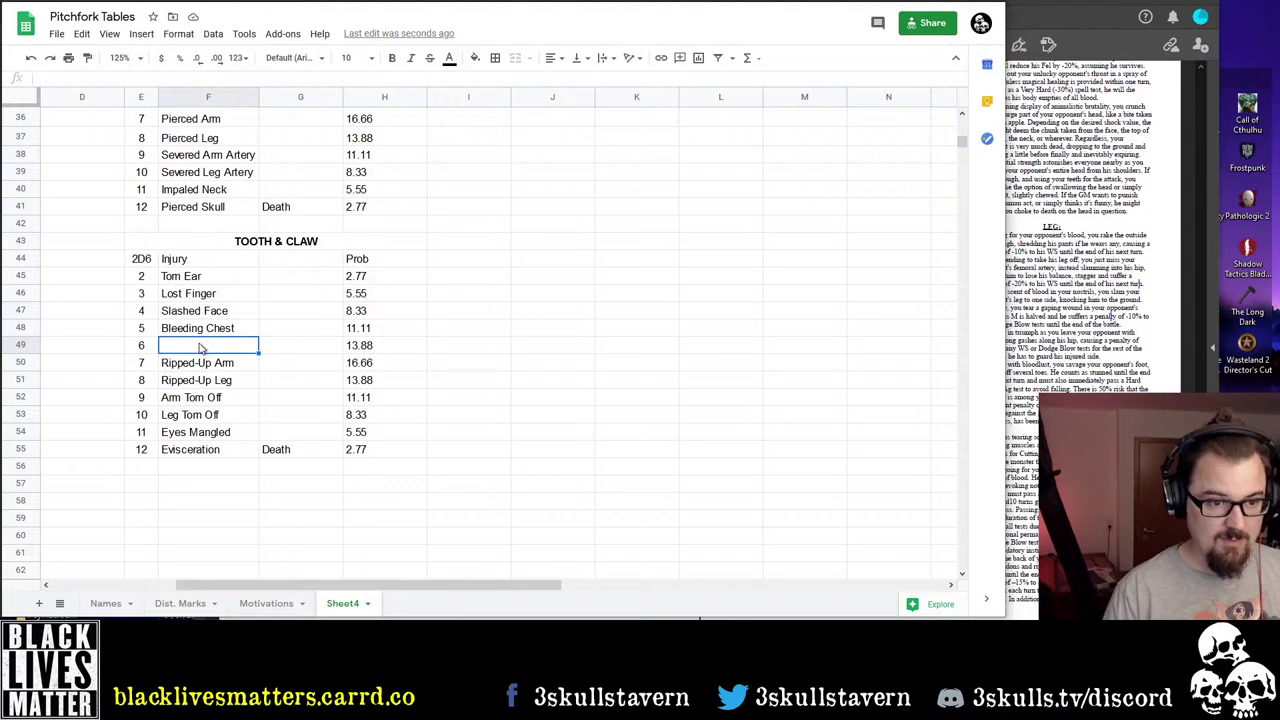
# Enter Smashed Ribs as the Tooth & Claw roll 6 injury
pyautogui.scroll(6, 200, 345)
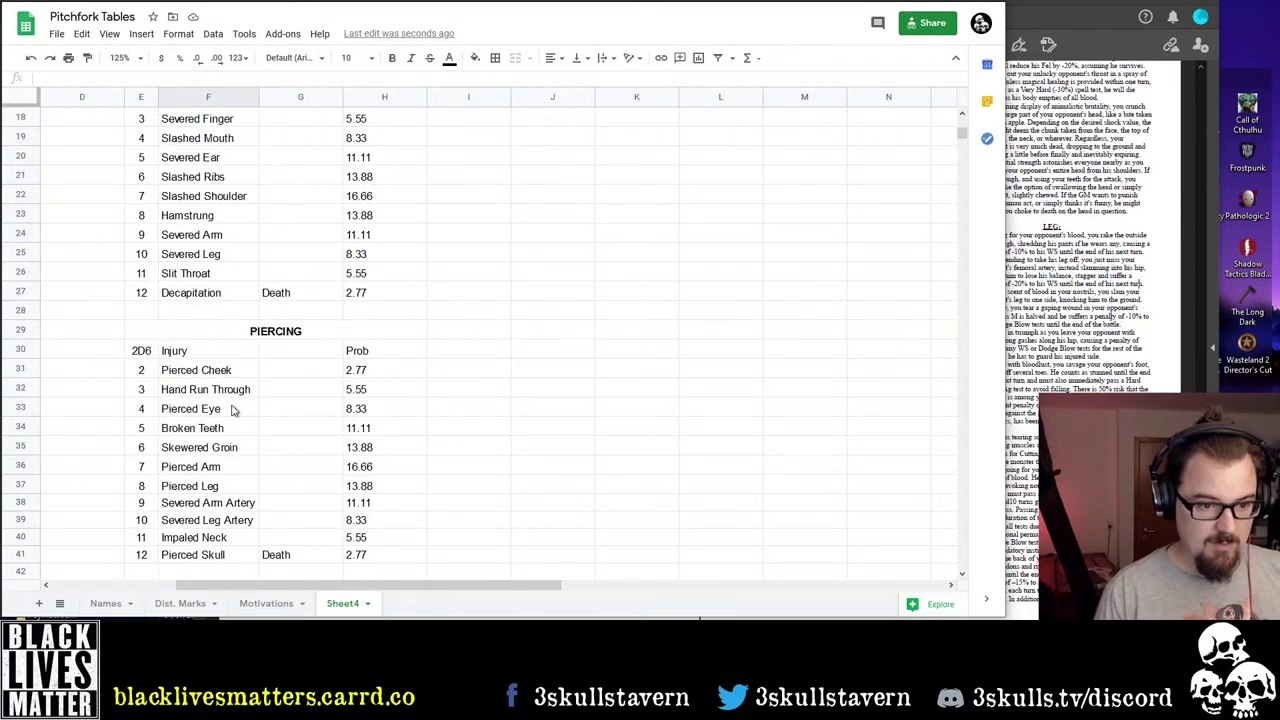
pyautogui.scroll(3, 230, 408)
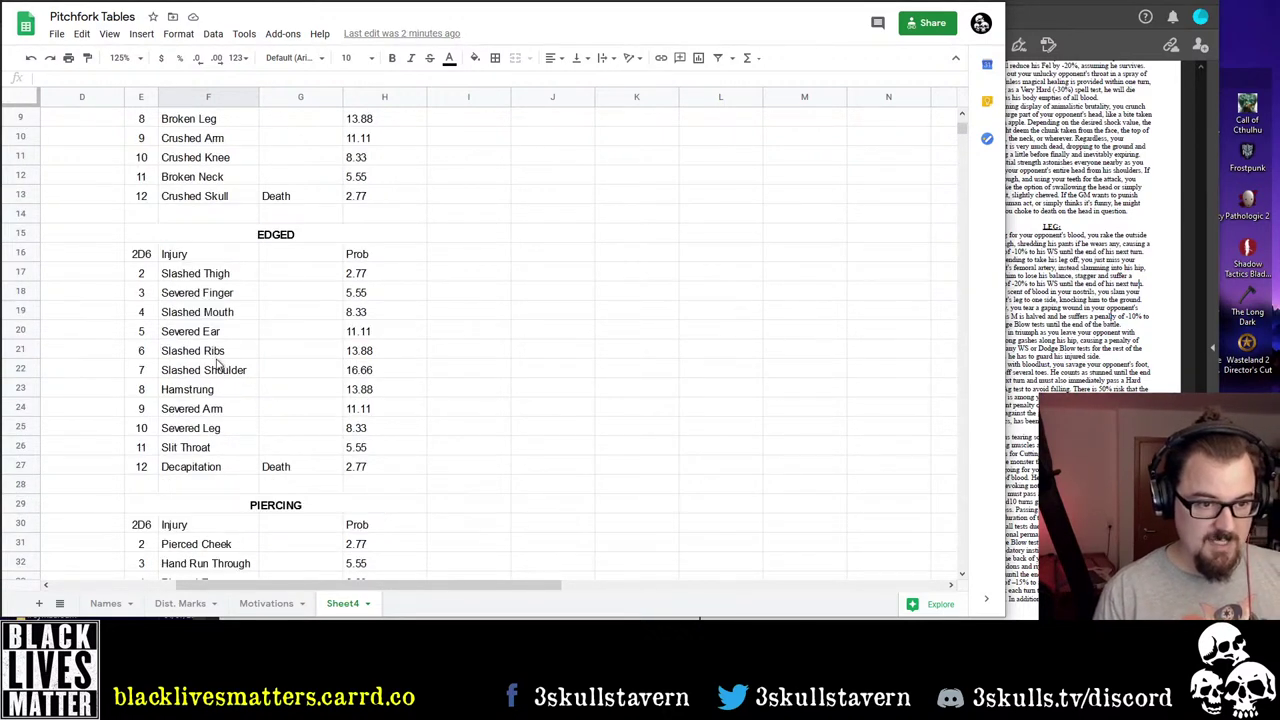
pyautogui.scroll(3, 229, 418)
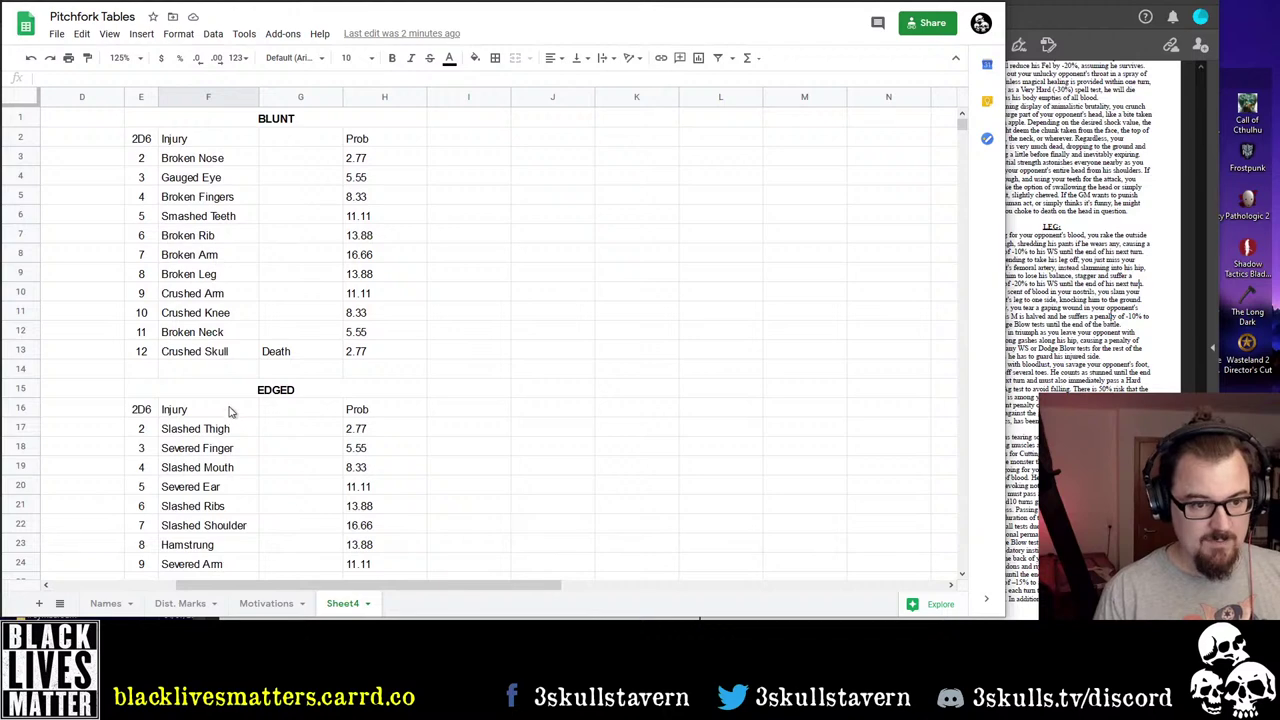
pyautogui.scroll(-12, 200, 330)
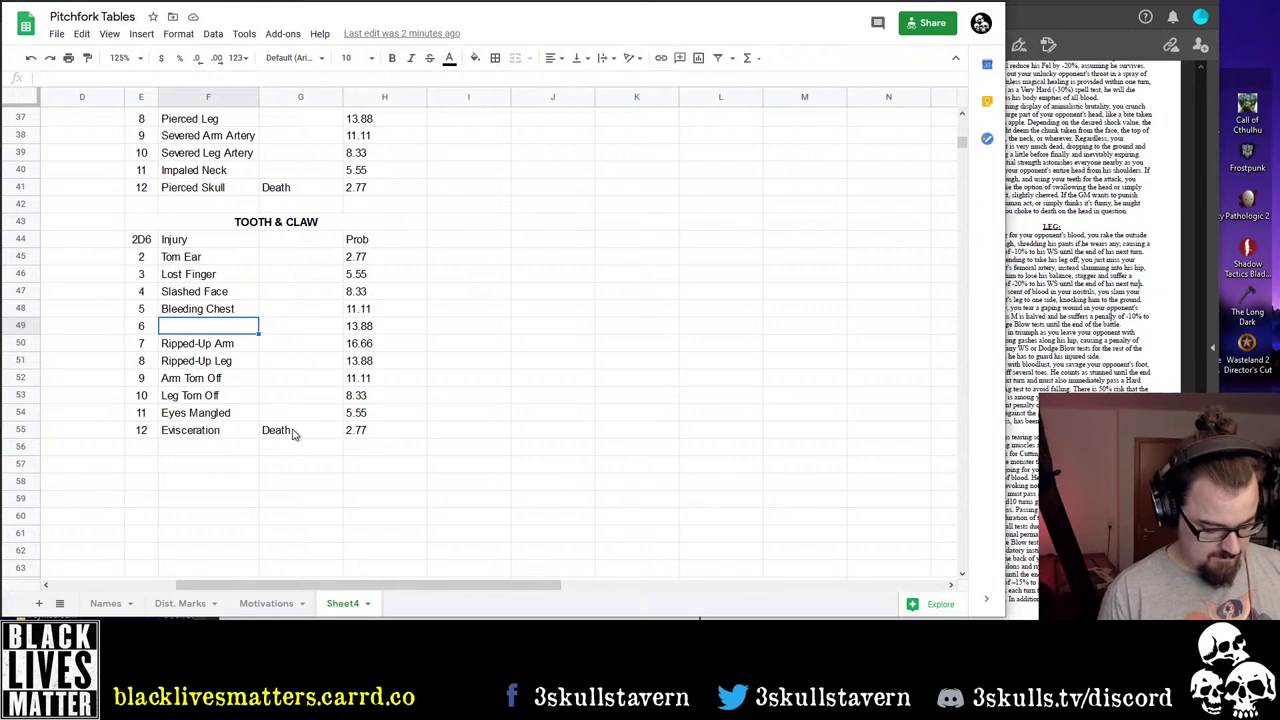
pyautogui.write('Smashed Ribs')
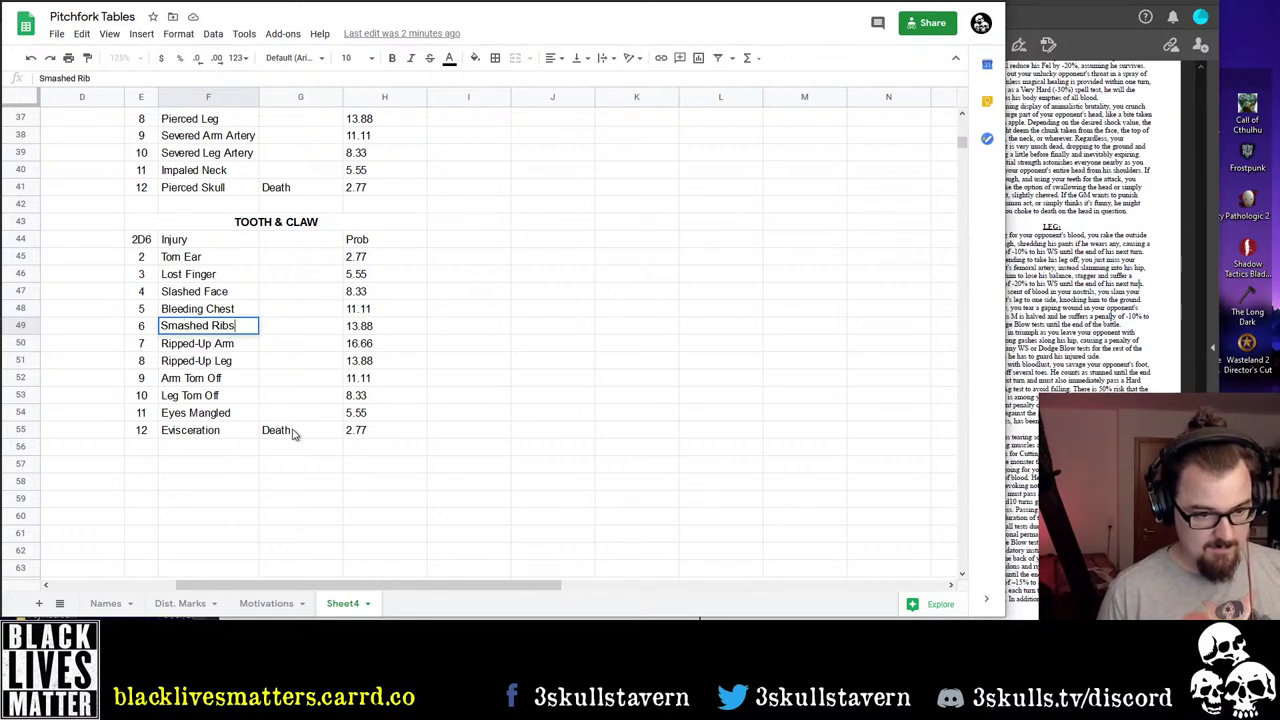
pyautogui.press('Return')
# Correct Broken Rib in F7 to Broken Ribs
pyautogui.scroll(6, 142, 320)
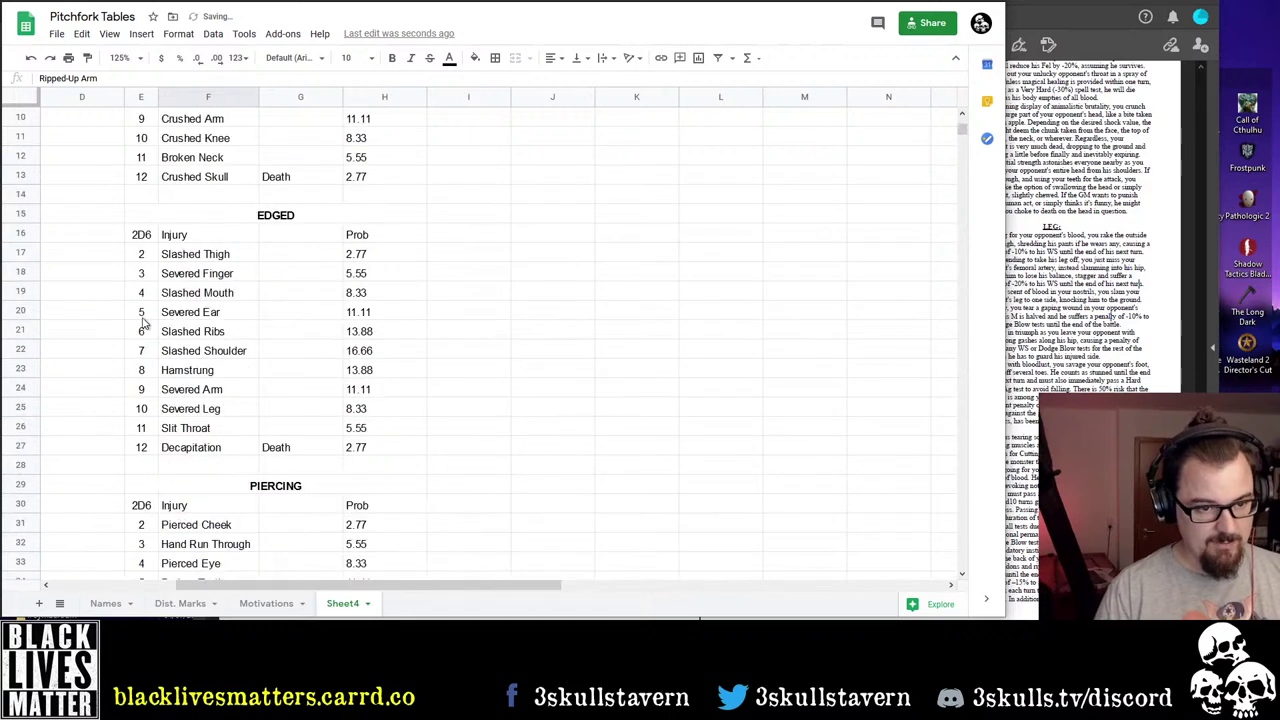
pyautogui.scroll(2, 142, 320)
pyautogui.doubleClick(226, 232)
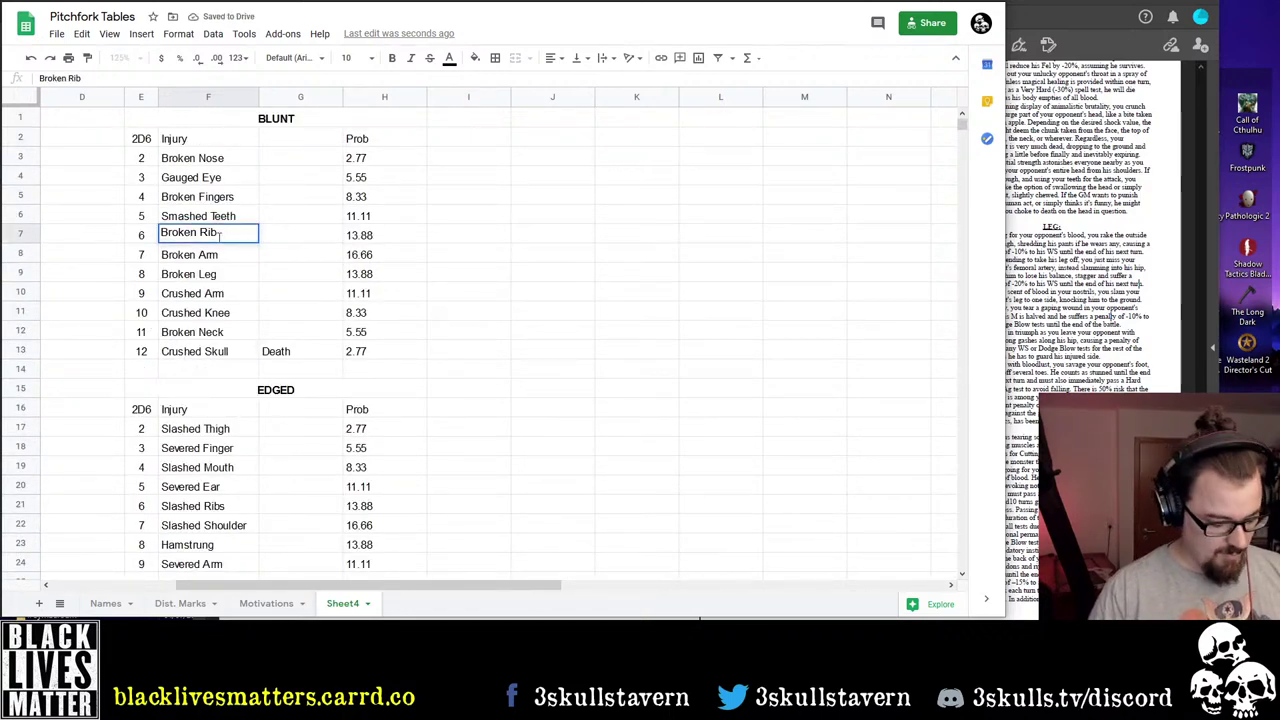
pyautogui.press('Return')
# Select the BLUNT, TOOTH & CLAW and PIERCING injury-name columns in turn
pyautogui.scroll(-10, 284, 279)
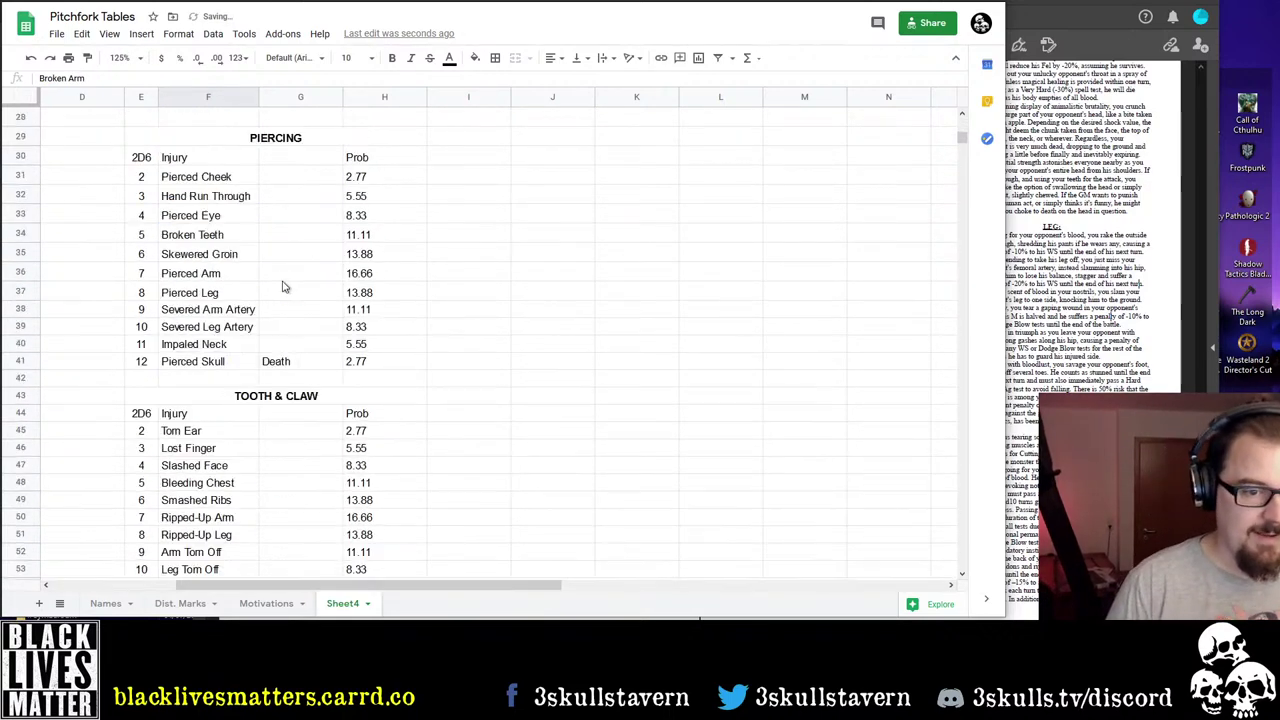
pyautogui.scroll(10, 282, 279)
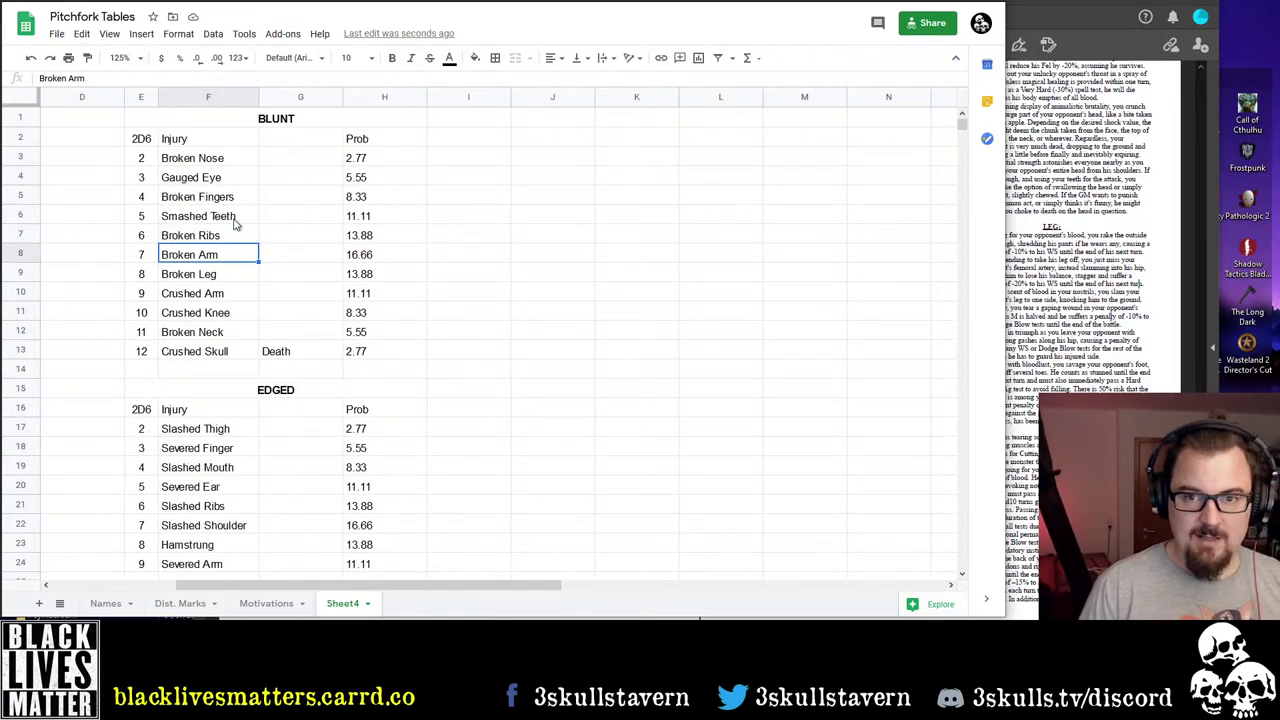
pyautogui.scroll(-1, 239, 214)
pyautogui.scroll(-2, 240, 216)
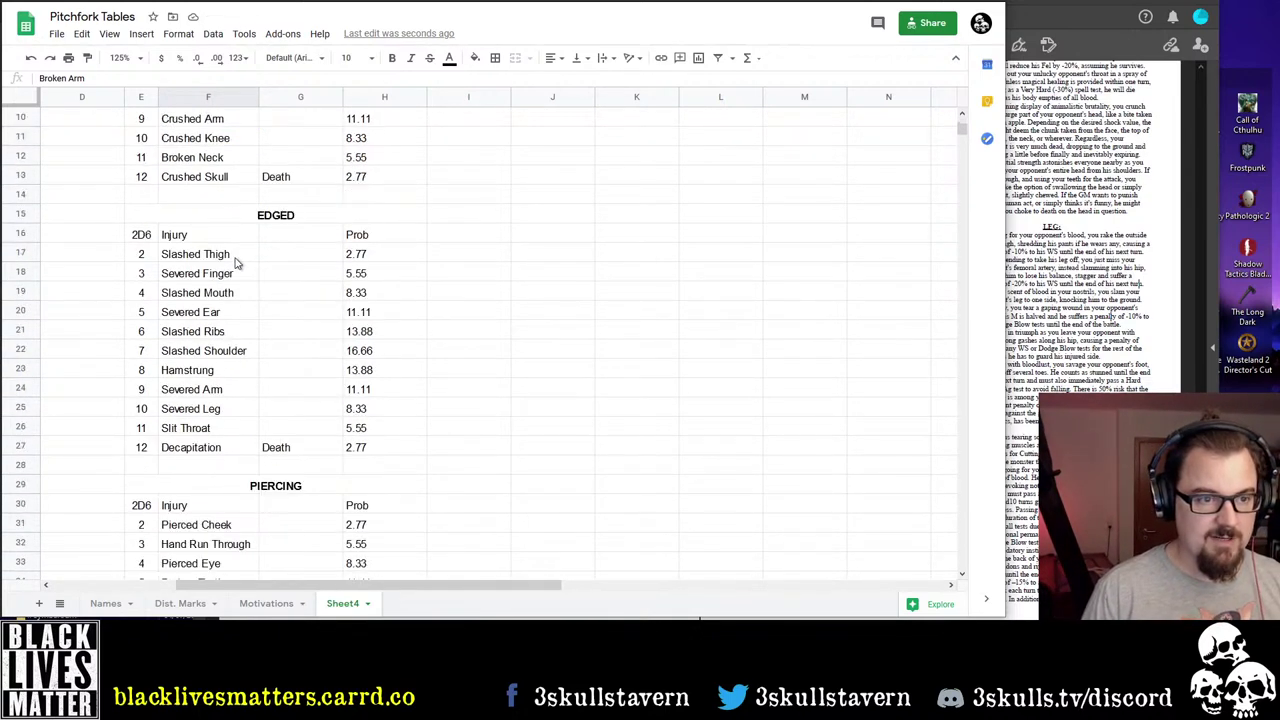
pyautogui.scroll(-2, 233, 259)
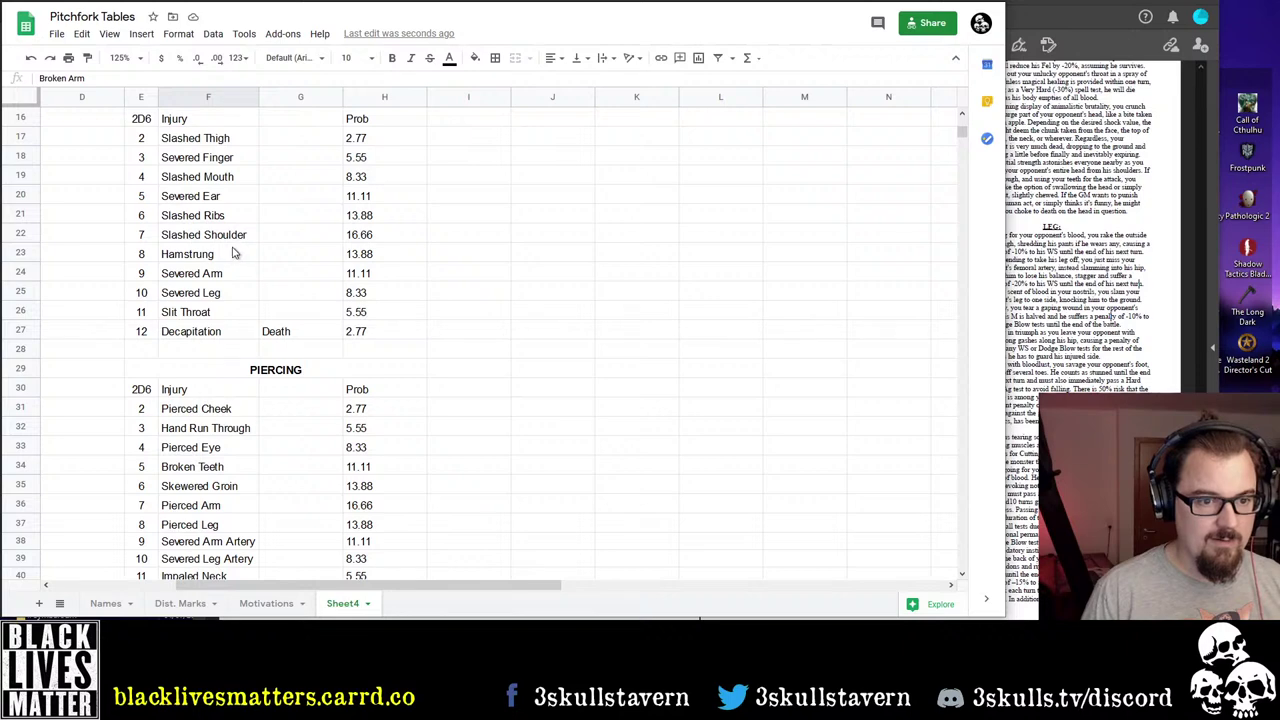
pyautogui.scroll(-3, 233, 259)
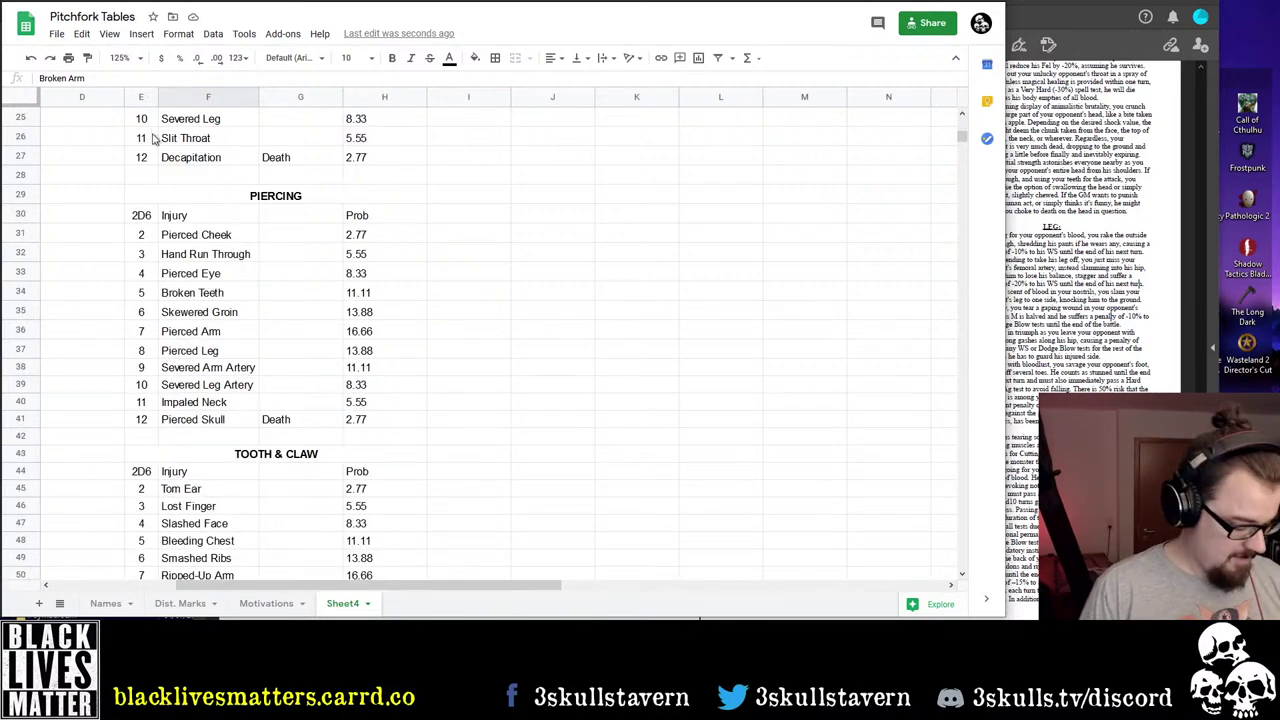
pyautogui.scroll(8, 152, 137)
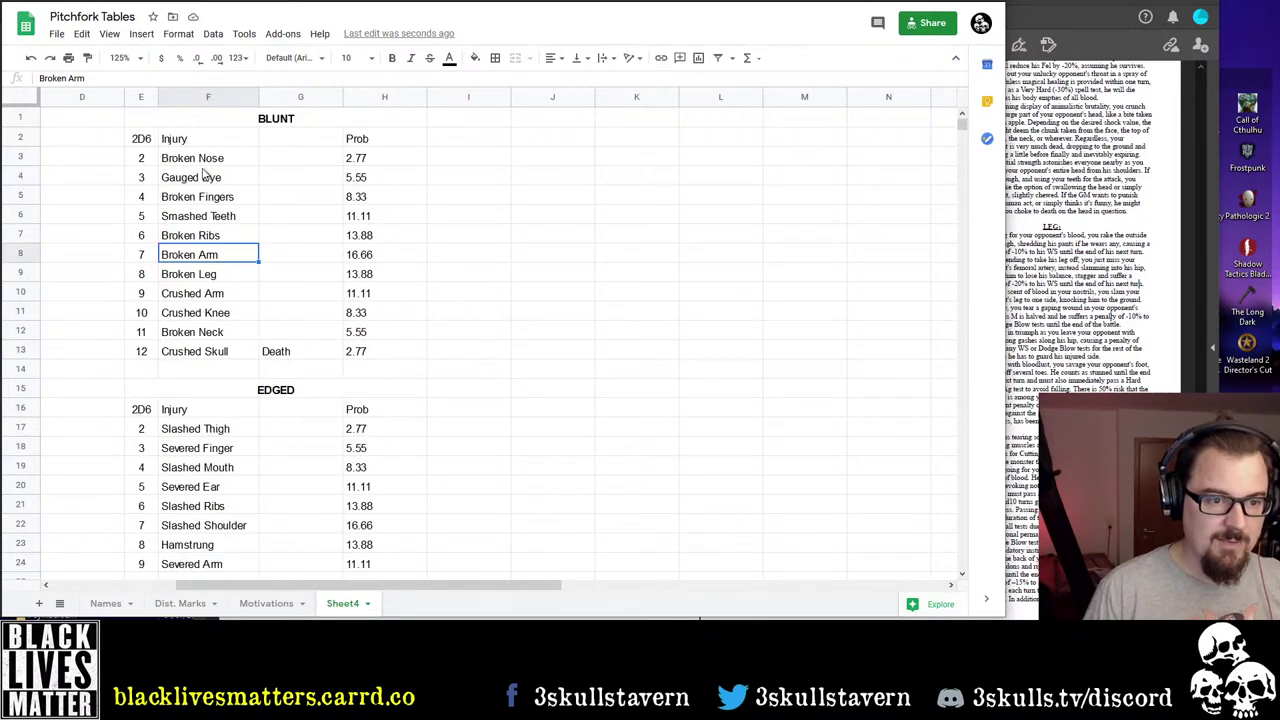
pyautogui.moveTo(204, 165); pyautogui.dragTo(194, 349)
pyautogui.scroll(-12, 196, 349)
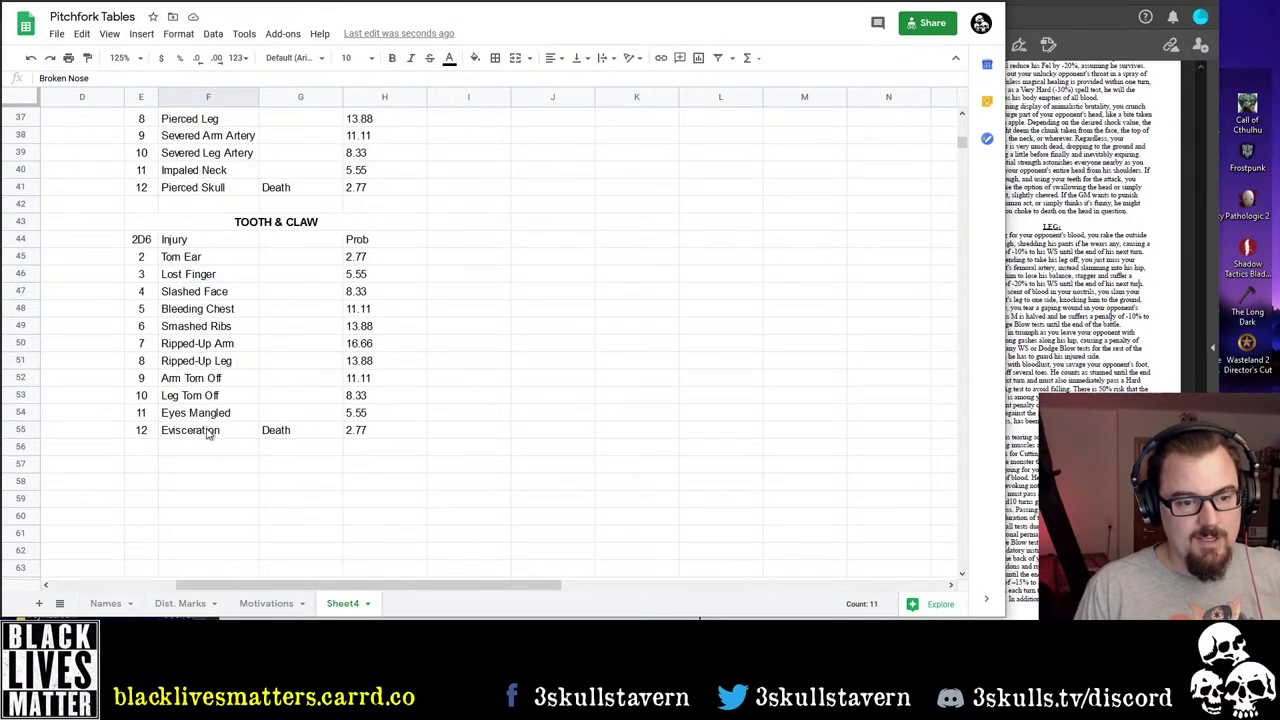
pyautogui.moveTo(208, 430); pyautogui.dragTo(235, 258)
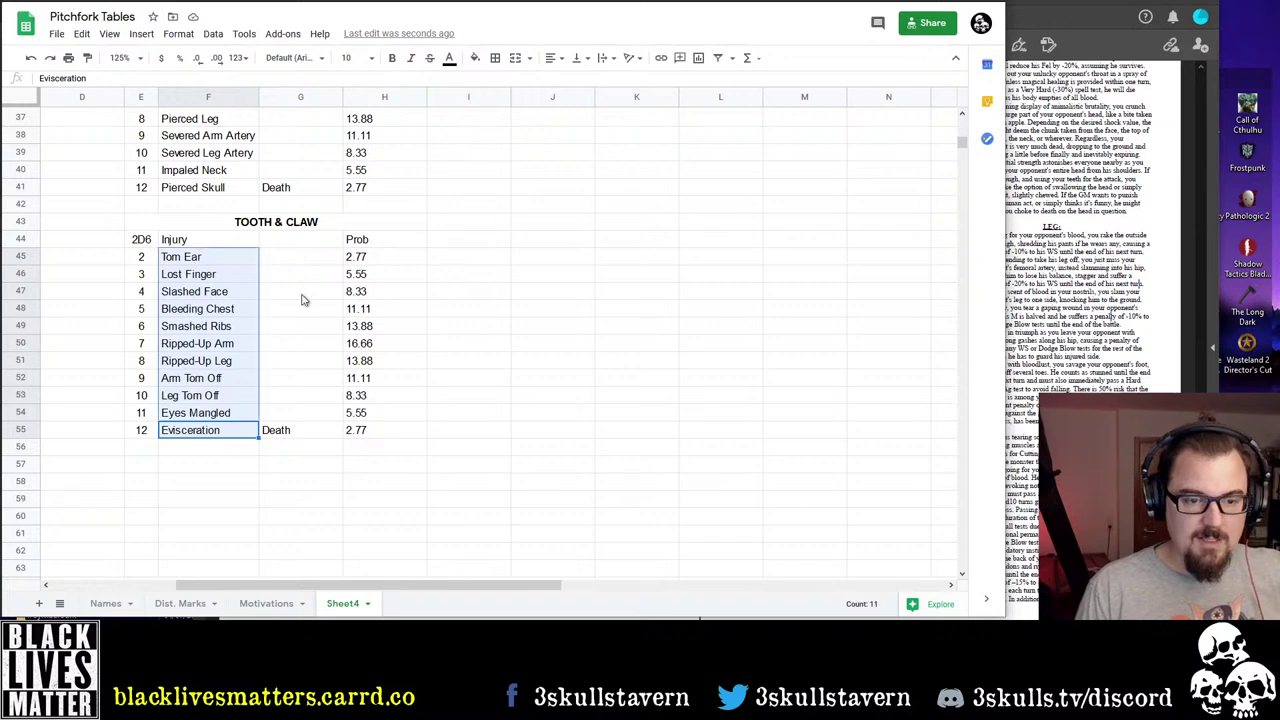
pyautogui.scroll(3, 295, 366)
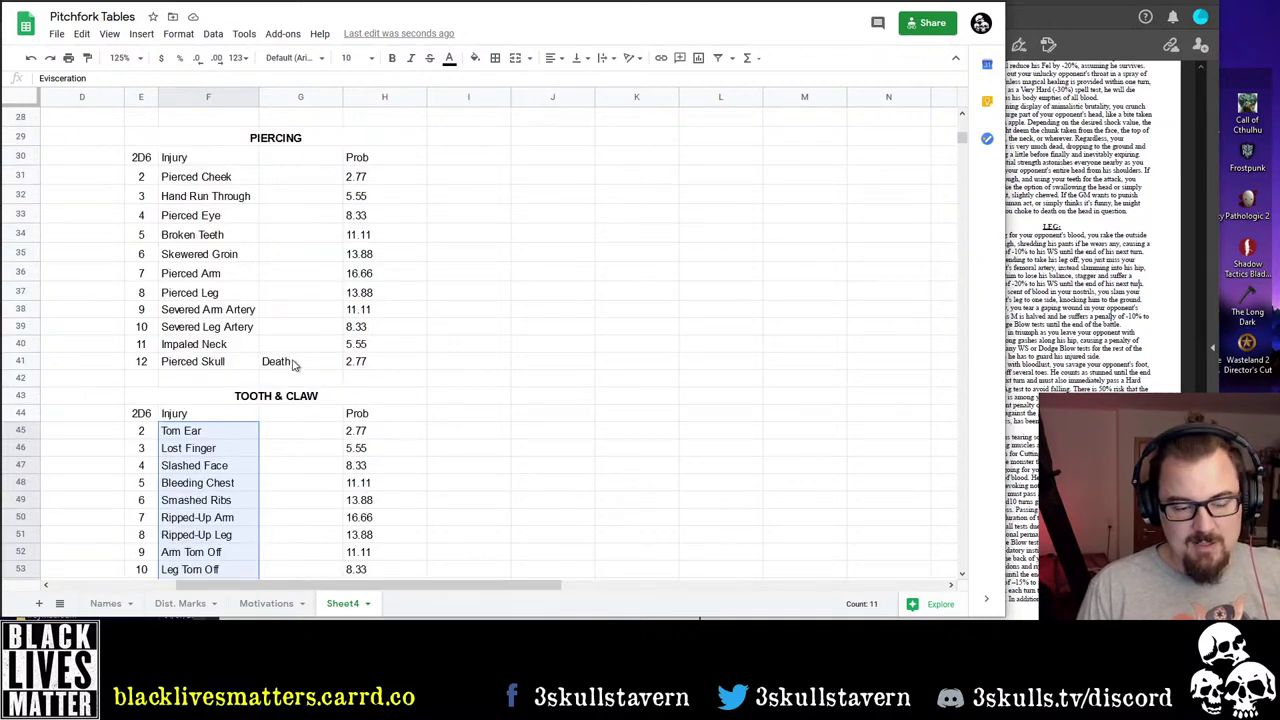
pyautogui.moveTo(243, 364); pyautogui.dragTo(234, 177)
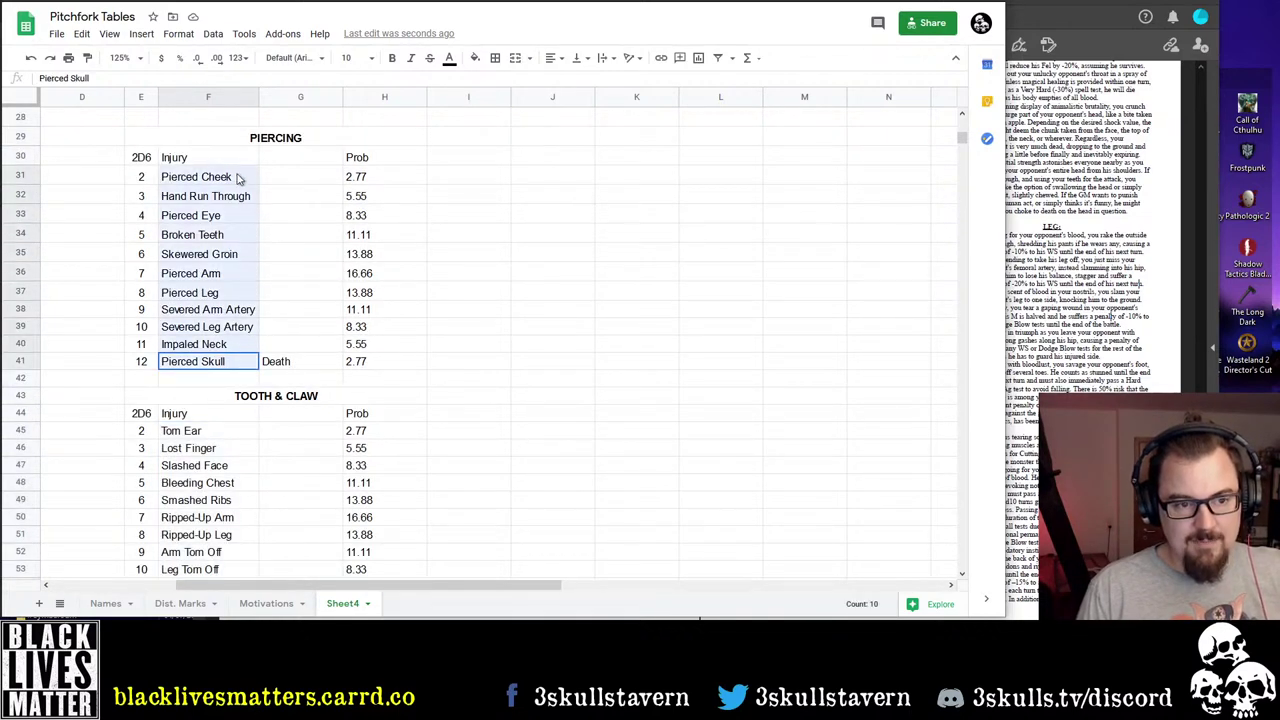
pyautogui.scroll(9, 222, 305)
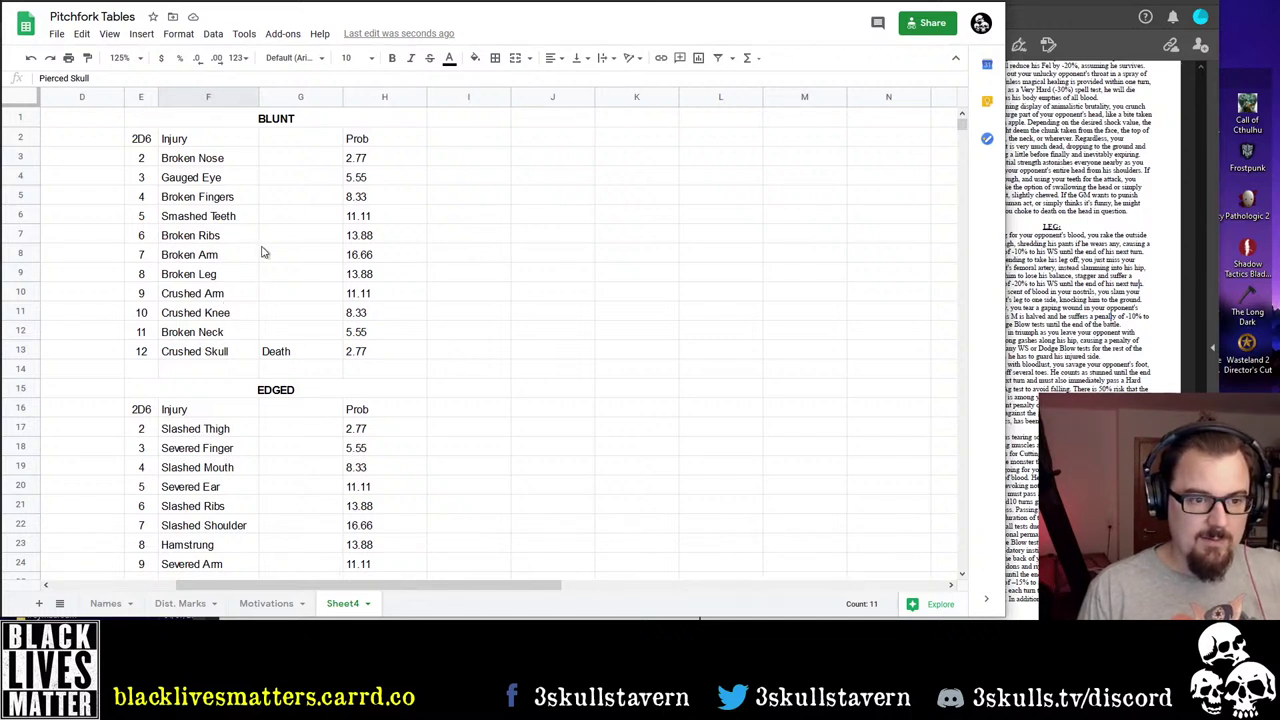
# Delete the Prob column H from the injury sheet
pyautogui.rightClick(370, 97)
pyautogui.click(446, 249)
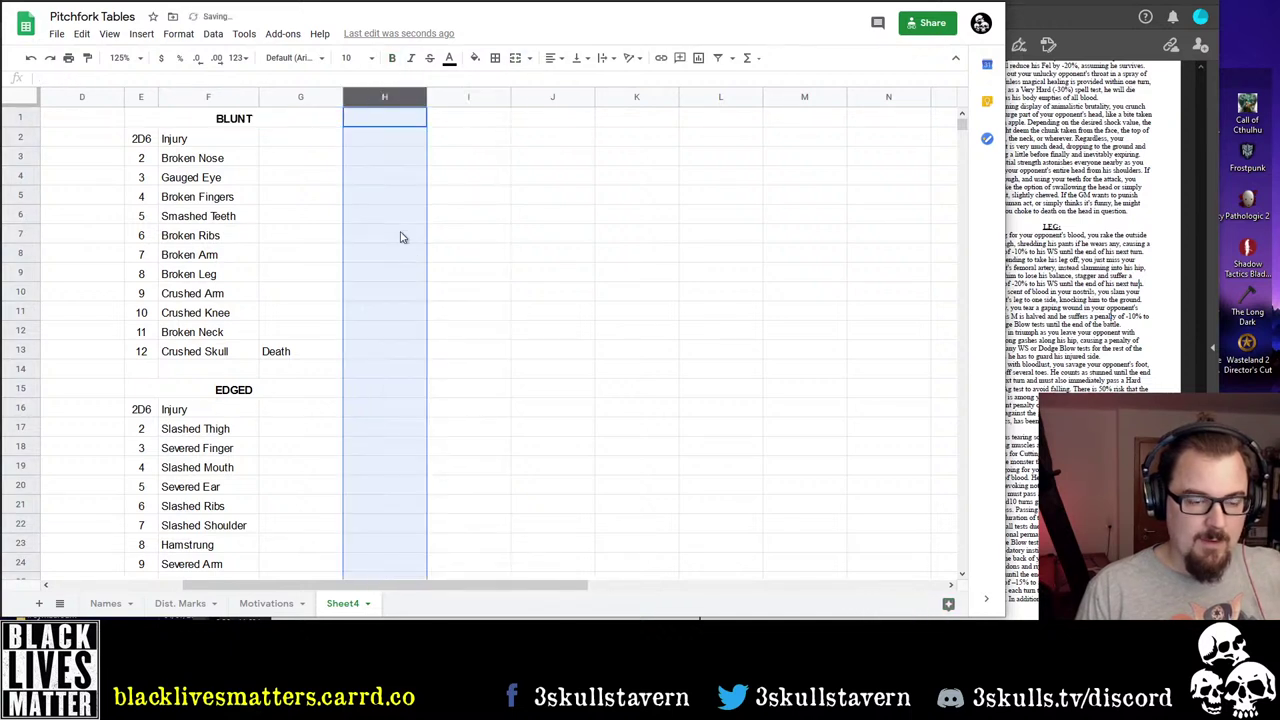
pyautogui.click(268, 195)
pyautogui.click(303, 336)
pyautogui.click(305, 352)
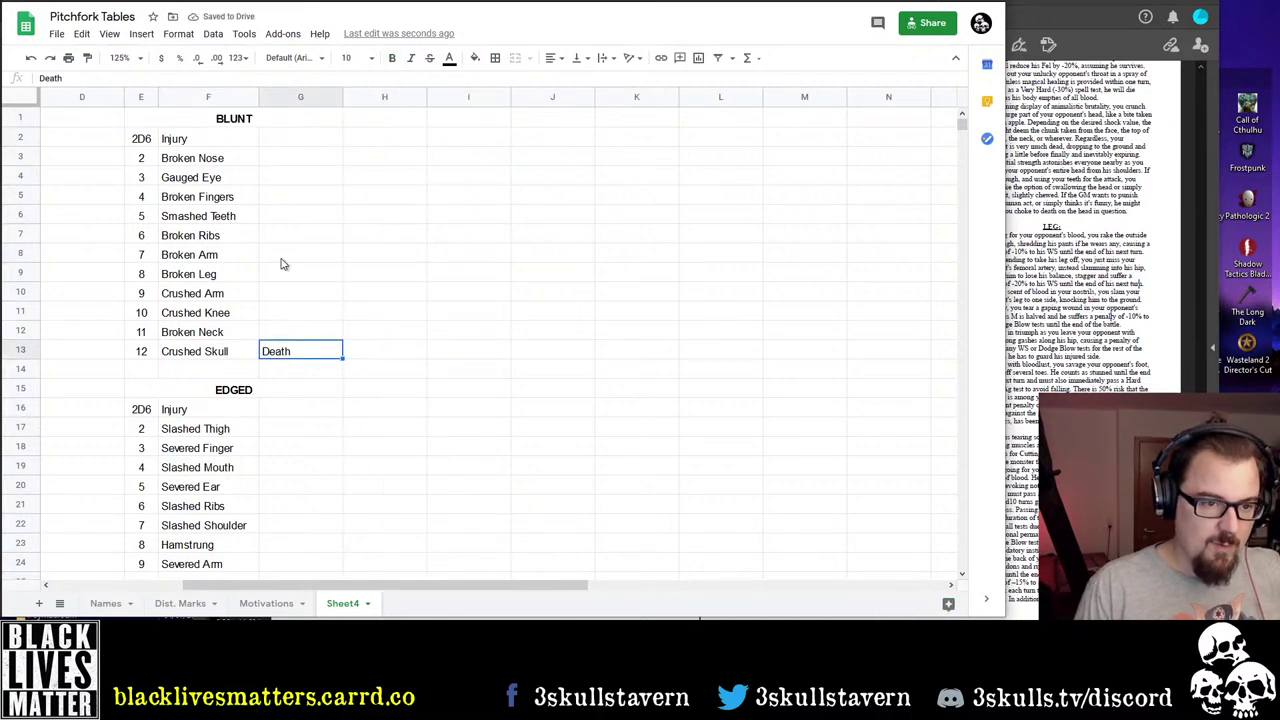
# Add Effect headings in G2 and G16 beside the BLUNT and EDGED Injury headers
pyautogui.click(290, 139)
pyautogui.write('Eff')
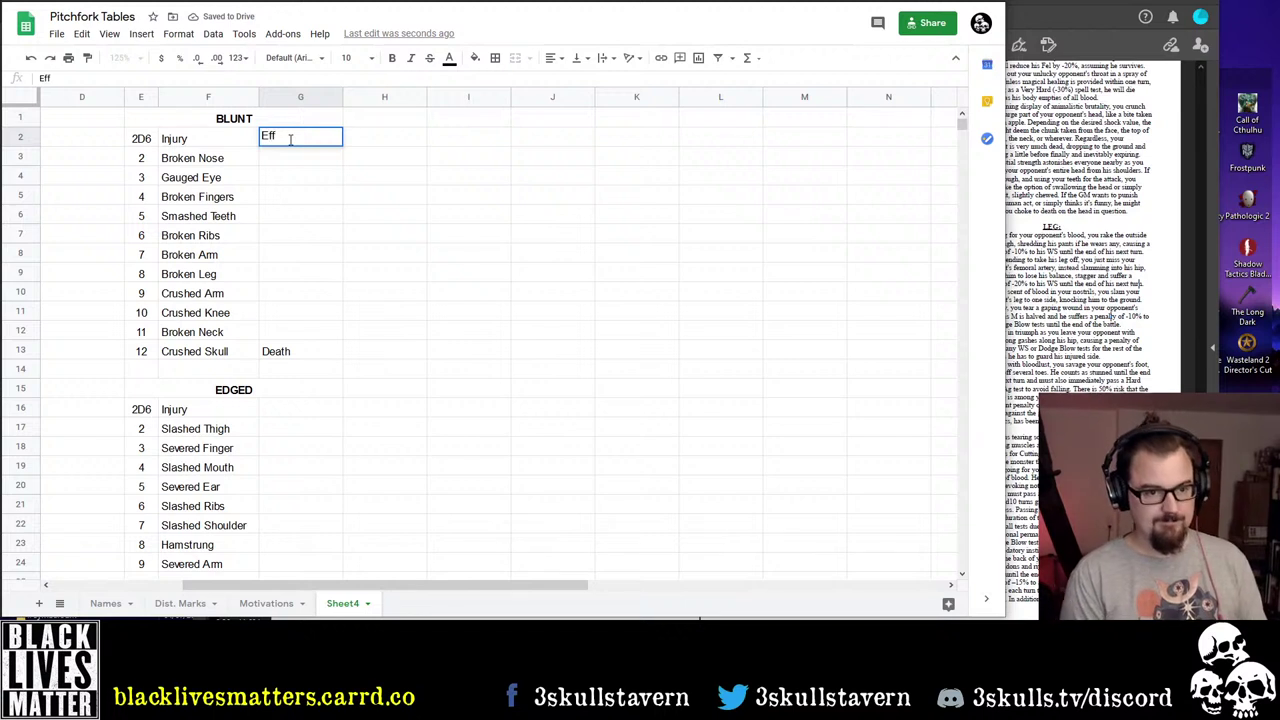
pyautogui.write('ects')
pyautogui.press('Return')
pyautogui.press('Down')
pyautogui.press('Down')
pyautogui.press('Down')
pyautogui.press('Down')
pyautogui.press('Down')
pyautogui.press('Down')
pyautogui.press('Down')
pyautogui.press('Down')
pyautogui.press('Down')
pyautogui.press('Down')
pyautogui.press('Down')
pyautogui.press('Down')
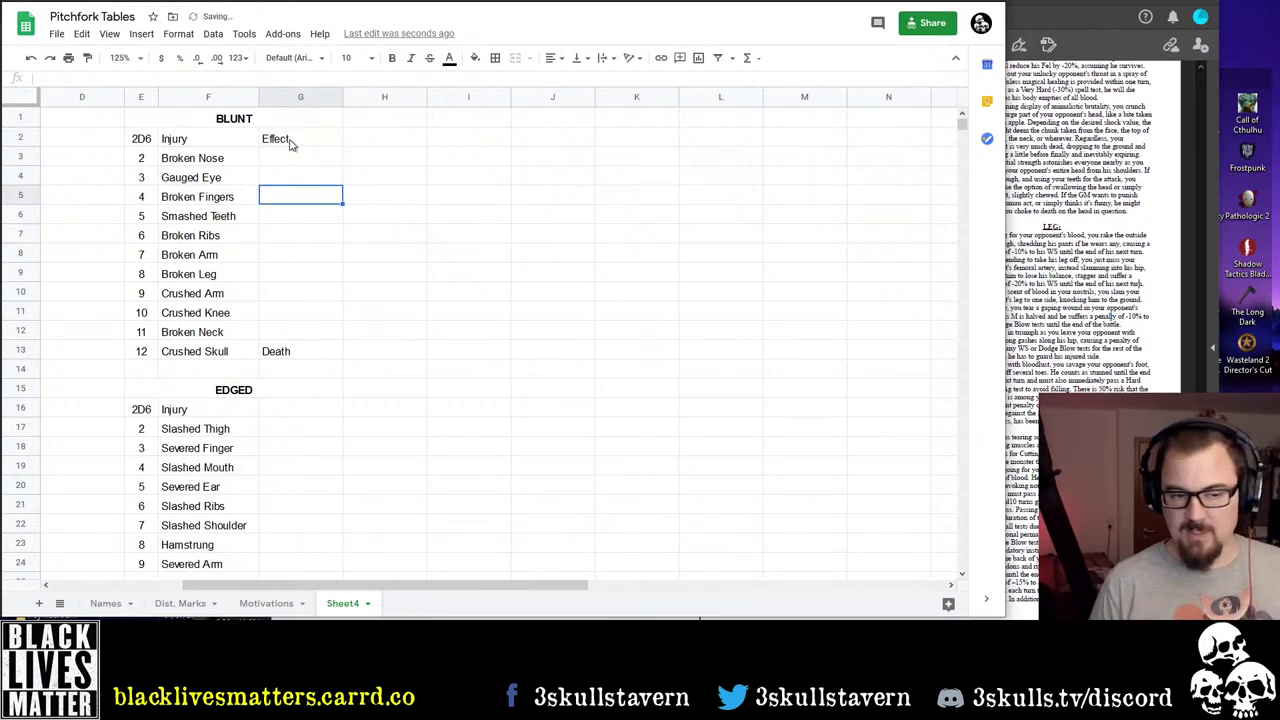
pyautogui.press('Down')
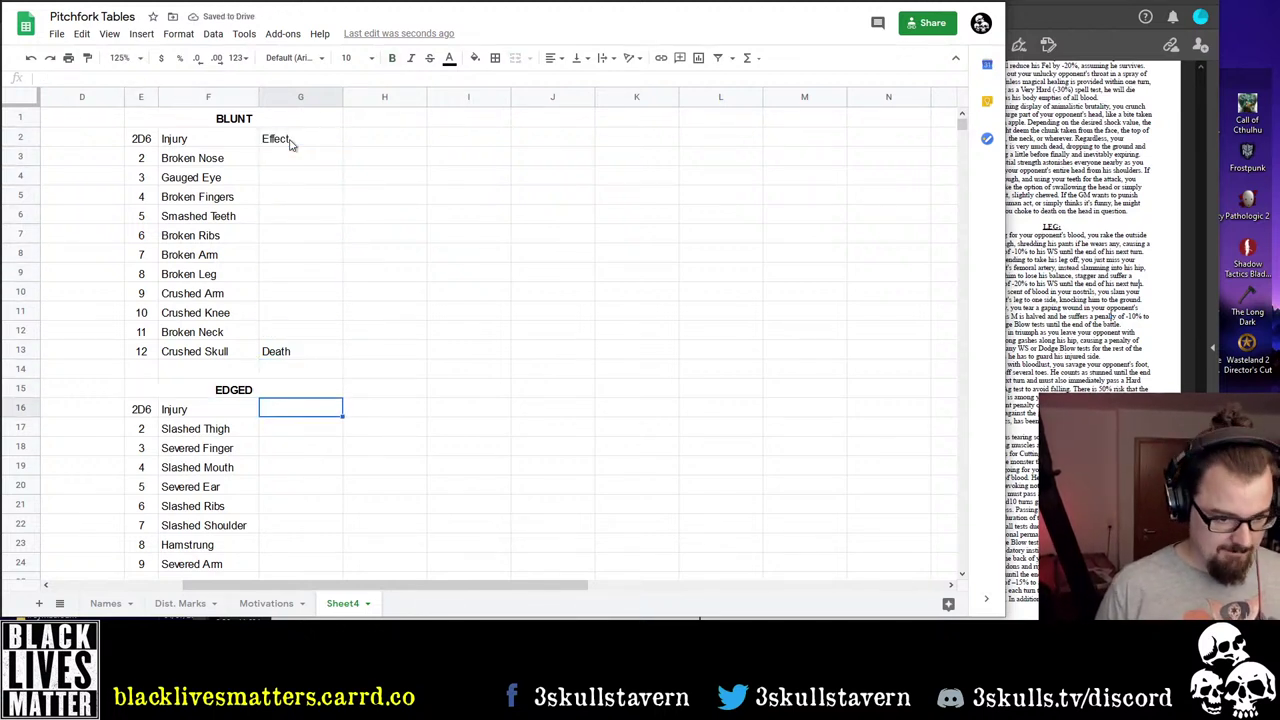
pyautogui.write('Effect')
pyautogui.press('Return')
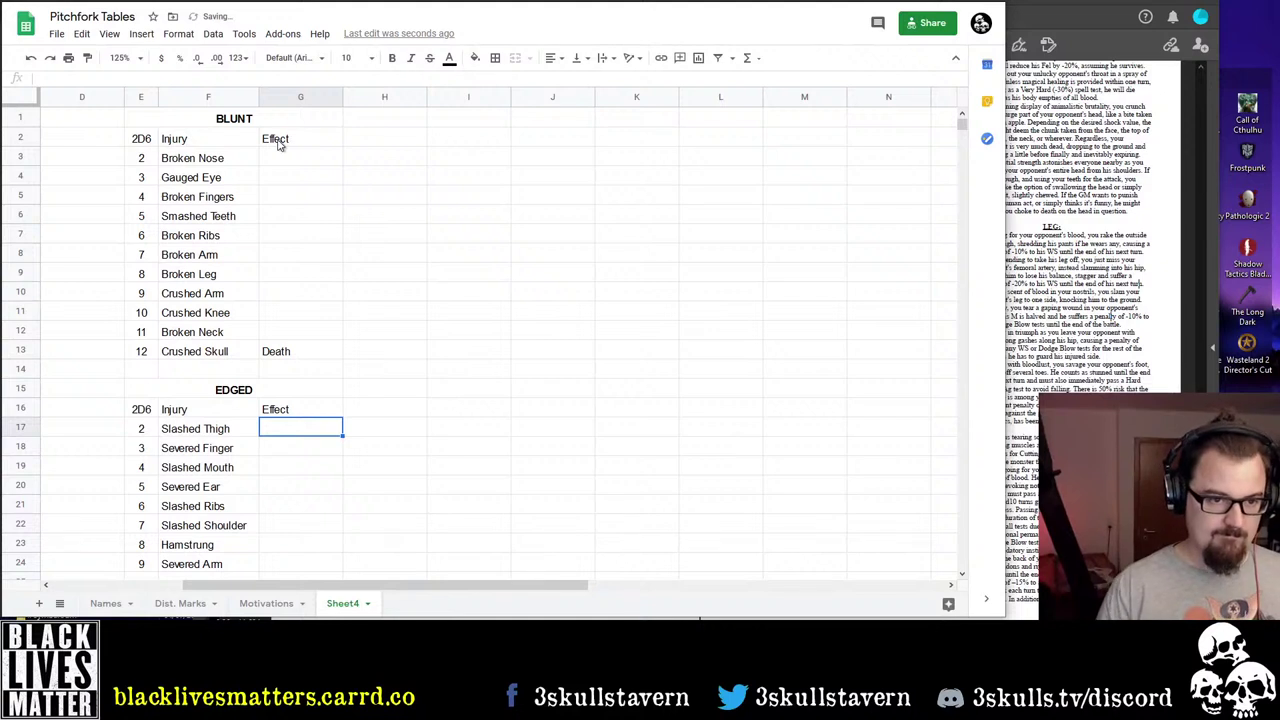
# Try entering Diff as plain text in G3, then clear the cell again
pyautogui.click(290, 168)
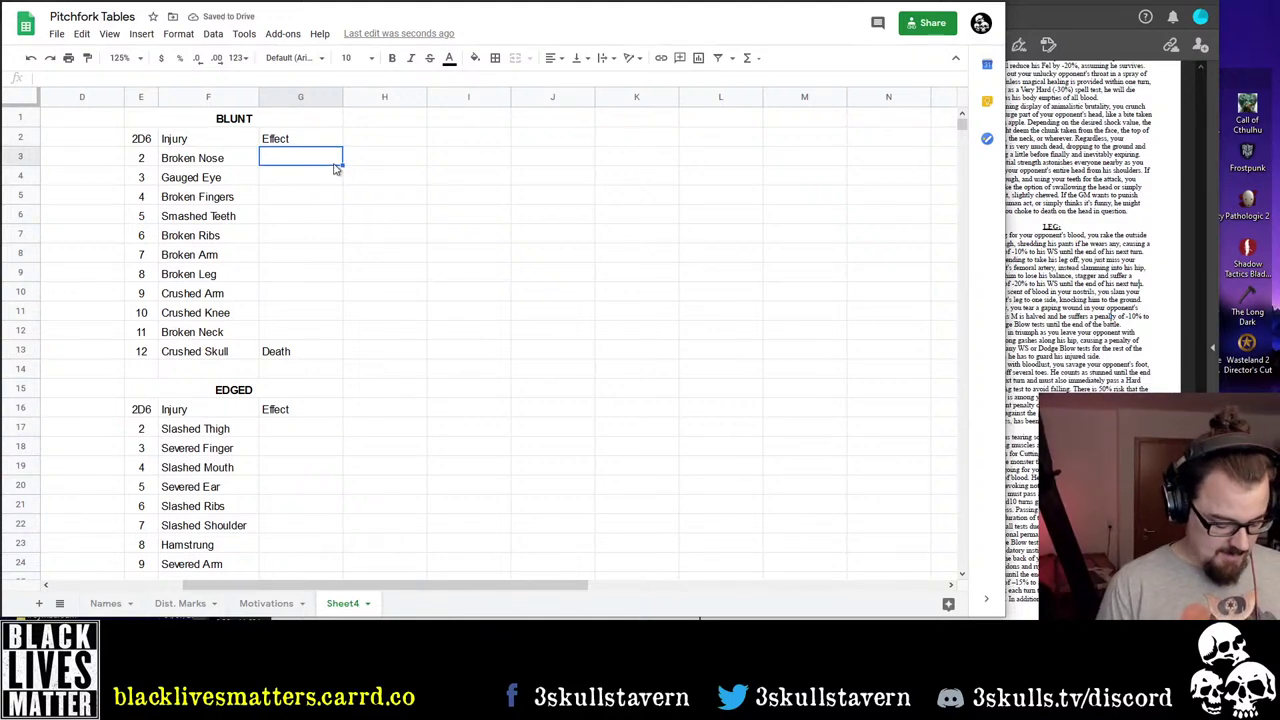
pyautogui.write('D')
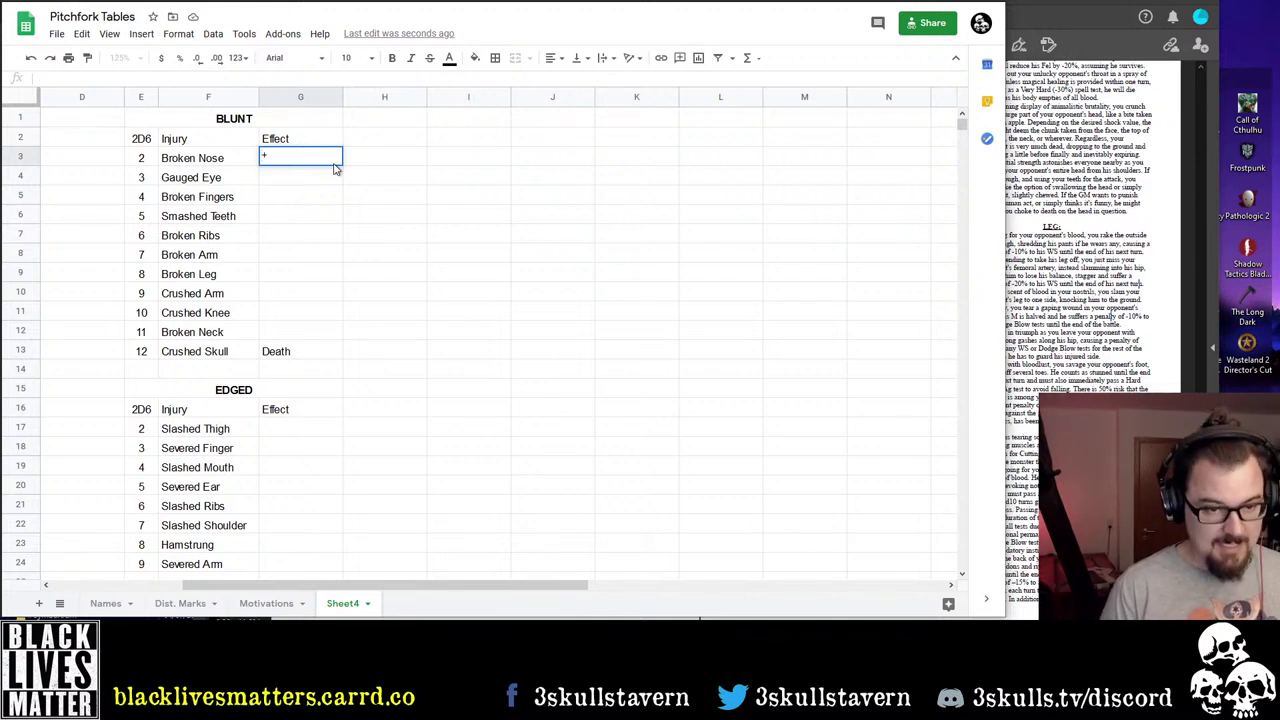
pyautogui.write('Diff')
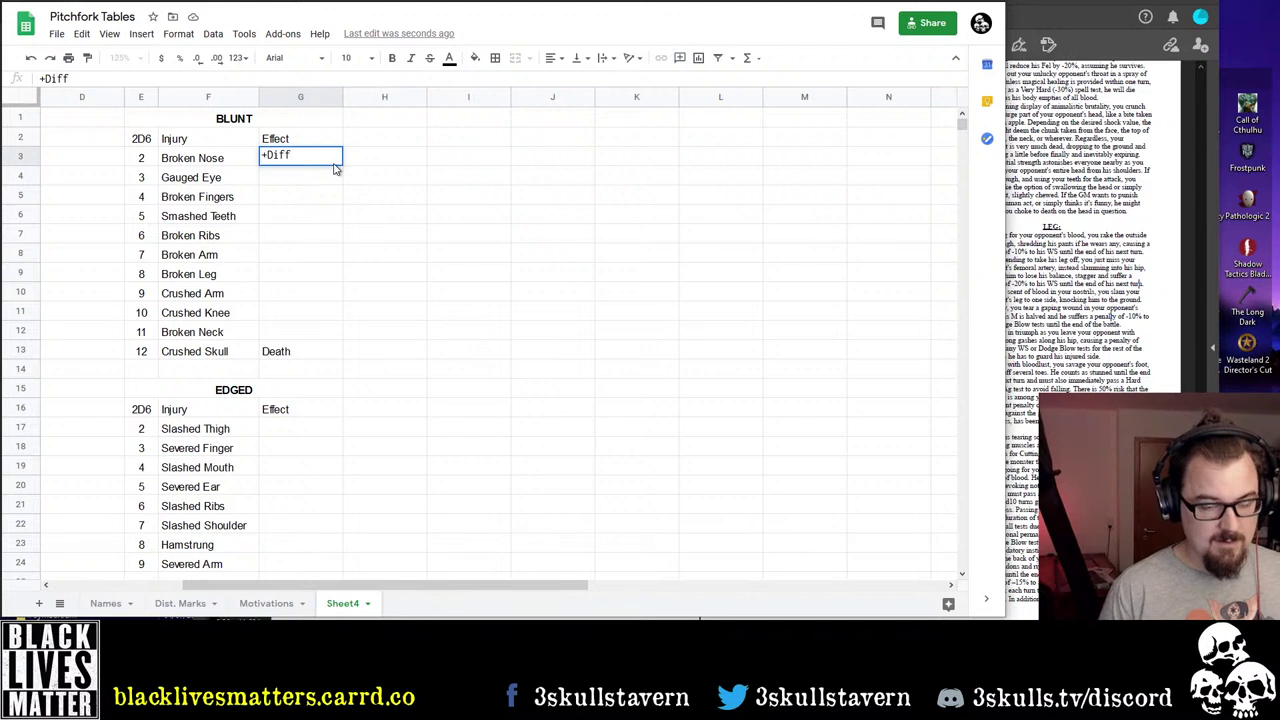
pyautogui.press('Return')
pyautogui.press('Up')
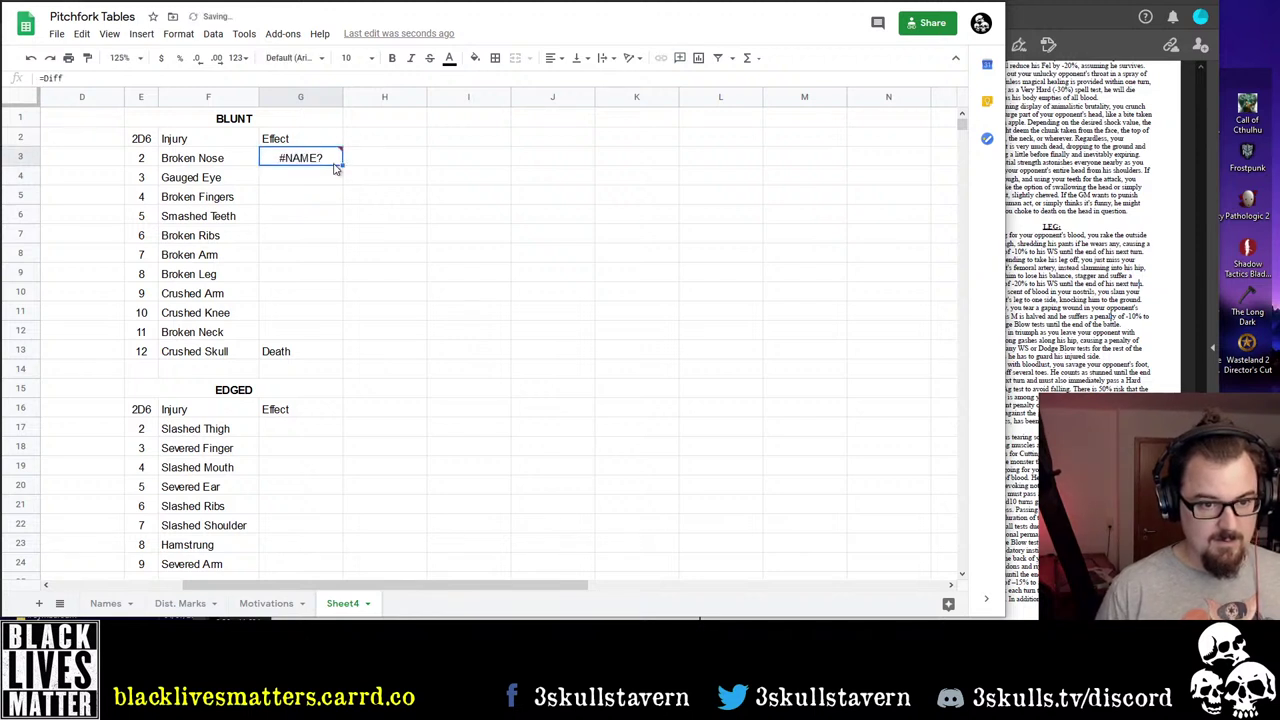
pyautogui.press('Return')
pyautogui.press('Home')
pyautogui.press('Delete')
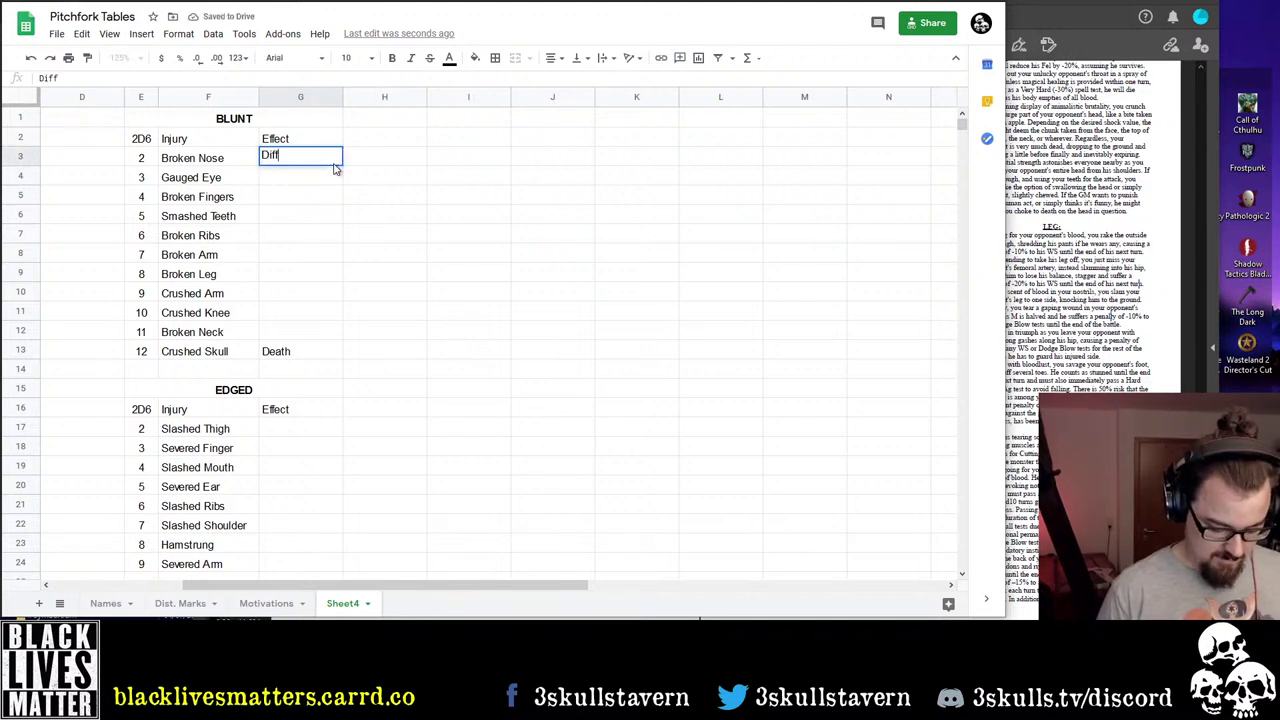
pyautogui.press('Return')
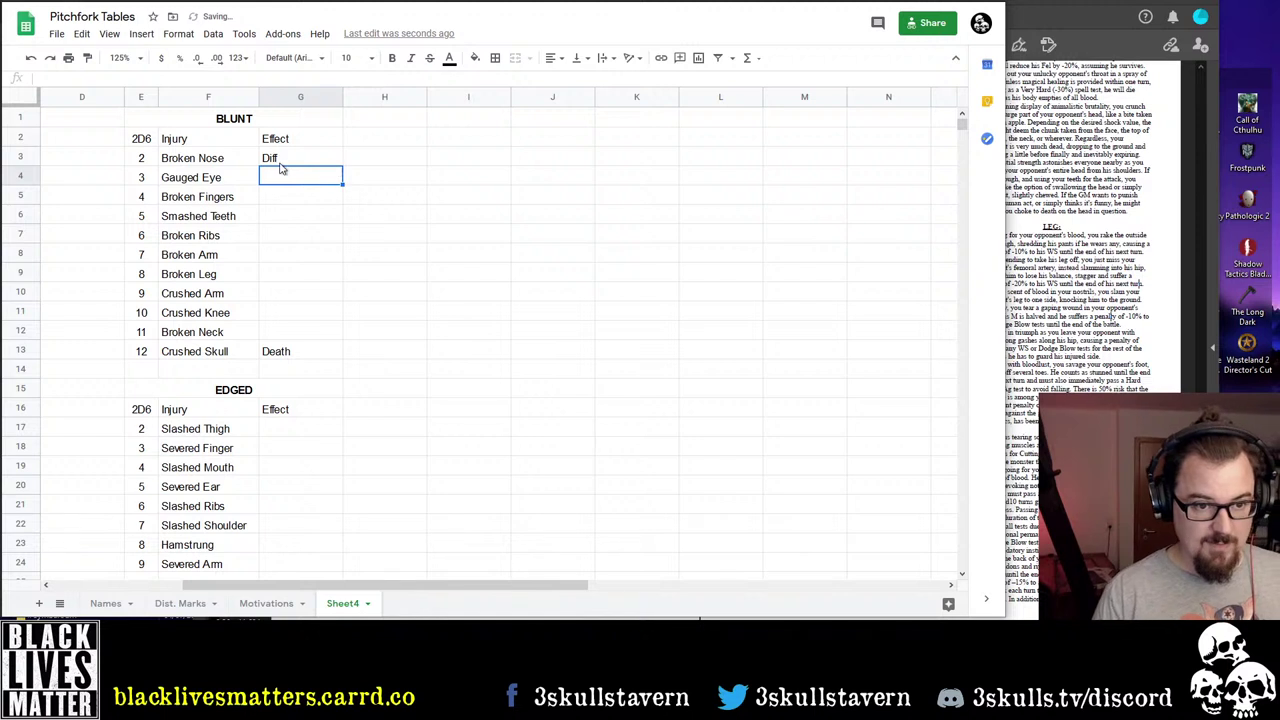
pyautogui.click(280, 164)
pyautogui.press('Delete')
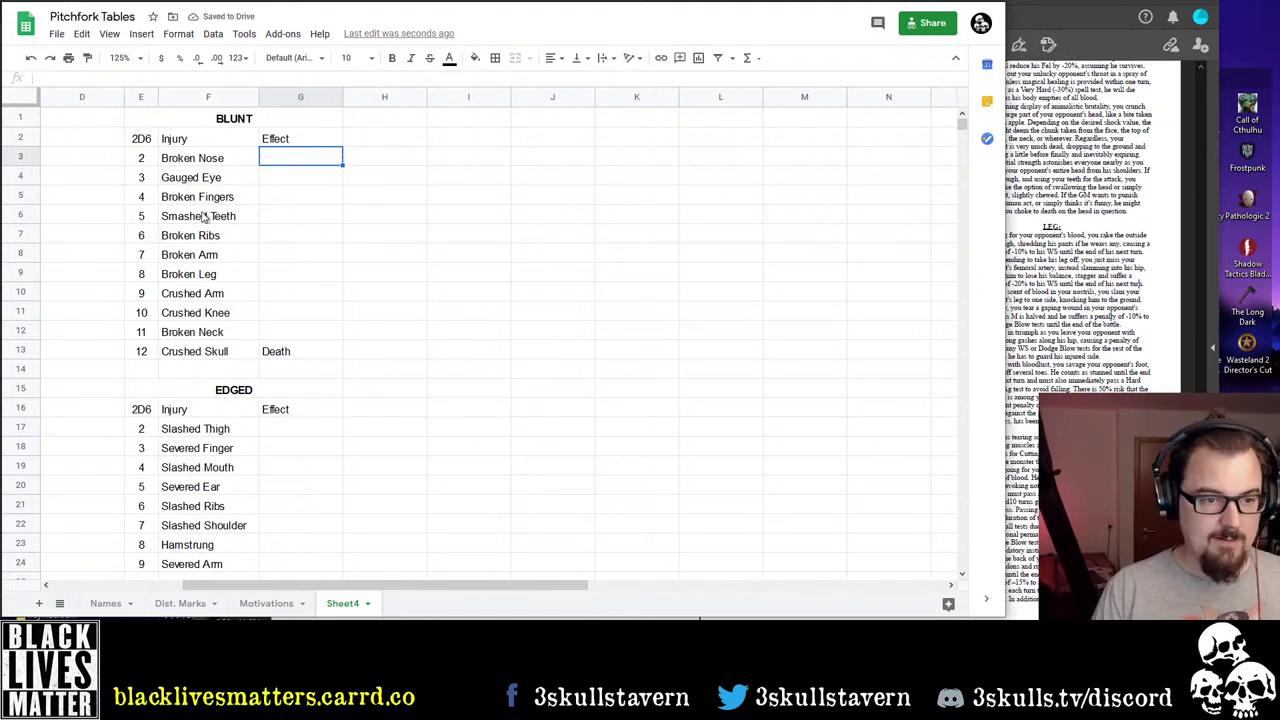
pyautogui.hotkey('alt', 'Tab')
# Change the dice column header from D66 to 2D6
pyautogui.scroll(10, 413, 311)
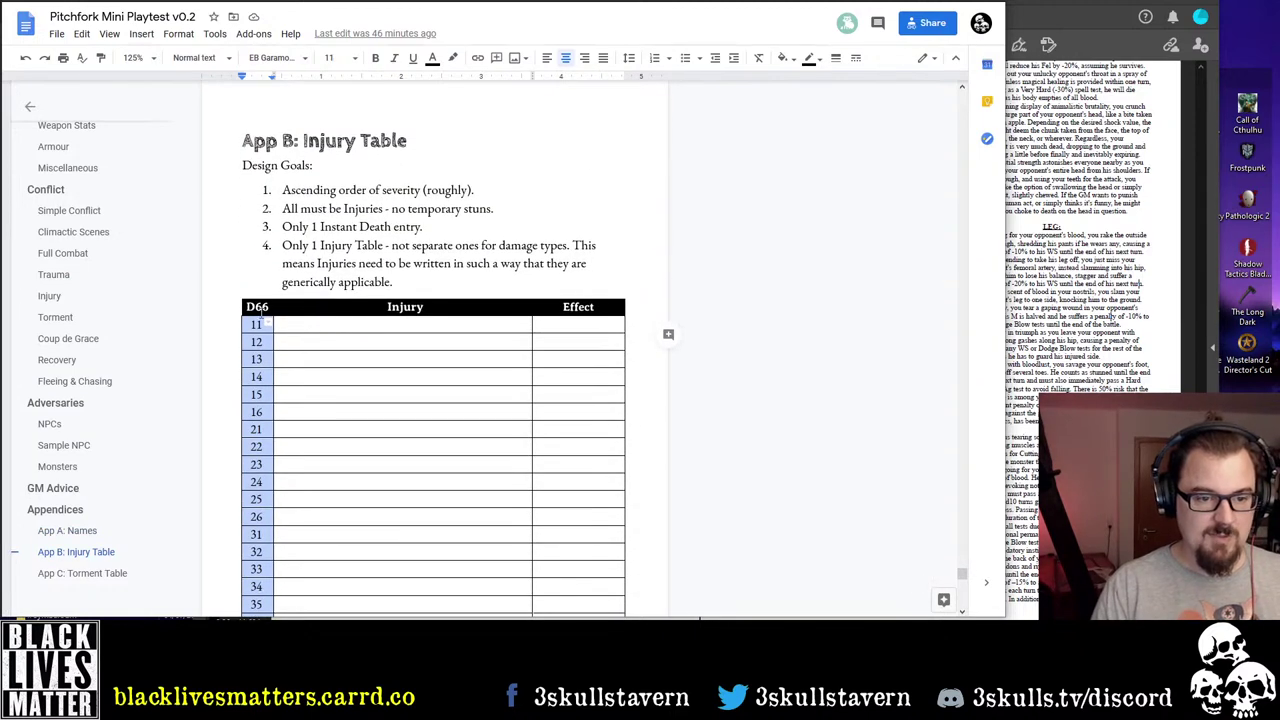
pyautogui.click(310, 306)
pyautogui.press('BackSpace')
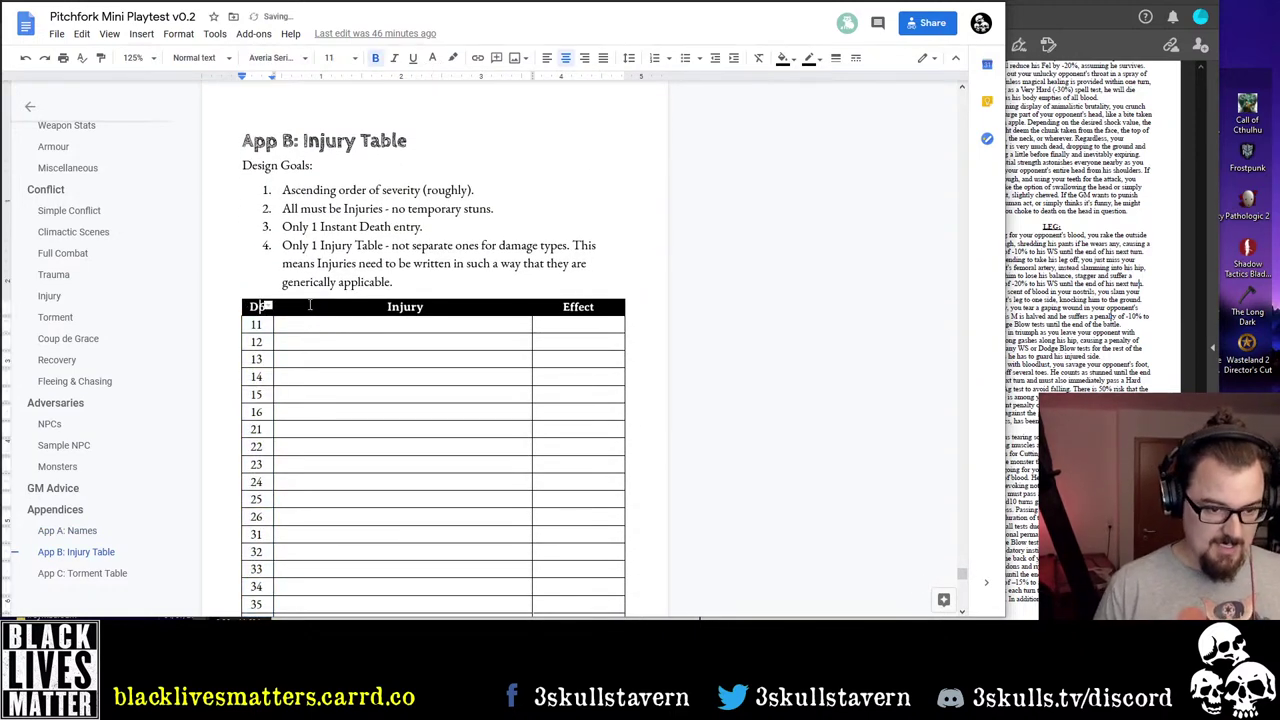
pyautogui.press('Down')
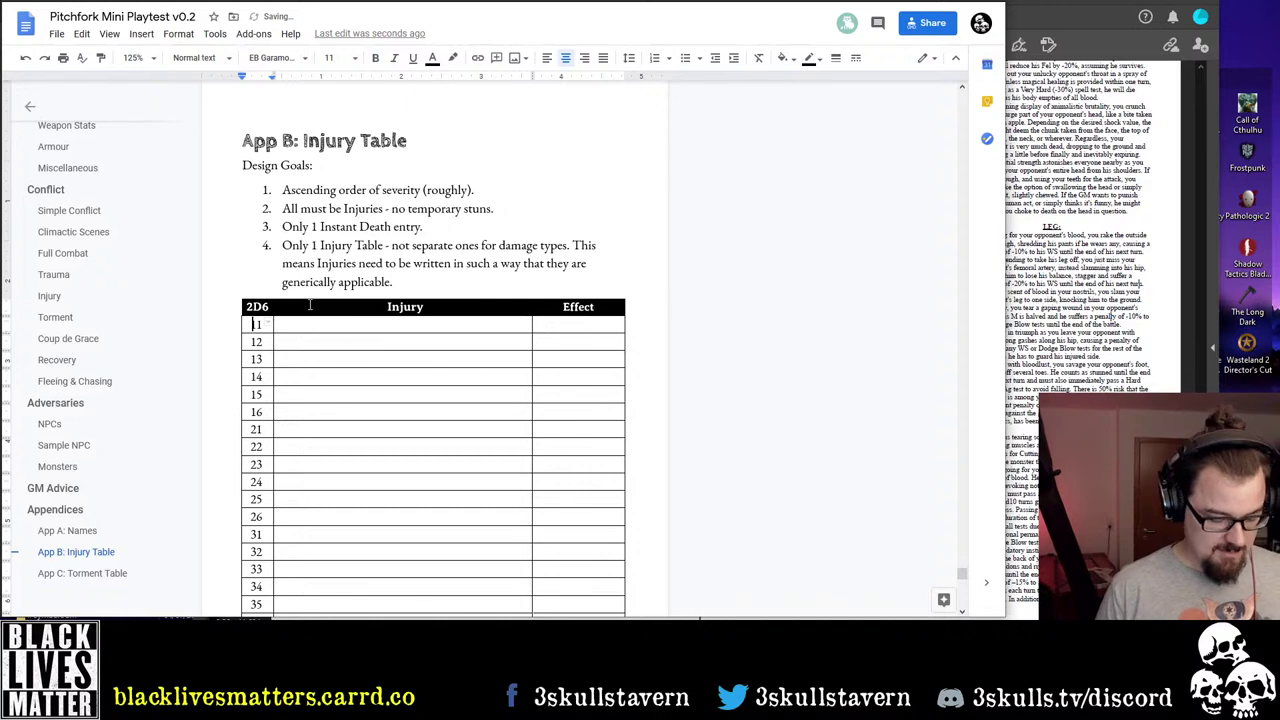
pyautogui.hotkey('shift', 'Down')
pyautogui.hotkey('shift', 'Down')
pyautogui.scroll(-2, 341, 305)
pyautogui.scroll(3, 386, 271)
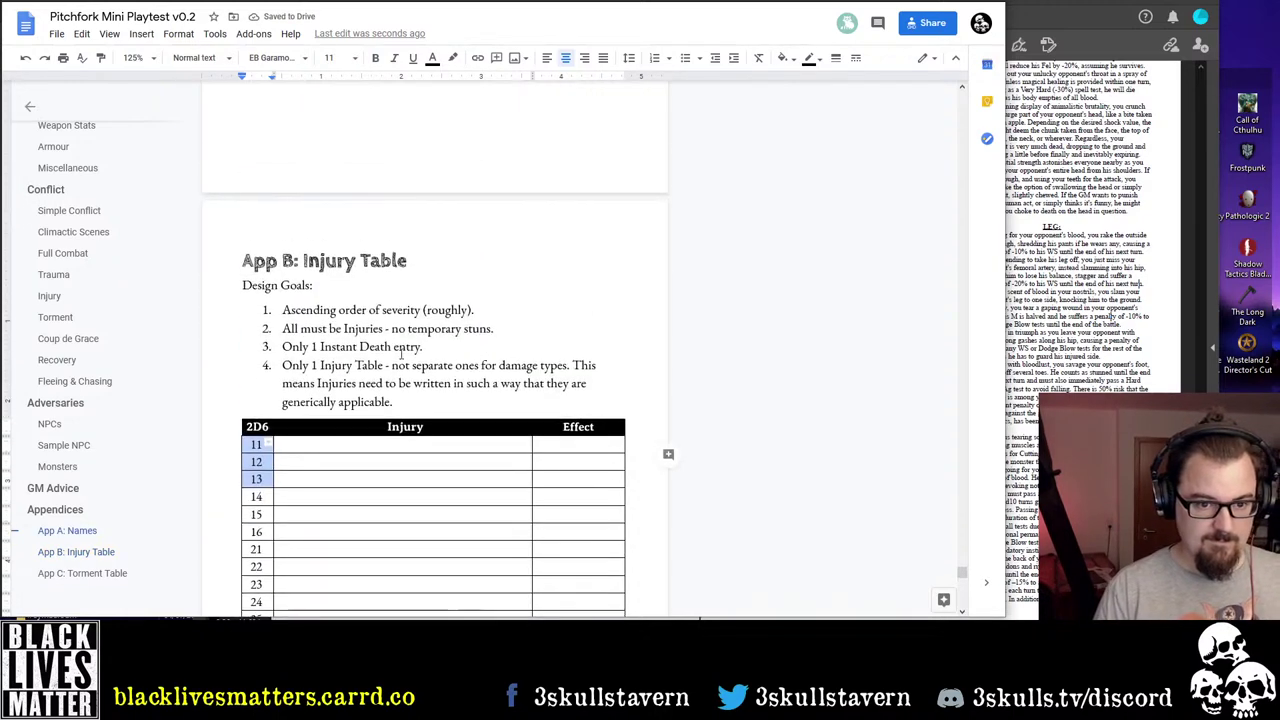
pyautogui.moveTo(411, 402); pyautogui.dragTo(329, 365)
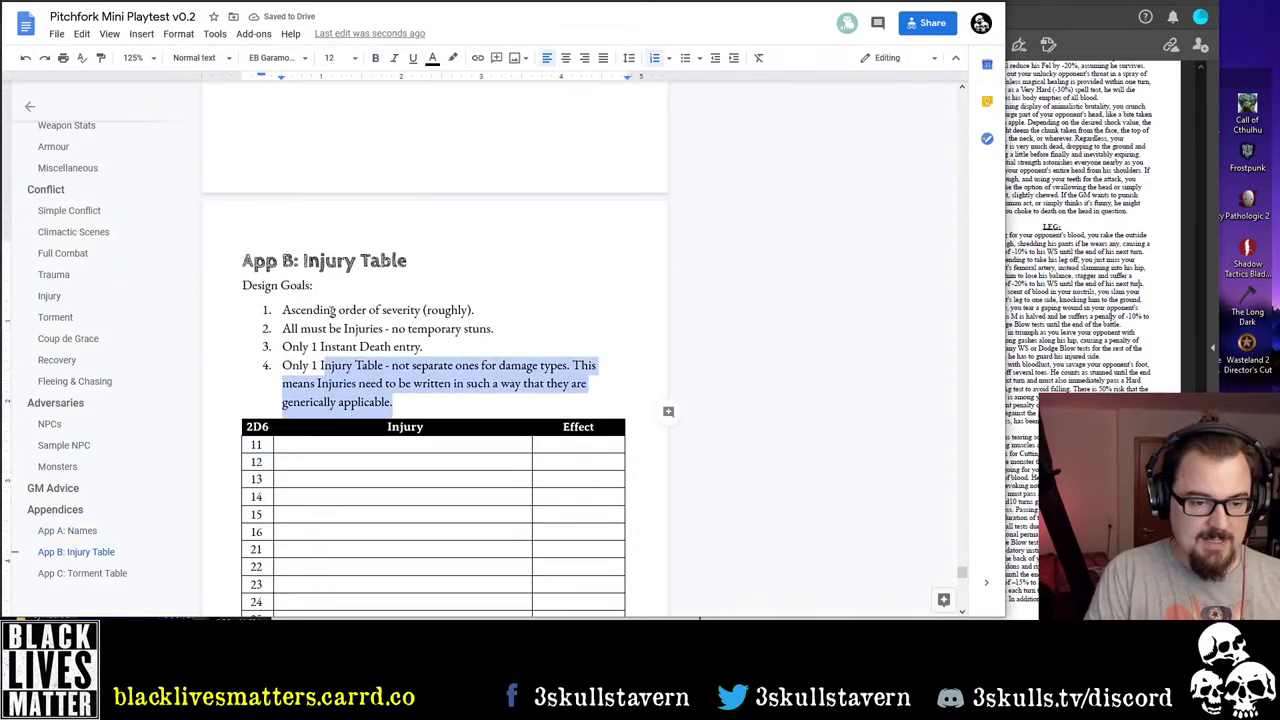
pyautogui.click(332, 310)
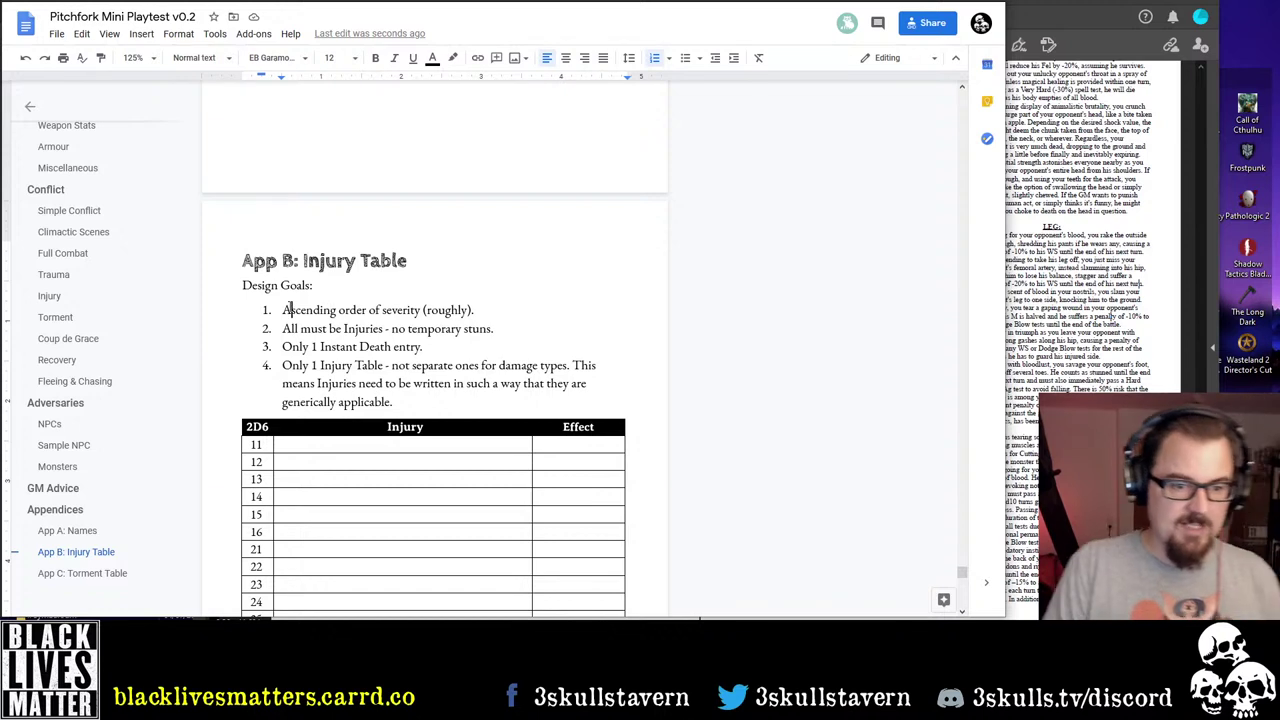
# Delete the Design Goals heading and its four bullet points
pyautogui.click(491, 310)
pyautogui.hotkey('shift', 'Home')
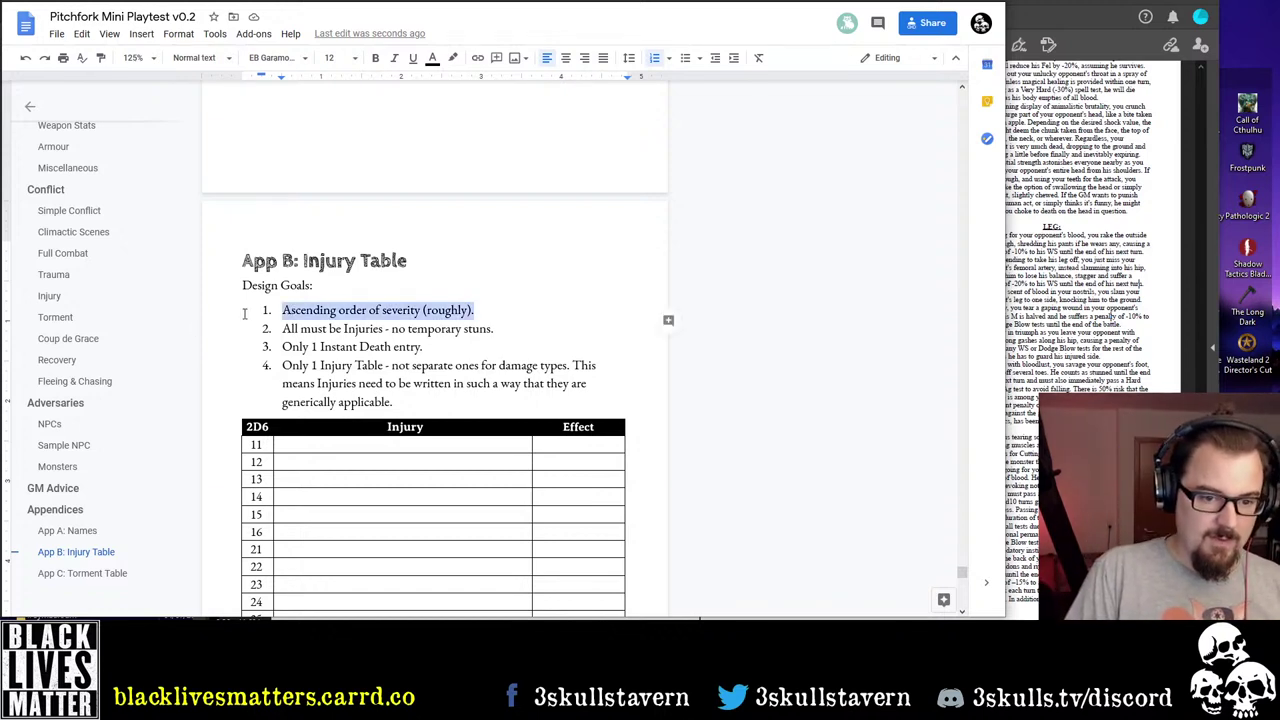
pyautogui.press('Left')
pyautogui.moveTo(282, 310); pyautogui.dragTo(498, 348)
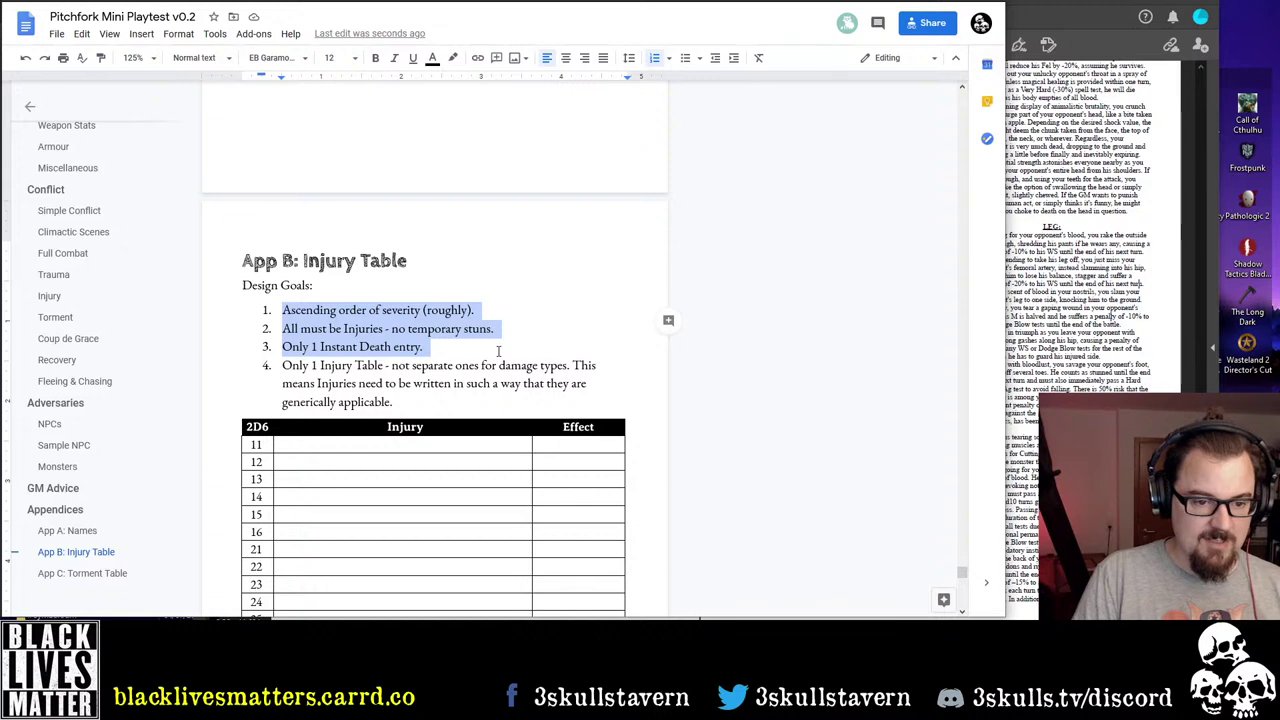
pyautogui.keyDown('shift'); pyautogui.click(453, 400); pyautogui.keyUp('shift')
pyautogui.press('BackSpace')
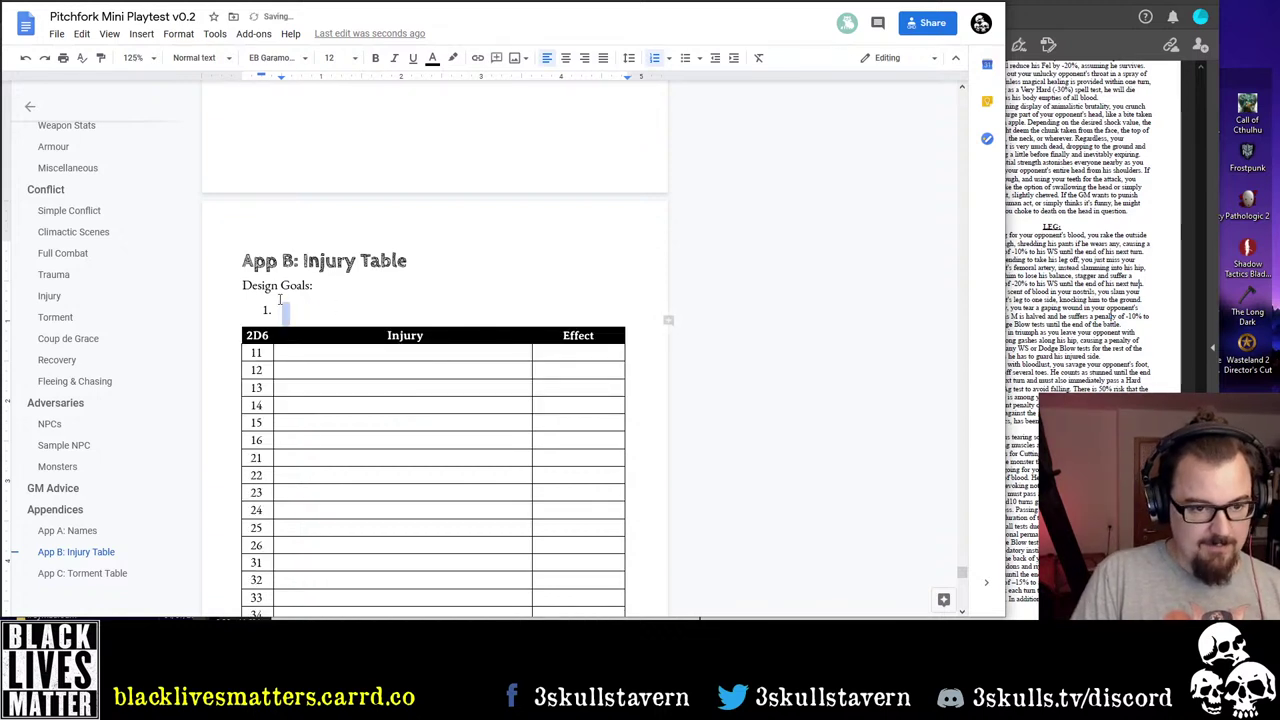
pyautogui.moveTo(282, 308); pyautogui.dragTo(218, 287)
pyautogui.press('BackSpace')
pyautogui.press('BackSpace')
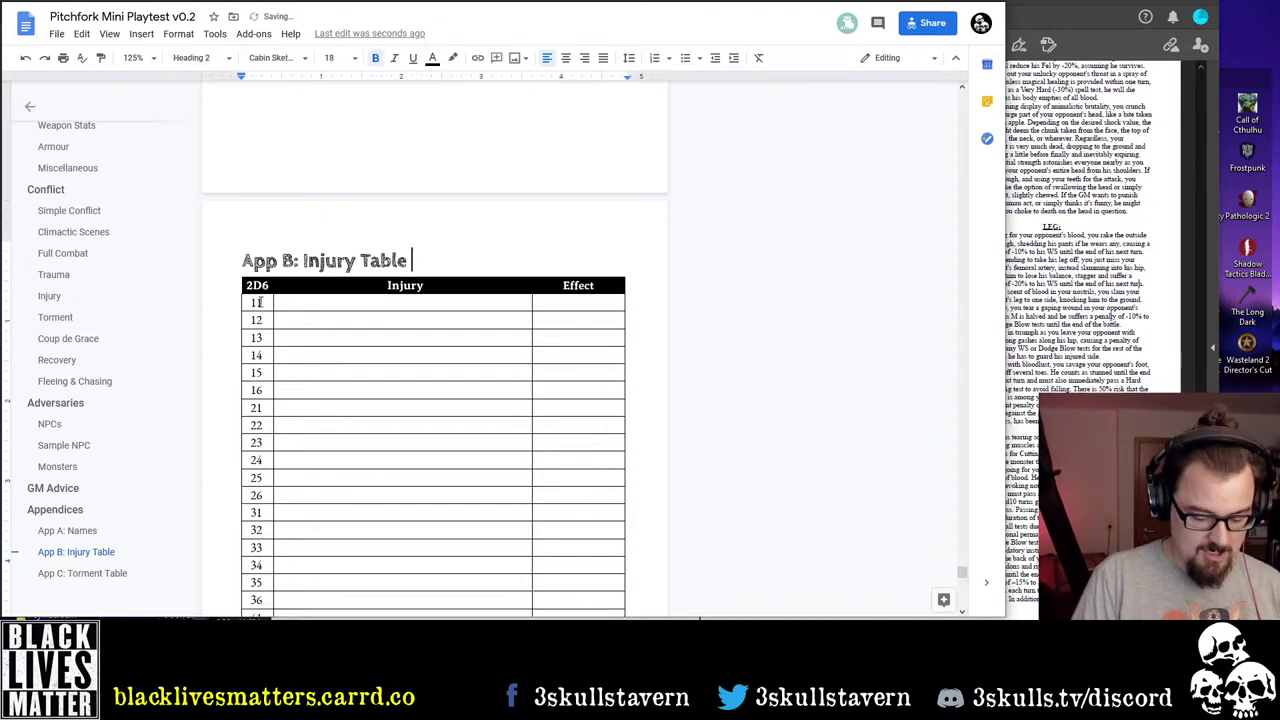
# Clear the old numbers and the Instant Death entry from the injury table
pyautogui.click(256, 305)
pyautogui.scroll(-5, 269, 510)
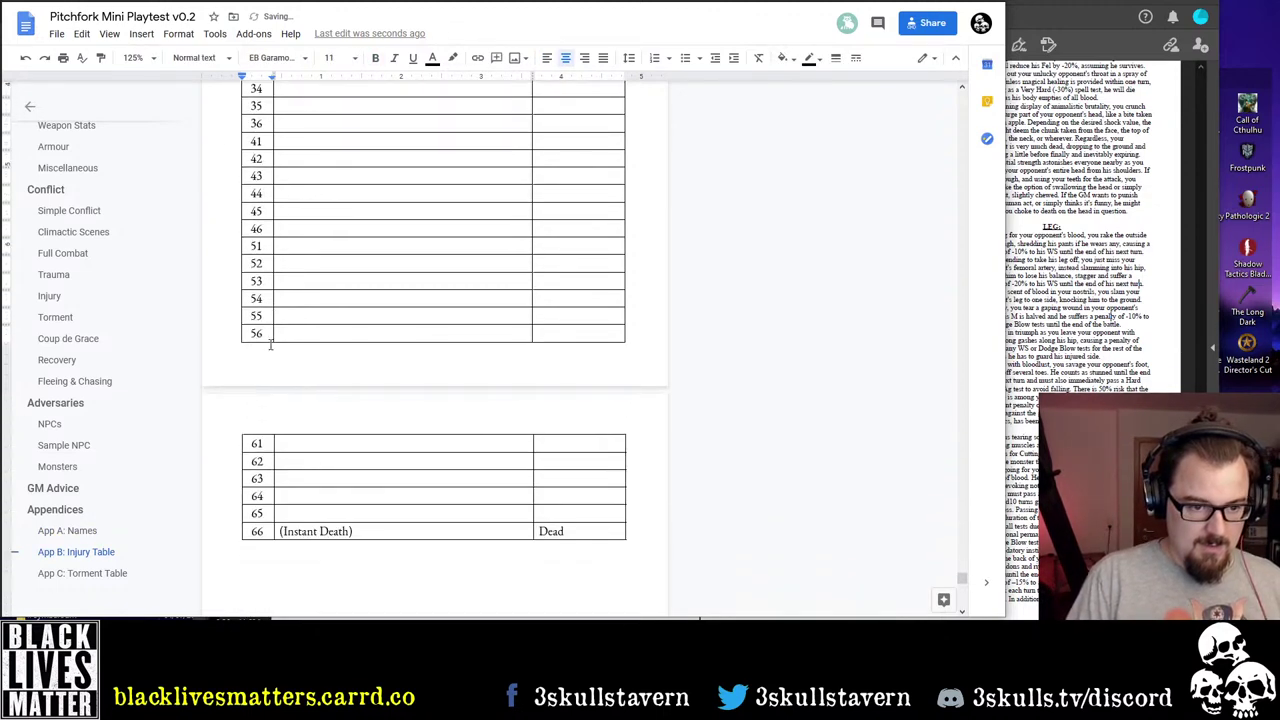
pyautogui.keyDown('shift'); pyautogui.click(265, 527); pyautogui.keyUp('shift')
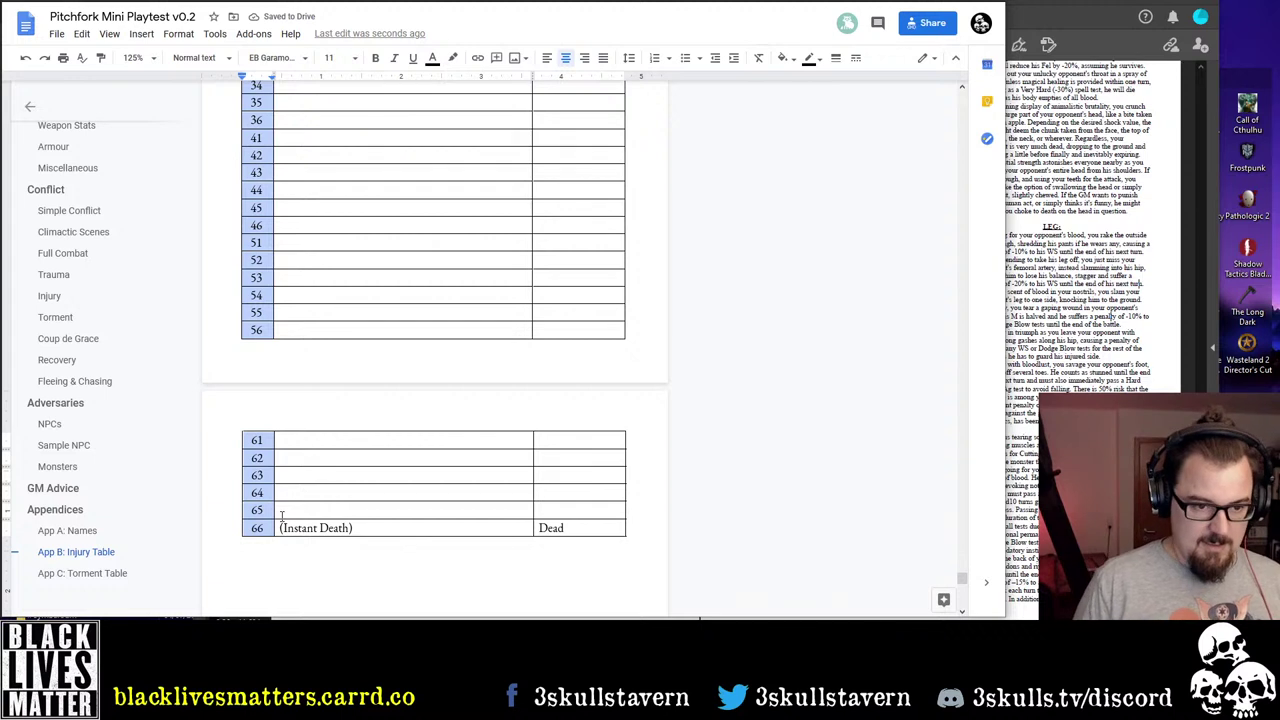
pyautogui.press('Delete')
pyautogui.keyDown('shift'); pyautogui.click(590, 530); pyautogui.keyUp('shift')
pyautogui.press('Delete')
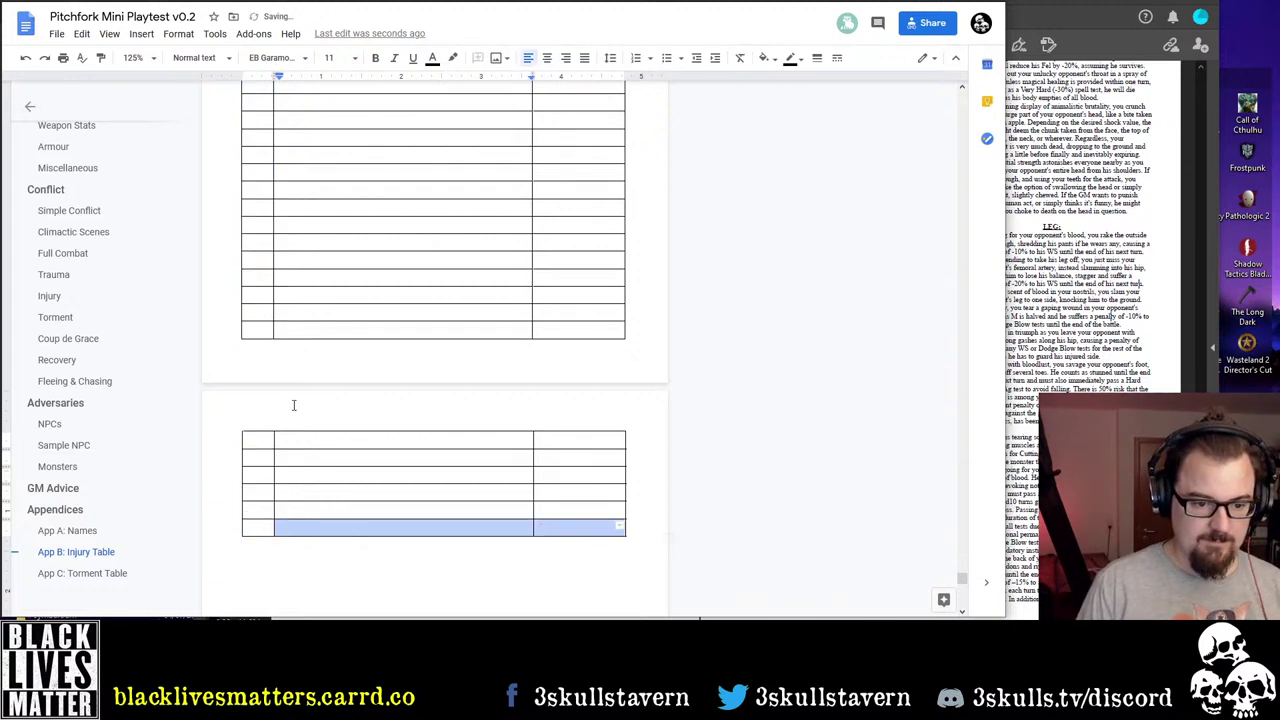
pyautogui.scroll(13, 294, 403)
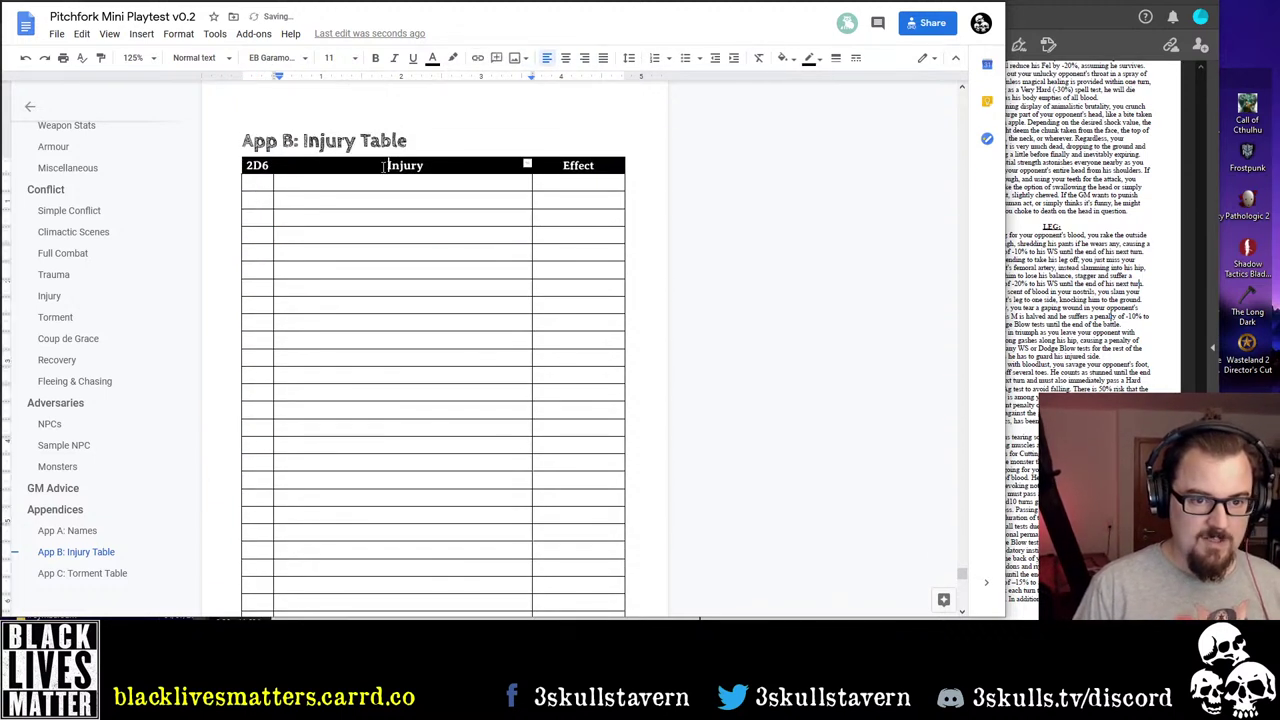
# Retitle the injury column header to Blunt Force Injuries
pyautogui.doubleClick(390, 166)
pyautogui.click(380, 170)
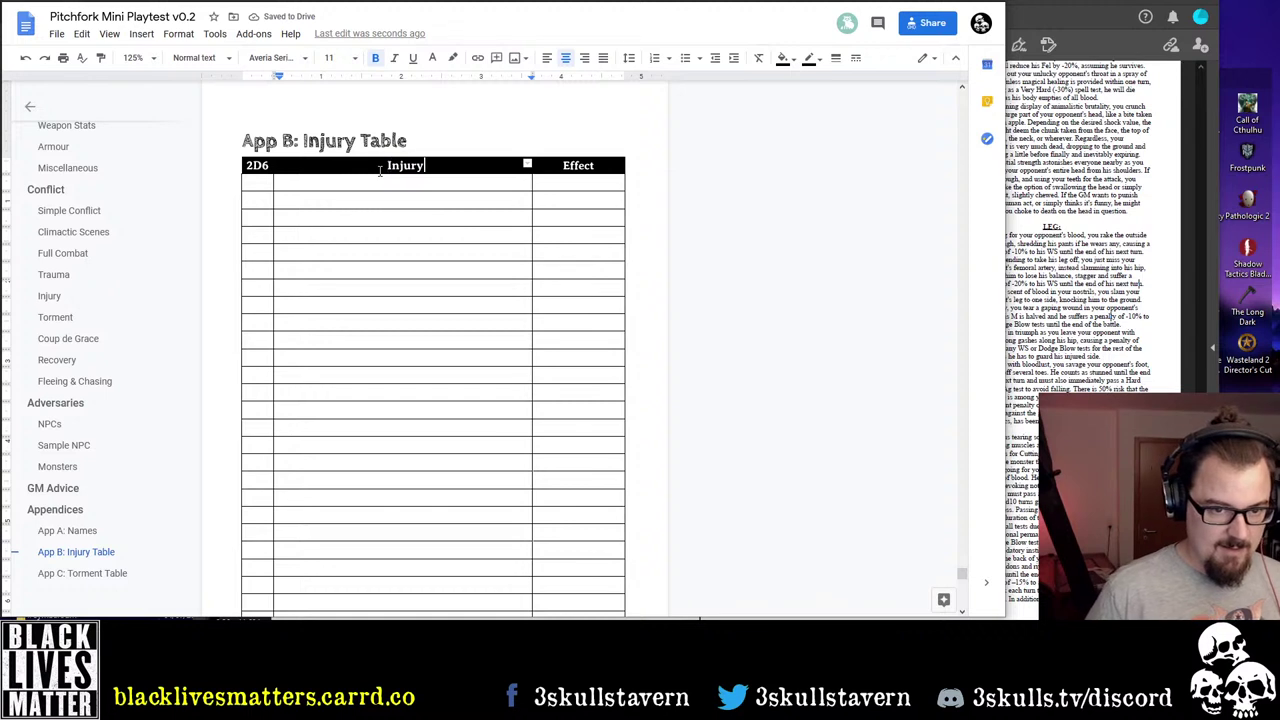
pyautogui.press('BackSpace')
pyautogui.write('ies')
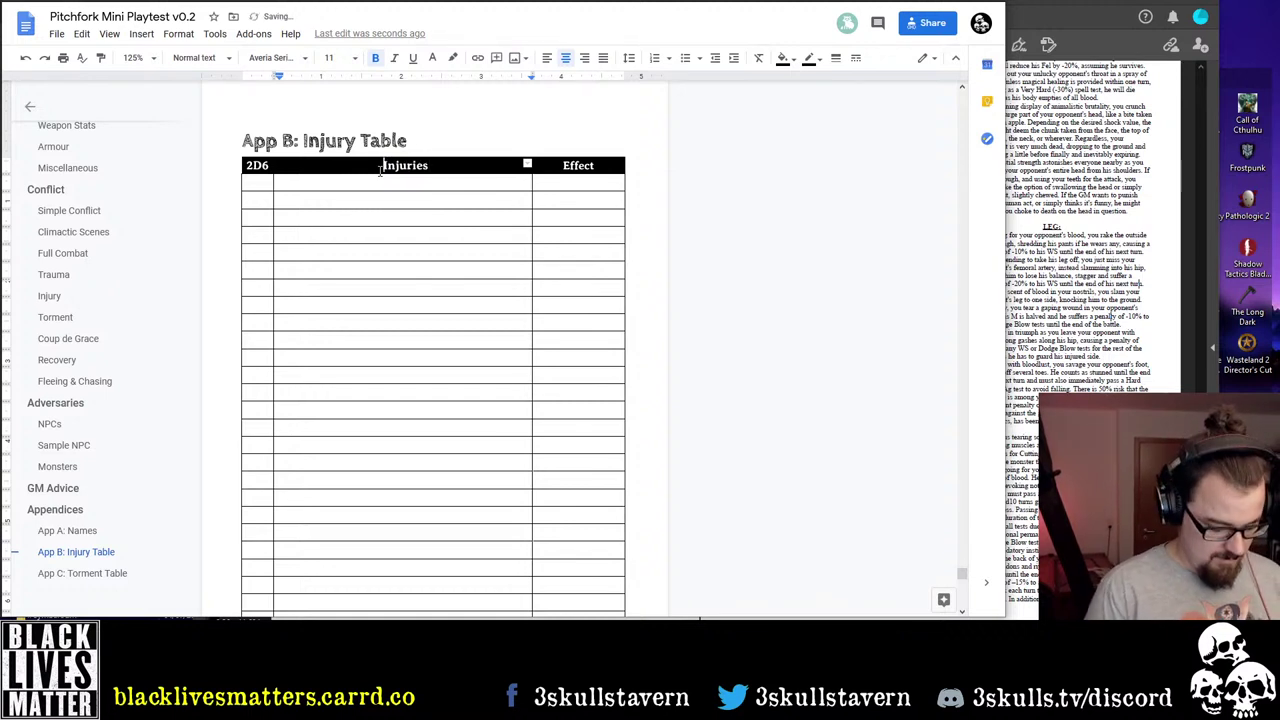
pyautogui.write('Blunt')
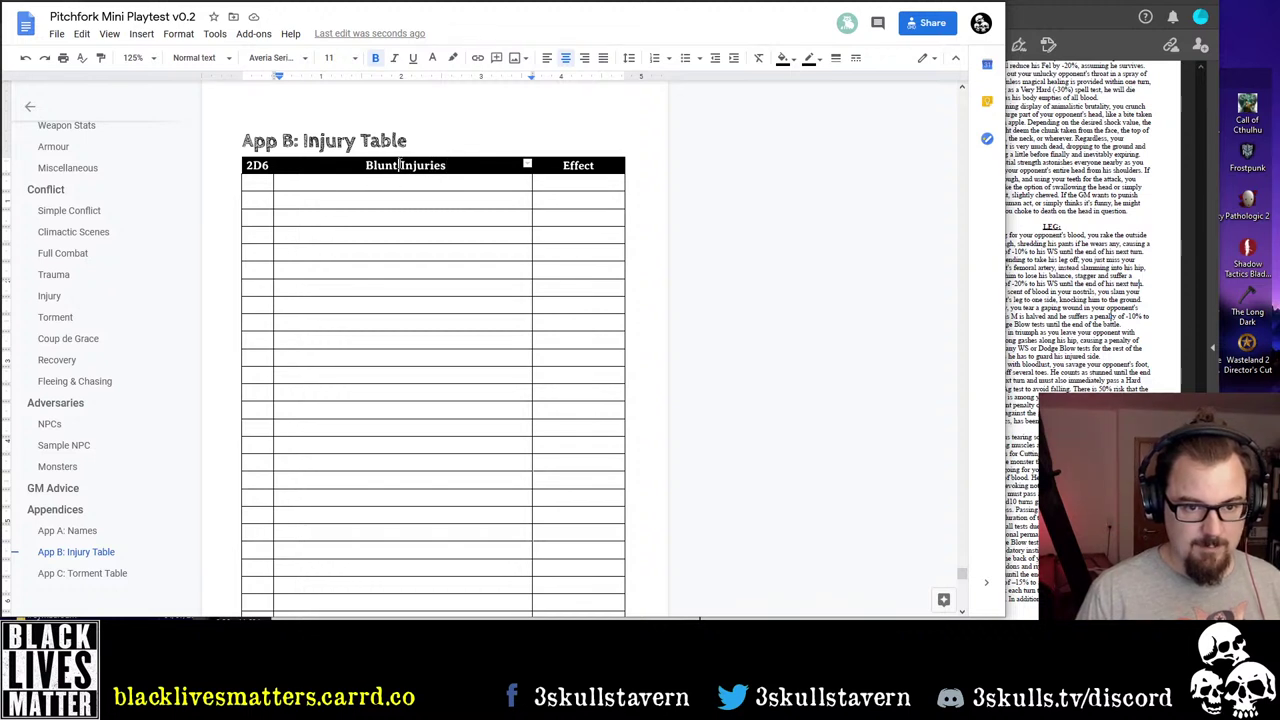
pyautogui.click(403, 165)
pyautogui.write('Force')
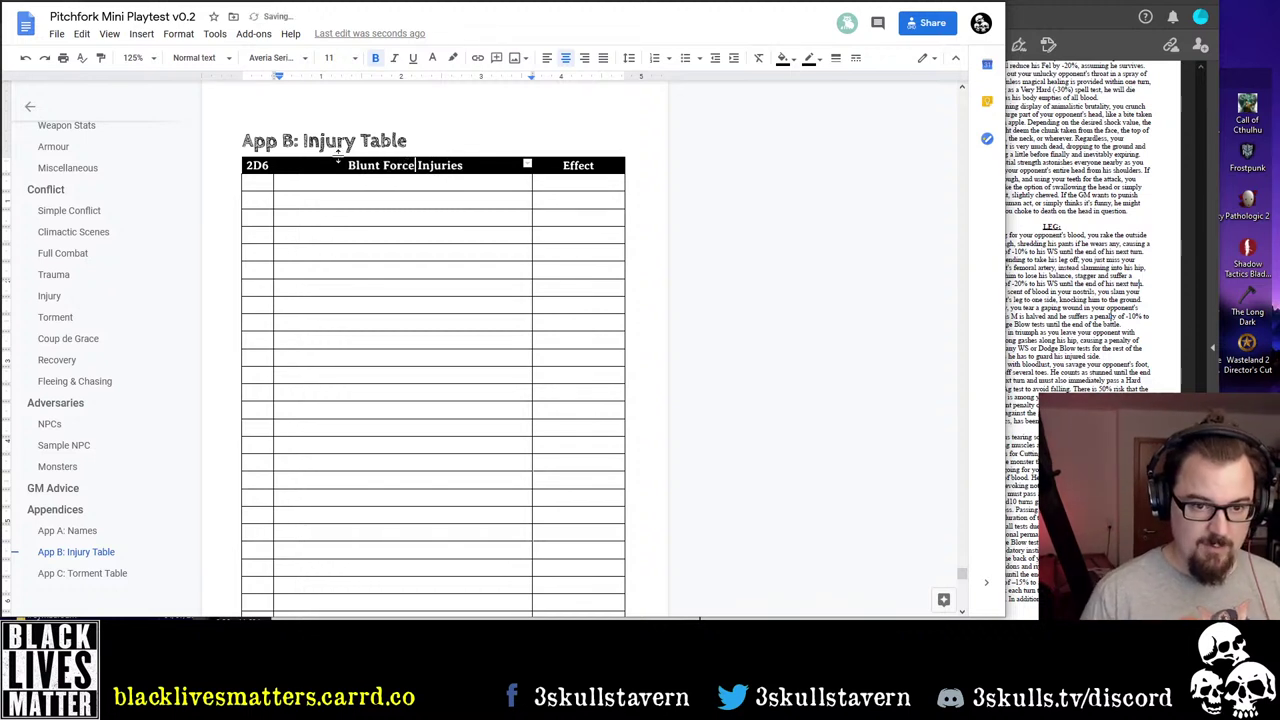
# Renumber the 2D6 column from 2 through 12
pyautogui.click(260, 183)
pyautogui.write('2')
pyautogui.press('Down')
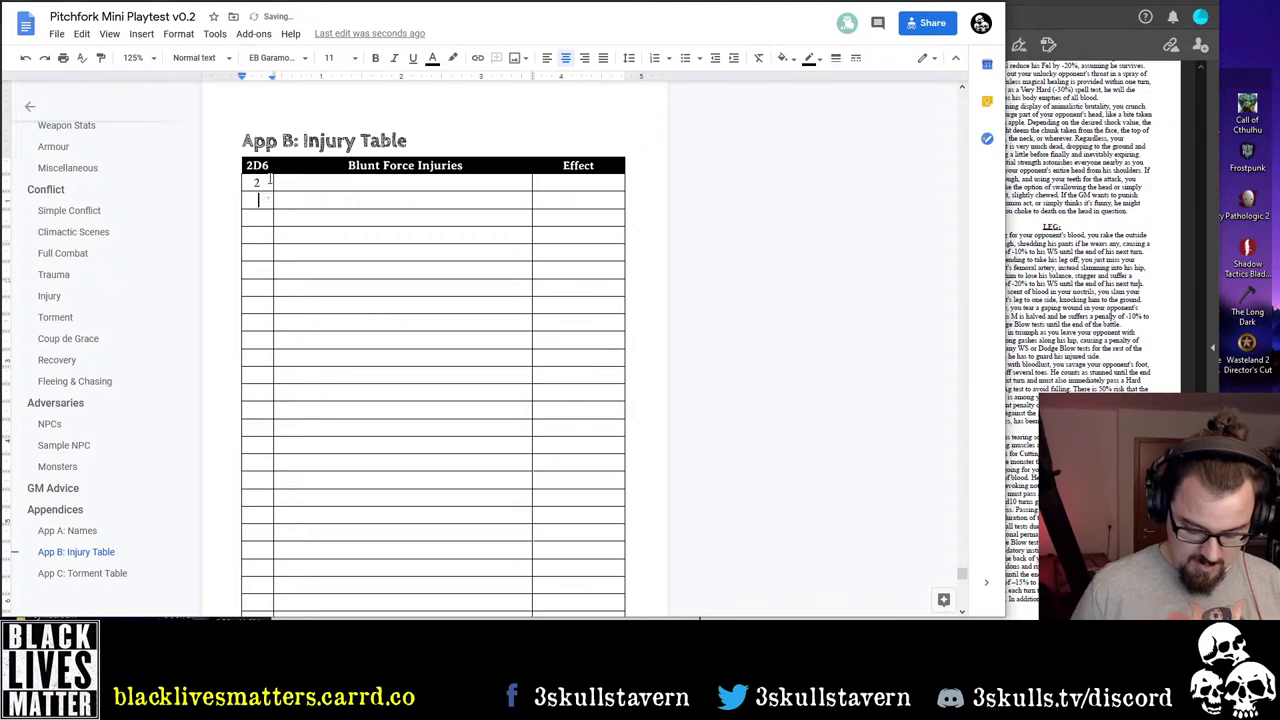
pyautogui.write('6')
pyautogui.press('Down')
pyautogui.write('7')
pyautogui.press('Down')
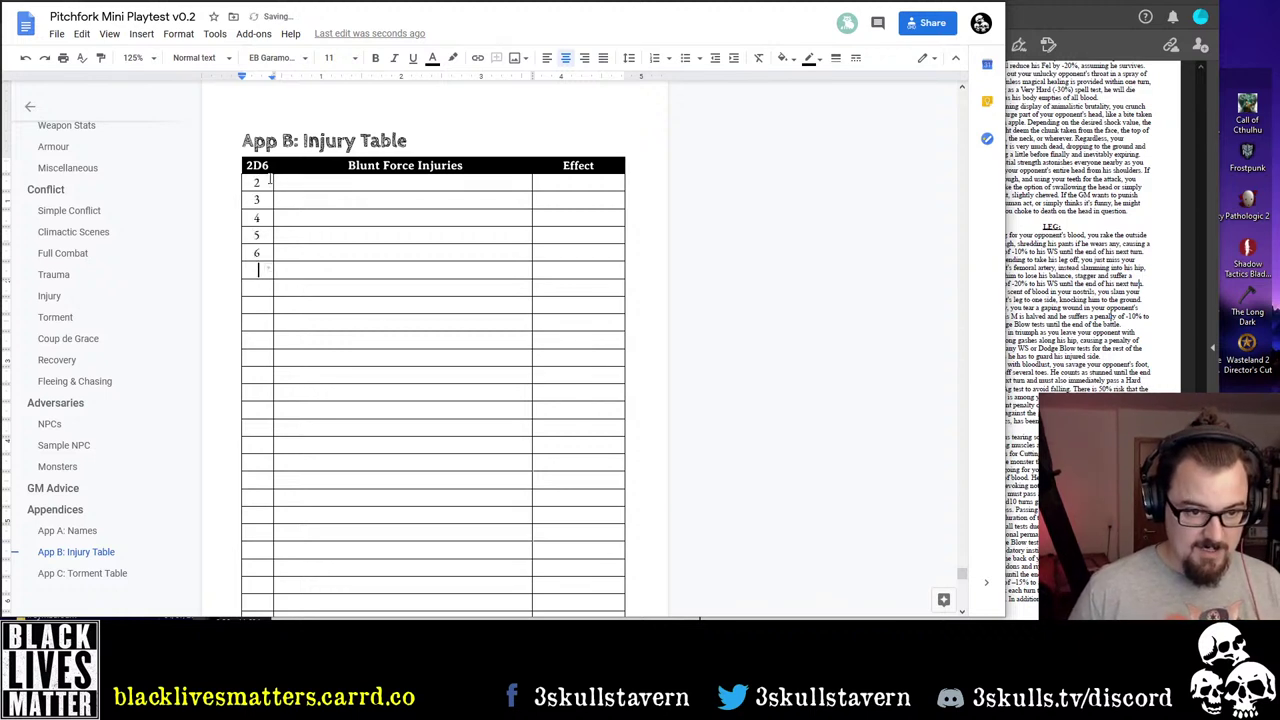
pyautogui.write('8')
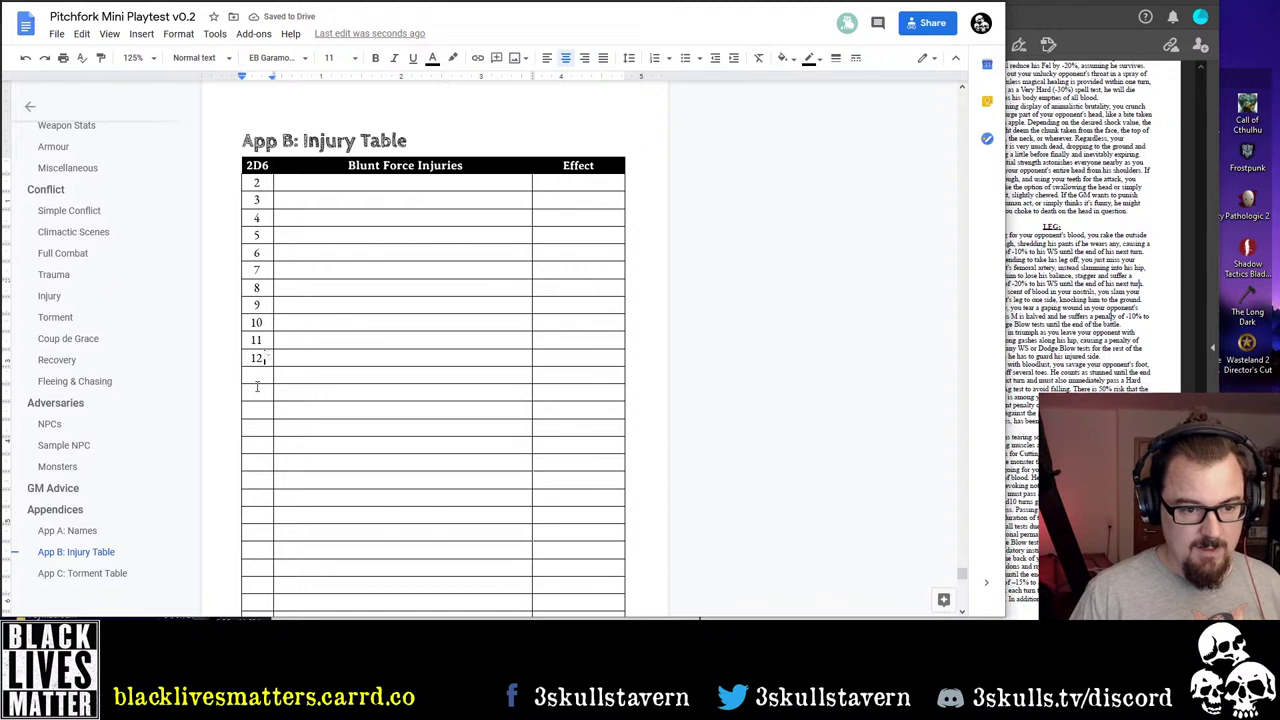
pyautogui.press('Down')
# Delete the surplus empty rows below row 12
pyautogui.scroll(-3, 404, 452)
pyautogui.scroll(-5, 404, 452)
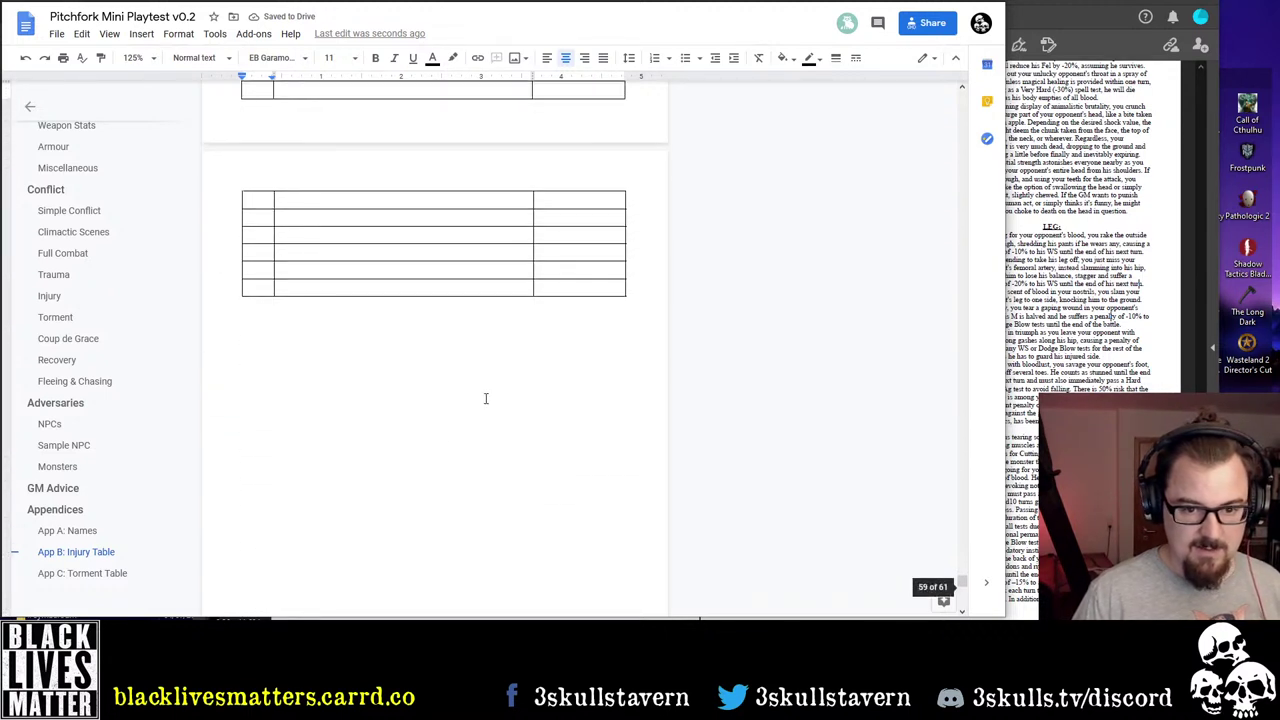
pyautogui.keyDown('shift'); pyautogui.click(566, 290); pyautogui.keyUp('shift')
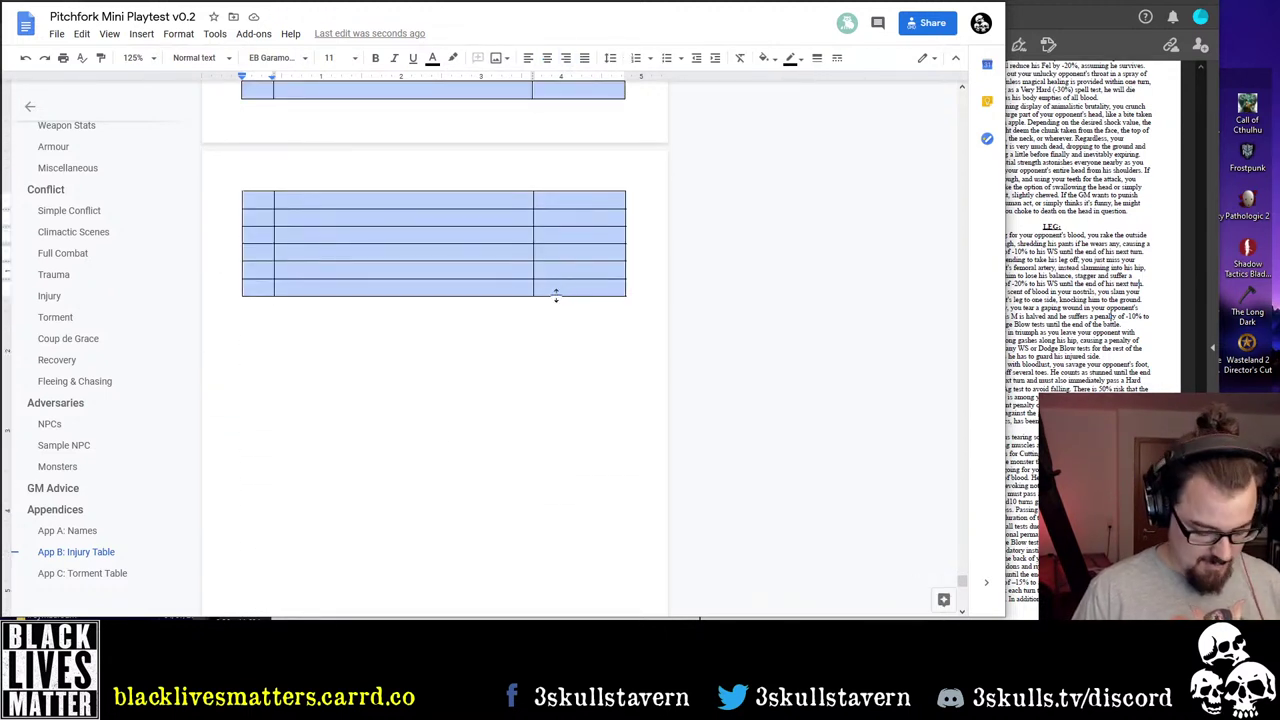
pyautogui.rightClick(553, 294)
pyautogui.click(586, 386)
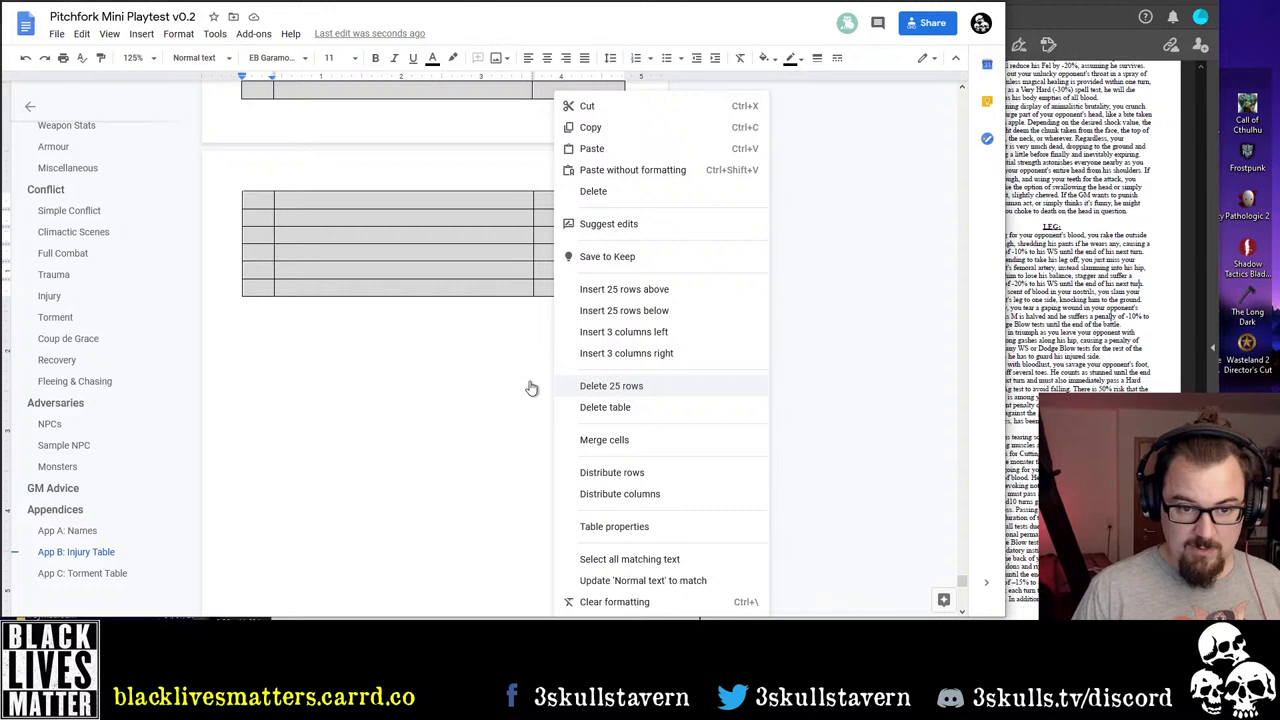
pyautogui.scroll(6, 489, 391)
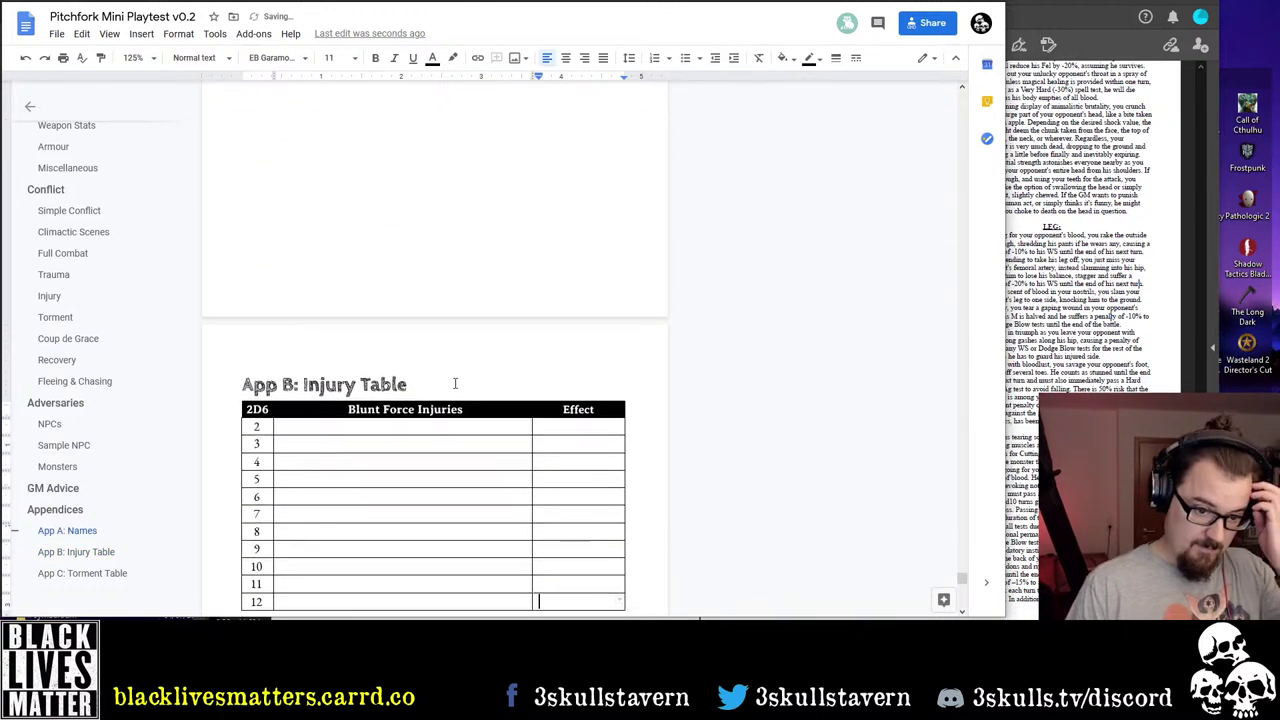
# Pluralise the App B heading to Injury Tables and paste a second copy of the table
pyautogui.scroll(-1, 454, 380)
pyautogui.click(418, 268)
pyautogui.write('s')
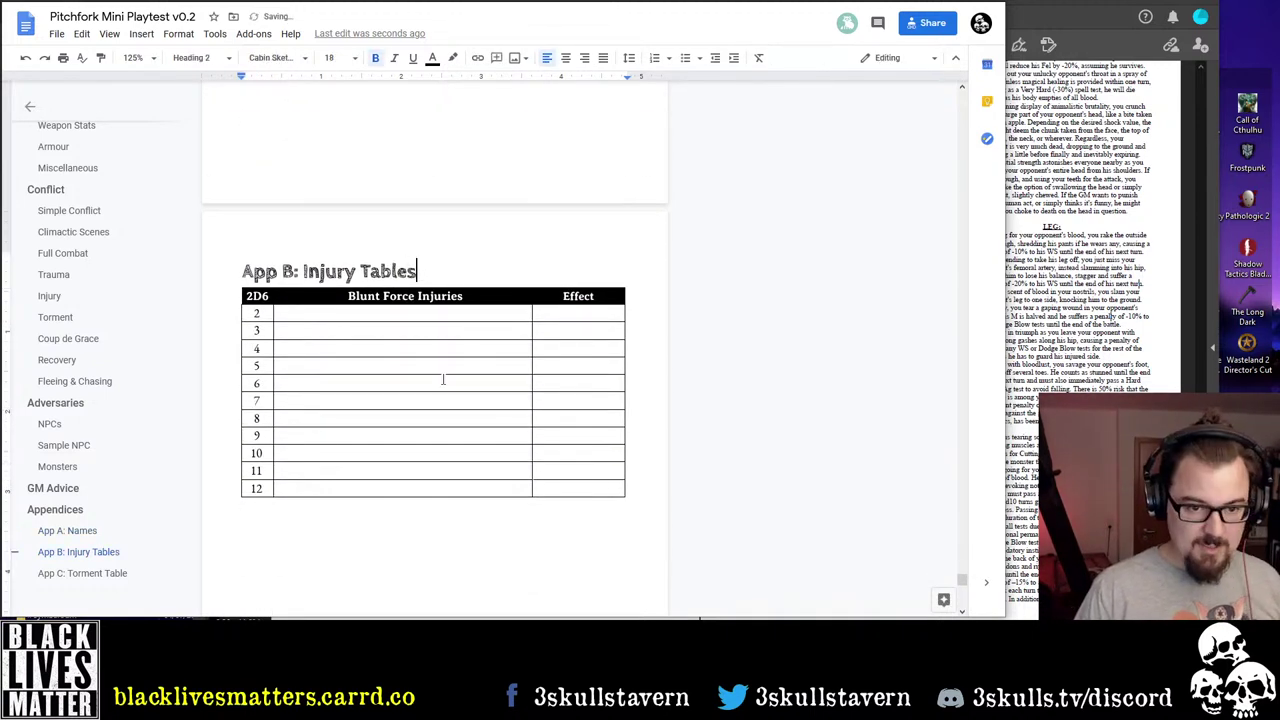
pyautogui.moveTo(248, 298); pyautogui.dragTo(466, 487)
pyautogui.click(286, 530)
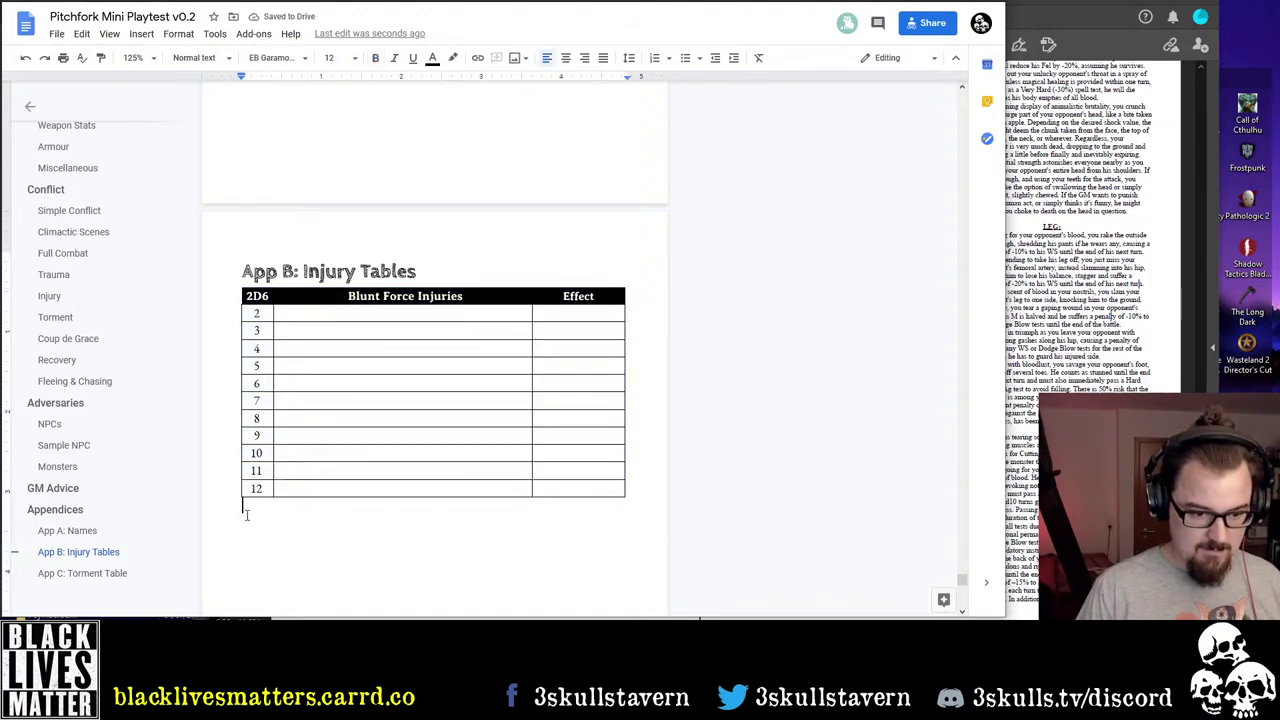
pyautogui.hotkey('ctrl', 'v')
# Make the gap line Normal text and retitle the second table Bladed Injuries
pyautogui.click(355, 328)
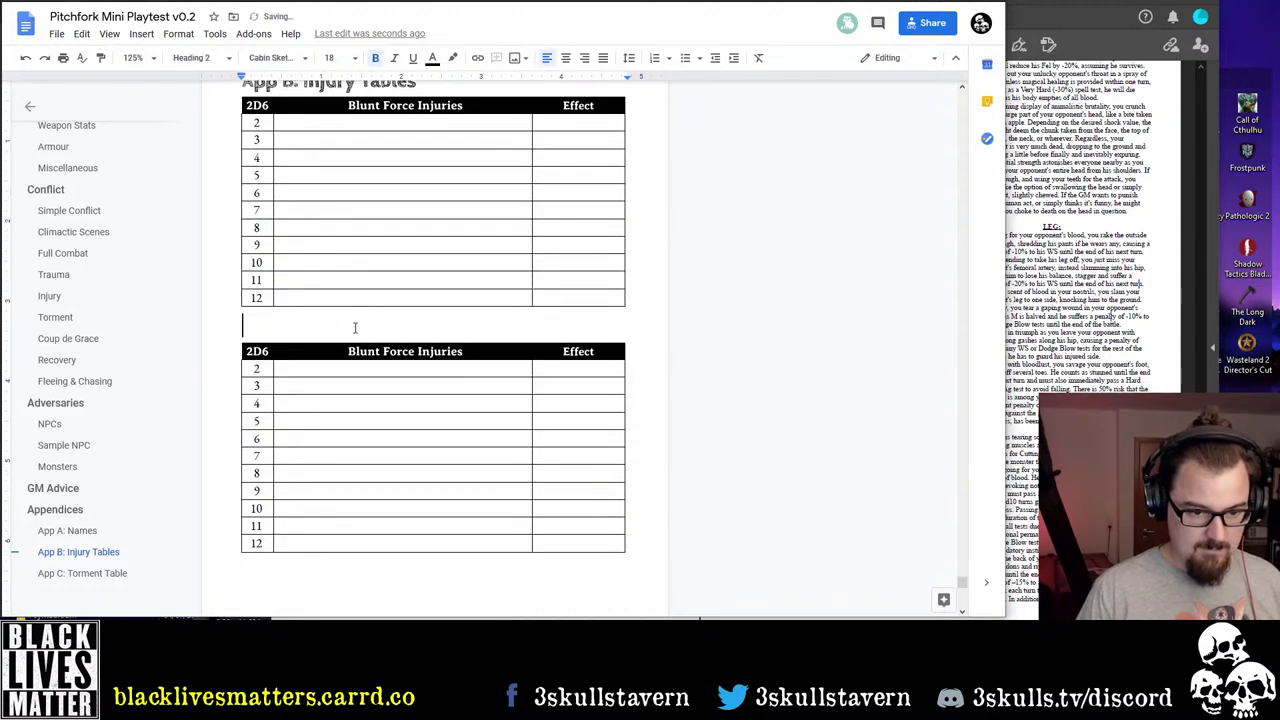
pyautogui.tripleClick(229, 326)
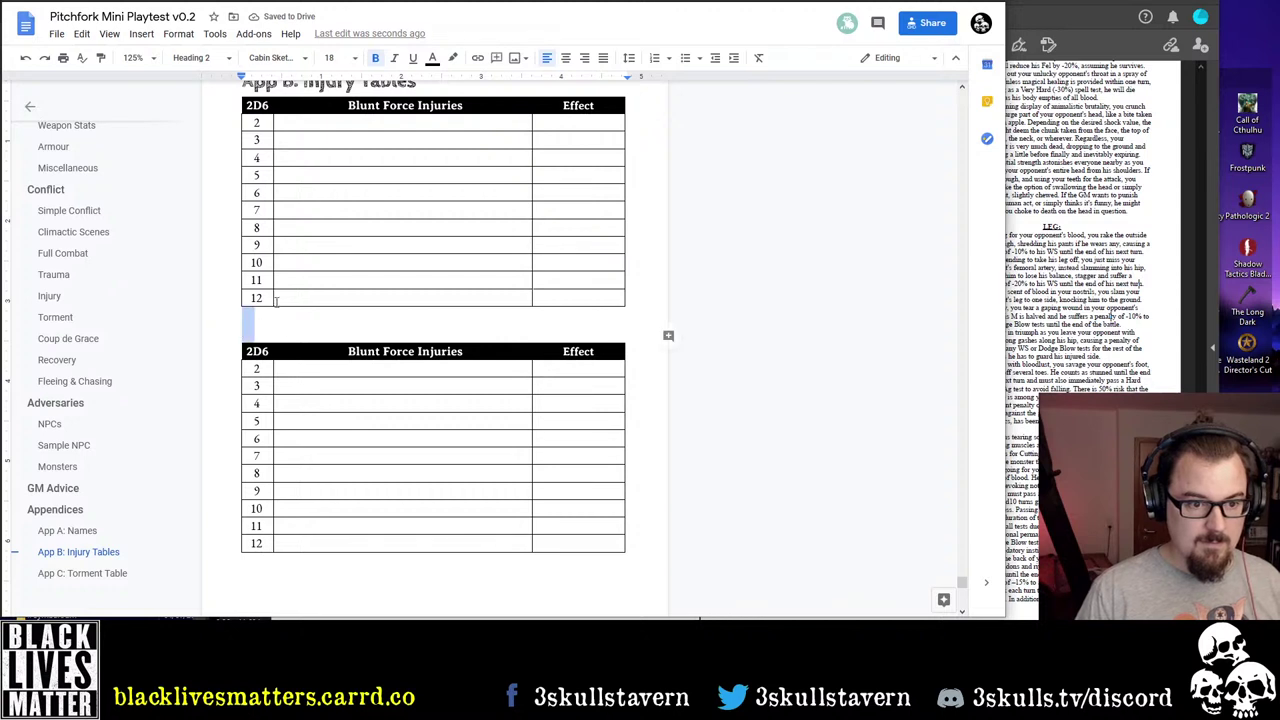
pyautogui.click(222, 57)
pyautogui.click(214, 92)
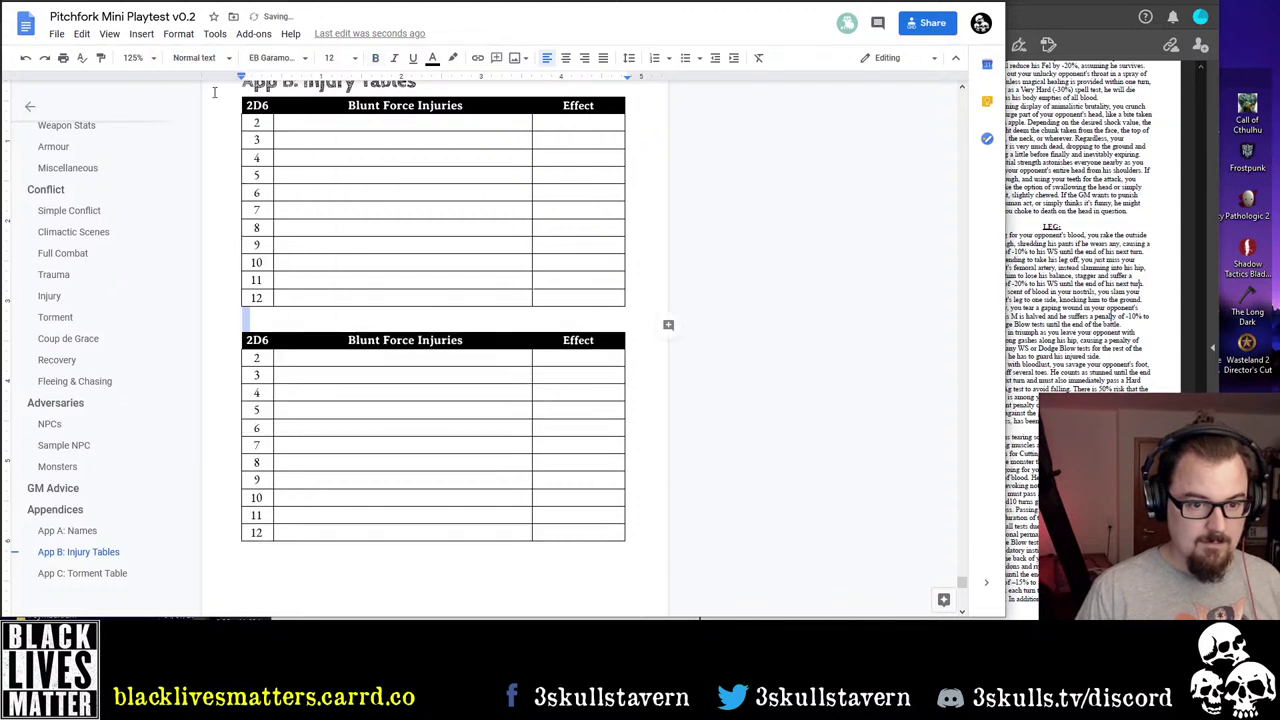
pyautogui.click(333, 336)
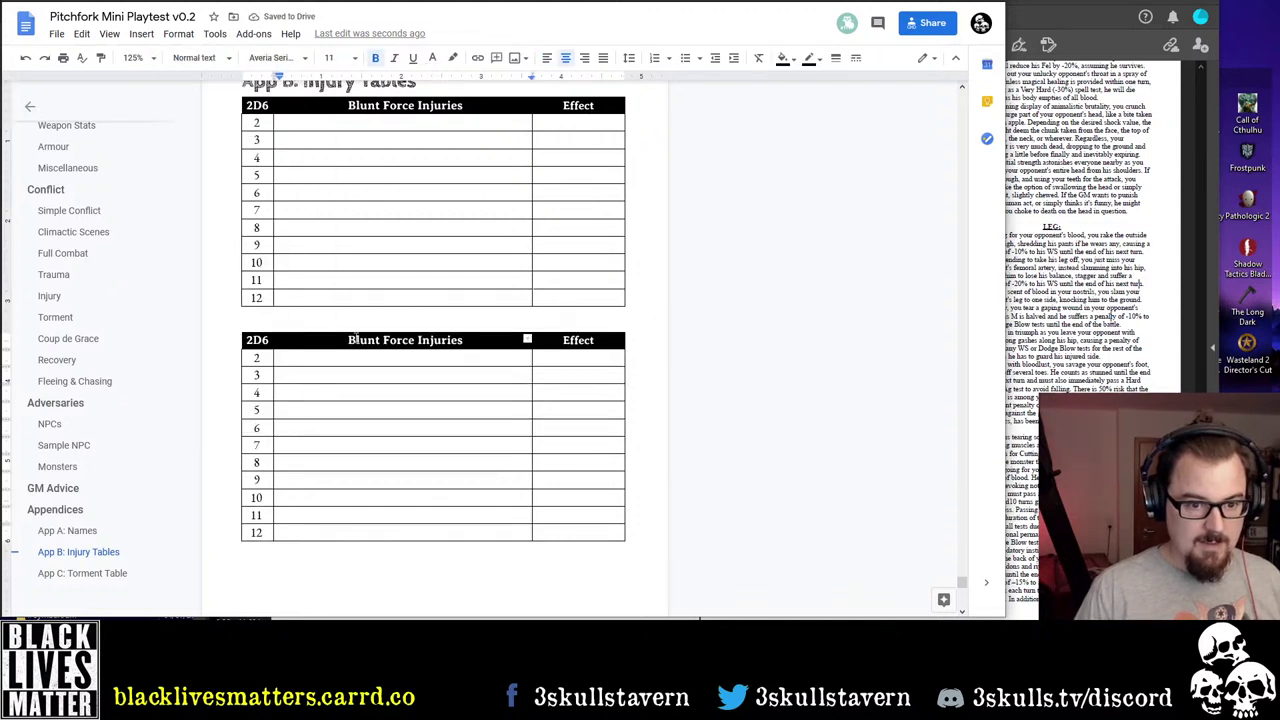
pyautogui.hotkey('ctrl', 'shift', 'Right')
pyautogui.hotkey('ctrl', 'shift', 'Right')
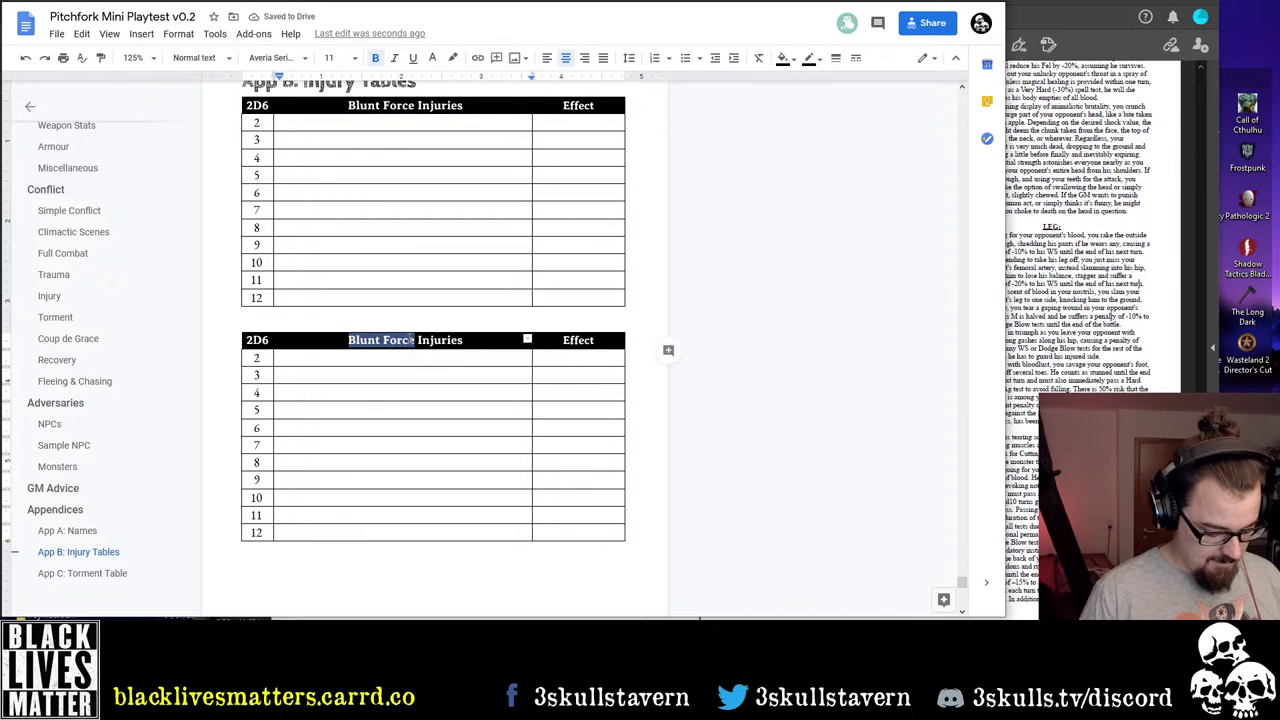
pyautogui.write('Bladed')
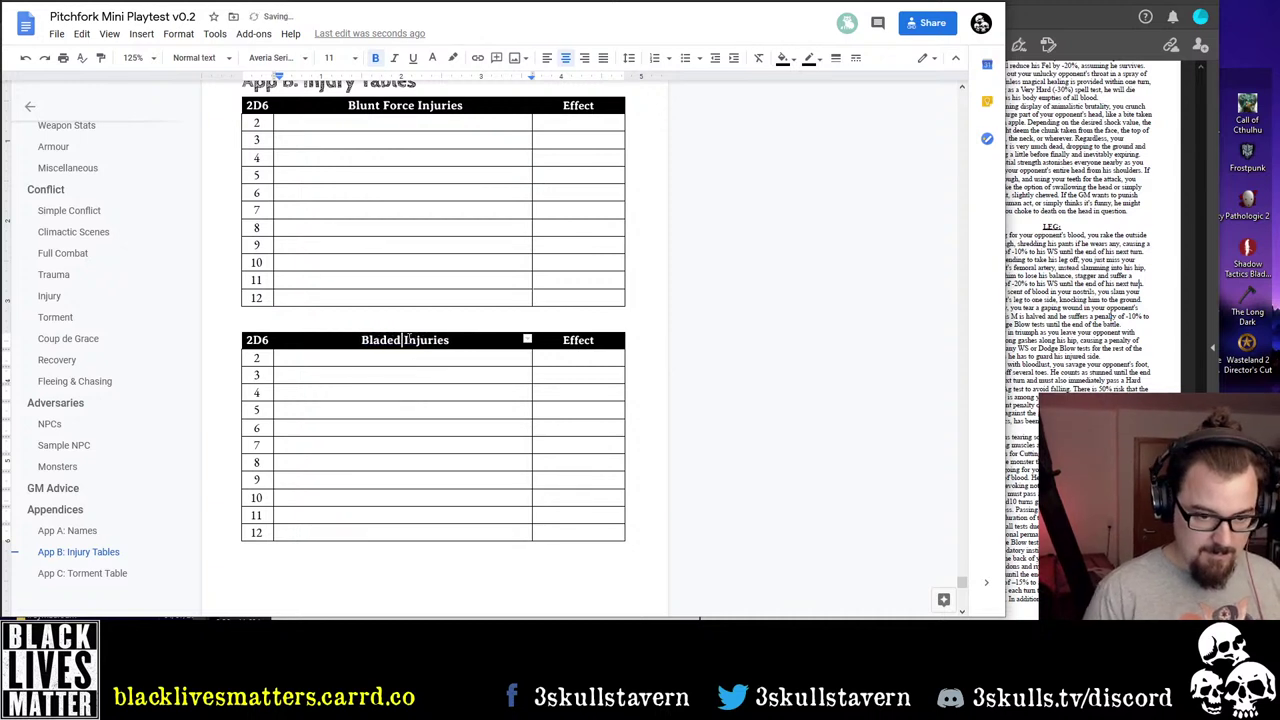
# Paste a third copy below and retitle it Piercing Injuries
pyautogui.moveTo(350, 318); pyautogui.dragTo(446, 490)
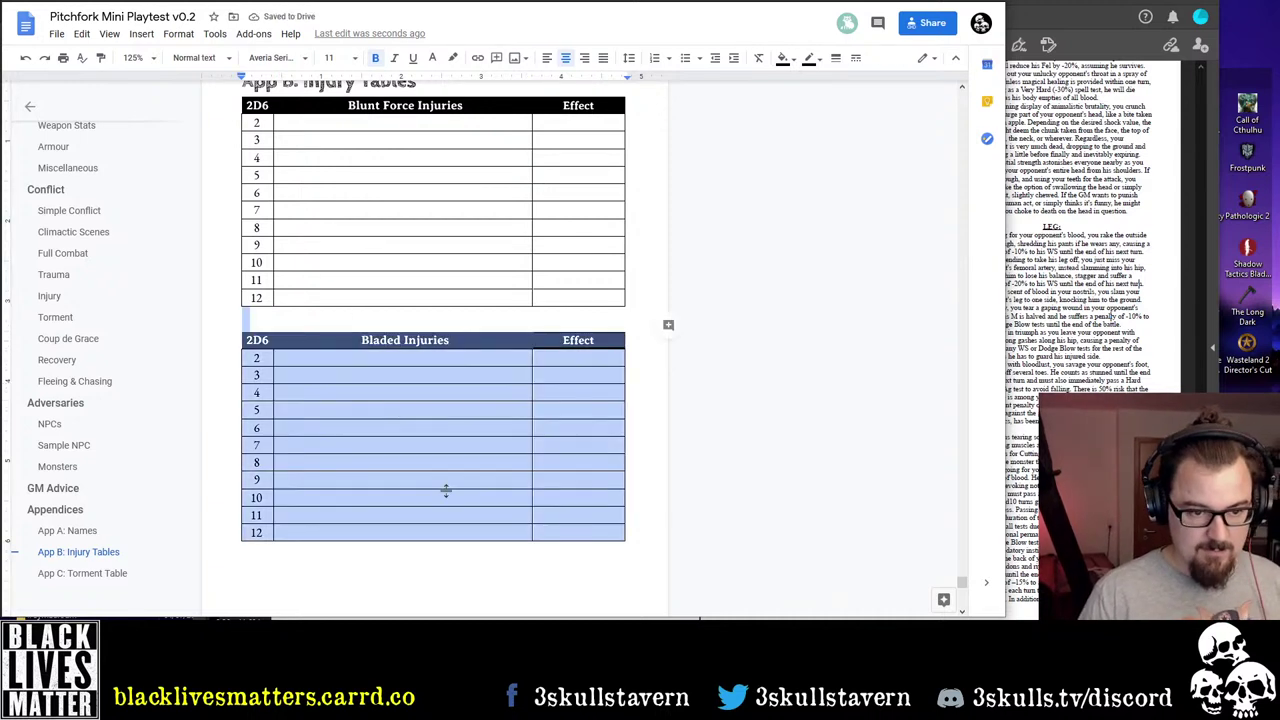
pyautogui.click(290, 563)
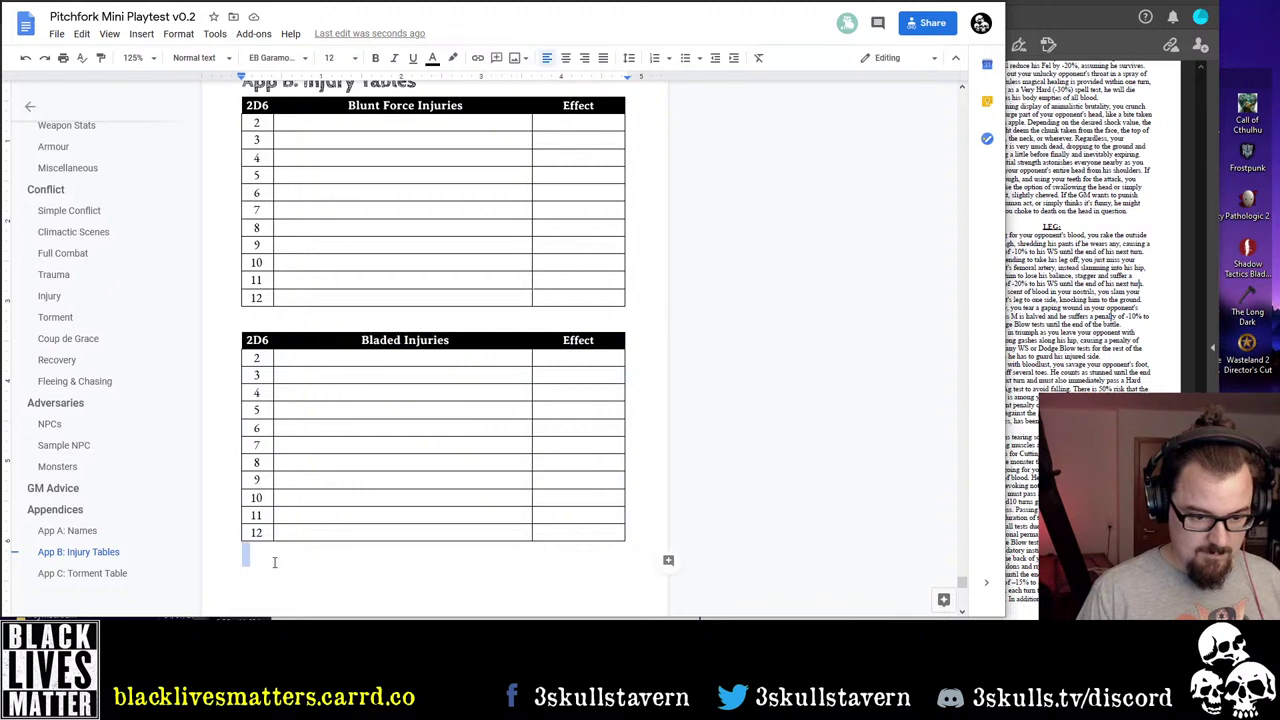
pyautogui.hotkey('ctrl', 'v')
pyautogui.doubleClick(380, 256)
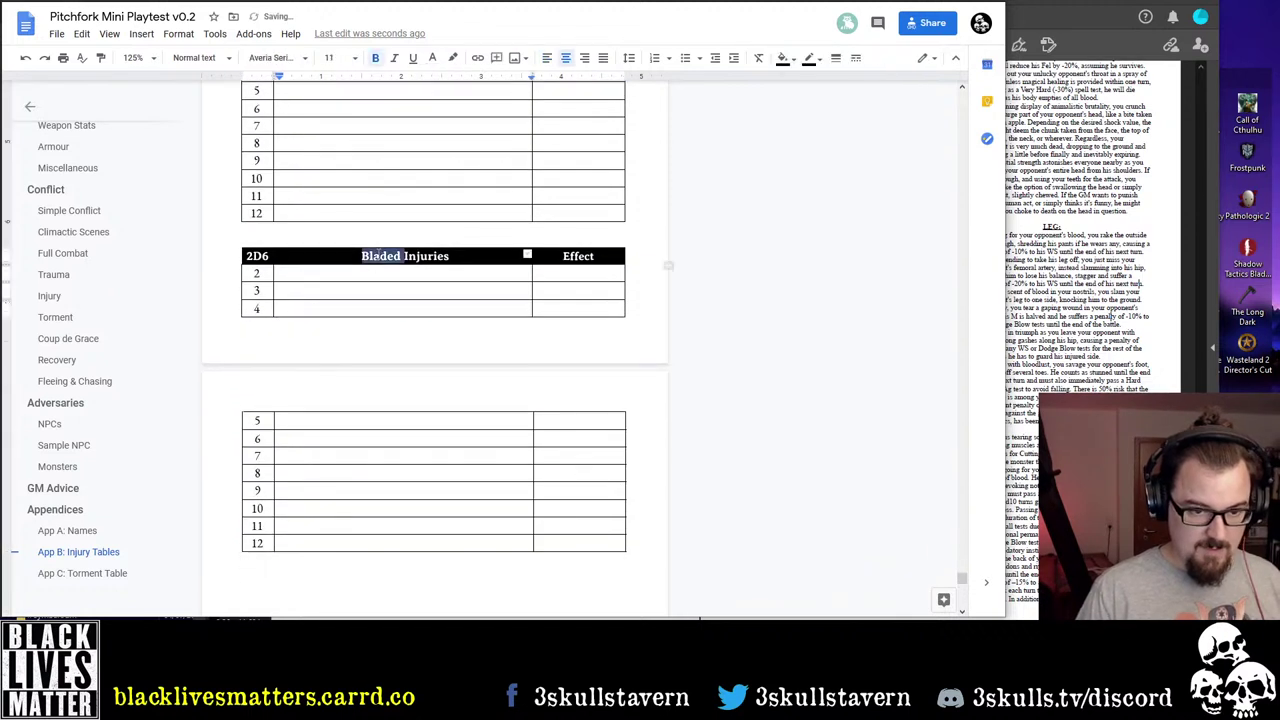
pyautogui.write('Pier')
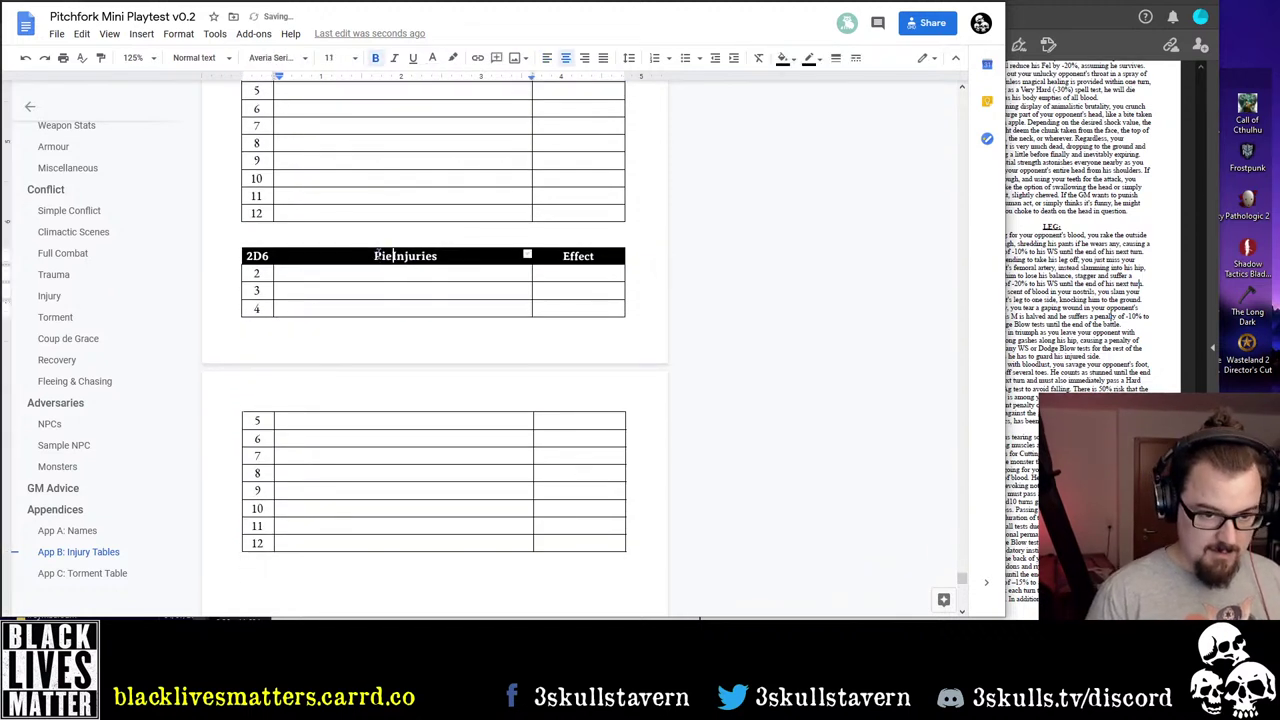
pyautogui.write('cing')
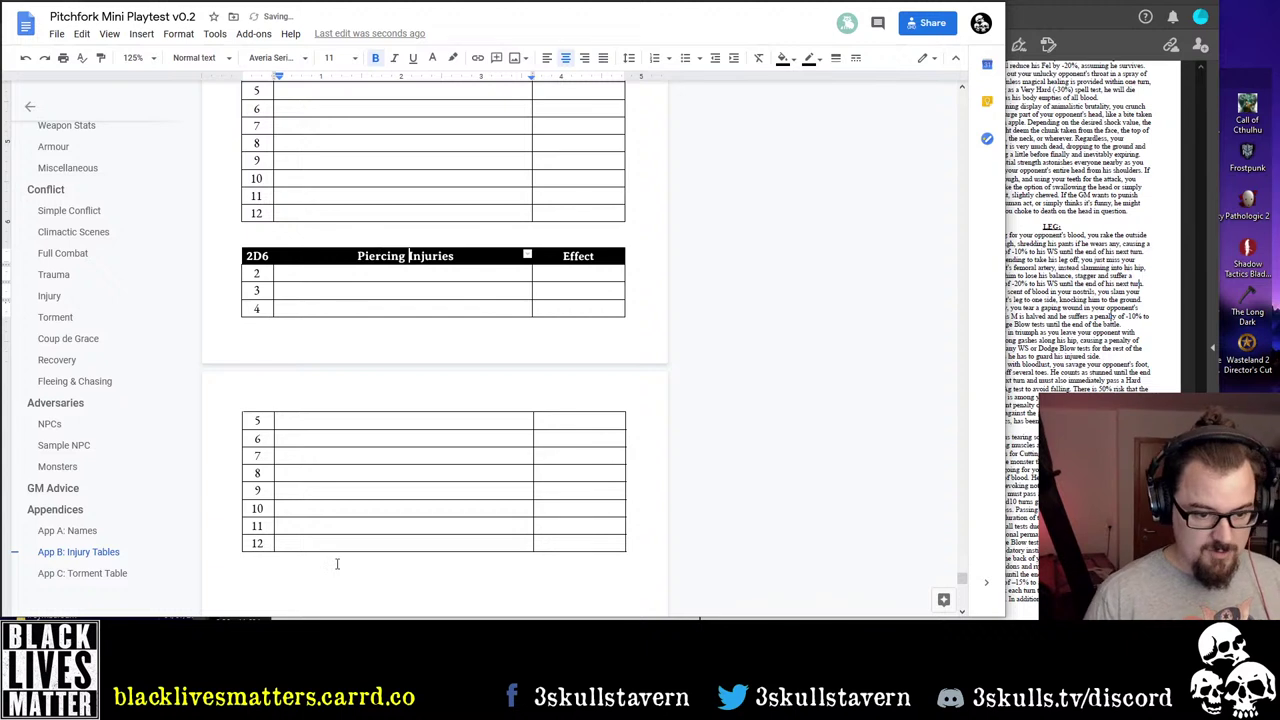
# Paste a fourth copy below and retitle it Tooth & Claw Injuries
pyautogui.click(275, 572)
pyautogui.hotkey('ctrl', 'v')
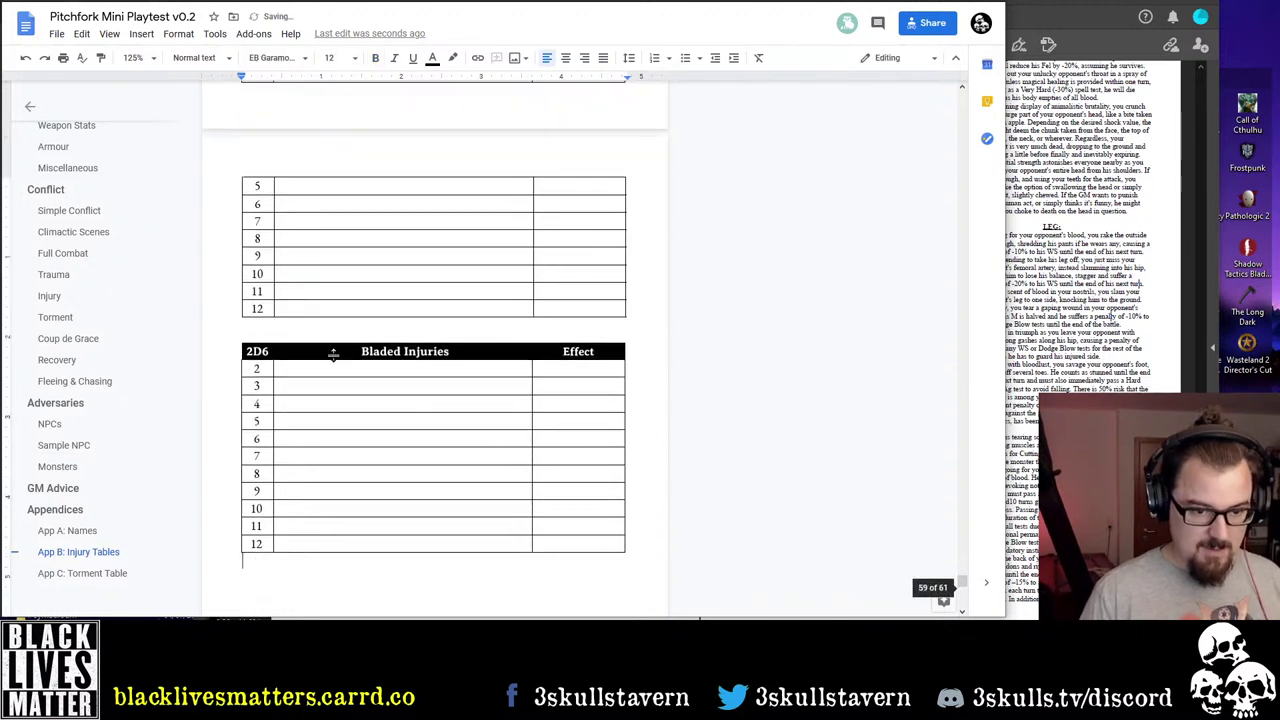
pyautogui.moveTo(361, 351); pyautogui.dragTo(405, 351)
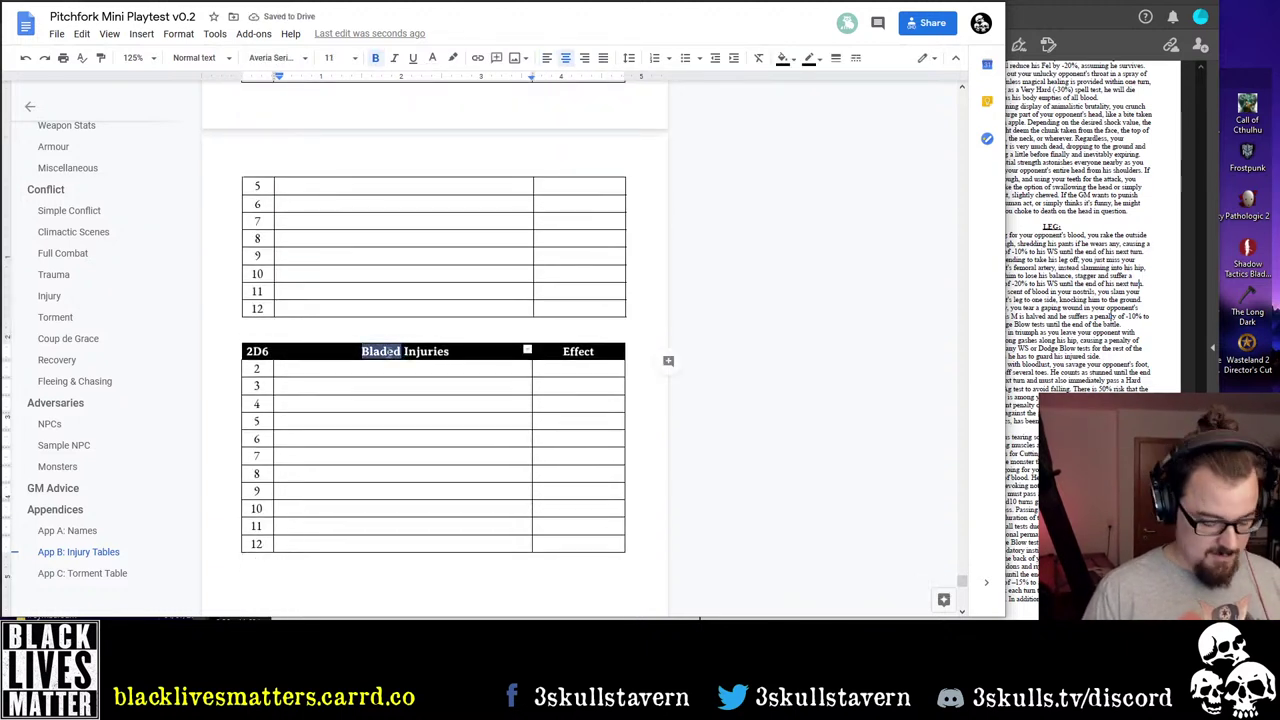
pyautogui.write('Tooth & Claw')
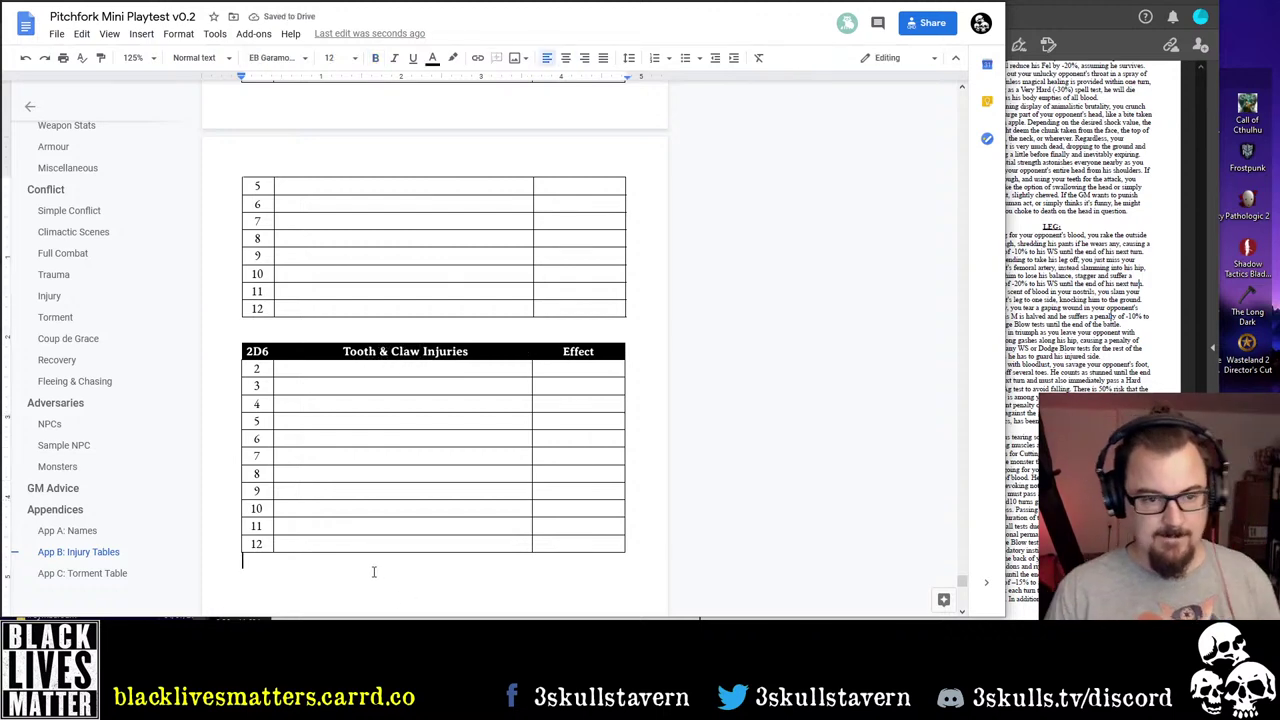
pyautogui.scroll(-10, 375, 570)
pyautogui.scroll(10, 368, 547)
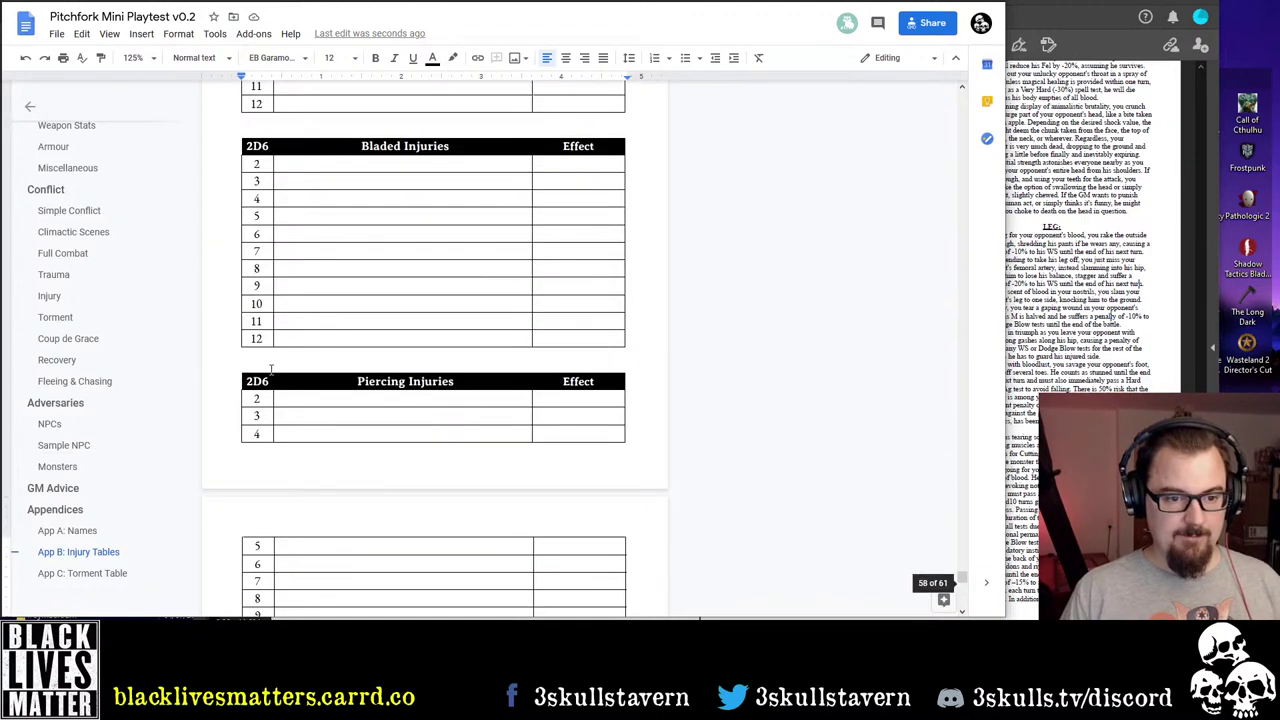
# Insert a page break on the empty line between the Bladed and Piercing tables
pyautogui.click(251, 380)
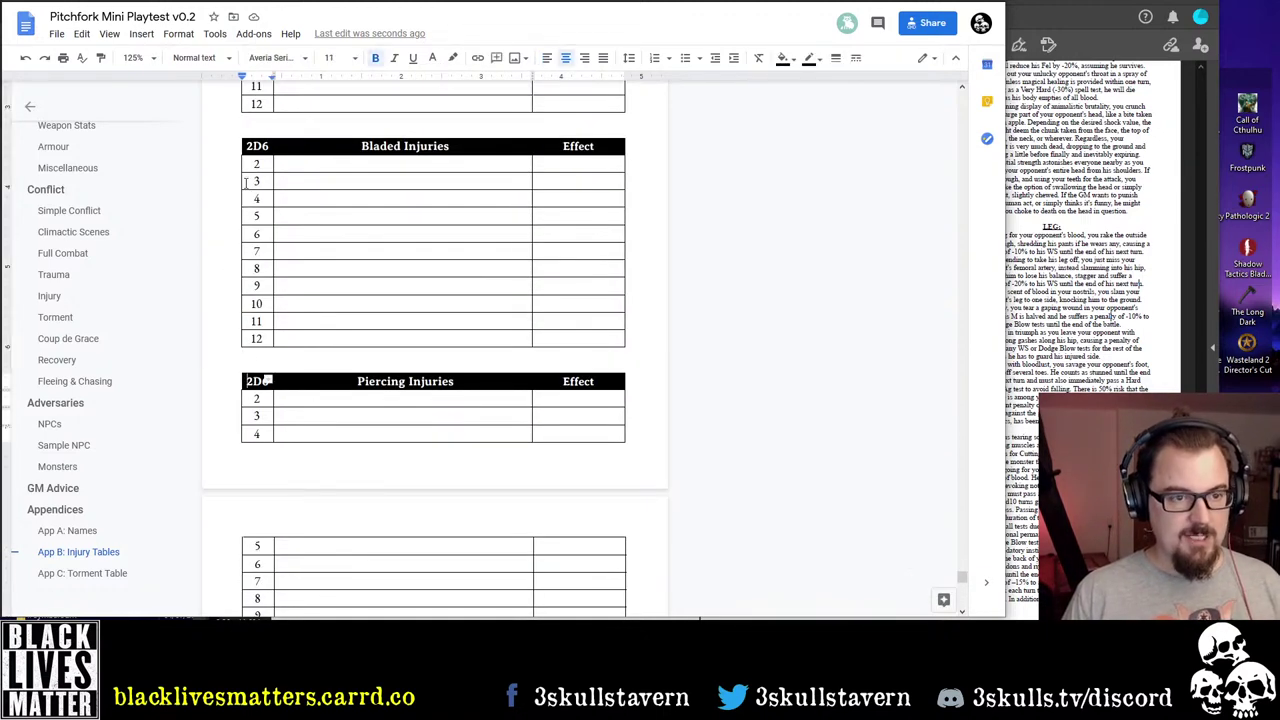
pyautogui.click(112, 36)
pyautogui.moveTo(141, 34)
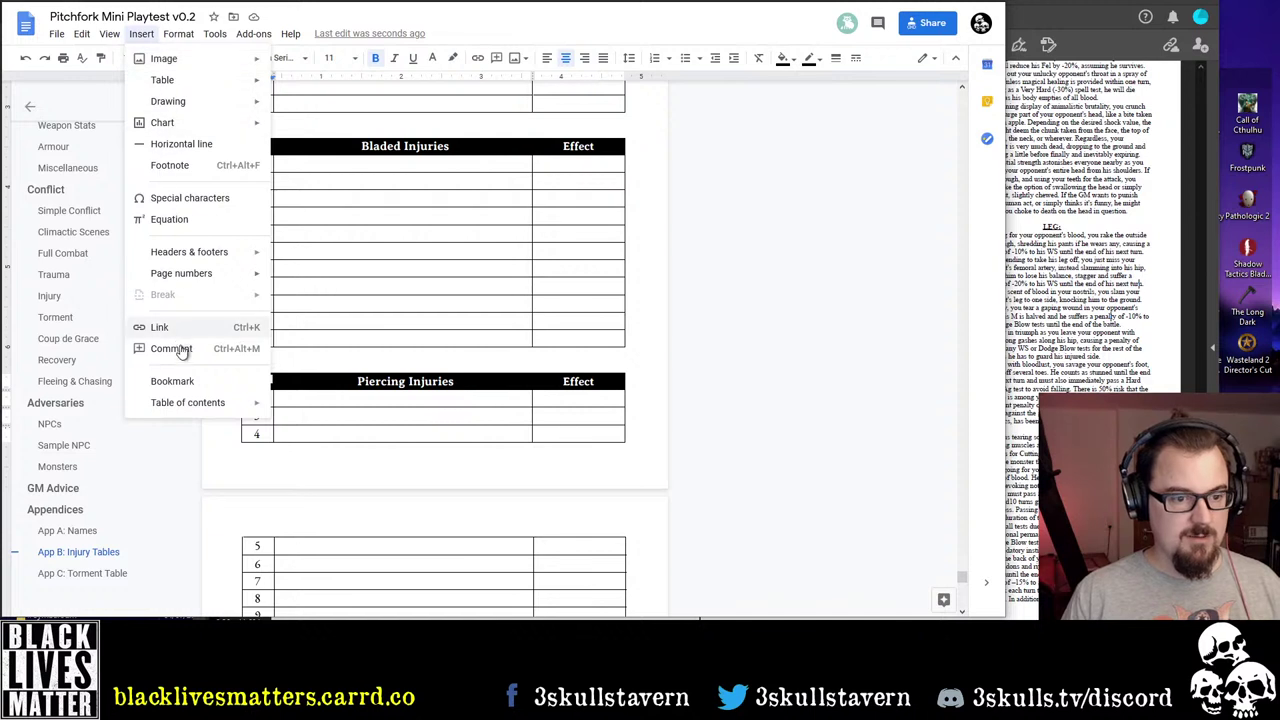
pyautogui.click(373, 366)
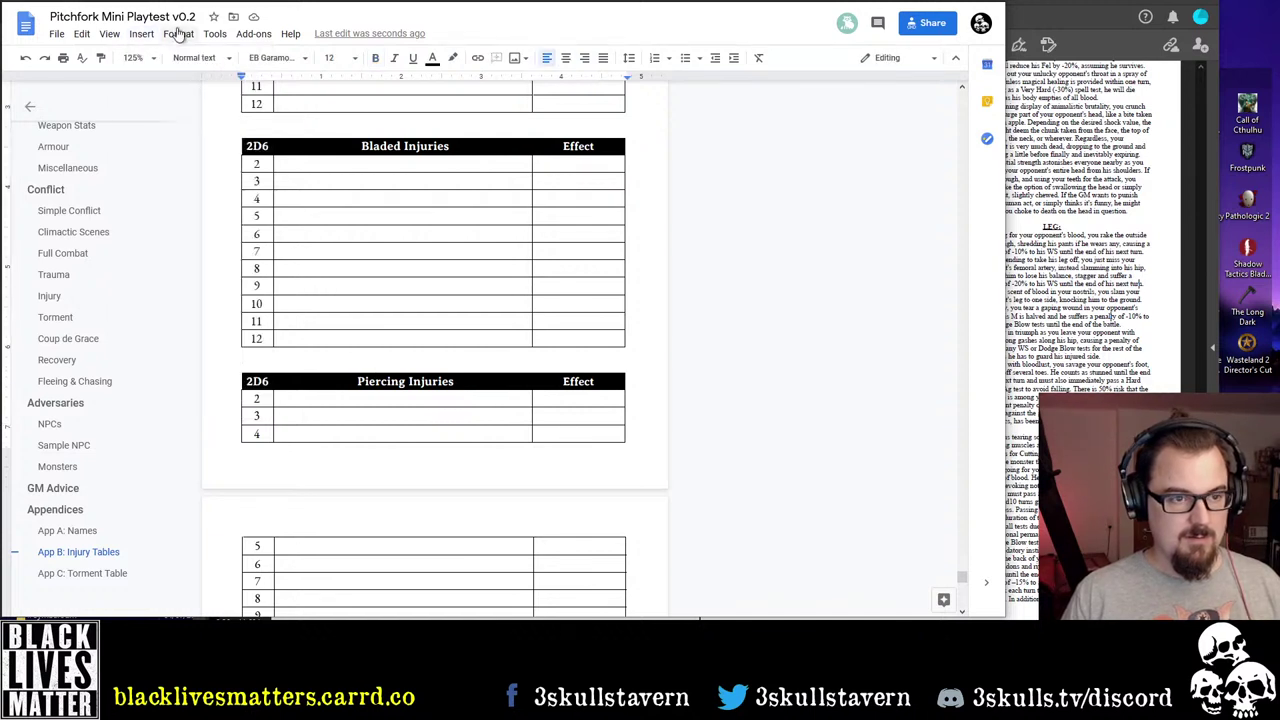
pyautogui.click(141, 34)
pyautogui.moveTo(245, 303)
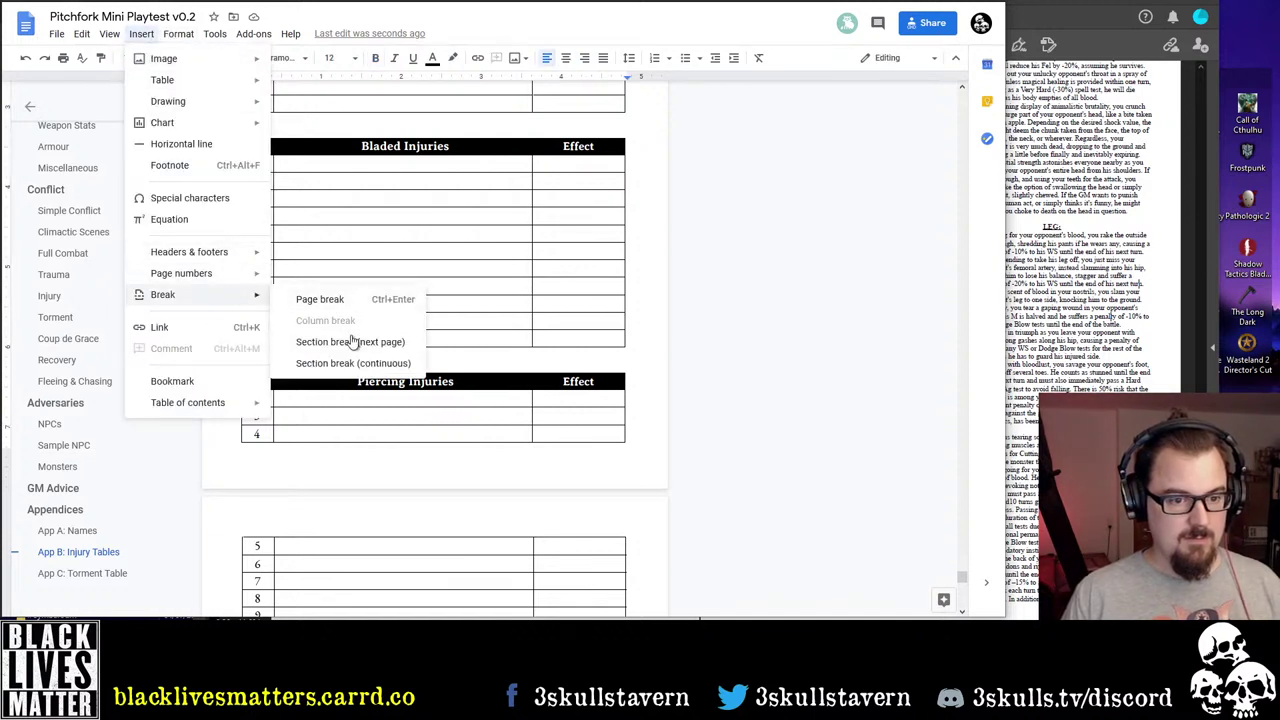
pyautogui.click(340, 300)
pyautogui.scroll(1, 441, 352)
pyautogui.scroll(3, 441, 352)
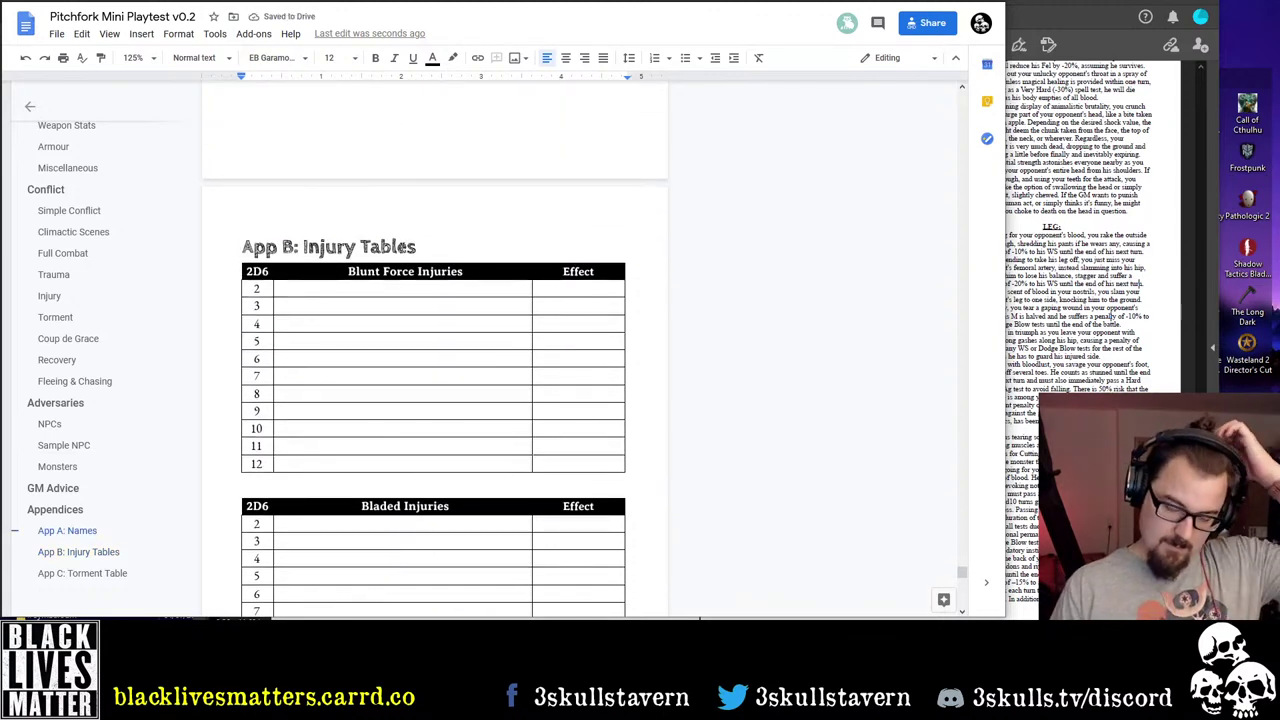
pyautogui.scroll(-7, 403, 428)
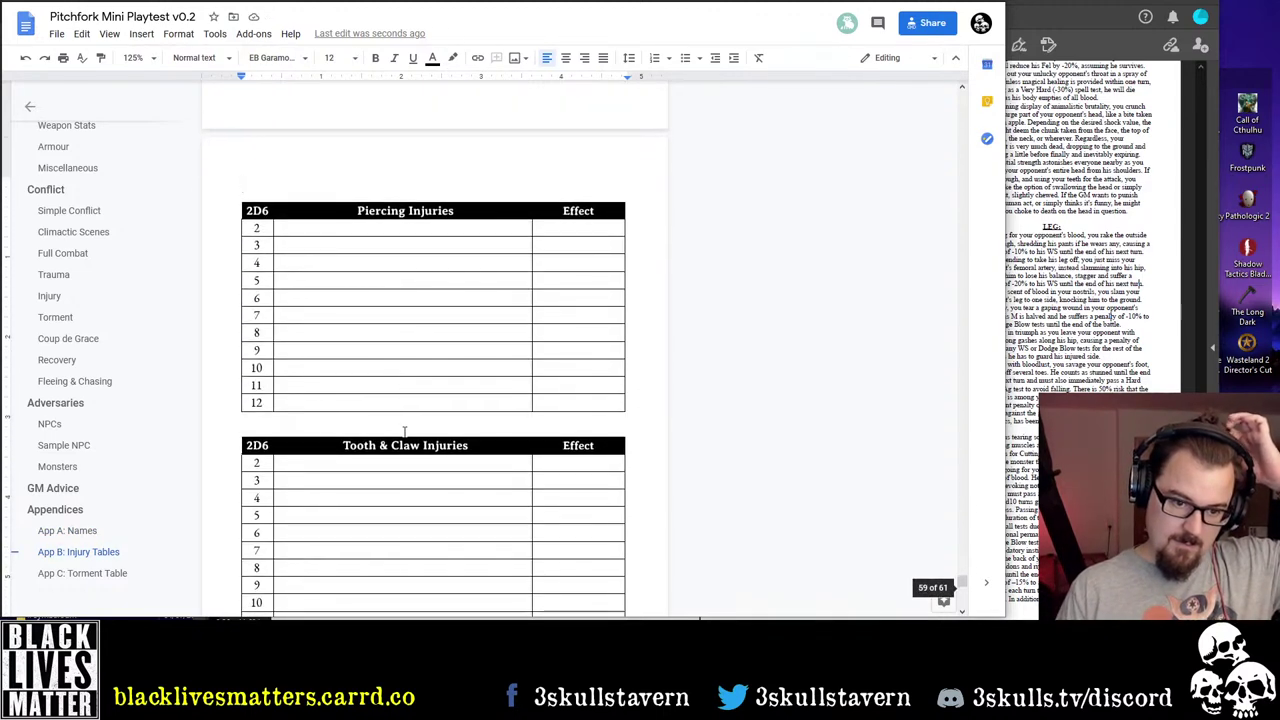
pyautogui.scroll(-2, 404, 431)
pyautogui.scroll(7, 404, 431)
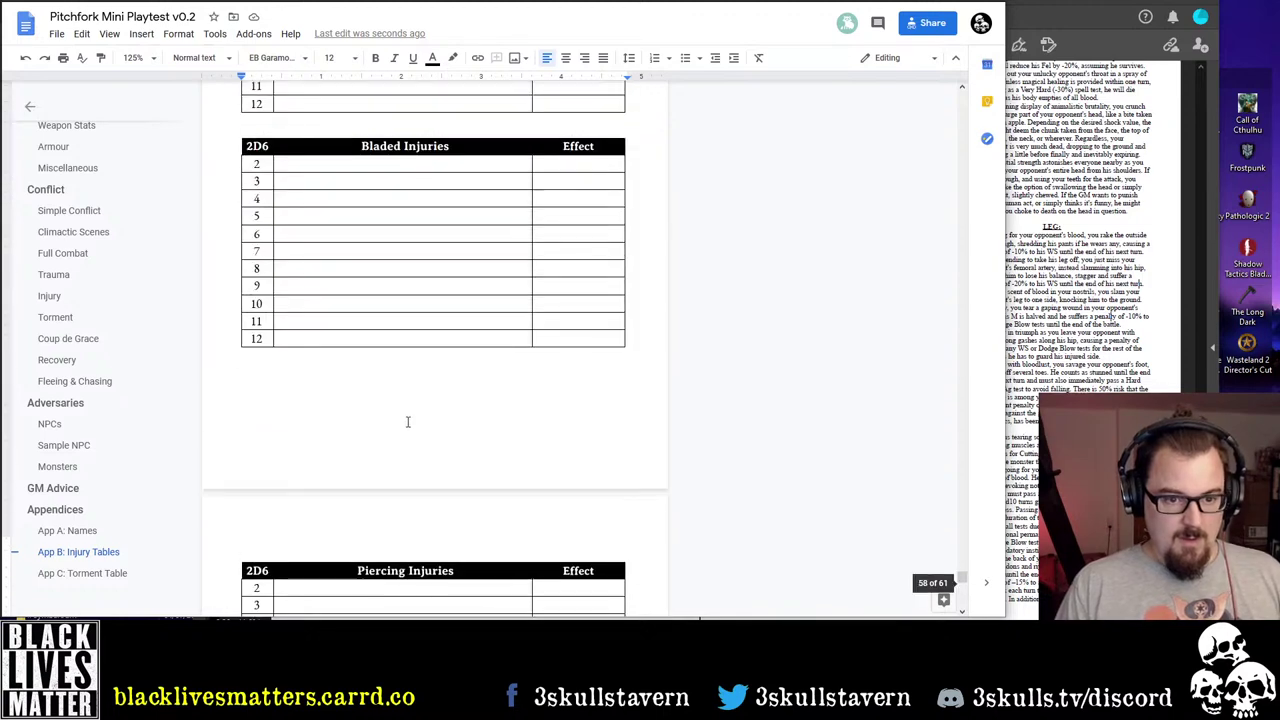
pyautogui.scroll(1, 404, 407)
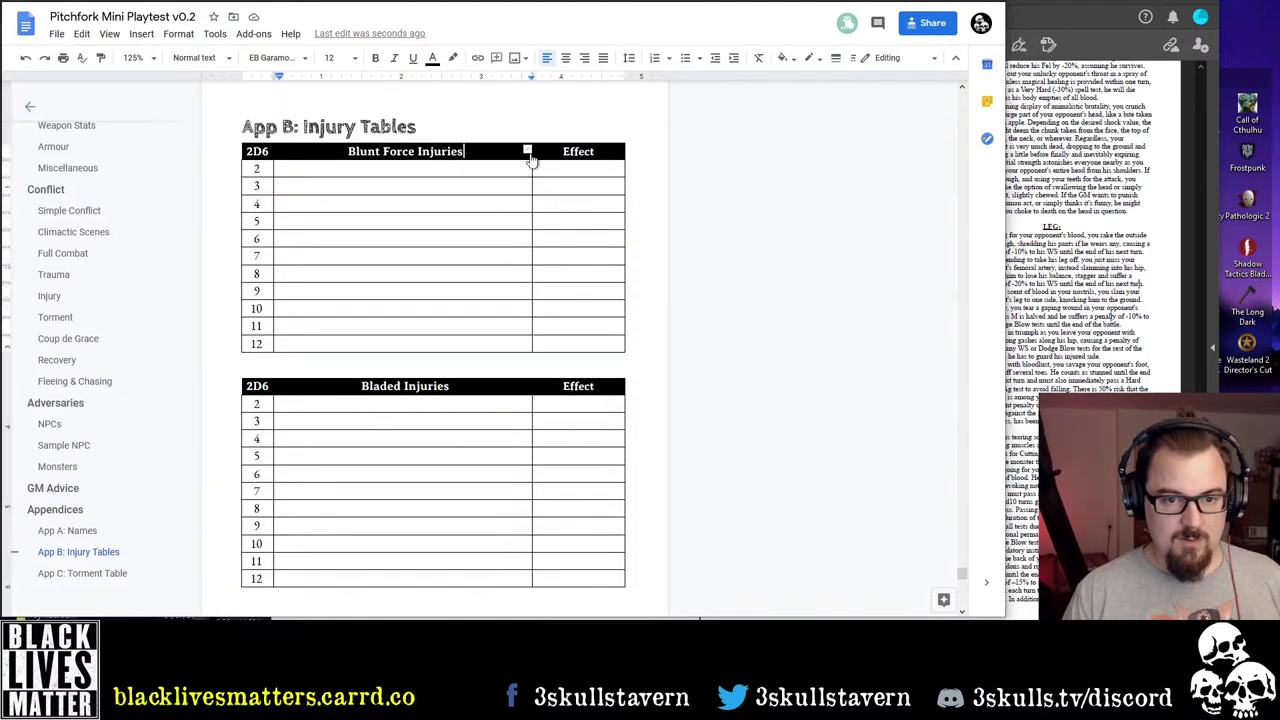
# Distribute the Blunt Force Injuries and Effect columns to equal width
pyautogui.click(533, 152)
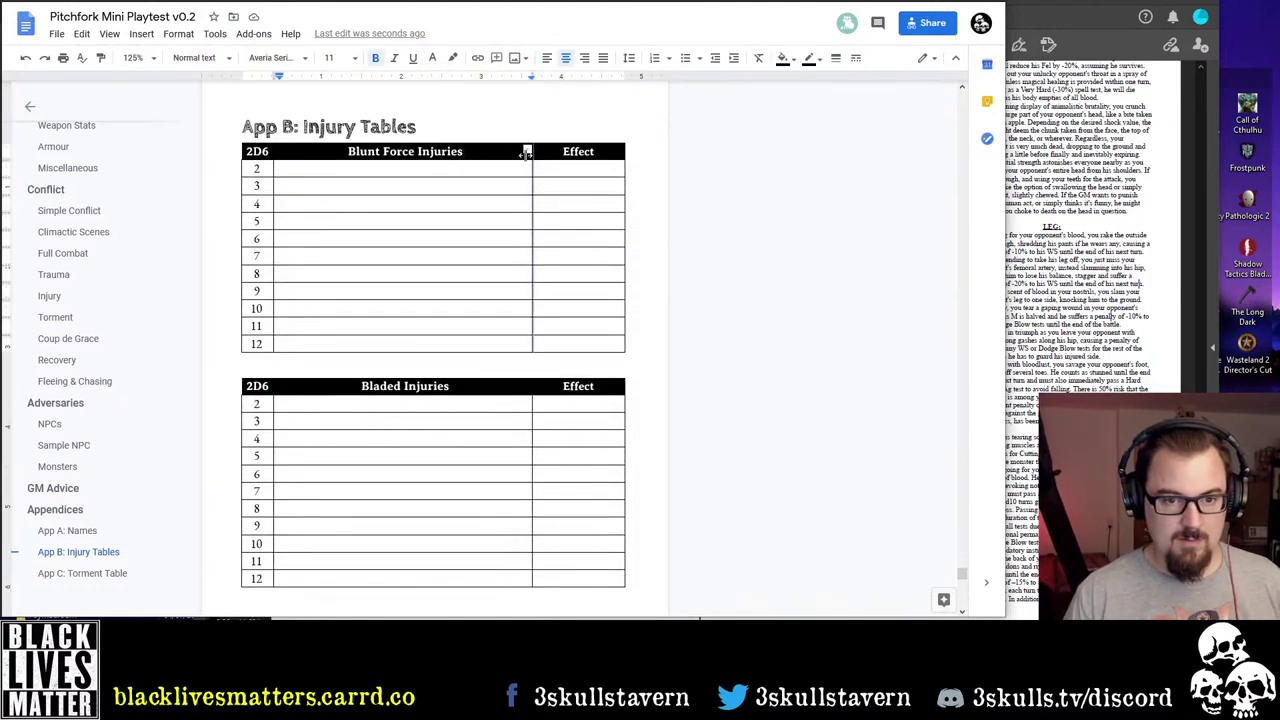
pyautogui.moveTo(531, 155); pyautogui.dragTo(432, 170)
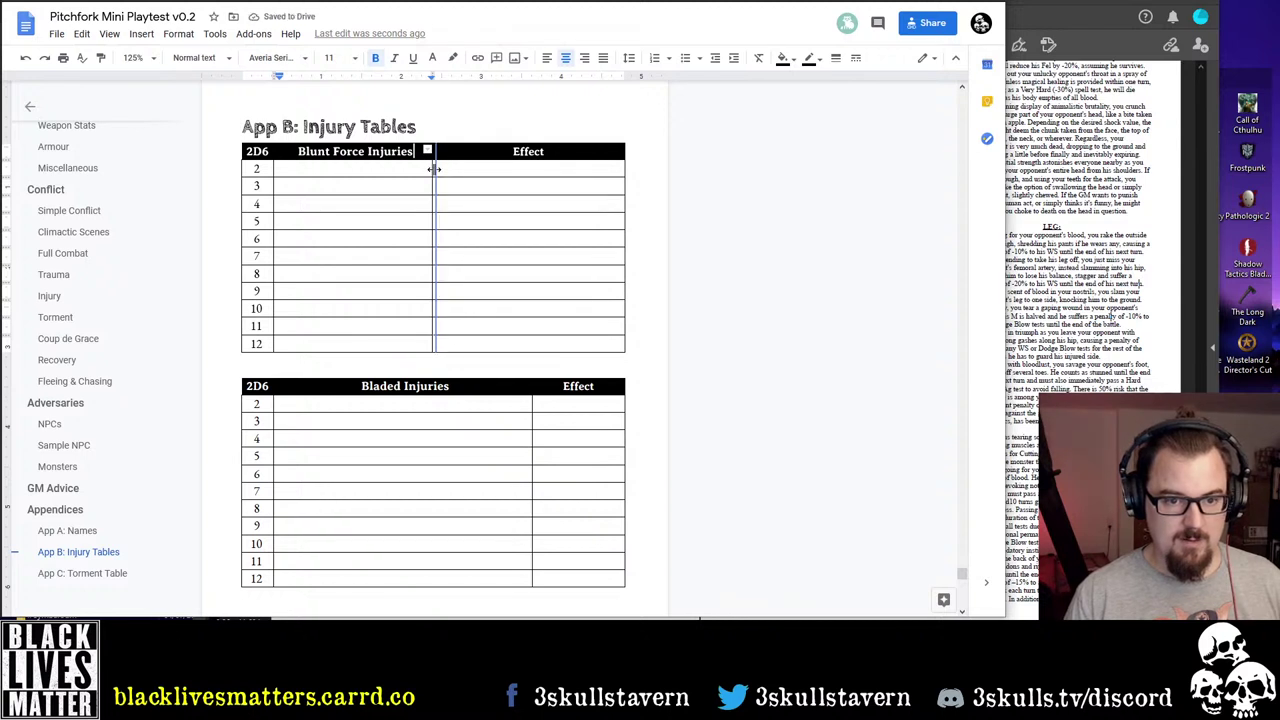
pyautogui.click(432, 168)
pyautogui.moveTo(420, 167); pyautogui.dragTo(506, 337)
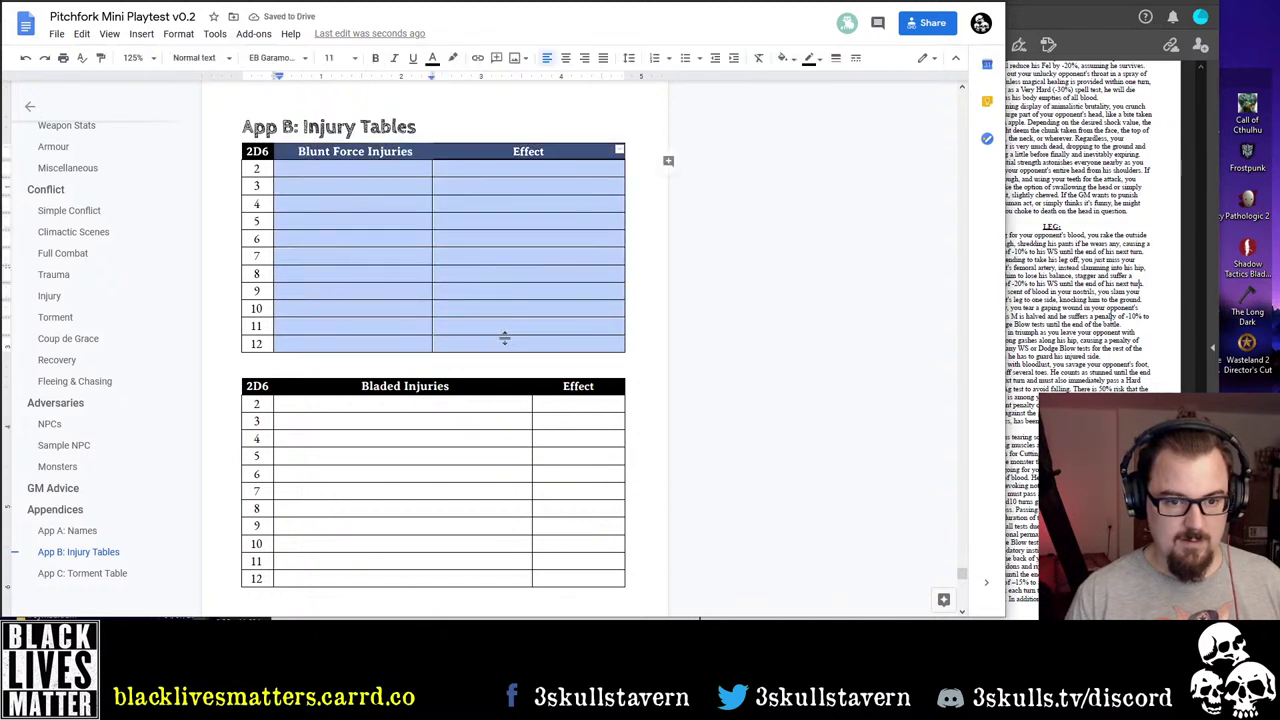
pyautogui.rightClick(506, 330)
pyautogui.click(583, 515)
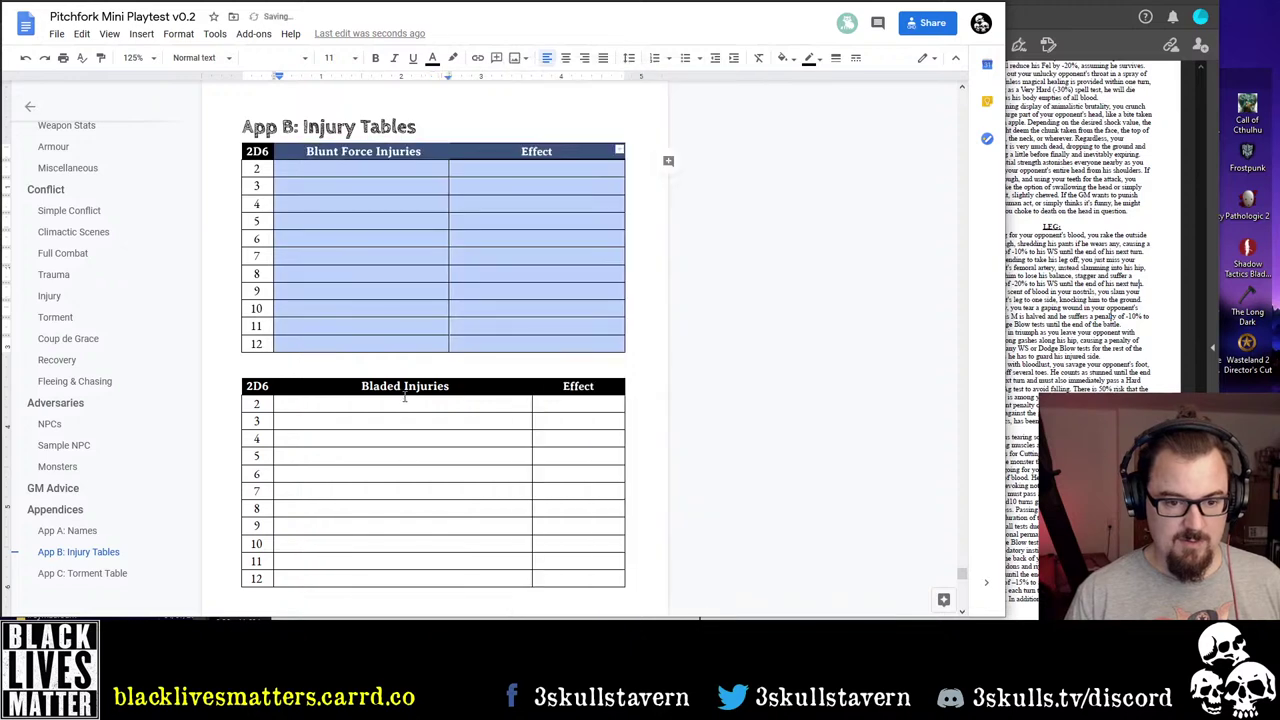
pyautogui.click(453, 416)
# Distribute the injury and Effect columns evenly in the Bladed and Piercing tables
pyautogui.moveTo(452, 405); pyautogui.dragTo(569, 531)
pyautogui.rightClick(569, 531)
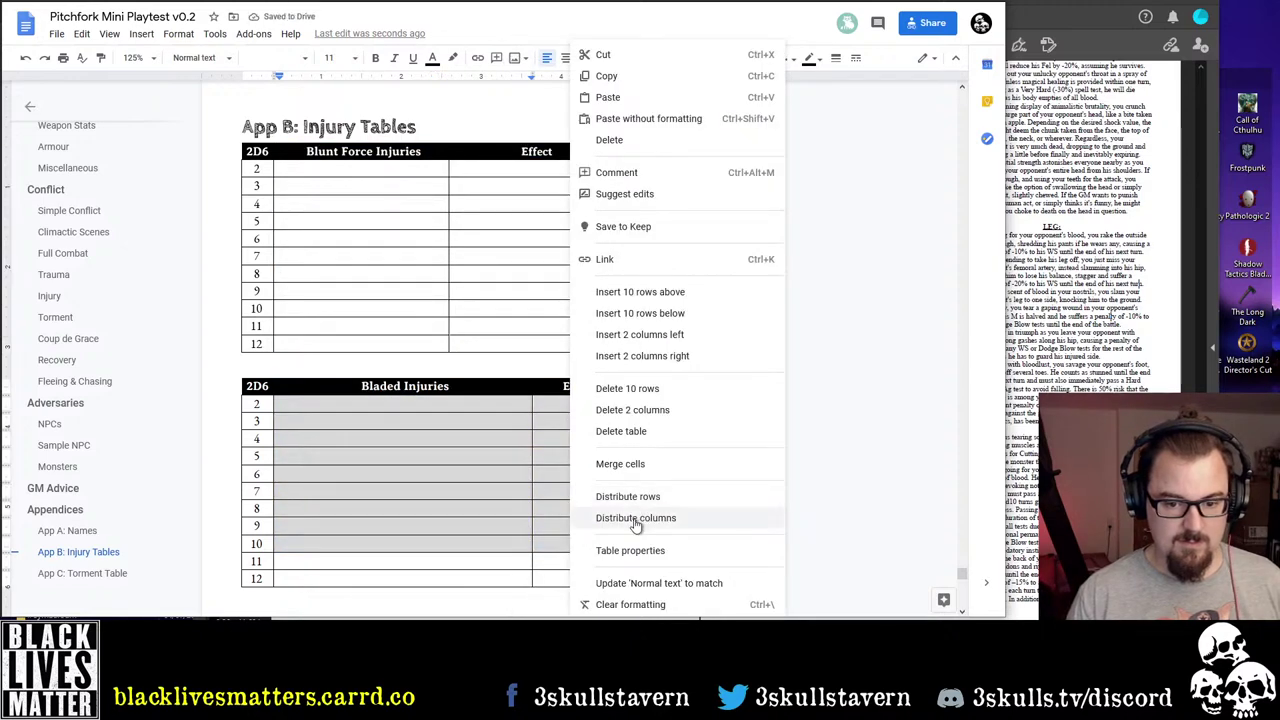
pyautogui.click(634, 521)
pyautogui.scroll(-3, 520, 491)
pyautogui.scroll(-3, 520, 491)
pyautogui.moveTo(443, 366); pyautogui.dragTo(546, 389)
pyautogui.rightClick(546, 389)
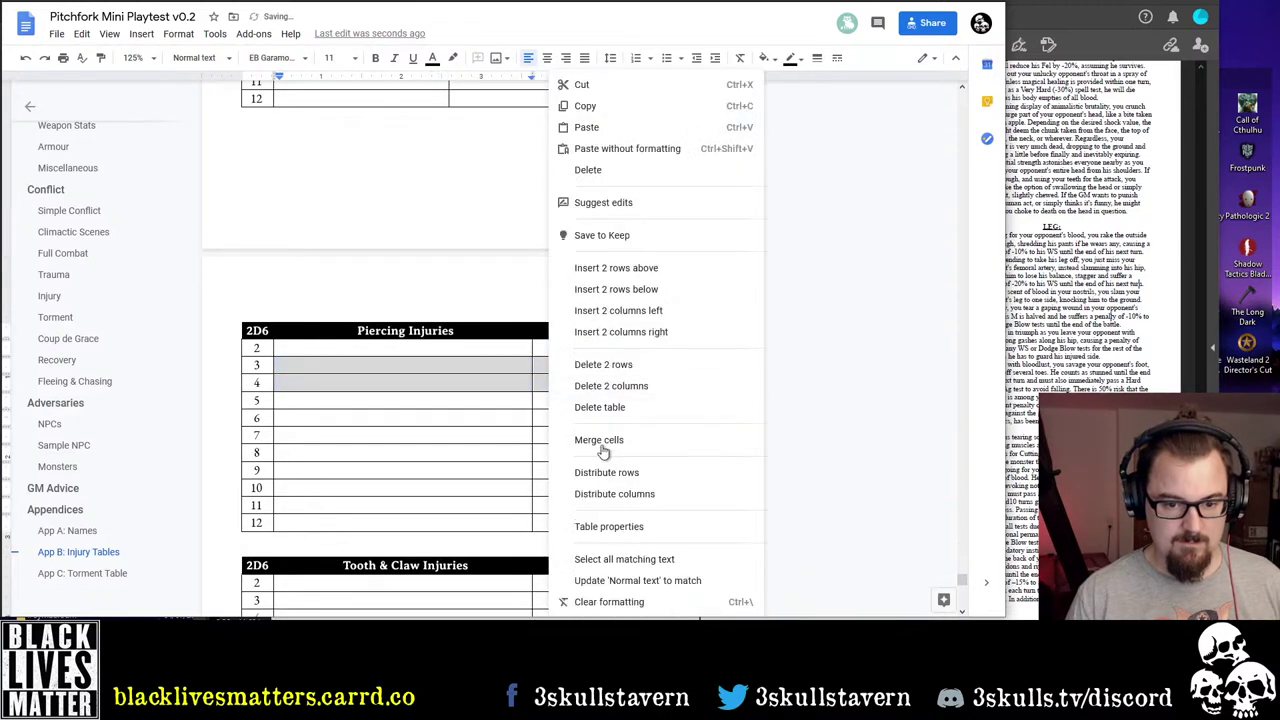
pyautogui.click(609, 494)
# Distribute the Tooth & Claw Injuries and Effect columns to equal width
pyautogui.scroll(-5, 609, 497)
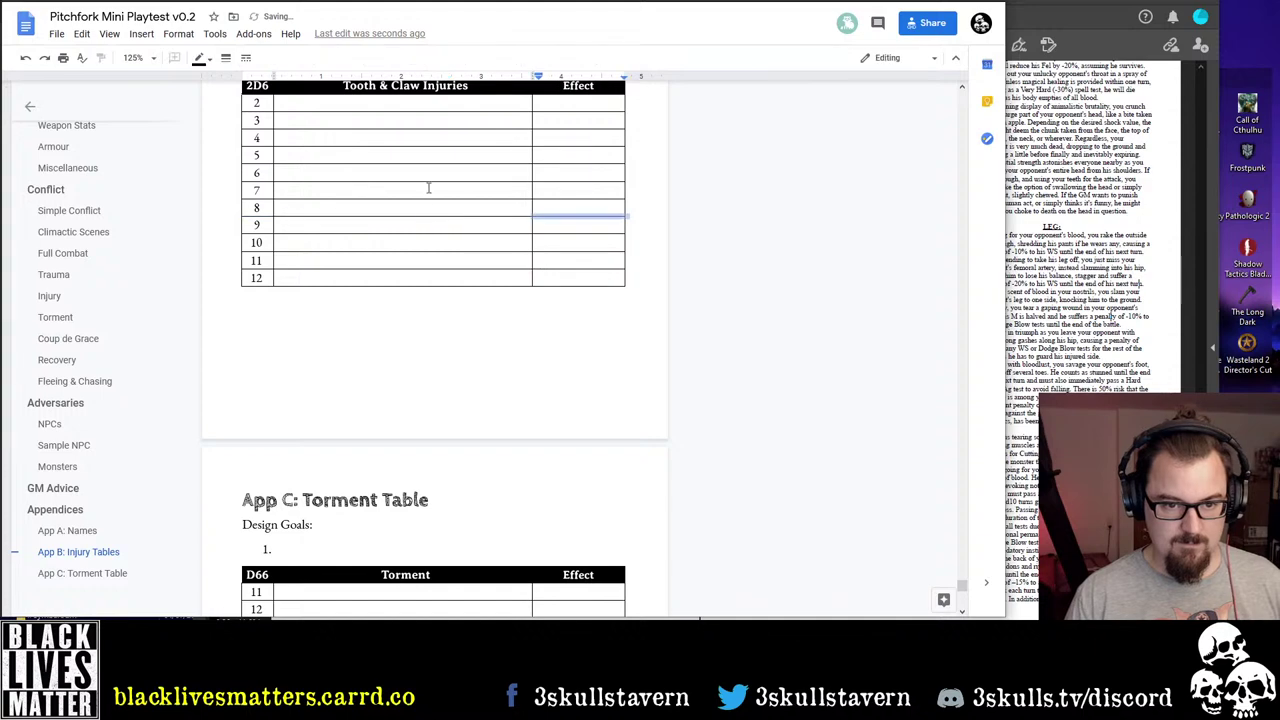
pyautogui.moveTo(428, 172); pyautogui.dragTo(532, 248)
pyautogui.rightClick(552, 240)
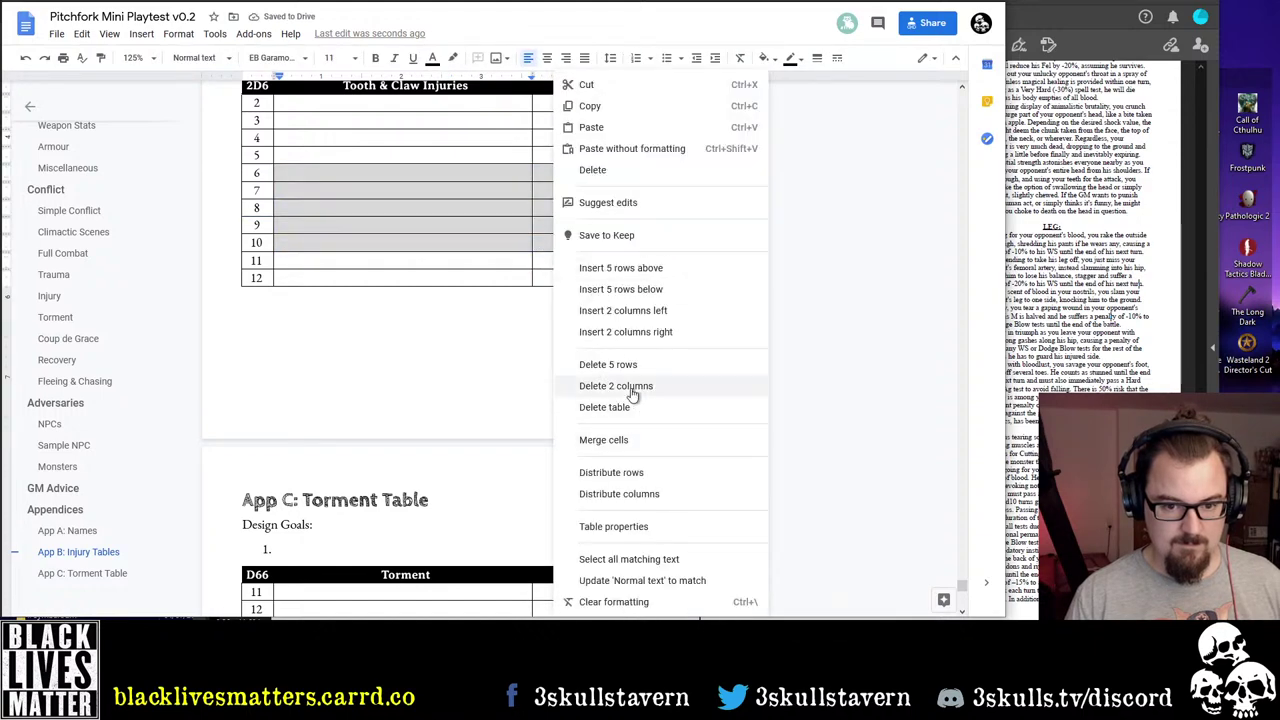
pyautogui.click(634, 494)
pyautogui.scroll(10, 471, 394)
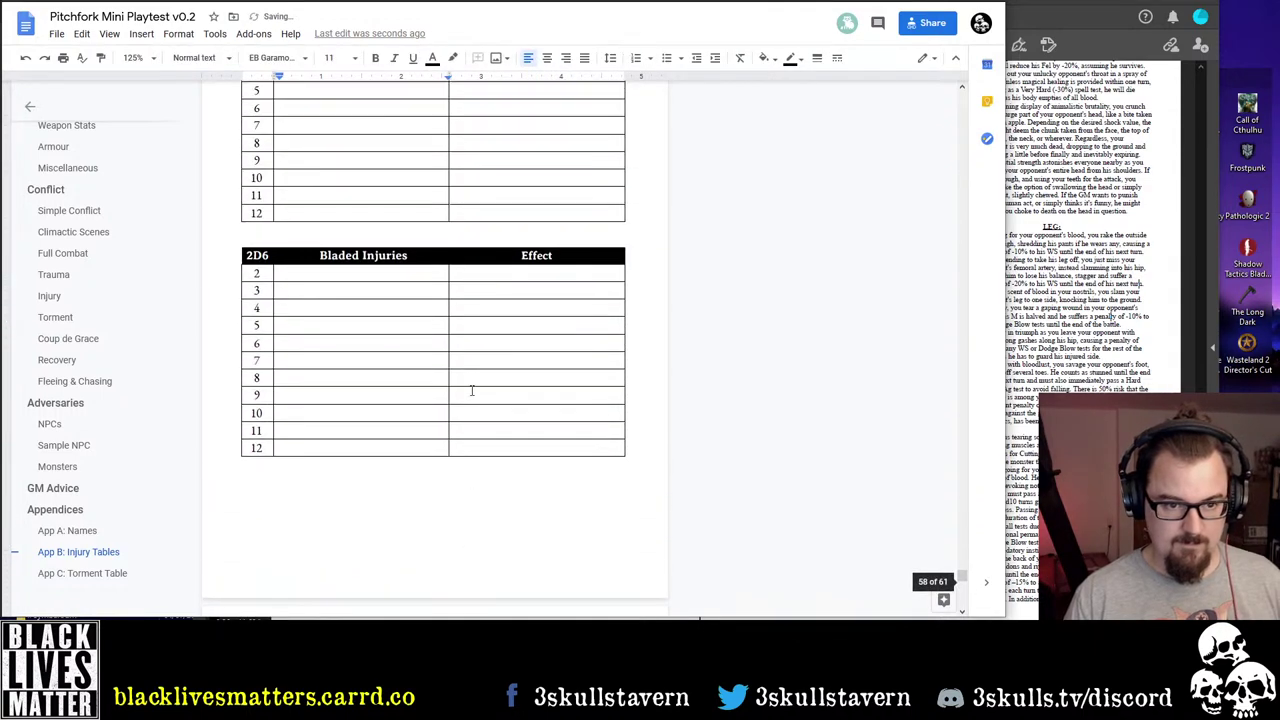
pyautogui.scroll(2, 408, 329)
pyautogui.scroll(-5, 417, 337)
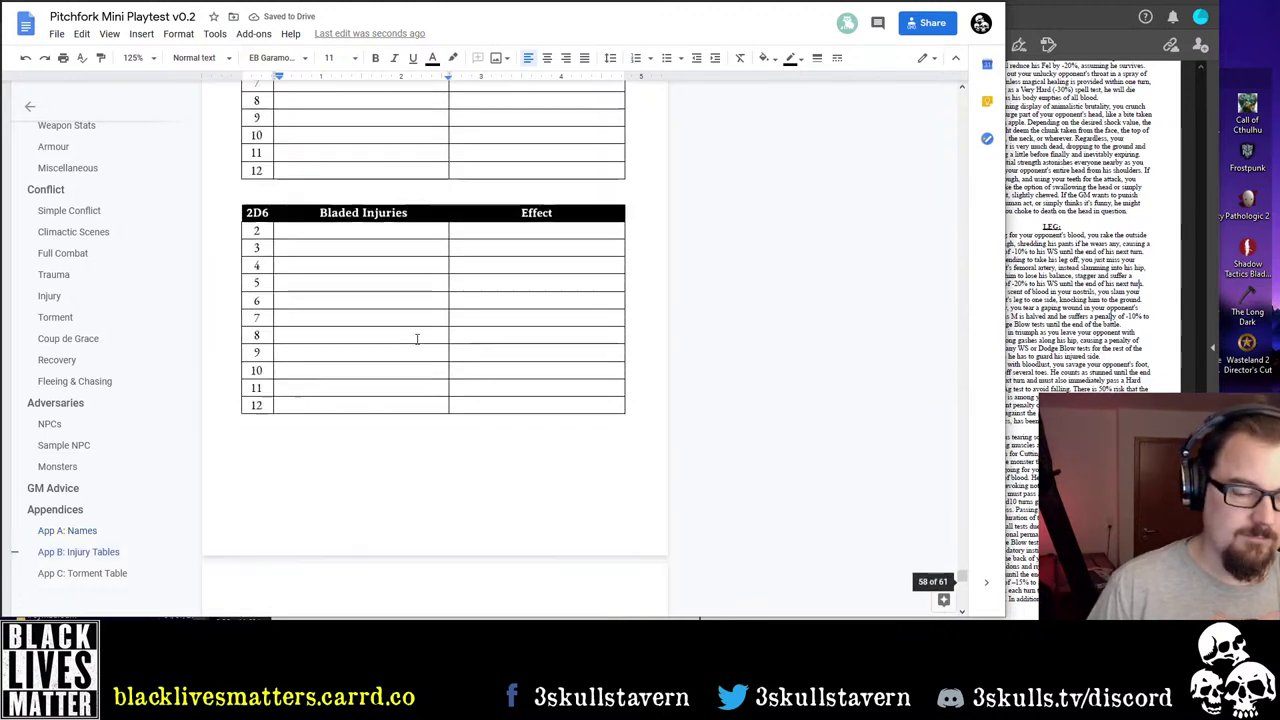
pyautogui.scroll(1, 417, 340)
pyautogui.scroll(1, 417, 340)
# Copy the injury names in F3:F13 of Pitchfork Tables for the Blunt Force column
pyautogui.click(380, 172)
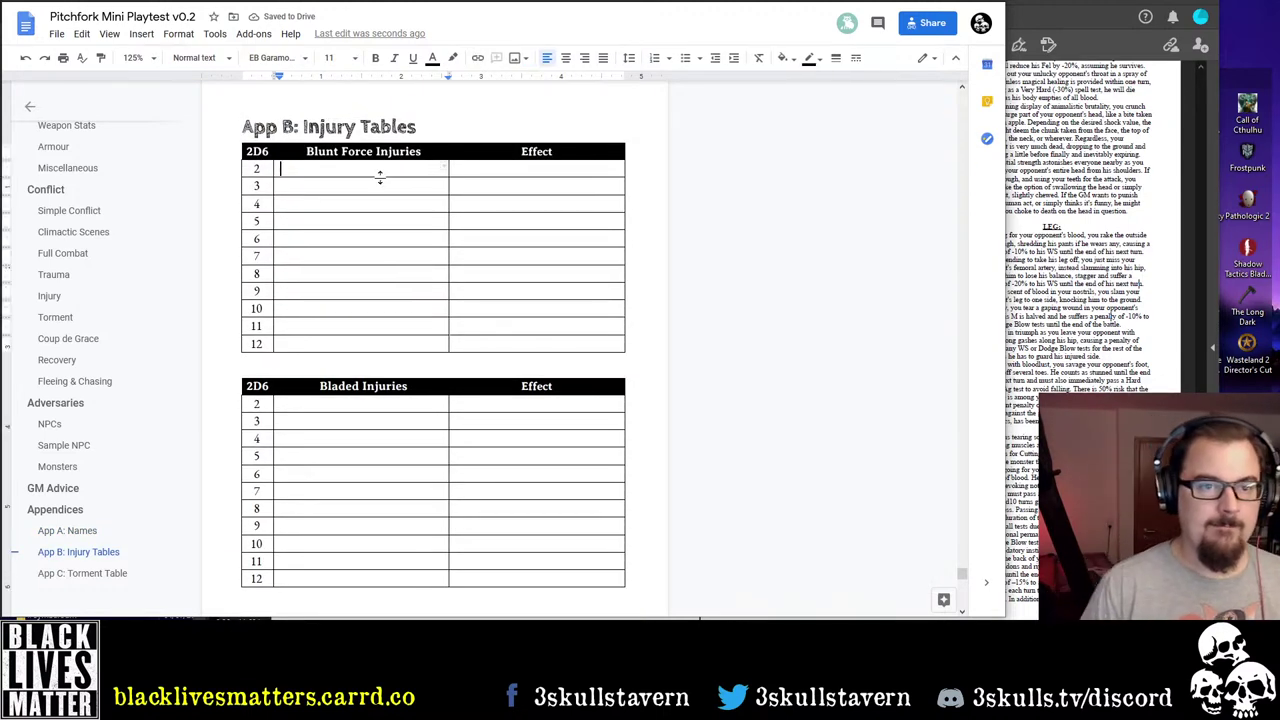
pyautogui.hotkey('alt', 'Tab')
pyautogui.moveTo(214, 157); pyautogui.dragTo(212, 356)
pyautogui.hotkey('ctrl', 'c')
pyautogui.hotkey('alt', 'Tab')
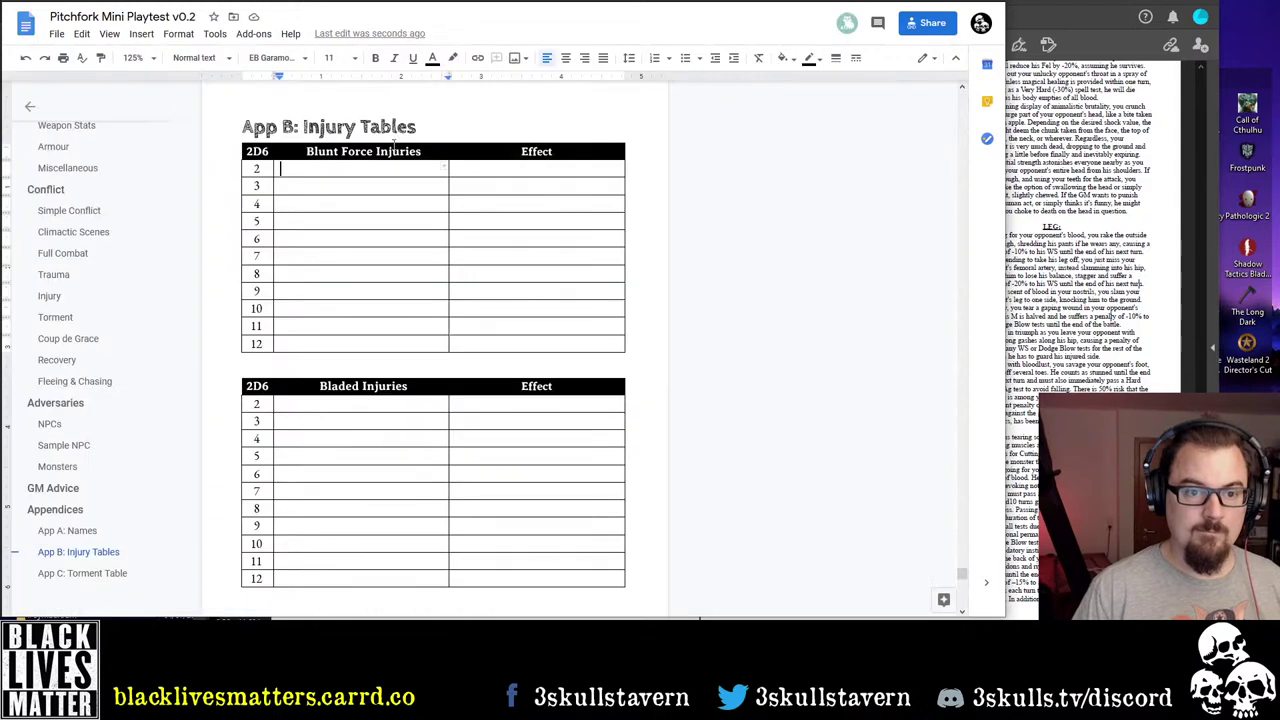
# Try pasting the names into the Blunt Force cells, undoing each failed paste, then return to Sheets
pyautogui.hotkey('ctrl', 'v')
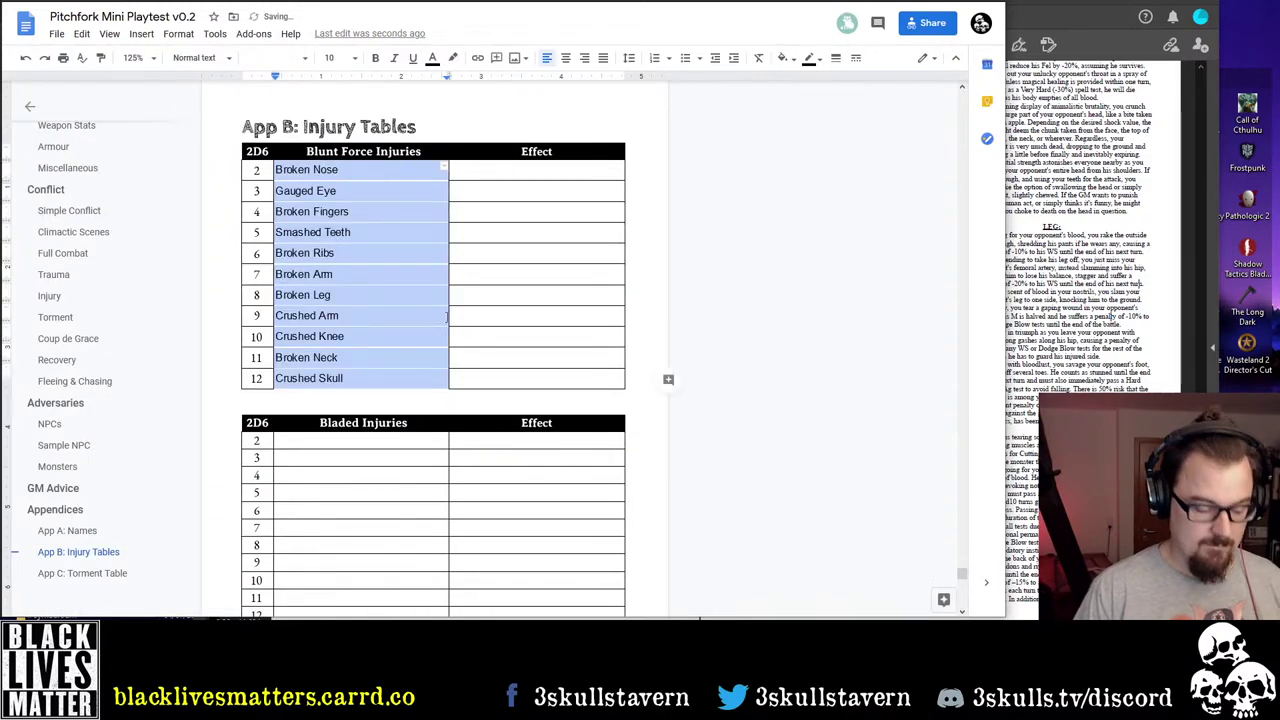
pyautogui.hotkey('ctrl', 'z')
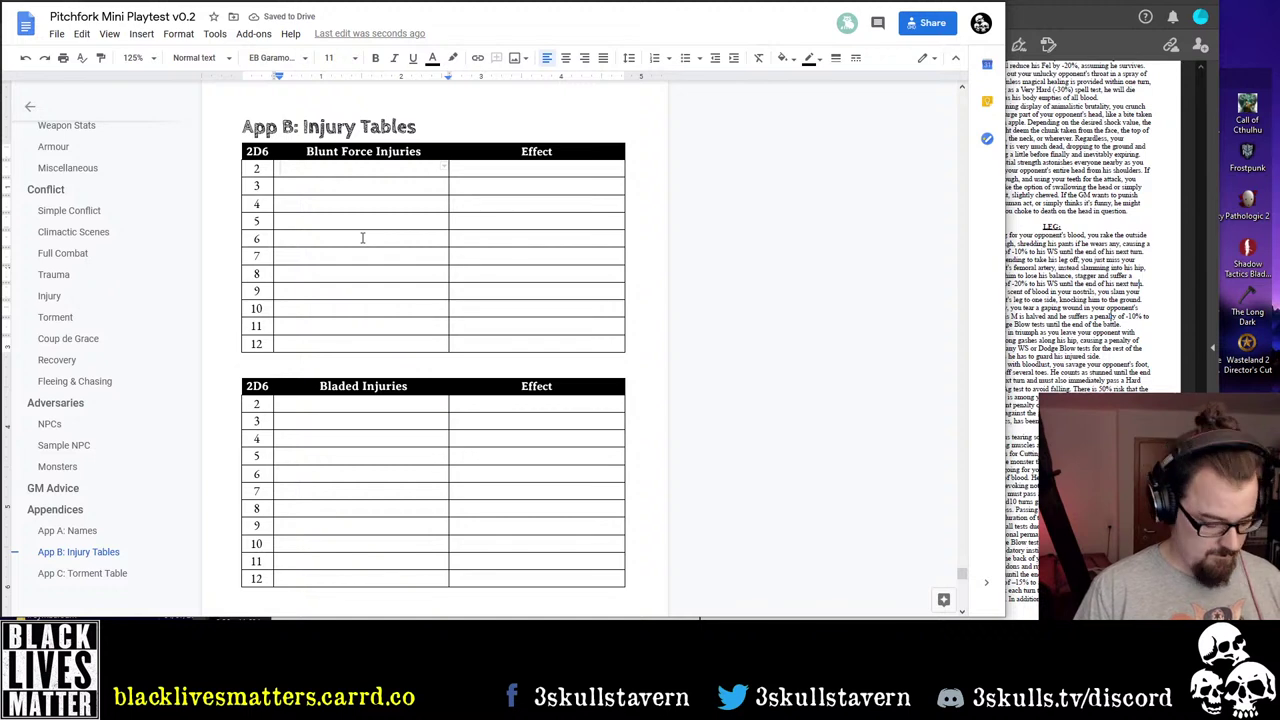
pyautogui.hotkey('ctrl', 'shift', 'v')
pyautogui.hotkey('ctrl', 'z')
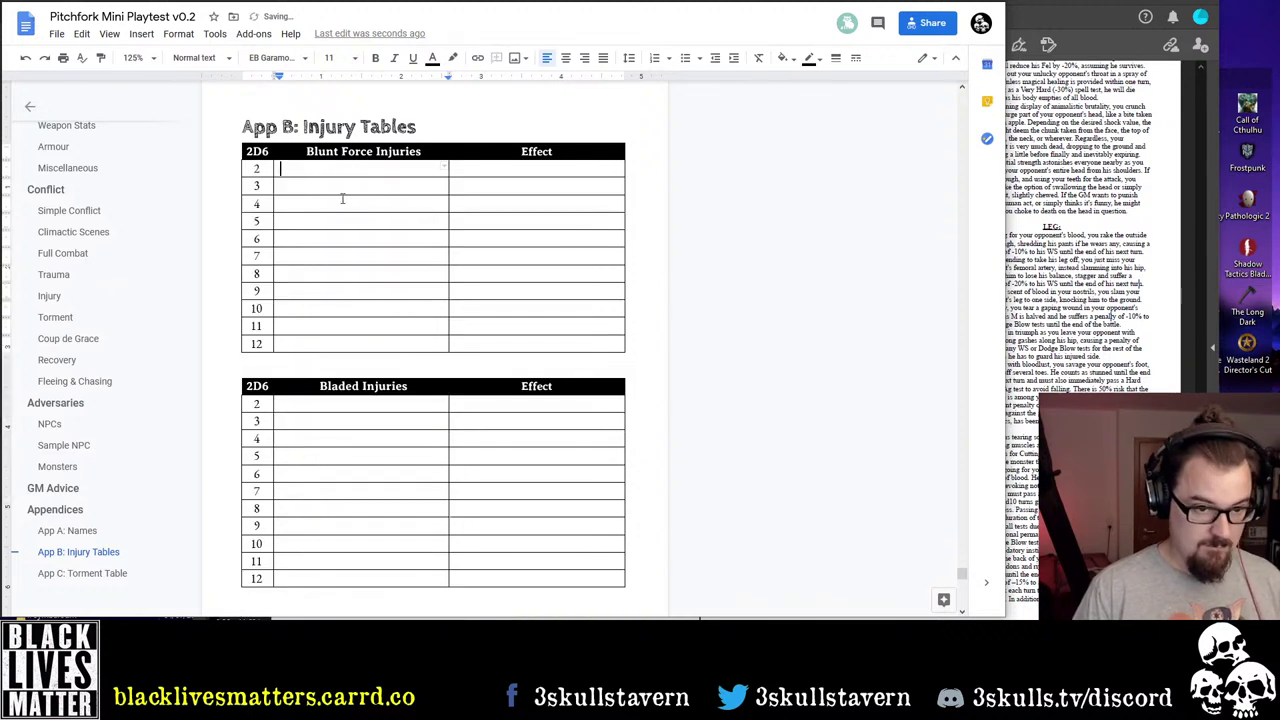
pyautogui.keyDown('shift'); pyautogui.click(366, 344); pyautogui.keyUp('shift')
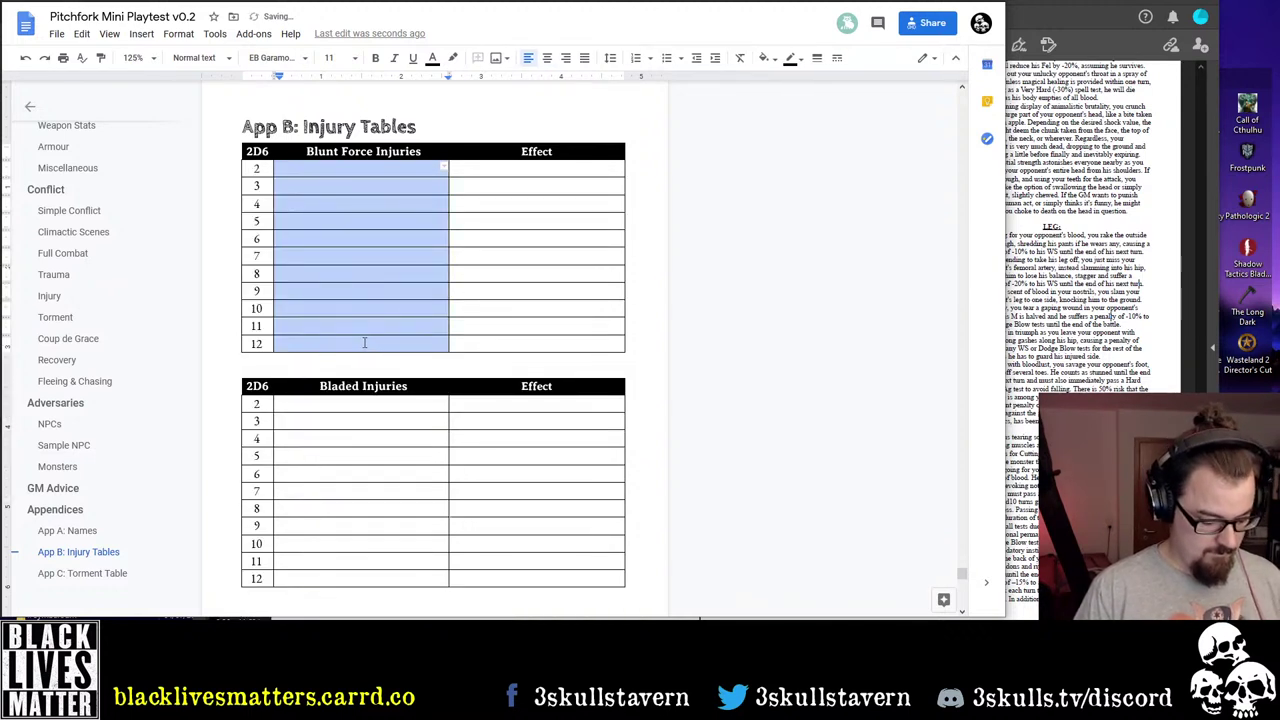
pyautogui.hotkey('ctrl', 'shift', 'v')
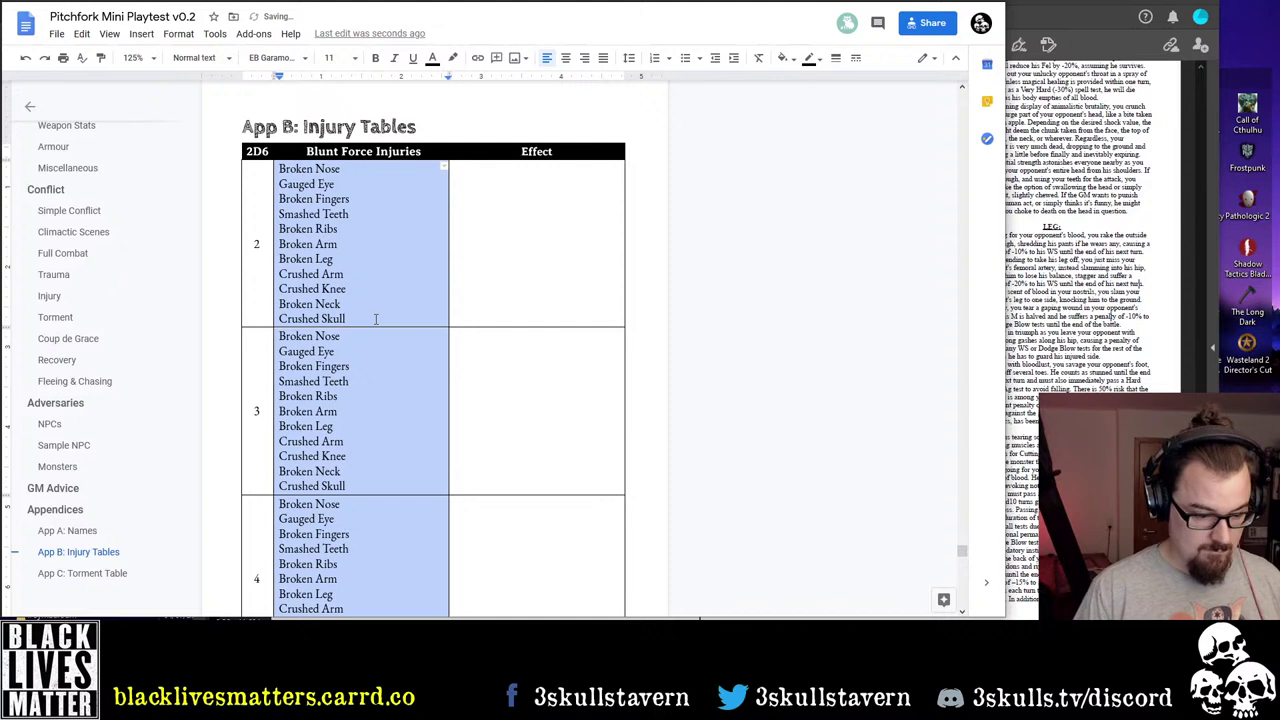
pyautogui.hotkey('ctrl', 'z')
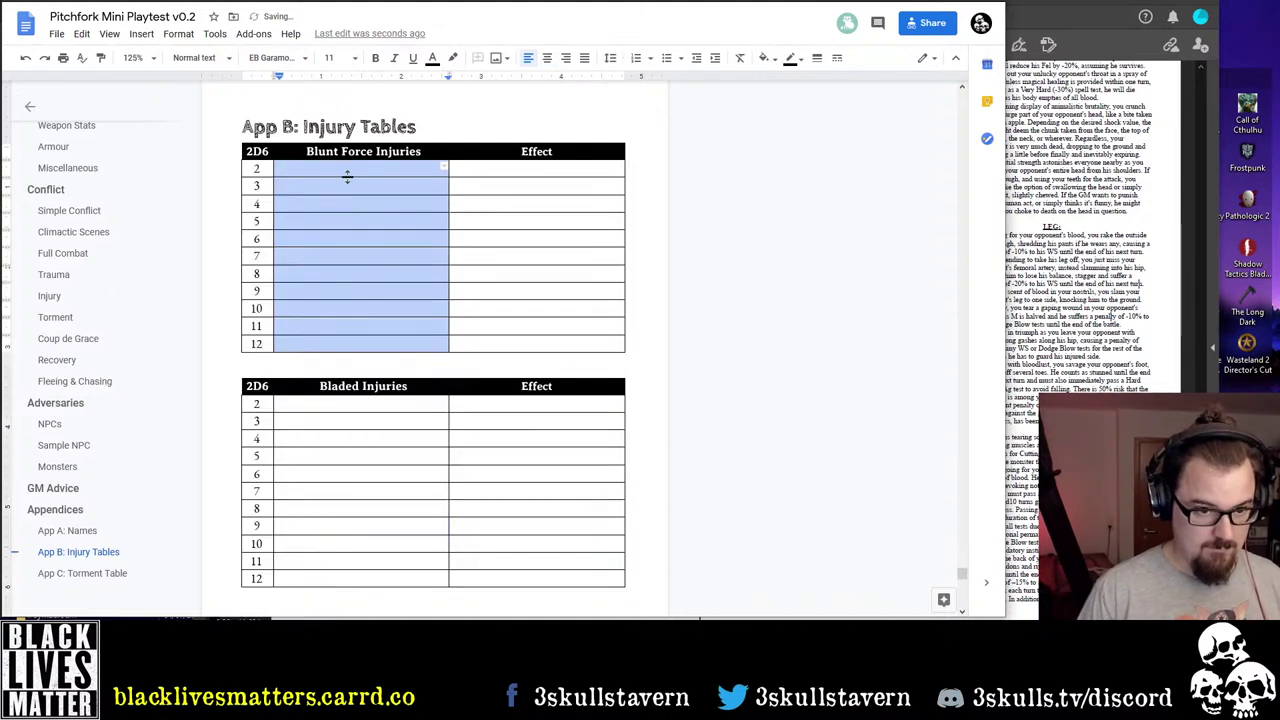
pyautogui.click(346, 177)
pyautogui.doubleClick(341, 169)
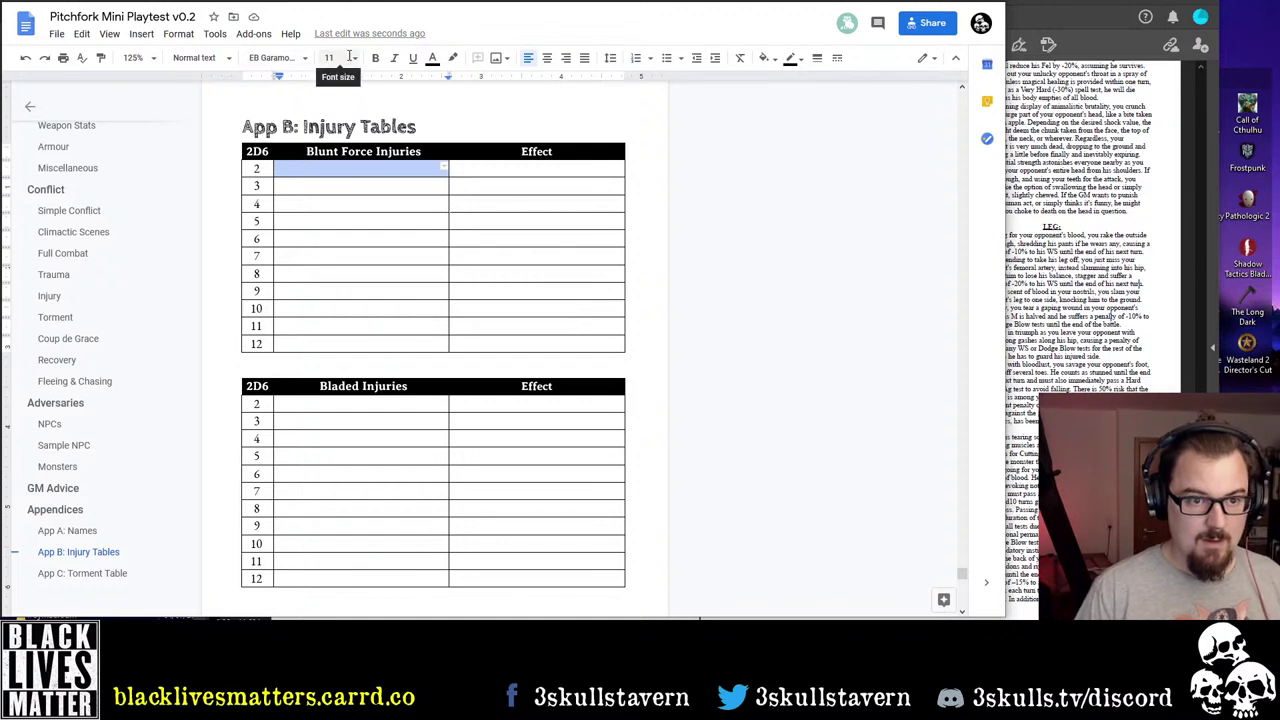
pyautogui.hotkey('ctrl', 'Tab')
# Format column F in EB Garamond size 11 with borders on every cell
pyautogui.click(237, 163)
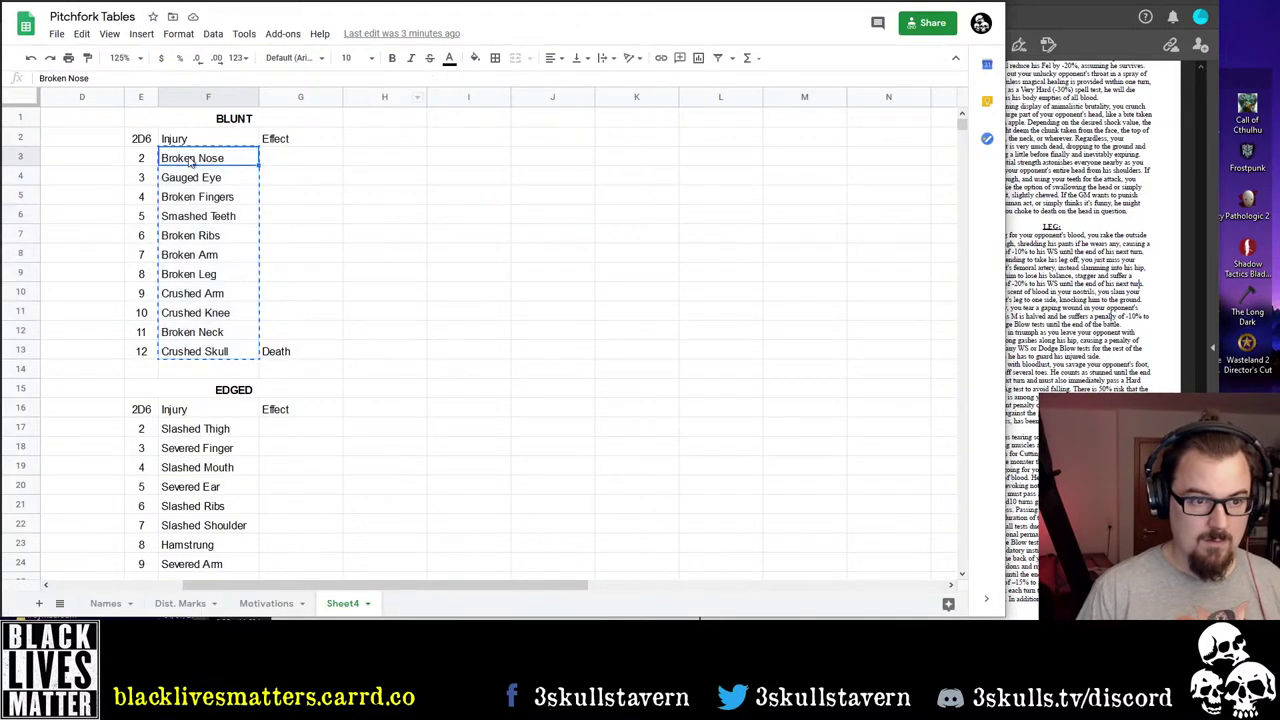
pyautogui.click(200, 96)
pyautogui.click(319, 60)
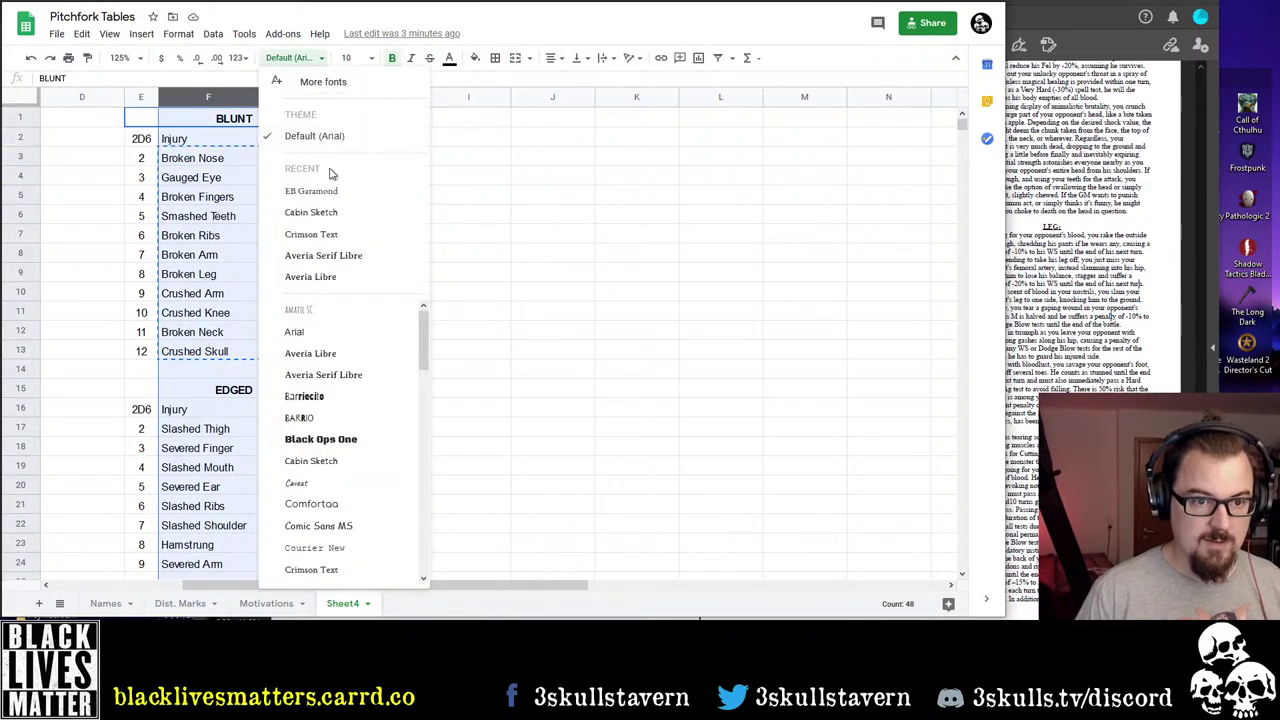
pyautogui.click(330, 193)
pyautogui.click(372, 60)
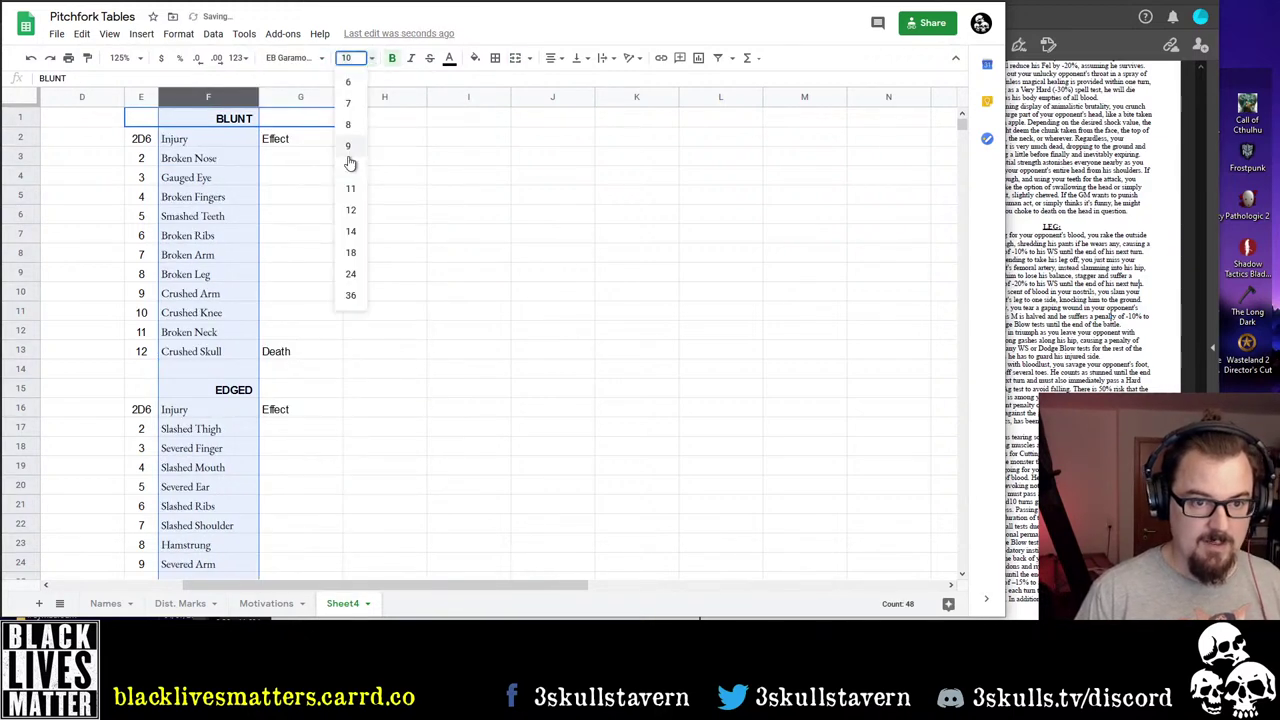
pyautogui.click(350, 188)
pyautogui.click(496, 60)
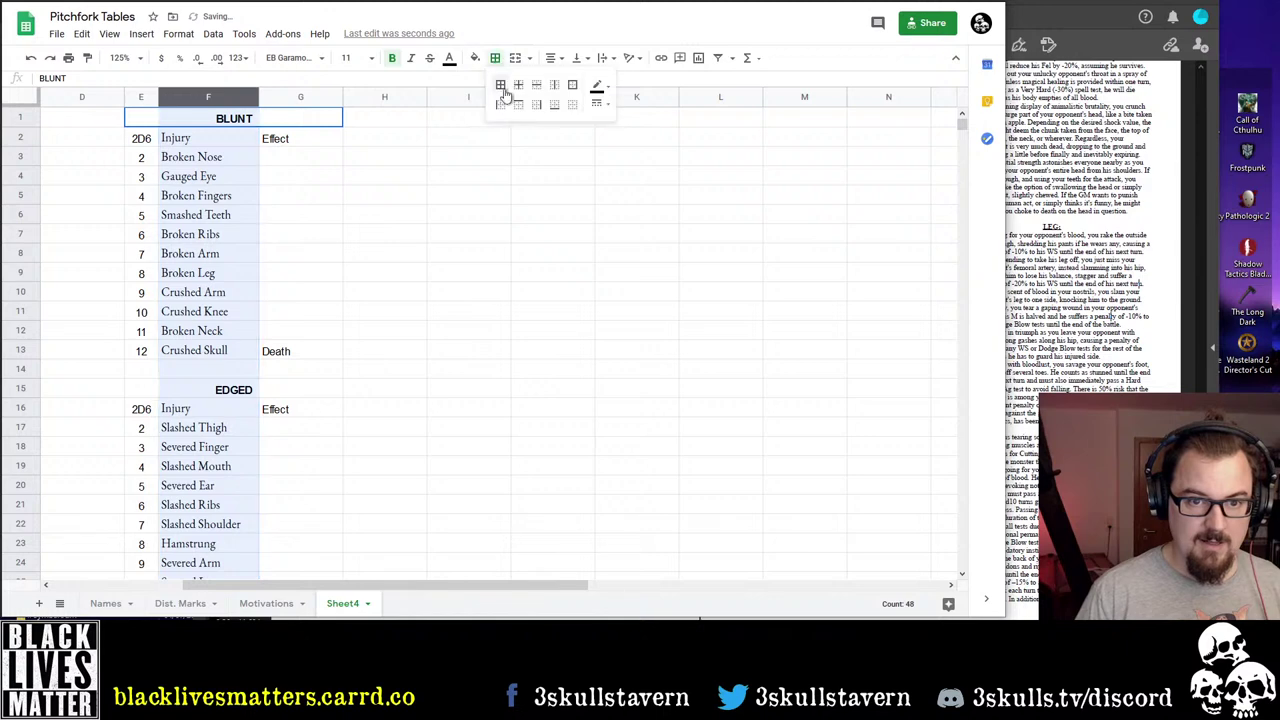
pyautogui.click(506, 86)
# Copy the Blunt injury names F3:F13 and go back to the playtest document
pyautogui.click(210, 176)
pyautogui.moveTo(220, 155); pyautogui.dragTo(224, 354)
pyautogui.hotkey('ctrl', 'c')
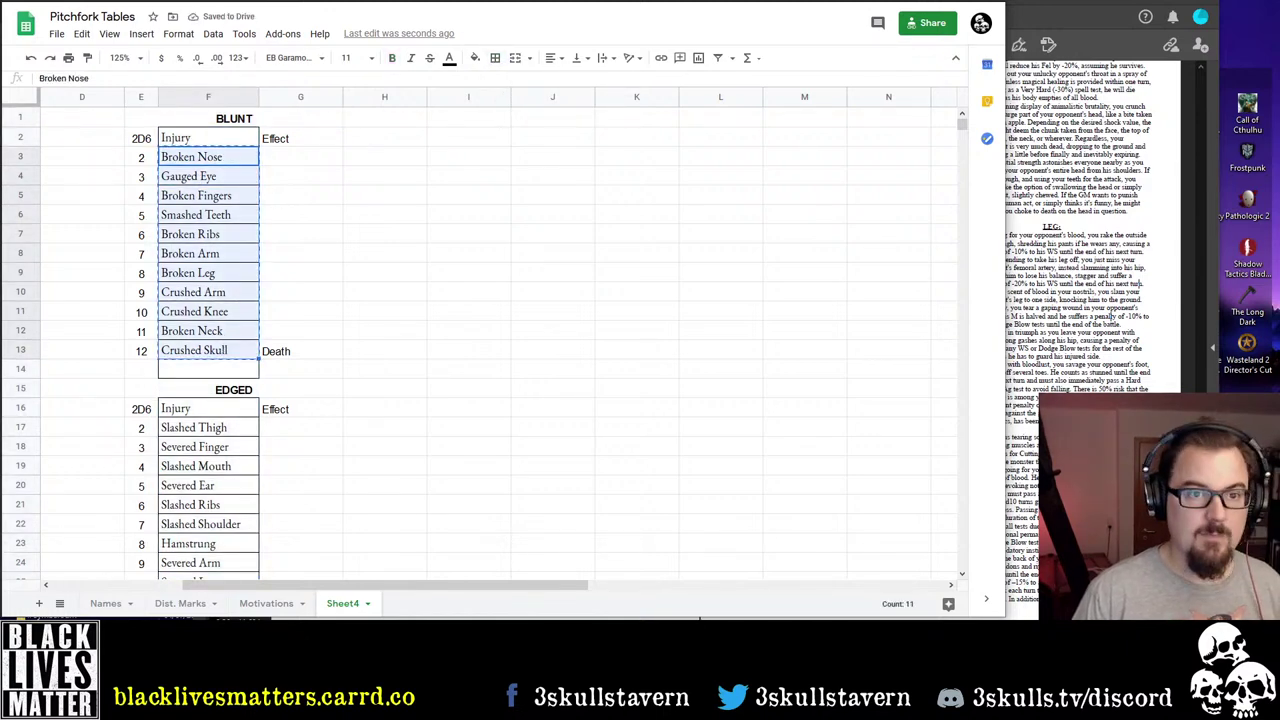
pyautogui.hotkey('alt', 'Tab')
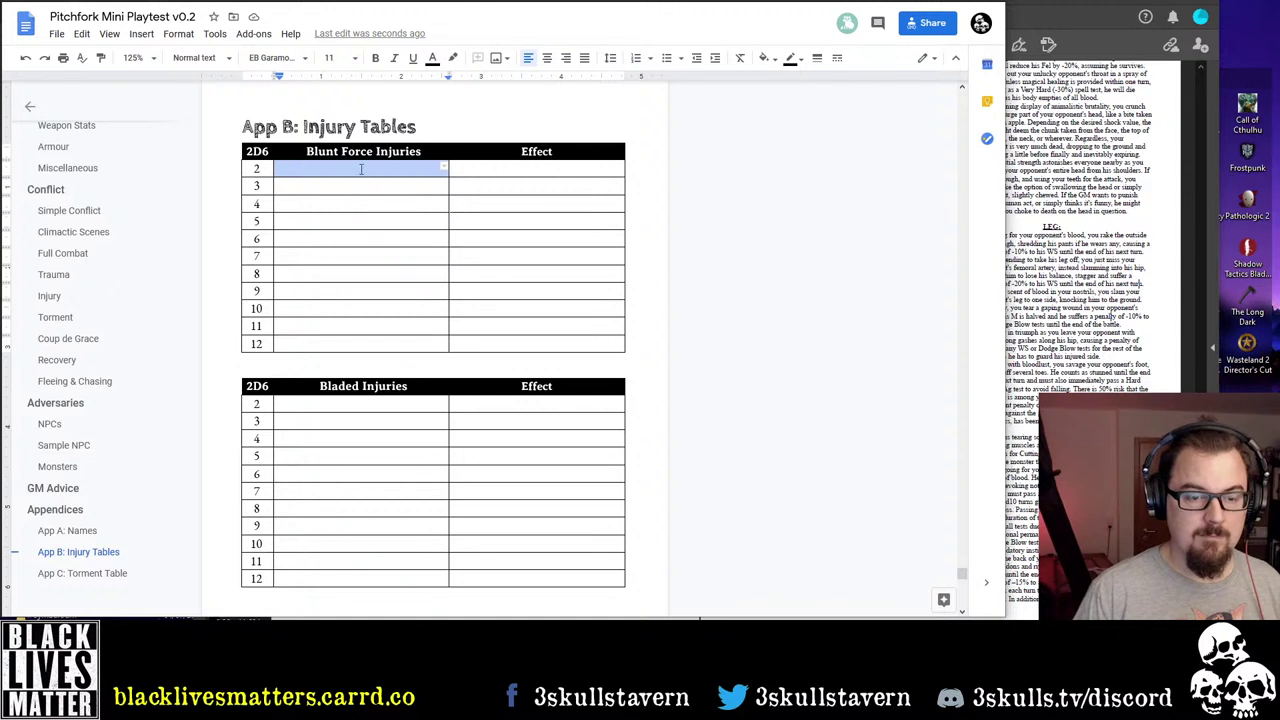
# Paste the Blunt injury names into the Blunt Force column
pyautogui.click(361, 170)
pyautogui.hotkey('ctrl', 'v')
pyautogui.click(534, 250)
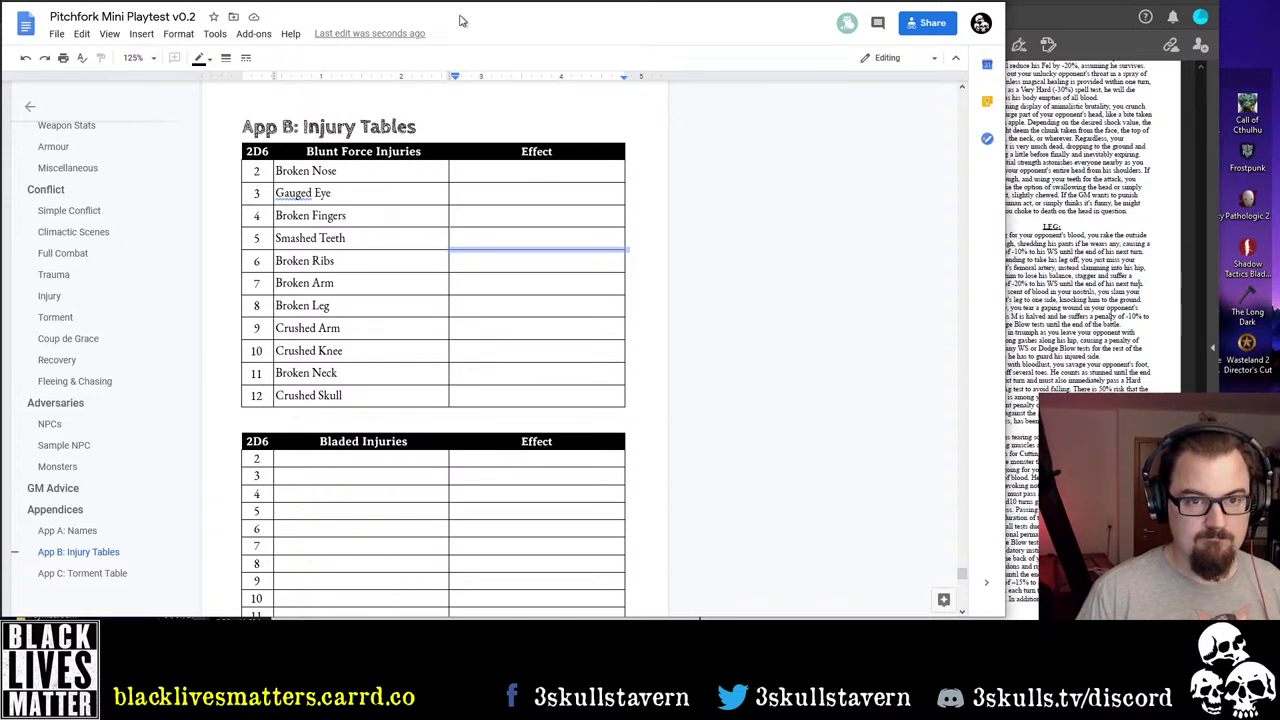
# Set the Blunt Force names column's cell padding to 0.01 in Table properties
pyautogui.moveTo(290, 171); pyautogui.dragTo(330, 396)
pyautogui.rightClick(330, 396)
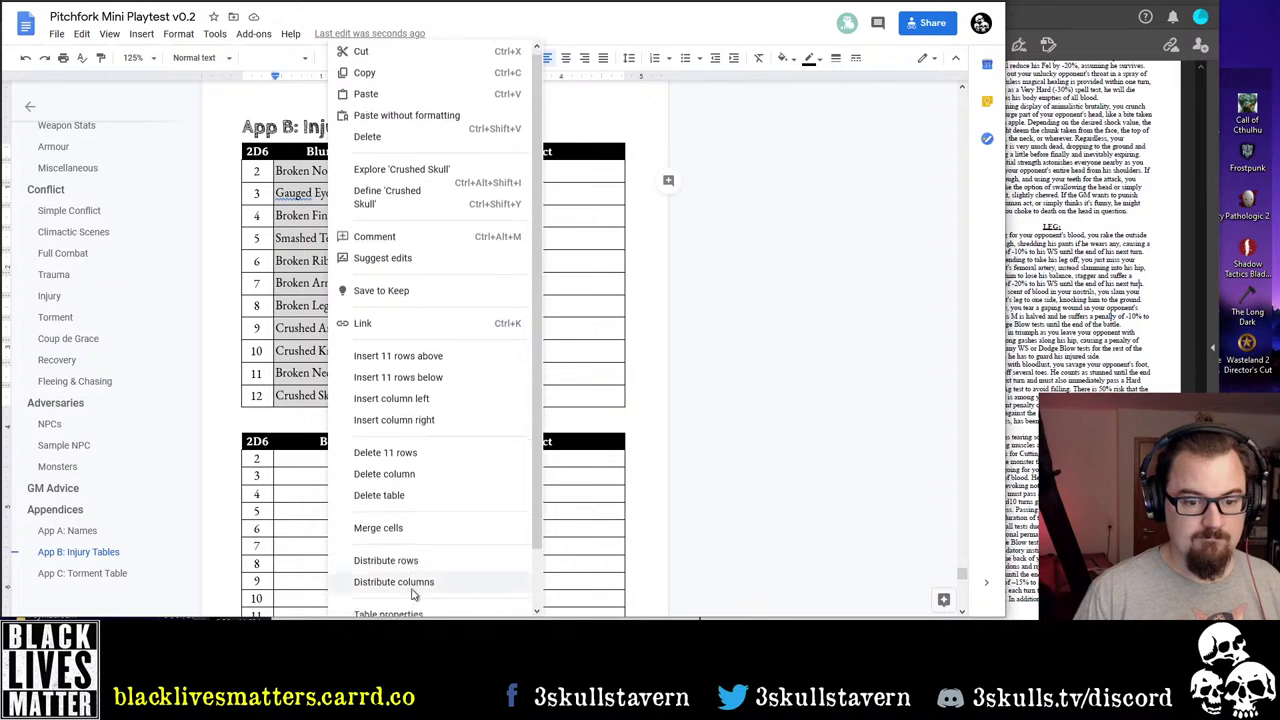
pyautogui.scroll(-1, 412, 575)
pyautogui.click(390, 552)
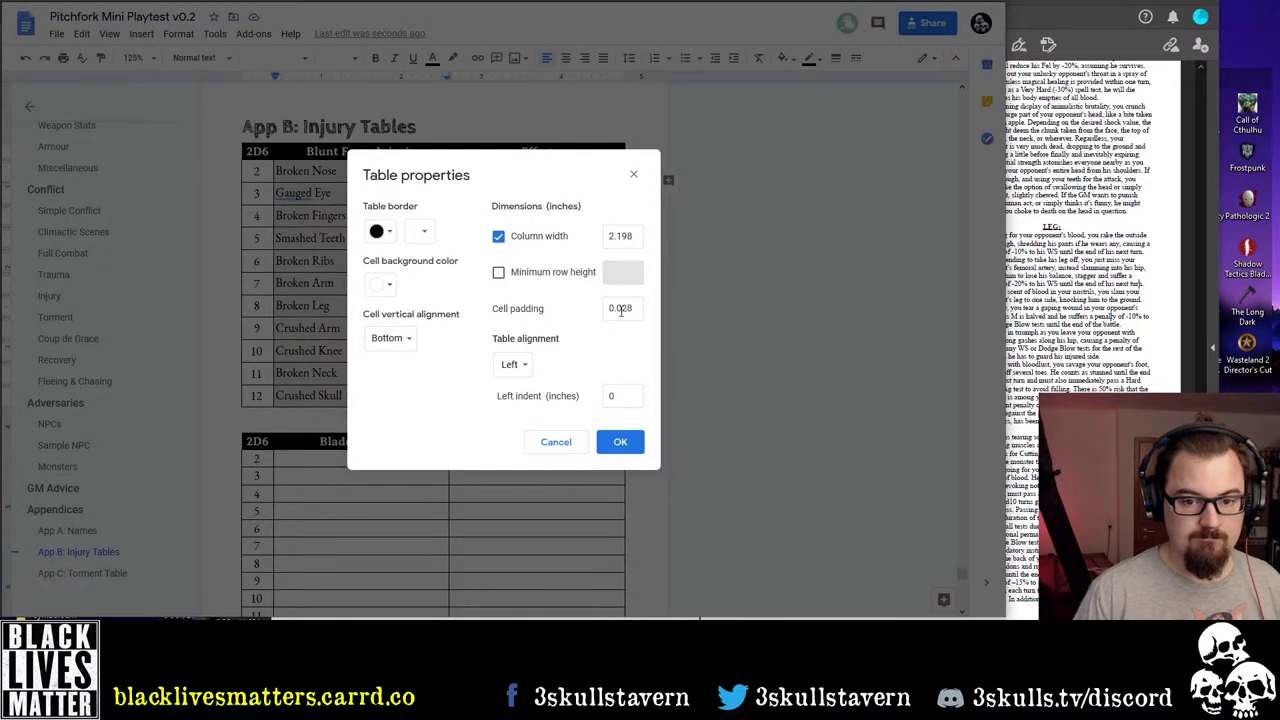
pyautogui.moveTo(626, 308); pyautogui.dragTo(633, 308)
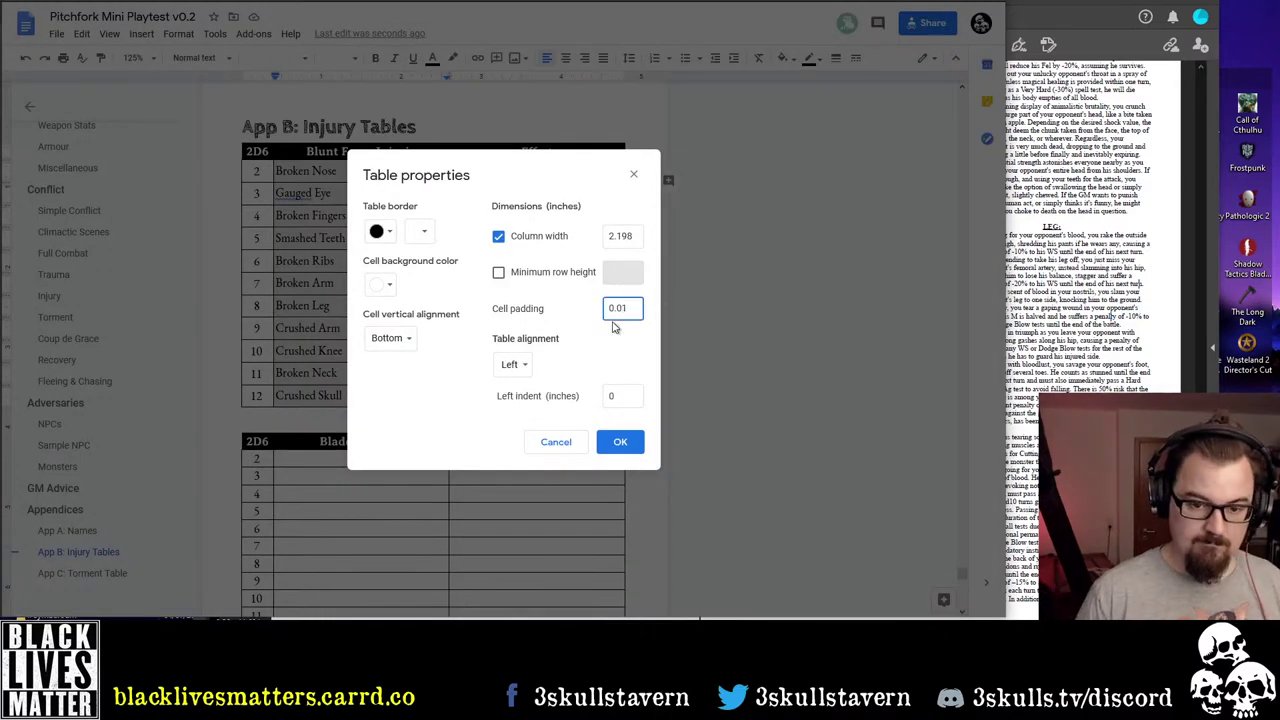
pyautogui.click(620, 442)
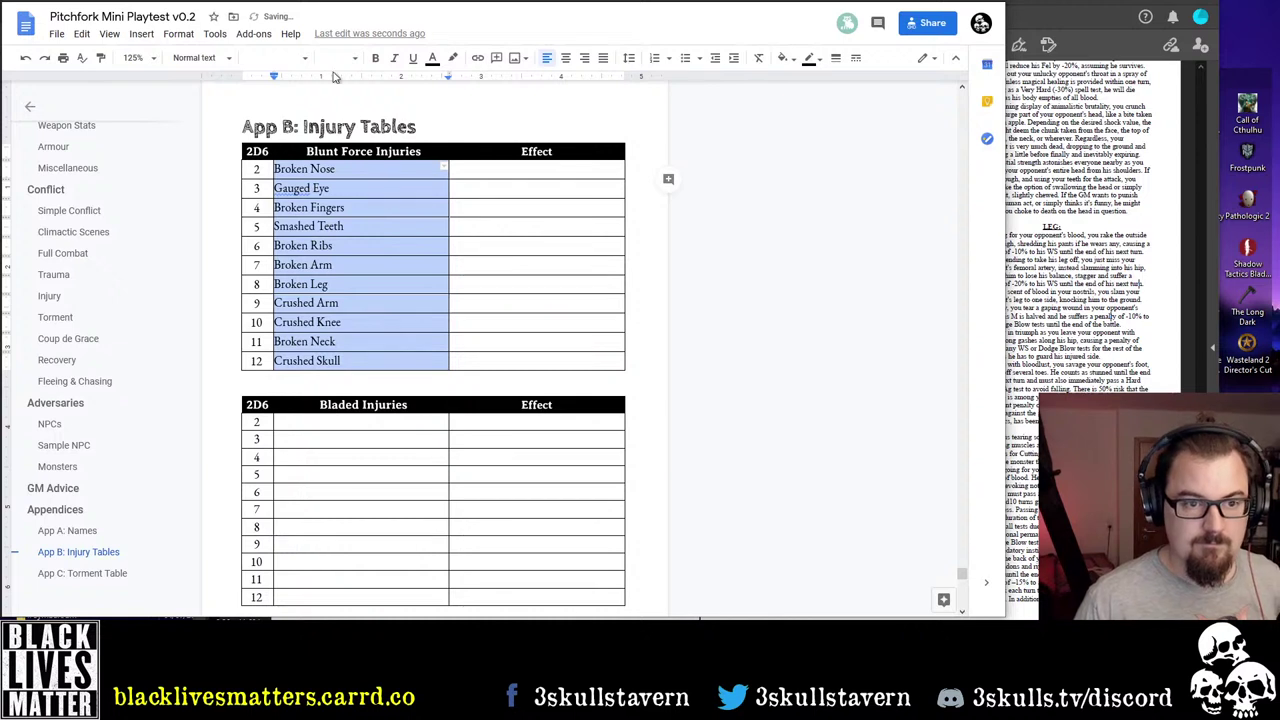
# Indent the Blunt names slightly and correct 'Gauged' to 'Gouged' Eye
pyautogui.moveTo(276, 82); pyautogui.dragTo(280, 80)
pyautogui.click(486, 250)
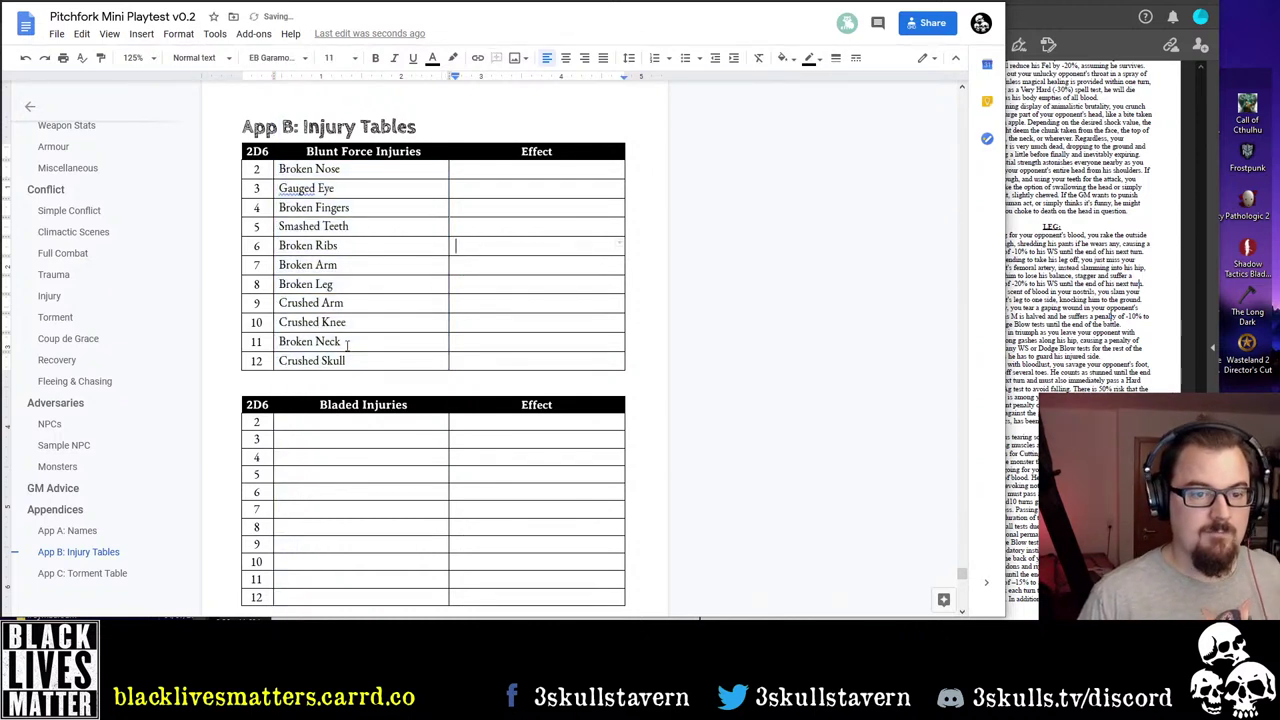
pyautogui.click(298, 188)
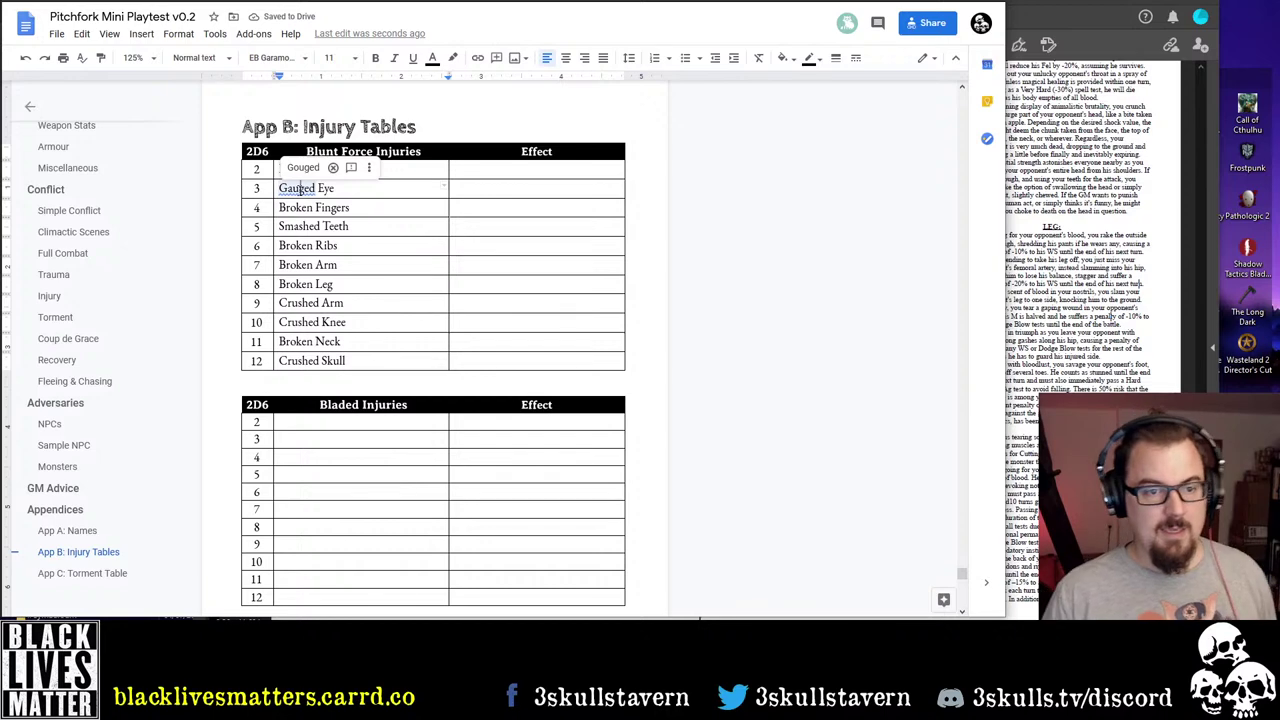
pyautogui.click(303, 166)
# Copy the Edged names, Slashed Thigh to Decapitation, into the Bladed Injuries column
pyautogui.click(376, 427)
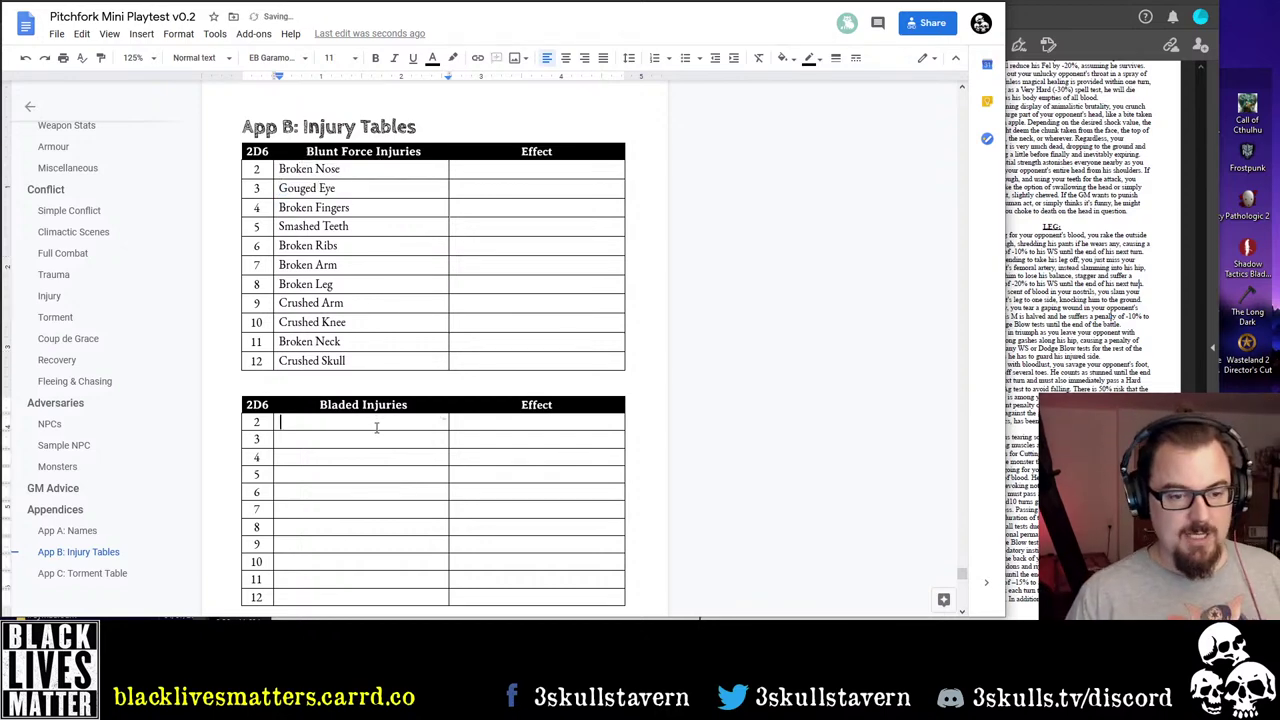
pyautogui.hotkey('ctrl', 'Tab')
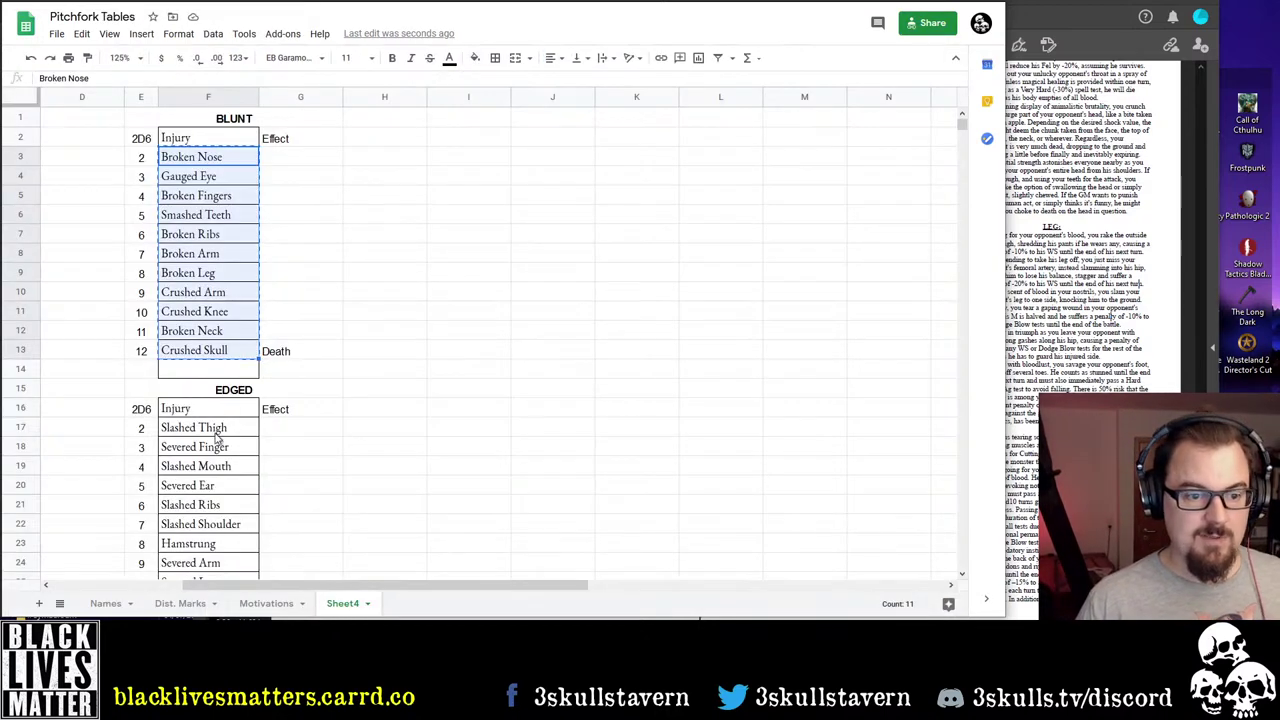
pyautogui.click(211, 434)
pyautogui.scroll(-3, 211, 443)
pyautogui.keyDown('shift'); pyautogui.click(212, 450); pyautogui.keyUp('shift')
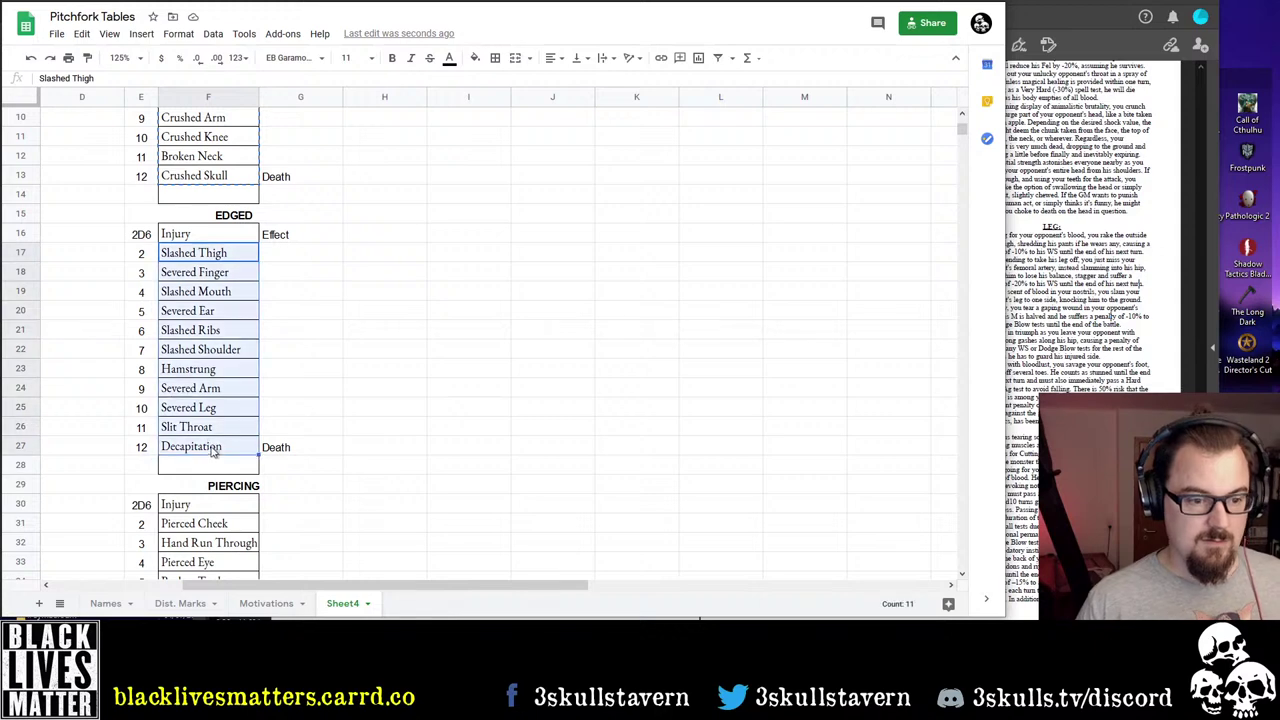
pyautogui.hotkey('ctrl', 'c')
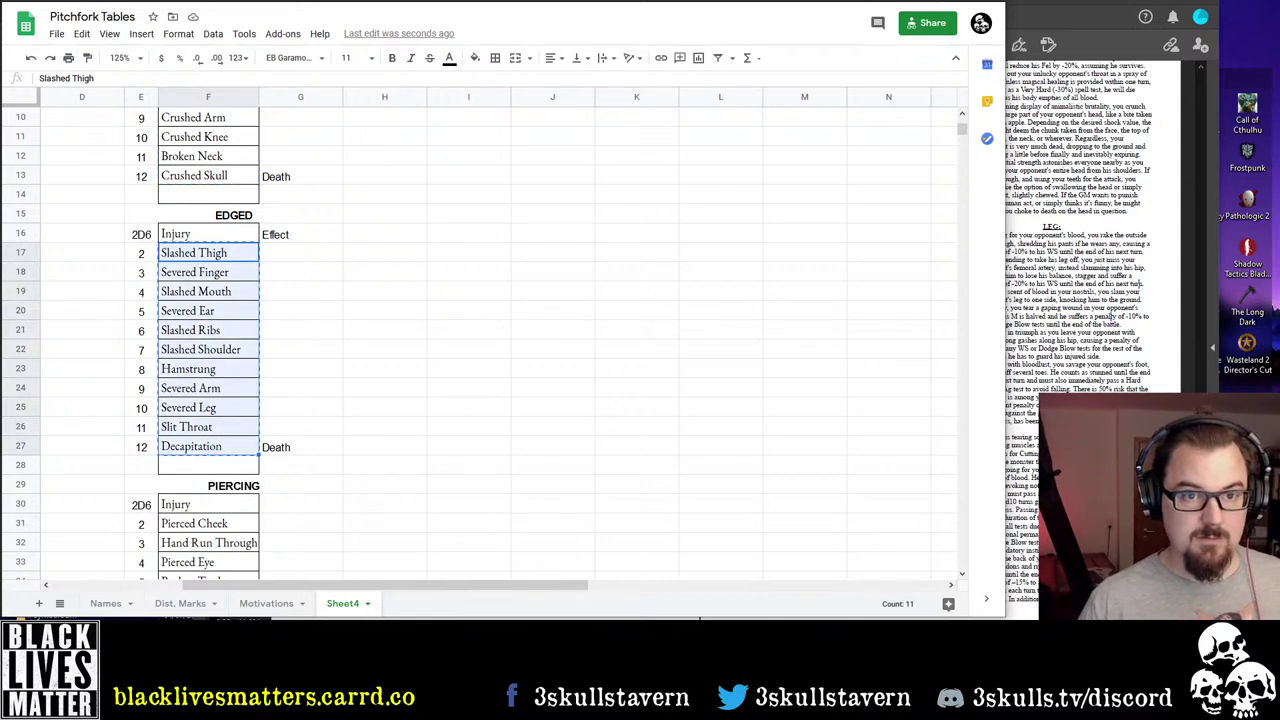
pyautogui.hotkey('ctrl', 'shift', 'Tab')
pyautogui.hotkey('ctrl', 'v')
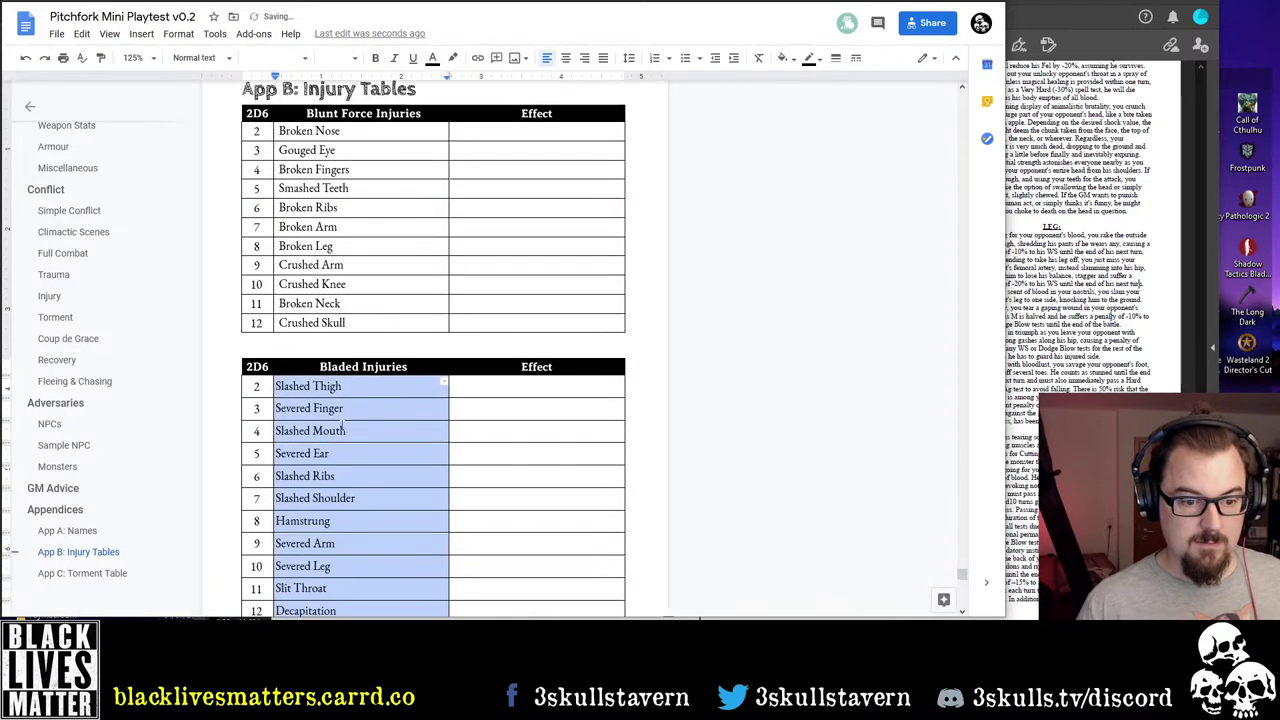
# Indent the Bladed names slightly and set their cell padding to 0.01
pyautogui.click(323, 420)
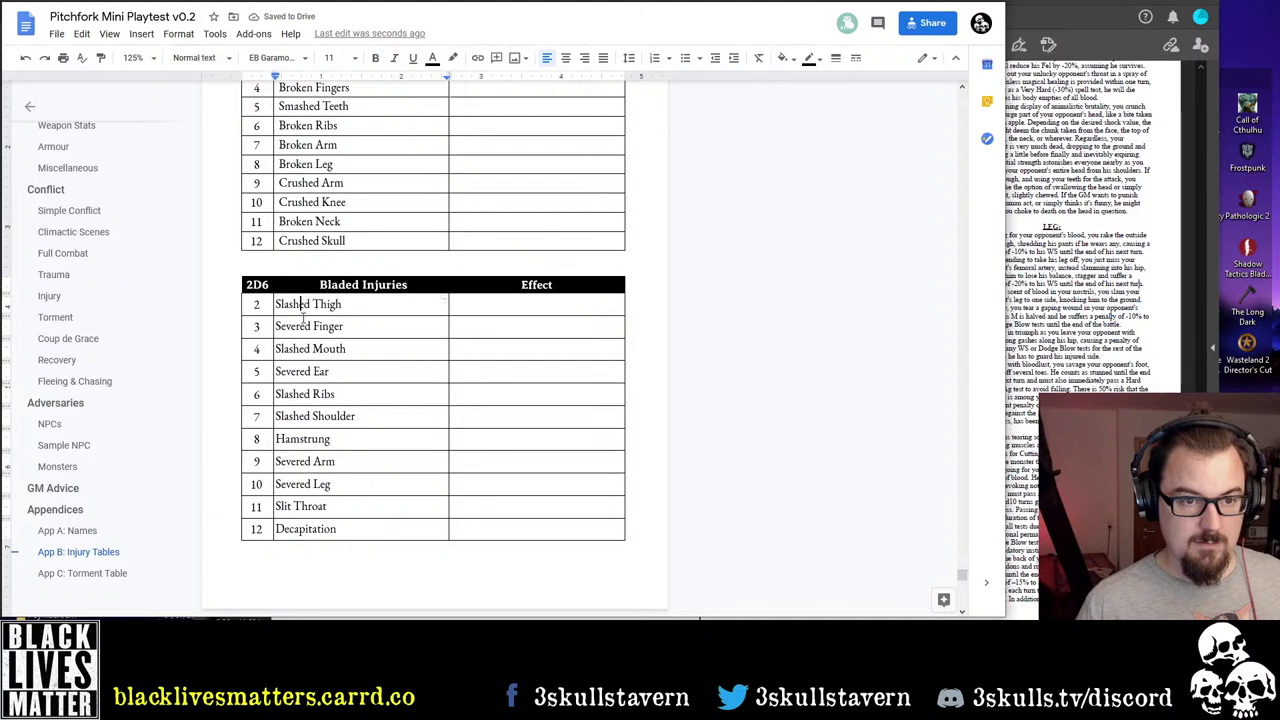
pyautogui.moveTo(303, 305); pyautogui.dragTo(304, 518)
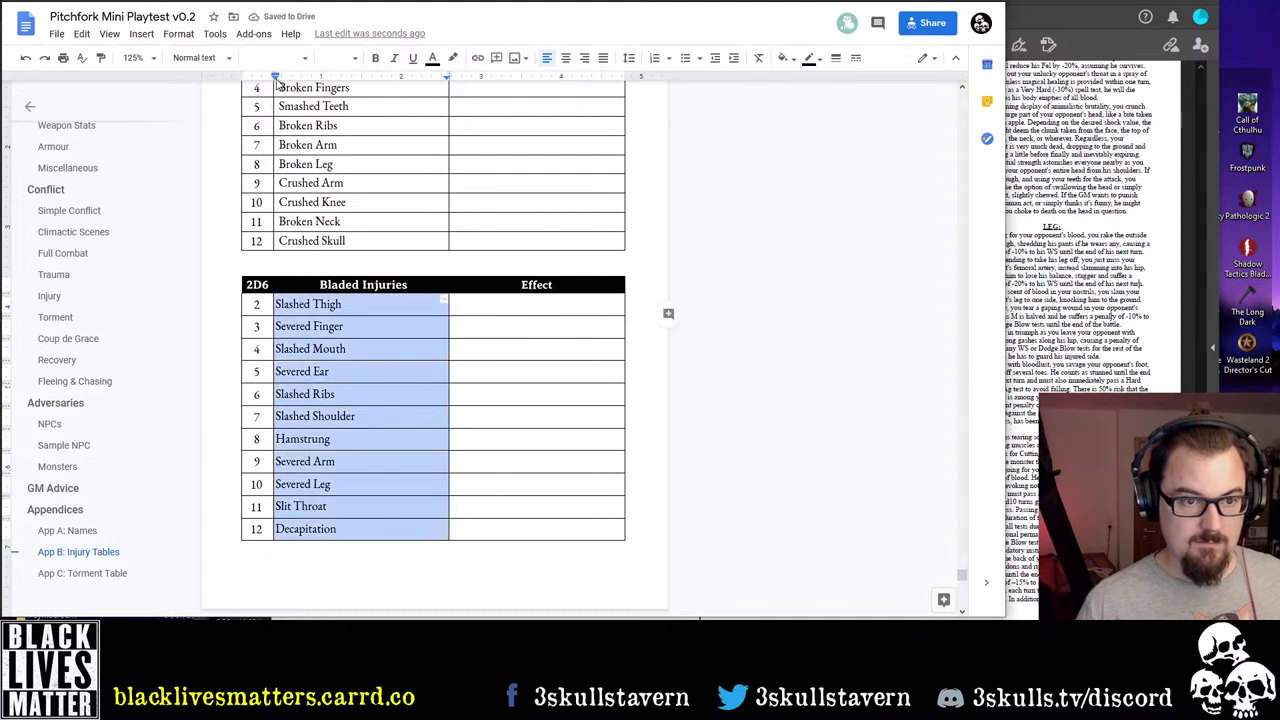
pyautogui.moveTo(276, 78); pyautogui.dragTo(281, 78)
pyautogui.rightClick(357, 376)
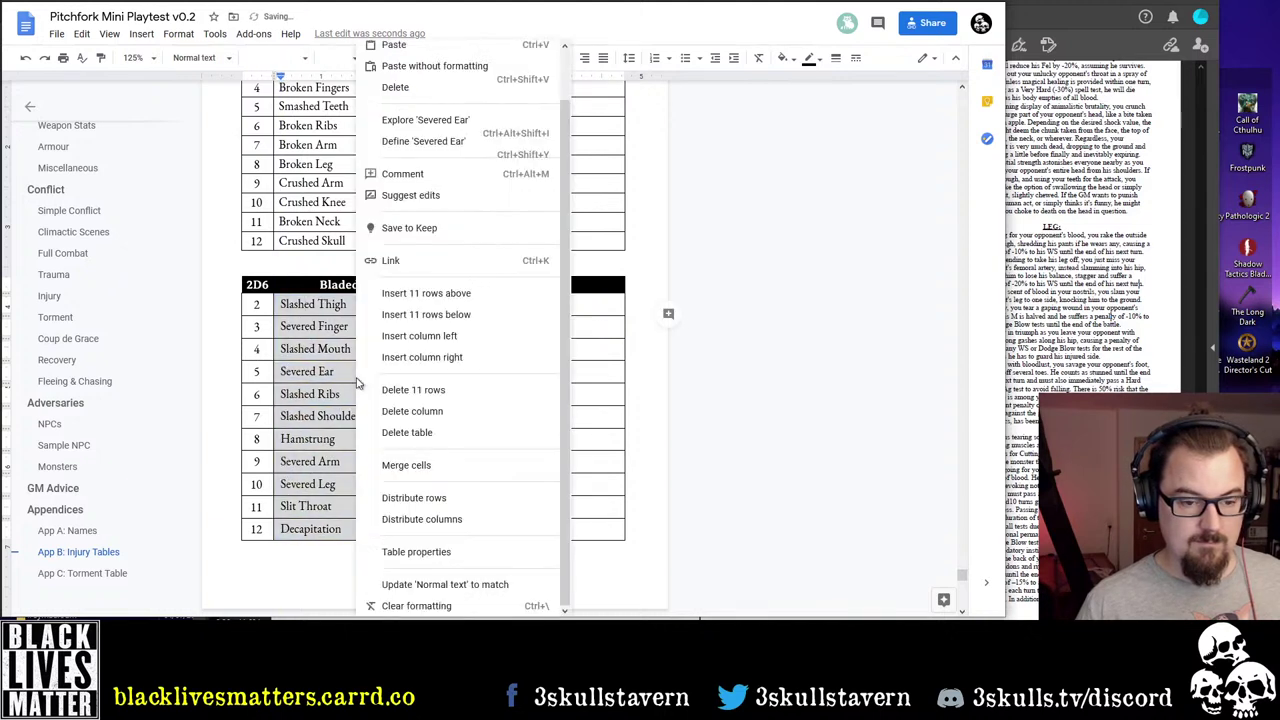
pyautogui.click(416, 552)
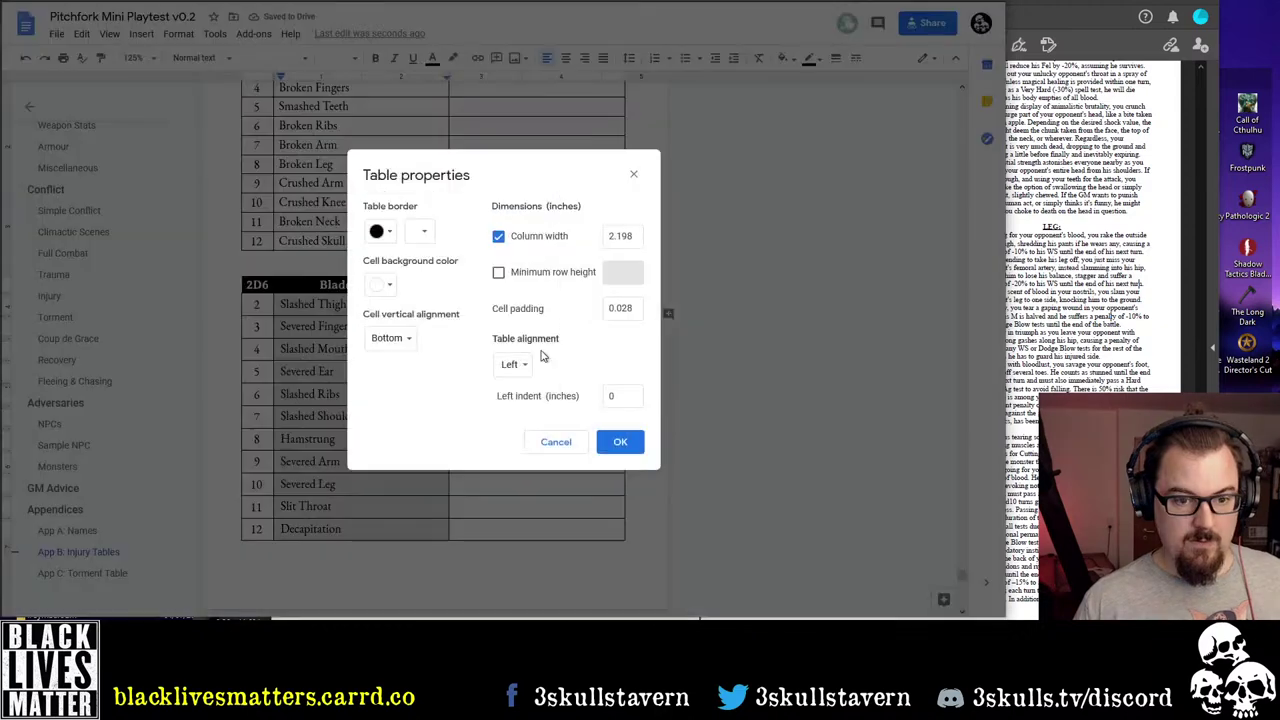
pyautogui.moveTo(621, 308); pyautogui.dragTo(685, 309)
pyautogui.write('1')
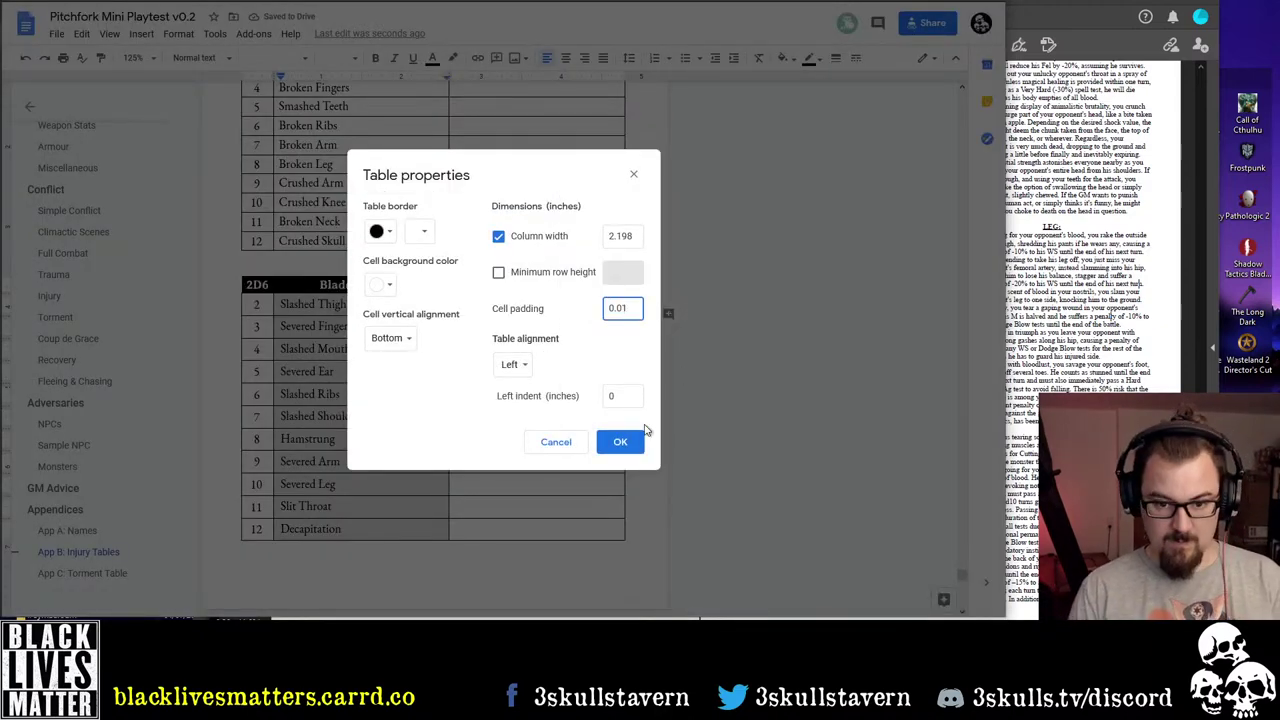
pyautogui.click(618, 442)
# Place the caret in Piercing Injuries row 2 and take the Piercing names F31:F41 from the sheet
pyautogui.scroll(-1, 390, 302)
pyautogui.scroll(-1, 390, 302)
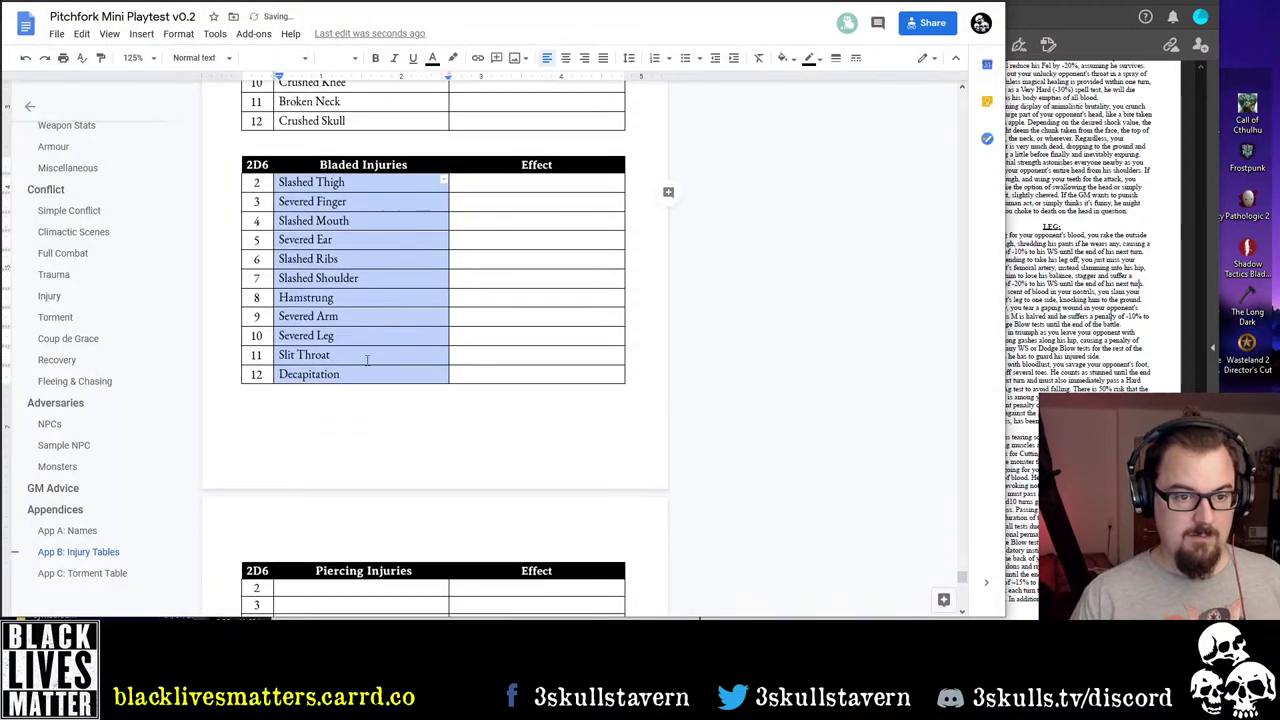
pyautogui.click(391, 414)
pyautogui.scroll(-3, 297, 294)
pyautogui.click(303, 357)
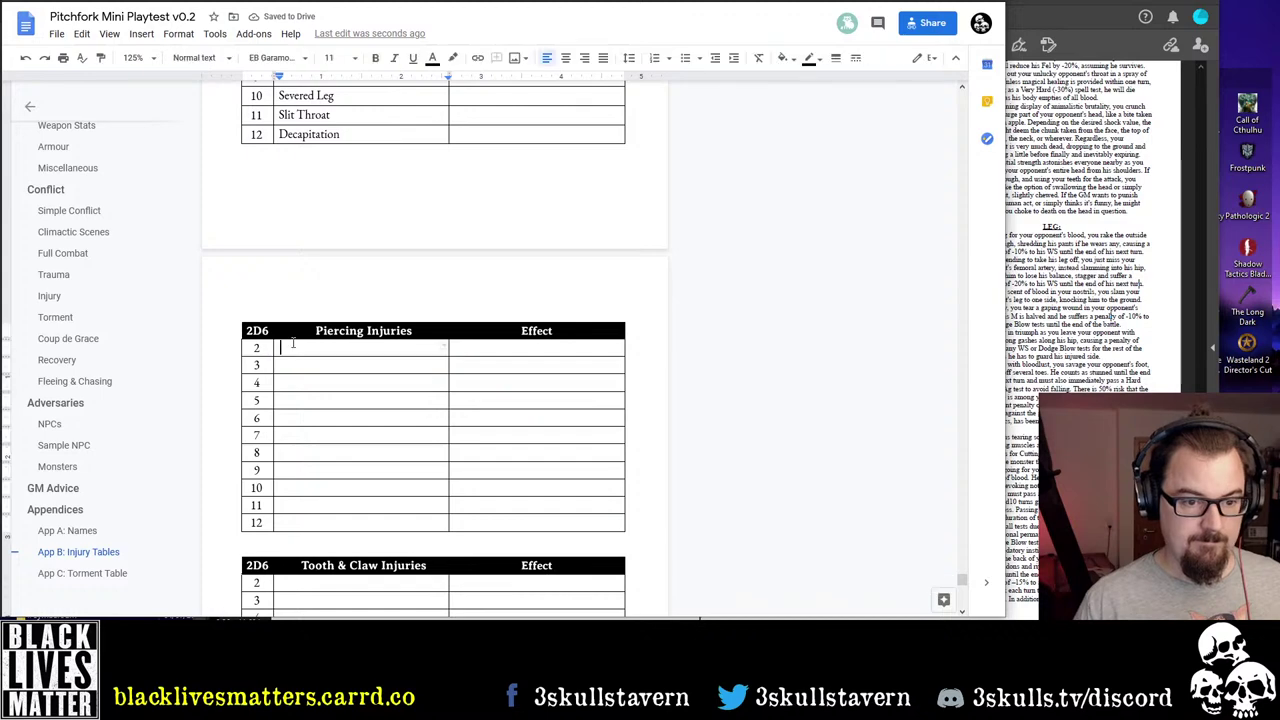
pyautogui.hotkey('alt', 'Tab')
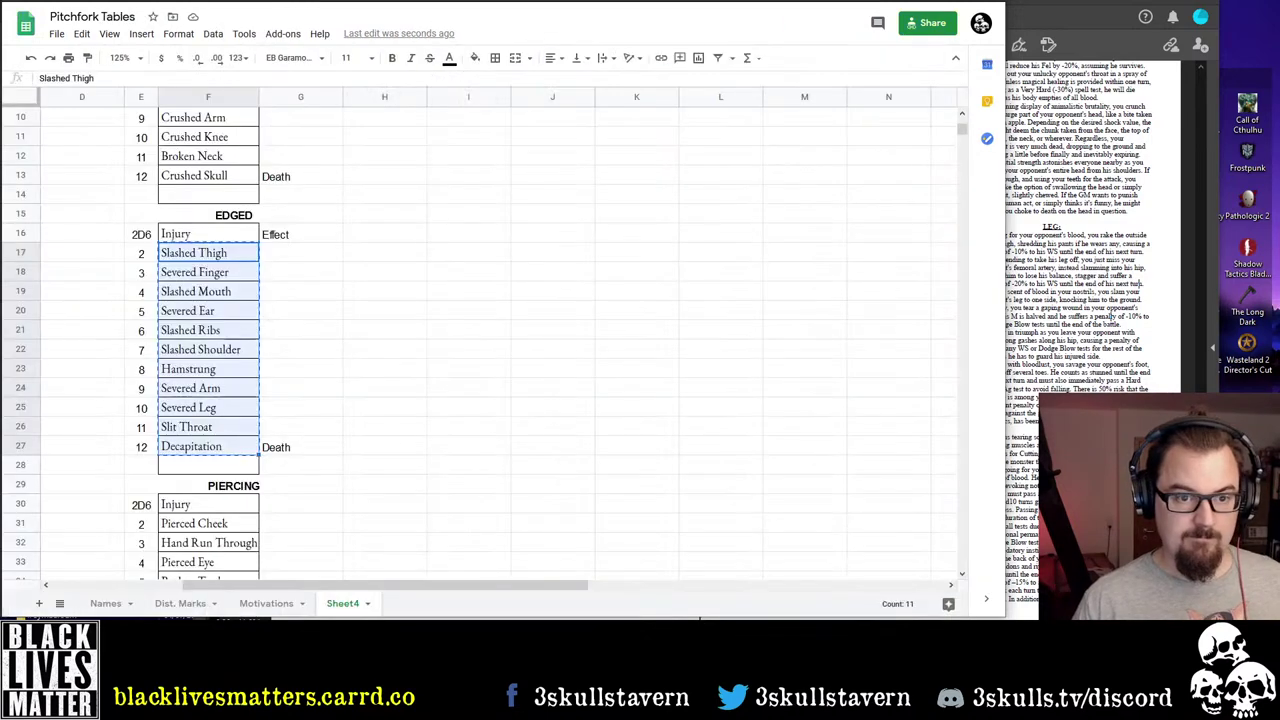
pyautogui.scroll(-7, 213, 427)
pyautogui.scroll(4, 203, 270)
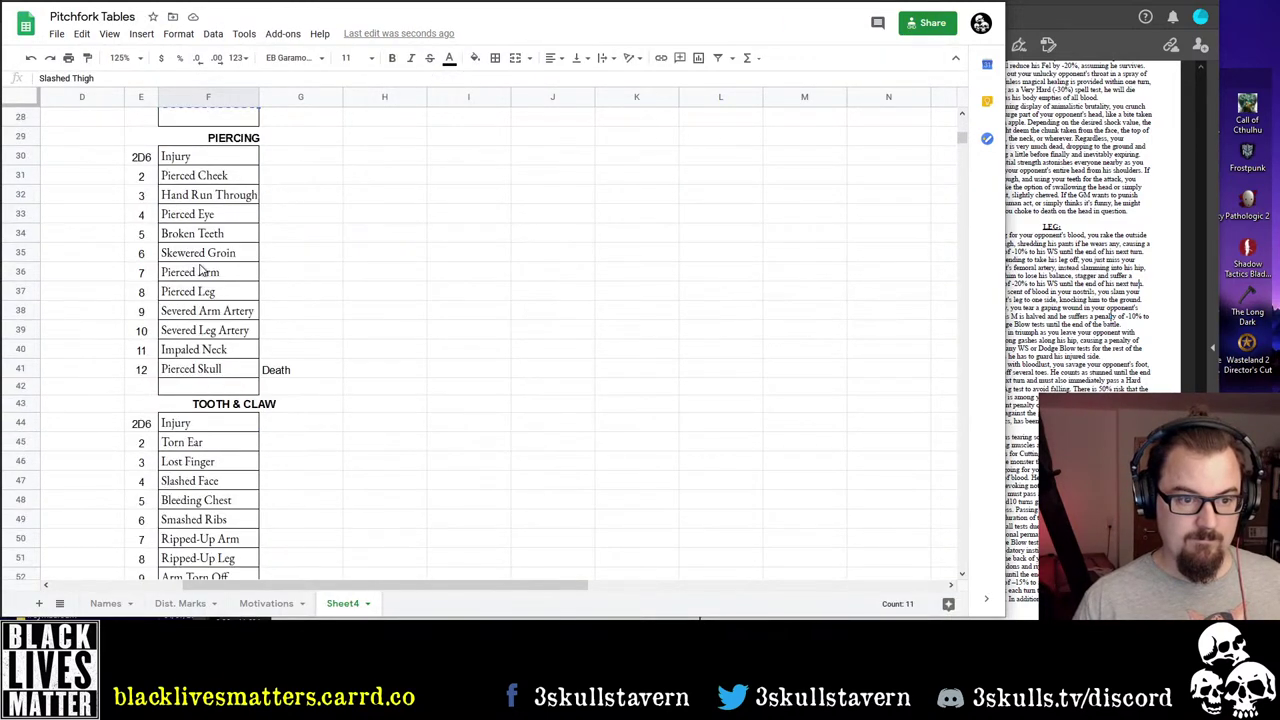
pyautogui.moveTo(212, 177); pyautogui.dragTo(208, 370)
pyautogui.hotkey('ctrl', 'c')
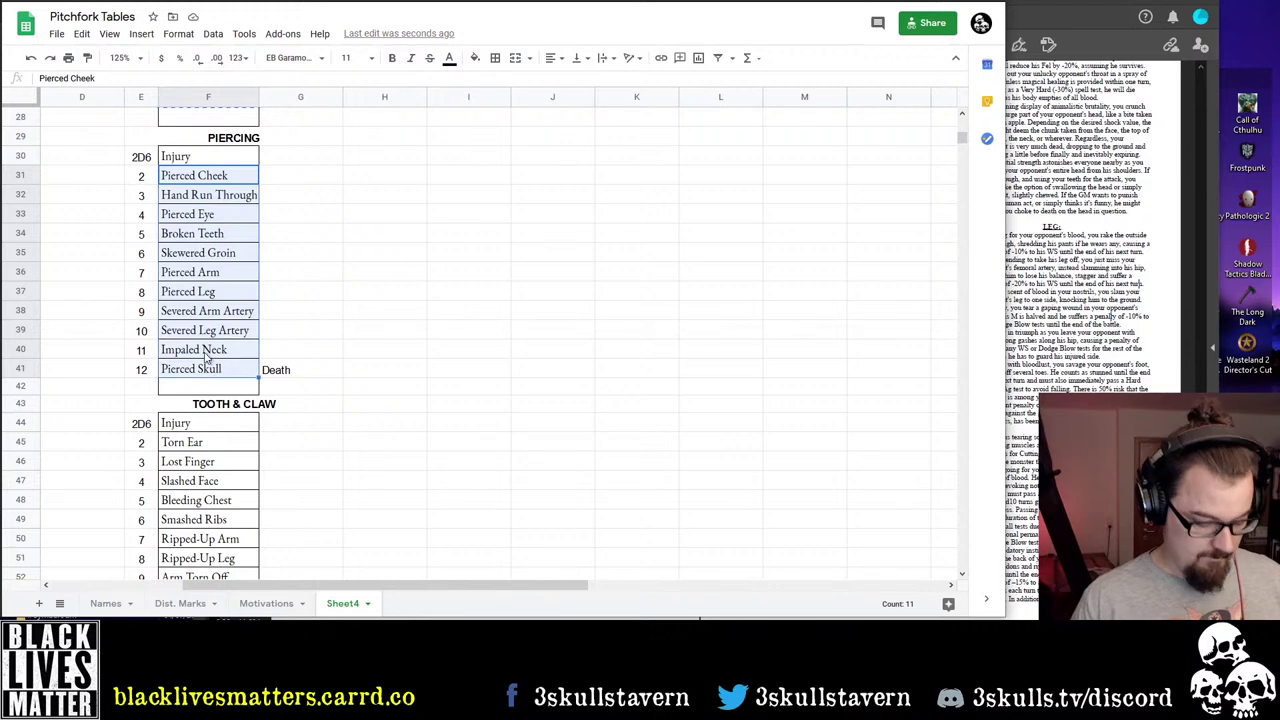
pyautogui.hotkey('alt', 'Tab')
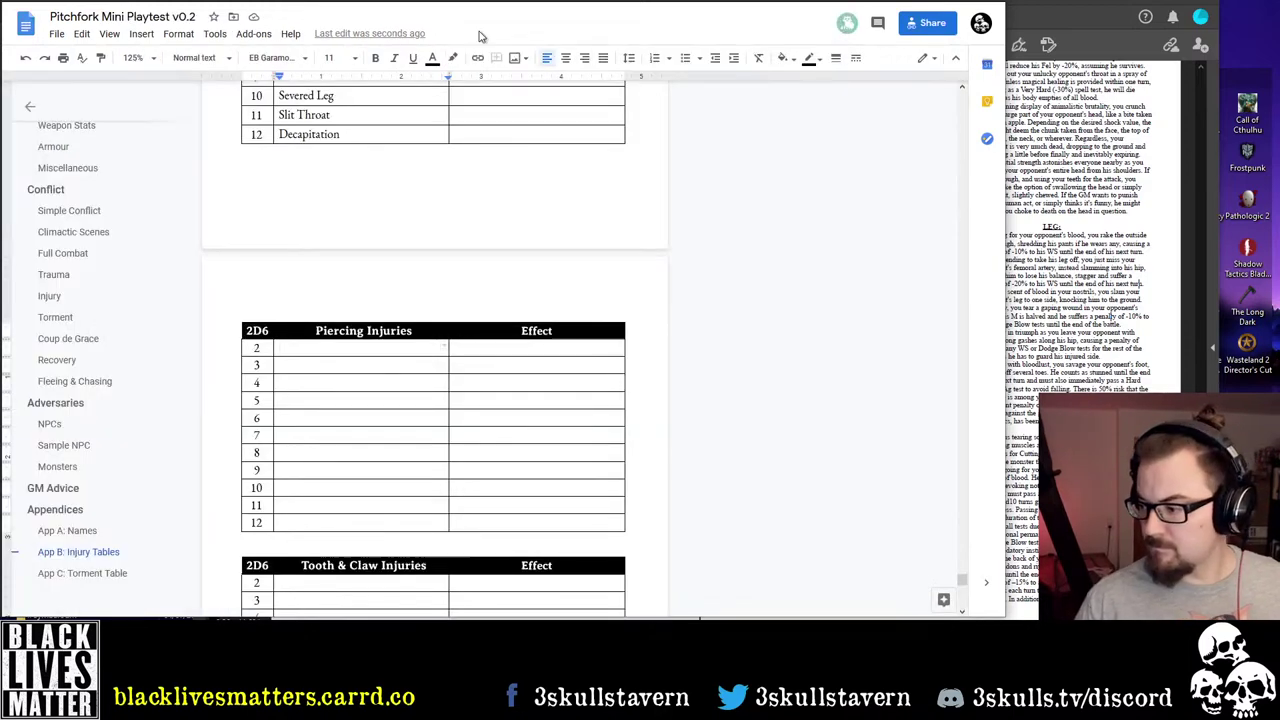
# Paste Pierced Cheek through Pierced Skull, set 0.01 cell padding, and nudge the text indent
pyautogui.scroll(-1, 357, 251)
pyautogui.hotkey('ctrl', 'v')
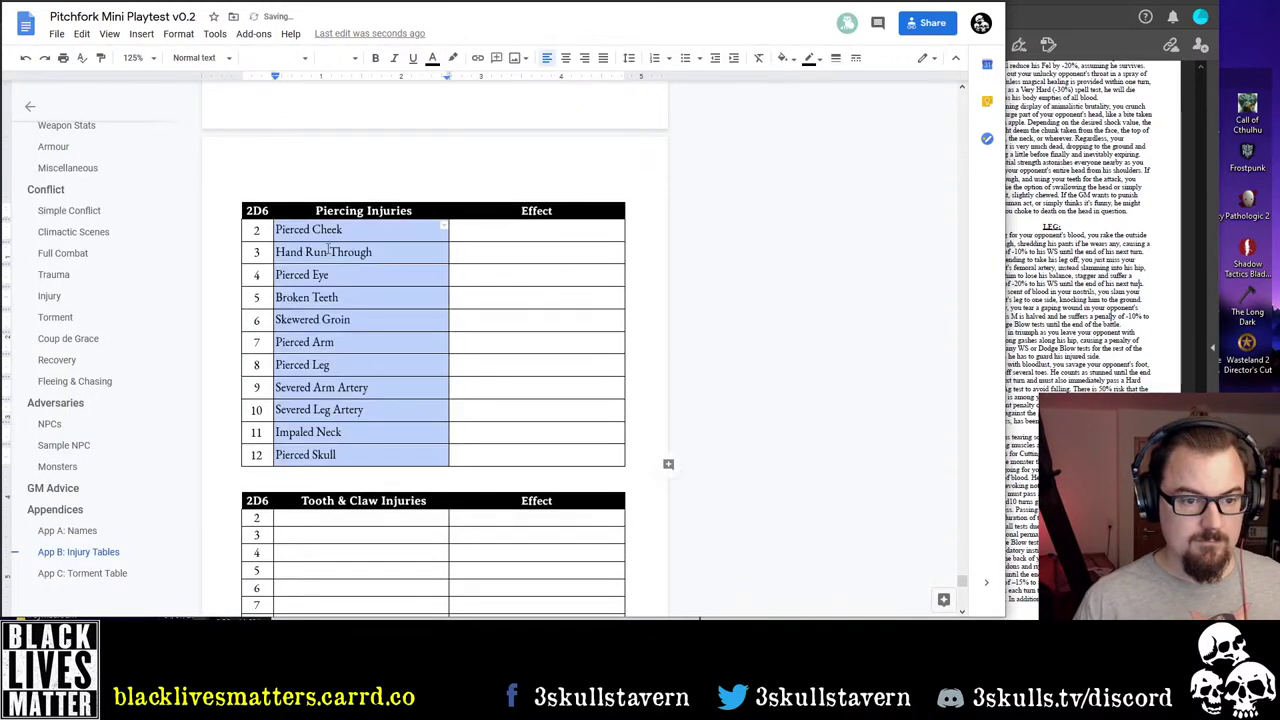
pyautogui.rightClick(330, 252)
pyautogui.click(430, 566)
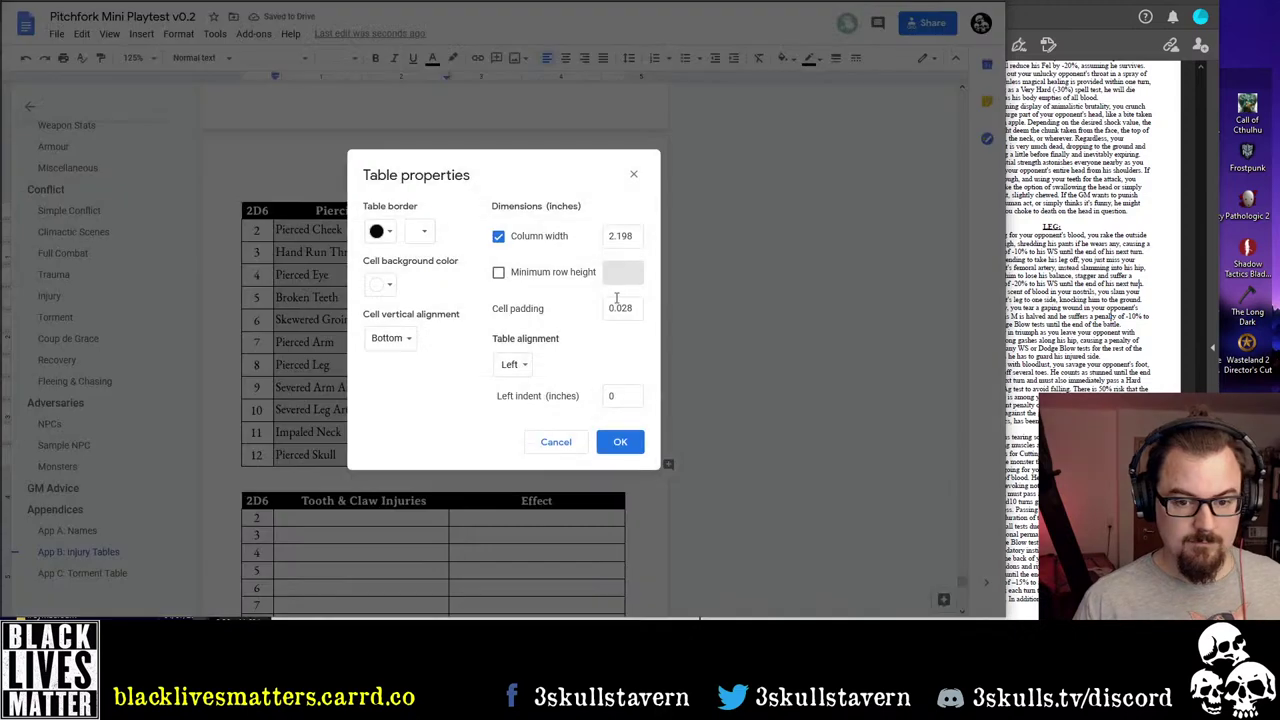
pyautogui.click(624, 307)
pyautogui.click(620, 441)
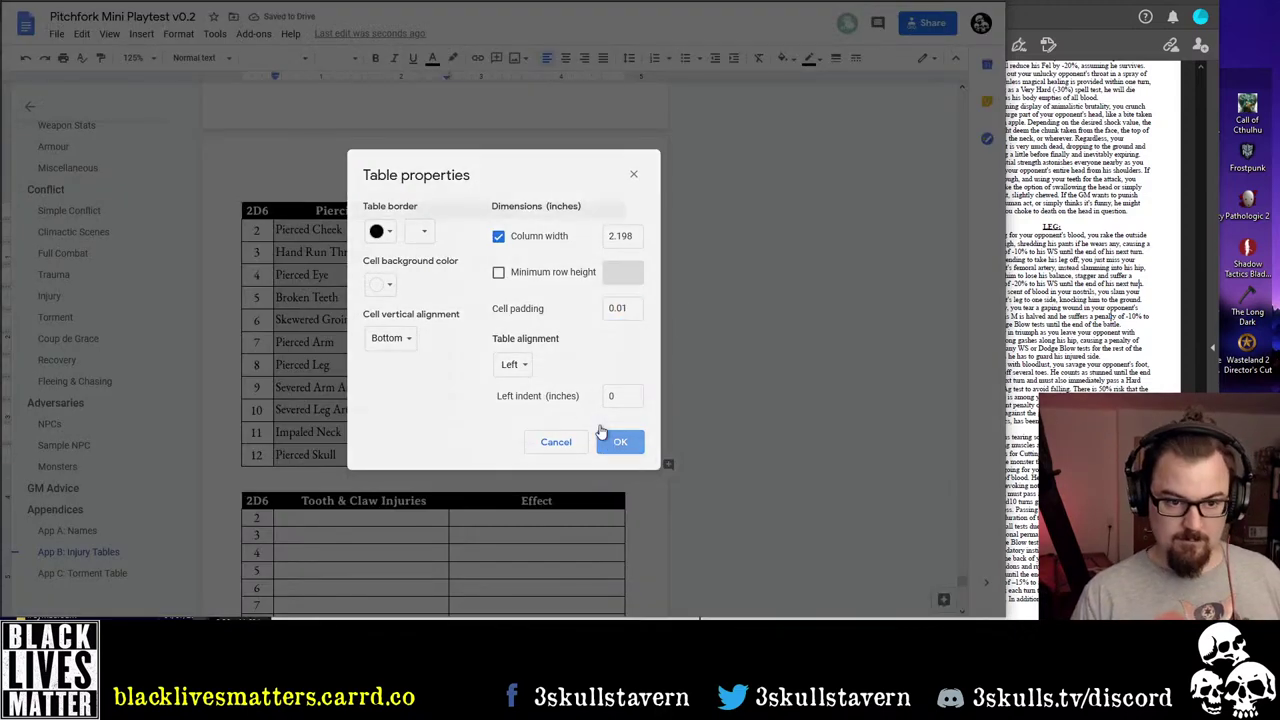
pyautogui.moveTo(275, 83); pyautogui.dragTo(279, 77)
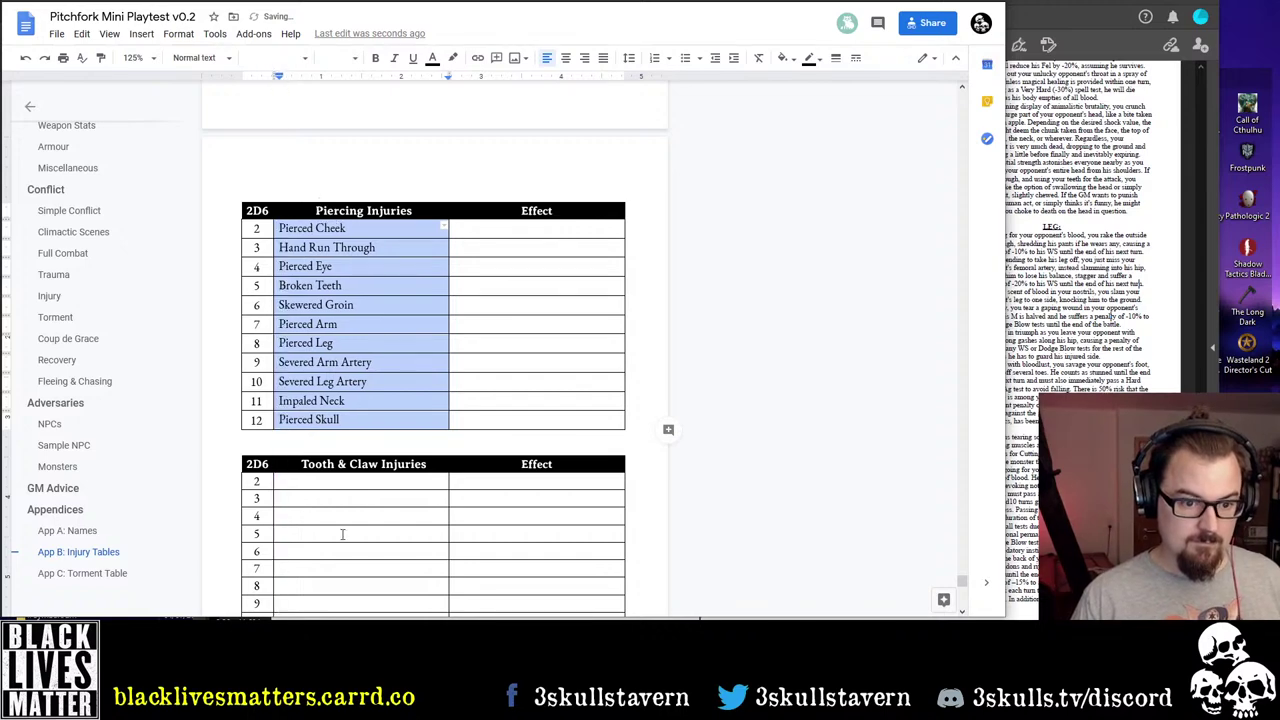
pyautogui.scroll(10, 500, 224)
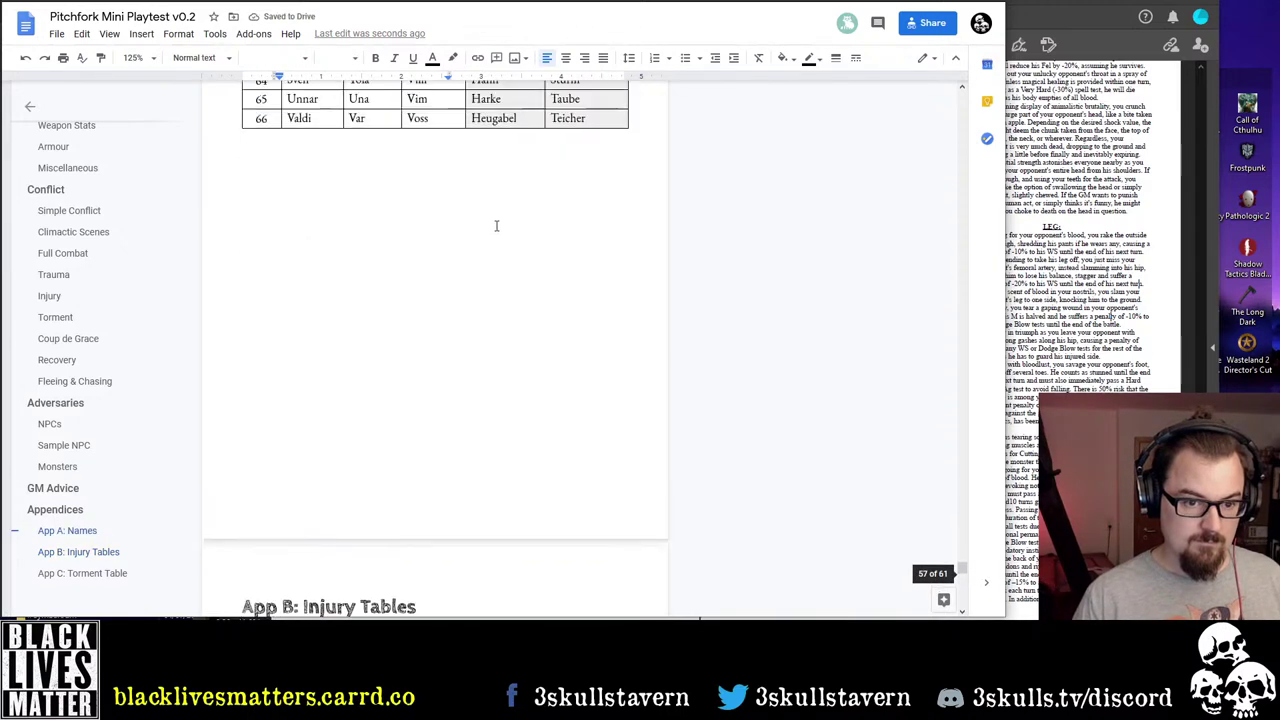
# Narrow the Blunt Force injury column, left-align its header row, and indent the Effect header
pyautogui.scroll(-3, 460, 404)
pyautogui.moveTo(451, 401); pyautogui.dragTo(410, 401)
pyautogui.scroll(-3, 409, 405)
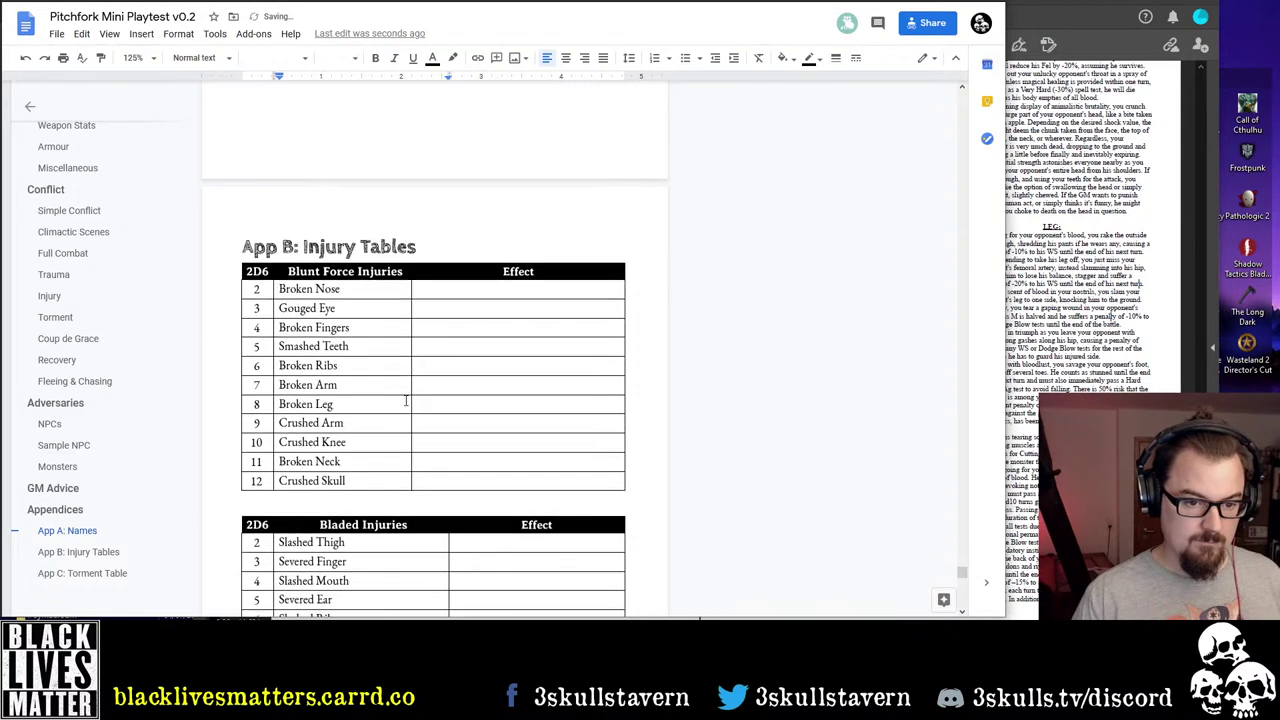
pyautogui.moveTo(405, 267); pyautogui.dragTo(483, 265)
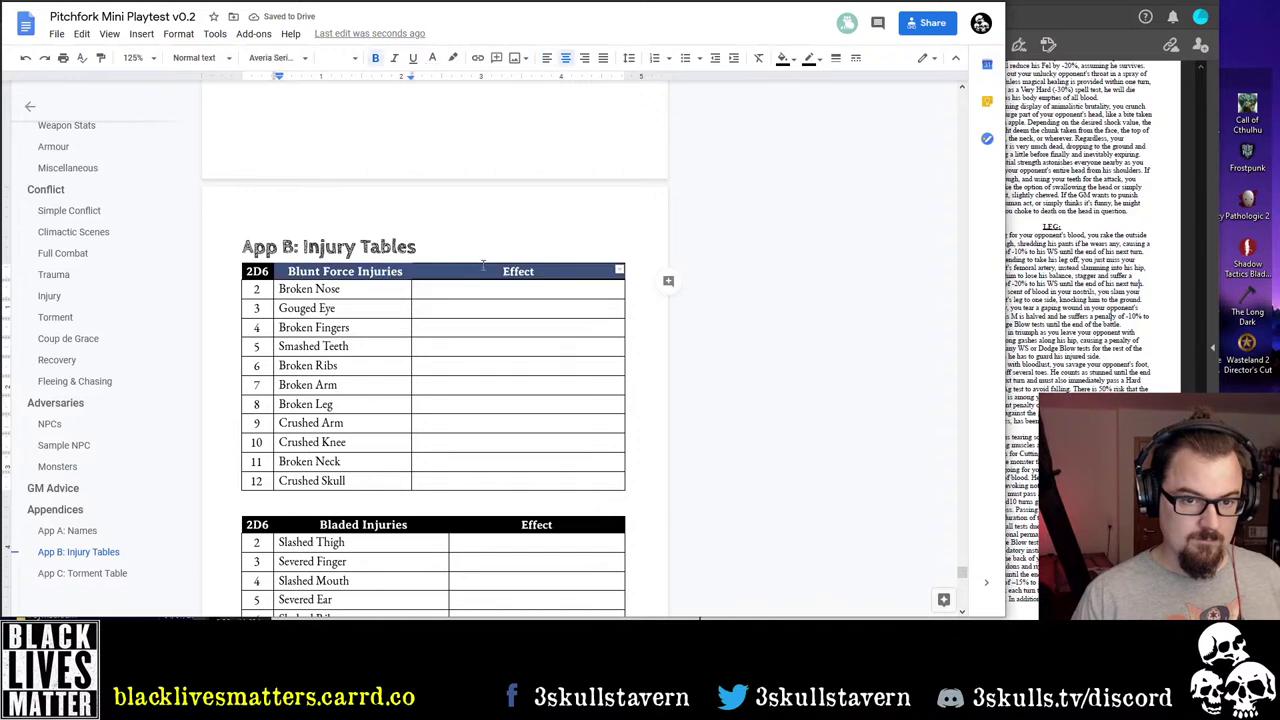
pyautogui.click(550, 59)
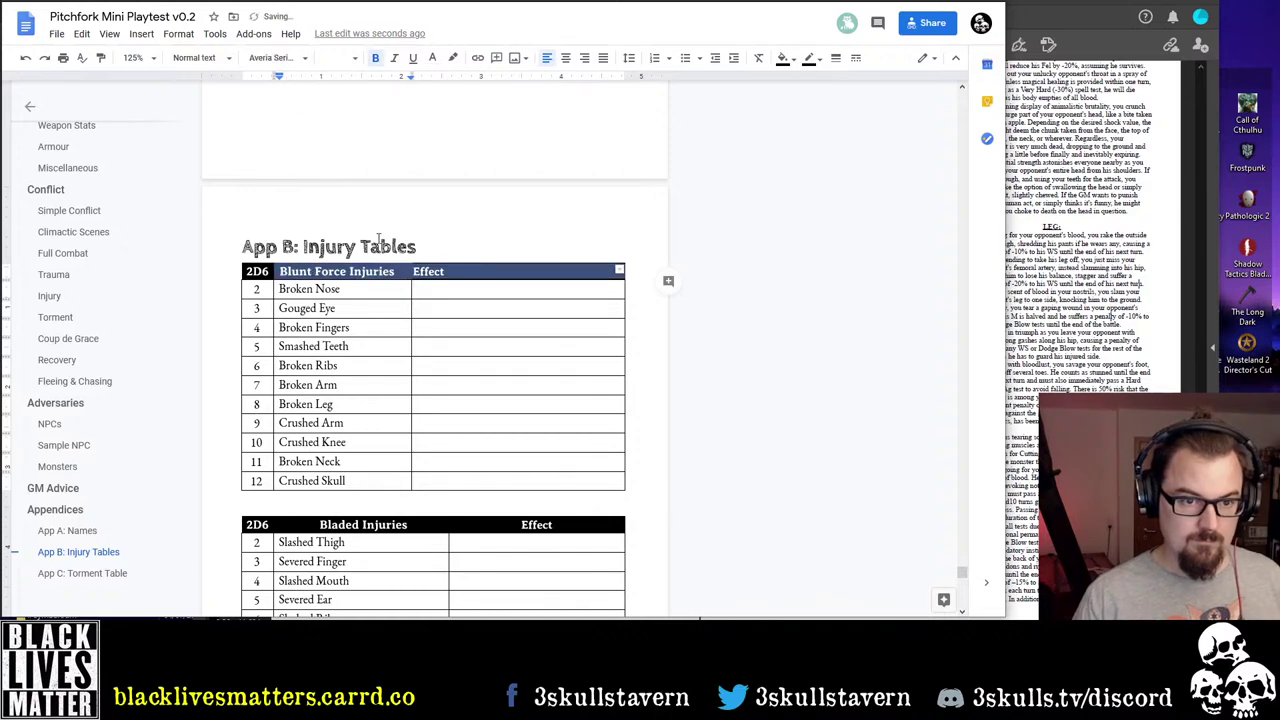
pyautogui.scroll(-6, 378, 240)
pyautogui.scroll(3, 376, 260)
pyautogui.scroll(-3, 375, 287)
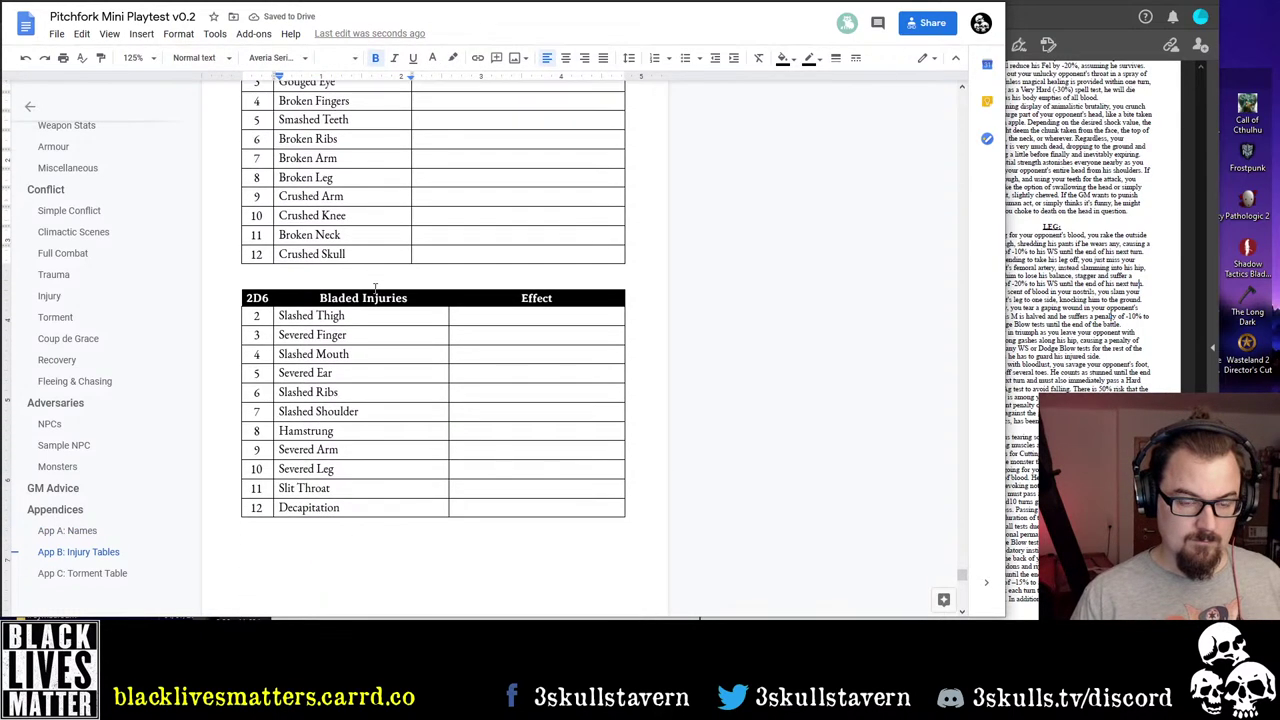
pyautogui.scroll(3, 460, 200)
pyautogui.click(418, 190)
pyautogui.scroll(3, 423, 120)
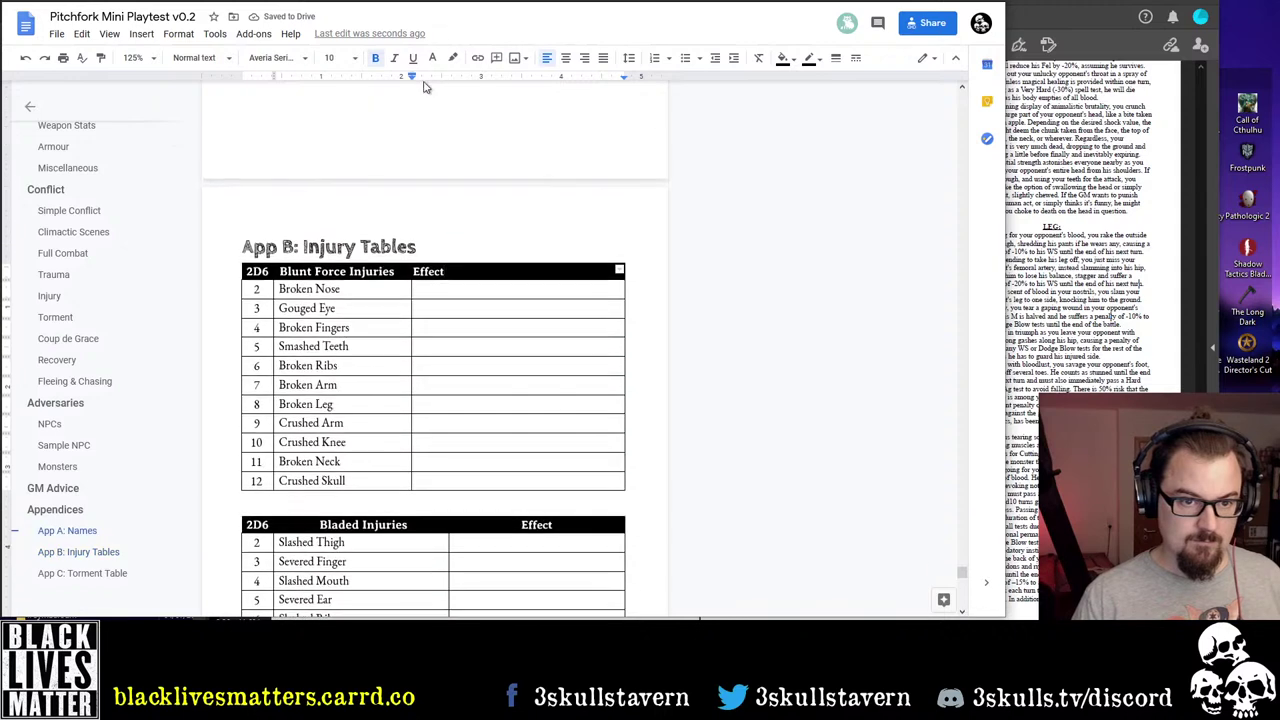
pyautogui.moveTo(412, 78); pyautogui.dragTo(418, 80)
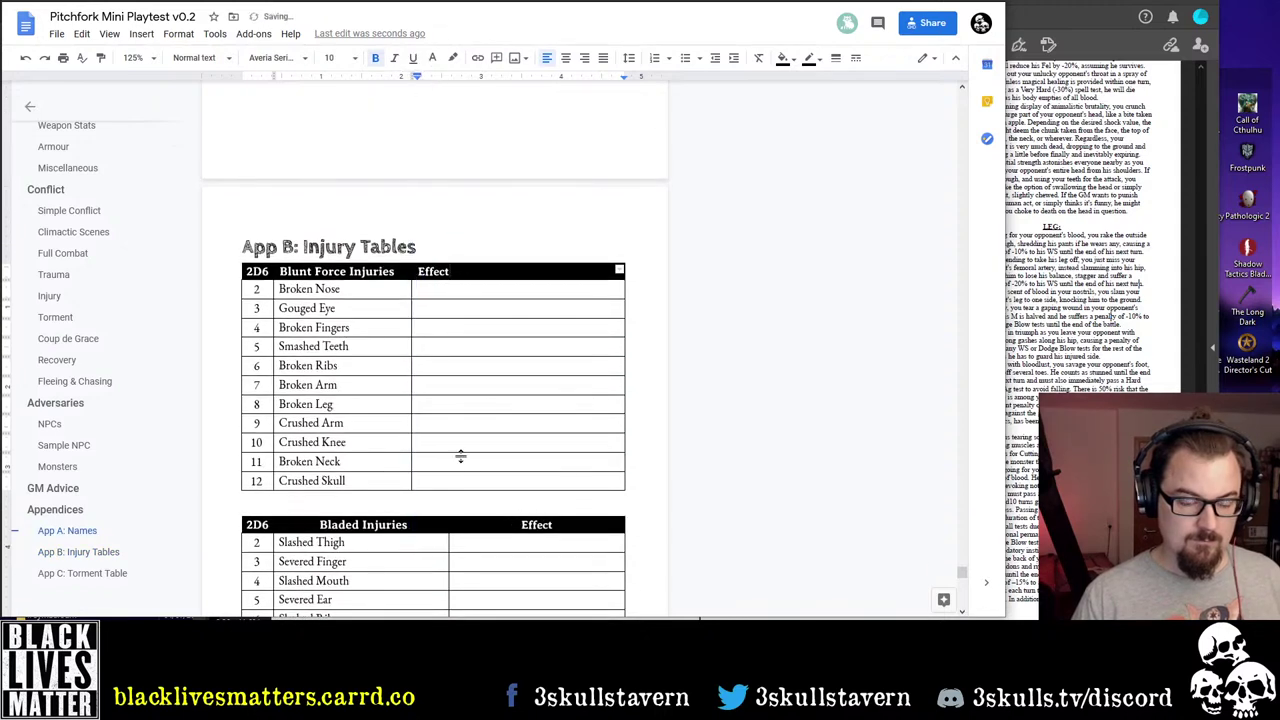
pyautogui.scroll(-3, 460, 456)
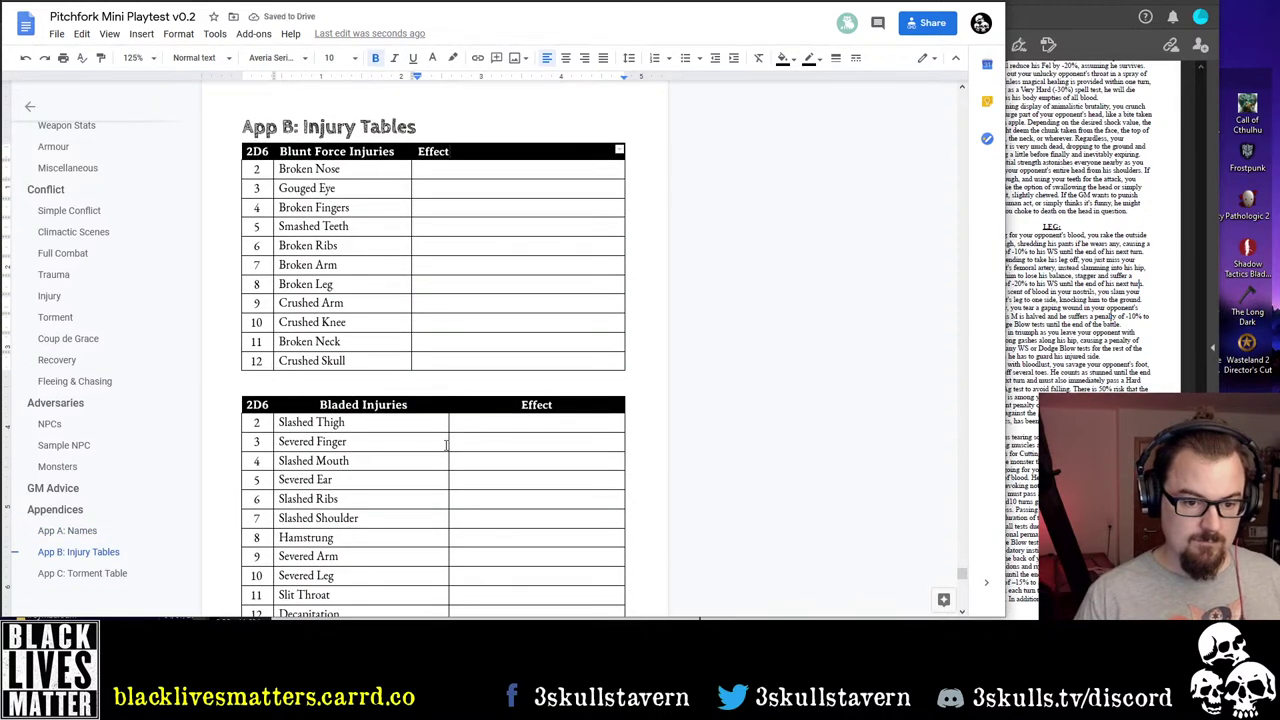
# Narrow the Bladed Injuries column and left-align its header row
pyautogui.moveTo(452, 445); pyautogui.dragTo(411, 440)
pyautogui.click(435, 407)
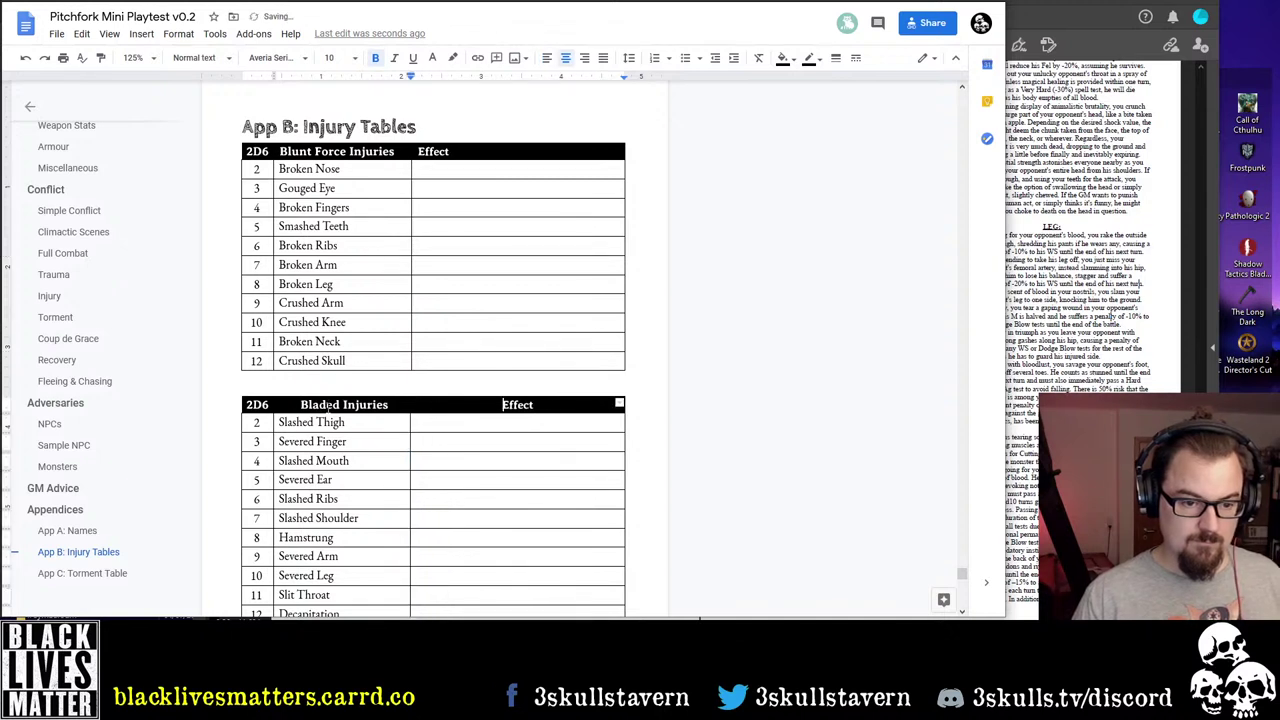
pyautogui.click(549, 57)
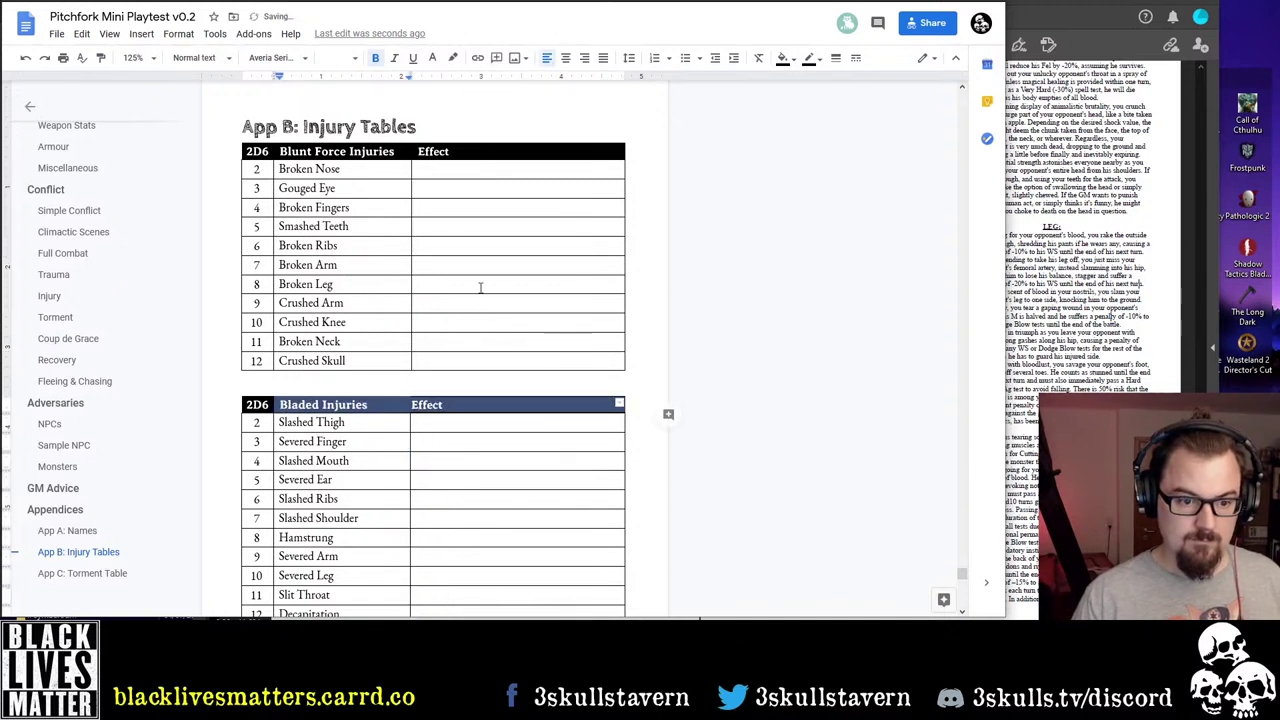
pyautogui.click(452, 407)
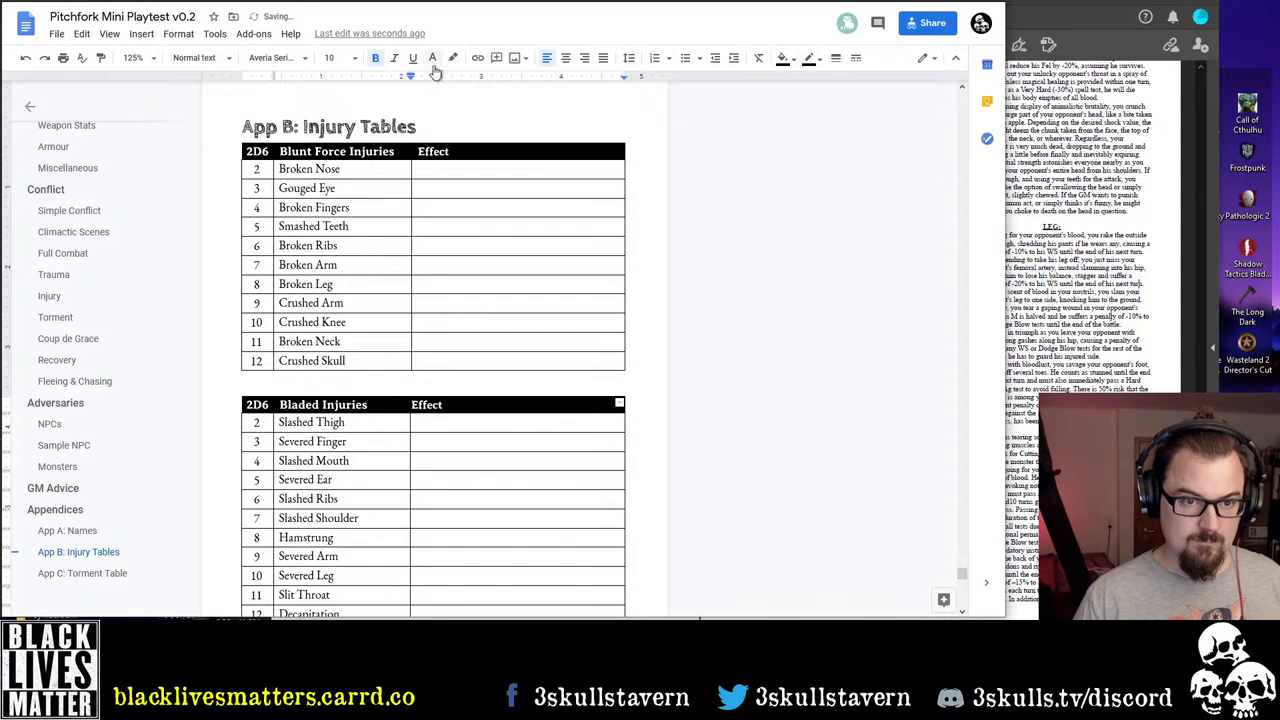
# Narrow the Piercing Injuries column and left-align its header row
pyautogui.scroll(-3, 463, 408)
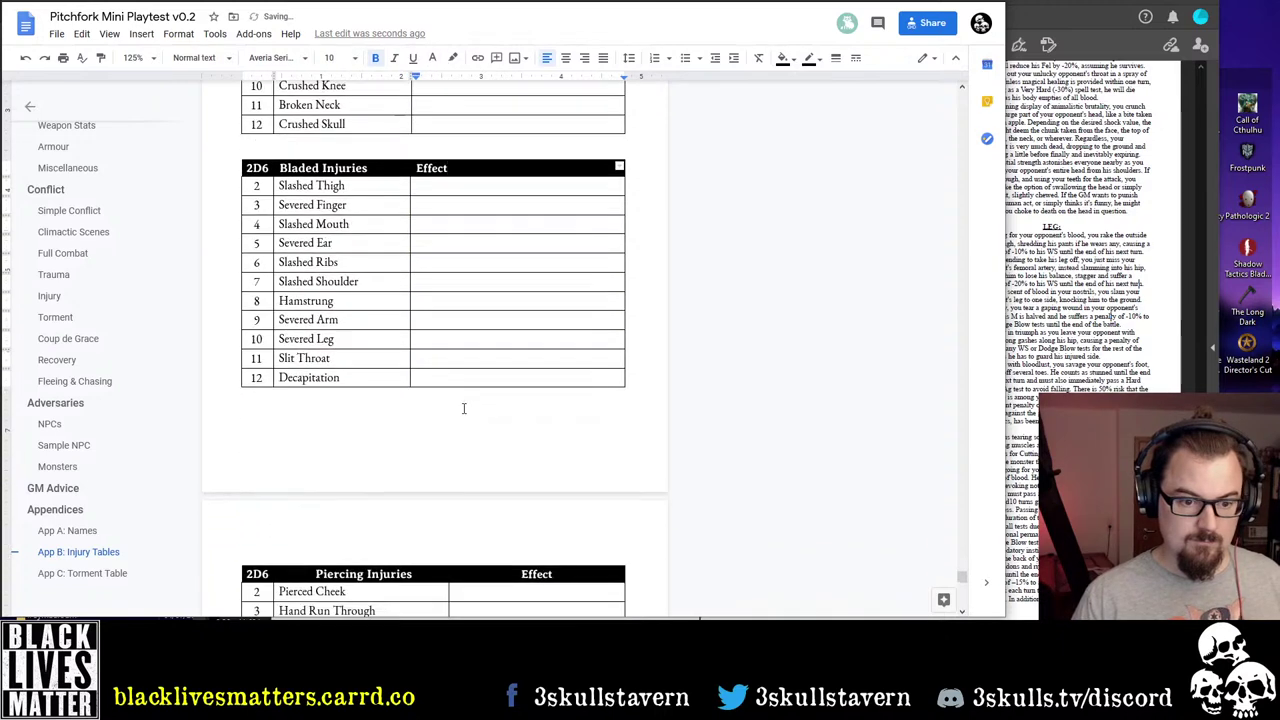
pyautogui.scroll(-2, 450, 415)
pyautogui.moveTo(448, 482); pyautogui.dragTo(600, 452)
pyautogui.click(547, 57)
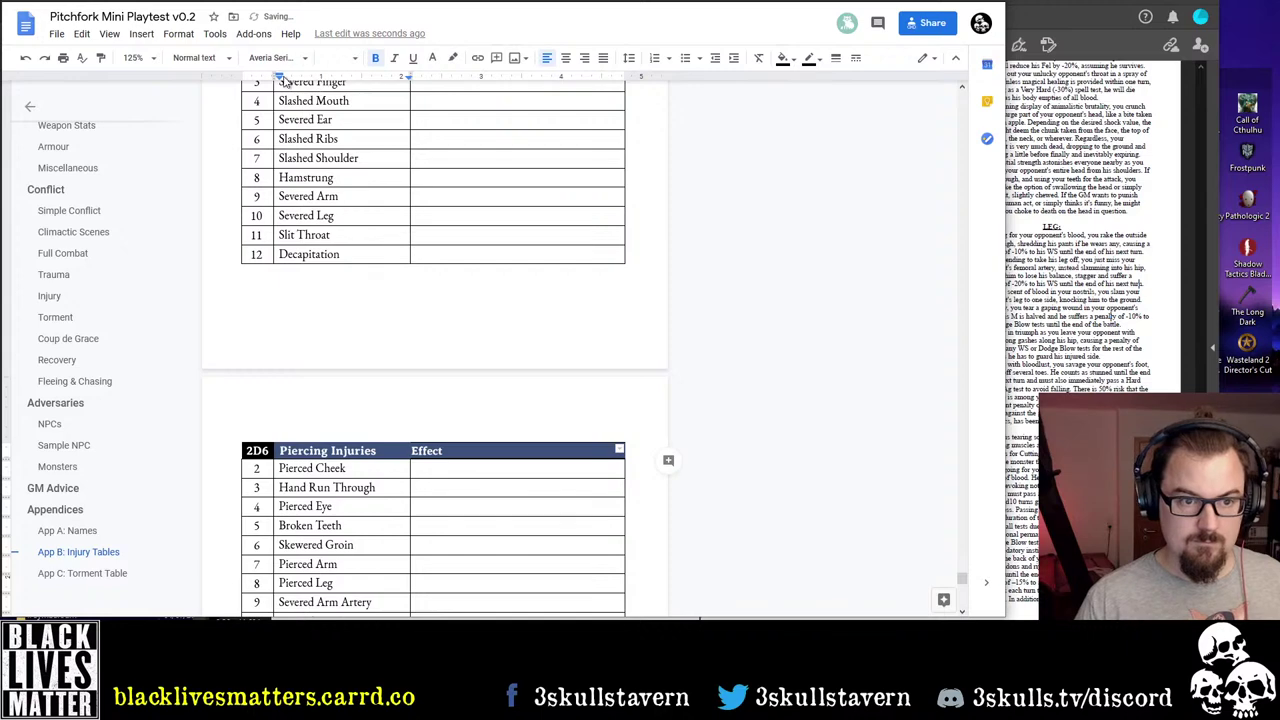
# Narrow the Tooth & Claw Injuries column and left-align its header row
pyautogui.scroll(-3, 421, 431)
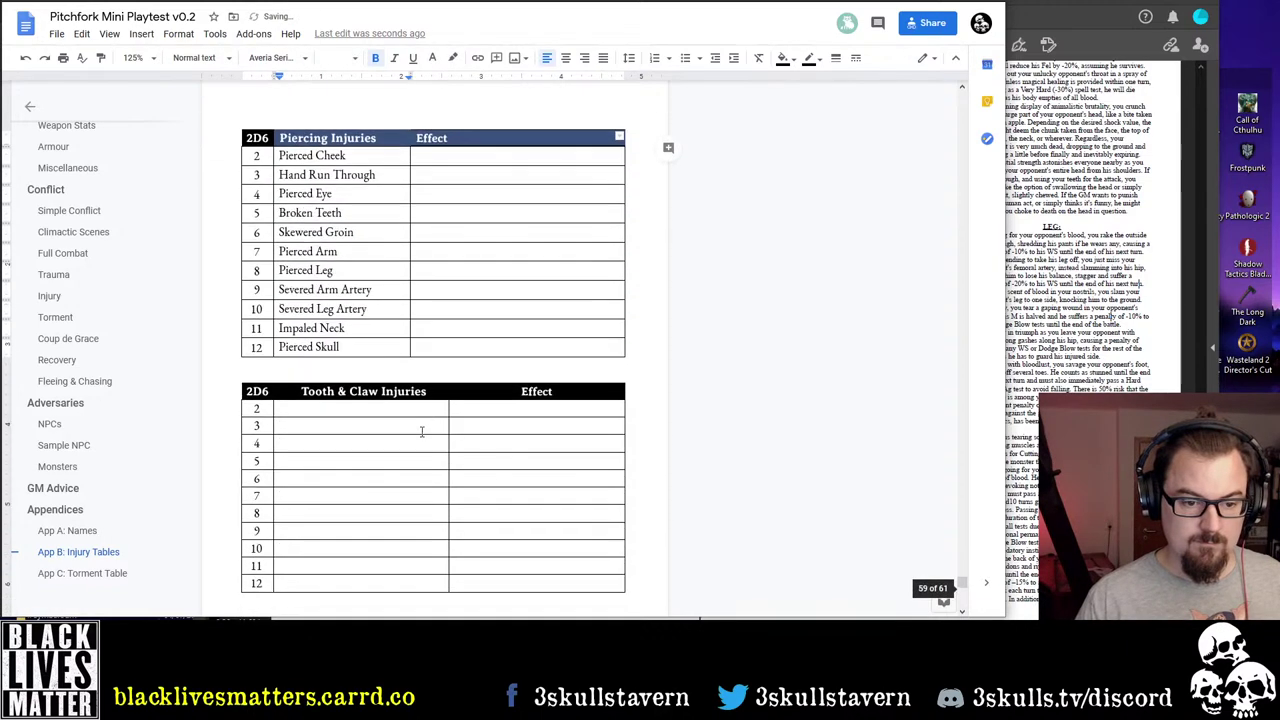
pyautogui.moveTo(449, 361); pyautogui.dragTo(610, 344)
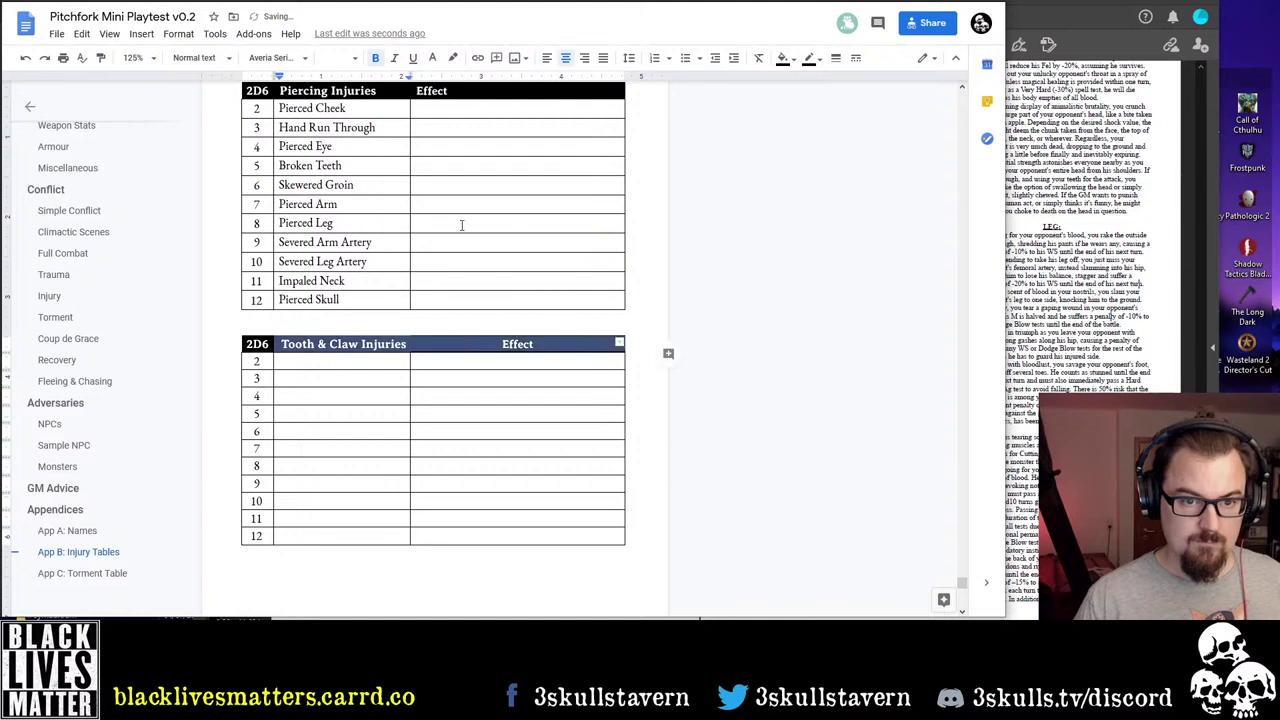
pyautogui.click(547, 58)
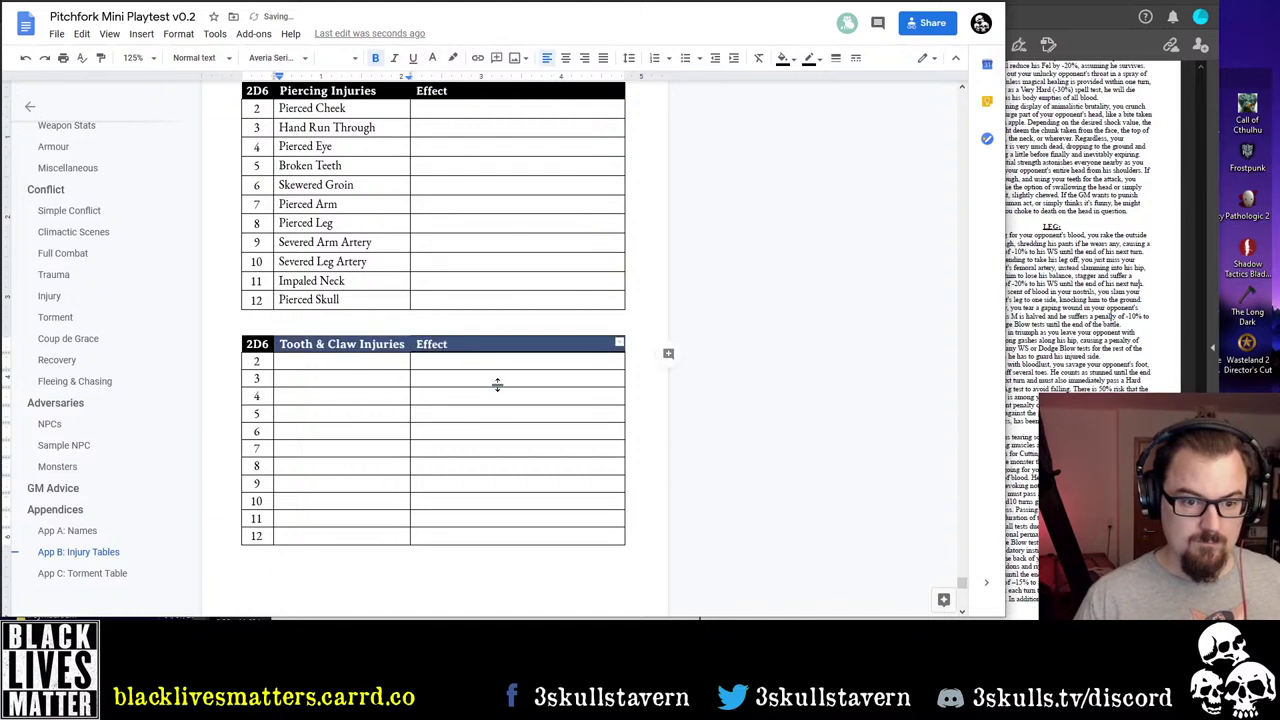
pyautogui.moveTo(497, 384); pyautogui.dragTo(387, 327)
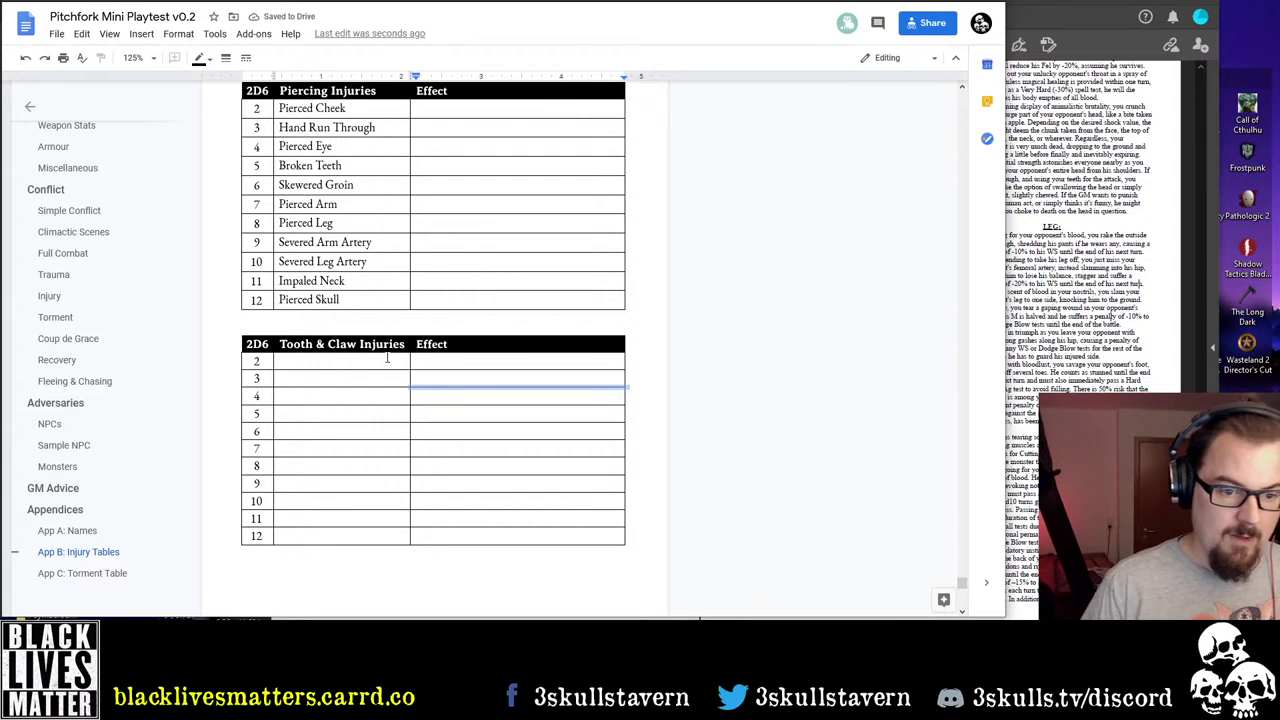
# Copy Torn Ear through Evisceration (F45:F55) from the sheet into Tooth & Claw row 2
pyautogui.click(386, 358)
pyautogui.hotkey('ctrl', 'Tab')
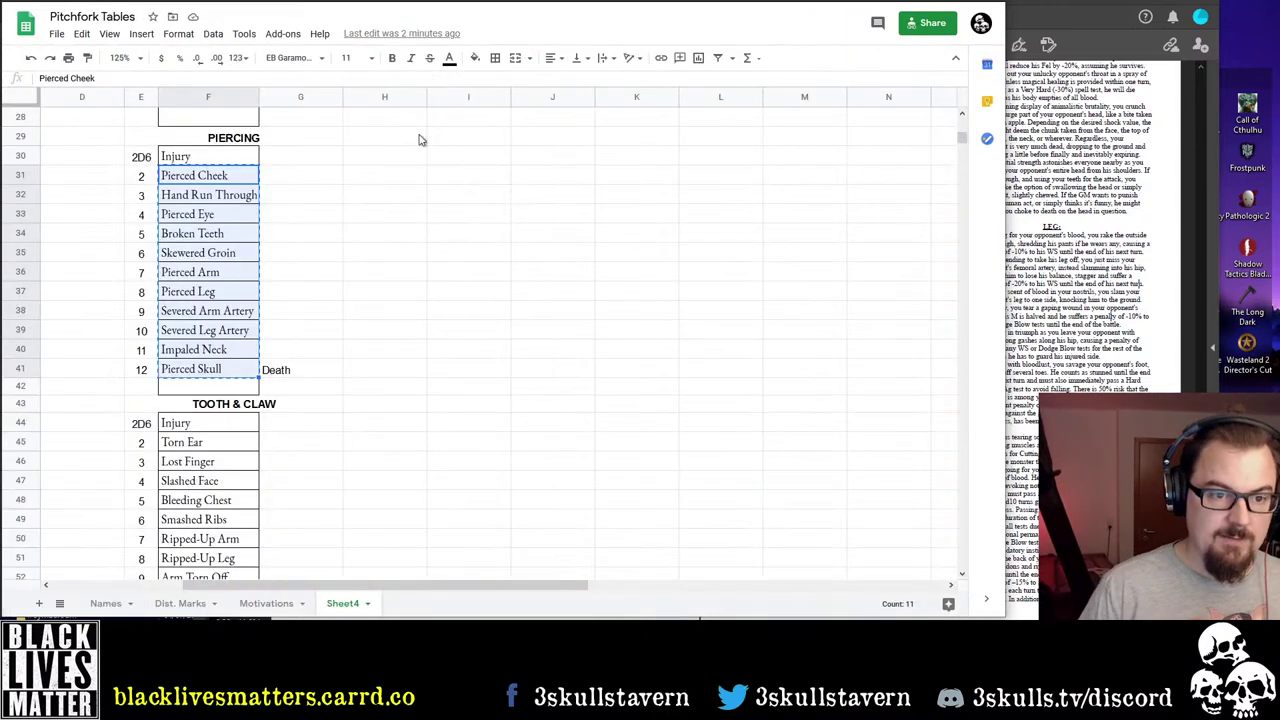
pyautogui.click(214, 428)
pyautogui.scroll(-3, 214, 428)
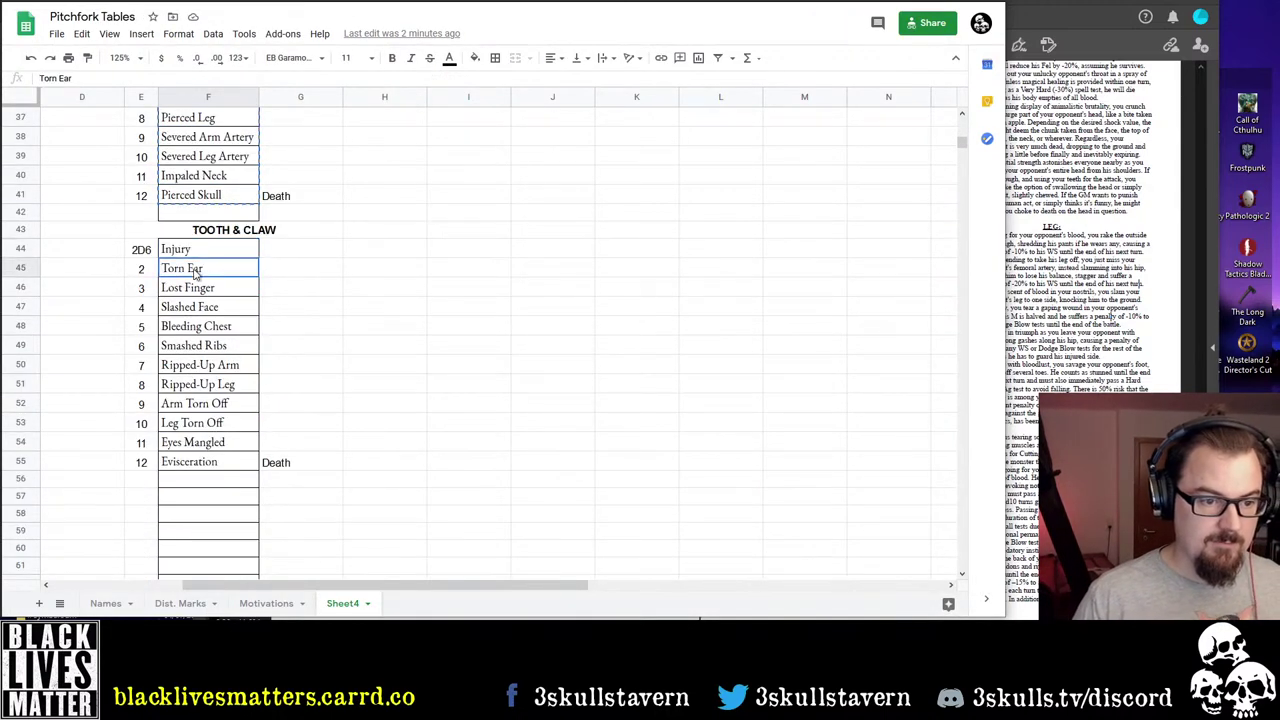
pyautogui.moveTo(197, 276); pyautogui.dragTo(212, 465)
pyautogui.hotkey('ctrl', 'c')
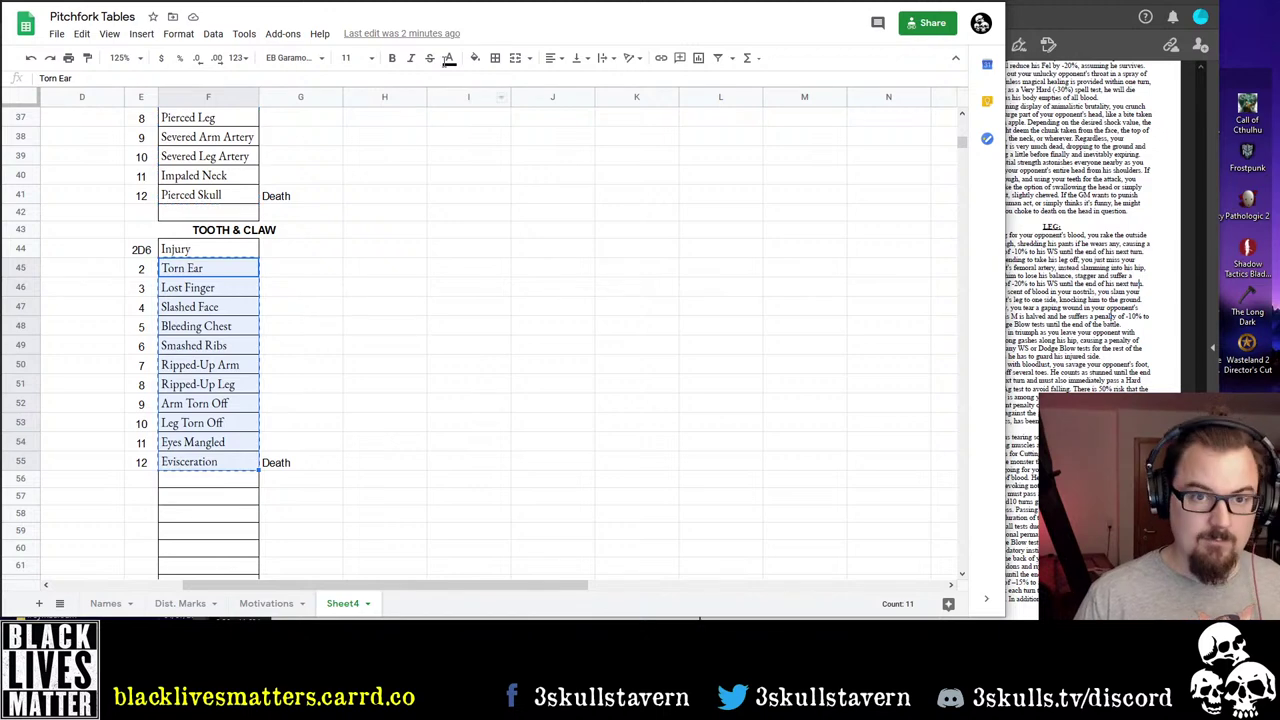
pyautogui.hotkey('ctrl', 'Tab')
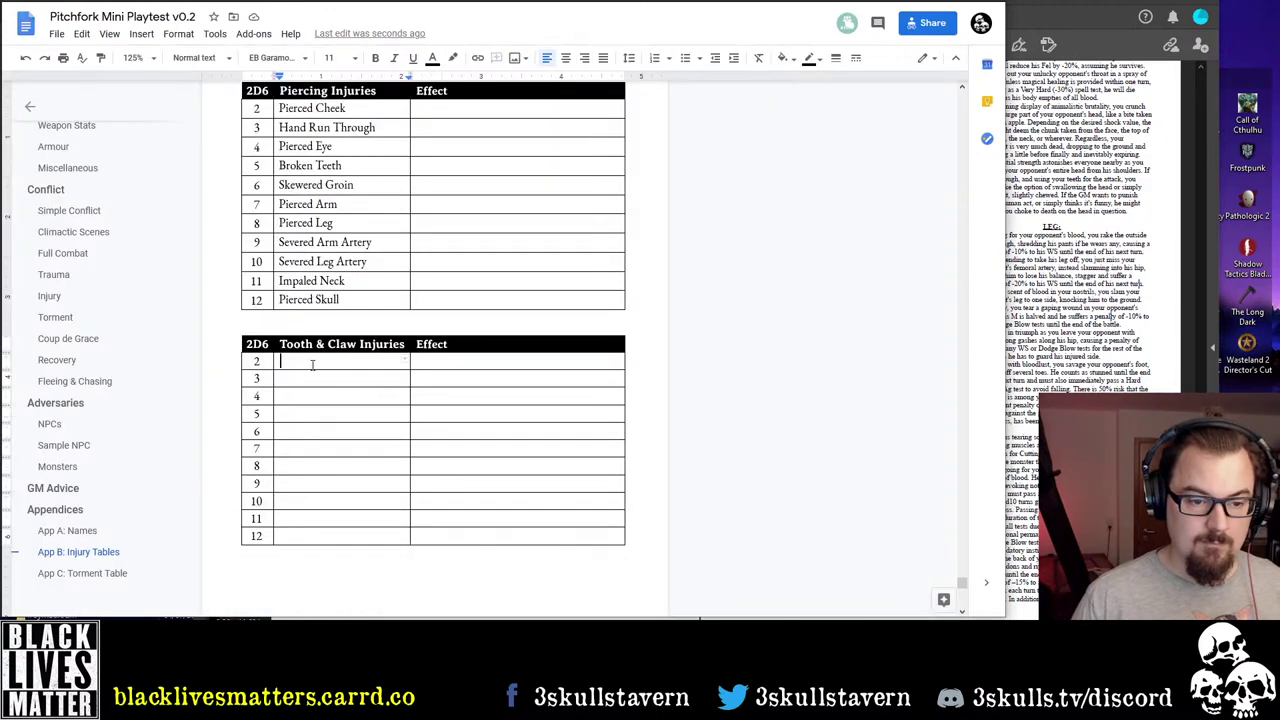
pyautogui.hotkey('ctrl', 'v')
# Set the Tooth & Claw names' cell padding to 0.01 in Table properties
pyautogui.rightClick(320, 367)
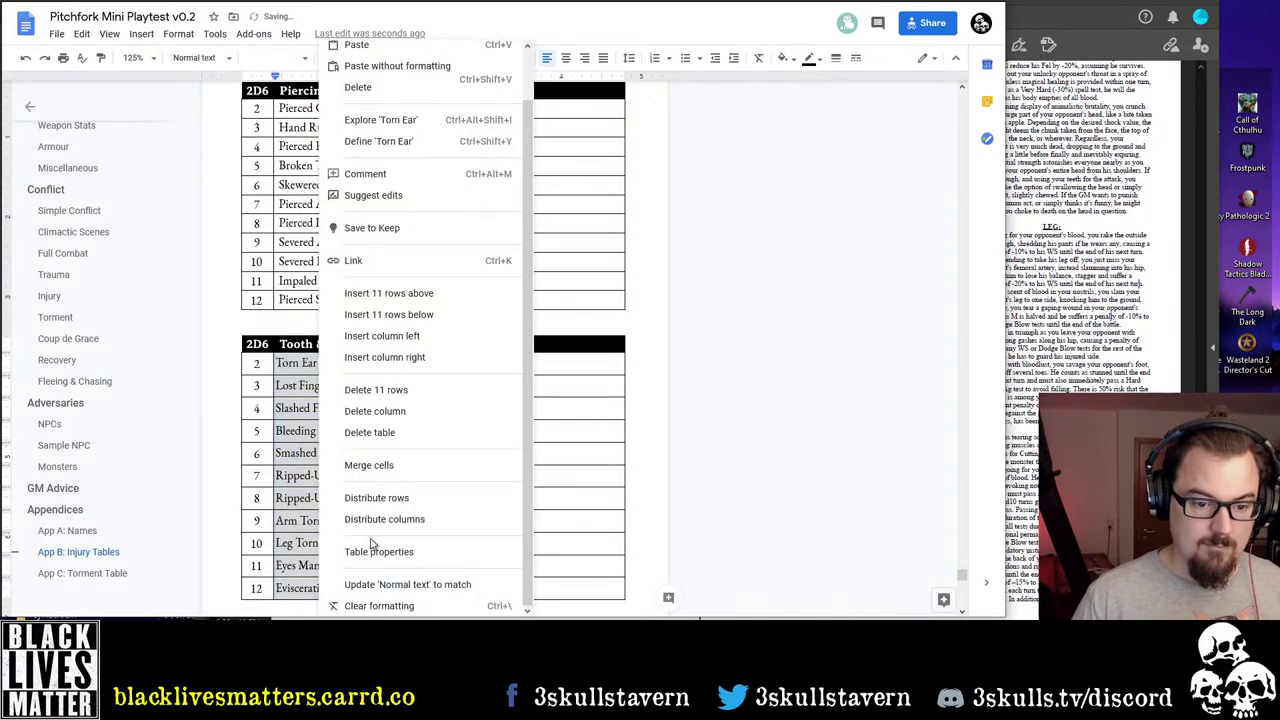
pyautogui.click(372, 552)
pyautogui.click(625, 308)
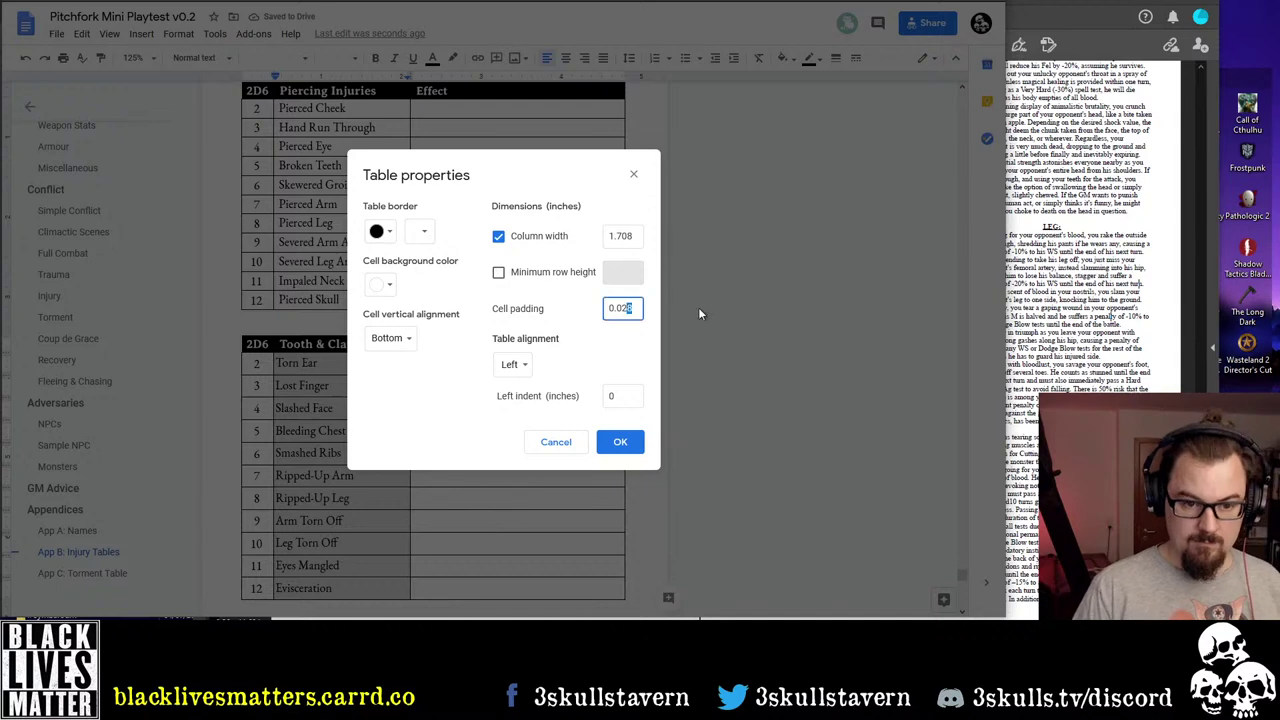
pyautogui.press('BackSpace')
pyautogui.press('BackSpace')
pyautogui.write('1')
pyautogui.click(620, 442)
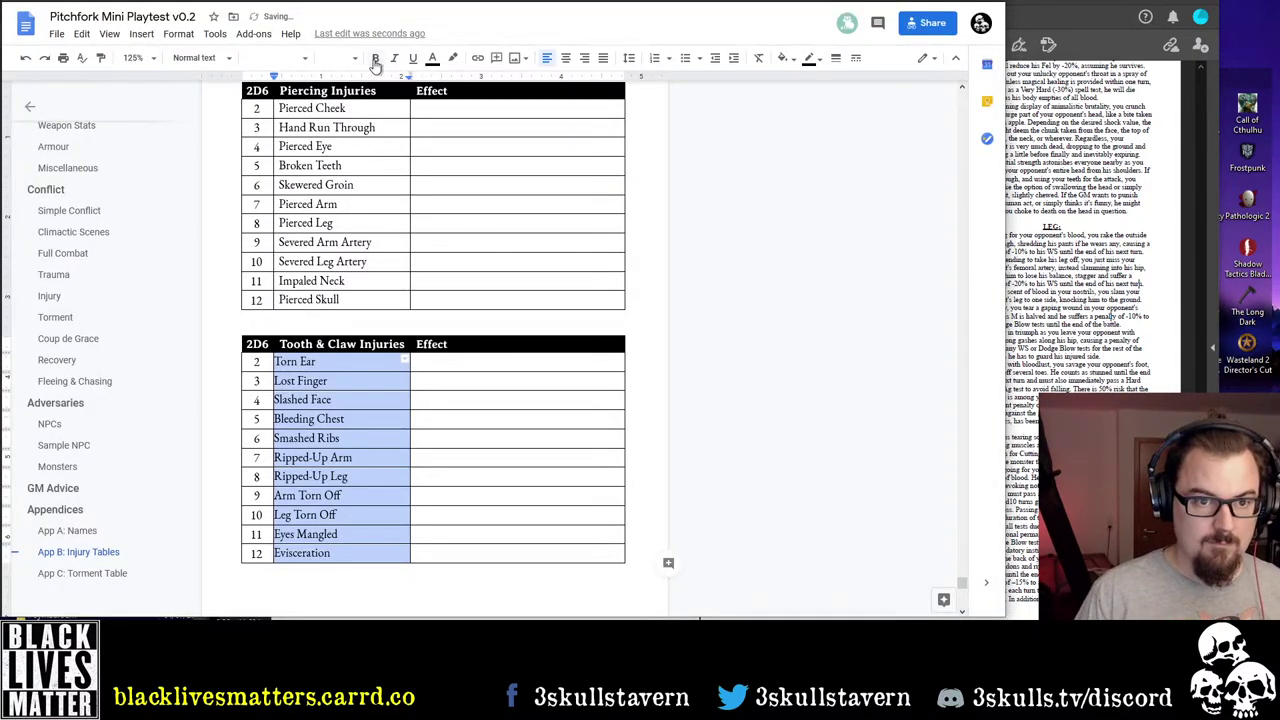
# Set the injury names to EB Garamond size 11 and nudge them slightly right
pyautogui.click(290, 58)
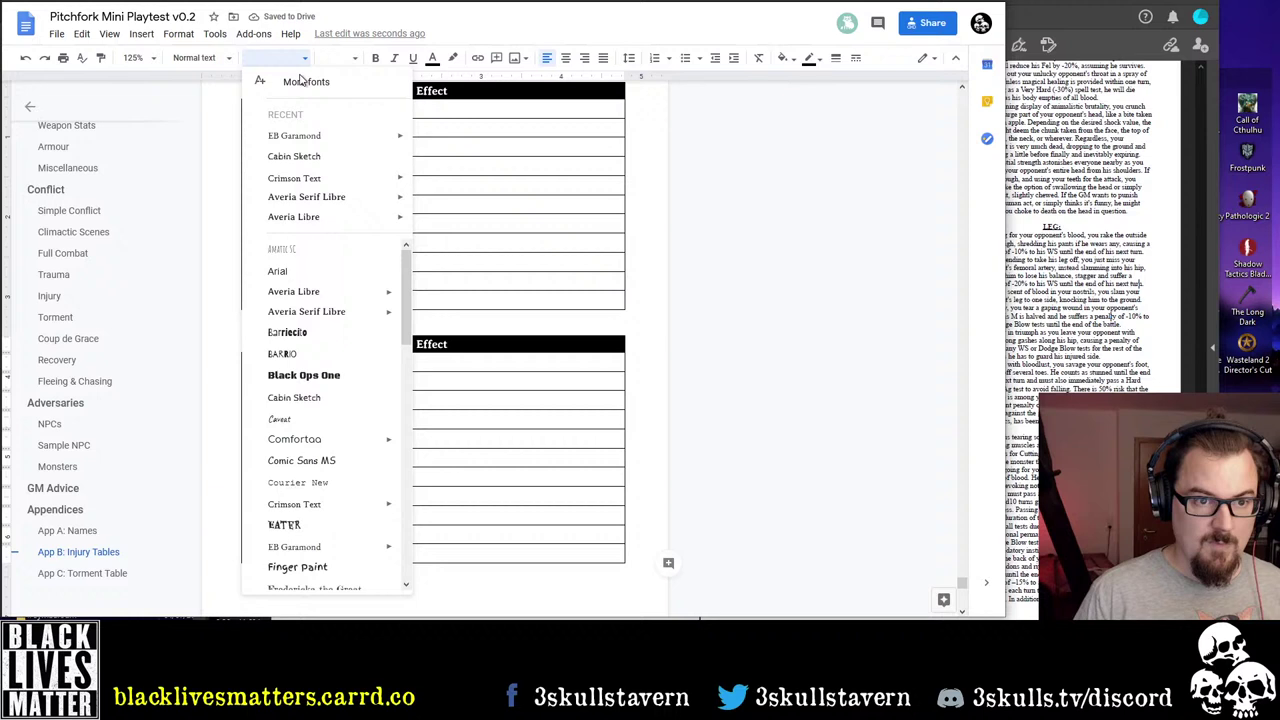
pyautogui.click(296, 137)
pyautogui.click(355, 58)
pyautogui.click(333, 146)
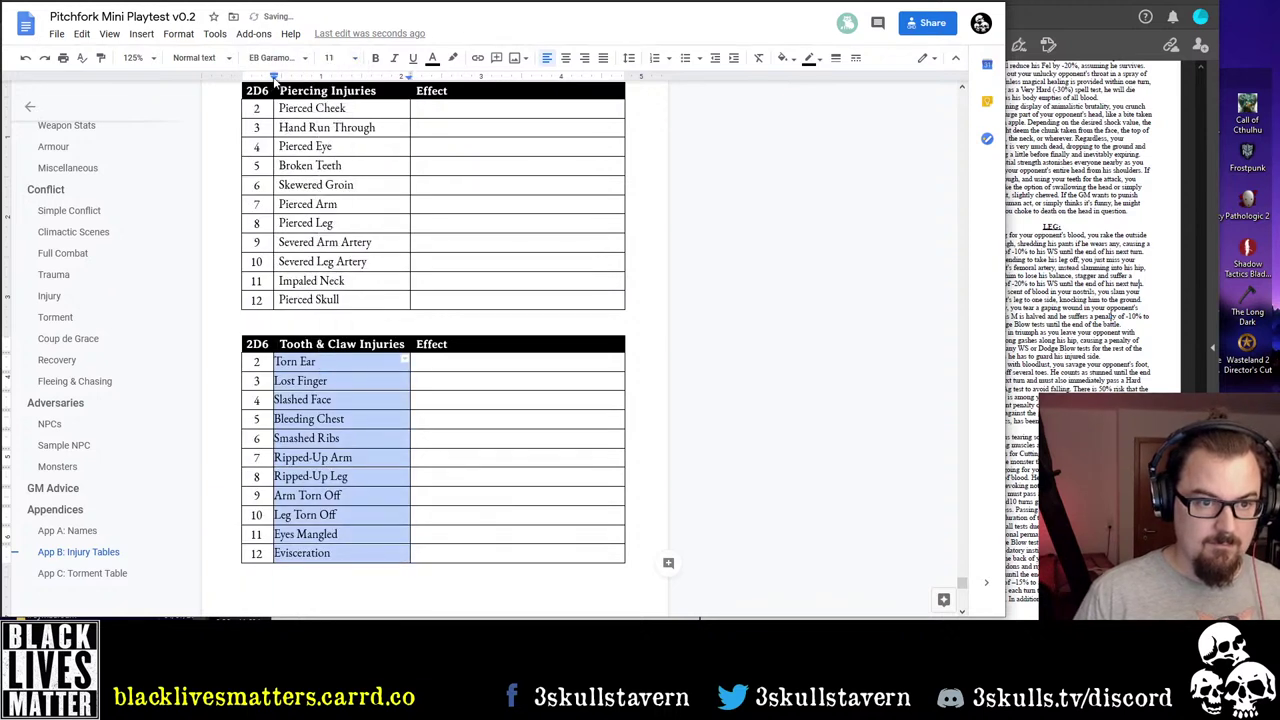
pyautogui.moveTo(274, 76); pyautogui.dragTo(279, 76)
# Give rows 2–12 of the Tooth & Claw table middle vertical alignment
pyautogui.moveTo(447, 549); pyautogui.dragTo(256, 363)
pyautogui.rightClick(256, 363)
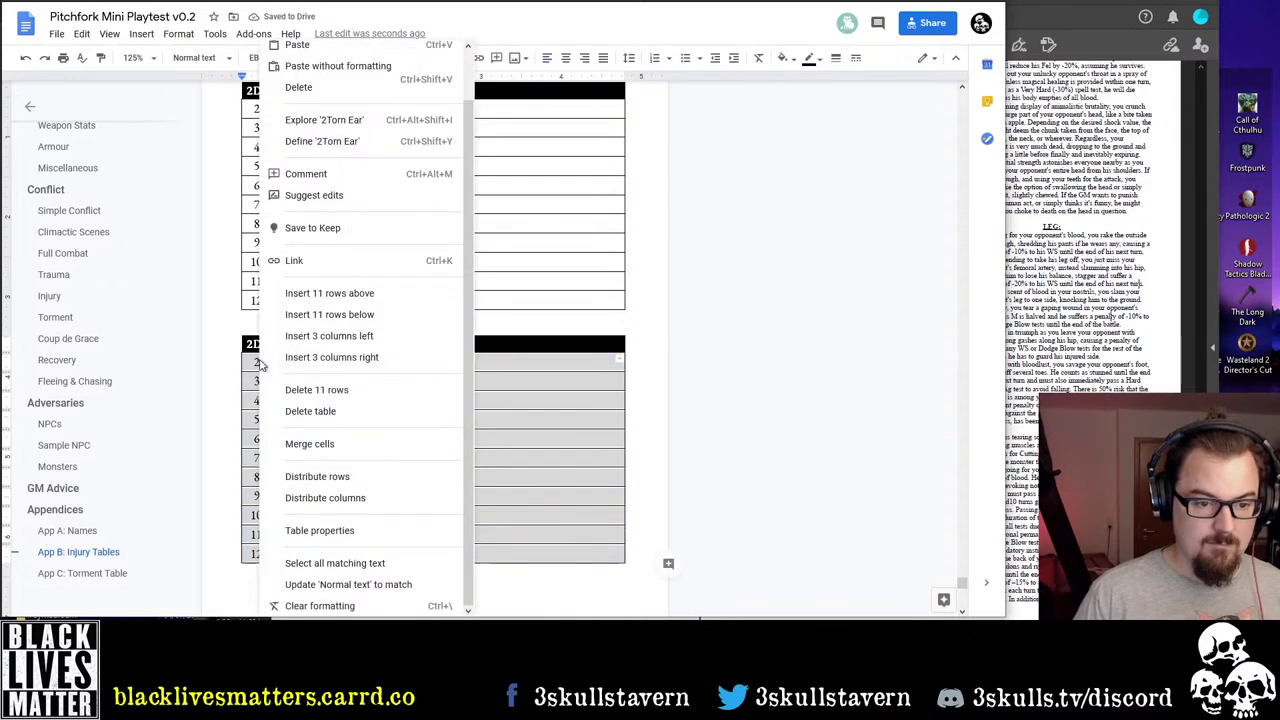
pyautogui.click(337, 541)
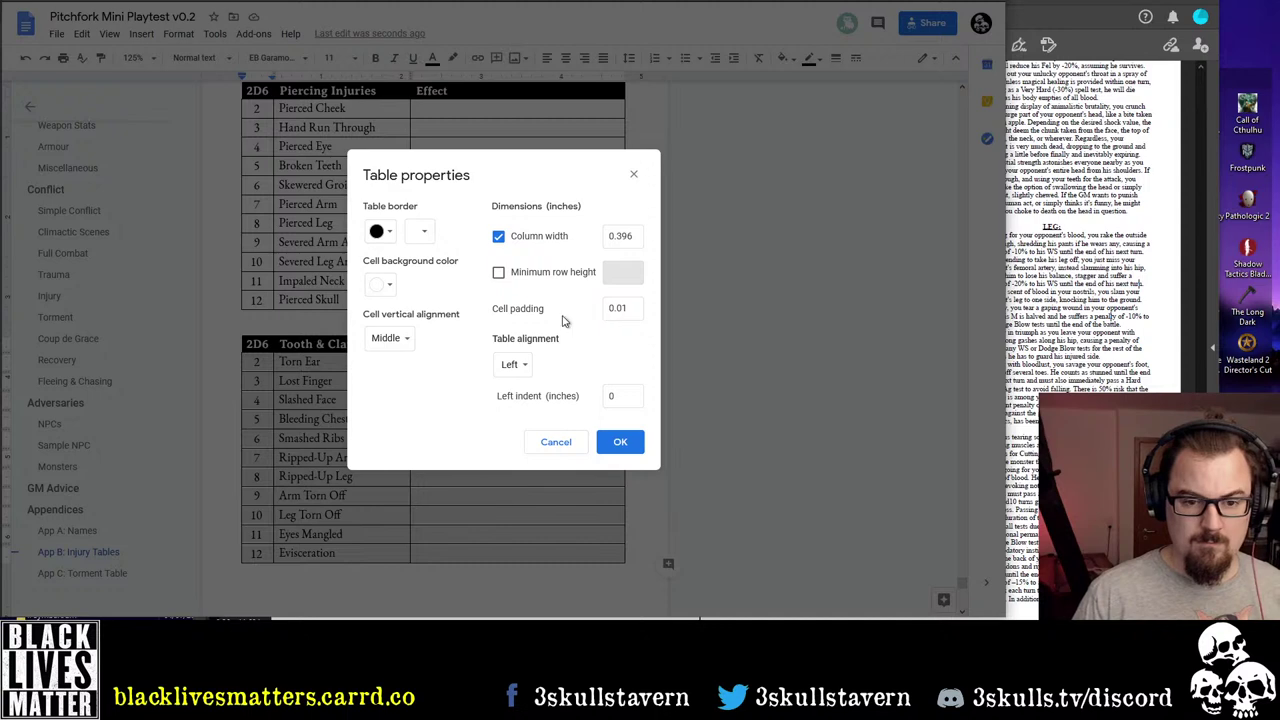
pyautogui.click(409, 339)
pyautogui.click(400, 340)
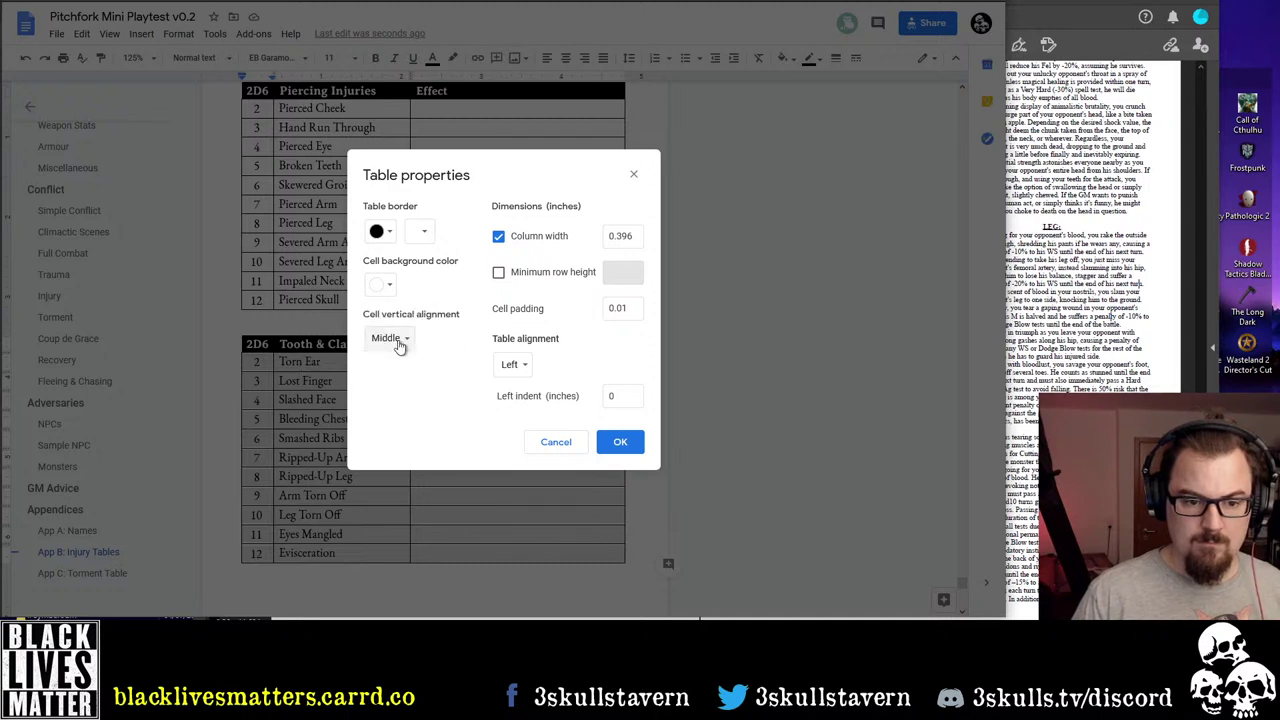
pyautogui.click(619, 444)
pyautogui.click(425, 282)
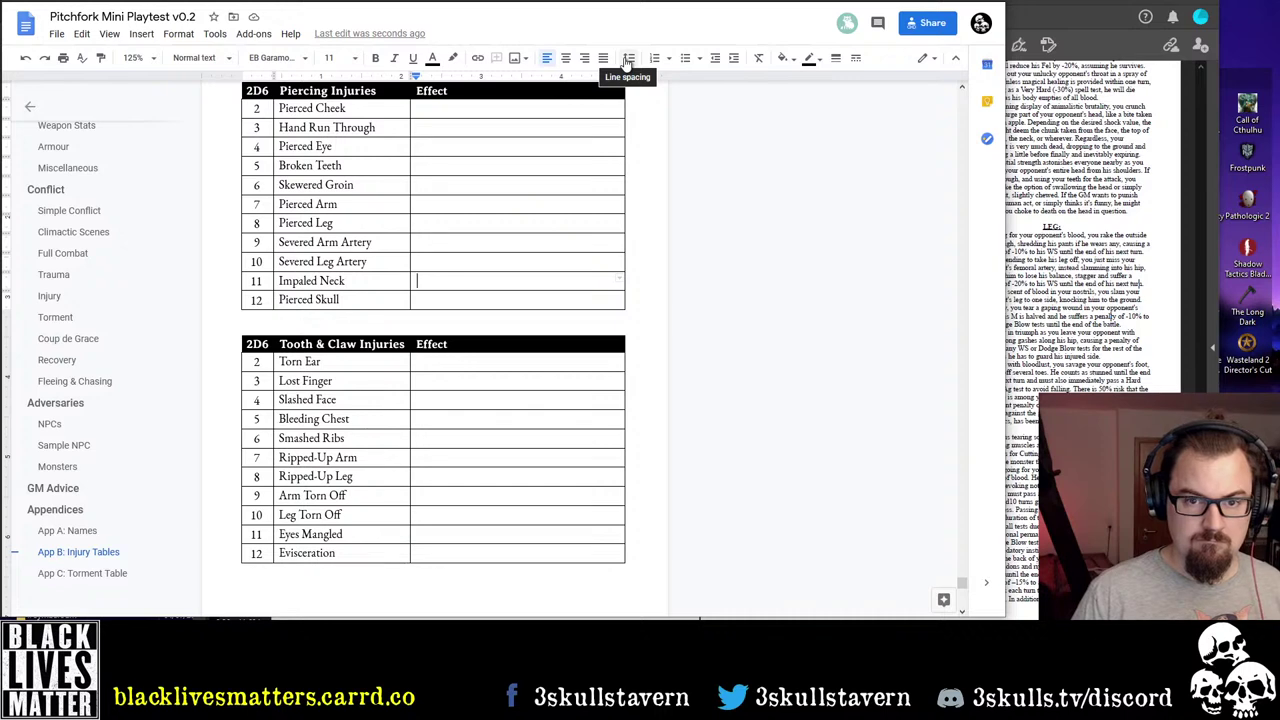
# Enter 'Instant Death' as Crushed Skull's effect and select it for copying
pyautogui.scroll(3, 431, 471)
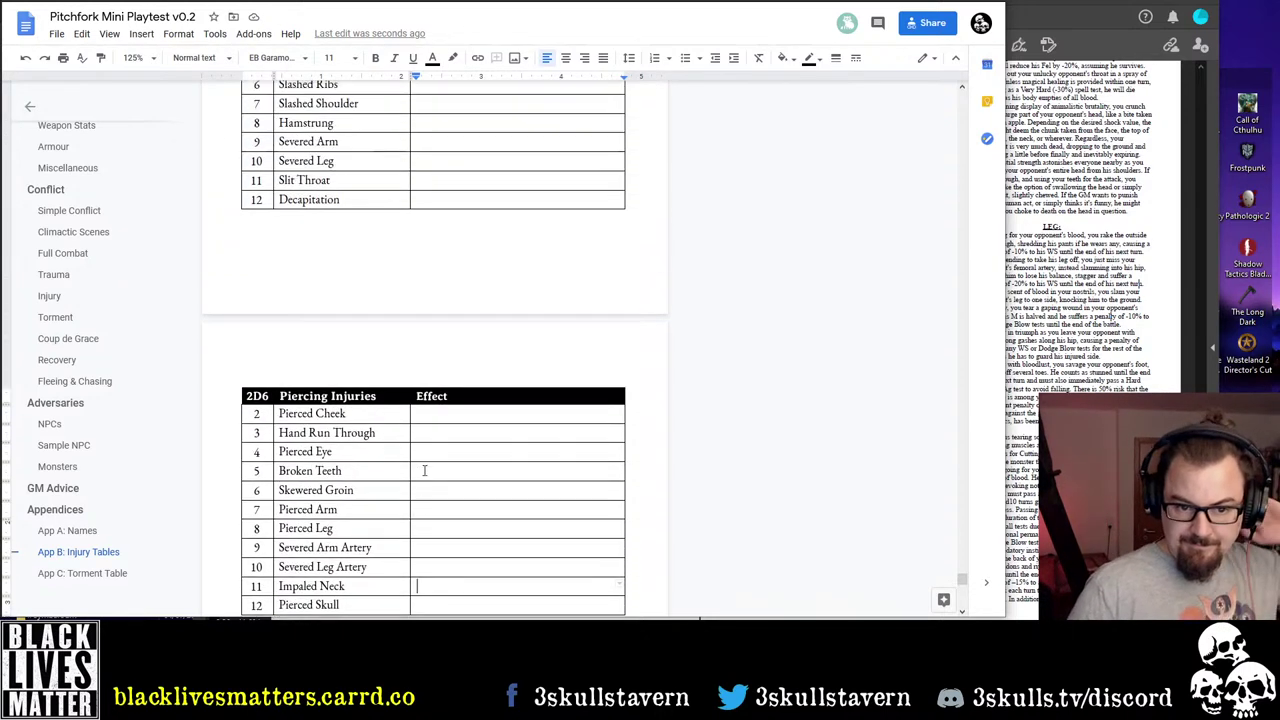
pyautogui.scroll(5, 424, 470)
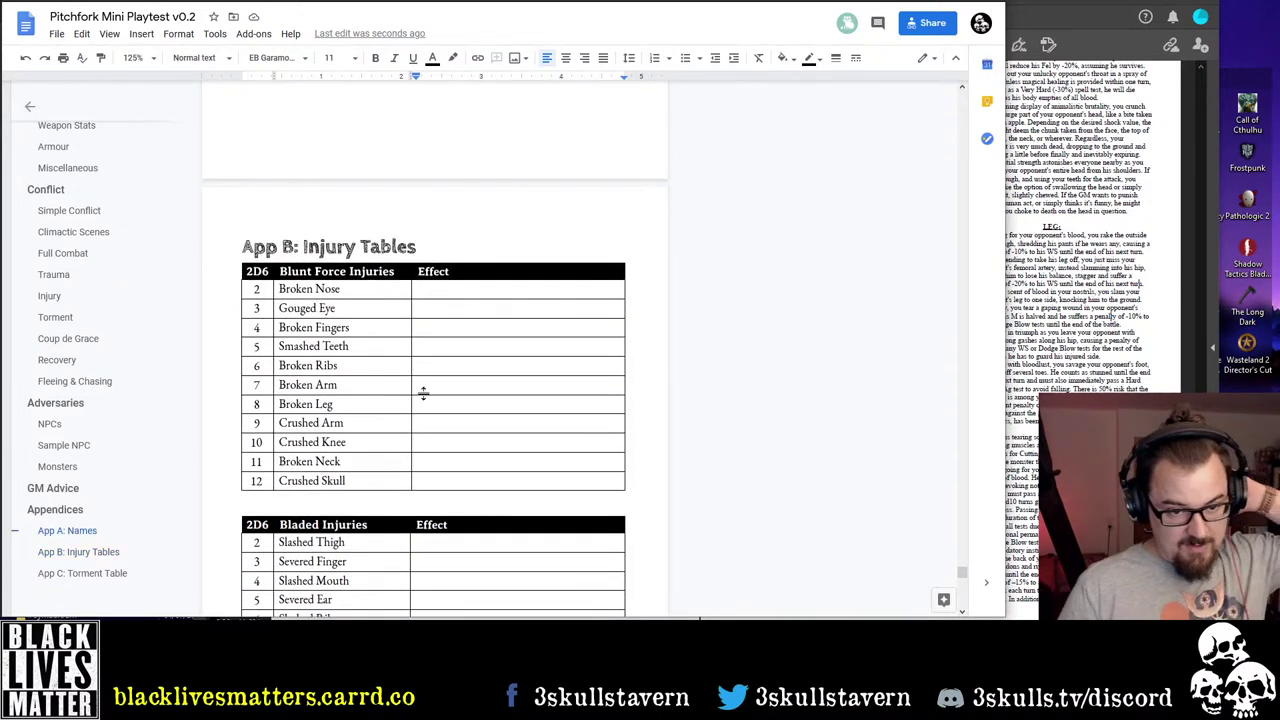
pyautogui.scroll(-2, 423, 393)
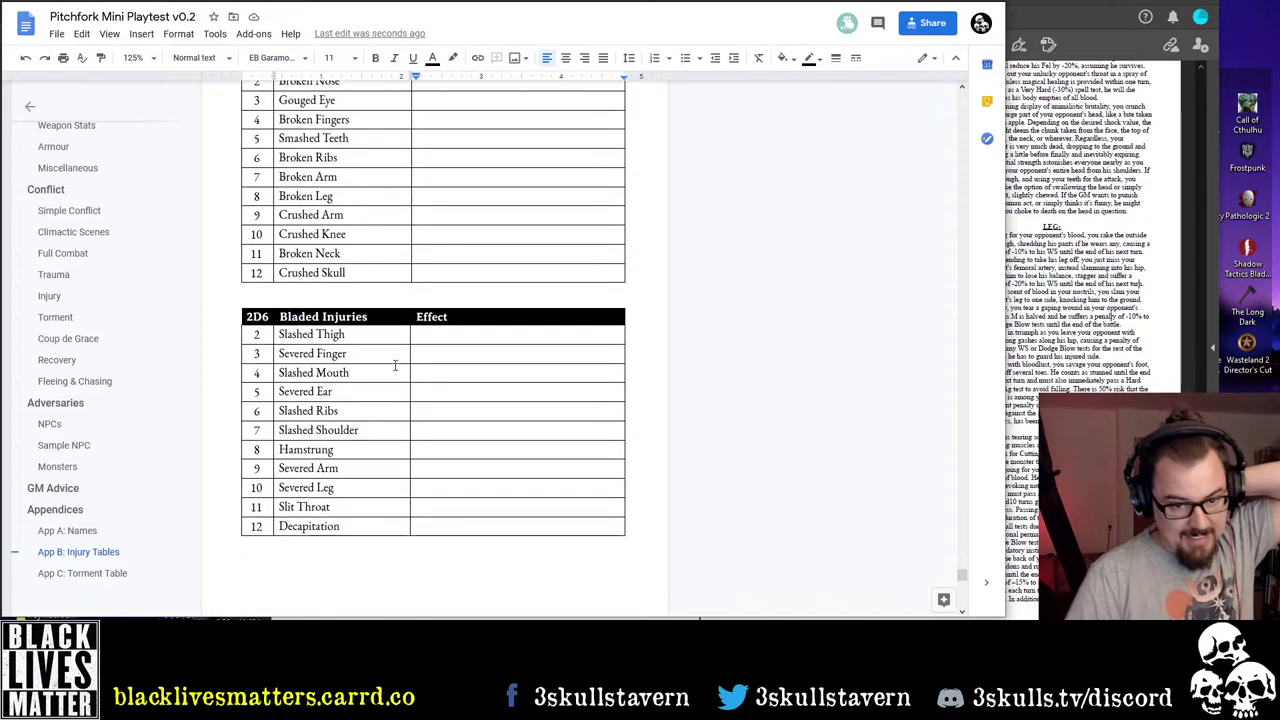
pyautogui.scroll(-6, 395, 365)
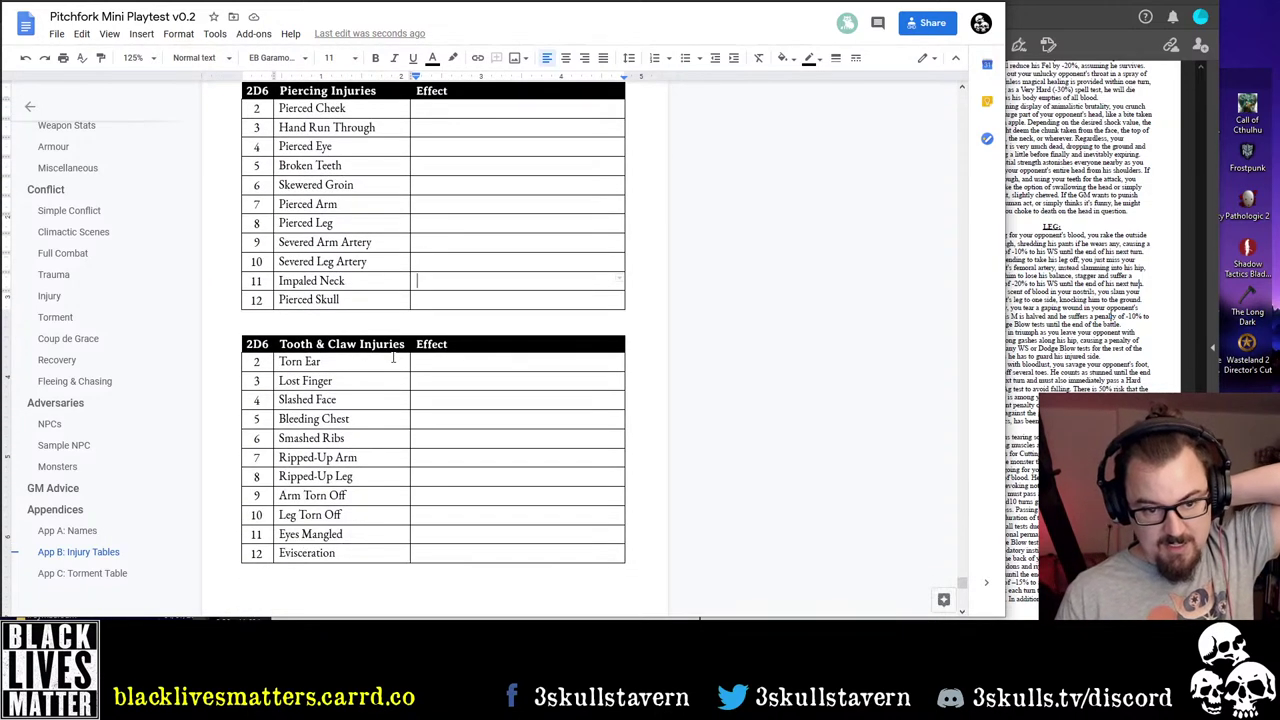
pyautogui.scroll(8, 395, 360)
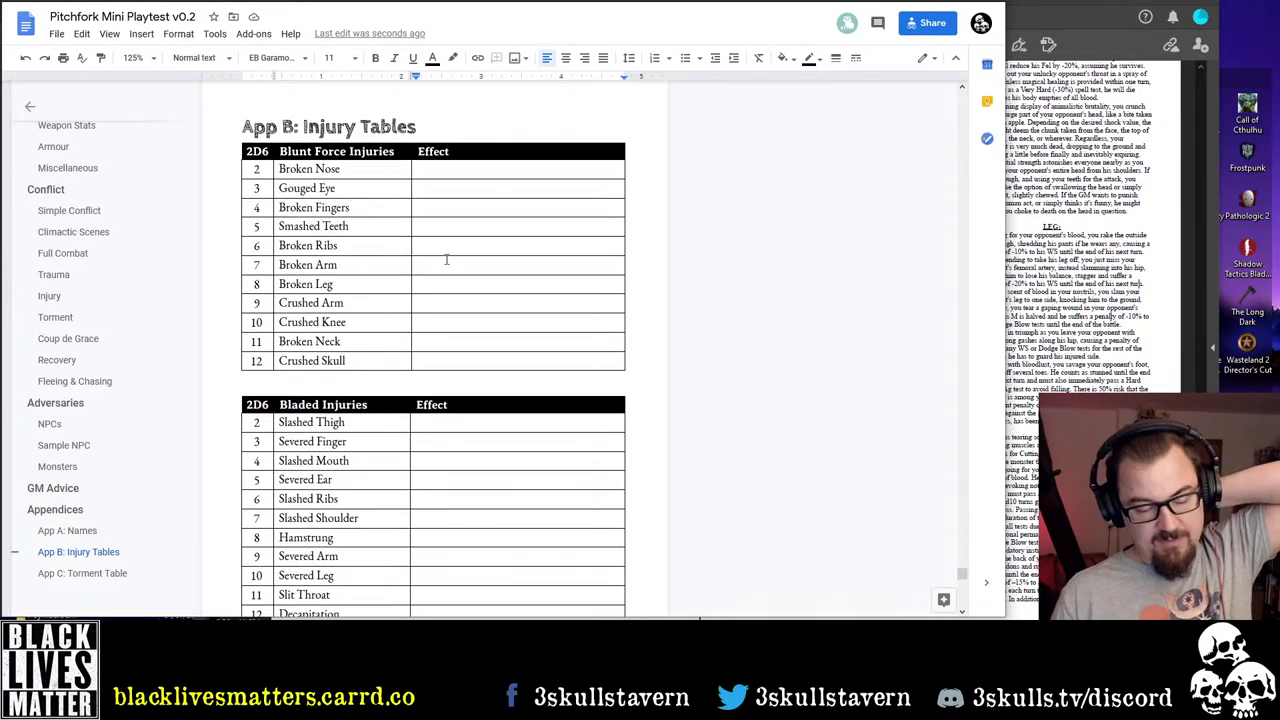
pyautogui.click(464, 357)
pyautogui.write('Instant Death')
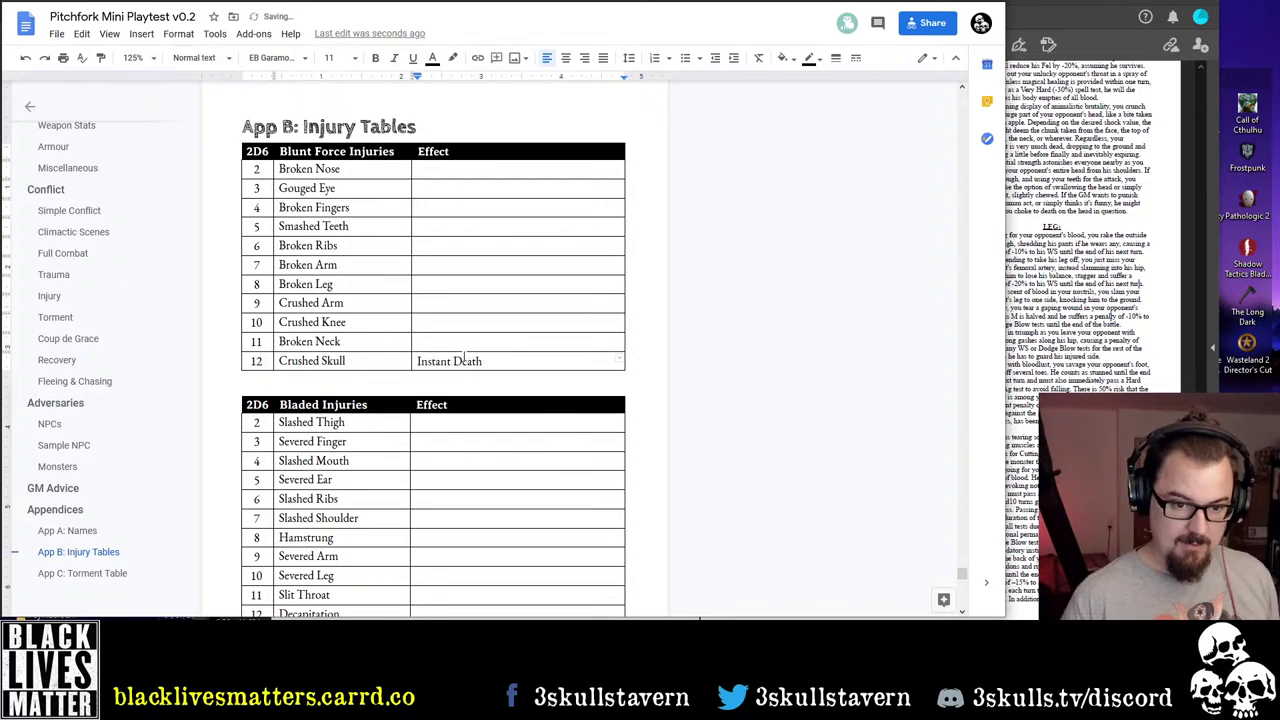
pyautogui.moveTo(484, 361); pyautogui.dragTo(419, 358)
pyautogui.hotkey('ctrl', 'c')
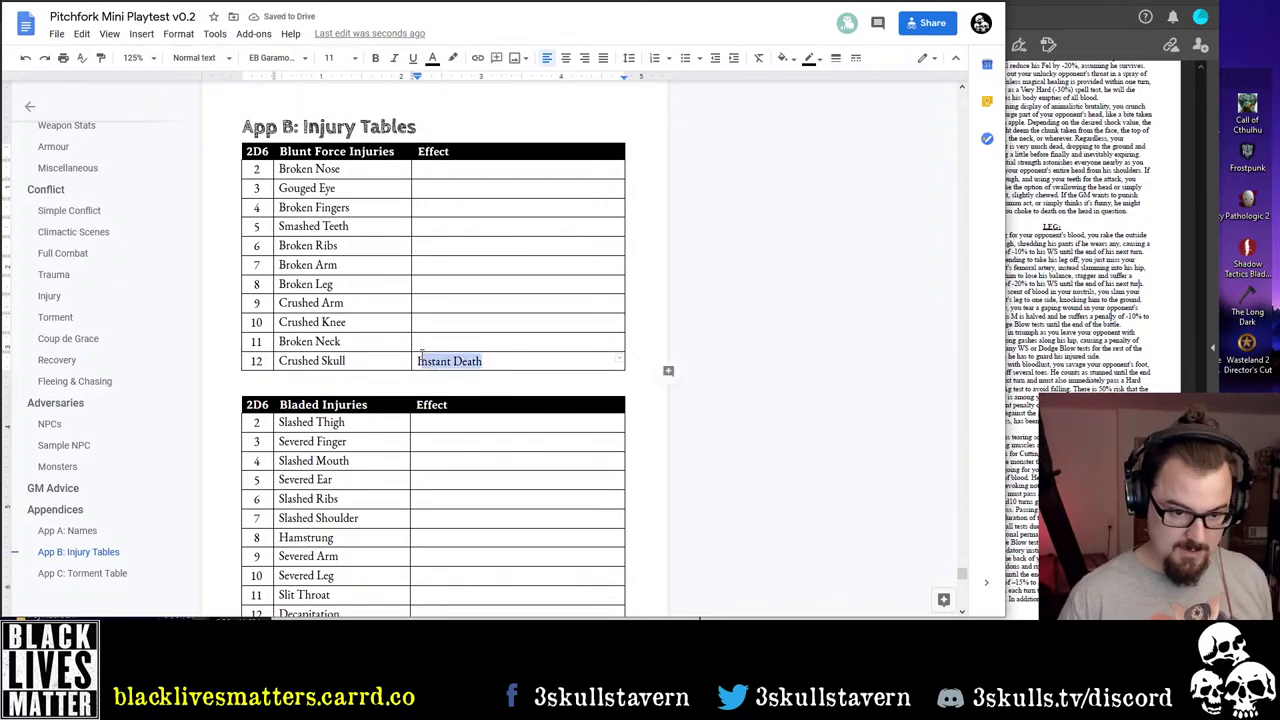
# Paste Instant Death into the Decapitation, Pierced Skull and Evisceration Effect cells
pyautogui.scroll(-3, 430, 405)
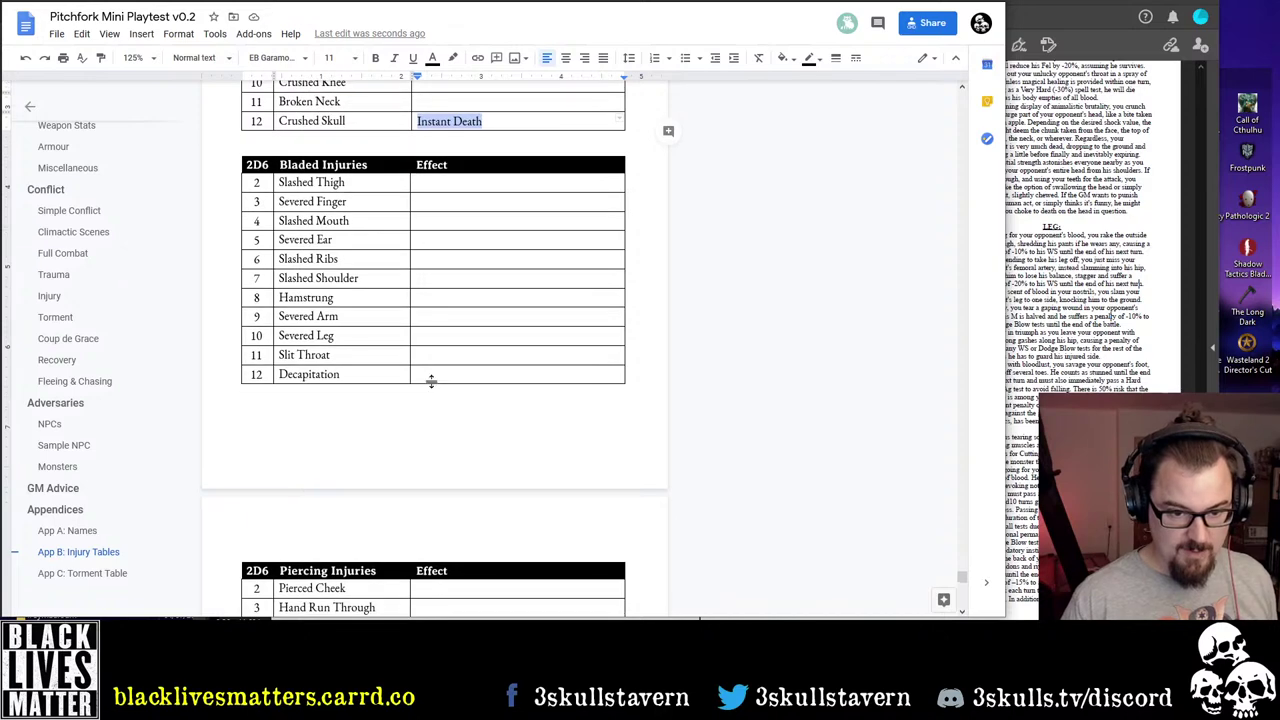
pyautogui.click(430, 376)
pyautogui.hotkey('ctrl', 'v')
pyautogui.scroll(-2, 458, 446)
pyautogui.scroll(-1, 458, 446)
pyautogui.click(446, 537)
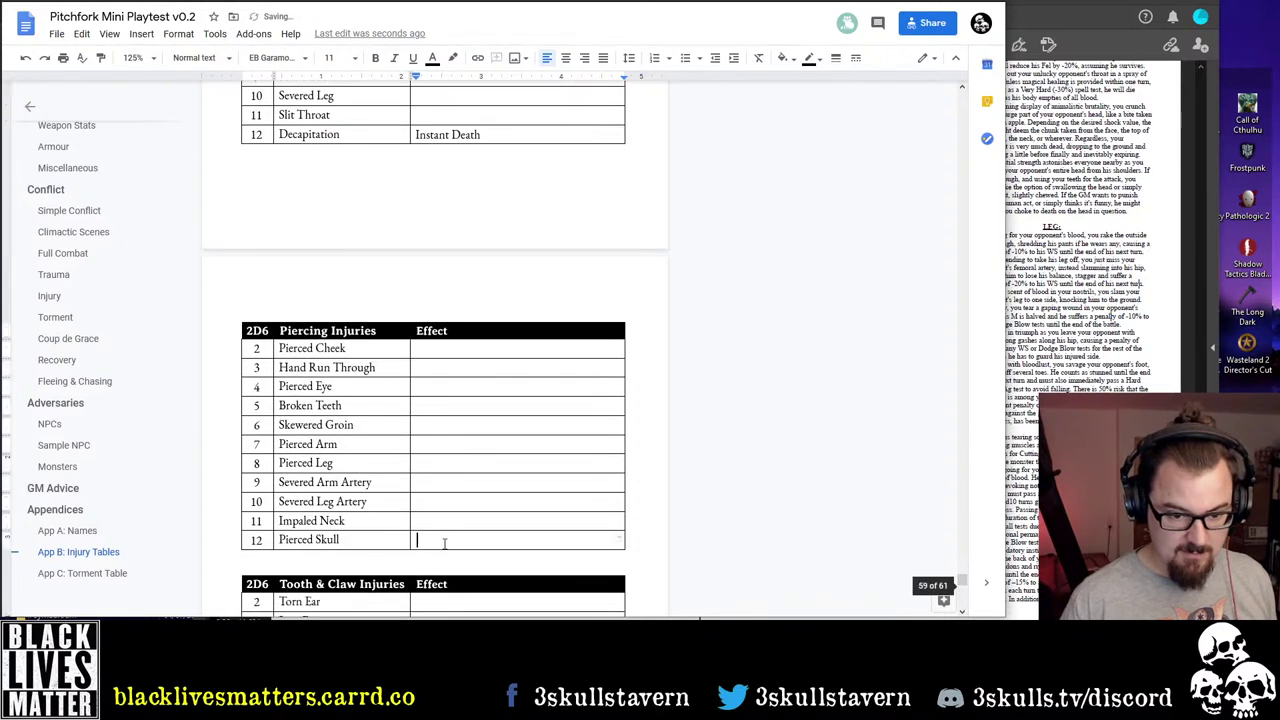
pyautogui.hotkey('ctrl', 'v')
pyautogui.scroll(-2, 448, 537)
pyautogui.click(446, 555)
pyautogui.hotkey('ctrl', 'v')
# Jump to the Injury rules section from the document outline
pyautogui.scroll(8, 466, 528)
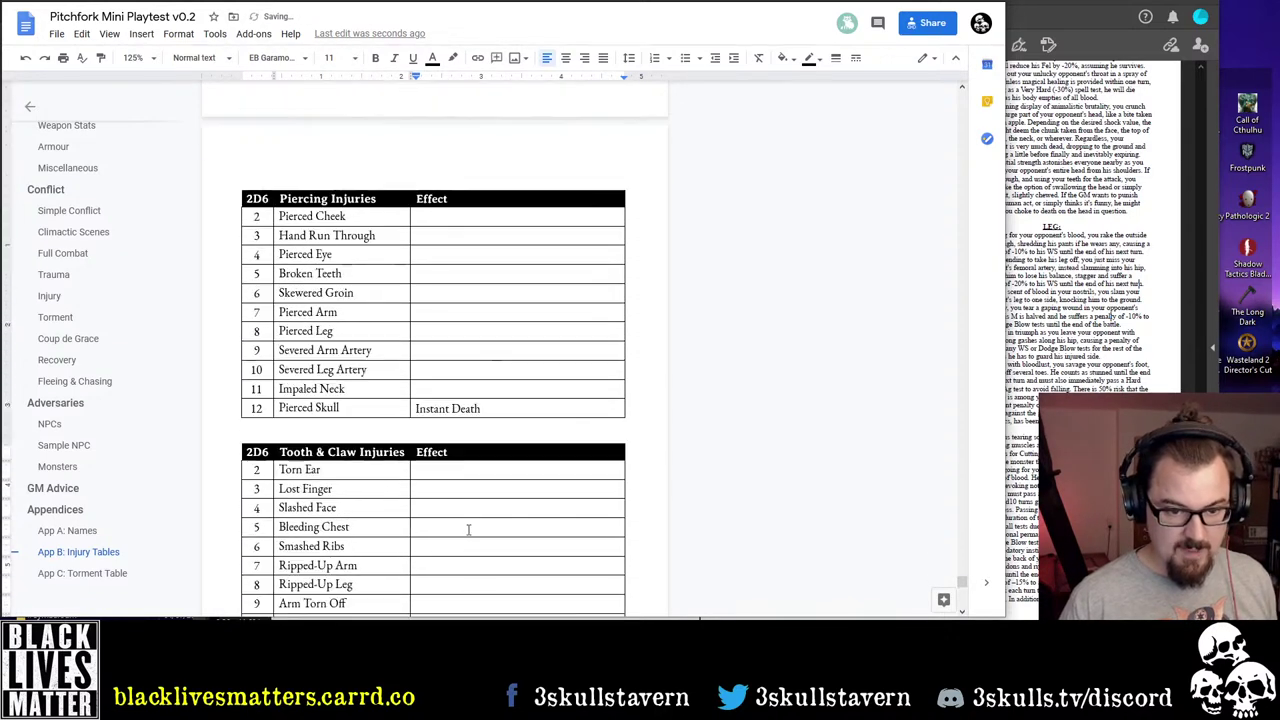
pyautogui.scroll(2, 68, 341)
pyautogui.scroll(1, 68, 341)
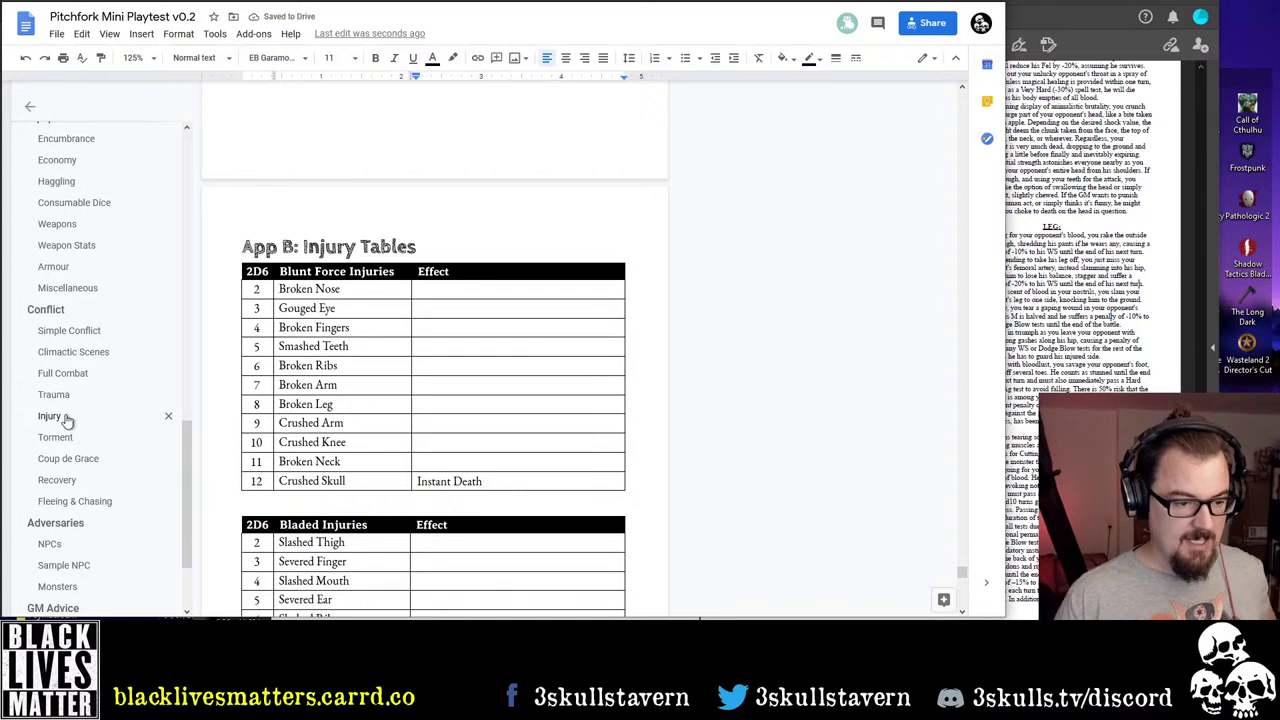
pyautogui.click(65, 418)
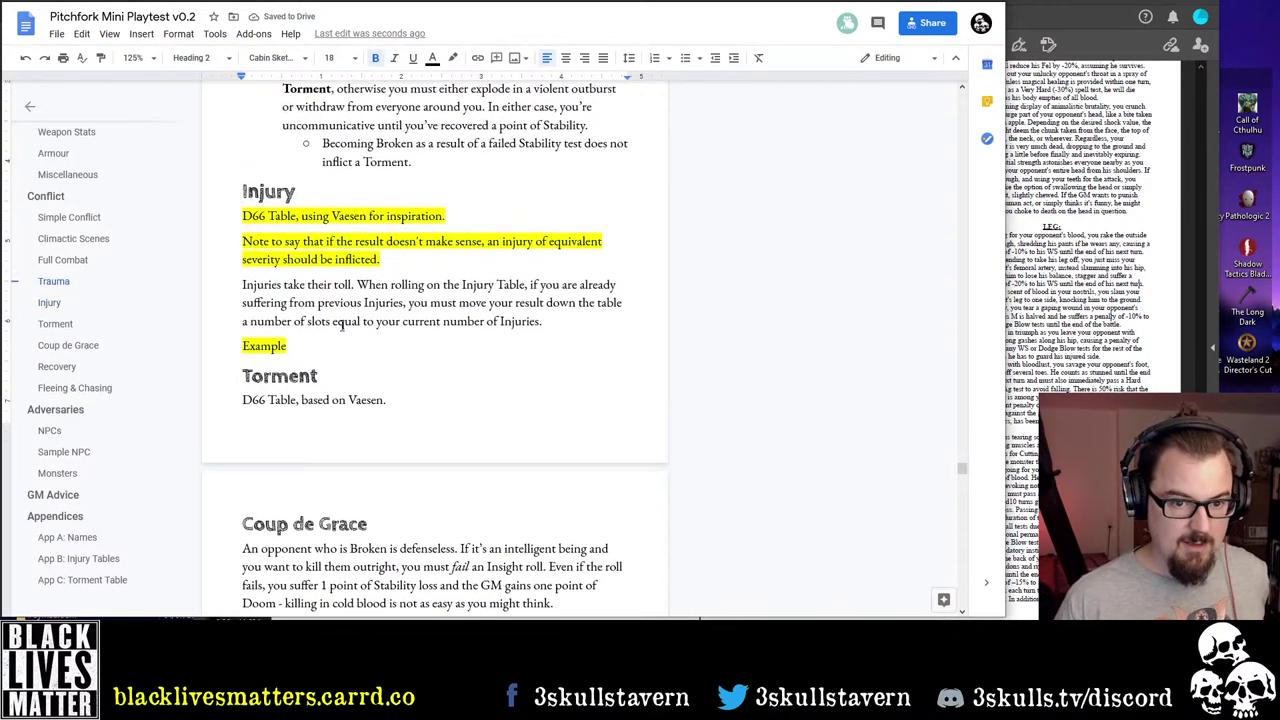
# Replace 'you must move your' with 'add 1 to your' in the Injuries paragraph
pyautogui.scroll(3, 342, 323)
pyautogui.scroll(-4, 345, 264)
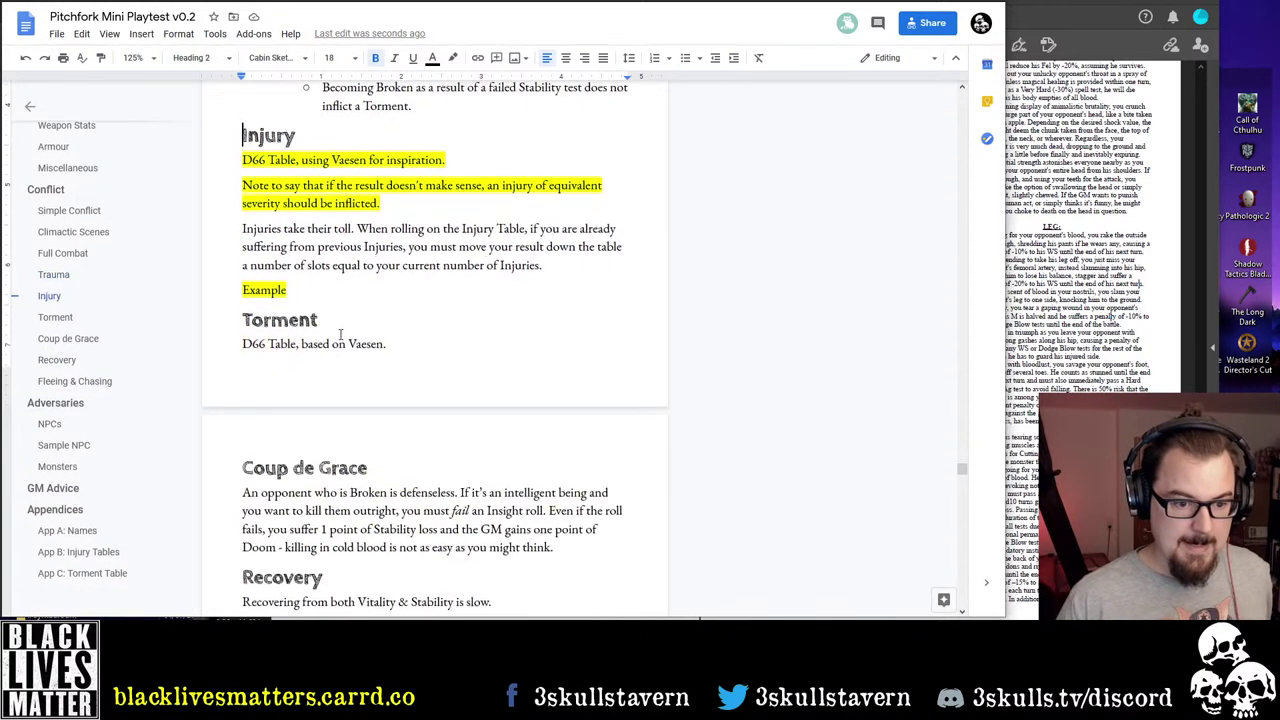
pyautogui.click(344, 245)
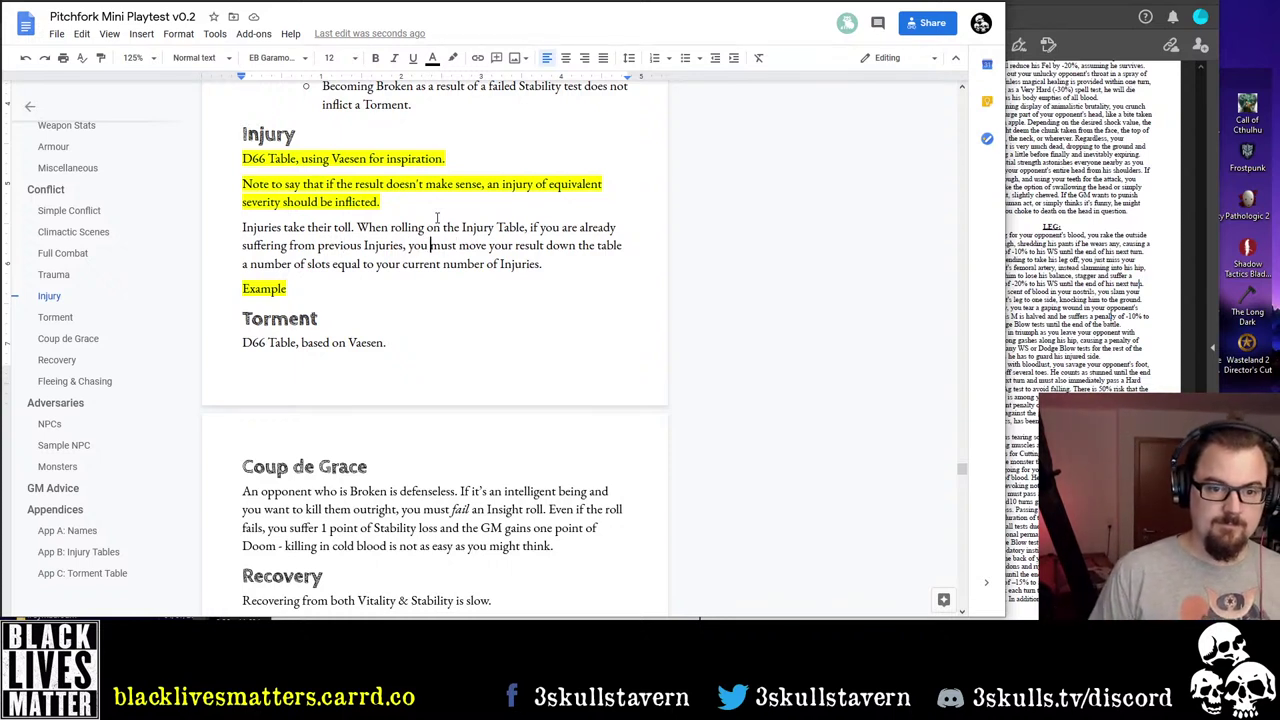
pyautogui.hotkey('ctrl', 'shift', 'Right')
pyautogui.hotkey('ctrl', 'Left')
pyautogui.hotkey('ctrl', 'shift', 'Right')
pyautogui.hotkey('ctrl', 'shift', 'Right')
pyautogui.hotkey('ctrl', 'shift', 'Right')
pyautogui.hotkey('ctrl', 'shift', 'Right')
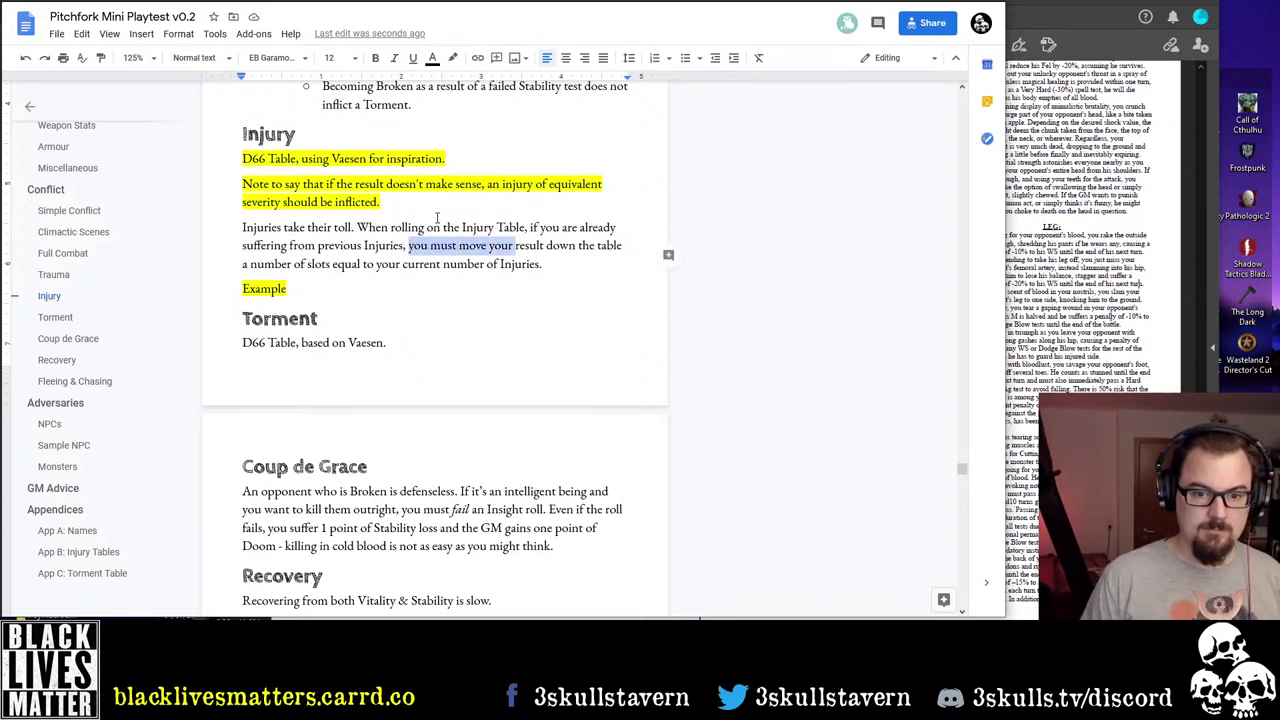
pyautogui.write('add 1 to yo')
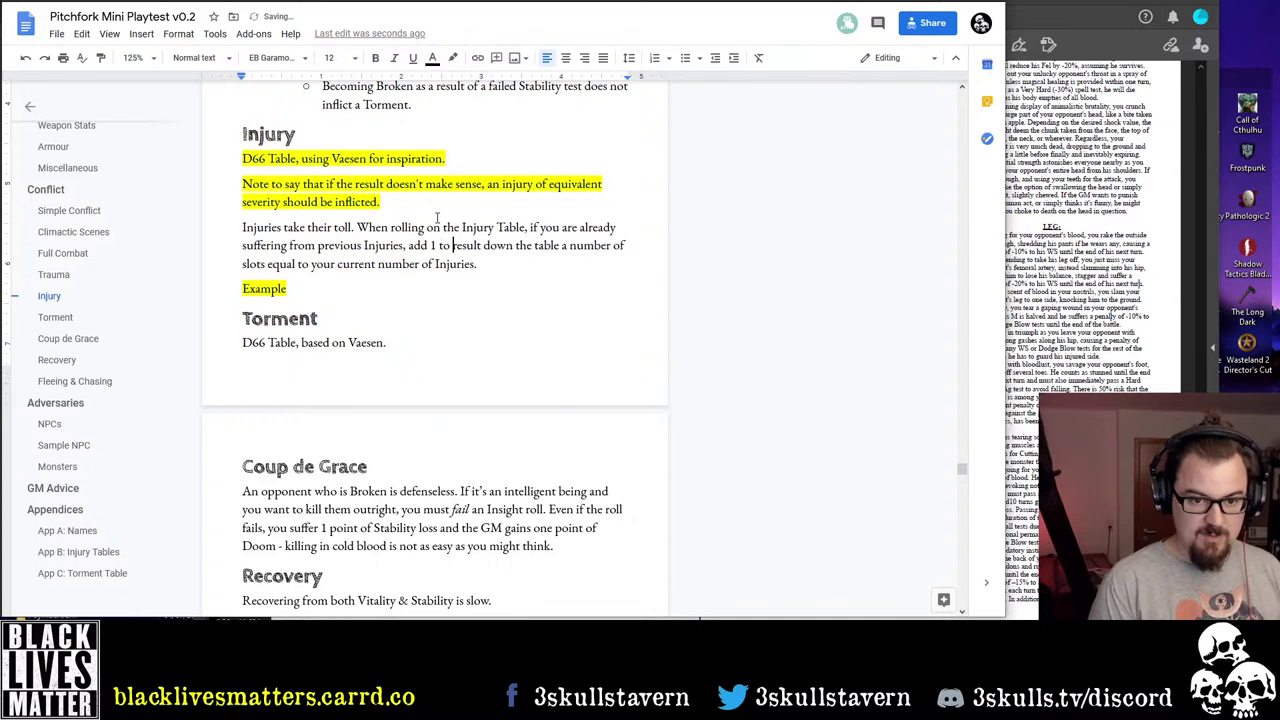
pyautogui.write('ur')
pyautogui.hotkey('ctrl', 'Left')
pyautogui.hotkey('ctrl', 'shift', 'Right')
pyautogui.hotkey('ctrl', 'shift', 'Right')
pyautogui.hotkey('ctrl', 'shift', 'Right')
pyautogui.hotkey('ctrl', 'shift', 'Right')
pyautogui.hotkey('ctrl', 'shift', 'Right')
pyautogui.hotkey('ctrl', 'shift', 'Right')
pyautogui.hotkey('ctrl', 'shift', 'Right')
pyautogui.hotkey('ctrl', 'shift', 'Right')
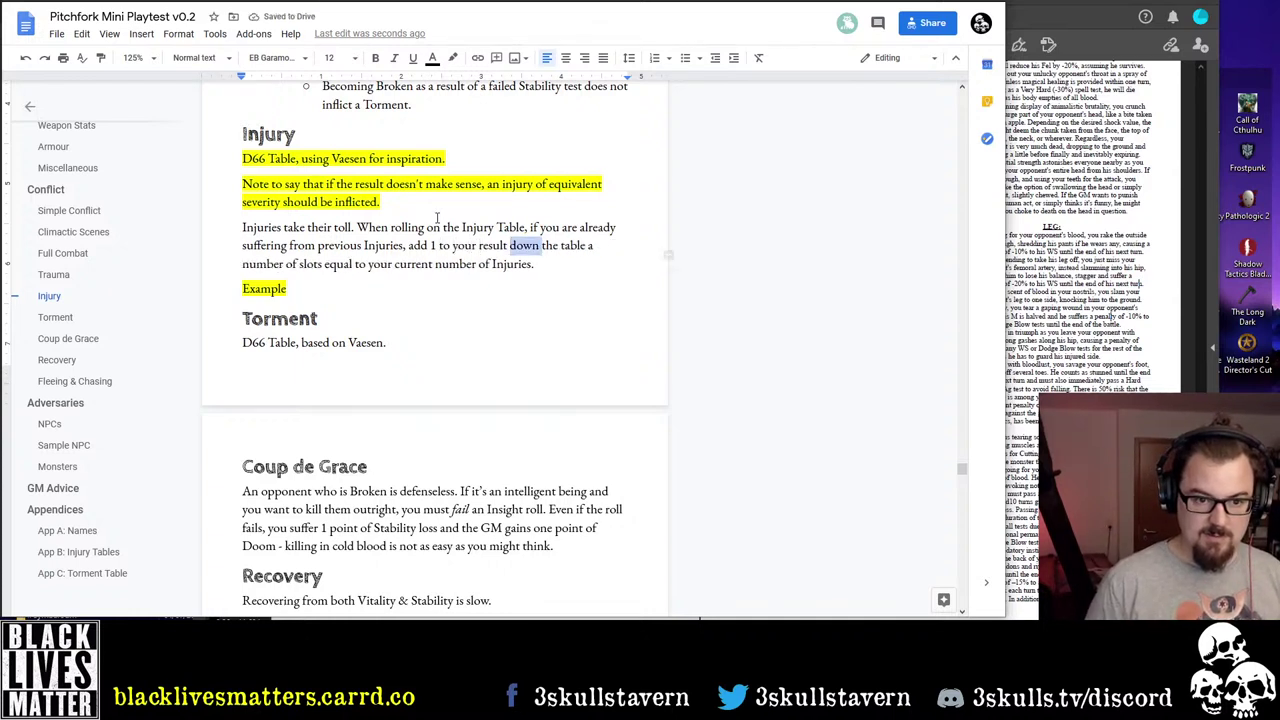
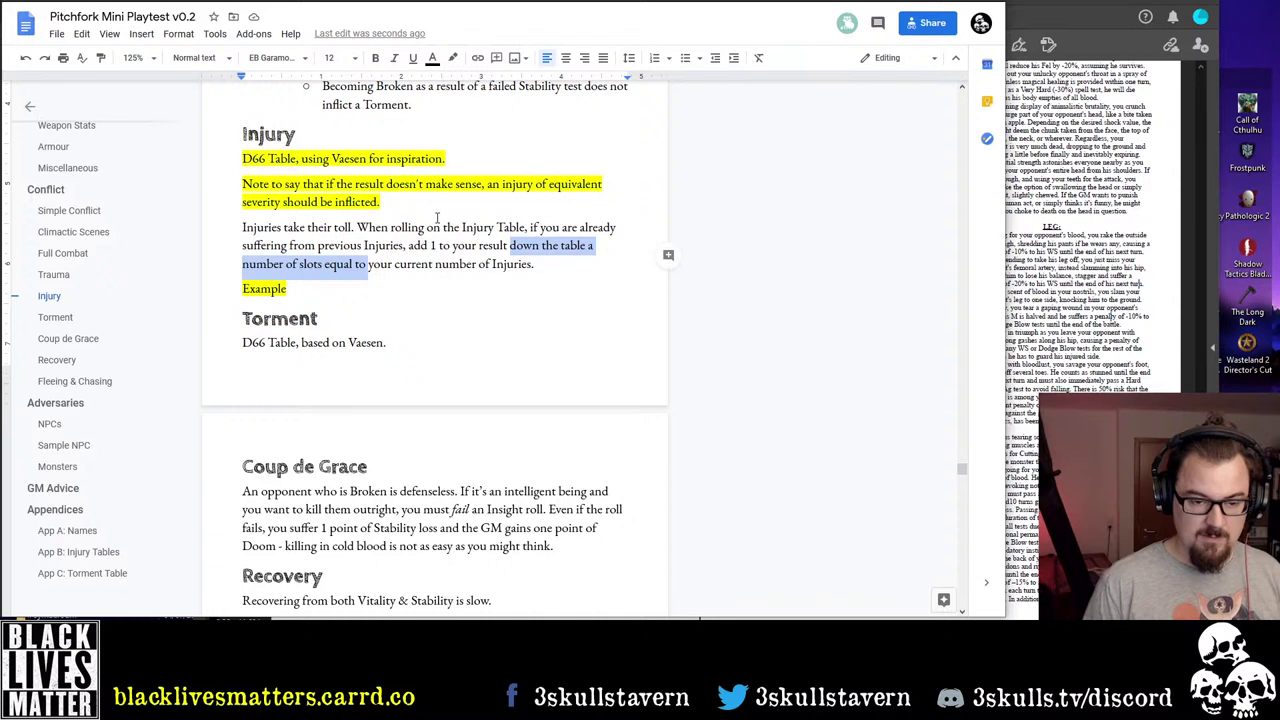
# Rewrite the Injury rule's ending to 'for every Injury you are already suffering.'
pyautogui.press('BackSpace')
pyautogui.write('for')
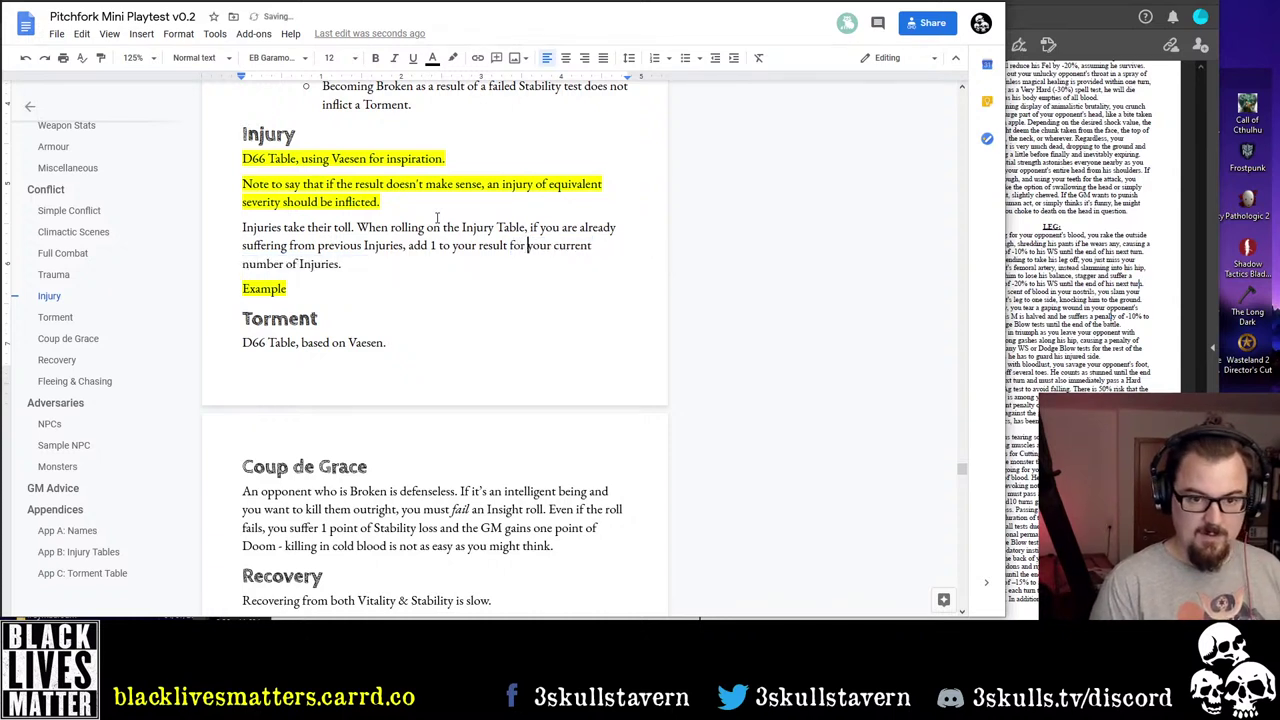
pyautogui.write(' every')
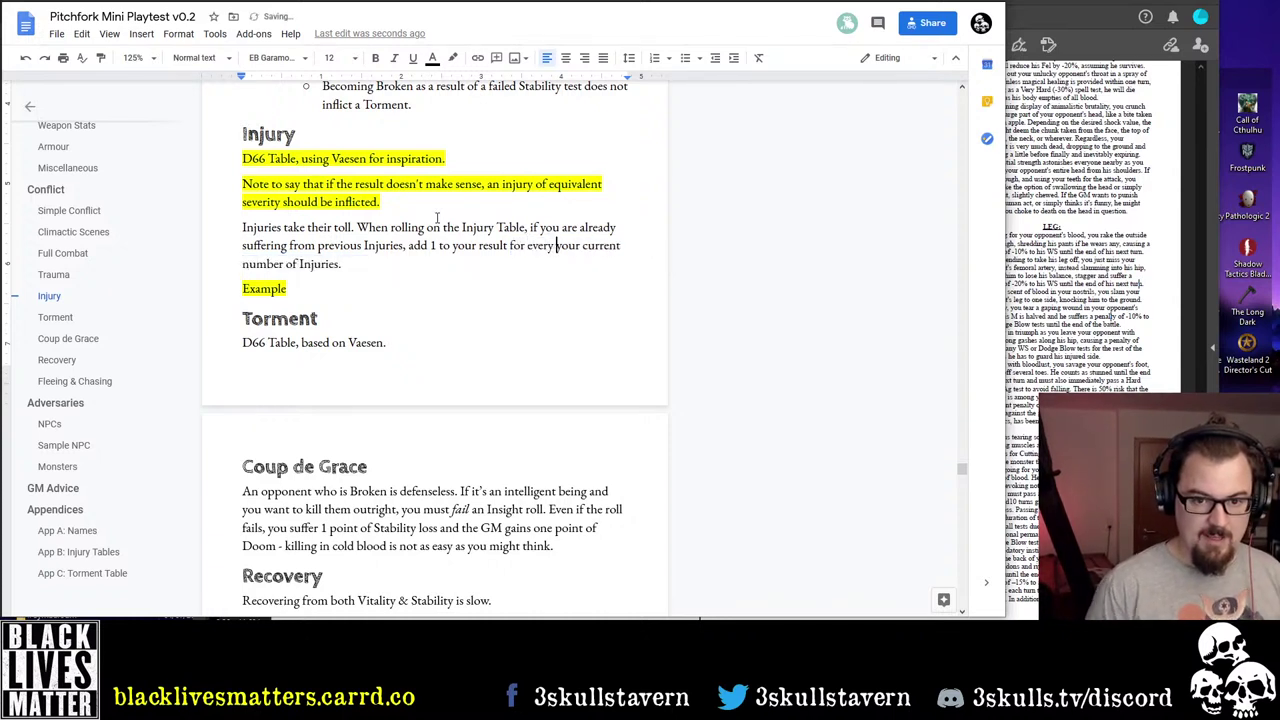
pyautogui.hotkey('ctrl', 'shift', 'Right')
pyautogui.hotkey('ctrl', 'shift', 'Right')
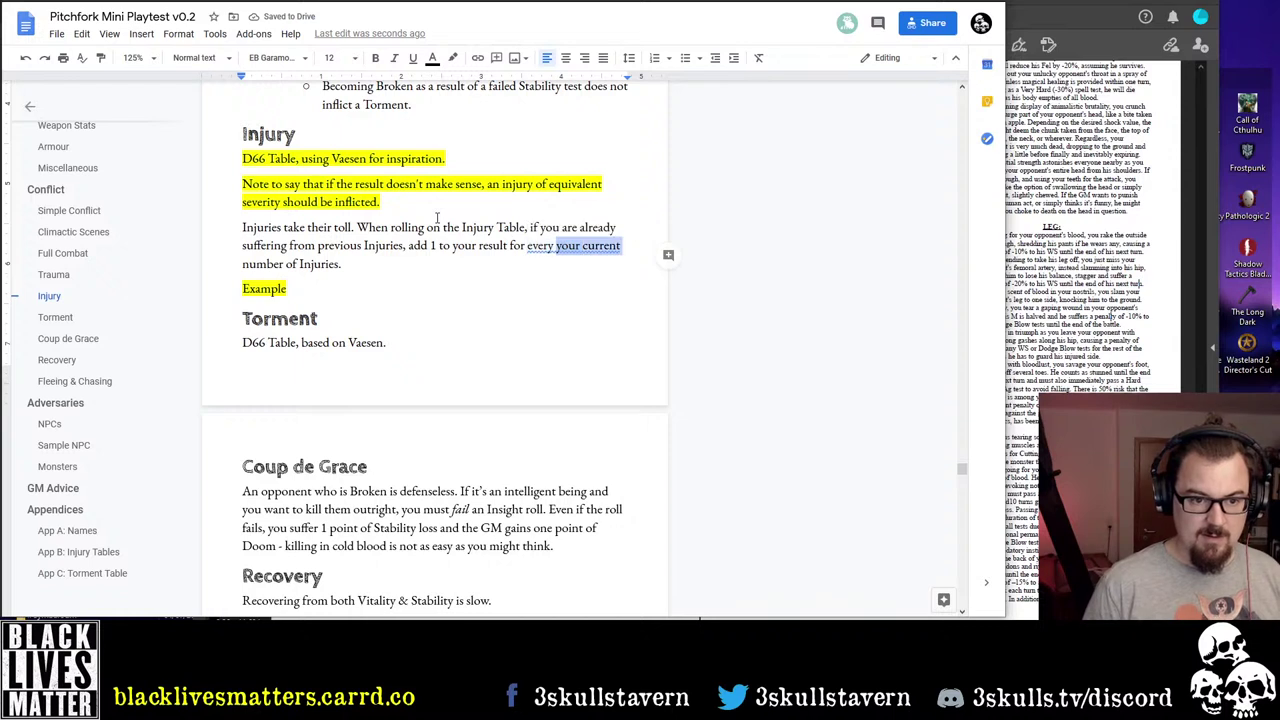
pyautogui.press('BackSpace')
pyautogui.hotkey('ctrl', 'shift', 'Right')
pyautogui.hotkey('ctrl', 'shift', 'Right')
pyautogui.press('BackSpace')
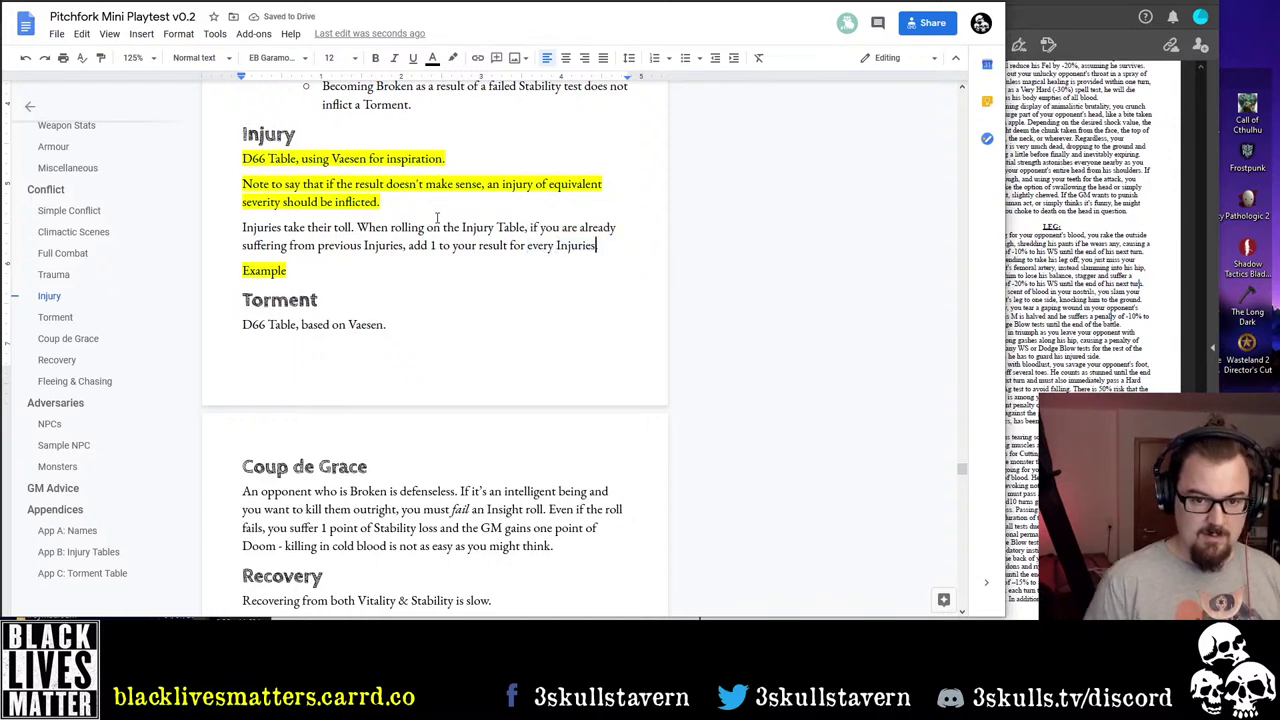
pyautogui.press('BackSpace')
pyautogui.press('BackSpace')
pyautogui.press('BackSpace')
pyautogui.write('y')
pyautogui.write(' you are already ')
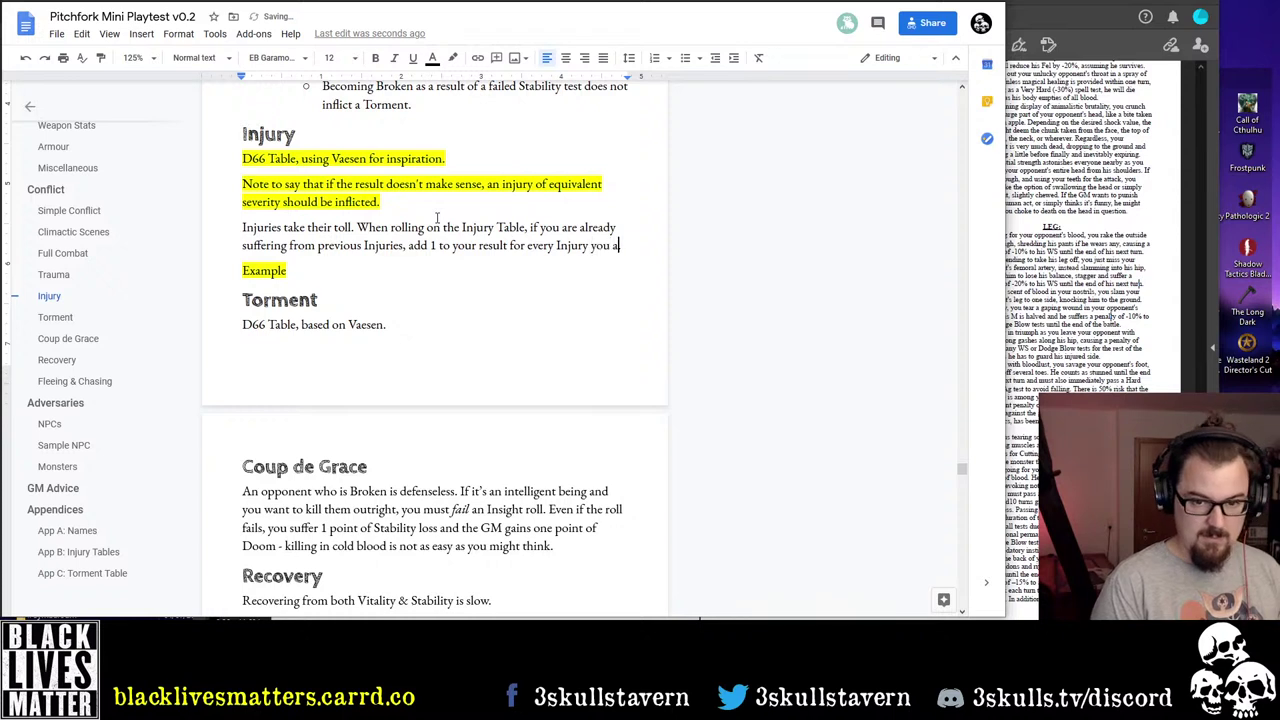
pyautogui.write('suf')
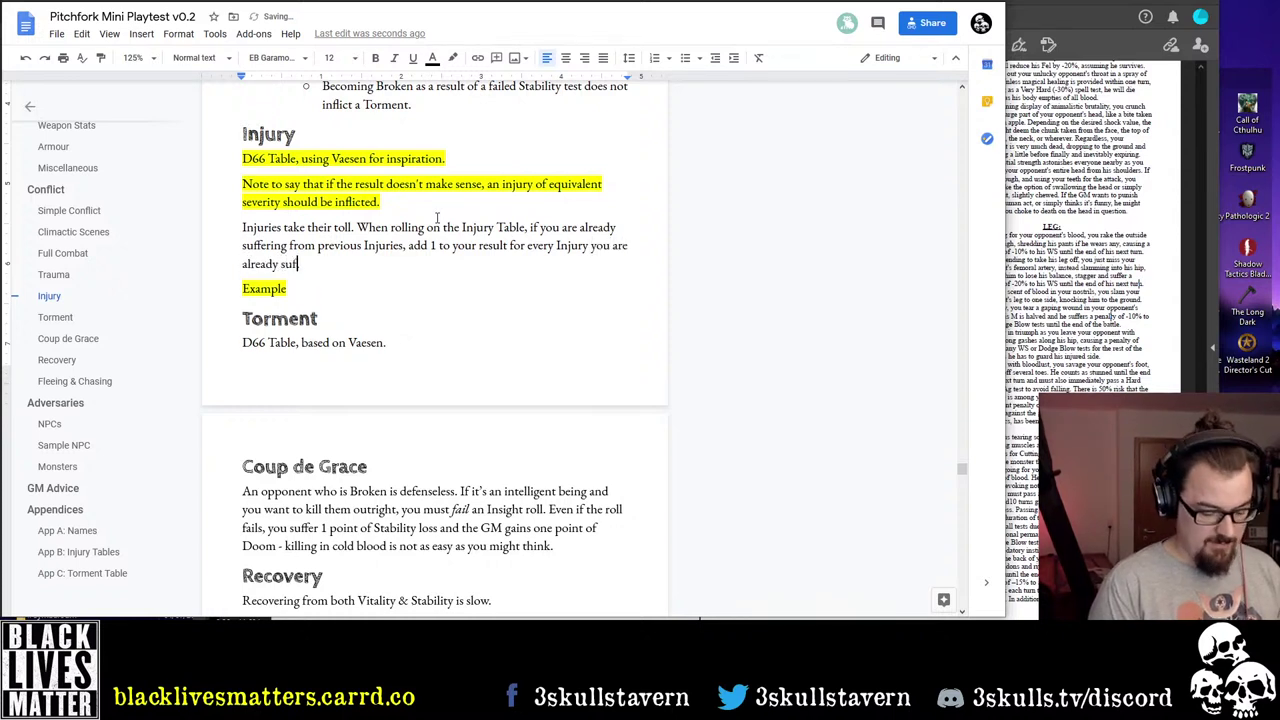
pyautogui.write('fering.')
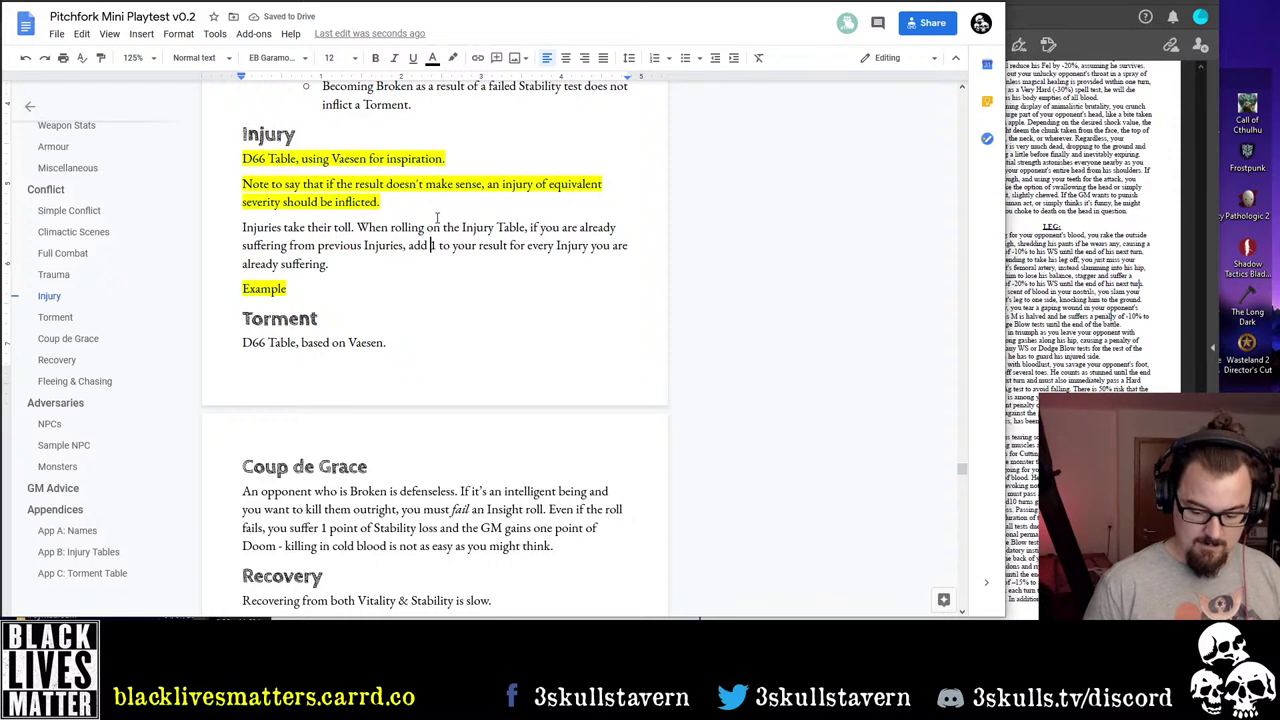
pyautogui.write('+')
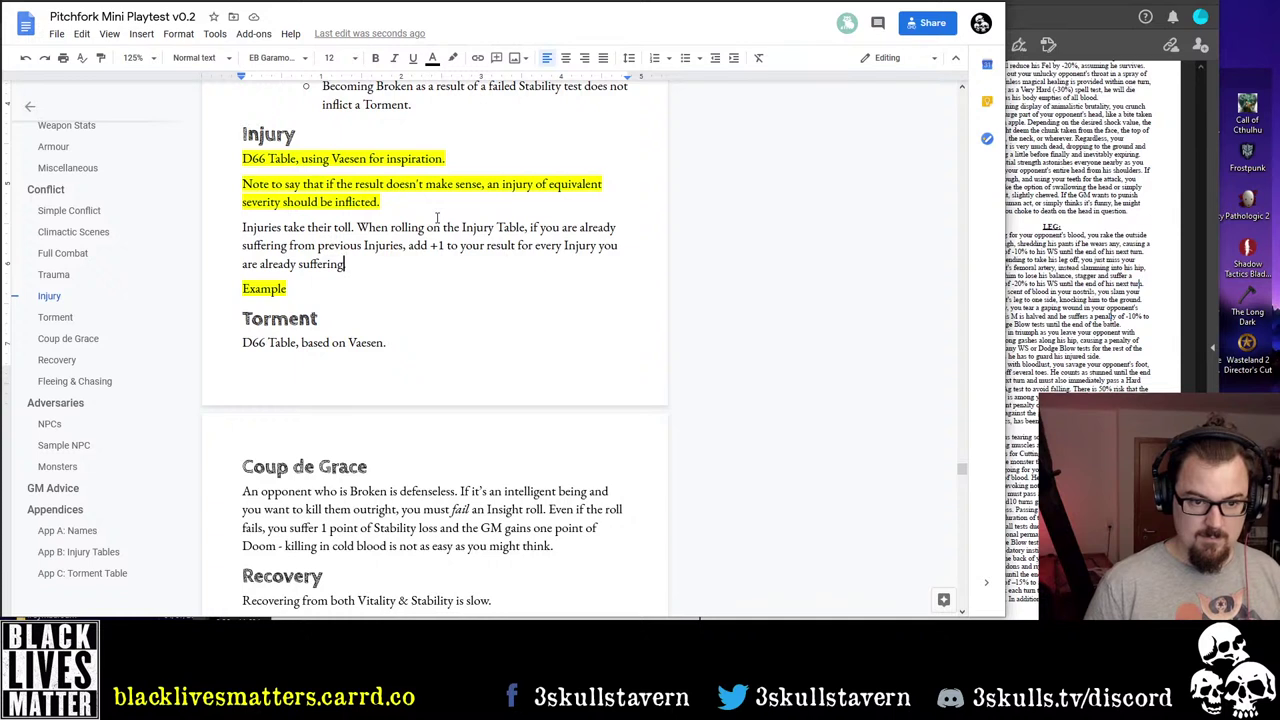
# Tighten the wording so it ends 'per Injury you already have.'
pyautogui.press('Up')
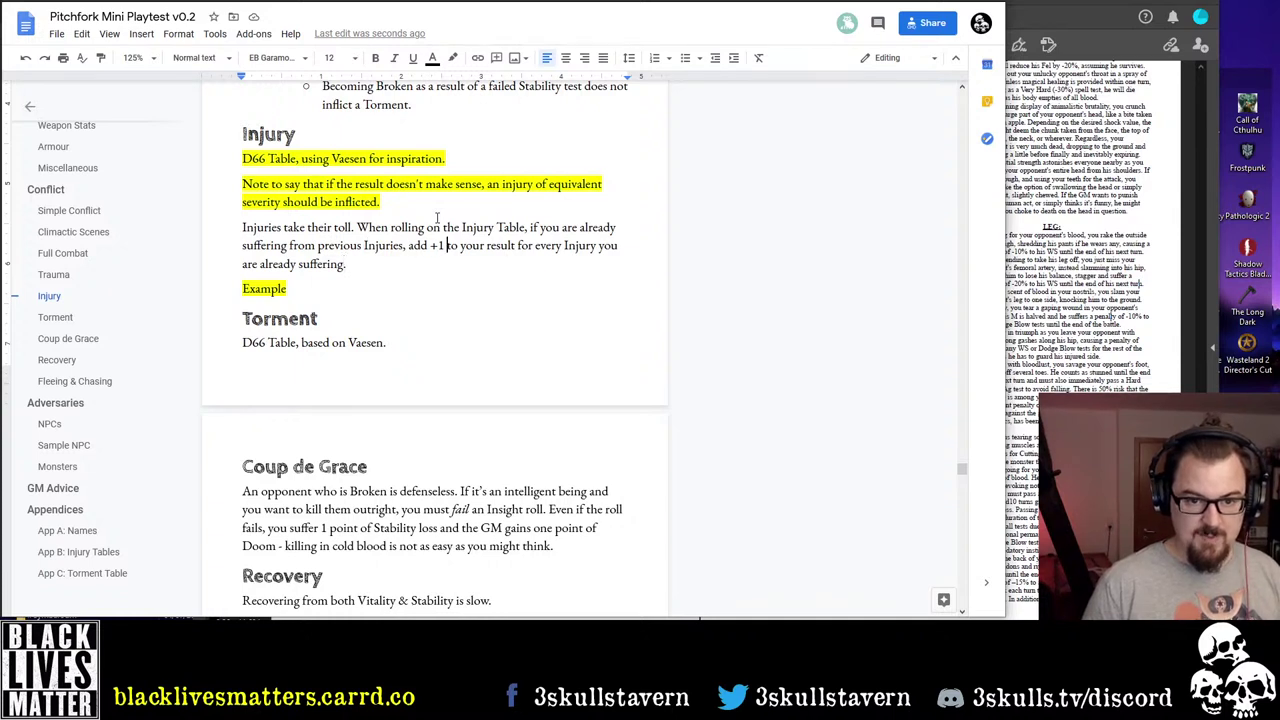
pyautogui.hotkey('ctrl', 'Right')
pyautogui.hotkey('ctrl', 'Right')
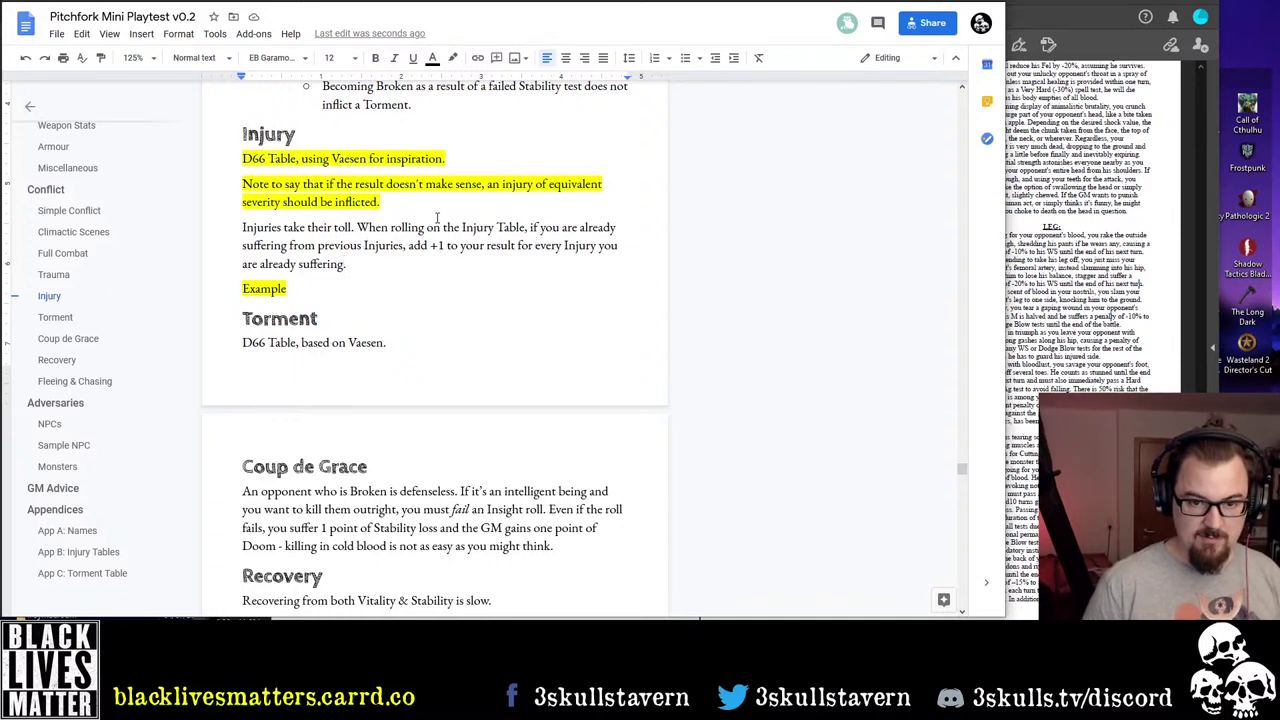
pyautogui.hotkey('ctrl', 'Left')
pyautogui.hotkey('ctrl', 'shift', 'Right')
pyautogui.hotkey('ctrl', 'shift', 'Right')
pyautogui.write('per')
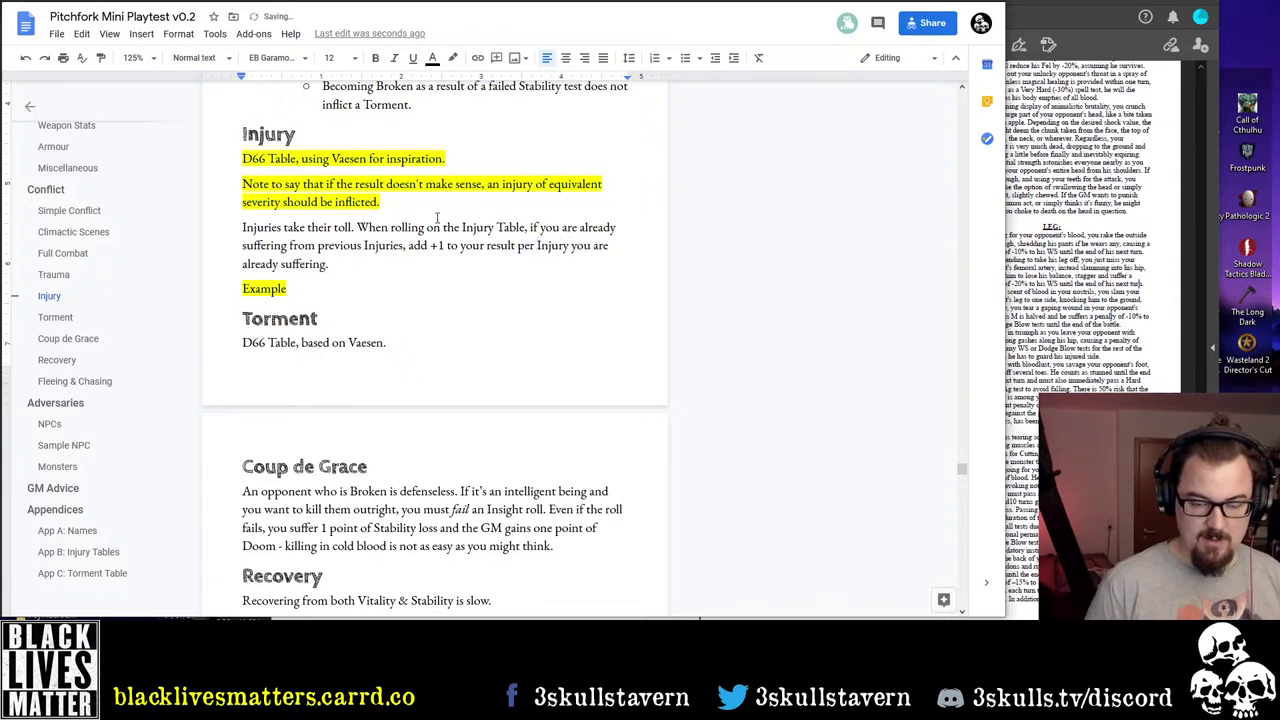
pyautogui.hotkey('ctrl', 'Right')
pyautogui.hotkey('ctrl', 'Right')
pyautogui.hotkey('ctrl', 'shift', 'Right')
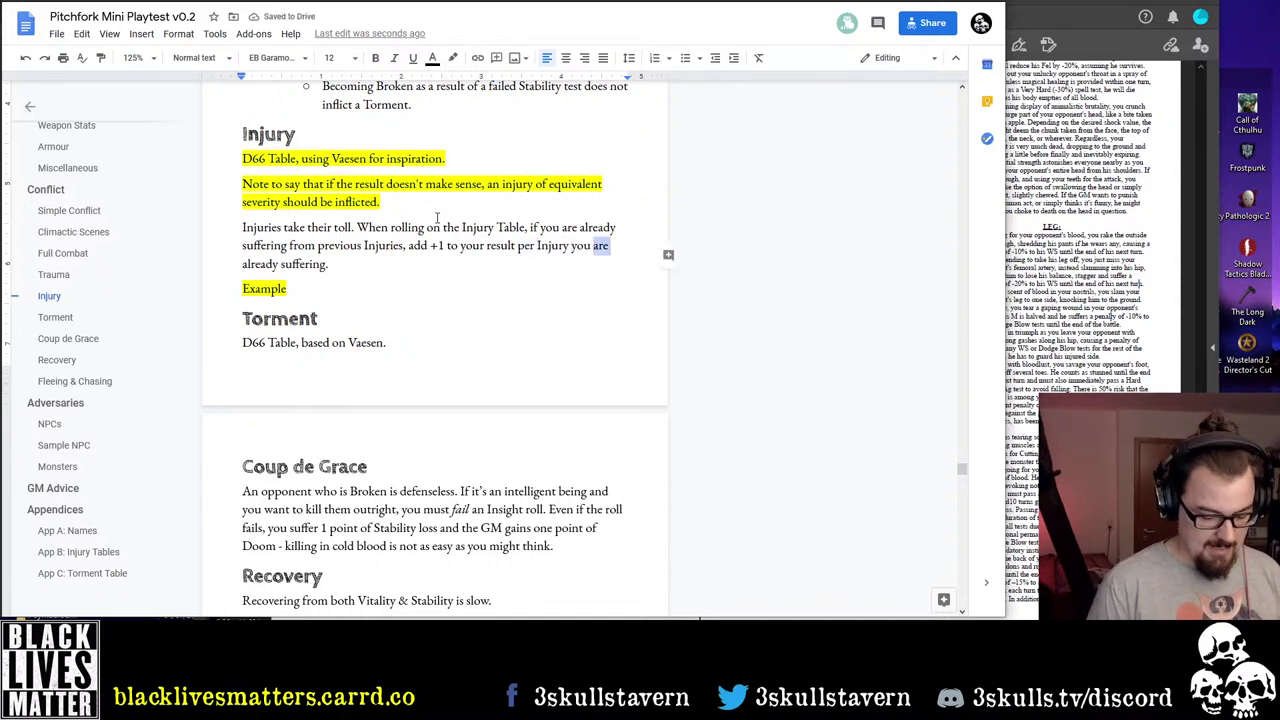
pyautogui.press('BackSpace')
pyautogui.hotkey('ctrl', 'Right')
pyautogui.hotkey('ctrl', 'shift', 'Right')
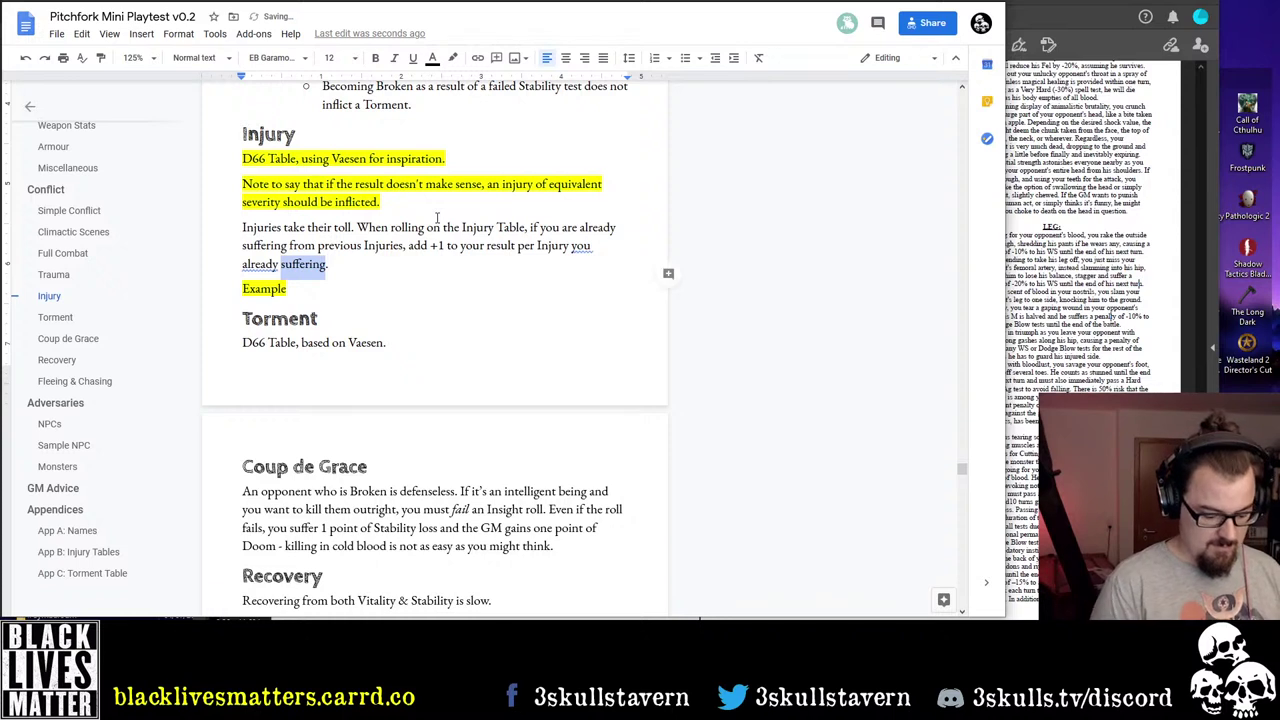
pyautogui.write('have.')
pyautogui.press('Up')
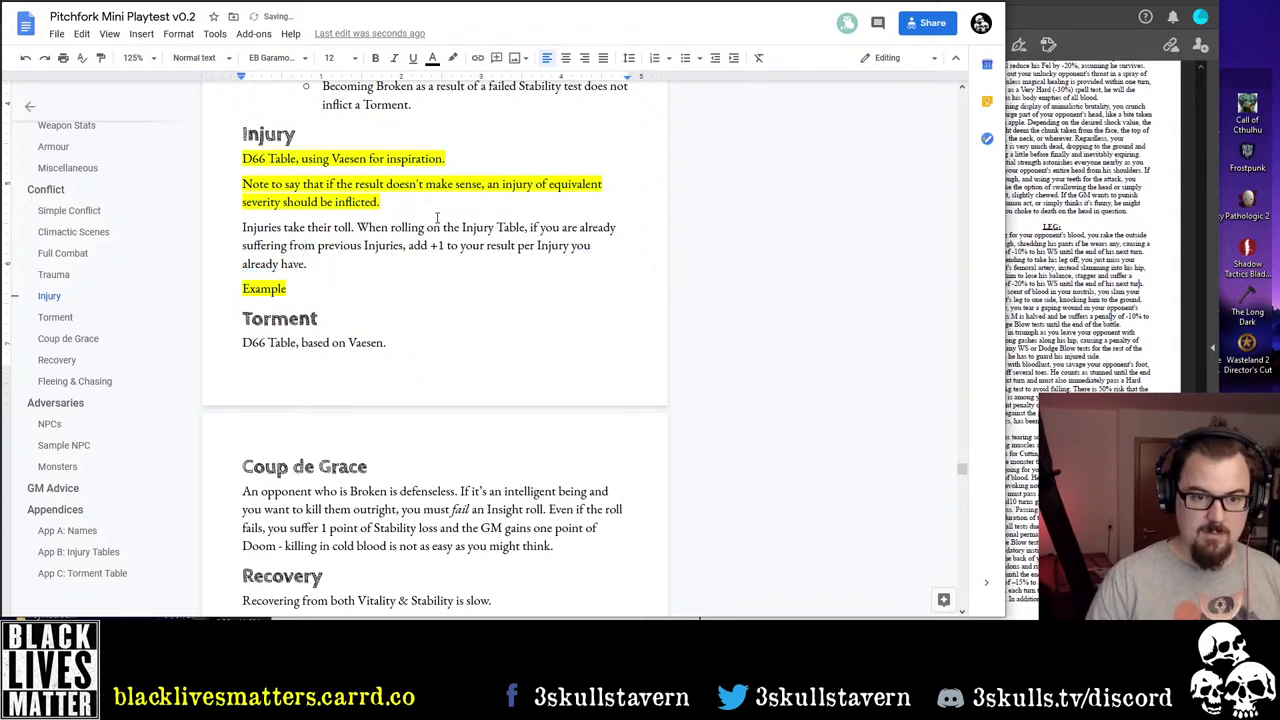
pyautogui.click(413, 289)
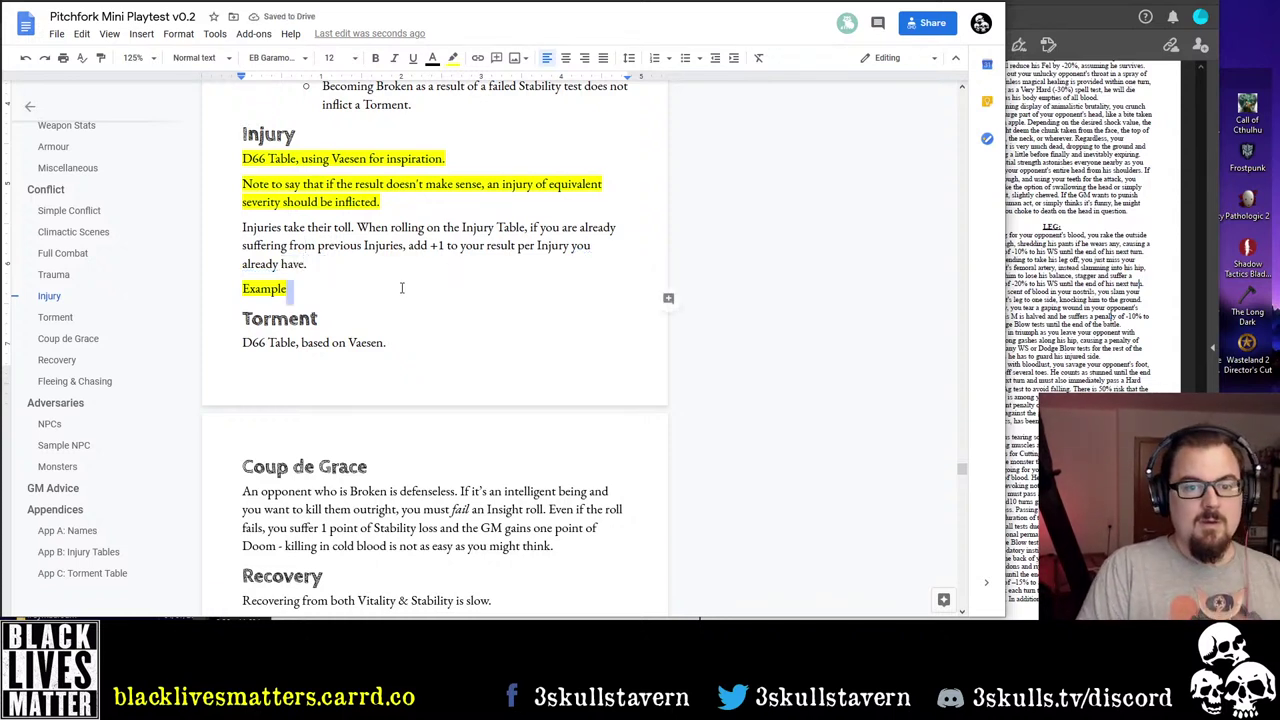
# Jump to App B: Injury Tables and place the caret in the Broken Neck Effect cell
pyautogui.click(92, 553)
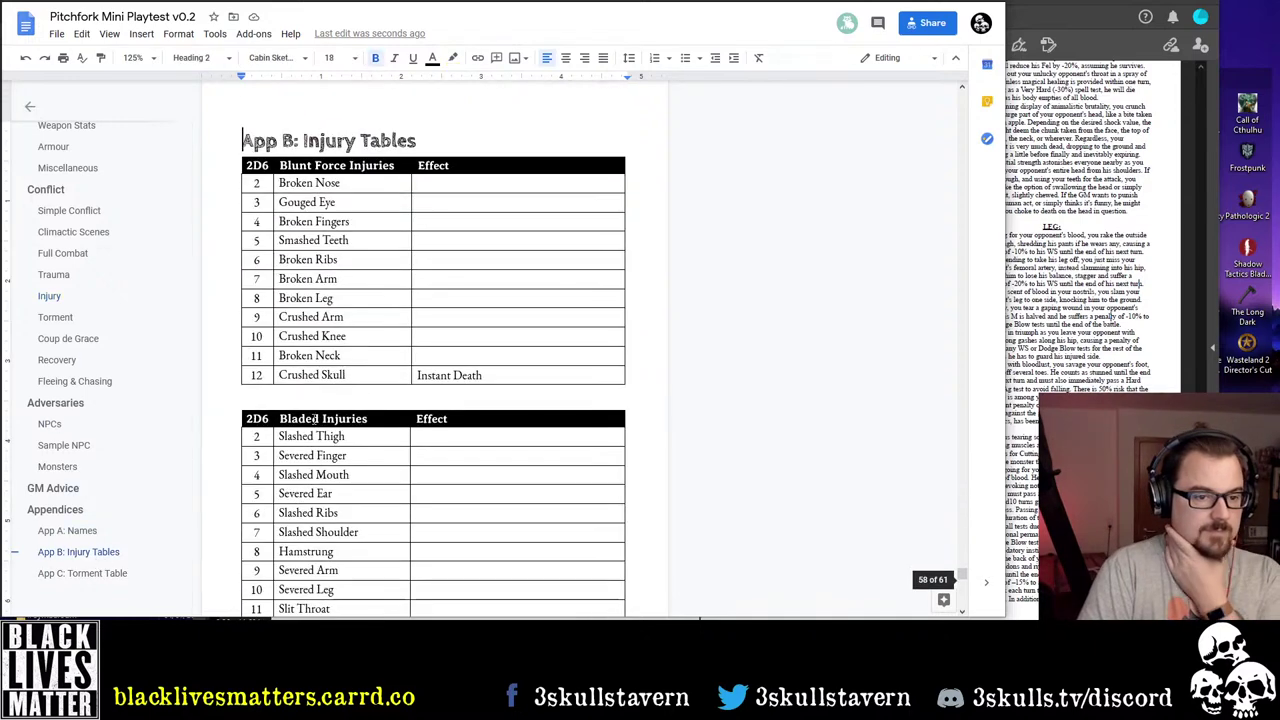
pyautogui.scroll(-3, 505, 378)
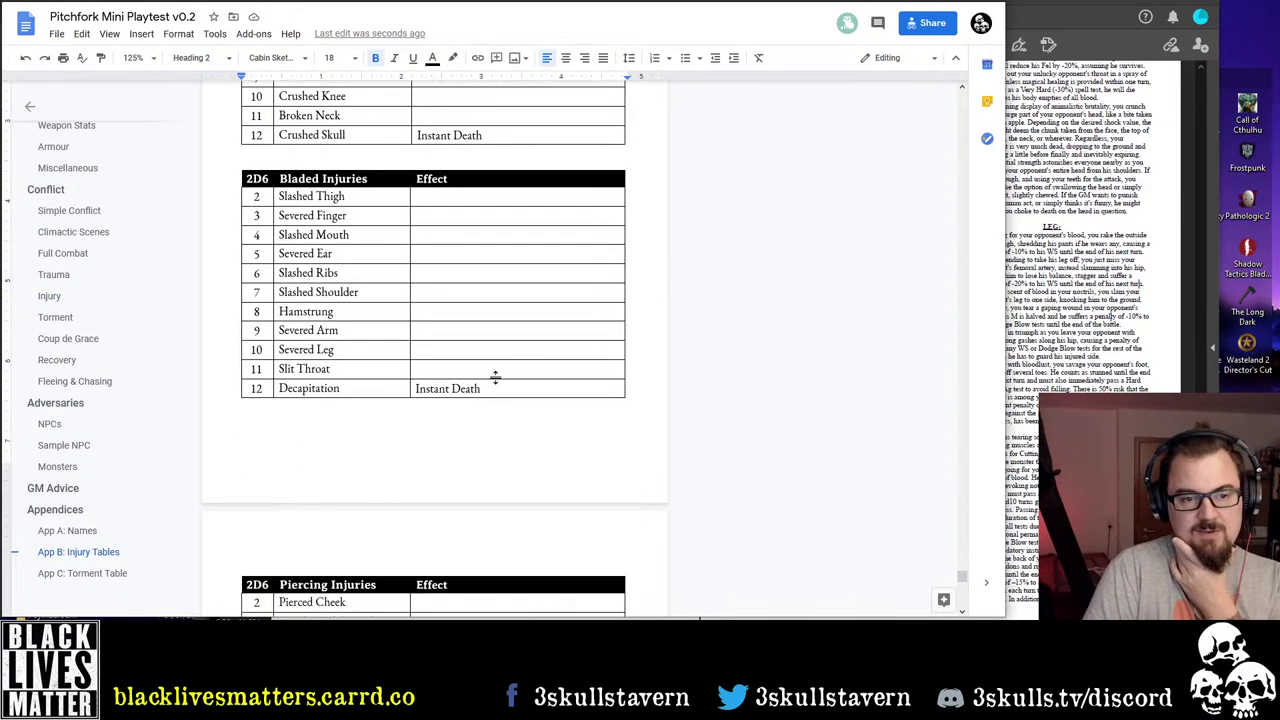
pyautogui.scroll(5, 490, 374)
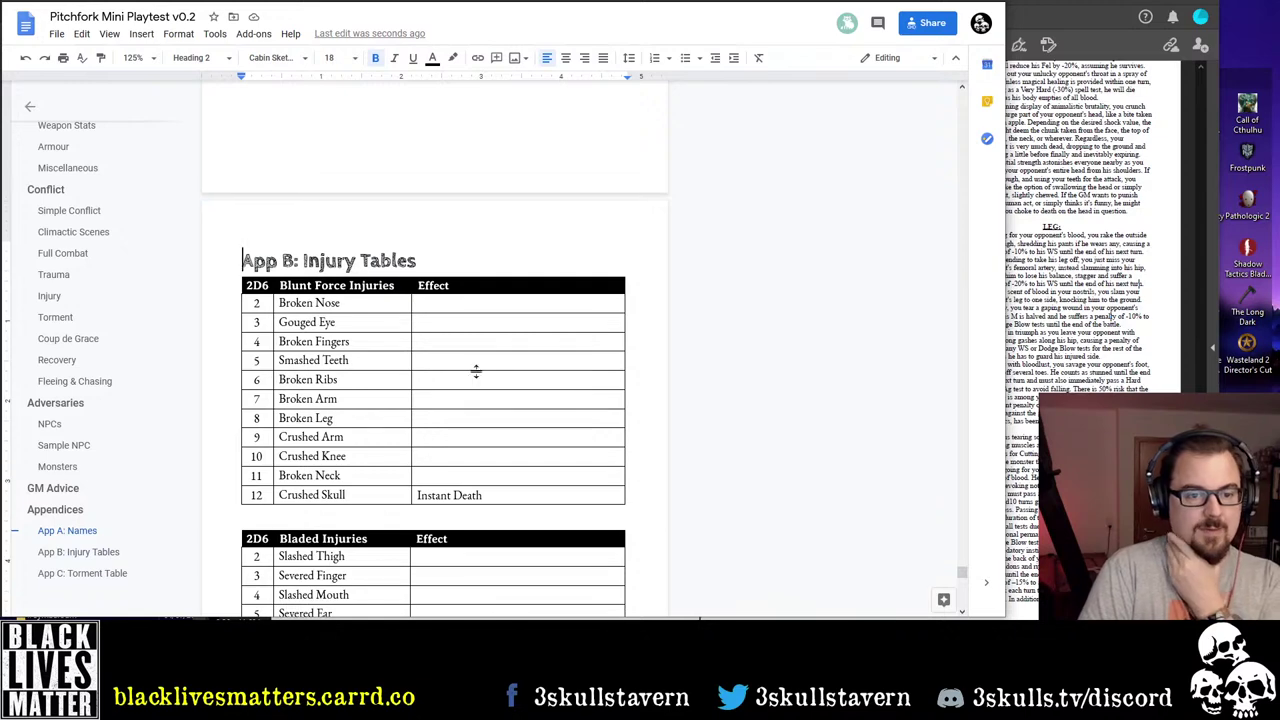
pyautogui.scroll(-2, 476, 371)
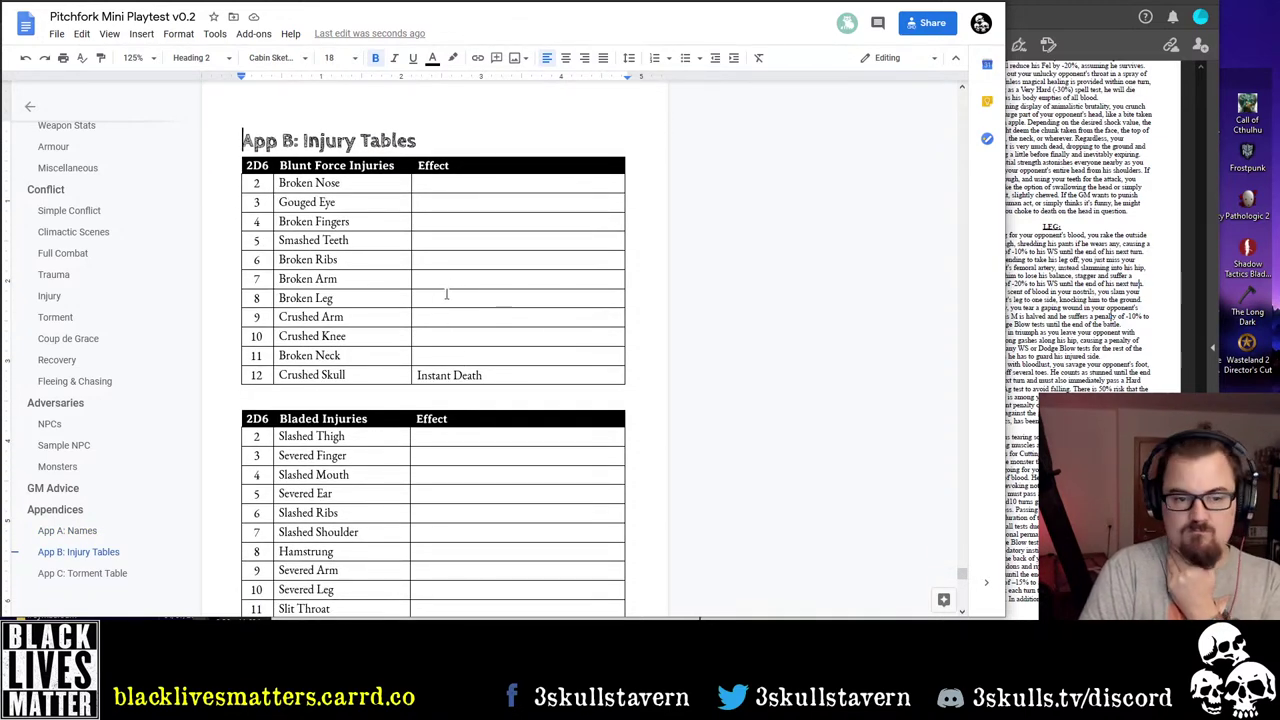
pyautogui.click(422, 356)
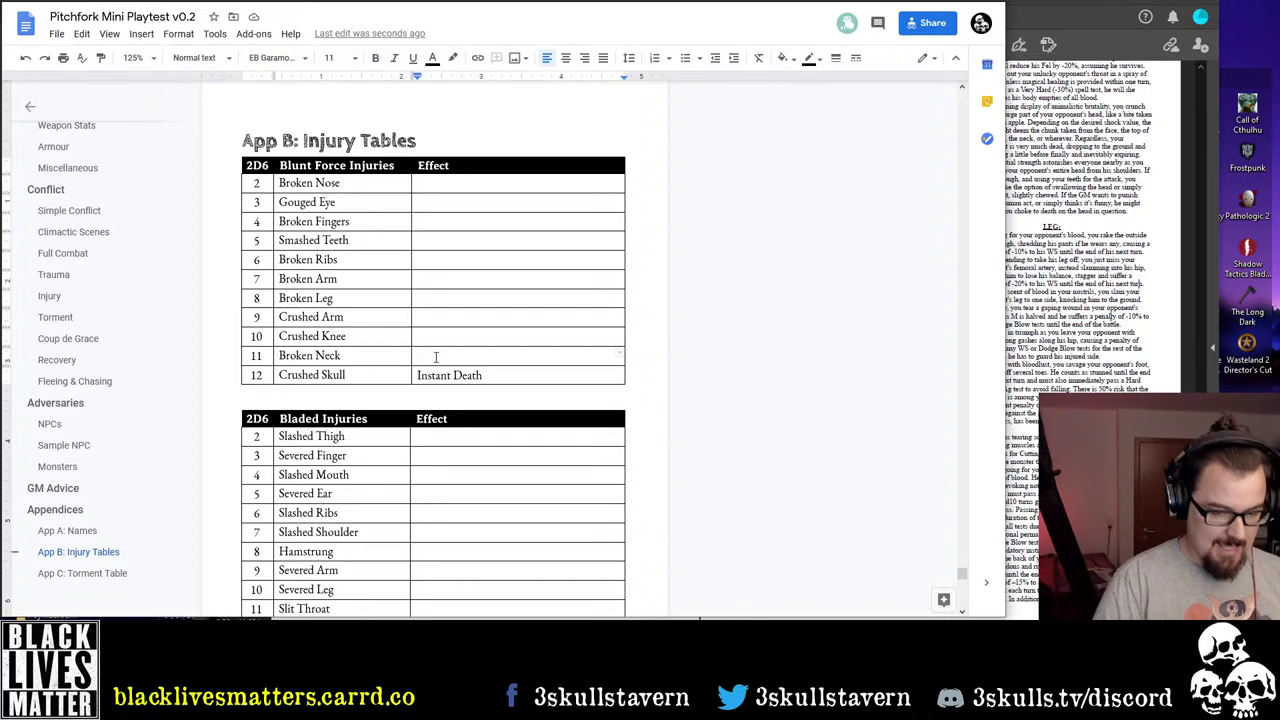
pyautogui.click(1188, 250)
# Turn the handbook back one page to the Blunt Force critical injuries table
pyautogui.click(590, 17)
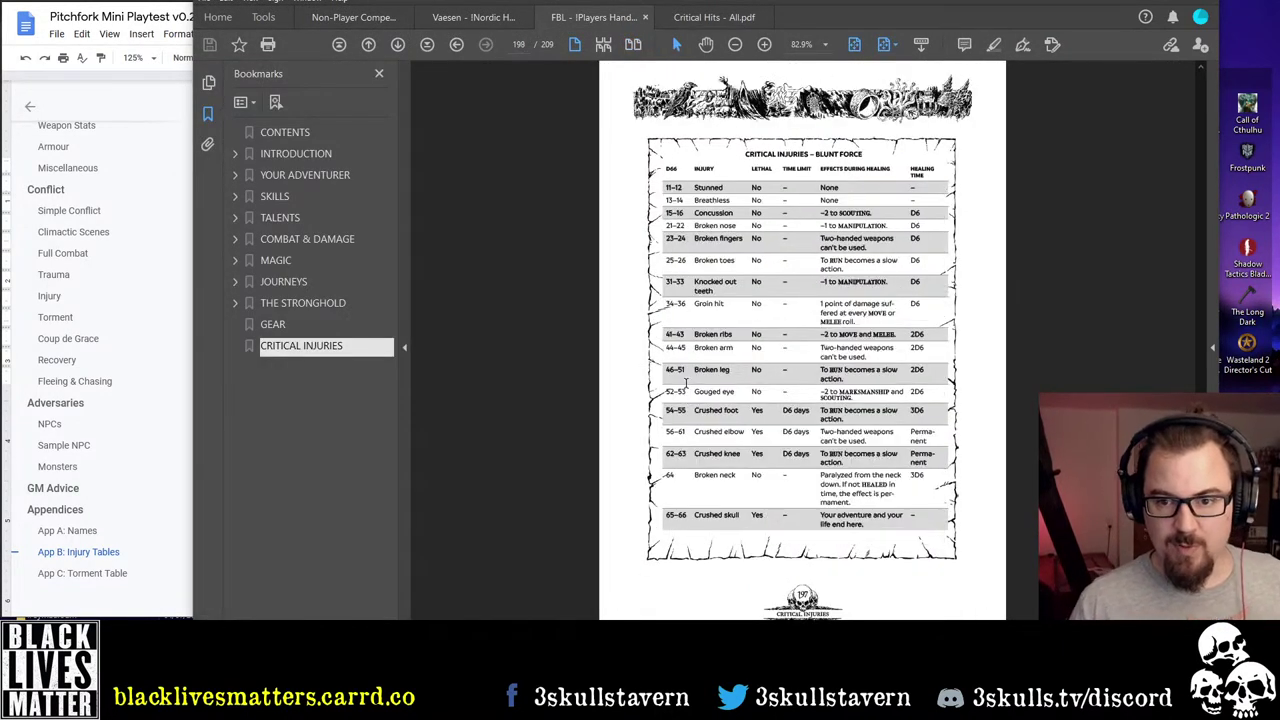
pyautogui.scroll(1, 683, 385)
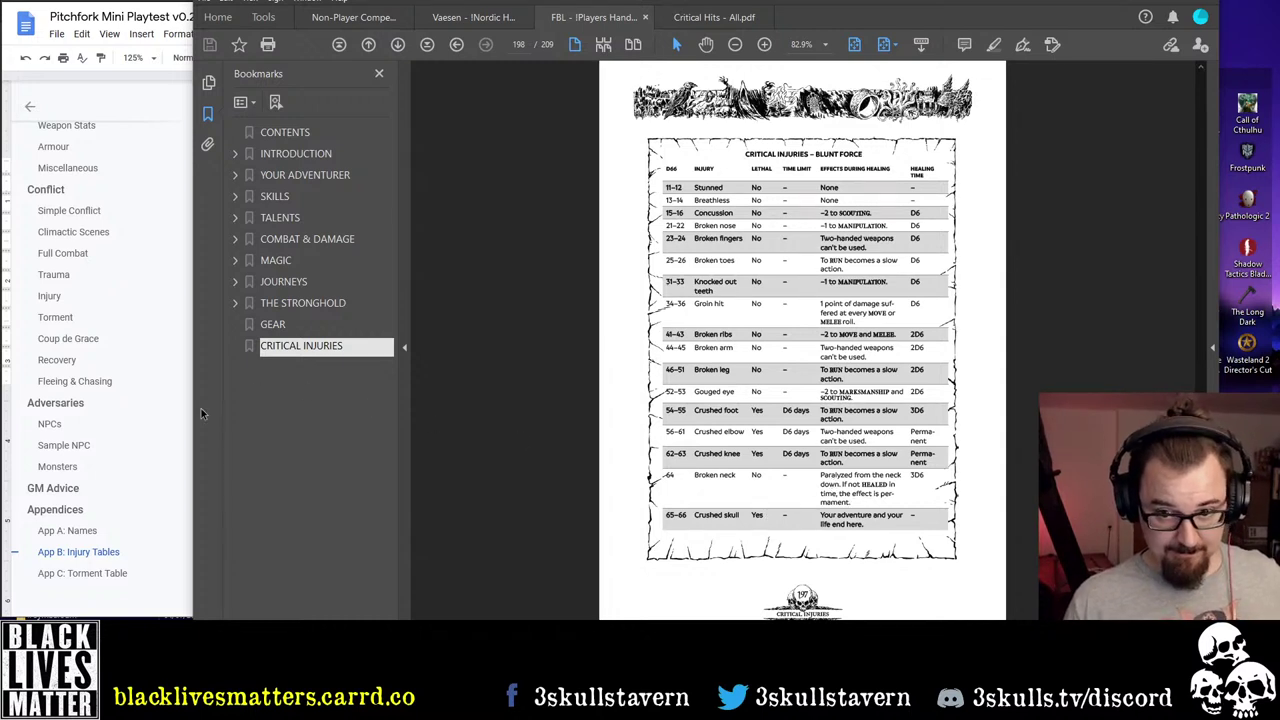
# Make the Broken Neck effect 'Permanently paralysed from the neck down'
pyautogui.click(186, 478)
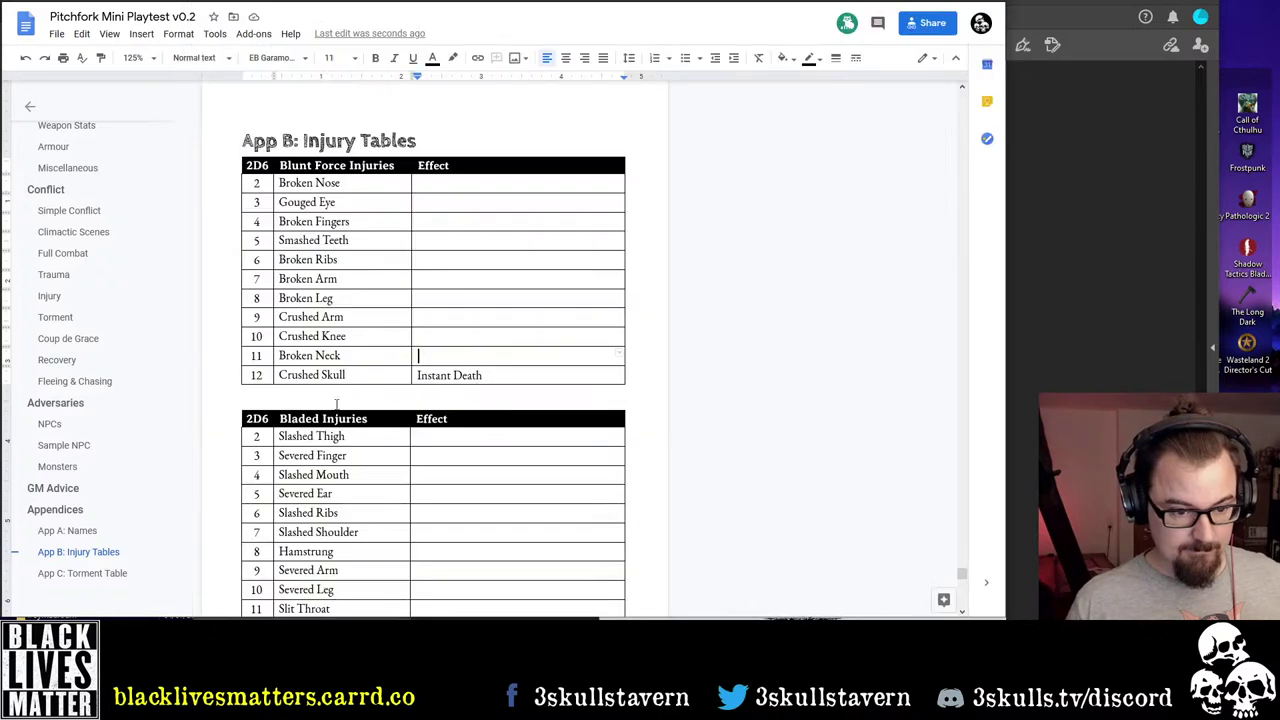
pyautogui.doubleClick(438, 355)
pyautogui.click(442, 355)
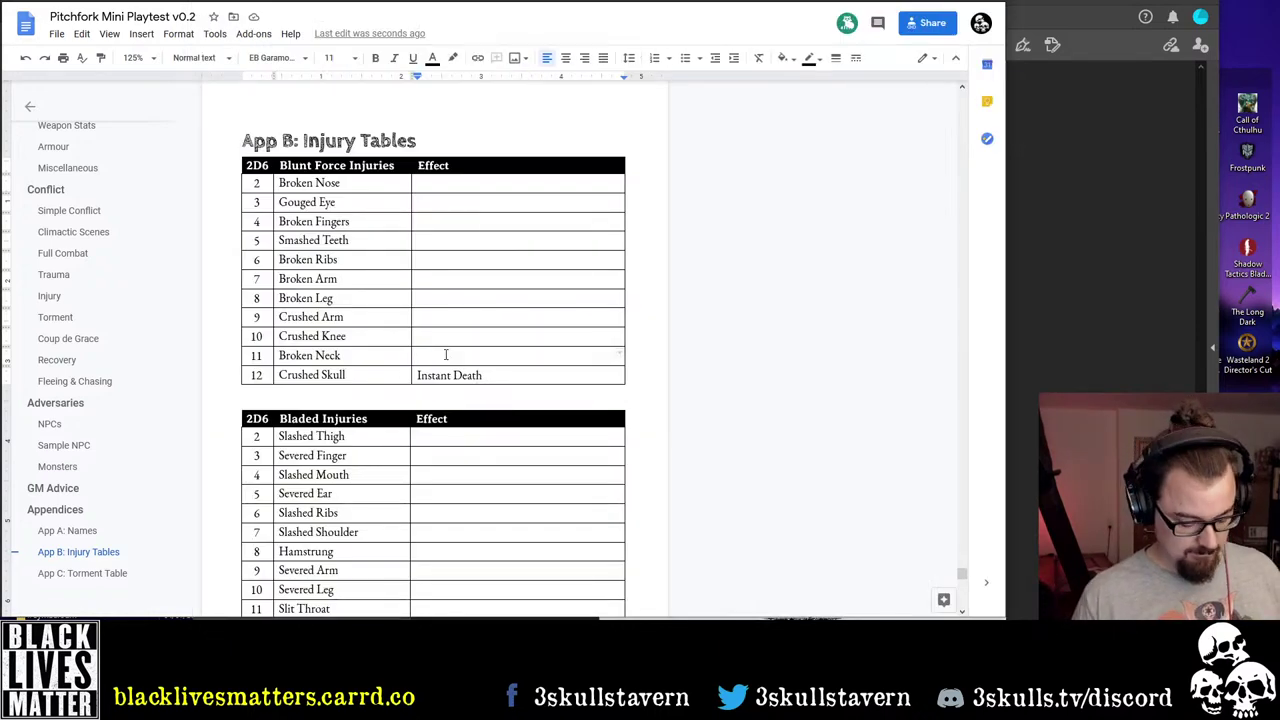
pyautogui.write('Parall')
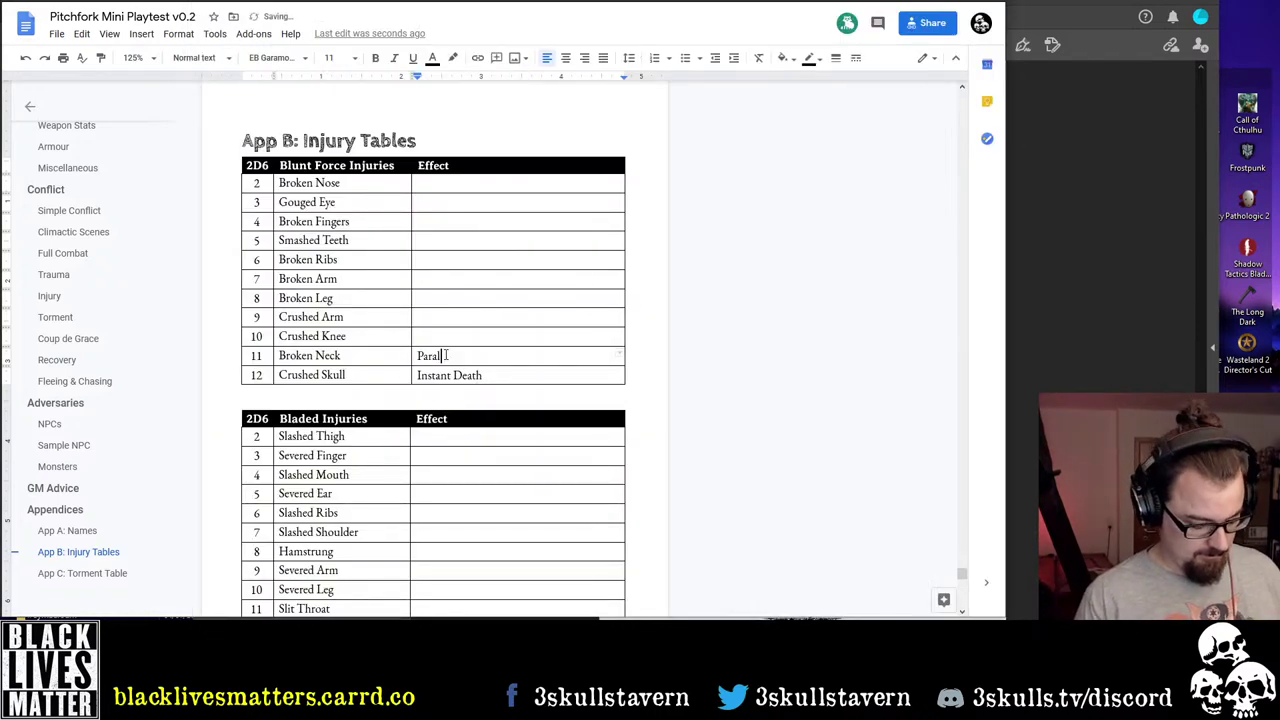
pyautogui.press('BackSpace')
pyautogui.write('ysed from the ')
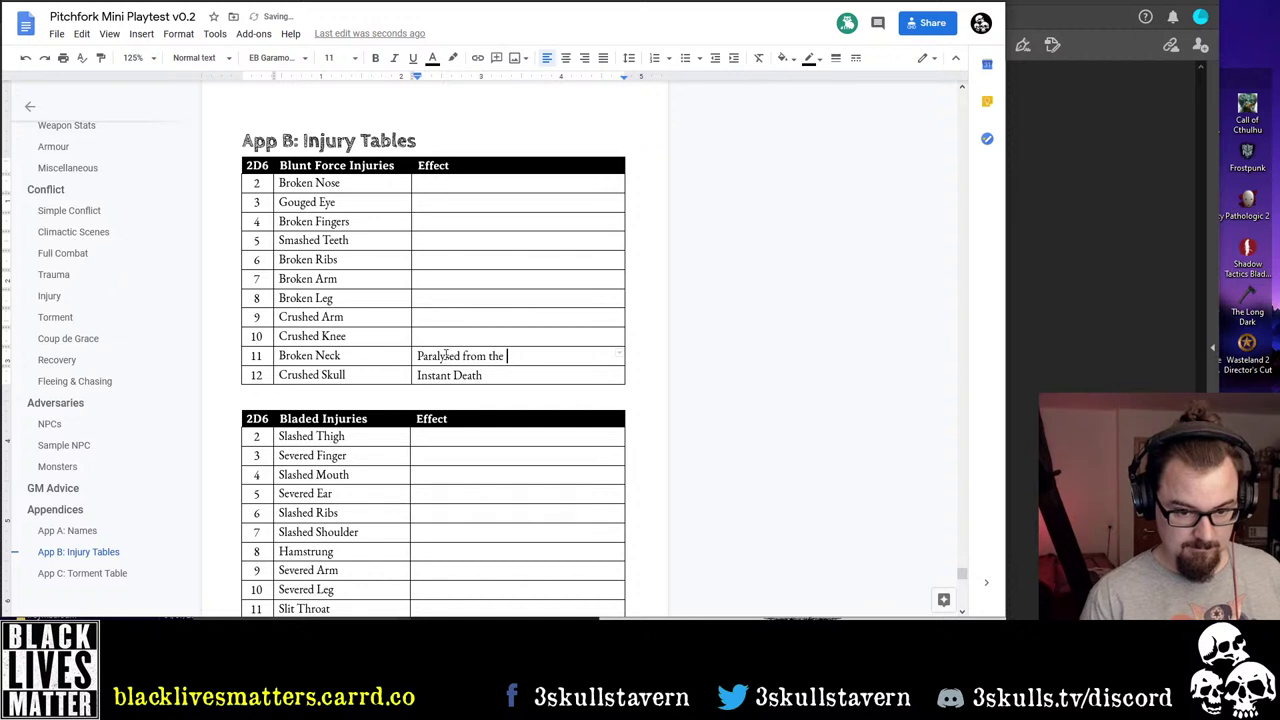
pyautogui.write('neck')
pyautogui.press('BackSpace')
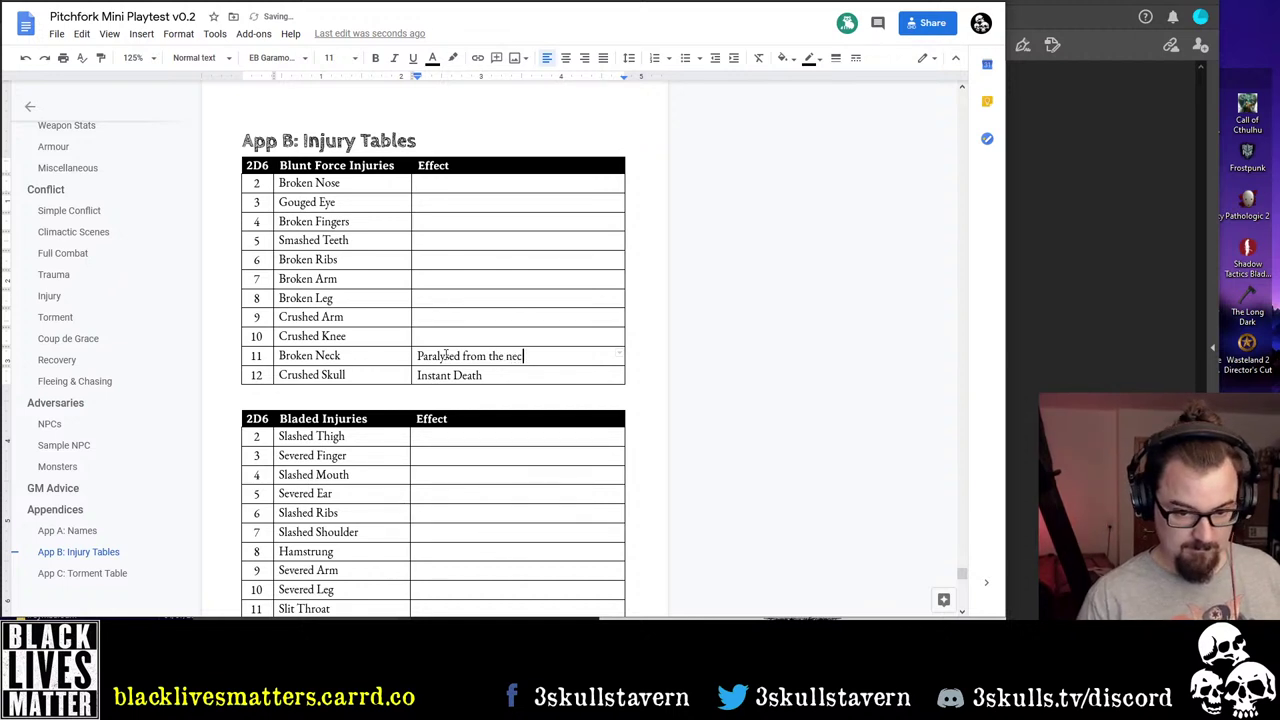
pyautogui.write('k down')
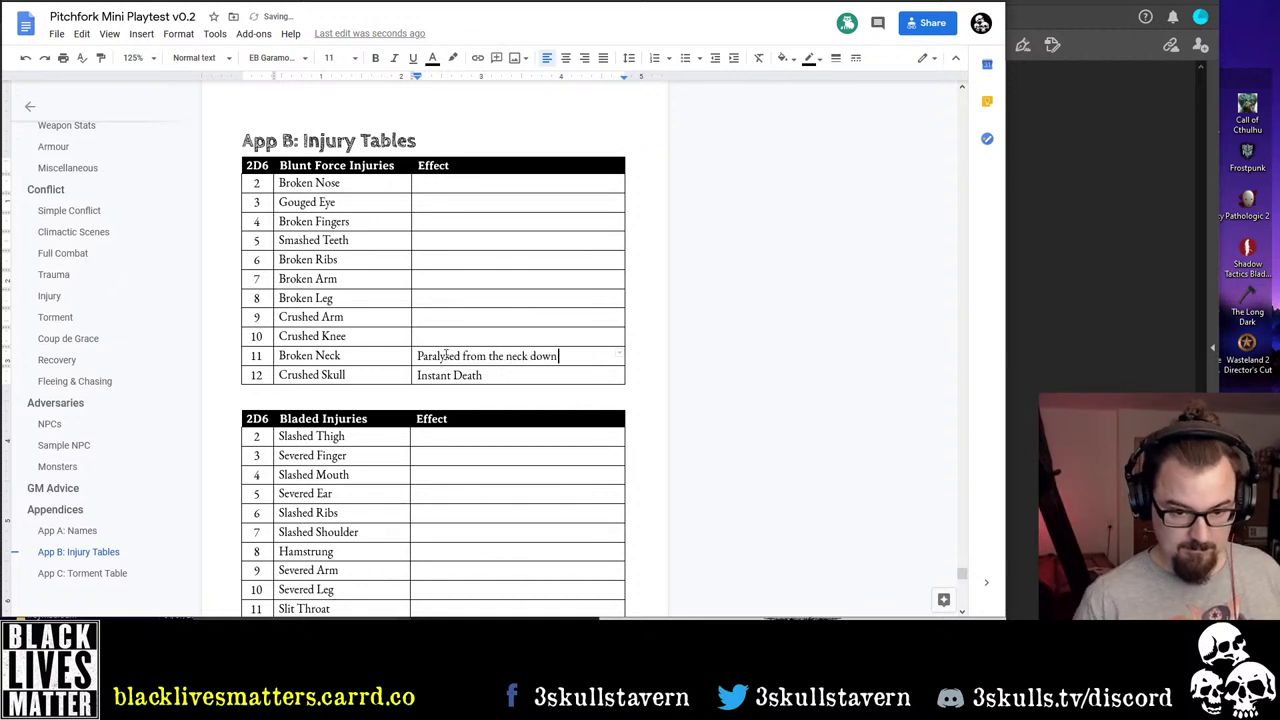
pyautogui.write('Permane')
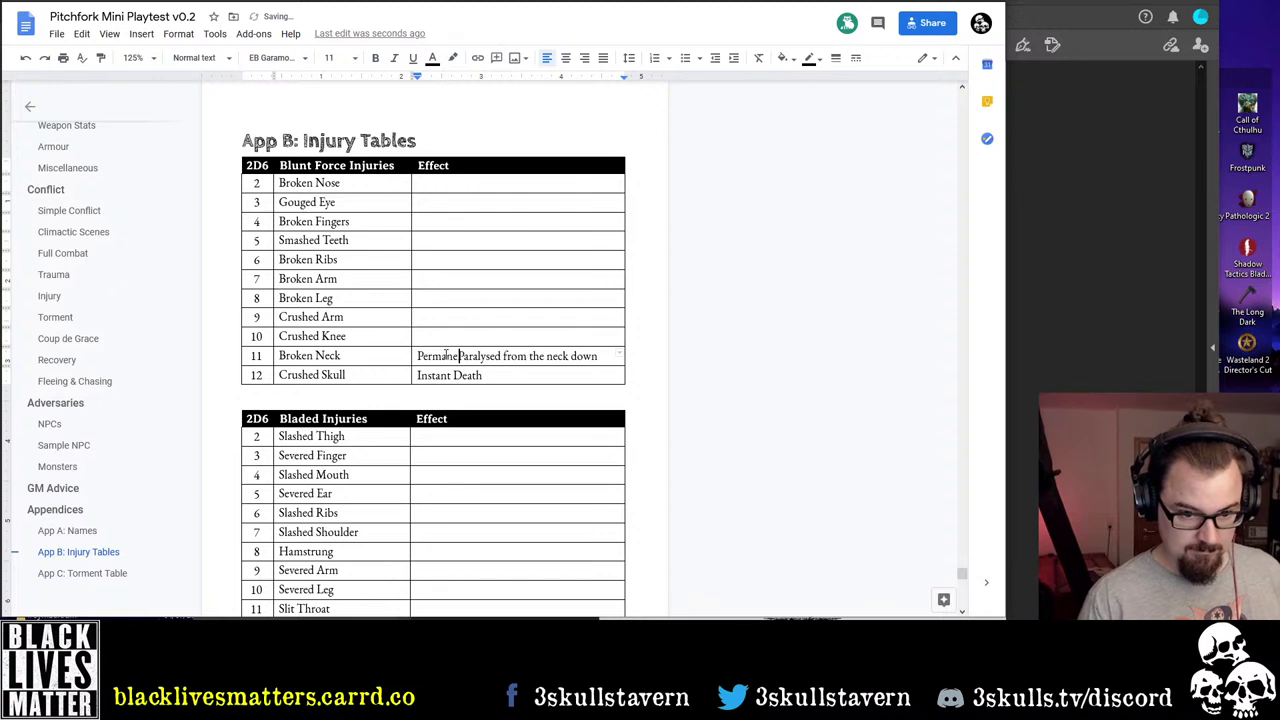
pyautogui.write('ntly')
pyautogui.press('Delete')
pyautogui.write('p')
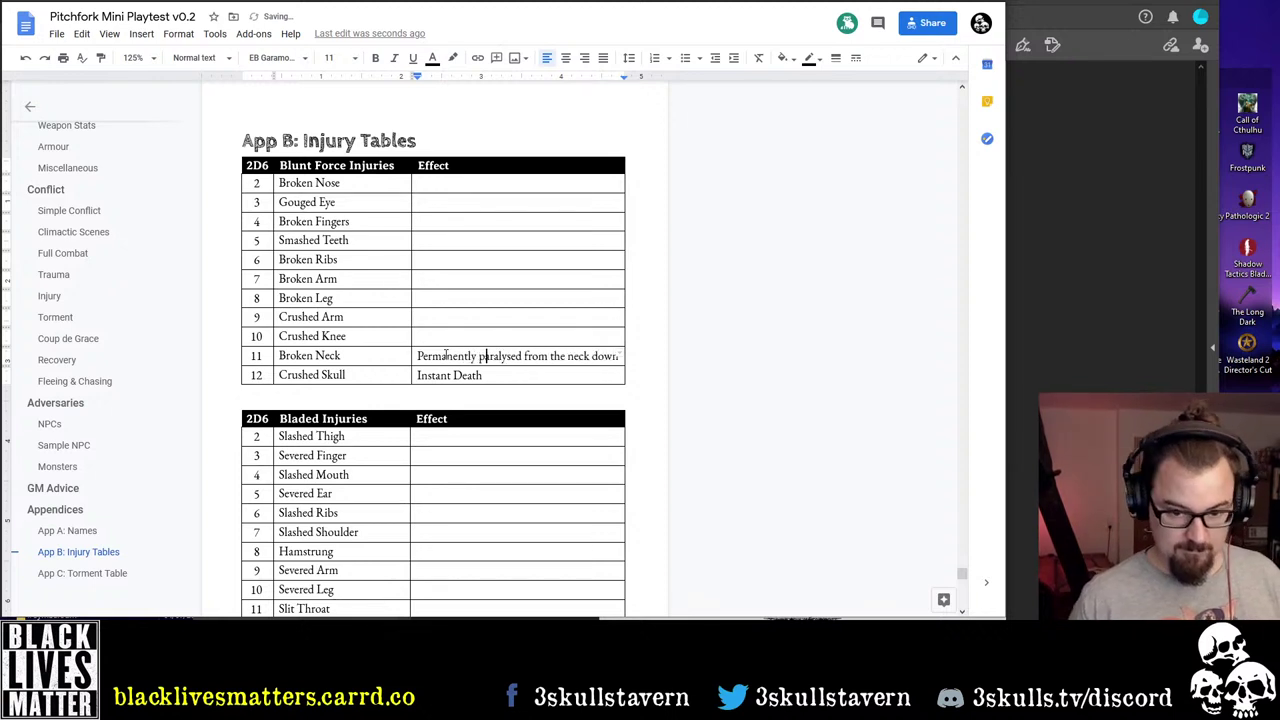
# Enter the Crushed Knee effect wording for a permanently unusable leg
pyautogui.press('Up')
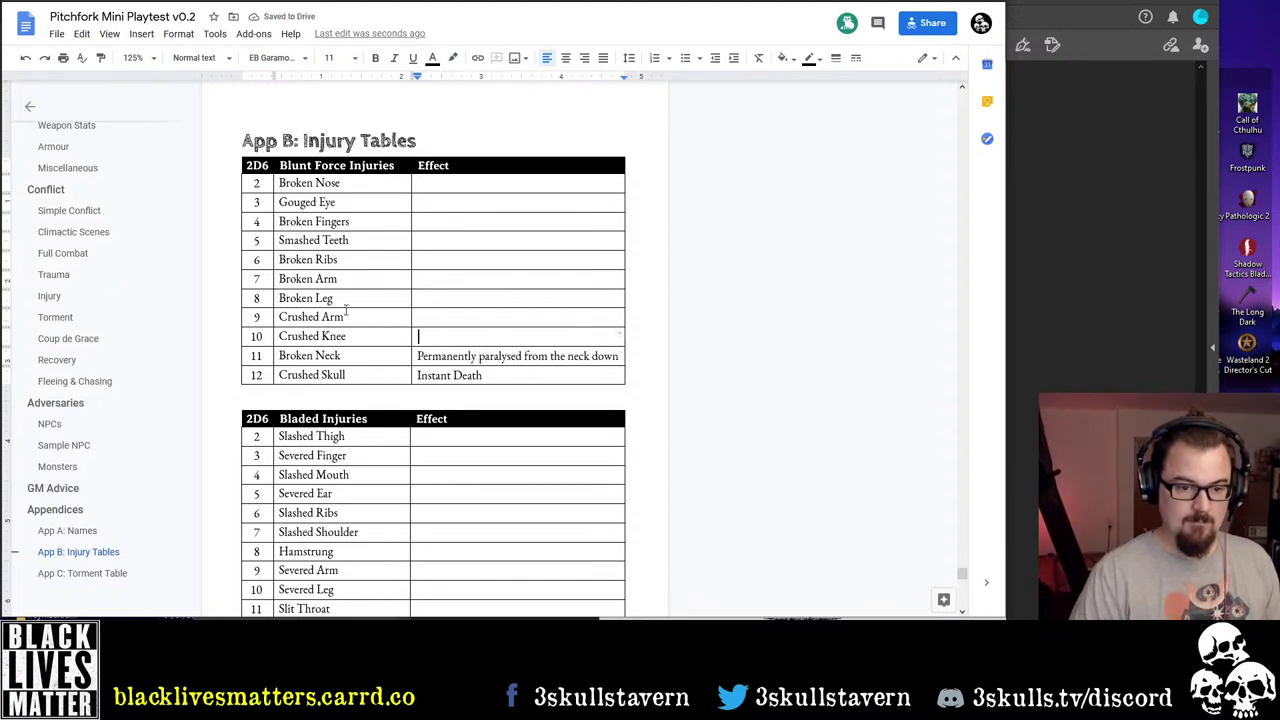
pyautogui.write('L')
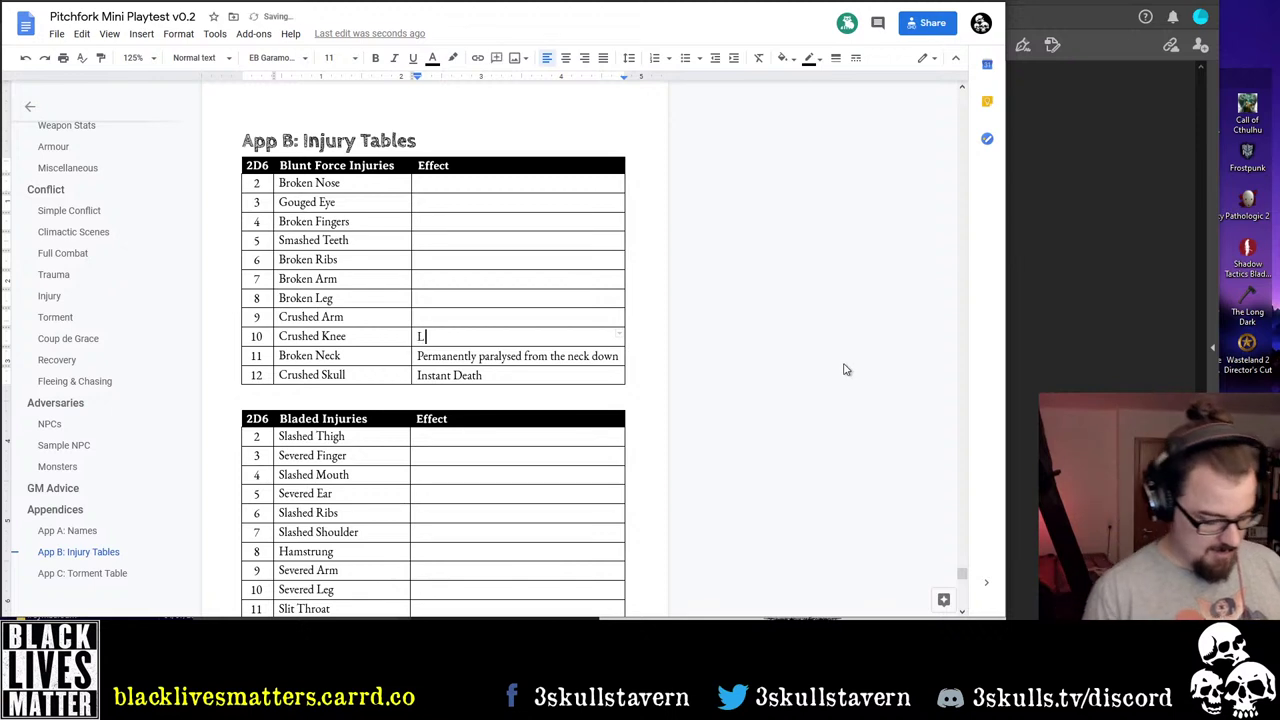
pyautogui.write('eg ')
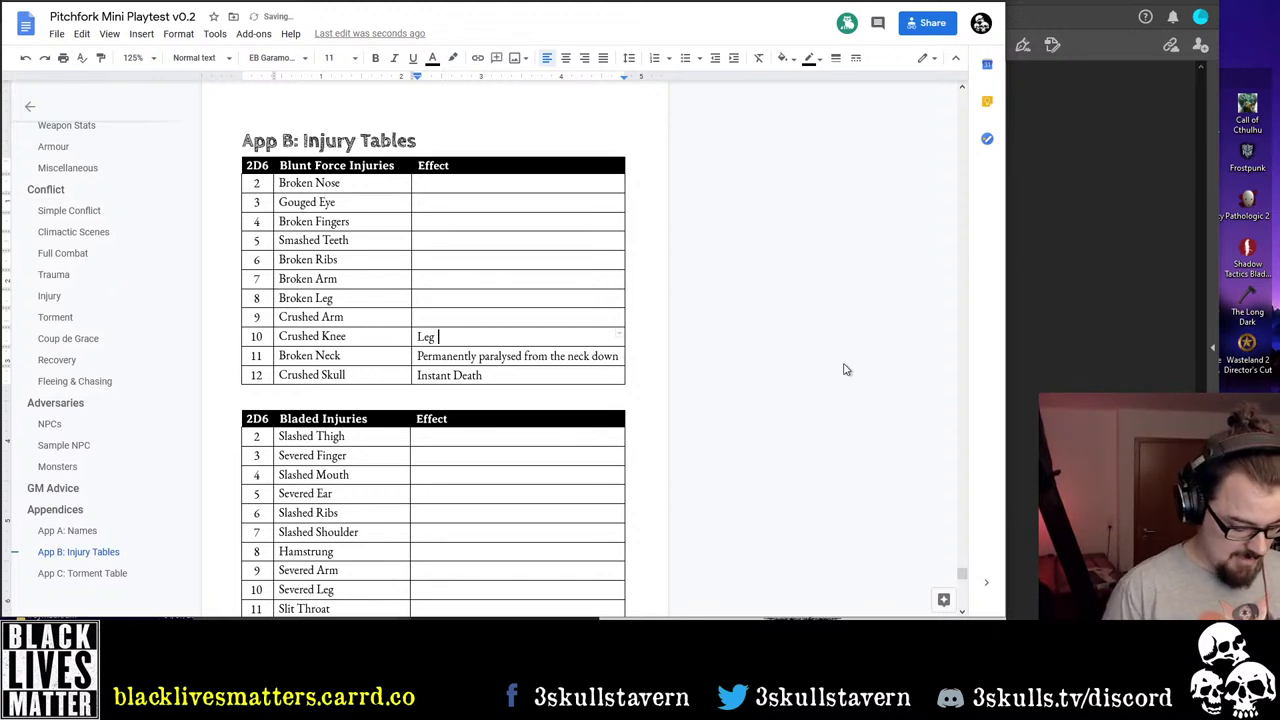
pyautogui.write('unusabel')
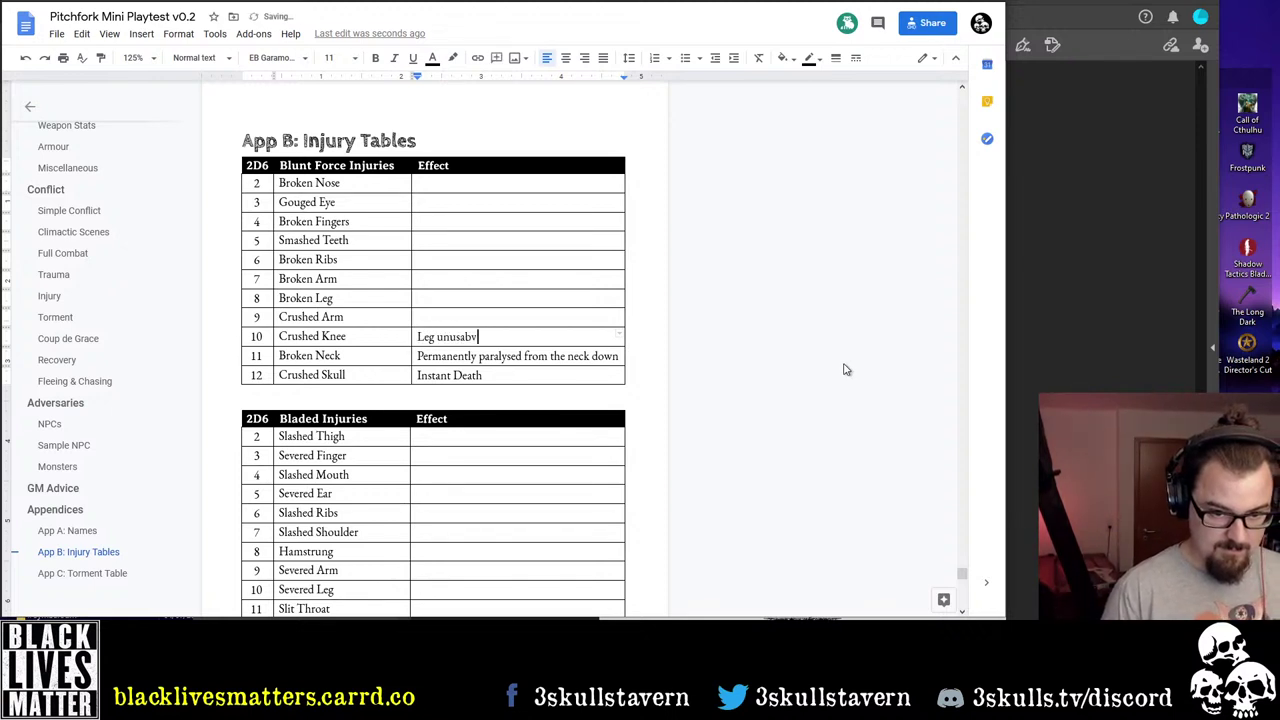
pyautogui.press('BackSpace')
pyautogui.press('BackSpace')
pyautogui.write('le')
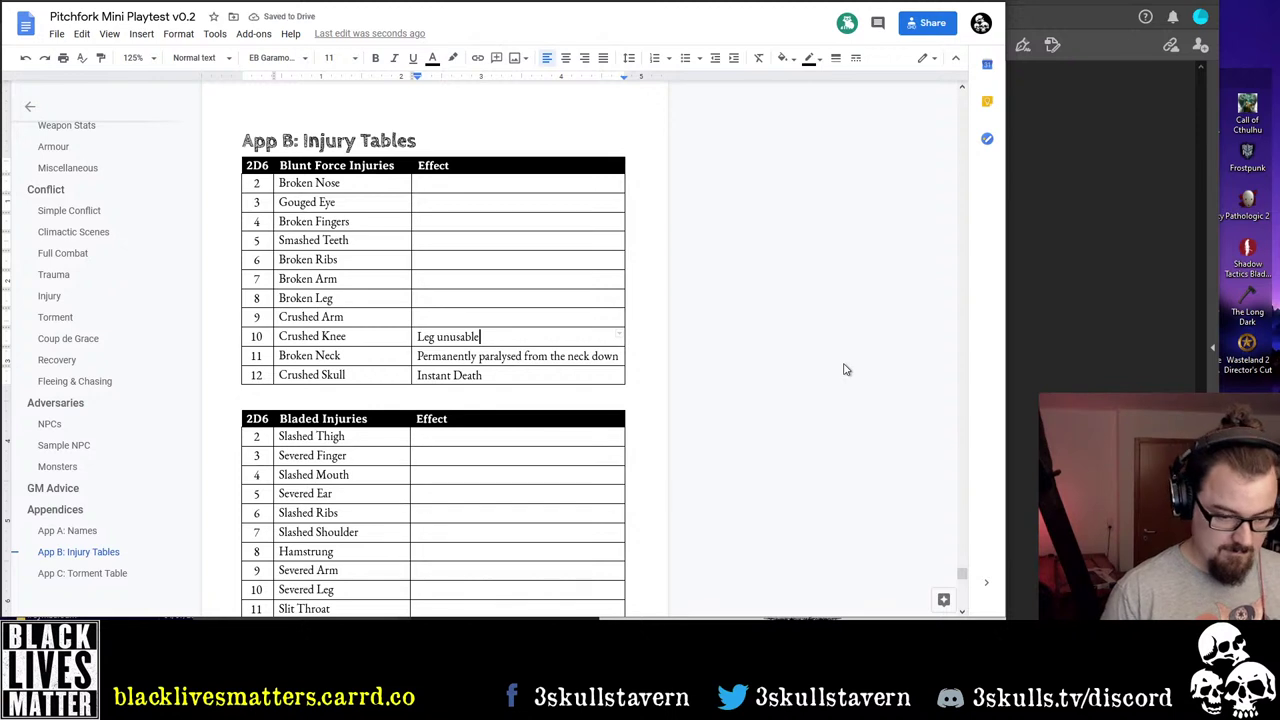
pyautogui.write('Roll D6')
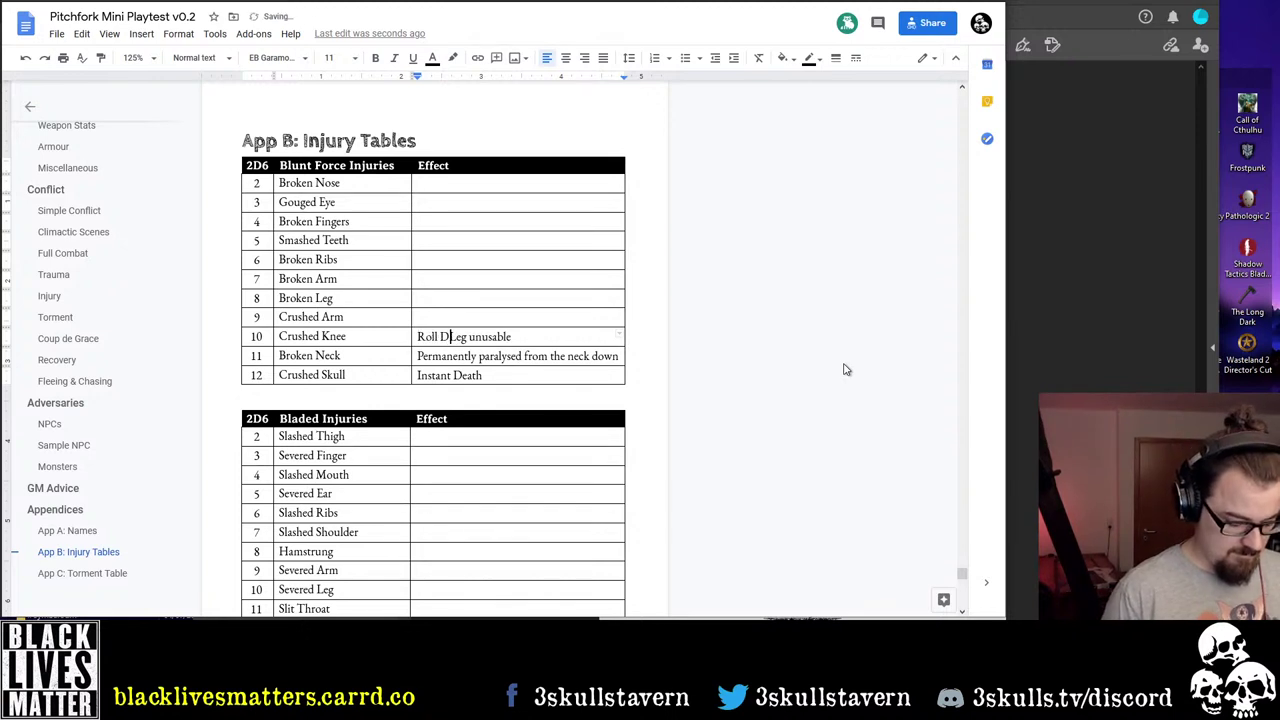
pyautogui.write(', odd')
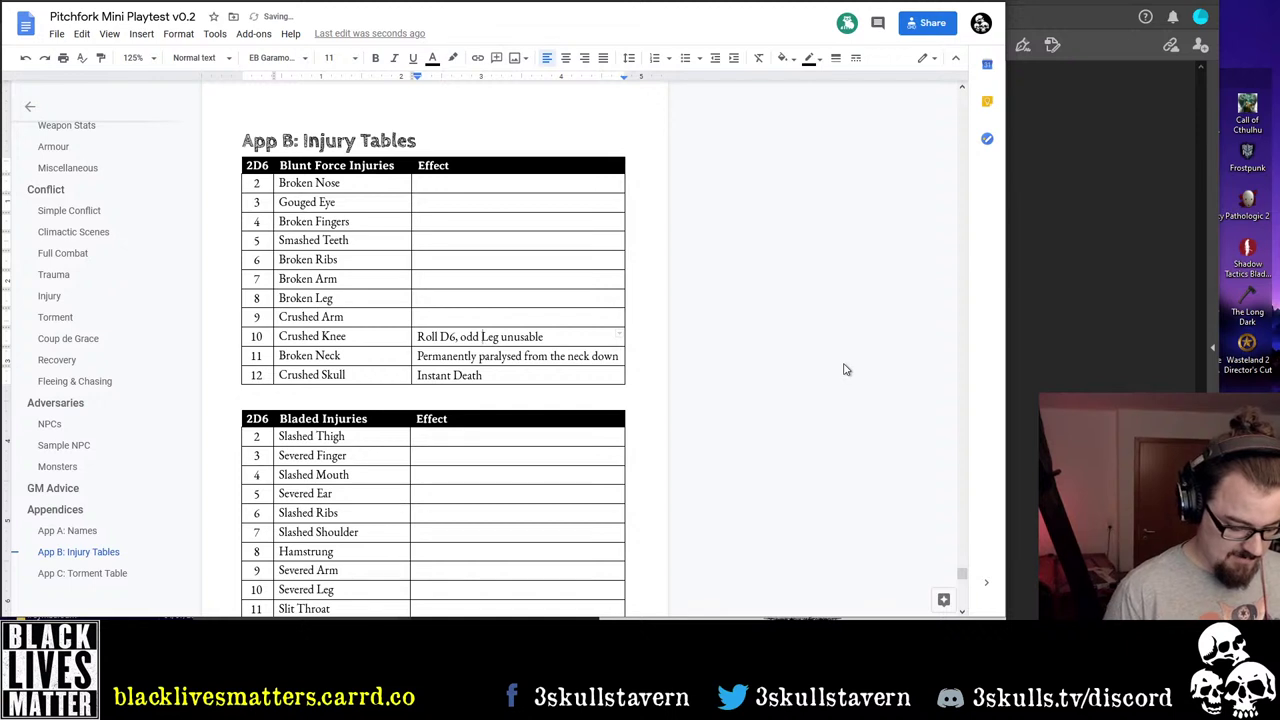
pyautogui.write(' = left,')
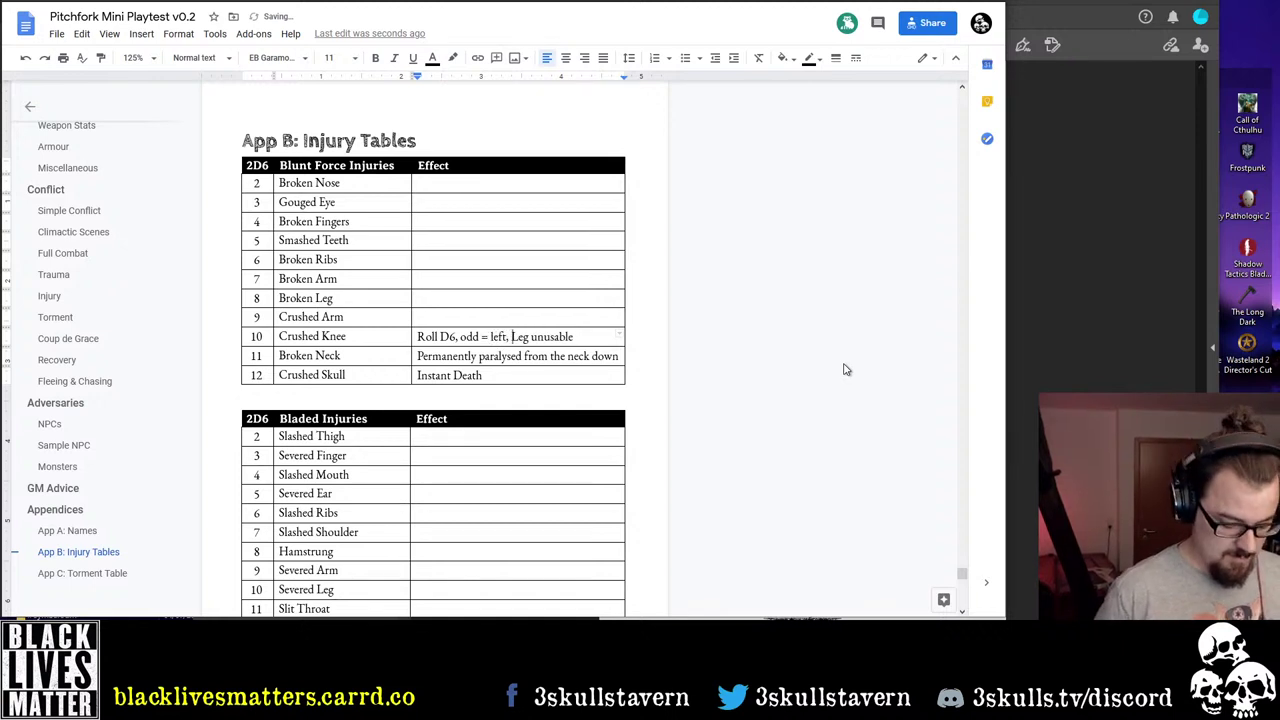
pyautogui.press('Delete')
pyautogui.write('l')
pyautogui.hotkey('ctrl', 'Right')
pyautogui.hotkey('shift', 'End')
pyautogui.write('p')
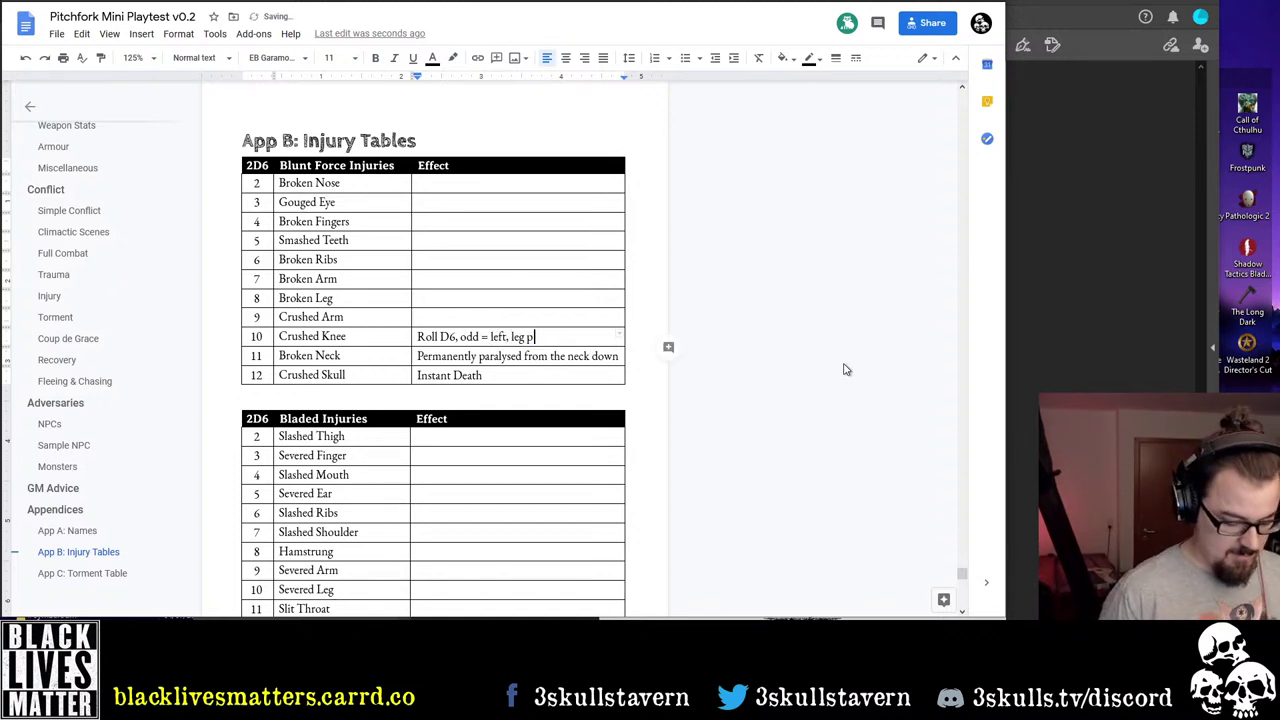
pyautogui.write('ermanently un')
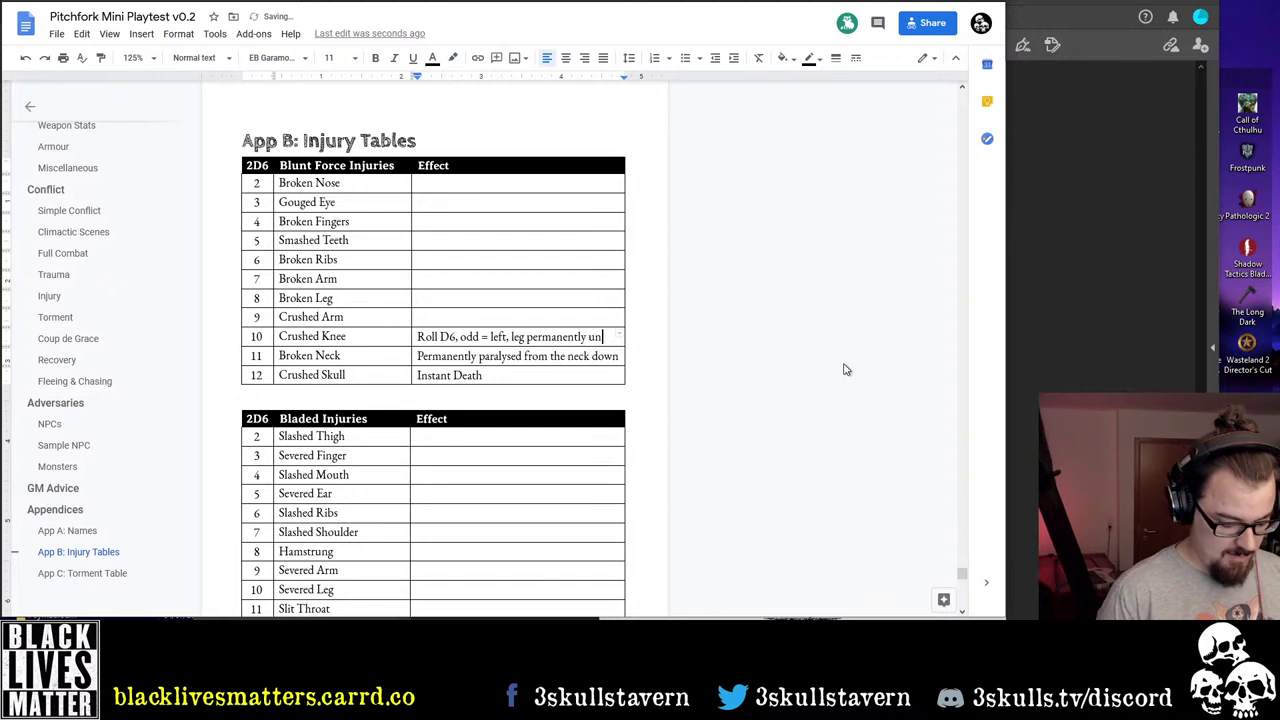
pyautogui.write('suable')
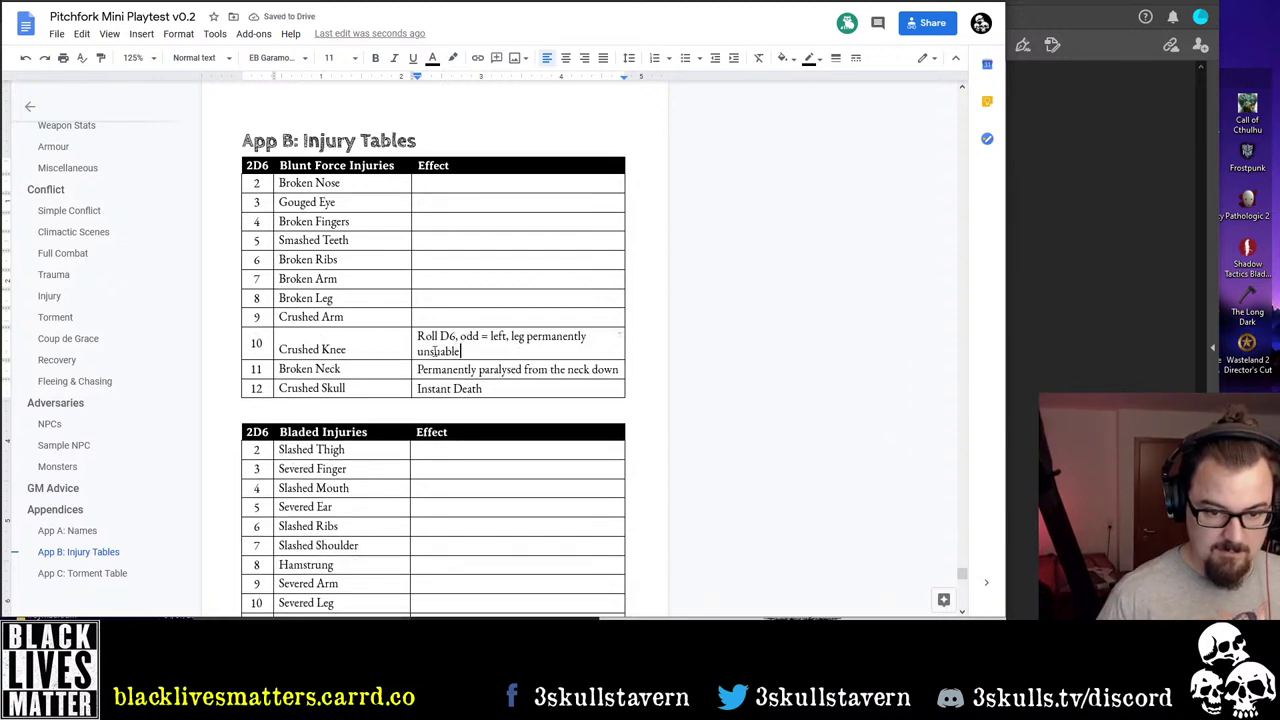
# Accept the 'unusable' spelling fix and trim the effect to 'Leg permanently unusable'
pyautogui.click(436, 351)
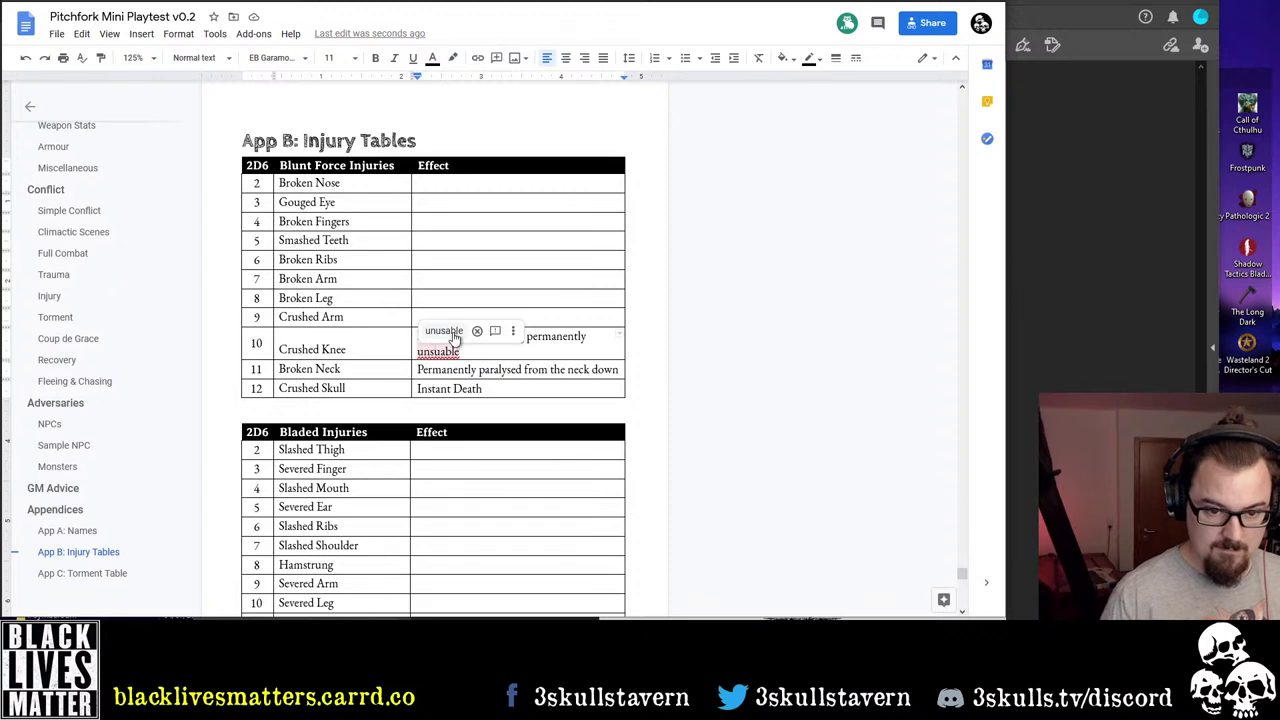
pyautogui.click(443, 331)
pyautogui.moveTo(515, 338); pyautogui.dragTo(424, 338)
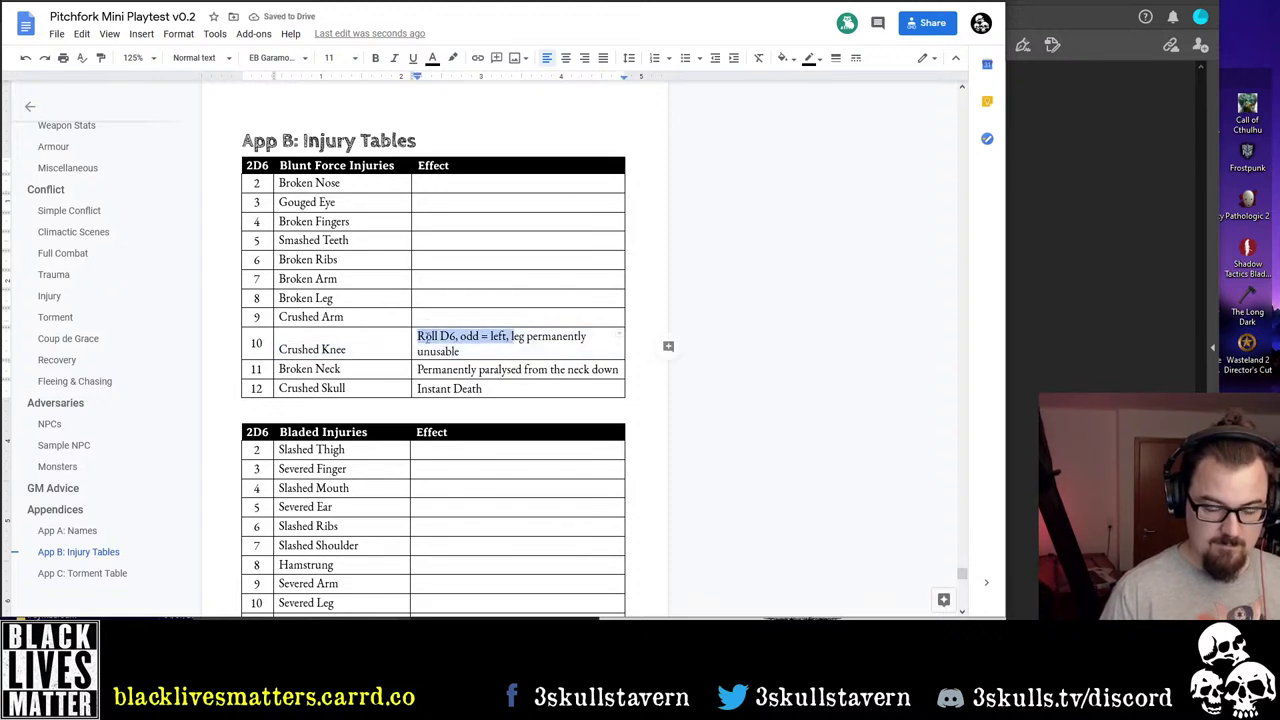
pyautogui.press('BackSpace')
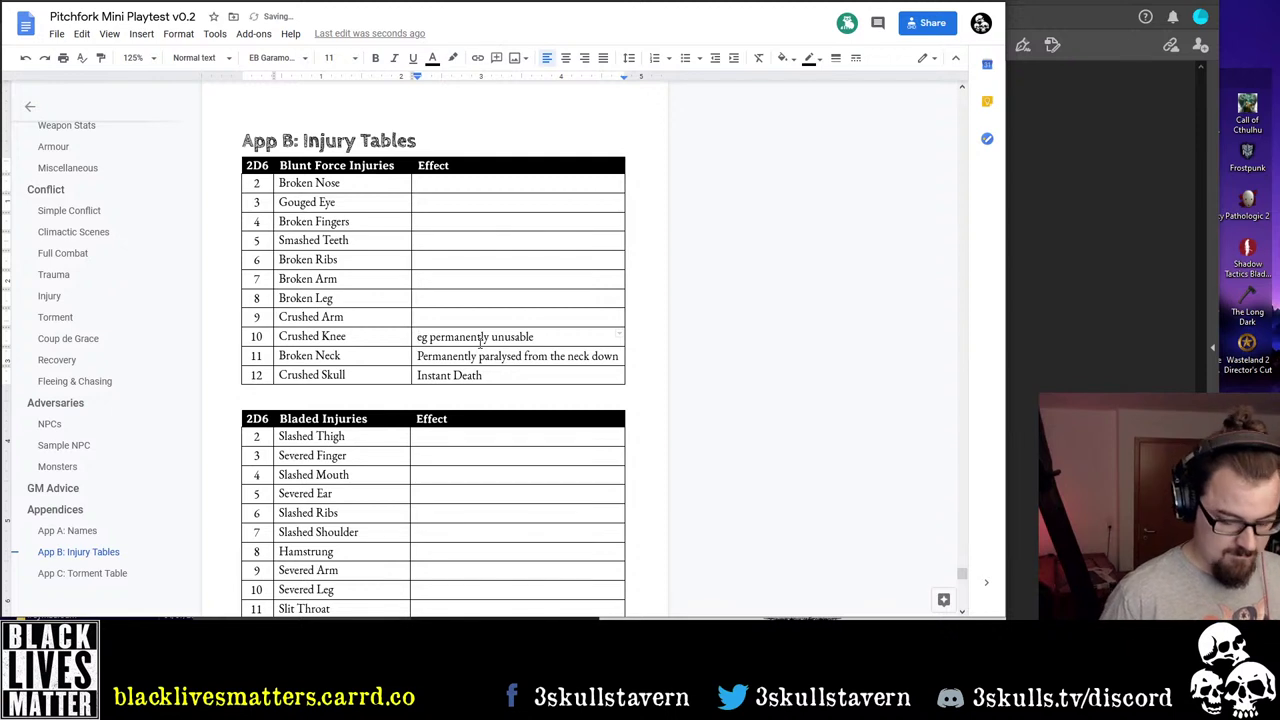
pyautogui.write('L')
# Enter 'Arm permanently unusable' as the Crushed Arm effect
pyautogui.press('Up')
pyautogui.write('Arm ')
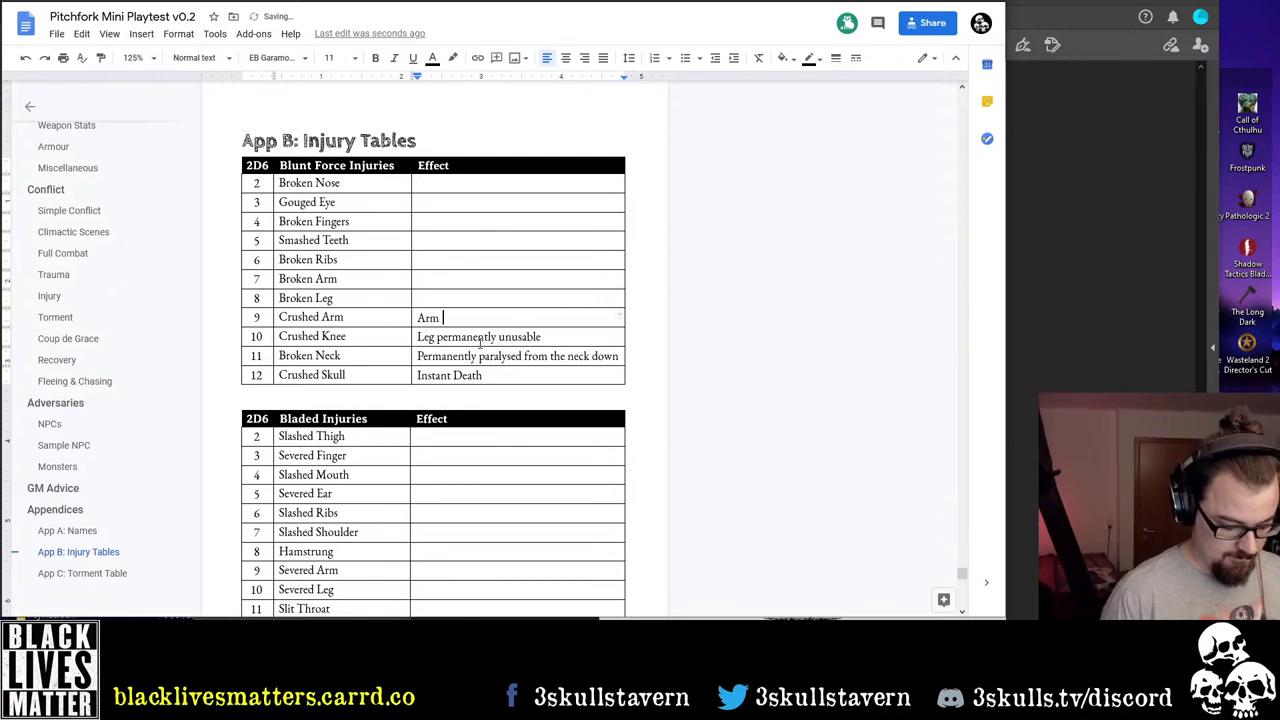
pyautogui.write('permanently ')
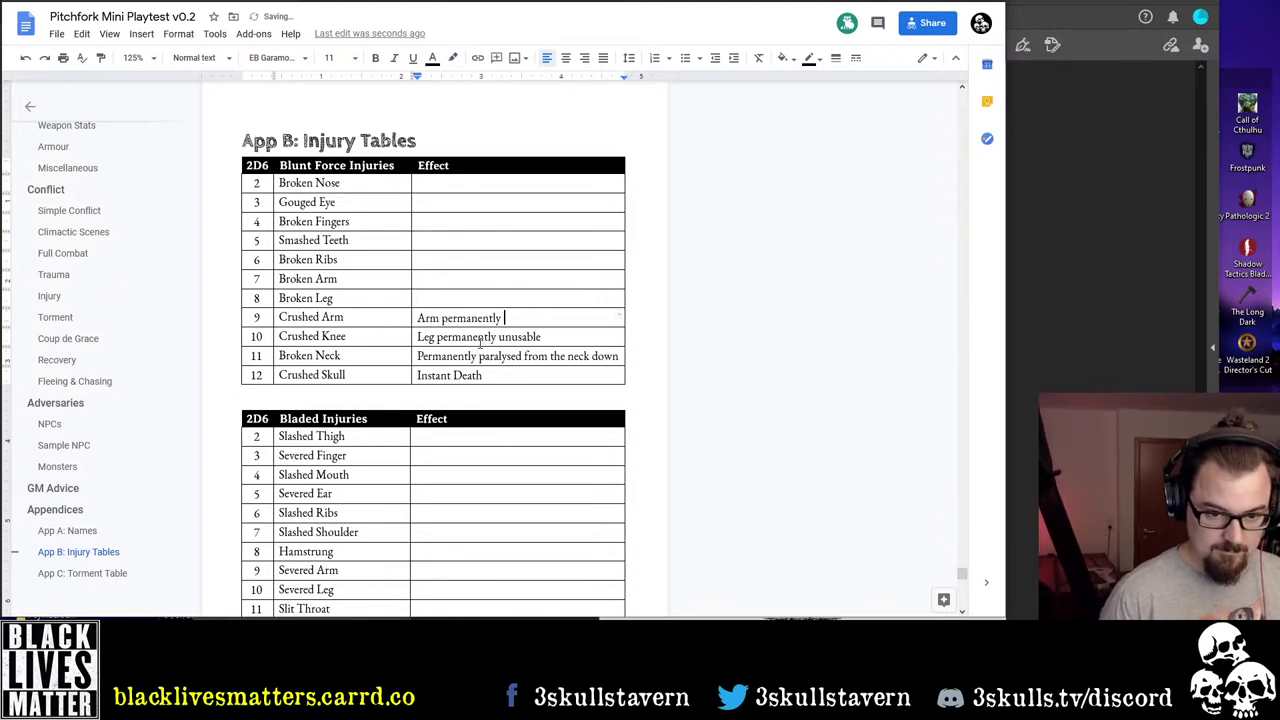
pyautogui.write('unusable')
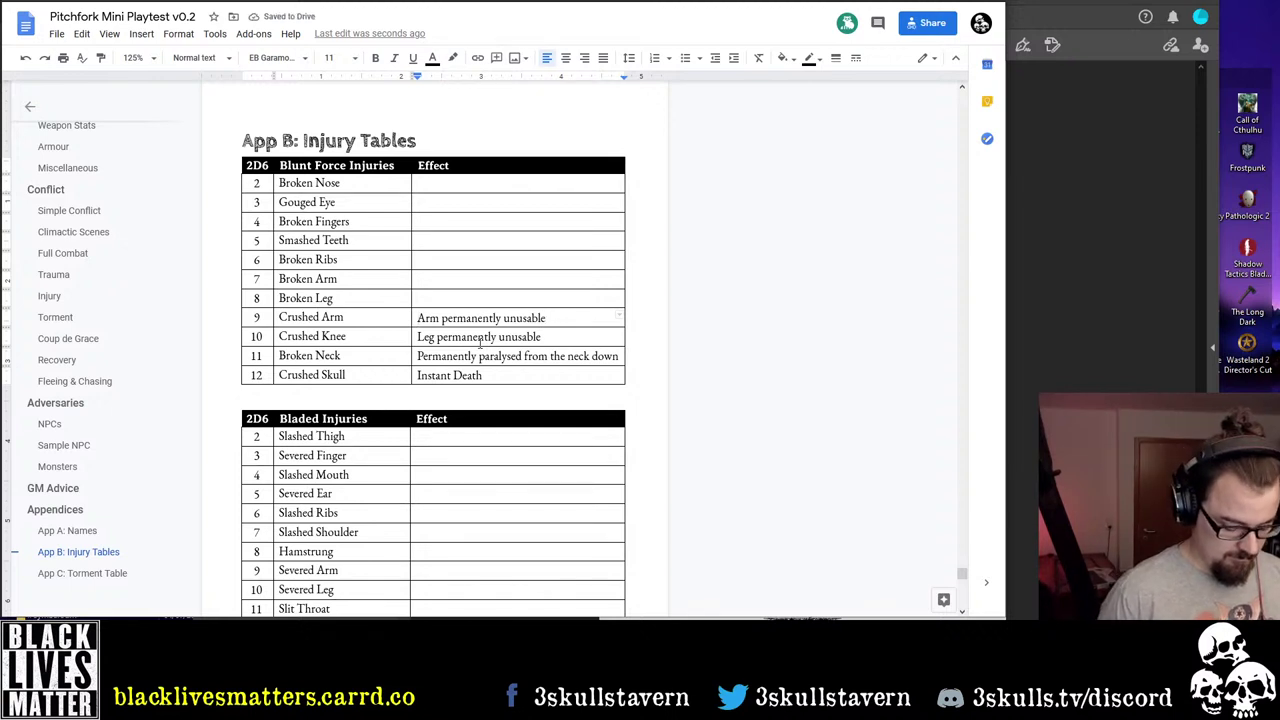
pyautogui.press('Up')
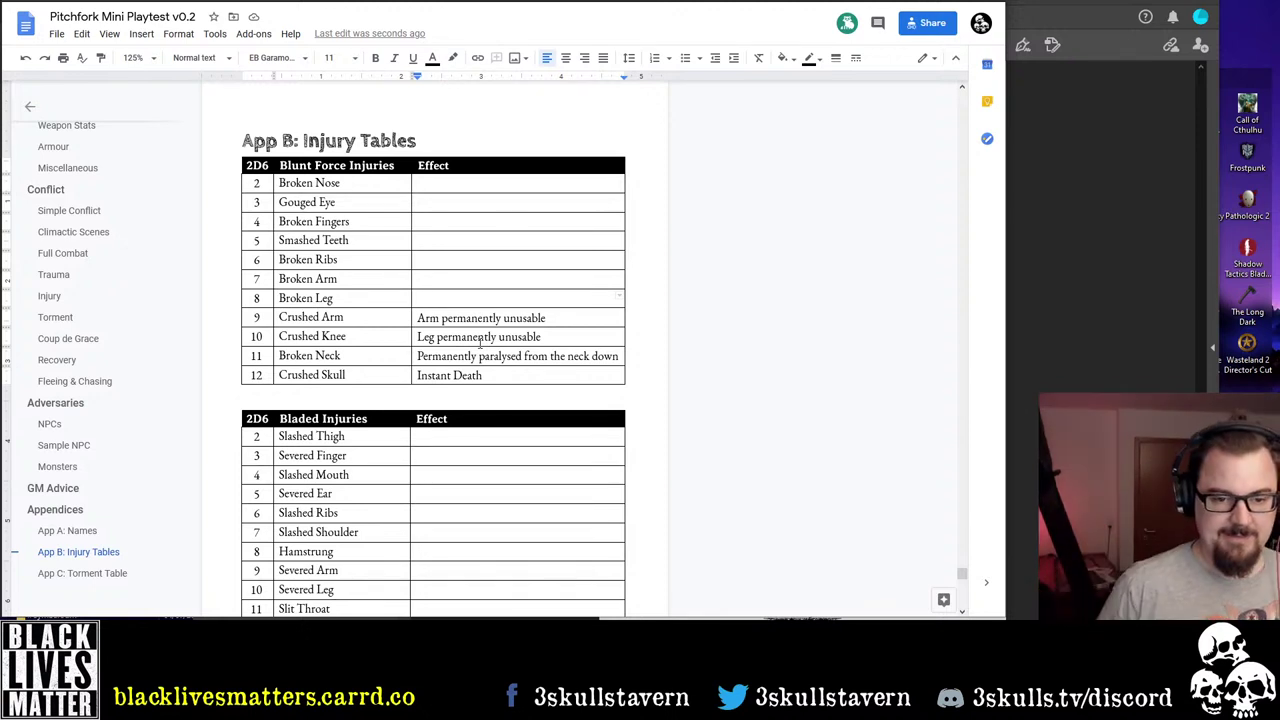
pyautogui.press('Down')
pyautogui.press('End')
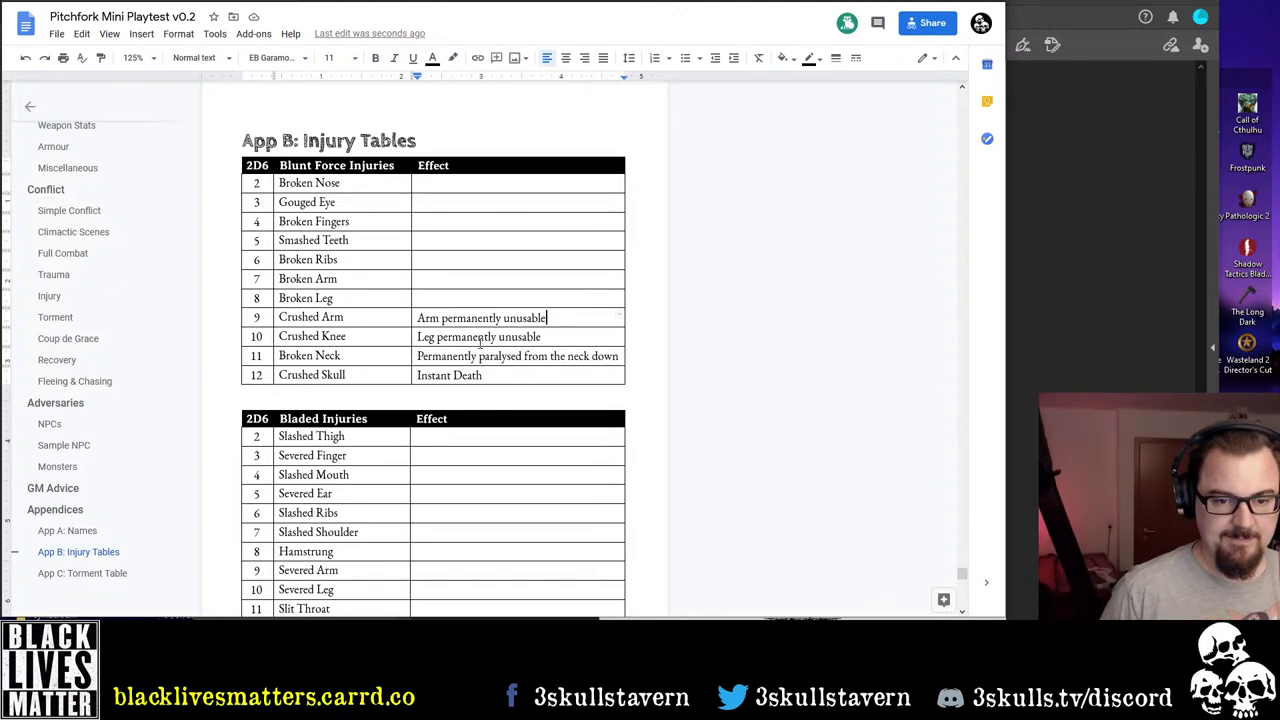
pyautogui.click(557, 318)
pyautogui.write(';')
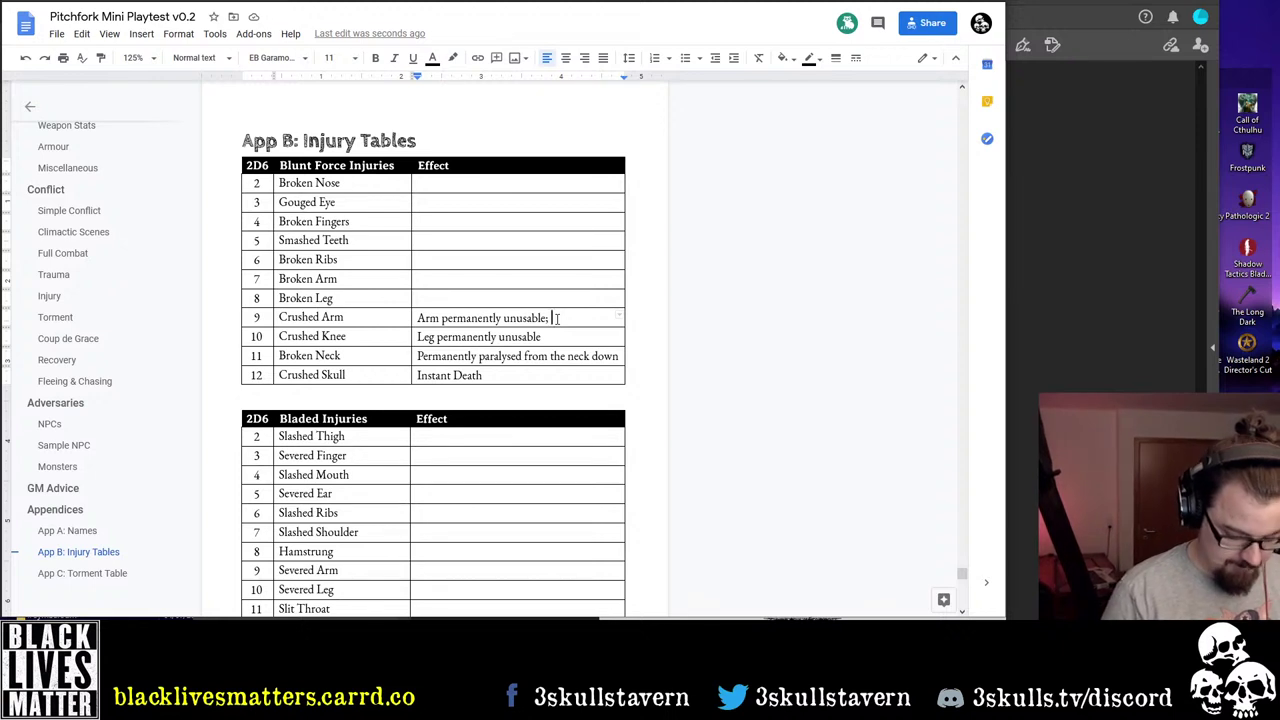
pyautogui.write('-1')
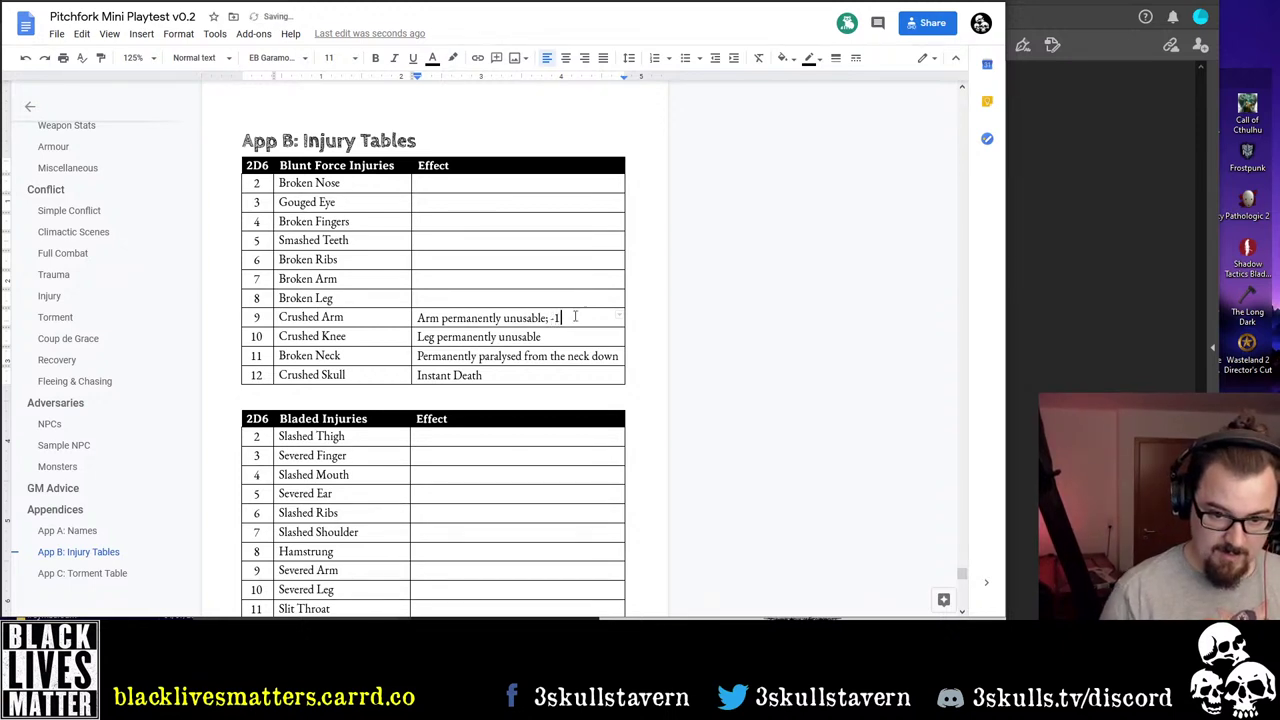
pyautogui.write(' P')
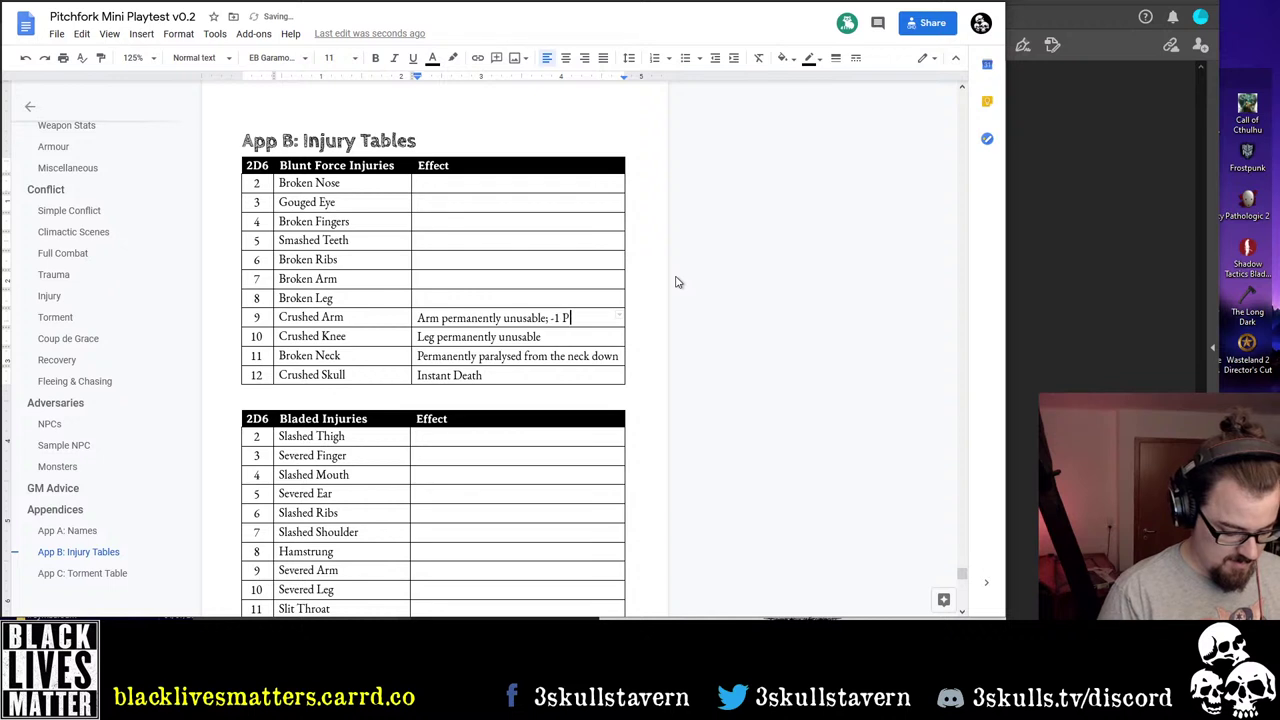
pyautogui.write('hysique')
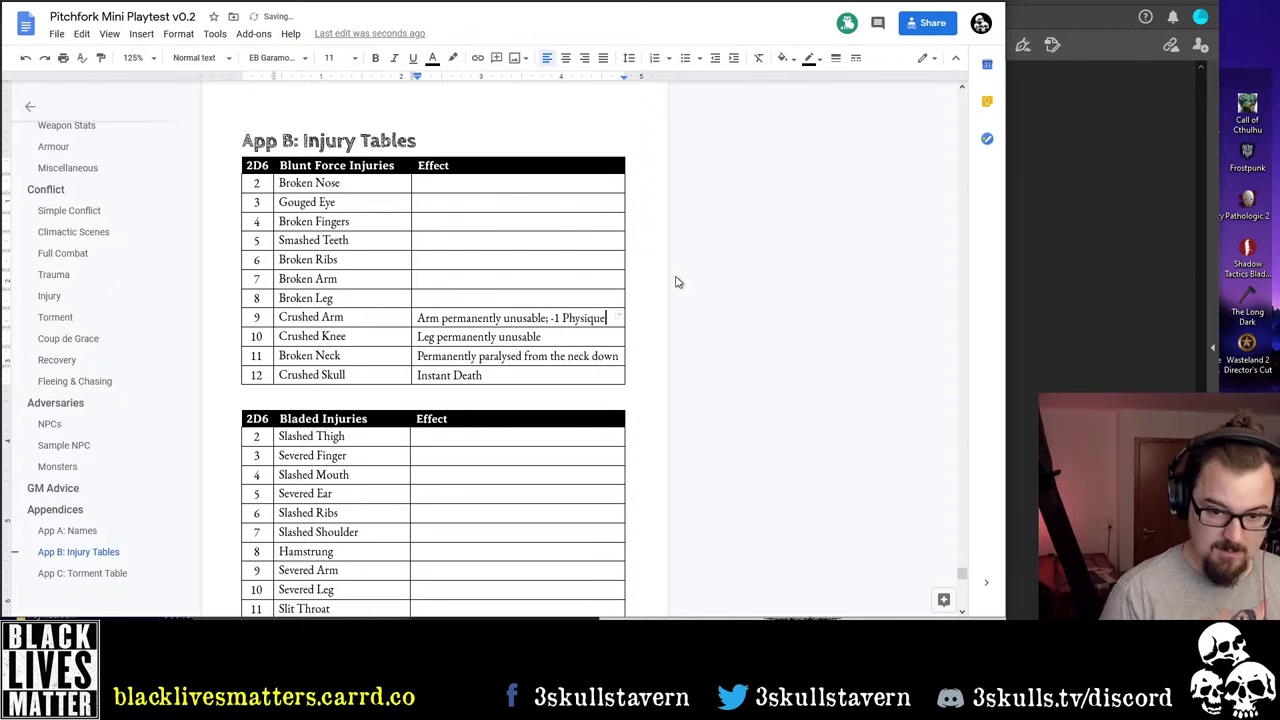
pyautogui.press('Down')
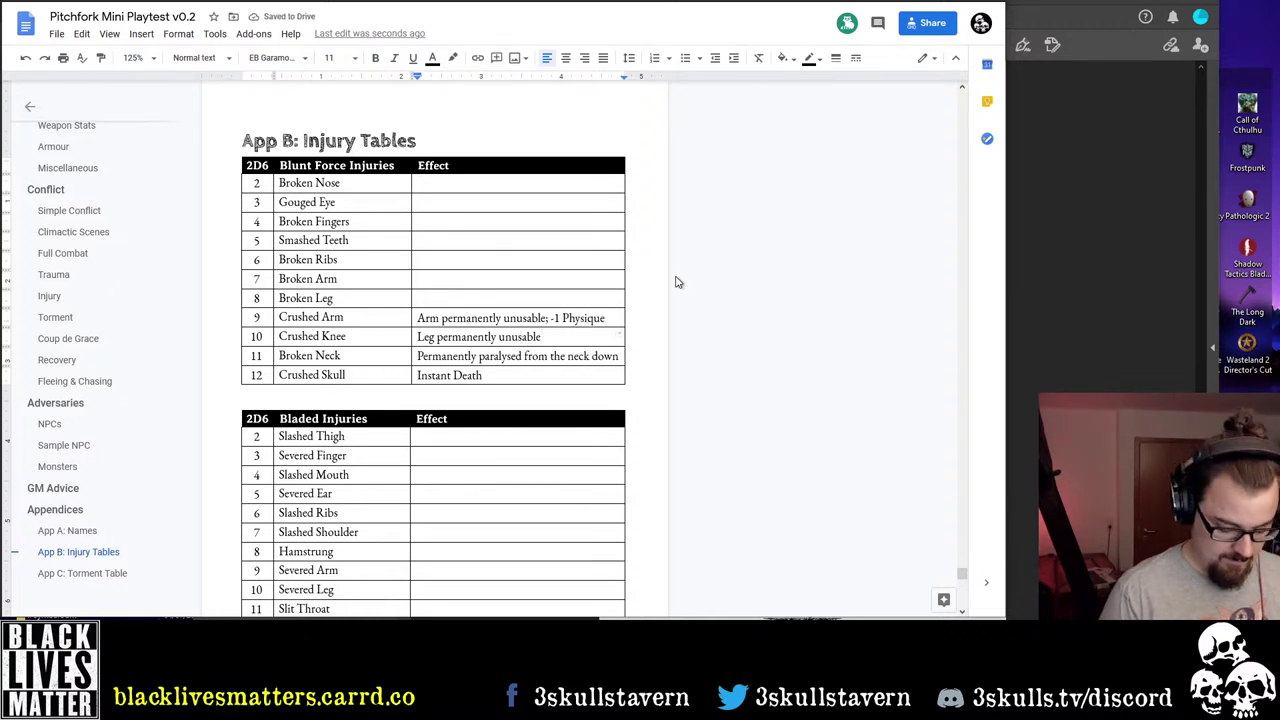
pyautogui.write('; ')
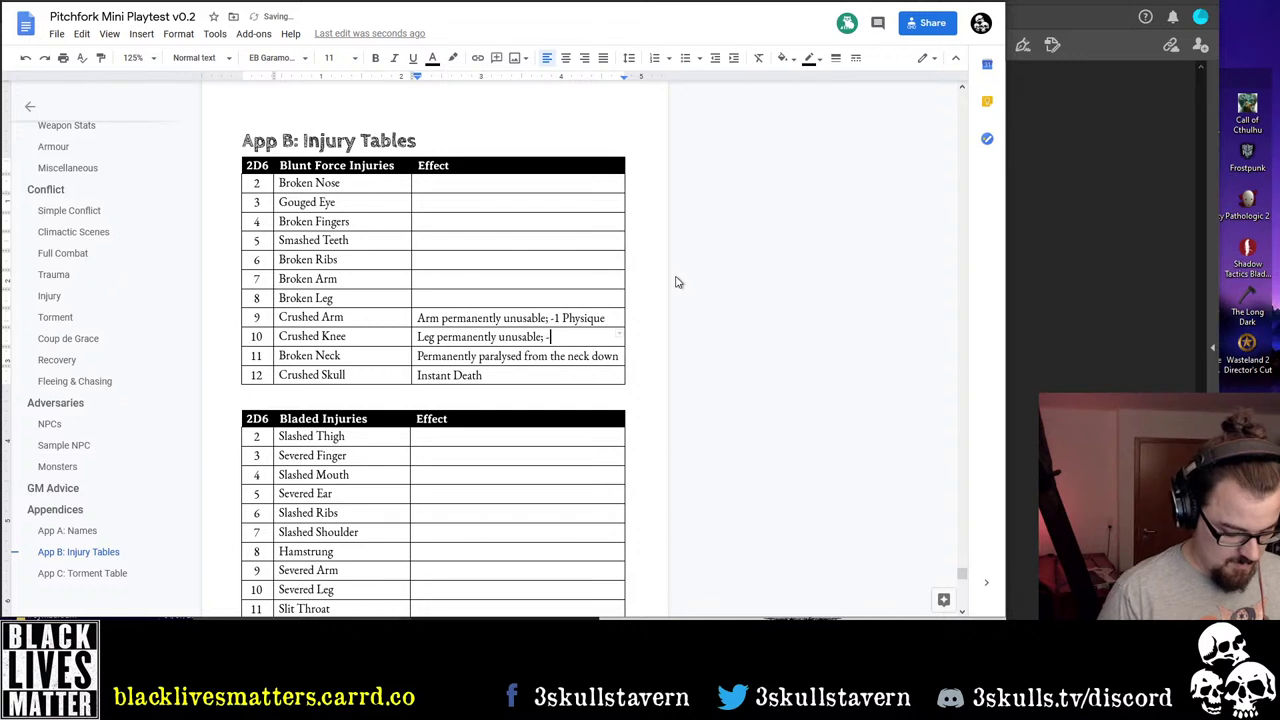
pyautogui.write('-1 Agility')
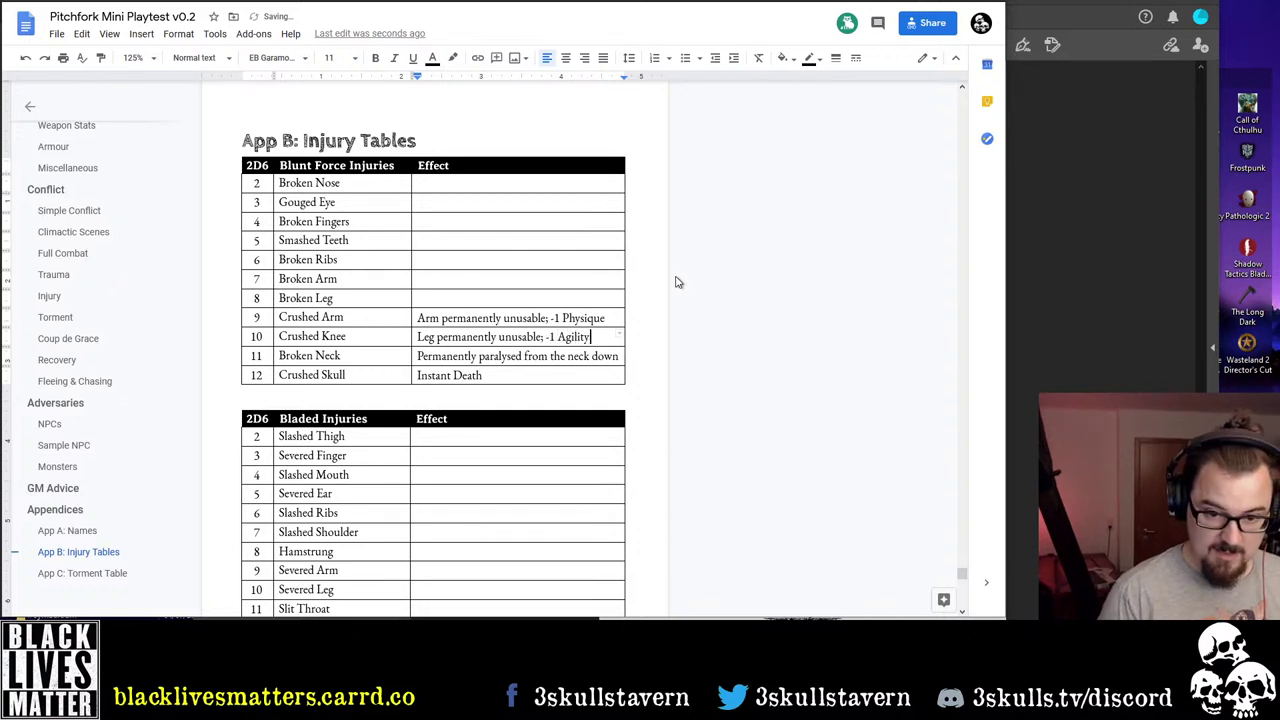
pyautogui.press('Up')
pyautogui.press('Up')
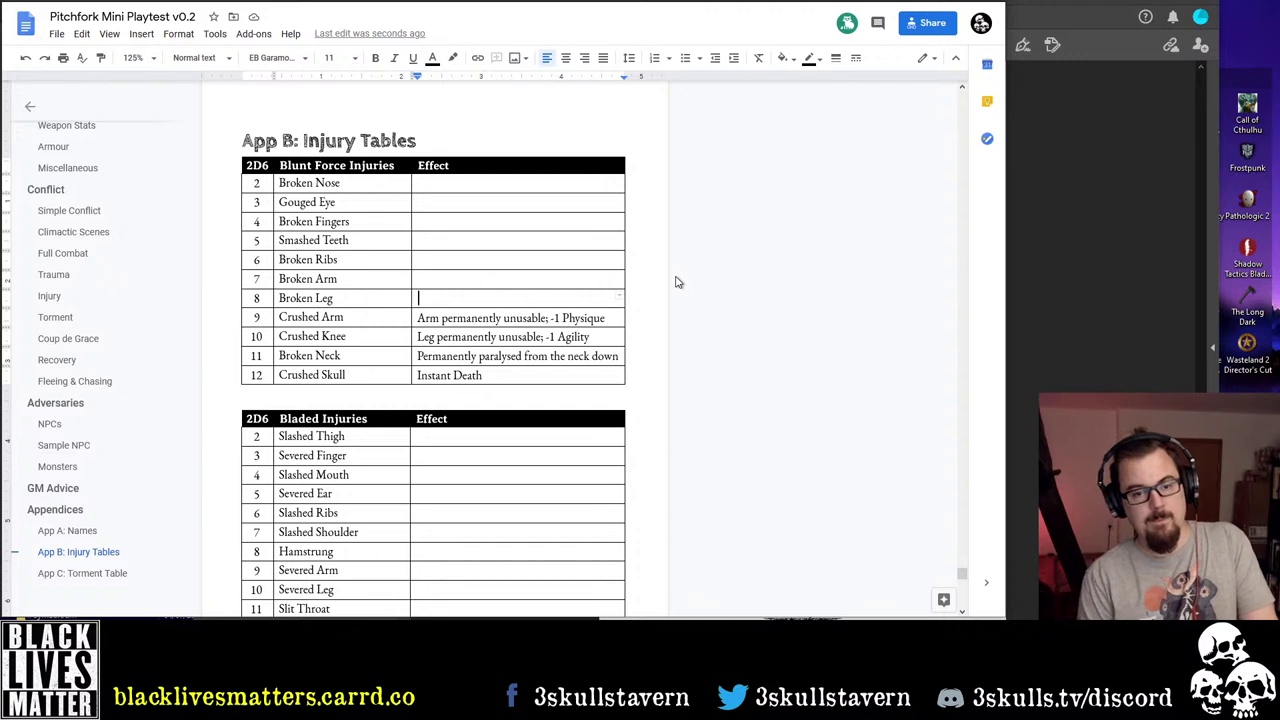
pyautogui.press('Down')
pyautogui.press('End')
pyautogui.hotkey('ctrl', 'Left')
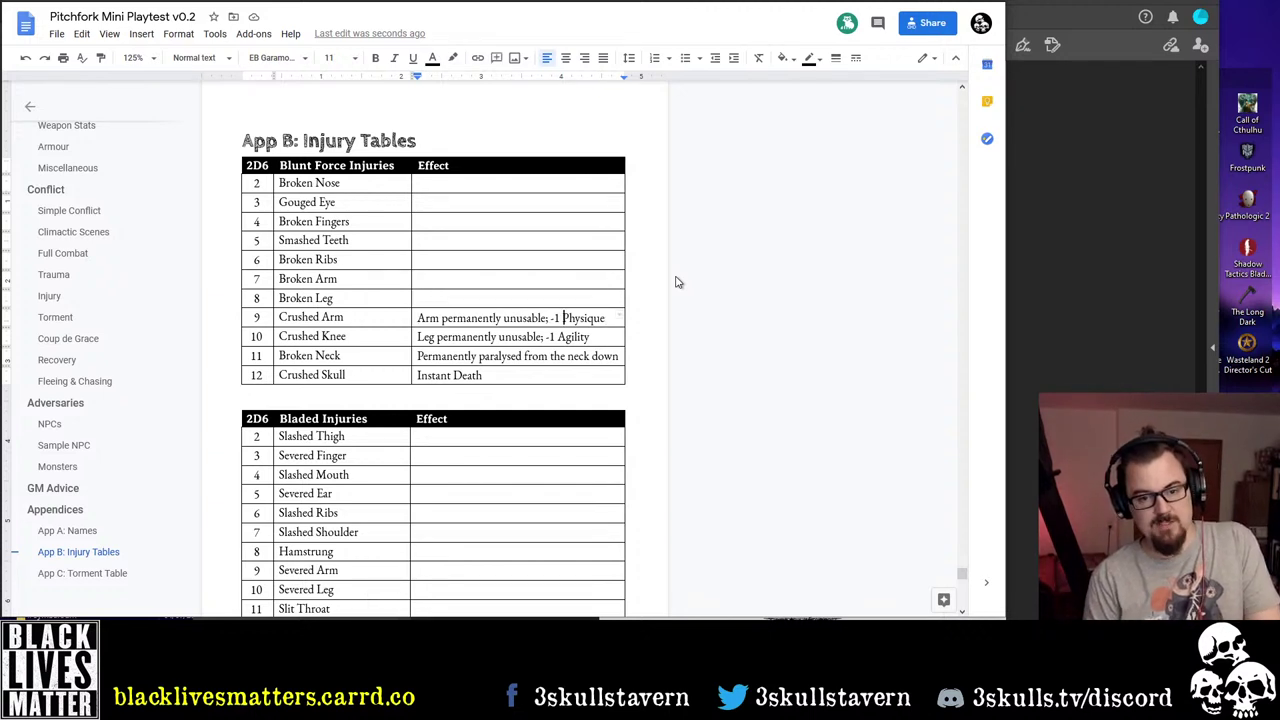
pyautogui.press('BackSpace')
pyautogui.write('2')
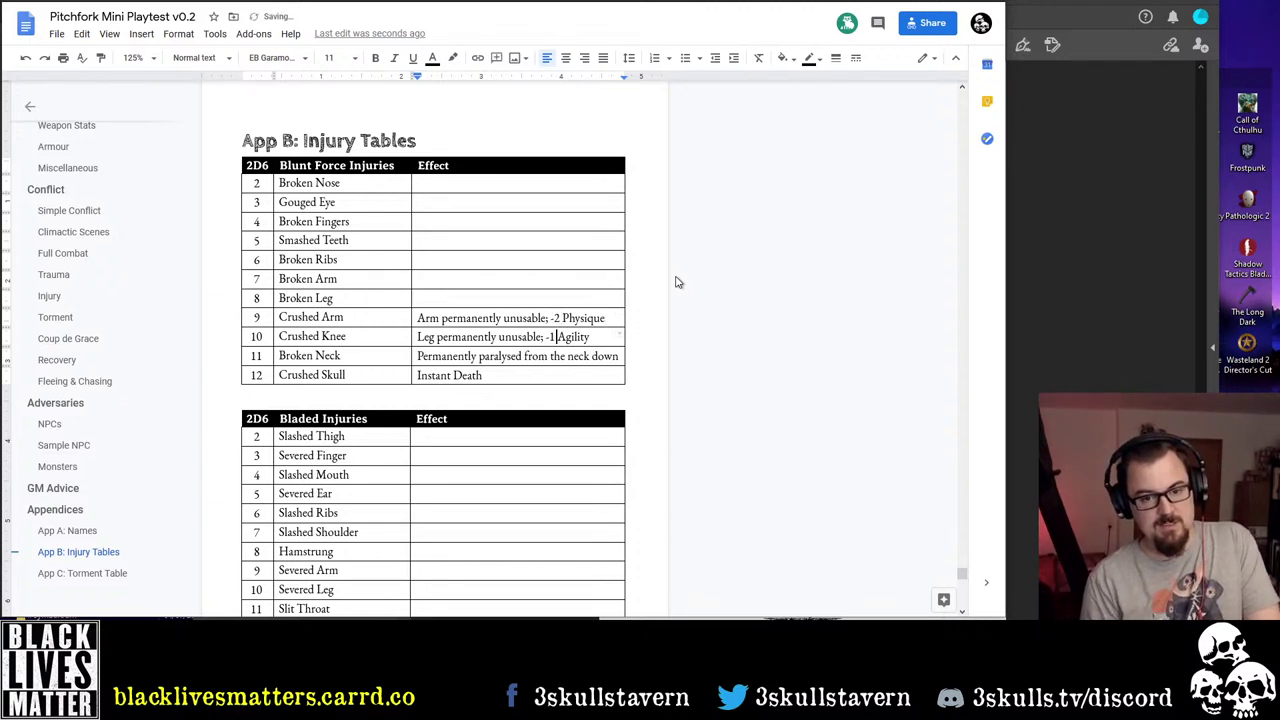
pyautogui.press('BackSpace')
pyautogui.write('2')
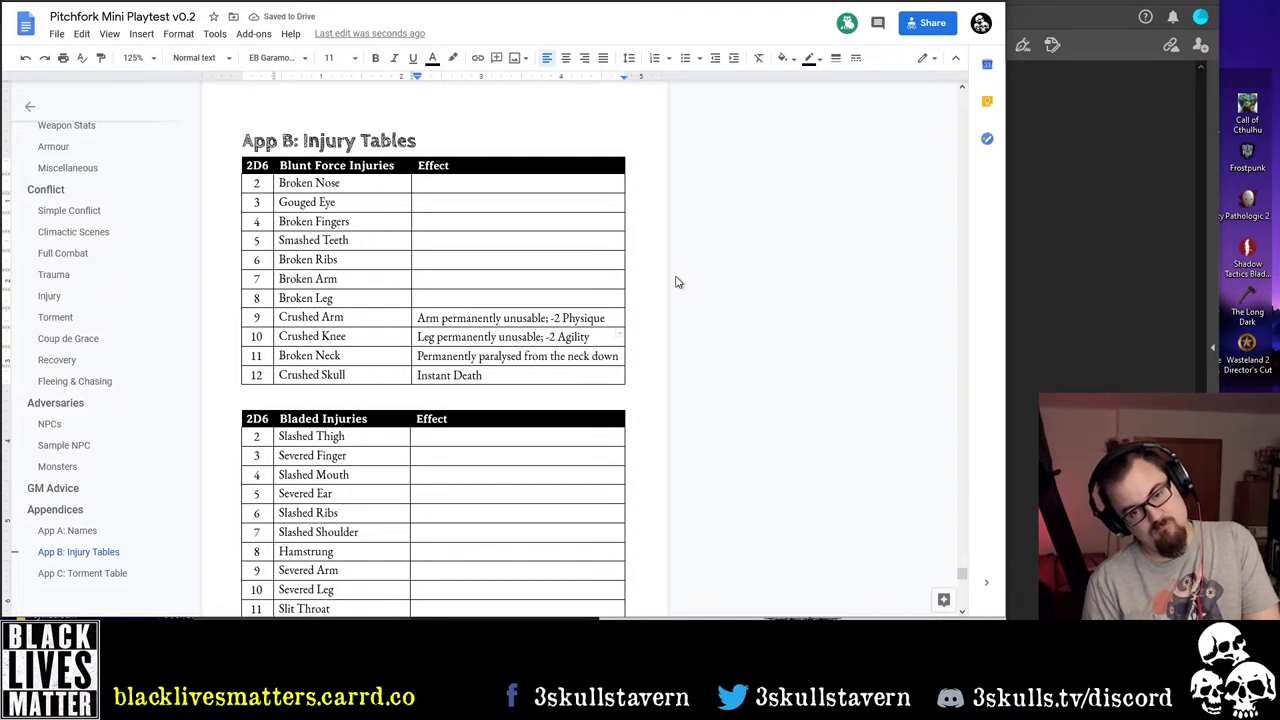
pyautogui.press('Up')
pyautogui.press('BackSpace')
pyautogui.write('1')
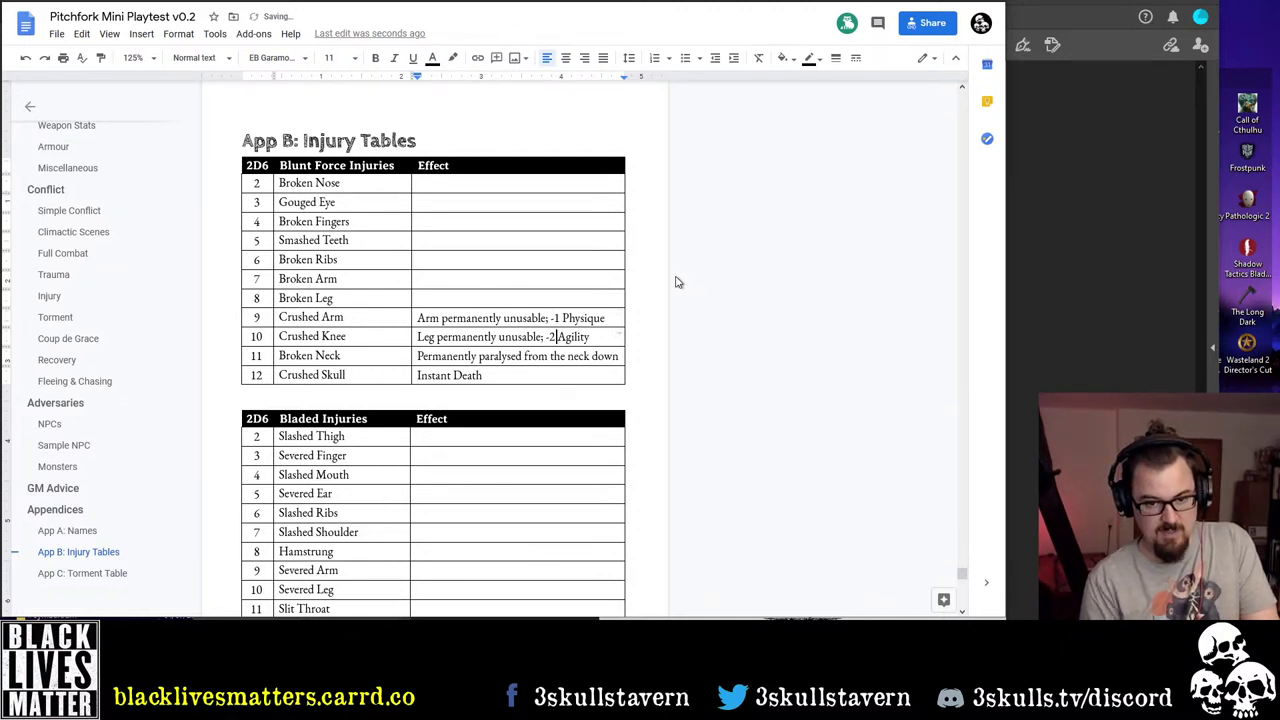
pyautogui.press('BackSpace')
pyautogui.write('1')
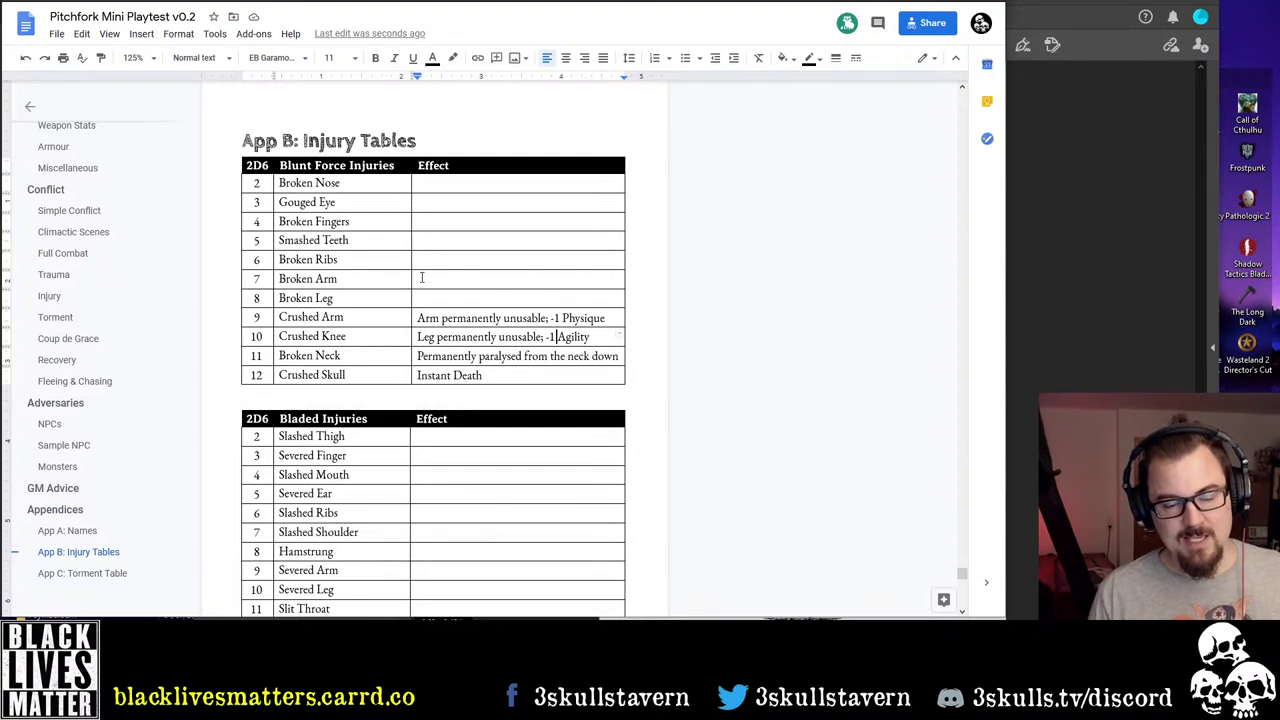
# Scroll back to the Injury section and select the 'Injuries take their toll…' paragraph
pyautogui.scroll(20, 503, 358)
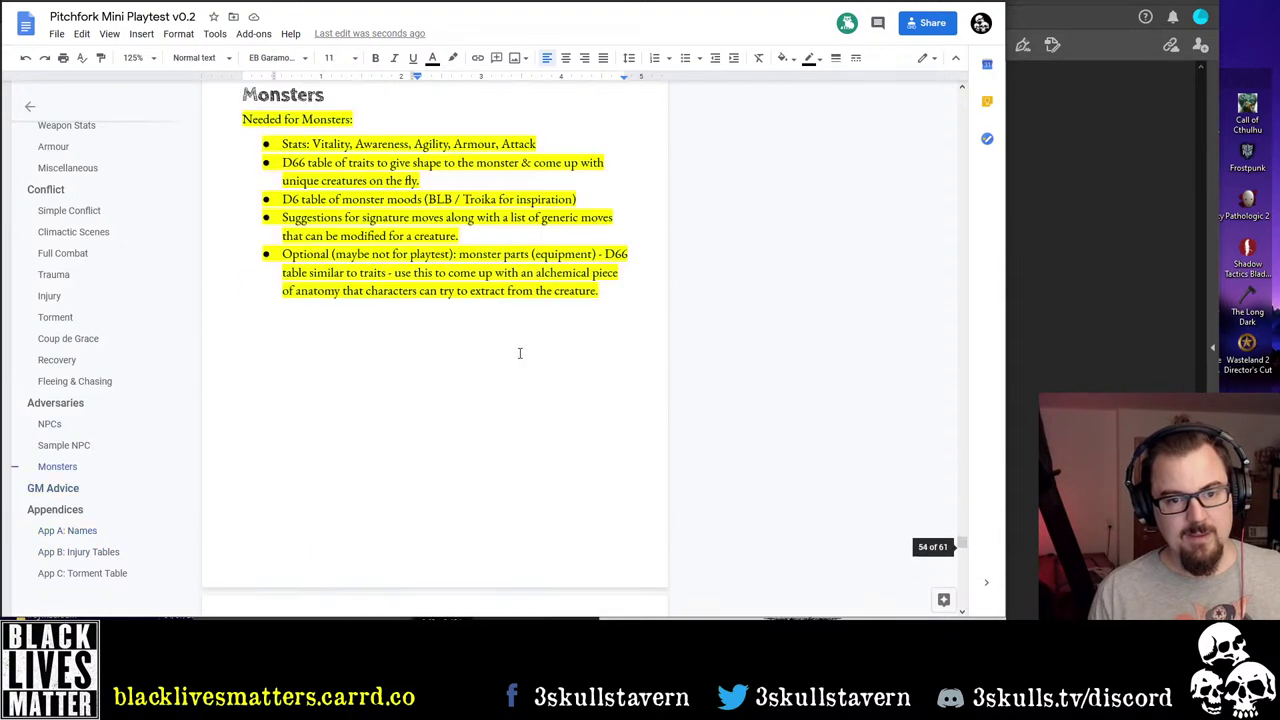
pyautogui.scroll(20, 507, 341)
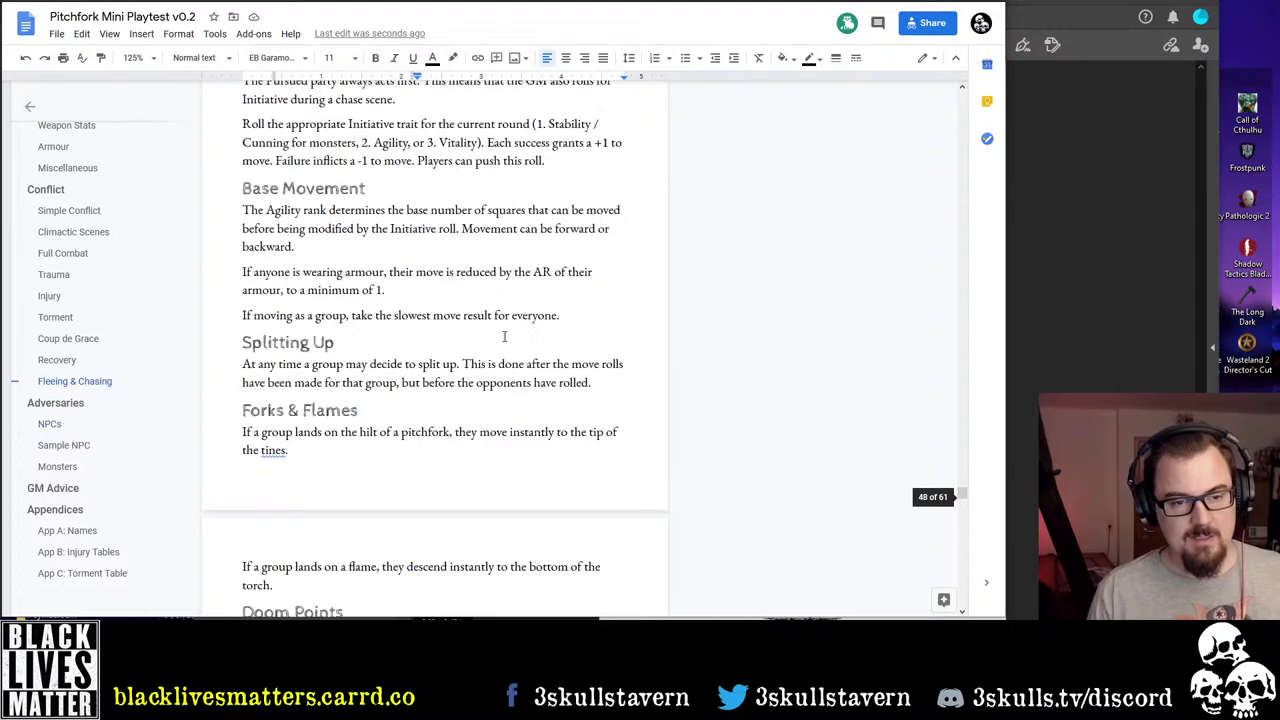
pyautogui.scroll(5, 397, 322)
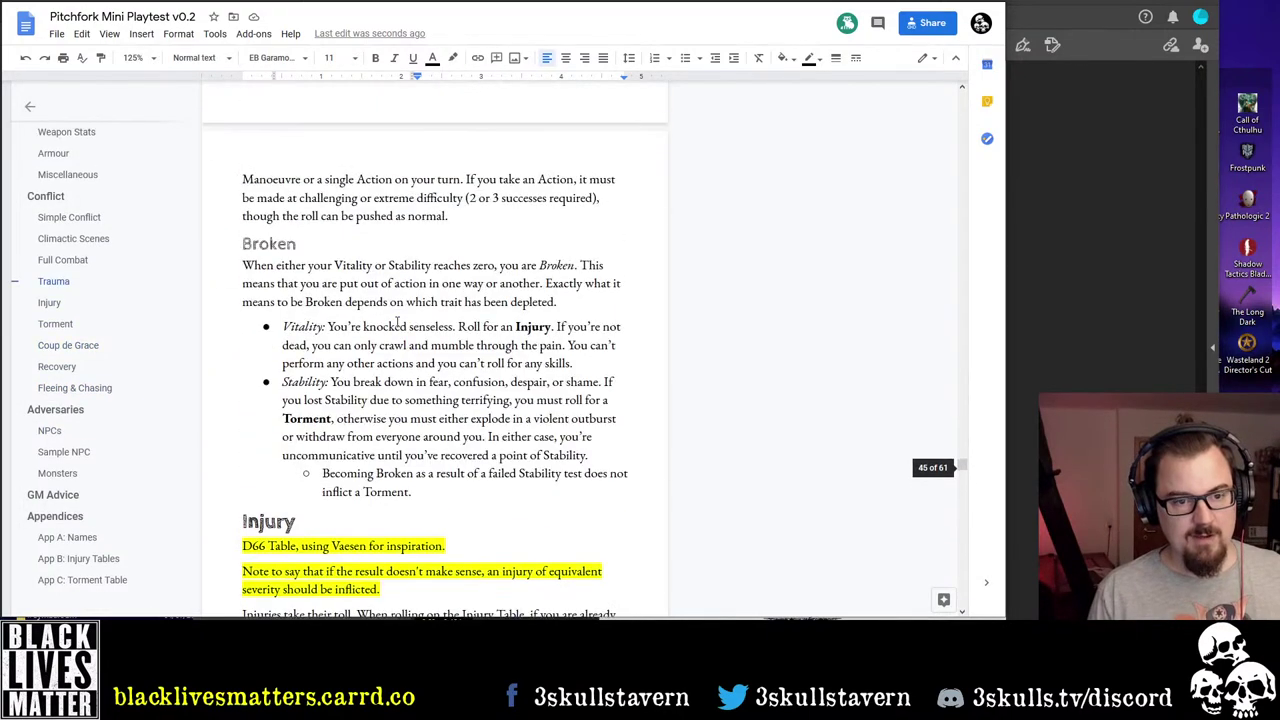
pyautogui.scroll(-4, 359, 314)
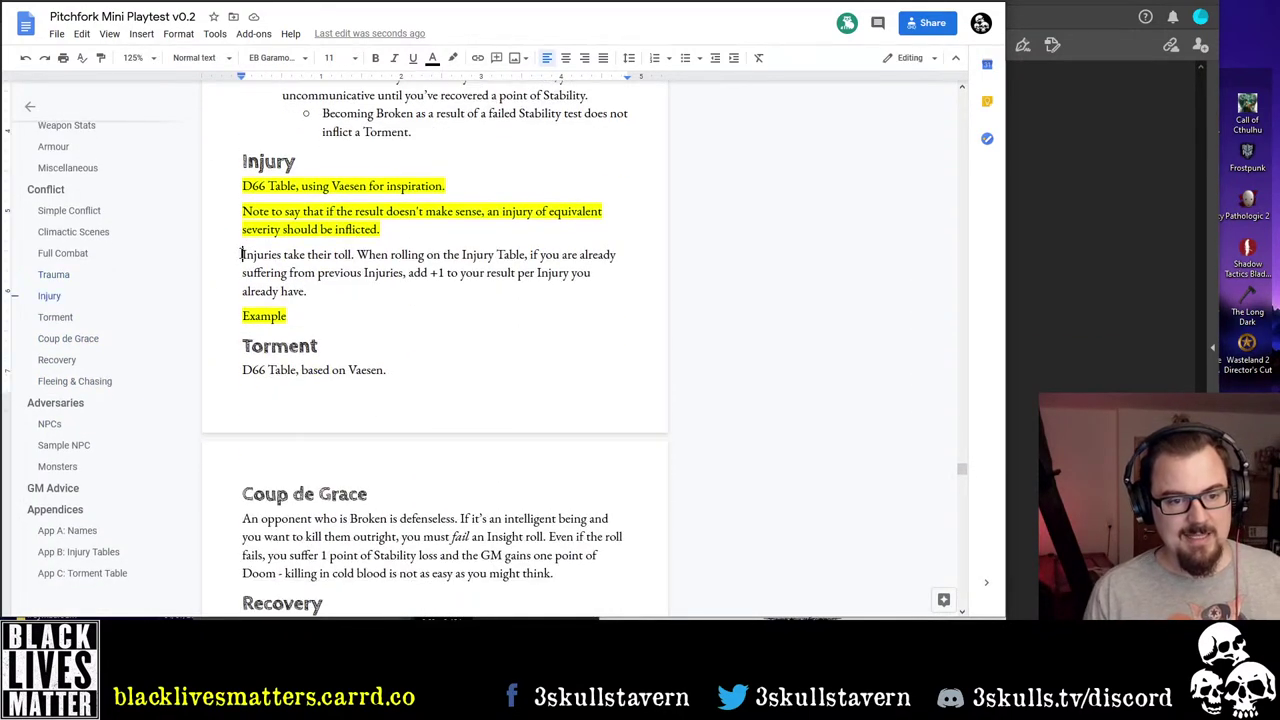
pyautogui.moveTo(243, 252); pyautogui.dragTo(309, 294)
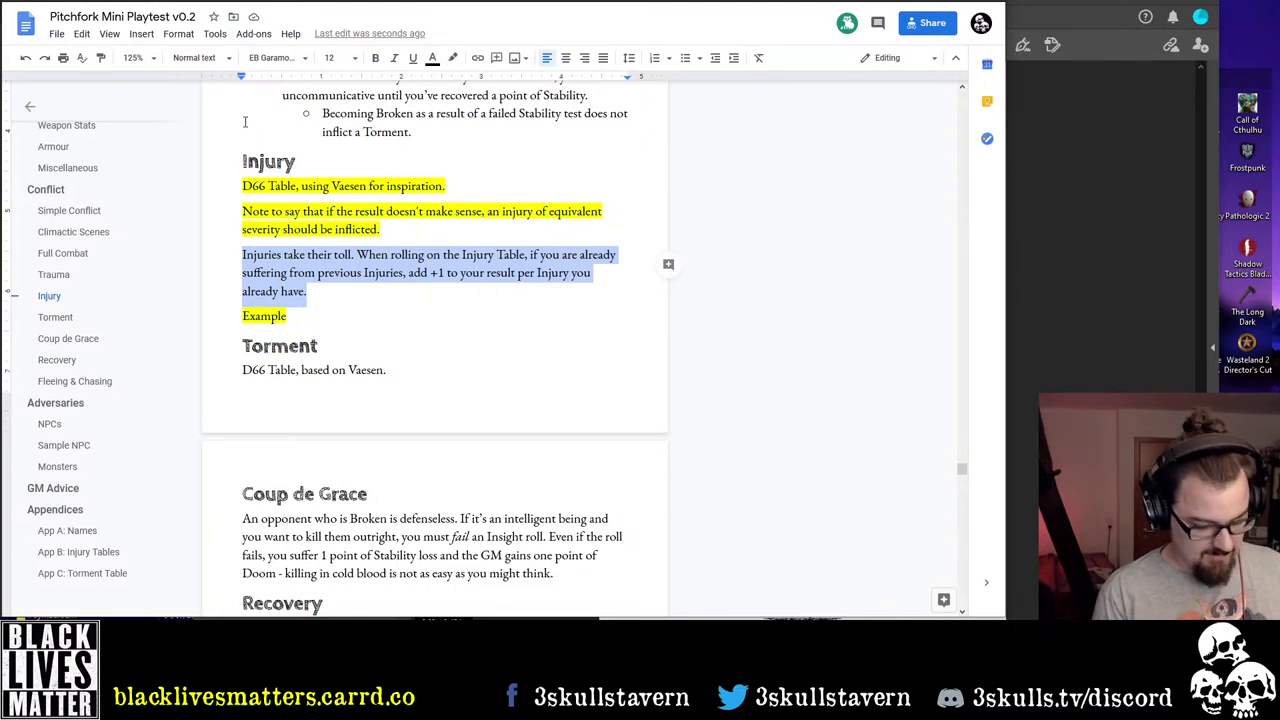
# Strike through the 'Injuries take their toll' paragraph and delete the 'Example' line
pyautogui.hotkey('alt', 'shift', '5')
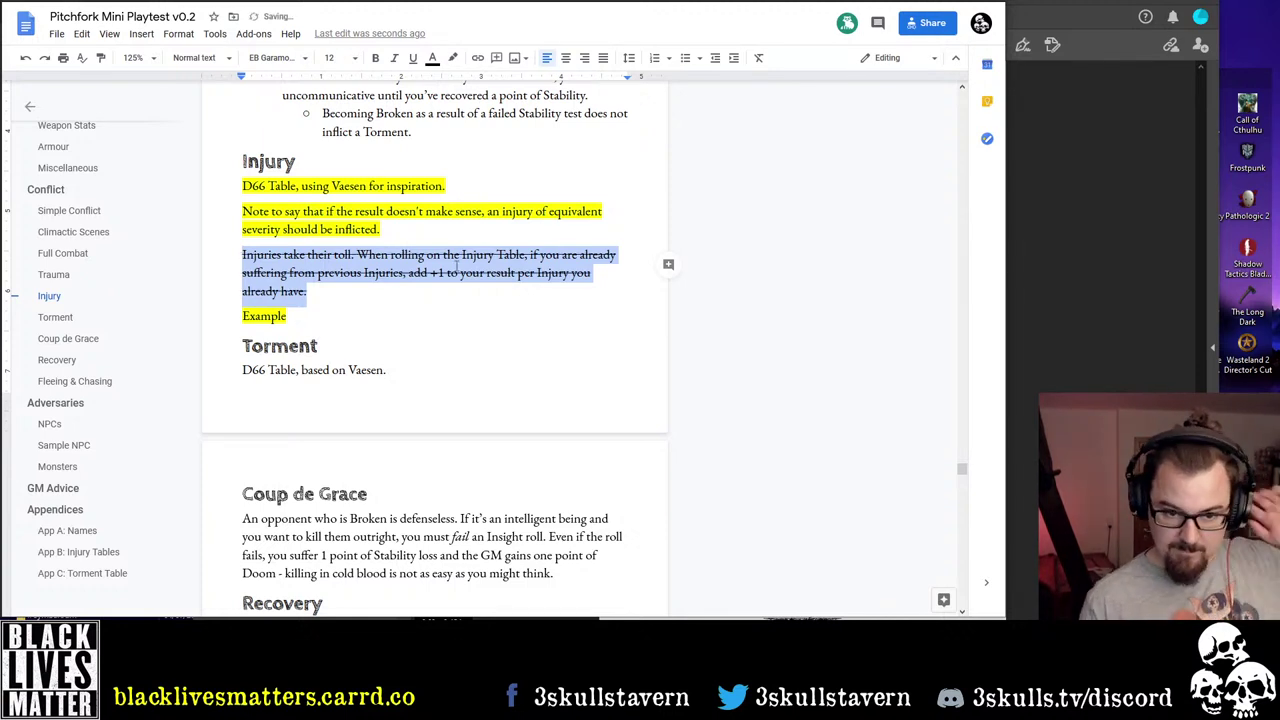
pyautogui.click(451, 289)
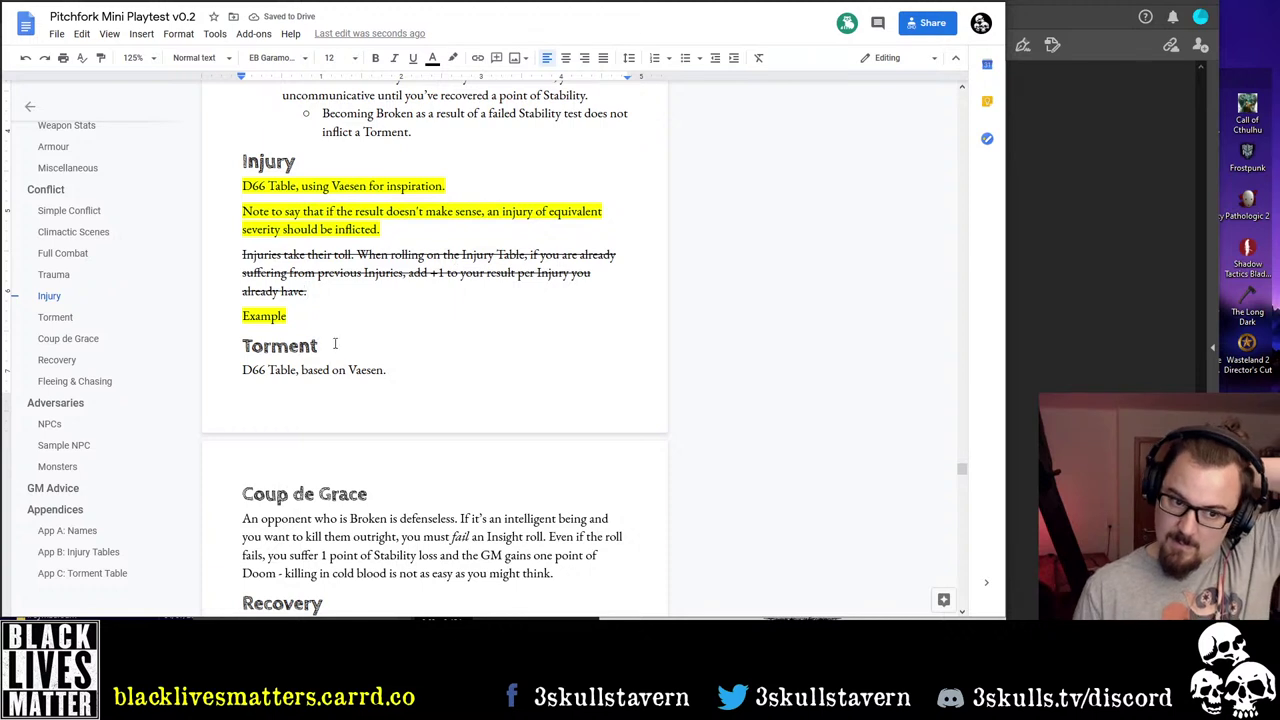
pyautogui.moveTo(329, 314); pyautogui.dragTo(215, 313)
pyautogui.press('BackSpace')
pyautogui.press('BackSpace')
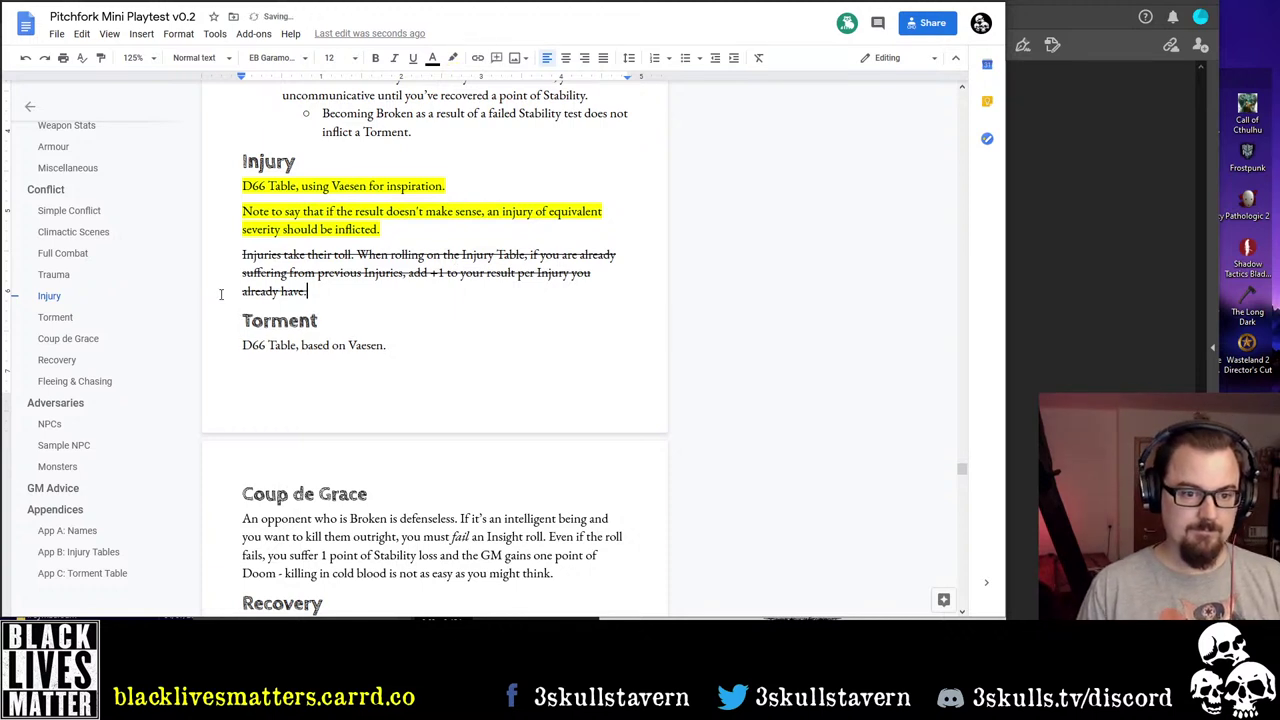
# Delete the 'D66 Table' and 'Note to say' lines, leaving a blank line under Injury
pyautogui.click(259, 188)
pyautogui.press('BackSpace')
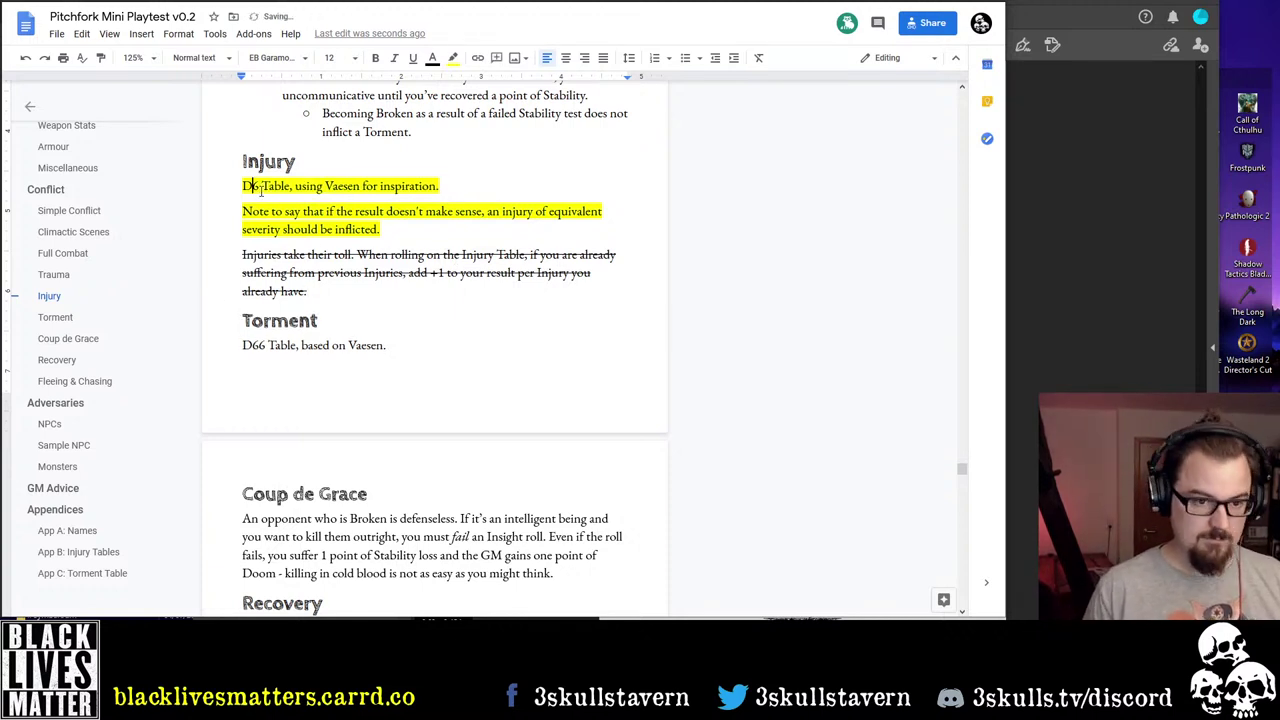
pyautogui.write('2')
pyautogui.press('BackSpace')
pyautogui.press('Left')
pyautogui.write('2')
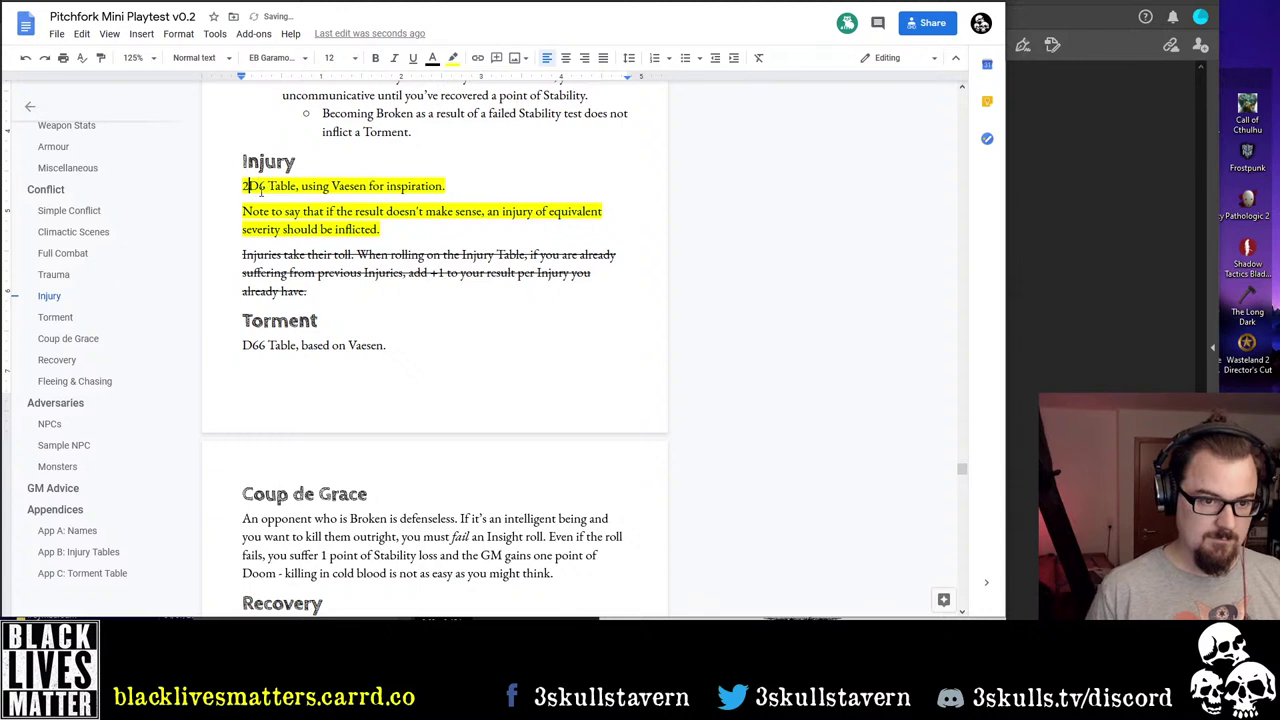
pyautogui.hotkey('shift', 'End')
pyautogui.press('BackSpace')
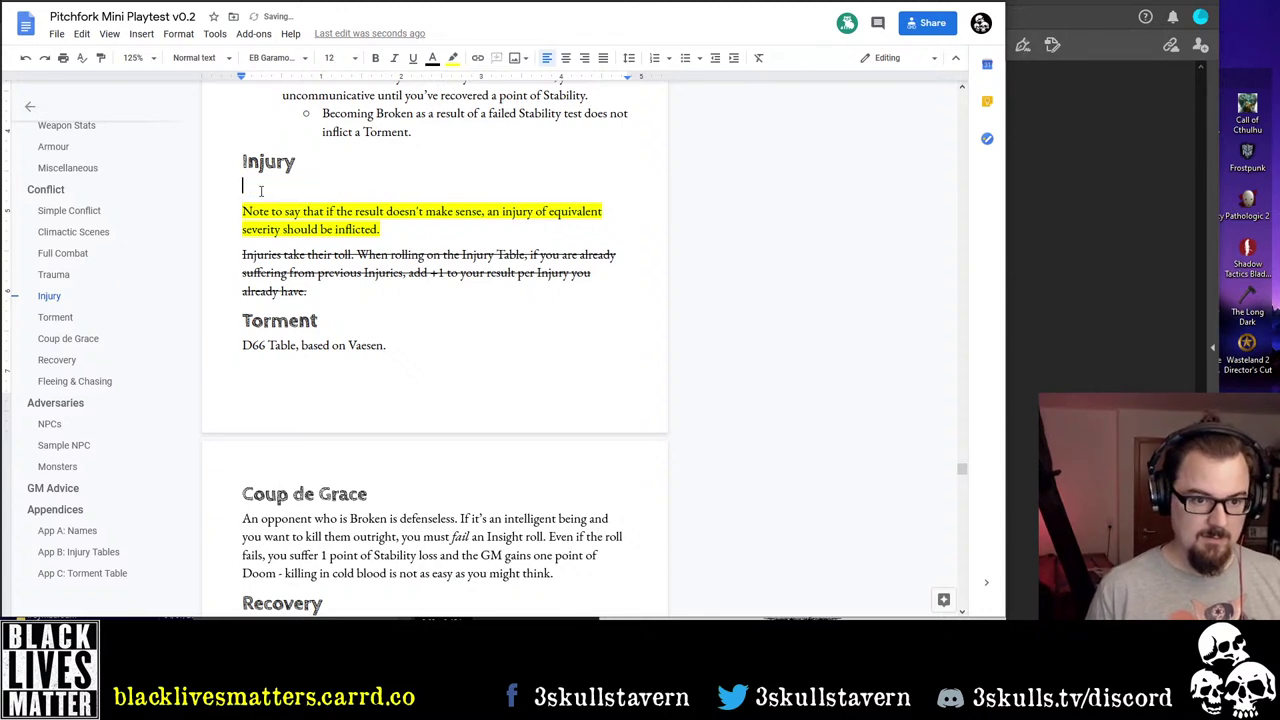
pyautogui.press('BackSpace')
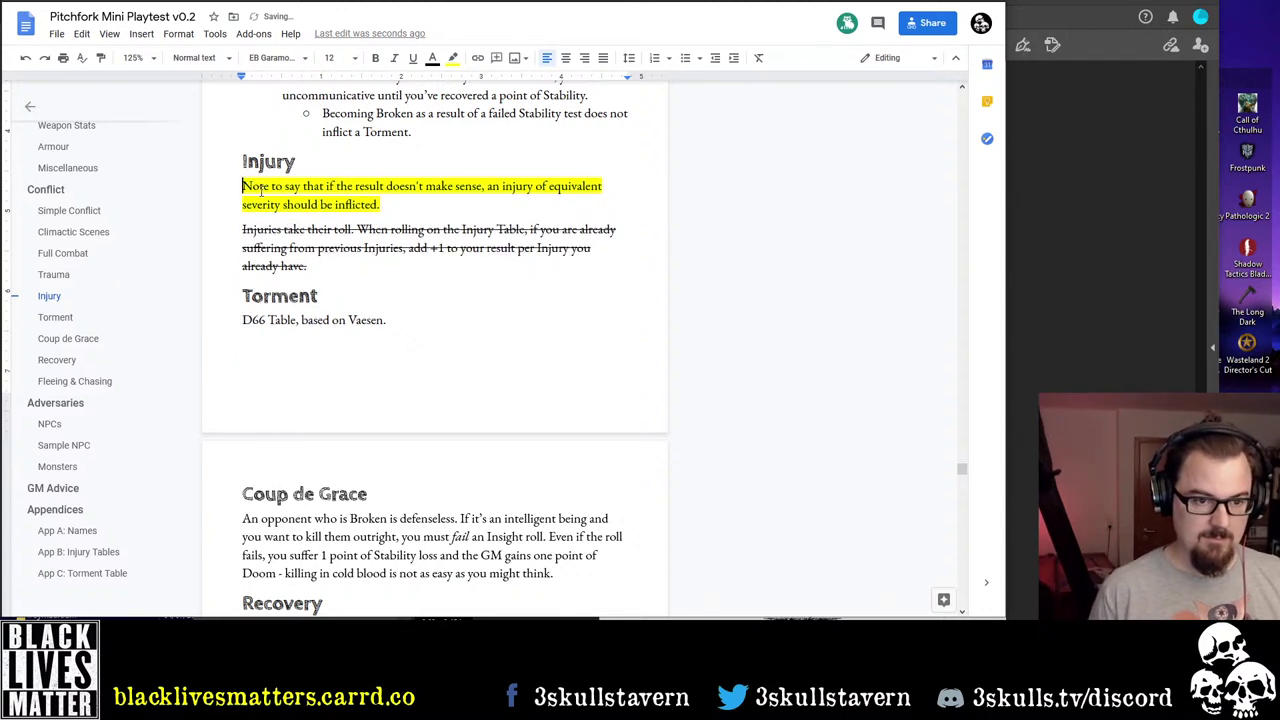
pyautogui.hotkey('shift', 'Down')
pyautogui.hotkey('shift', 'Down')
pyautogui.press('BackSpace')
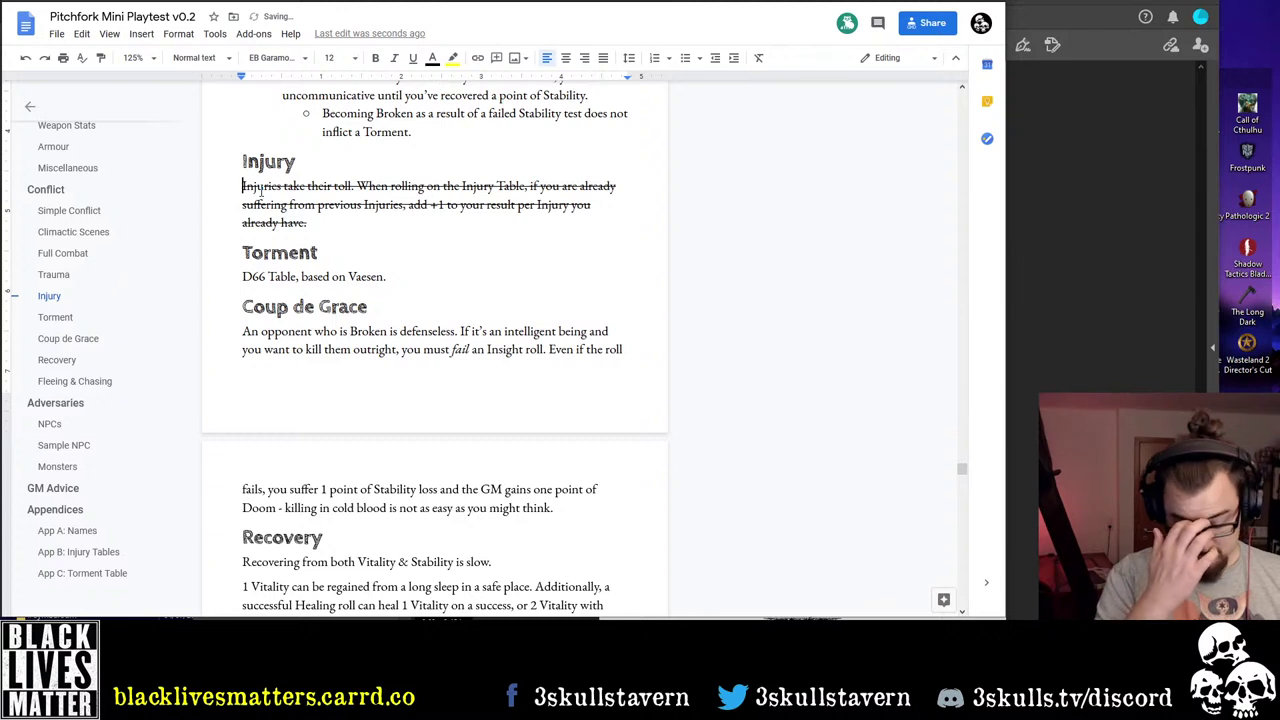
pyautogui.press('Return')
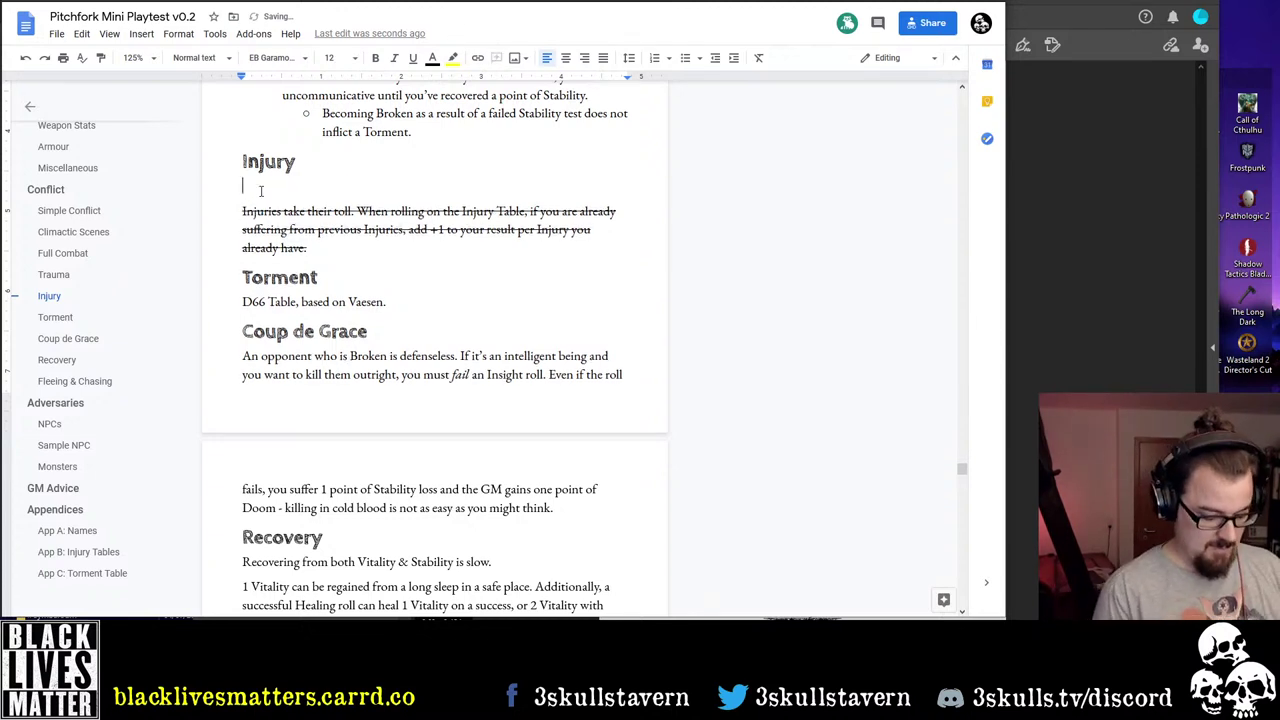
# Replace a false start with unhighlighted text 'Roll 2D6 and consult the relevant'
pyautogui.write('When you ')
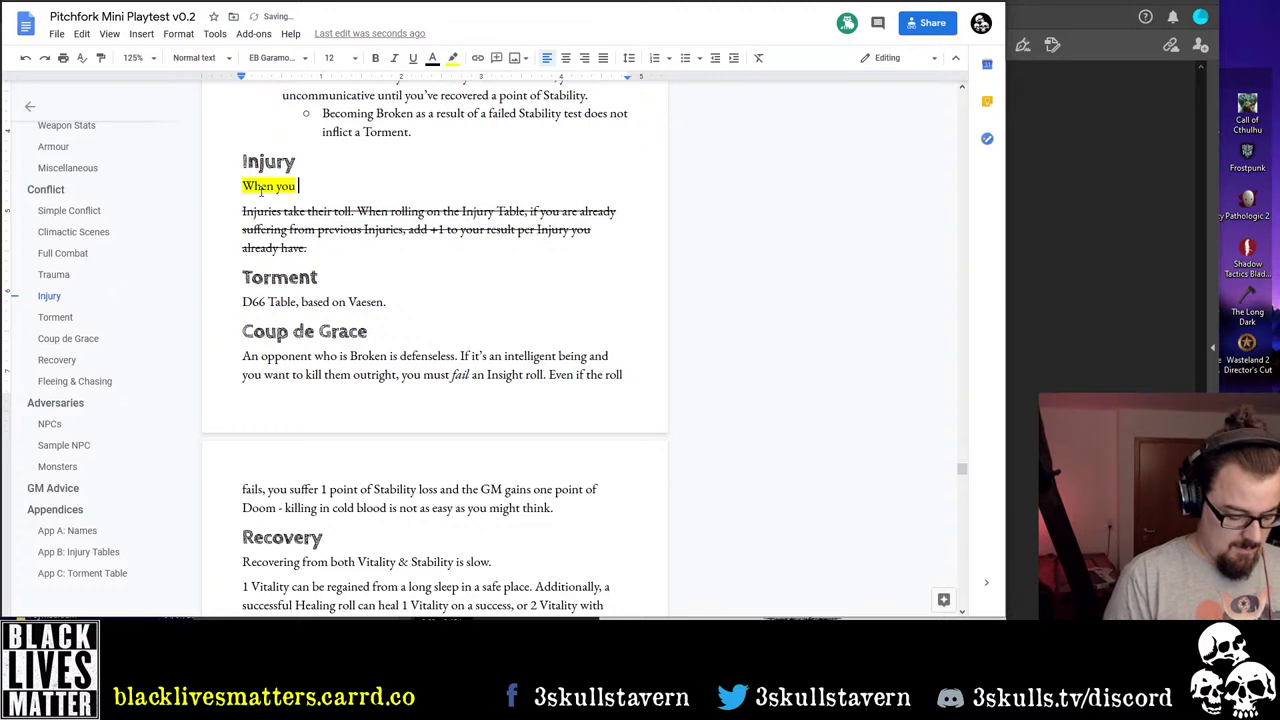
pyautogui.write('fail ')
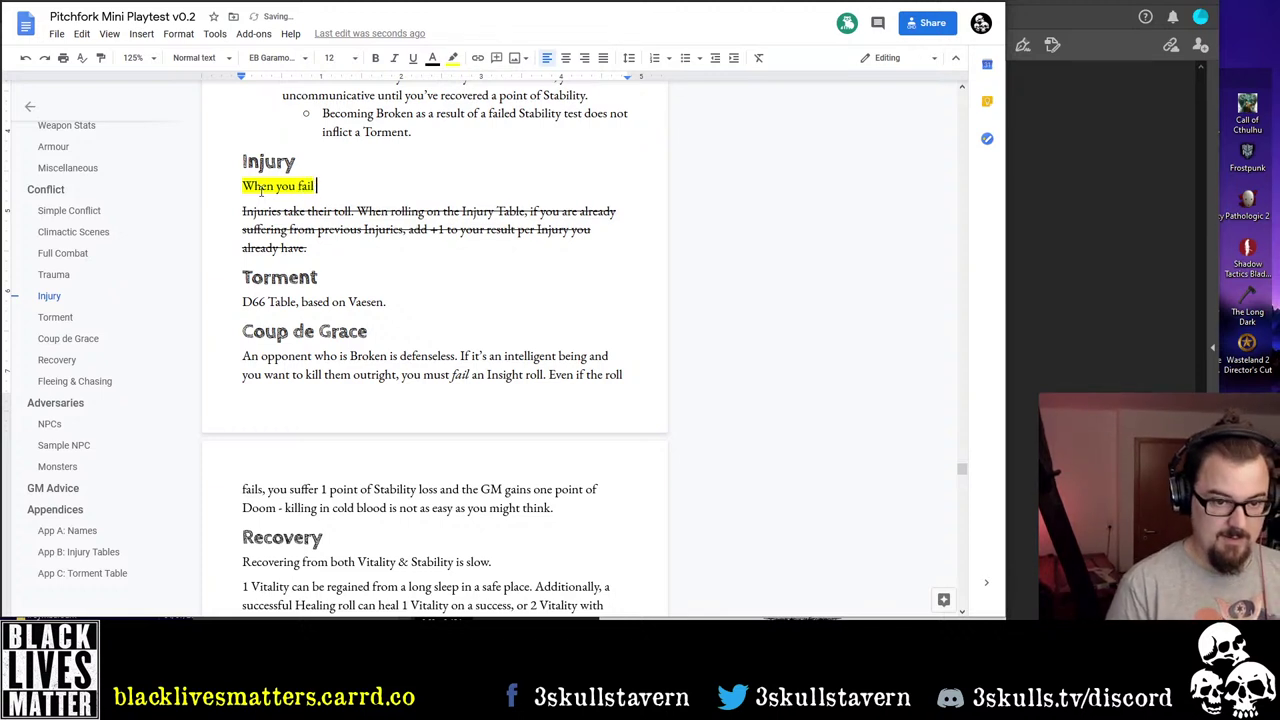
pyautogui.write('your Trauma Ro')
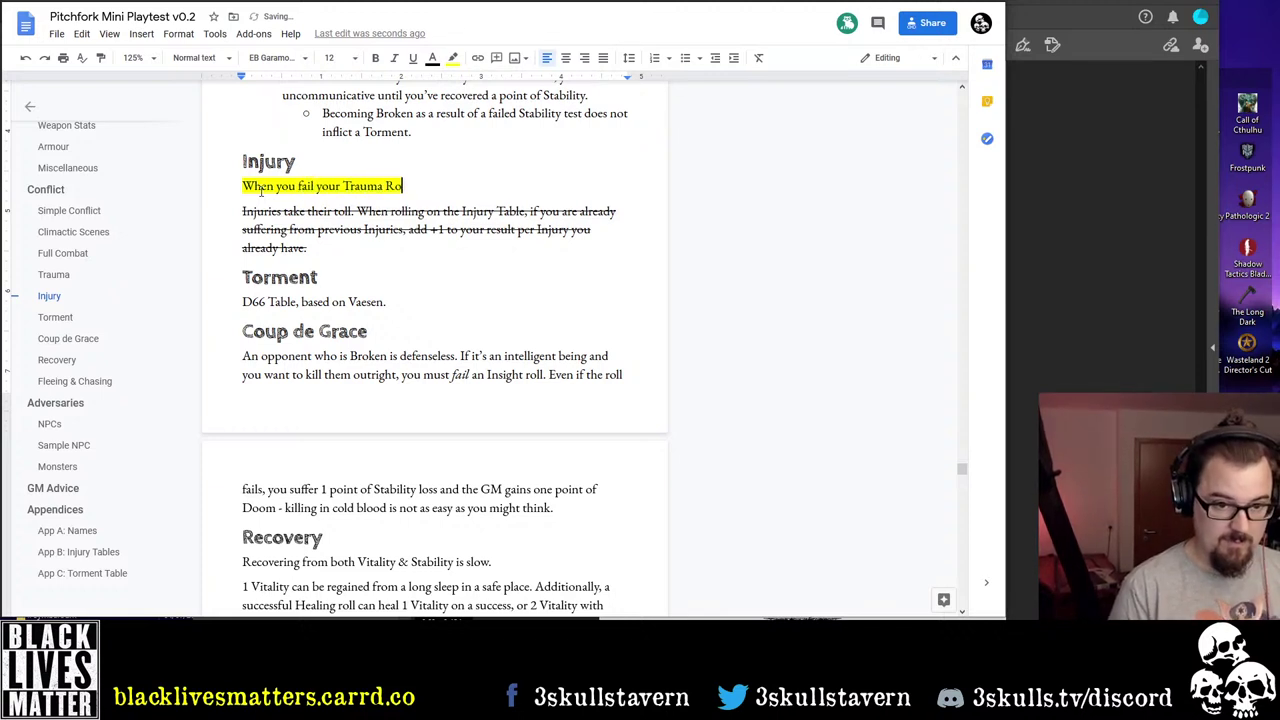
pyautogui.write('ll')
pyautogui.press('BackSpace')
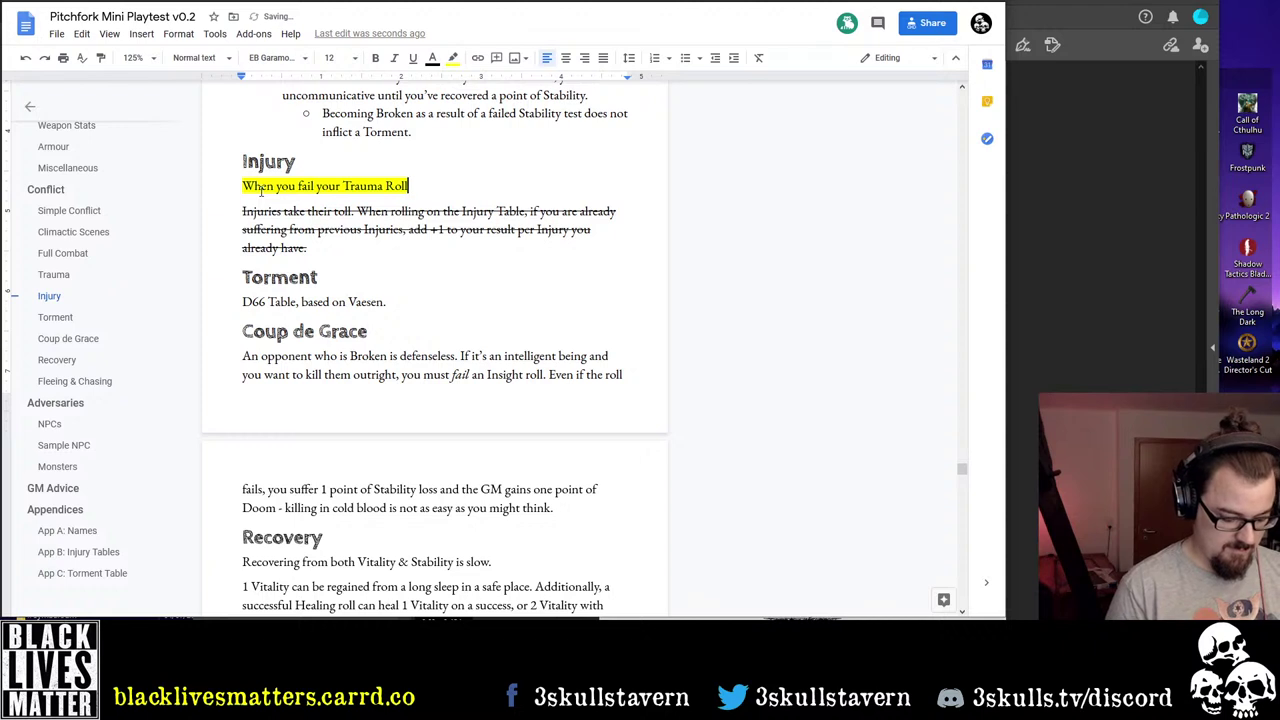
pyautogui.write('and')
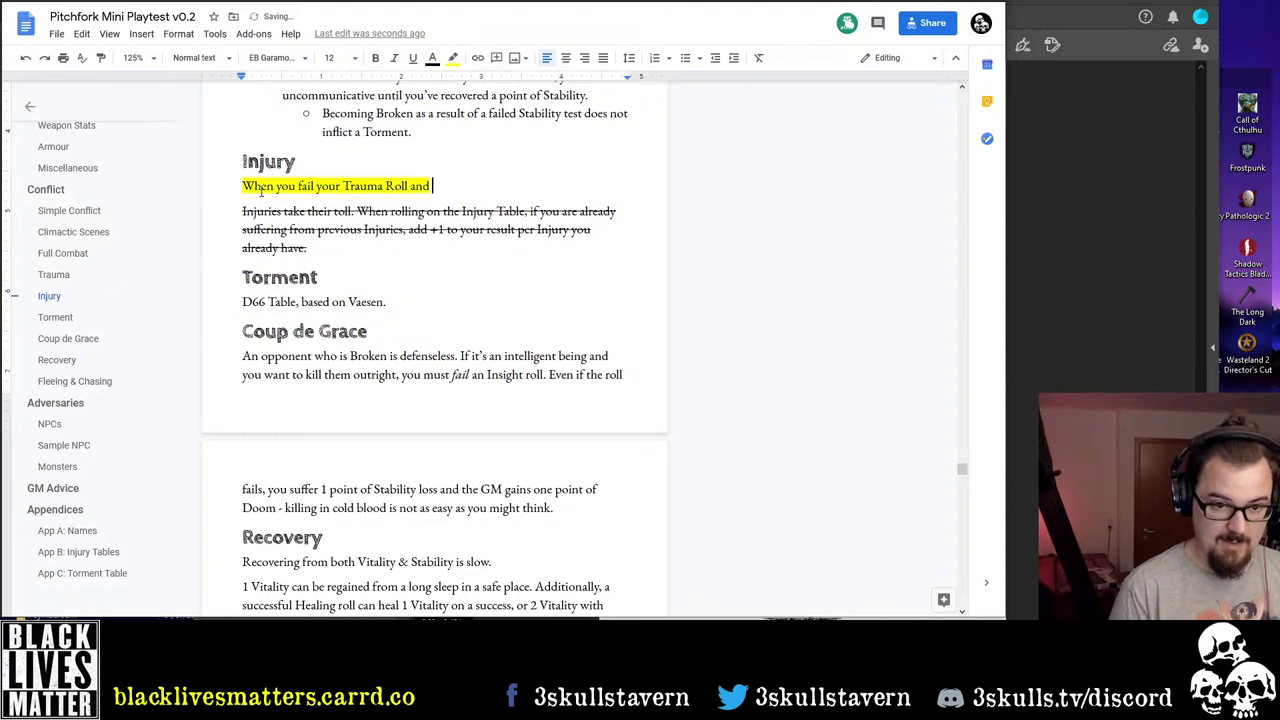
pyautogui.press('BackSpace')
pyautogui.press('BackSpace')
pyautogui.press('BackSpace')
pyautogui.press('BackSpace')
pyautogui.press('BackSpace')
pyautogui.press('BackSpace')
pyautogui.press('BackSpace')
pyautogui.press('BackSpace')
pyautogui.press('BackSpace')
pyautogui.press('BackSpace')
pyautogui.hotkey('shift', 'Home')
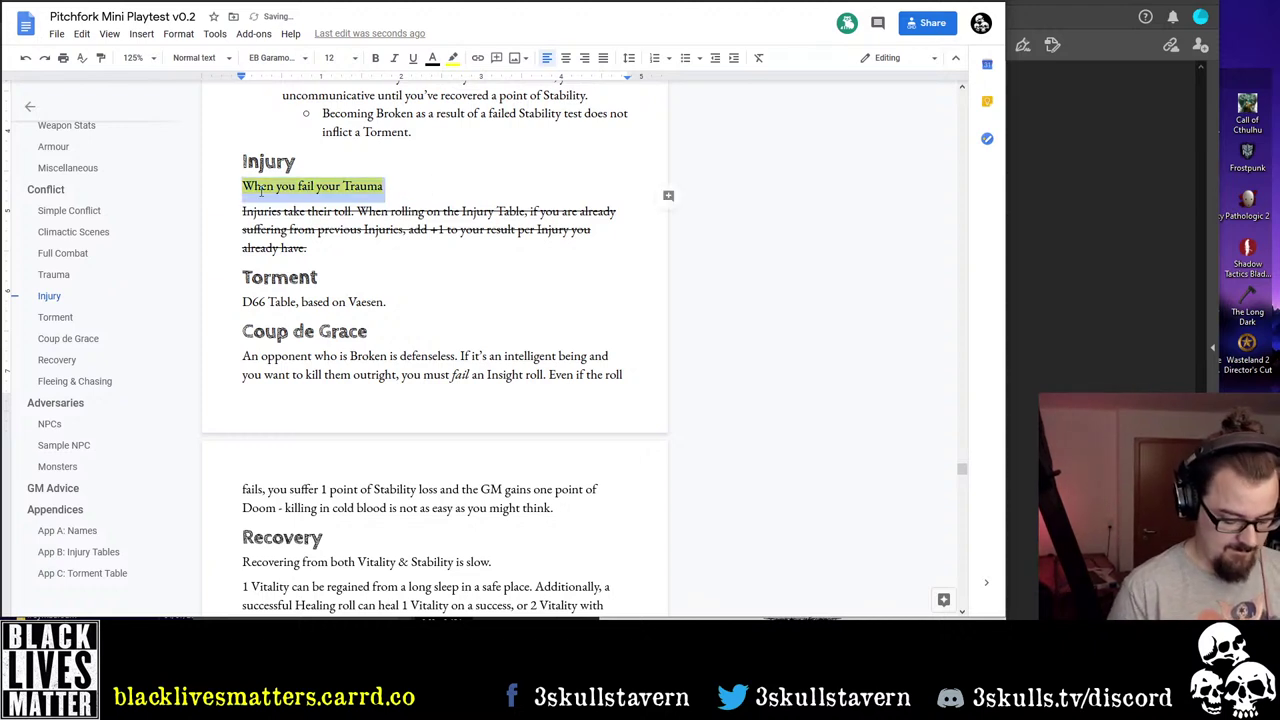
pyautogui.press('BackSpace')
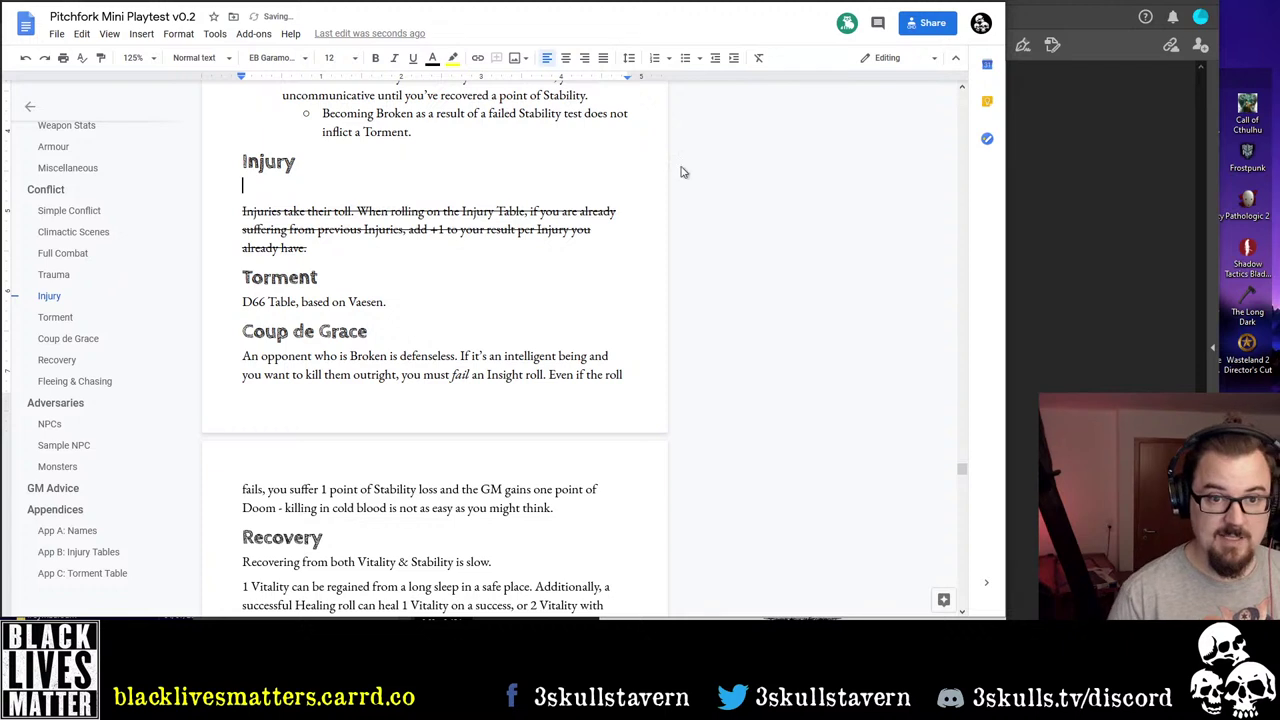
pyautogui.click(453, 57)
pyautogui.click(459, 90)
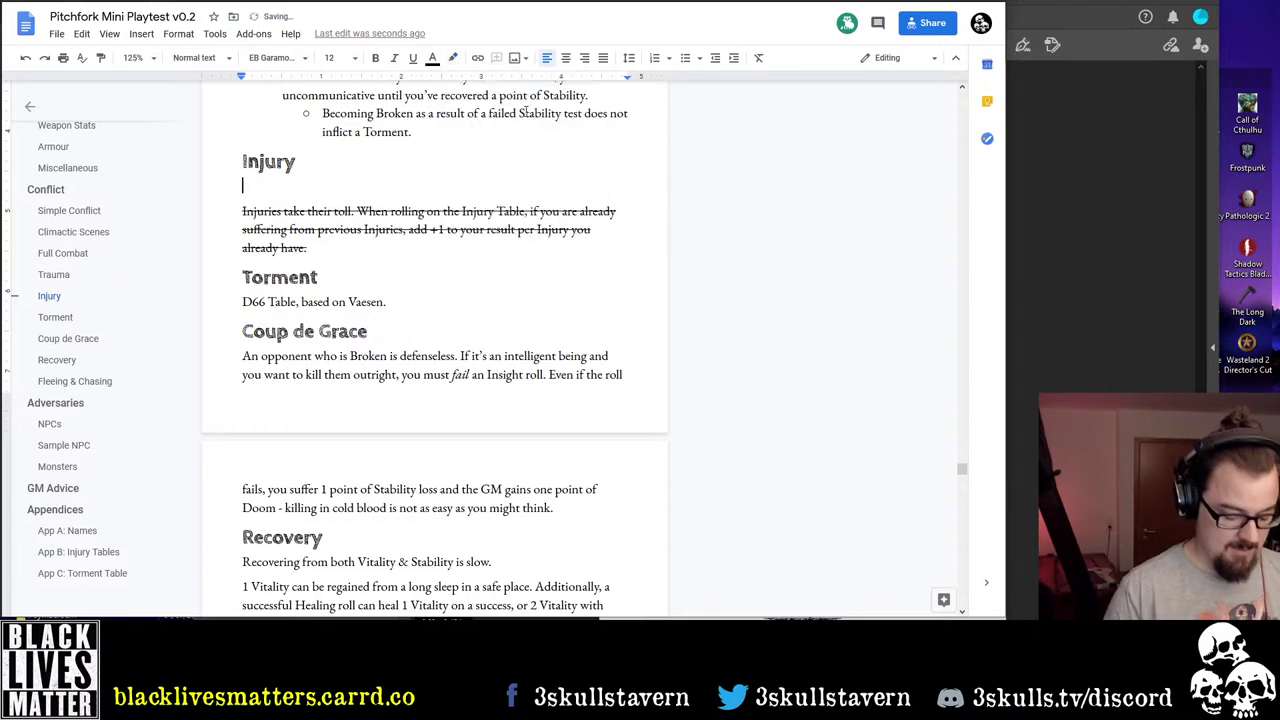
pyautogui.write('Roll 2D')
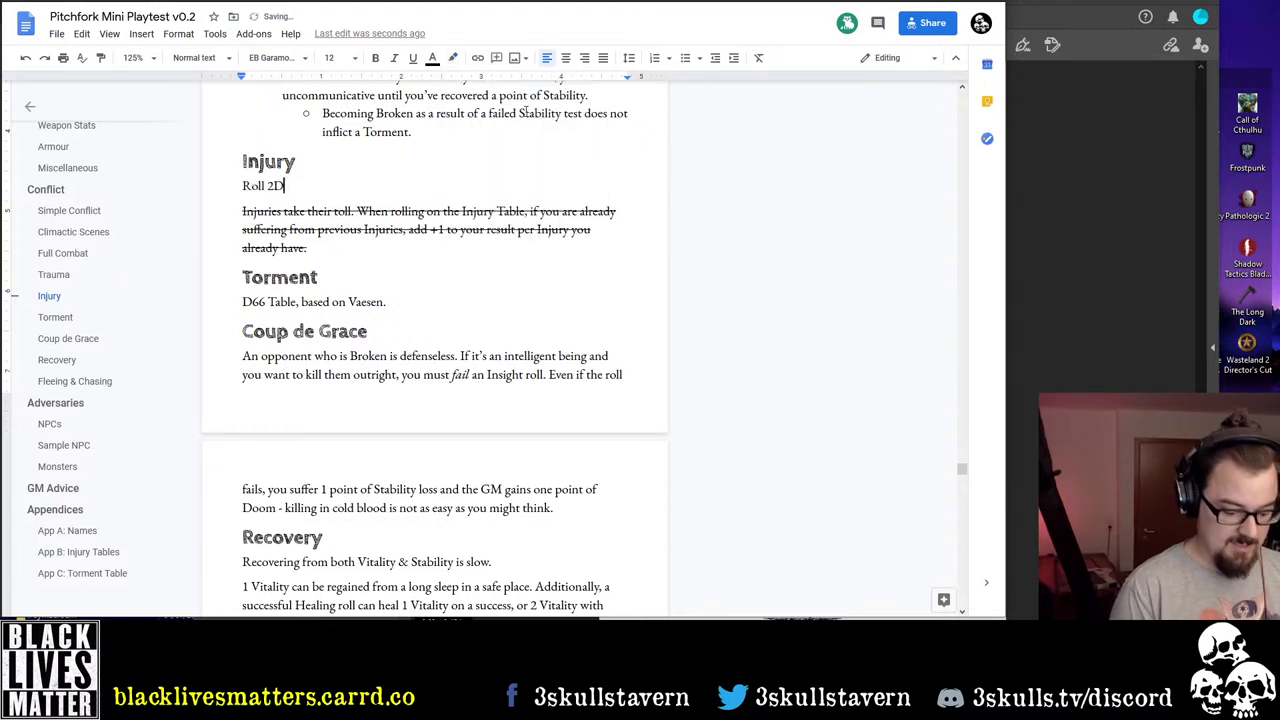
pyautogui.write('6 a')
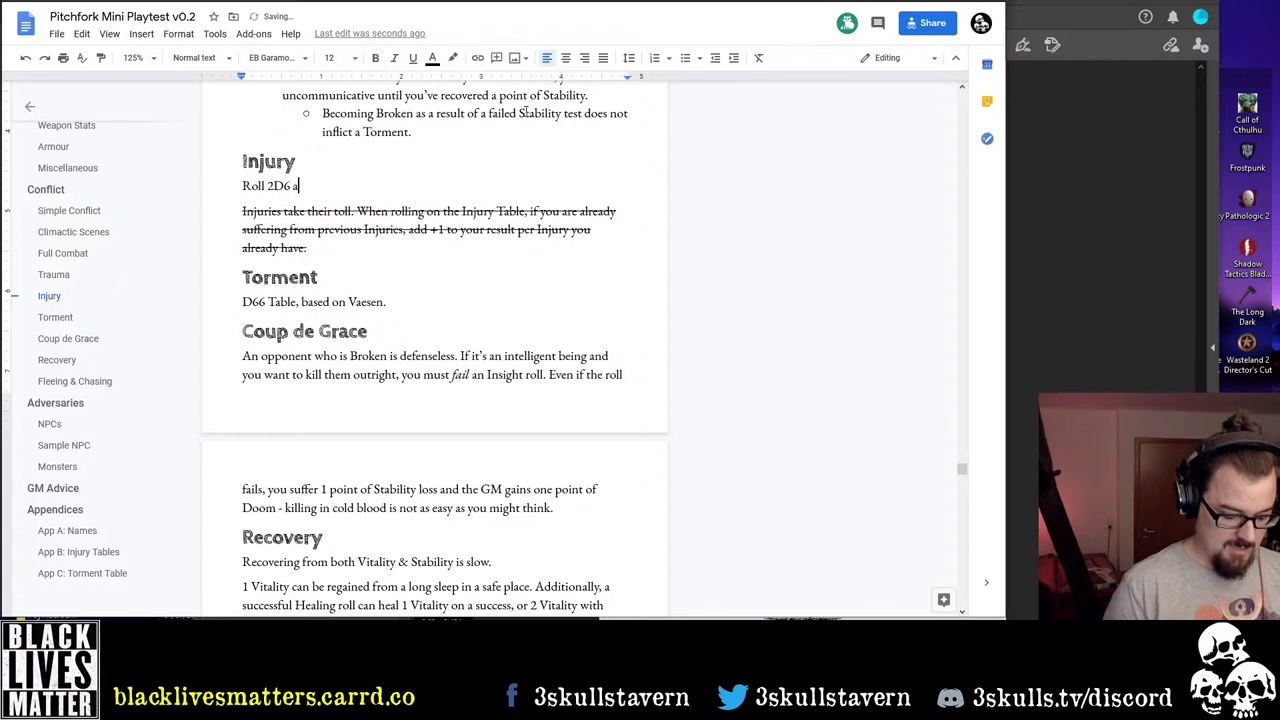
pyautogui.write('nd consult the ')
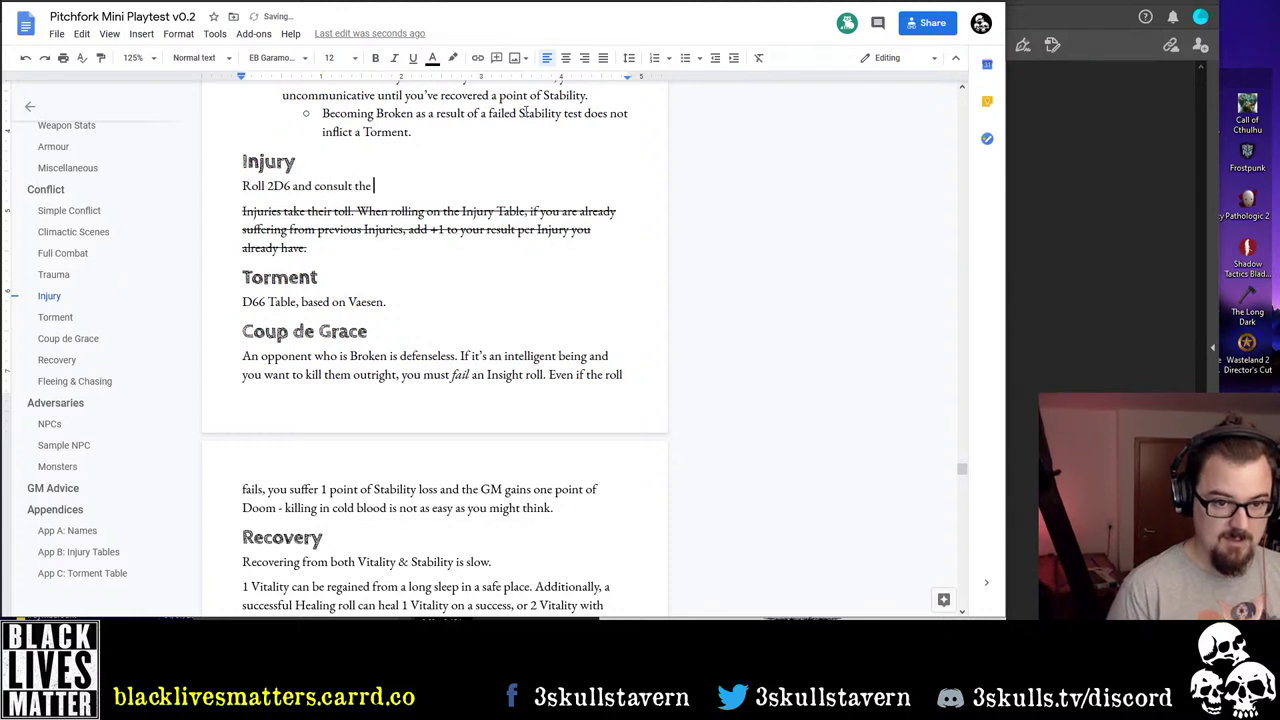
pyautogui.write('relevant')
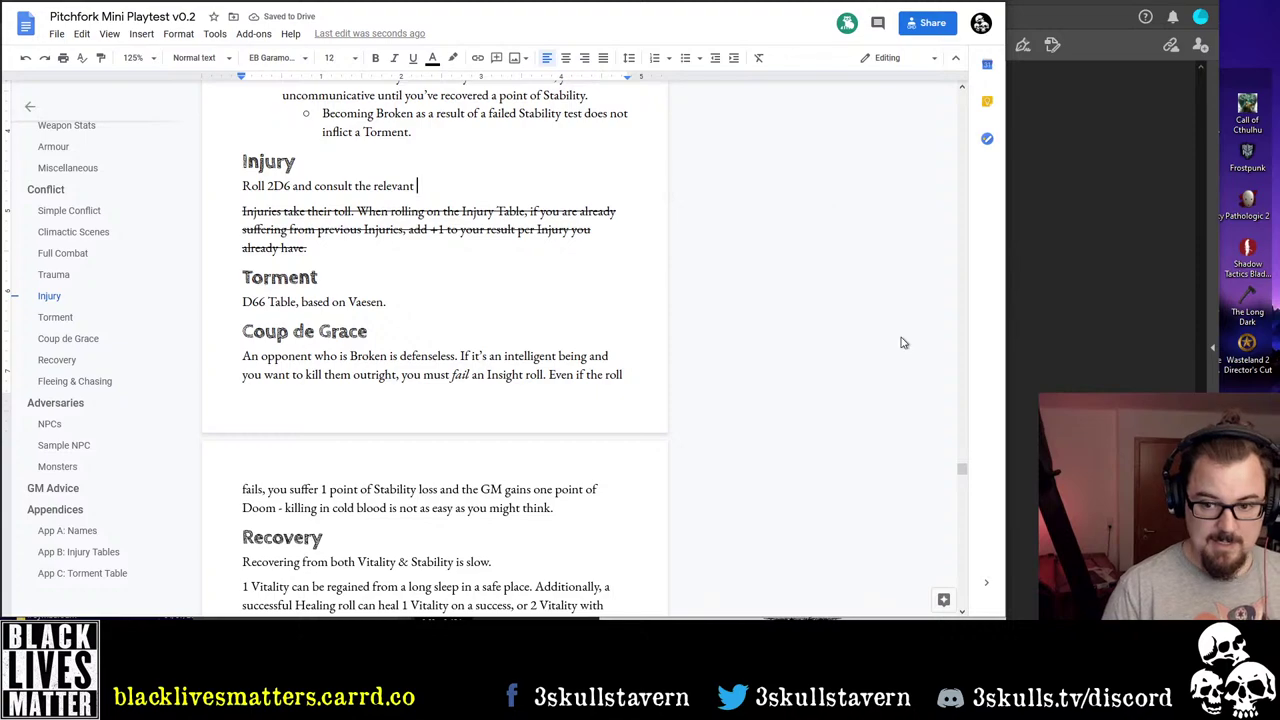
# Scroll down through the appendices to the Tooth & Claw Injuries table and App C heading
pyautogui.scroll(-20, 916, 378)
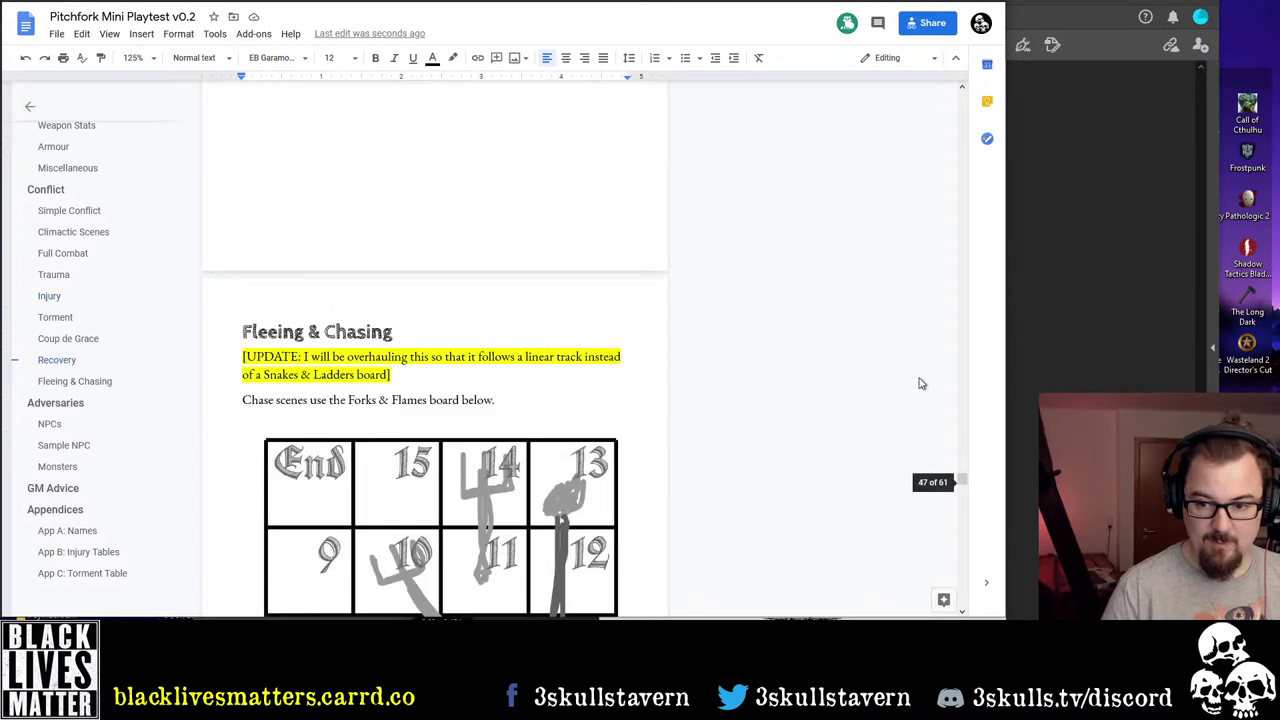
pyautogui.scroll(-20, 864, 368)
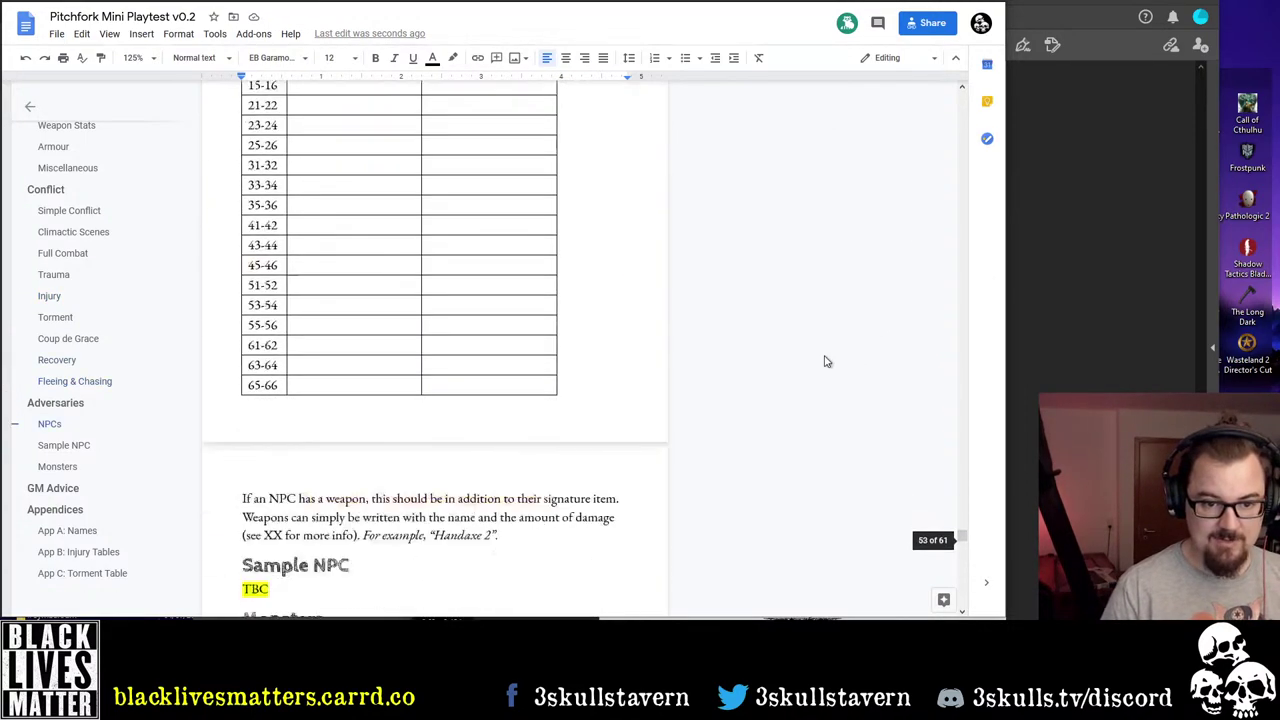
pyautogui.scroll(-10, 803, 360)
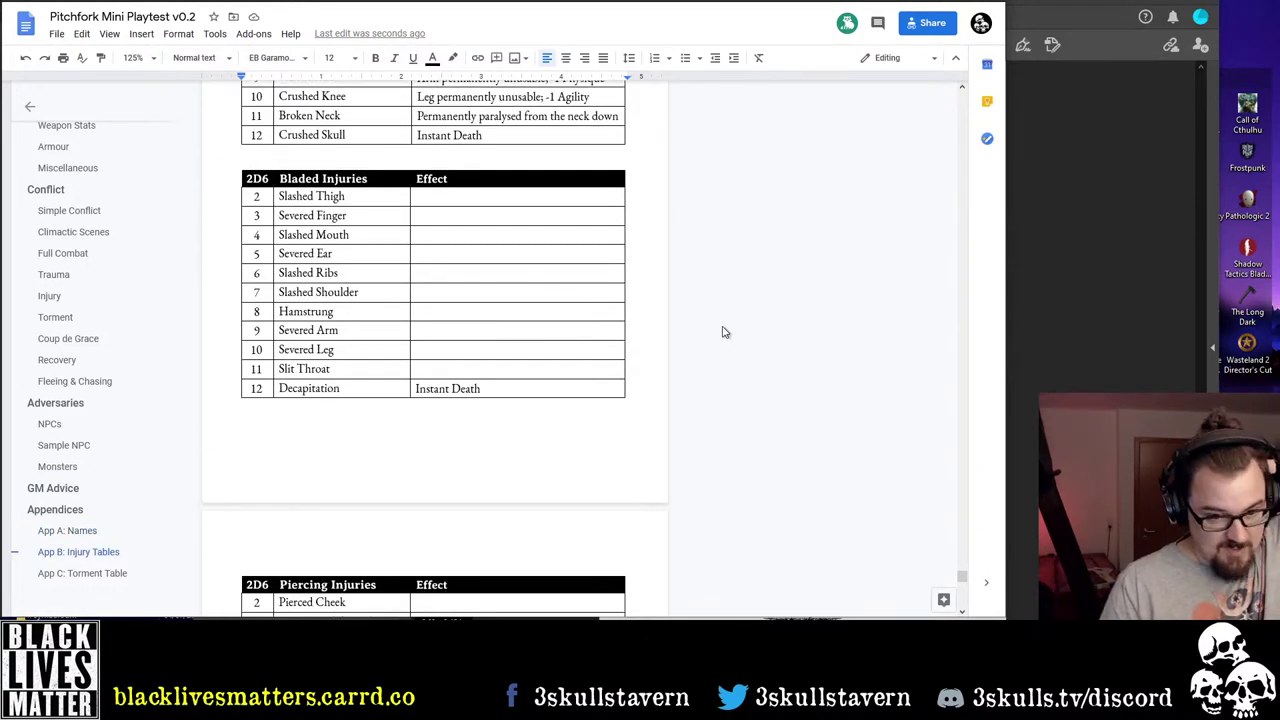
pyautogui.scroll(4, 700, 331)
pyautogui.scroll(-1, 638, 310)
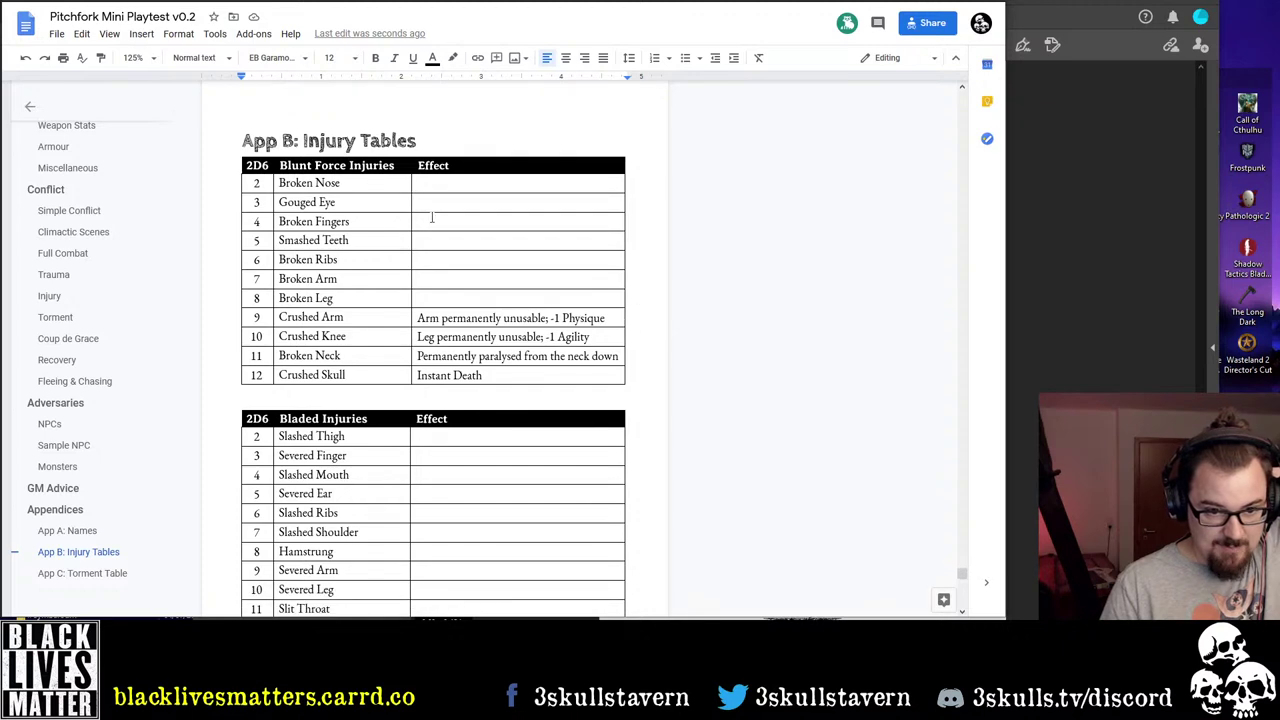
pyautogui.scroll(-10, 408, 290)
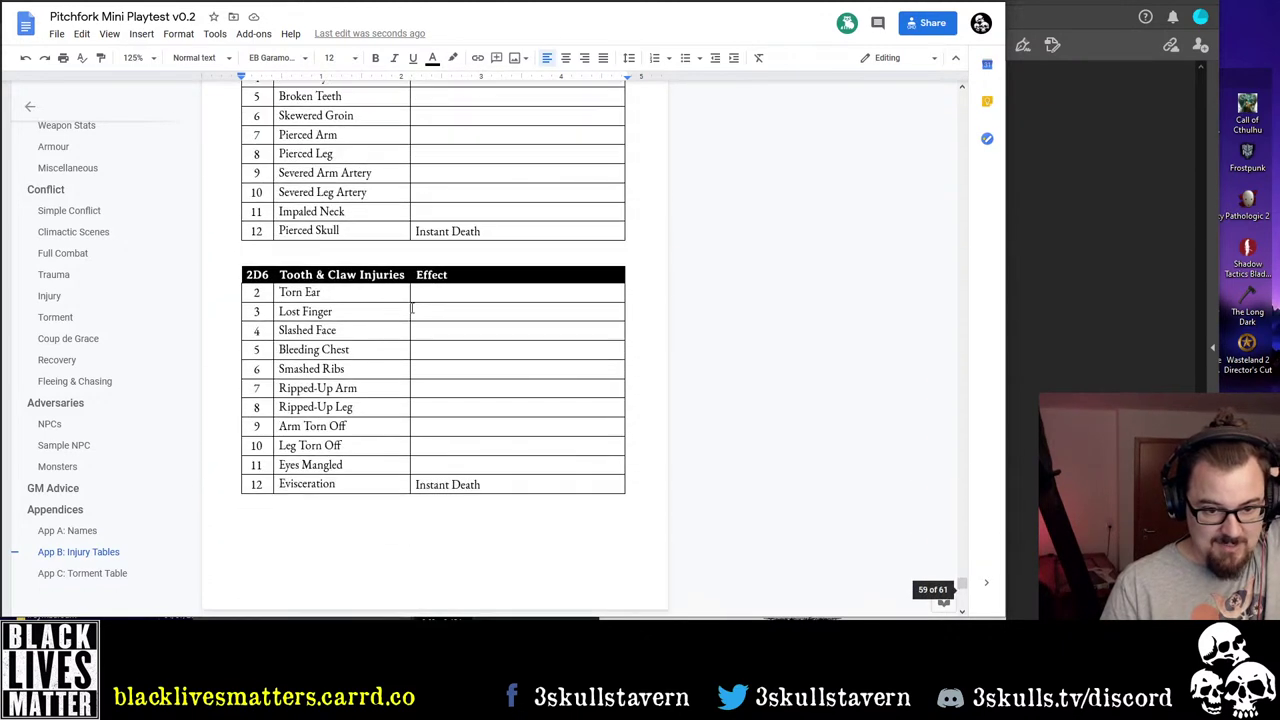
pyautogui.scroll(-3, 375, 252)
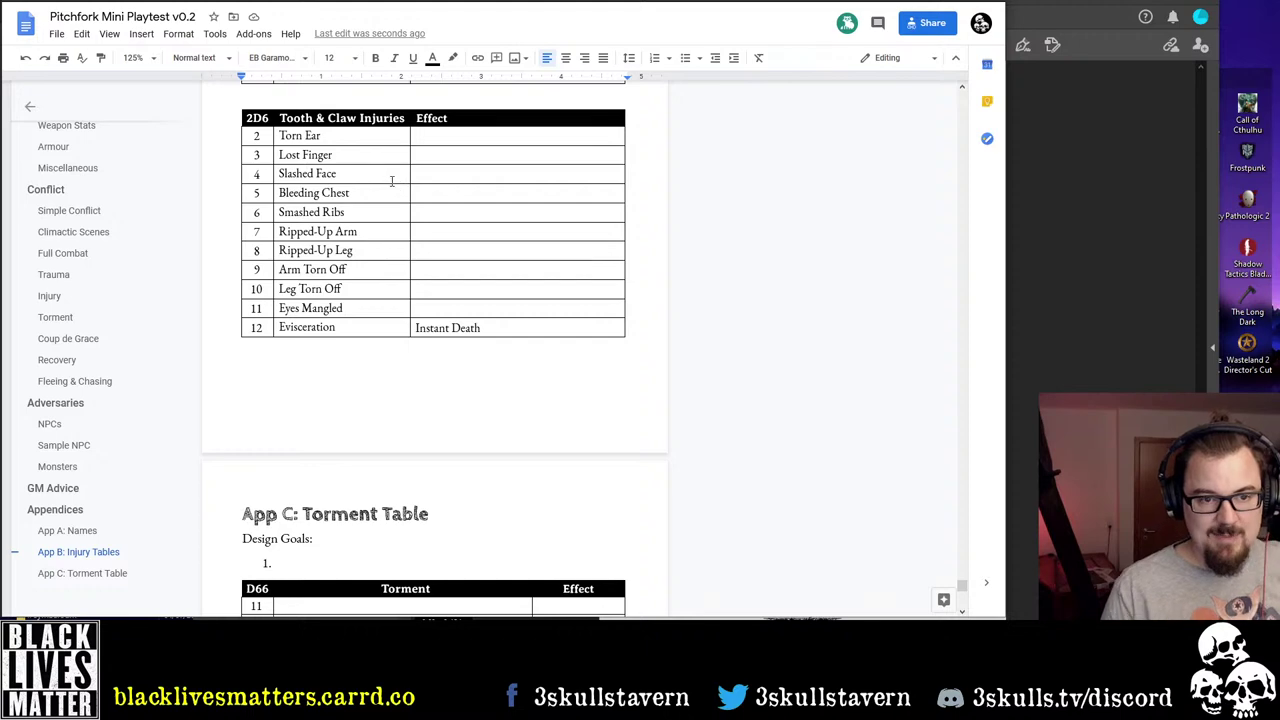
pyautogui.scroll(5, 443, 266)
pyautogui.scroll(-5, 443, 274)
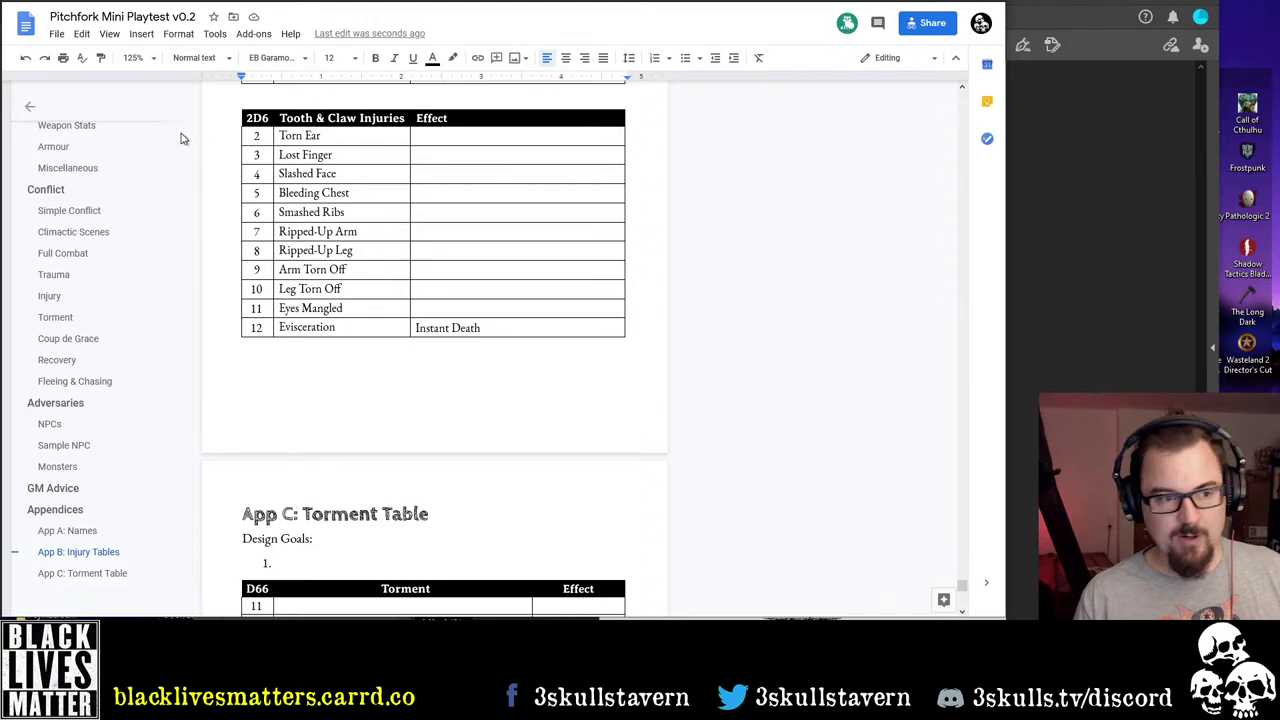
# Use the outline to return to App B: Injury Tables and the Blunt Force table
pyautogui.click(78, 149)
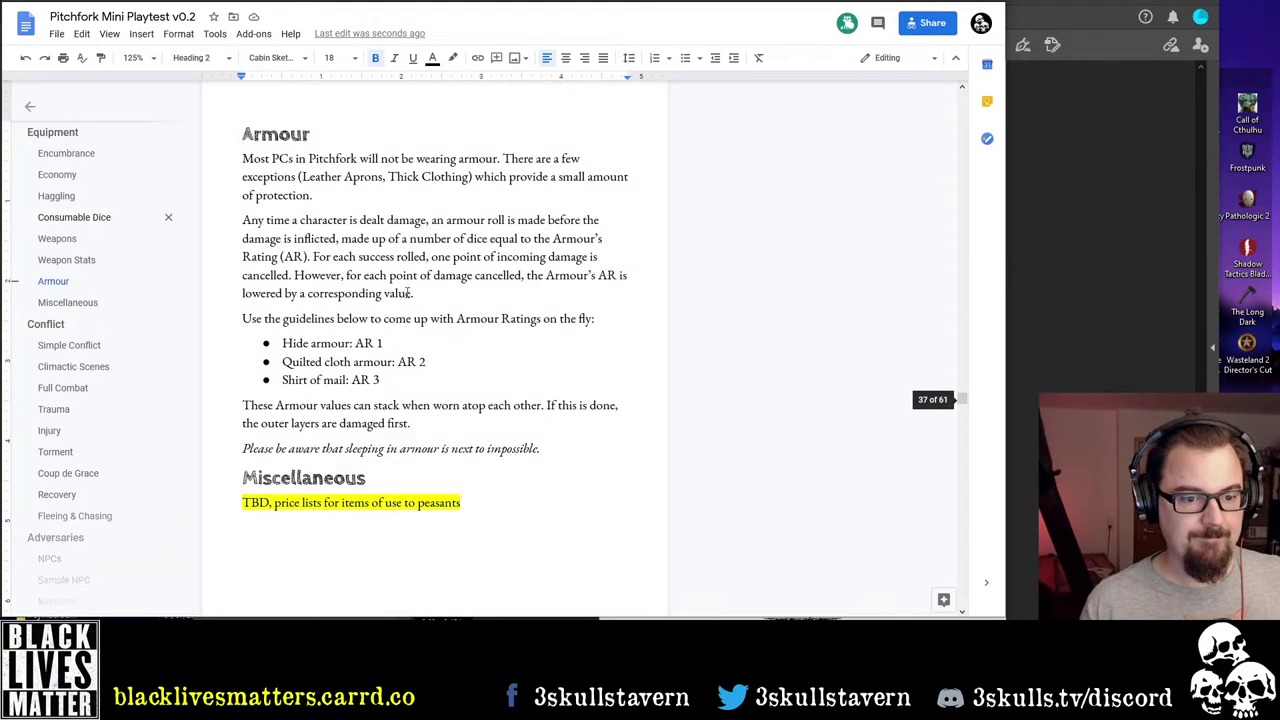
pyautogui.scroll(1, 250, 150)
pyautogui.scroll(-5, 300, 170)
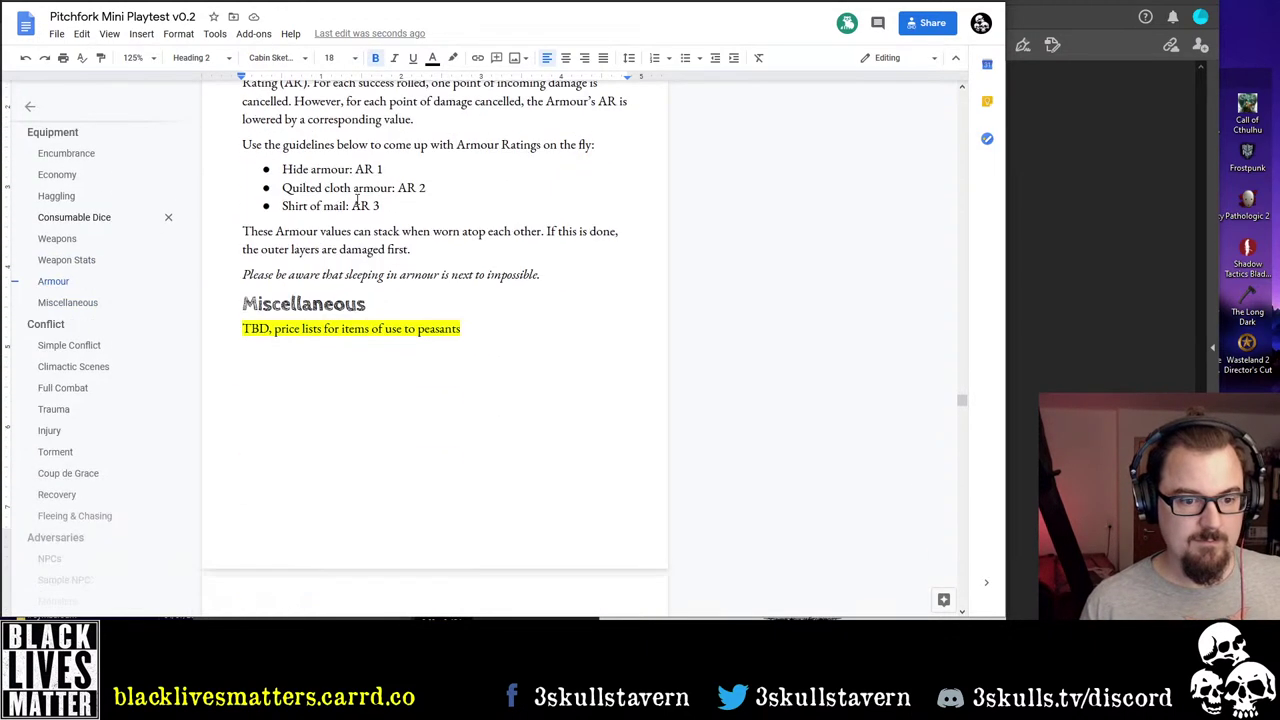
pyautogui.scroll(4, 357, 199)
pyautogui.scroll(1, 357, 199)
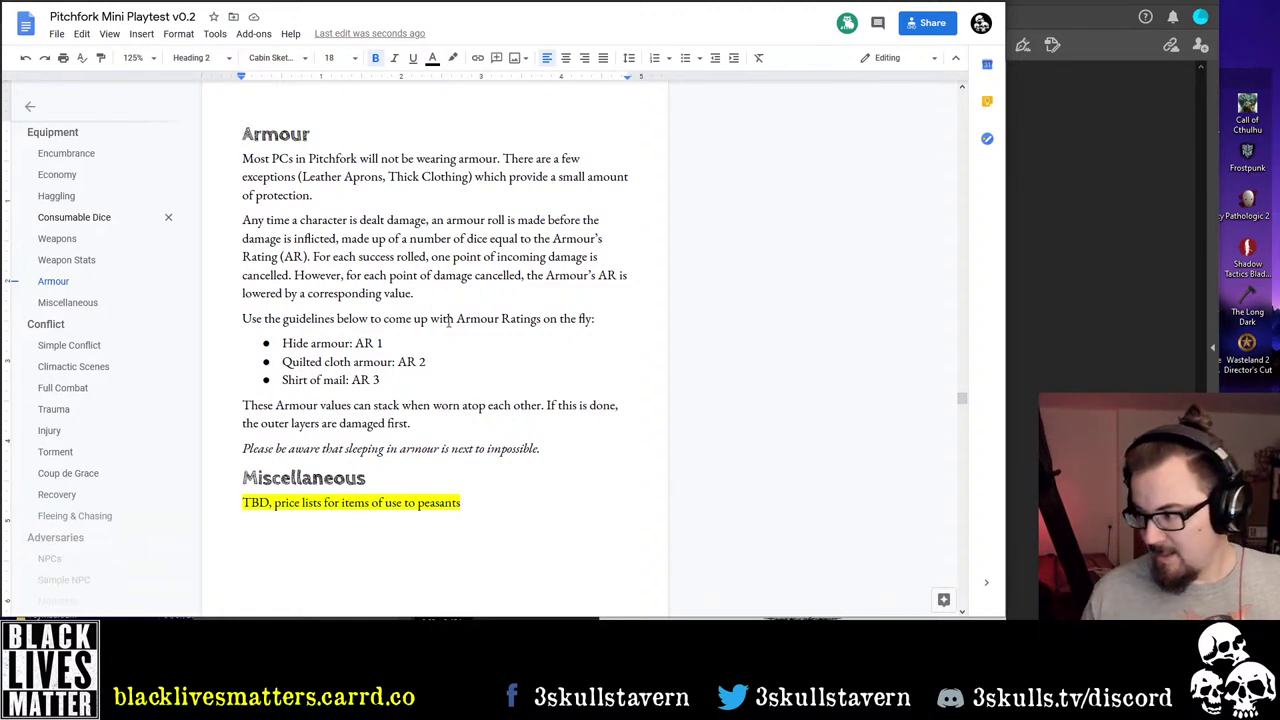
pyautogui.scroll(-3, 95, 350)
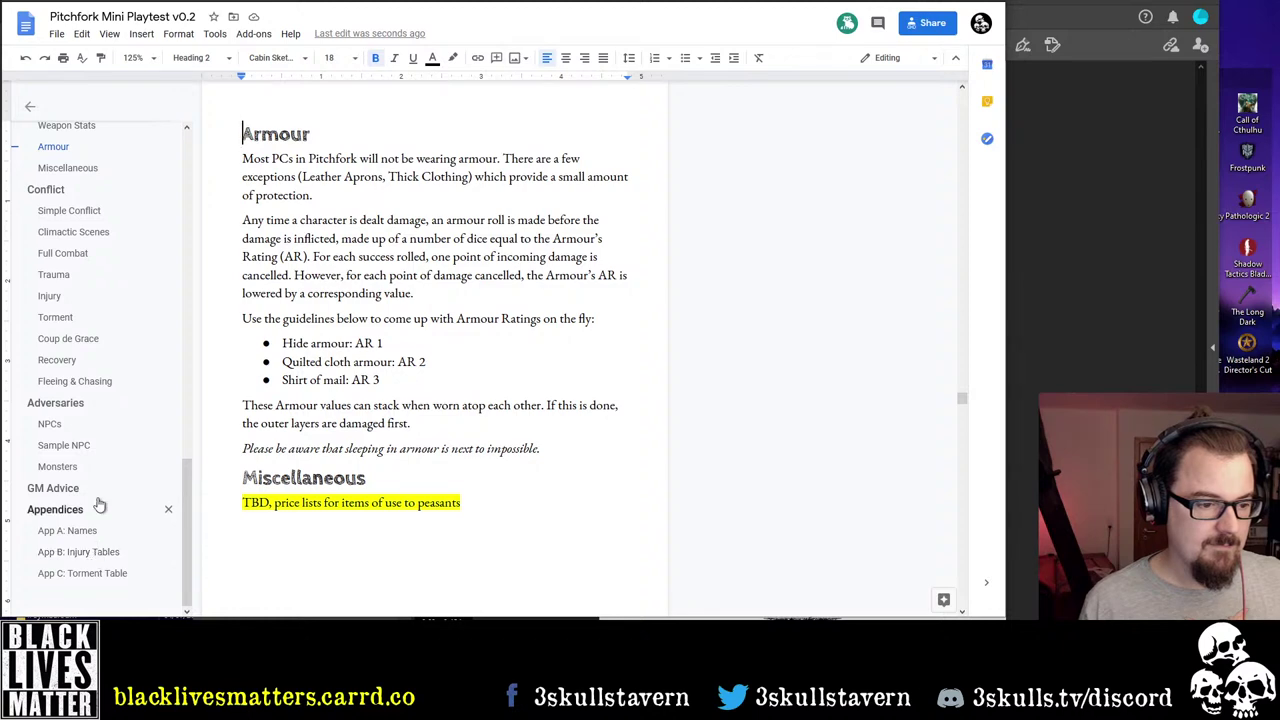
pyautogui.click(97, 553)
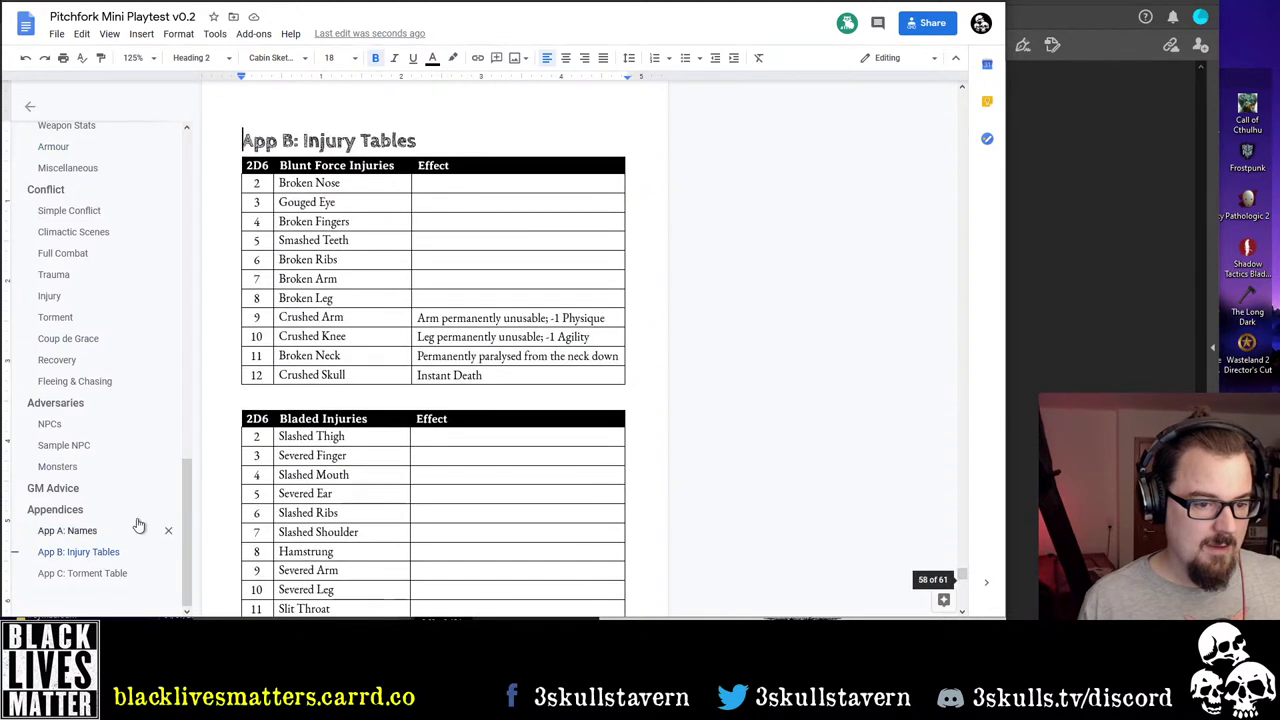
# Rename the 'Blunt Force Injuries' header to 'Blunt Force' and widen its Effect column
pyautogui.click(458, 167)
pyautogui.moveTo(458, 167); pyautogui.dragTo(474, 376)
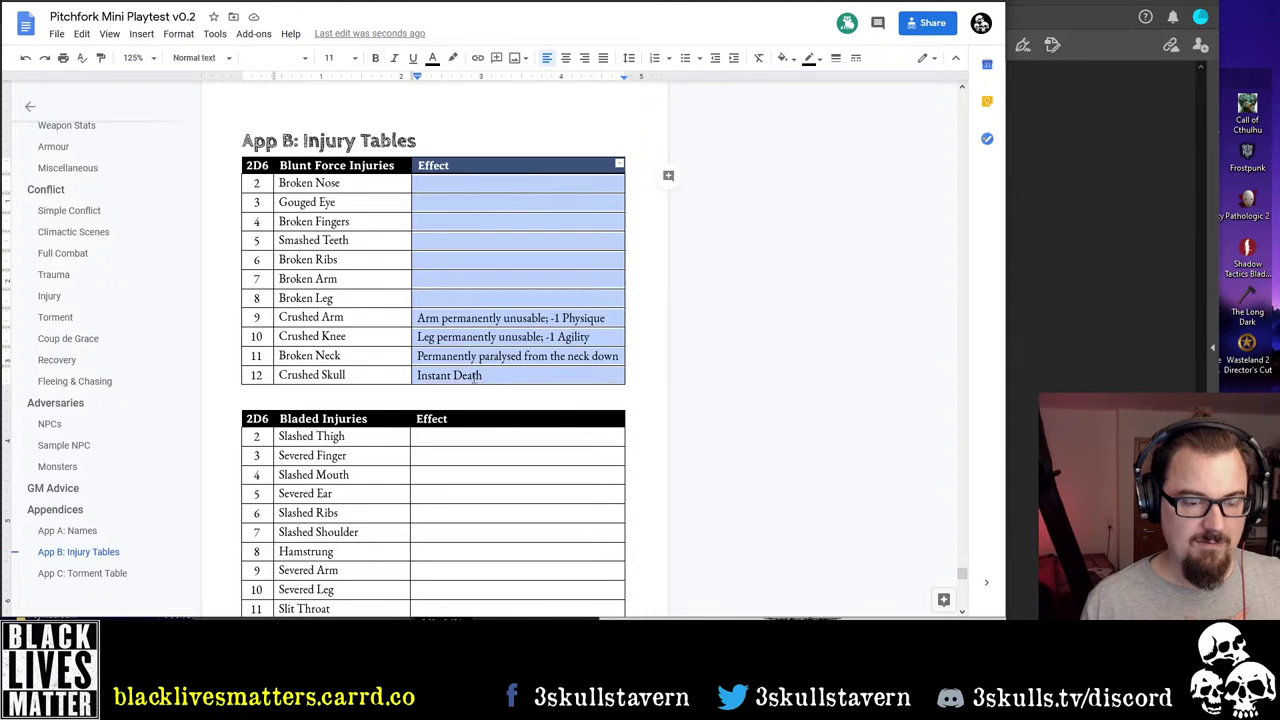
pyautogui.click(357, 167)
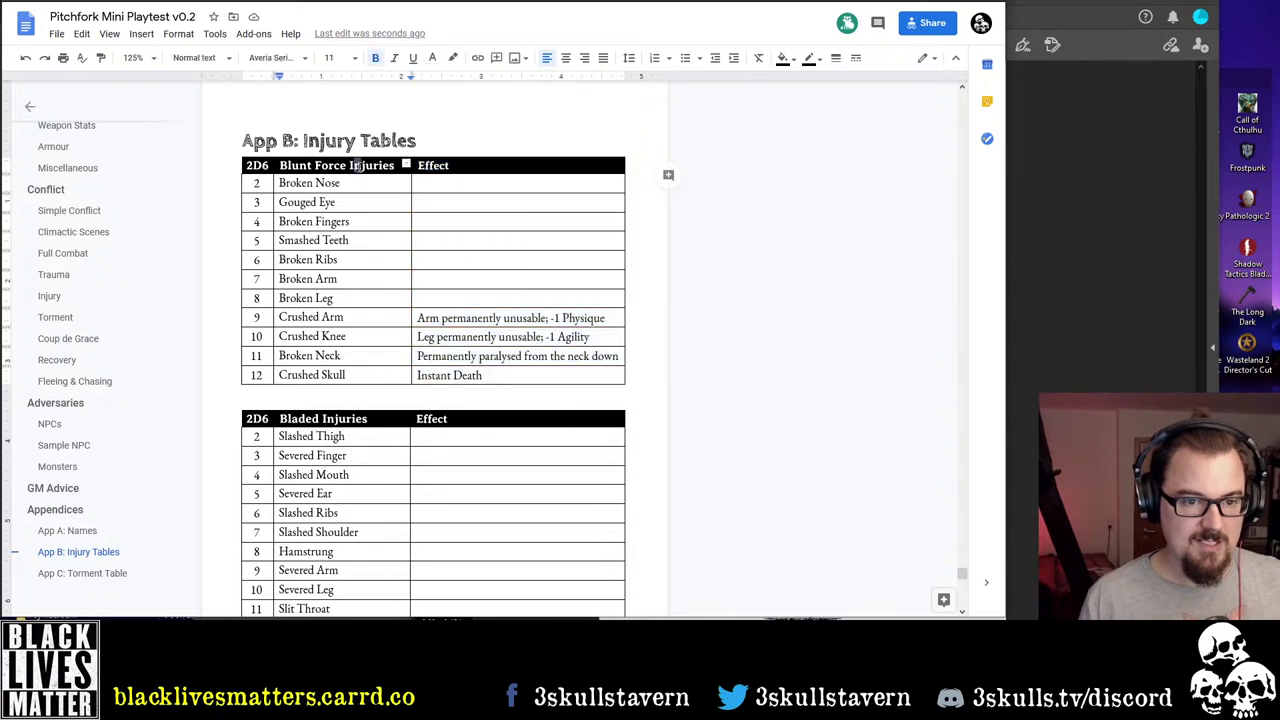
pyautogui.scroll(-9, 406, 322)
pyautogui.scroll(-4, 406, 322)
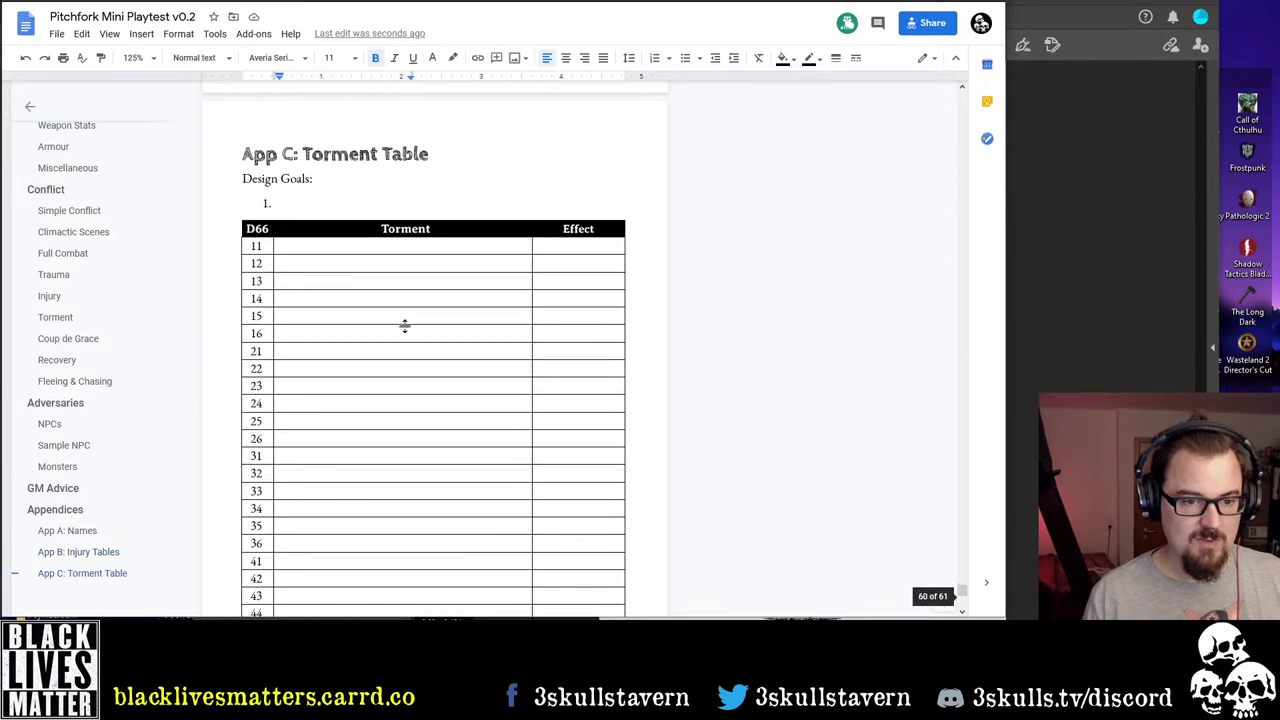
pyautogui.scroll(11, 406, 322)
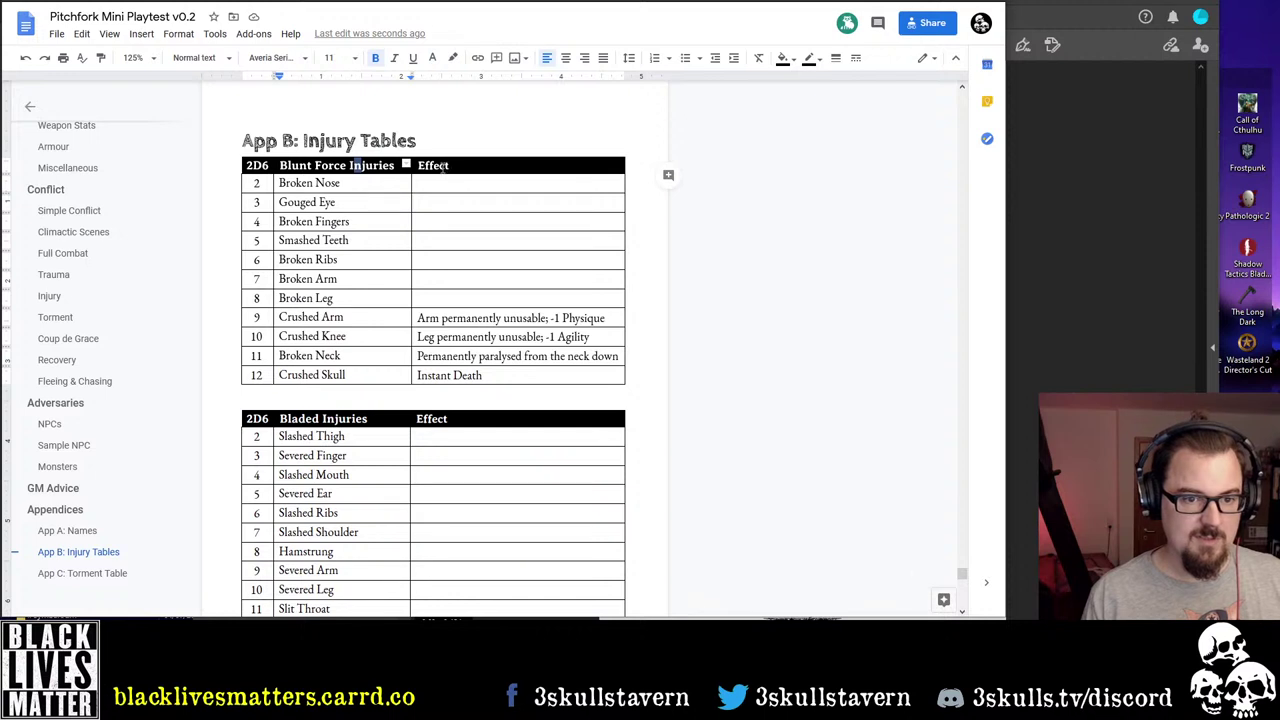
pyautogui.doubleClick(380, 167)
pyautogui.press('BackSpace')
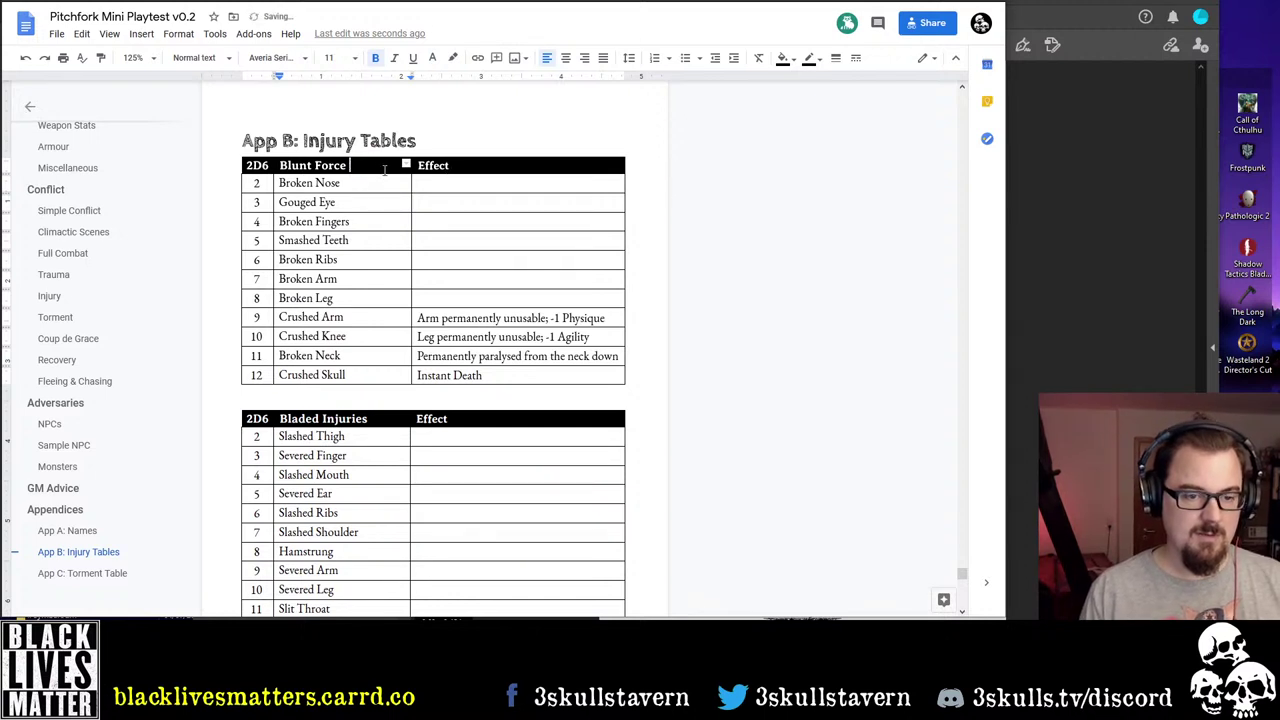
pyautogui.press('BackSpace')
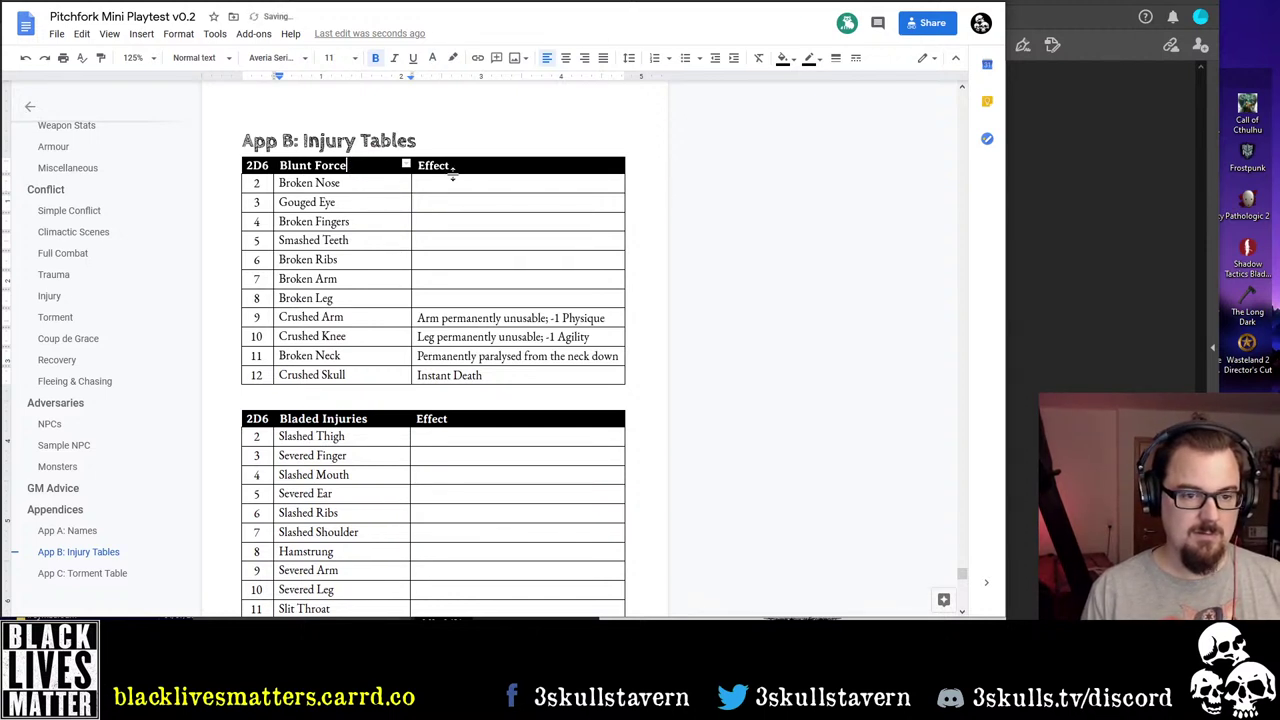
pyautogui.moveTo(411, 195); pyautogui.dragTo(368, 196)
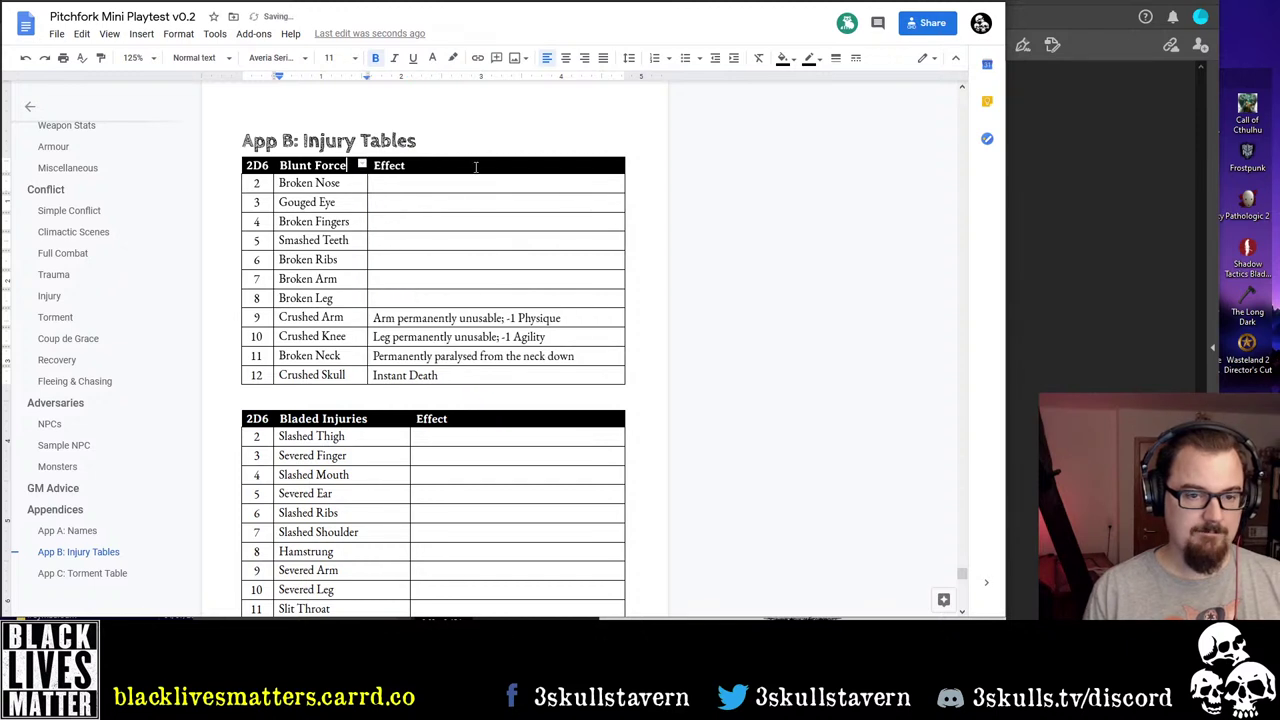
# Paste the Bladed Injuries column over Effect, narrow it, and delete the separate Bladed table
pyautogui.moveTo(476, 166); pyautogui.dragTo(465, 372)
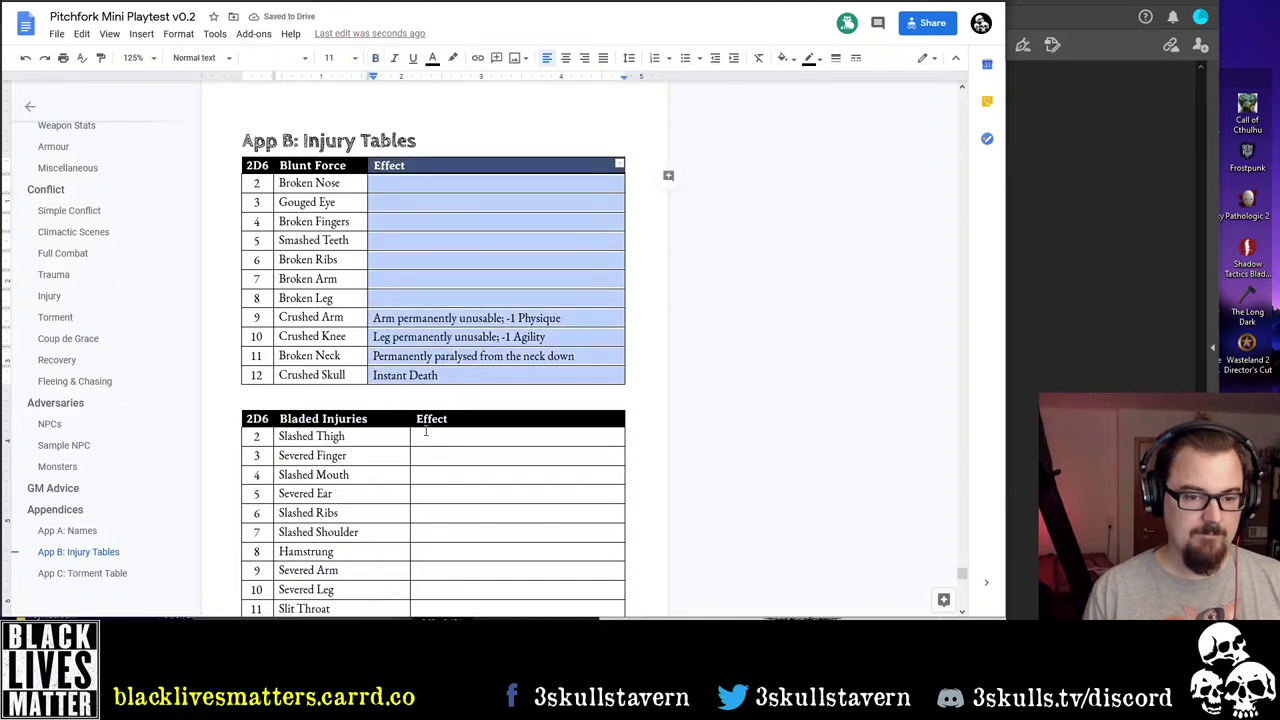
pyautogui.moveTo(324, 418); pyautogui.dragTo(338, 511)
pyautogui.hotkey('ctrl', 'c')
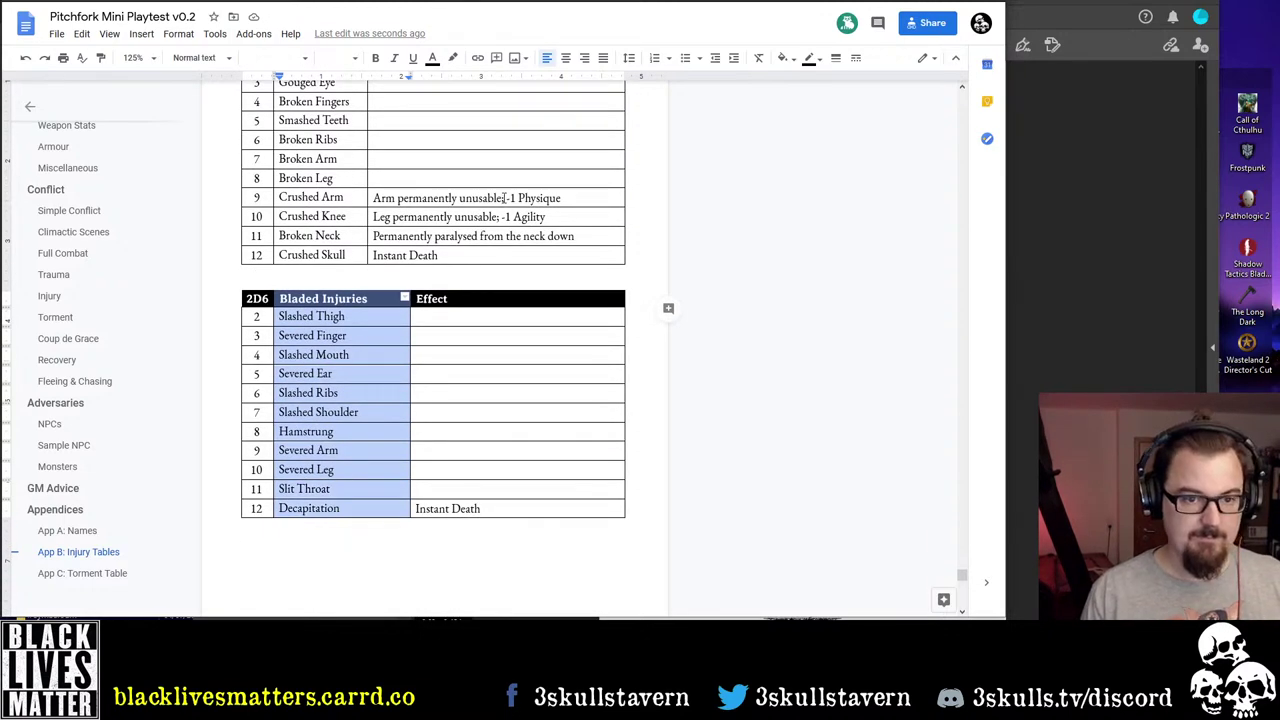
pyautogui.scroll(3, 454, 365)
pyautogui.moveTo(400, 405); pyautogui.dragTo(440, 374)
pyautogui.scroll(-2, 408, 480)
pyautogui.hotkey('ctrl', 'v')
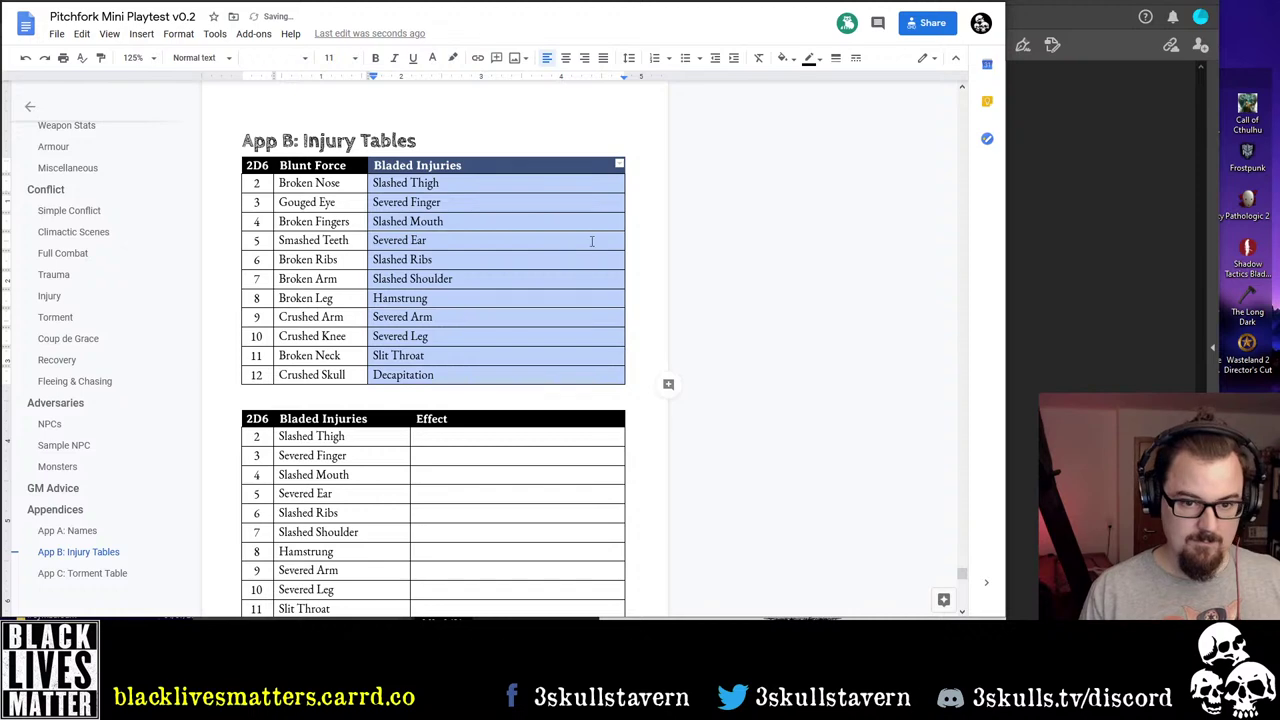
pyautogui.moveTo(624, 237); pyautogui.dragTo(474, 235)
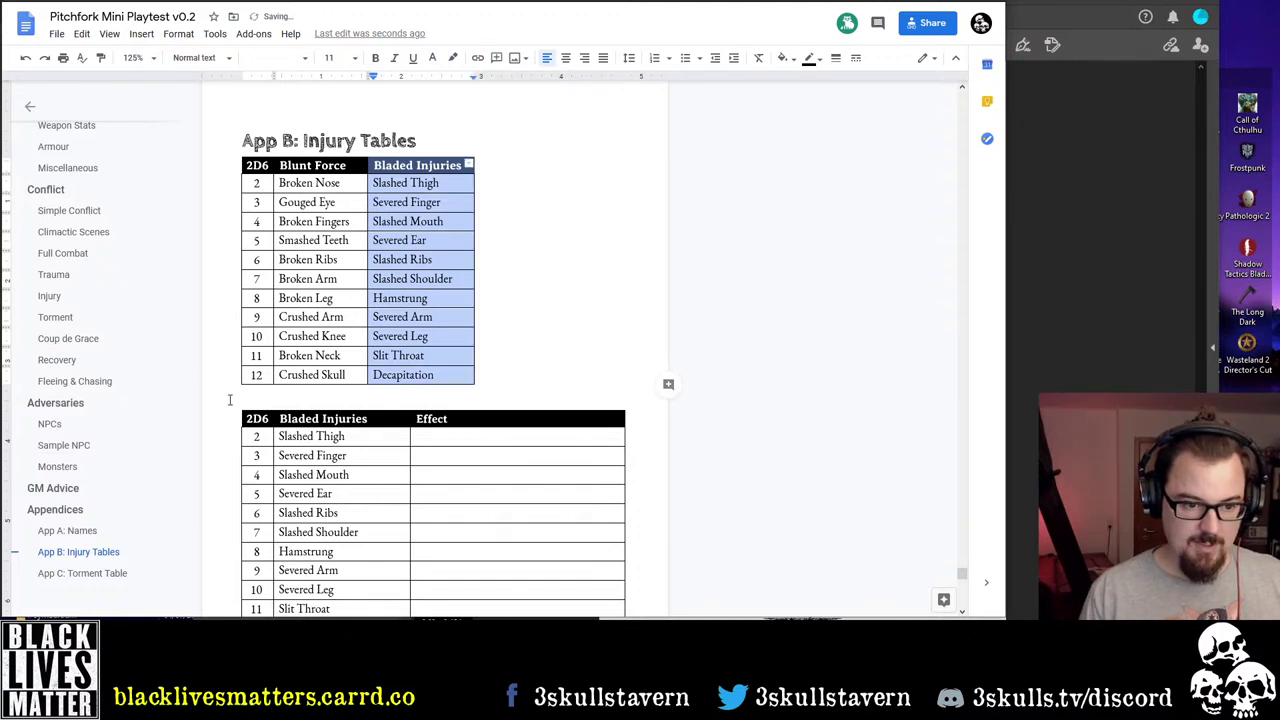
pyautogui.moveTo(229, 400); pyautogui.dragTo(420, 612)
pyautogui.scroll(-4, 356, 291)
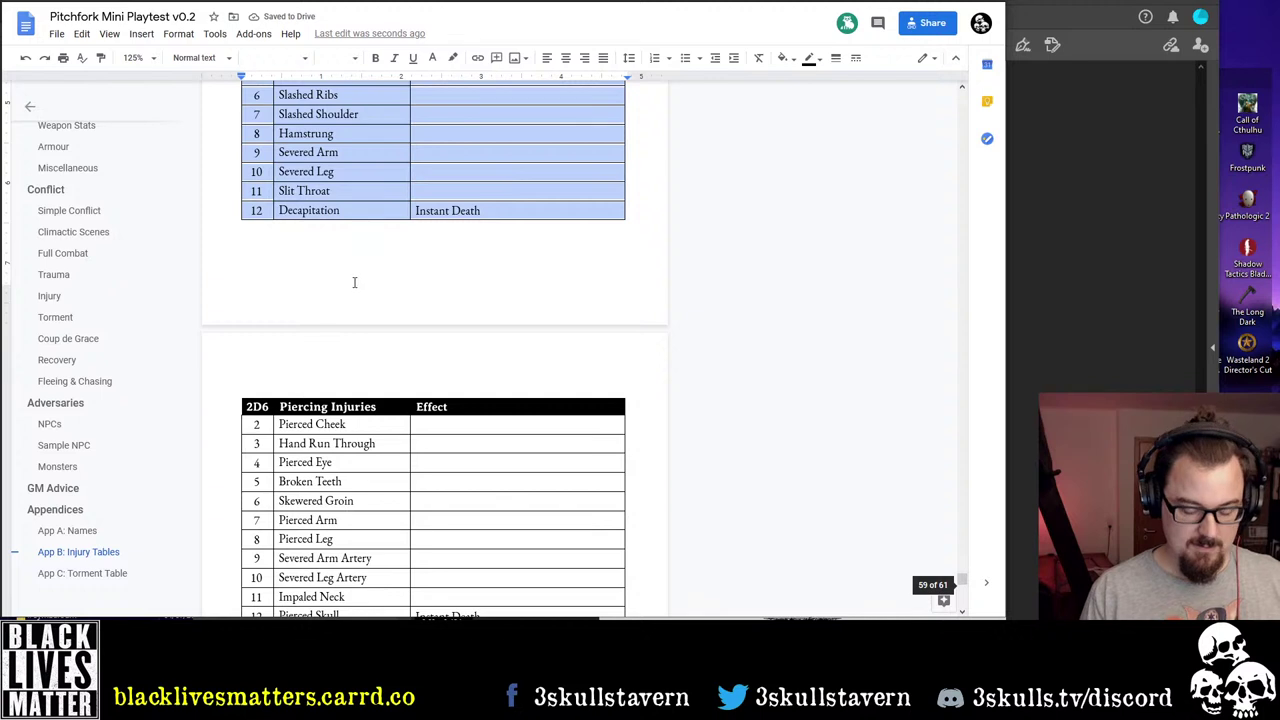
pyautogui.press('BackSpace')
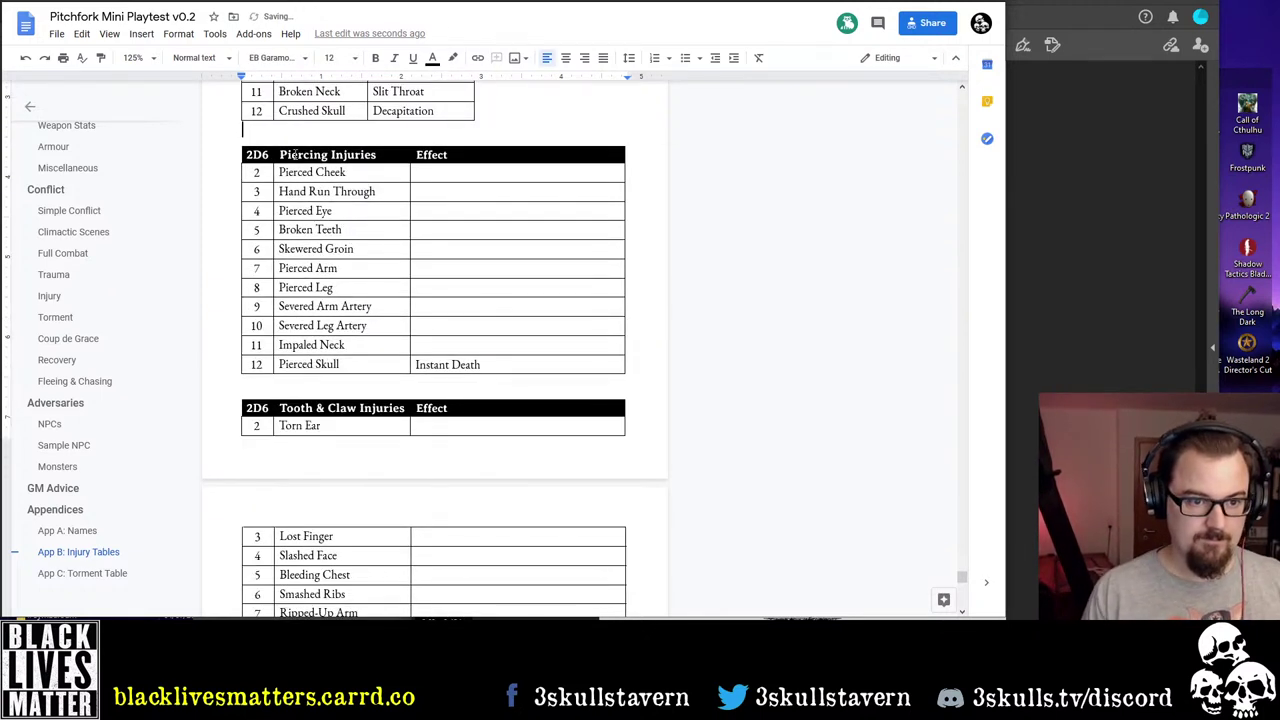
# Remove 'Injuries' from the Bladed and Piercing table headers
pyautogui.moveTo(340, 155); pyautogui.dragTo(350, 366)
pyautogui.scroll(3, 520, 335)
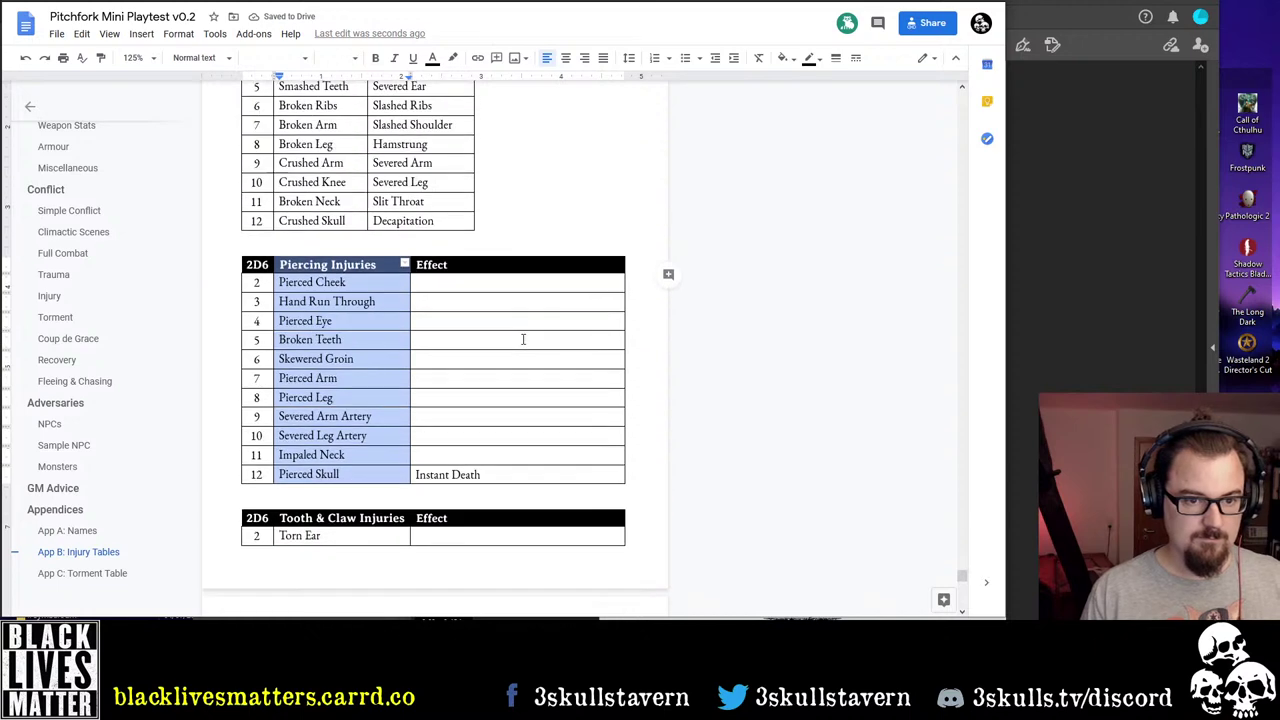
pyautogui.click(463, 143)
pyautogui.press('BackSpace')
pyautogui.press('BackSpace')
pyautogui.press('BackSpace')
pyautogui.press('BackSpace')
pyautogui.press('BackSpace')
pyautogui.press('BackSpace')
pyautogui.press('BackSpace')
pyautogui.press('BackSpace')
pyautogui.press('BackSpace')
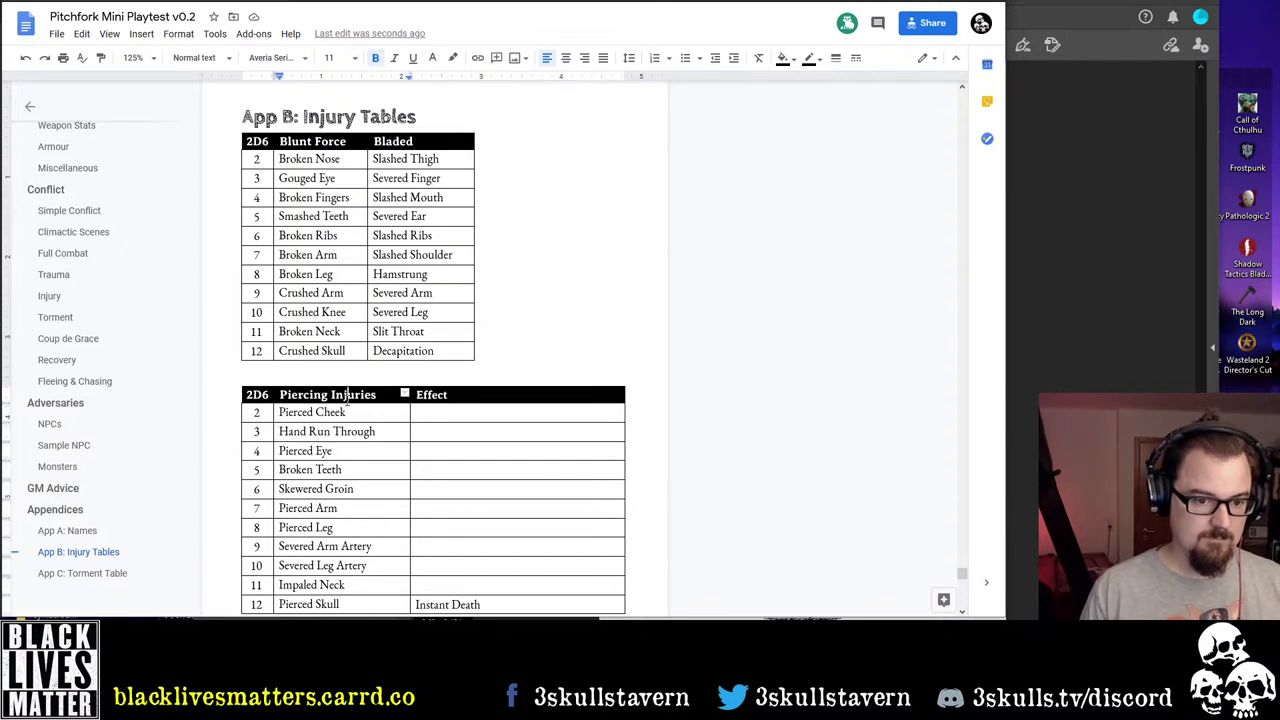
pyautogui.moveTo(331, 394); pyautogui.dragTo(666, 400)
pyautogui.press('BackSpace')
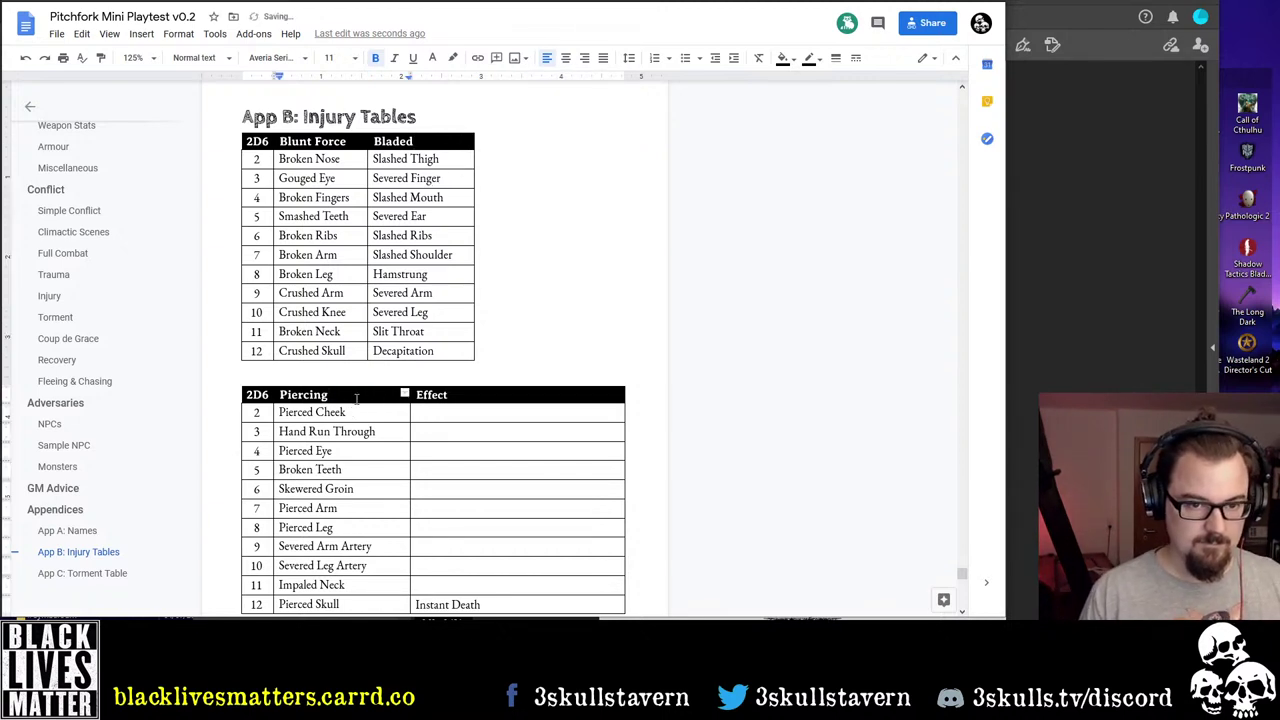
# Narrow the first table's Blunt Force column and pull its right edge inward
pyautogui.moveTo(364, 174); pyautogui.dragTo(354, 174)
pyautogui.moveTo(474, 187); pyautogui.dragTo(441, 192)
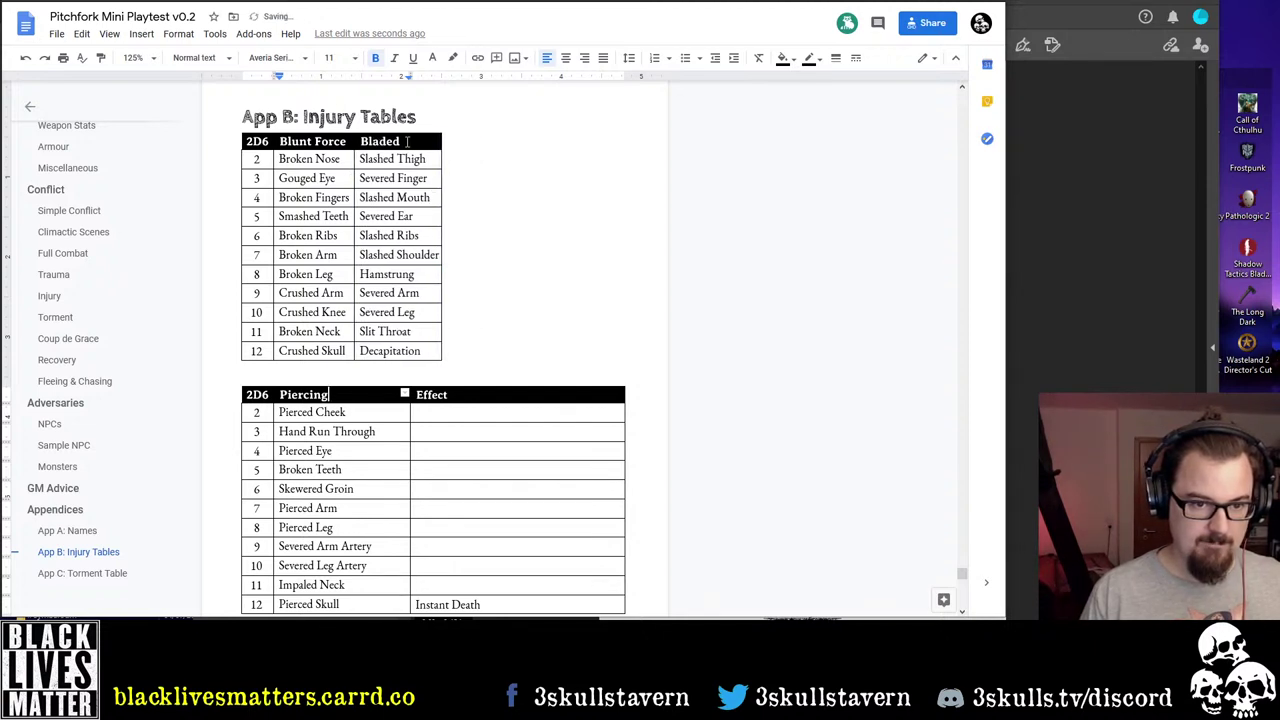
pyautogui.rightClick(407, 141)
pyautogui.click(281, 158)
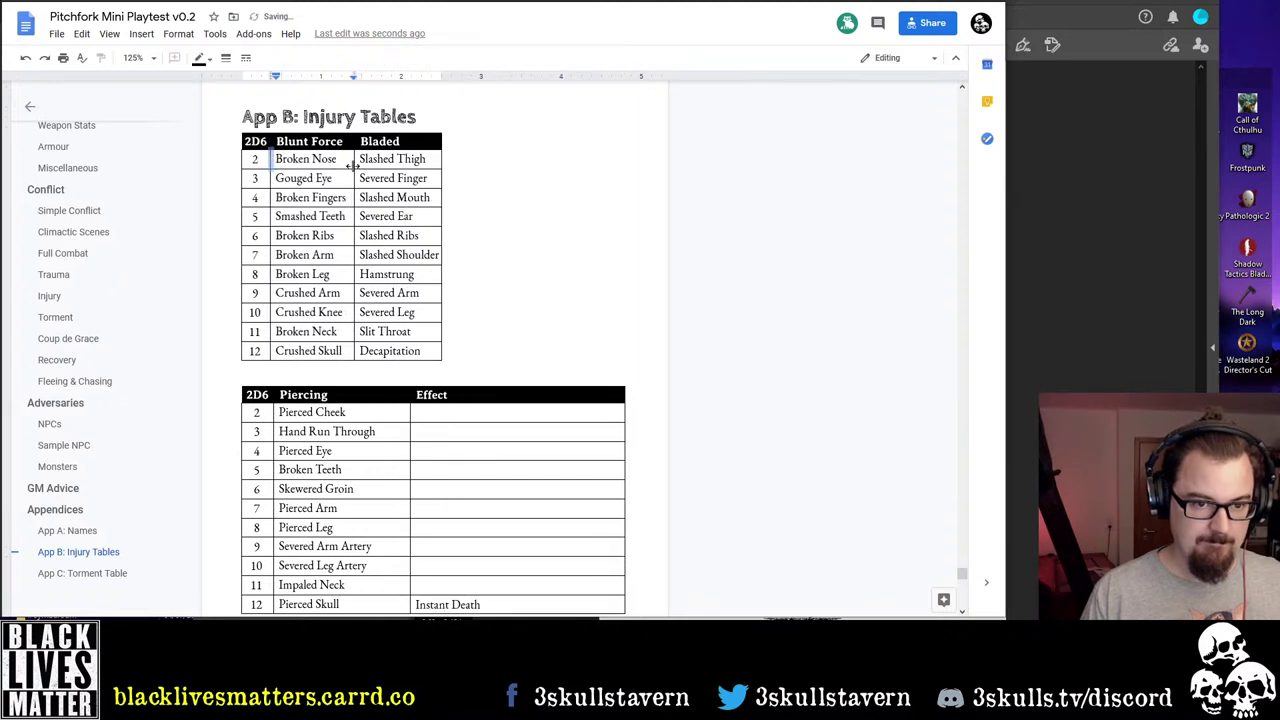
pyautogui.moveTo(356, 165); pyautogui.dragTo(350, 165)
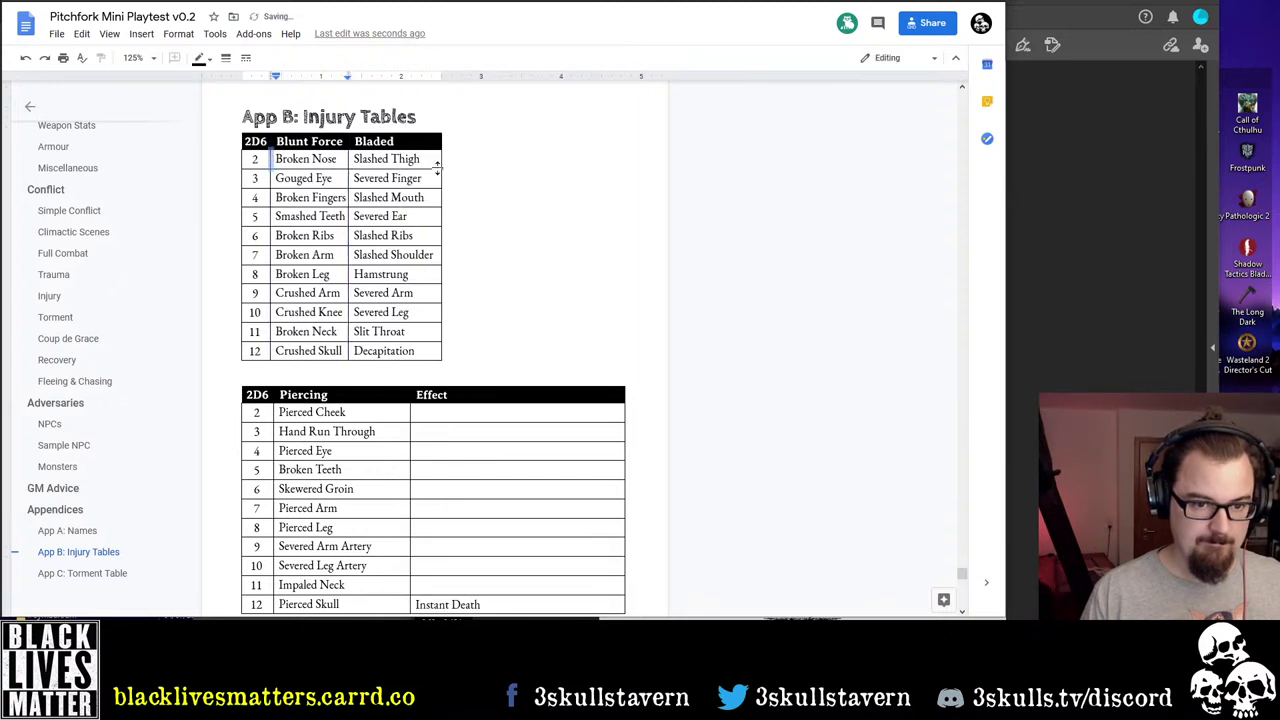
pyautogui.moveTo(440, 168); pyautogui.dragTo(437, 168)
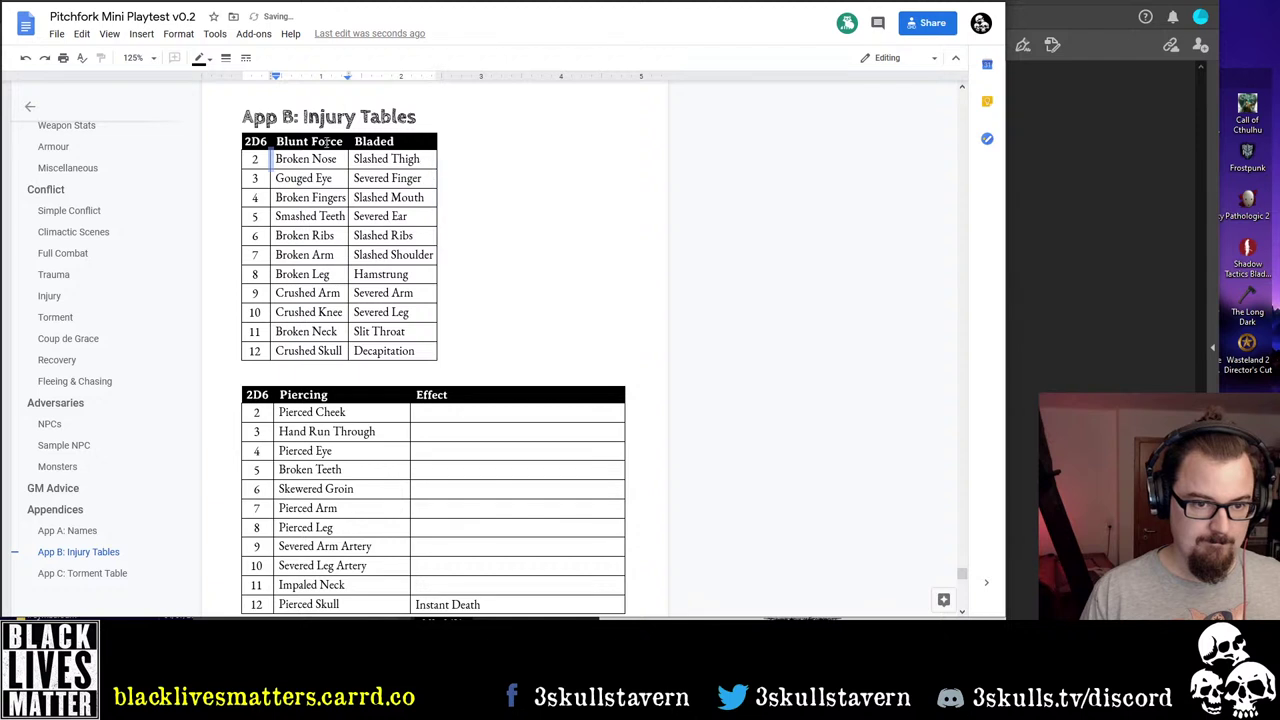
pyautogui.moveTo(326, 143); pyautogui.dragTo(398, 350)
# Insert two empty columns right of the table and paste the copied Piercing column into the first
pyautogui.rightClick(400, 350)
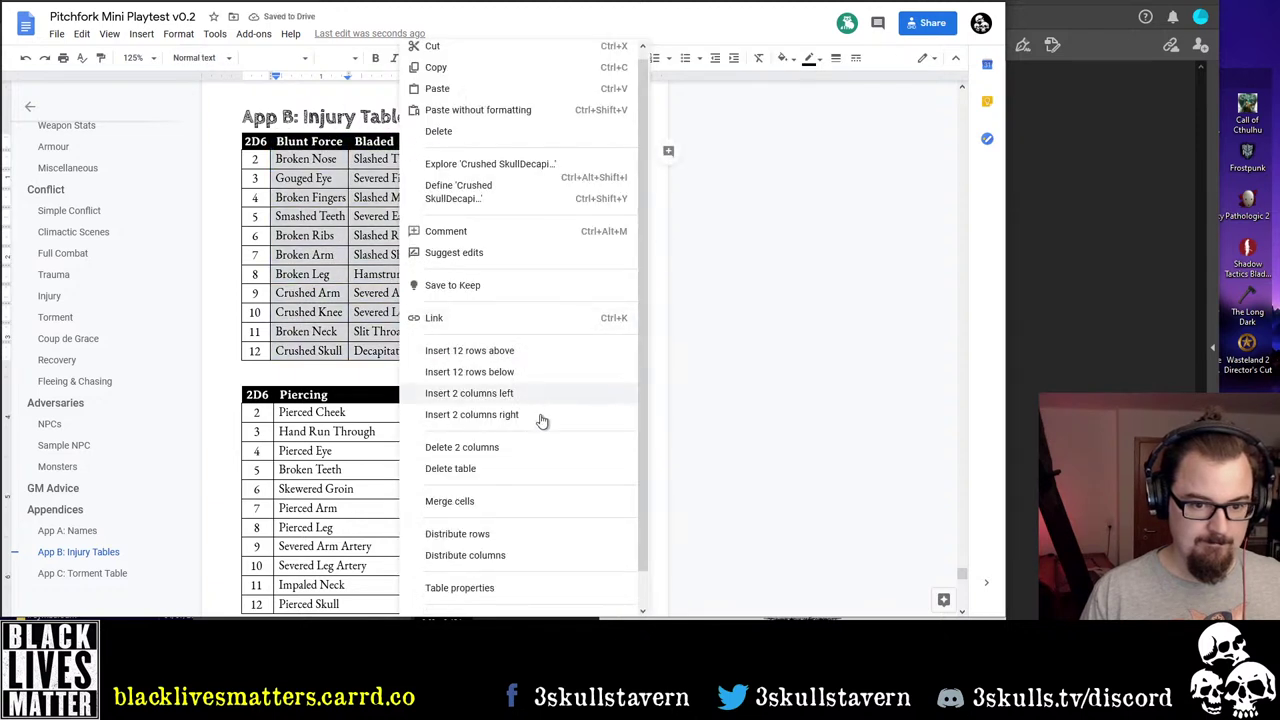
pyautogui.click(520, 420)
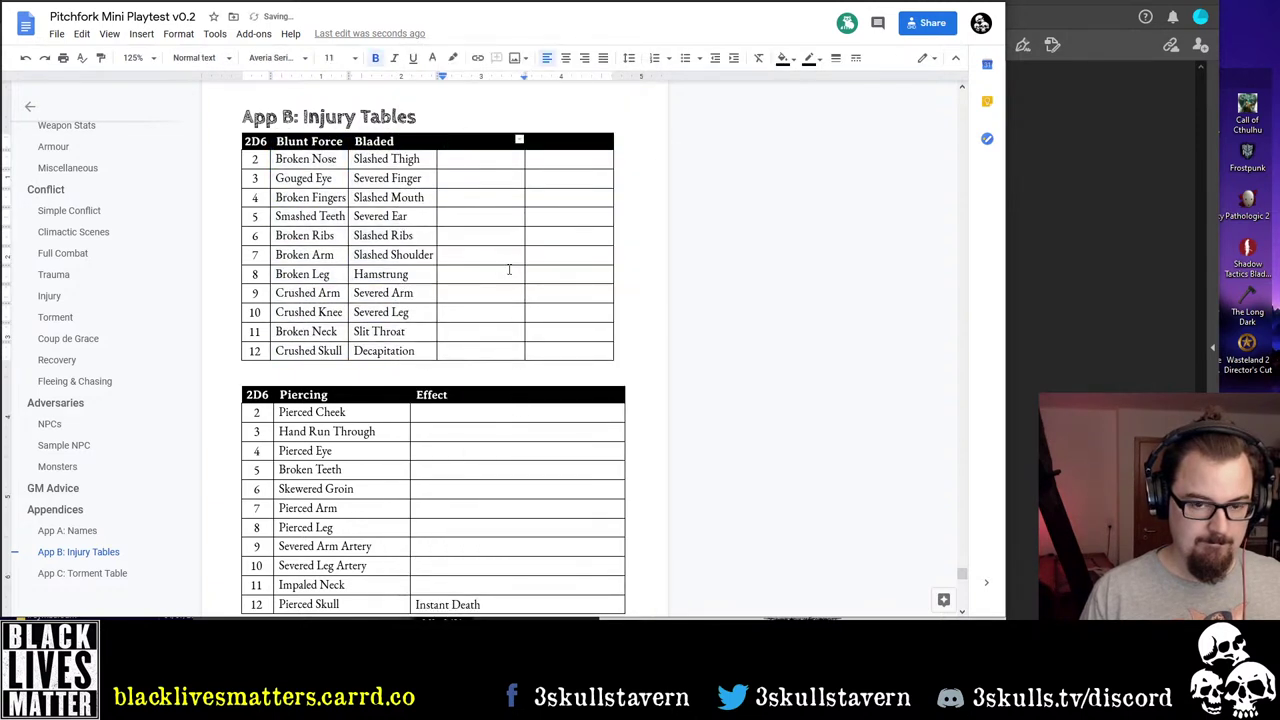
pyautogui.click(330, 394)
pyautogui.scroll(-5, 330, 394)
pyautogui.keyDown('shift'); pyautogui.click(354, 372); pyautogui.keyUp('shift')
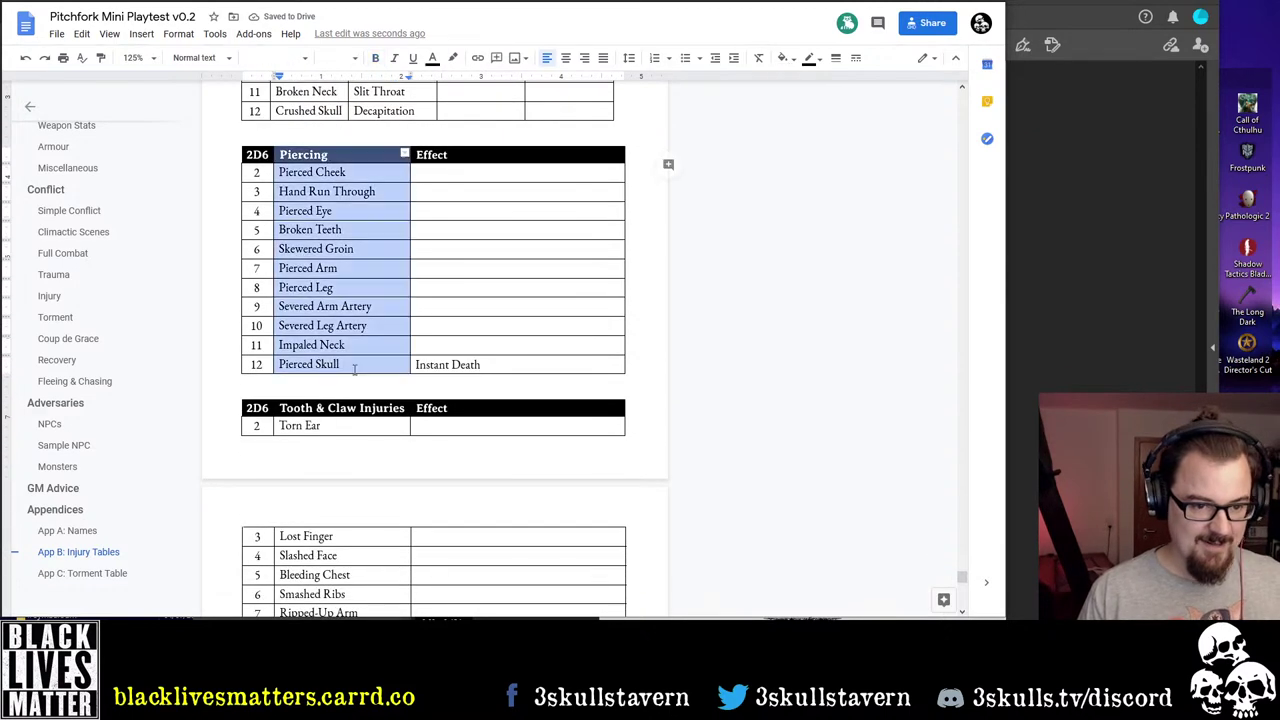
pyautogui.hotkey('ctrl', 'c')
pyautogui.scroll(5, 463, 324)
pyautogui.click(471, 381)
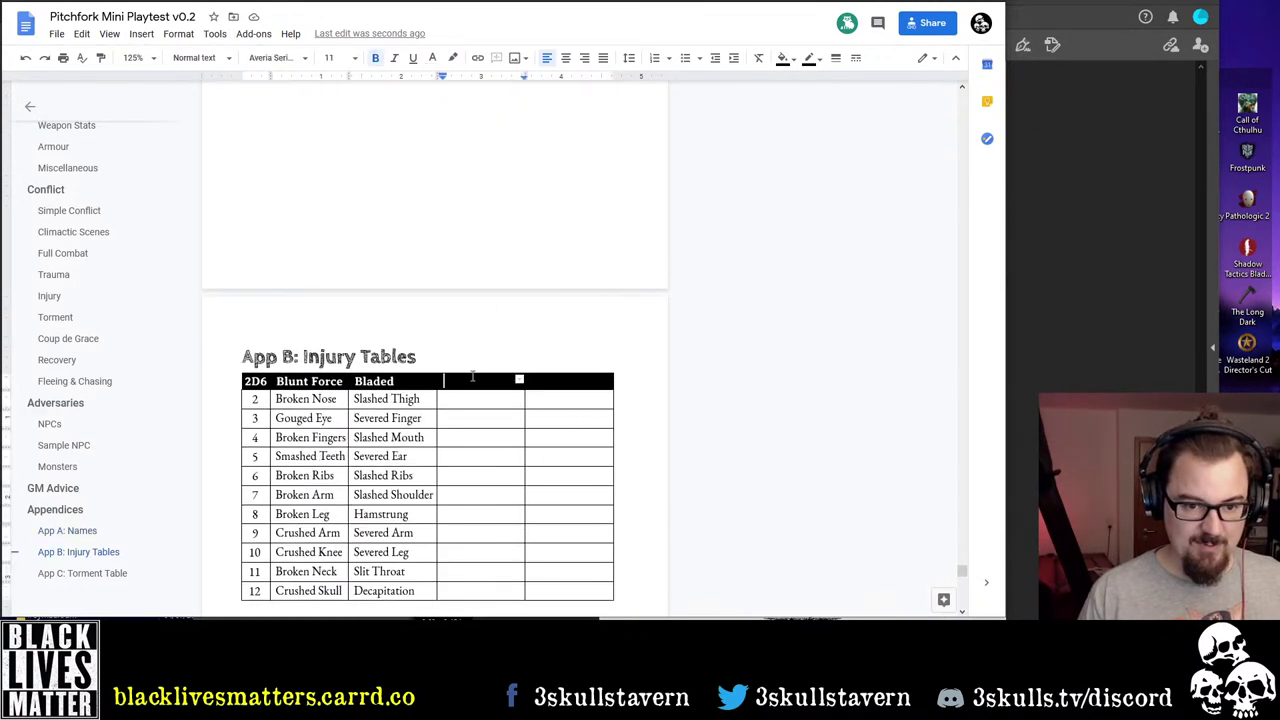
pyautogui.hotkey('ctrl', 'v')
pyautogui.scroll(-5, 488, 399)
pyautogui.scroll(2, 510, 330)
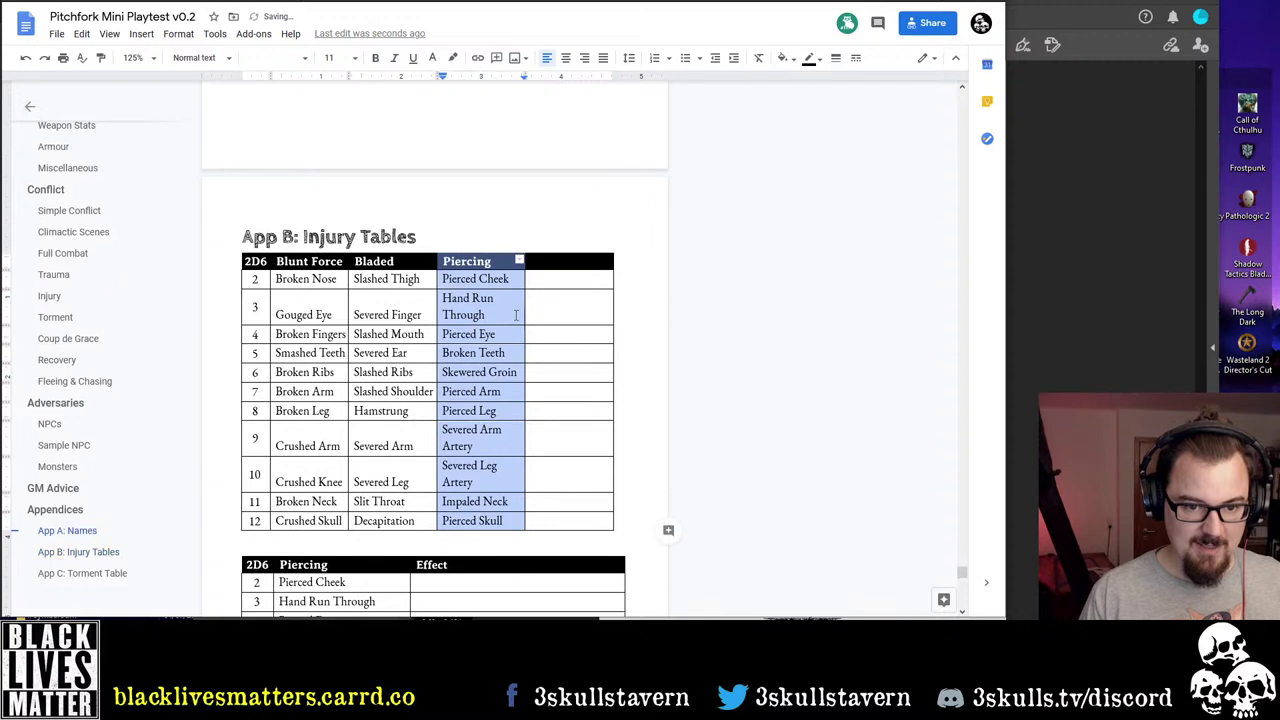
pyautogui.click(492, 300)
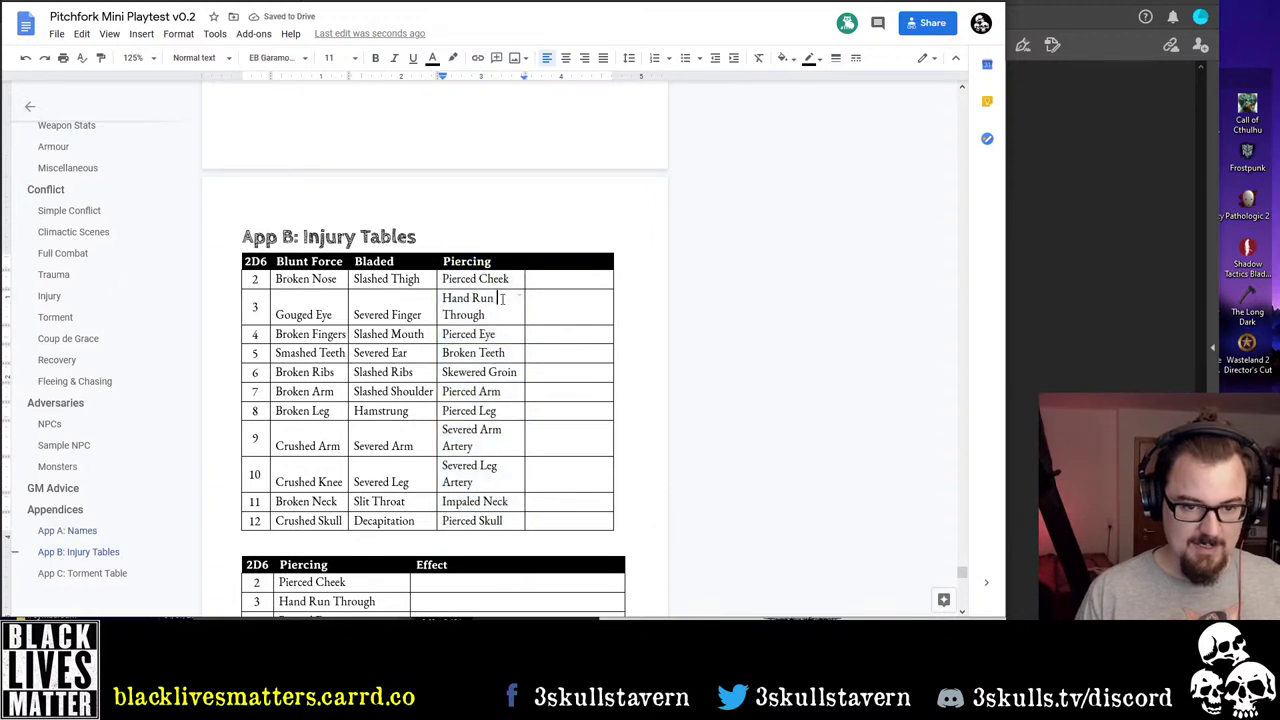
# Rename the 'Hand Run Through' entry to 'Pierced Hand'
pyautogui.moveTo(498, 300); pyautogui.dragTo(430, 300)
pyautogui.click(453, 300)
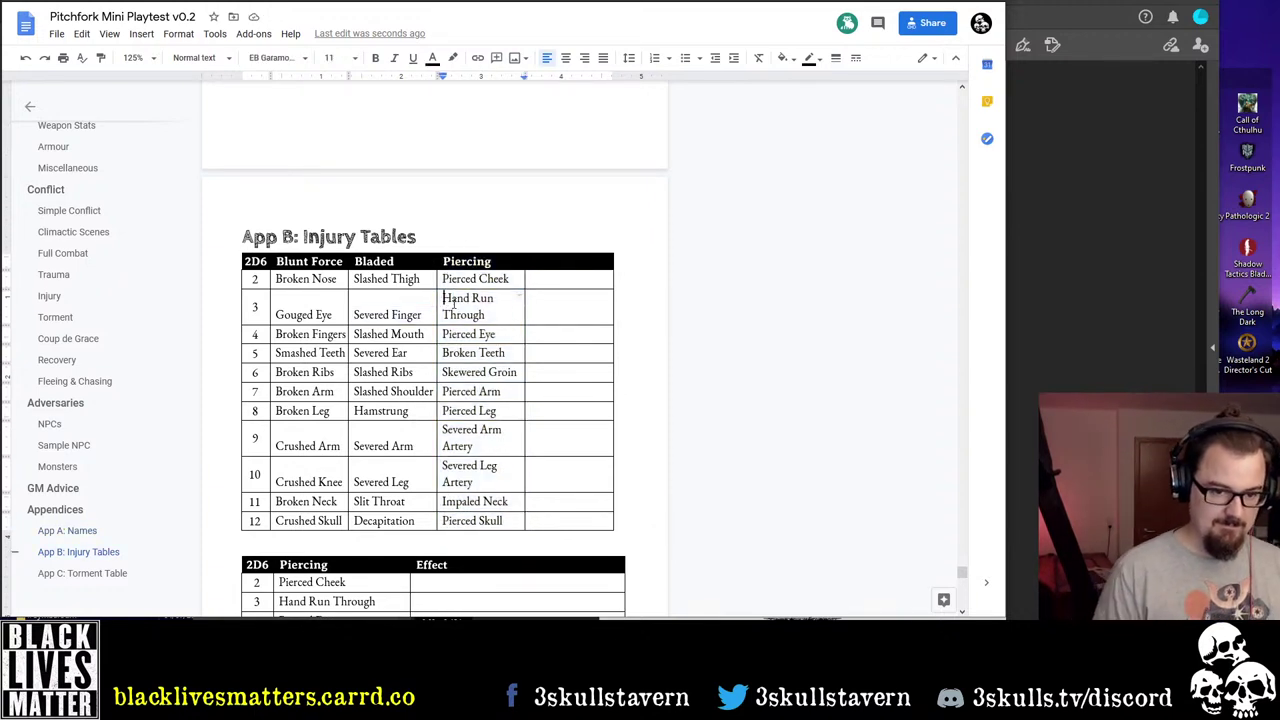
pyautogui.write('Pierc')
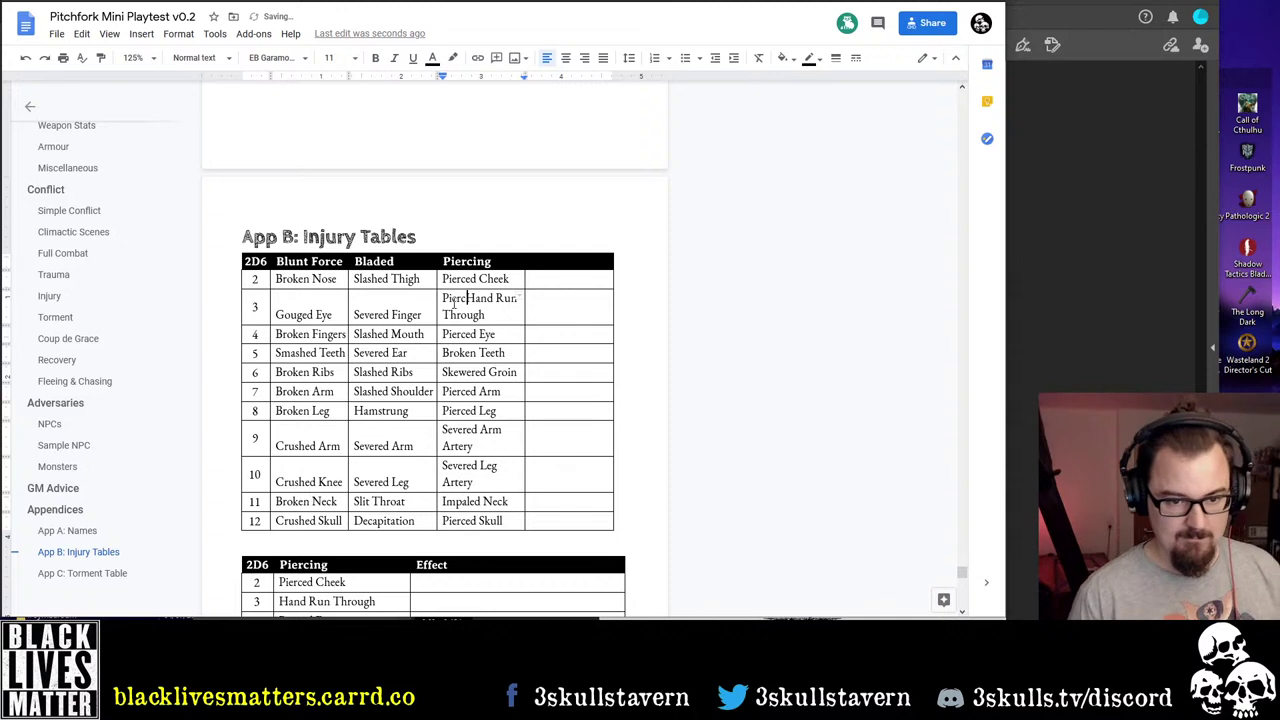
pyautogui.write('ed')
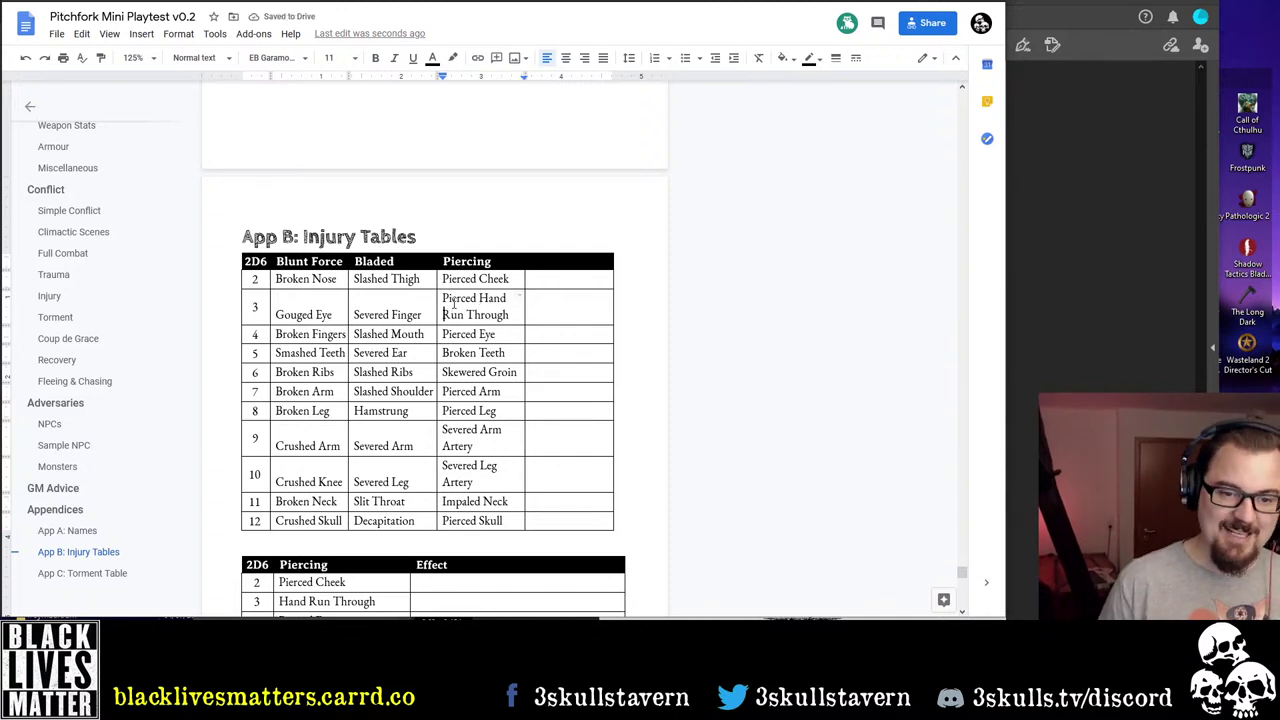
pyautogui.hotkey('shift', 'End')
pyautogui.press('BackSpace')
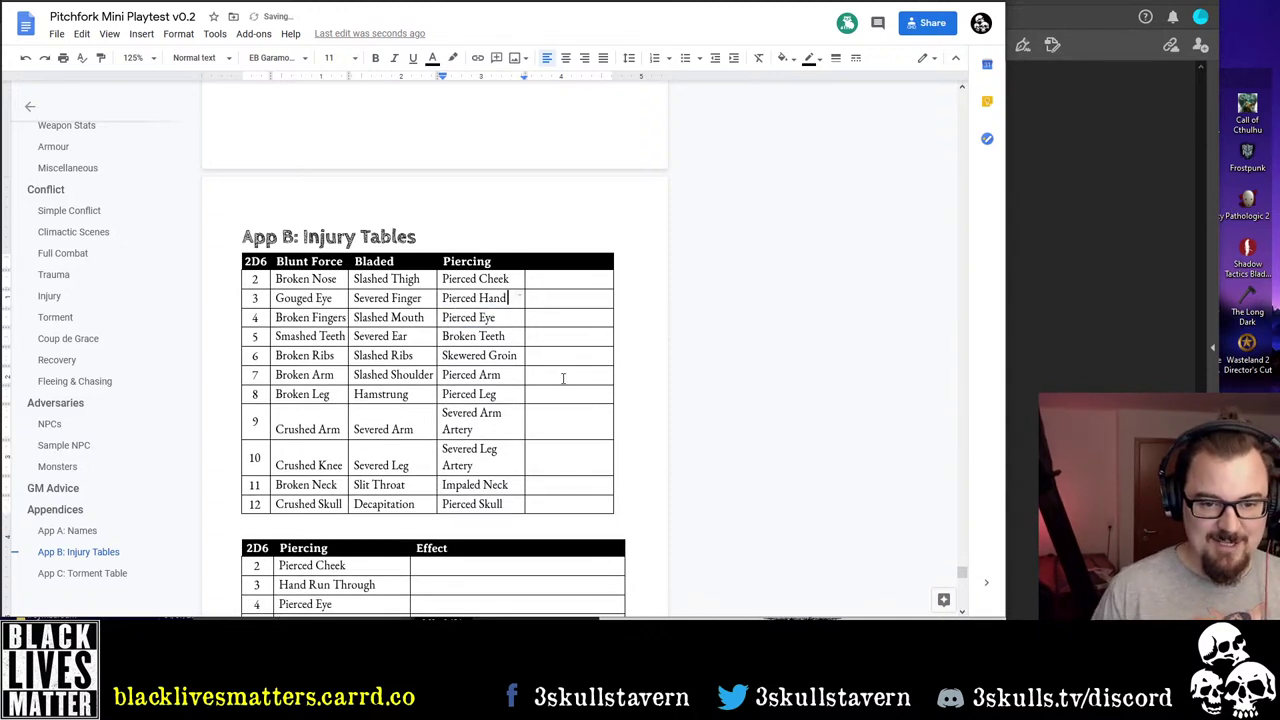
pyautogui.press('BackSpace')
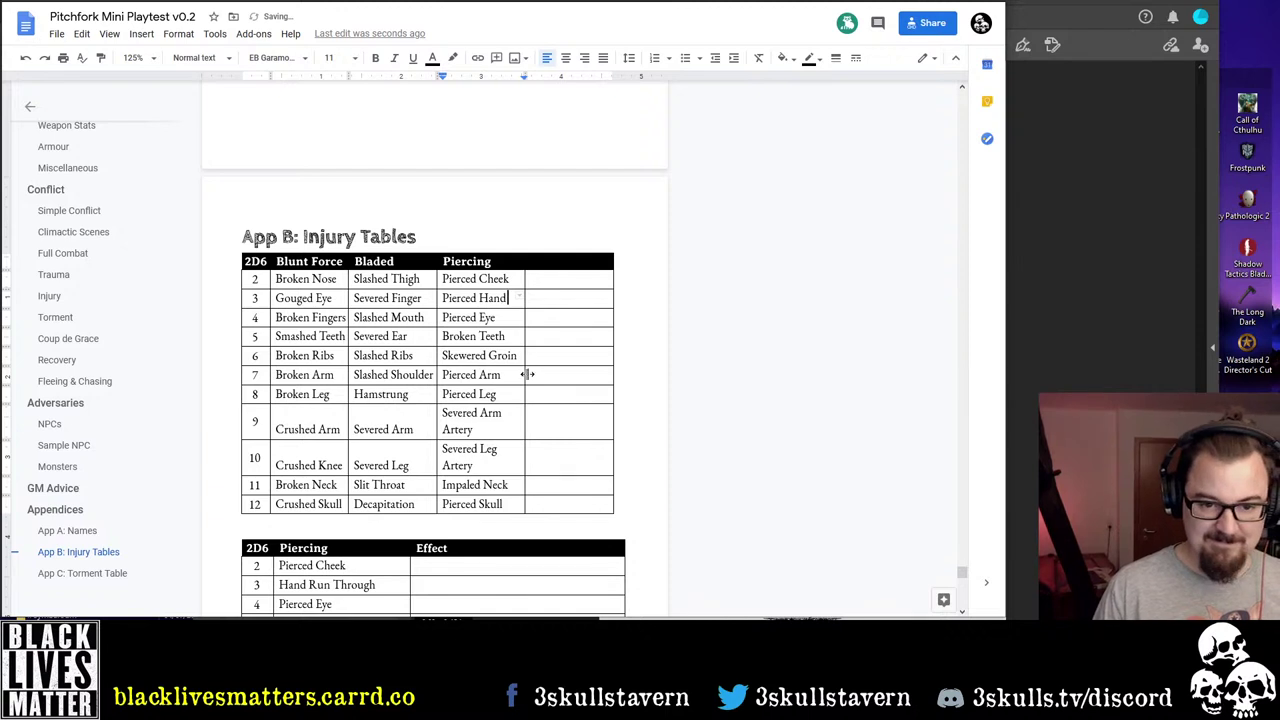
pyautogui.click(489, 427)
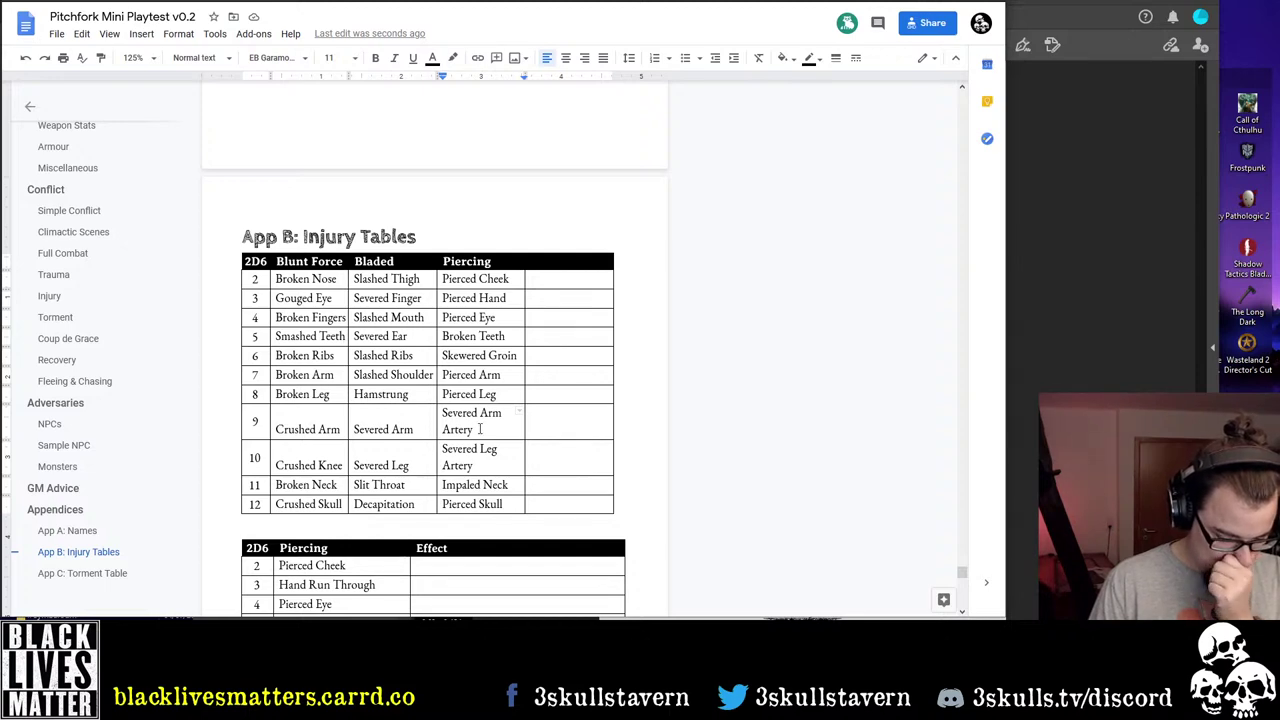
# Set cell vertical alignment to Middle for all Blunt Force, Bladed and Piercing table cells
pyautogui.scroll(-5, 493, 442)
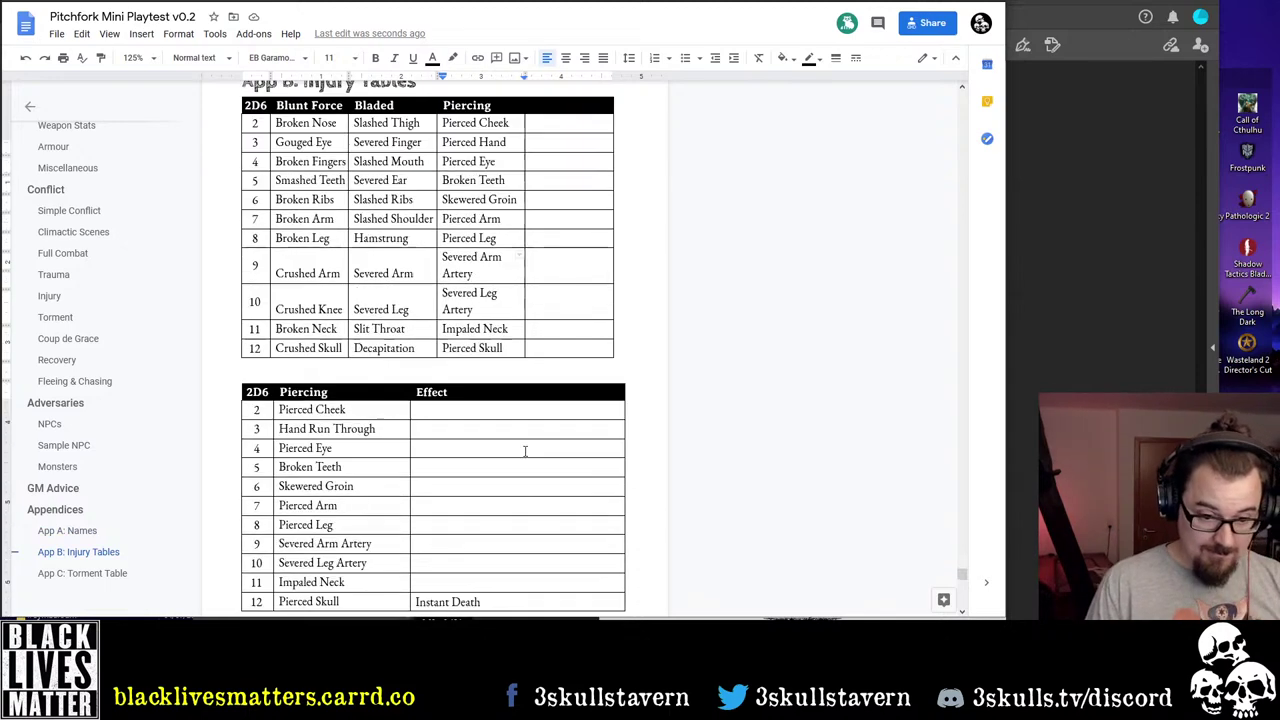
pyautogui.scroll(5, 425, 415)
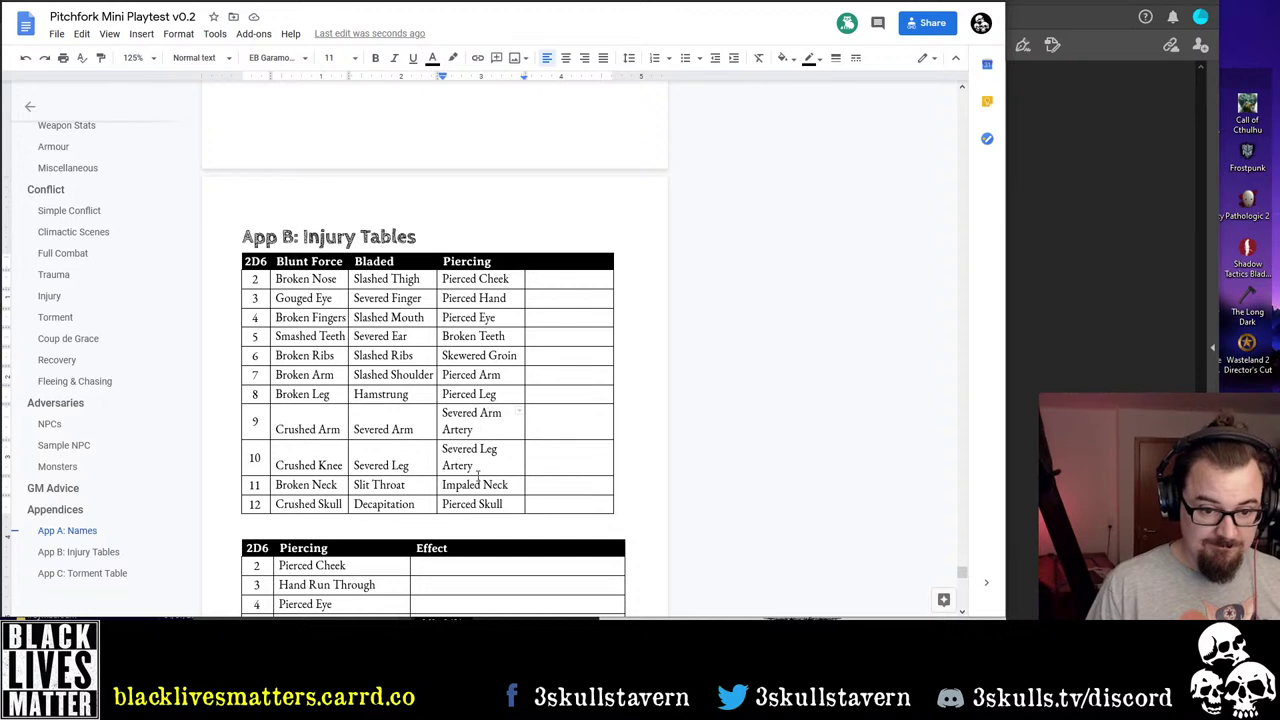
pyautogui.moveTo(568, 505); pyautogui.dragTo(298, 282)
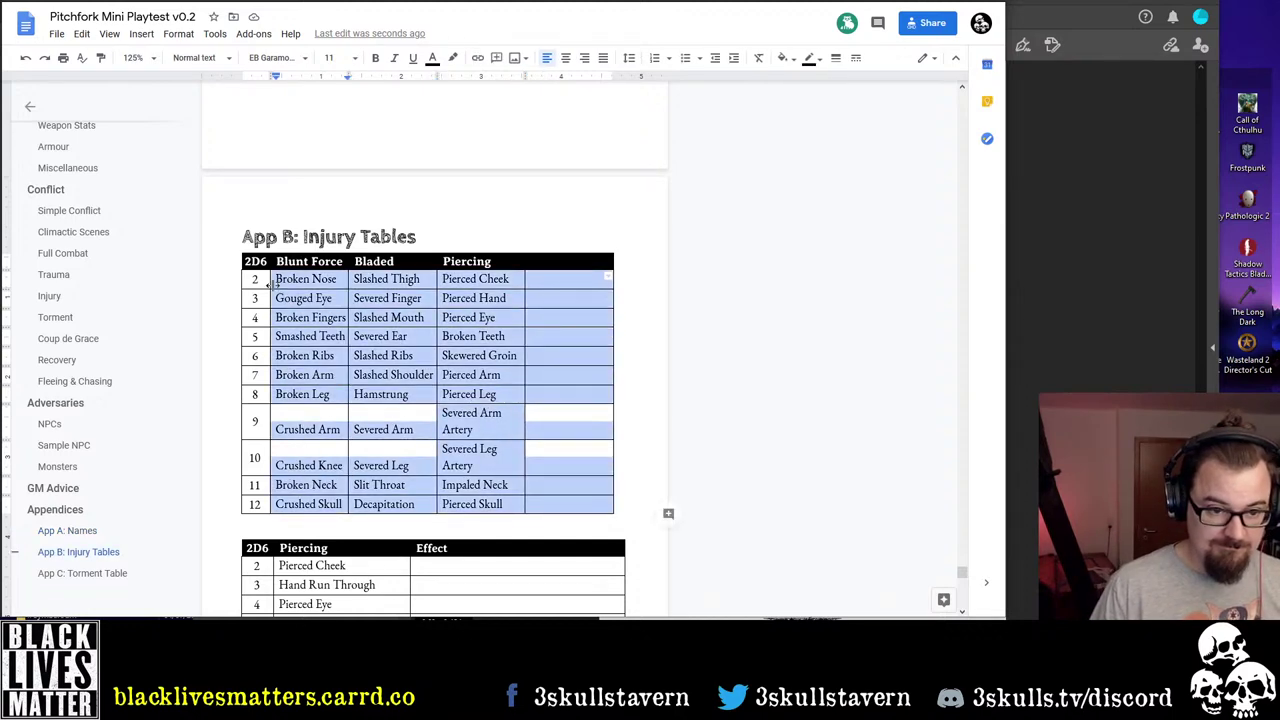
pyautogui.rightClick(298, 282)
pyautogui.scroll(-1, 420, 540)
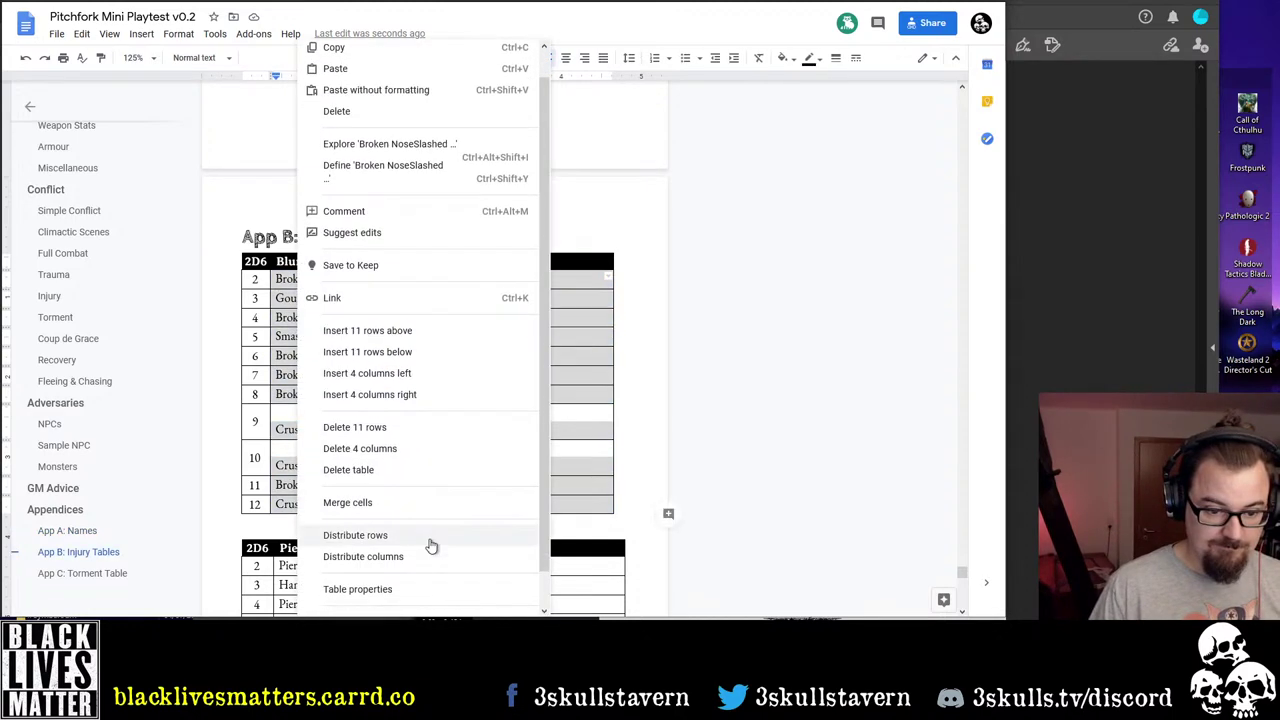
pyautogui.click(420, 558)
pyautogui.click(390, 336)
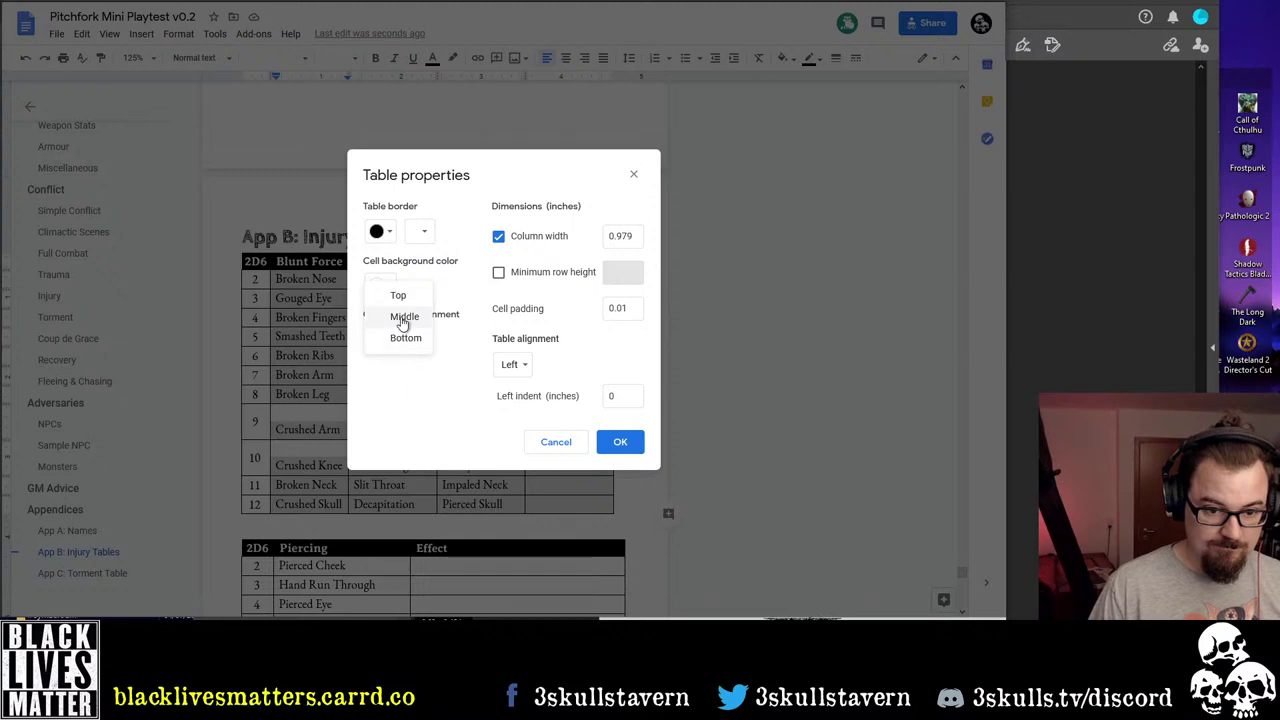
pyautogui.click(396, 317)
pyautogui.click(616, 441)
pyautogui.click(500, 522)
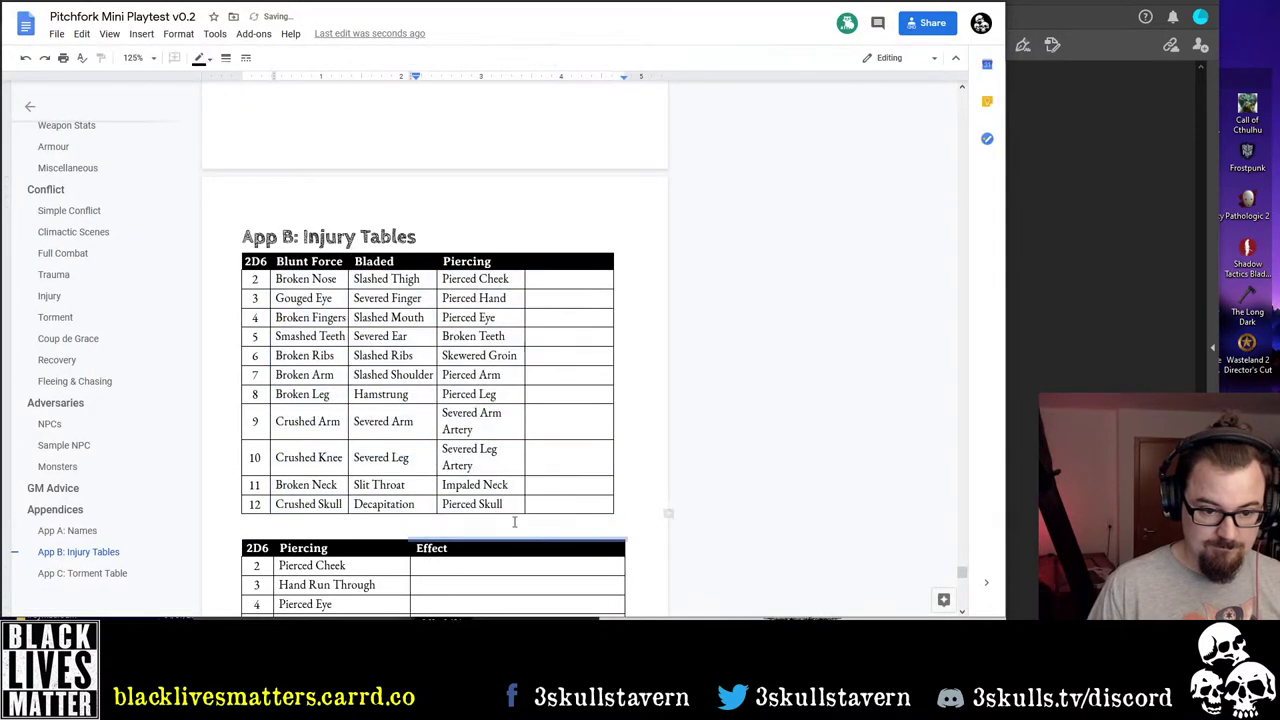
pyautogui.scroll(-1, 503, 515)
pyautogui.scroll(-2, 503, 492)
pyautogui.scroll(-5, 437, 387)
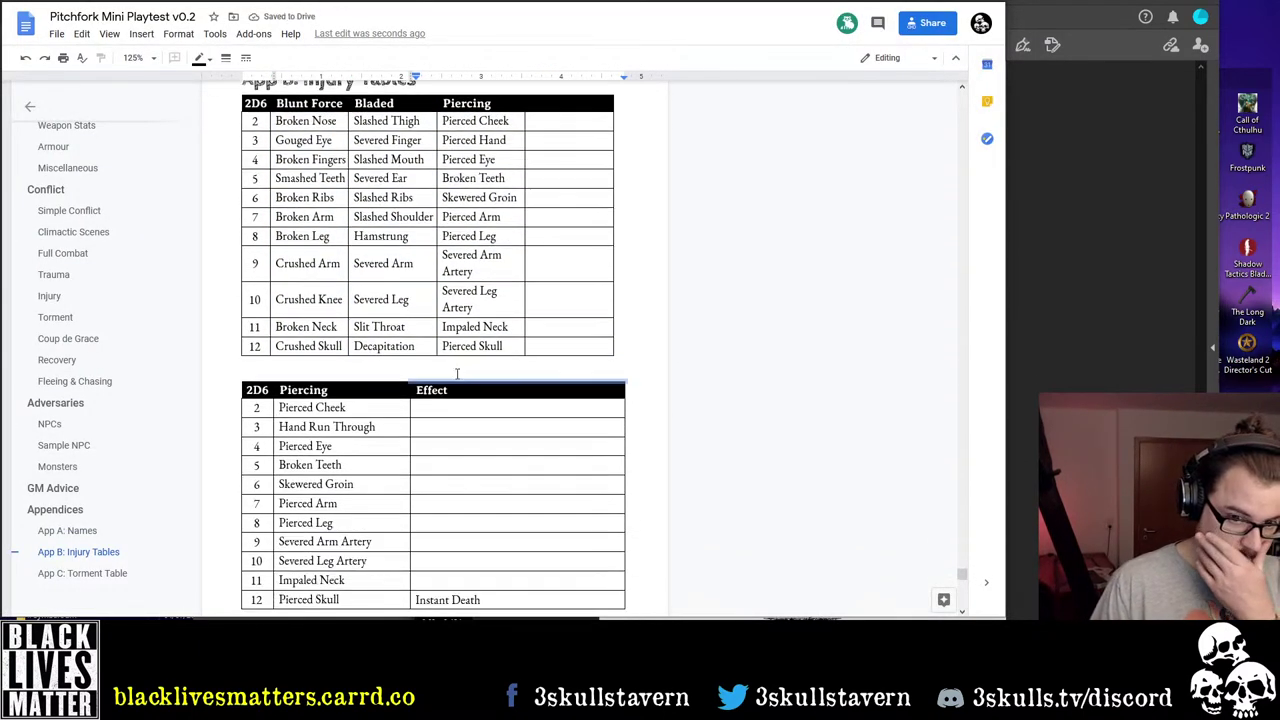
pyautogui.scroll(-5, 437, 387)
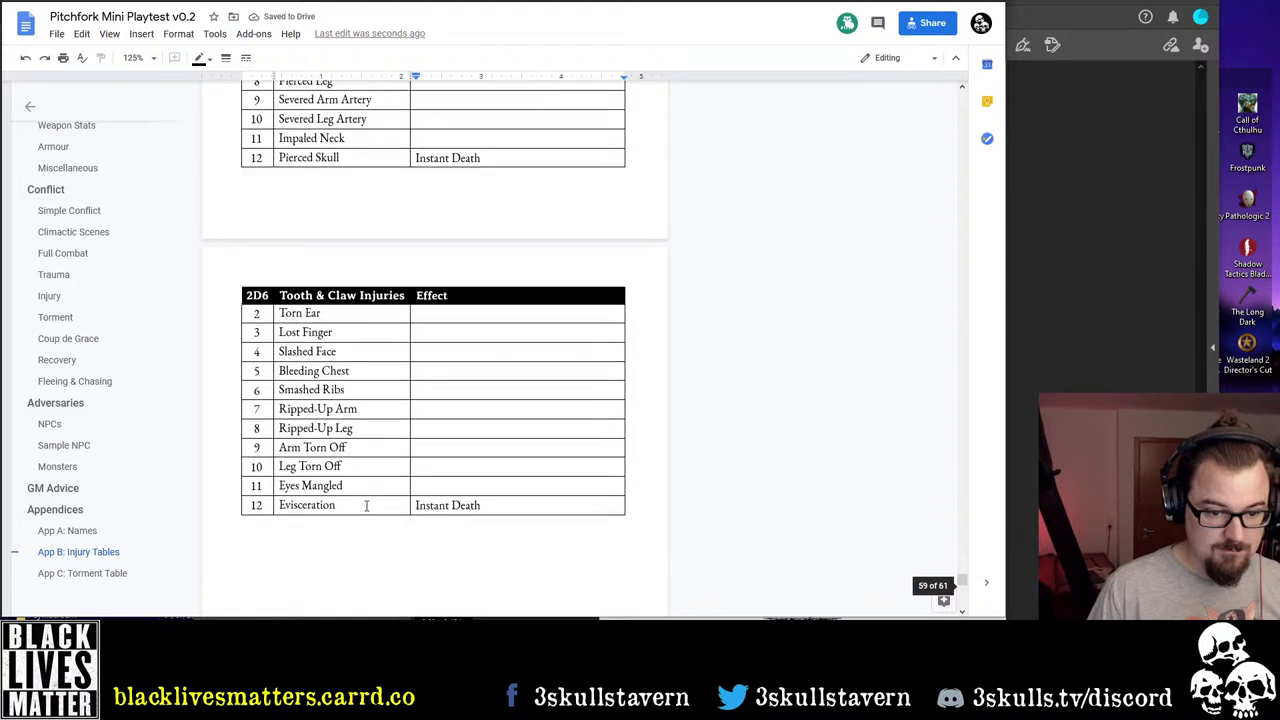
# Shorten the 'Tooth & Claw Injuries' header to 'Tooth & Claw'
pyautogui.moveTo(377, 505); pyautogui.dragTo(290, 314)
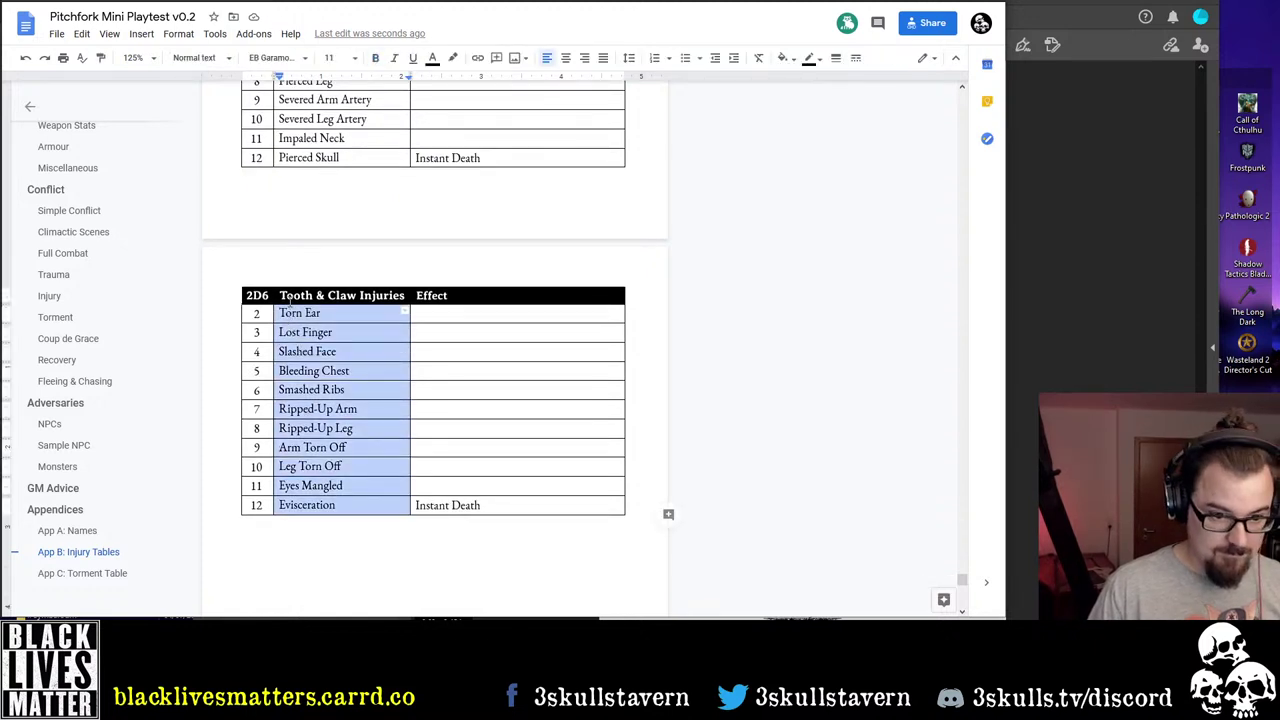
pyautogui.doubleClick(372, 297)
pyautogui.press('BackSpace')
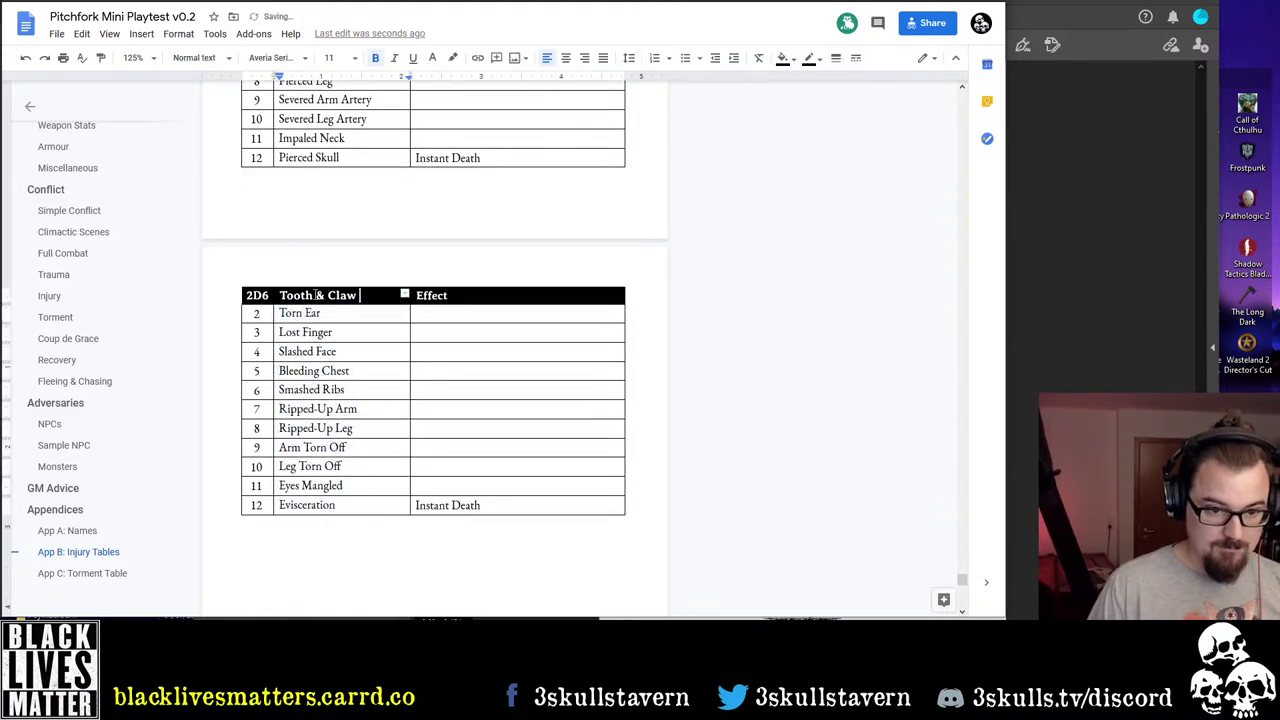
# Paste the Tooth & Claw column into the injury table, aligned from the header cell down
pyautogui.moveTo(291, 312); pyautogui.dragTo(300, 505)
pyautogui.scroll(12, 553, 425)
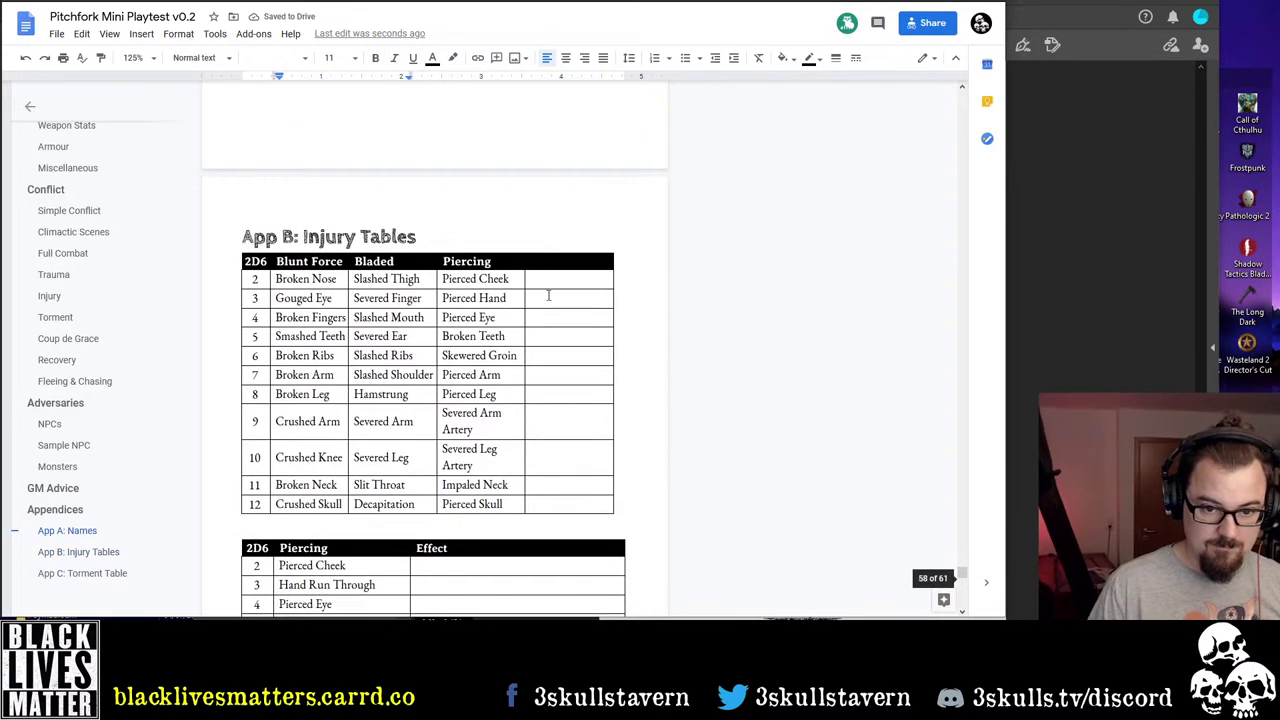
pyautogui.click(546, 279)
pyautogui.write('Tooth & Claw Torn Ear Lost Finger Slashed Face Bleeding Chest Smashed Ribs Ripped-Up Arm Ripped-Up Leg Arm Torn Off Leg Torn Off Eyes Mangled Evisceration')
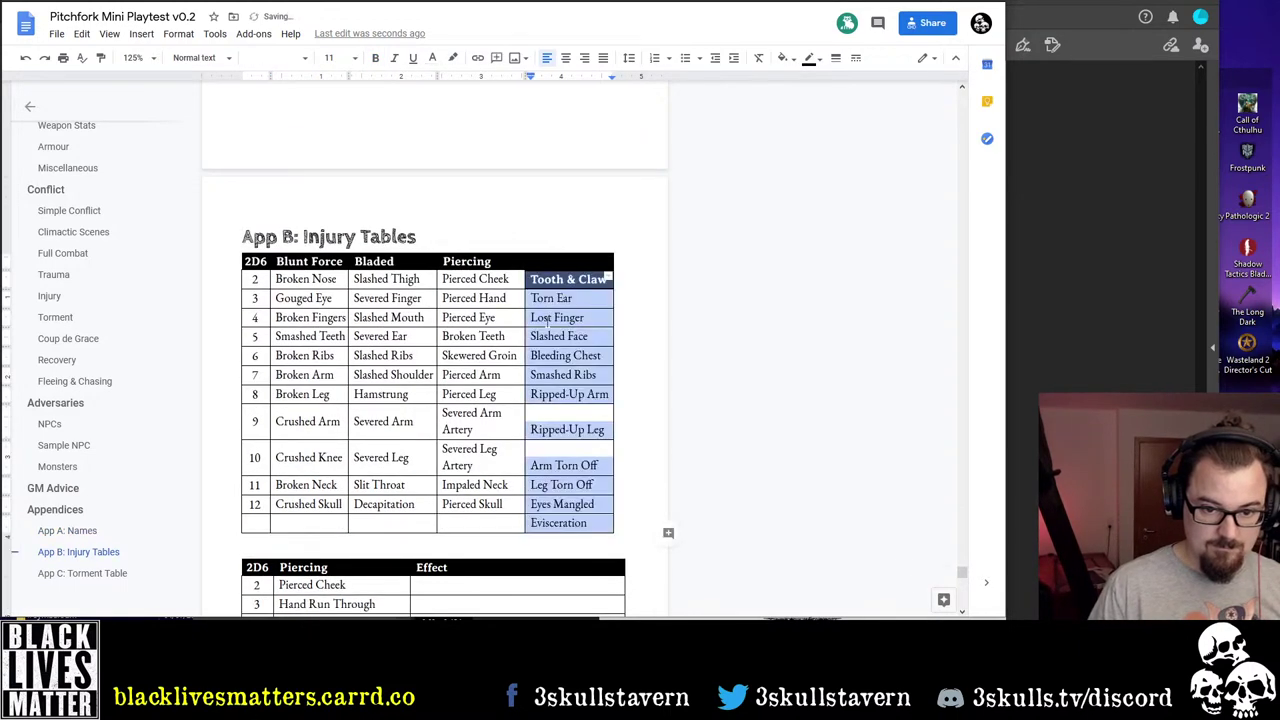
pyautogui.click(634, 473)
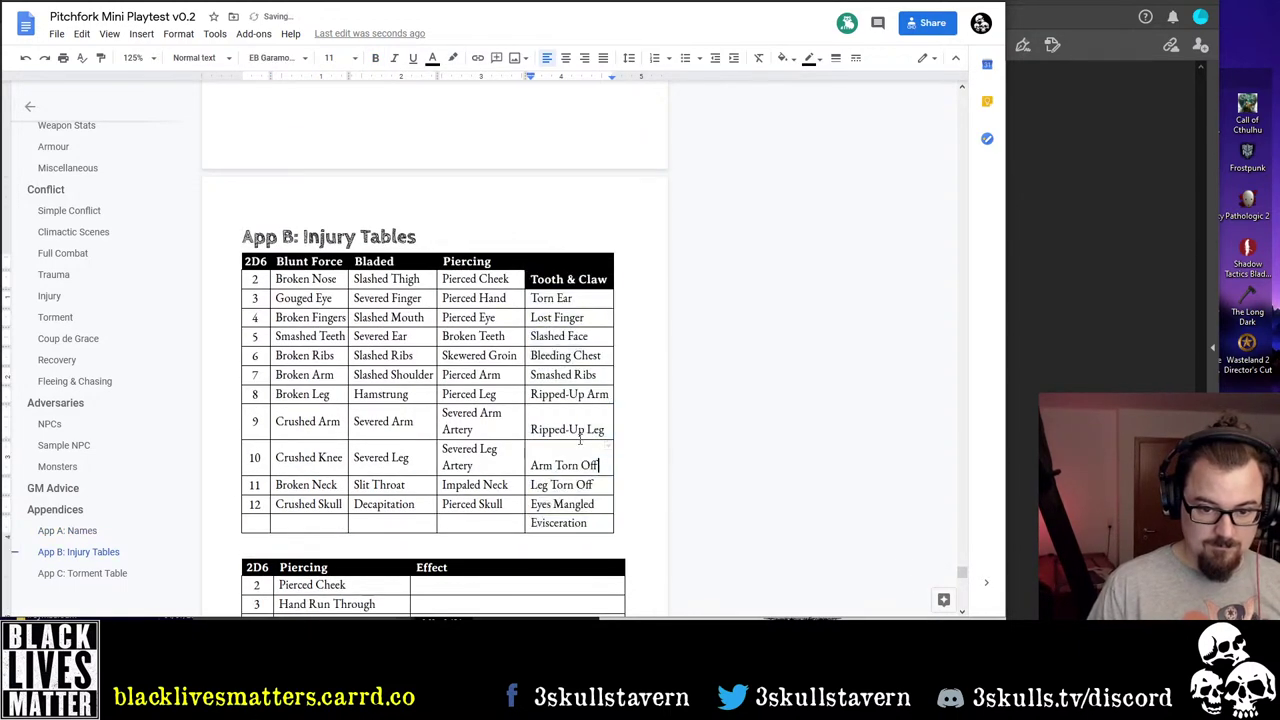
pyautogui.click(561, 264)
pyautogui.hotkey('ctrl', 'z')
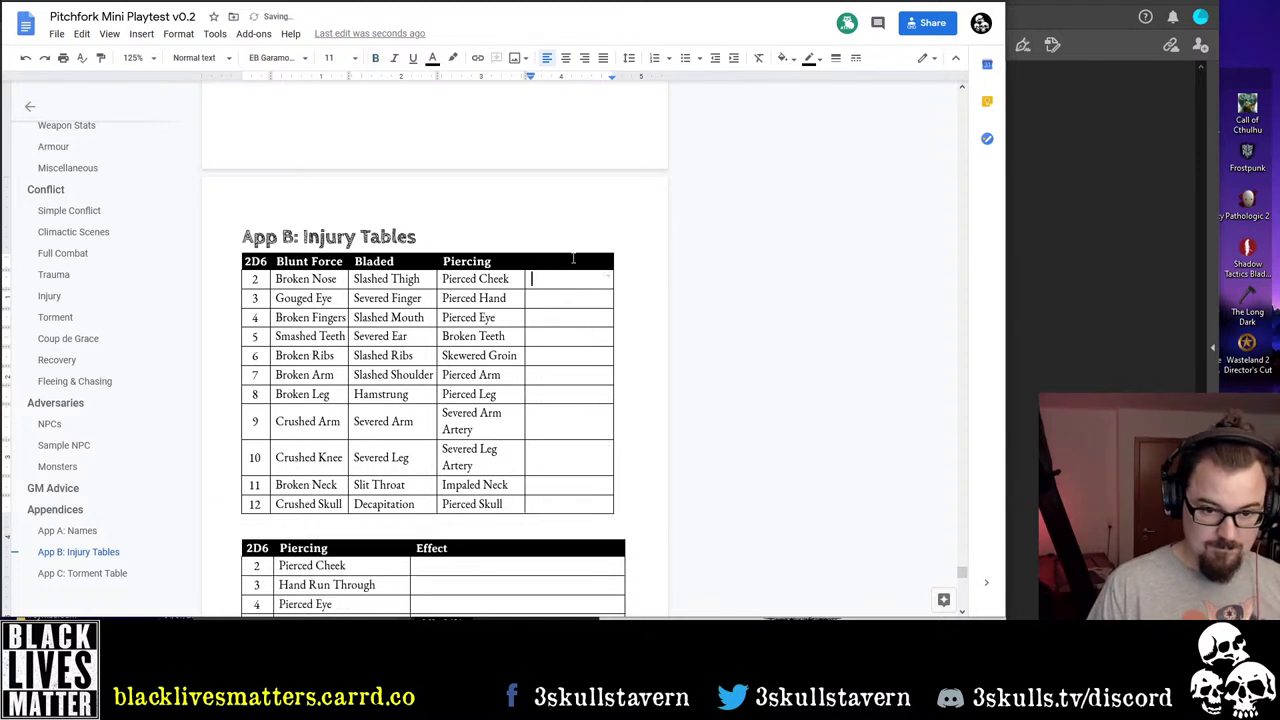
pyautogui.write('Tooth & Claw Torn Ear Lost Finger Slashed Face Bleeding Chest Smashed Ribs Ripped-Up Arm Ripped-Up Leg  Arm Torn Off  Leg Torn Off Eyes Mangled Evisceration')
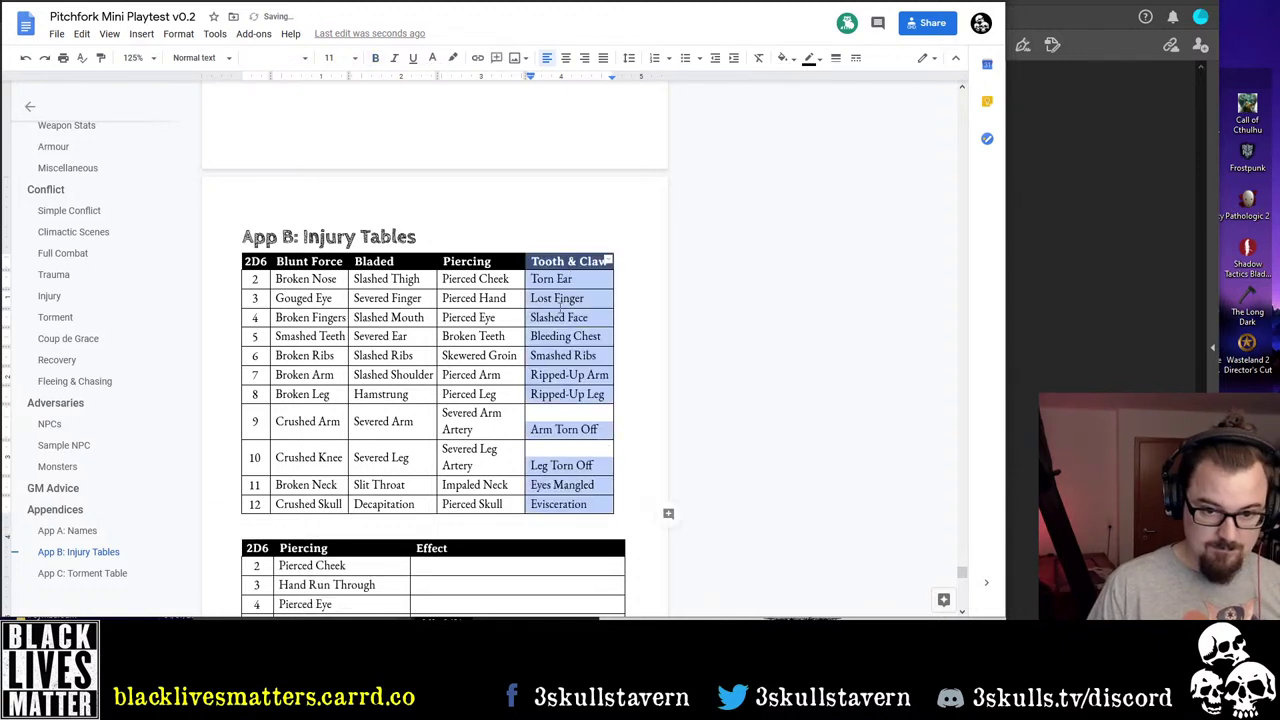
pyautogui.click(558, 299)
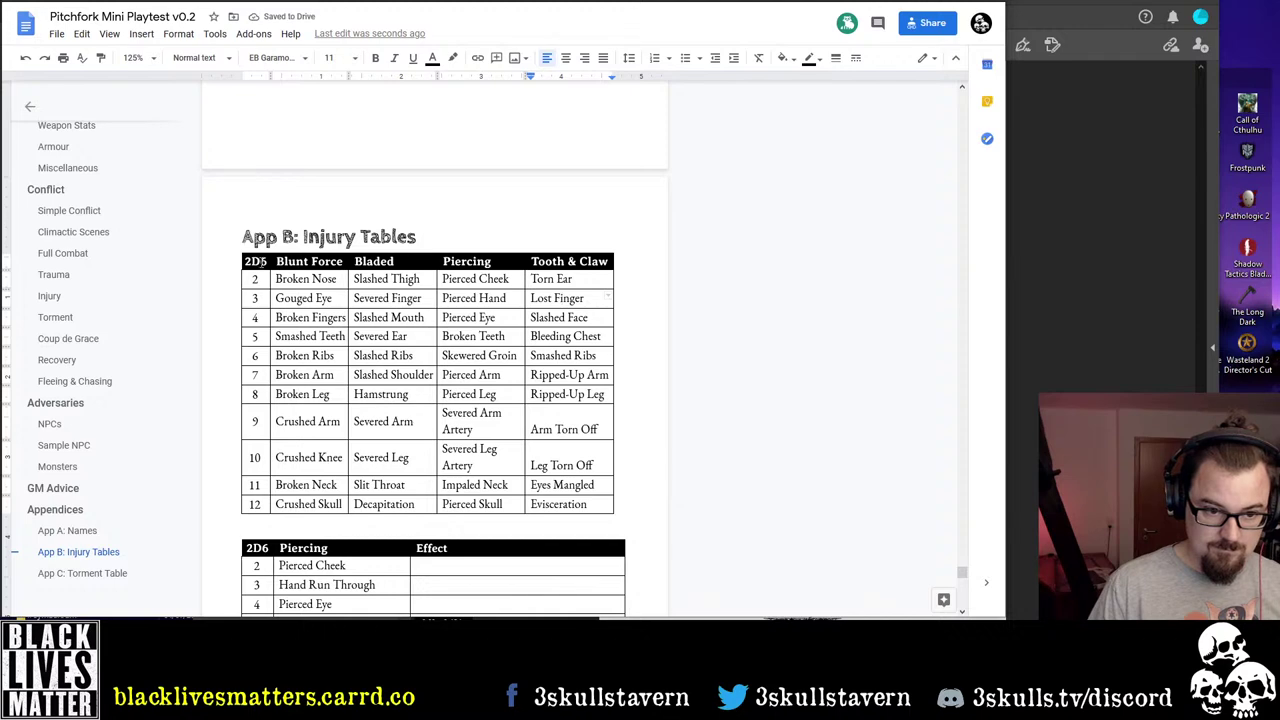
# Set cell vertical alignment to Middle for every injury table cell
pyautogui.moveTo(258, 262); pyautogui.dragTo(581, 503)
pyautogui.rightClick(581, 503)
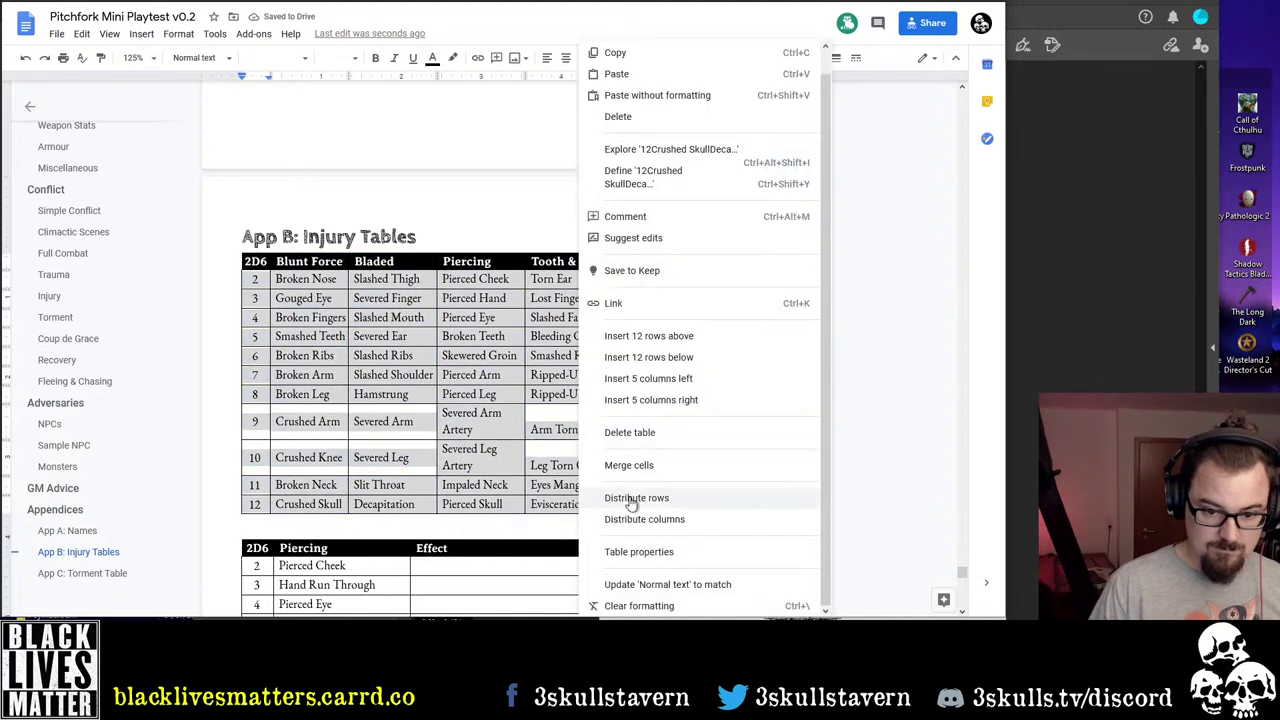
pyautogui.click(646, 551)
pyautogui.click(402, 338)
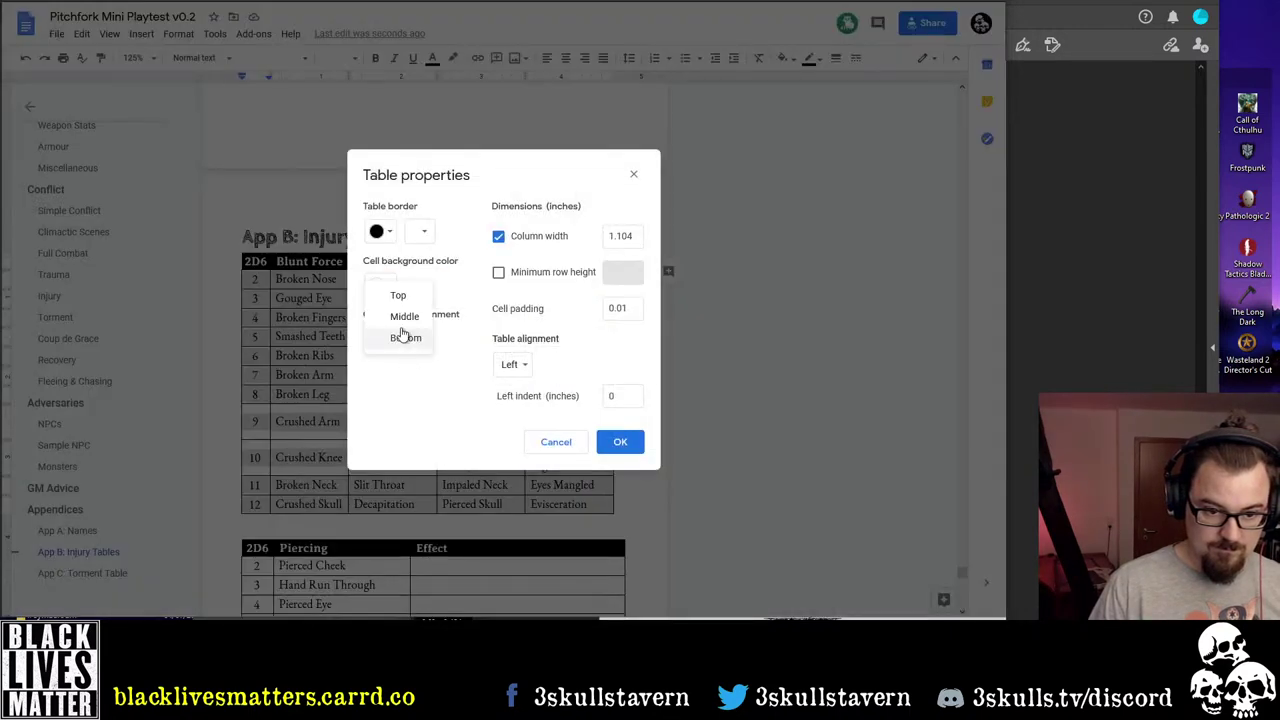
pyautogui.click(404, 316)
pyautogui.click(621, 441)
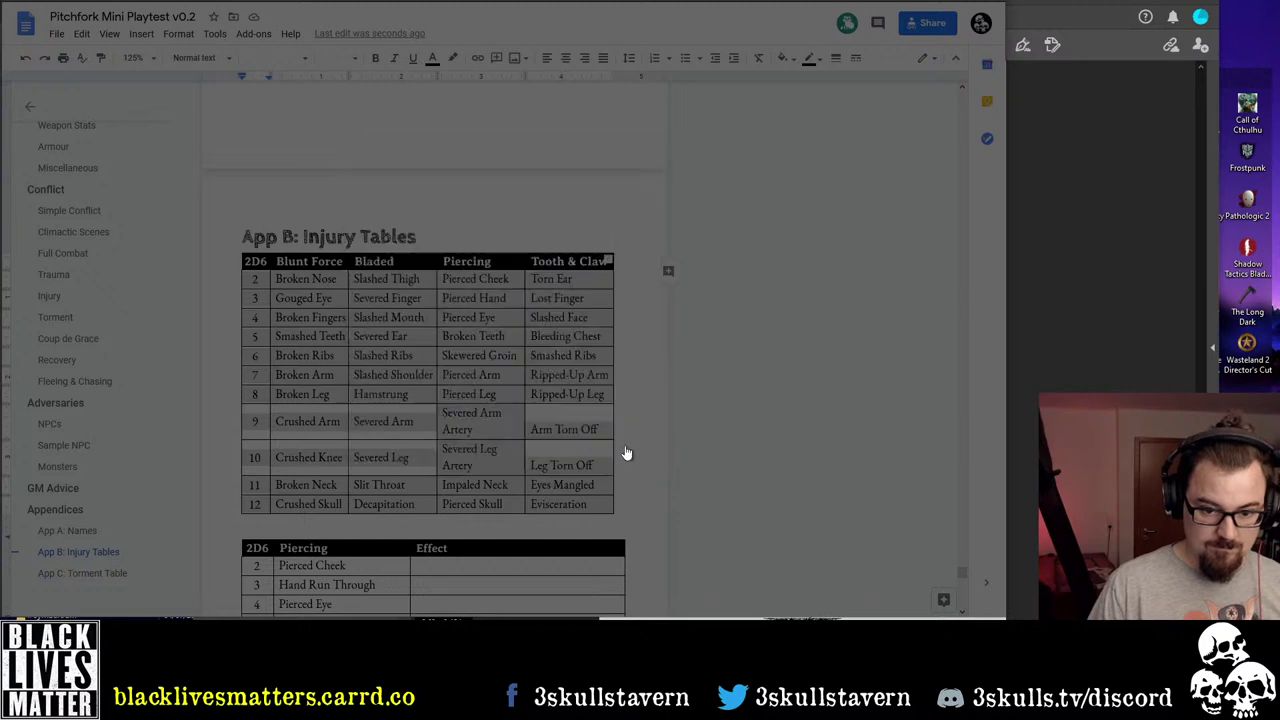
pyautogui.click(615, 470)
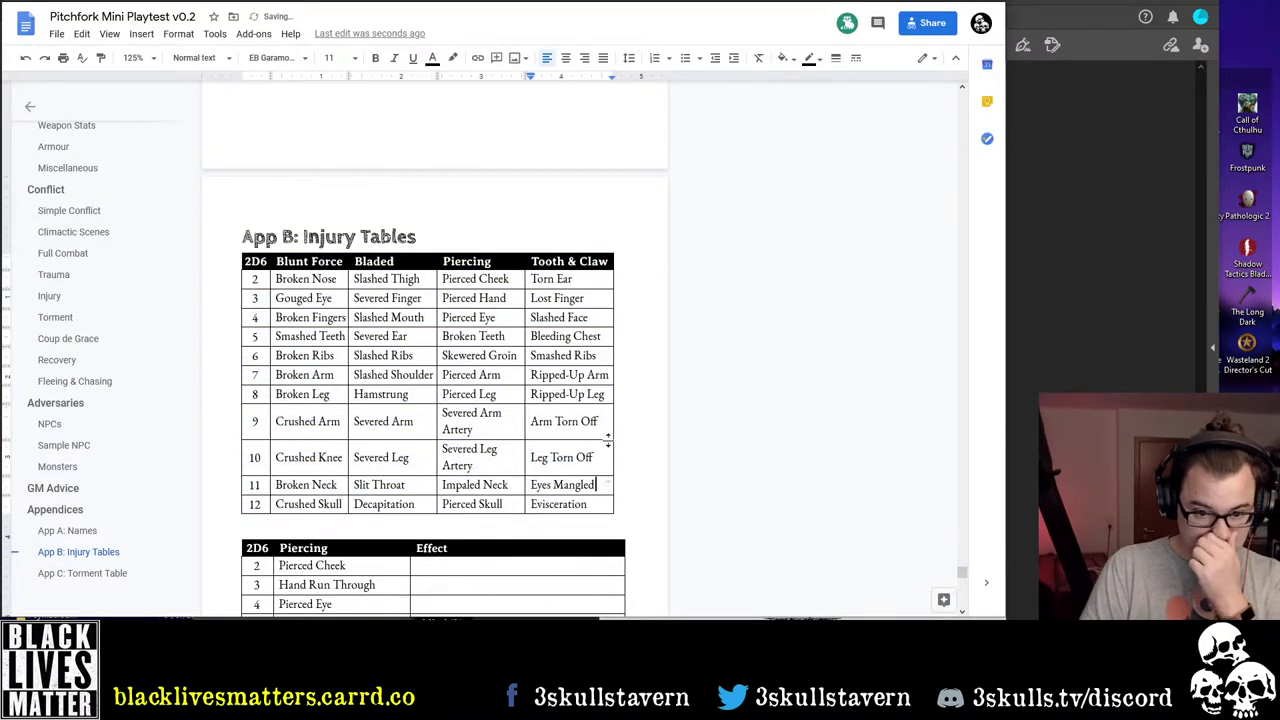
# Widen the Tooth & Claw and Piercing columns so entries fit on one line
pyautogui.moveTo(614, 428); pyautogui.dragTo(624, 428)
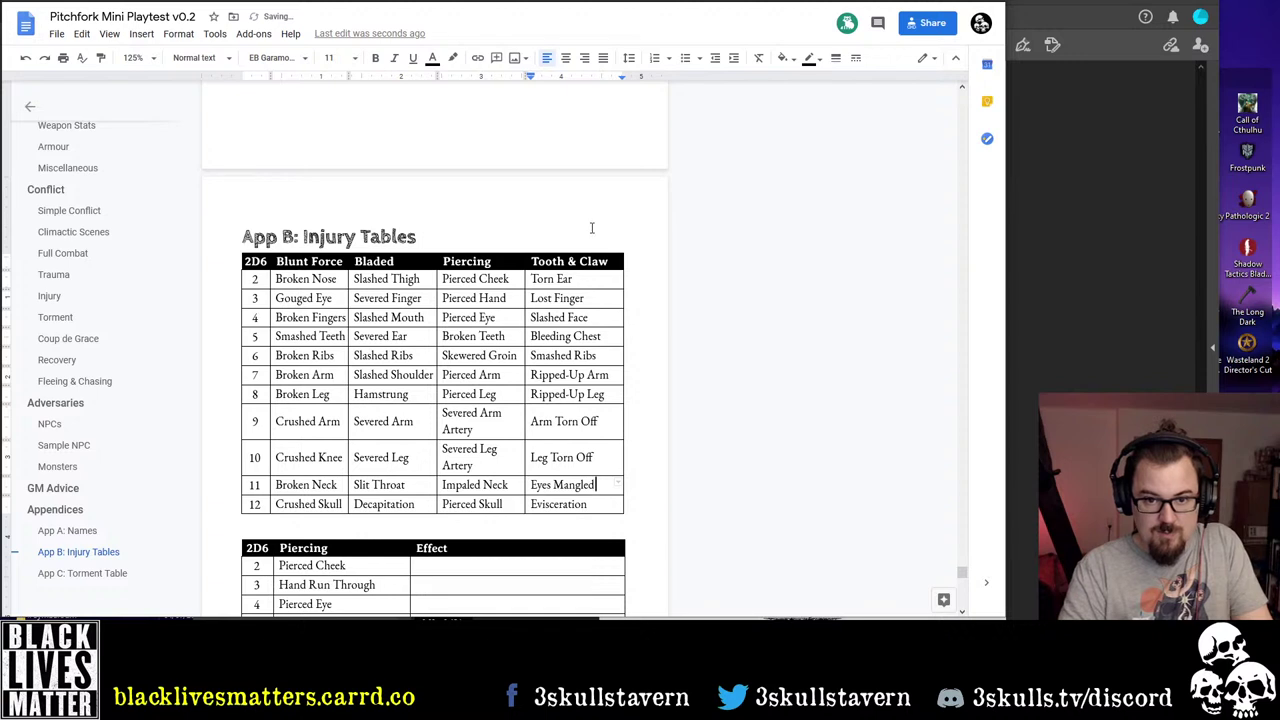
pyautogui.click(591, 228)
pyautogui.click(612, 280)
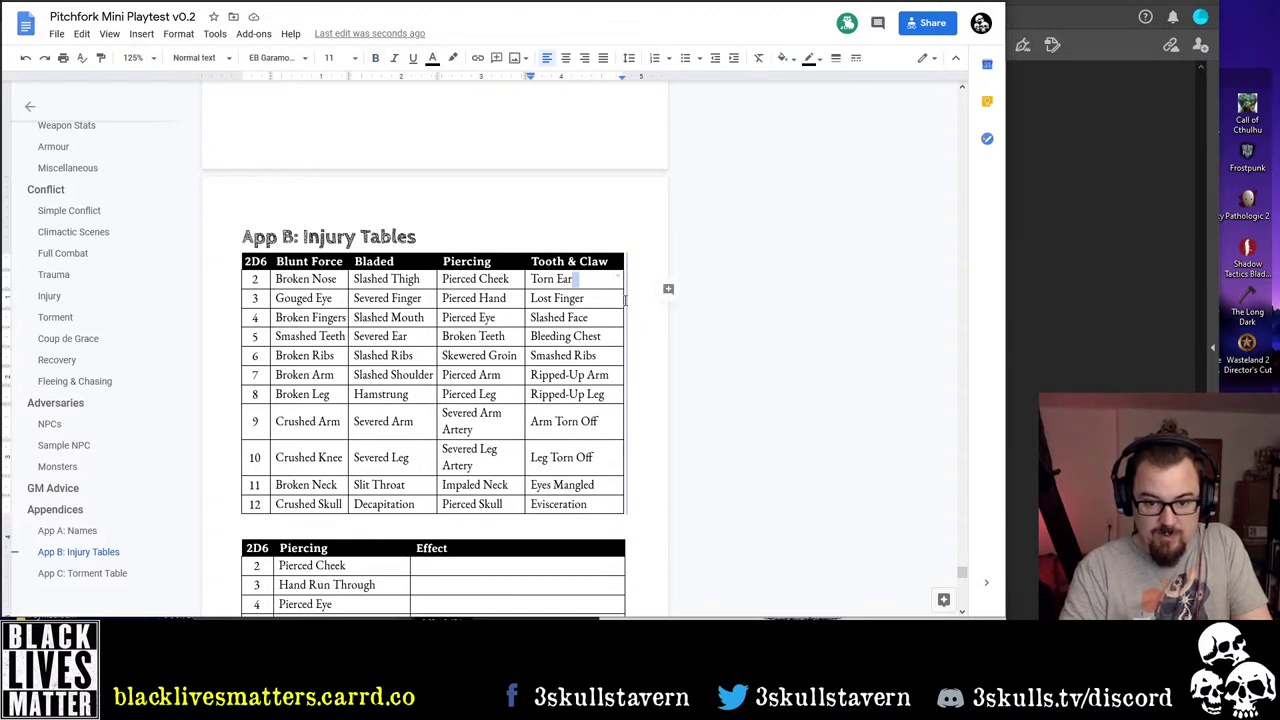
pyautogui.moveTo(625, 300); pyautogui.dragTo(627, 300)
pyautogui.moveTo(526, 291); pyautogui.dragTo(538, 291)
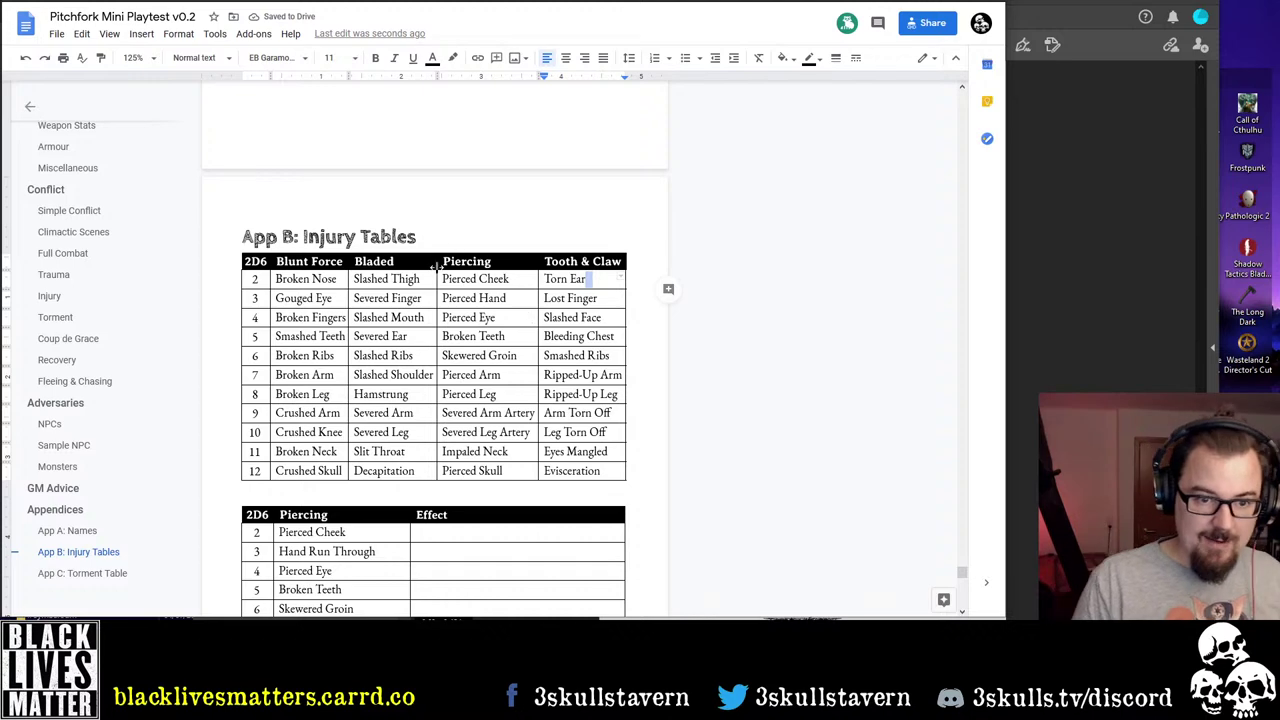
pyautogui.click(417, 237)
# Delete the separate Piercing and Tooth & Claw effect tables below the combined injury table
pyautogui.scroll(-3, 228, 275)
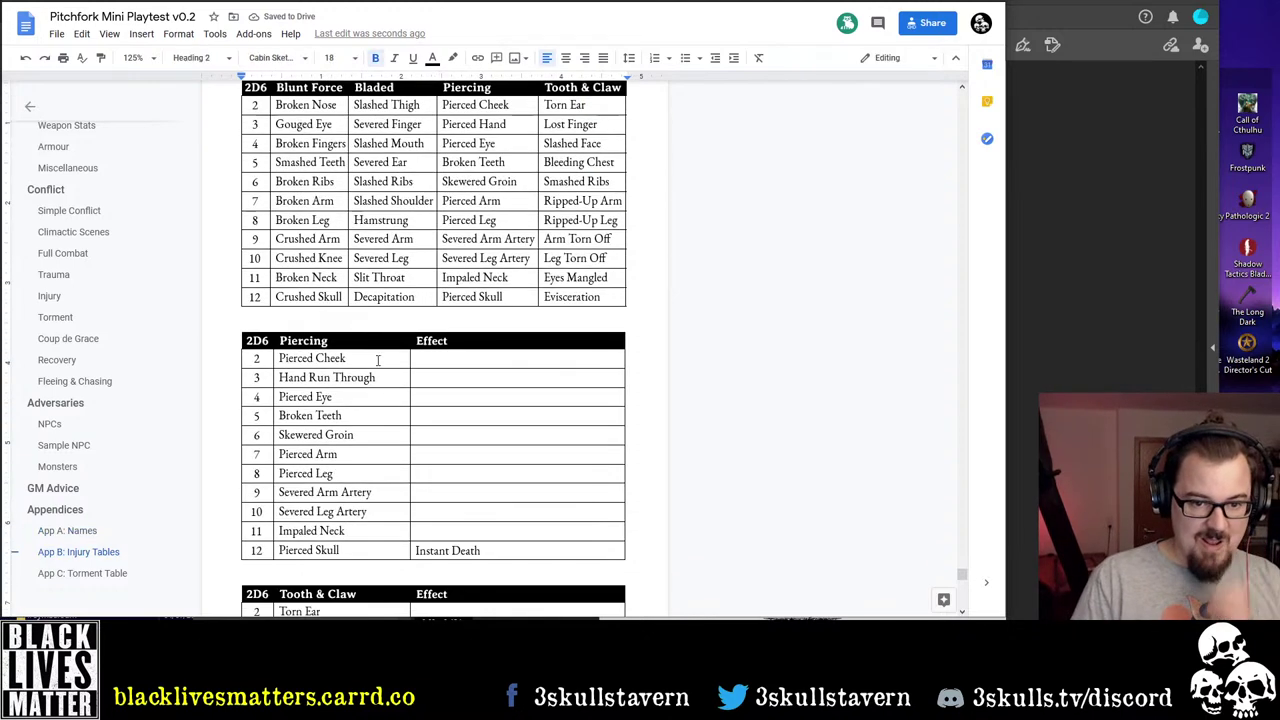
pyautogui.click(228, 258)
pyautogui.scroll(-5, 300, 330)
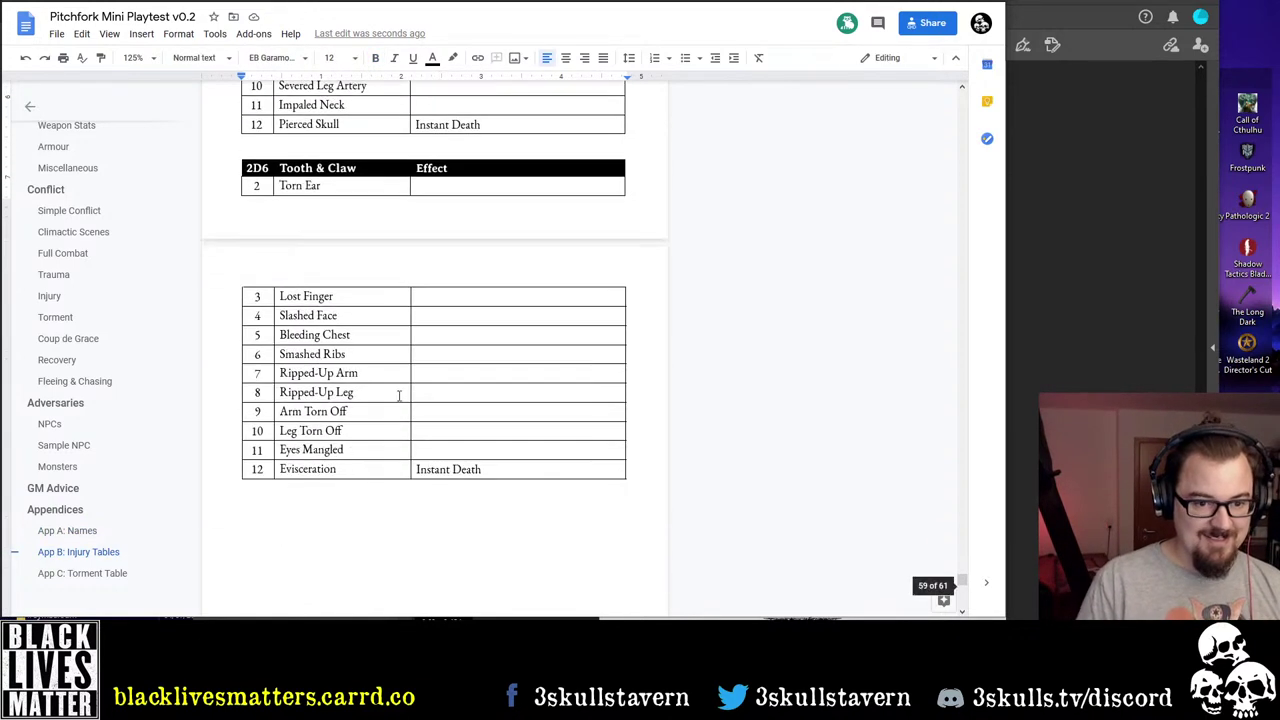
pyautogui.keyDown('shift'); pyautogui.click(531, 522); pyautogui.keyUp('shift')
pyautogui.press('BackSpace')
pyautogui.scroll(2, 457, 462)
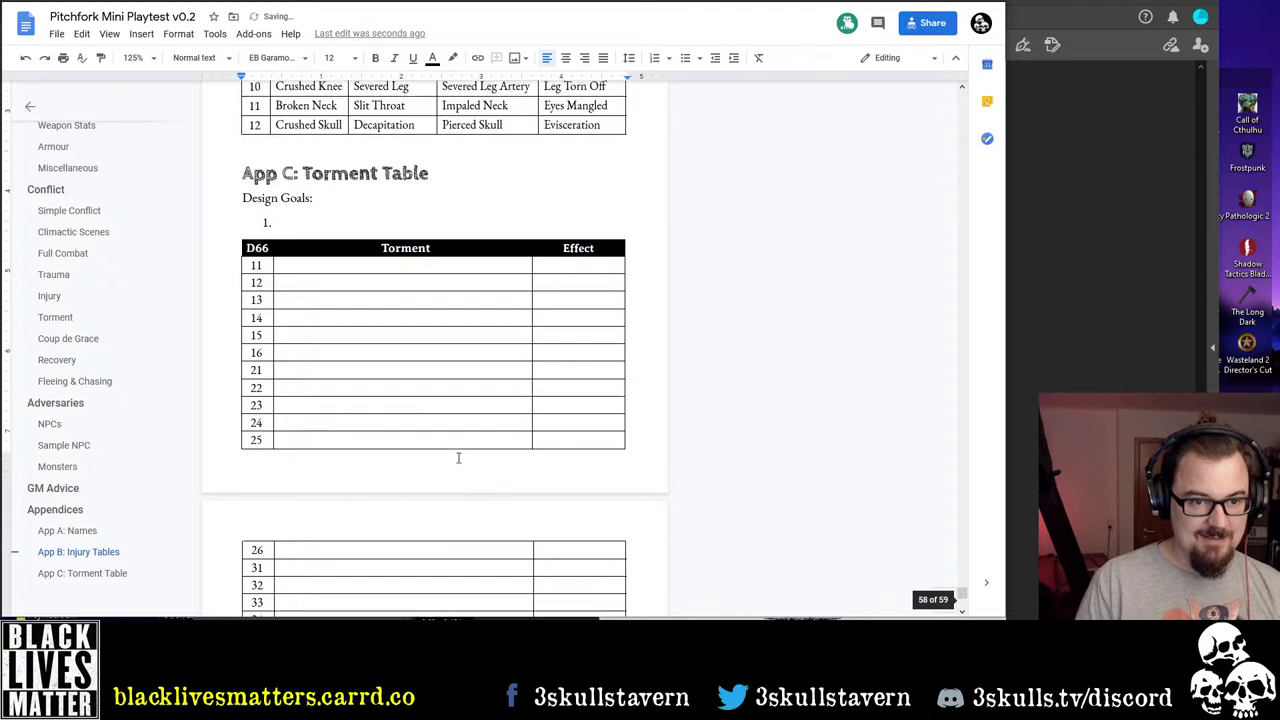
pyautogui.hotkey('ctrl', 'z')
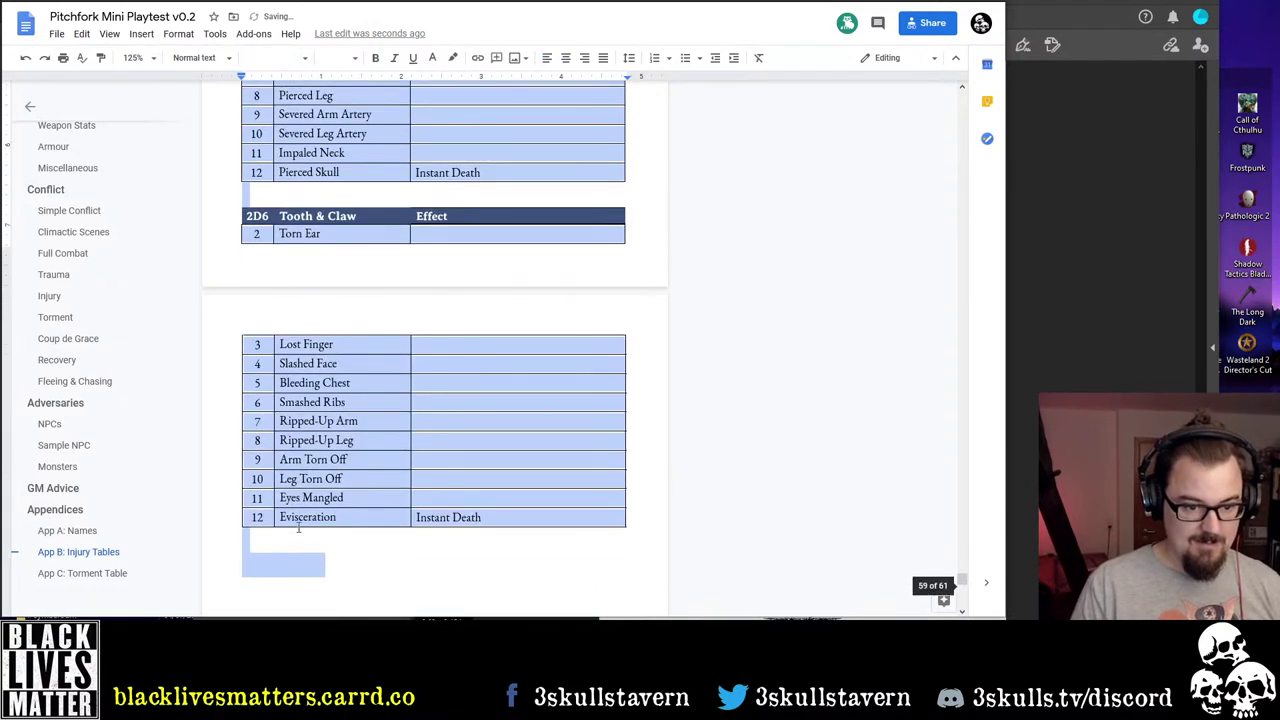
pyautogui.keyDown('shift'); pyautogui.click(294, 537); pyautogui.keyUp('shift')
pyautogui.press('BackSpace')
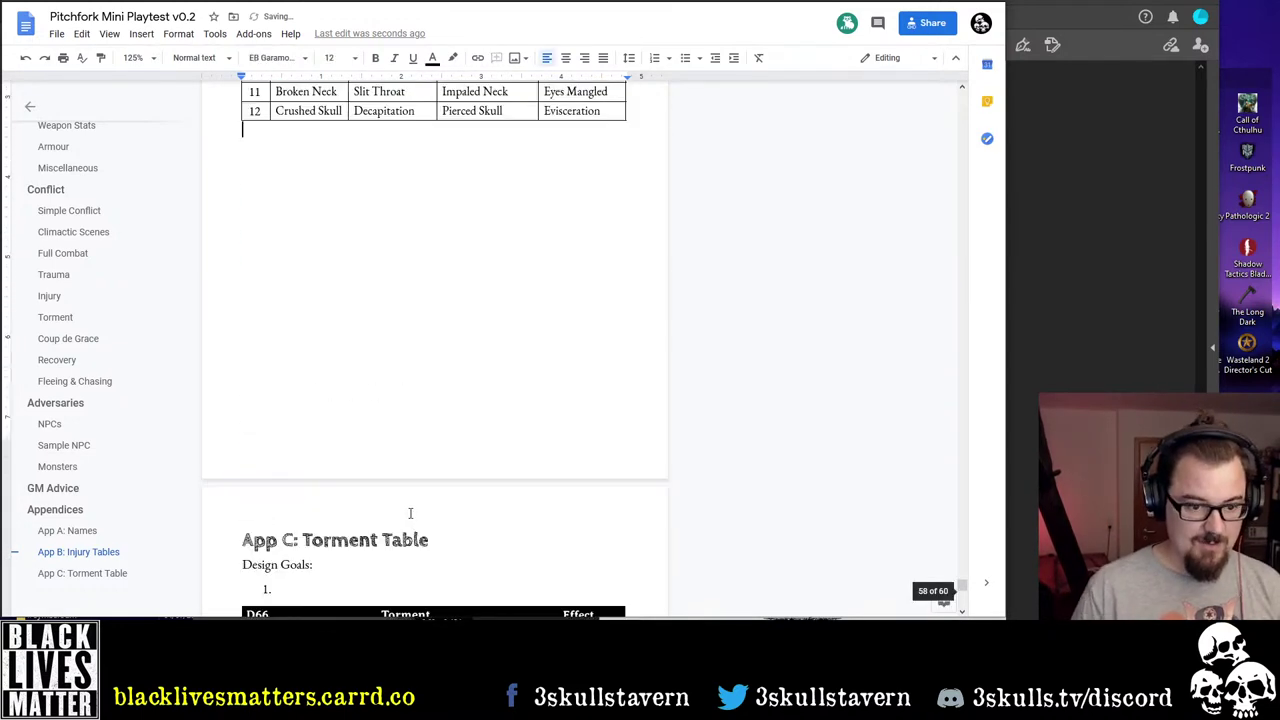
pyautogui.scroll(5, 393, 465)
pyautogui.scroll(-4, 393, 465)
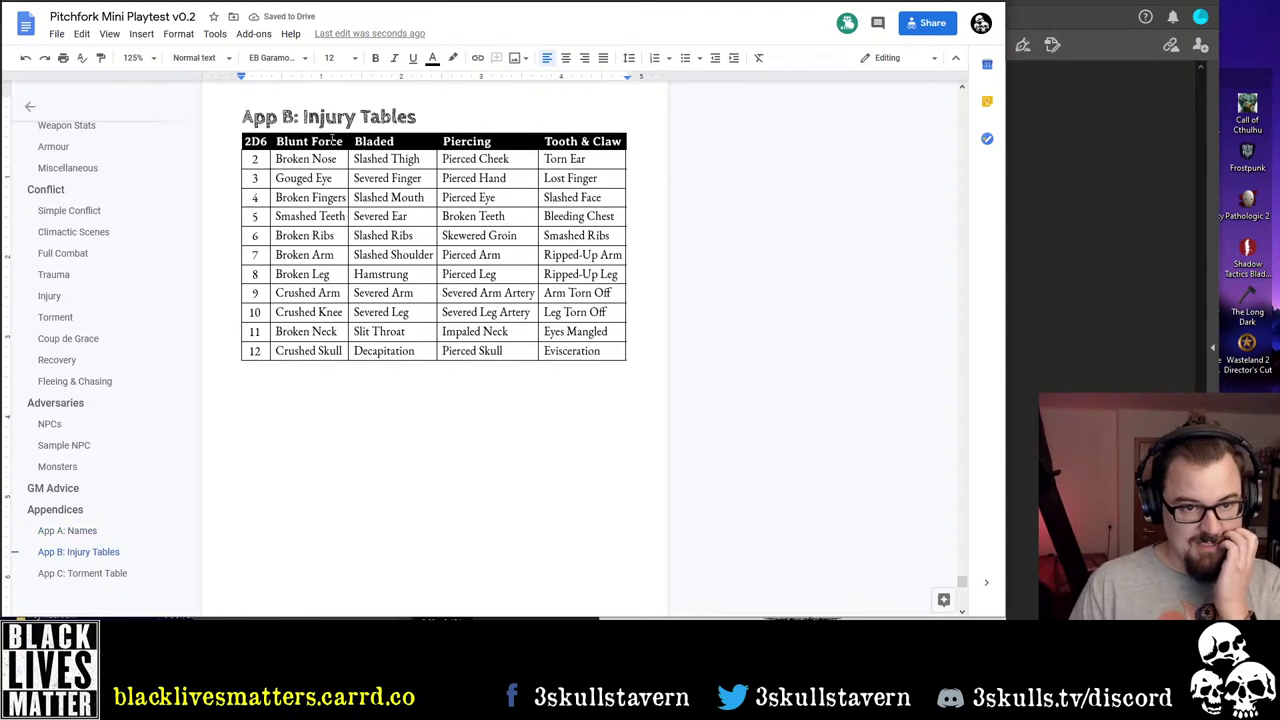
# Centre the Blunt Force through Tooth & Claw headers and nudge their left indent
pyautogui.moveTo(318, 141); pyautogui.dragTo(595, 142)
pyautogui.click(566, 58)
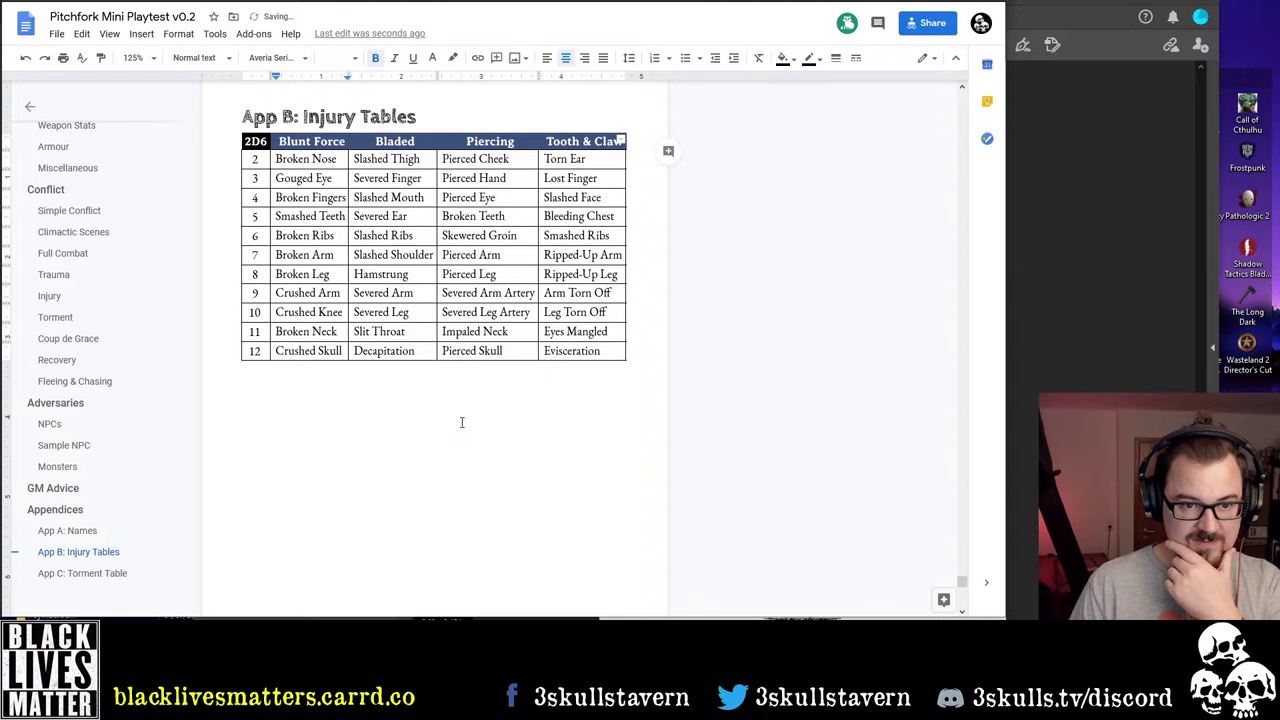
pyautogui.click(332, 376)
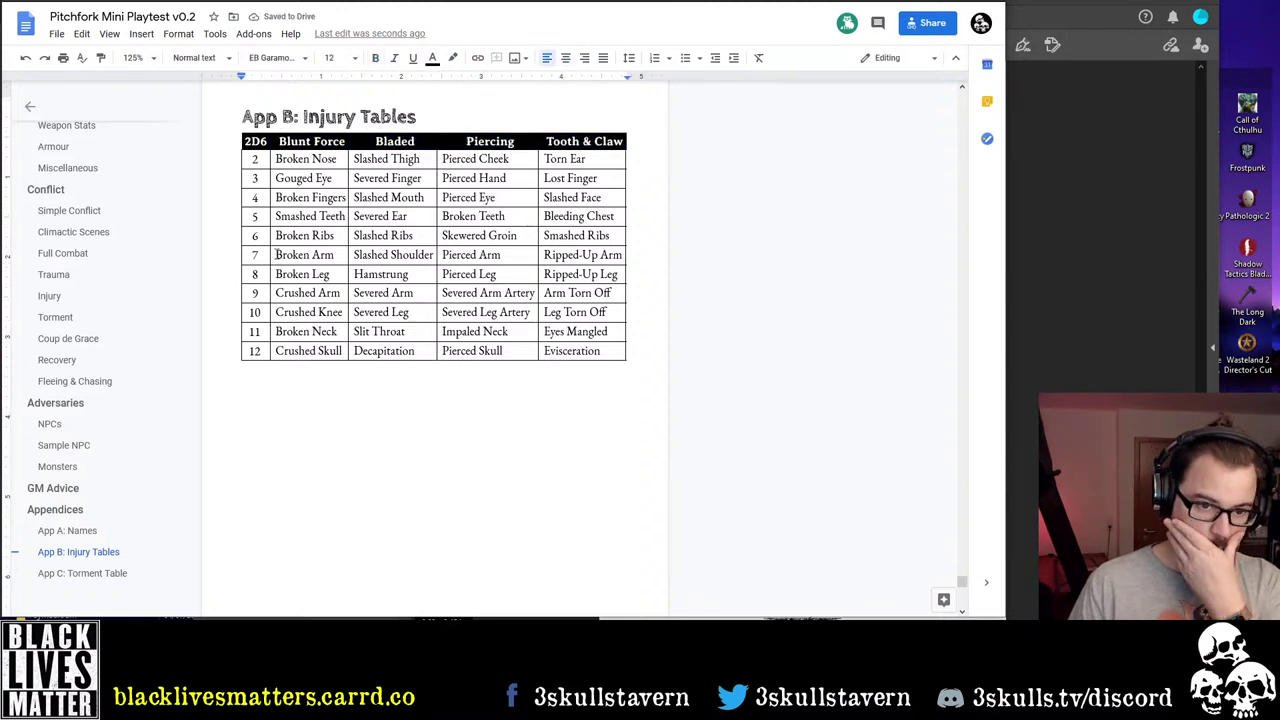
pyautogui.moveTo(274, 141); pyautogui.dragTo(585, 141)
pyautogui.moveTo(276, 77); pyautogui.dragTo(271, 78)
pyautogui.click(325, 368)
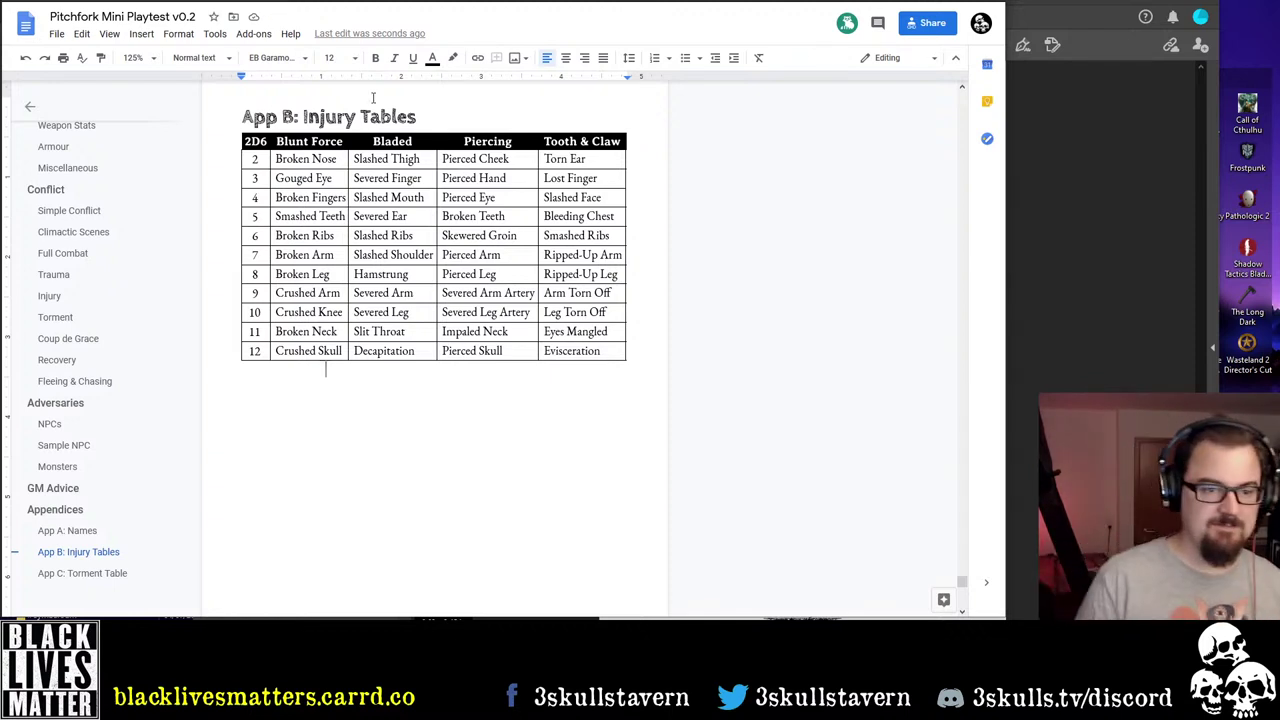
# Set the injury table body cells' left indent to about 0.04
pyautogui.moveTo(286, 160); pyautogui.dragTo(605, 352)
pyautogui.moveTo(276, 80); pyautogui.dragTo(273, 82)
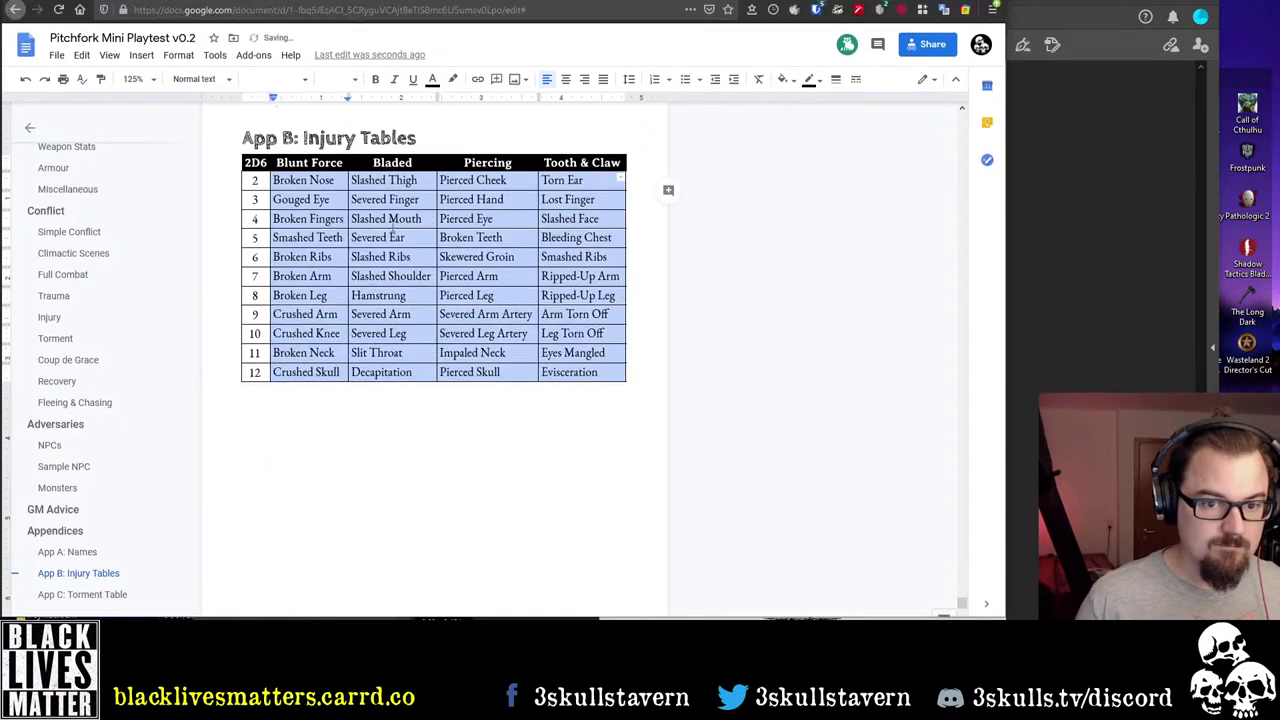
pyautogui.click(570, 445)
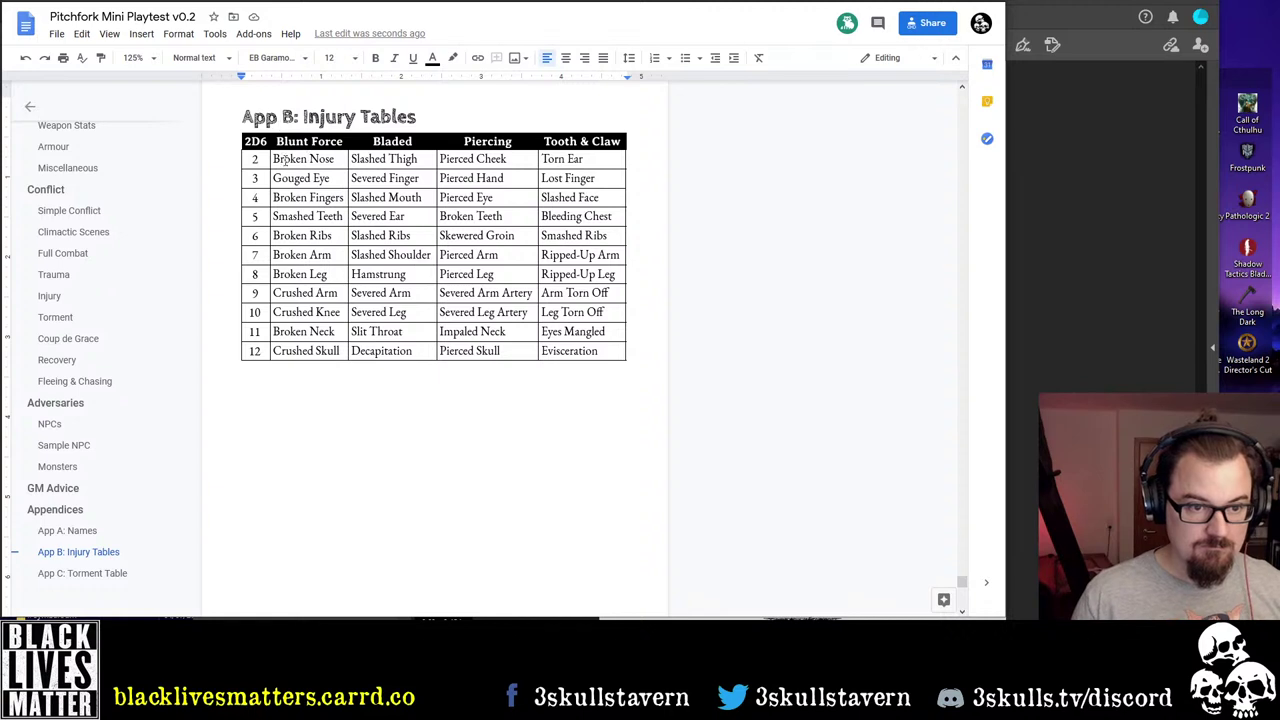
pyautogui.moveTo(285, 160); pyautogui.dragTo(590, 352)
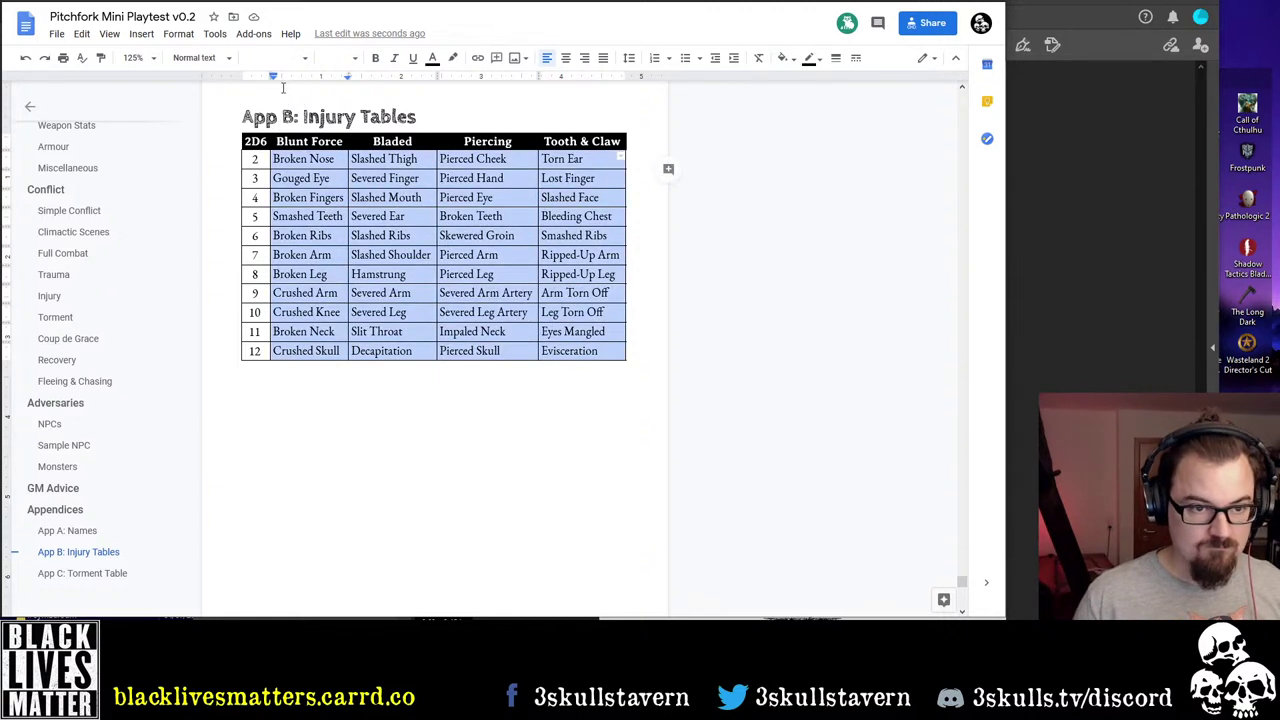
pyautogui.moveTo(275, 82); pyautogui.dragTo(276, 84)
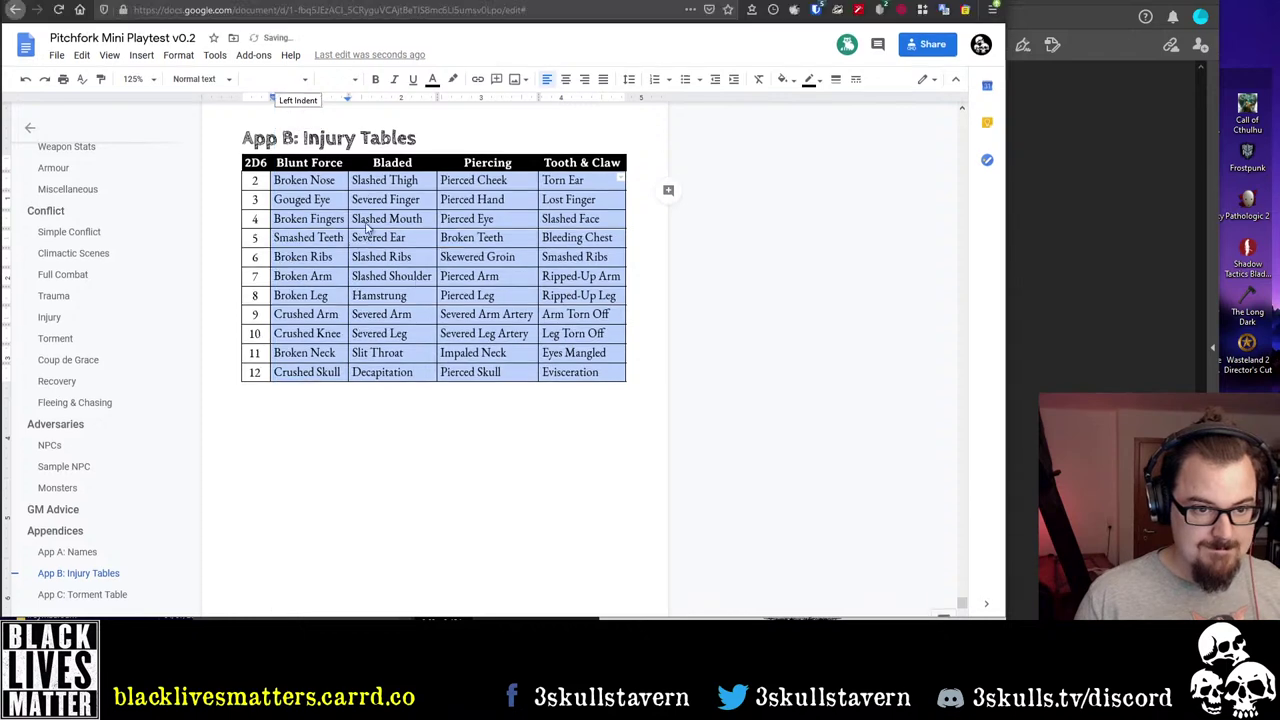
pyautogui.click(517, 487)
# Scroll down to bring App C's empty D66 Torment Table into view
pyautogui.scroll(10, 511, 478)
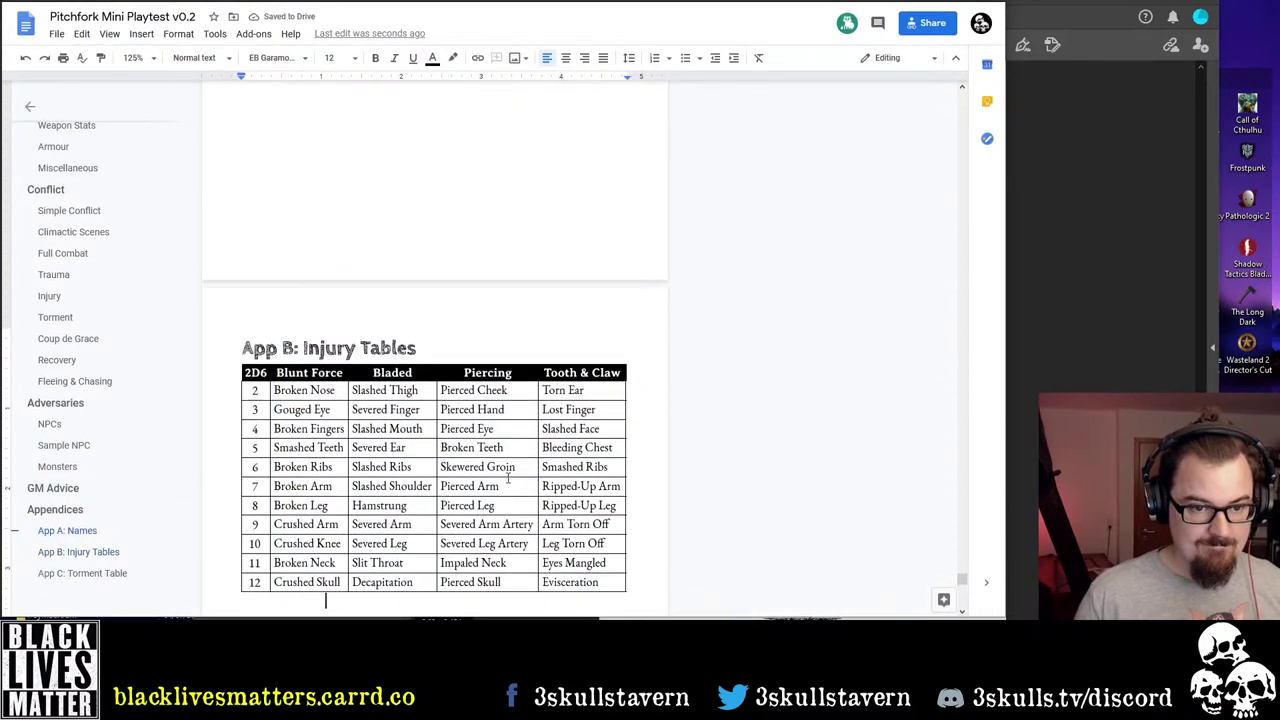
pyautogui.scroll(-8, 516, 487)
pyautogui.scroll(-10, 516, 487)
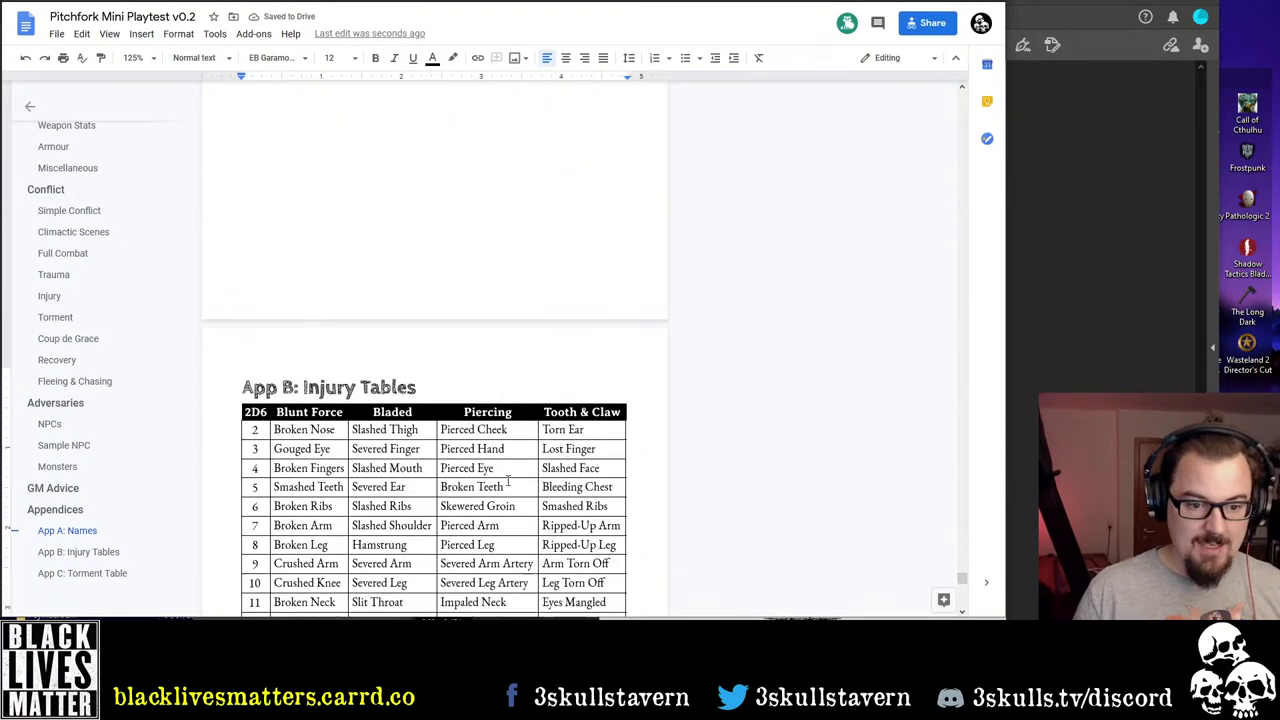
pyautogui.scroll(-3, 461, 458)
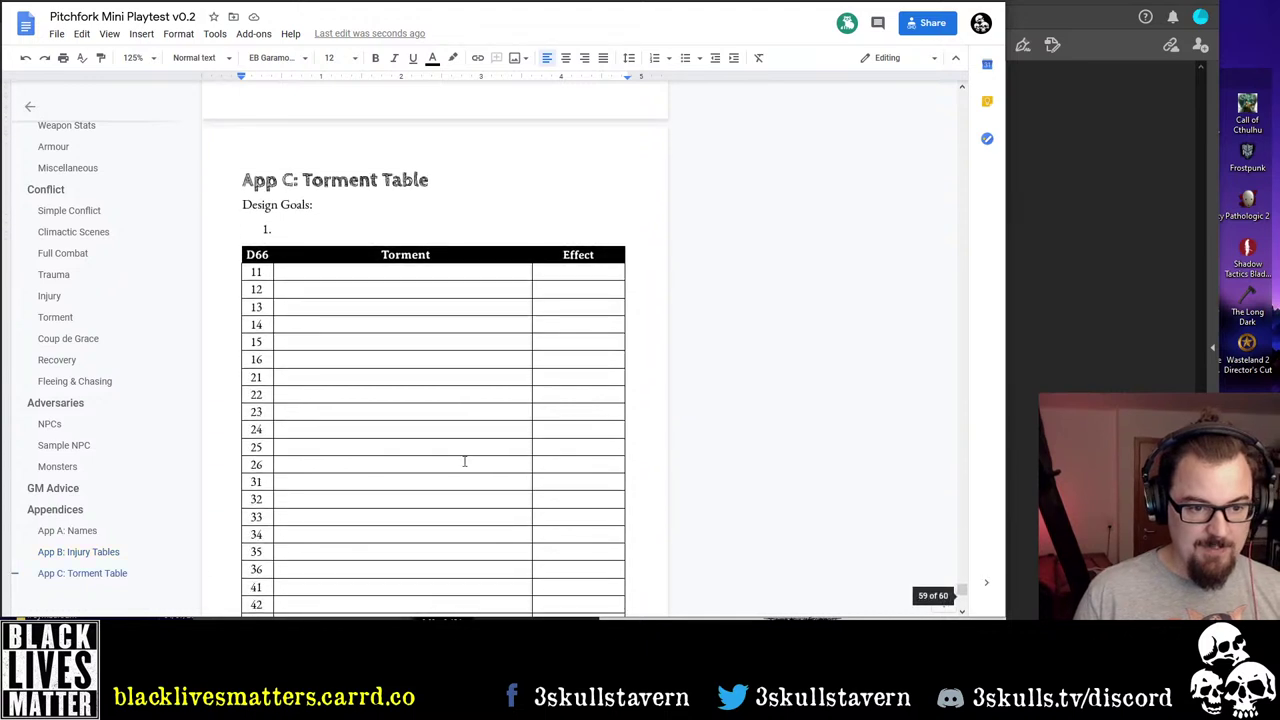
pyautogui.scroll(2, 314, 391)
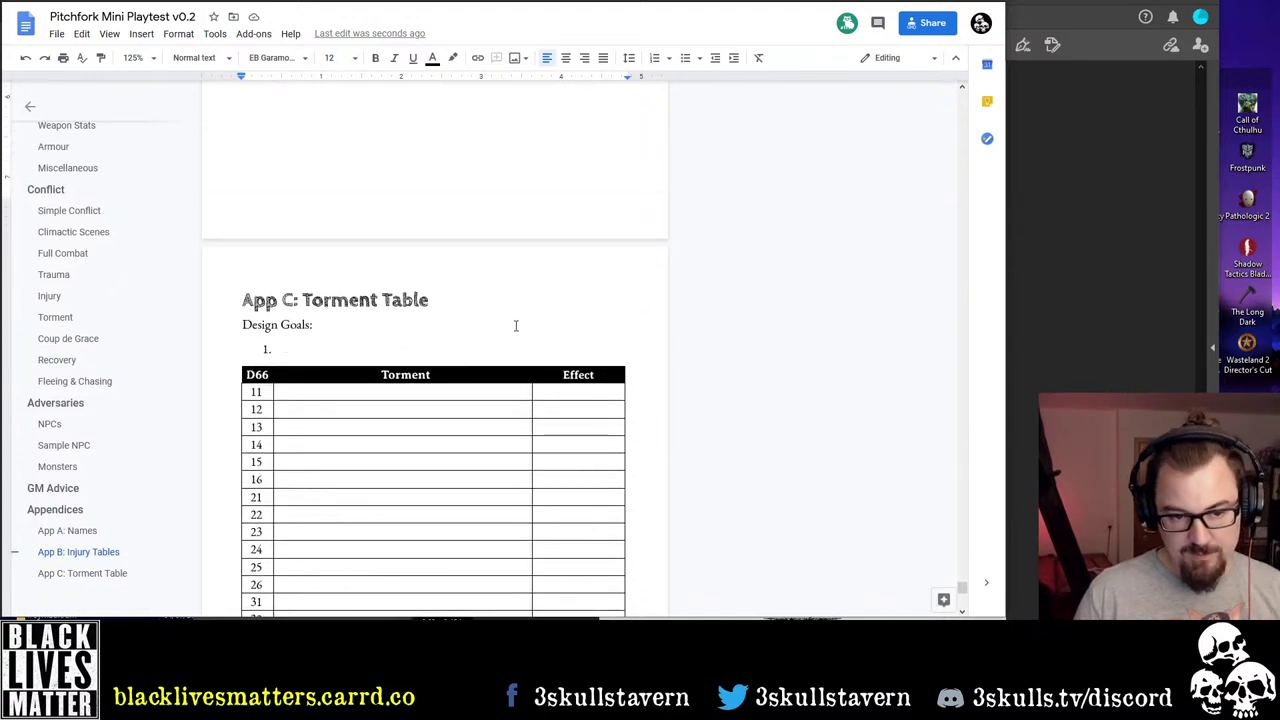
pyautogui.scroll(-3, 510, 324)
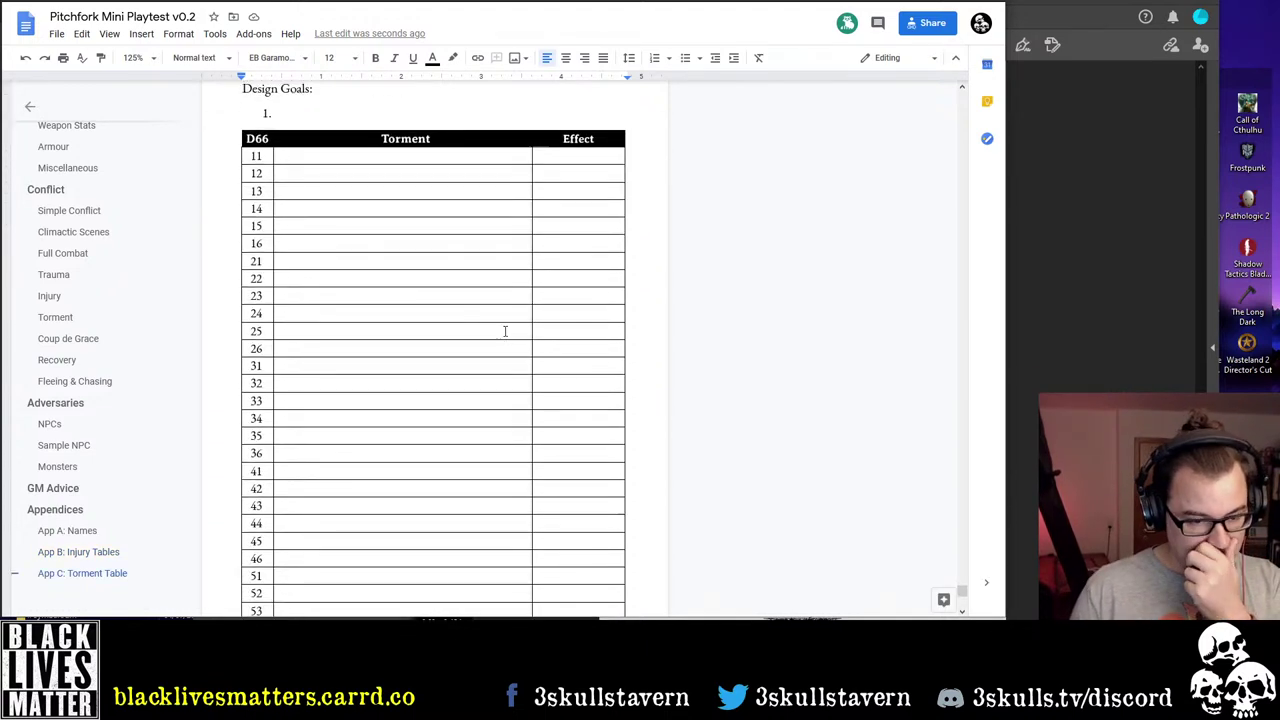
pyautogui.scroll(5, 506, 331)
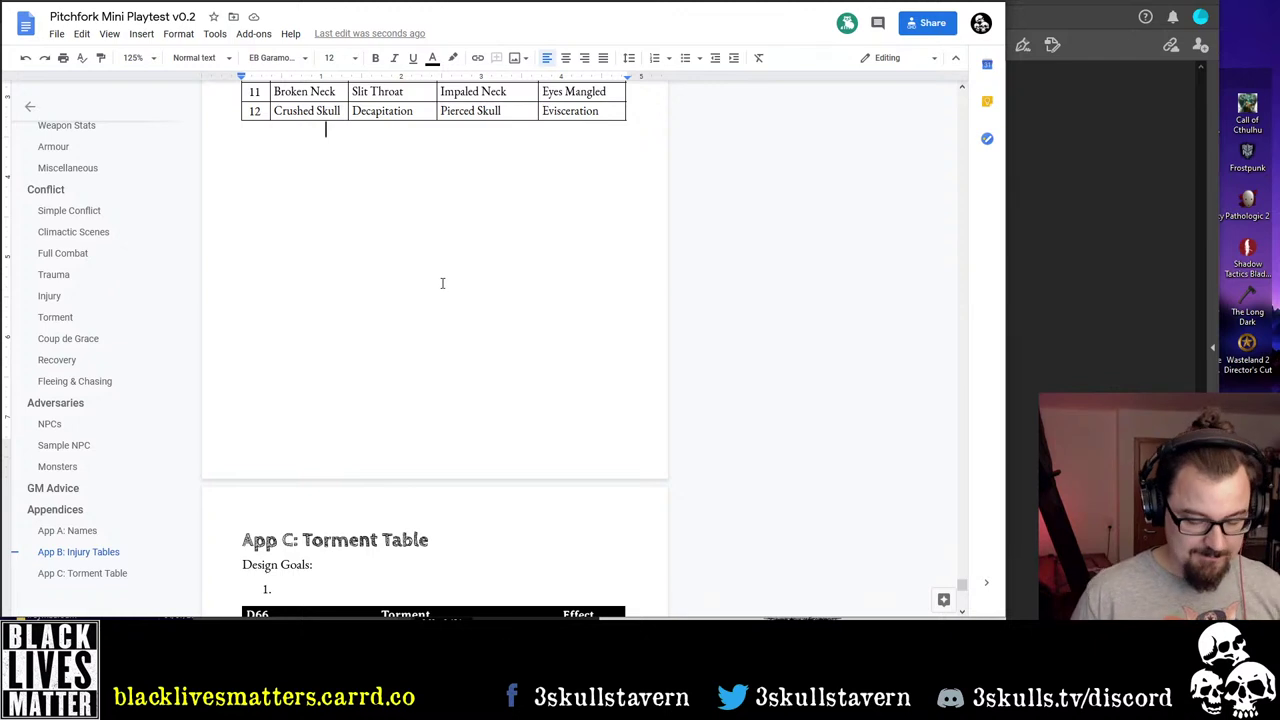
# Remove the page break before App C and delete the Torment table's Effect column
pyautogui.press('Delete')
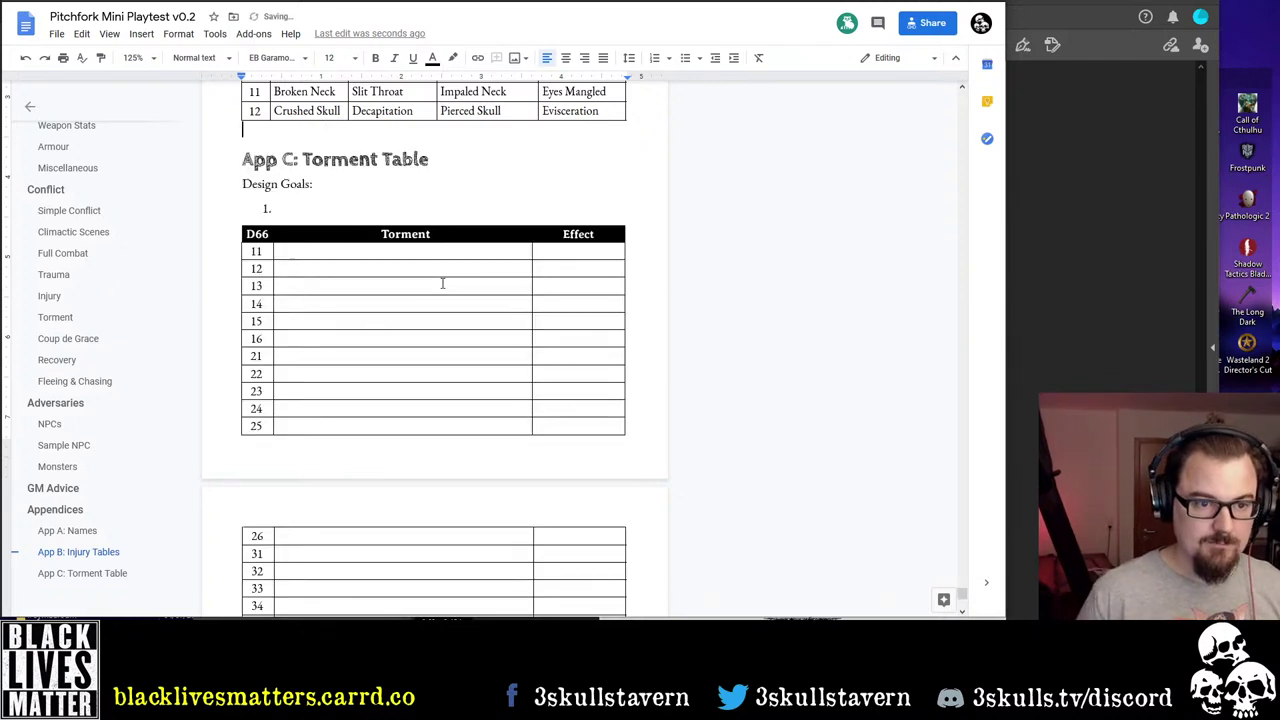
pyautogui.hotkey('shift', 'Down')
pyautogui.hotkey('shift', 'Down')
pyautogui.hotkey('shift', 'Down')
pyautogui.hotkey('shift', 'Down')
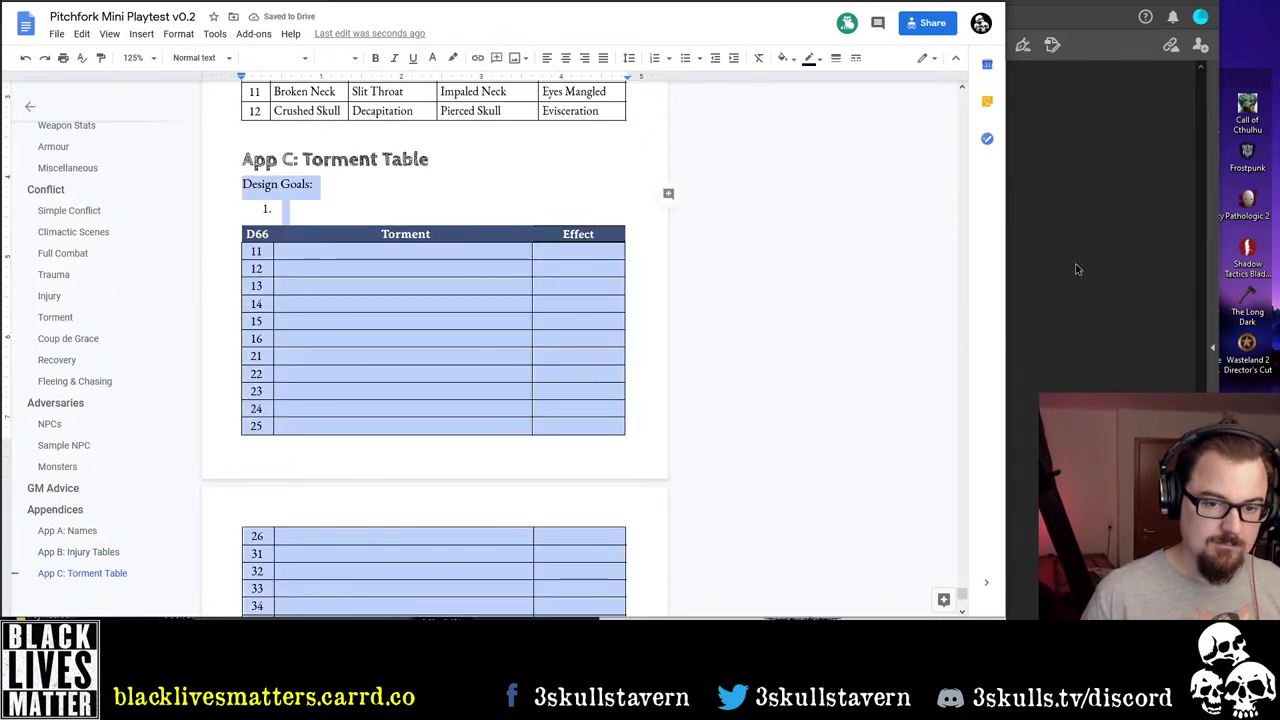
pyautogui.click(363, 200)
pyautogui.moveTo(578, 238); pyautogui.dragTo(583, 600)
pyautogui.scroll(-5, 583, 506)
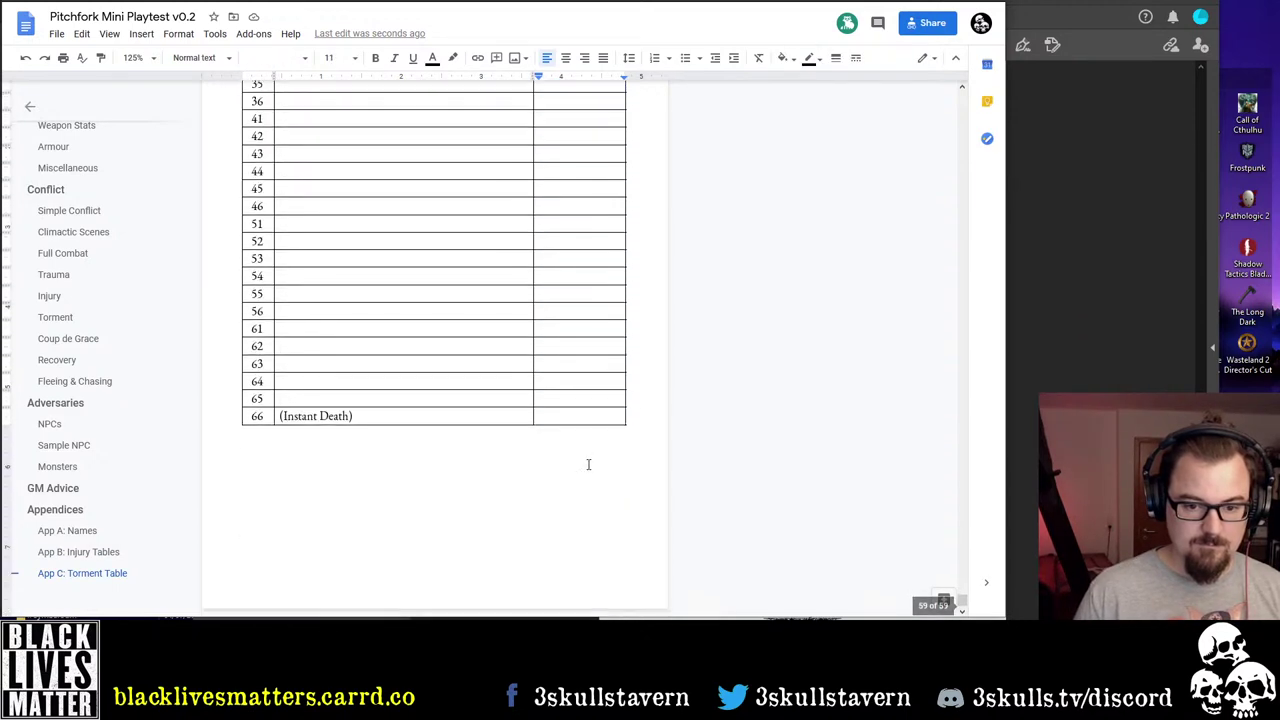
pyautogui.keyDown('shift'); pyautogui.click(588, 416); pyautogui.keyUp('shift')
pyautogui.rightClick(579, 397)
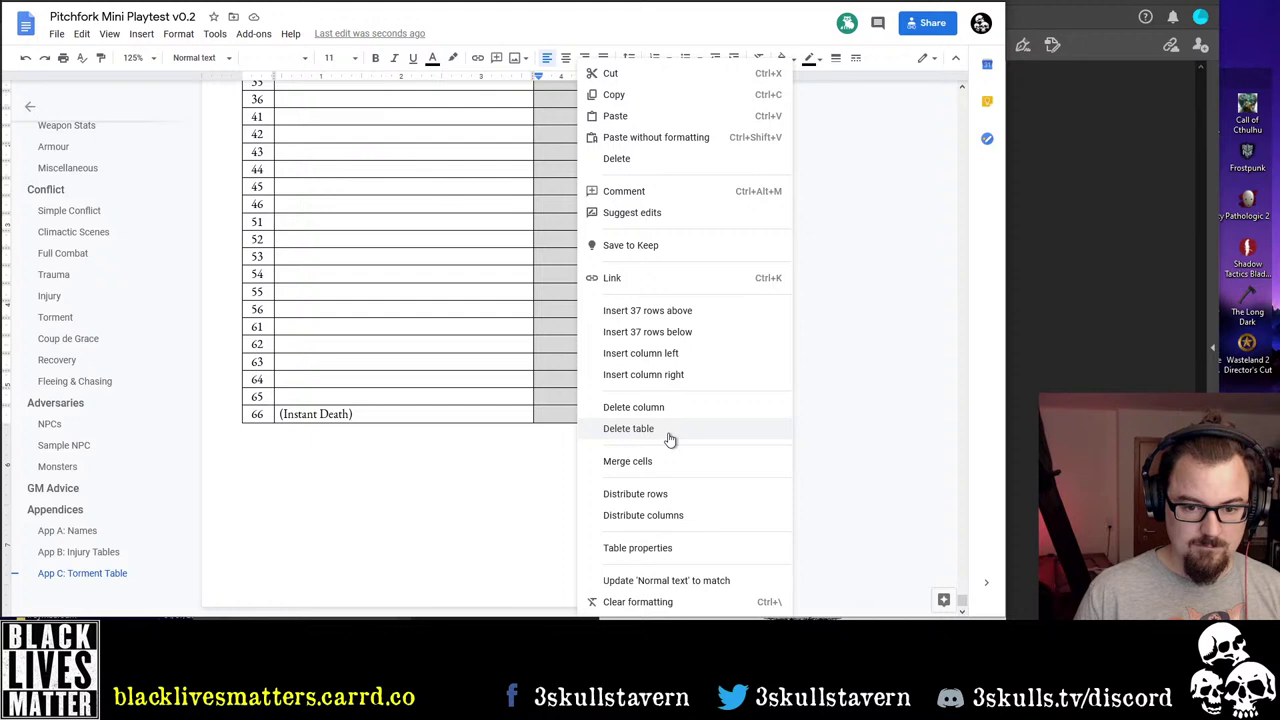
pyautogui.click(583, 404)
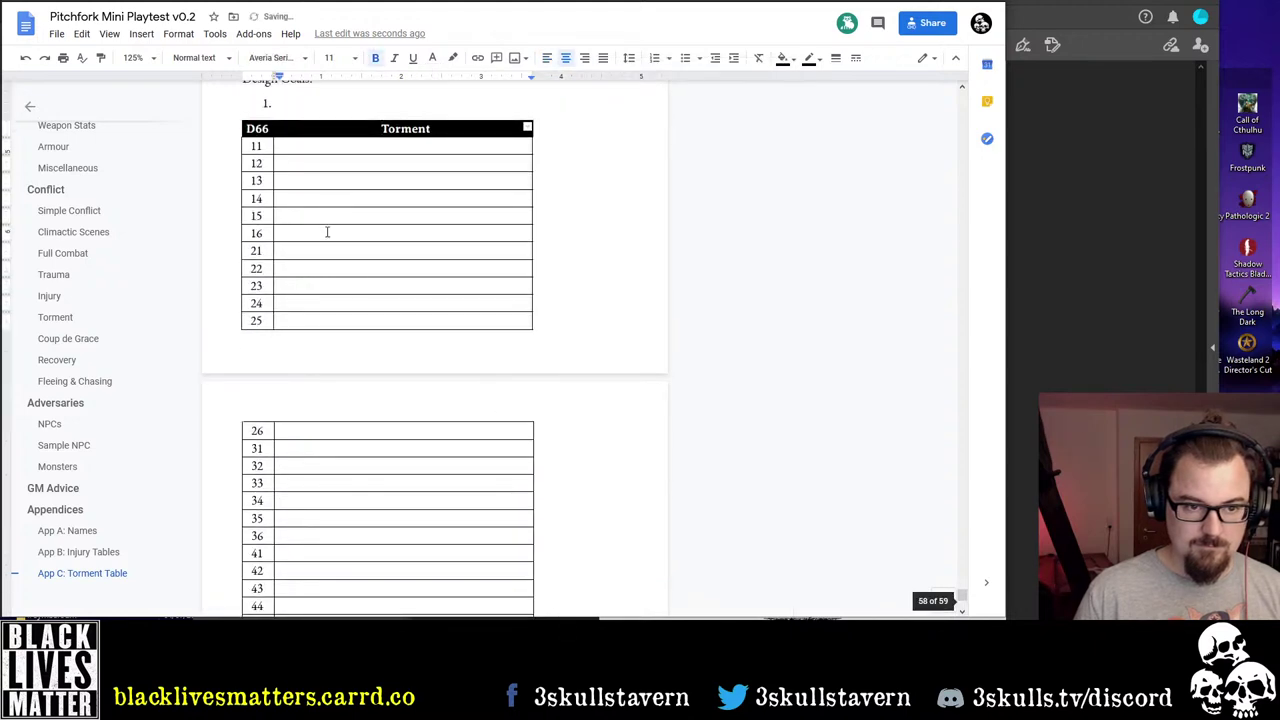
# Change the Torment table header from D66 to 2D6
pyautogui.scroll(4, 331, 200)
pyautogui.scroll(-3, 286, 443)
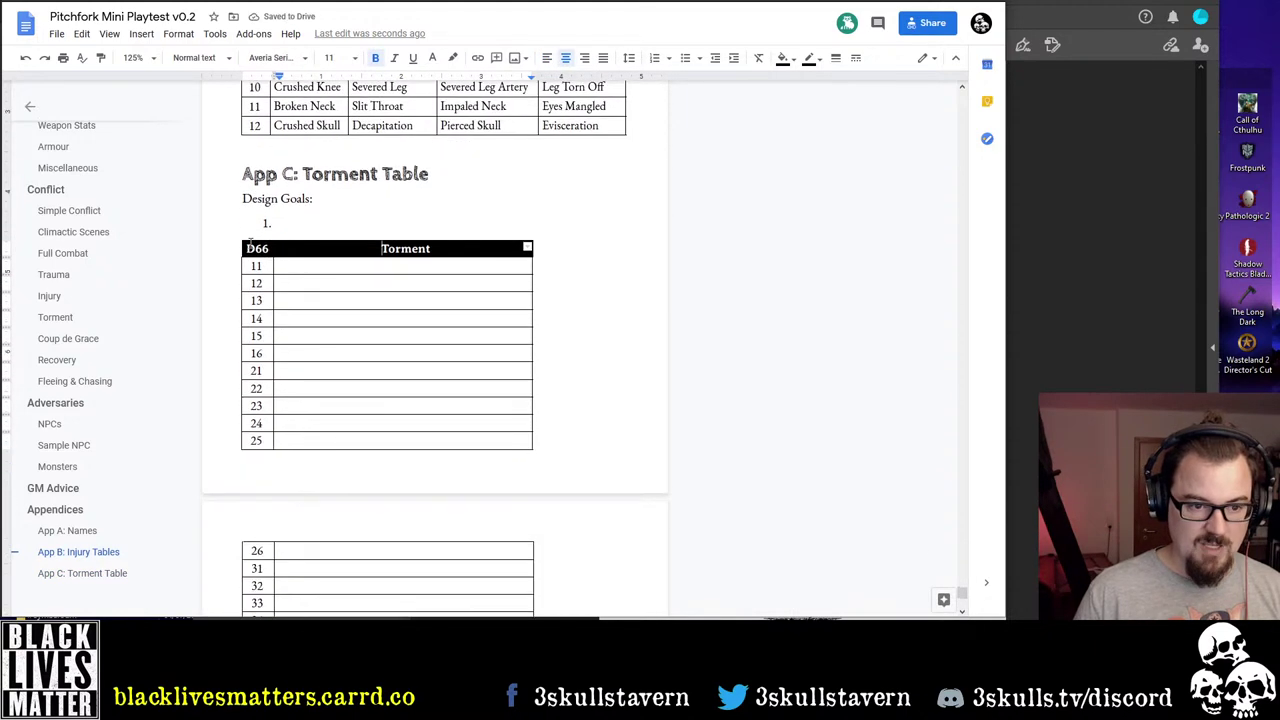
pyautogui.click(262, 248)
pyautogui.write('2')
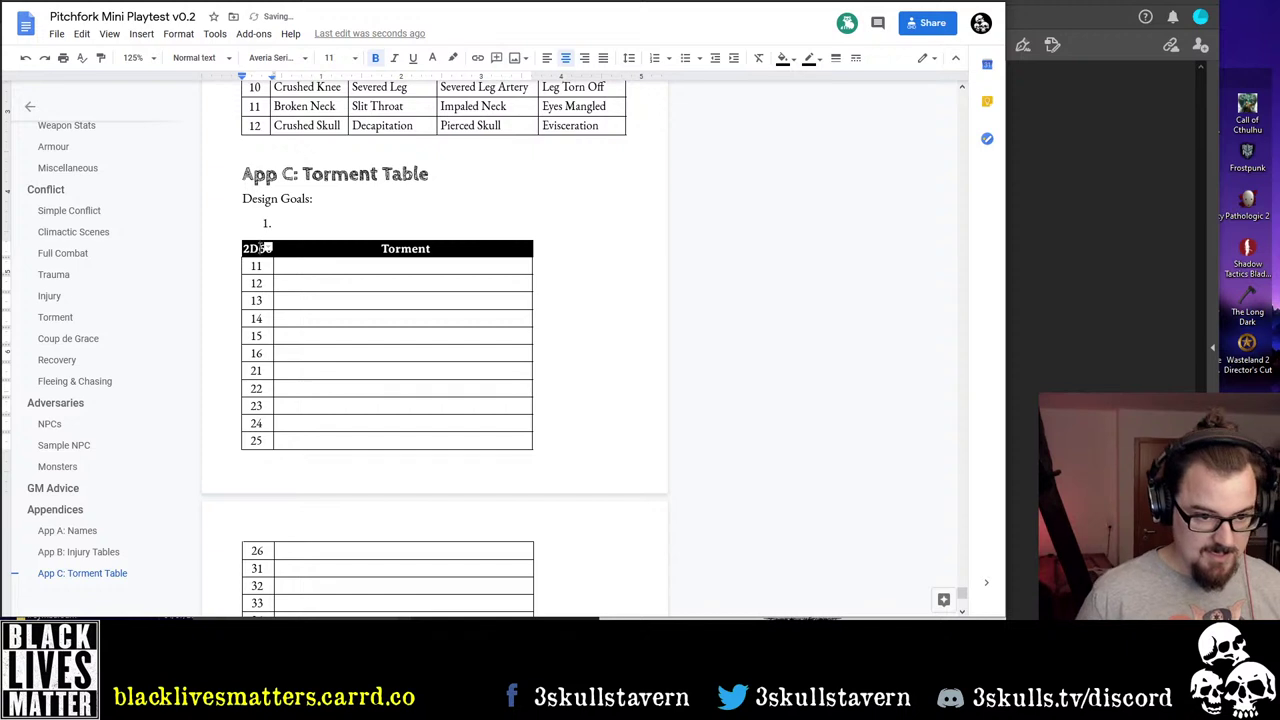
pyautogui.press('BackSpace')
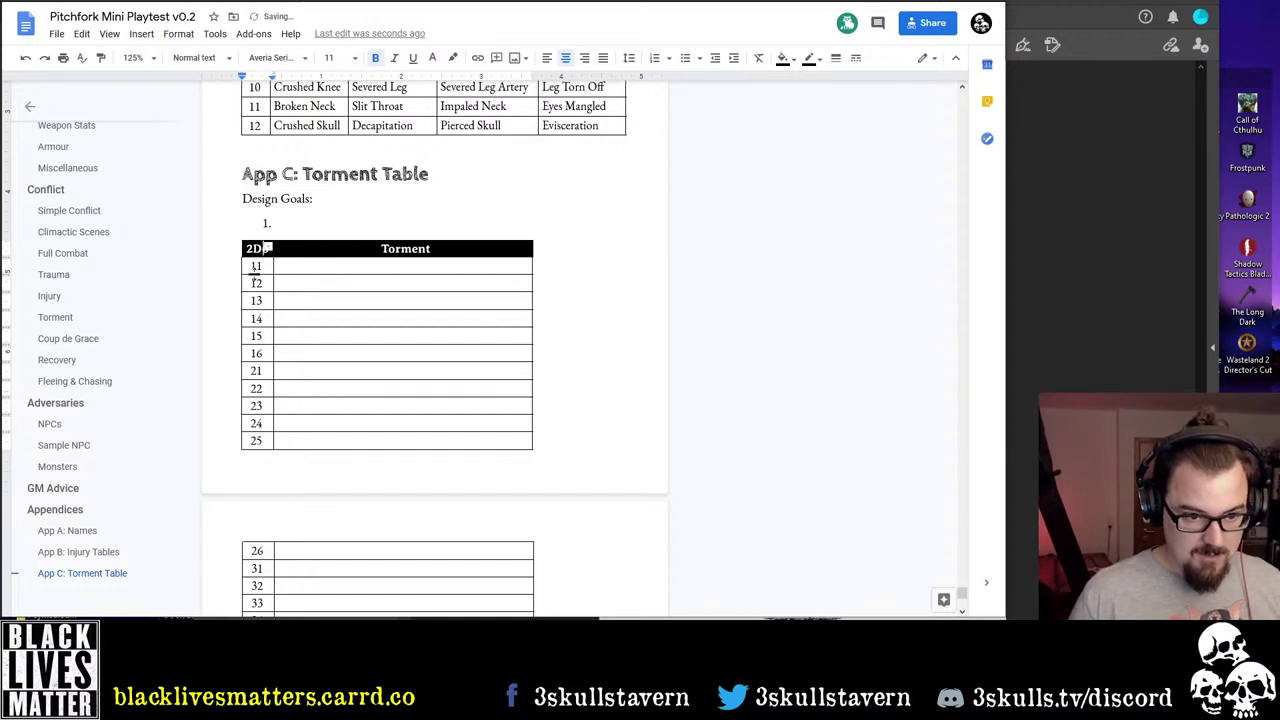
# Copy the 2 to 12 roll numbers from the injury table into the Torment table's first column
pyautogui.click(255, 268)
pyautogui.scroll(-5, 268, 450)
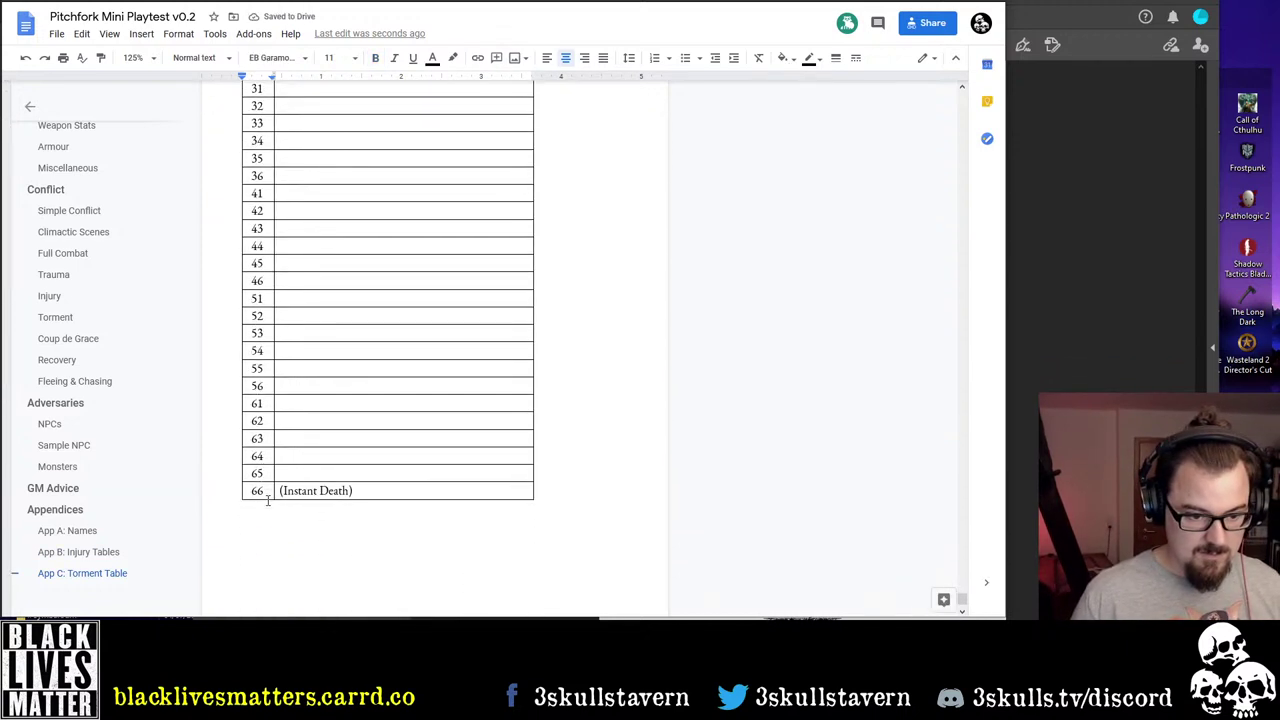
pyautogui.keyDown('shift'); pyautogui.click(267, 492); pyautogui.keyUp('shift')
pyautogui.scroll(8, 267, 489)
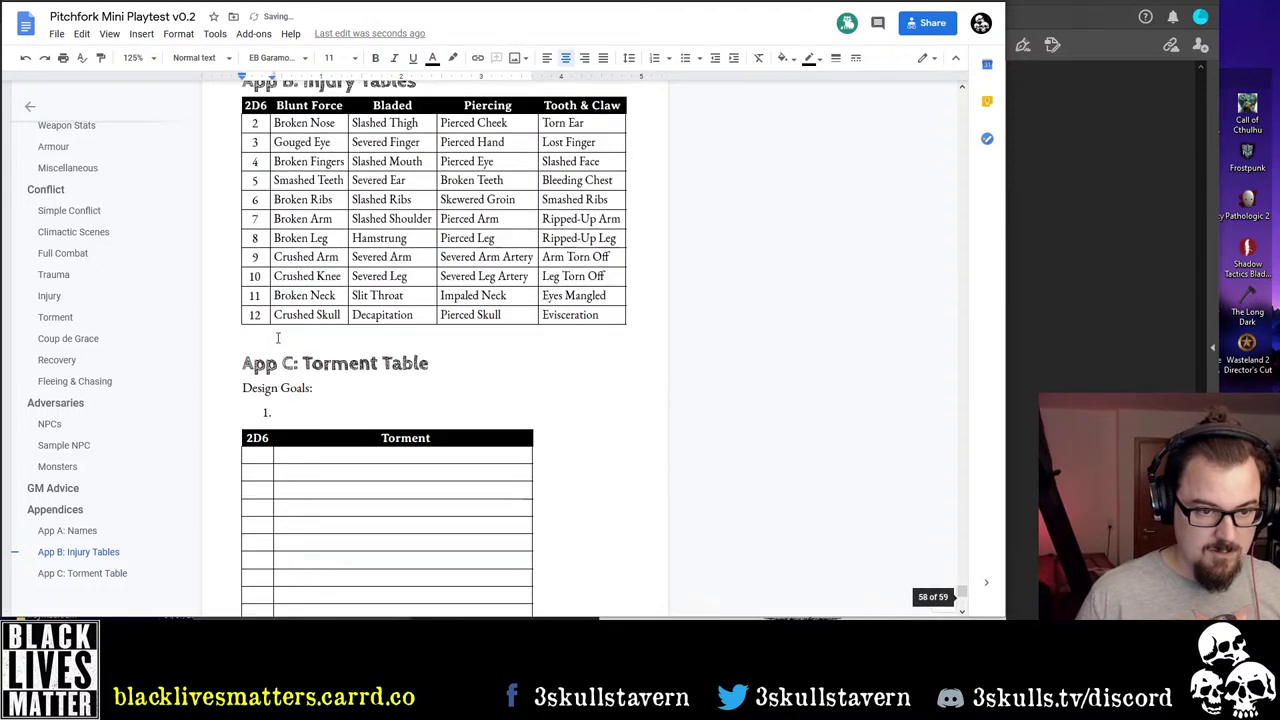
pyautogui.moveTo(247, 290); pyautogui.dragTo(263, 487)
pyautogui.hotkey('ctrl', 'c')
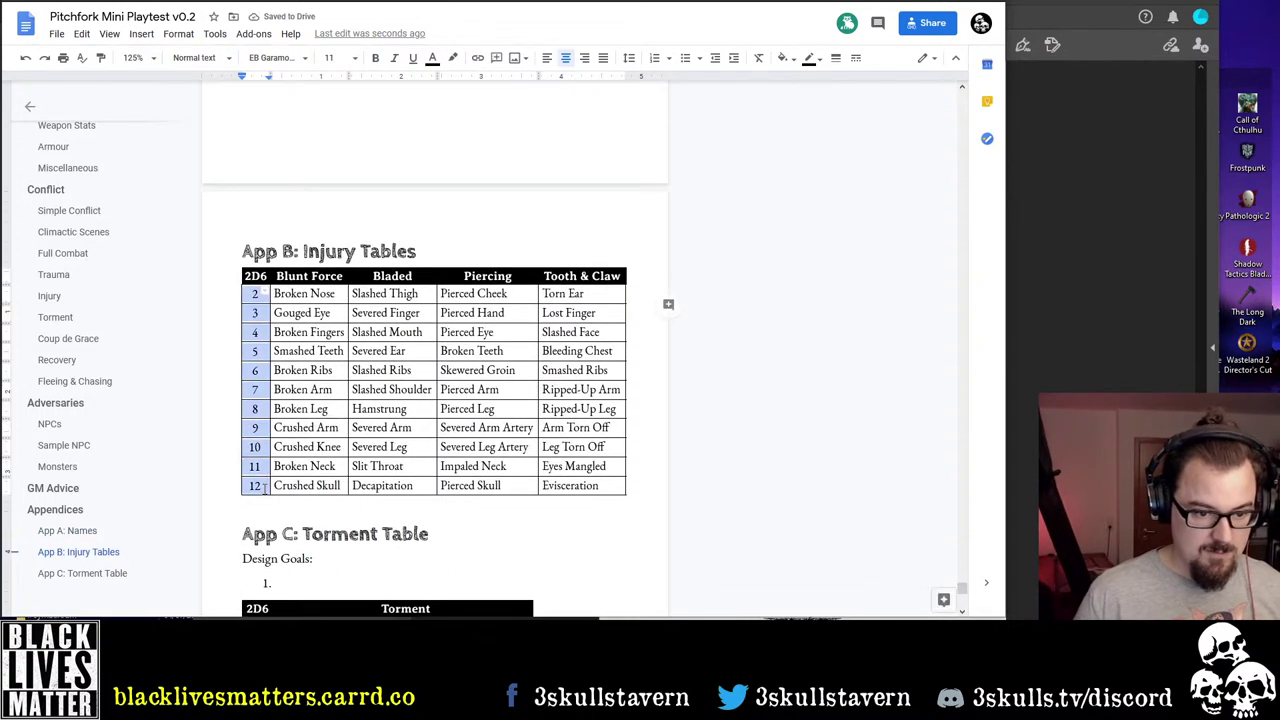
pyautogui.scroll(-4, 279, 499)
pyautogui.click(267, 386)
pyautogui.hotkey('ctrl', 'v')
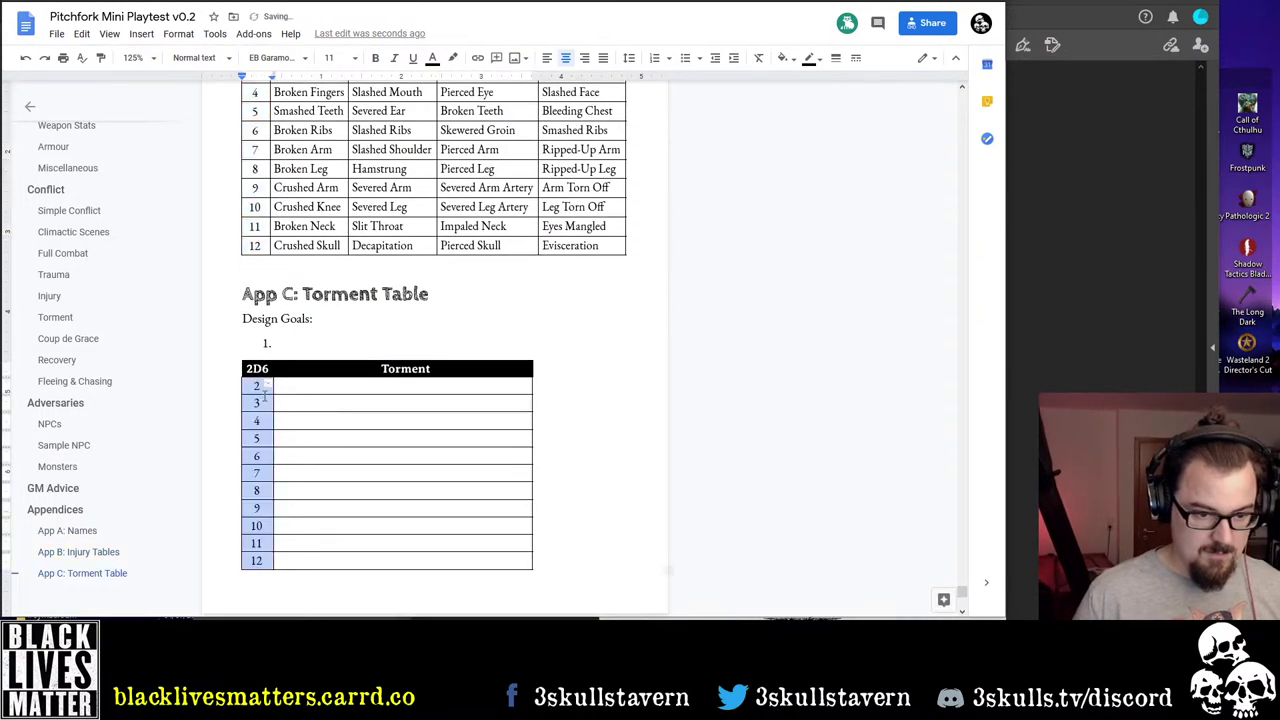
# Delete the 25 leftover rows below roll 12
pyautogui.scroll(-4, 298, 508)
pyautogui.click(256, 436)
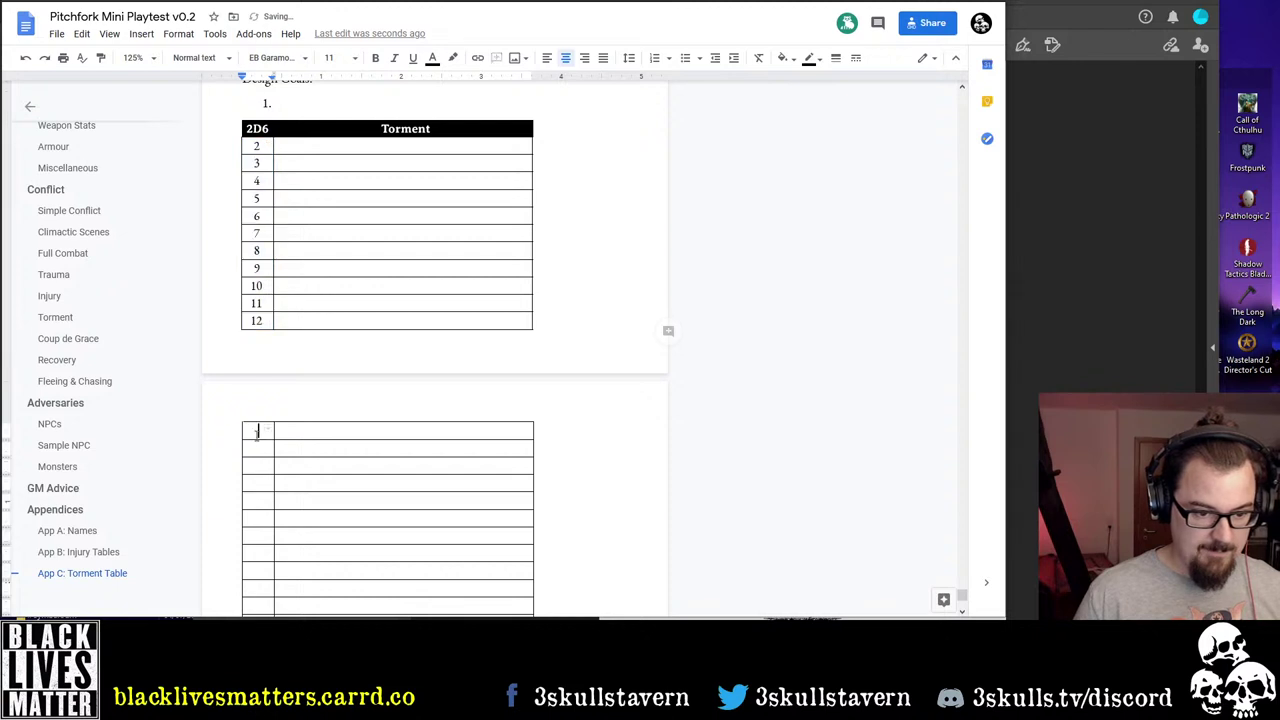
pyautogui.scroll(-3, 293, 446)
pyautogui.scroll(-5, 293, 446)
pyautogui.keyDown('shift'); pyautogui.click(403, 486); pyautogui.keyUp('shift')
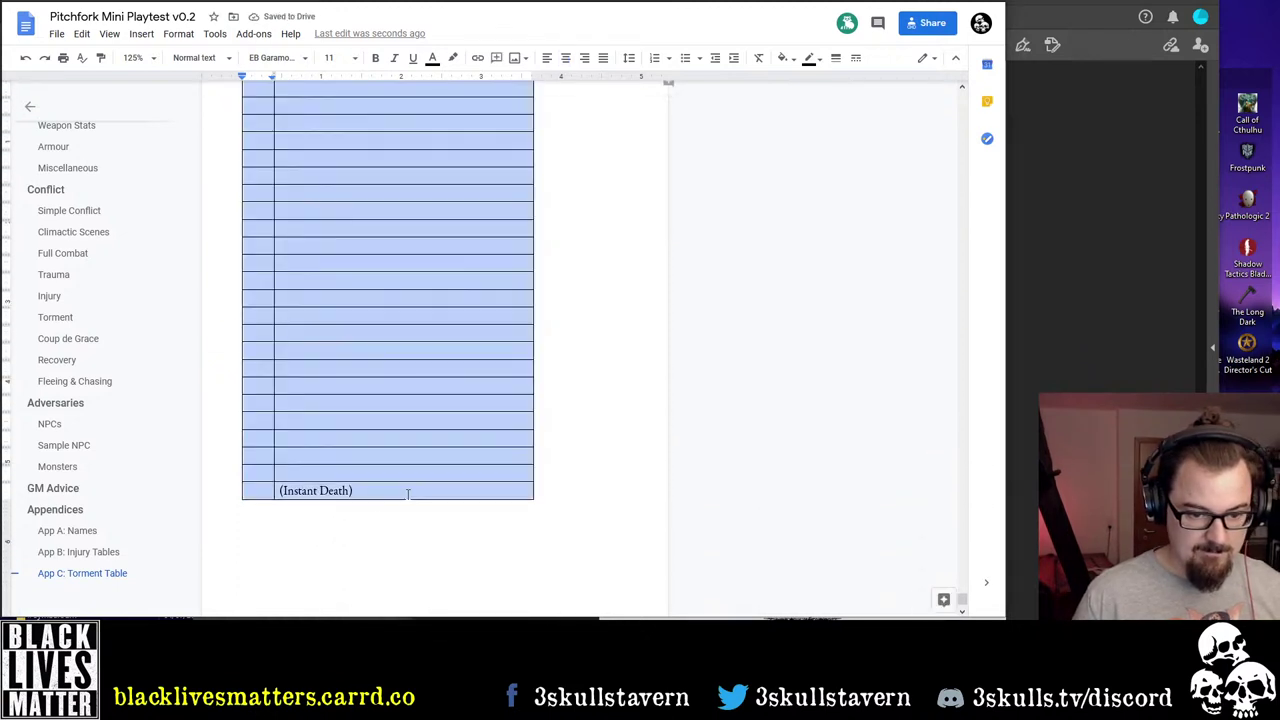
pyautogui.rightClick(405, 490)
pyautogui.click(495, 541)
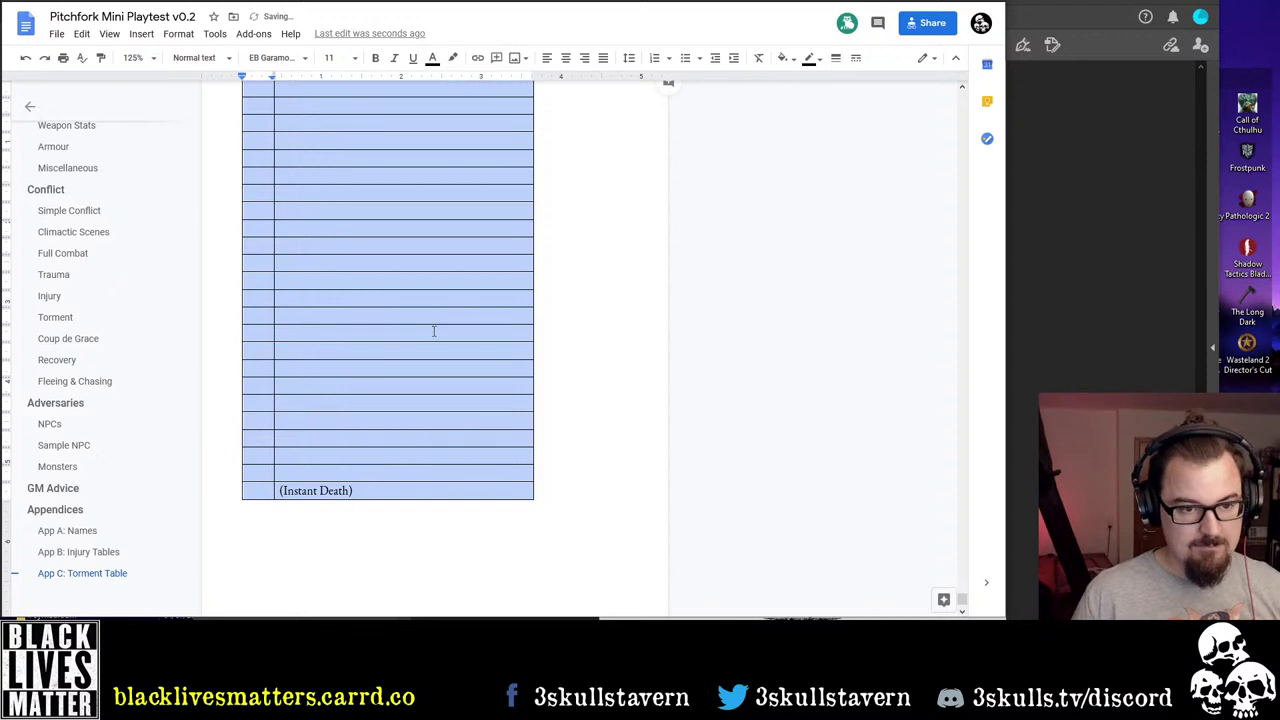
pyautogui.rightClick(371, 314)
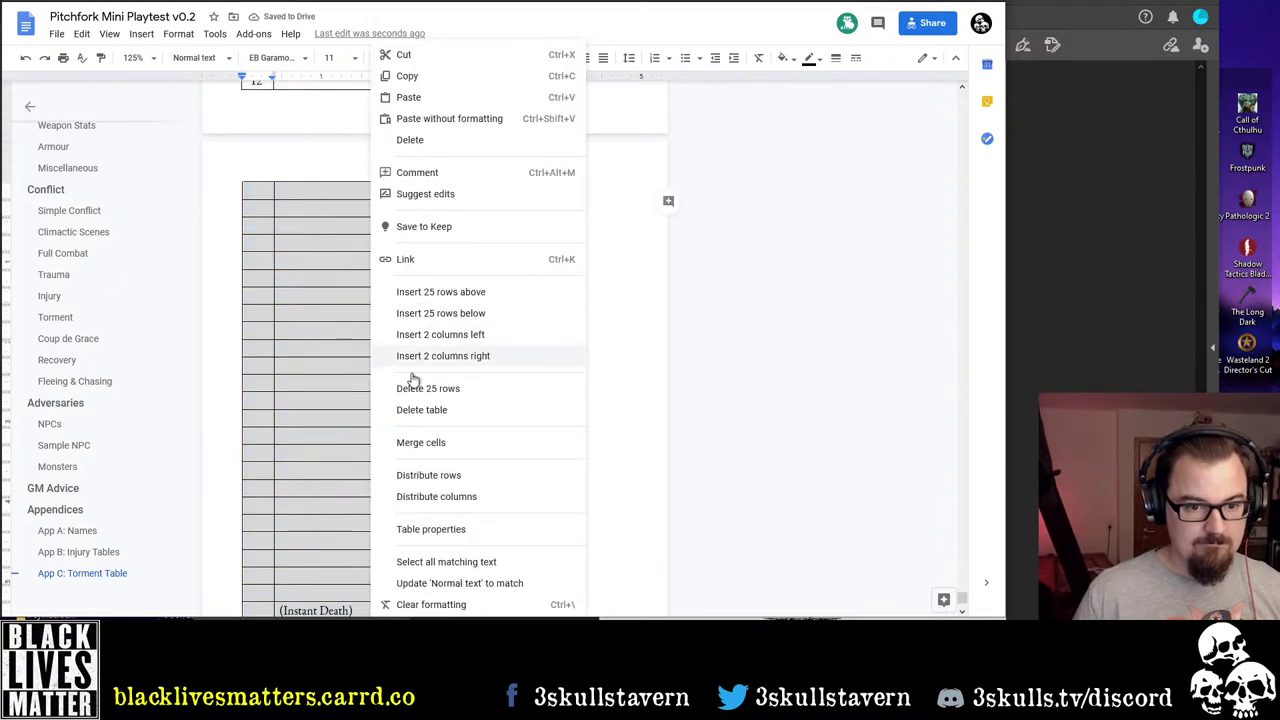
pyautogui.click(459, 477)
pyautogui.rightClick(417, 434)
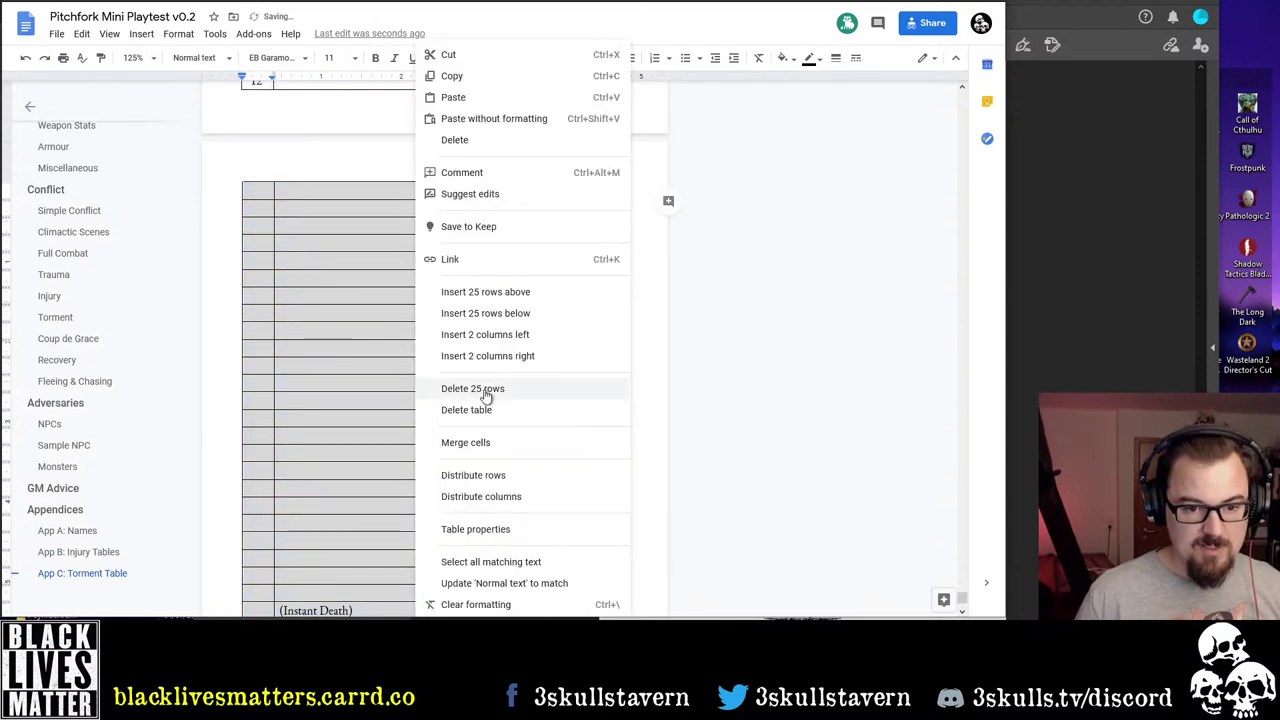
pyautogui.click(485, 395)
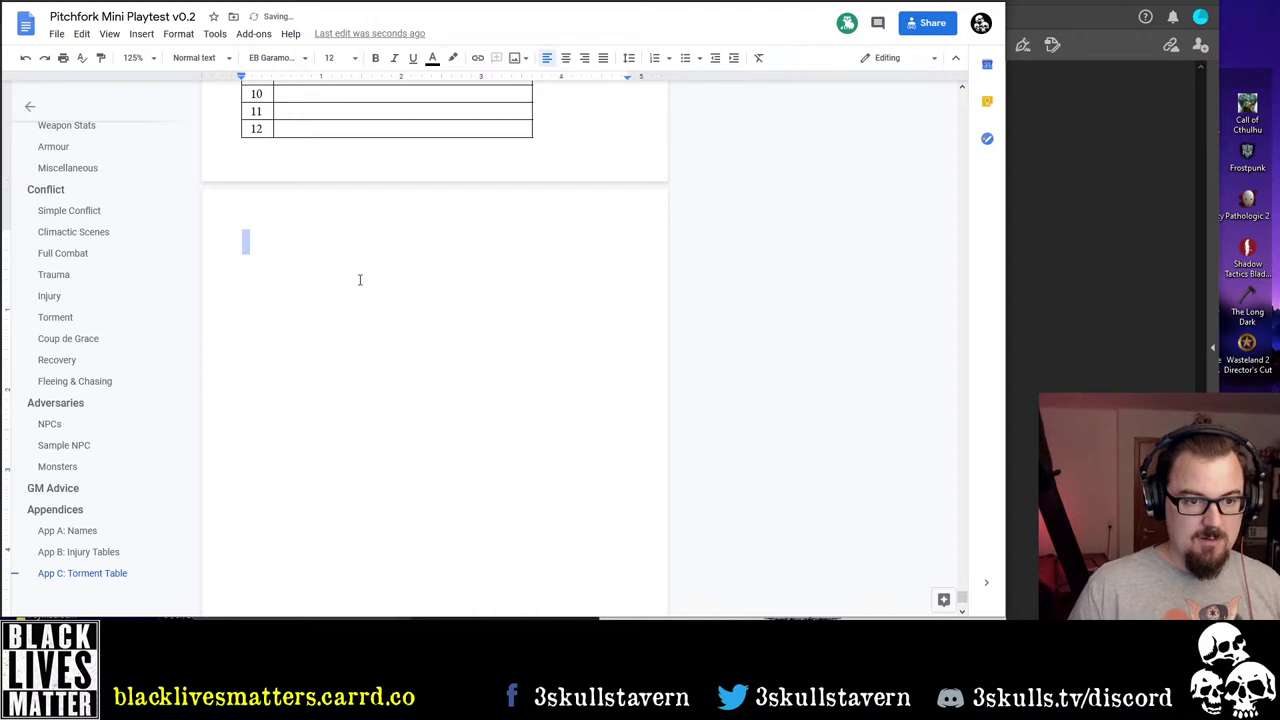
# Remove the Design Goals line and the blank line above the table
pyautogui.scroll(5, 340, 263)
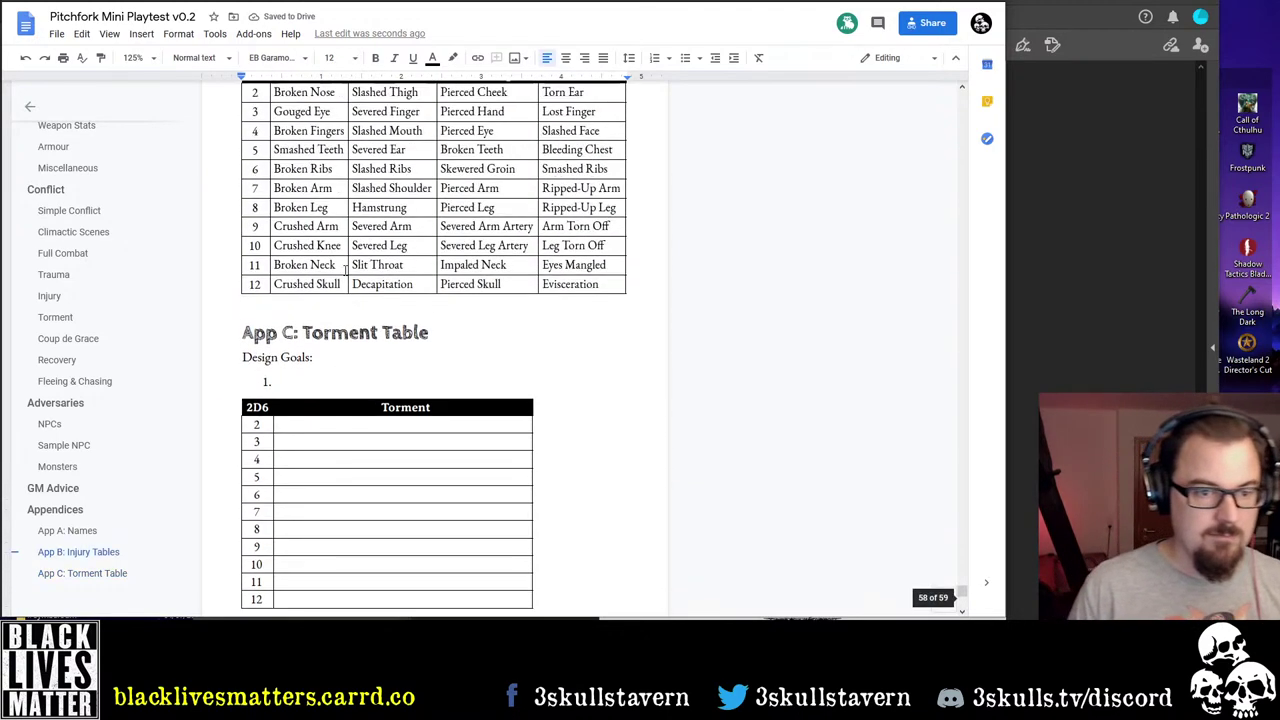
pyautogui.tripleClick(312, 372)
pyautogui.press('BackSpace')
pyautogui.press('BackSpace')
pyautogui.press('BackSpace')
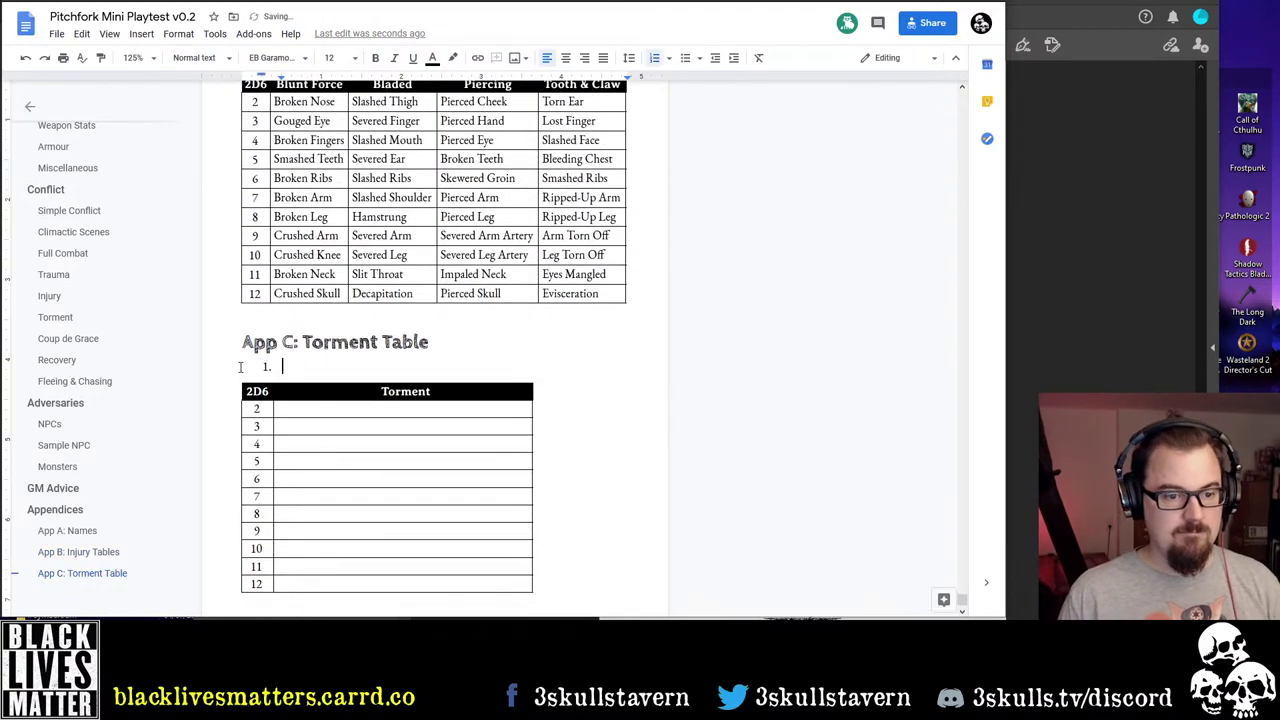
pyautogui.press('BackSpace')
pyautogui.scroll(-1, 336, 407)
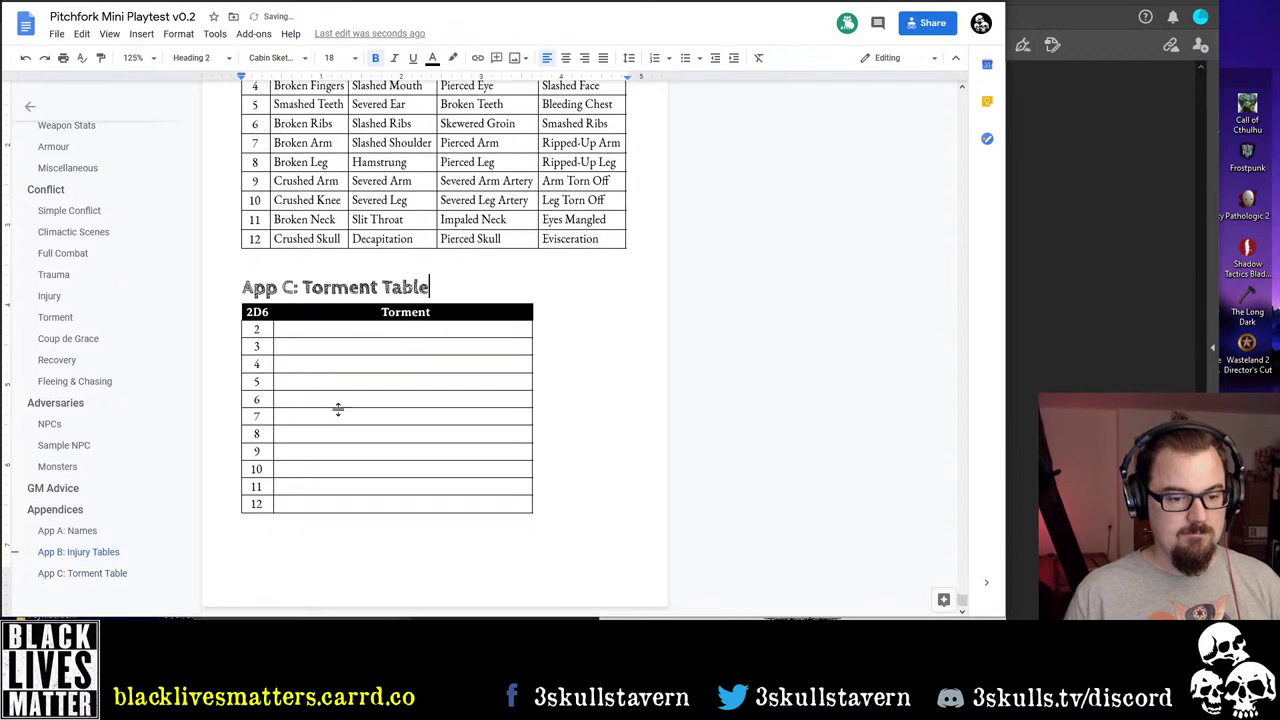
pyautogui.click(326, 557)
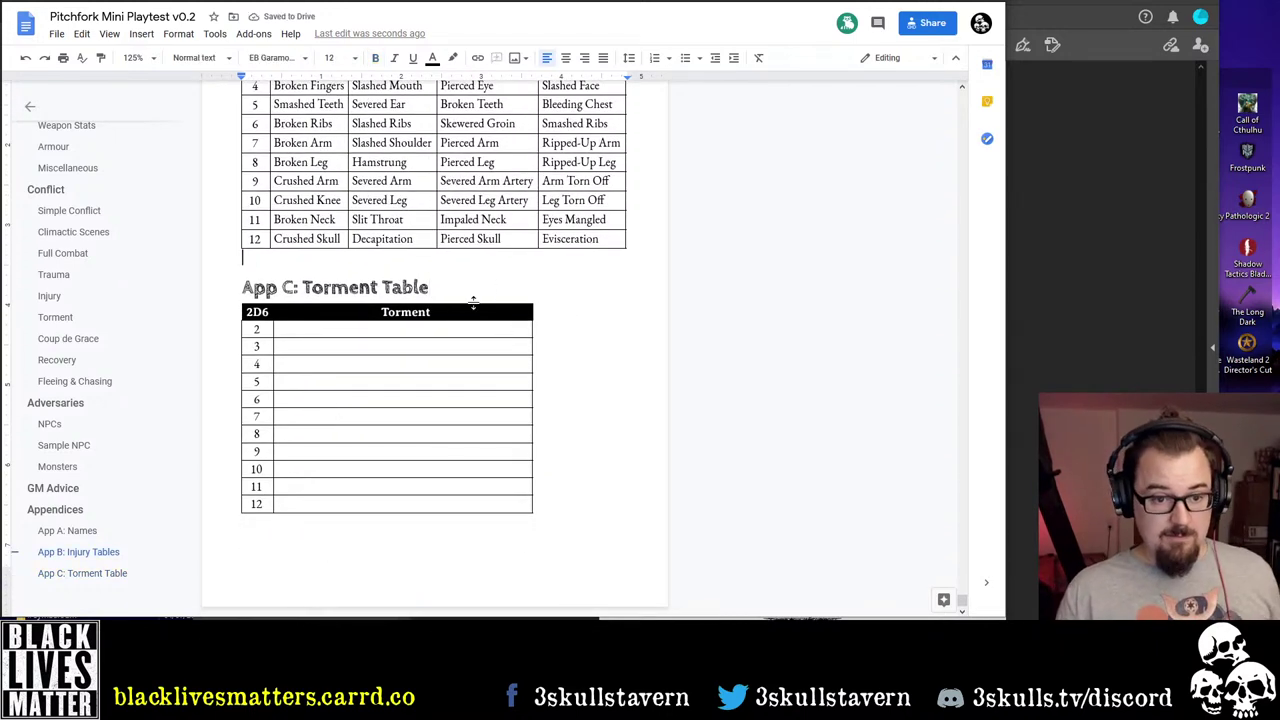
pyautogui.scroll(3, 474, 305)
pyautogui.scroll(-3, 477, 308)
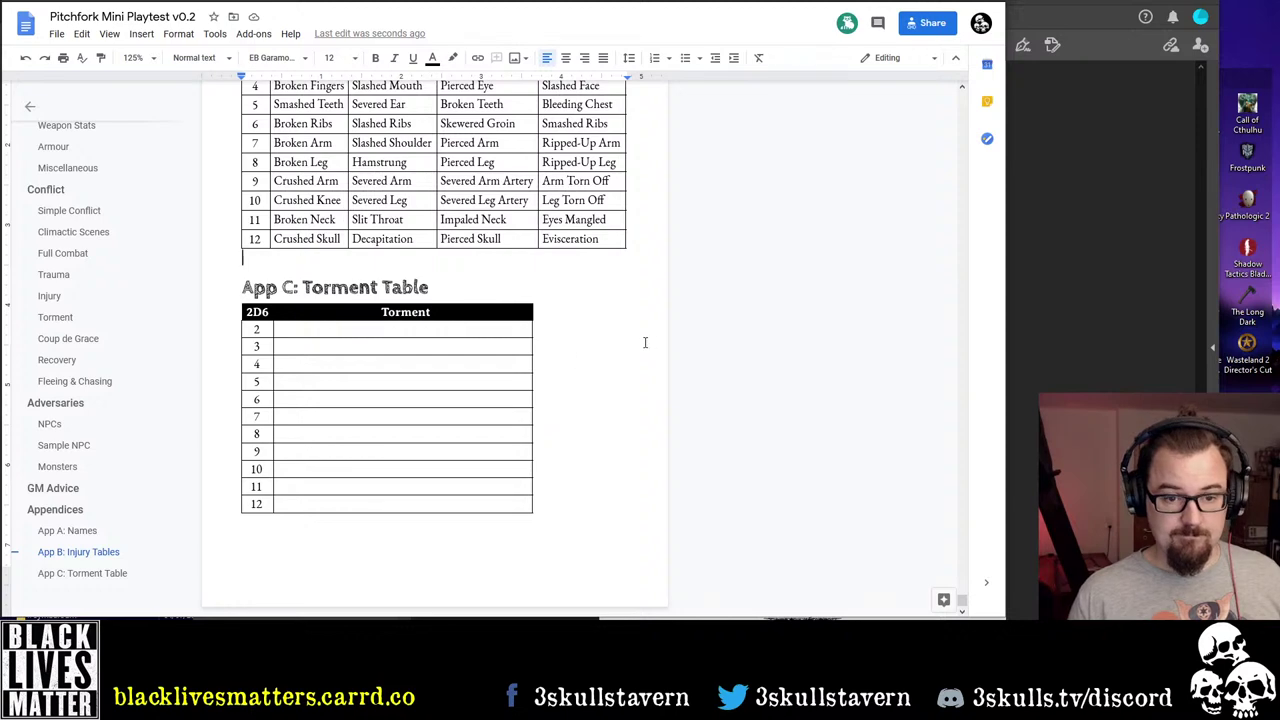
# Show the Vaesen Mental Critical Injuries PDF page beside a narrowed rulebook window
pyautogui.click(1059, 163)
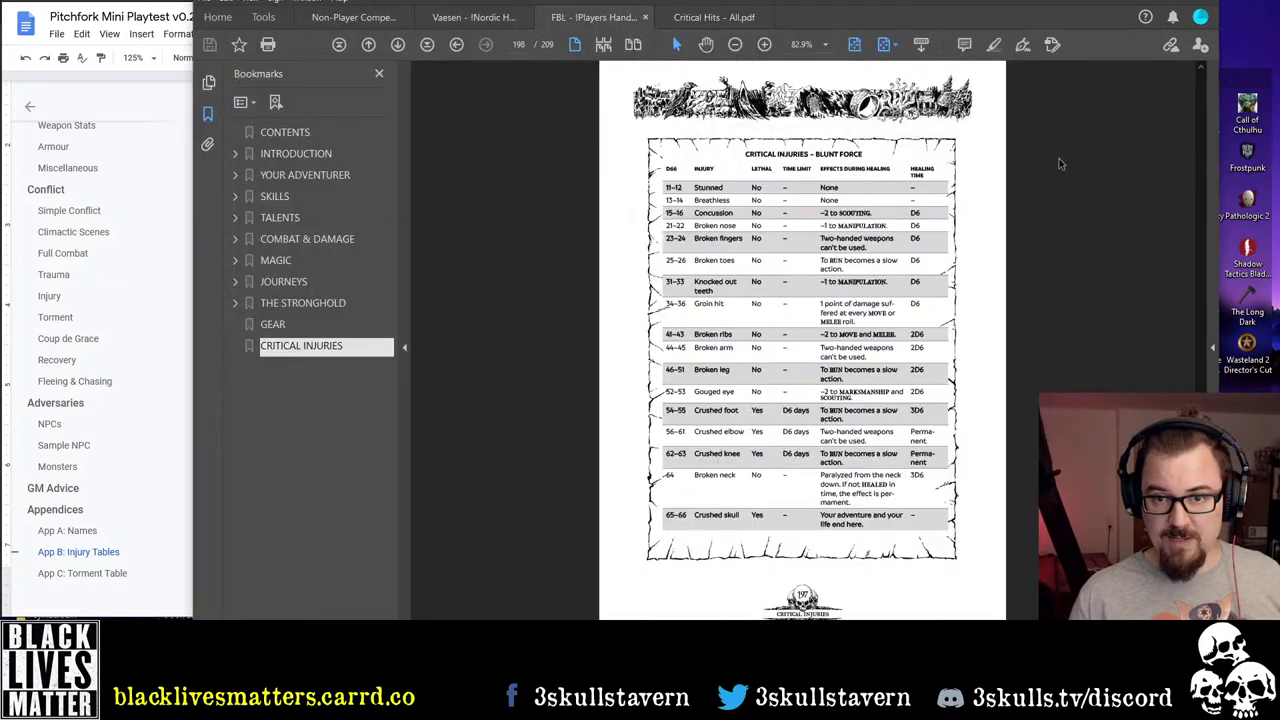
pyautogui.click(495, 18)
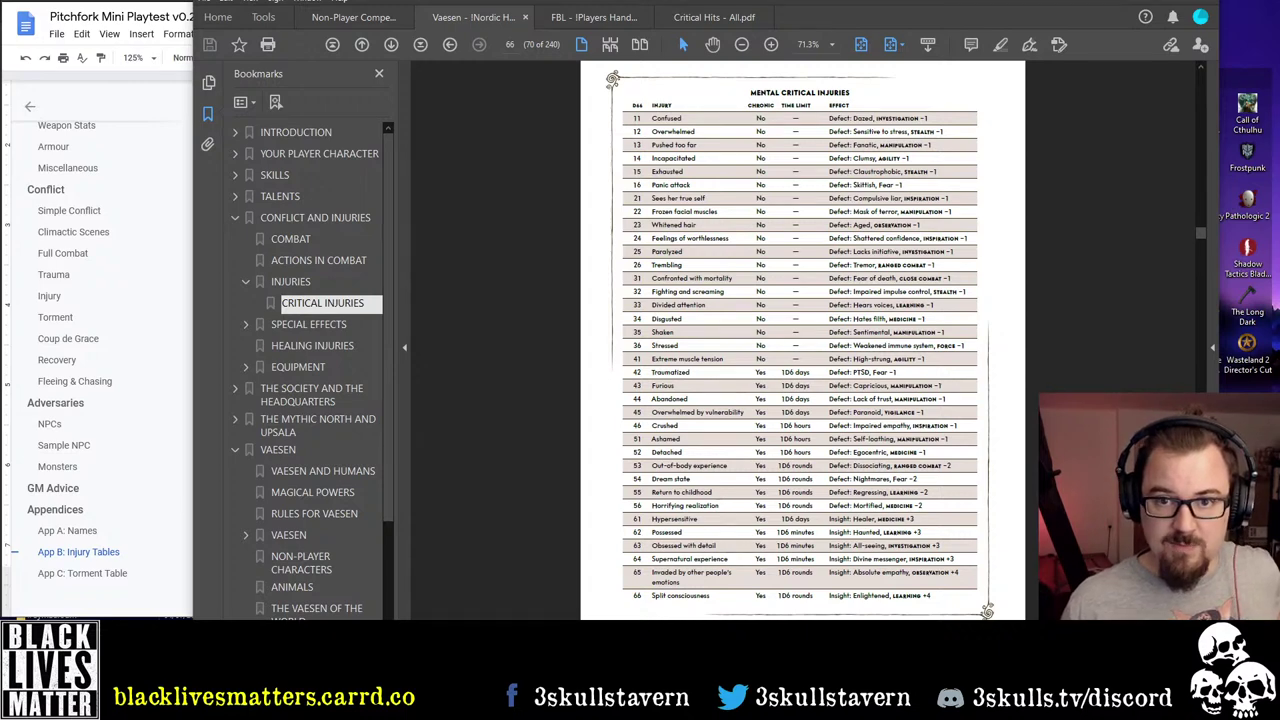
pyautogui.hotkey('alt', 'Tab')
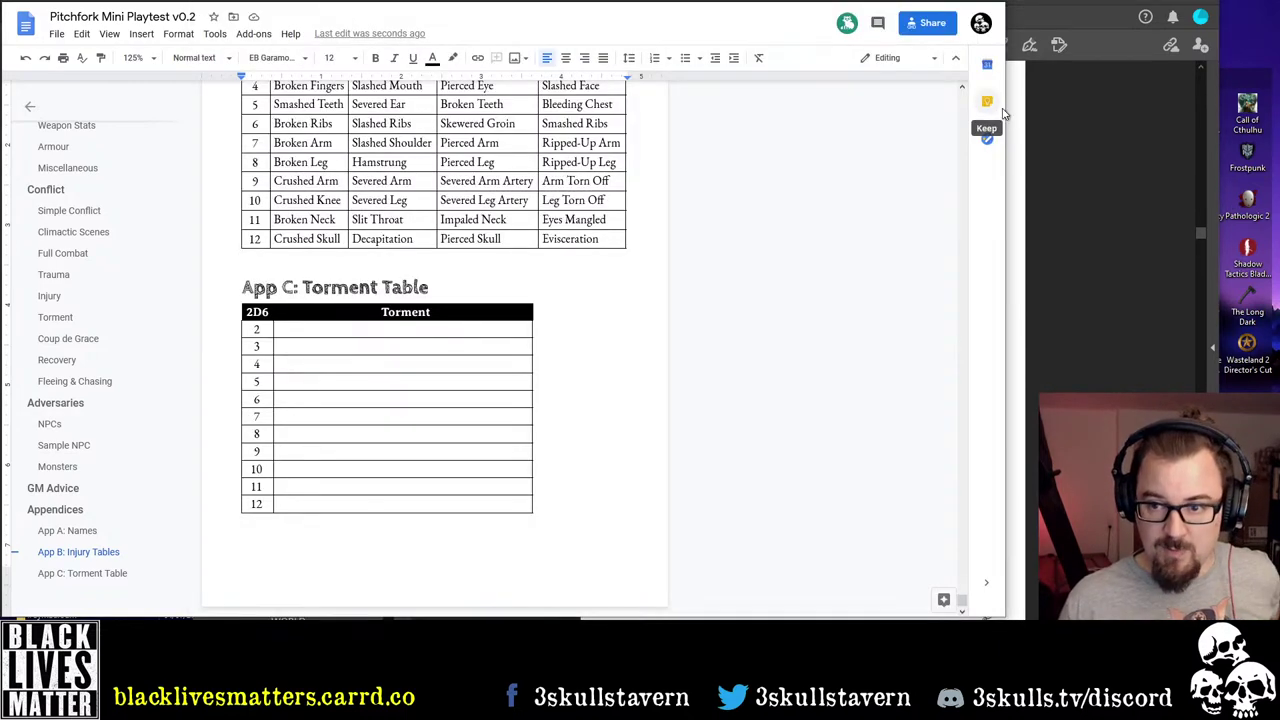
pyautogui.moveTo(1014, 110); pyautogui.dragTo(608, 118)
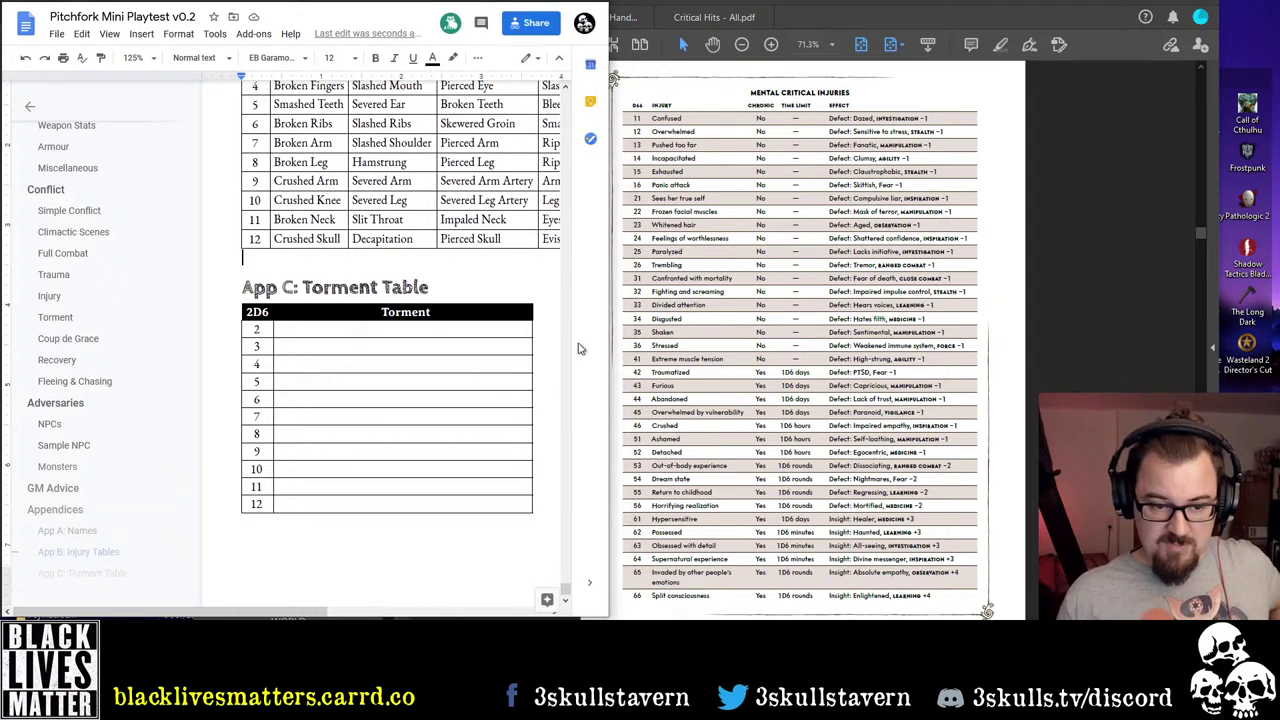
# Enter Claustrophobic for roll 2 and Shattered Confidence for roll 3
pyautogui.click(402, 329)
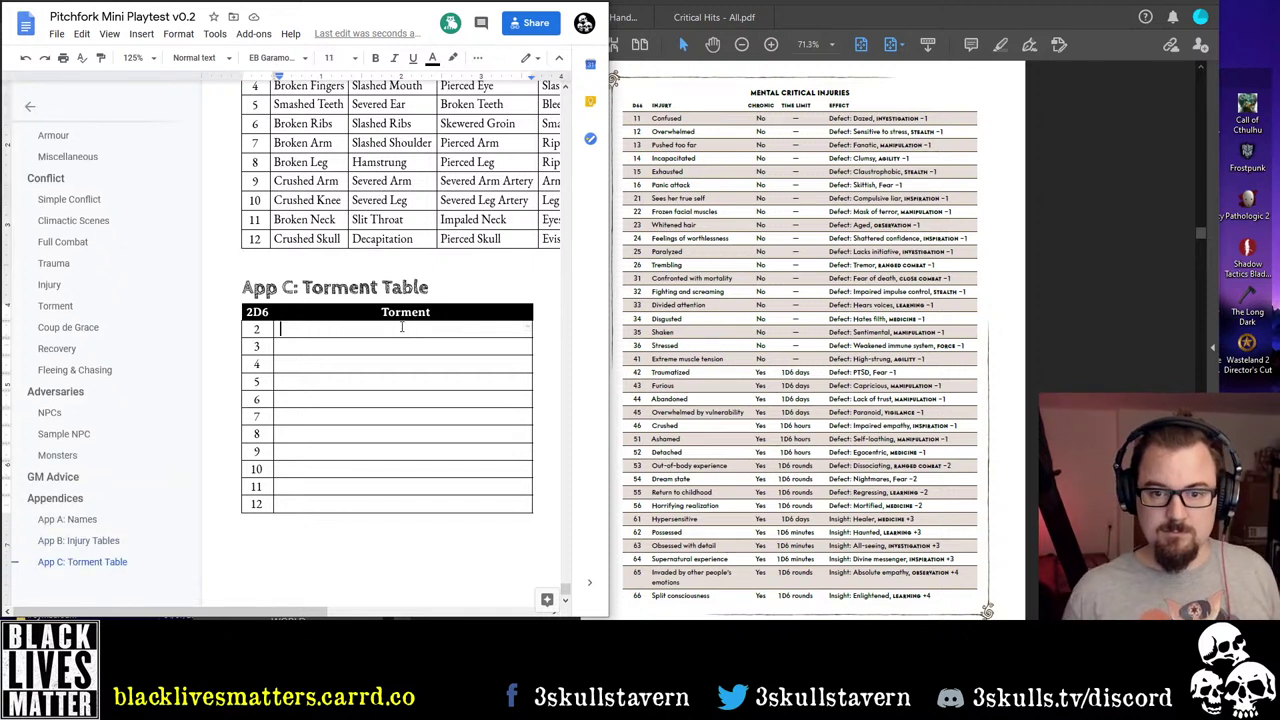
pyautogui.write('Claus')
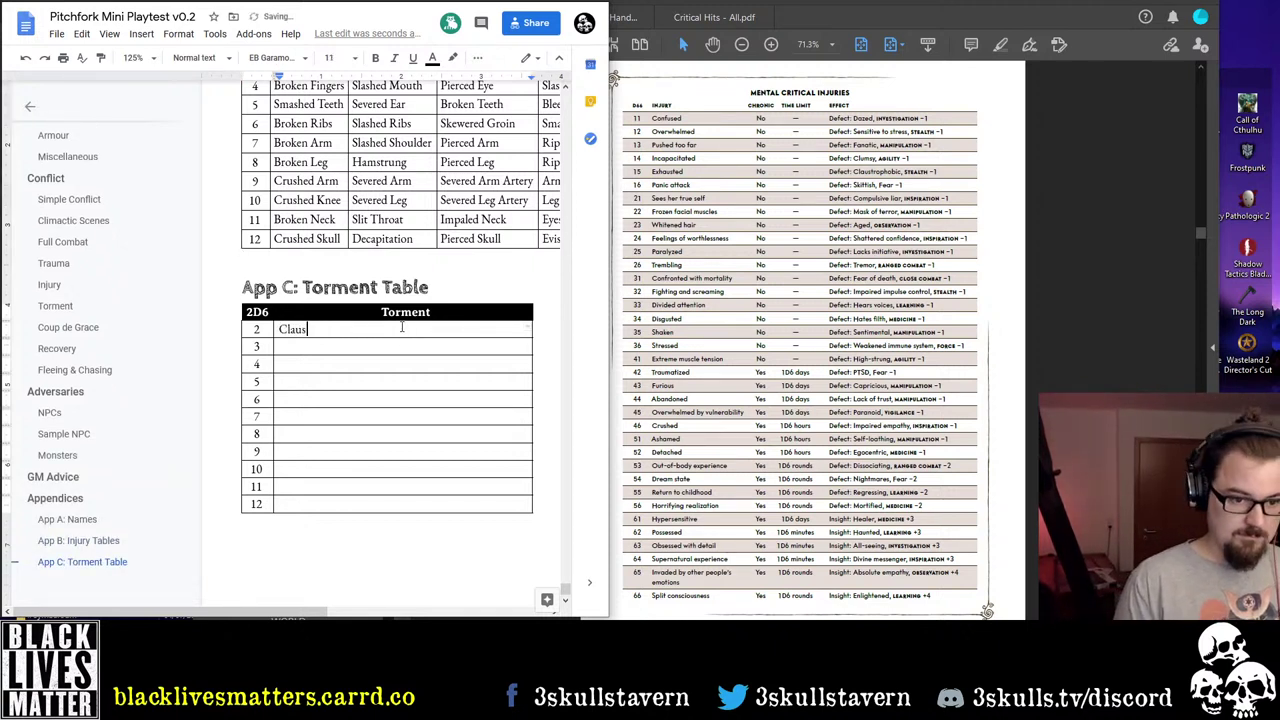
pyautogui.write('trophi')
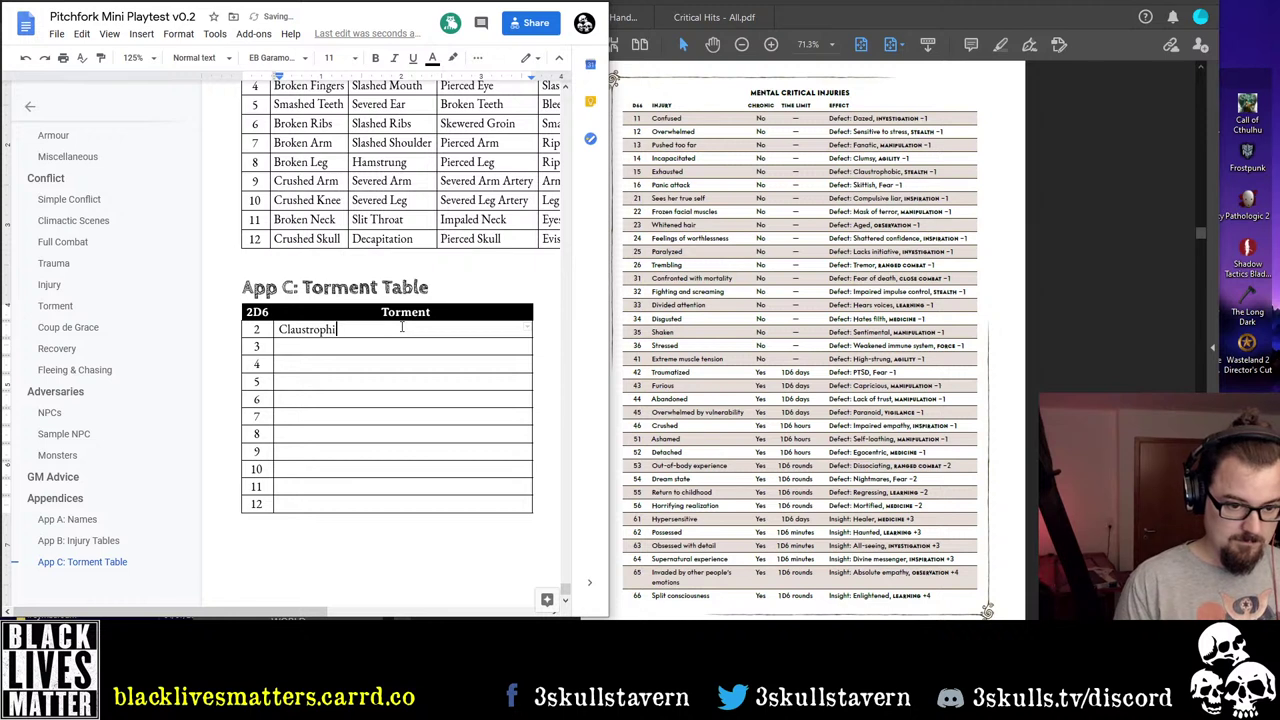
pyautogui.press('BackSpace')
pyautogui.write('obi')
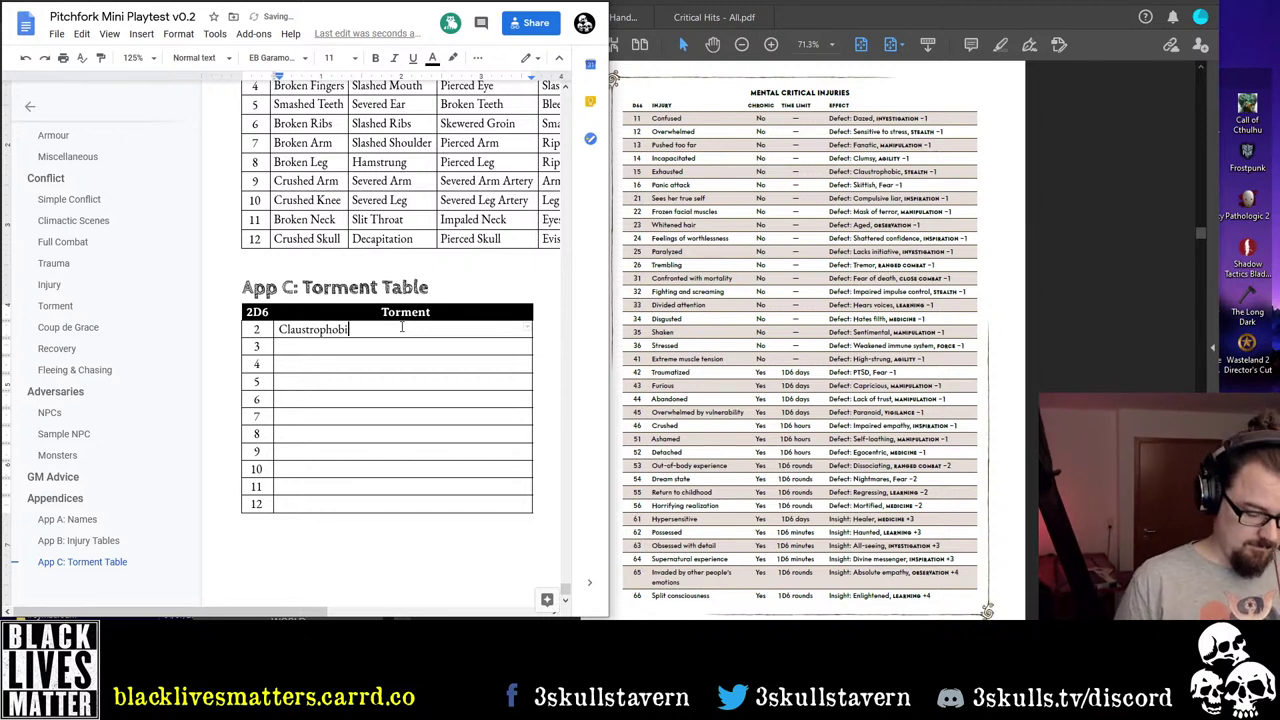
pyautogui.write('c')
pyautogui.press('Down')
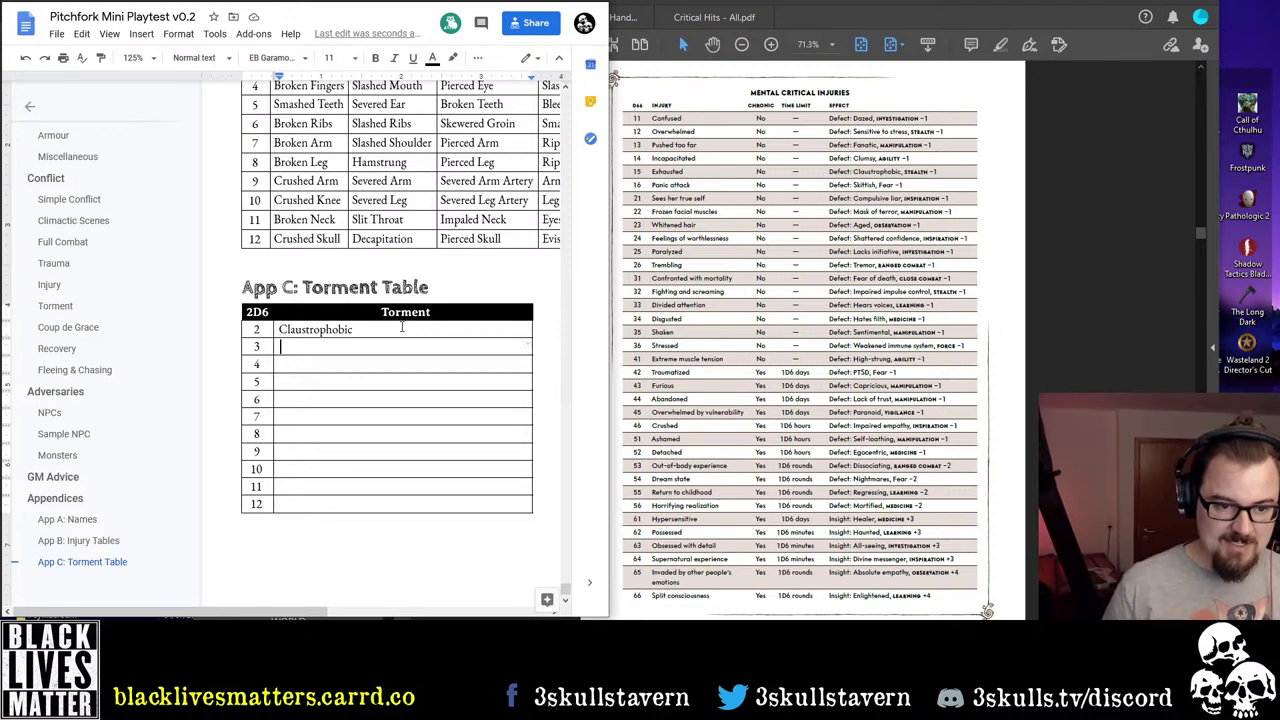
pyautogui.press('Down')
pyautogui.press('Down')
pyautogui.press('Down')
pyautogui.press('Up')
pyautogui.press('Up')
pyautogui.press('Up')
pyautogui.press('Up')
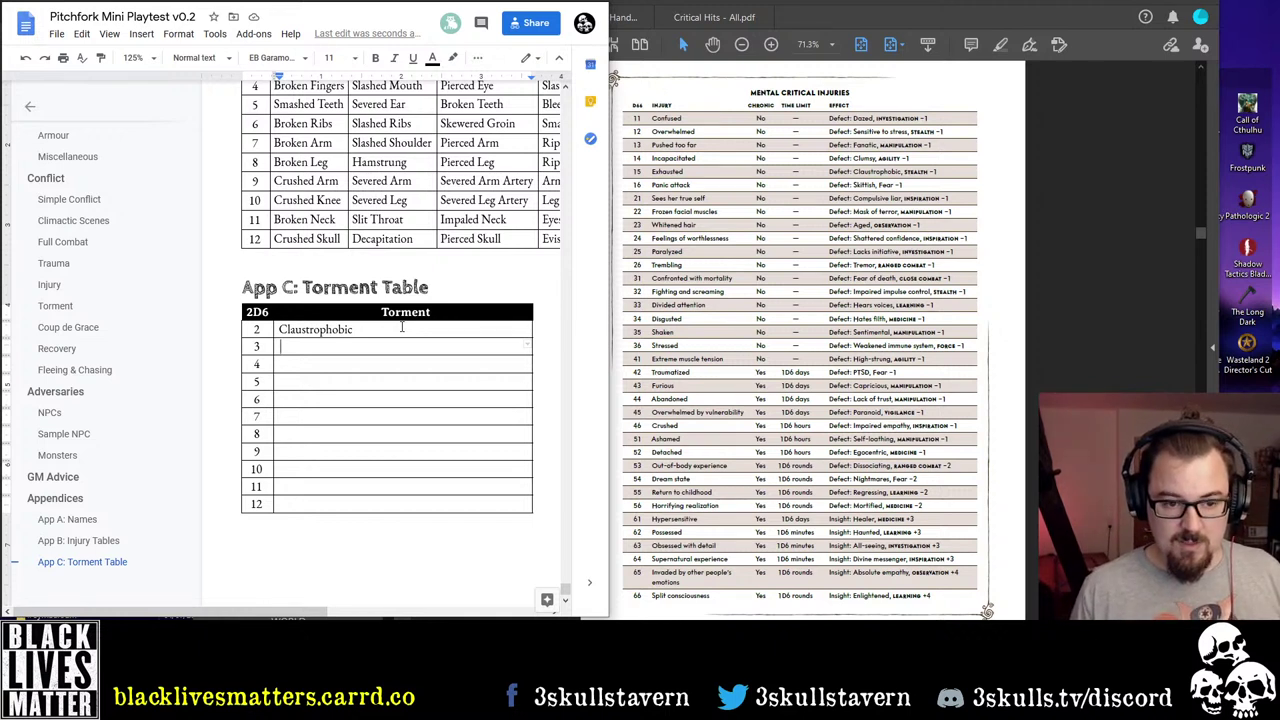
pyautogui.doubleClick(402, 326)
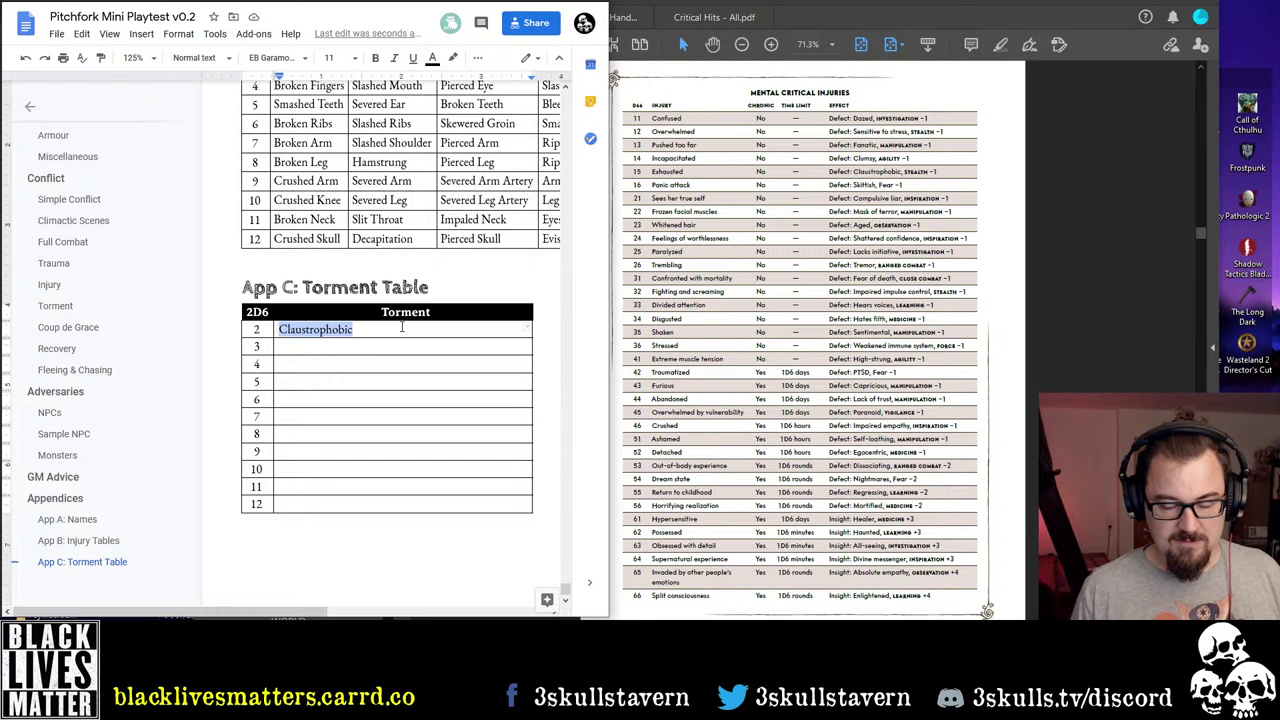
pyautogui.press('Down')
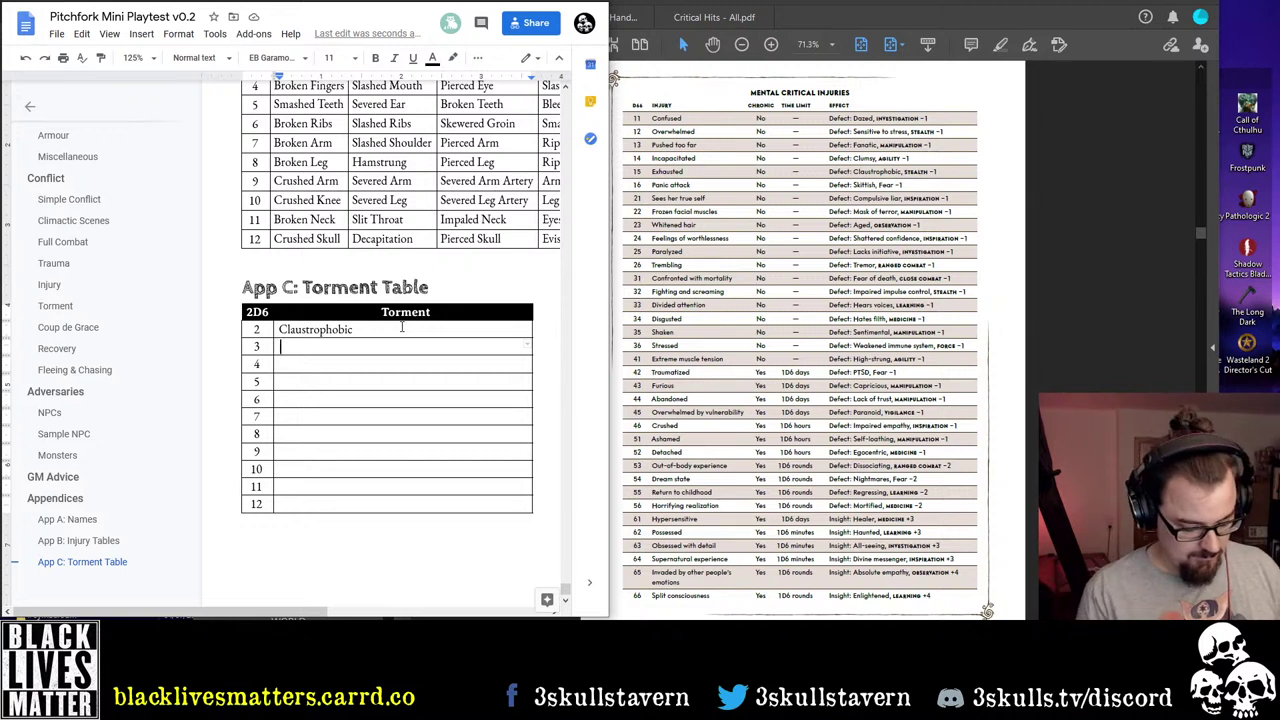
pyautogui.write('Shattered ')
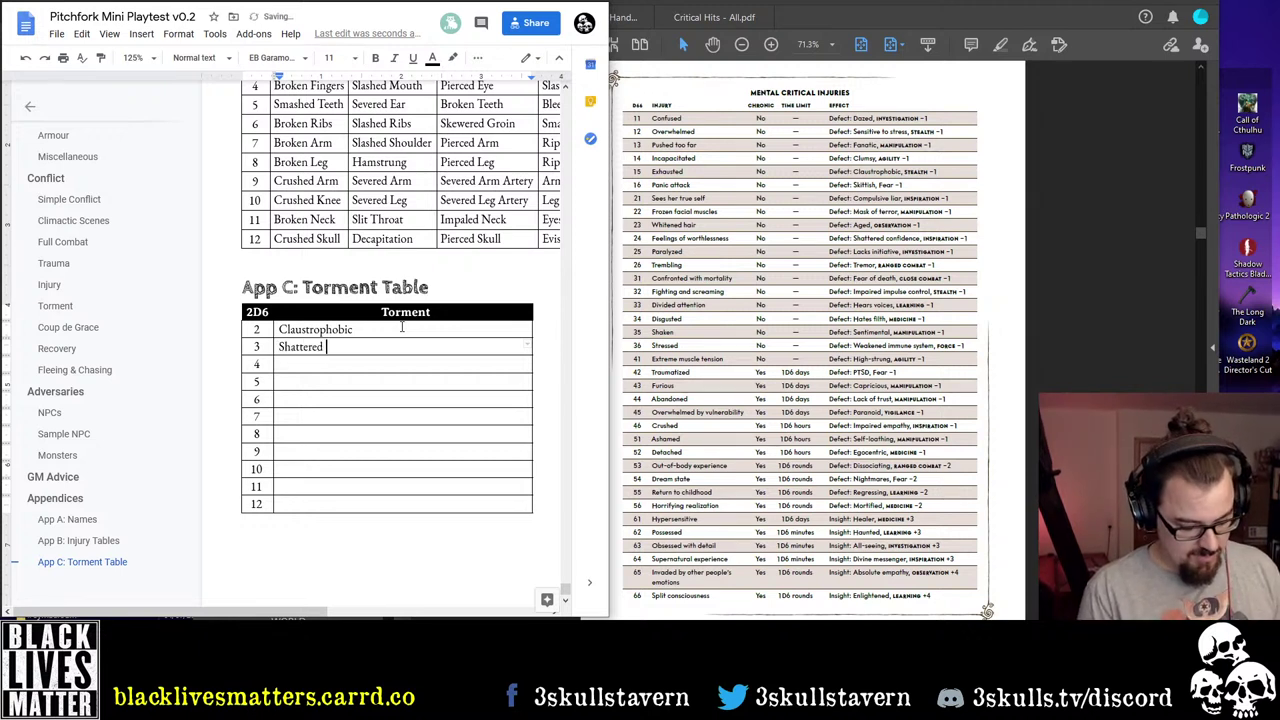
pyautogui.write('Confidence')
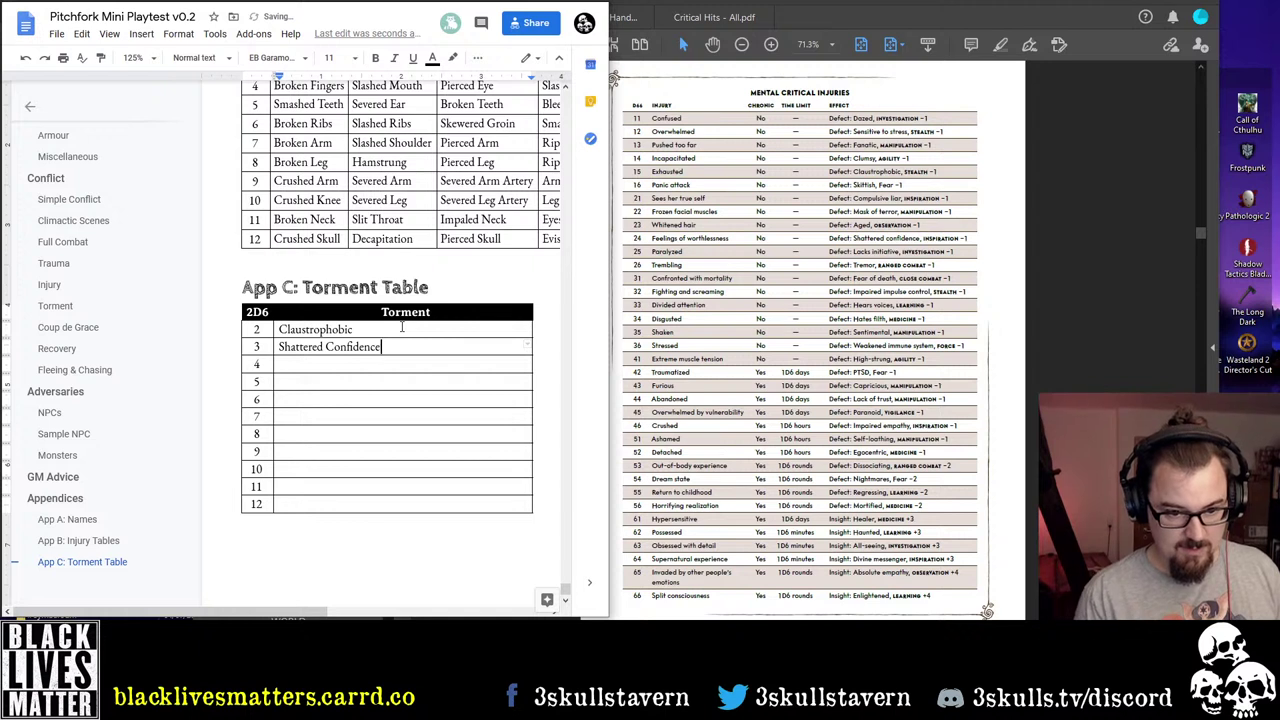
# Enter Paralysed By Doubt, Hear Voices and High-Strung for rolls 4–6, replacing Overly Sentimental
pyautogui.press('Down')
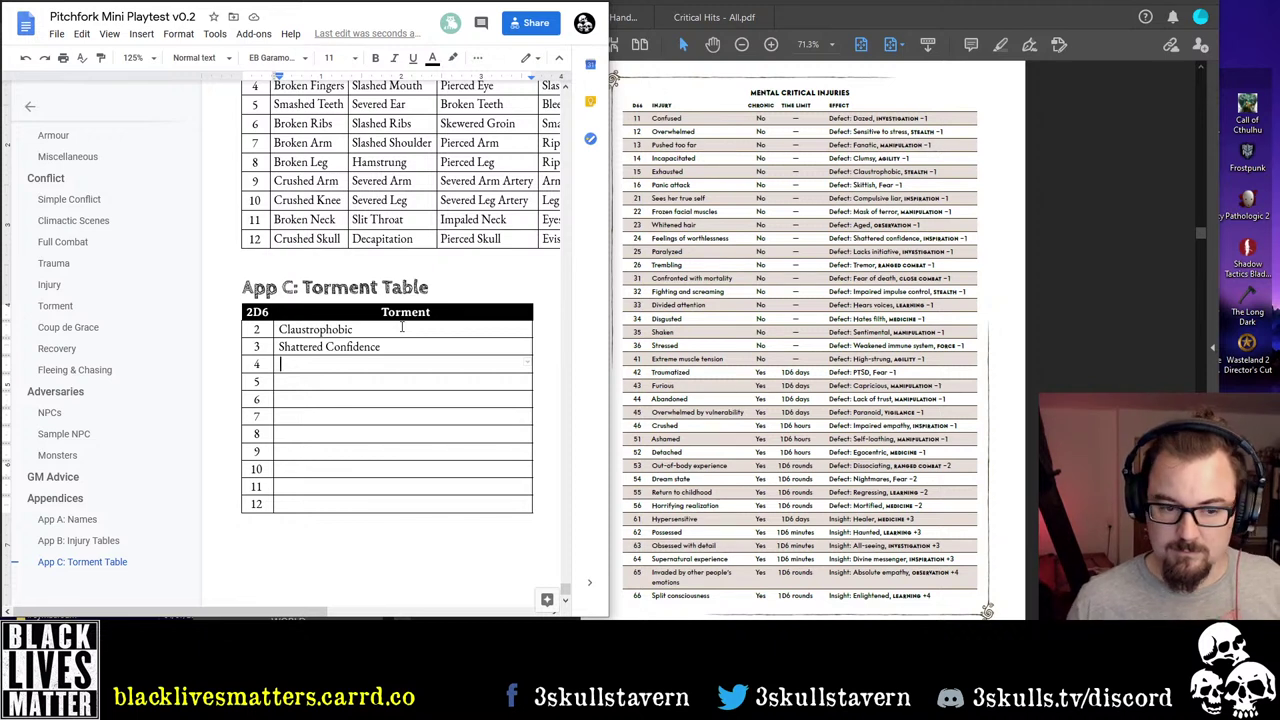
pyautogui.write('Paral')
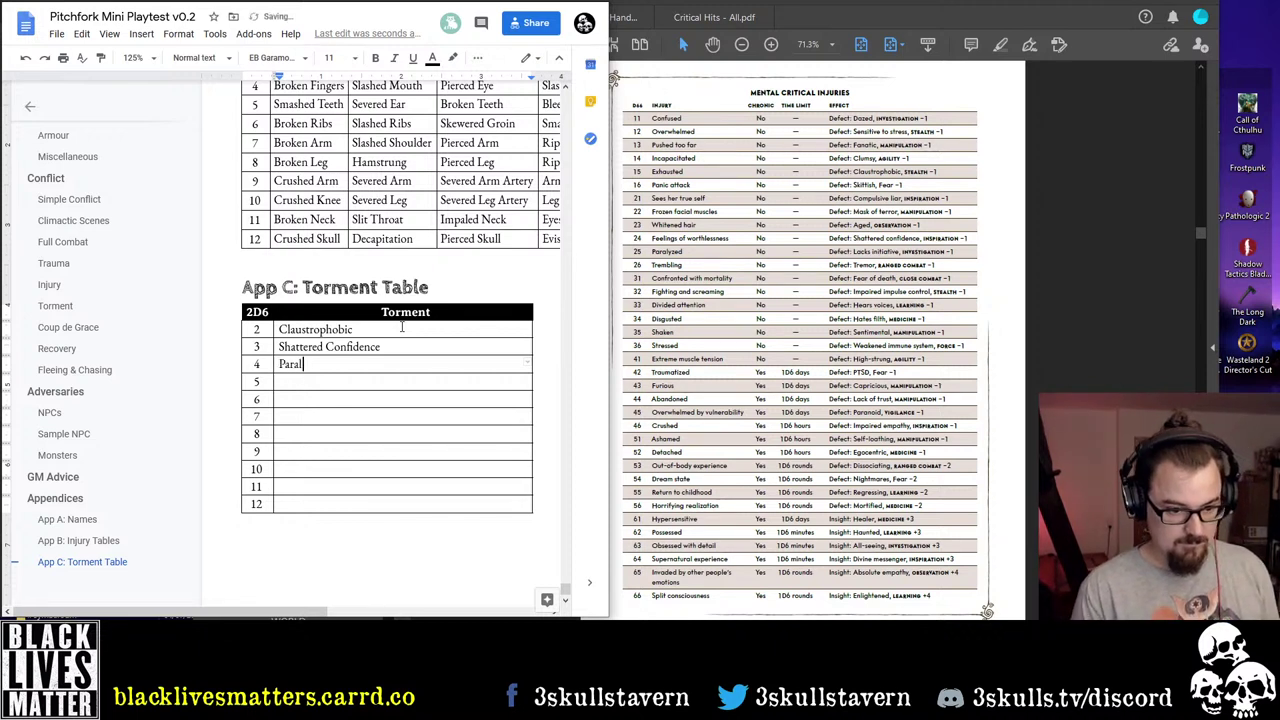
pyautogui.write('ysed B')
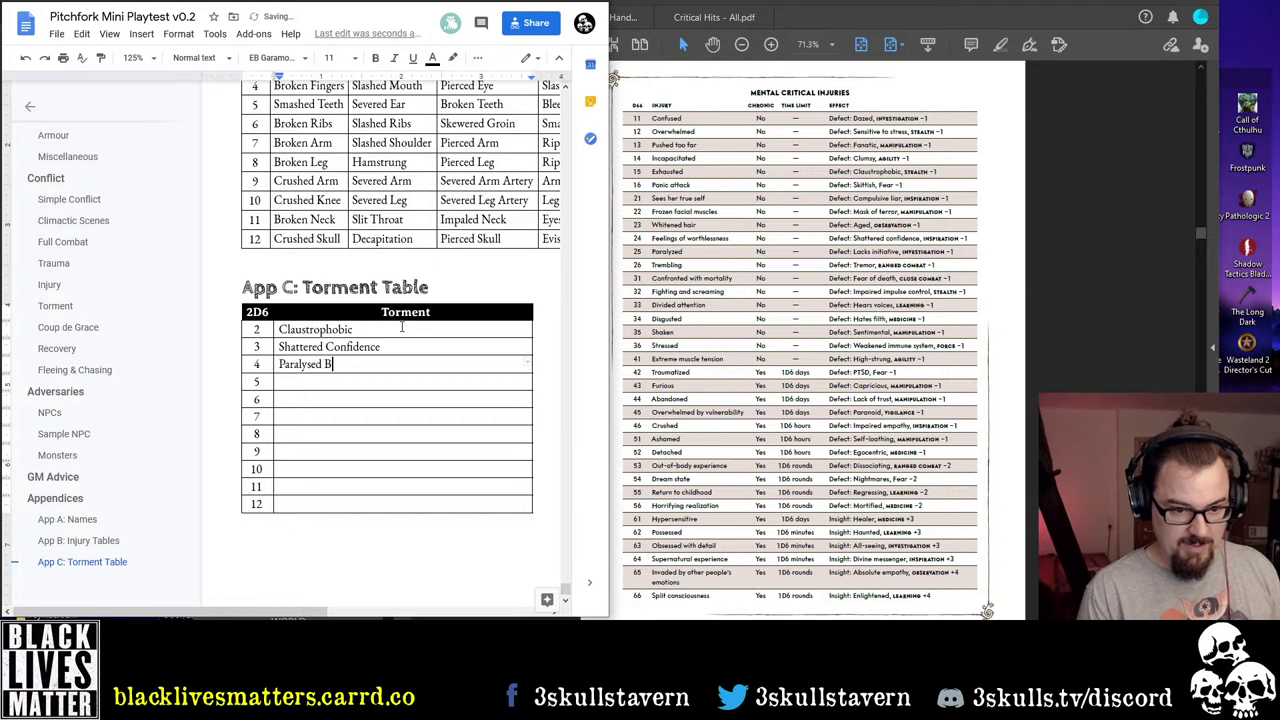
pyautogui.write('y Doubt')
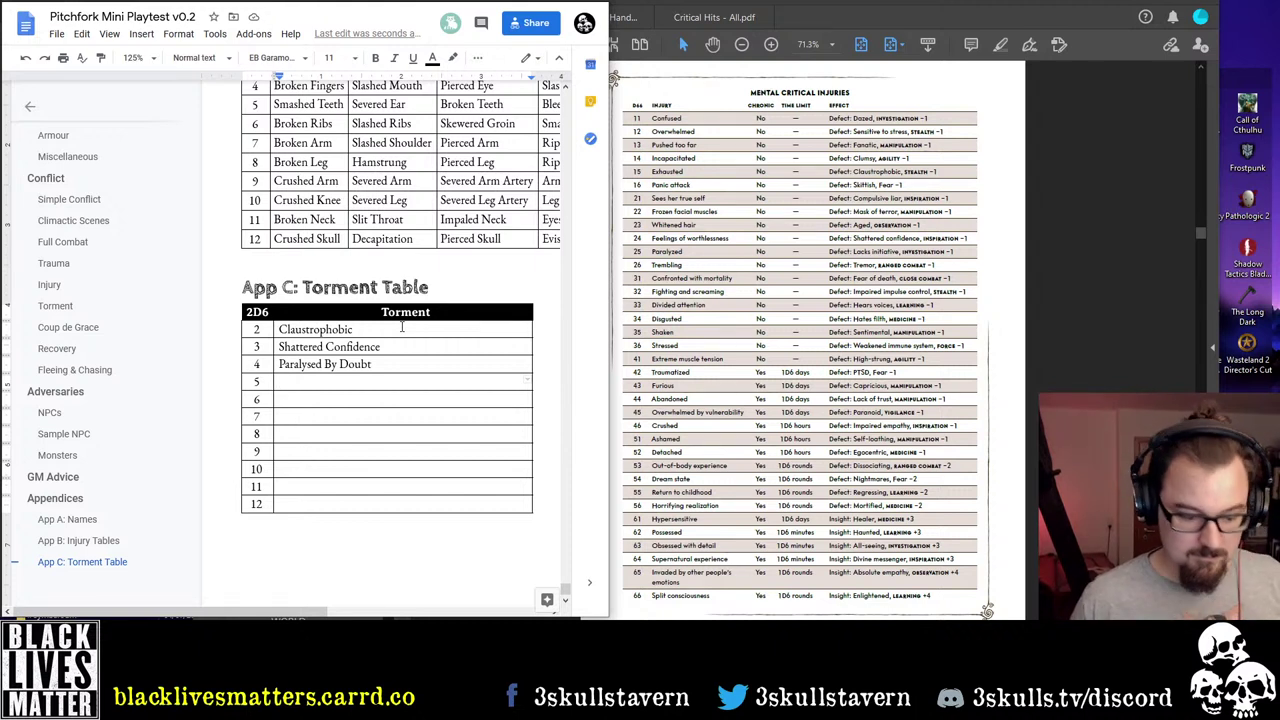
pyautogui.write('Bla')
pyautogui.press('BackSpace')
pyautogui.press('BackSpace')
pyautogui.press('BackSpace')
pyautogui.write('H')
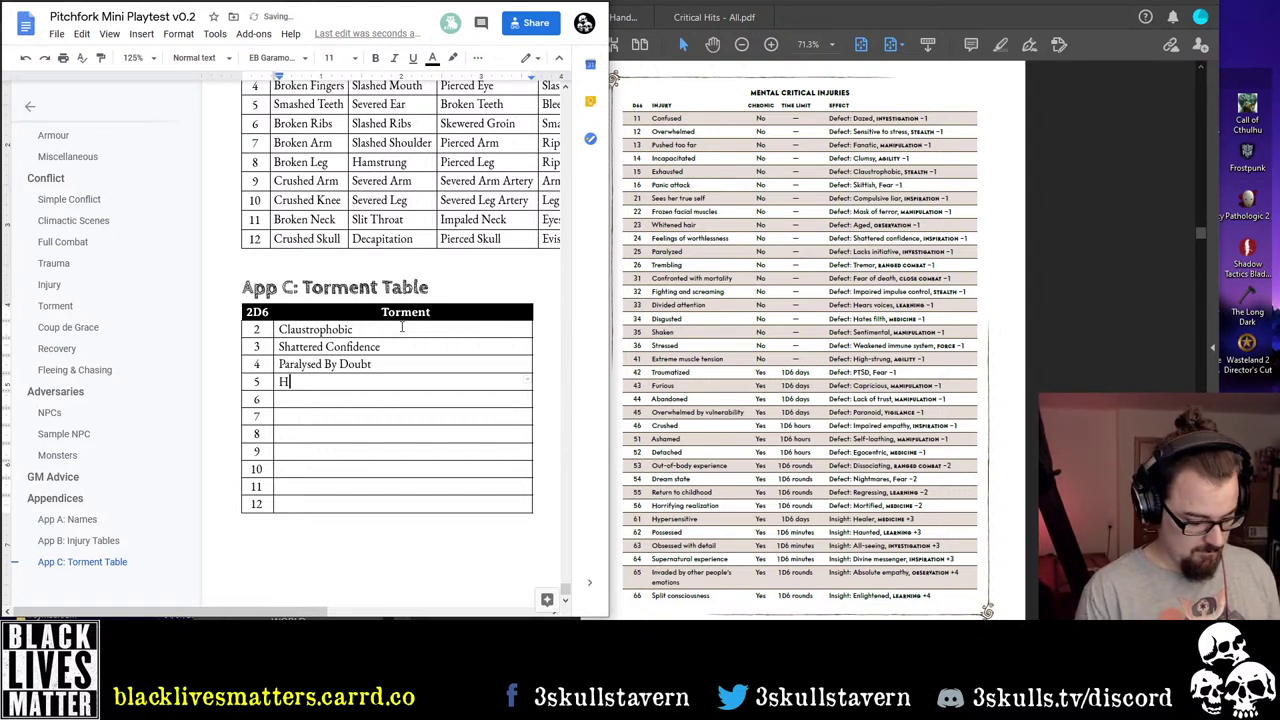
pyautogui.write('ear')
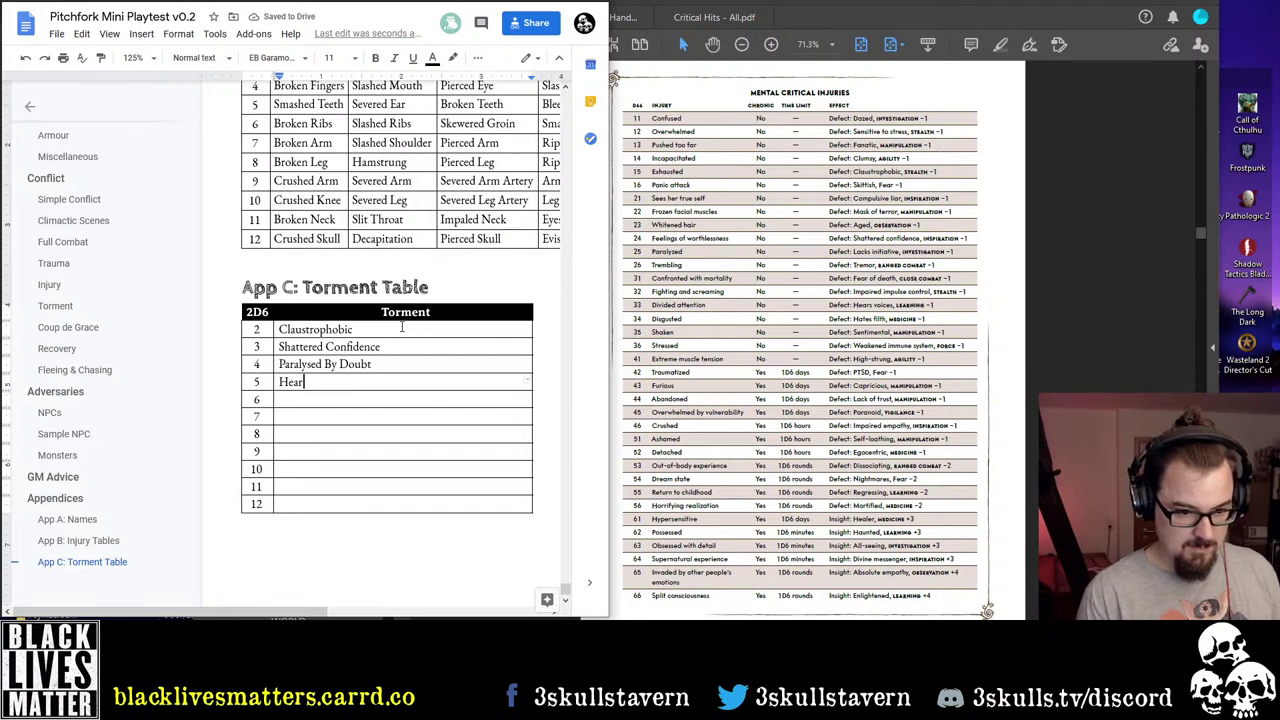
pyautogui.write(' Voice')
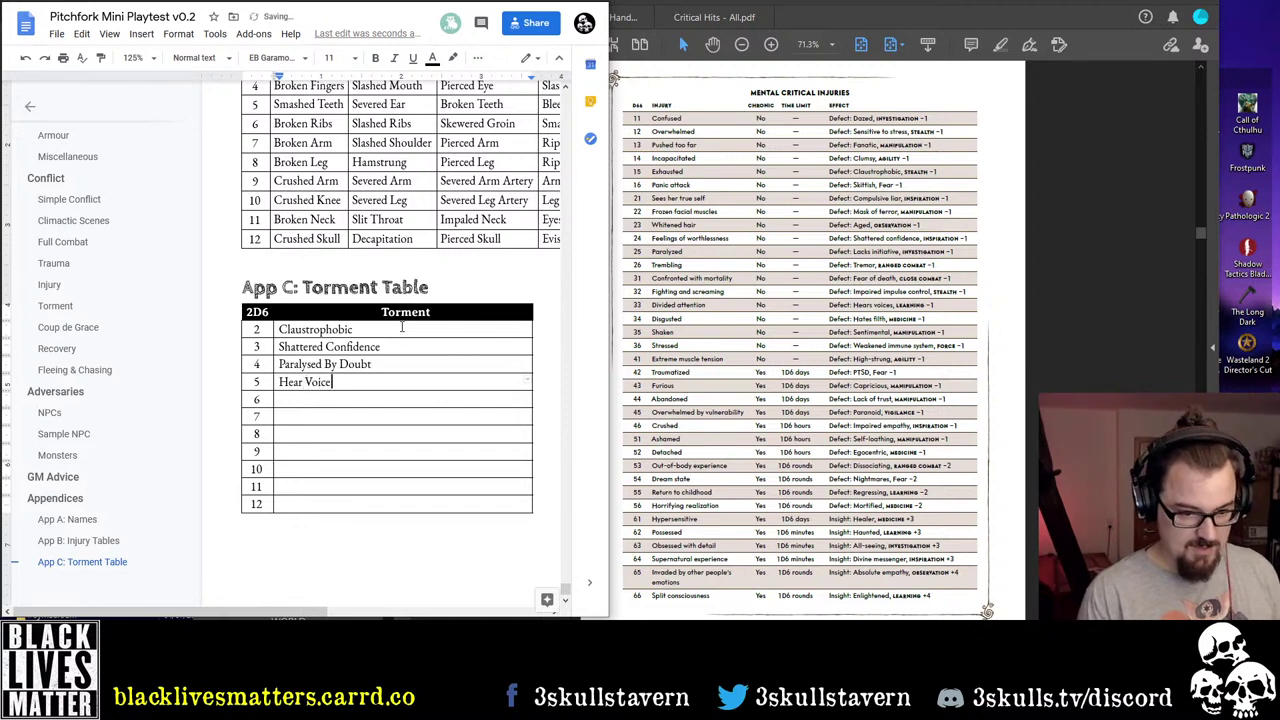
pyautogui.write('s')
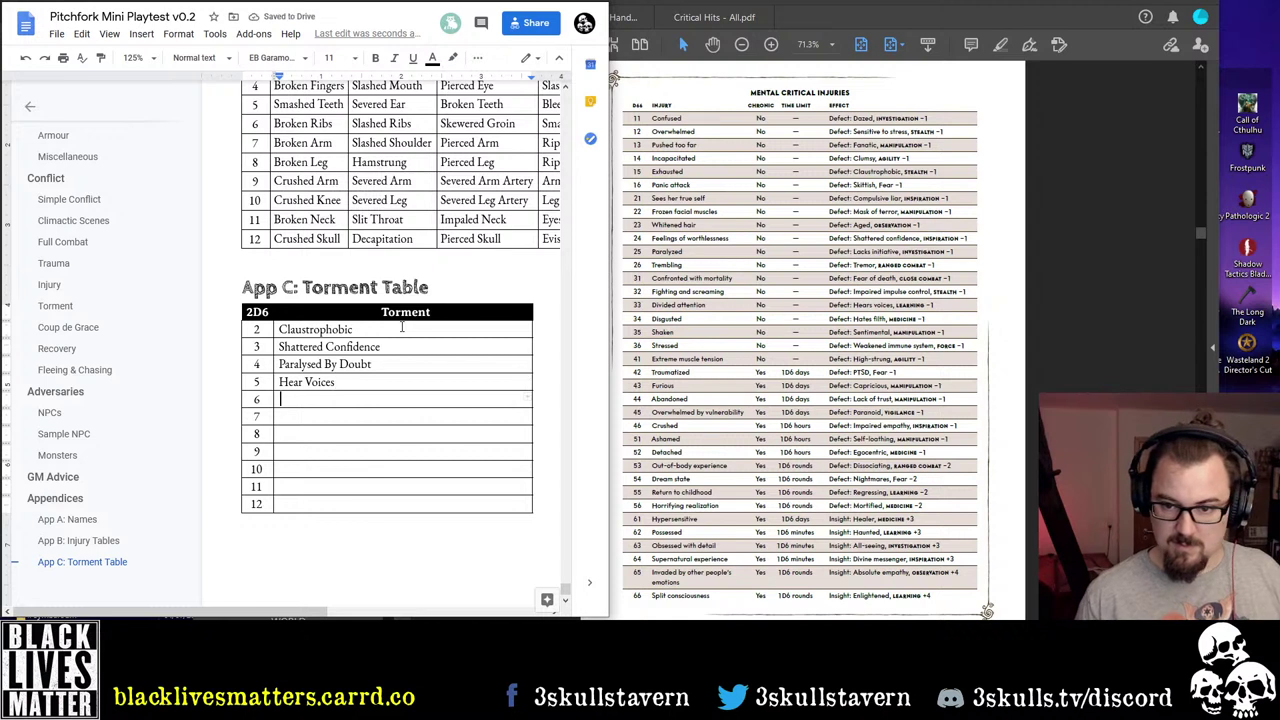
pyautogui.press('Down')
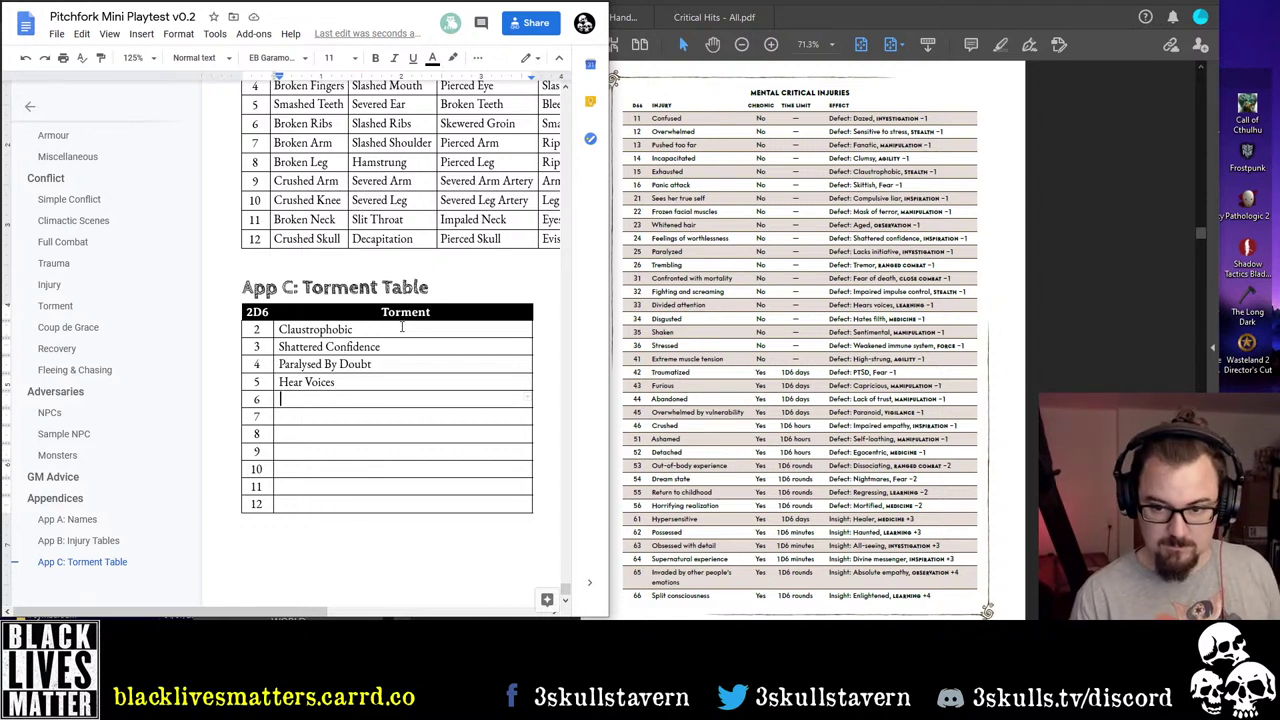
pyautogui.write('Overly')
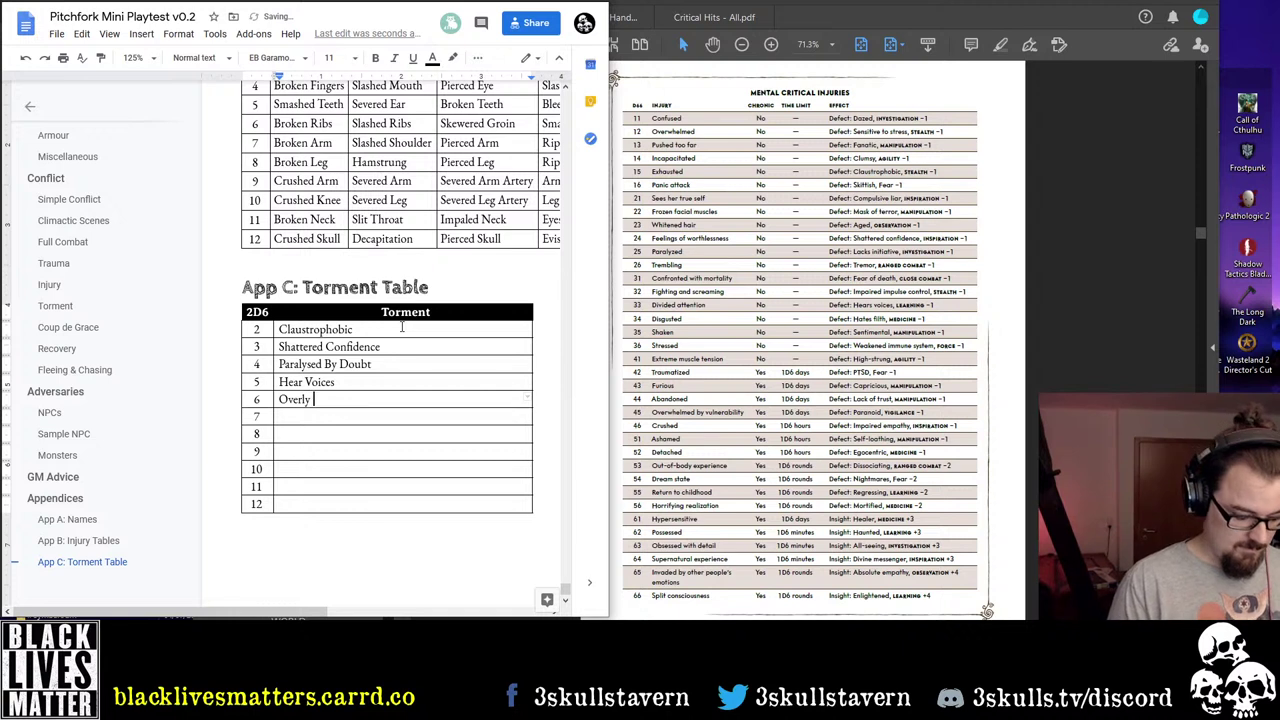
pyautogui.write(' Sentimental')
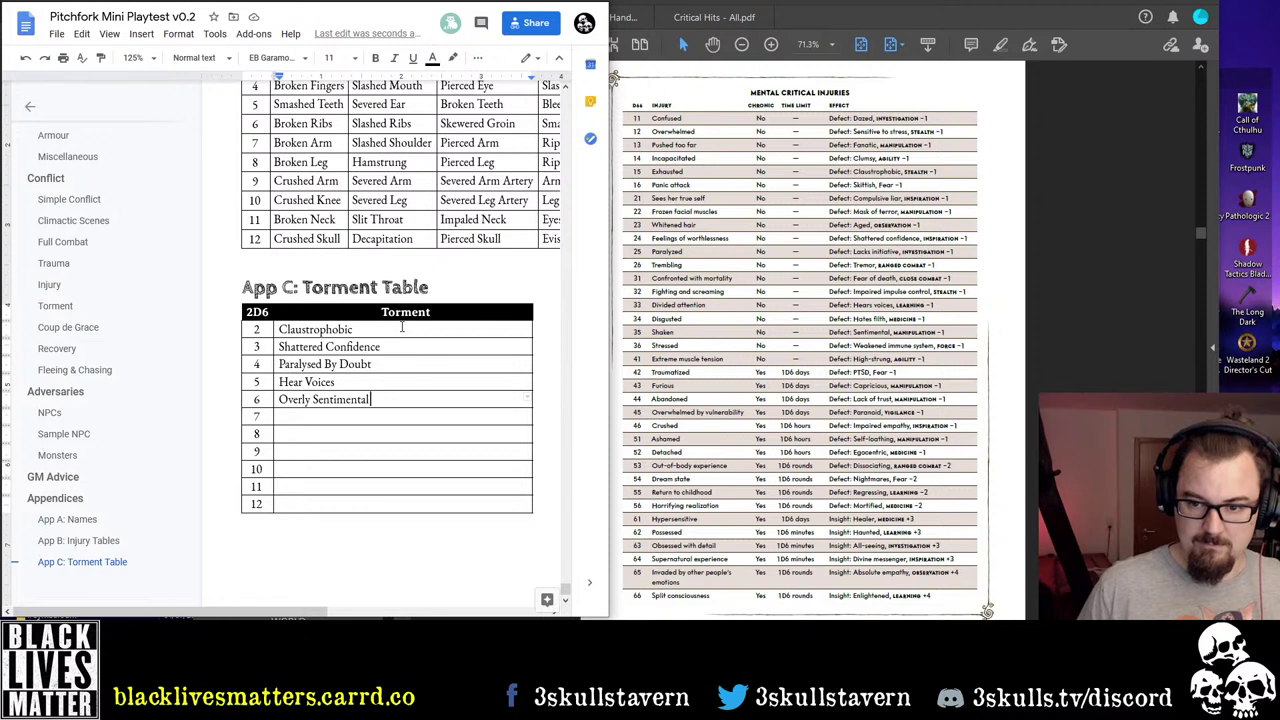
pyautogui.hotkey('shift', 'Home')
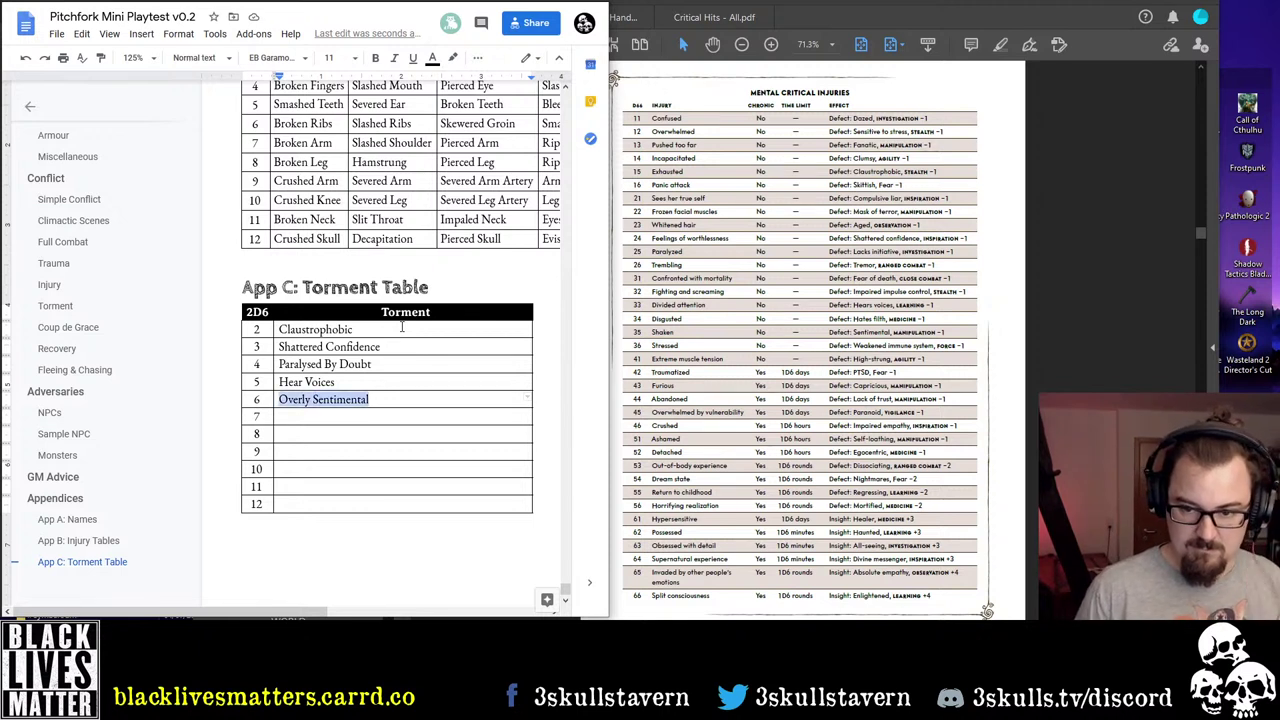
pyautogui.press('BackSpace')
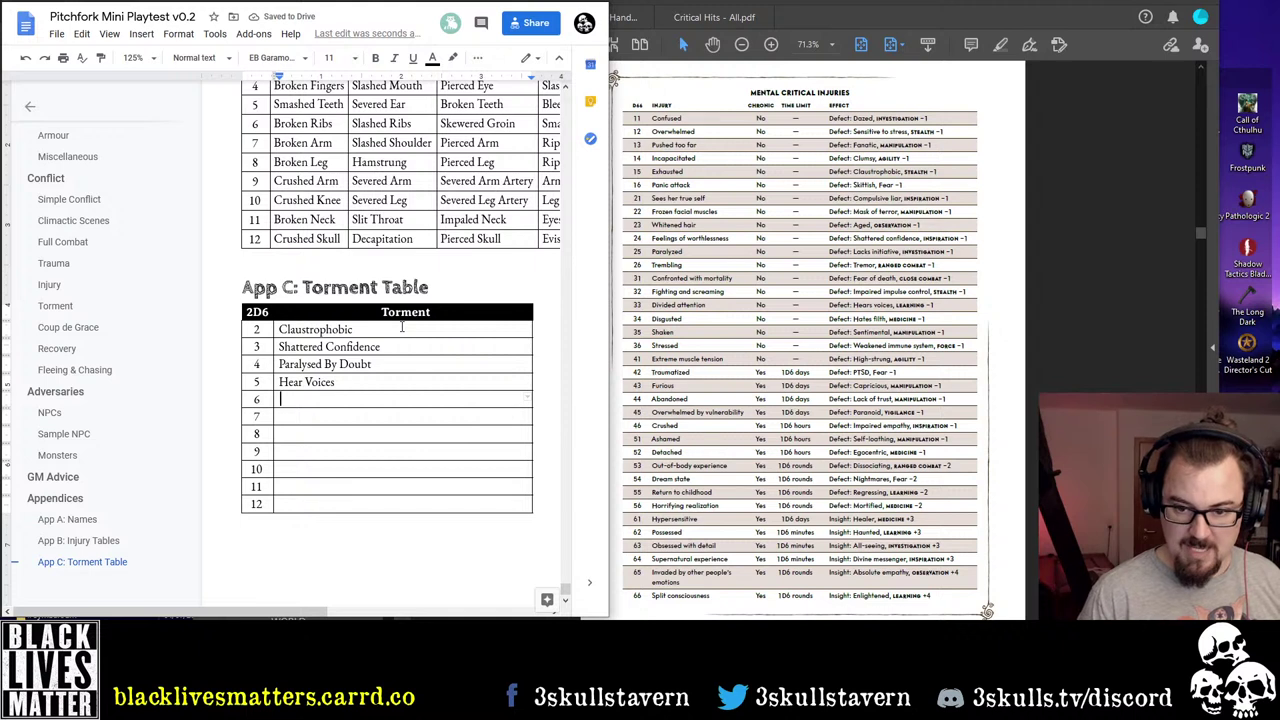
pyautogui.write('High-')
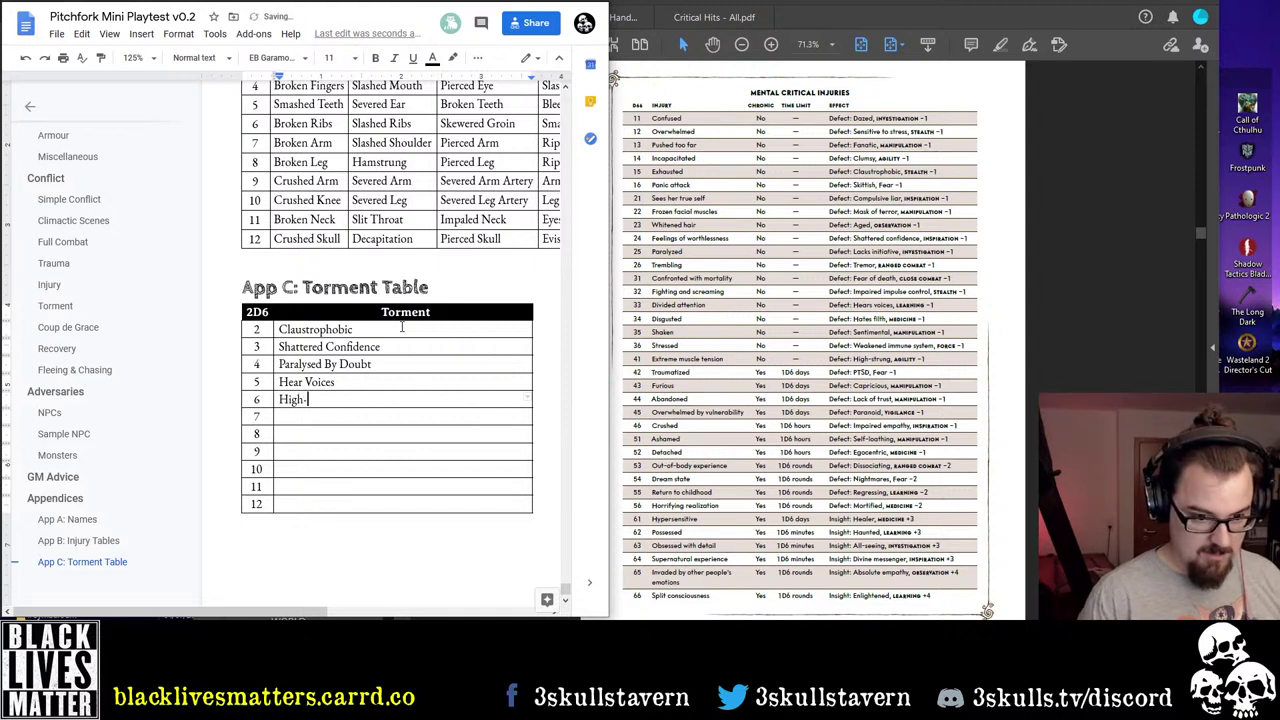
pyautogui.write('Strung')
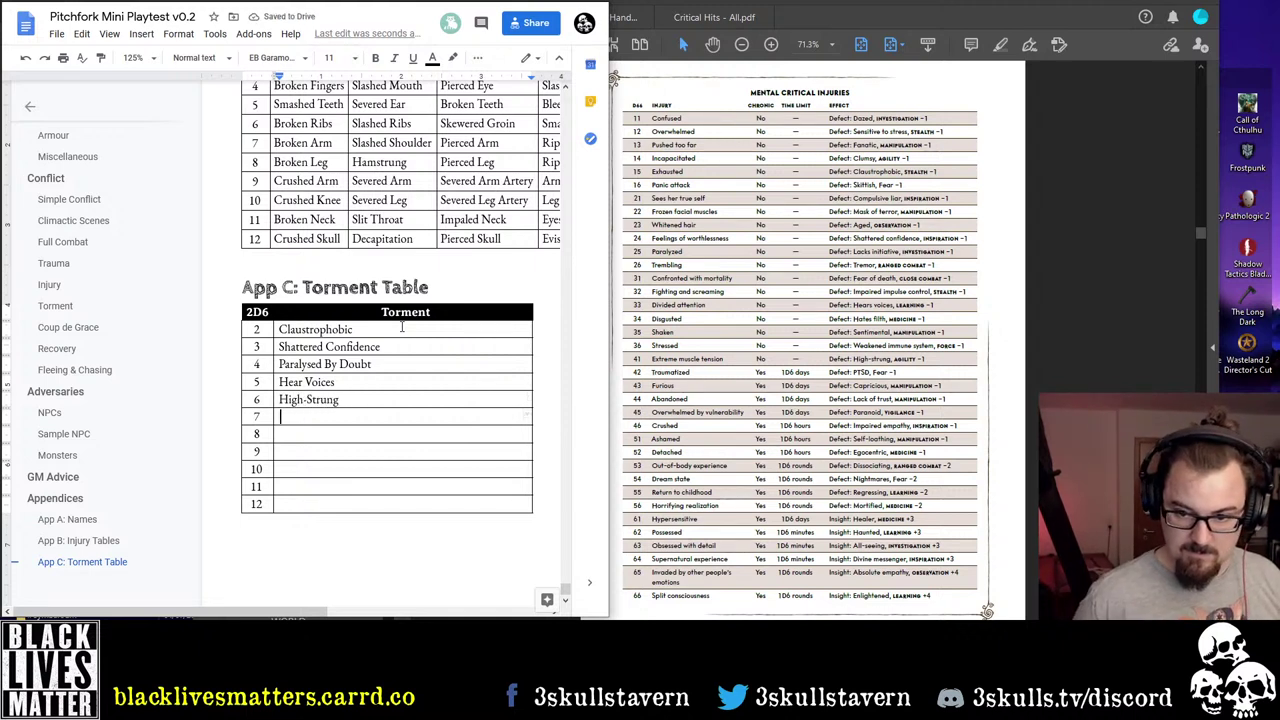
pyautogui.press('Down')
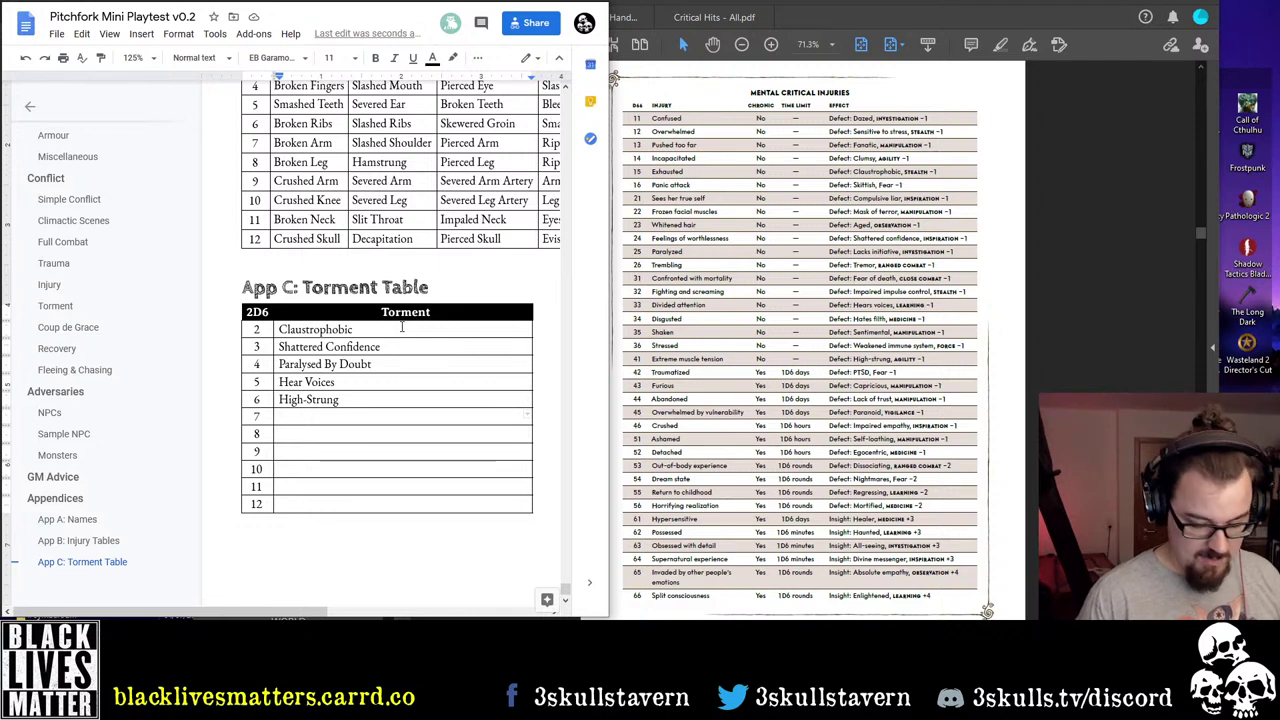
pyautogui.write('Id')
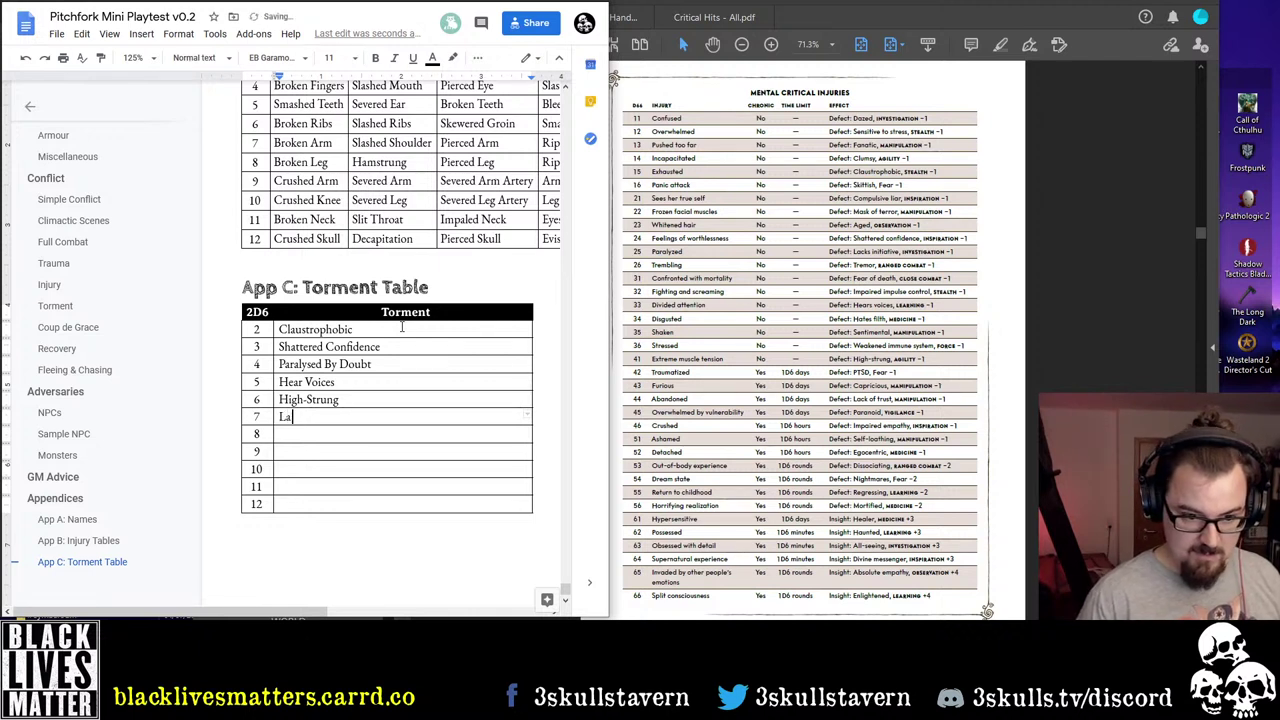
pyautogui.press('BackSpace')
pyautogui.press('BackSpace')
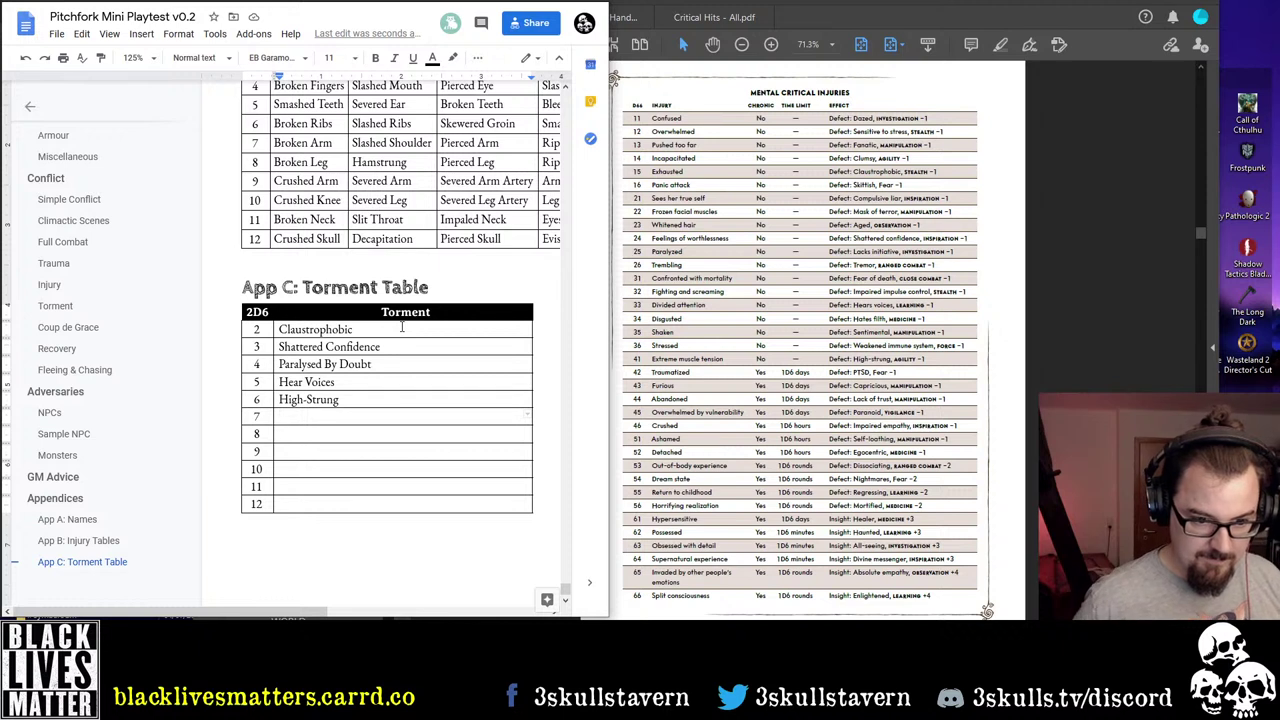
# Enter Paranoid, Self-Loathing and Nightmares for rolls 8, 9 and 10
pyautogui.press('Up')
pyautogui.press('Up')
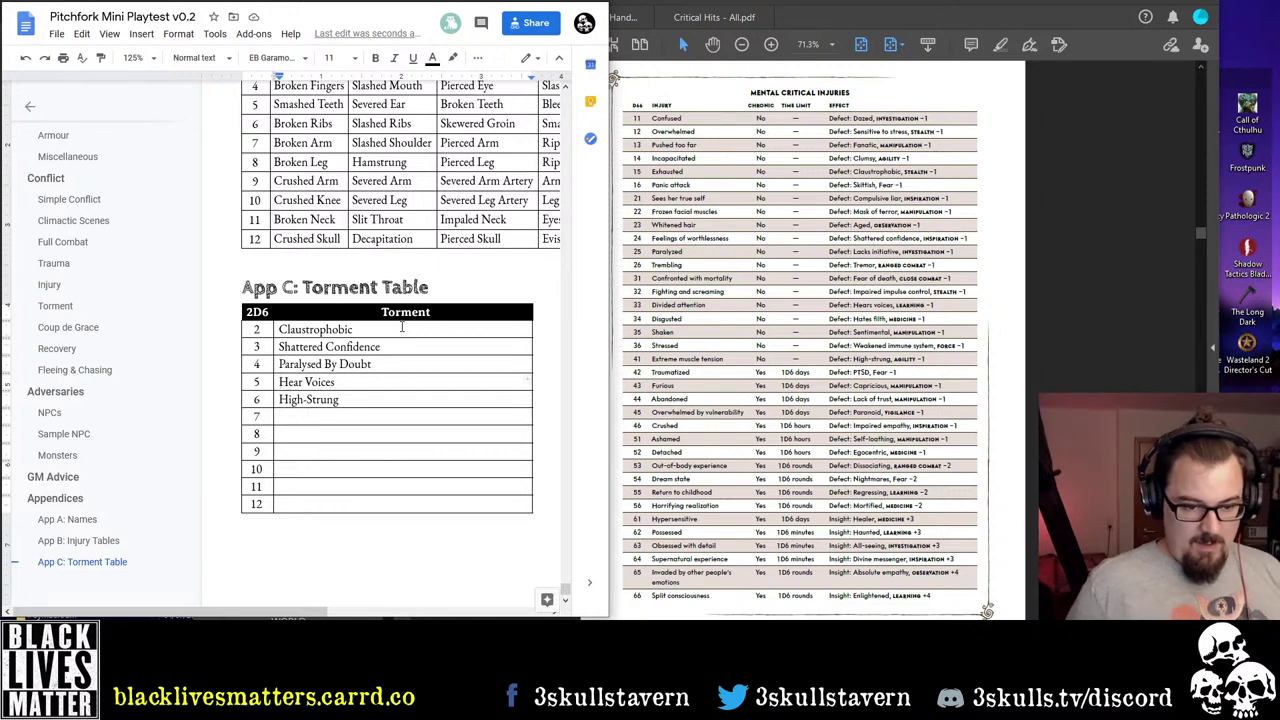
pyautogui.press('Down')
pyautogui.press('Down')
pyautogui.press('Down')
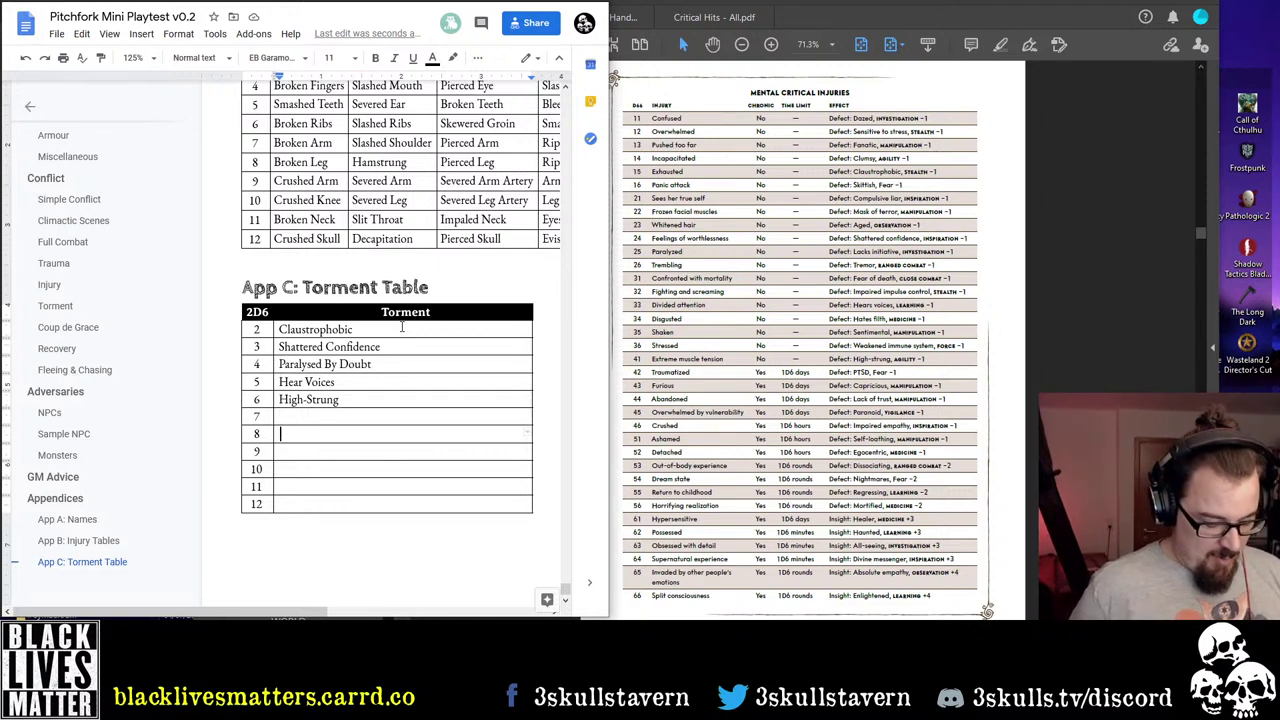
pyautogui.write('Par')
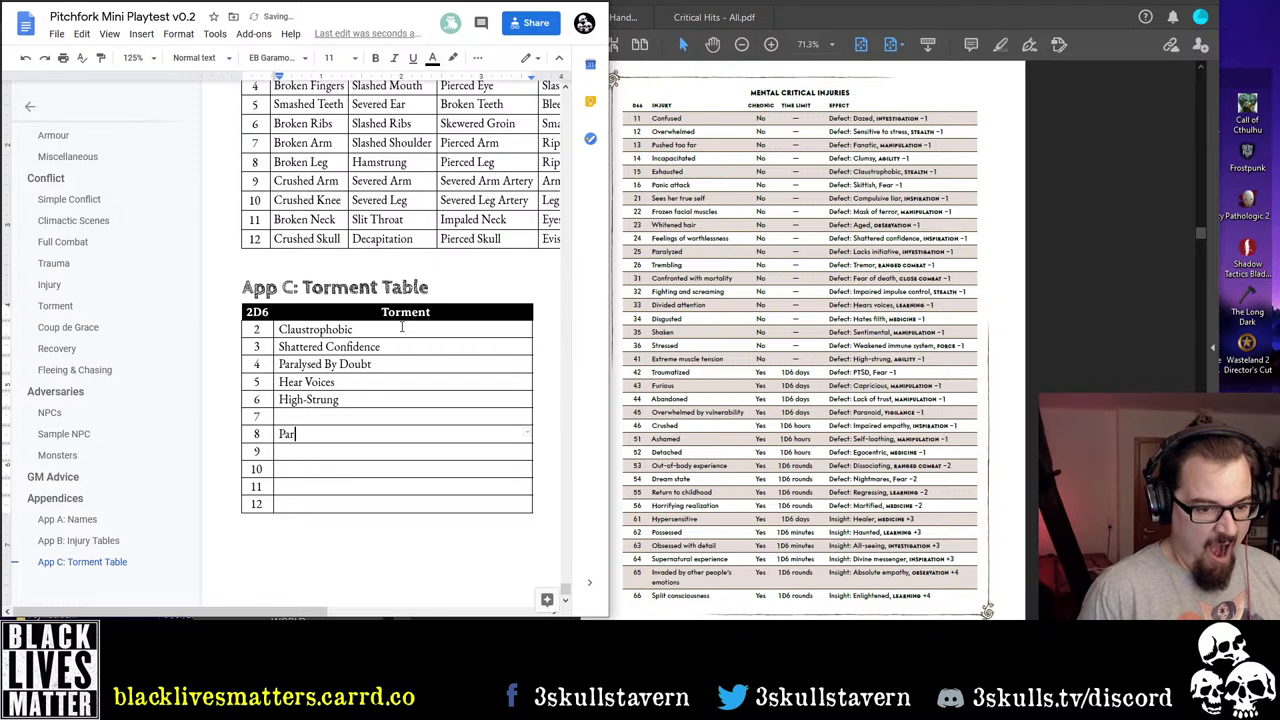
pyautogui.write('anoid')
pyautogui.press('Down')
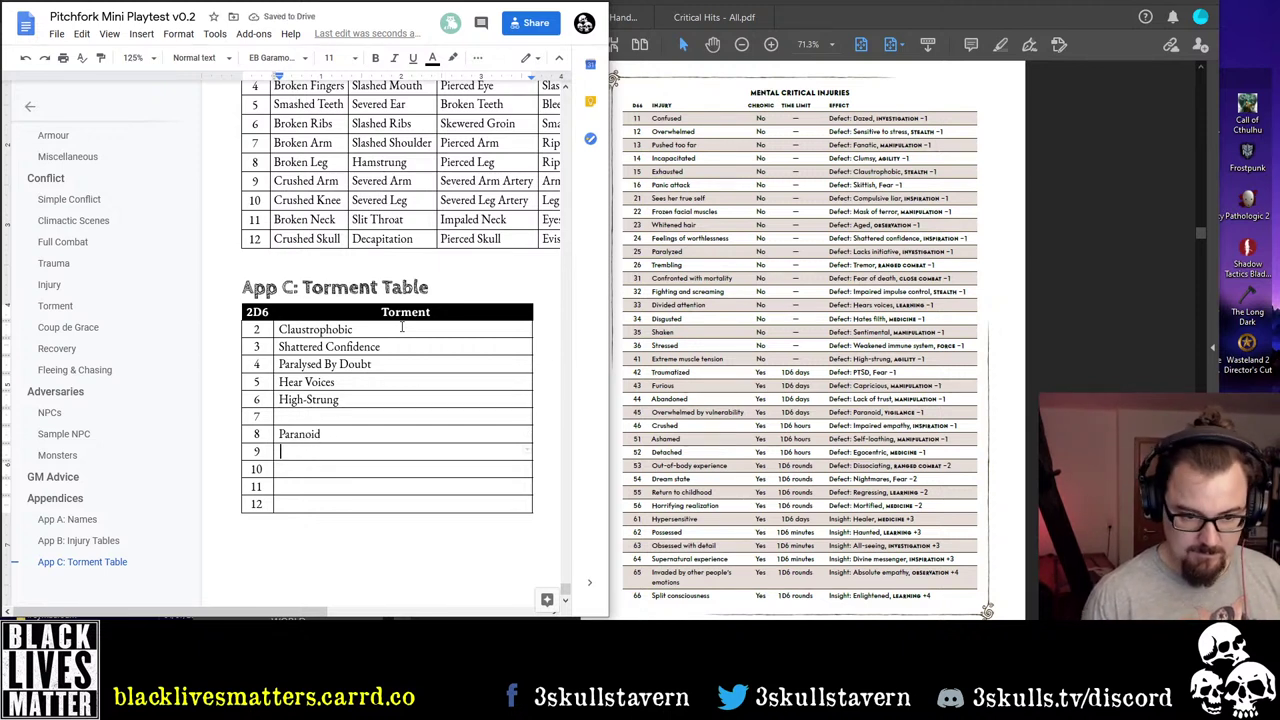
pyautogui.write('Self-')
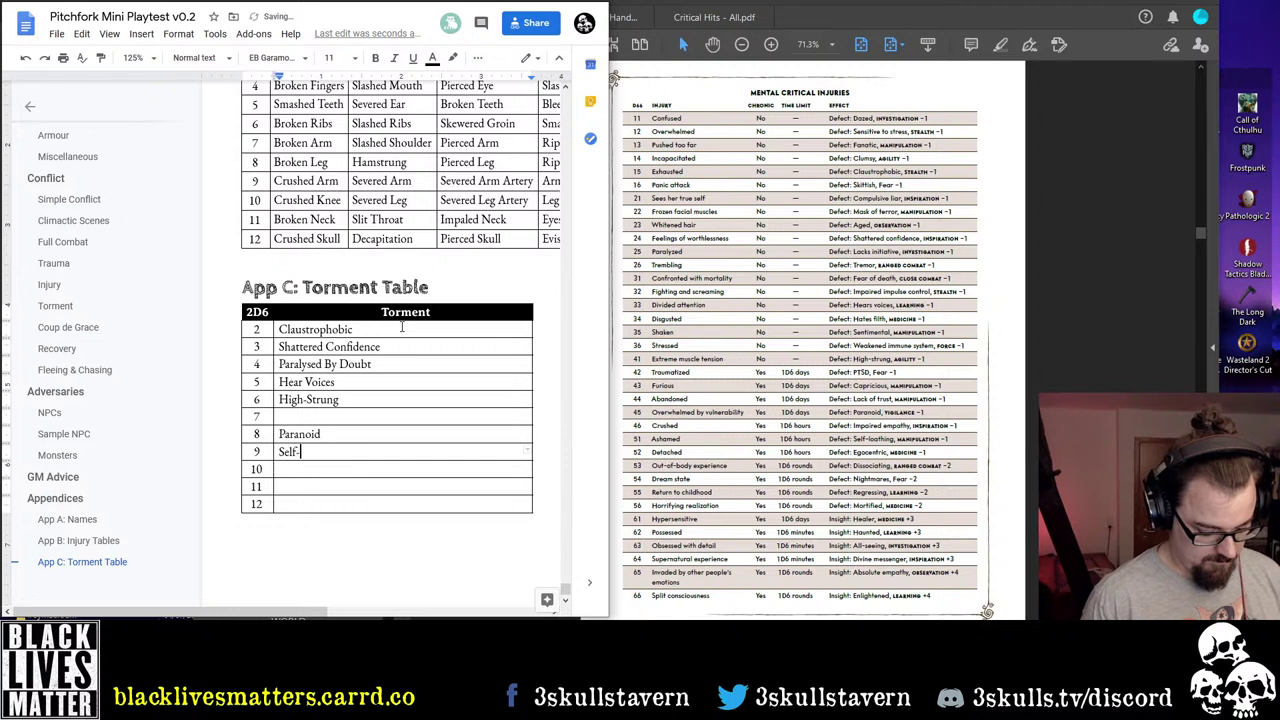
pyautogui.write('Loathing')
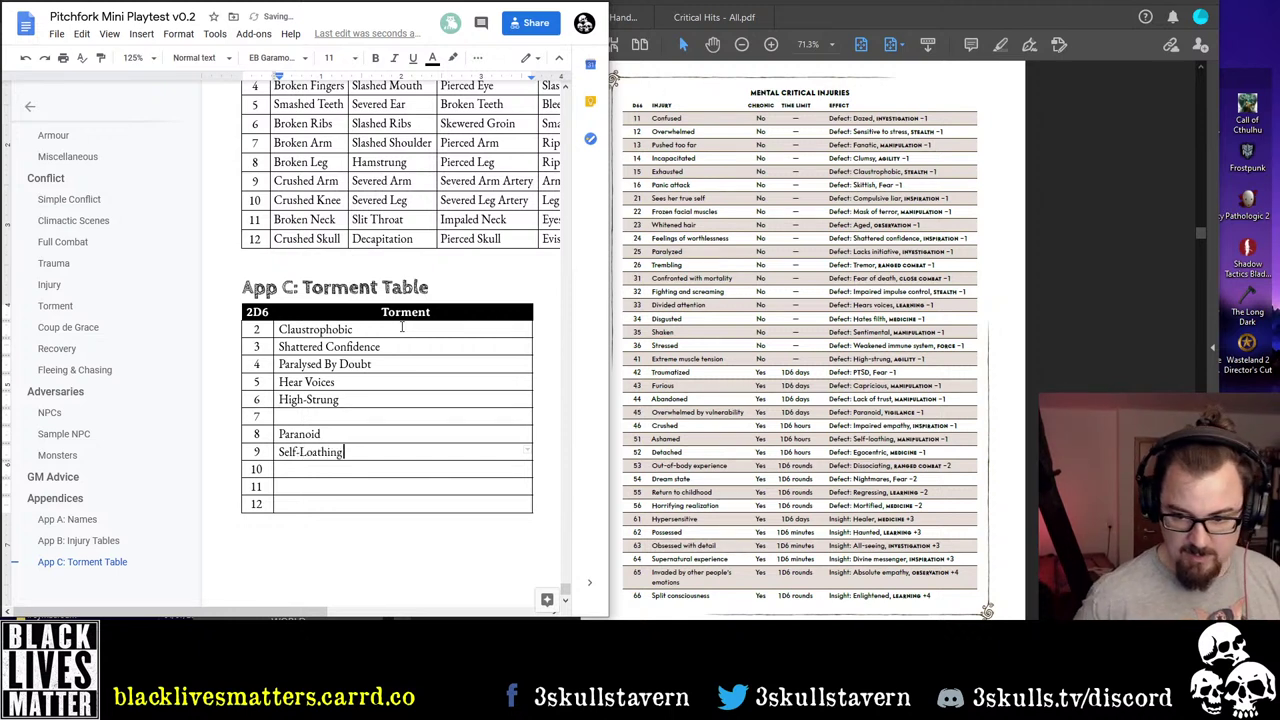
pyautogui.press('Down')
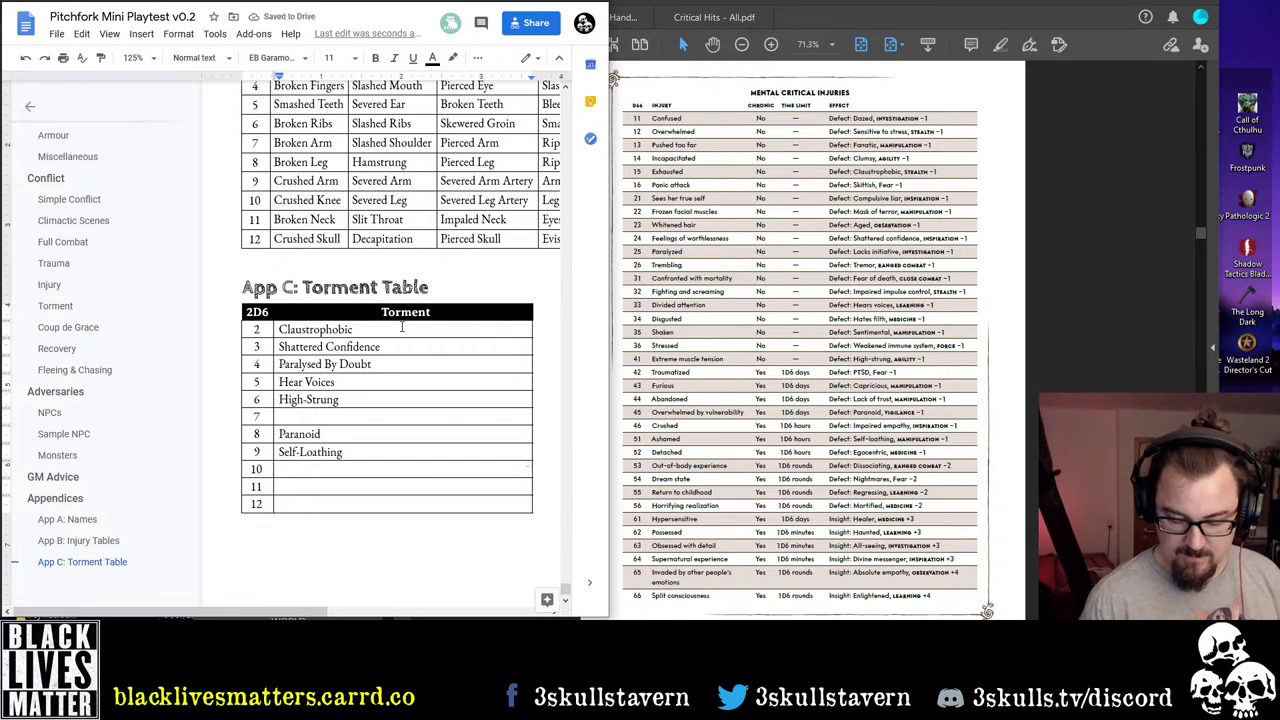
pyautogui.write('Nightmare')
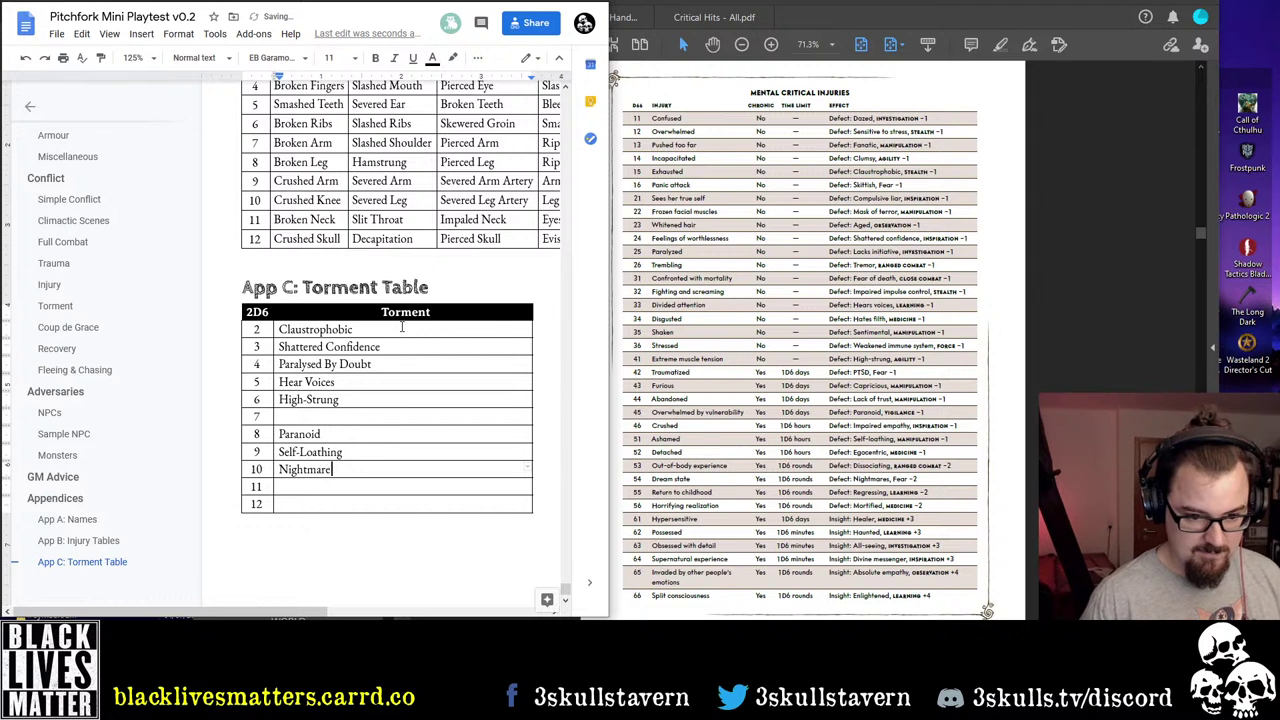
pyautogui.write('s')
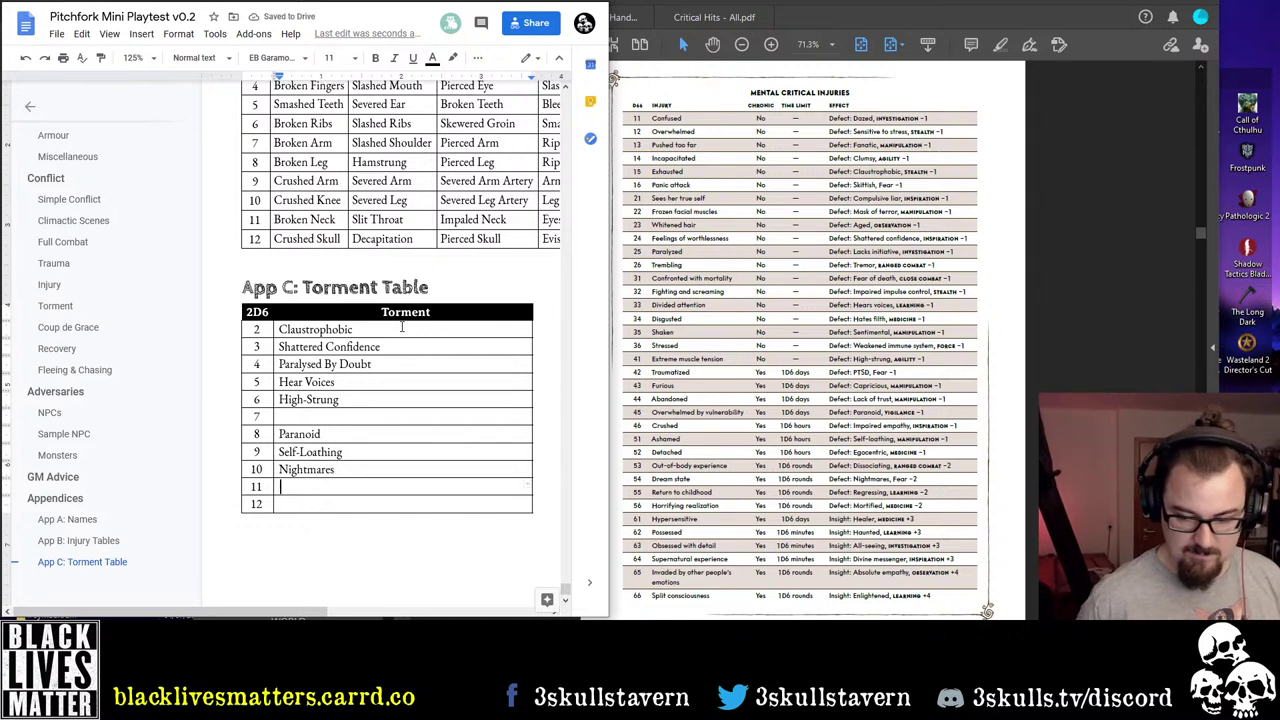
# Clear Self-Loathing from roll 9 and enter Haunted for roll 11
pyautogui.press('Up')
pyautogui.press('Up')
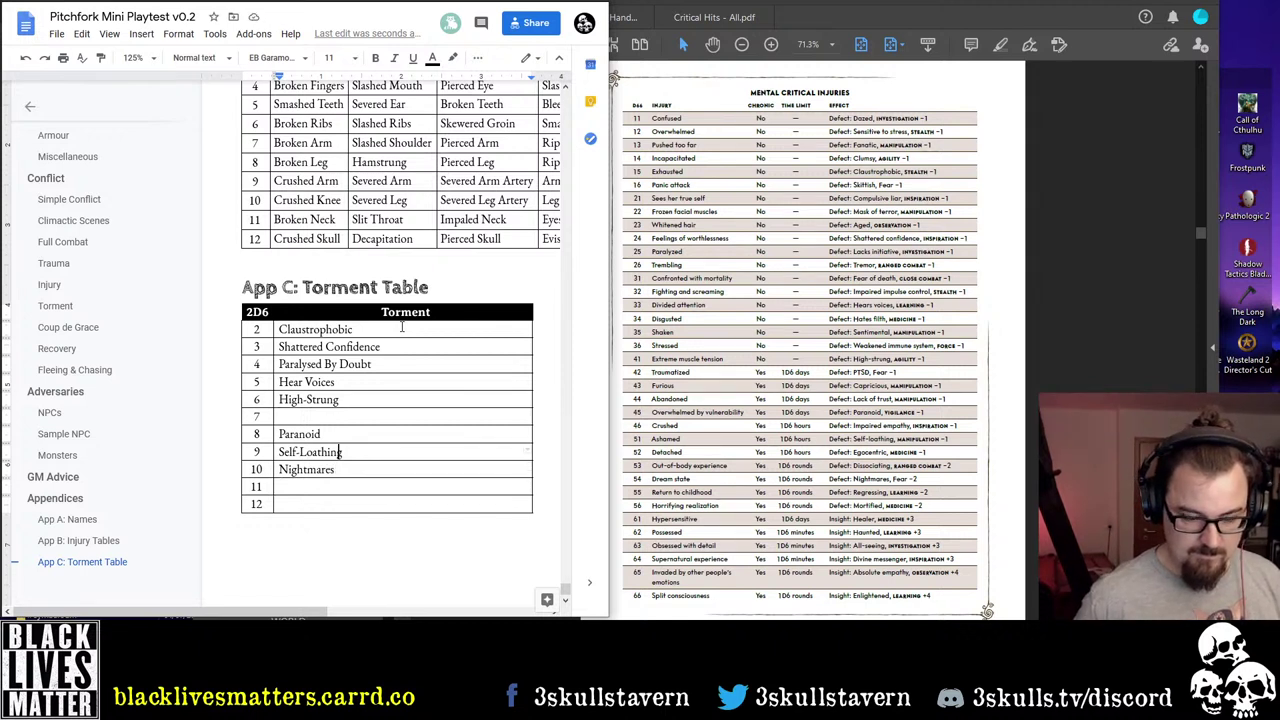
pyautogui.press('Home')
pyautogui.press('Down')
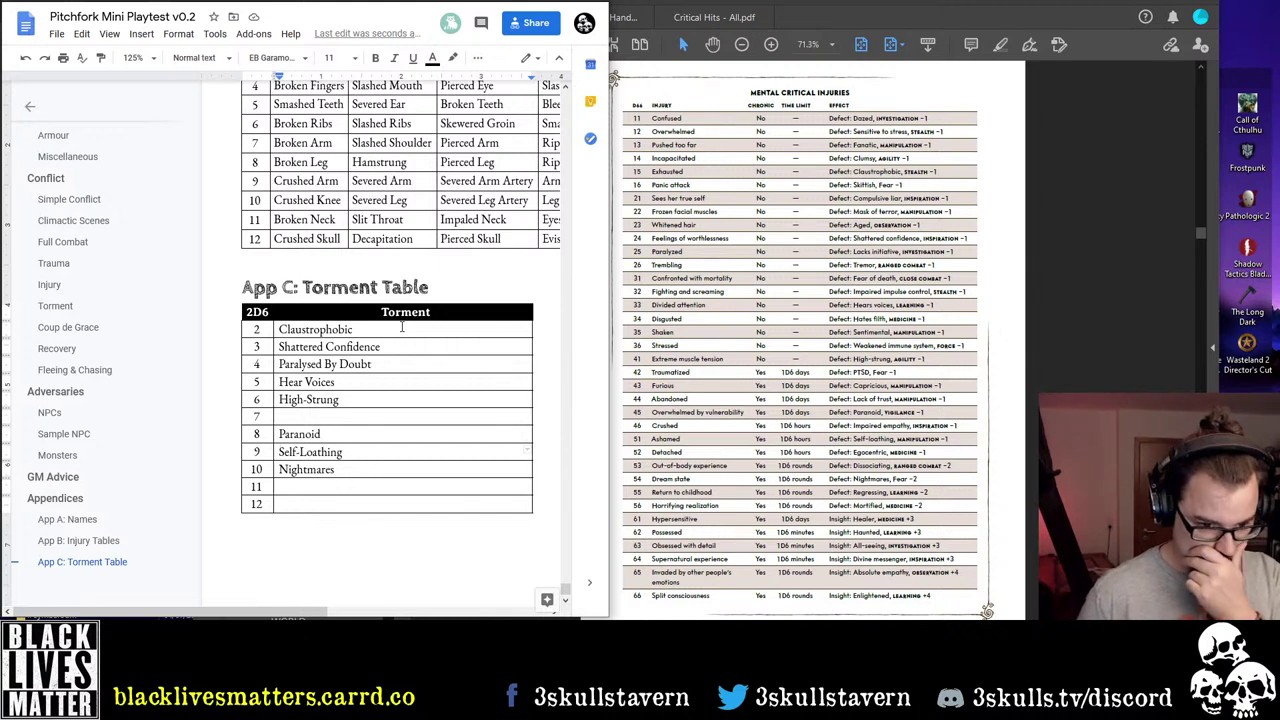
pyautogui.press('Down')
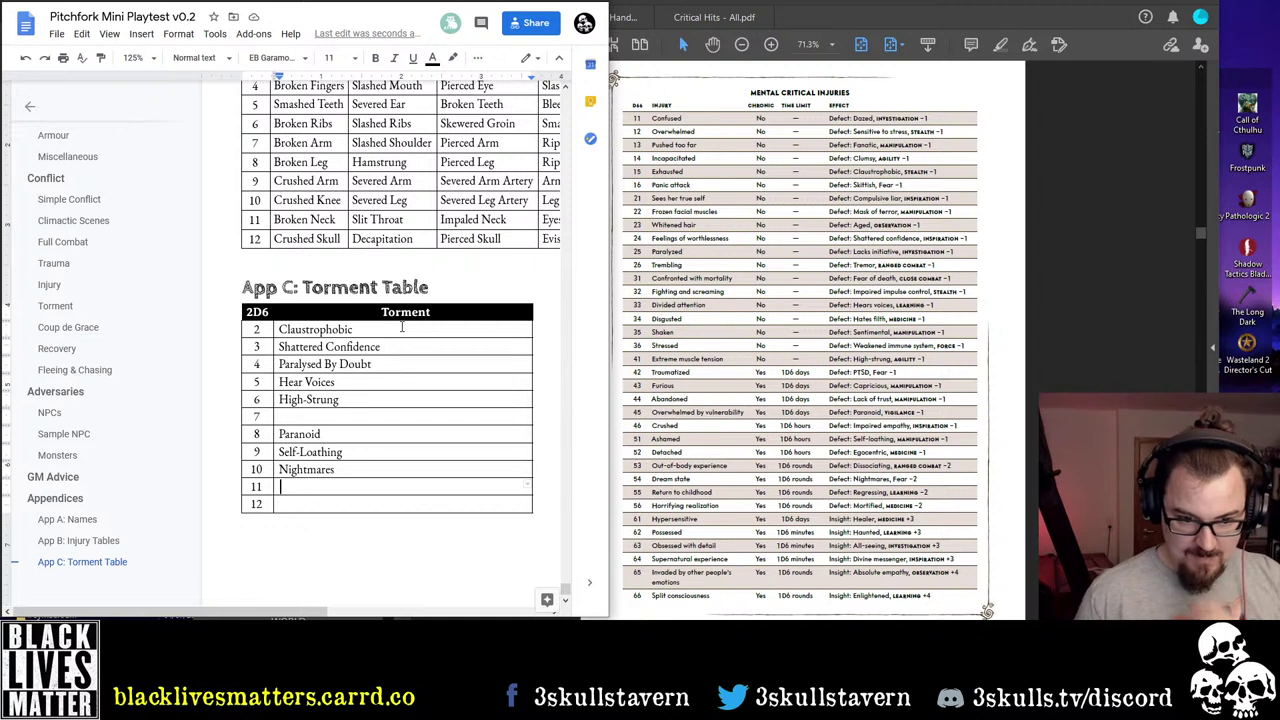
pyautogui.press('Up')
pyautogui.press('Up')
pyautogui.hotkey('shift', 'End')
pyautogui.press('BackSpace')
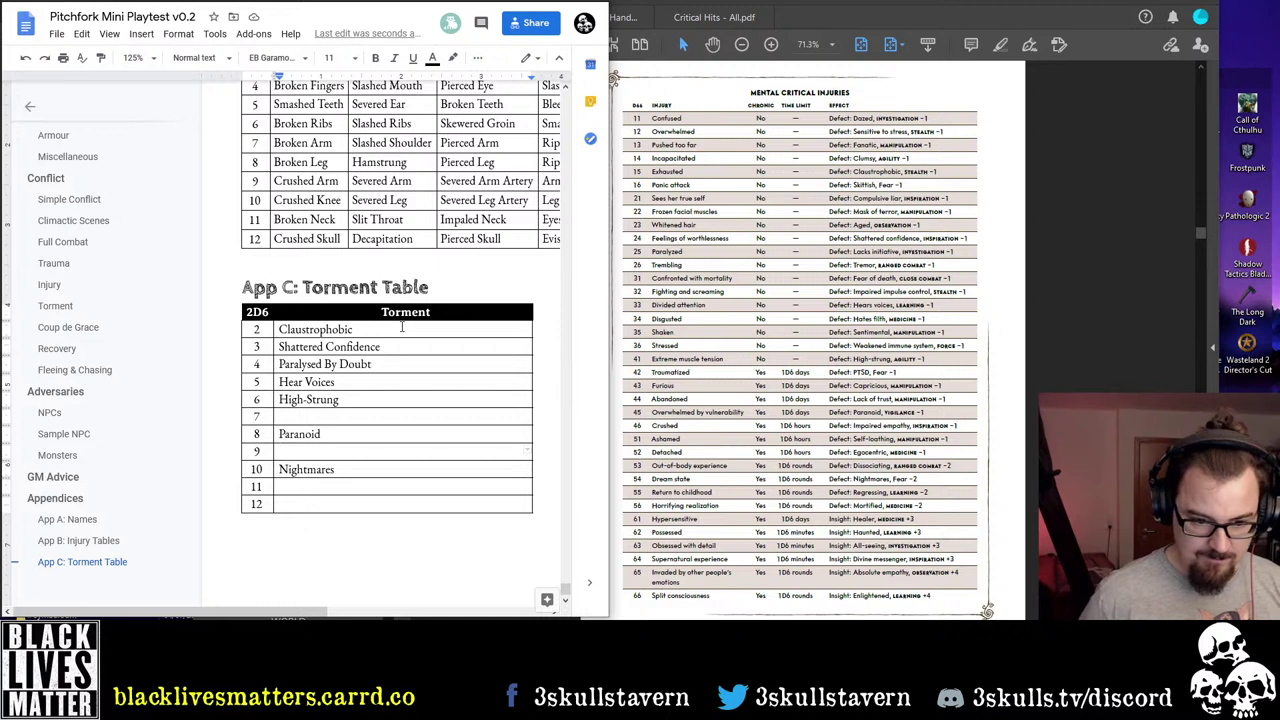
pyautogui.press('Down')
pyautogui.press('Down')
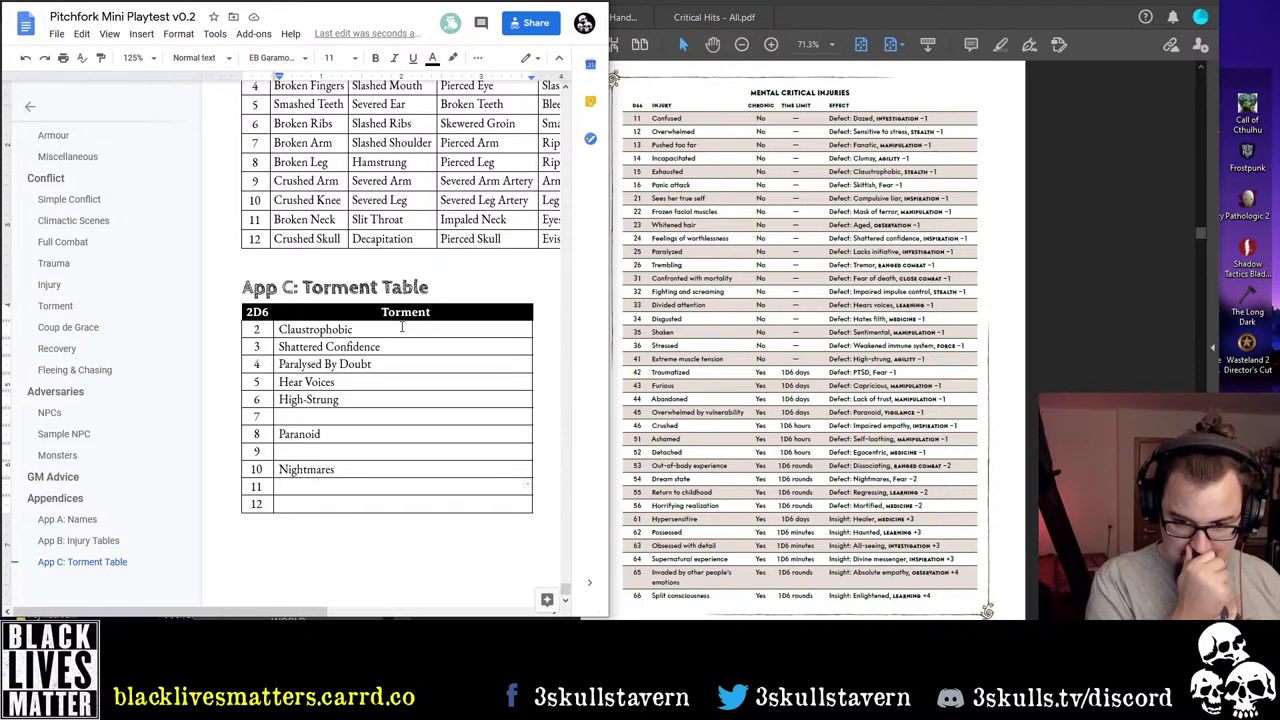
pyautogui.write('H')
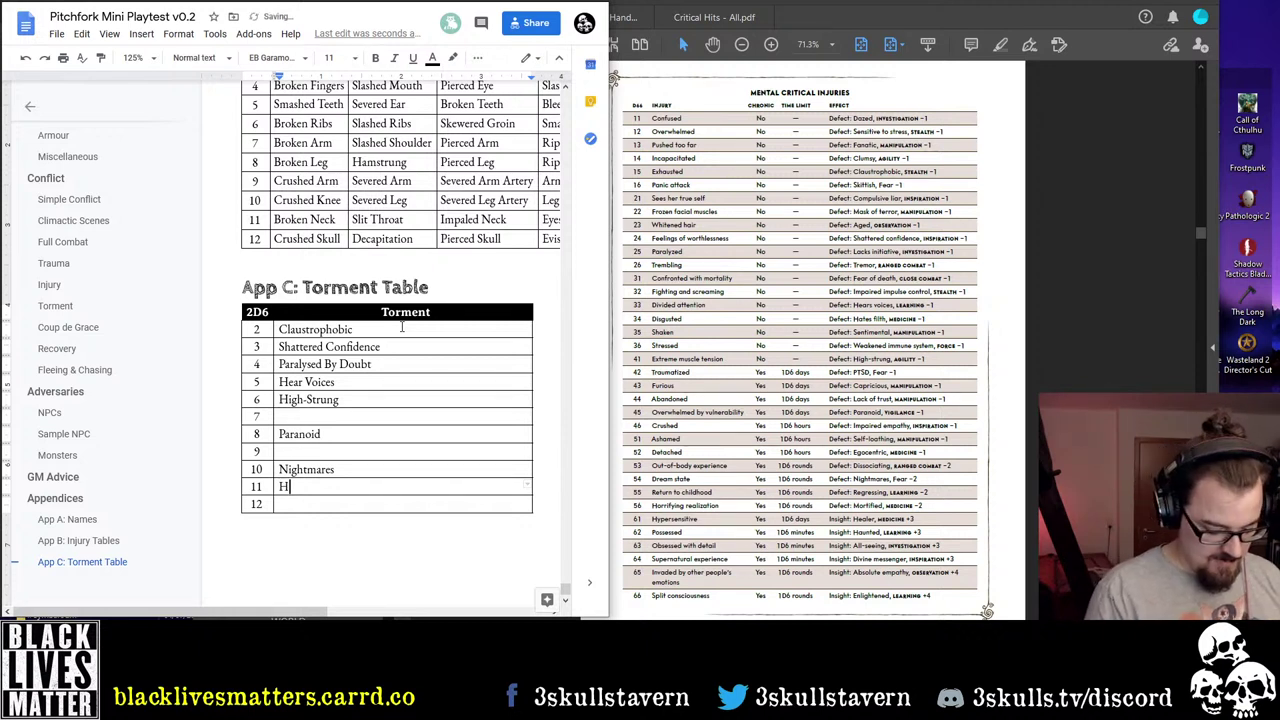
pyautogui.write('aunted')
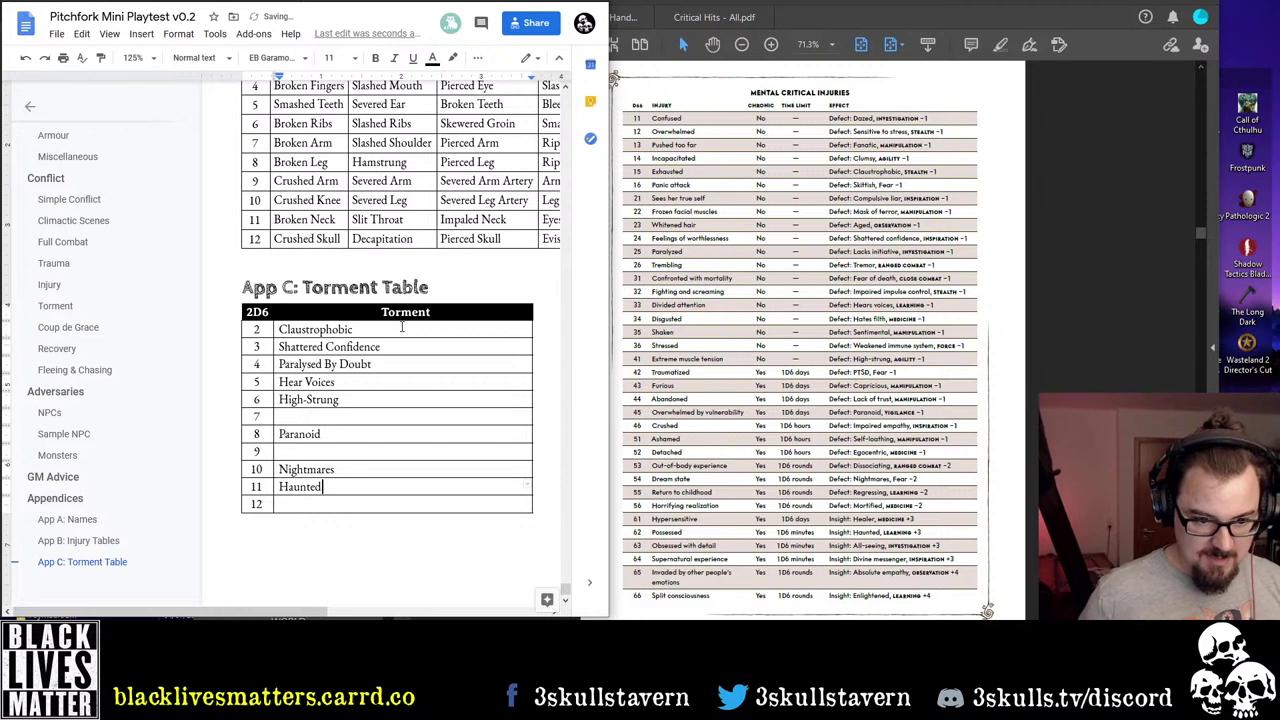
pyautogui.press('Down')
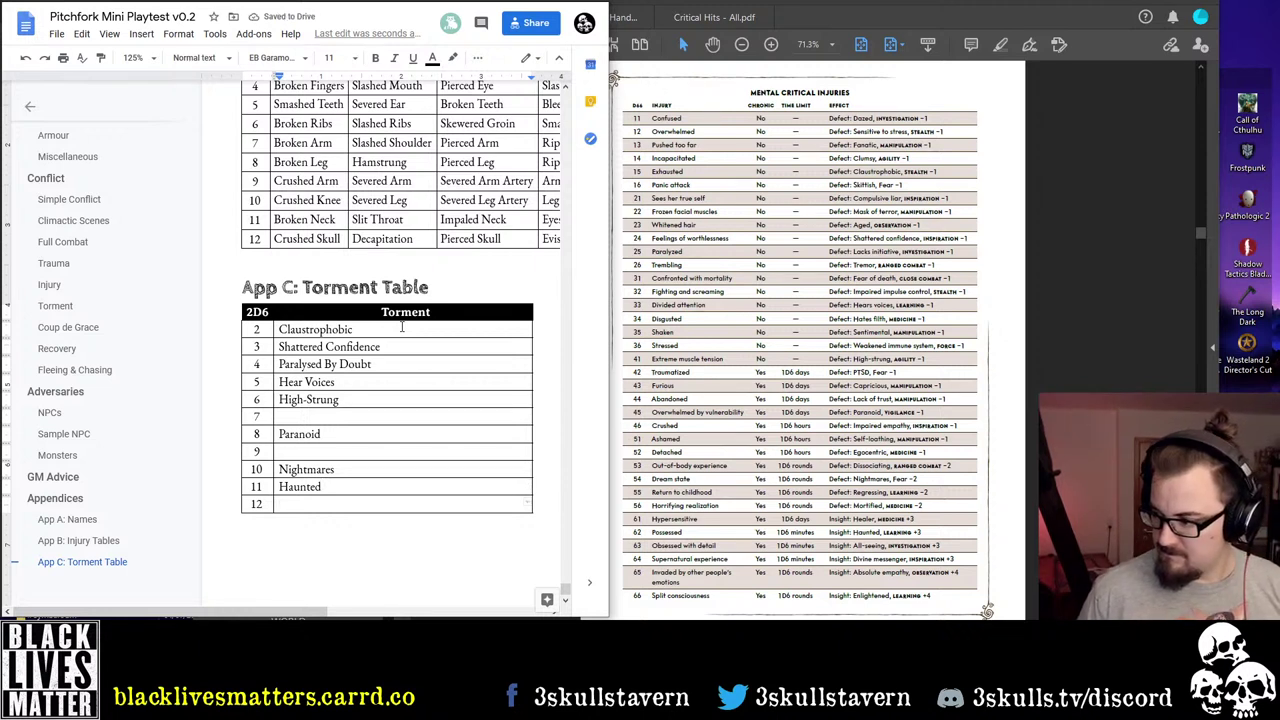
pyautogui.press('Up')
pyautogui.press('Up')
pyautogui.press('Up')
pyautogui.press('Up')
pyautogui.press('Up')
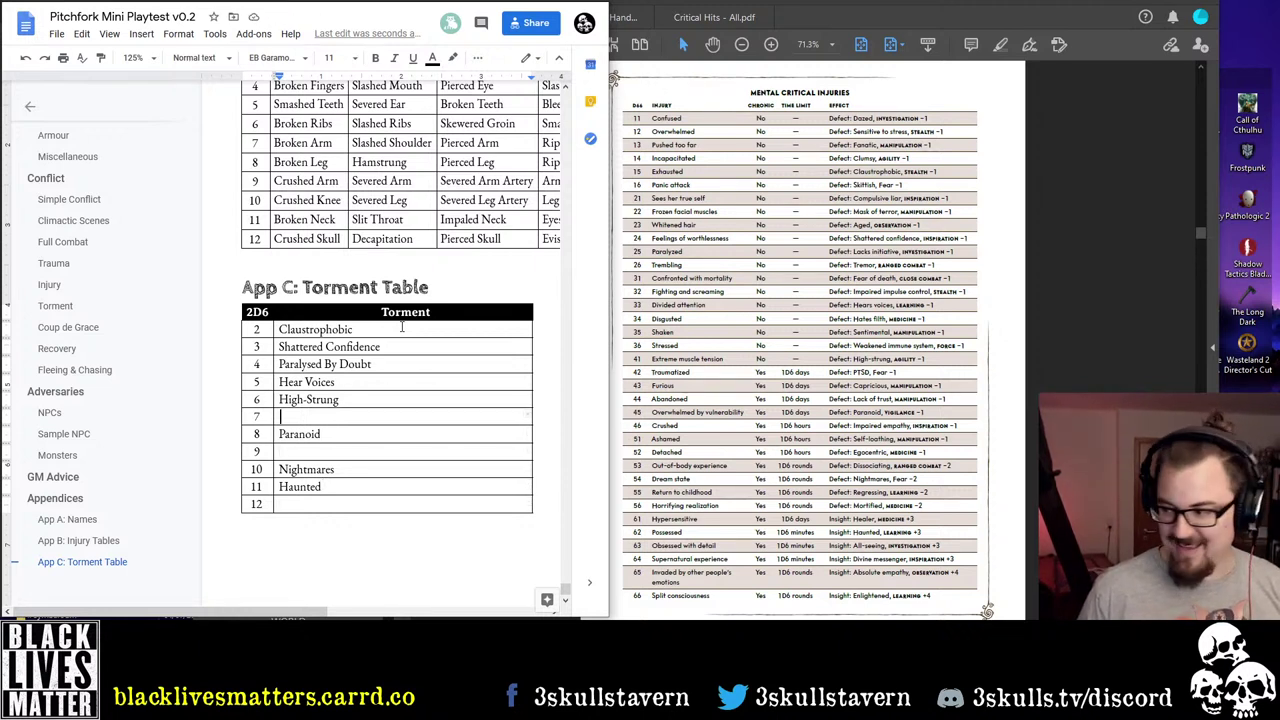
# Look up the FBL handbook's Critical Injuries – Horror table on page 200
pyautogui.click(1056, 193)
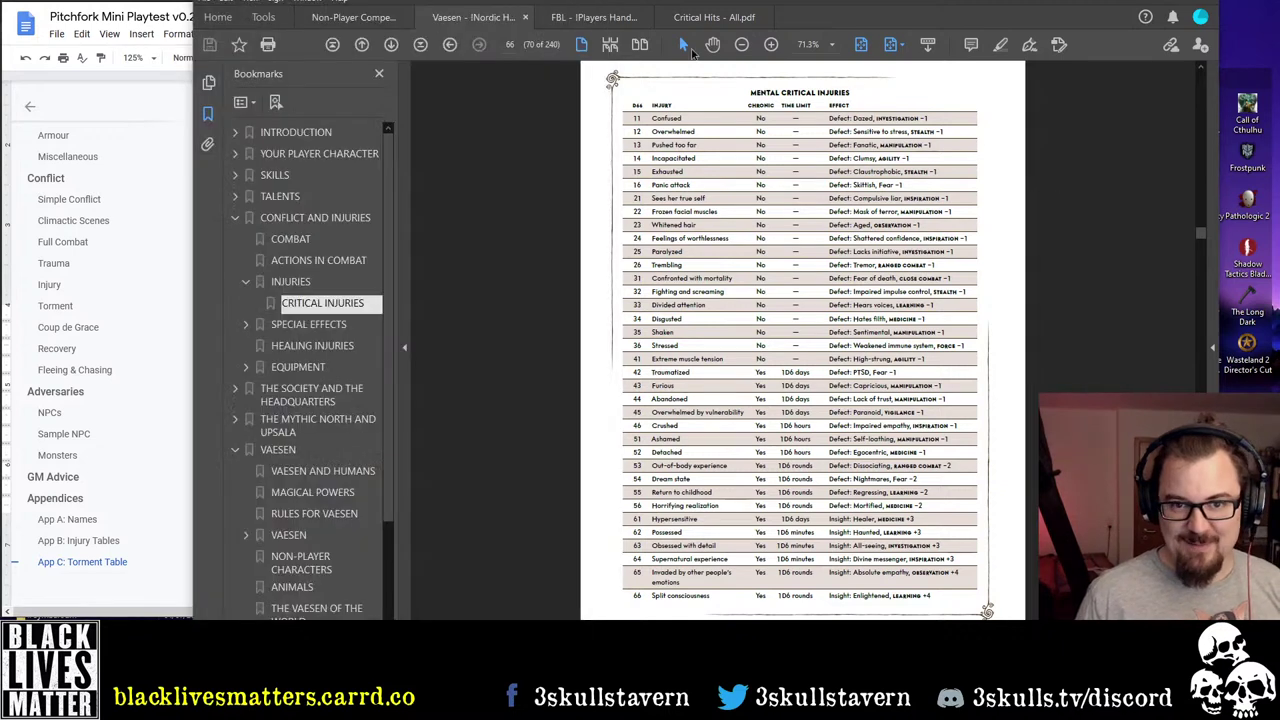
pyautogui.click(603, 22)
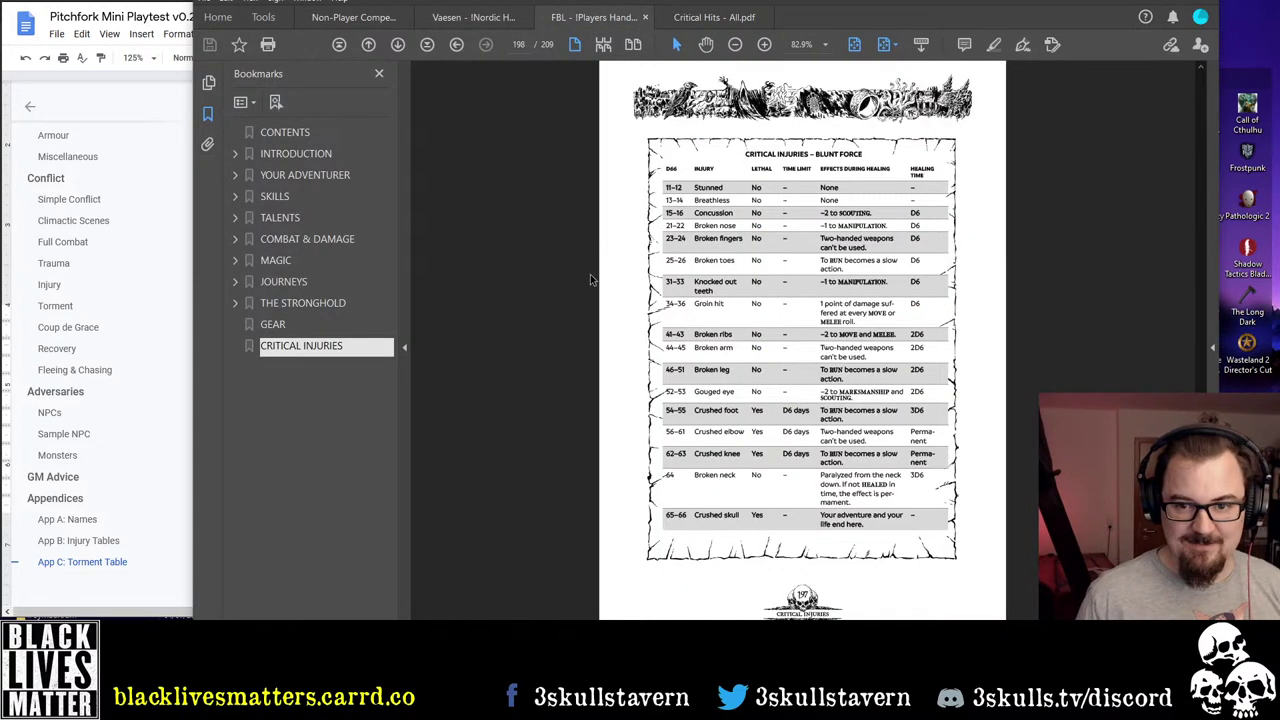
pyautogui.scroll(-2, 590, 278)
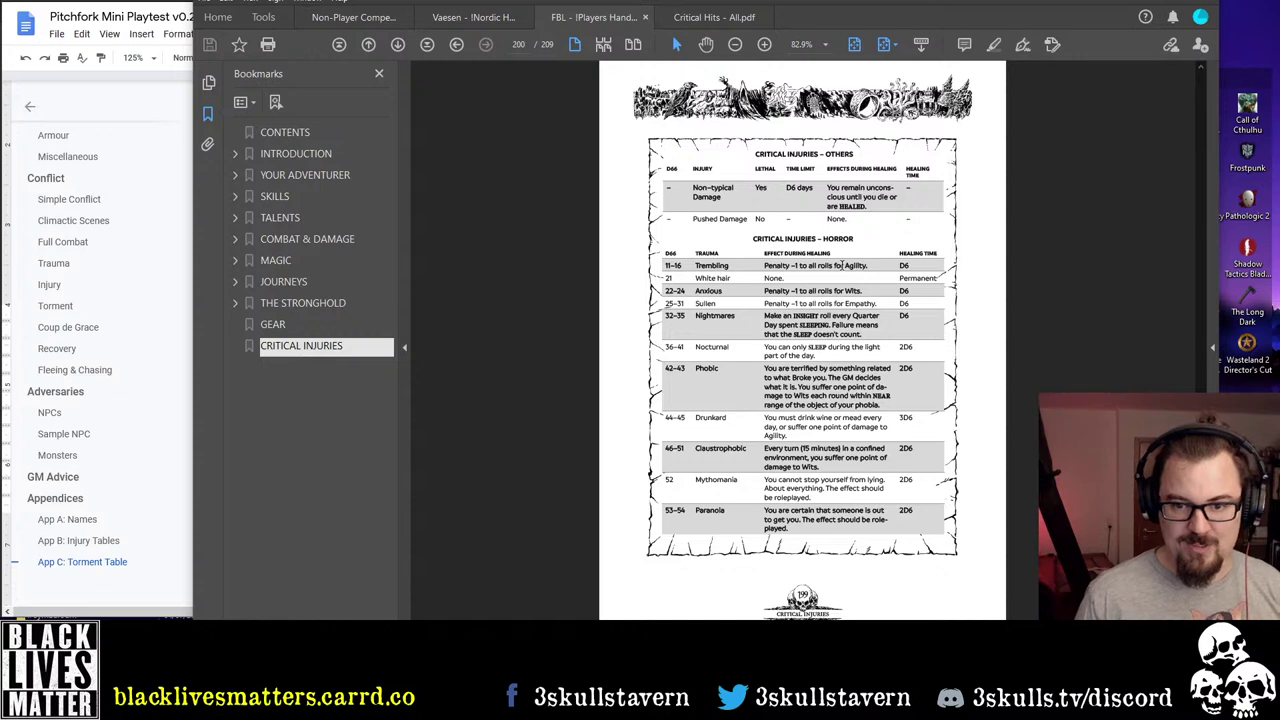
pyautogui.hotkey('alt', 'Tab')
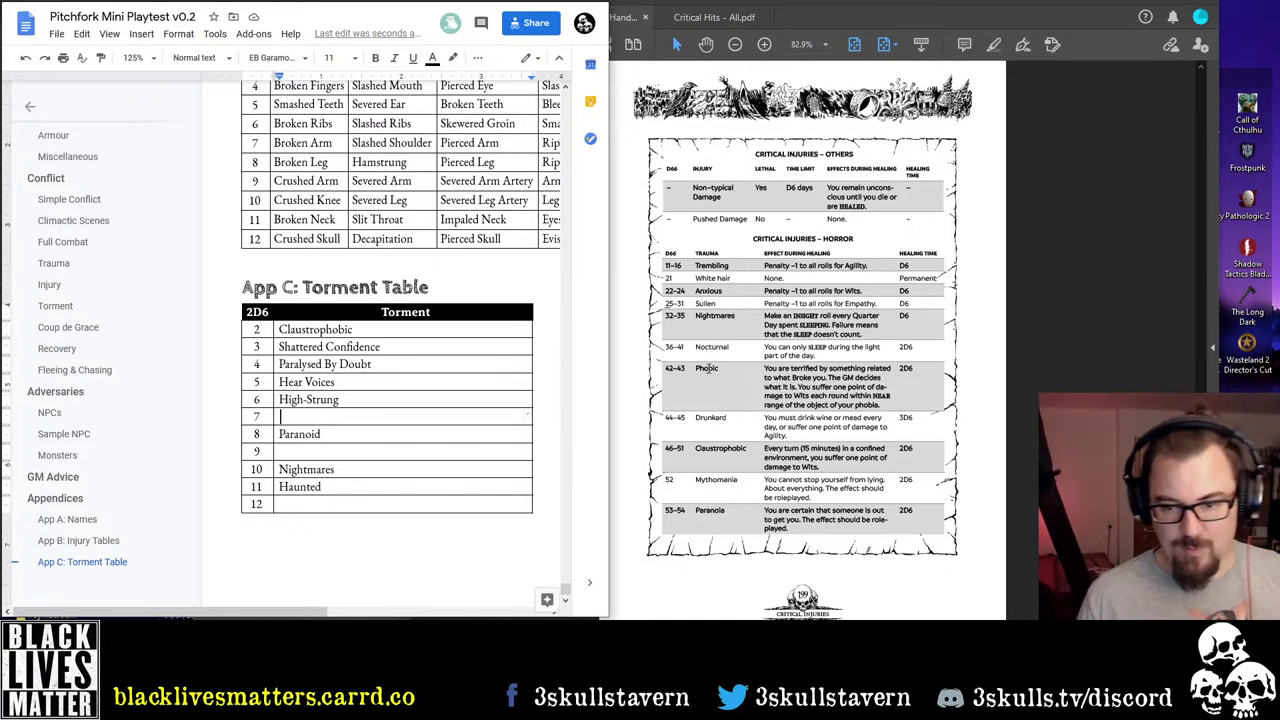
# Change roll 2 from Claustrophobic to Phobia and drag the table narrower
pyautogui.doubleClick(299, 329)
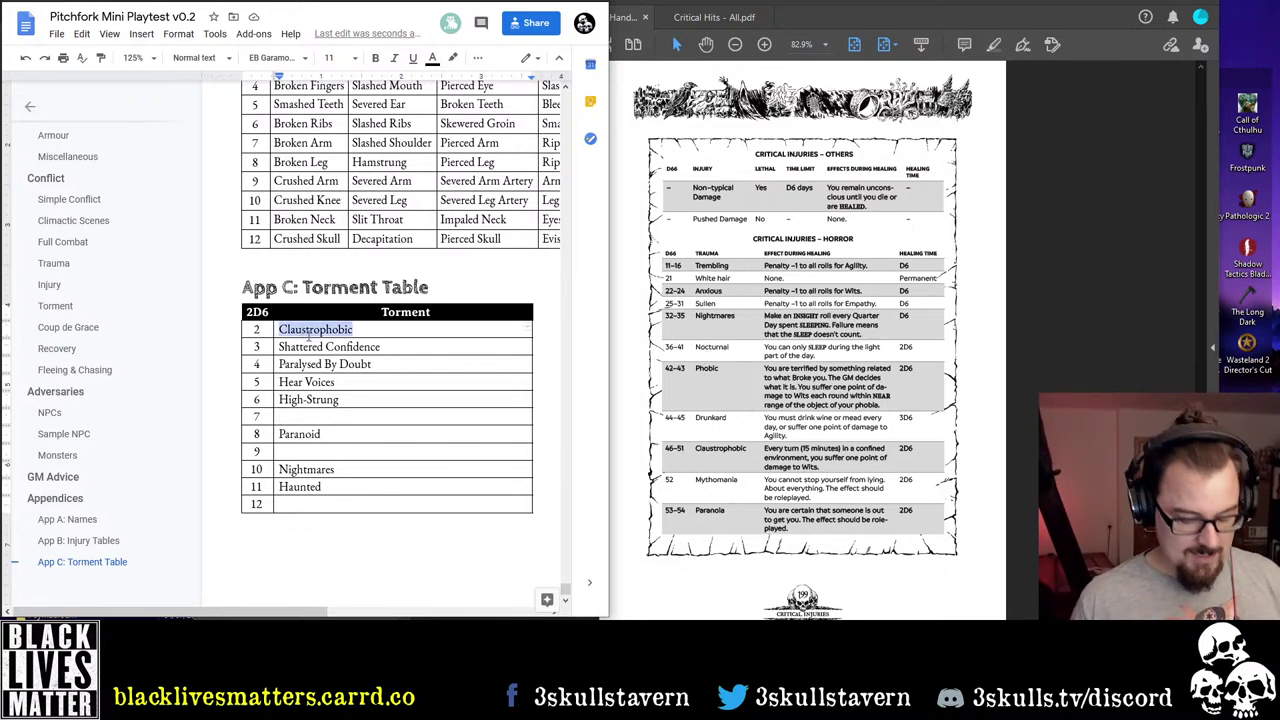
pyautogui.write('Phobic')
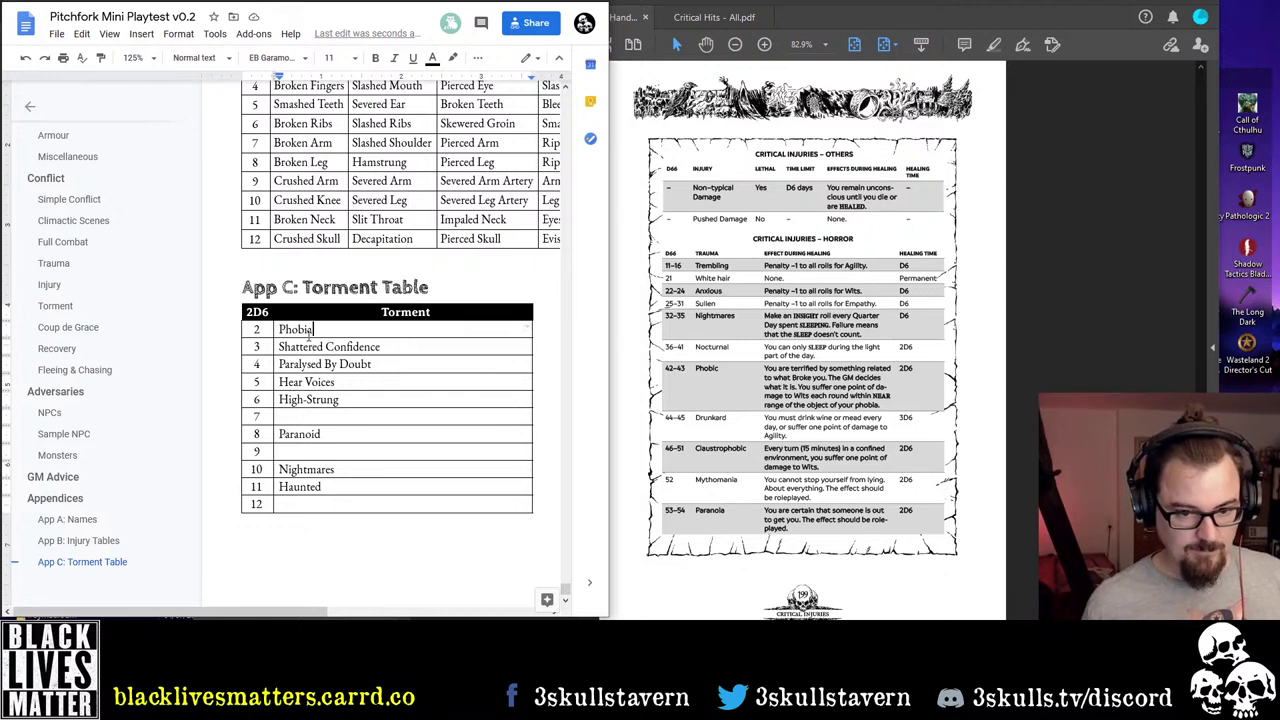
pyautogui.moveTo(531, 364); pyautogui.dragTo(383, 370)
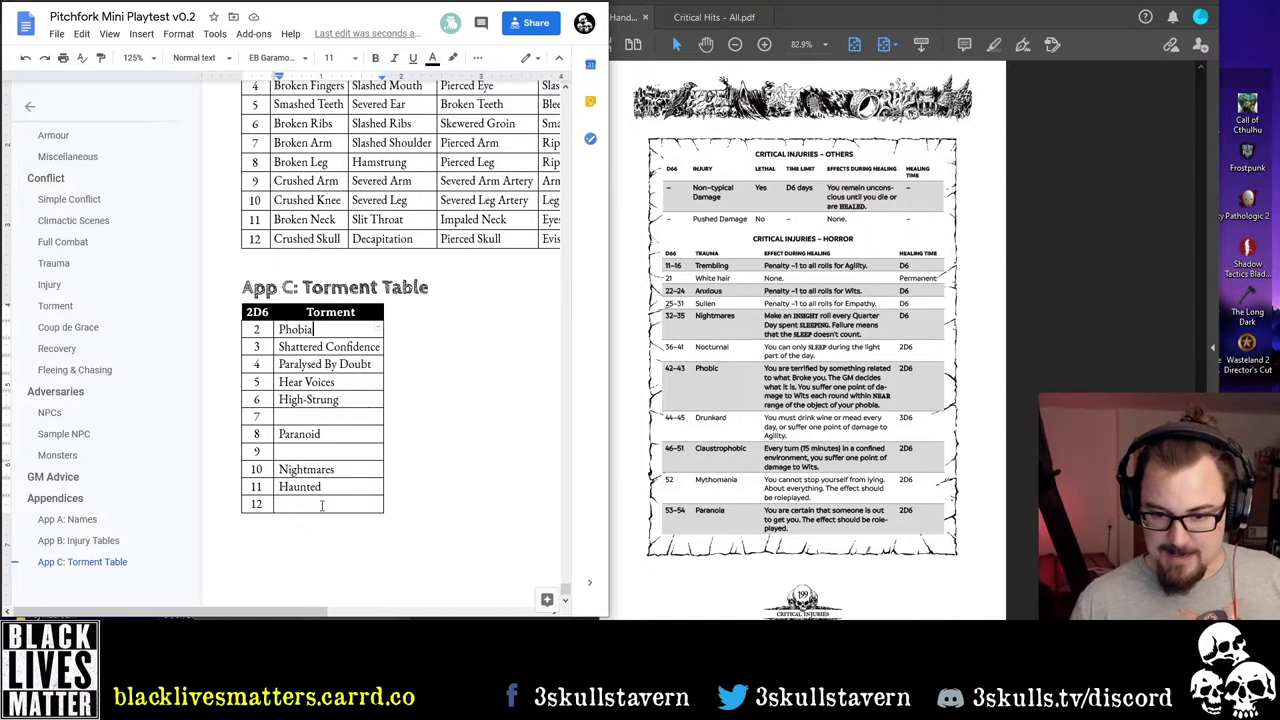
# Enter Heart Attack for roll 12 and select Phobia in row 2
pyautogui.scroll(-2, 815, 502)
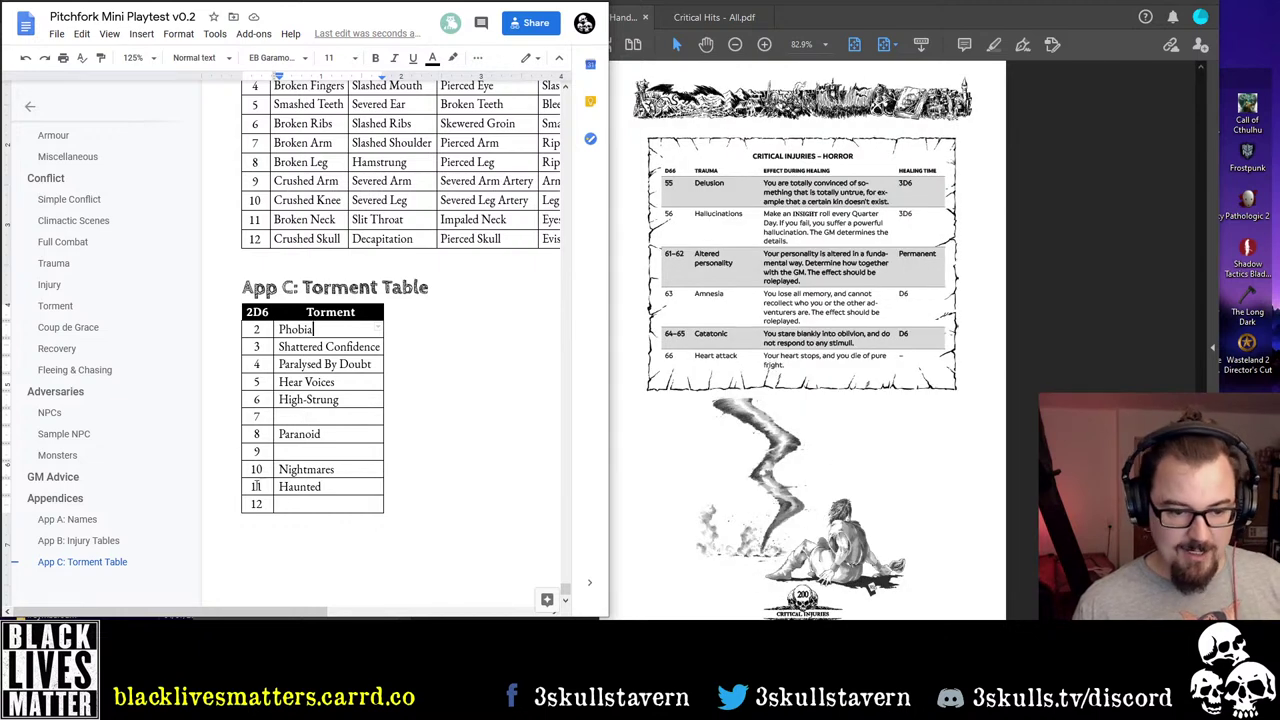
pyautogui.write('Heart Attack')
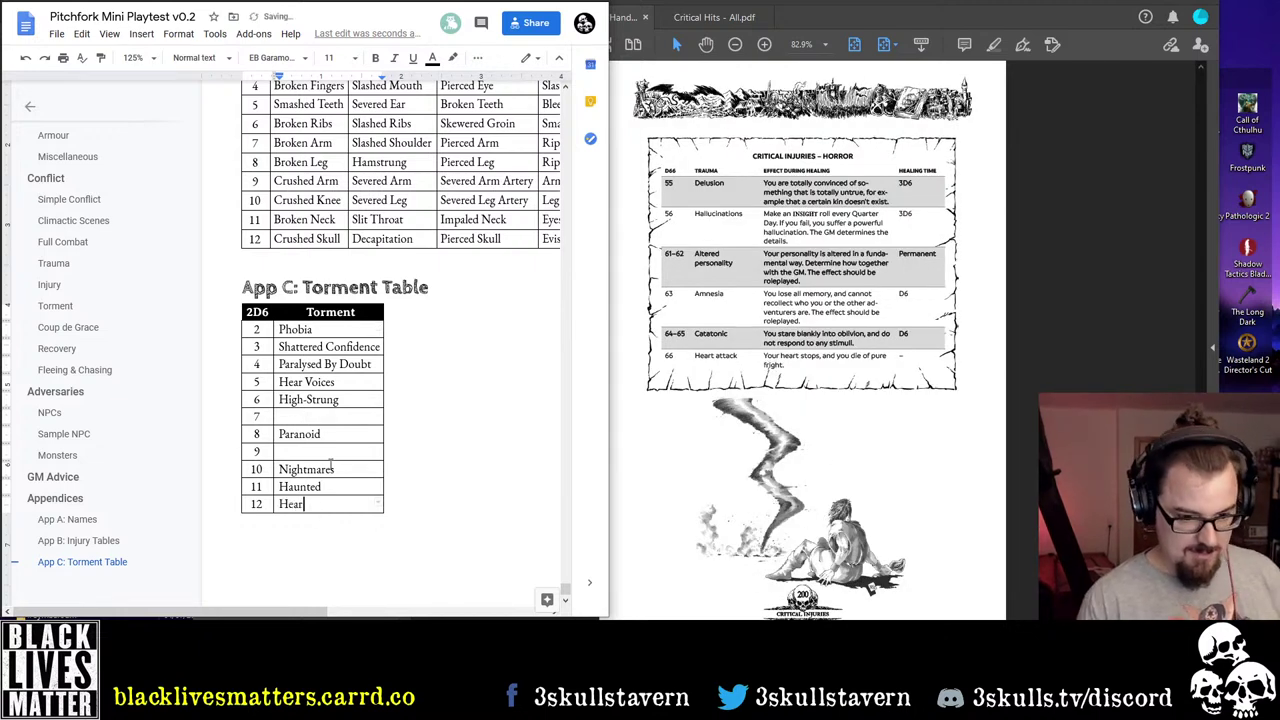
pyautogui.click(331, 465)
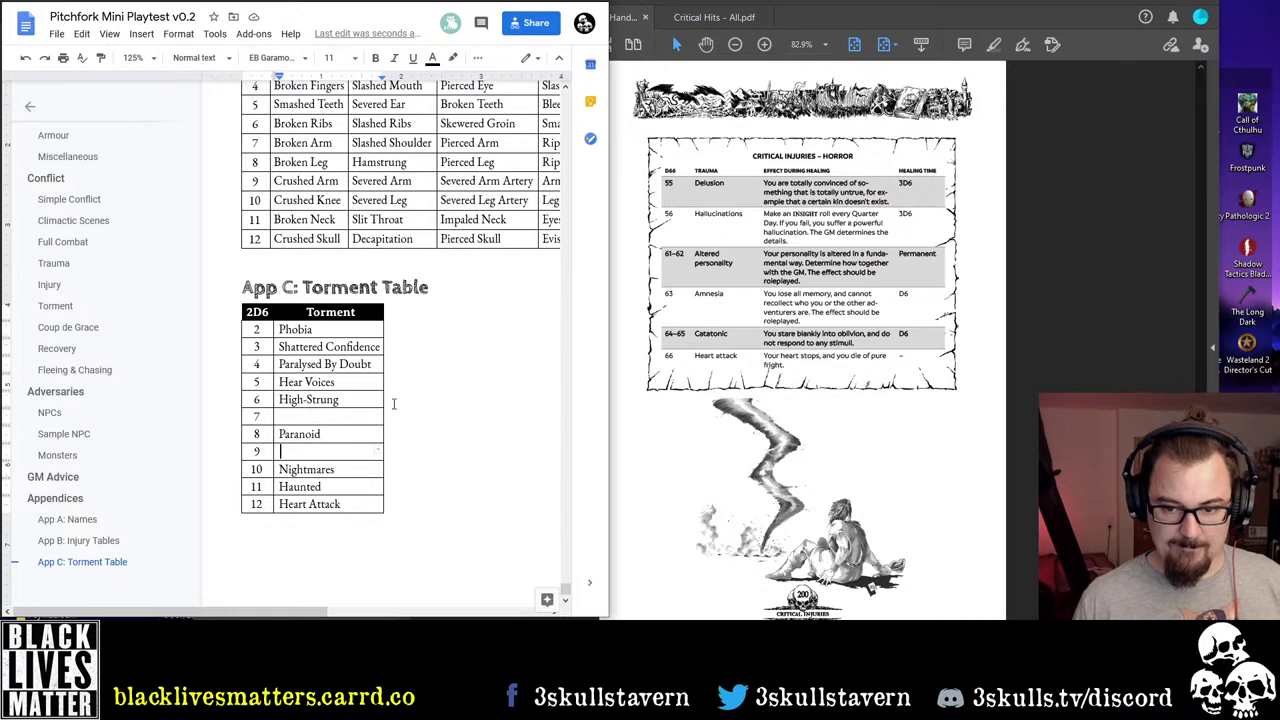
pyautogui.press('Up')
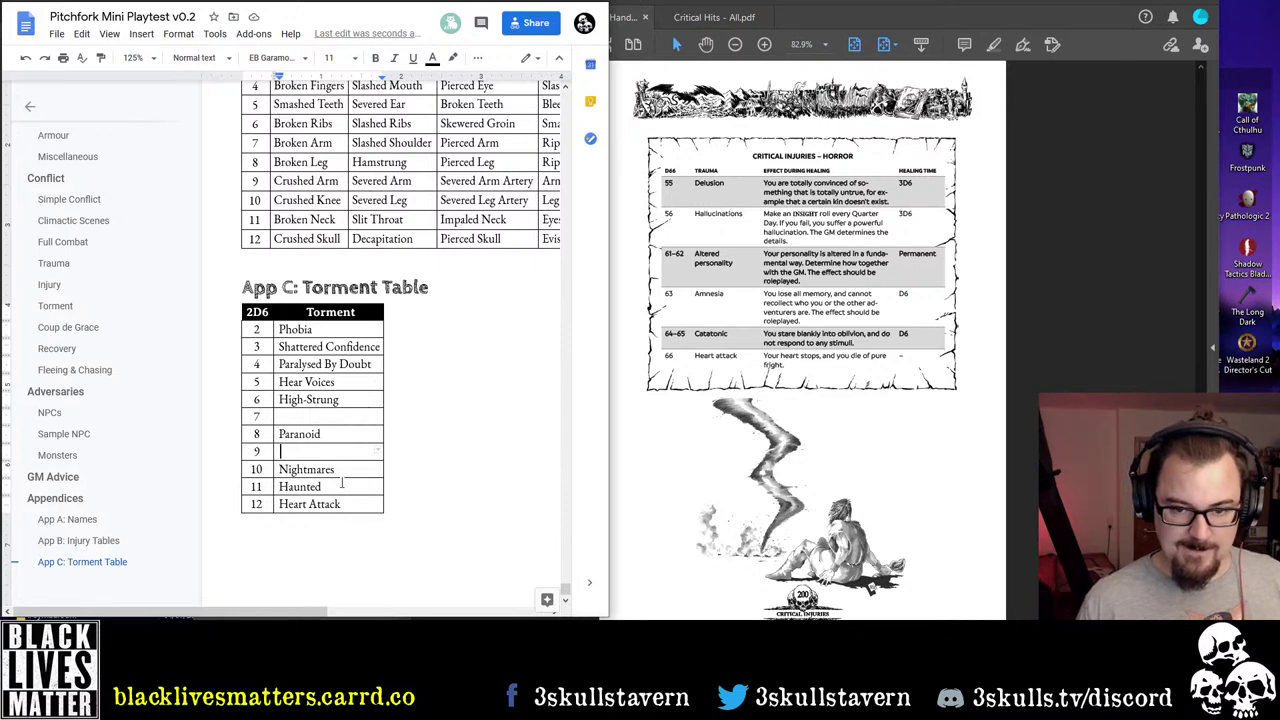
pyautogui.scroll(3, 654, 420)
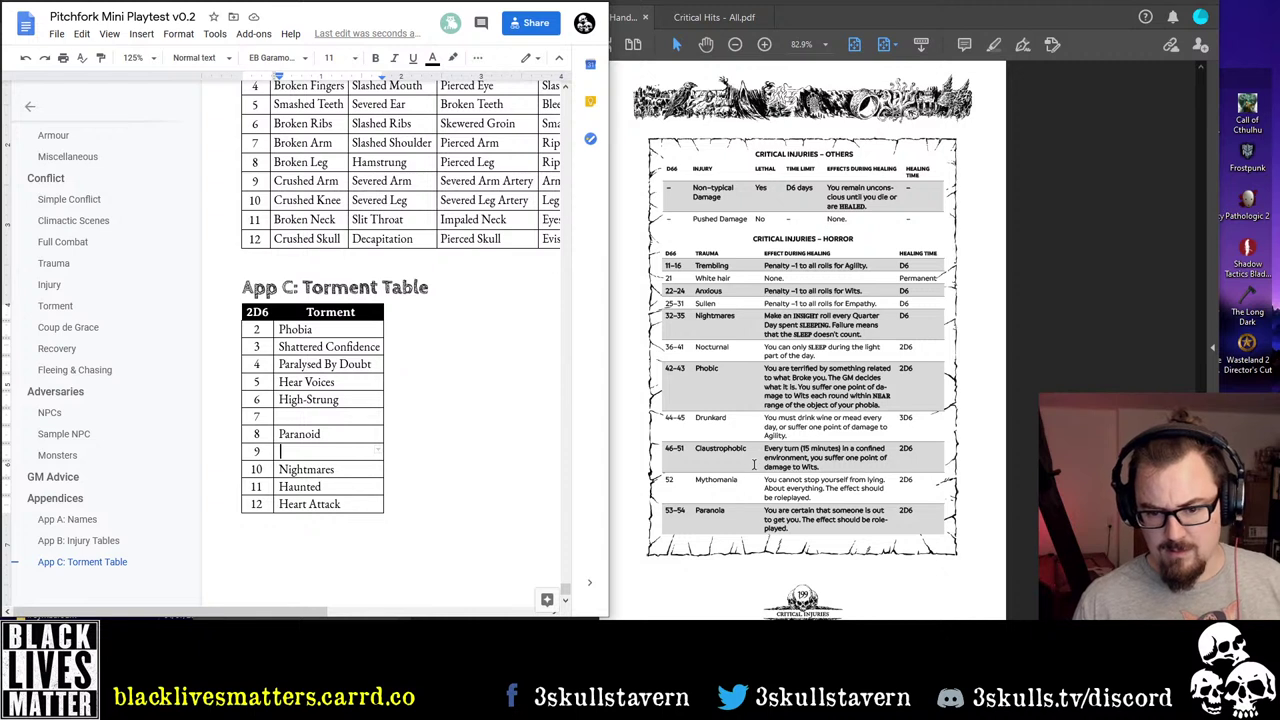
pyautogui.click(315, 332)
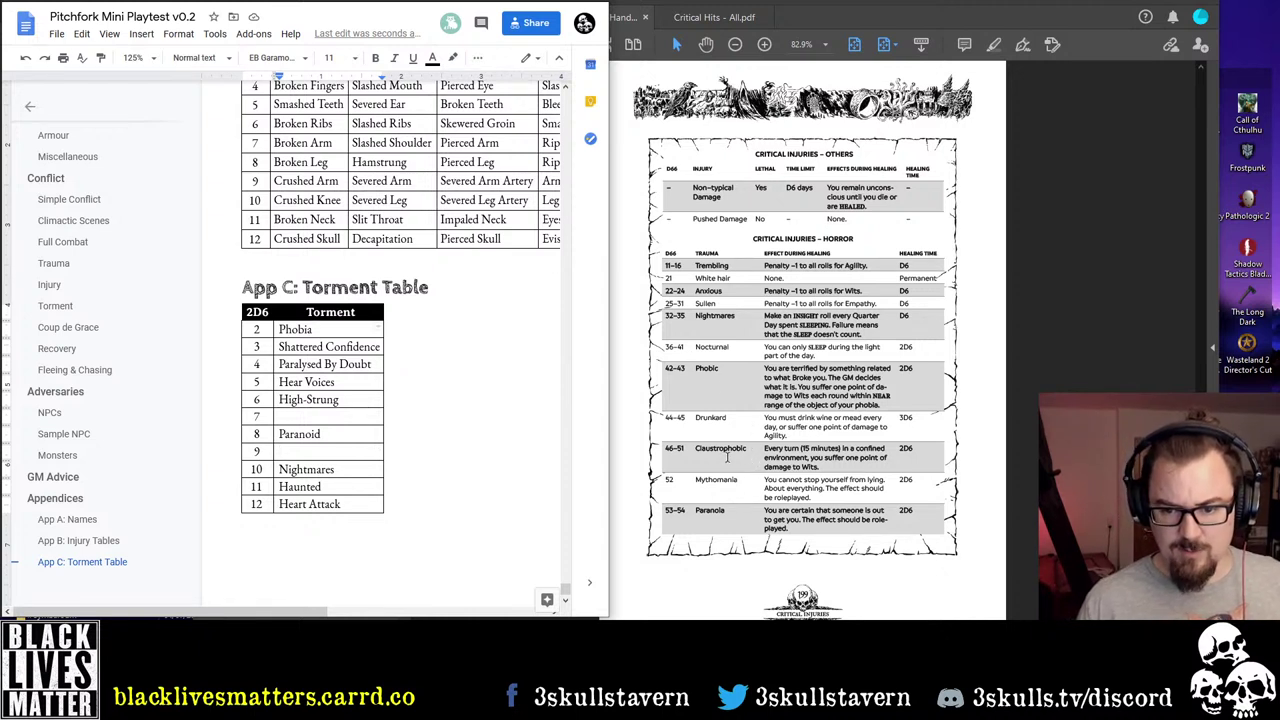
pyautogui.hotkey('shift', 'Home')
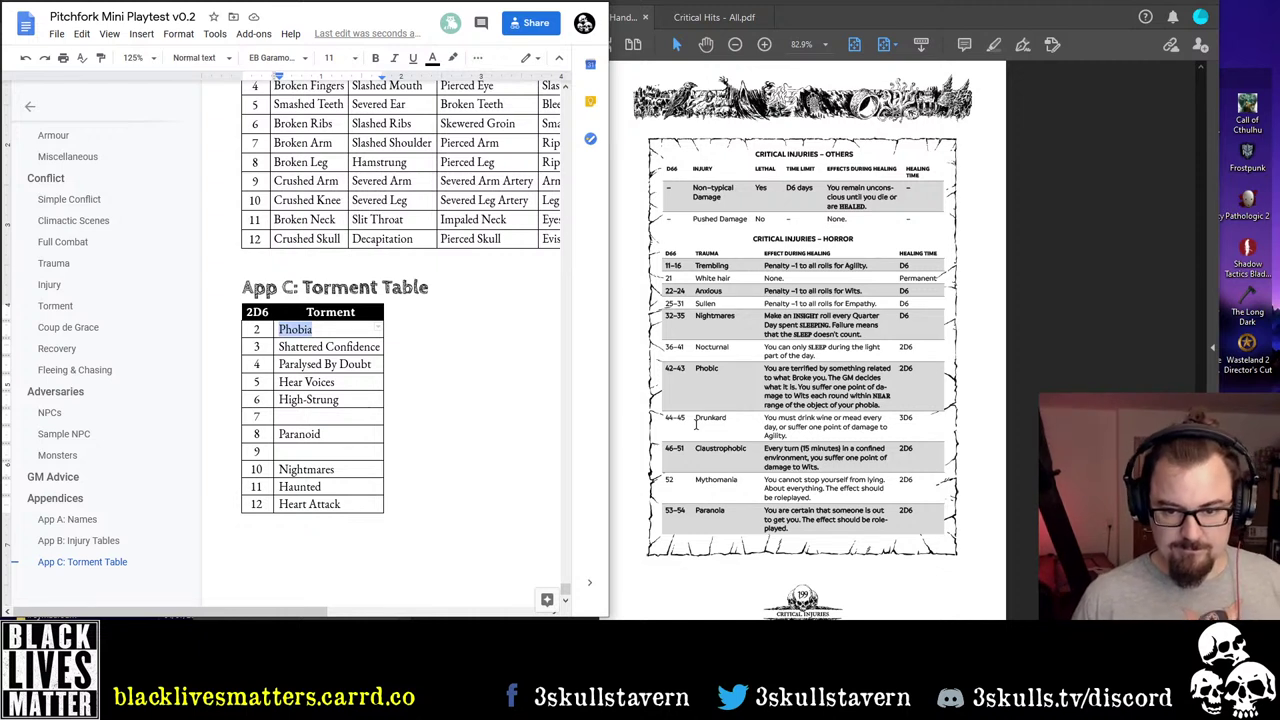
# Replace Phobia with Nightmares in roll 2 and delete the duplicate Nightmares from roll 10
pyautogui.write('Nightmares')
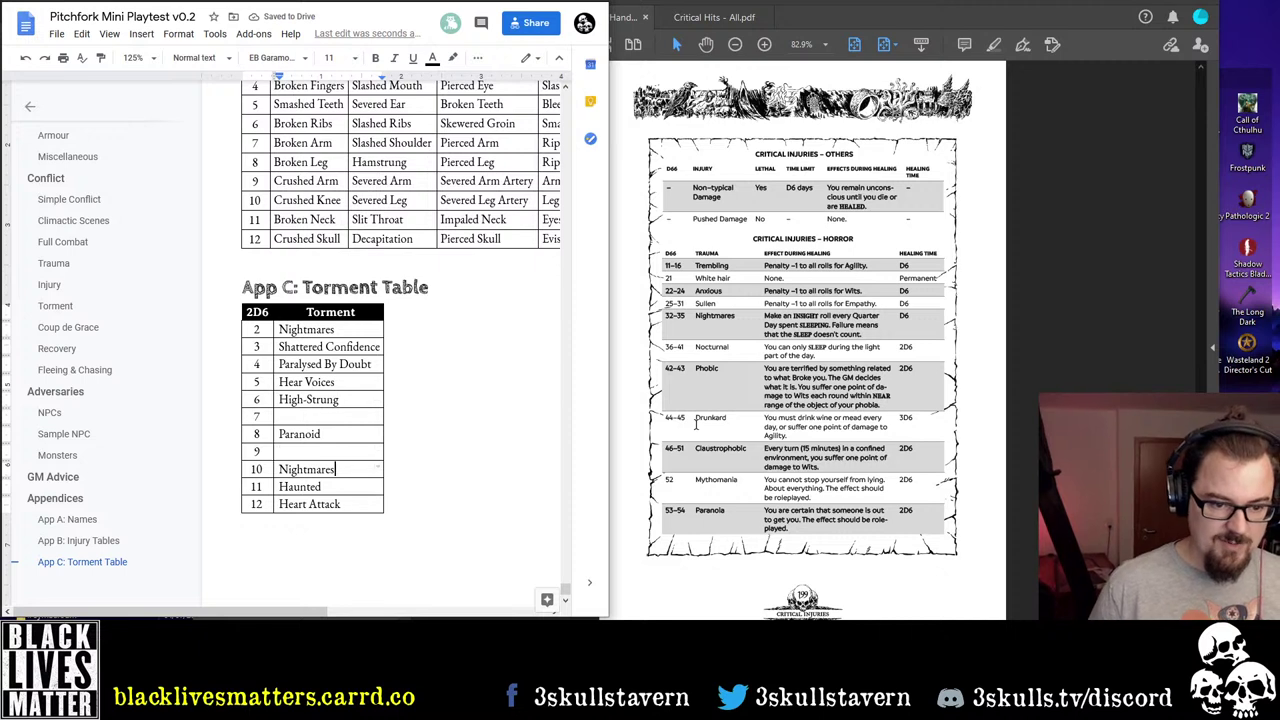
pyautogui.hotkey('shift', 'Home')
pyautogui.press('BackSpace')
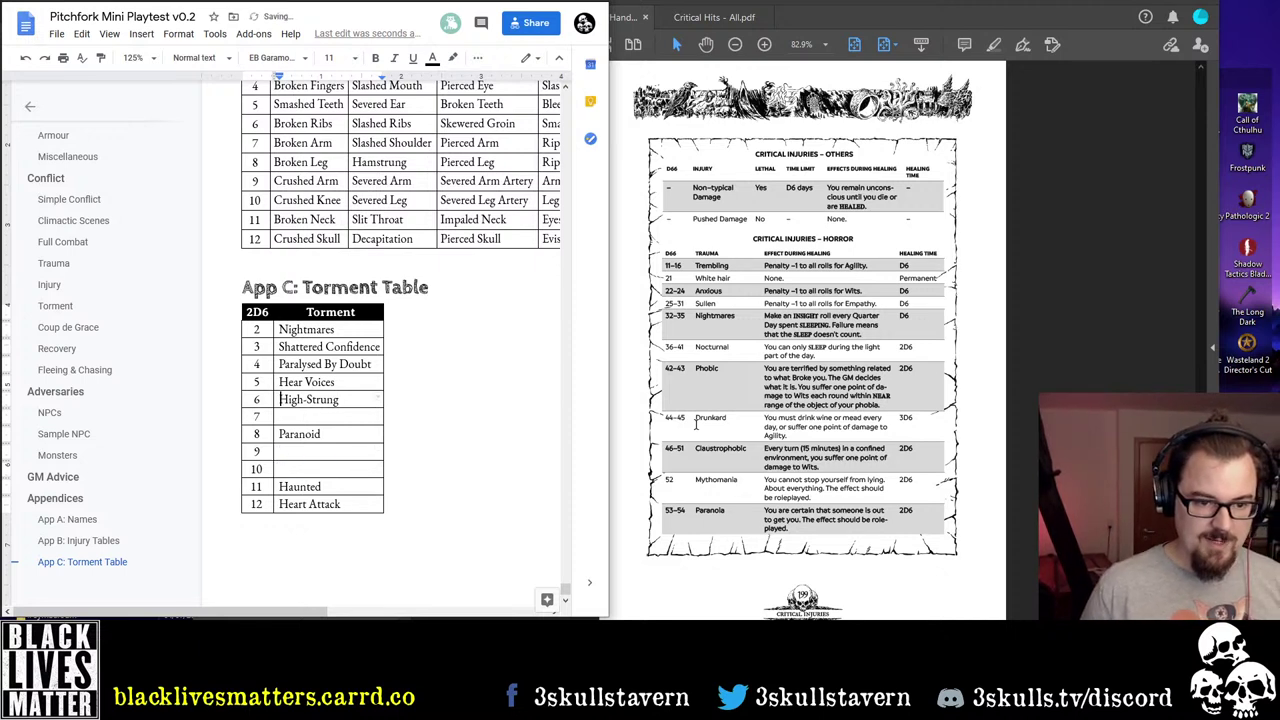
# Change roll 3 to Anxious and clear Paralysed By Doubt from roll 4
pyautogui.press('Up')
pyautogui.press('Up')
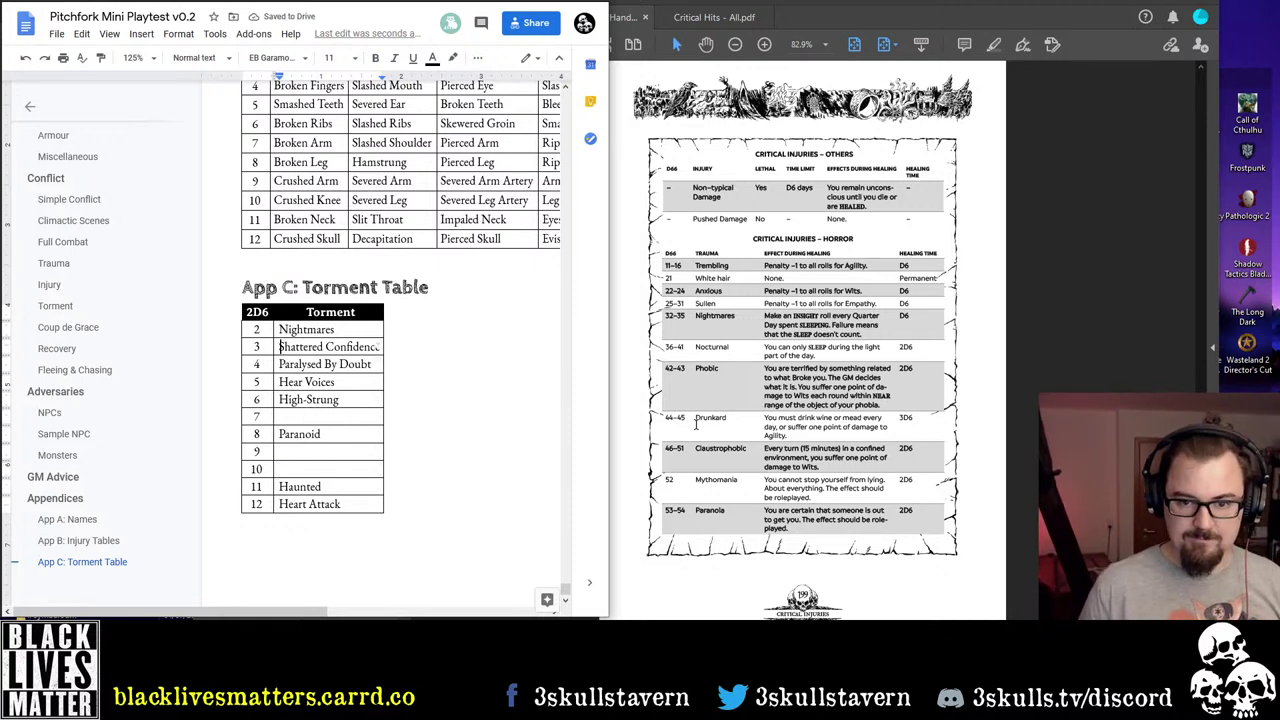
pyautogui.hotkey('shift', 'End')
pyautogui.write('Anxious')
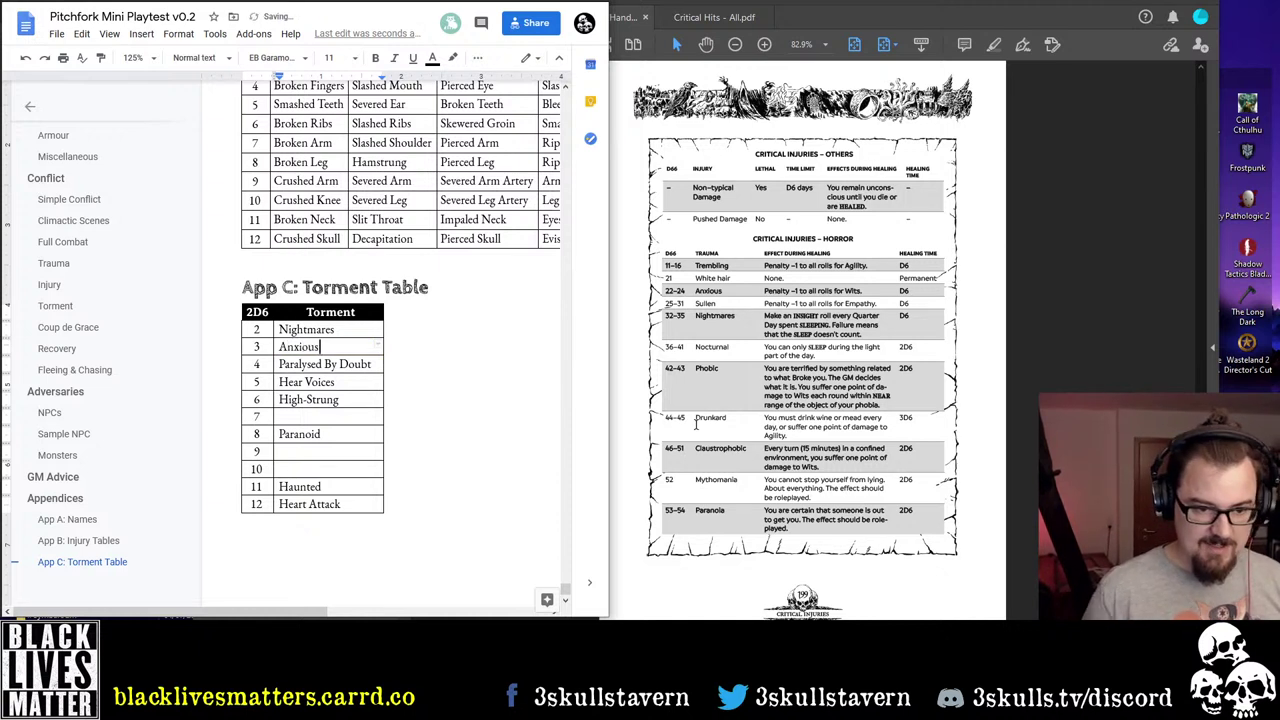
pyautogui.press('Down')
pyautogui.press('Home')
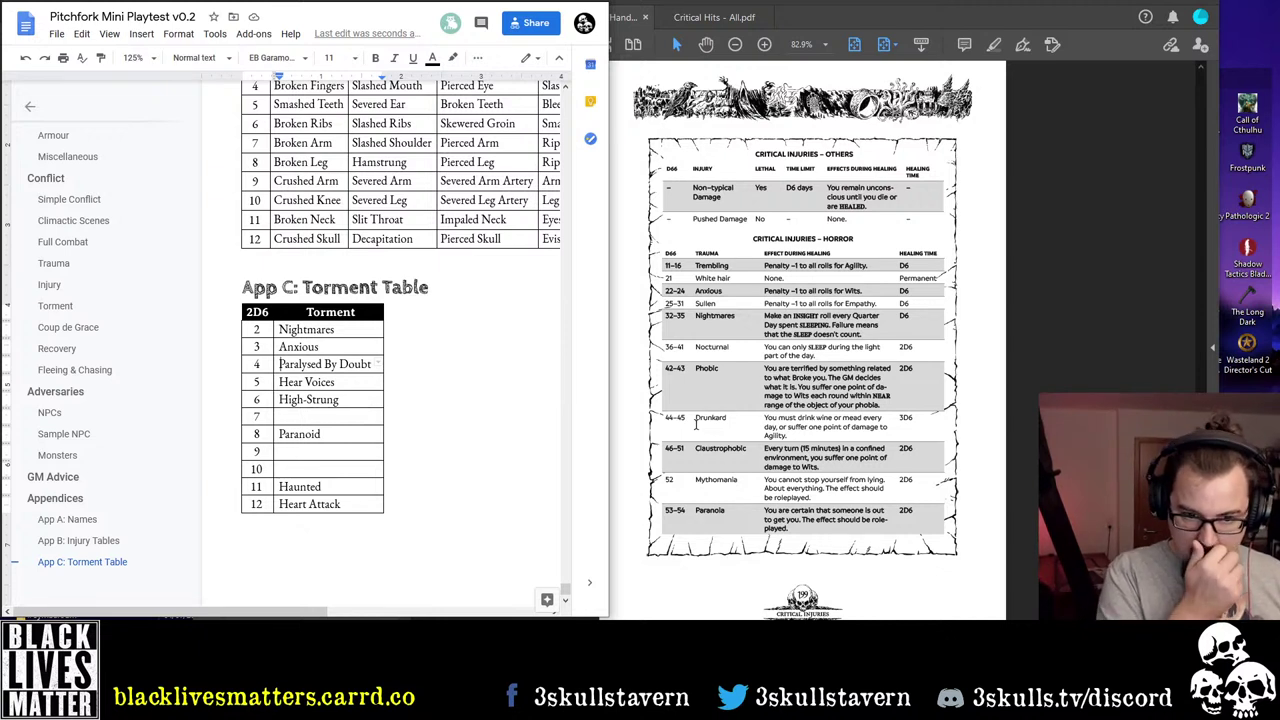
pyautogui.hotkey('shift', 'End')
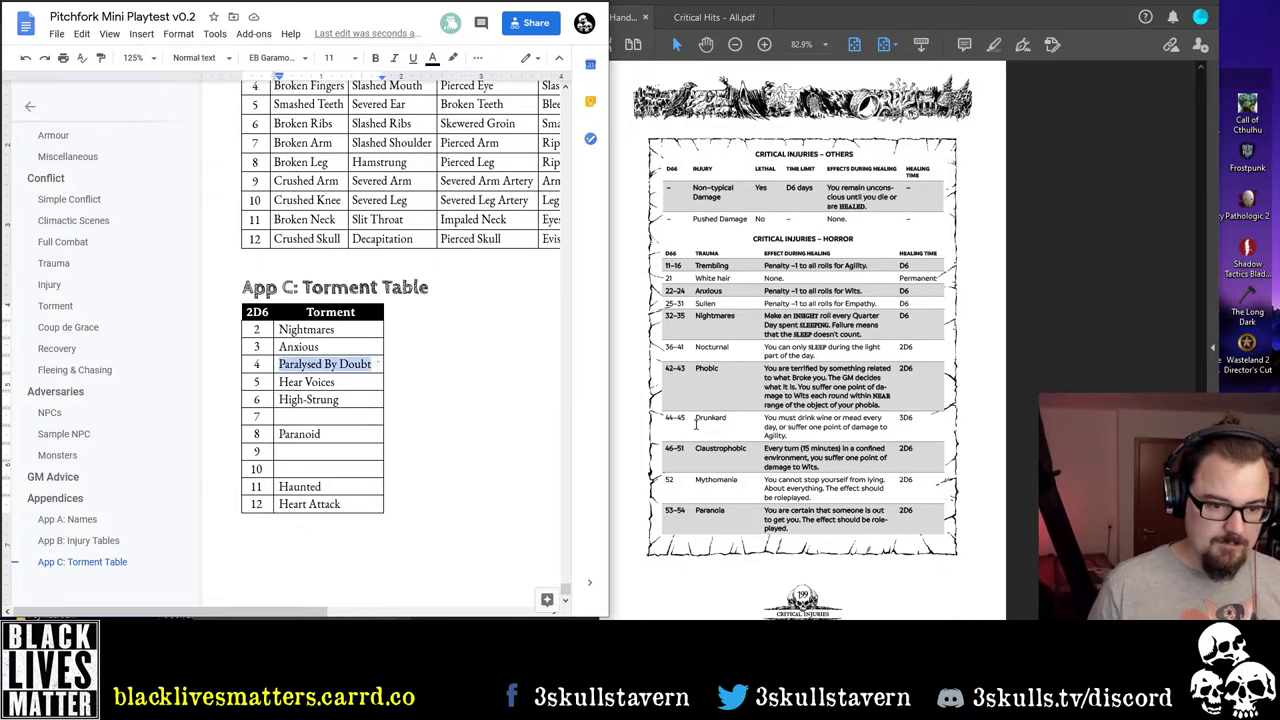
pyautogui.press('BackSpace')
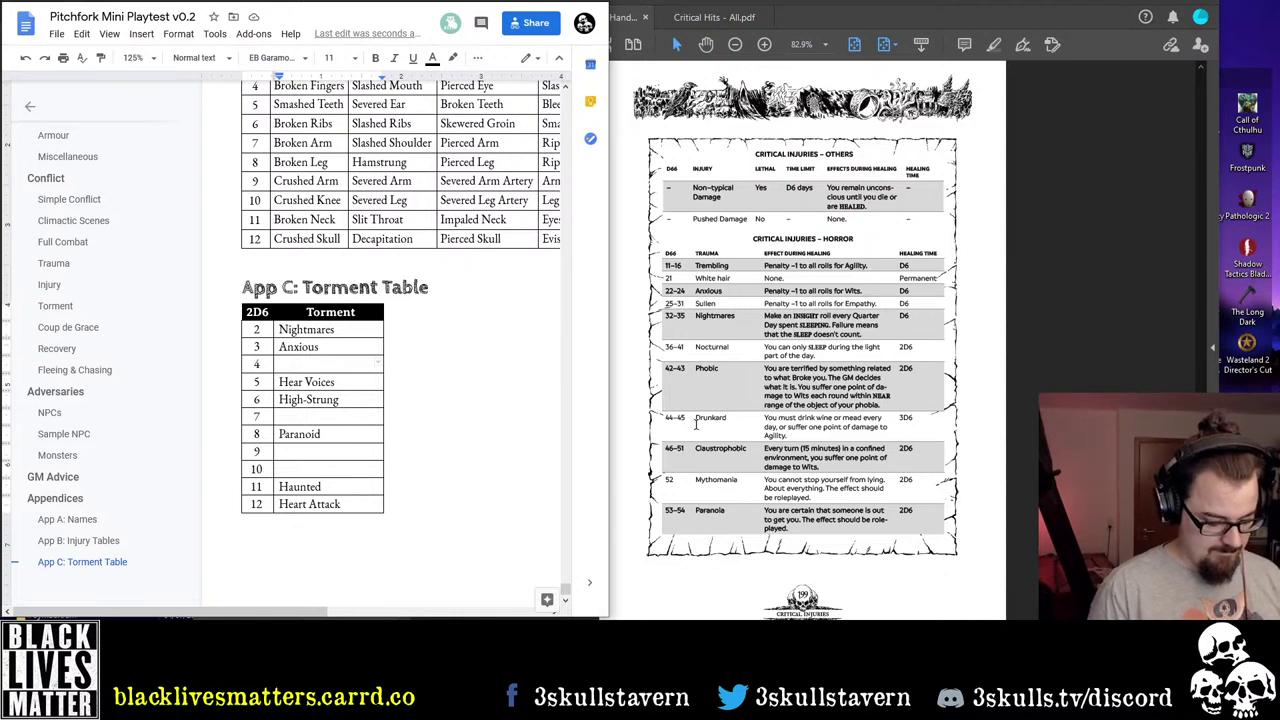
# Enter Drunkenness for roll 4, then replace it with Alcoholism
pyautogui.write('Drunken')
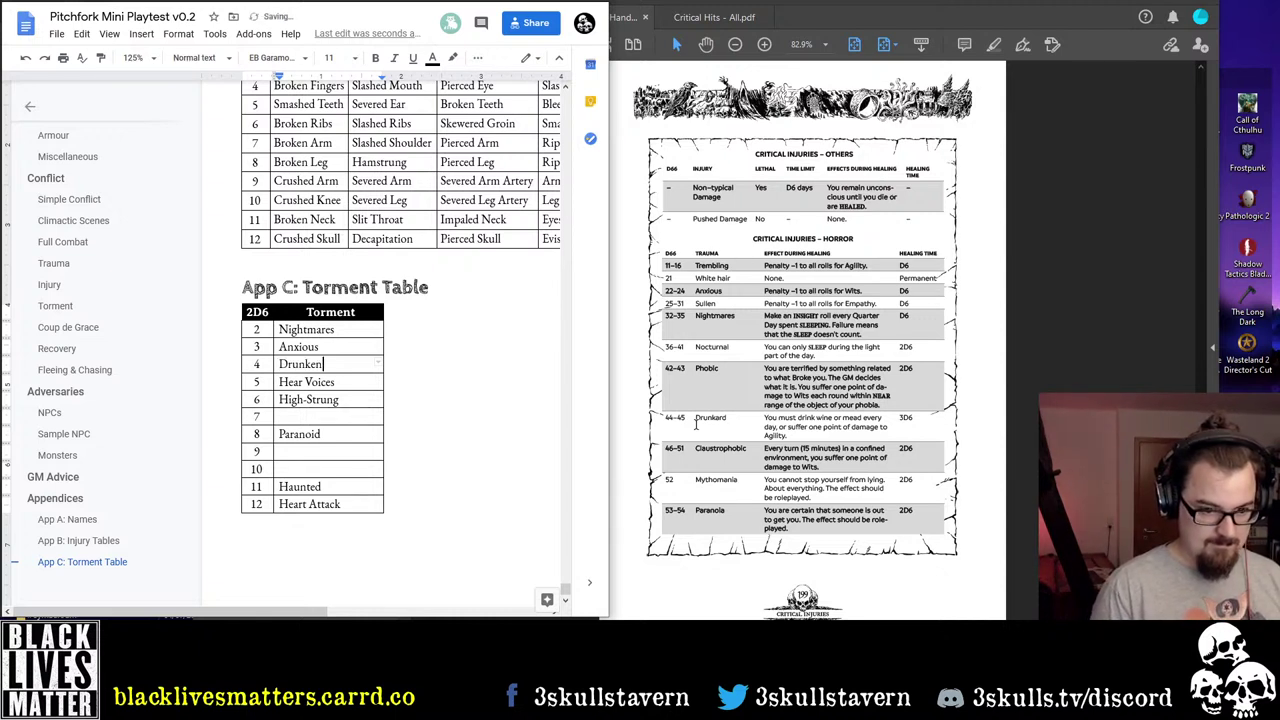
pyautogui.write('ess')
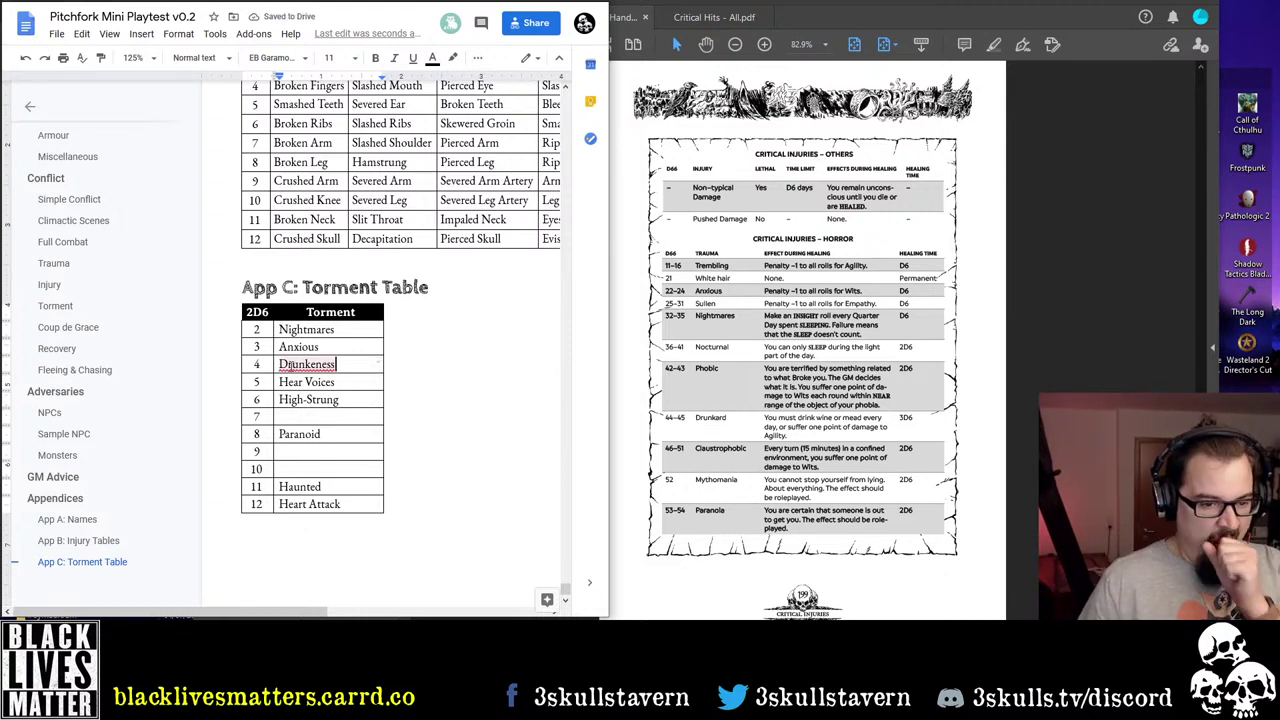
pyautogui.rightClick(290, 366)
pyautogui.click(335, 405)
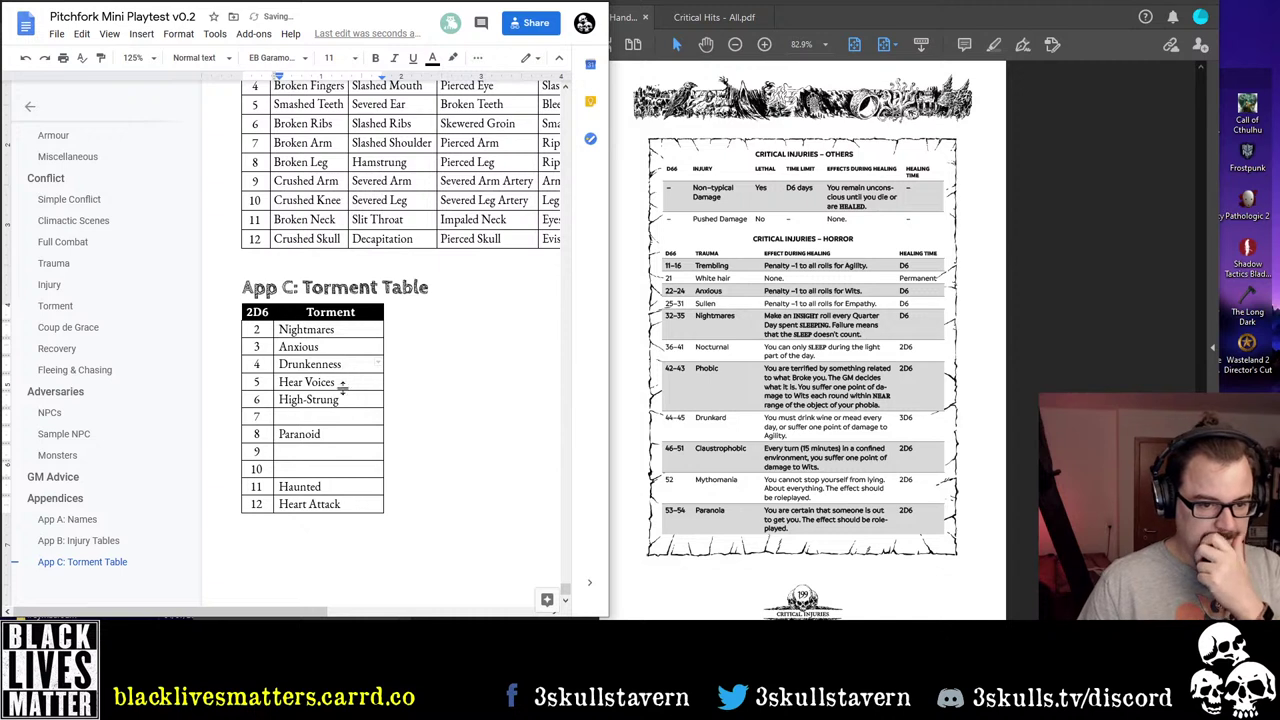
pyautogui.doubleClick(335, 365)
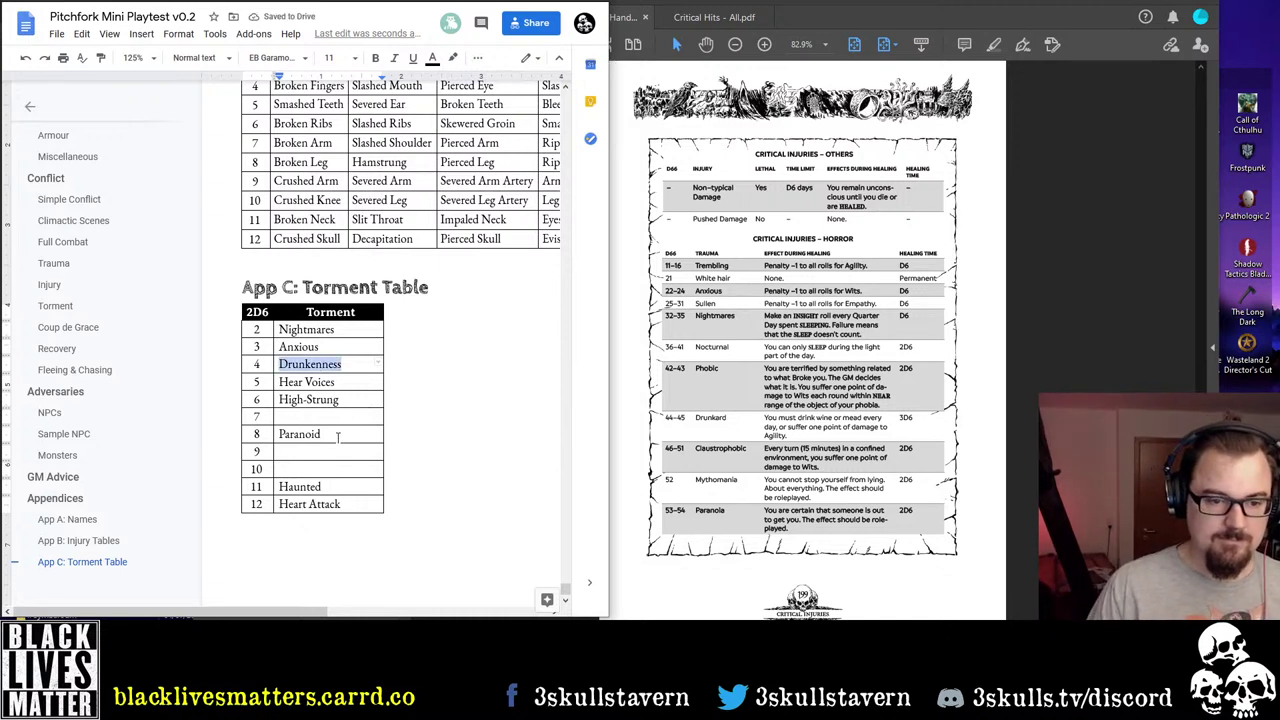
pyautogui.write('Alco')
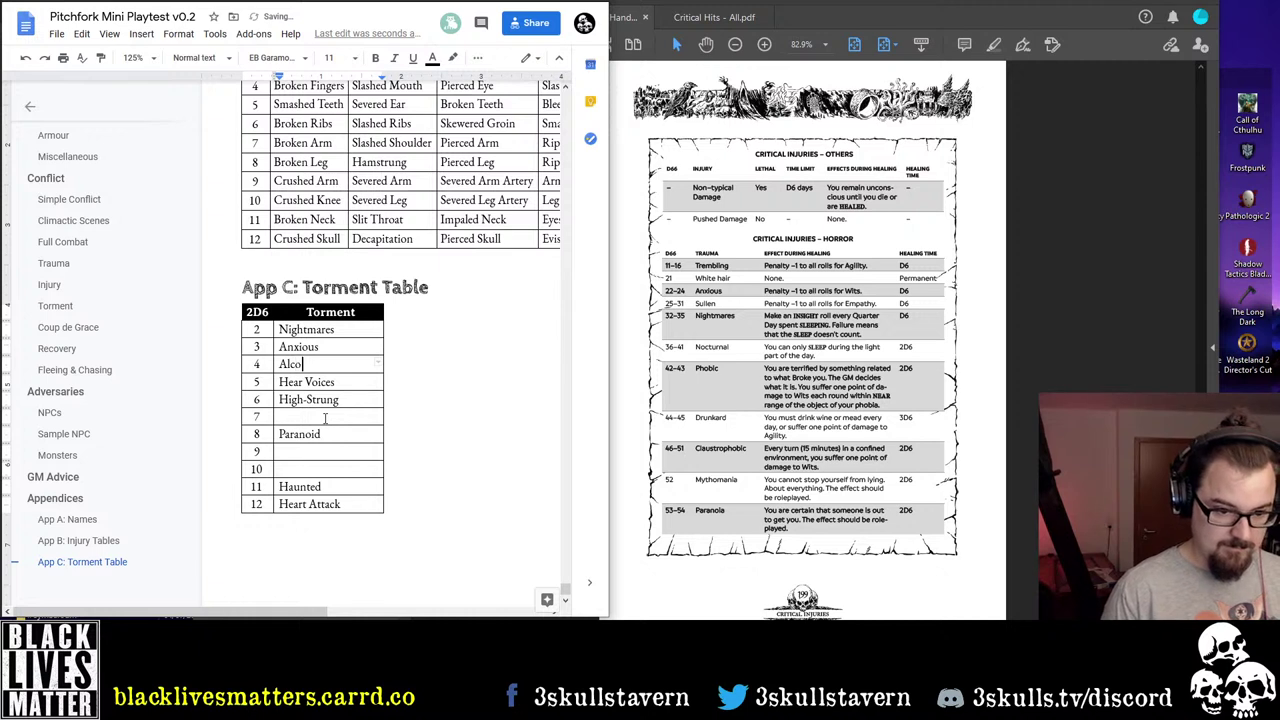
pyautogui.write('holism')
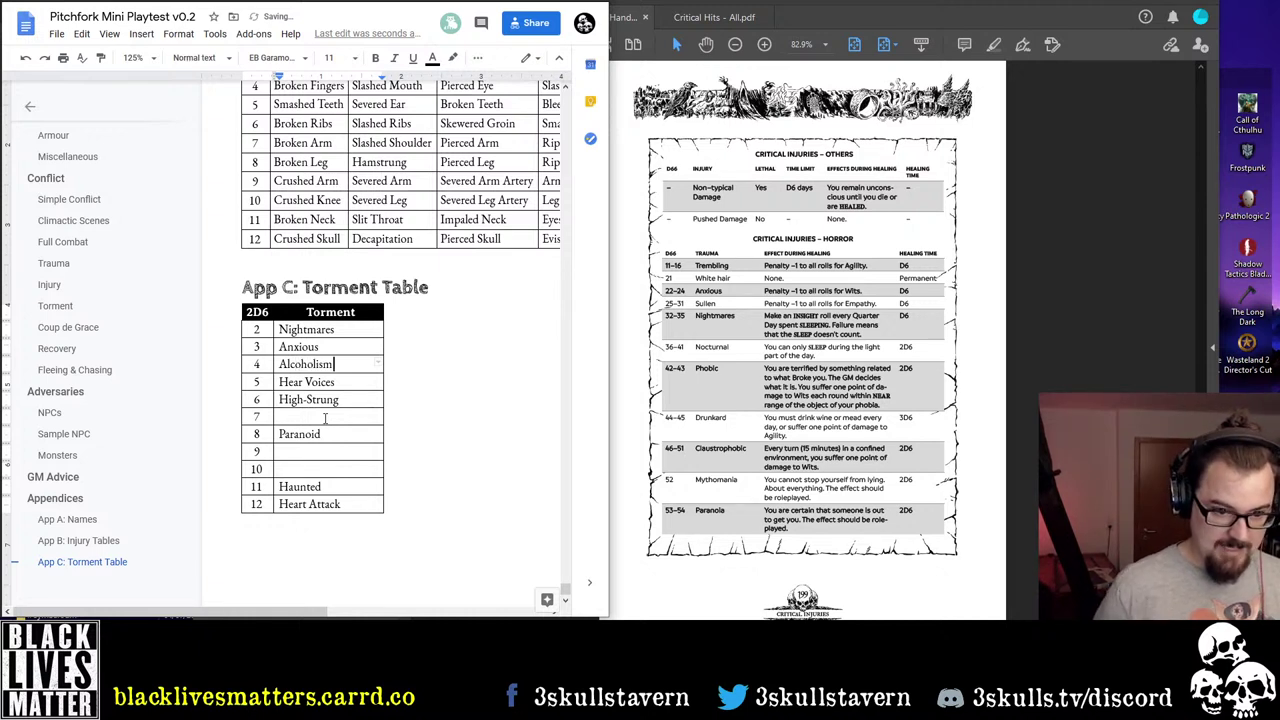
# Try replacing Hear Voices with Claustra, then undo to keep Hear Voices
pyautogui.press('Down')
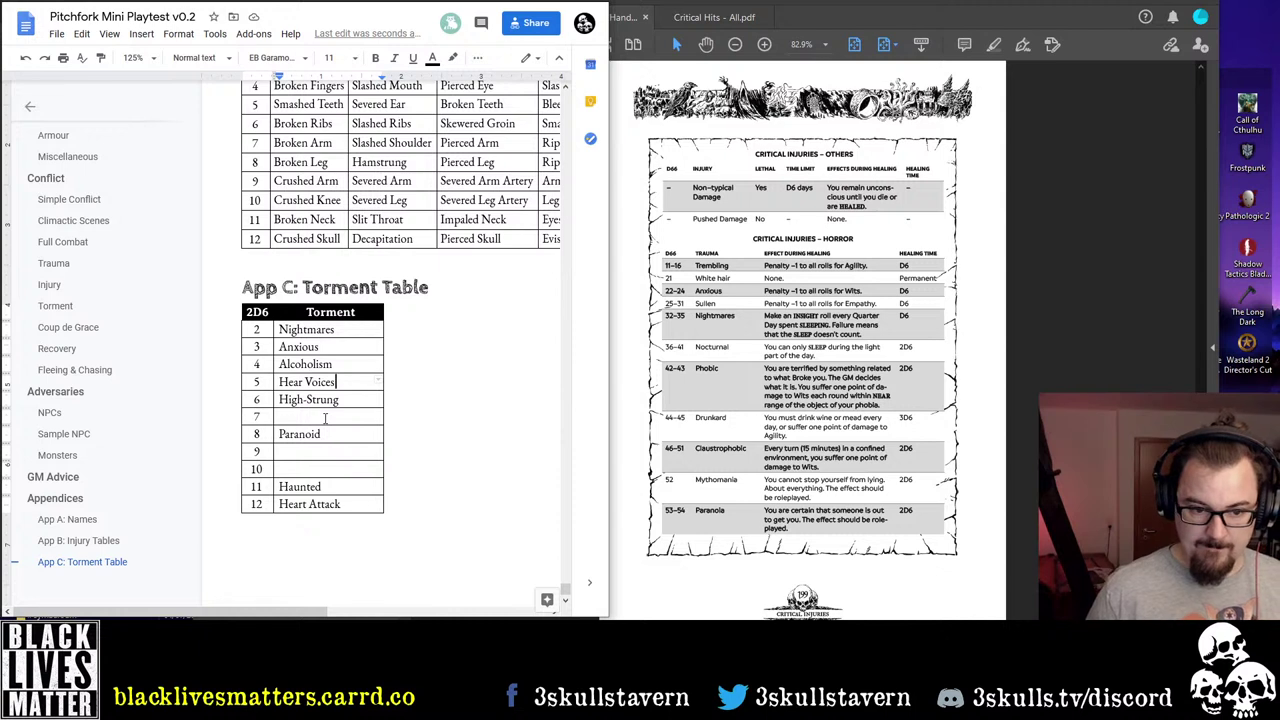
pyautogui.hotkey('ctrl', 'shift', 'Left')
pyautogui.hotkey('ctrl', 'shift', 'Left')
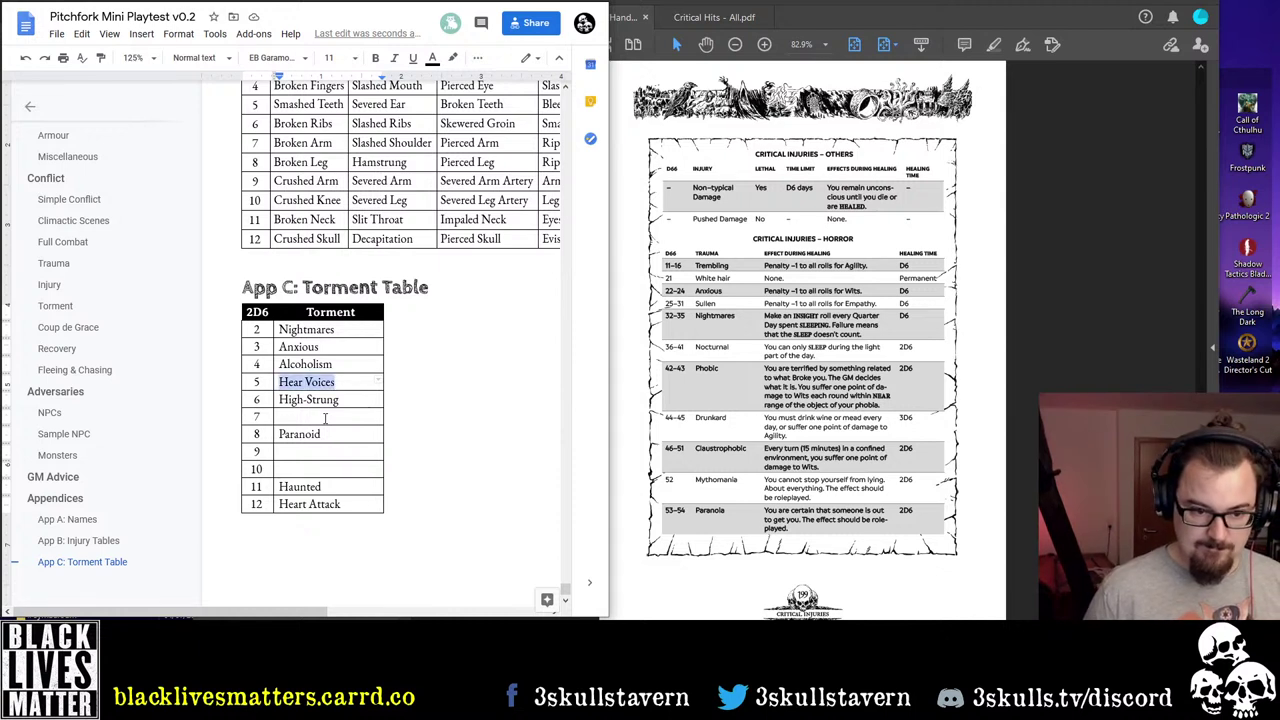
pyautogui.write('Claustra')
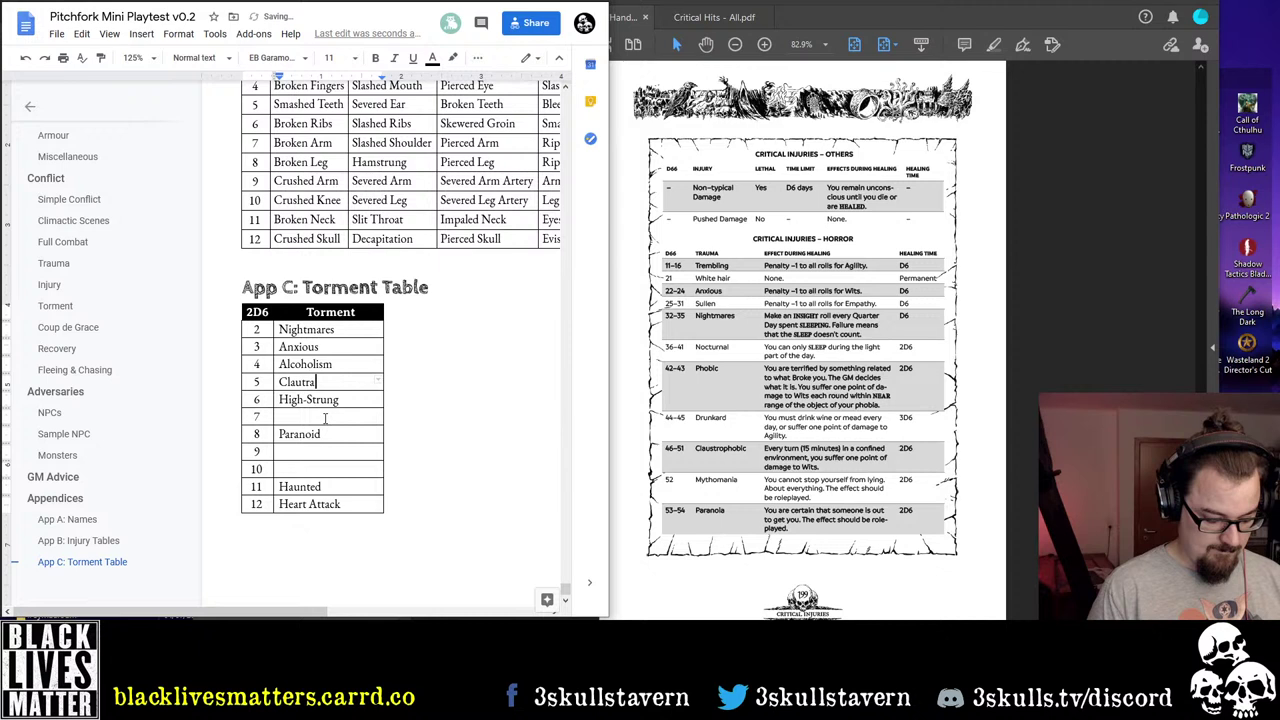
pyautogui.hotkey('ctrl', 'z')
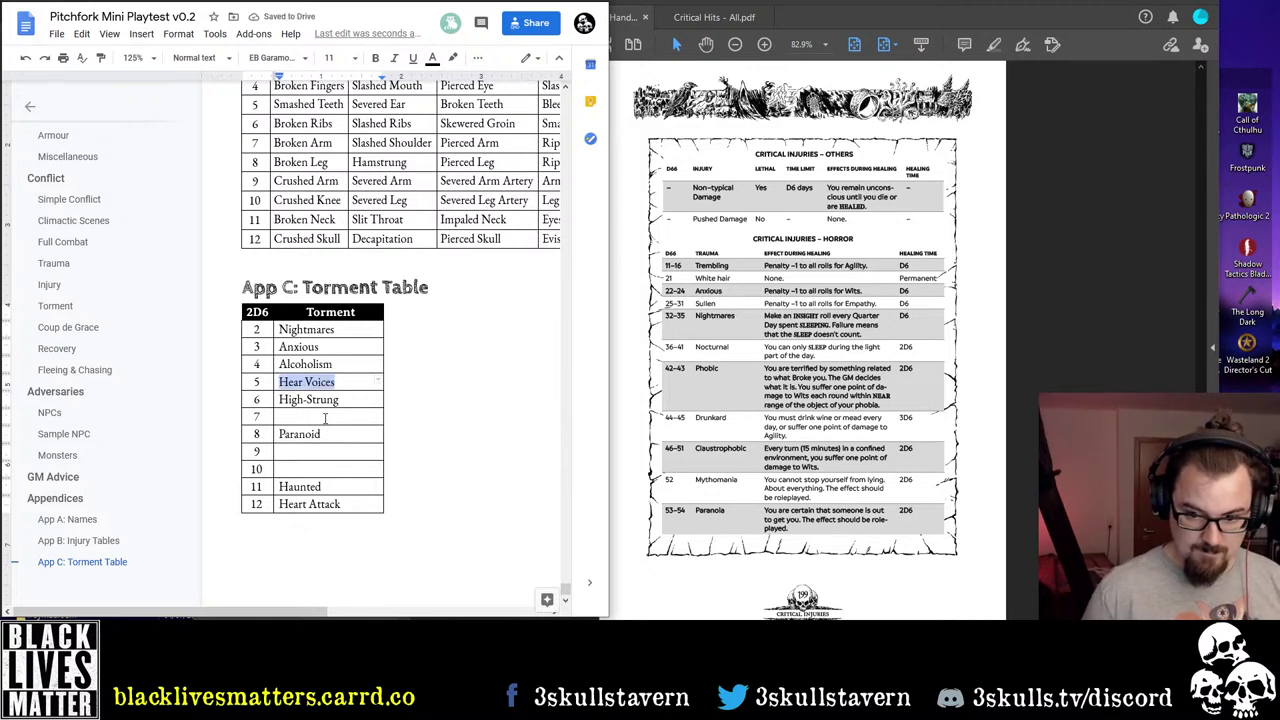
pyautogui.click(325, 418)
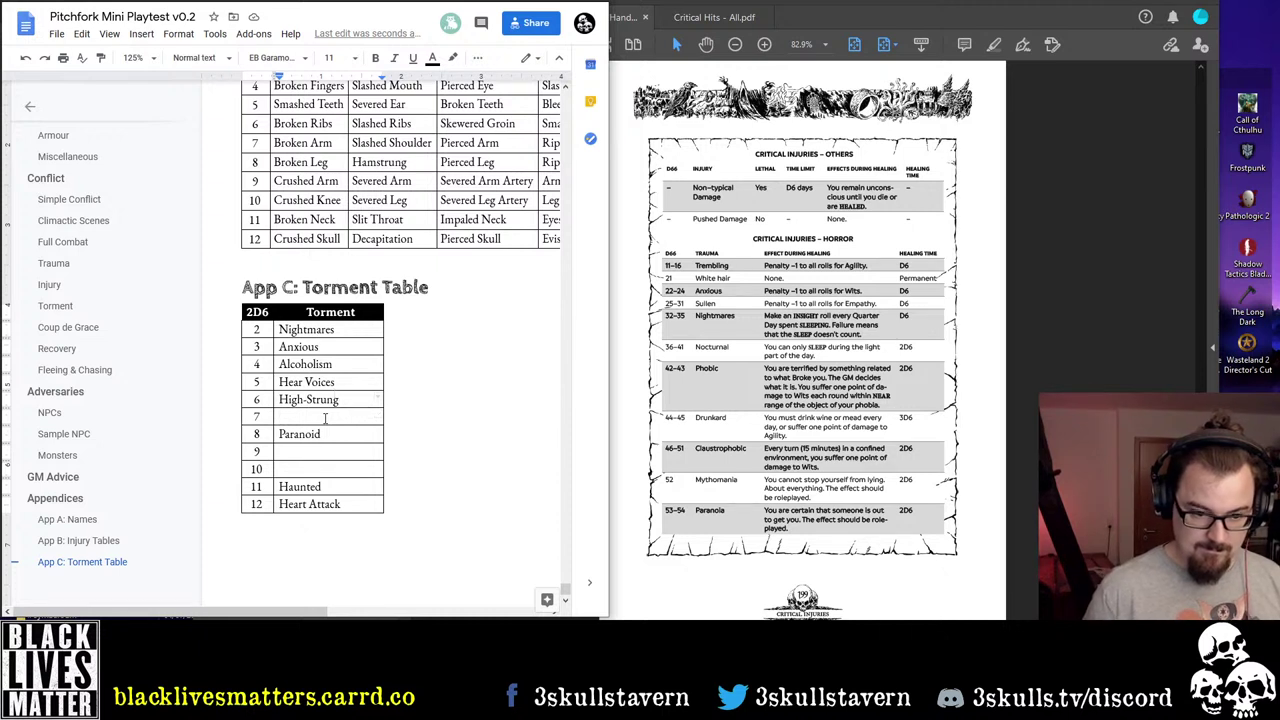
pyautogui.hotkey('shift', 'Up')
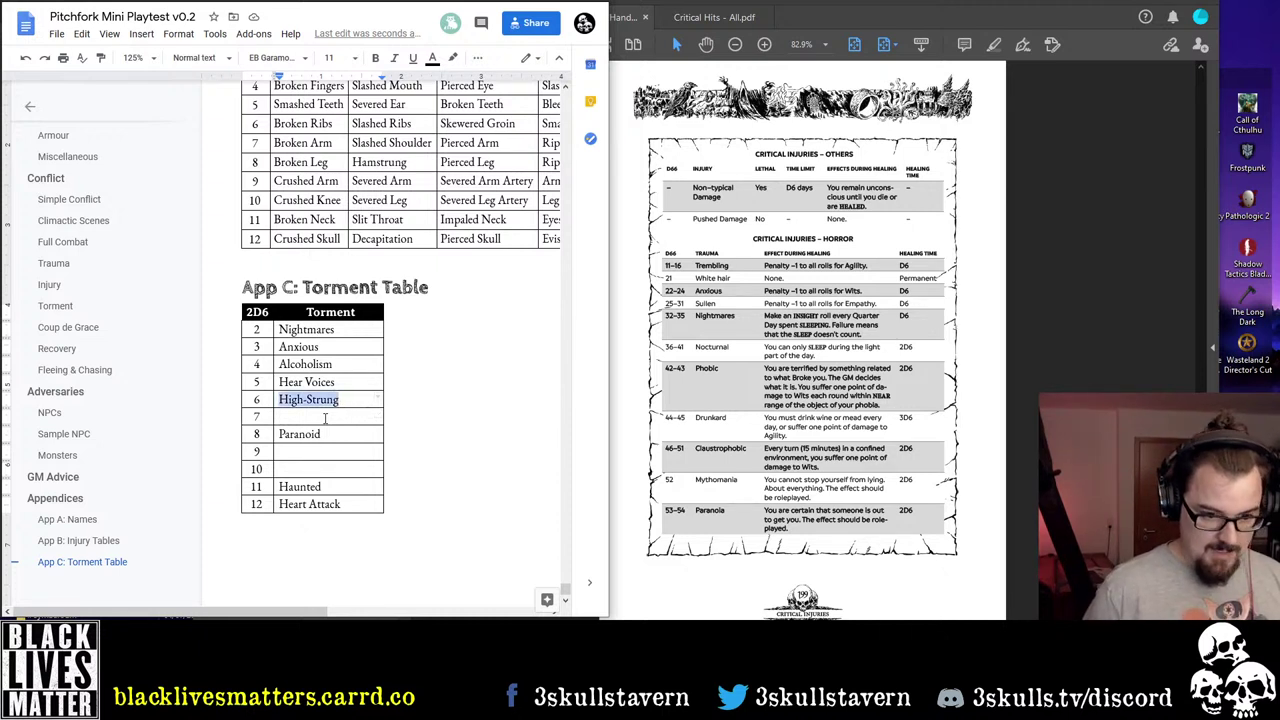
pyautogui.click(325, 418)
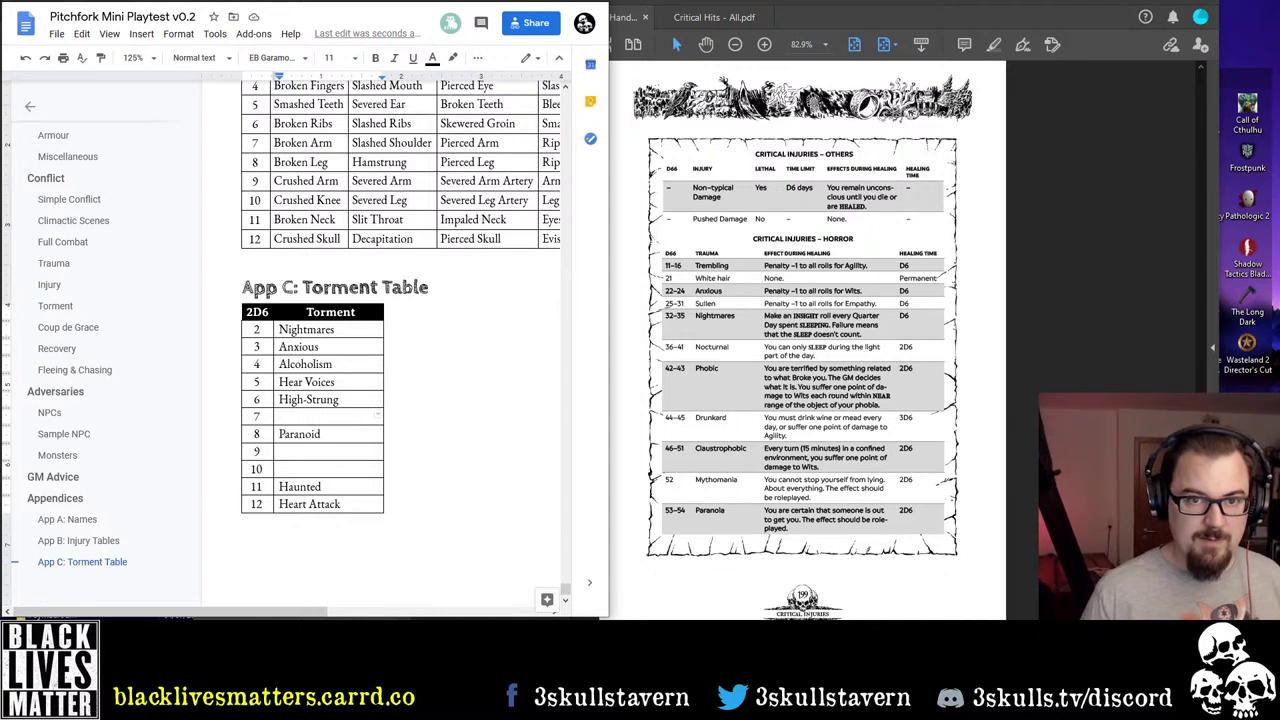
# Widen the browser and load the Google Docs start page from the evisceration search tab
pyautogui.moveTo(610, 47); pyautogui.dragTo(1010, 52)
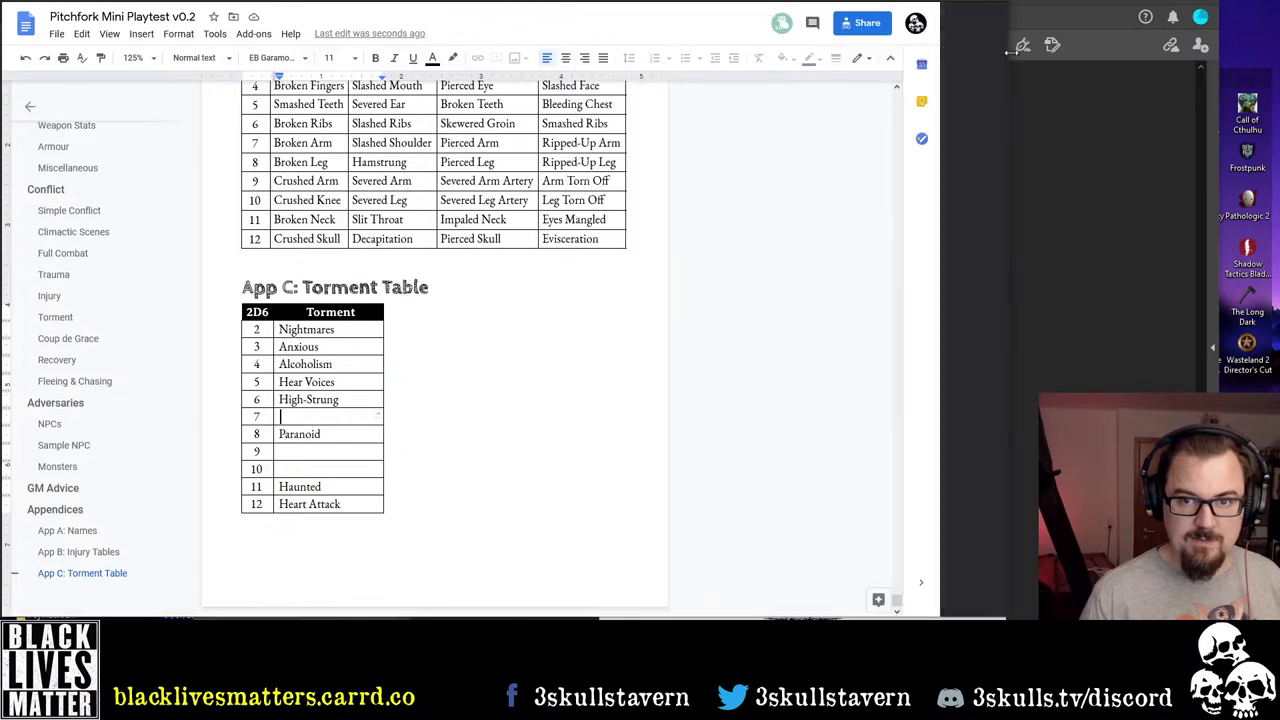
pyautogui.hotkey('ctrl', 'Tab')
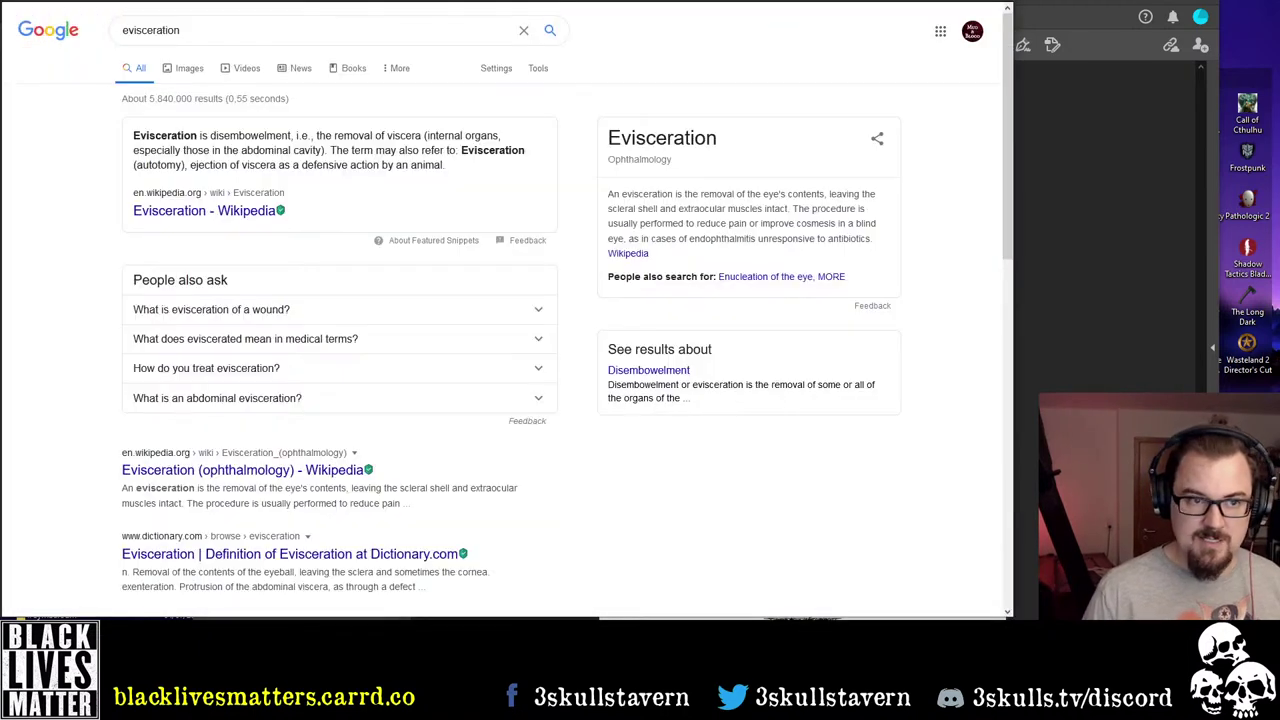
pyautogui.hotkey('ctrl', 'l')
pyautogui.write('nordsaga')
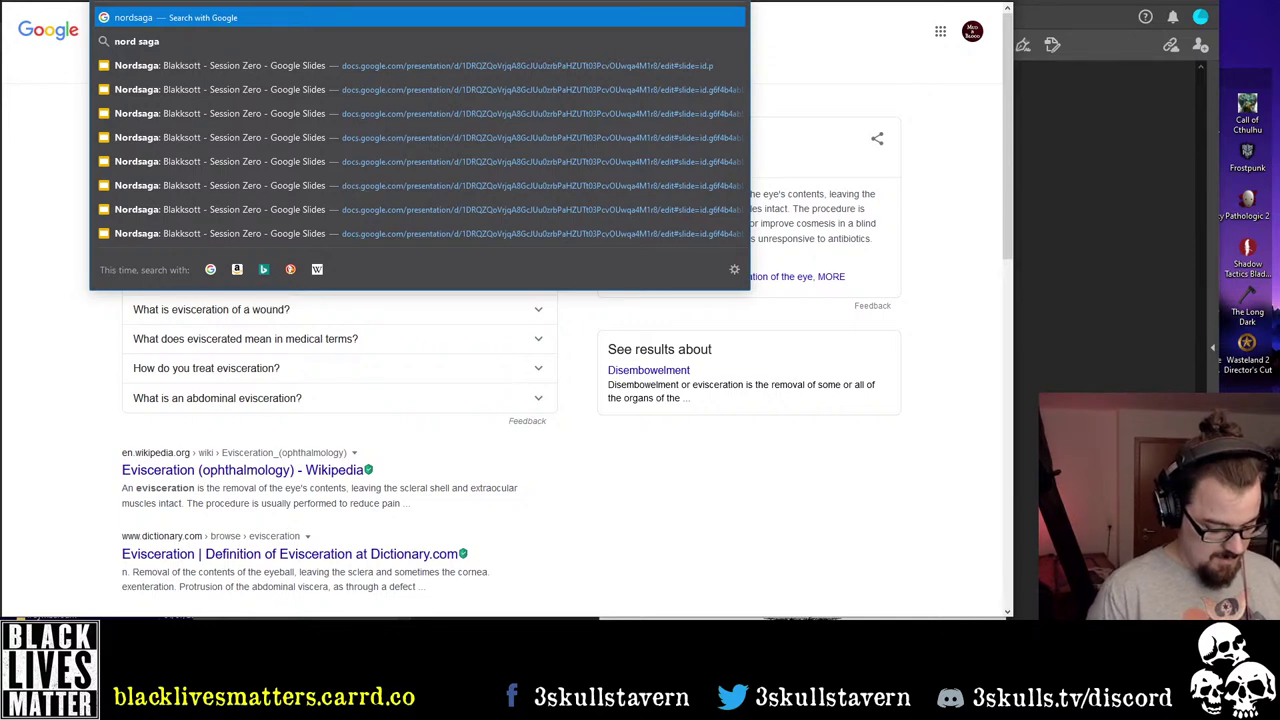
pyautogui.hotkey('ctrl', 'a')
pyautogui.write('docs')
pyautogui.press('Return')
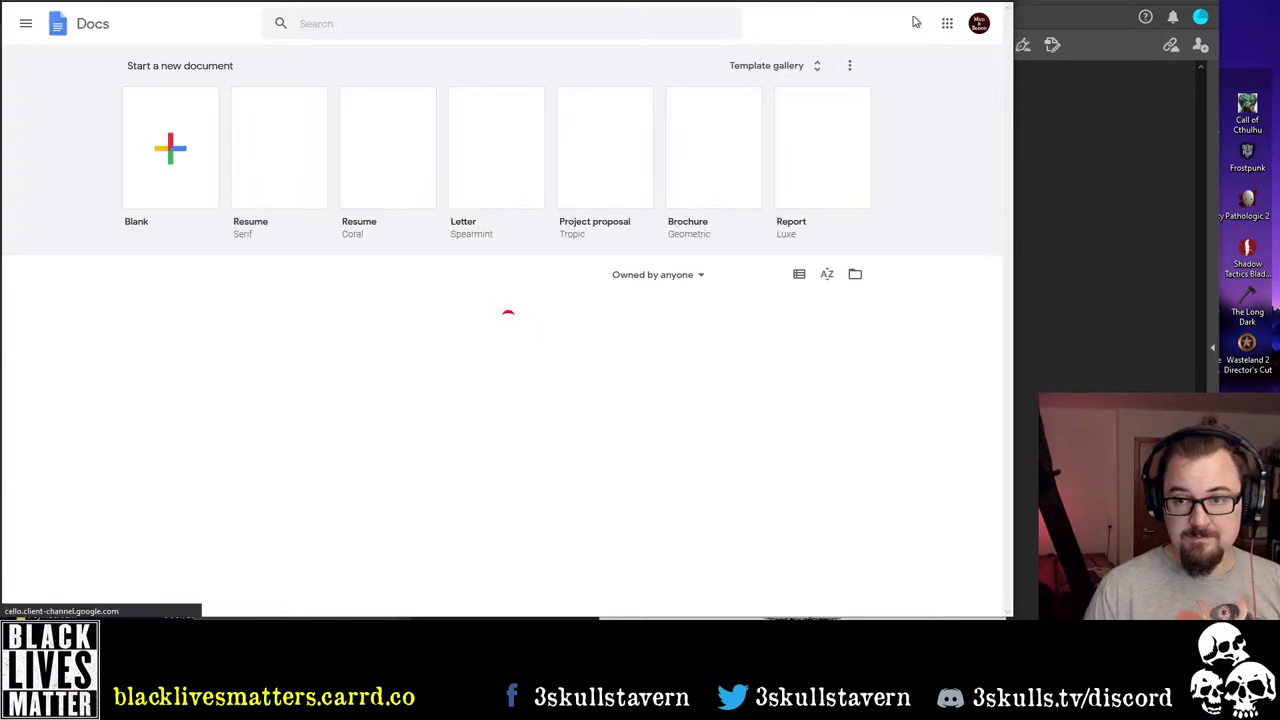
# Minimize the Docs browser so Acrobat Reader shows the Critical Injuries horror tables on page 200
pyautogui.hotkey('alt', 'Tab')
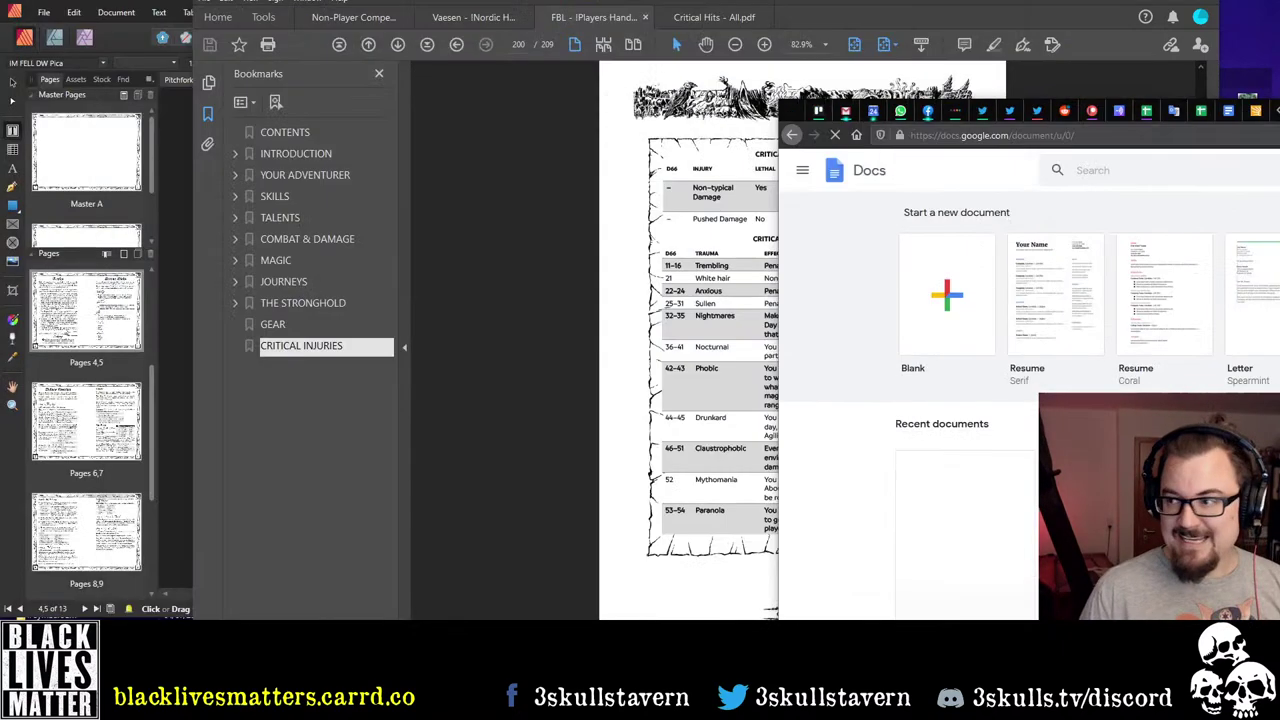
pyautogui.moveTo(1149, 238); pyautogui.dragTo(1104, 238)
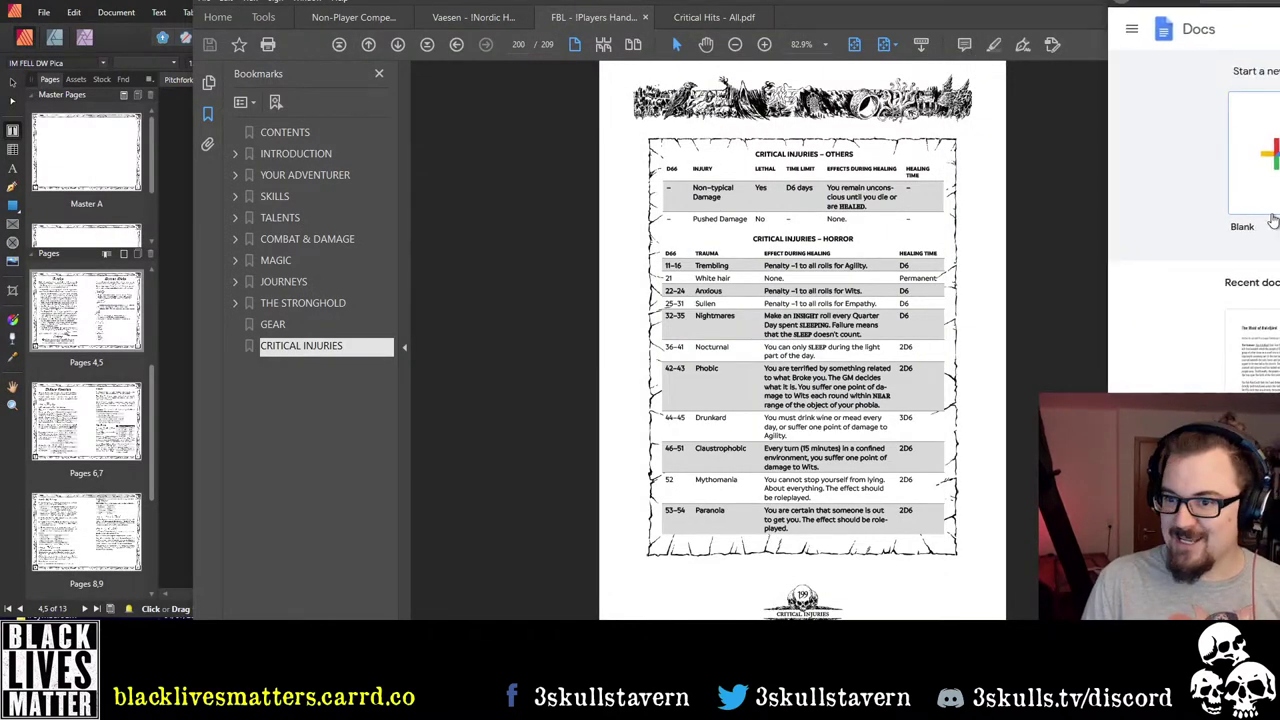
pyautogui.press('super+Down')
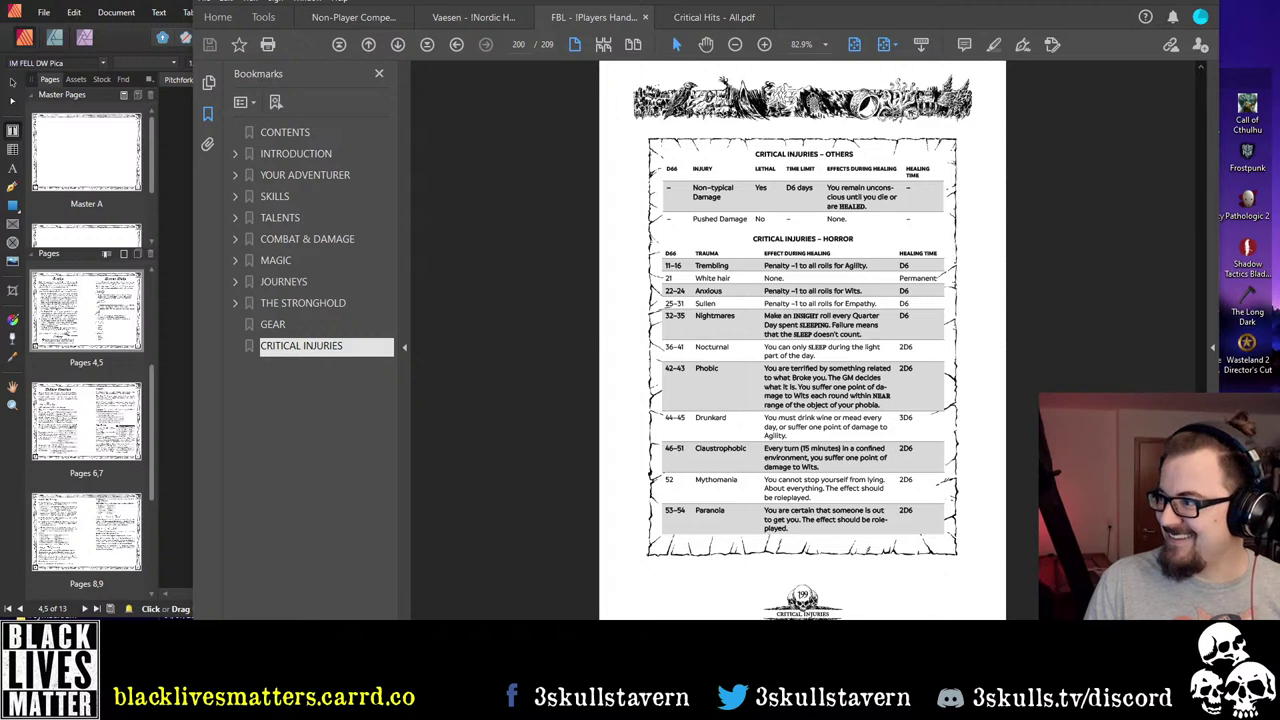
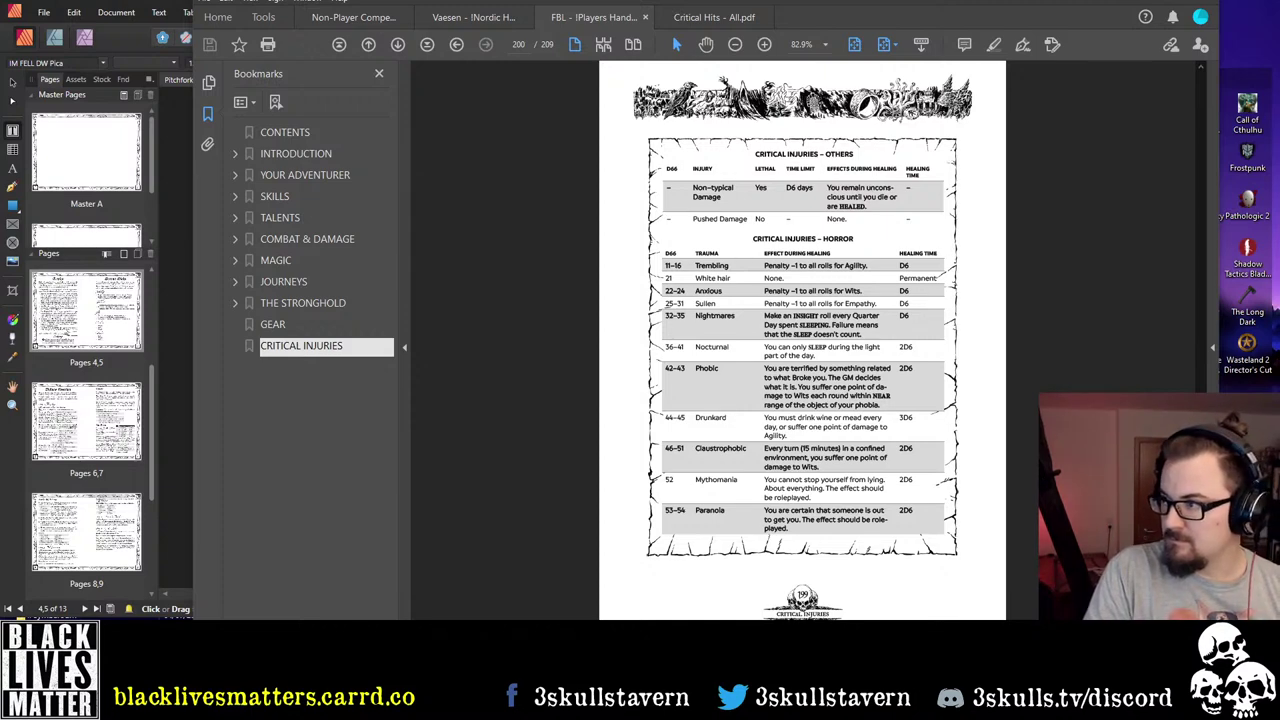
# Bring the Nordsaga Alpha Google Doc to the front and scroll down through it
pyautogui.hotkey('alt', 'Tab')
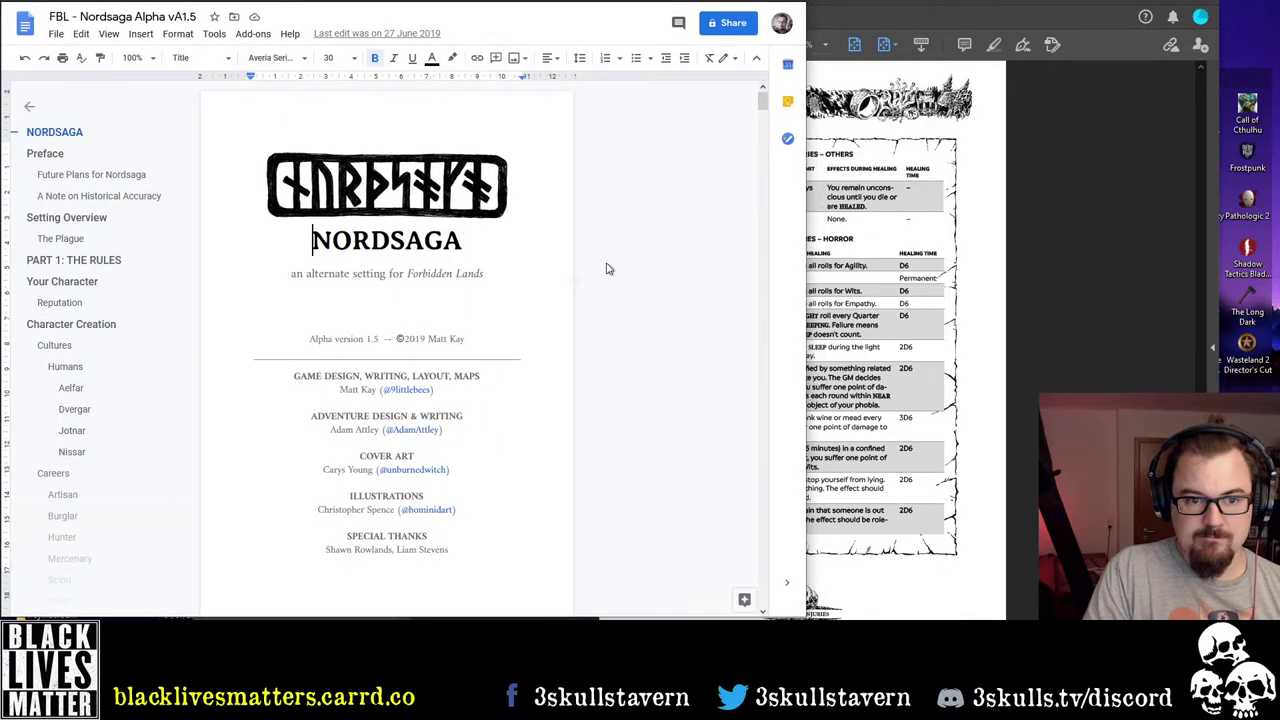
pyautogui.scroll(-15, 560, 260)
pyautogui.scroll(-20, 505, 303)
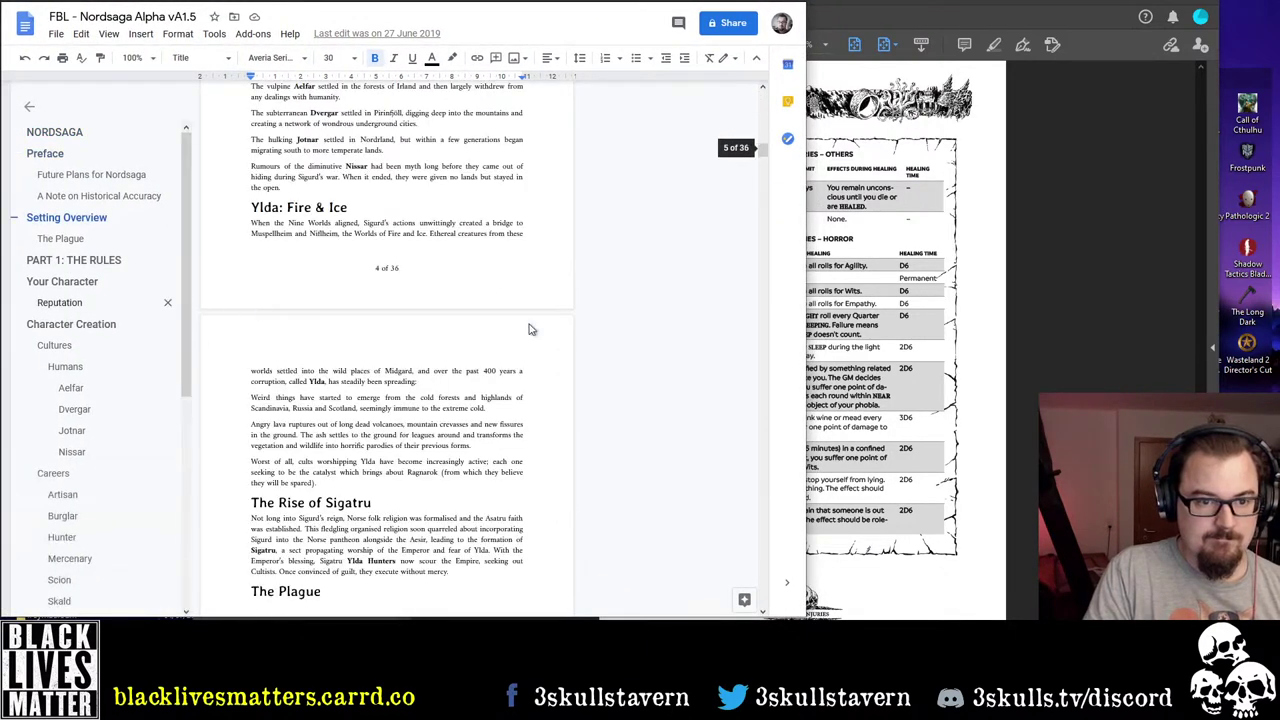
pyautogui.scroll(-15, 461, 332)
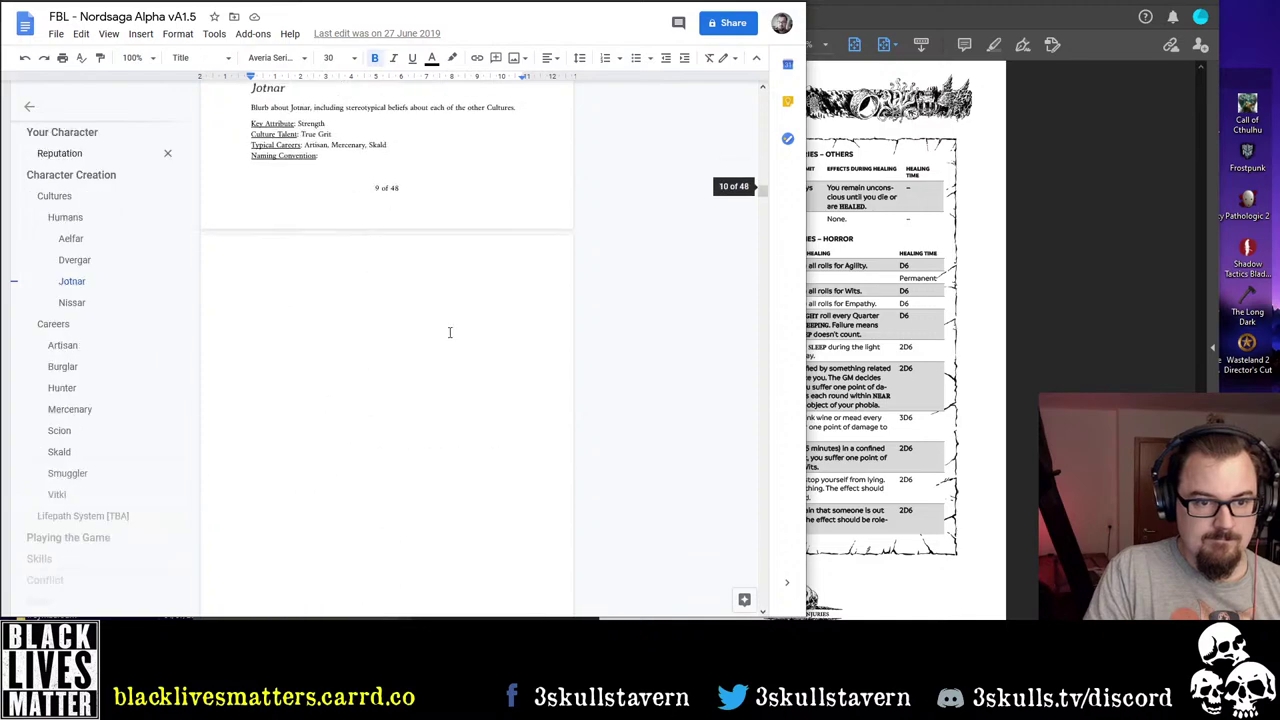
pyautogui.scroll(-20, 448, 332)
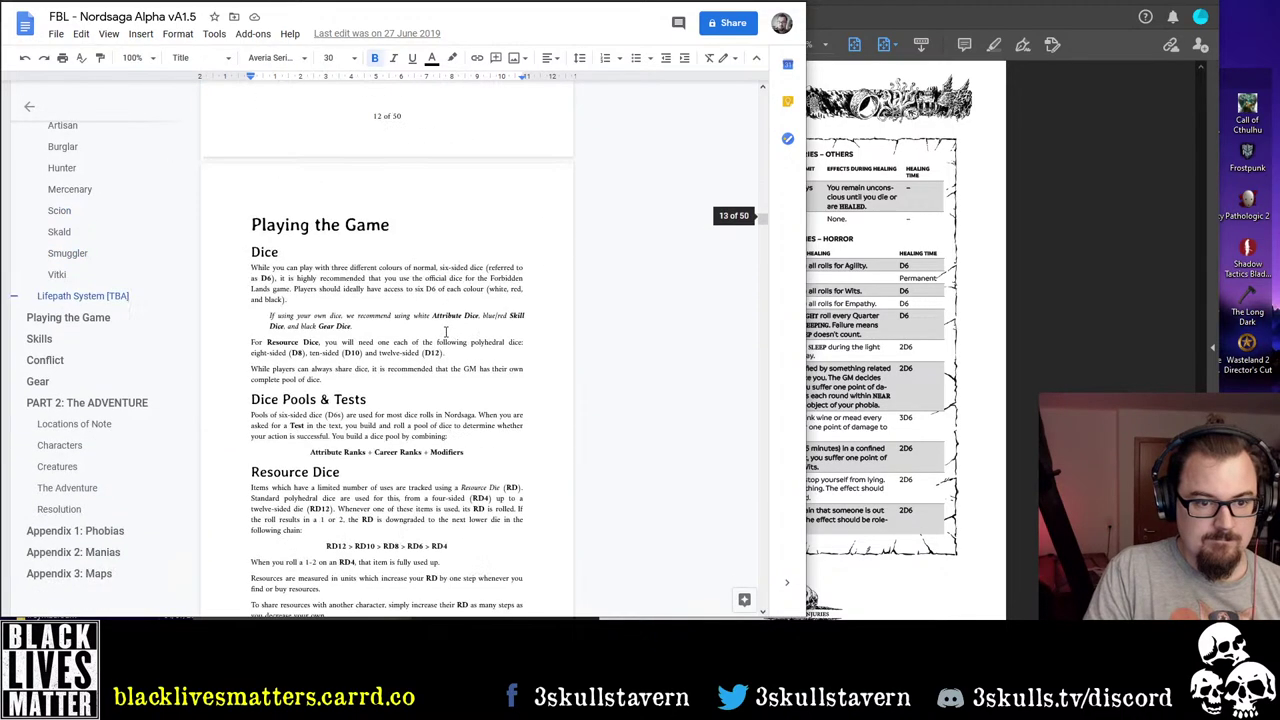
pyautogui.scroll(-15, 446, 332)
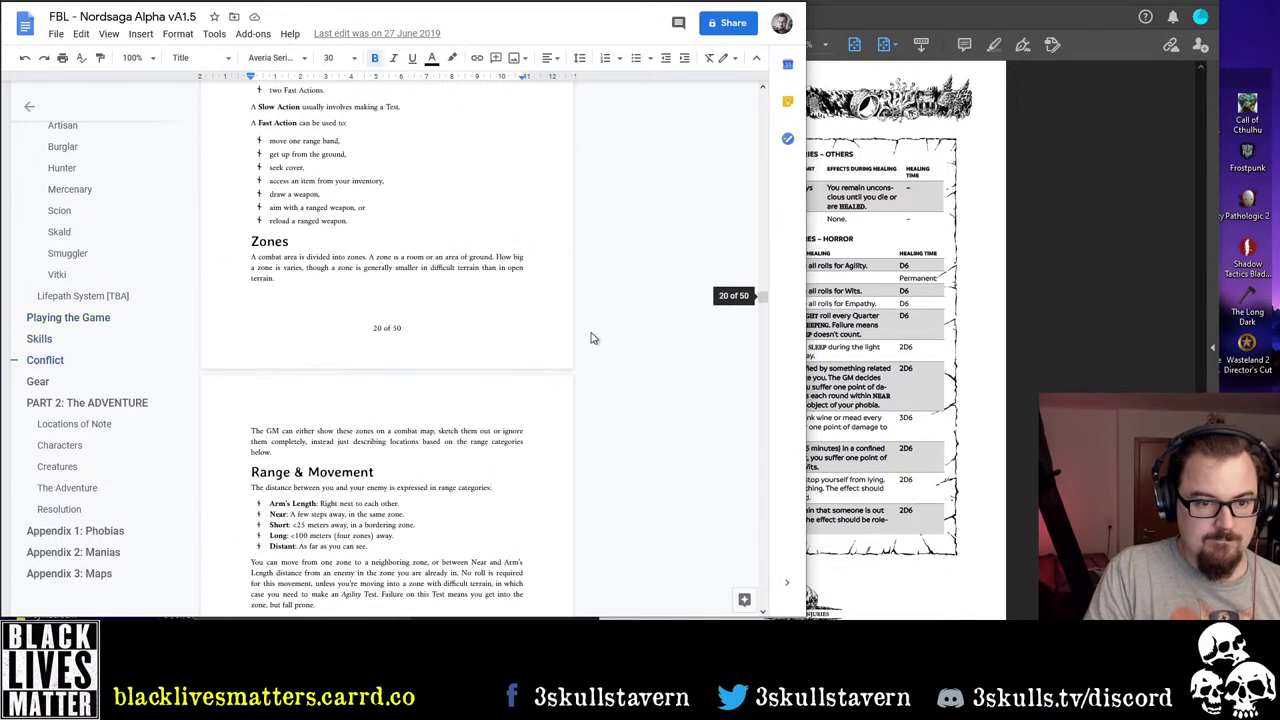
# Jump to Appendix 1: Phobias in the outline and zoom the document to 150%
pyautogui.click(92, 531)
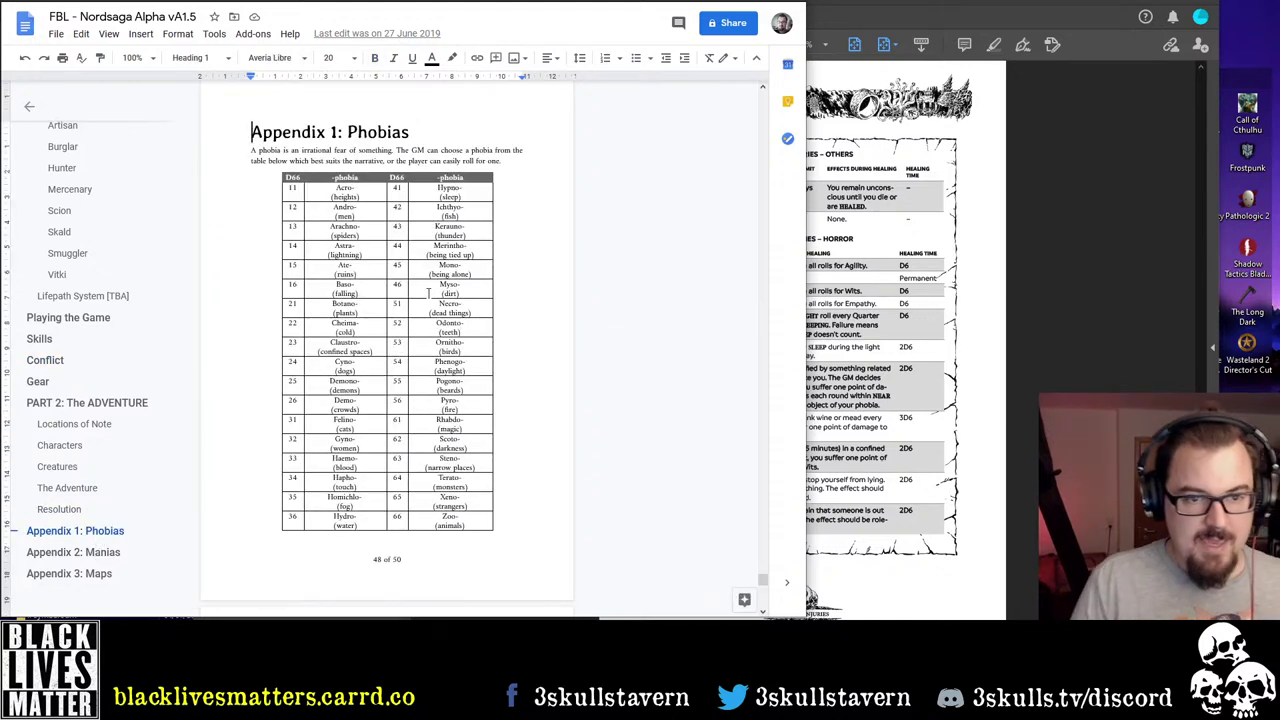
pyautogui.click(150, 62)
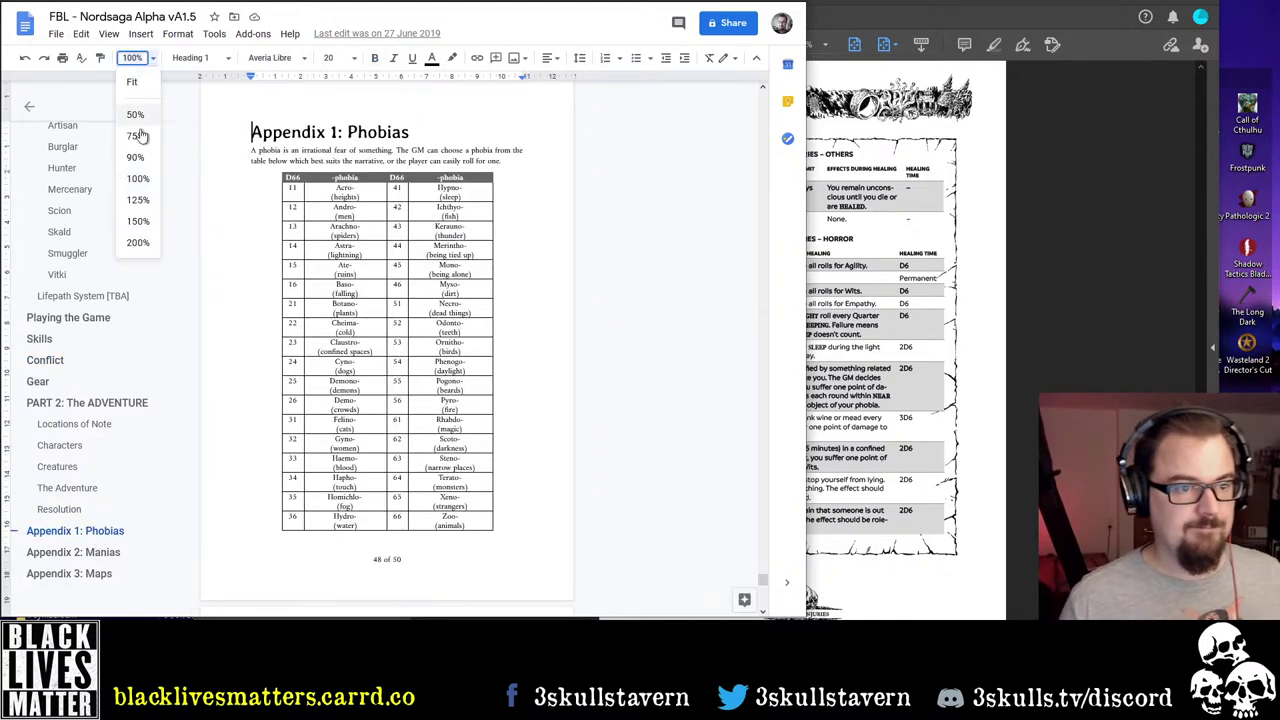
pyautogui.click(136, 218)
pyautogui.scroll(-15, 449, 271)
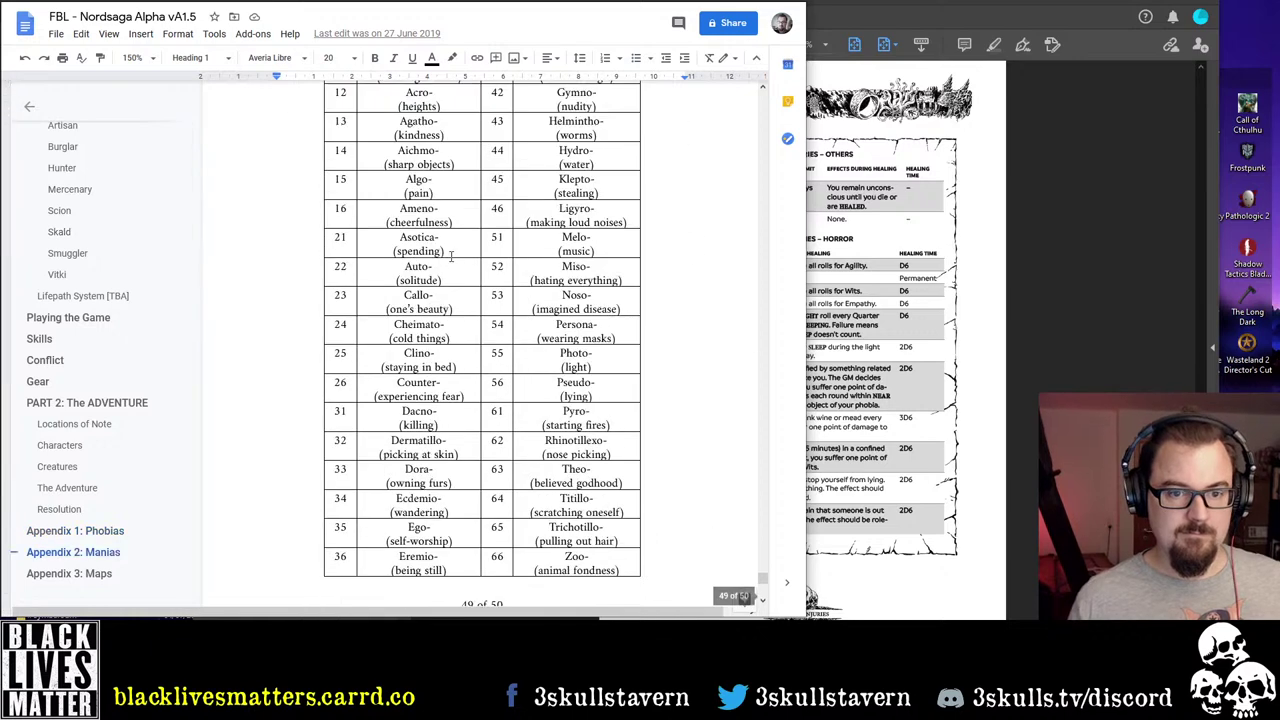
pyautogui.scroll(4, 457, 254)
pyautogui.scroll(-5, 457, 254)
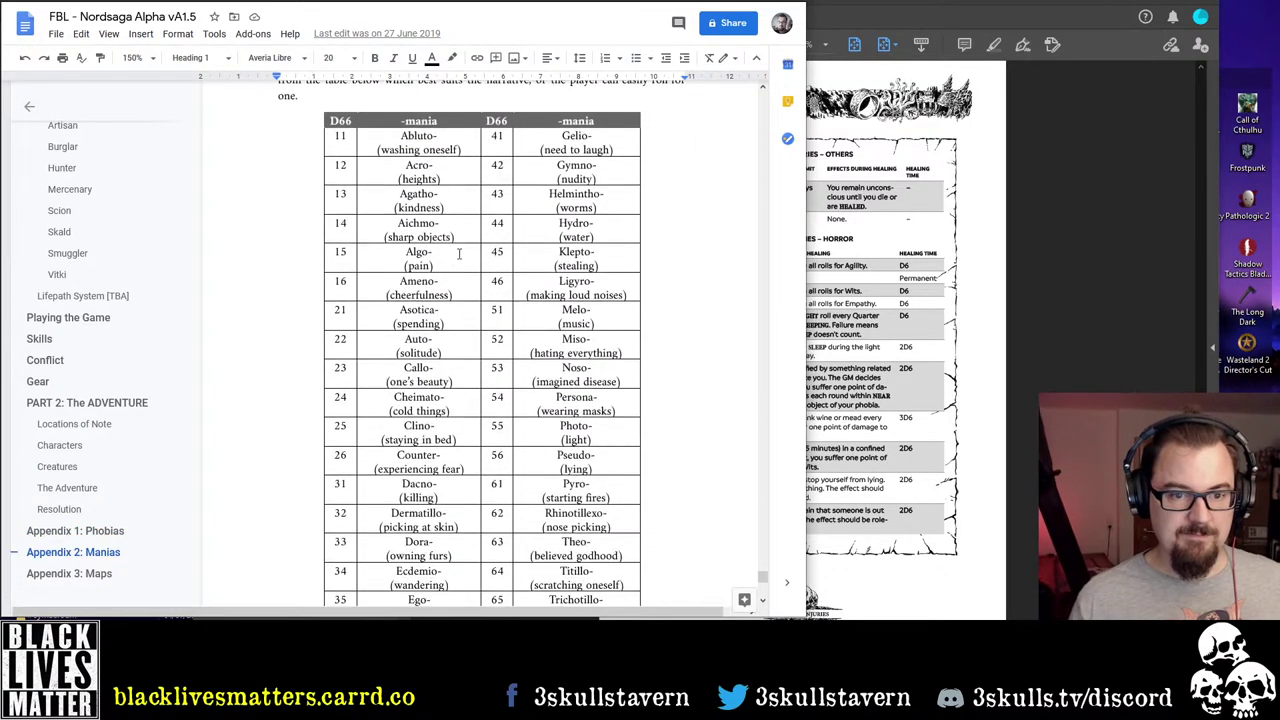
pyautogui.scroll(2, 449, 247)
# Glance at the Critical Injuries PDF, then return to the Manias table
pyautogui.click(830, 290)
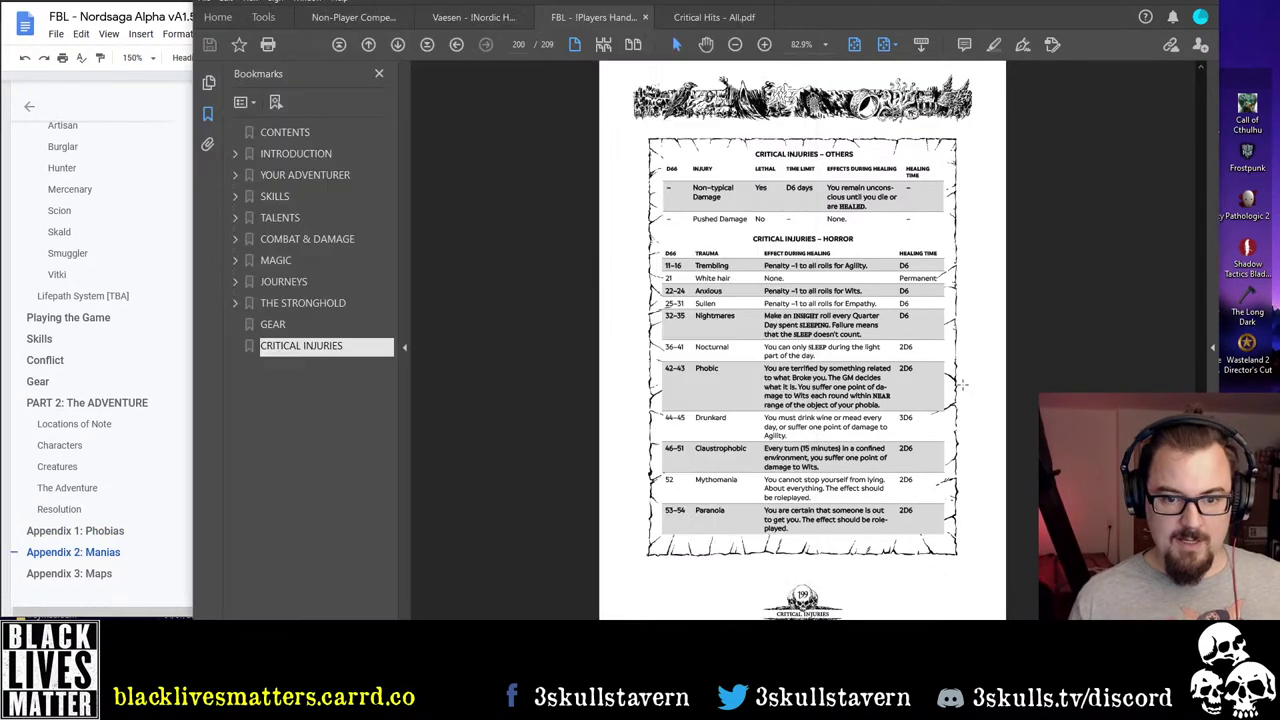
pyautogui.hotkey('alt', 'Tab')
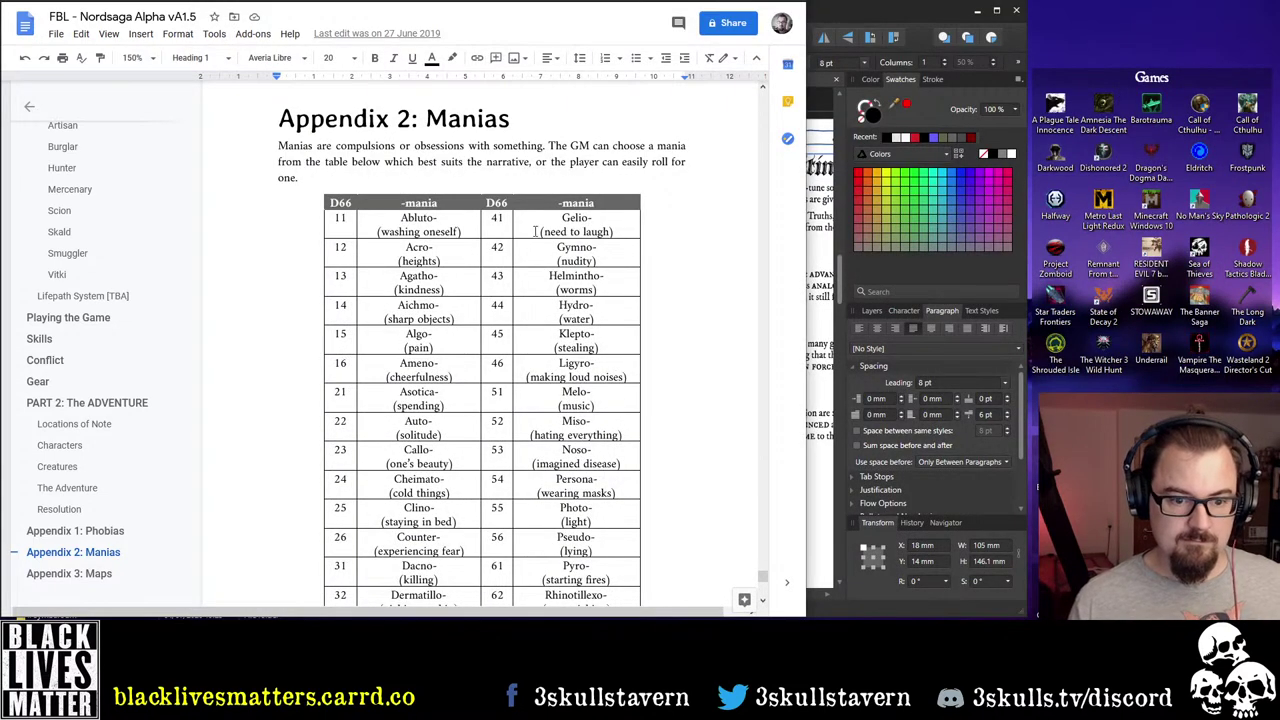
pyautogui.scroll(-3, 558, 273)
pyautogui.scroll(-2, 560, 272)
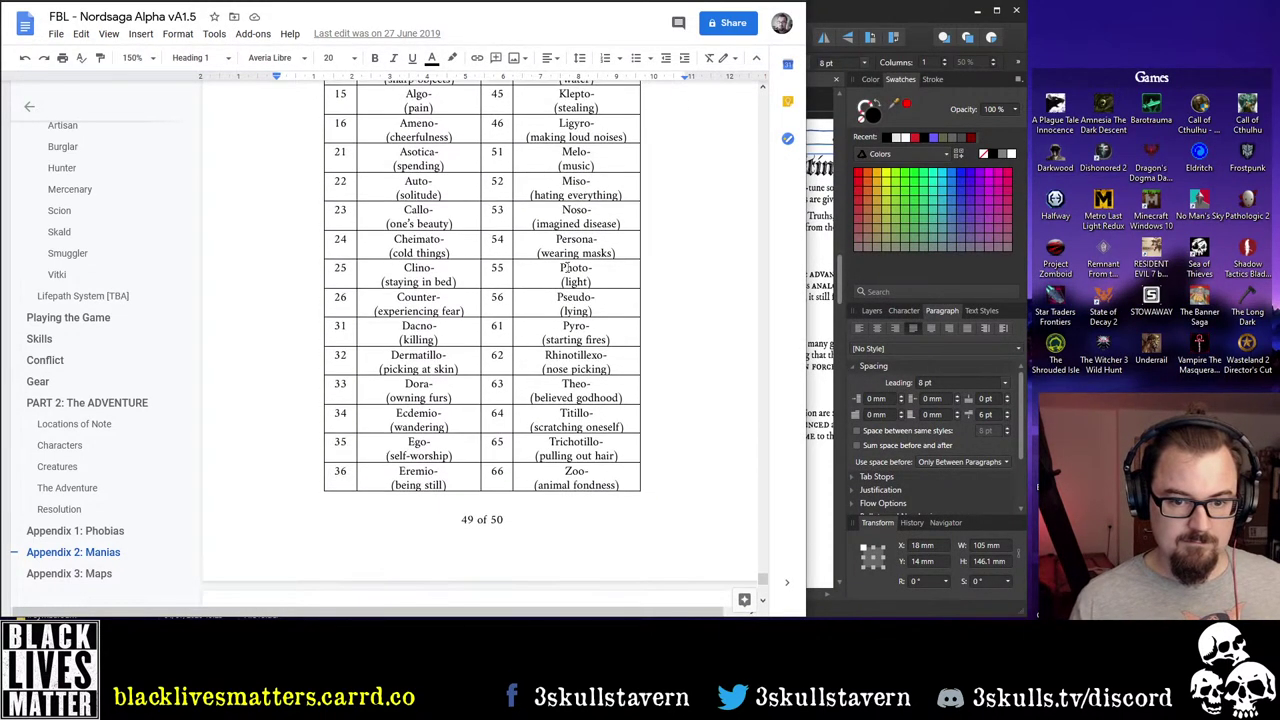
pyautogui.scroll(3, 580, 338)
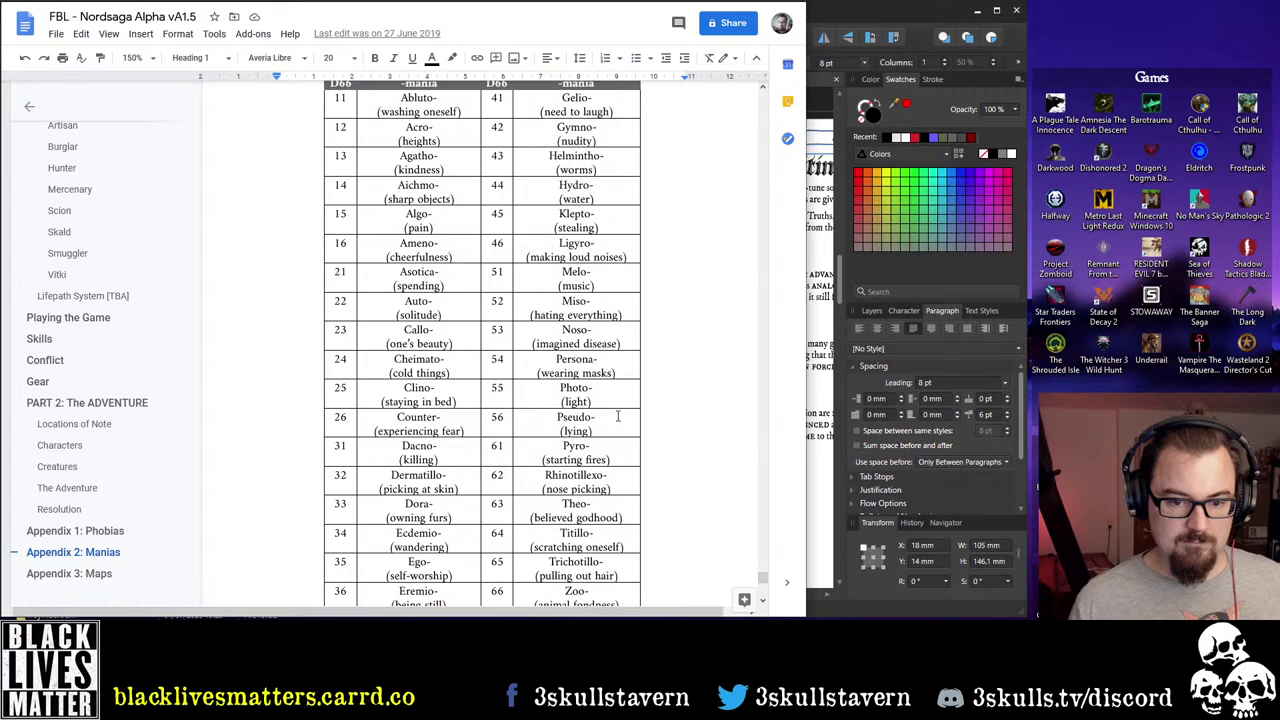
# Minimize the layout program and narrow and reposition the Acrobat window beside the Manias doc
pyautogui.click(948, 20)
pyautogui.click(977, 12)
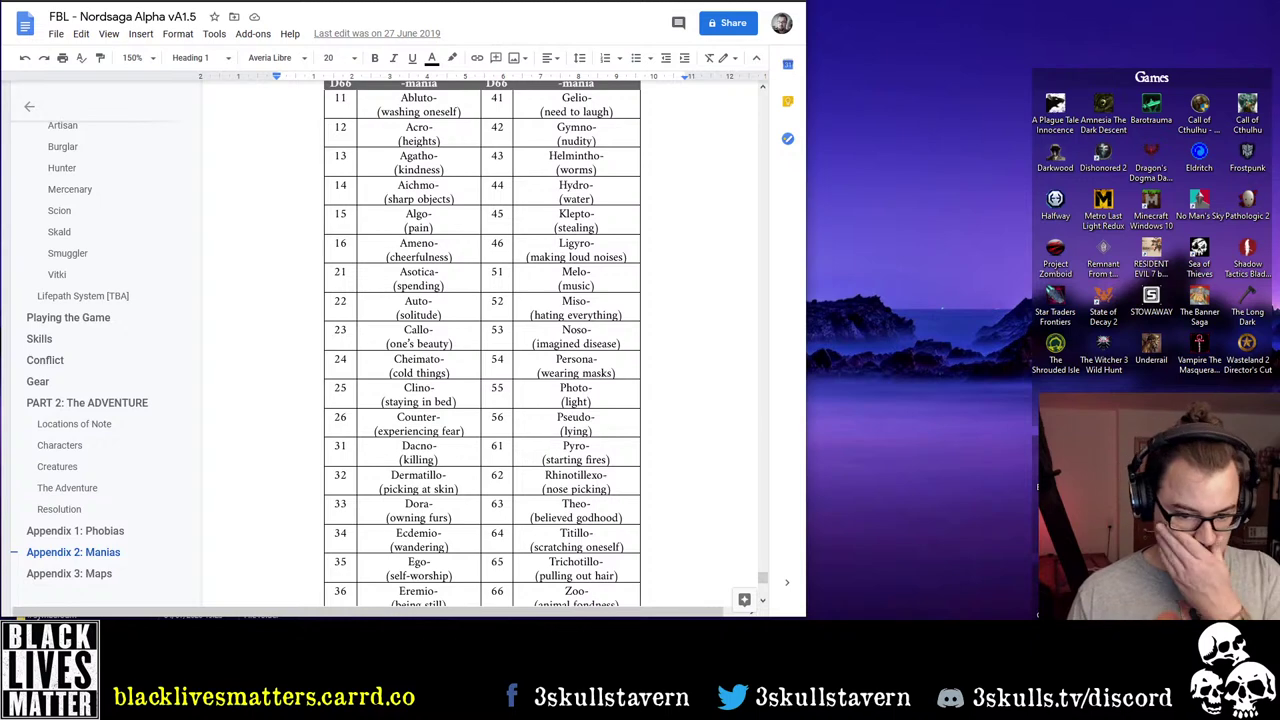
pyautogui.moveTo(540, 635)
pyautogui.click(627, 599)
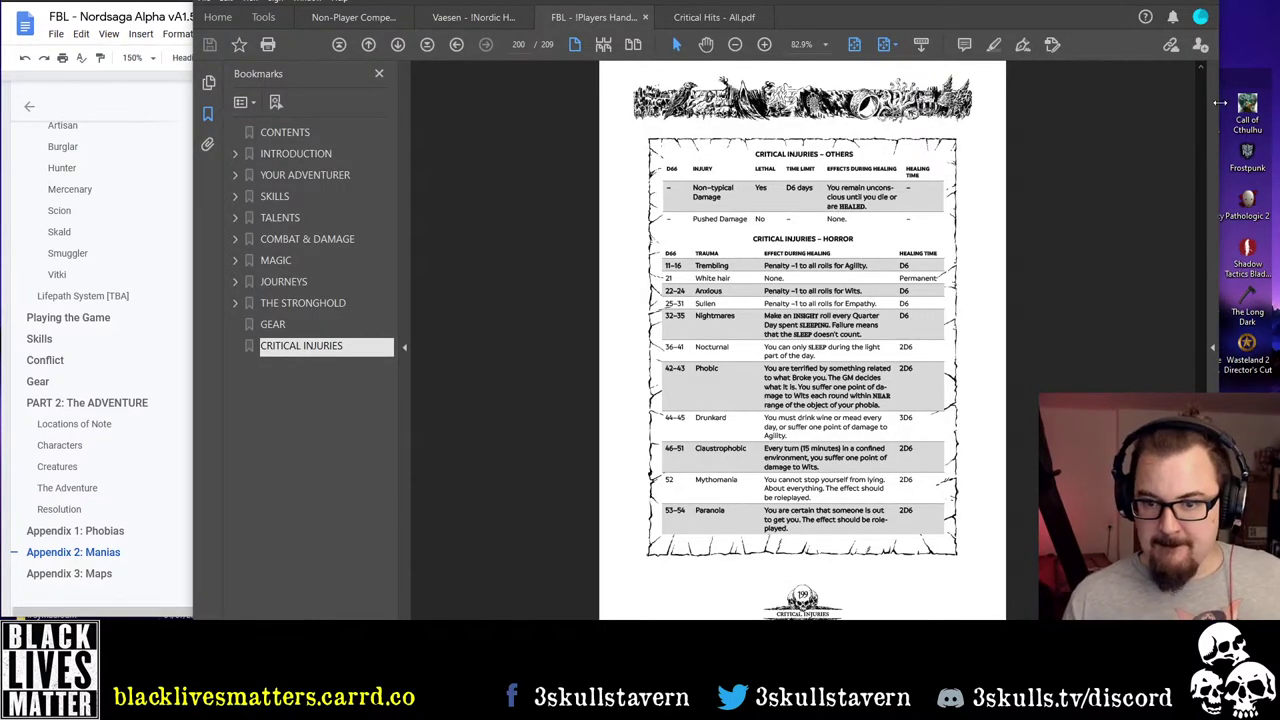
pyautogui.moveTo(1220, 102); pyautogui.dragTo(1031, 114)
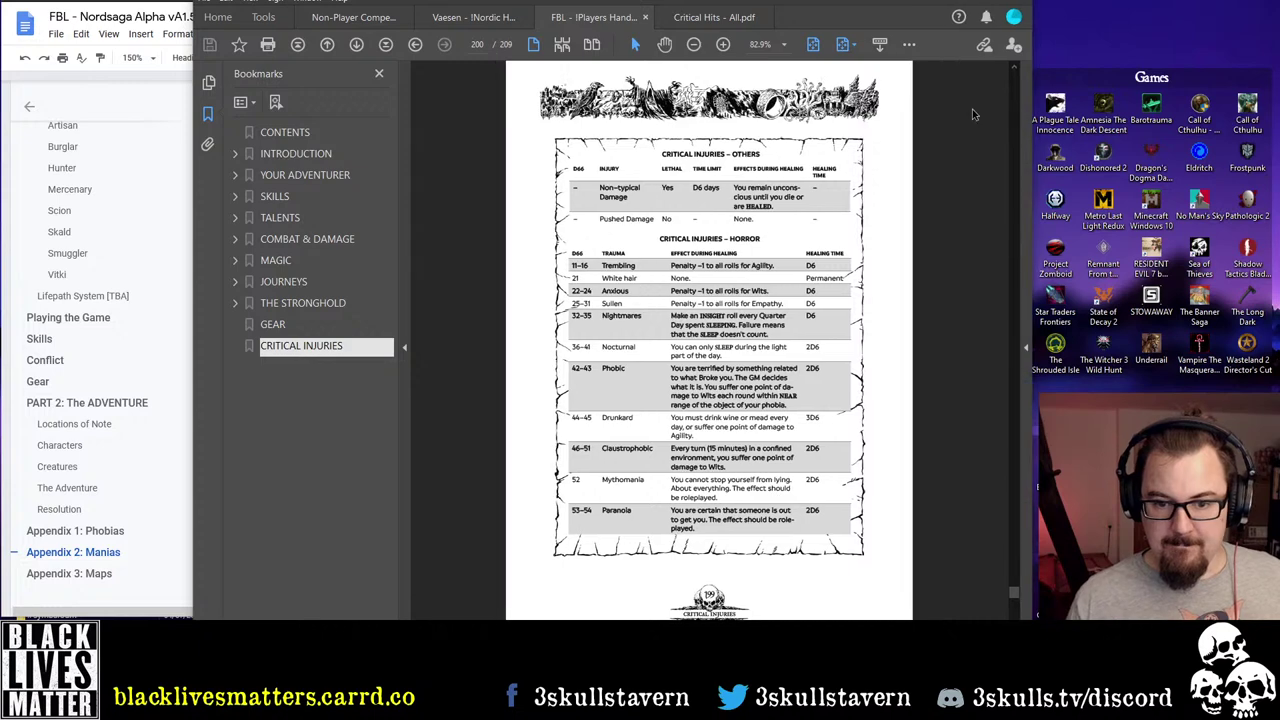
pyautogui.moveTo(860, 17); pyautogui.dragTo(899, 6)
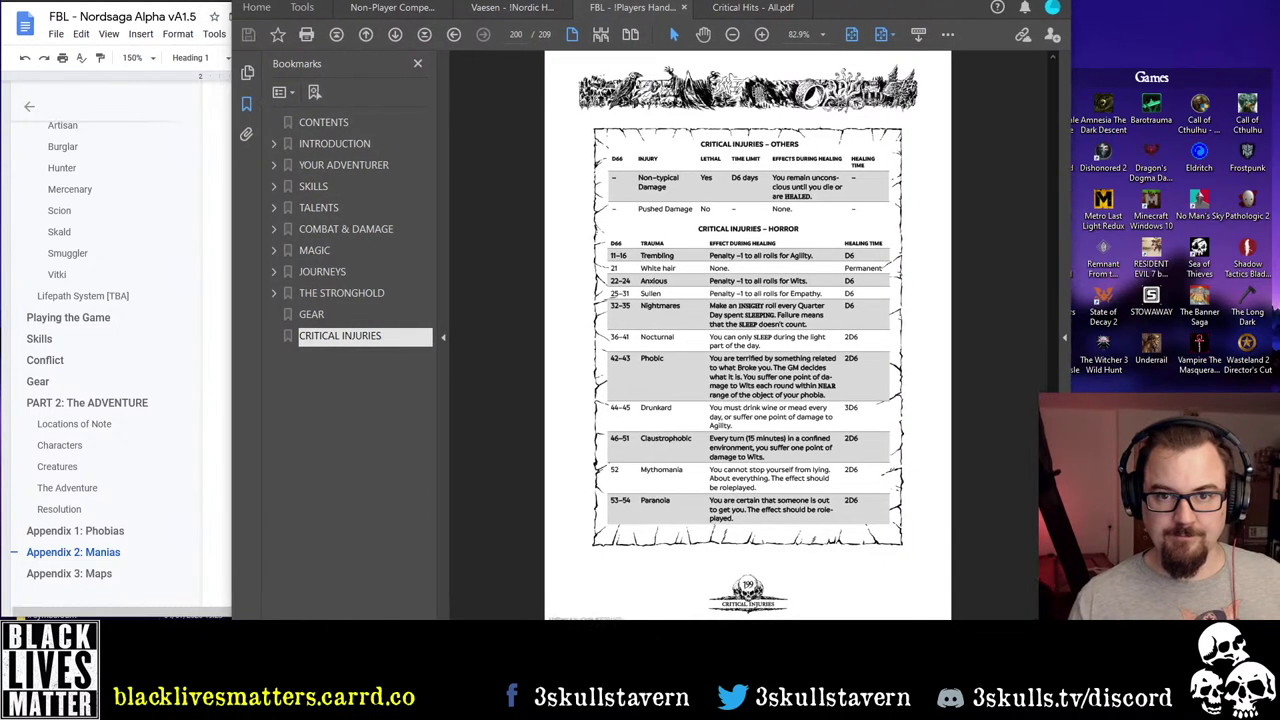
pyautogui.click(200, 214)
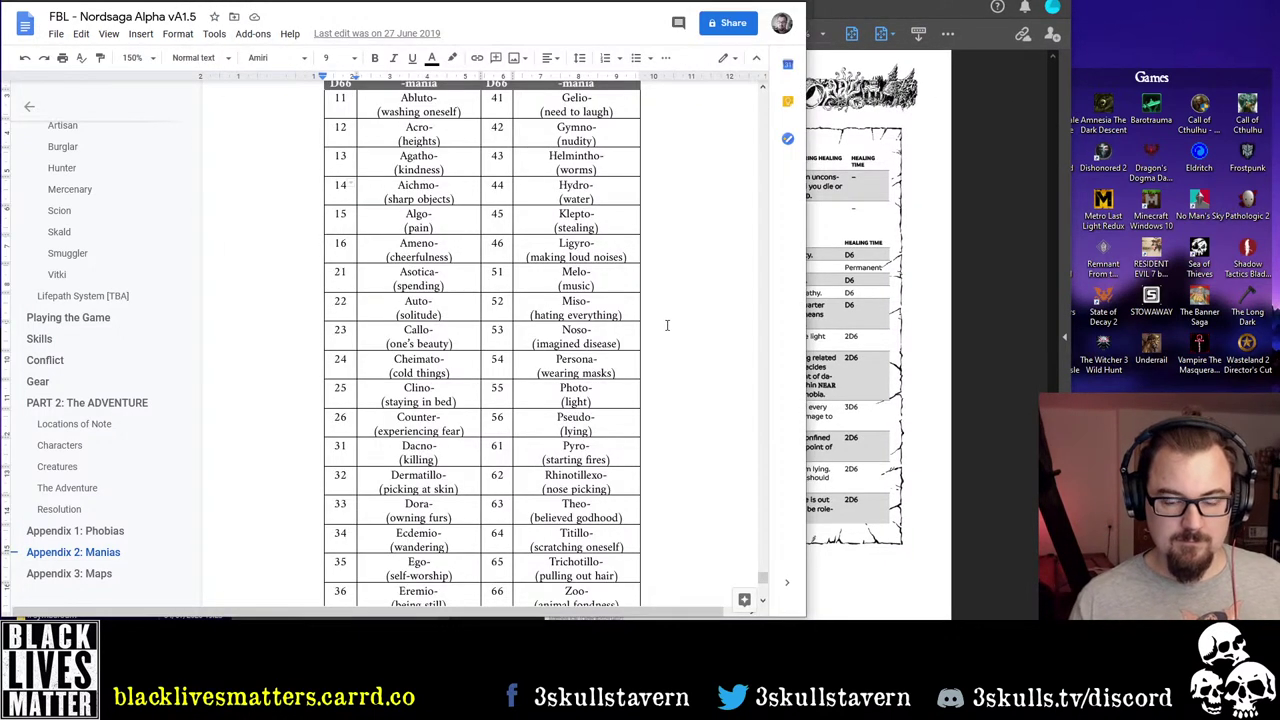
# Compare the PDF with the Manias table, selecting the Pseudo- and Ego- prefixes and the fires description
pyautogui.click(845, 336)
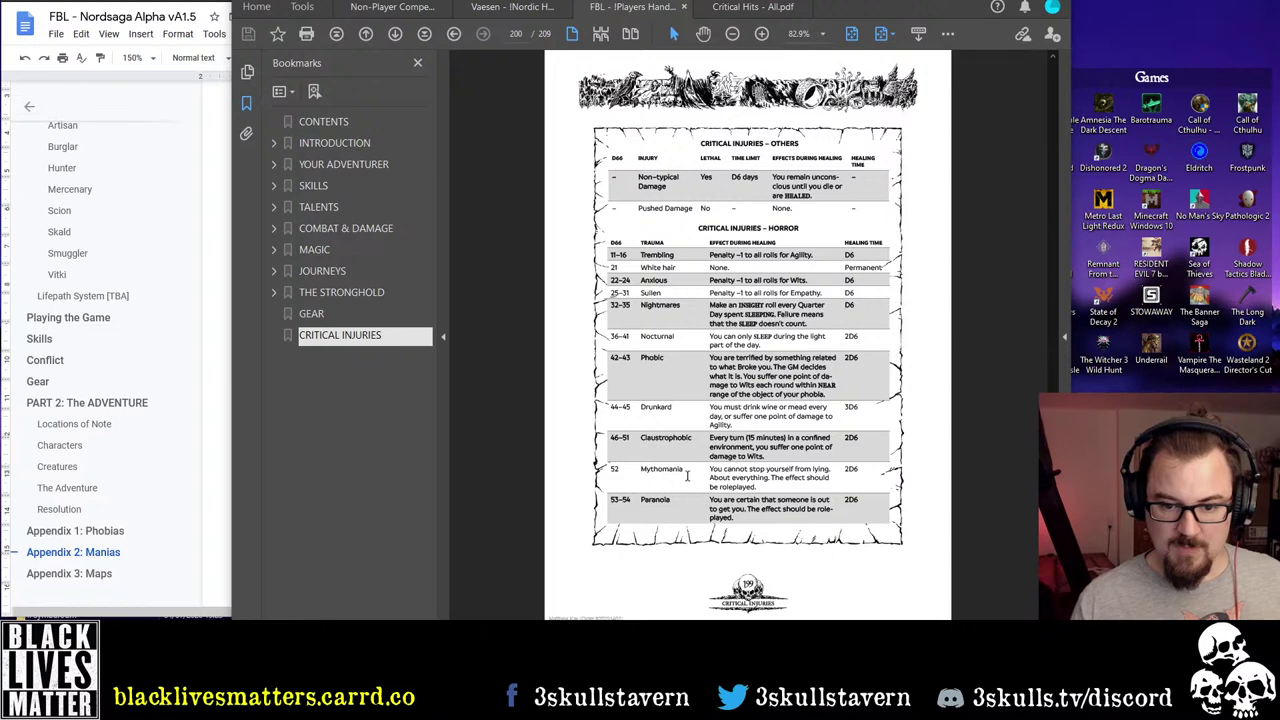
pyautogui.click(212, 438)
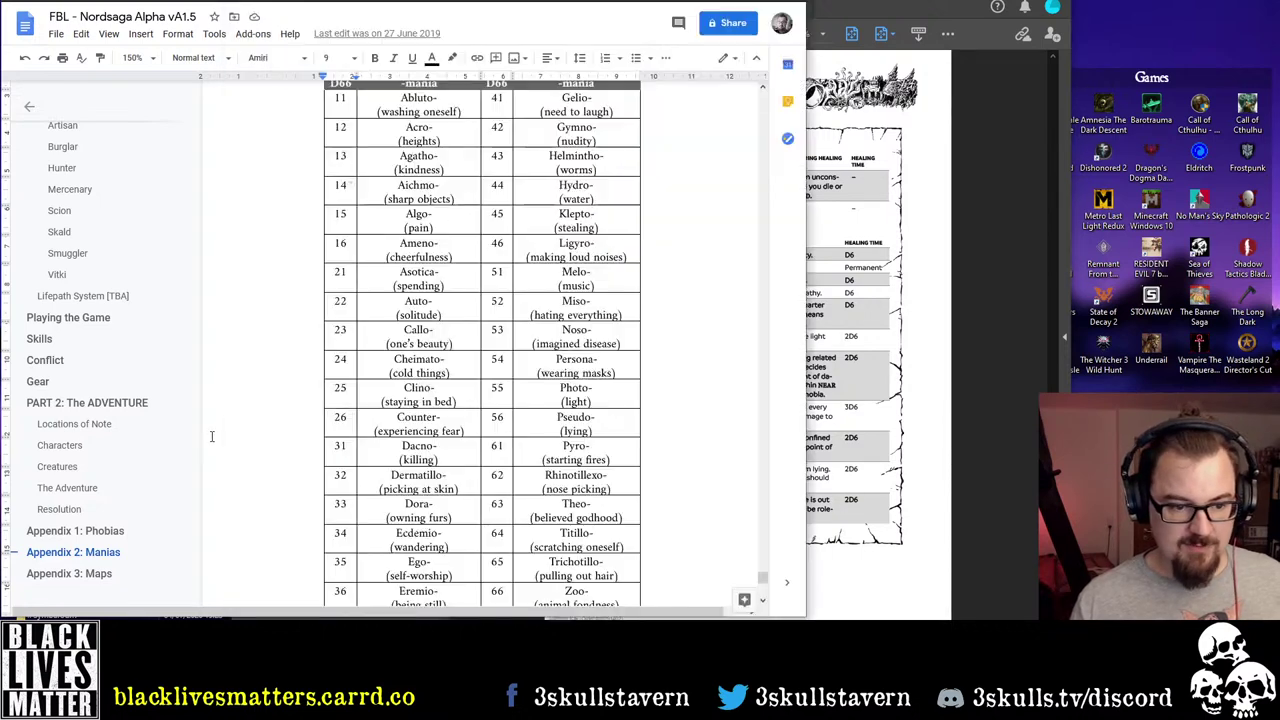
pyautogui.doubleClick(584, 417)
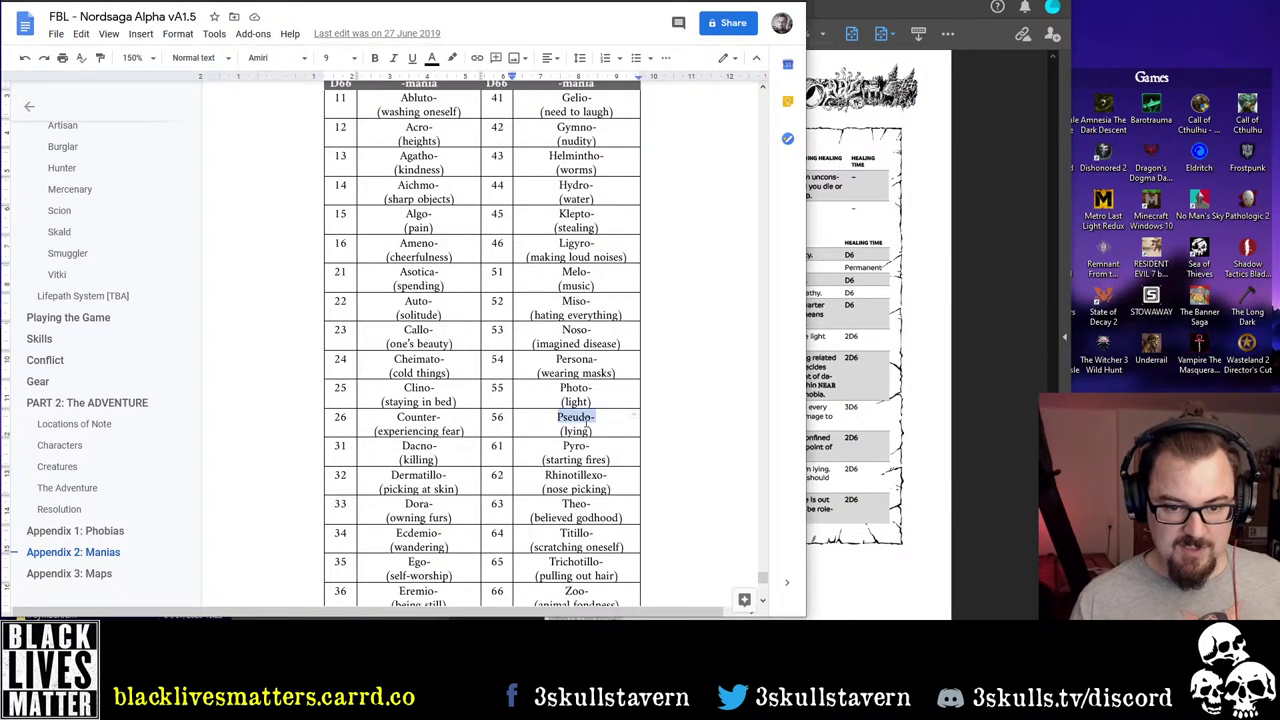
pyautogui.scroll(-2, 606, 468)
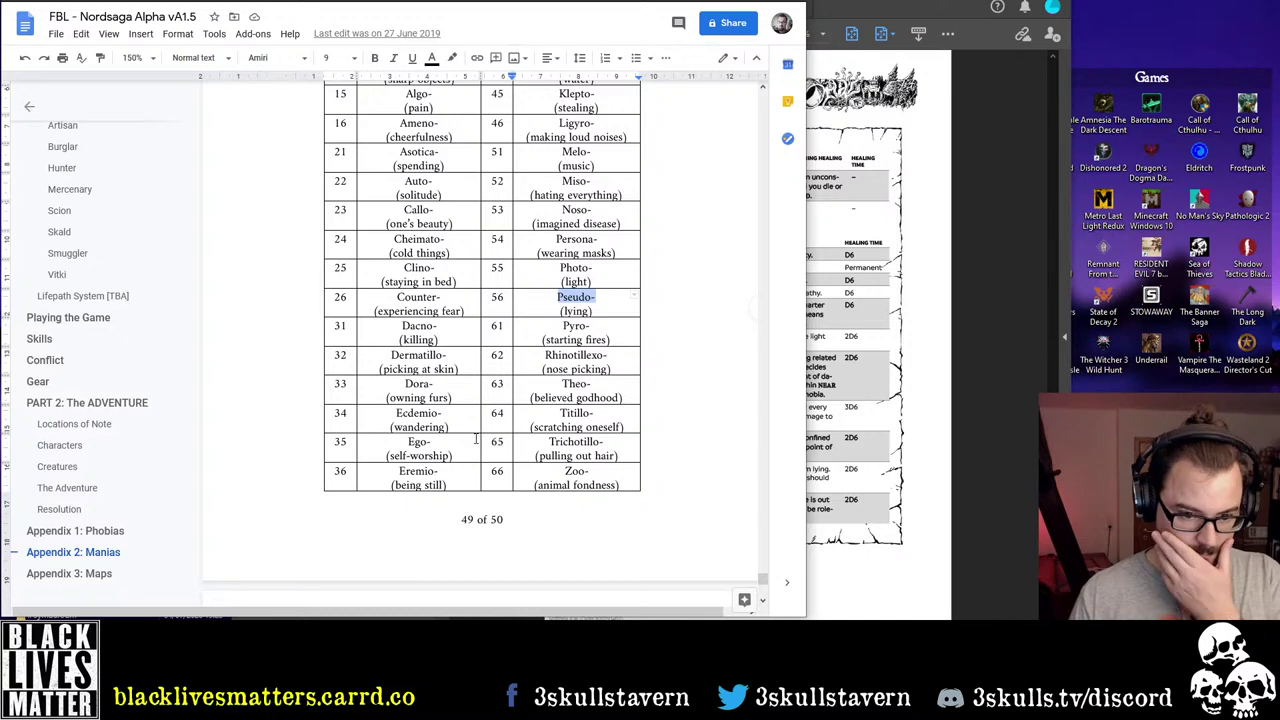
pyautogui.moveTo(409, 443); pyautogui.dragTo(428, 447)
pyautogui.scroll(-3, 512, 460)
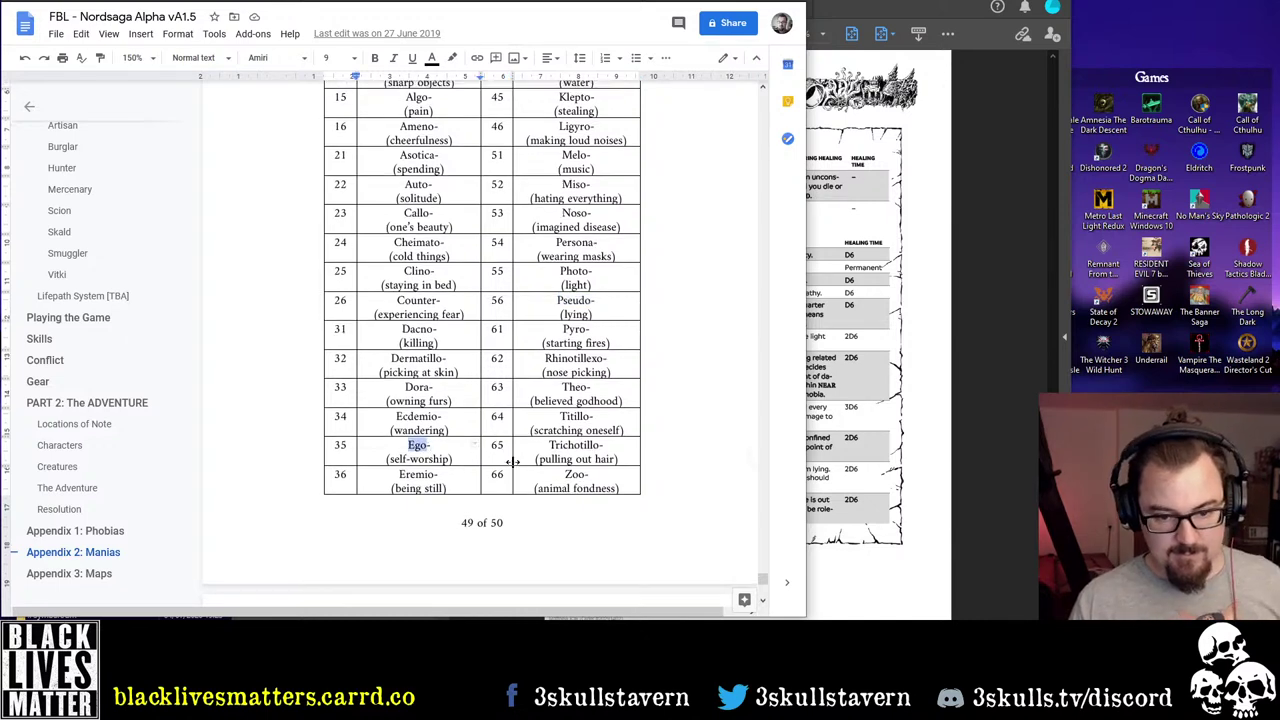
pyautogui.scroll(9, 515, 453)
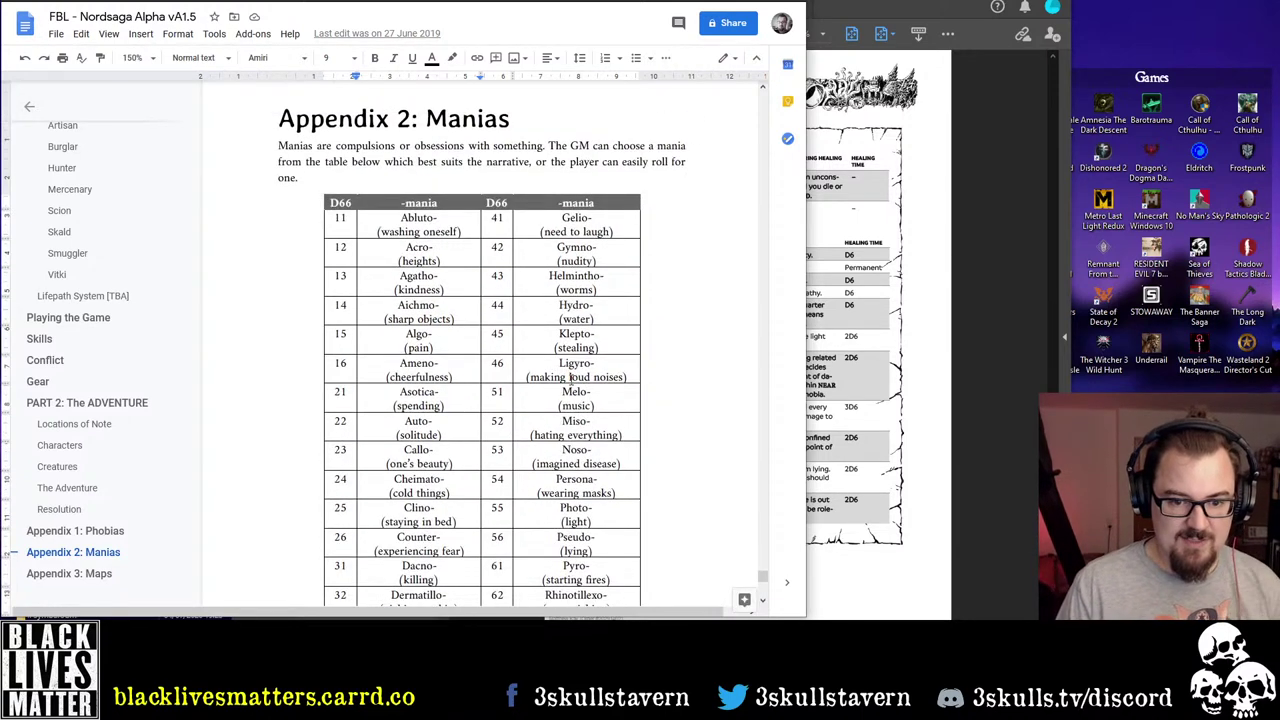
pyautogui.scroll(-3, 575, 373)
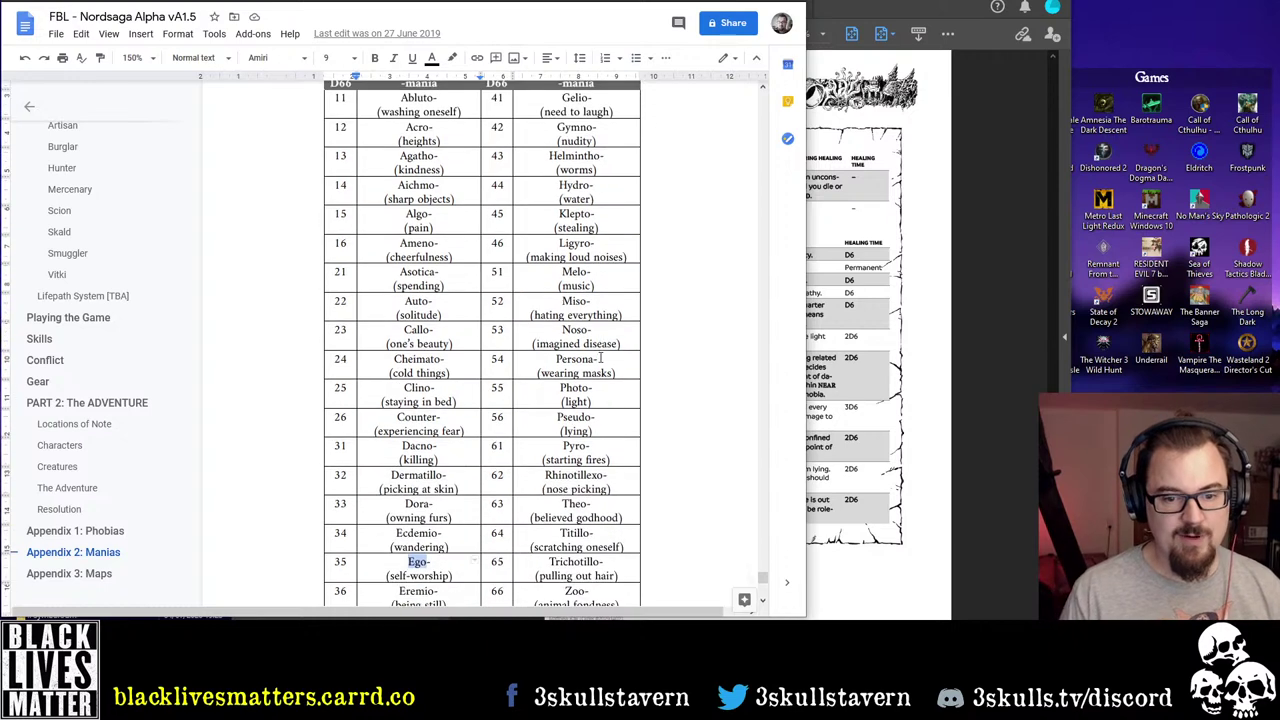
pyautogui.moveTo(608, 460); pyautogui.dragTo(563, 460)
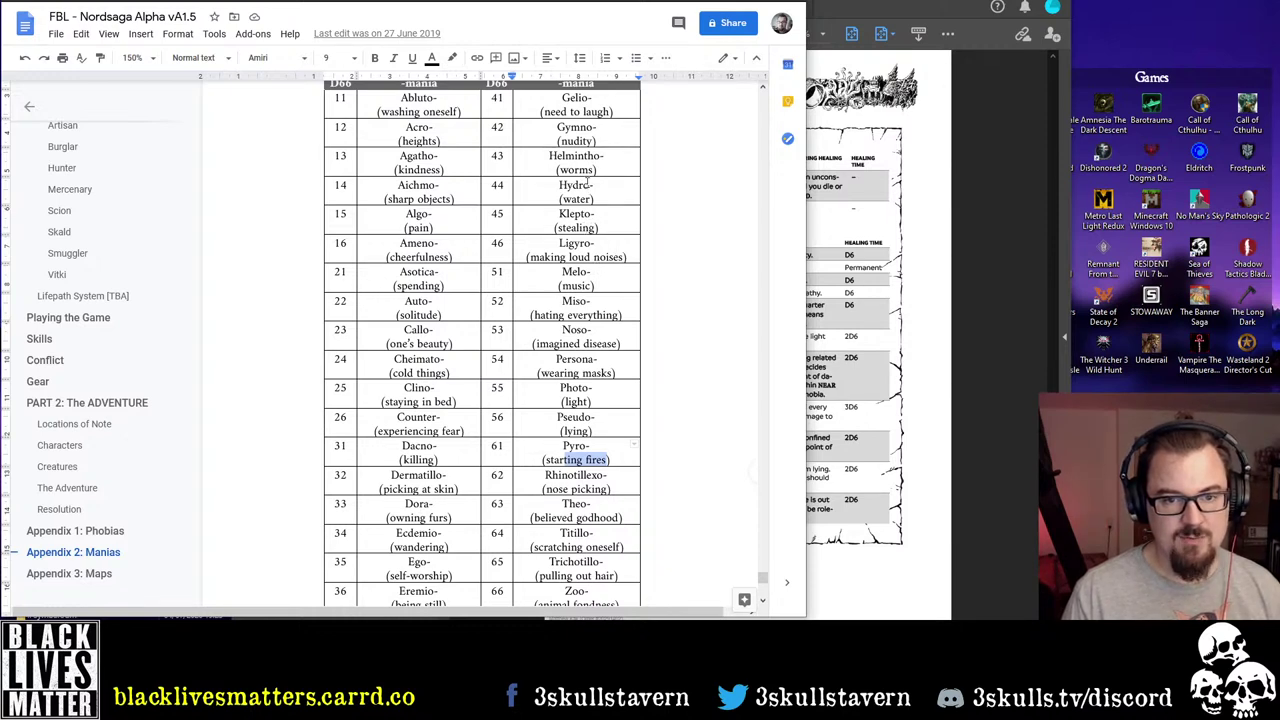
# Scroll through the Manias table, check the PDF rulebook again, and return to the Nordsaga doc
pyautogui.scroll(2, 583, 205)
pyautogui.scroll(1, 583, 205)
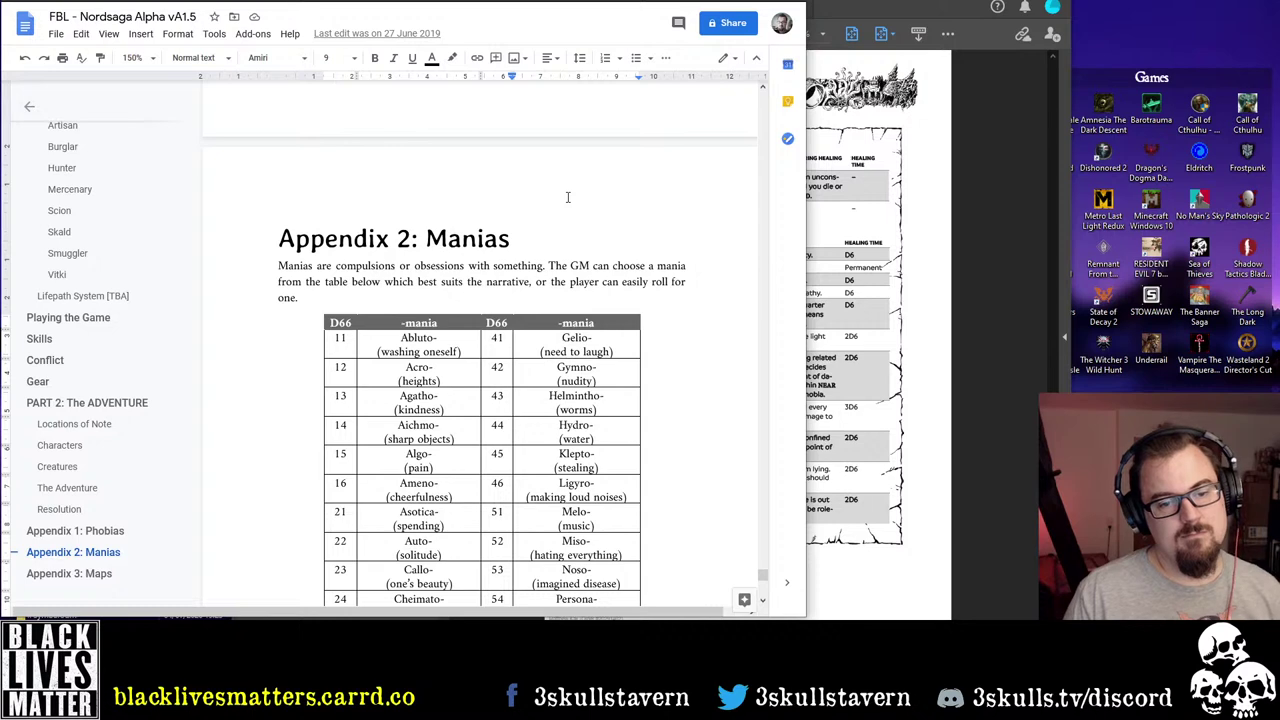
pyautogui.scroll(-4, 567, 197)
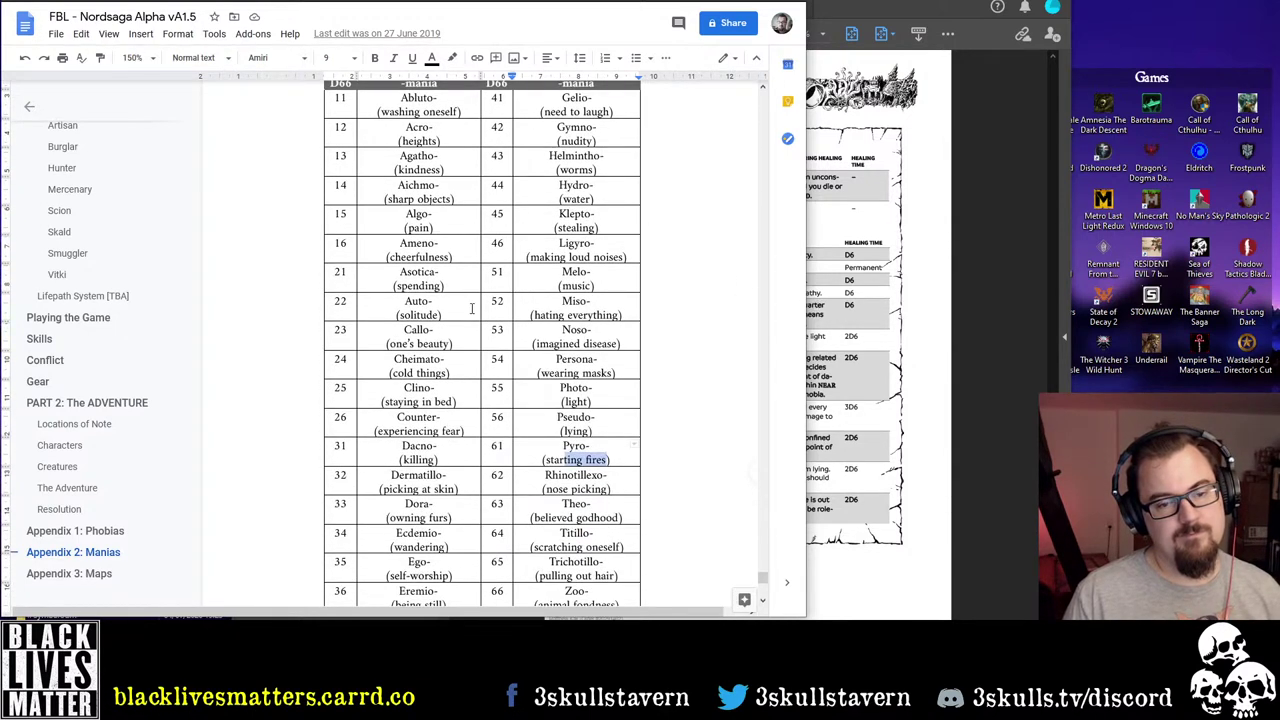
pyautogui.scroll(-1, 462, 376)
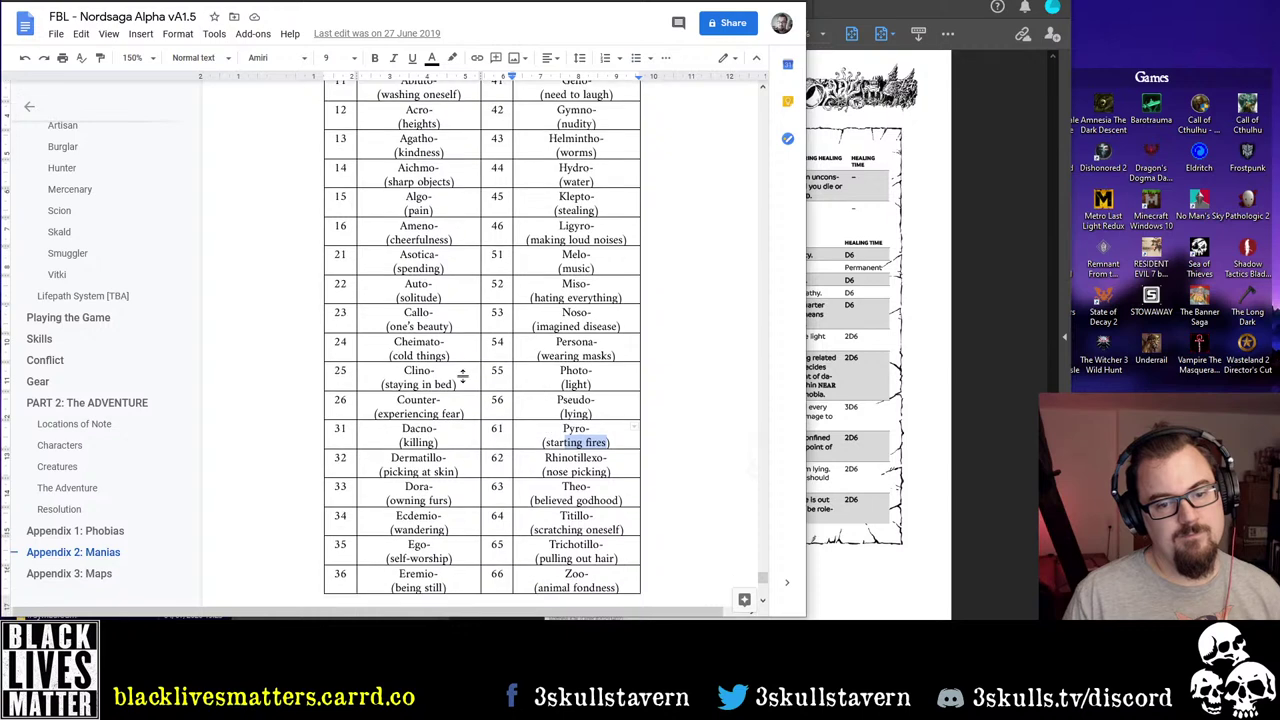
pyautogui.scroll(-2, 462, 380)
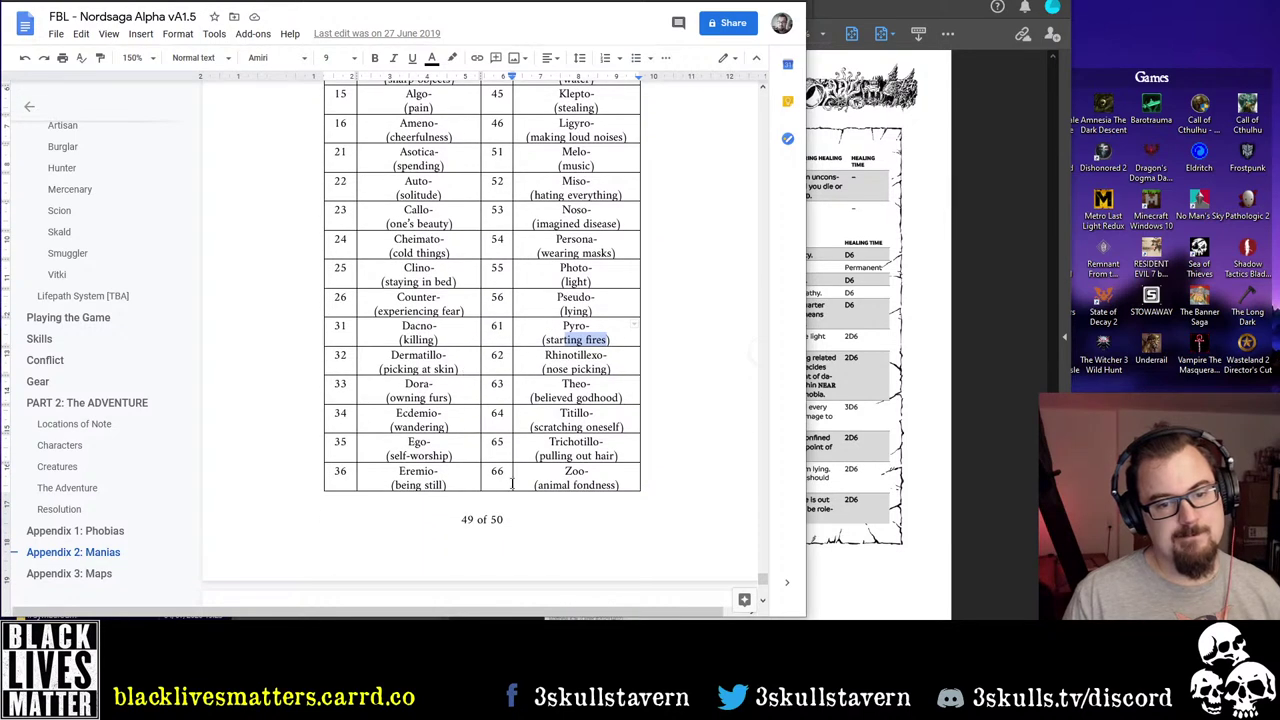
pyautogui.scroll(2, 604, 482)
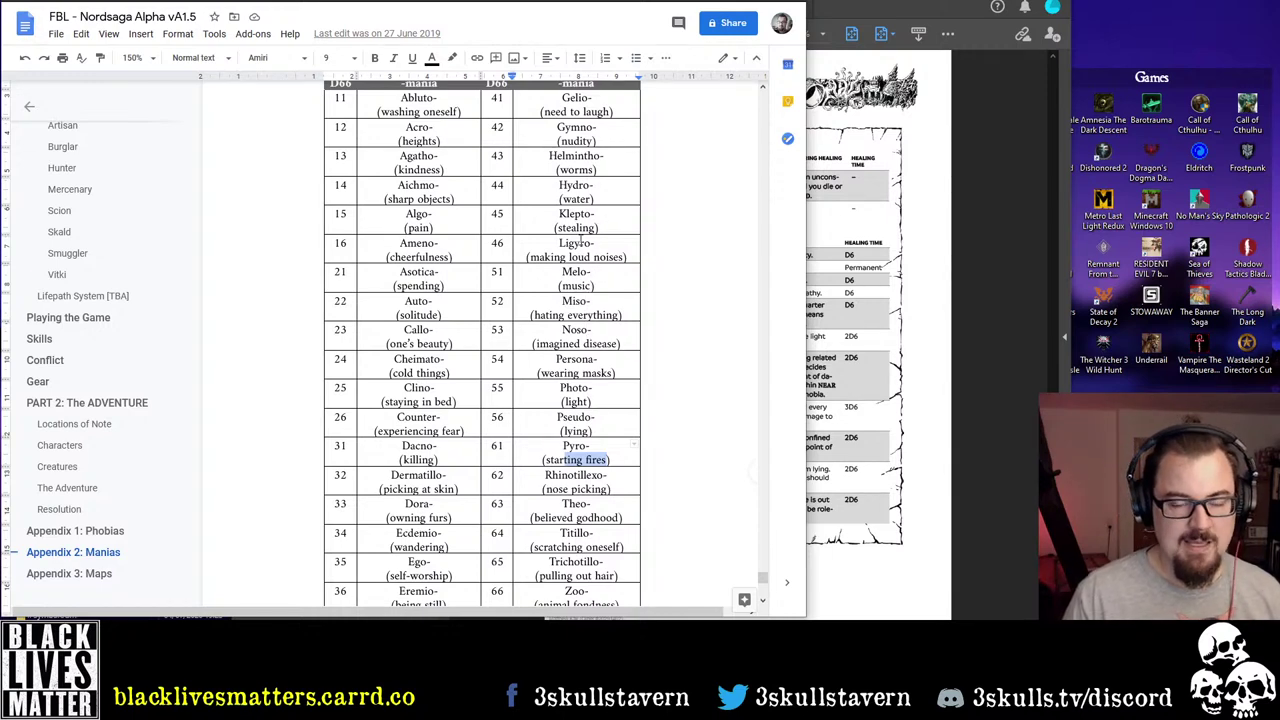
pyautogui.scroll(3, 620, 234)
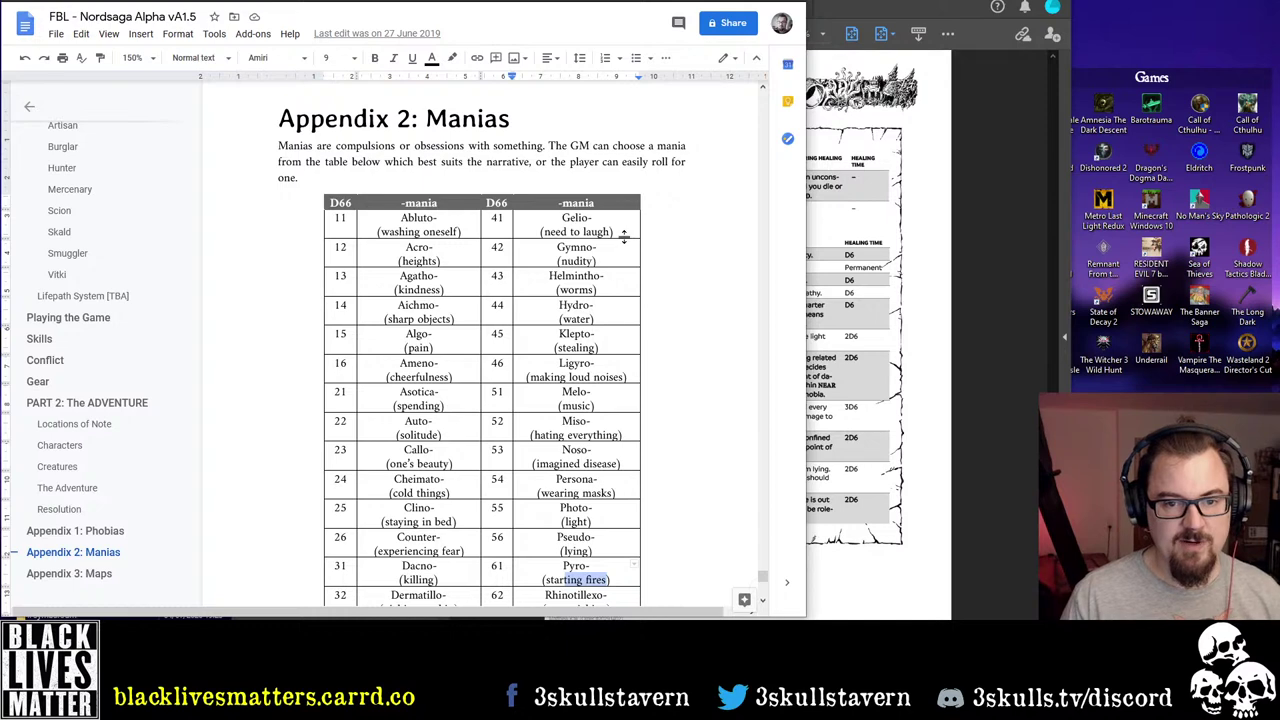
pyautogui.scroll(-3, 622, 238)
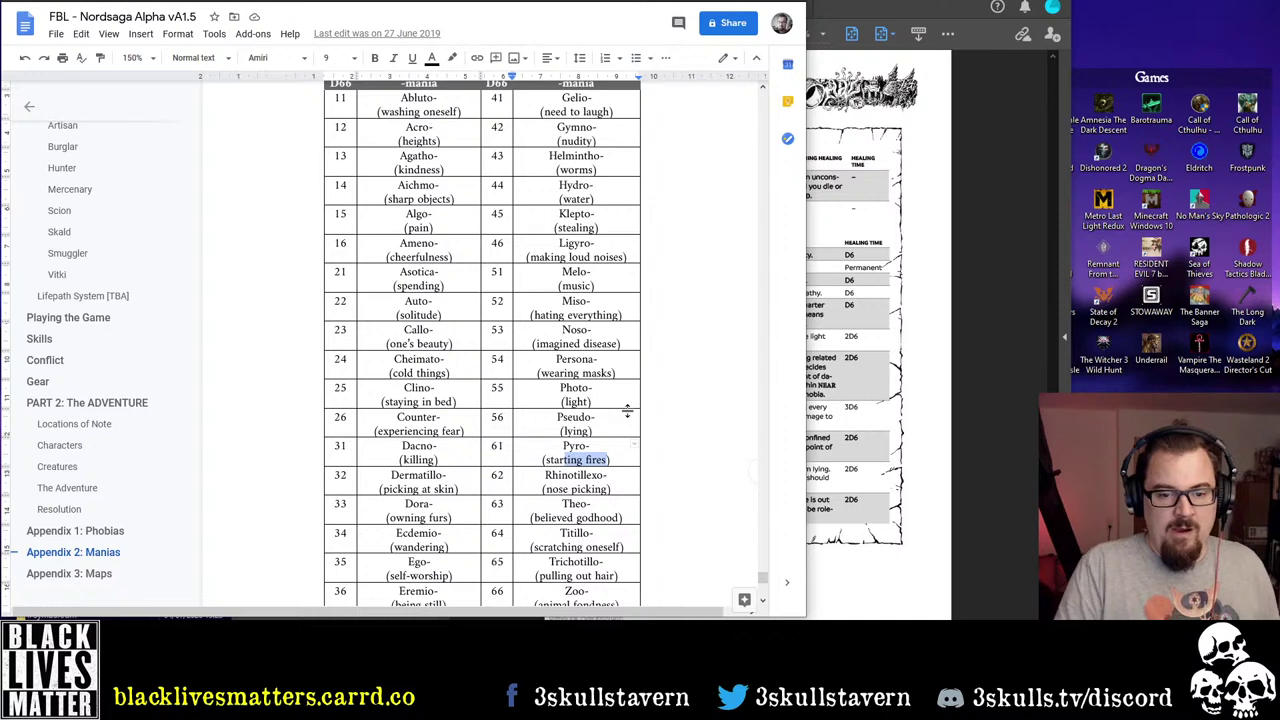
pyautogui.scroll(-3, 604, 410)
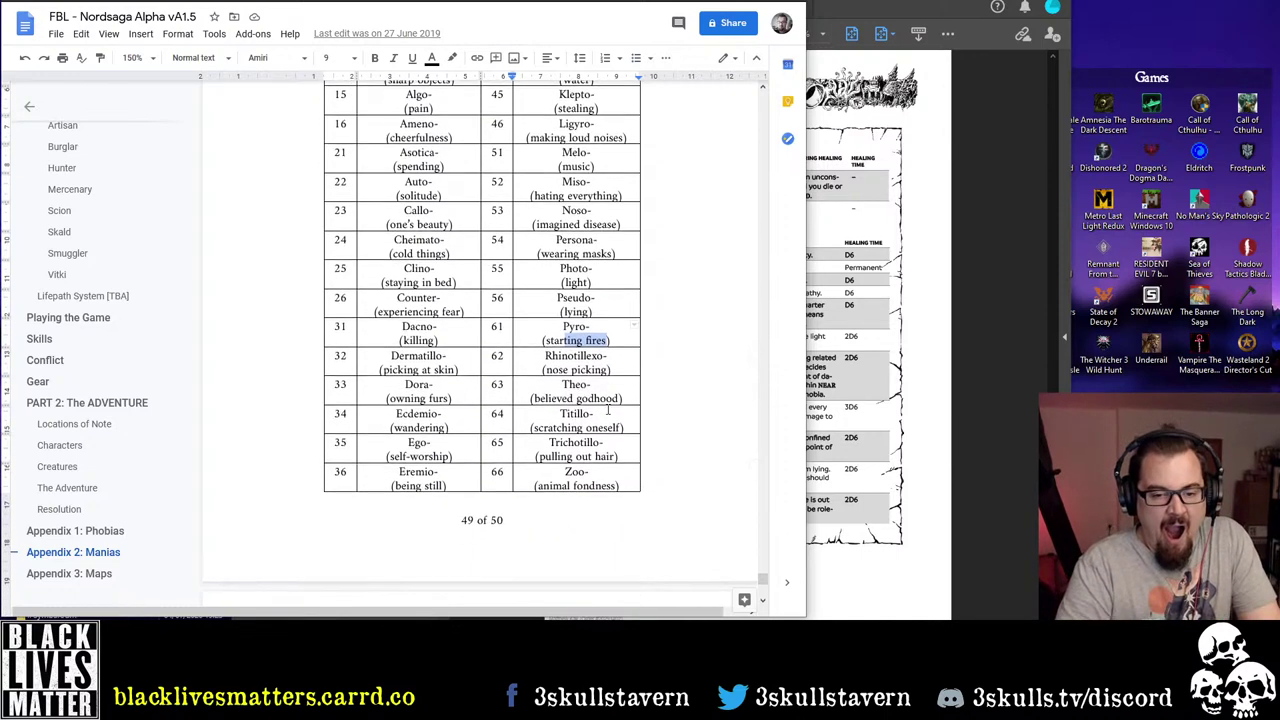
pyautogui.click(828, 521)
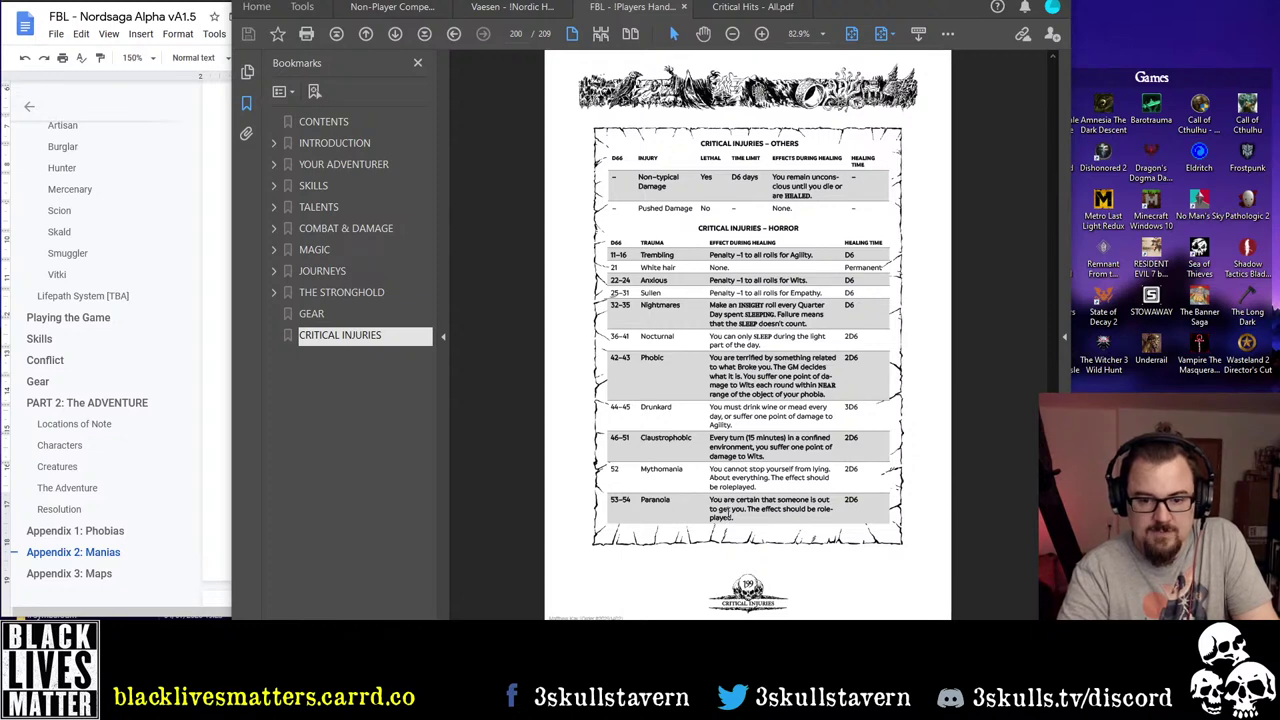
pyautogui.scroll(-3, 727, 513)
pyautogui.click(211, 137)
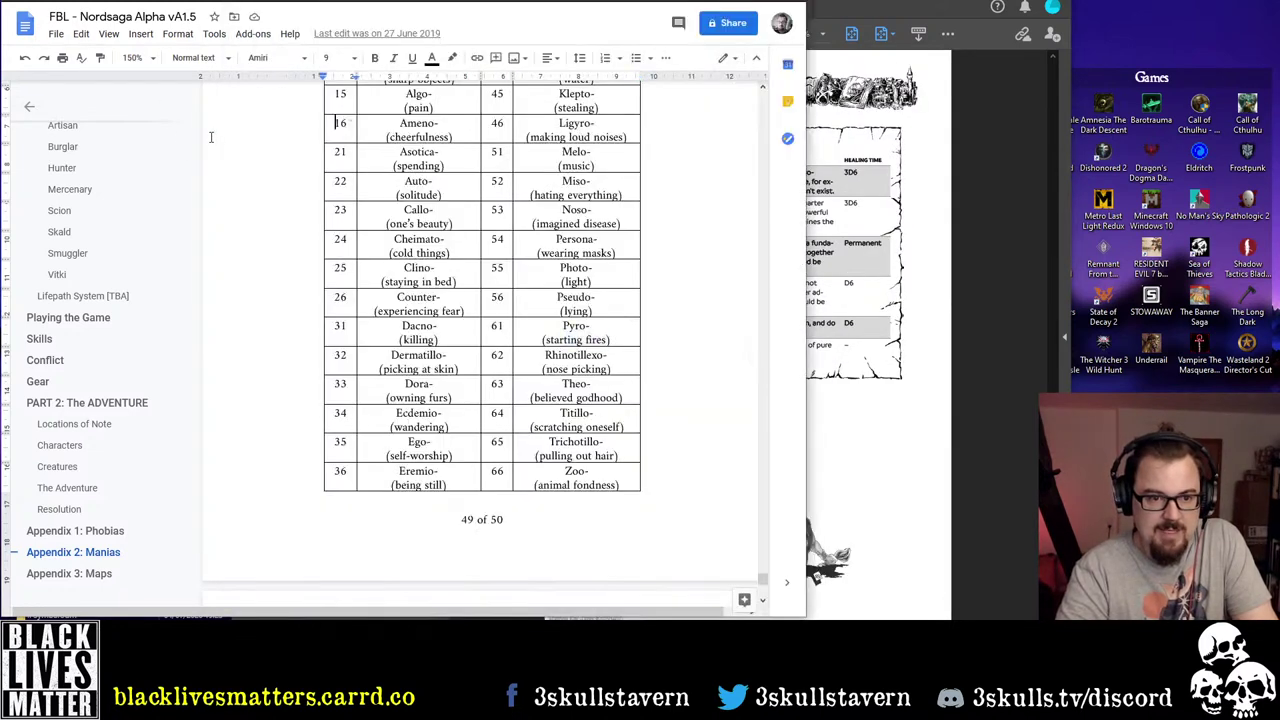
# Open the Pitchfork Mini Playtest doc and narrow its window beside the rulebook's horror injuries page
pyautogui.hotkey('ctrl', 'Tab')
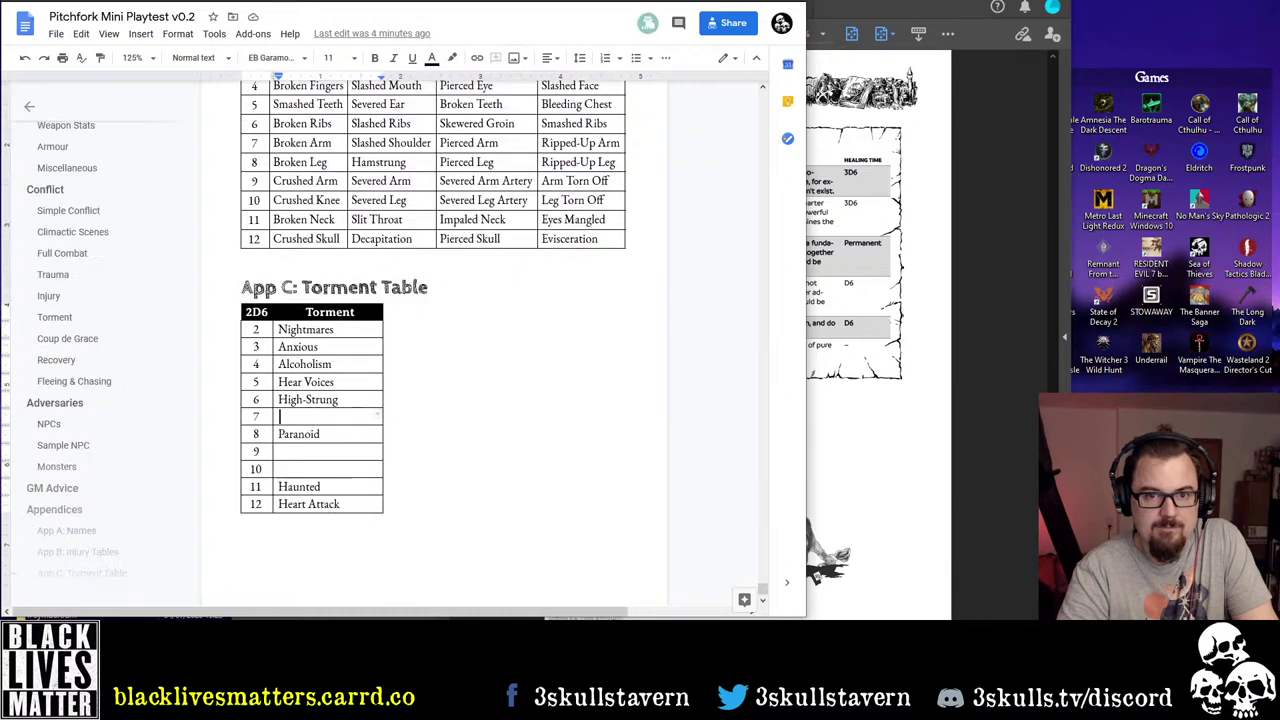
pyautogui.click(810, 140)
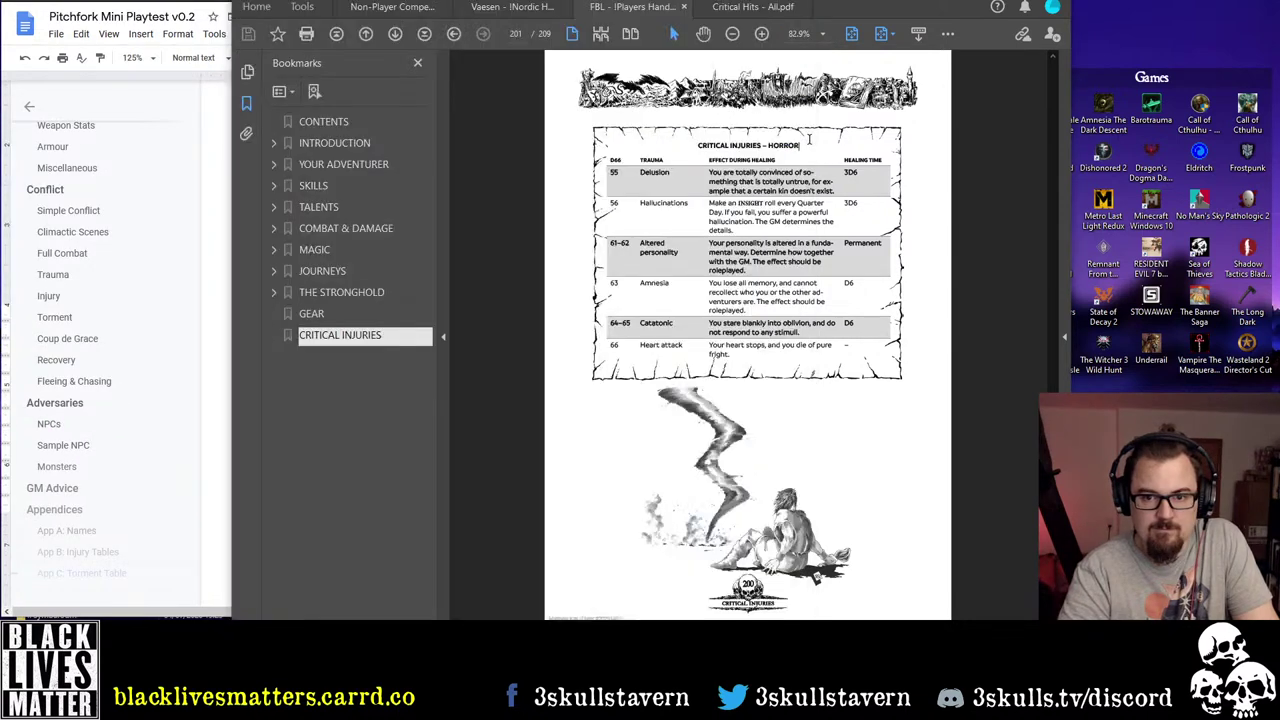
pyautogui.hotkey('alt', 'Tab')
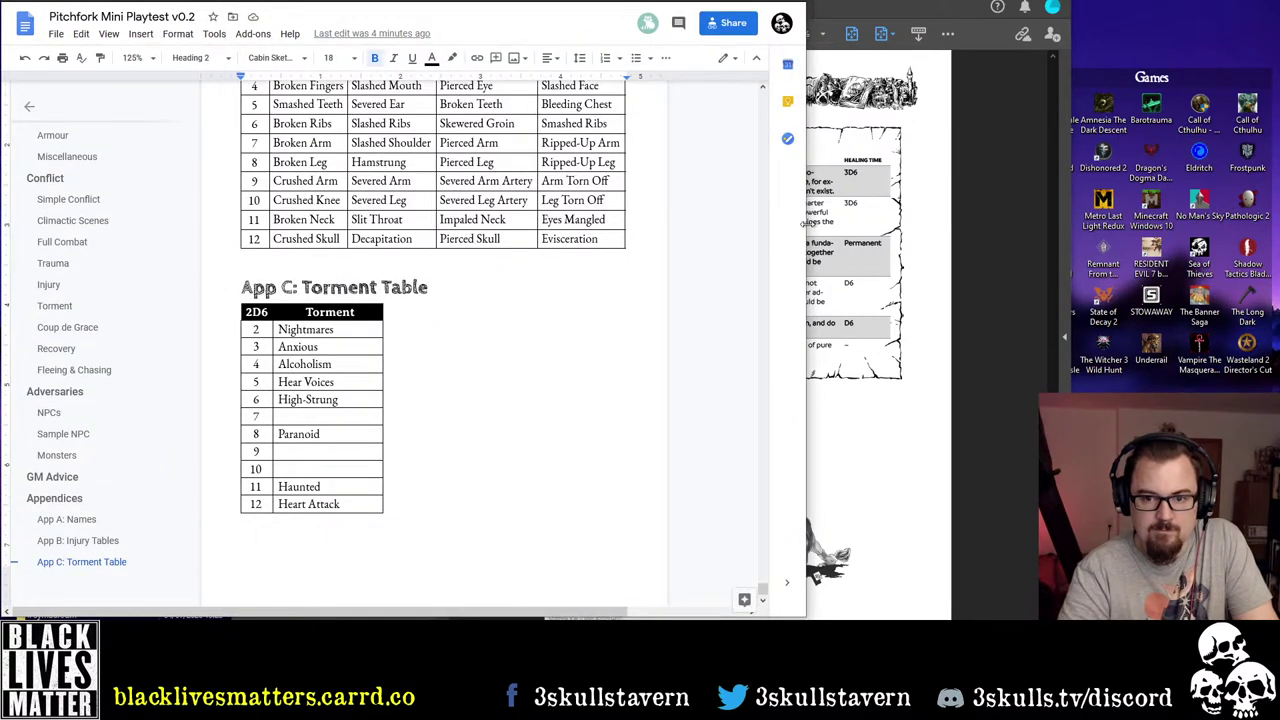
pyautogui.moveTo(806, 224); pyautogui.dragTo(560, 240)
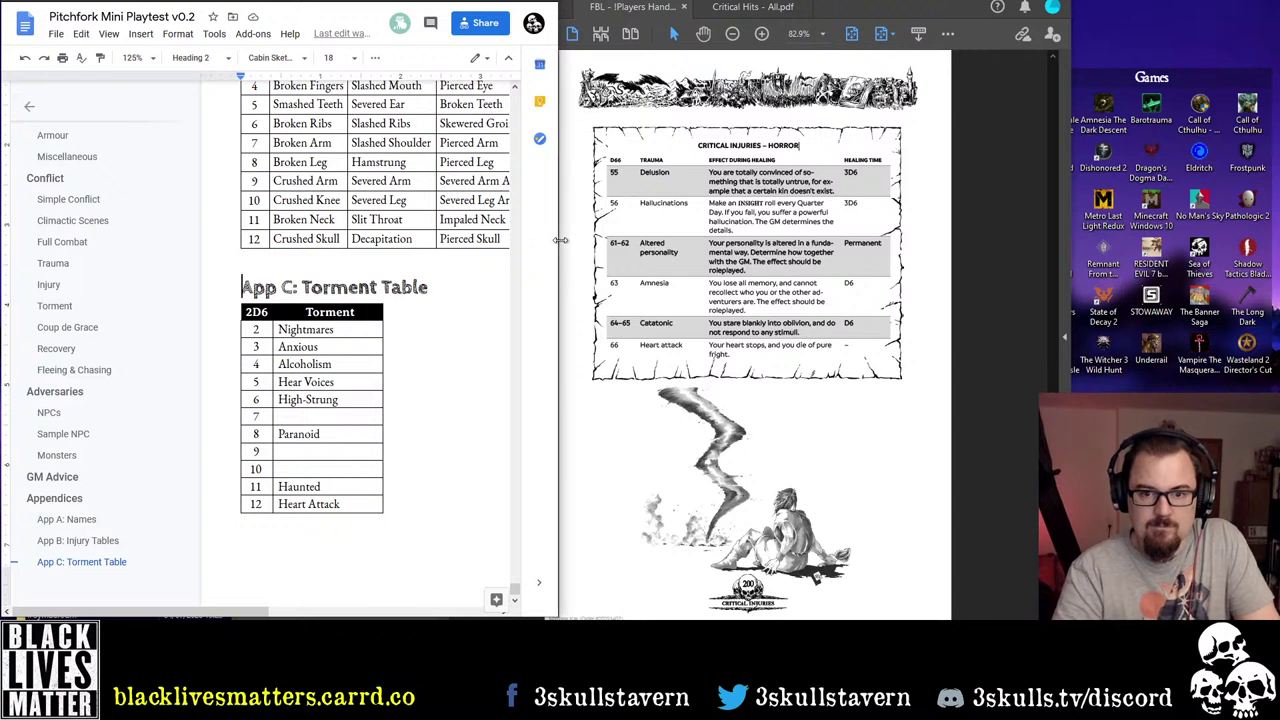
# Fill the empty Torment cells with Amnesia, Hallucinations and Paranoia, replacing row 8's Paranoid with Delusion
pyautogui.click(329, 455)
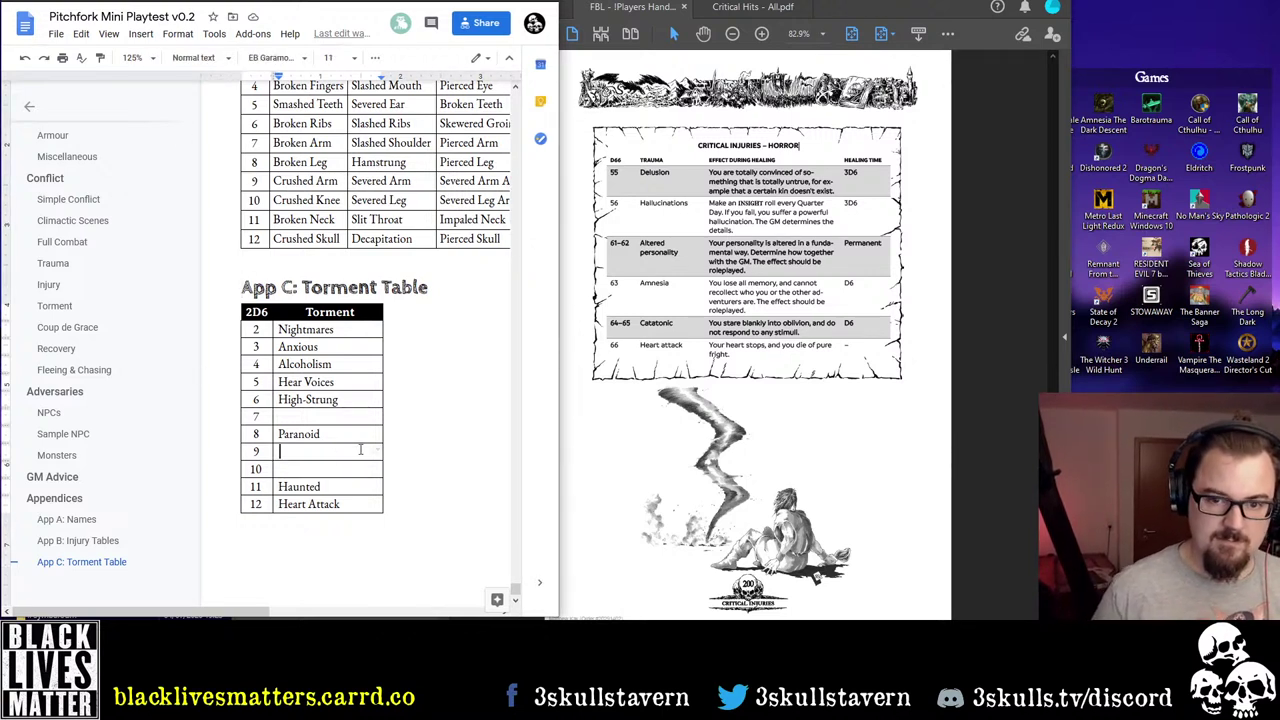
pyautogui.press('Down')
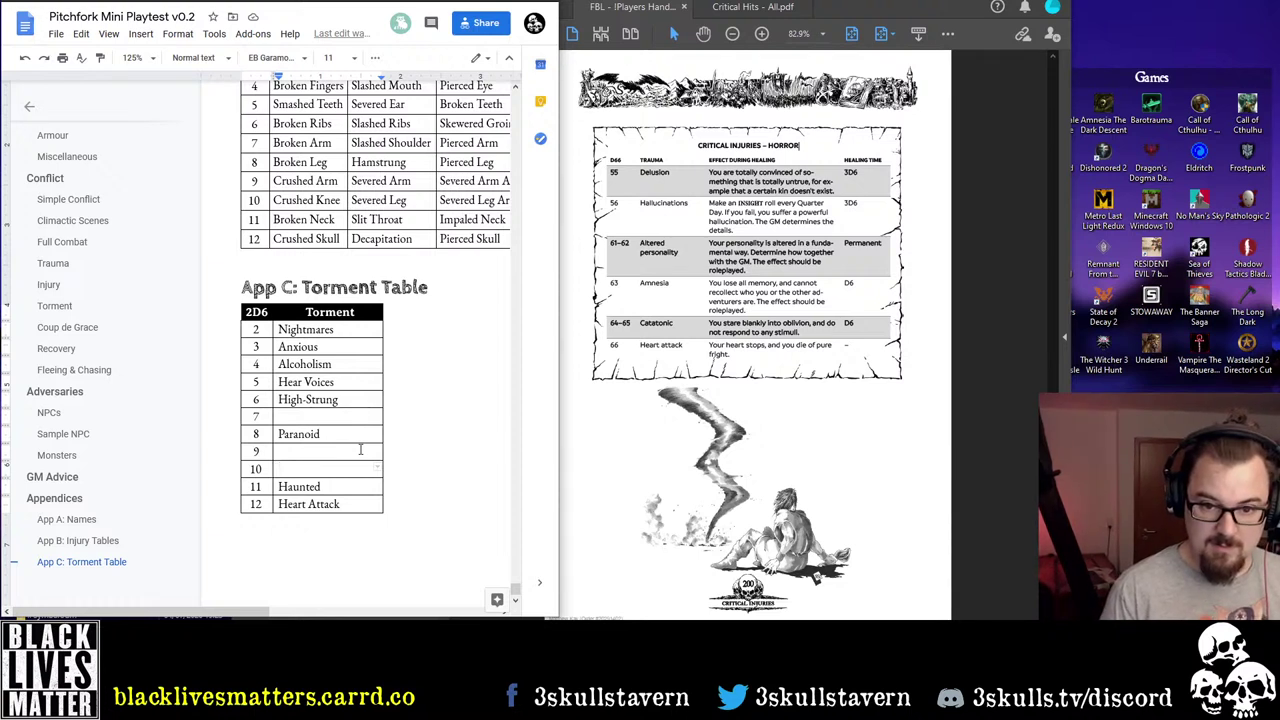
pyautogui.write('A')
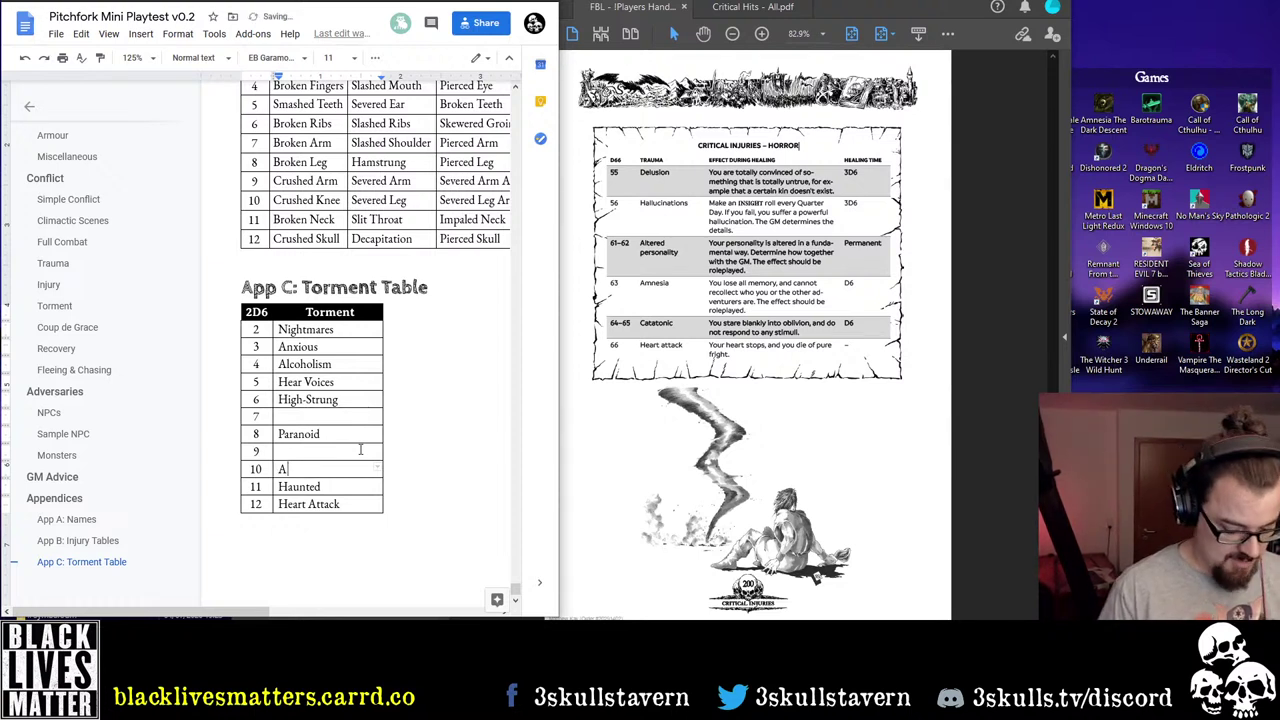
pyautogui.write('mnesia')
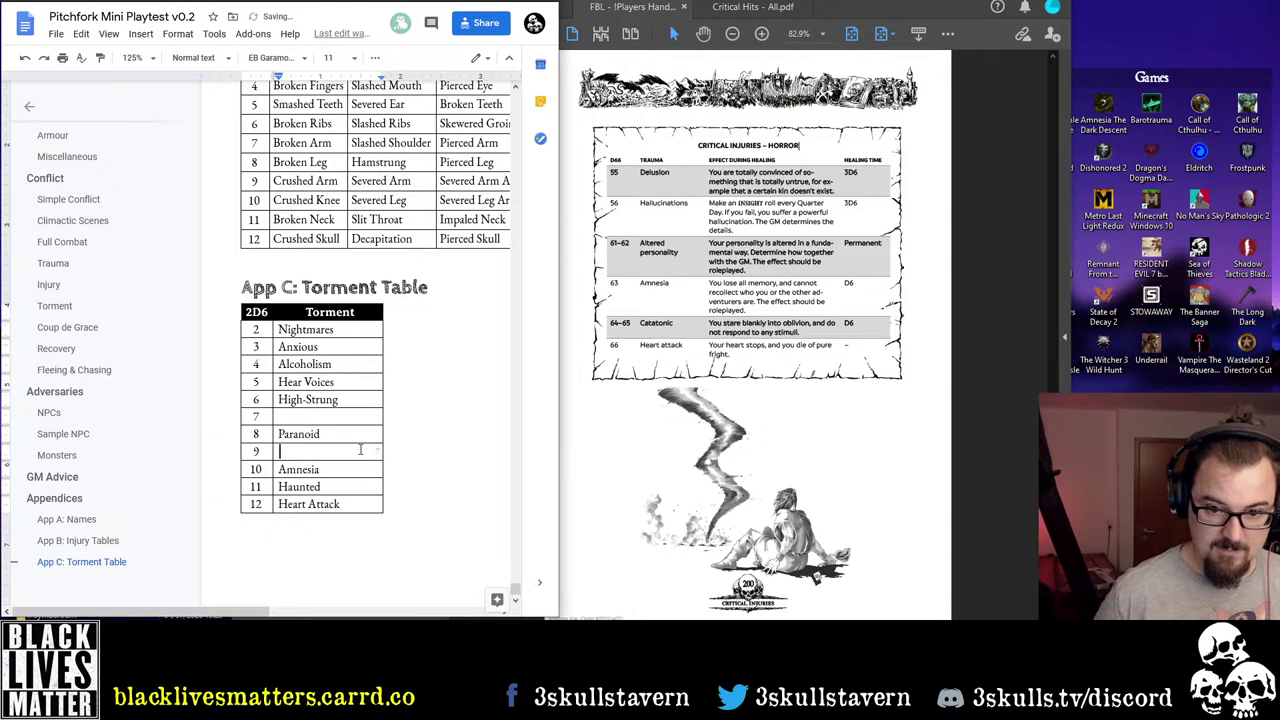
pyautogui.write('Hallu')
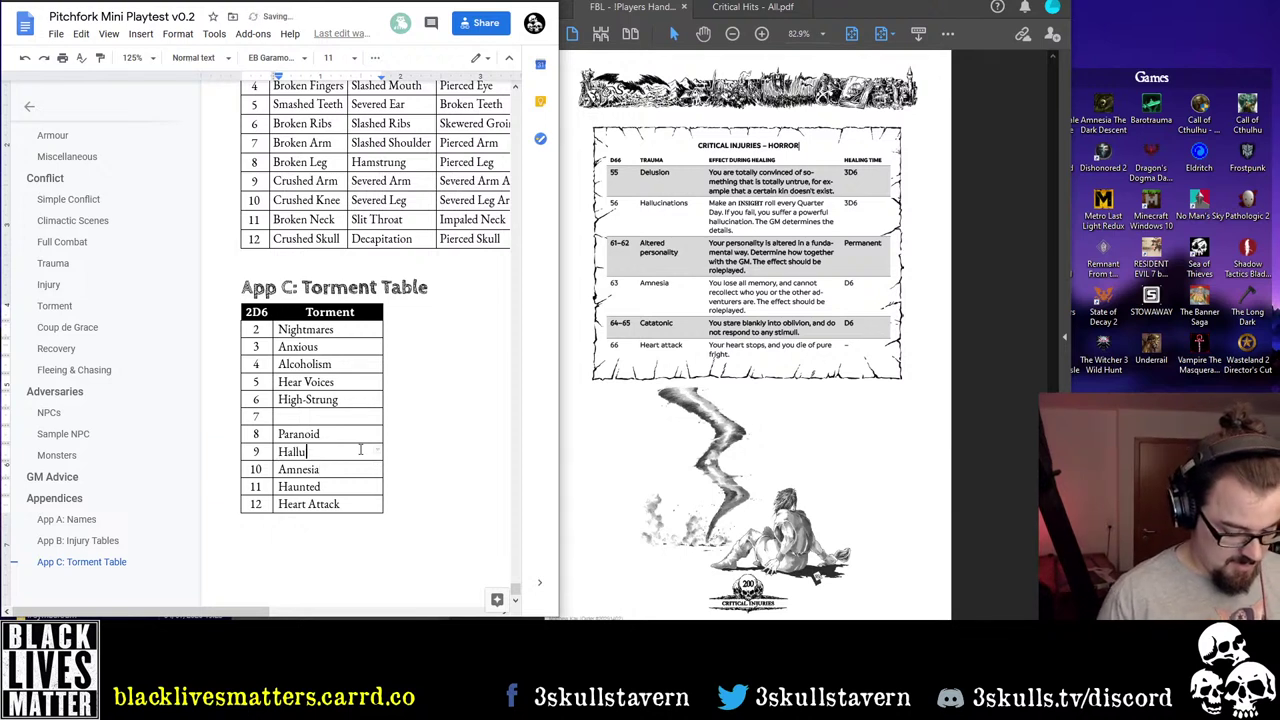
pyautogui.write('cinations')
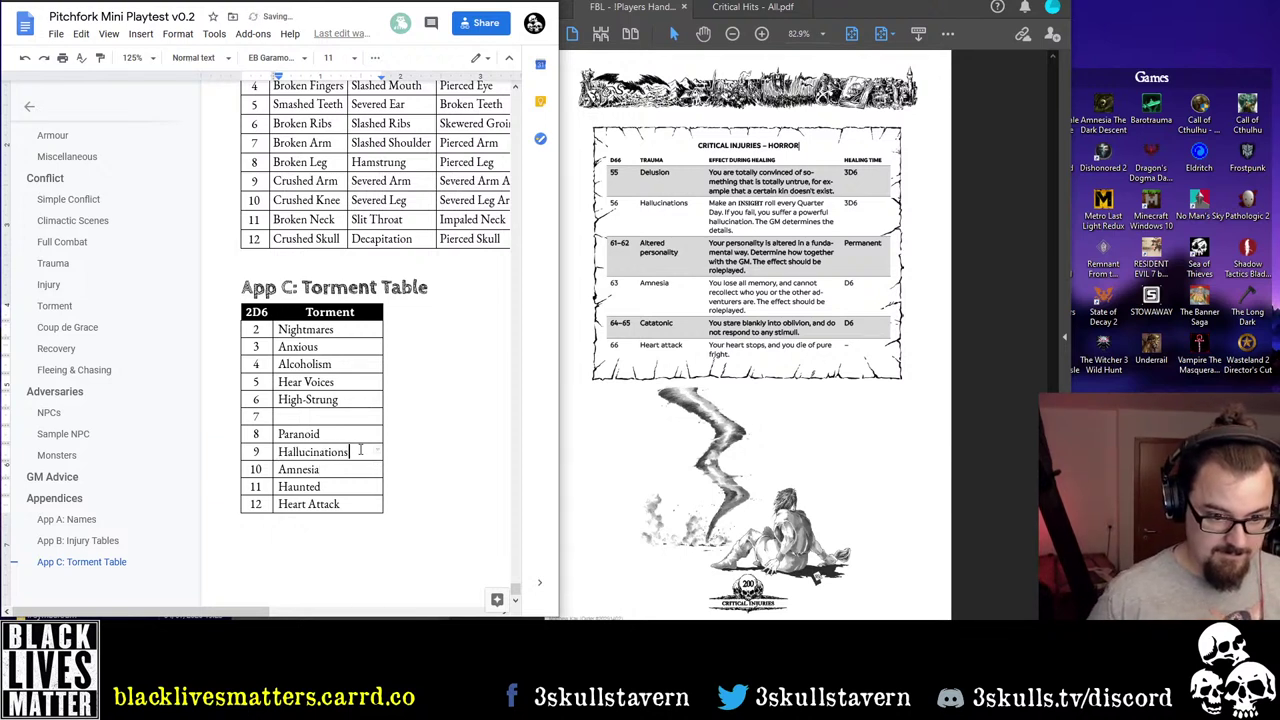
pyautogui.press('Up')
pyautogui.press('Up')
pyautogui.write('Paranoia')
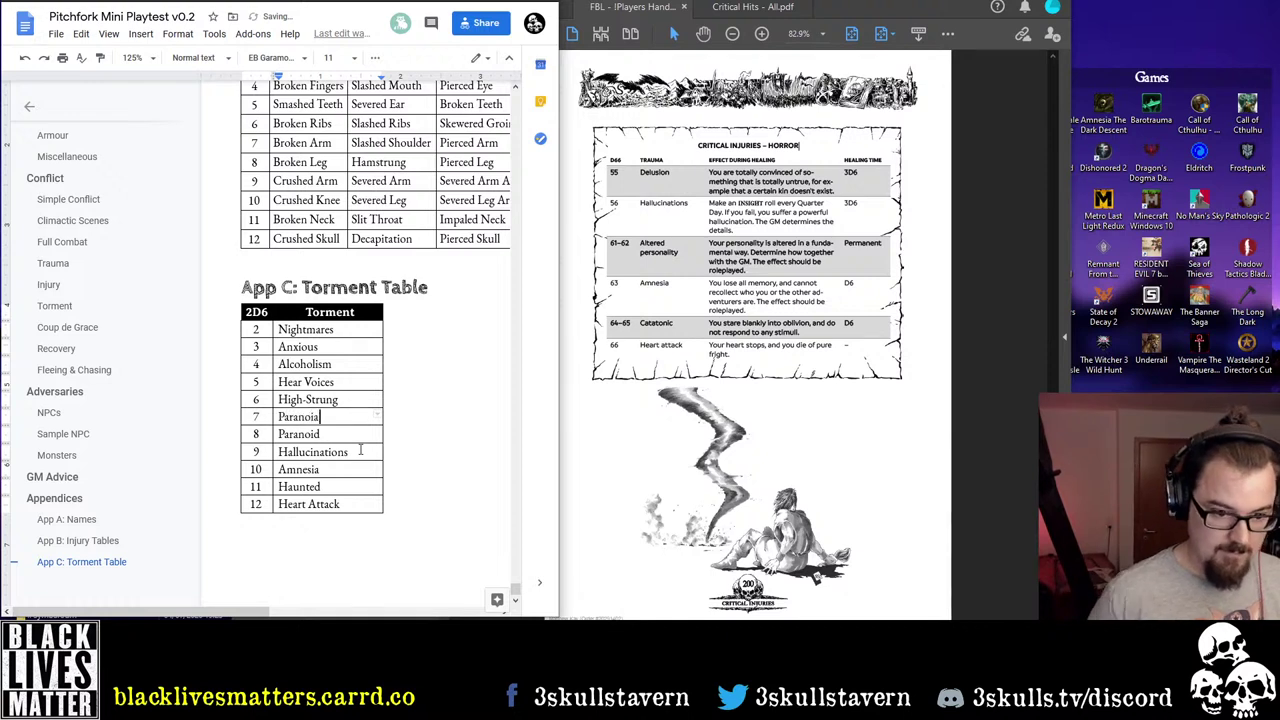
pyautogui.press('Down')
pyautogui.hotkey('shift', 'Home')
pyautogui.press('BackSpace')
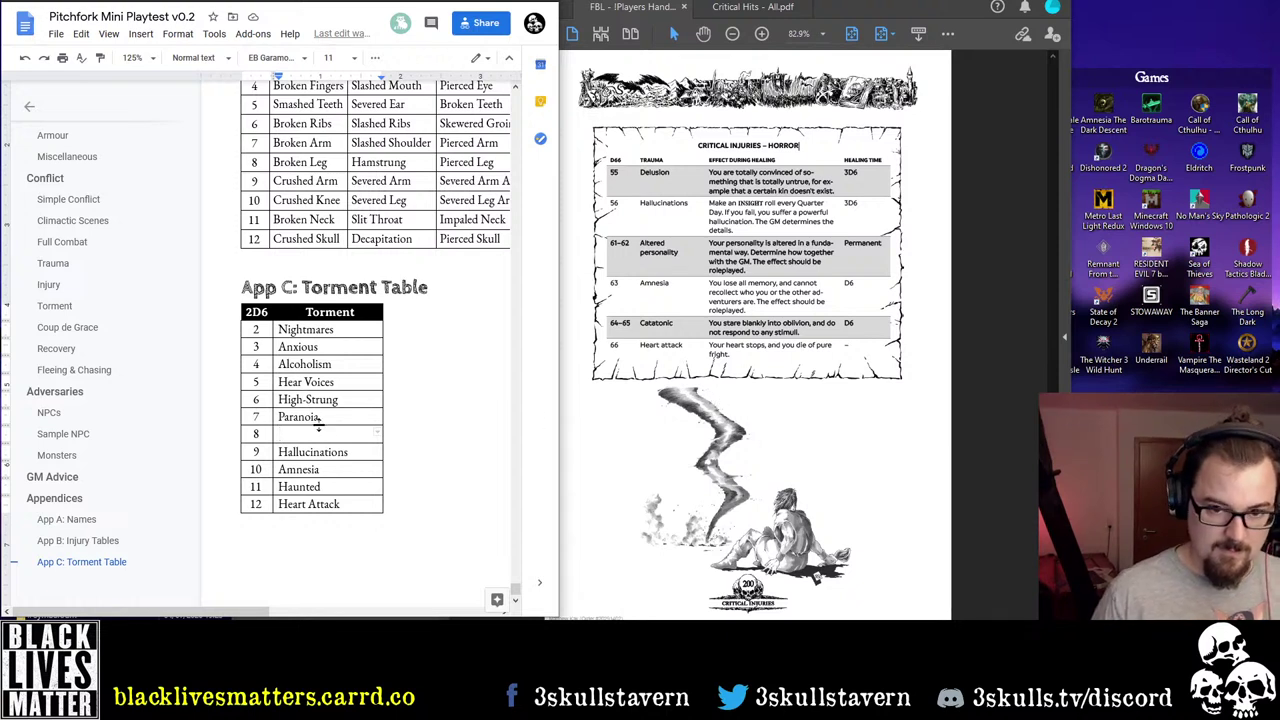
pyautogui.write('Delusion')
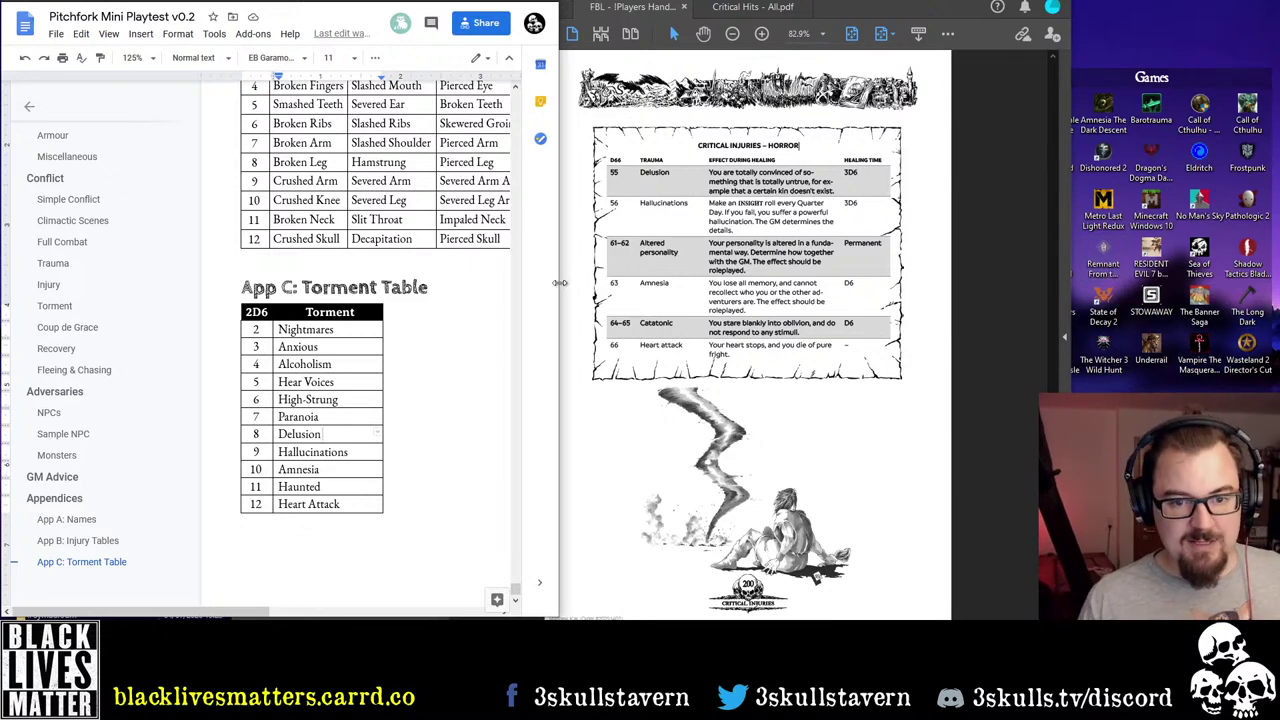
# Widen the window, narrow the Torment column, and insert two empty columns to its right
pyautogui.moveTo(560, 283); pyautogui.dragTo(950, 283)
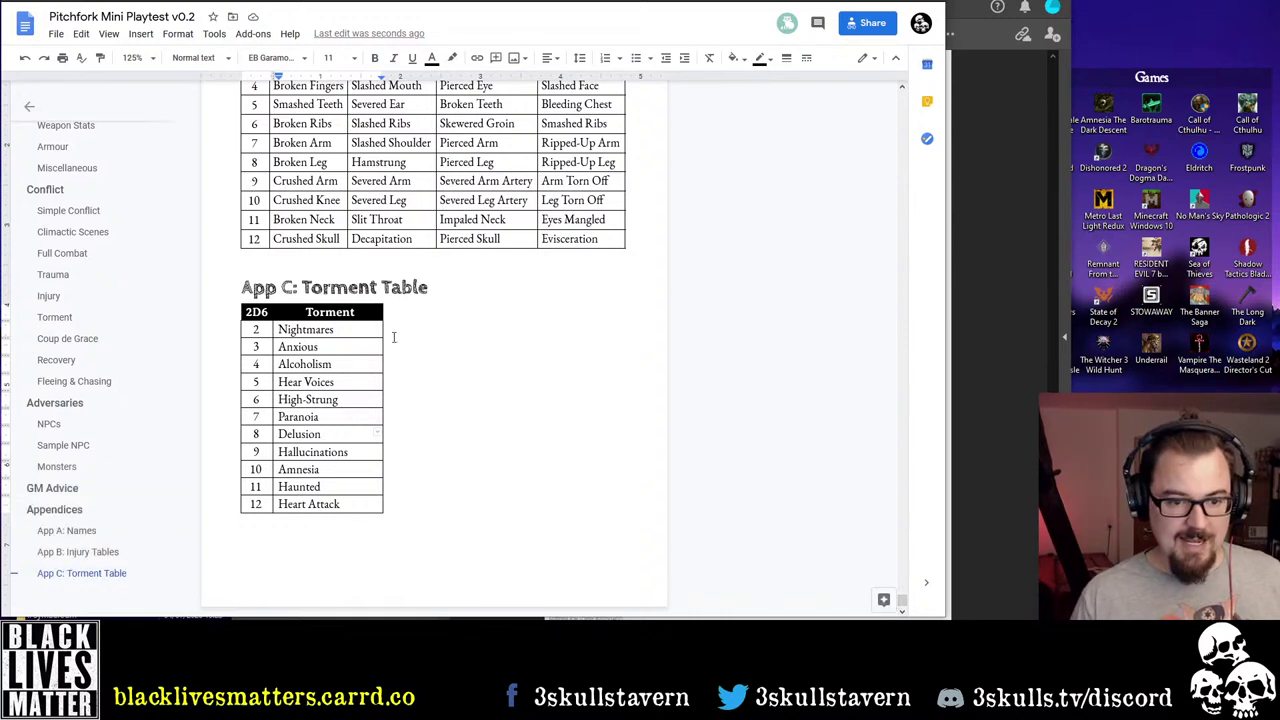
pyautogui.moveTo(383, 337); pyautogui.dragTo(361, 338)
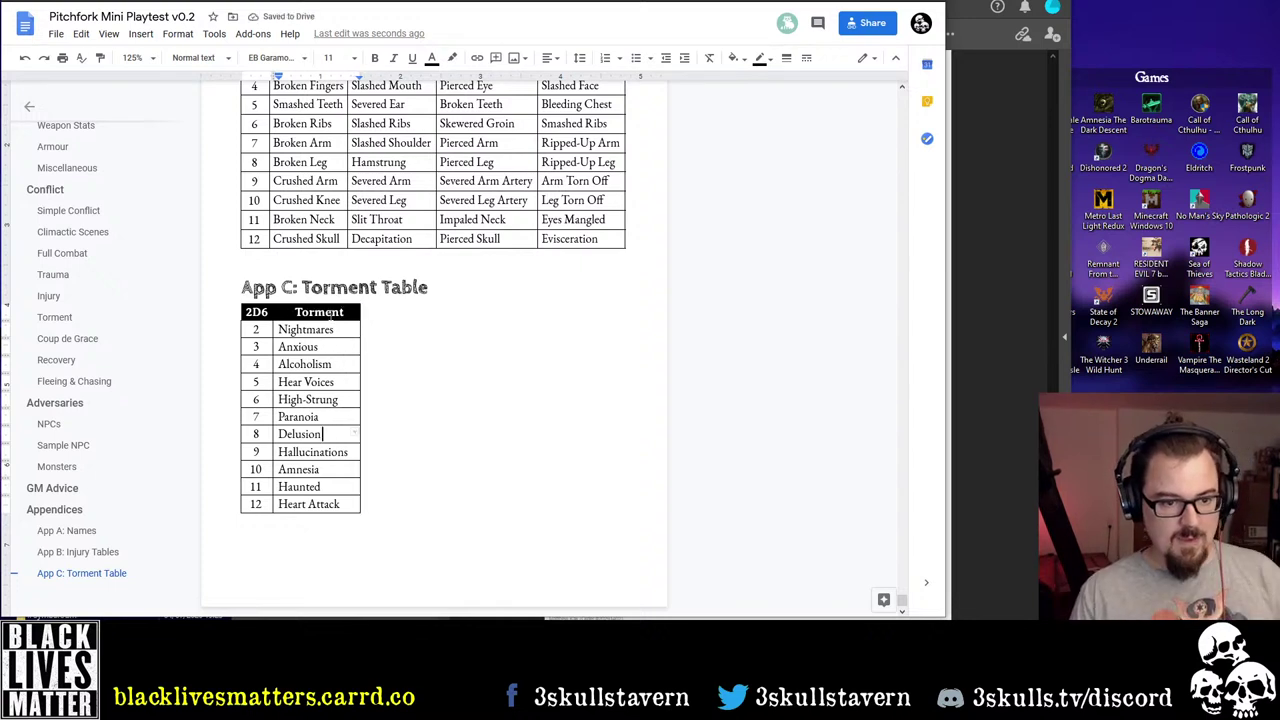
pyautogui.click(281, 329)
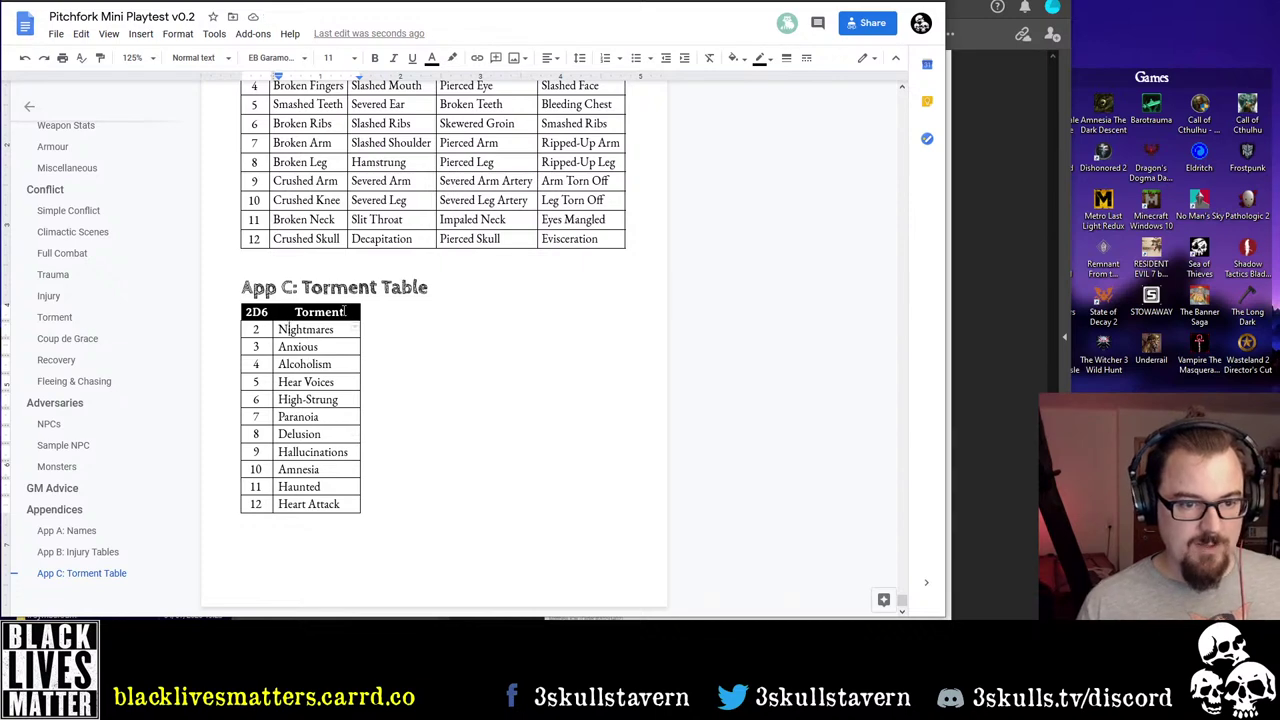
pyautogui.scroll(2, 345, 320)
pyautogui.scroll(-2, 344, 335)
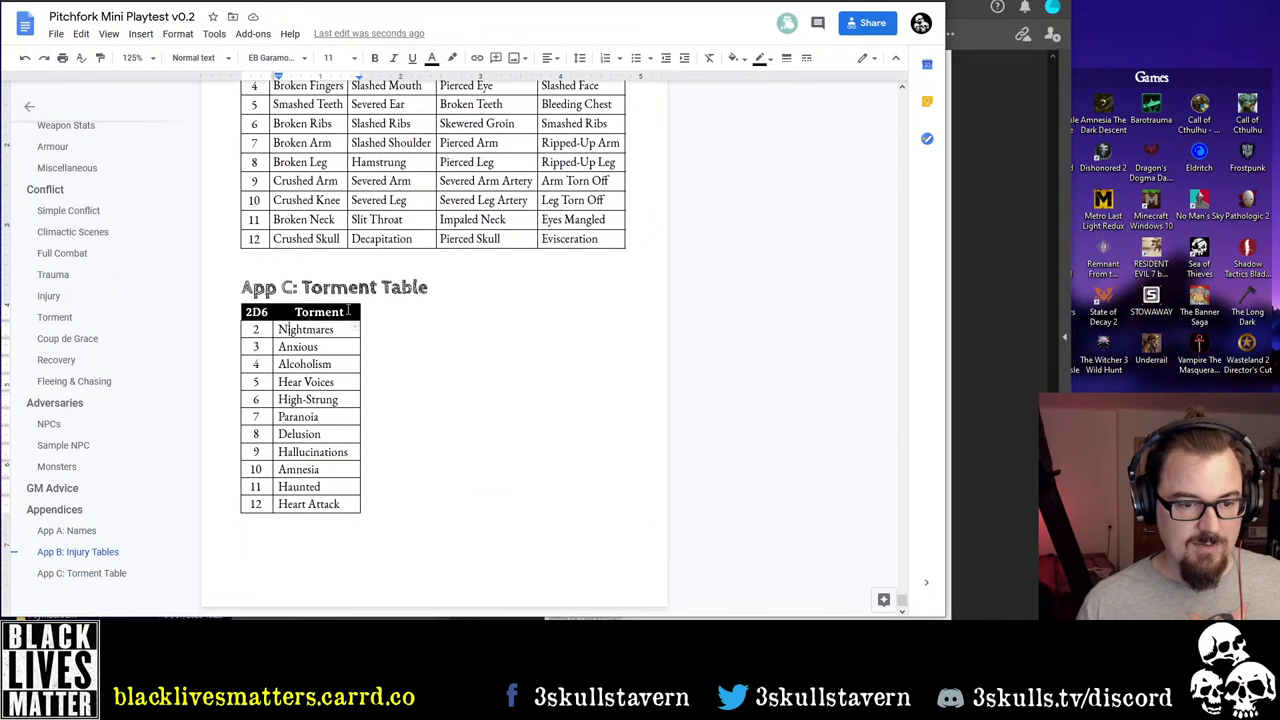
pyautogui.moveTo(348, 312); pyautogui.dragTo(340, 502)
pyautogui.rightClick(340, 502)
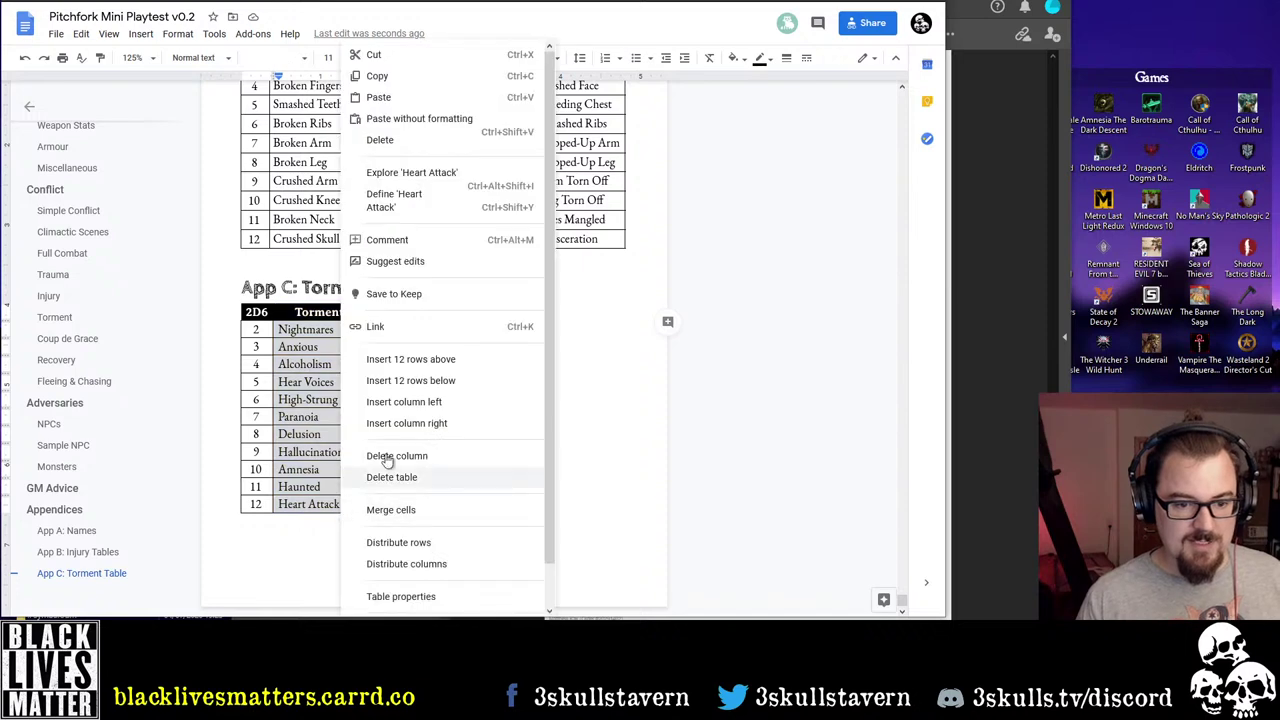
pyautogui.click(443, 424)
pyautogui.rightClick(394, 316)
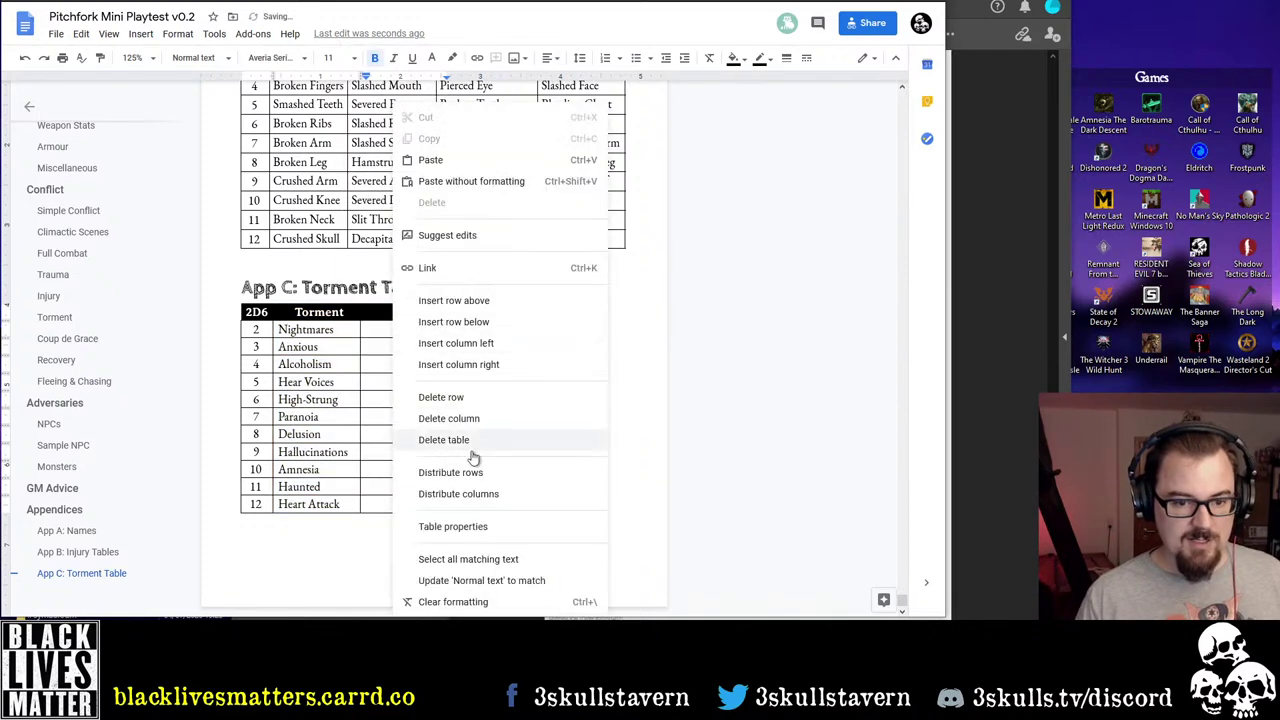
pyautogui.click(482, 368)
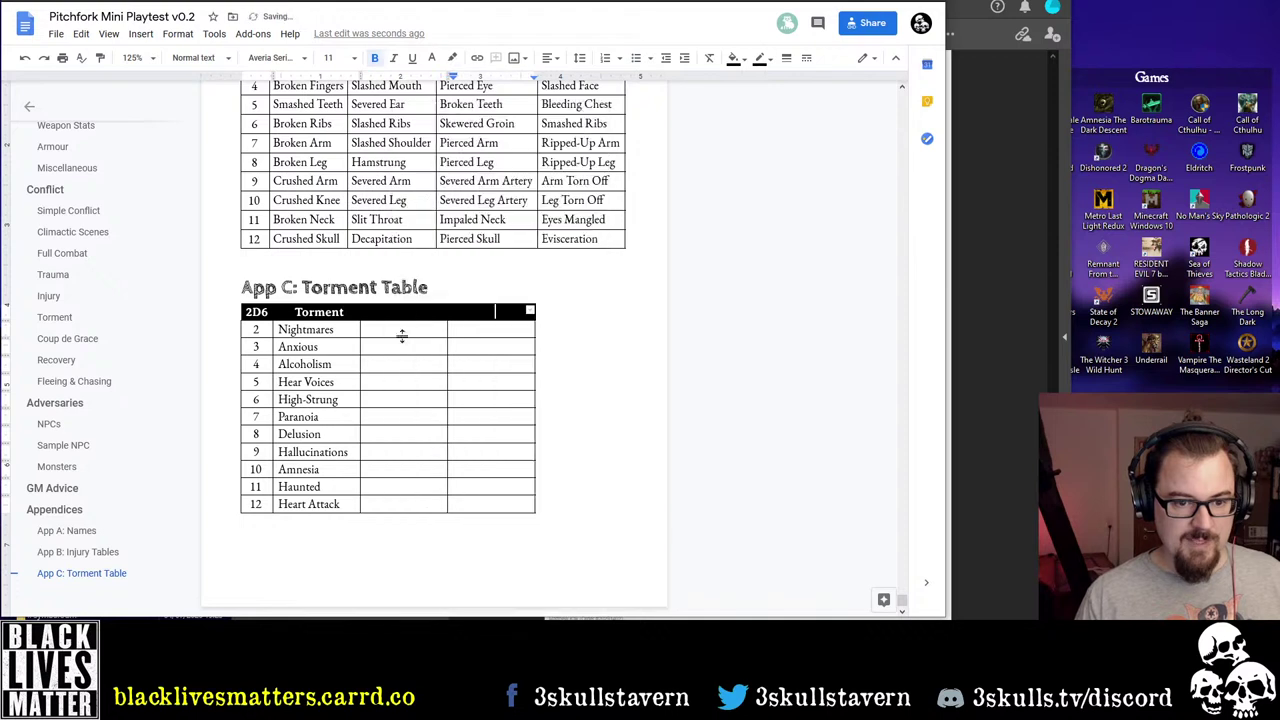
# Label the two new columns' headers Phobias and Manias
pyautogui.click(396, 312)
pyautogui.write('Phobias')
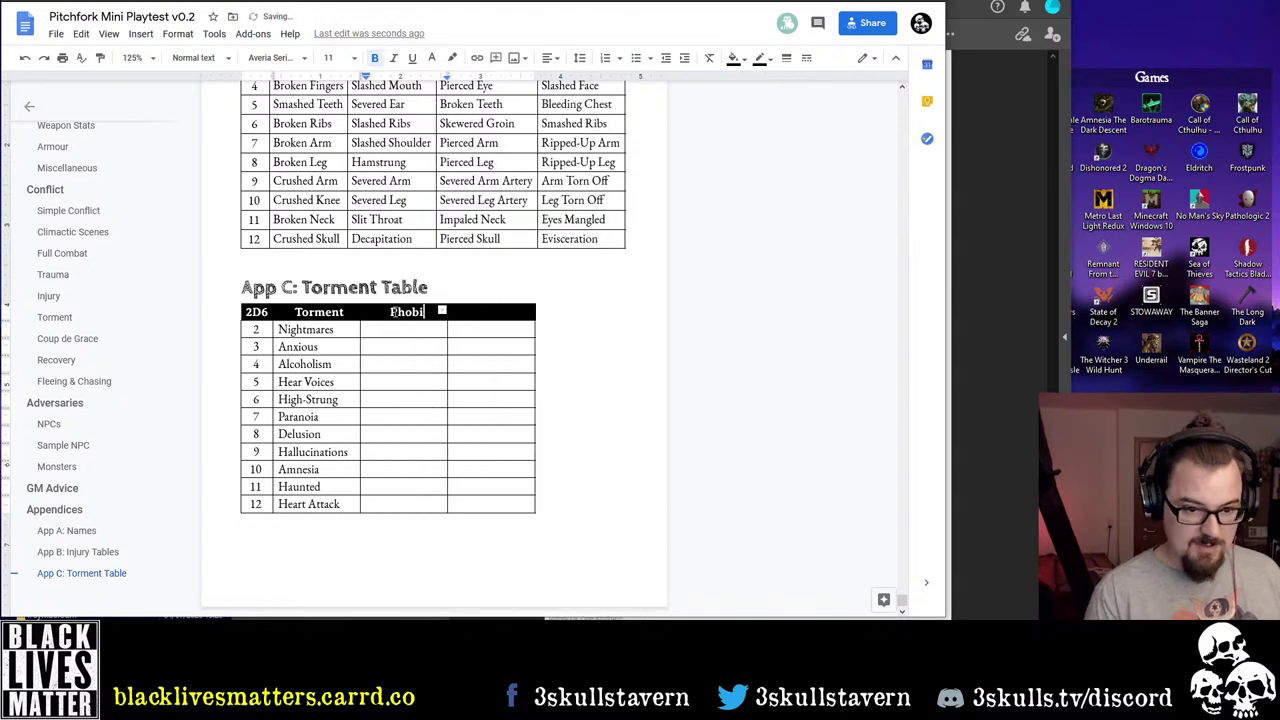
pyautogui.press('Tab')
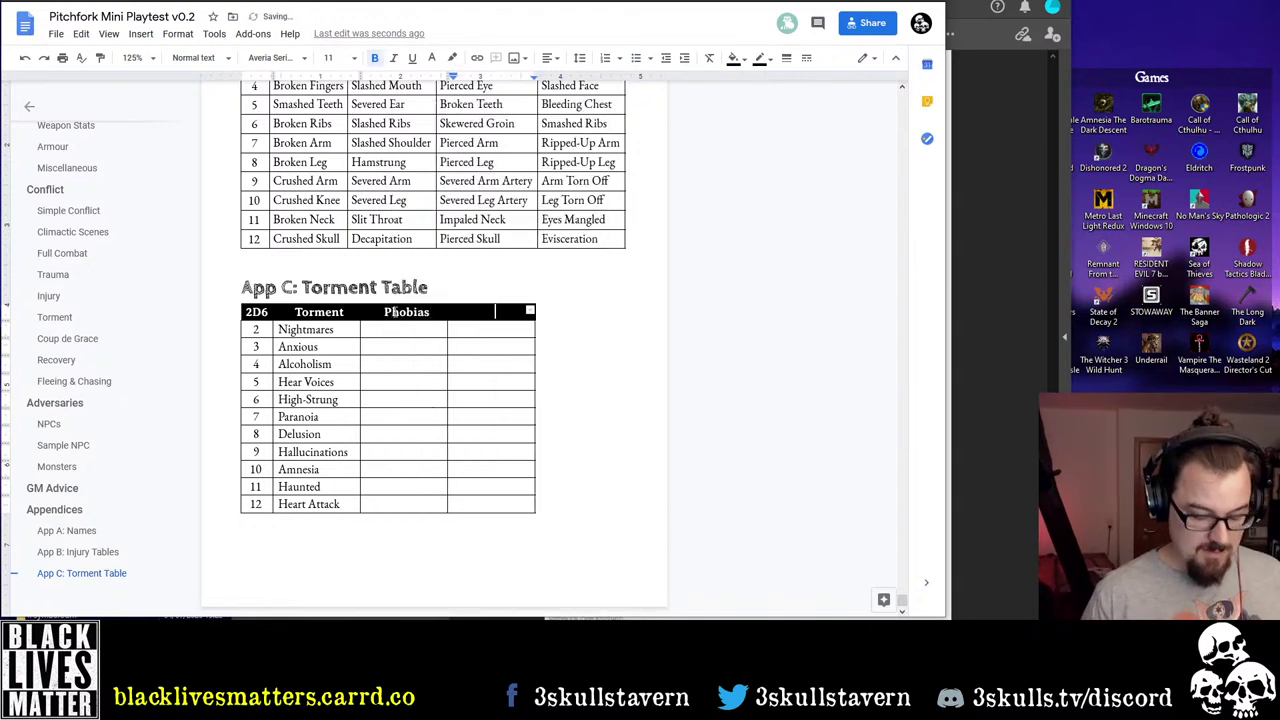
pyautogui.write('Manias')
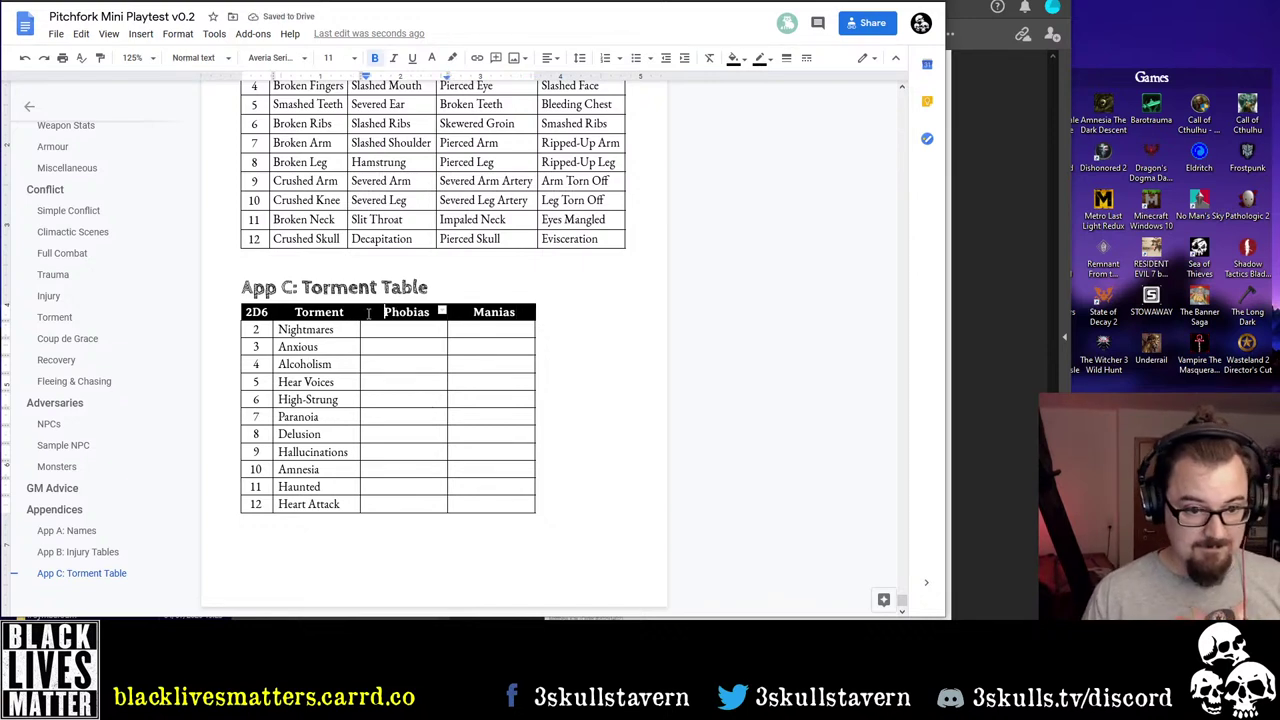
# Nudge the Torment header indent, then left-align the Injury table's header labels and adjust their indent
pyautogui.moveTo(278, 312); pyautogui.dragTo(472, 312)
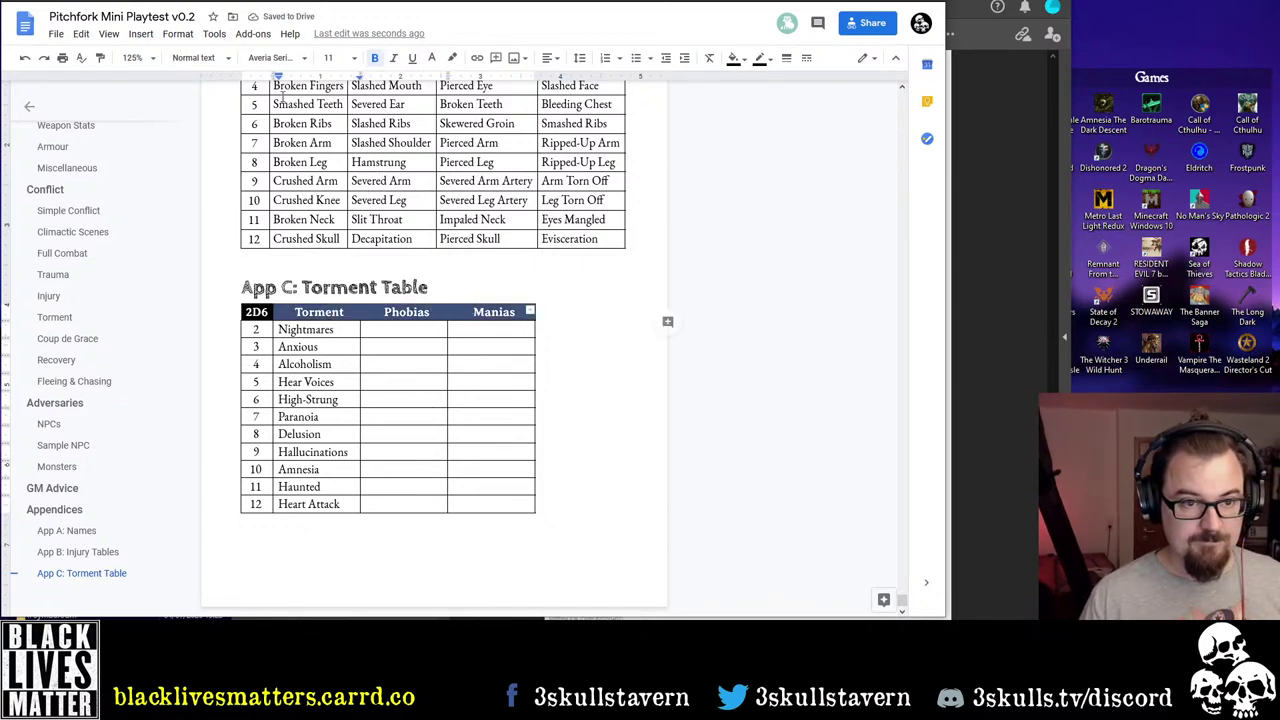
pyautogui.moveTo(278, 76); pyautogui.dragTo(273, 76)
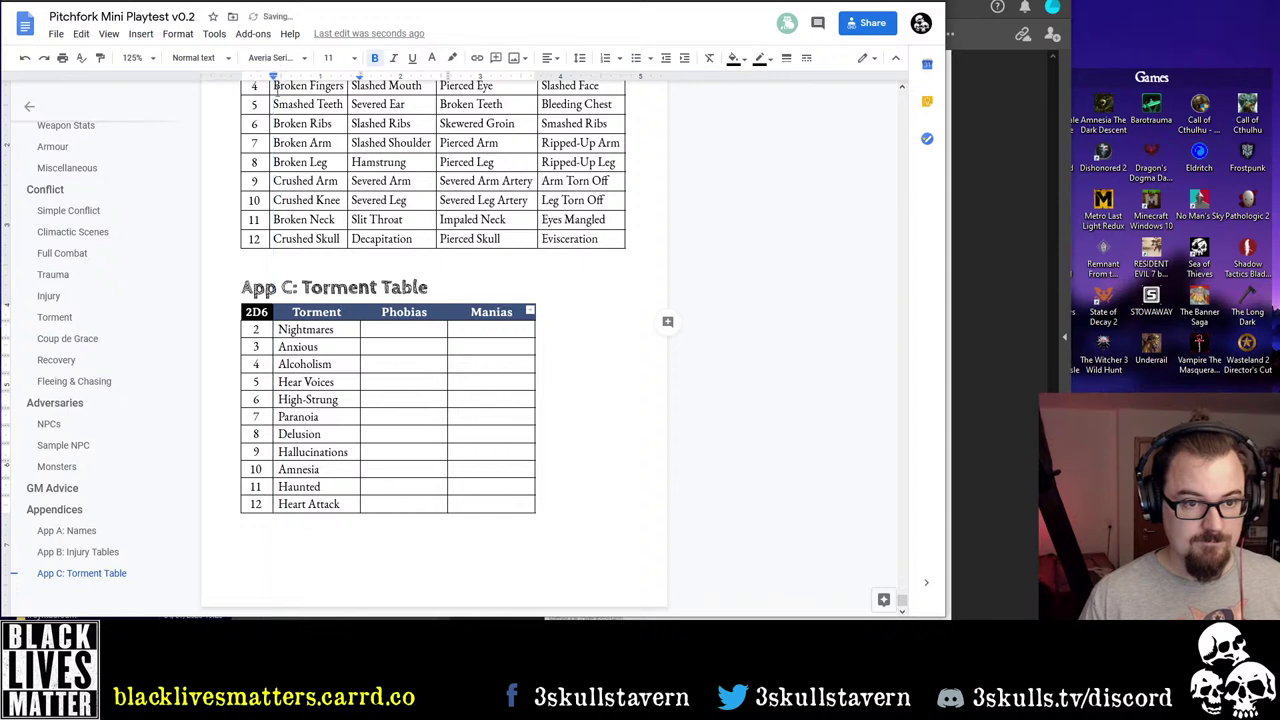
pyautogui.scroll(5, 300, 250)
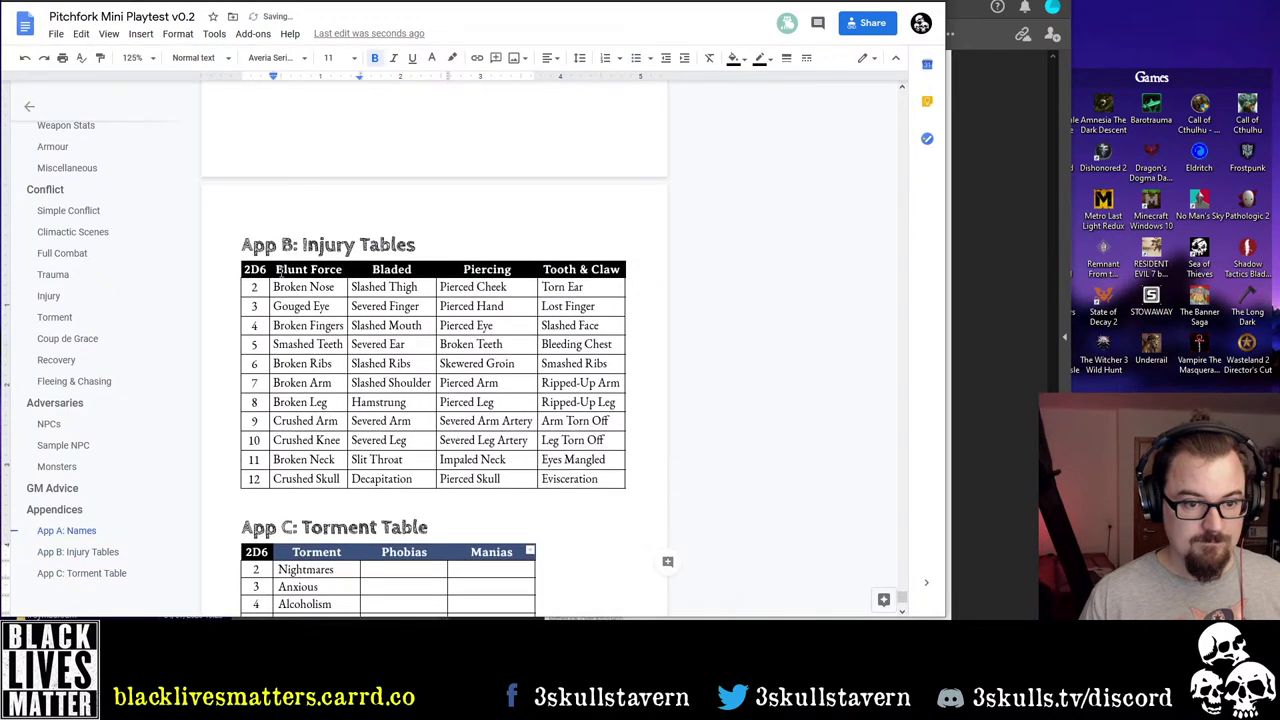
pyautogui.moveTo(278, 270); pyautogui.dragTo(620, 270)
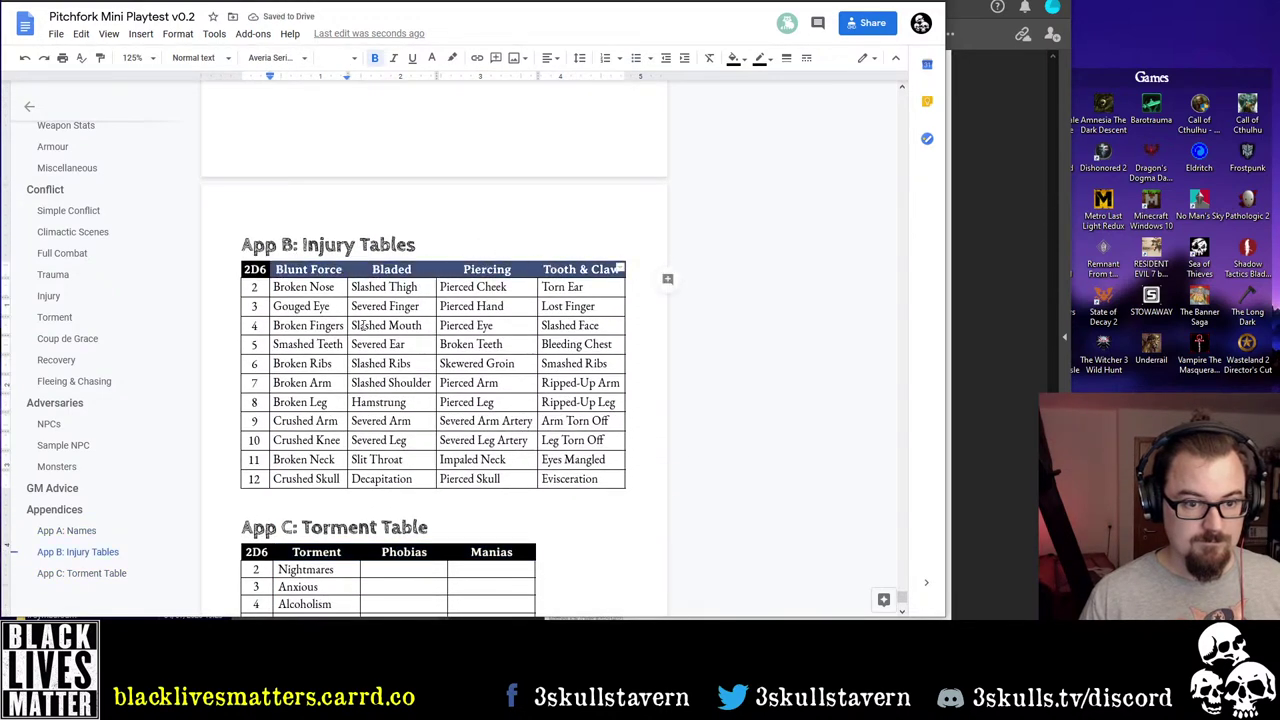
pyautogui.click(550, 58)
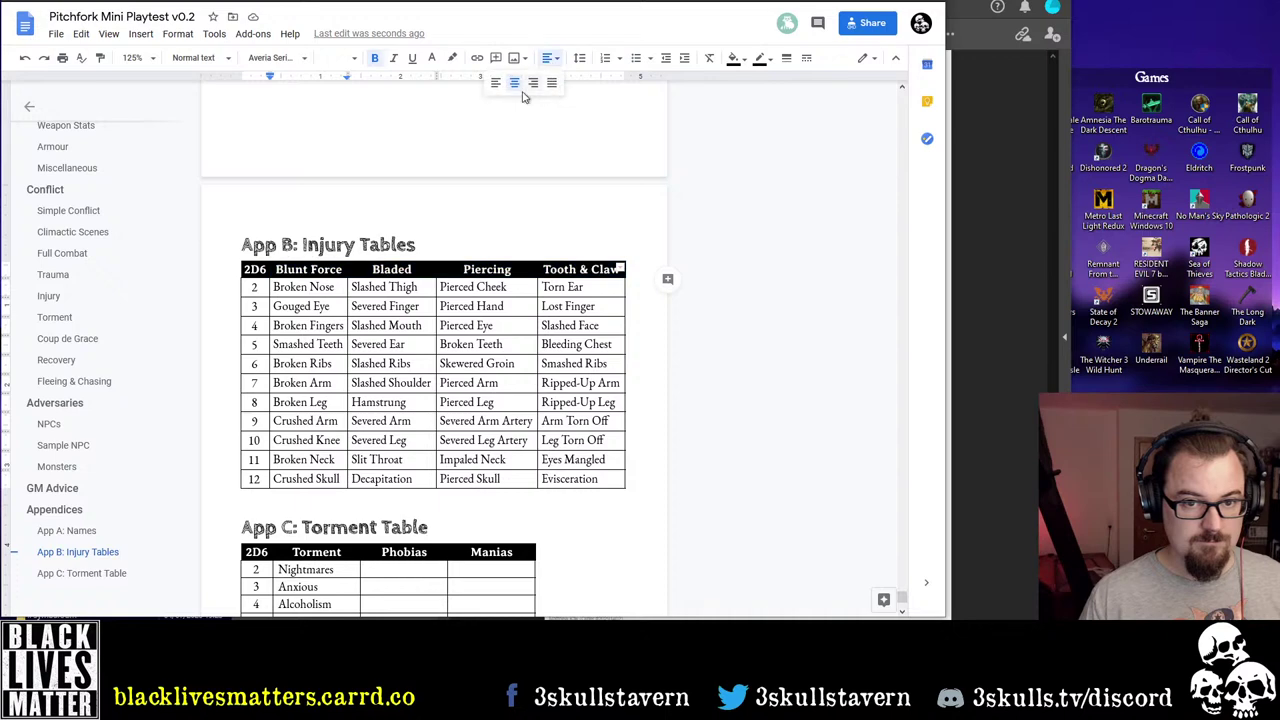
pyautogui.click(496, 84)
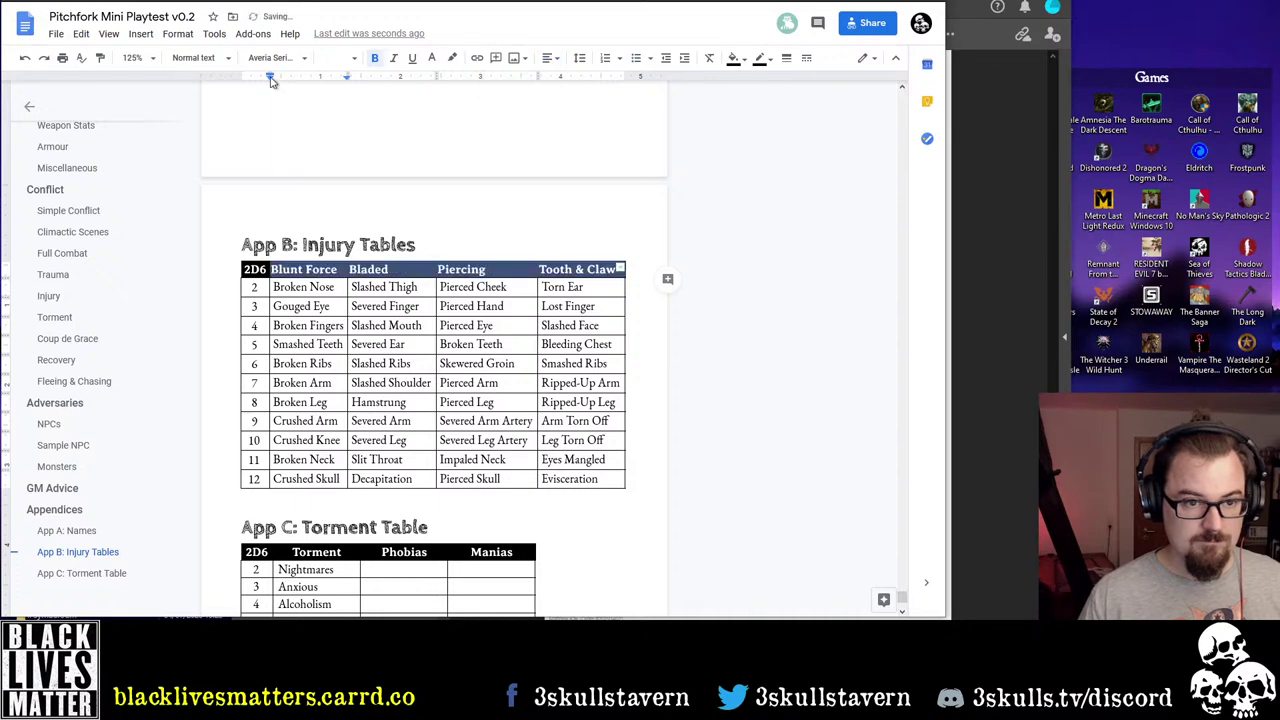
pyautogui.moveTo(270, 80); pyautogui.dragTo(274, 78)
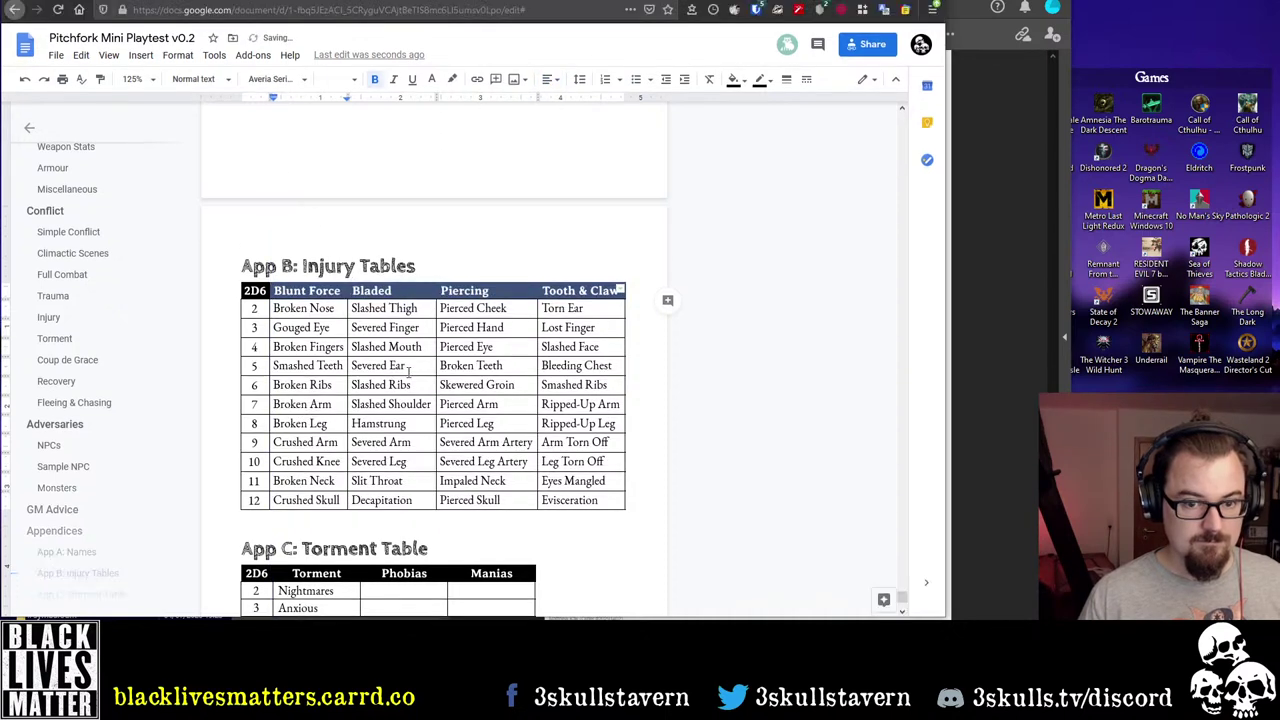
pyautogui.click(290, 519)
# Left-align the Torment, Phobias and Manias header labels with a matching indent
pyautogui.scroll(-3, 281, 308)
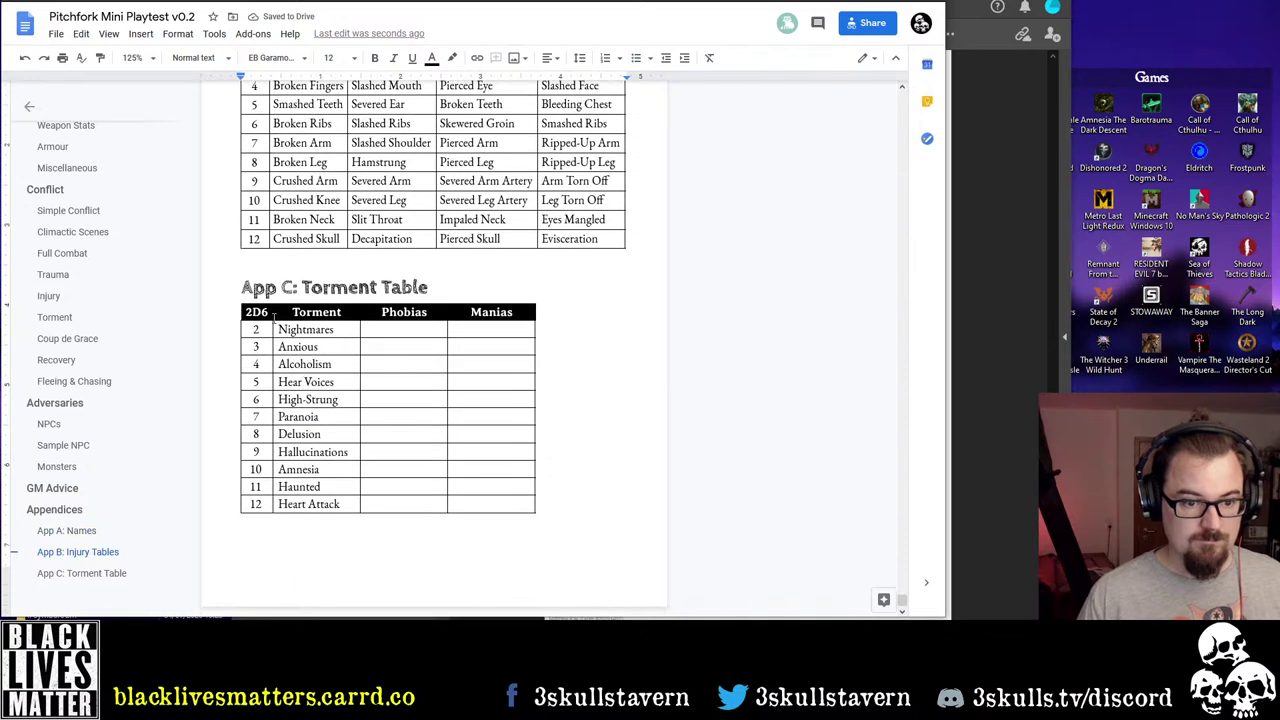
pyautogui.moveTo(281, 308); pyautogui.dragTo(474, 310)
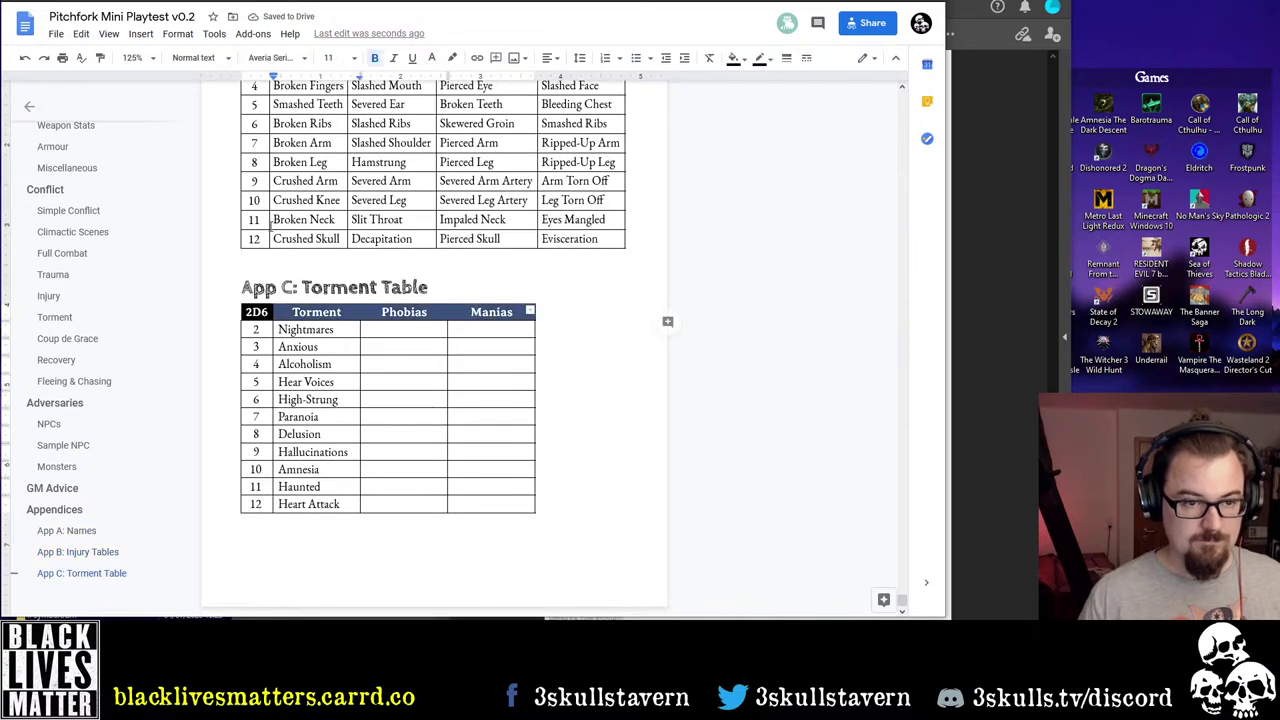
pyautogui.moveTo(274, 77); pyautogui.dragTo(277, 78)
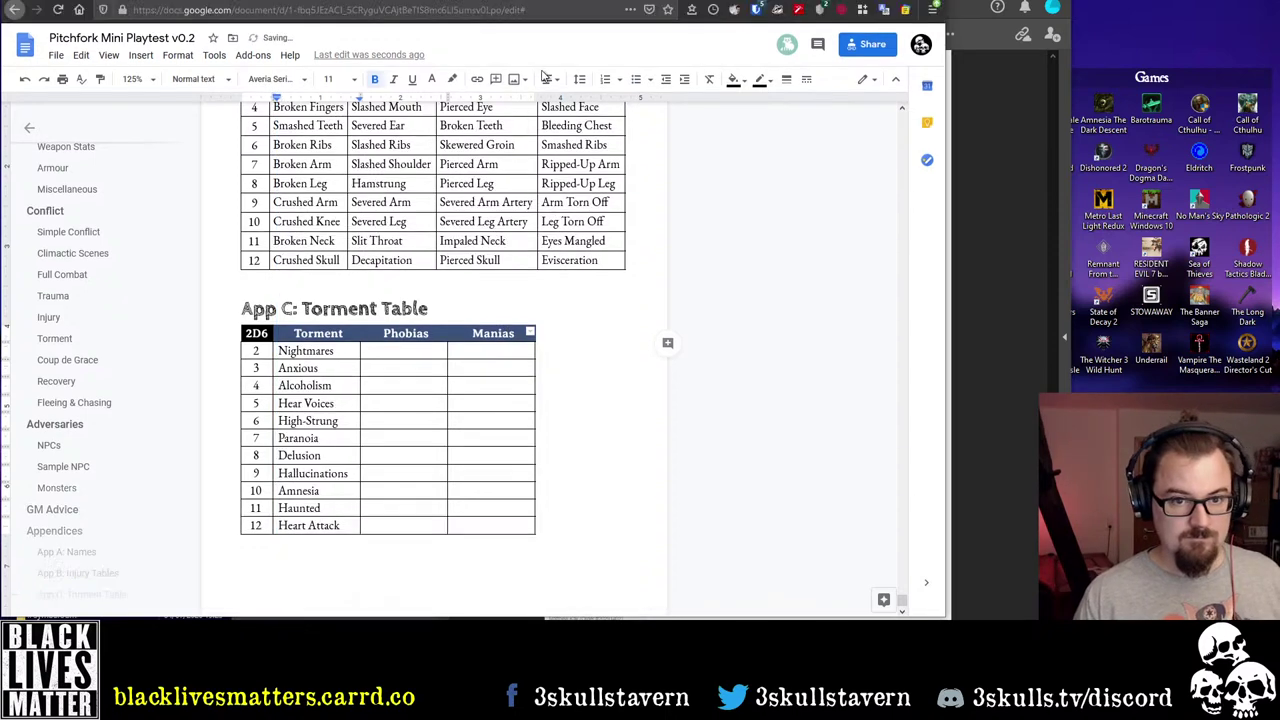
pyautogui.click(548, 58)
pyautogui.click(495, 86)
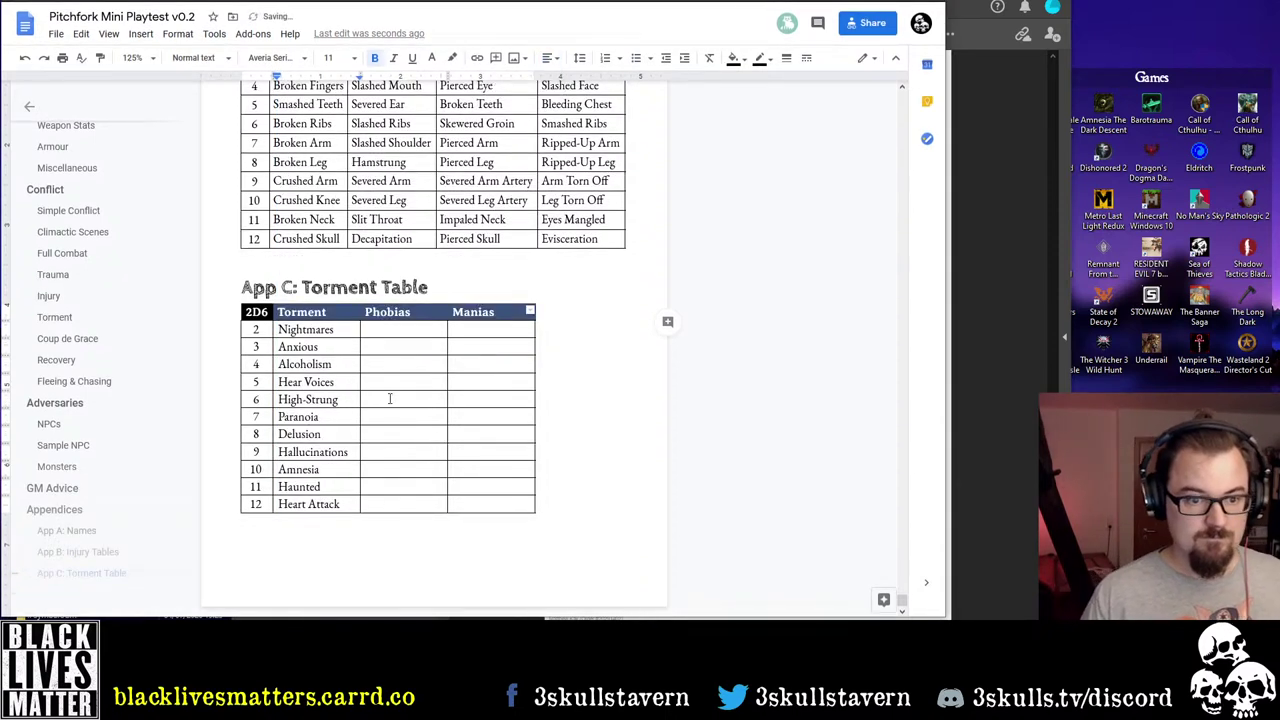
pyautogui.click(380, 329)
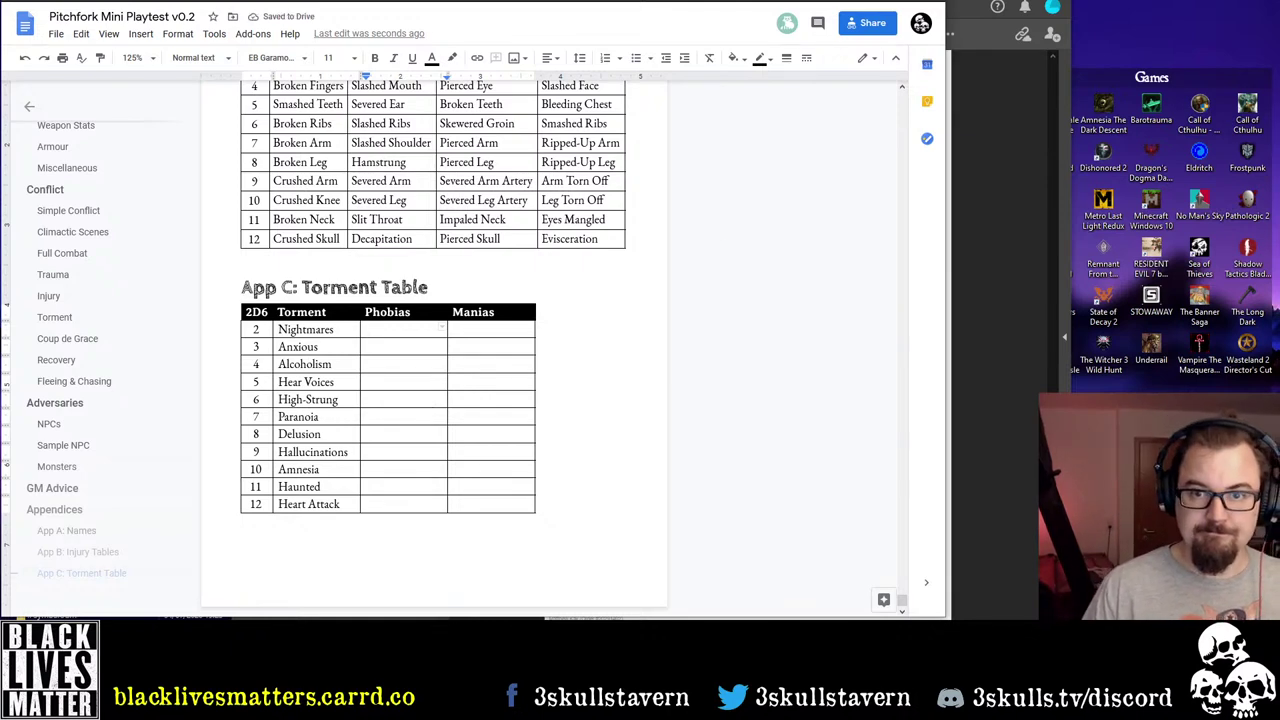
pyautogui.hotkey('alt', 'Tab')
pyautogui.scroll(-5, 535, 270)
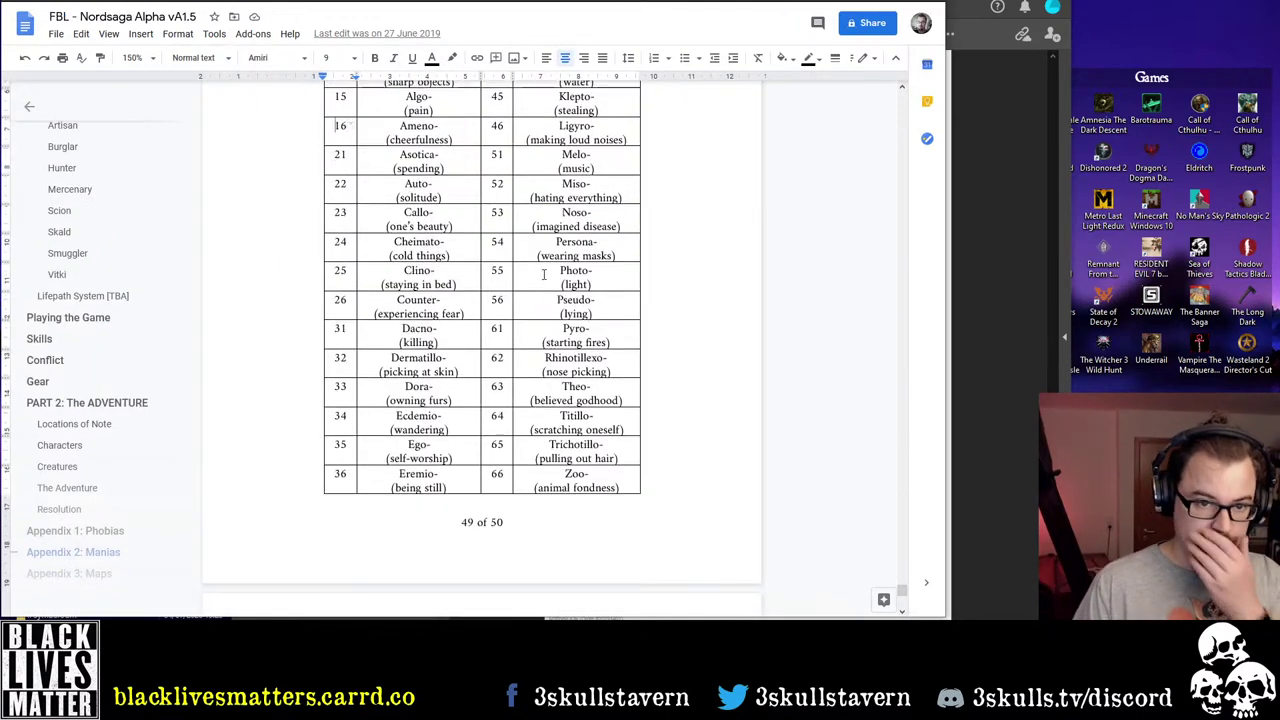
pyautogui.scroll(5, 535, 270)
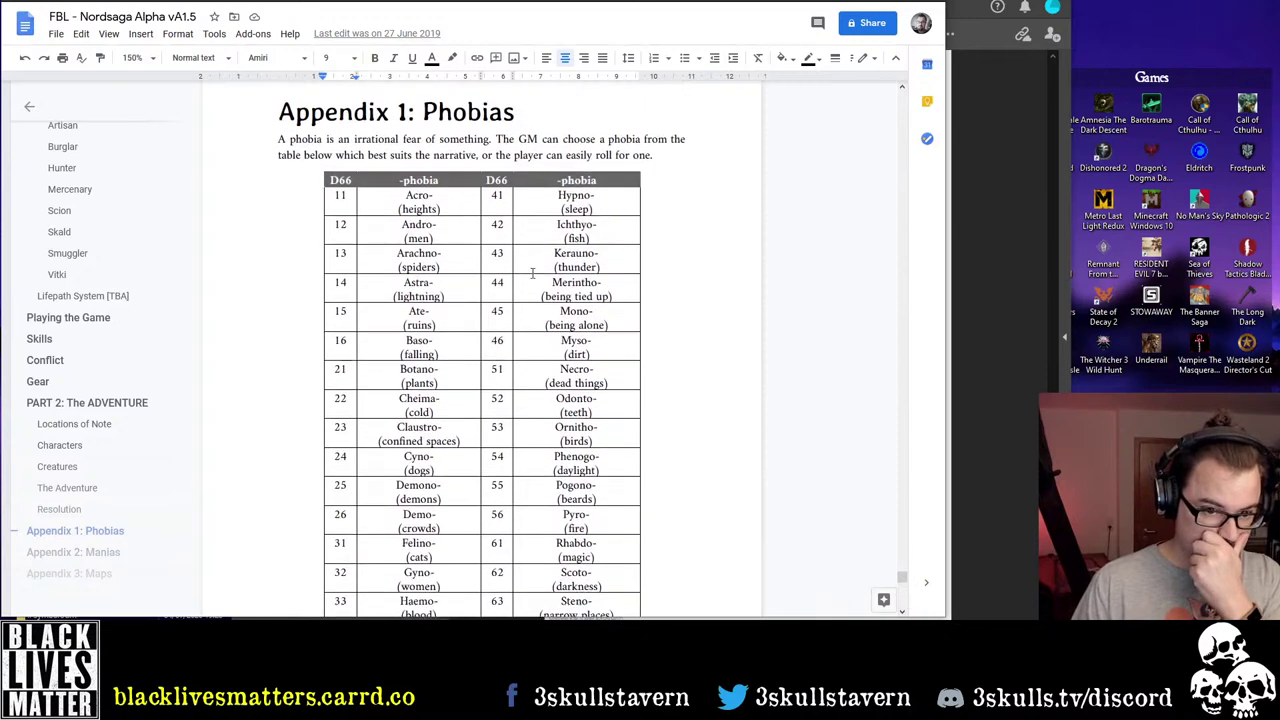
pyautogui.scroll(-1, 525, 258)
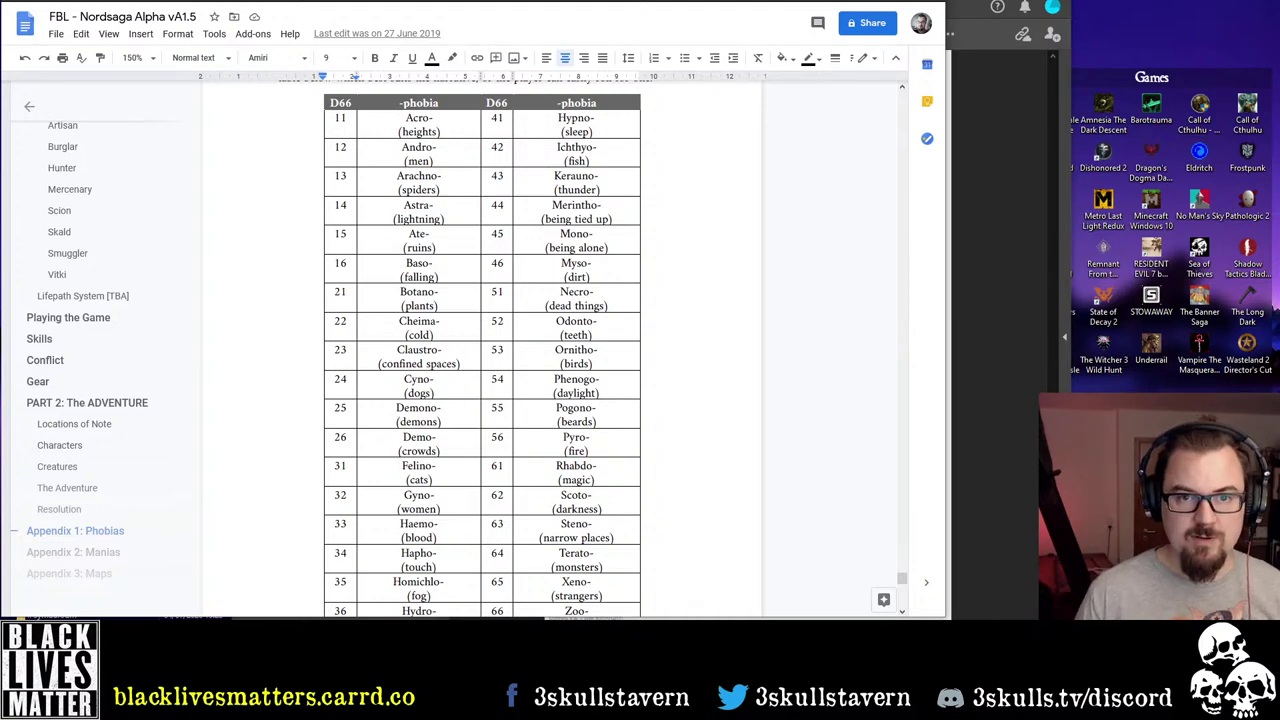
pyautogui.hotkey('alt', 'Tab')
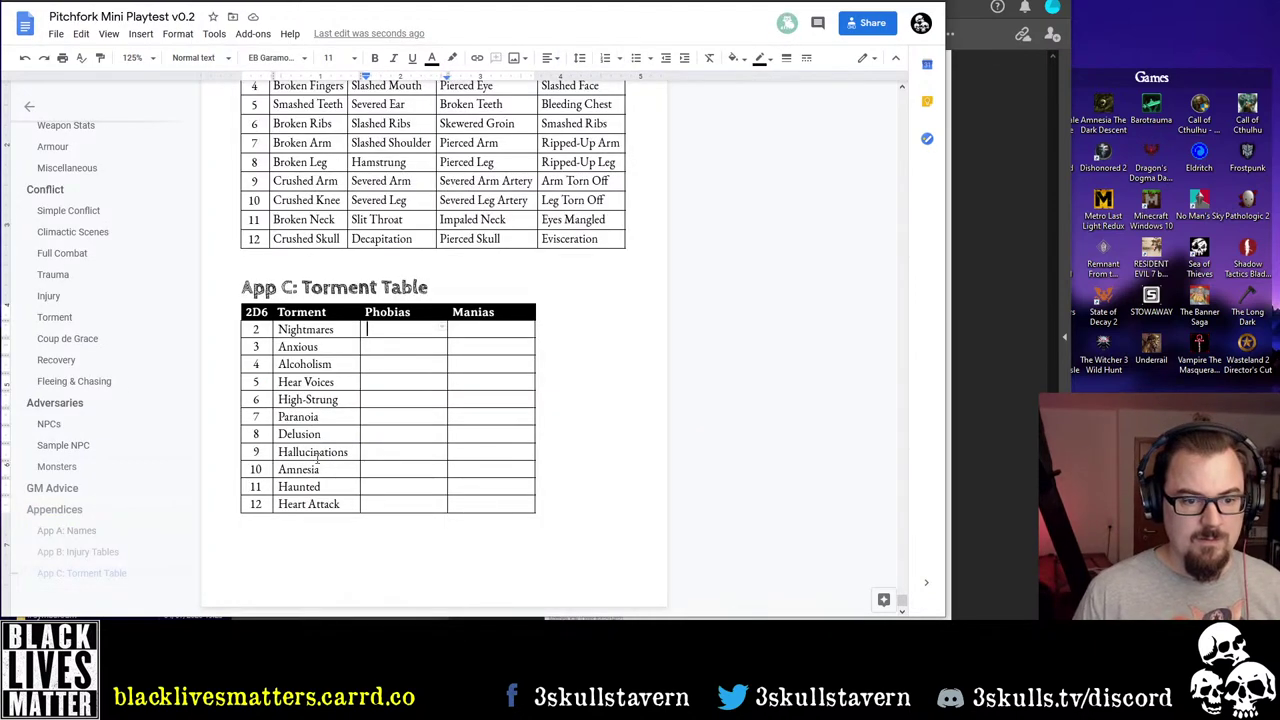
# Enter Acro- (heights) and Claustro- (confined space) in the first two Phobias cells, checking the Nordsaga list
pyautogui.write('Acro')
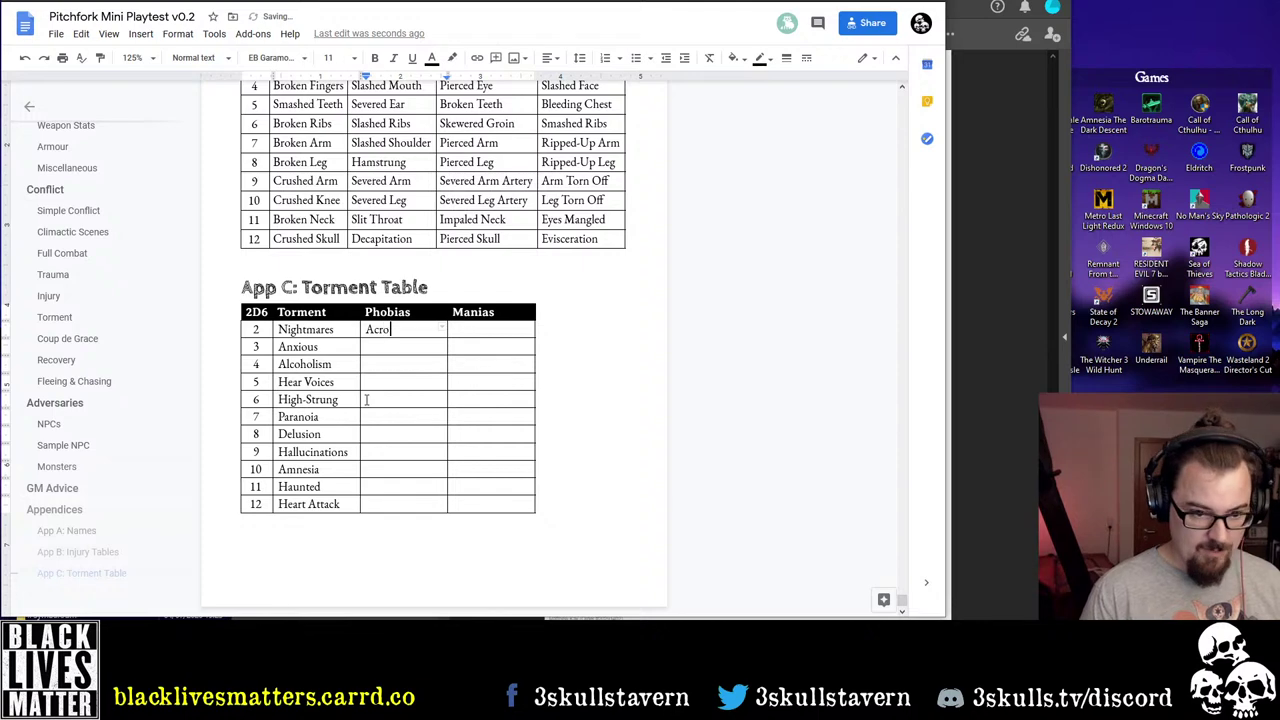
pyautogui.write('-')
pyautogui.press('Down')
pyautogui.write('Clau')
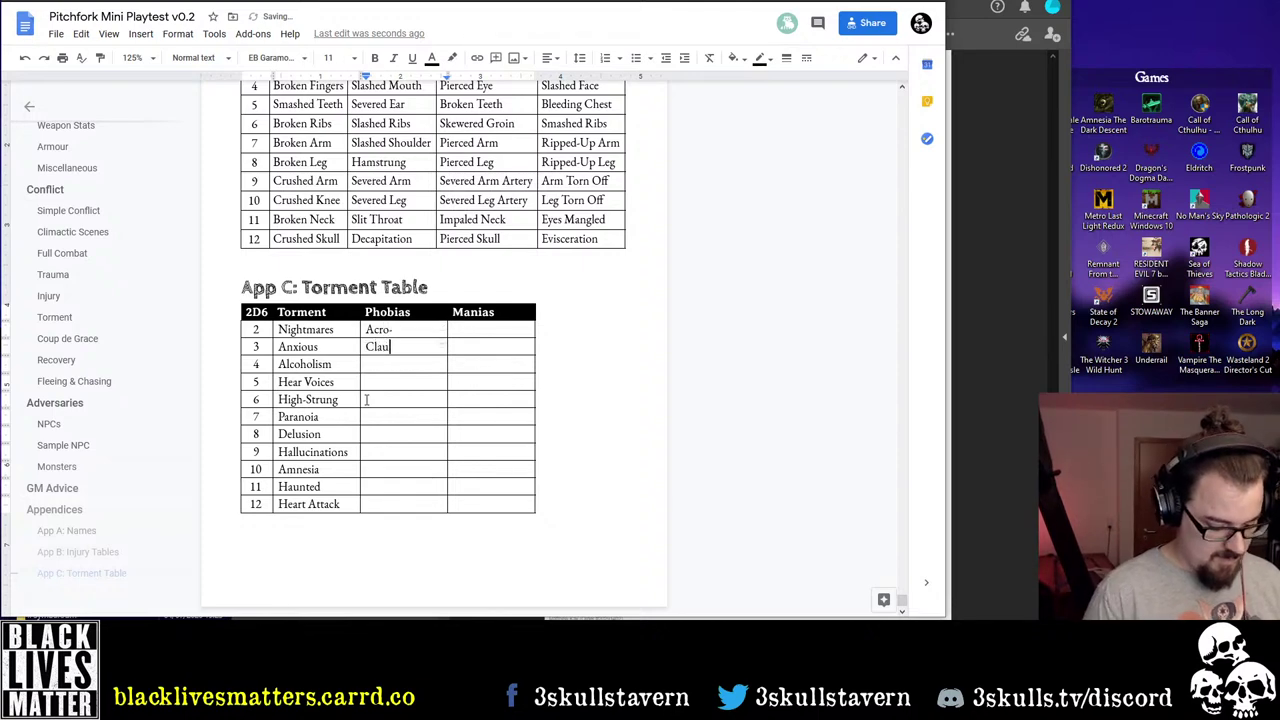
pyautogui.write('stro-')
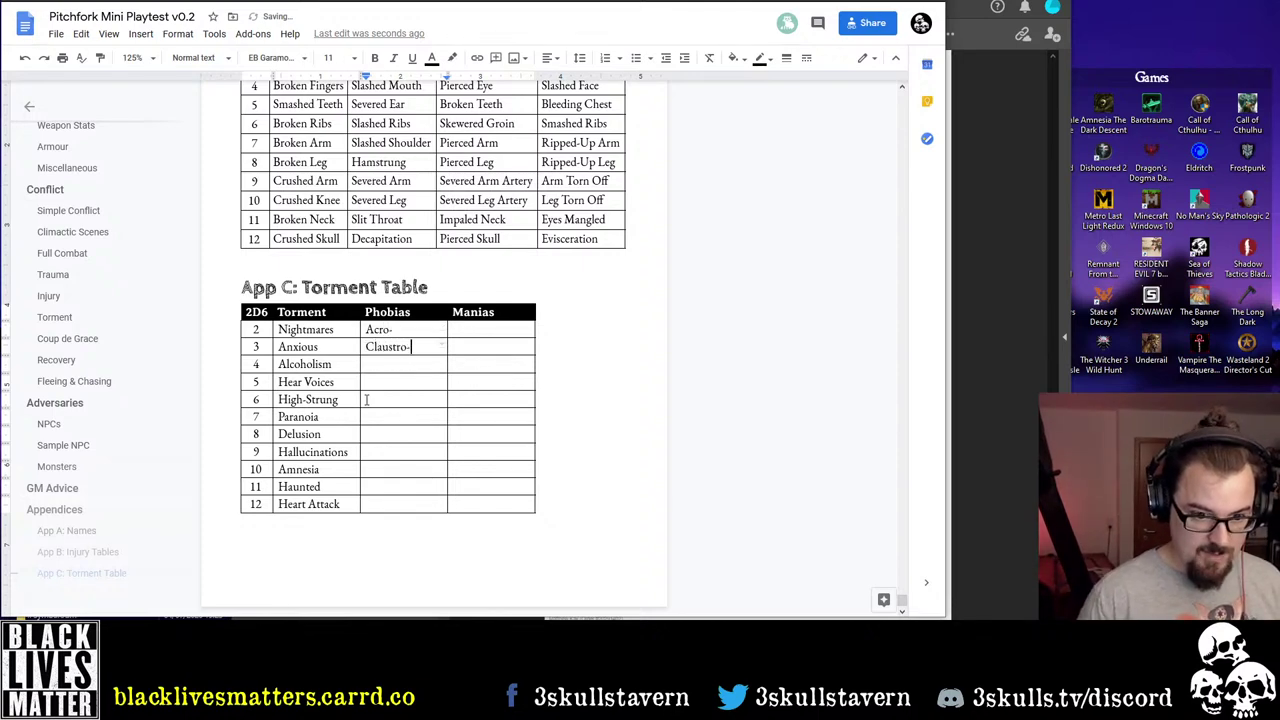
pyautogui.hotkey('ctrl', 'Tab')
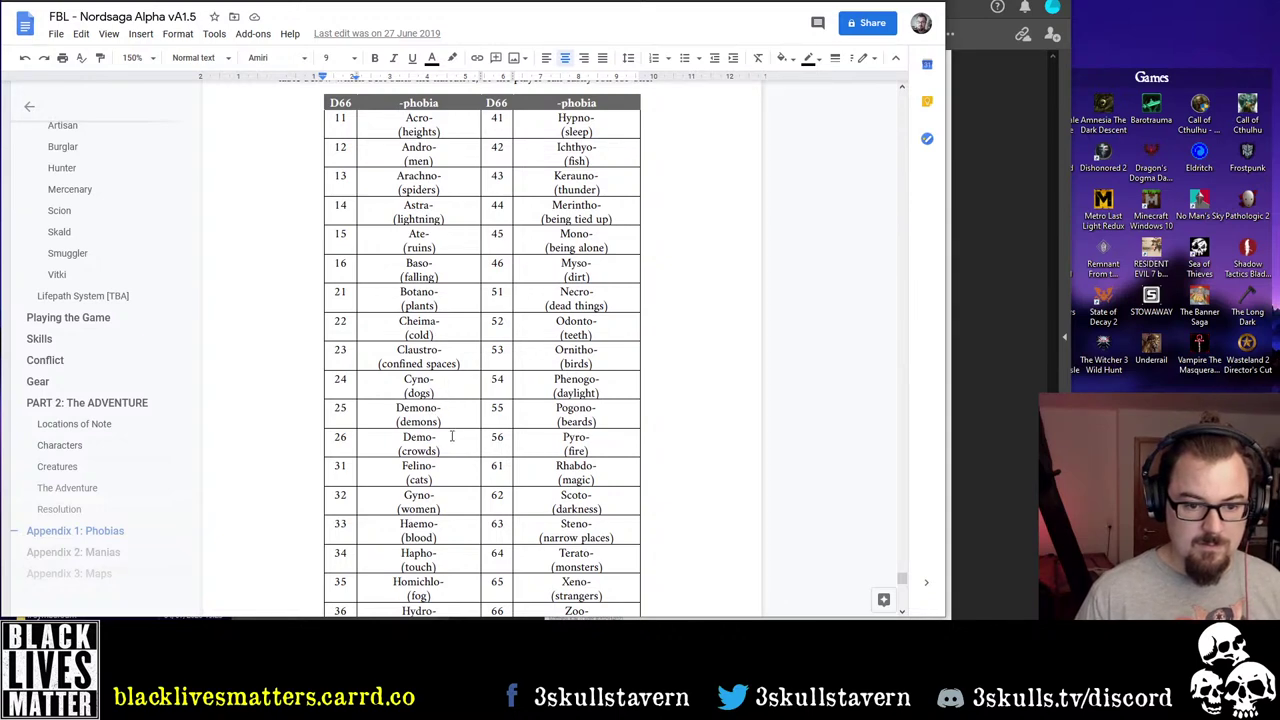
pyautogui.scroll(-3, 451, 436)
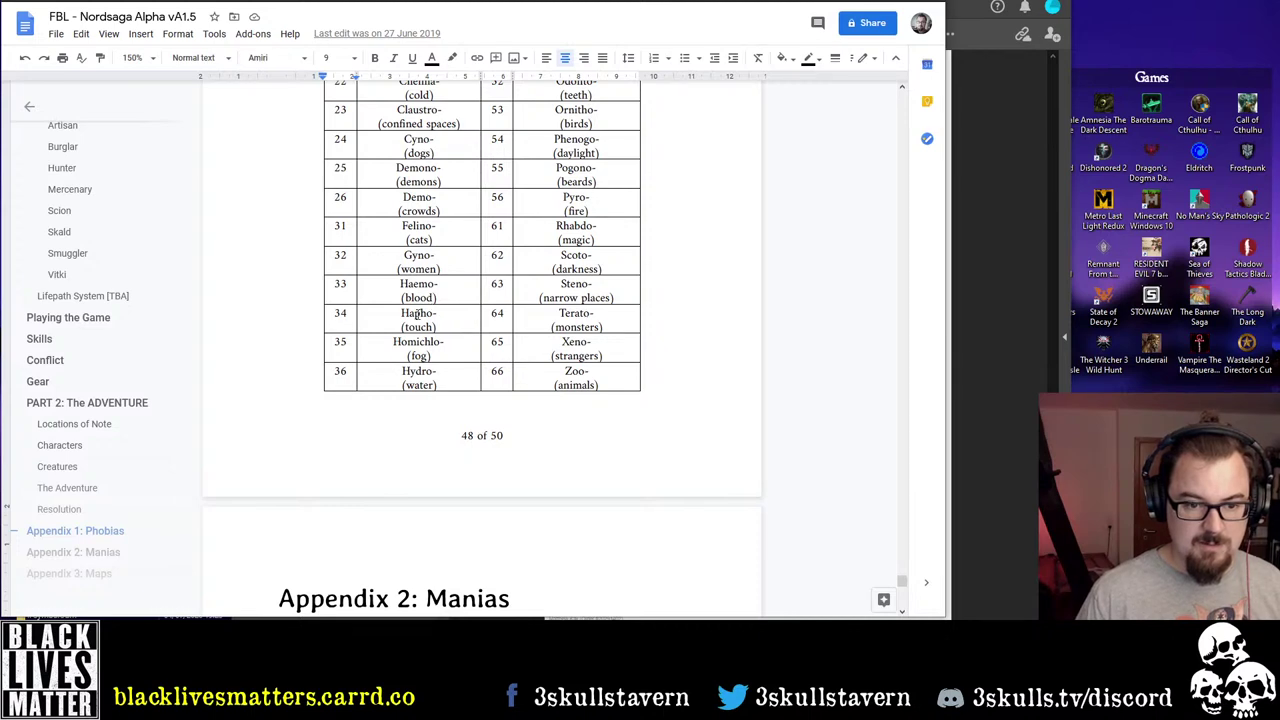
pyautogui.hotkey('ctrl', 'Tab')
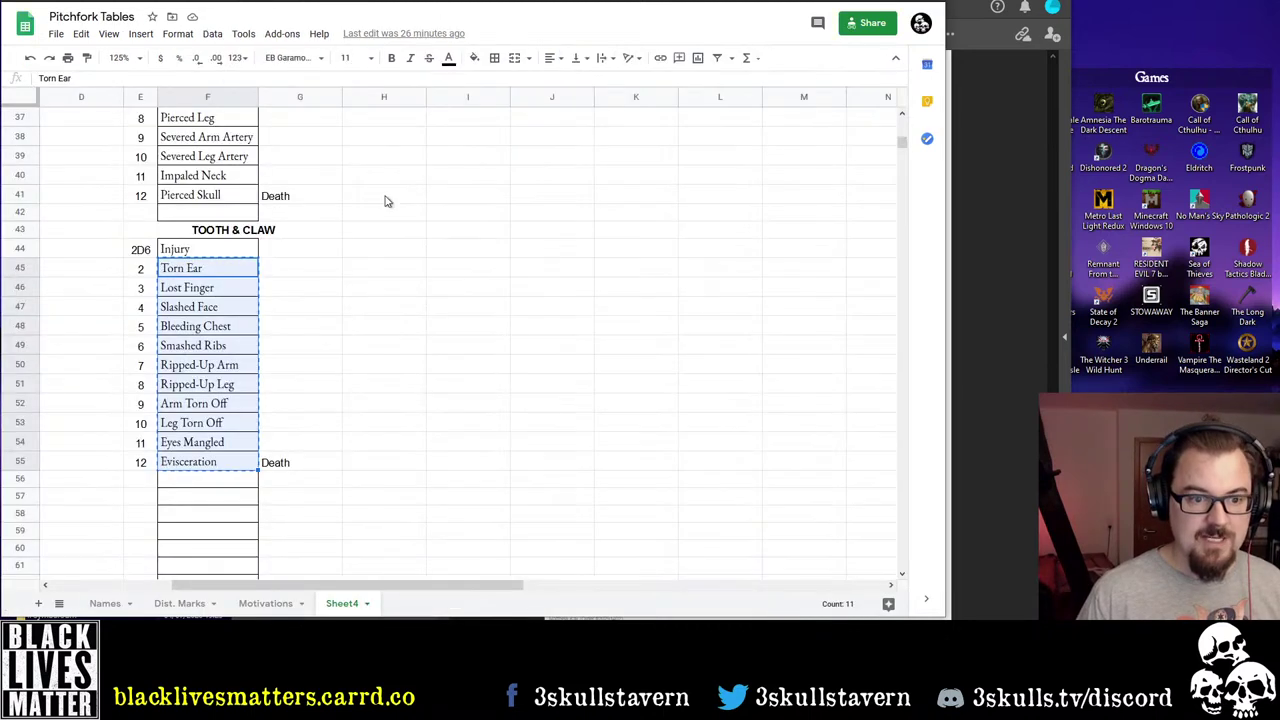
pyautogui.hotkey('ctrl', 'Tab')
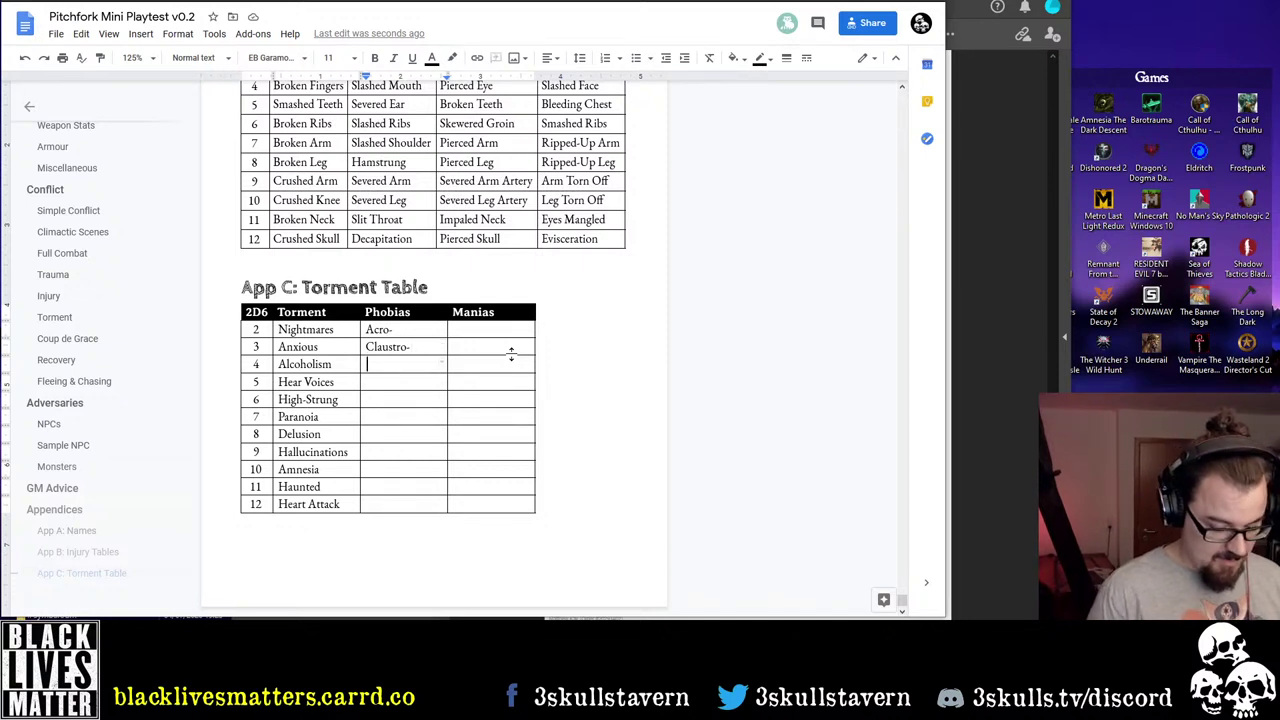
pyautogui.press('Up')
pyautogui.write('(heights)')
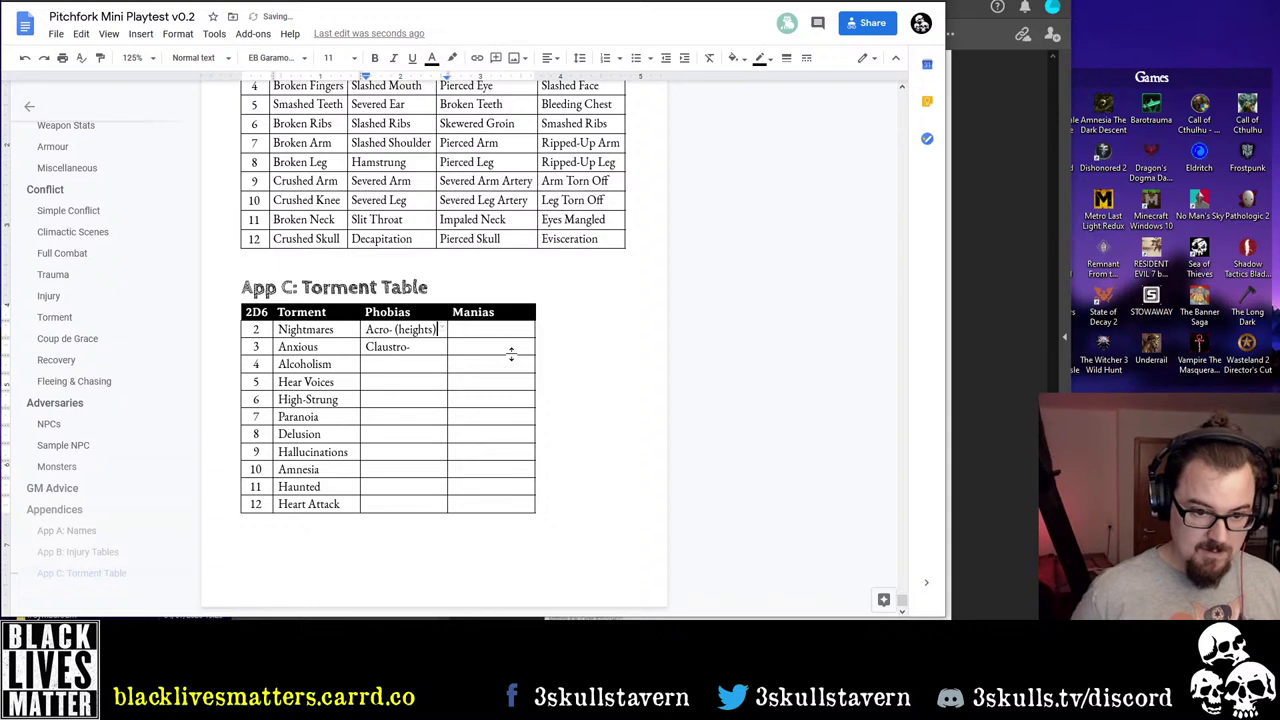
pyautogui.press('Down')
pyautogui.write('(confine')
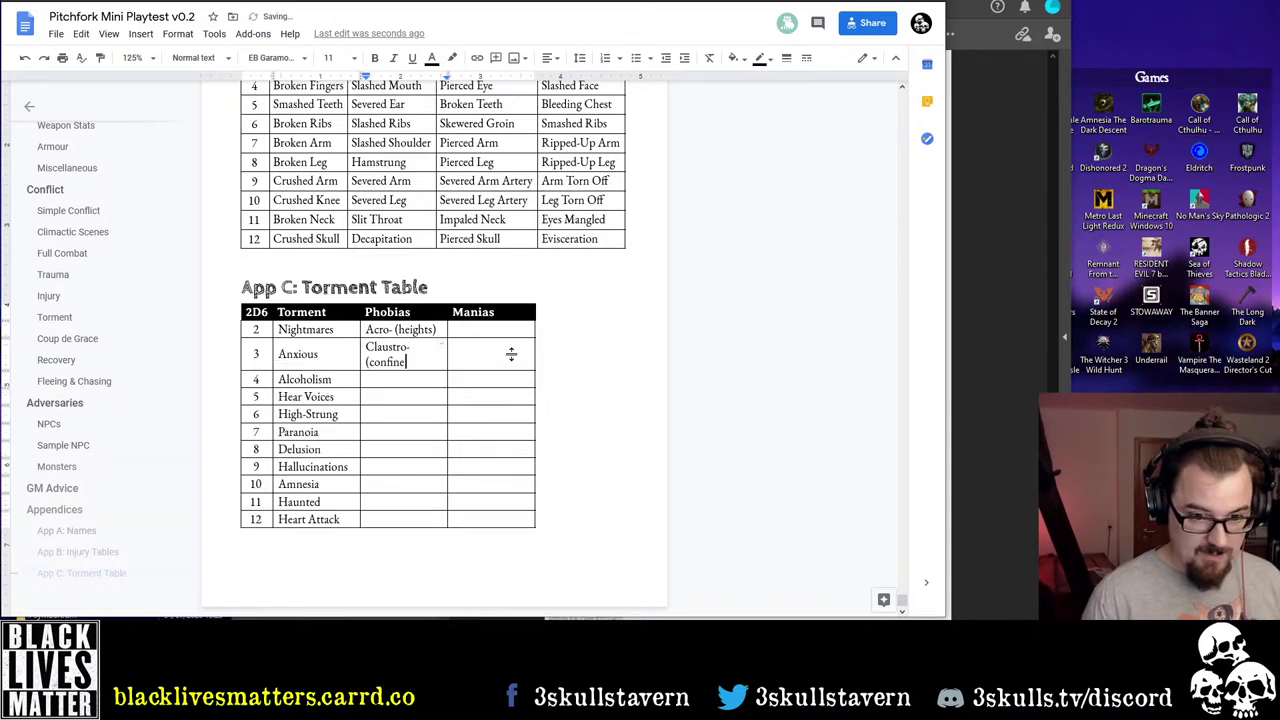
pyautogui.write('d spaces')
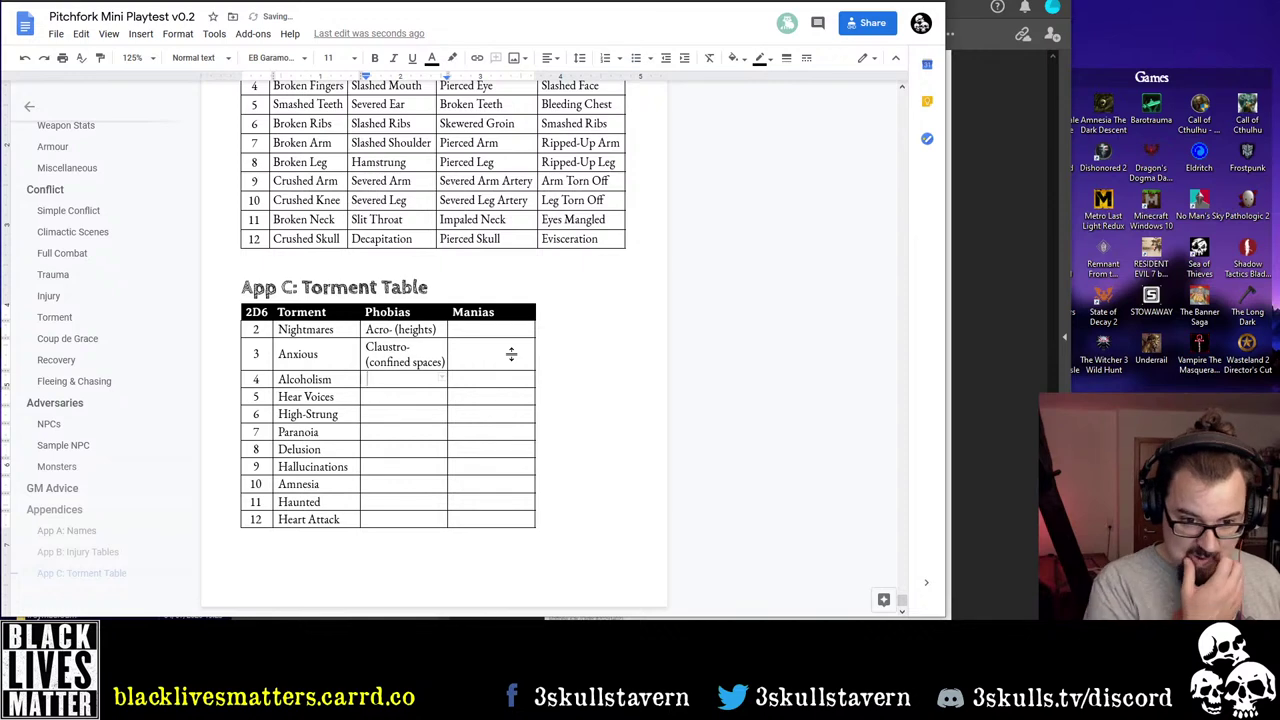
pyautogui.write('H')
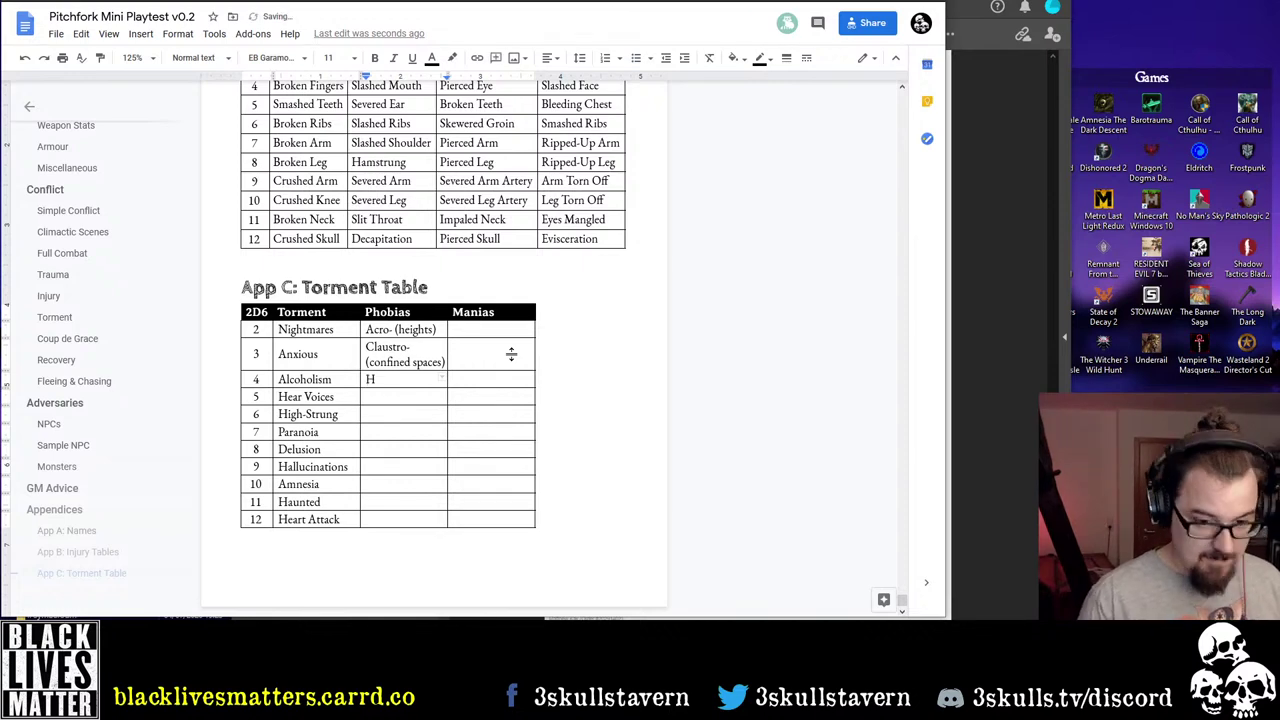
# Add Hapho- (touch), Hypno- (sleep) and Mono- (being alone) to the next Phobias cells
pyautogui.hotkey('ctrl', 'Tab')
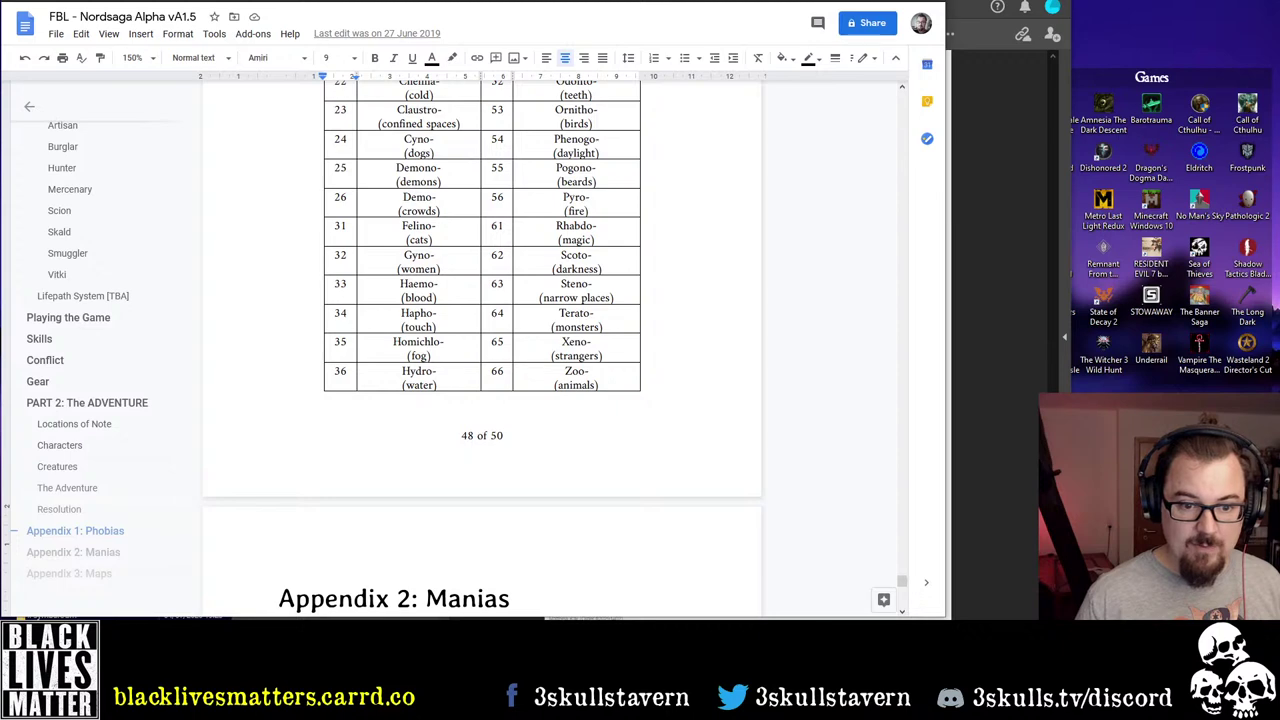
pyautogui.hotkey('ctrl', 'shift', 'Tab')
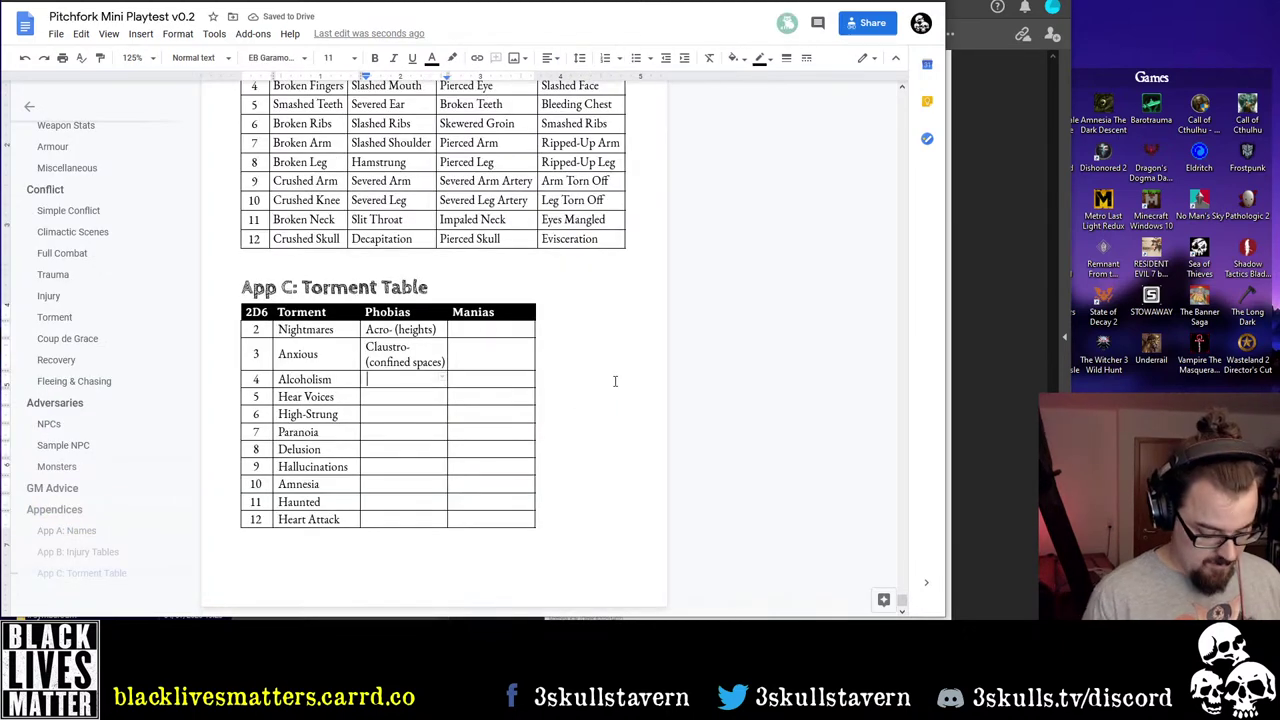
pyautogui.write('Hapho- (')
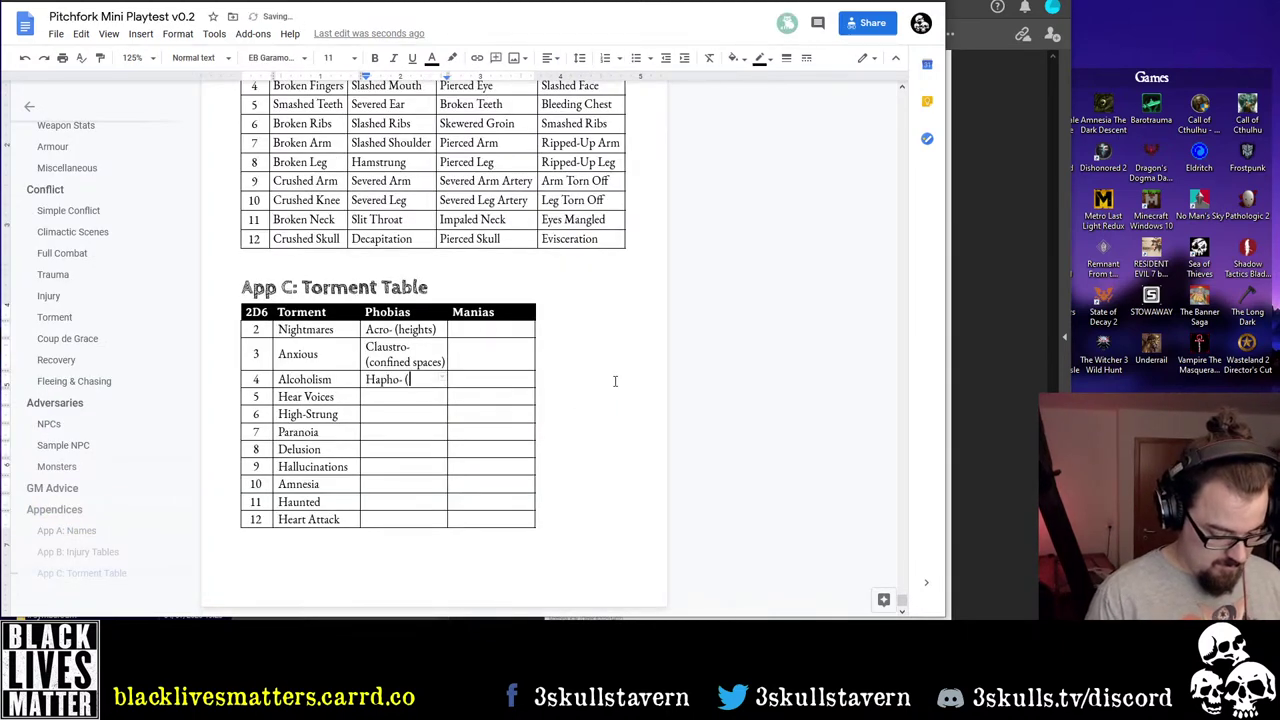
pyautogui.write('touch')
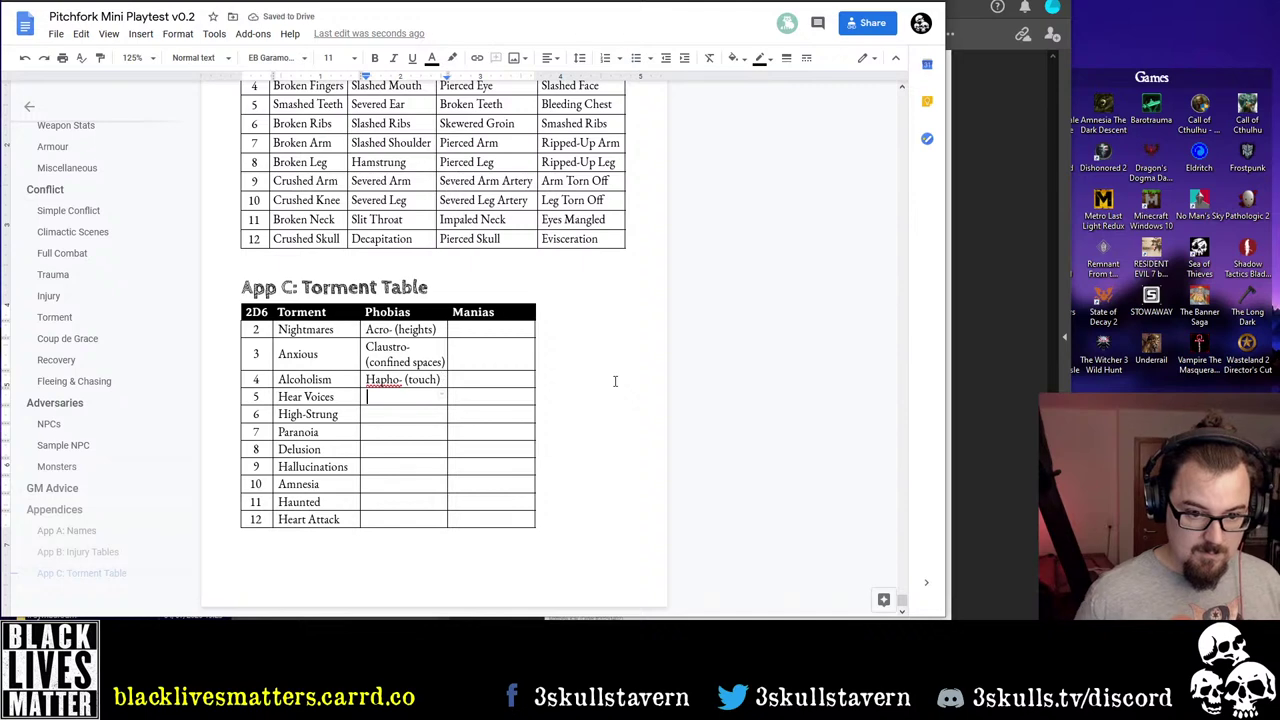
pyautogui.hotkey('ctrl', 'Tab')
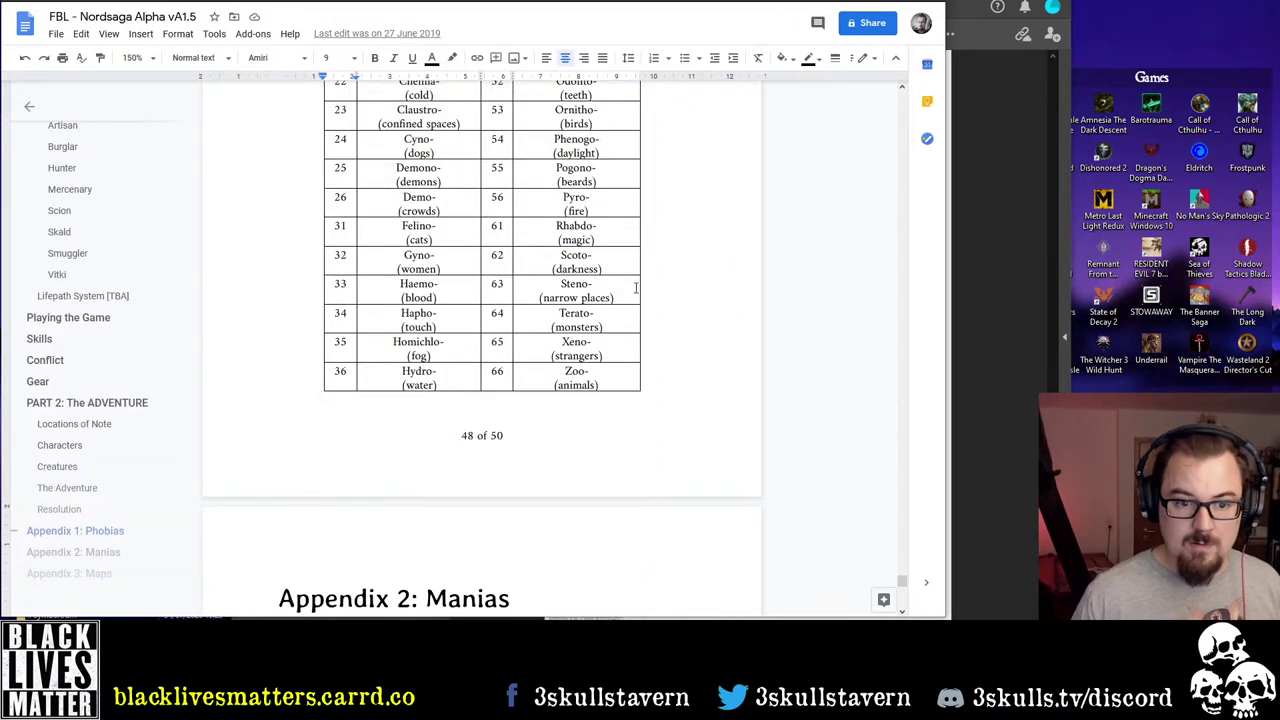
pyautogui.scroll(5, 625, 275)
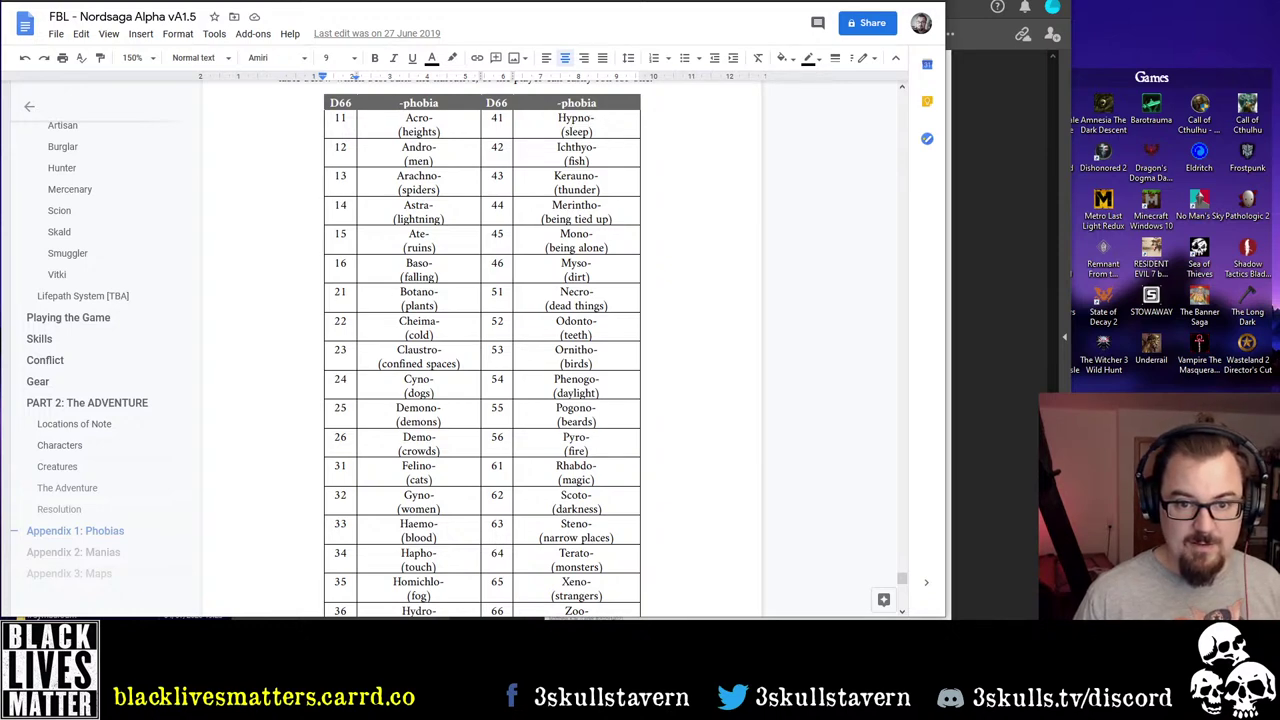
pyautogui.hotkey('alt', 'Tab')
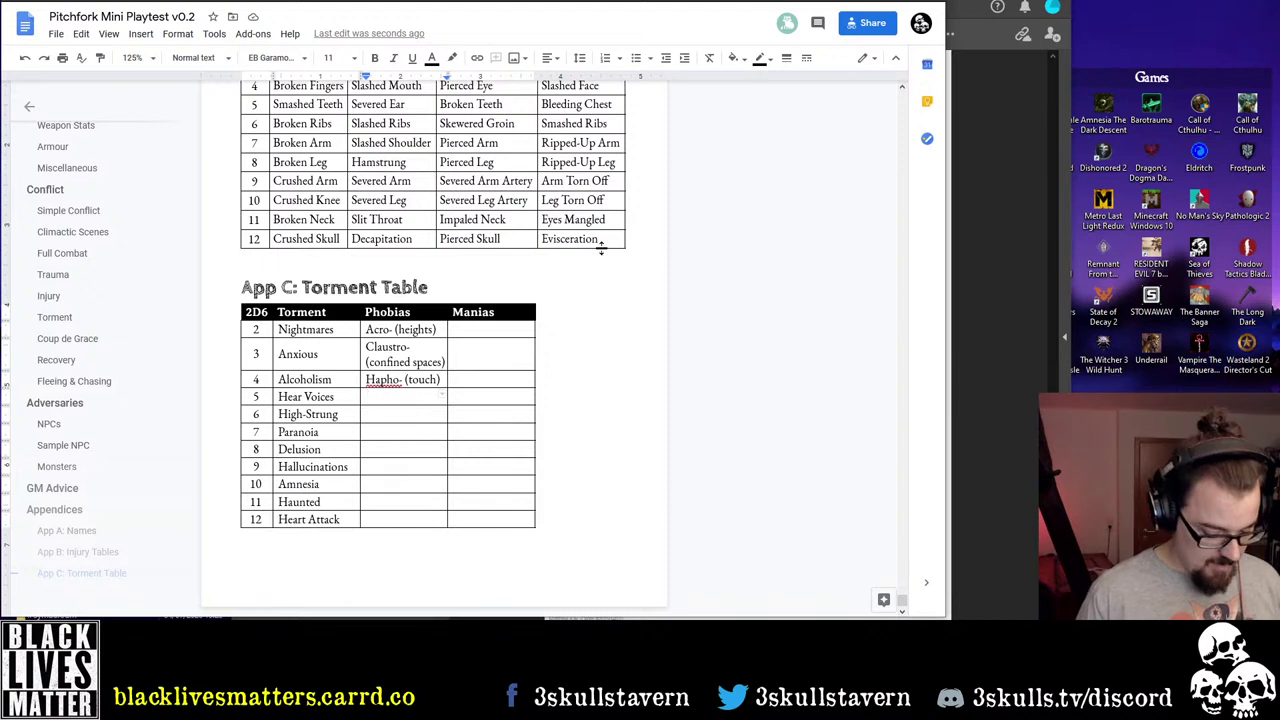
pyautogui.write('Hypno- ')
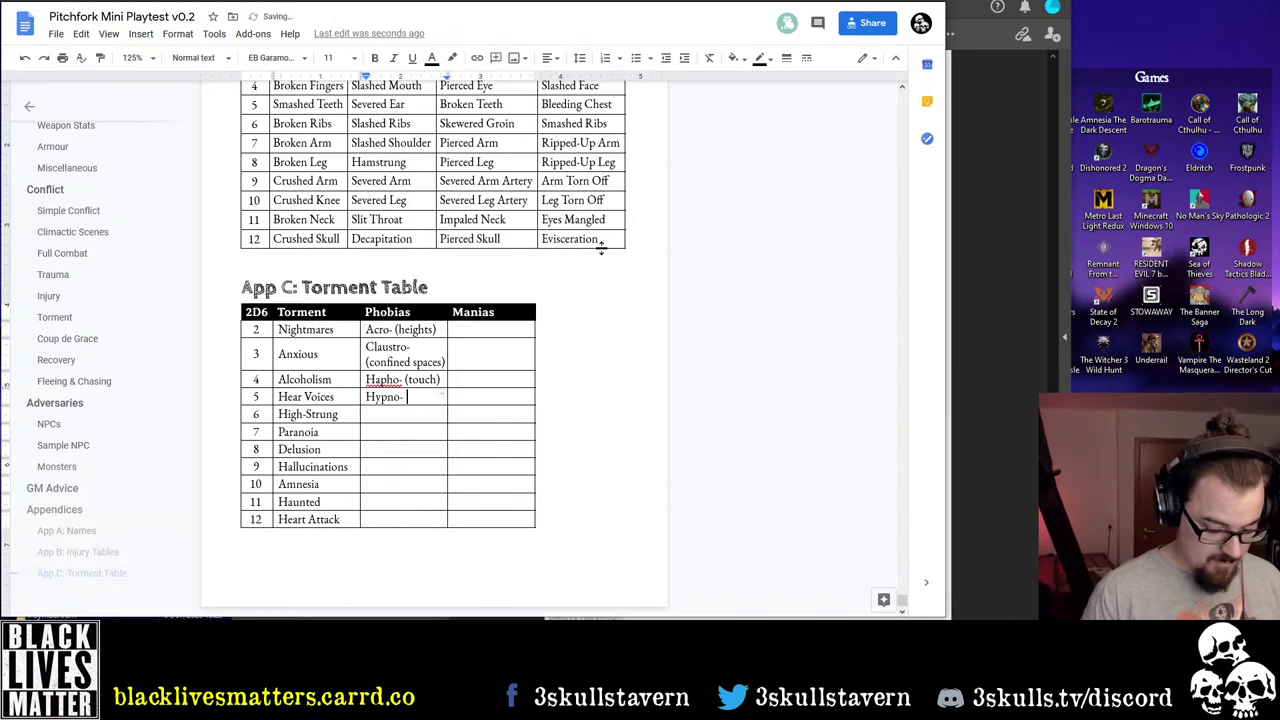
pyautogui.write('(sleep)')
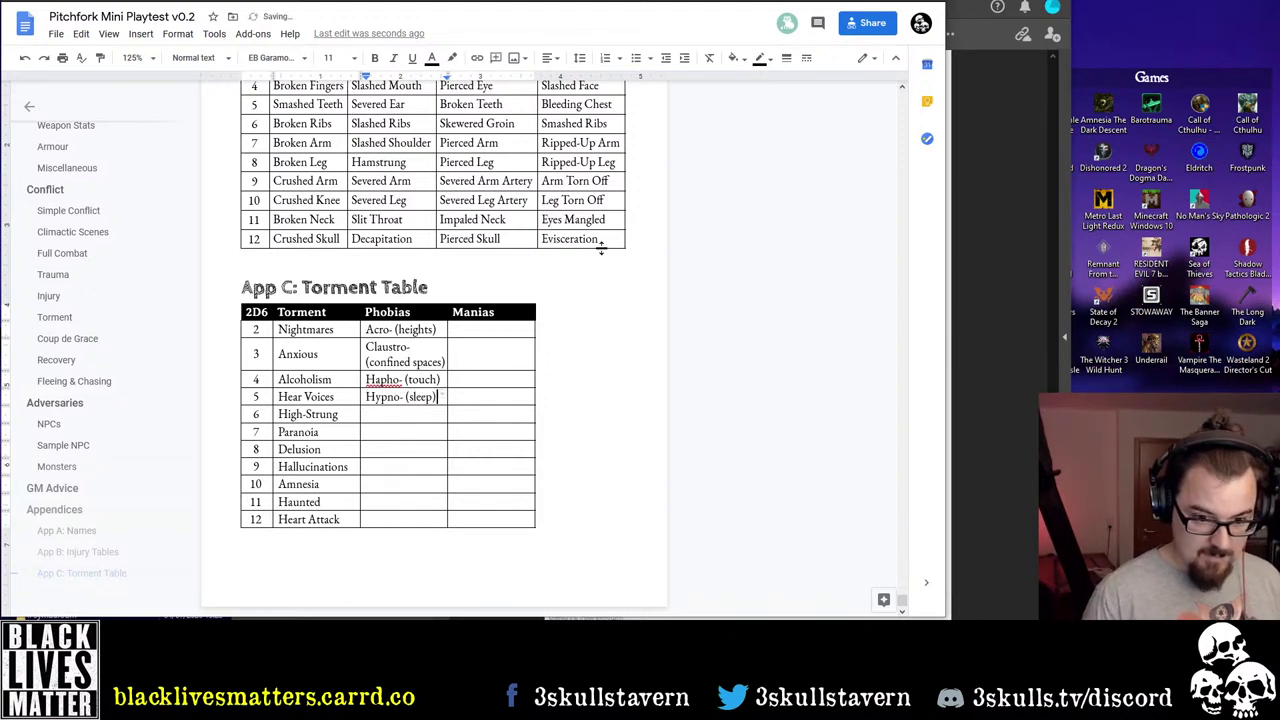
pyautogui.press('Down')
pyautogui.write('Mono-')
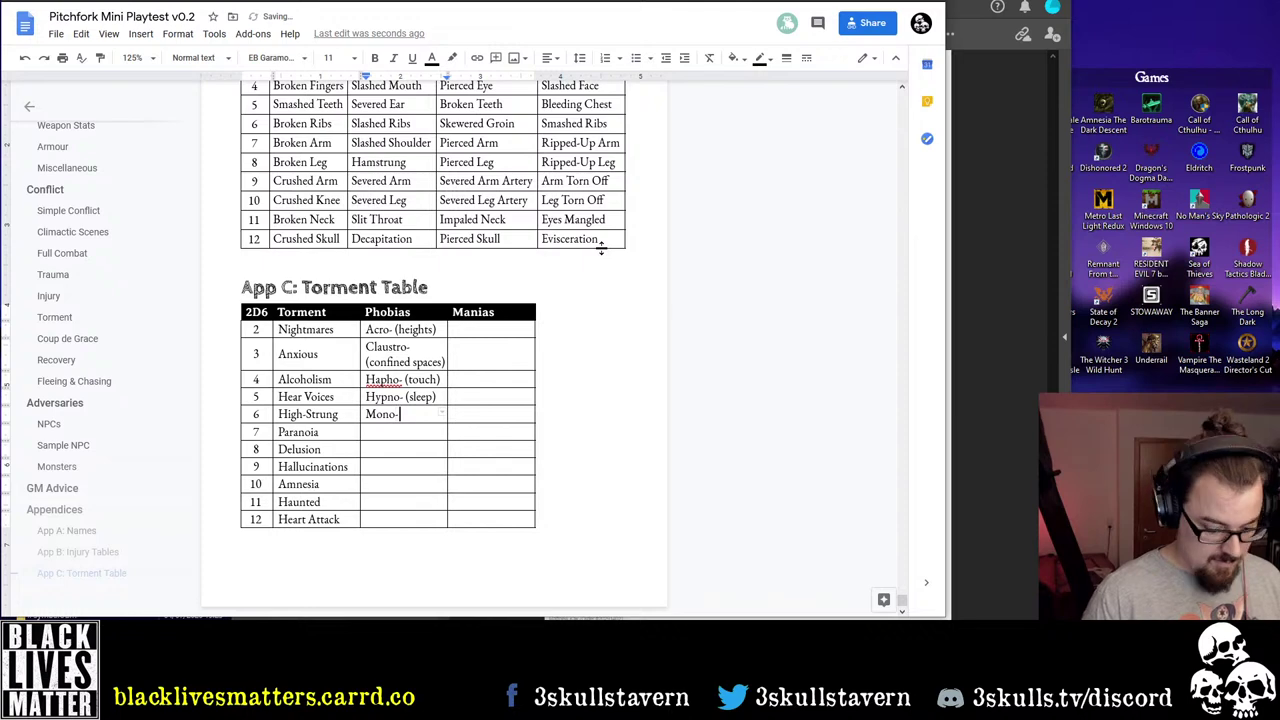
pyautogui.write(' (being alone)')
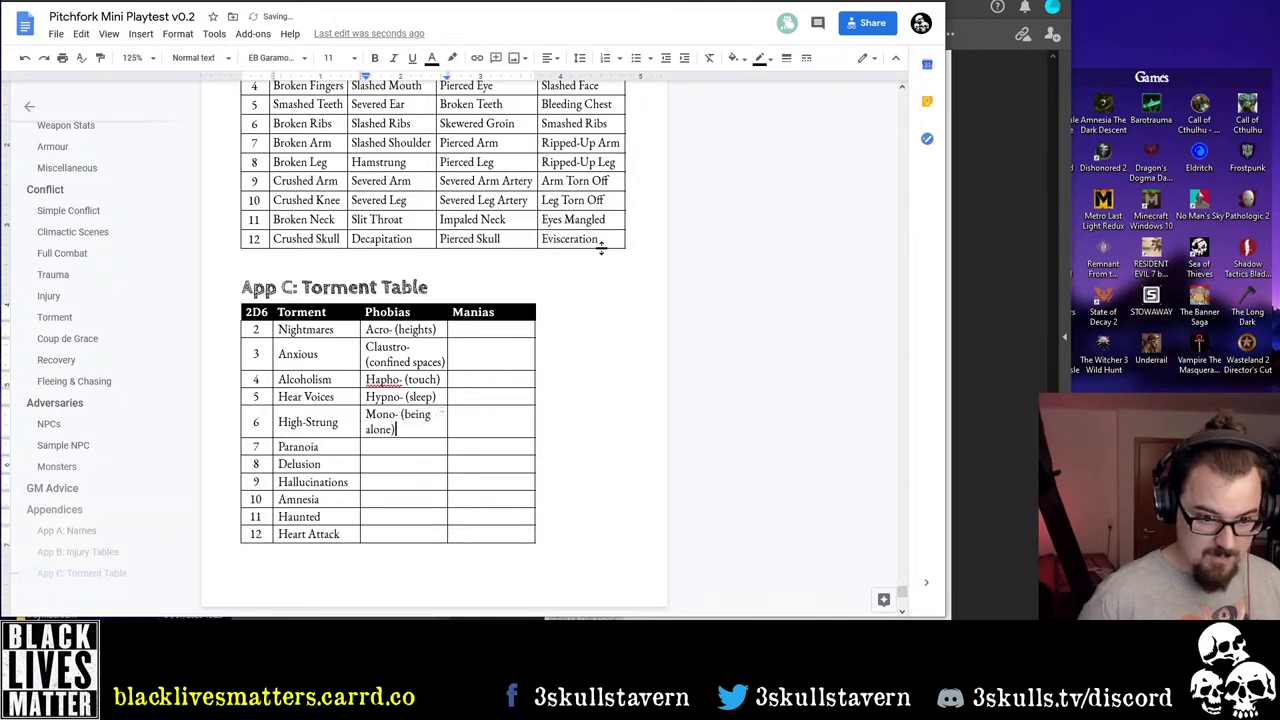
pyautogui.press('Down')
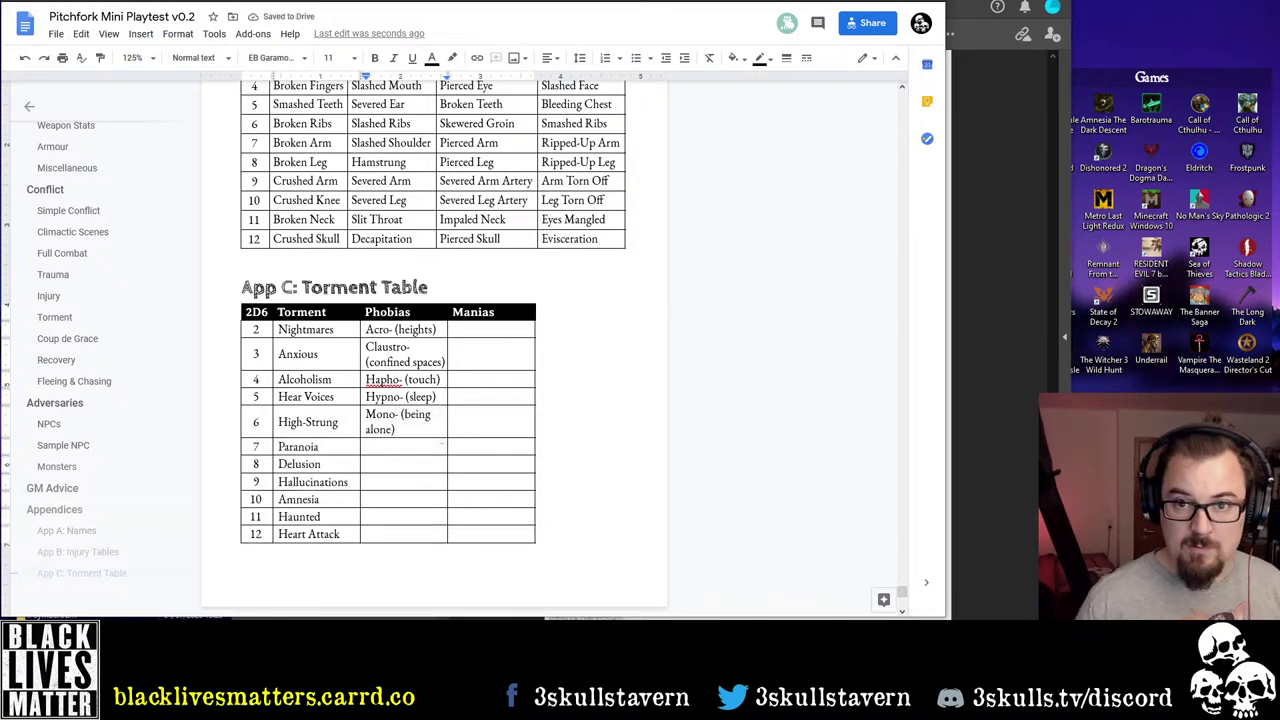
# Enter Necro- (death) and Pyro- (fire) in the Paranoia and Delusion rows' Phobias cells
pyautogui.hotkey('ctrl', 'Tab')
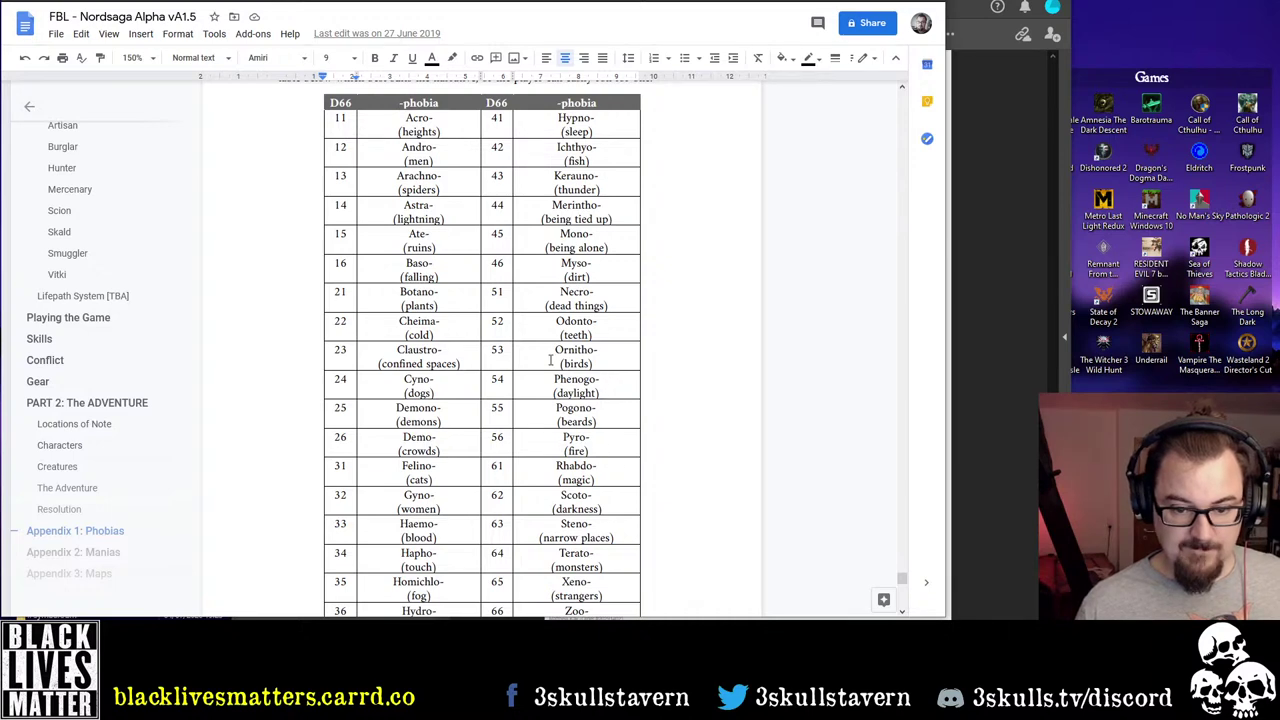
pyautogui.hotkey('ctrl', 'Tab')
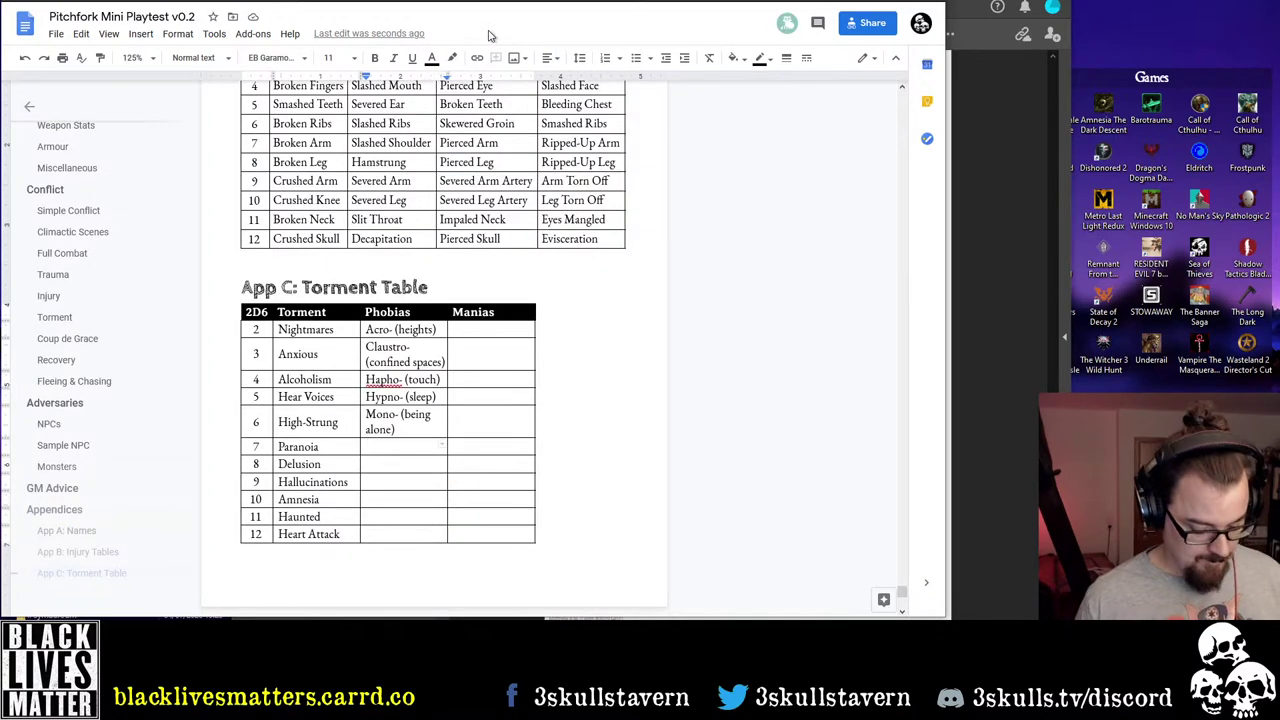
pyautogui.write('Necro-')
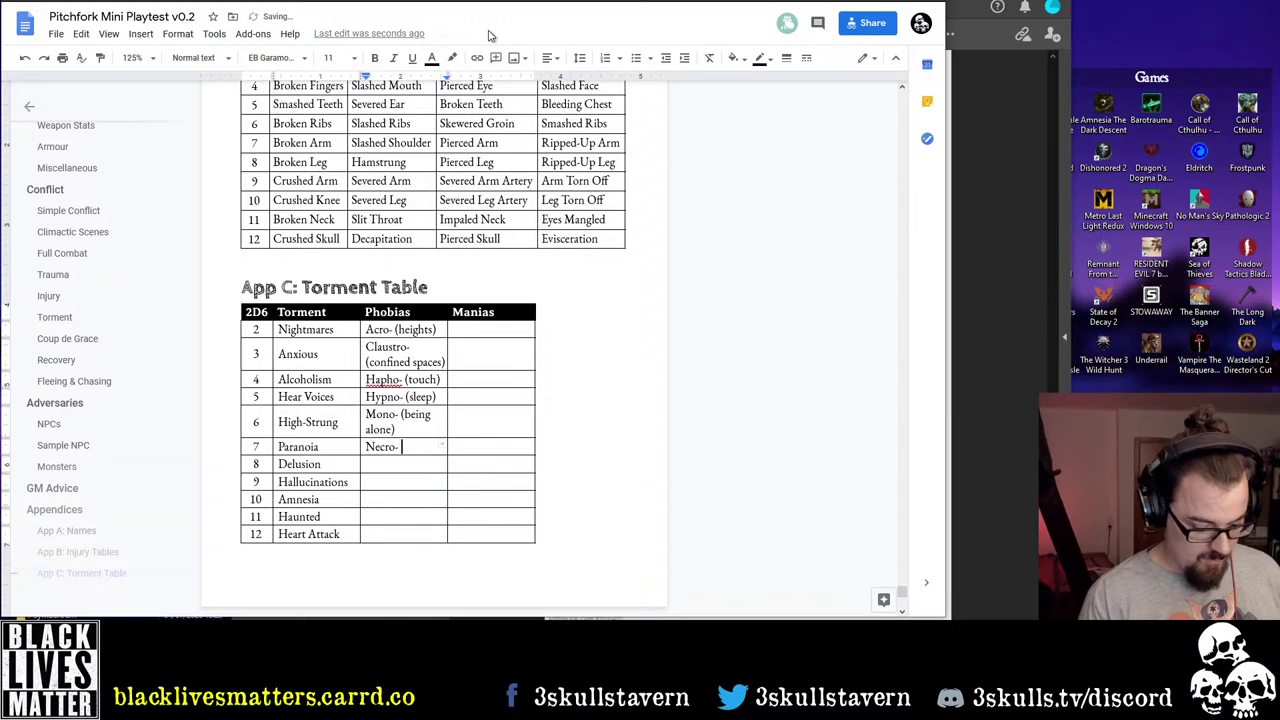
pyautogui.write(' (dead things')
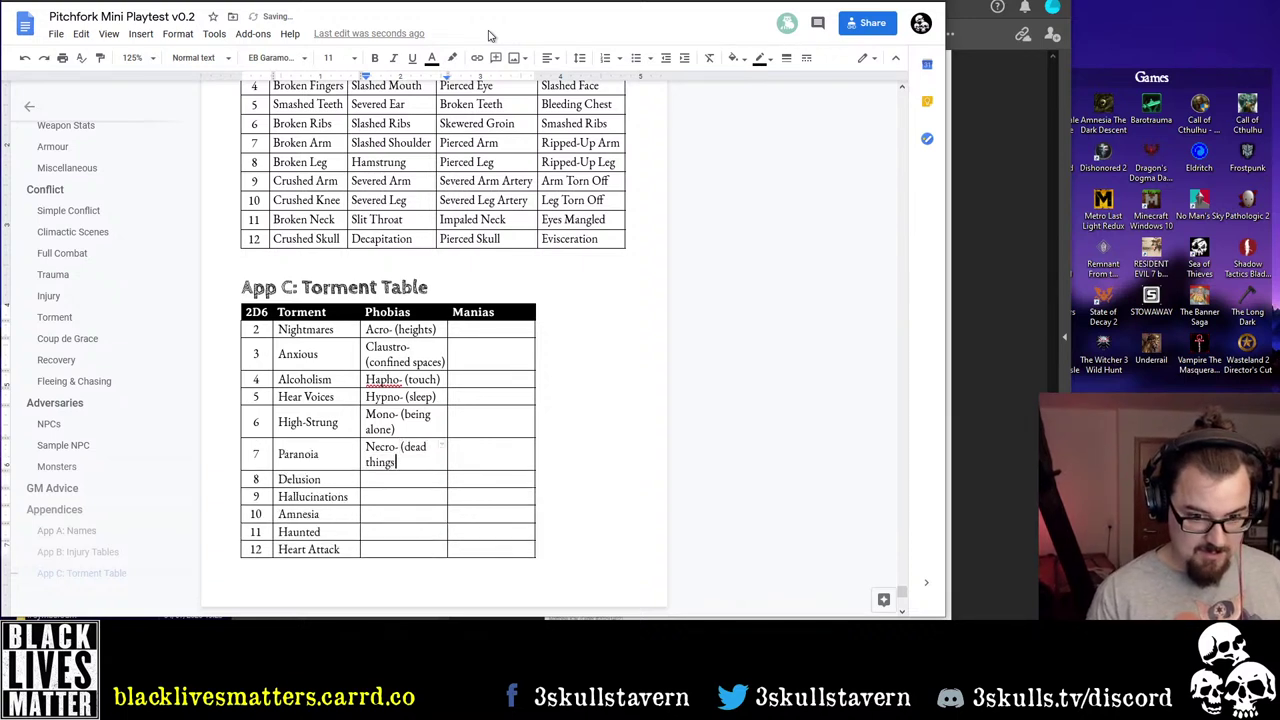
pyautogui.press('BackSpace')
pyautogui.press('BackSpace')
pyautogui.press('BackSpace')
pyautogui.press('BackSpace')
pyautogui.press('BackSpace')
pyautogui.press('BackSpace')
pyautogui.press('BackSpace')
pyautogui.press('BackSpace')
pyautogui.write('th)')
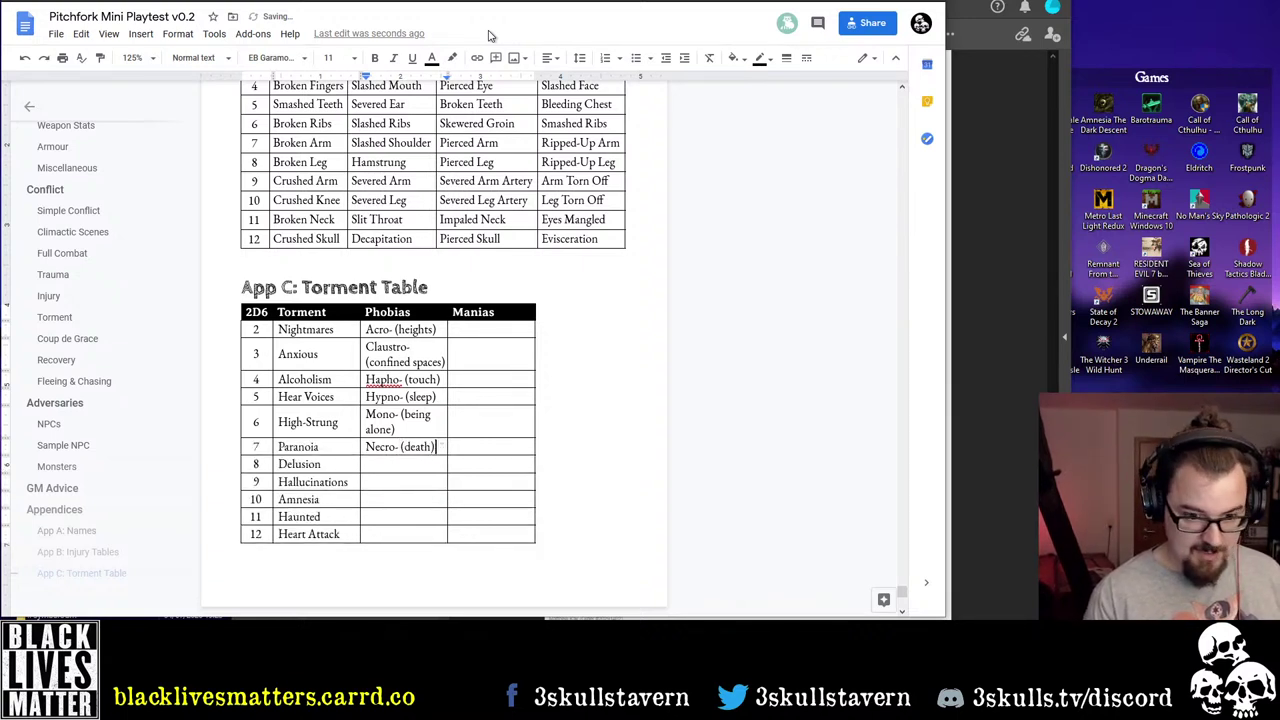
pyautogui.press('Down')
pyautogui.write('Pyr')
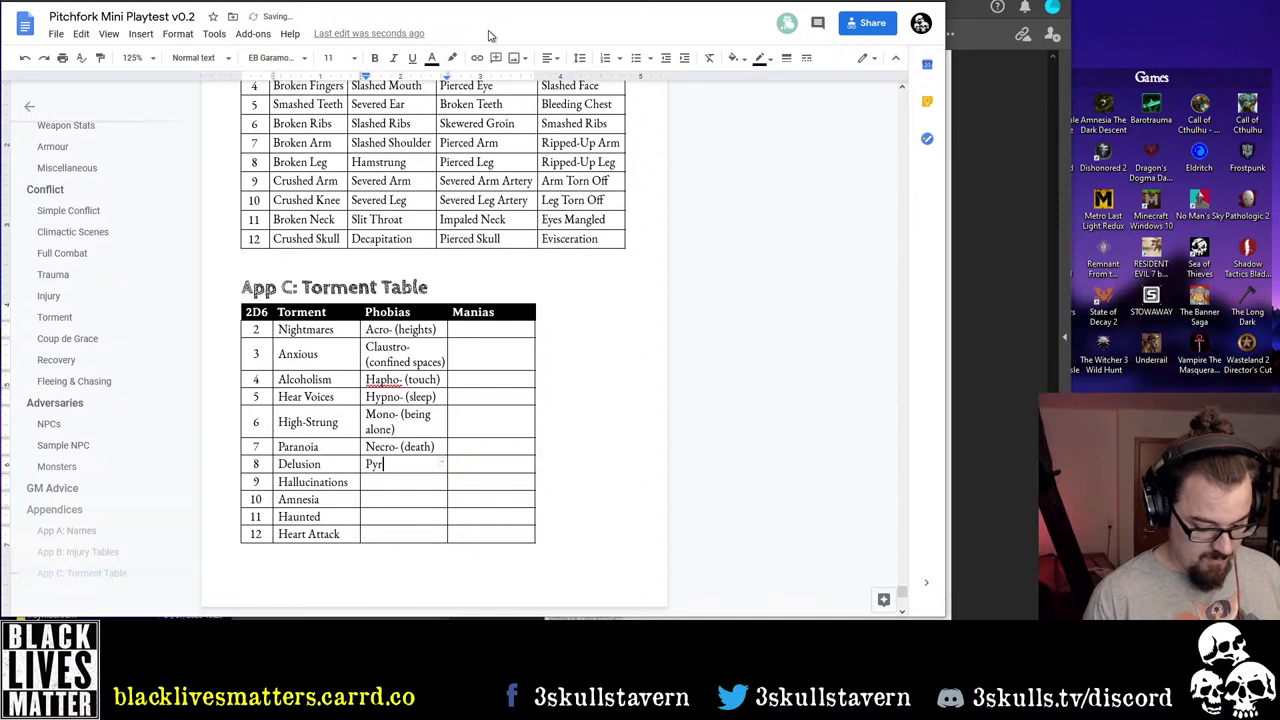
pyautogui.write('o- (')
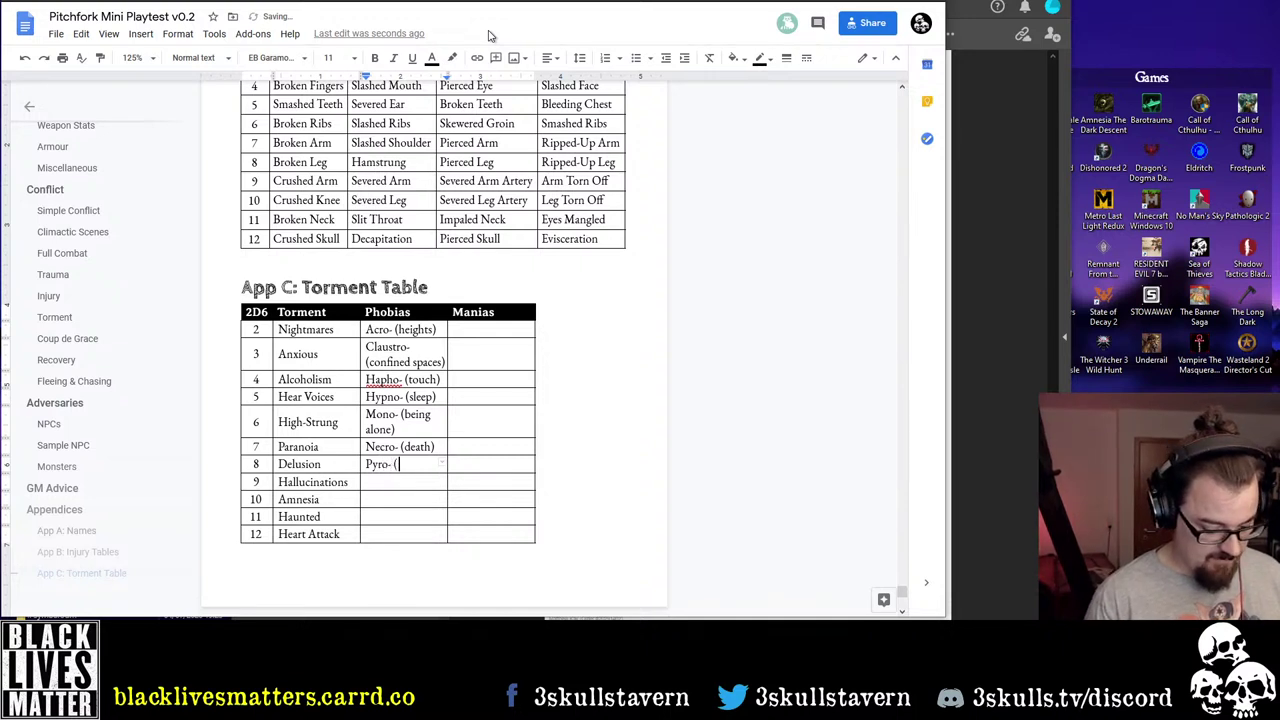
pyautogui.write('fire)')
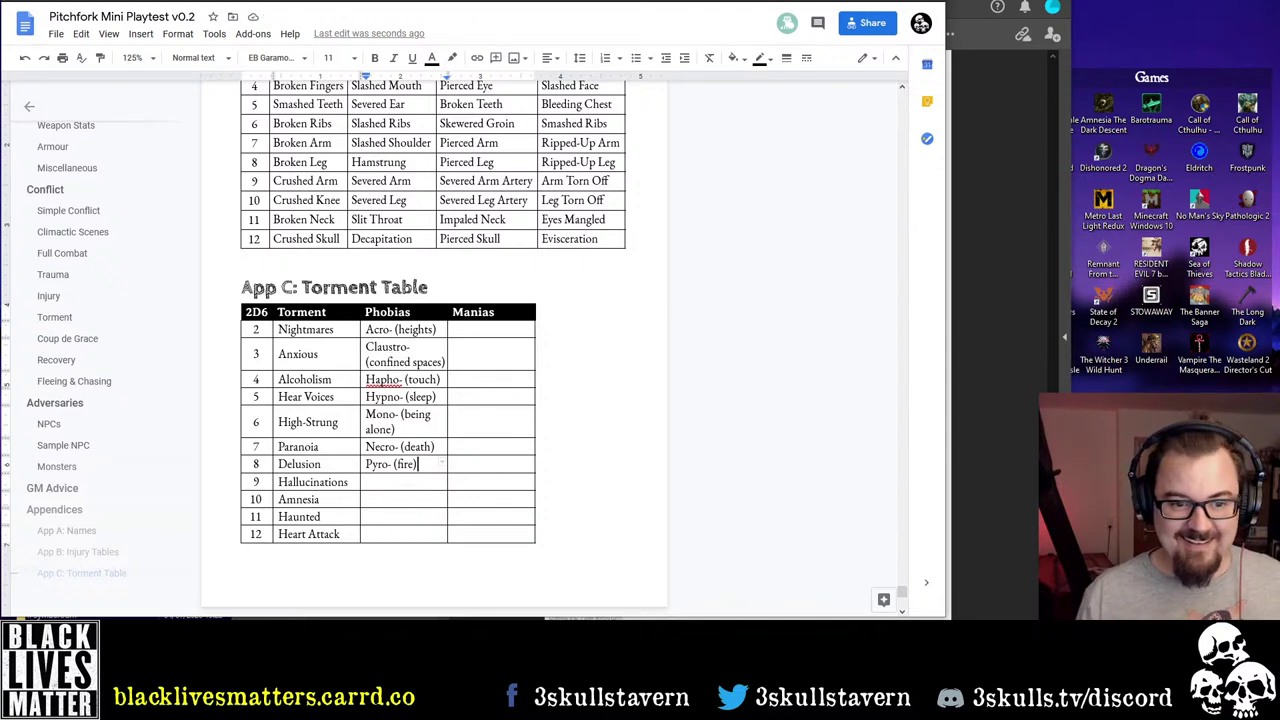
# Add Scoto- (darkness) and Zoo- (animals) to the Phobias column, consulting the Nordsaga list
pyautogui.hotkey('alt', 'Tab')
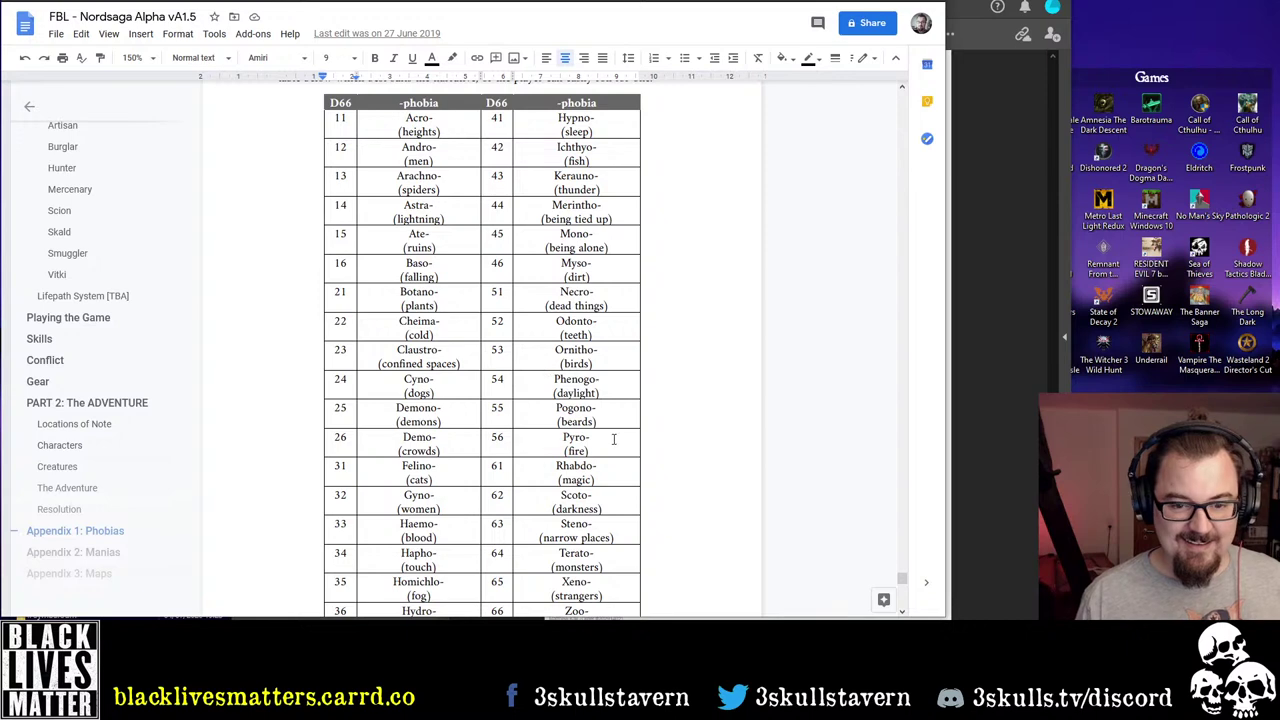
pyautogui.scroll(-3, 608, 483)
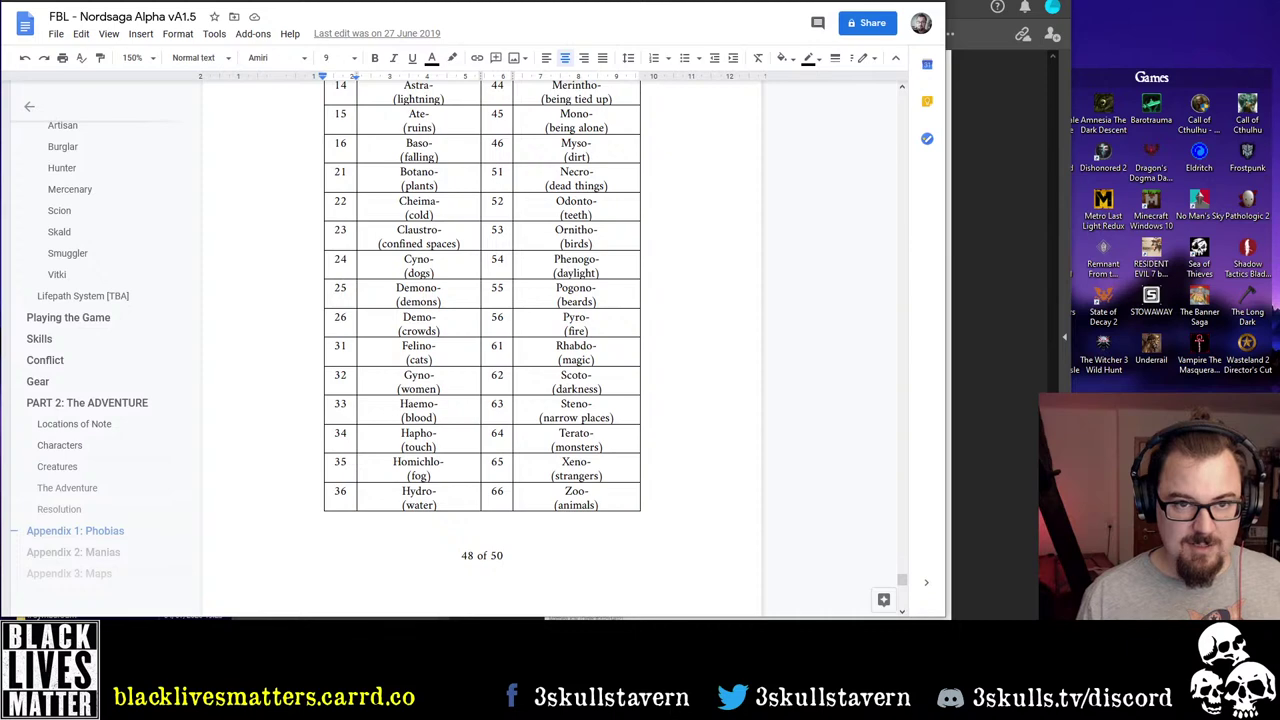
pyautogui.hotkey('alt', 'Tab')
pyautogui.press('Down')
pyautogui.write('Sco')
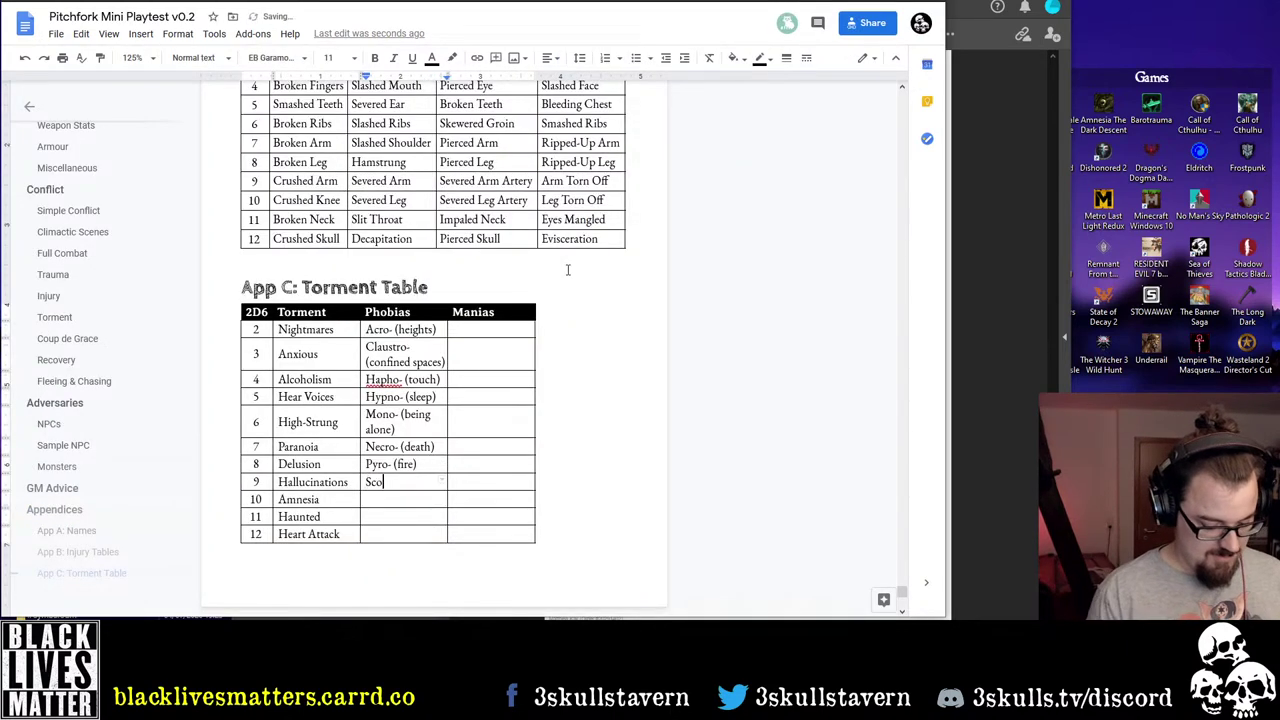
pyautogui.write('to')
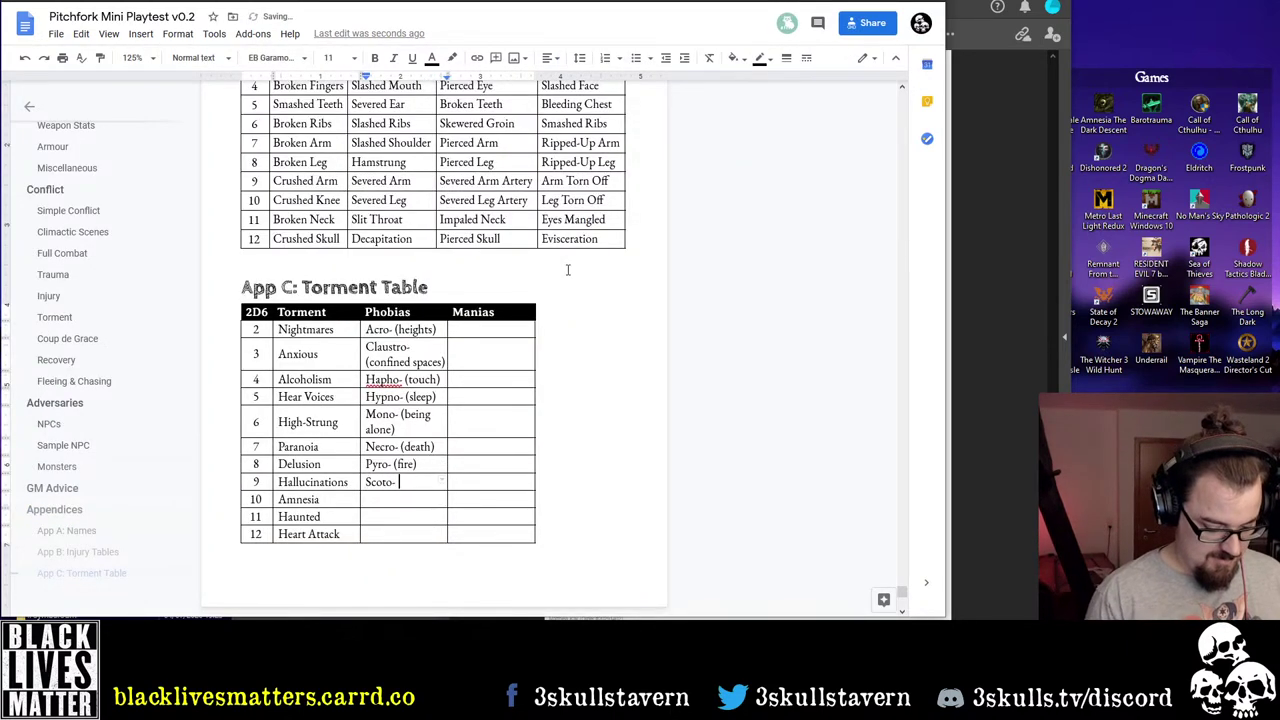
pyautogui.write('- (darkness')
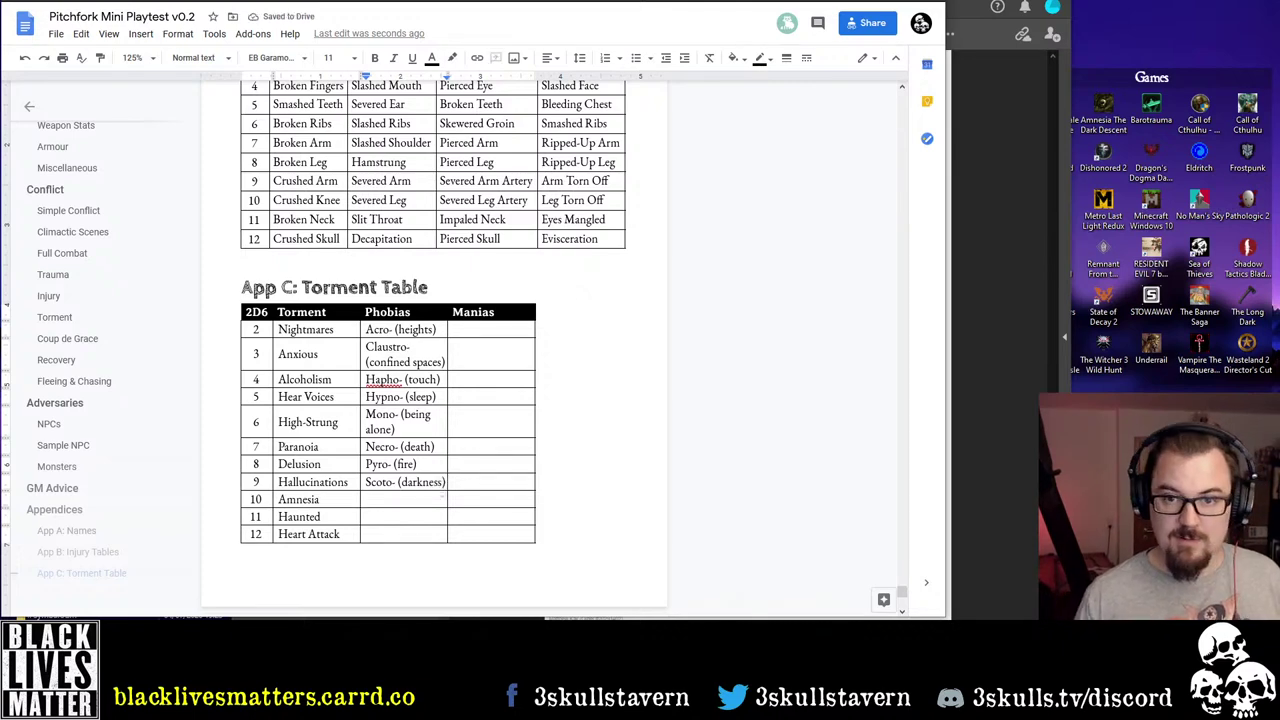
pyautogui.hotkey('alt', 'Tab')
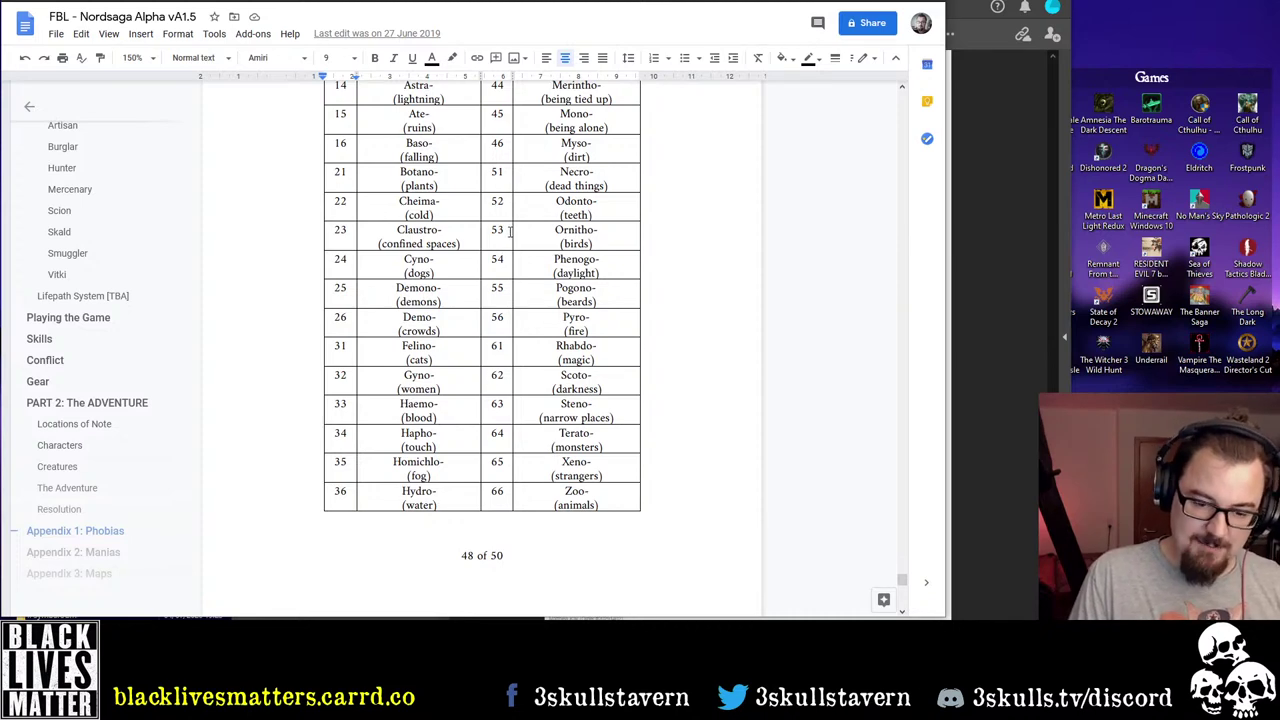
pyautogui.hotkey('alt', 'Tab')
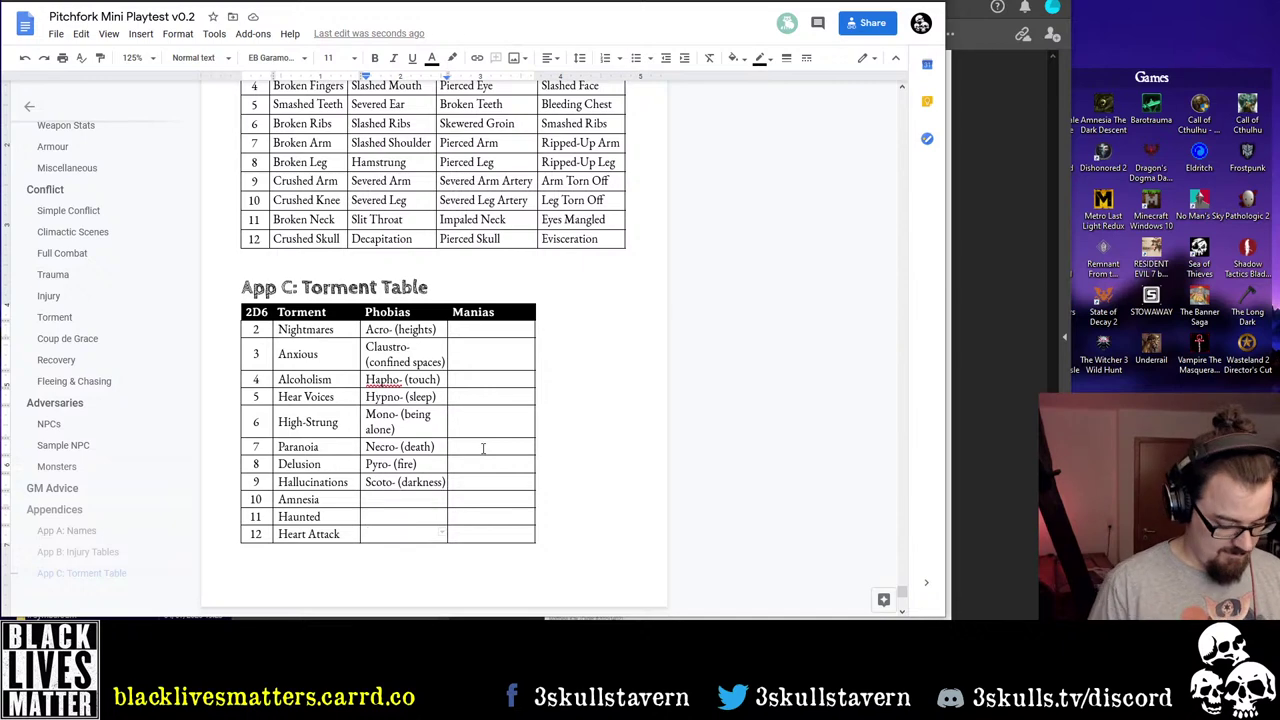
pyautogui.write('Zoo- (animals)')
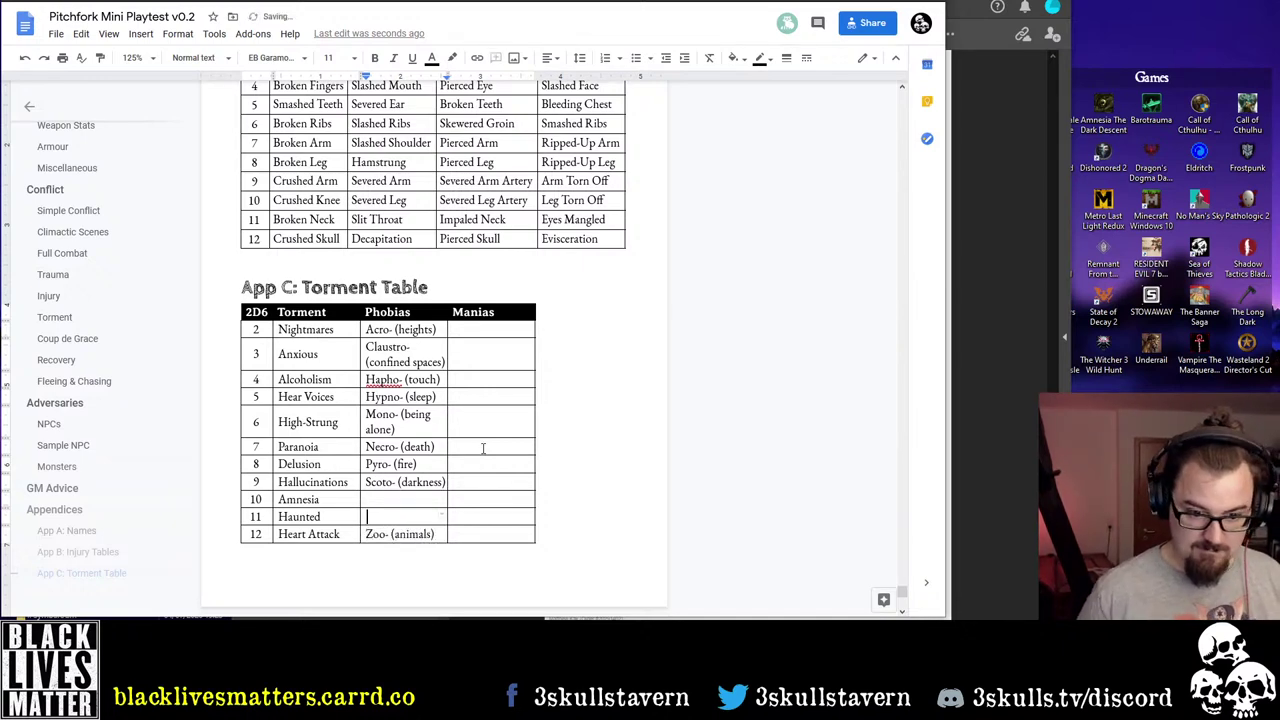
# Copy the Ligyro- prefix from the Nordsaga manias table and paste it into a new browser tab
pyautogui.hotkey('ctrl', 'Tab')
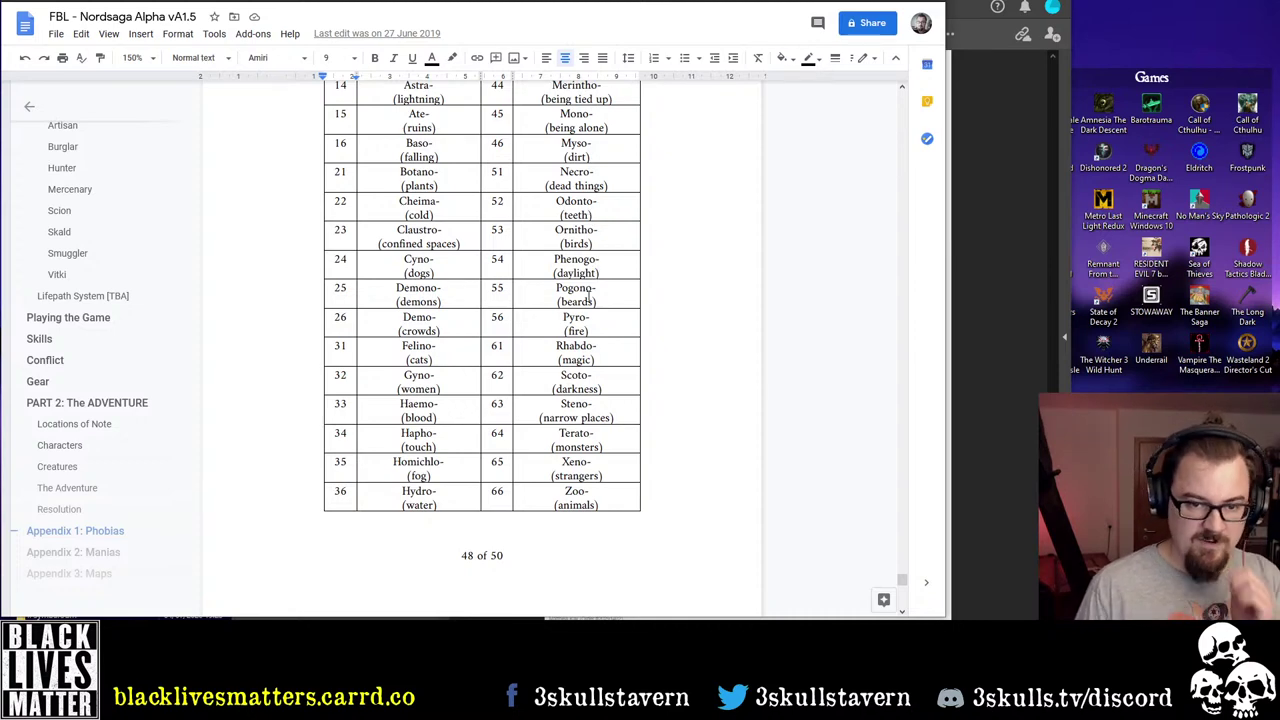
pyautogui.scroll(3, 590, 293)
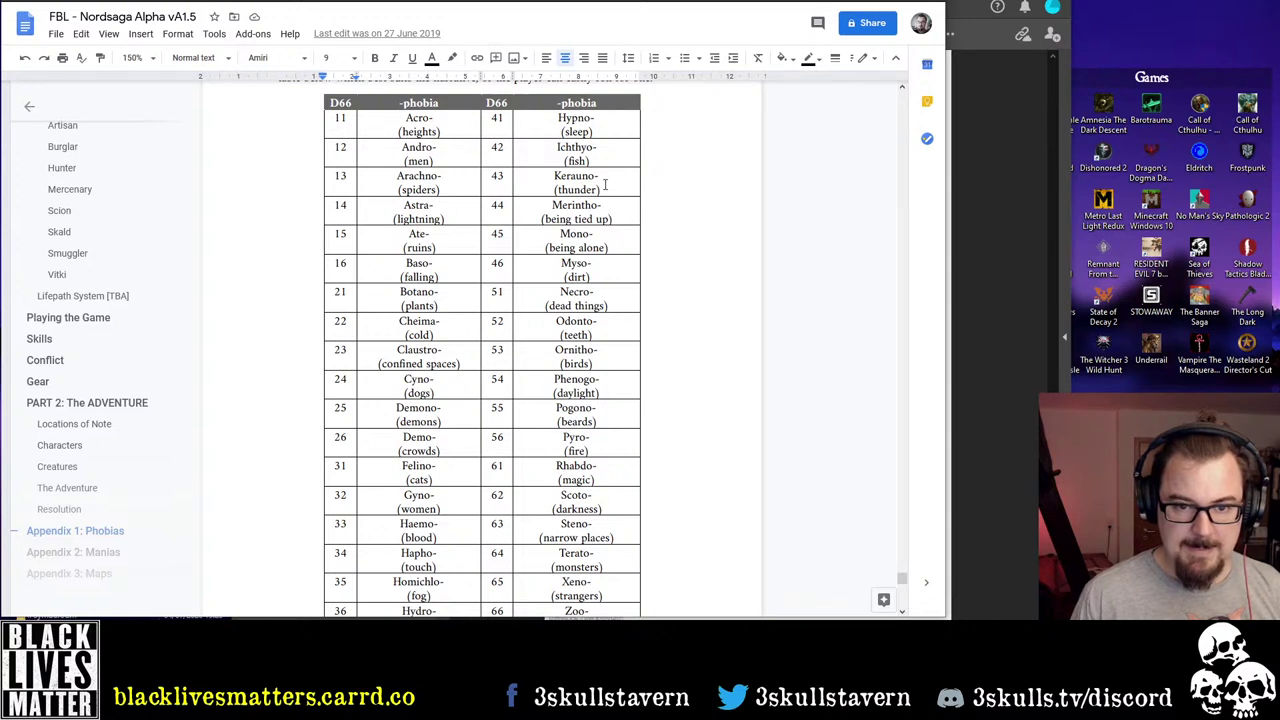
pyautogui.doubleClick(580, 176)
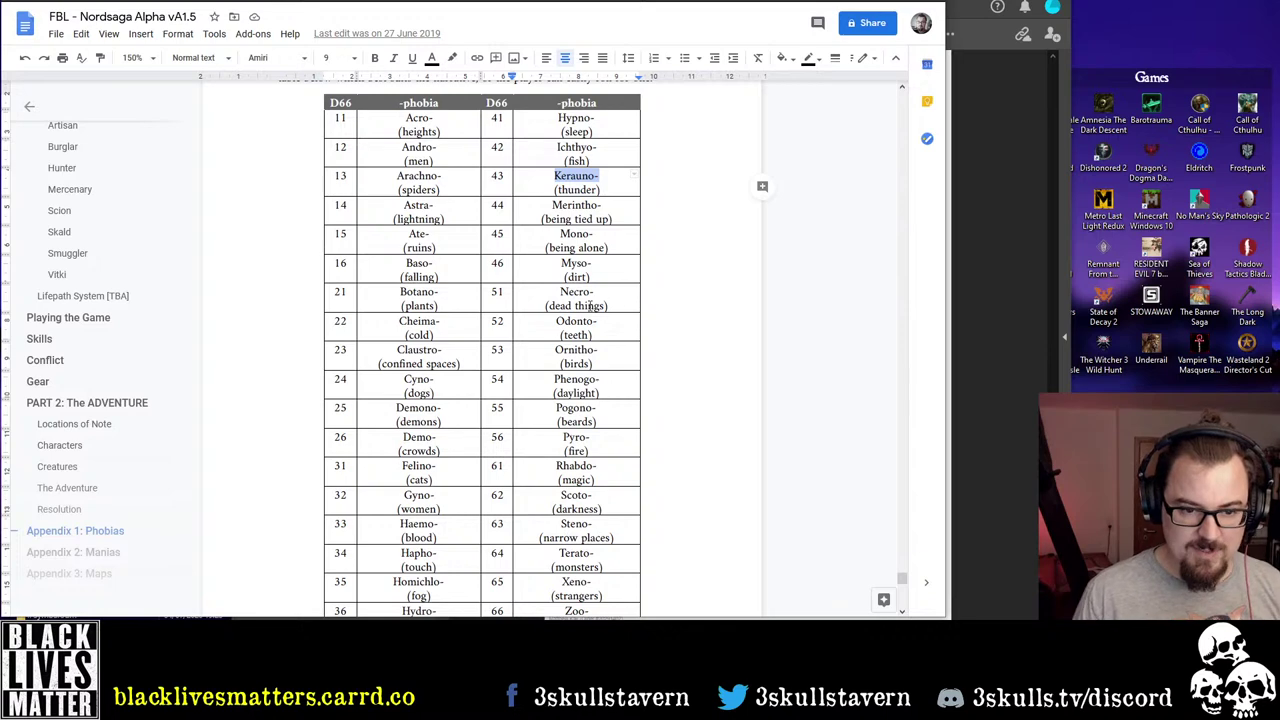
pyautogui.scroll(-2, 590, 302)
pyautogui.scroll(2, 590, 303)
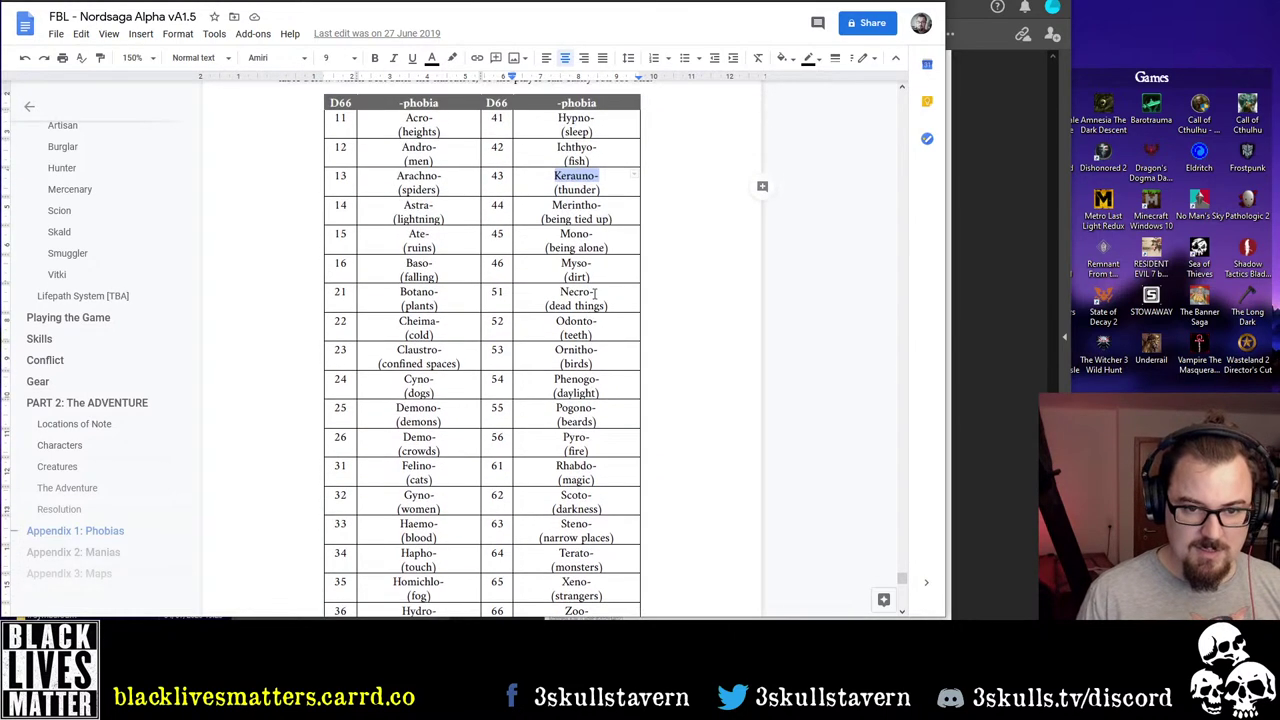
pyautogui.scroll(-10, 595, 294)
pyautogui.scroll(-2, 595, 300)
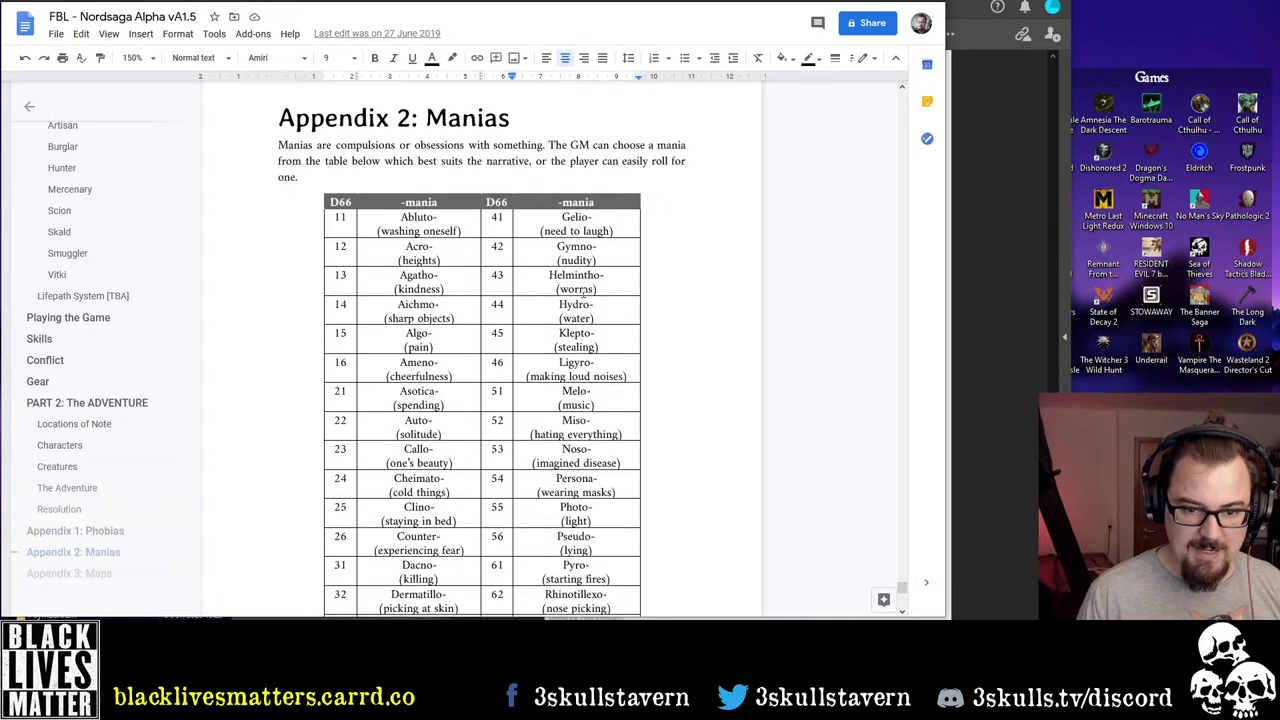
pyautogui.scroll(-2, 584, 260)
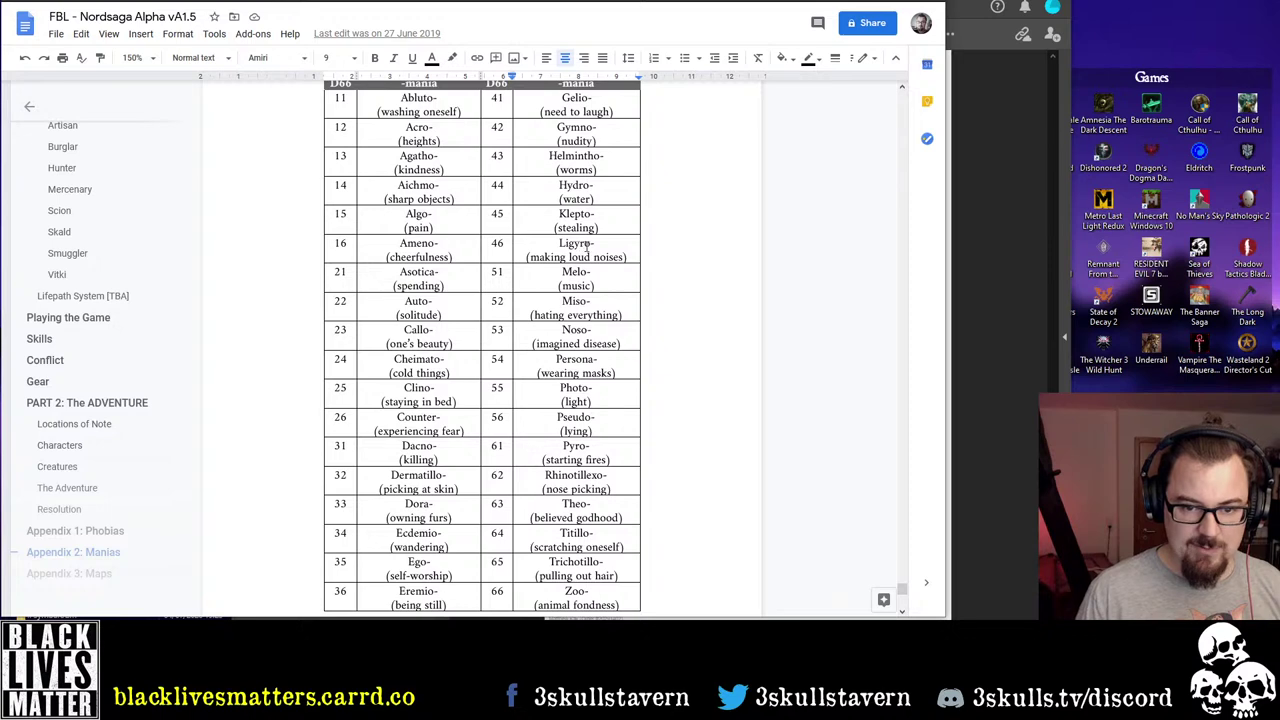
pyautogui.moveTo(594, 245); pyautogui.dragTo(558, 243)
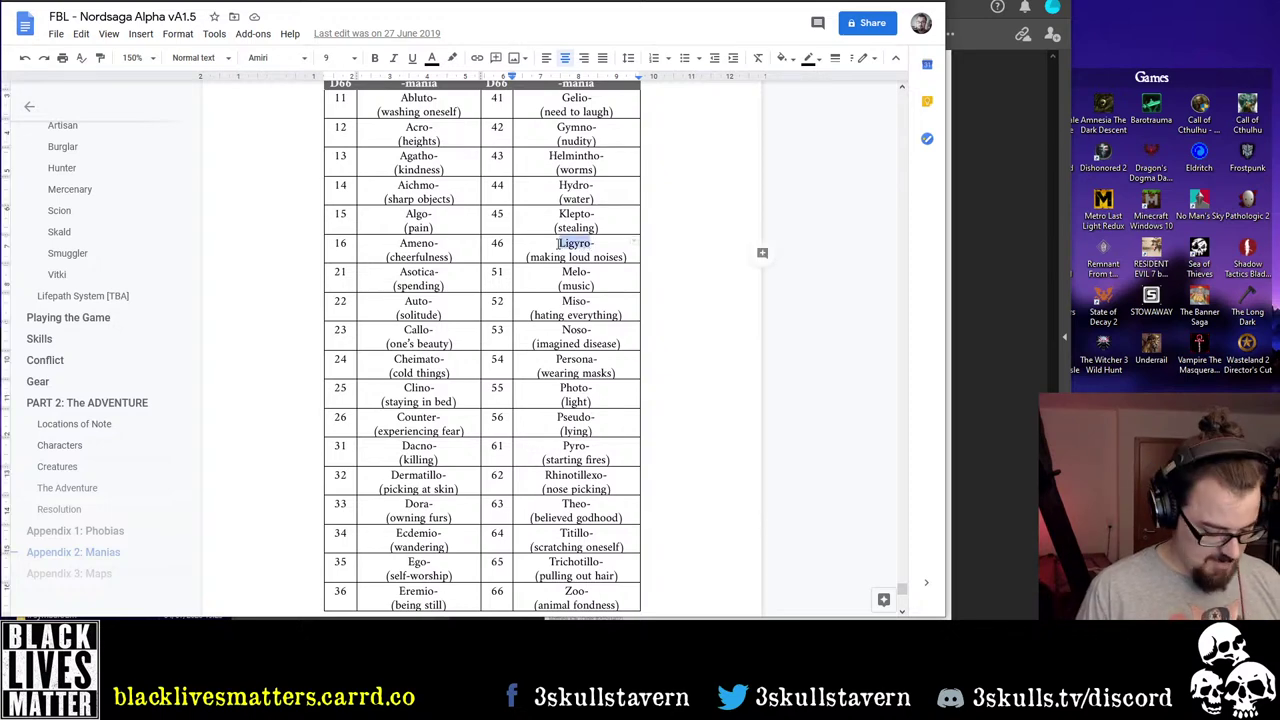
pyautogui.hotkey('ctrl', 'c')
pyautogui.hotkey('ctrl', 't')
pyautogui.hotkey('ctrl', 'v')
# Search Google for 'Ligyrophobia', read the results, then close the search tab
pyautogui.write('p')
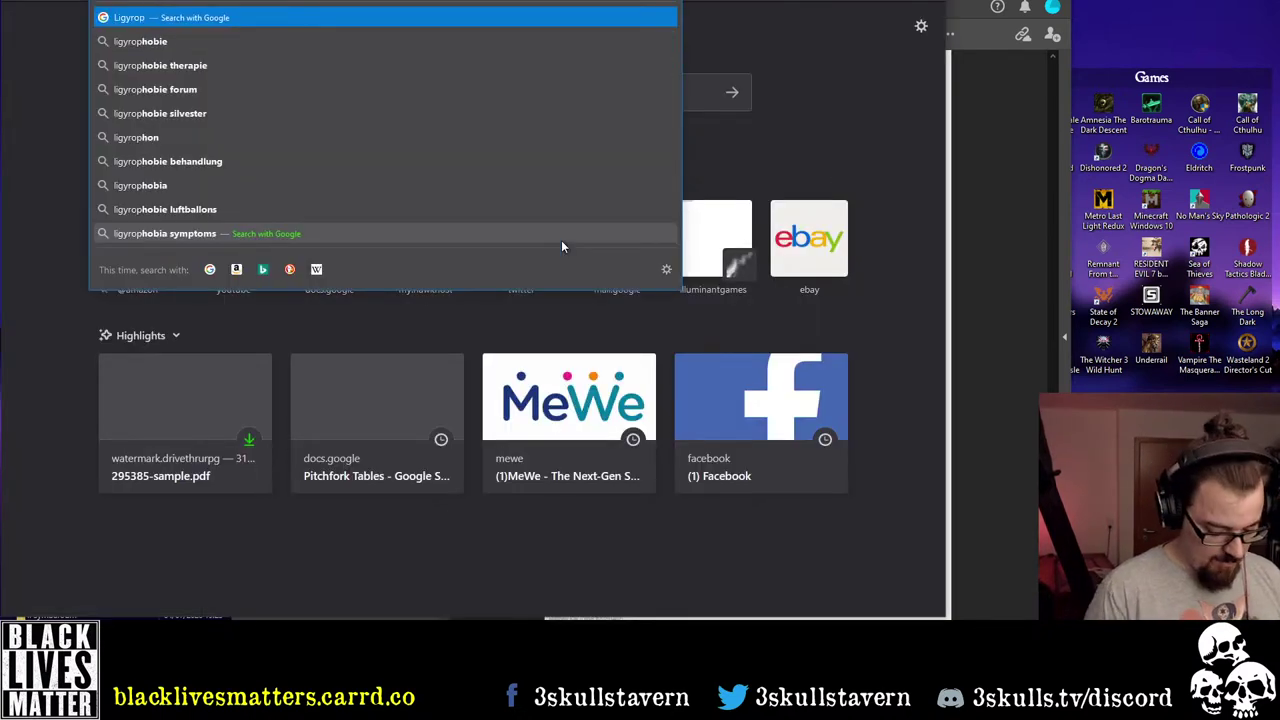
pyautogui.write('hobia')
pyautogui.press('Return')
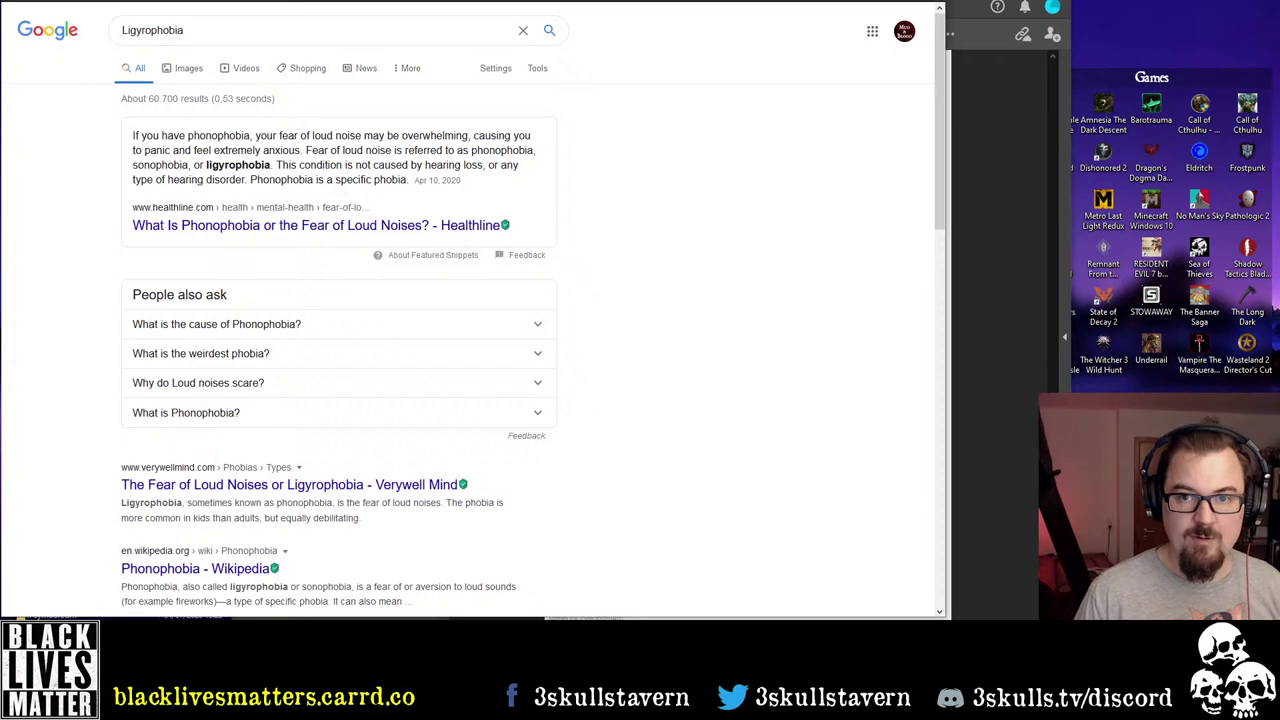
pyautogui.hotkey('ctrl', 'w')
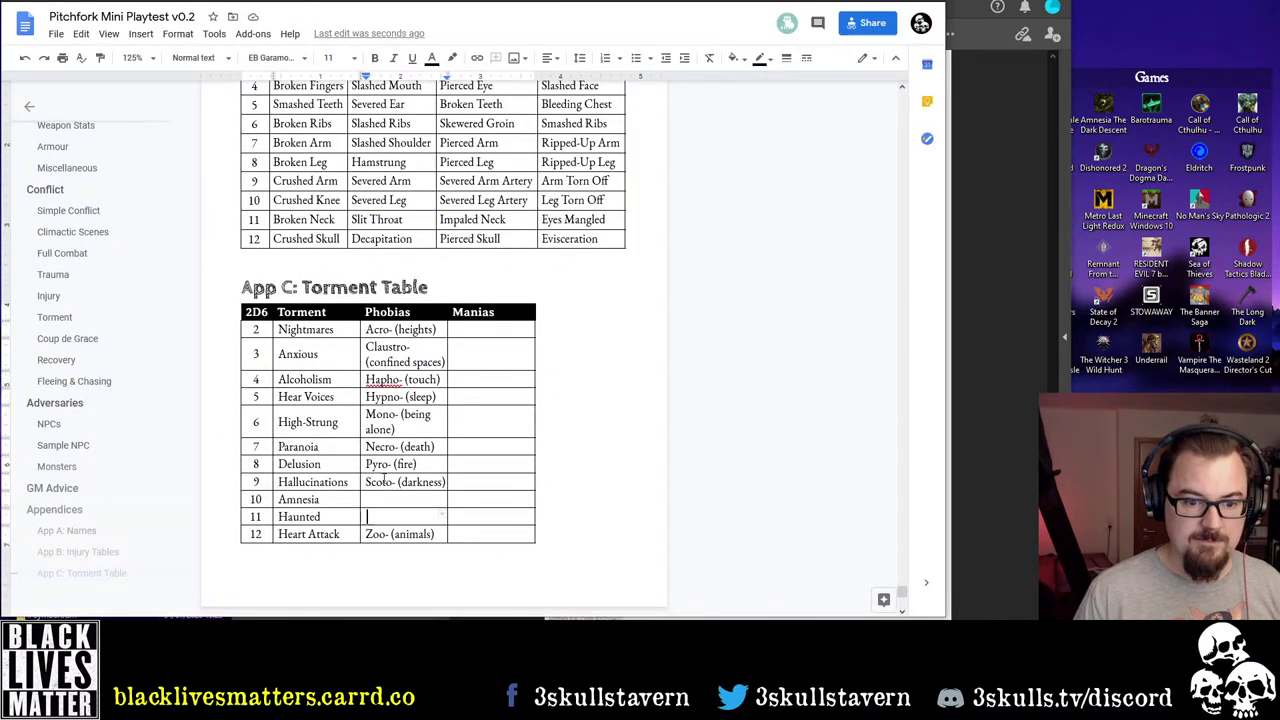
# Copy the Pyro- (fire) and Scoto- (darkness) phobias down into rows 10–11
pyautogui.moveTo(366, 464); pyautogui.dragTo(436, 482)
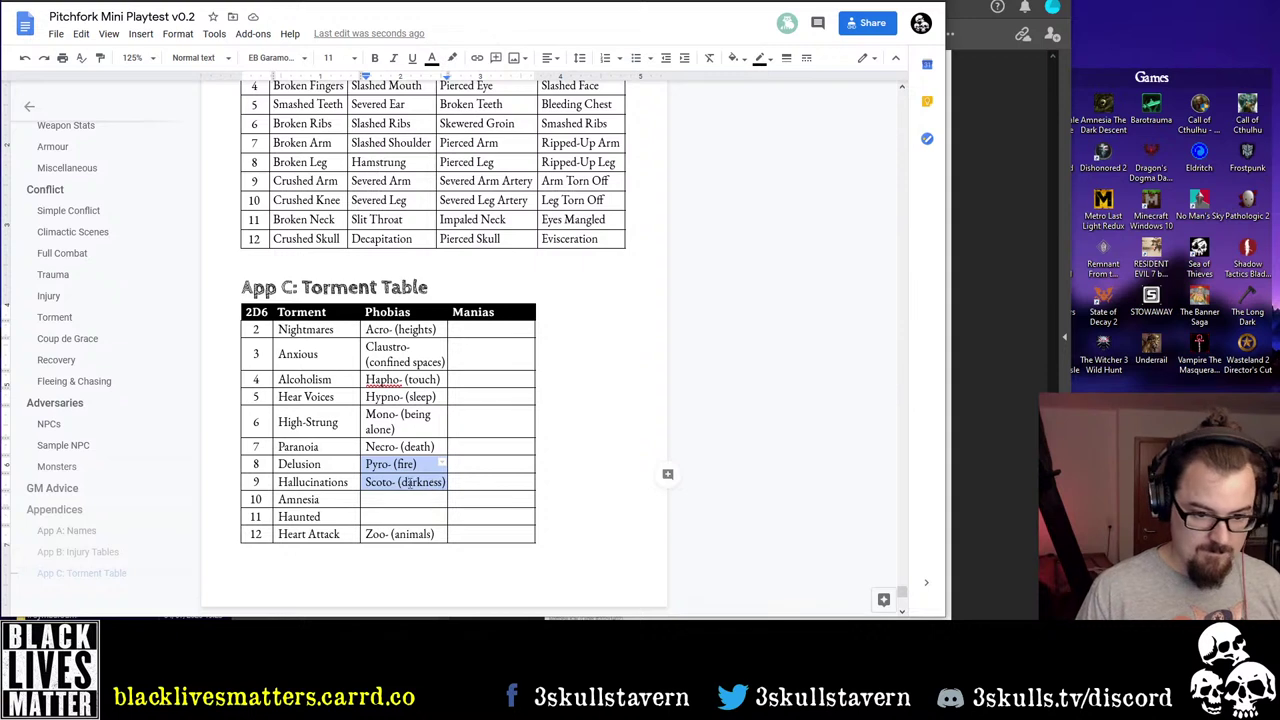
pyautogui.hotkey('ctrl', 'c')
pyautogui.click(386, 499)
pyautogui.hotkey('ctrl', 'v')
# Clear the Phobias cells in rows 8–9 and enter Phono- (loud noises) in row 8
pyautogui.moveTo(368, 464); pyautogui.dragTo(428, 481)
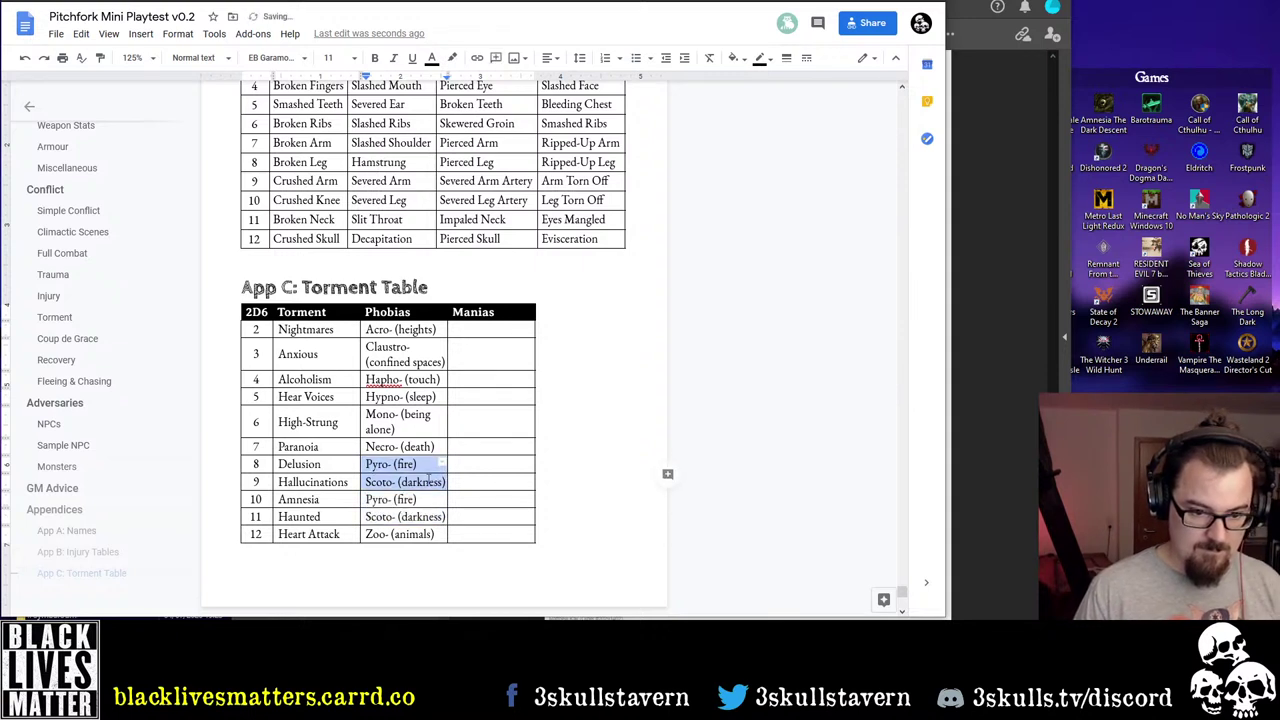
pyautogui.press('BackSpace')
pyautogui.write('Pho')
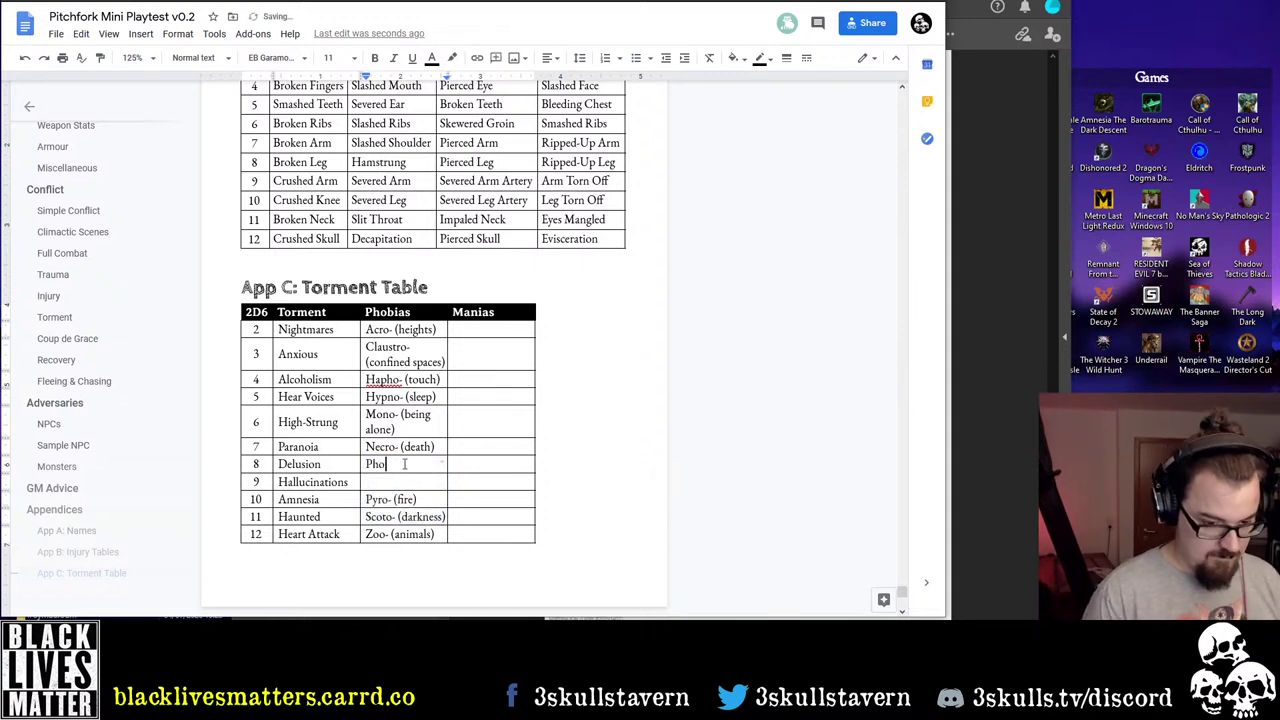
pyautogui.write('no- (lou')
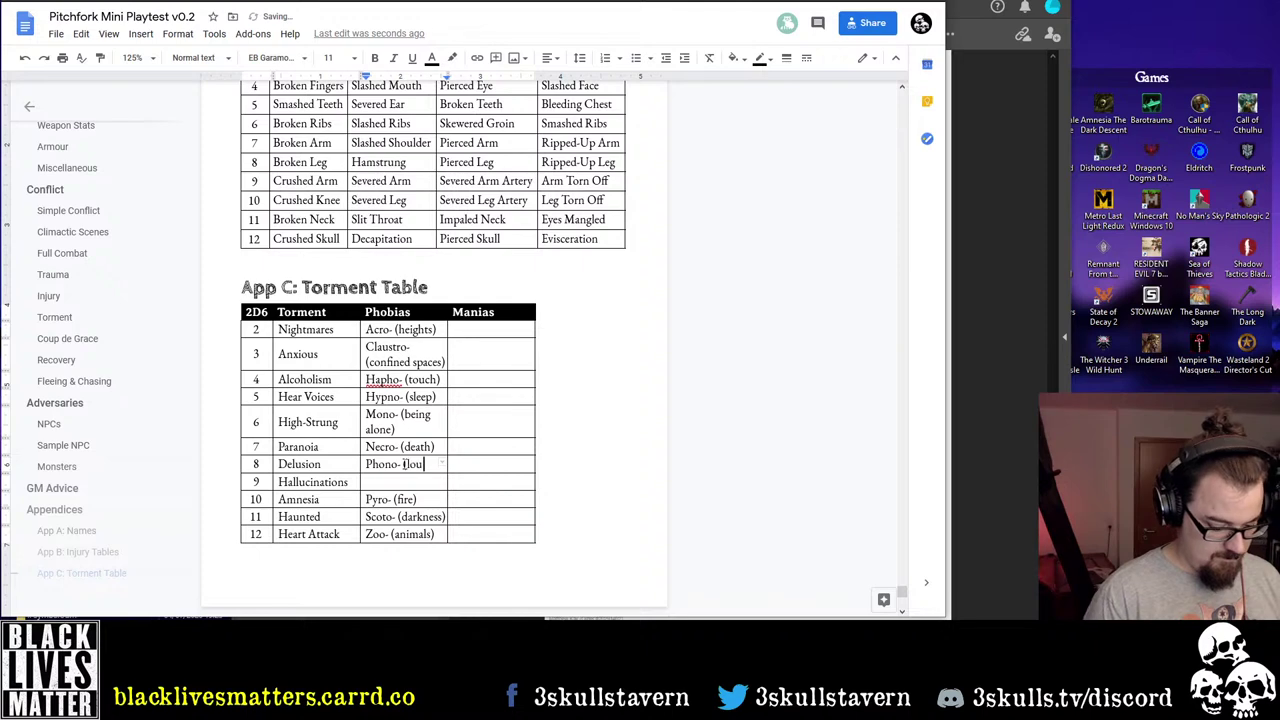
pyautogui.write('d noises')
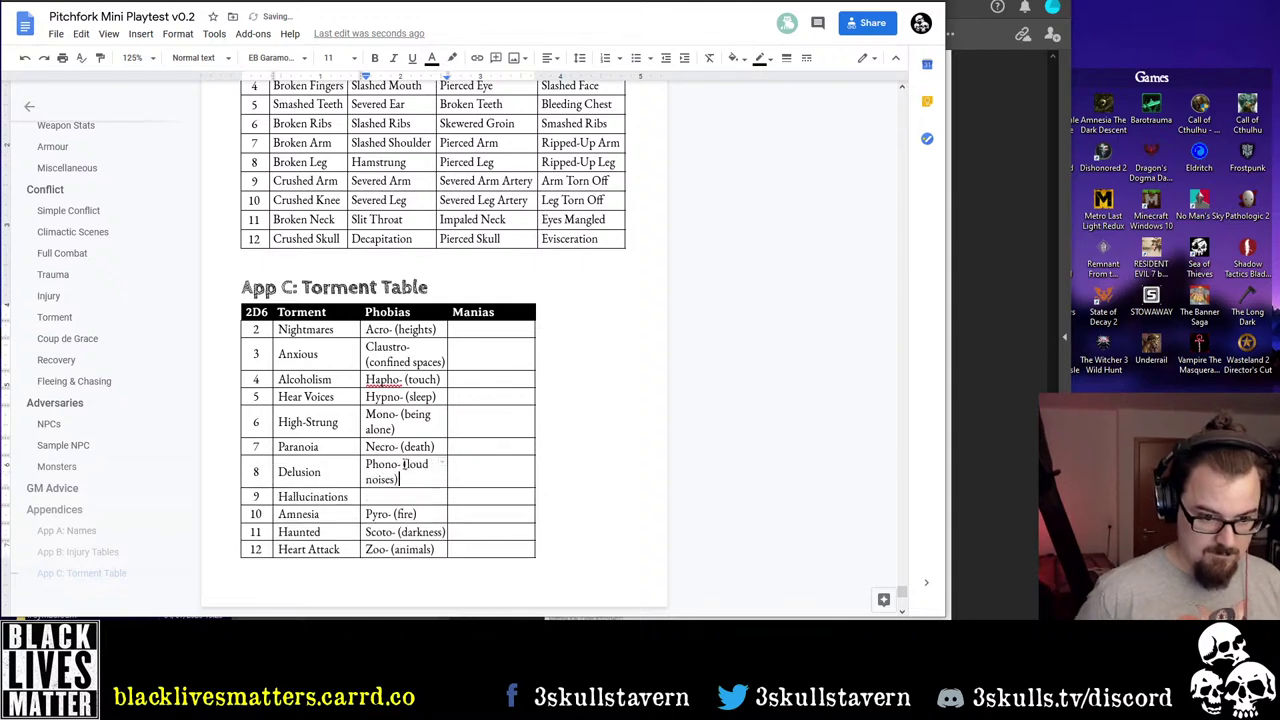
pyautogui.write(')')
pyautogui.press('Down')
pyautogui.scroll(-3, 418, 480)
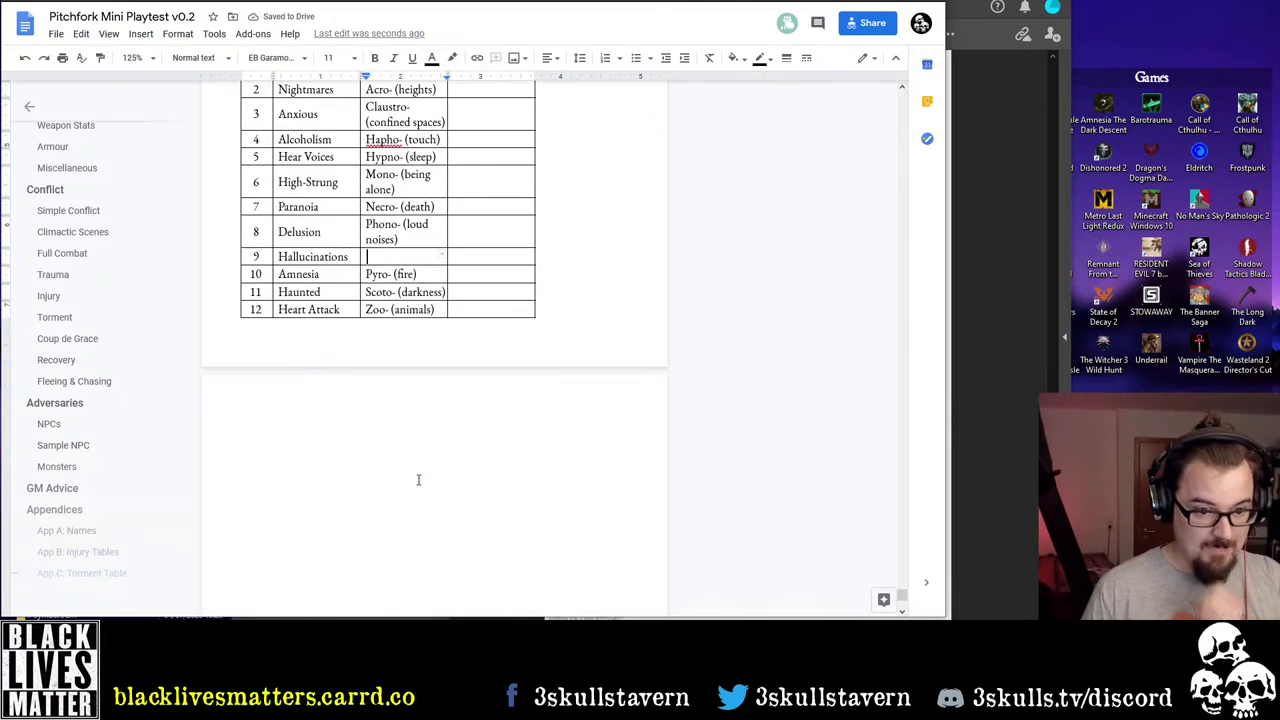
pyautogui.scroll(2, 397, 445)
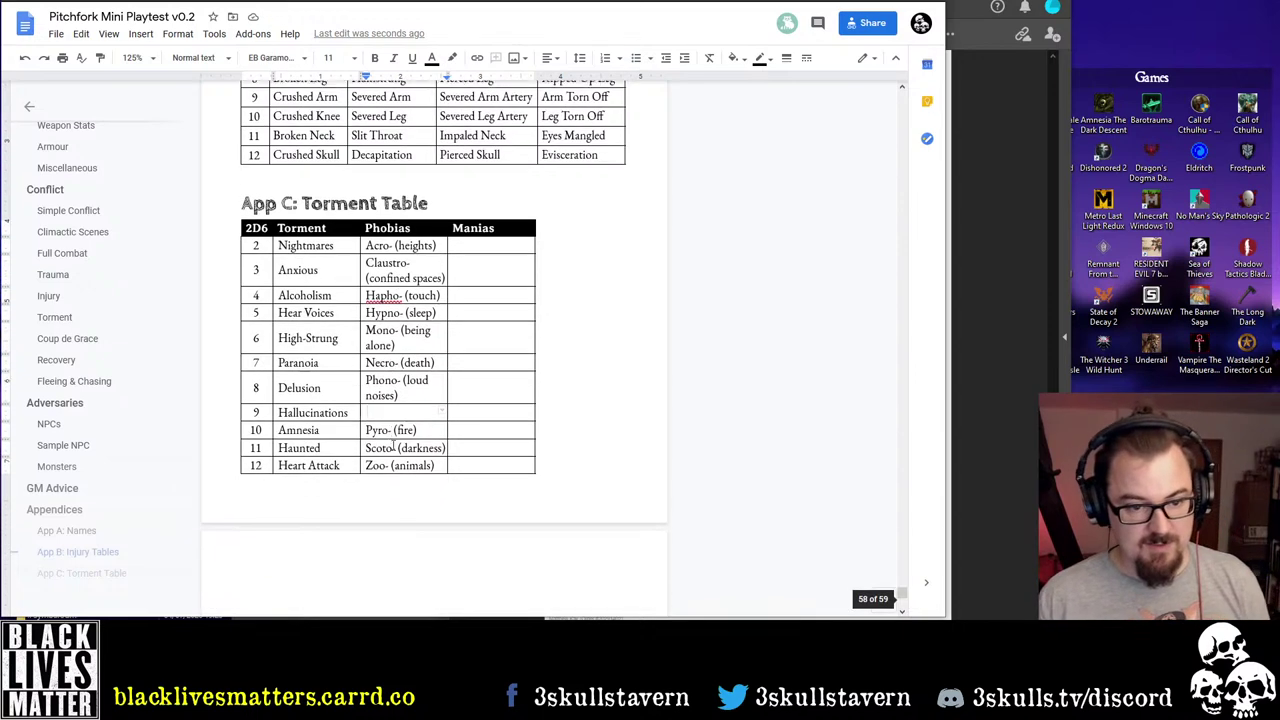
pyautogui.scroll(-1, 392, 442)
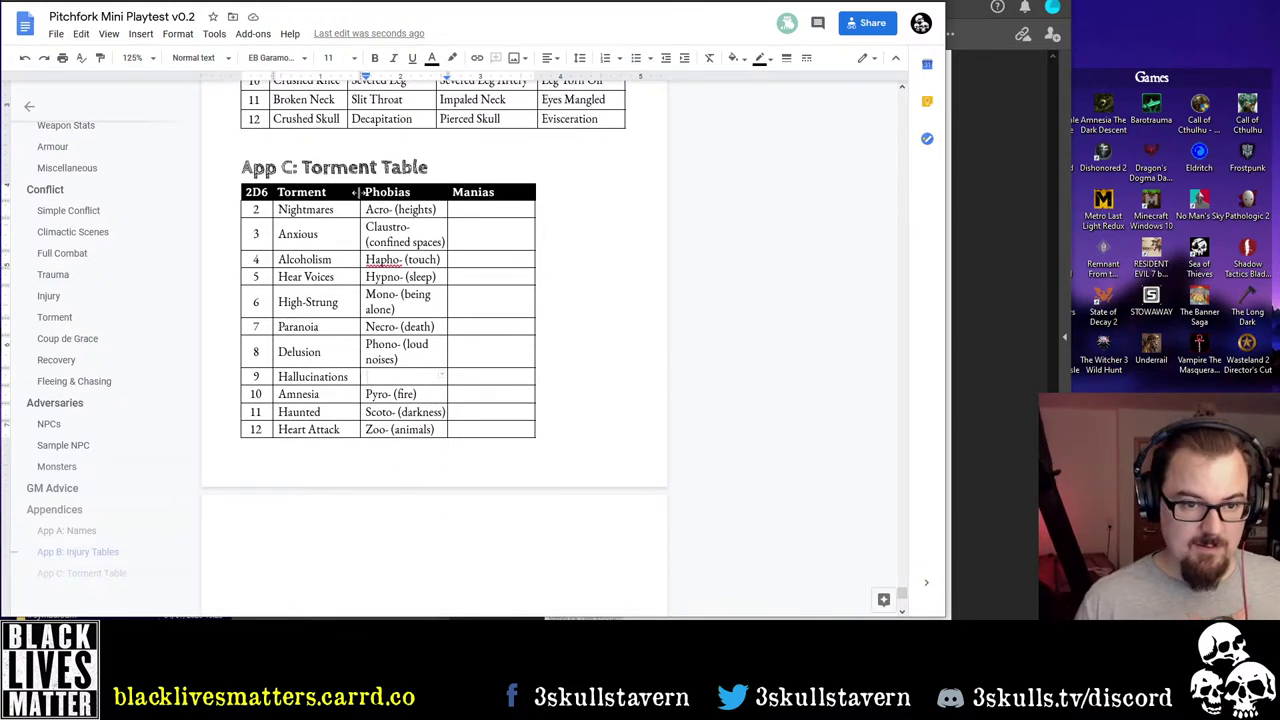
# Widen the Phobias column on both sides so each phobia fits on one line
pyautogui.moveTo(357, 192); pyautogui.dragTo(352, 192)
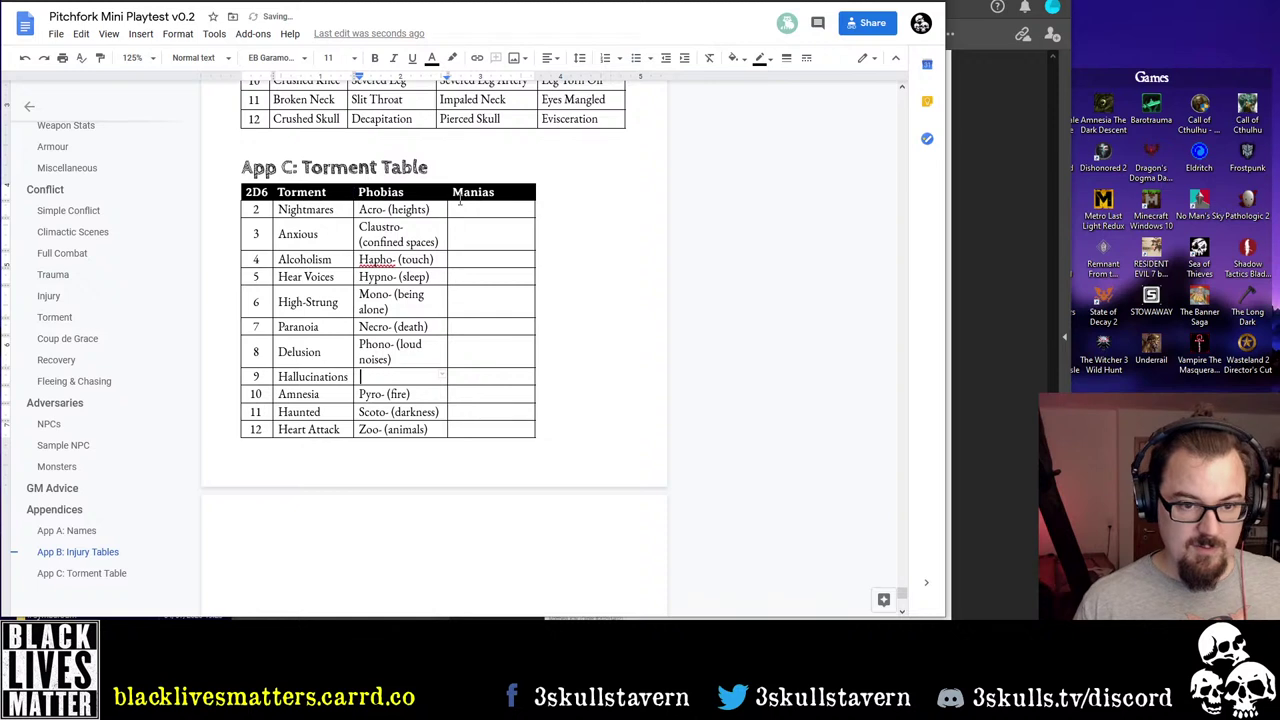
pyautogui.moveTo(447, 198); pyautogui.dragTo(469, 197)
pyautogui.scroll(3, 470, 197)
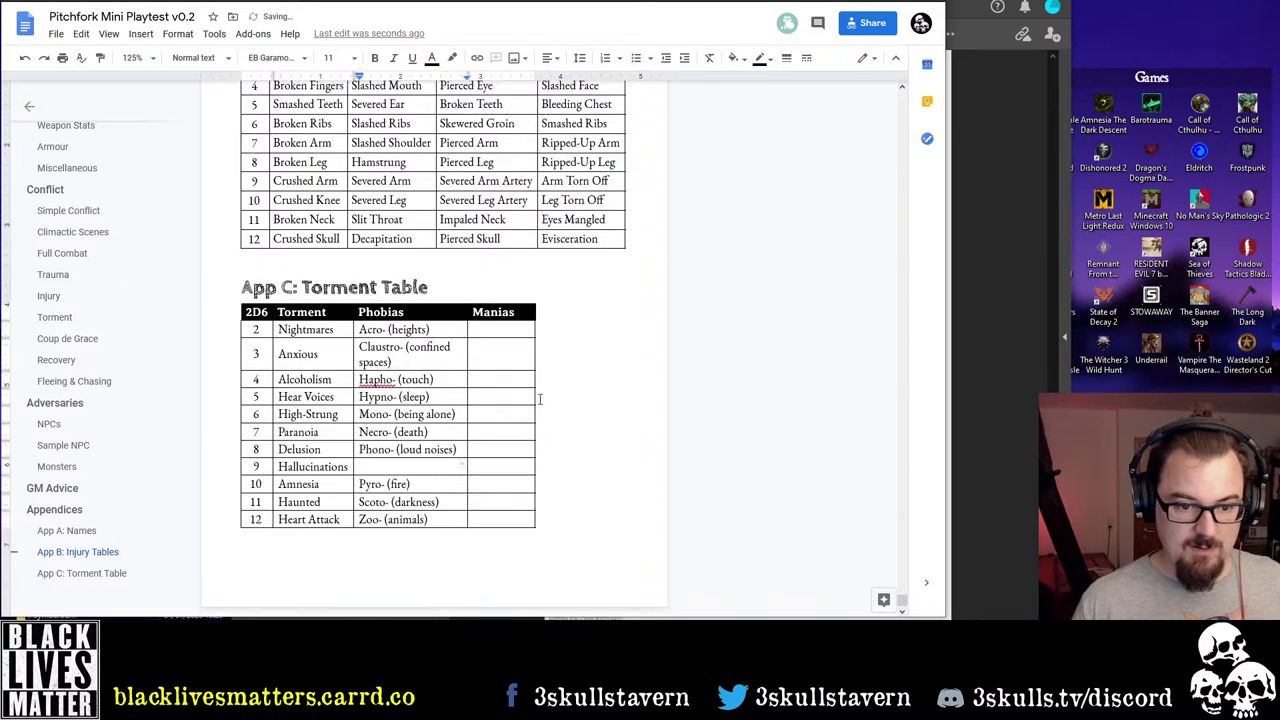
pyautogui.moveTo(467, 310); pyautogui.dragTo(622, 321)
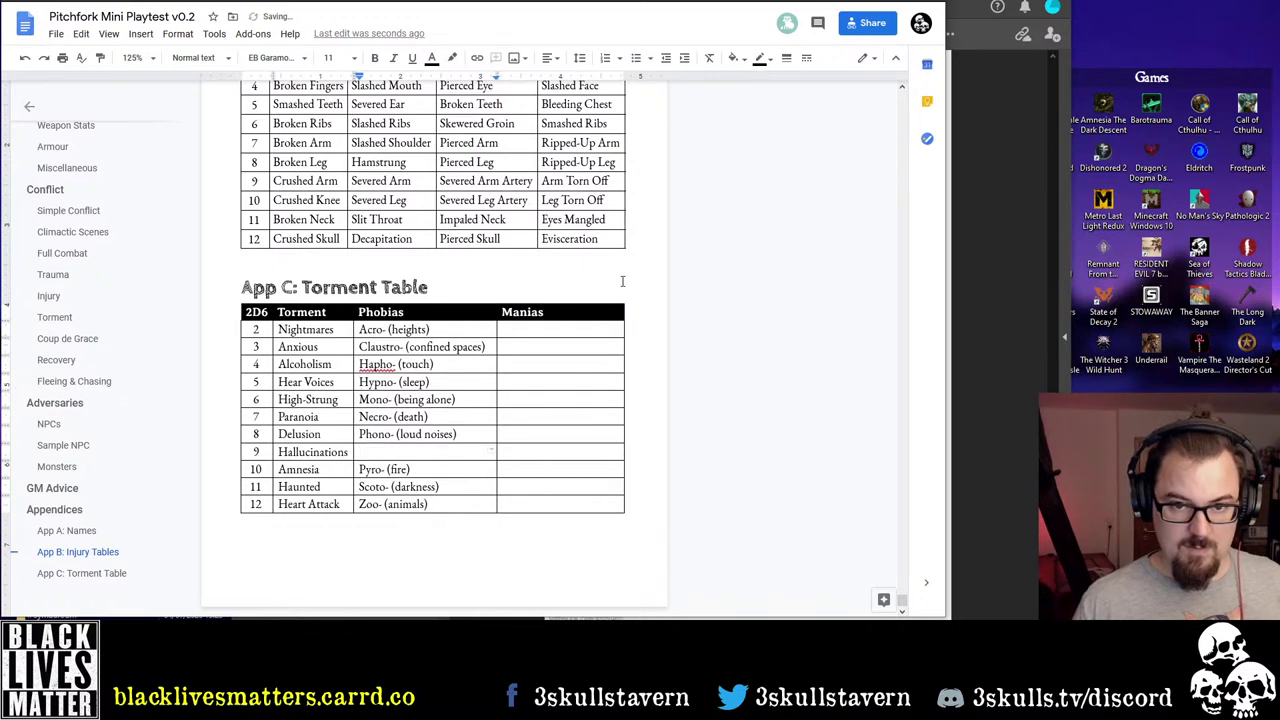
pyautogui.click(616, 284)
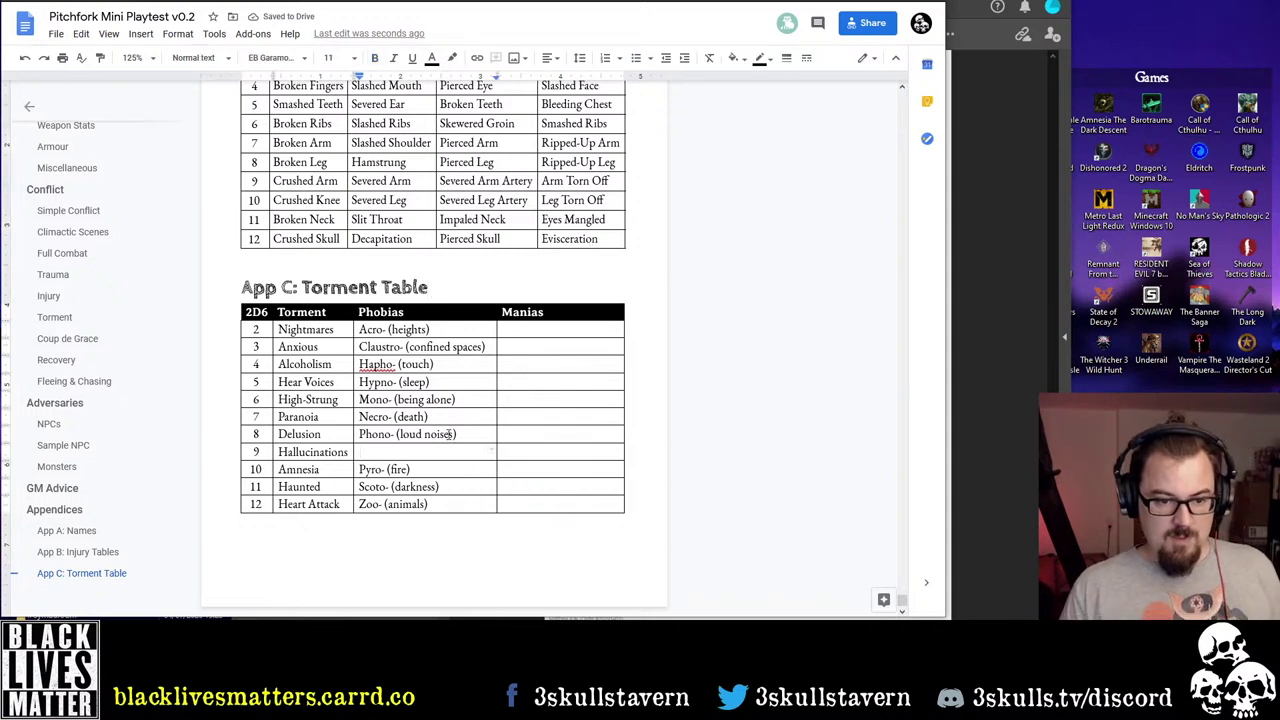
pyautogui.click(460, 452)
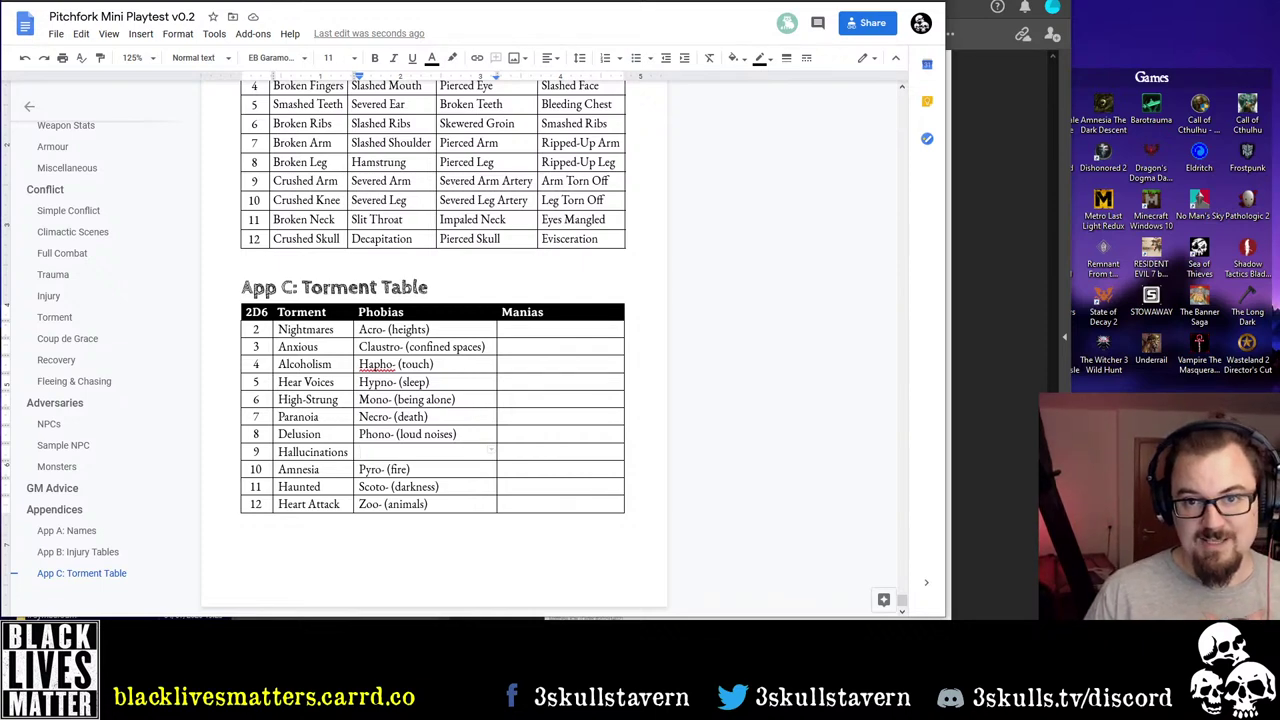
pyautogui.hotkey('ctrl', 'Tab')
pyautogui.hotkey('ctrl', 'Tab')
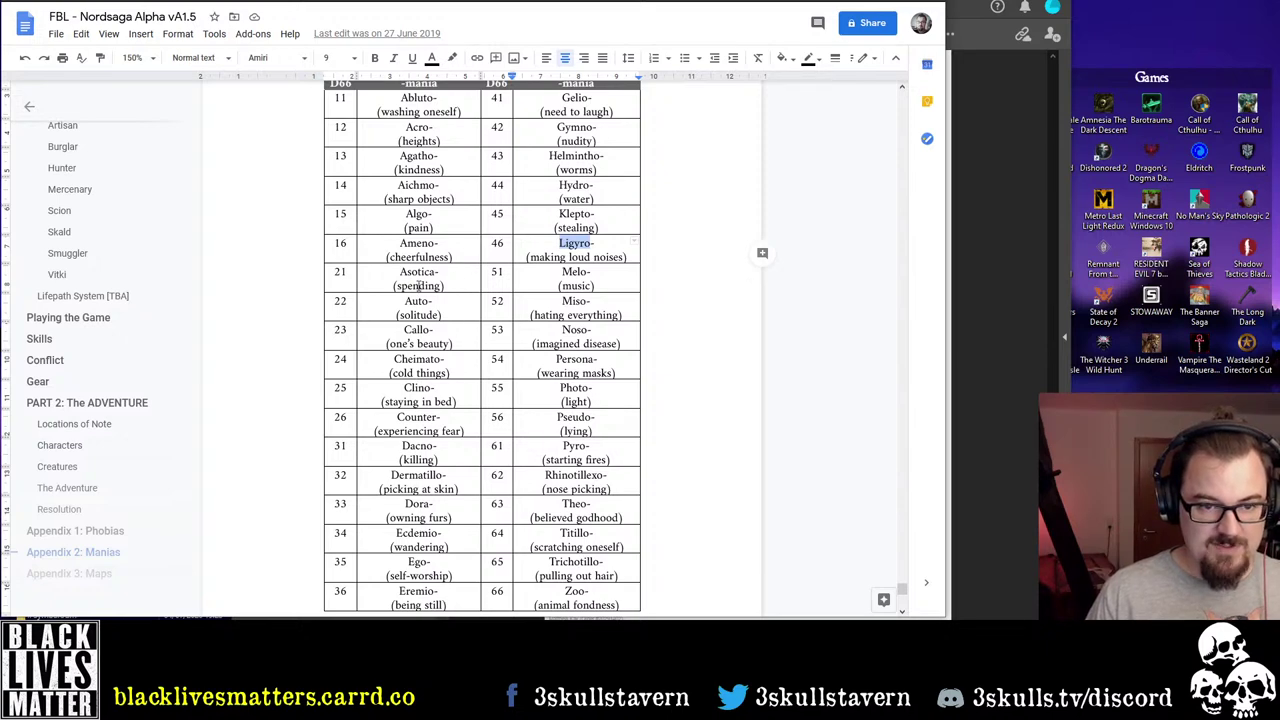
pyautogui.scroll(3, 466, 290)
pyautogui.scroll(8, 466, 290)
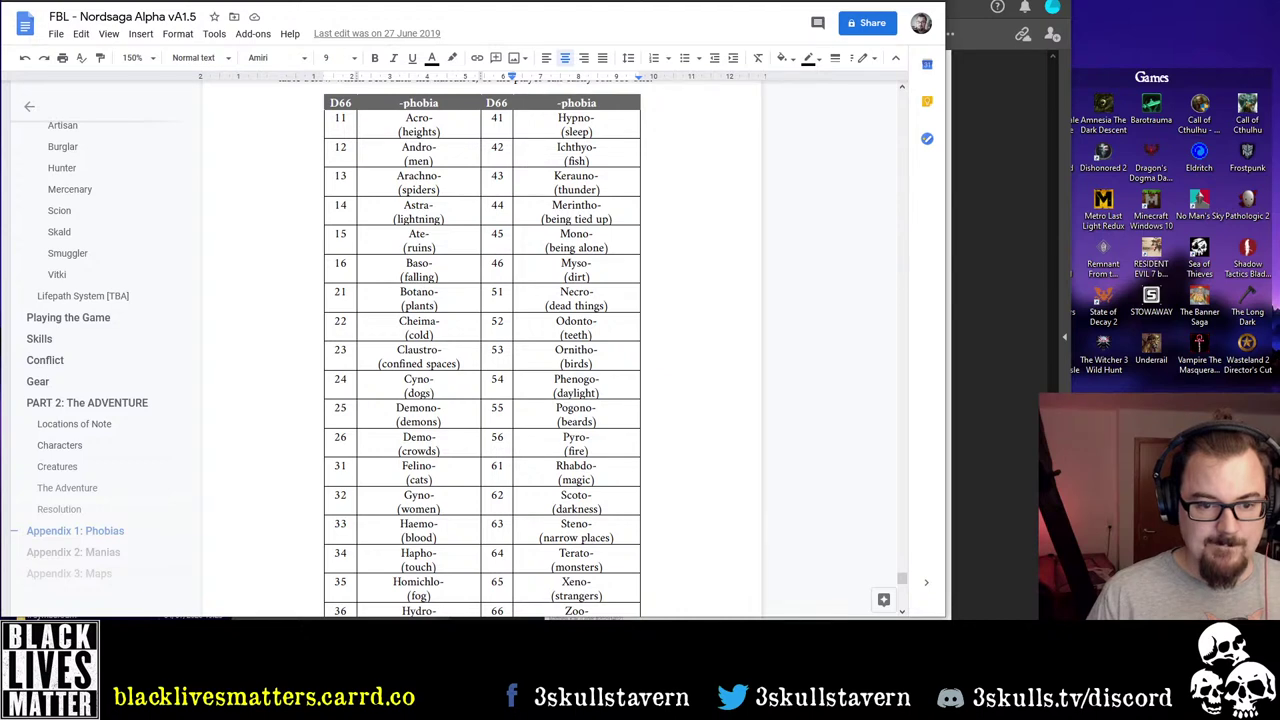
pyautogui.scroll(-3, 455, 352)
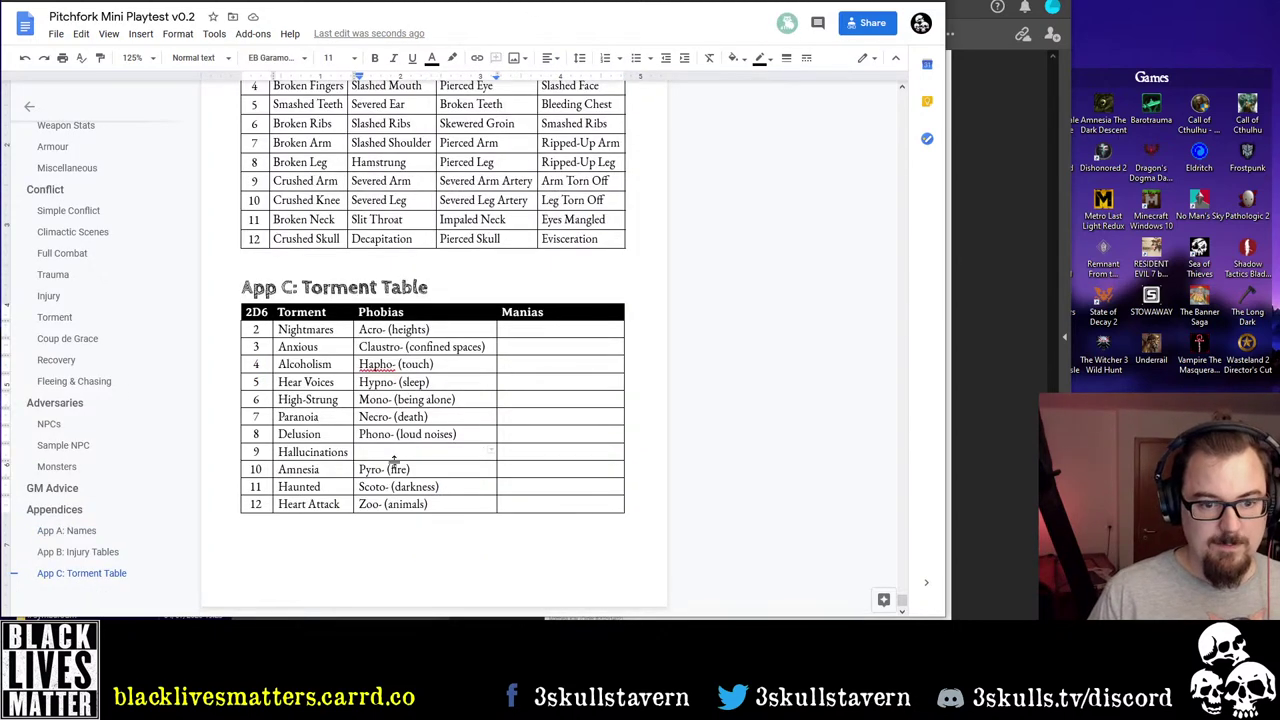
# Shift the Hapho- through Phono- phobias down one row into rows 5–9
pyautogui.moveTo(480, 433); pyautogui.dragTo(350, 358)
pyautogui.hotkey('ctrl', 'c')
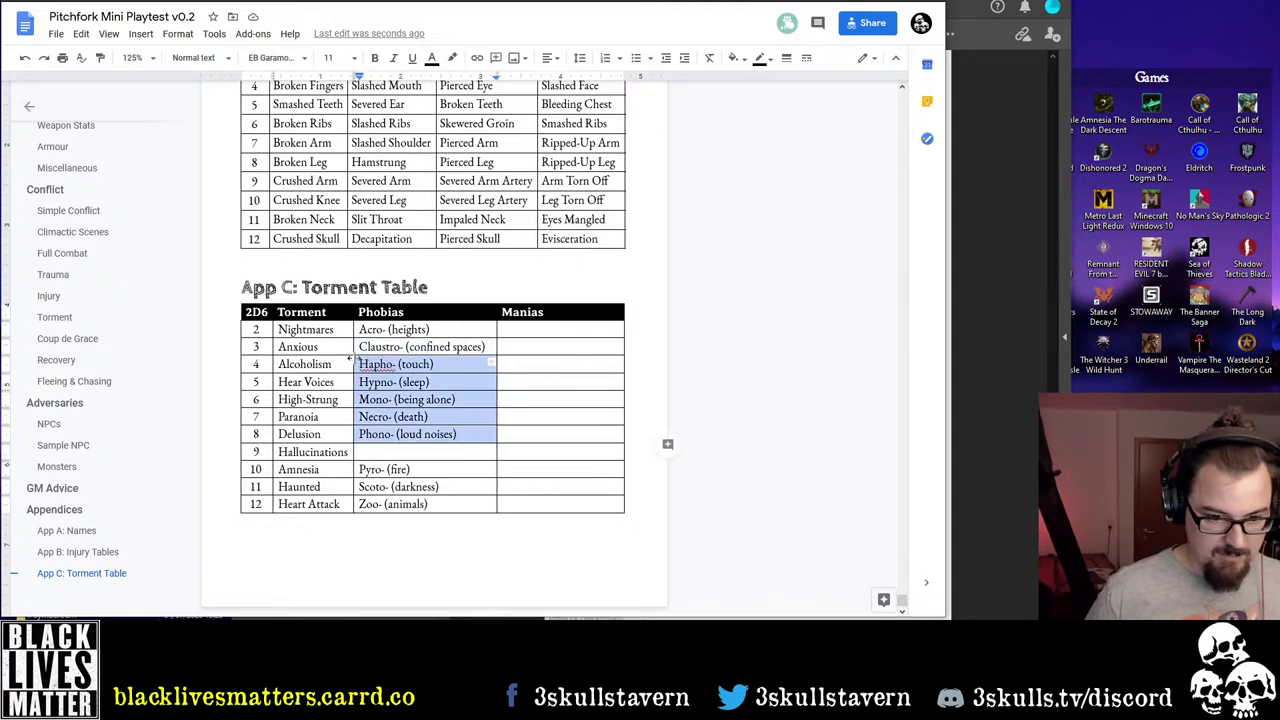
pyautogui.press('Down')
pyautogui.hotkey('ctrl', 'v')
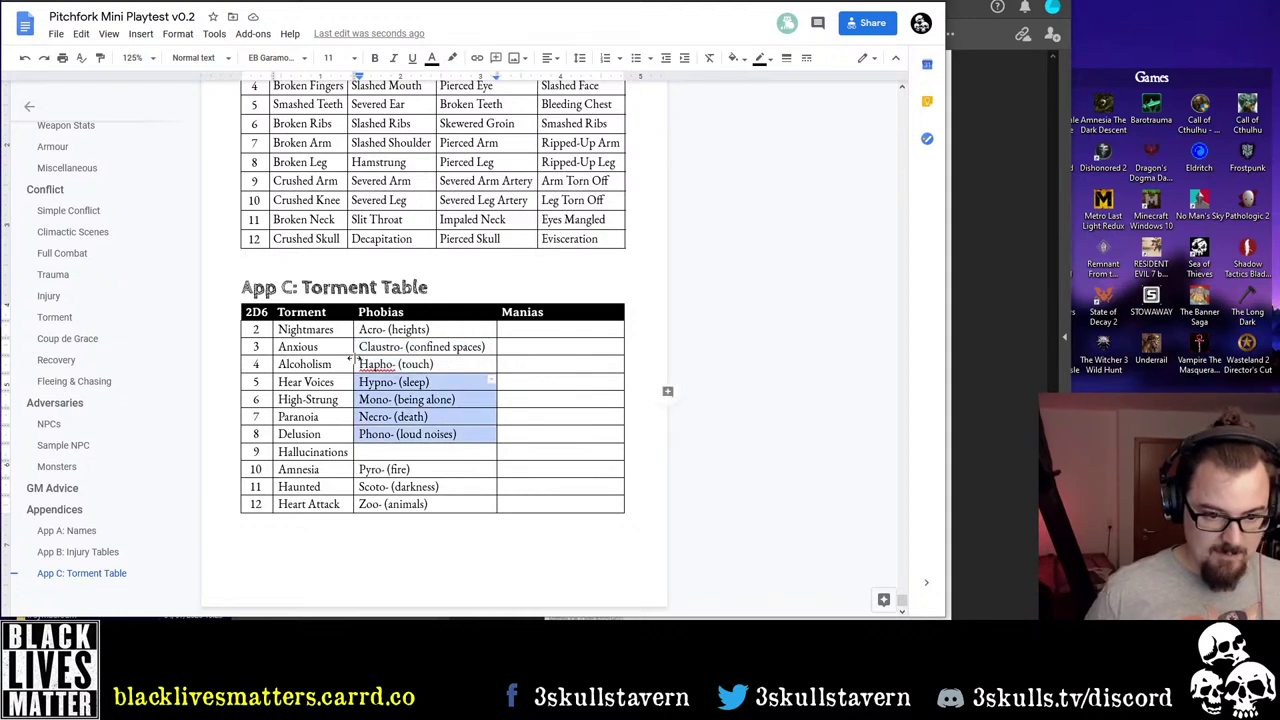
# Replace row 4's Hapho- (touch) with Demo- (crowds)
pyautogui.click(351, 358)
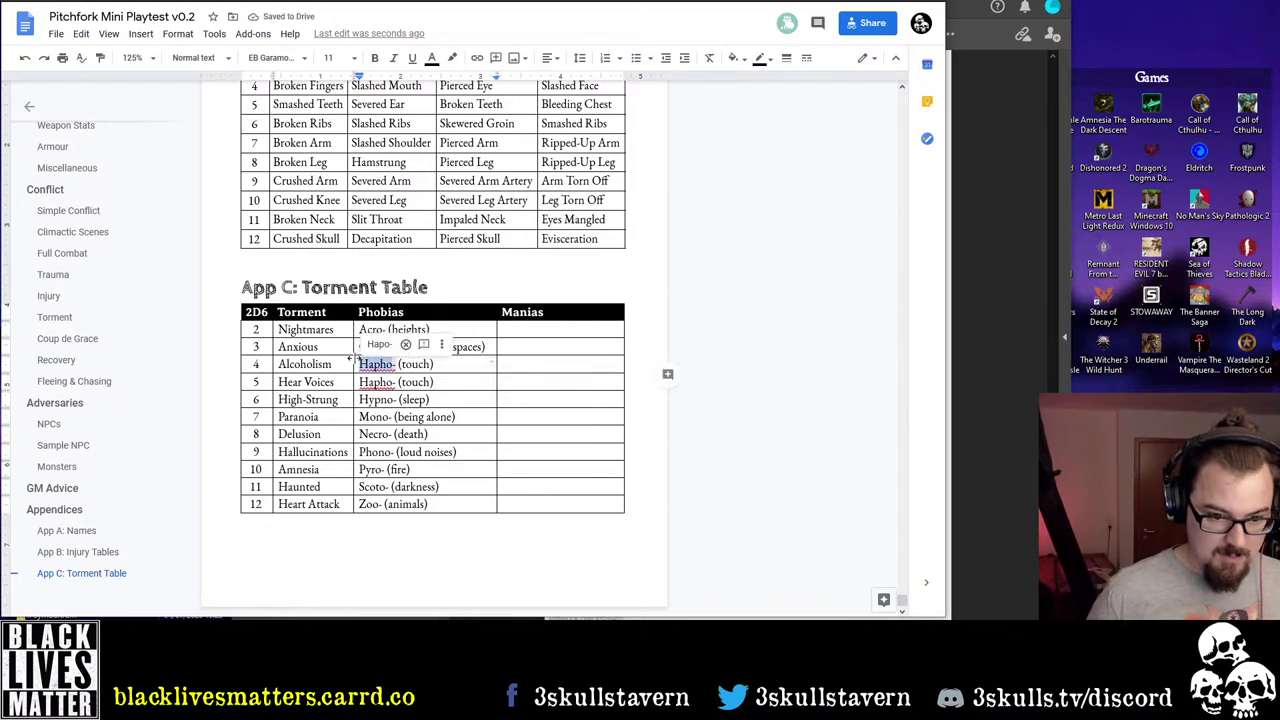
pyautogui.write('Demo-')
pyautogui.hotkey('ctrl', 'shift', 'Right')
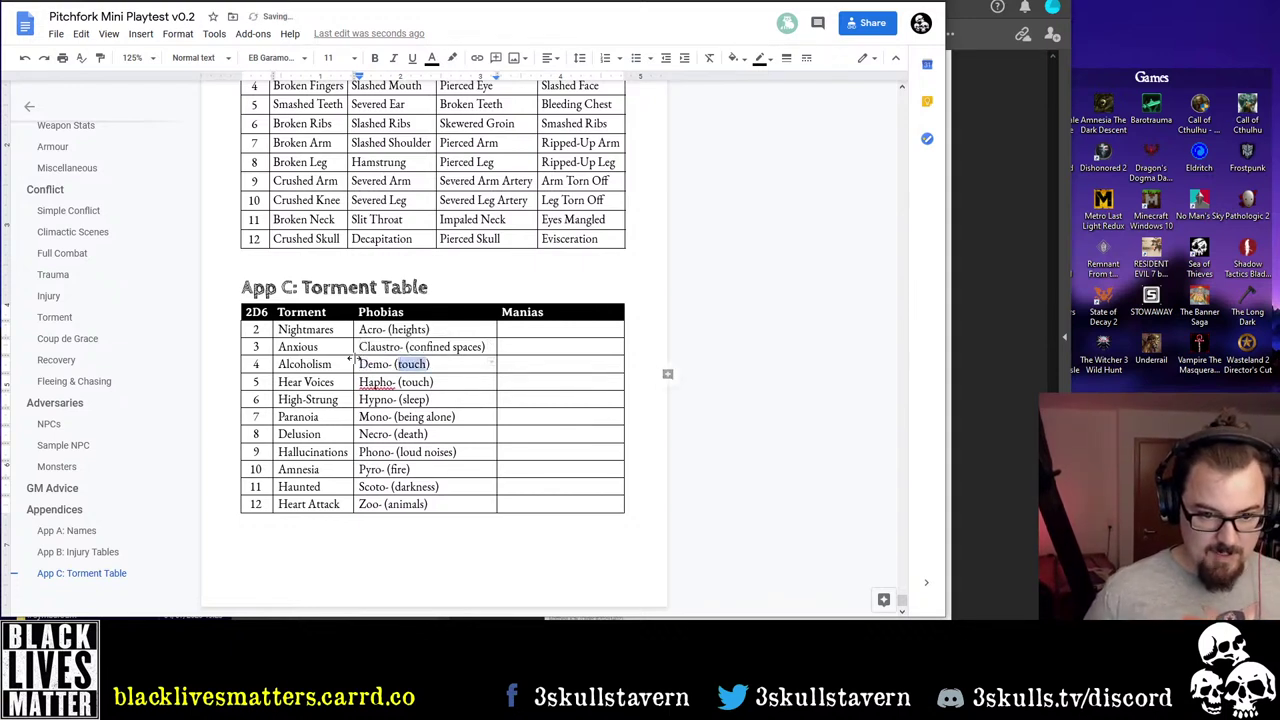
pyautogui.write('crpw')
pyautogui.press('BackSpace')
pyautogui.press('BackSpace')
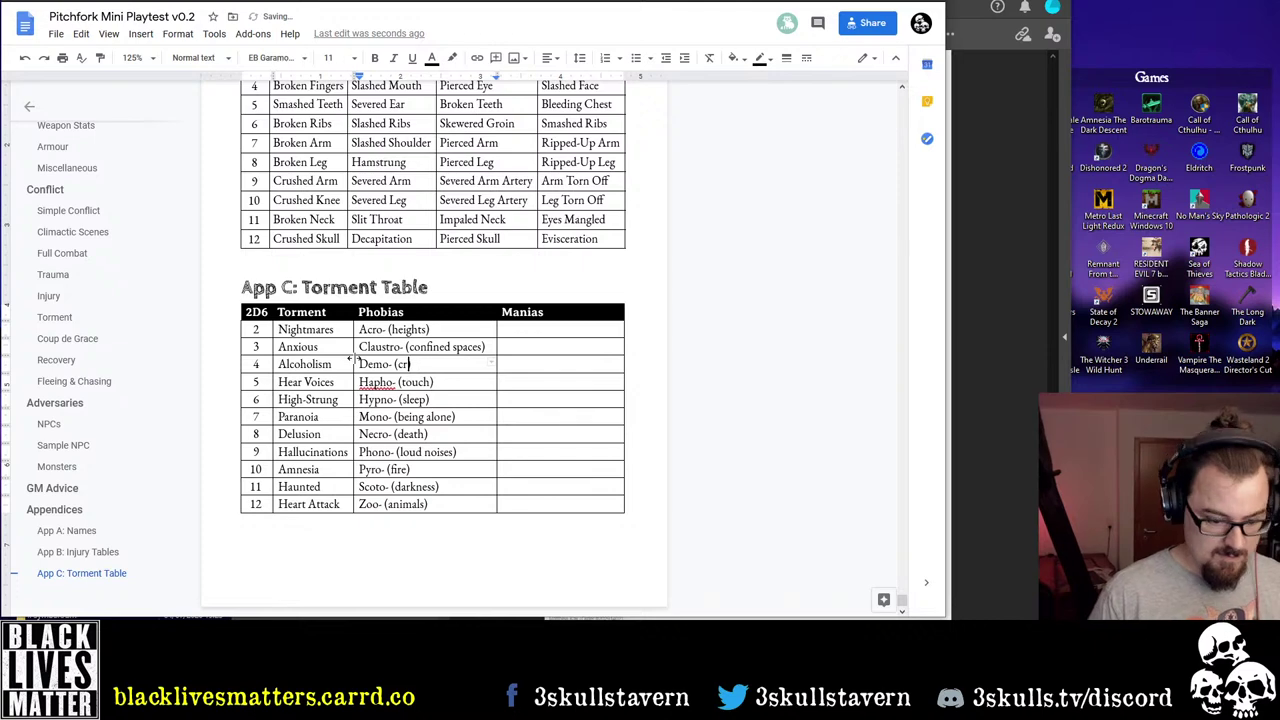
pyautogui.write('owds')
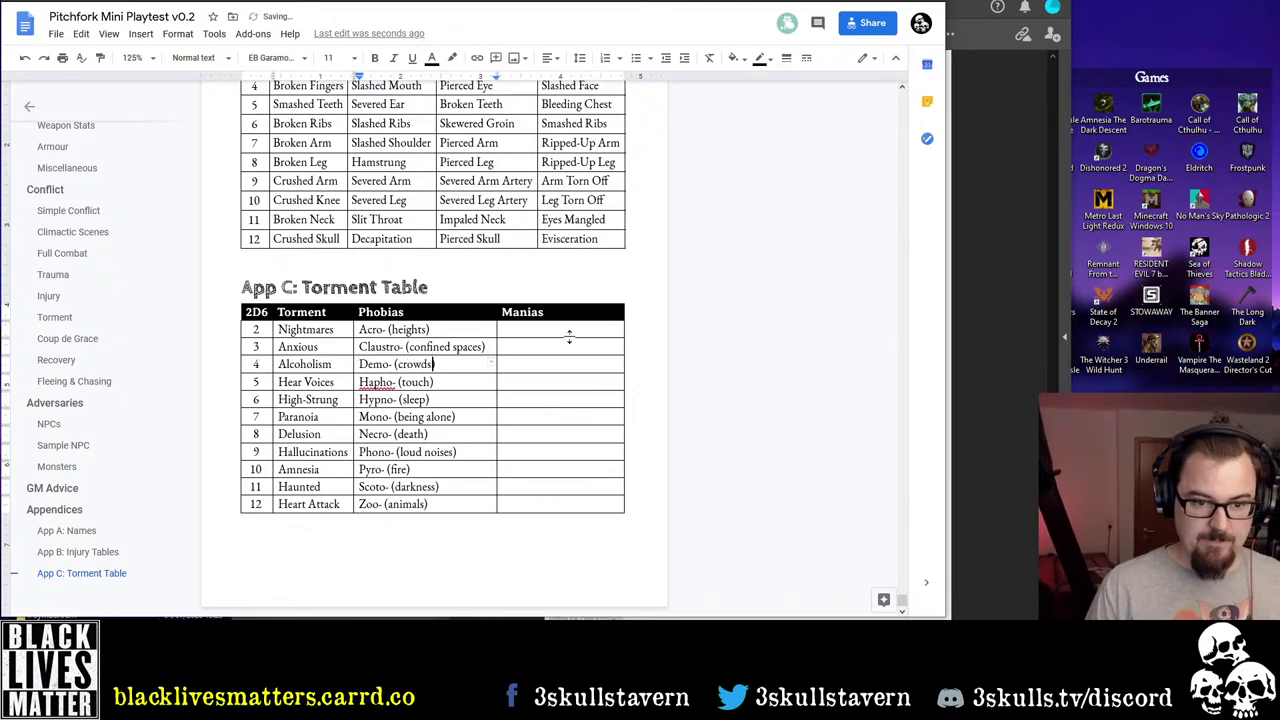
pyautogui.click(569, 326)
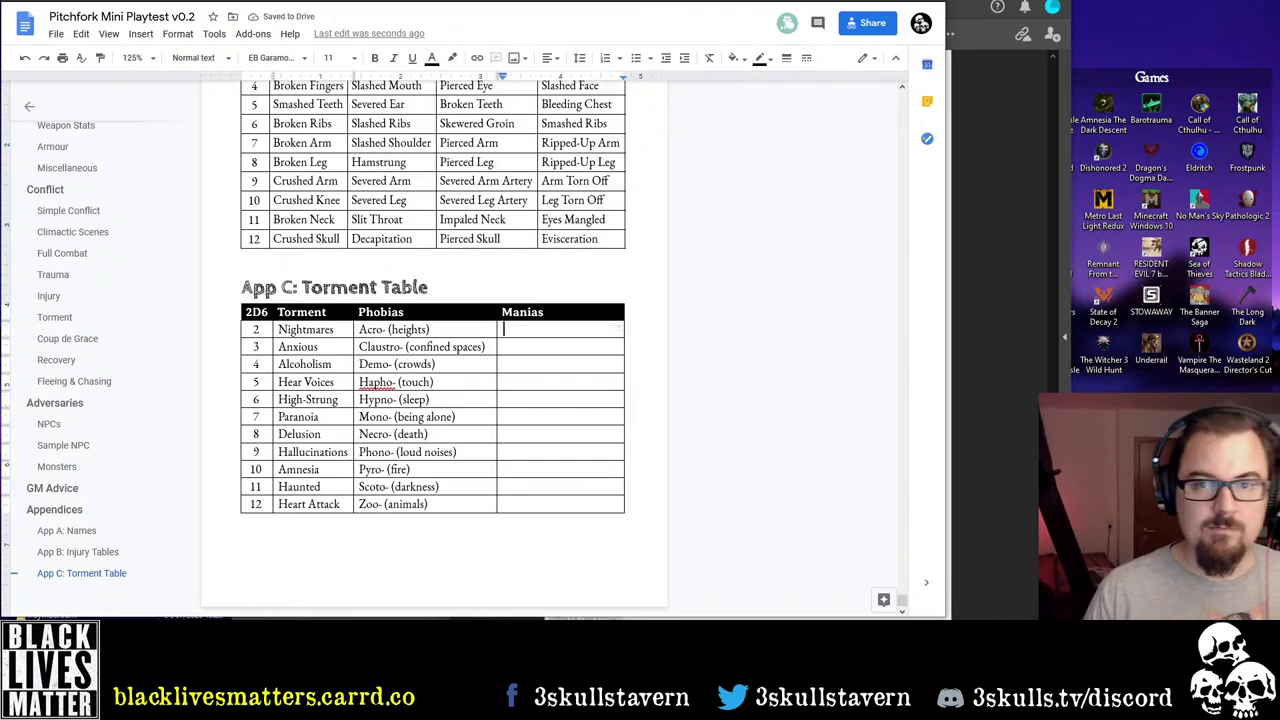
pyautogui.hotkey('ctrl', 'Tab')
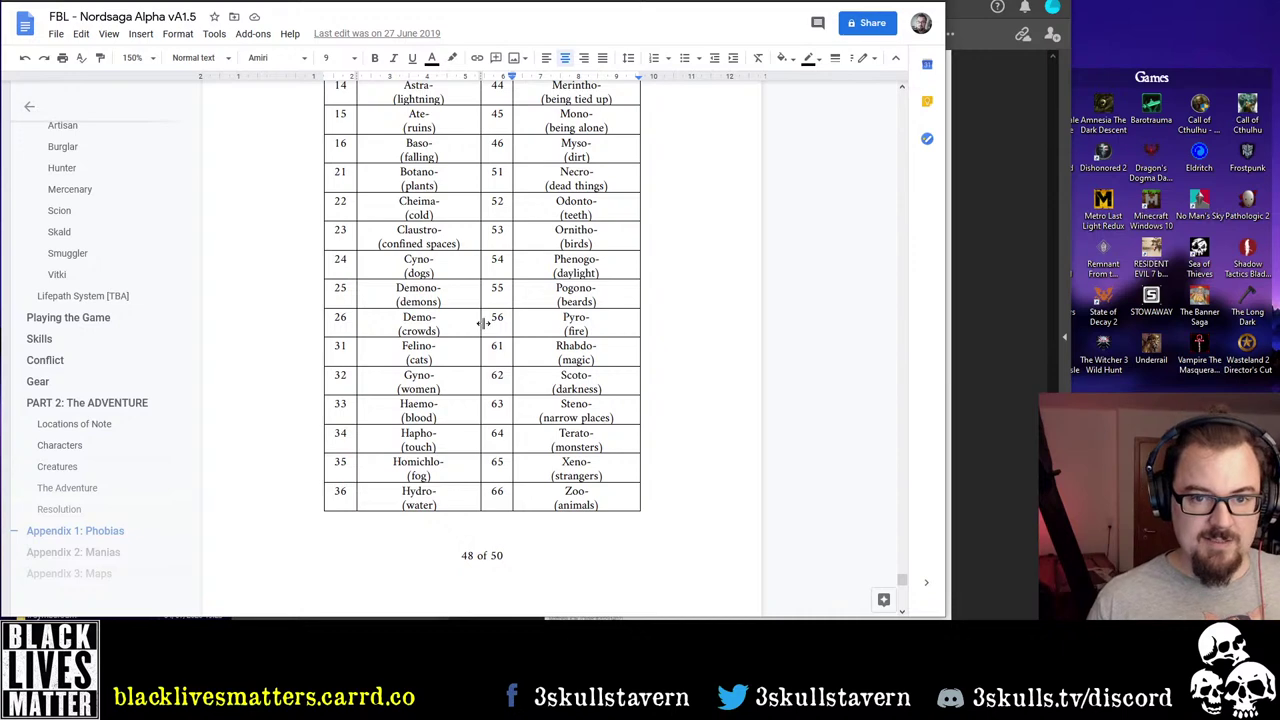
# Enter Aichmo- (sharp objects) in row 2's Manias cell
pyautogui.scroll(-5, 483, 323)
pyautogui.scroll(1, 480, 311)
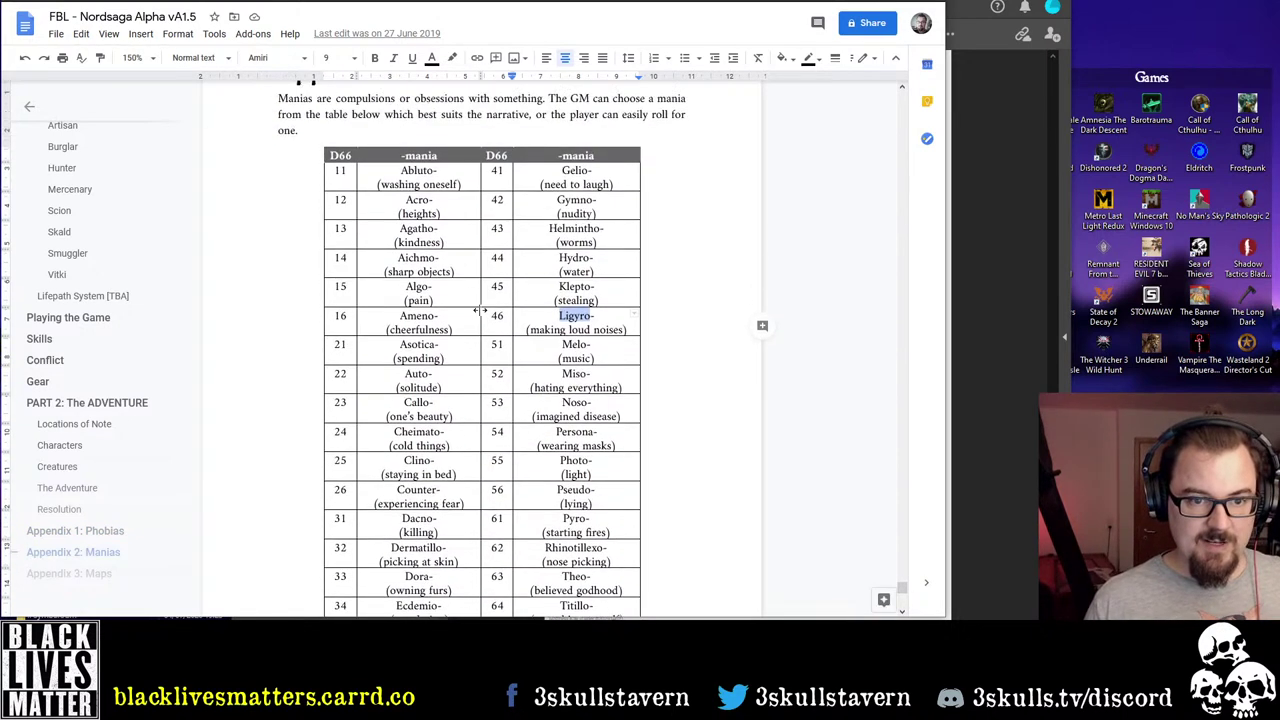
pyautogui.scroll(1, 480, 311)
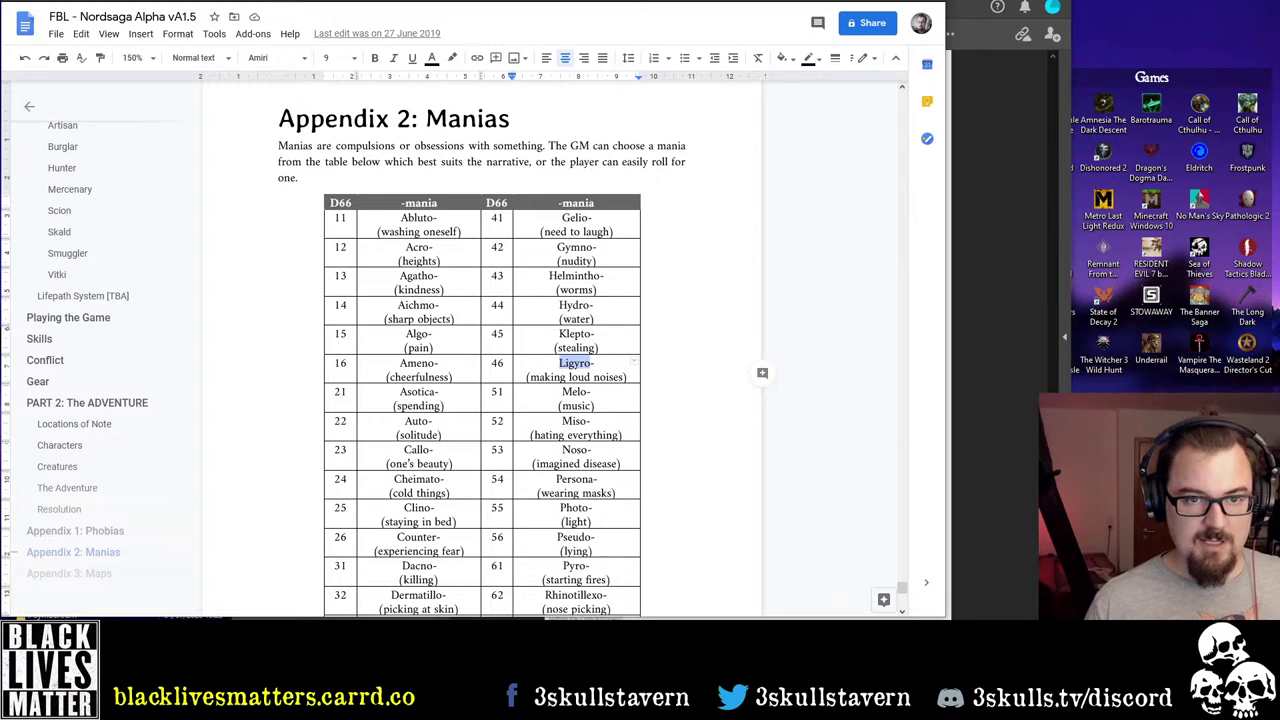
pyautogui.hotkey('ctrl', 'Tab')
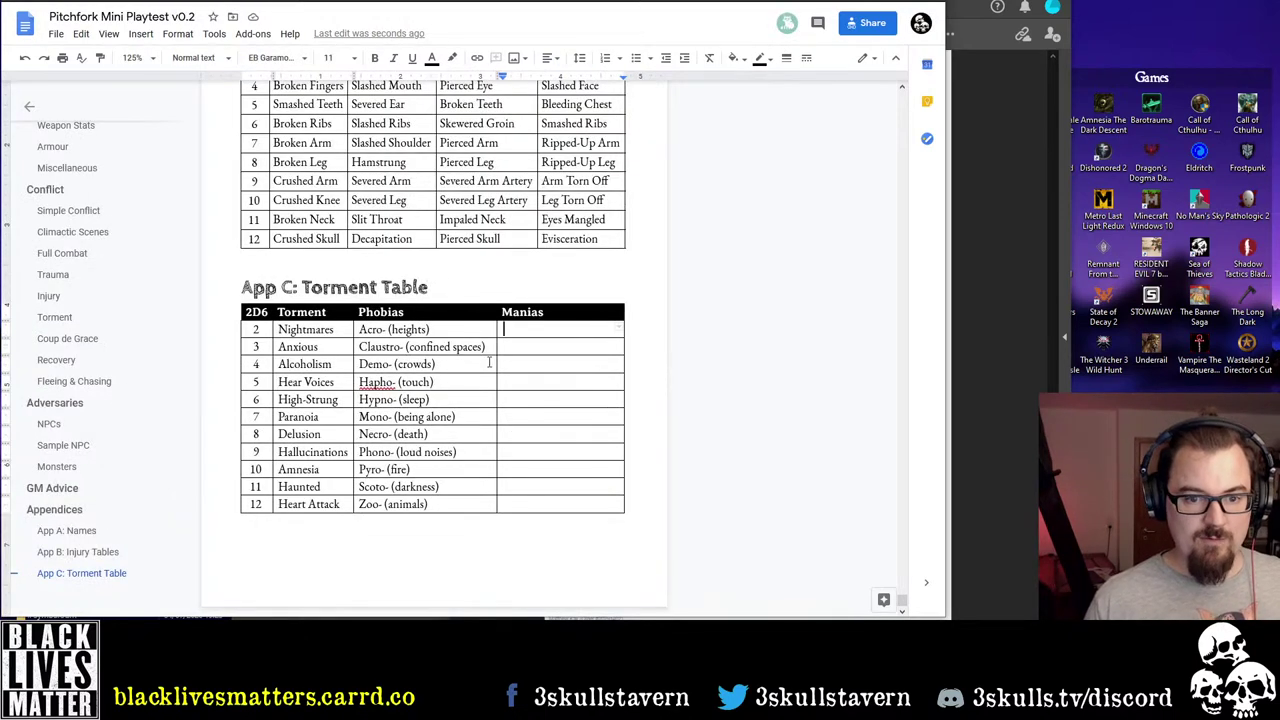
pyautogui.write('Aichmo')
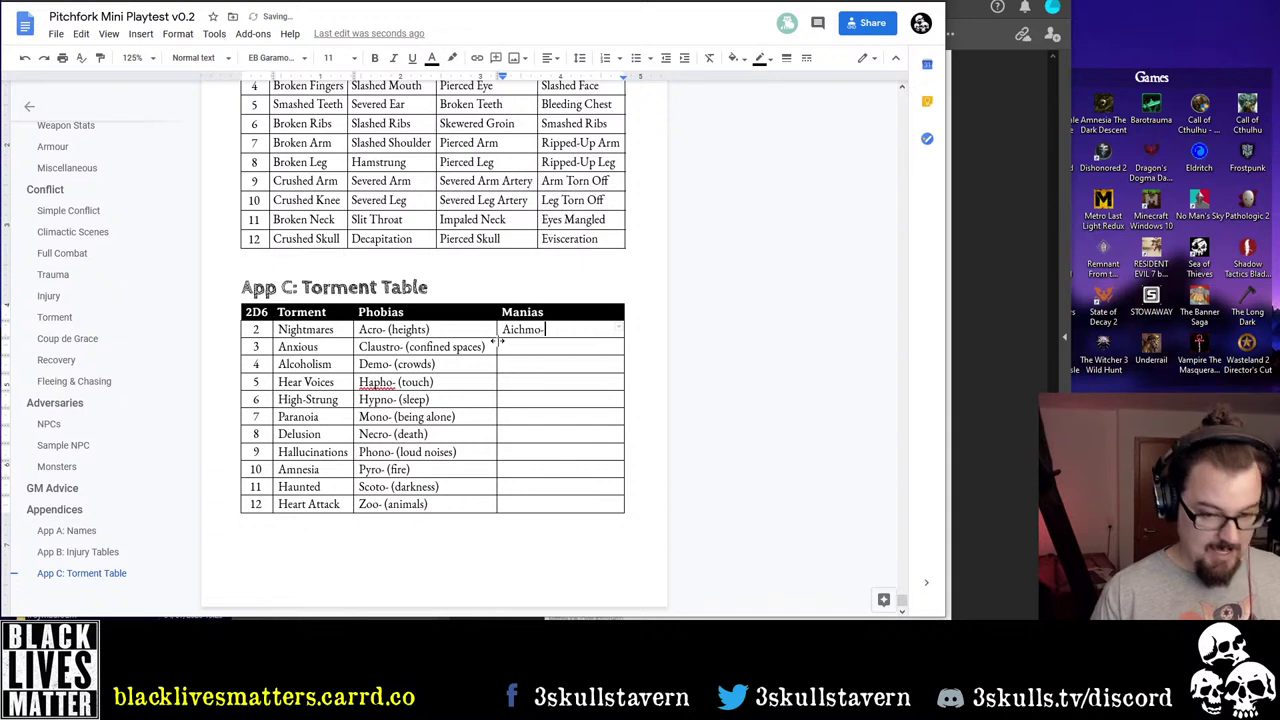
pyautogui.write('- (sharp')
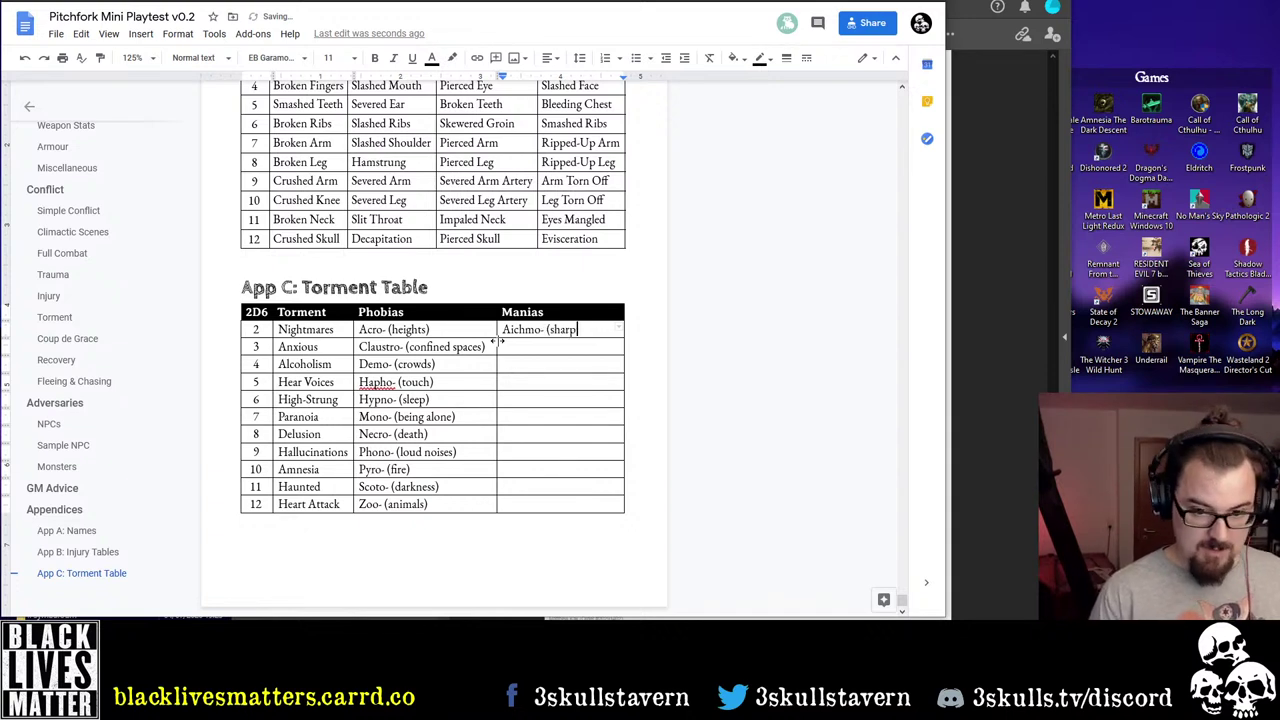
pyautogui.write(' objects),')
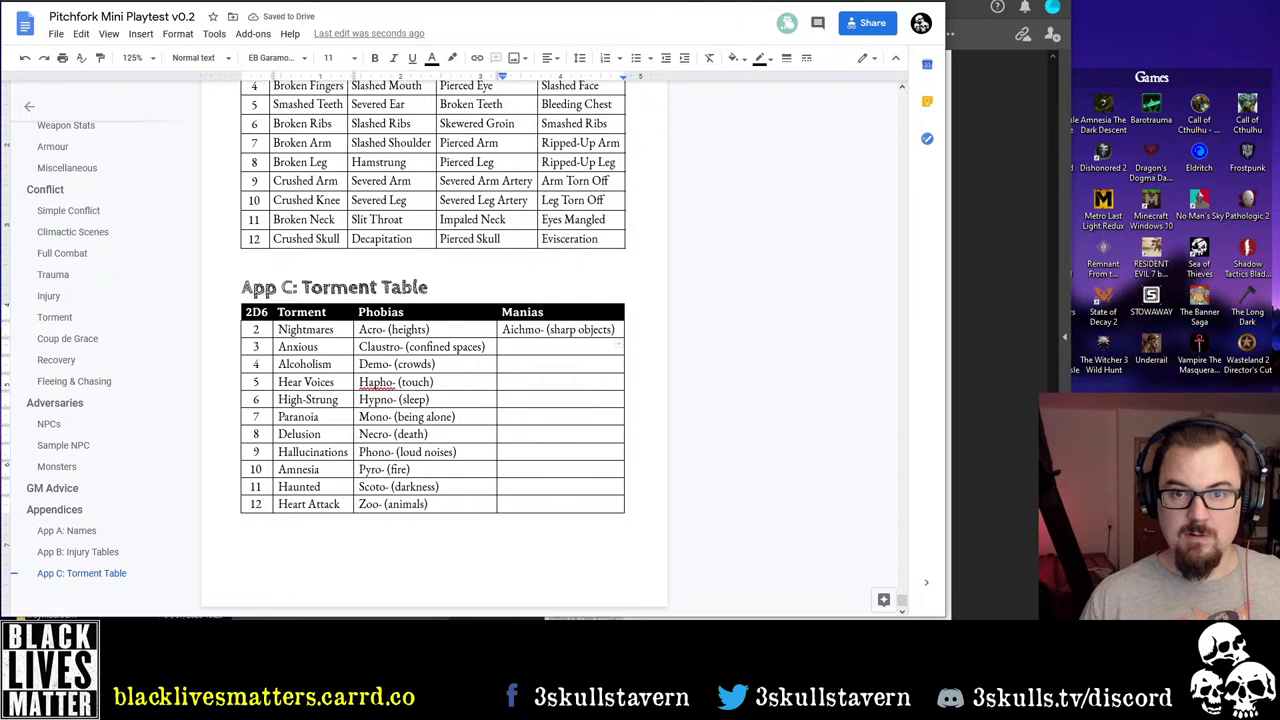
# Enter Algo- (pain) in row 3's Manias cell, checking the Nordsaga table
pyautogui.hotkey('alt', 'Tab')
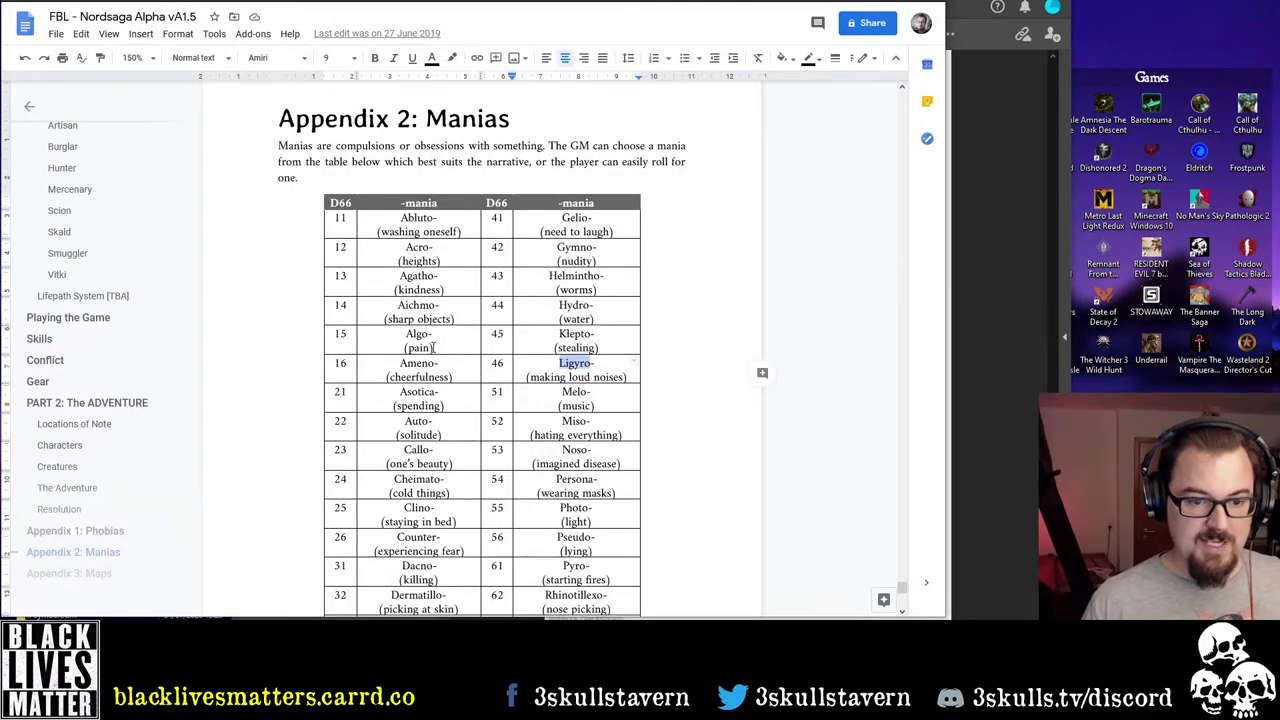
pyautogui.hotkey('alt', 'Tab')
pyautogui.write('A')
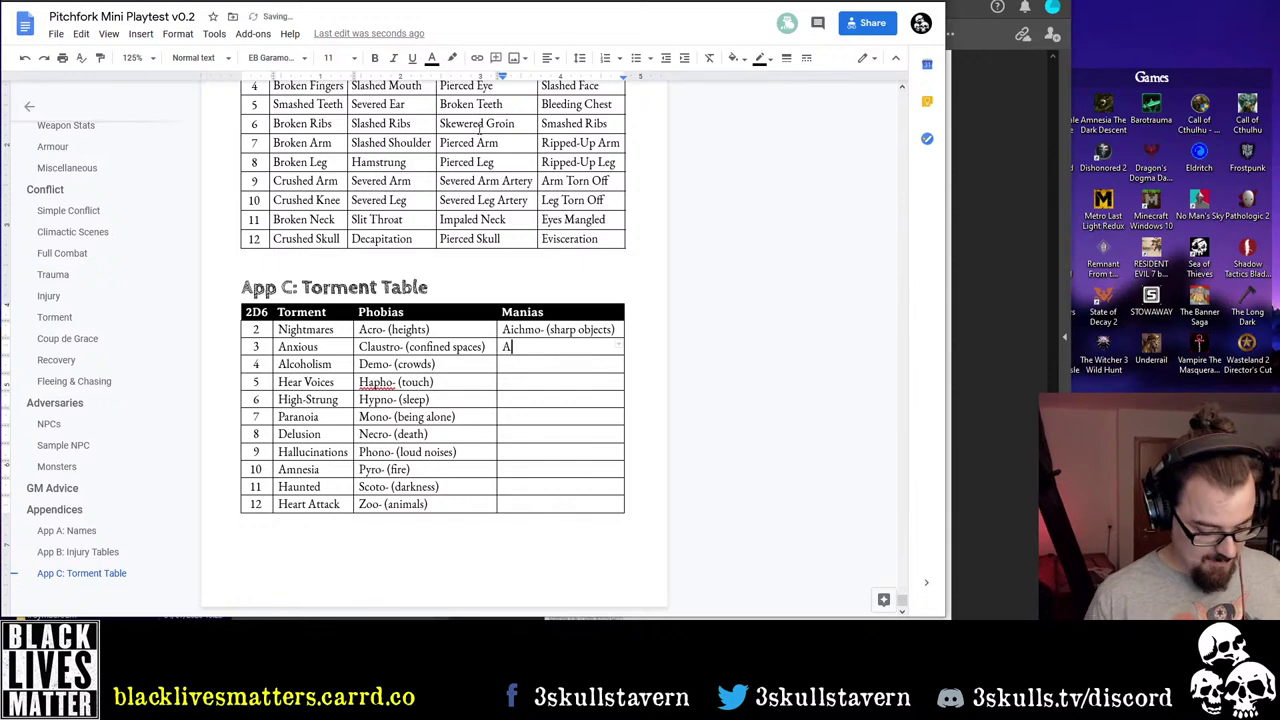
pyautogui.write('lgo- (pain')
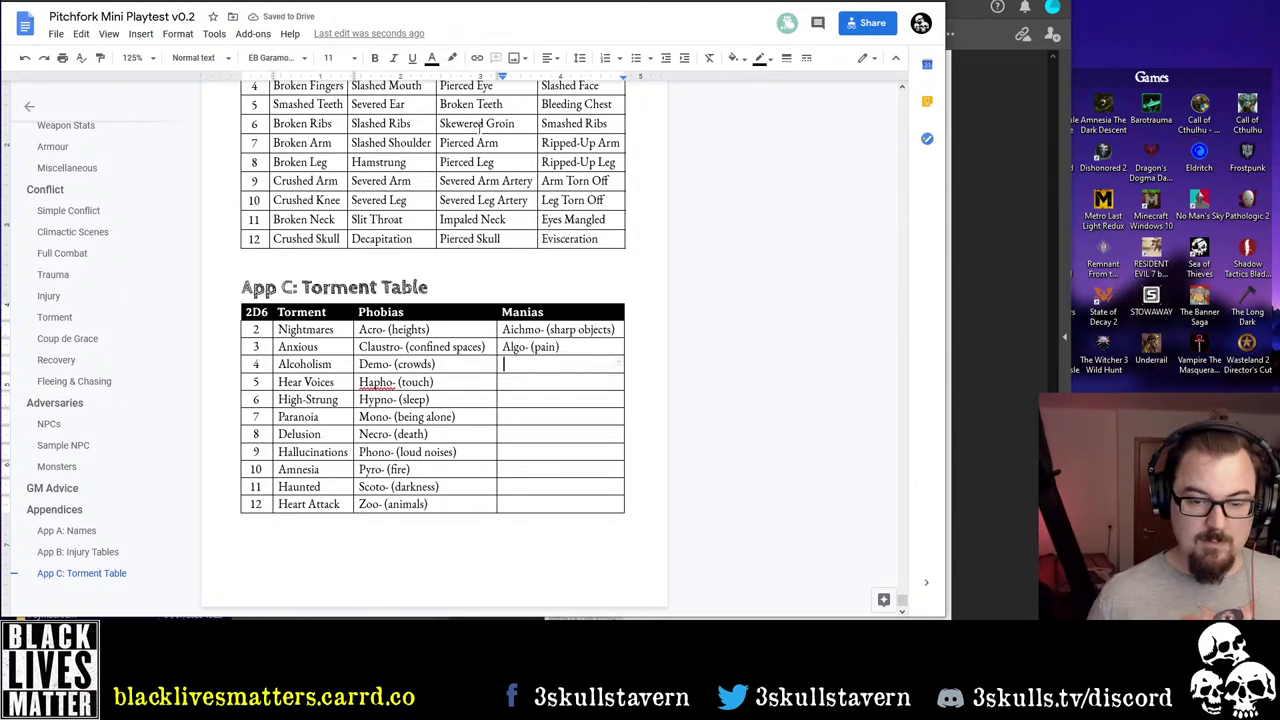
pyautogui.hotkey('alt', 'Tab')
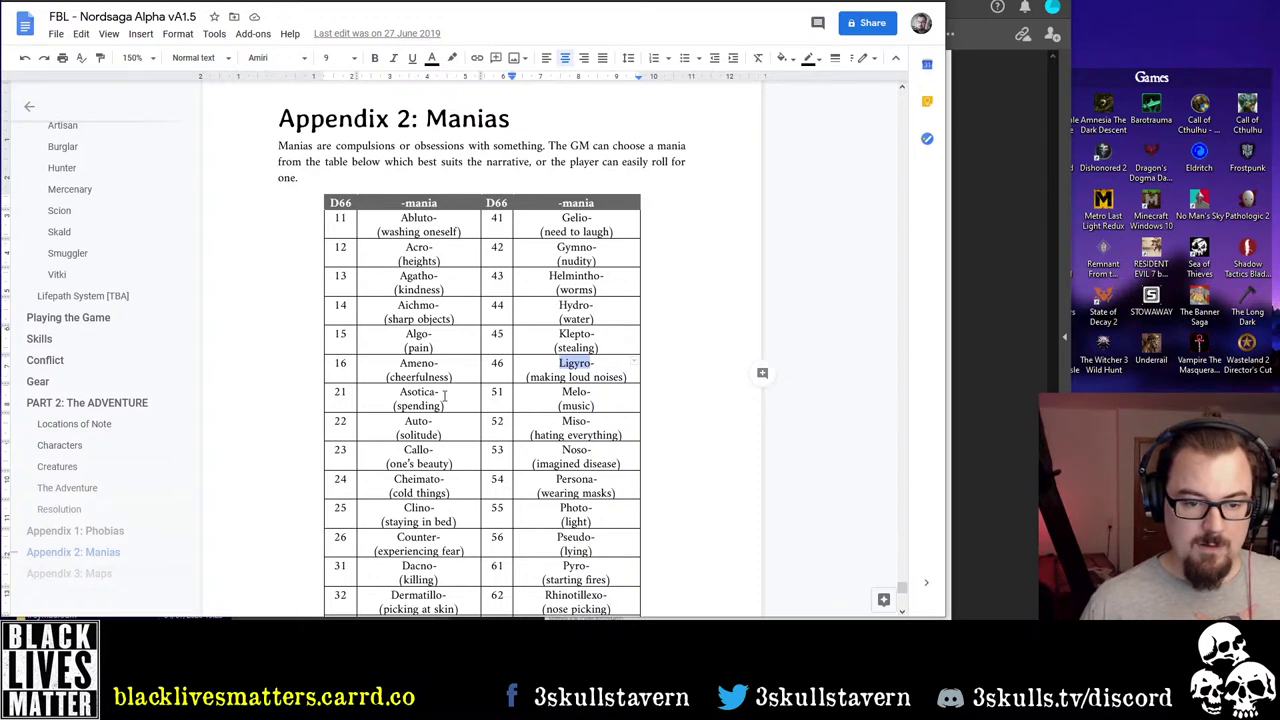
pyautogui.scroll(-2, 445, 397)
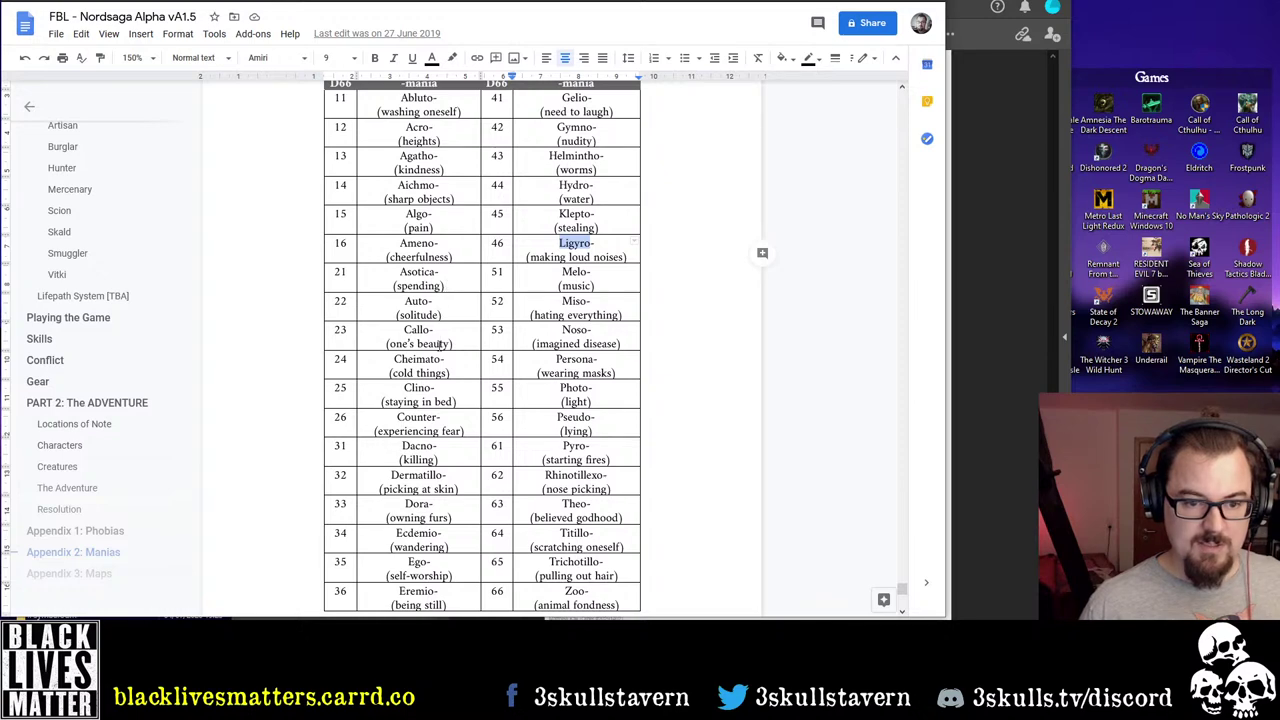
pyautogui.hotkey('alt', 'Tab')
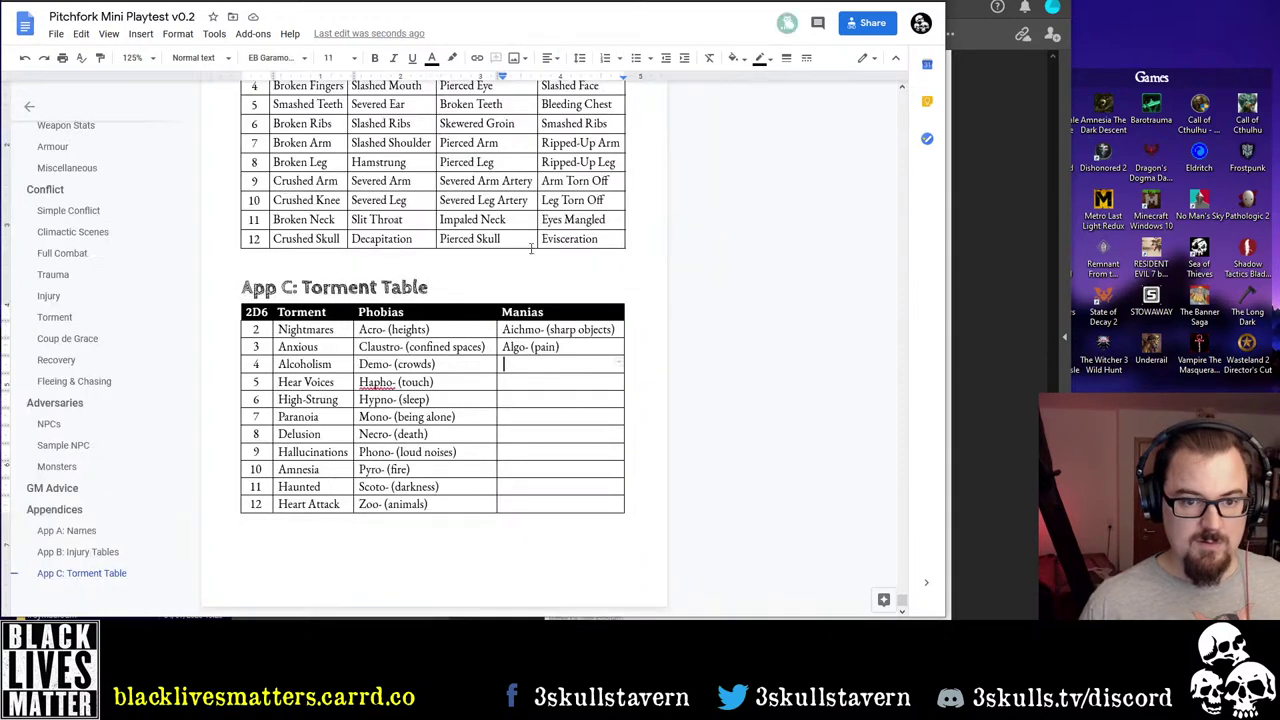
# Copy the Dermatillo- (picking at skin) entry from the Nordsaga manias table
pyautogui.hotkey('alt', 'Tab')
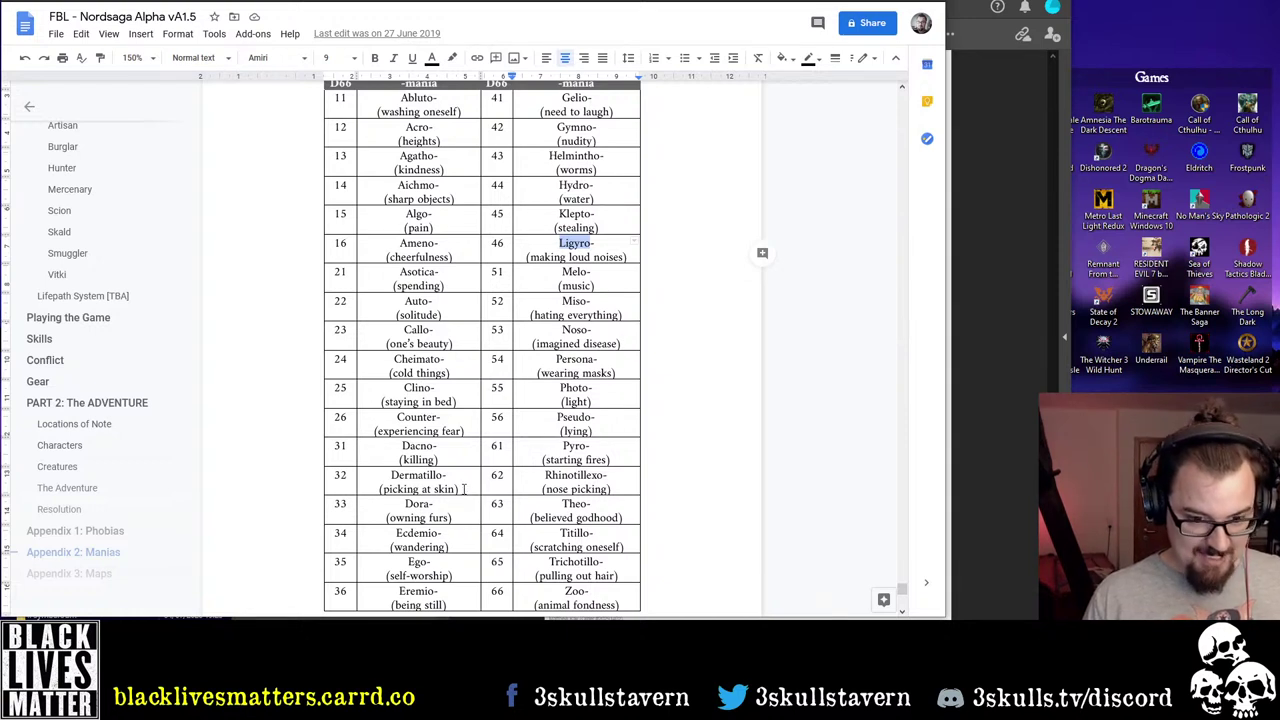
pyautogui.doubleClick(409, 478)
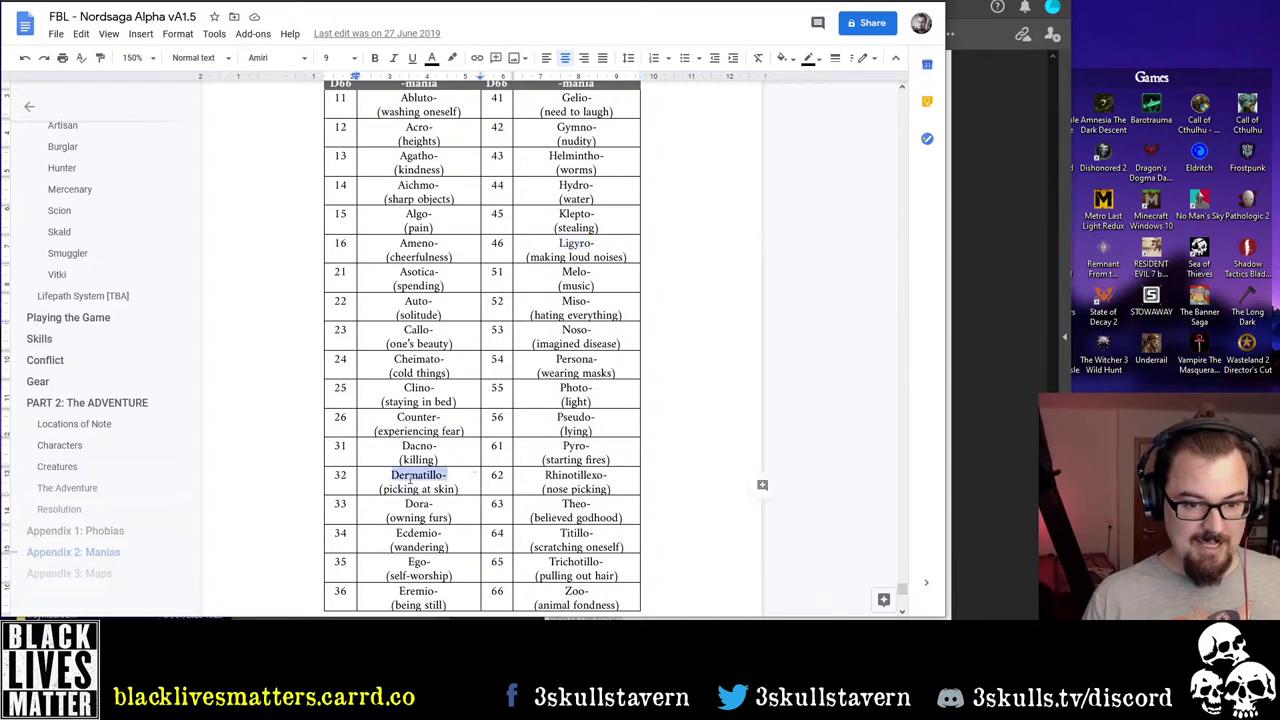
pyautogui.keyDown('shift'); pyautogui.click(459, 488); pyautogui.keyUp('shift')
pyautogui.hotkey('ctrl', 'c')
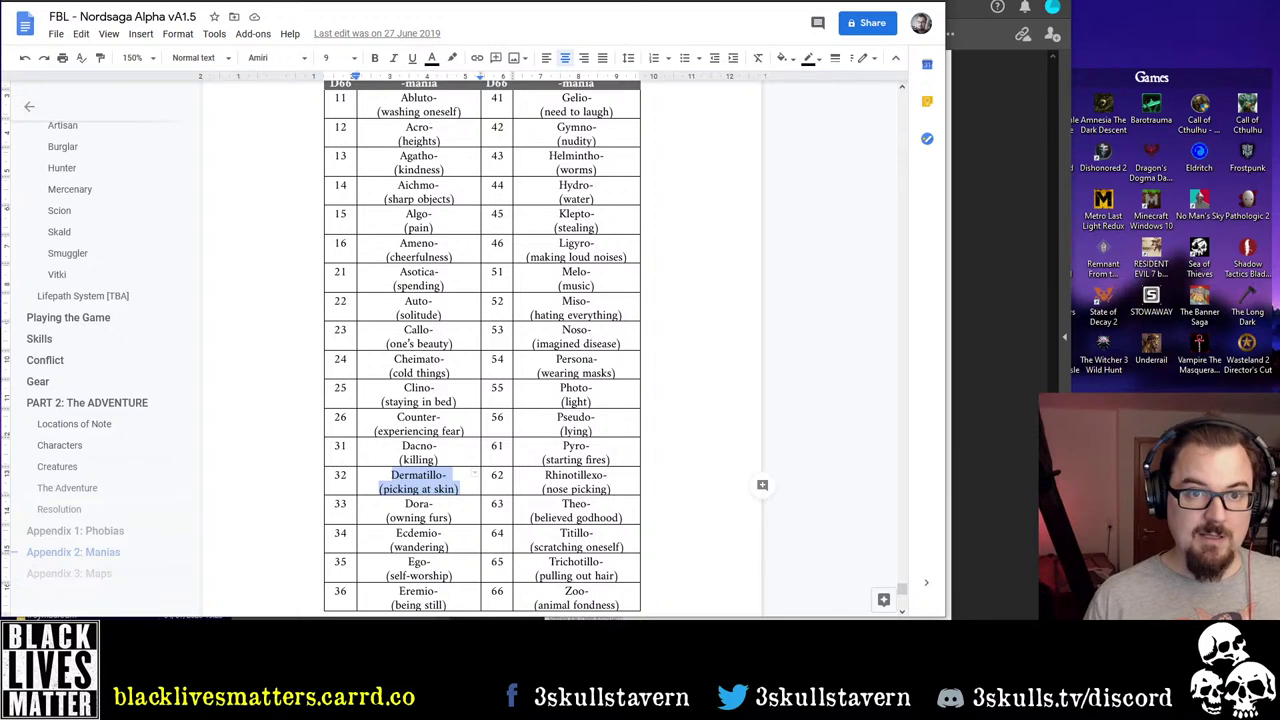
# Paste the Dermatillo entry into row 4's Manias cell as plain text on one line
pyautogui.hotkey('ctrl', 'Tab')
pyautogui.click(505, 368)
pyautogui.hotkey('ctrl', 'v')
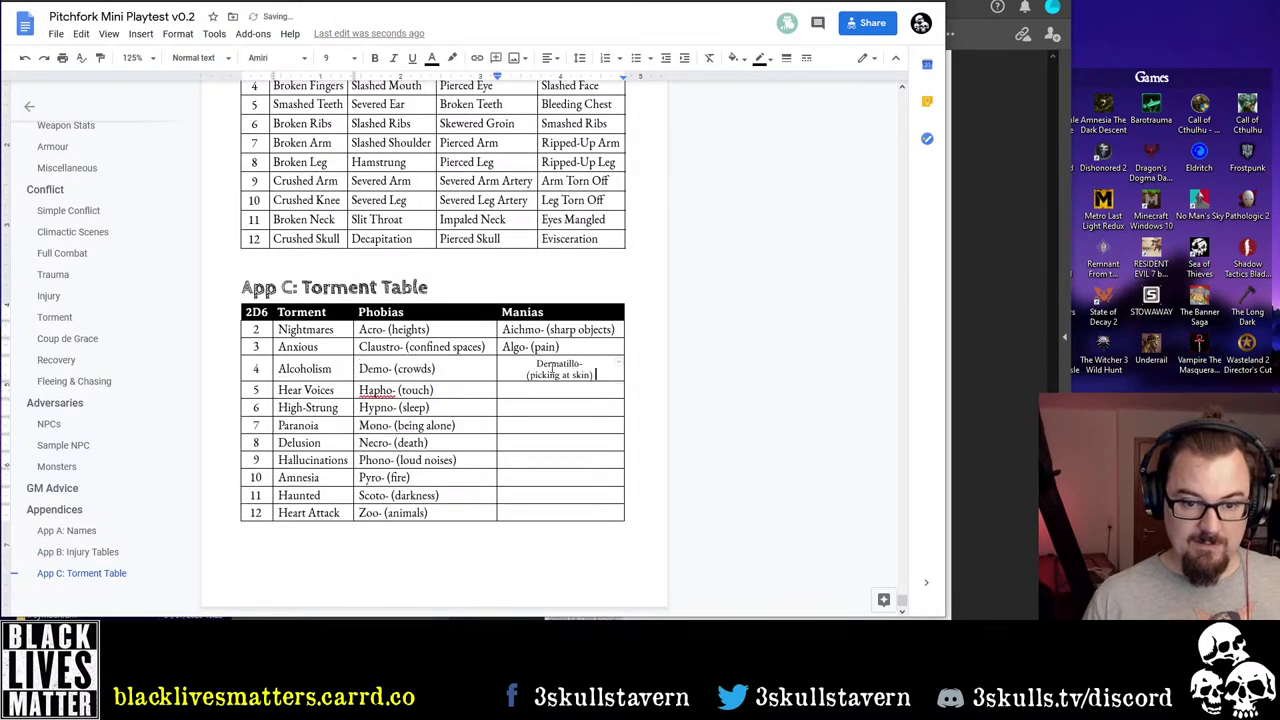
pyautogui.hotkey('ctrl', 'z')
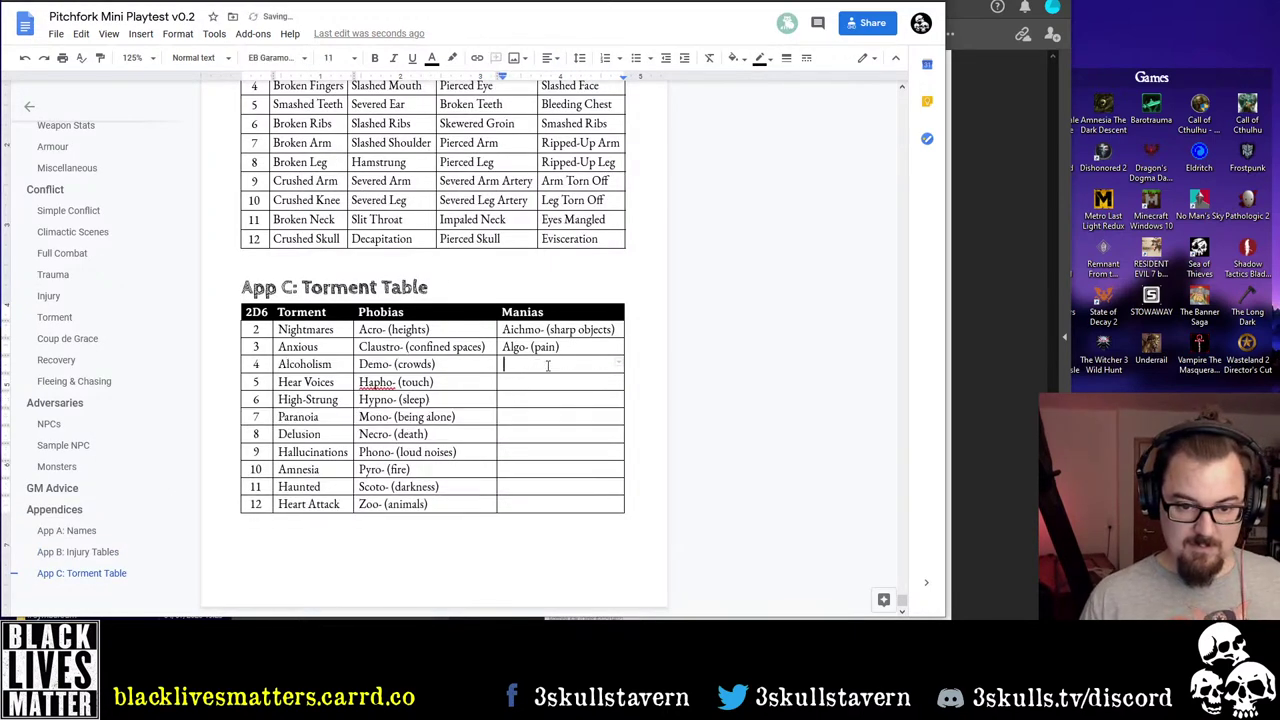
pyautogui.hotkey('ctrl', 'shift', 'v')
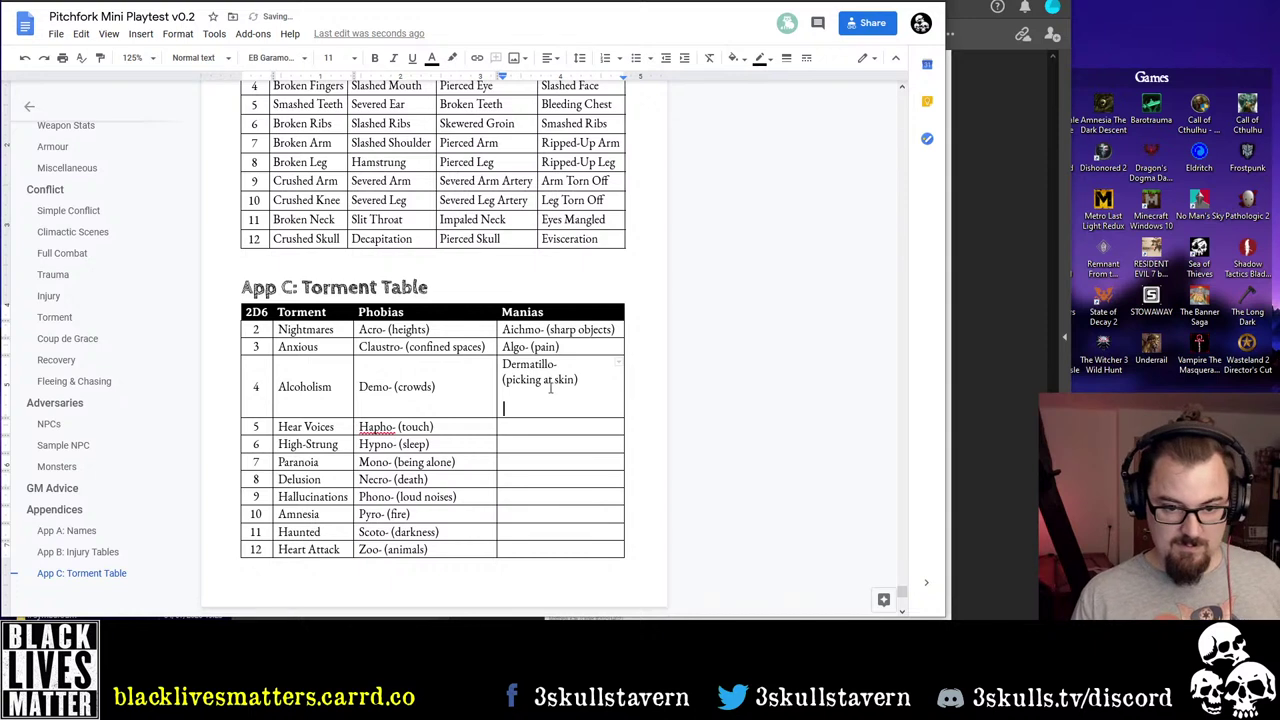
pyautogui.press('BackSpace')
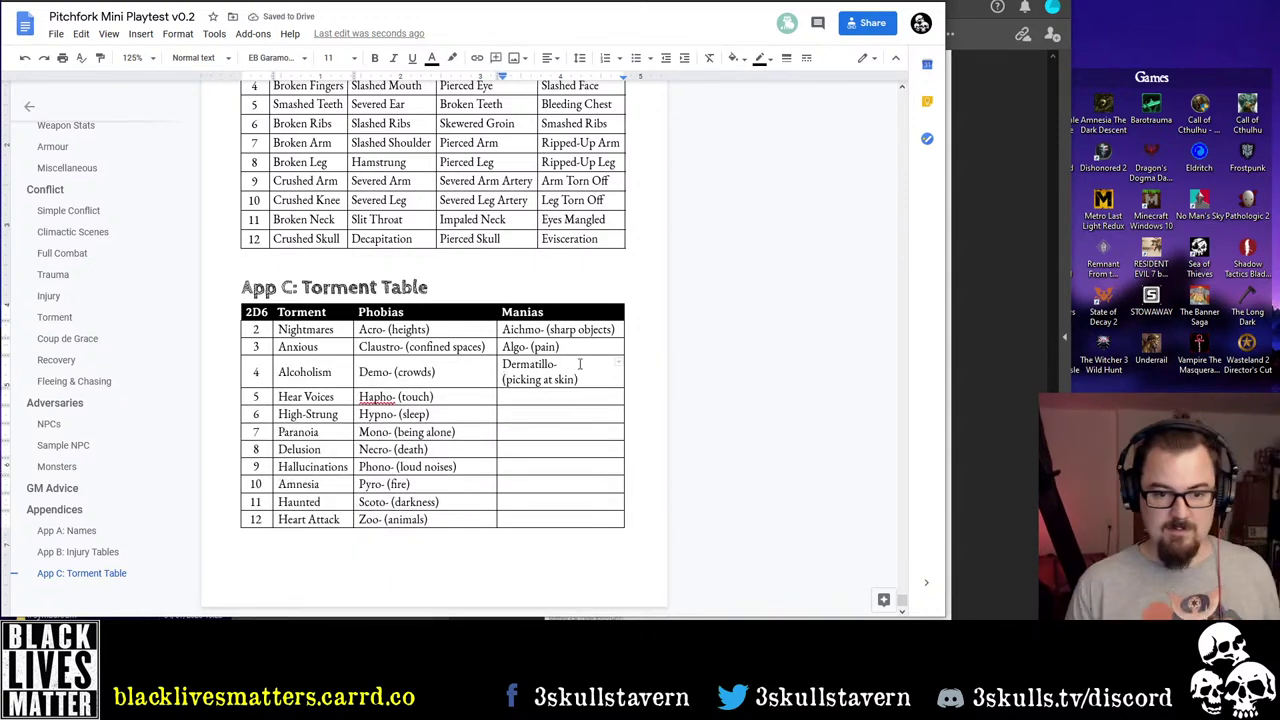
pyautogui.click(579, 364)
pyautogui.press('Delete')
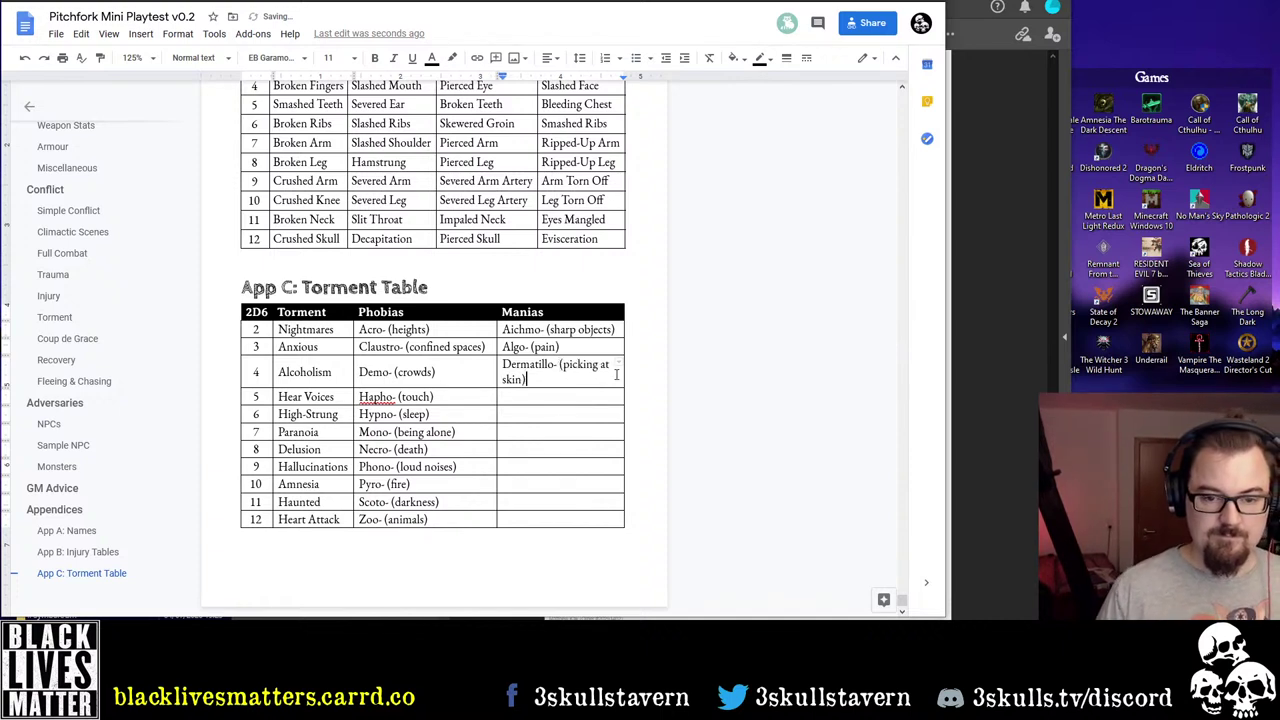
pyautogui.click(606, 374)
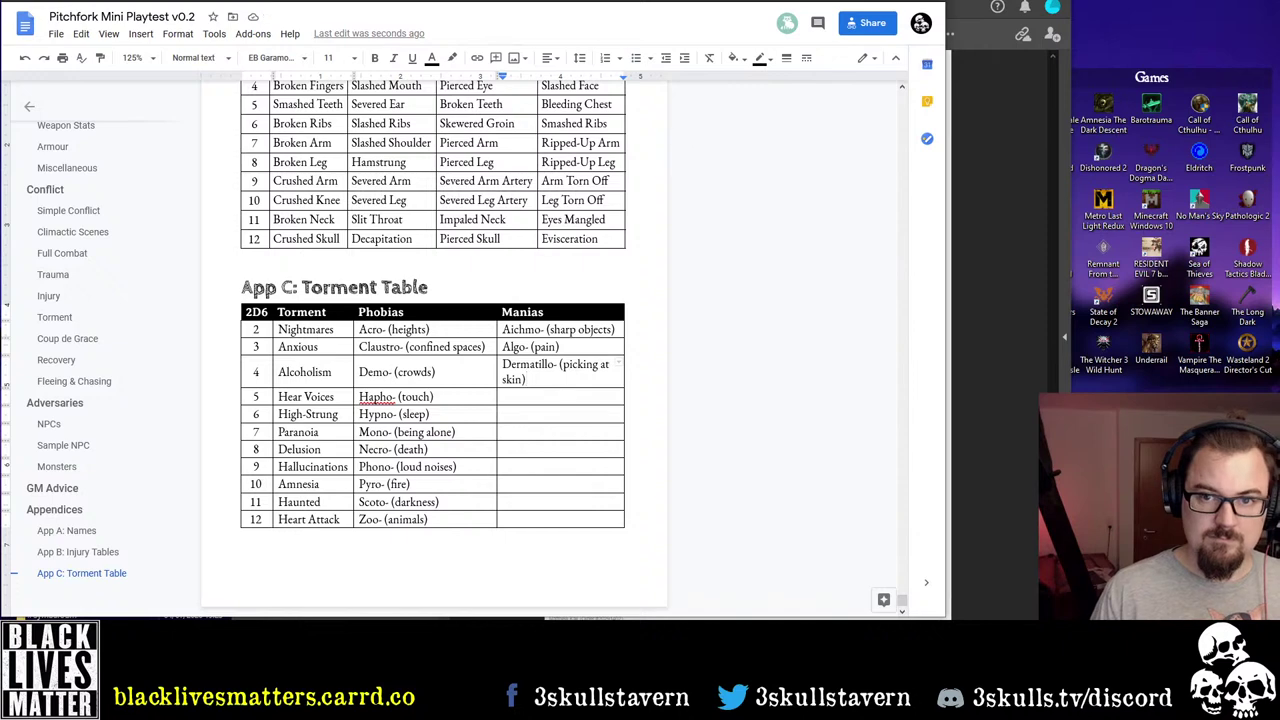
pyautogui.hotkey('ctrl', 'Tab')
# Search Google for 'dermatillomania' to check its meaning
pyautogui.doubleClick(259, 29)
pyautogui.write('de')
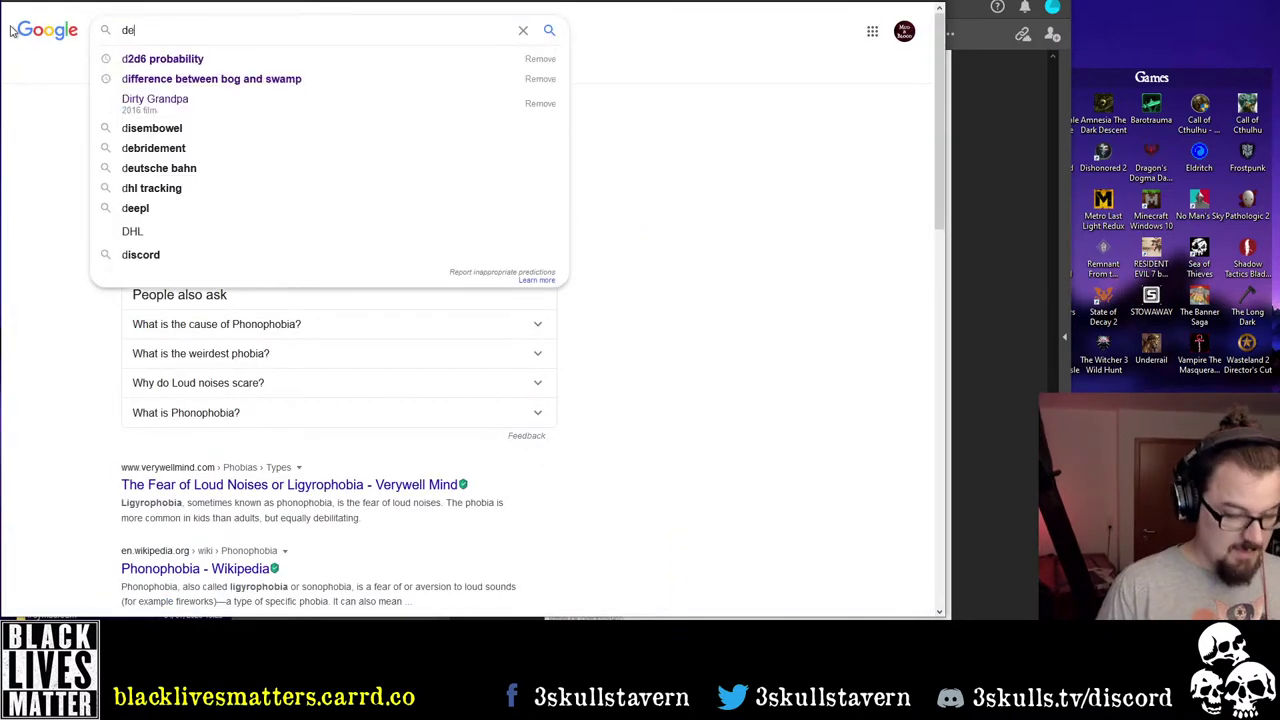
pyautogui.write('rmatillomania')
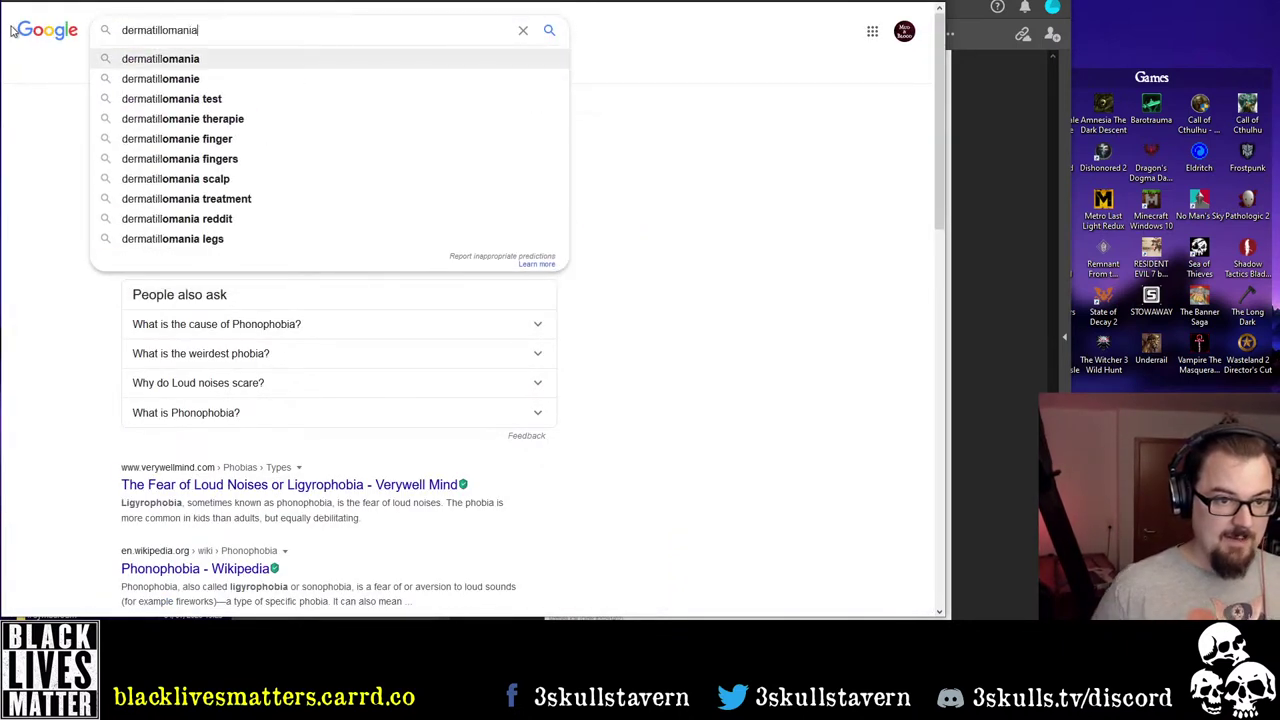
pyautogui.press('Return')
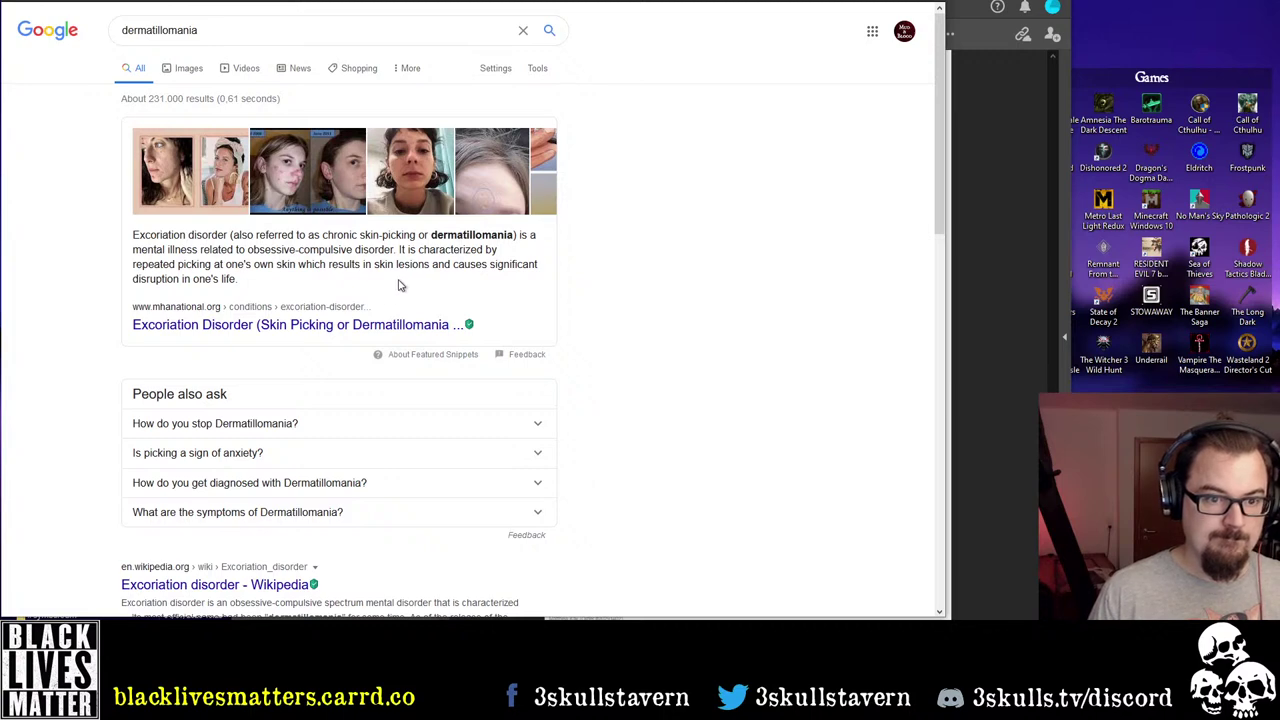
pyautogui.hotkey('alt', 'Tab')
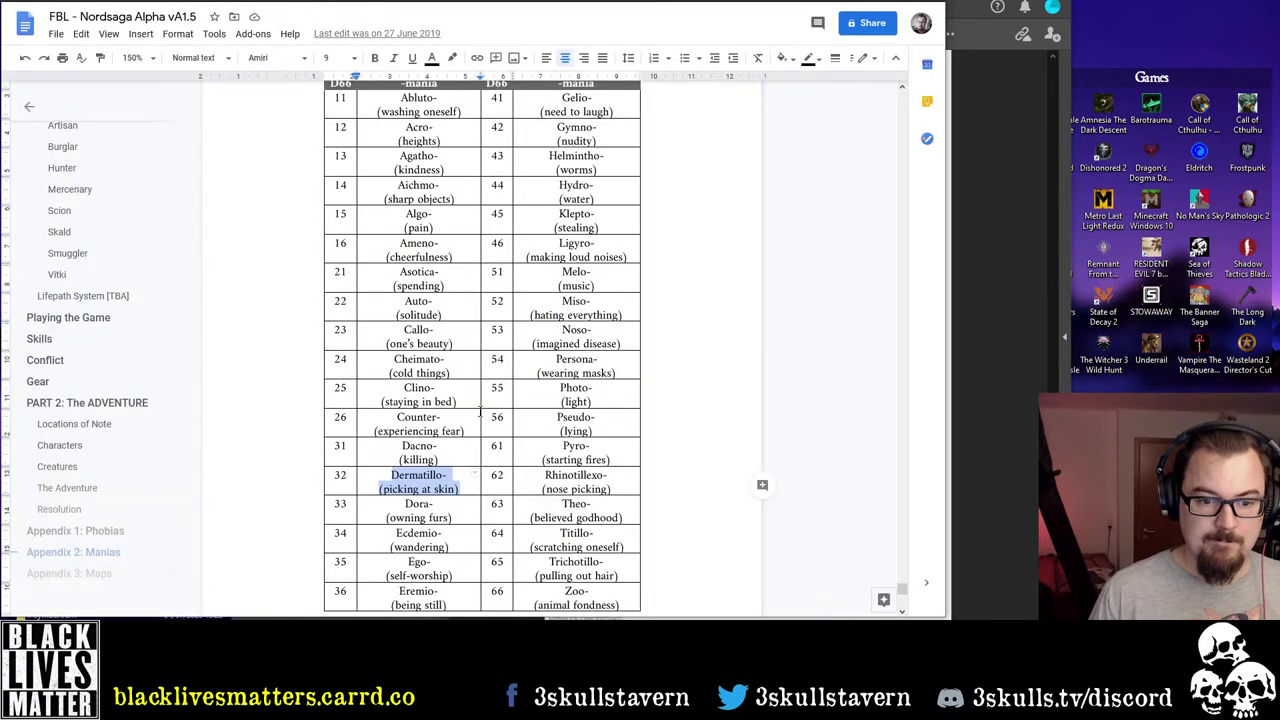
# Enter Ecdemio- (wandering) in row 5's Manias cell
pyautogui.scroll(-2, 476, 410)
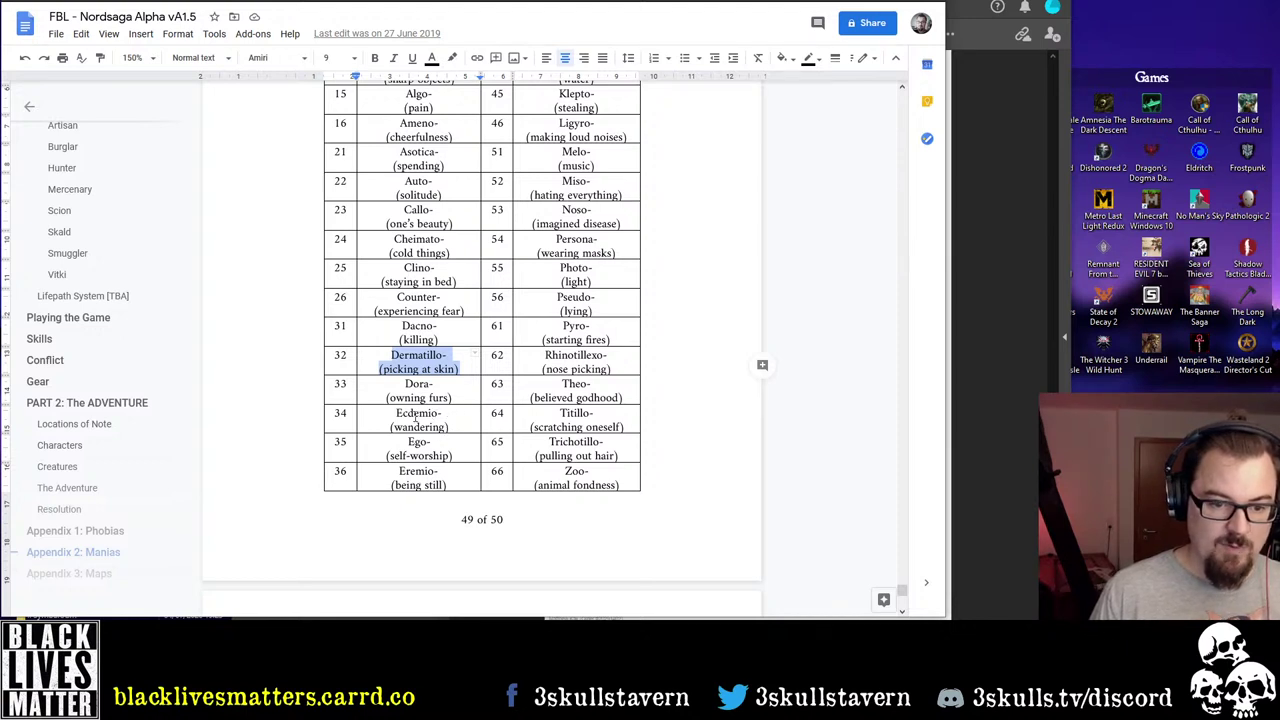
pyautogui.moveTo(398, 415); pyautogui.dragTo(450, 425)
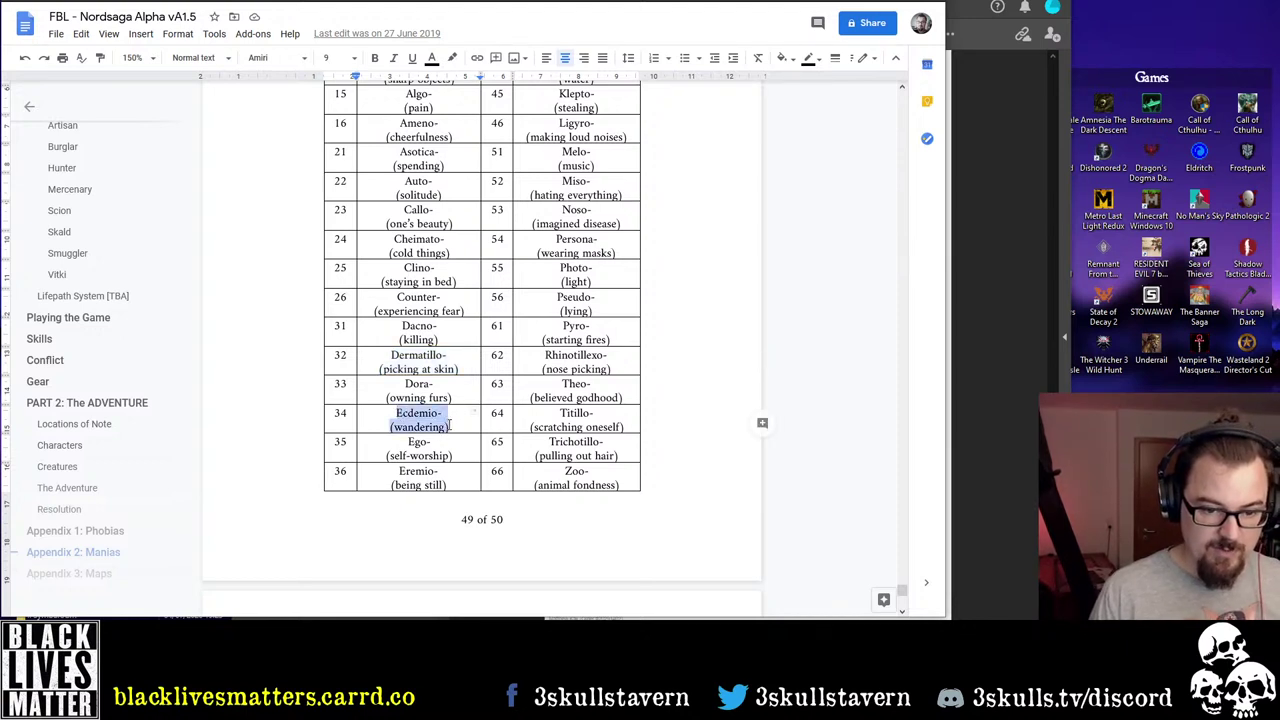
pyautogui.click(441, 415)
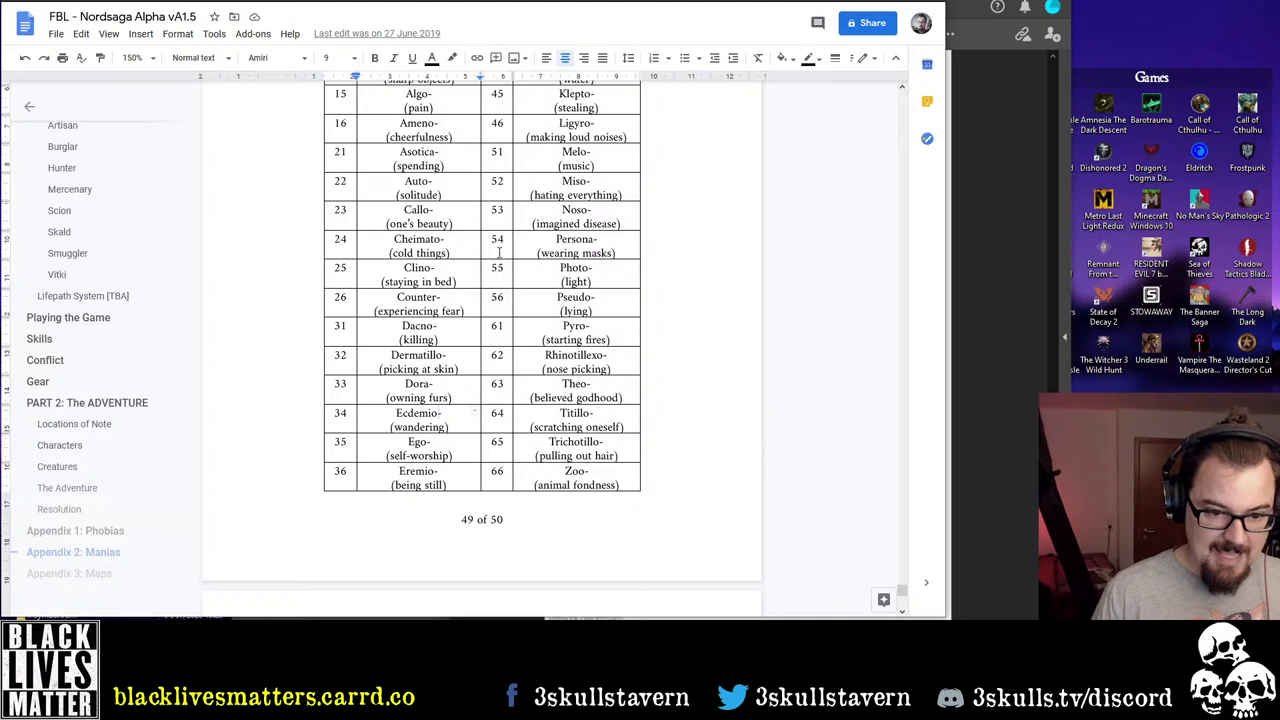
pyautogui.hotkey('alt', 'Tab')
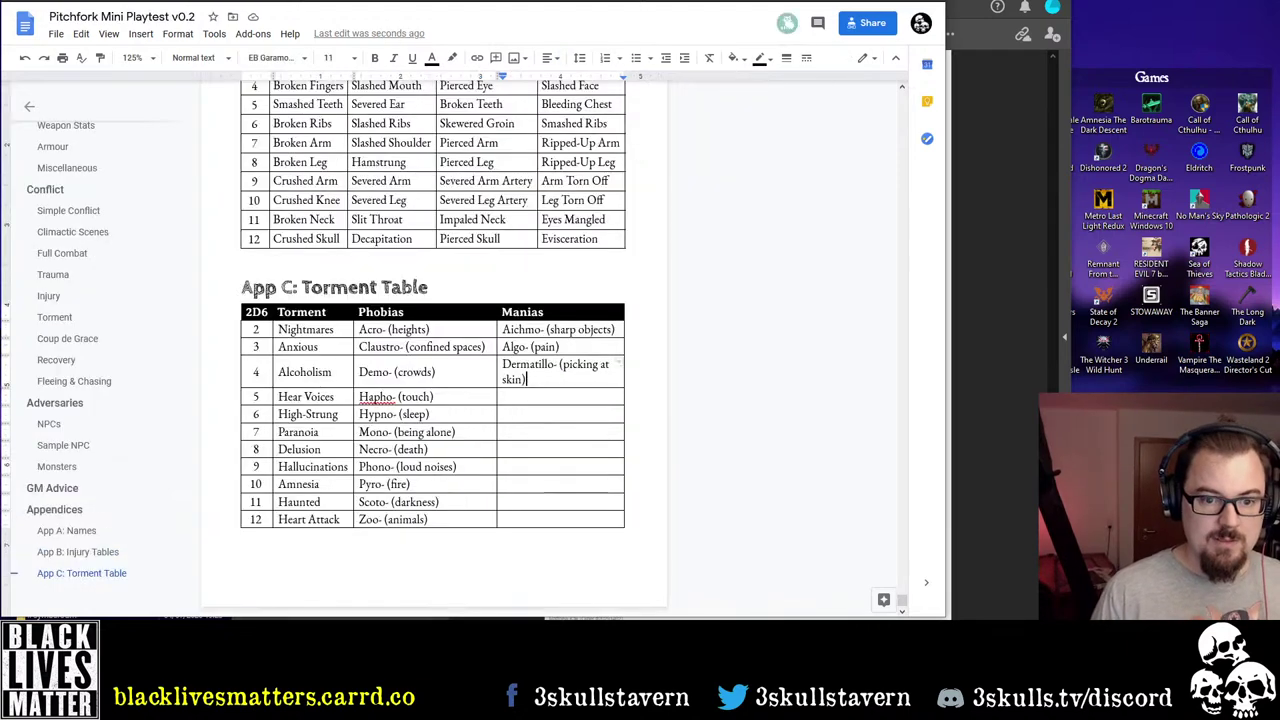
pyautogui.press('Down')
pyautogui.write('Ecdemi')
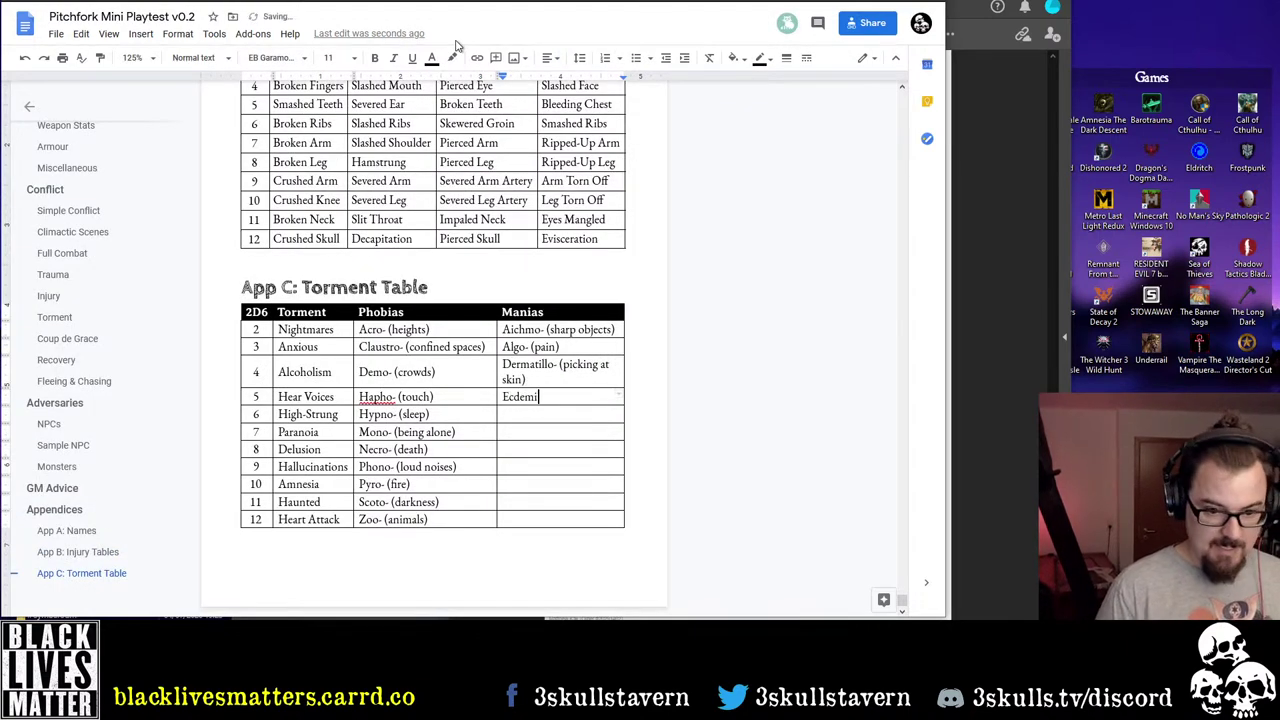
pyautogui.write('o- (wandering')
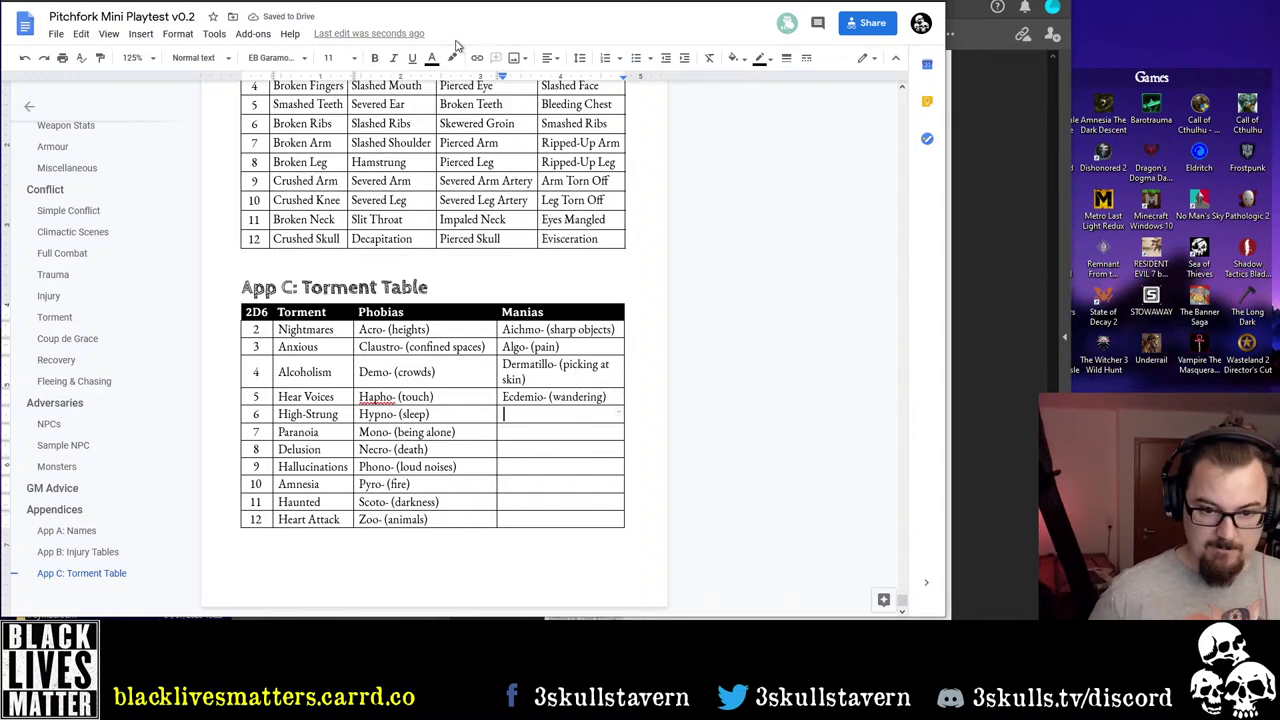
pyautogui.press('Down')
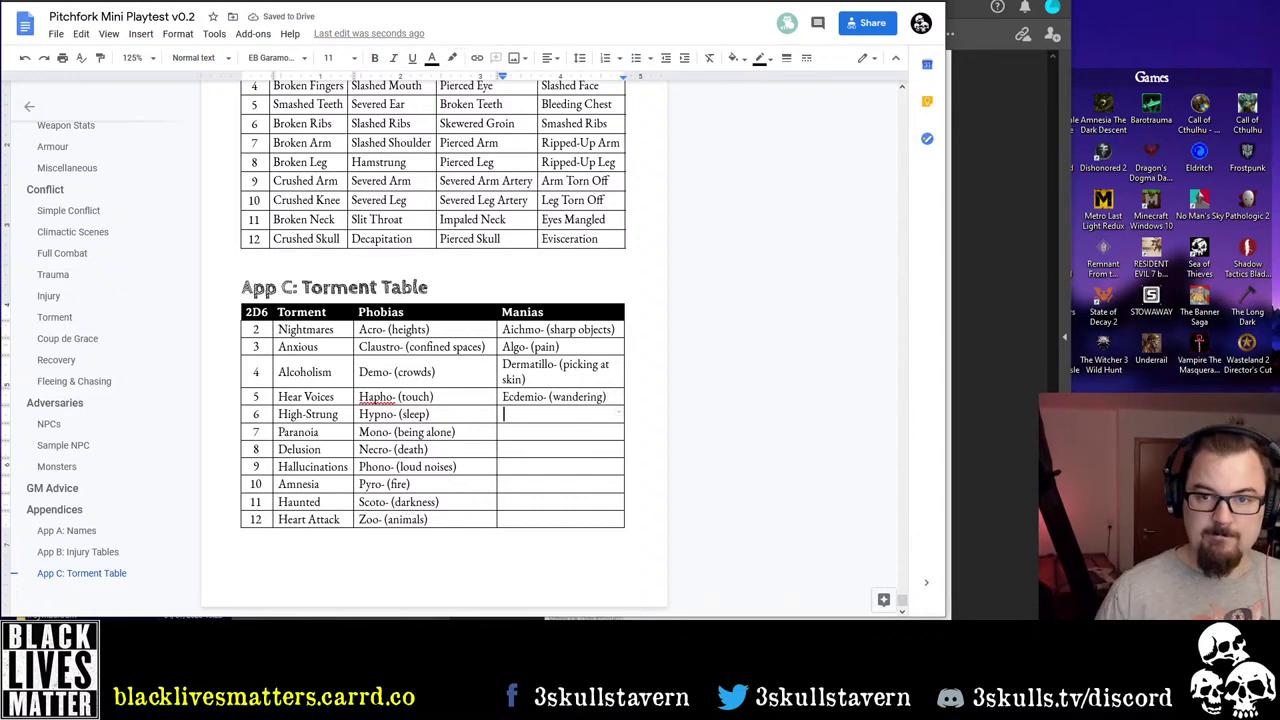
# Enter Ego- (self-worship) in row 6's Manias cell
pyautogui.hotkey('ctrl', 'Tab')
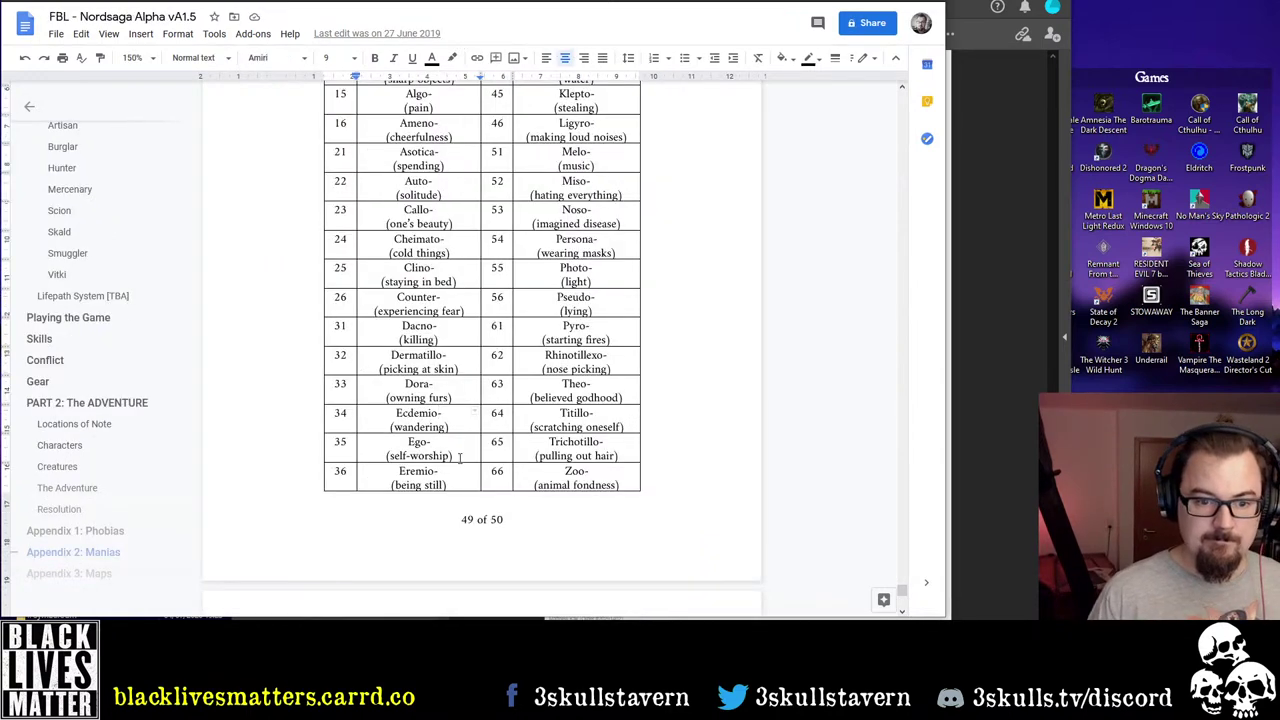
pyautogui.hotkey('ctrl', 'shift', 'Tab')
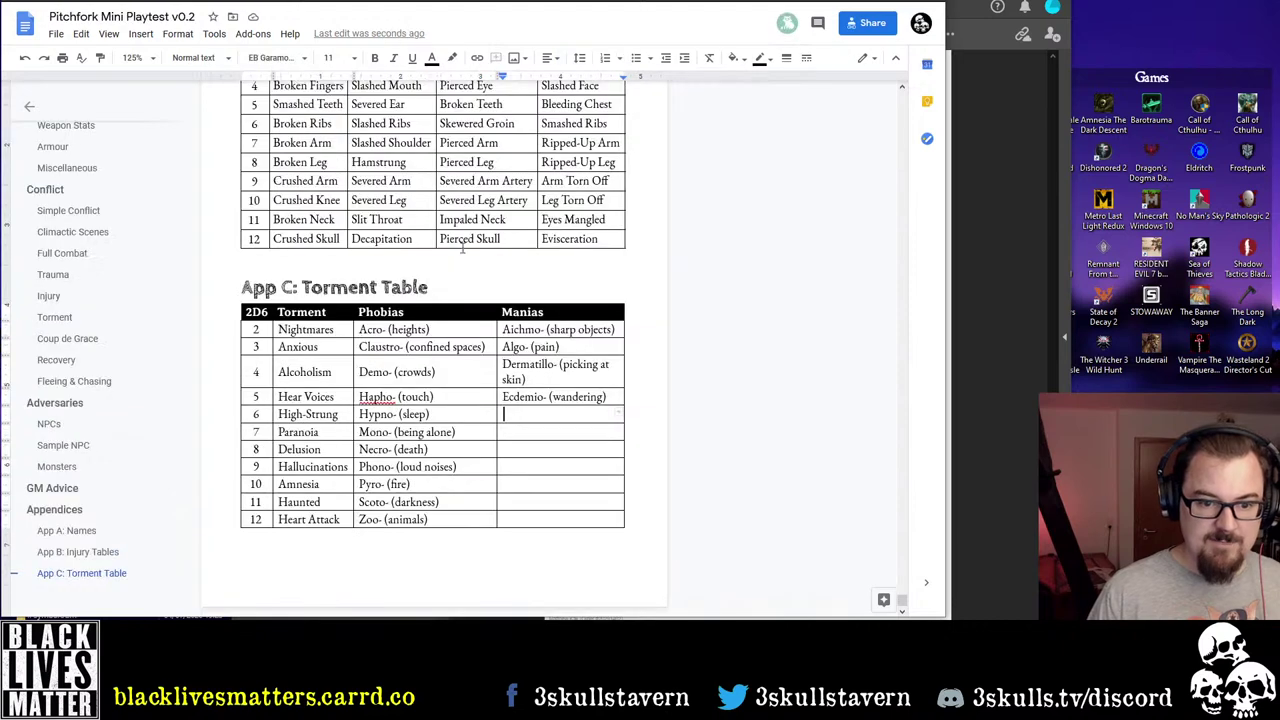
pyautogui.write('Ego-')
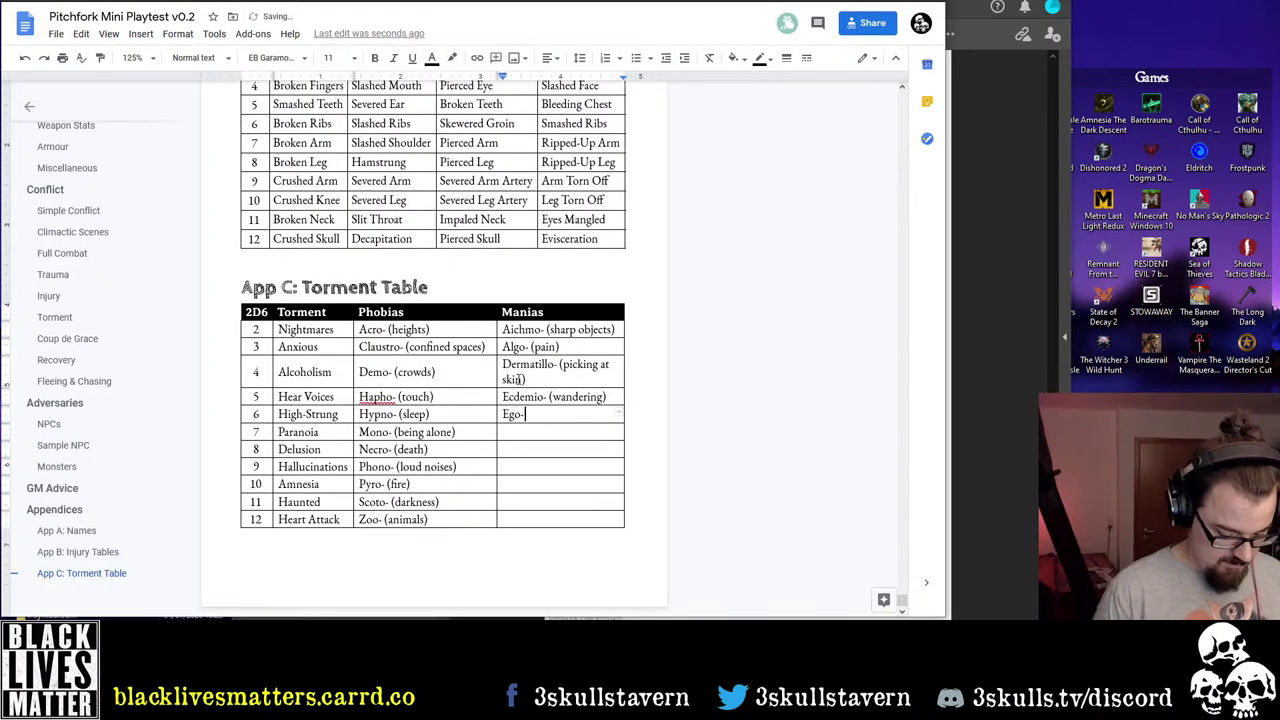
pyautogui.write(' (self-w')
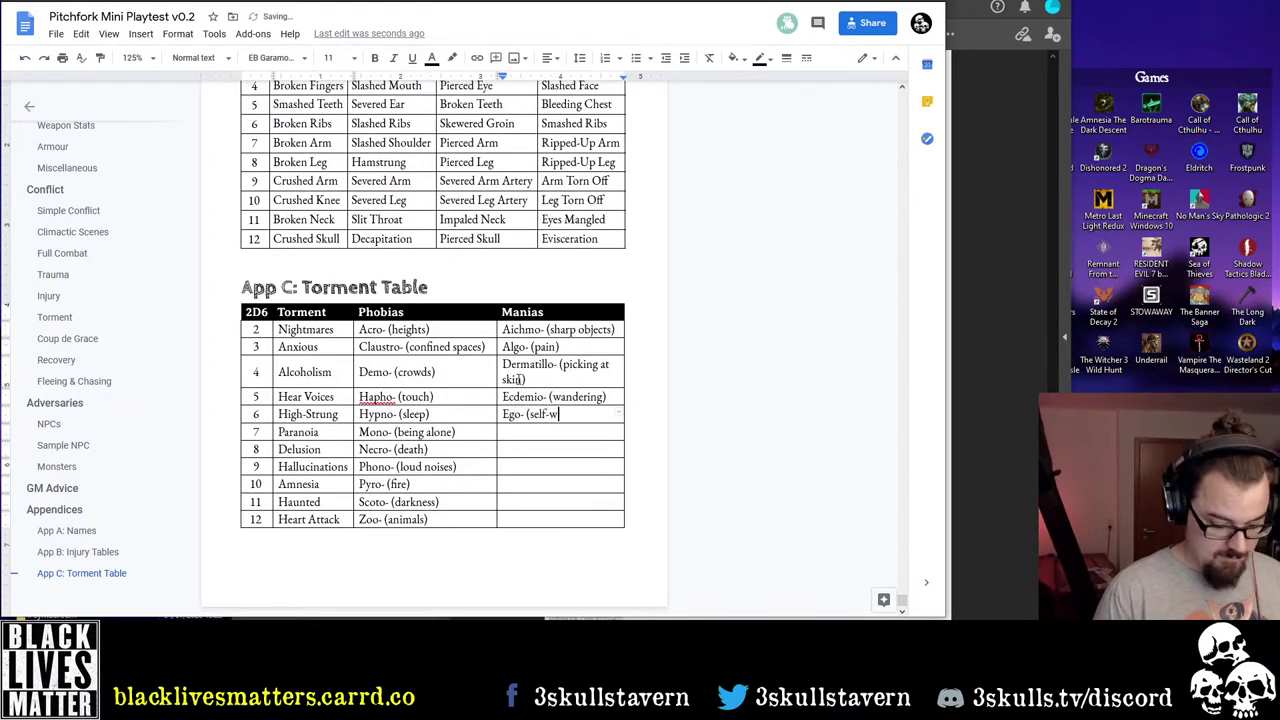
pyautogui.write('orship')
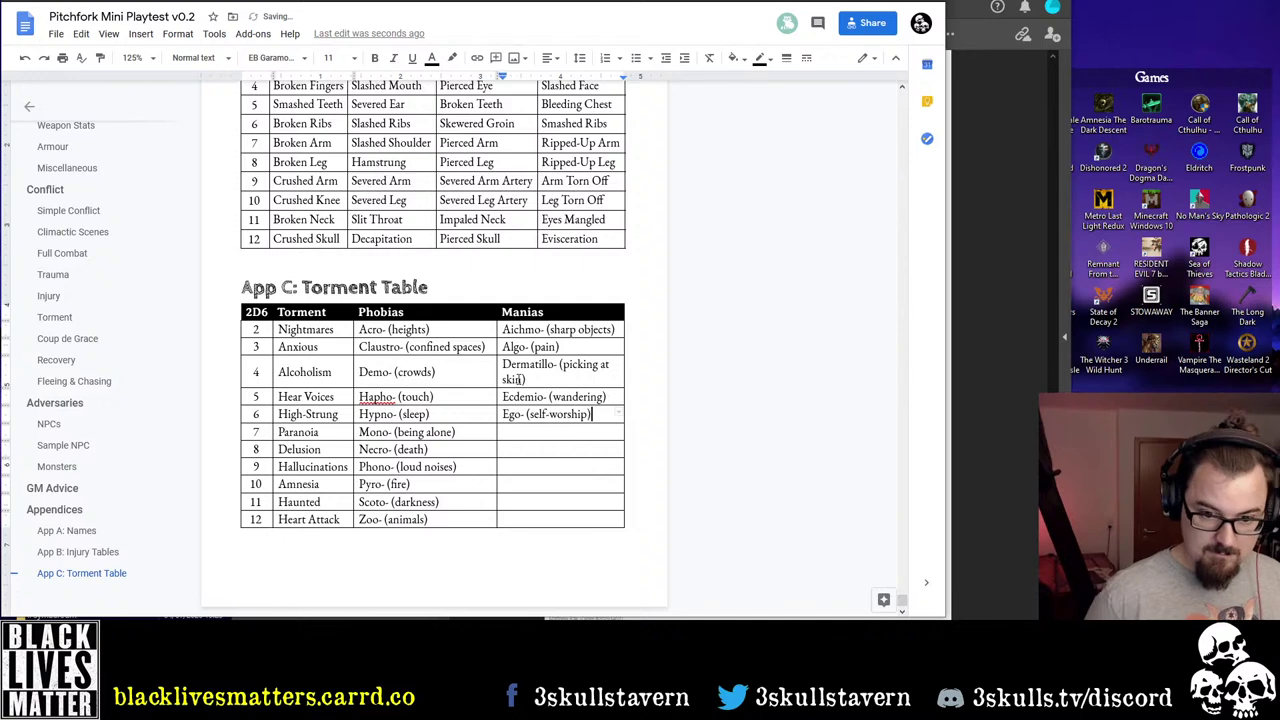
pyautogui.press('Down')
# Enter Gelio- (laughter) in row 7's Manias cell, fixing a typo
pyautogui.hotkey('ctrl', 'Tab')
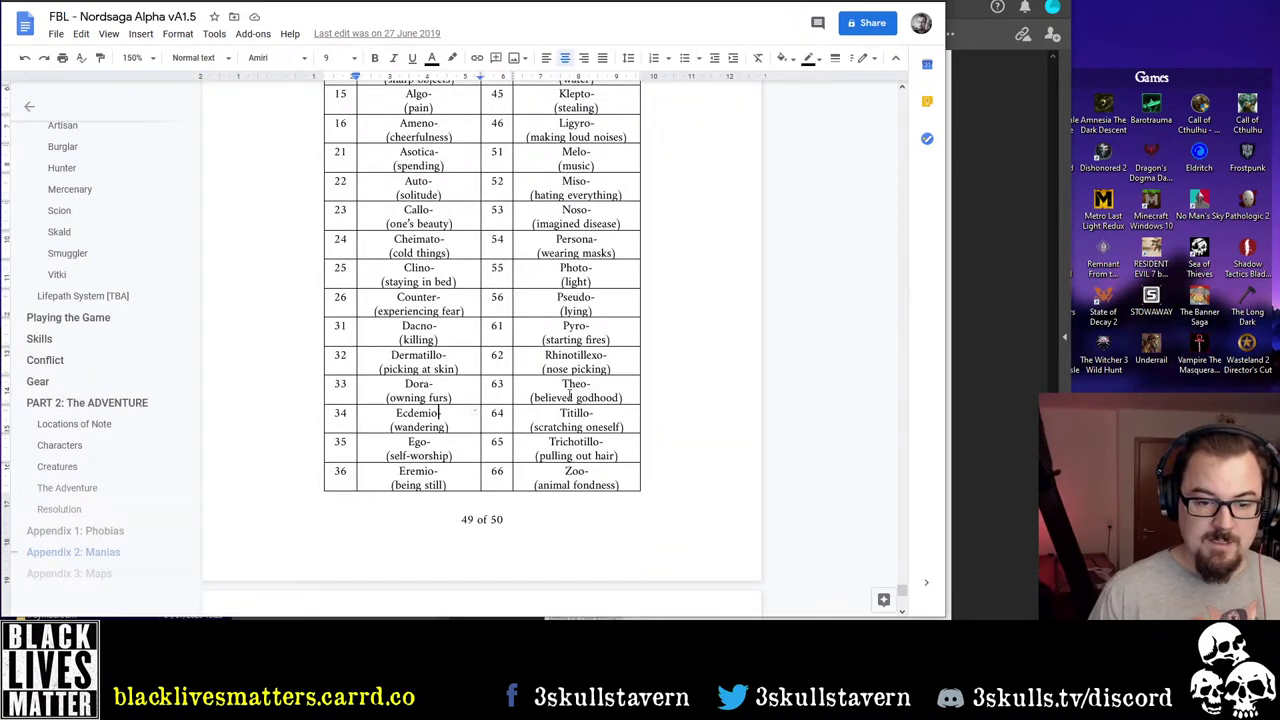
pyautogui.scroll(2, 569, 394)
pyautogui.scroll(2, 532, 421)
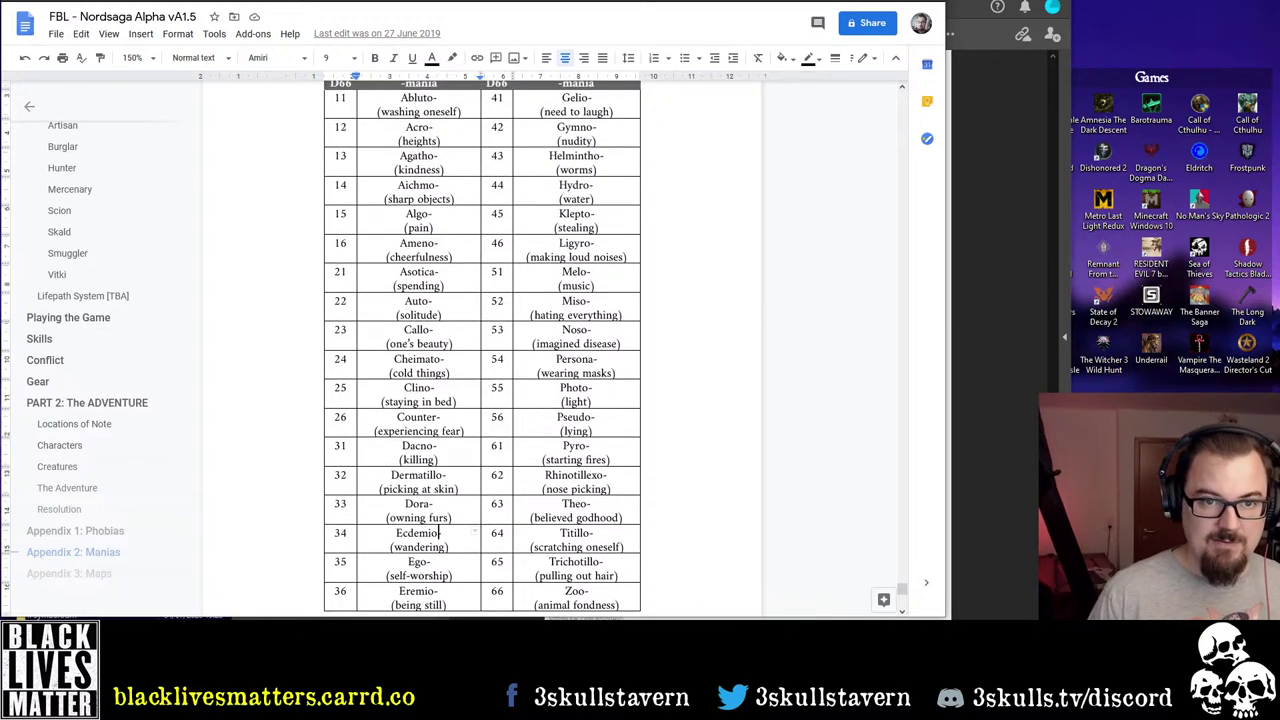
pyautogui.hotkey('ctrl', 'Tab')
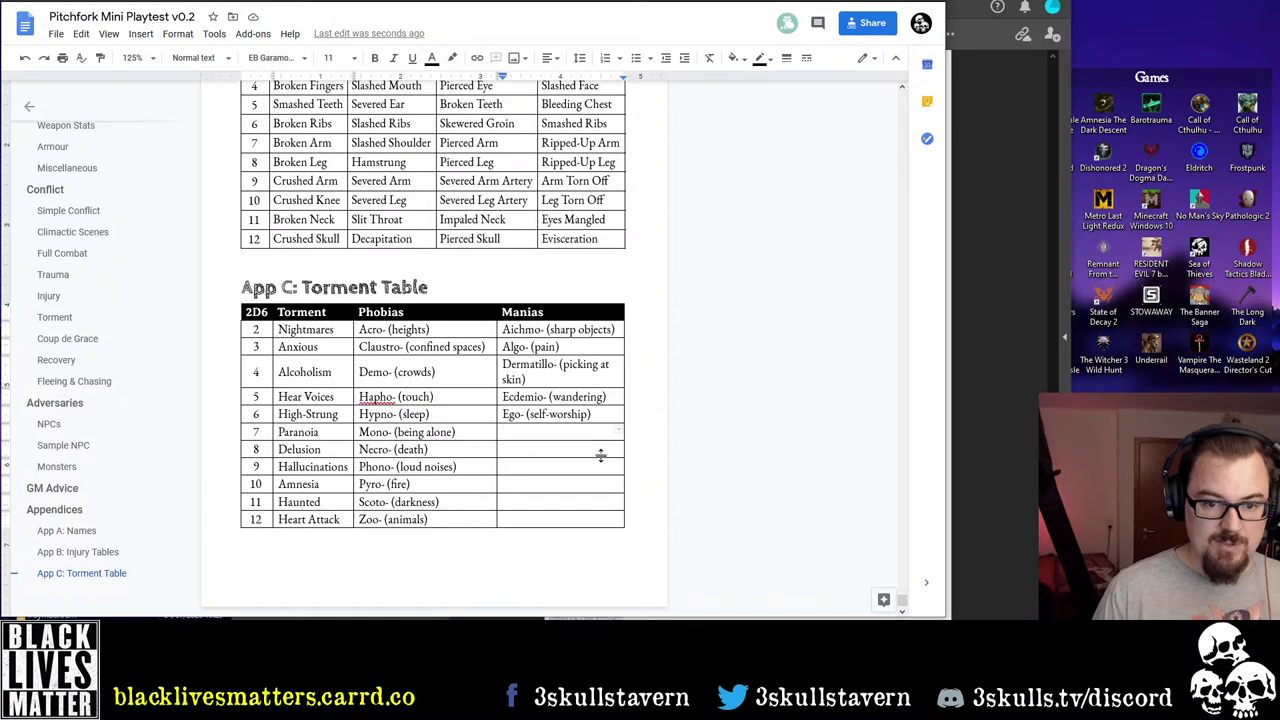
pyautogui.write('Gelio-')
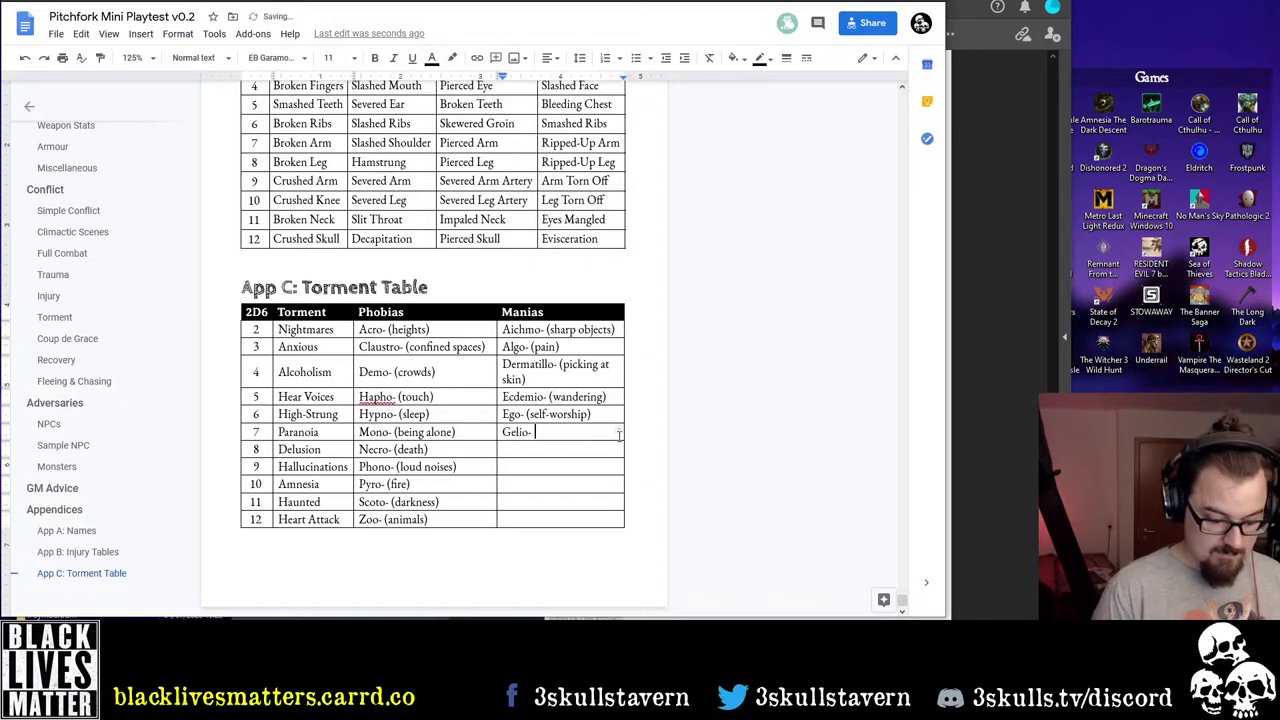
pyautogui.write(' (nned to')
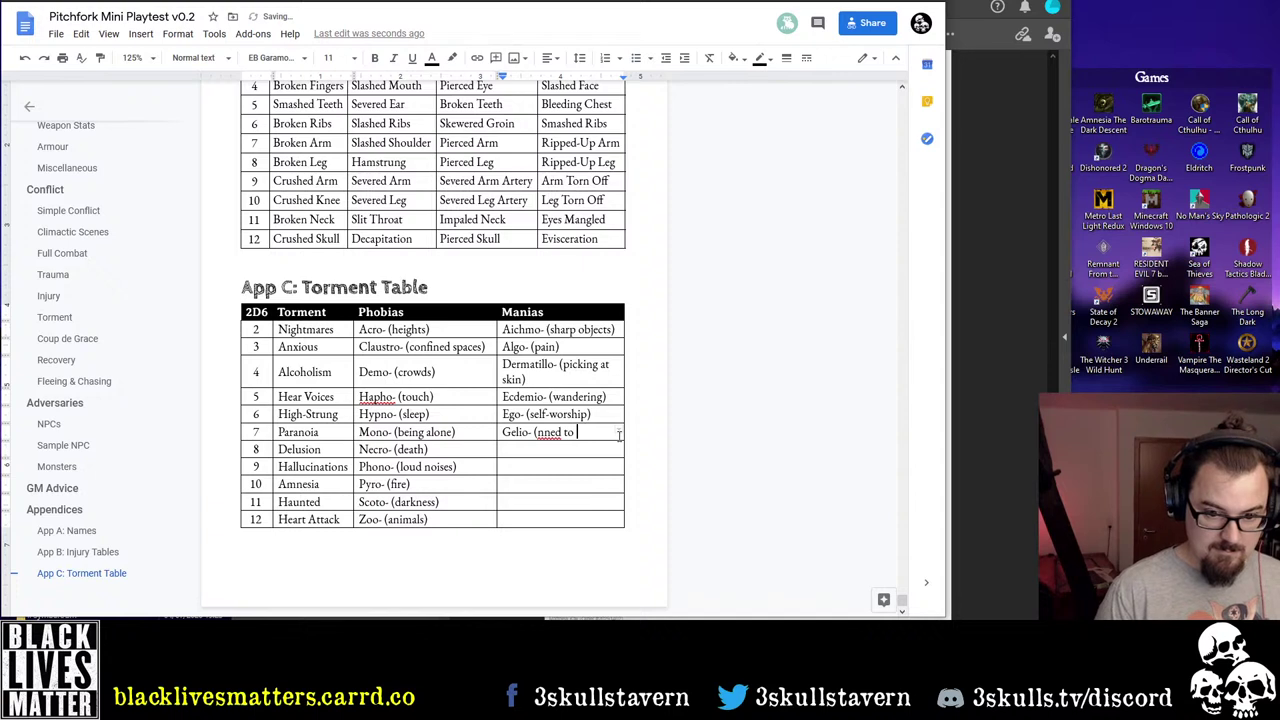
pyautogui.press('BackSpace')
pyautogui.press('BackSpace')
pyautogui.press('BackSpace')
pyautogui.press('BackSpace')
pyautogui.press('BackSpace')
pyautogui.press('BackSpace')
pyautogui.press('BackSpace')
pyautogui.press('BackSpace')
pyautogui.write('l')
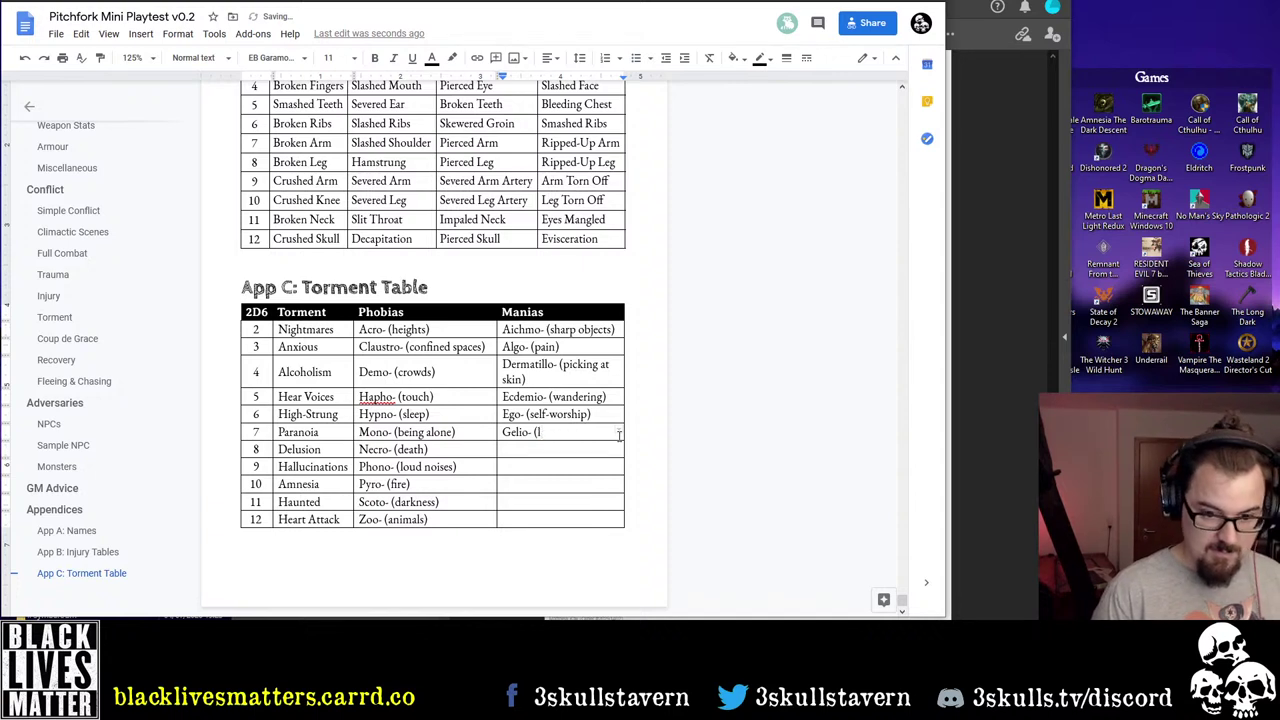
pyautogui.write('aughter')
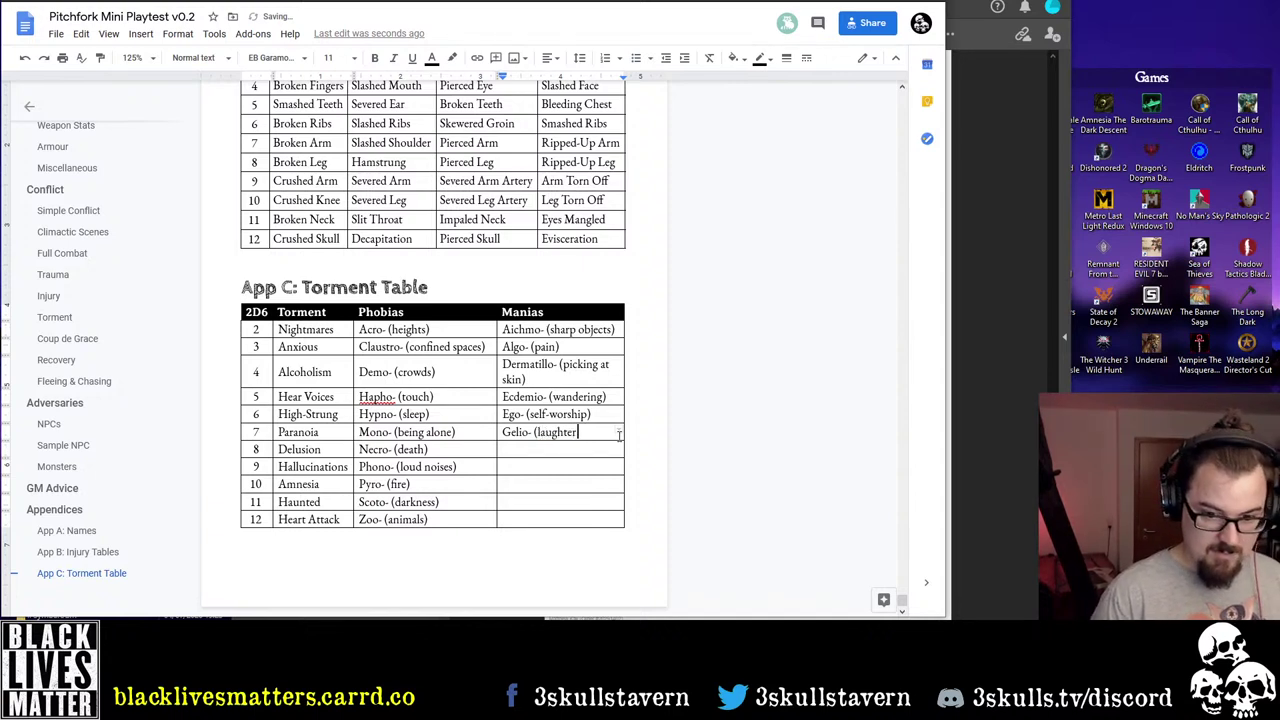
pyautogui.write(')')
pyautogui.press('Down')
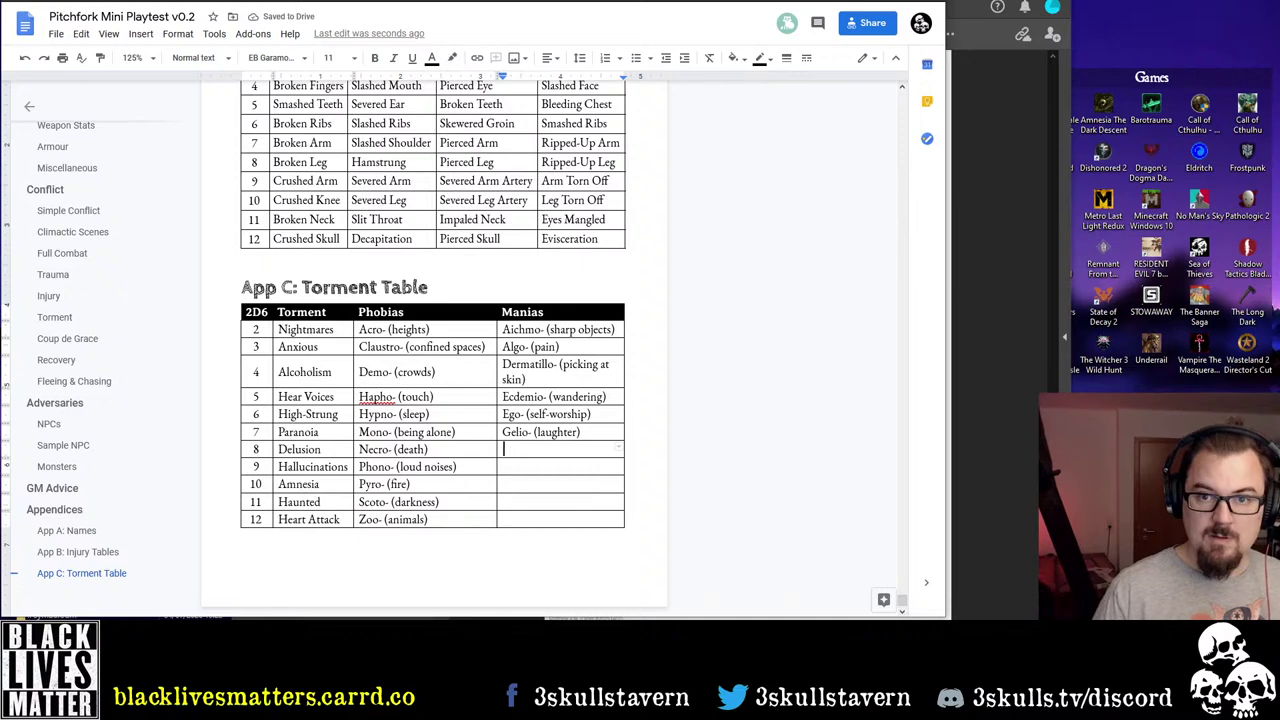
pyautogui.hotkey('ctrl', 'Tab')
# Search for 'geliomania' and open the AlphaDictionary Corrected List of Manias result
pyautogui.moveTo(174, 30); pyautogui.dragTo(4, 28)
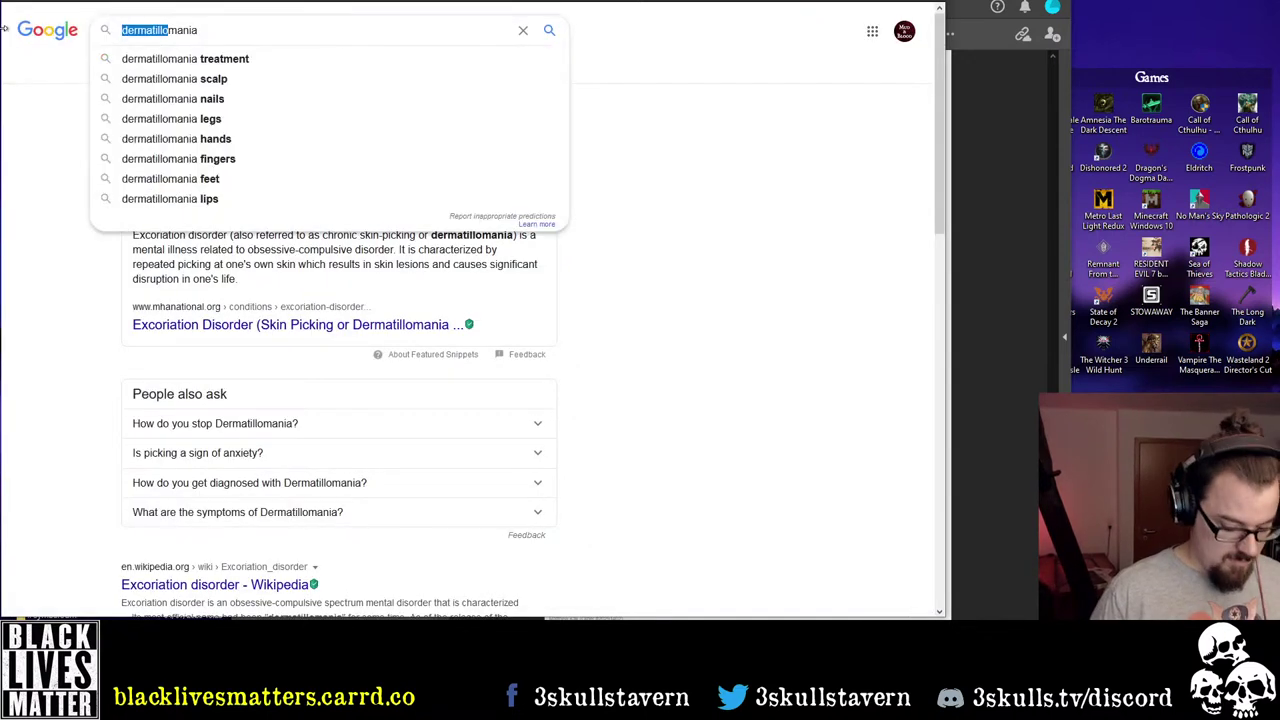
pyautogui.write('gelio')
pyautogui.press('Return')
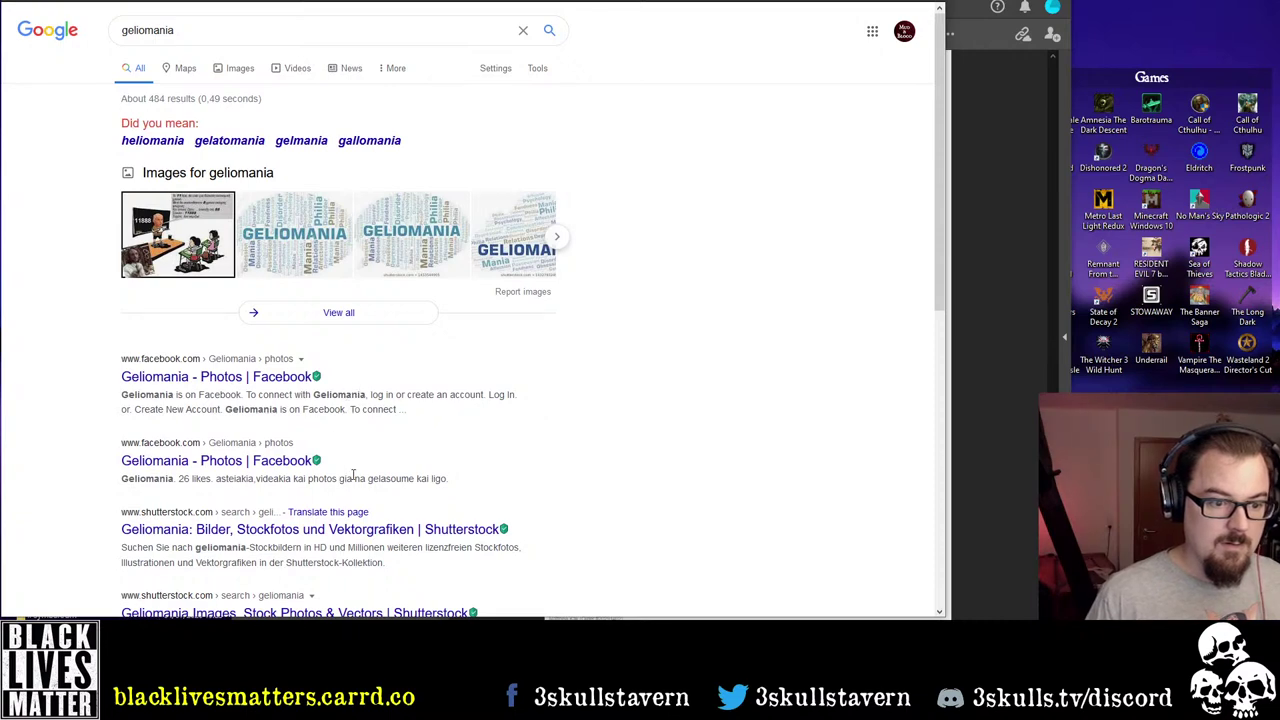
pyautogui.scroll(-4, 360, 470)
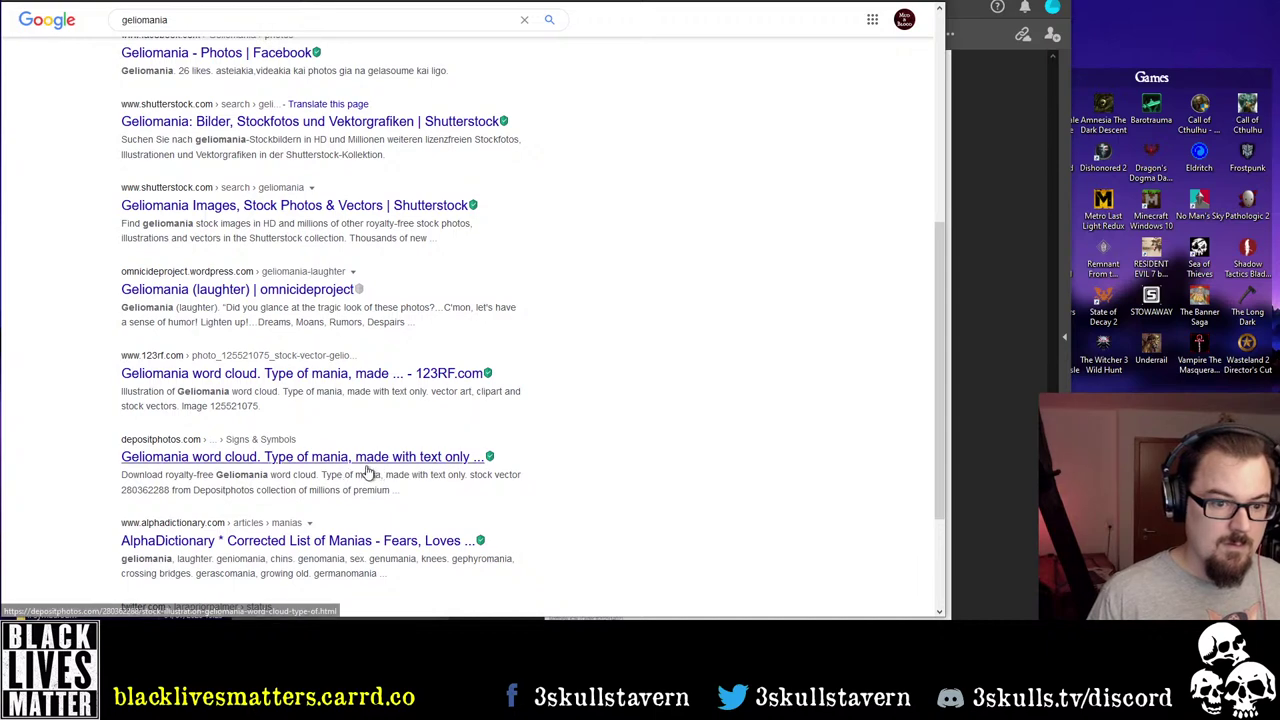
pyautogui.scroll(-2, 482, 285)
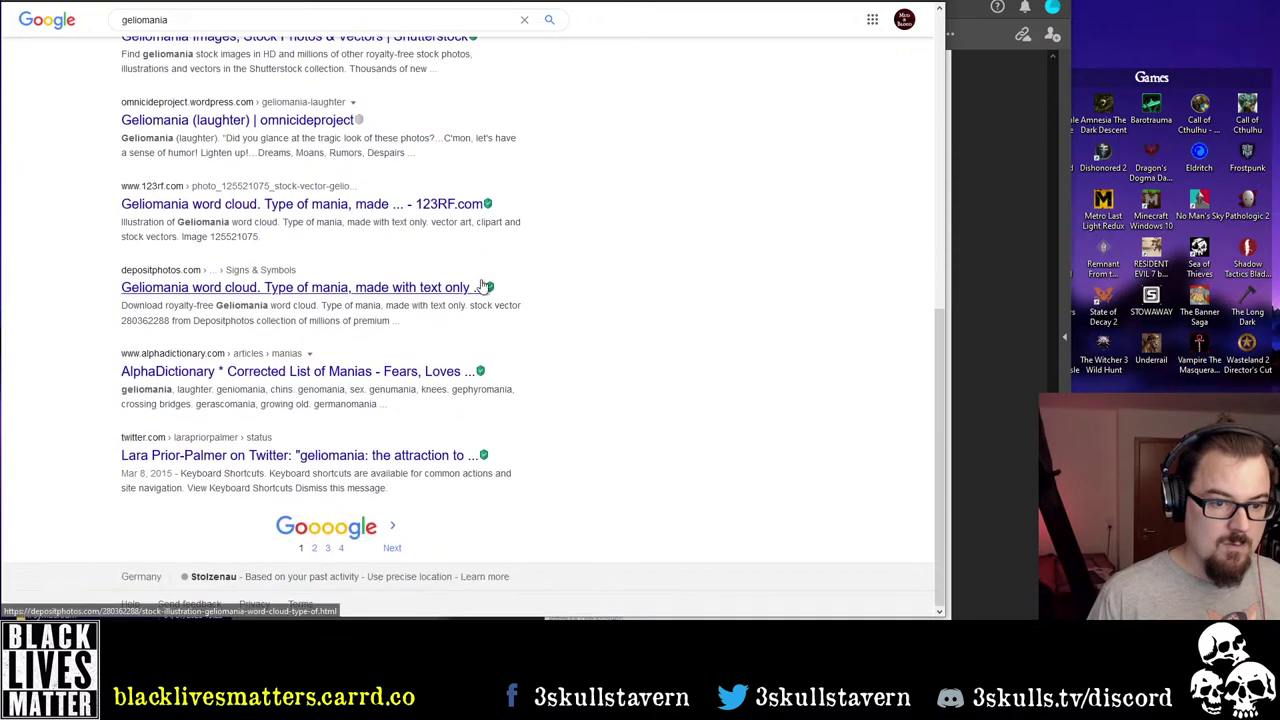
pyautogui.click(389, 379)
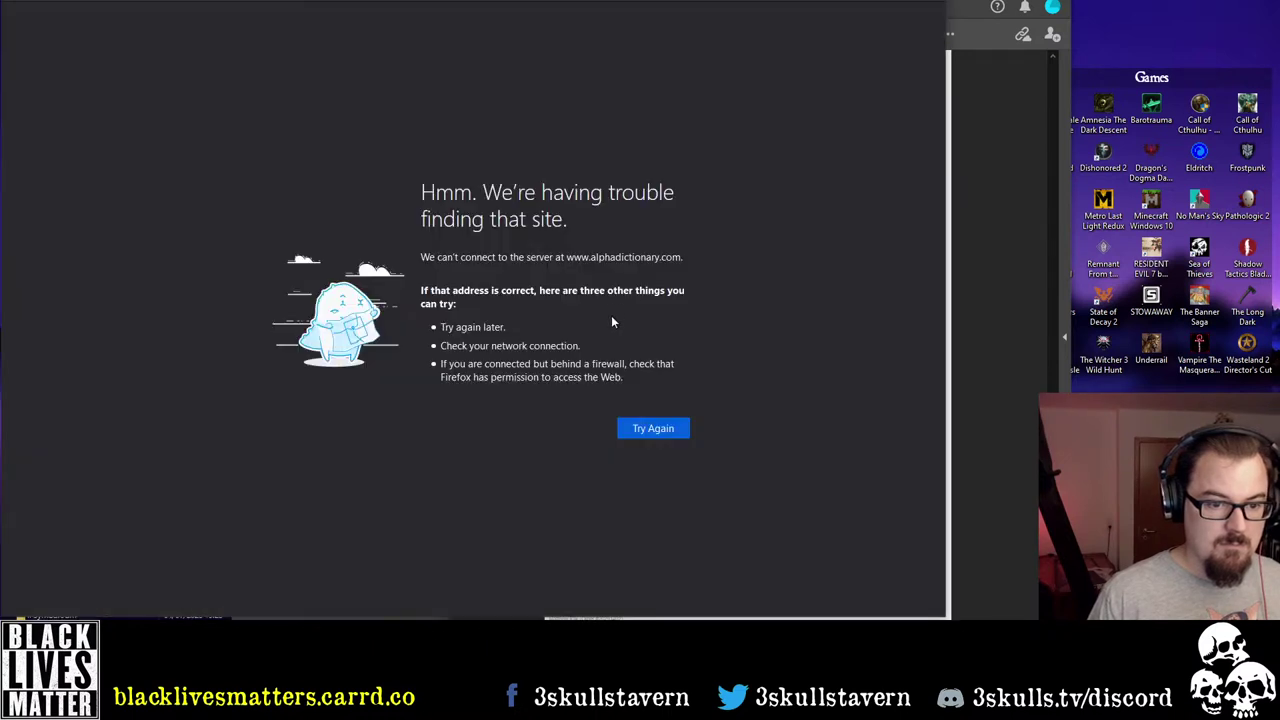
# Retry loading the alphaDictionary manias page and browse its A, B and C entries
pyautogui.click(631, 426)
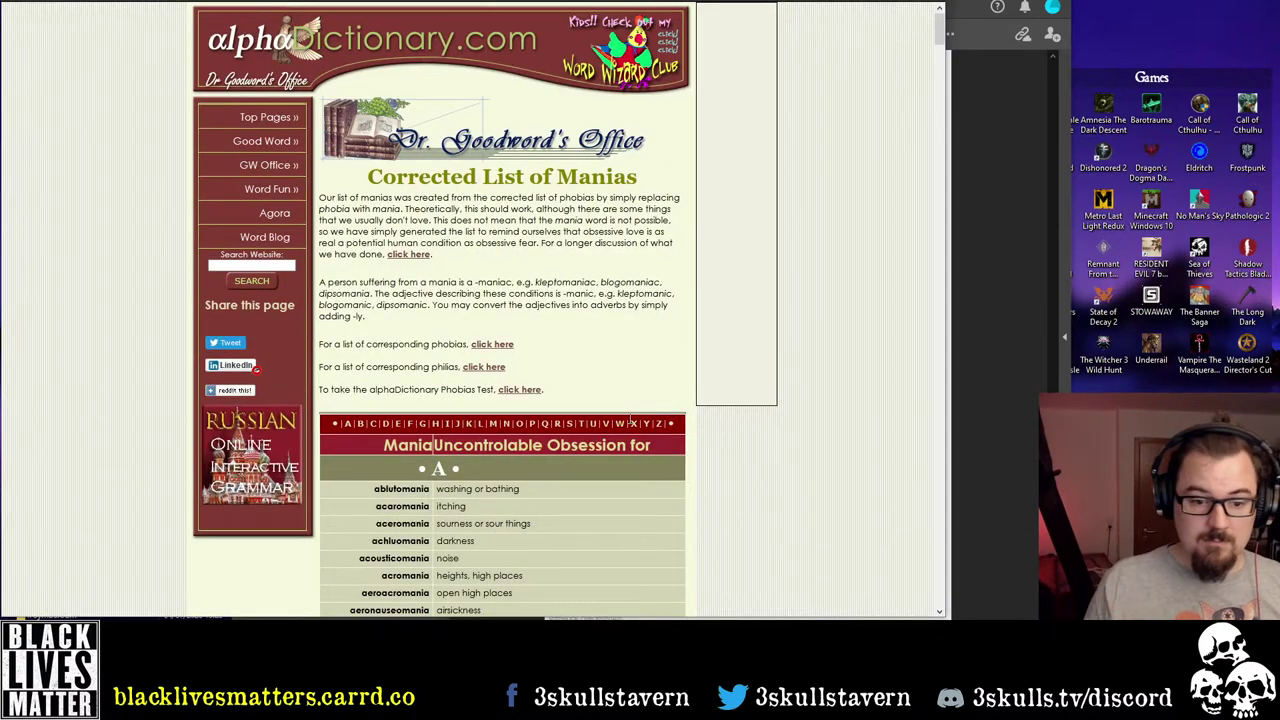
pyautogui.scroll(-15, 567, 333)
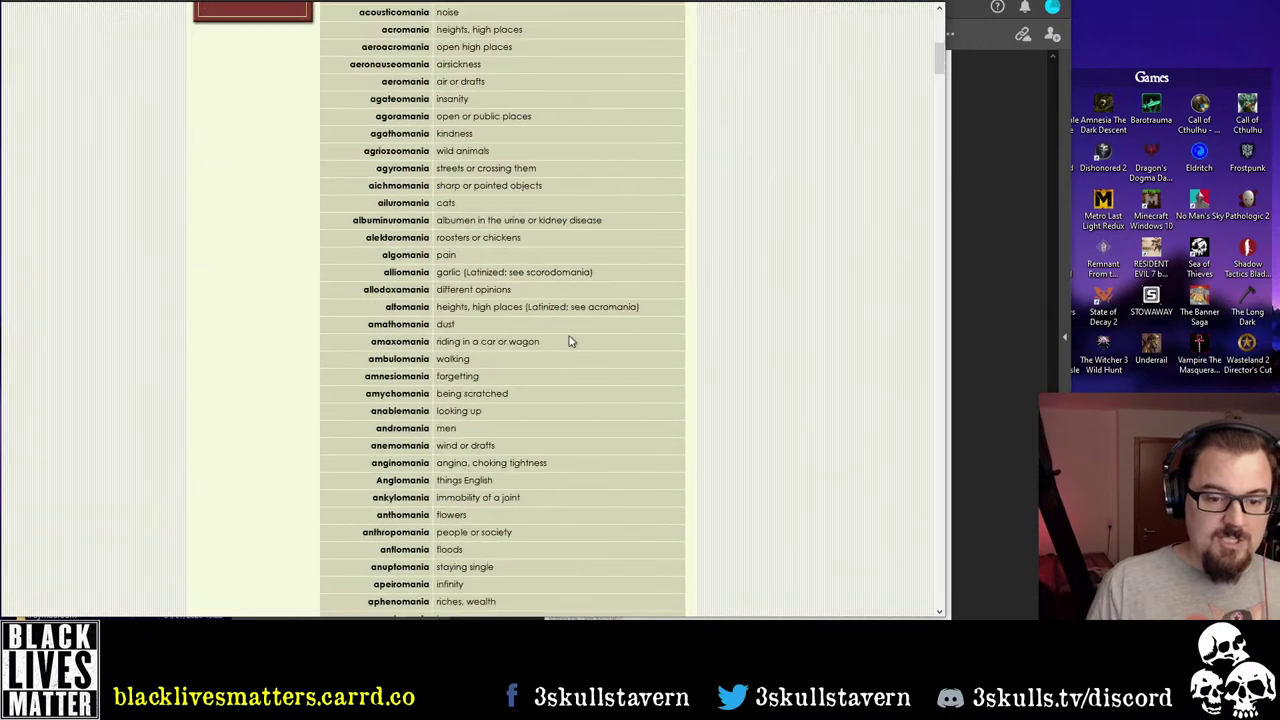
pyautogui.scroll(20, 591, 368)
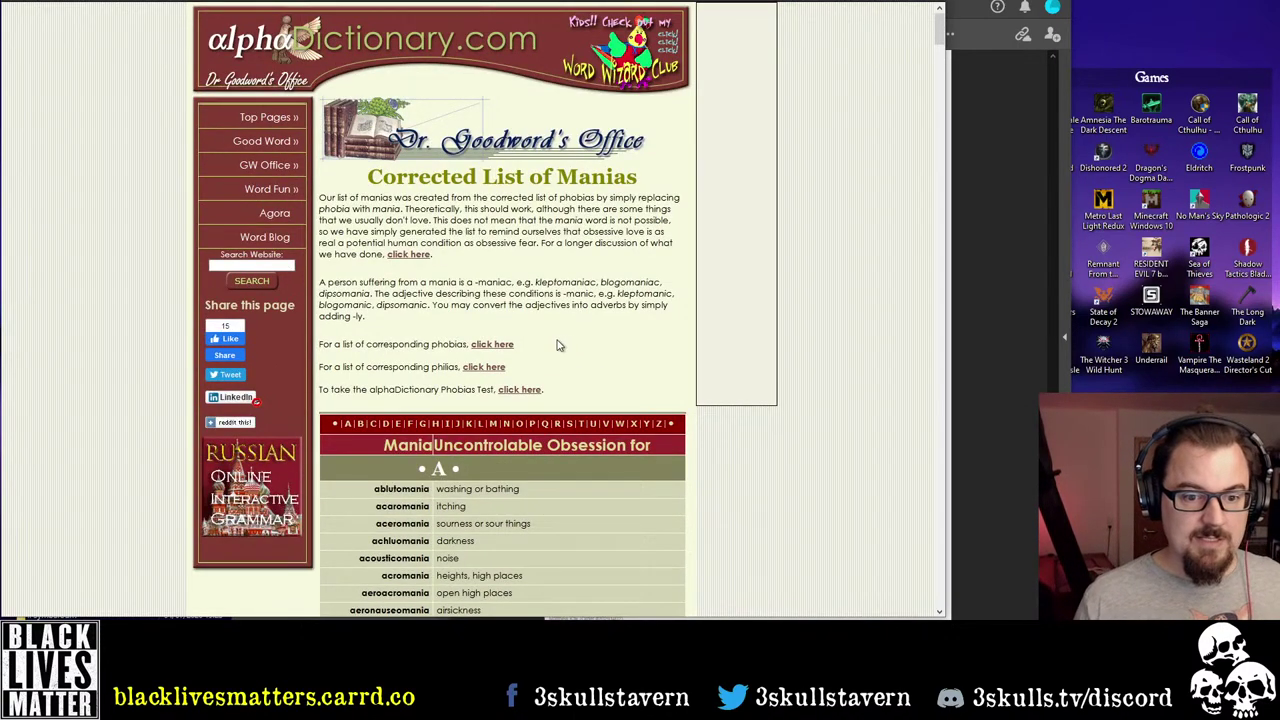
pyautogui.scroll(-1, 516, 334)
pyautogui.scroll(-2, 516, 334)
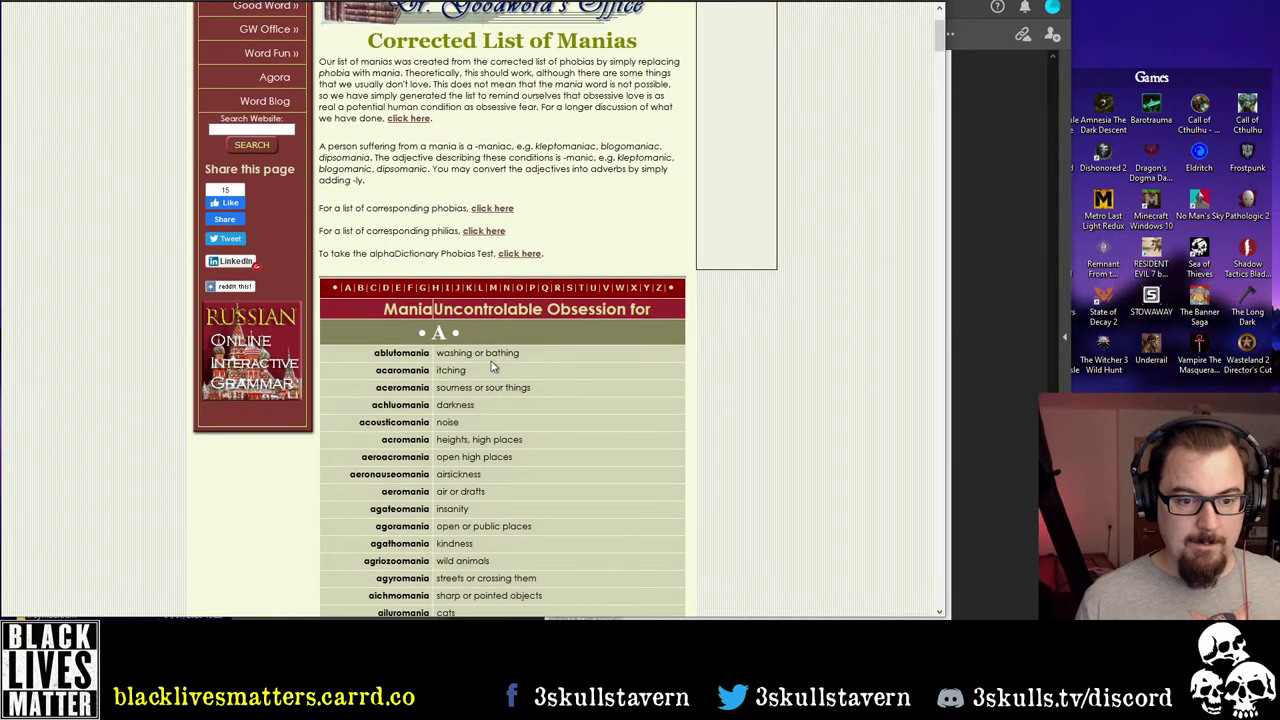
pyautogui.scroll(-6, 512, 356)
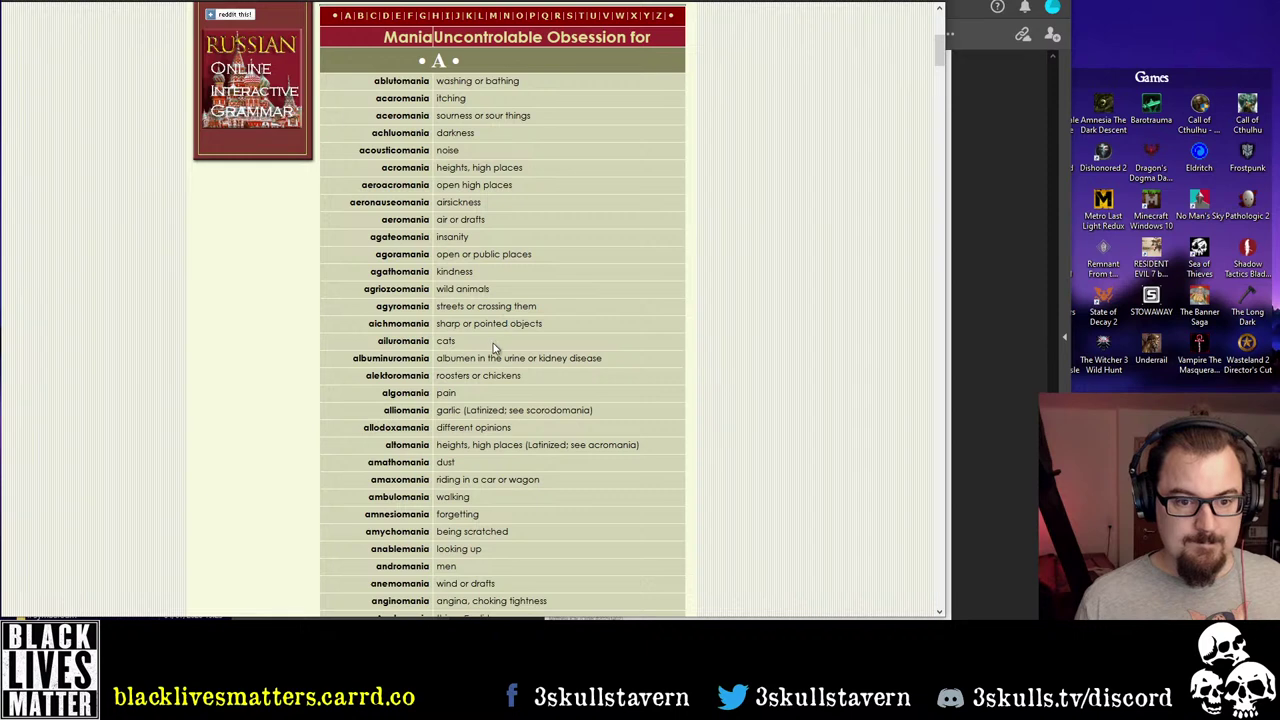
pyautogui.scroll(-3, 538, 375)
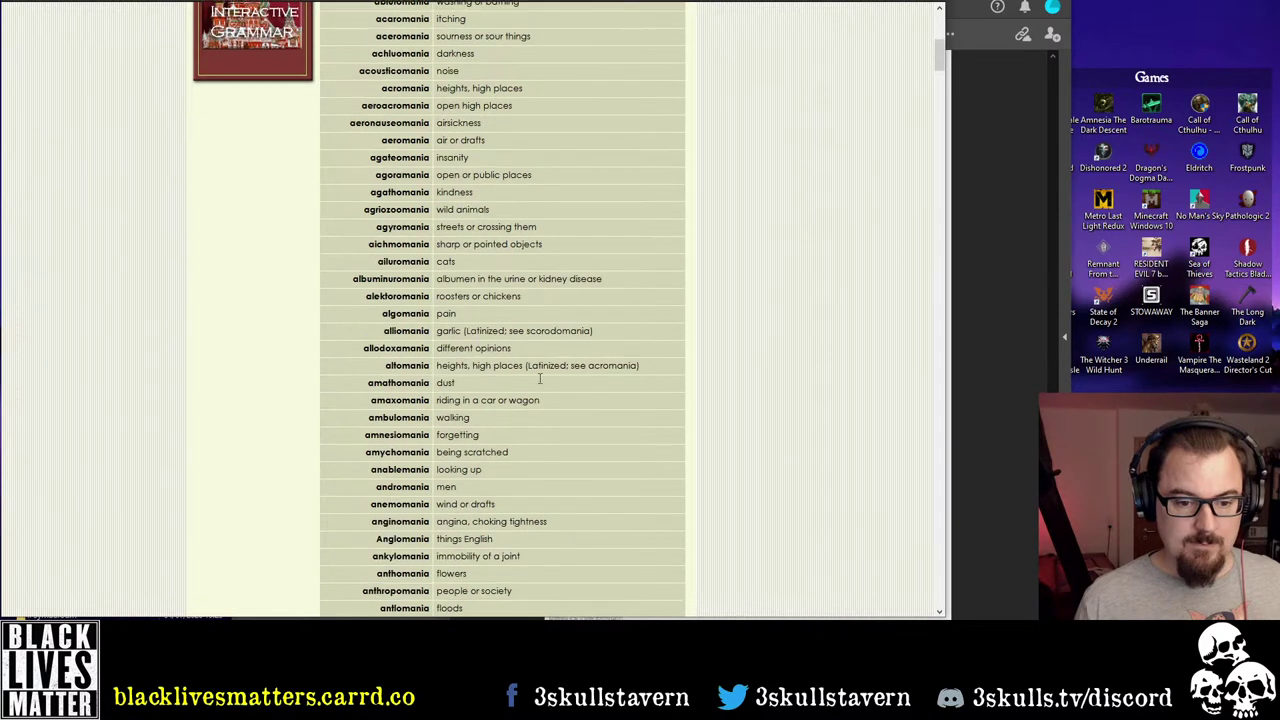
pyautogui.scroll(-4, 465, 270)
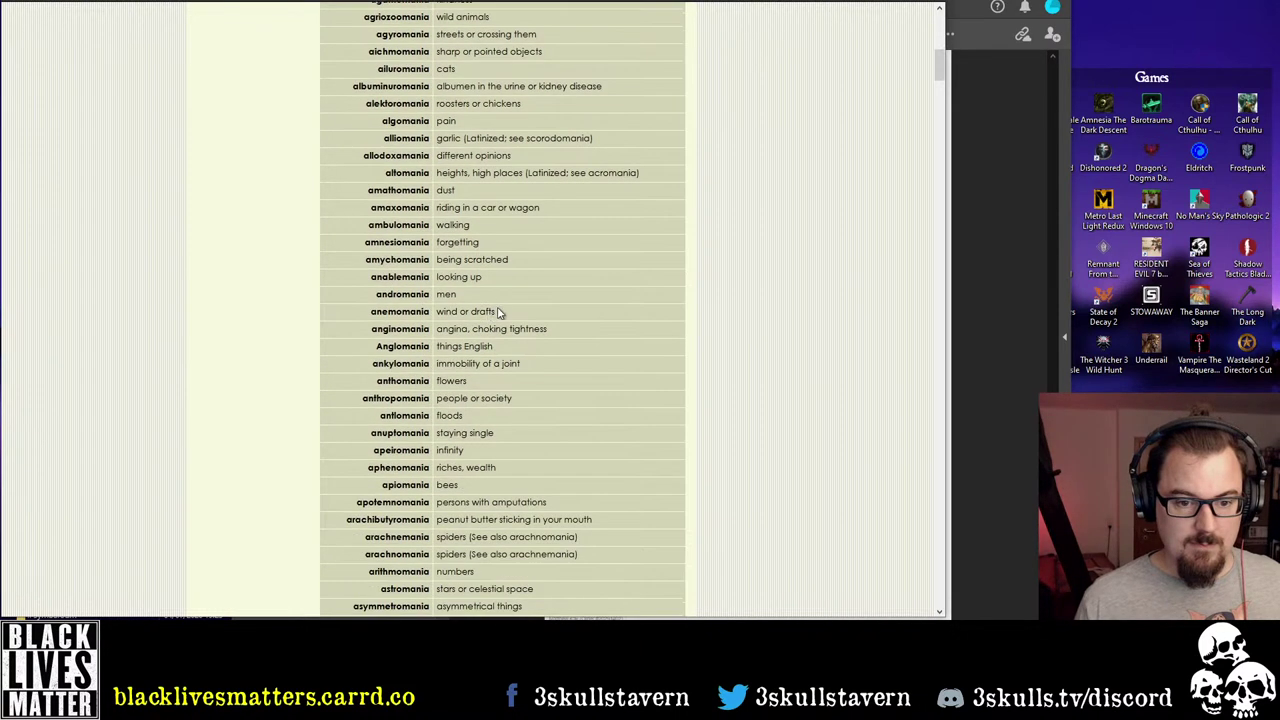
pyautogui.scroll(-8, 538, 305)
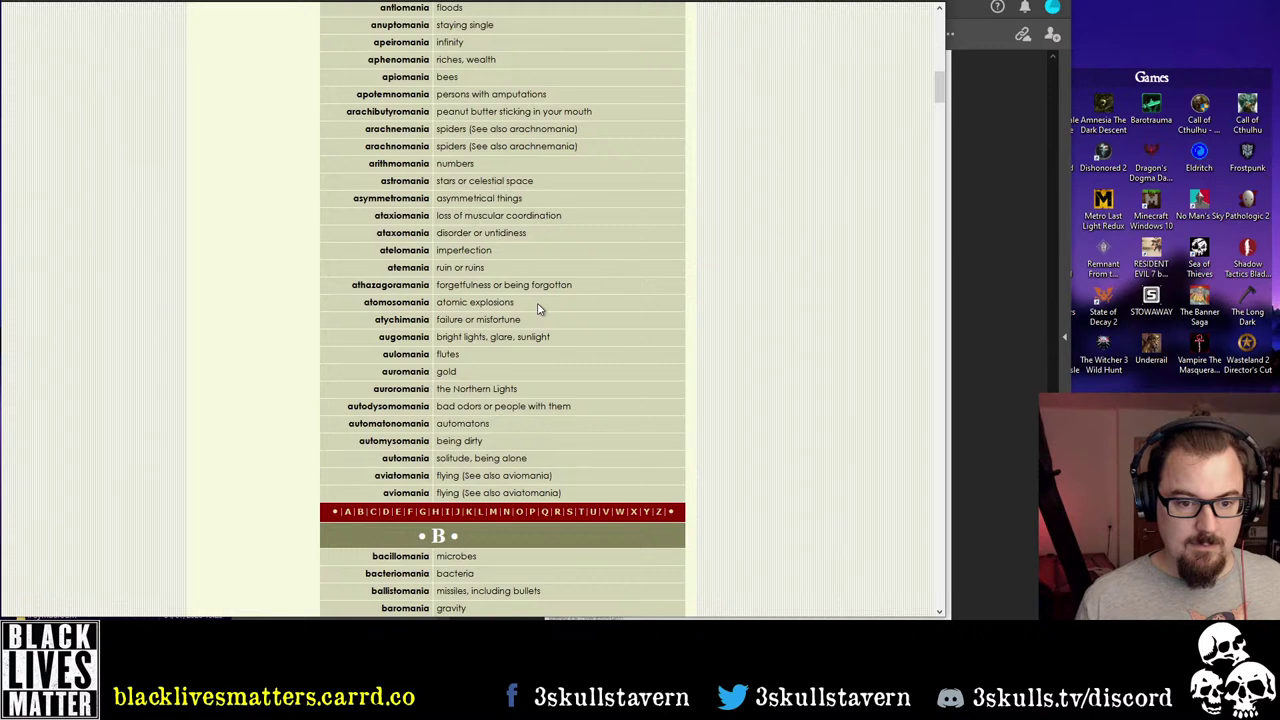
pyautogui.scroll(-12, 537, 310)
pyautogui.scroll(3, 535, 314)
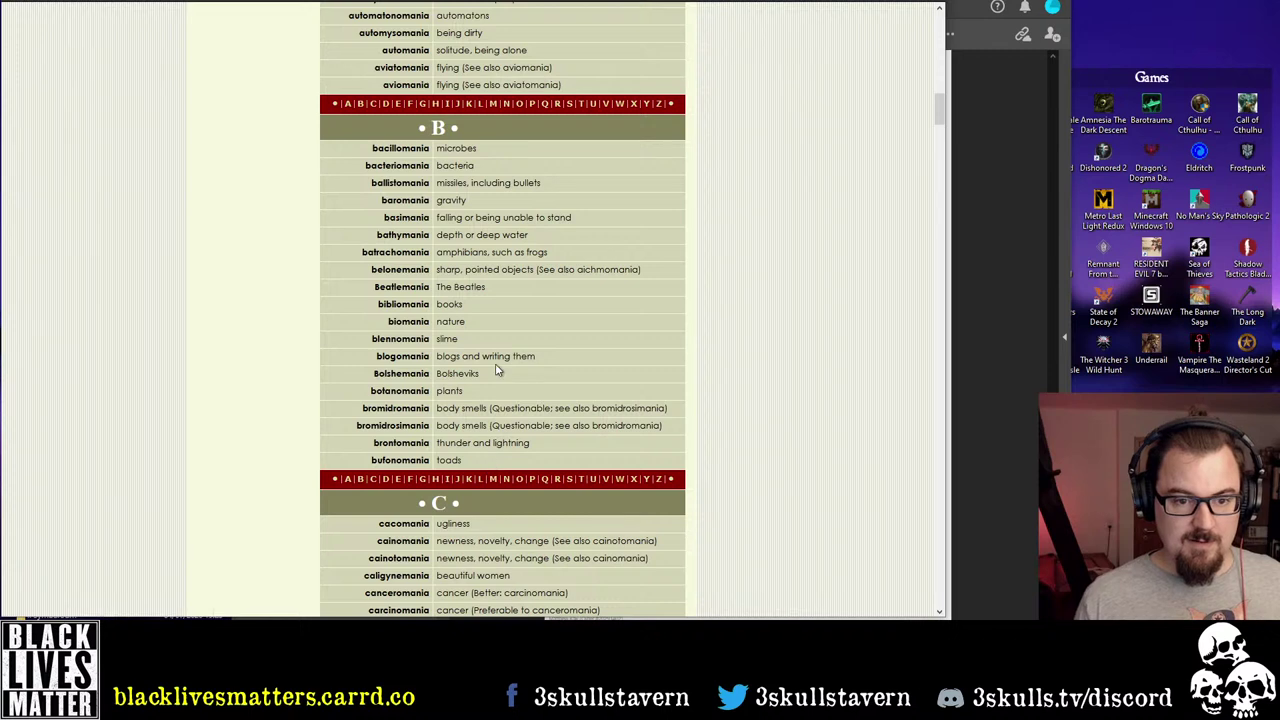
pyautogui.scroll(-5, 474, 322)
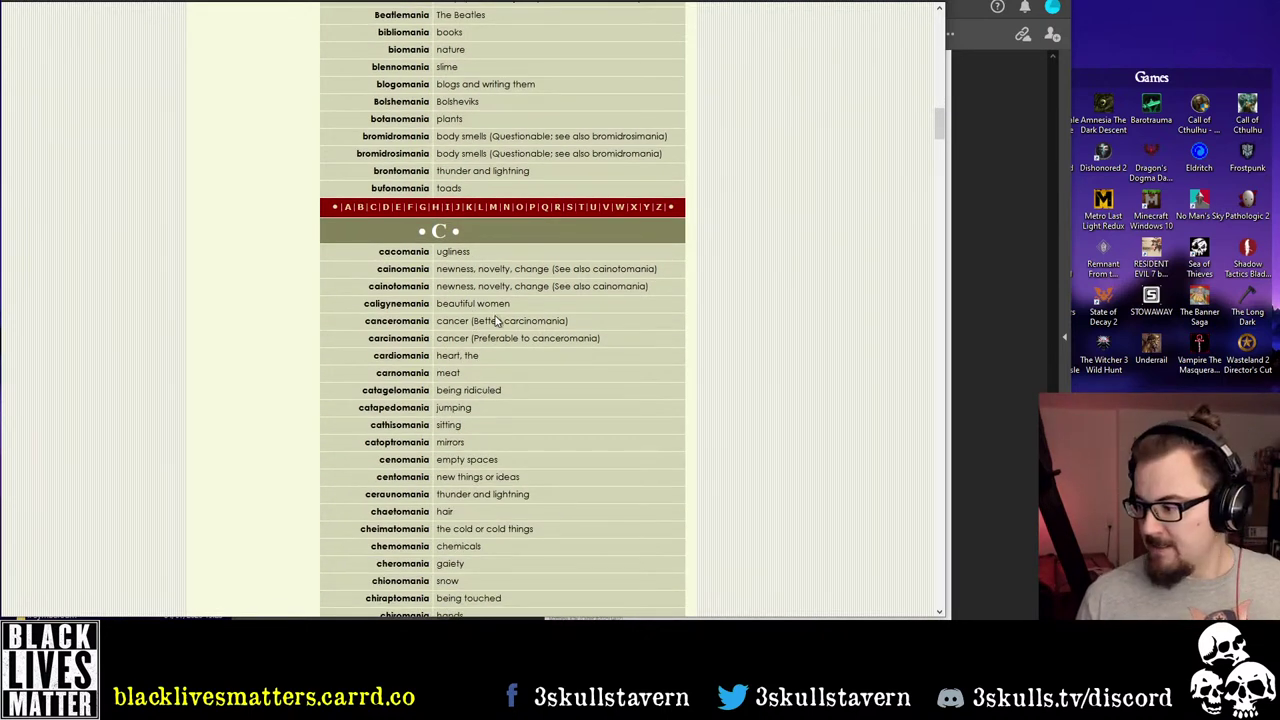
pyautogui.scroll(-5, 526, 450)
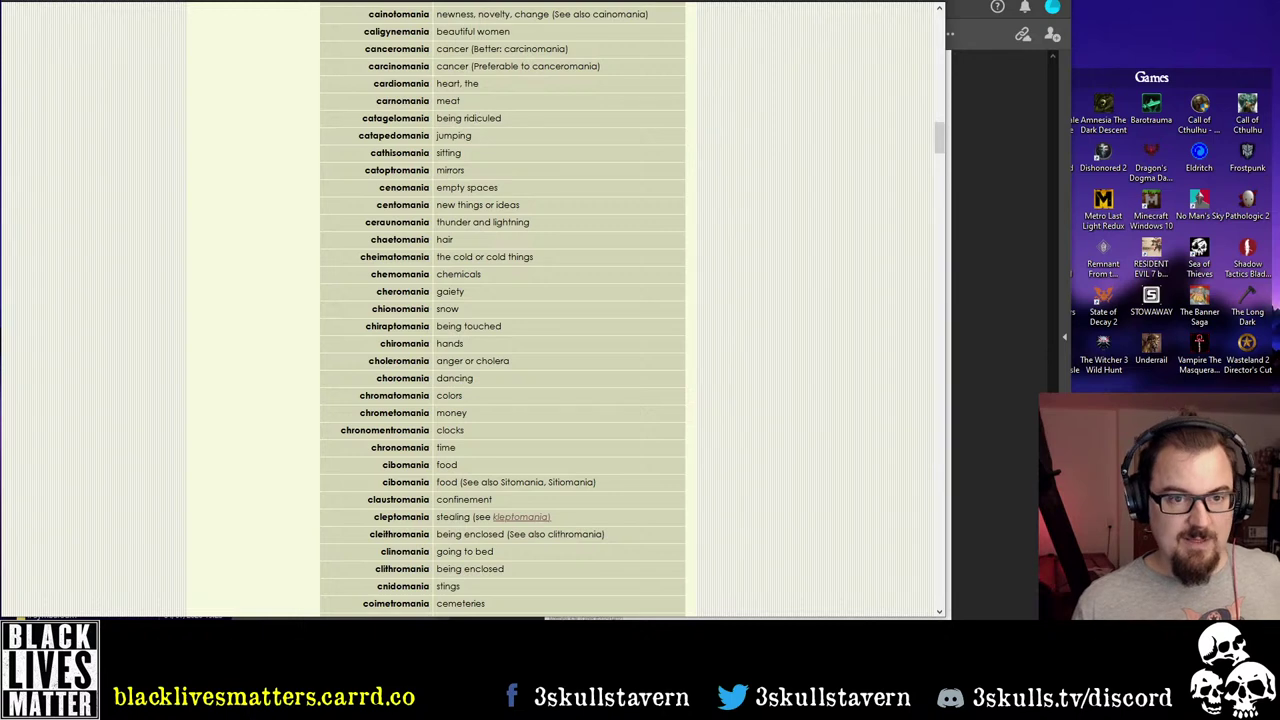
pyautogui.hotkey('alt', 'Tab')
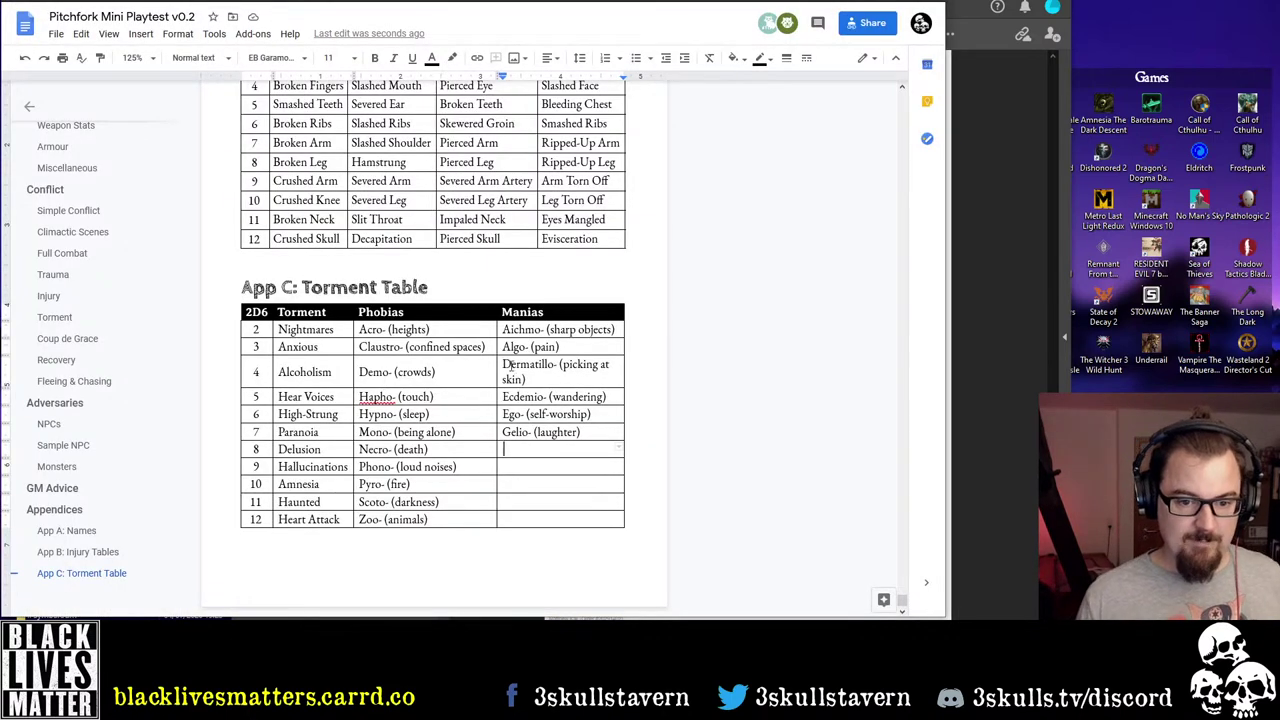
# Shift the Dermatillo- through Gelio- manias down one row into rows 5–8
pyautogui.moveTo(505, 364); pyautogui.dragTo(587, 440)
pyautogui.hotkey('ctrl', 'c')
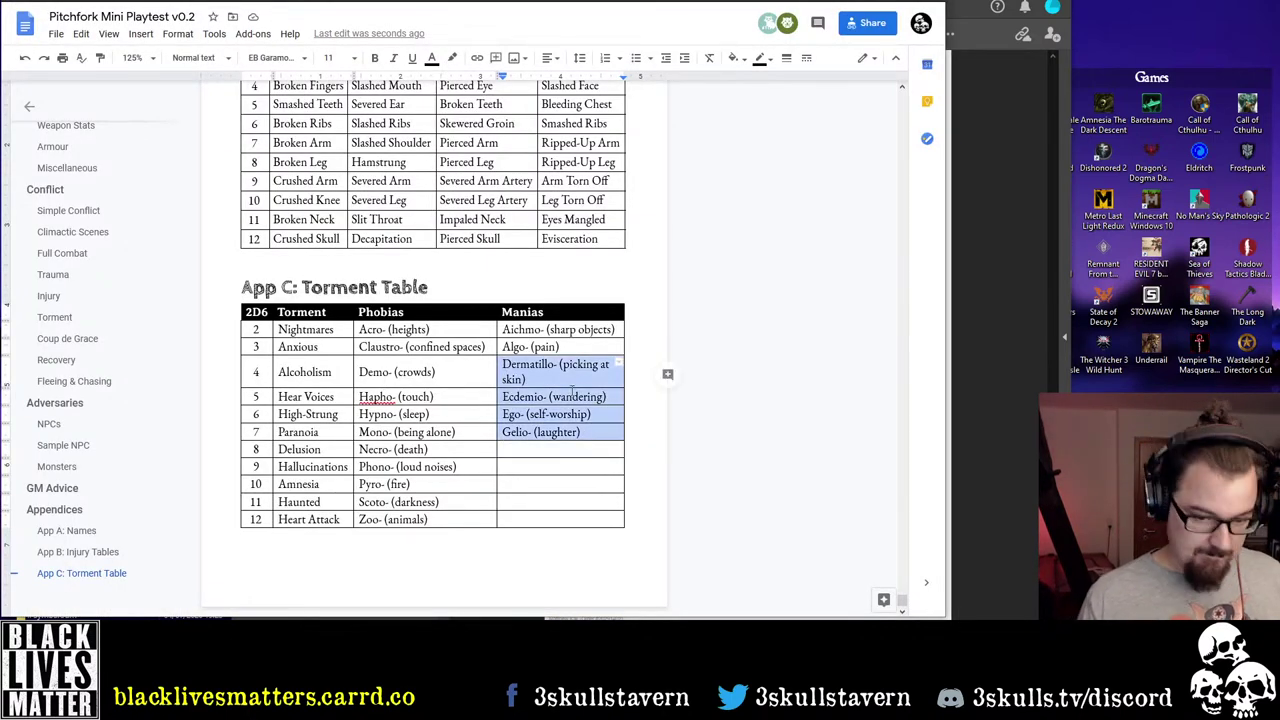
pyautogui.moveTo(506, 396); pyautogui.dragTo(580, 431)
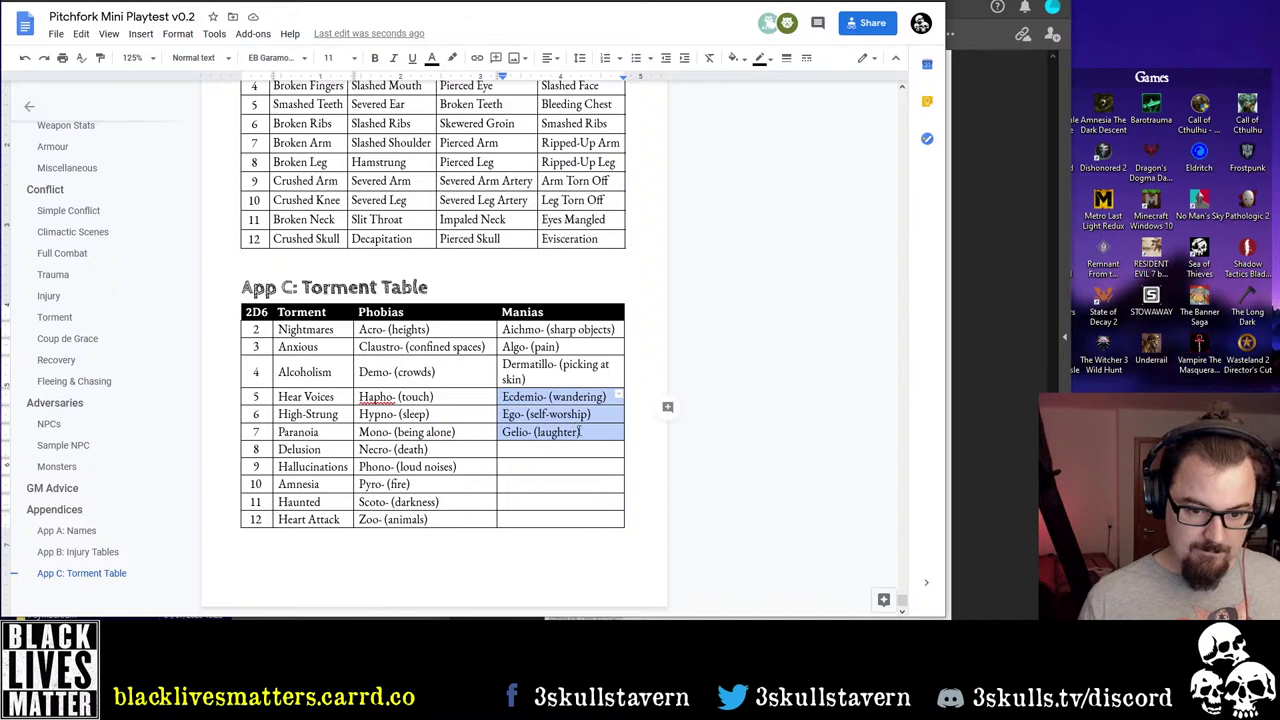
pyautogui.hotkey('ctrl', 'v')
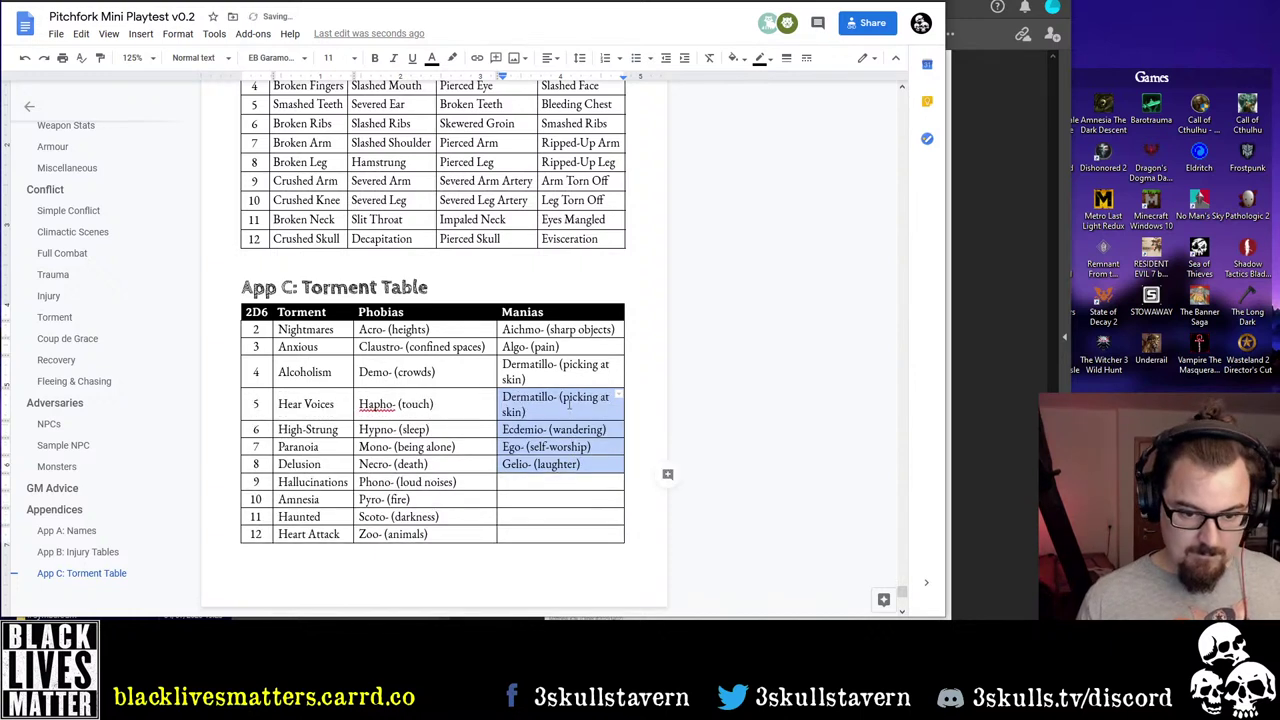
# Overwrite row 4's Dermatillo- entry with Chiro- (hands)
pyautogui.click(562, 385)
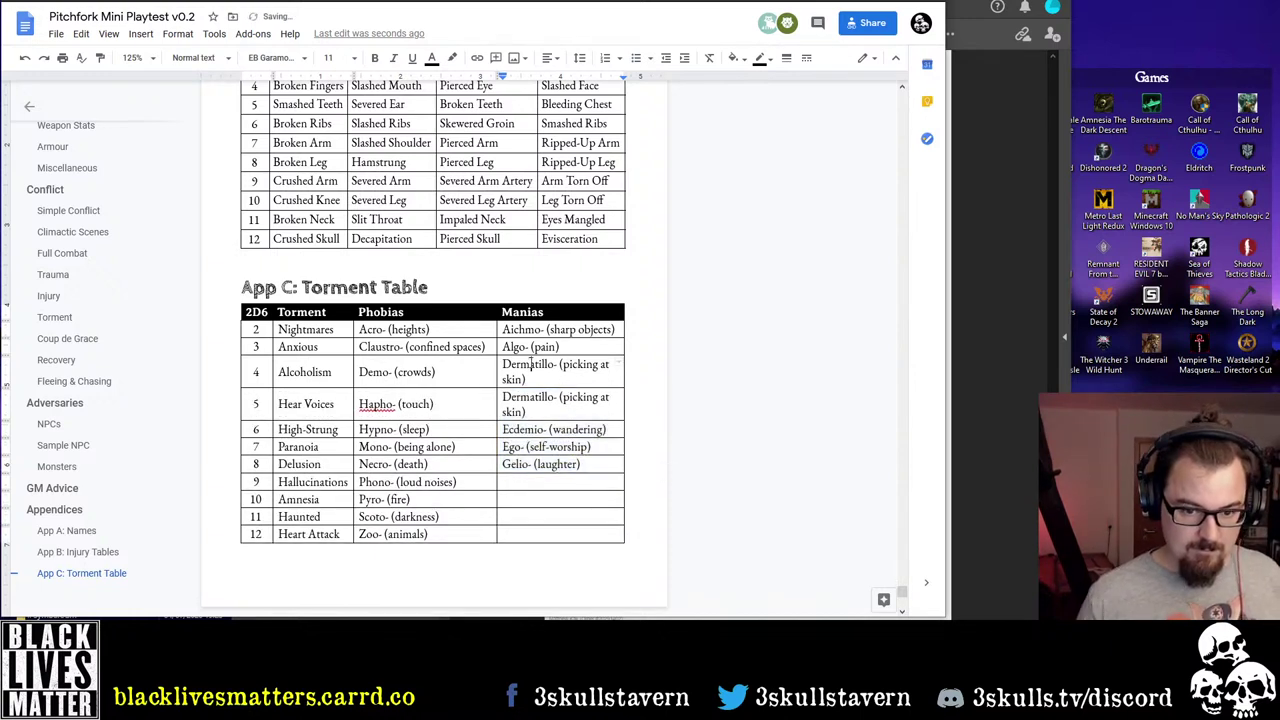
pyautogui.doubleClick(530, 365)
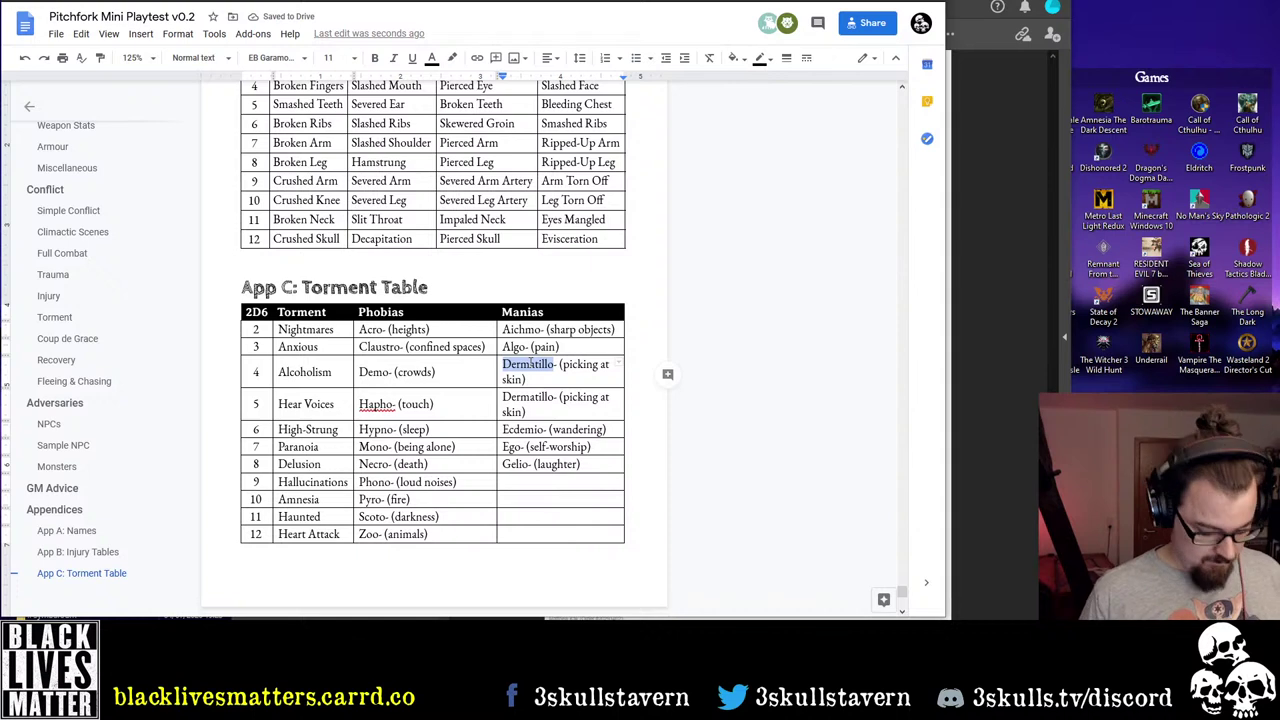
pyautogui.write('Chiro')
pyautogui.press('Right')
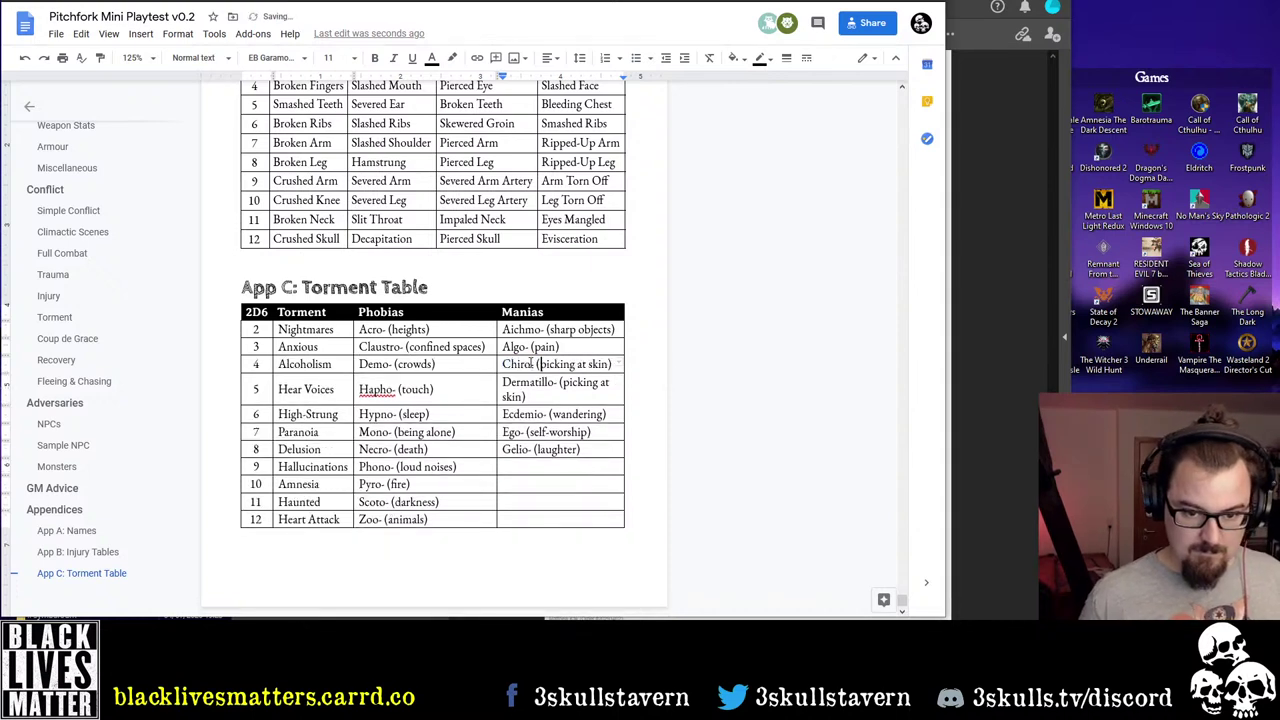
pyautogui.hotkey('ctrl', 'shift', 'Right')
pyautogui.hotkey('ctrl', 'shift', 'Right')
pyautogui.hotkey('ctrl', 'shift', 'Right')
pyautogui.write('(hands')
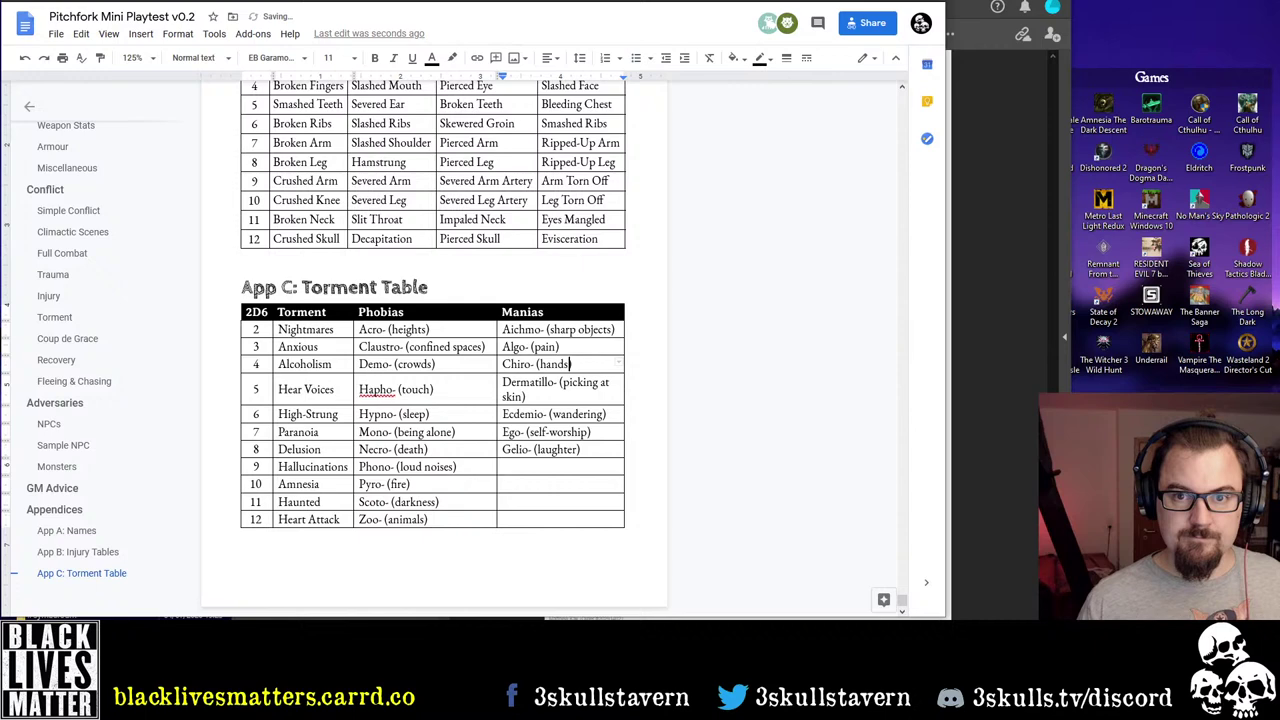
# Edit the trailing 'skin' text in the Dermatillo entry, then undo the change
pyautogui.hotkey('alt', 'Tab')
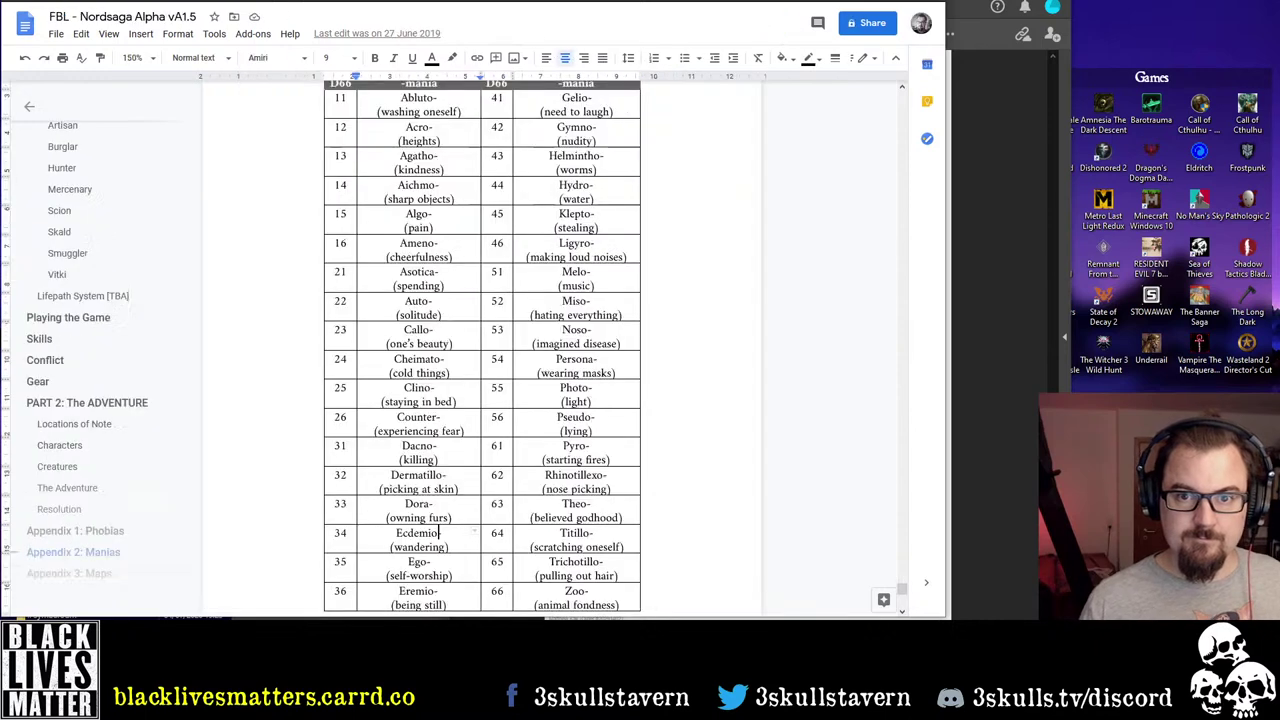
pyautogui.hotkey('alt', 'Tab')
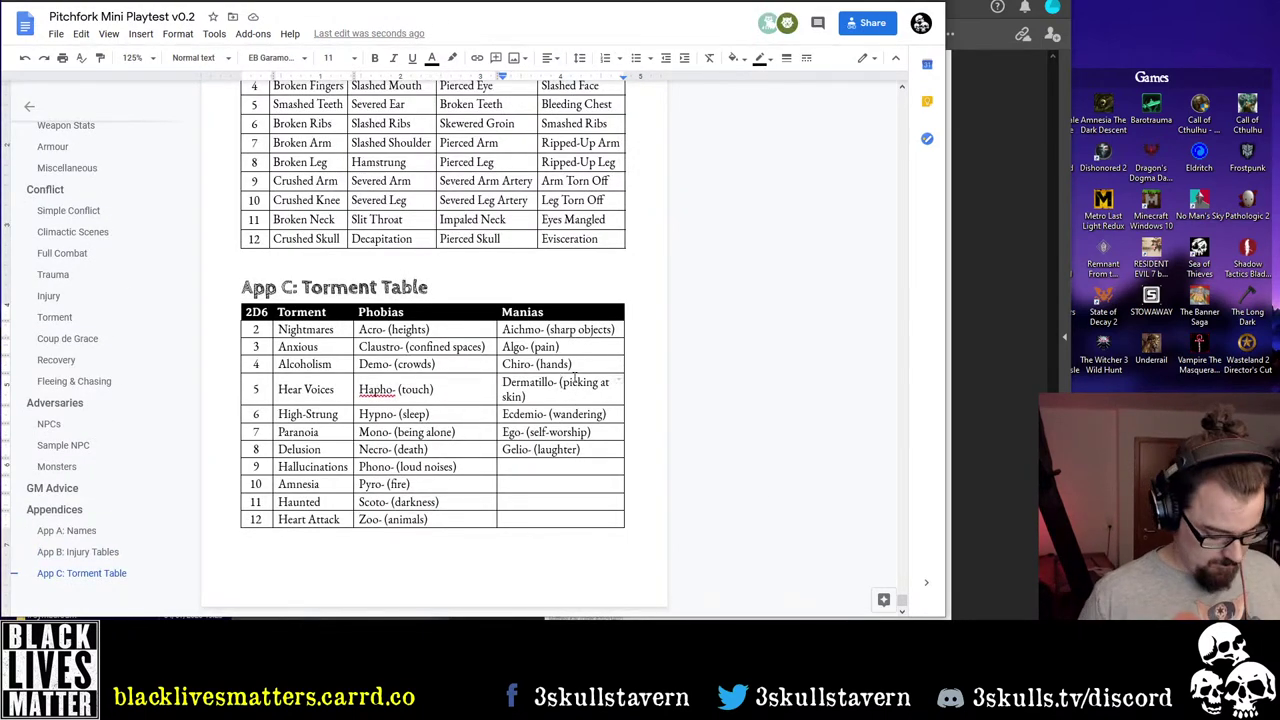
pyautogui.write('skin')
pyautogui.hotkey('ctrl', 'Right')
pyautogui.hotkey('ctrl', 'Right')
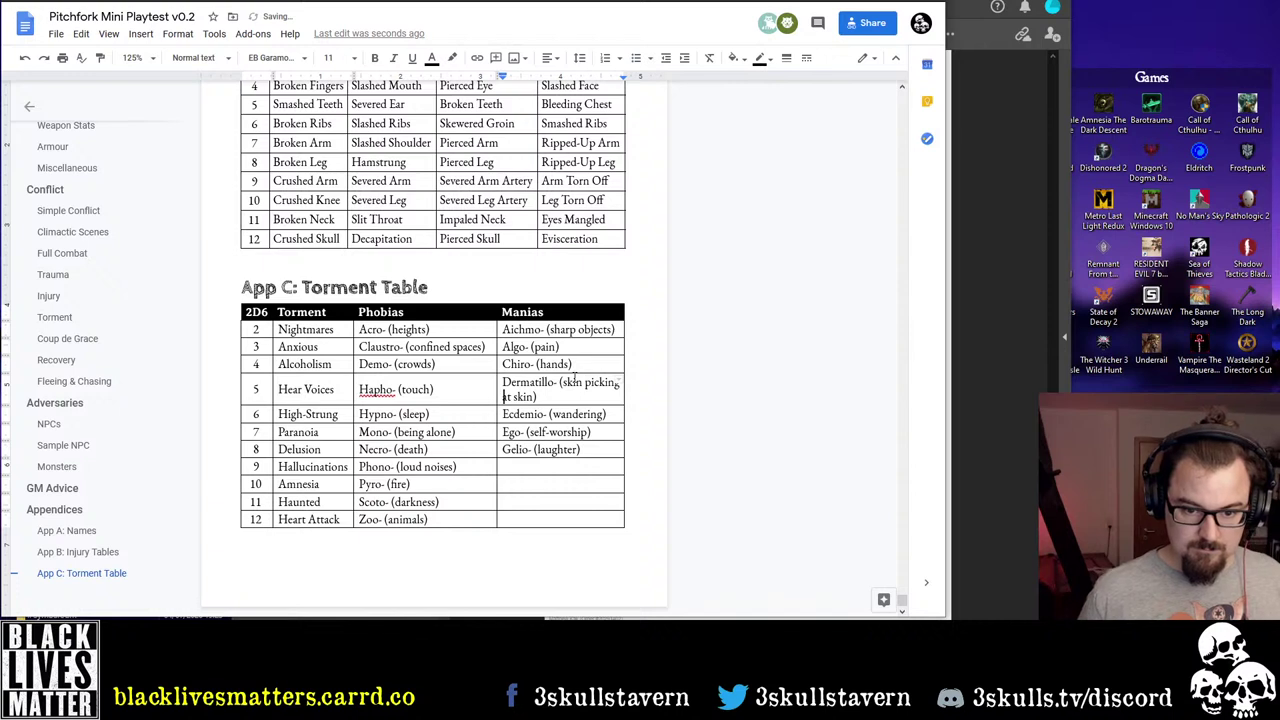
pyautogui.hotkey('ctrl', 'shift', 'Right')
pyautogui.press('BackSpace')
pyautogui.press('BackSpace')
pyautogui.press('BackSpace')
pyautogui.press('BackSpace')
pyautogui.press('BackSpace')
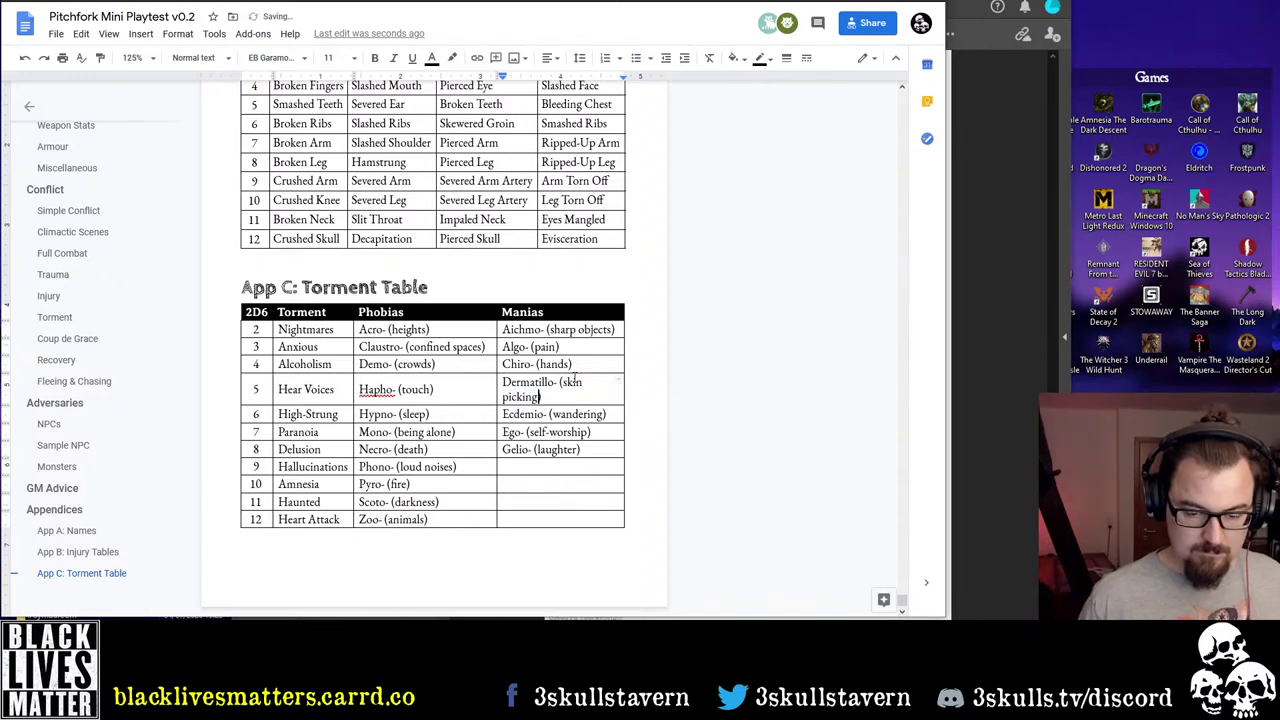
pyautogui.hotkey('ctrl', 'z')
pyautogui.hotkey('ctrl', 'z')
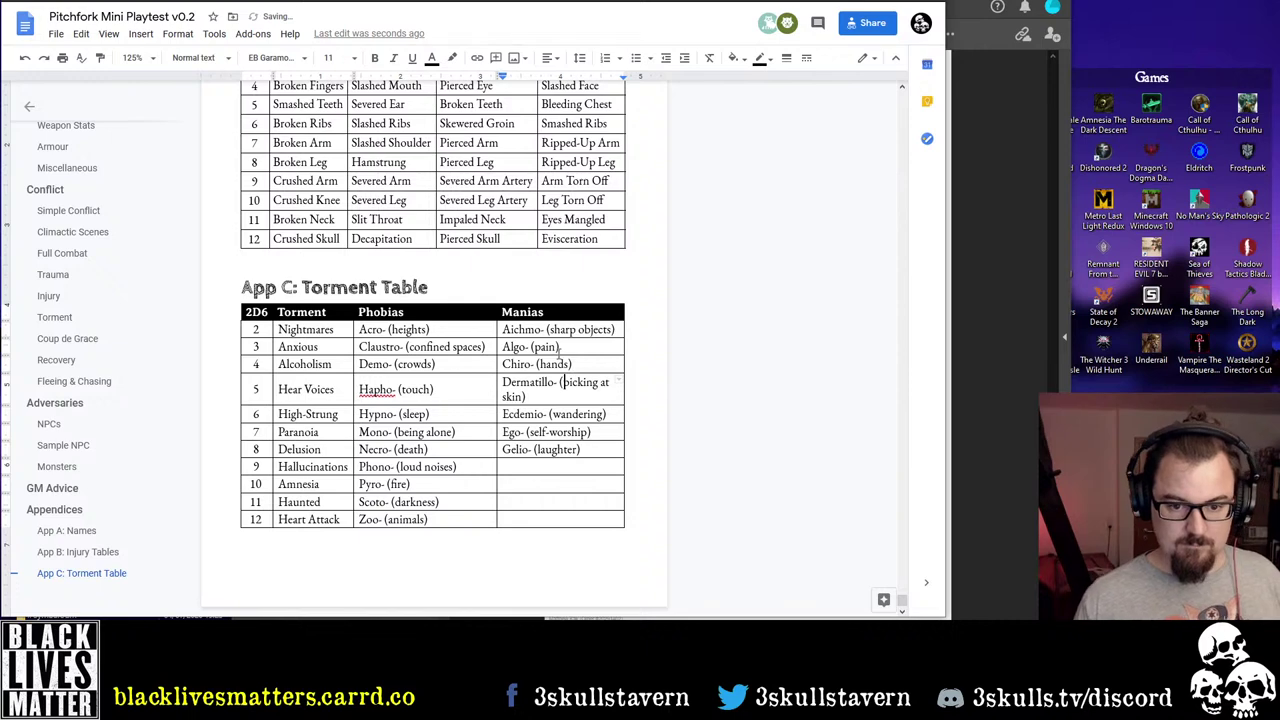
pyautogui.click(646, 1)
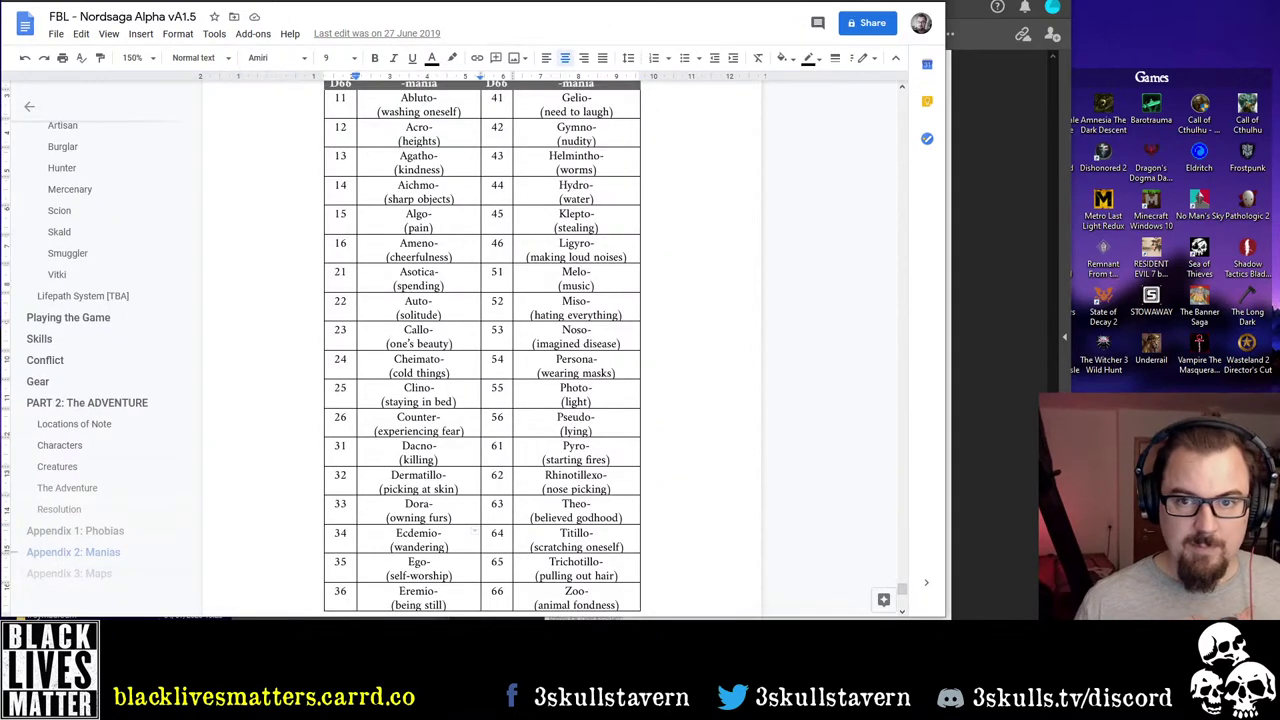
# Select just 'chirapto' from chiraptomania in the mania list, then go back to the playtest doc
pyautogui.click(695, 1)
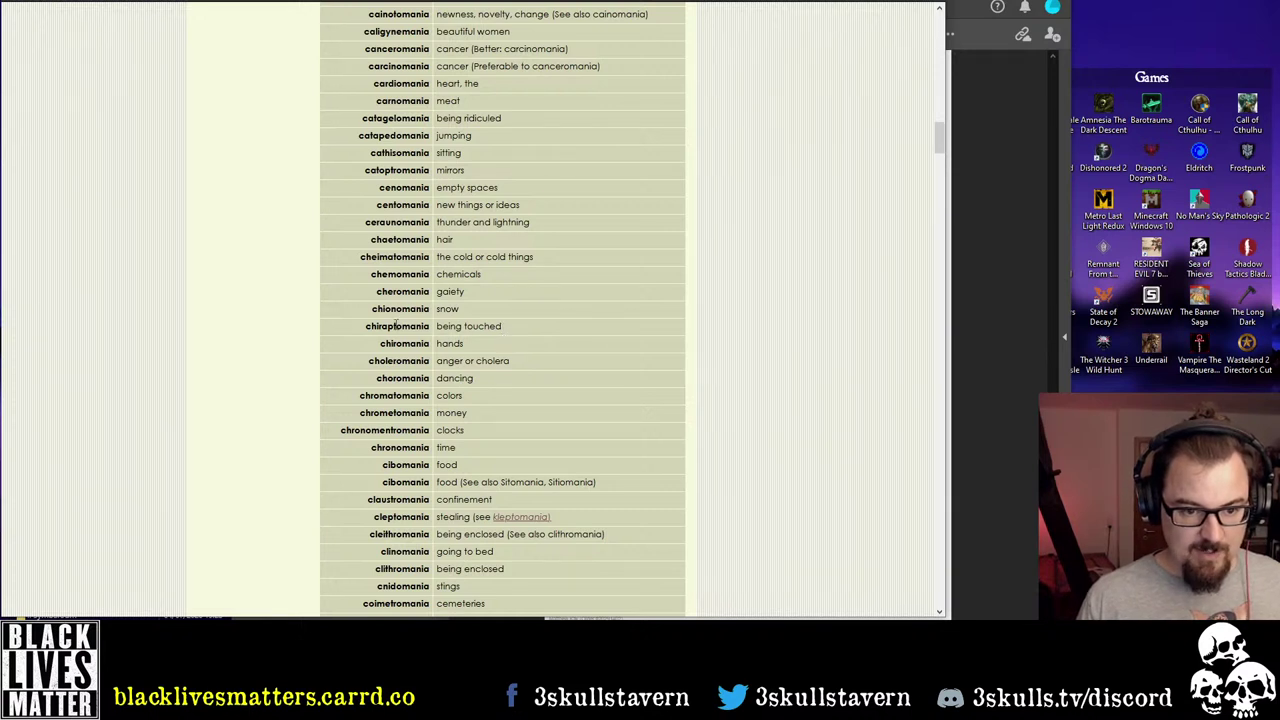
pyautogui.moveTo(365, 333); pyautogui.dragTo(433, 335)
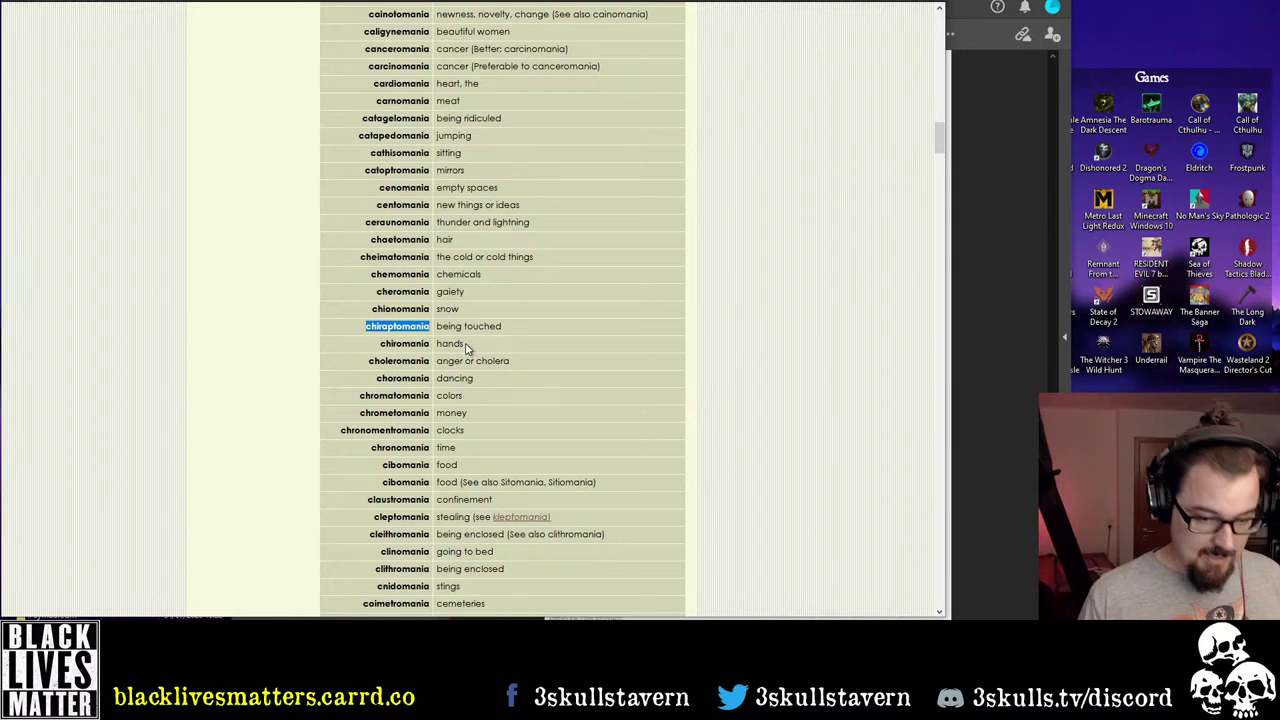
pyautogui.hotkey('shift', 'Left')
pyautogui.hotkey('shift', 'Left')
pyautogui.hotkey('shift', 'Left')
pyautogui.hotkey('shift', 'Left')
pyautogui.hotkey('shift', 'Left')
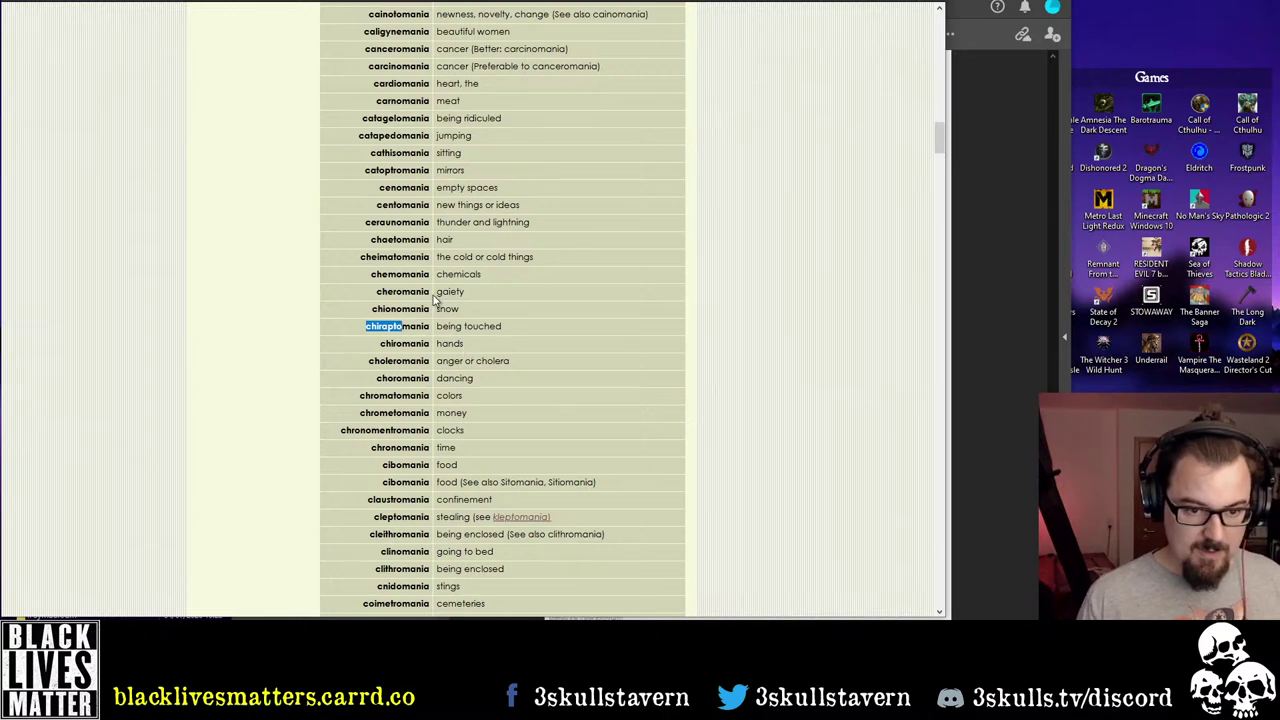
pyautogui.hotkey('alt', 'Tab')
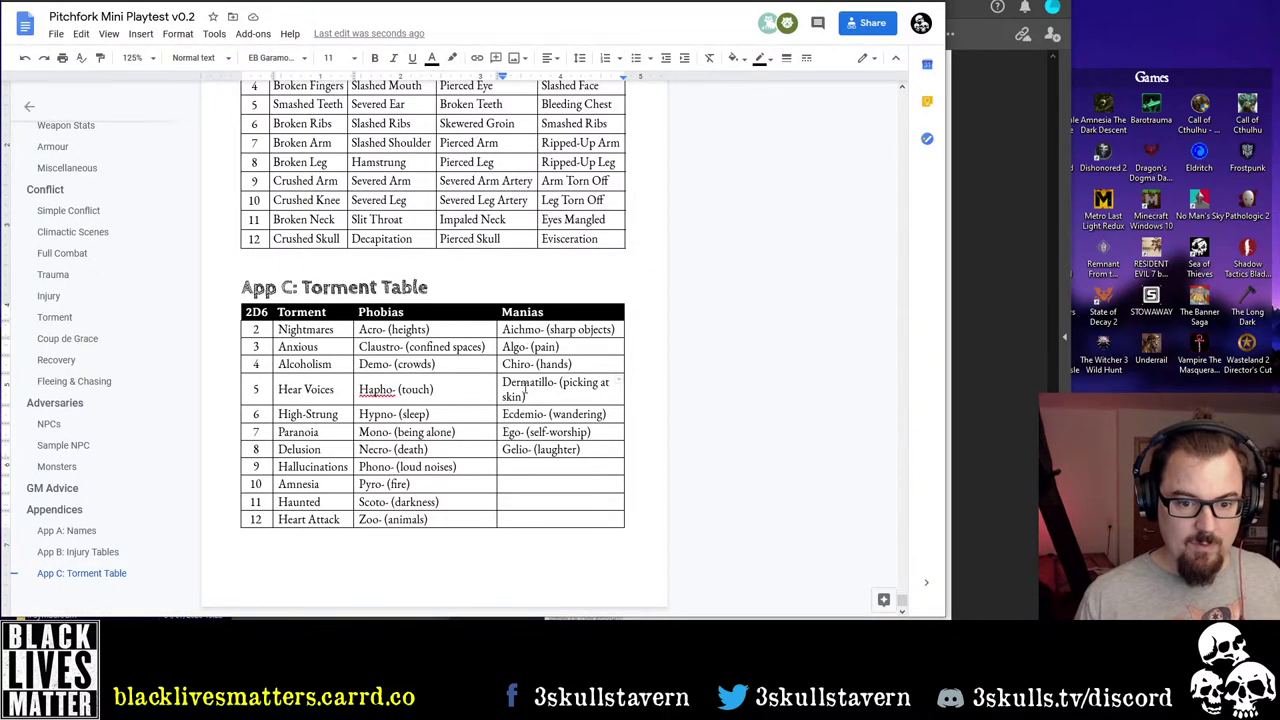
# Shift the Dermatillo-to-Gelio mania entries down a row and make row 4 Chirapto- (being touched)
pyautogui.moveTo(502, 364); pyautogui.dragTo(581, 449)
pyautogui.hotkey('ctrl', 'c')
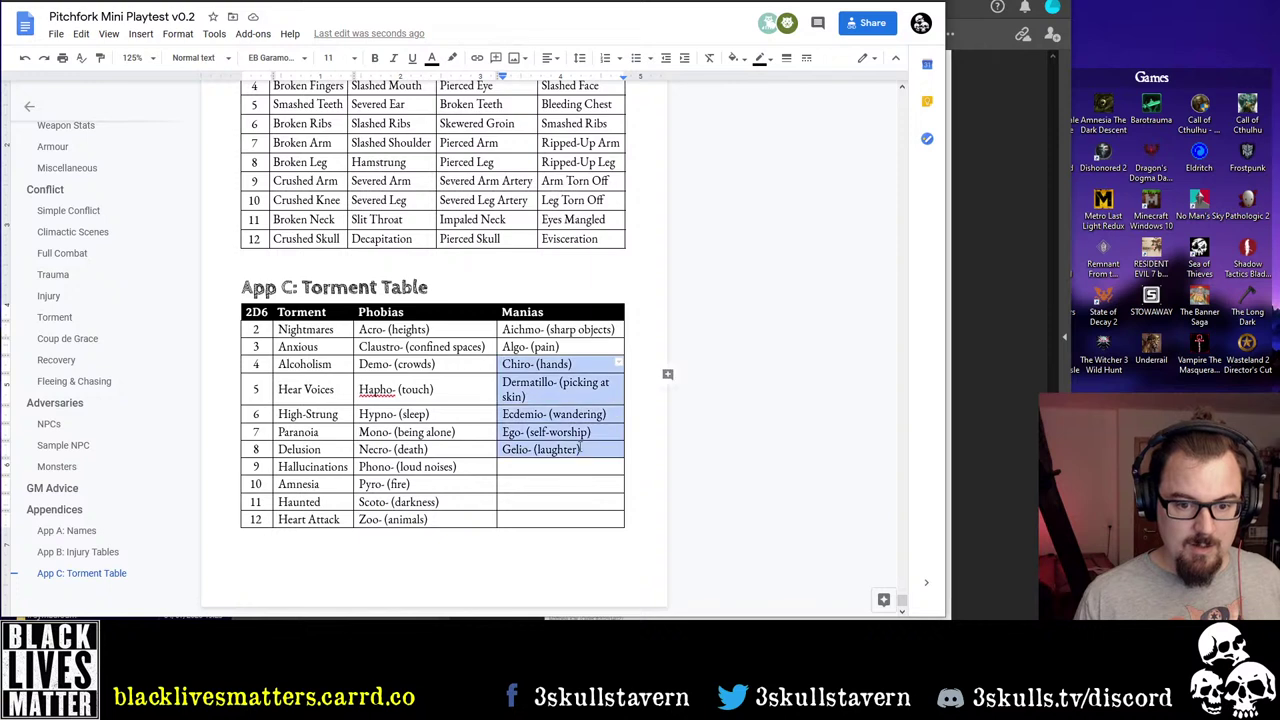
pyautogui.click(533, 397)
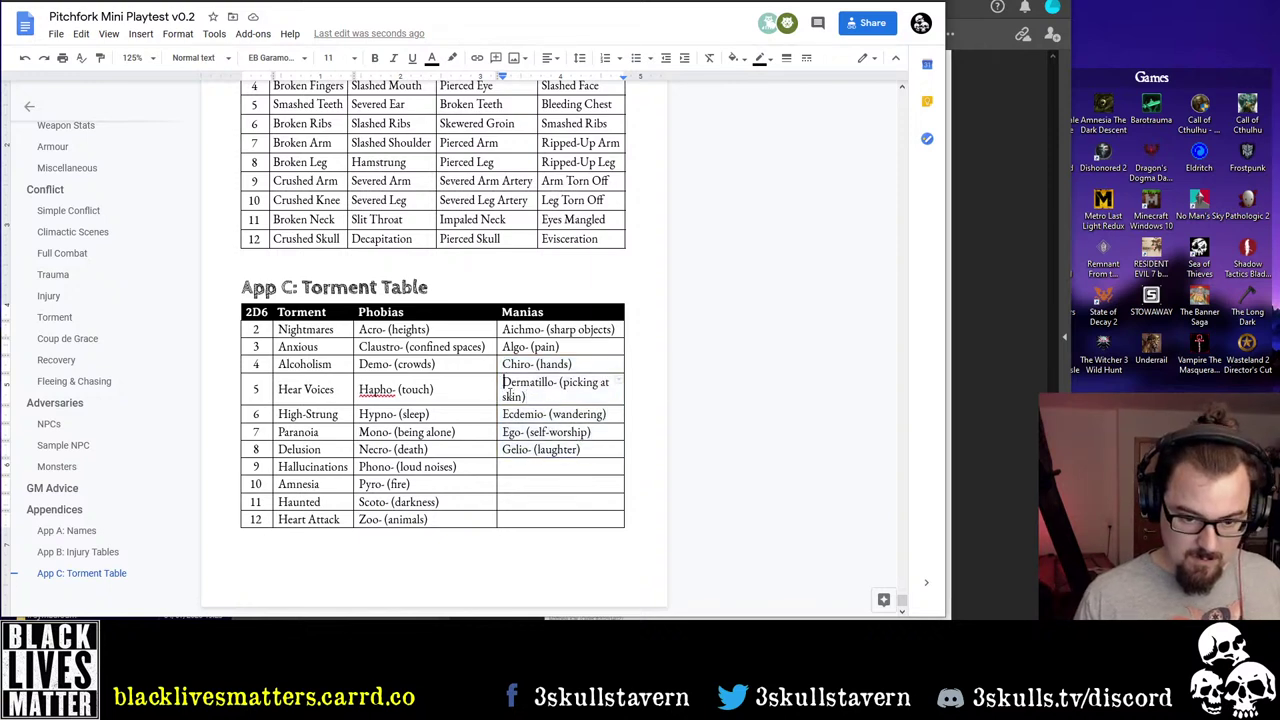
pyautogui.moveTo(509, 393); pyautogui.dragTo(568, 456)
pyautogui.hotkey('ctrl', 'v')
pyautogui.click(526, 364)
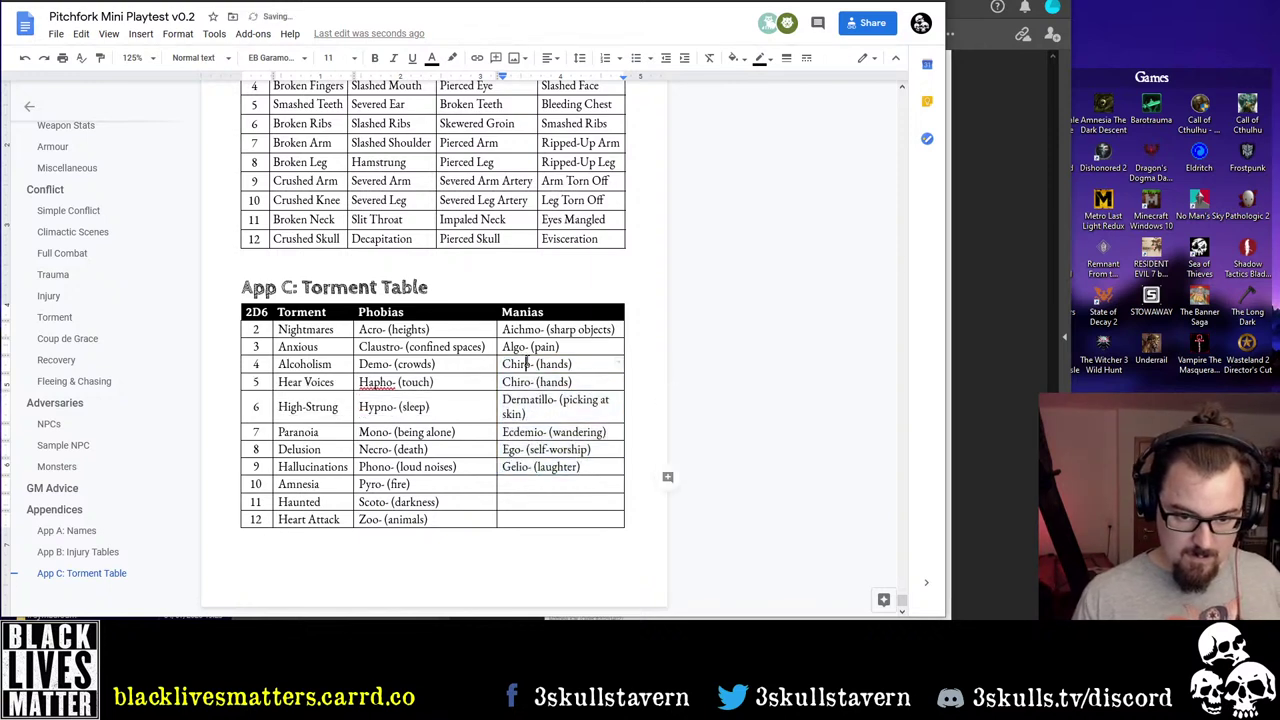
pyautogui.write('pto')
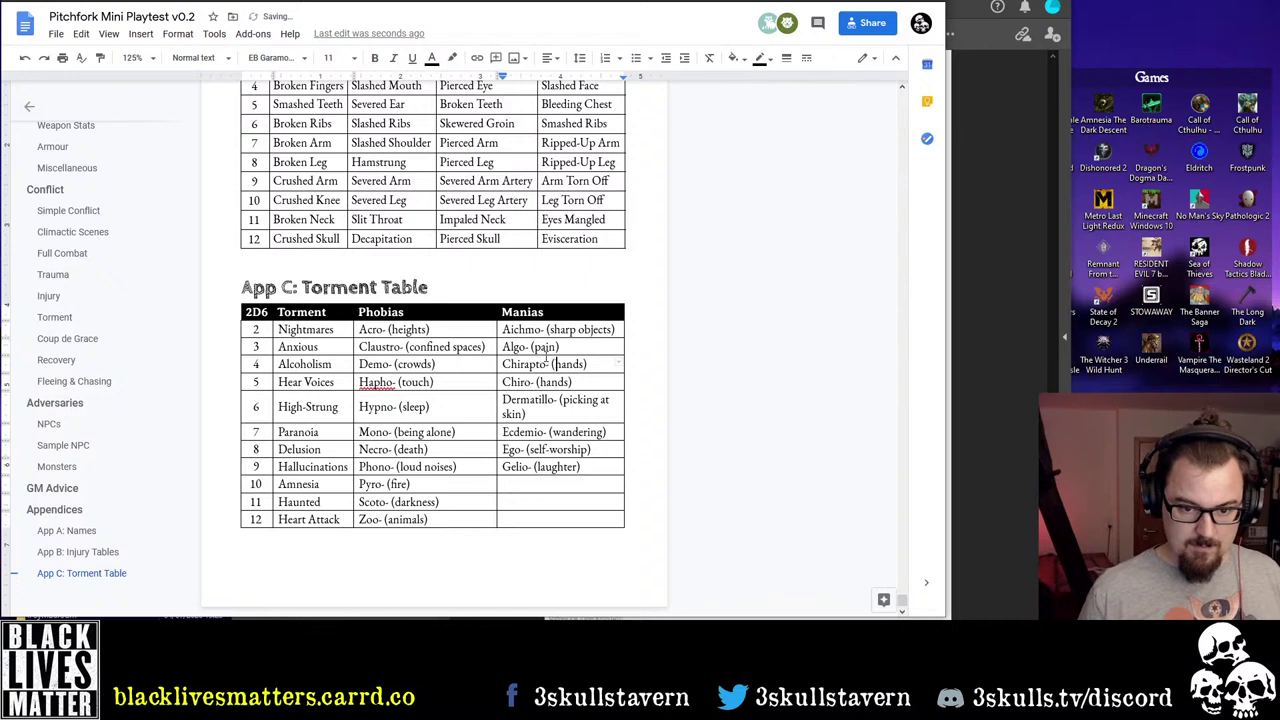
pyautogui.hotkey('ctrl', 'shift', 'Right')
pyautogui.write('being touc')
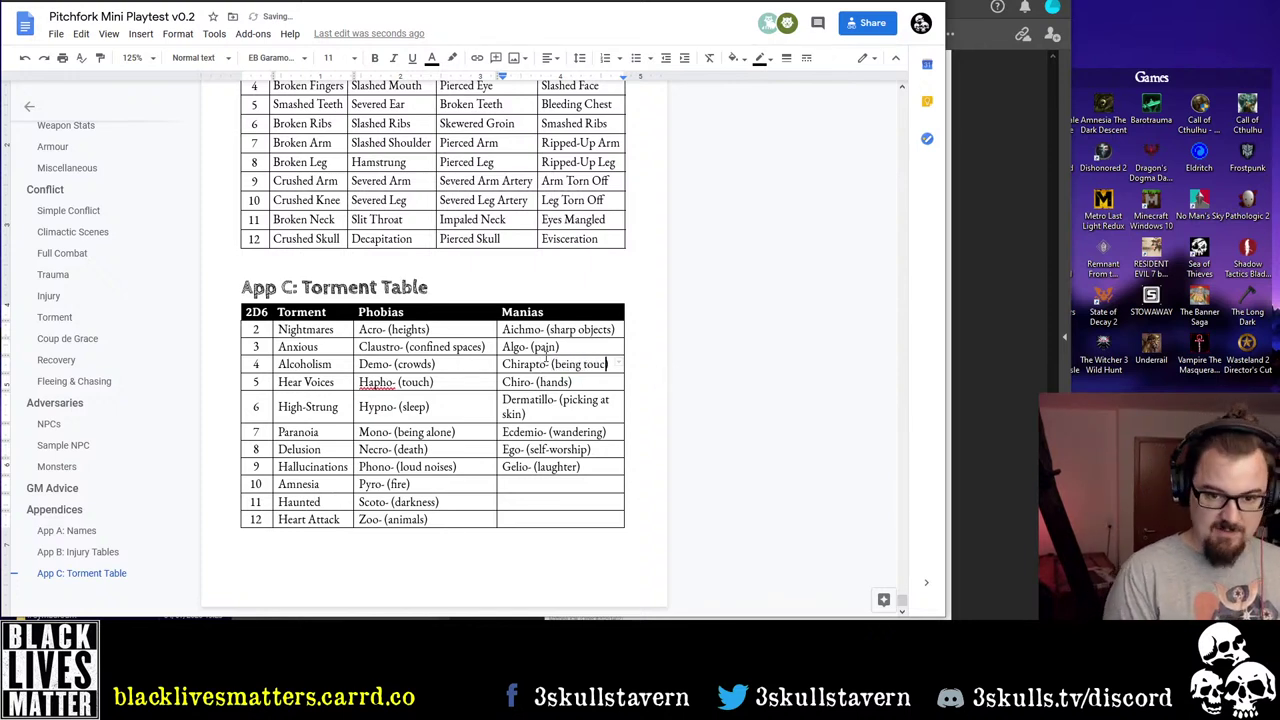
pyautogui.write('hed')
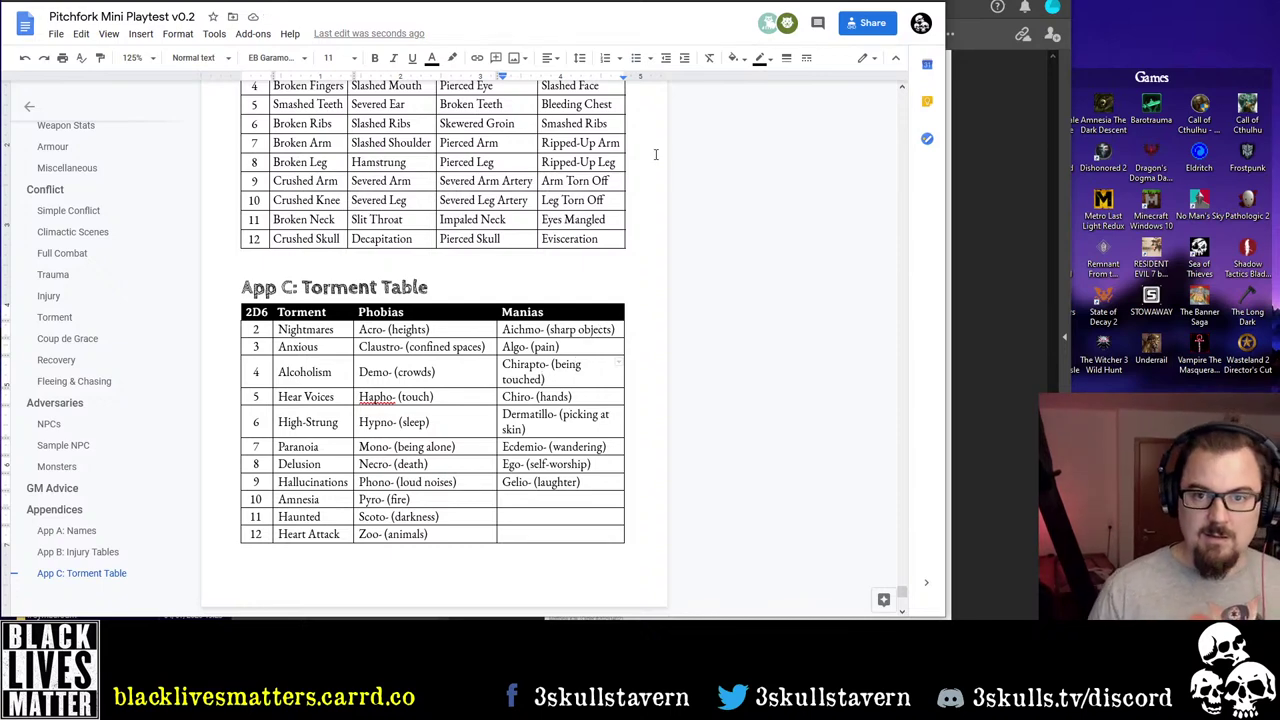
# After checking the reference tabs, revert row 4's entry to Chiro- (hands)
pyautogui.hotkey('ctrl', 'Tab')
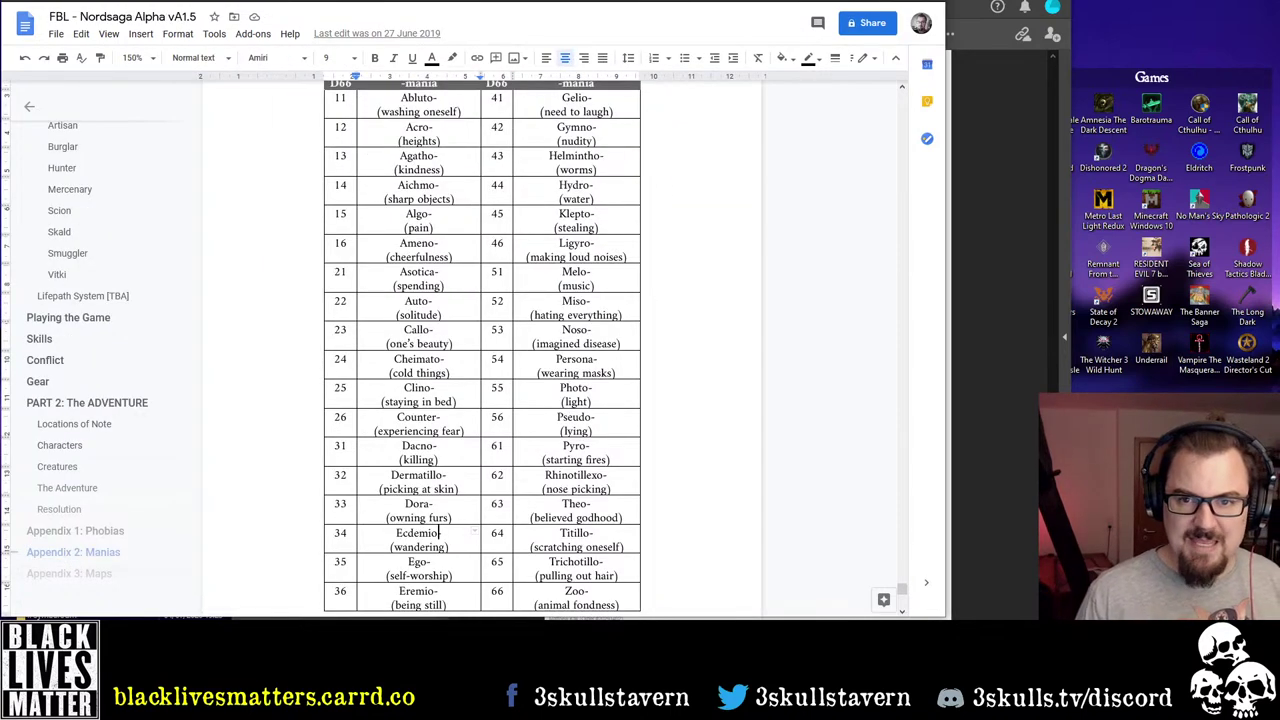
pyautogui.hotkey('ctrl', 'Tab')
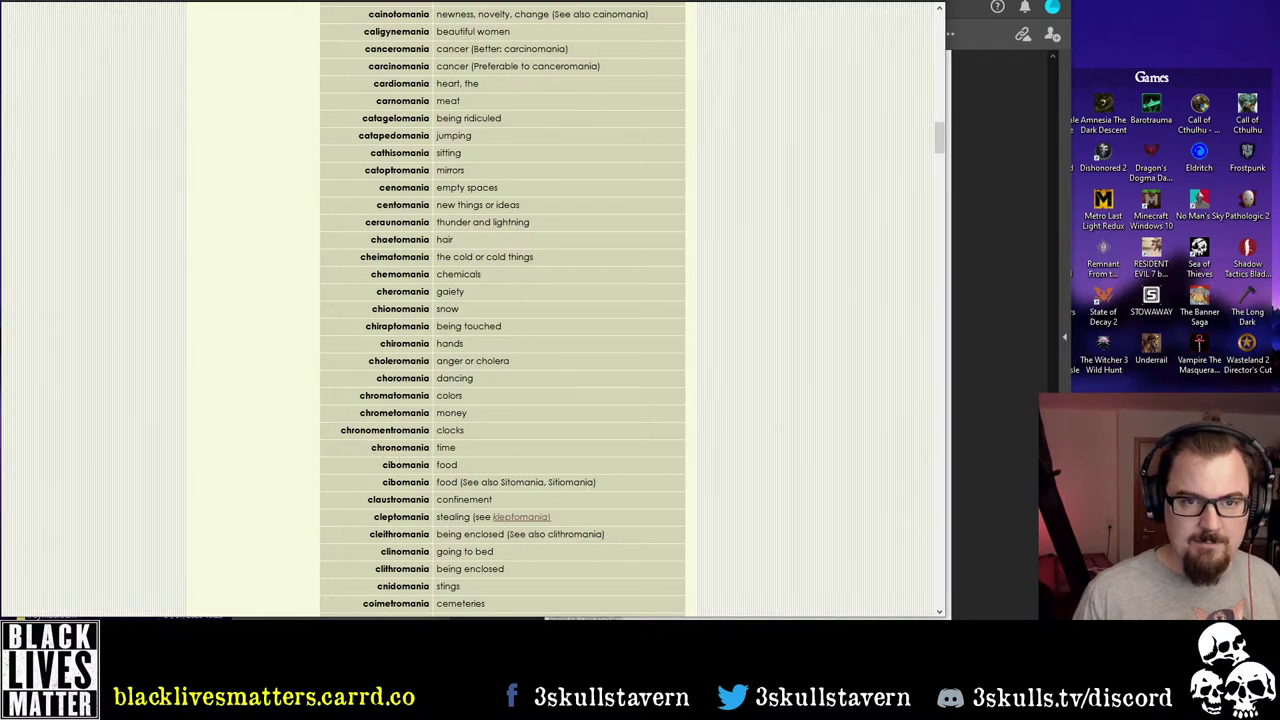
pyautogui.hotkey('alt', 'Tab')
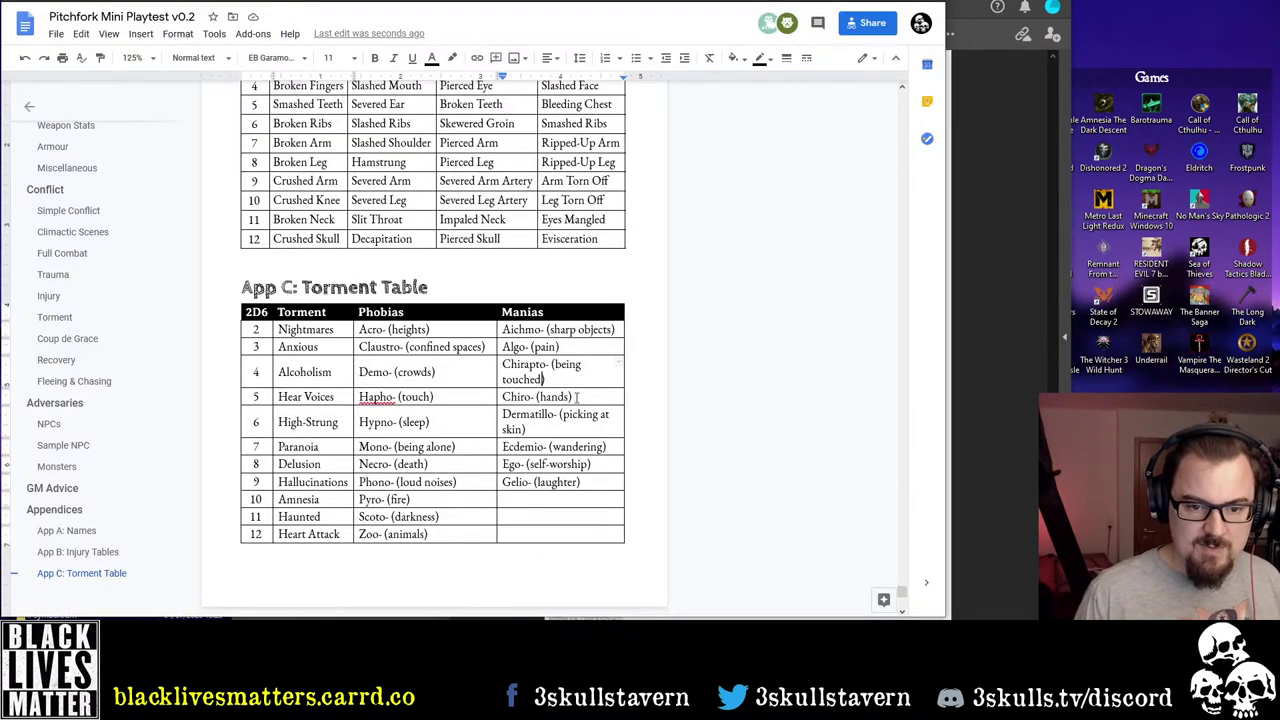
pyautogui.moveTo(576, 397); pyautogui.dragTo(543, 366)
pyautogui.press('BackSpace')
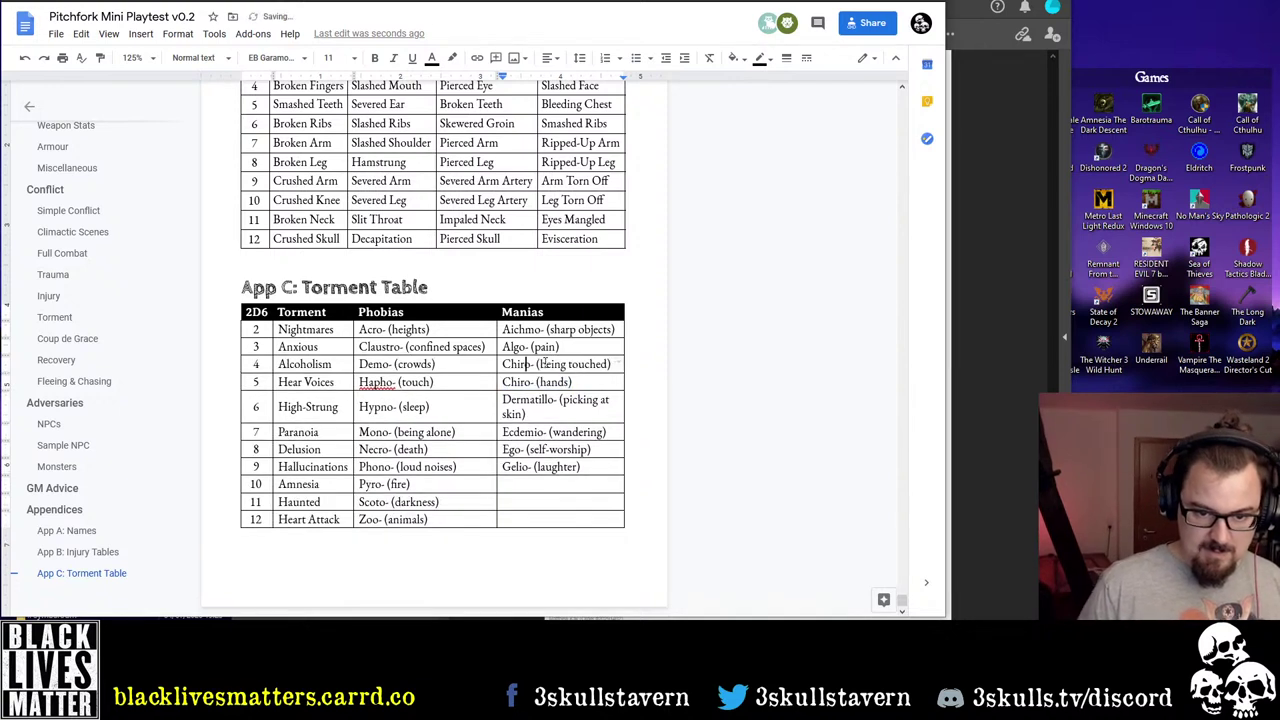
pyautogui.click(542, 365)
pyautogui.hotkey('ctrl', 'shift', 'Right')
pyautogui.hotkey('ctrl', 'shift', 'Right')
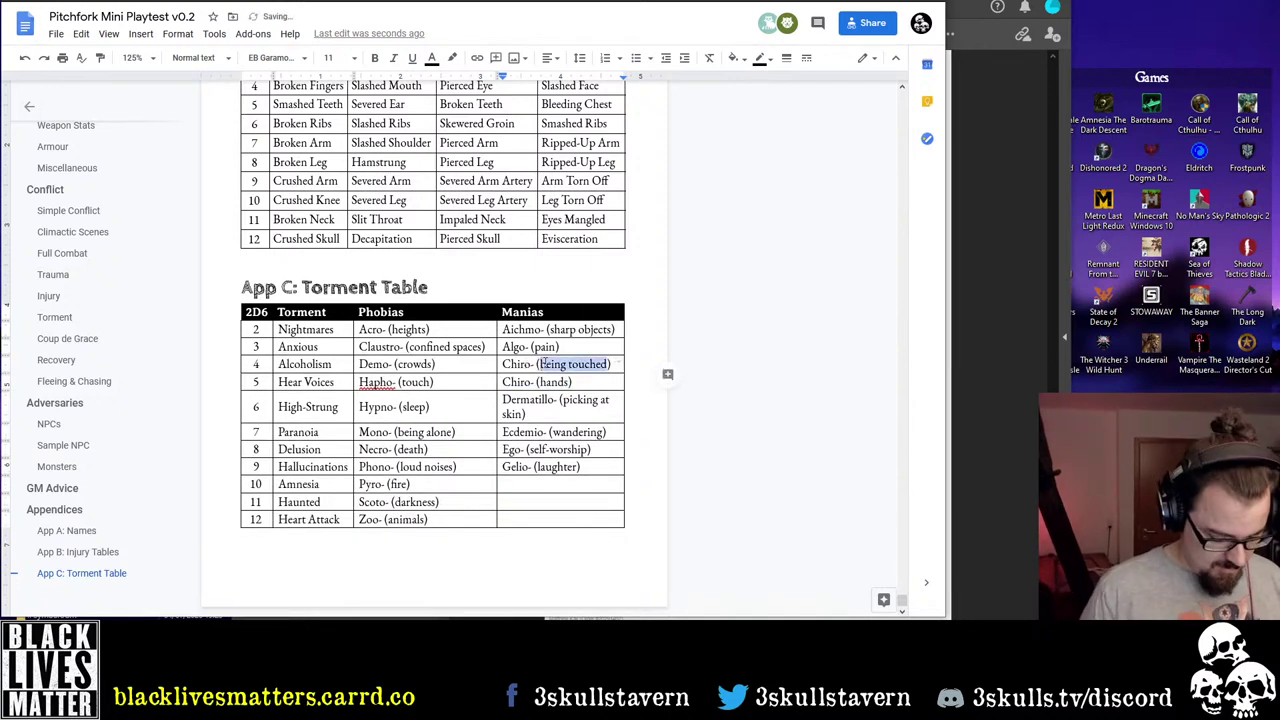
pyautogui.write('hands')
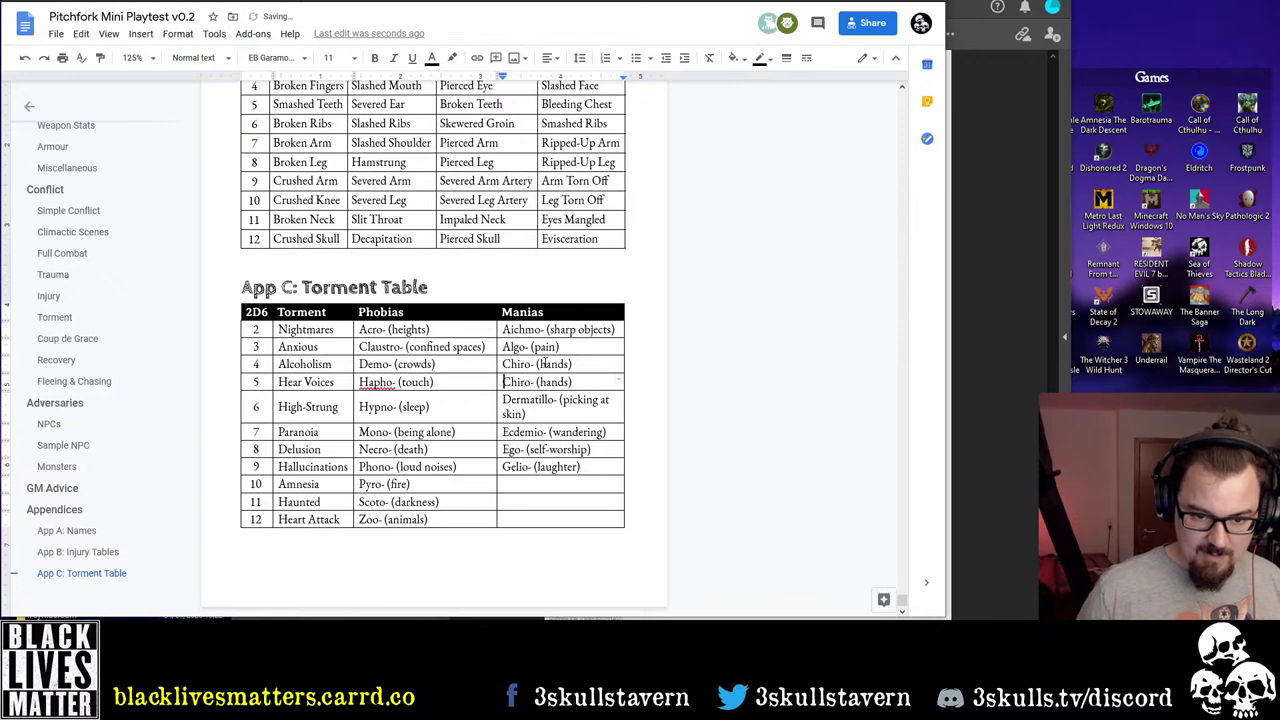
# Change row 5's Manias entry to Chrono- (time)
pyautogui.press('BackSpace')
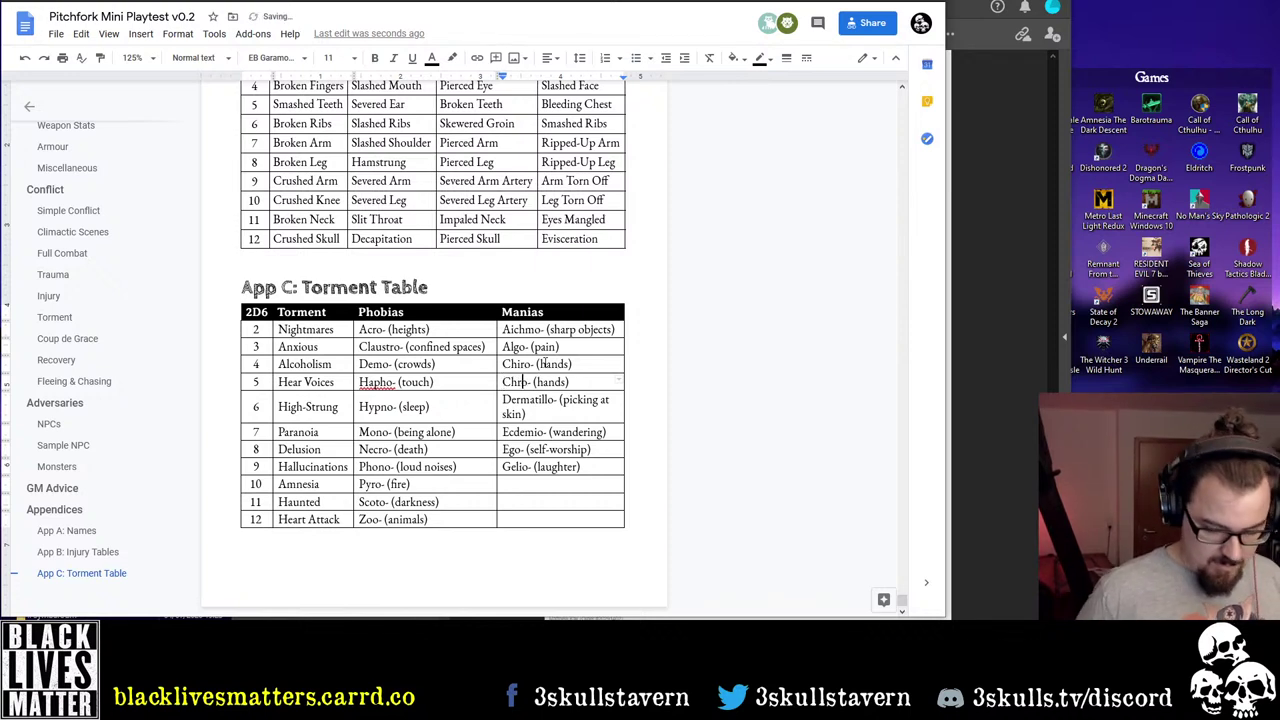
pyautogui.write('no')
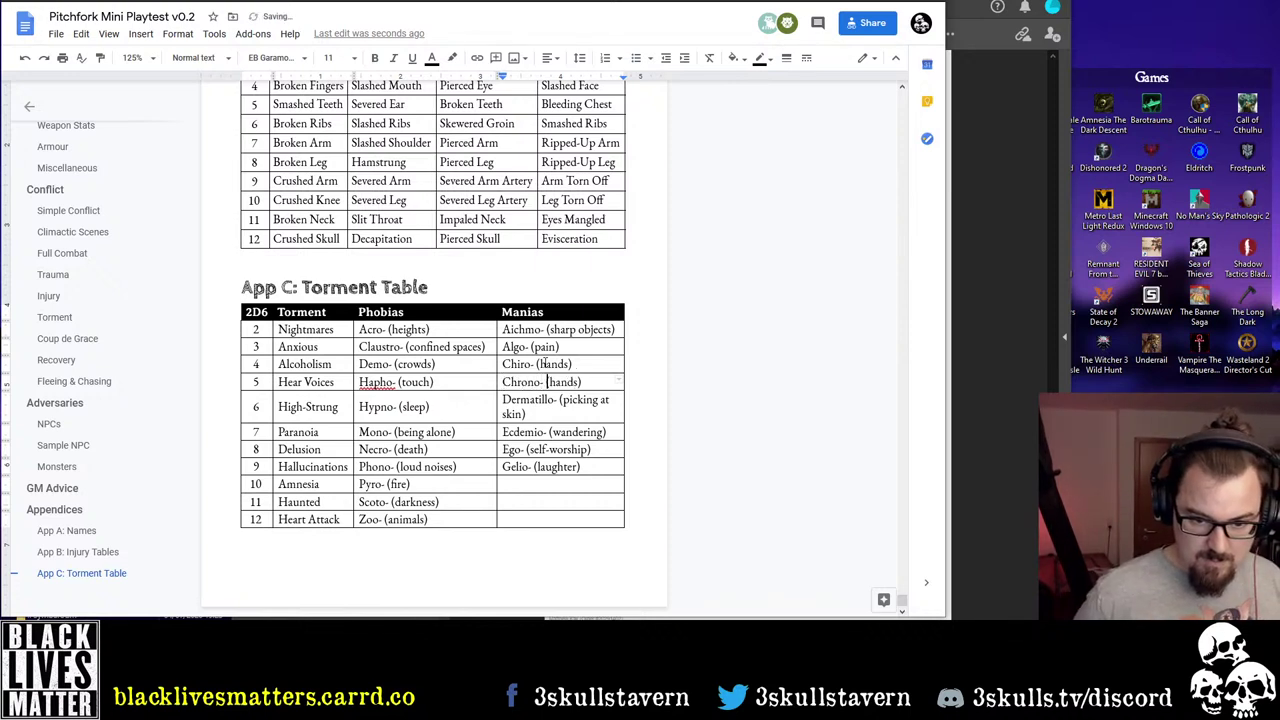
pyautogui.hotkey('ctrl', 'shift', 'Right')
pyautogui.write('time')
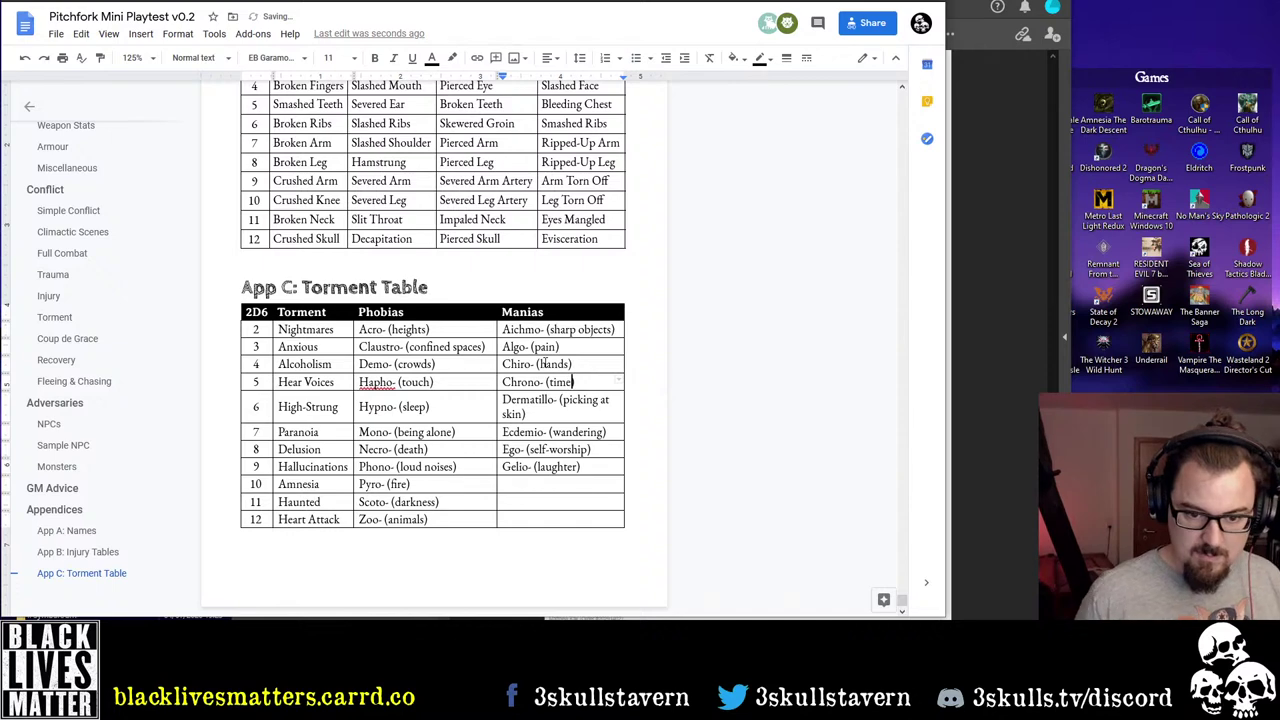
pyautogui.hotkey('ctrl', 'Tab')
pyautogui.hotkey('ctrl', 'Tab')
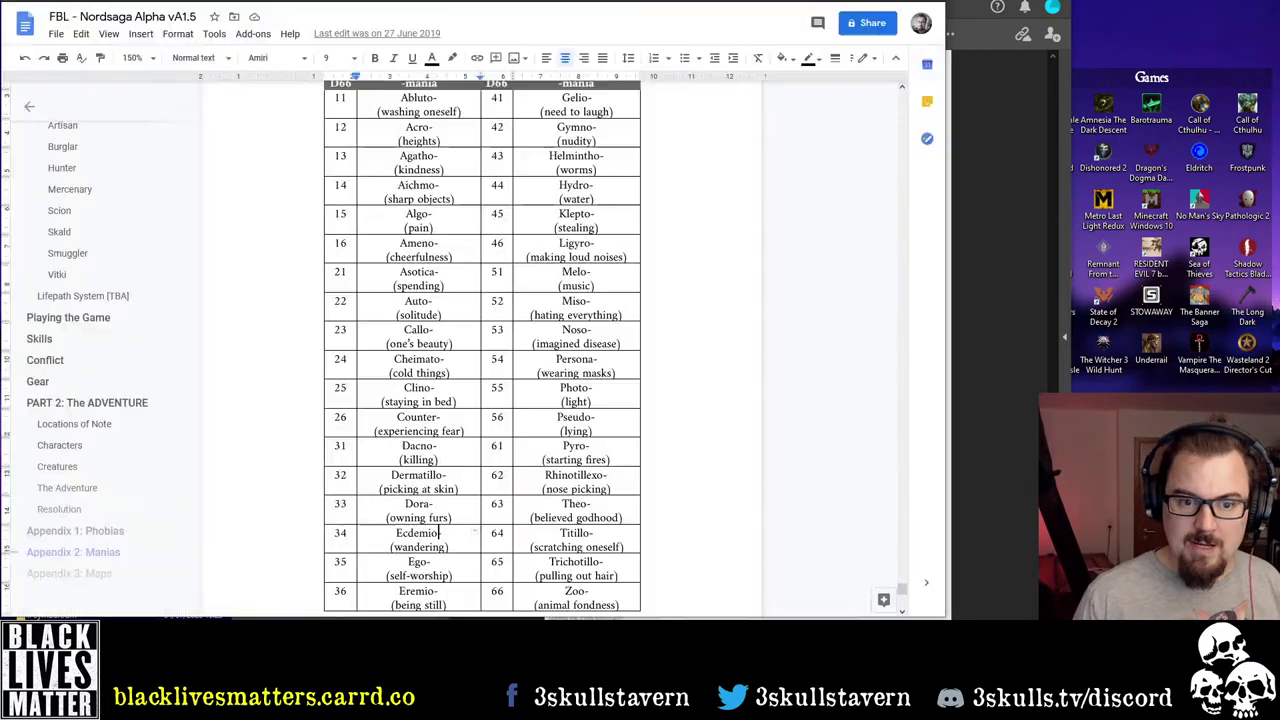
# Scroll the online mania list down to the D entries, comparing with the Nordsaga and Playtest tables
pyautogui.hotkey('ctrl', 'shift', 'Tab')
pyautogui.scroll(-4, 611, 405)
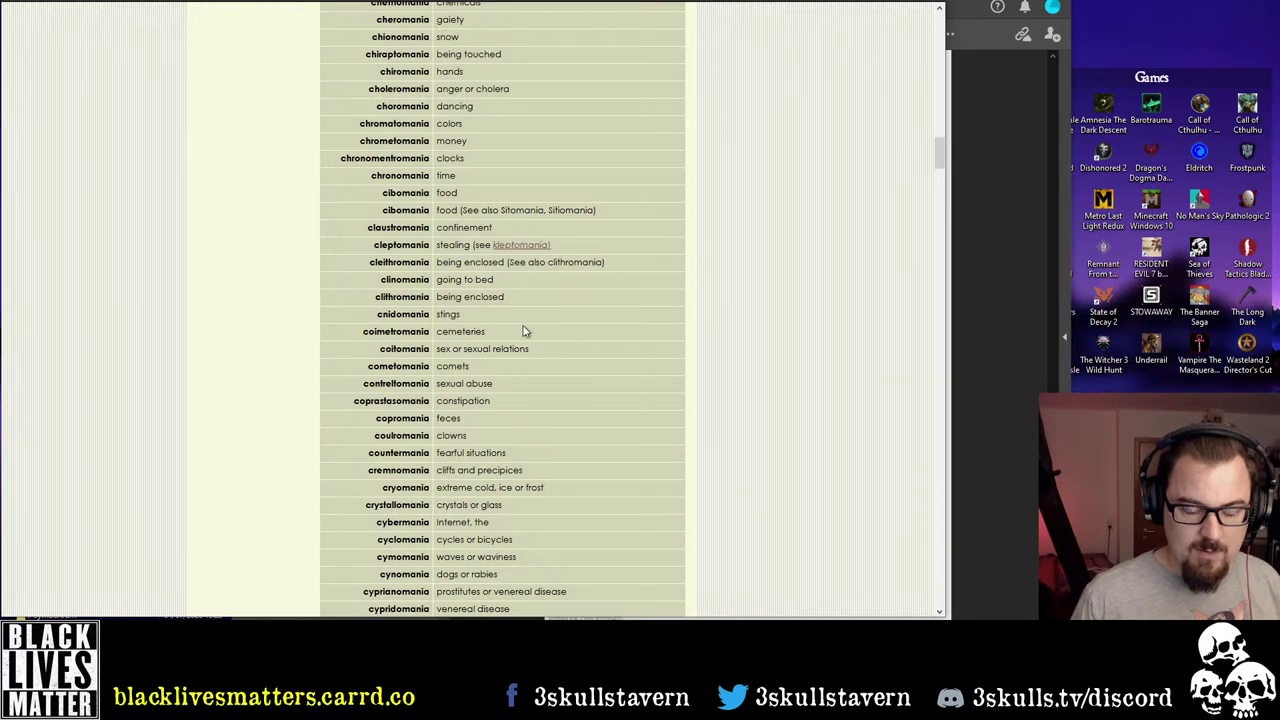
pyautogui.scroll(-2, 524, 322)
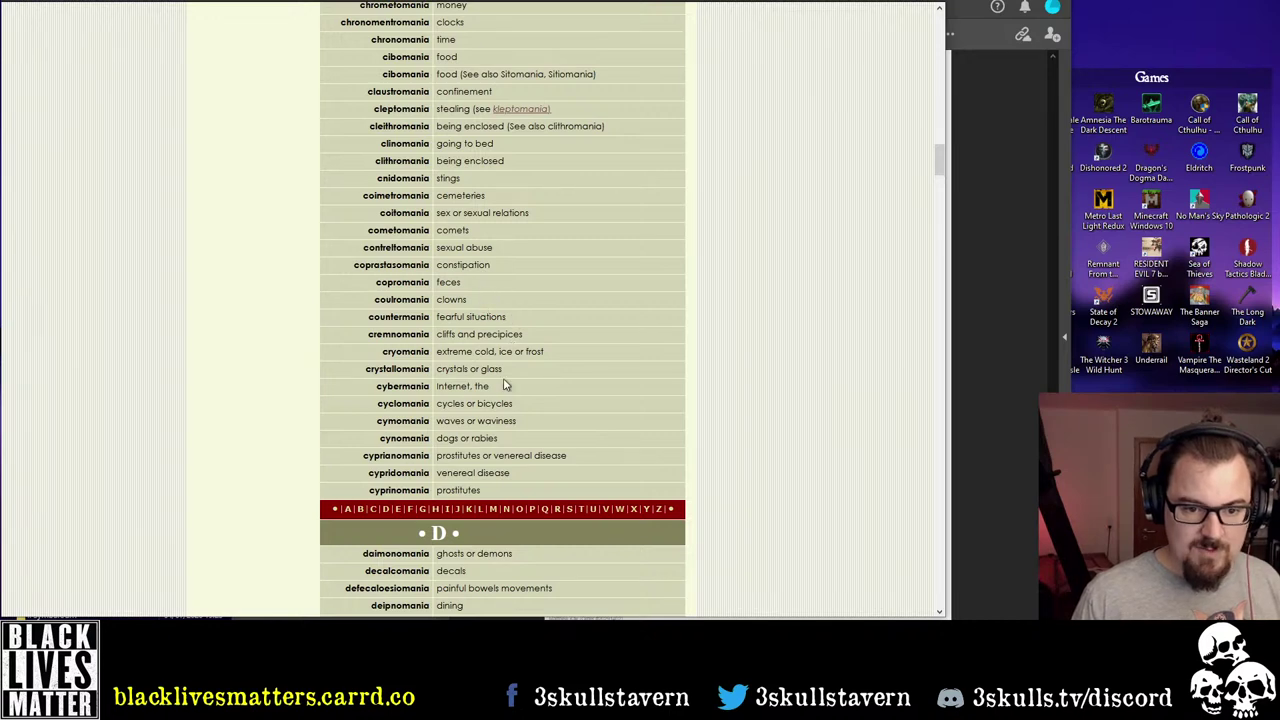
pyautogui.scroll(-3, 517, 407)
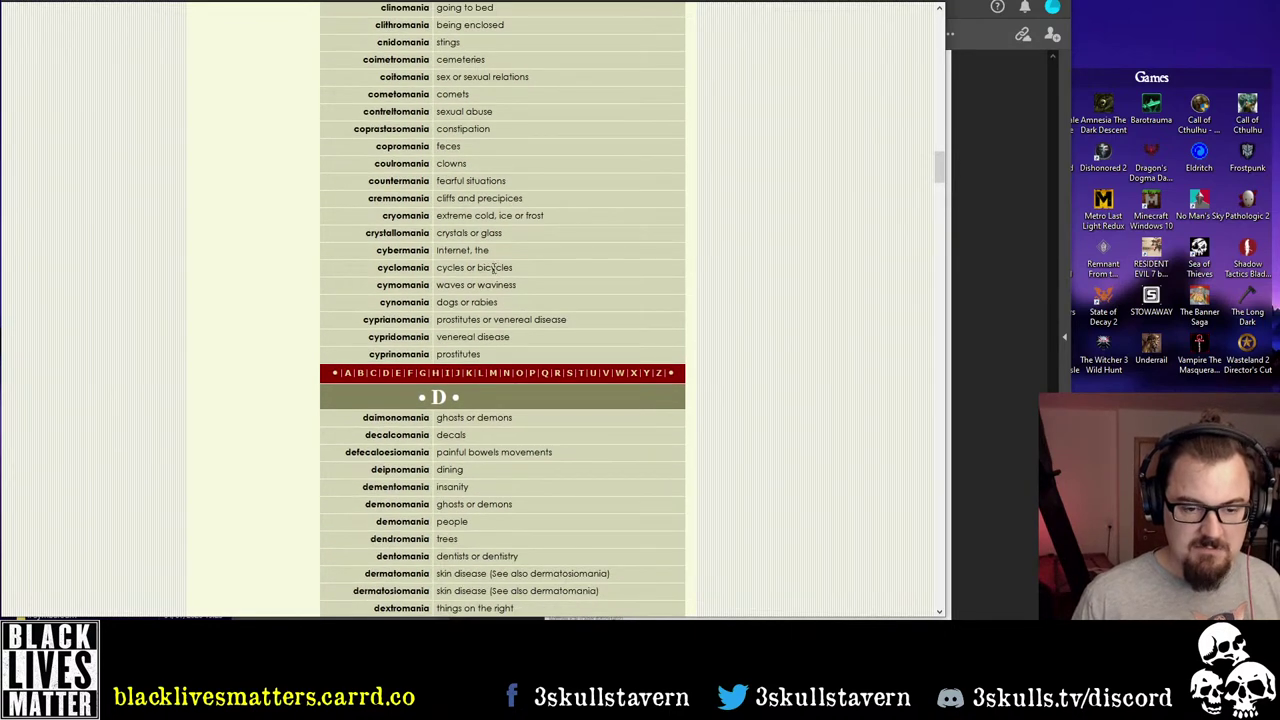
pyautogui.scroll(-3, 517, 336)
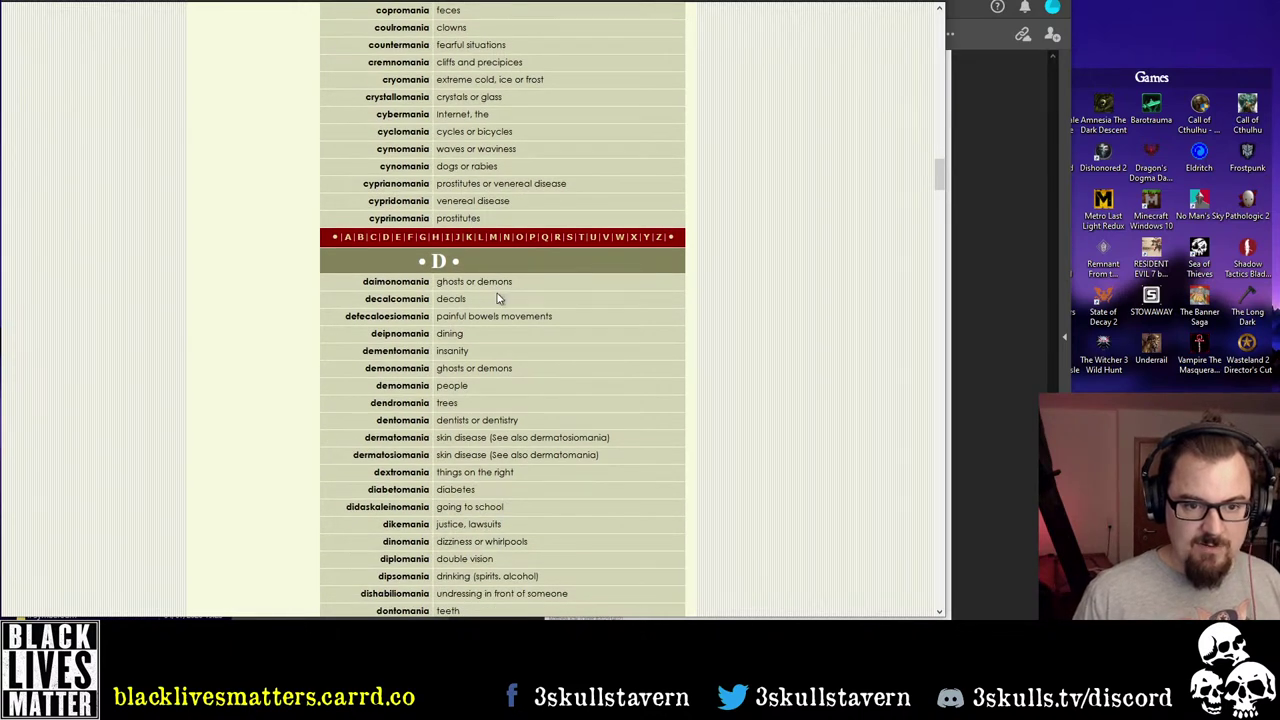
pyautogui.scroll(-6, 500, 290)
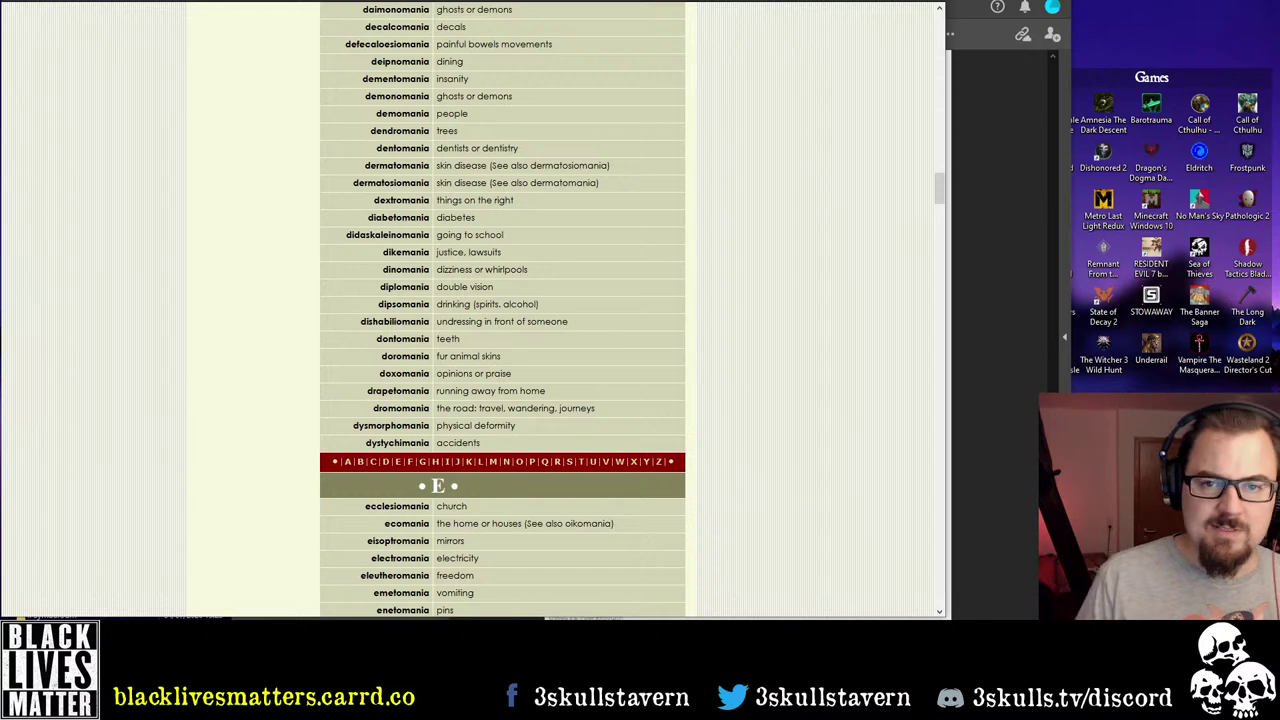
pyautogui.hotkey('alt', 'Tab')
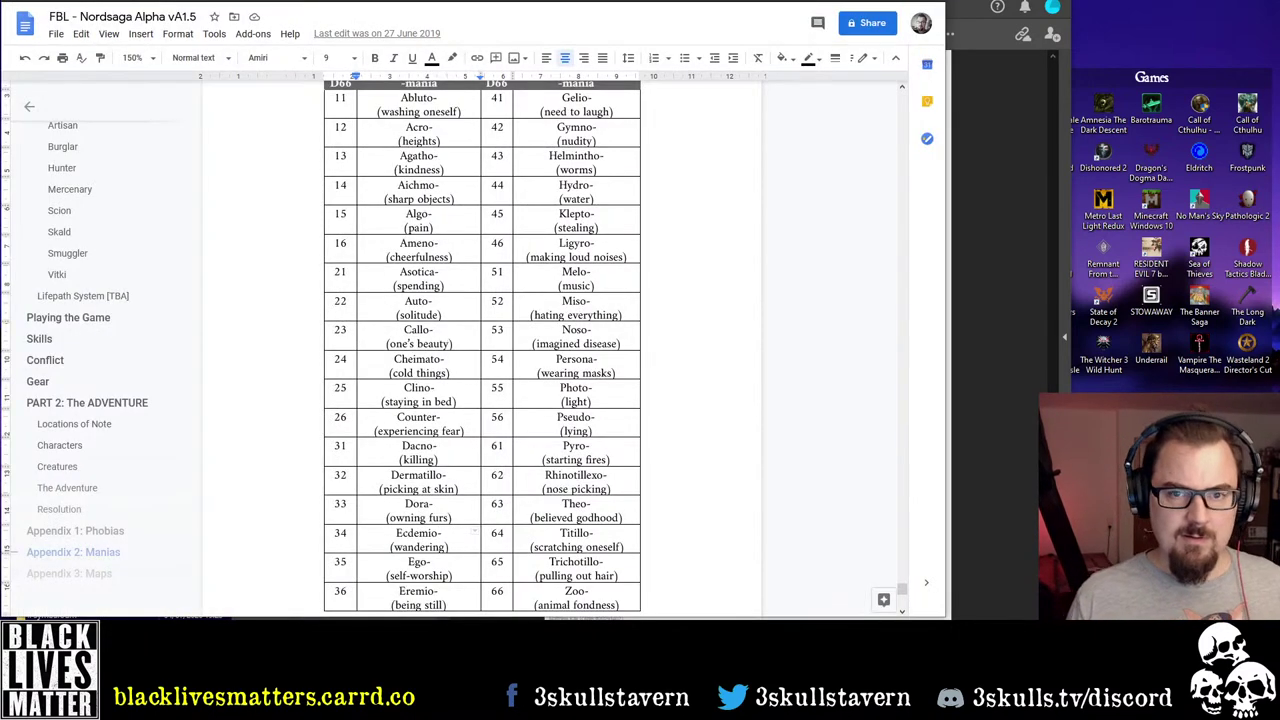
pyautogui.hotkey('alt', 'Tab')
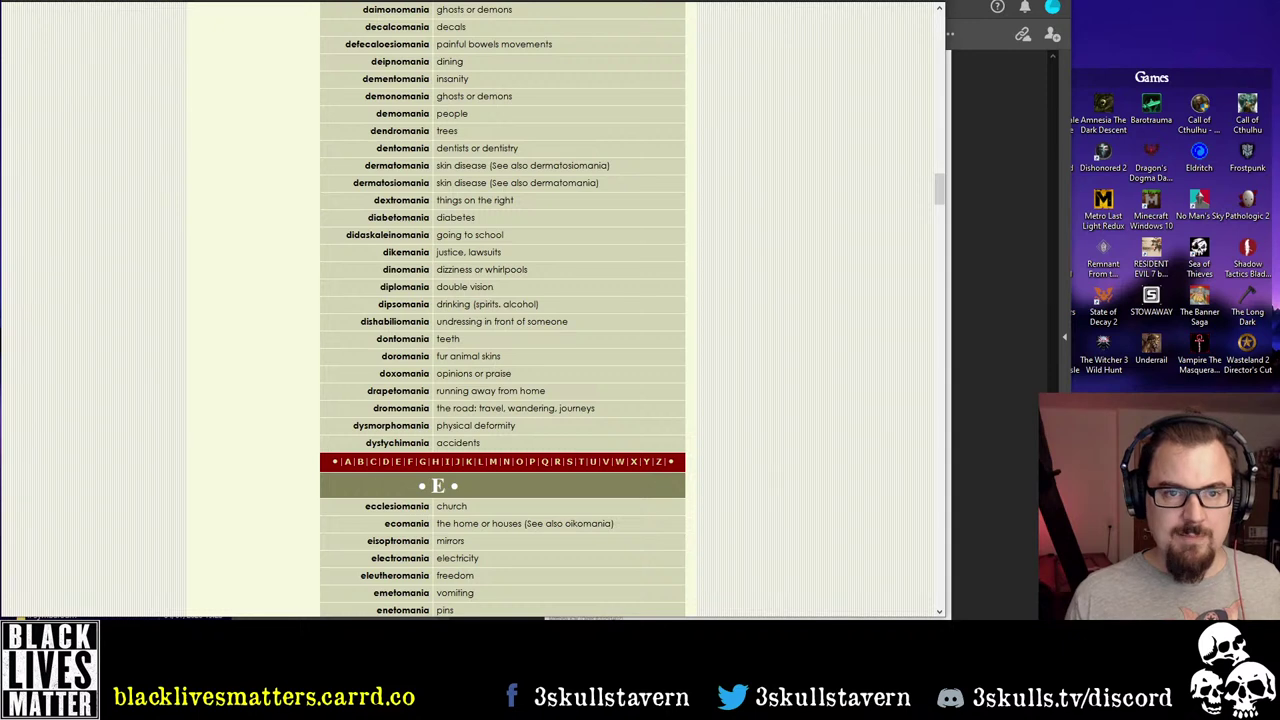
pyautogui.hotkey('alt', 'Tab')
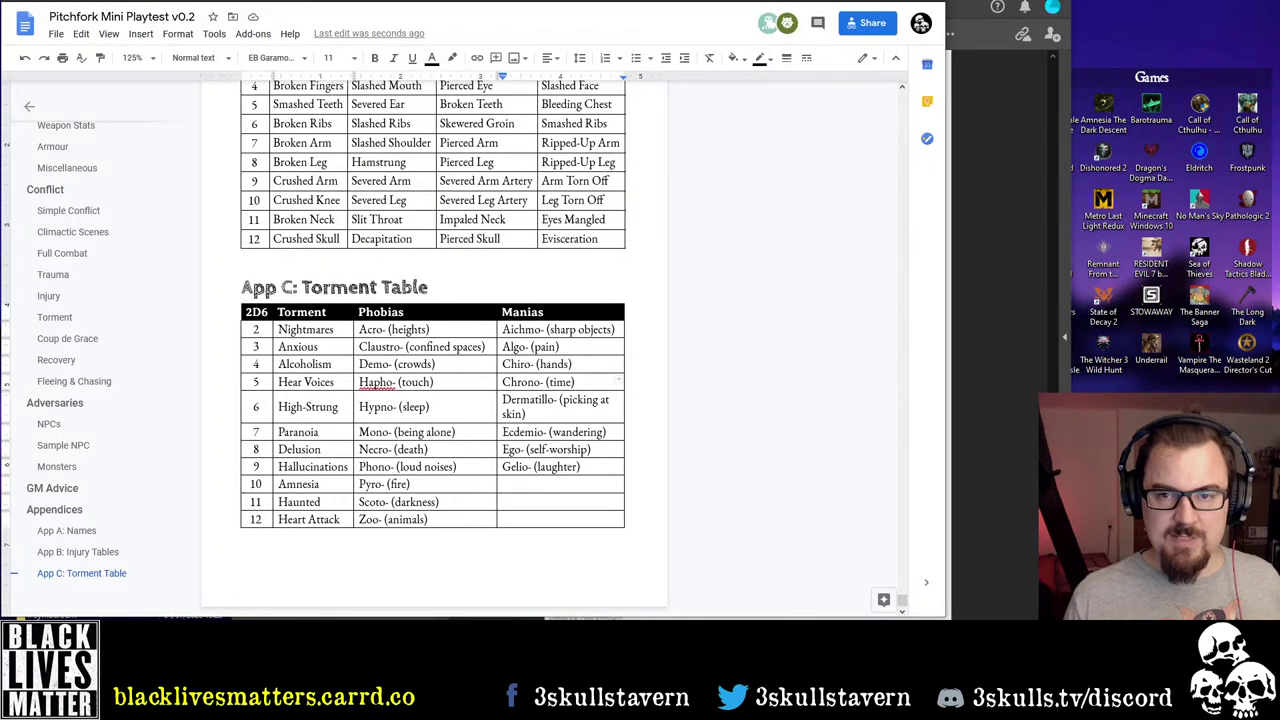
pyautogui.hotkey('alt', 'Tab')
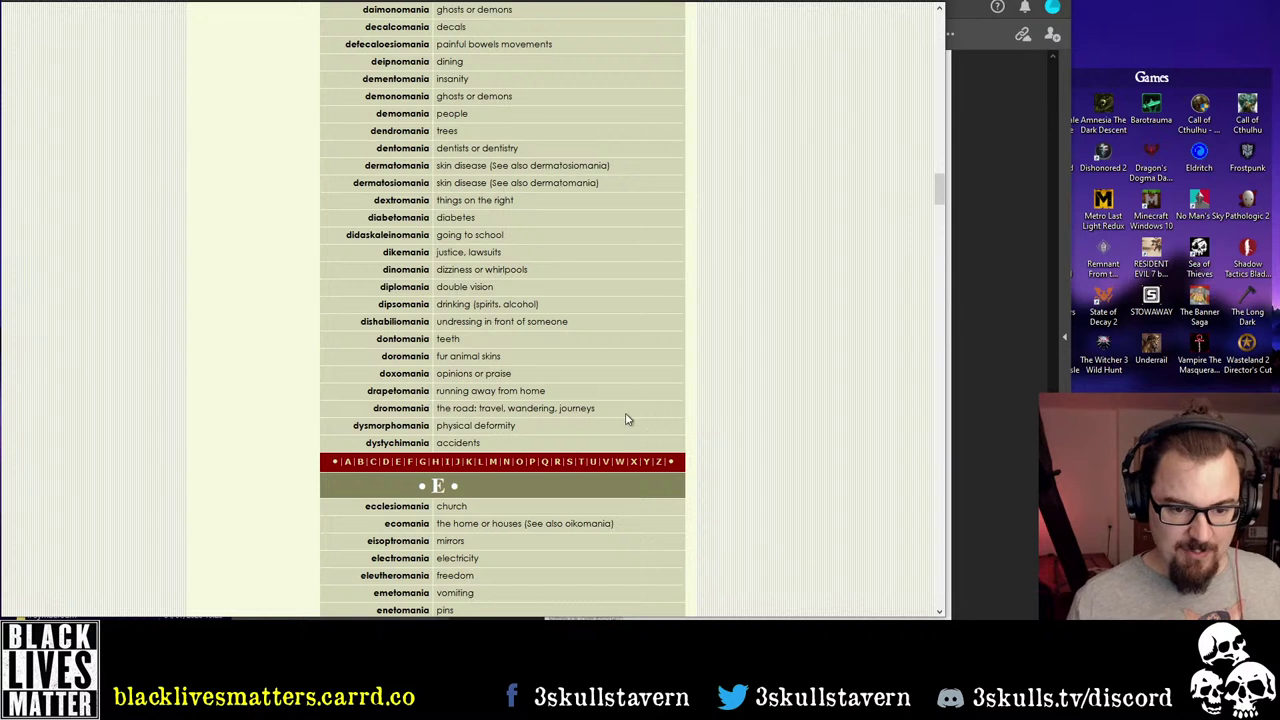
# Copy doxomania from the list, web-search it, then return to the Playtest Torment Table
pyautogui.moveTo(513, 374); pyautogui.dragTo(416, 374)
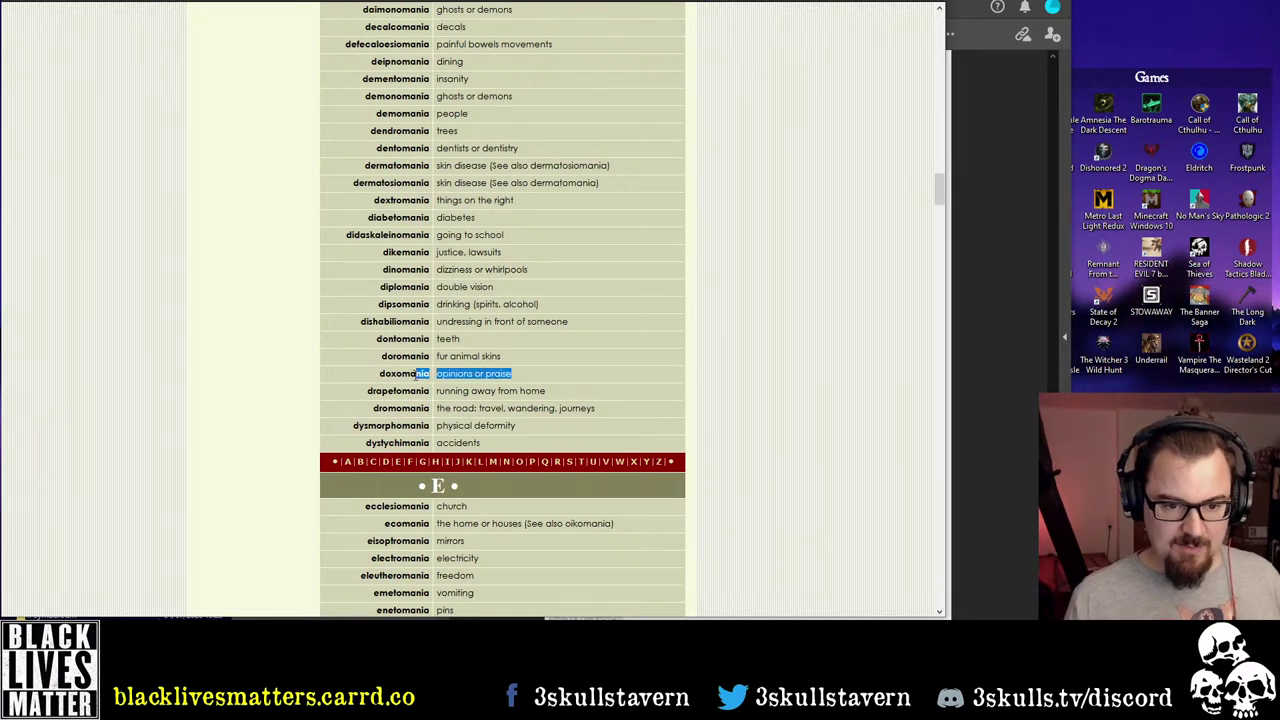
pyautogui.click(513, 373)
pyautogui.doubleClick(404, 373)
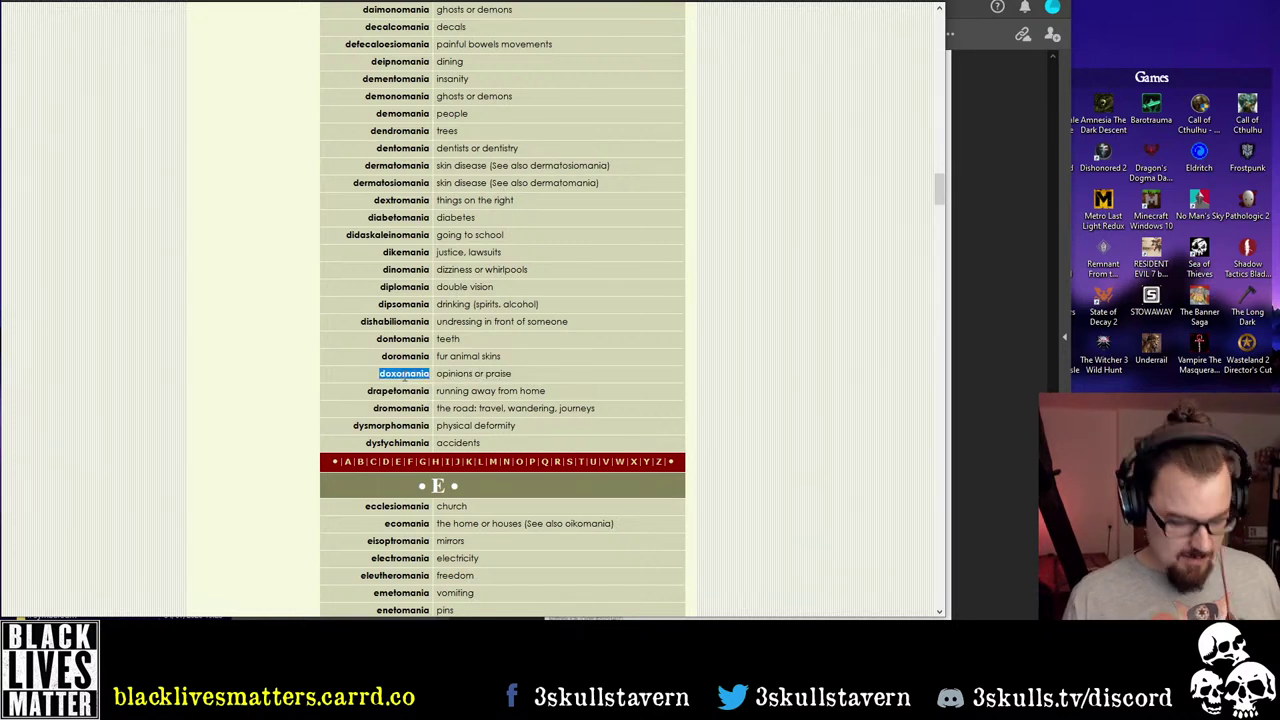
pyautogui.hotkey('ctrl', 'c')
pyautogui.hotkey('ctrl', 't')
pyautogui.hotkey('ctrl', 'v')
pyautogui.press('Return')
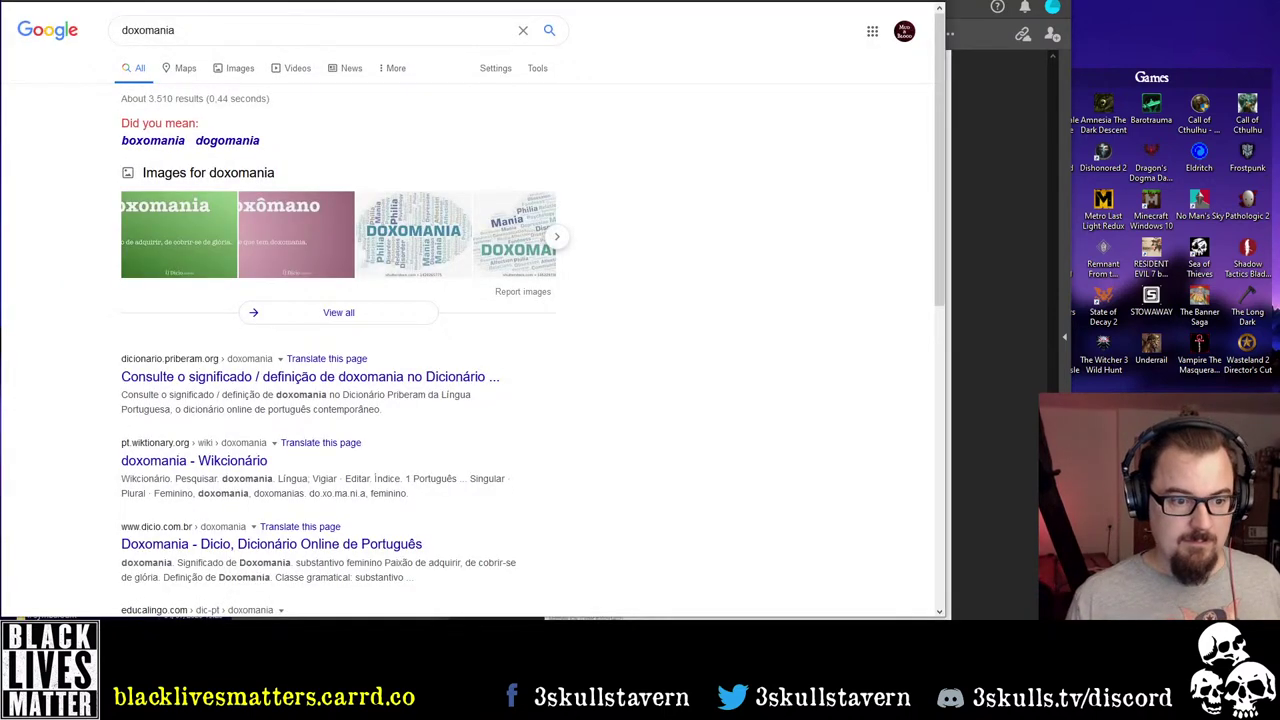
pyautogui.hotkey('ctrl', 'w')
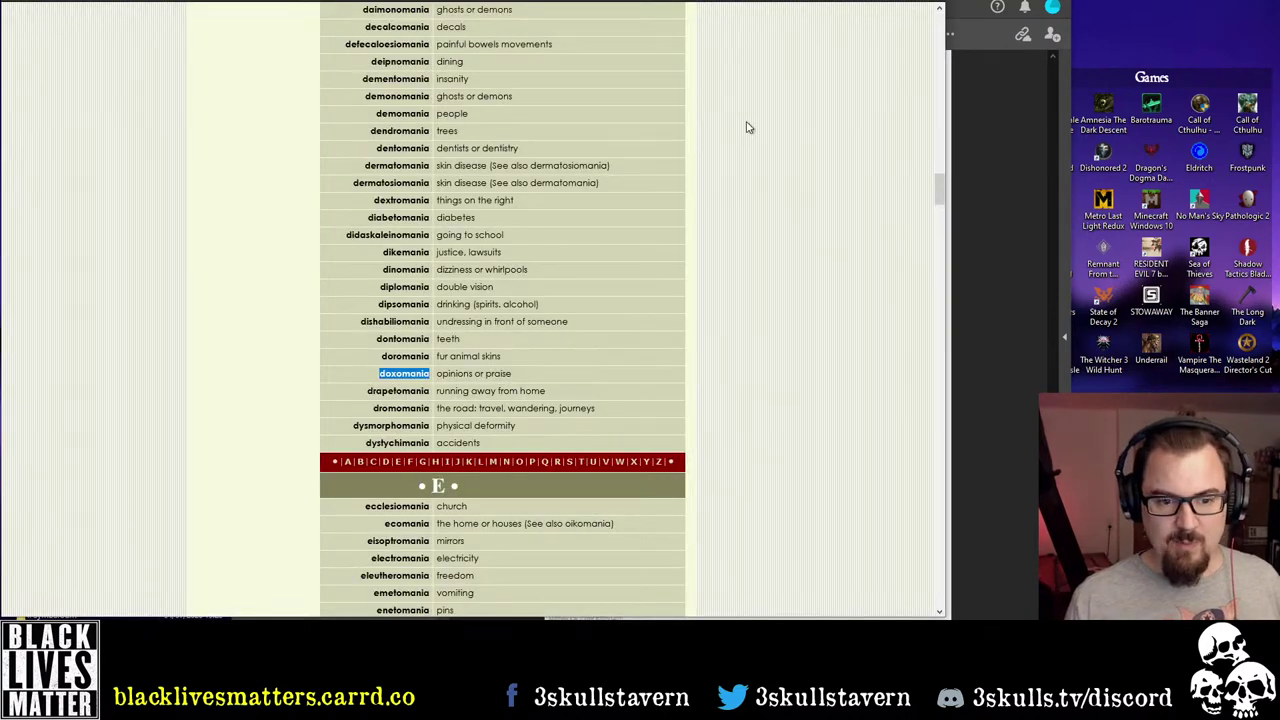
pyautogui.scroll(-1, 577, 324)
pyautogui.scroll(-3, 577, 324)
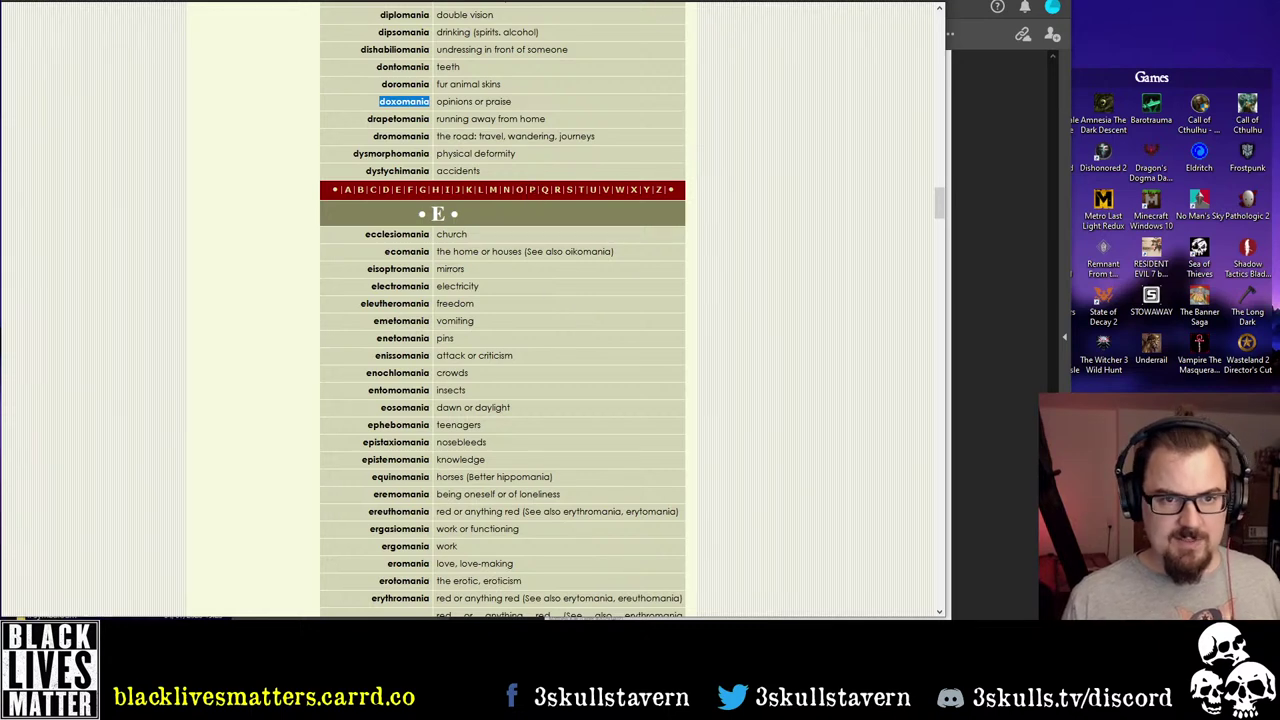
pyautogui.hotkey('alt', 'Tab')
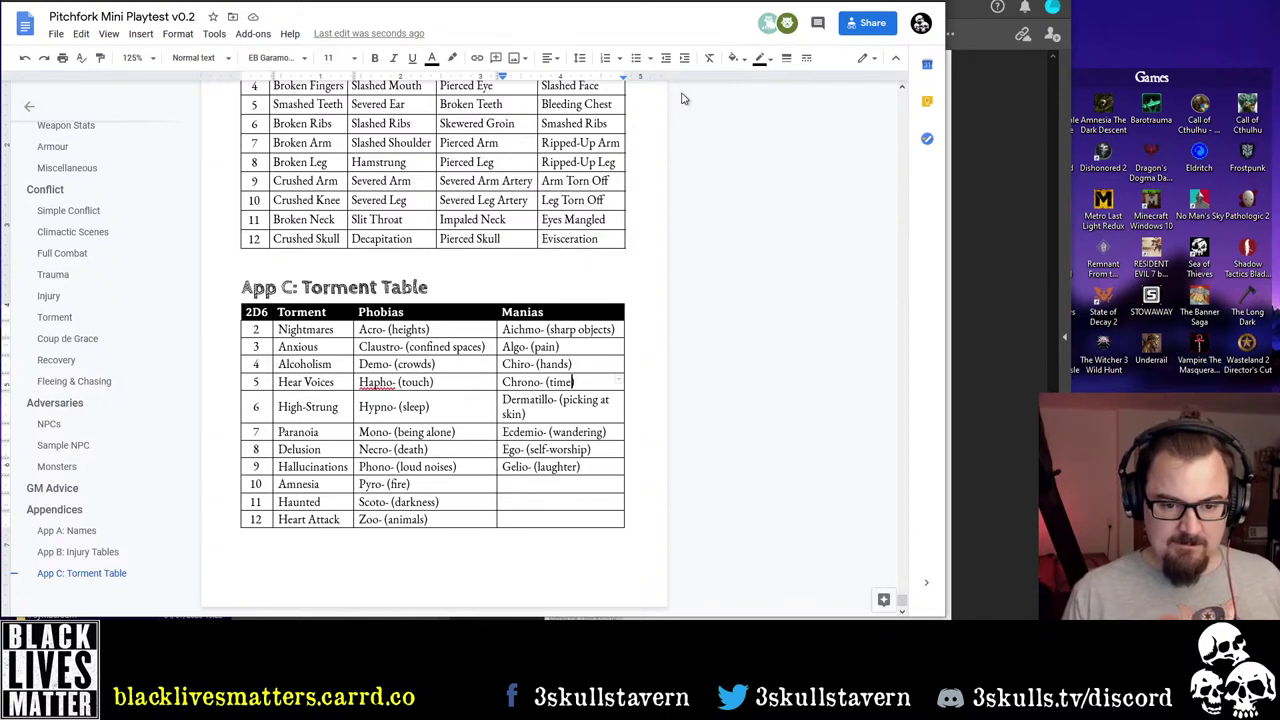
# Delete row 6's Dermatillo- (picking at skin) entry and scroll the mania list to its E section
pyautogui.tripleClick(529, 412)
pyautogui.press('BackSpace')
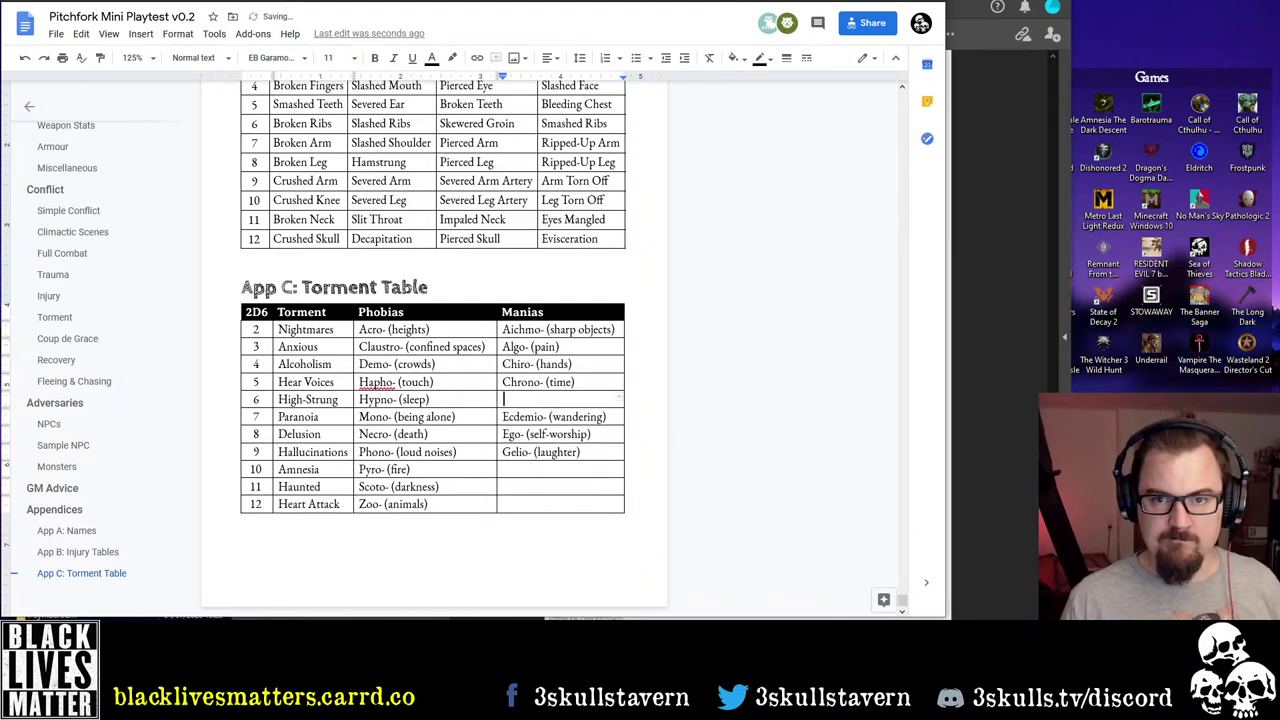
pyautogui.hotkey('ctrl', 'Tab')
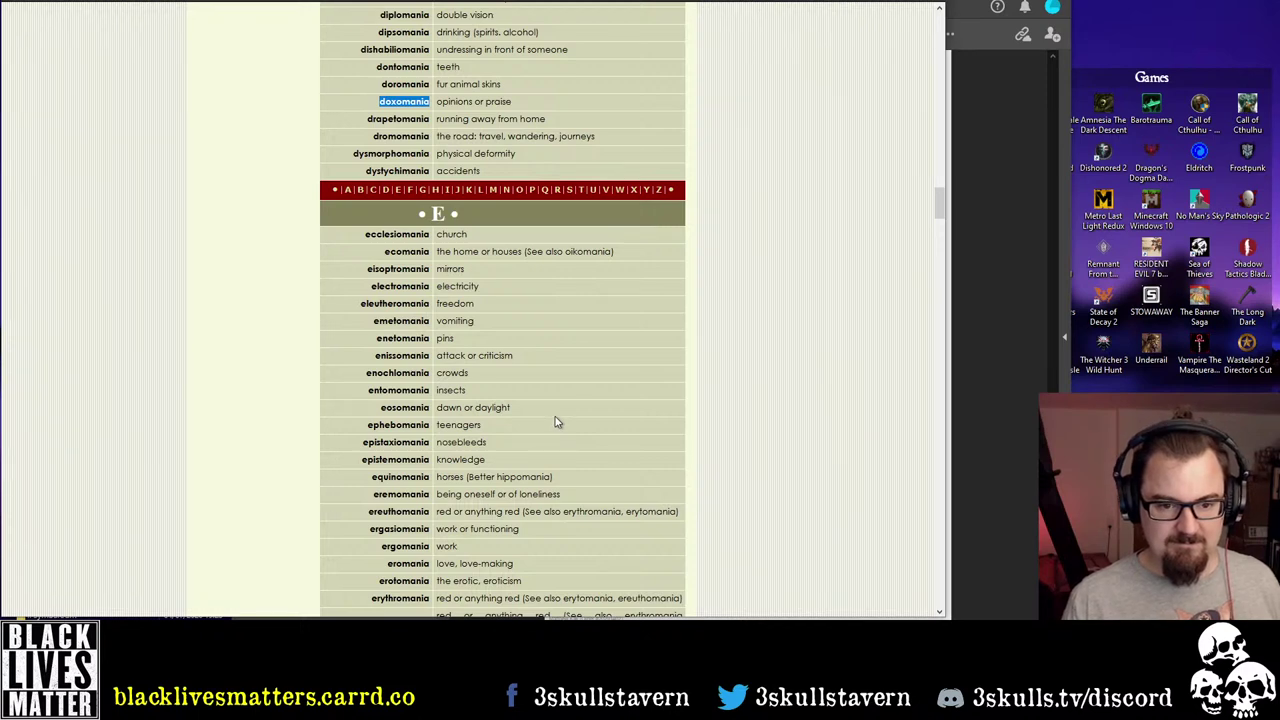
pyautogui.scroll(-2, 555, 416)
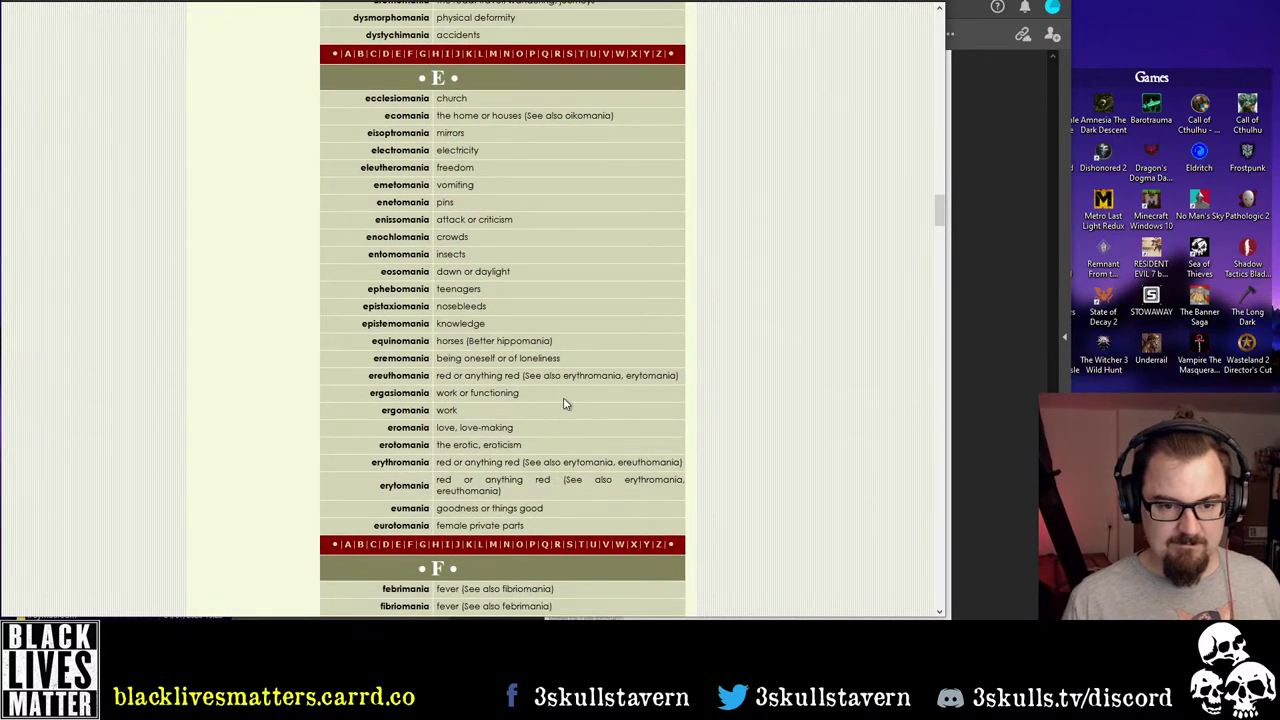
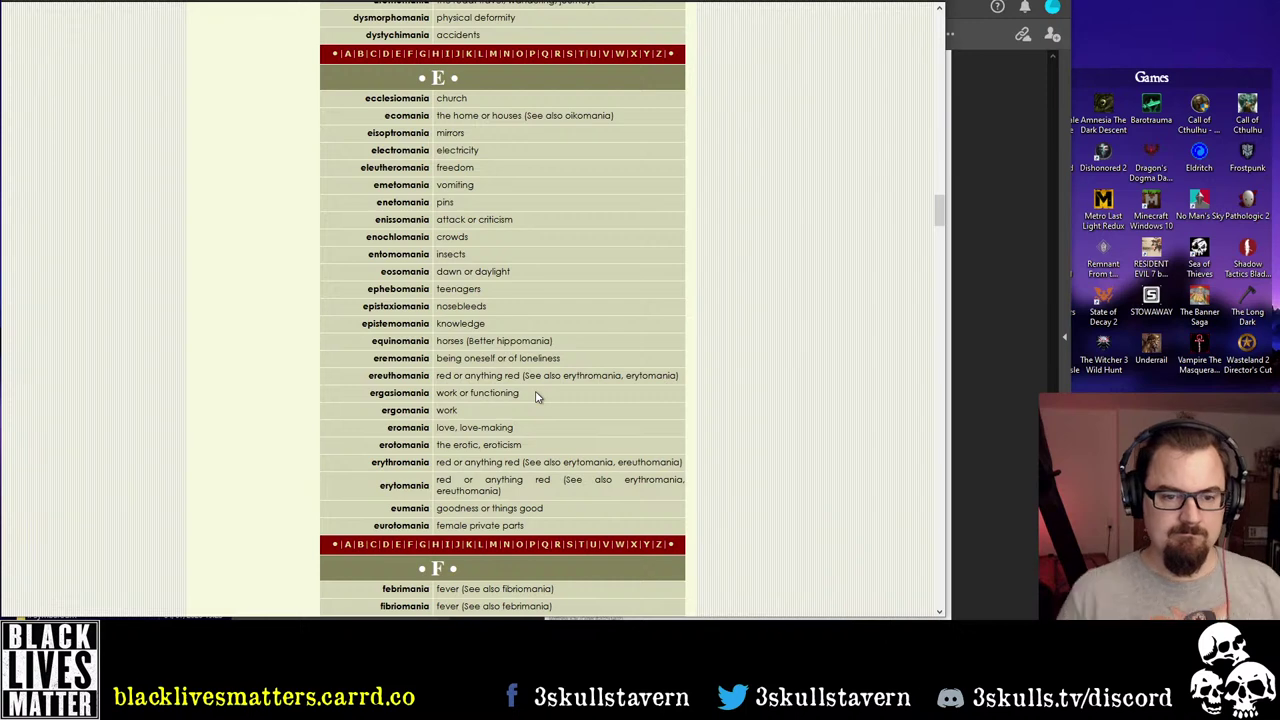
# Scroll alphaDictionary's manias list to the G and H entries and select the page URL
pyautogui.scroll(-3, 565, 398)
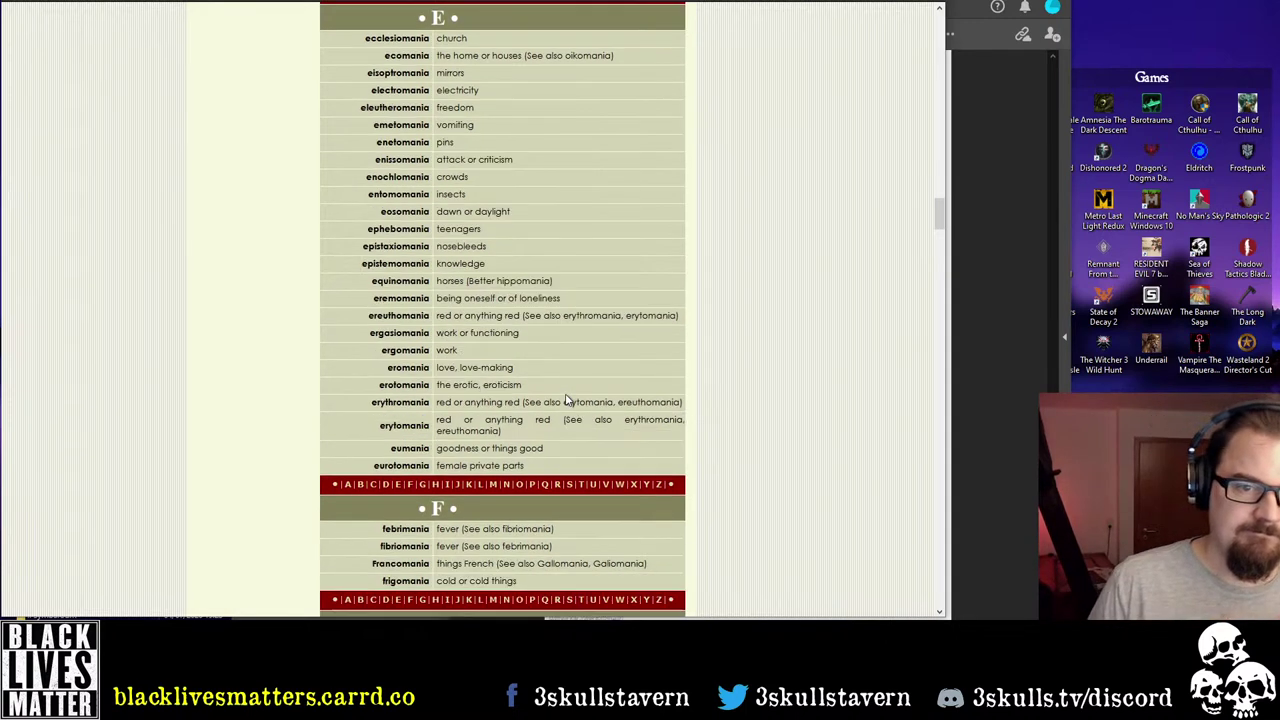
pyautogui.scroll(-3, 563, 392)
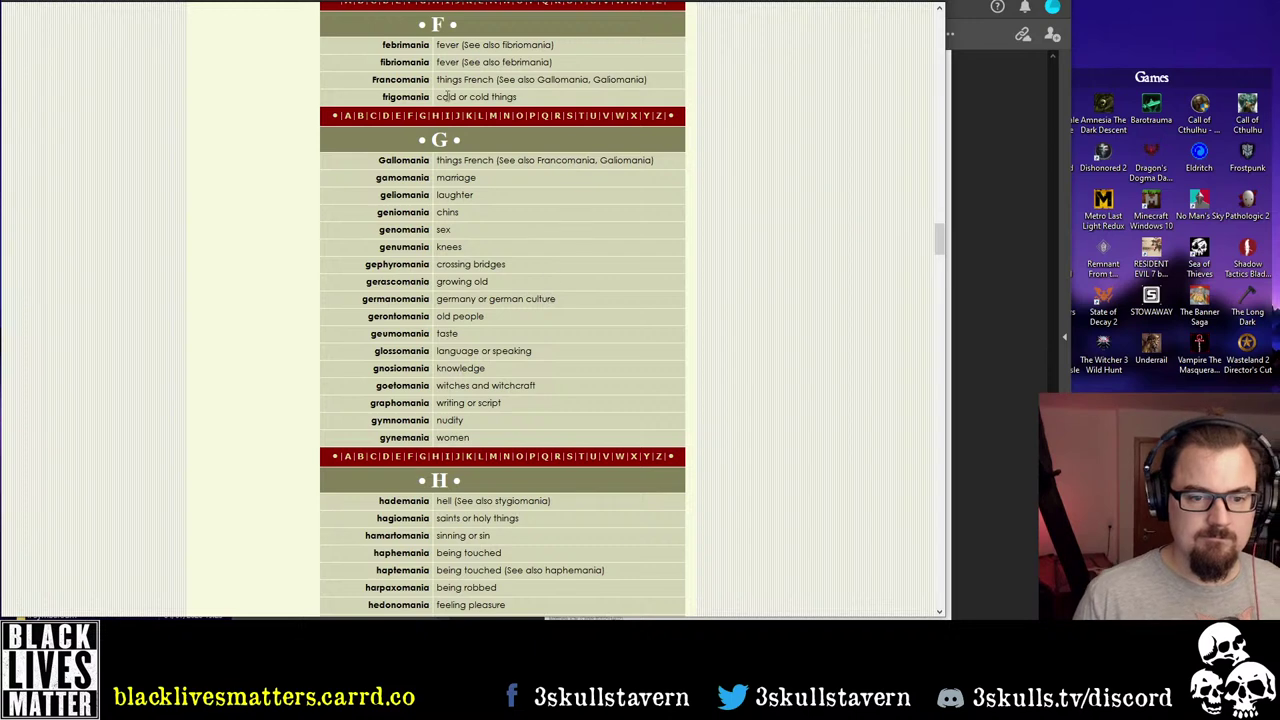
pyautogui.hotkey('ctrl', 'l')
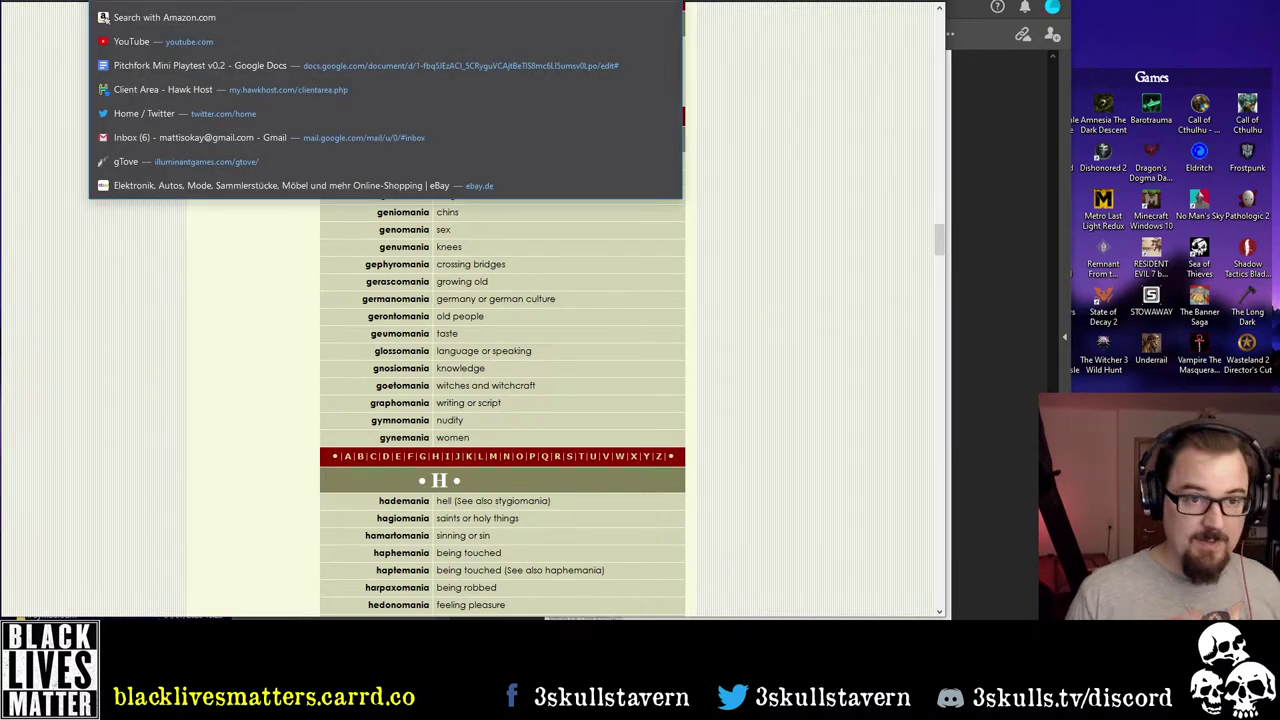
# Back in the rulebook, paste the alphaDictionary manias URL beneath the App C Torment Table
pyautogui.press('Down')
pyautogui.press('Down')
pyautogui.press('Down')
pyautogui.press('Return')
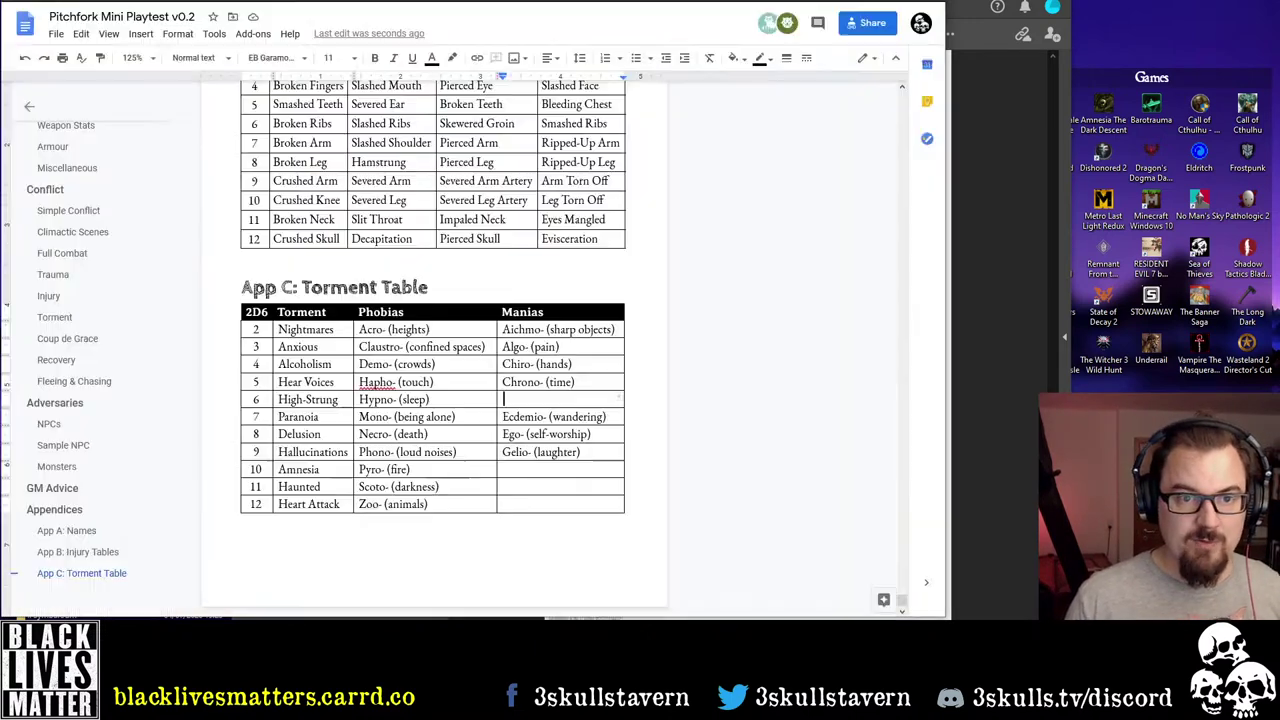
pyautogui.write('https://www.alphadictionary.com/articles/manias.html')
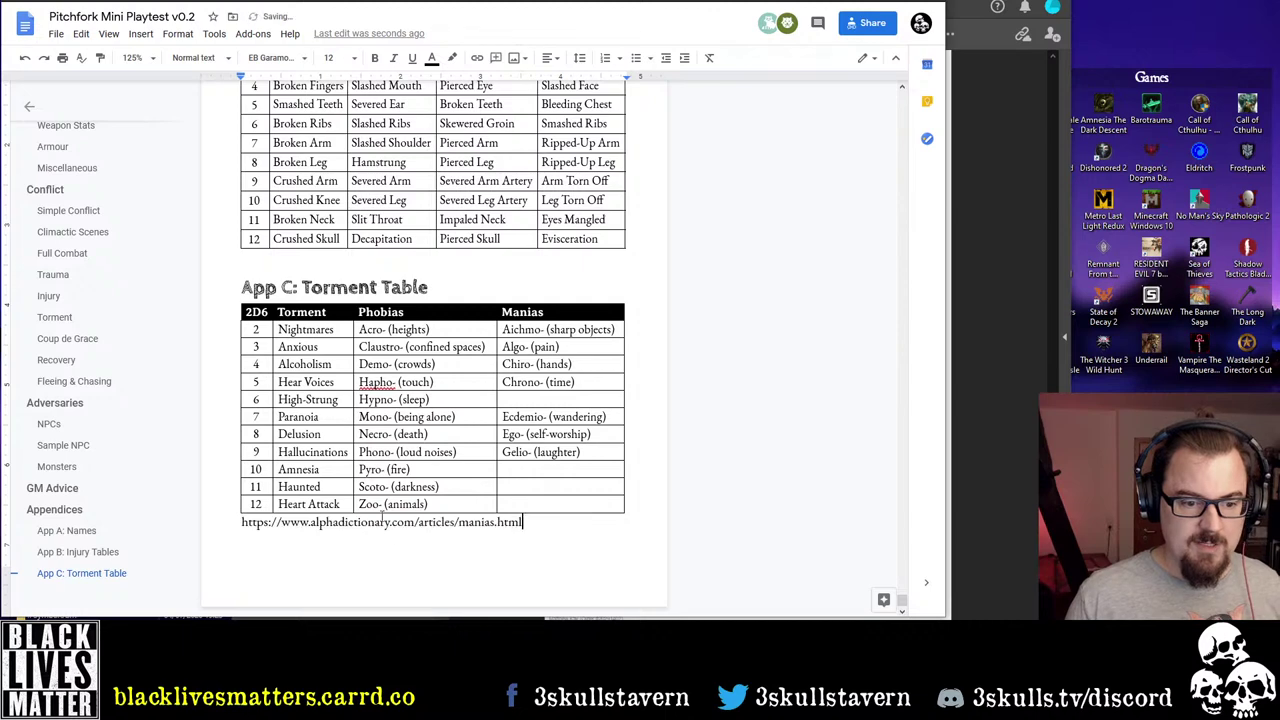
pyautogui.tripleClick(470, 522)
pyautogui.click(470, 522)
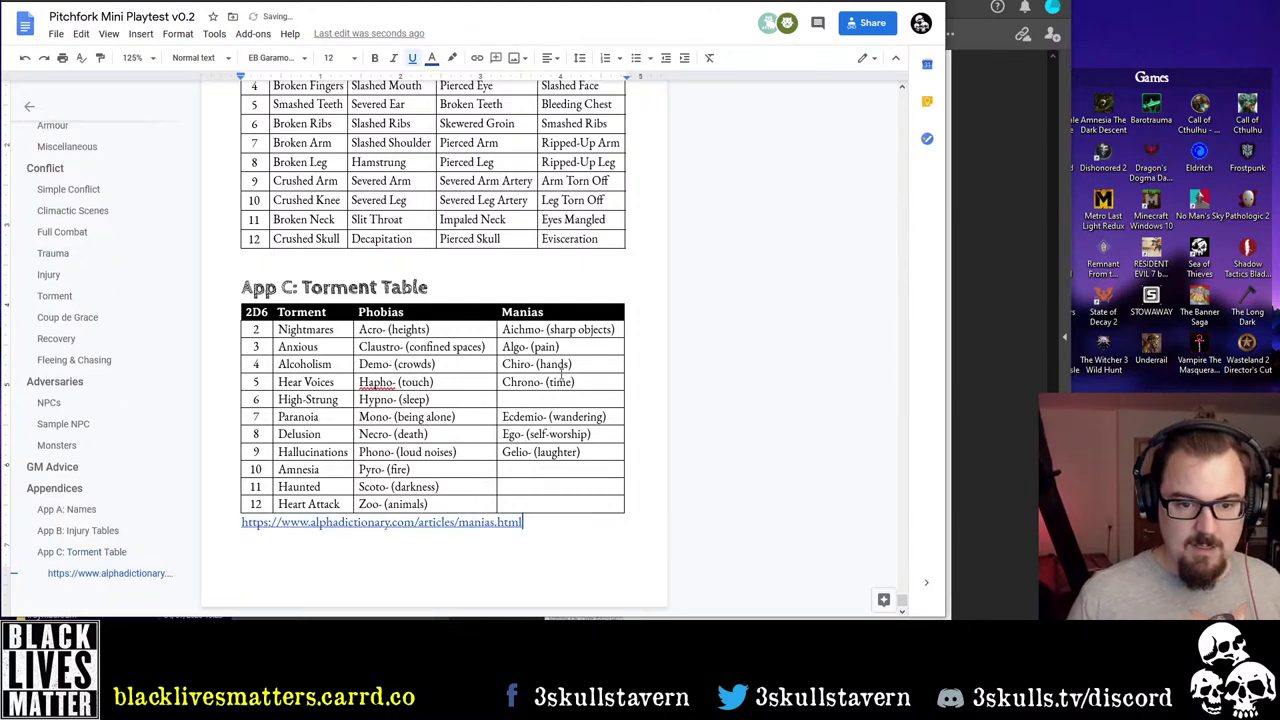
# Jump to the Torment section via the outline and place the caret at the end of its note
pyautogui.scroll(4, 548, 407)
pyautogui.scroll(20, 555, 407)
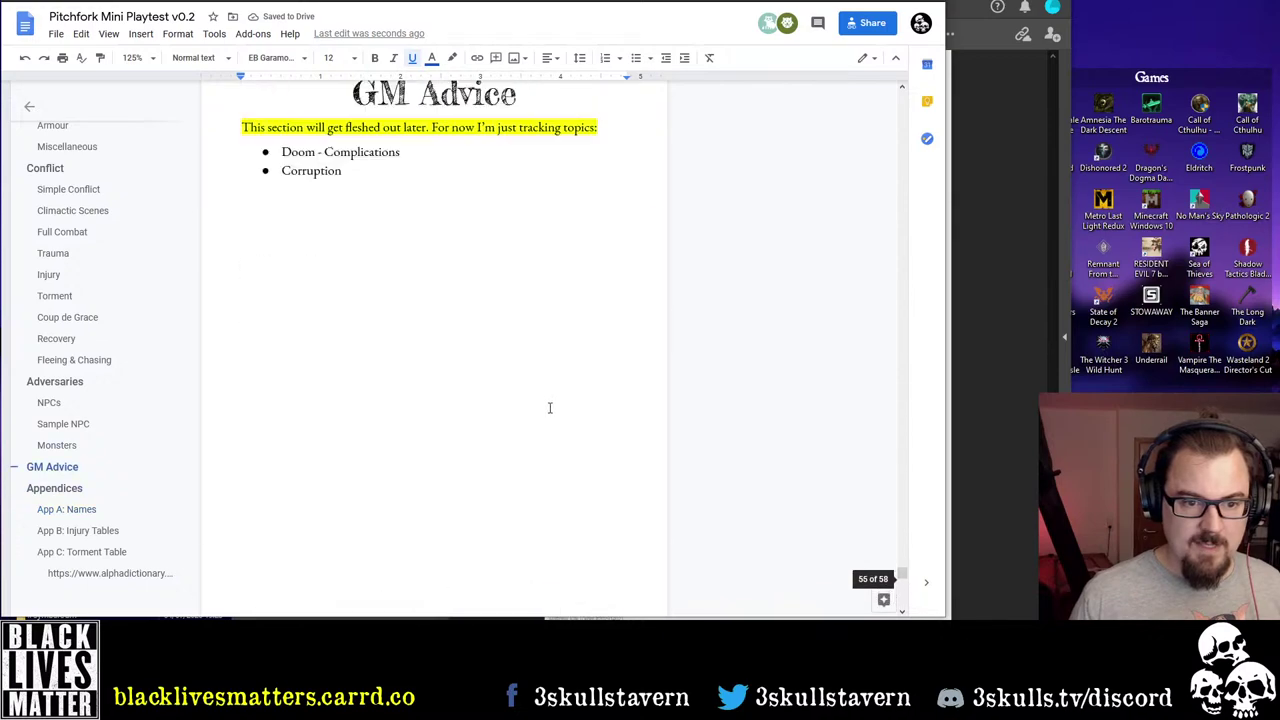
pyautogui.scroll(5, 480, 405)
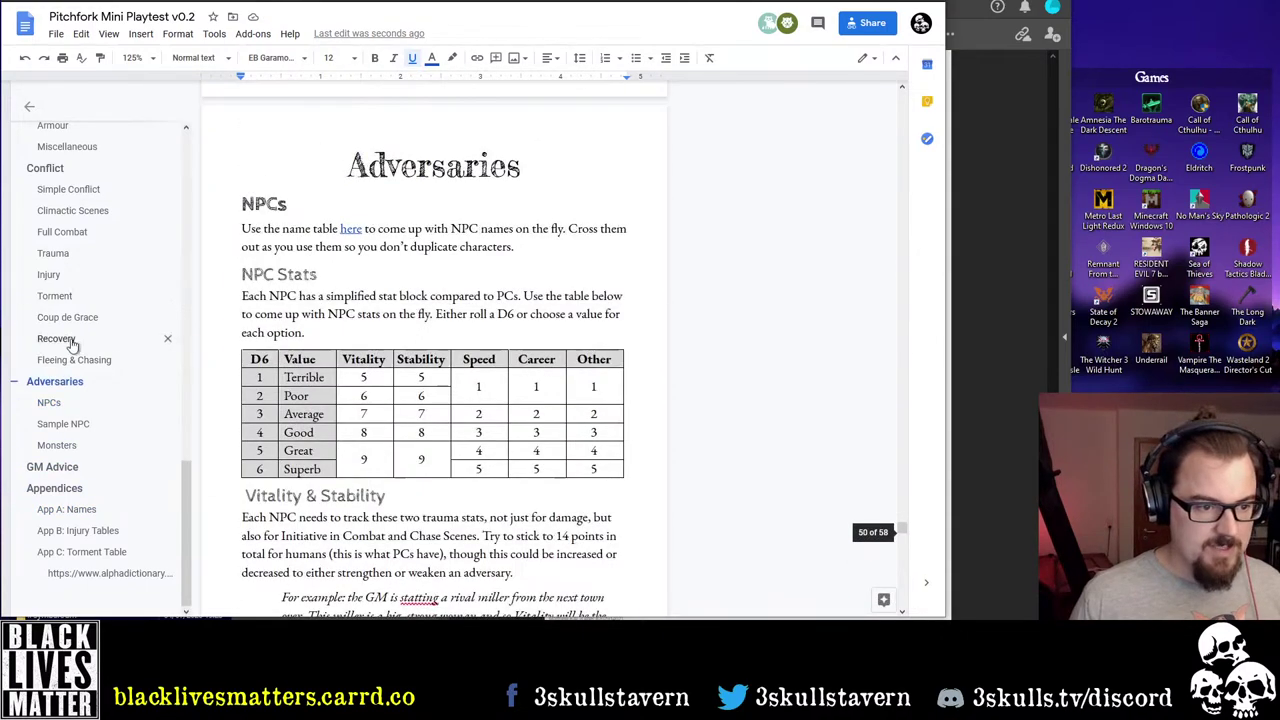
pyautogui.click(54, 295)
pyautogui.scroll(6, 400, 306)
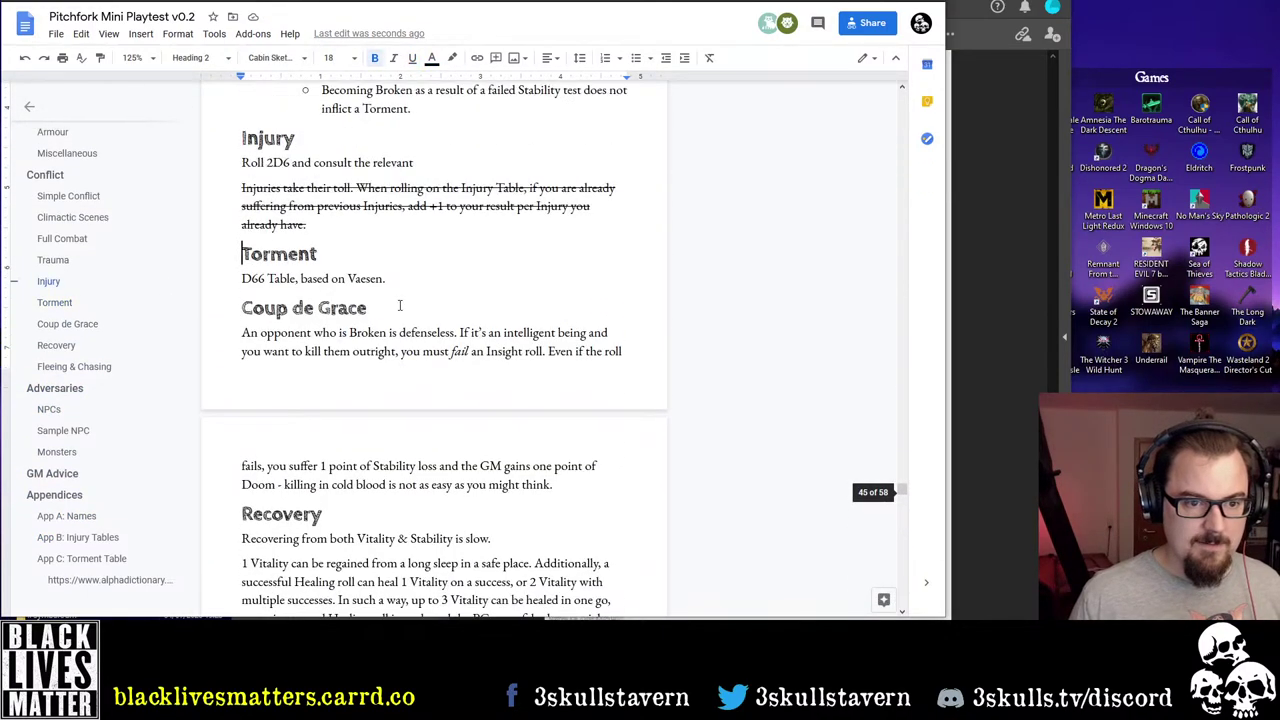
pyautogui.scroll(3, 400, 312)
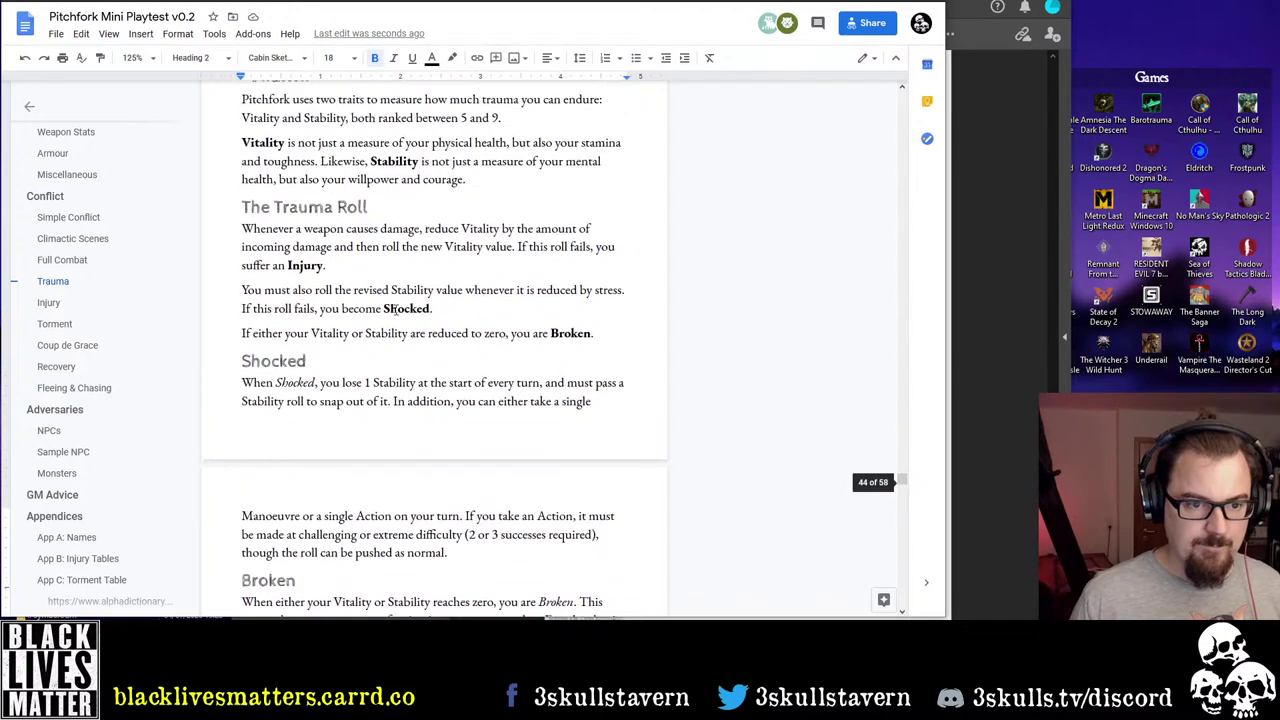
pyautogui.scroll(-9, 410, 318)
pyautogui.scroll(3, 414, 320)
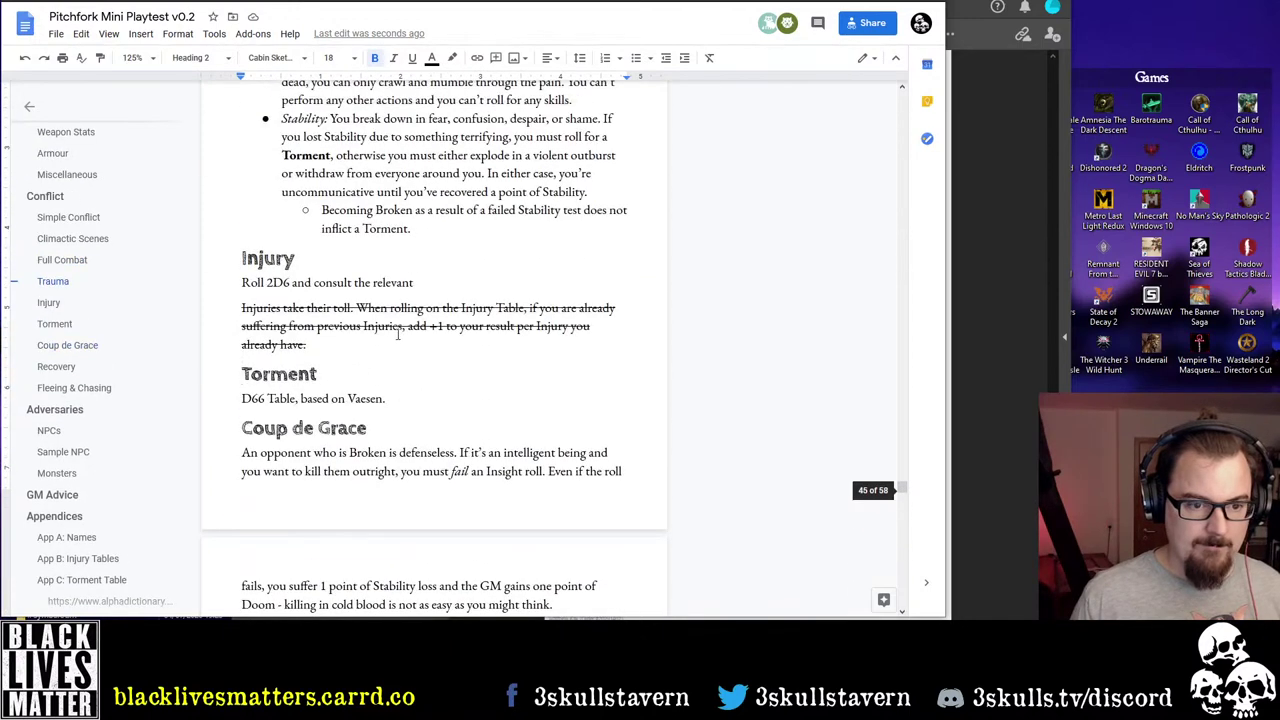
pyautogui.click(403, 398)
# Replace the old D66 Table placeholder line with the text 'When suffering from a Torment'
pyautogui.hotkey('shift', 'Home')
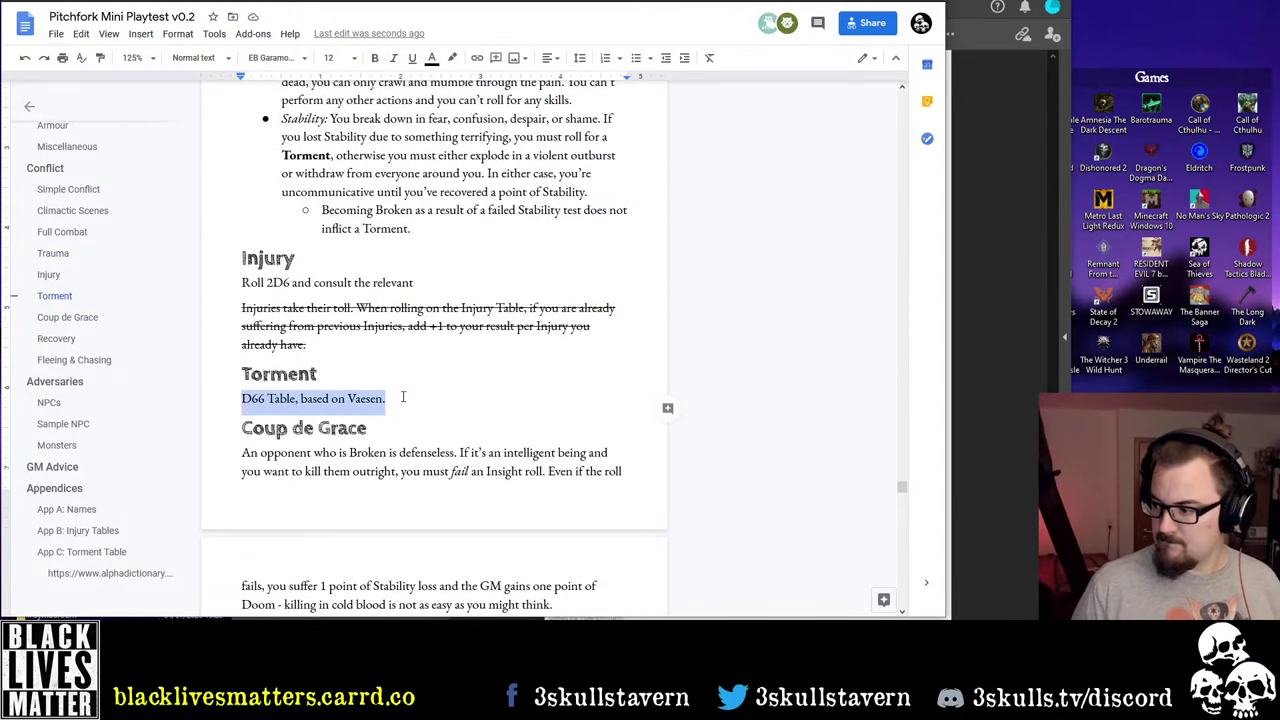
pyautogui.press('BackSpace')
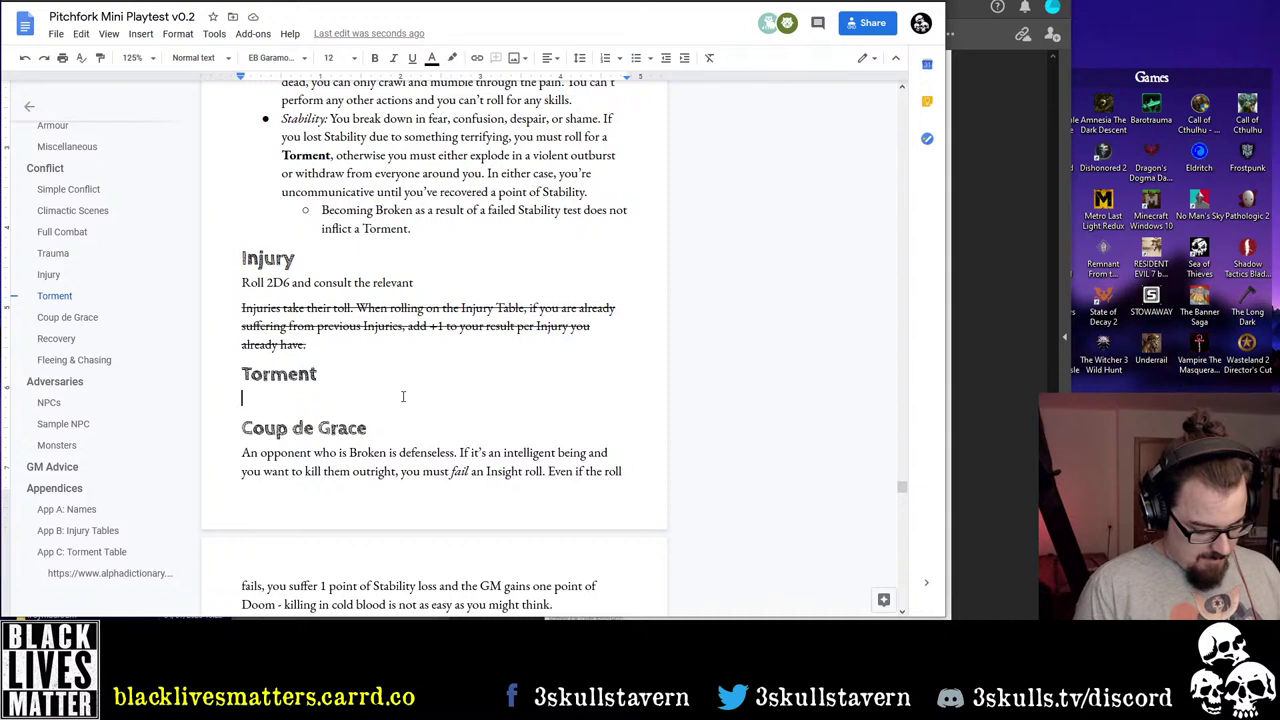
pyautogui.write('When suff')
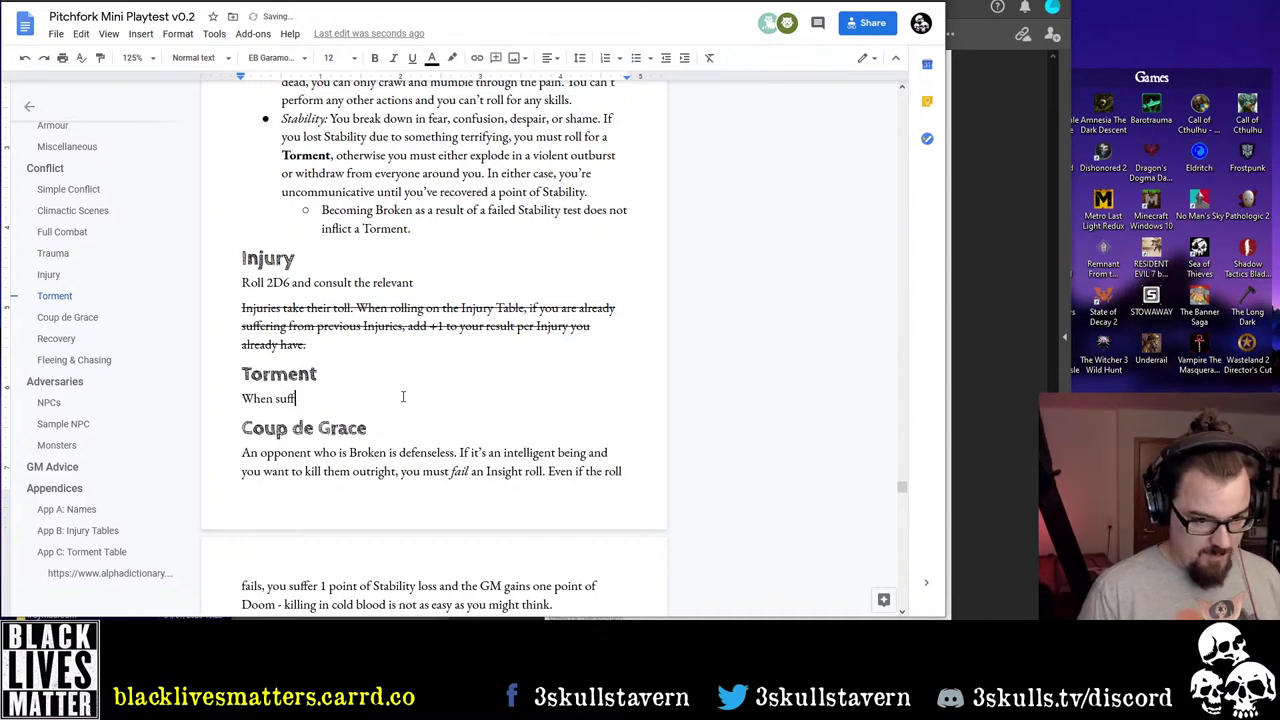
pyautogui.write('erubg')
pyautogui.press('BackSpace')
pyautogui.press('BackSpace')
pyautogui.press('BackSpace')
pyautogui.press('BackSpace')
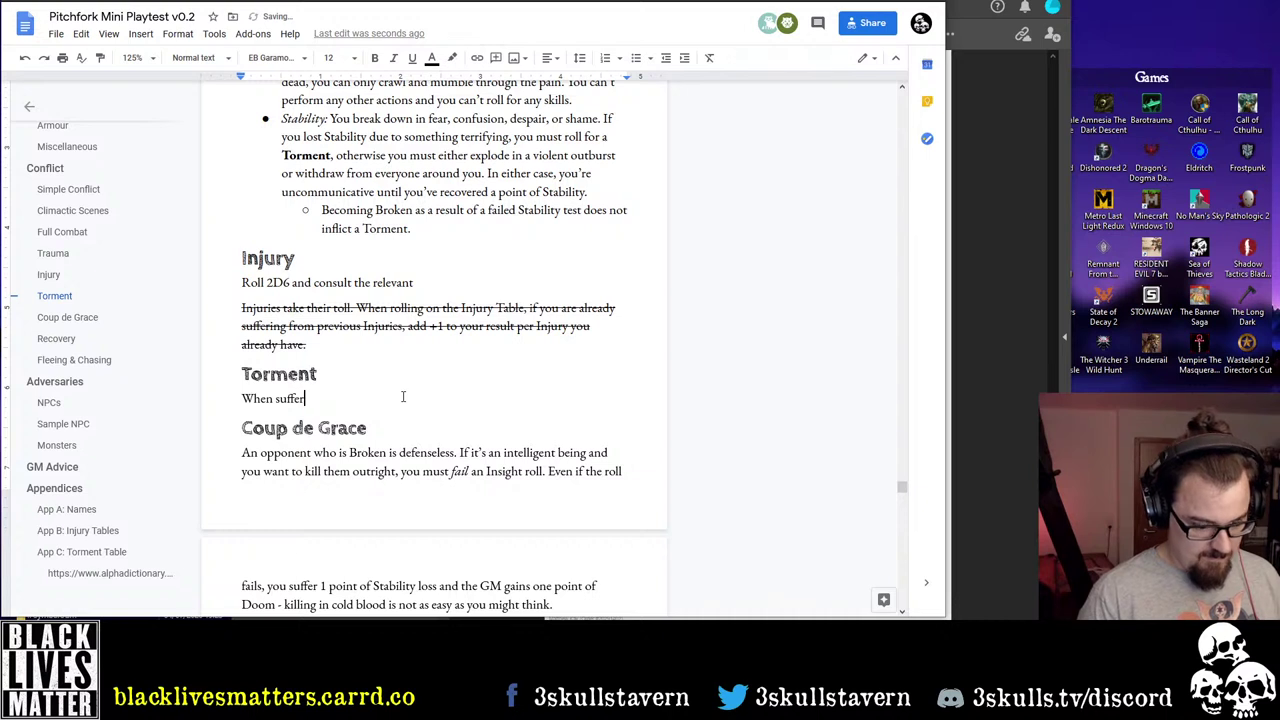
pyautogui.write('ui')
pyautogui.press('BackSpace')
pyautogui.press('BackSpace')
pyautogui.write('in')
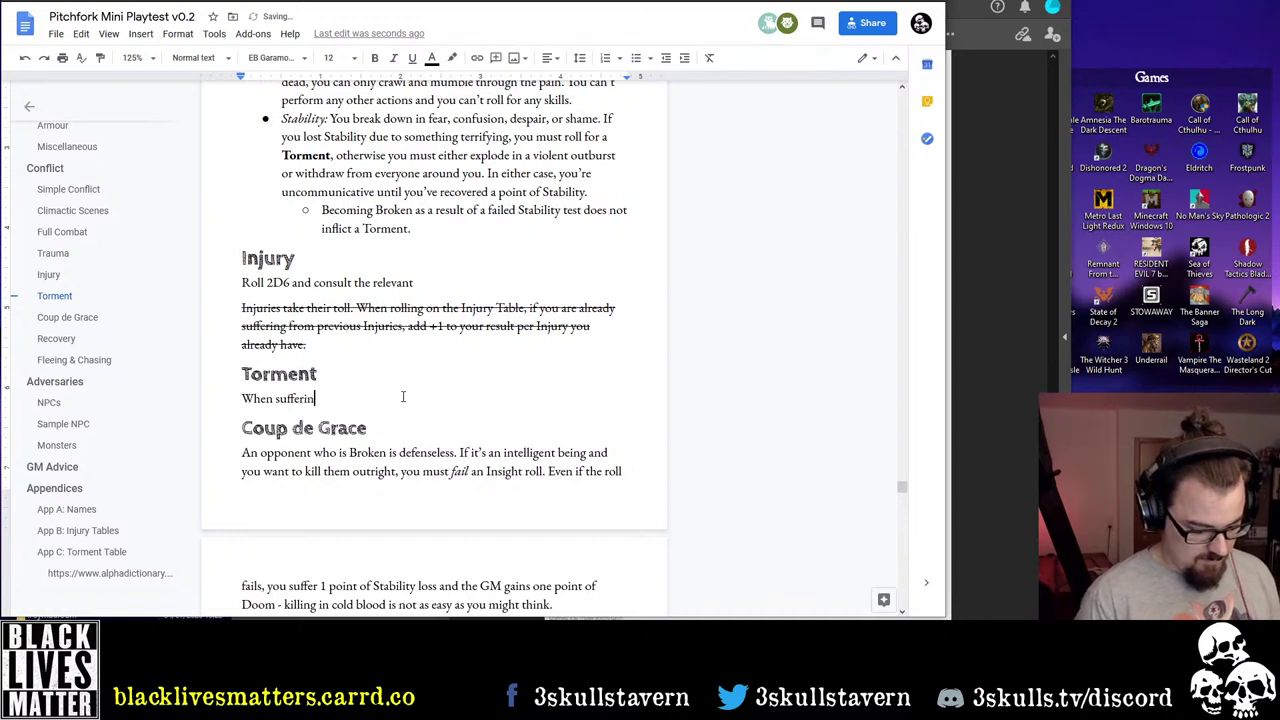
pyautogui.write('g from a Trome')
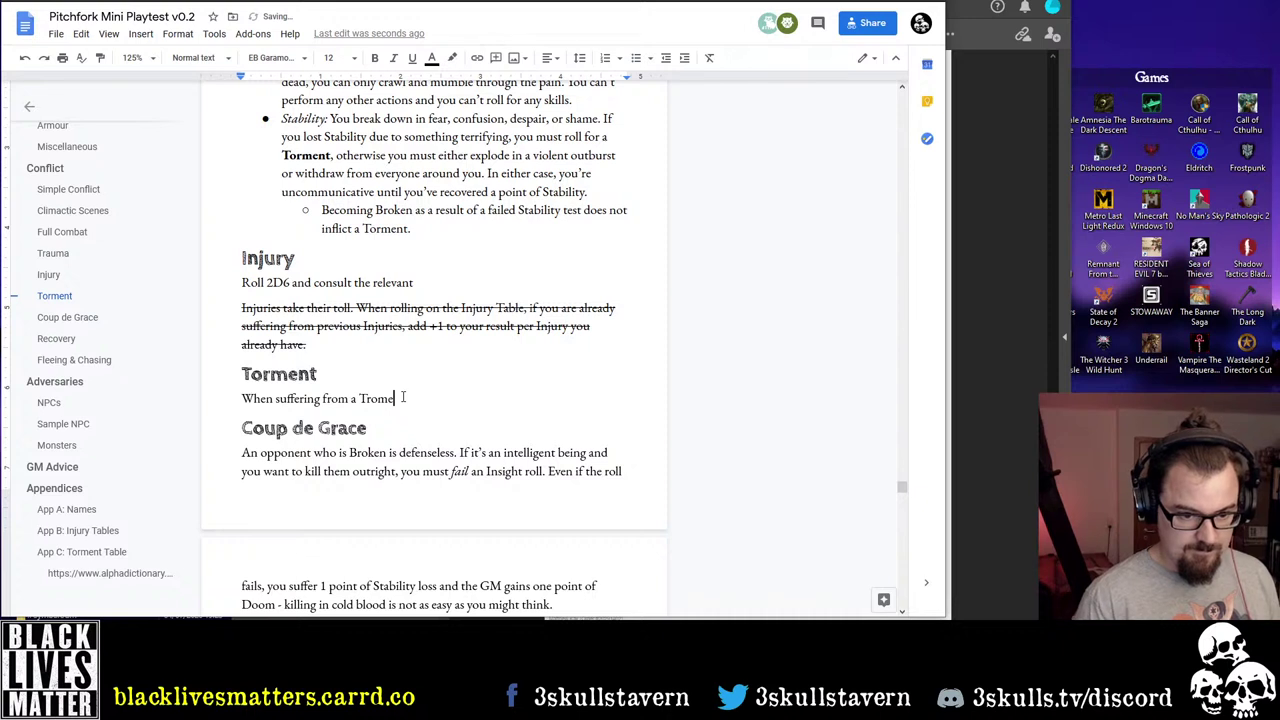
pyautogui.press('BackSpace')
pyautogui.press('BackSpace')
pyautogui.press('BackSpace')
pyautogui.write('or')
pyautogui.write('men')
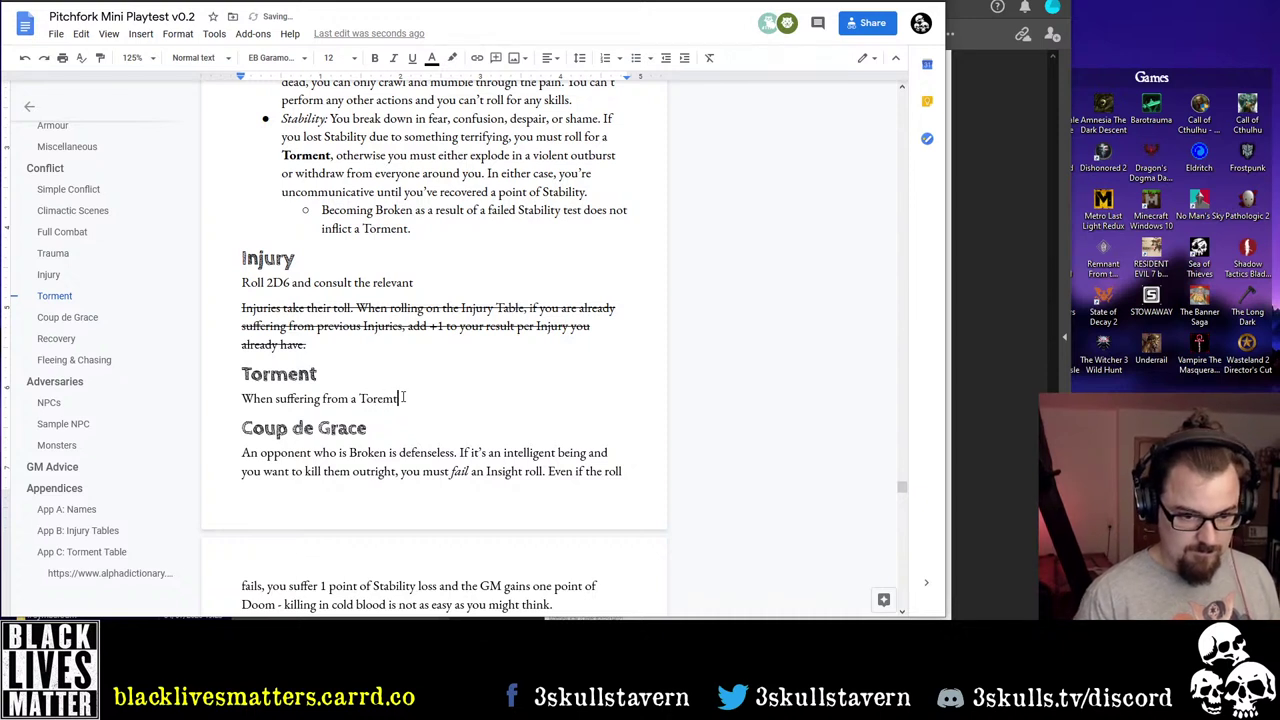
pyautogui.write('t')
pyautogui.press('BackSpace')
pyautogui.press('BackSpace')
pyautogui.press('BackSpace')
pyautogui.press('BackSpace')
pyautogui.press('BackSpace')
pyautogui.write('rment,')
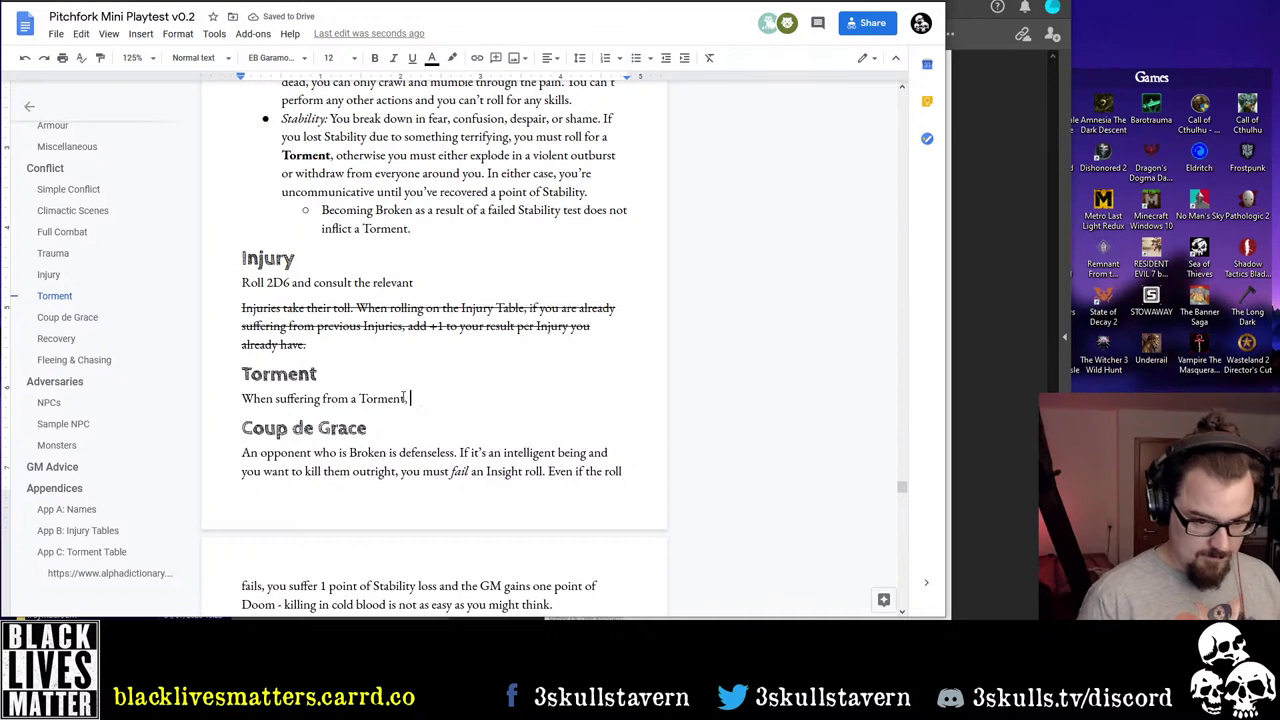
# Reword the sentence to say the Torment is inflicted, then 'roll 2D6 and consult the'
pyautogui.hotkey('ctrl', 'Right')
pyautogui.hotkey('ctrl', 'Right')
pyautogui.hotkey('ctrl', 'shift', 'Right')
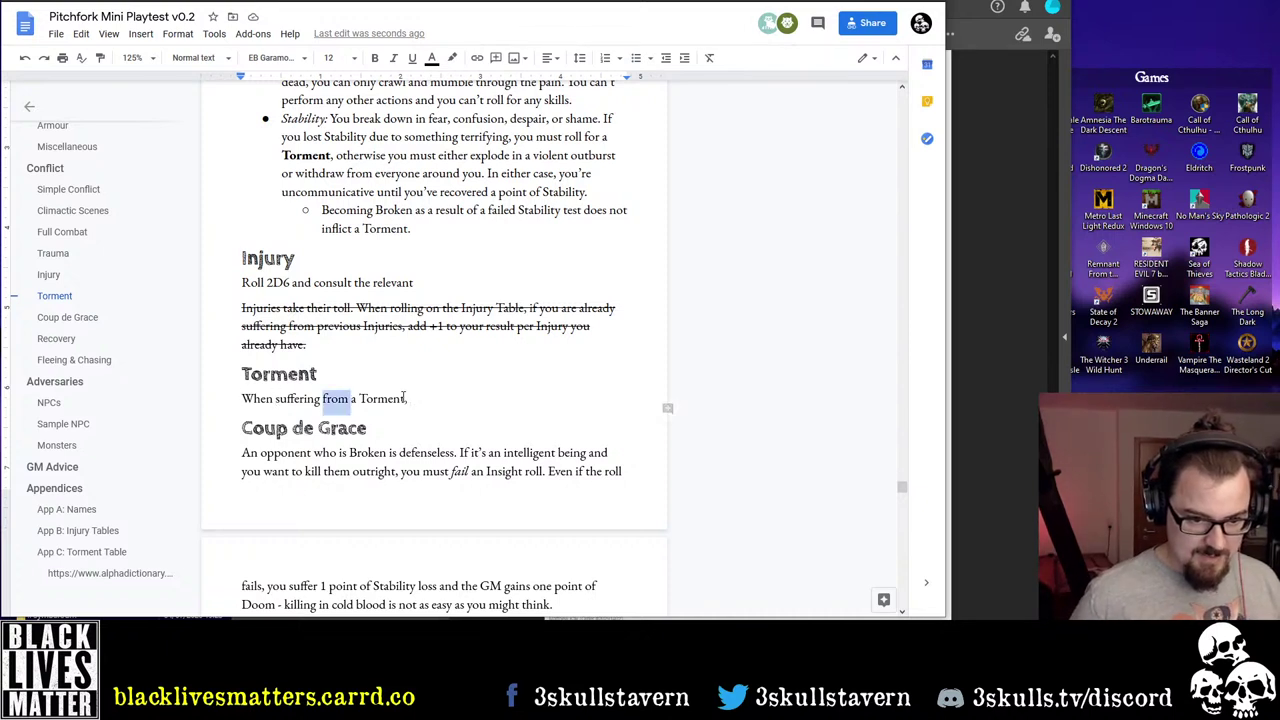
pyautogui.press('BackSpace')
pyautogui.press('Home')
pyautogui.hotkey('ctrl', 'Right')
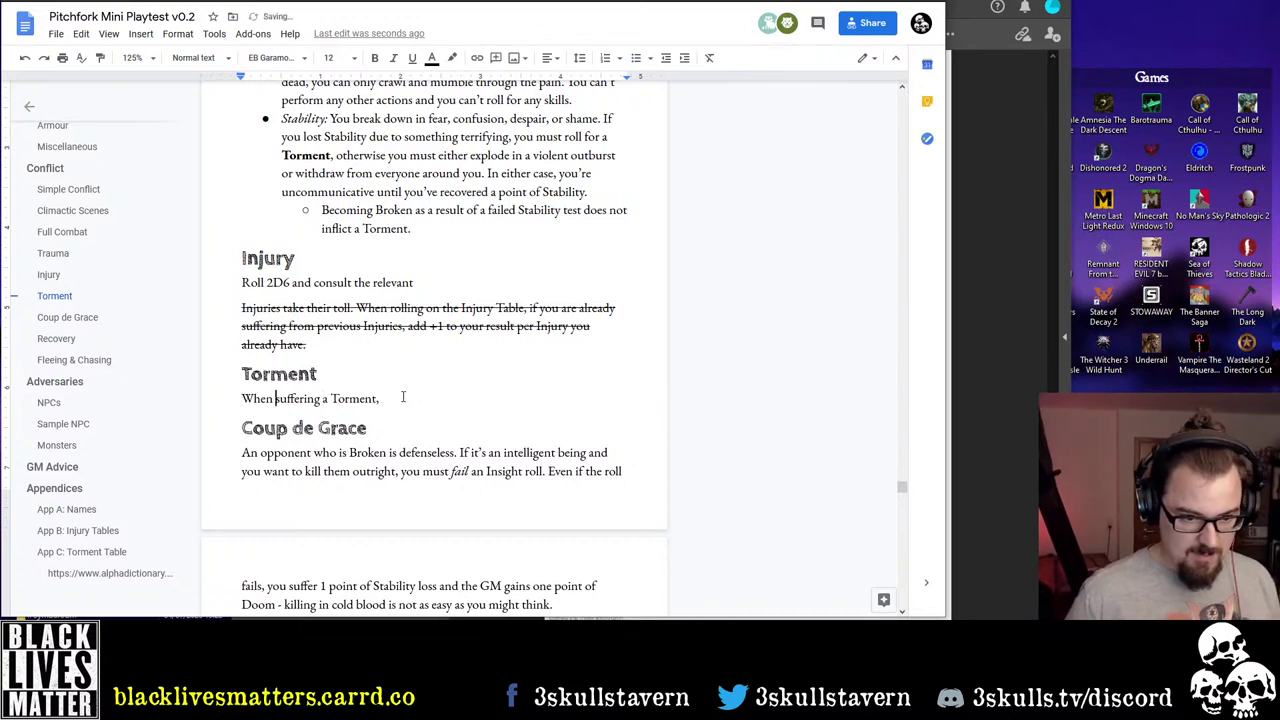
pyautogui.hotkey('ctrl', 'shift', 'Right')
pyautogui.press('BackSpace')
pyautogui.press('End')
pyautogui.press('BackSpace')
pyautogui.write('is inflicted,')
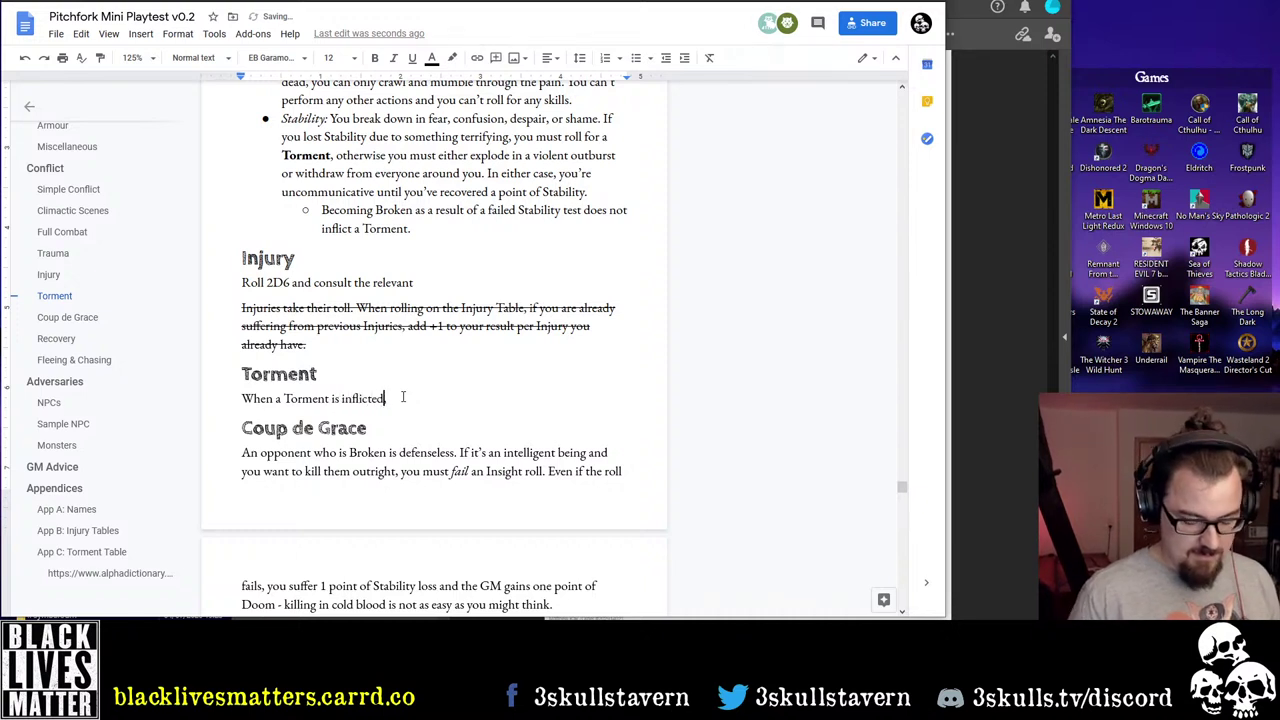
pyautogui.write(' rol')
pyautogui.press('BackSpace')
pyautogui.press('BackSpace')
pyautogui.press('BackSpace')
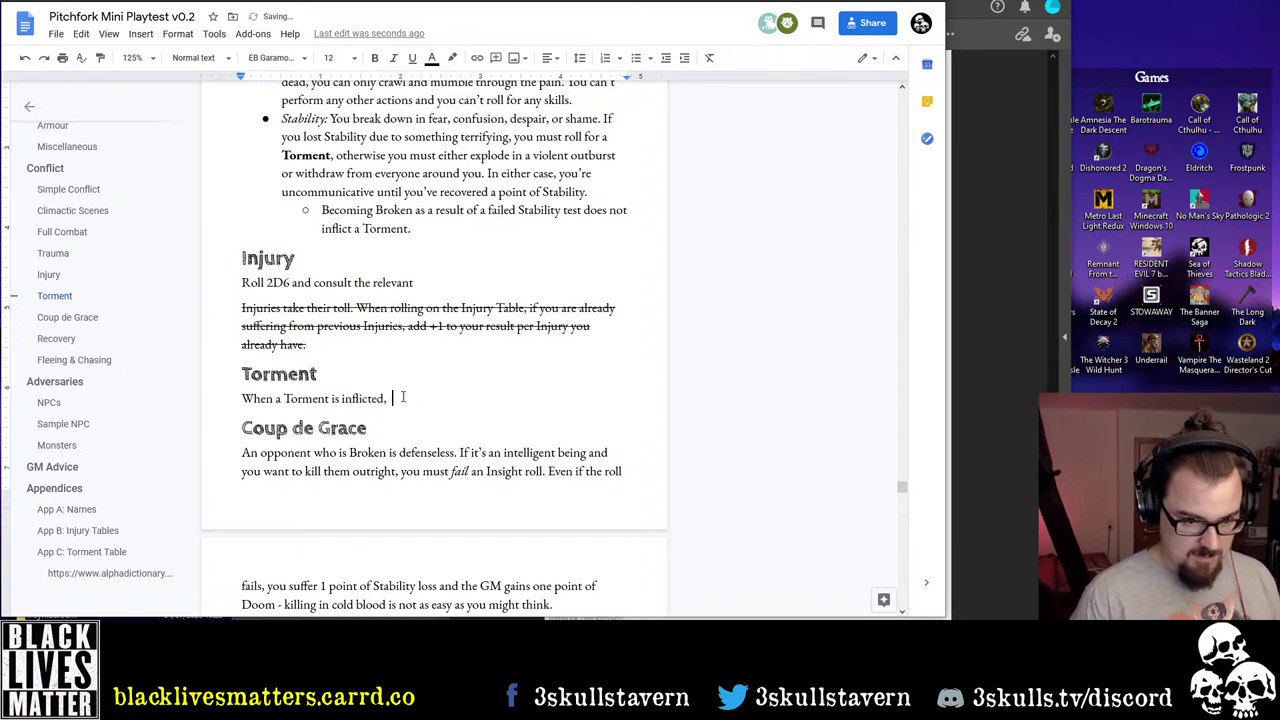
pyautogui.write('roll 2D')
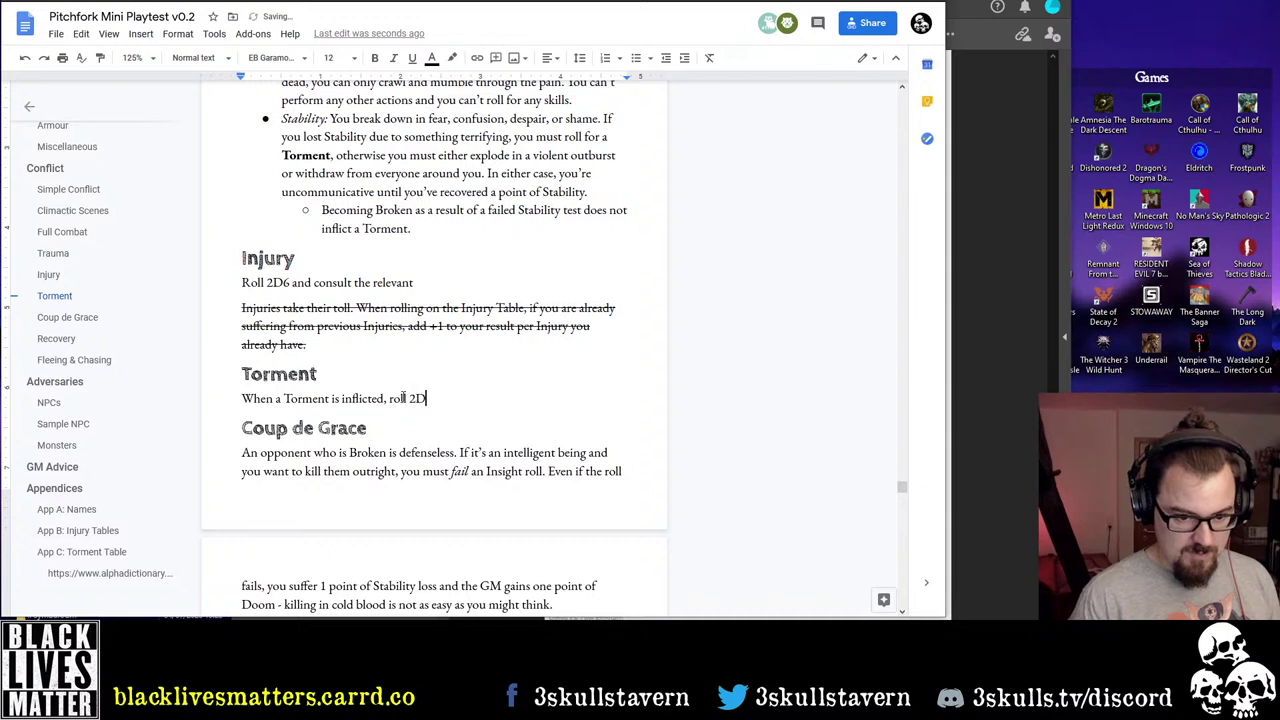
pyautogui.write('6 and consu')
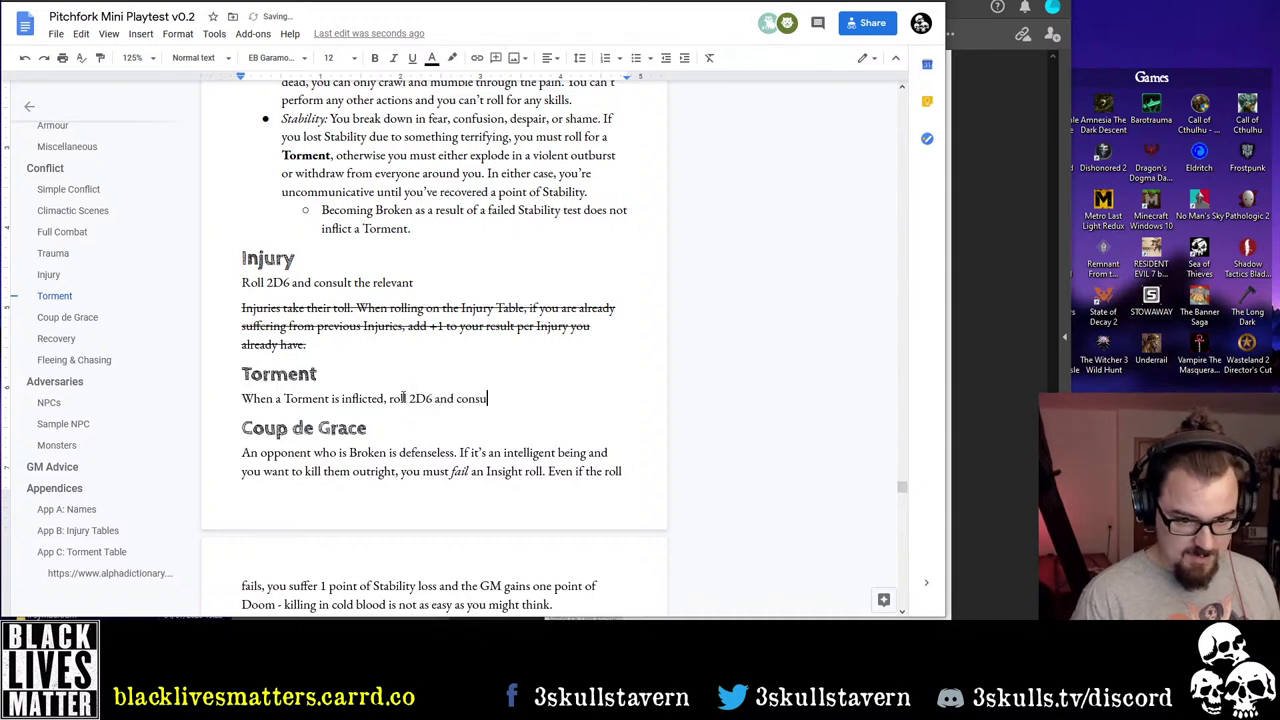
pyautogui.write('lt the')
# Finish the Injury line with 'Injury Table in Appendix B.' and select 'Appendix B'
pyautogui.press('Up')
pyautogui.press('Up')
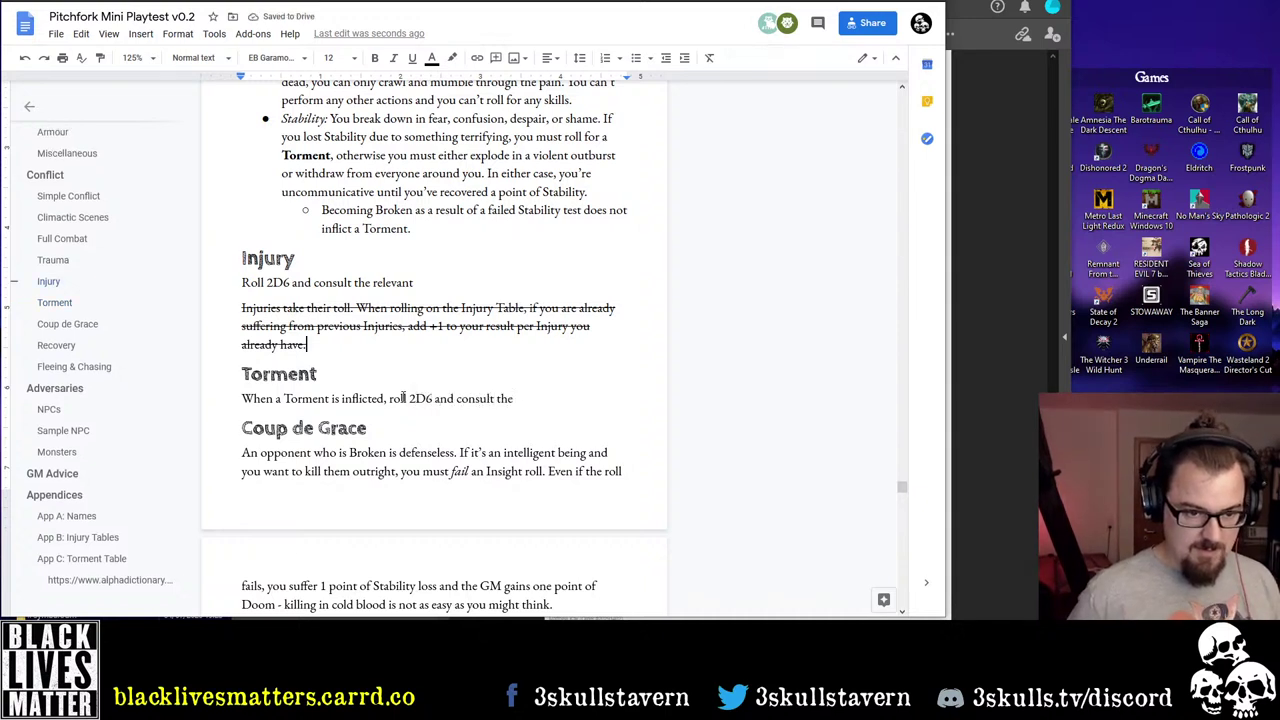
pyautogui.write('Injury ')
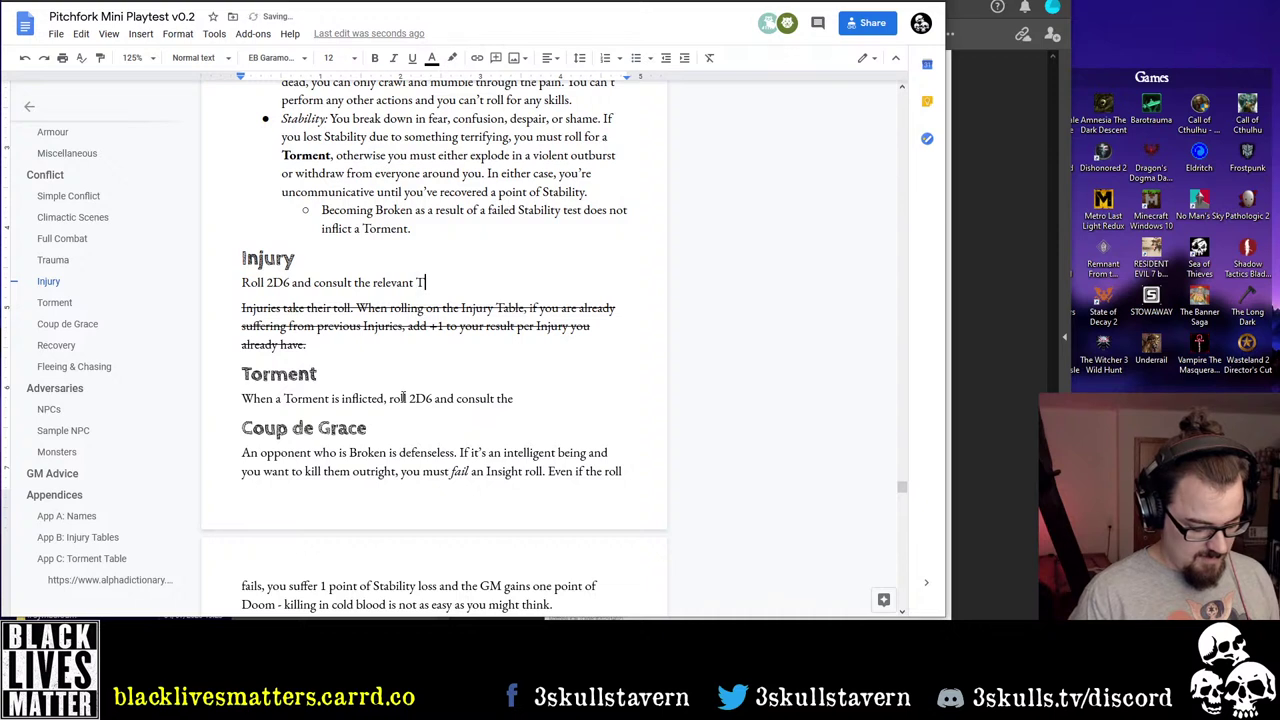
pyautogui.write('Table in App')
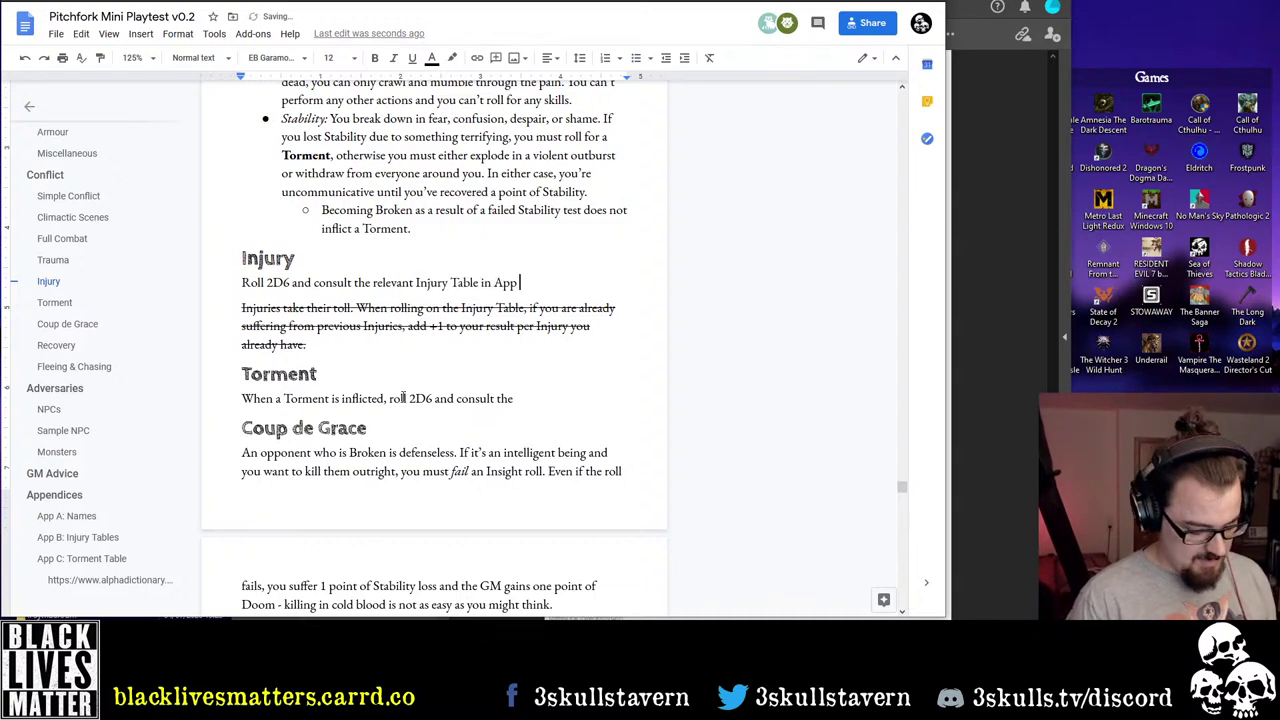
pyautogui.write(' B')
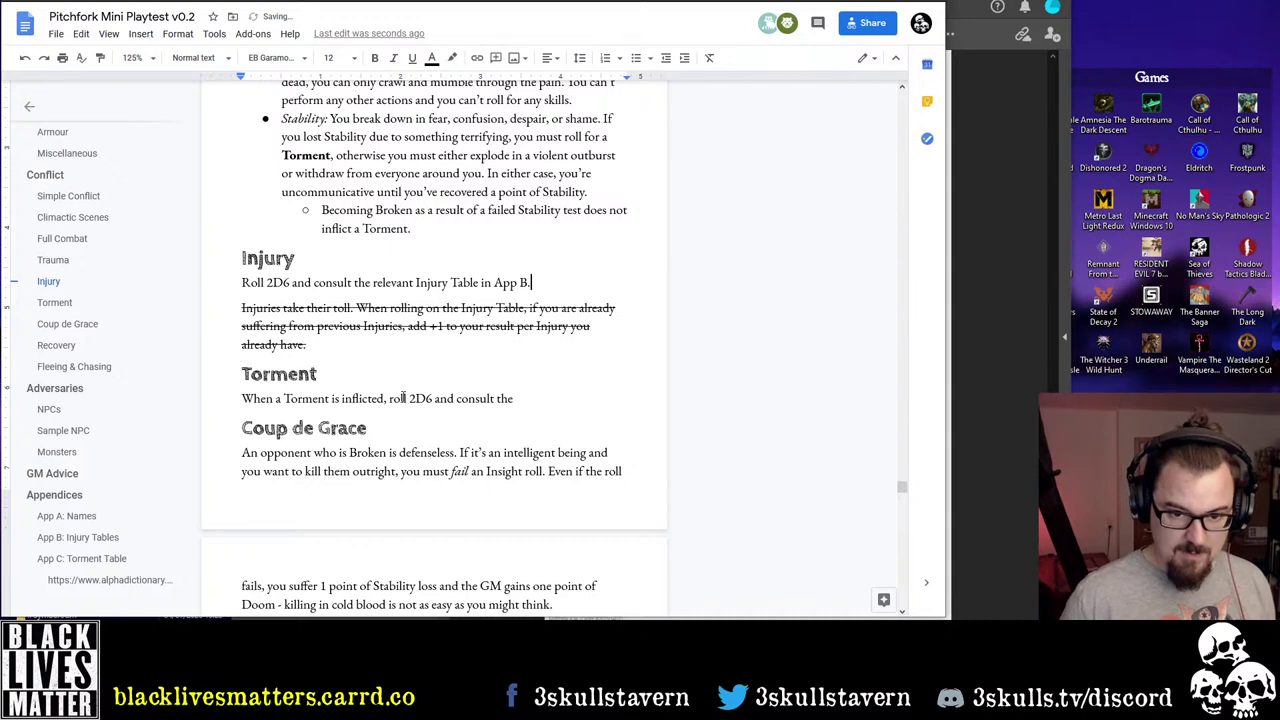
pyautogui.write('.')
pyautogui.press('Left')
pyautogui.hotkey('ctrl', 'shift', 'Left')
pyautogui.hotkey('ctrl', 'shift', 'Left')
pyautogui.press('Right')
pyautogui.press('Left')
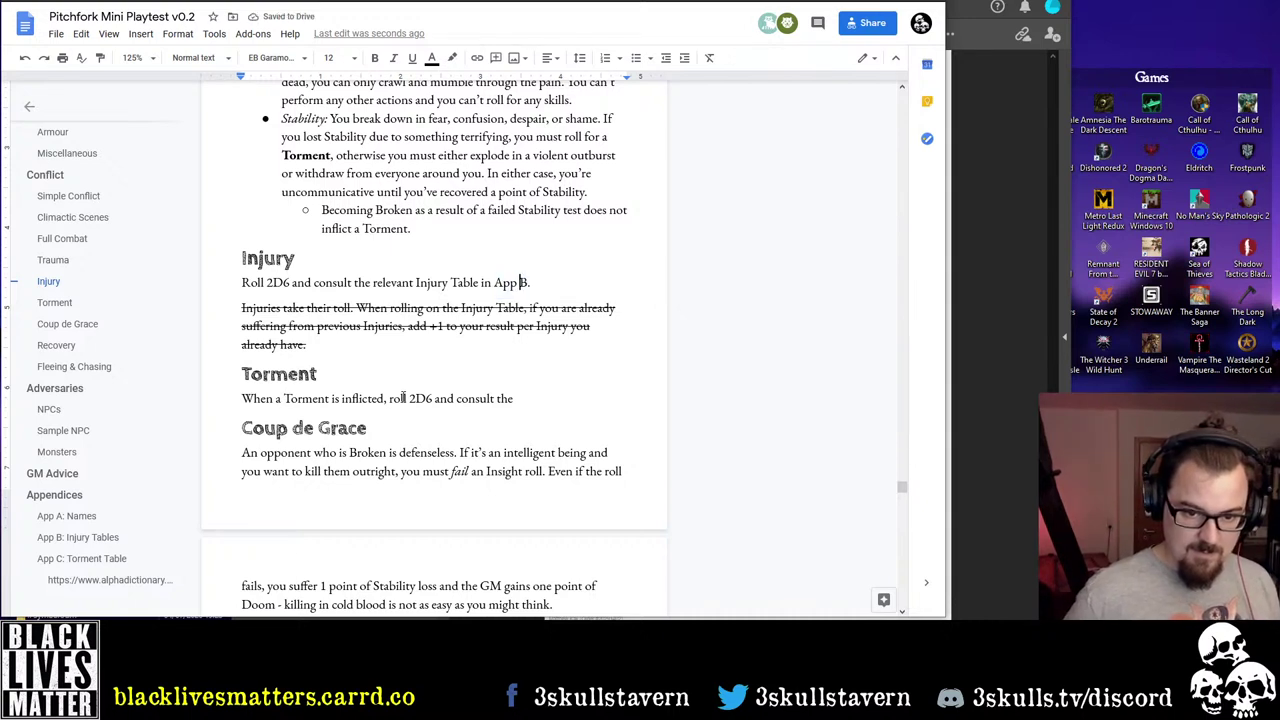
pyautogui.write('endix')
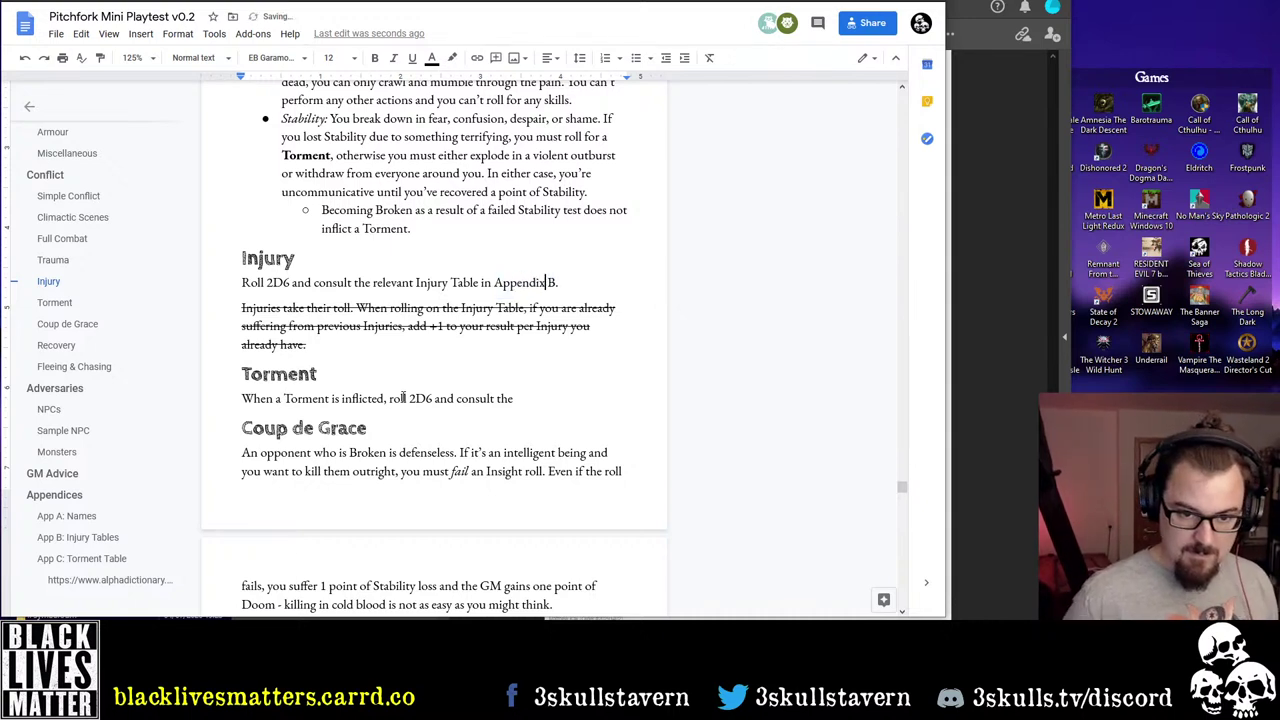
pyautogui.hotkey('ctrl', 'shift', 'Right')
pyautogui.hotkey('ctrl', 'shift', 'Right')
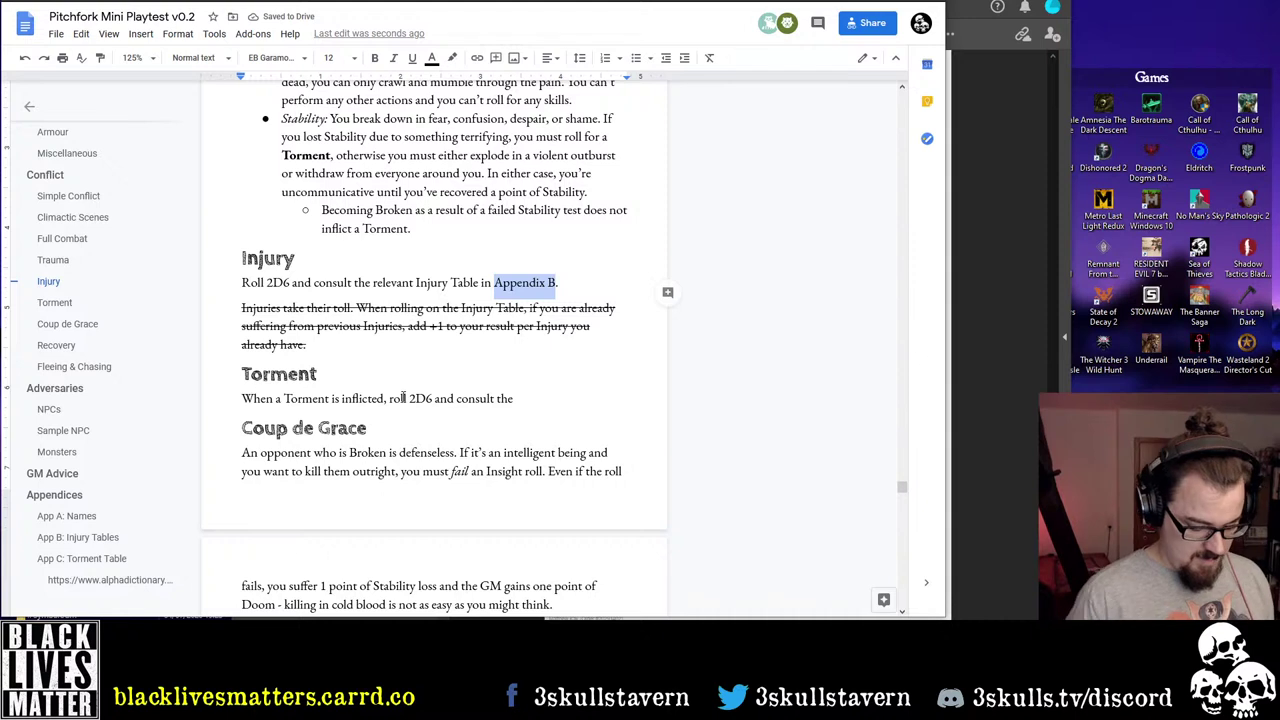
pyautogui.hotkey('ctrl', 'k')
# Link 'Appendix B' to the App B: Injury Tables heading
pyautogui.click(386, 390)
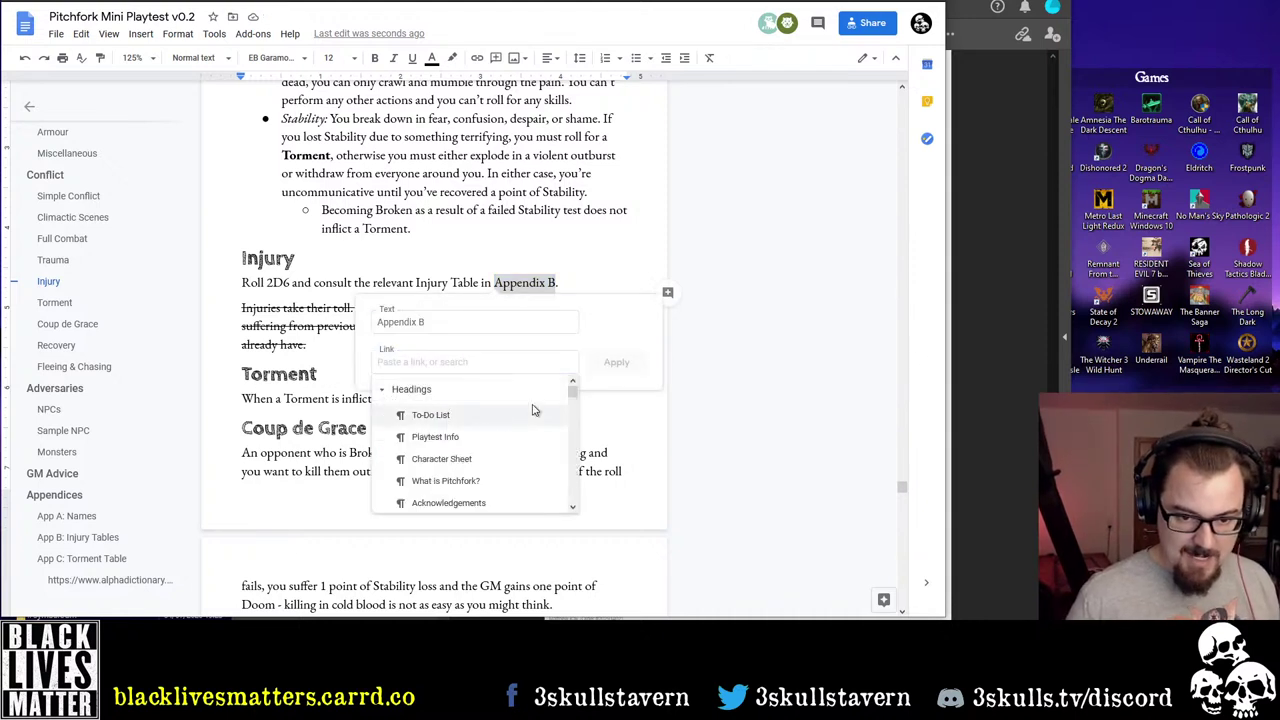
pyautogui.moveTo(571, 394); pyautogui.dragTo(573, 505)
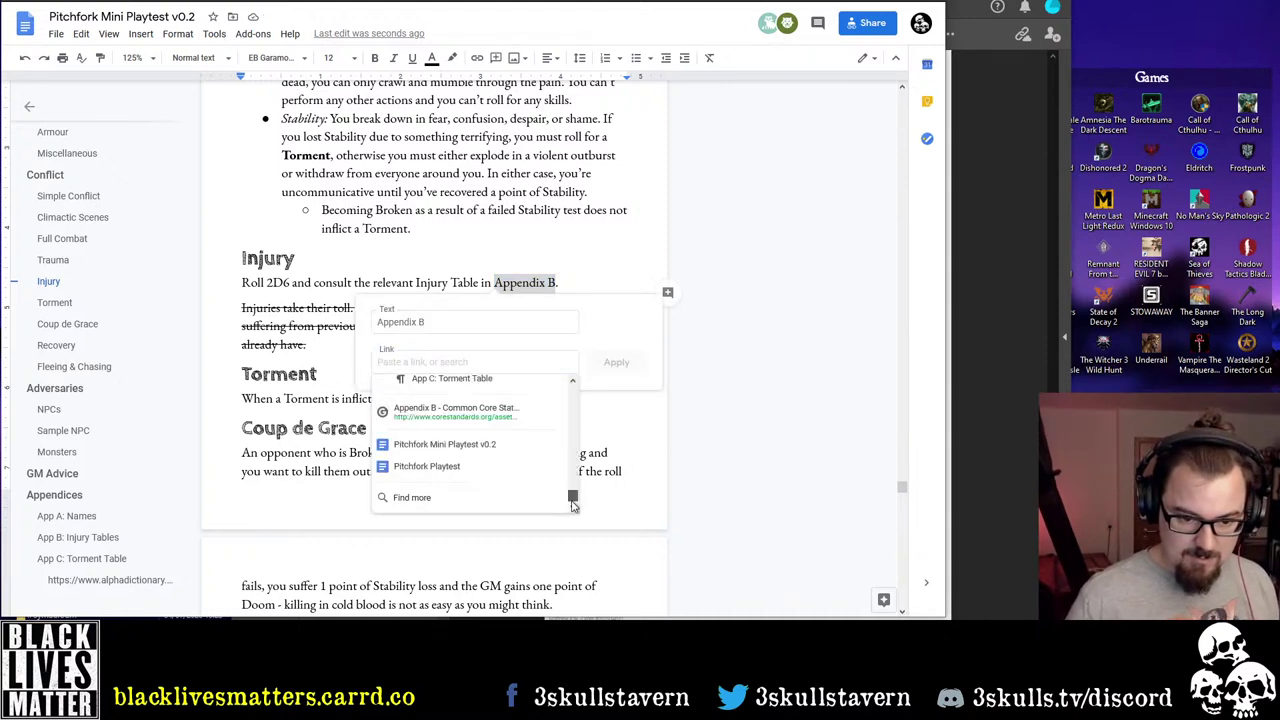
pyautogui.scroll(5, 520, 460)
pyautogui.scroll(-2, 500, 455)
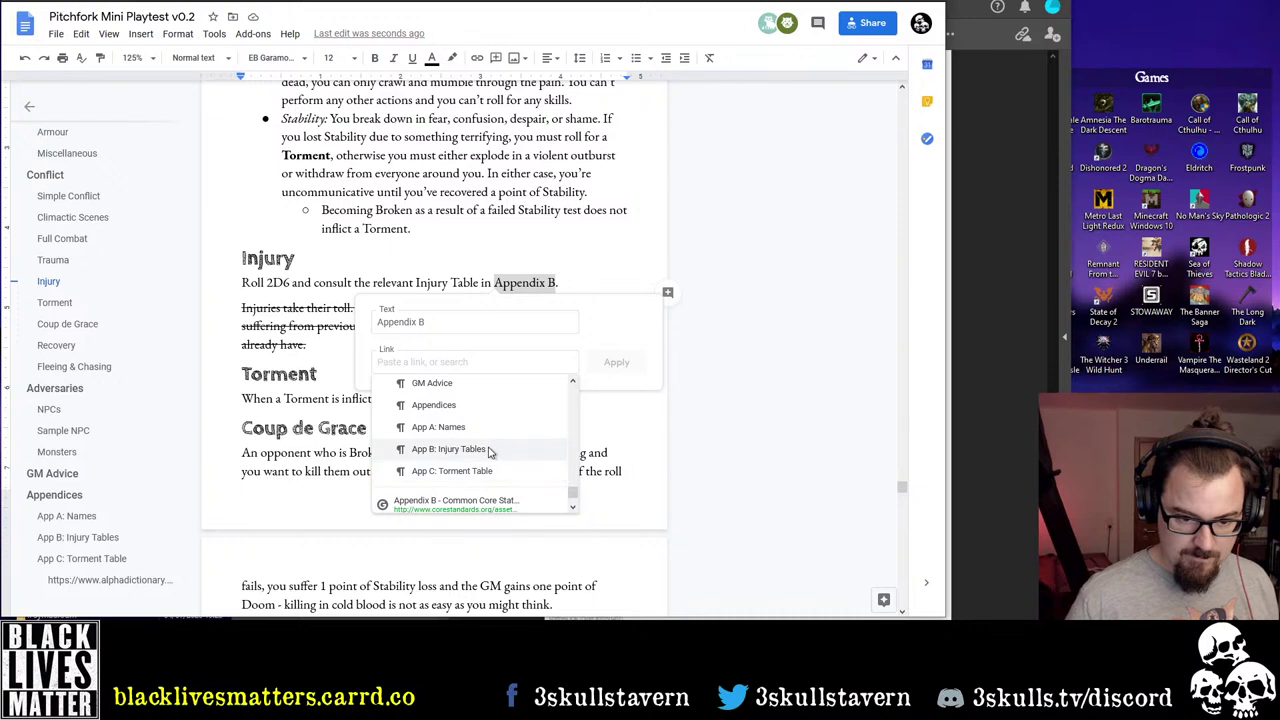
pyautogui.click(488, 452)
pyautogui.click(611, 362)
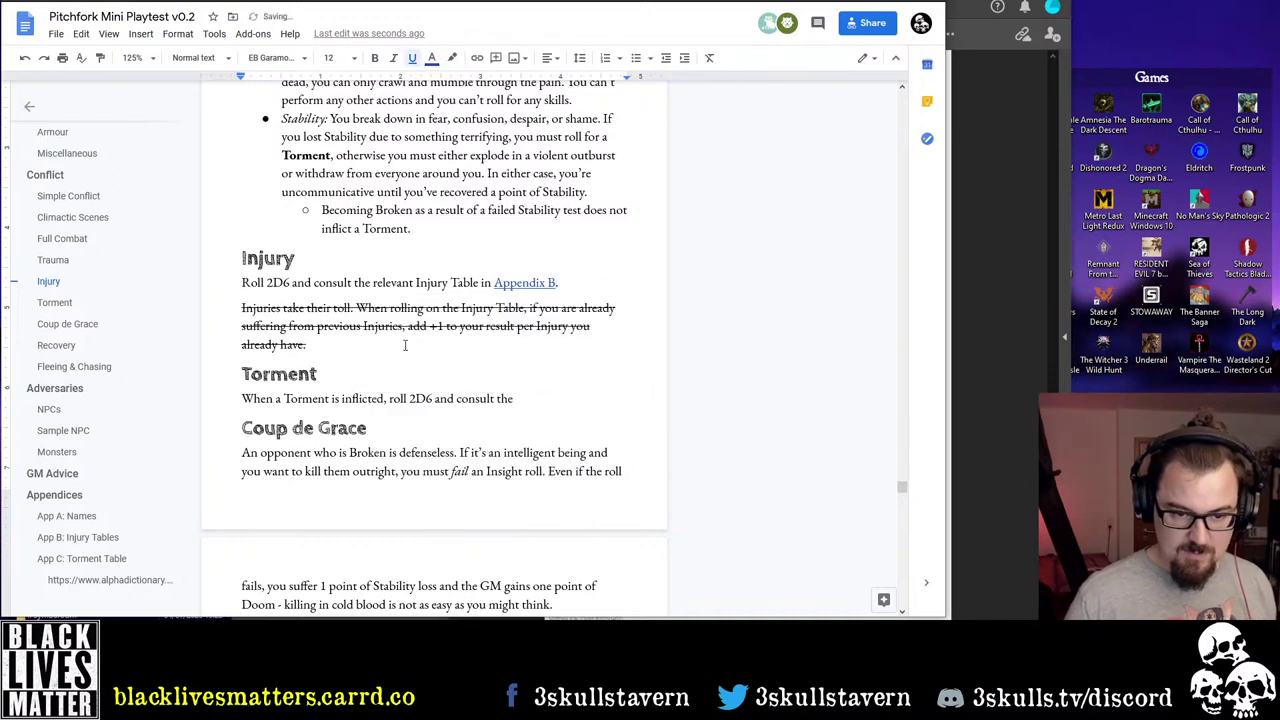
# Complete the Torment sentence with 'Torment column from the Torment Table in Appendix C.'
pyautogui.click(523, 401)
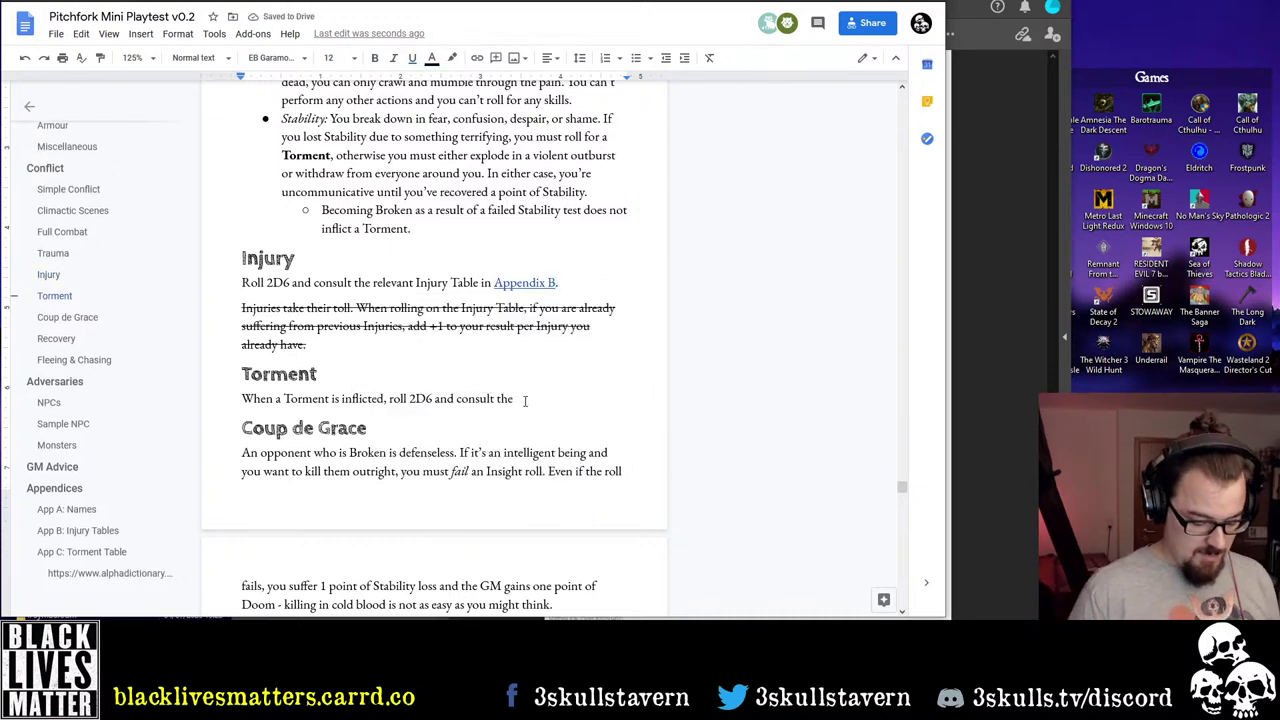
pyautogui.write('Torment')
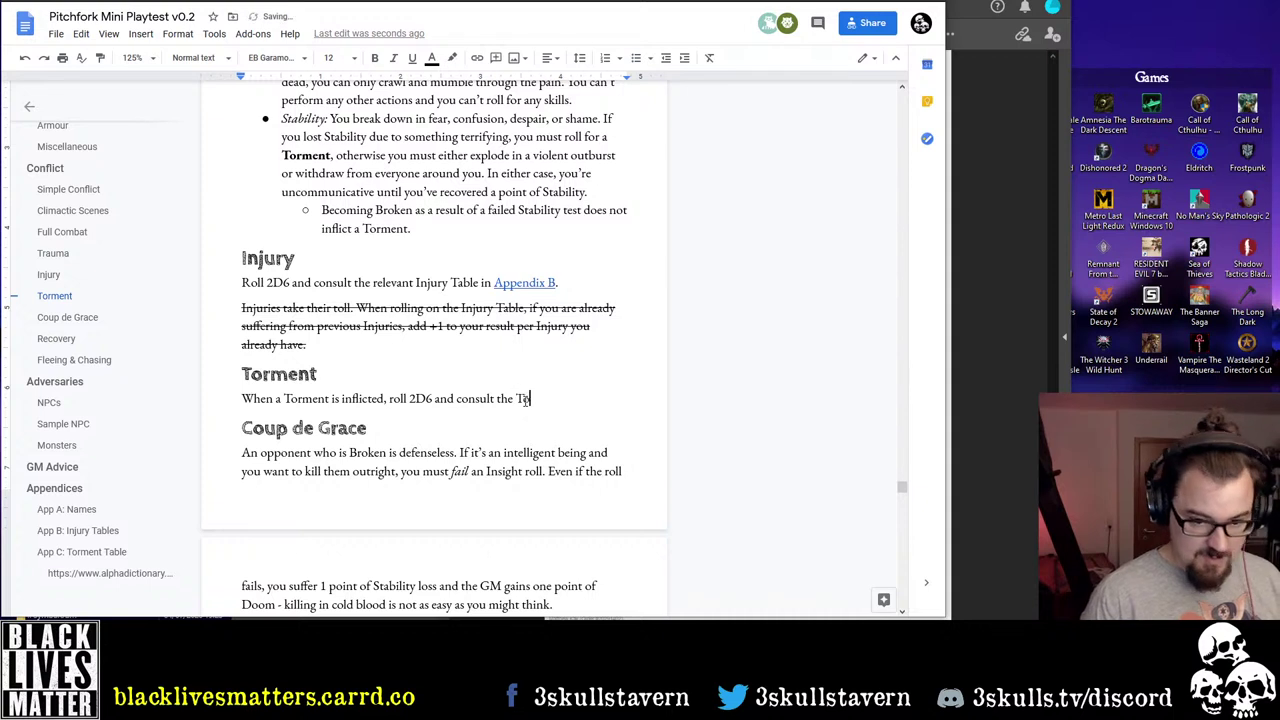
pyautogui.write(' colum')
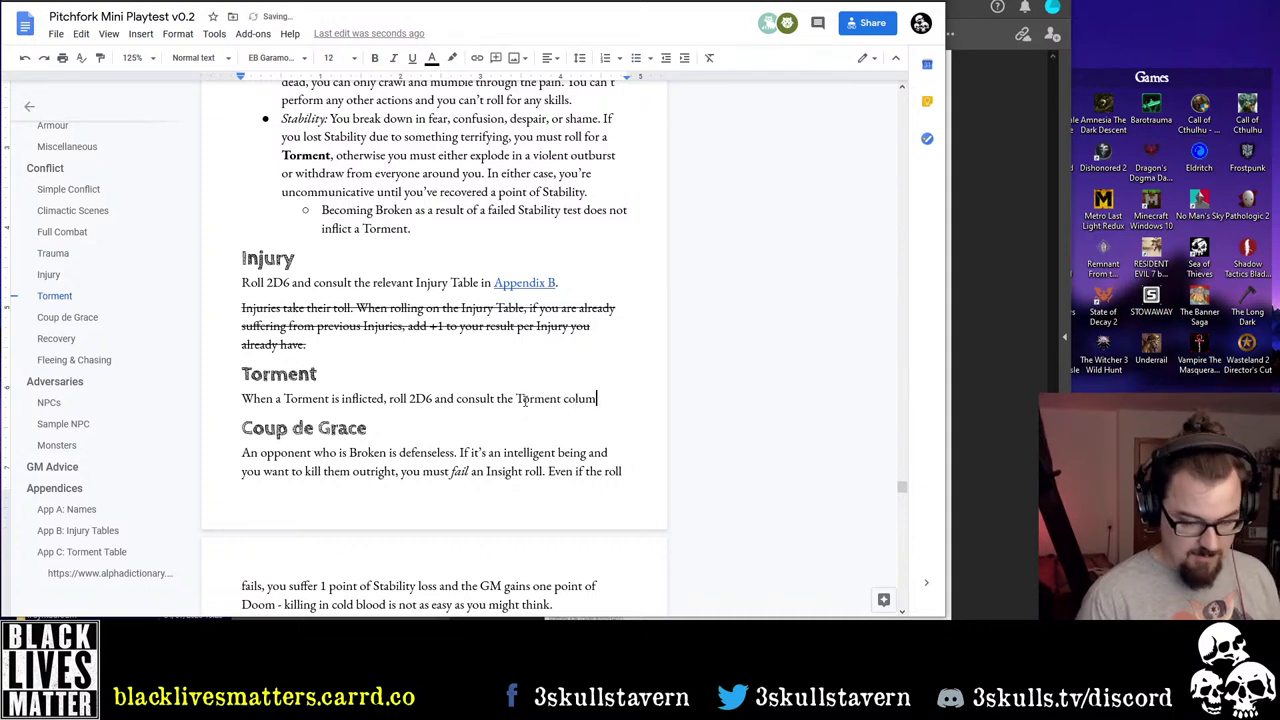
pyautogui.write('n from the ')
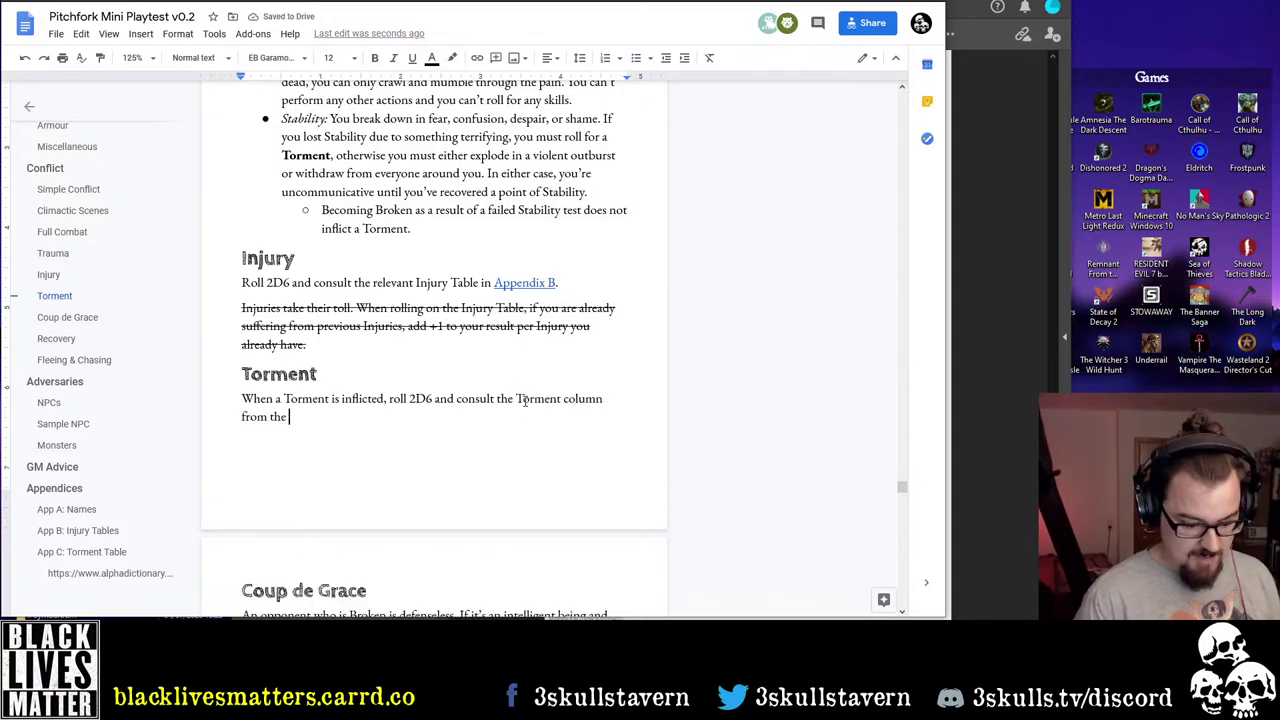
pyautogui.write('Torment Tabl')
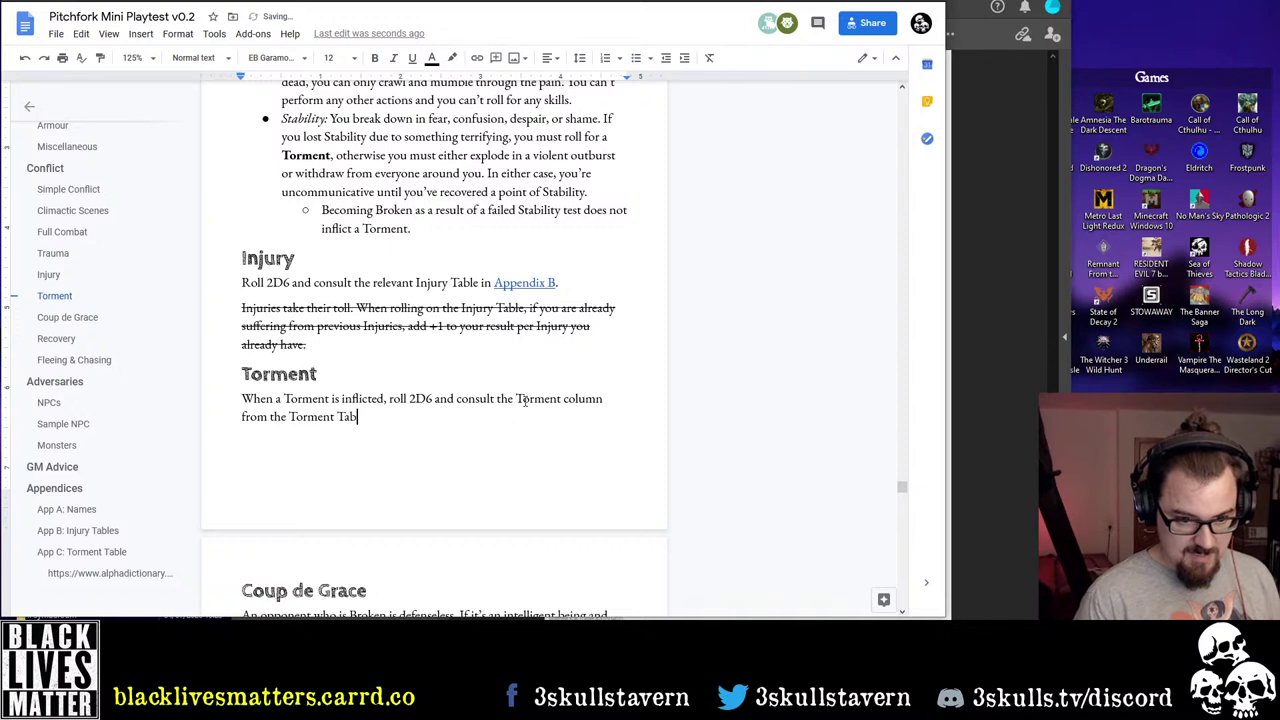
pyautogui.write('e')
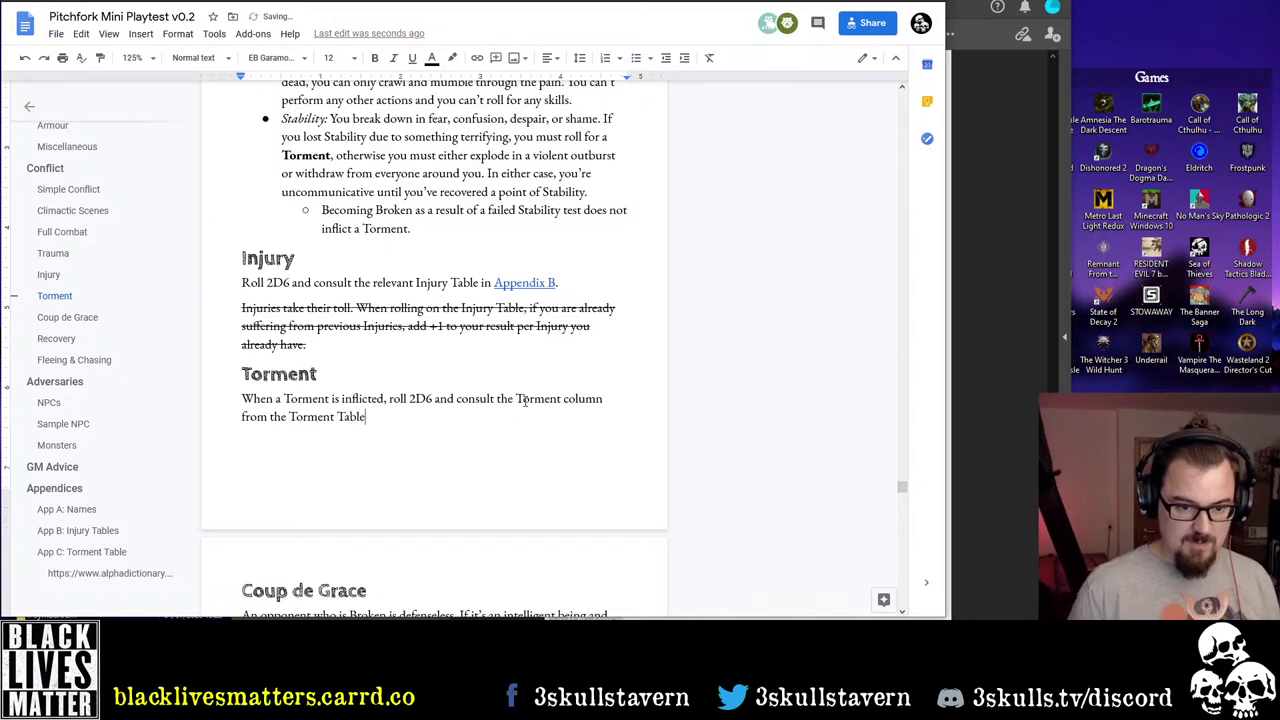
pyautogui.write(' in Appen')
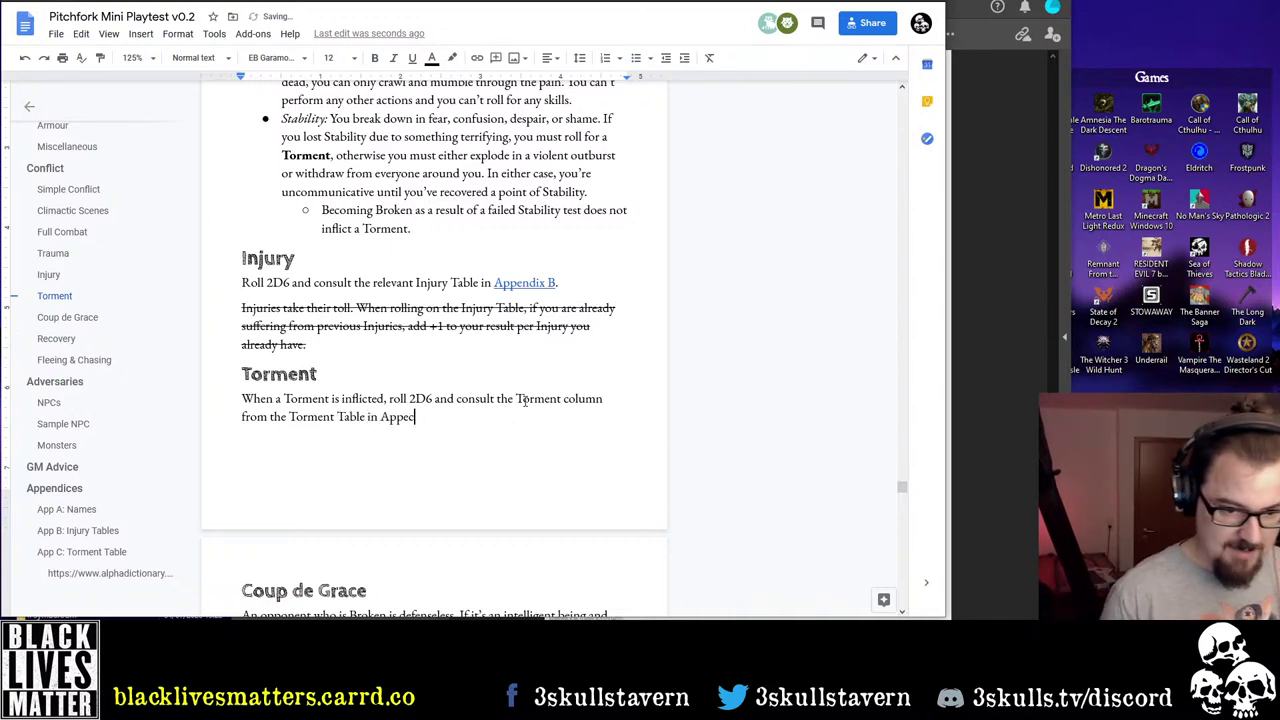
pyautogui.write('ndix C.')
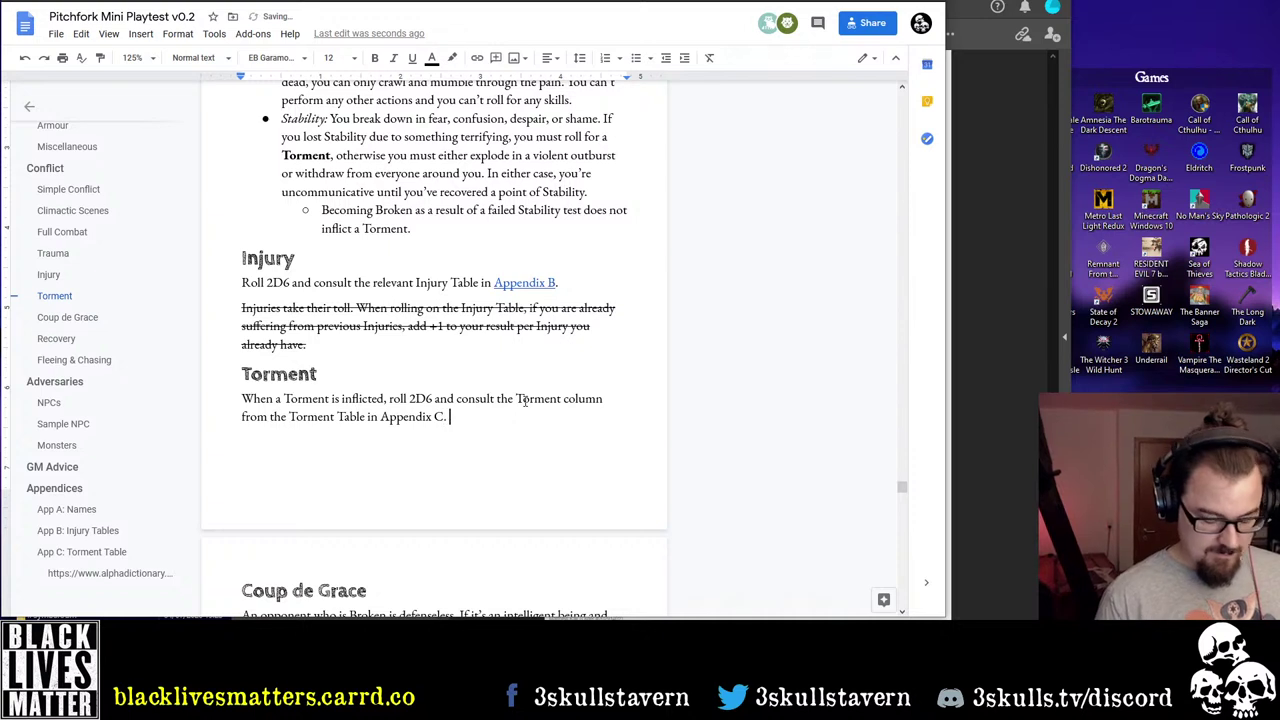
pyautogui.press('Return')
# Link the words 'Appendix C' in the Torment sentence to the App C: Torment Table heading
pyautogui.press('BackSpace')
pyautogui.press('BackSpace')
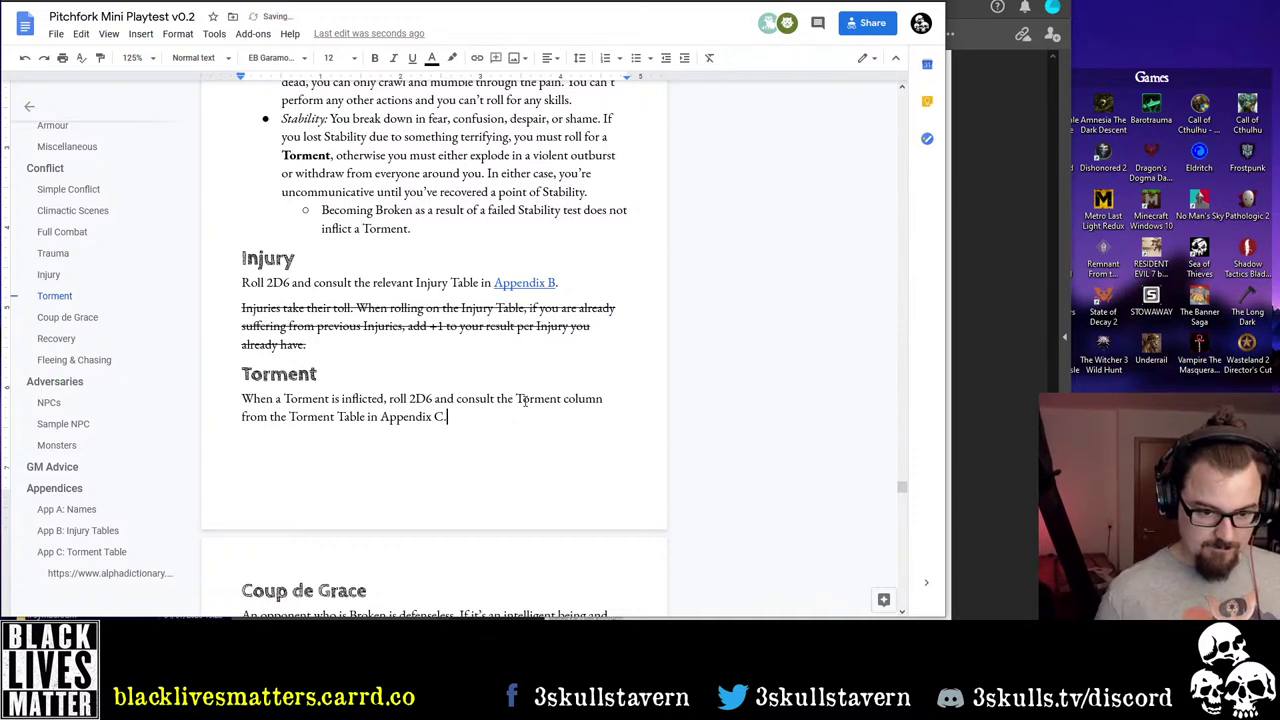
pyautogui.press('Left')
pyautogui.hotkey('ctrl', 'shift', 'Left')
pyautogui.hotkey('ctrl', 'shift', 'Left')
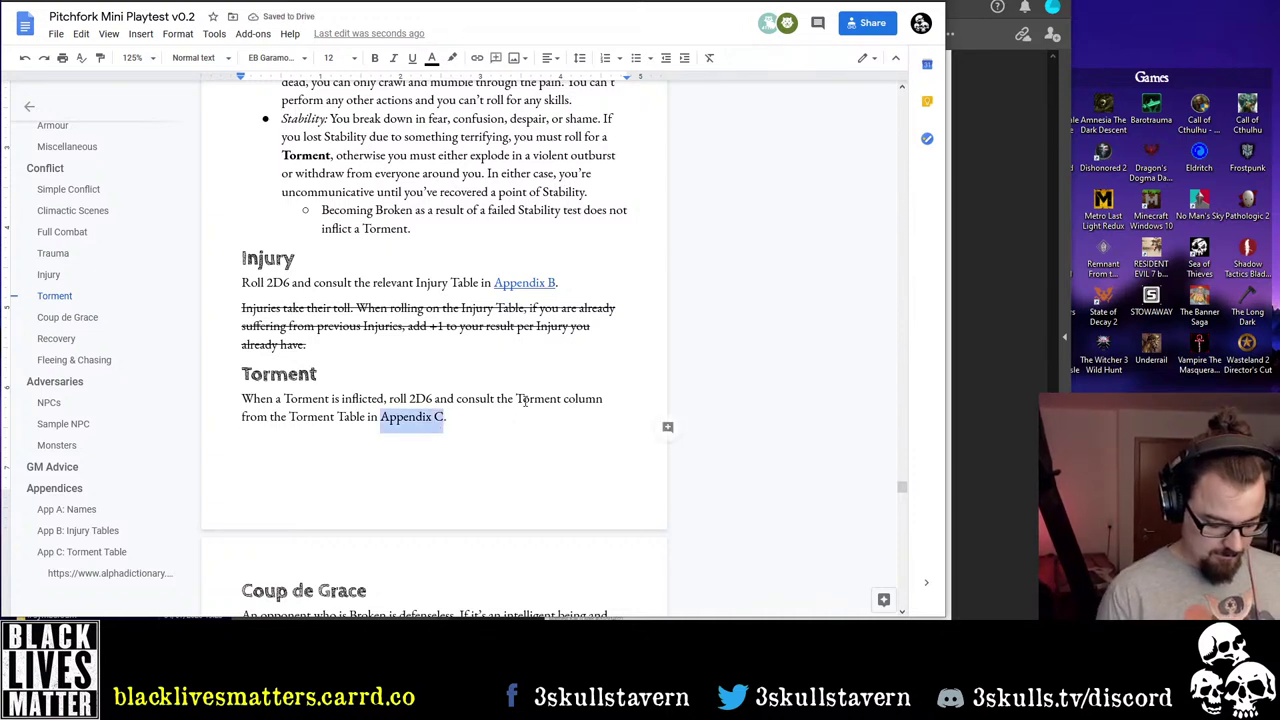
pyautogui.hotkey('ctrl', 'k')
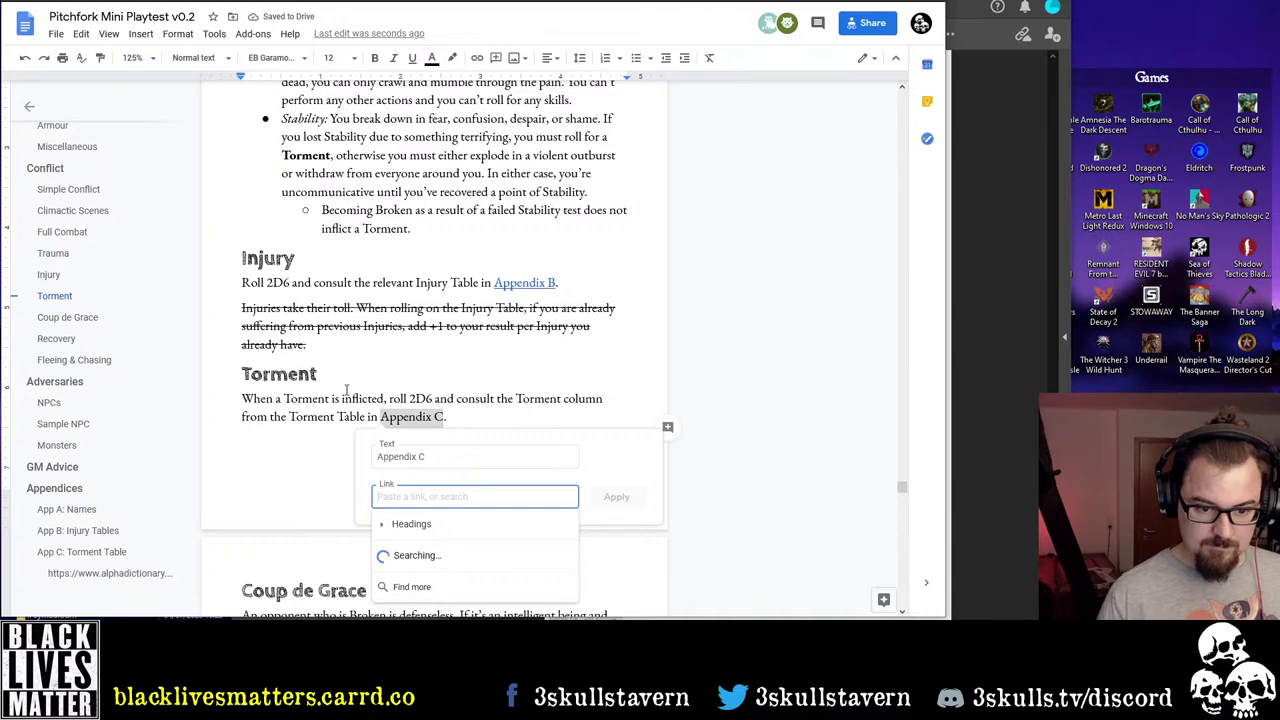
pyautogui.scroll(-4, 588, 443)
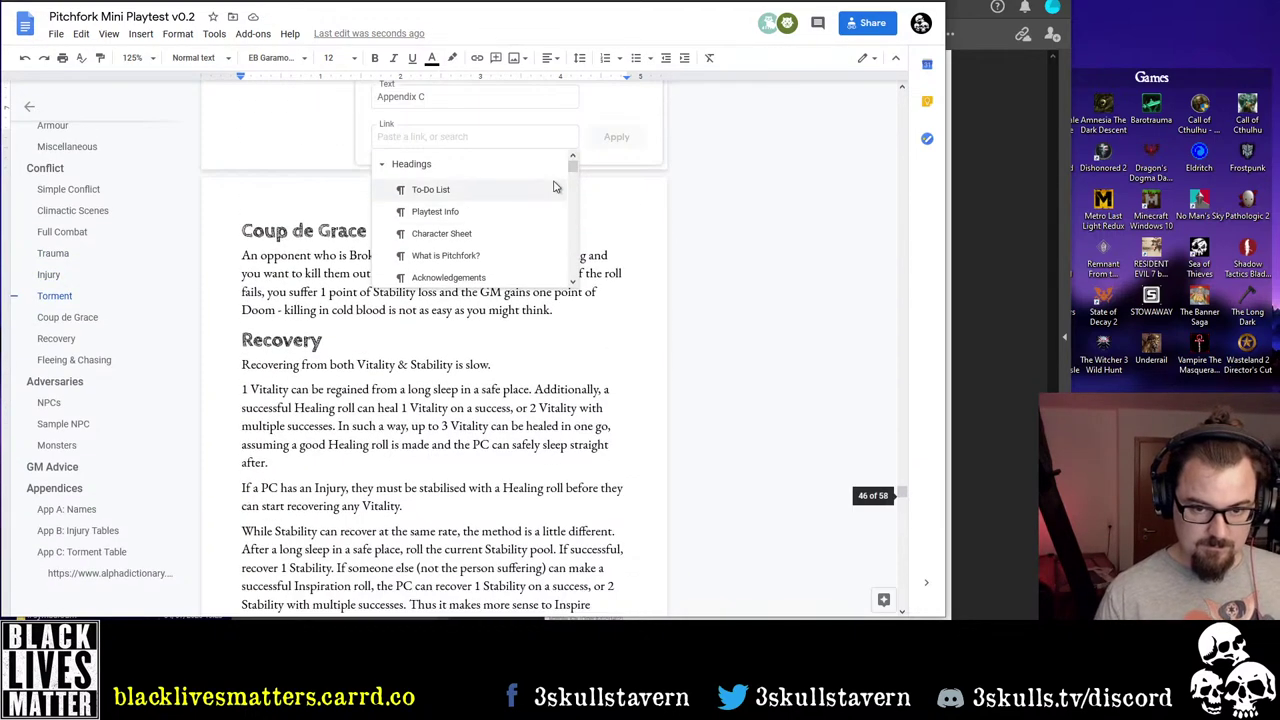
pyautogui.moveTo(572, 163); pyautogui.dragTo(575, 232)
pyautogui.scroll(-5, 488, 170)
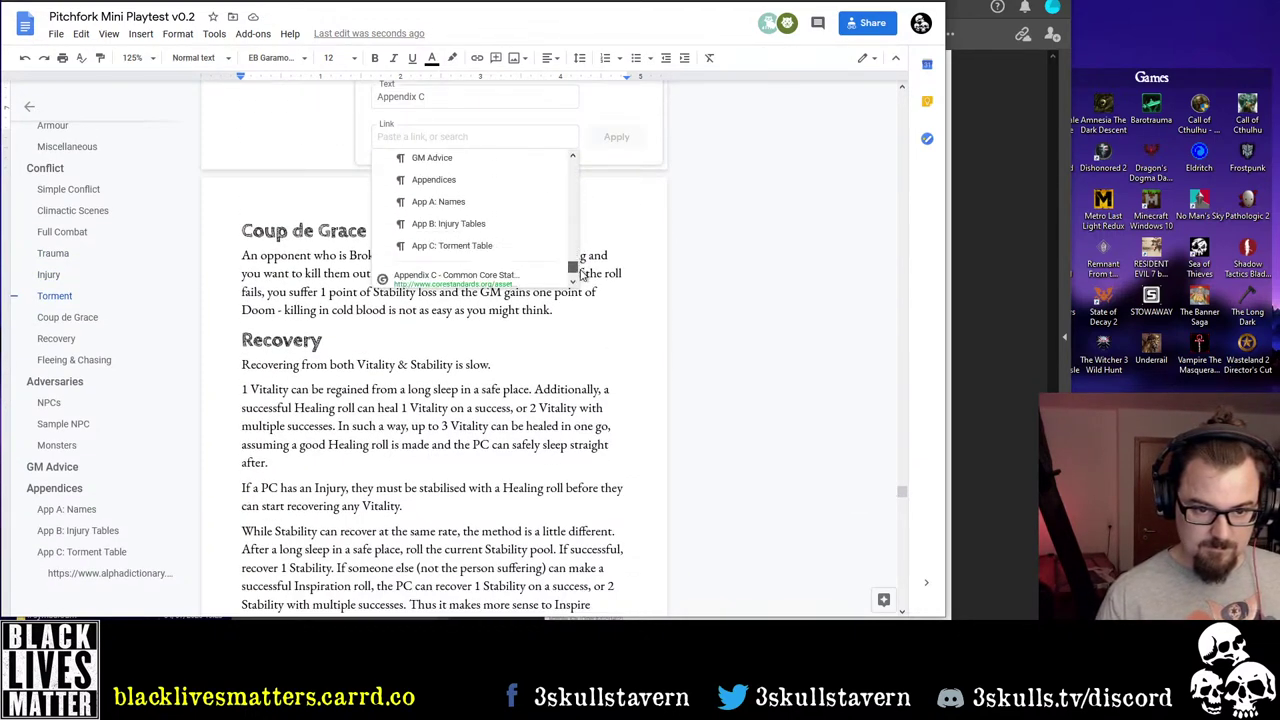
pyautogui.click(487, 155)
pyautogui.click(614, 136)
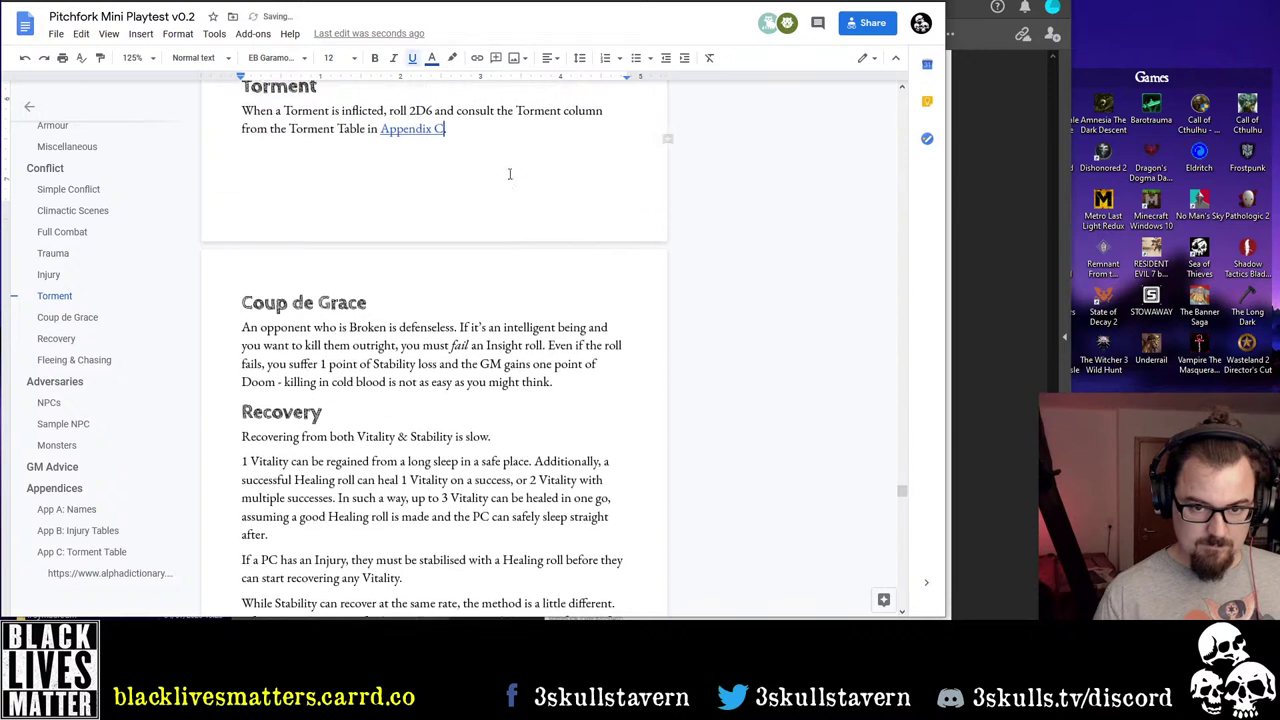
pyautogui.click(336, 152)
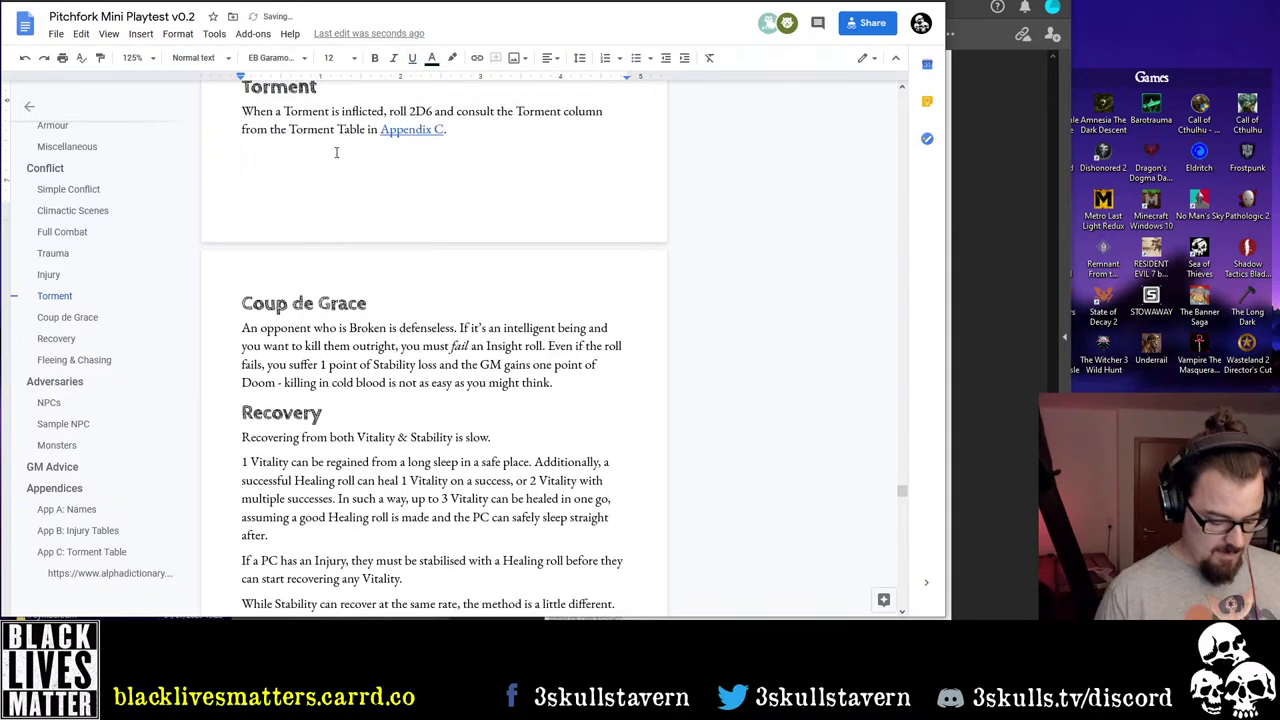
# Write the note 'If it makes sense in the context of what caused the Torment, you may choose a Phobia (fear of something) or Mania (obsession with something) instead.'
pyautogui.write('If')
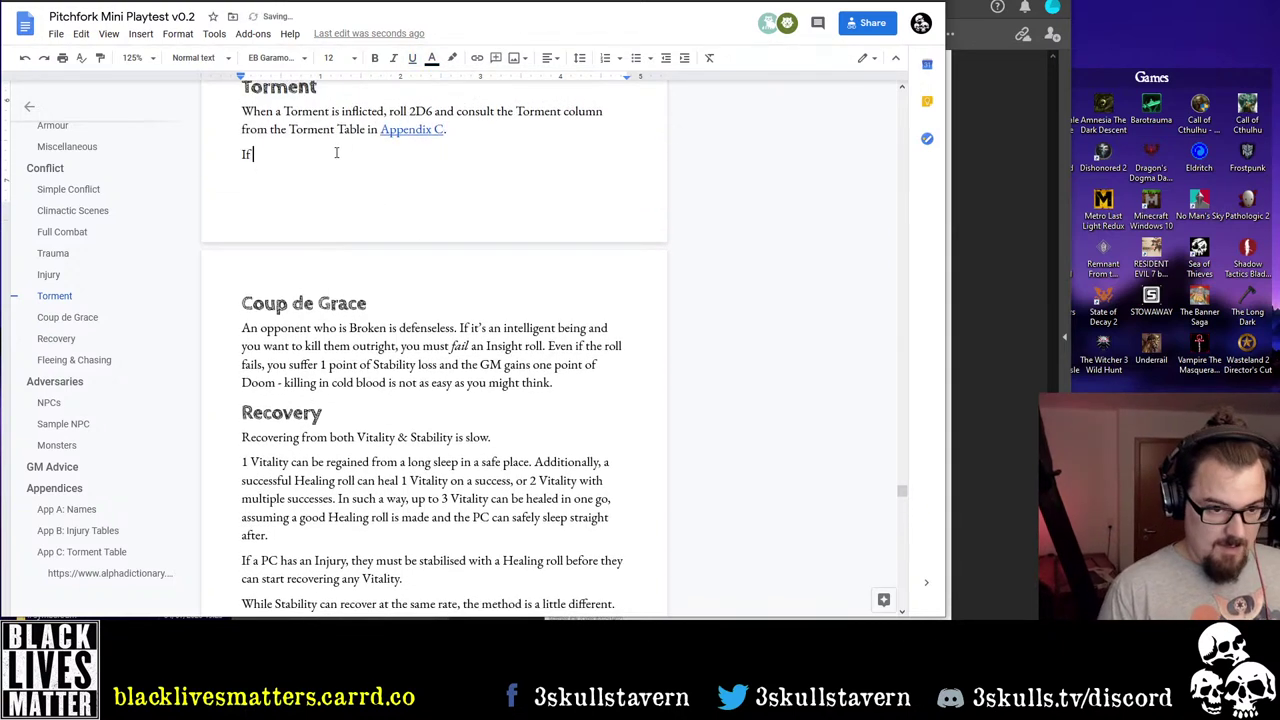
pyautogui.write(' o Phobia')
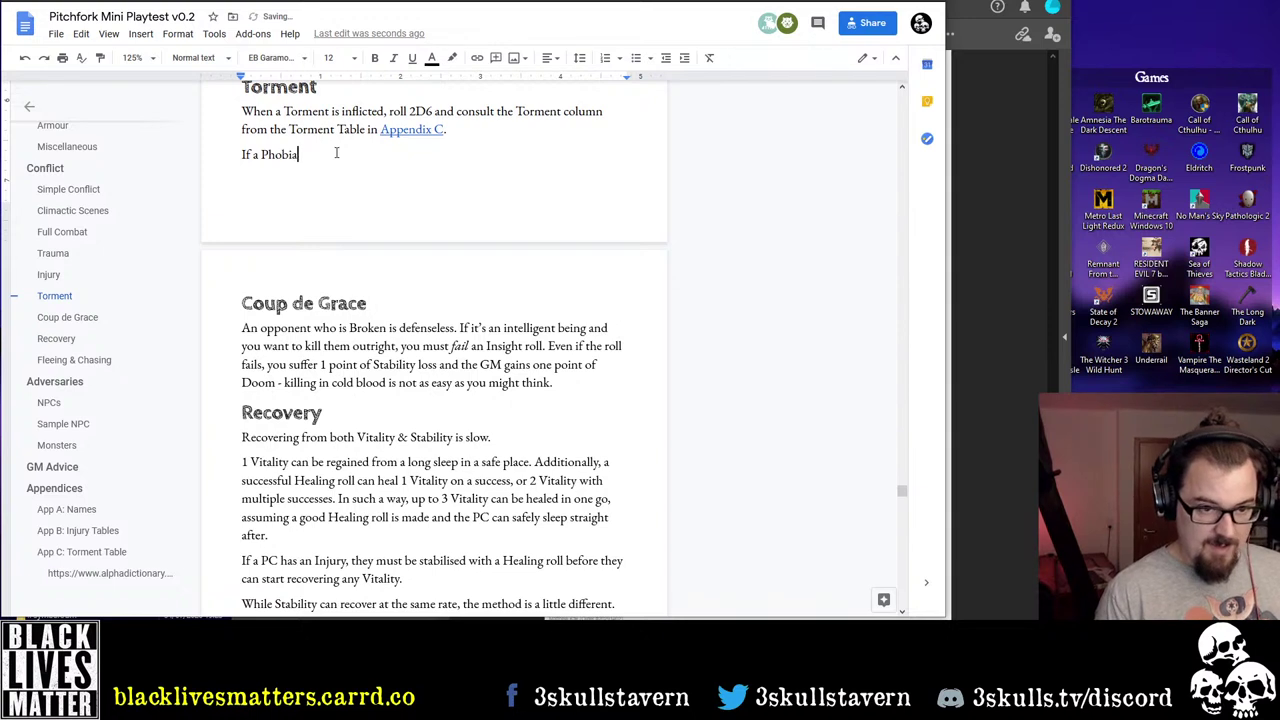
pyautogui.write(' (fear of s')
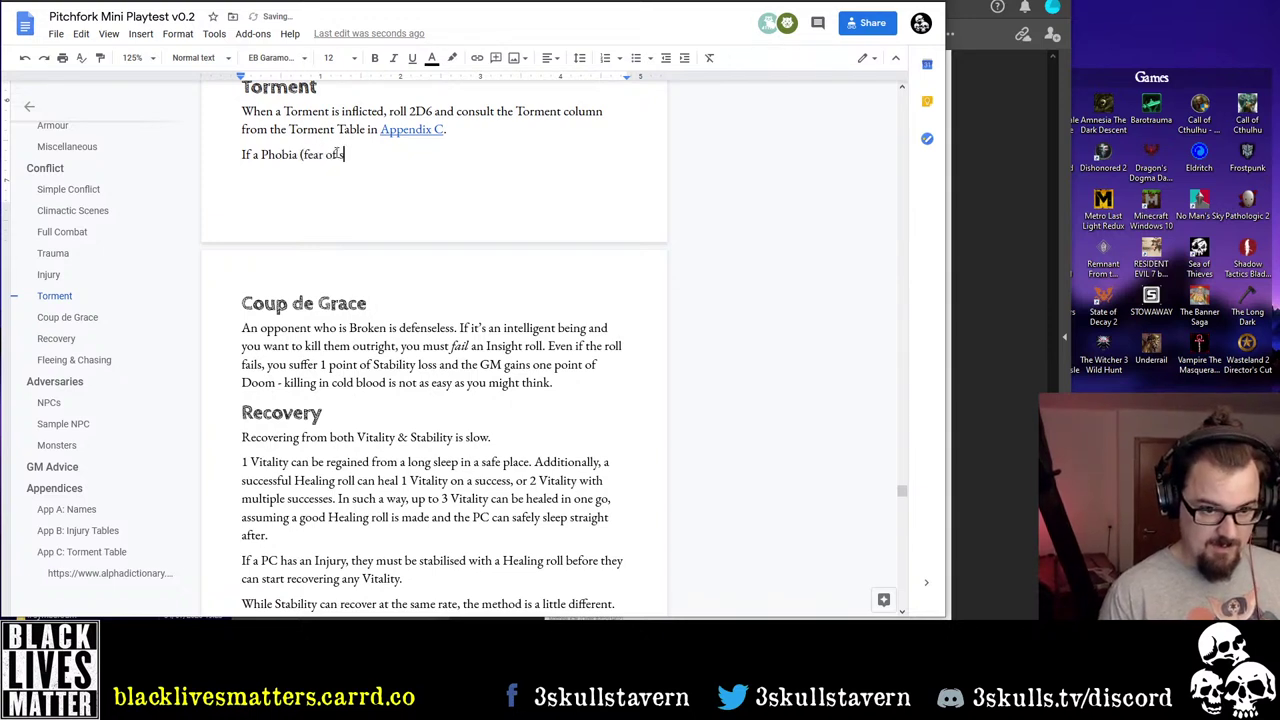
pyautogui.write('omething) or ')
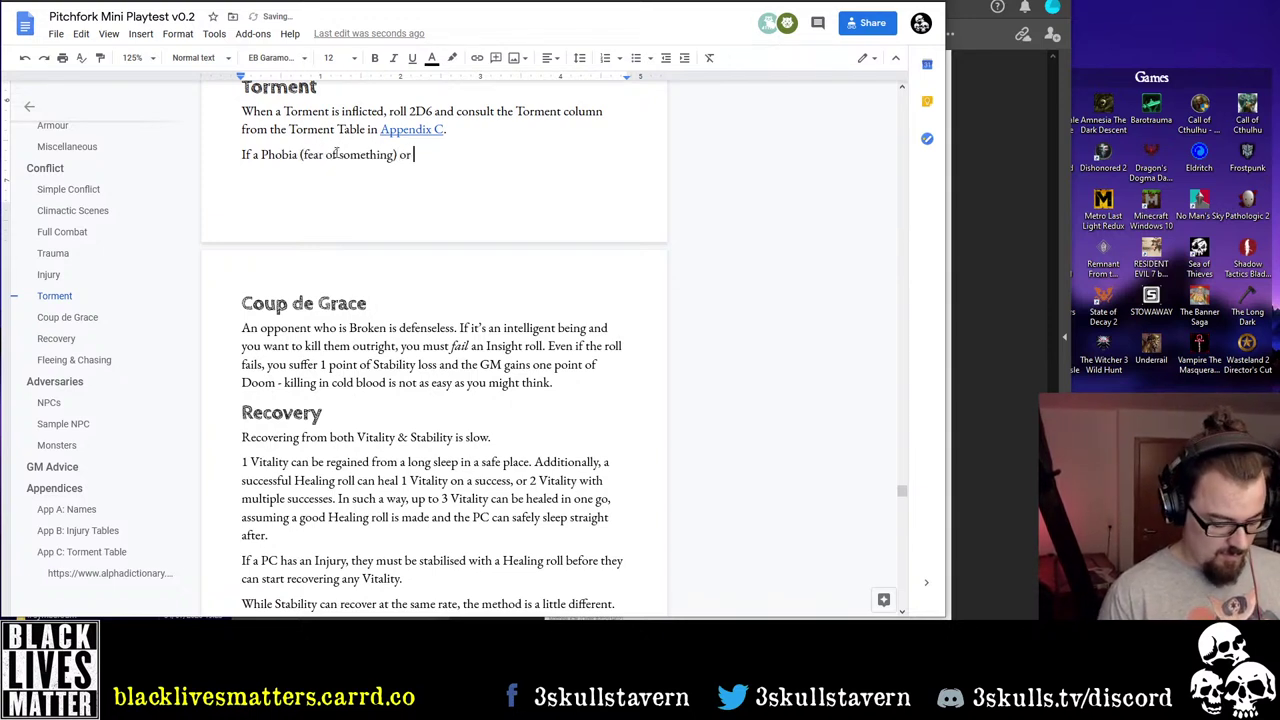
pyautogui.write('Mania (')
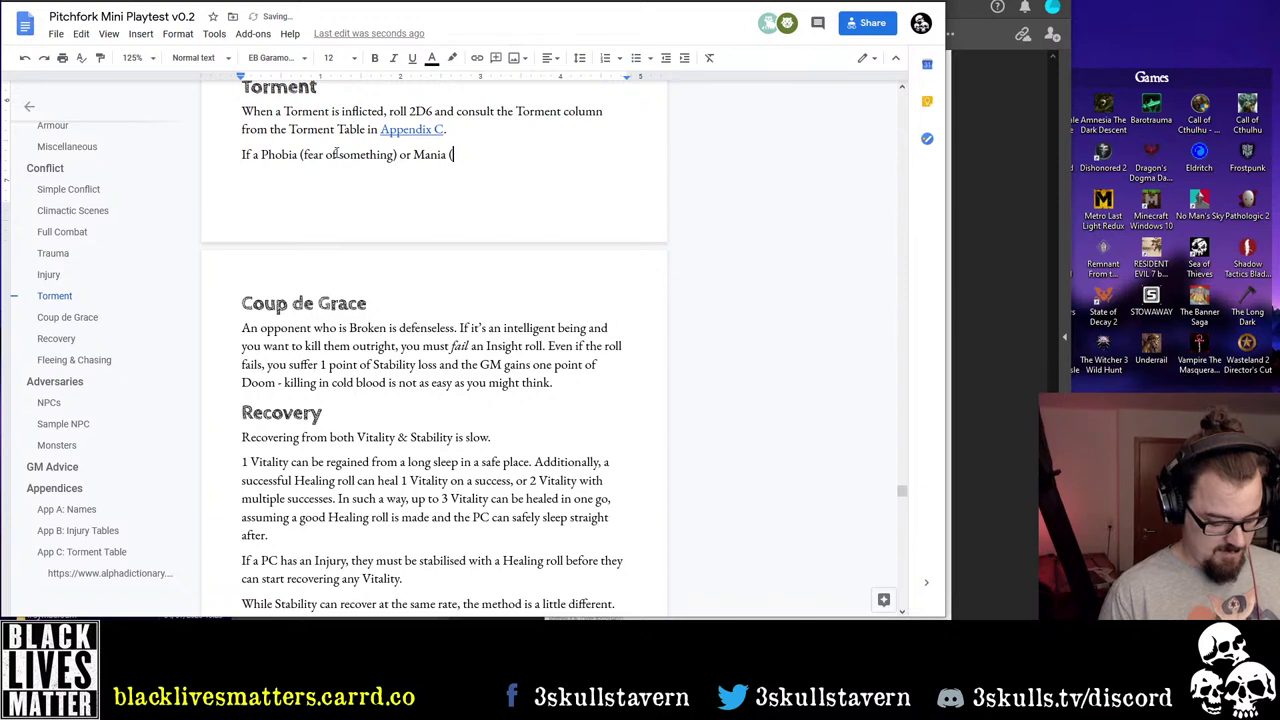
pyautogui.write('obsessio')
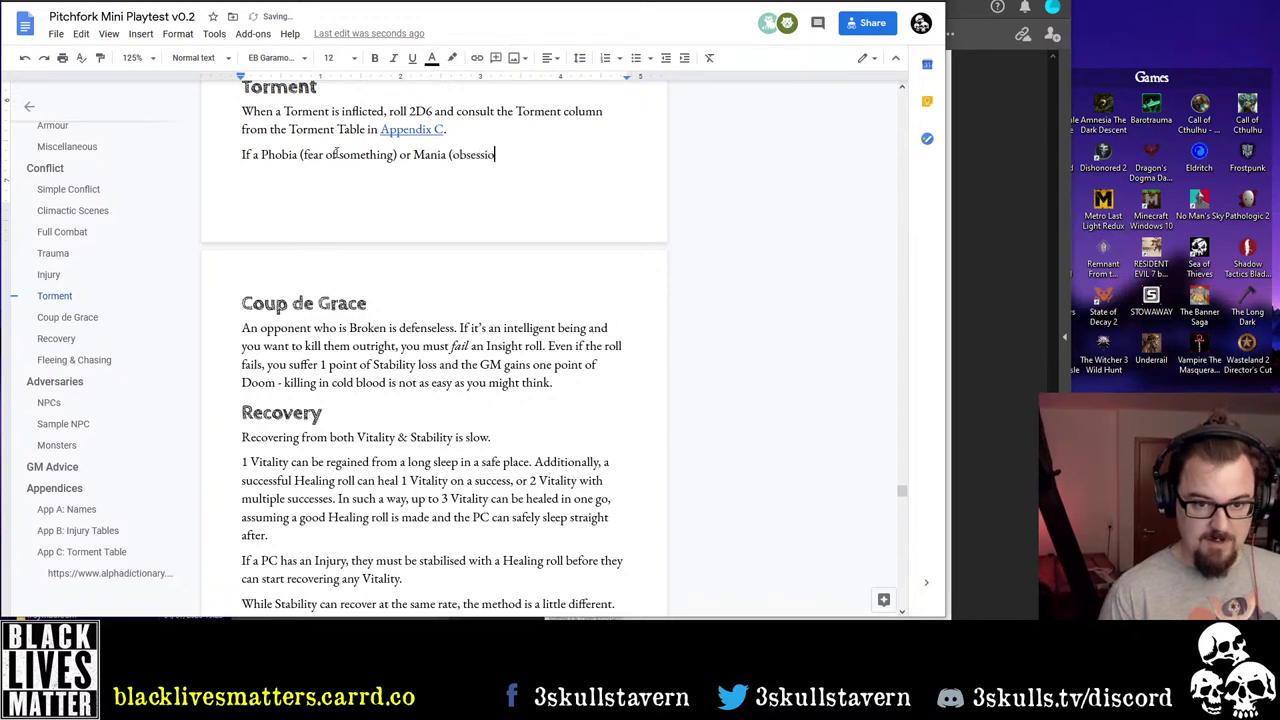
pyautogui.write('n ')
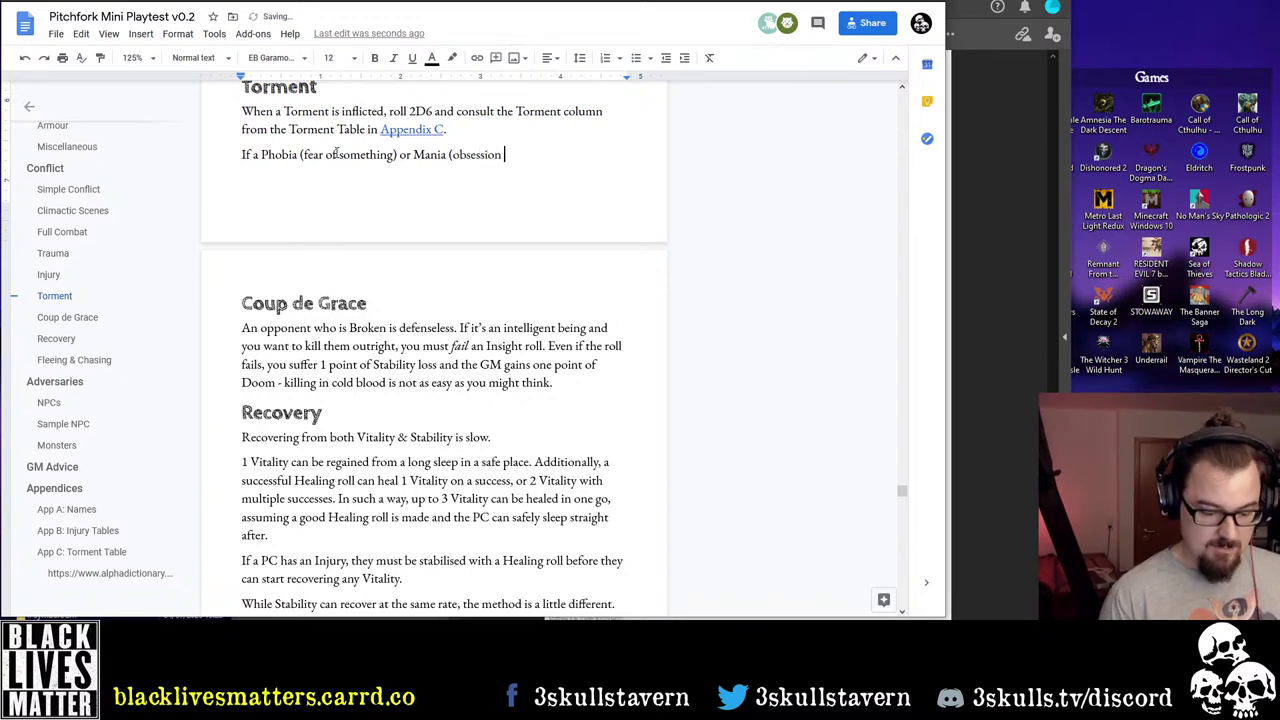
pyautogui.write('with something)')
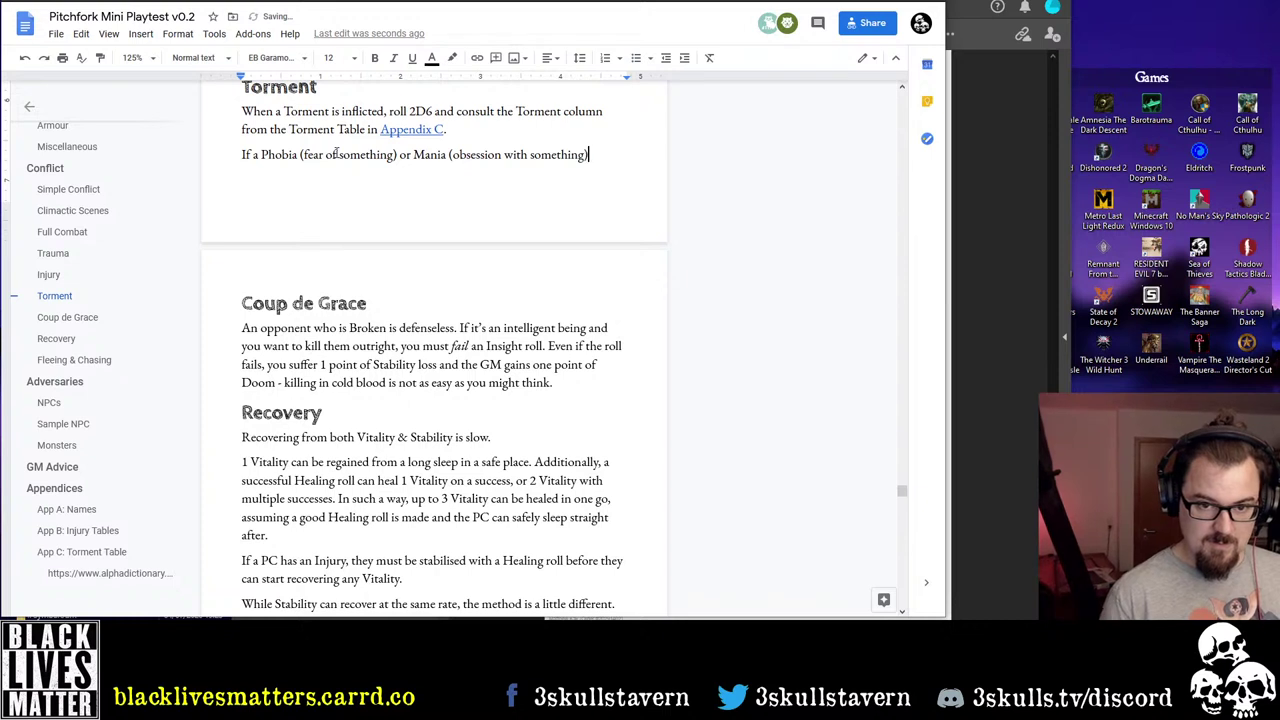
pyautogui.press('Right')
pyautogui.press('Right')
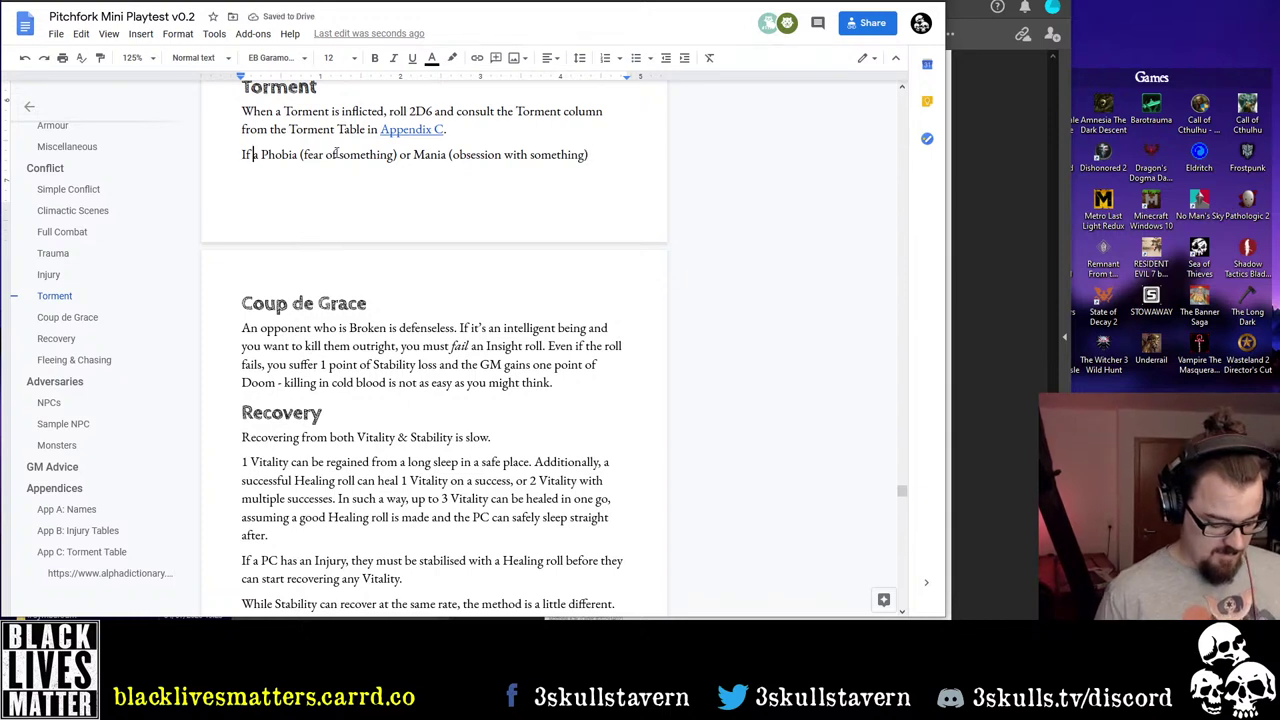
pyautogui.press('BackSpace')
pyautogui.press('Delete')
pyautogui.press('Delete')
pyautogui.write('t might ma')
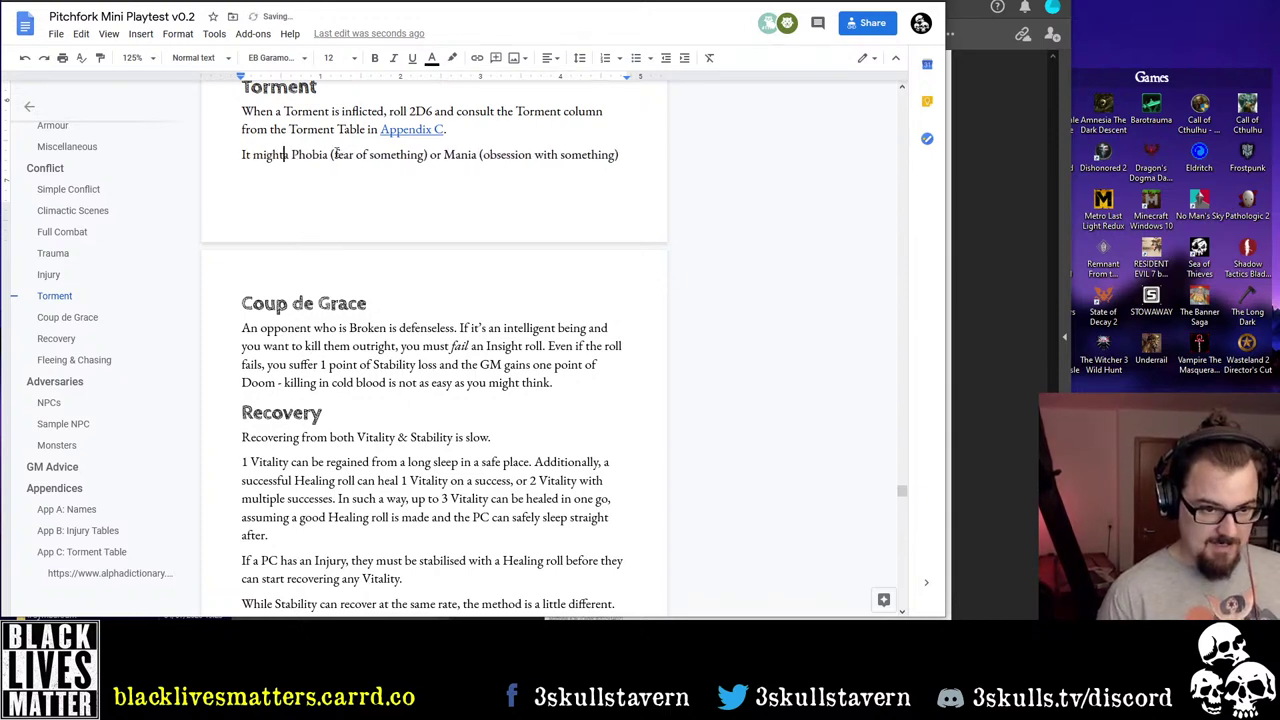
pyautogui.write('ke sense f')
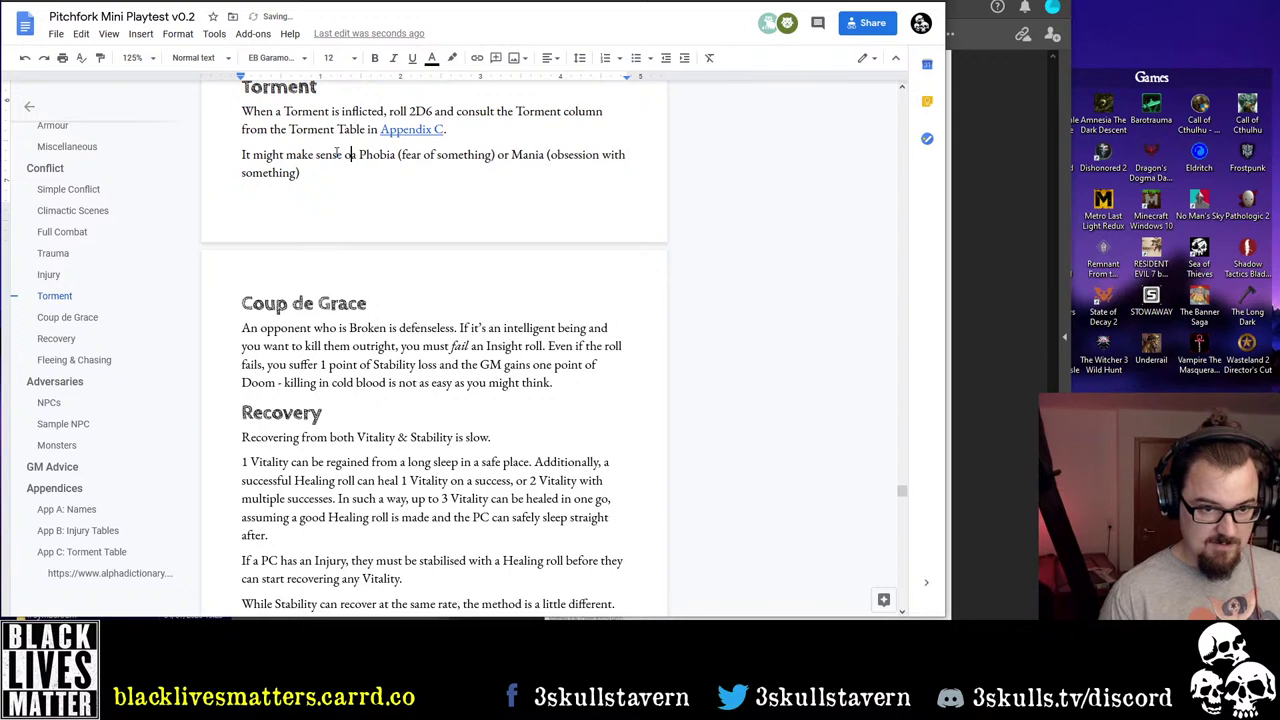
pyautogui.write('rom the context')
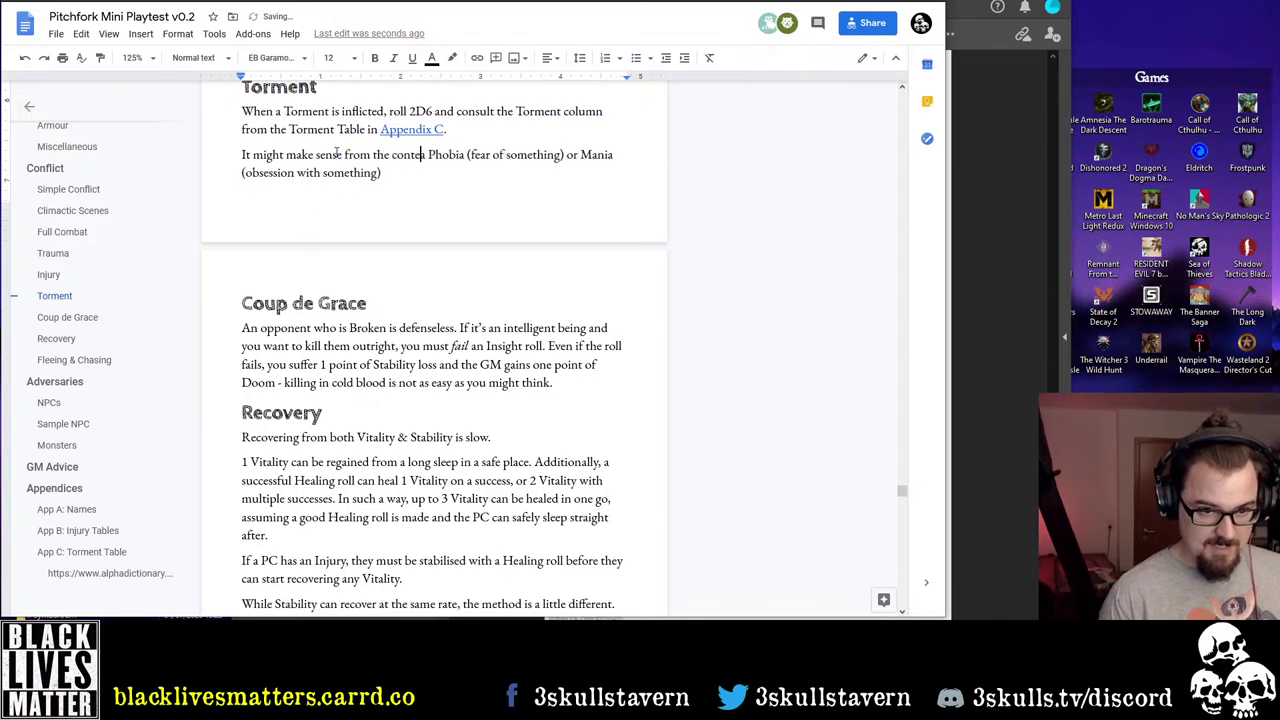
pyautogui.hotkey('ctrl', 'BackSpace')
pyautogui.hotkey('ctrl', 'BackSpace')
pyautogui.hotkey('ctrl', 'BackSpace')
pyautogui.hotkey('ctrl', 'BackSpace')
pyautogui.hotkey('ctrl', 'BackSpace')
pyautogui.hotkey('ctrl', 'BackSpace')
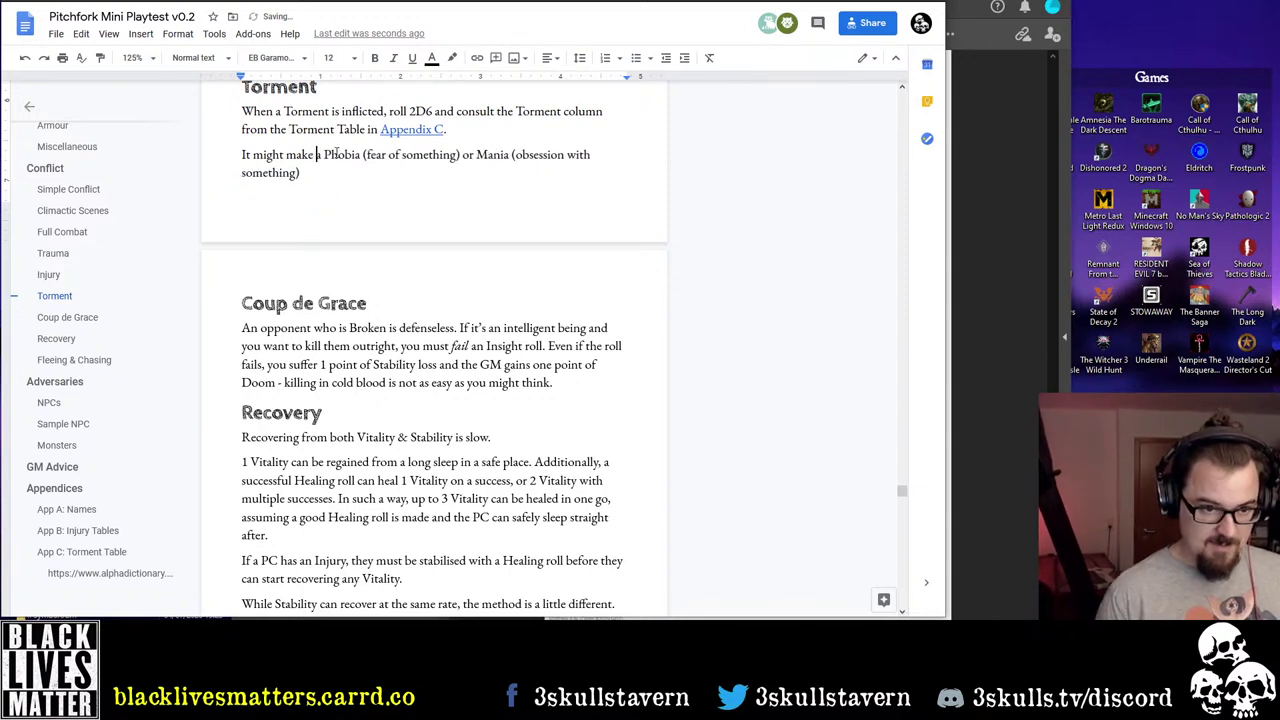
pyautogui.hotkey('ctrl', 'BackSpace')
pyautogui.write('If it makes ')
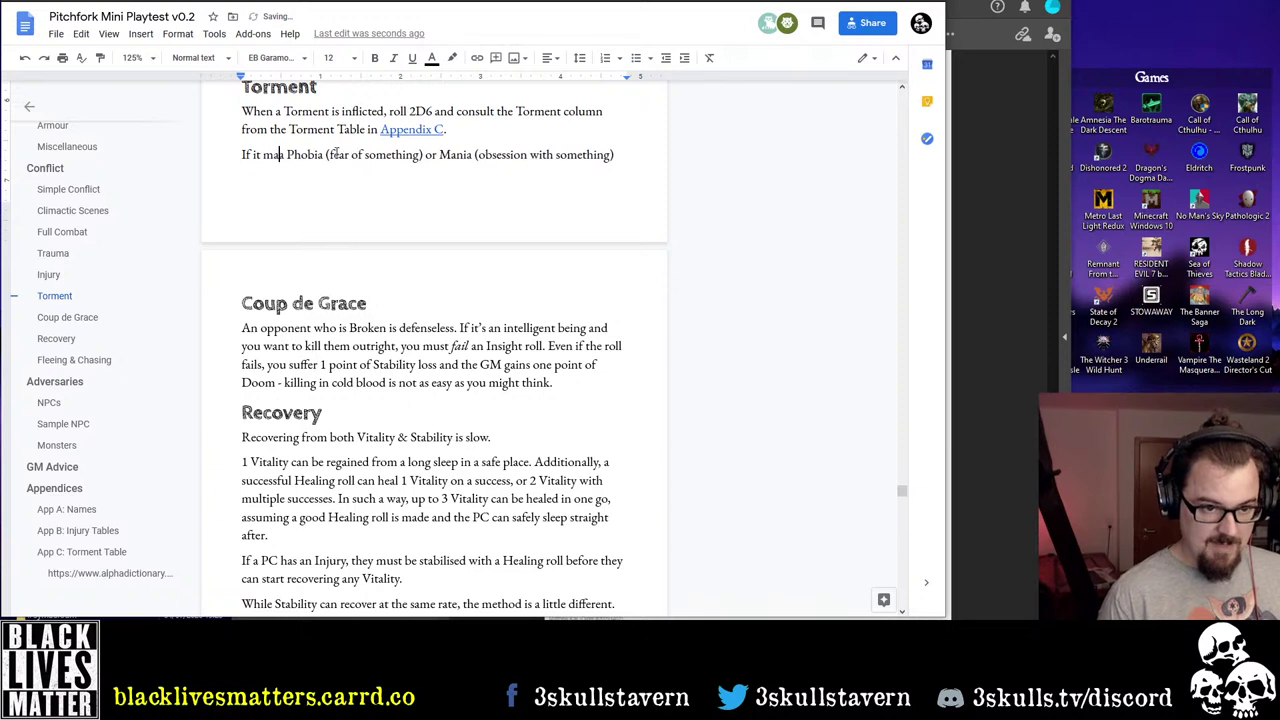
pyautogui.write('sense in the c')
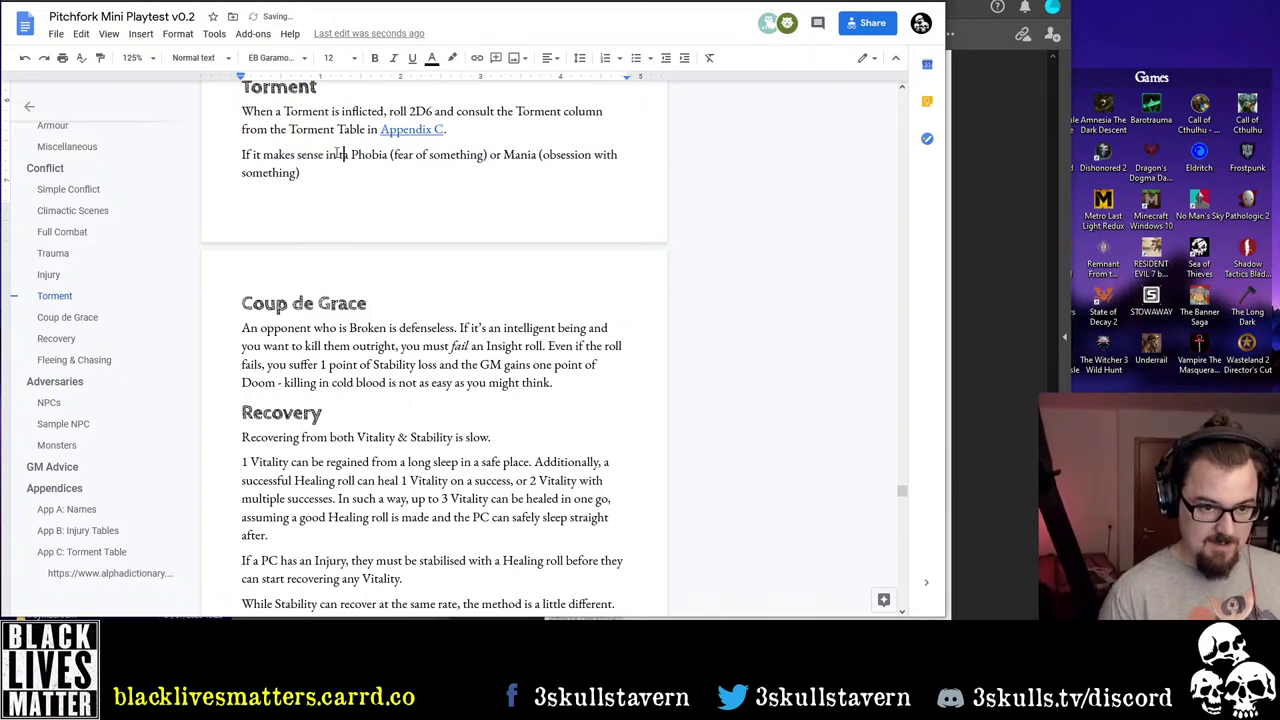
pyautogui.write('ontext of what ')
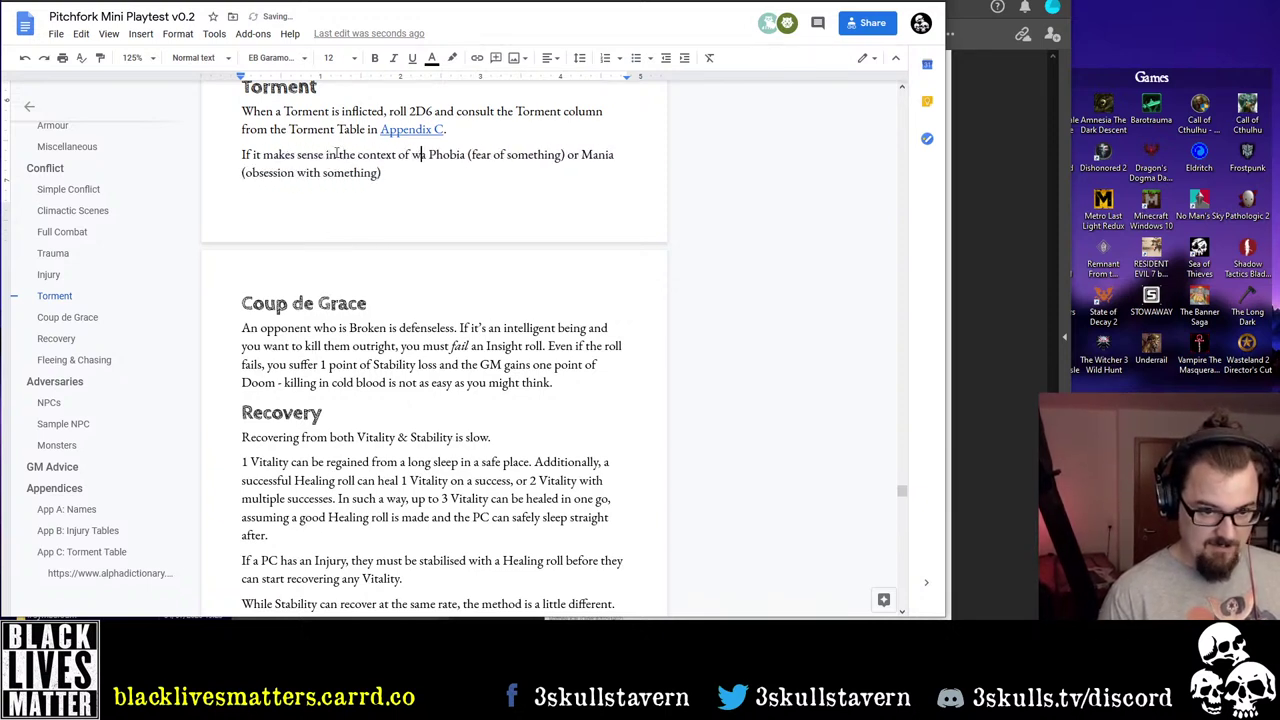
pyautogui.write('caused the ')
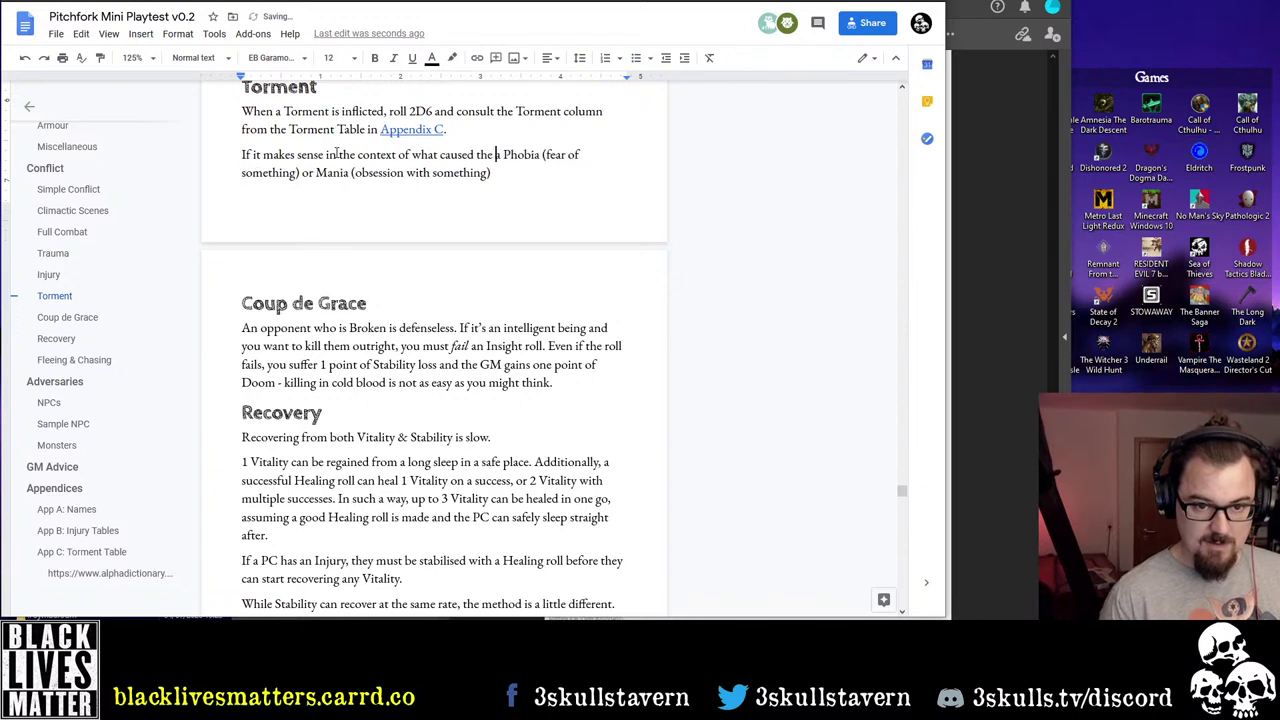
pyautogui.write('Torment, ')
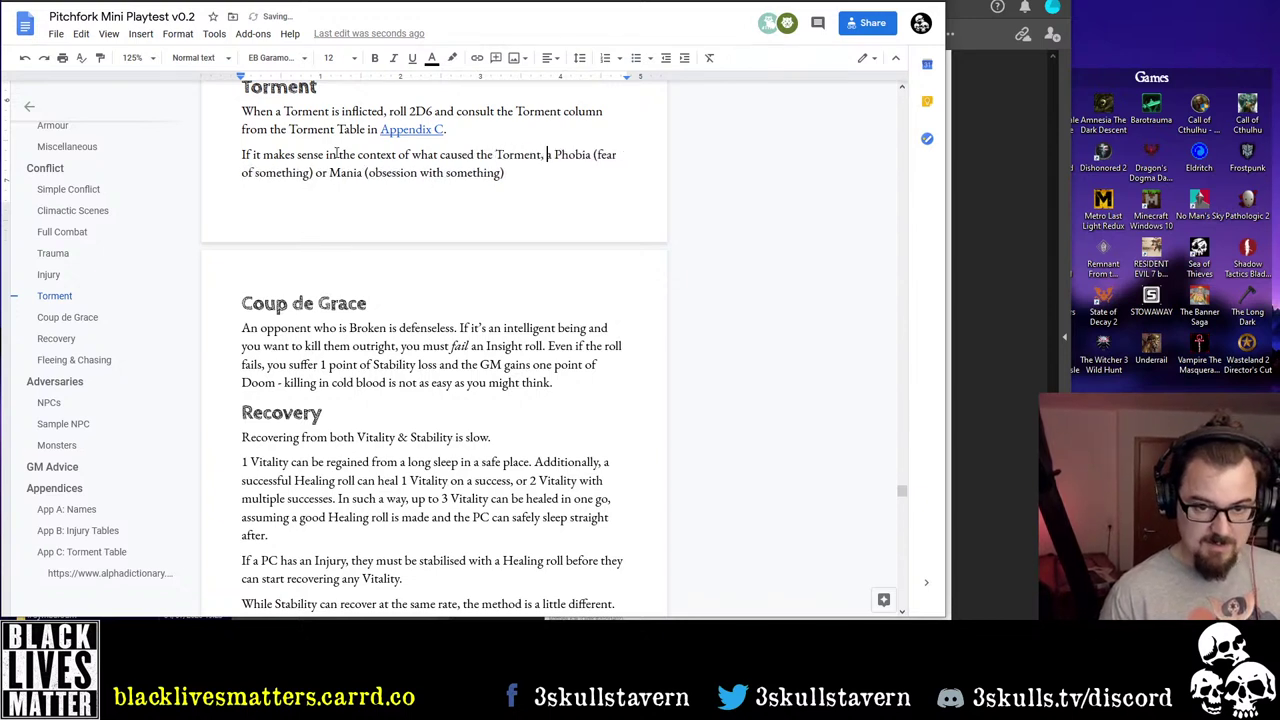
pyautogui.write('choose')
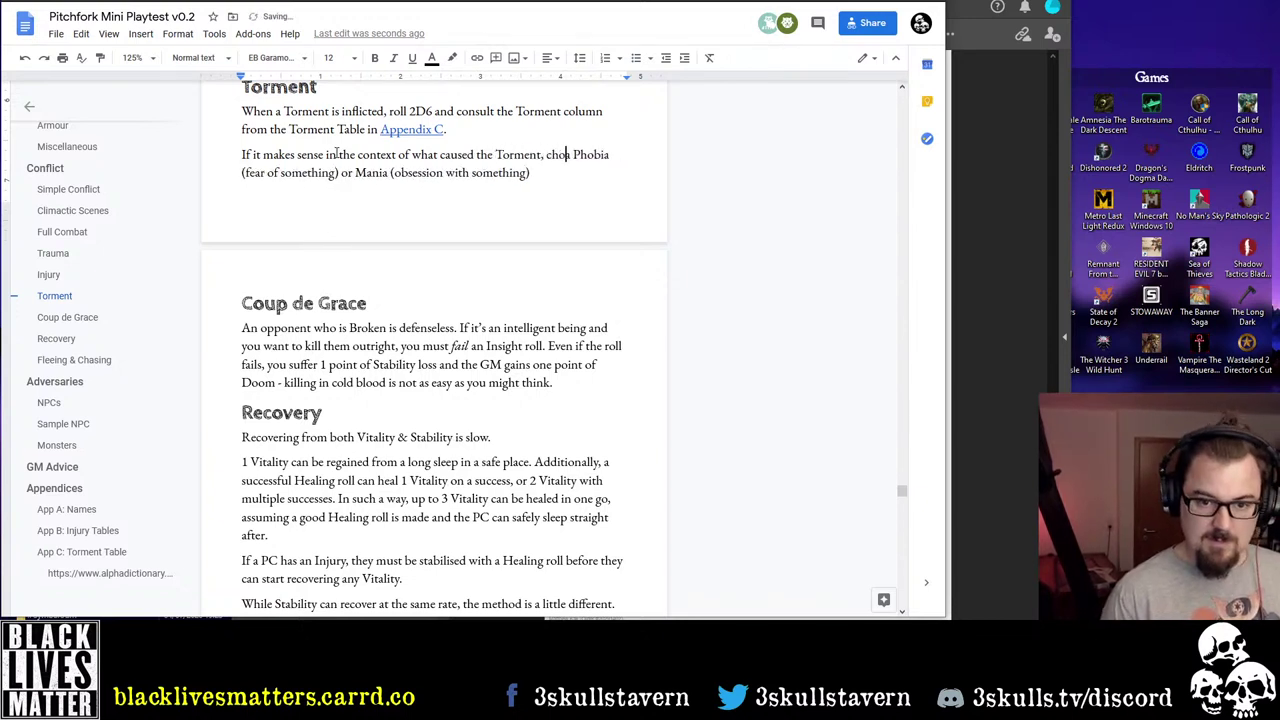
pyautogui.press('Down')
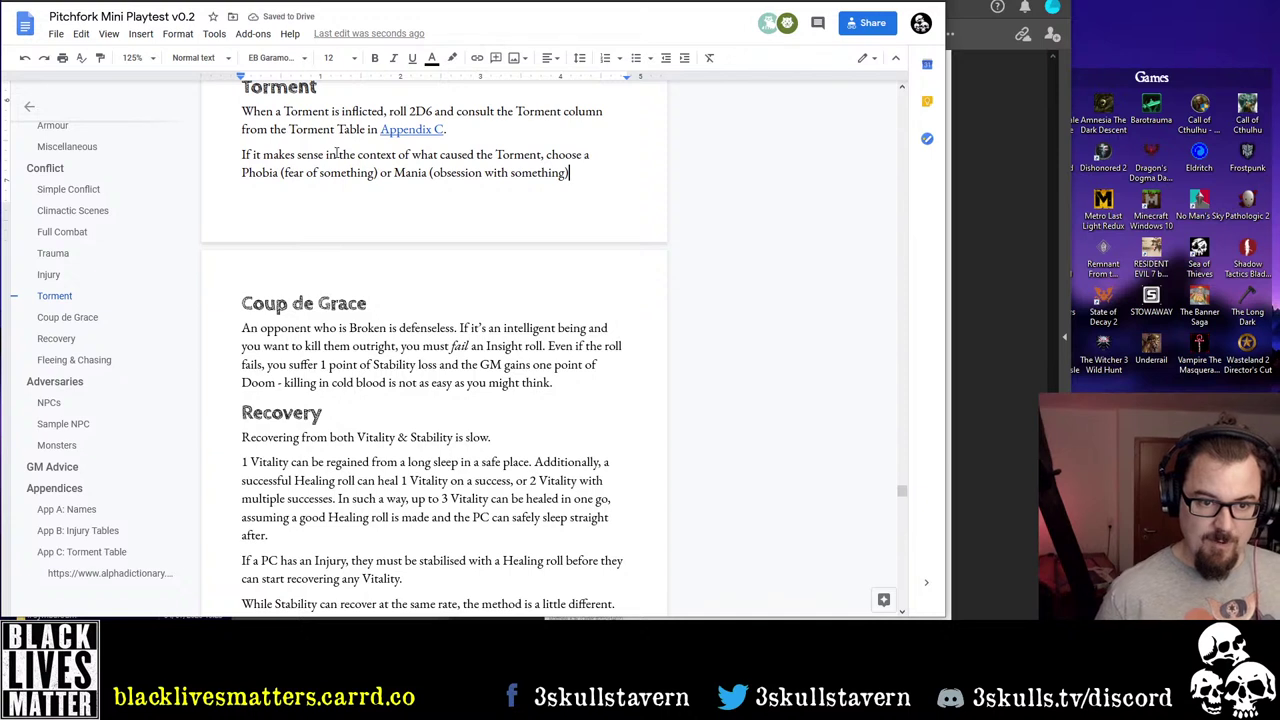
pyautogui.write('instead.')
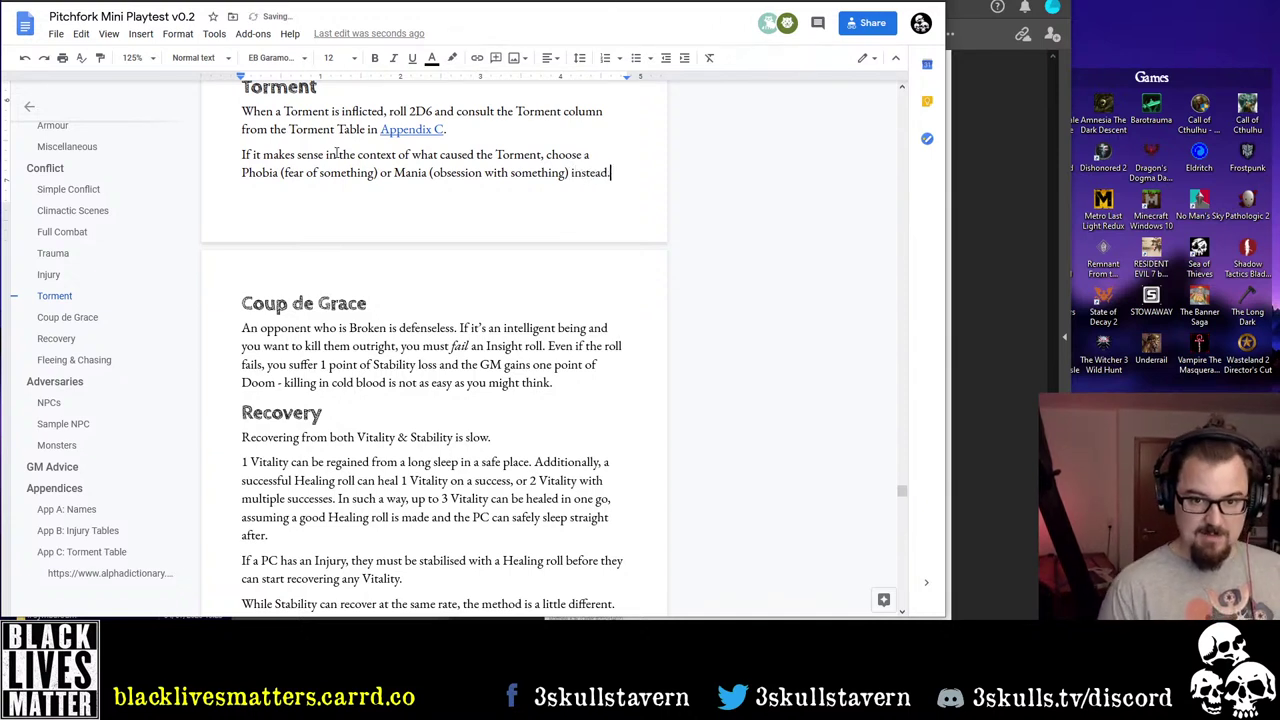
pyautogui.write('you may')
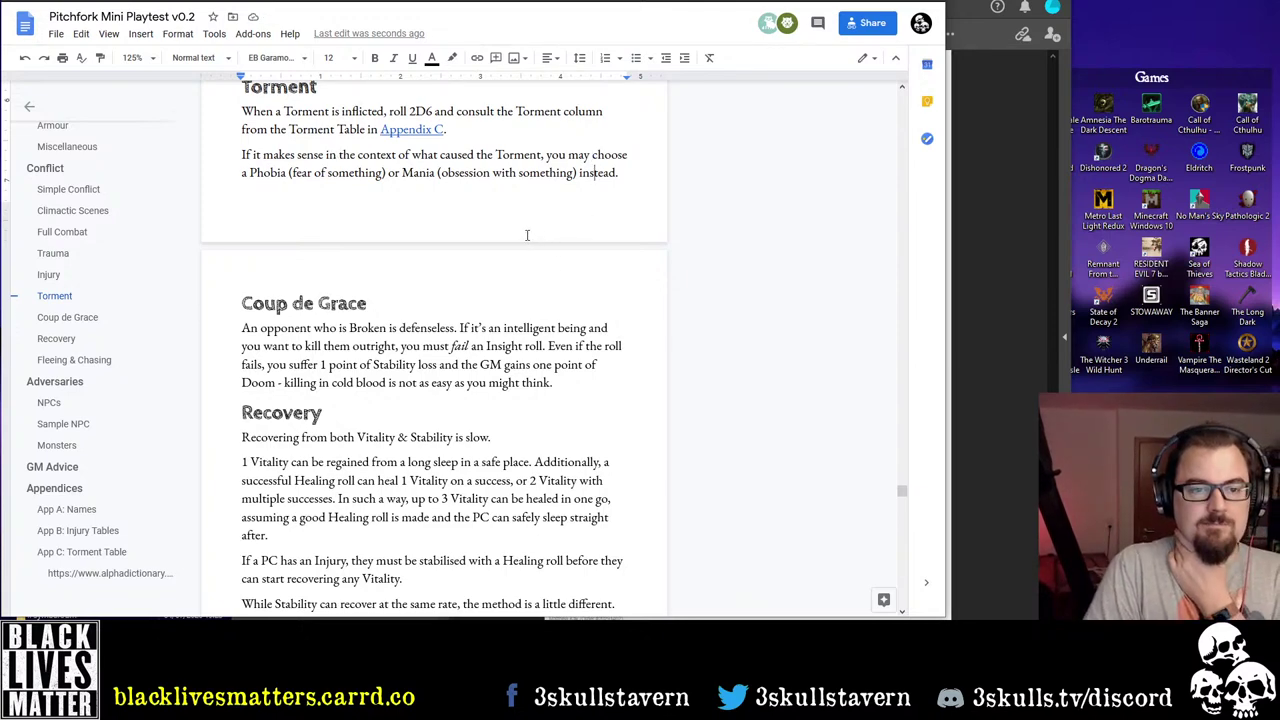
pyautogui.scroll(3, 527, 235)
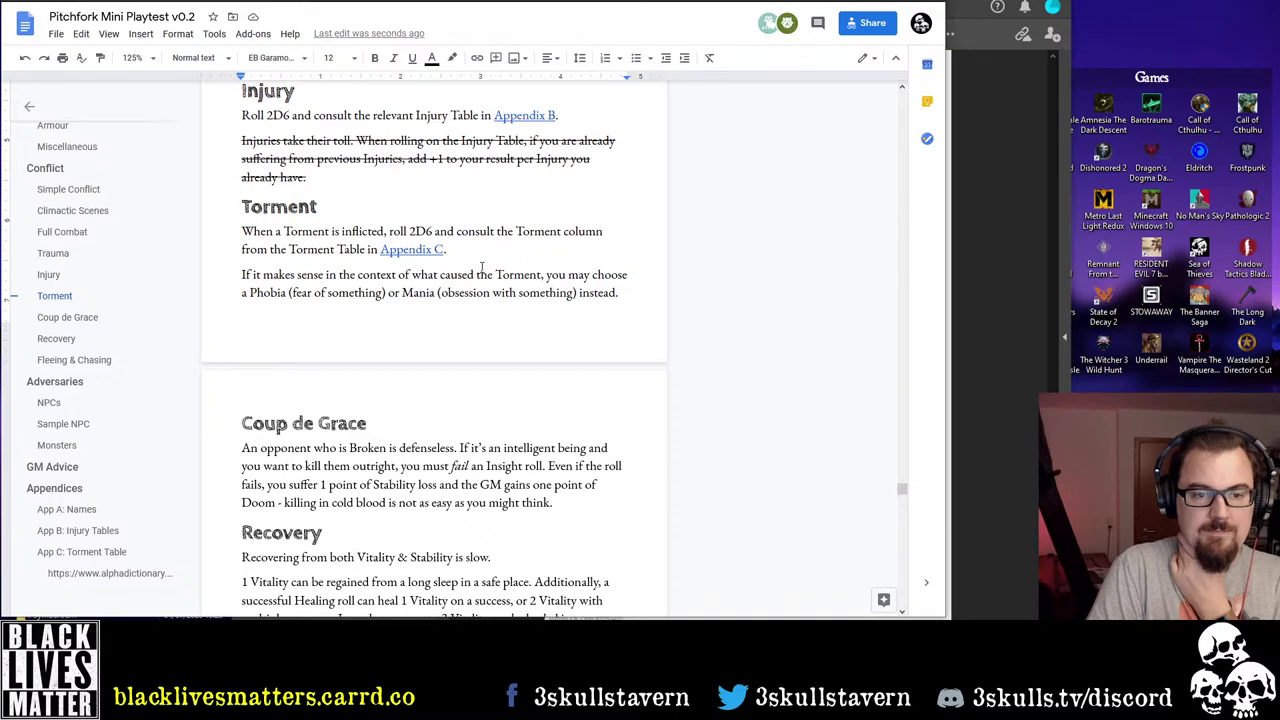
# Go to the App C Torment Table and narrow the Phobias column slightly so Manias widens
pyautogui.scroll(-15, 482, 267)
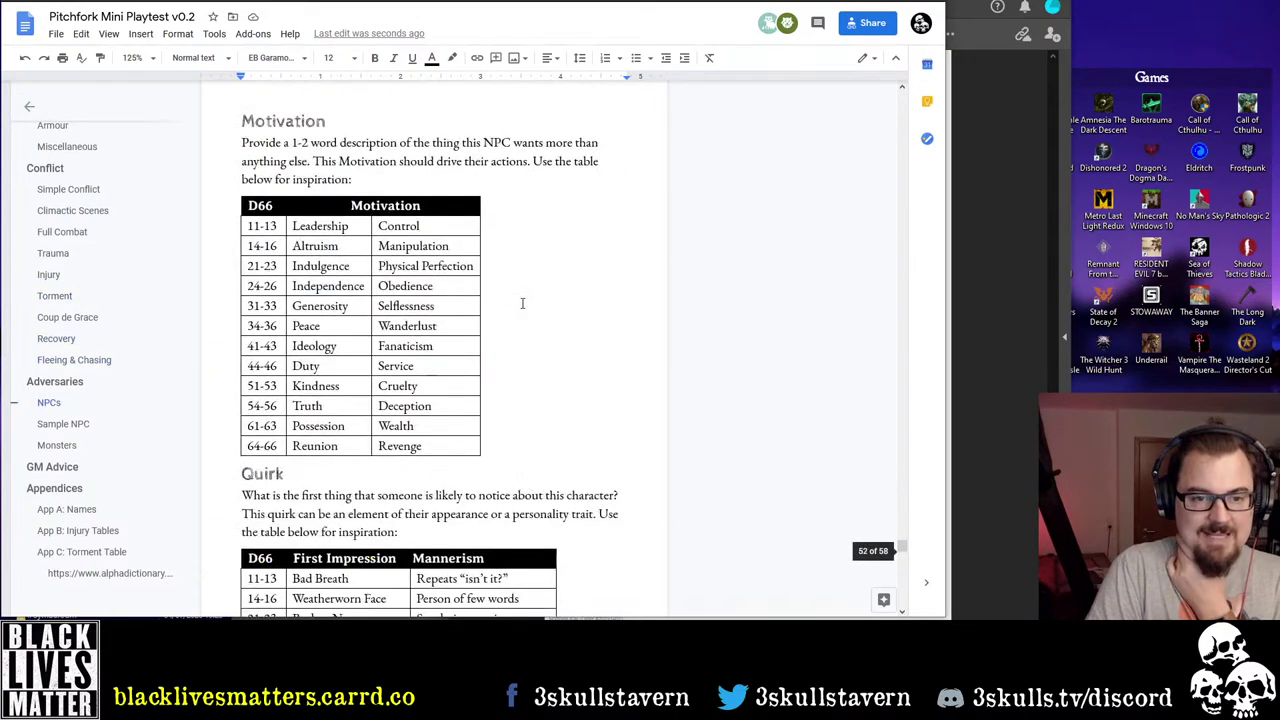
pyautogui.scroll(-5, 522, 303)
pyautogui.click(98, 556)
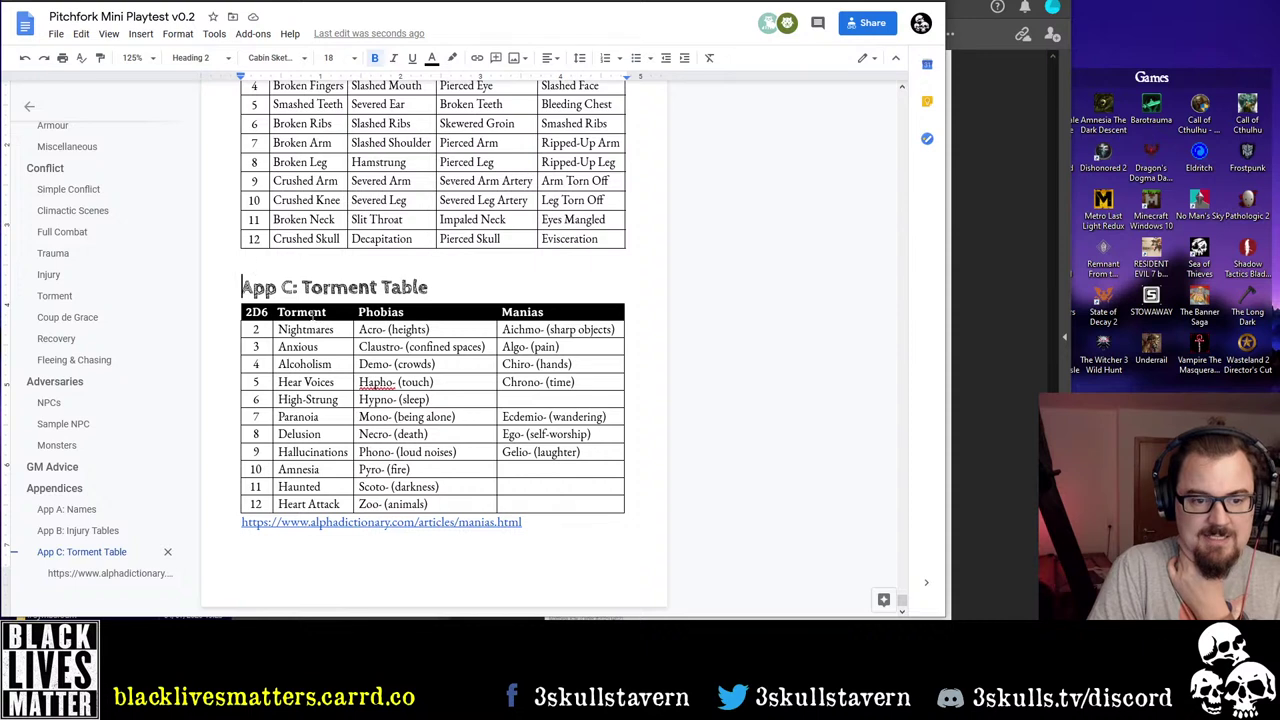
pyautogui.moveTo(313, 314); pyautogui.dragTo(345, 505)
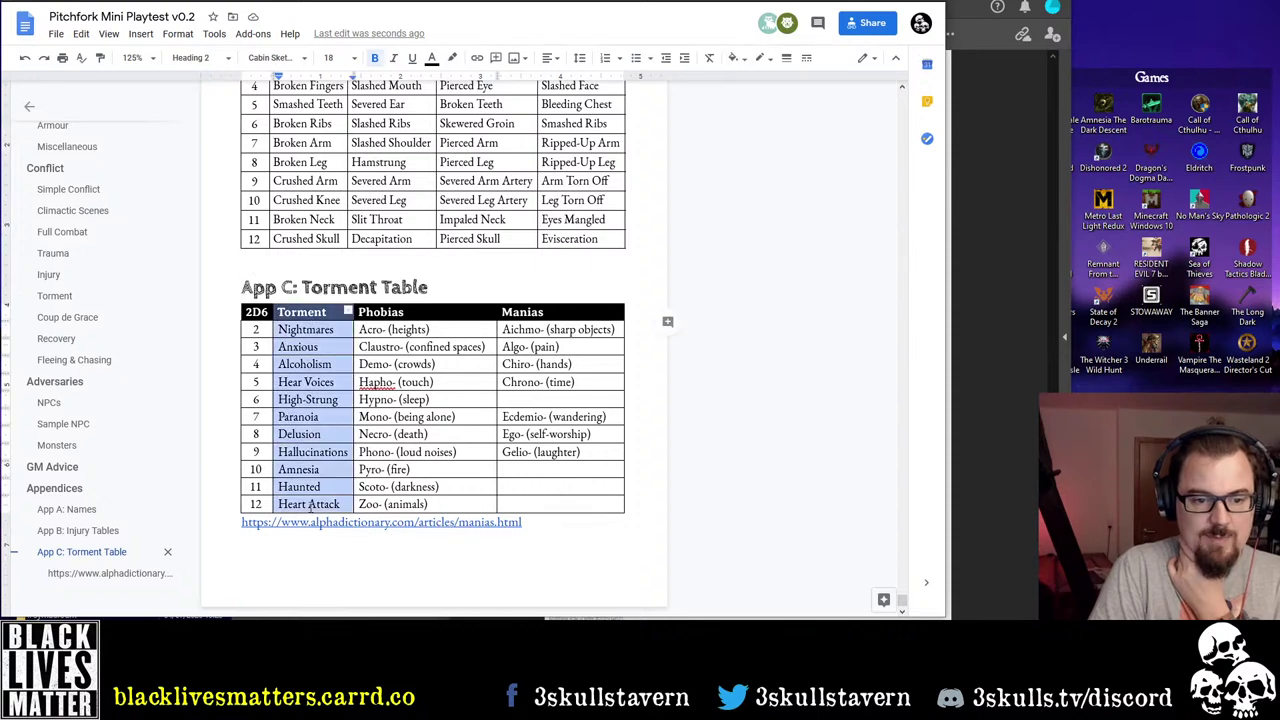
pyautogui.click(442, 315)
pyautogui.press('Down')
pyautogui.press('Down')
pyautogui.press('Down')
pyautogui.press('Down')
pyautogui.press('Down')
pyautogui.press('Return')
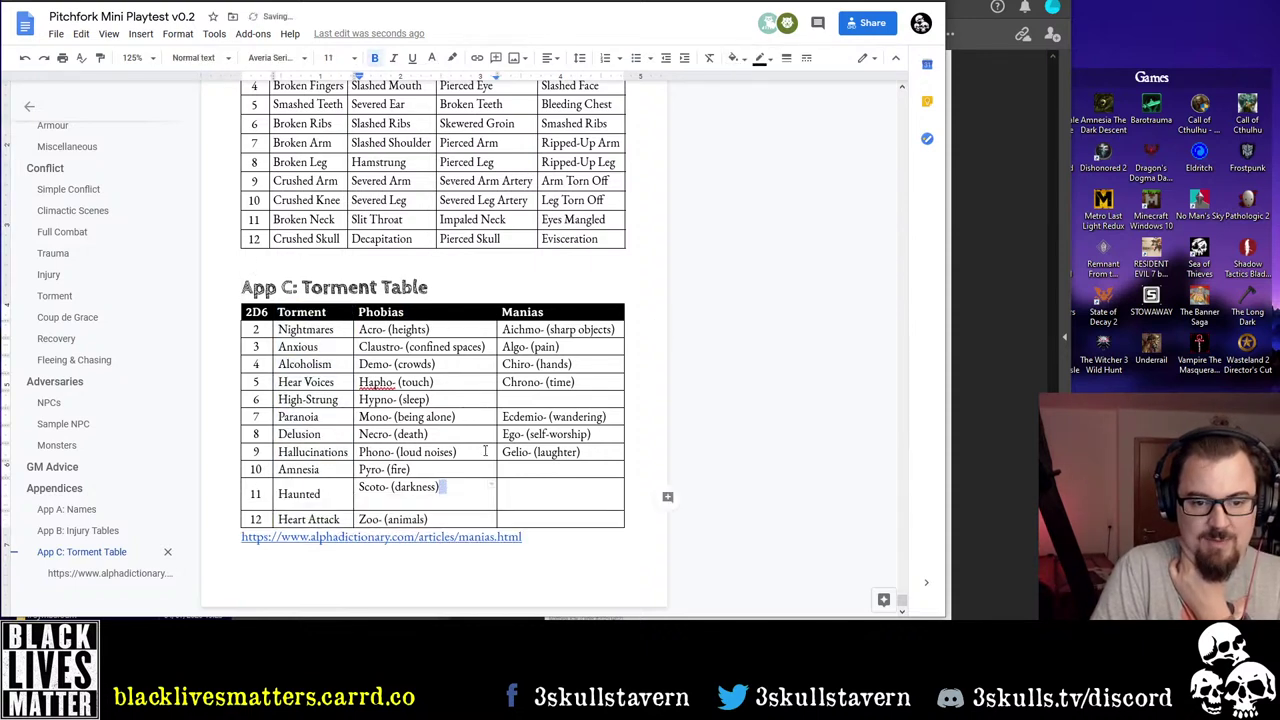
pyautogui.hotkey('ctrl', 'z')
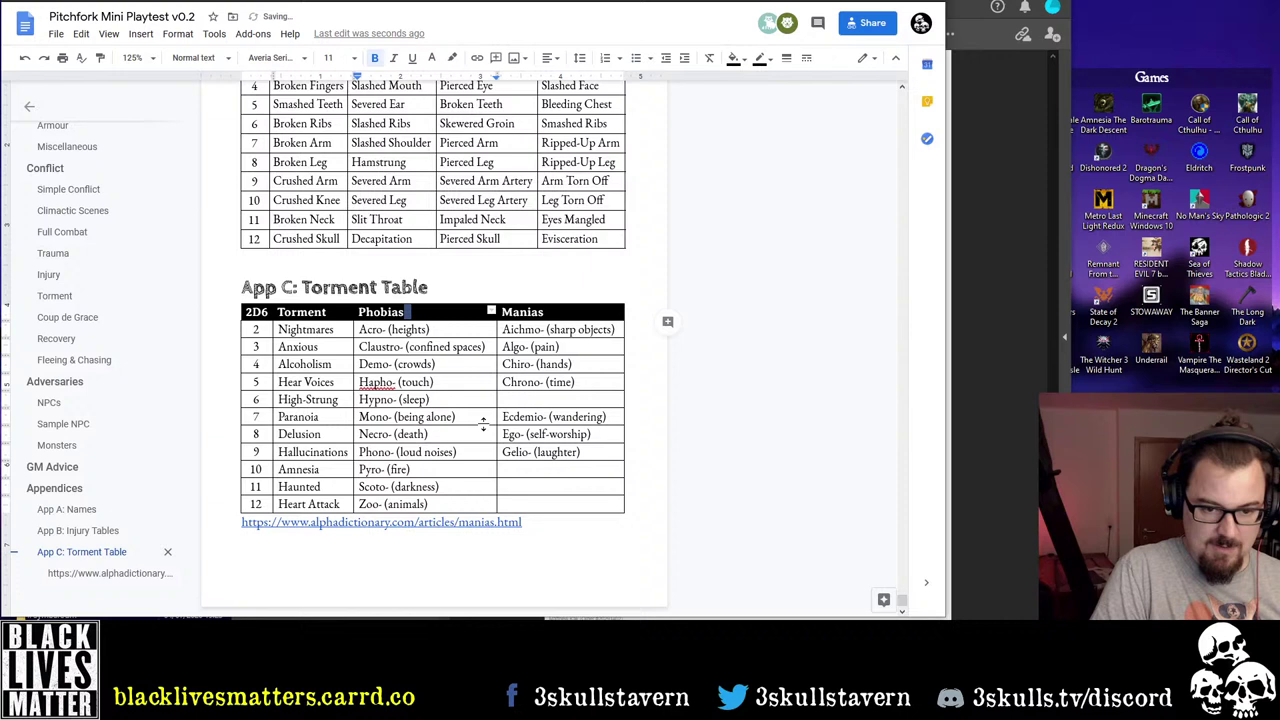
pyautogui.click(464, 488)
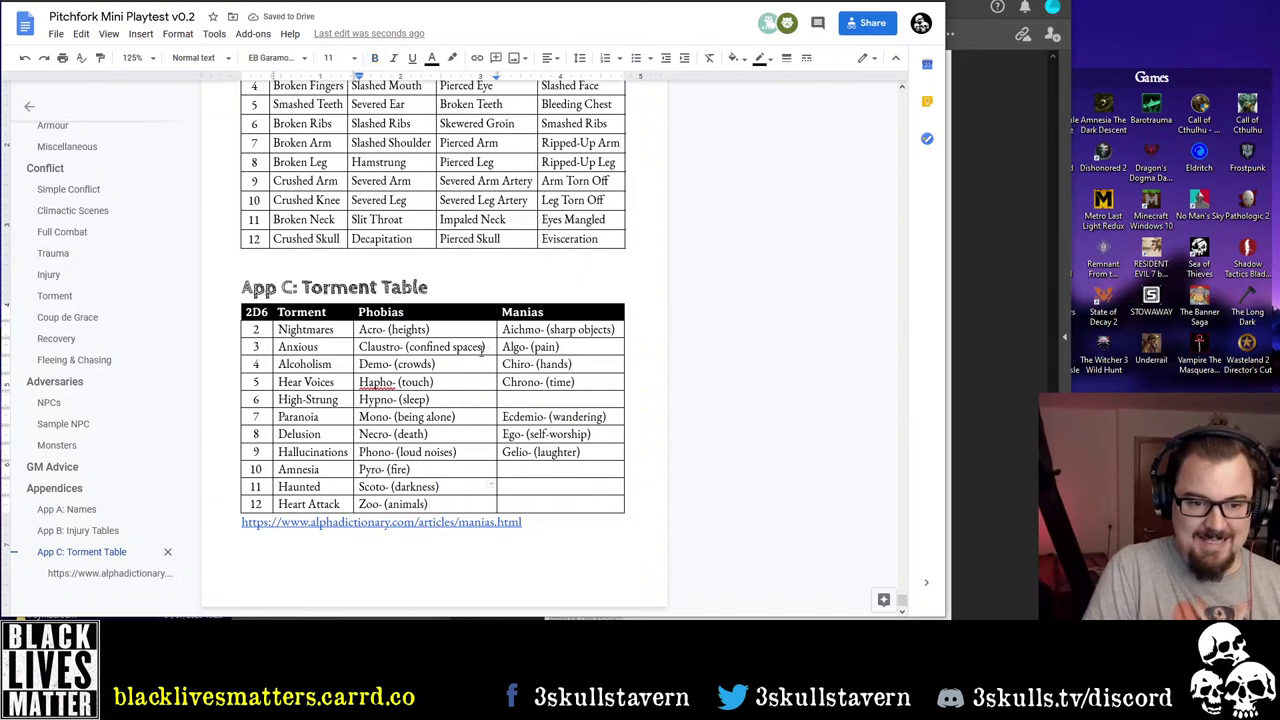
pyautogui.moveTo(496, 333); pyautogui.dragTo(490, 333)
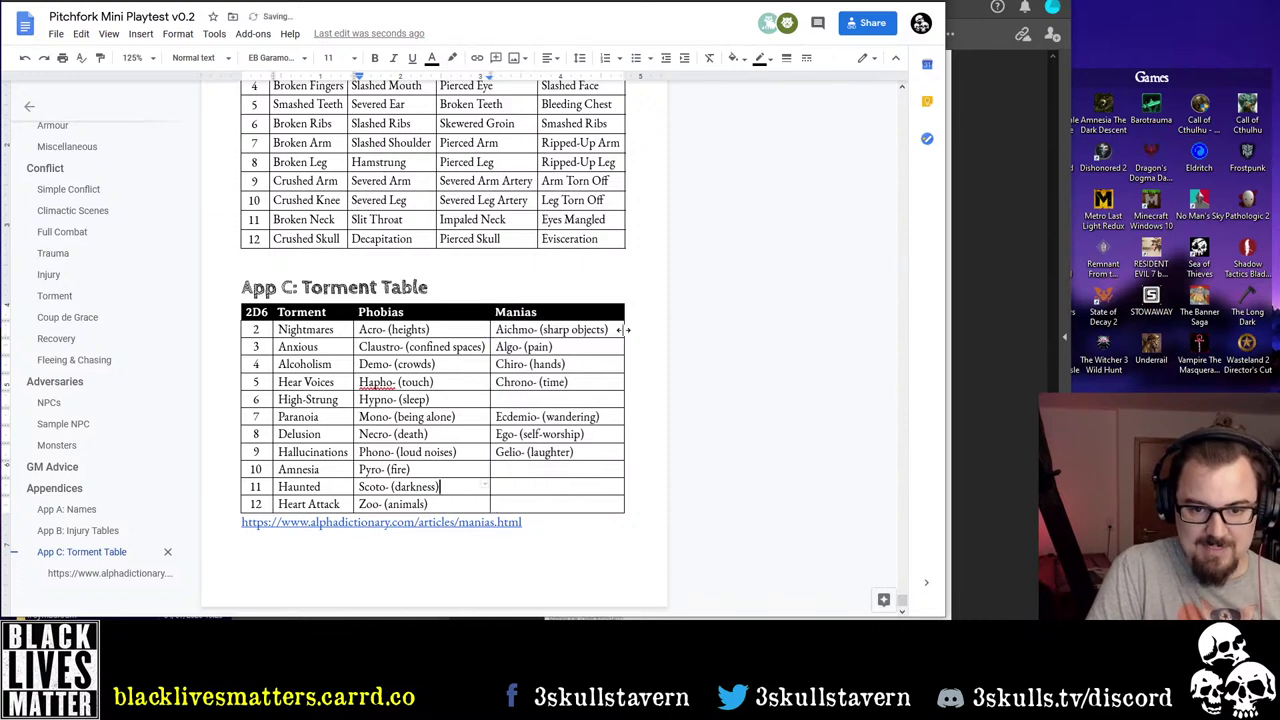
pyautogui.click(604, 489)
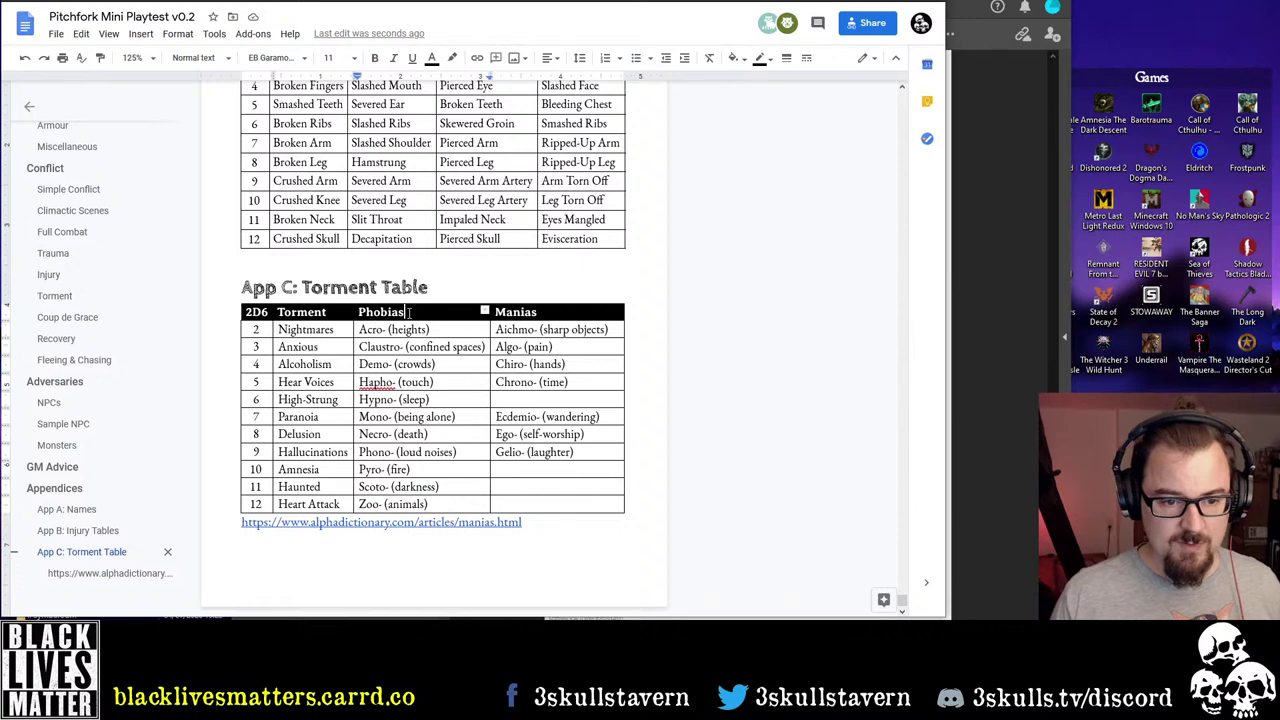
# Insert a narrow blank column left of Phobias and widen 2D6 to fit on one line
pyautogui.moveTo(485, 309); pyautogui.dragTo(430, 505)
pyautogui.rightClick(430, 505)
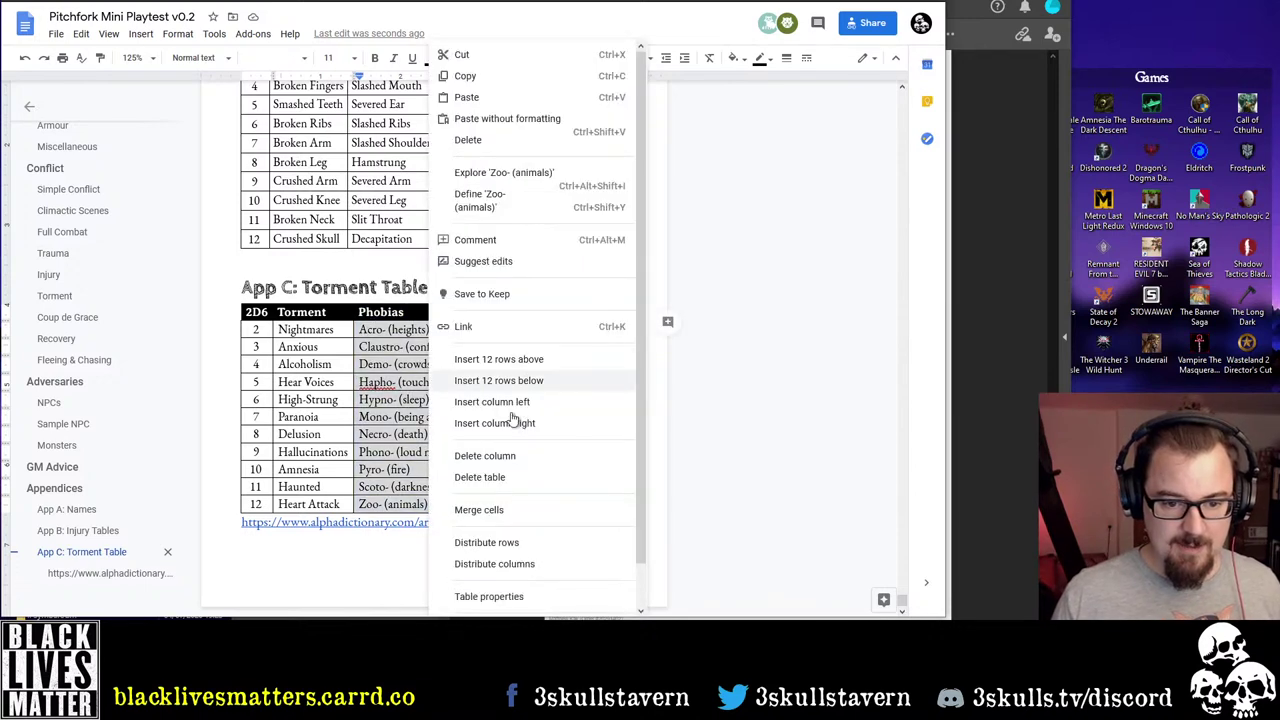
pyautogui.click(492, 401)
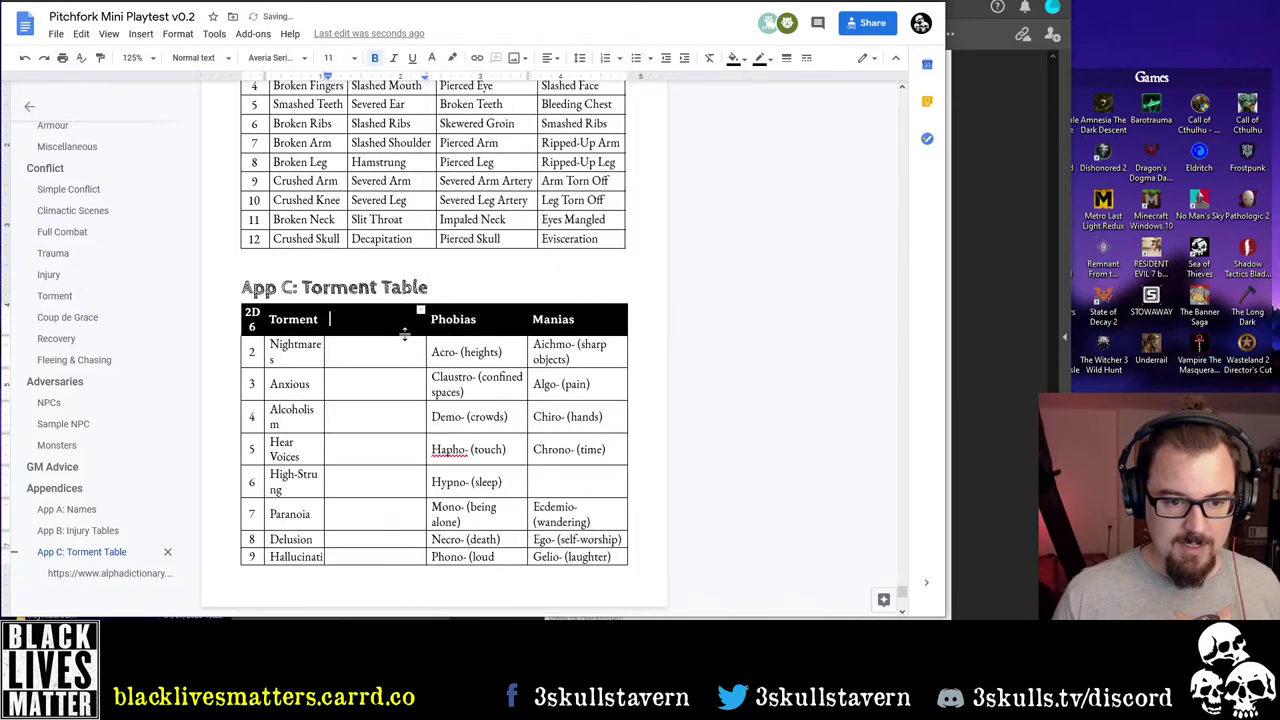
pyautogui.moveTo(424, 329); pyautogui.dragTo(333, 331)
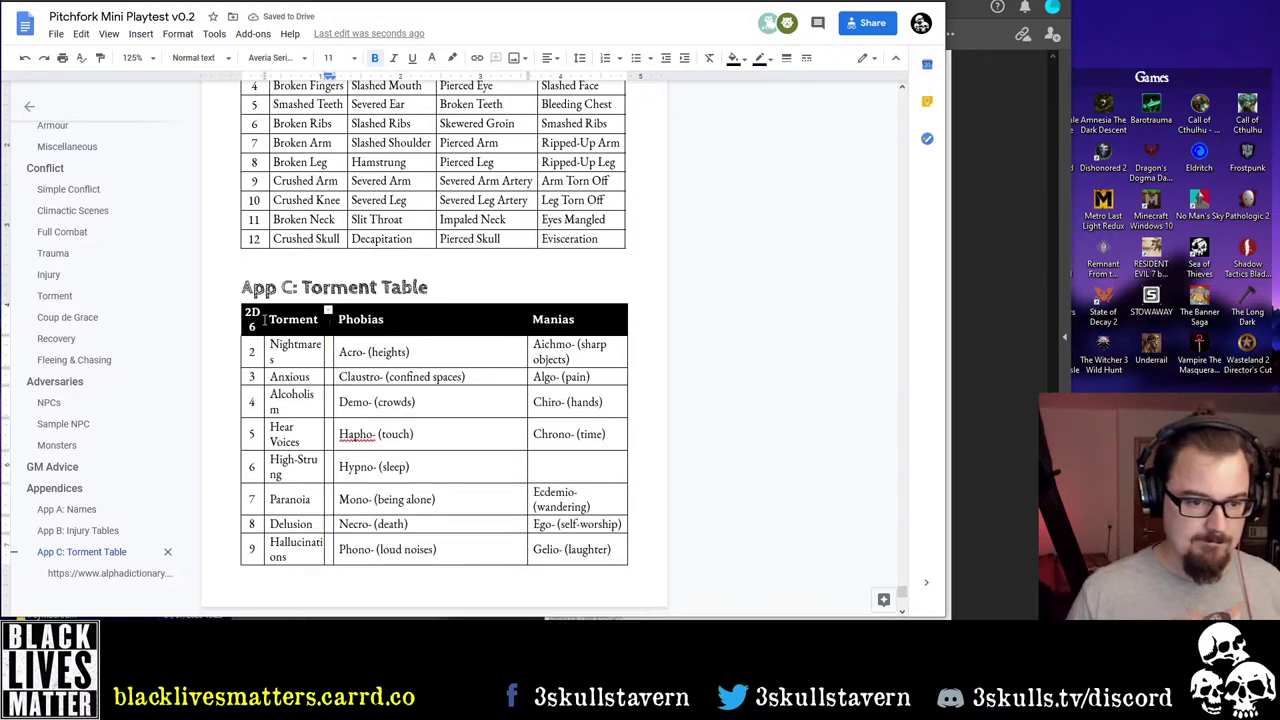
pyautogui.moveTo(265, 319); pyautogui.dragTo(357, 337)
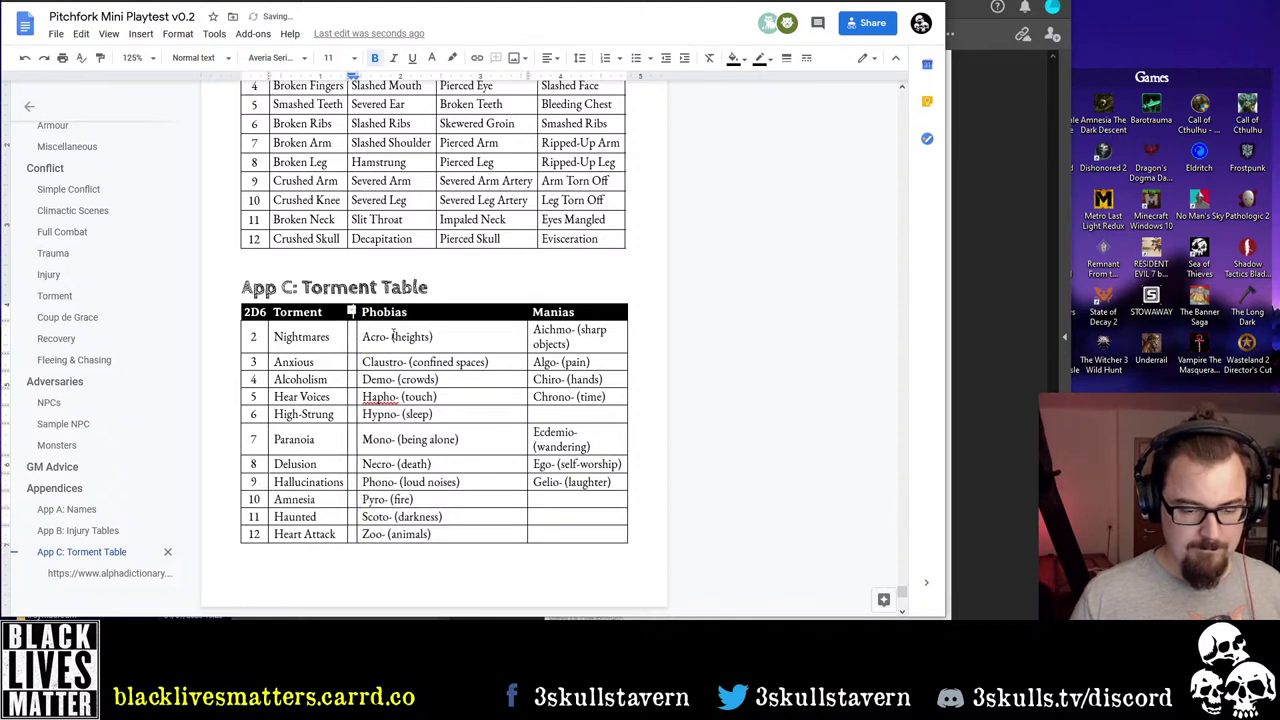
pyautogui.moveTo(531, 332); pyautogui.dragTo(491, 332)
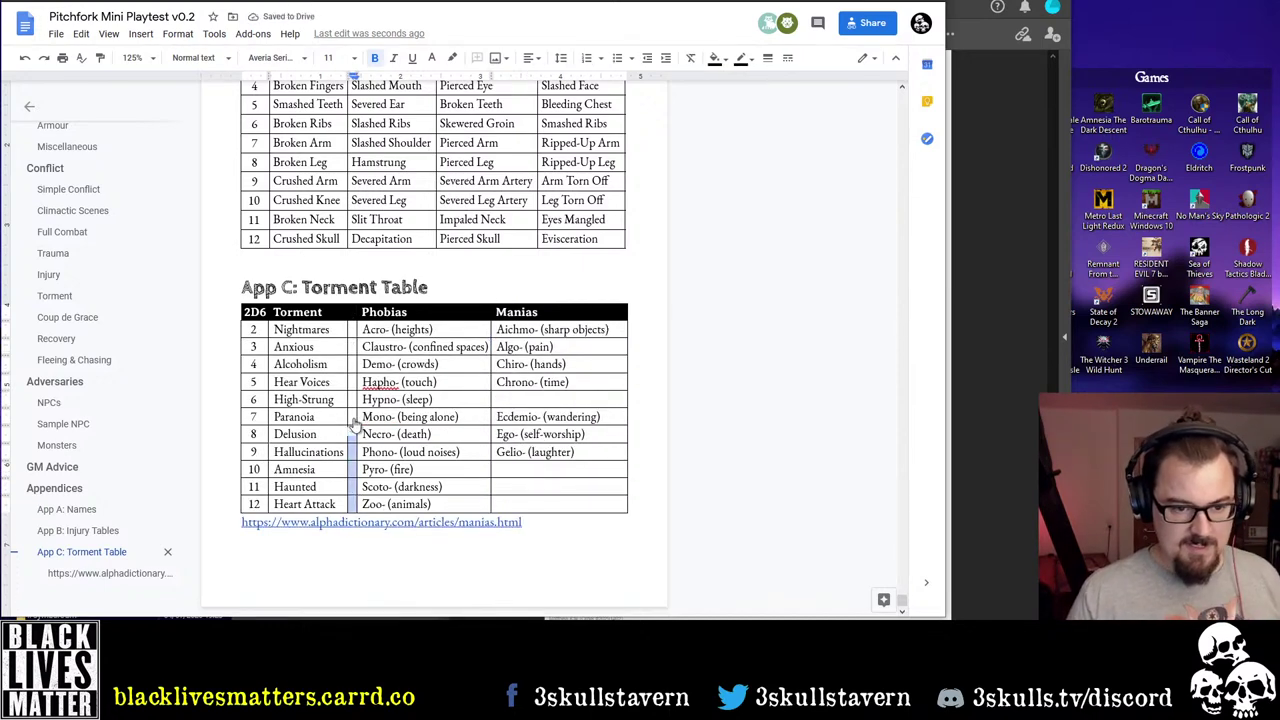
# Set the Torment table's border width to 0 pt in Table properties
pyautogui.rightClick(352, 318)
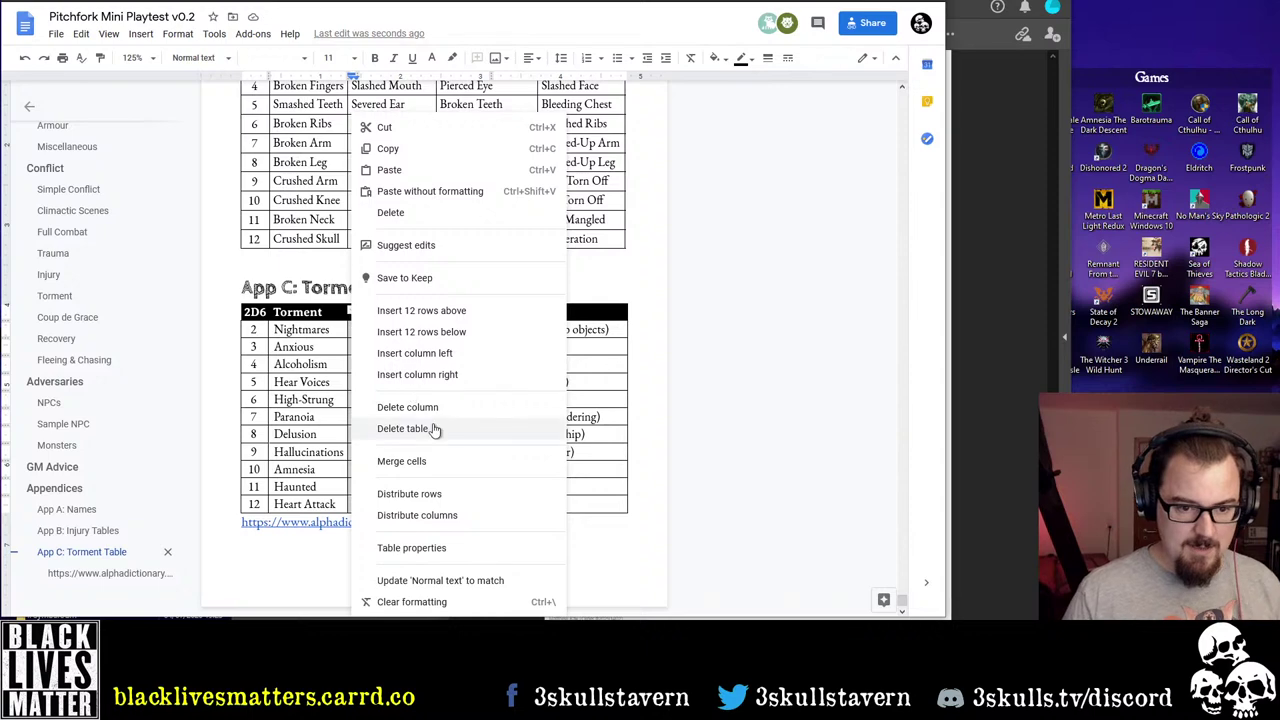
pyautogui.click(439, 552)
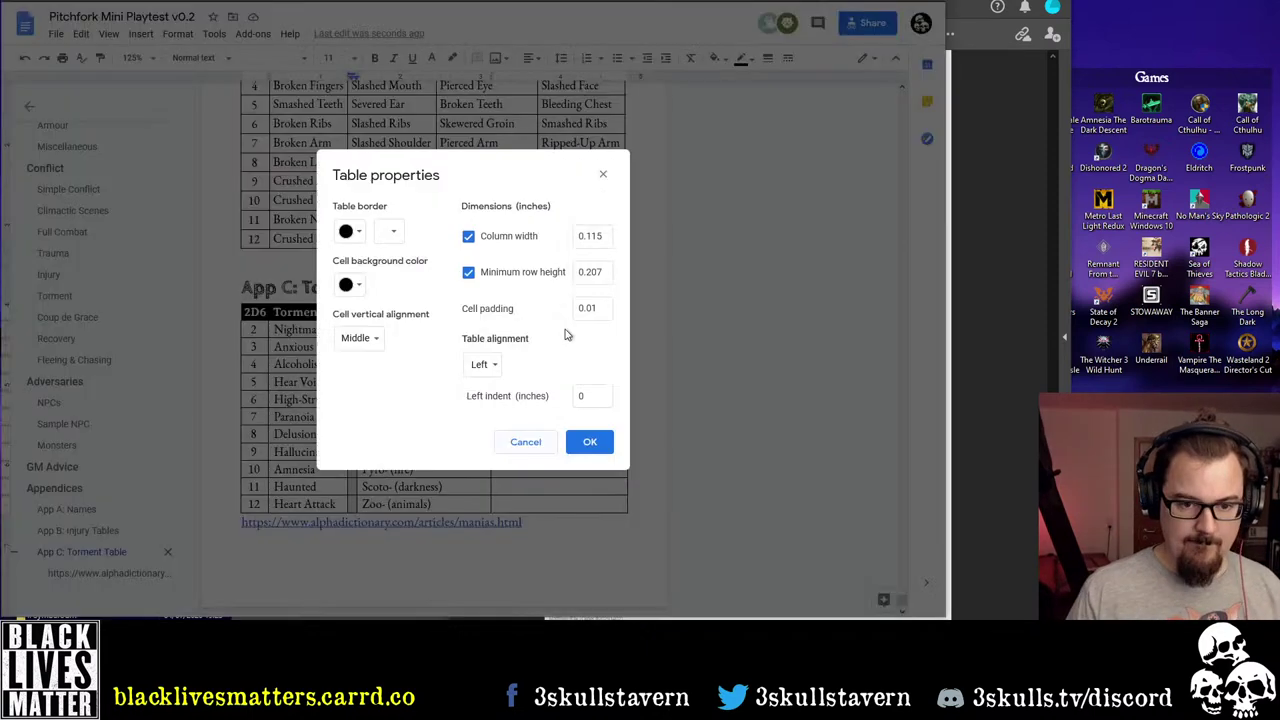
pyautogui.click(354, 288)
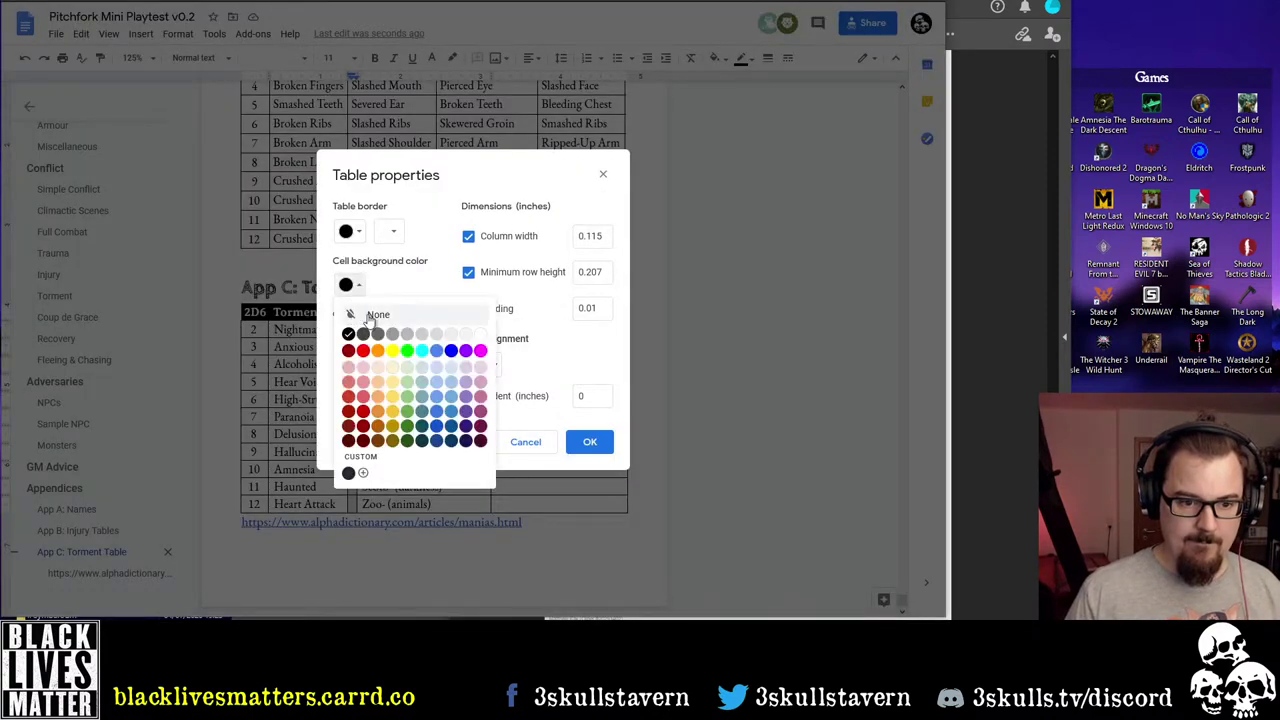
pyautogui.click(354, 287)
pyautogui.click(348, 232)
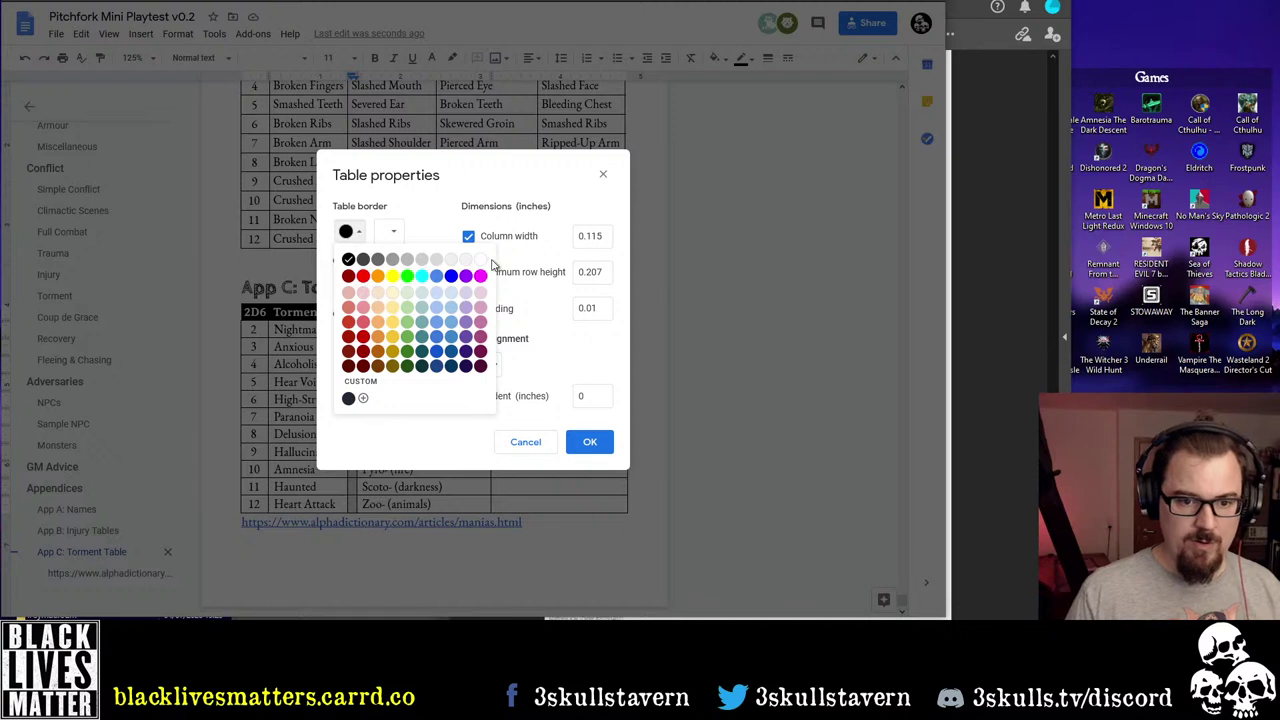
pyautogui.click(400, 233)
pyautogui.click(395, 232)
pyautogui.click(397, 254)
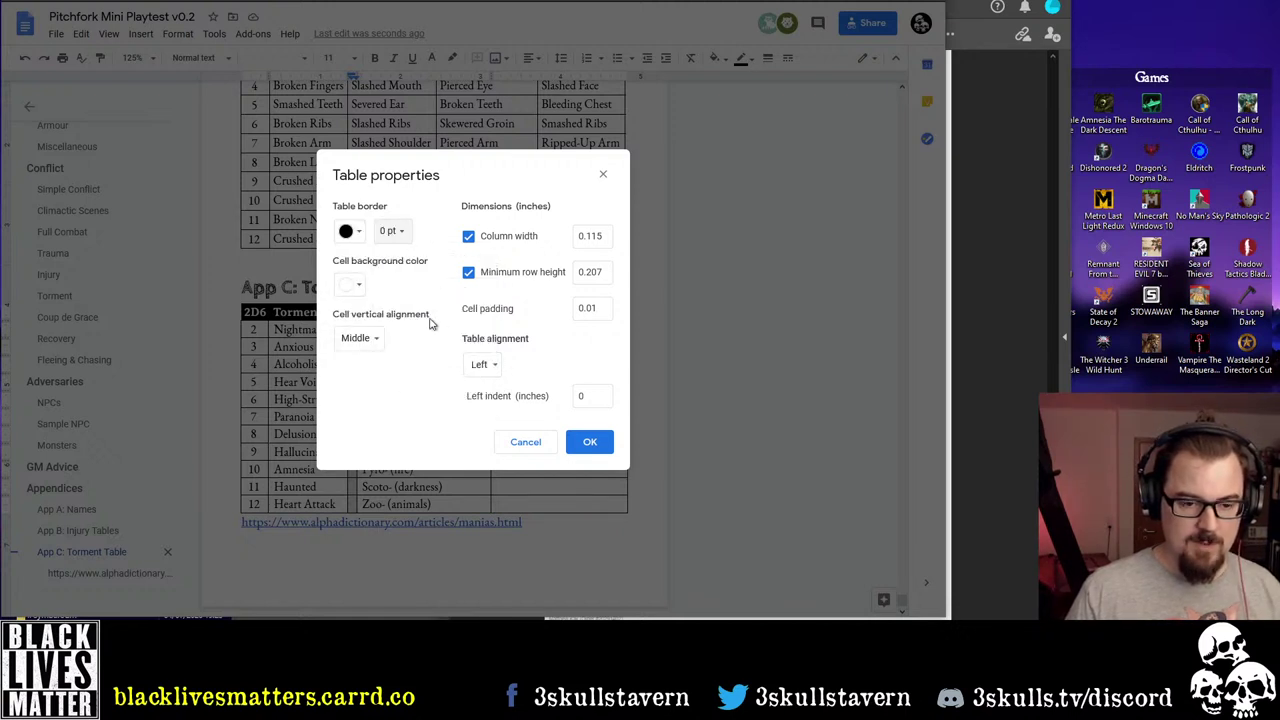
pyautogui.click(591, 443)
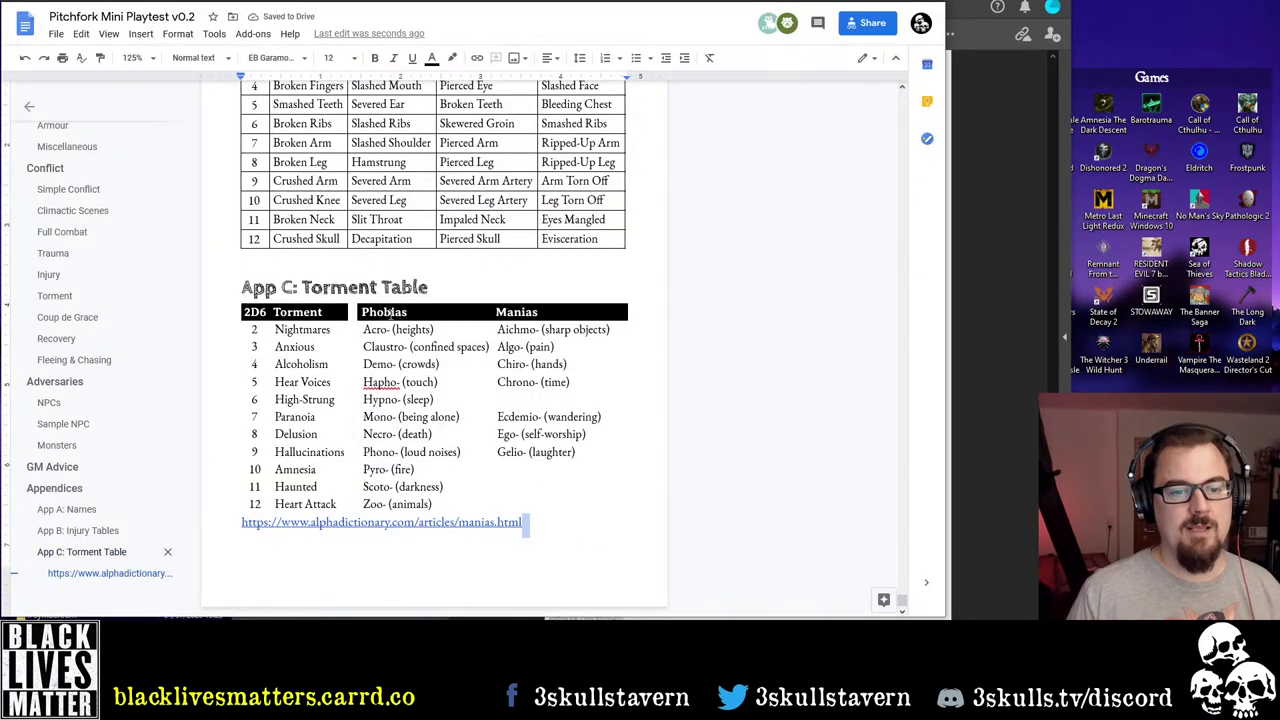
pyautogui.moveTo(388, 312); pyautogui.dragTo(565, 505)
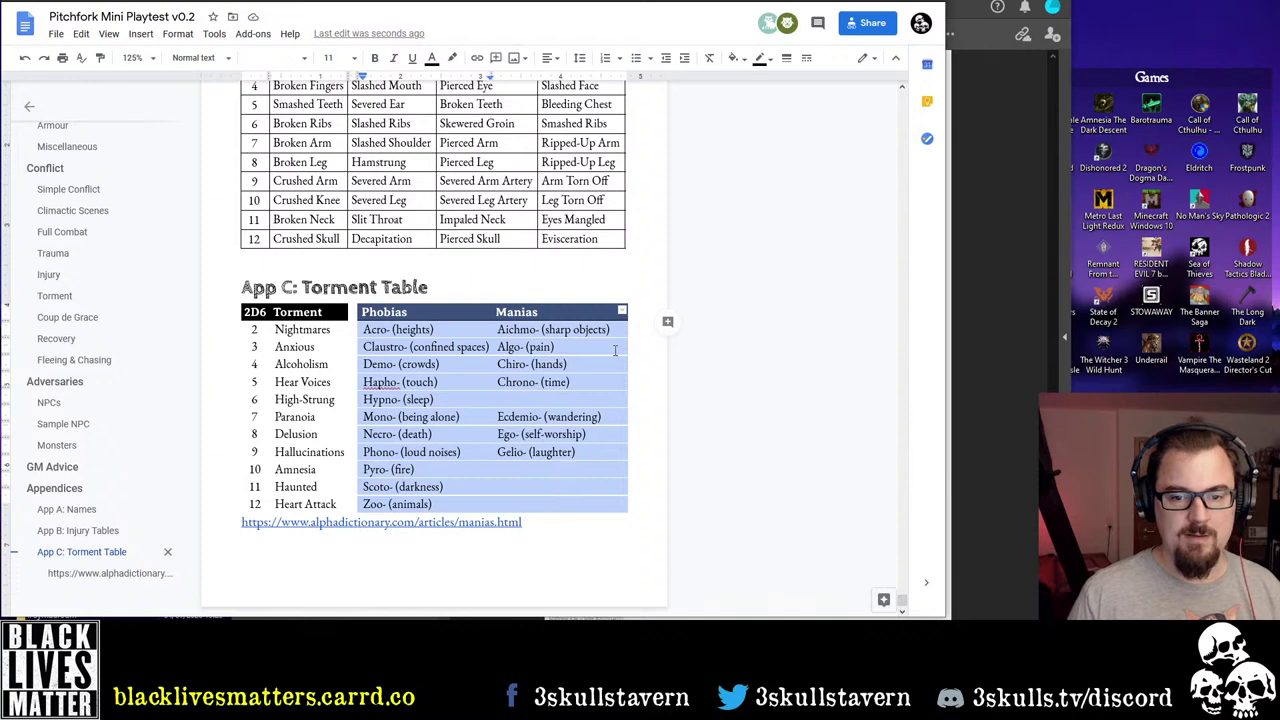
pyautogui.click(622, 312)
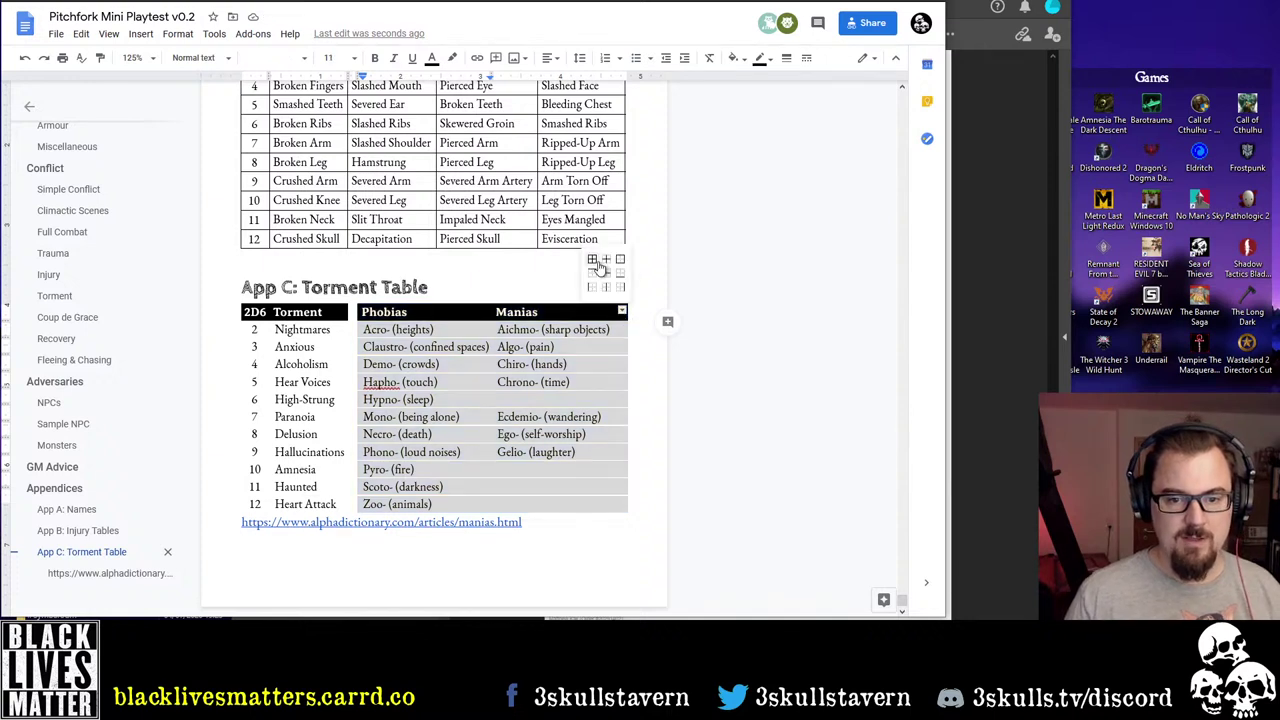
pyautogui.click(416, 330)
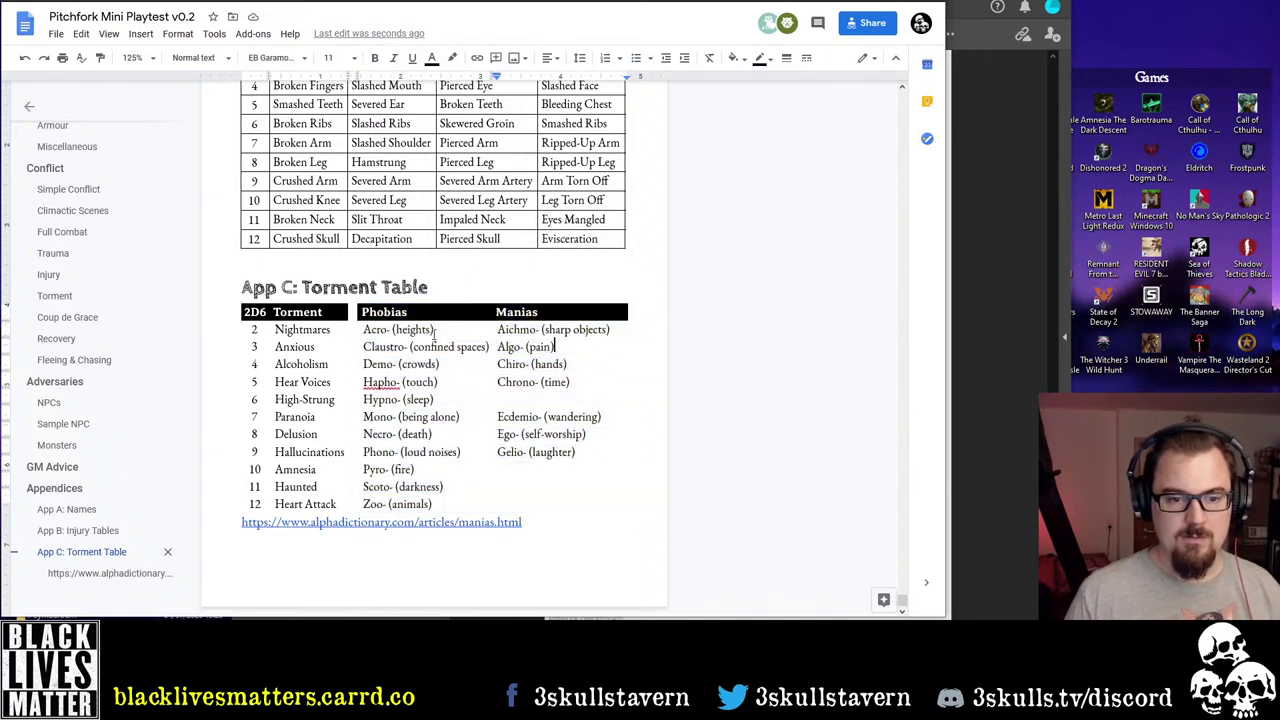
pyautogui.moveTo(425, 332); pyautogui.dragTo(556, 477)
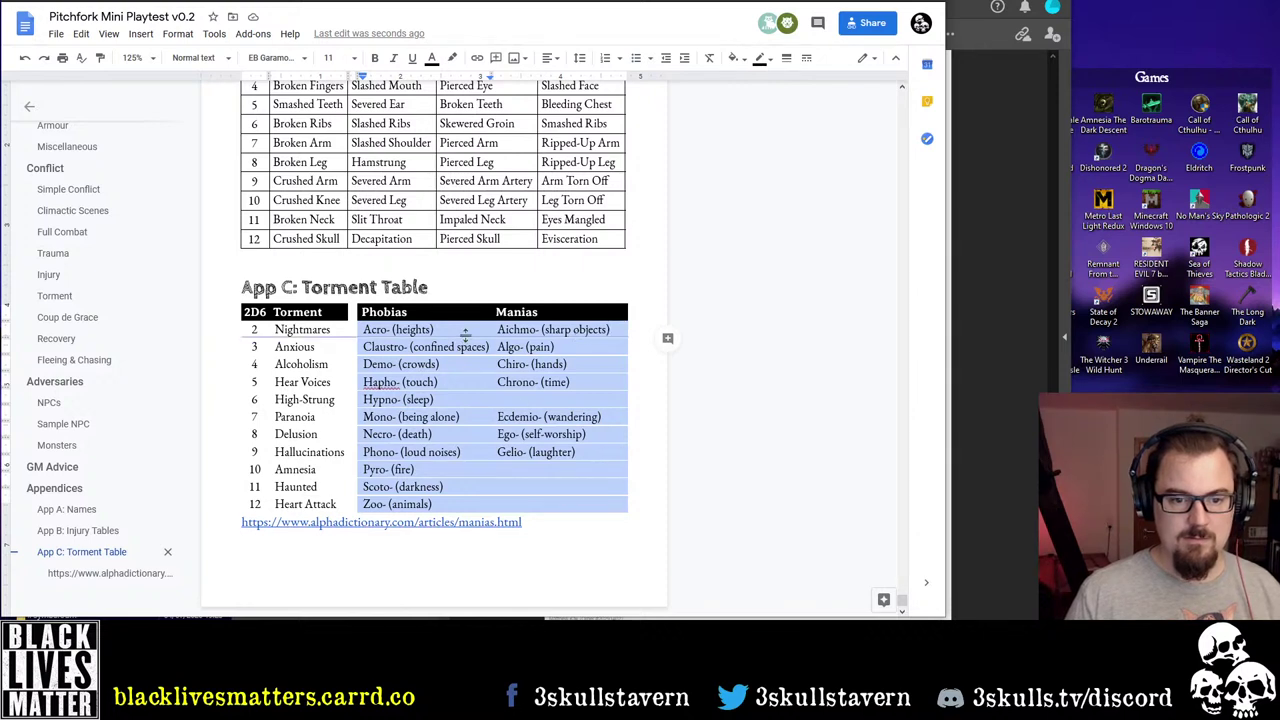
pyautogui.moveTo(465, 335); pyautogui.dragTo(465, 333)
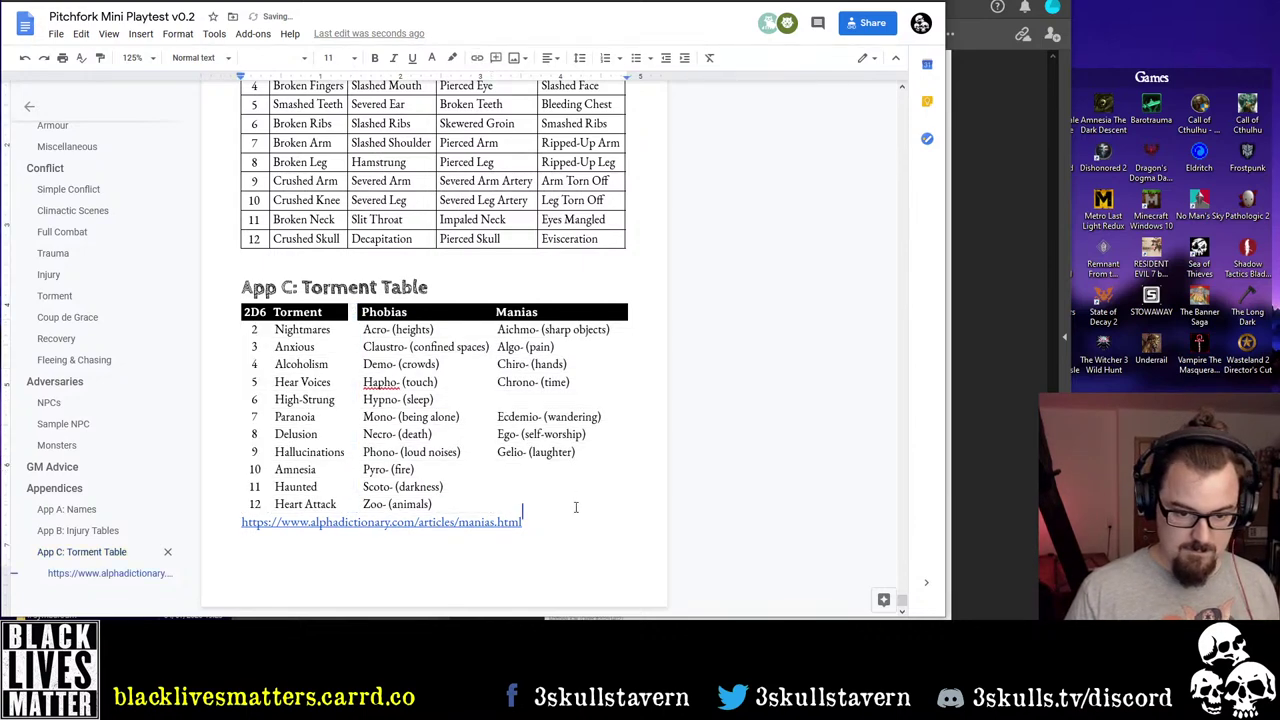
pyautogui.hotkey('ctrl', 'shift', 'End')
pyautogui.moveTo(372, 332); pyautogui.dragTo(543, 491)
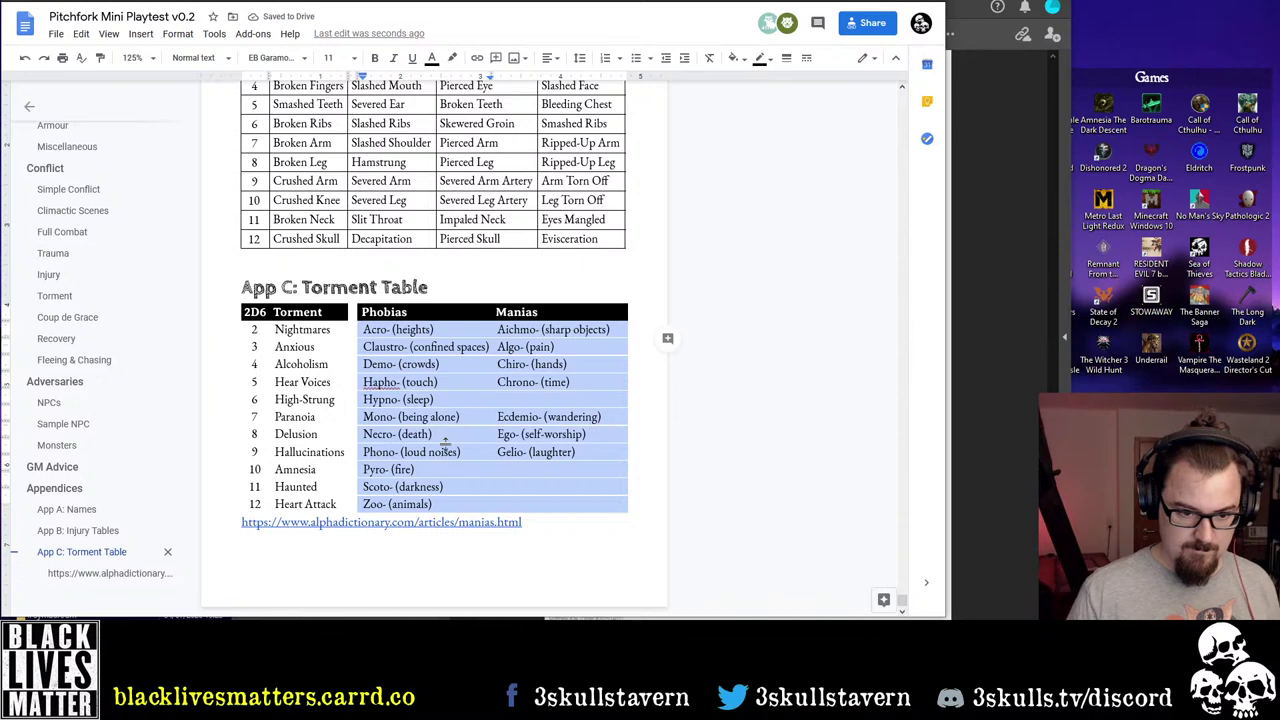
pyautogui.moveTo(252, 330); pyautogui.dragTo(332, 494)
pyautogui.click(315, 493)
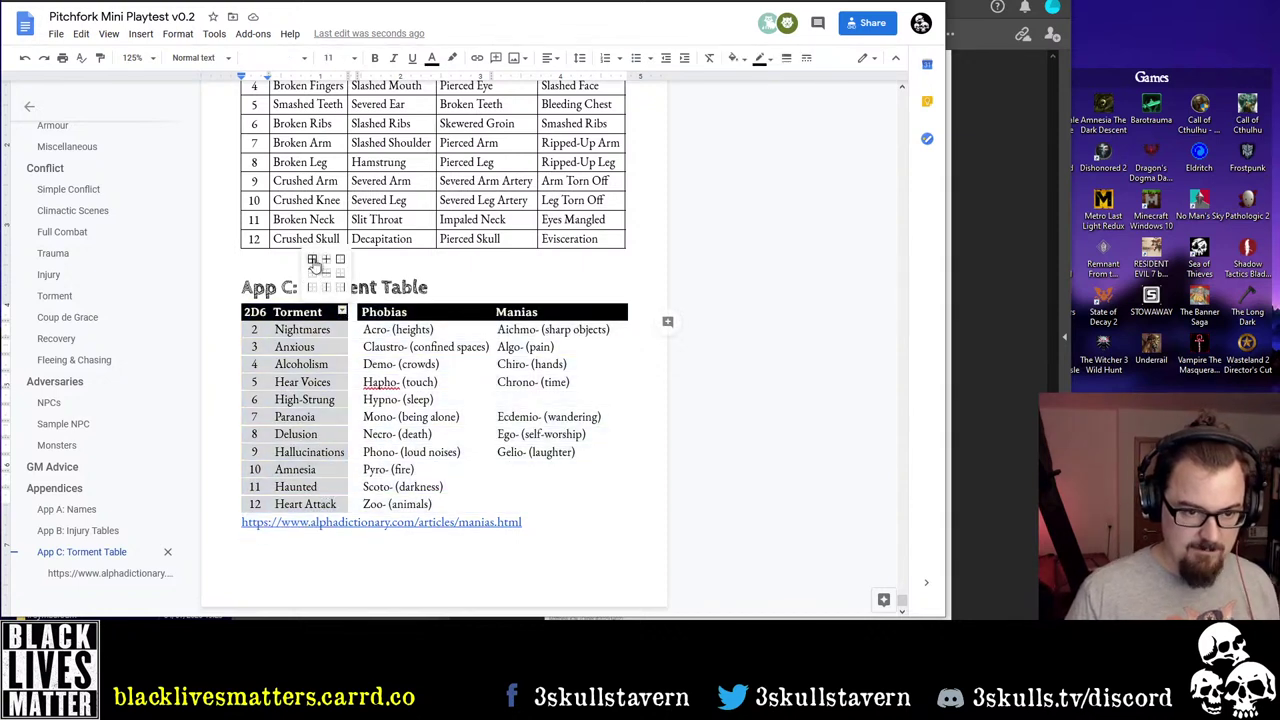
pyautogui.click(313, 258)
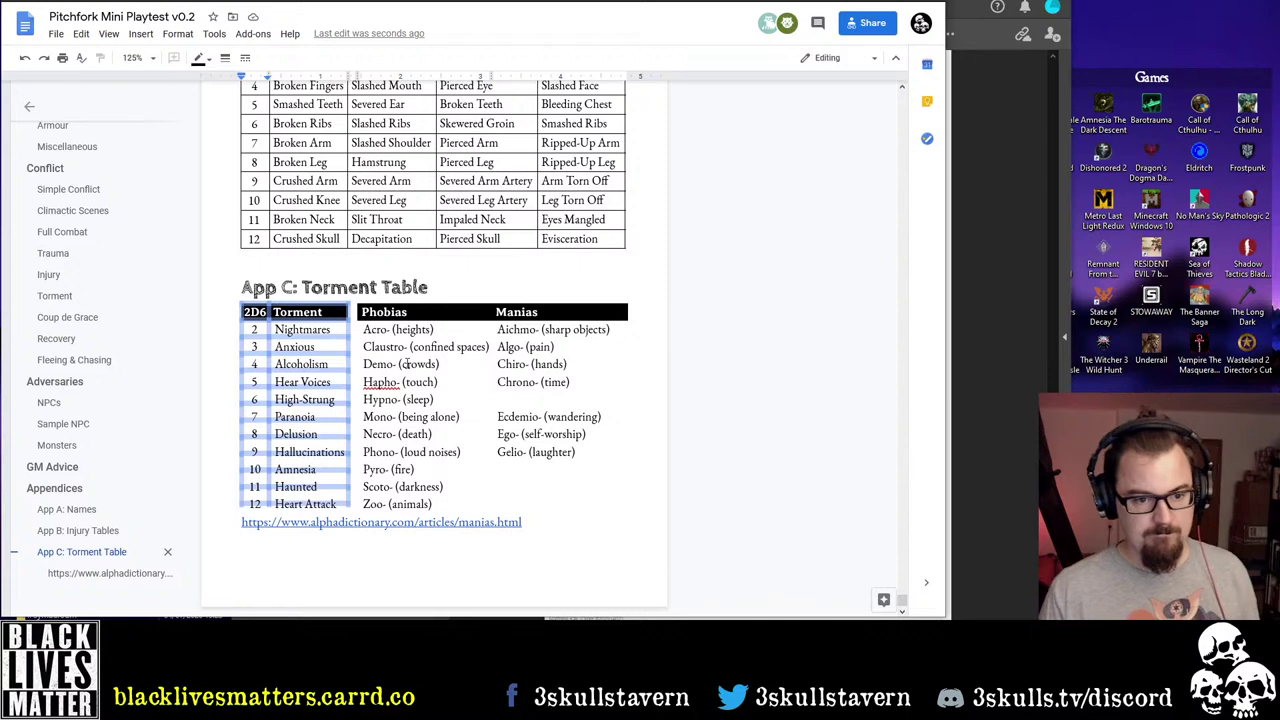
pyautogui.click(333, 330)
pyautogui.moveTo(335, 313); pyautogui.dragTo(330, 505)
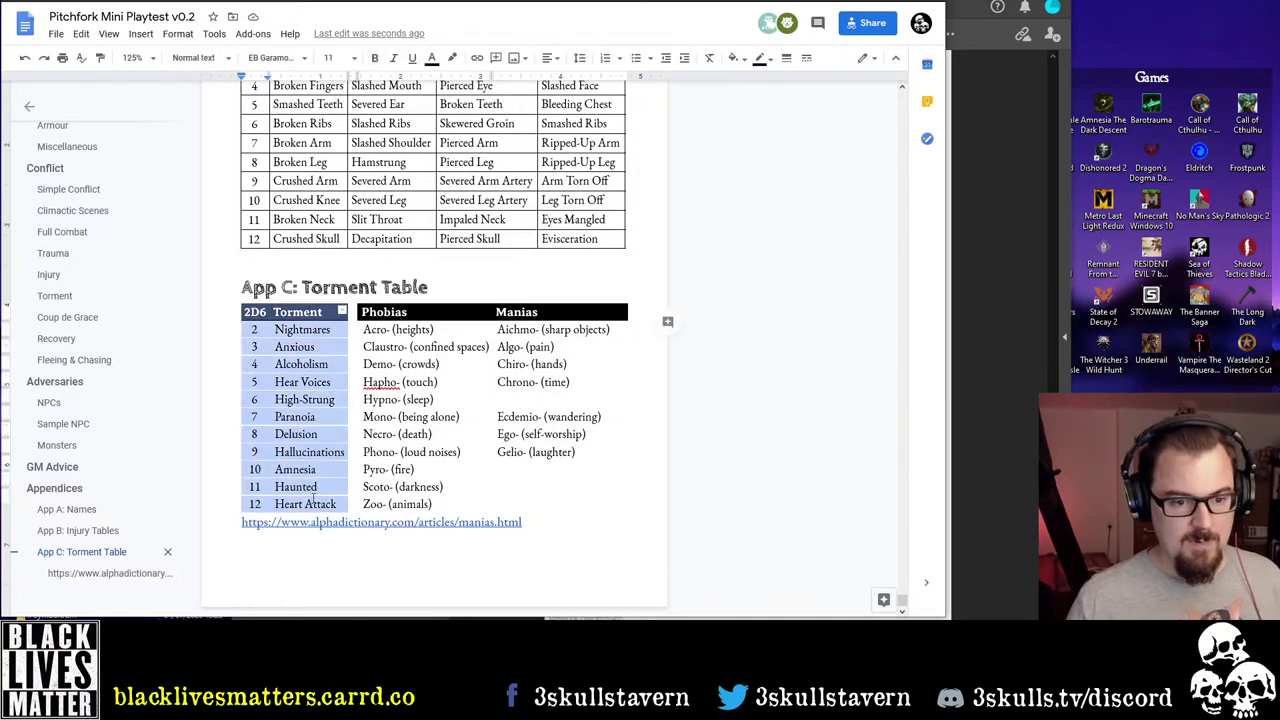
pyautogui.click(342, 314)
pyautogui.moveTo(342, 314); pyautogui.dragTo(333, 505)
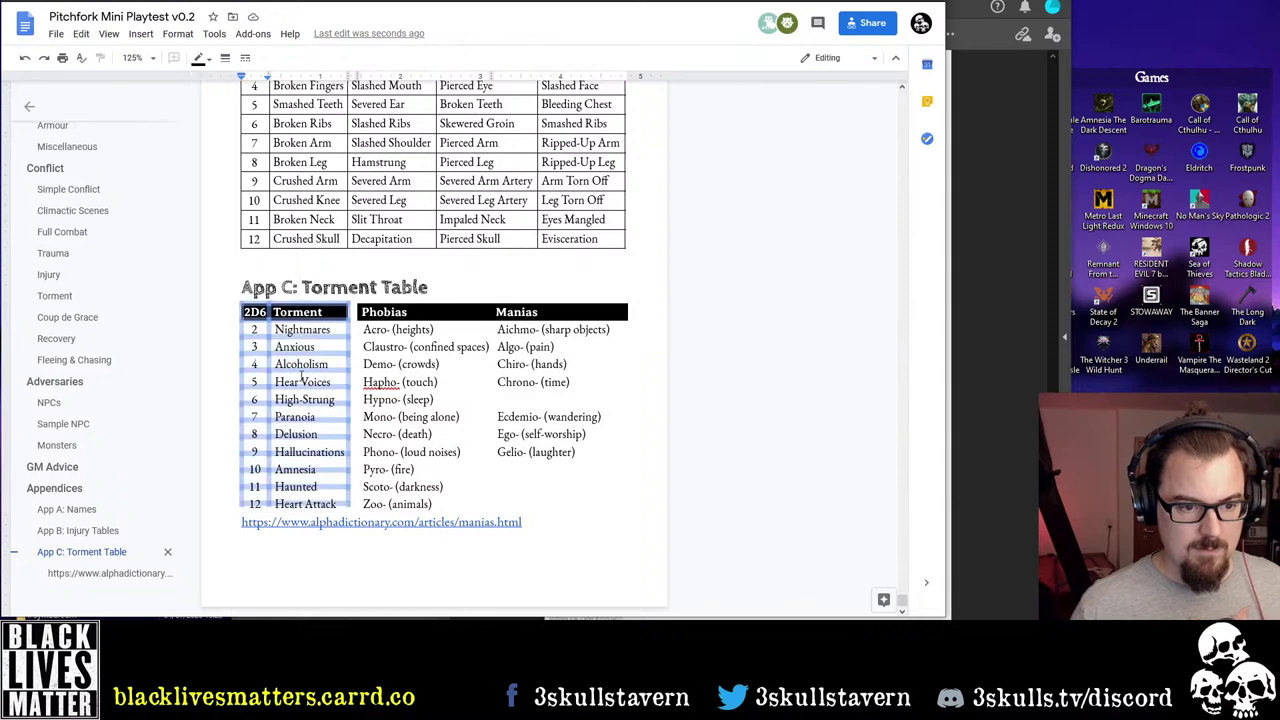
pyautogui.rightClick(302, 382)
pyautogui.click(375, 540)
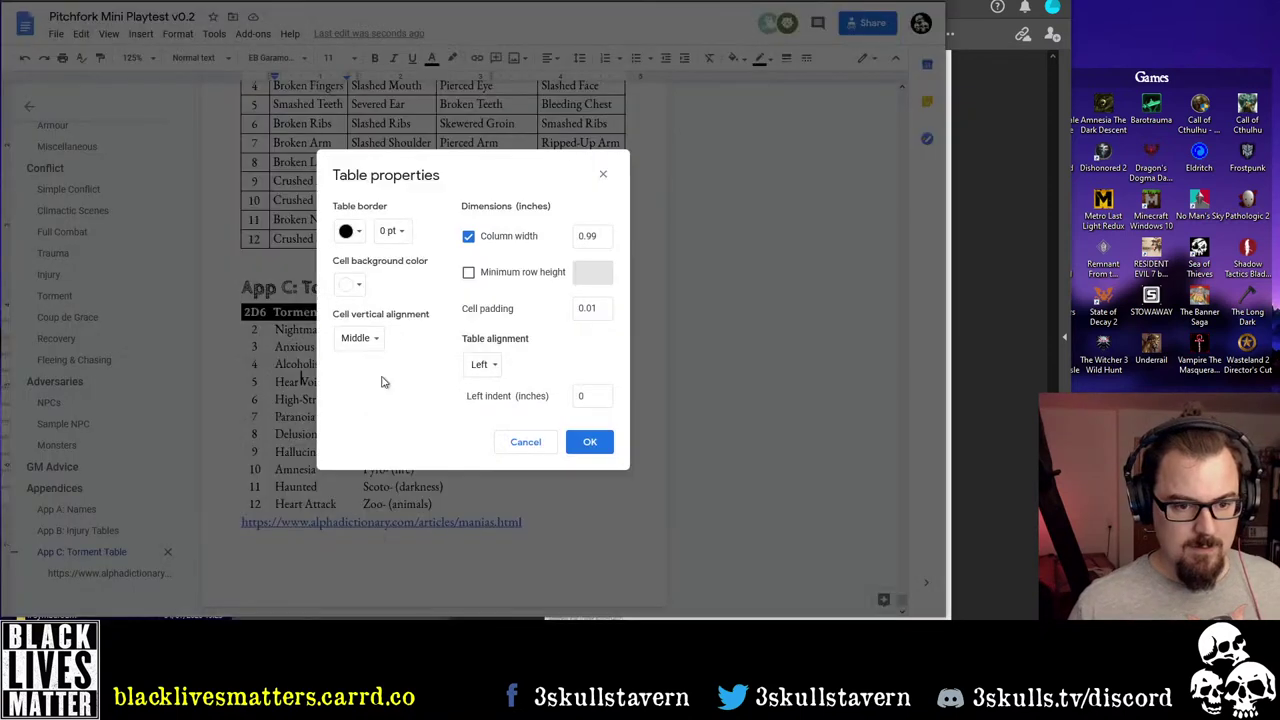
pyautogui.click(350, 233)
pyautogui.click(348, 261)
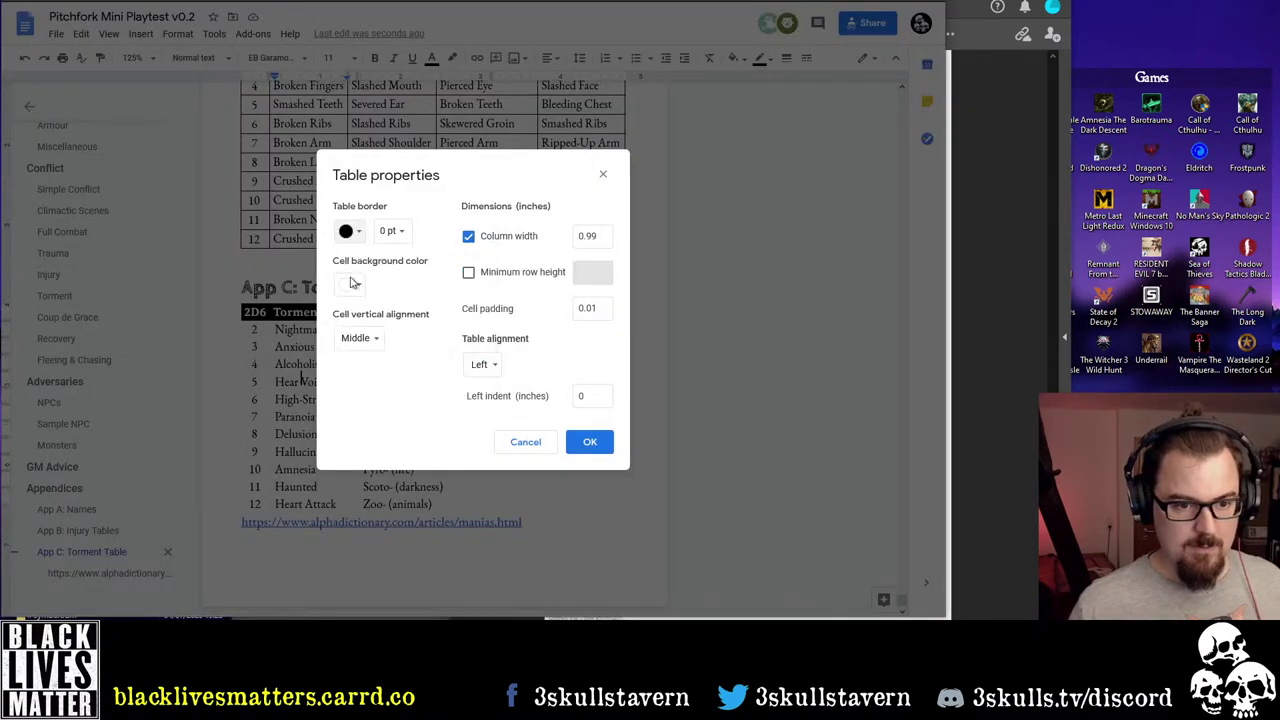
pyautogui.click(589, 442)
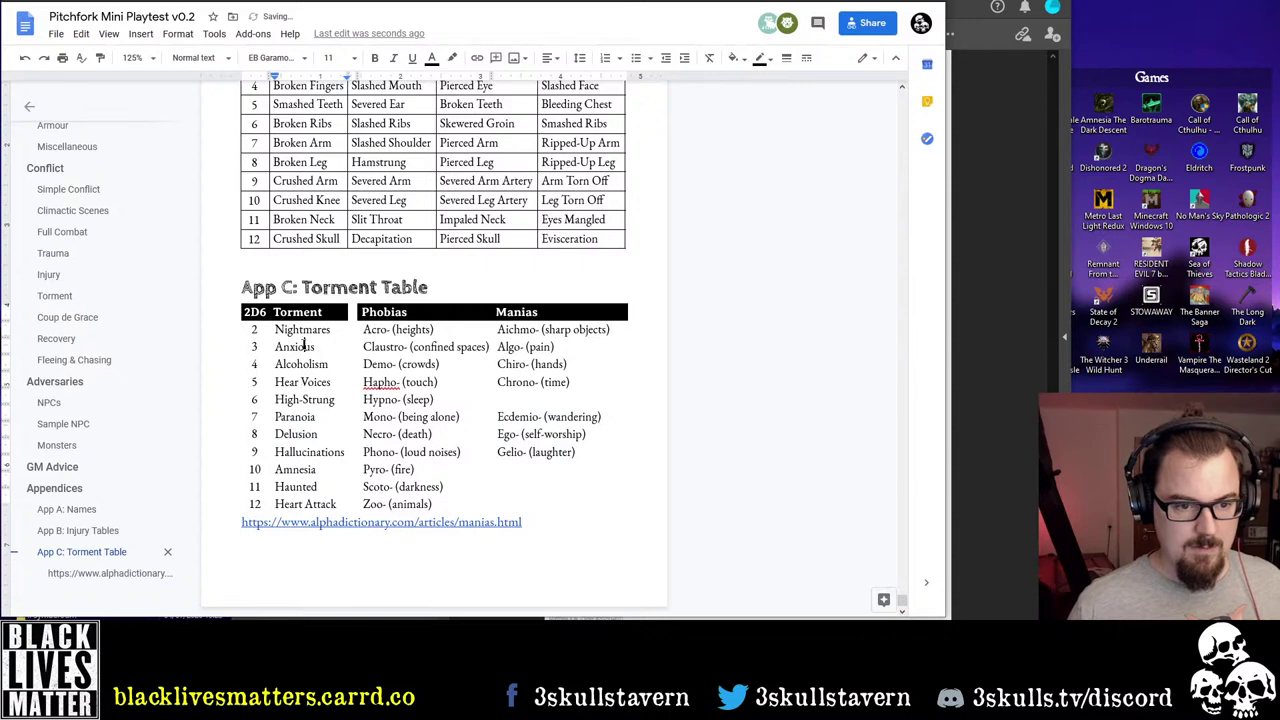
pyautogui.moveTo(255, 330); pyautogui.dragTo(305, 505)
pyautogui.rightClick(303, 502)
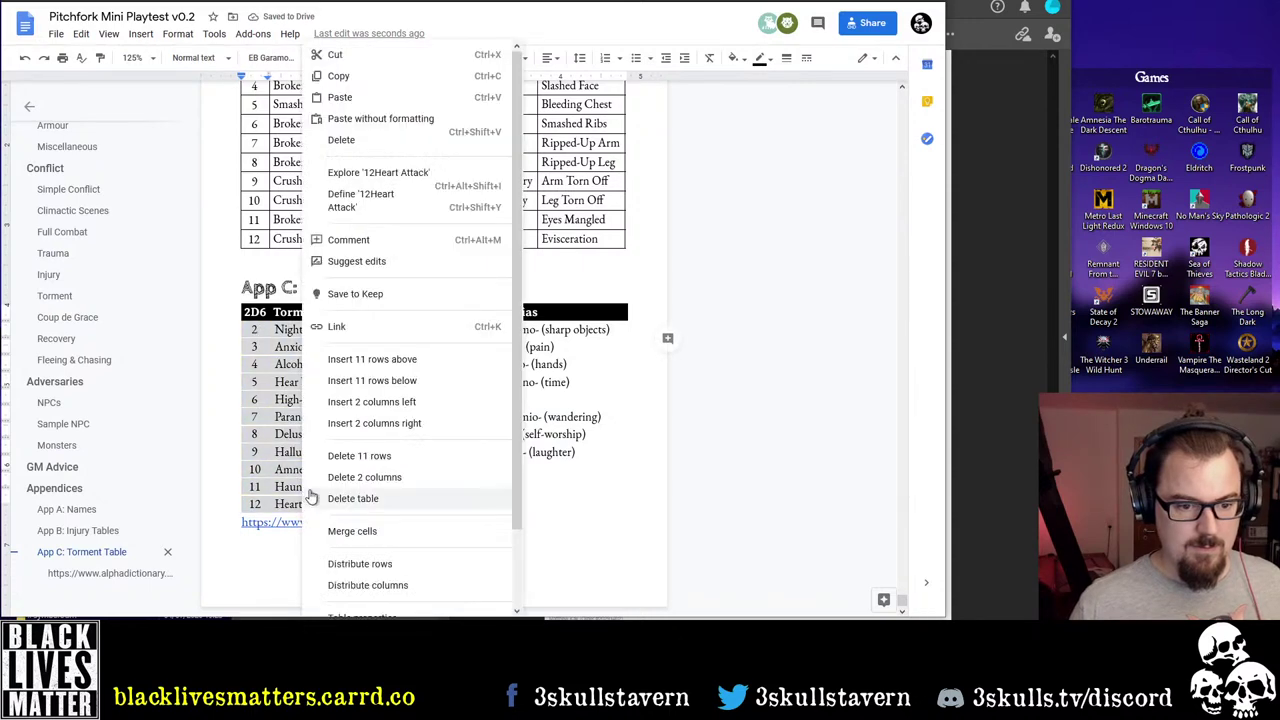
pyautogui.scroll(-2, 415, 563)
pyautogui.click(390, 537)
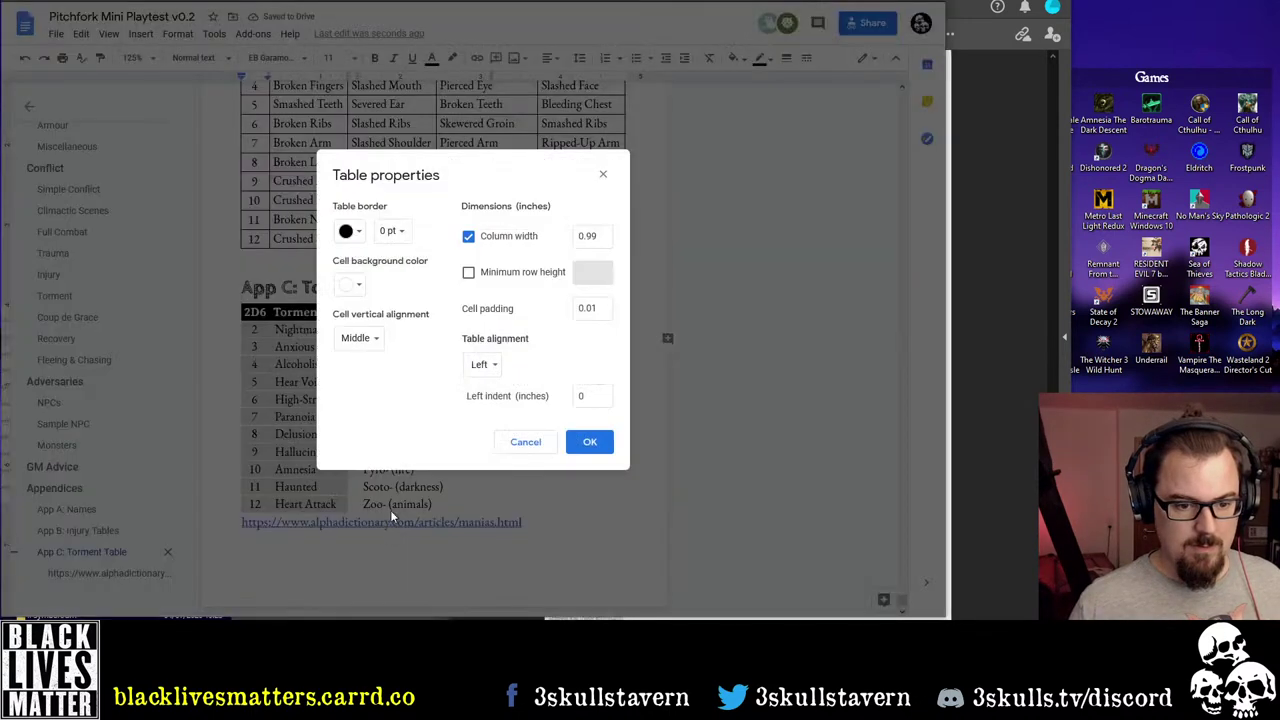
pyautogui.click(392, 234)
pyautogui.click(406, 322)
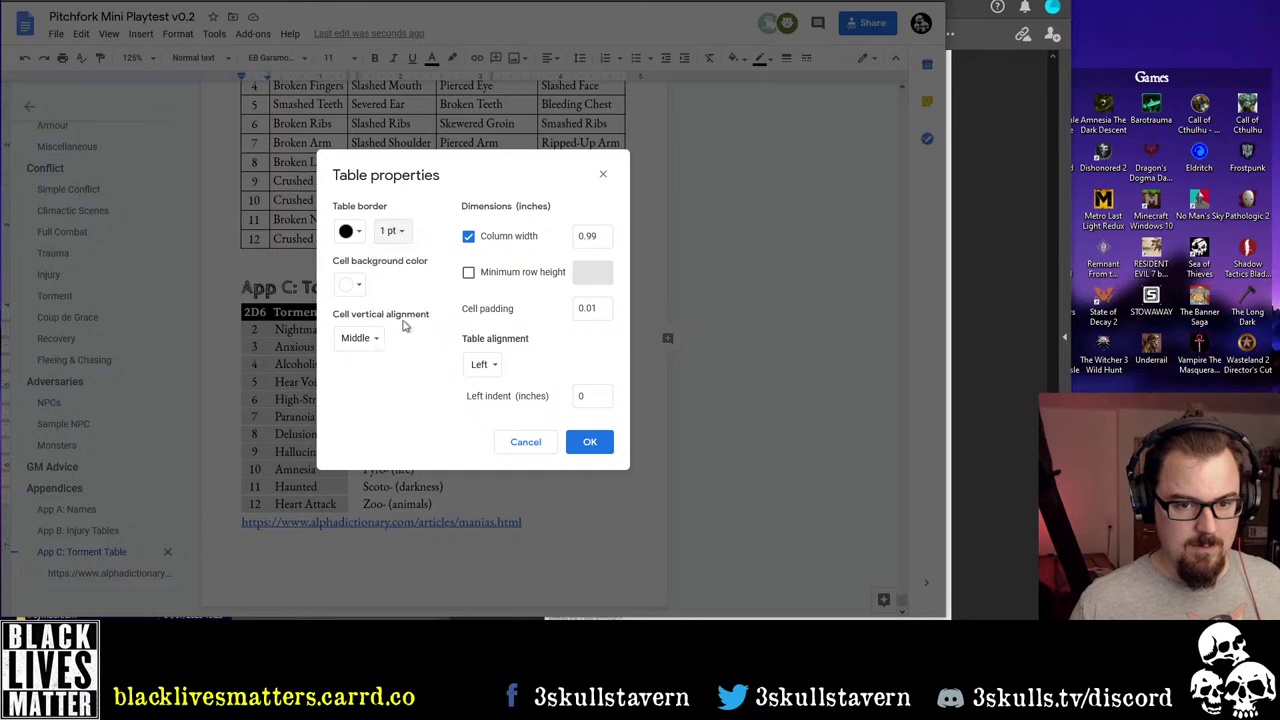
pyautogui.click(586, 451)
pyautogui.click(557, 527)
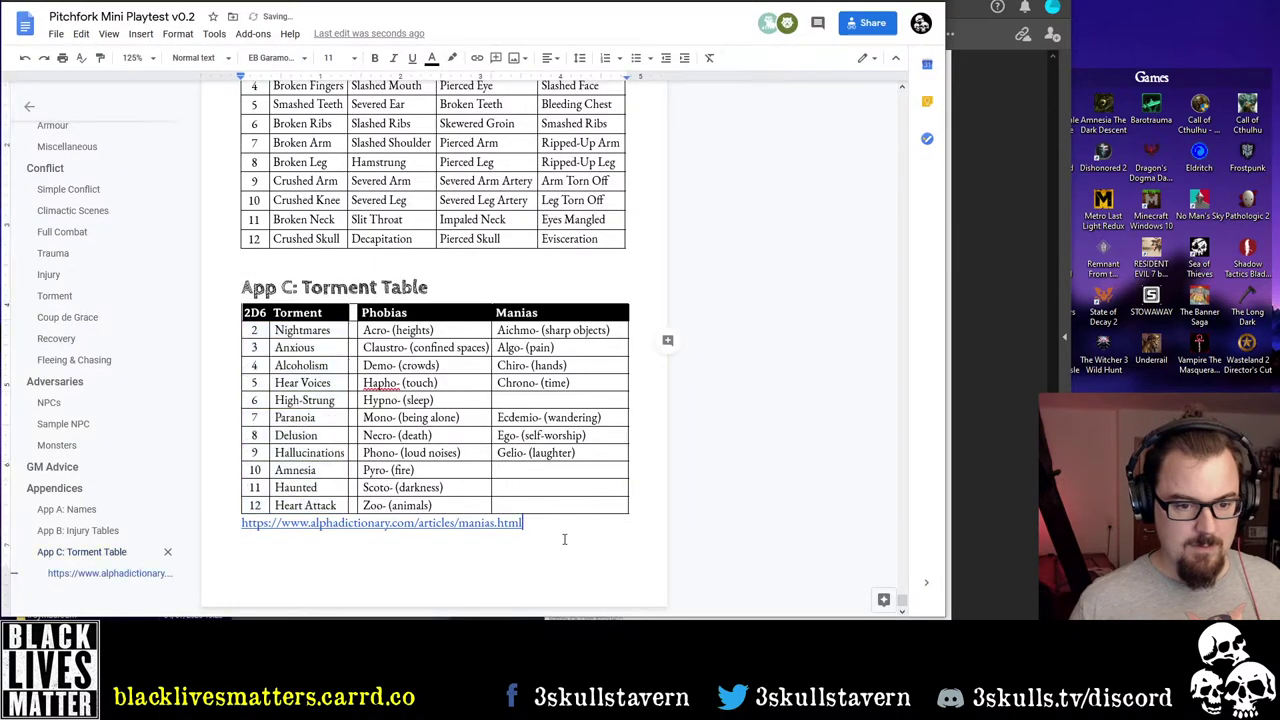
# Undo the 1 pt border change and give the 2D6/Torment cells thin borders
pyautogui.hotkey('ctrl', 'z')
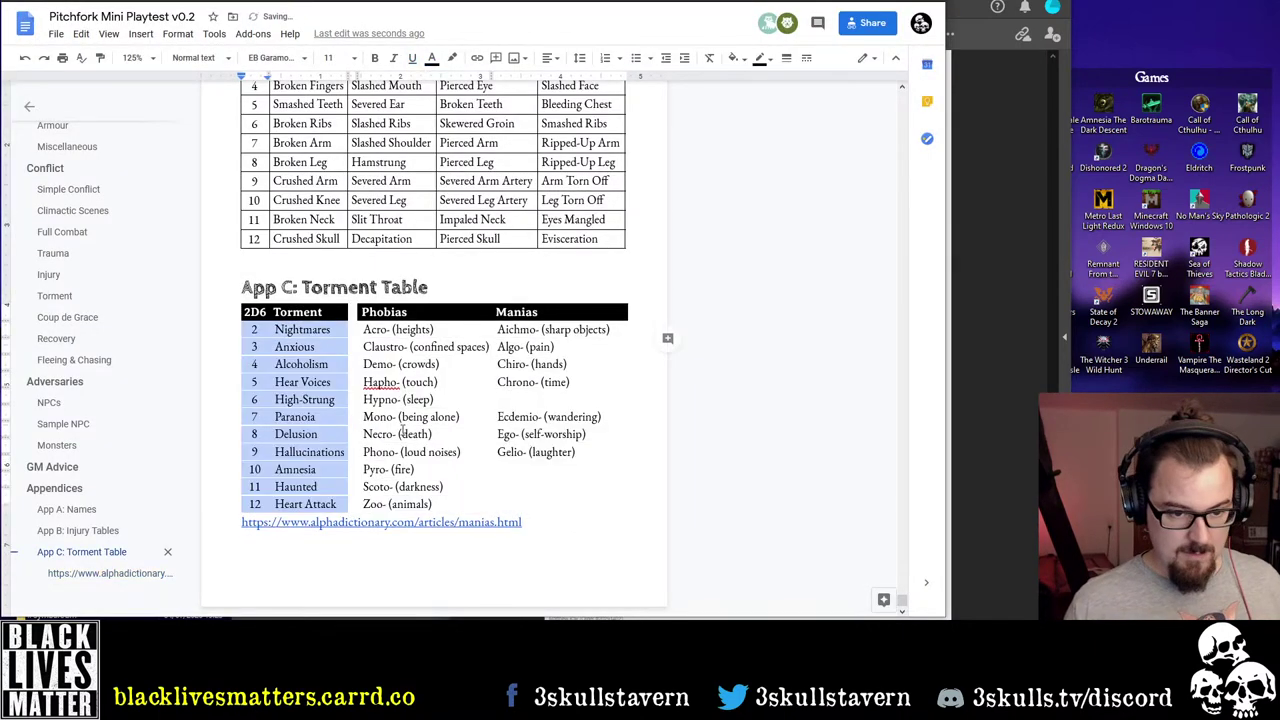
pyautogui.scroll(4, 451, 432)
pyautogui.scroll(-3, 433, 428)
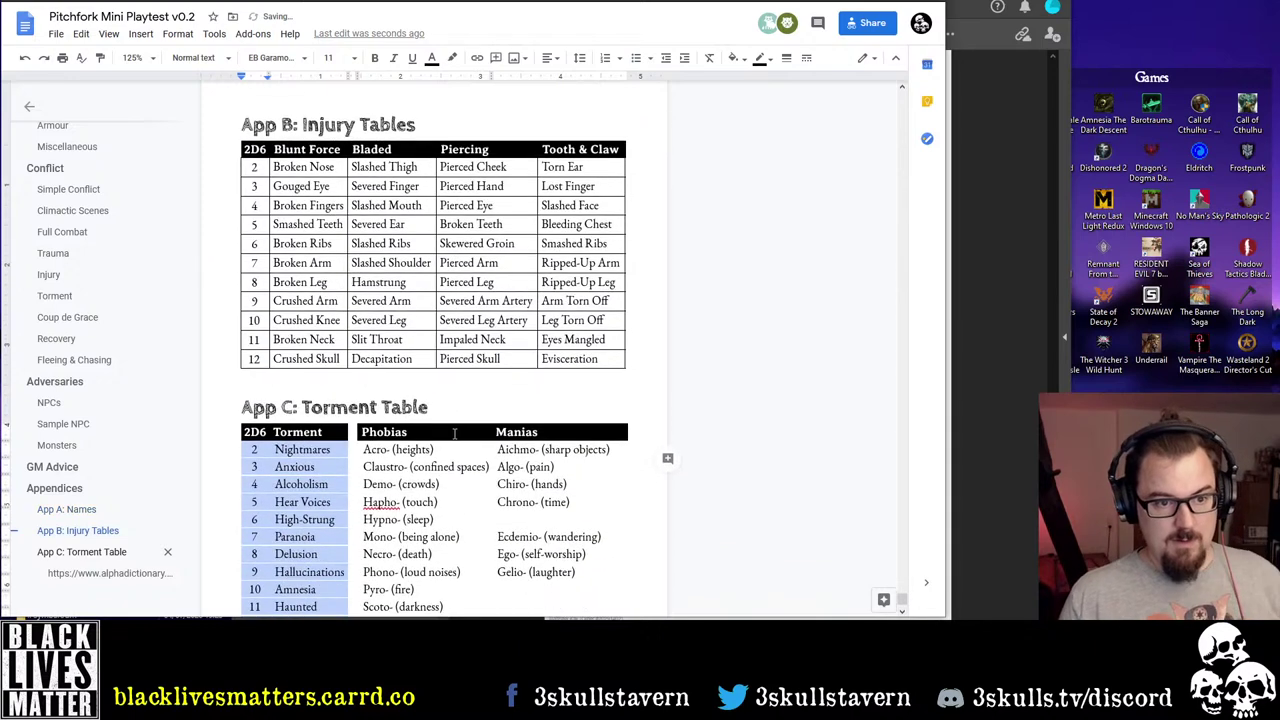
pyautogui.click(383, 449)
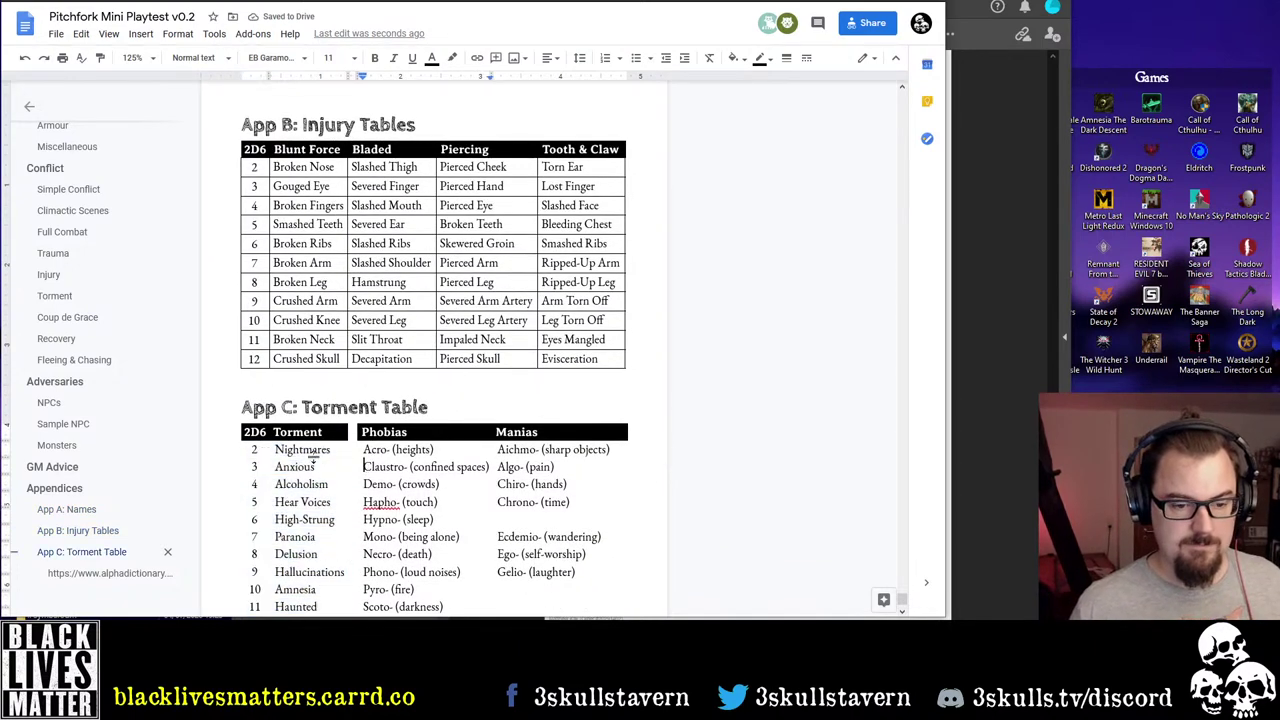
pyautogui.moveTo(314, 457); pyautogui.dragTo(309, 570)
pyautogui.scroll(-2, 310, 555)
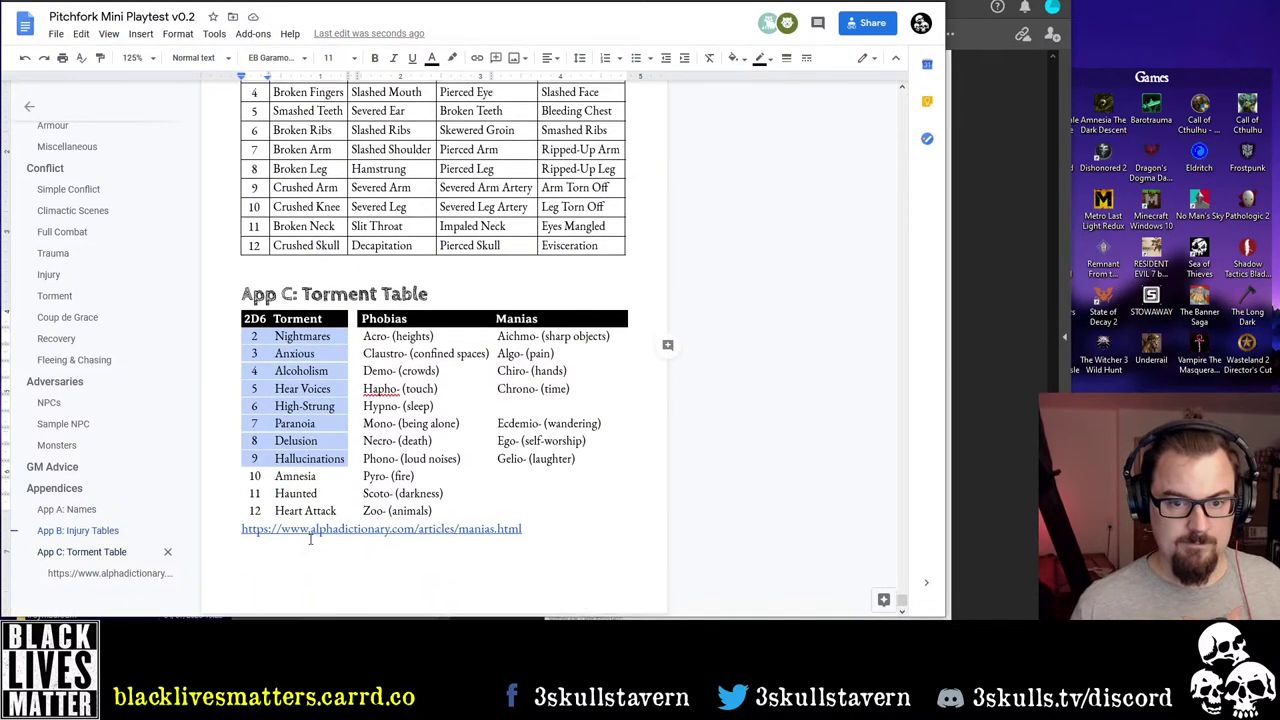
pyautogui.keyDown('shift'); pyautogui.click(305, 504); pyautogui.keyUp('shift')
pyautogui.click(806, 60)
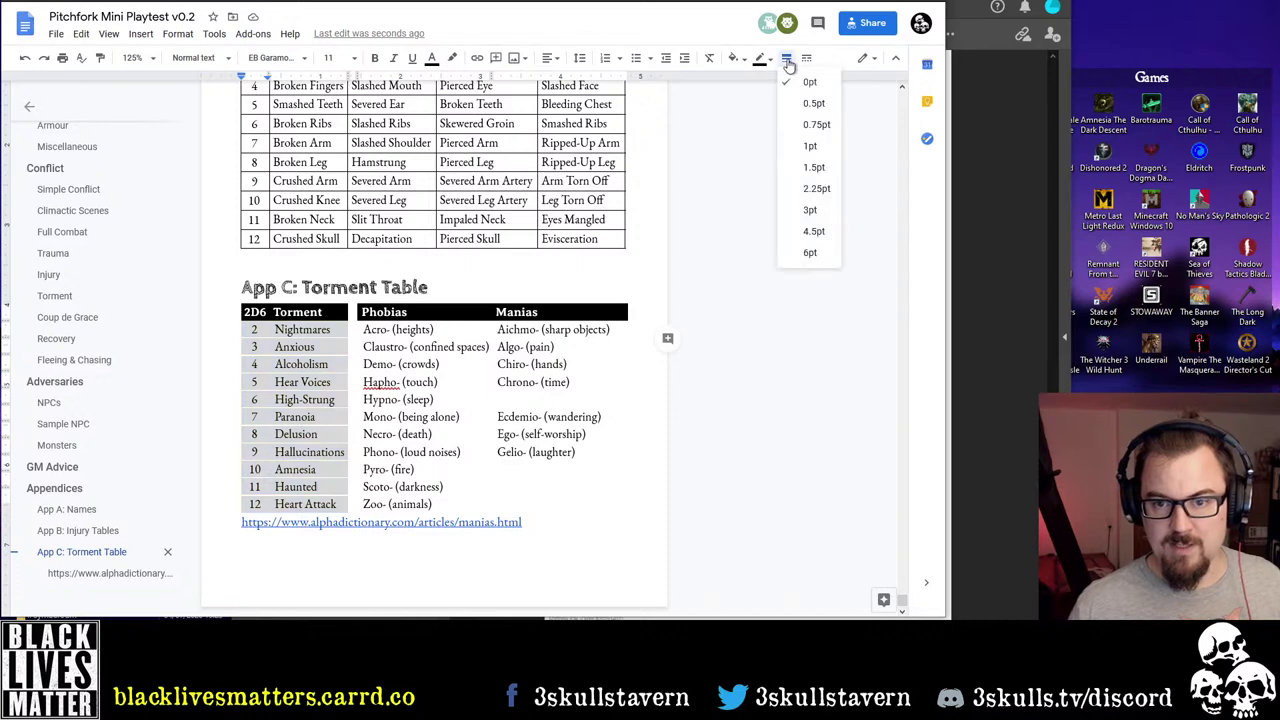
pyautogui.click(808, 151)
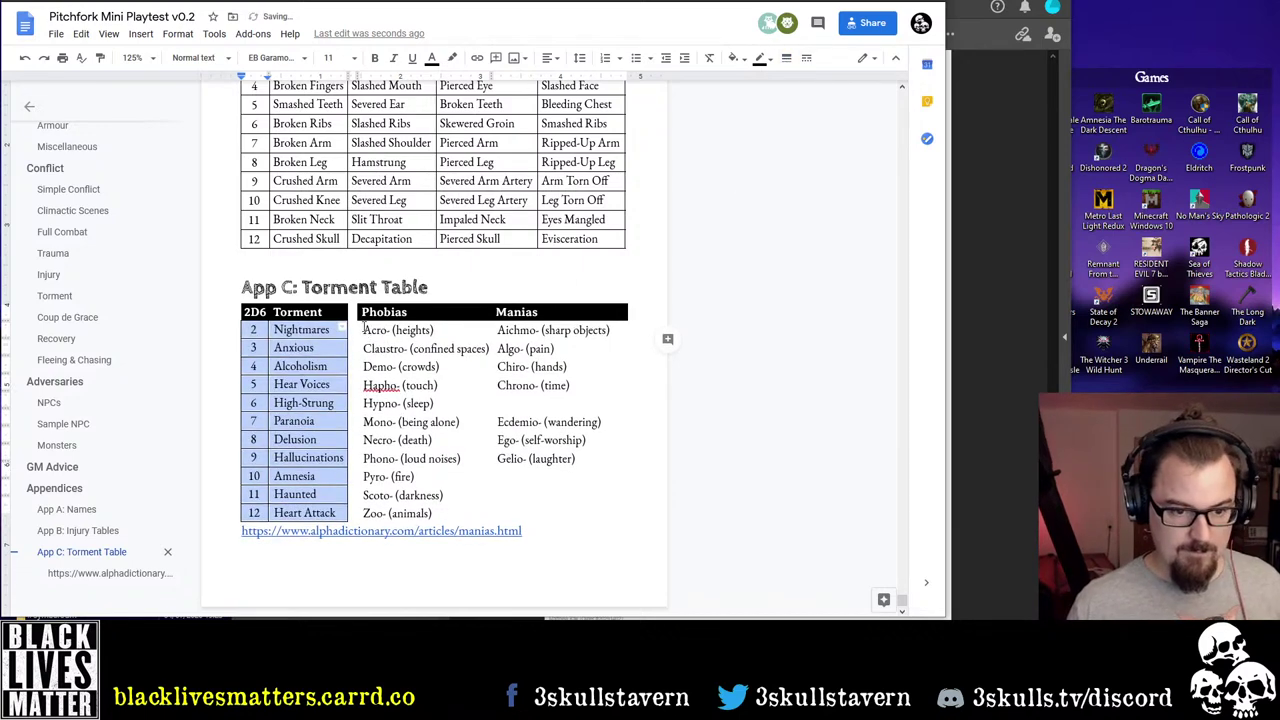
# Add thin borders to the Phobias and Manias cells, rows 2–12
pyautogui.moveTo(365, 330); pyautogui.dragTo(539, 510)
pyautogui.click(786, 57)
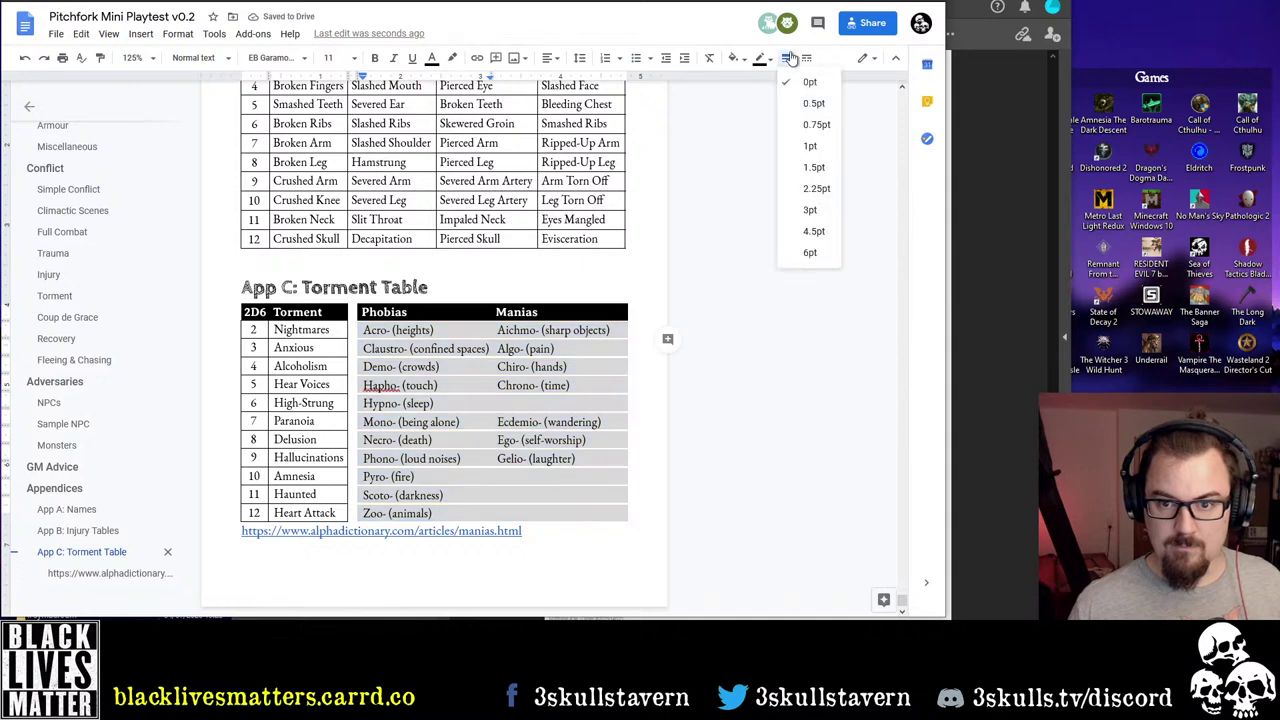
pyautogui.click(814, 152)
pyautogui.click(591, 275)
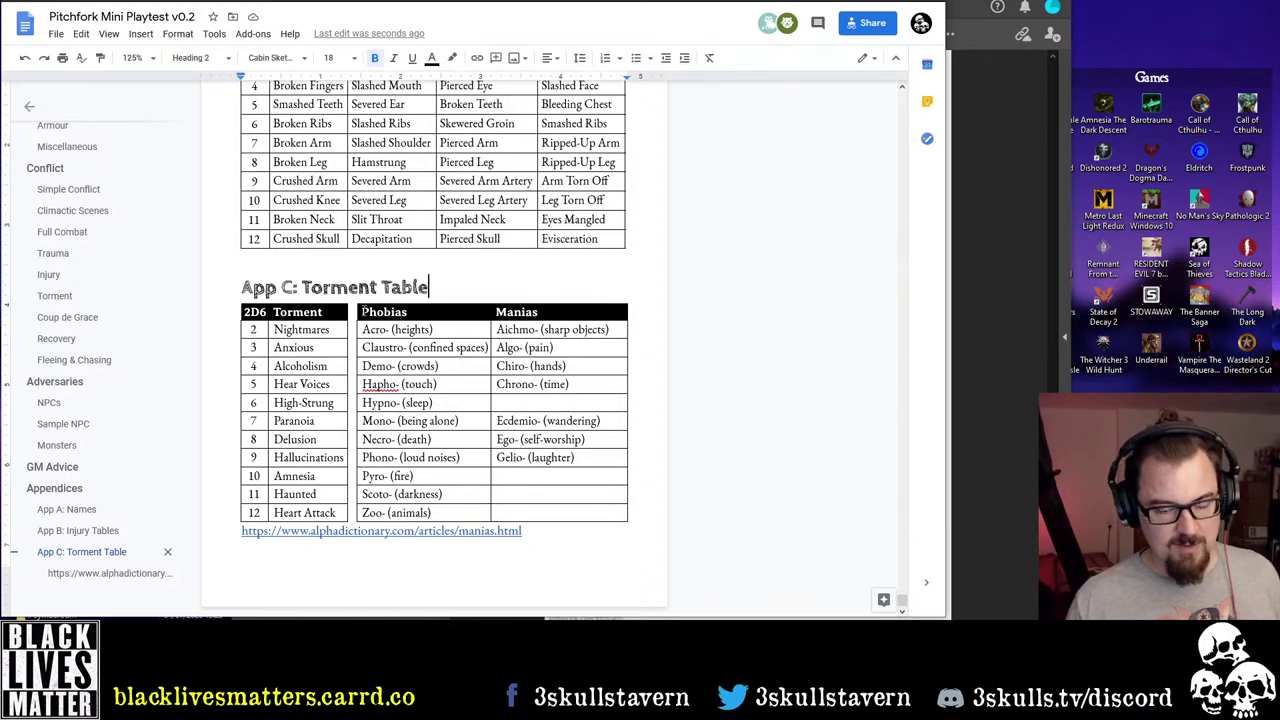
pyautogui.write('s')
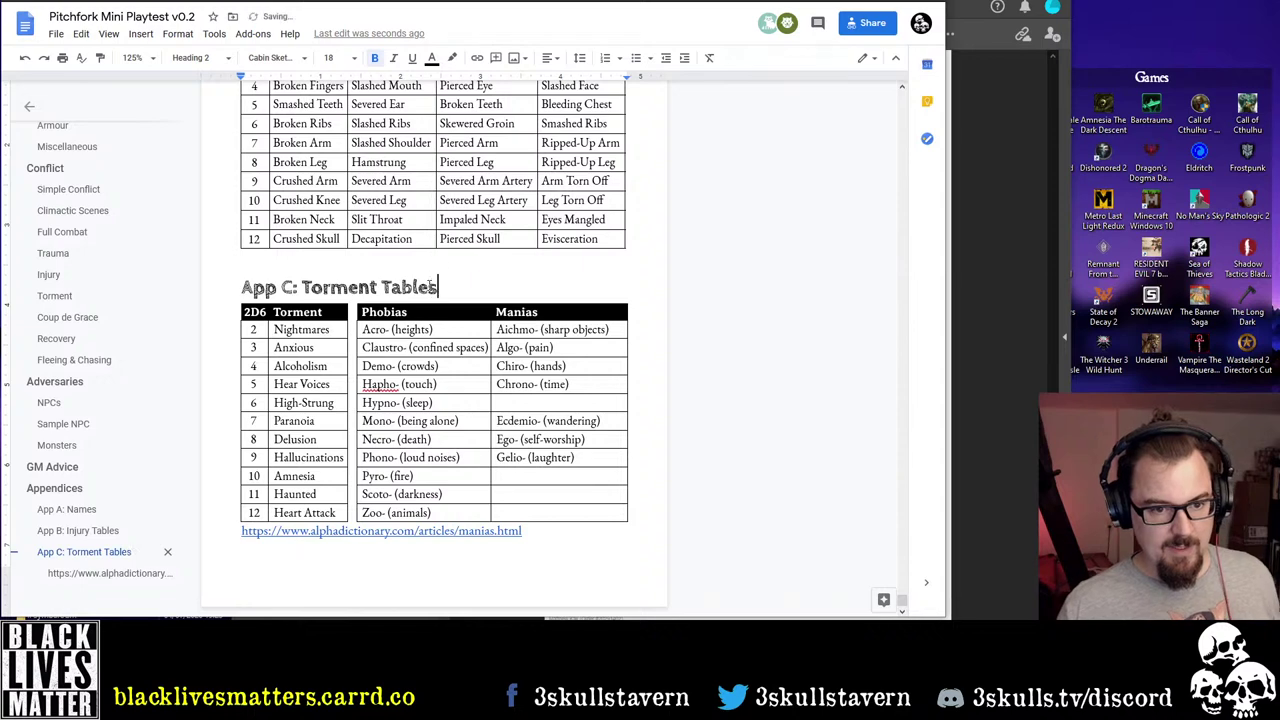
pyautogui.scroll(3, 520, 285)
pyautogui.scroll(-3, 515, 279)
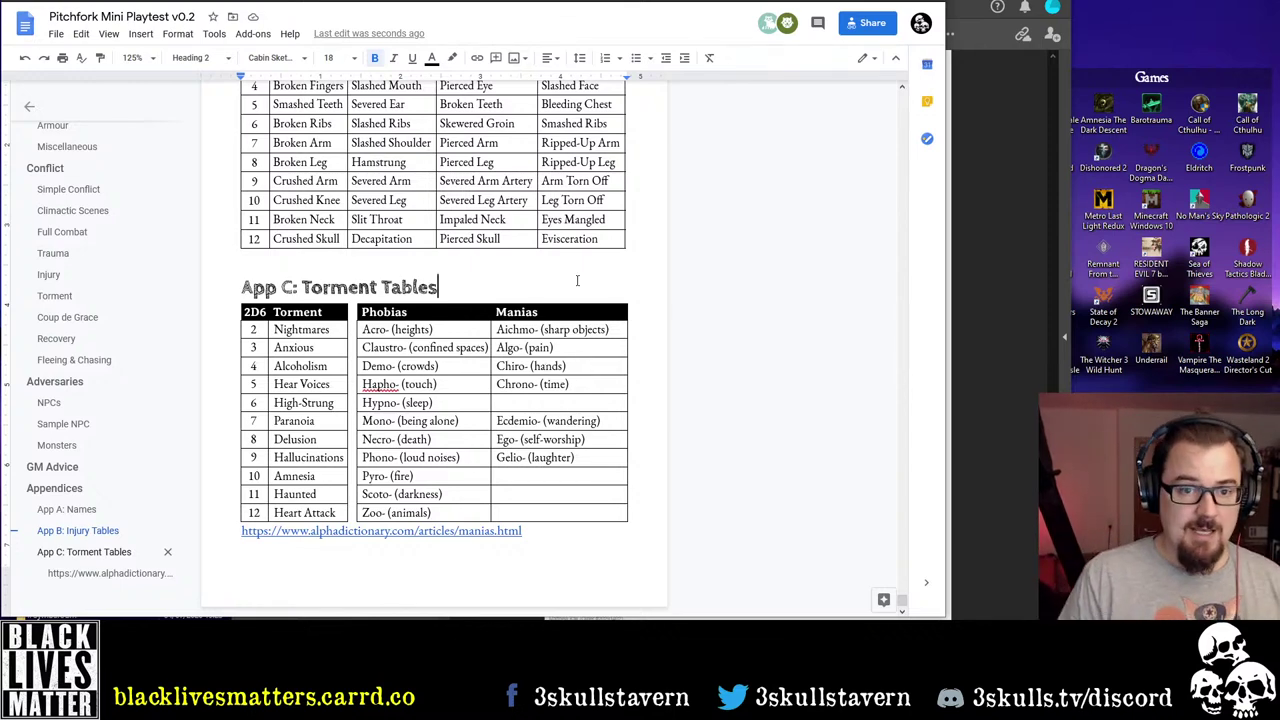
pyautogui.scroll(5, 578, 284)
pyautogui.scroll(-2, 420, 288)
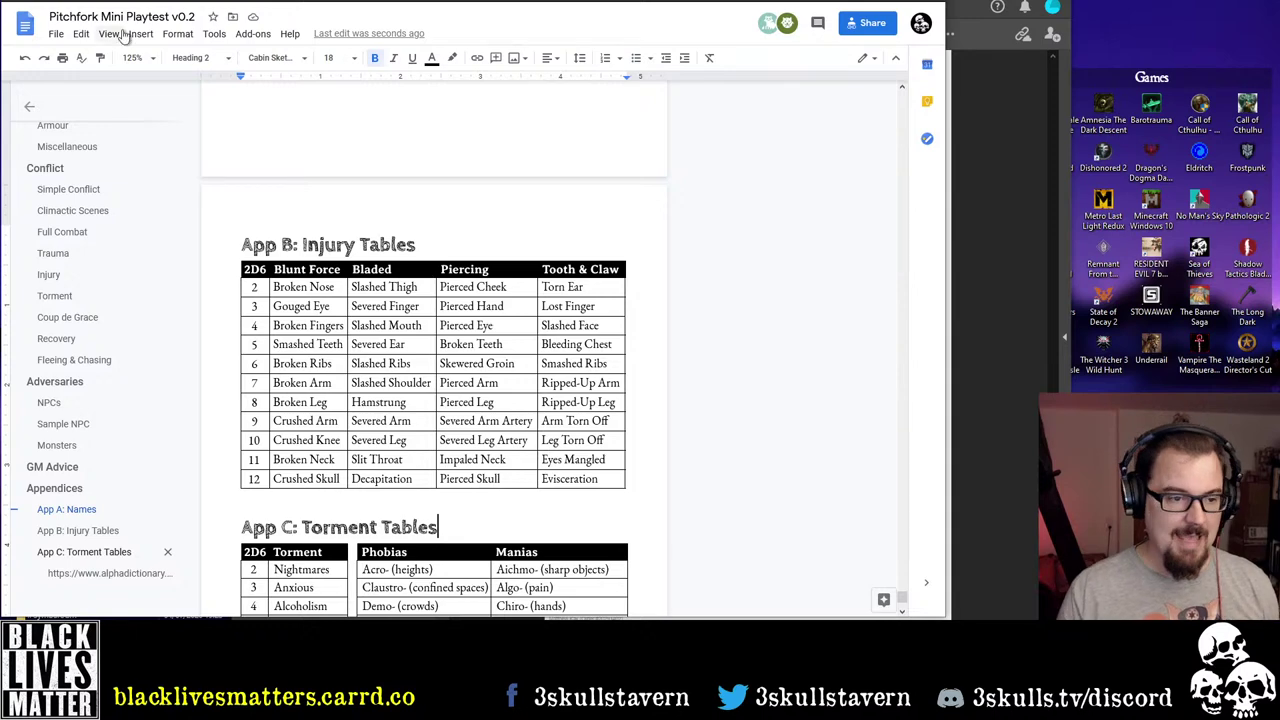
# Delete the struck-through note under Injury in the Trauma section
pyautogui.click(80, 255)
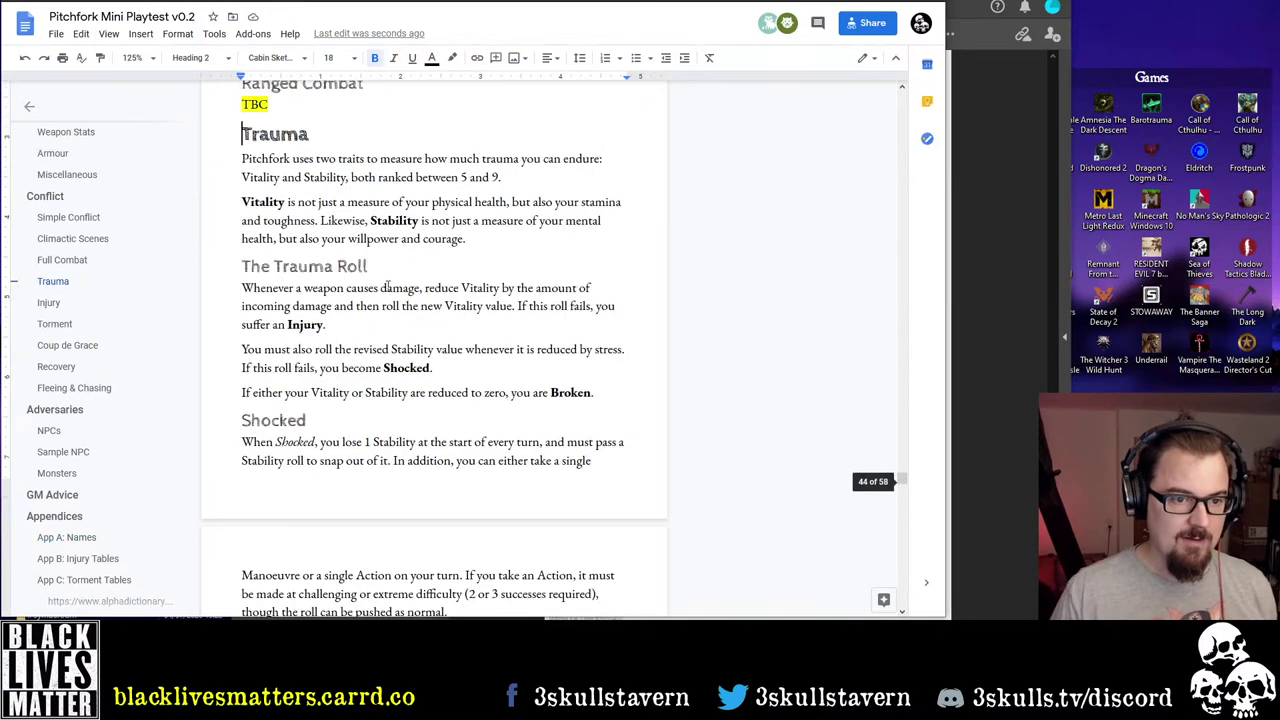
pyautogui.scroll(-7, 388, 287)
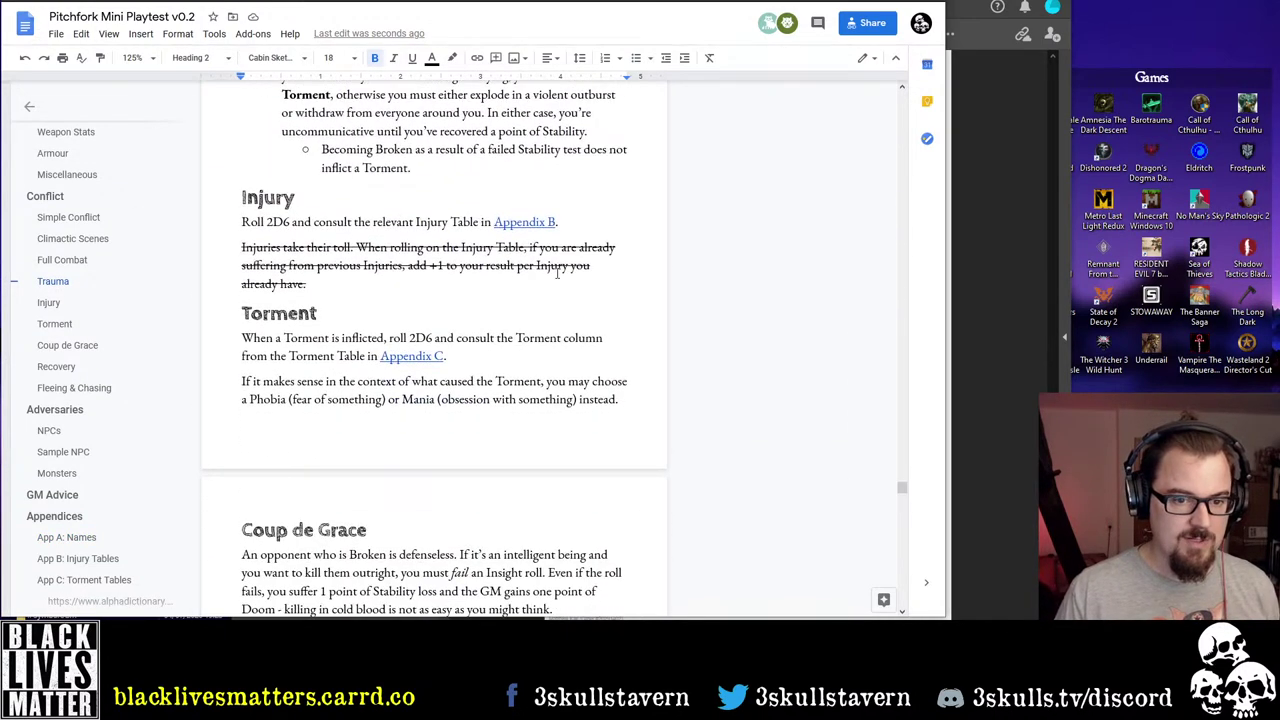
pyautogui.moveTo(360, 281); pyautogui.dragTo(238, 252)
pyautogui.press('BackSpace')
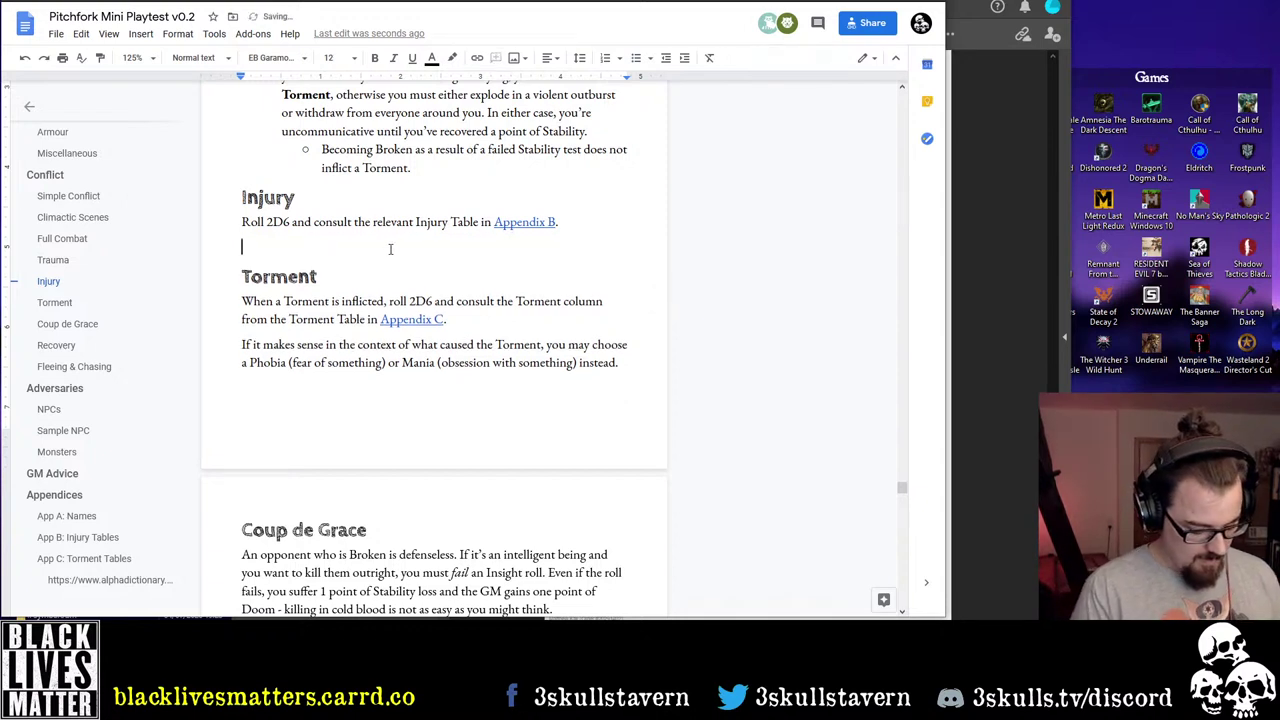
# Write 'Injuries should be recorded on your character sheet and the Effects should be provided by the GM.' and select it
pyautogui.write('The E')
pyautogui.hotkey('shift', 'Home')
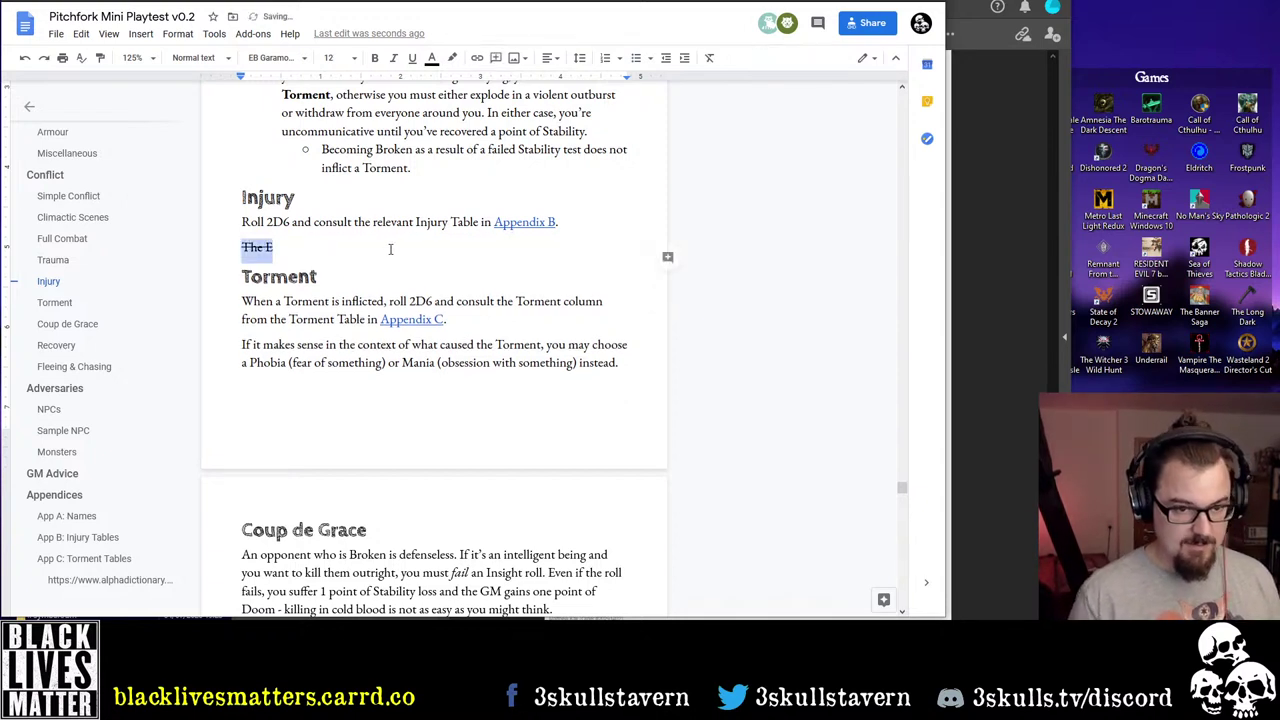
pyautogui.click(324, 253)
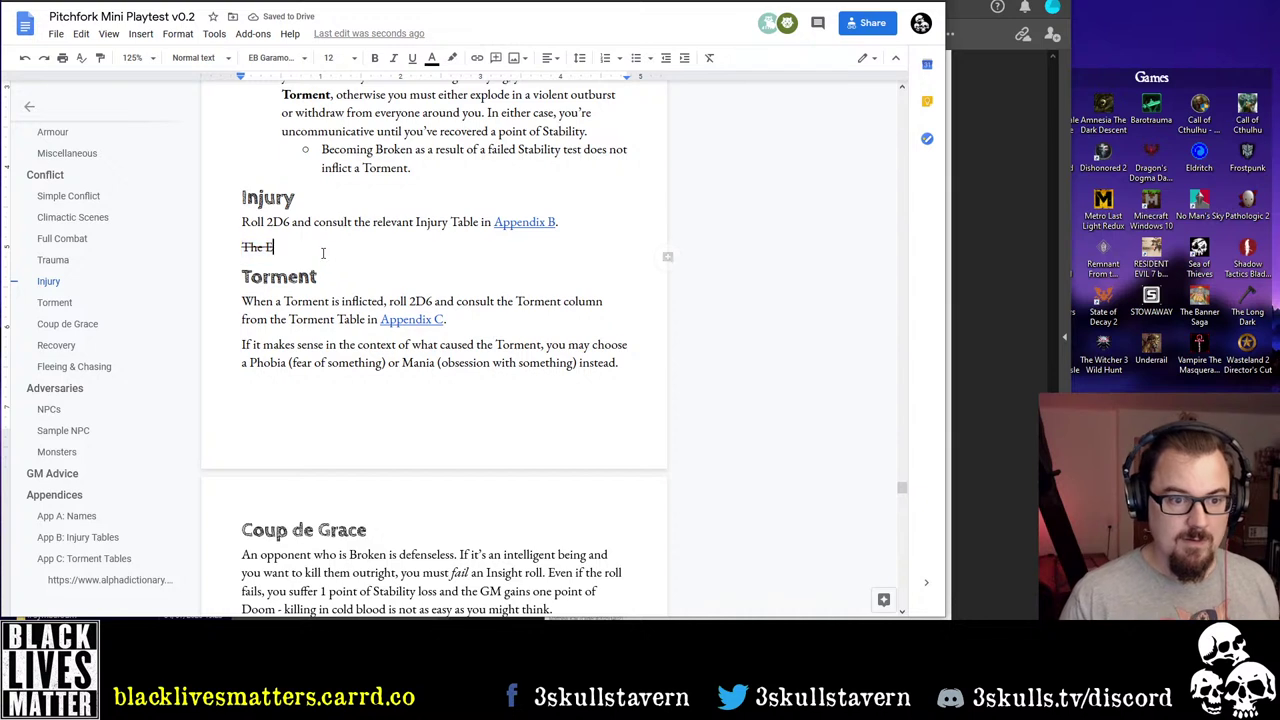
pyautogui.hotkey('shift', 'Home')
pyautogui.write('Injuri')
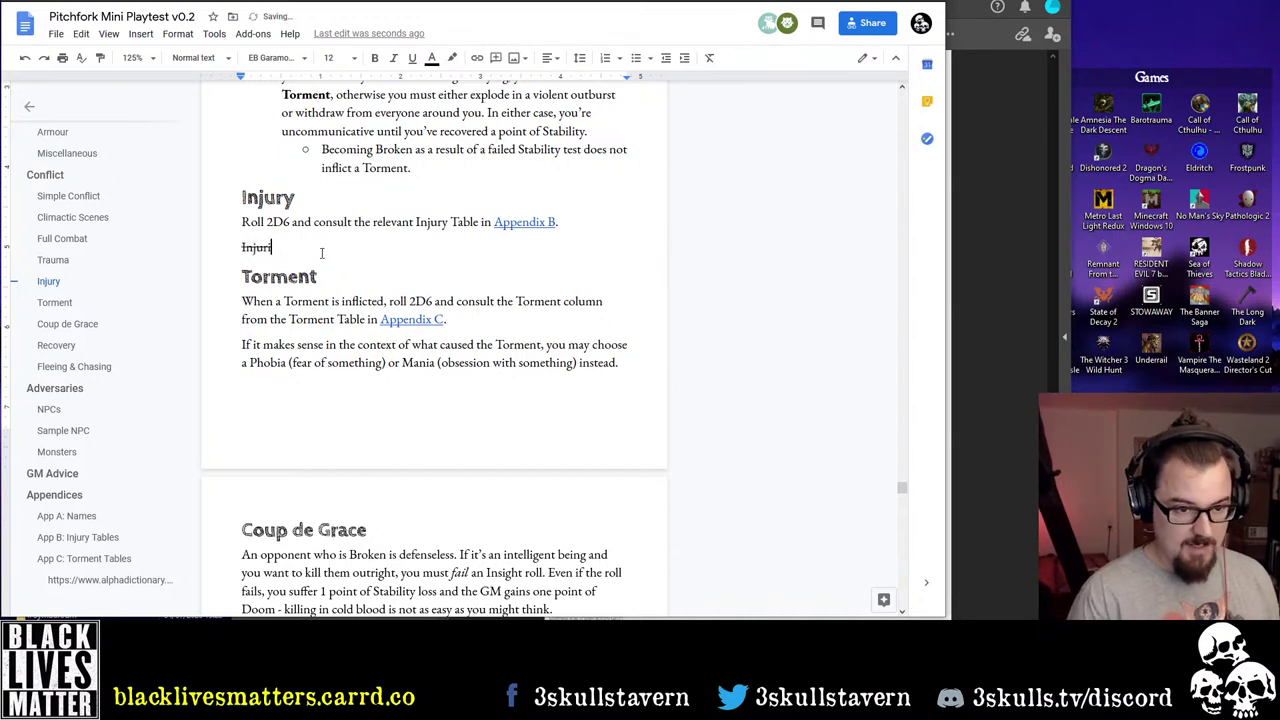
pyautogui.write('es should be ')
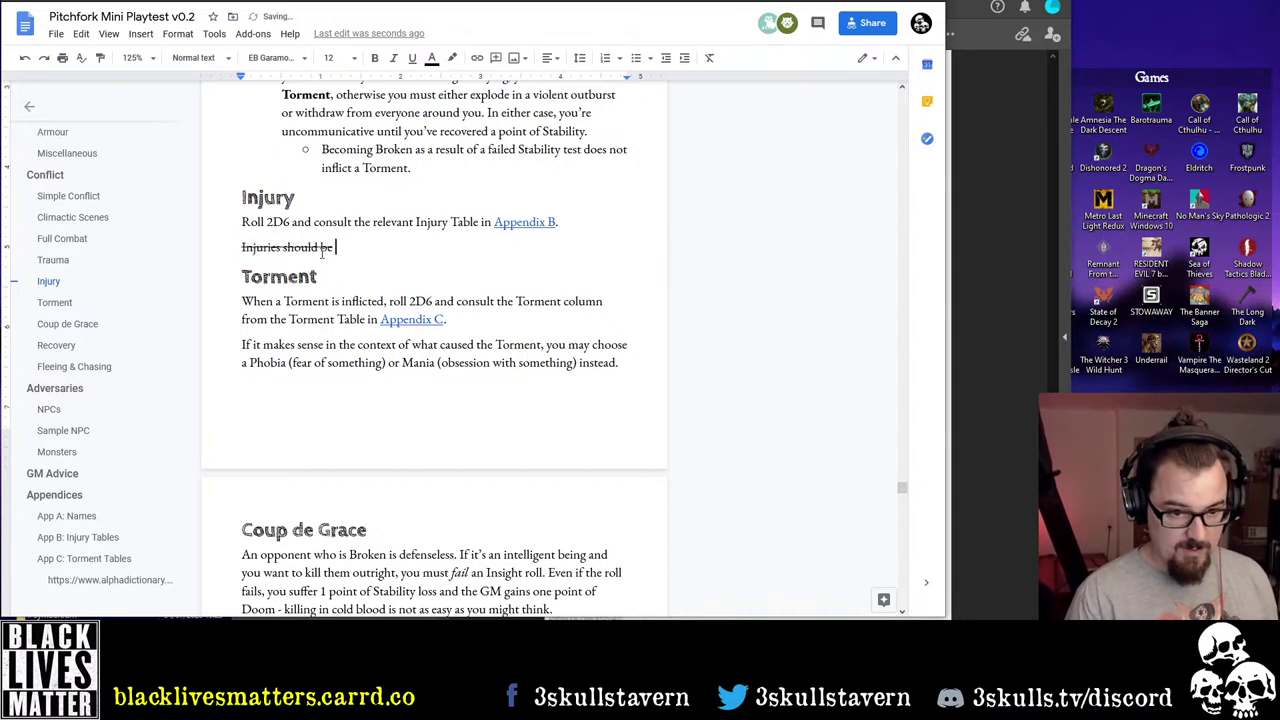
pyautogui.write('recorded in the')
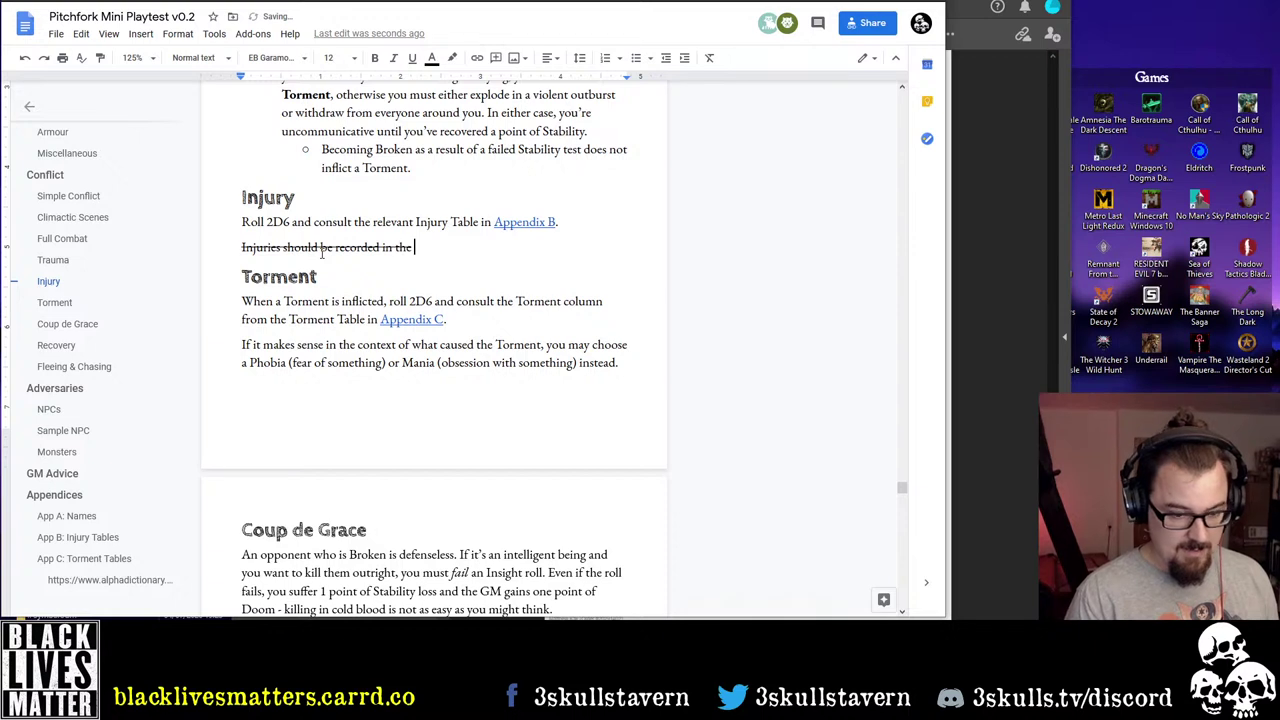
pyautogui.press('BackSpace')
pyautogui.press('BackSpace')
pyautogui.press('BackSpace')
pyautogui.press('BackSpace')
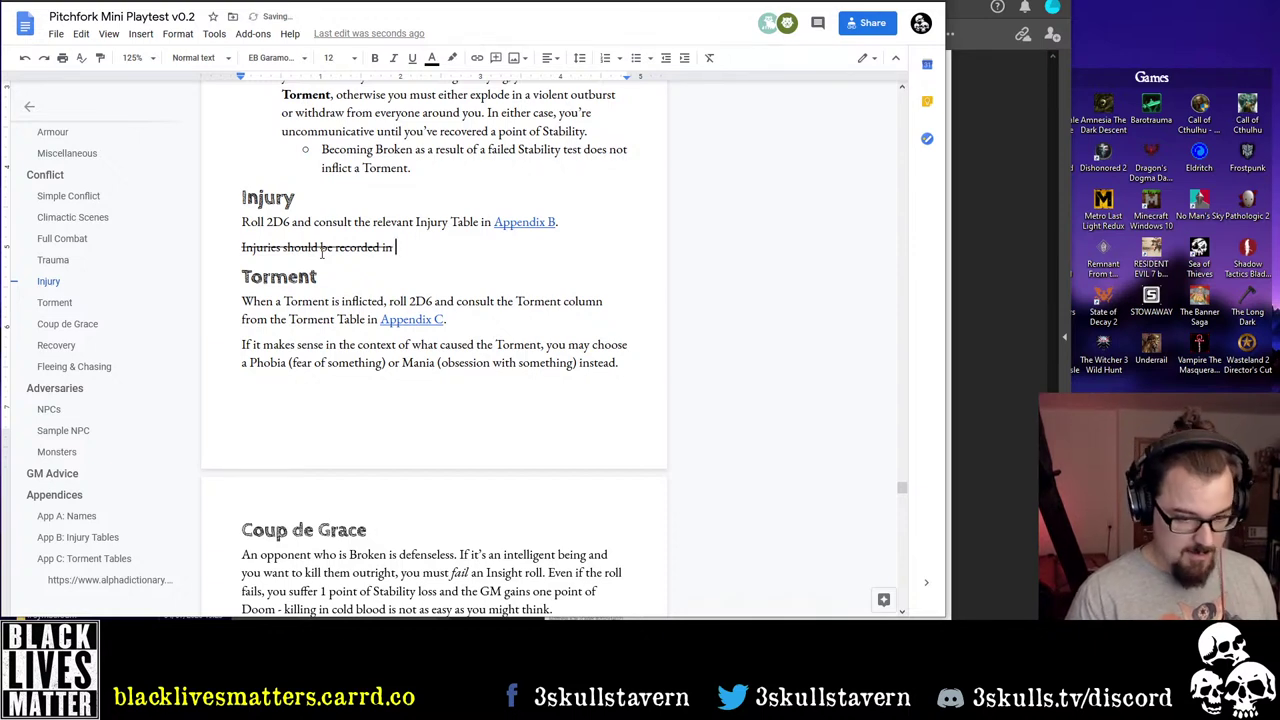
pyautogui.press('BackSpace')
pyautogui.press('BackSpace')
pyautogui.press('BackSpace')
pyautogui.write('on')
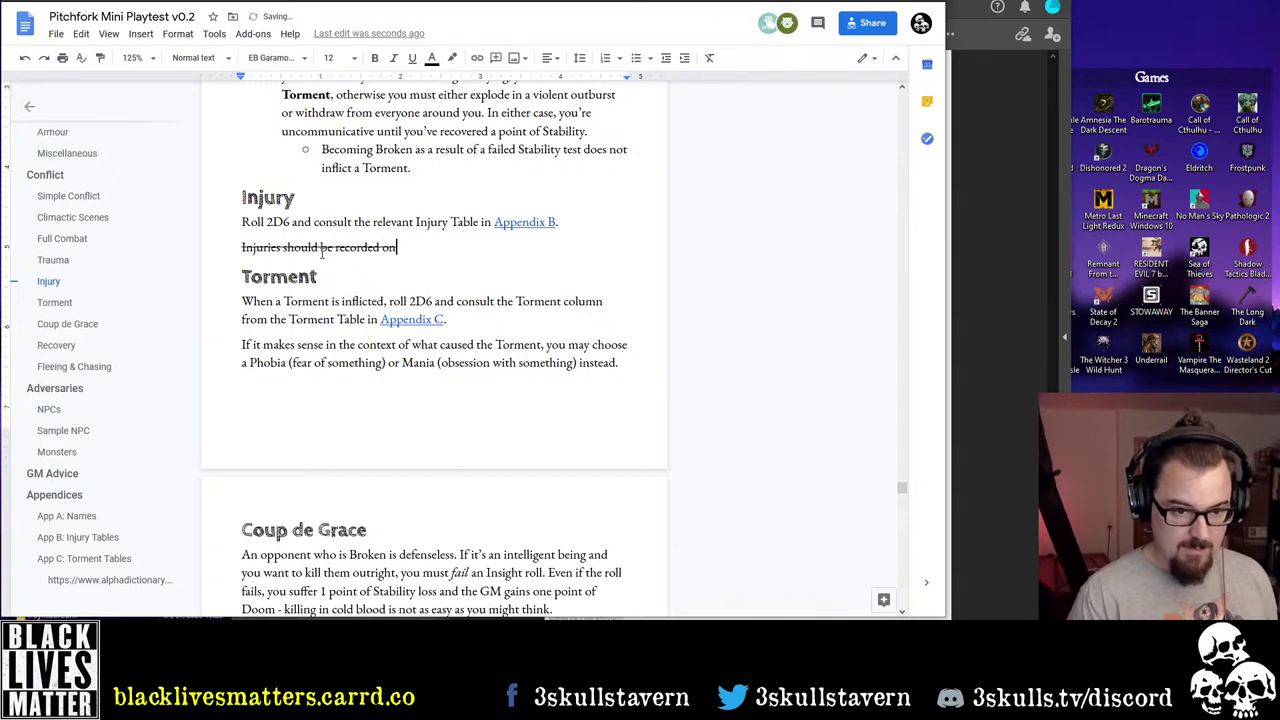
pyautogui.press('BackSpace')
pyautogui.press('BackSpace')
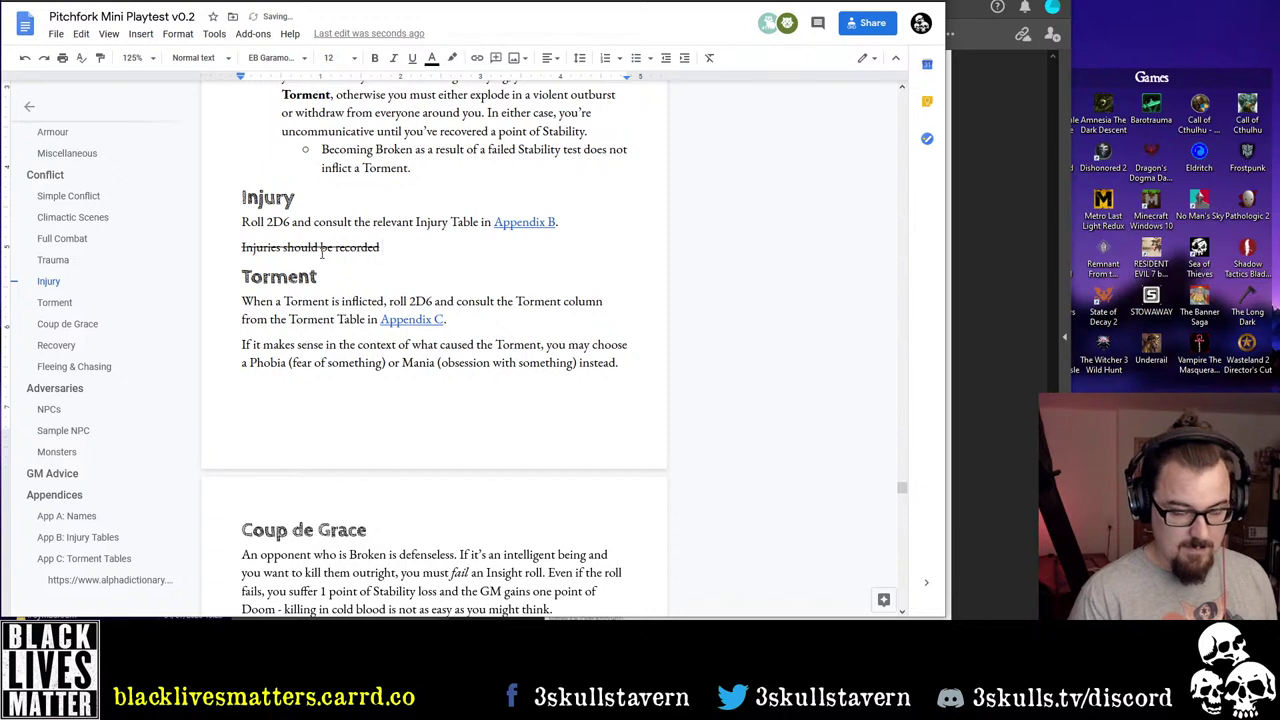
pyautogui.write('on ')
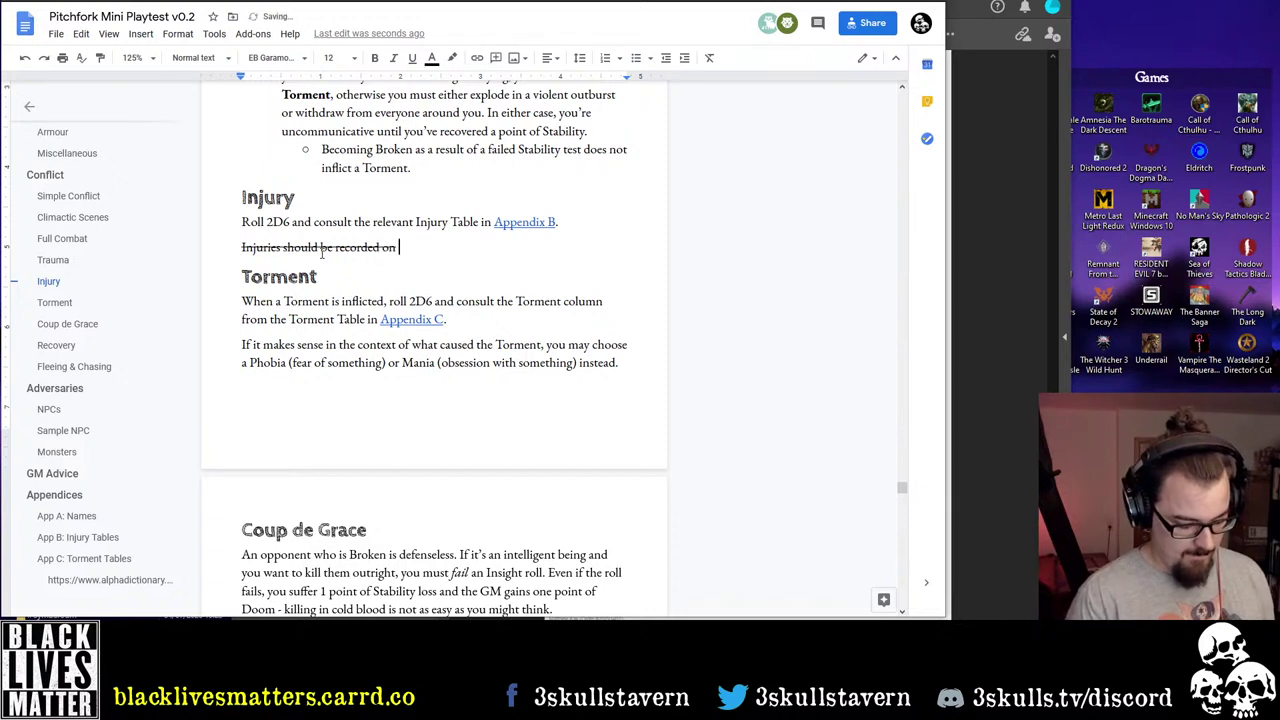
pyautogui.write('your character shet a')
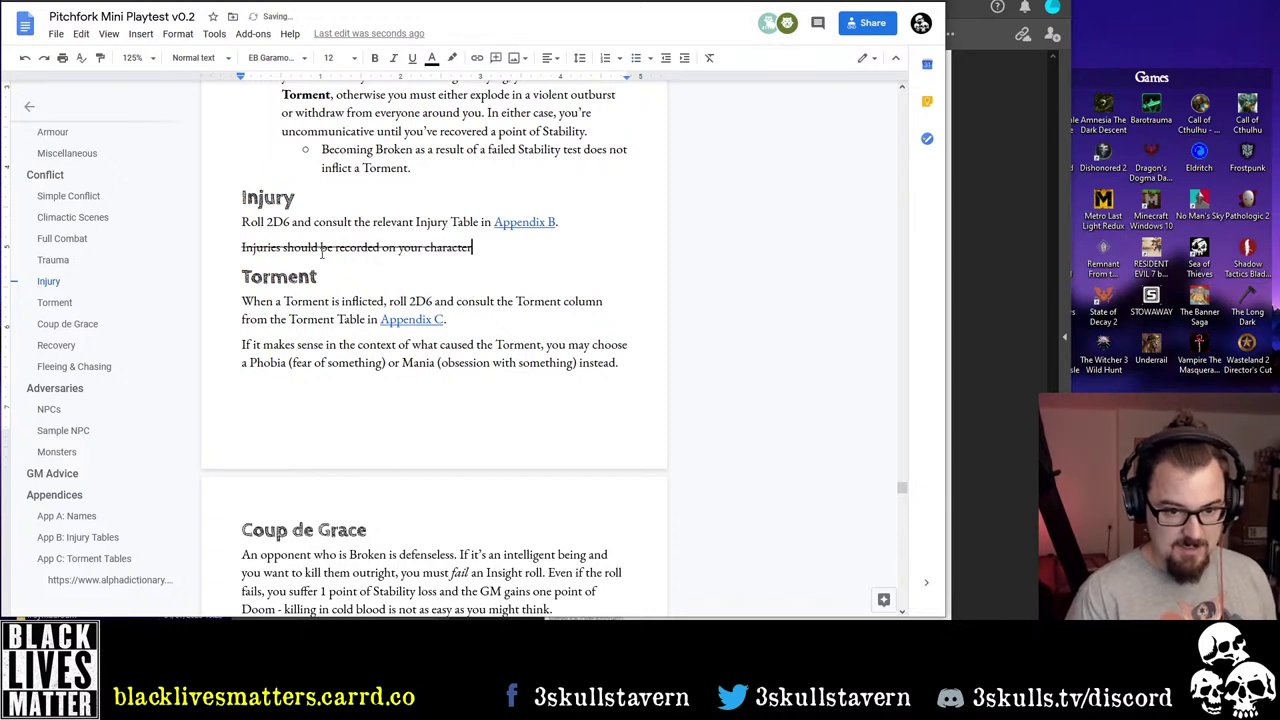
pyautogui.press('BackSpace')
pyautogui.press('BackSpace')
pyautogui.press('BackSpace')
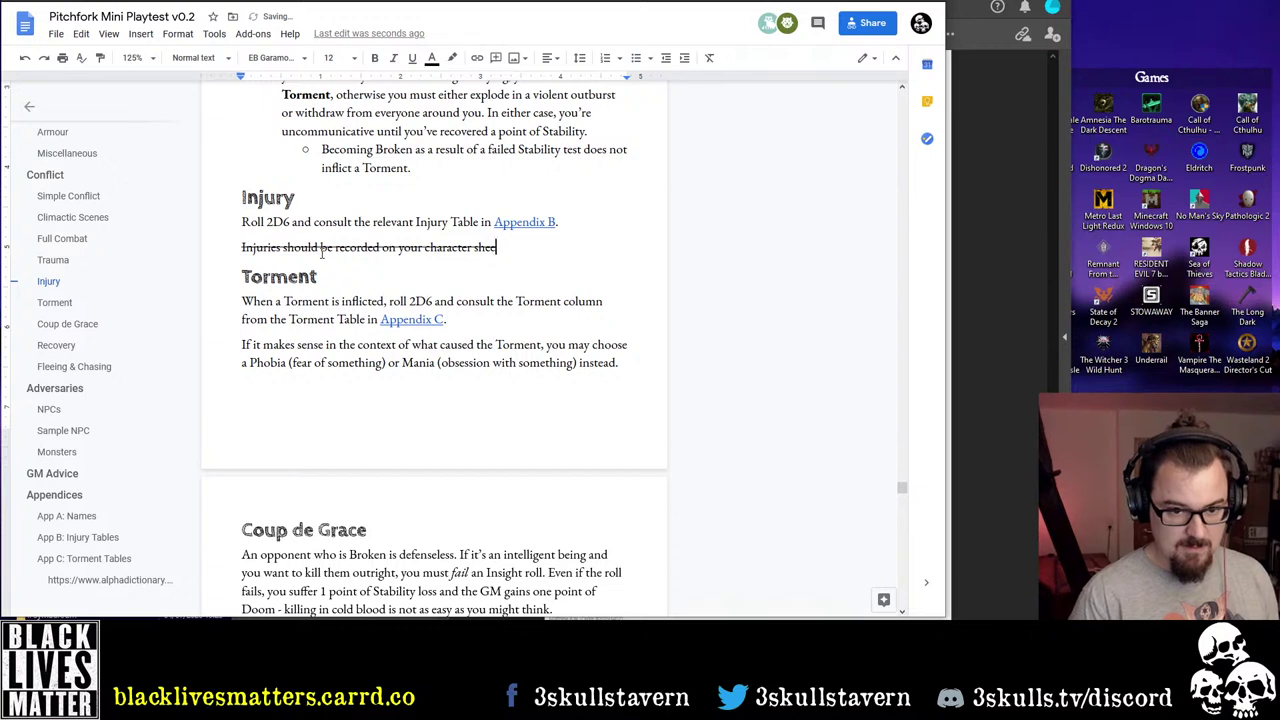
pyautogui.write('et and the c')
pyautogui.press('BackSpace')
pyautogui.write('Ef')
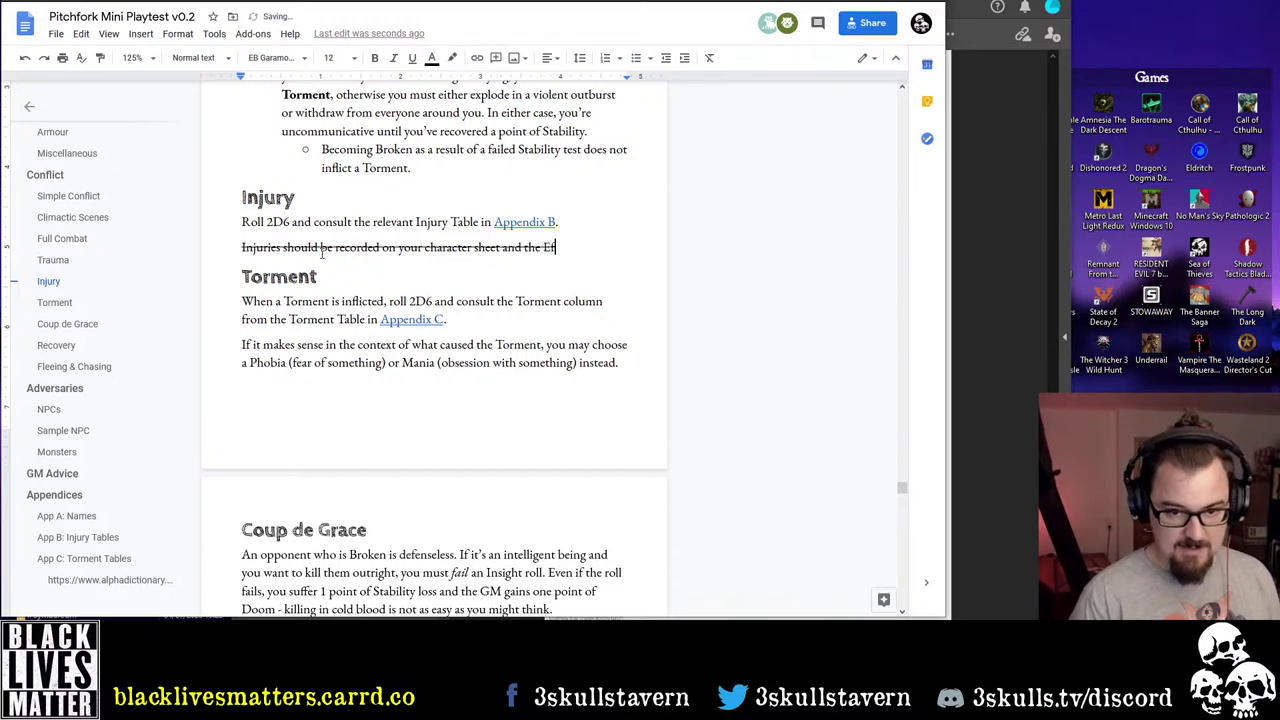
pyautogui.write('fects should be')
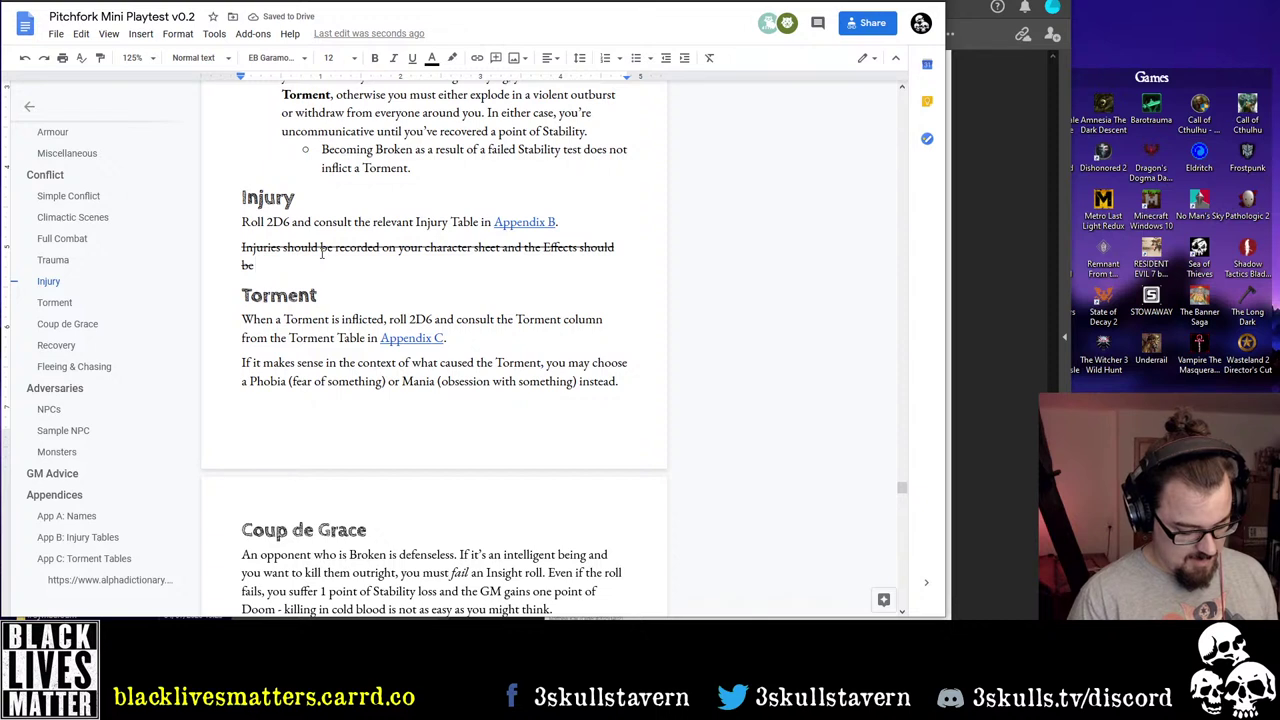
pyautogui.write(' provide')
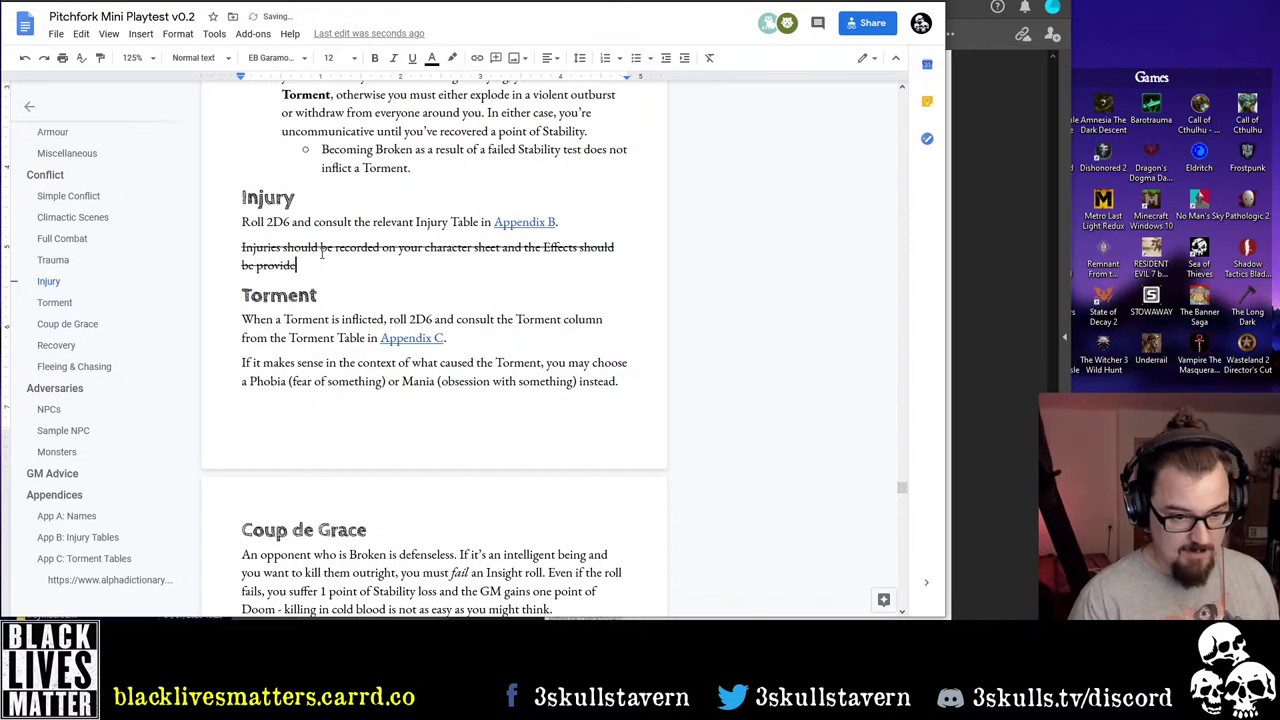
pyautogui.write('d by the GM.')
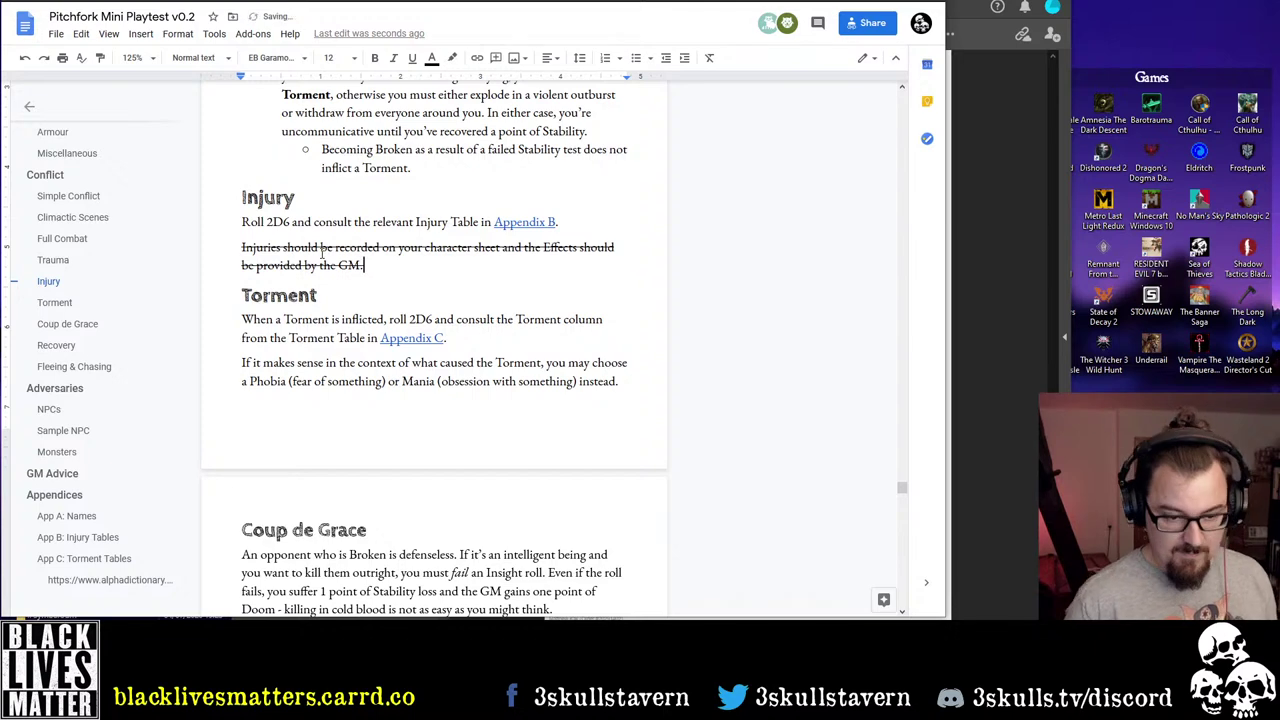
pyautogui.tripleClick(322, 253)
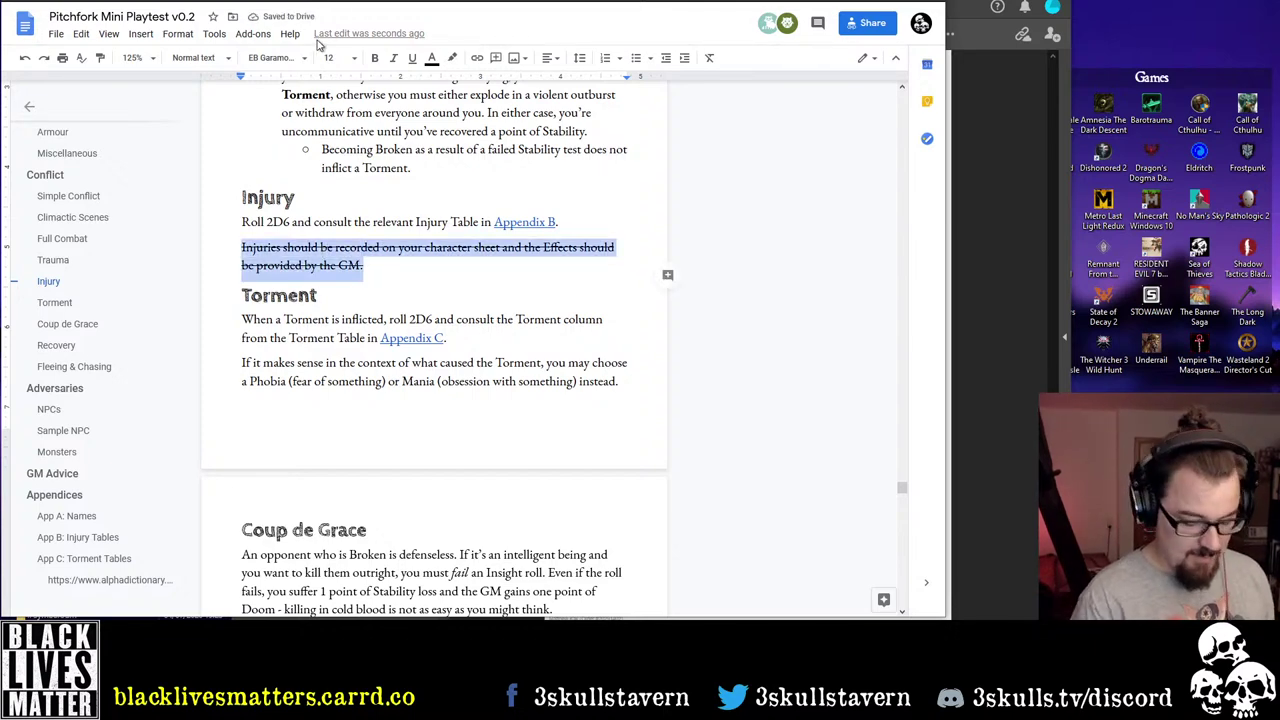
# Remove the strikethrough from the Injuries note, undoing an accidental heading style, leaving plain text
pyautogui.hotkey('ctrl', 't')
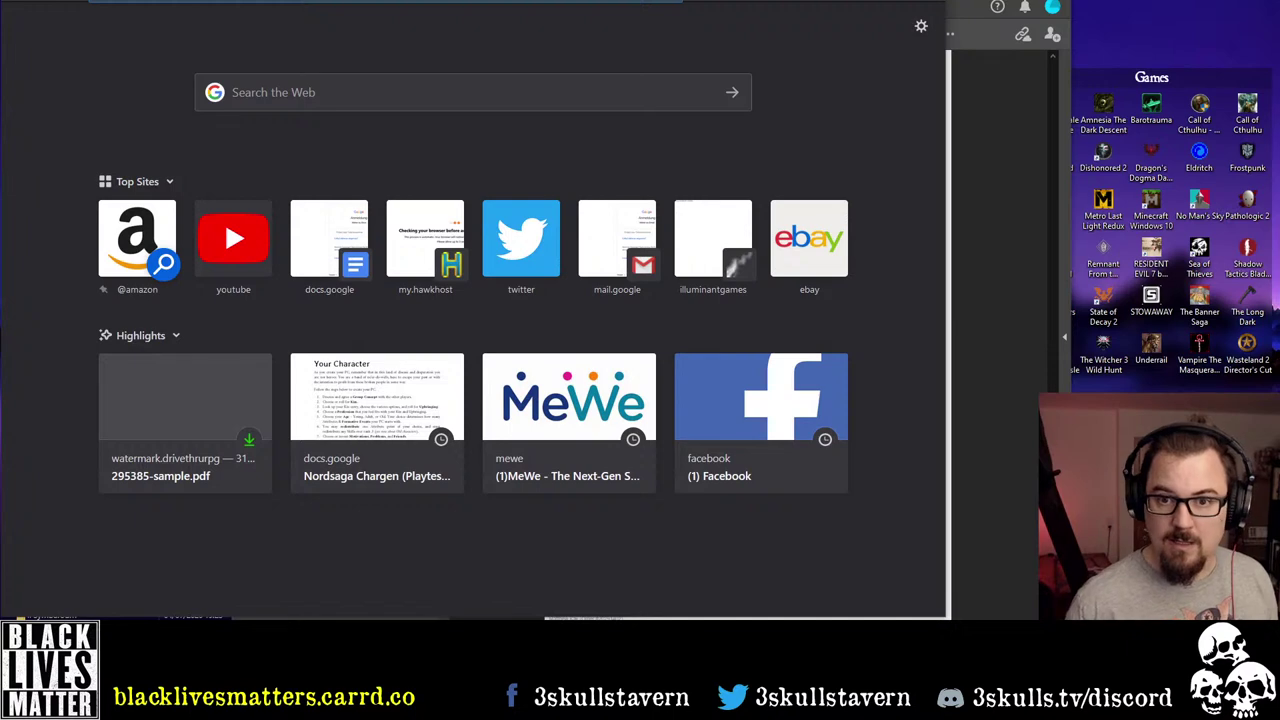
pyautogui.hotkey('ctrl', 'w')
pyautogui.hotkey('ctrl', 'shift', 'Tab')
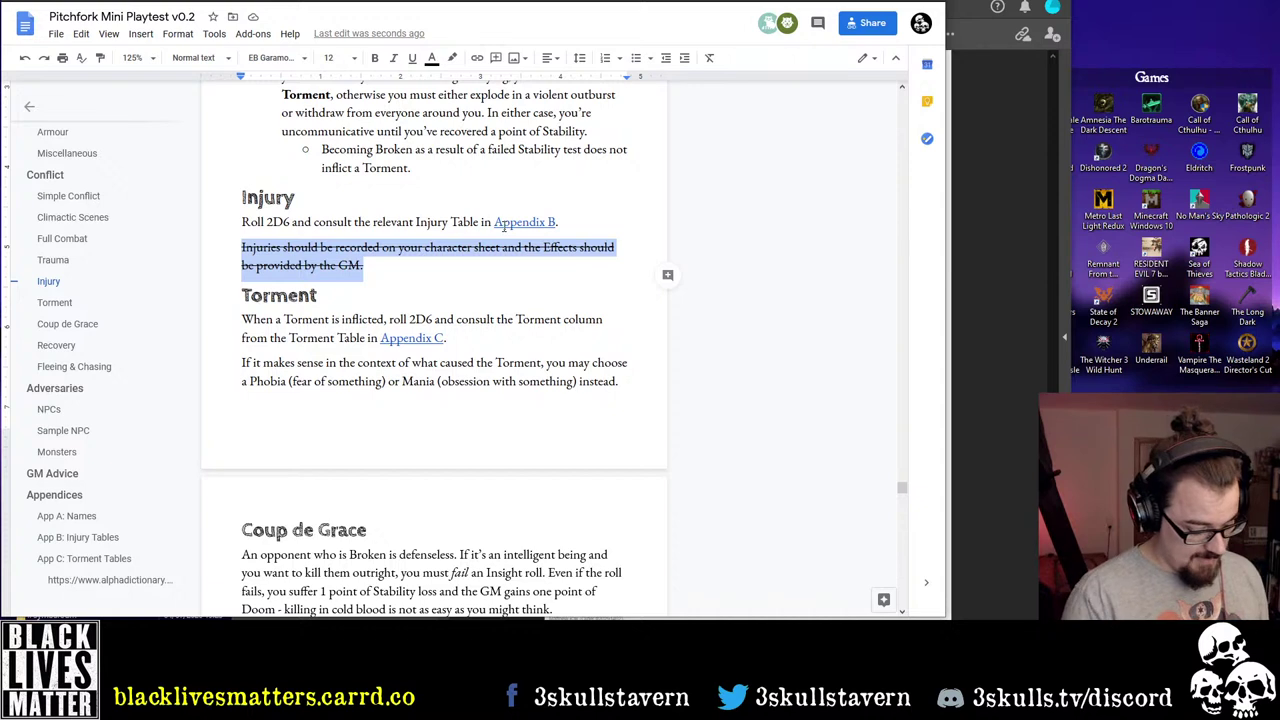
pyautogui.hotkey('ctrl', 'alt', '5')
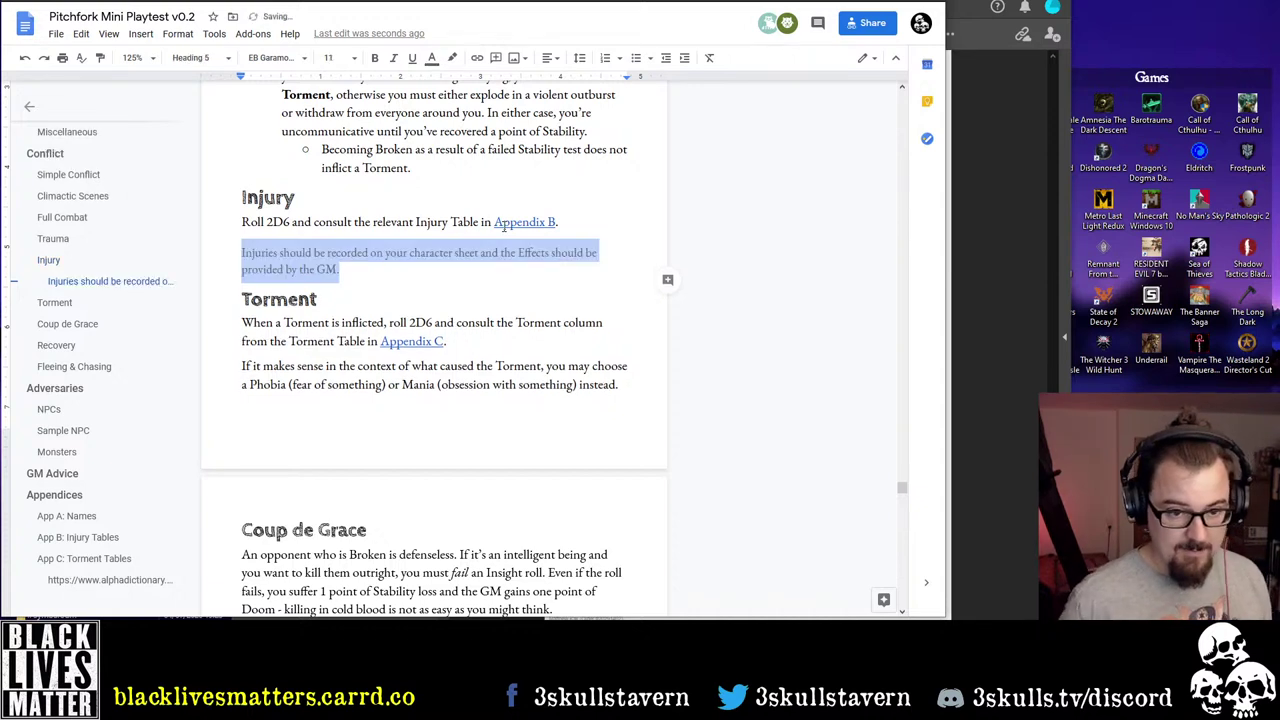
pyautogui.click(455, 277)
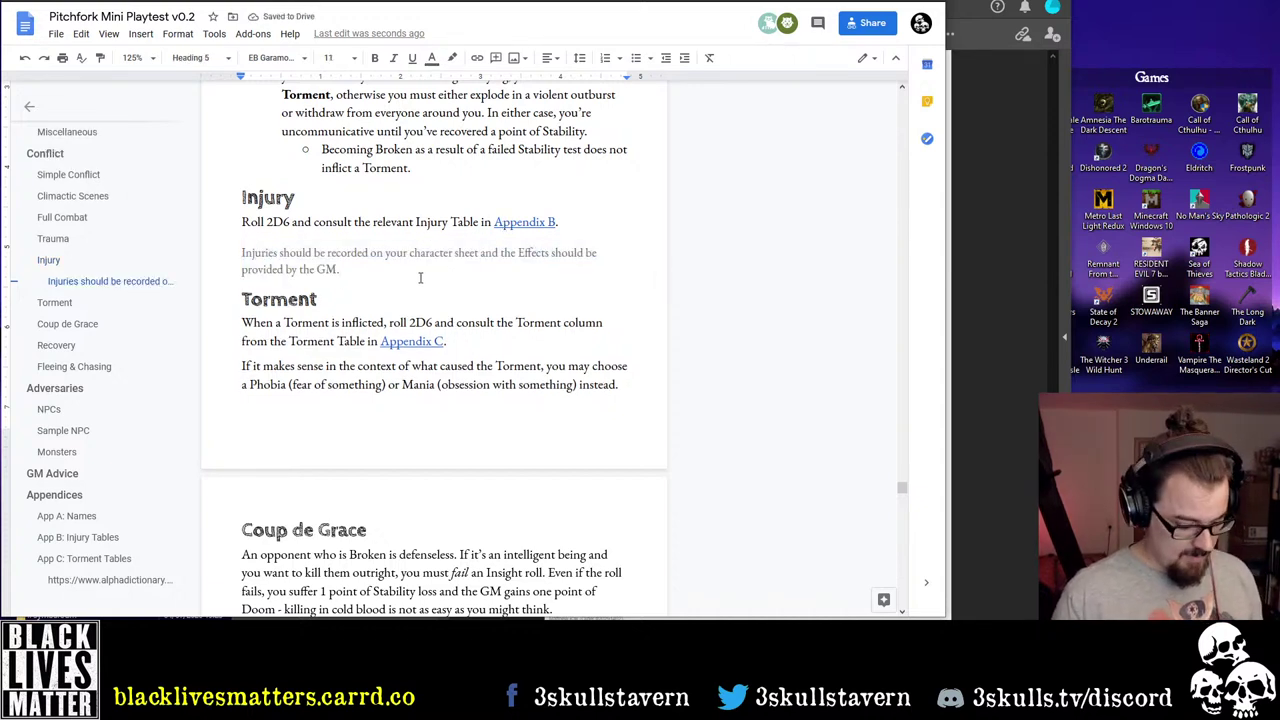
pyautogui.hotkey('ctrl', 'z')
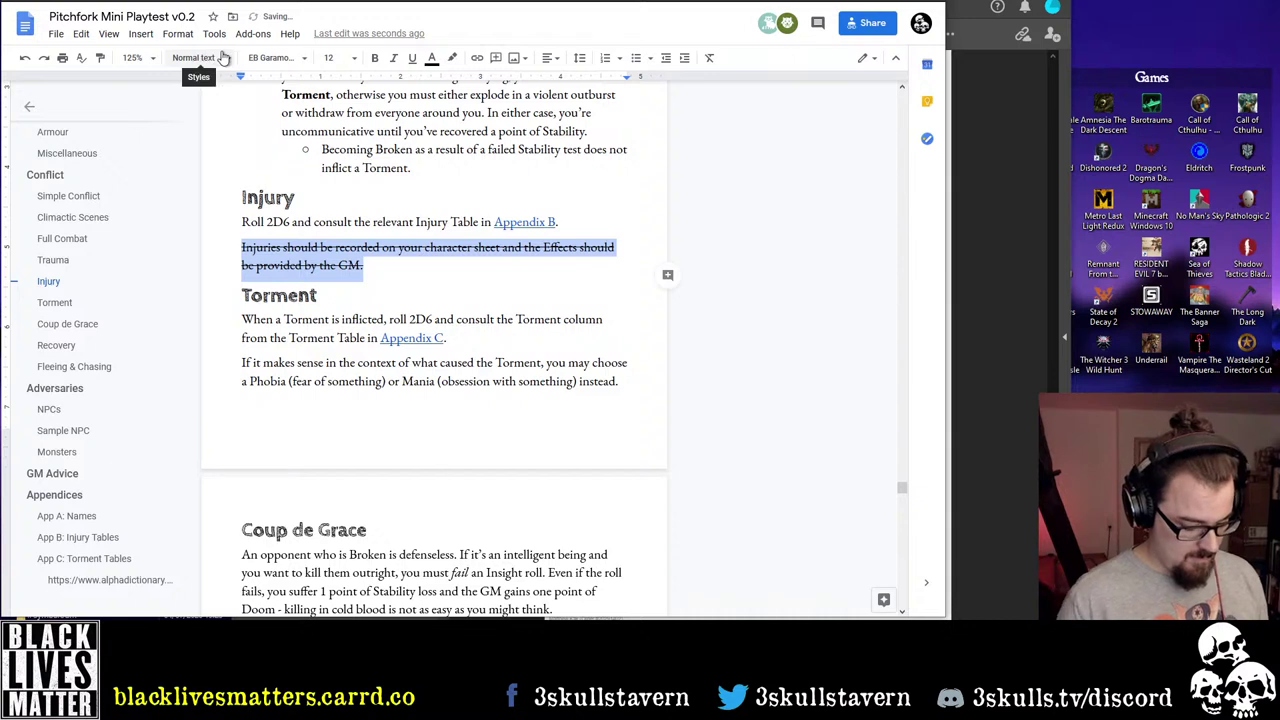
pyautogui.hotkey('alt', 'shift', '5')
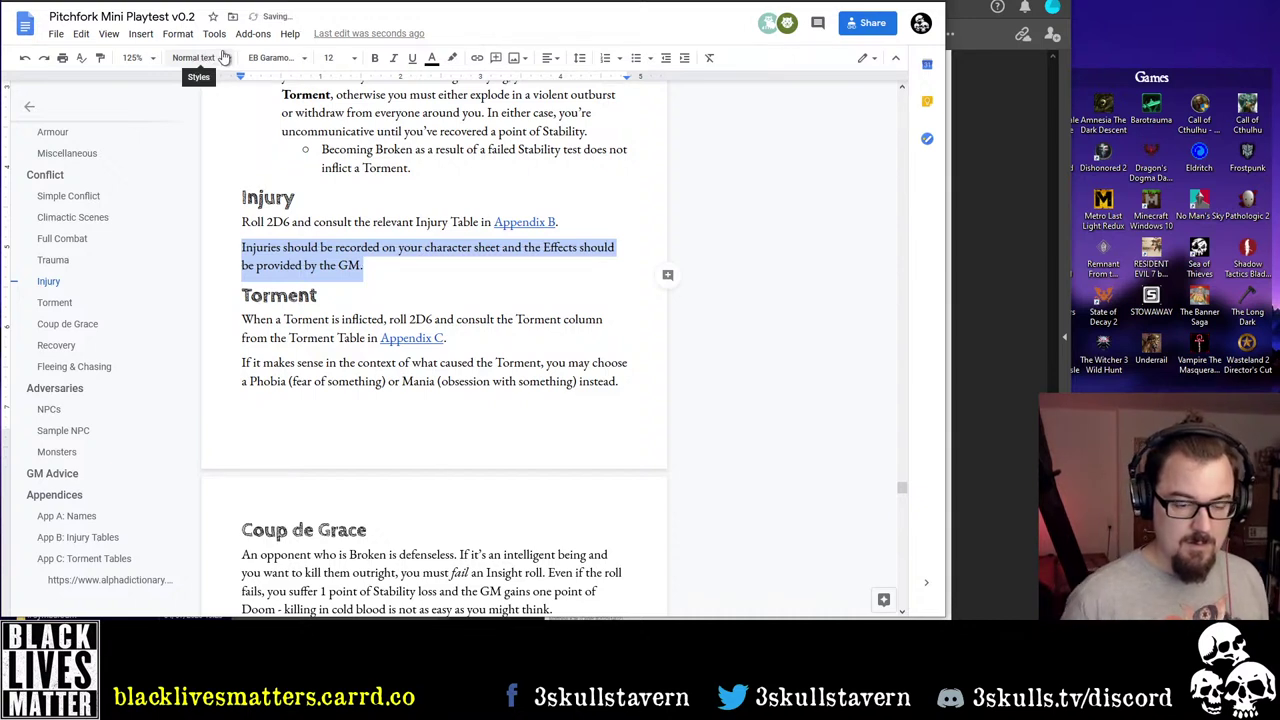
pyautogui.click(407, 272)
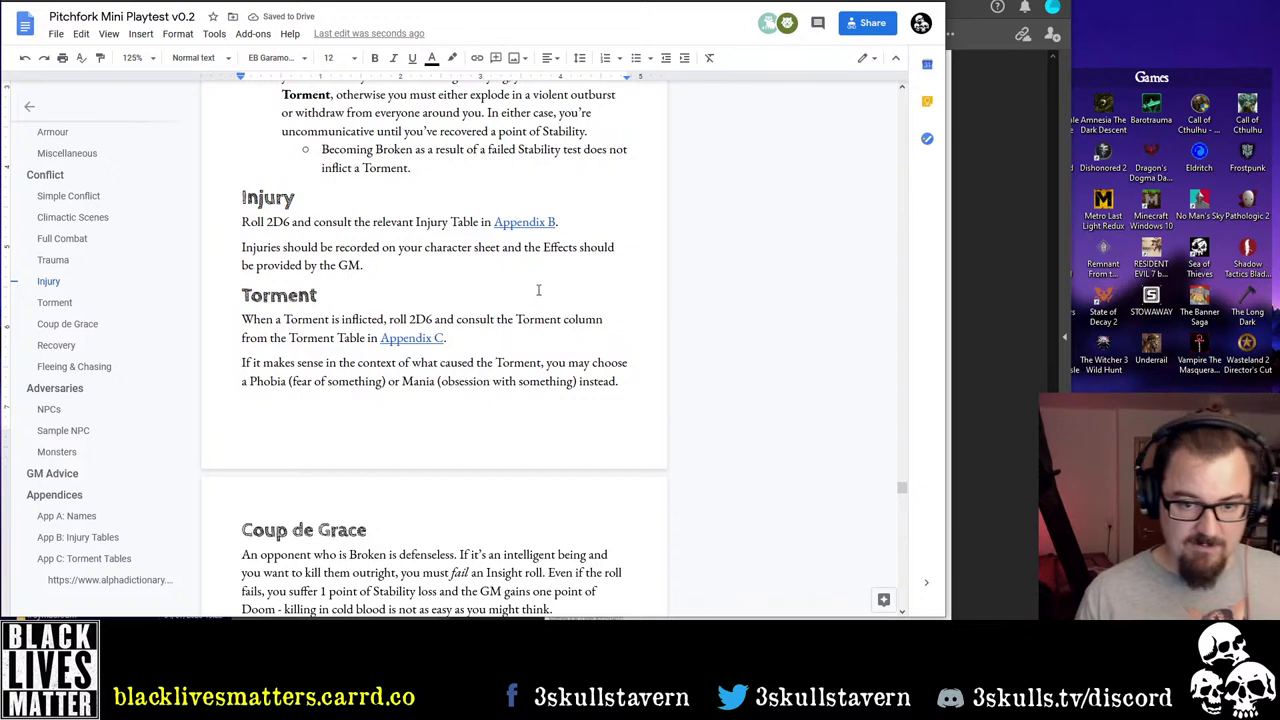
# Change 'should' to 'will' and add 'Injuries remain on your sheet until they are completely healed.' on its own line
pyautogui.press('Up')
pyautogui.press('End')
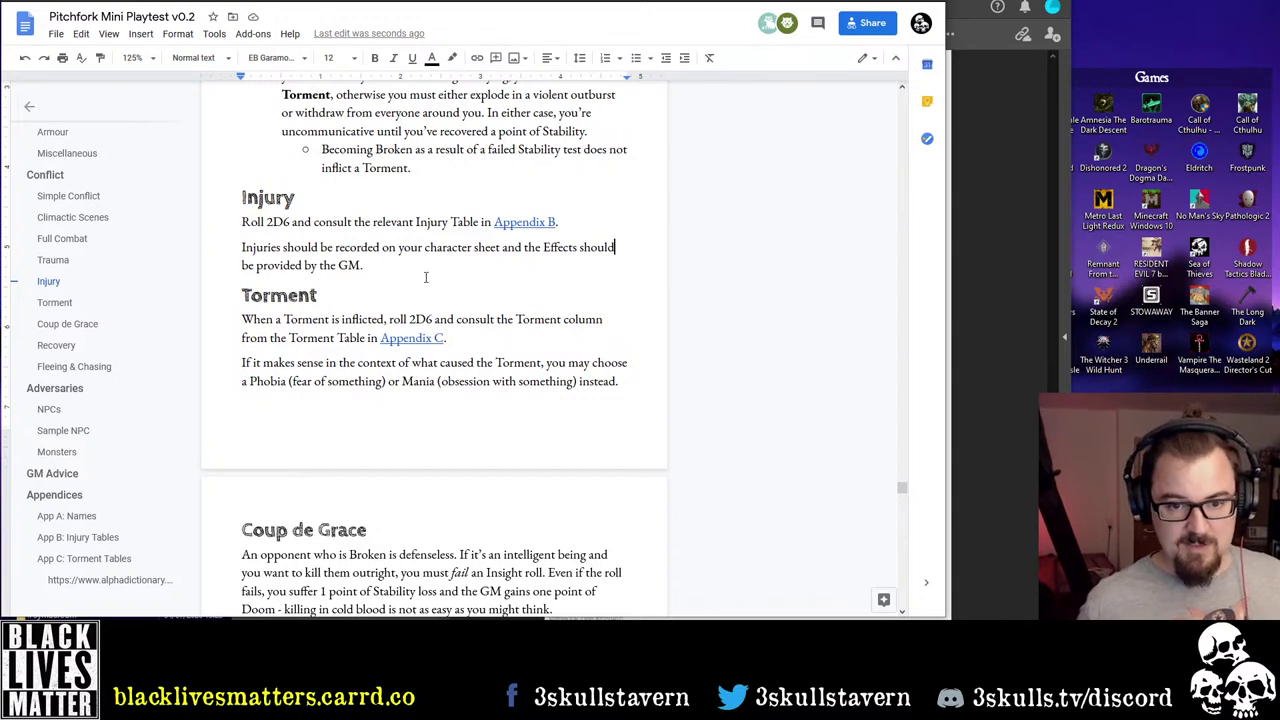
pyautogui.hotkey('ctrl', 'Right')
pyautogui.hotkey('ctrl', 'shift', 'Right')
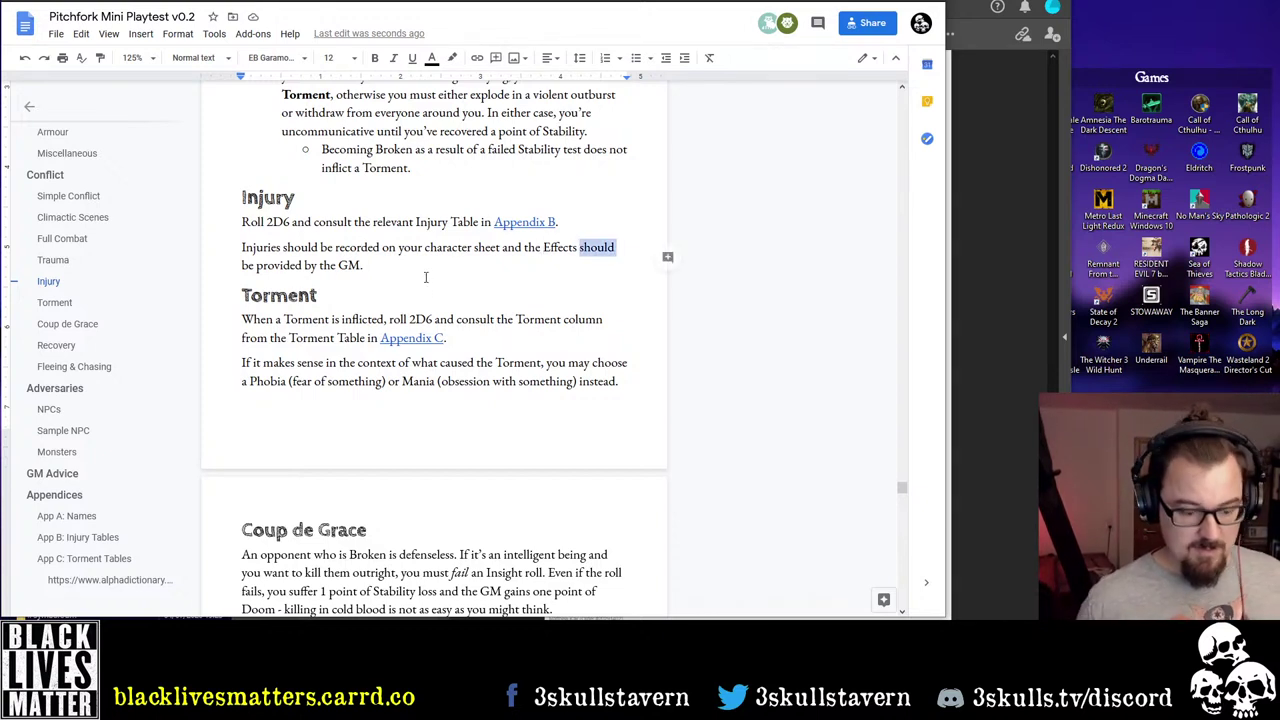
pyautogui.write('will be')
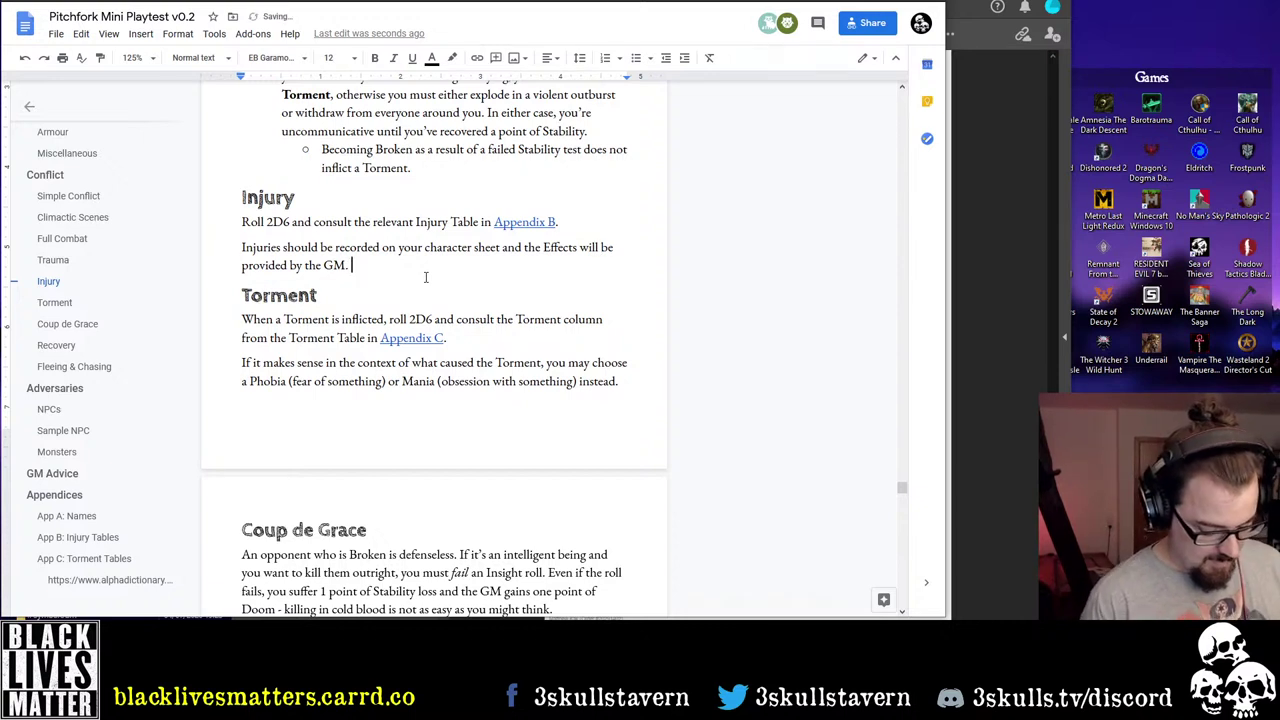
pyautogui.write(' Most')
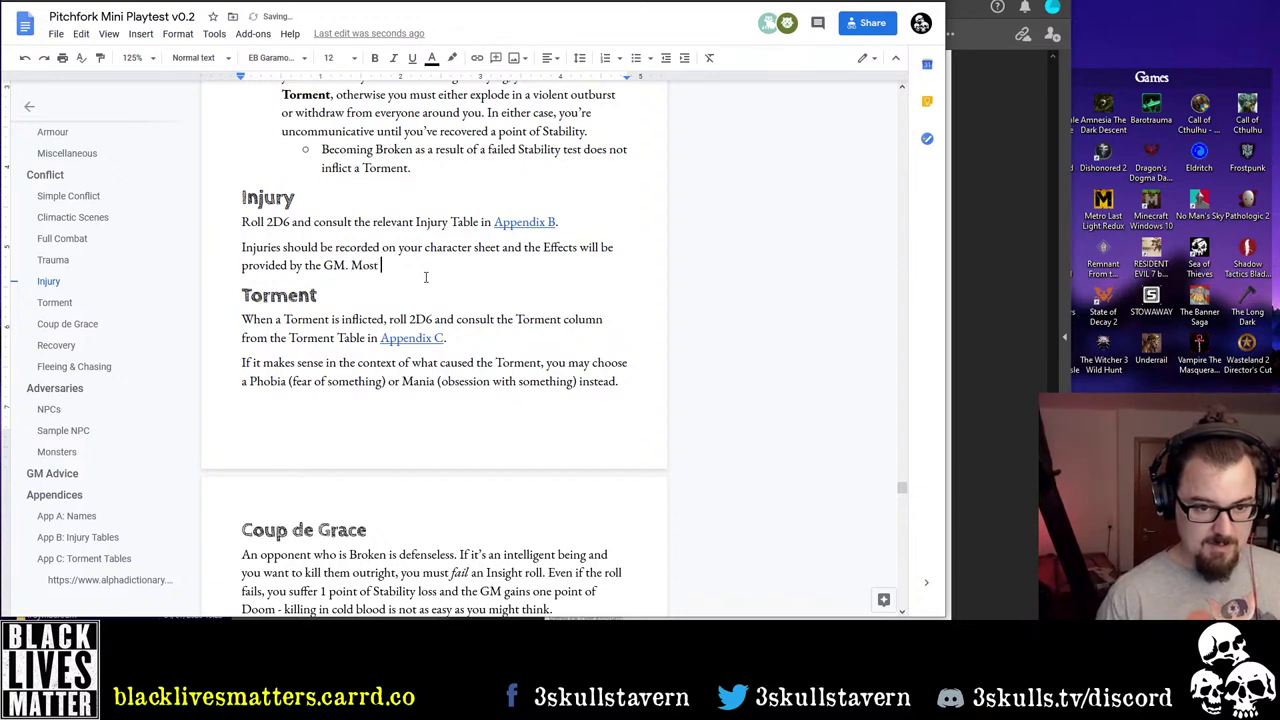
pyautogui.hotkey('ctrl', 'BackSpace')
pyautogui.write('In')
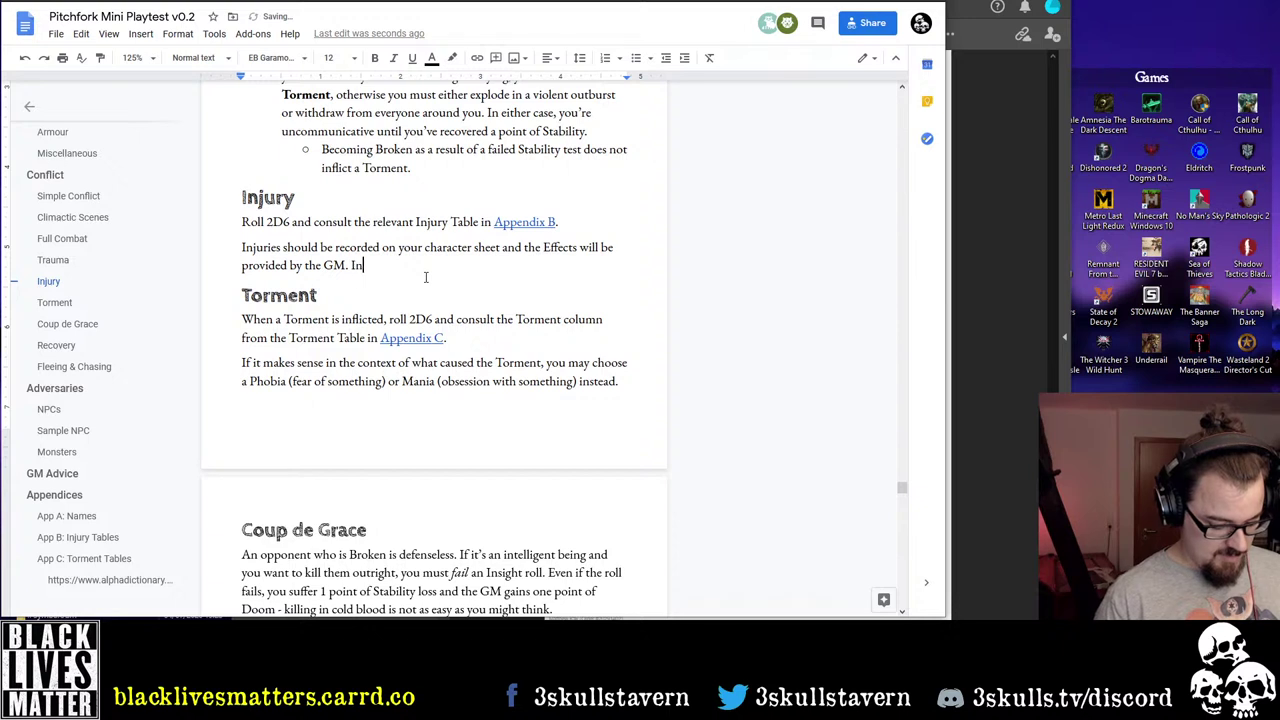
pyautogui.write('juries remain ')
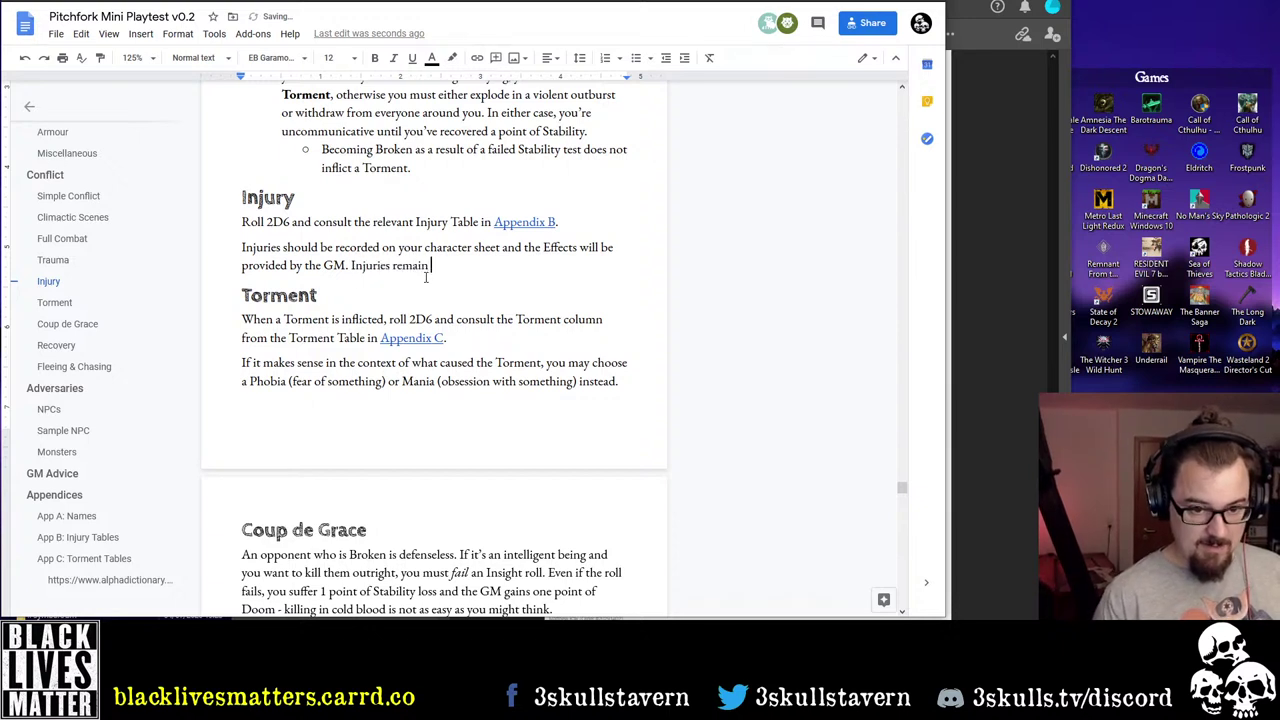
pyautogui.write('on your sheet ')
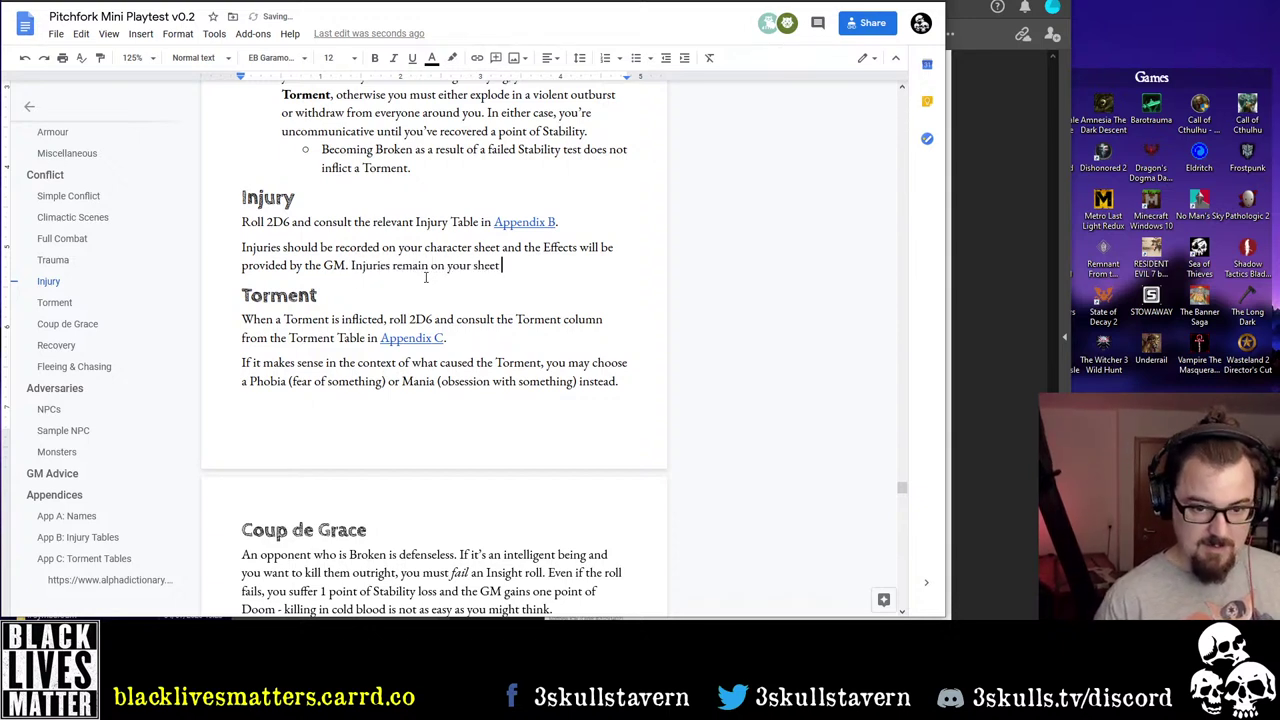
pyautogui.write('until the')
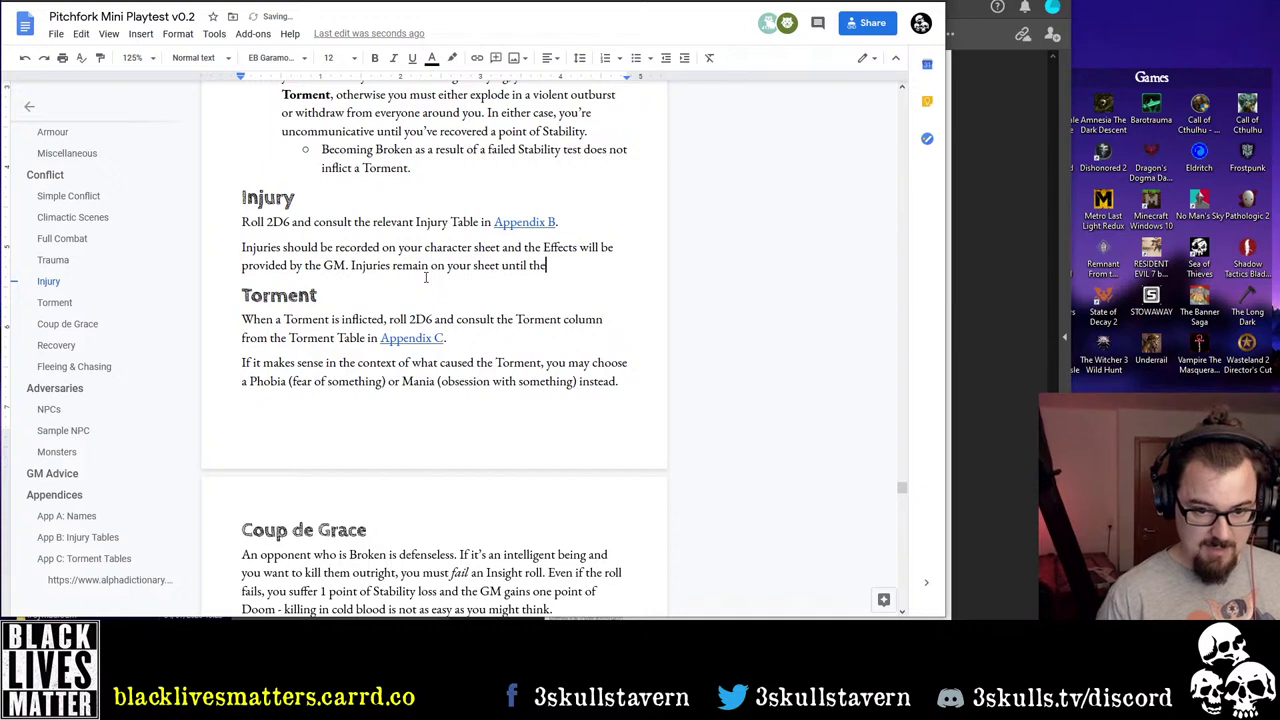
pyautogui.write('y are completely ')
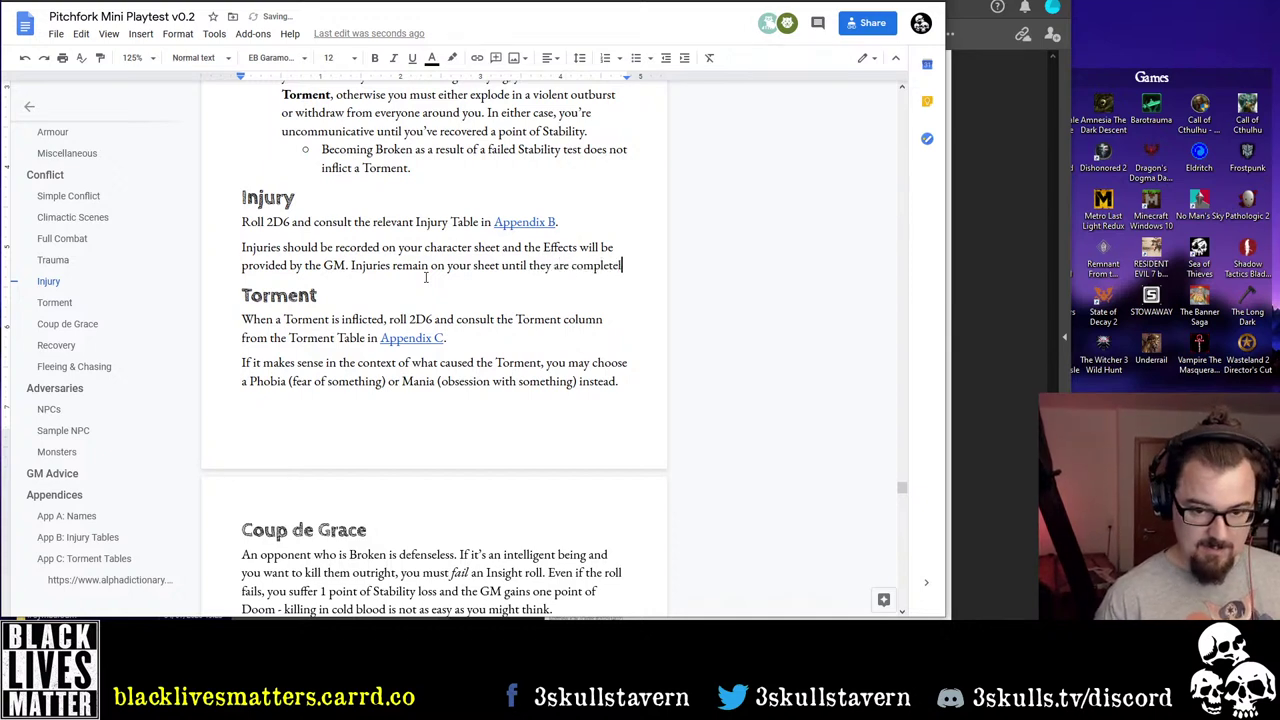
pyautogui.write('hea')
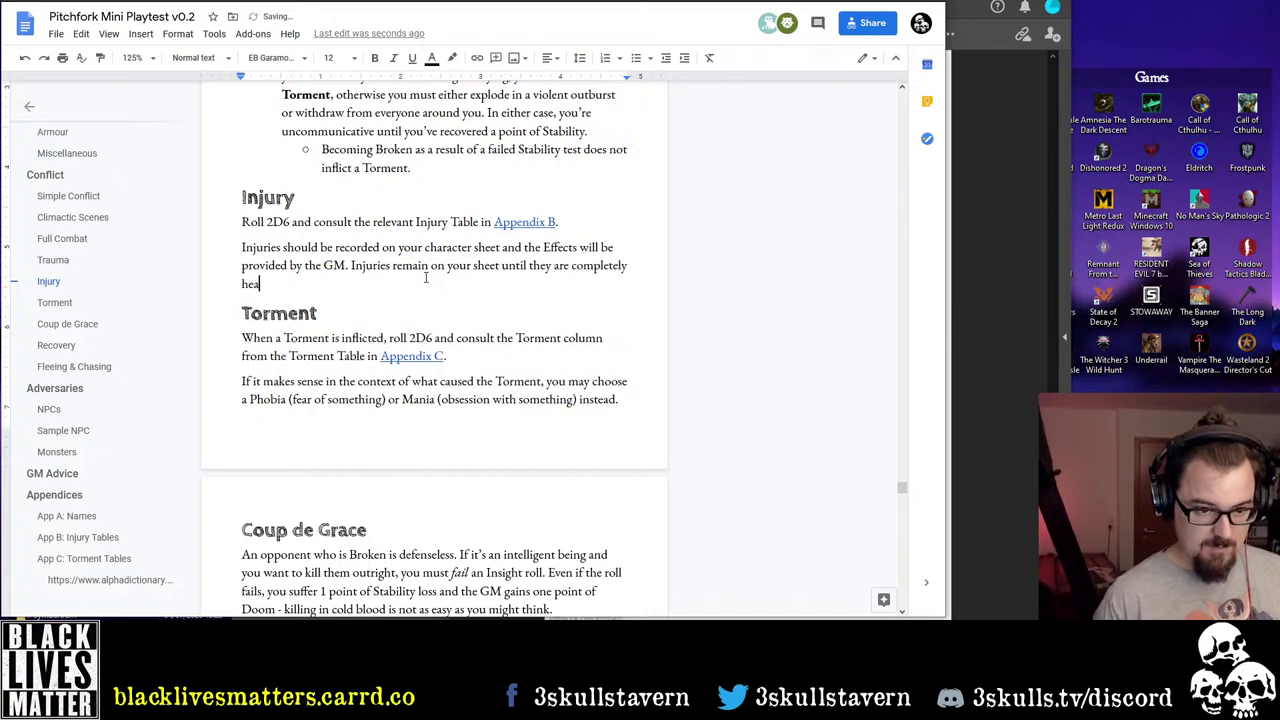
pyautogui.write('led.')
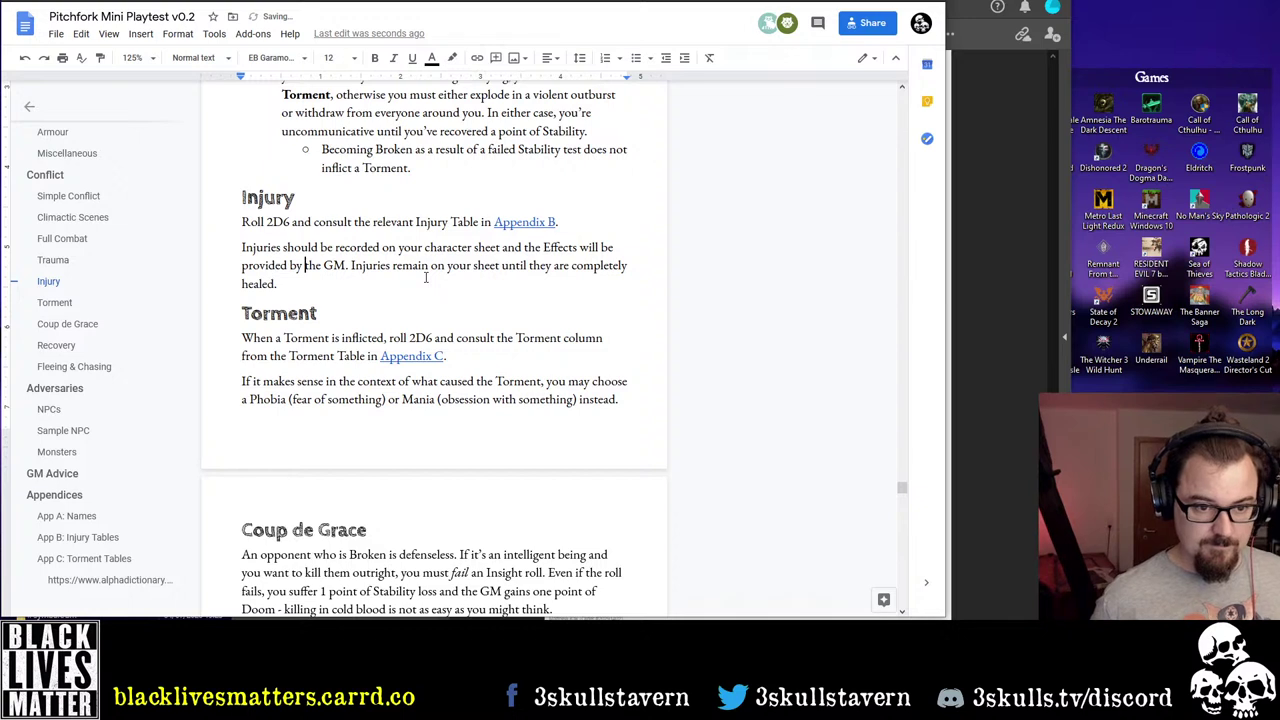
pyautogui.press('Right')
pyautogui.press('Right')
pyautogui.press('Right')
pyautogui.press('Right')
pyautogui.press('Right')
pyautogui.press('Right')
pyautogui.press('Right')
pyautogui.press('Right')
pyautogui.press('Return')
# Add 'Most of the time, this will simply mean increased Difficulty in related tests.' after the GM sentence
pyautogui.press('Left')
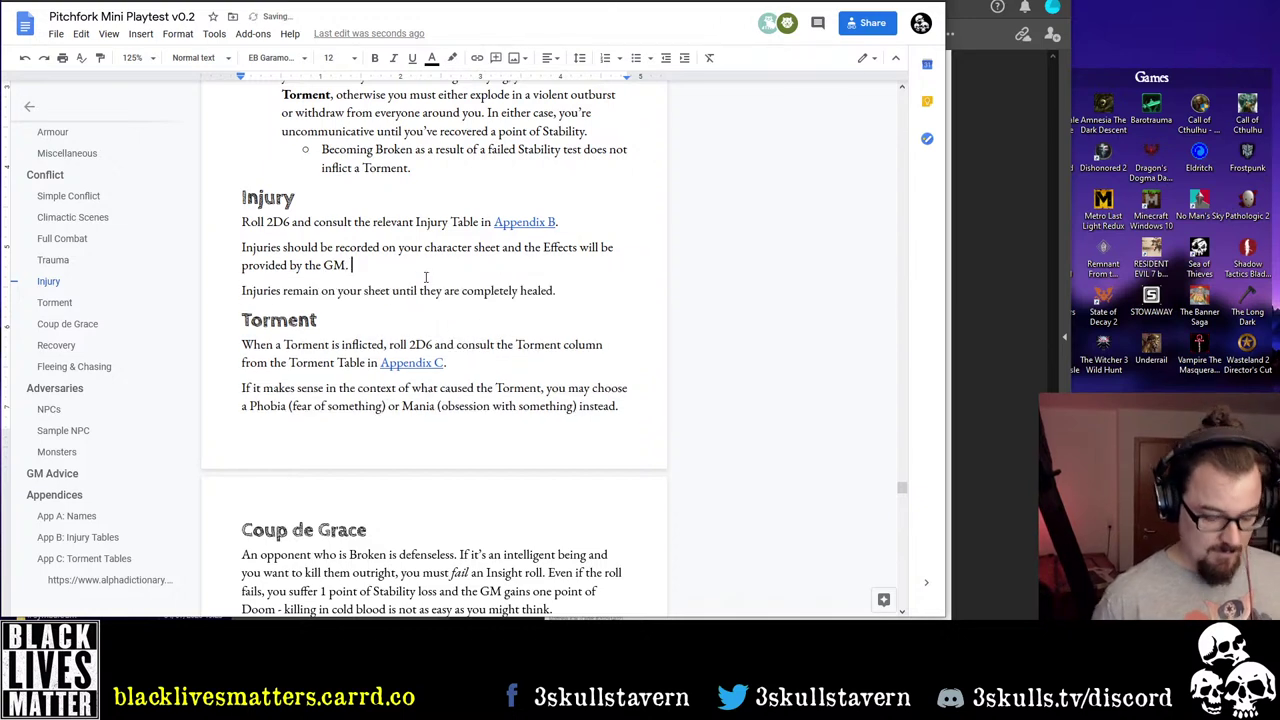
pyautogui.write('Most of the time, ')
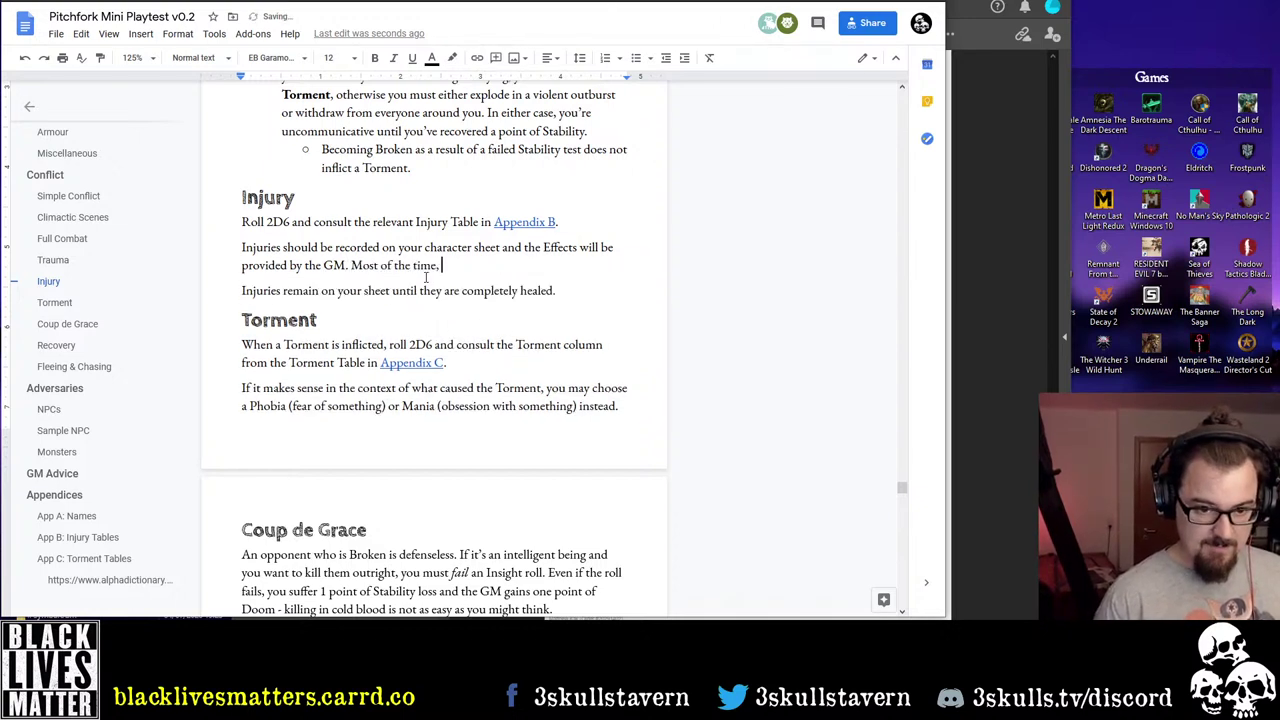
pyautogui.write('this wi')
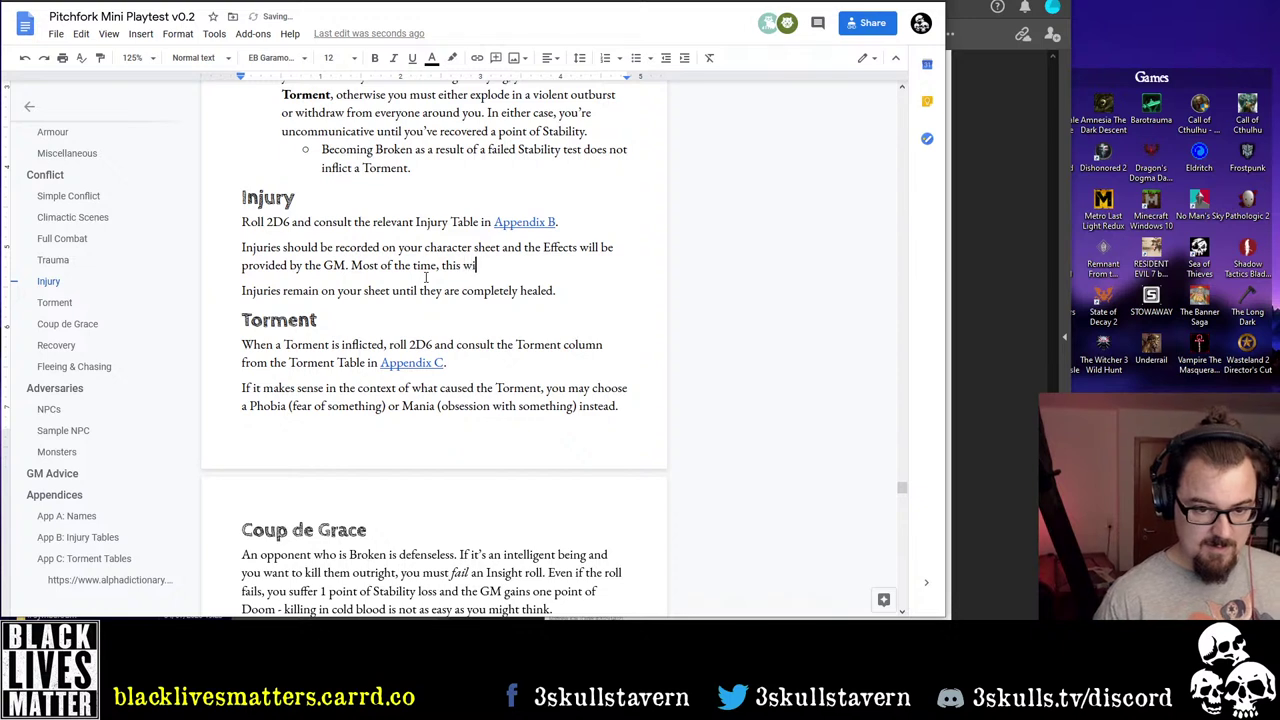
pyautogui.write('ll simply mean ')
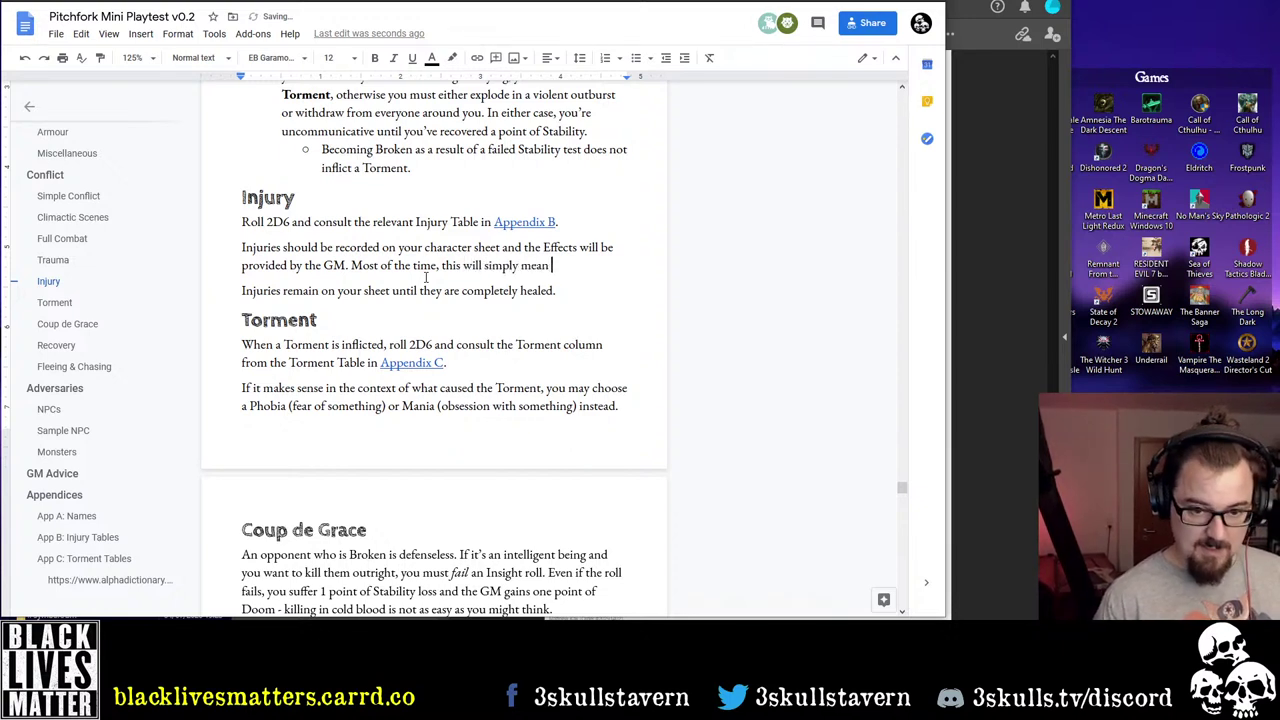
pyautogui.write('a')
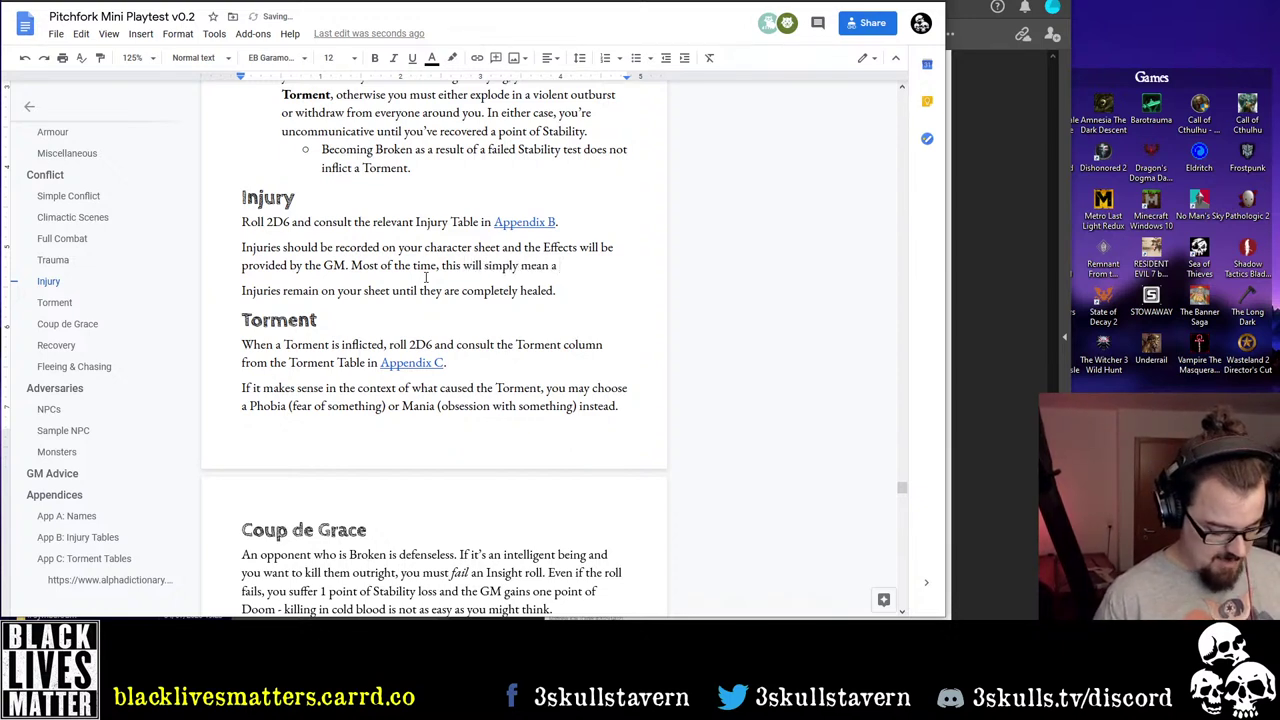
pyautogui.press('BackSpace')
pyautogui.press('BackSpace')
pyautogui.write('increased')
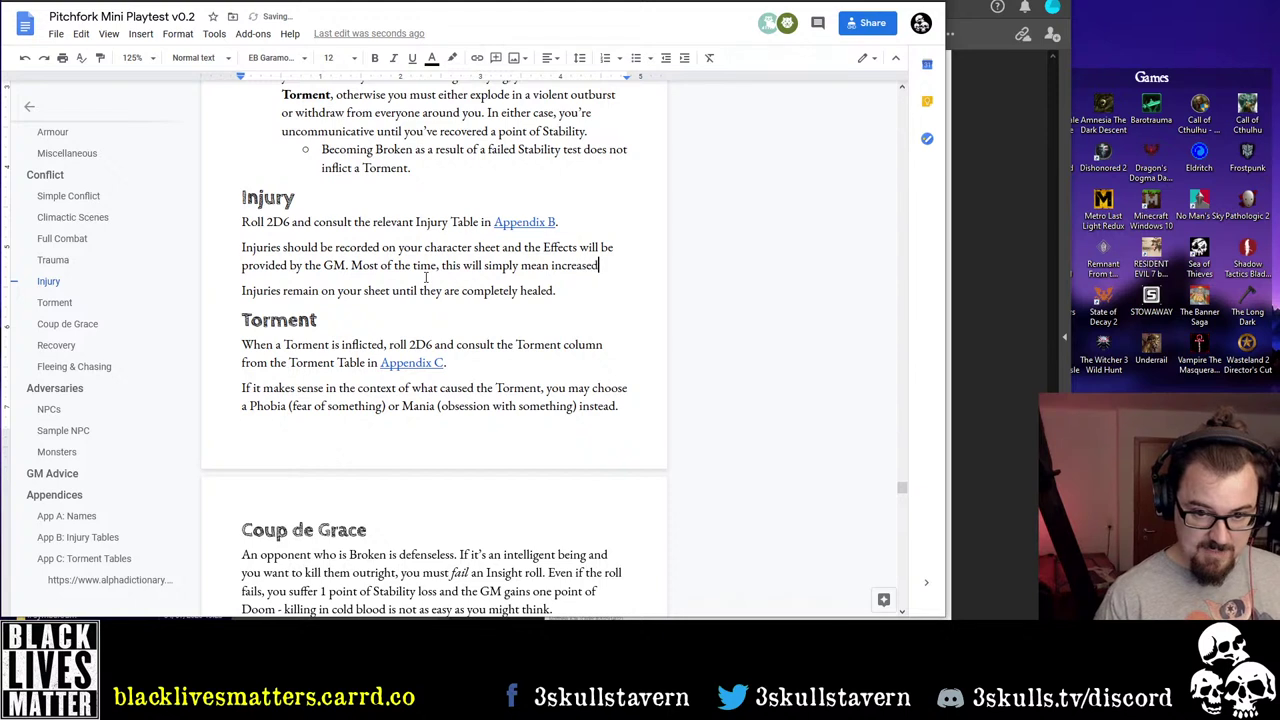
pyautogui.write(' Difficu')
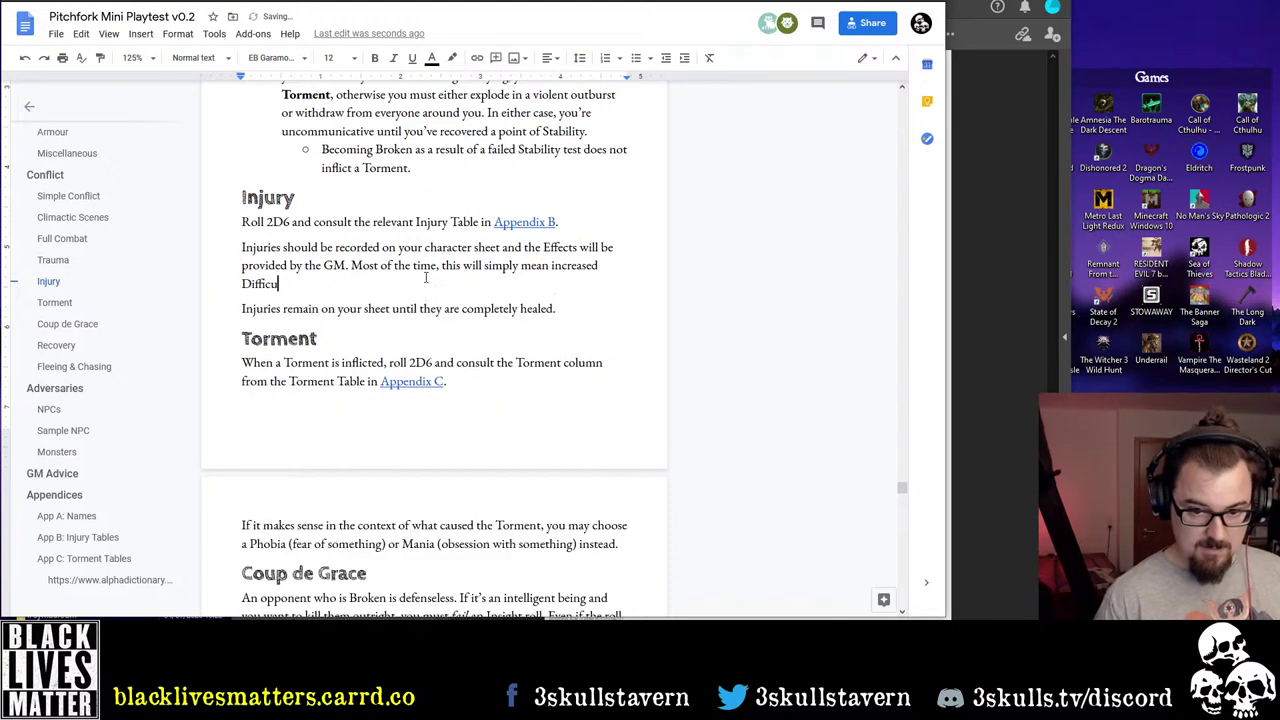
pyautogui.write('lty in r')
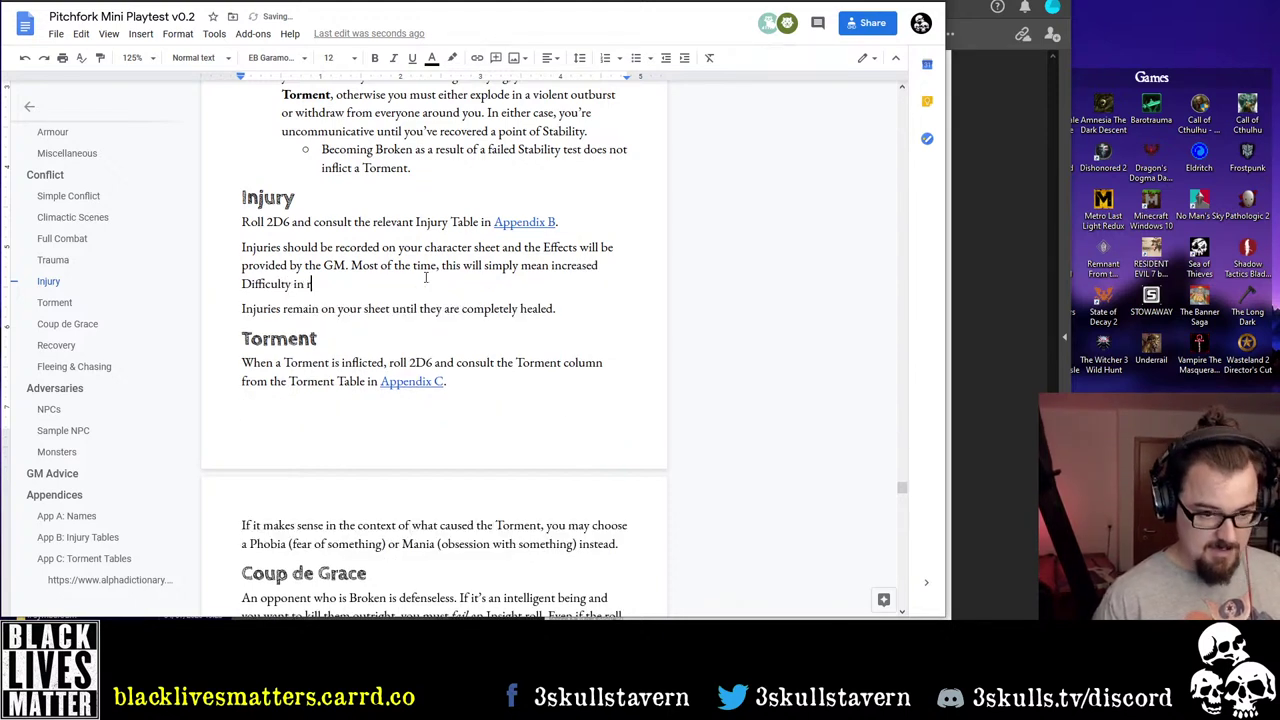
pyautogui.write('elated ')
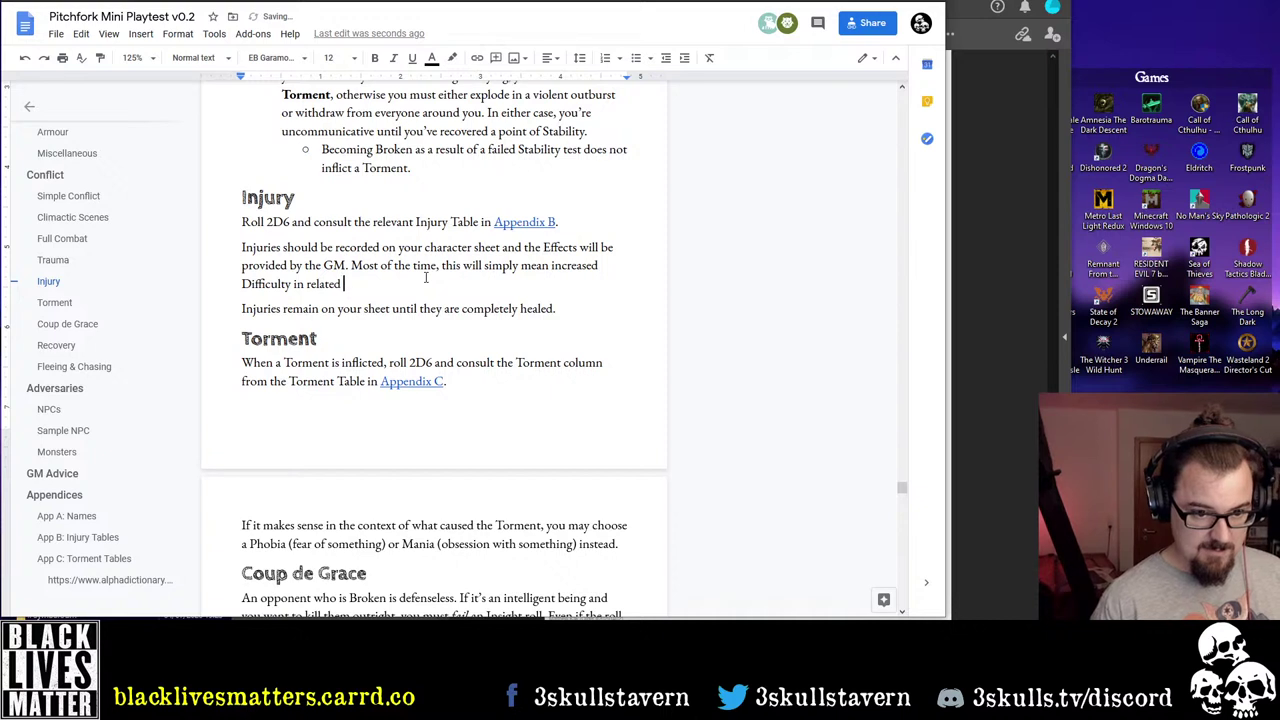
pyautogui.write('tests.')
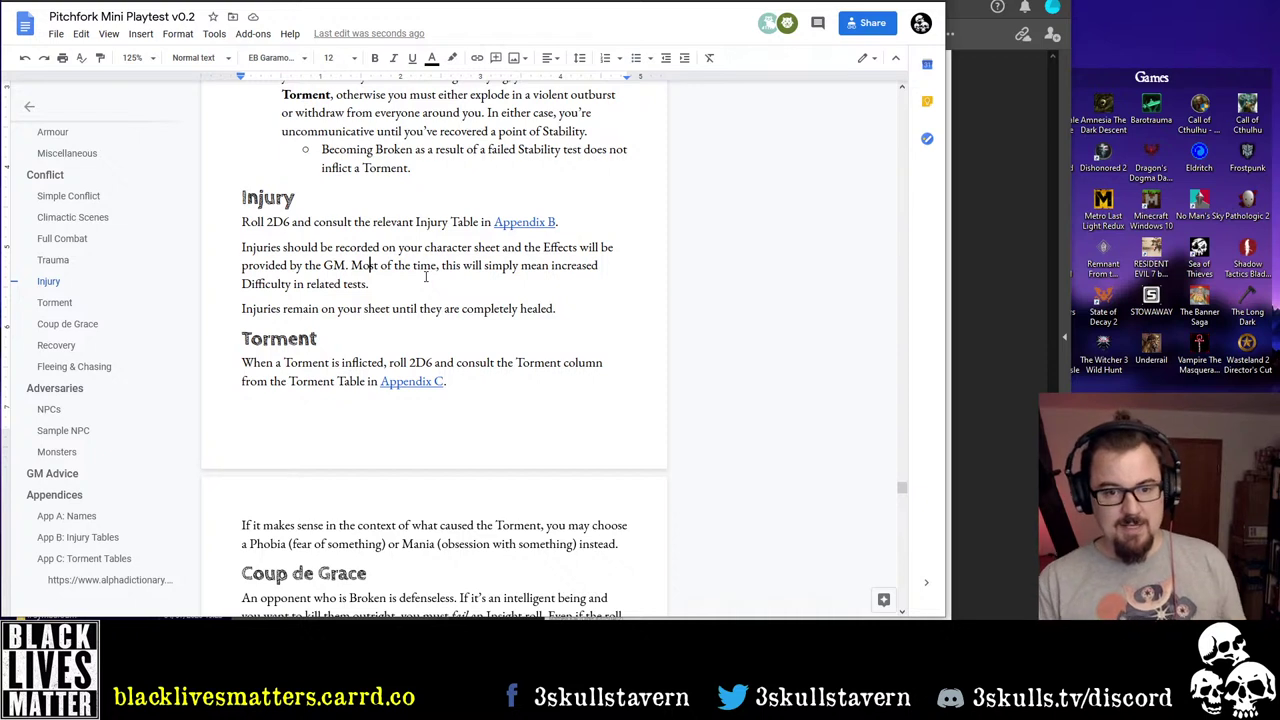
pyautogui.press('Down')
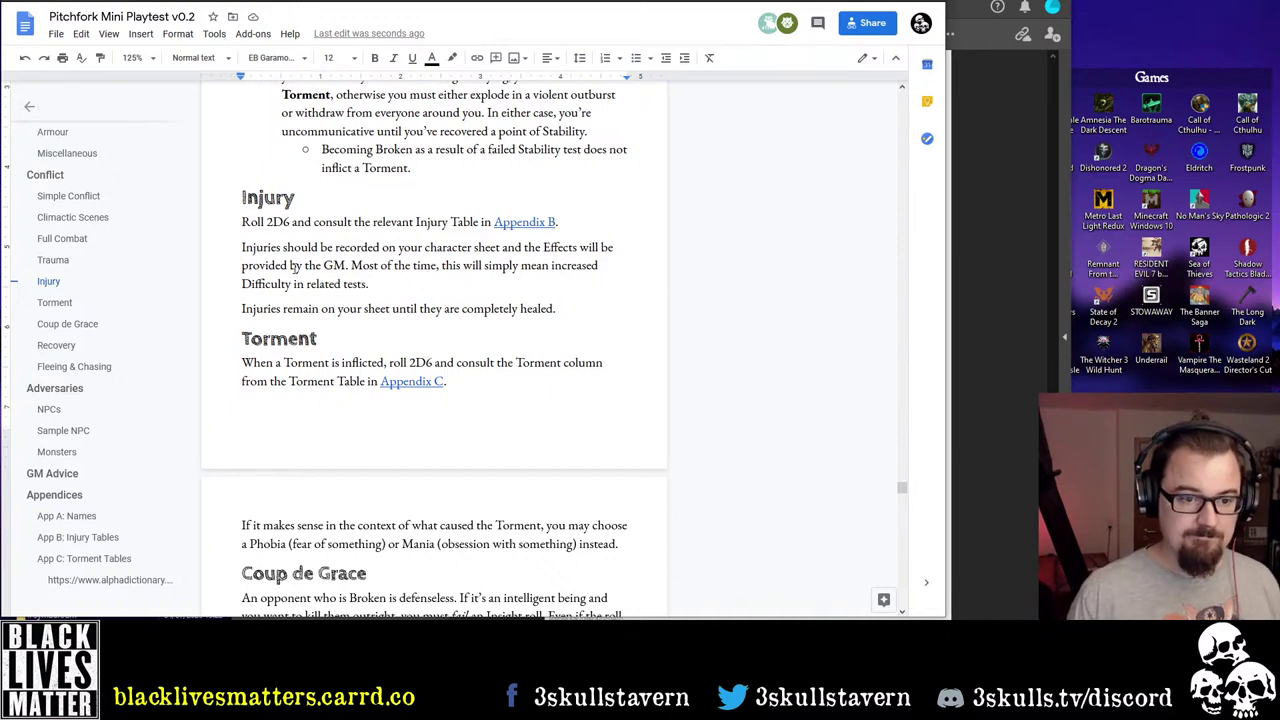
# Reword the first sentence to 'Record your Injuries on your character sheet.'
pyautogui.click(241, 247)
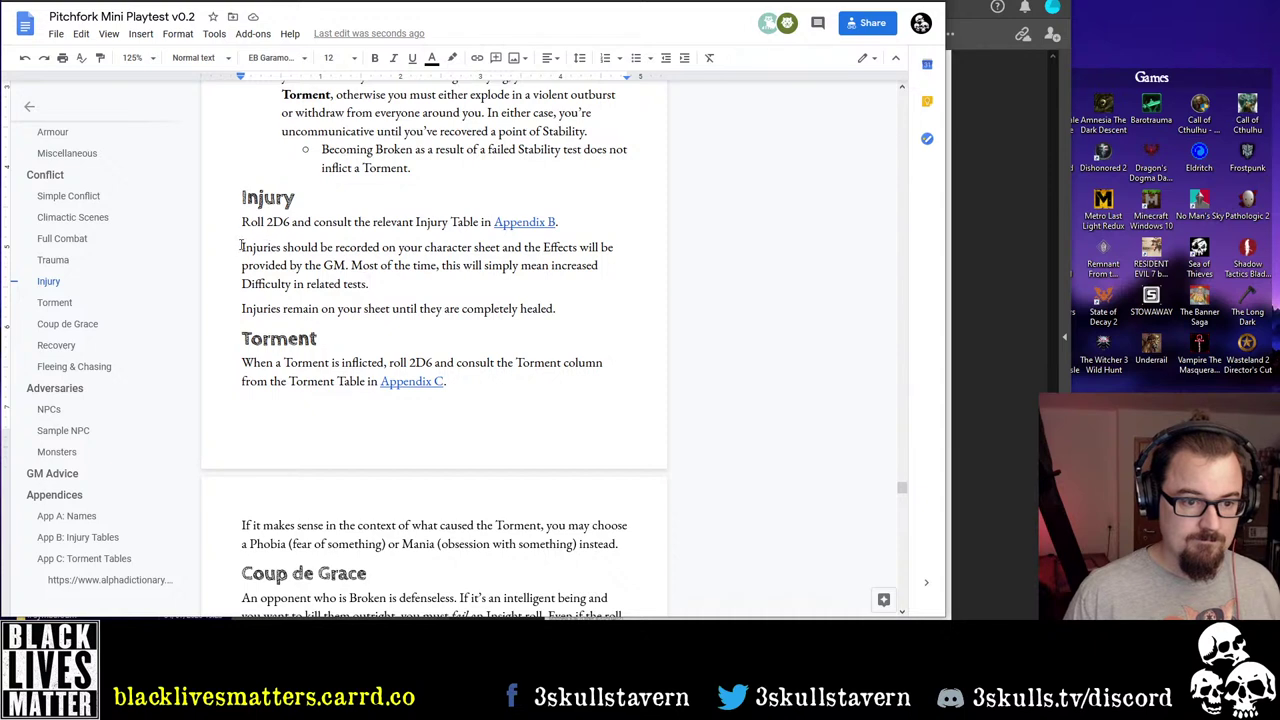
pyautogui.write('Record yo')
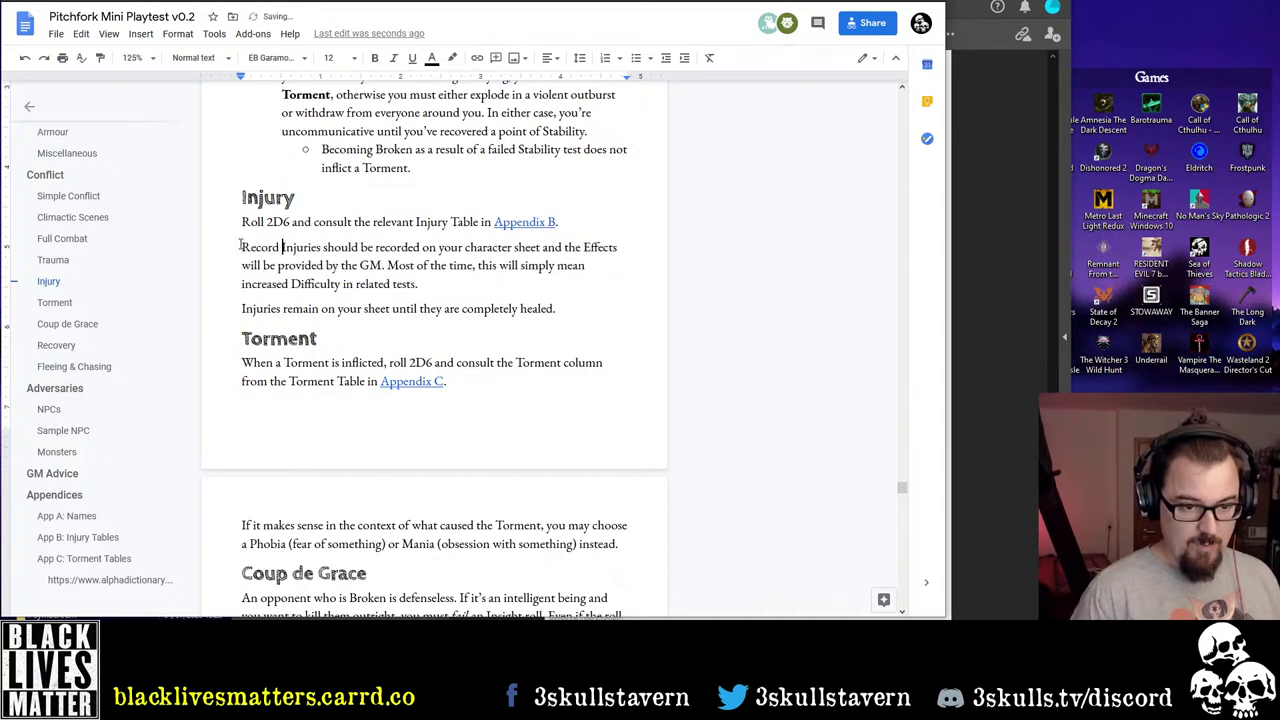
pyautogui.write('ur')
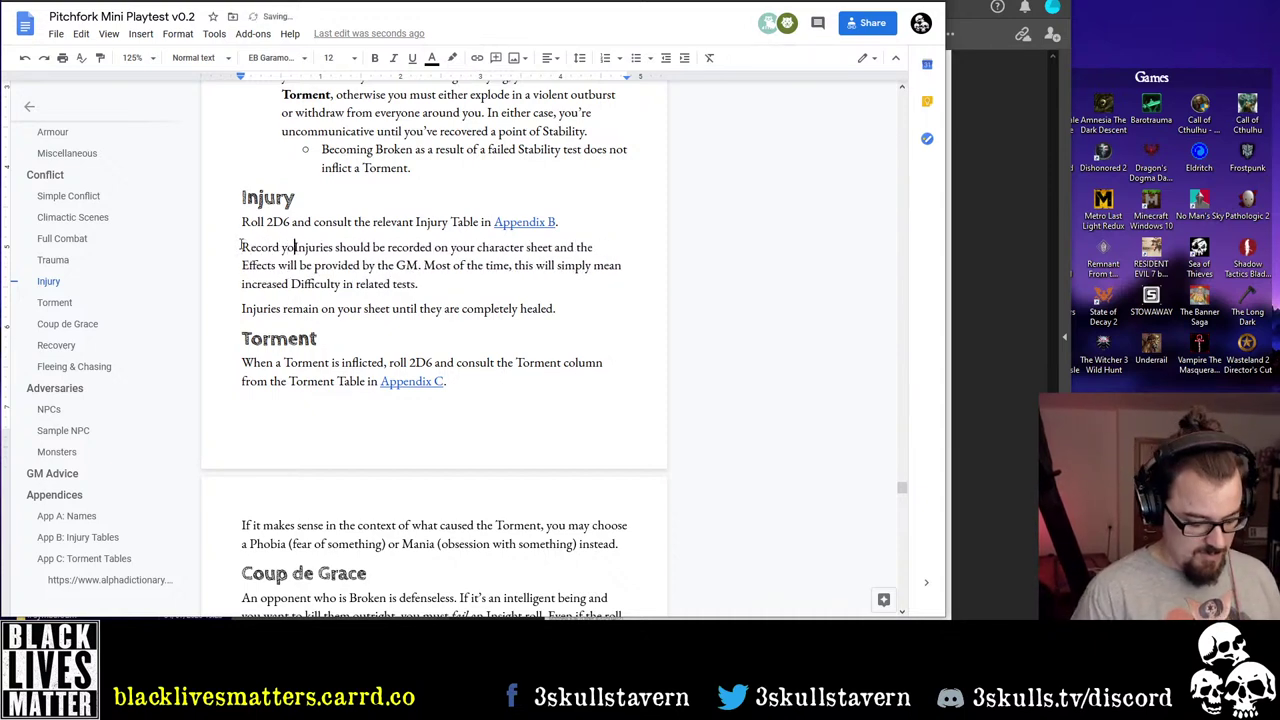
pyautogui.hotkey('ctrl', 'shift', 'Right')
pyautogui.hotkey('ctrl', 'shift', 'Right')
pyautogui.hotkey('ctrl', 'shift', 'Right')
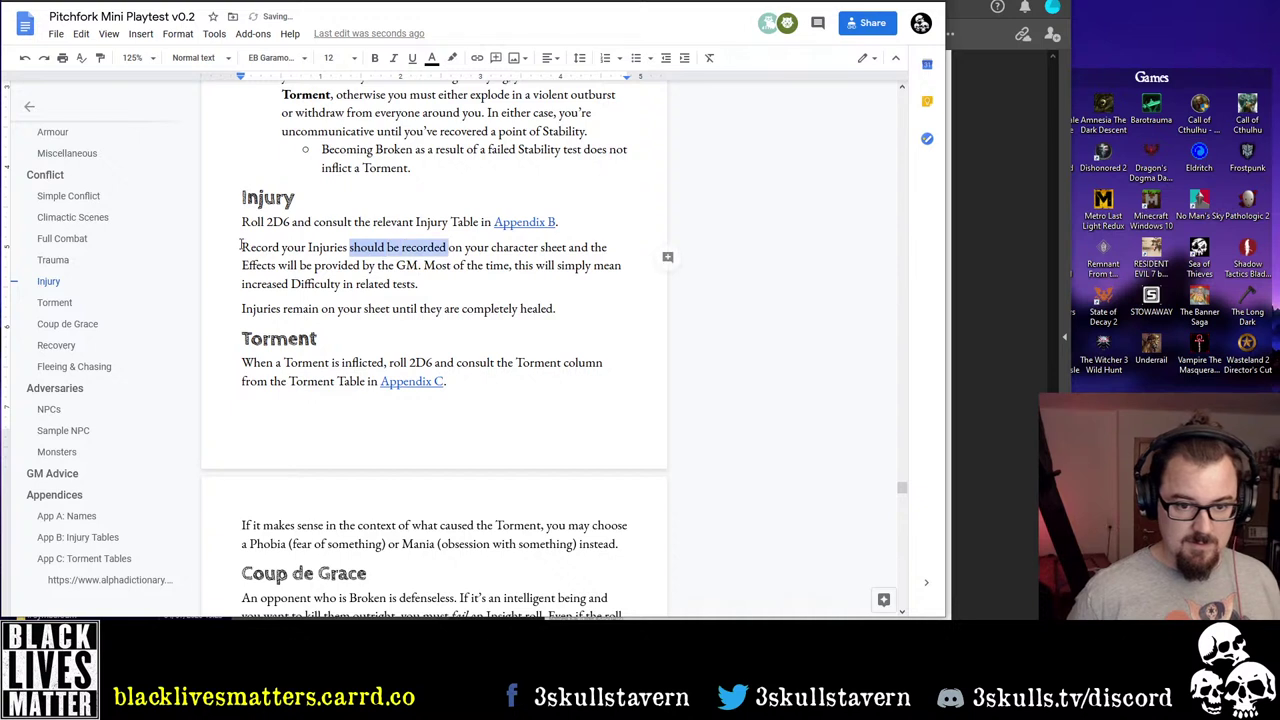
pyautogui.press('BackSpace')
pyautogui.hotkey('ctrl', 'Right')
pyautogui.hotkey('ctrl', 'Right')
pyautogui.hotkey('ctrl', 'Right')
pyautogui.hotkey('ctrl', 'Right')
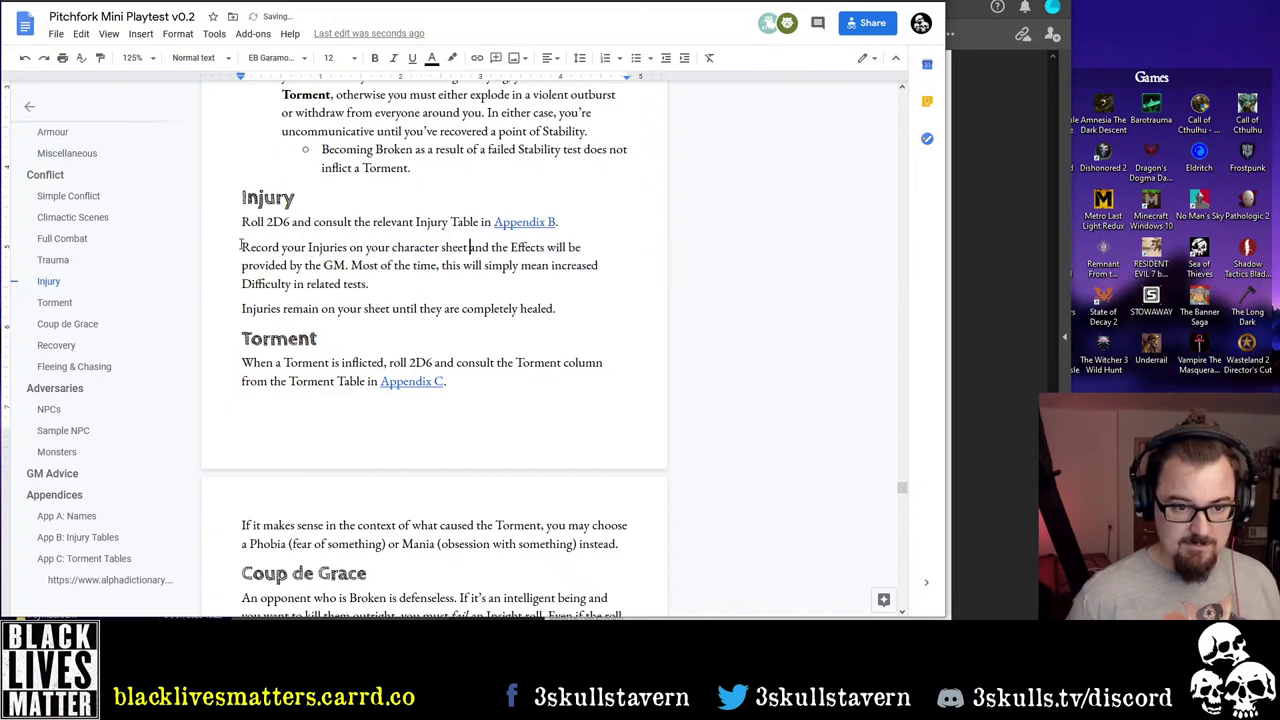
pyautogui.hotkey('ctrl', 'shift', 'Right')
pyautogui.press('BackSpace')
pyautogui.write('.')
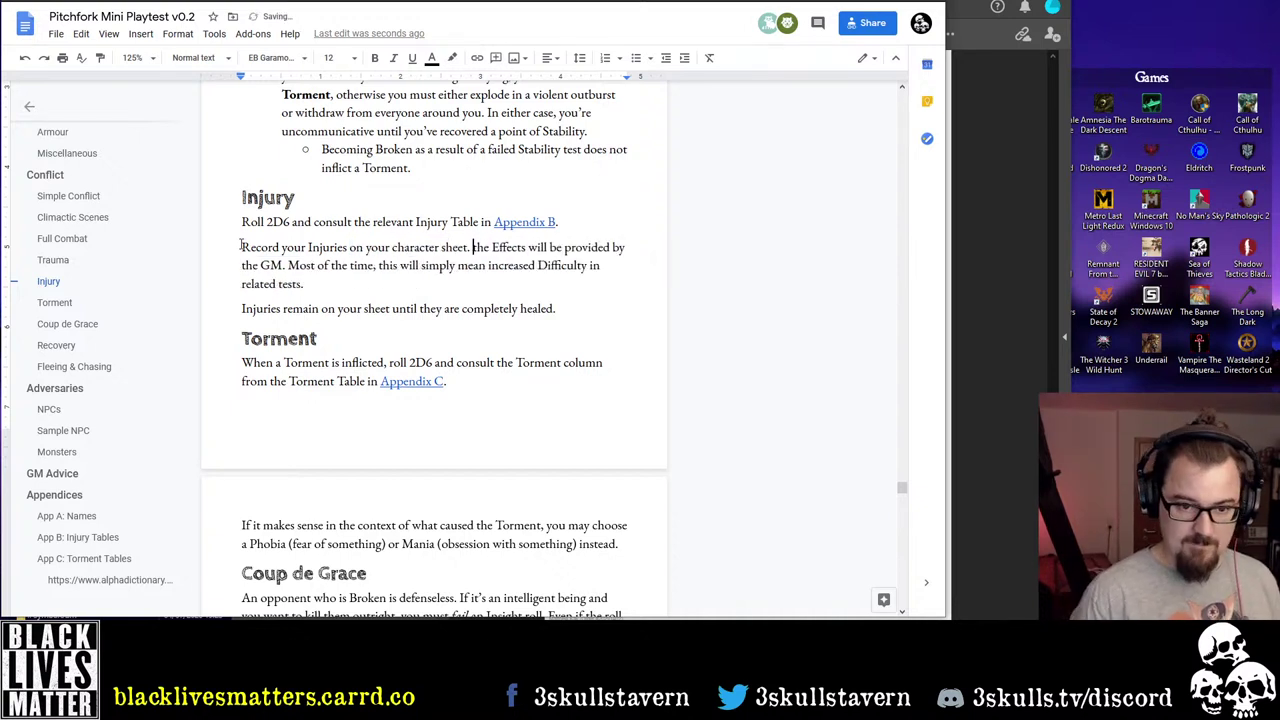
# Reword the next sentence to 'The effects of your Injuries will be provided by the GM.'
pyautogui.hotkey('ctrl', 'shift', 'Right')
pyautogui.hotkey('ctrl', 'shift', 'Right')
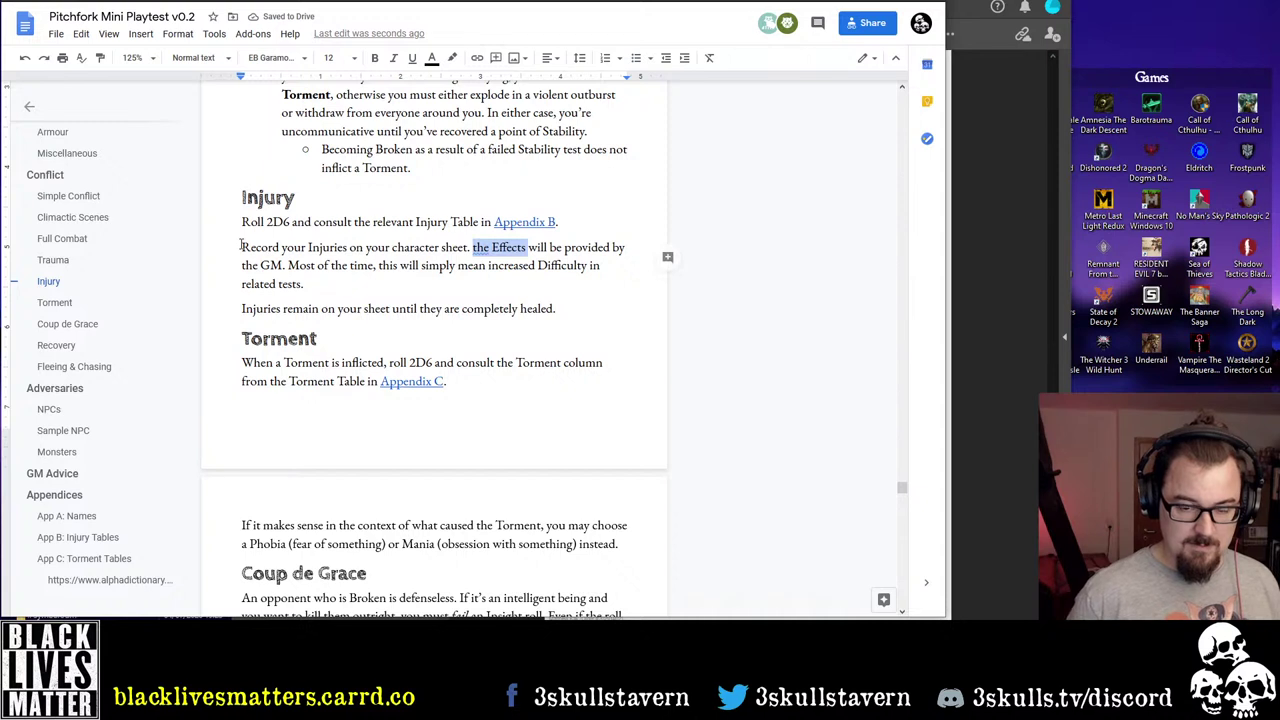
pyautogui.hotkey('ctrl', 'shift', 'Left')
pyautogui.press('BackSpace')
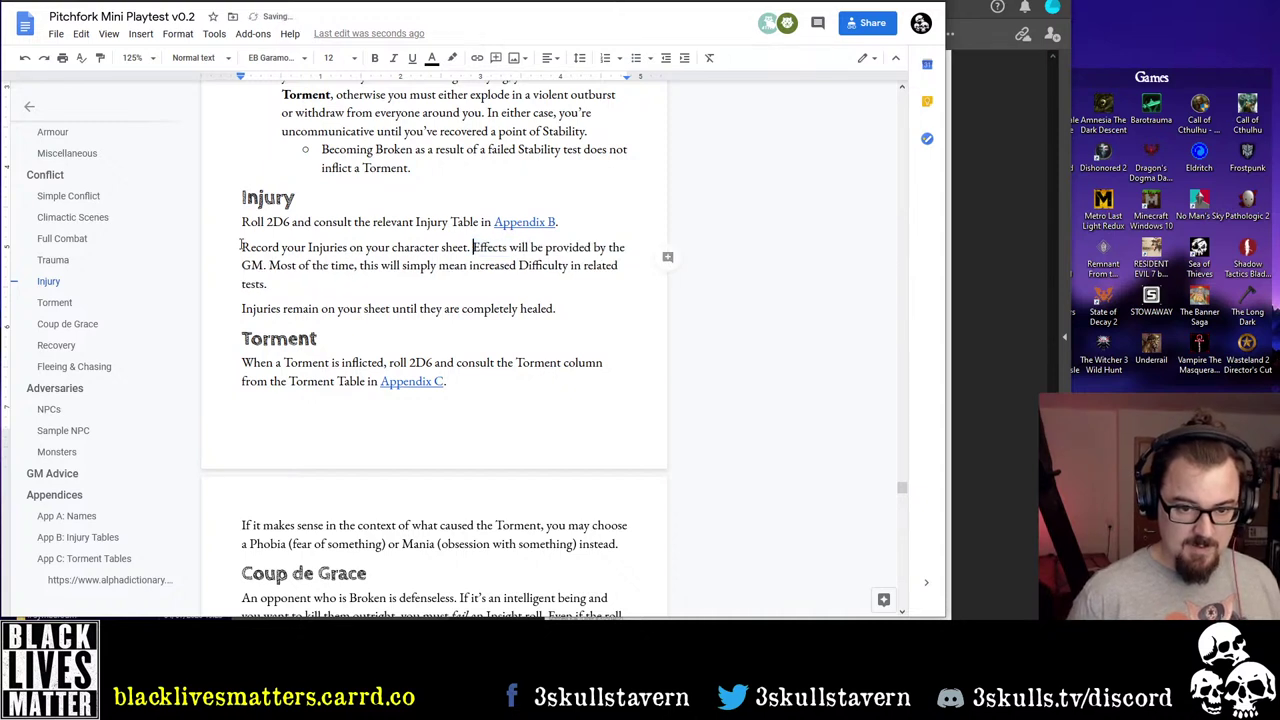
pyautogui.write('The')
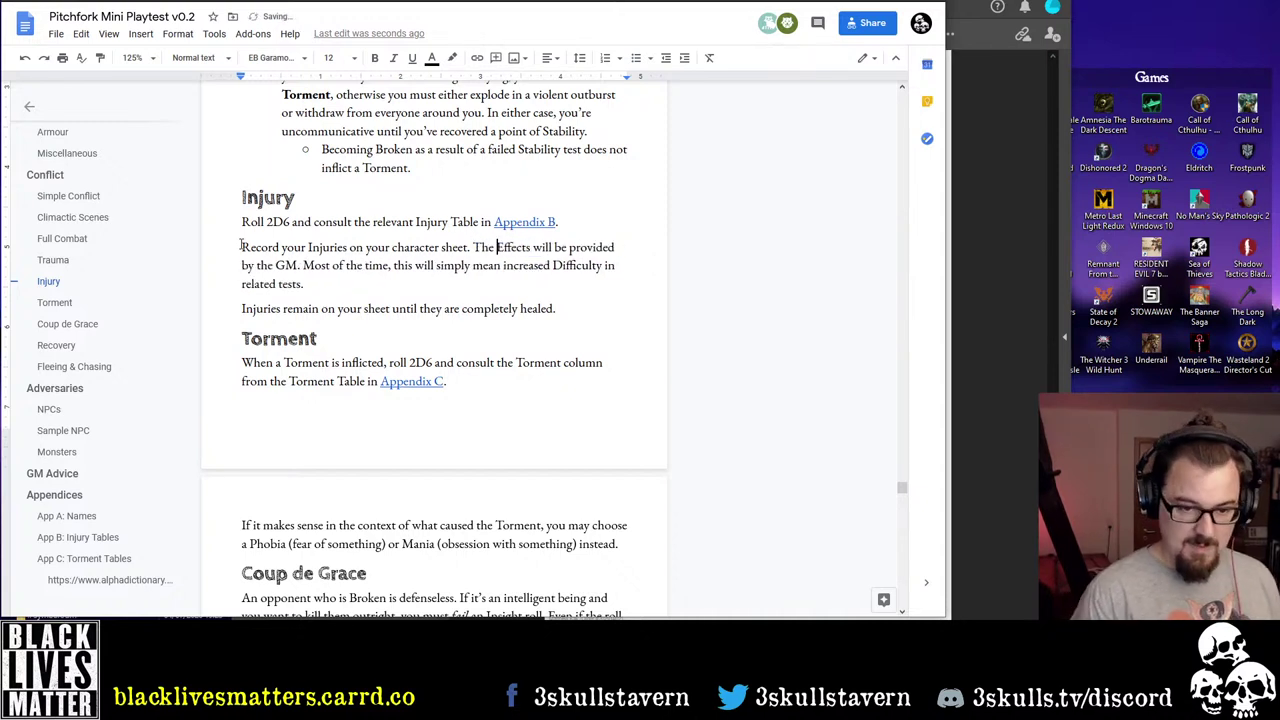
pyautogui.press('Delete')
pyautogui.write('e')
pyautogui.hotkey('ctrl', 'Left')
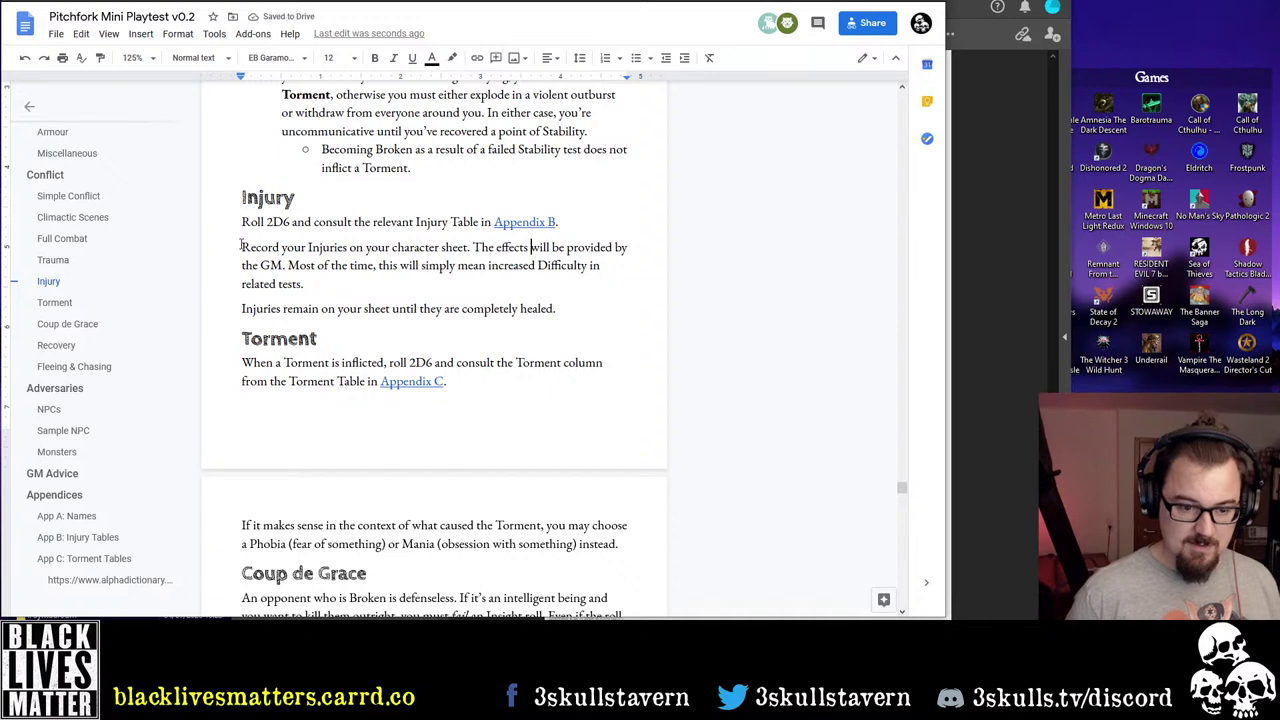
pyautogui.write('of your')
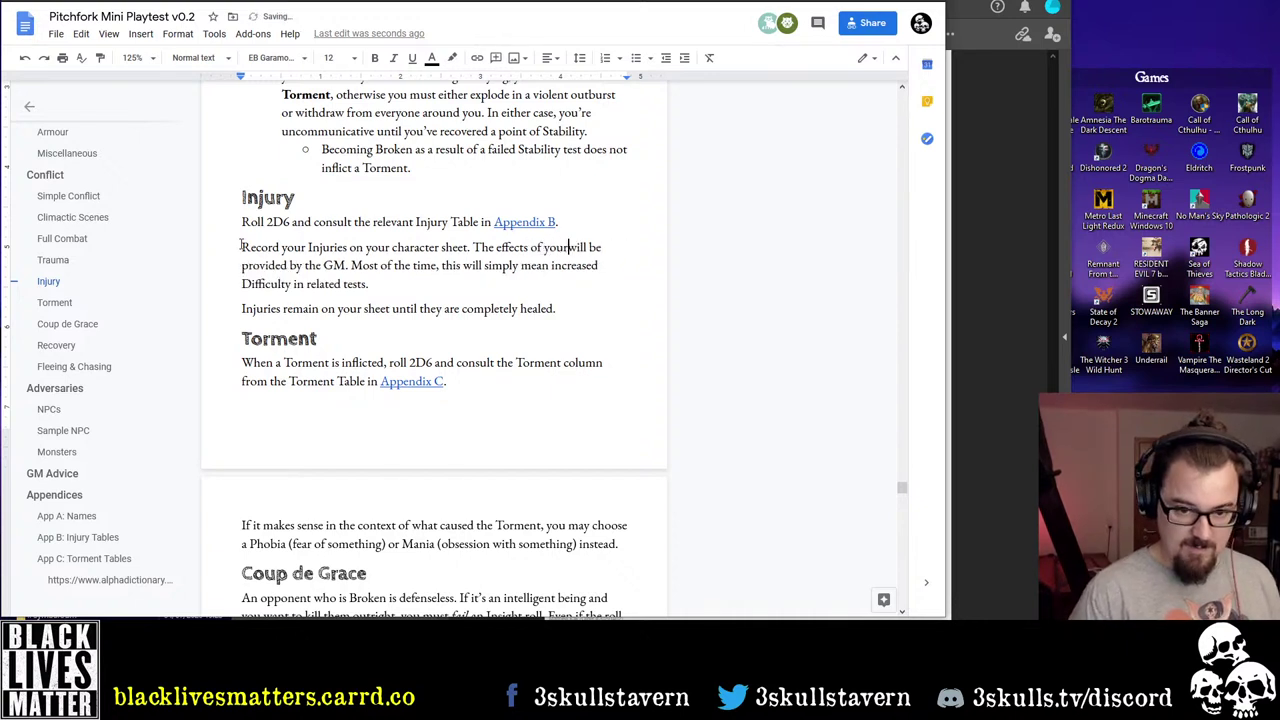
pyautogui.write(' Injuries')
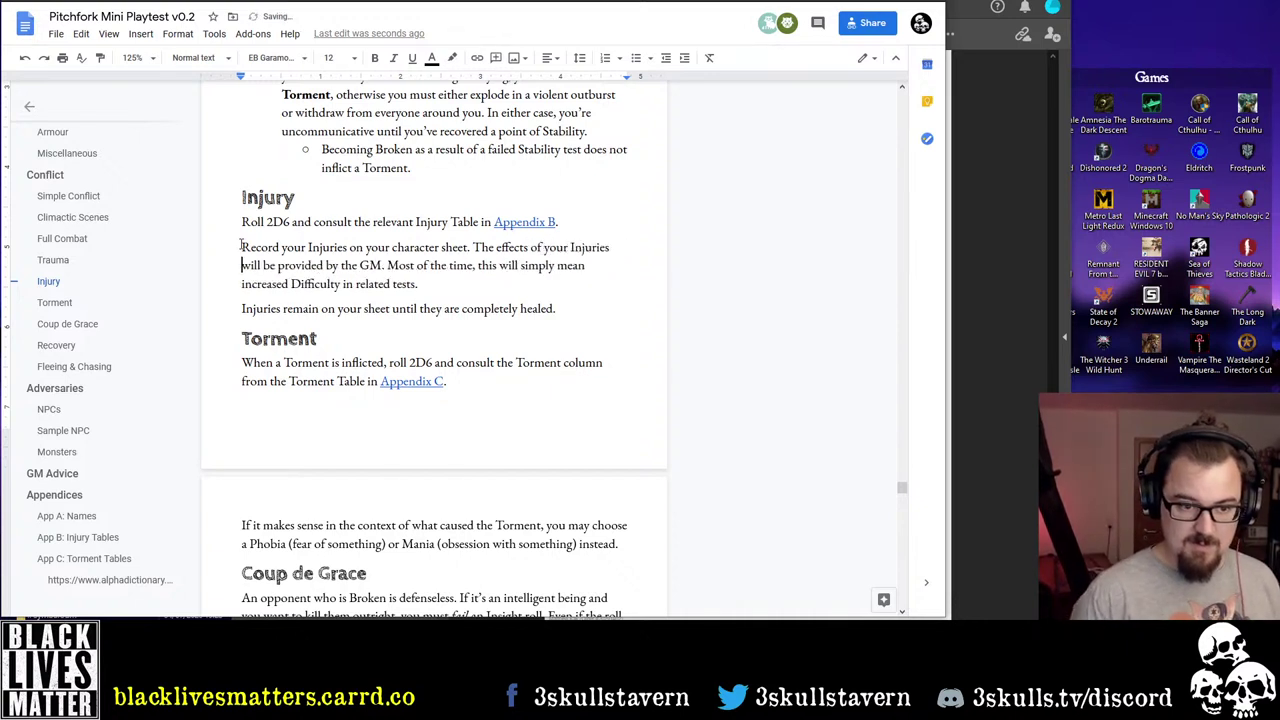
# Review the reworded Injury sentences, returning to the start of 'The effects'
pyautogui.hotkey('ctrl', 'Right')
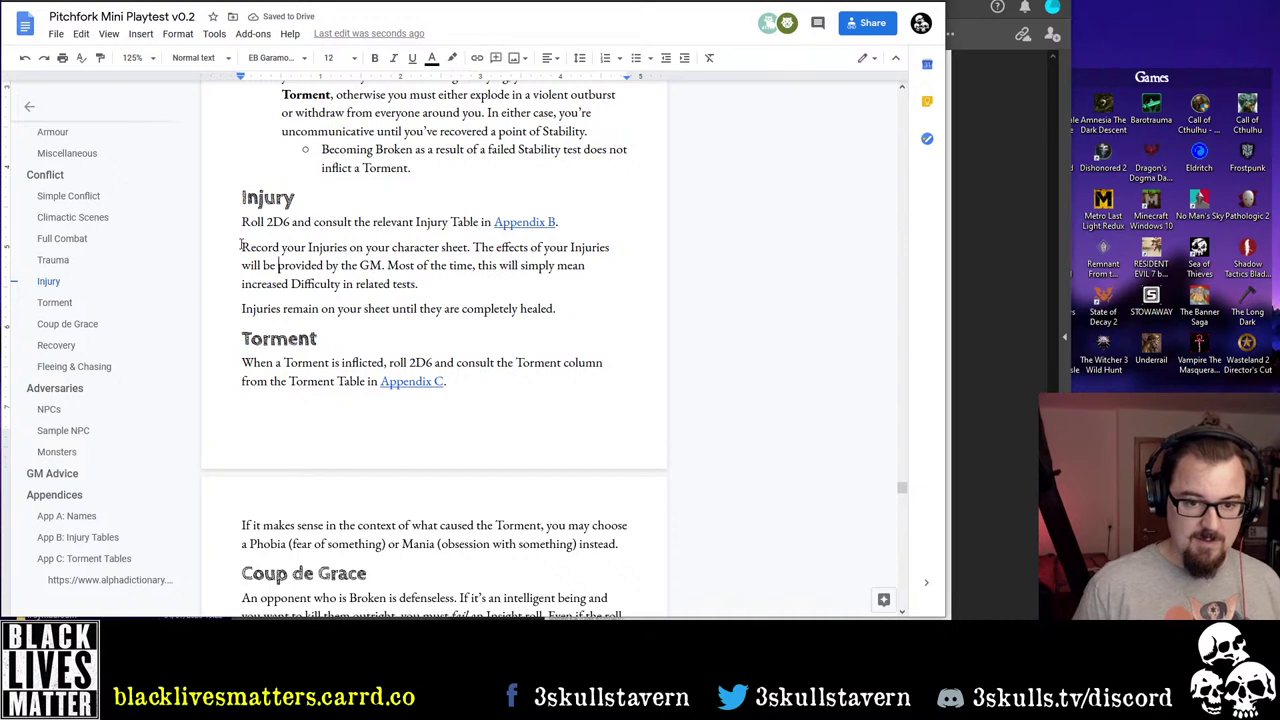
pyautogui.hotkey('ctrl', 'Right')
pyautogui.hotkey('ctrl', 'Right')
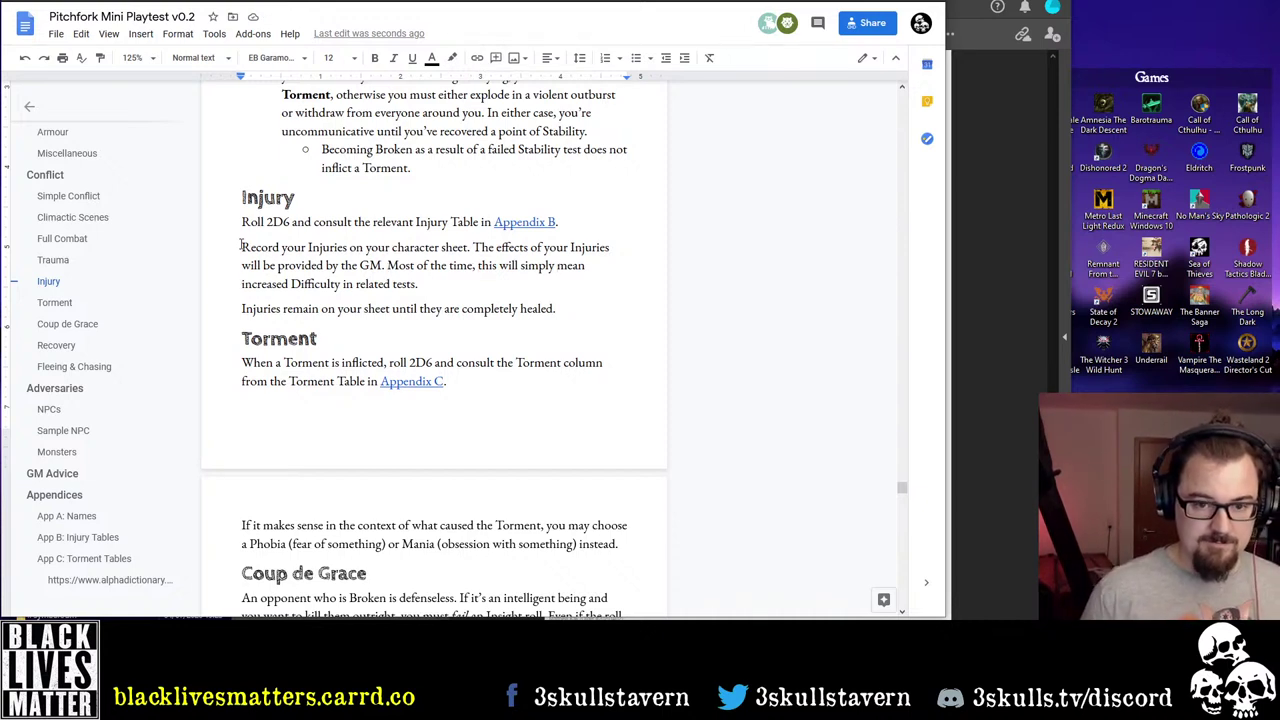
pyautogui.hotkey('ctrl', 'shift', 'Right')
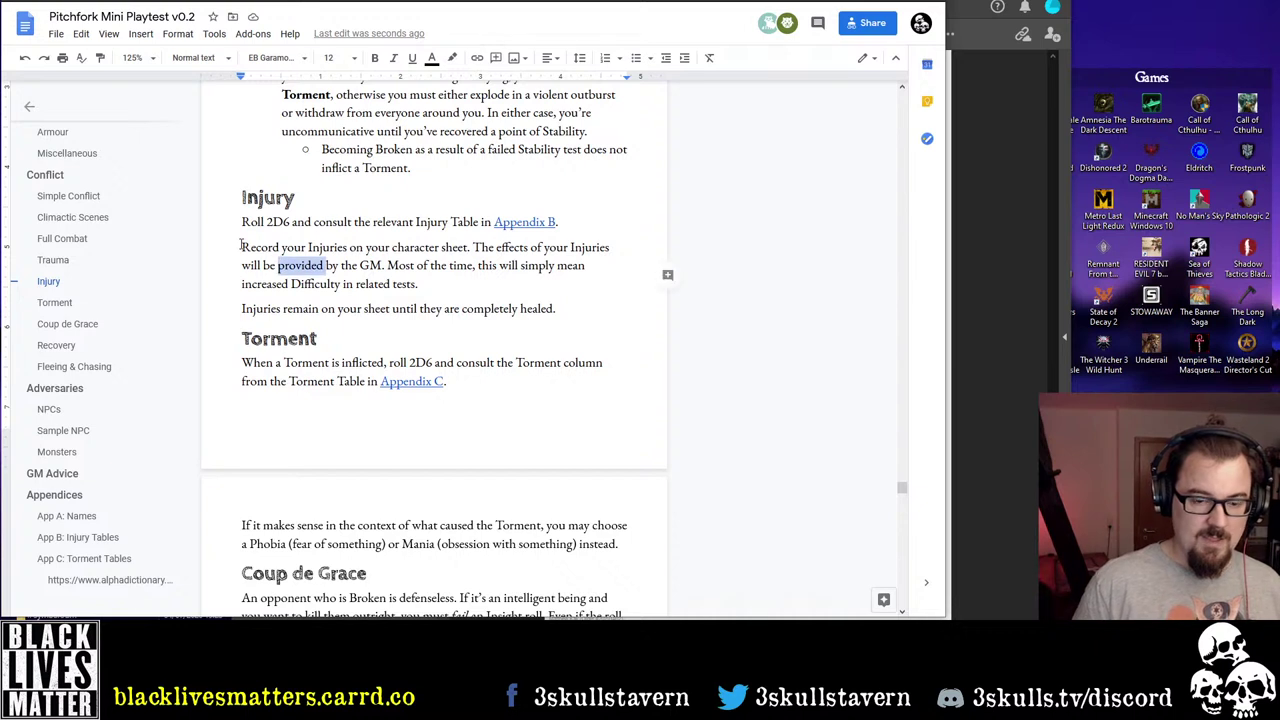
pyautogui.press('Left')
pyautogui.press('Up')
pyautogui.press('End')
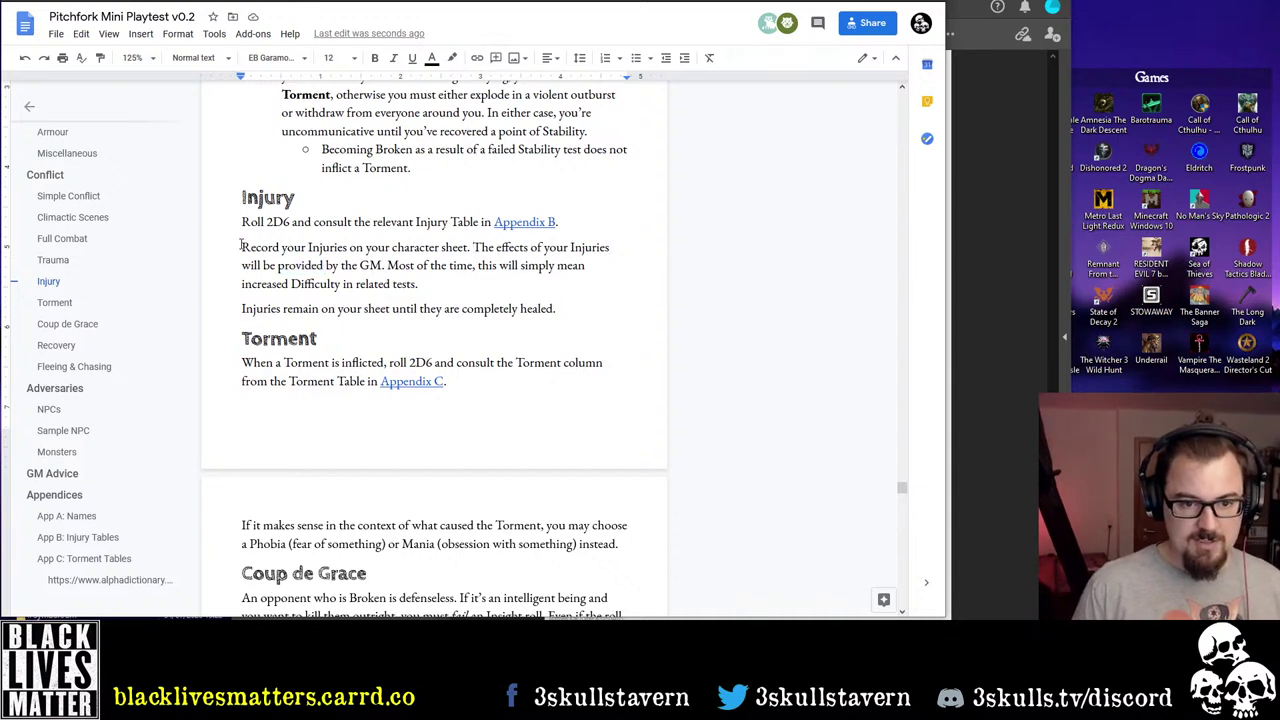
pyautogui.hotkey('shift', 'Up')
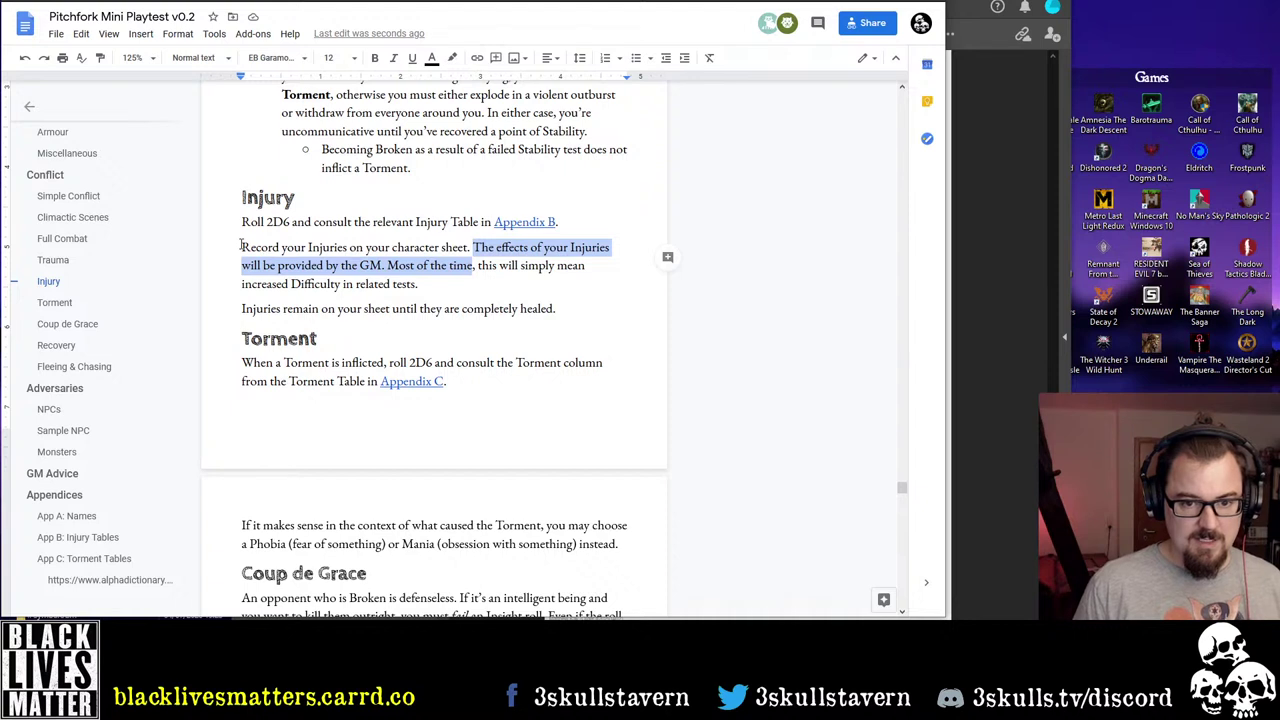
pyautogui.press('Left')
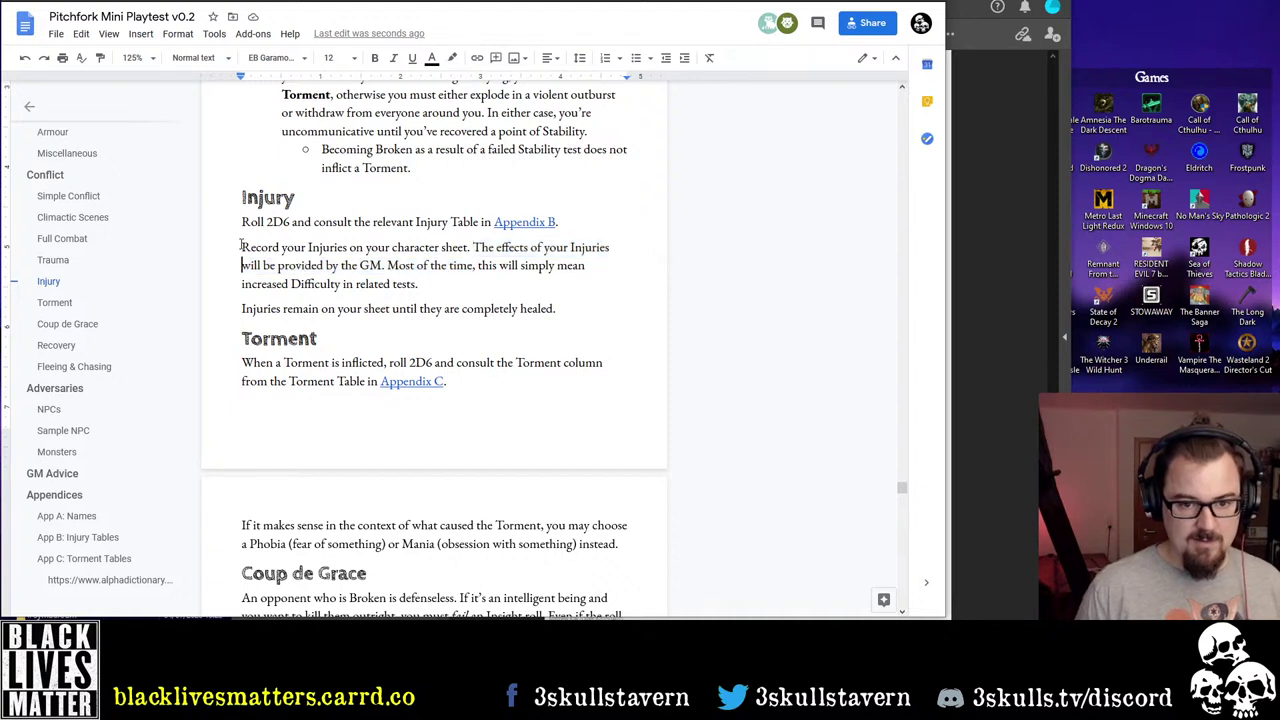
pyautogui.hotkey('ctrl', 'shift', 'Right')
pyautogui.hotkey('ctrl', 'shift', 'Right')
pyautogui.hotkey('ctrl', 'shift', 'Right')
pyautogui.hotkey('ctrl', 'shift', 'Right')
pyautogui.hotkey('ctrl', 'shift', 'Right')
pyautogui.hotkey('ctrl', 'shift', 'Right')
pyautogui.hotkey('ctrl', 'shift', 'Right')
pyautogui.hotkey('ctrl', 'shift', 'Right')
pyautogui.hotkey('ctrl', 'shift', 'Right')
pyautogui.hotkey('ctrl', 'shift', 'Right')
pyautogui.hotkey('ctrl', 'shift', 'Right')
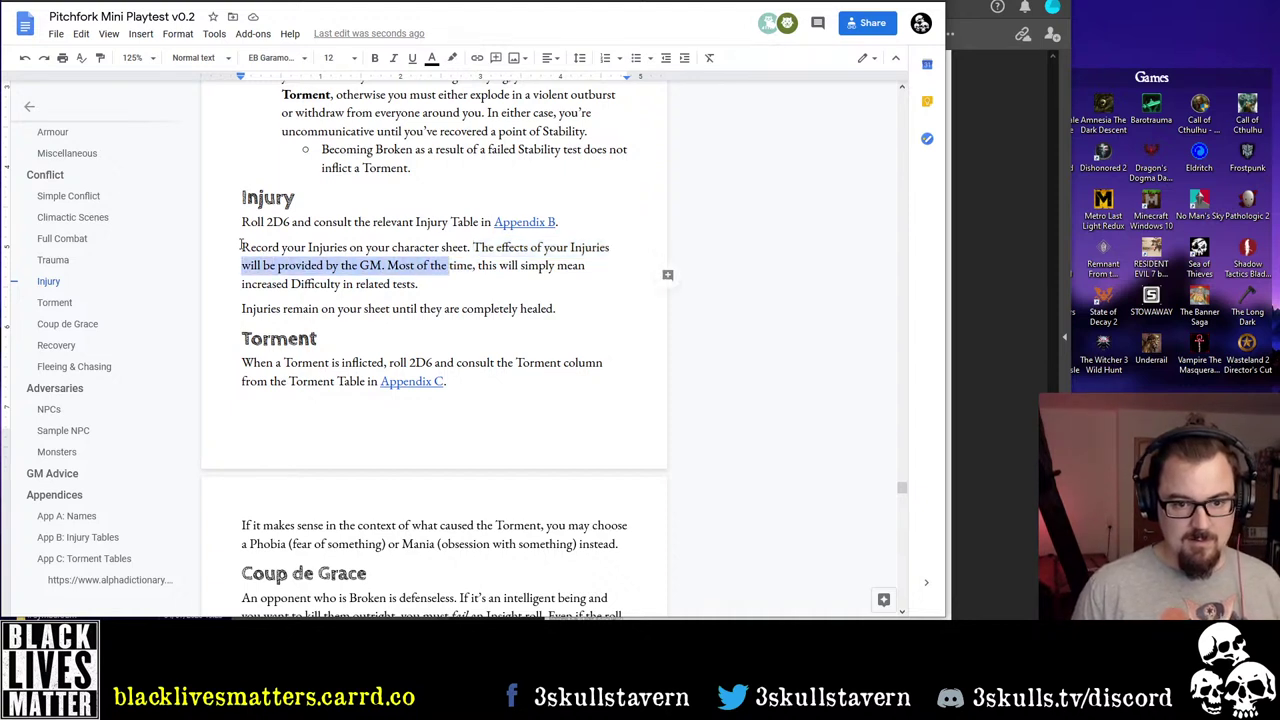
pyautogui.hotkey('ctrl', 'shift', 'Right')
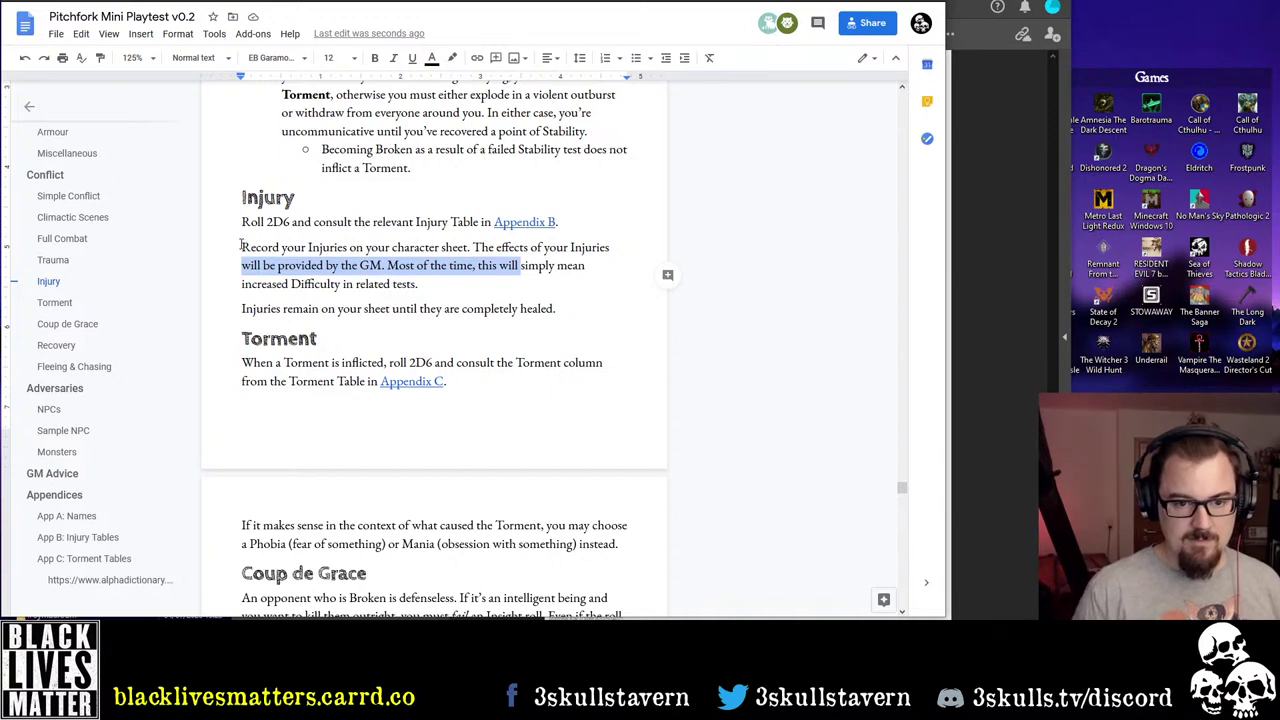
pyautogui.click(241, 246)
pyautogui.hotkey('ctrl', 'Right')
pyautogui.press('End')
pyautogui.hotkey('ctrl', 'Left')
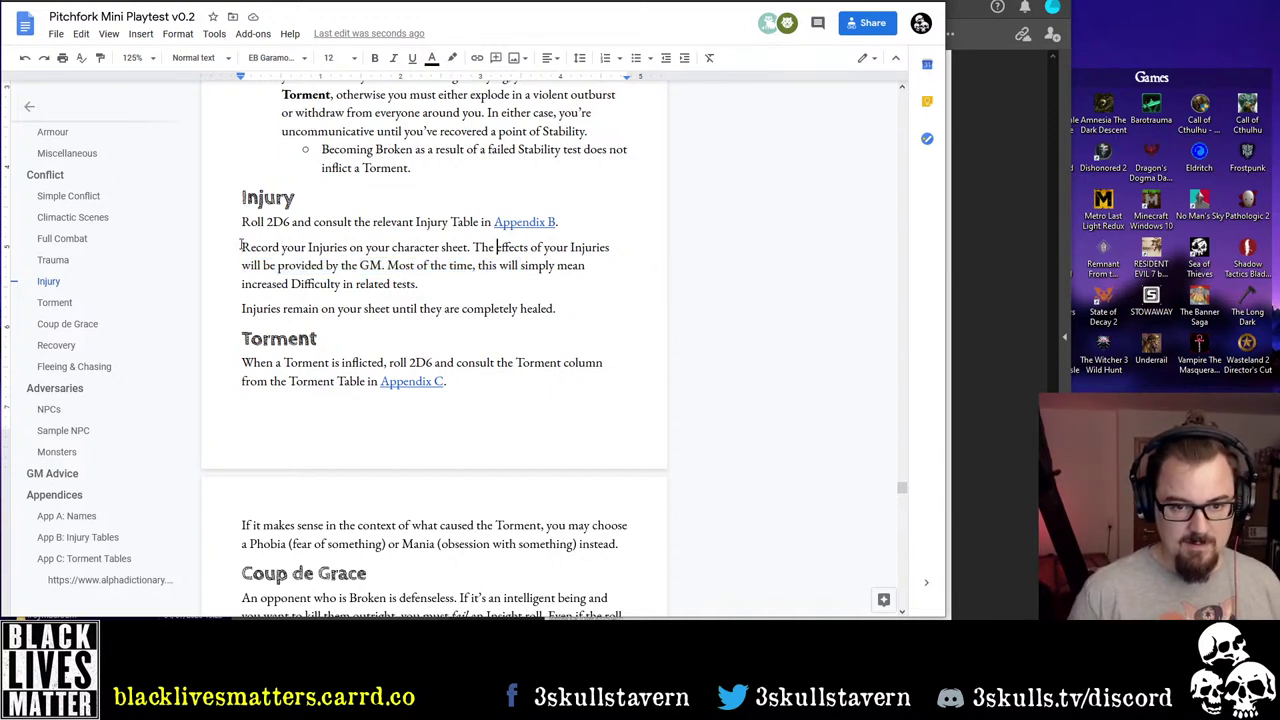
# Reword the sentence to 'Injury effects most often result in increased Difficulty'
pyautogui.write('Injury')
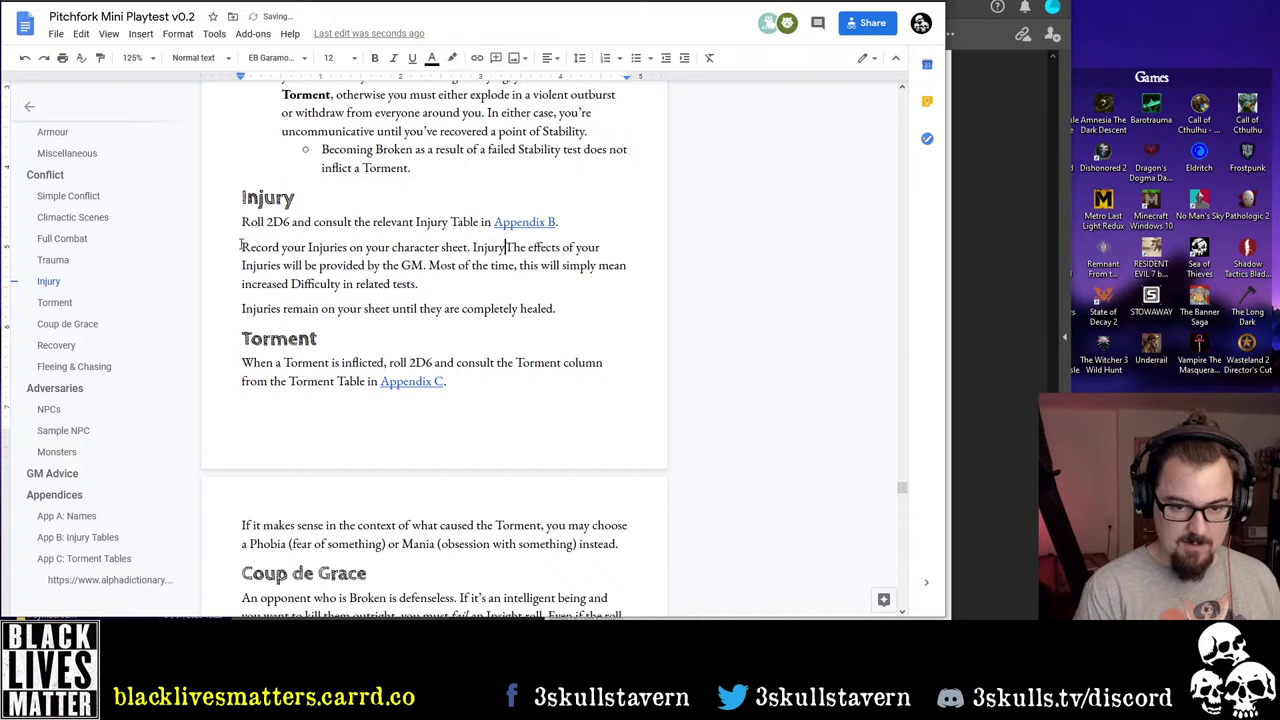
pyautogui.hotkey('ctrl', 'Delete')
pyautogui.hotkey('ctrl', 'Right')
pyautogui.hotkey('ctrl', 'shift', 'Right')
pyautogui.hotkey('ctrl', 'shift', 'Right')
pyautogui.hotkey('ctrl', 'shift', 'Right')
pyautogui.hotkey('ctrl', 'shift', 'Right')
pyautogui.hotkey('ctrl', 'shift', 'Right')
pyautogui.hotkey('ctrl', 'shift', 'Right')
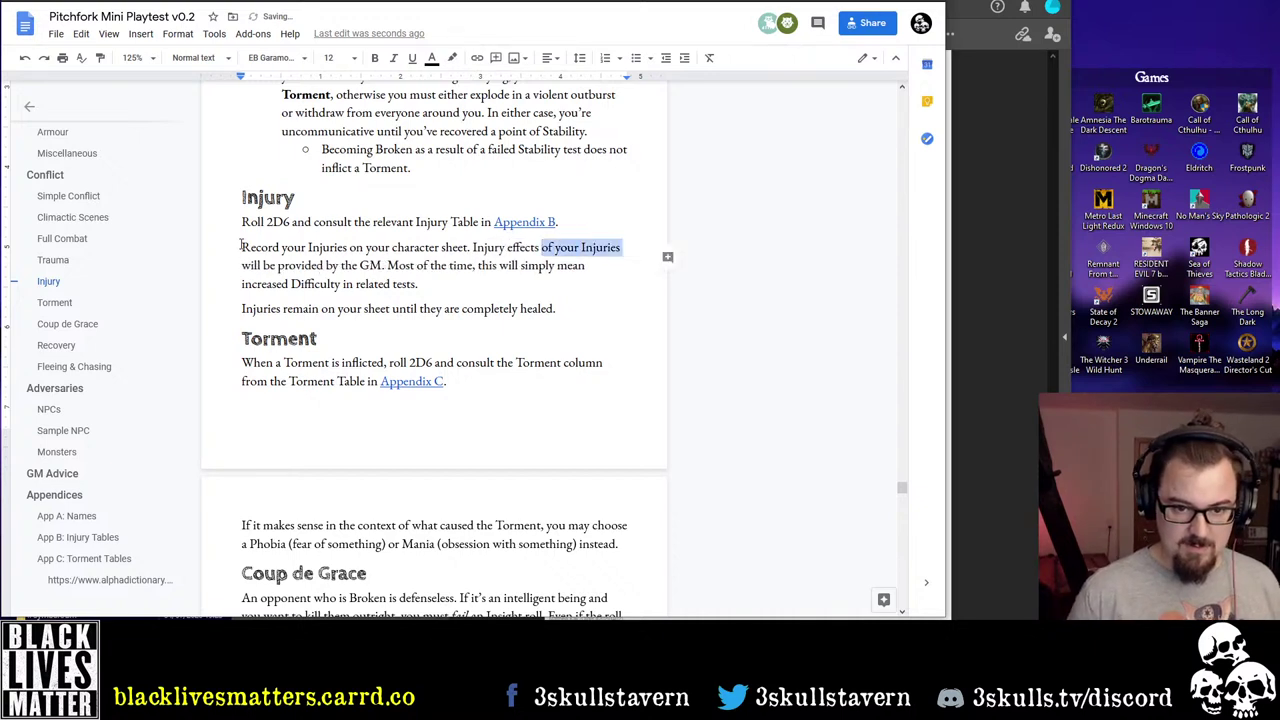
pyautogui.hotkey('ctrl', 'shift', 'Right')
pyautogui.hotkey('ctrl', 'shift', 'Right')
pyautogui.hotkey('ctrl', 'shift', 'Right')
pyautogui.hotkey('ctrl', 'shift', 'Right')
pyautogui.hotkey('ctrl', 'shift', 'Right')
pyautogui.hotkey('ctrl', 'shift', 'Right')
pyautogui.hotkey('ctrl', 'shift', 'Right')
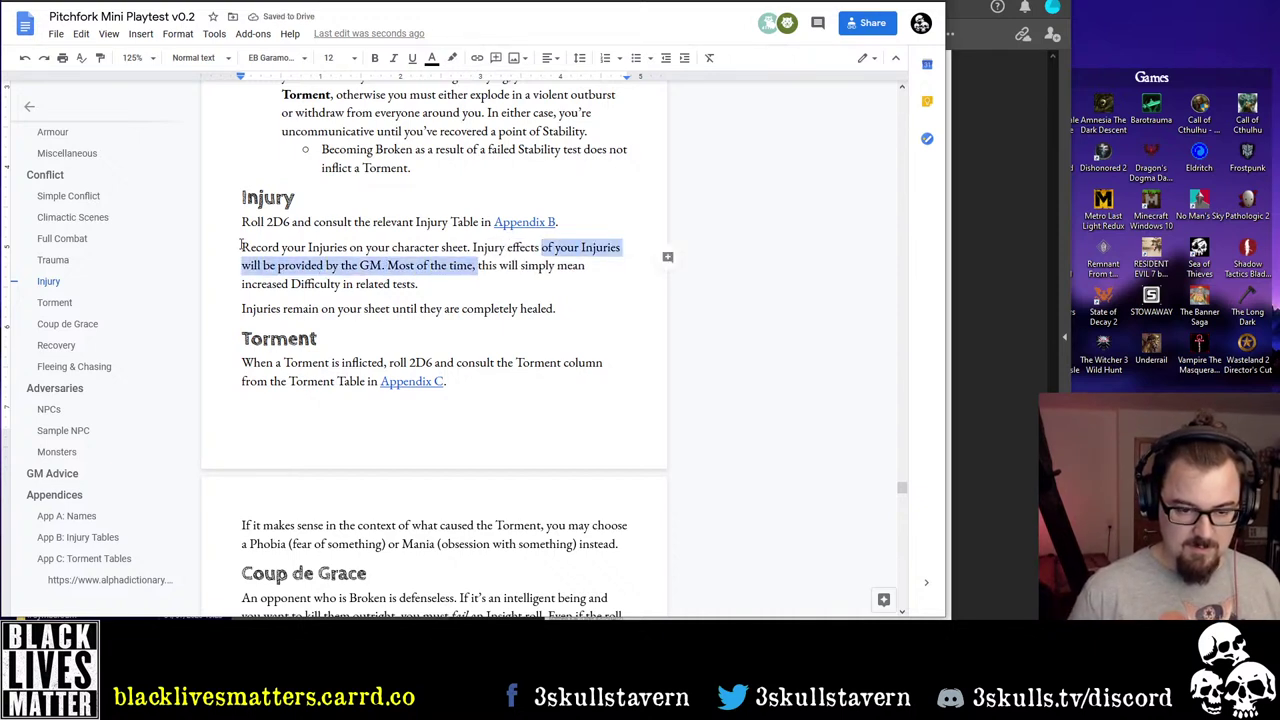
pyautogui.write('most of')
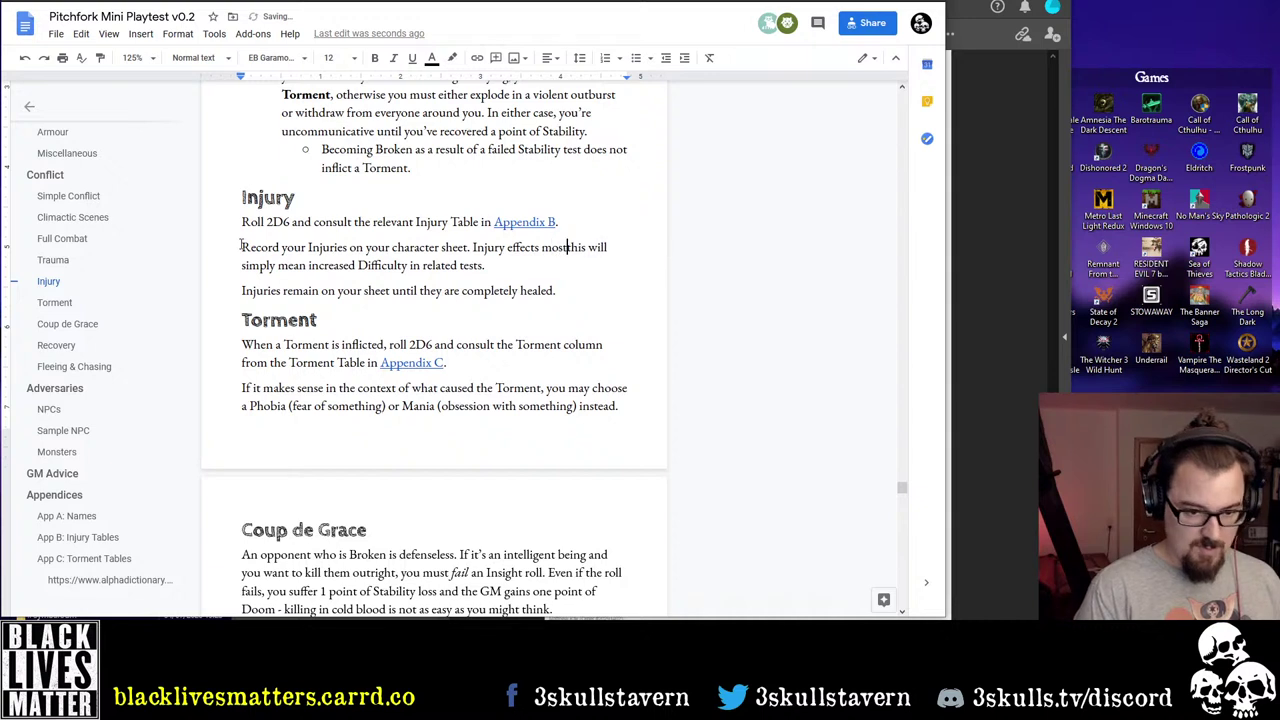
pyautogui.write('ten result in')
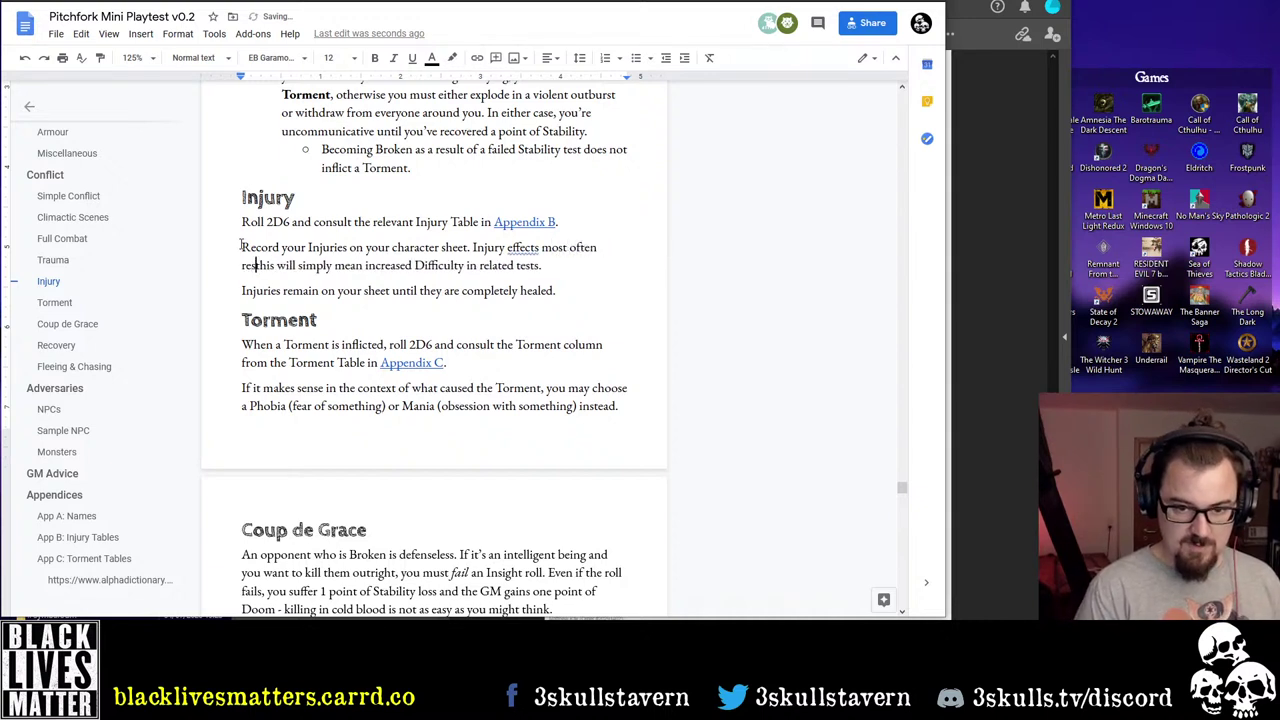
pyautogui.hotkey('ctrl', 'shift', 'Right')
pyautogui.hotkey('ctrl', 'shift', 'Right')
pyautogui.hotkey('ctrl', 'shift', 'Right')
pyautogui.hotkey('ctrl', 'shift', 'Right')
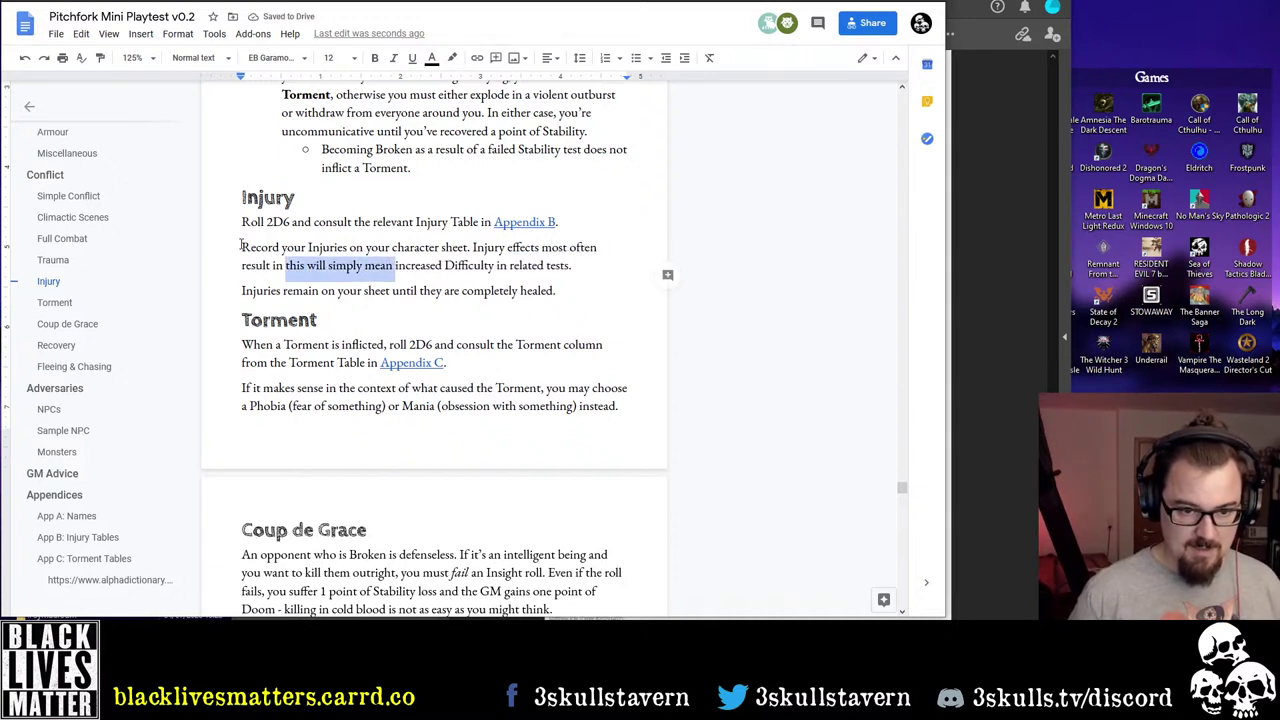
pyautogui.press('BackSpace')
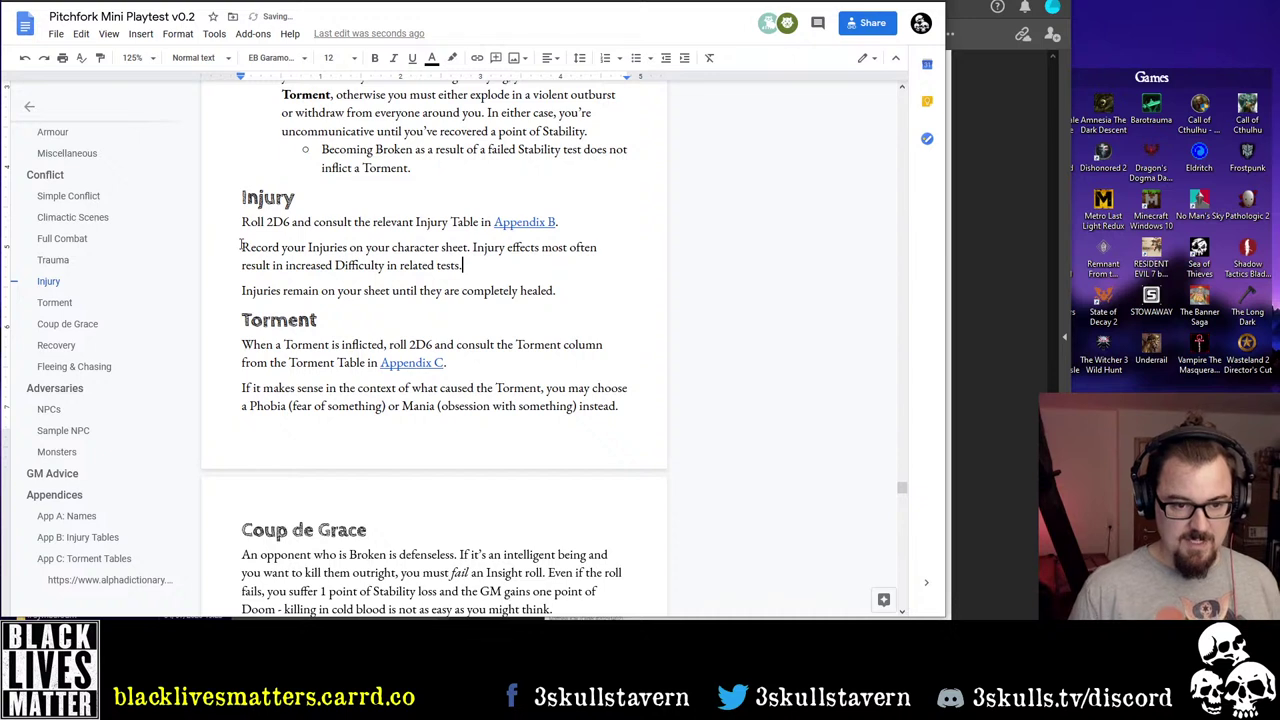
# Change 'in related tests' to 'for related tests' and append ', but the GM can expand on this as needed.'
pyautogui.press('End')
pyautogui.hotkey('ctrl', 'shift', 'Left')
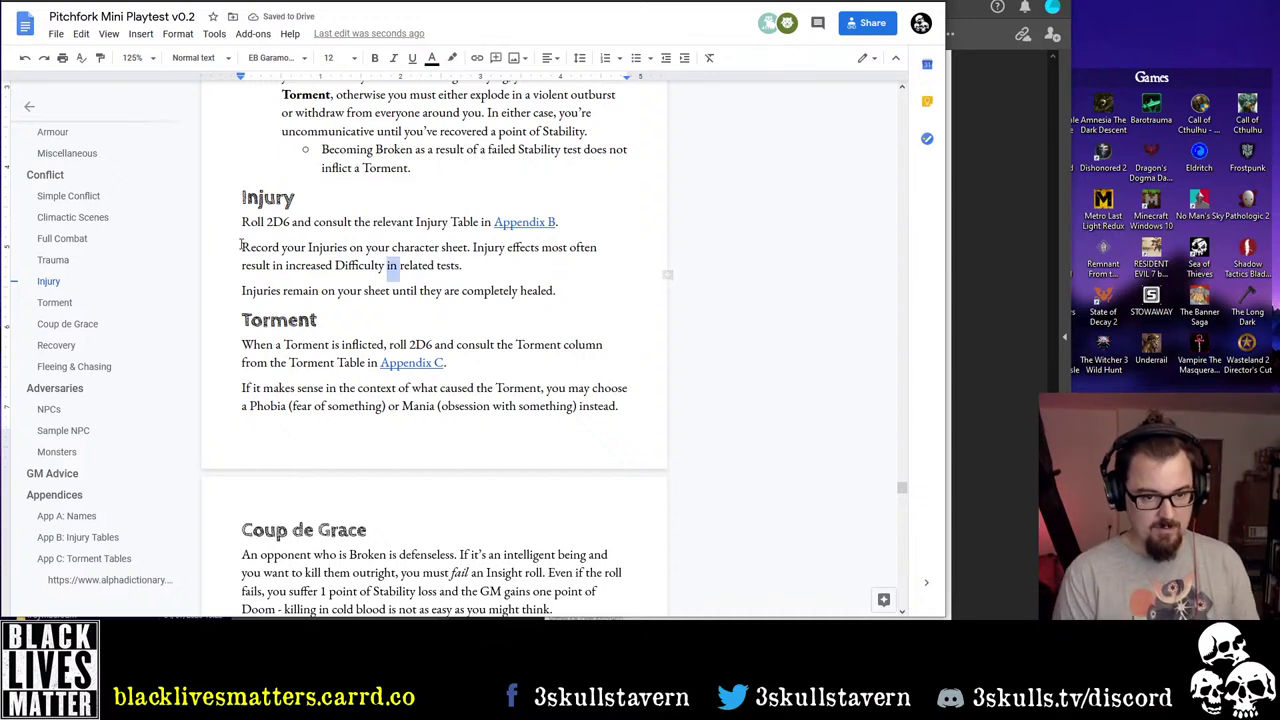
pyautogui.write('for')
pyautogui.press('End')
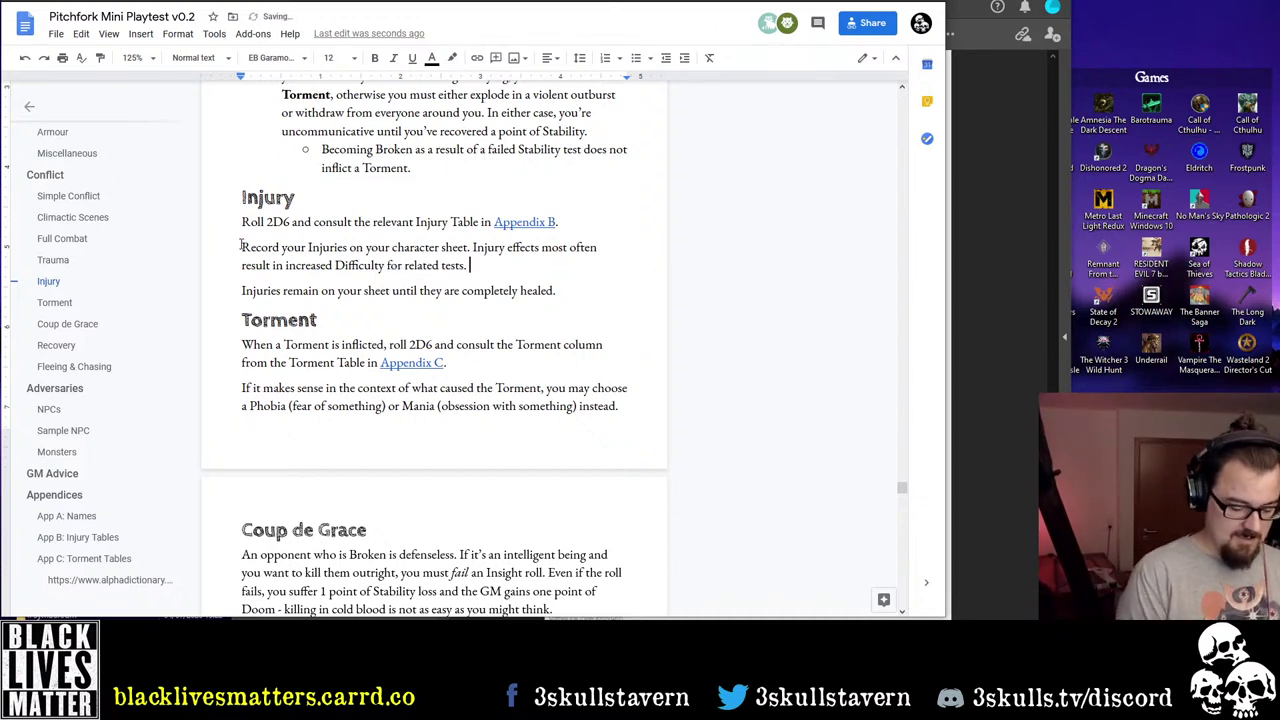
pyautogui.write('but the G')
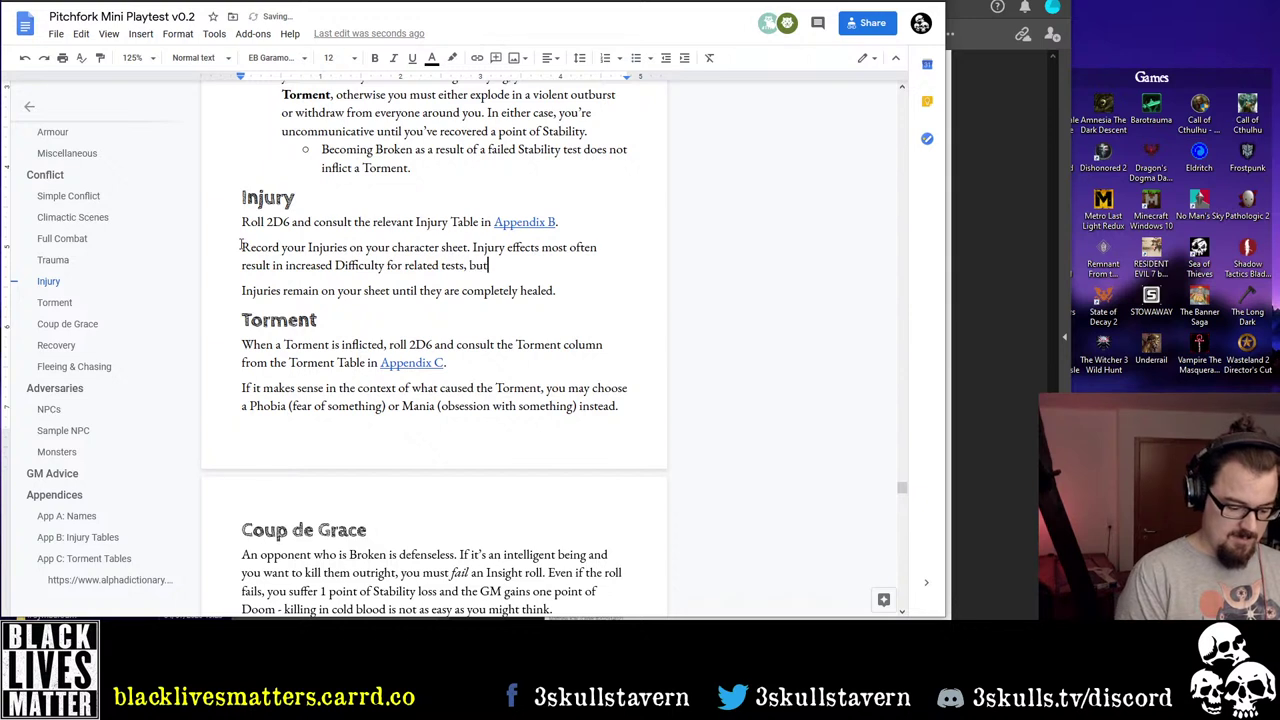
pyautogui.press('BackSpace')
pyautogui.press('BackSpace')
pyautogui.press('BackSpace')
pyautogui.press('BackSpace')
pyautogui.press('BackSpace')
pyautogui.press('BackSpace')
pyautogui.press('BackSpace')
pyautogui.press('BackSpace')
pyautogui.press('BackSpace')
pyautogui.press('BackSpace')
pyautogui.press('BackSpace')
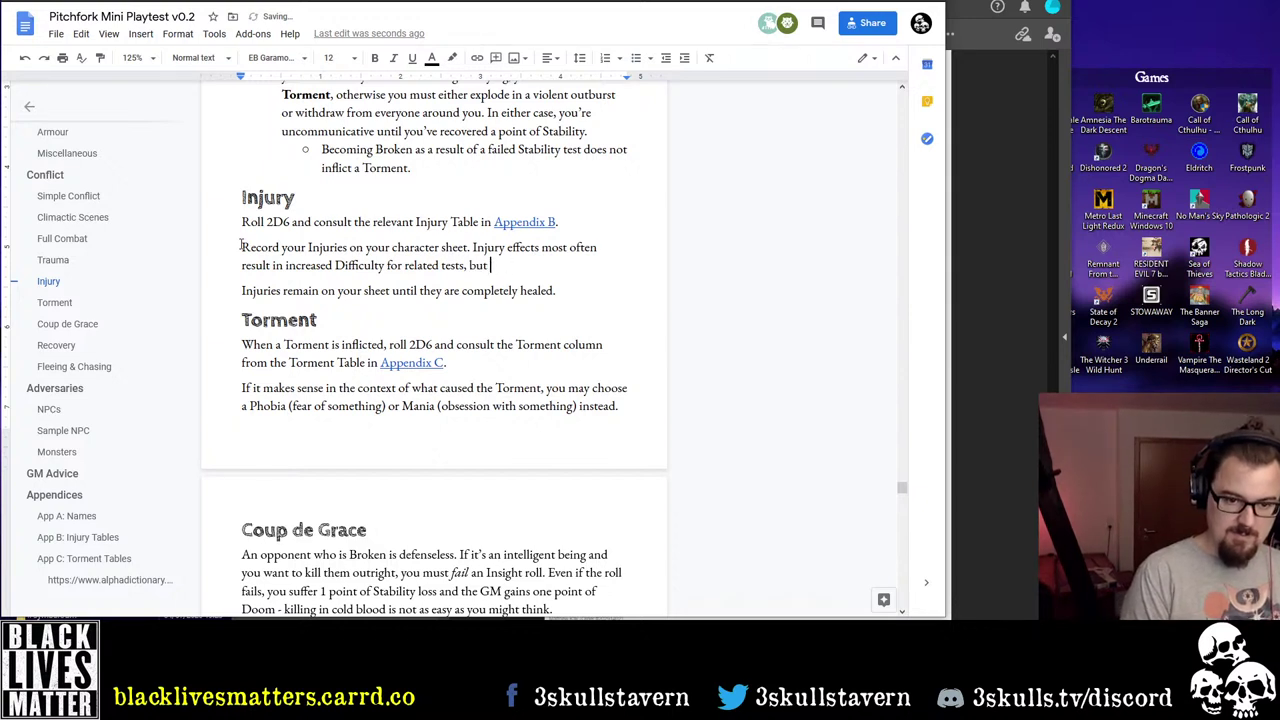
pyautogui.write('. The GM')
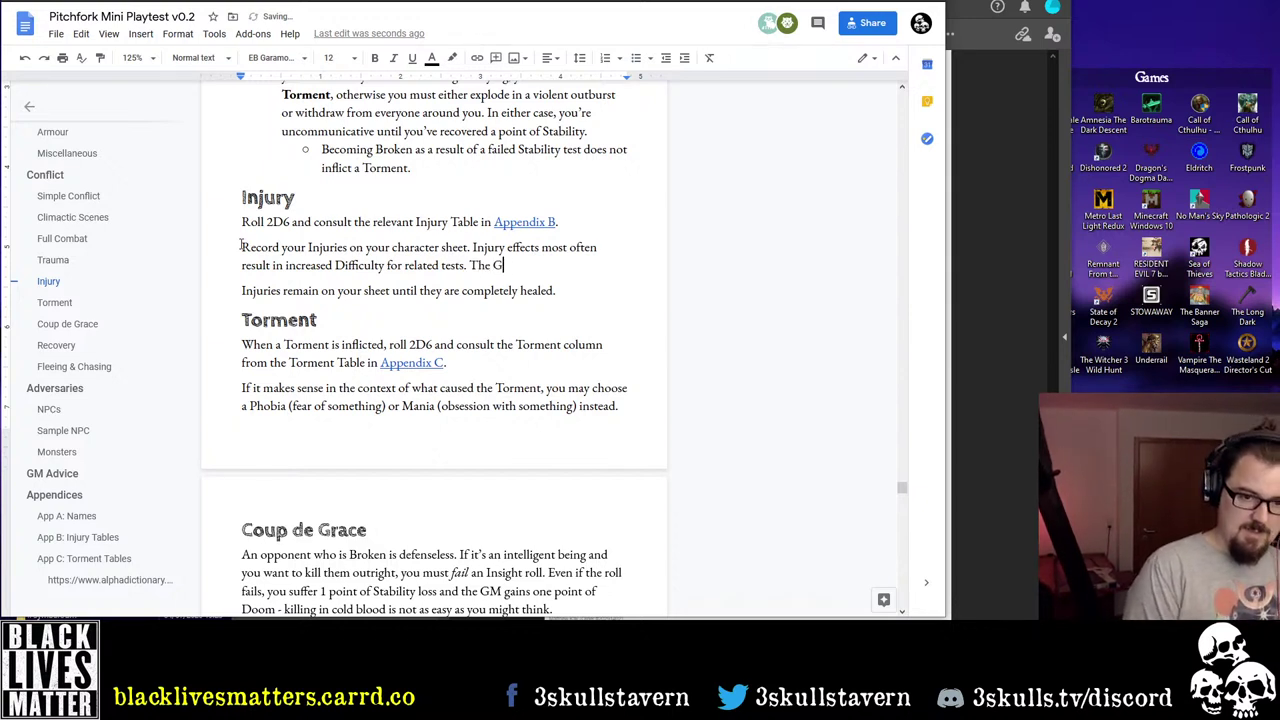
pyautogui.press('BackSpace')
pyautogui.press('BackSpace')
pyautogui.write('M')
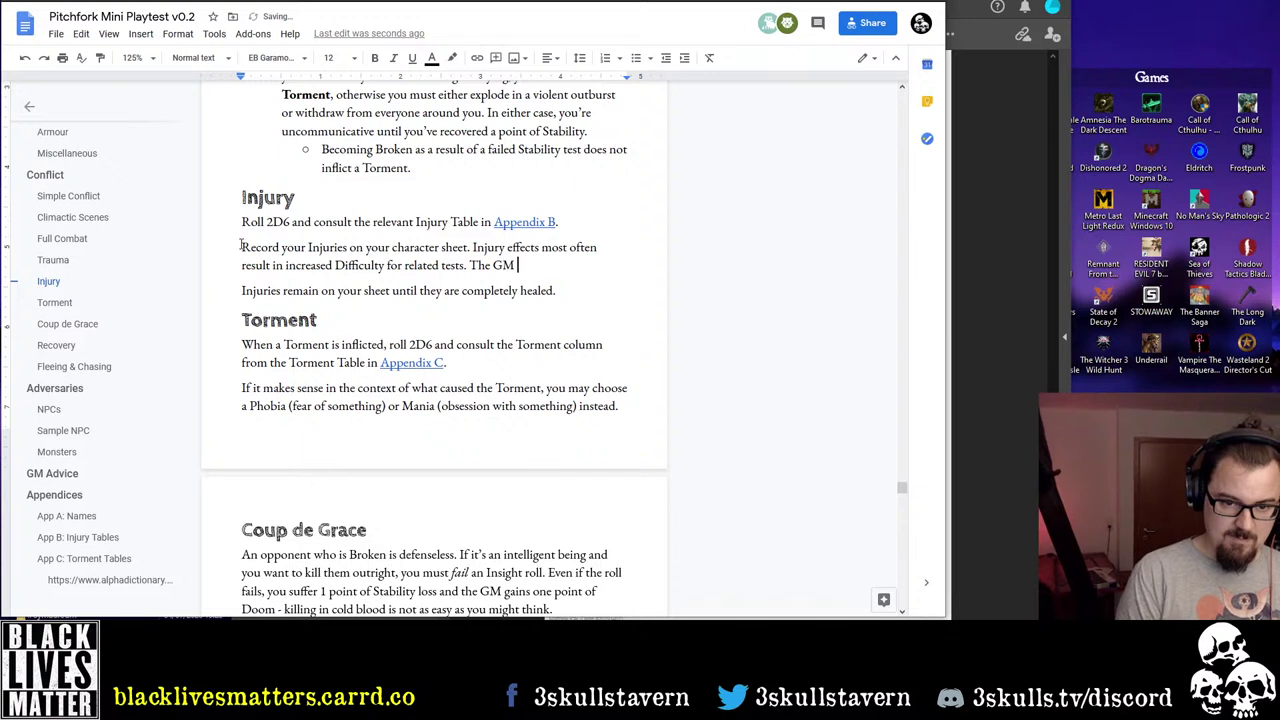
pyautogui.hotkey('ctrl', 'BackSpace')
pyautogui.hotkey('ctrl', 'BackSpace')
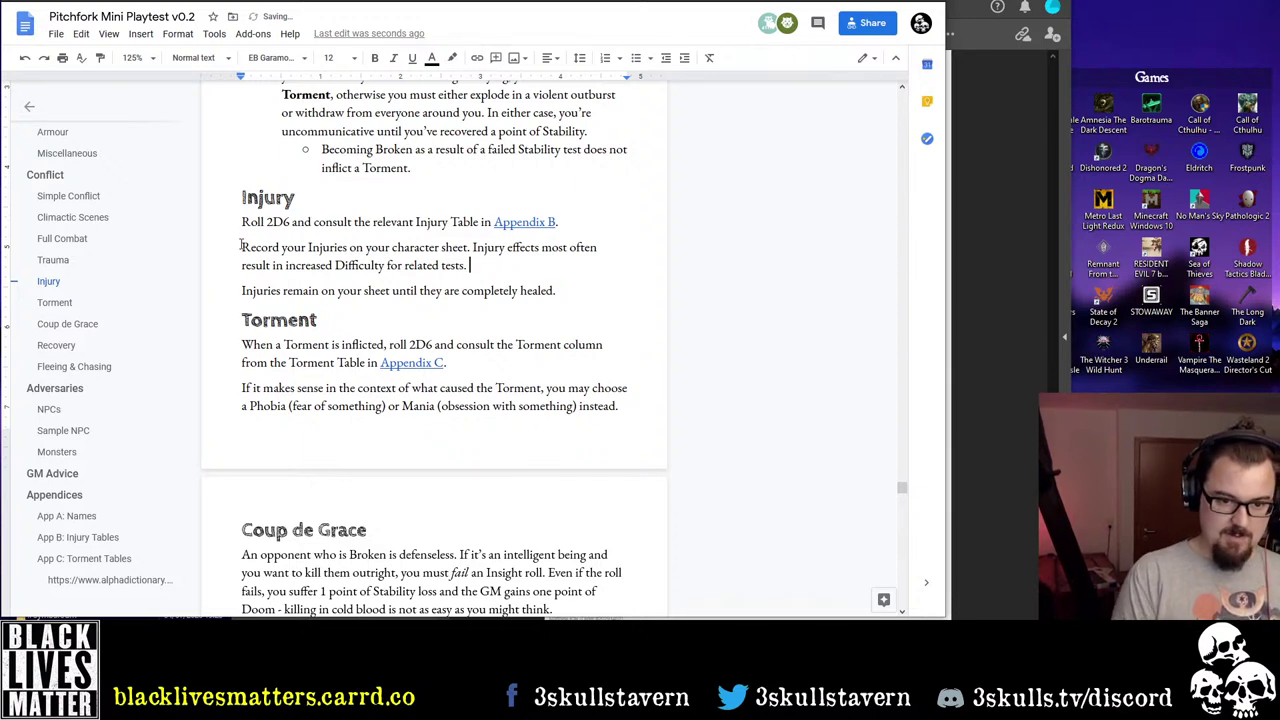
pyautogui.press('BackSpace')
pyautogui.press('BackSpace')
pyautogui.write(', but')
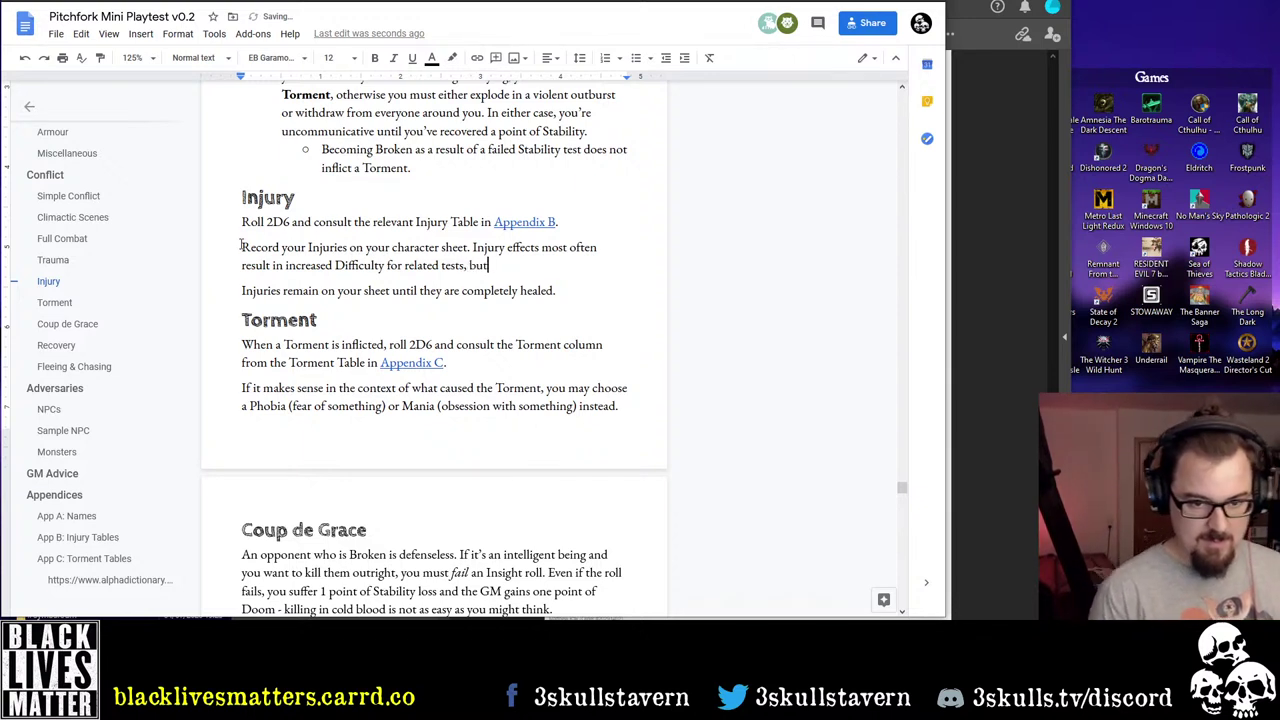
pyautogui.write(' the GM ')
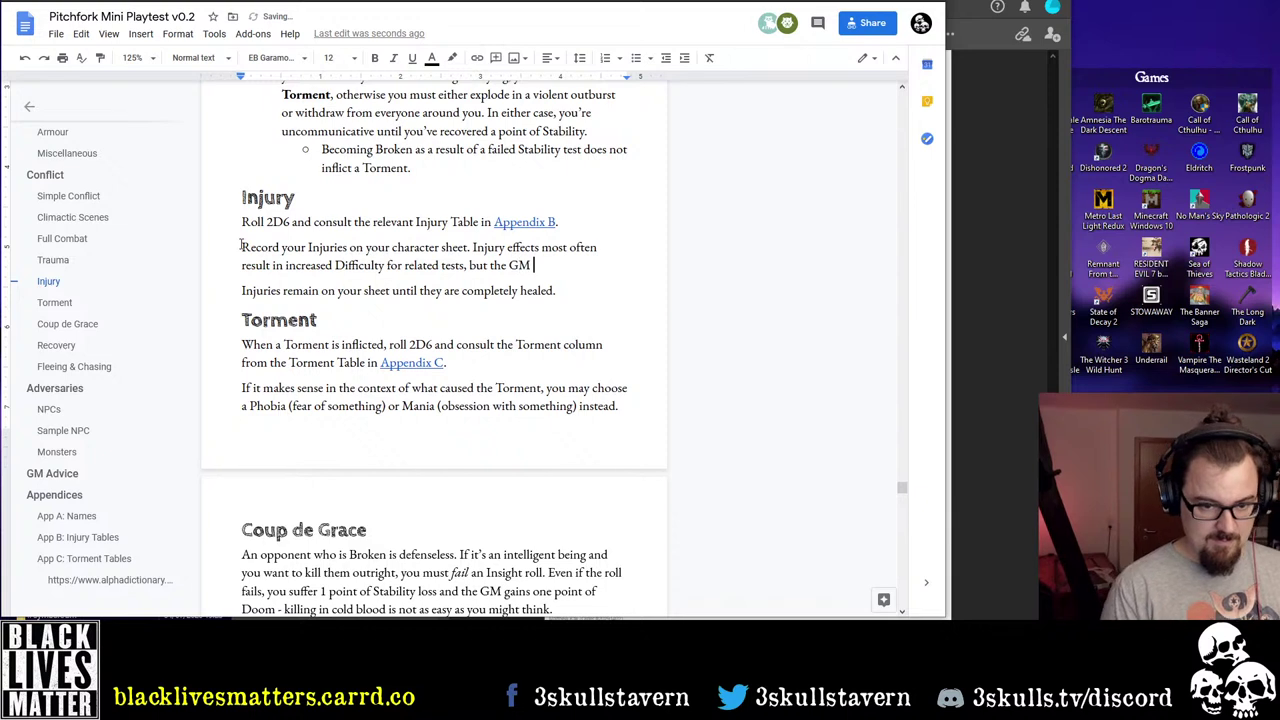
pyautogui.write('can expand')
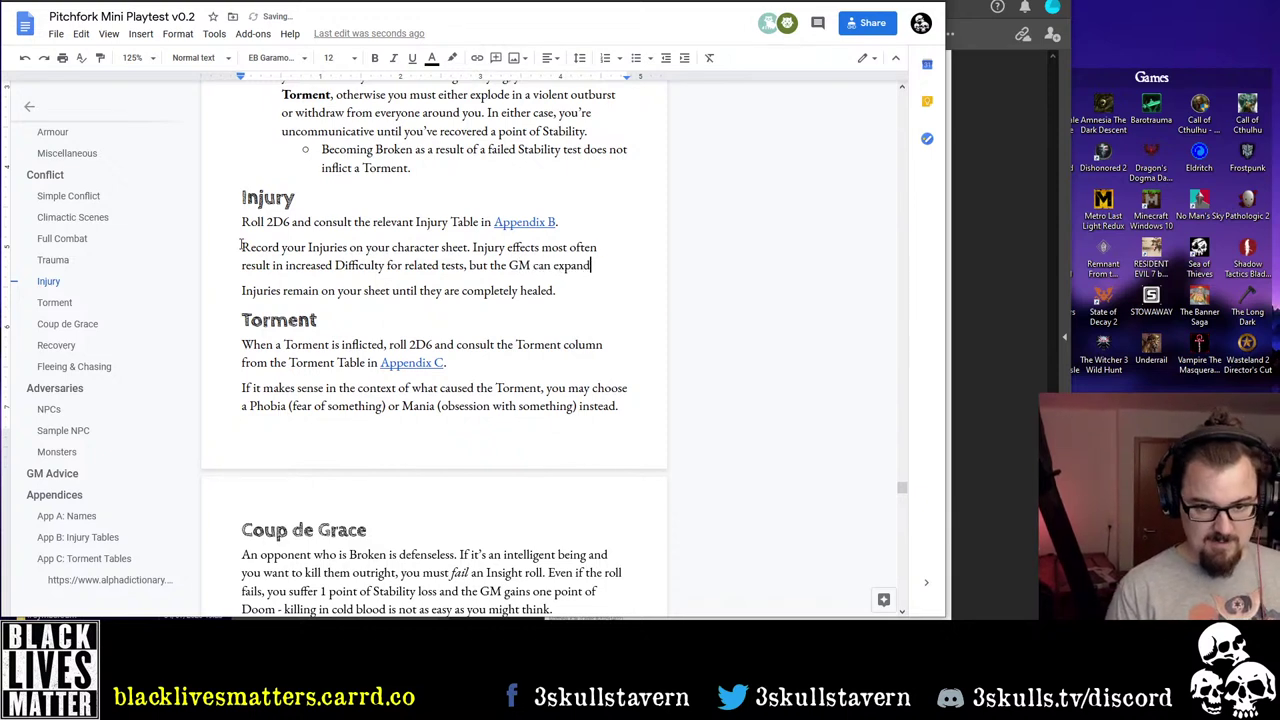
pyautogui.write(' on this as need')
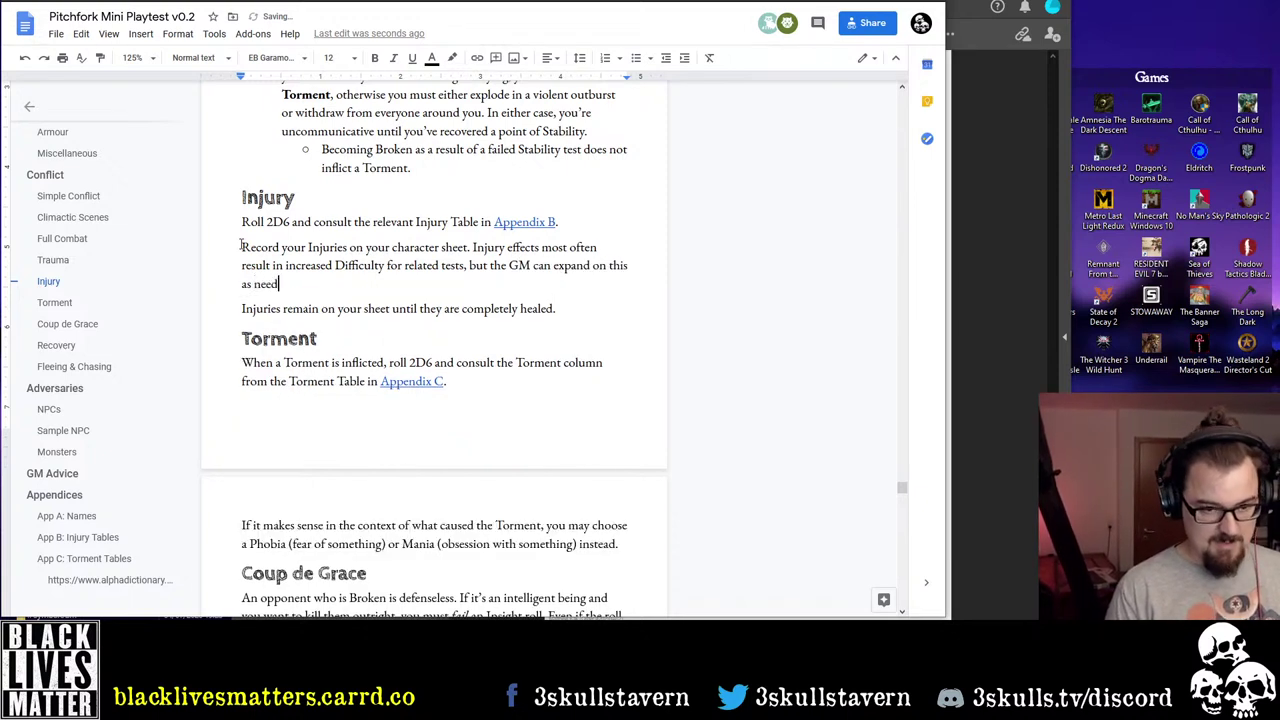
pyautogui.write('ed.')
# Position the insertion point just before 'most often' in the Injury sentence
pyautogui.press('Up')
pyautogui.press('End')
pyautogui.hotkey('ctrl', 'Left')
pyautogui.hotkey('ctrl', 'Left')
pyautogui.hotkey('ctrl', 'Left')
pyautogui.hotkey('ctrl', 'Left')
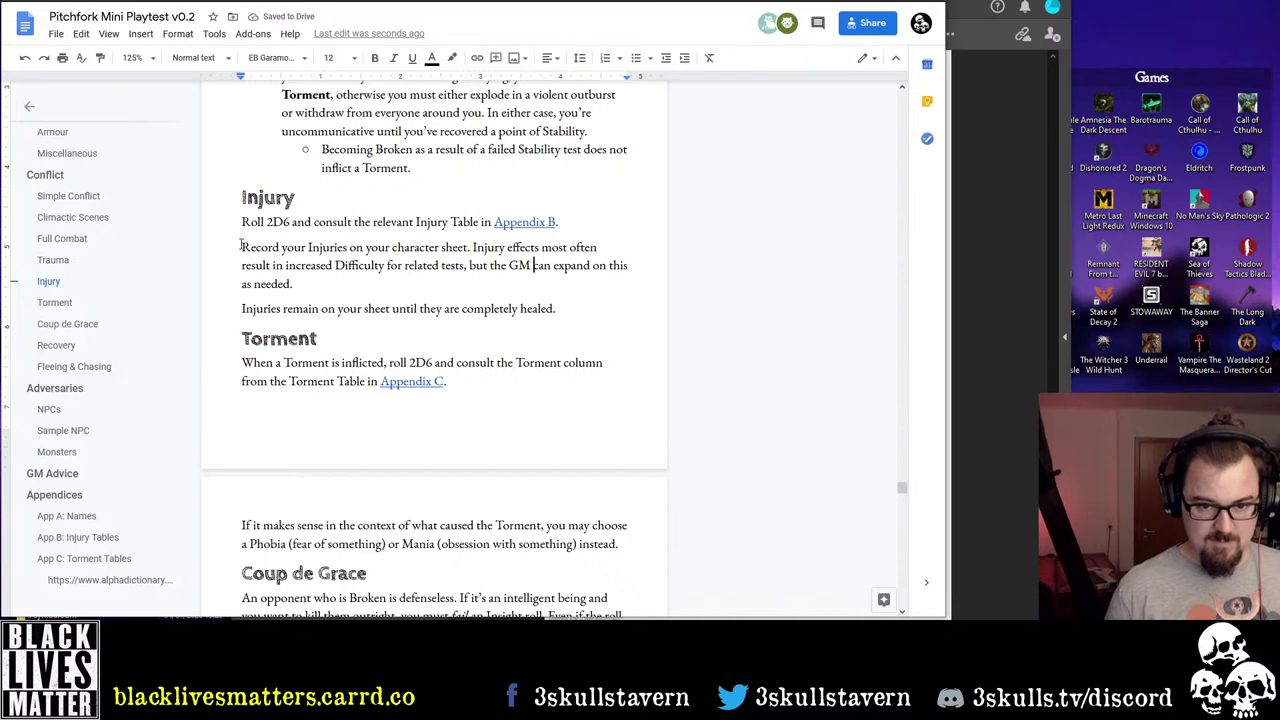
pyautogui.hotkey('ctrl', 'Right')
pyautogui.hotkey('ctrl', 'Right')
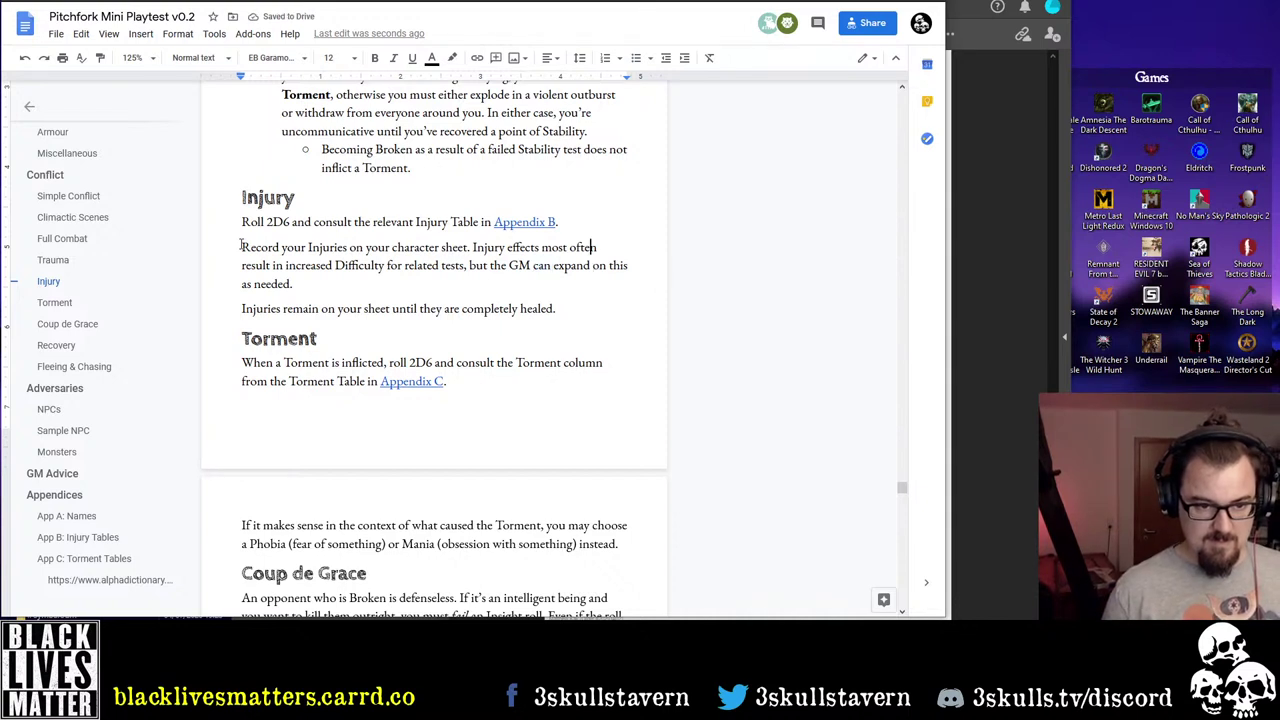
pyautogui.press('Up')
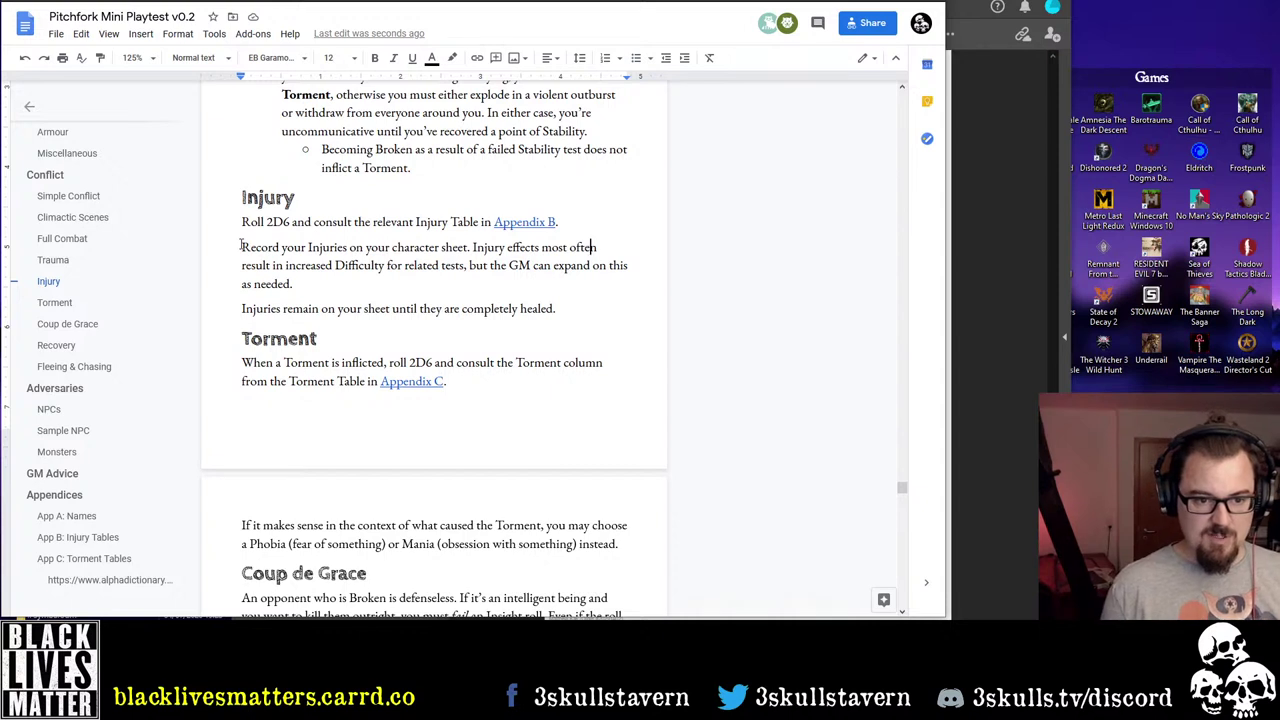
pyautogui.hotkey('ctrl', 'Left')
pyautogui.hotkey('ctrl', 'Left')
pyautogui.hotkey('ctrl', 'Left')
pyautogui.hotkey('ctrl', 'Right')
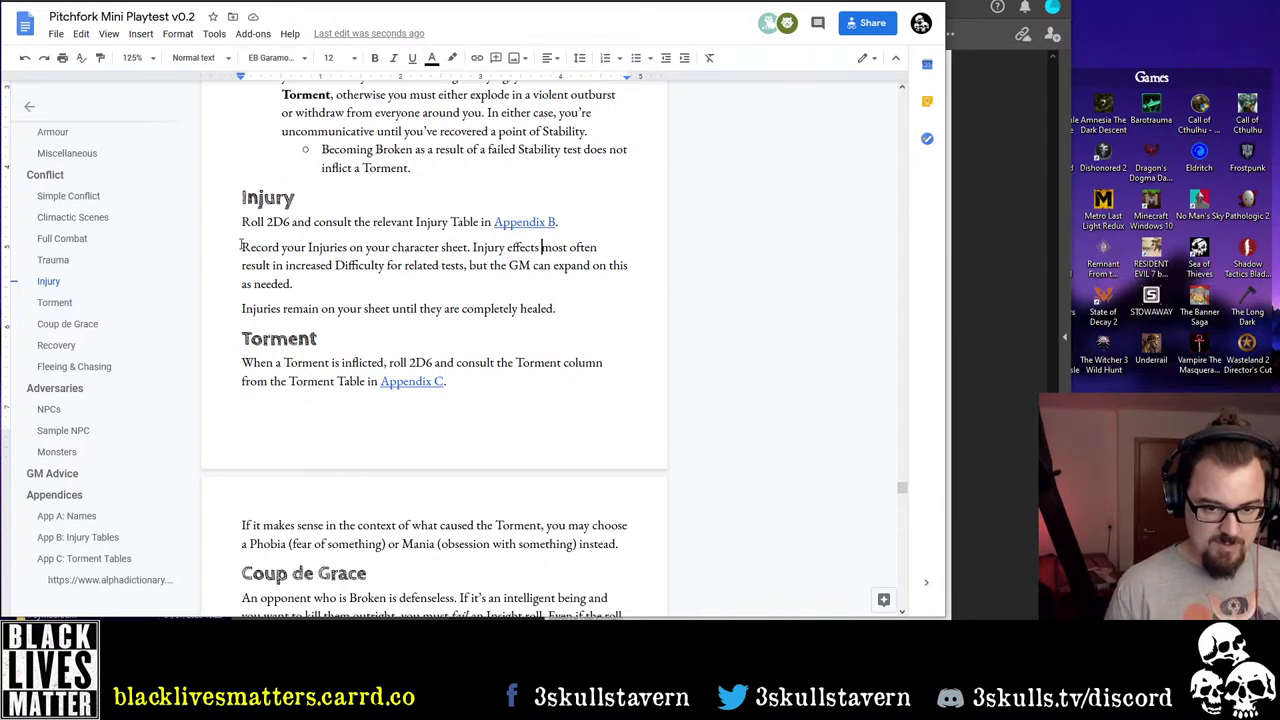
# Insert 'will' before 'most often' and change 'Injury effects' to 'Injuries'
pyautogui.write('will')
pyautogui.press('Down')
pyautogui.press('Home')
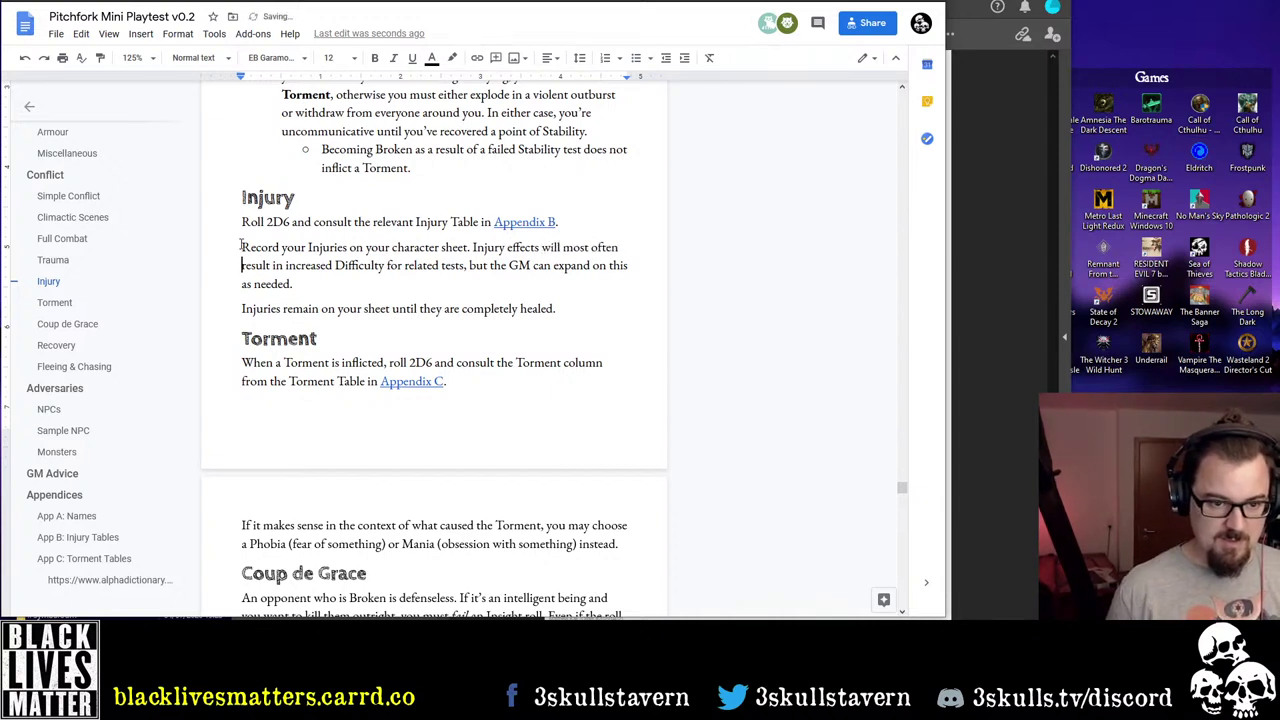
pyautogui.hotkey('ctrl', 'Right')
pyautogui.hotkey('ctrl', 'Right')
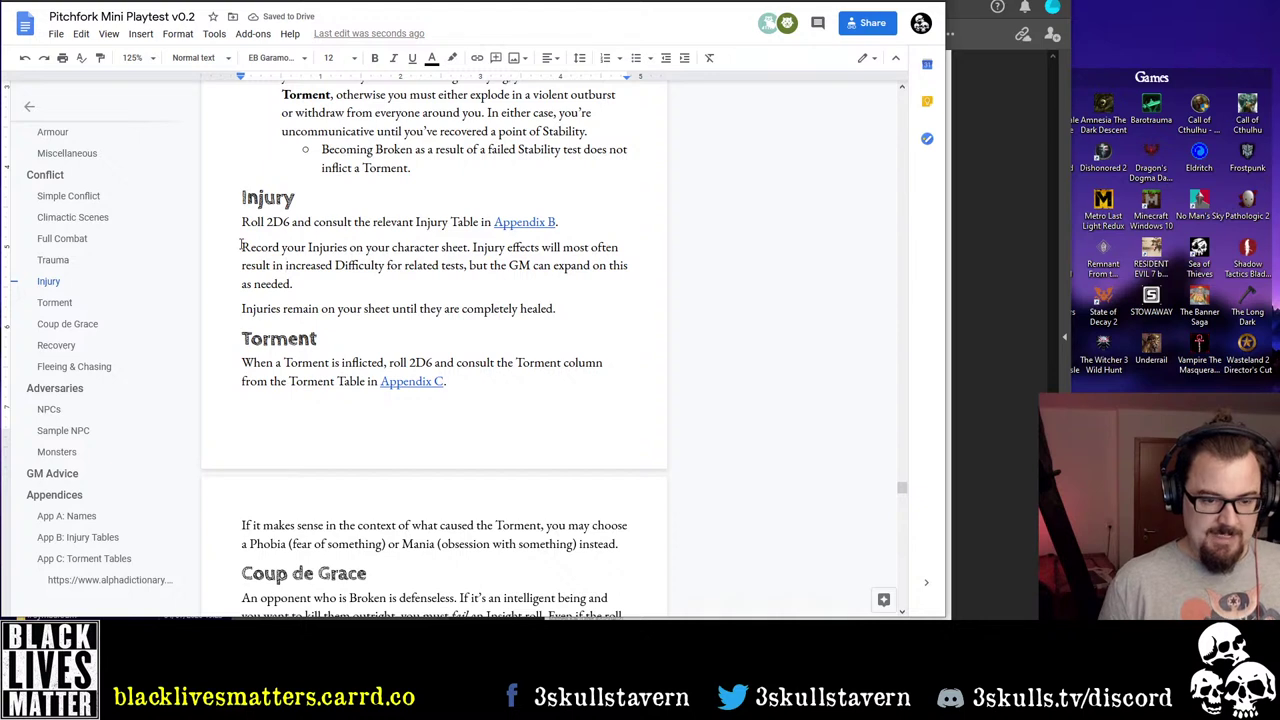
pyautogui.hotkey('ctrl', 'Right')
pyautogui.hotkey('ctrl', 'Right')
pyautogui.hotkey('ctrl', 'Right')
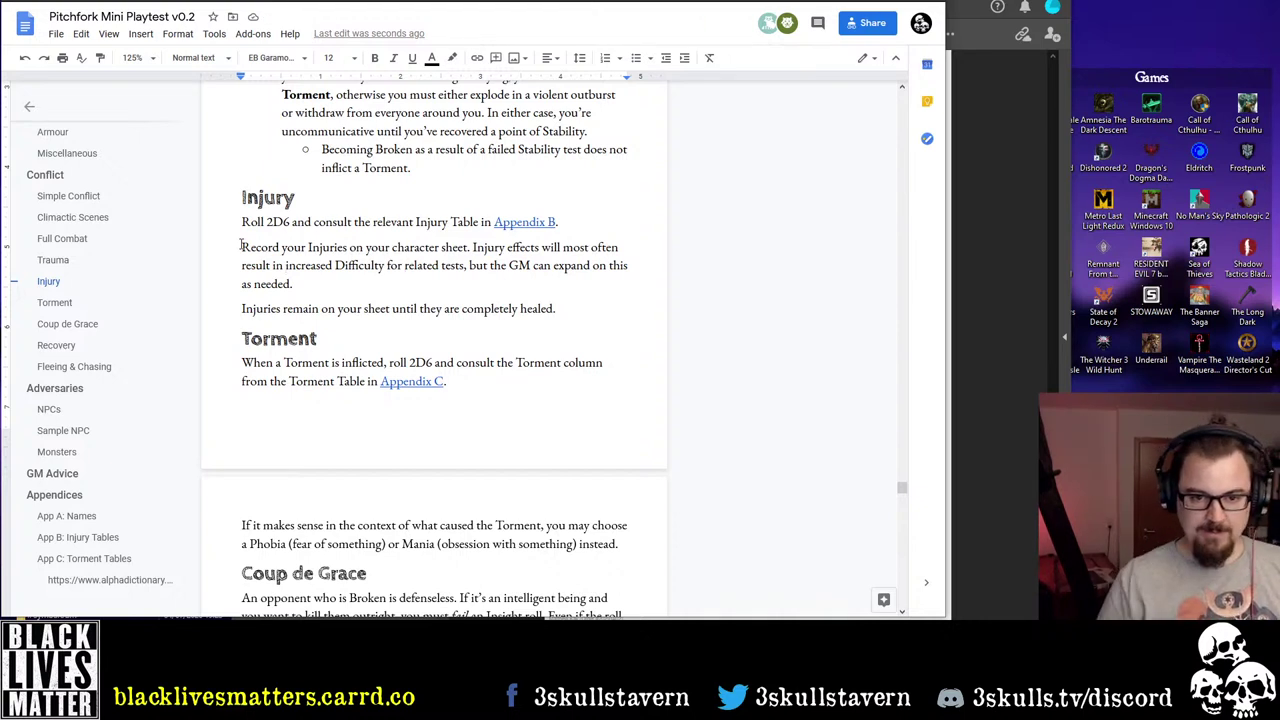
pyautogui.press('Up')
pyautogui.hotkey('ctrl', 'Right')
pyautogui.hotkey('ctrl', 'Right')
pyautogui.hotkey('ctrl', 'Right')
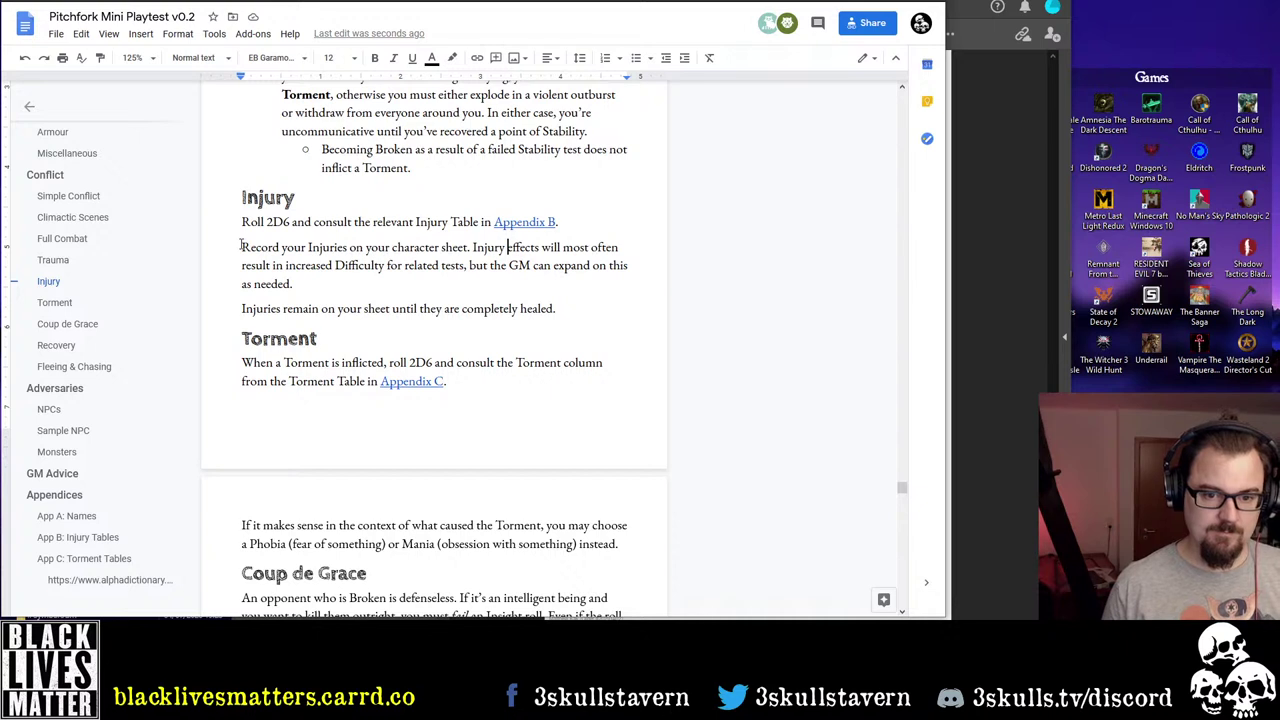
pyautogui.hotkey('ctrl', 'shift', 'Right')
pyautogui.press('BackSpace')
pyautogui.press('BackSpace')
pyautogui.press('BackSpace')
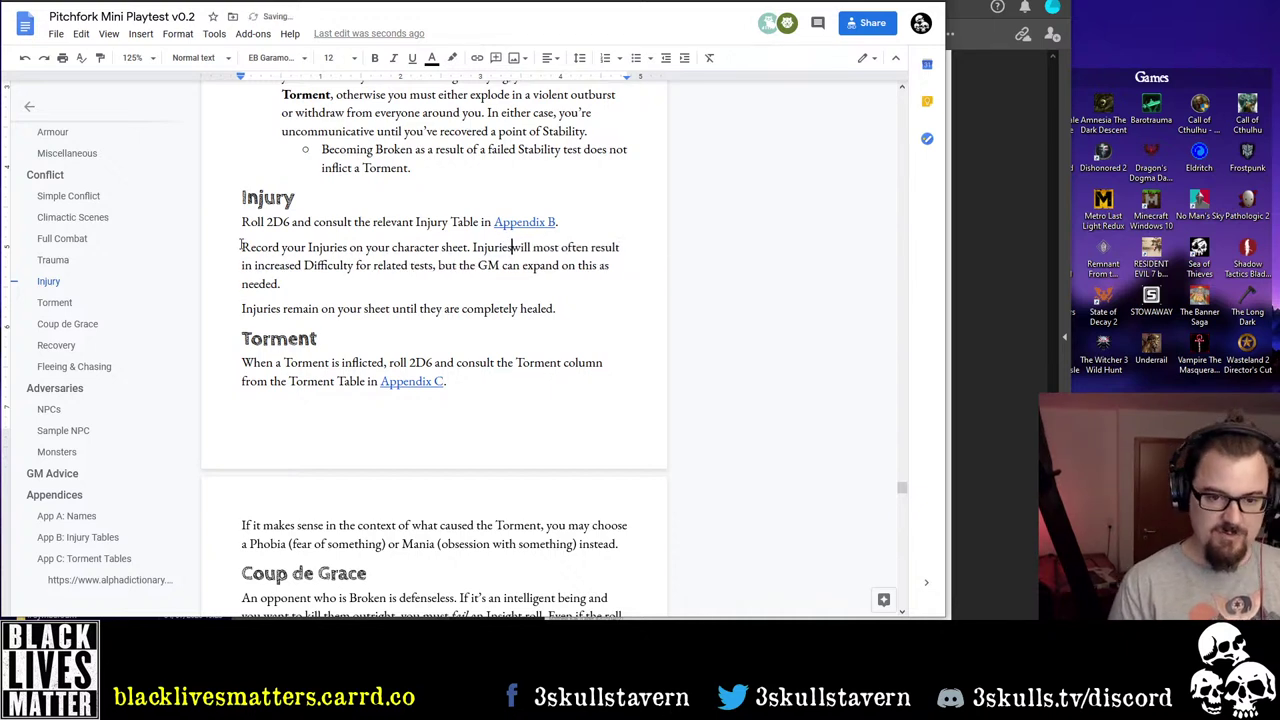
pyautogui.write('ies')
pyautogui.hotkey('ctrl', 'Right')
pyautogui.hotkey('ctrl', 'Right')
pyautogui.hotkey('ctrl', 'Right')
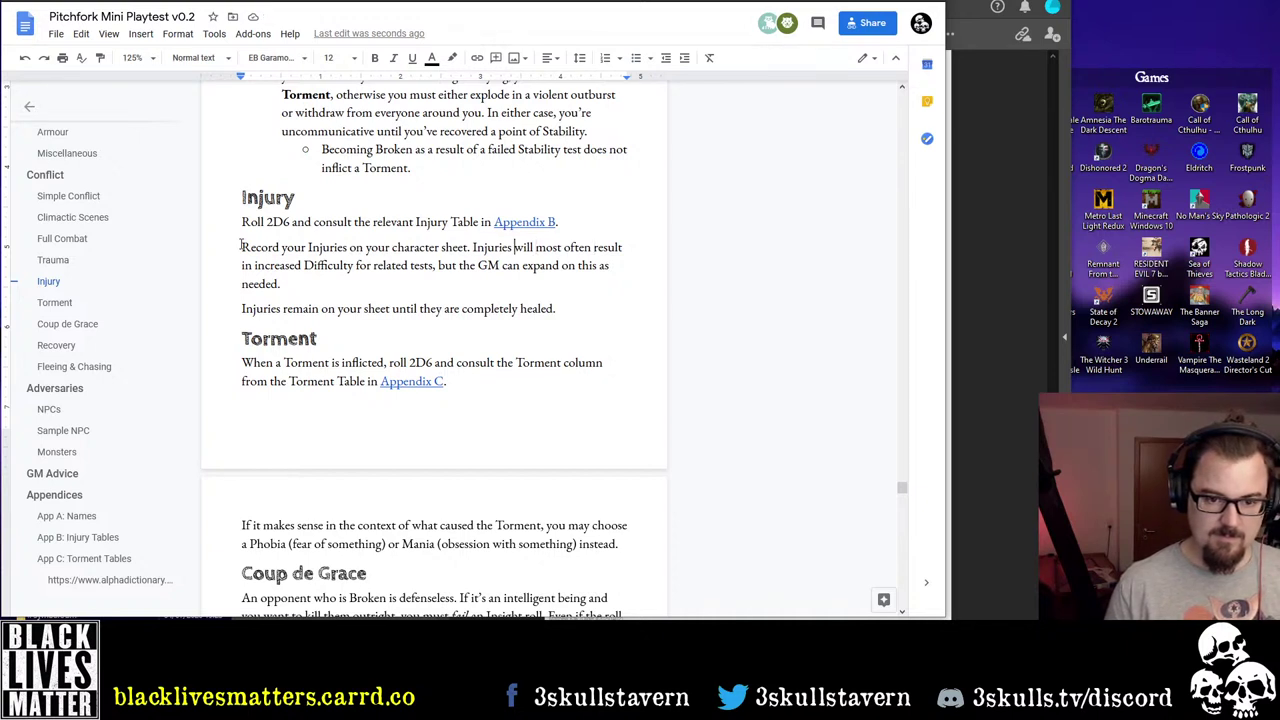
# Highlight the sentence from 'Injuries will most often' through 'as needed.' in yellow
pyautogui.hotkey('ctrl', 'Left')
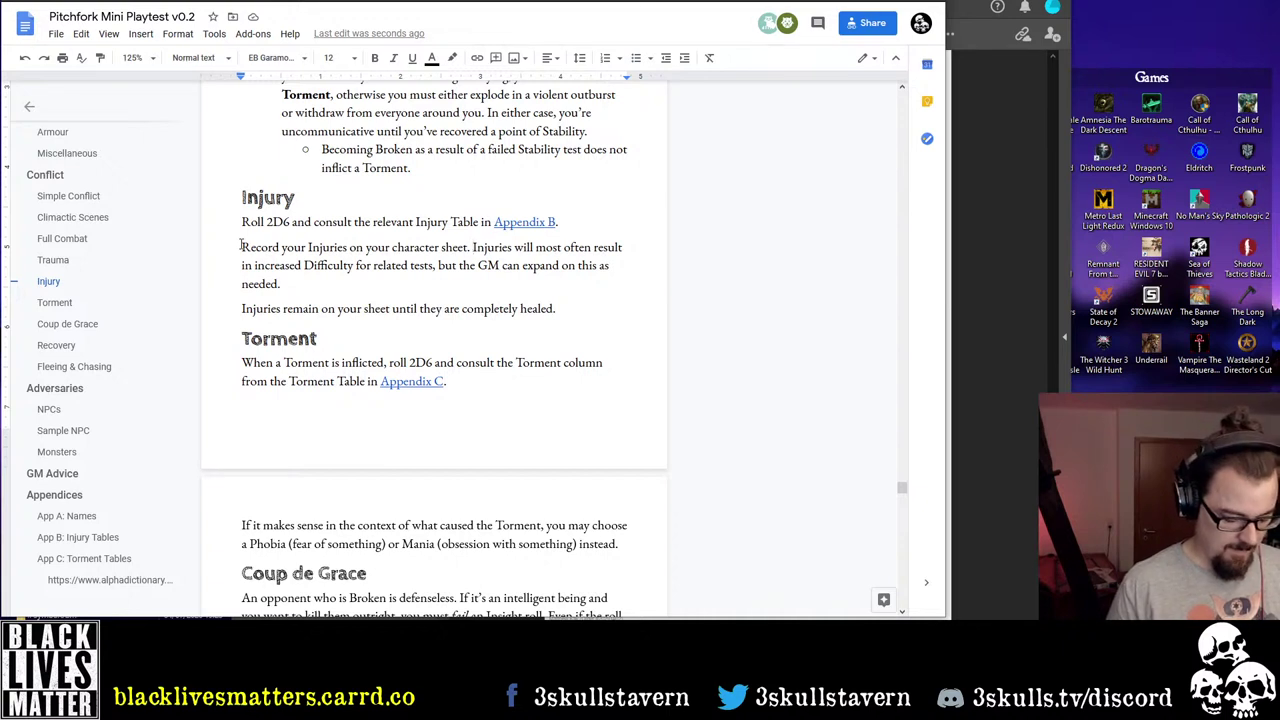
pyautogui.write('When testing')
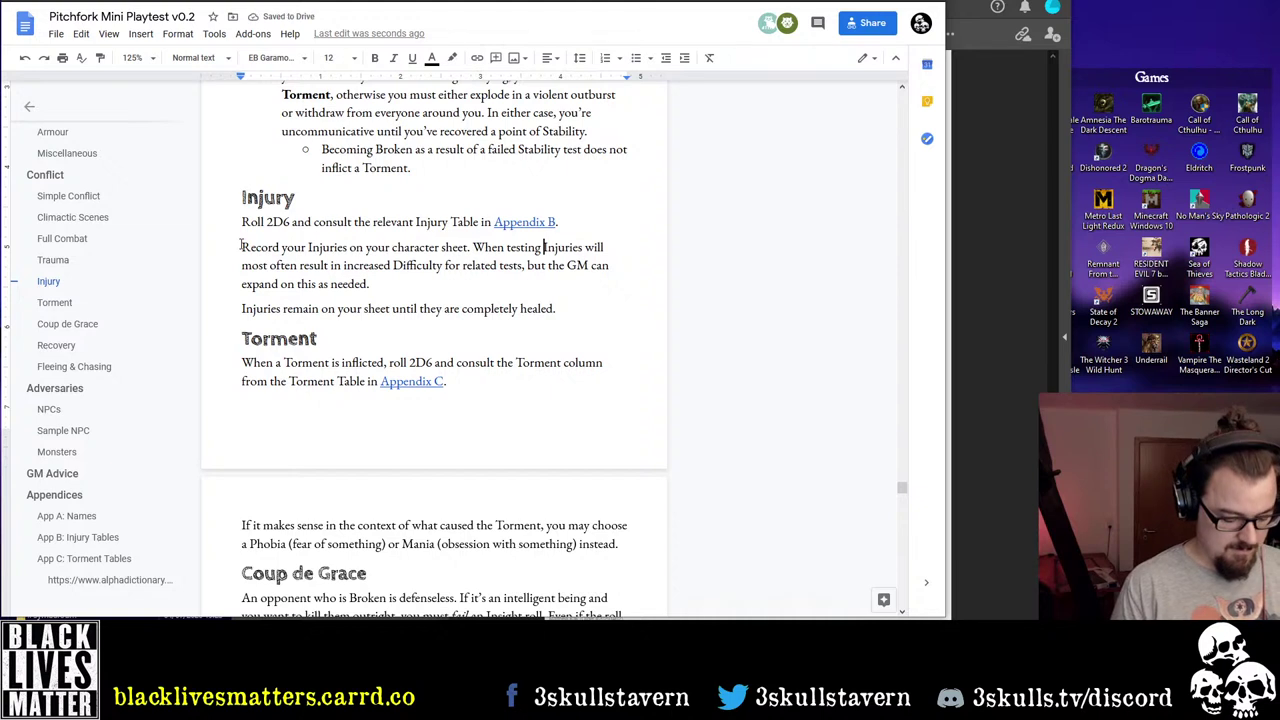
pyautogui.hotkey('ctrl', 'BackSpace')
pyautogui.write('making')
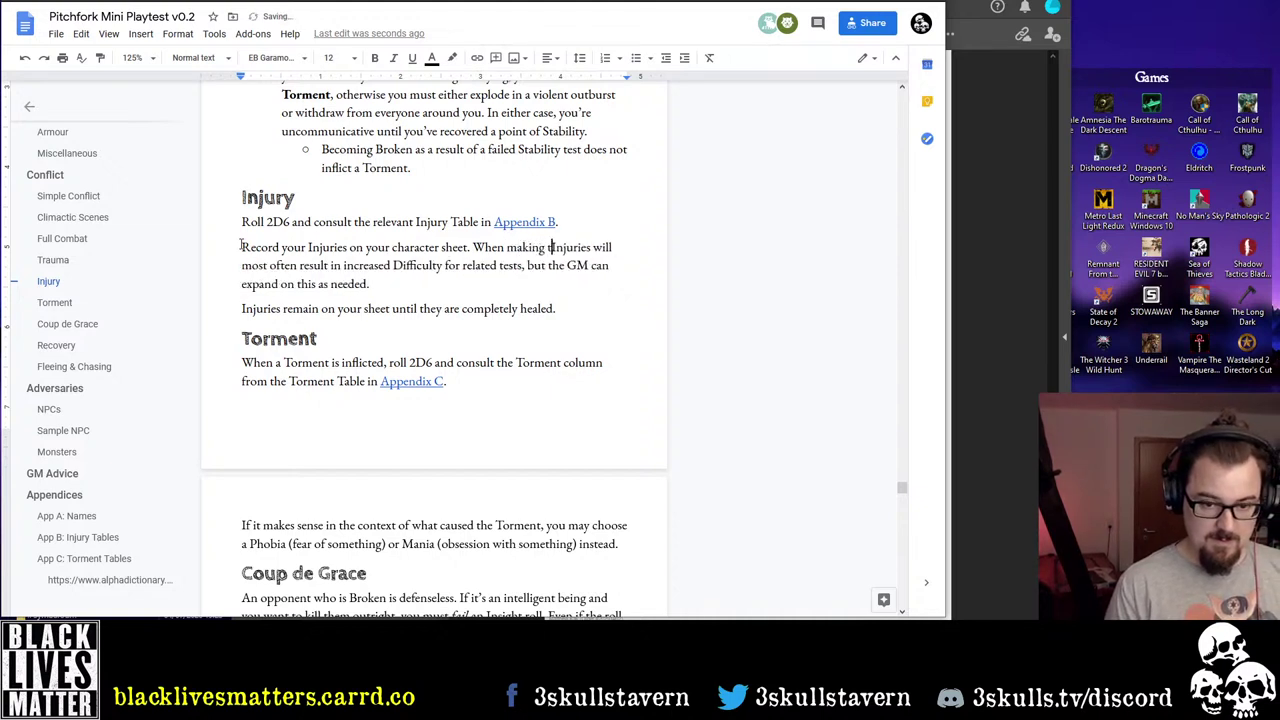
pyautogui.hotkey('ctrl', 'BackSpace')
pyautogui.hotkey('ctrl', 'BackSpace')
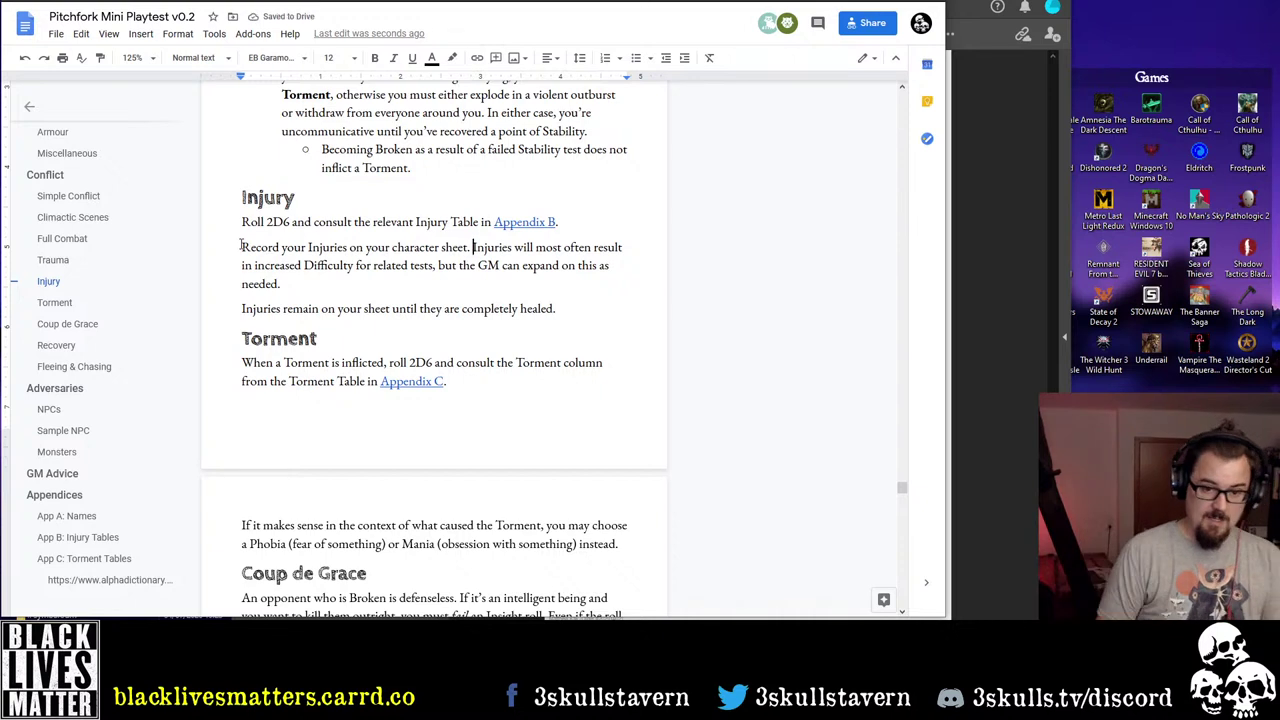
pyautogui.hotkey('ctrl', 'shift', 'Down')
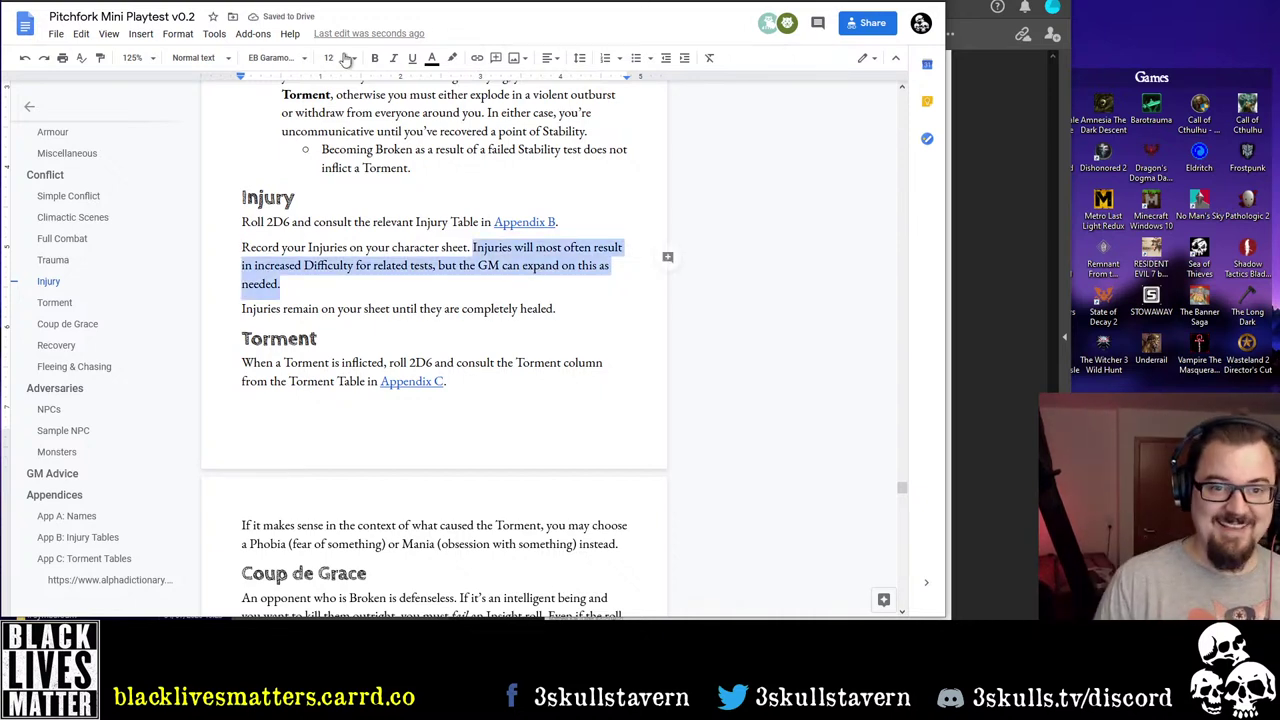
pyautogui.click(452, 57)
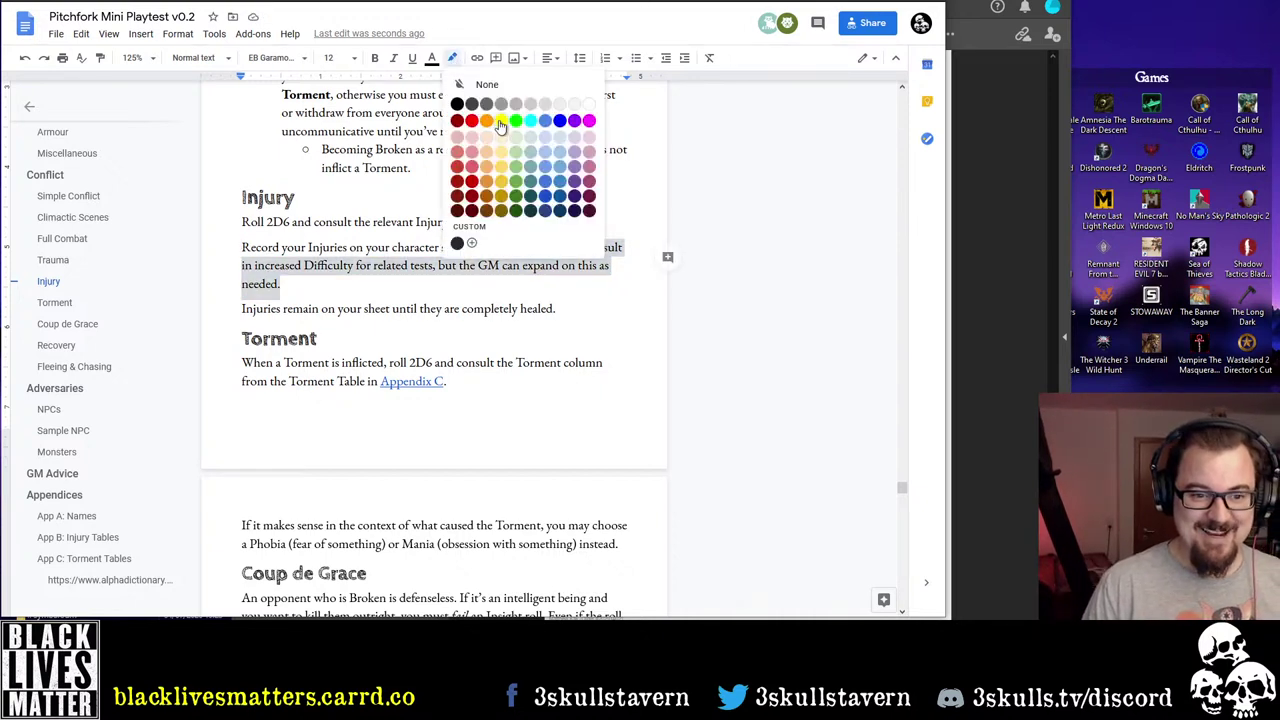
pyautogui.click(502, 124)
pyautogui.click(426, 300)
pyautogui.click(588, 311)
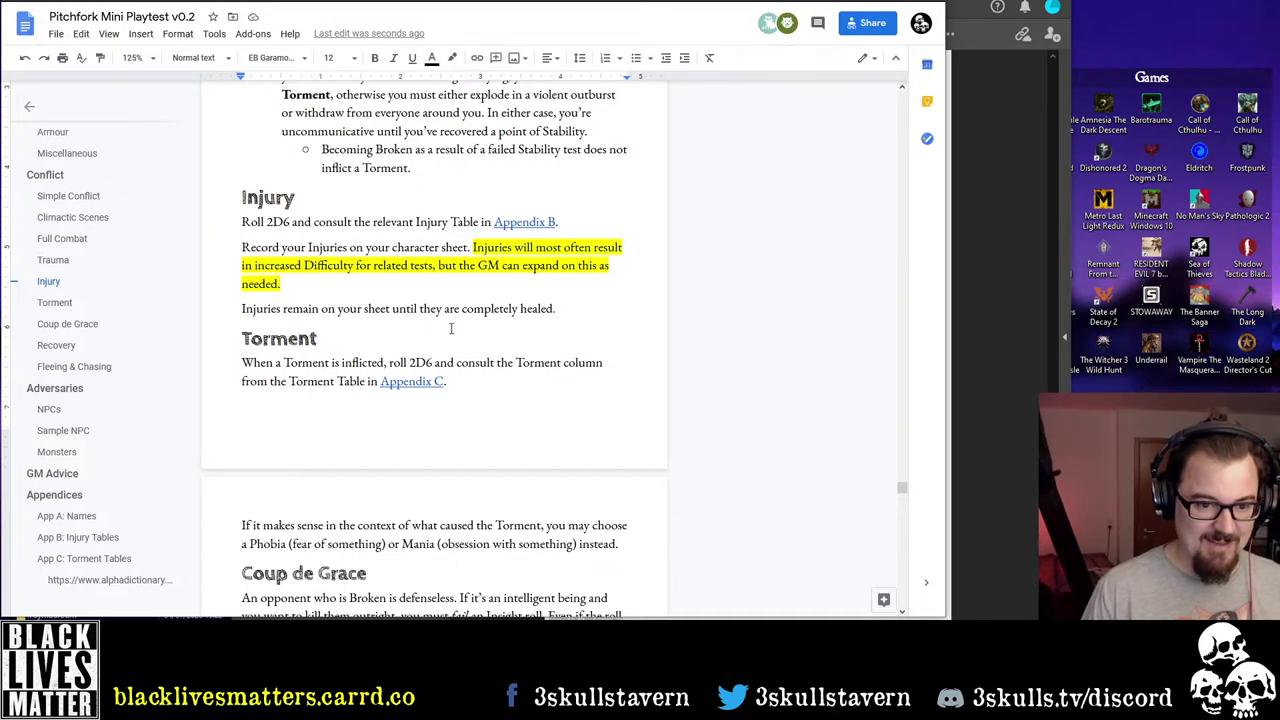
pyautogui.scroll(-3, 451, 328)
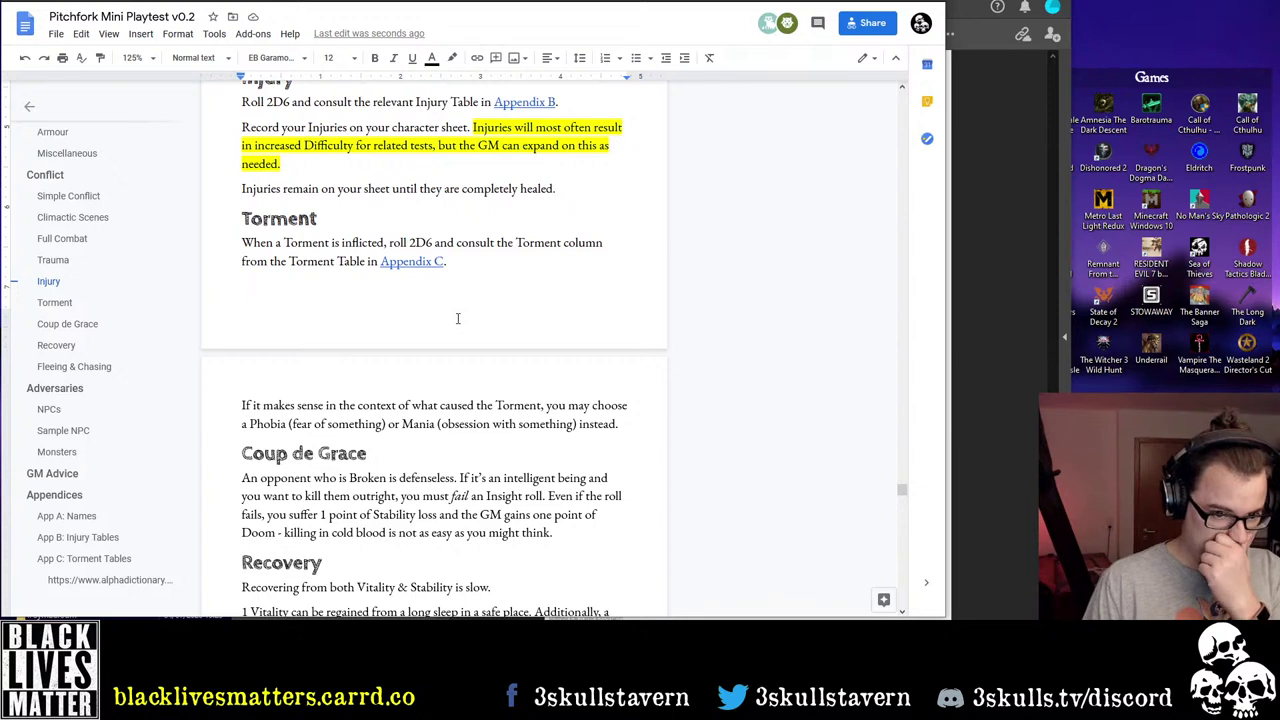
pyautogui.click(620, 424)
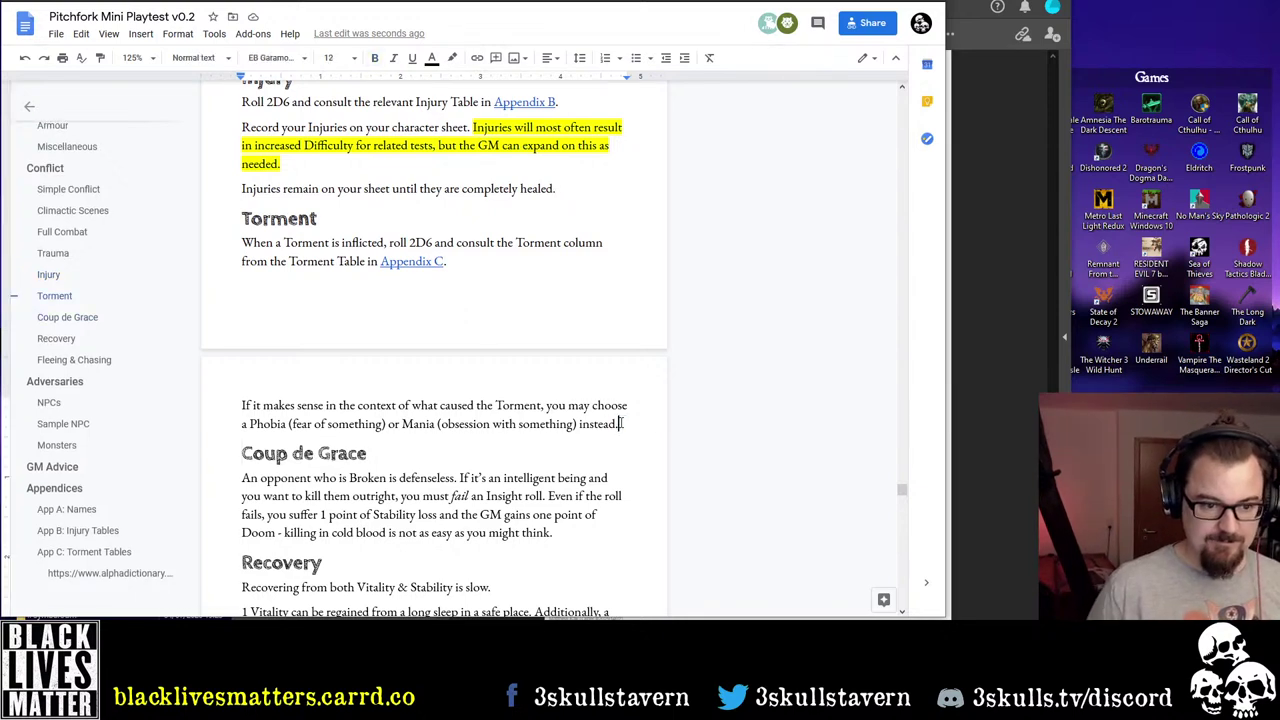
# Add a new line under the Torment paragraph reading 'Most Torments are permanent, though'
pyautogui.press('Return')
pyautogui.write('Torments ayre')
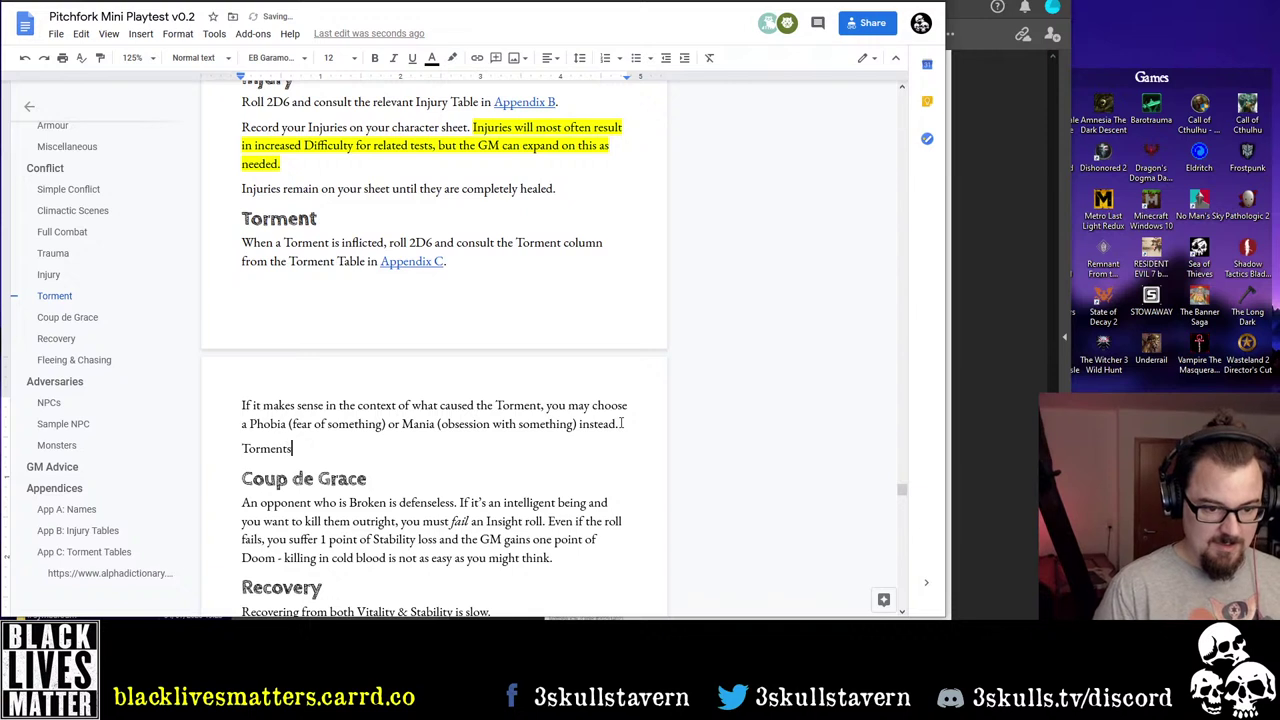
pyautogui.press('BackSpace')
pyautogui.press('BackSpace')
pyautogui.press('BackSpace')
pyautogui.press('BackSpace')
pyautogui.write('re ')
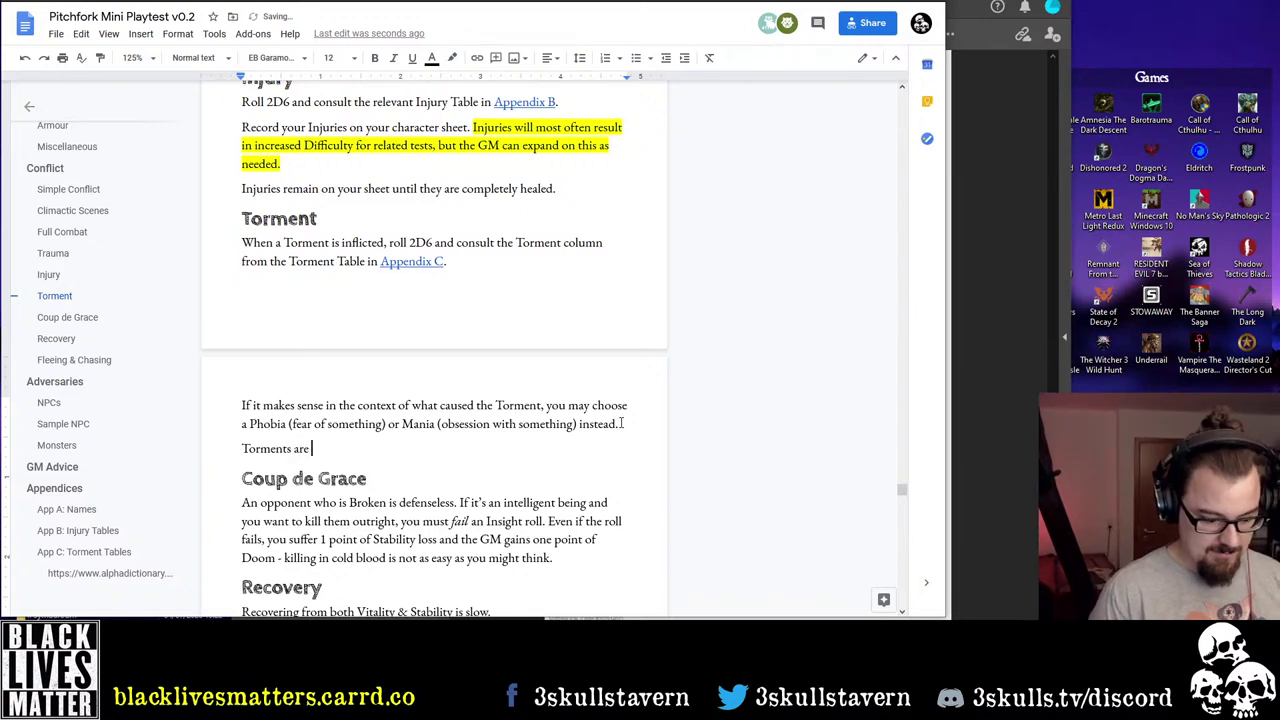
pyautogui.write('permanent')
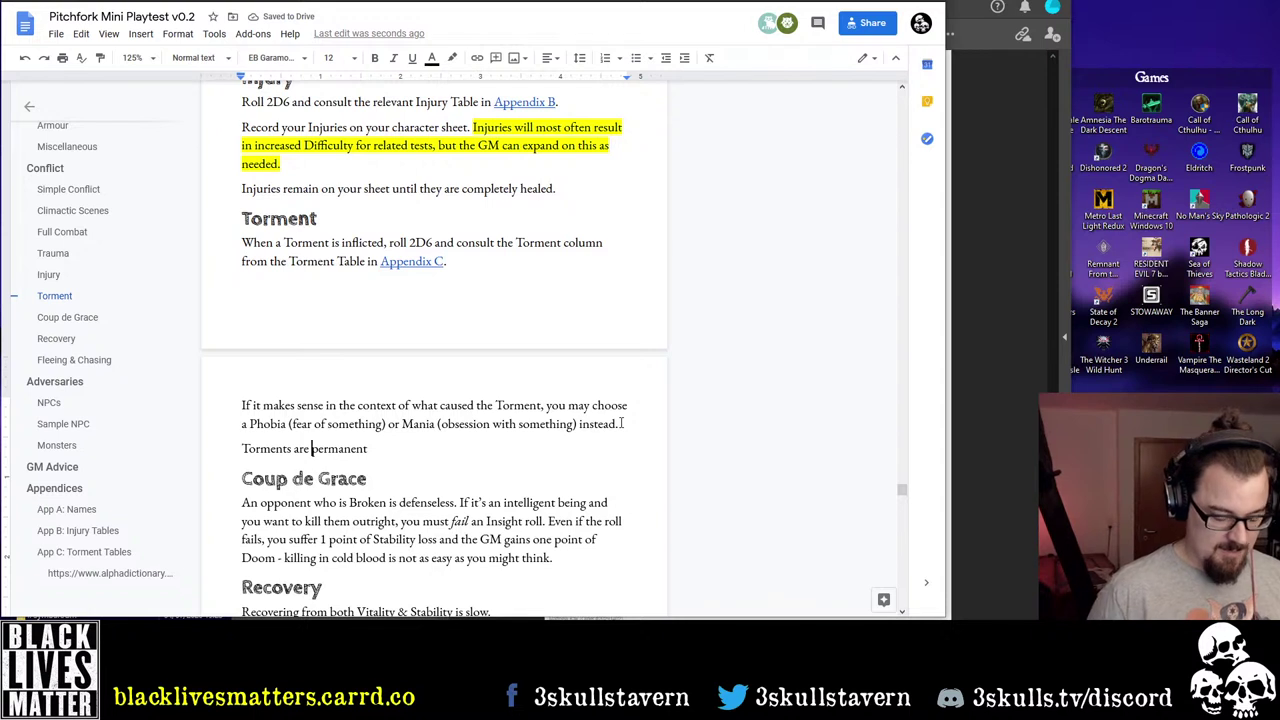
pyautogui.press('Home')
pyautogui.write('Most ')
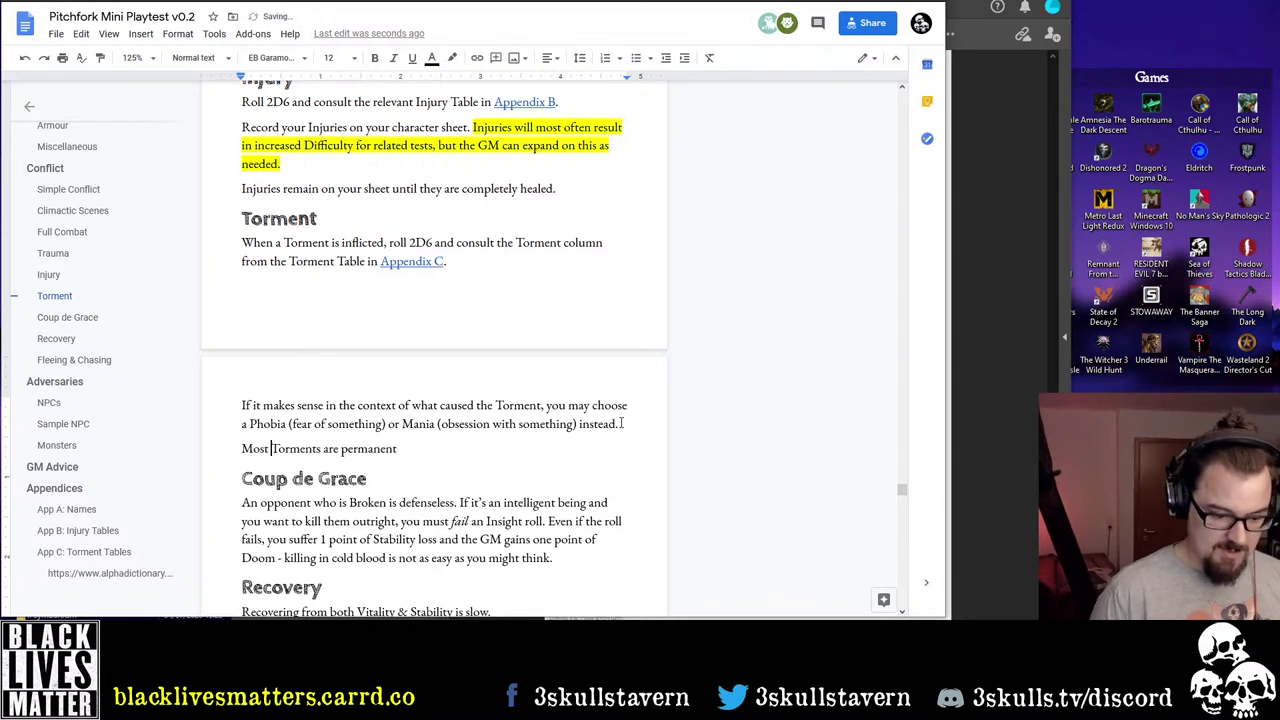
pyautogui.write(', though')
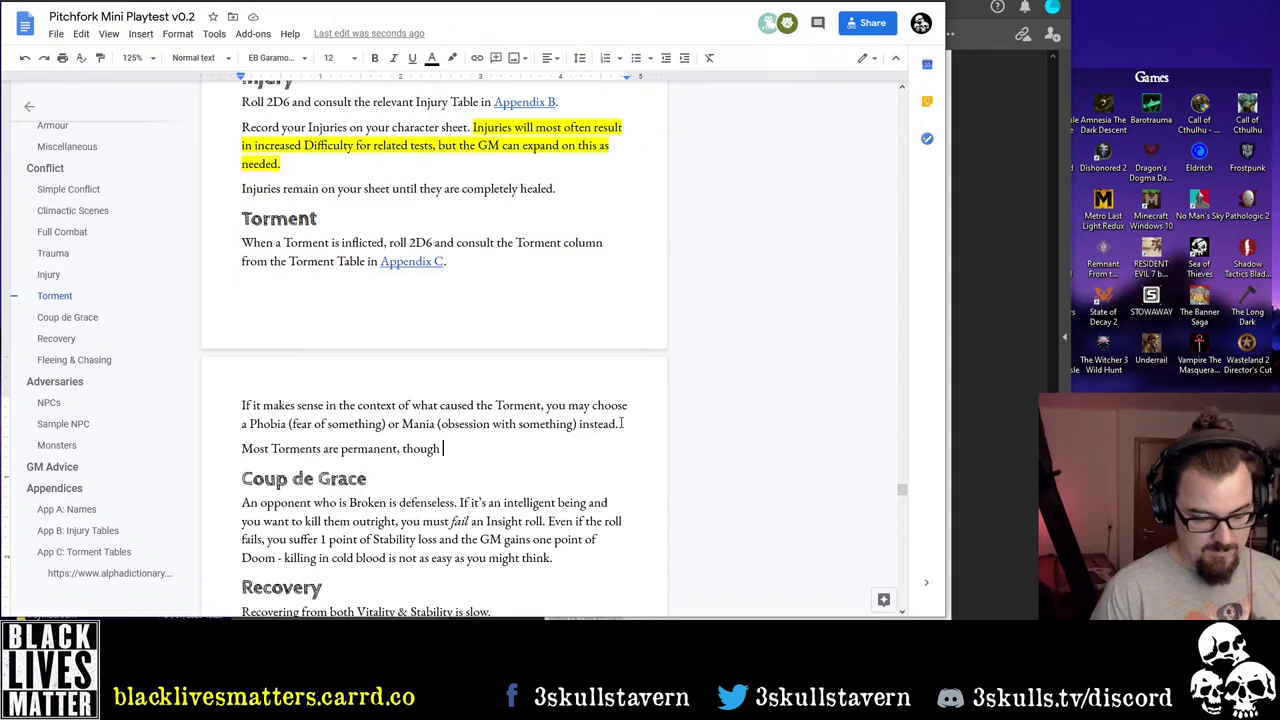
pyautogui.write('some ')
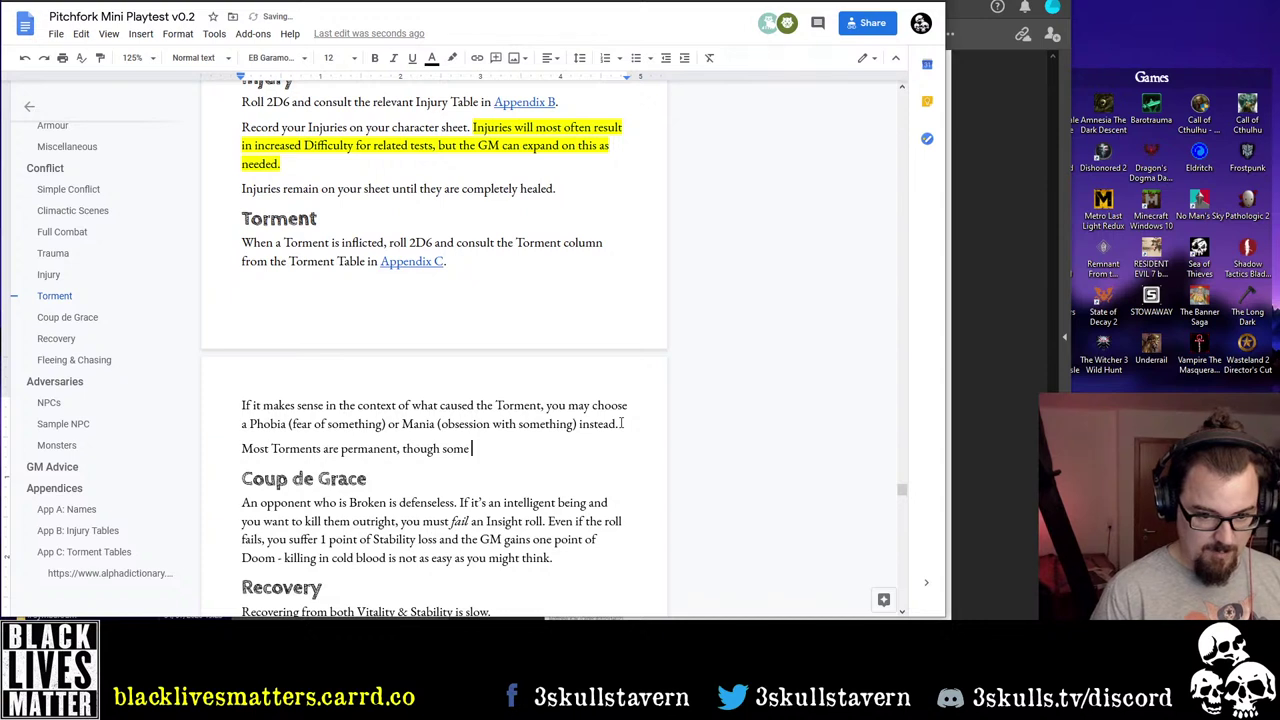
pyautogui.write('more mild')
pyautogui.hotkey('ctrl', 'BackSpace')
pyautogui.hotkey('ctrl', 'BackSpace')
pyautogui.hotkey('ctrl', 'BackSpace')
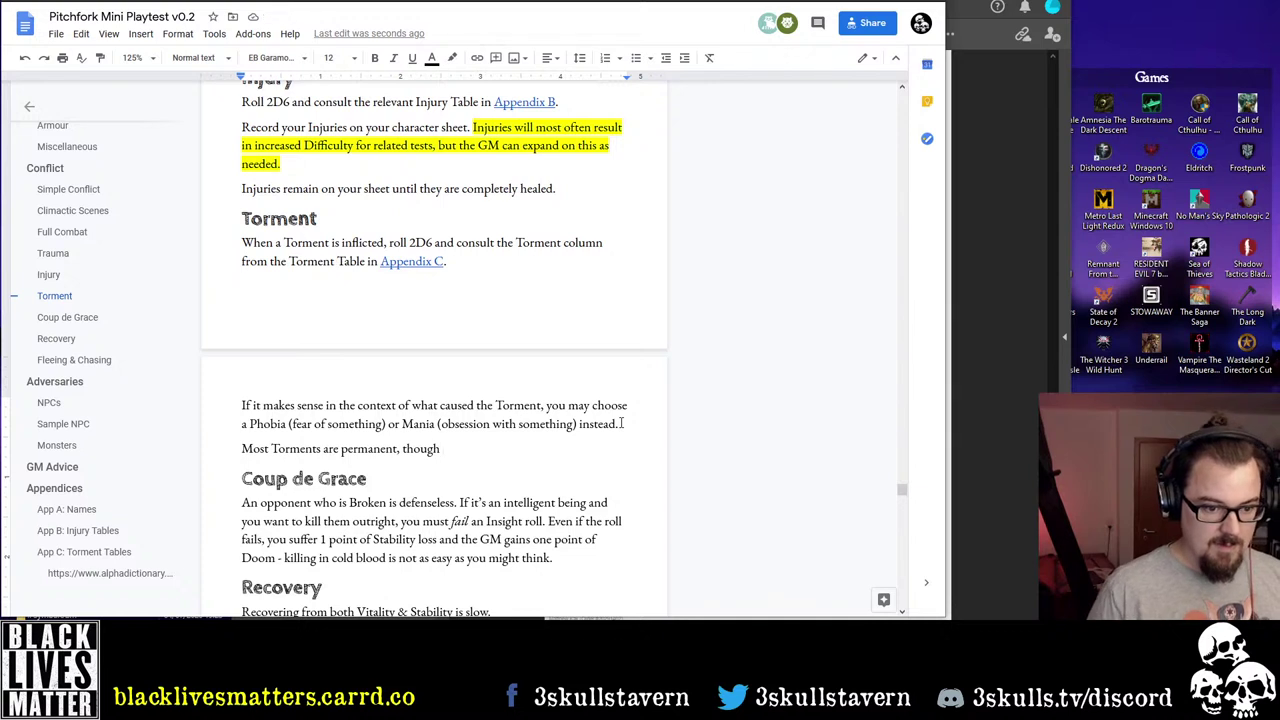
# Prefix the line with 'In a Medieval society,', lowercase 'most', and change 'are' to 'will be'
pyautogui.write('In a M')
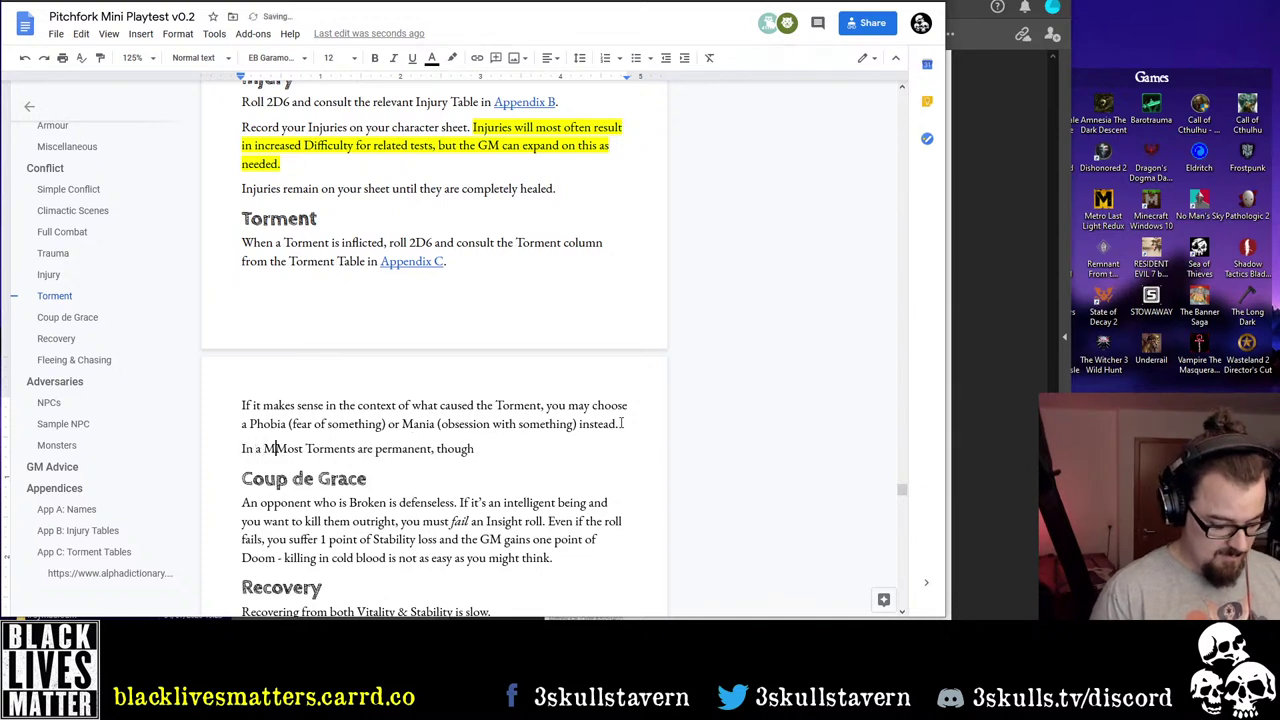
pyautogui.write('edieval societ')
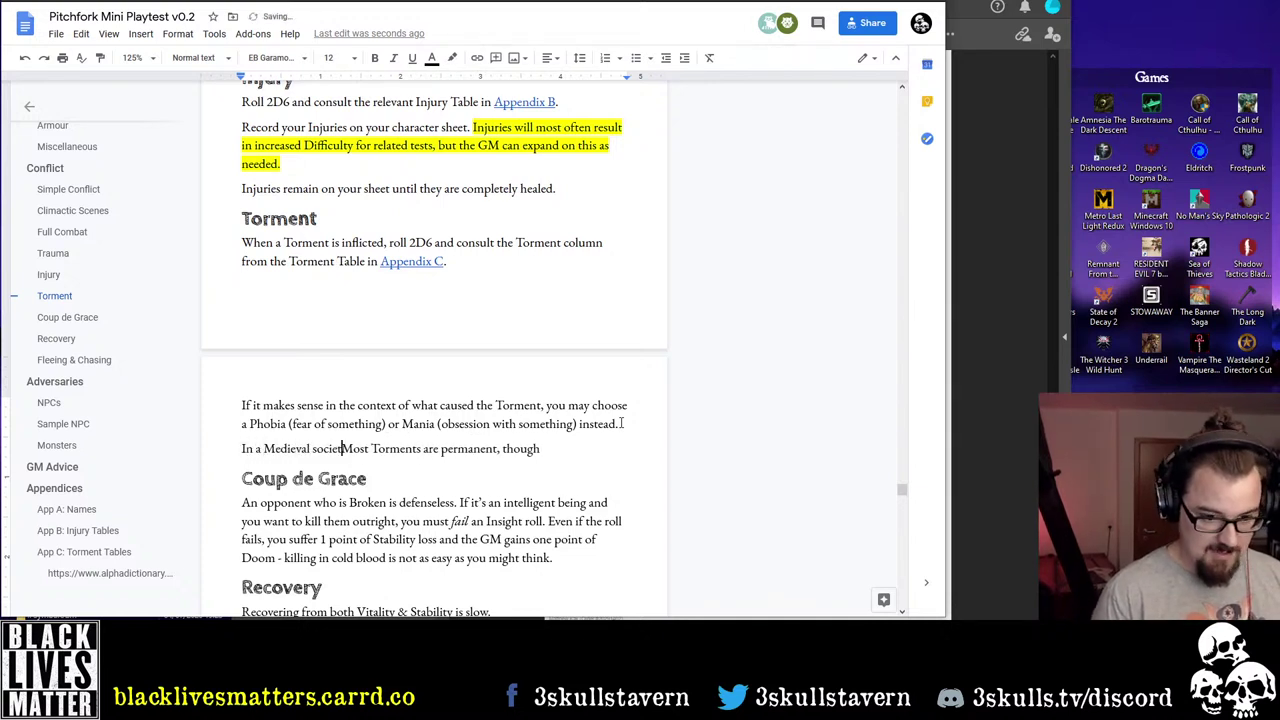
pyautogui.write('y,')
pyautogui.press('Delete')
pyautogui.write('m')
pyautogui.hotkey('ctrl', 'Right')
pyautogui.hotkey('ctrl', 'Right')
pyautogui.hotkey('ctrl', 'Right')
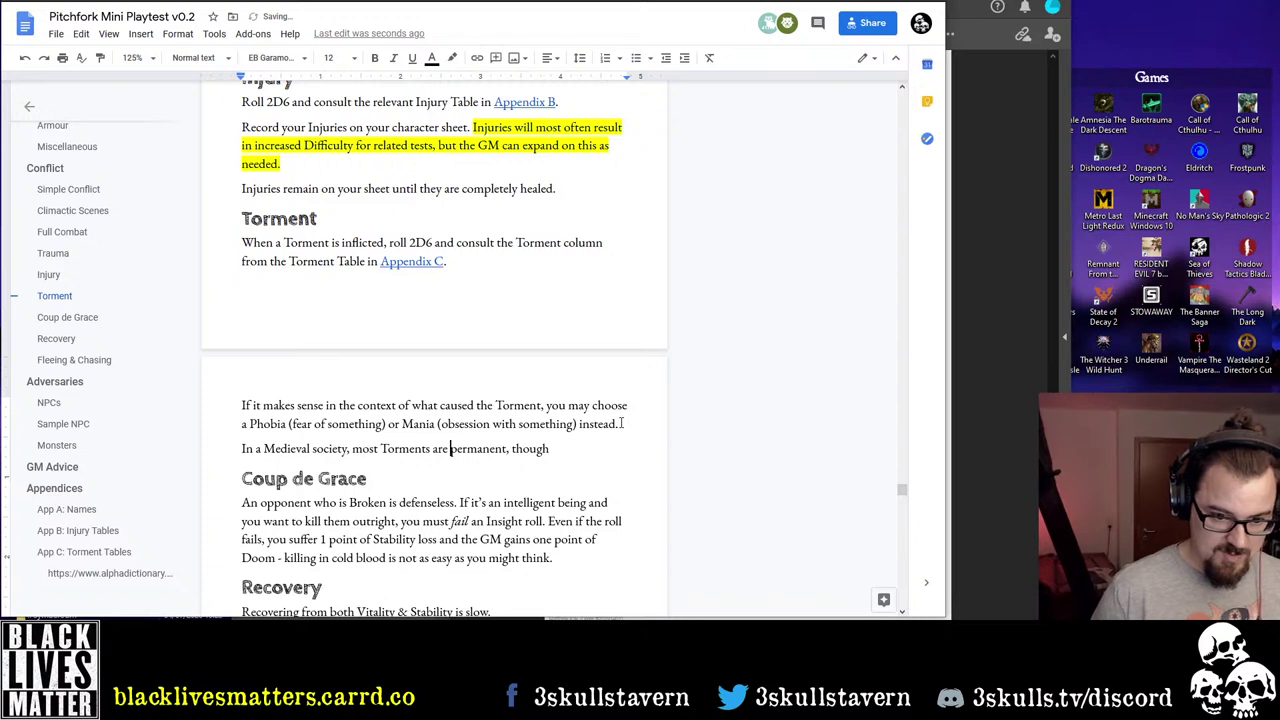
pyautogui.hotkey('ctrl', 'shift', 'Left')
pyautogui.write('will be')
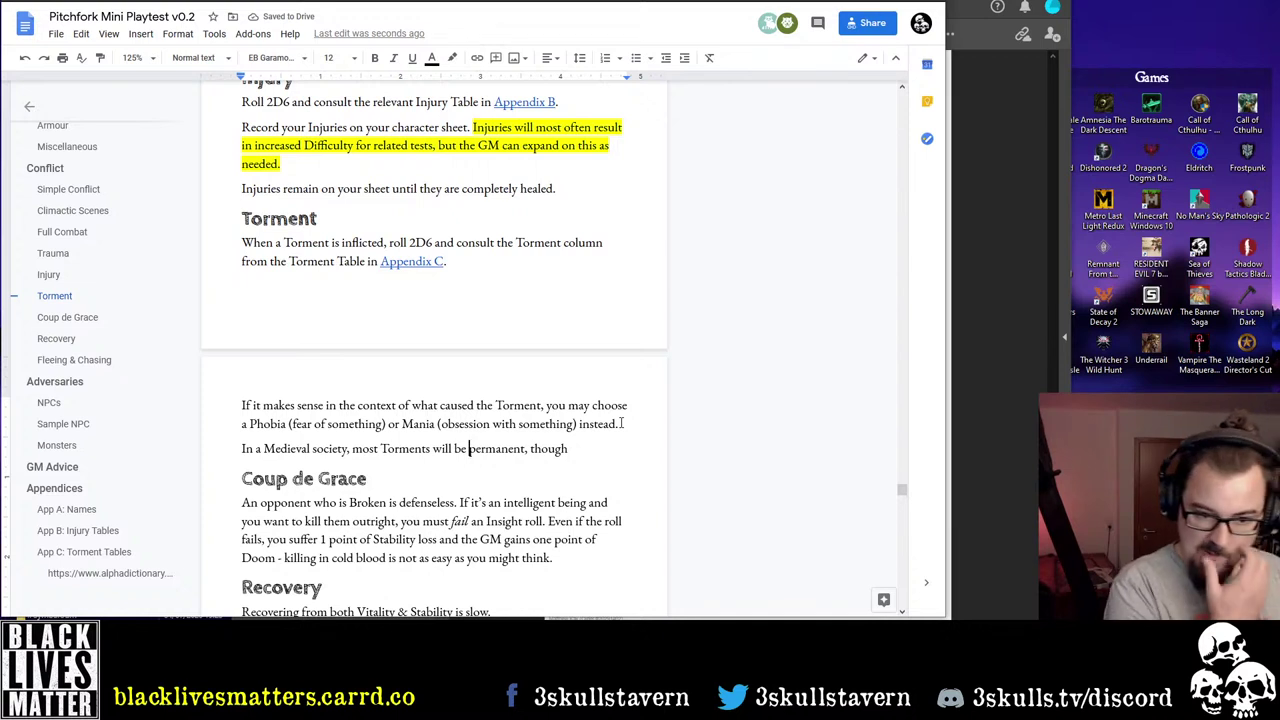
# Delete 'In a Medieval society,' after trying other openings, and recapitalise 'Most'
pyautogui.press('Home')
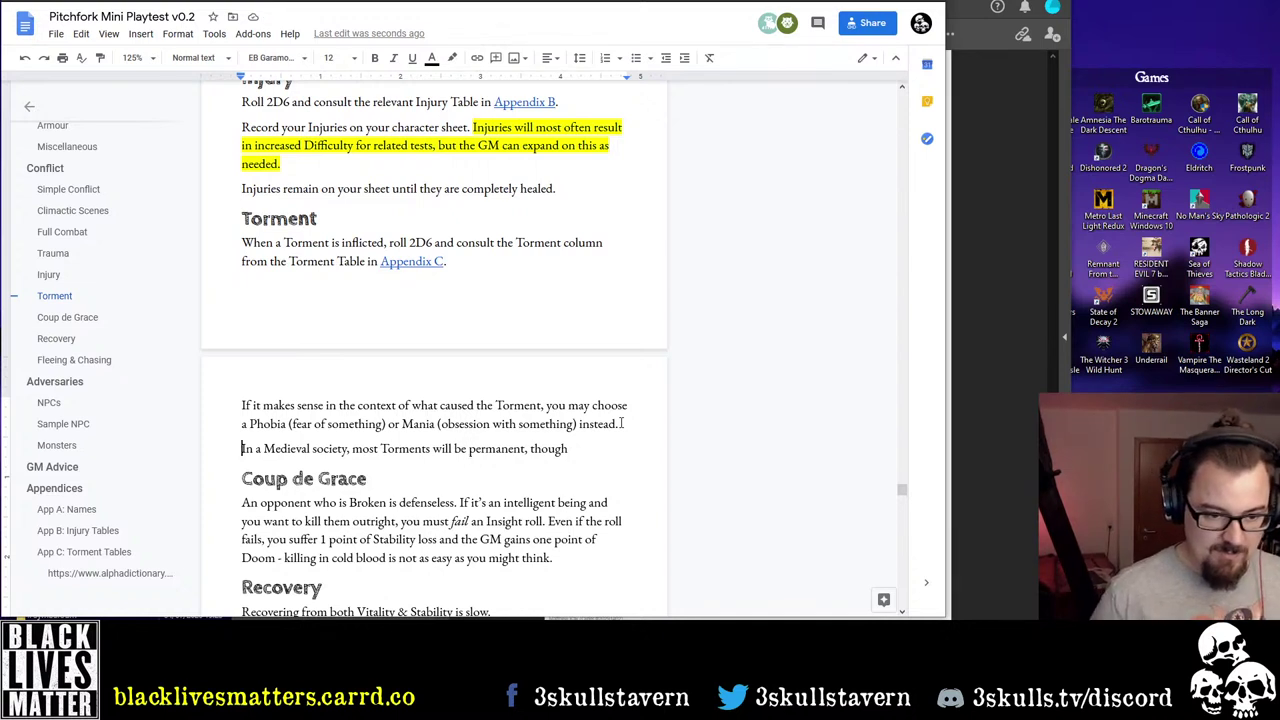
pyautogui.hotkey('shift', 'Right')
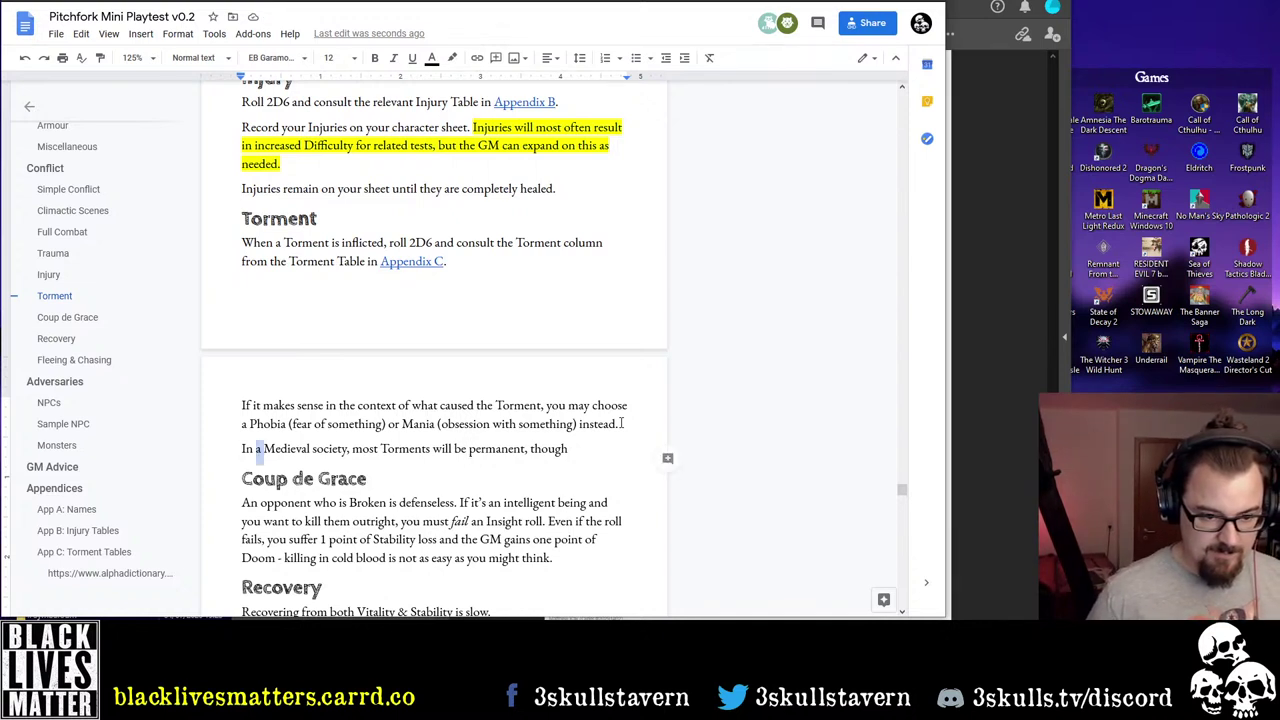
pyautogui.hotkey('ctrl', 'shift', 'Right')
pyautogui.hotkey('ctrl', 'shift', 'Right')
pyautogui.press('BackSpace')
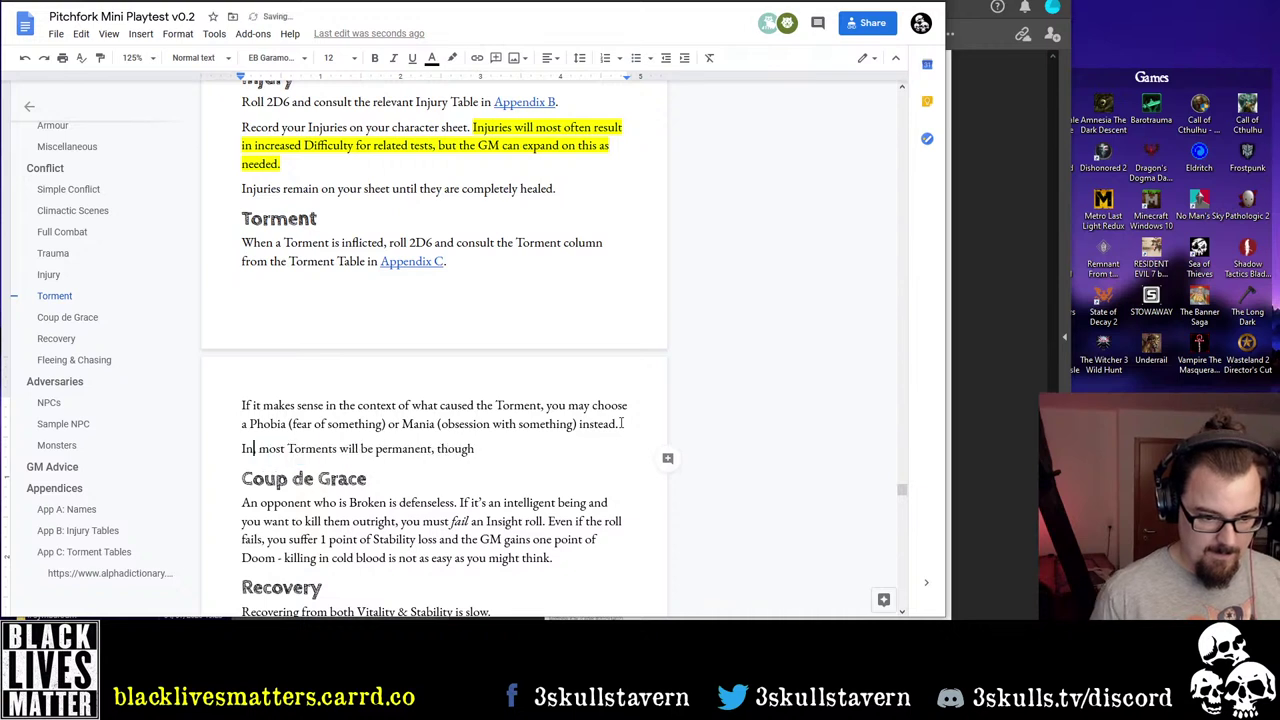
pyautogui.write('Medieval')
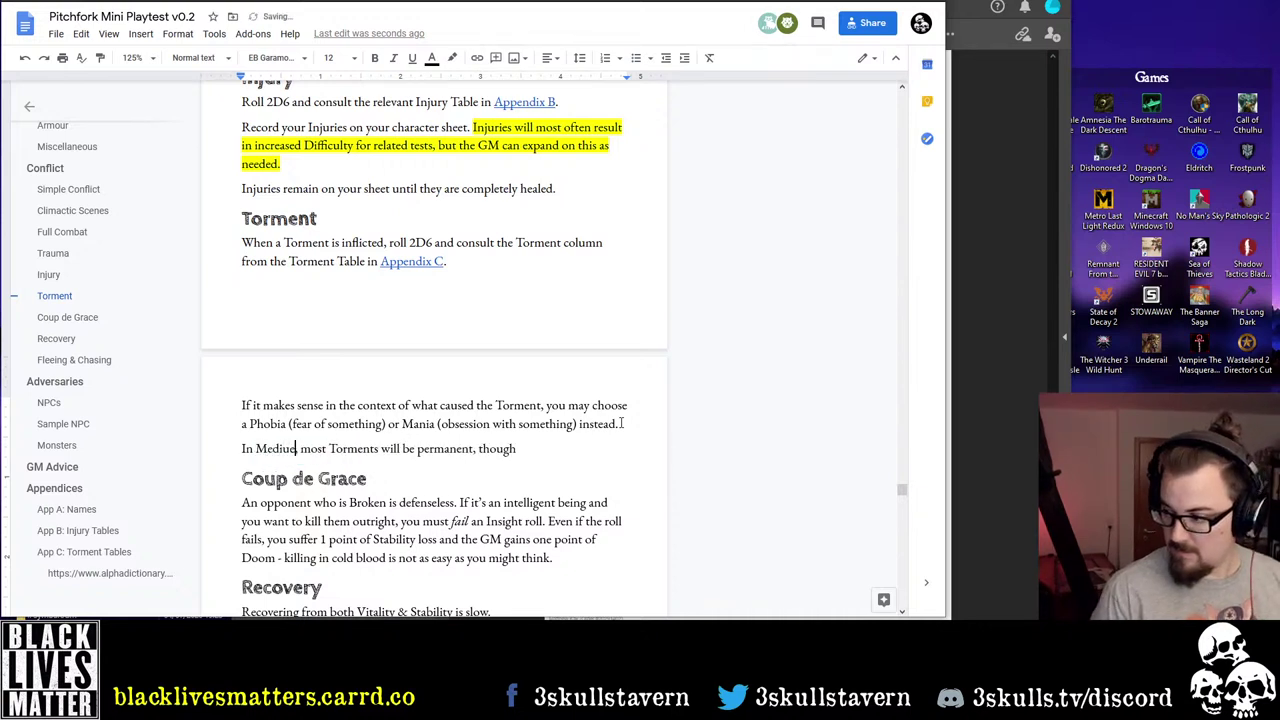
pyautogui.press('BackSpace')
pyautogui.press('BackSpace')
pyautogui.press('BackSpace')
pyautogui.press('BackSpace')
pyautogui.press('BackSpace')
pyautogui.press('BackSpace')
pyautogui.press('BackSpace')
pyautogui.press('BackSpace')
pyautogui.press('BackSpace')
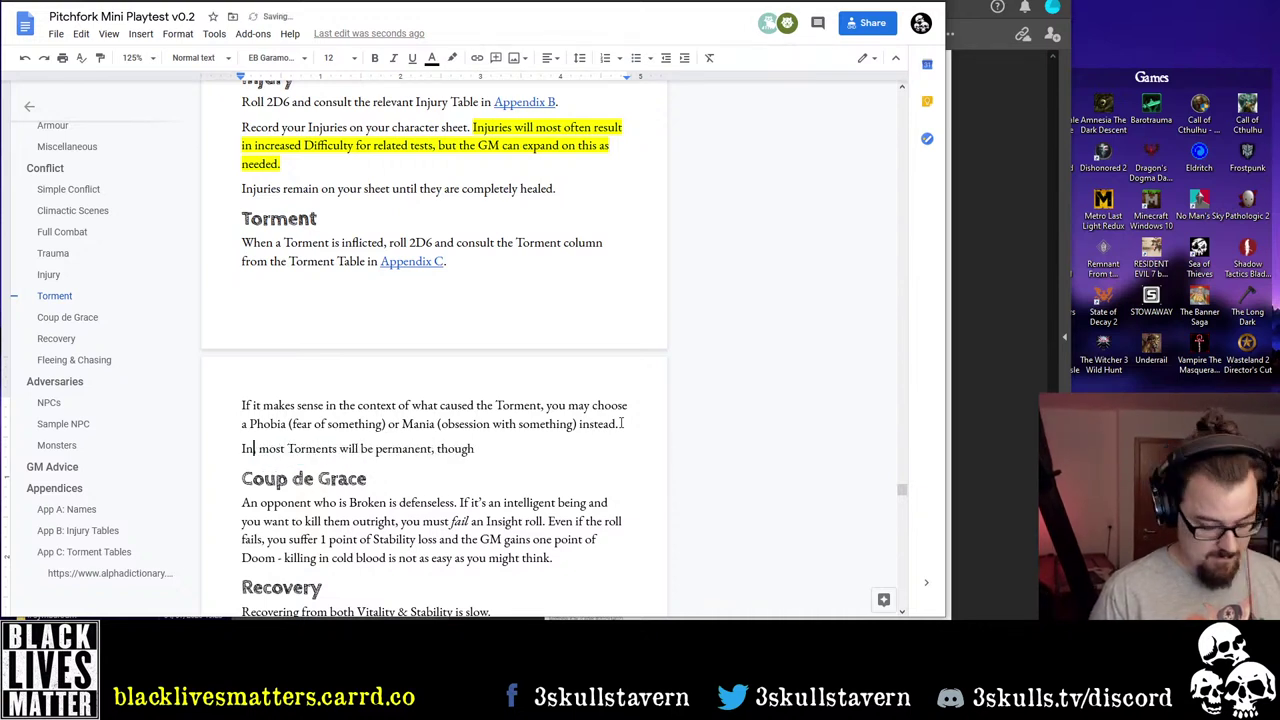
pyautogui.write('Medieval')
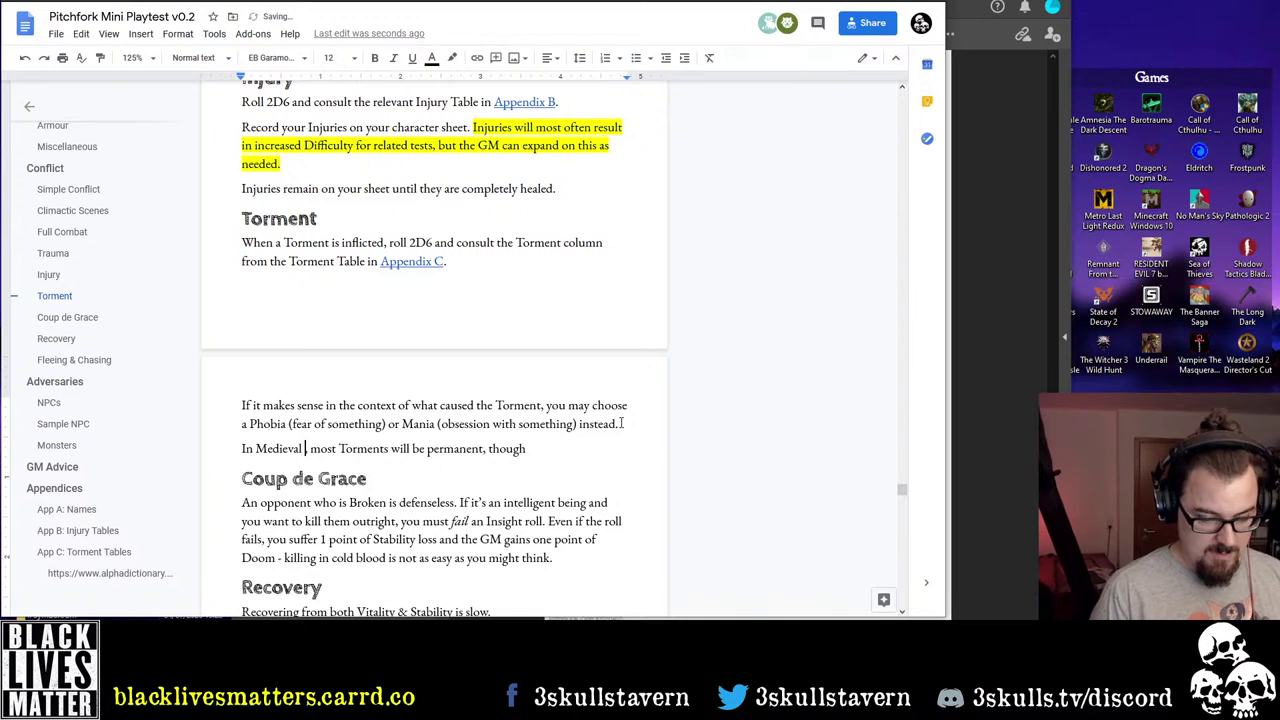
pyautogui.press('BackSpace')
pyautogui.press('BackSpace')
pyautogui.press('BackSpace')
pyautogui.press('BackSpace')
pyautogui.press('BackSpace')
pyautogui.press('BackSpace')
pyautogui.press('BackSpace')
pyautogui.press('BackSpace')
pyautogui.press('BackSpace')
pyautogui.press('BackSpace')
pyautogui.press('BackSpace')
pyautogui.write('Dur')
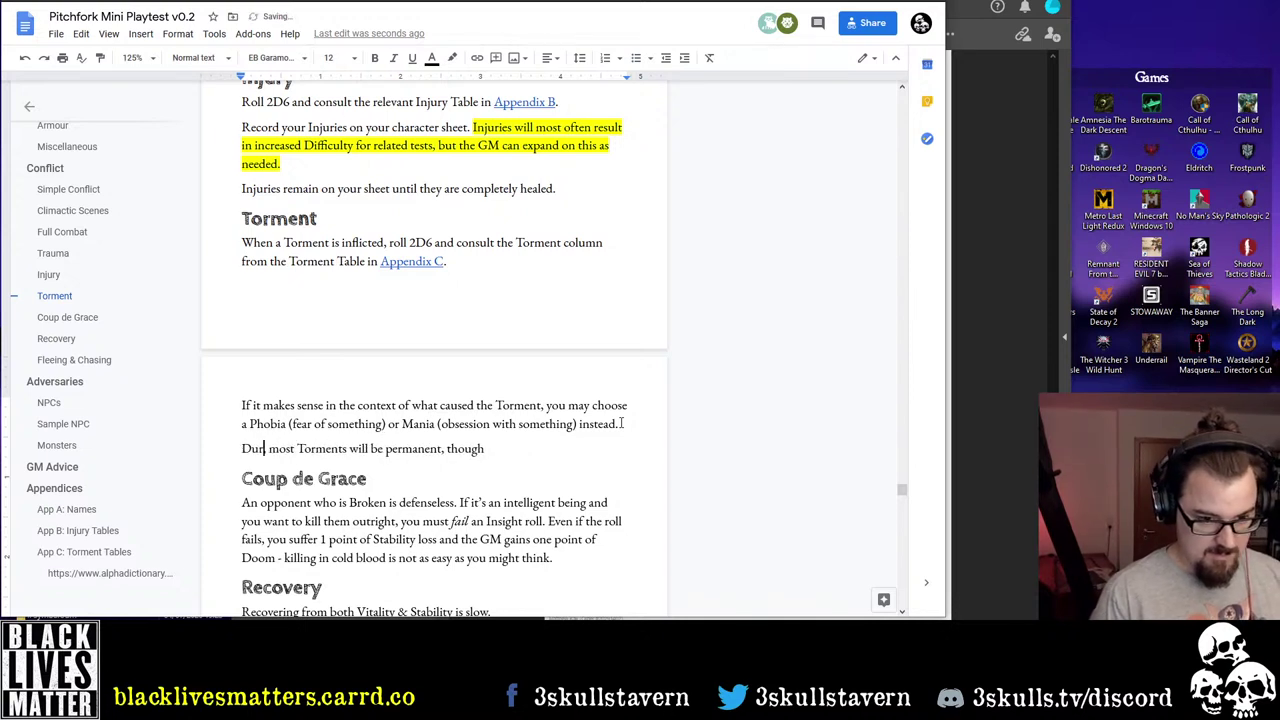
pyautogui.write('ing the')
pyautogui.press('BackSpace')
pyautogui.press('BackSpace')
pyautogui.press('BackSpace')
pyautogui.press('BackSpace')
pyautogui.press('BackSpace')
pyautogui.press('BackSpace')
pyautogui.press('BackSpace')
pyautogui.press('BackSpace')
pyautogui.press('BackSpace')
pyautogui.press('BackSpace')
pyautogui.press('BackSpace')
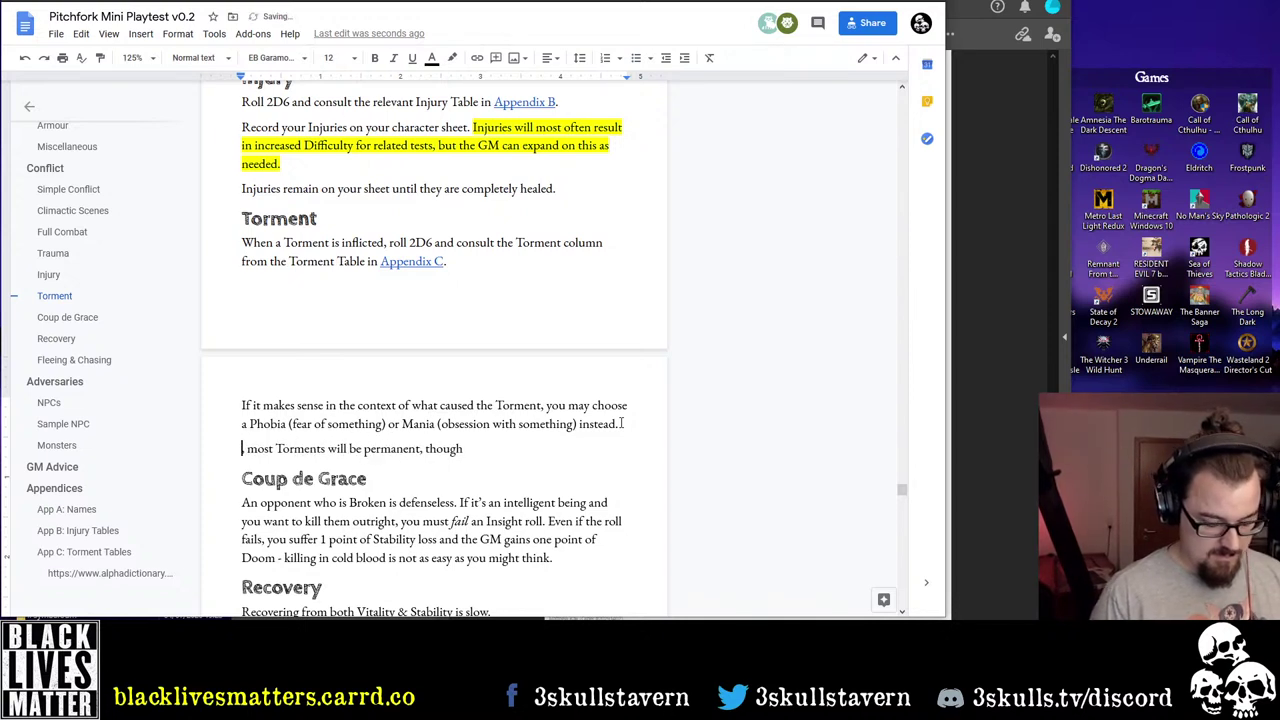
pyautogui.write(',')
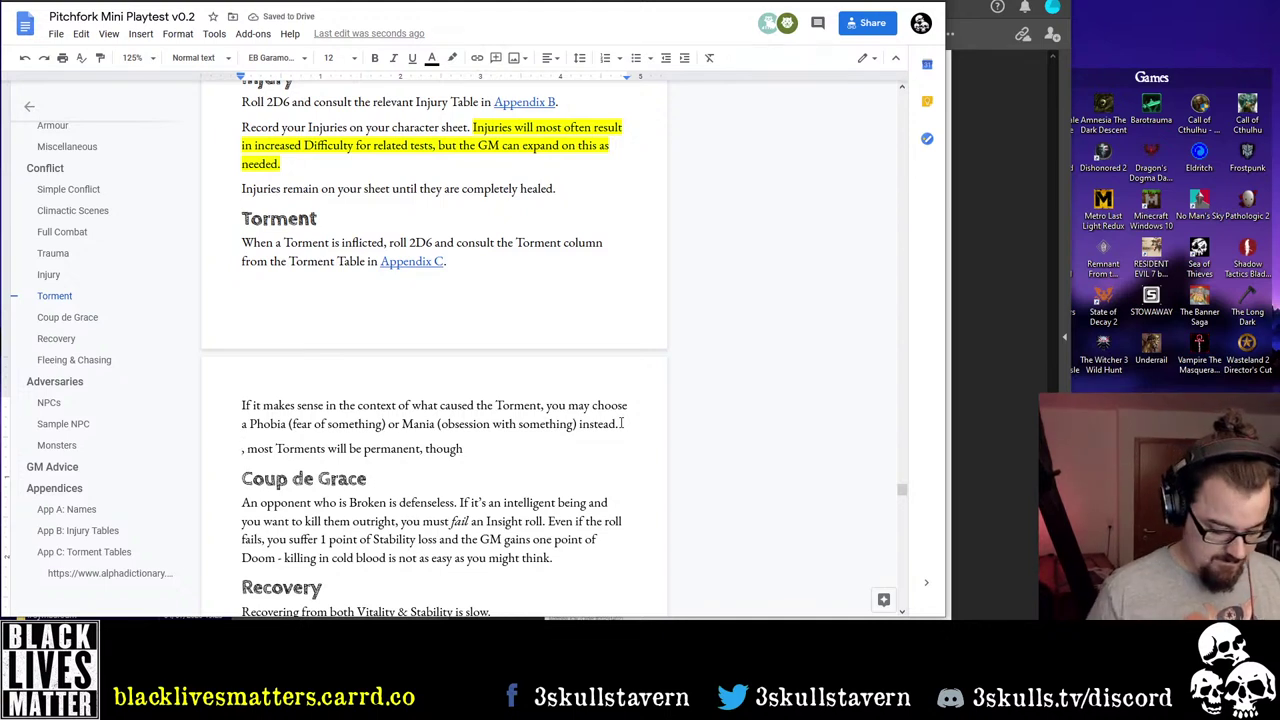
pyautogui.press('BackSpace')
pyautogui.press('Delete')
pyautogui.press('Delete')
pyautogui.write('M')
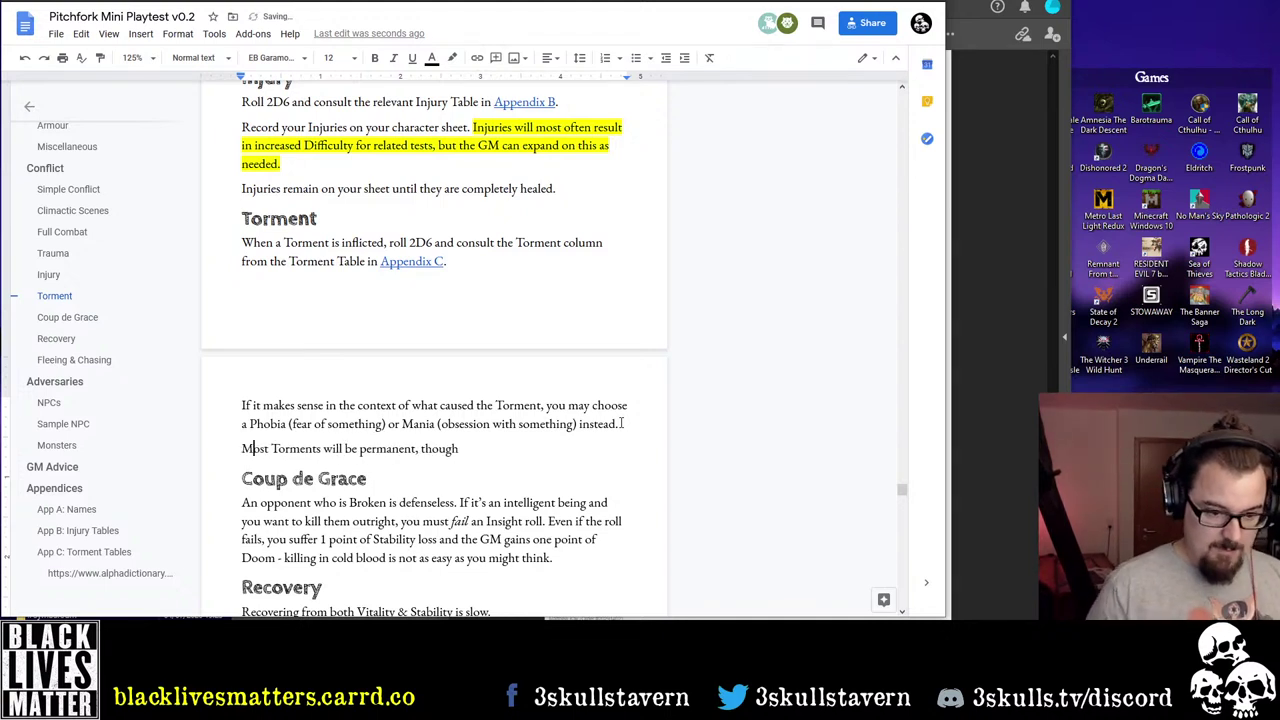
pyautogui.press('End')
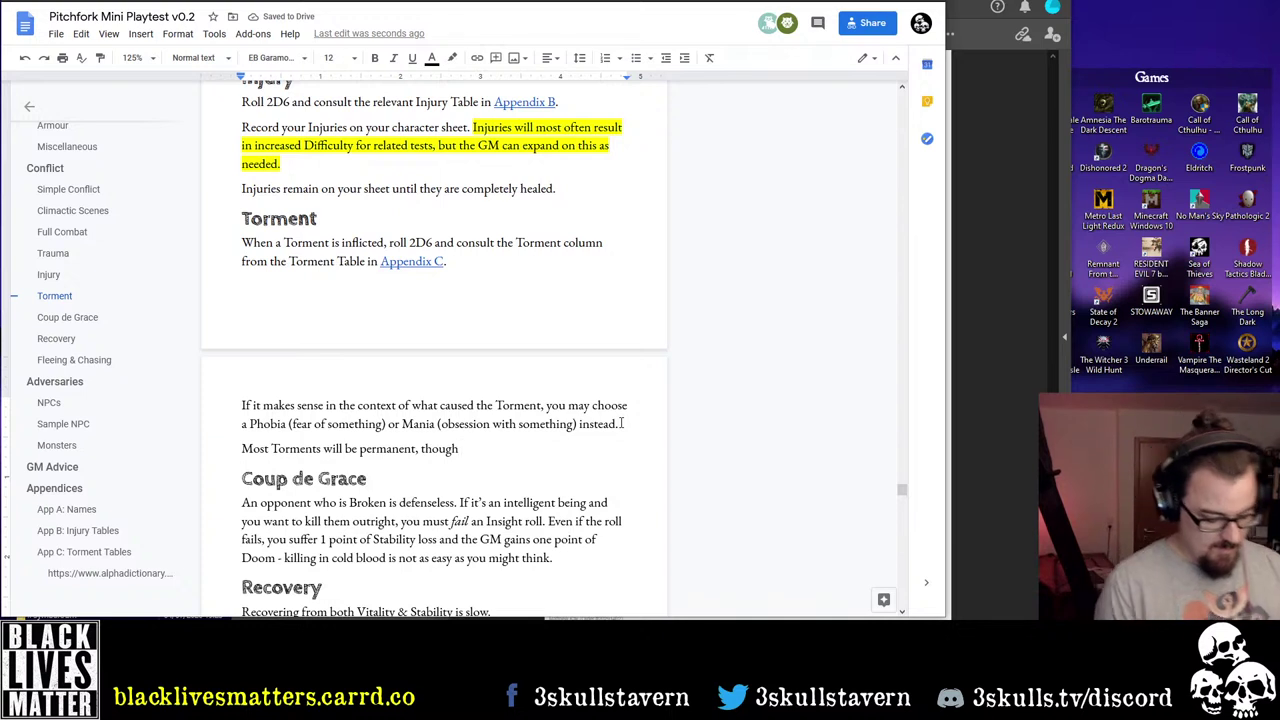
# Continue after 'though' with 'the GM can have them fade with time or even be cured if this serves the narrative.'
pyautogui.write('the GM can')
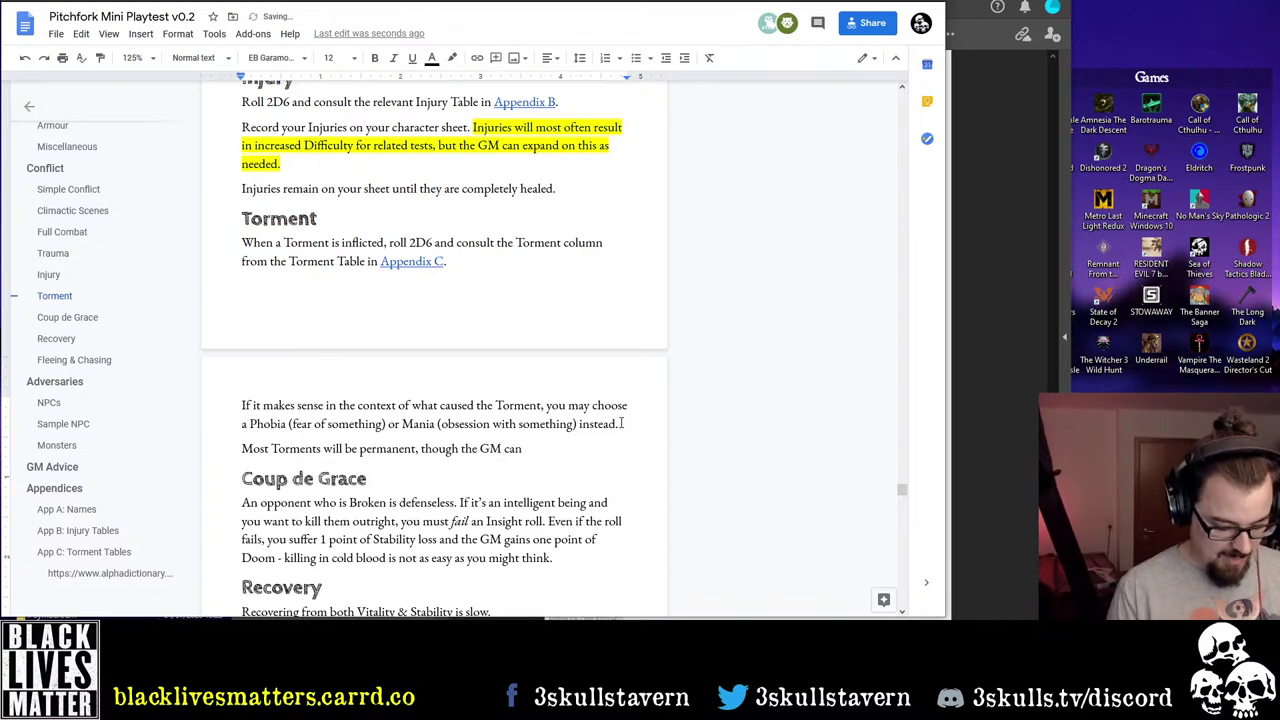
pyautogui.write(' remove')
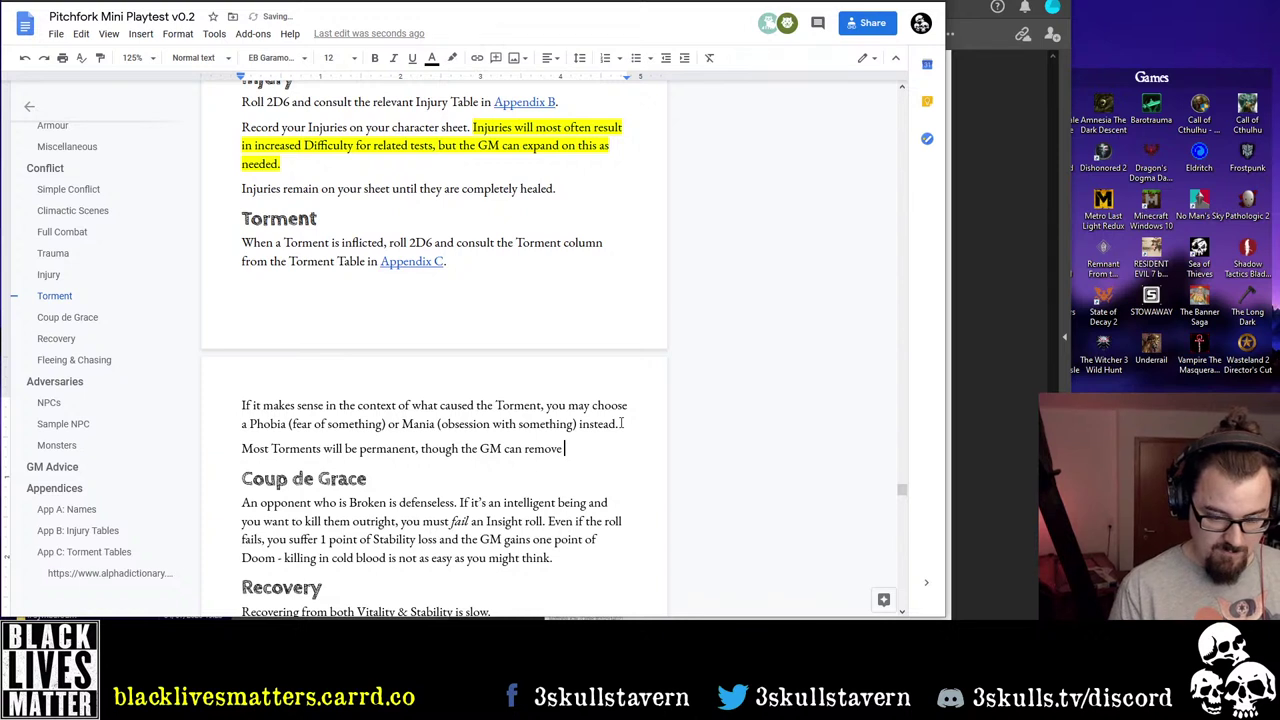
pyautogui.hotkey('ctrl', 'BackSpace')
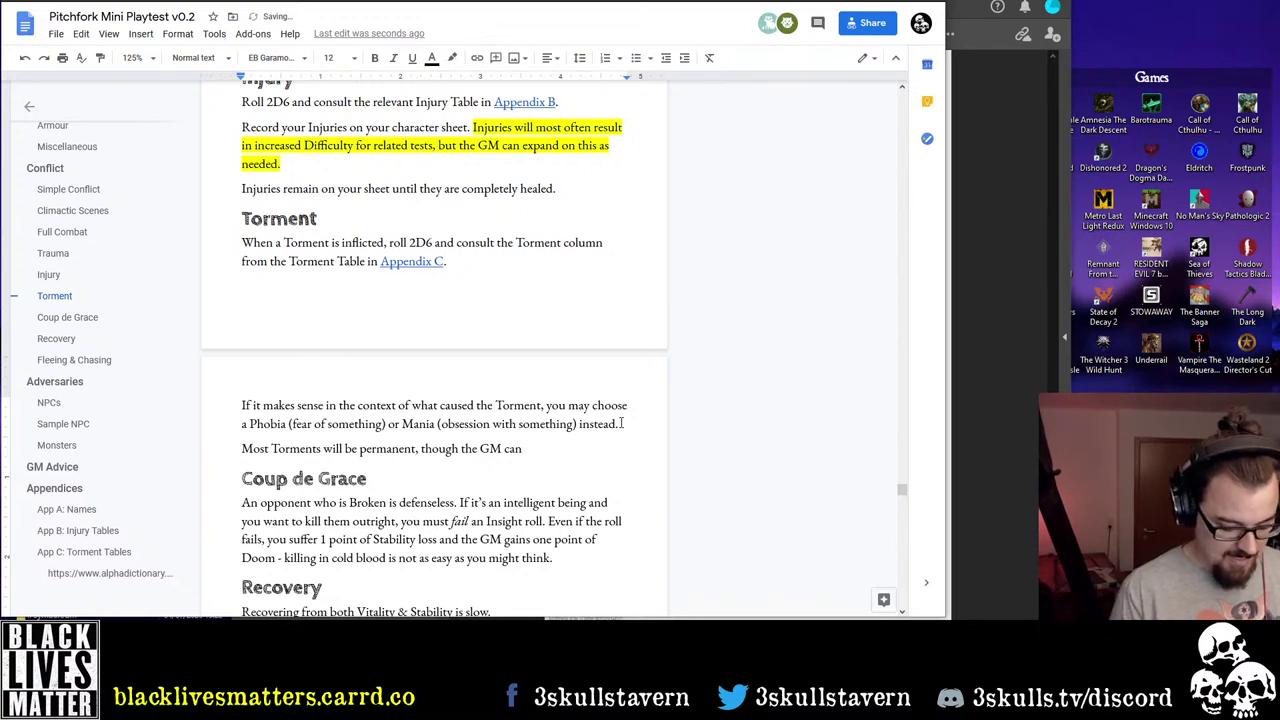
pyautogui.write('have the')
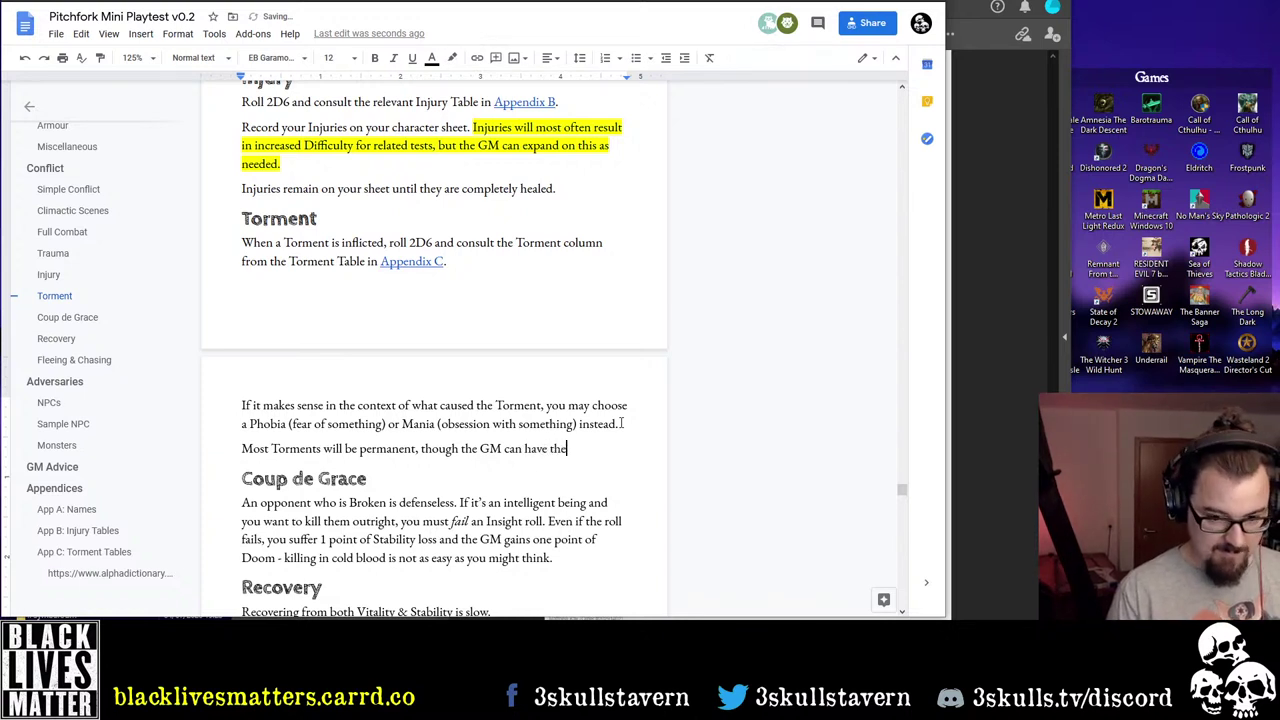
pyautogui.write('m fade with ')
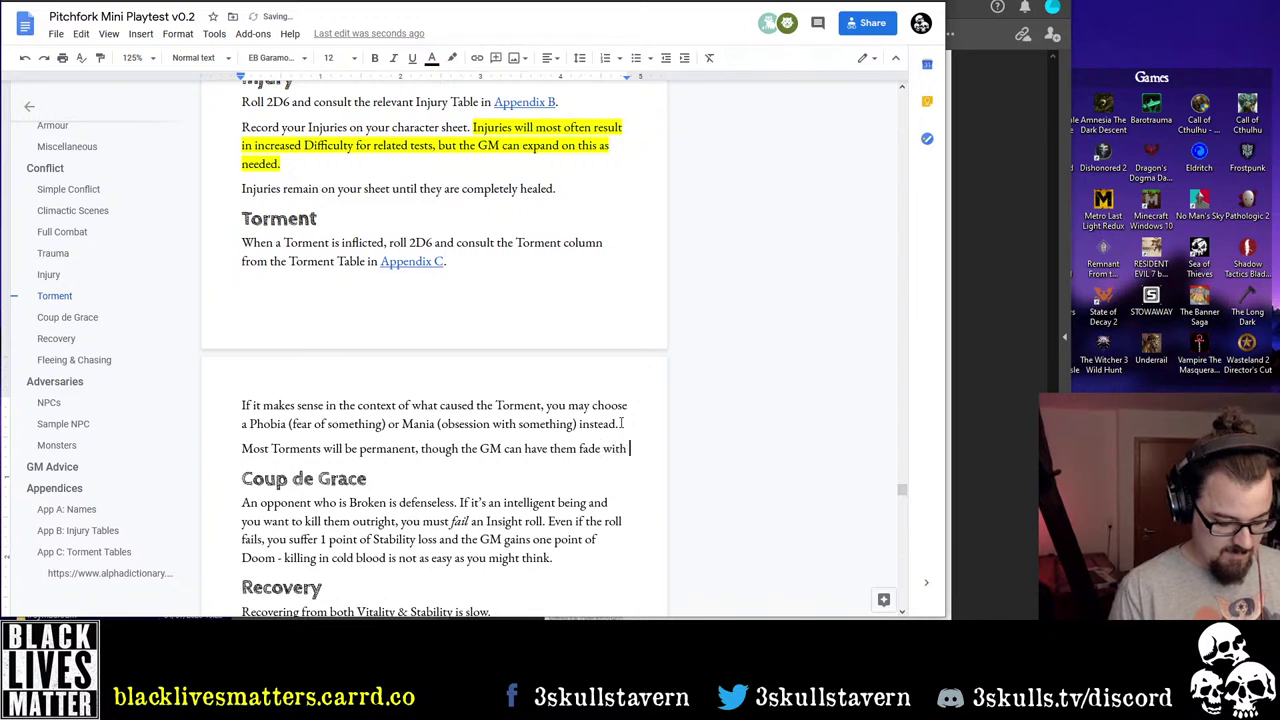
pyautogui.write('time or even ')
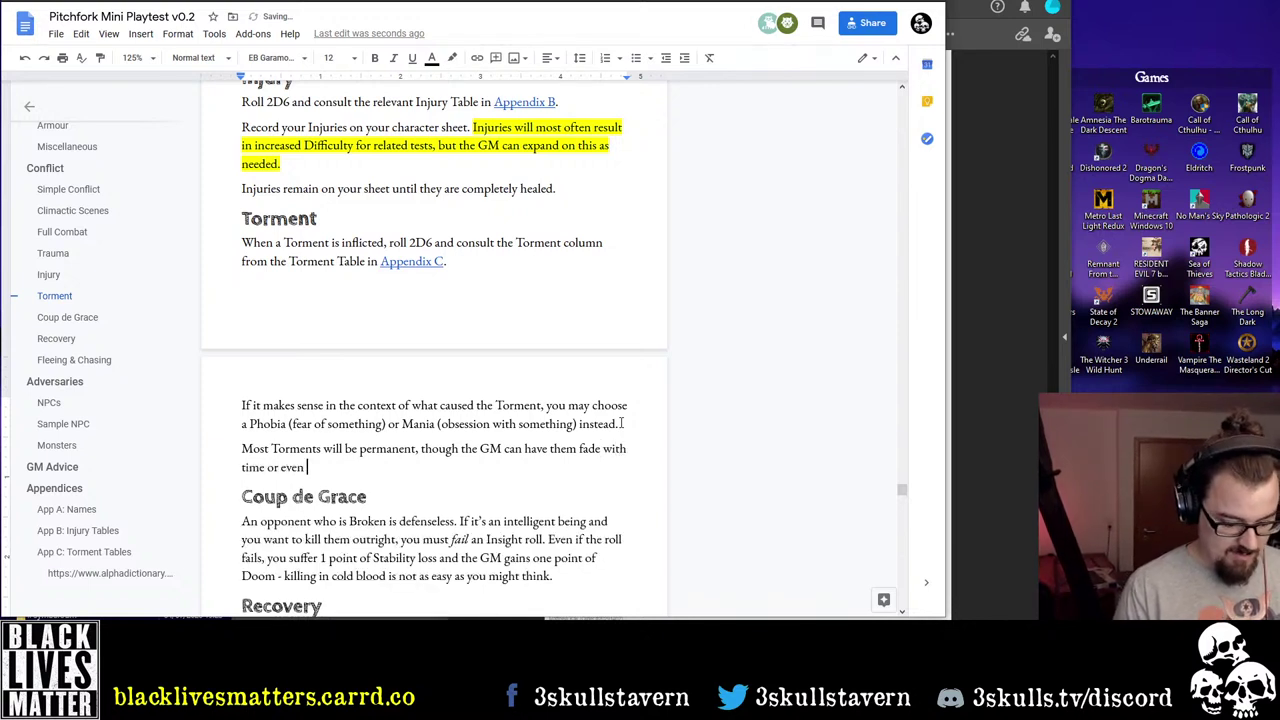
pyautogui.write('be reversed')
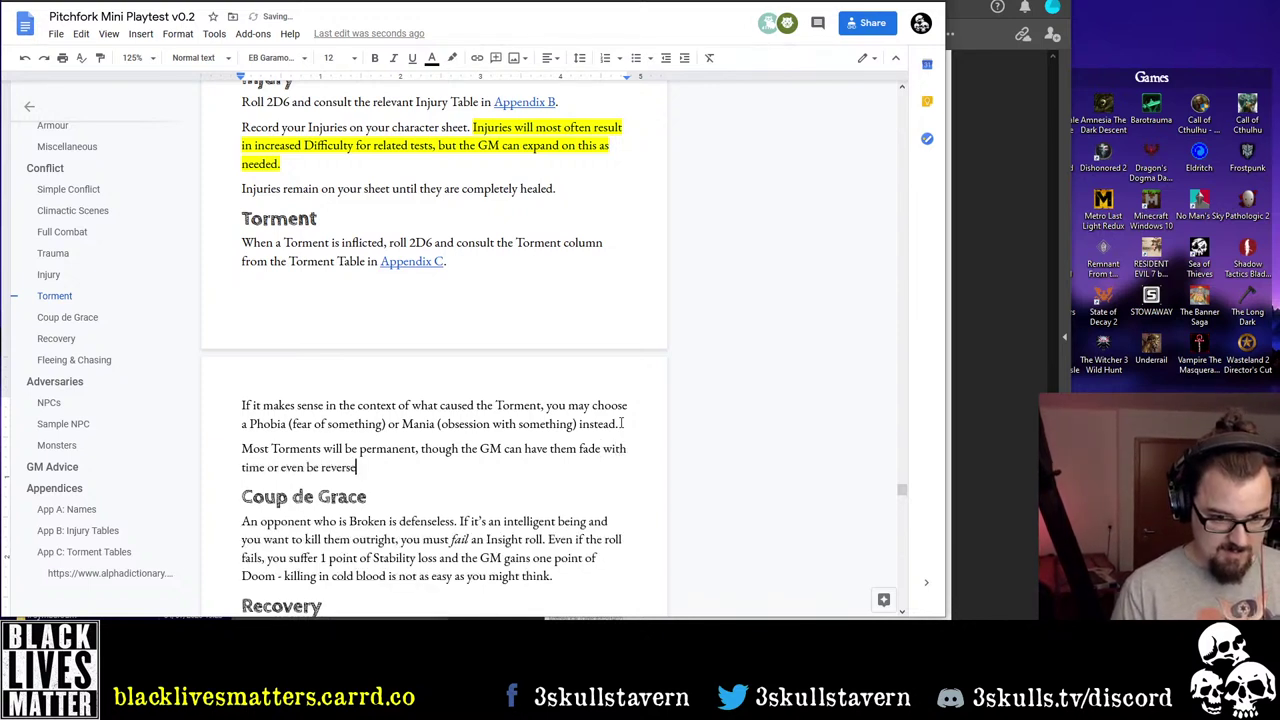
pyautogui.hotkey('ctrl', 'BackSpace')
pyautogui.write('cured ')
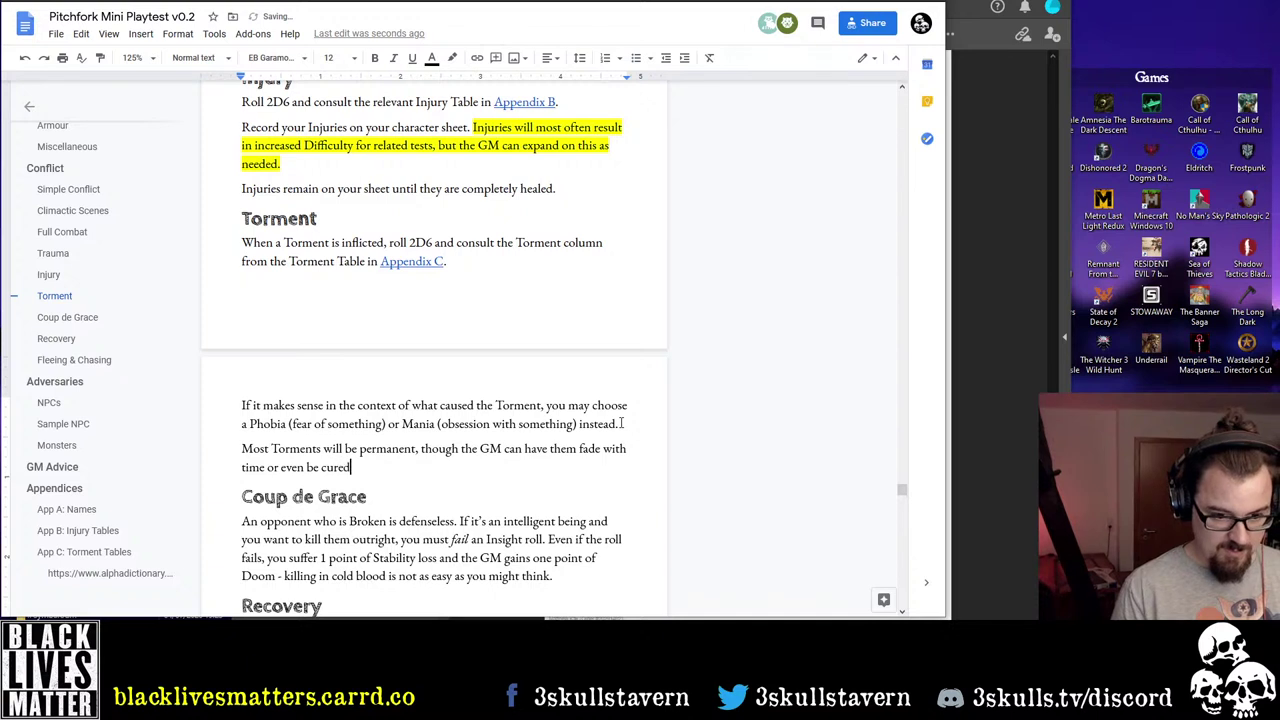
pyautogui.write('if the story ')
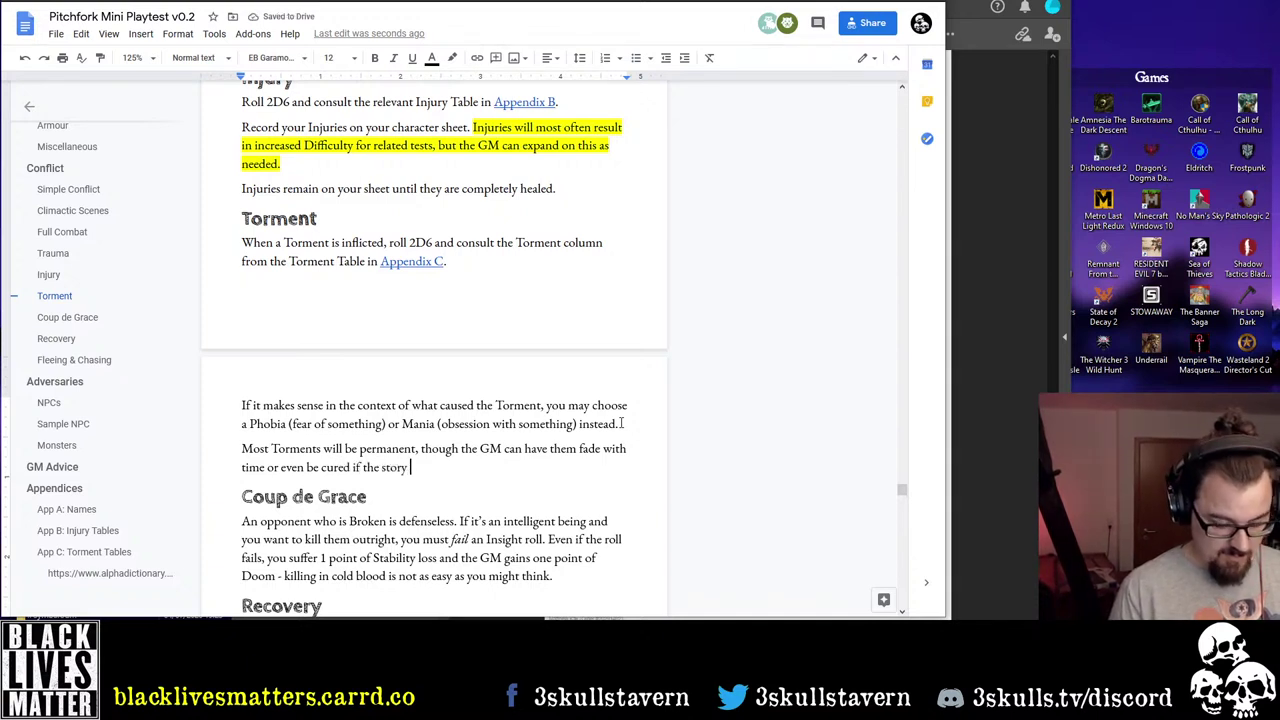
pyautogui.write('so')
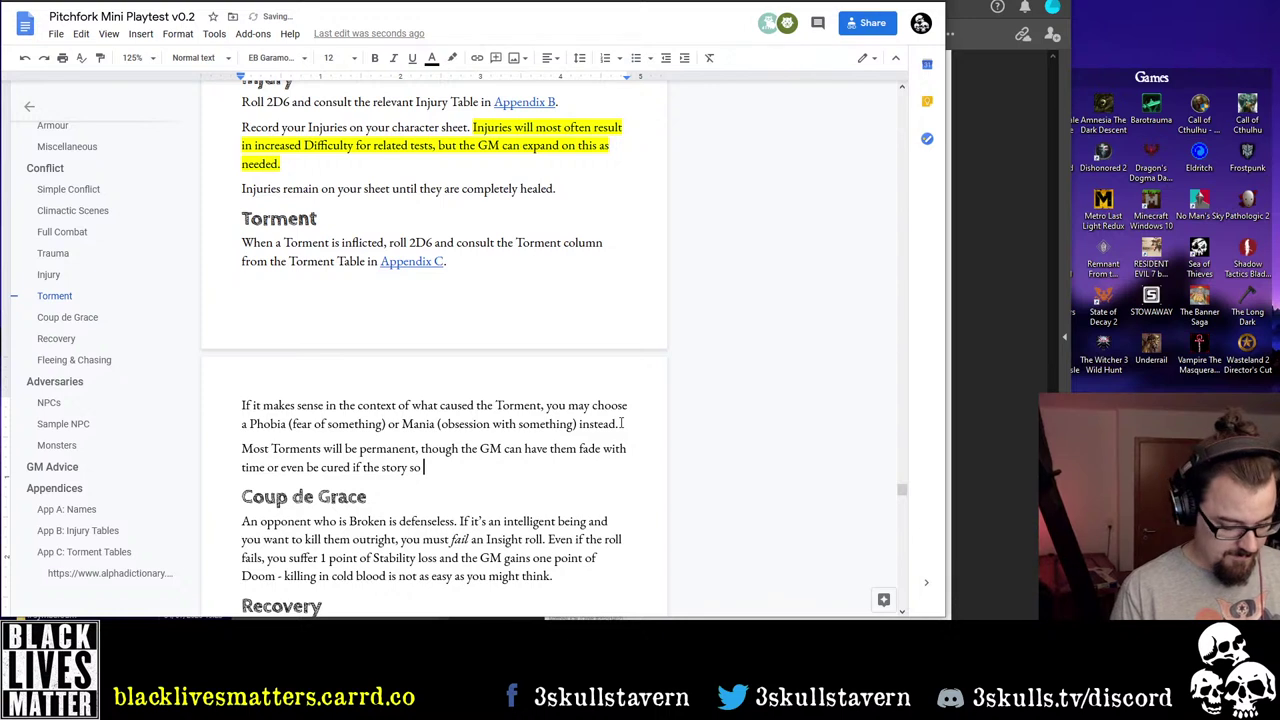
pyautogui.press('BackSpace')
pyautogui.press('BackSpace')
pyautogui.press('BackSpace')
pyautogui.press('BackSpace')
pyautogui.press('BackSpace')
pyautogui.press('BackSpace')
pyautogui.press('BackSpace')
pyautogui.press('BackSpace')
pyautogui.press('BackSpace')
pyautogui.press('BackSpace')
pyautogui.press('BackSpace')
pyautogui.press('BackSpace')
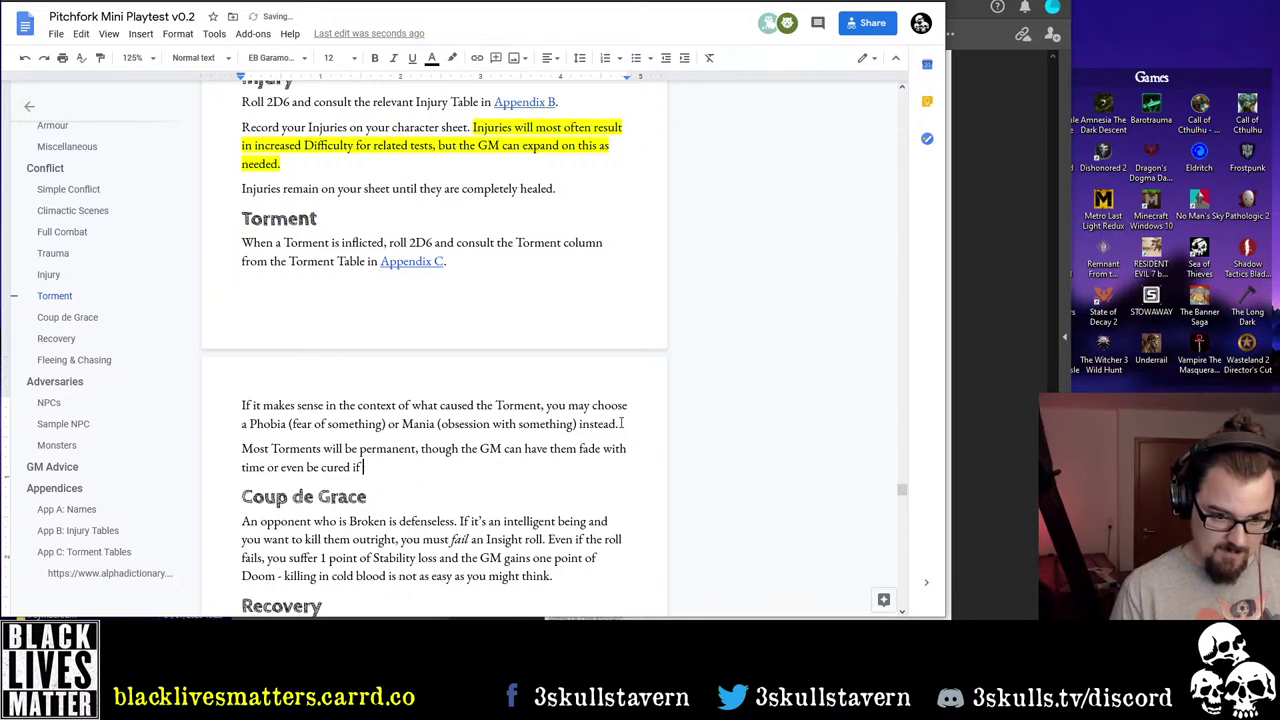
pyautogui.write('his serves the')
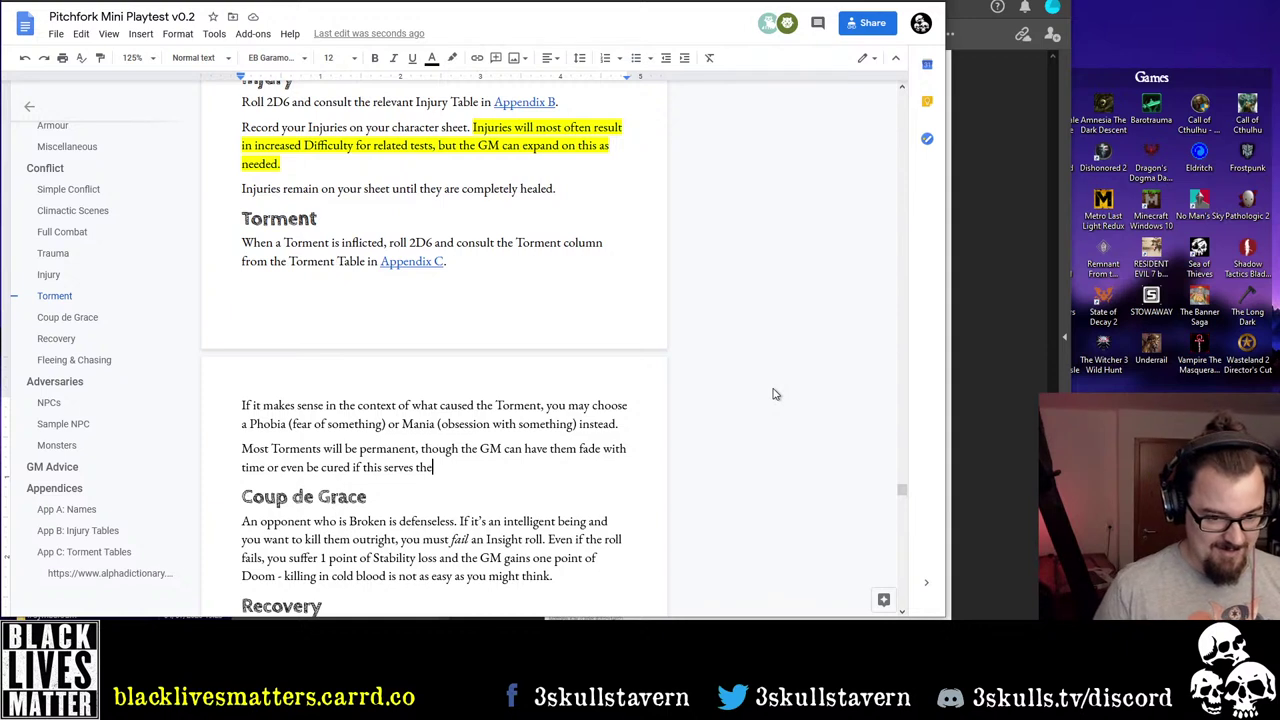
pyautogui.write('narratve')
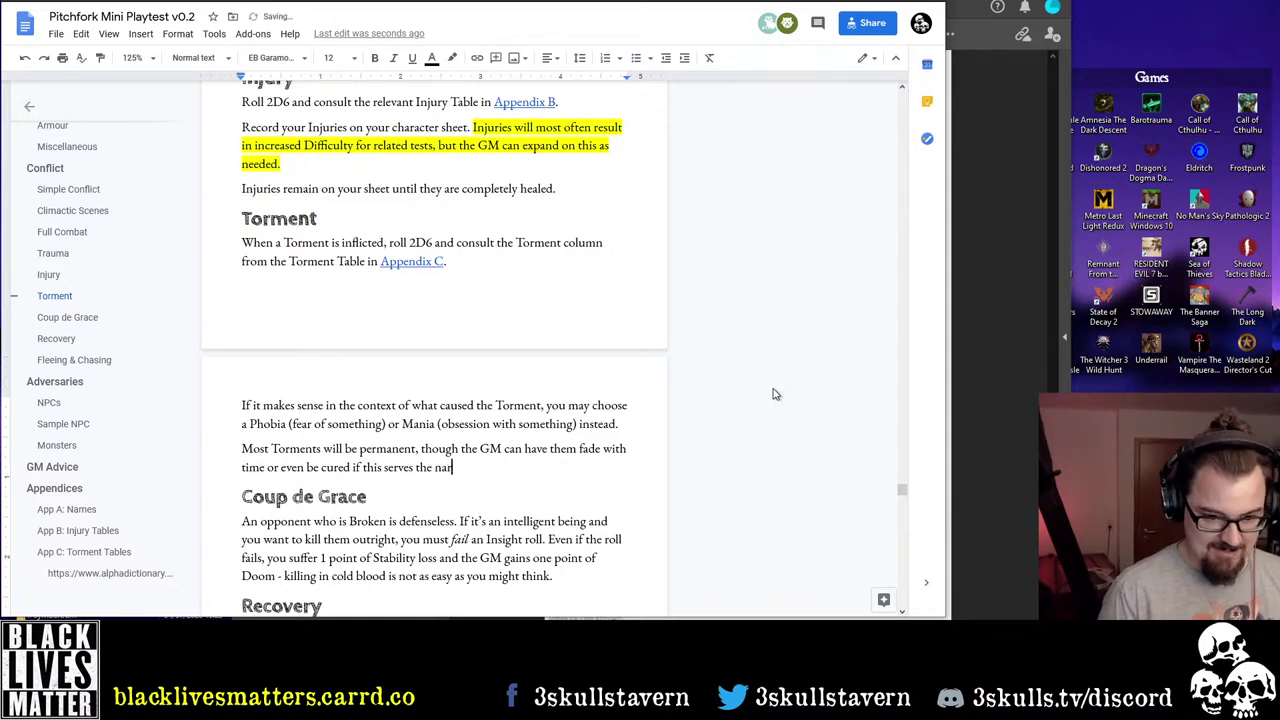
pyautogui.press('BackSpace')
pyautogui.press('BackSpace')
pyautogui.write('ive.')
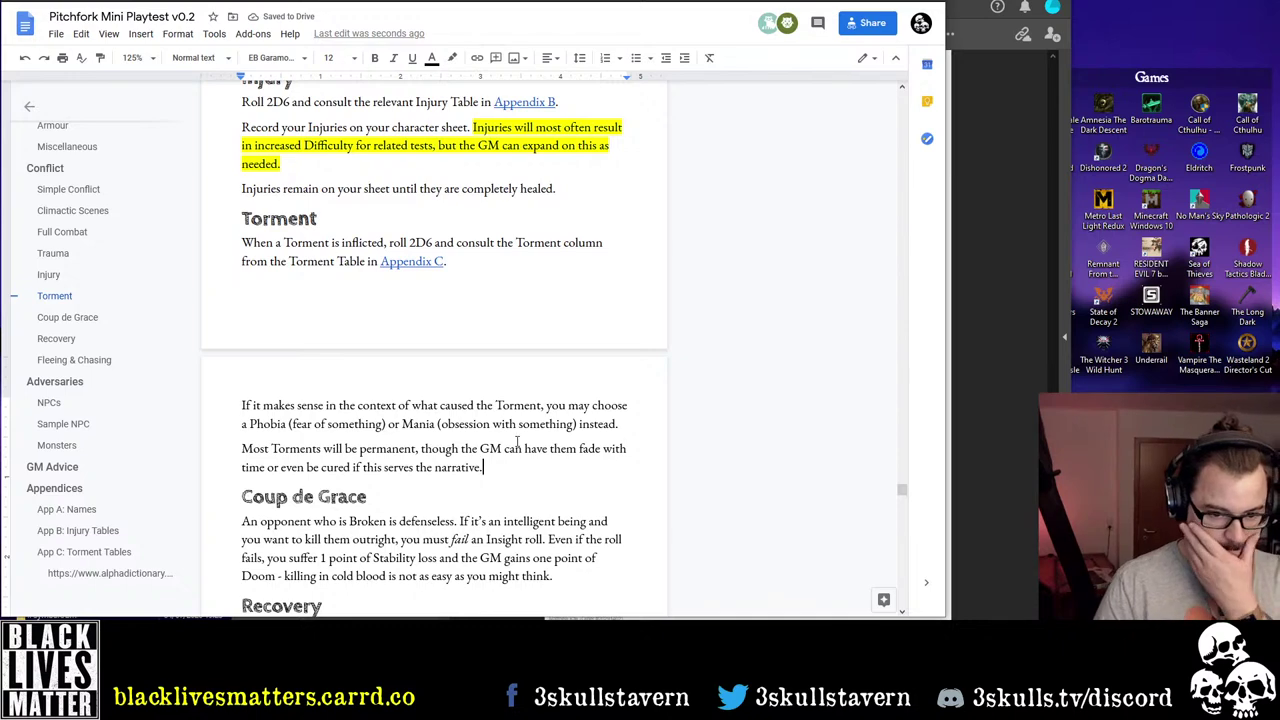
pyautogui.scroll(-7, 531, 398)
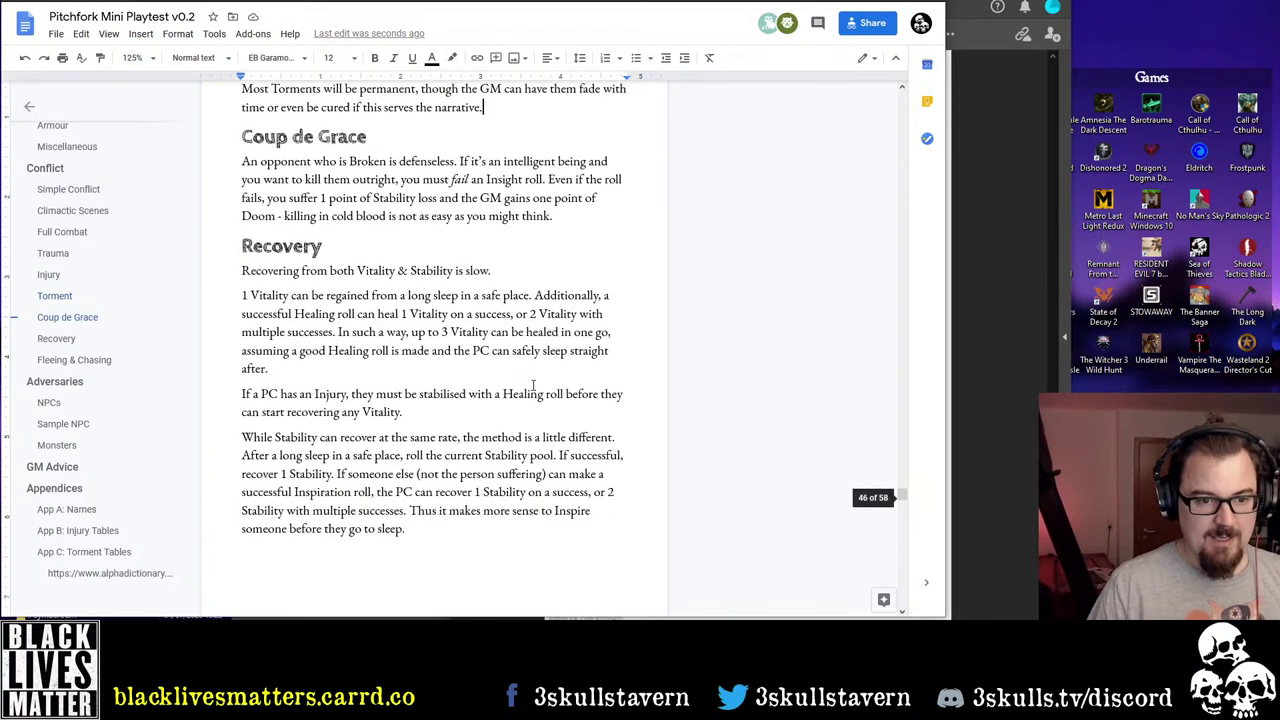
pyautogui.scroll(-3, 531, 398)
pyautogui.scroll(5, 525, 402)
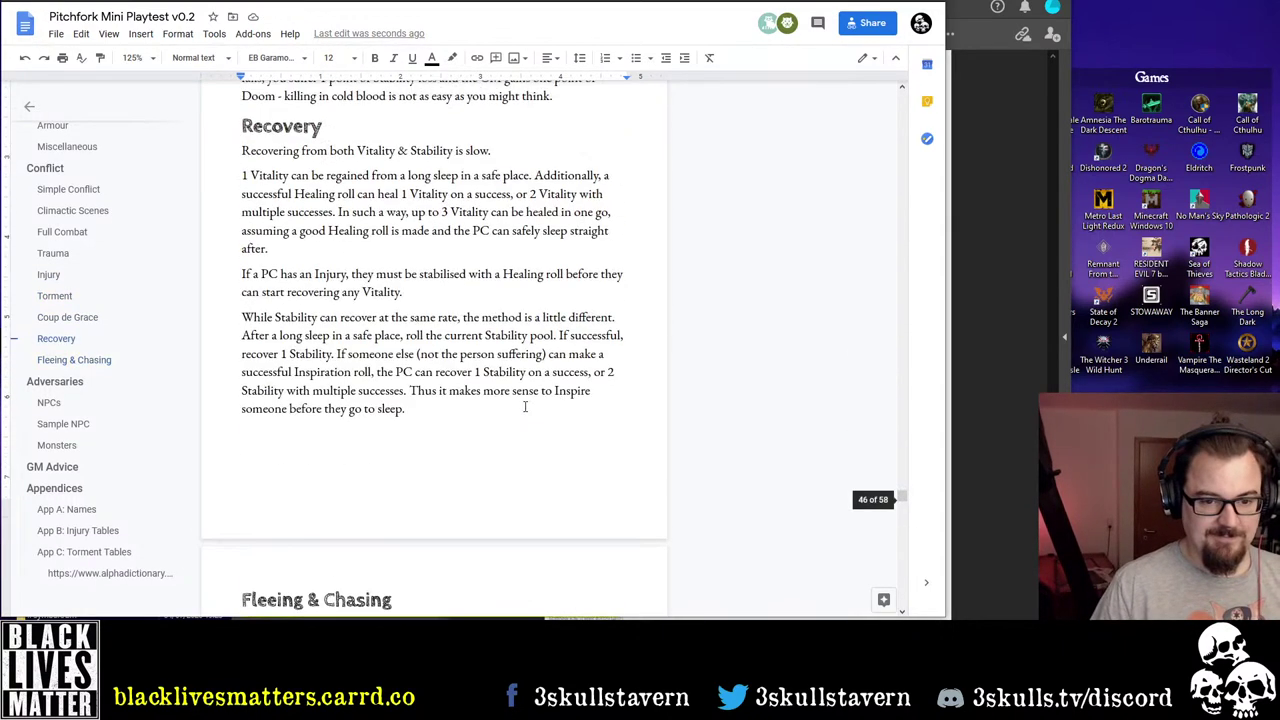
pyautogui.scroll(5, 521, 405)
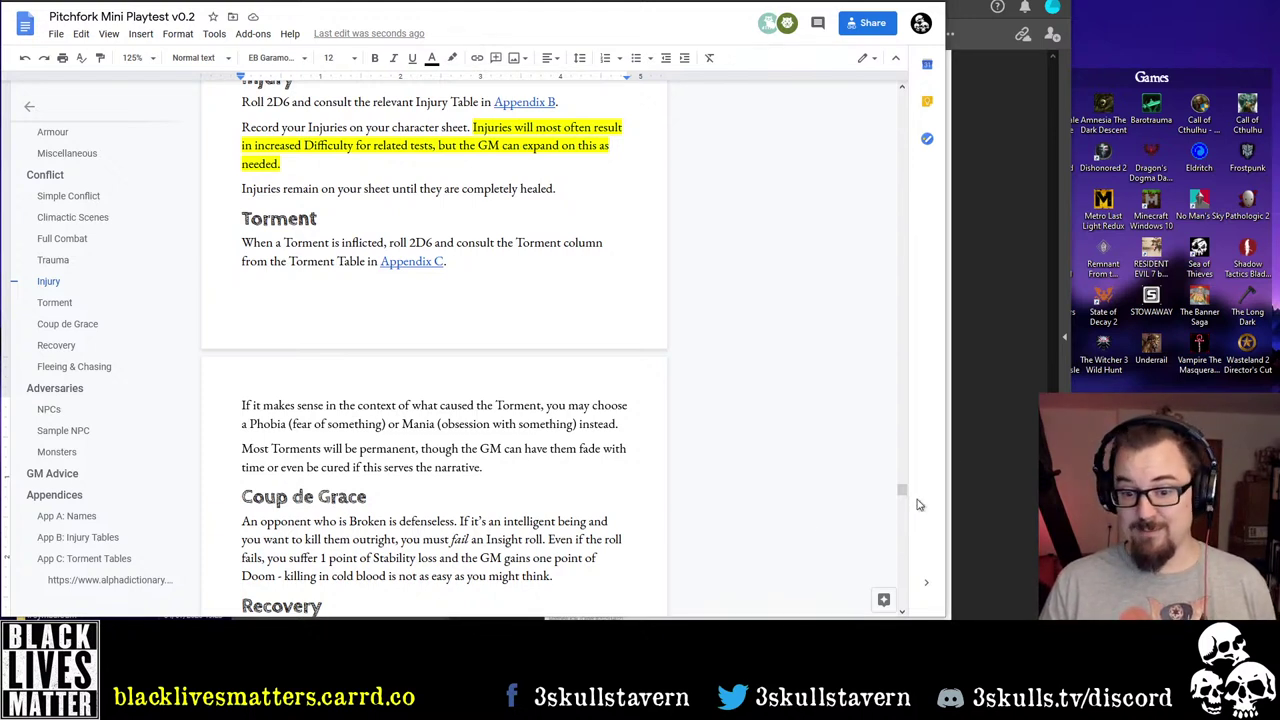
pyautogui.moveTo(245, 618)
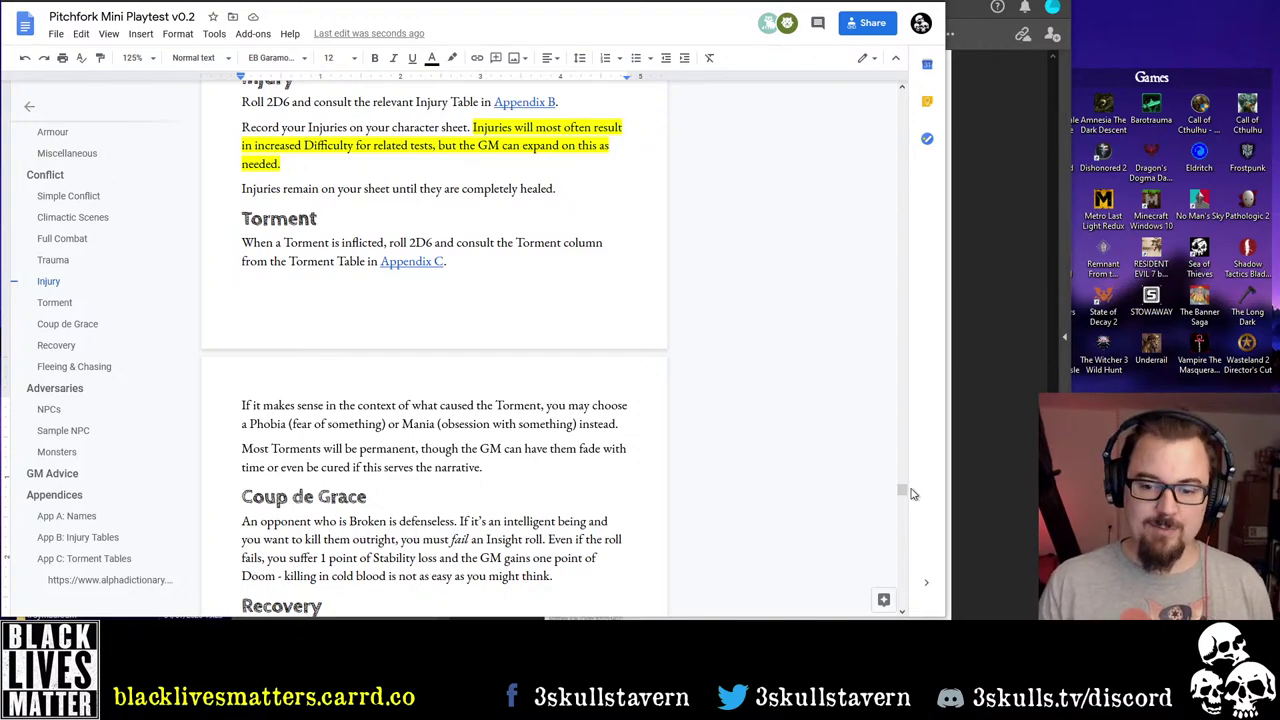
# Scroll down to the appendices until 'App C: Torment Tables' shows below App B's Injury Tables
pyautogui.moveTo(903, 490); pyautogui.dragTo(901, 600)
pyautogui.scroll(-2, 692, 406)
pyautogui.scroll(-2, 692, 406)
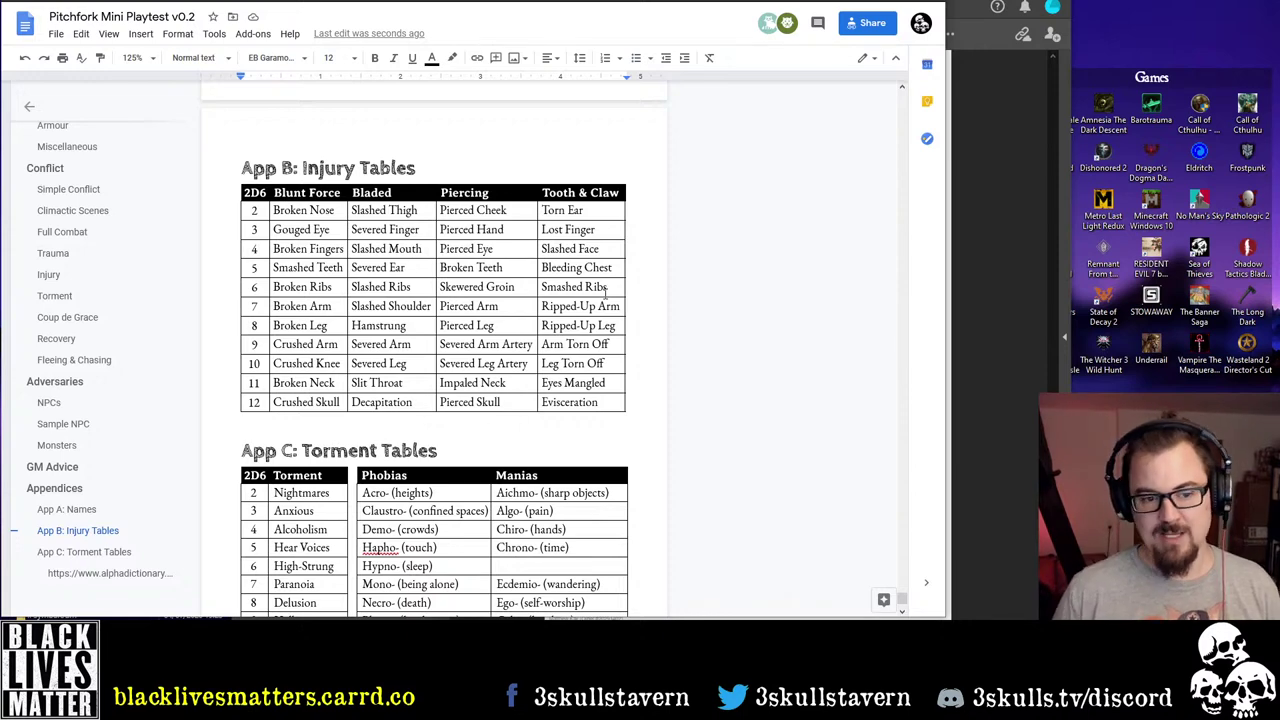
pyautogui.scroll(-3, 649, 345)
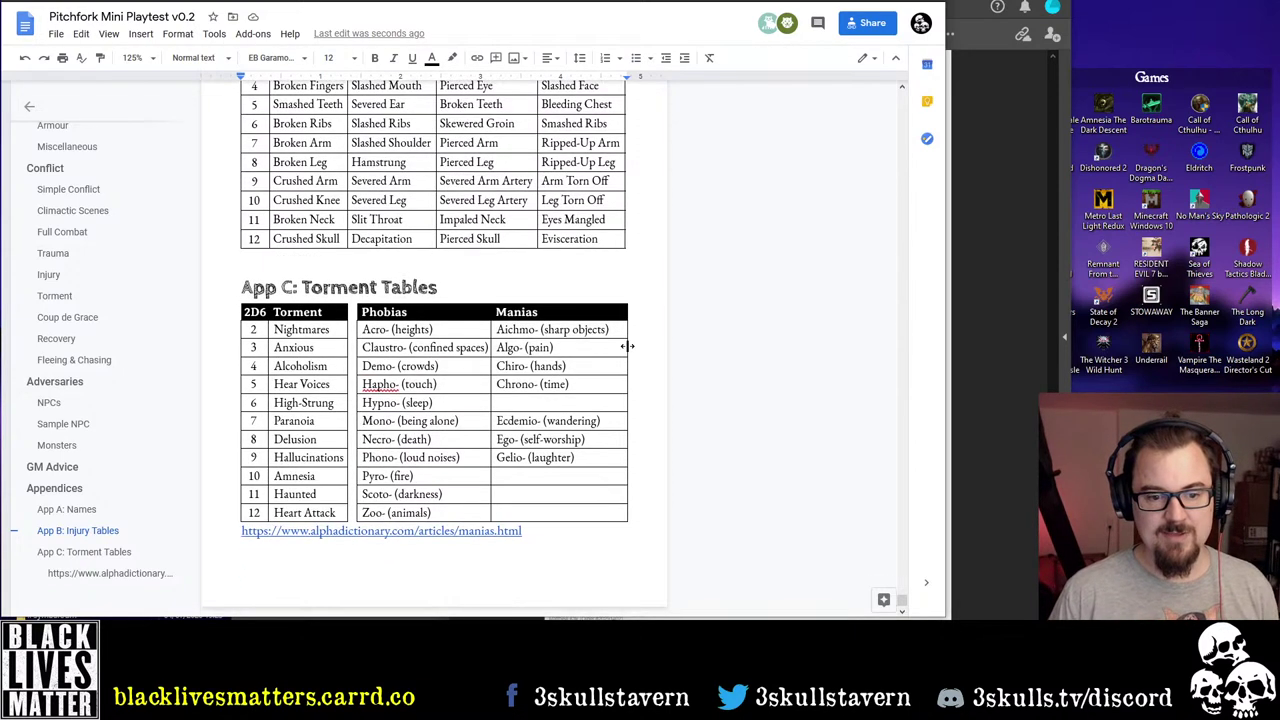
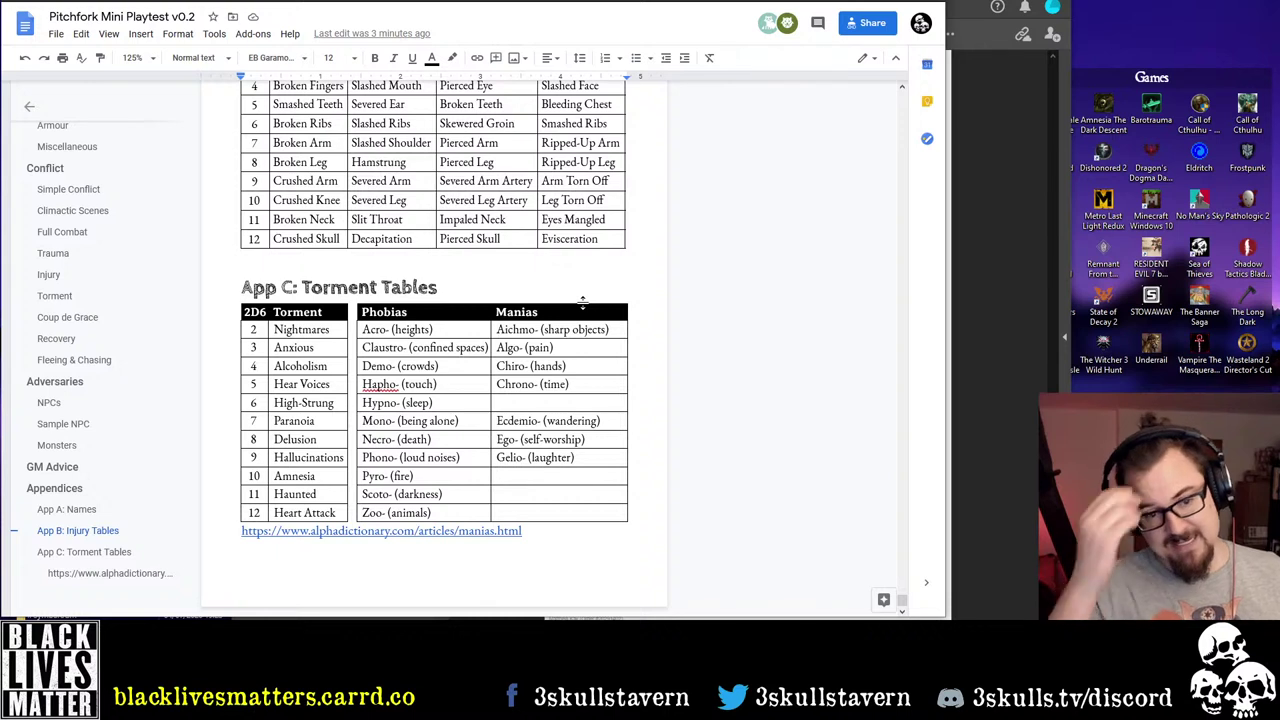
# Delete High-Strung and Delusion from the Torment column
pyautogui.doubleClick(325, 403)
pyautogui.moveTo(281, 399); pyautogui.dragTo(265, 401)
pyautogui.click(294, 400)
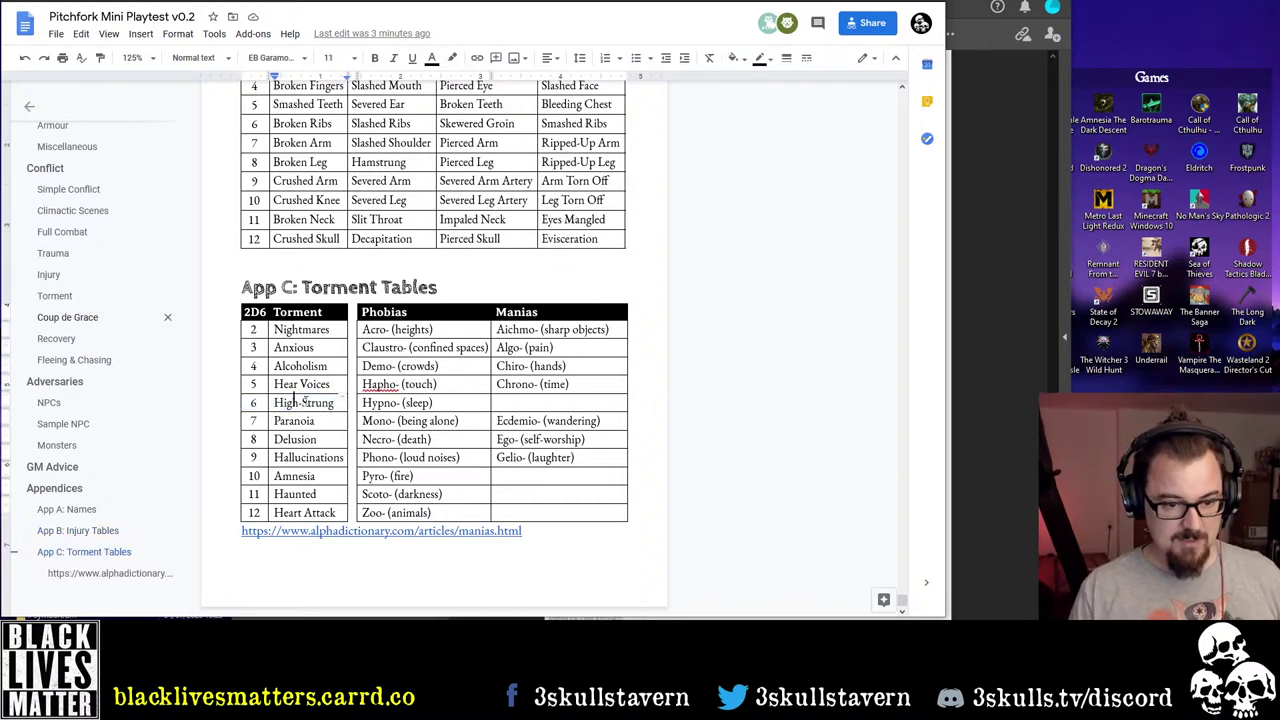
pyautogui.hotkey('shift', 'End')
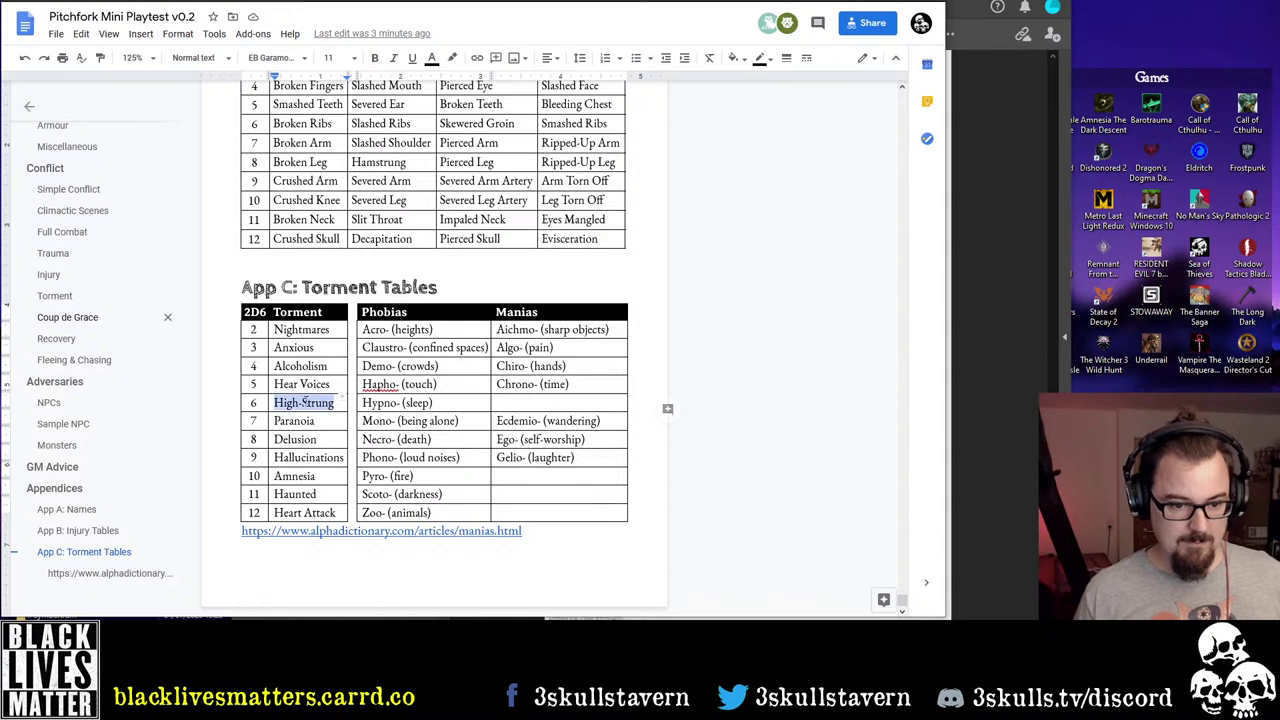
pyautogui.press('BackSpace')
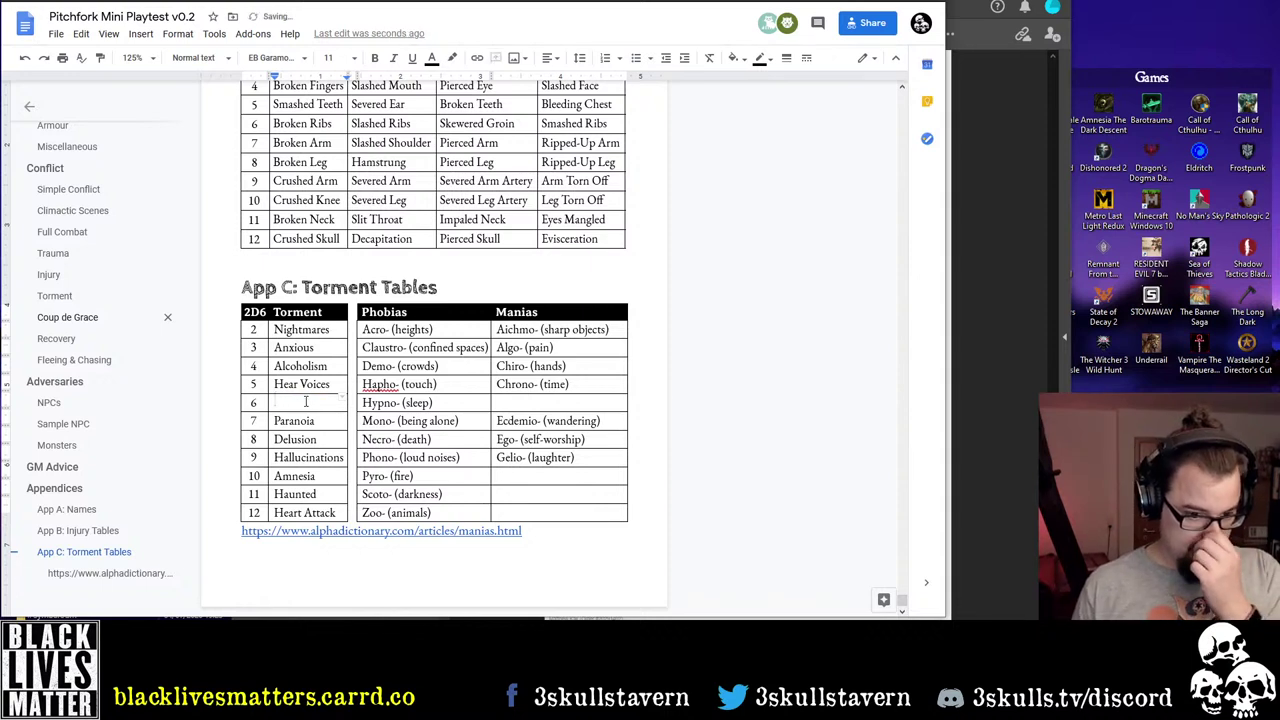
pyautogui.press('Down')
pyautogui.press('Down')
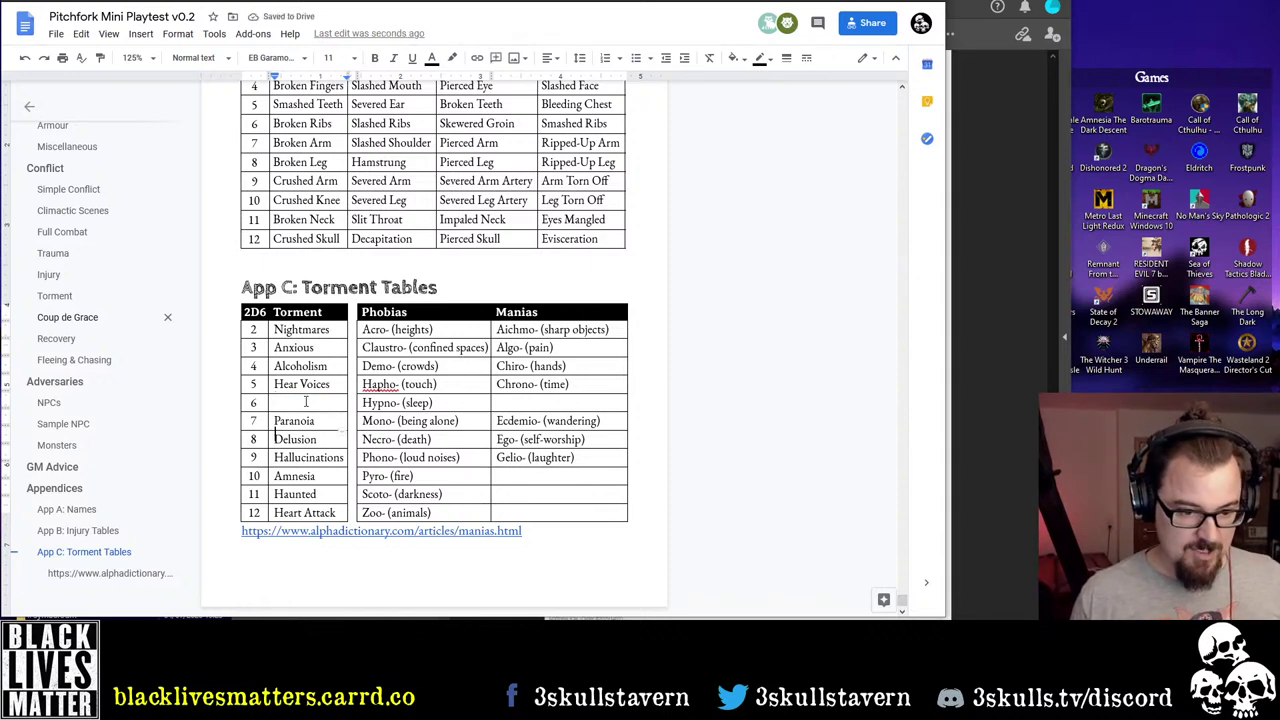
pyautogui.hotkey('shift', 'End')
pyautogui.press('BackSpace')
# Move Paranoia from row 7 to row 8, leaving rows 6 and 7 empty
pyautogui.press('Up')
pyautogui.hotkey('shift', 'End')
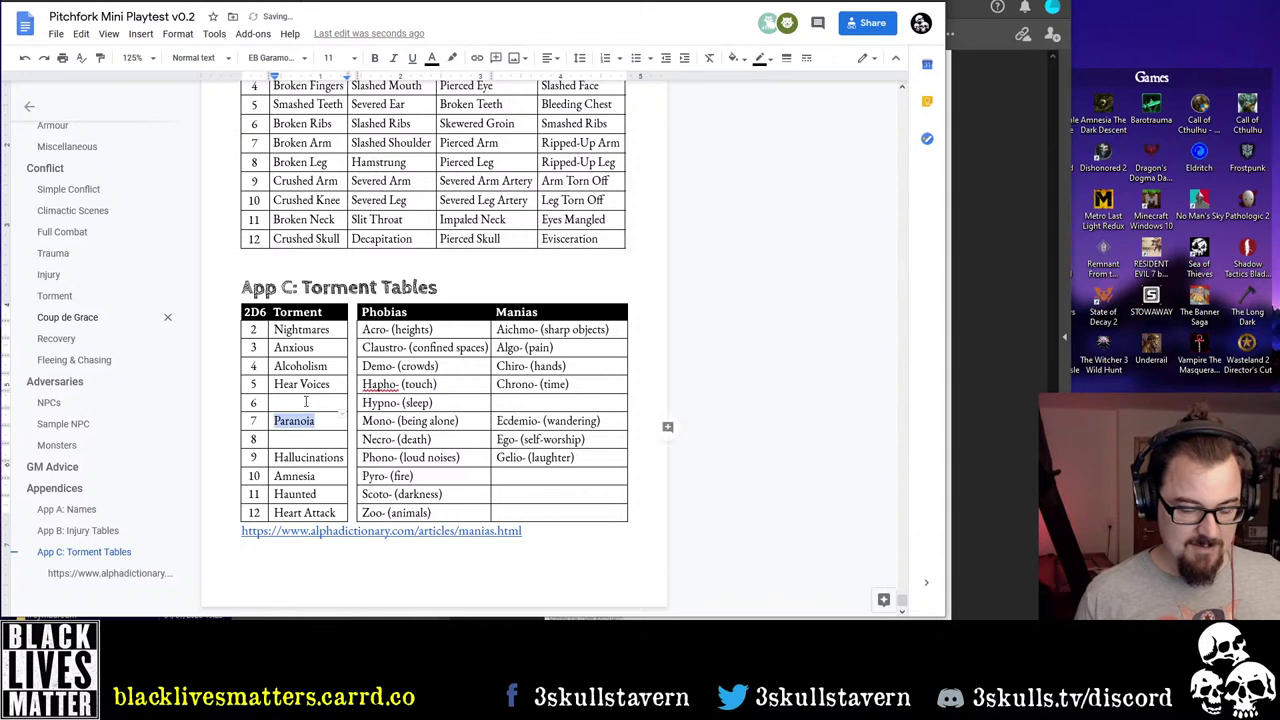
pyautogui.hotkey('ctrl', 'c')
pyautogui.press('Down')
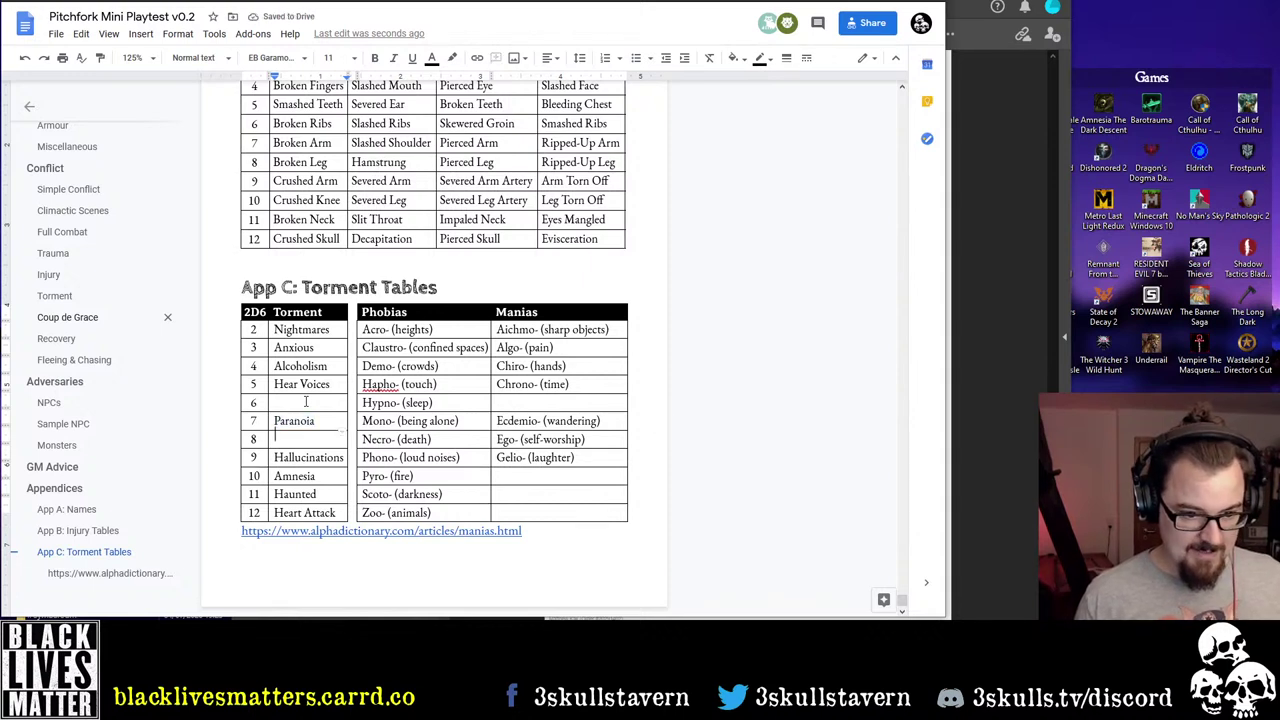
pyautogui.hotkey('ctrl', 'v')
pyautogui.press('Up')
pyautogui.hotkey('shift', 'Home')
pyautogui.press('BackSpace')
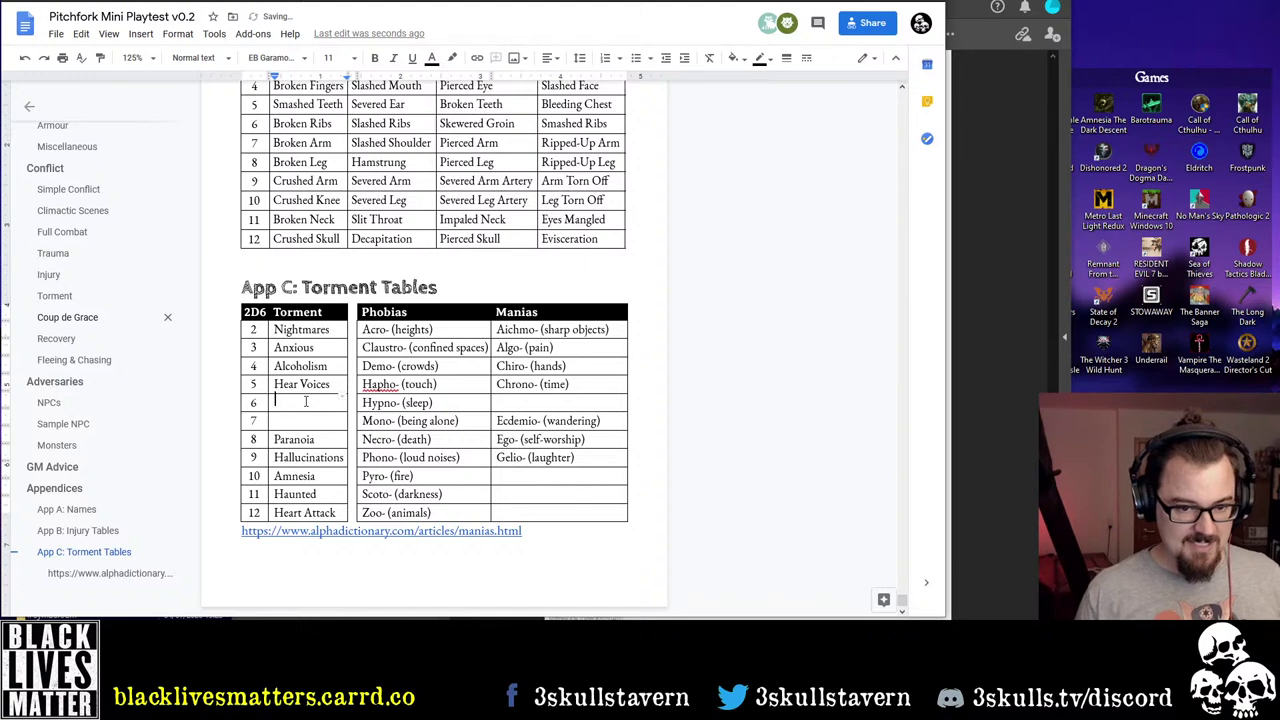
pyautogui.write('Pil')
pyautogui.press('BackSpace')
pyautogui.press('BackSpace')
pyautogui.press('BackSpace')
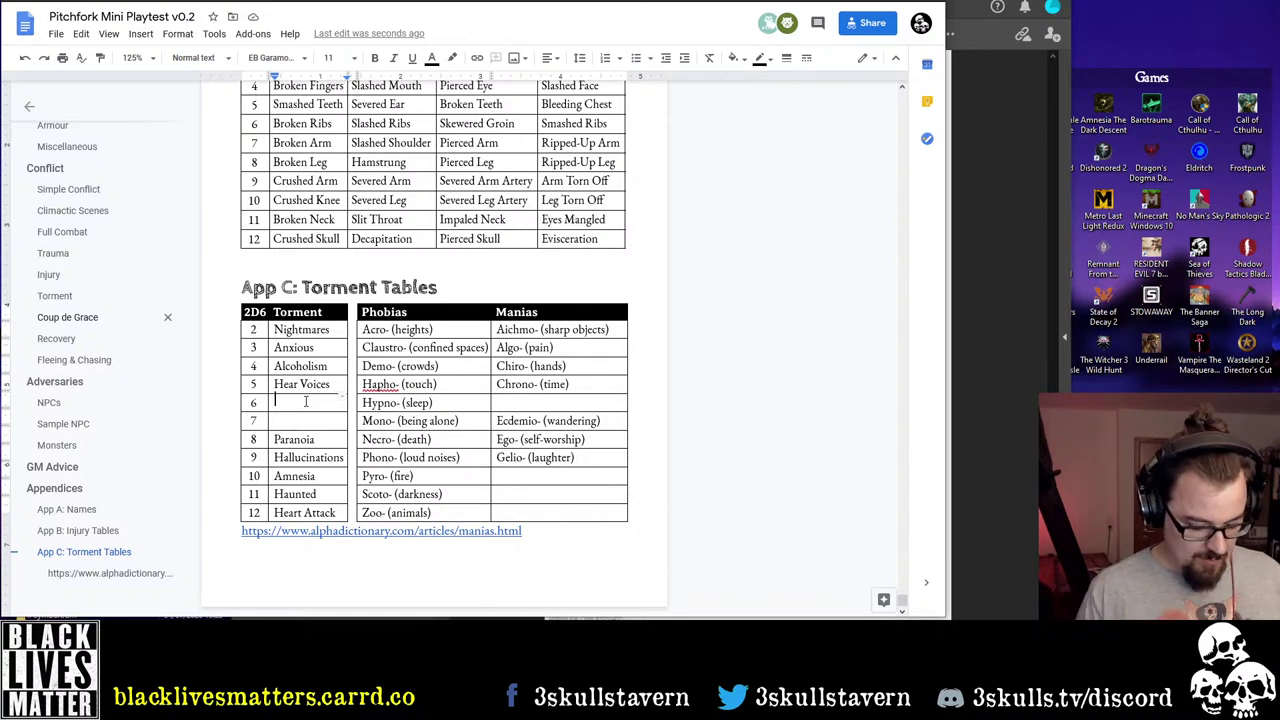
# Enter Paranoia in row 6 and remove the duplicate Paranoia from row 8
pyautogui.write('Paran')
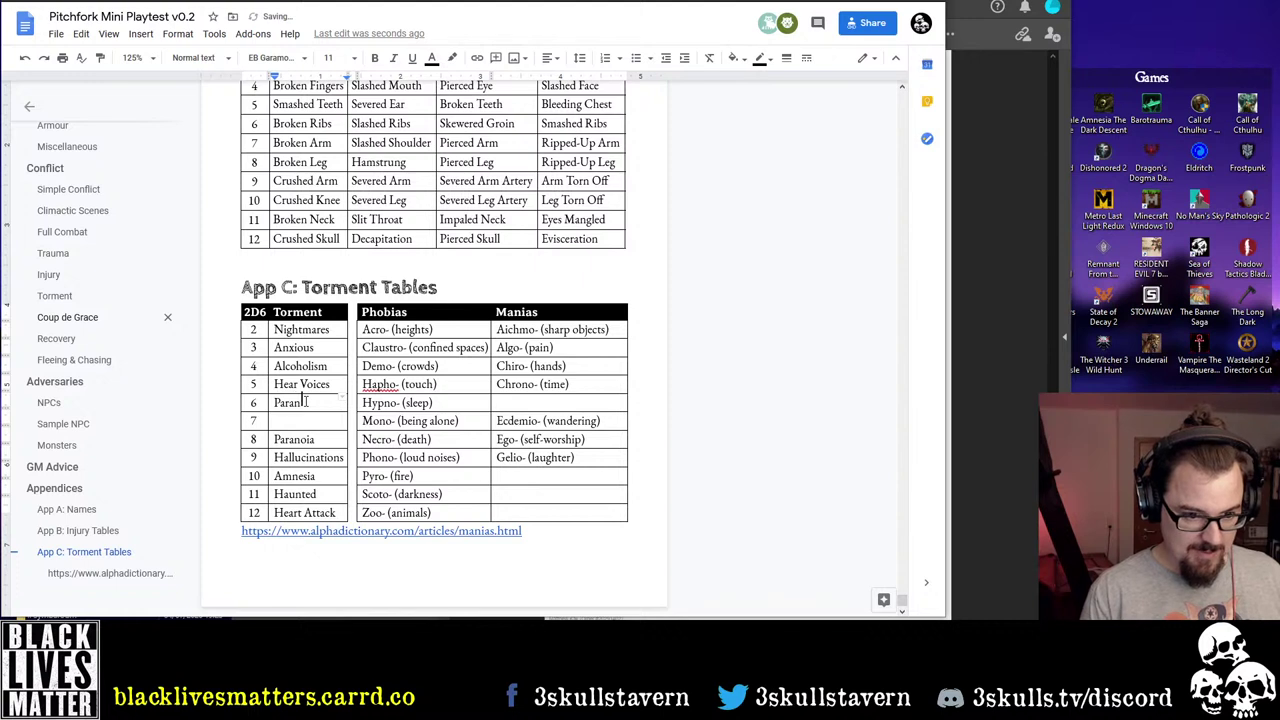
pyautogui.write('oia')
pyautogui.press('Down')
pyautogui.press('Down')
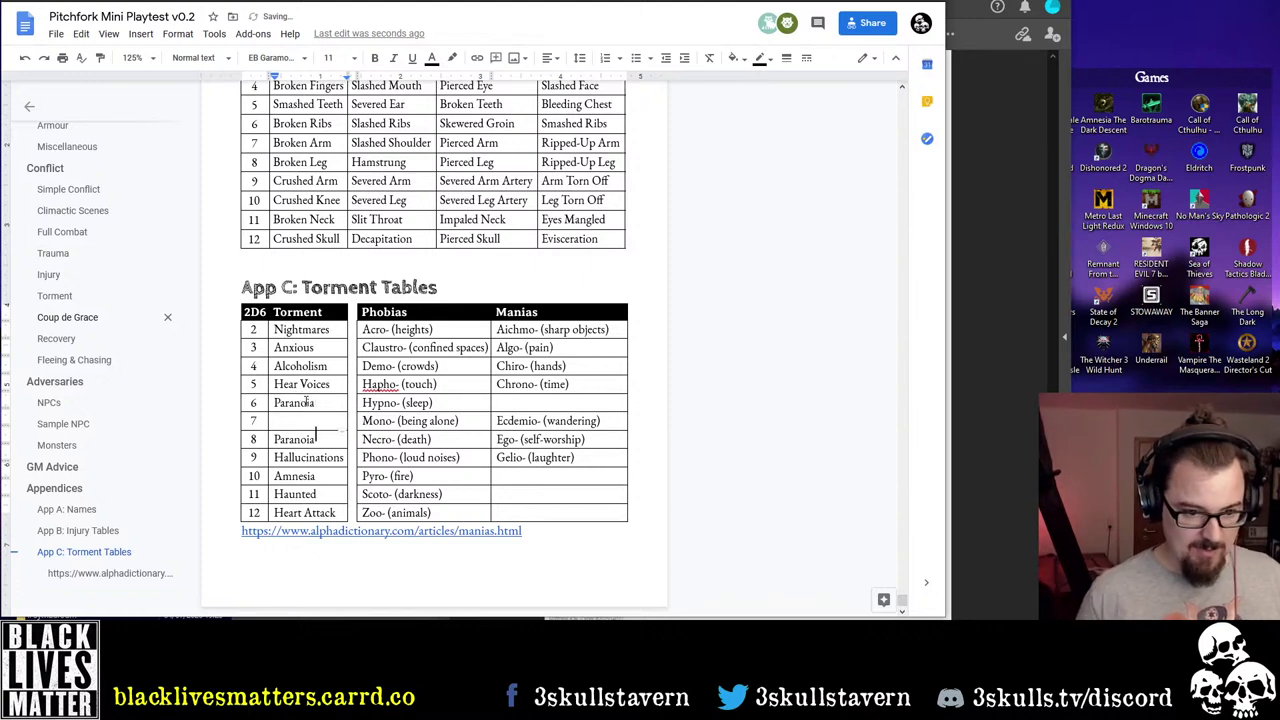
pyautogui.hotkey('shift', 'Home')
pyautogui.press('BackSpace')
# Enter Phobia in row 7 and Mania in row 8, dropping a trial '(choose)' note
pyautogui.write('Phobia')
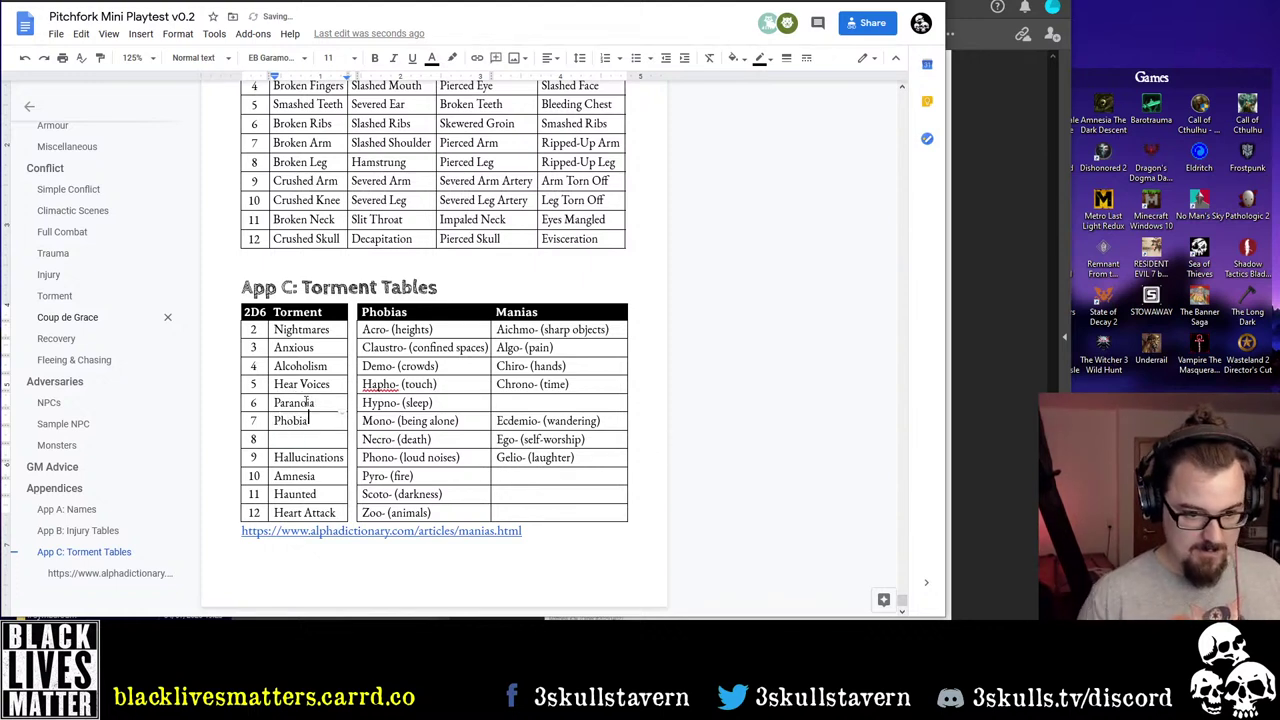
pyautogui.press('Down')
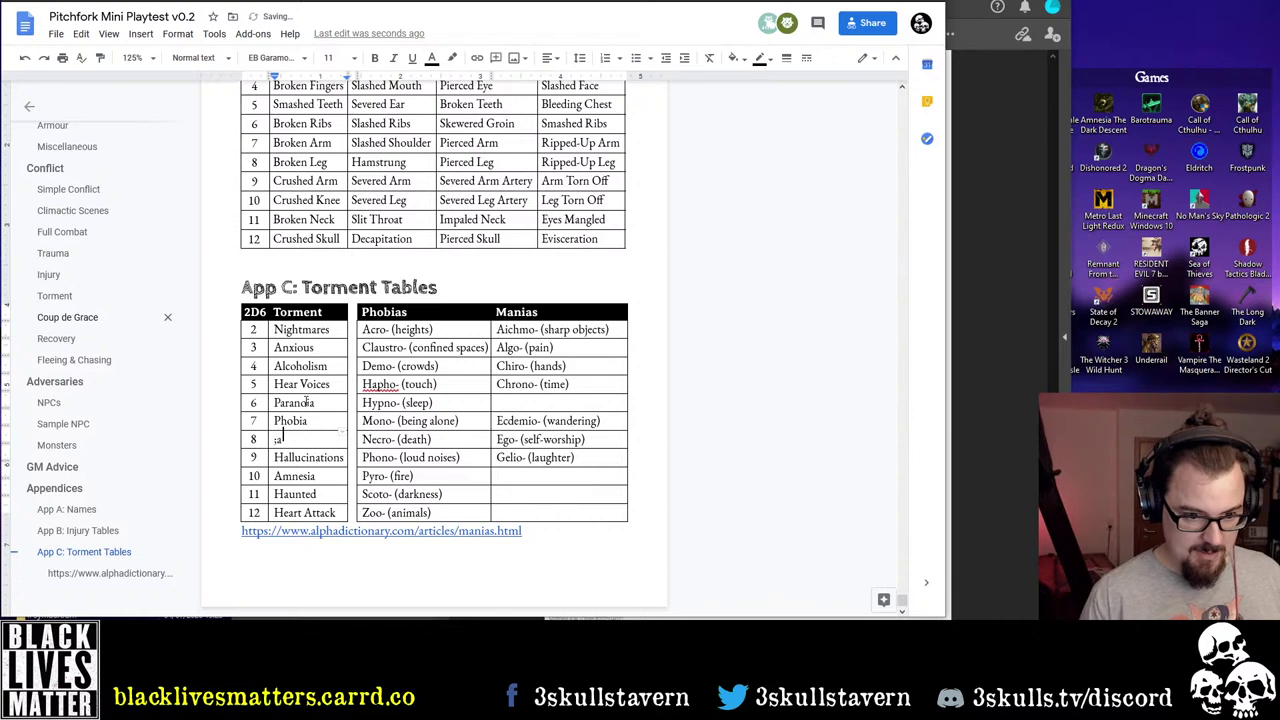
pyautogui.write('Mania')
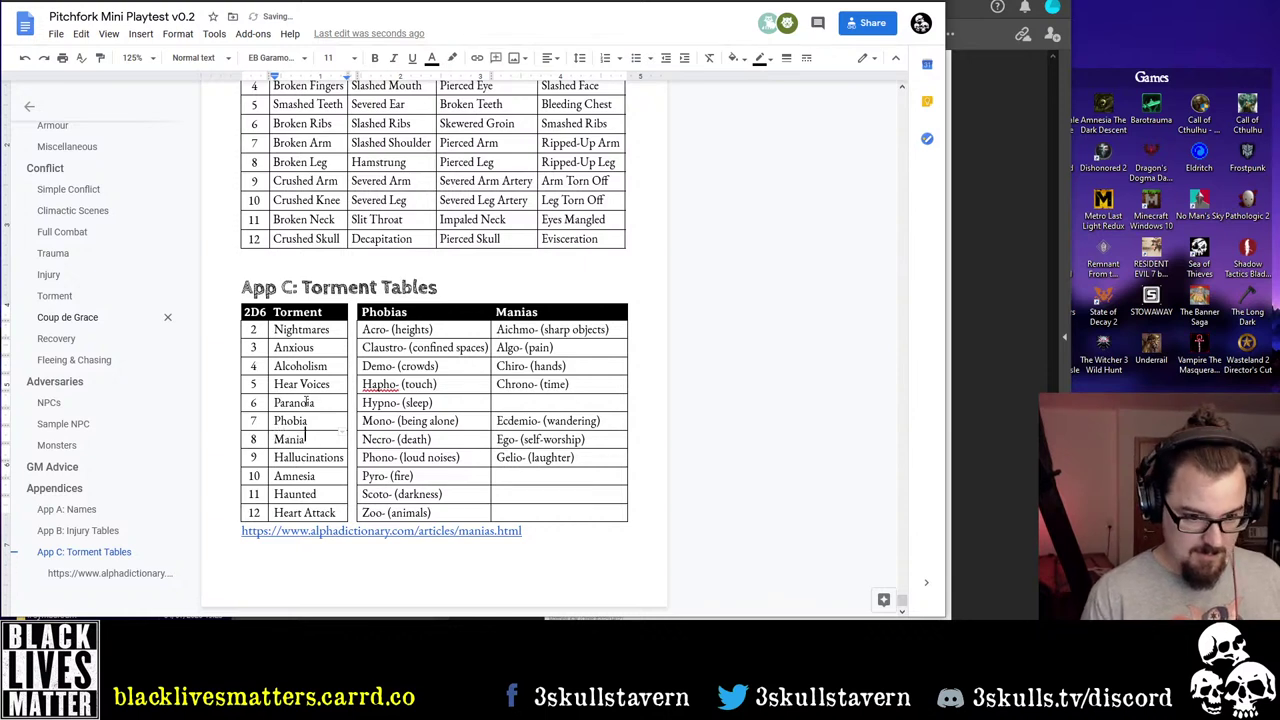
pyautogui.press('Up')
pyautogui.write('(')
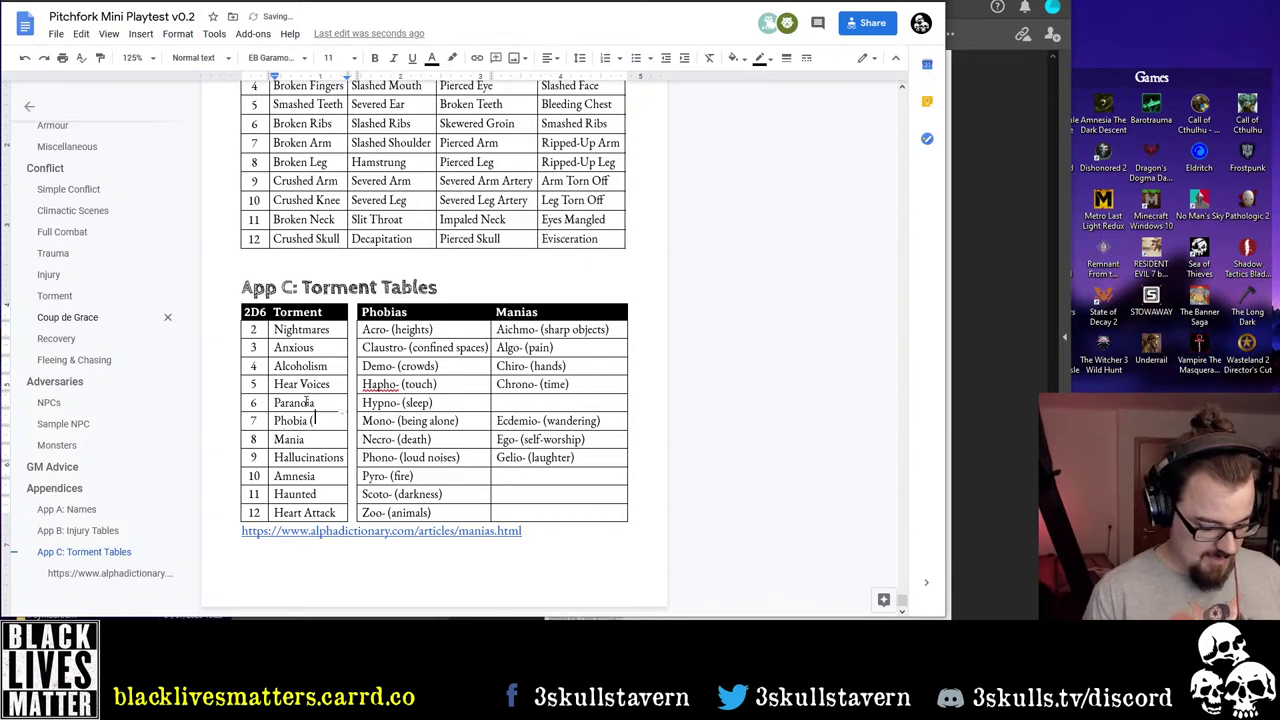
pyautogui.write('choose)')
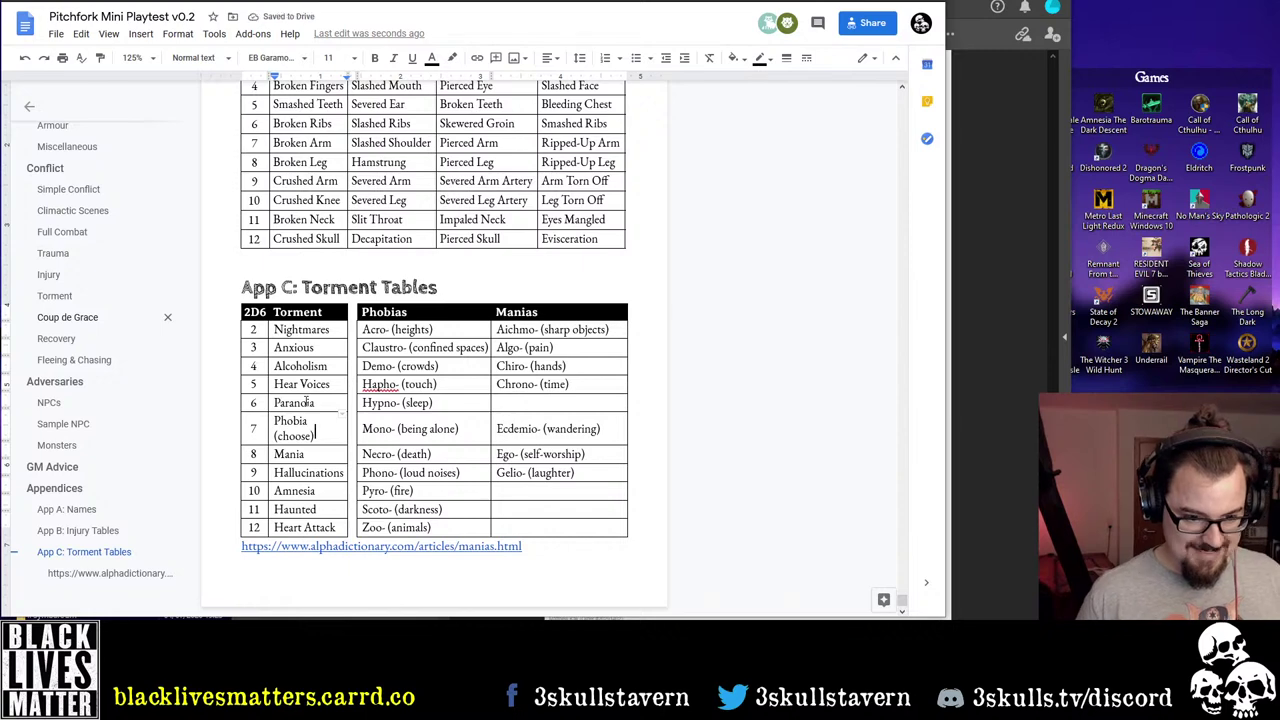
pyautogui.press('BackSpace')
pyautogui.press('BackSpace')
pyautogui.press('BackSpace')
pyautogui.press('BackSpace')
pyautogui.press('BackSpace')
pyautogui.press('BackSpace')
pyautogui.press('BackSpace')
pyautogui.press('BackSpace')
pyautogui.press('BackSpace')
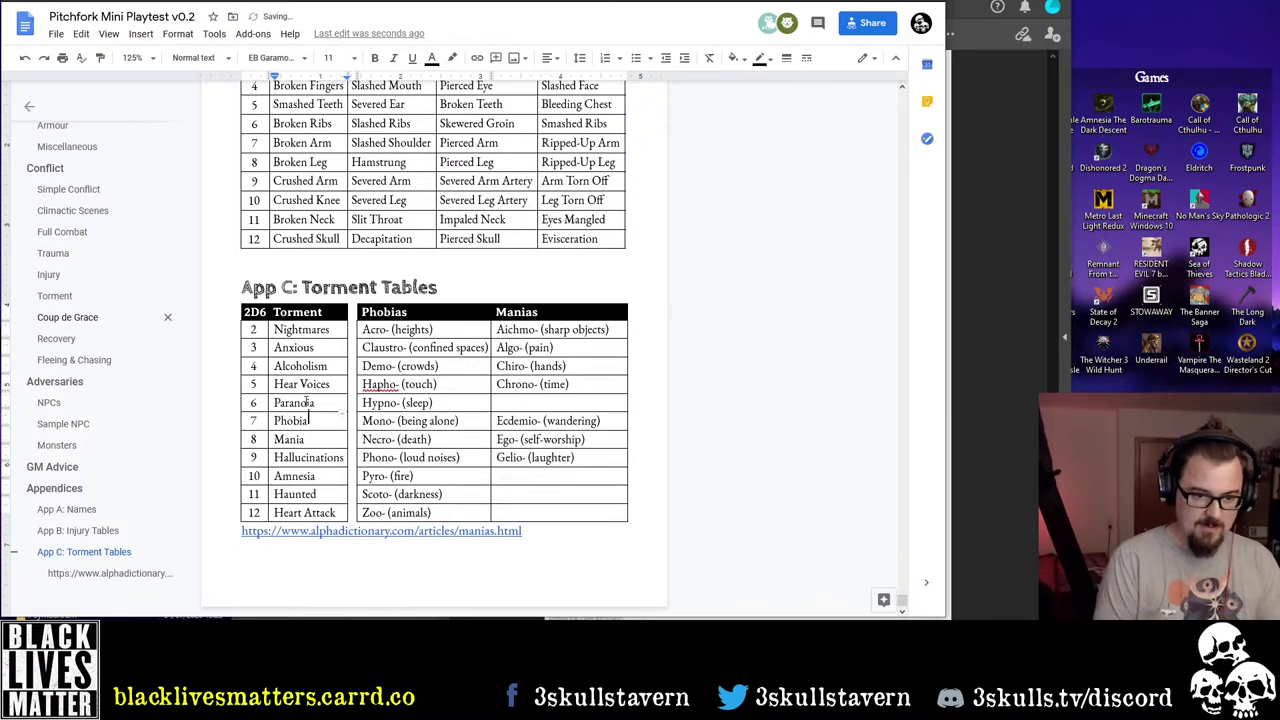
# Select the Torment column entries and nudge their left indent on the ruler
pyautogui.rightClick(327, 524)
pyautogui.click(327, 520)
pyautogui.moveTo(345, 514)
pyautogui.mouseDown()
pyautogui.moveTo(275, 345)
pyautogui.moveTo(275, 310)
pyautogui.mouseUp()
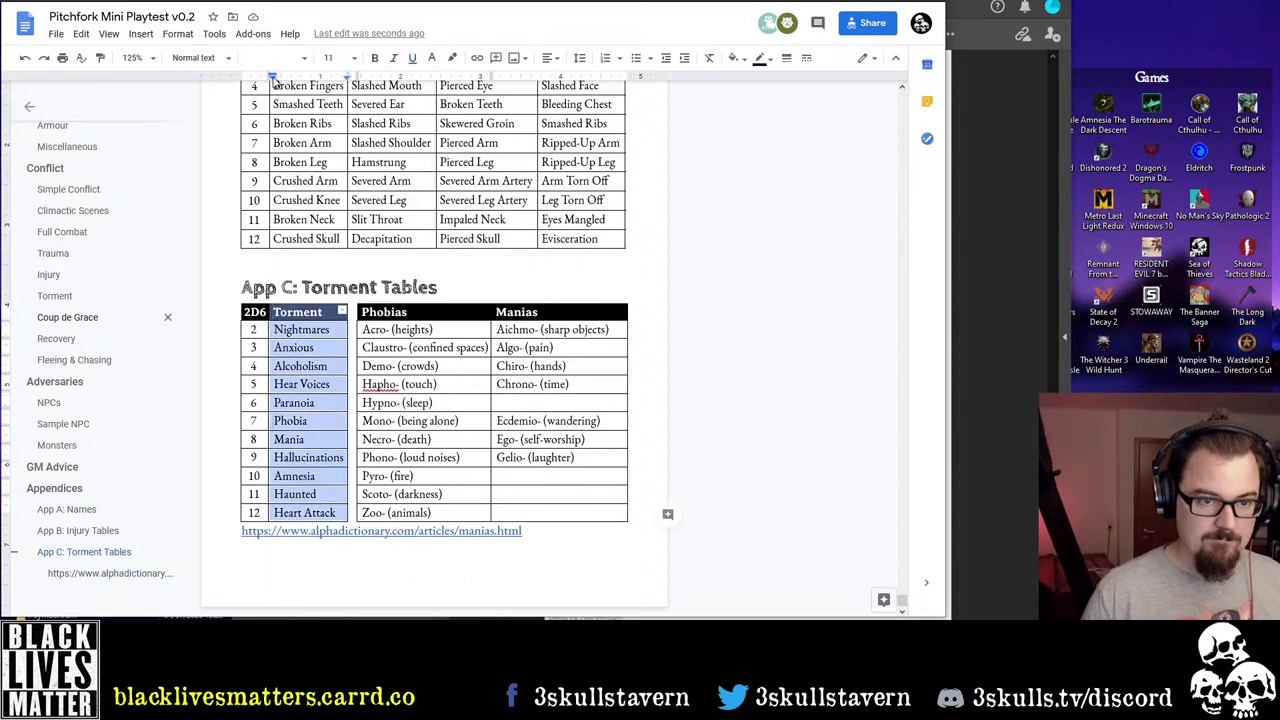
pyautogui.moveTo(274, 79); pyautogui.dragTo(273, 91)
# Mark Phobia with an asterisk instead of a '(choose)' note
pyautogui.click(326, 421)
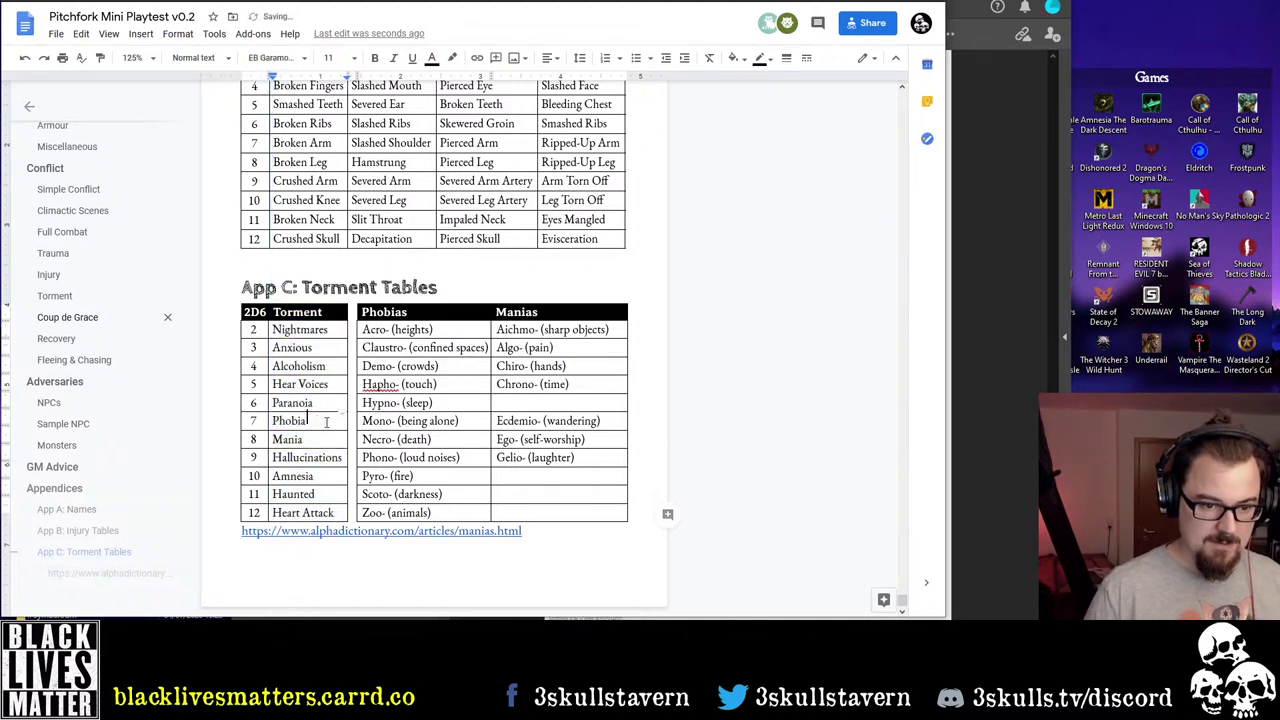
pyautogui.write('(choose)')
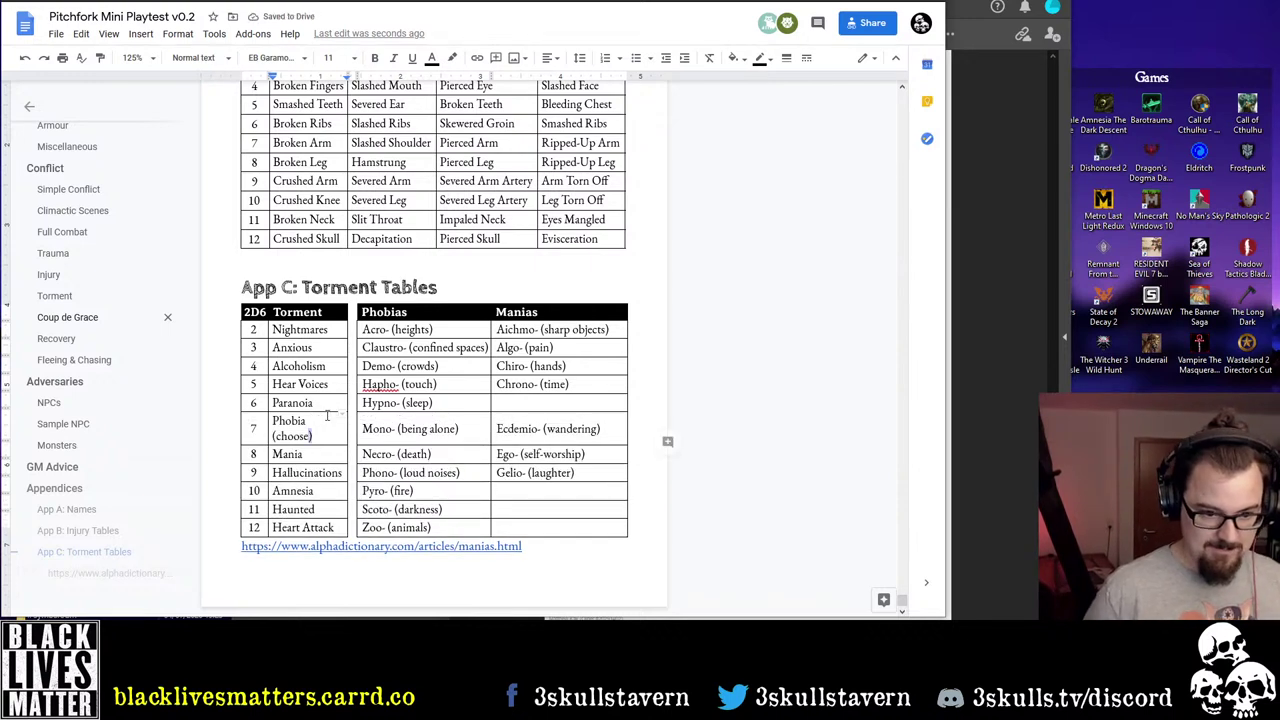
pyautogui.hotkey('shift', 'Left')
pyautogui.hotkey('shift', 'Left')
pyautogui.hotkey('shift', 'Left')
pyautogui.hotkey('shift', 'Left')
pyautogui.hotkey('shift', 'Left')
pyautogui.hotkey('shift', 'Left')
pyautogui.hotkey('shift', 'Left')
pyautogui.hotkey('shift', 'Left')
pyautogui.press('BackSpace')
pyautogui.press('BackSpace')
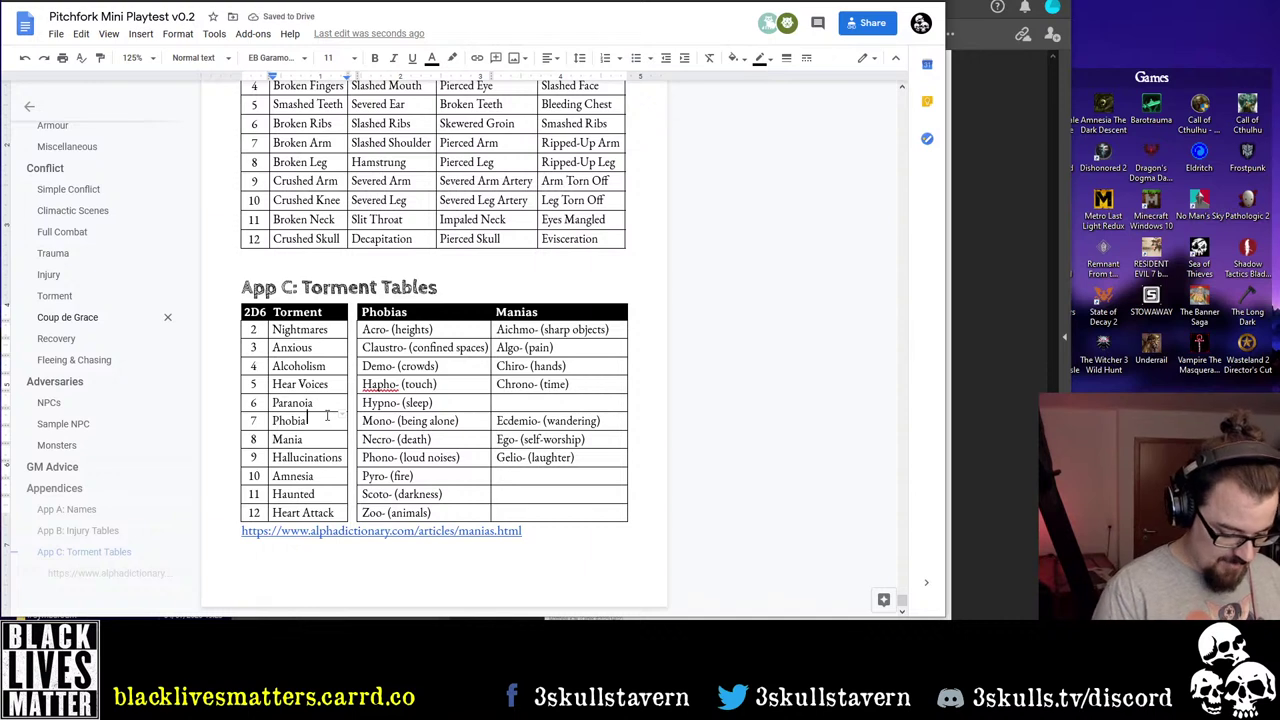
pyautogui.write('*')
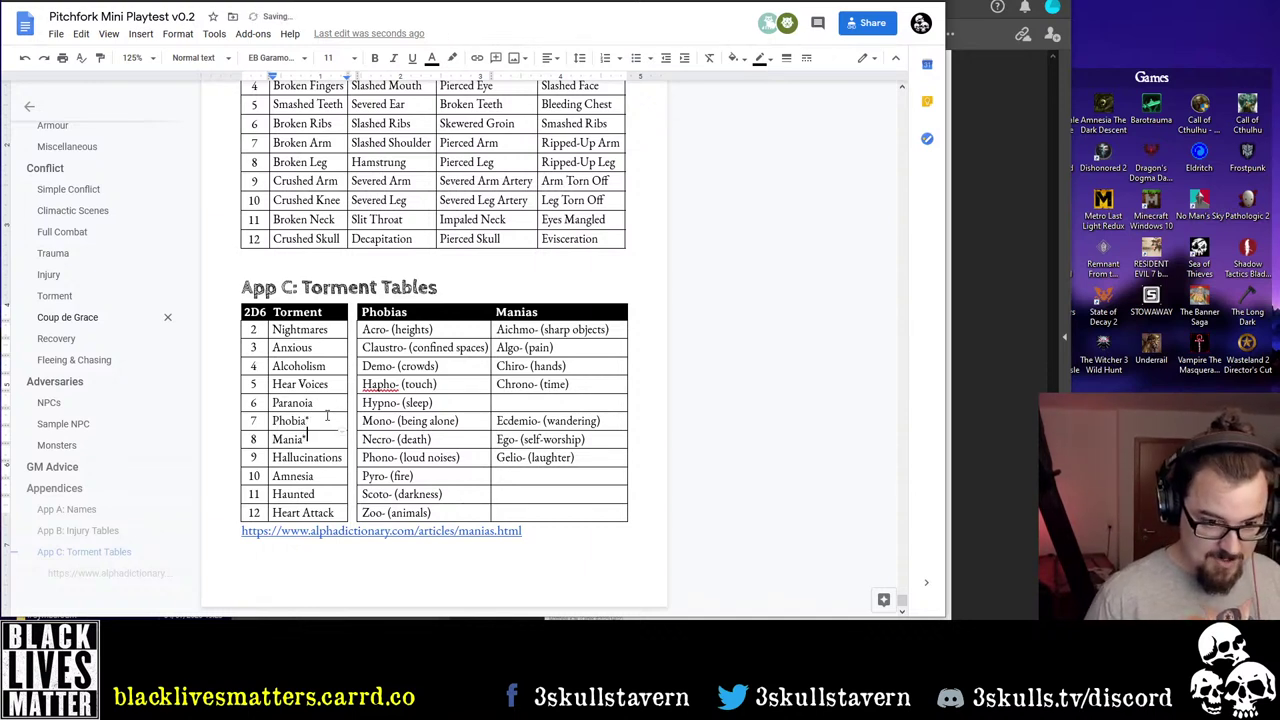
pyautogui.write('**')
# Add '(*choose one)' to the Phobias header and '(**choose one)' to the Manias header
pyautogui.click(440, 313)
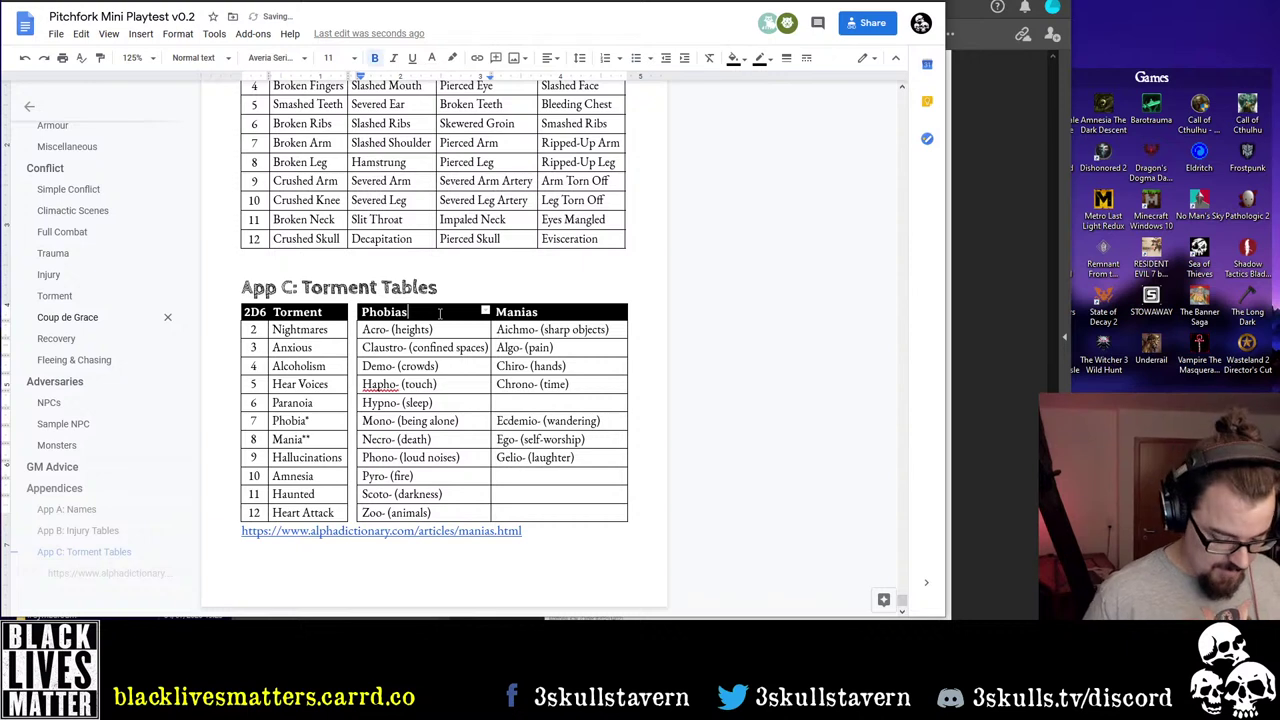
pyautogui.write('(*')
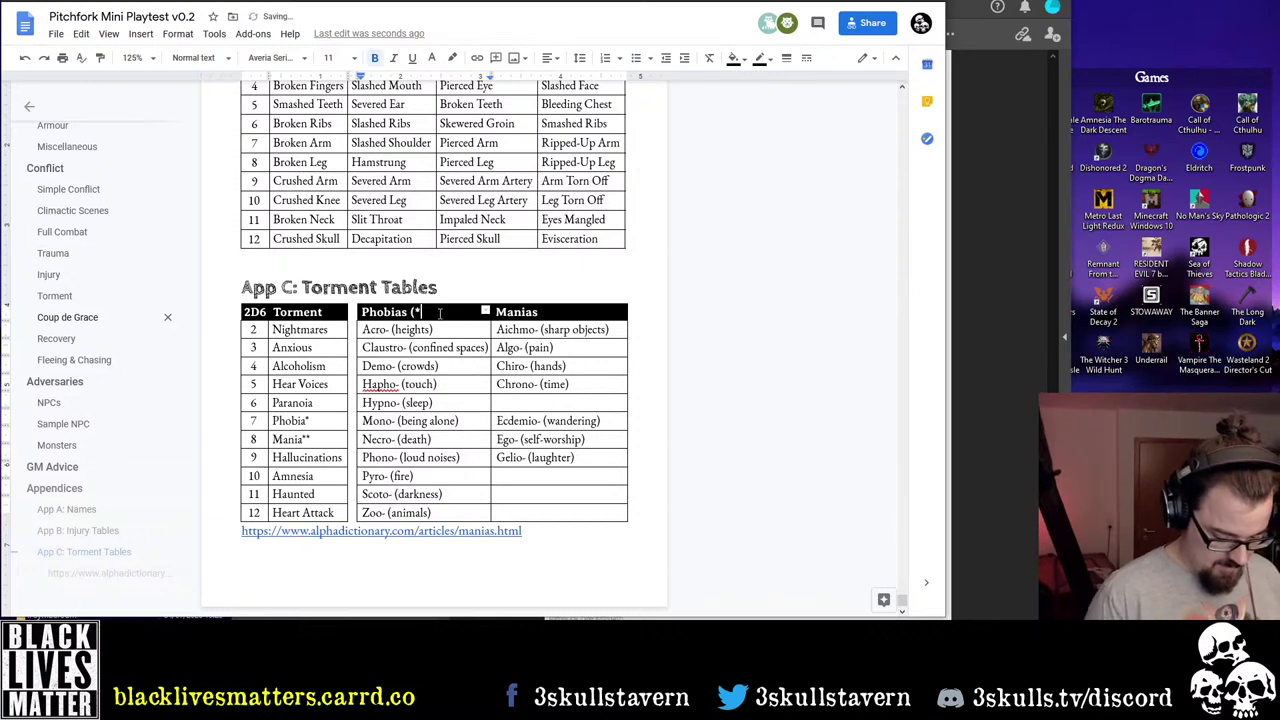
pyautogui.write('choose one')
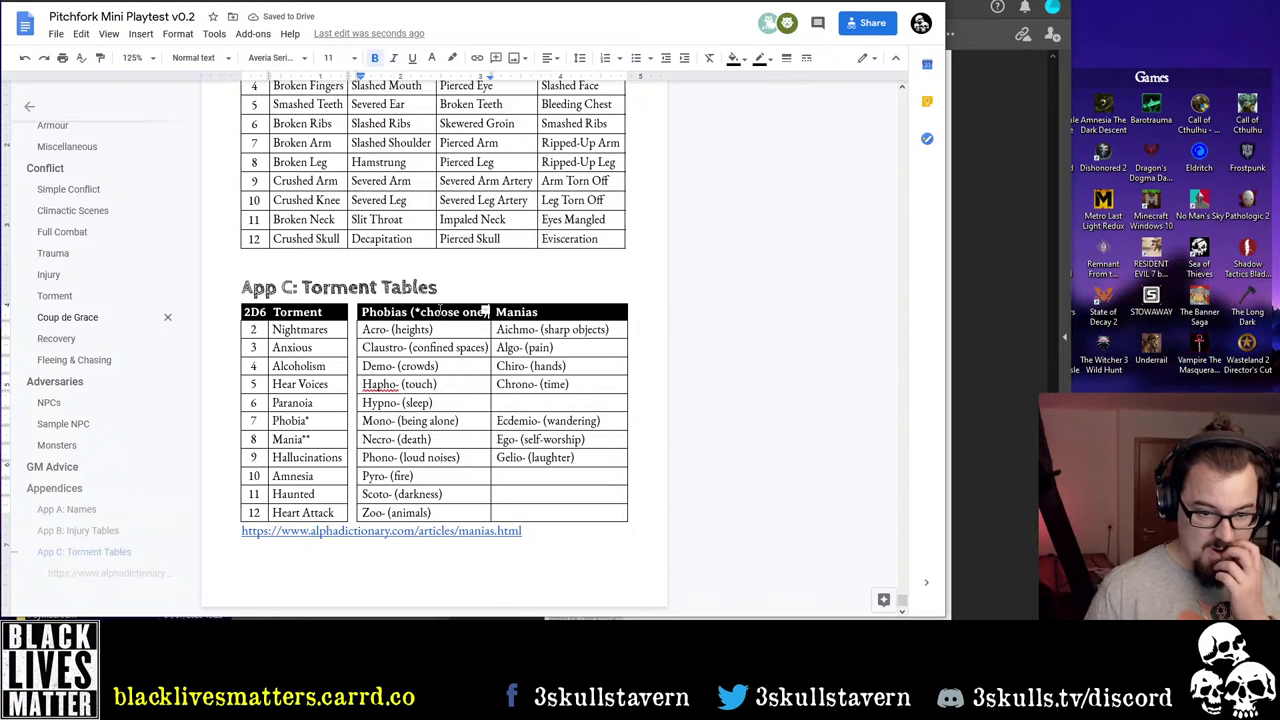
pyautogui.write(')')
pyautogui.click(568, 312)
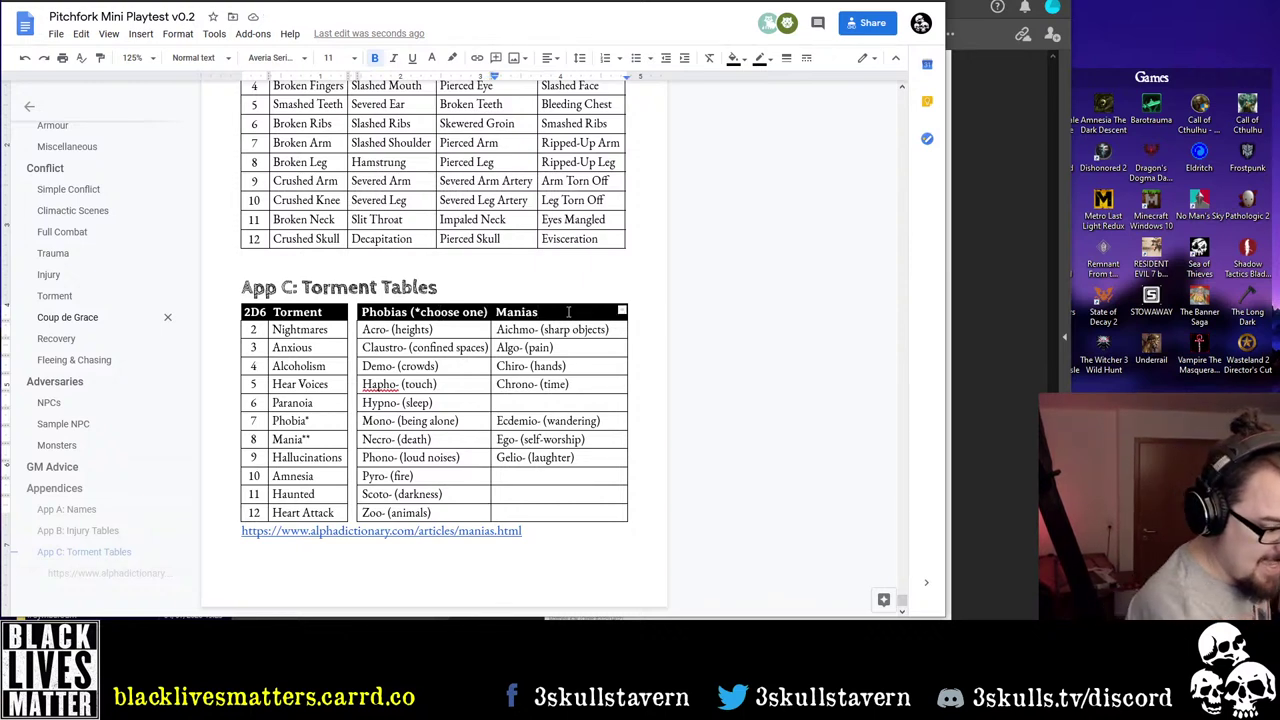
pyautogui.write('(')
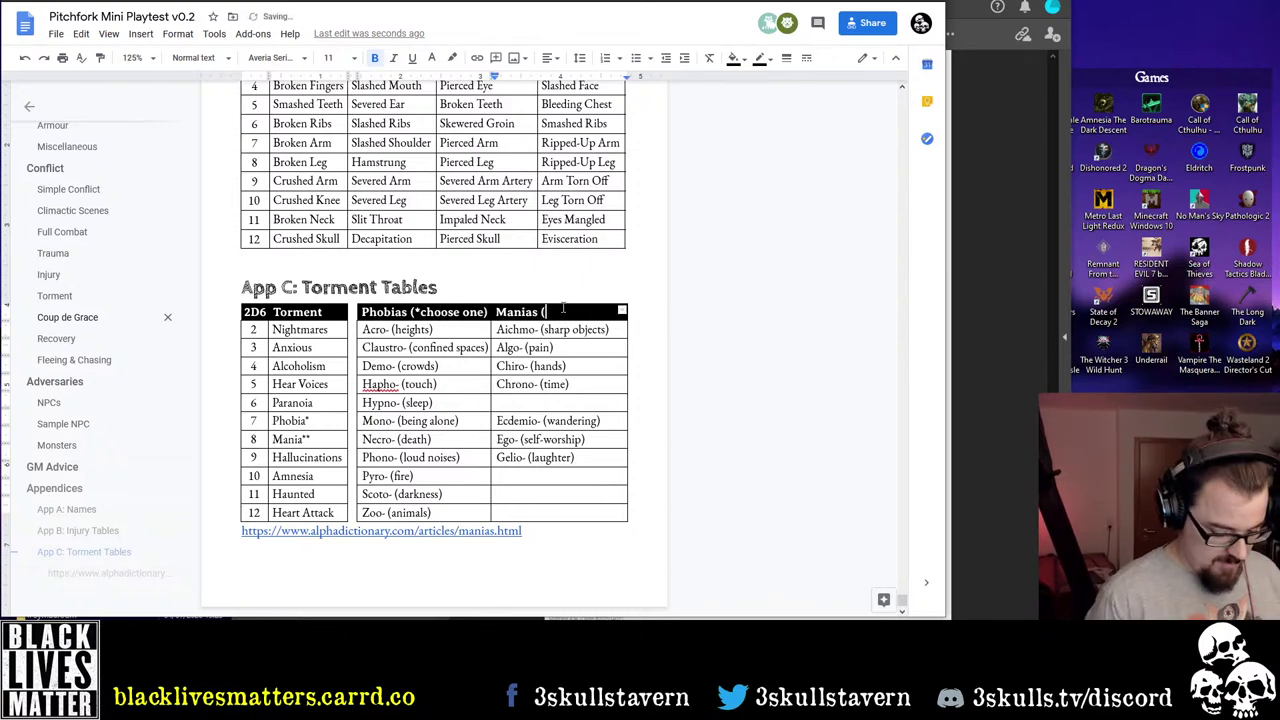
pyautogui.write('**')
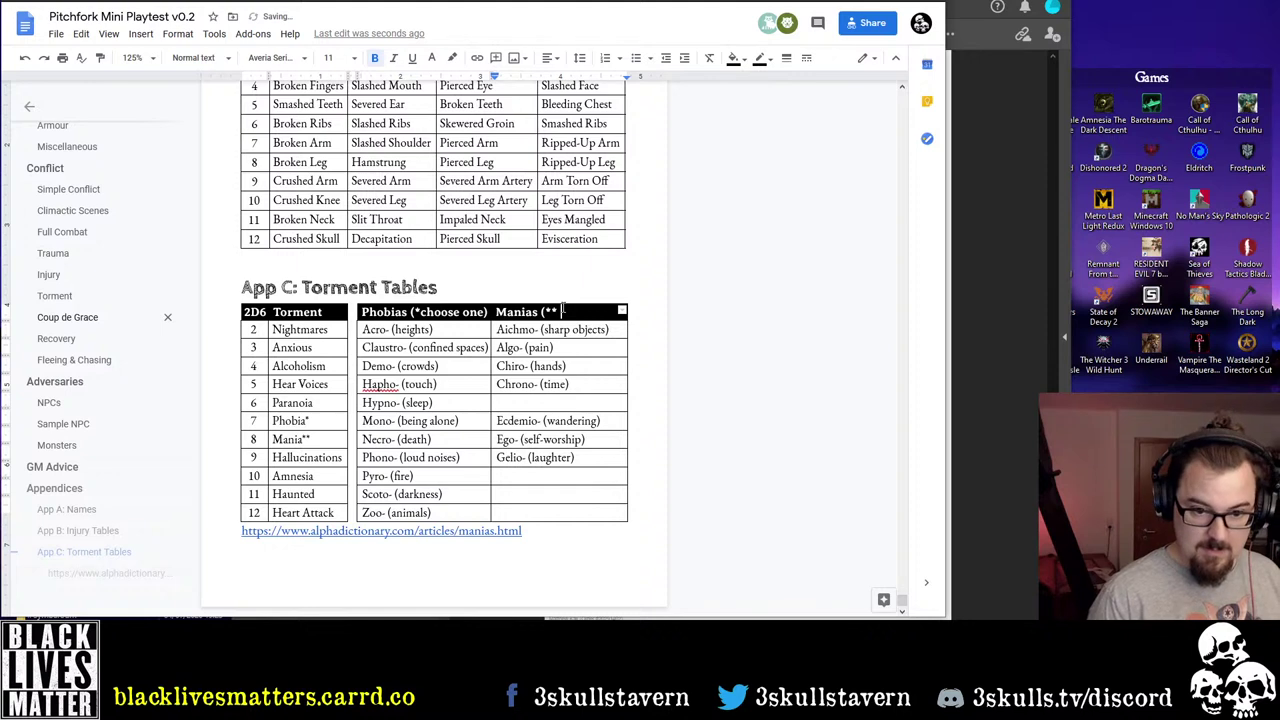
pyautogui.write('choose one')
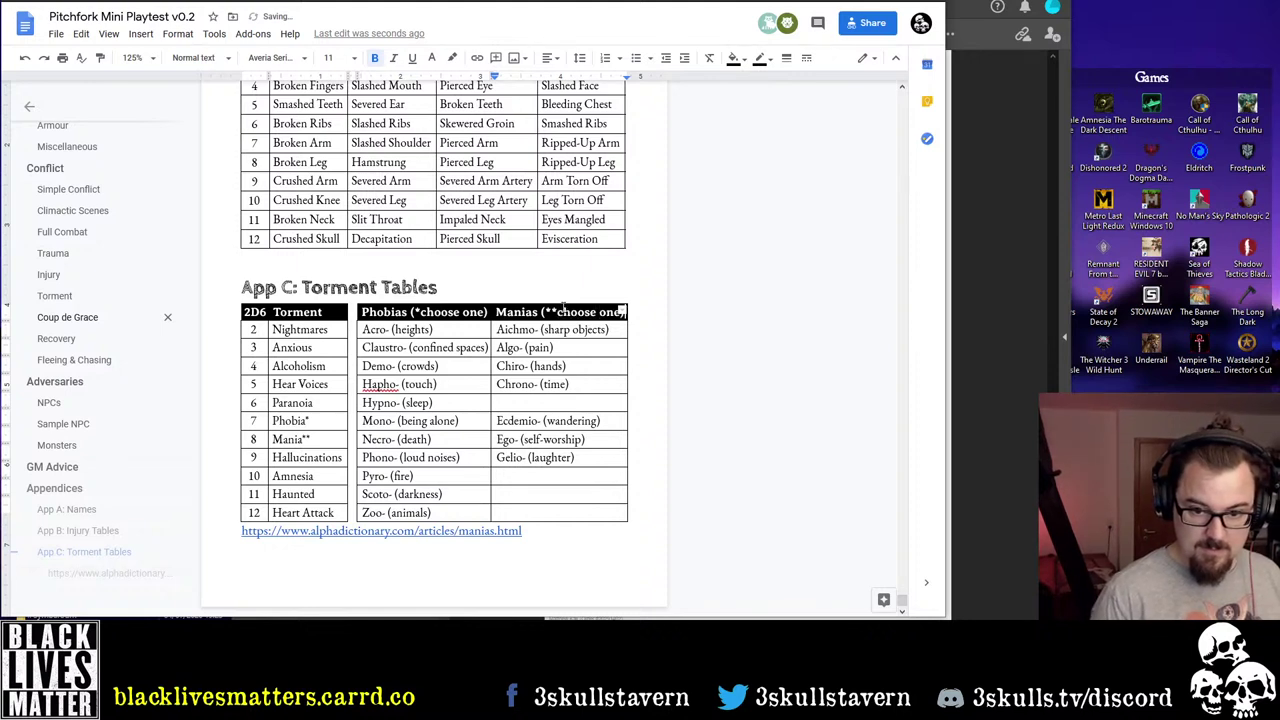
pyautogui.click(517, 508)
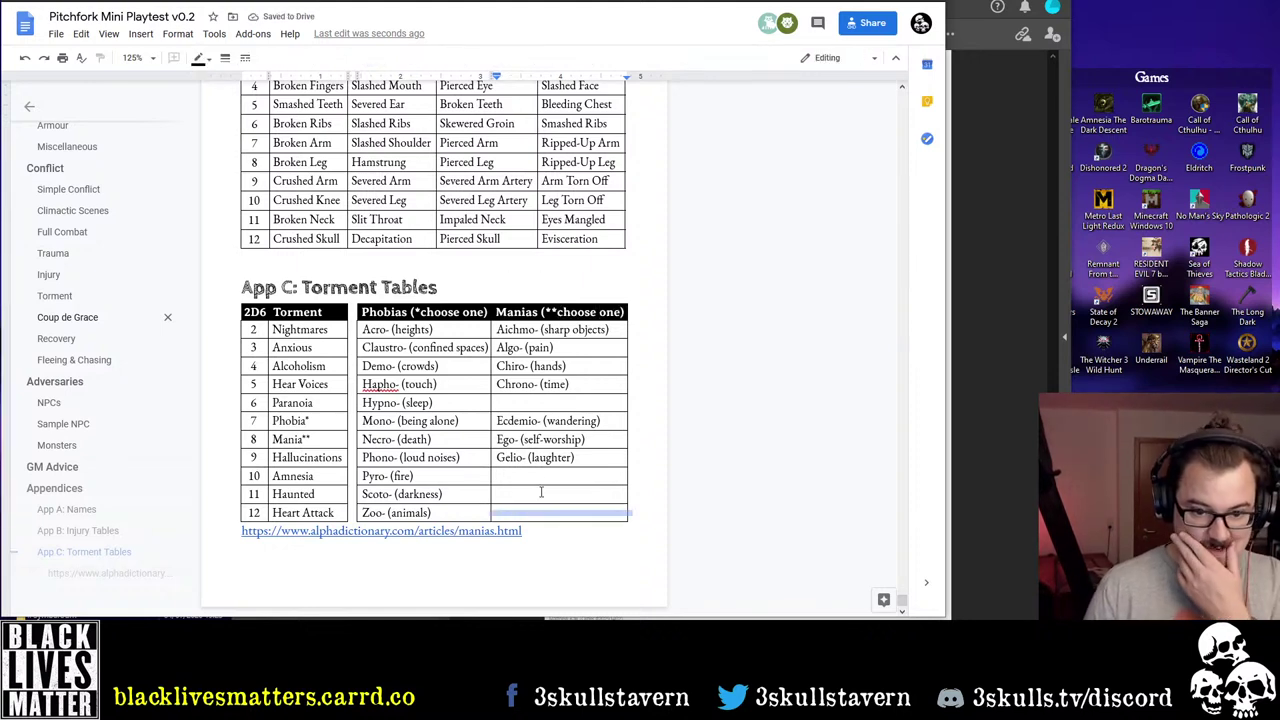
# Return the caret to Phobia* in the Torment table and scroll to review the page
pyautogui.click(321, 421)
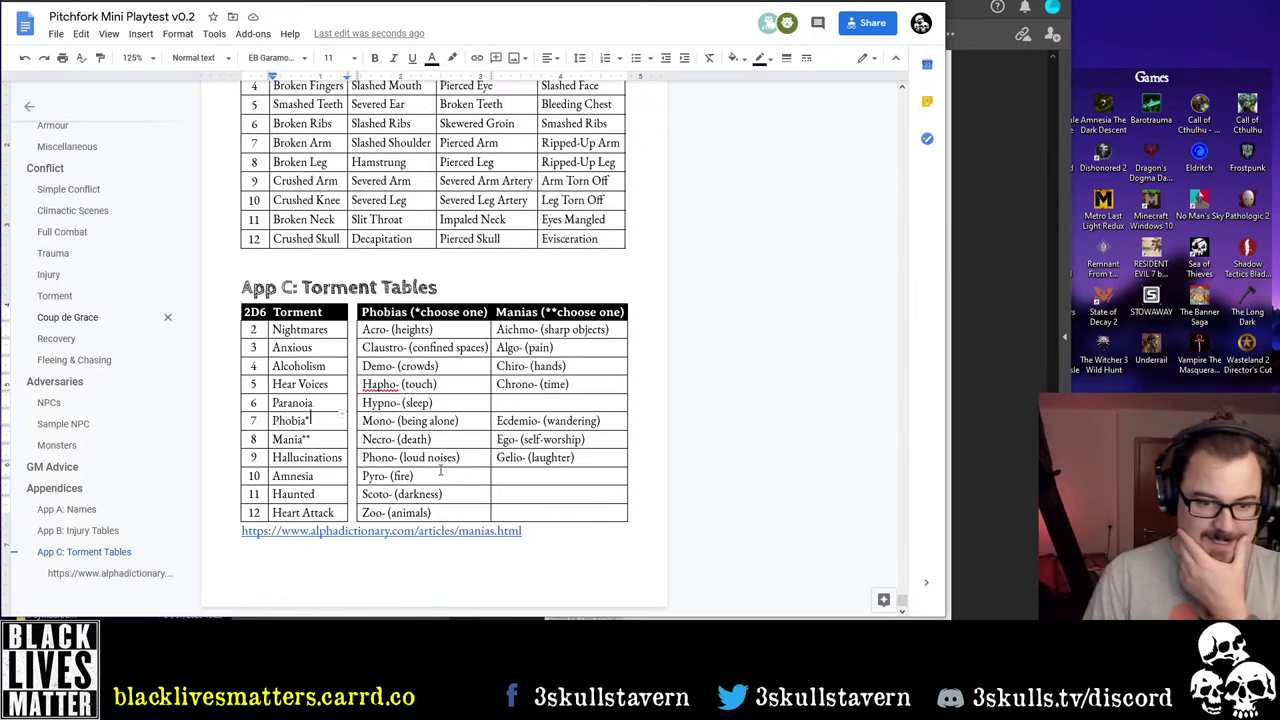
pyautogui.scroll(4, 100, 306)
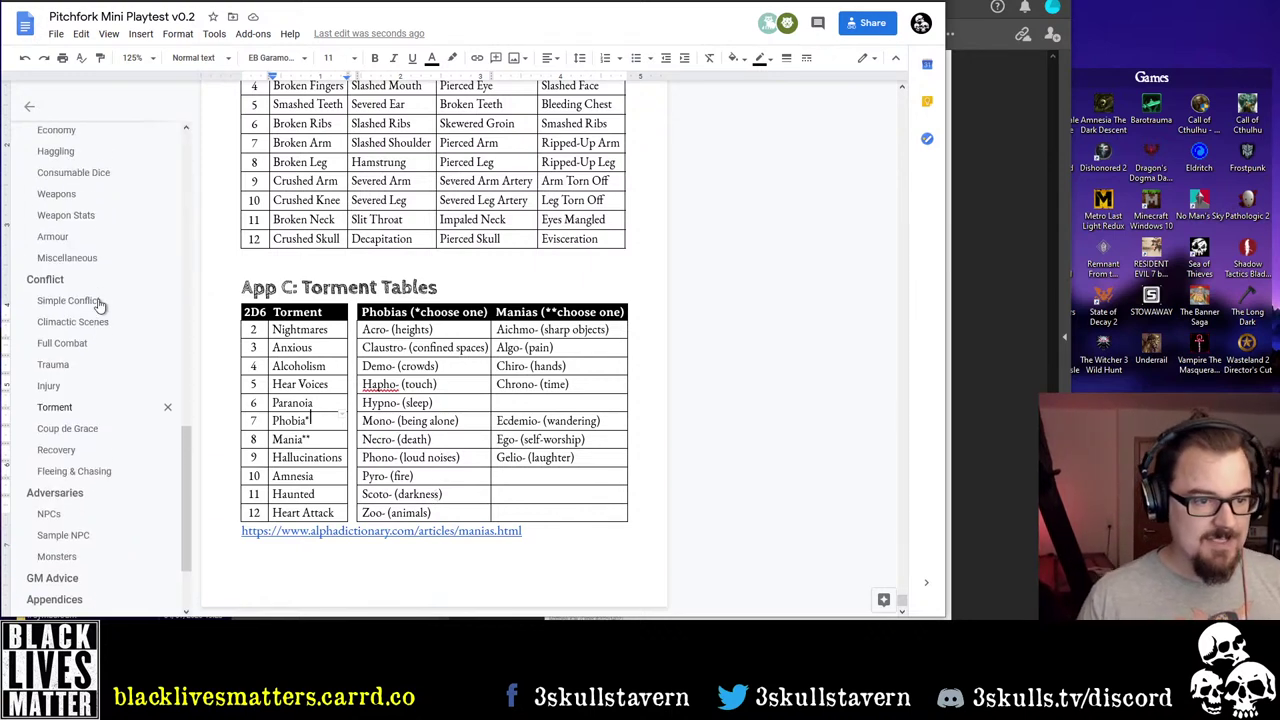
pyautogui.scroll(5, 100, 306)
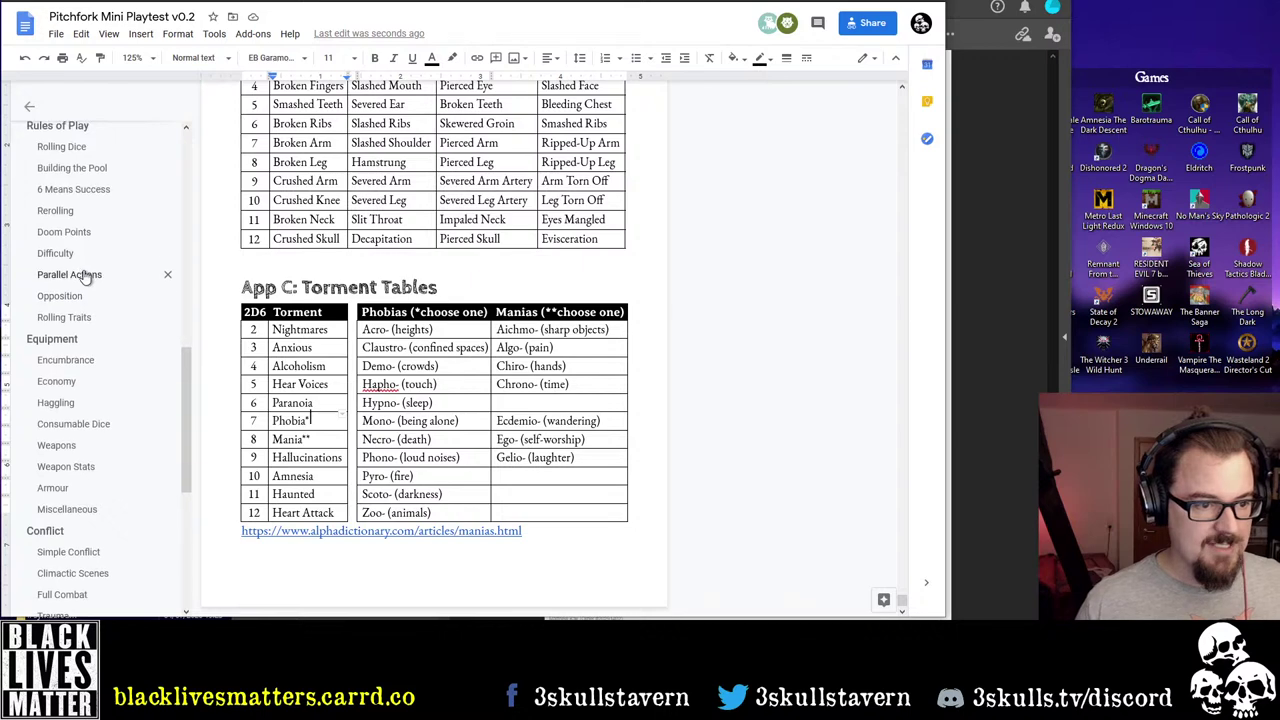
pyautogui.scroll(1, 86, 275)
pyautogui.scroll(-8, 86, 277)
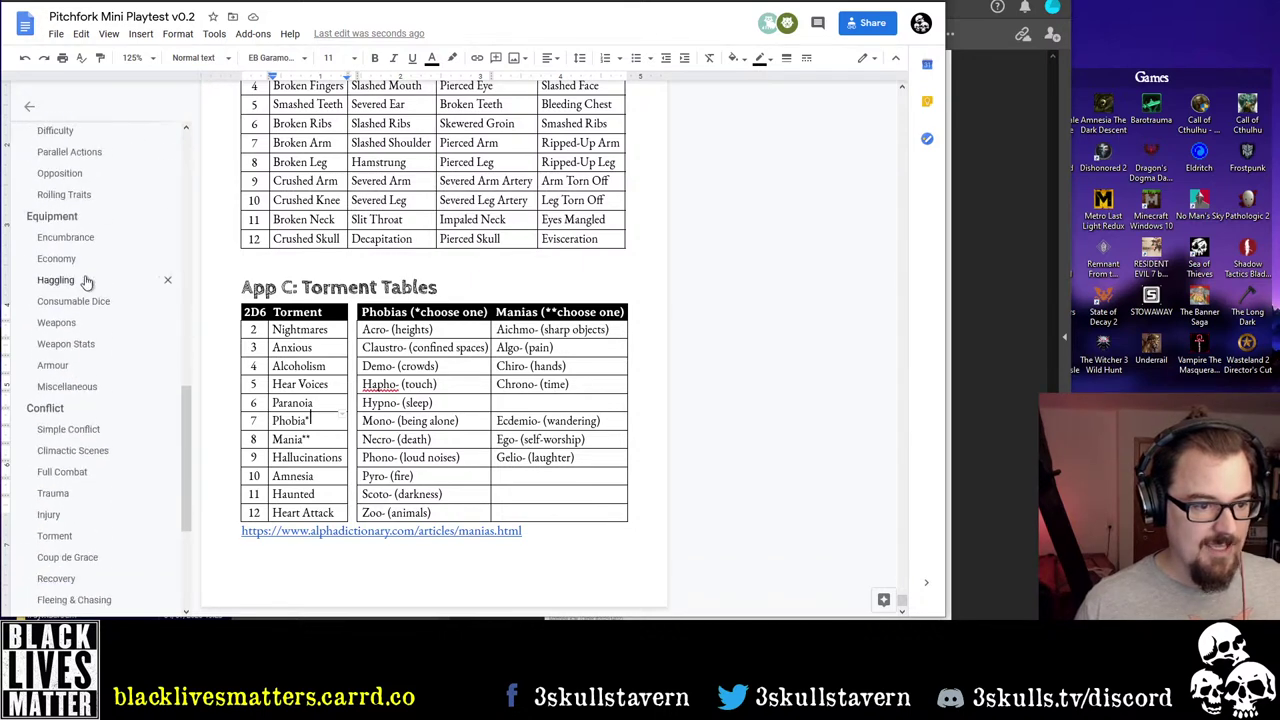
# In the Torment section, replace the opening clause with 'If you roll for a Phobia or Mania,'
pyautogui.click(54, 415)
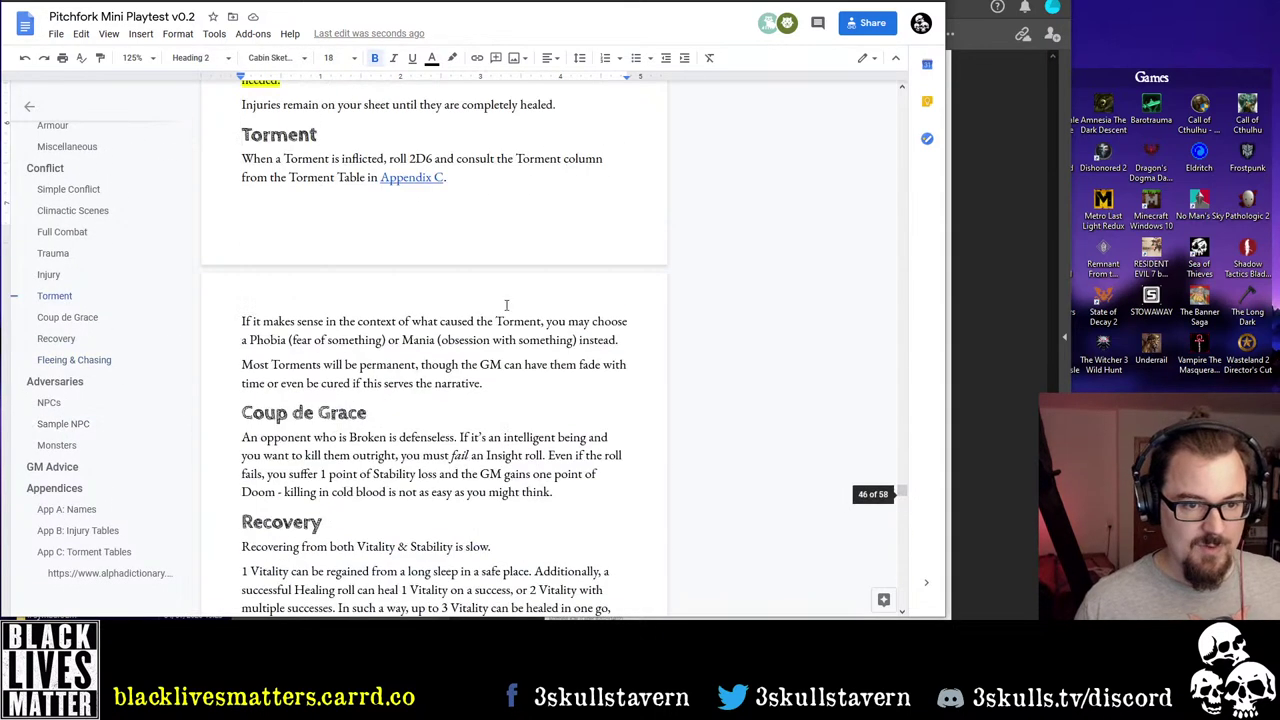
pyautogui.scroll(-1, 446, 242)
pyautogui.click(320, 244)
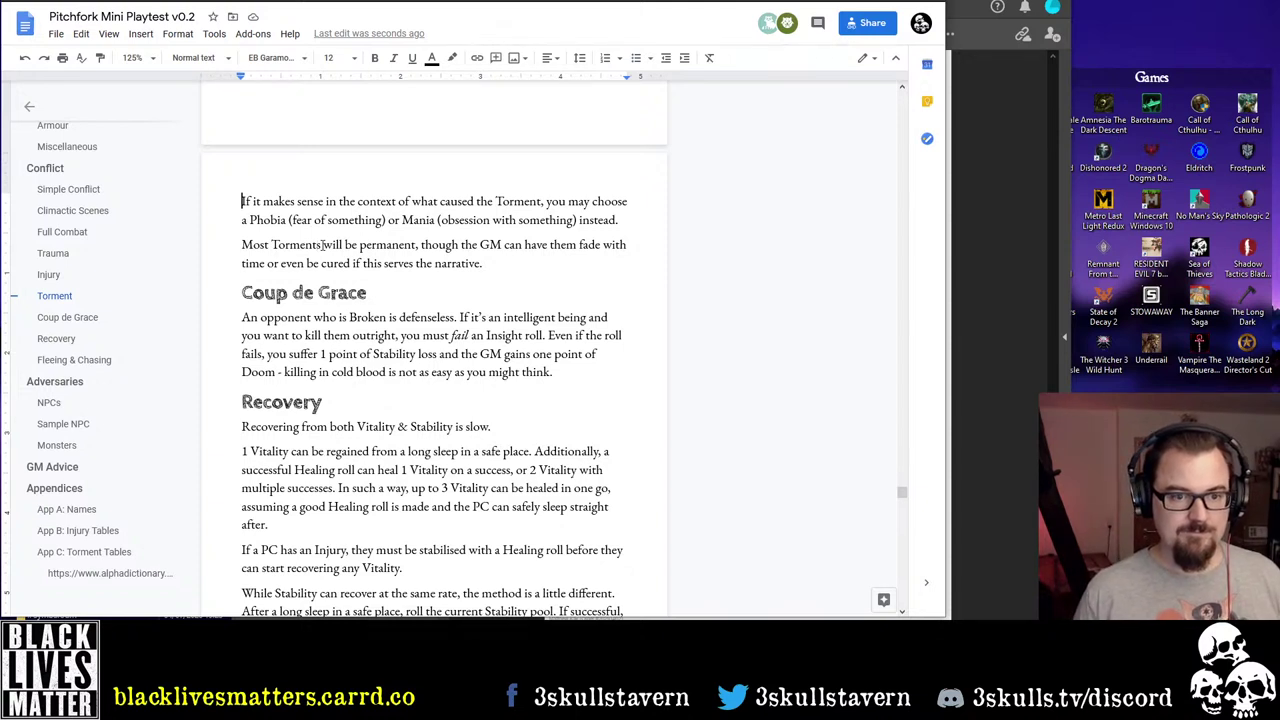
pyautogui.press('Up')
pyautogui.press('Up')
pyautogui.press('Home')
pyautogui.hotkey('shift', 'End')
pyautogui.hotkey('ctrl', 'shift', 'Left')
pyautogui.hotkey('ctrl', 'shift', 'Left')
pyautogui.hotkey('ctrl', 'shift', 'Left')
pyautogui.hotkey('shift', 'Left')
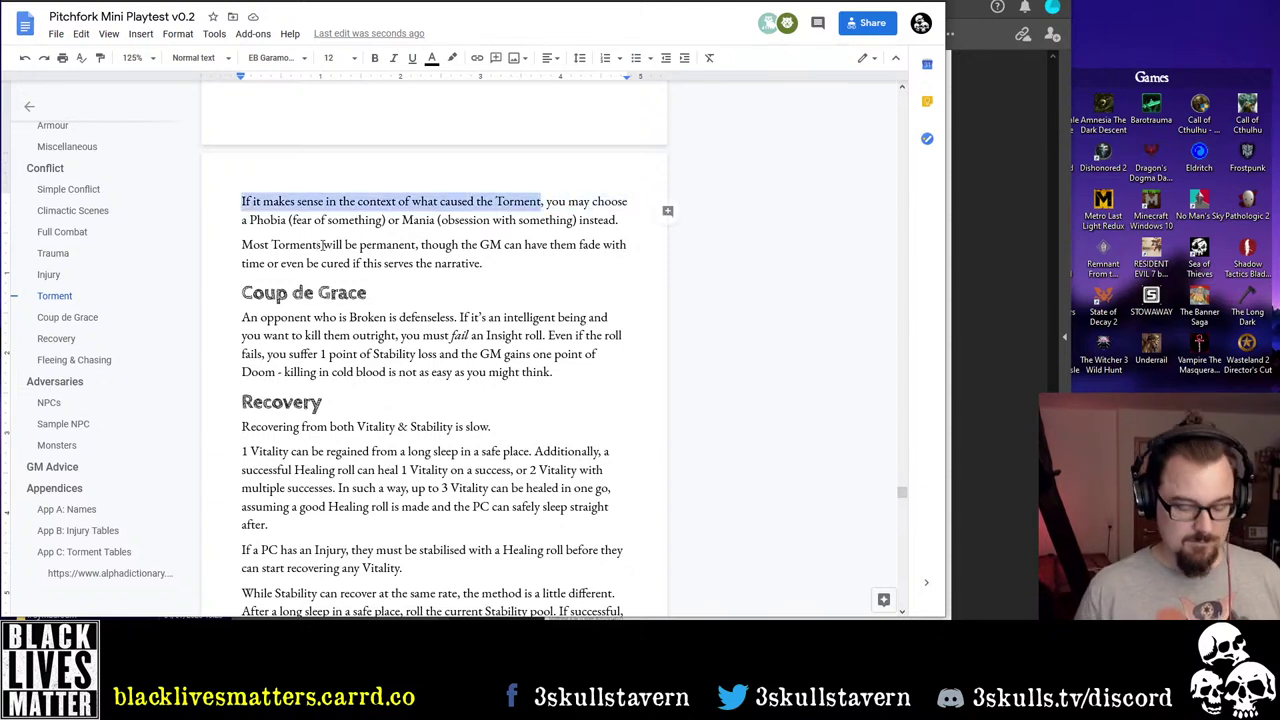
pyautogui.write('If you roll ')
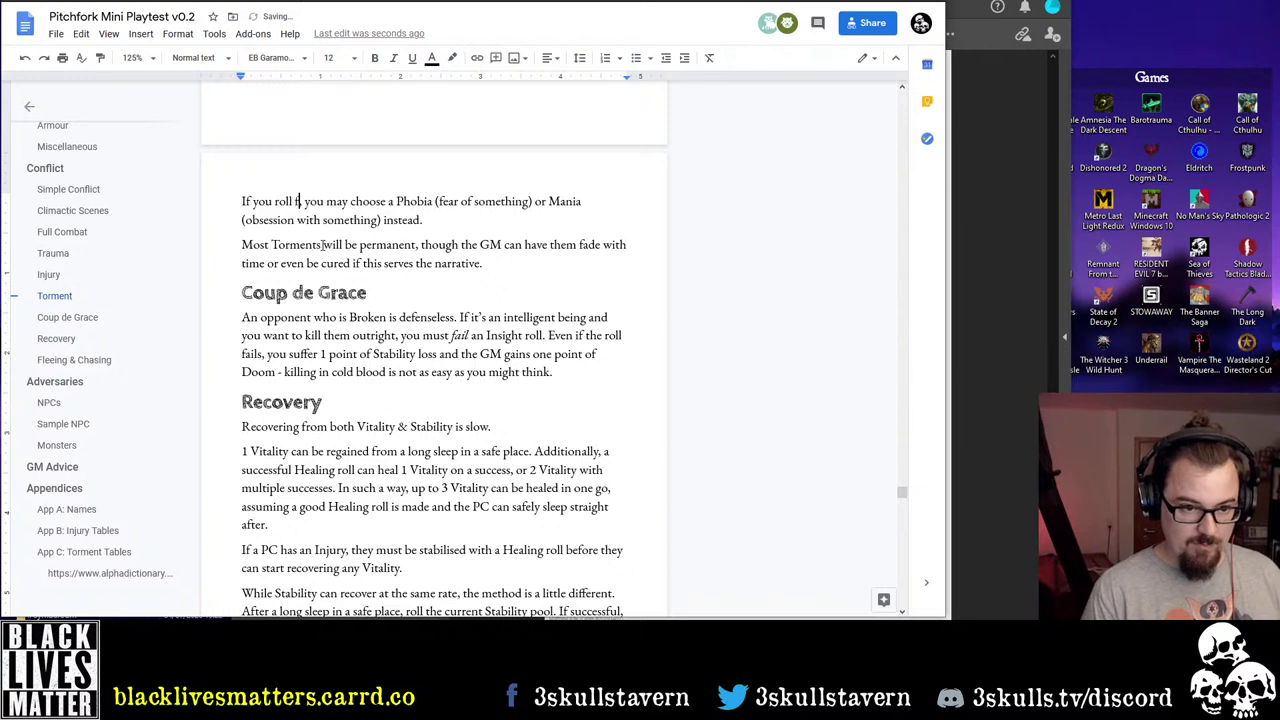
pyautogui.write('for a Phobia o')
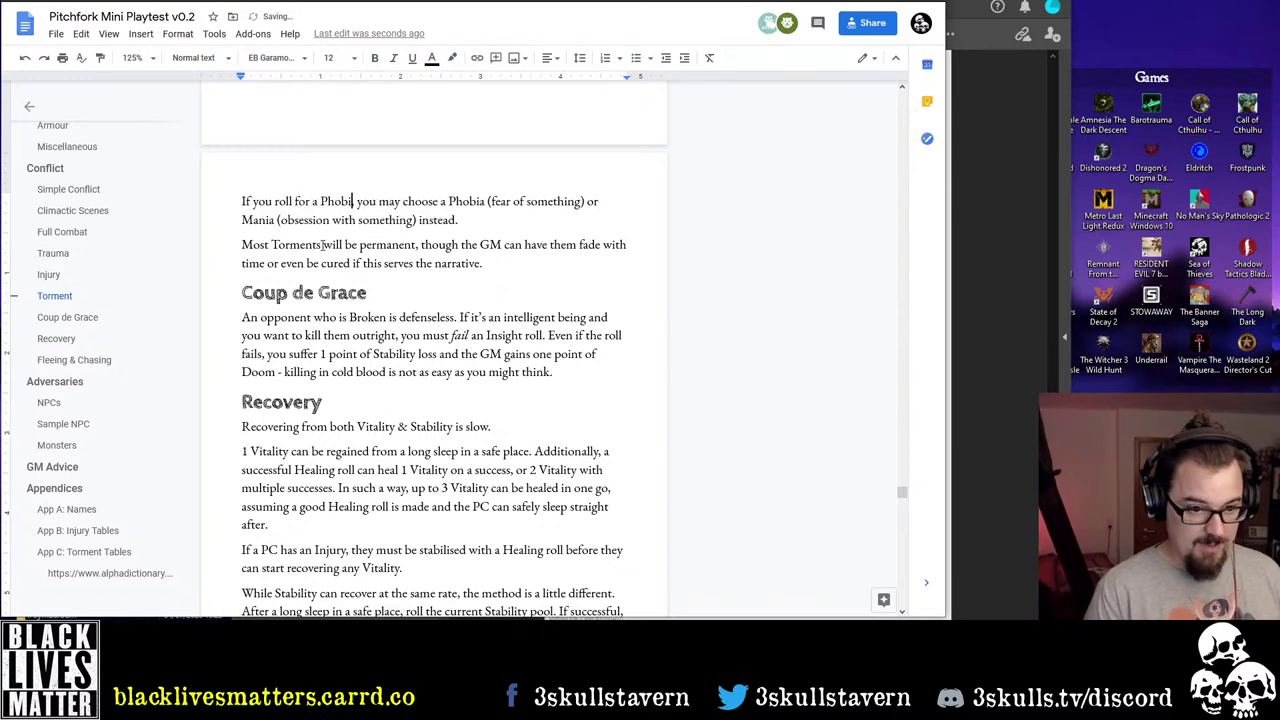
pyautogui.write('r Mania,')
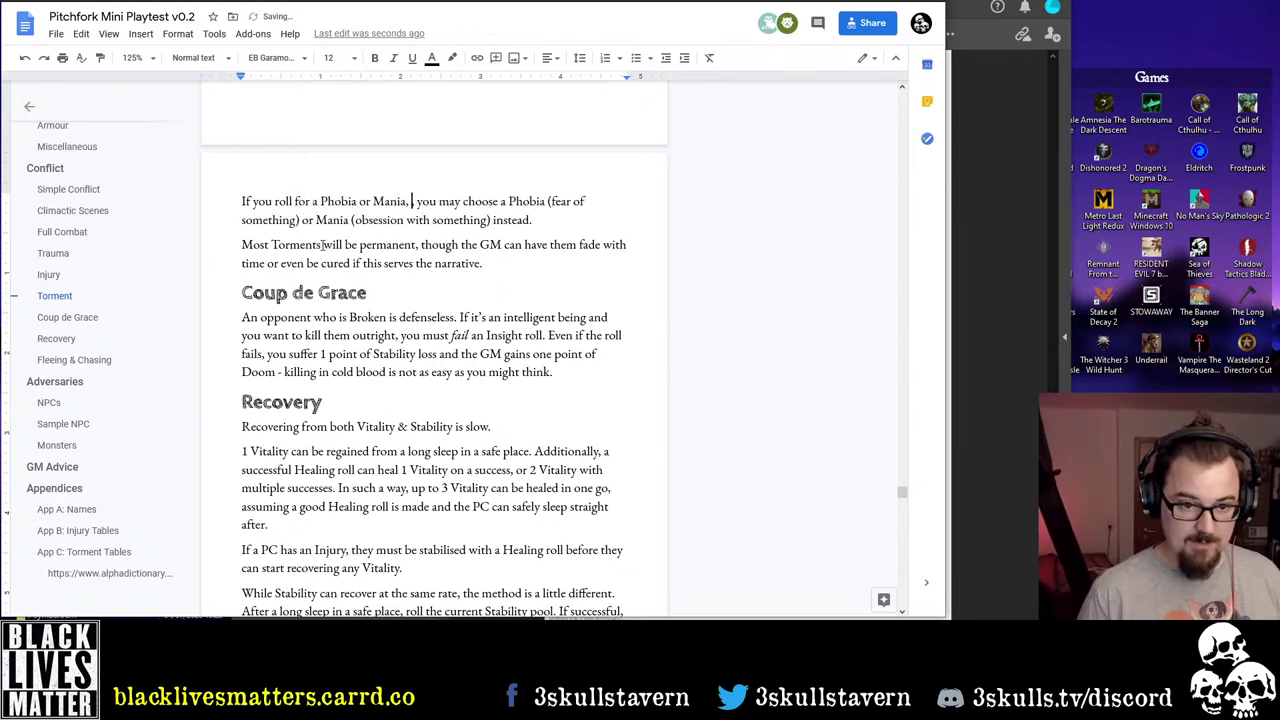
# Replace the rest of the old sentence with 'one that fits the narrative rather than rolling a second time for one'
pyautogui.hotkey('ctrl', 'shift', 'Right')
pyautogui.hotkey('ctrl', 'shift', 'Right')
pyautogui.press('BackSpace')
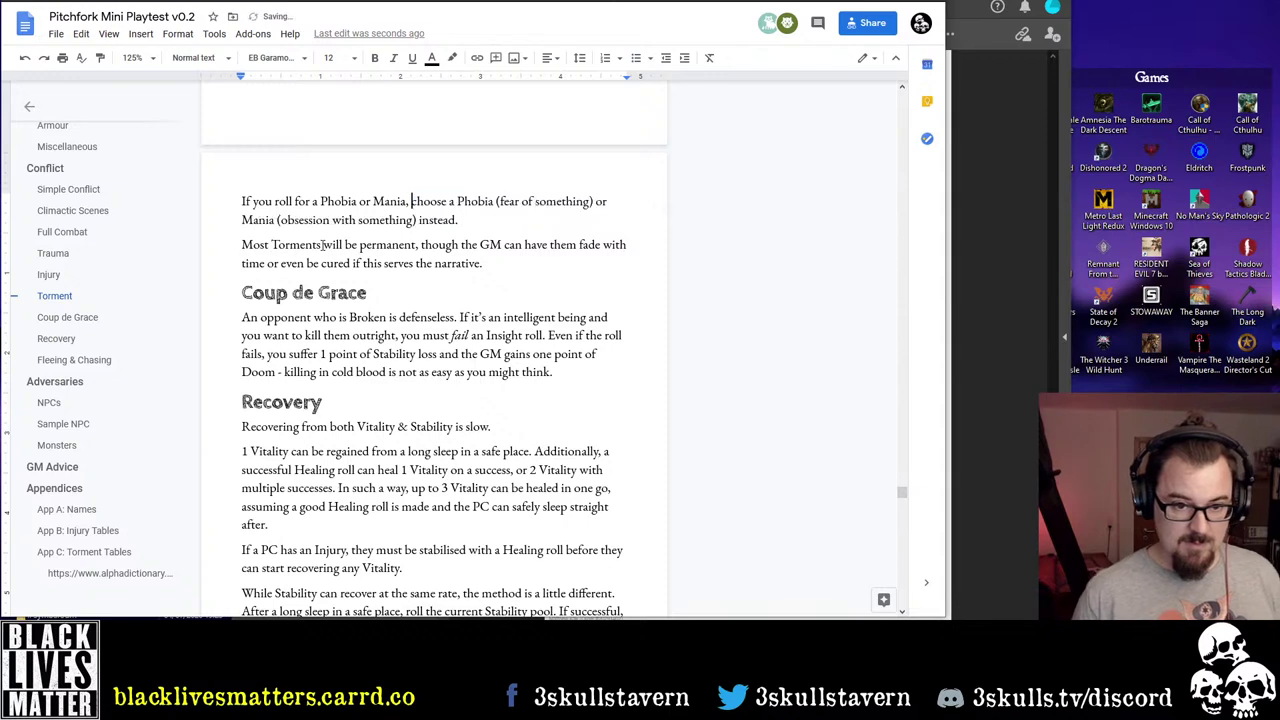
pyautogui.hotkey('ctrl', 'shift', 'Down')
pyautogui.hotkey('ctrl', 'shift', 'Left')
pyautogui.hotkey('ctrl', 'shift', 'Right')
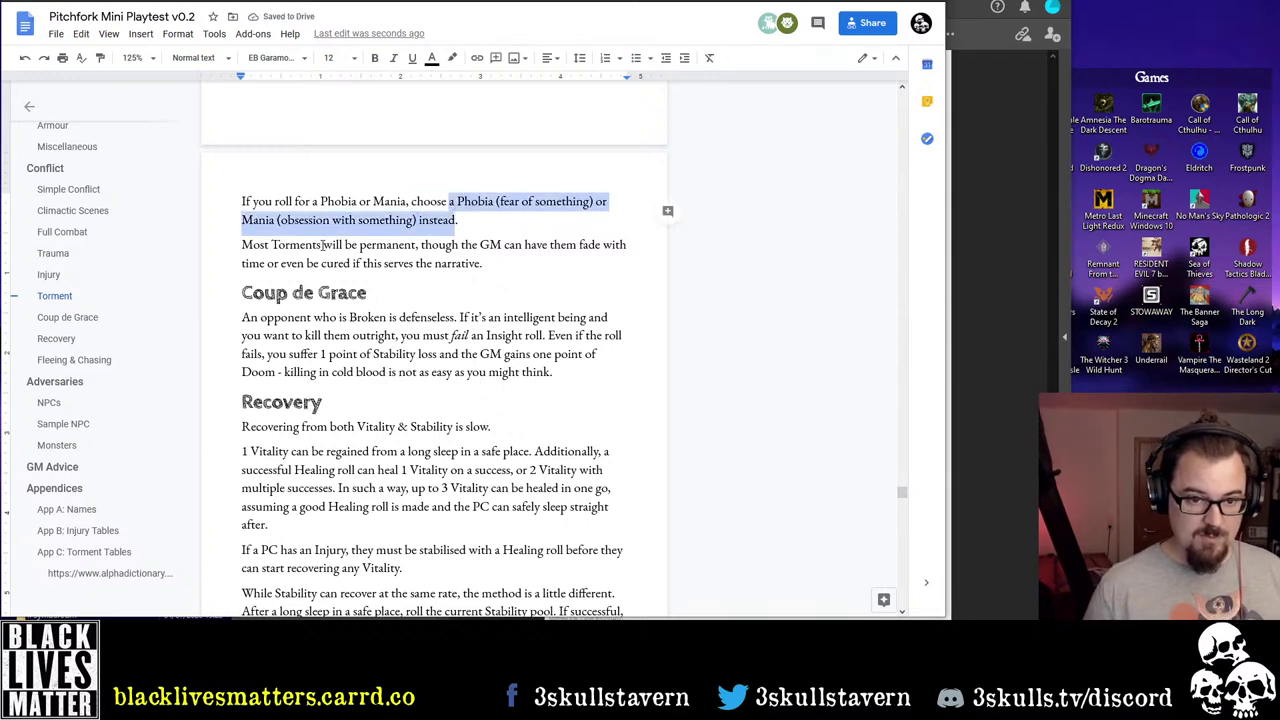
pyautogui.write('o')
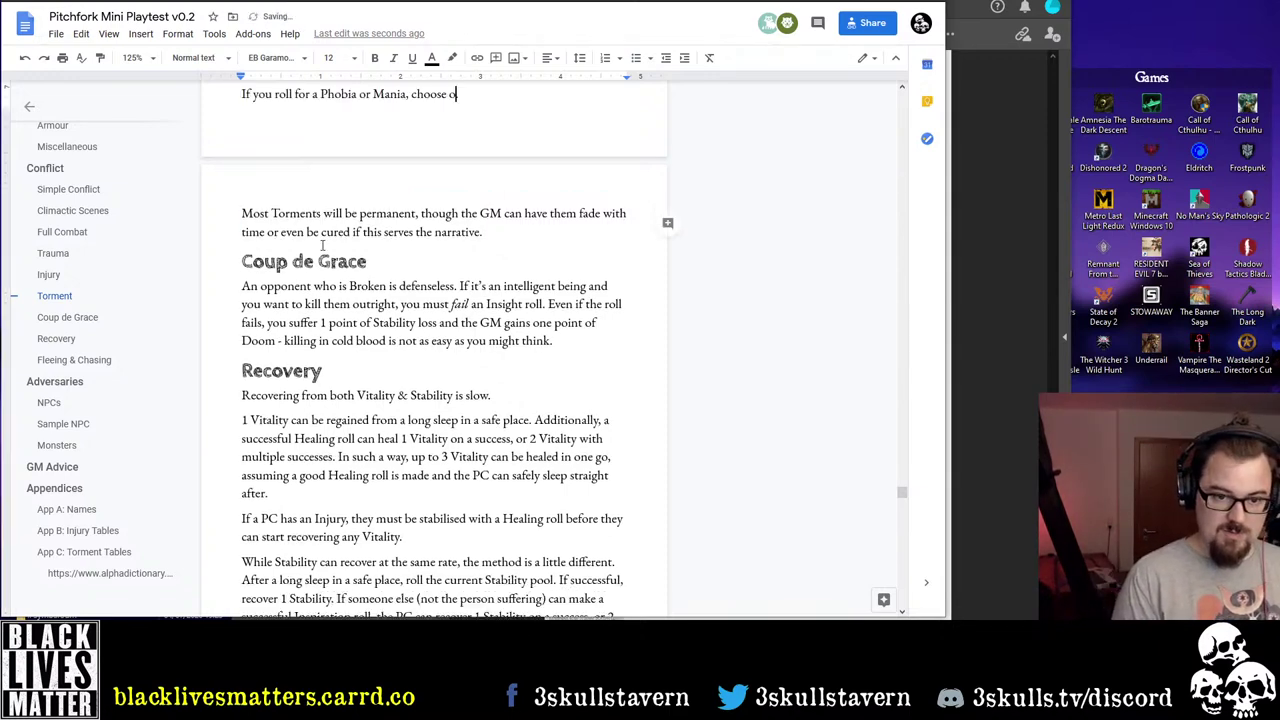
pyautogui.write('ne that fits th')
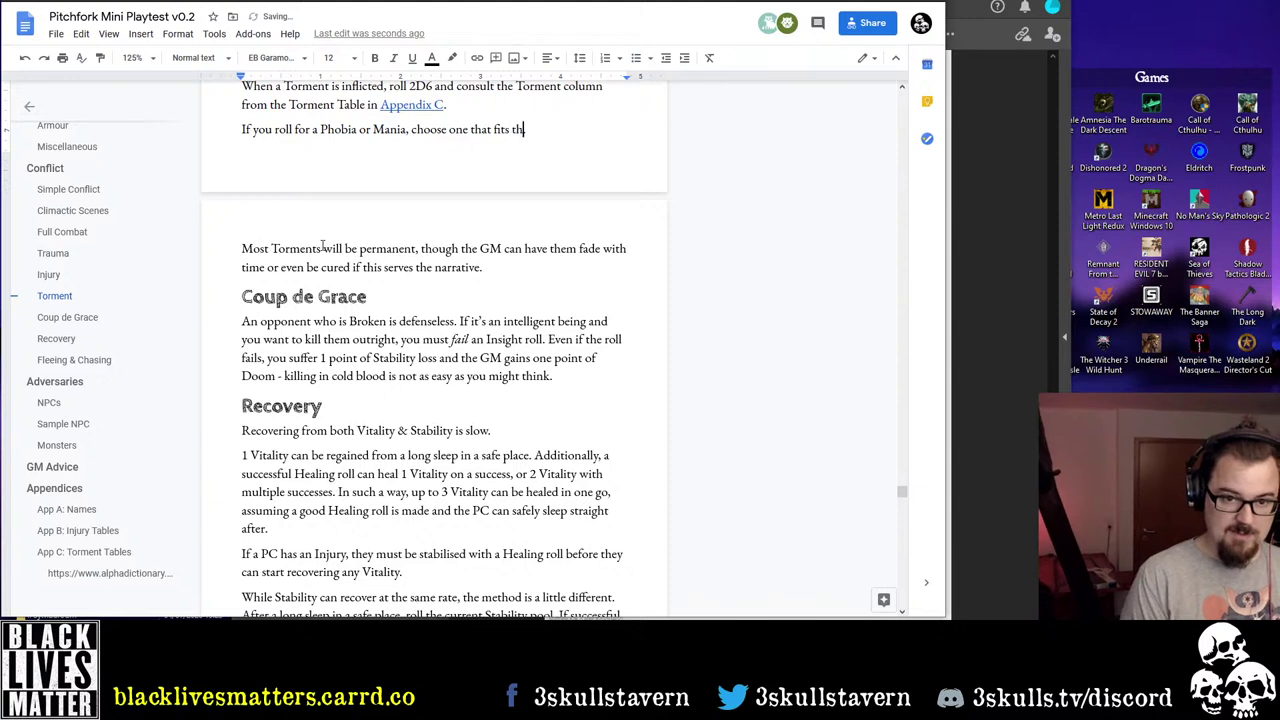
pyautogui.write('e narrative')
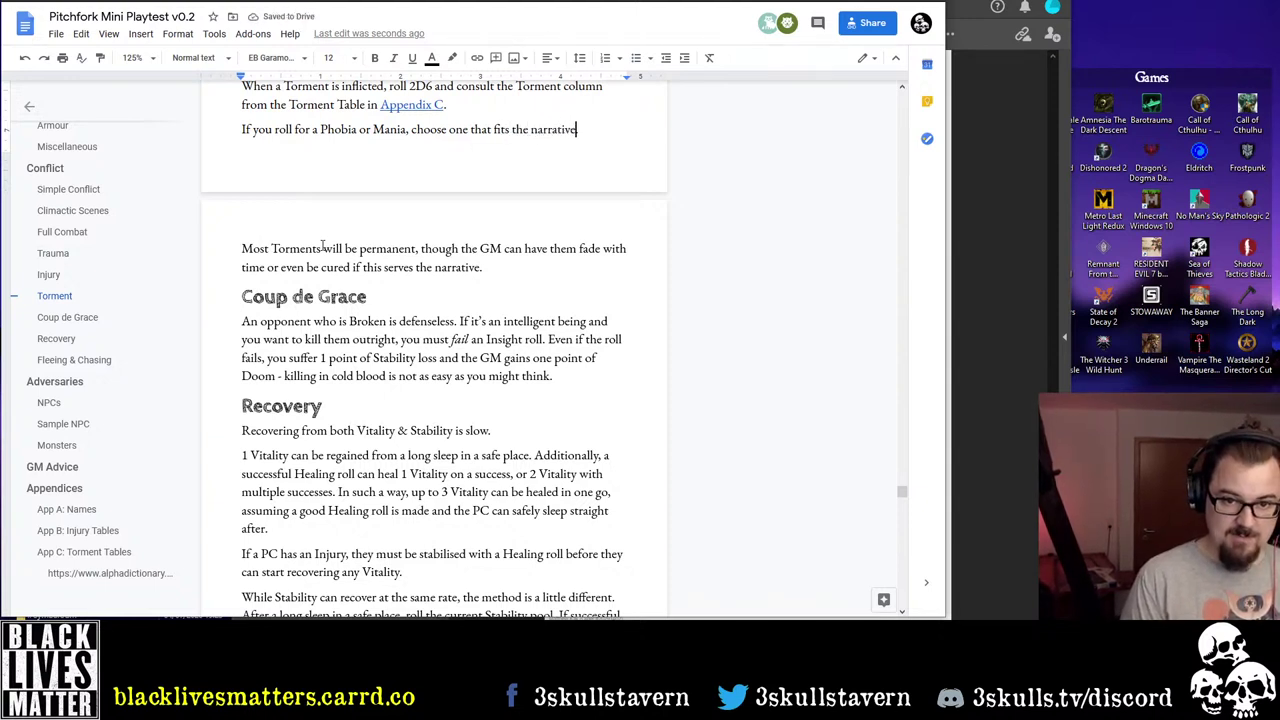
pyautogui.write(' rat')
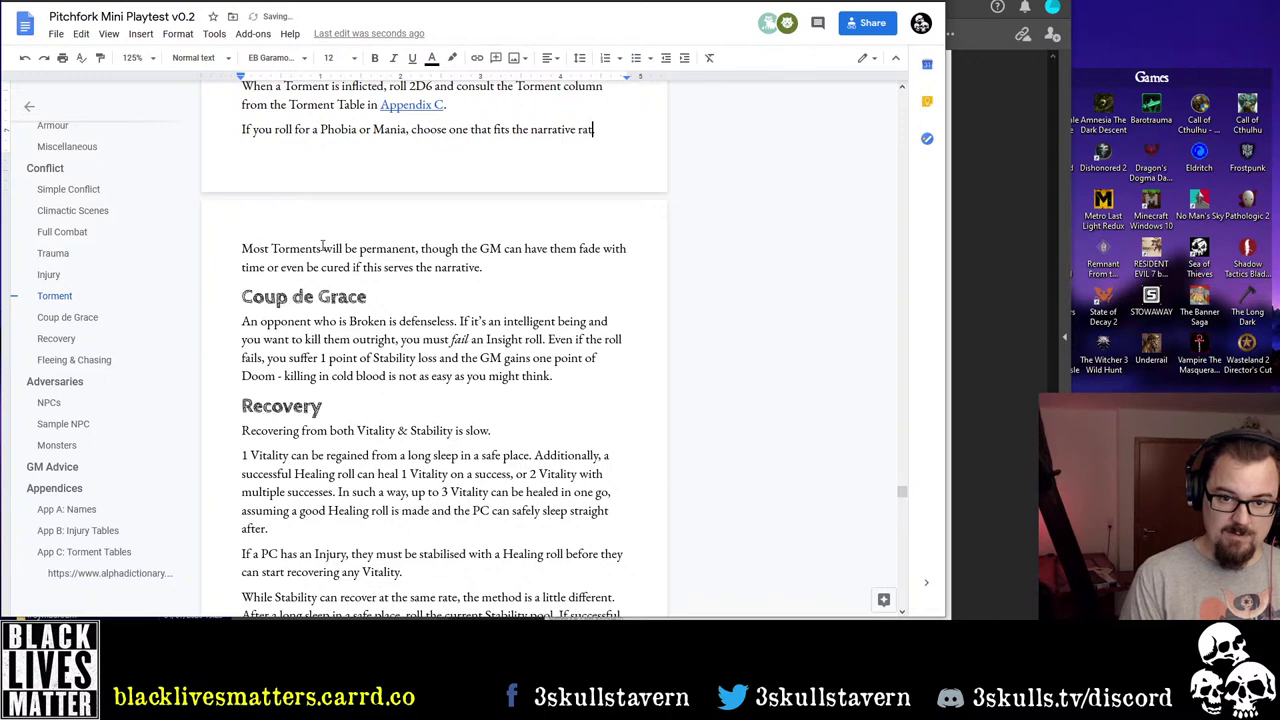
pyautogui.write('her than rolling')
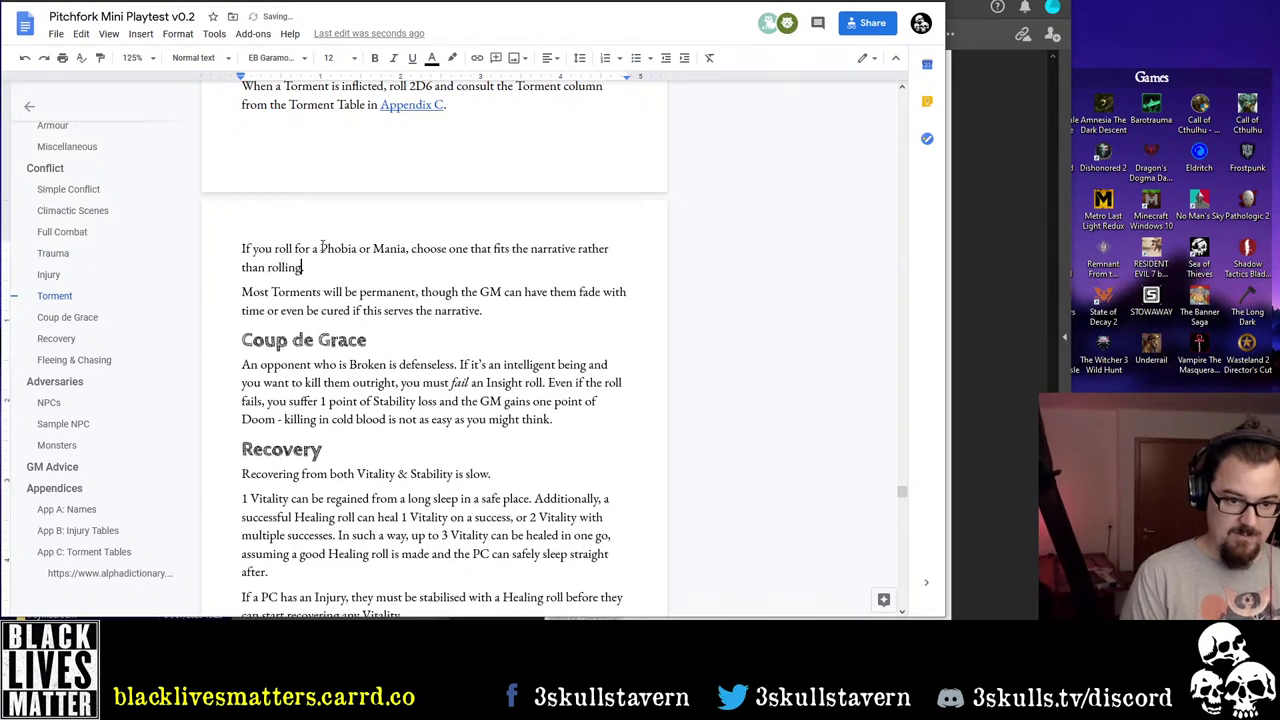
pyautogui.write(' a second time for one.')
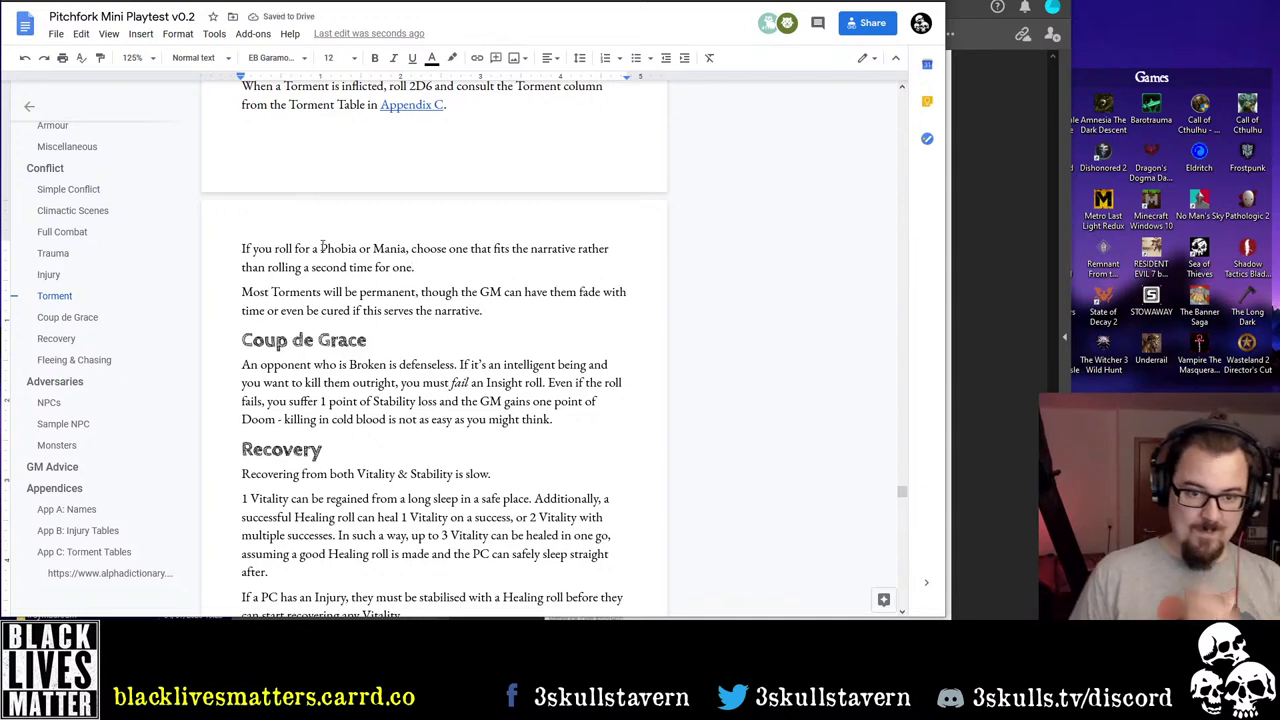
# Insert 'of the options' into the choose-one wording of the Torment paragraph
pyautogui.press('Up')
pyautogui.hotkey('ctrl', 'Left')
pyautogui.write('of the optio')
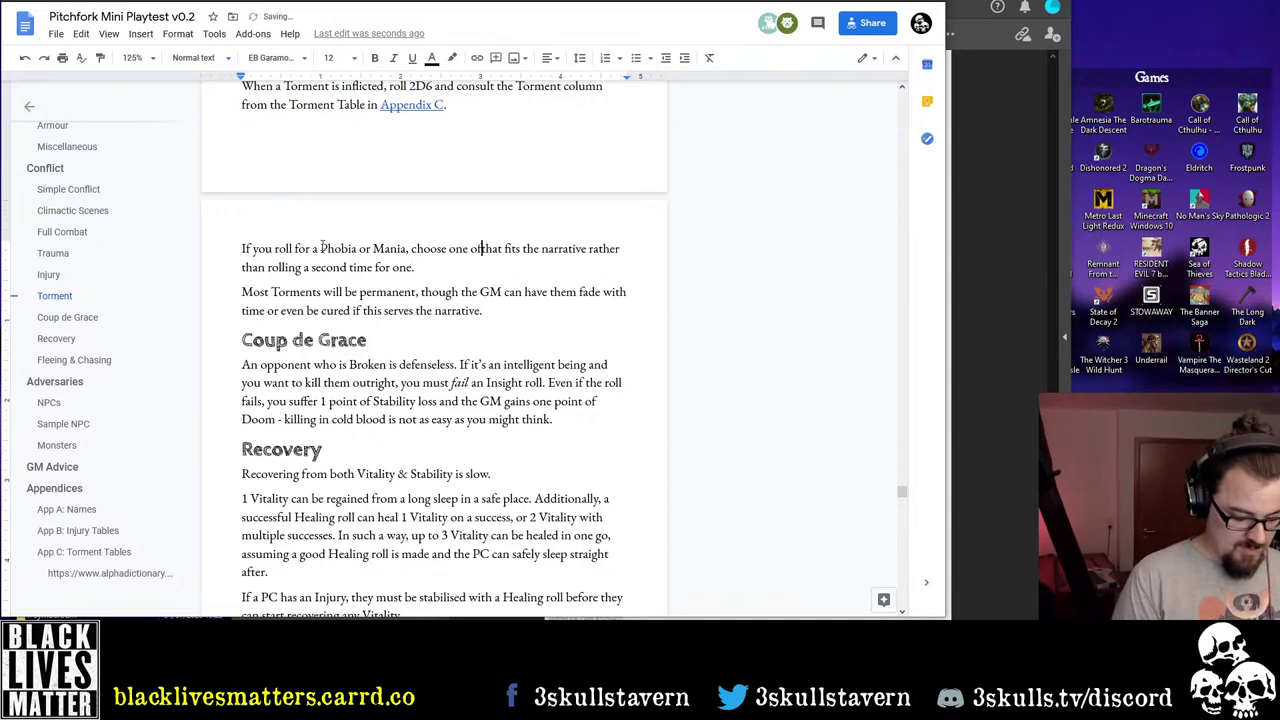
pyautogui.write('ns')
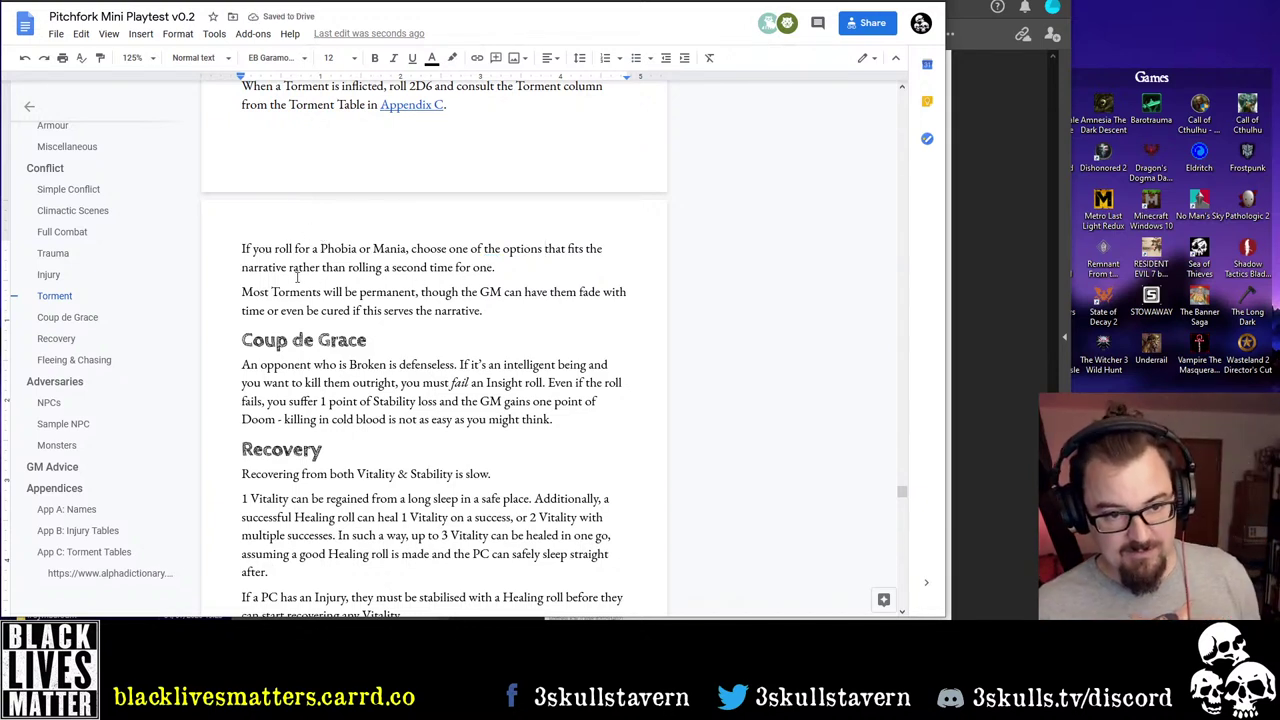
pyautogui.press('Down')
pyautogui.press('Home')
pyautogui.hotkey('ctrl', 'Right')
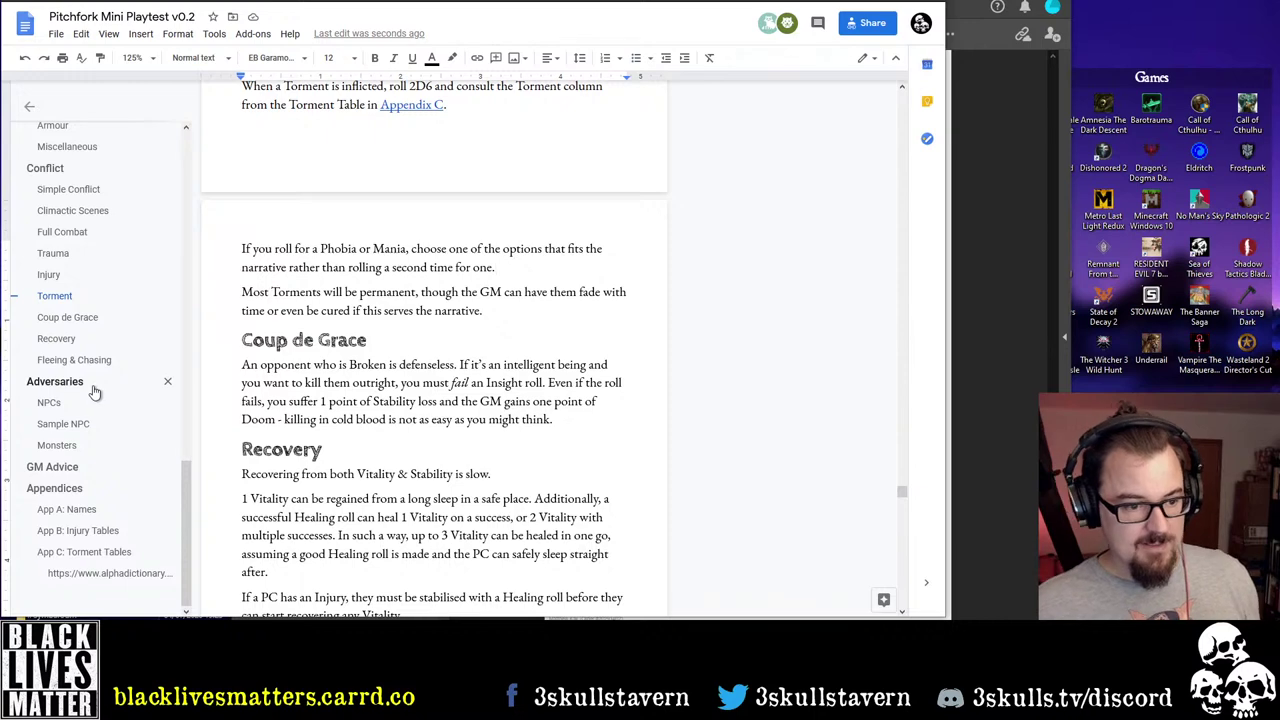
# Jump to App C: Torment Tables and scroll up to the NPC Equipment Trappings table
pyautogui.click(86, 552)
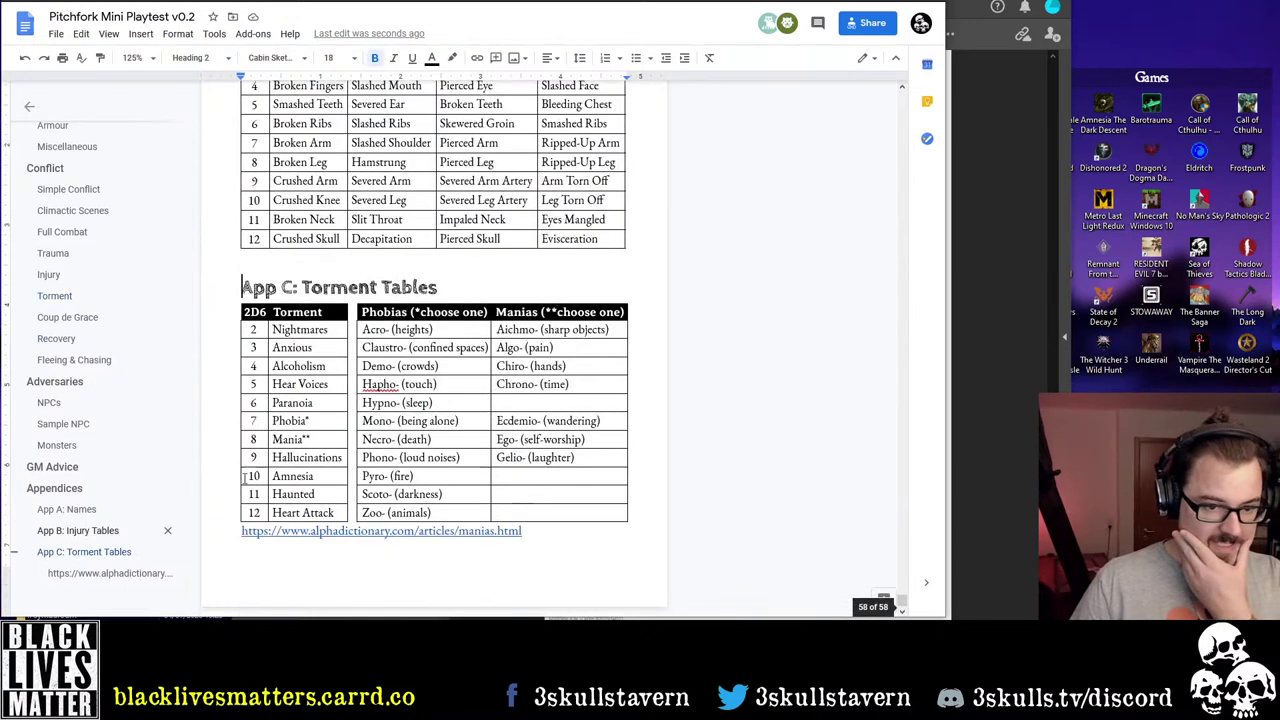
pyautogui.click(318, 420)
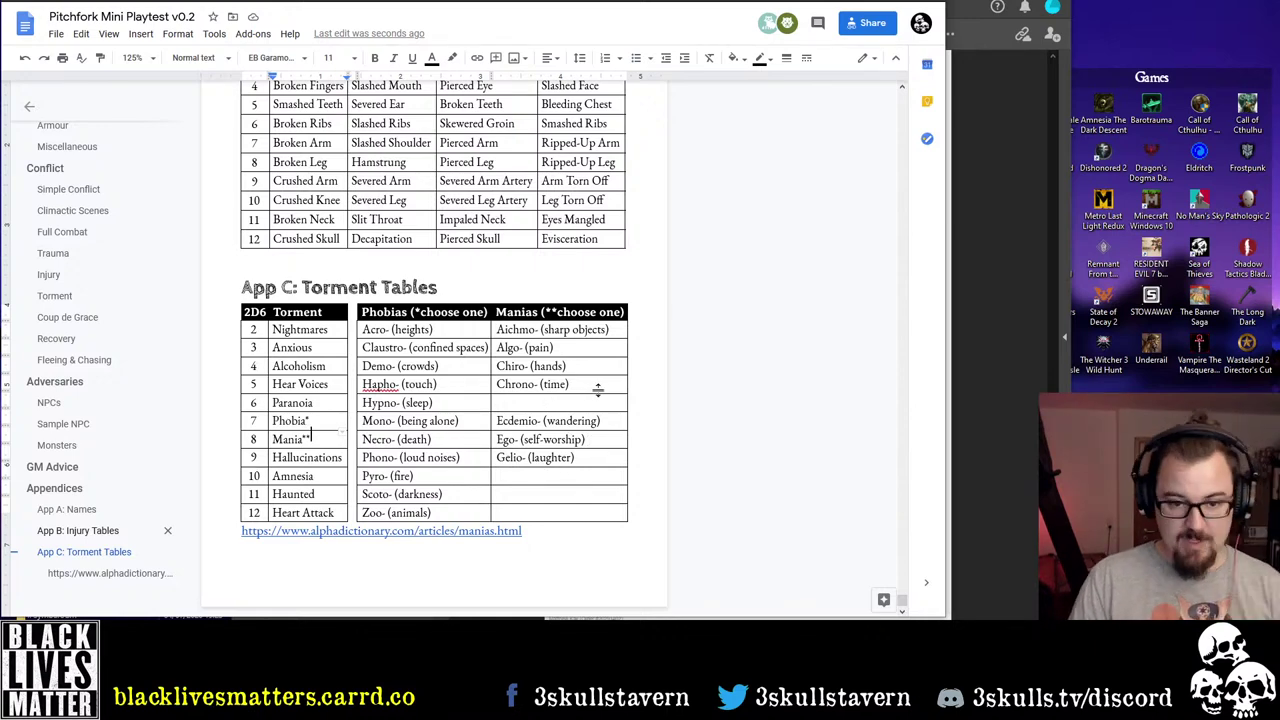
pyautogui.scroll(20, 600, 400)
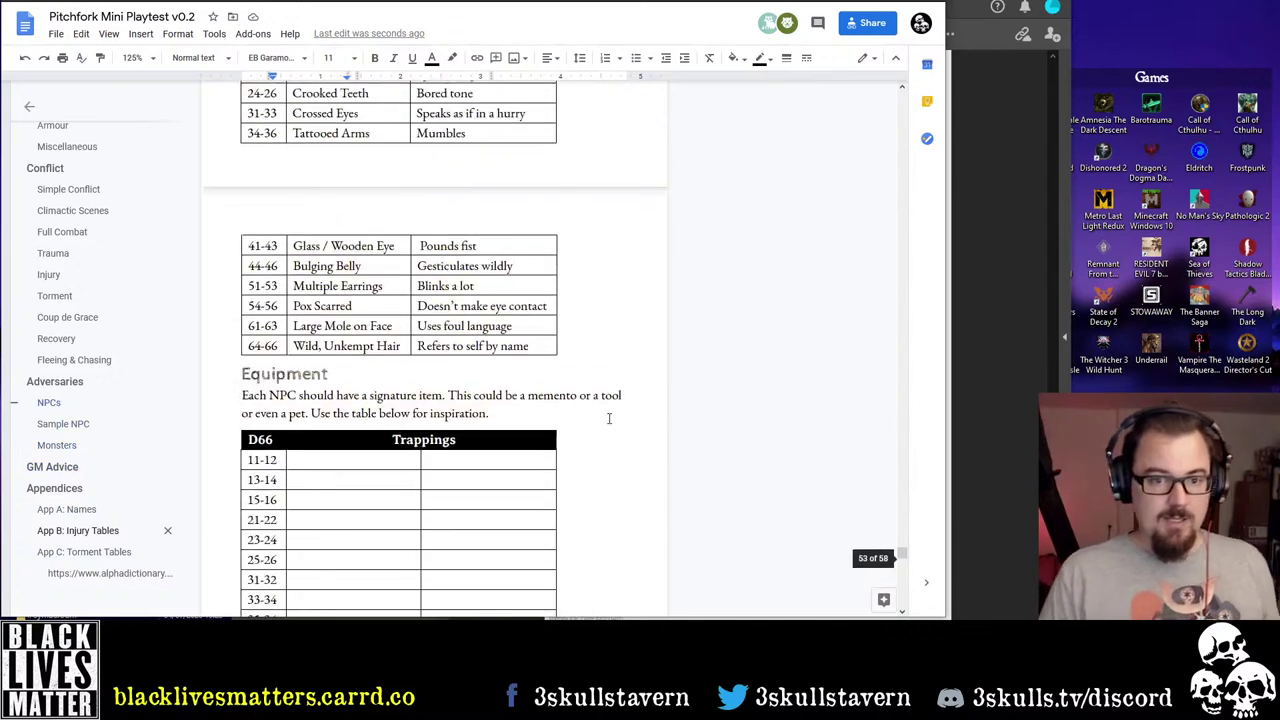